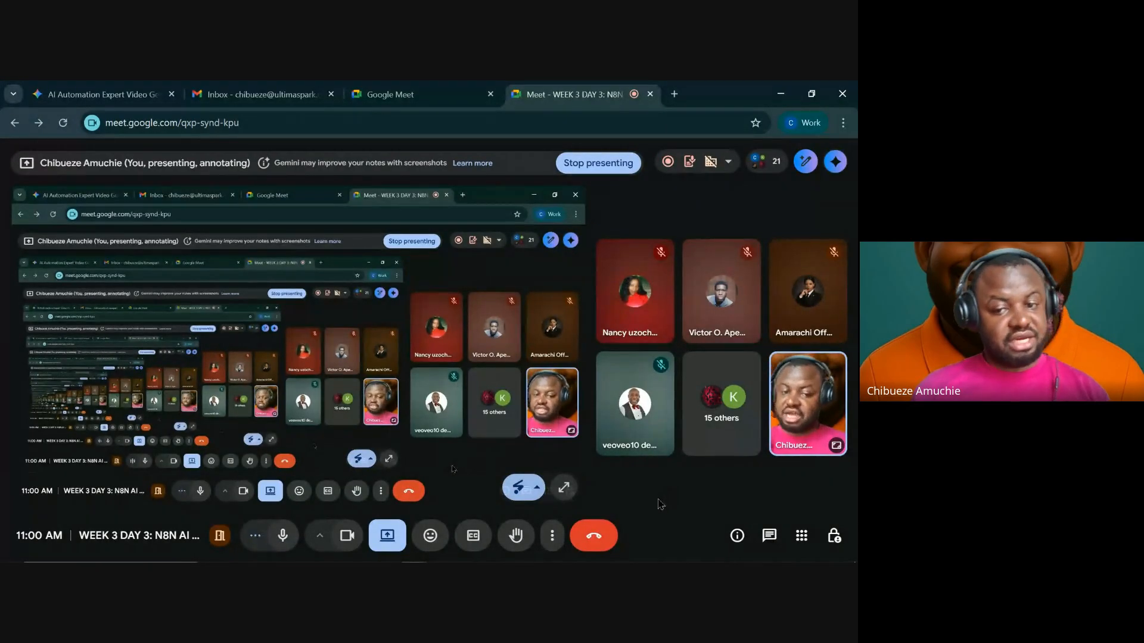
- Open the Google Meet People panel and scroll through the call participants
left_click(767, 161)
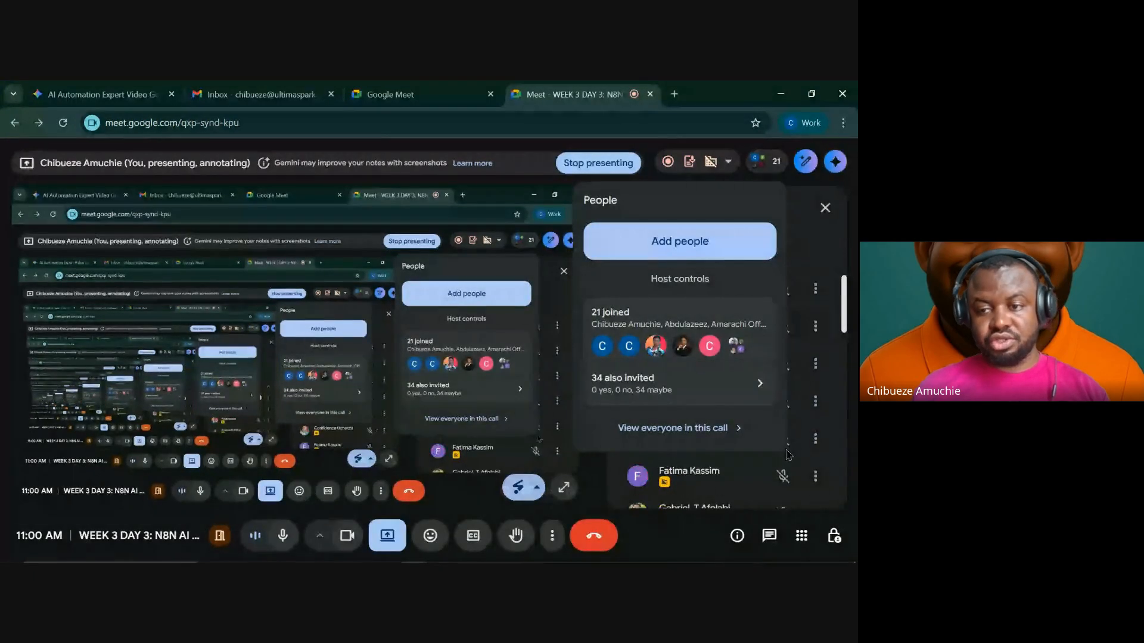
scroll(782, 395, "down", 5)
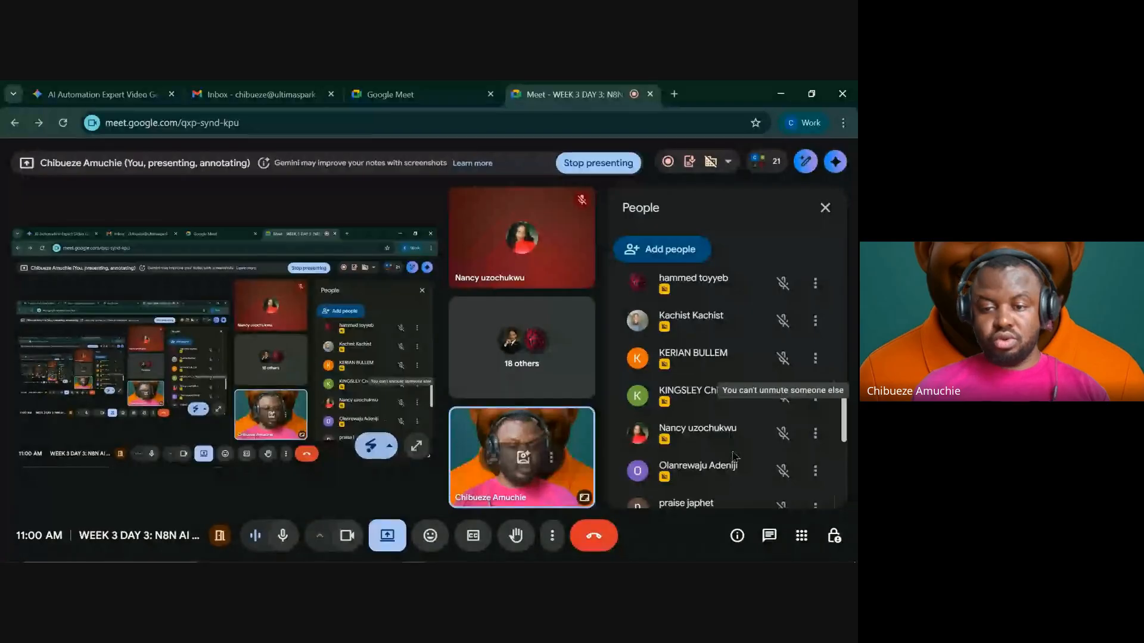
scroll(739, 429, "down", 5)
scroll(732, 449, "up", 10)
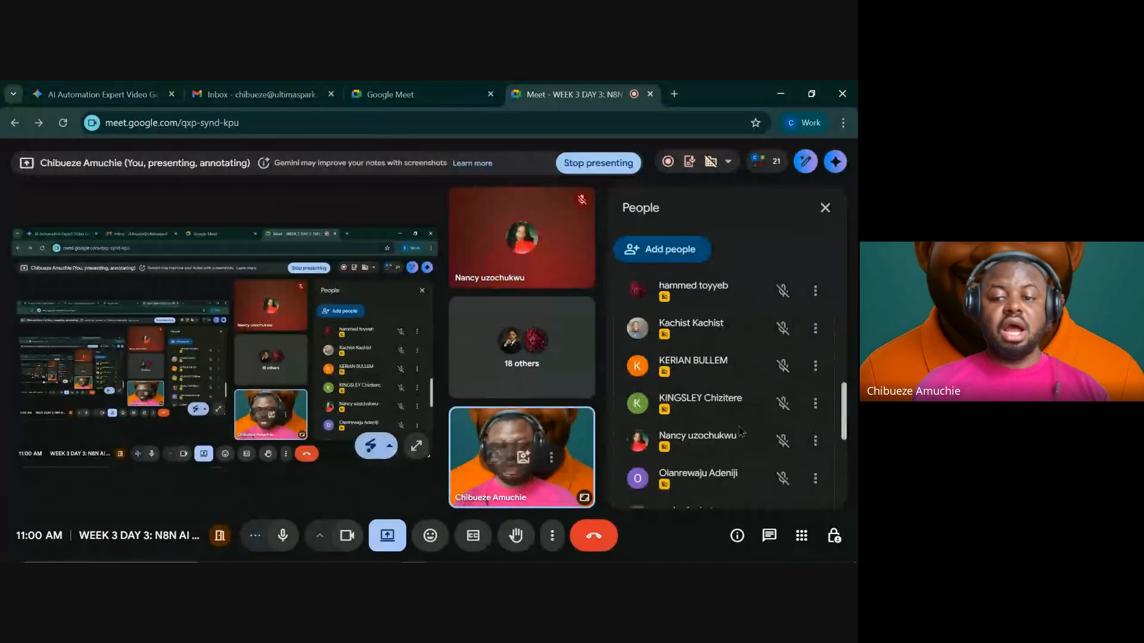
scroll(752, 416, "down", 3)
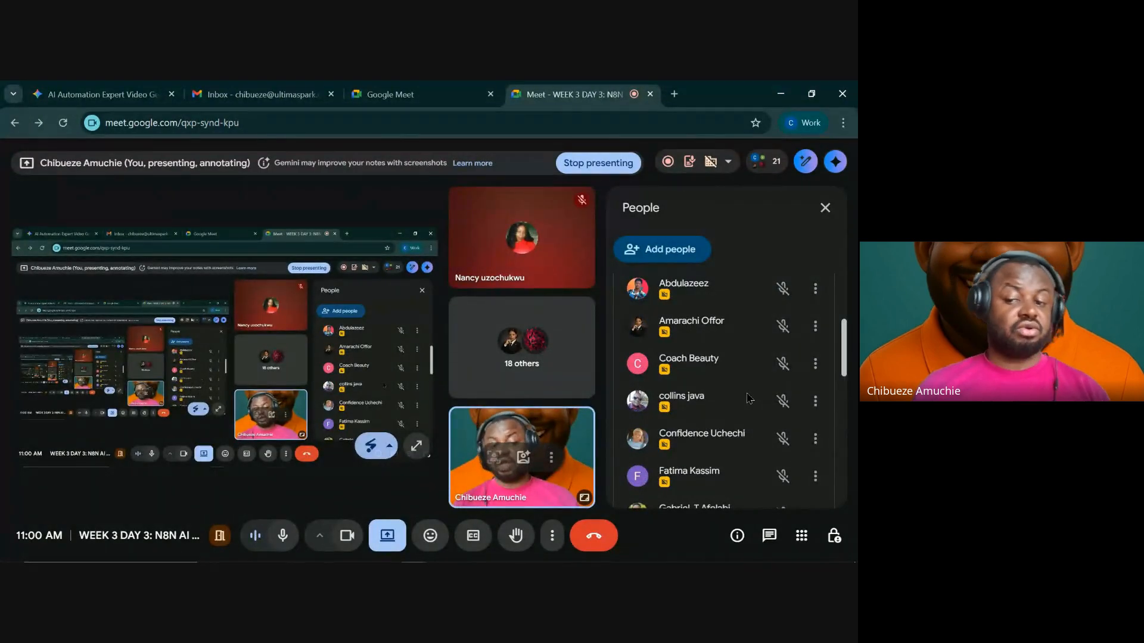
scroll(750, 403, "down", 2)
scroll(750, 404, "down", 10)
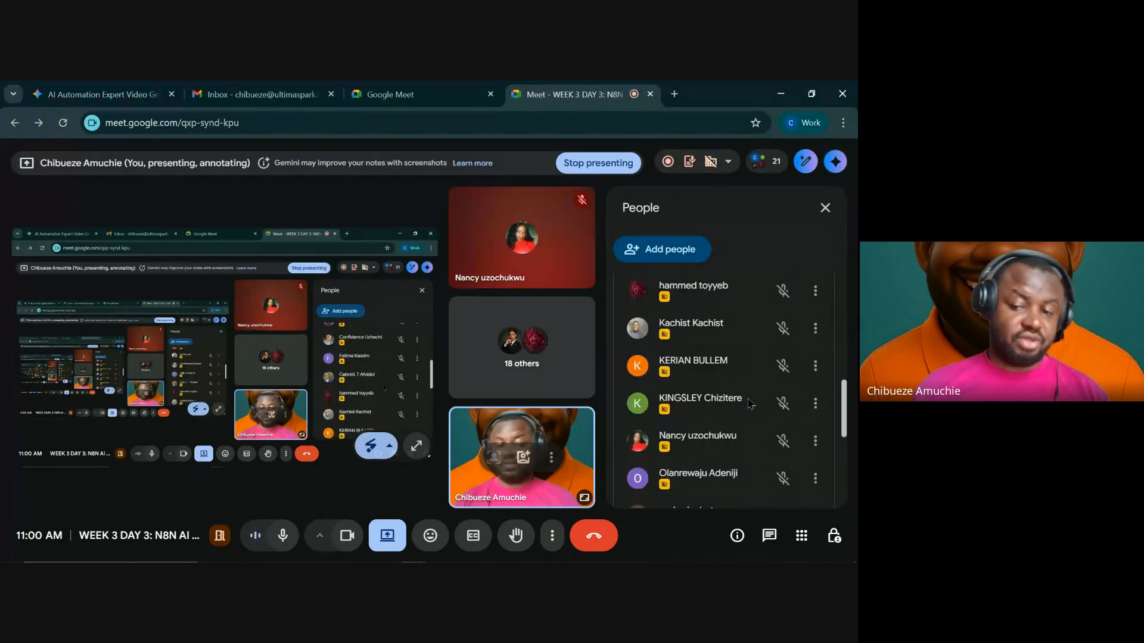
- Close the participant list and switch back to the n8n workflow editor in Chrome
left_click(825, 207)
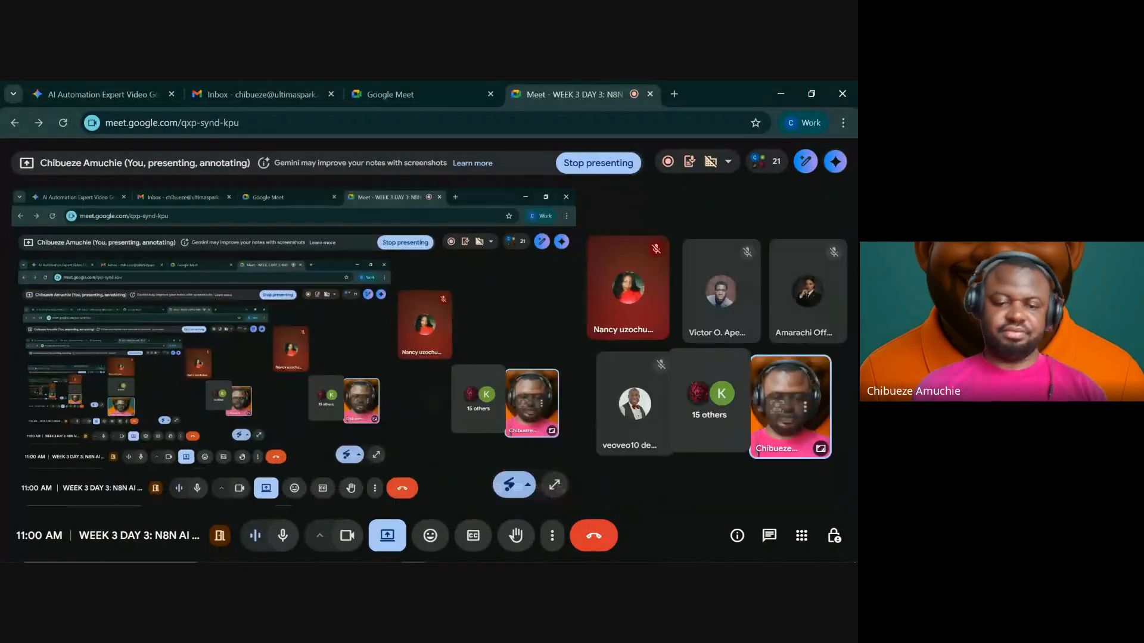
mouse_move(413, 555)
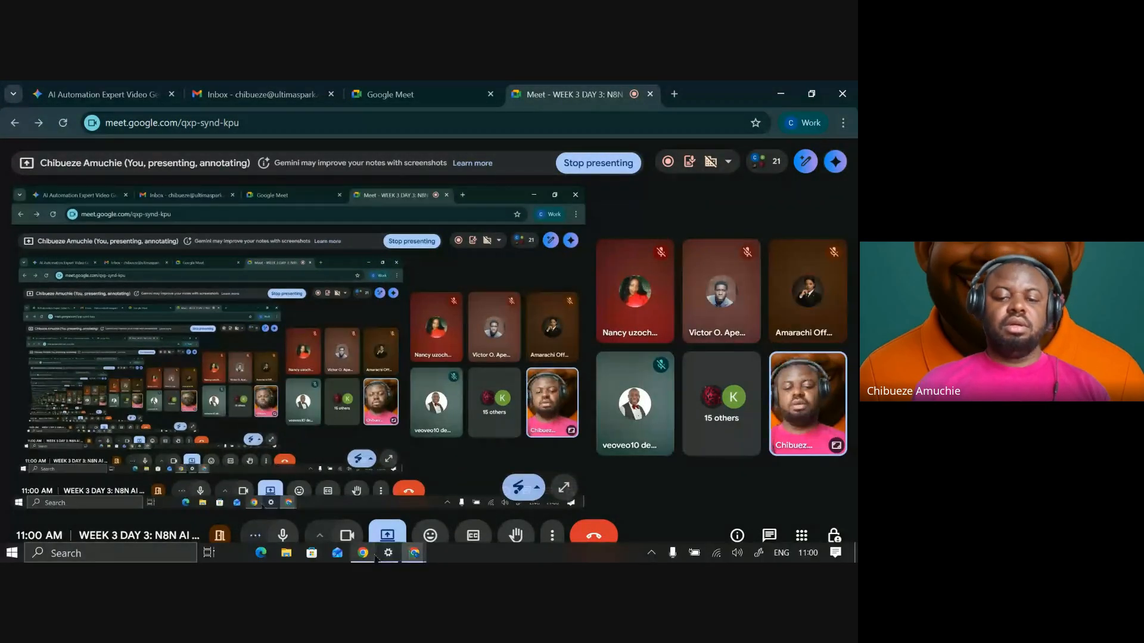
left_click(412, 554)
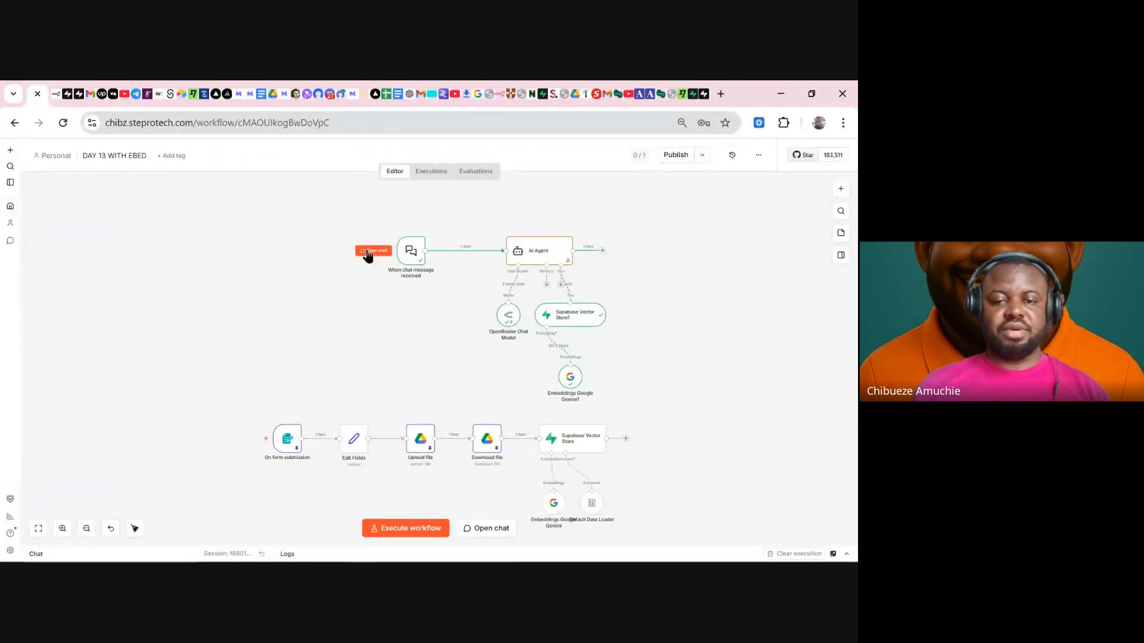
- Move the upper workflow down-left, zoom in, and shift the chat trigger further left
left_click_drag(295, 211, 701, 420)
left_click_drag(457, 299, 414, 340)
left_click(205, 335)
left_click_drag(366, 285, 249, 284)
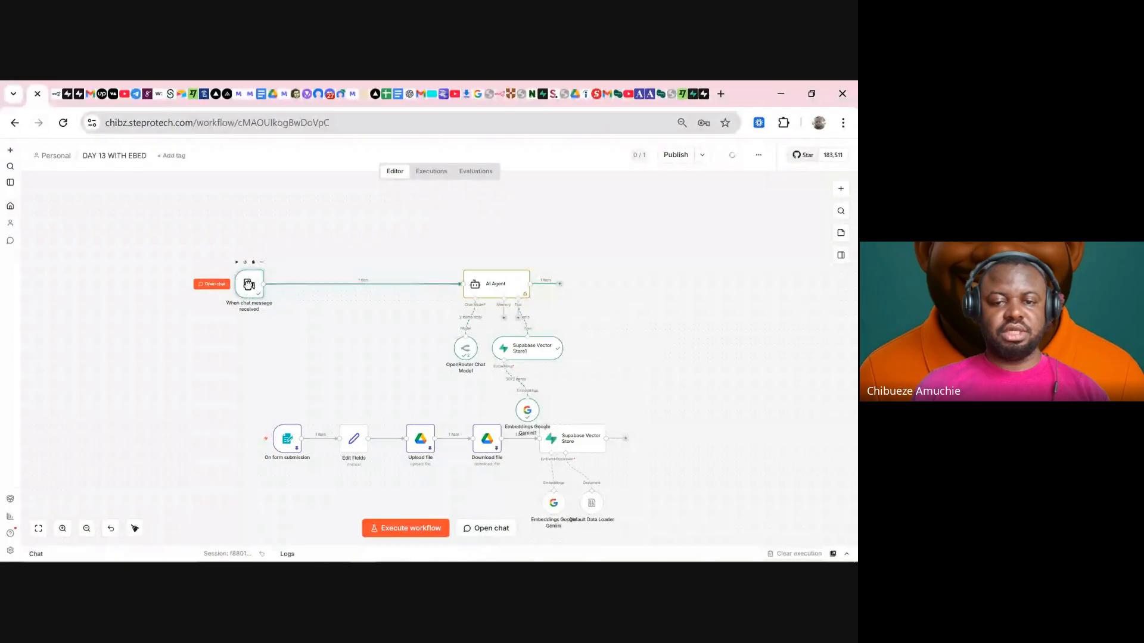
left_click(62, 529)
left_click(63, 529)
scroll(234, 410, "up", 3)
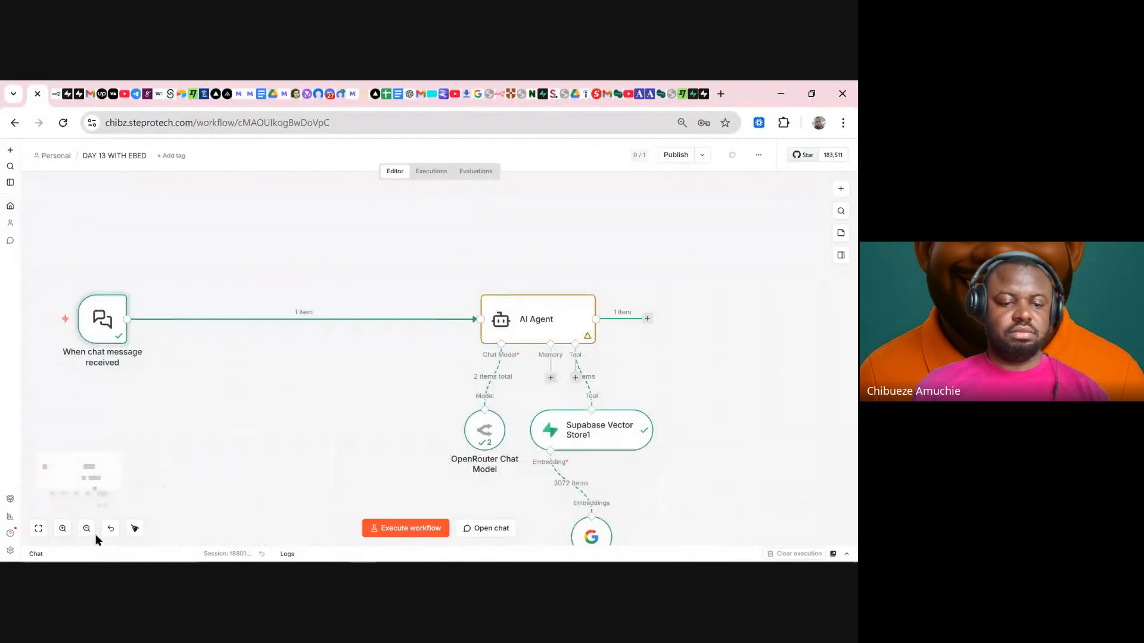
left_click(63, 528)
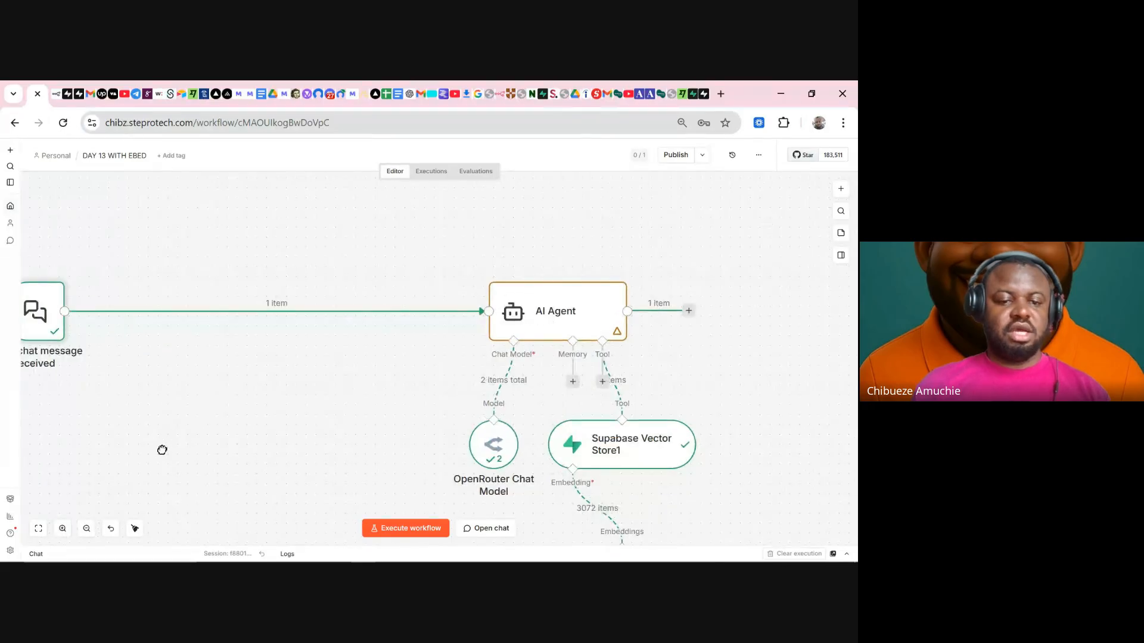
left_click_drag(227, 448, 390, 457)
mouse_move(194, 324)
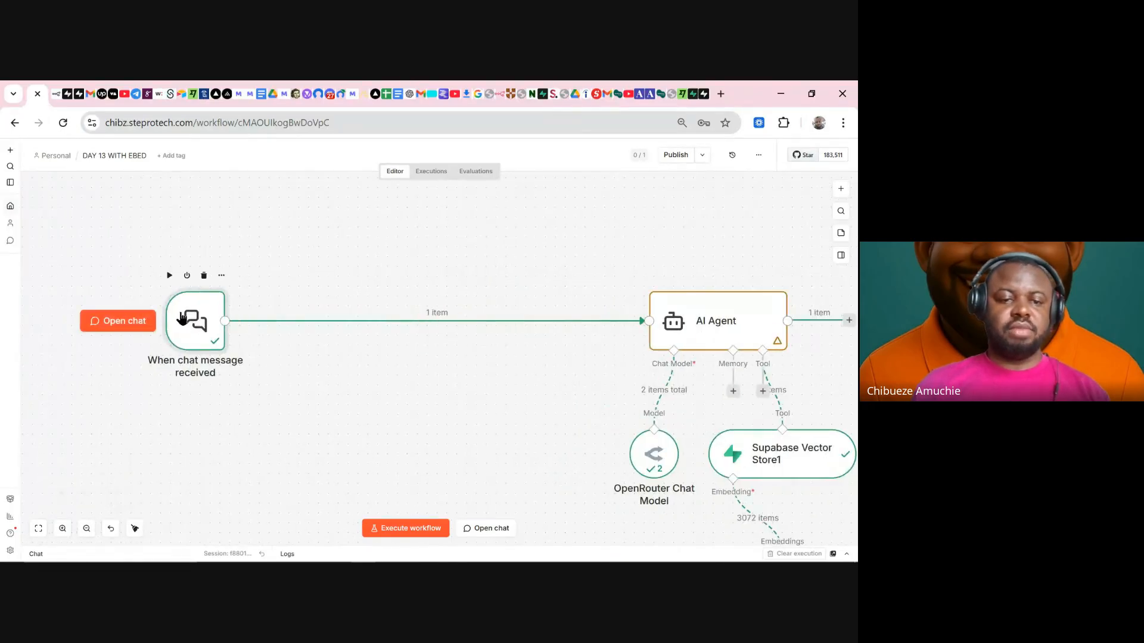
left_click_drag(193, 324, 144, 324)
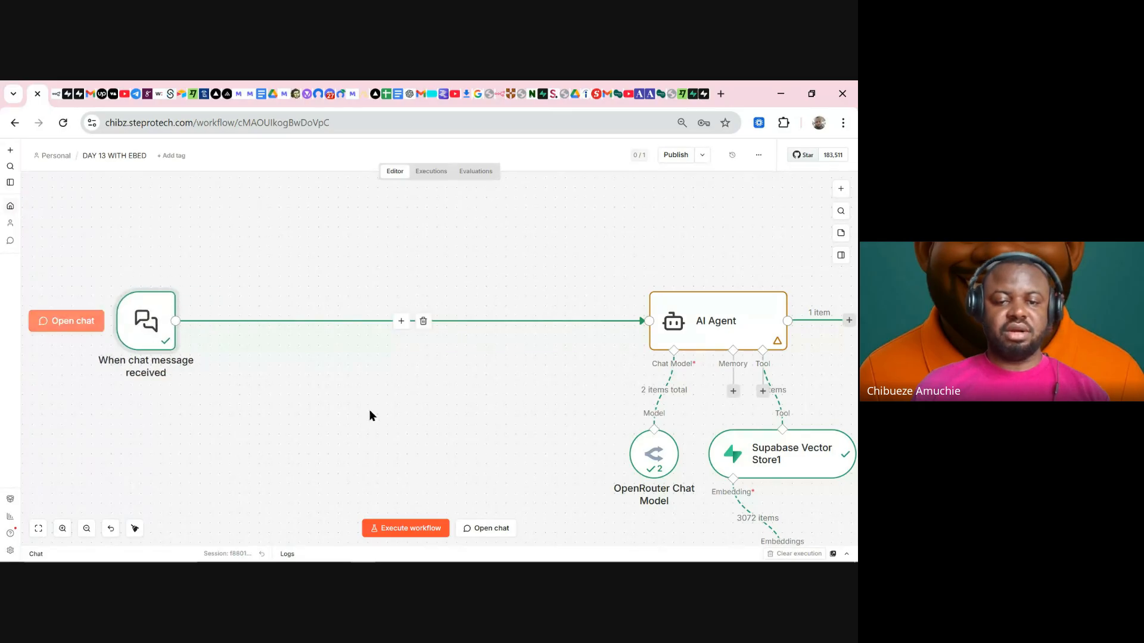
- Delete the chat trigger's connection to the AI Agent and open the node picker
left_click(424, 323)
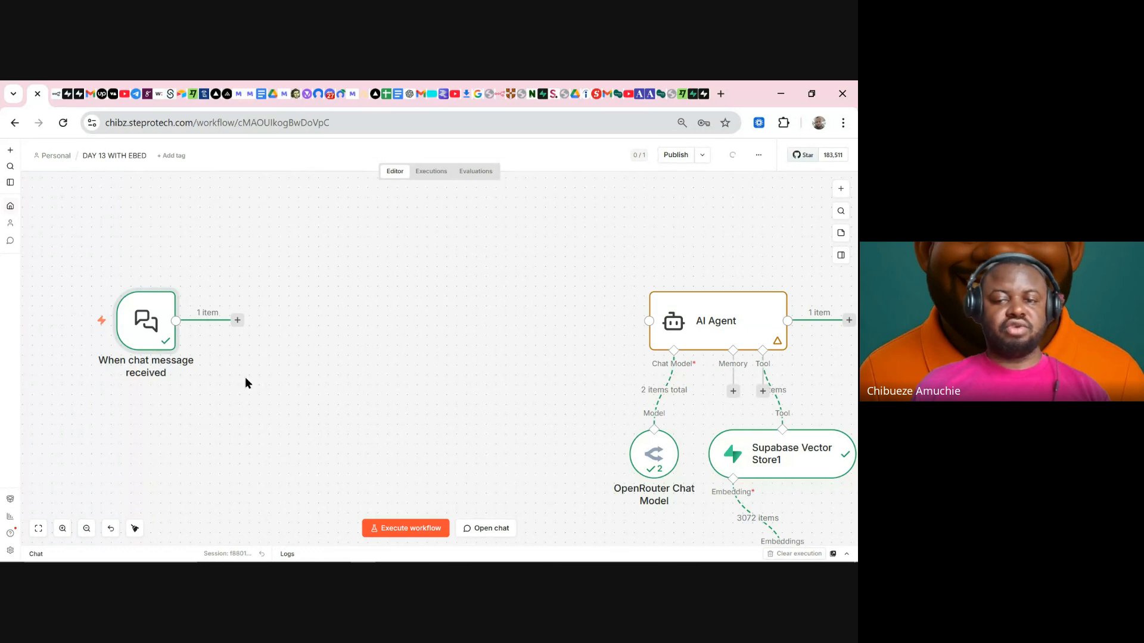
mouse_move(167, 340)
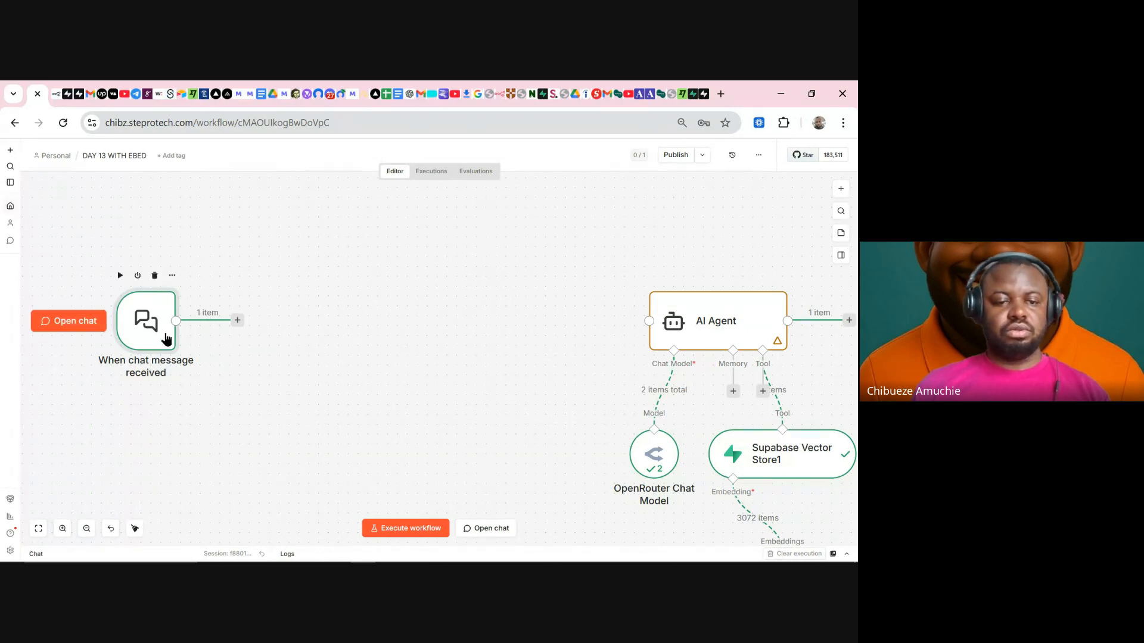
left_click(841, 188)
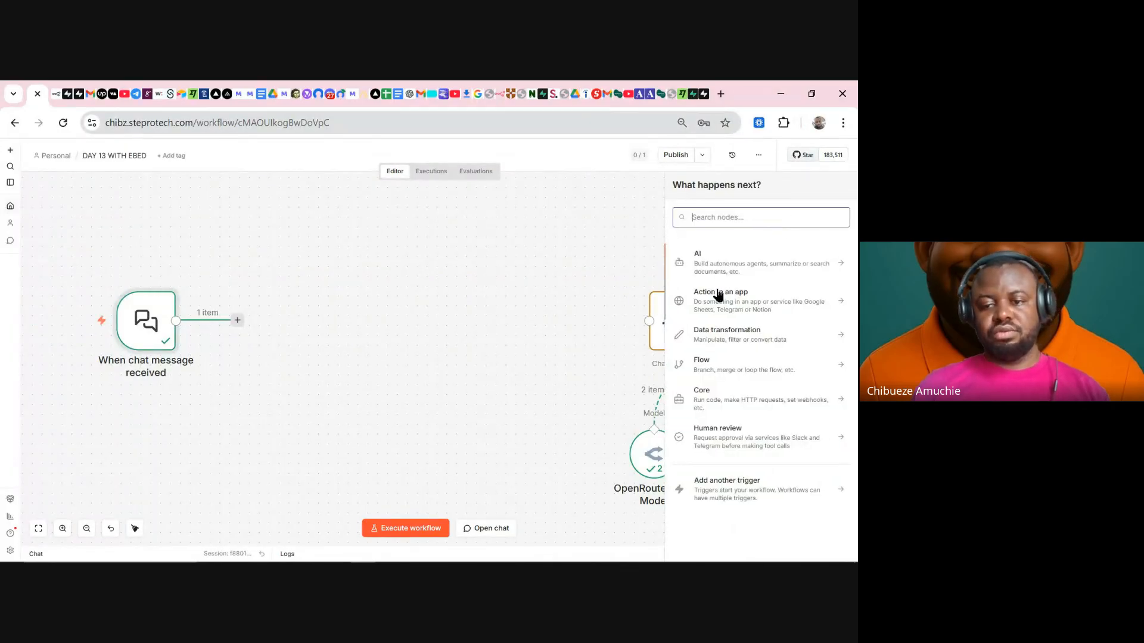
- Add an OpenAI Transcribe a recording node with resource Audio and input field 'data'
left_click(734, 262)
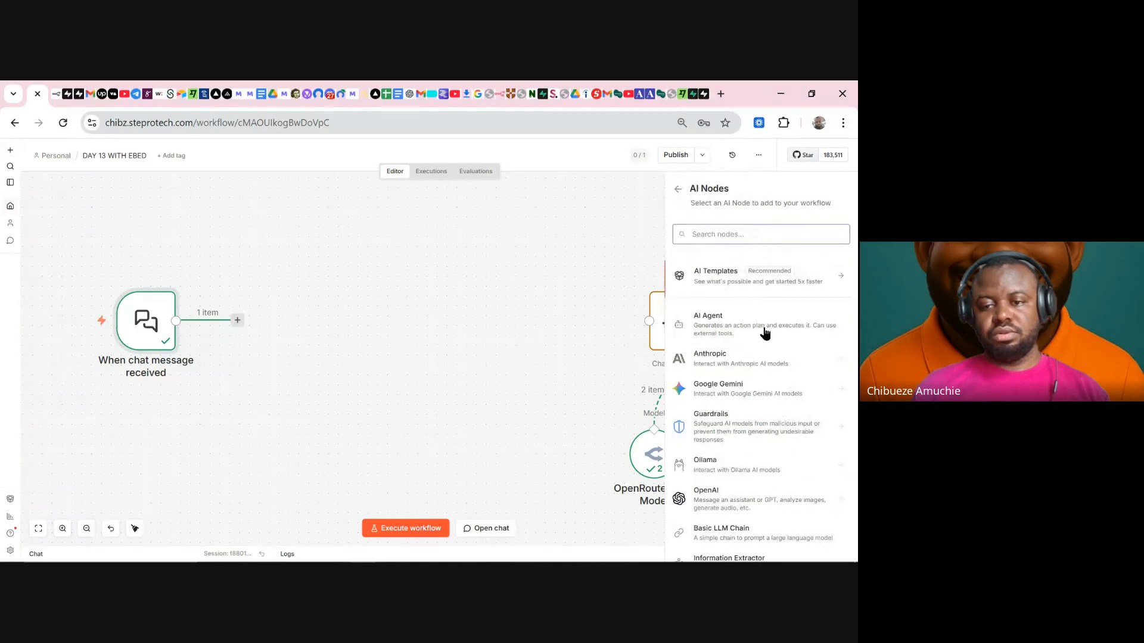
left_click(734, 500)
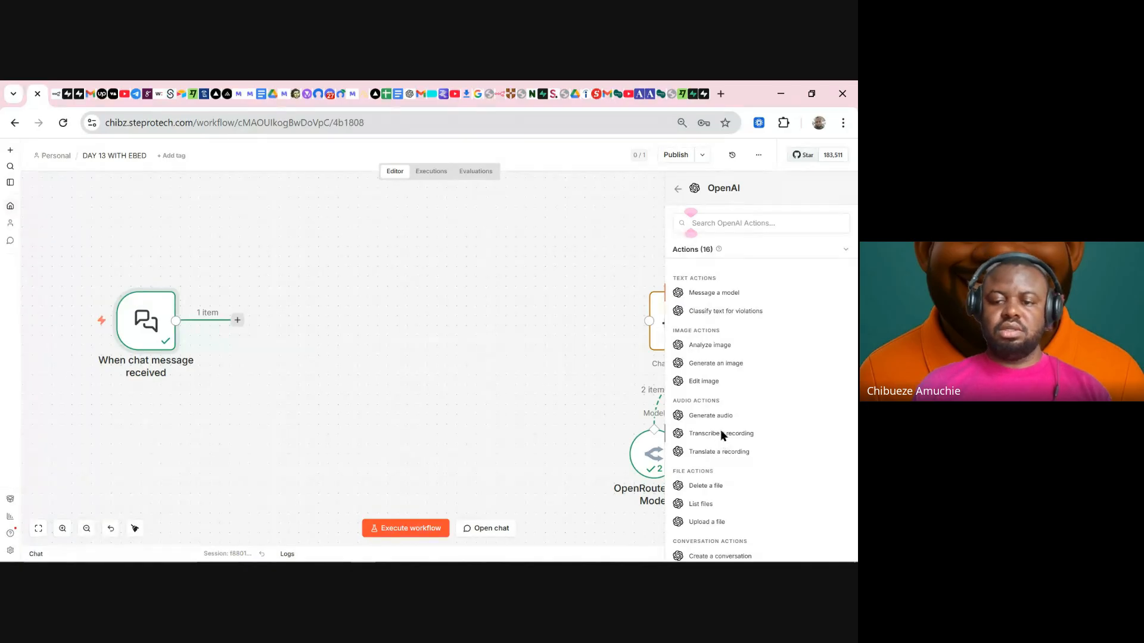
left_click(721, 433)
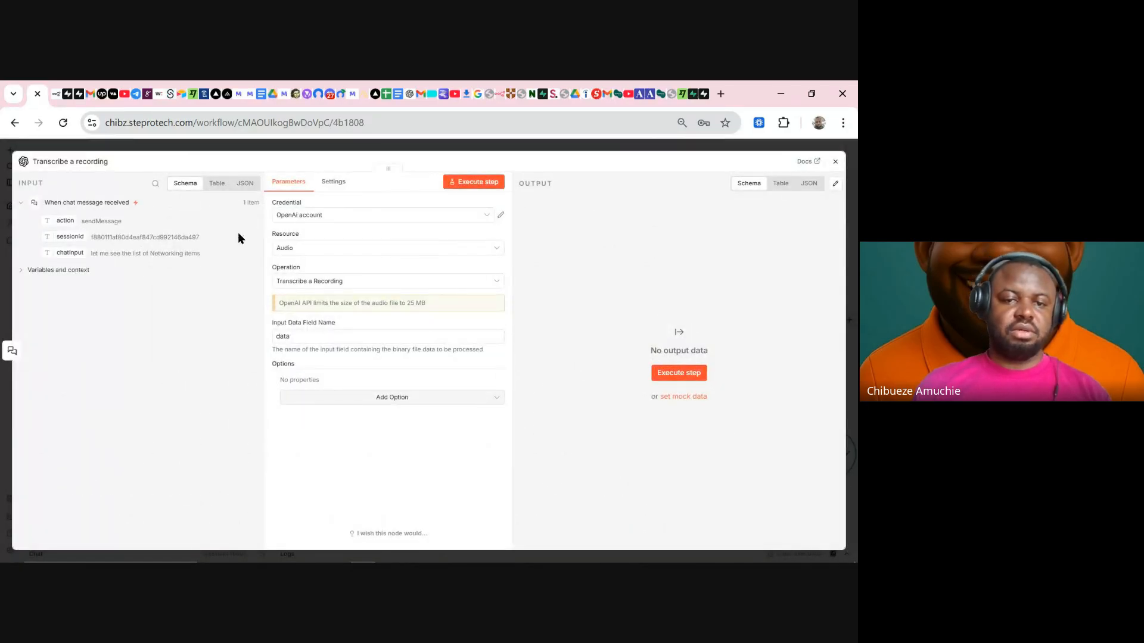
left_click(322, 255)
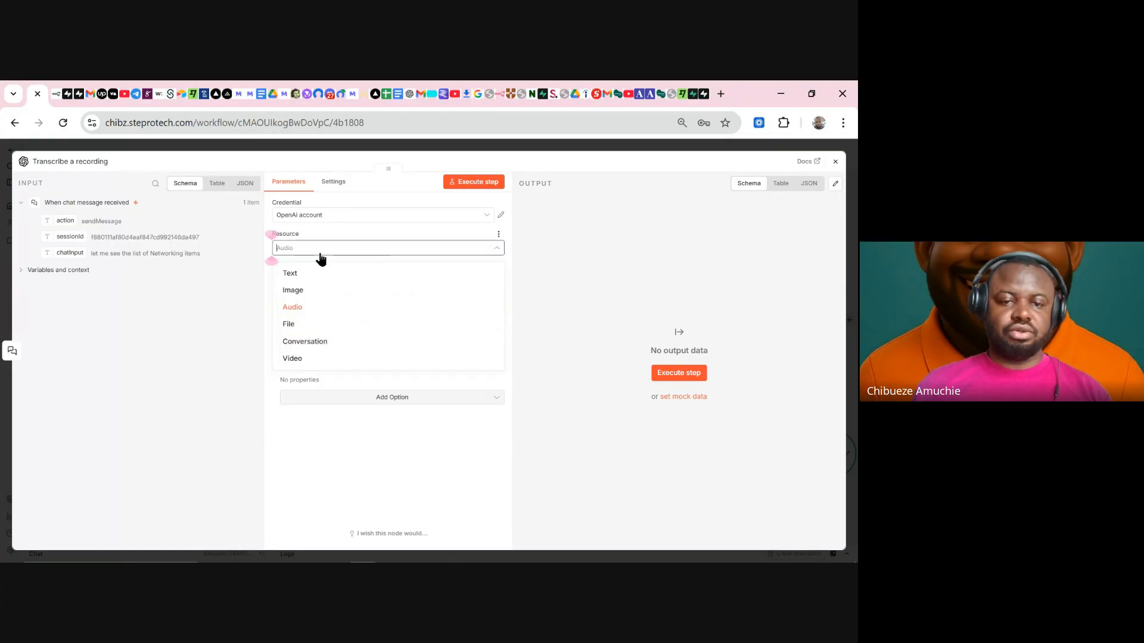
left_click(299, 315)
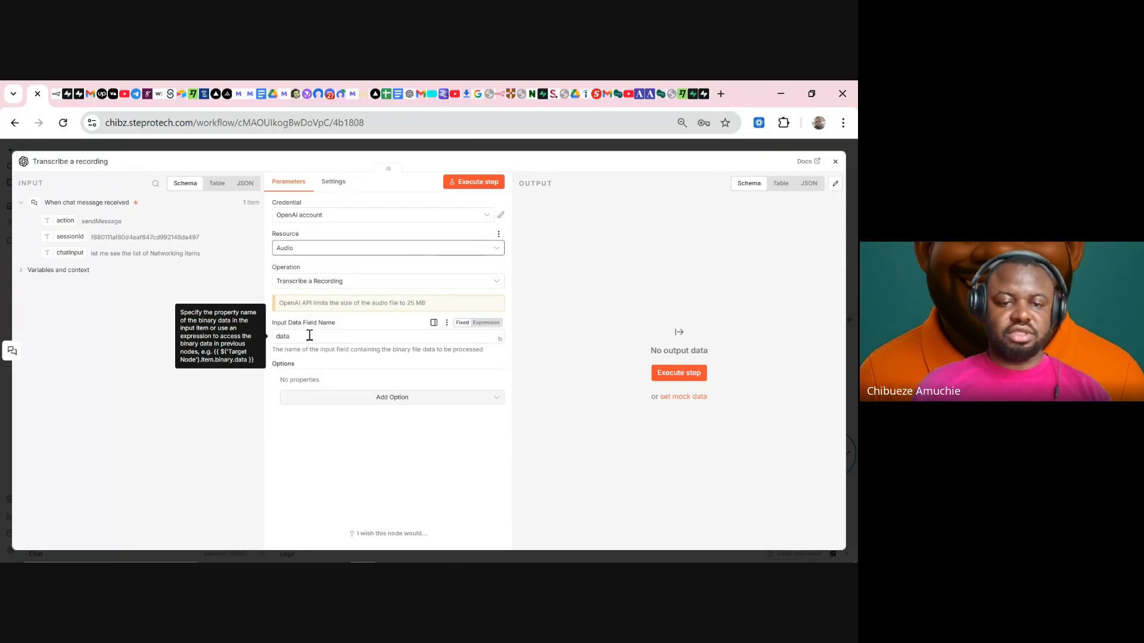
left_click_drag(302, 335, 280, 338)
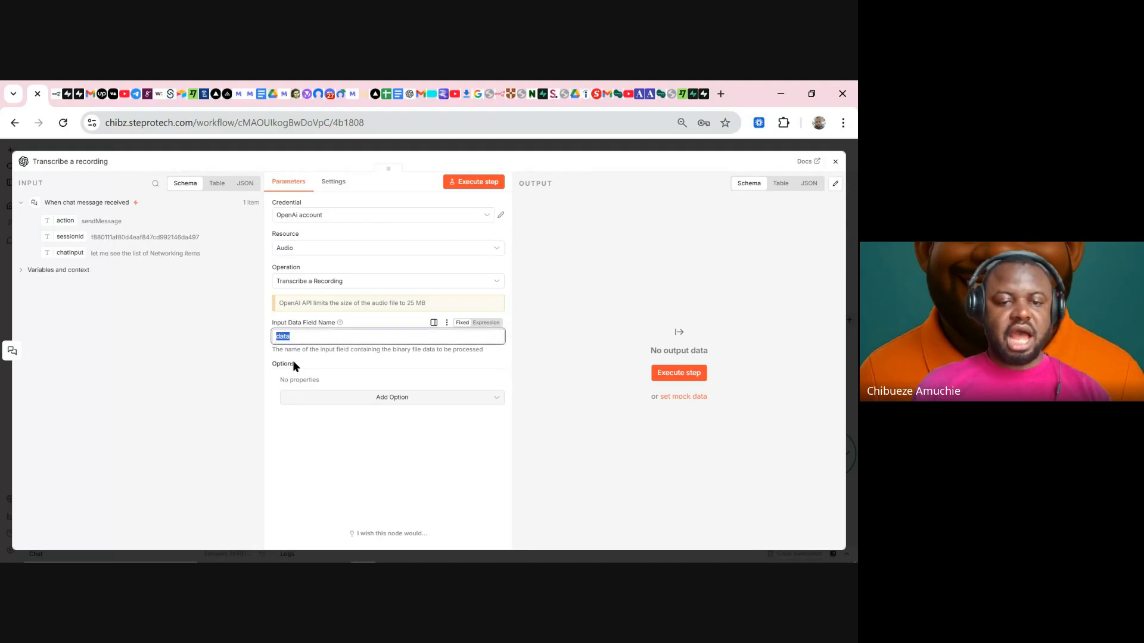
left_click(289, 336)
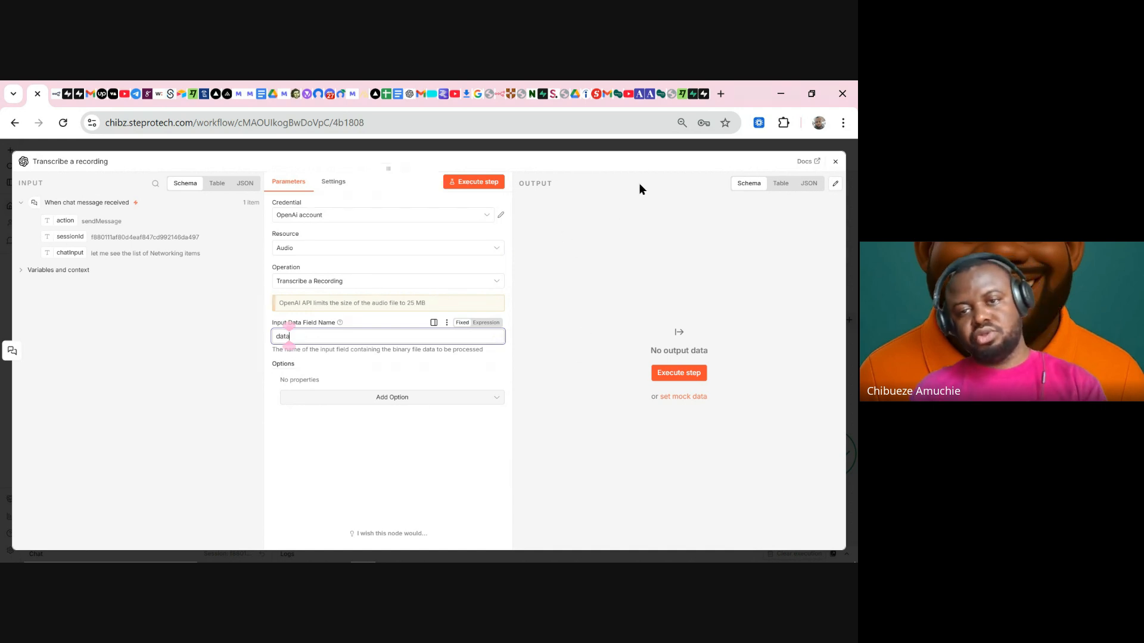
left_click(624, 147)
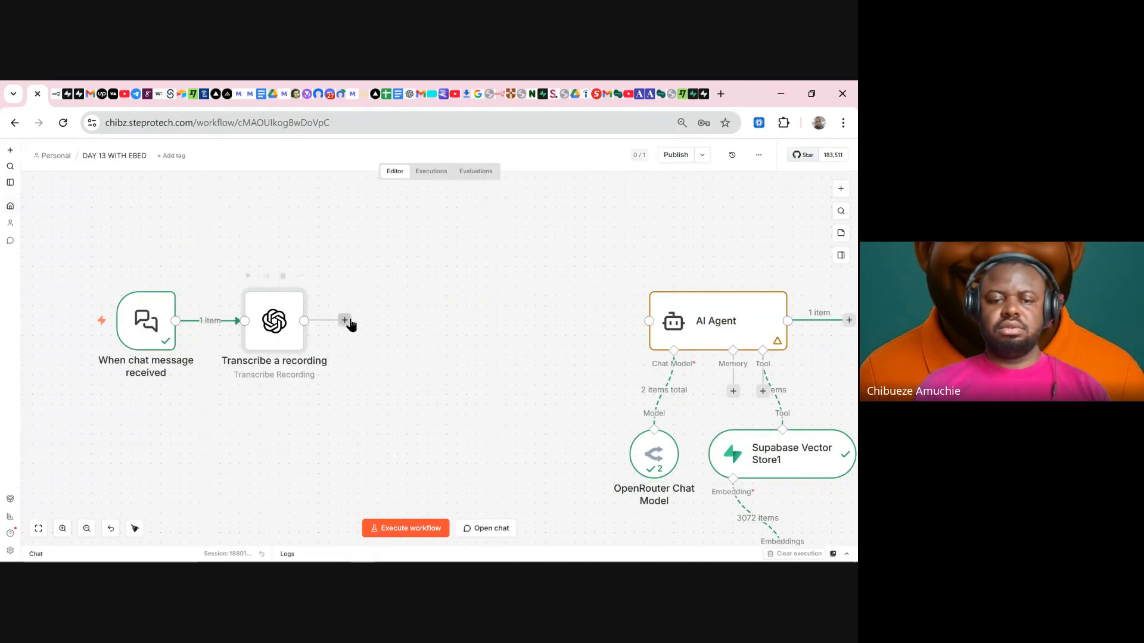
- Reopen the Transcribe a recording node to review its API size-limit notice, then close it
double_click(274, 331)
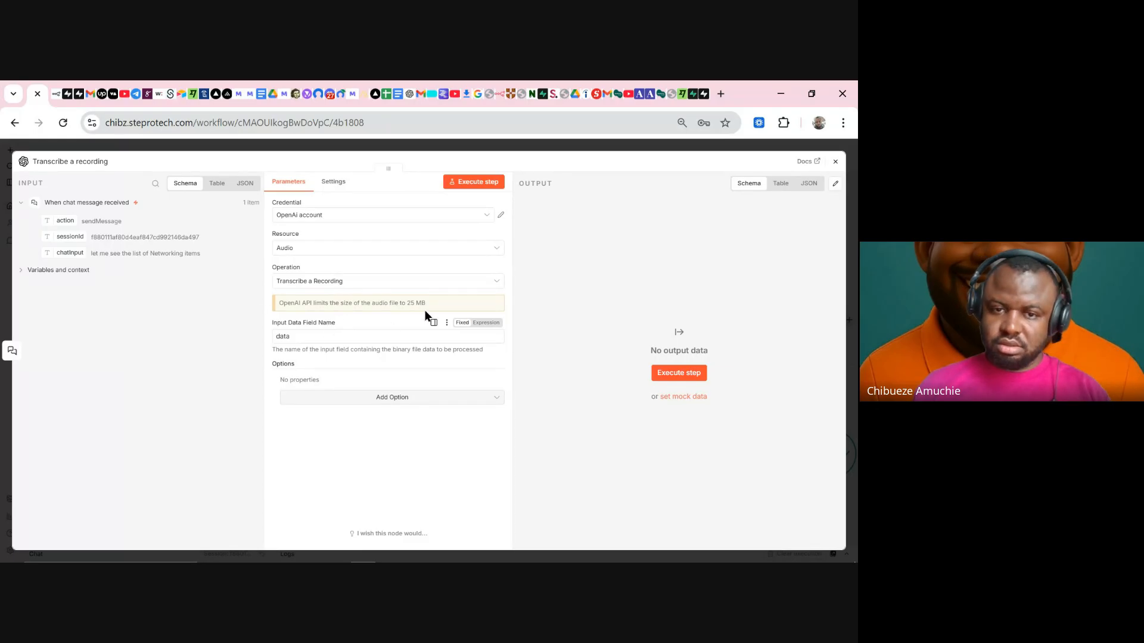
mouse_move(427, 302)
left_mouse_down()
mouse_move(255, 306)
mouse_move(428, 307)
left_mouse_up()
left_click(283, 305)
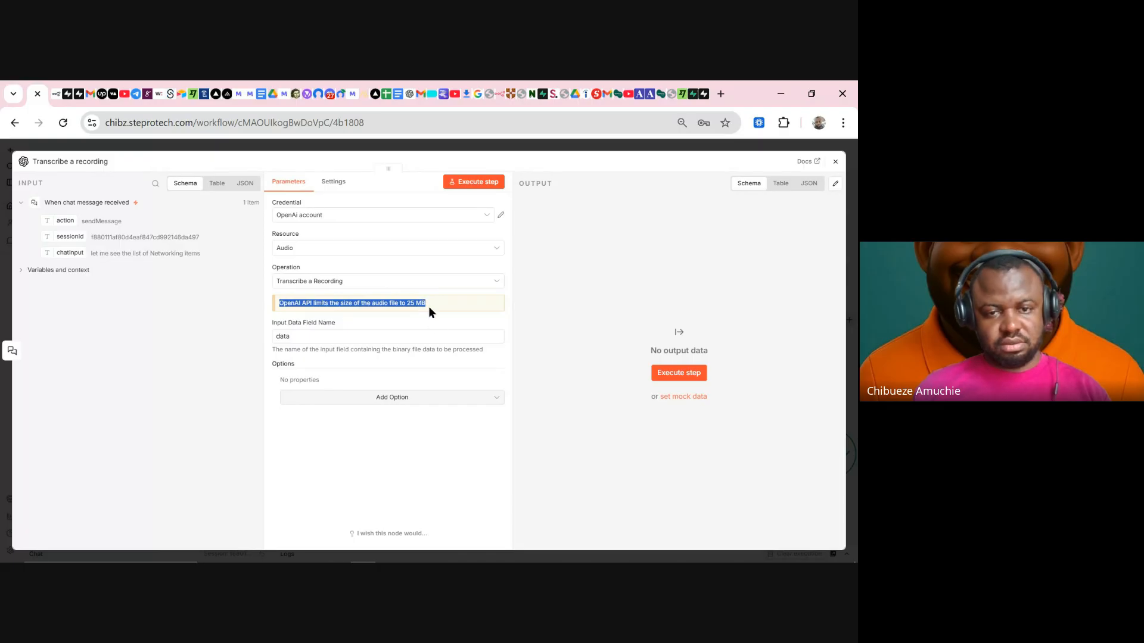
left_click(388, 463)
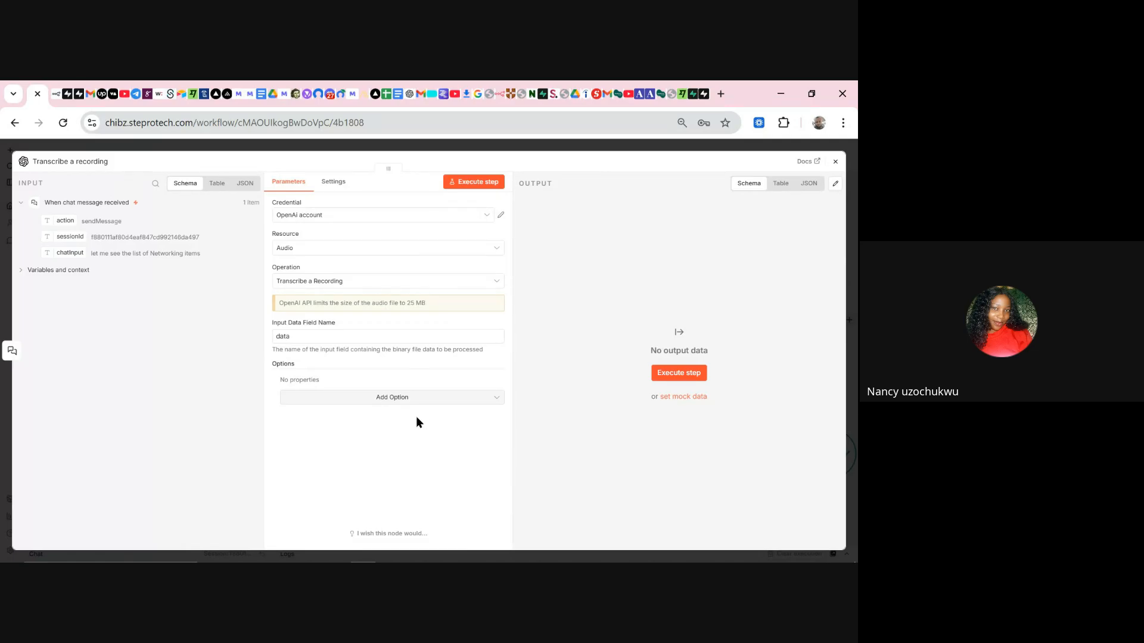
left_click(542, 147)
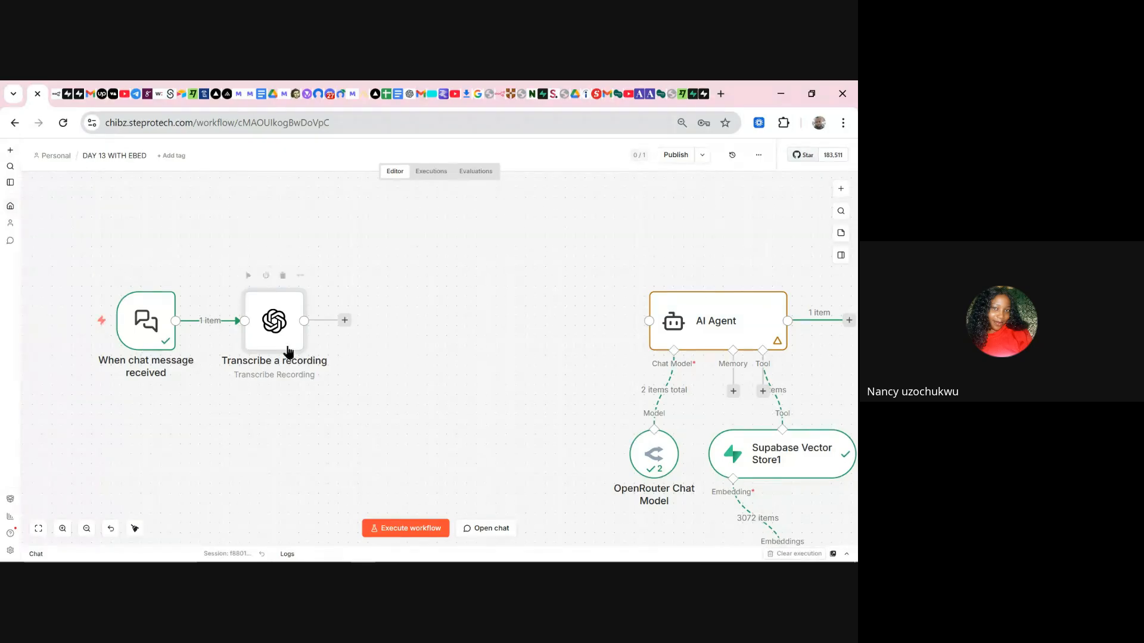
- Move the Transcribe node right and search the node list for 'ELE' to find ElevenLabs
left_click_drag(277, 324, 455, 326)
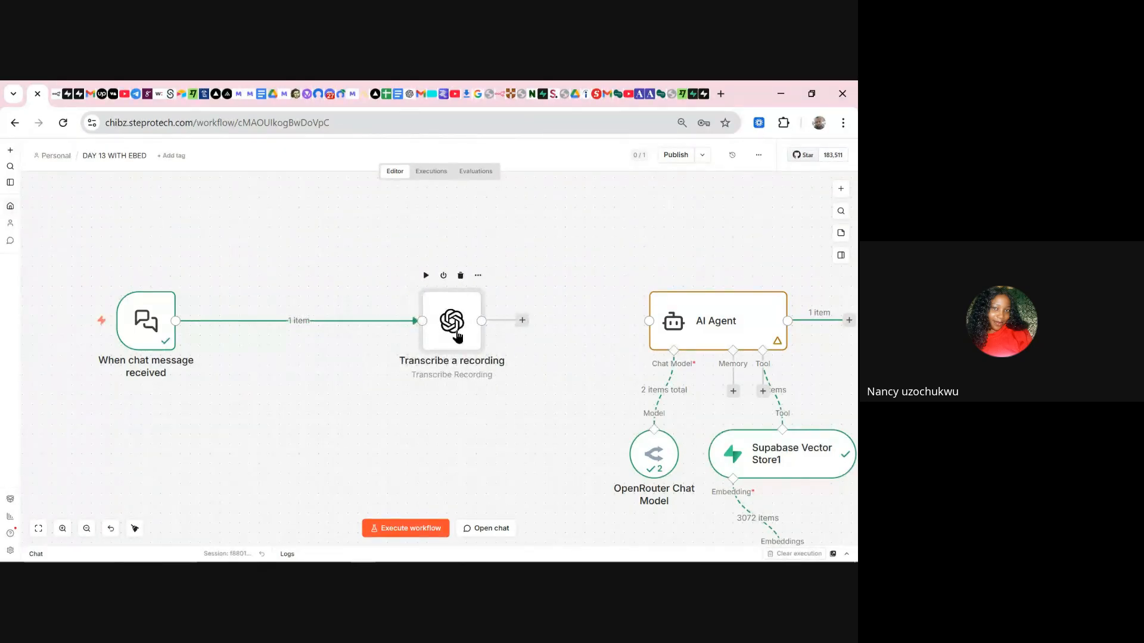
left_click(842, 190)
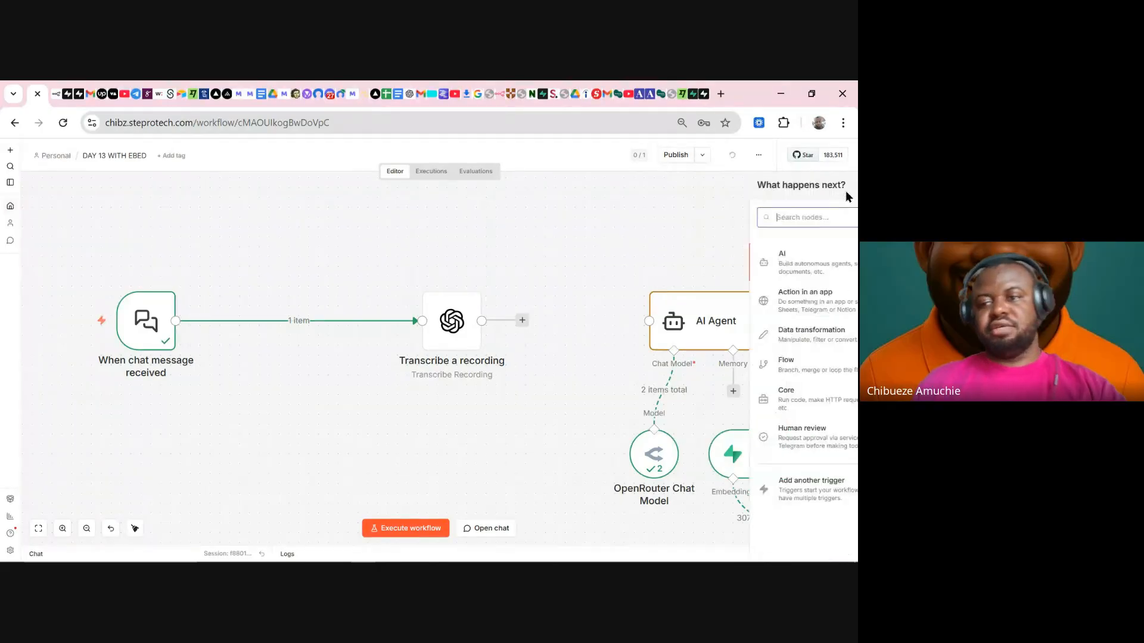
type("1f")
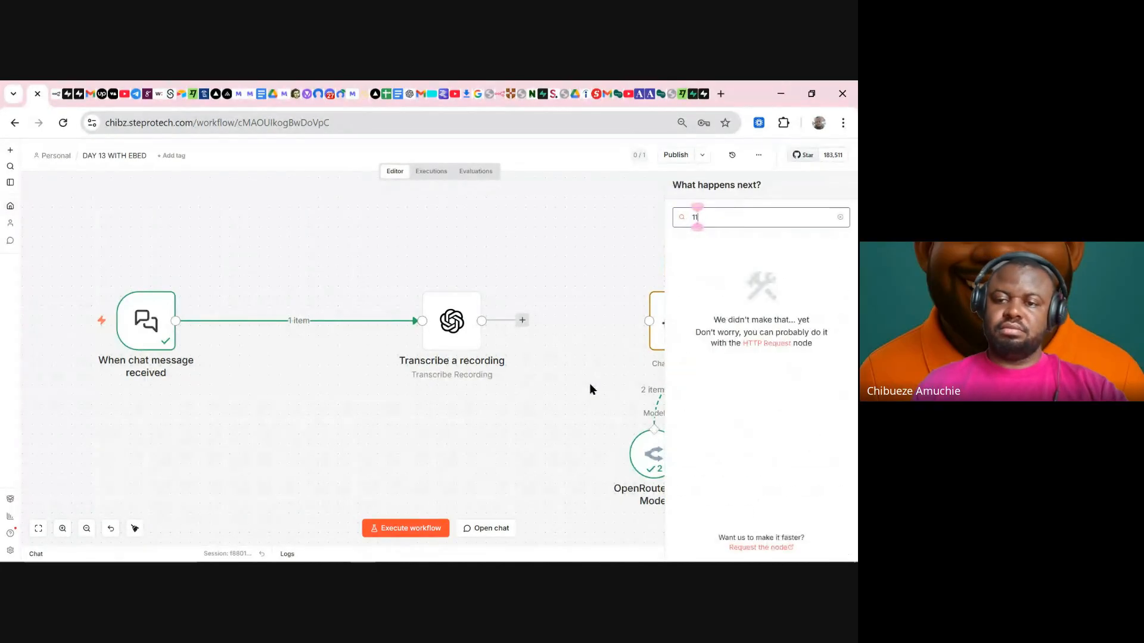
key("BackSpace")
key("BackSpace")
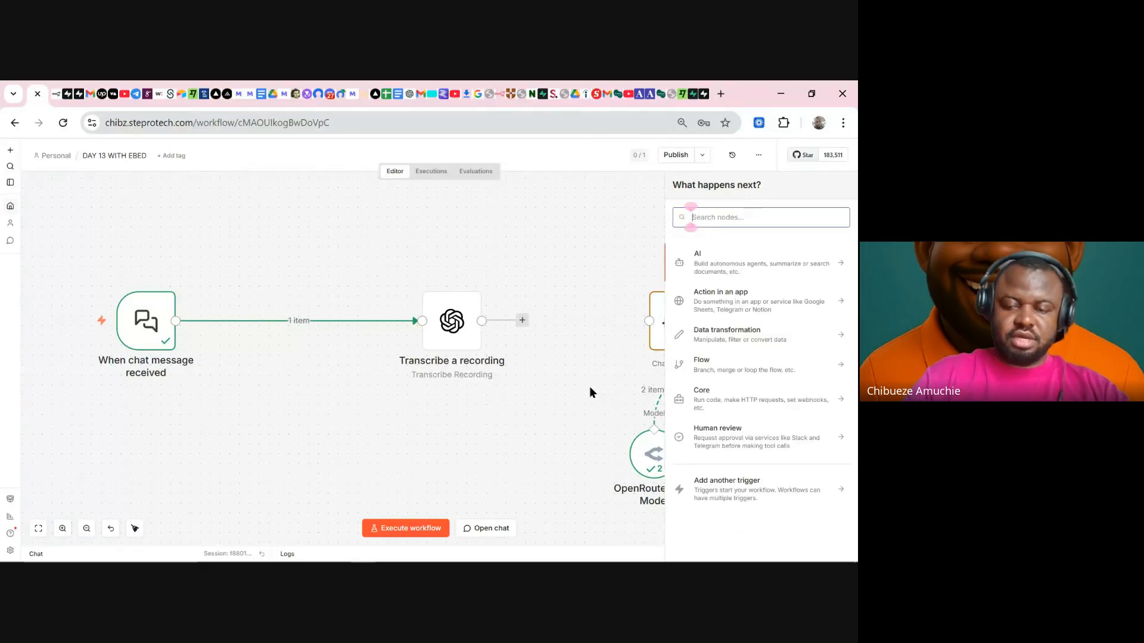
type("ELE")
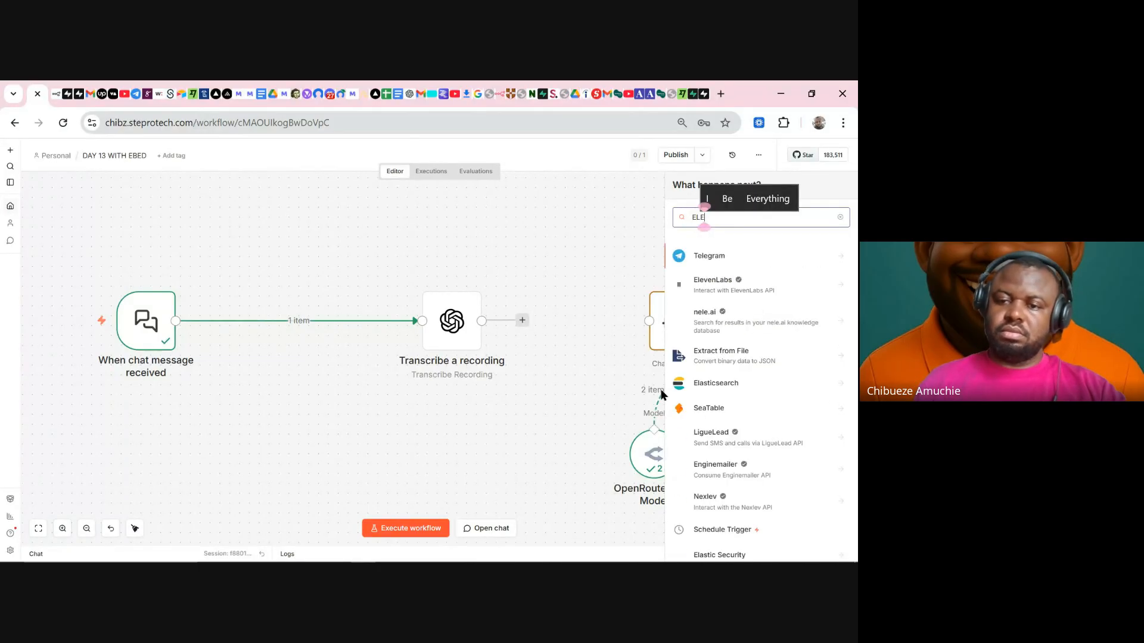
left_click(757, 289)
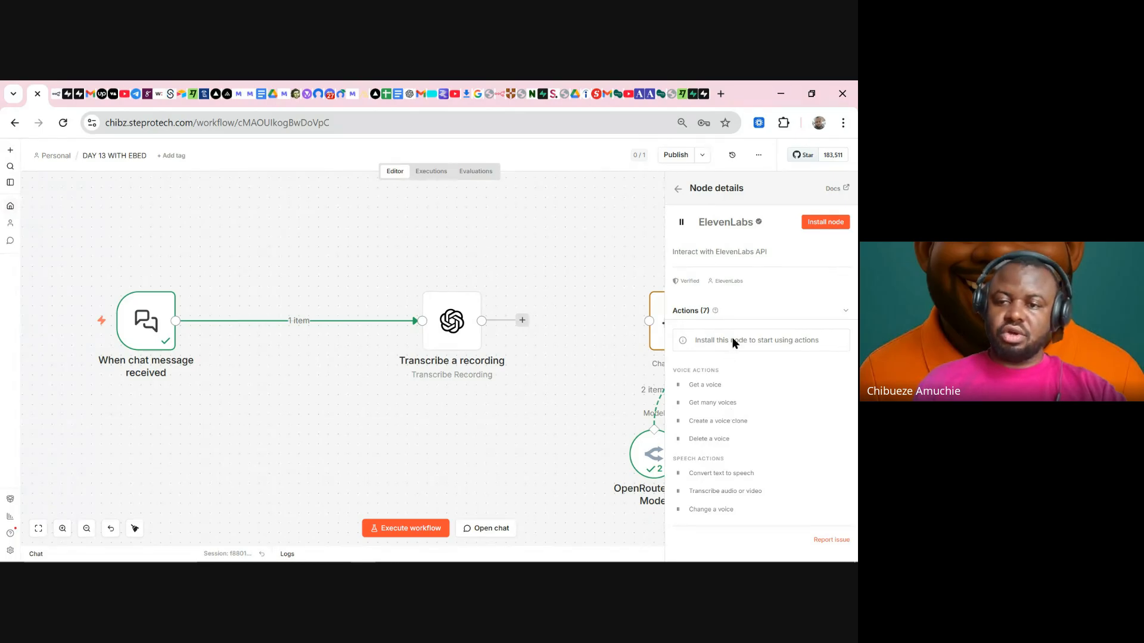
- Install the ElevenLabs community package and confirm its update to version 0.2.4
left_click(830, 222)
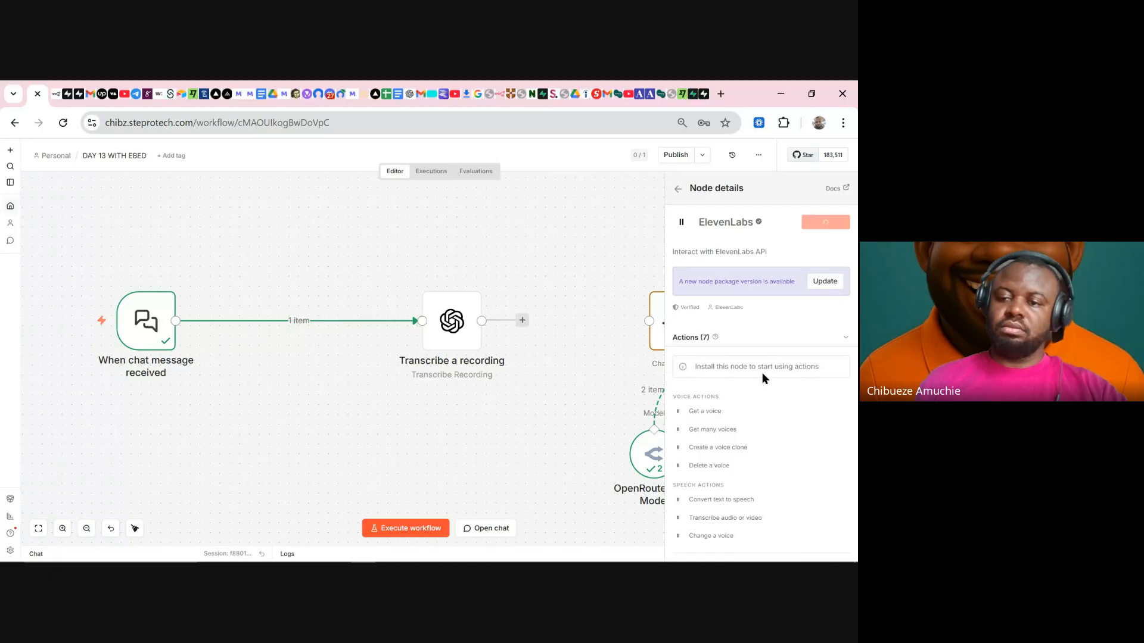
left_click(824, 287)
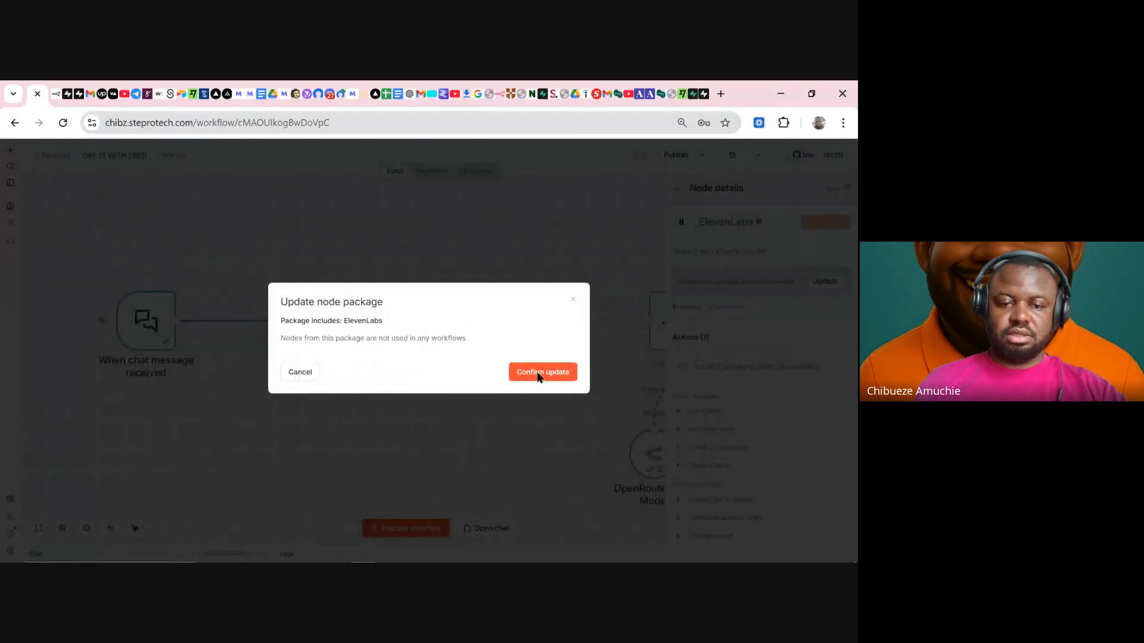
left_click(537, 374)
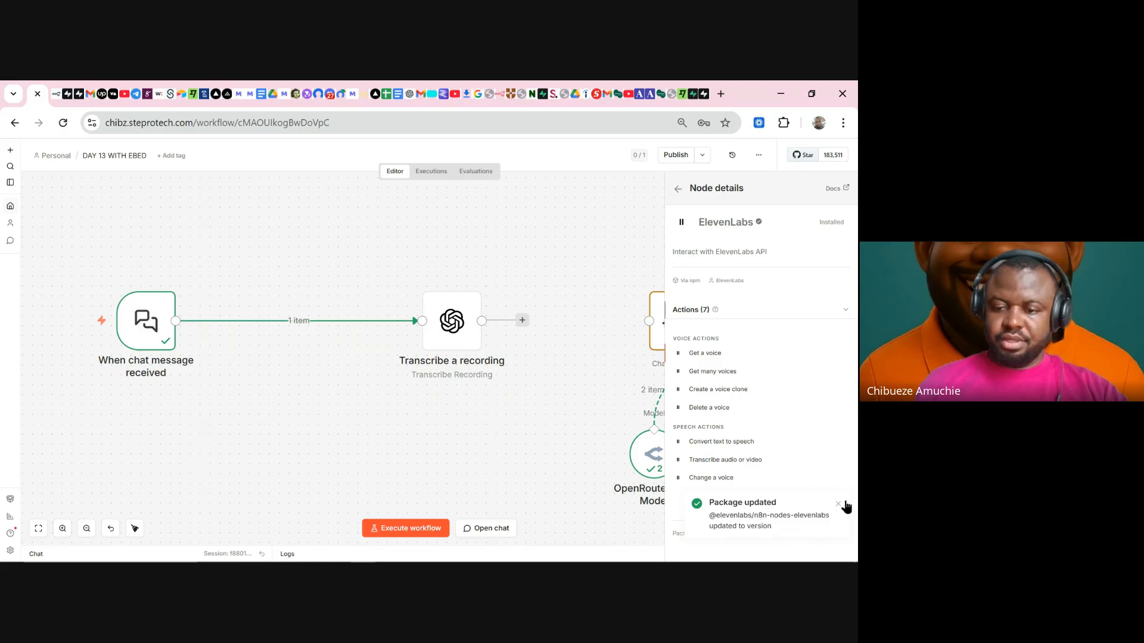
- Search 'ELEVEN' and add the ElevenLabs Tool node to the workflow
left_click(838, 505)
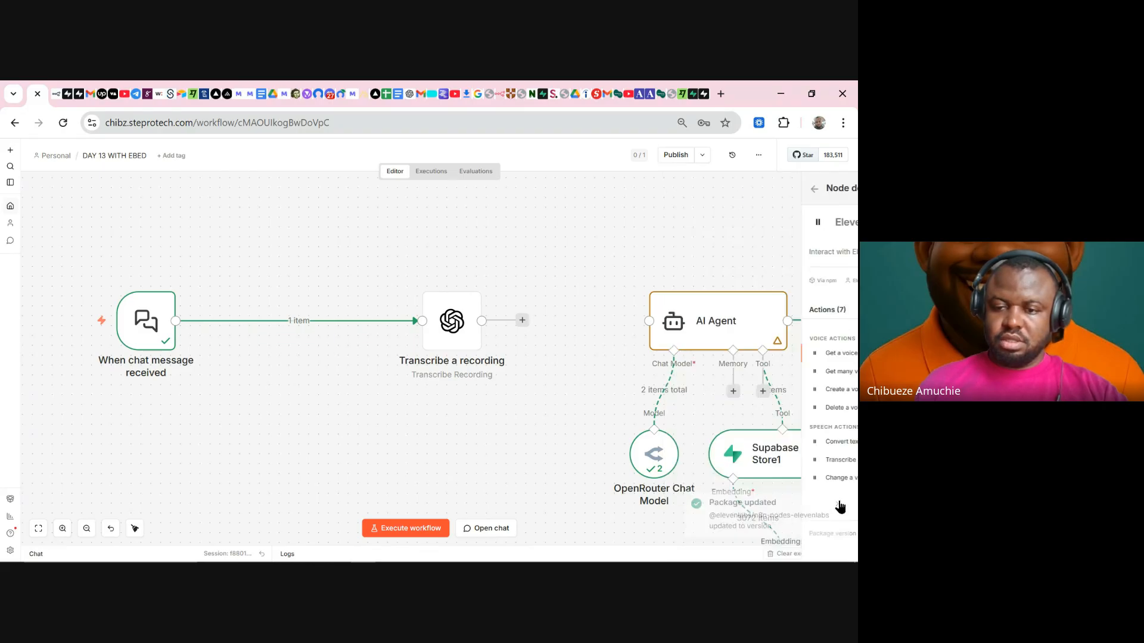
left_click(841, 188)
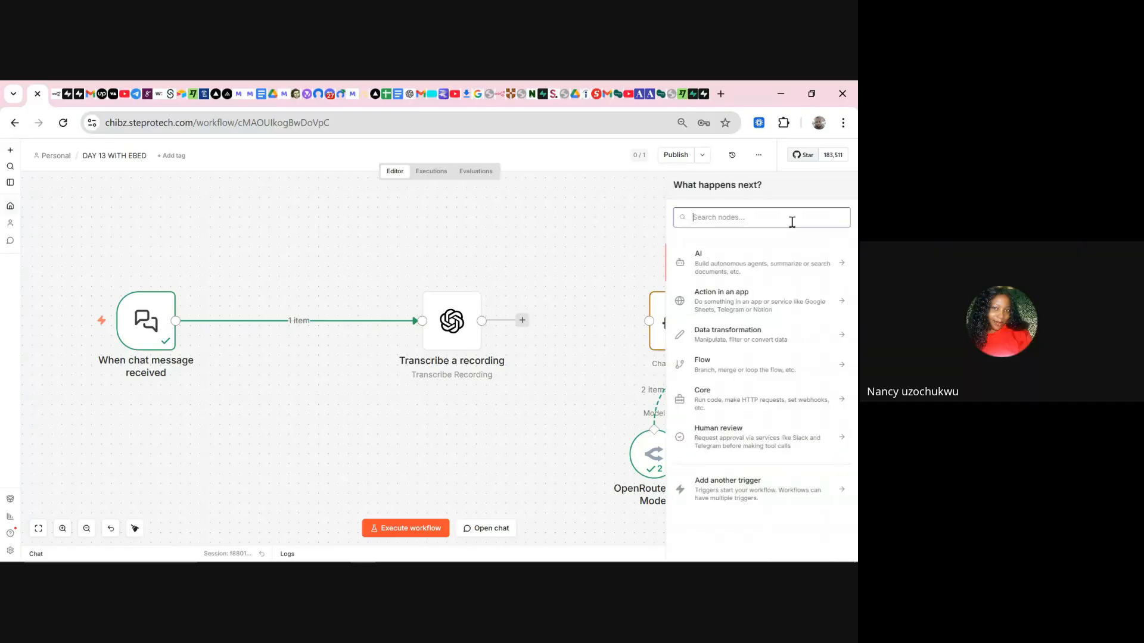
left_click(757, 221)
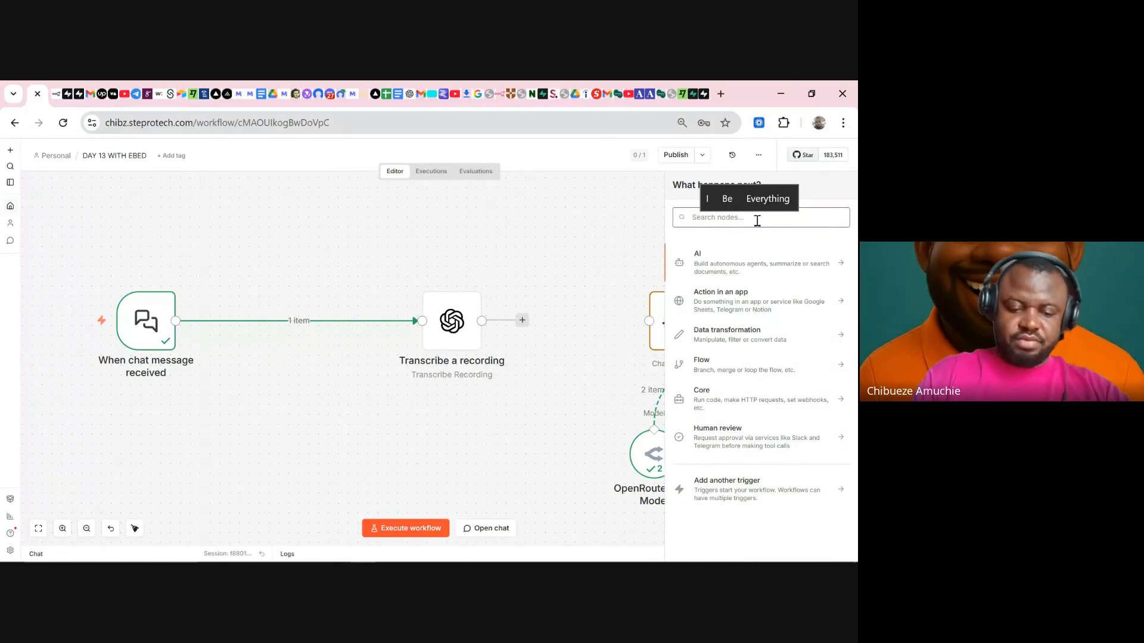
type("ELEVEN")
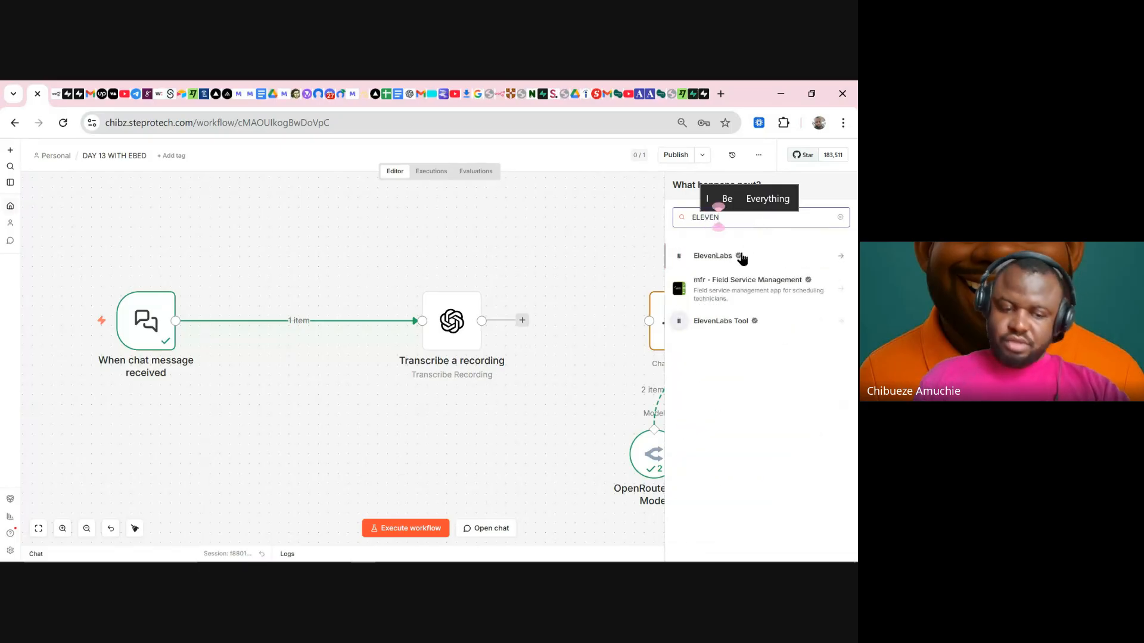
left_click(792, 330)
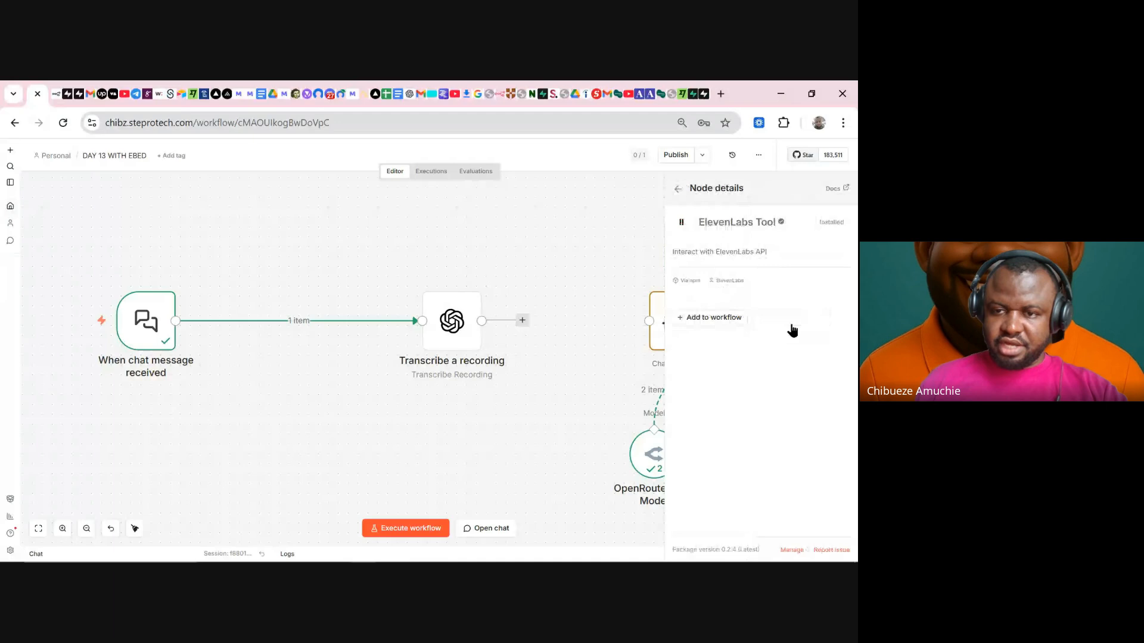
left_click(707, 321)
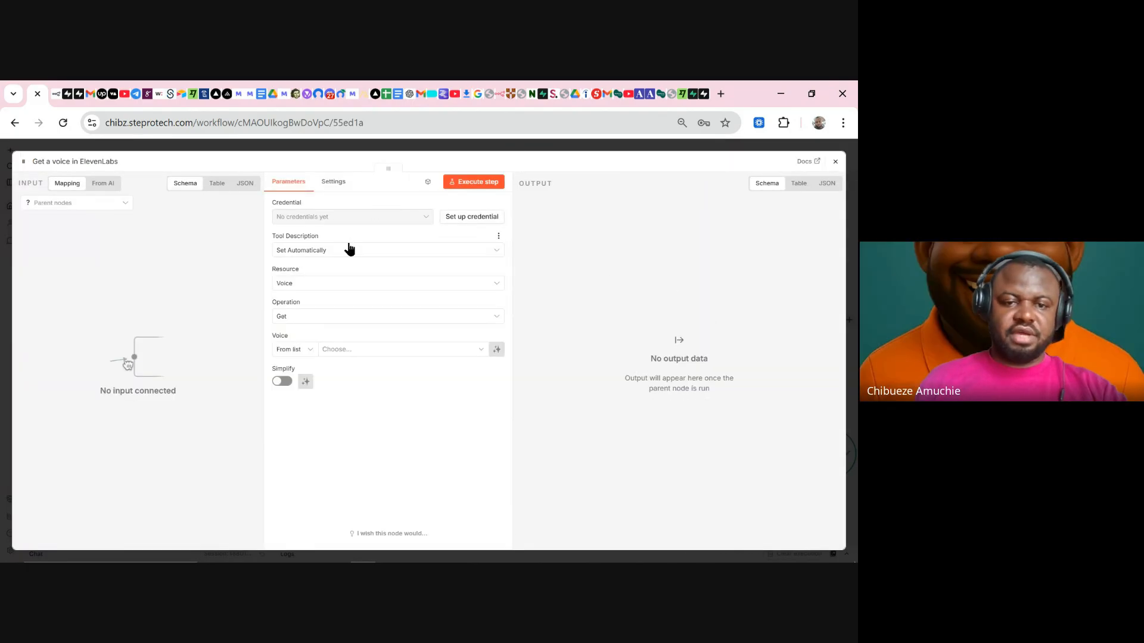
- Keep the ElevenLabs node's resource as Voice and close its settings
left_click(345, 284)
left_click(345, 284)
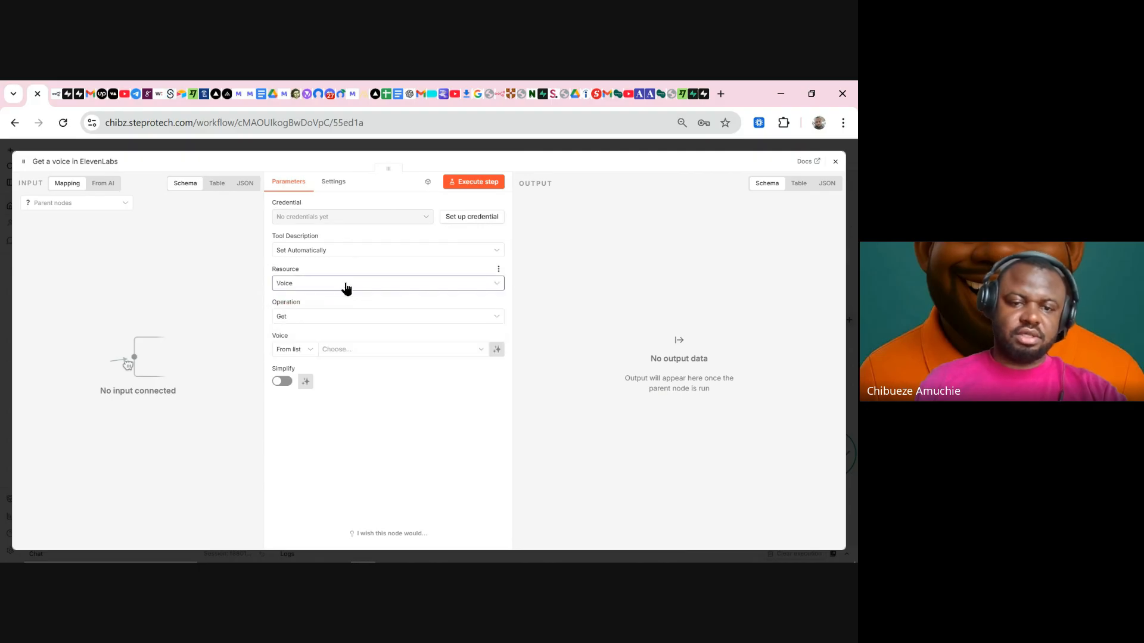
left_click(345, 284)
left_click(324, 313)
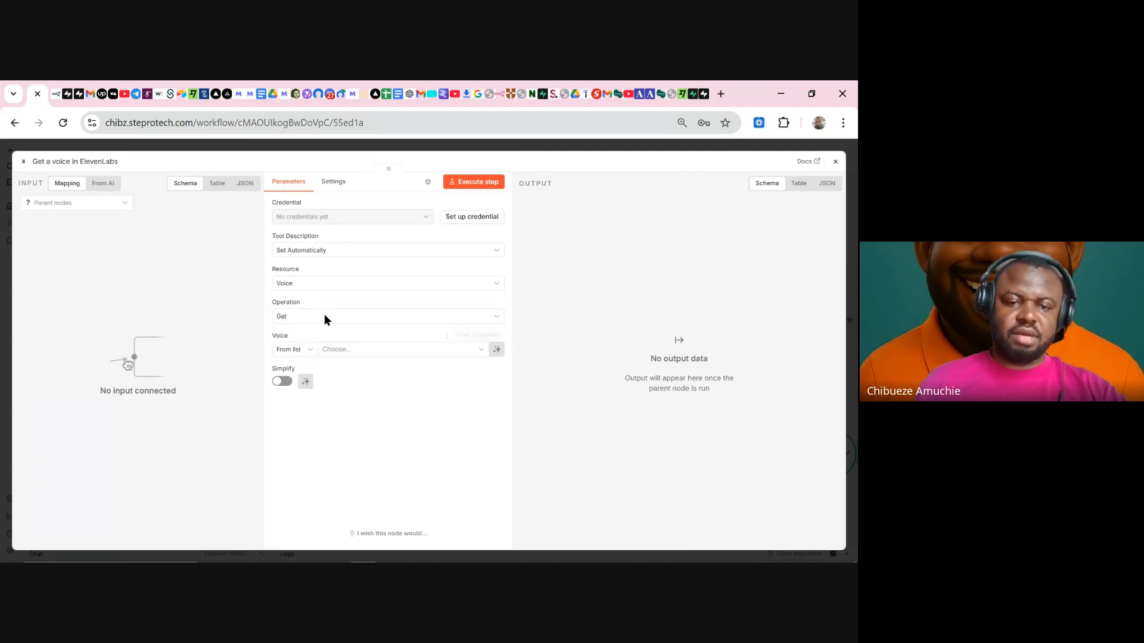
left_click(518, 147)
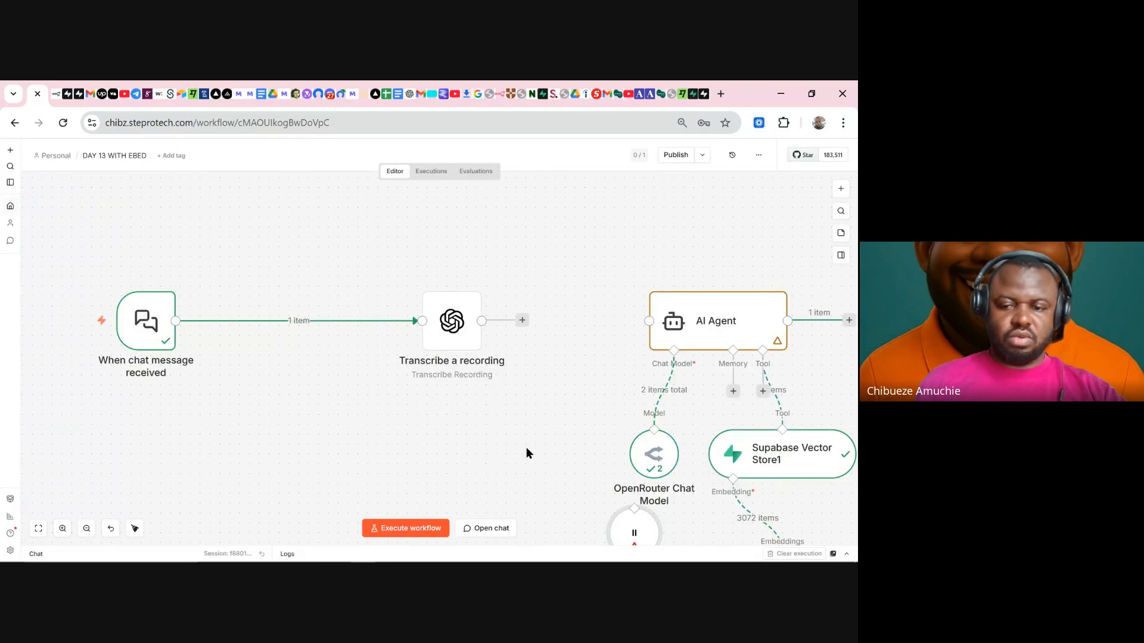
- Delete the Get a voice in ElevenLabs and Transcribe a recording nodes
left_click_drag(538, 435, 458, 328)
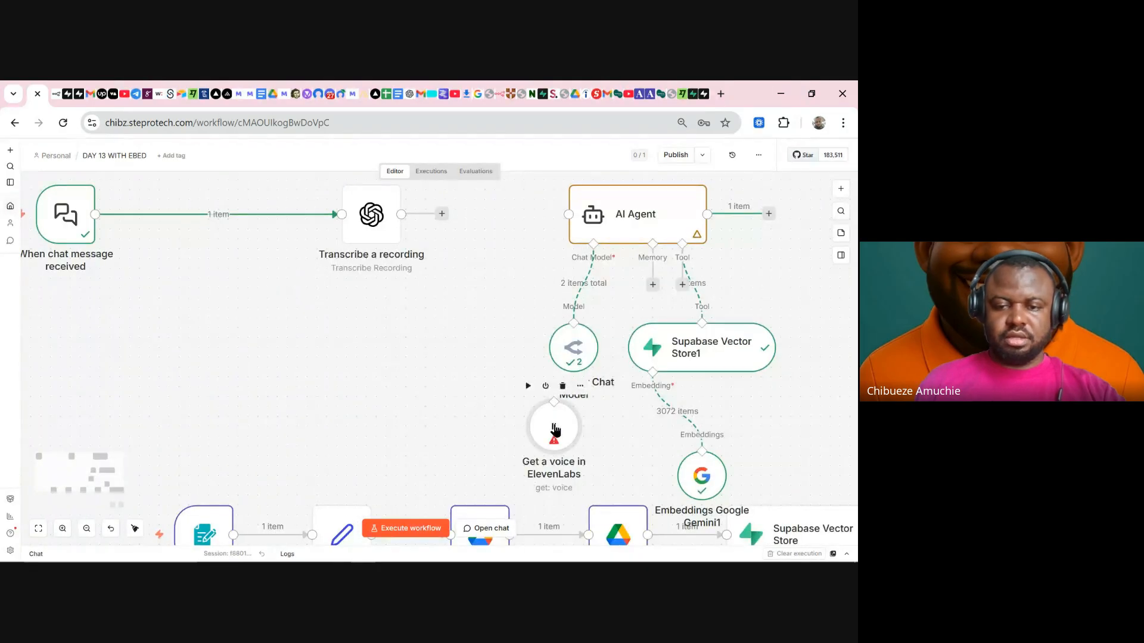
left_click_drag(551, 433, 275, 349)
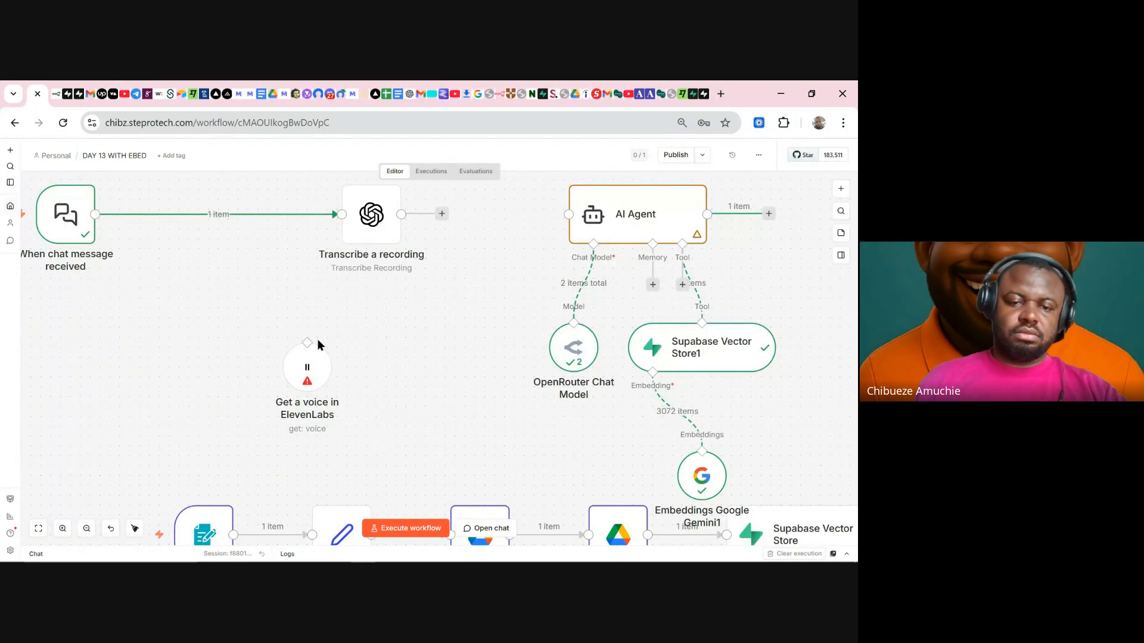
left_click(316, 328)
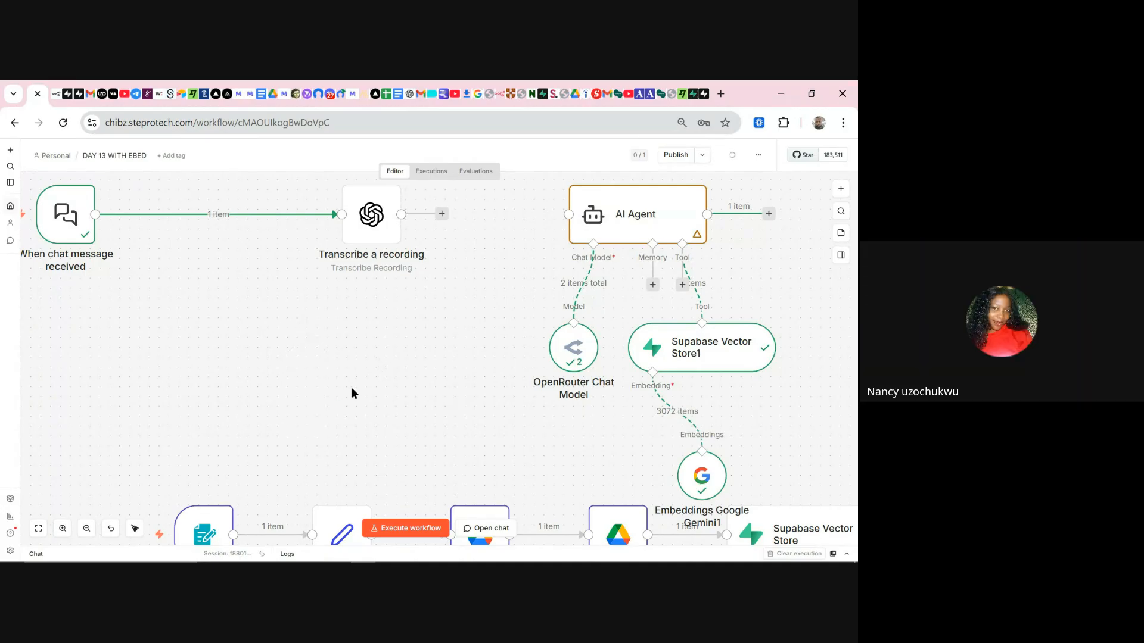
scroll(385, 265, "up", 2)
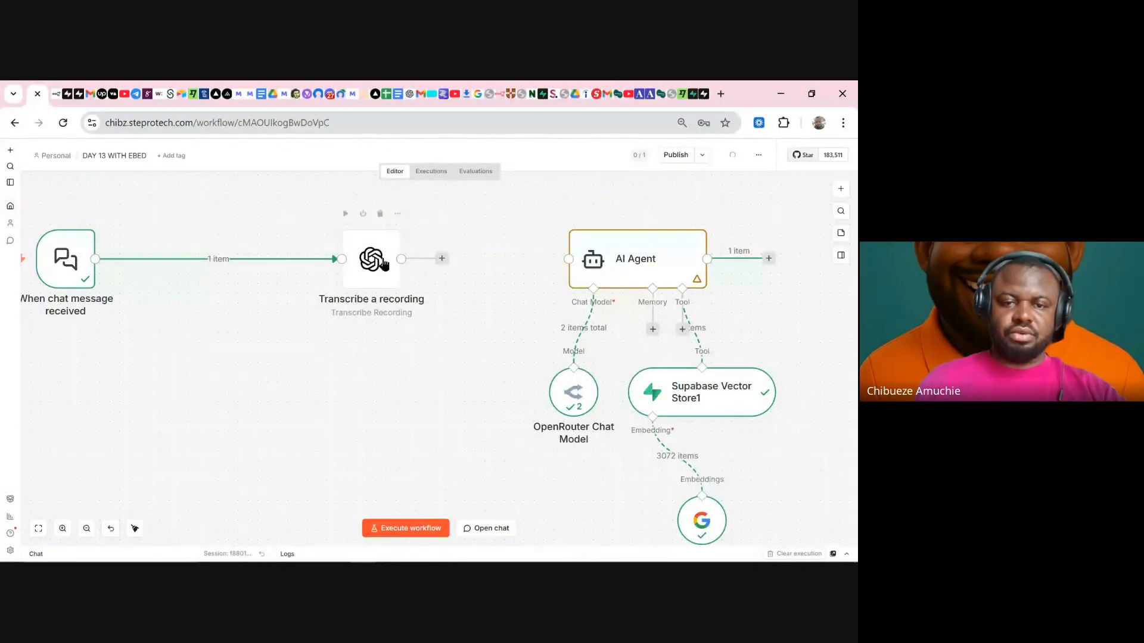
left_click(380, 213)
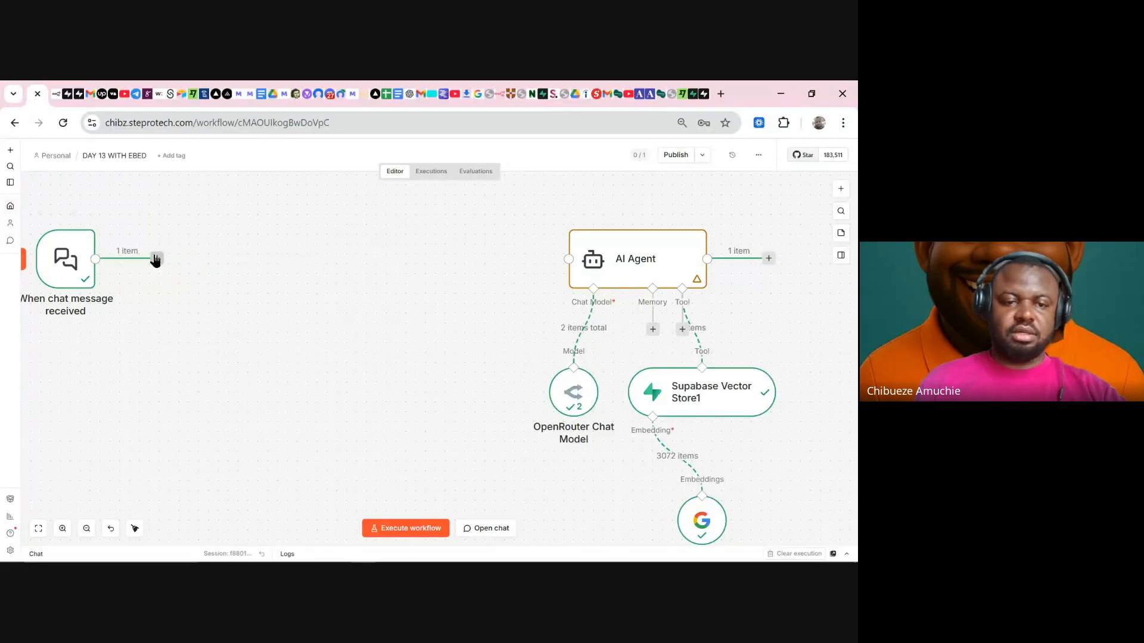
- Connect the chat trigger directly to the AI Agent, move it closer, and return Home
left_click_drag(156, 259, 562, 259)
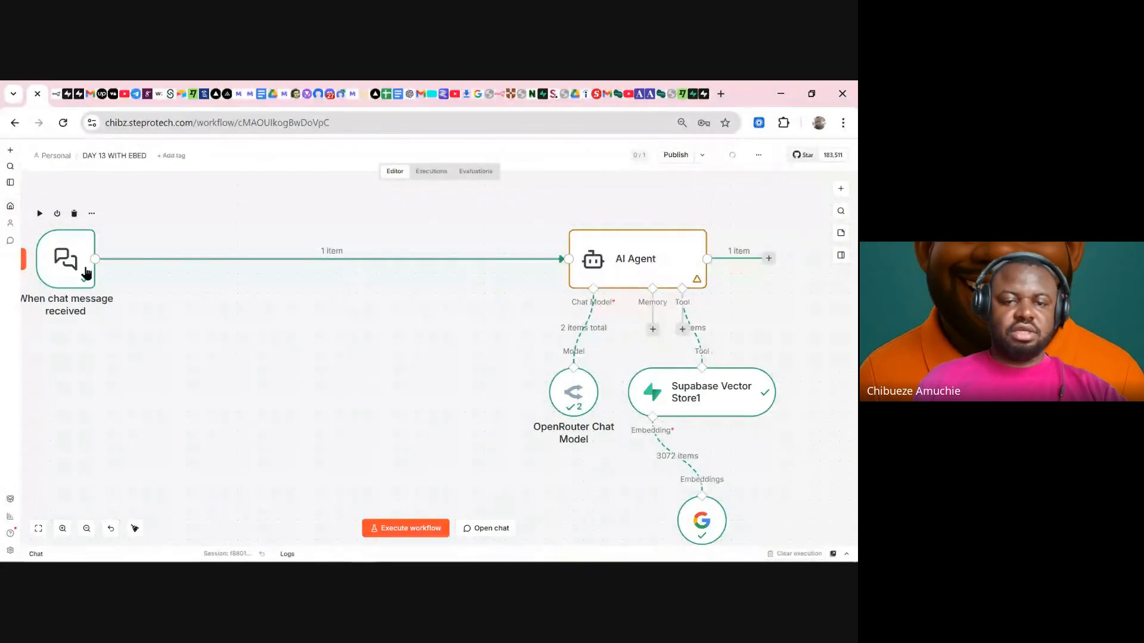
left_click_drag(86, 273, 302, 273)
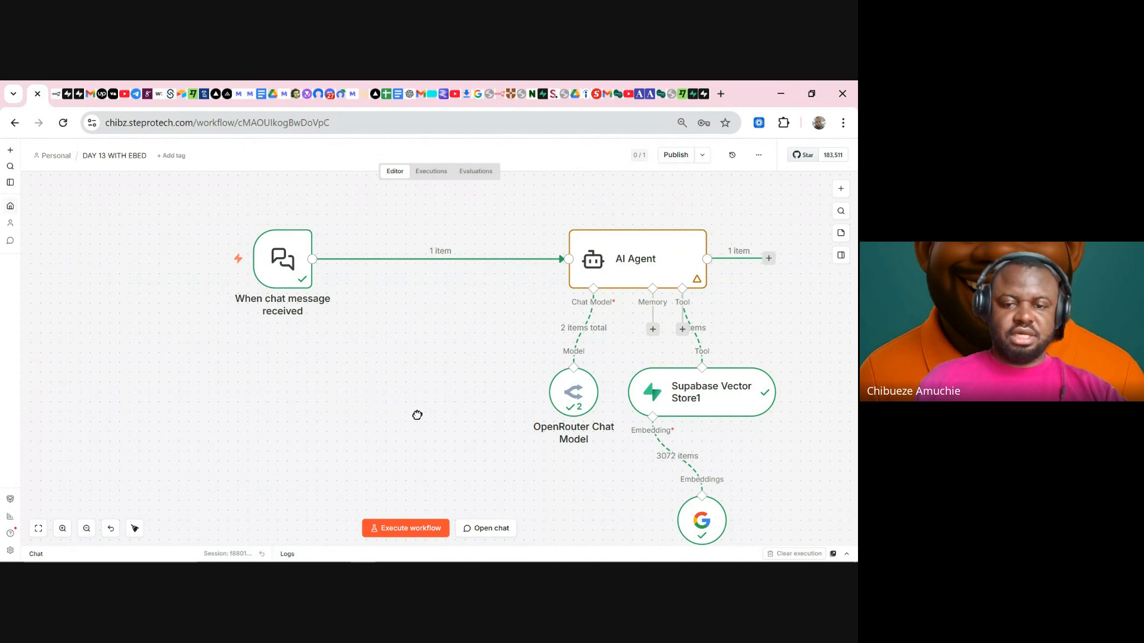
left_click_drag(417, 416, 332, 414)
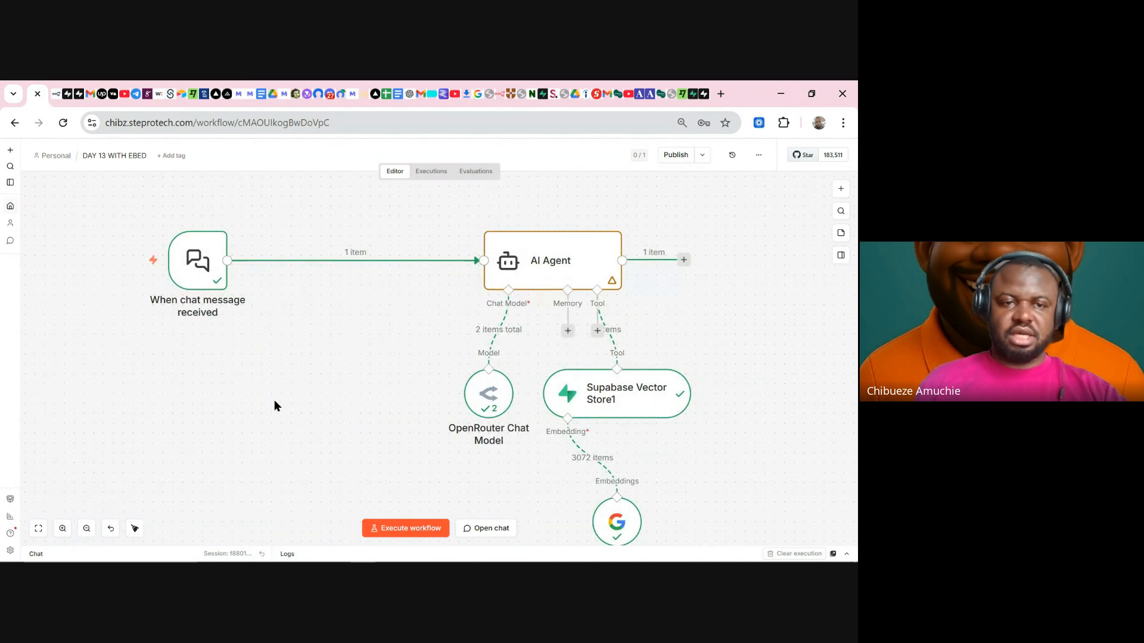
left_click(10, 207)
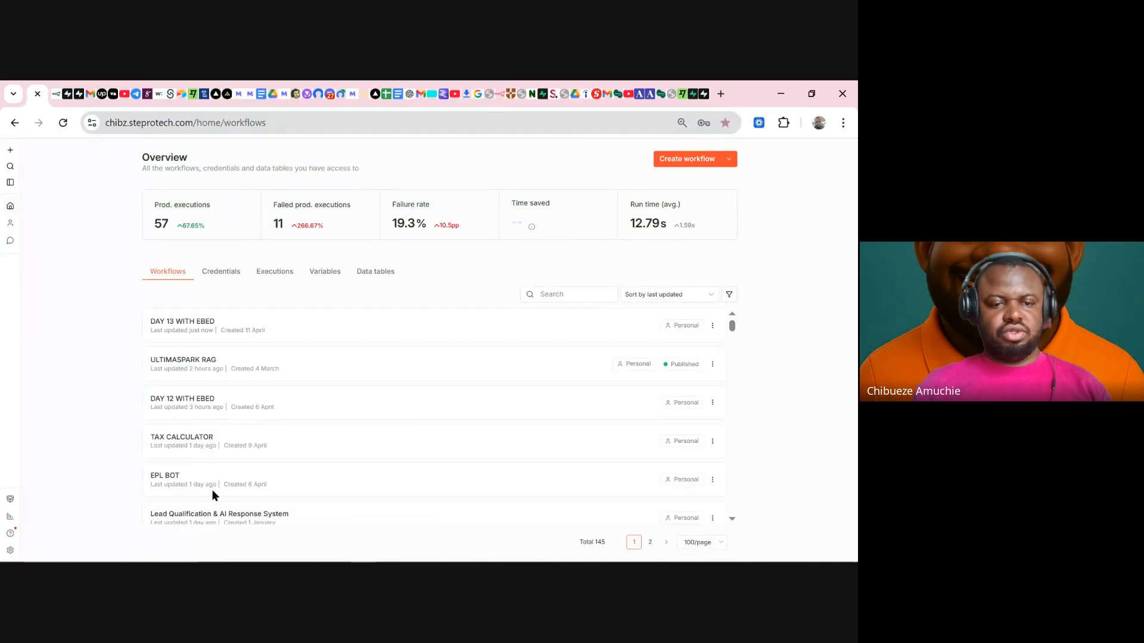
- Scroll the workflows list and open WEEK 2 DAY 3 AI AGENTS
scroll(249, 440, "down", 6)
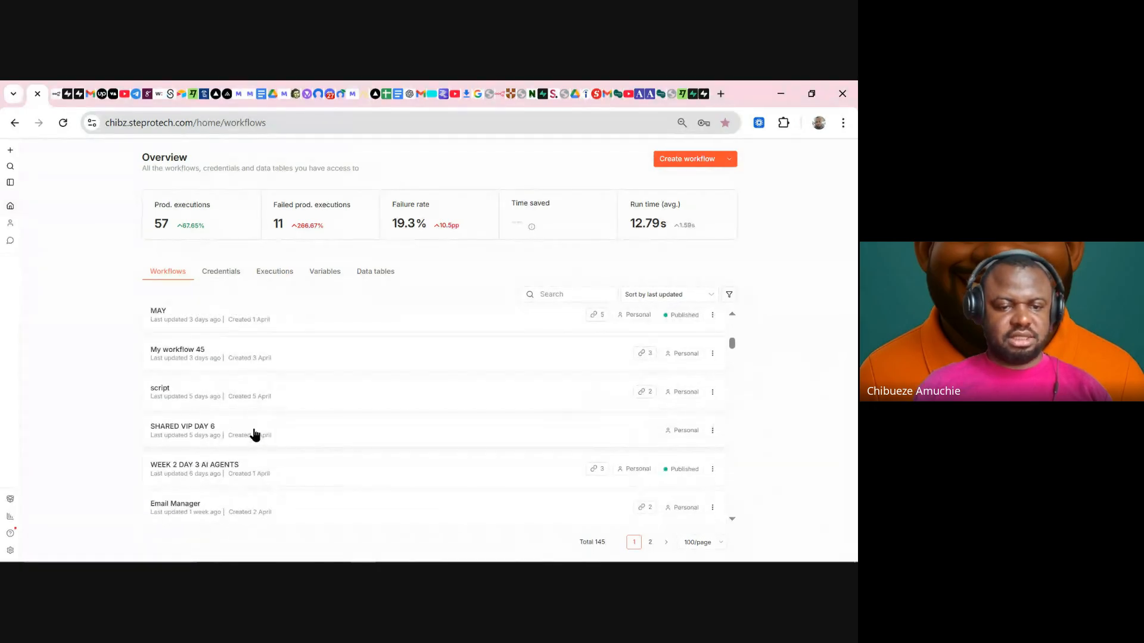
left_click(196, 469)
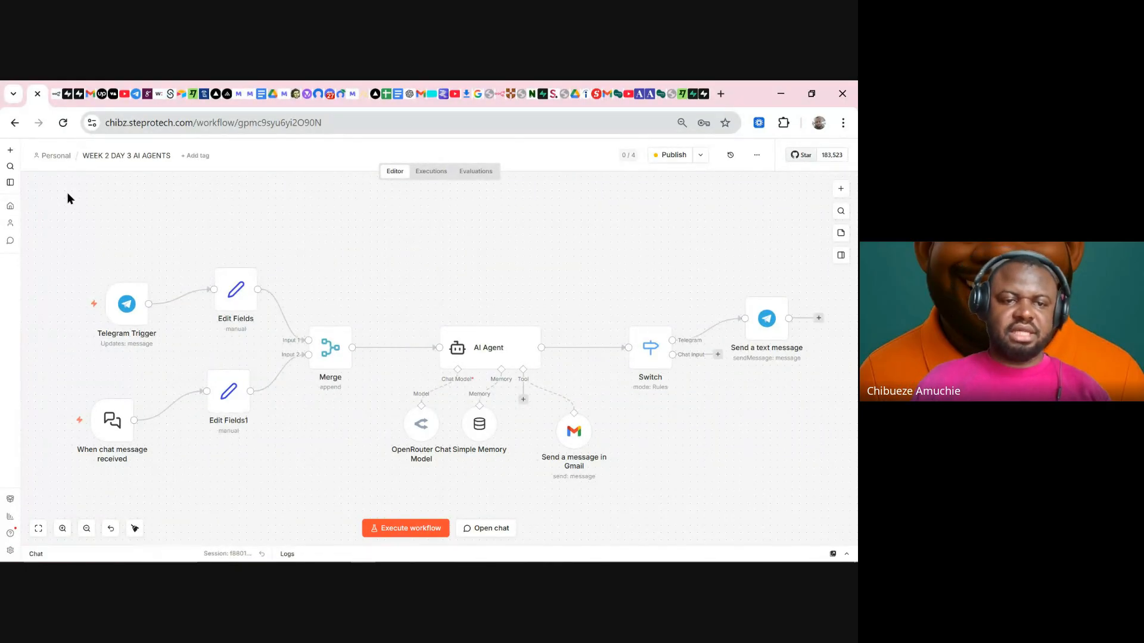
left_click_drag(31, 181, 856, 546)
mouse_move(739, 557)
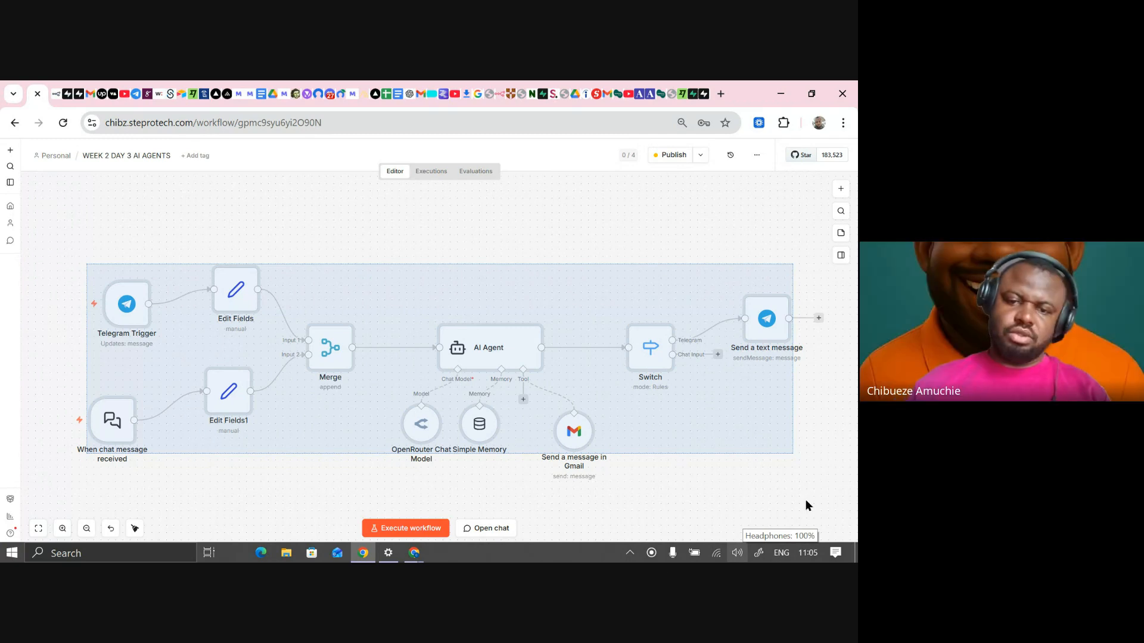
left_click(709, 494)
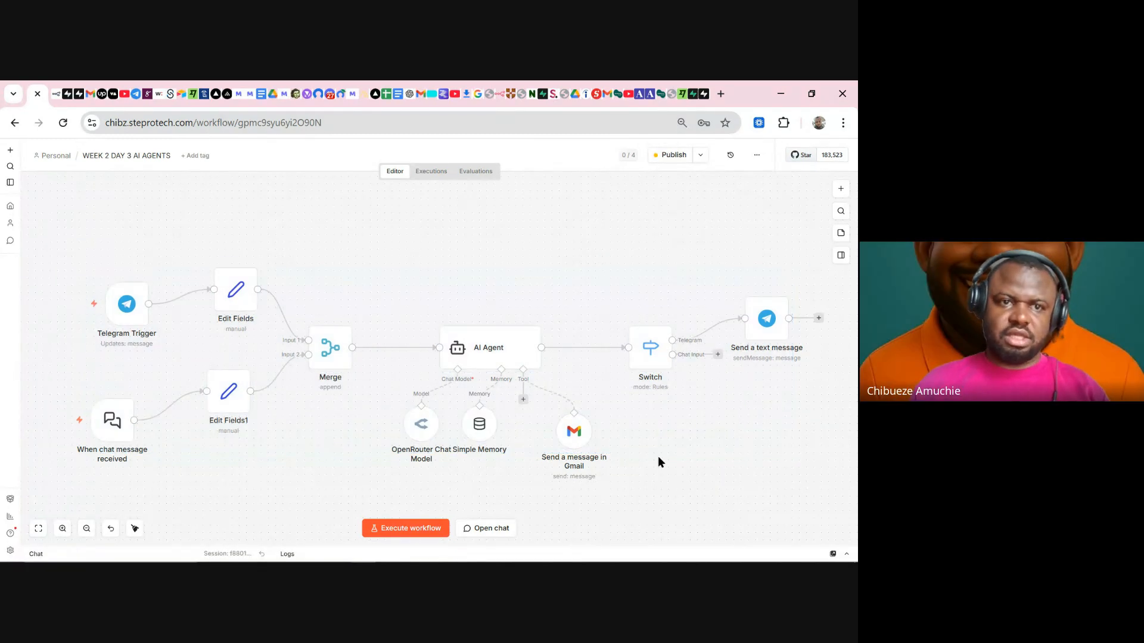
left_click(127, 156)
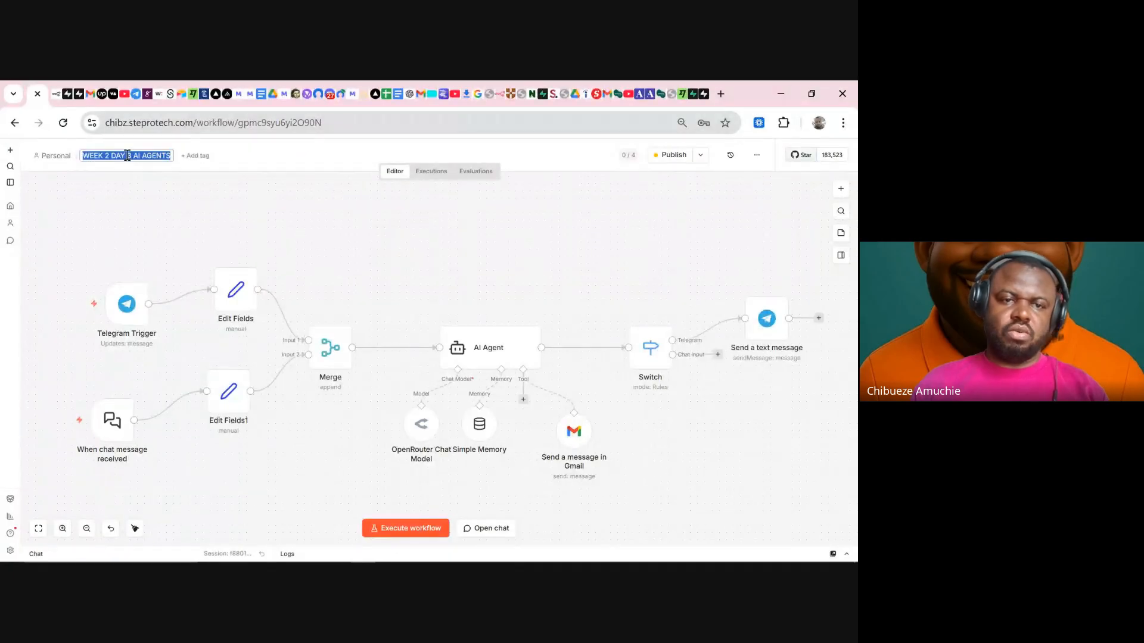
left_click(149, 189)
left_click(109, 156)
left_click(136, 184)
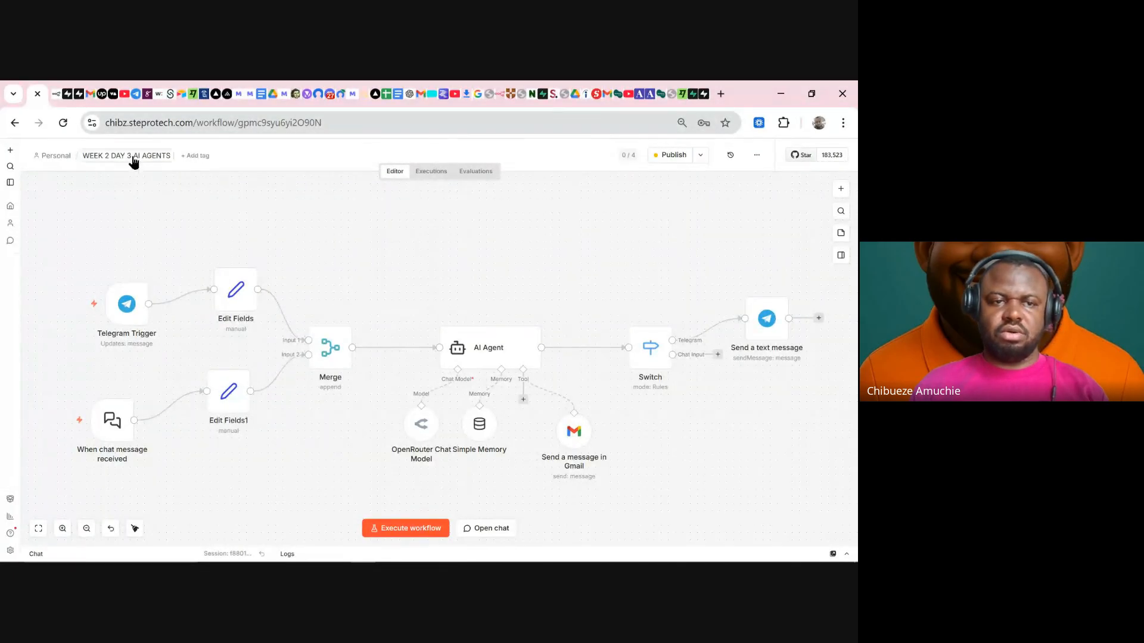
scroll(370, 233, "down", 1)
scroll(449, 314, "down", 2)
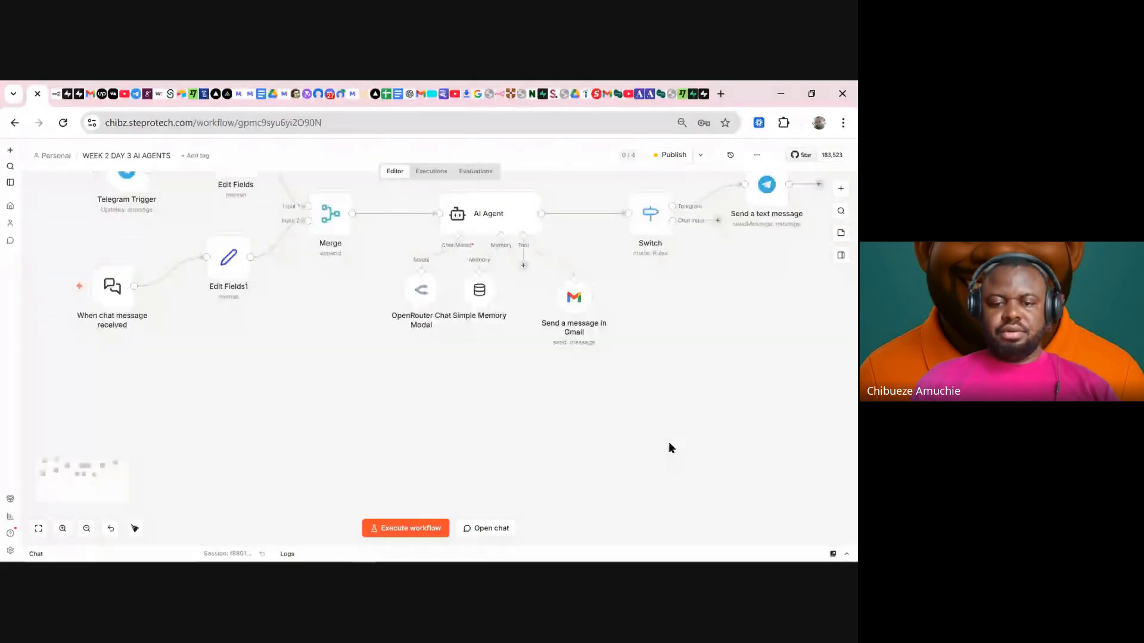
scroll(673, 437, "up", 2)
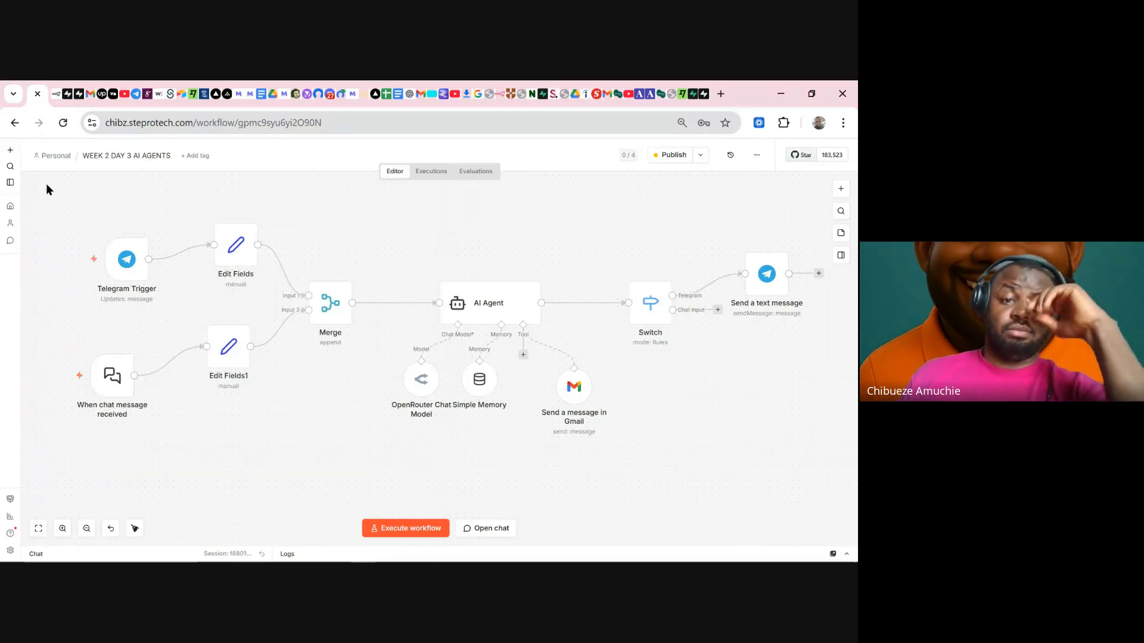
- Move all nodes together, nudge Merge and Switch down, and raise Send a text message up-right
left_click_drag(46, 183, 846, 489)
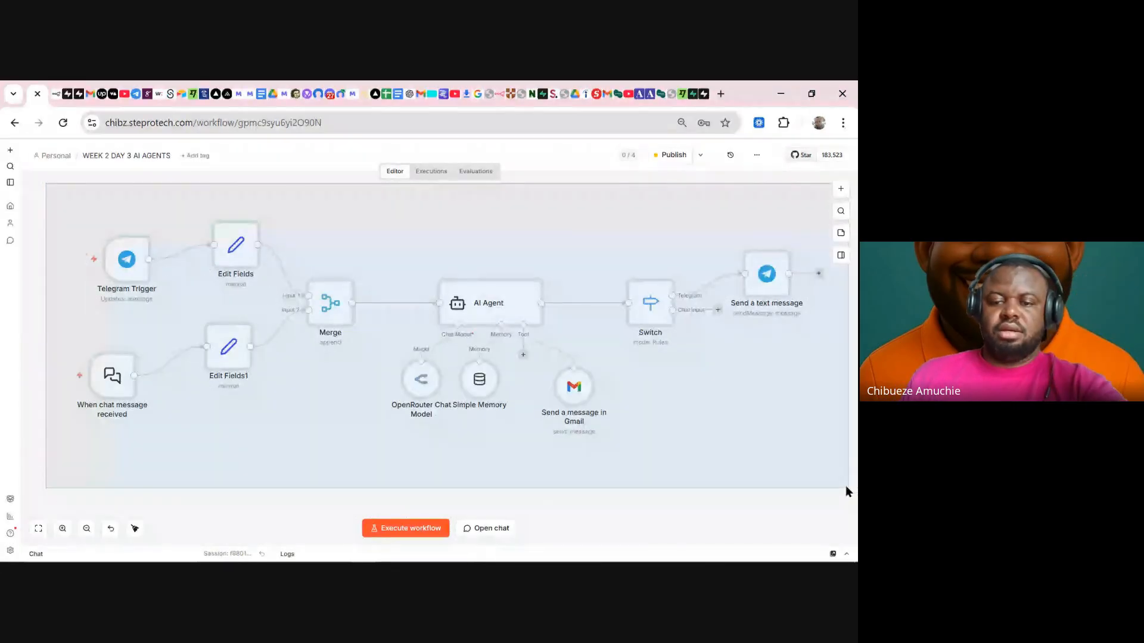
left_click_drag(441, 323, 427, 294)
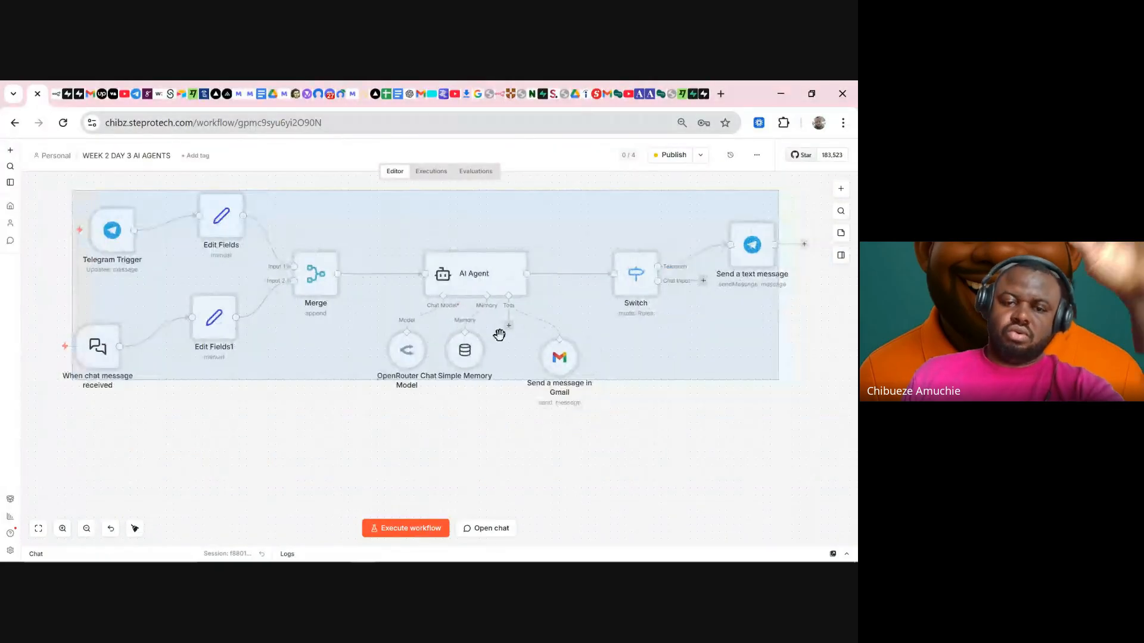
left_click(326, 404)
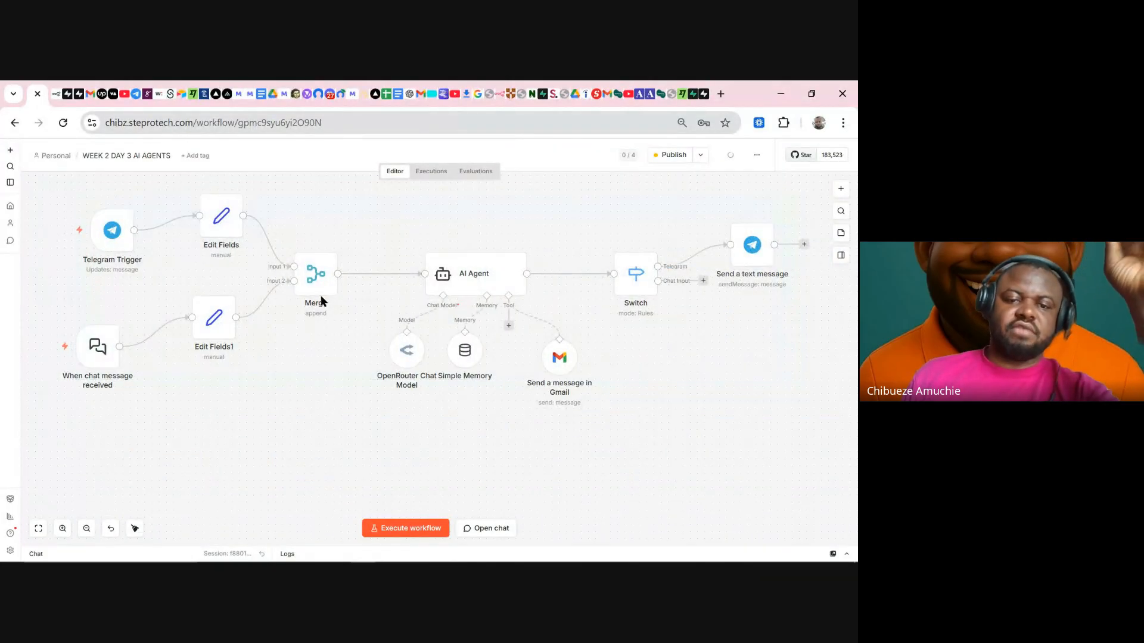
left_click_drag(316, 289, 316, 295)
left_click_drag(632, 269, 633, 277)
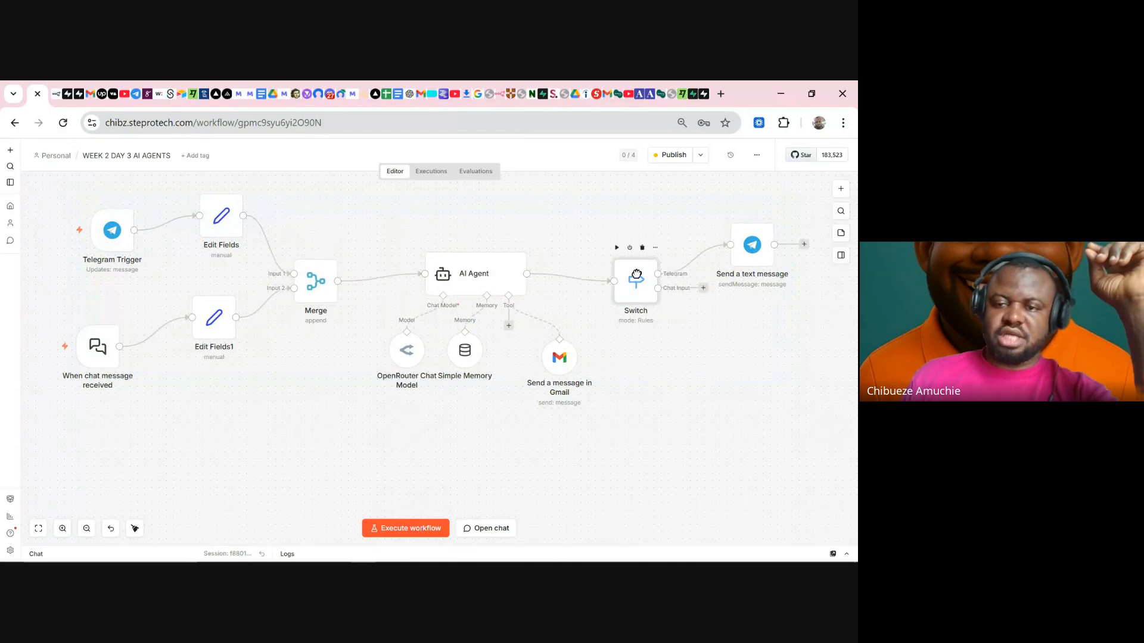
left_click_drag(744, 258, 759, 235)
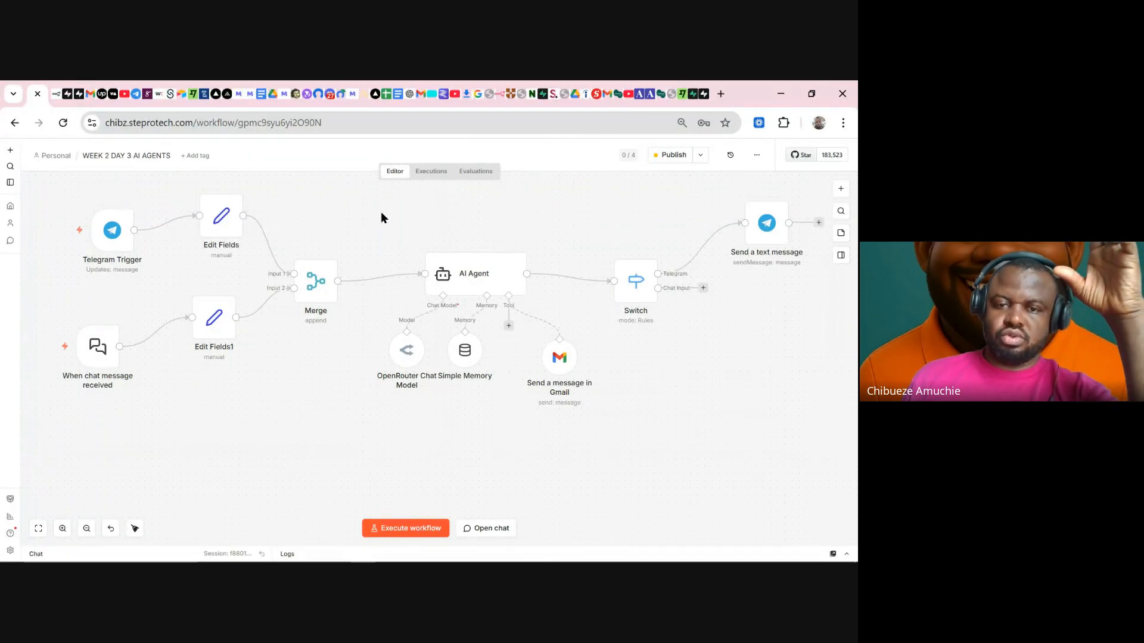
- Select the AI Agent, Edit Fields nodes and Switch in turn, then clear the selection
left_click_drag(376, 201, 571, 332)
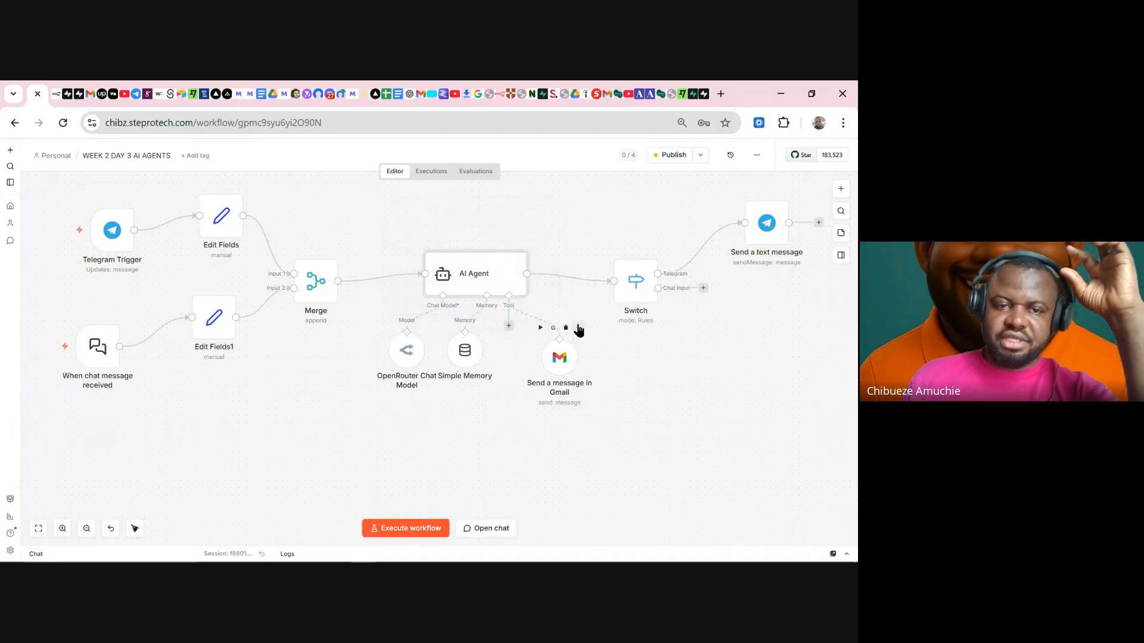
left_click_drag(143, 189, 310, 390)
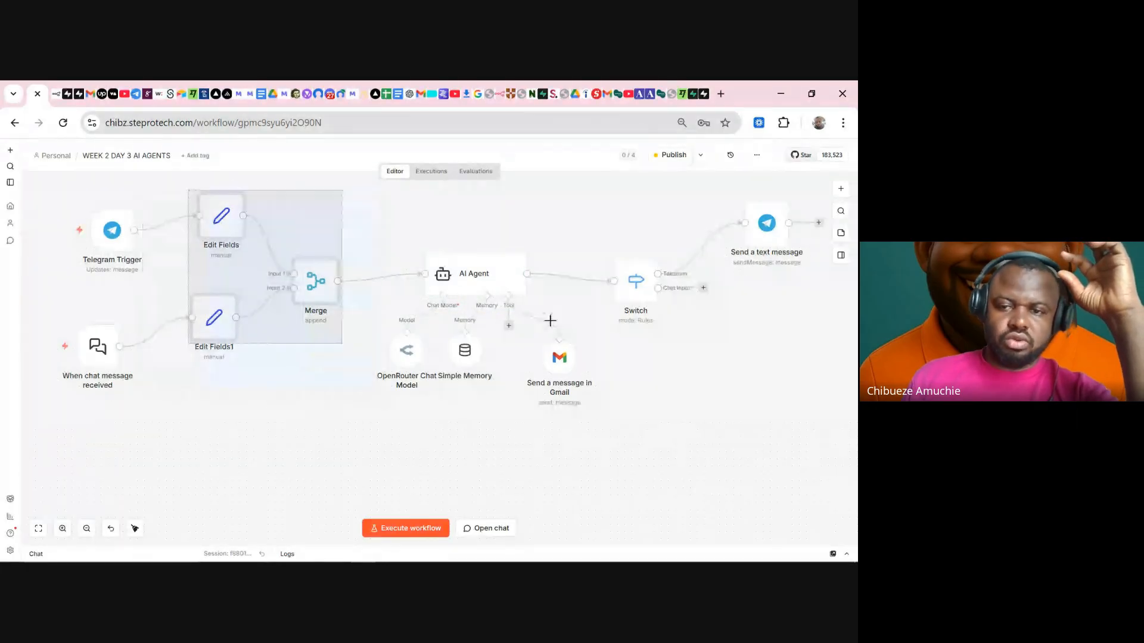
left_click_drag(587, 215, 731, 359)
left_click_drag(356, 206, 567, 338)
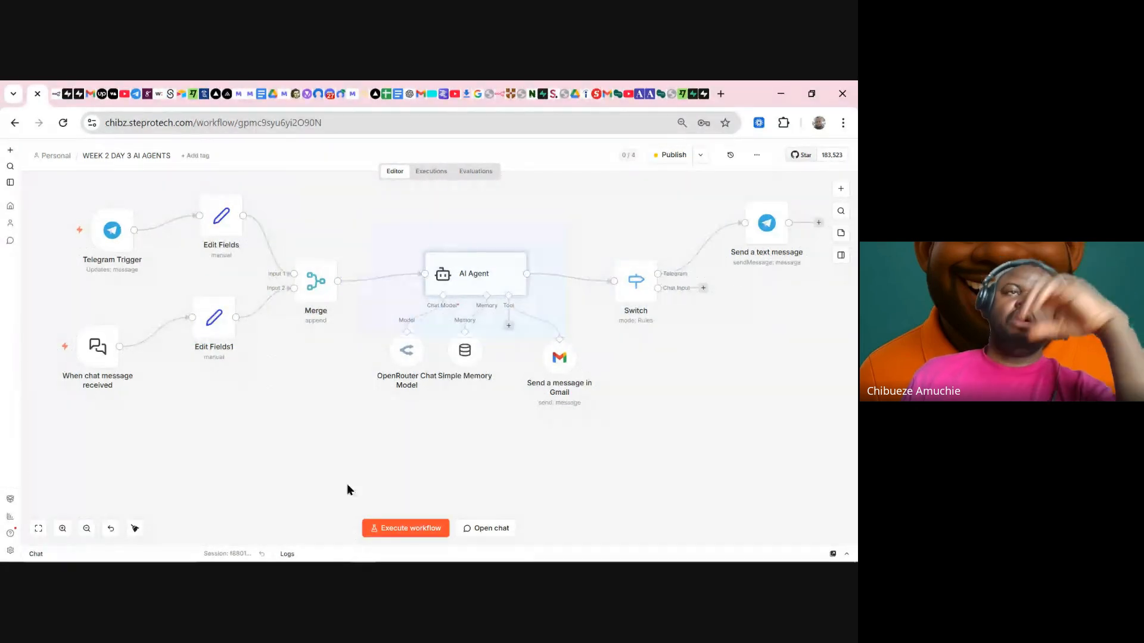
left_click(202, 408)
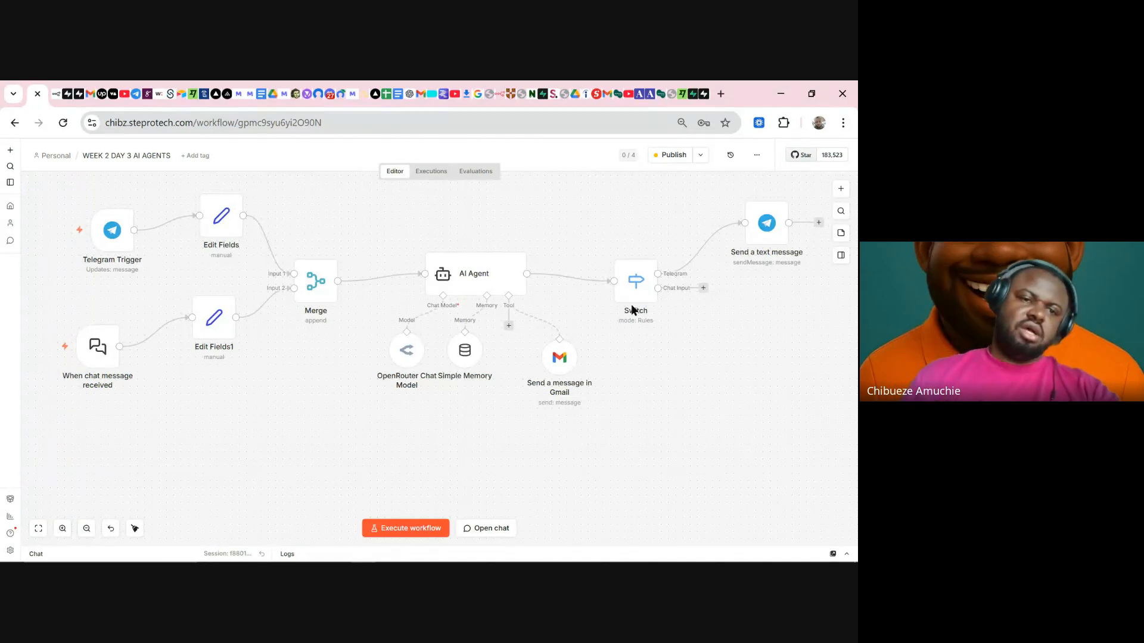
- From the workflows overview, scroll down and open the WEEK 2 DAY 1 workflow
left_click(9, 206)
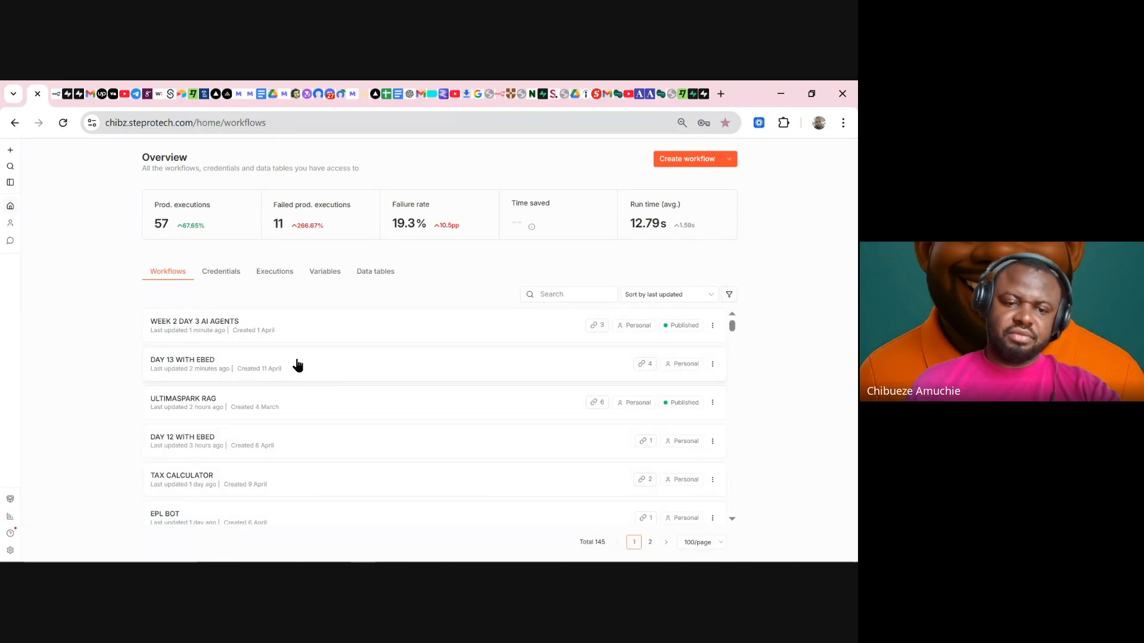
scroll(296, 366, "down", 2)
scroll(298, 366, "down", 8)
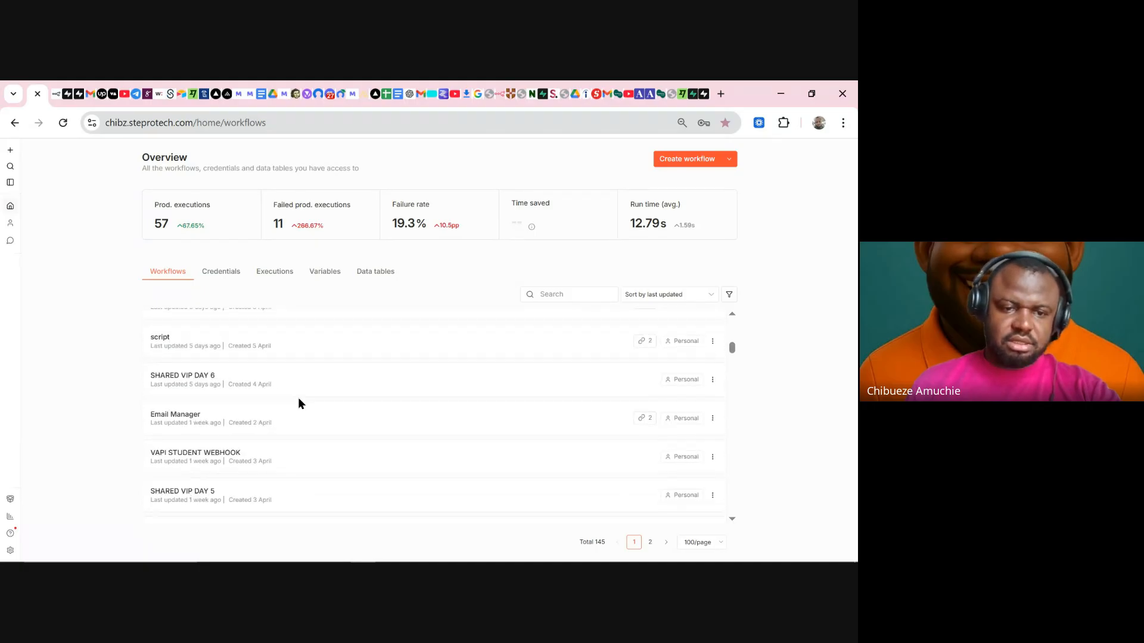
scroll(300, 403, "down", 8)
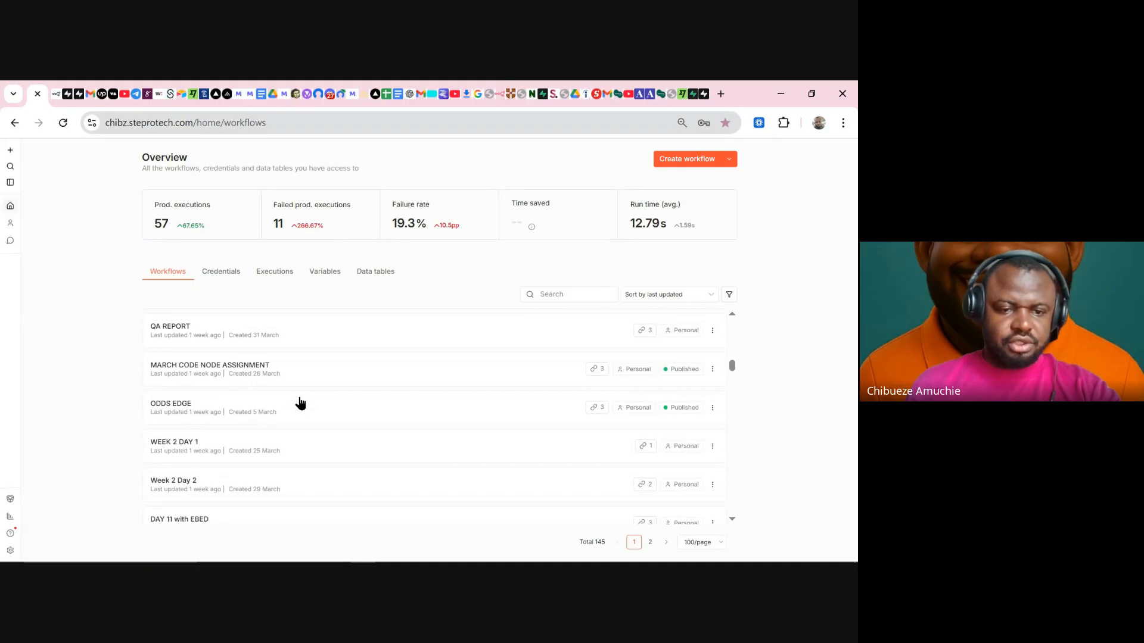
left_click(182, 365)
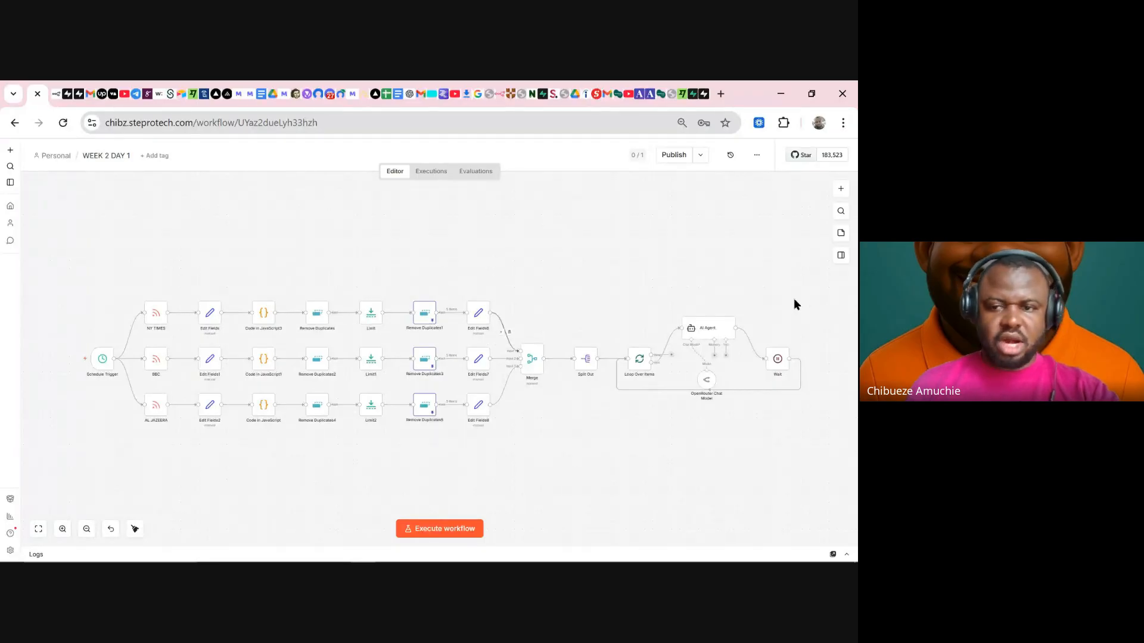
- Shift the loop section nodes slightly right and return to the workflows overview
mouse_move(618, 285)
left_mouse_down()
mouse_move(712, 411)
mouse_move(850, 471)
left_mouse_up()
left_click_drag(710, 356, 718, 358)
left_click(688, 423)
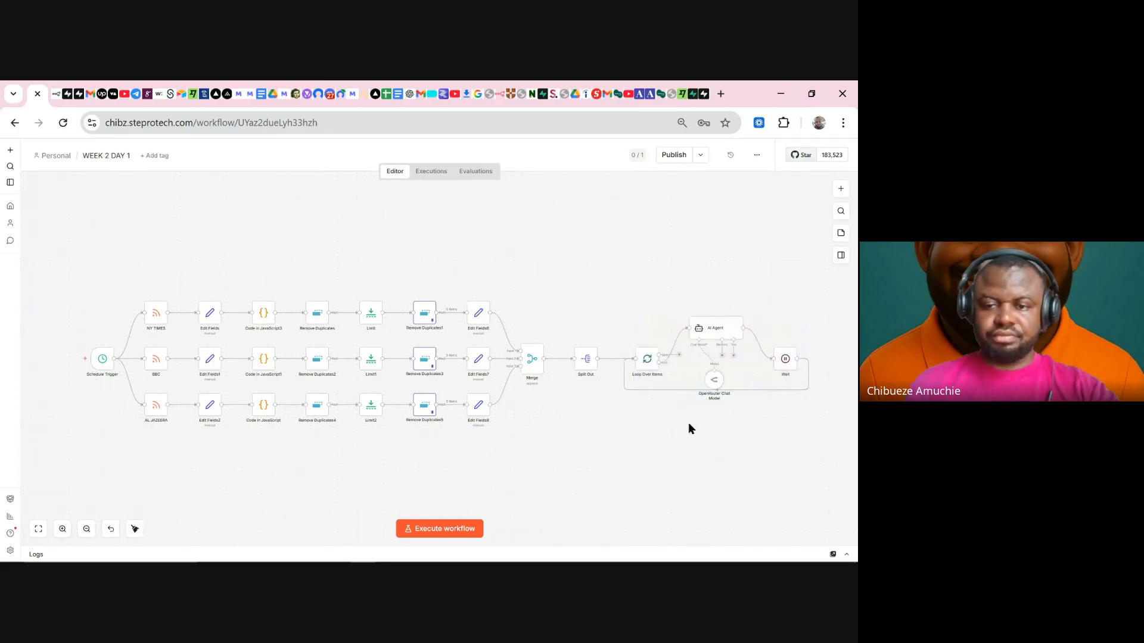
left_click(10, 207)
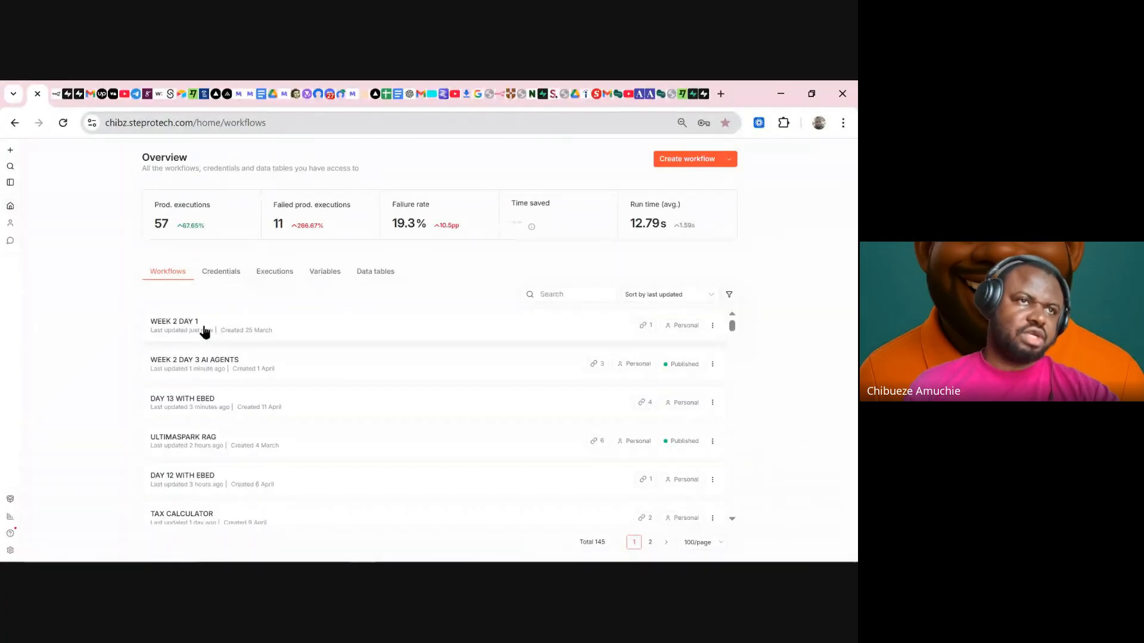
scroll(230, 383, "down", 10)
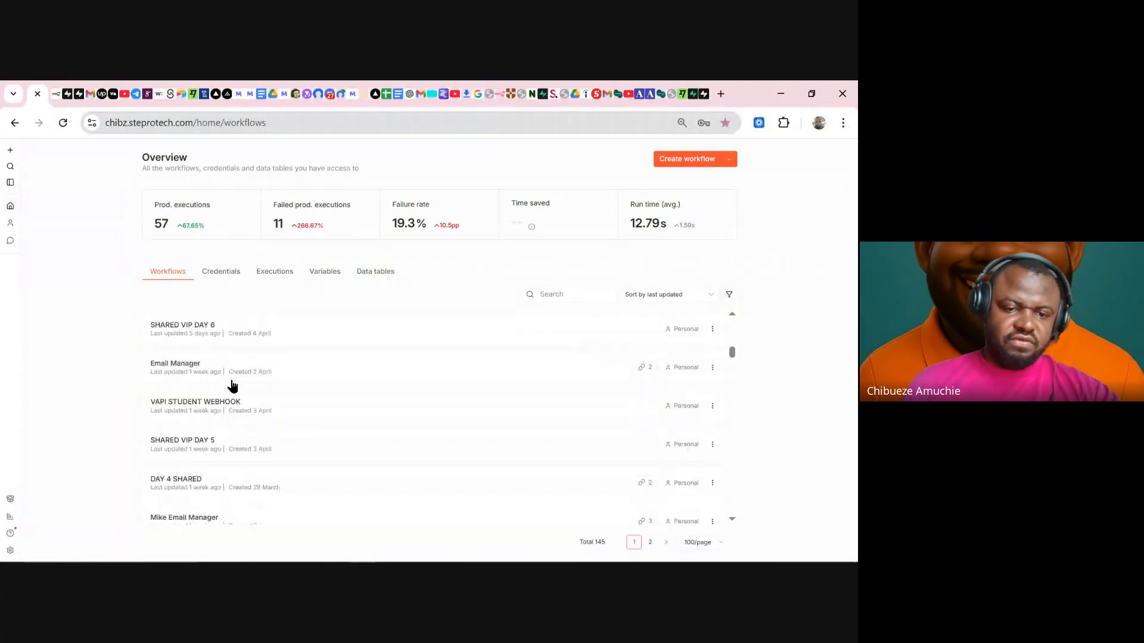
scroll(235, 390, "down", 5)
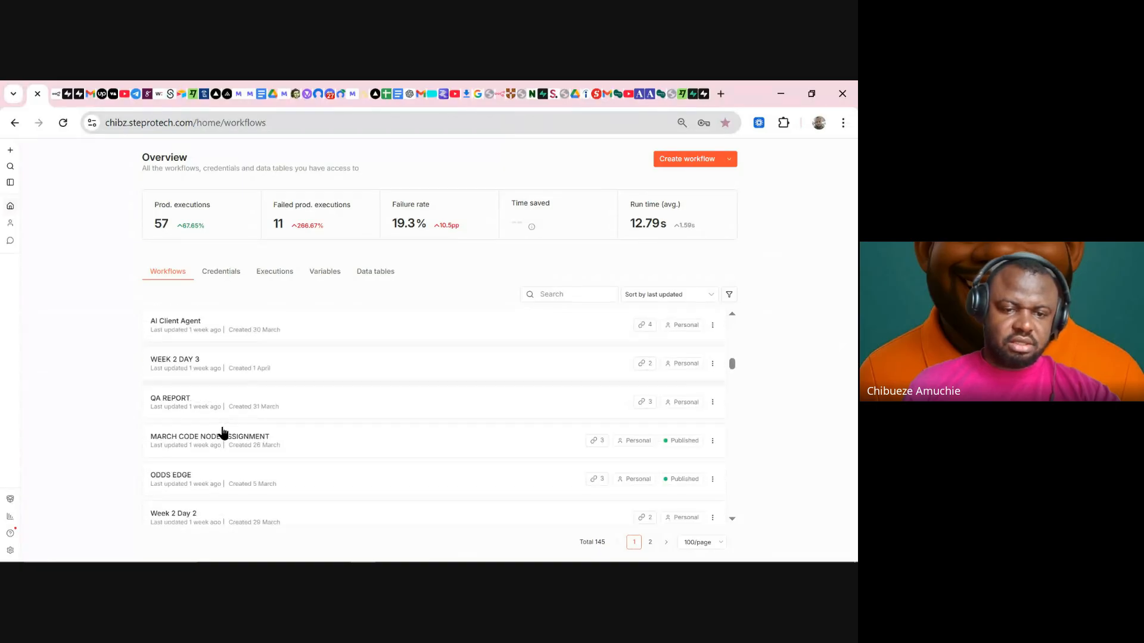
scroll(224, 429, "down", 2)
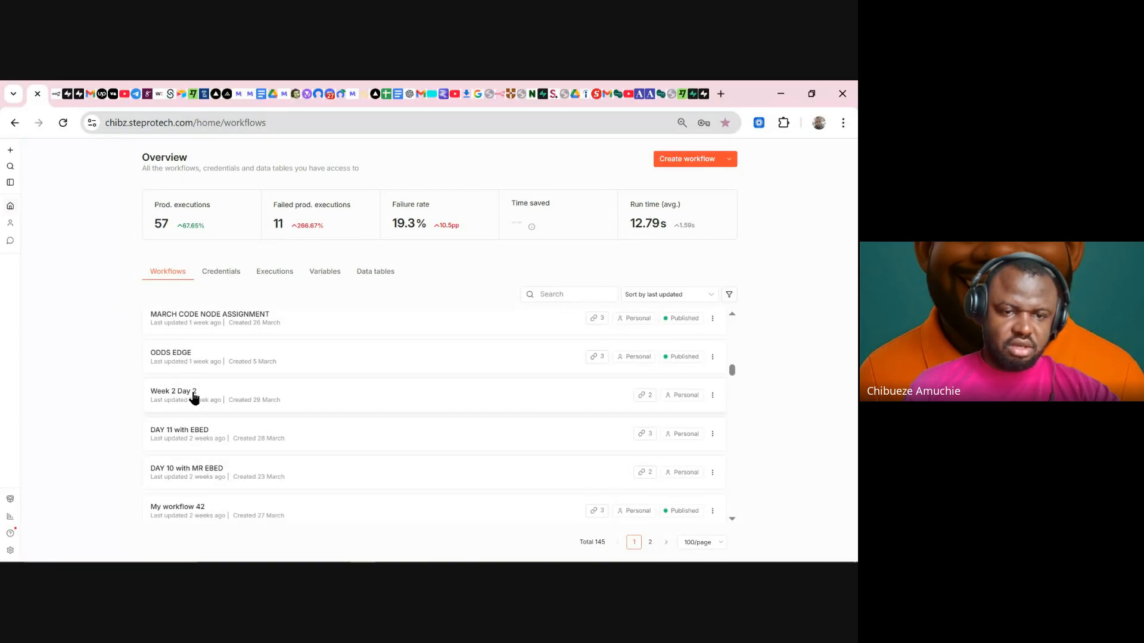
left_click(195, 394)
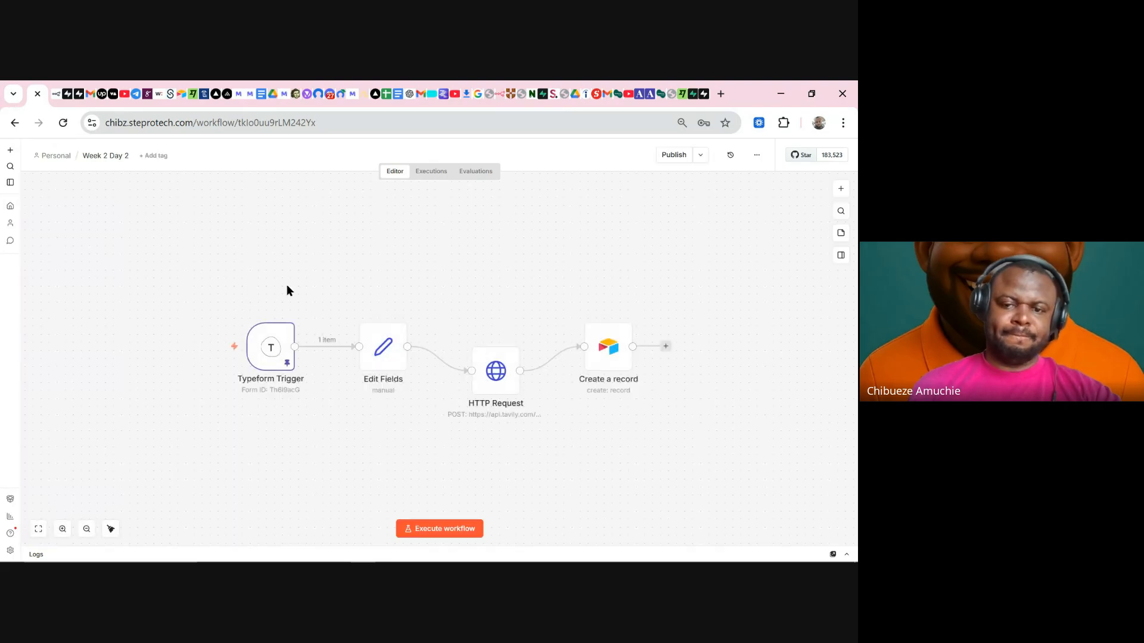
left_click(10, 206)
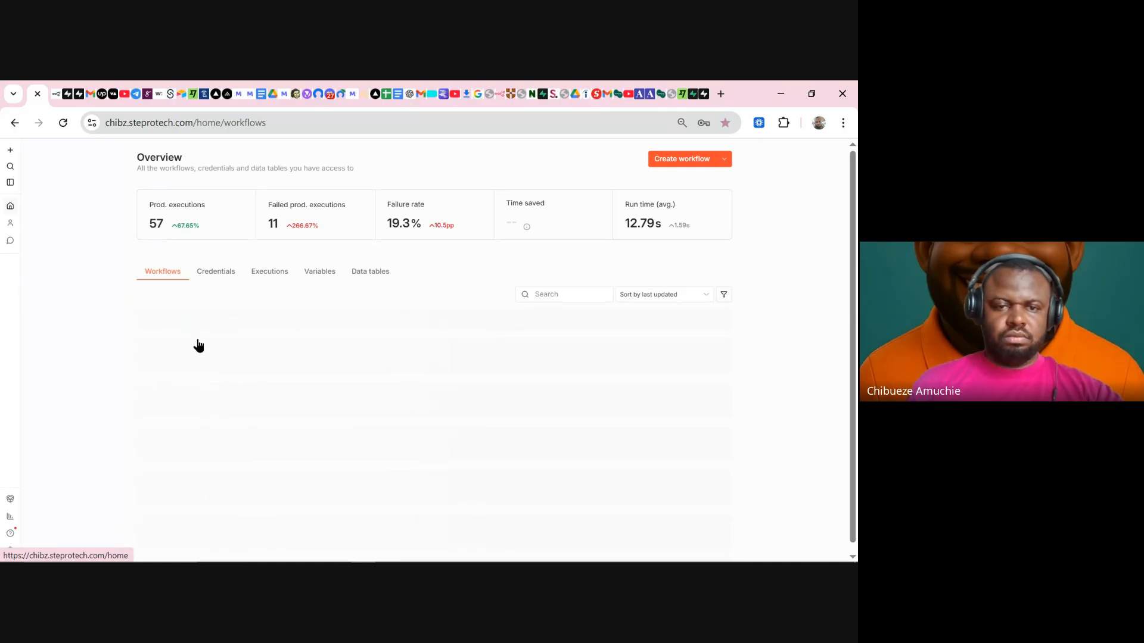
- Open WK 1 day 3 from the list and move all its nodes up and to the left
scroll(196, 346, "down", 6)
scroll(227, 410, "down", 10)
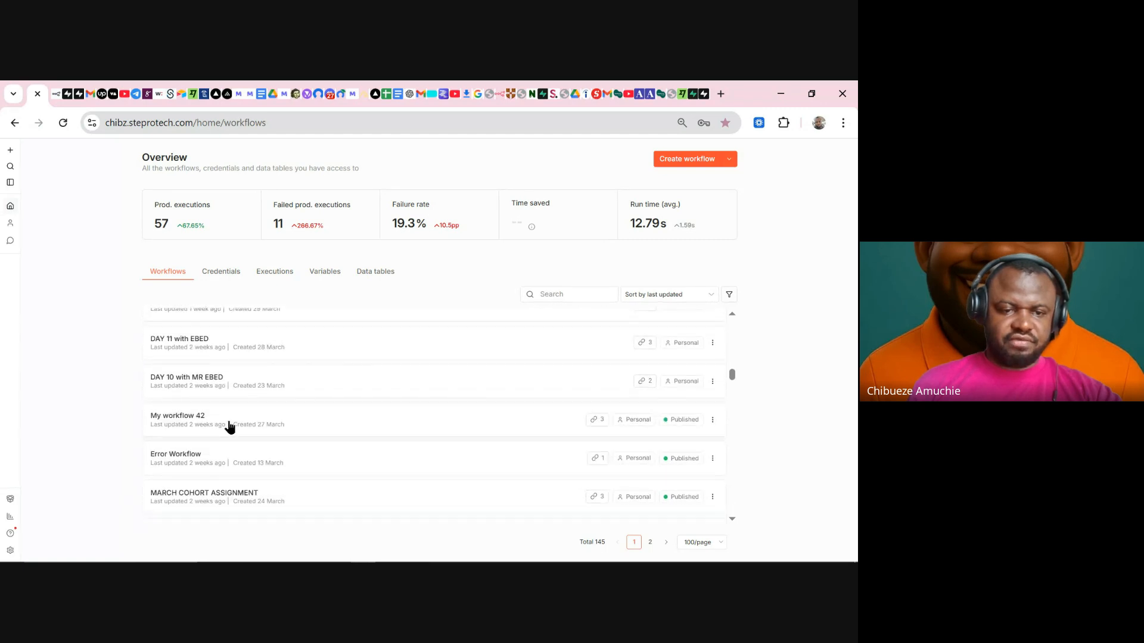
scroll(229, 417, "down", 5)
left_click(185, 398)
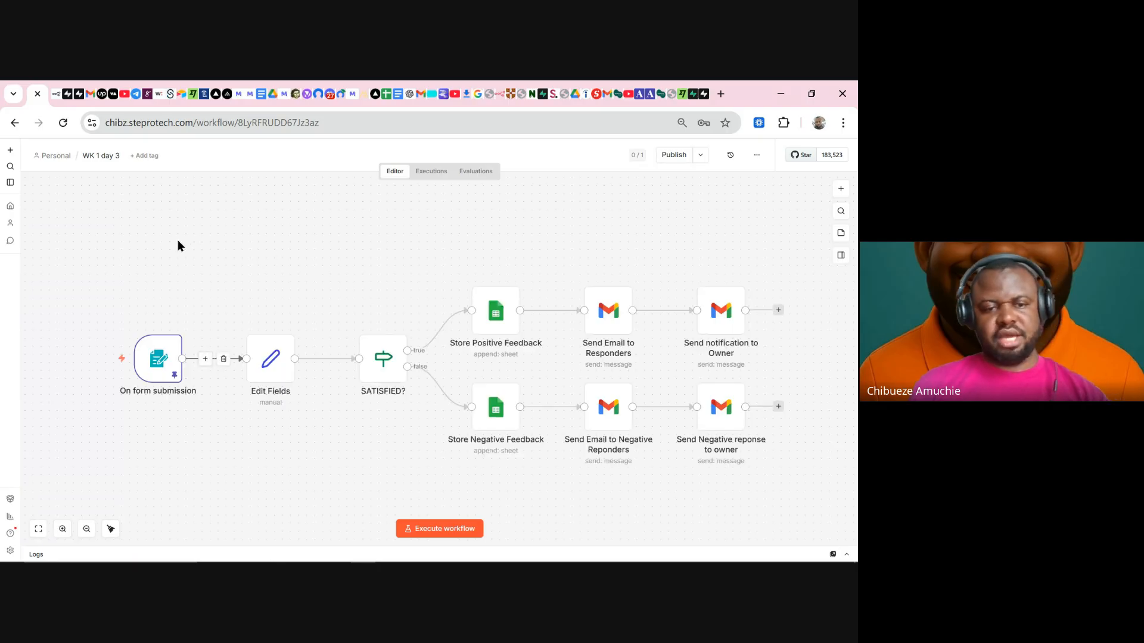
left_click_drag(97, 237, 846, 507)
left_click_drag(538, 378, 510, 356)
left_click(509, 488)
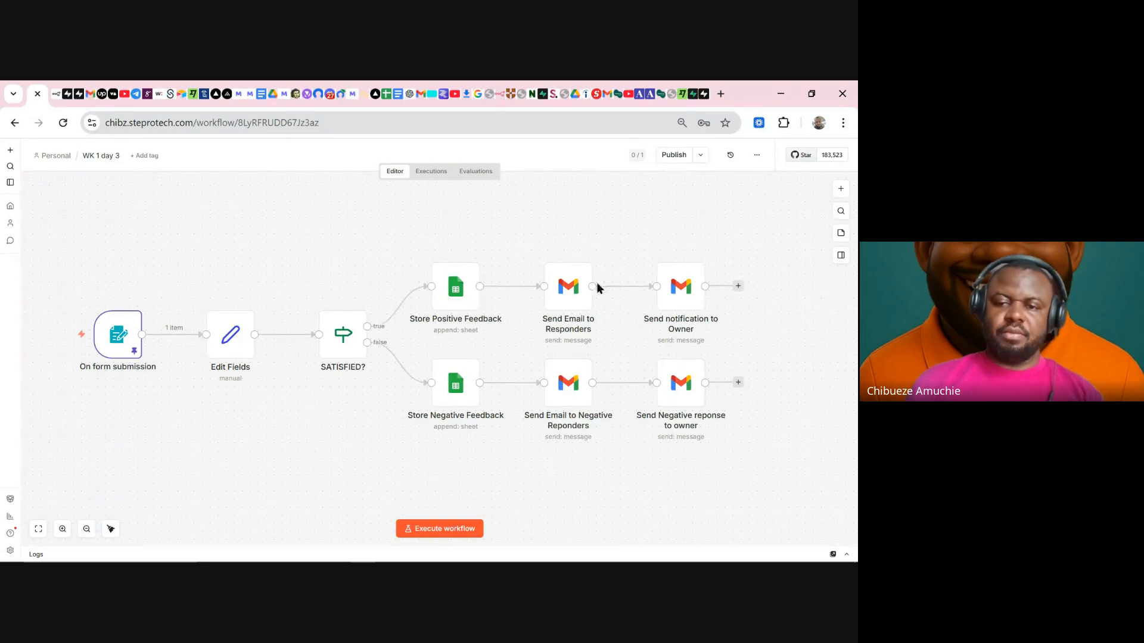
- Disconnect Send notification to Owner from Send Email to Responders and park it at the lower left
left_click_drag(699, 298, 803, 266)
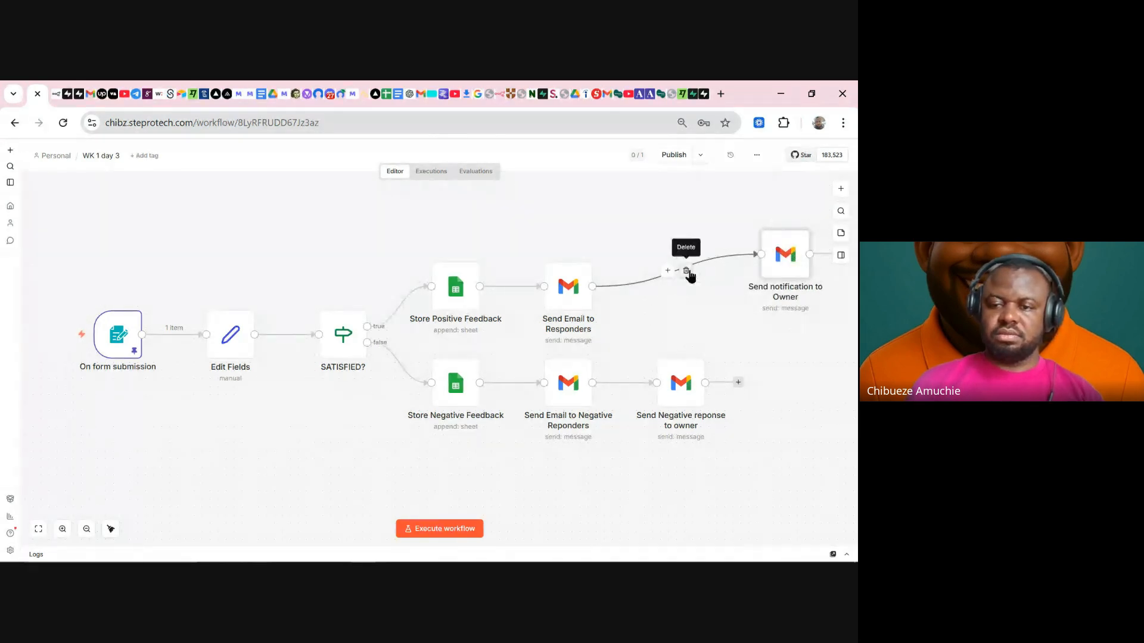
left_click(689, 272)
left_click_drag(780, 252, 192, 446)
- Shift Send Email to Responders right and remove its link from Store Positive Feedback
scroll(604, 463, "up", 1)
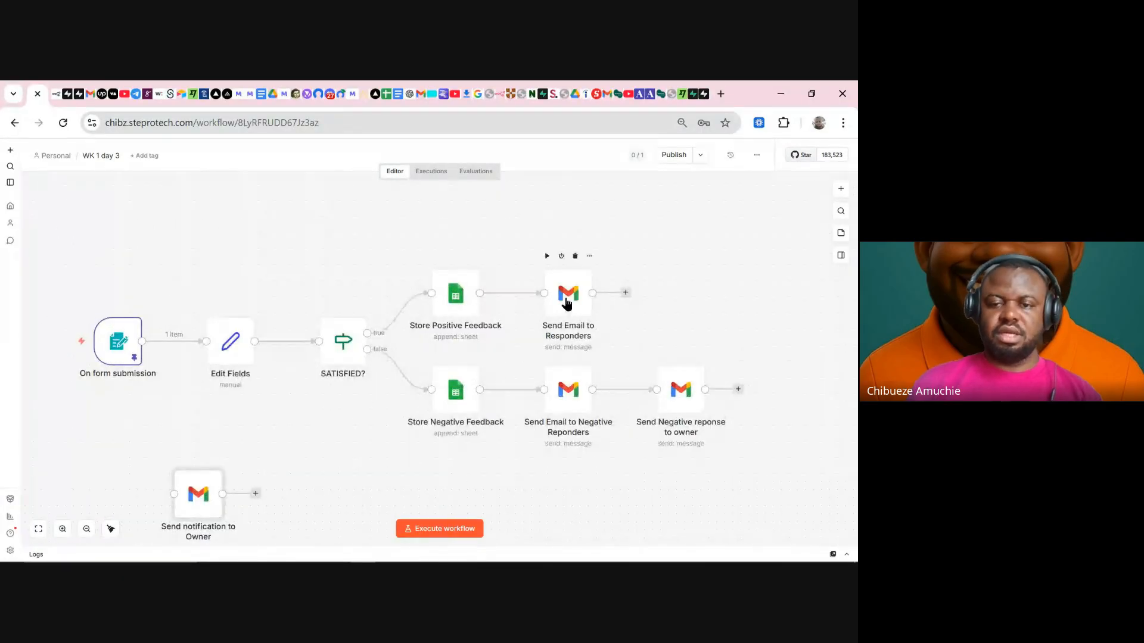
left_click_drag(567, 302, 772, 269)
left_click(629, 289)
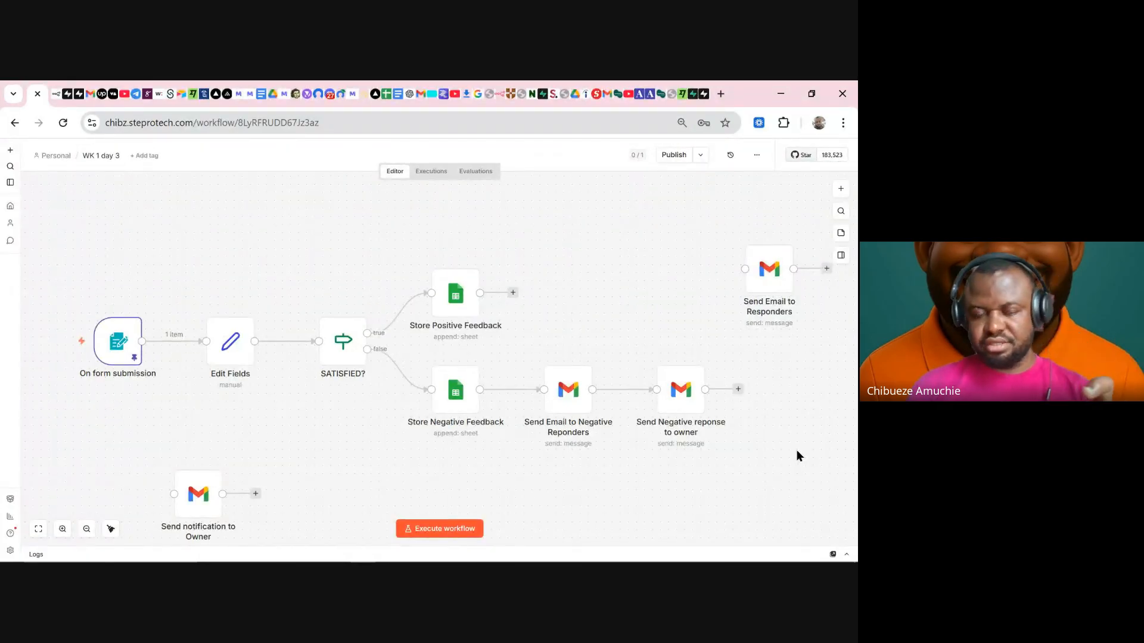
mouse_move(129, 319)
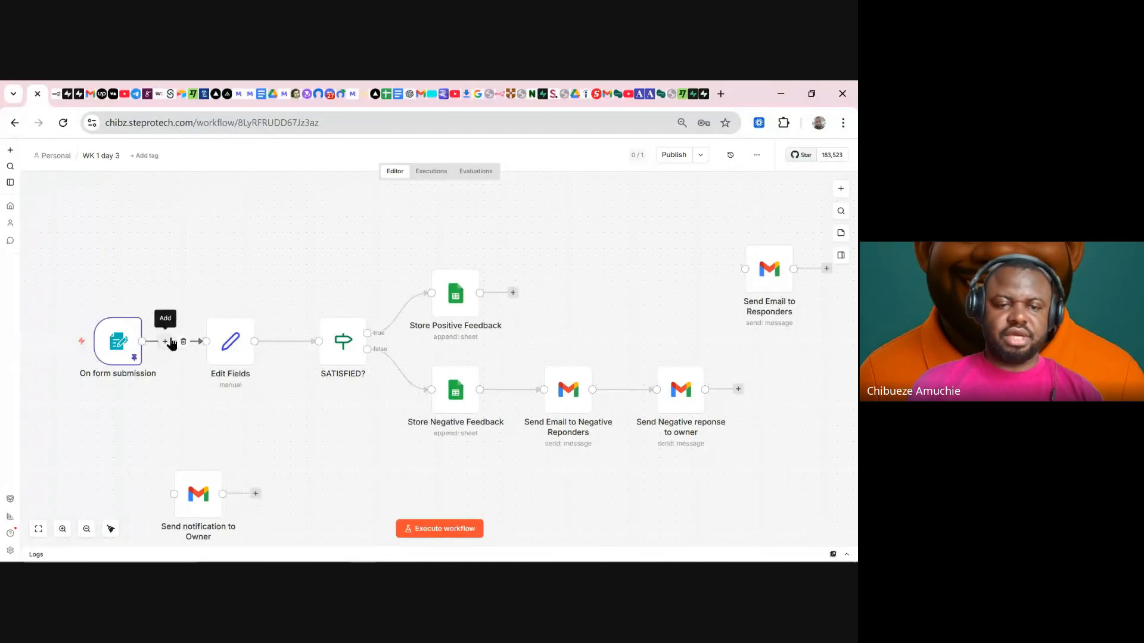
- Inspect the form trigger's settings, then close them
double_click(122, 349)
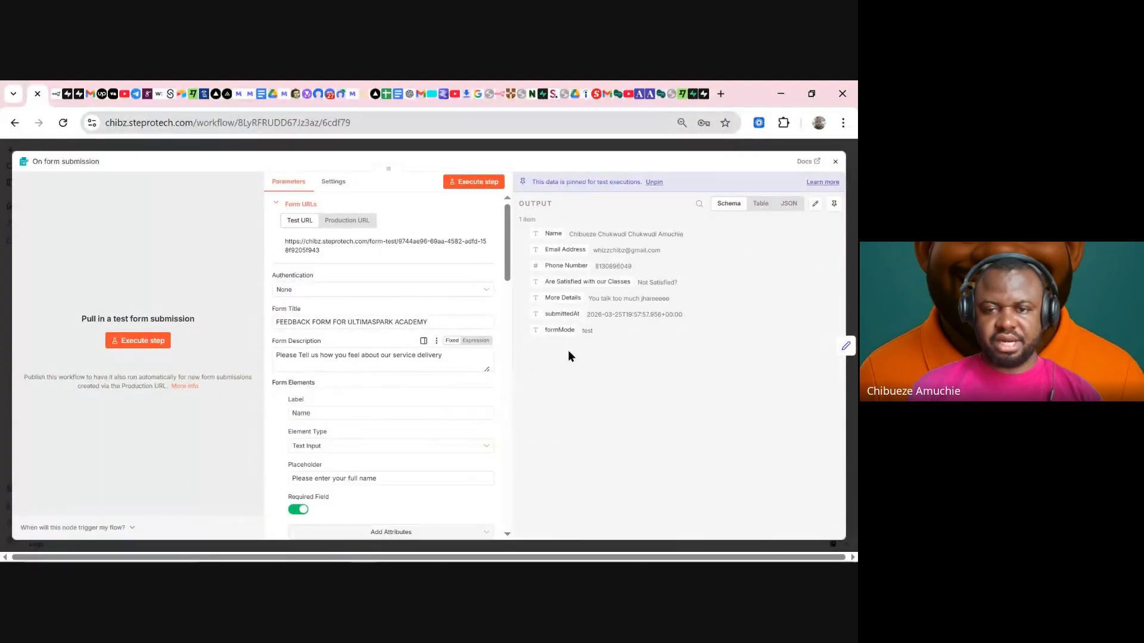
left_click(628, 134)
left_click(784, 147)
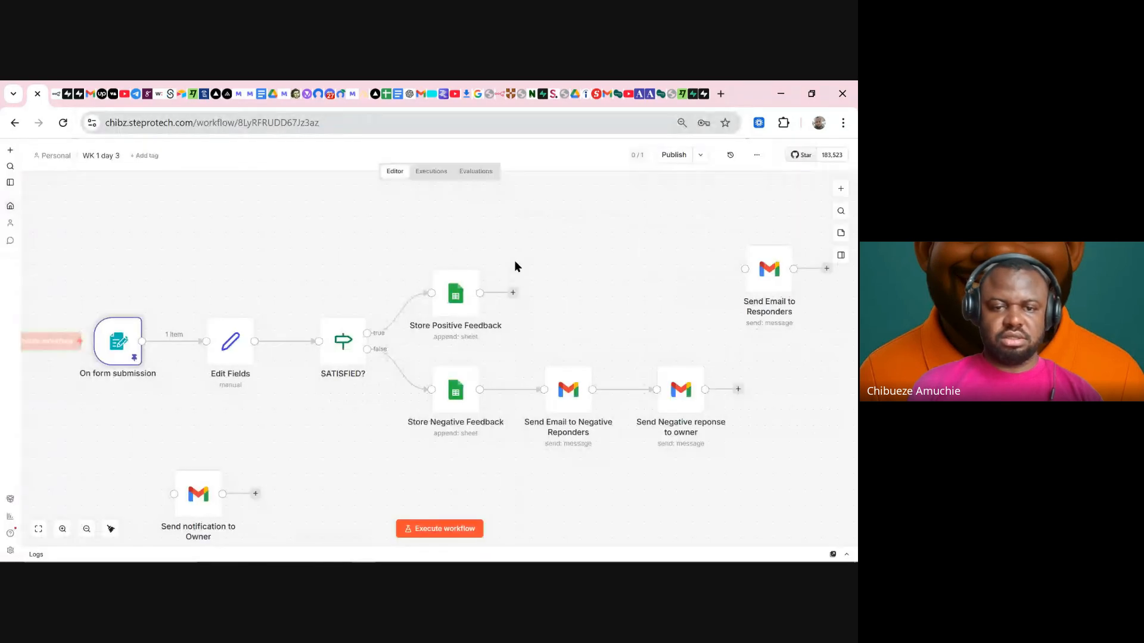
- Check the SATISFIED? condition's 'Satisfied?' comparison value, then reopen the form submission trigger
double_click(340, 339)
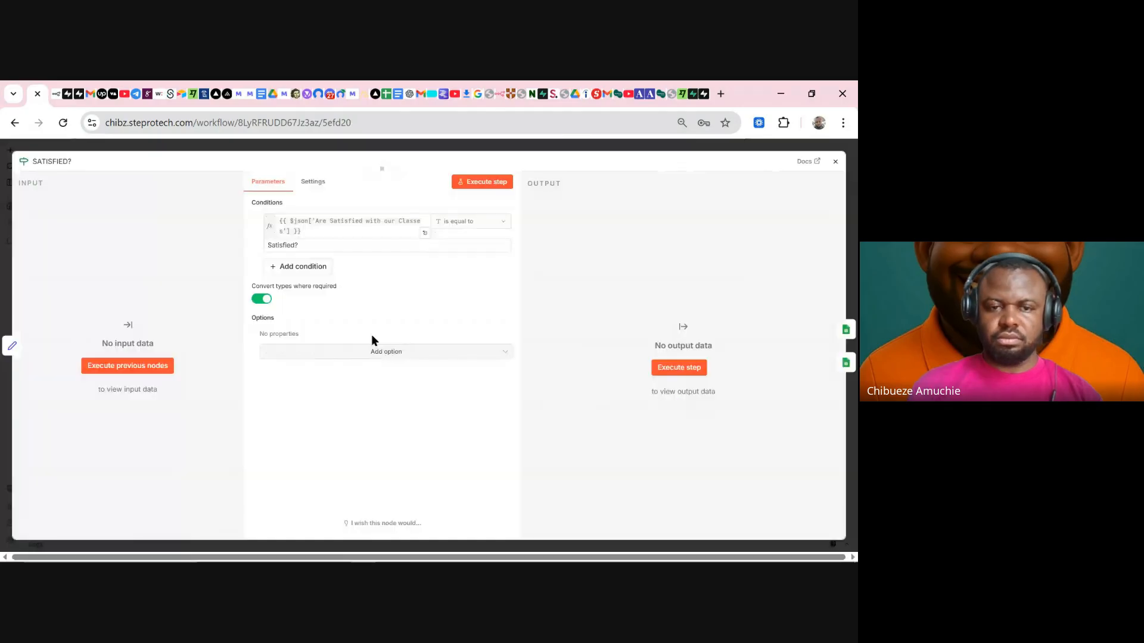
left_click_drag(330, 246, 232, 253)
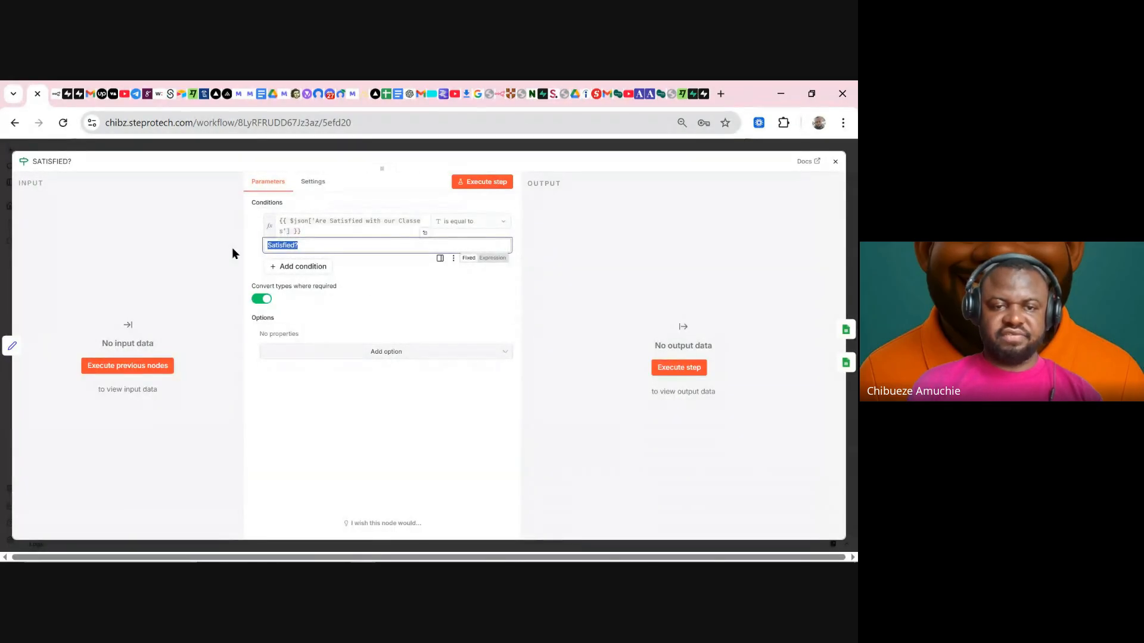
left_click(569, 147)
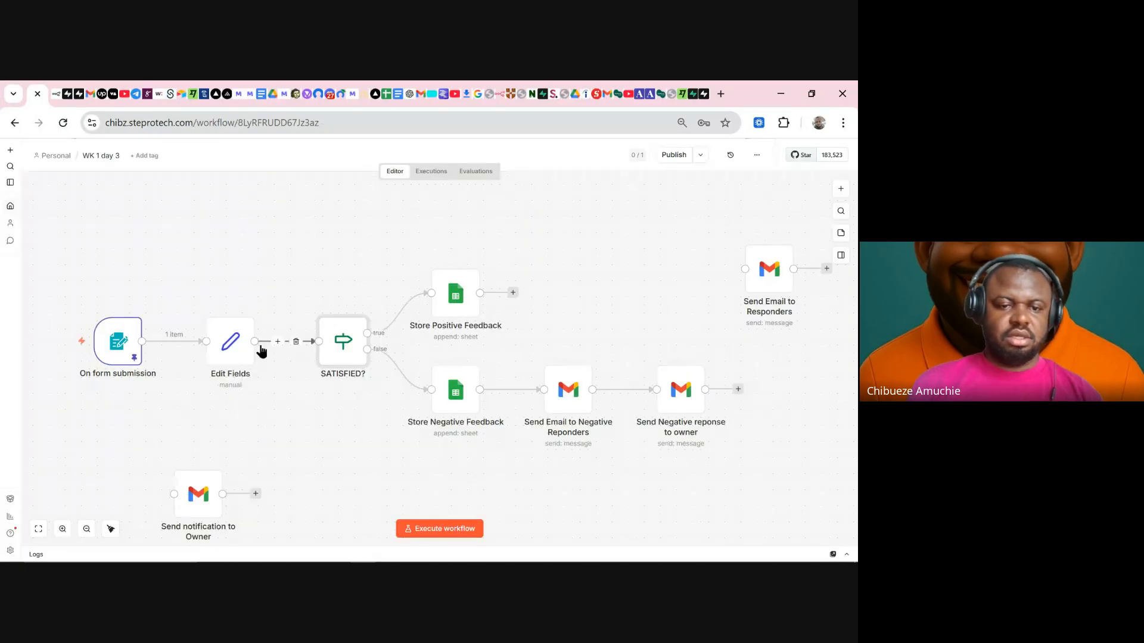
double_click(349, 349)
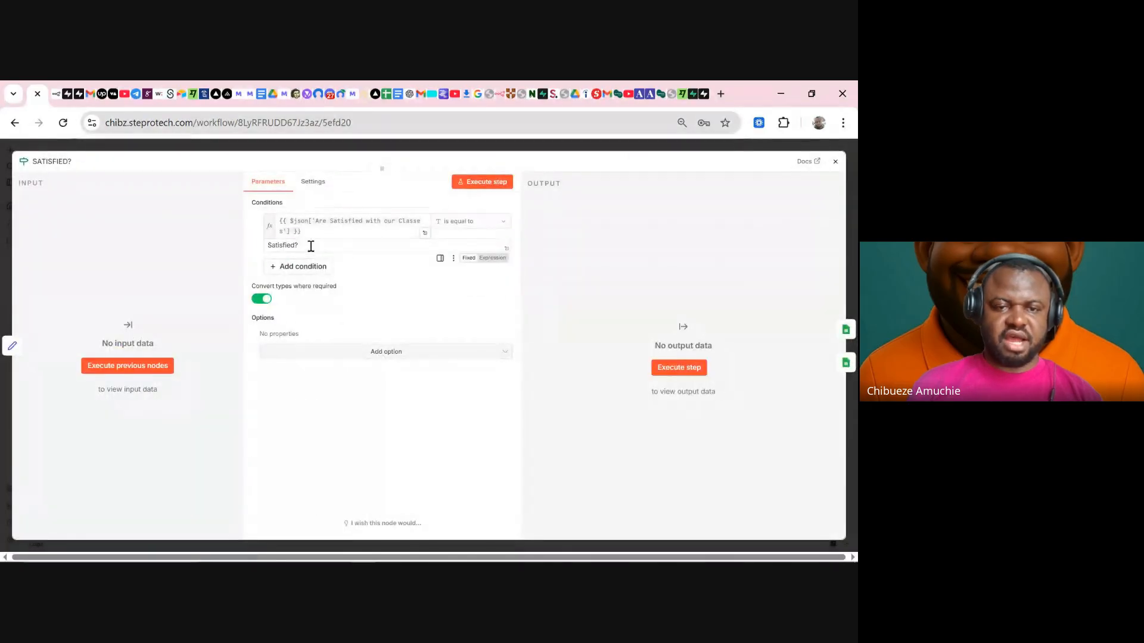
left_click_drag(309, 246, 248, 248)
left_click(478, 148)
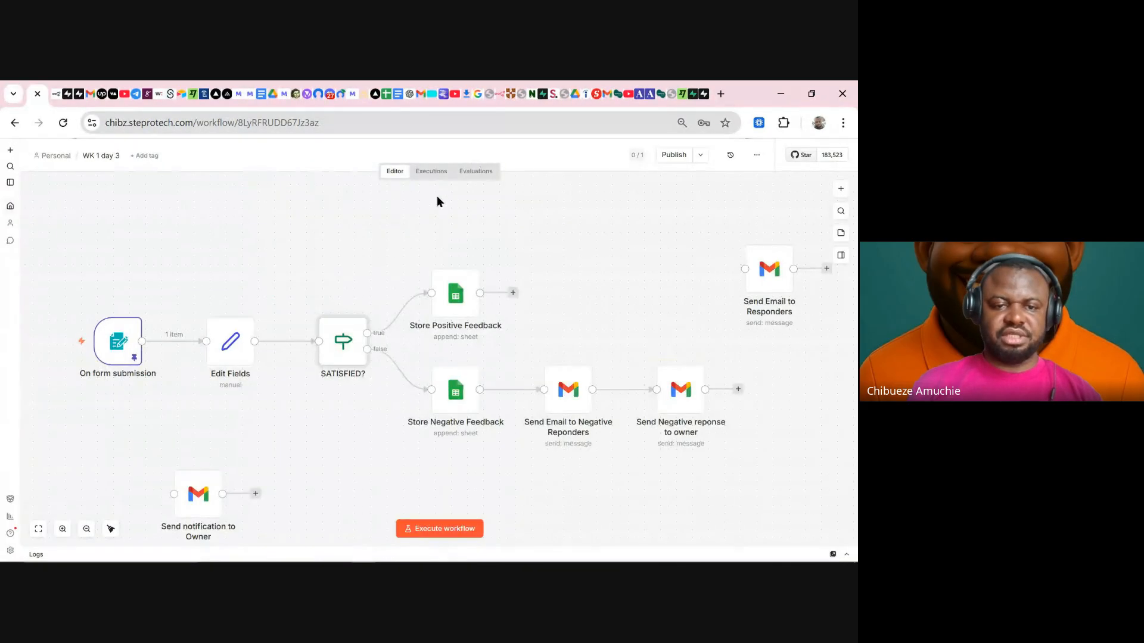
mouse_move(126, 350)
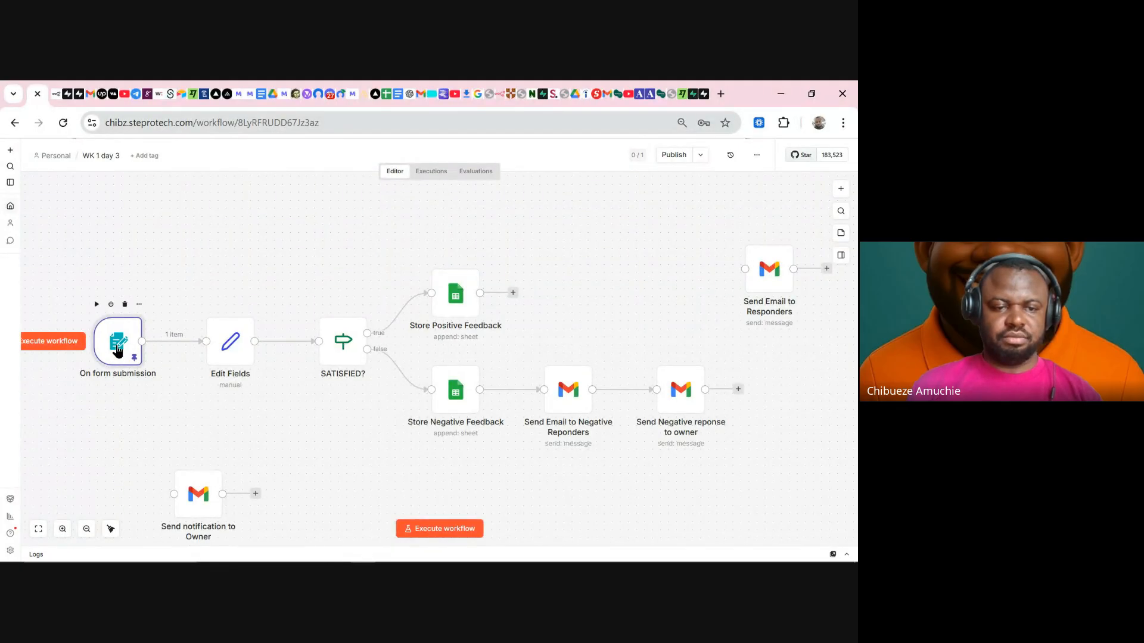
double_click(117, 352)
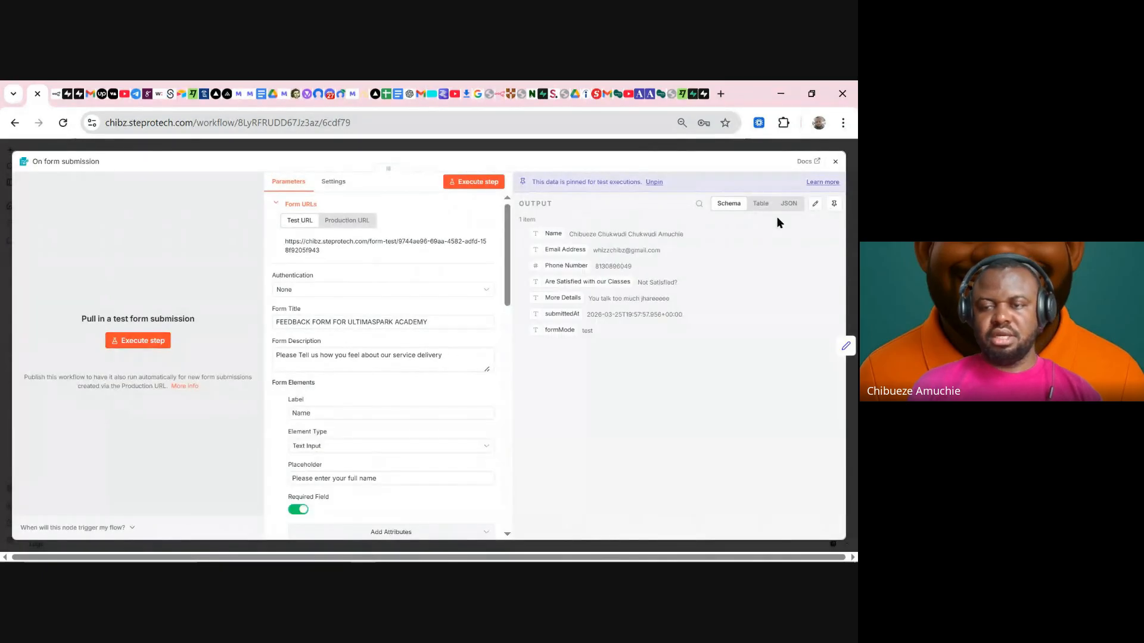
- Delete 'Not ' from the pinned output JSON so the answer reads 'Satisfied?', save, and return to the canvas
left_click(814, 204)
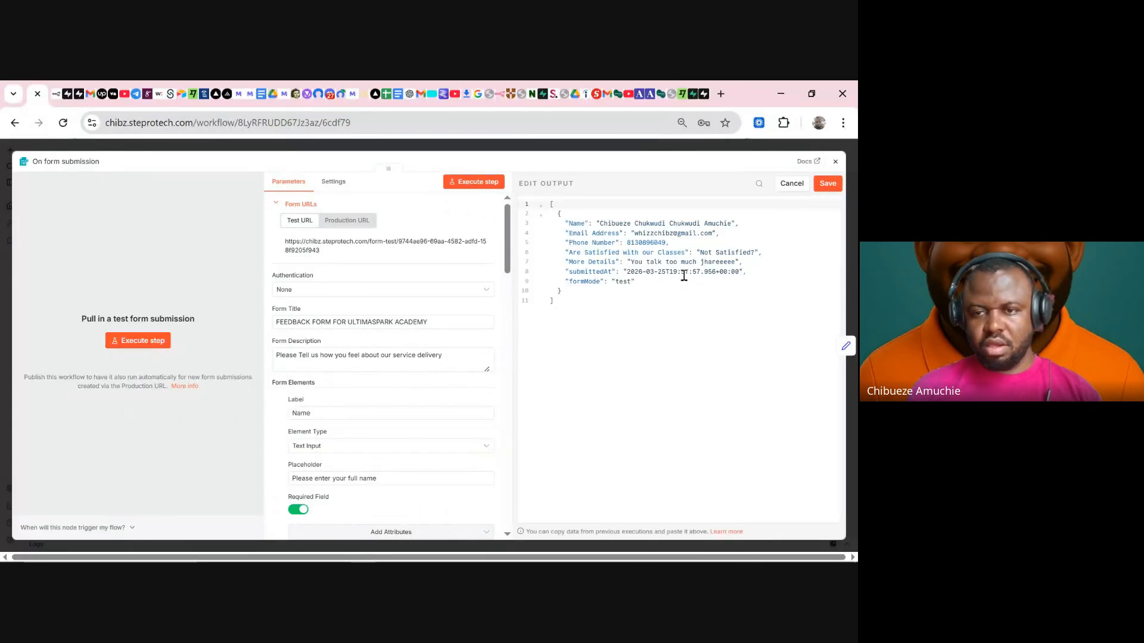
left_click(716, 251)
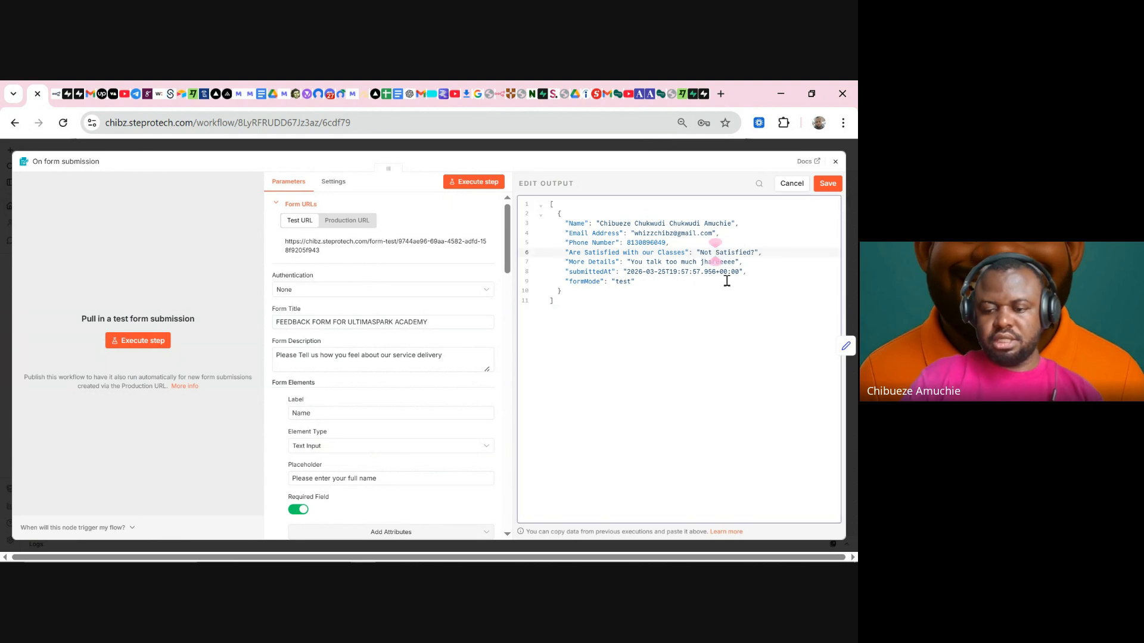
key("BackSpace")
key("BackSpace")
key("BackSpace")
key("BackSpace")
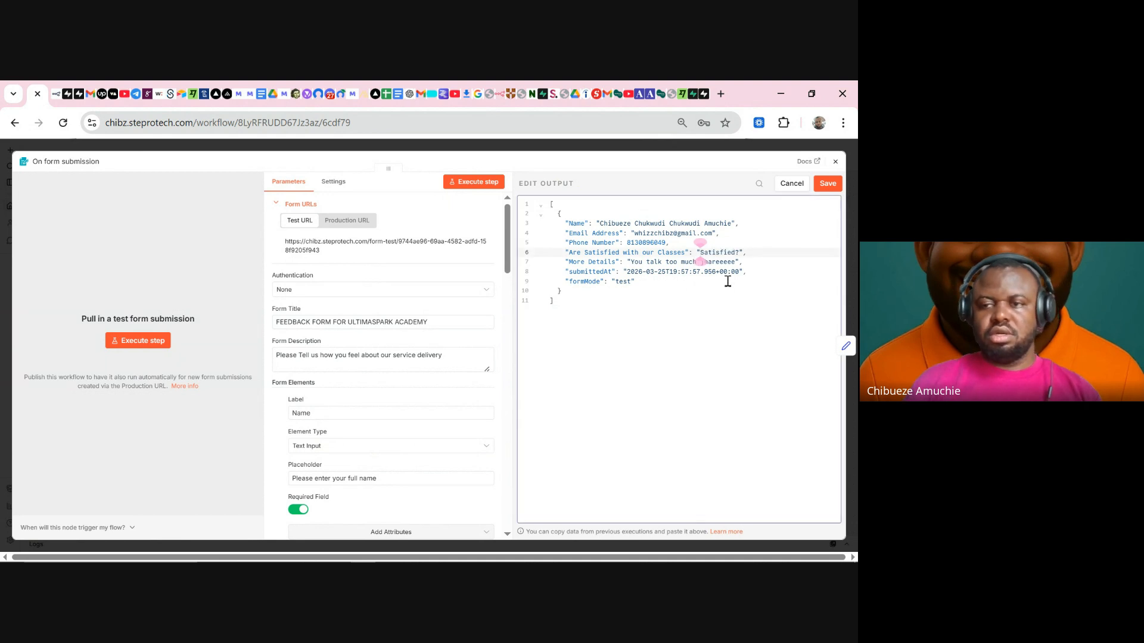
left_click(832, 188)
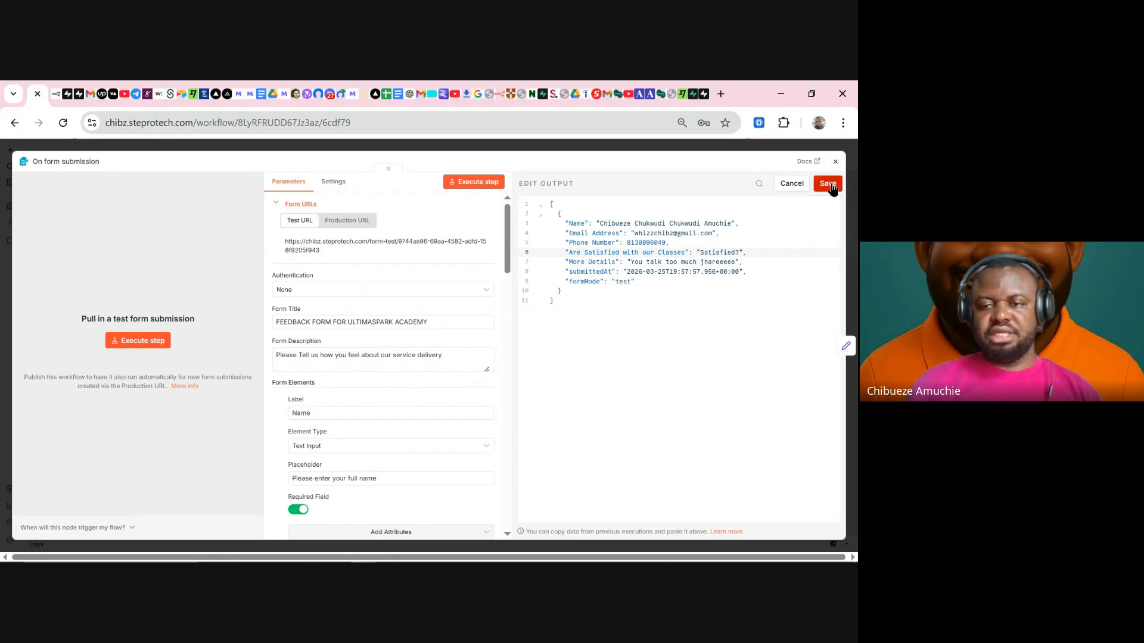
left_click(672, 148)
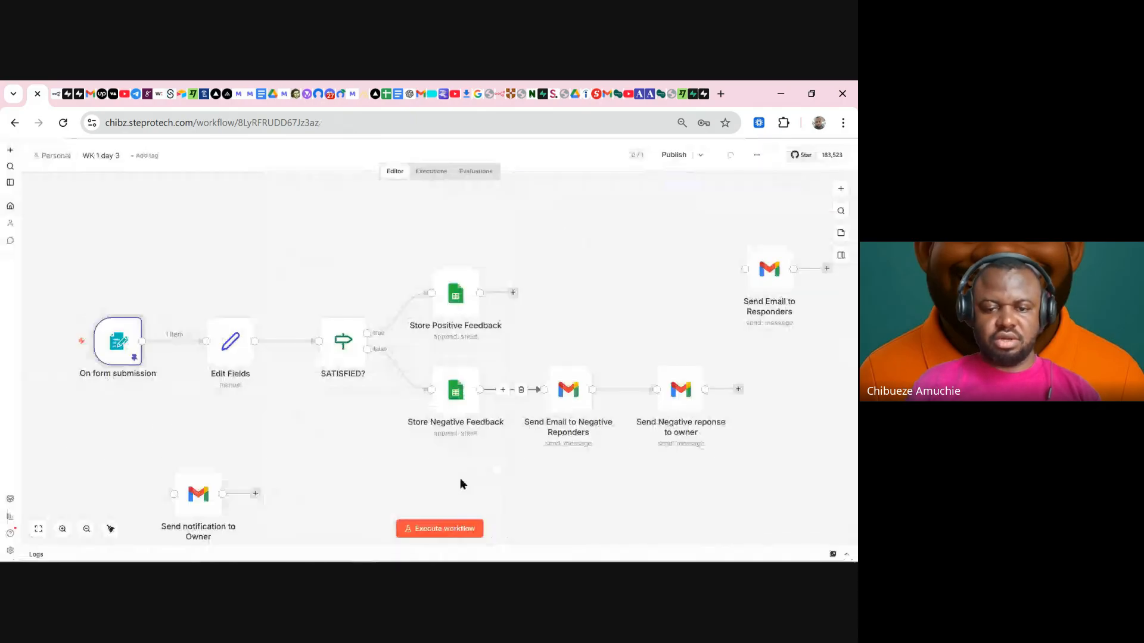
- Execute the workflow with the satisfied submission and nudge Store Positive Feedback up and right
left_click(439, 529)
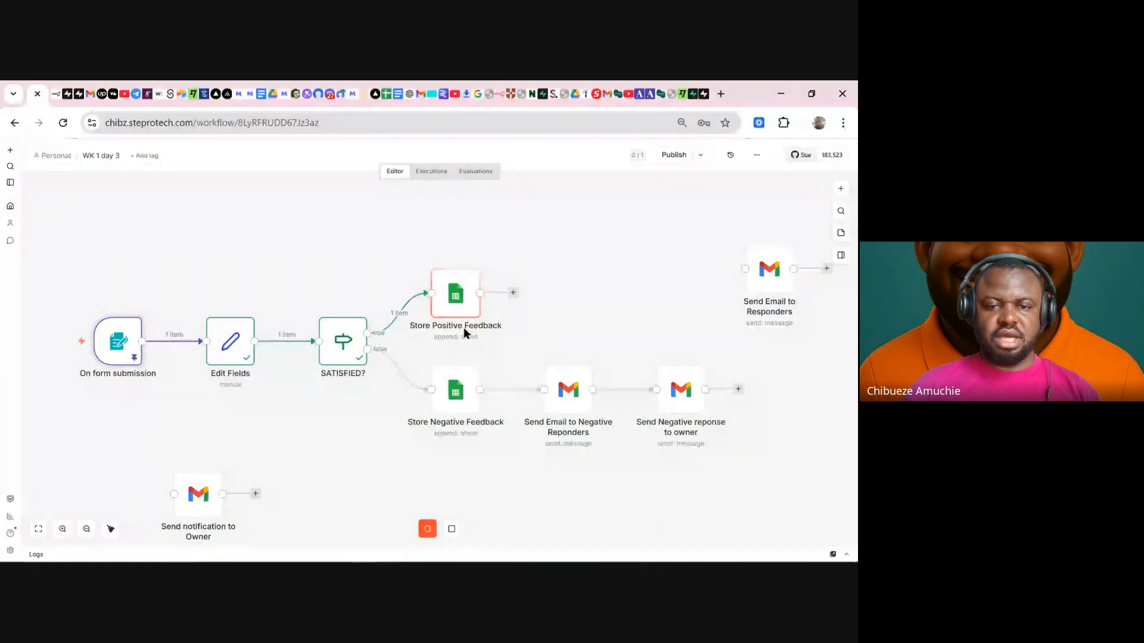
left_click_drag(450, 295, 475, 263)
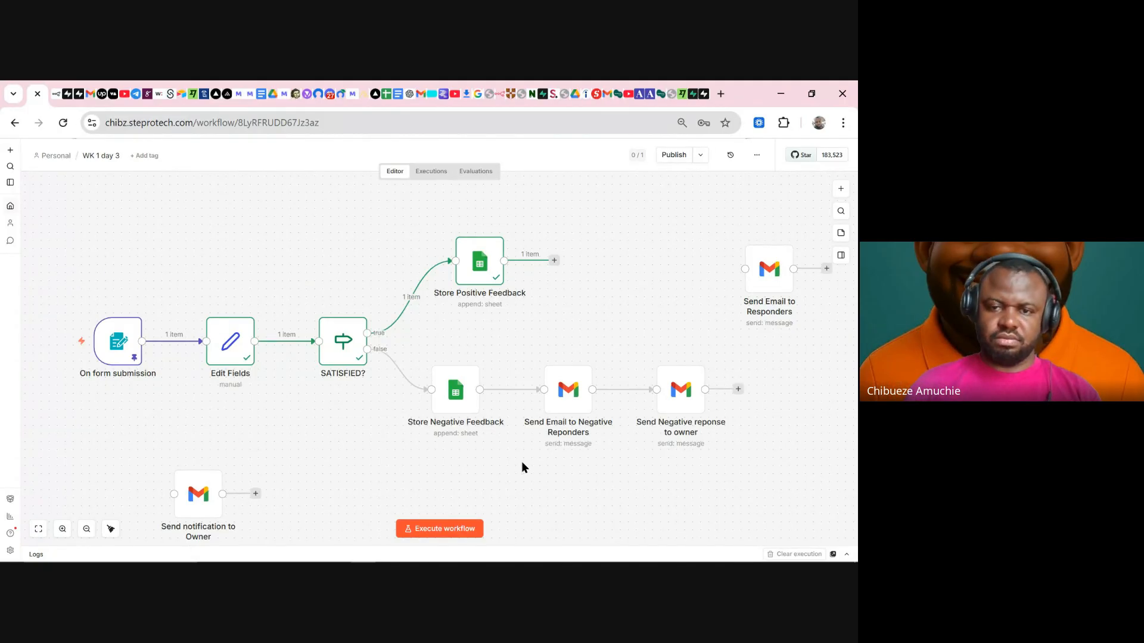
left_click(554, 263)
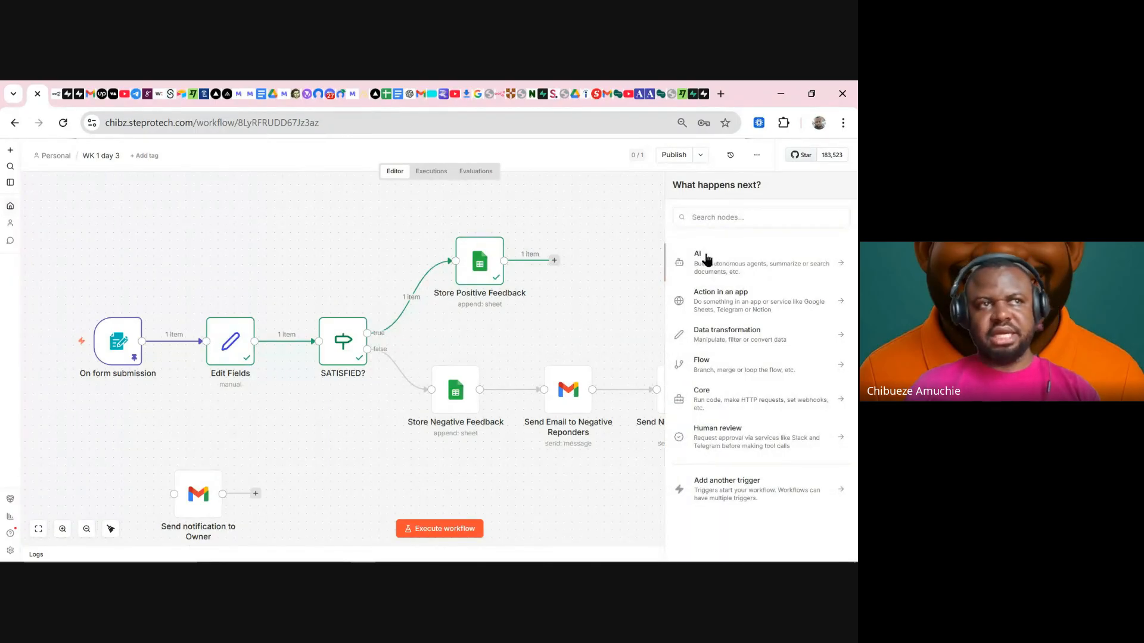
- Add an AI Agent node from the AI category after Store Positive Feedback
left_click(705, 257)
left_click(718, 320)
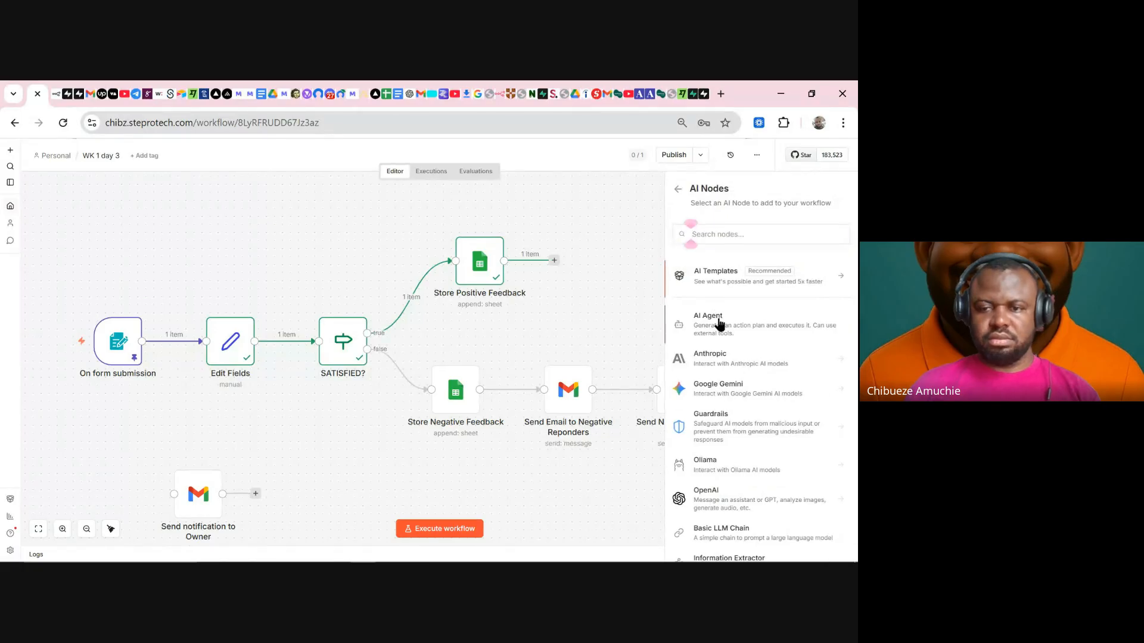
left_click(719, 324)
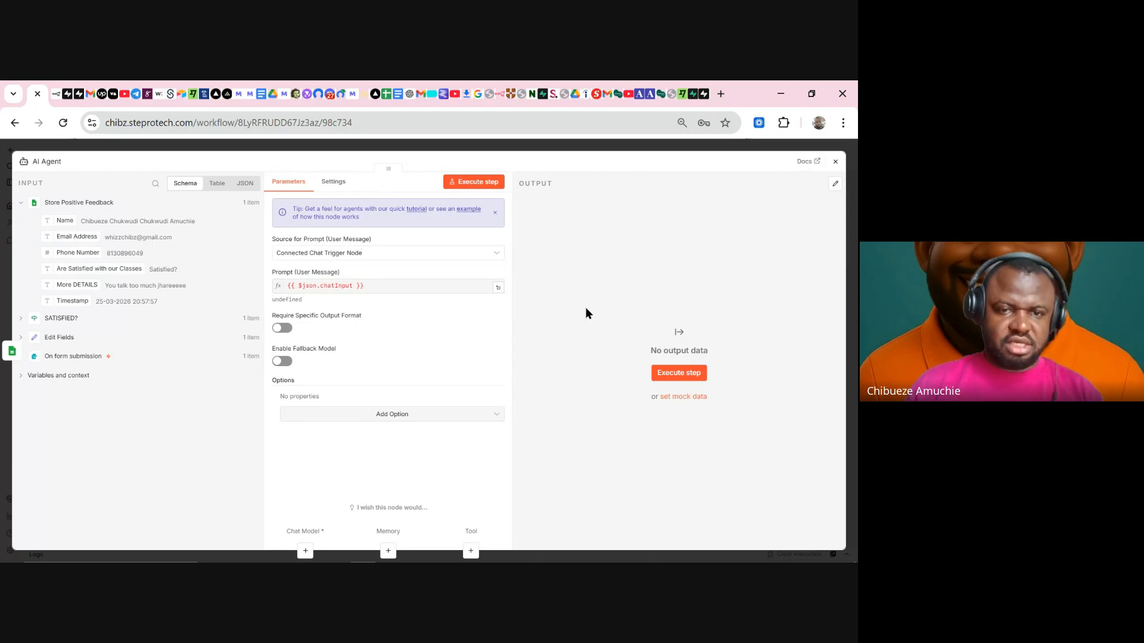
- Keep the AI Agent's Source for Prompt on the connected chat trigger option
left_click(417, 253)
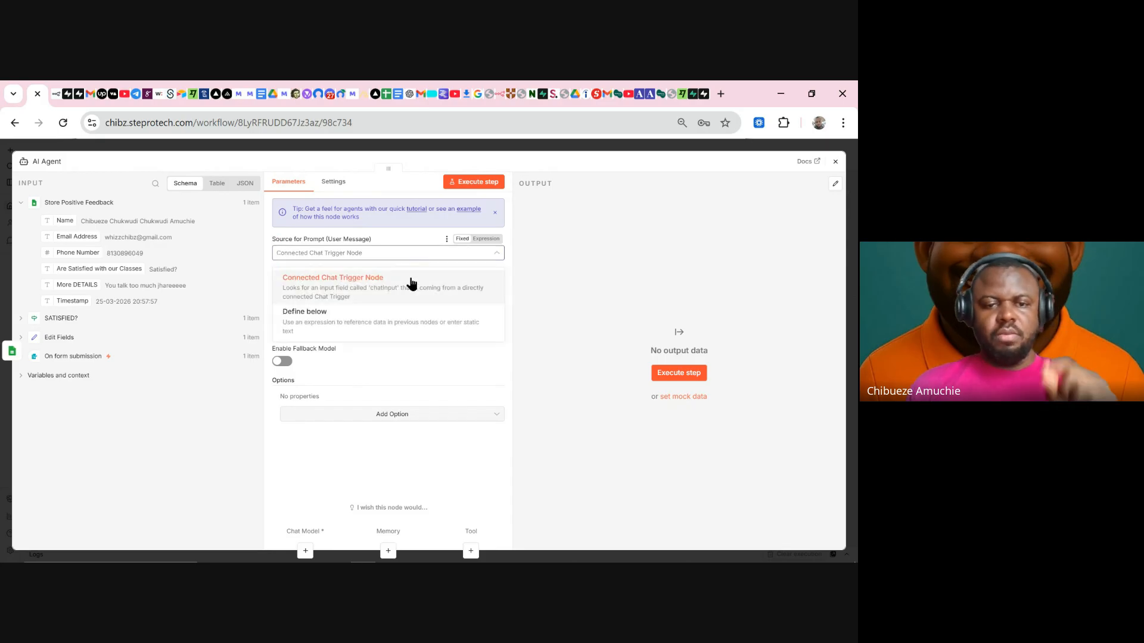
left_click(575, 323)
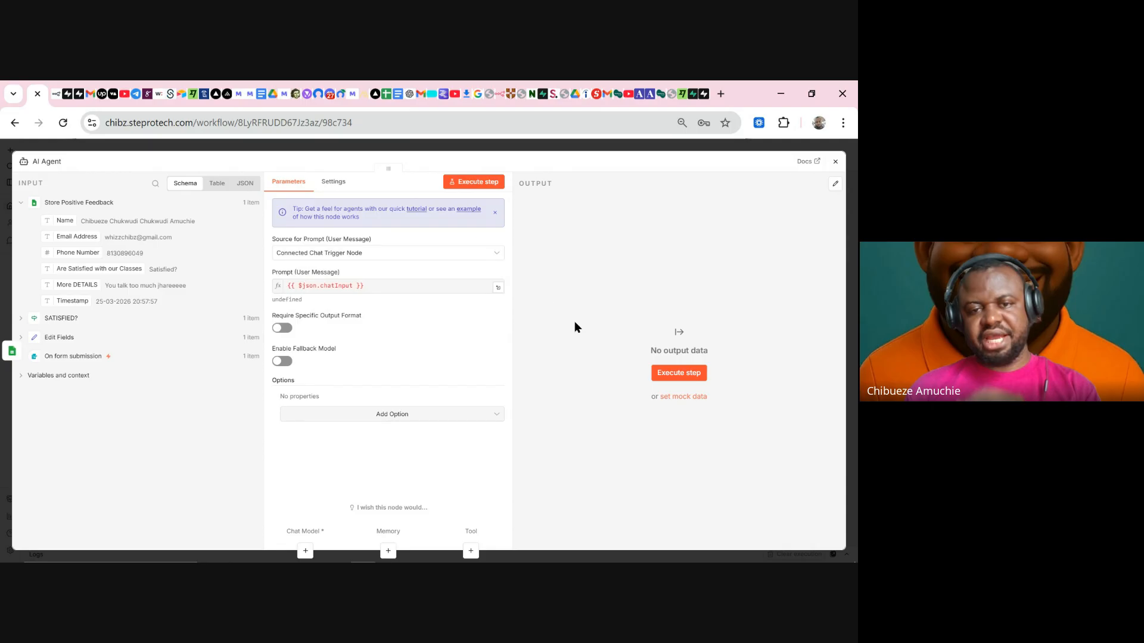
left_click(507, 145)
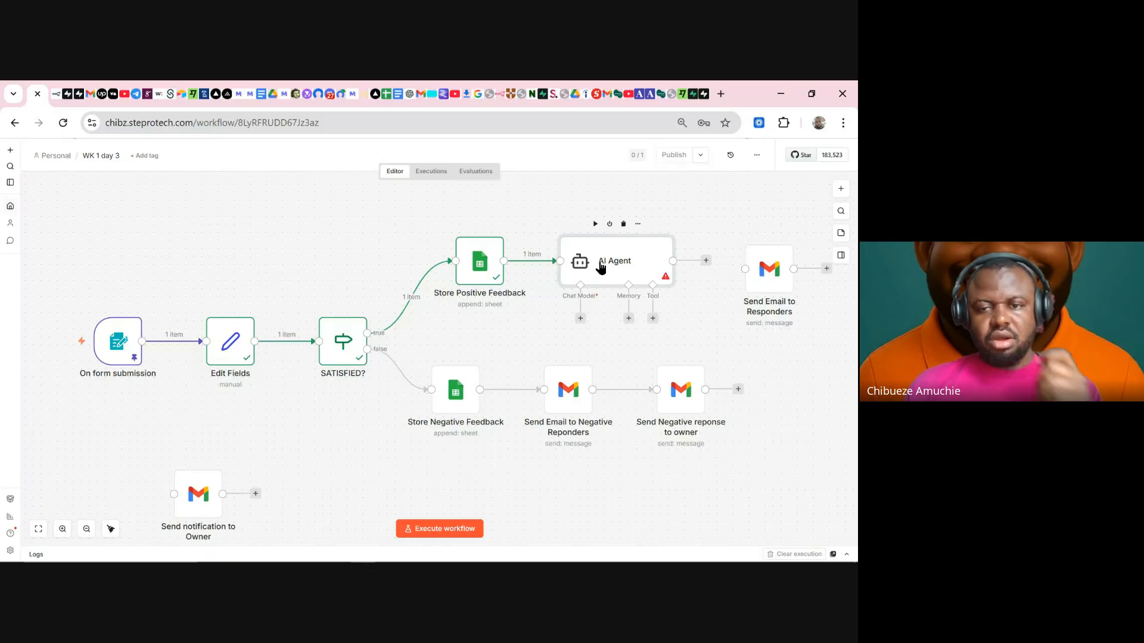
- Move the AI Agent to the upper left, apart from Store Positive Feedback
double_click(601, 269)
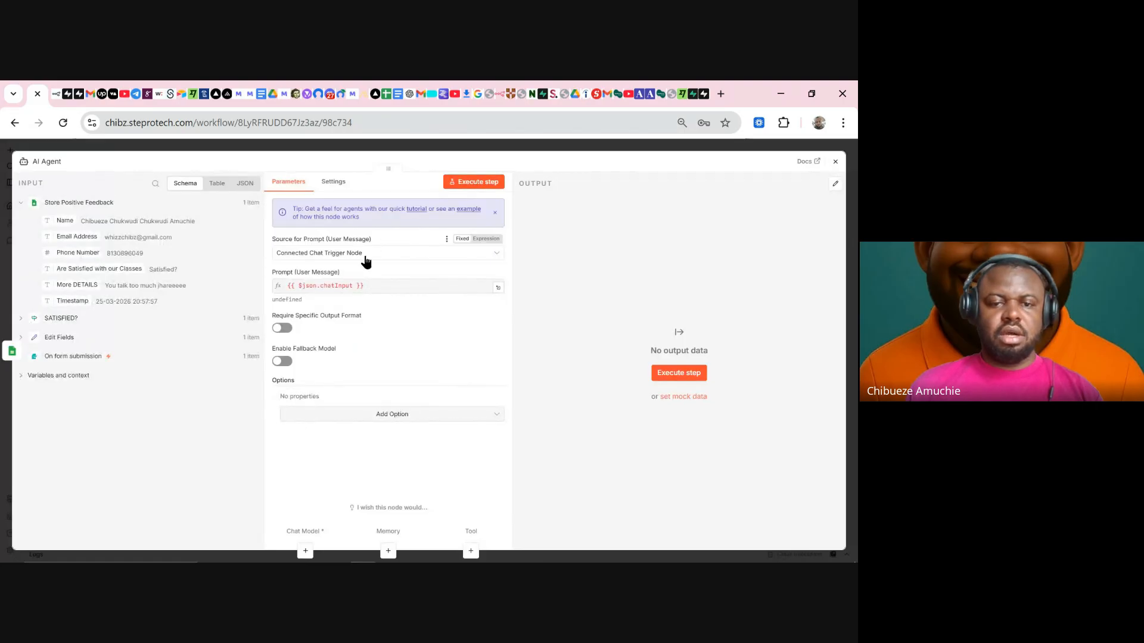
left_click(463, 152)
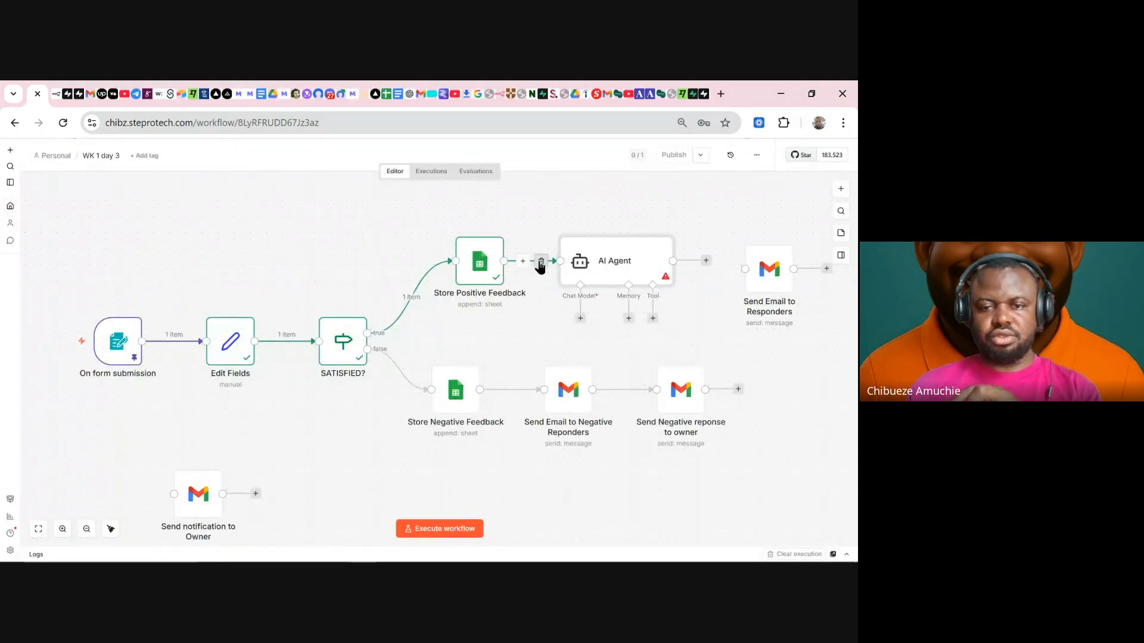
left_click_drag(600, 269, 230, 237)
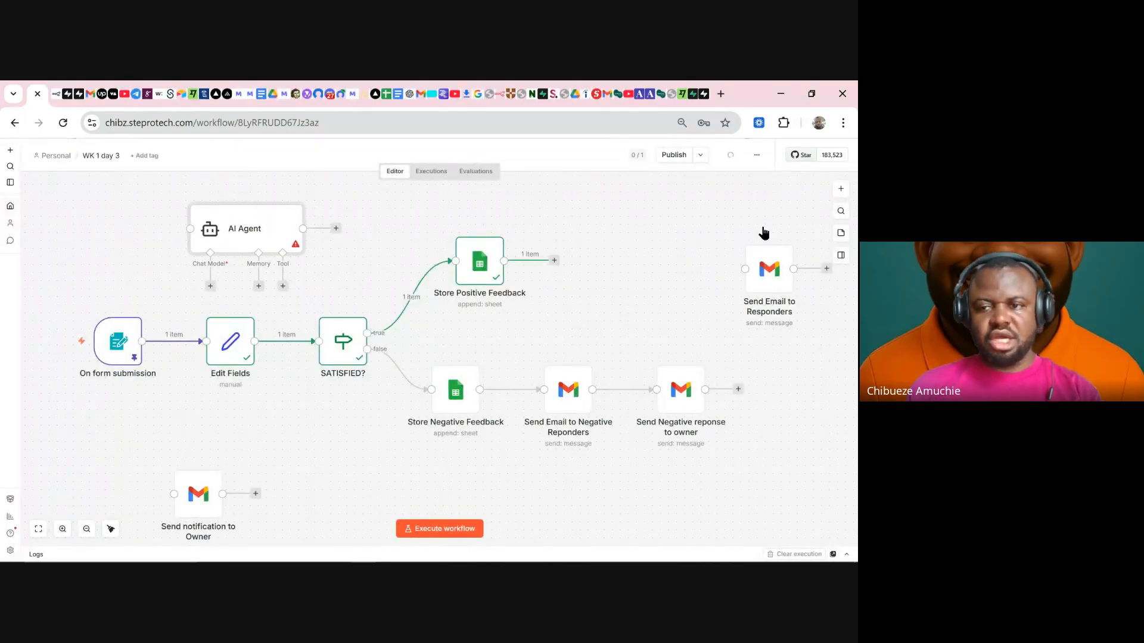
left_click(553, 261)
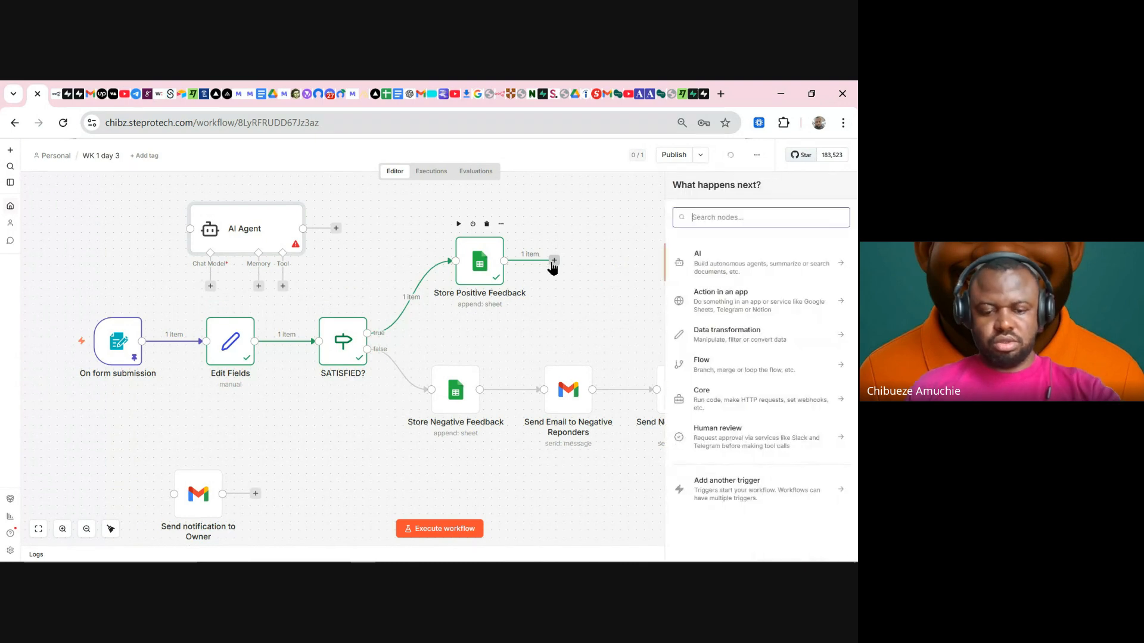
- Search nodes for 'gemini' and add Google Gemini's Message a model action after Store Positive Feedback
type("messa")
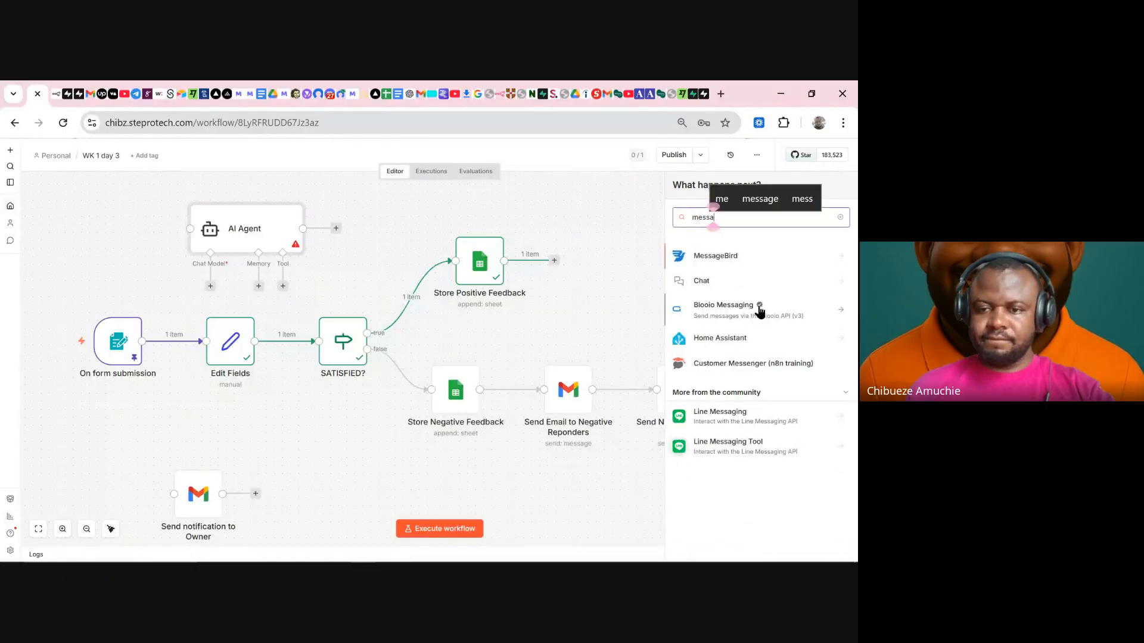
key("BackSpace")
key("BackSpace")
key("BackSpace")
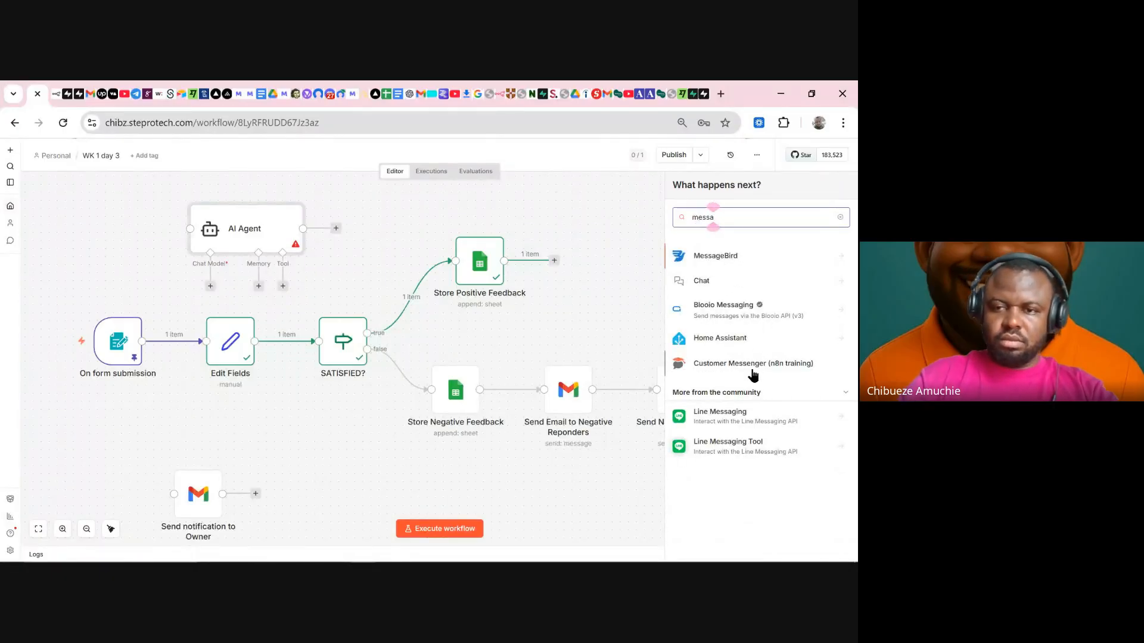
key("BackSpace")
key("BackSpace")
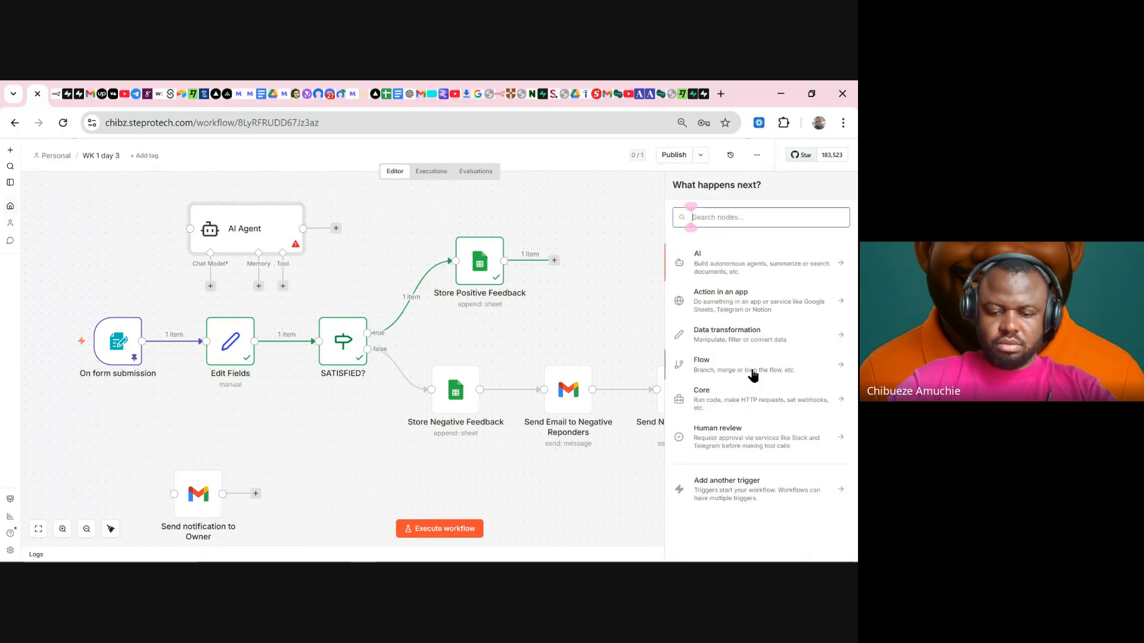
type("model")
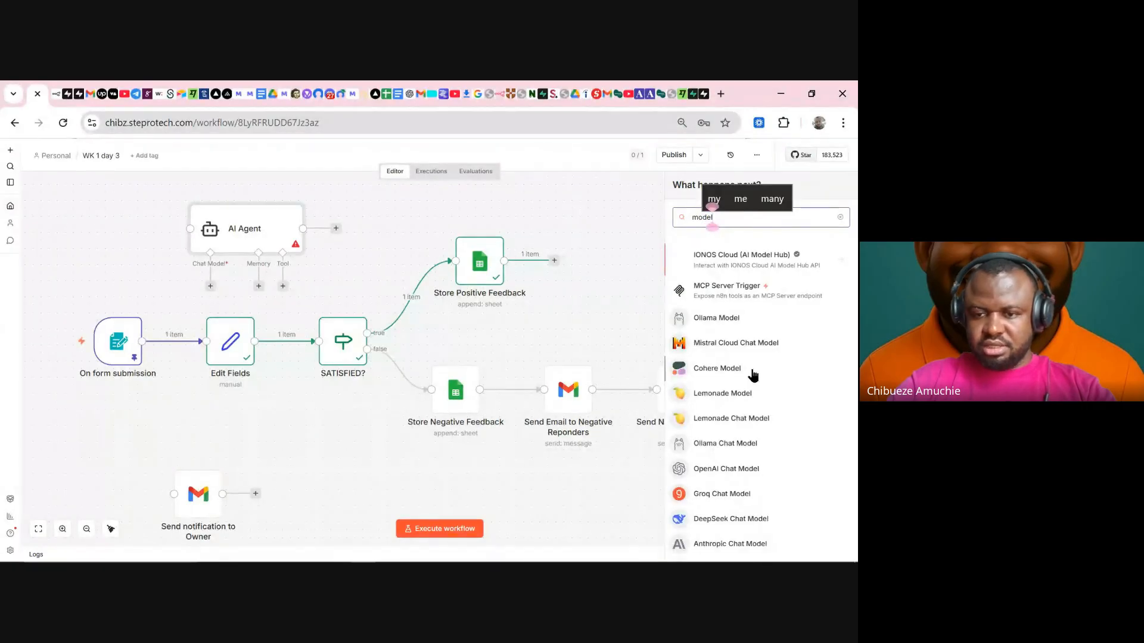
scroll(754, 374, "down", 3)
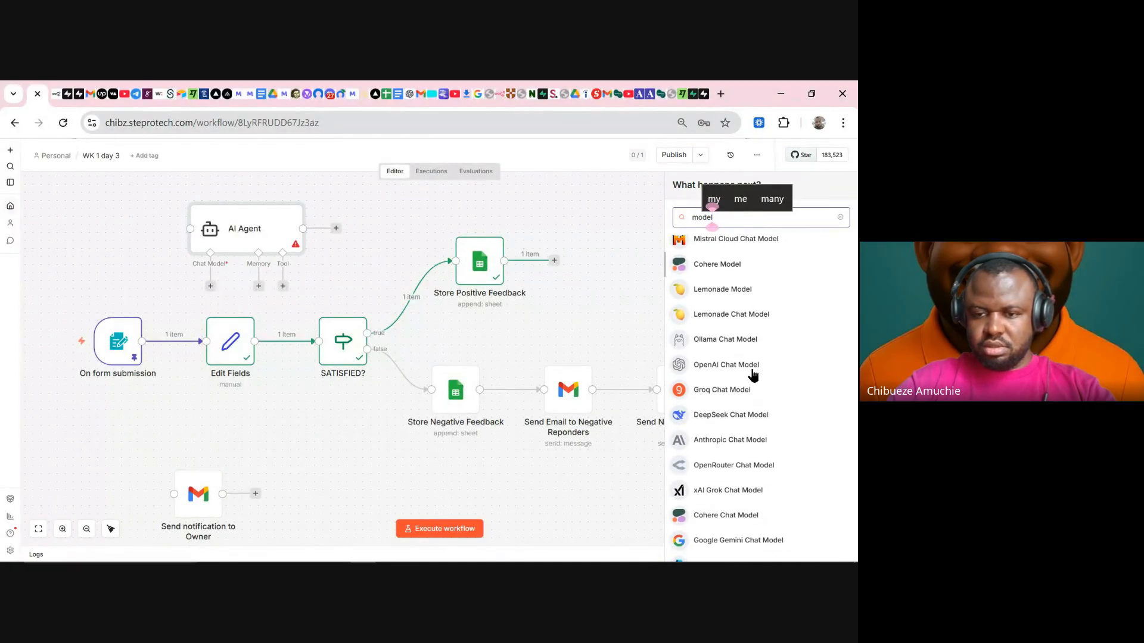
scroll(753, 374, "down", 4)
scroll(752, 374, "up", 10)
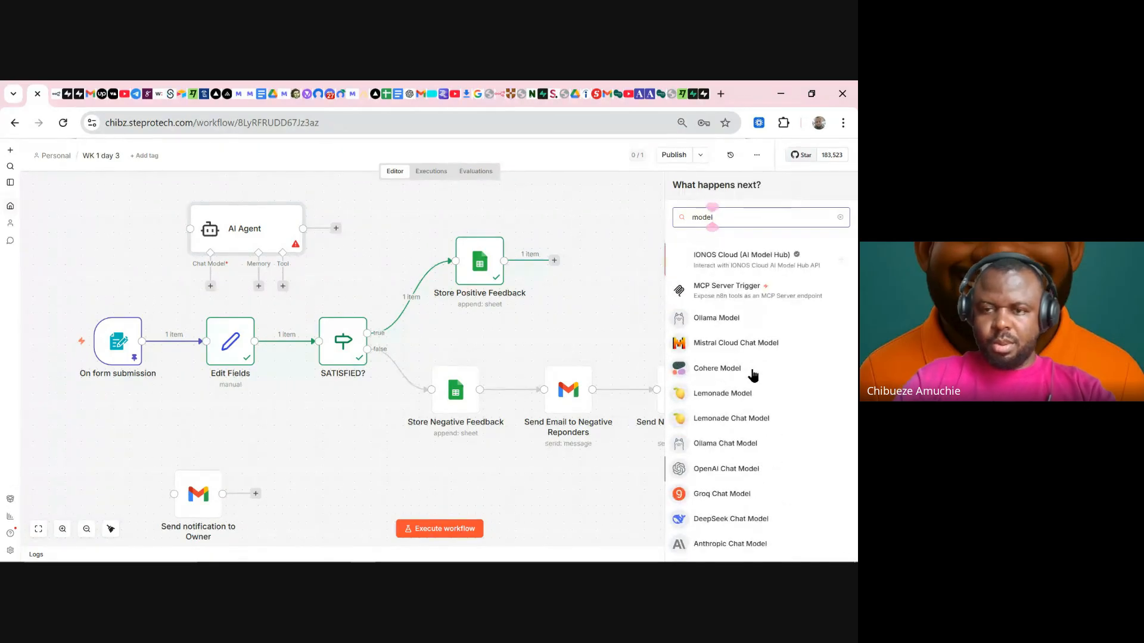
key("BackSpace")
key("BackSpace")
key("BackSpace")
key("BackSpace")
key("BackSpace")
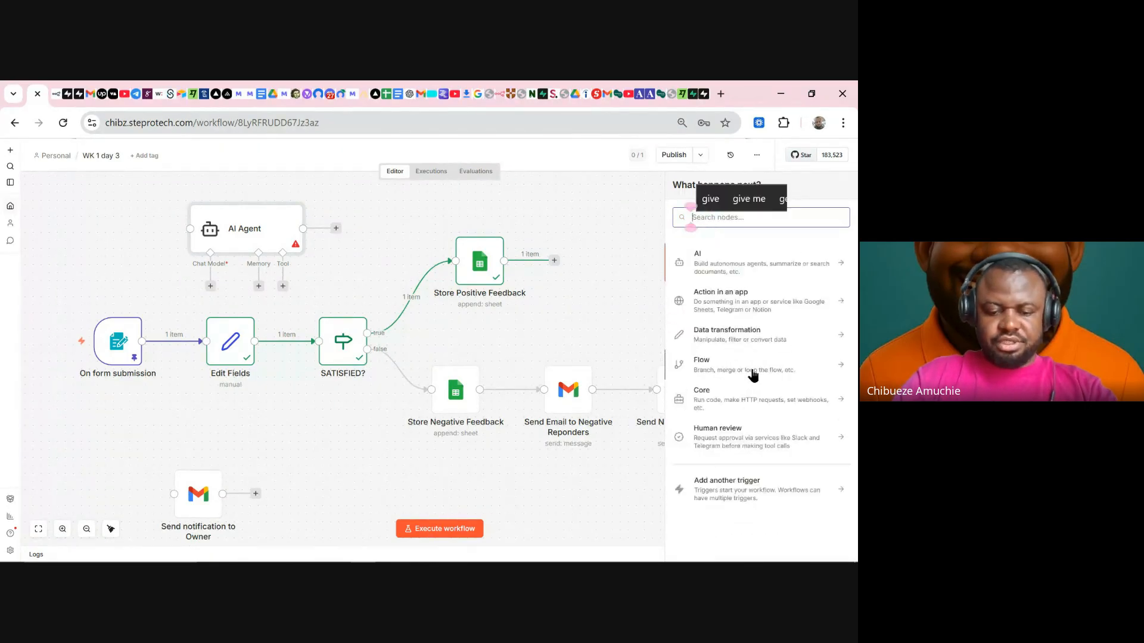
type("gemini")
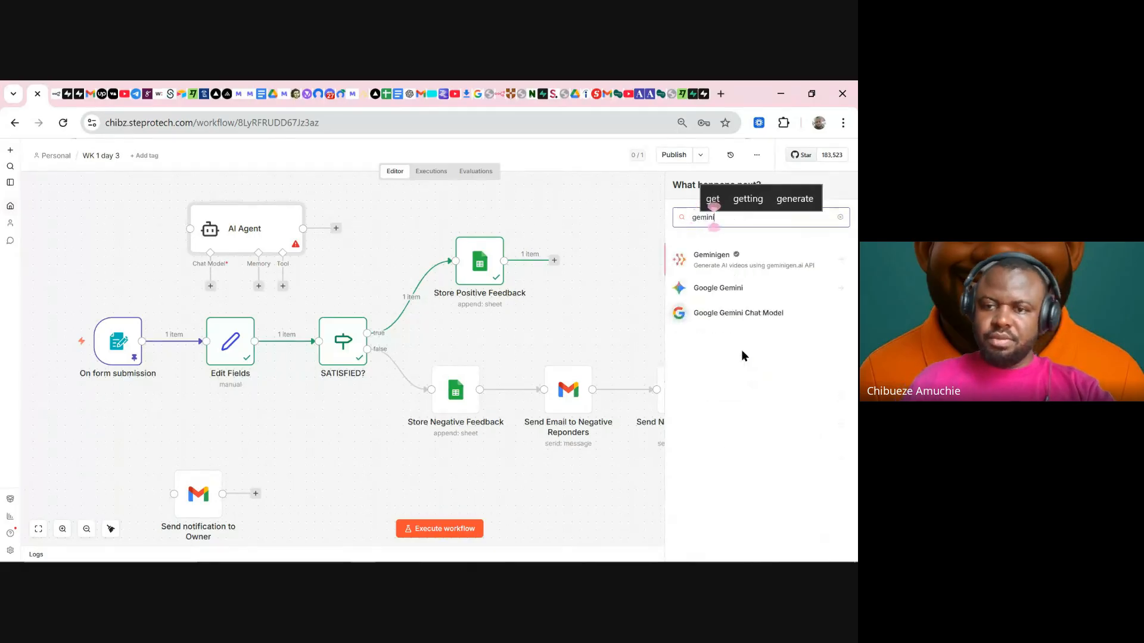
left_click(749, 286)
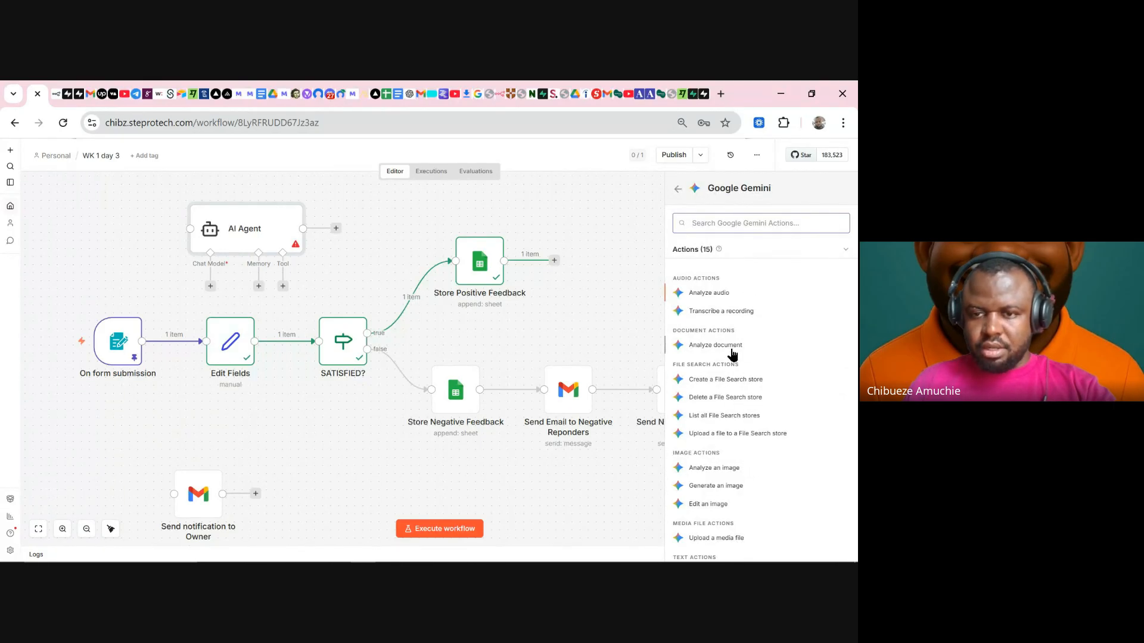
scroll(732, 369, "down", 2)
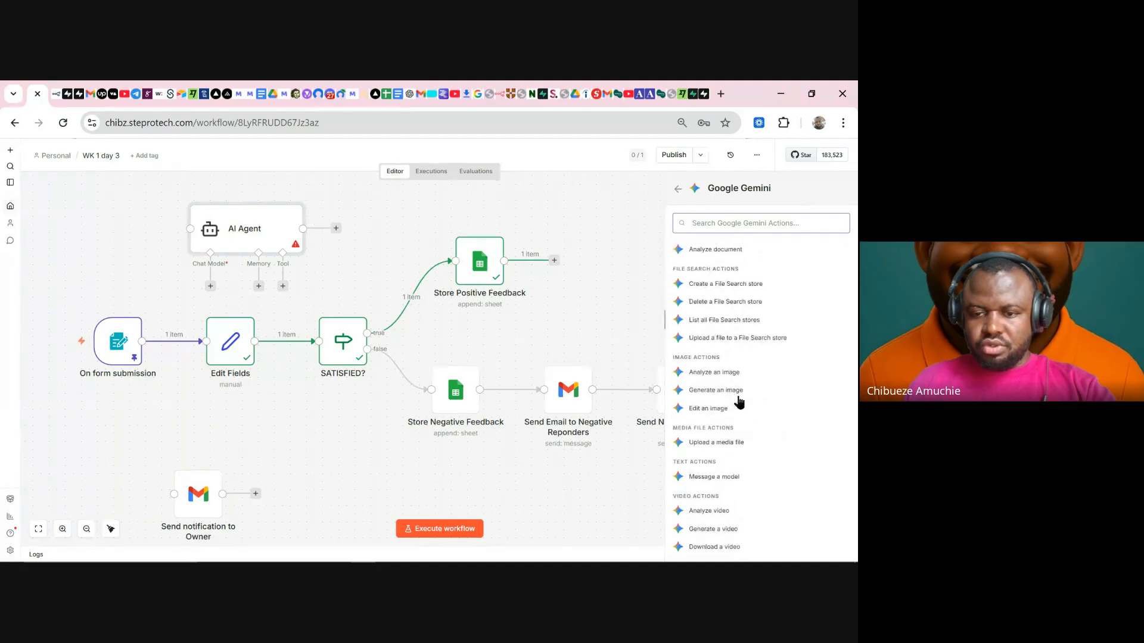
left_click(718, 476)
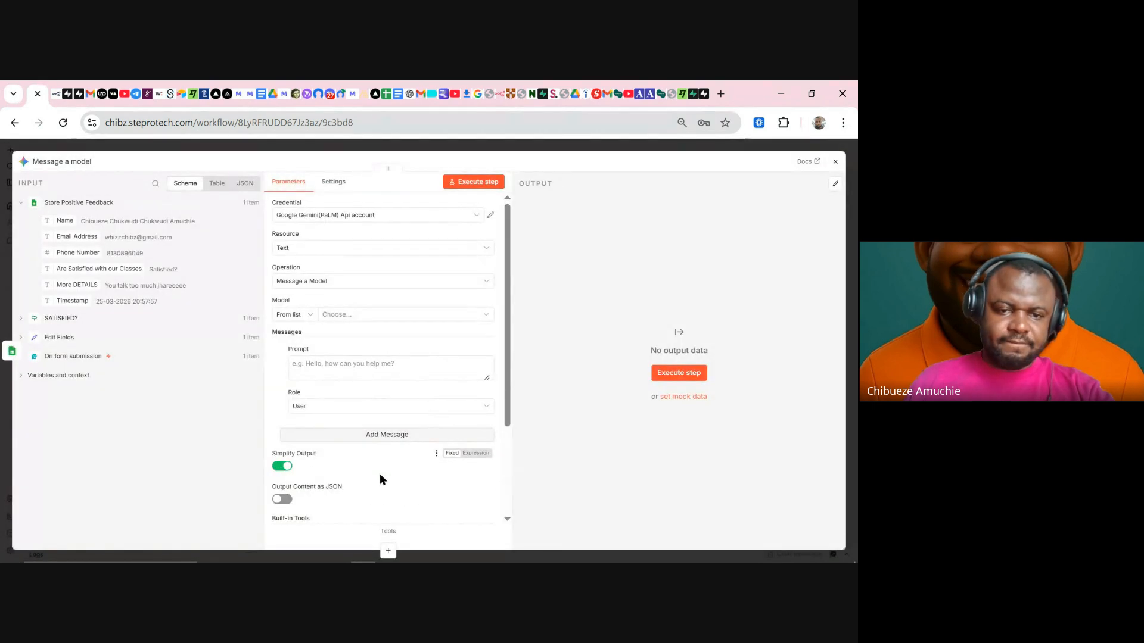
scroll(391, 468, "down", 2)
scroll(402, 428, "down", 1)
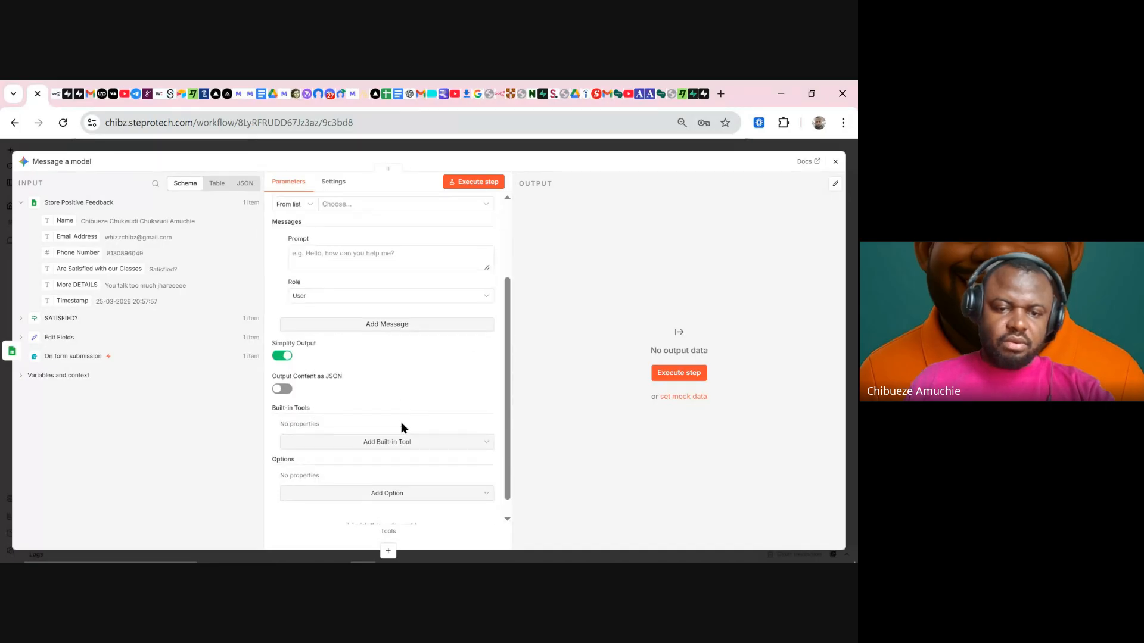
scroll(401, 428, "down", 1)
left_click(376, 426)
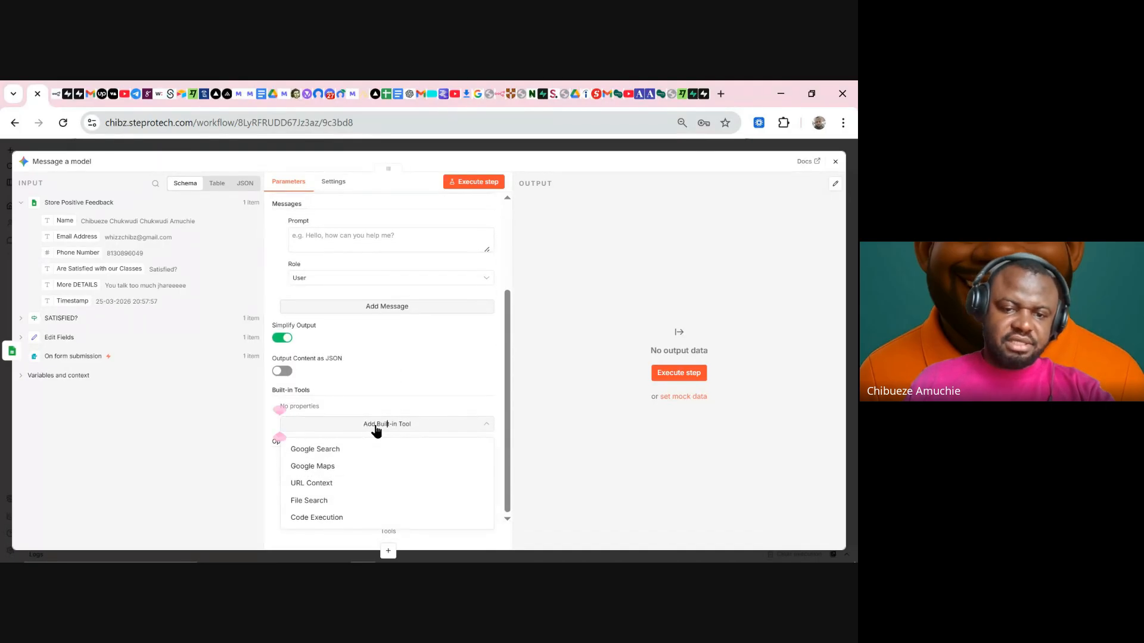
left_click(400, 350)
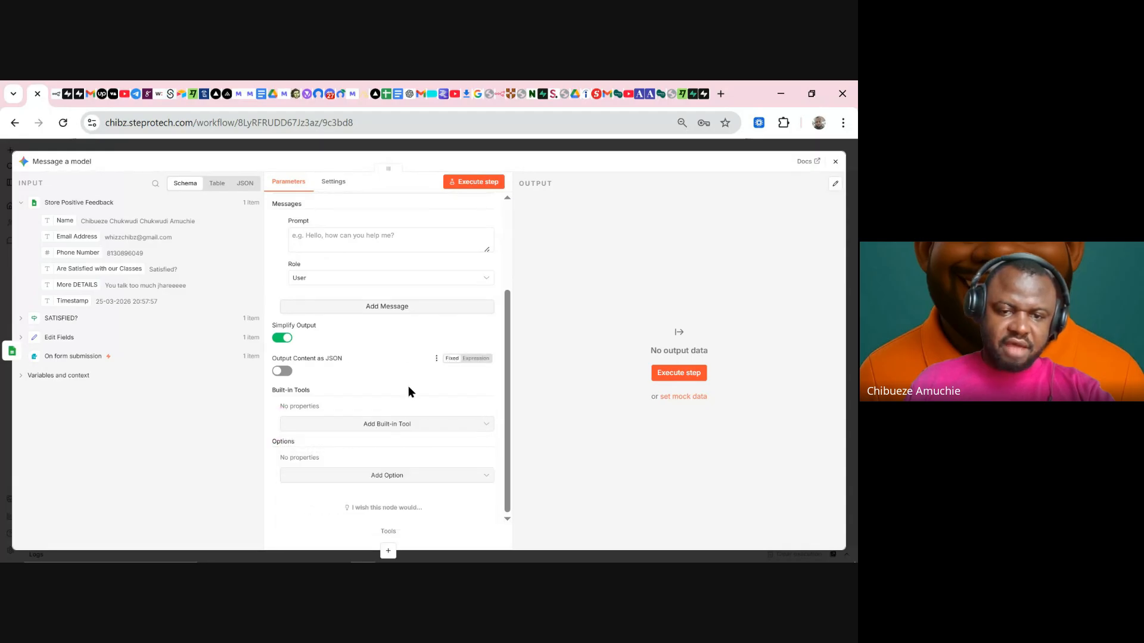
left_click(397, 477)
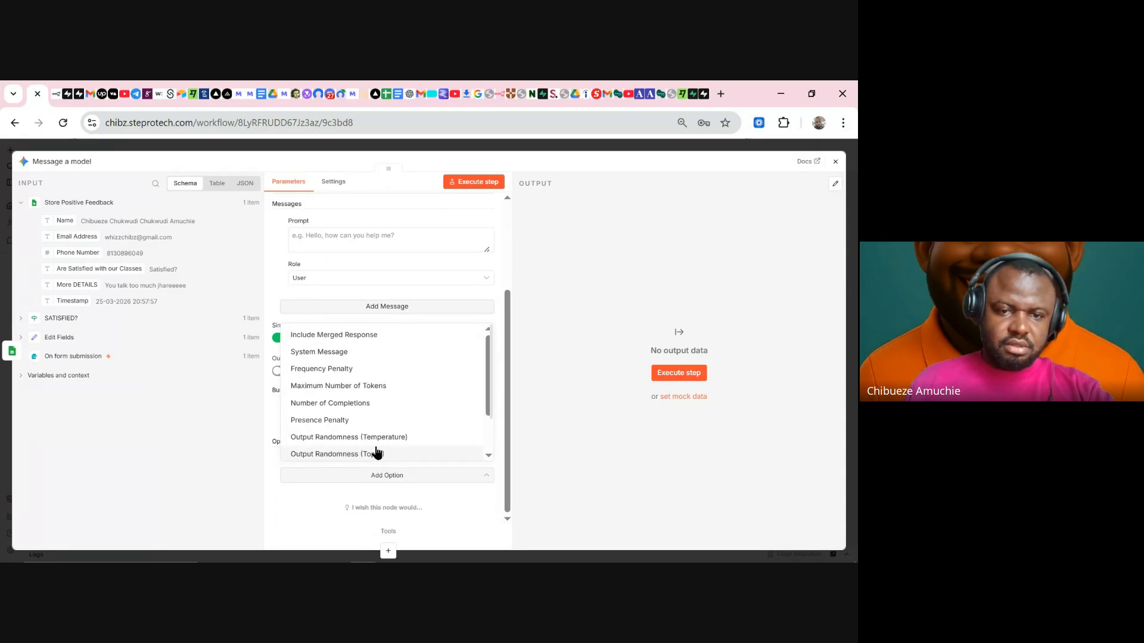
scroll(365, 417, "down", 1)
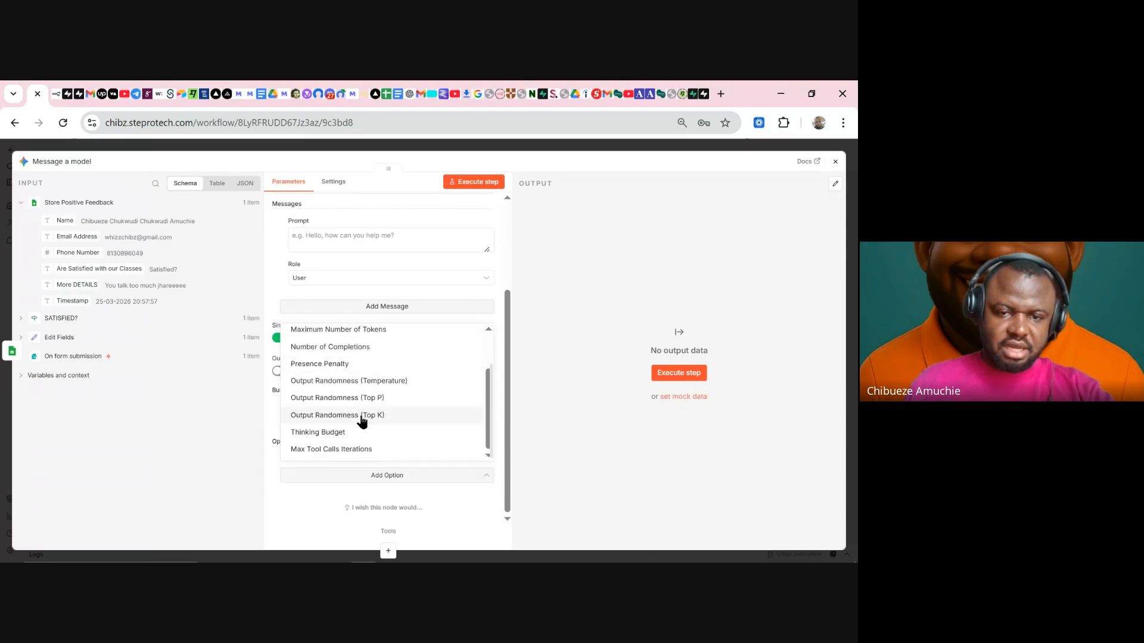
scroll(362, 421, "up", 1)
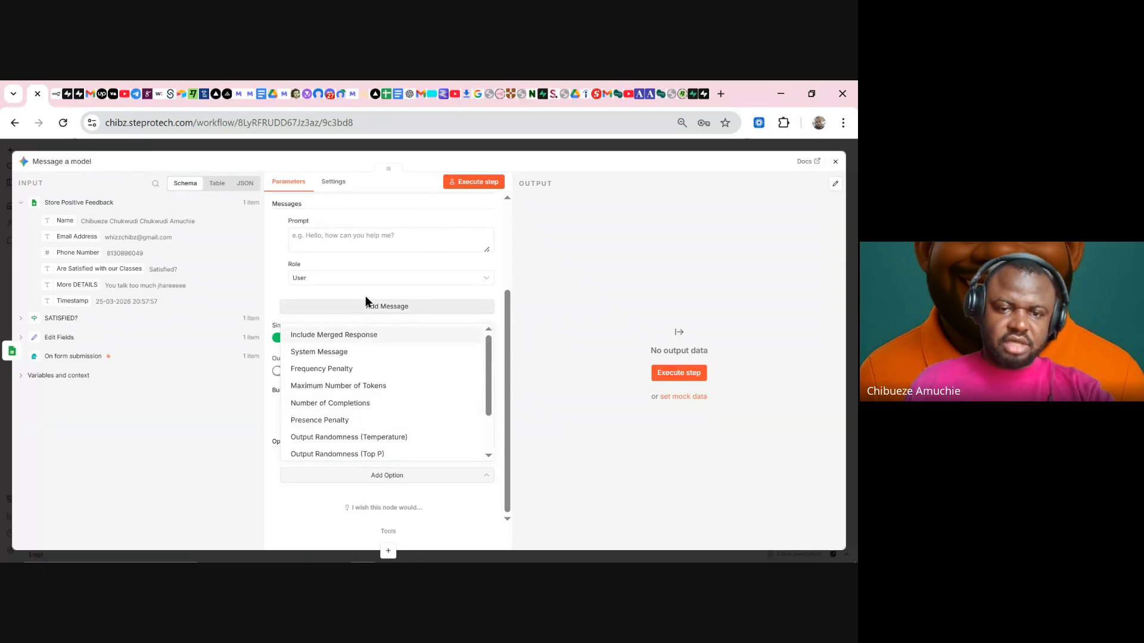
scroll(370, 464, "up", 3)
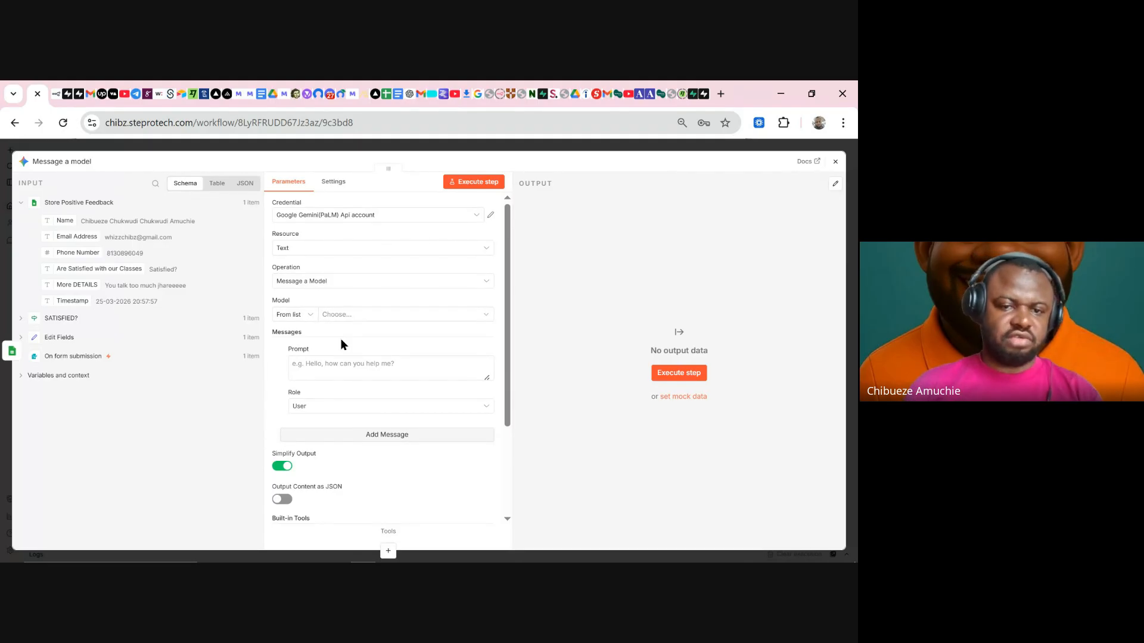
- Choose models/gemini-2.5-flash and switch the first prompt to an expression
left_click(323, 362)
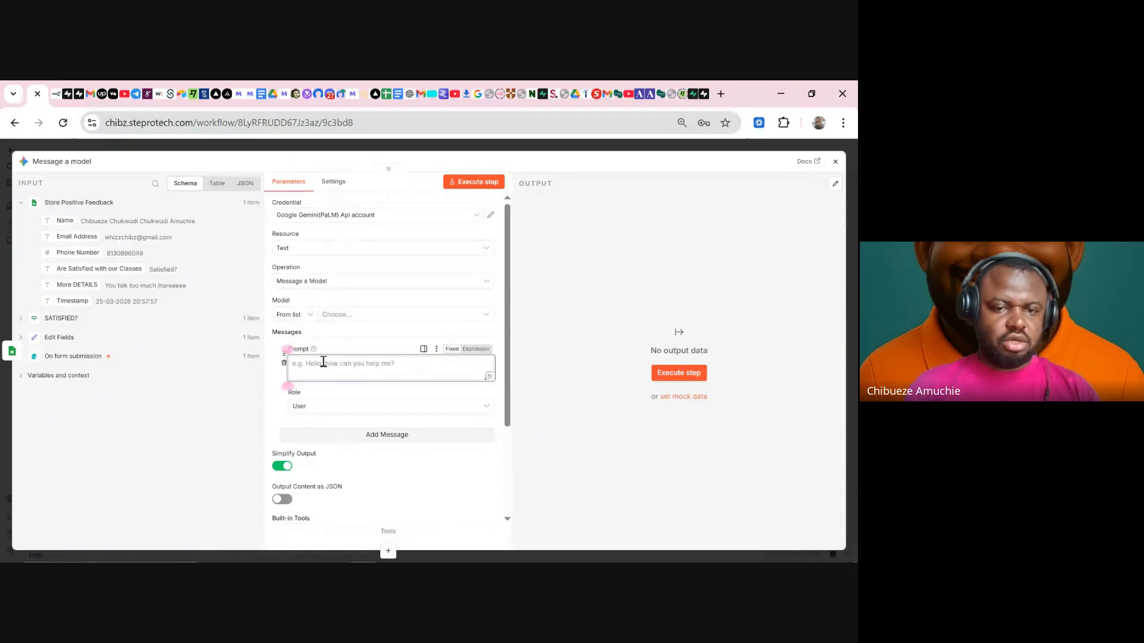
left_click(353, 315)
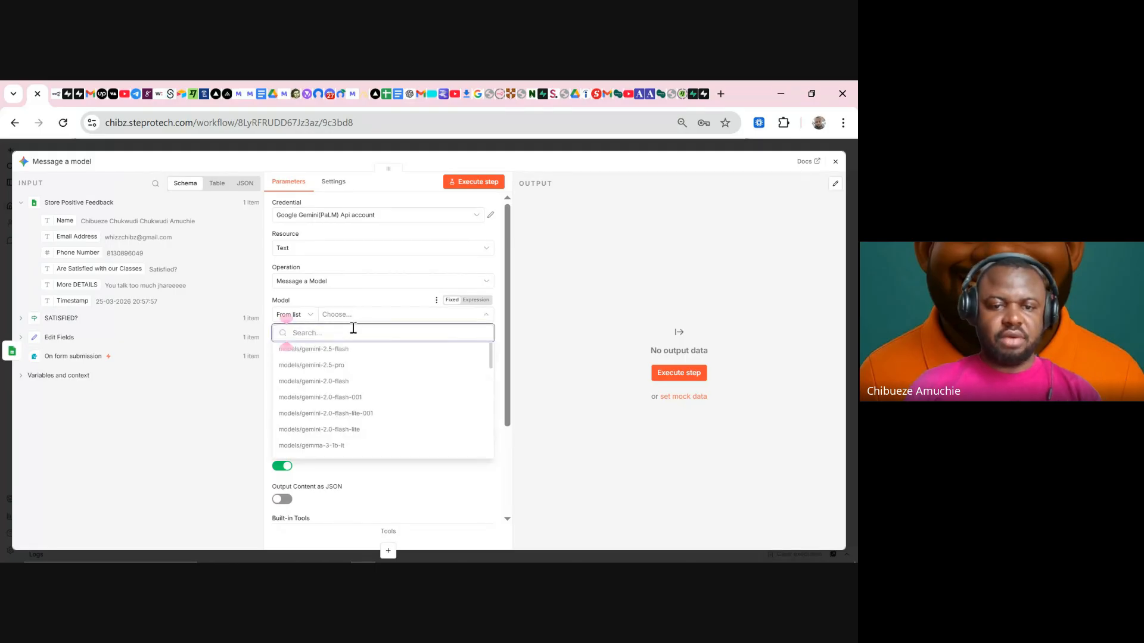
left_click(363, 352)
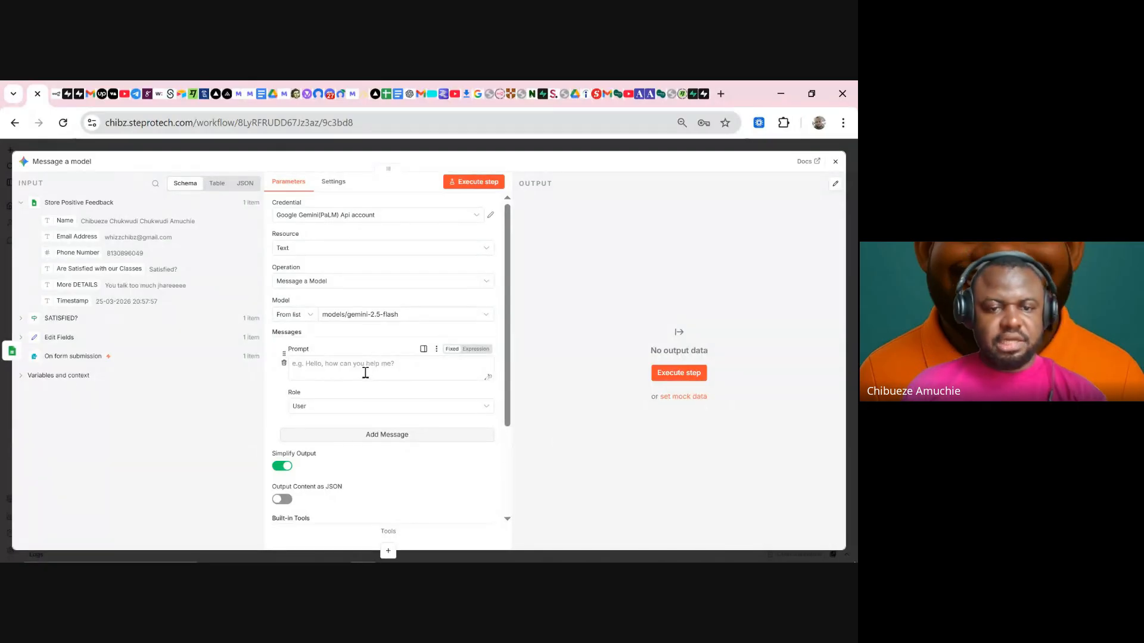
left_click(366, 370)
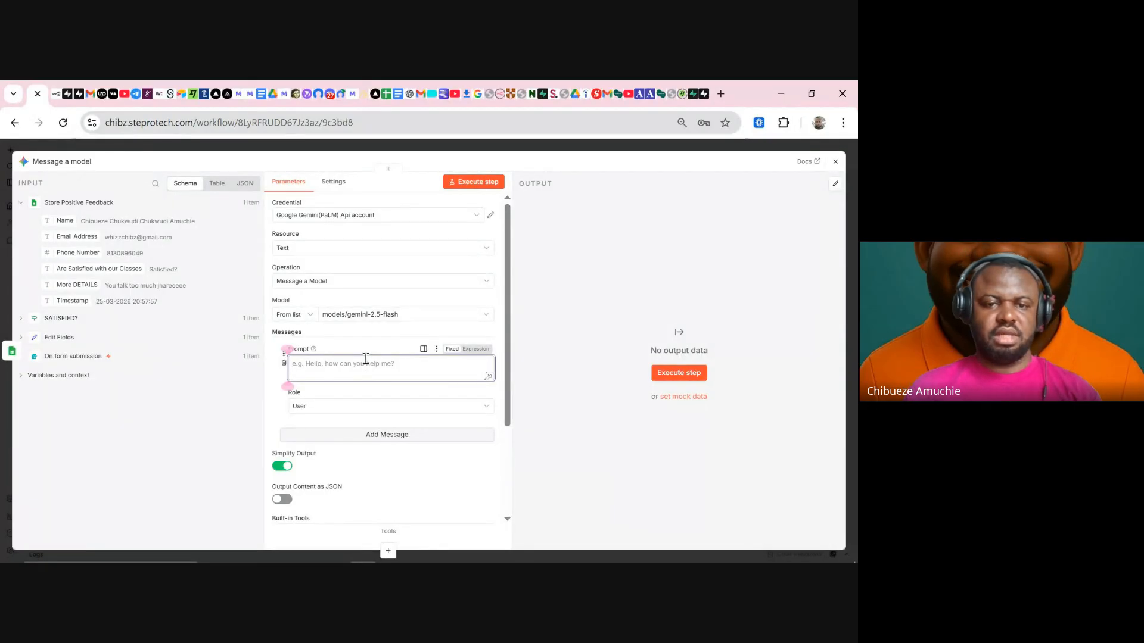
left_click(476, 350)
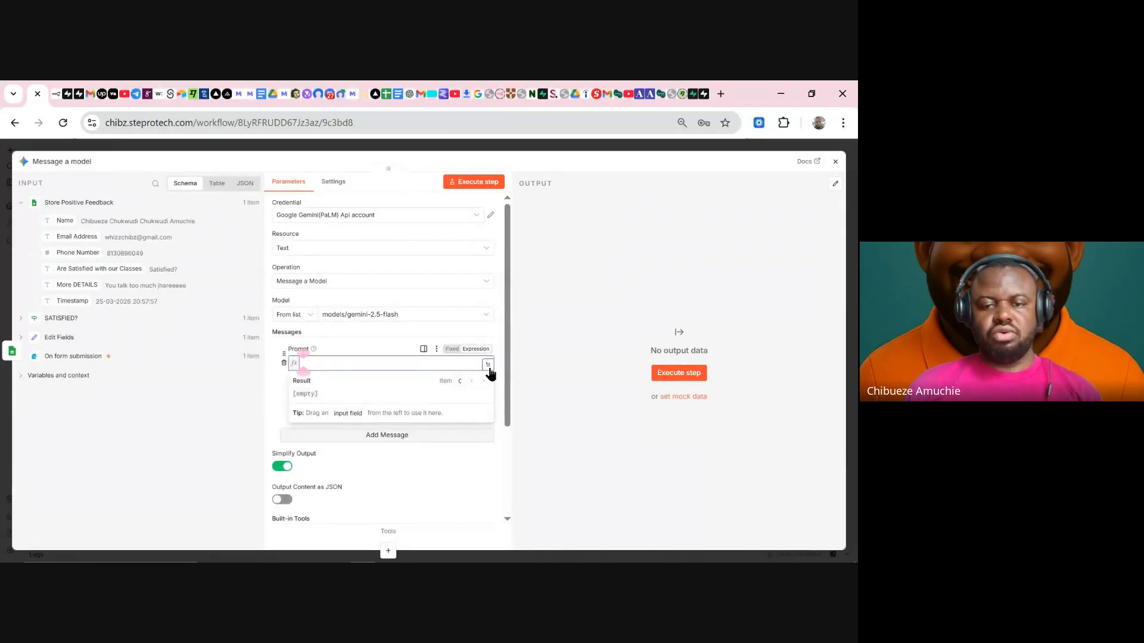
left_click(488, 365)
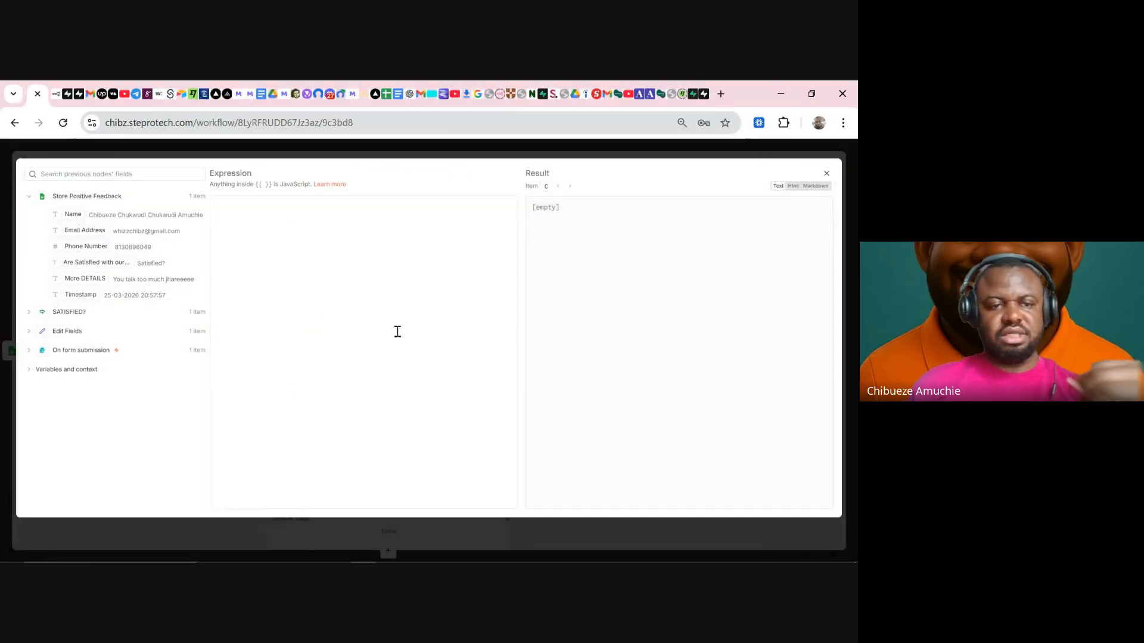
left_click(273, 215)
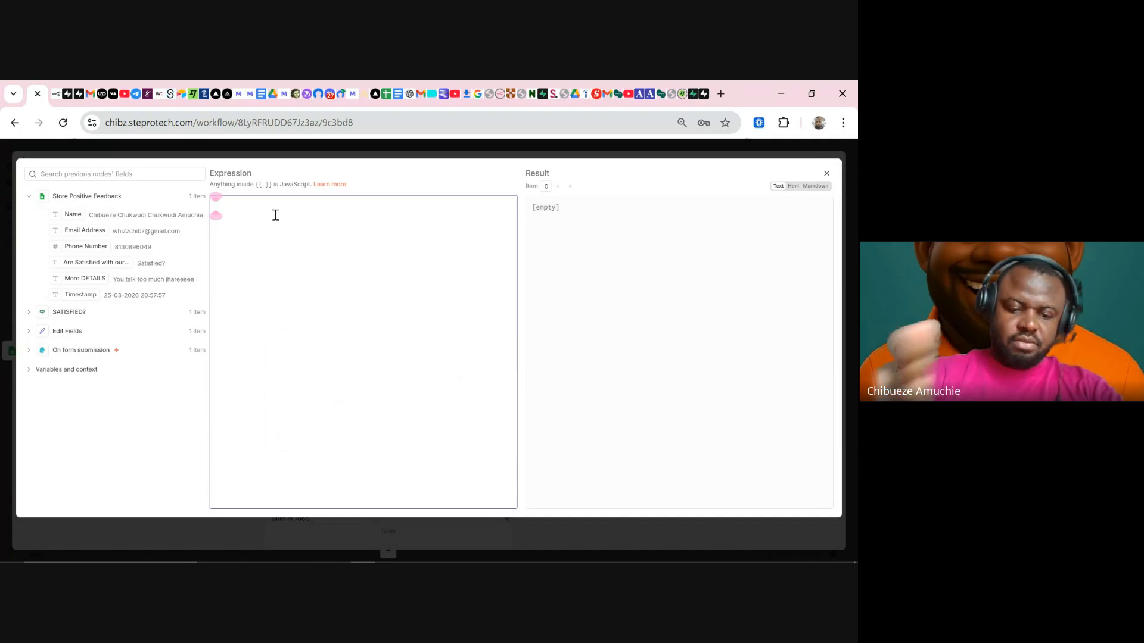
left_click(416, 154)
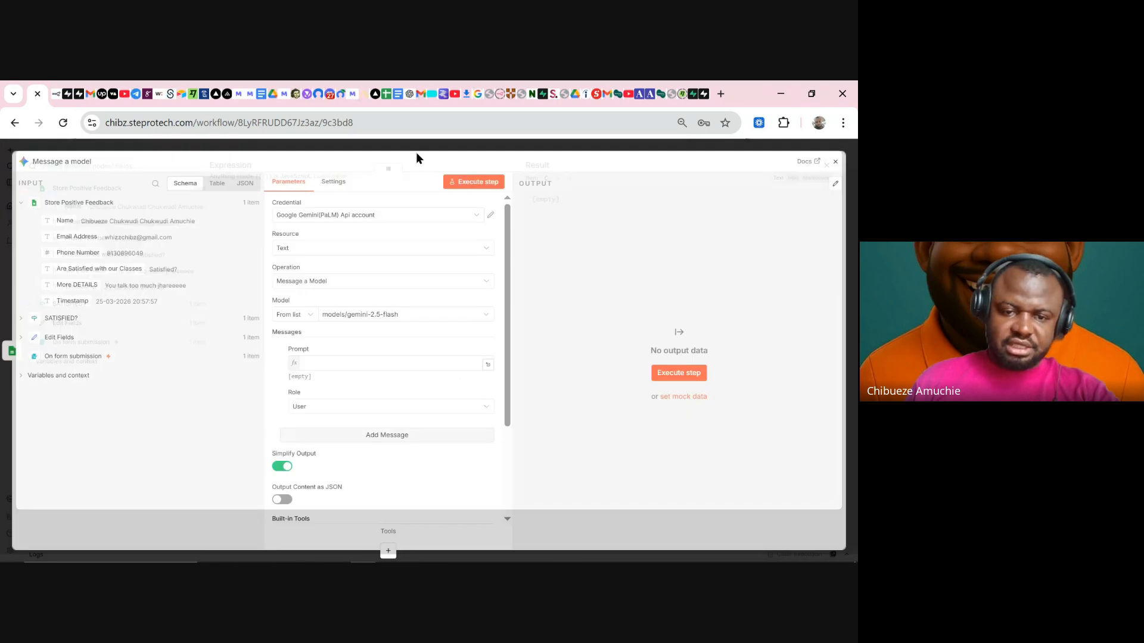
- Add a second message, leaving its role as User
left_click(400, 436)
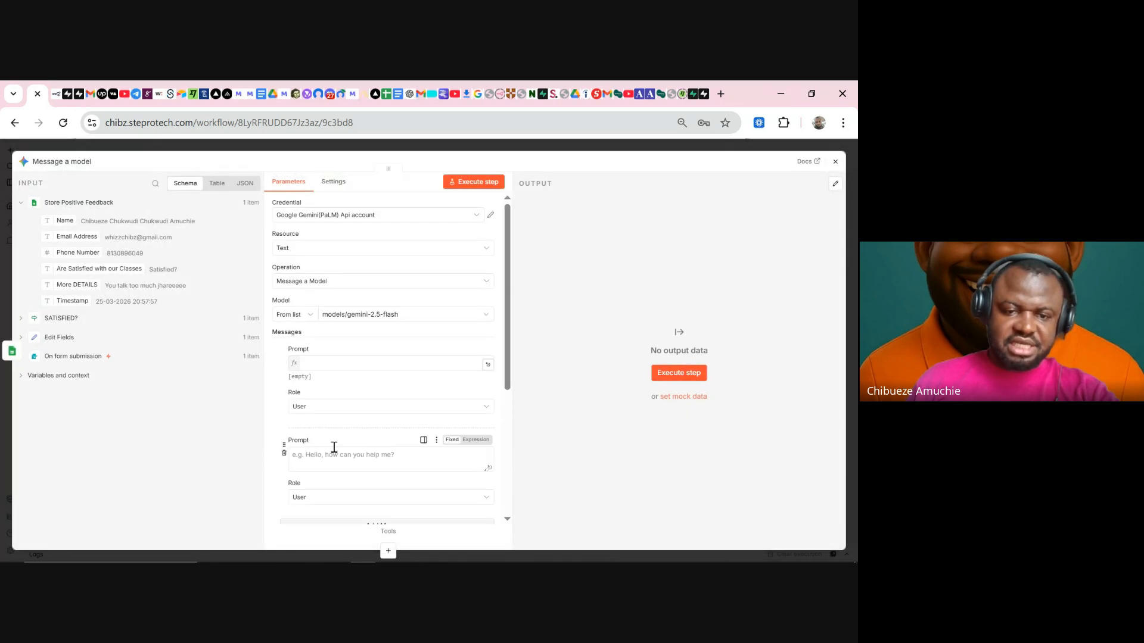
left_click(314, 410)
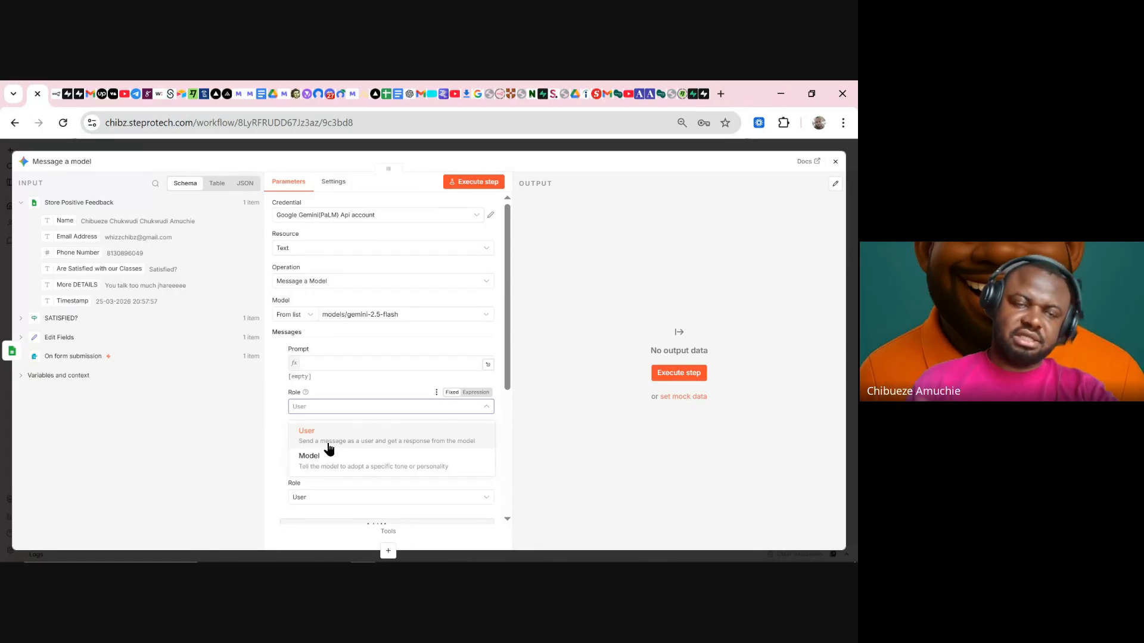
left_click(280, 444)
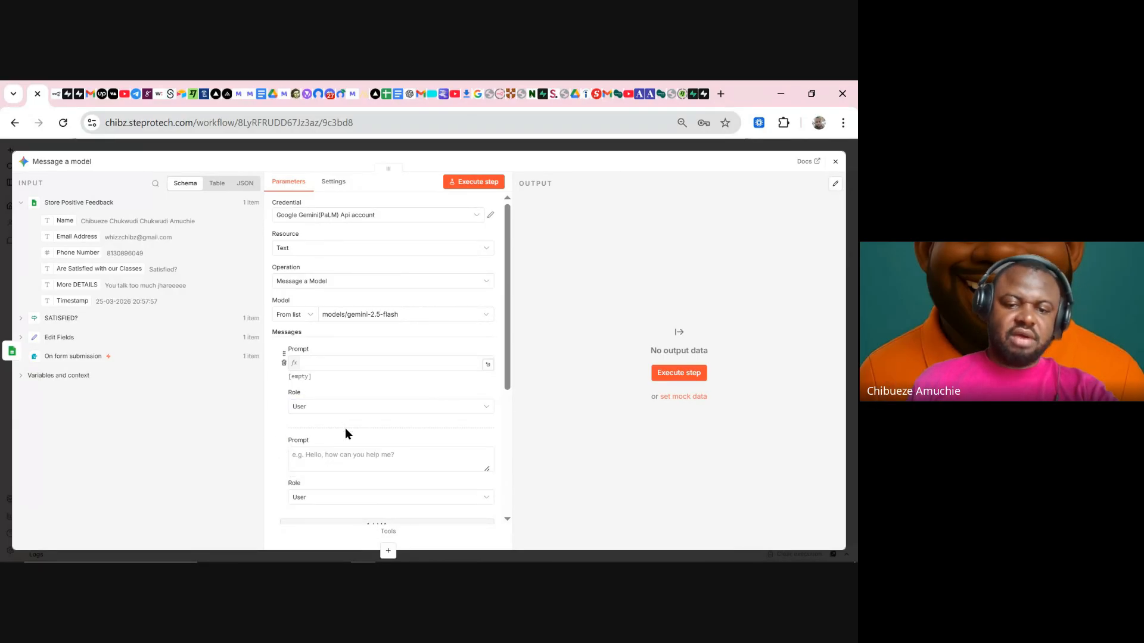
scroll(381, 417, "down", 1)
scroll(387, 419, "down", 1)
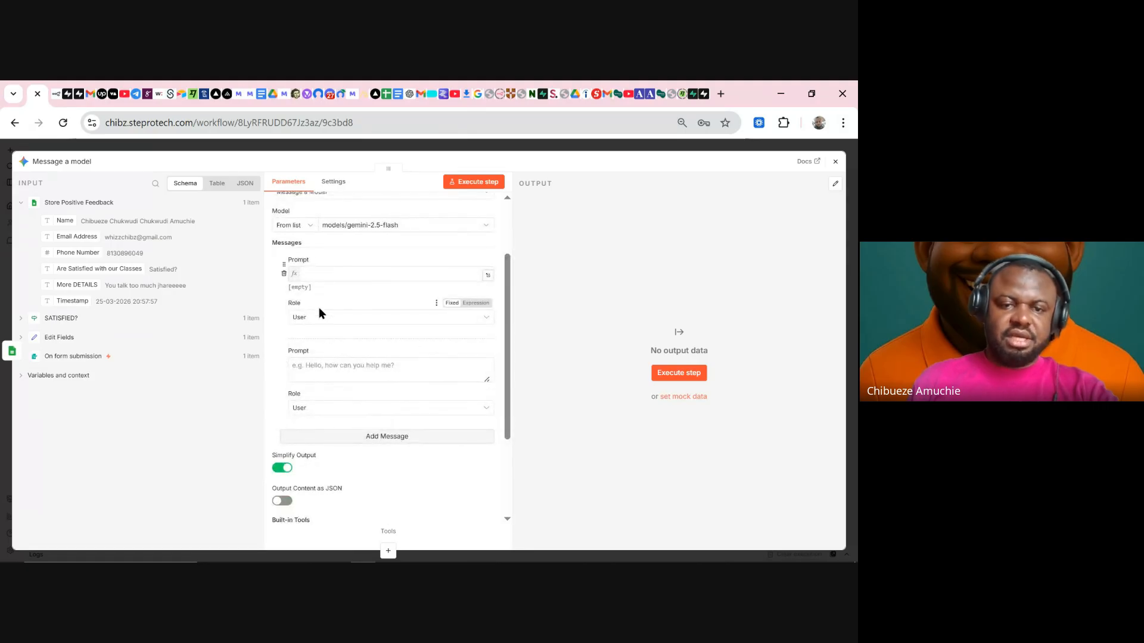
- Keep User as the first message's role and expand its prompt in the expression editor
left_click(327, 274)
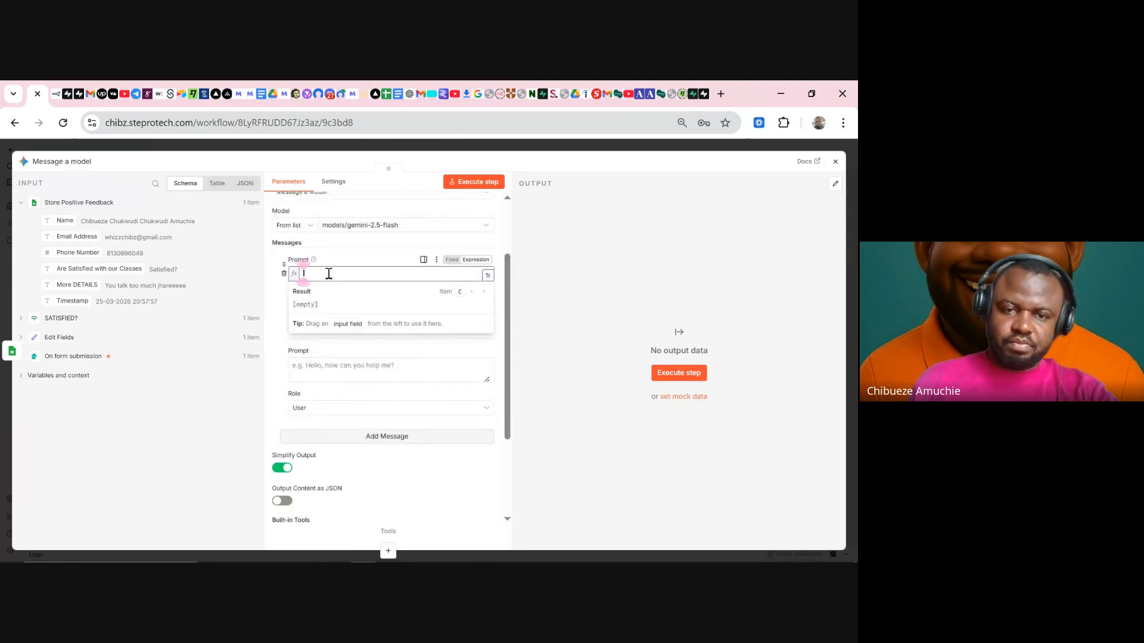
left_click(343, 261)
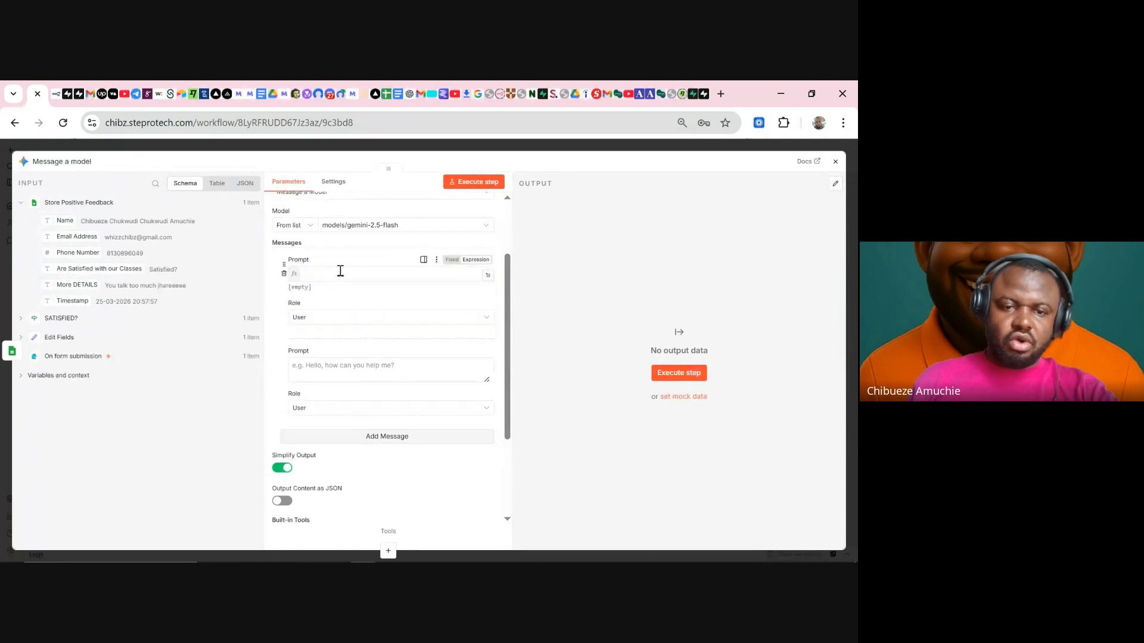
left_click(340, 272)
left_click(271, 312)
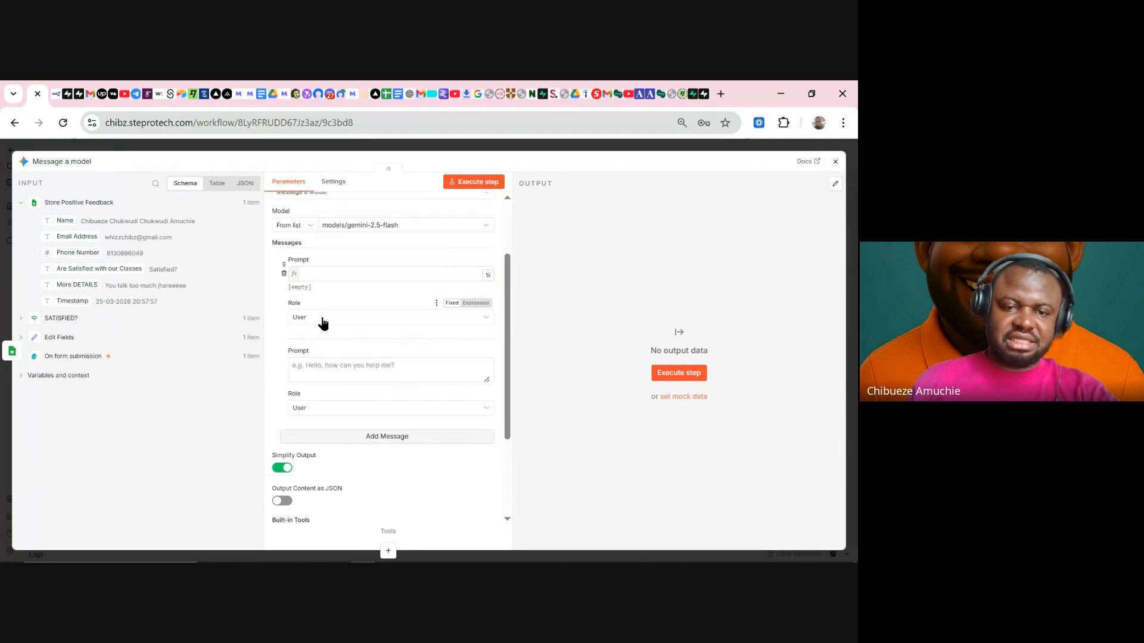
left_click(322, 321)
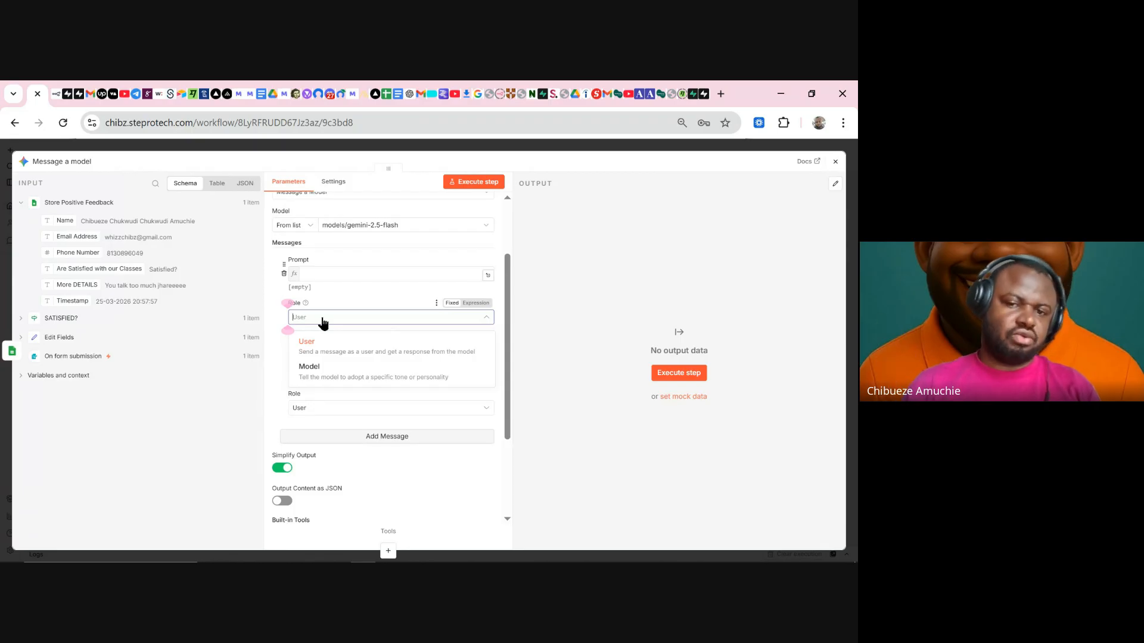
left_click(348, 344)
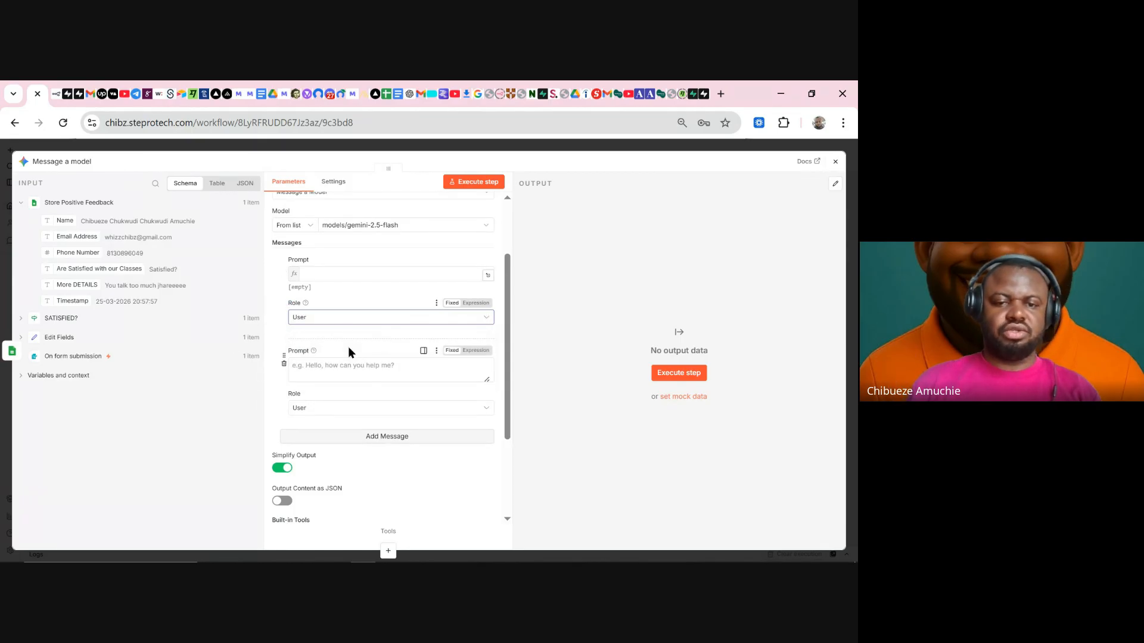
left_click(358, 271)
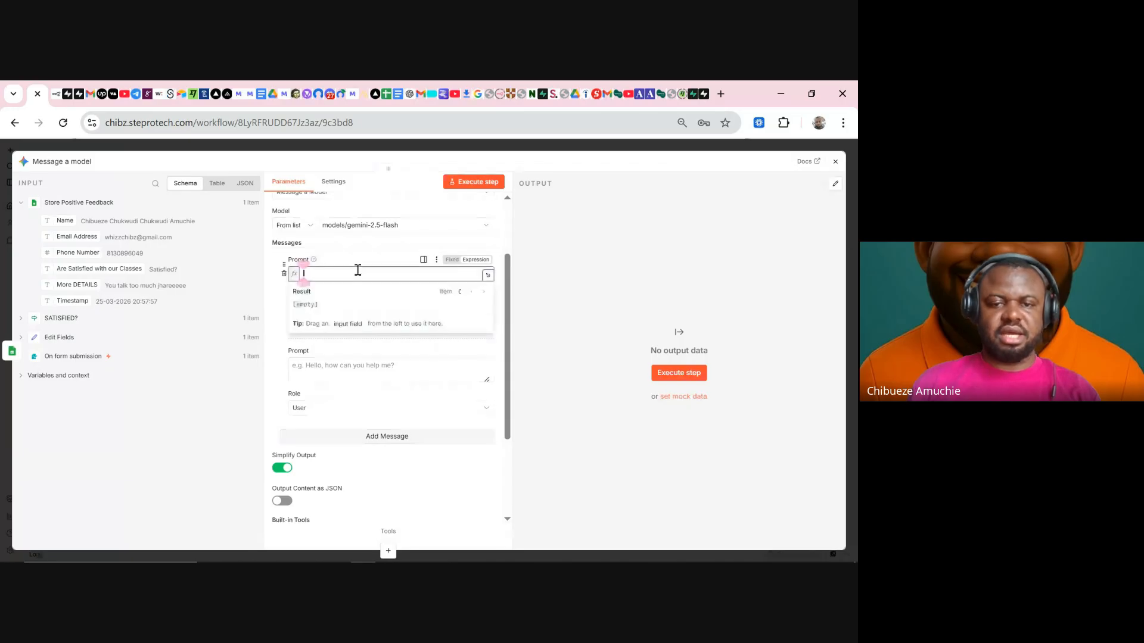
left_click(489, 272)
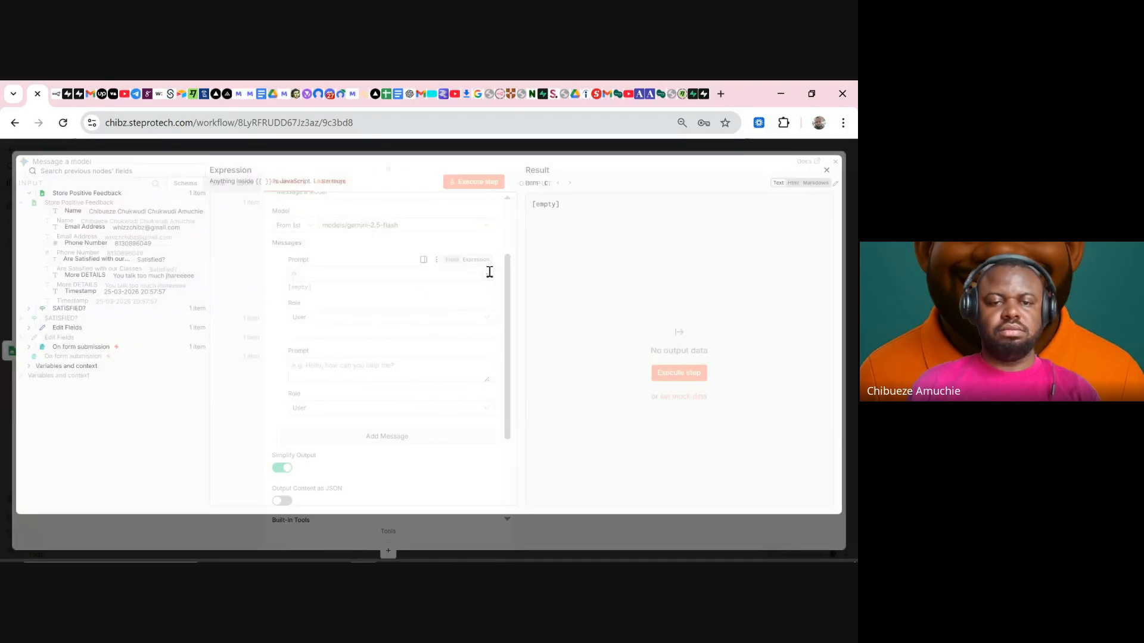
- Begin the prompt with 'You are an email expert for UltimaSpark.' and a new line
left_click(345, 216)
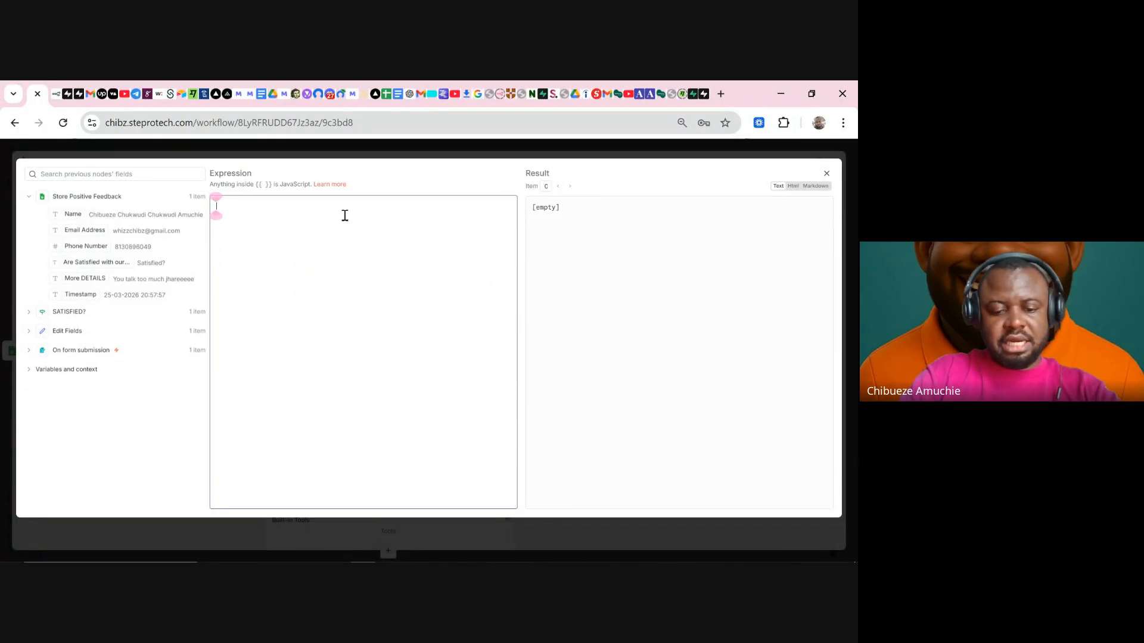
type("Yo are")
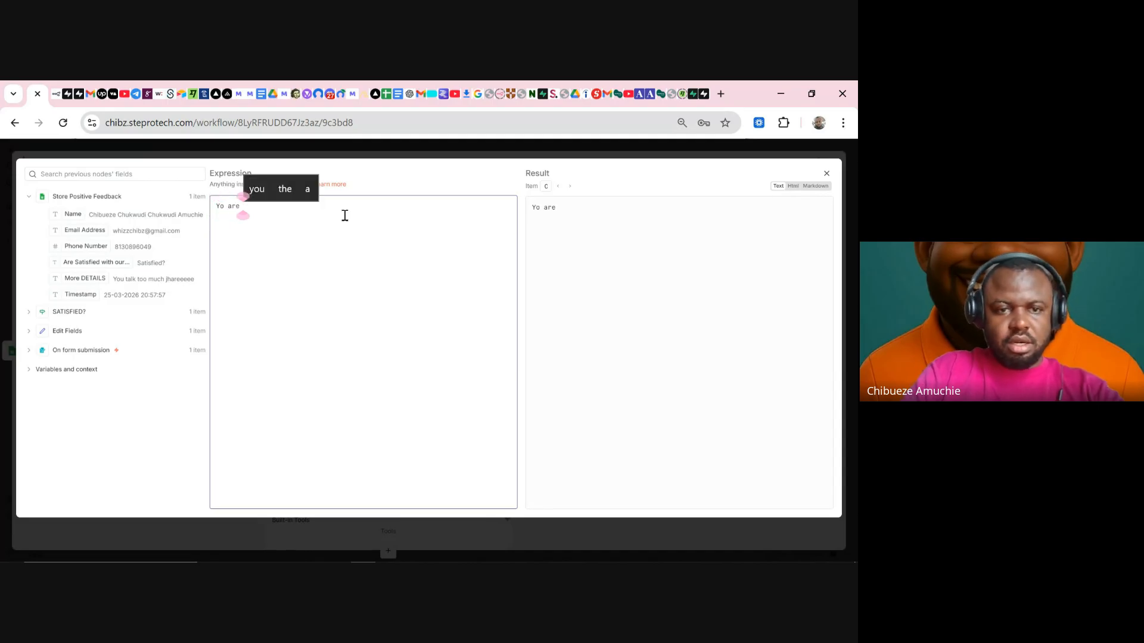
key("BackSpace")
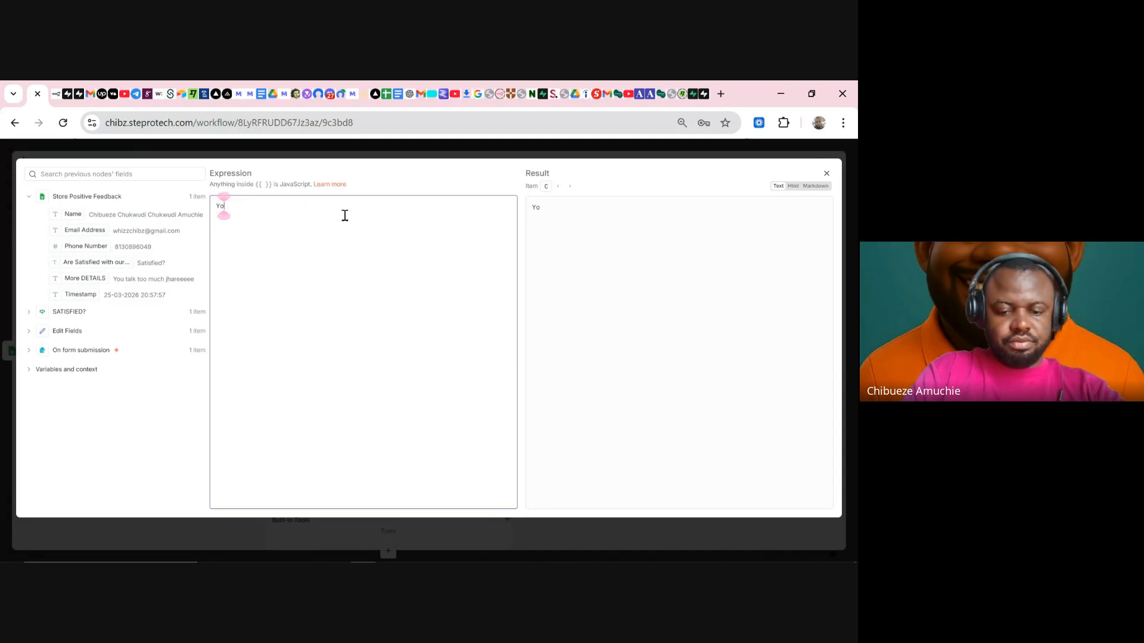
type("u an")
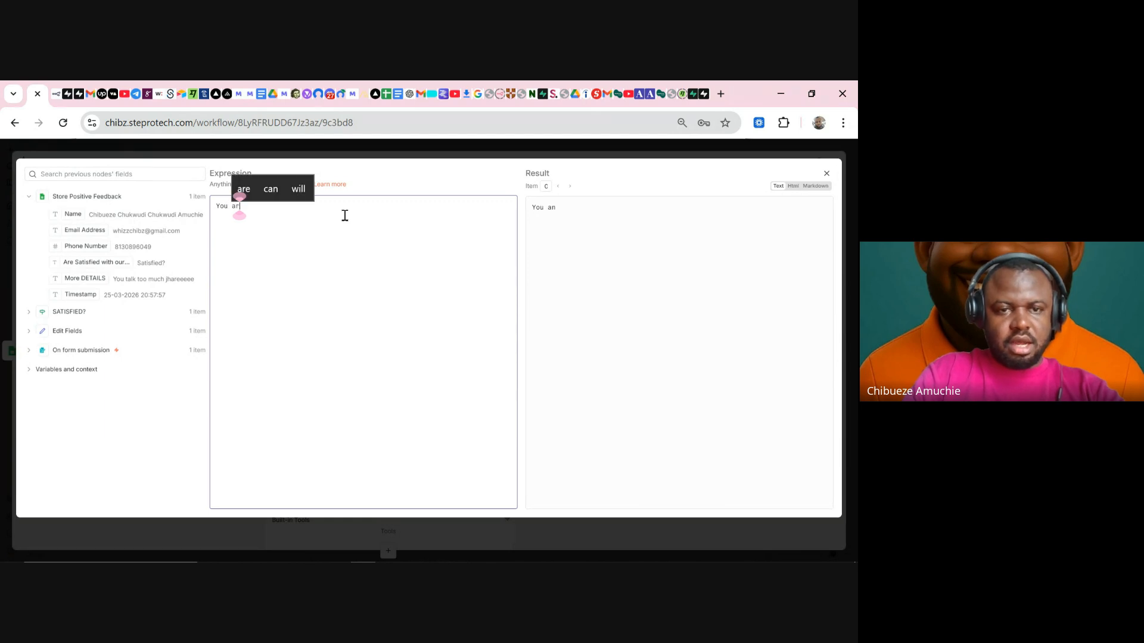
type("e an ema")
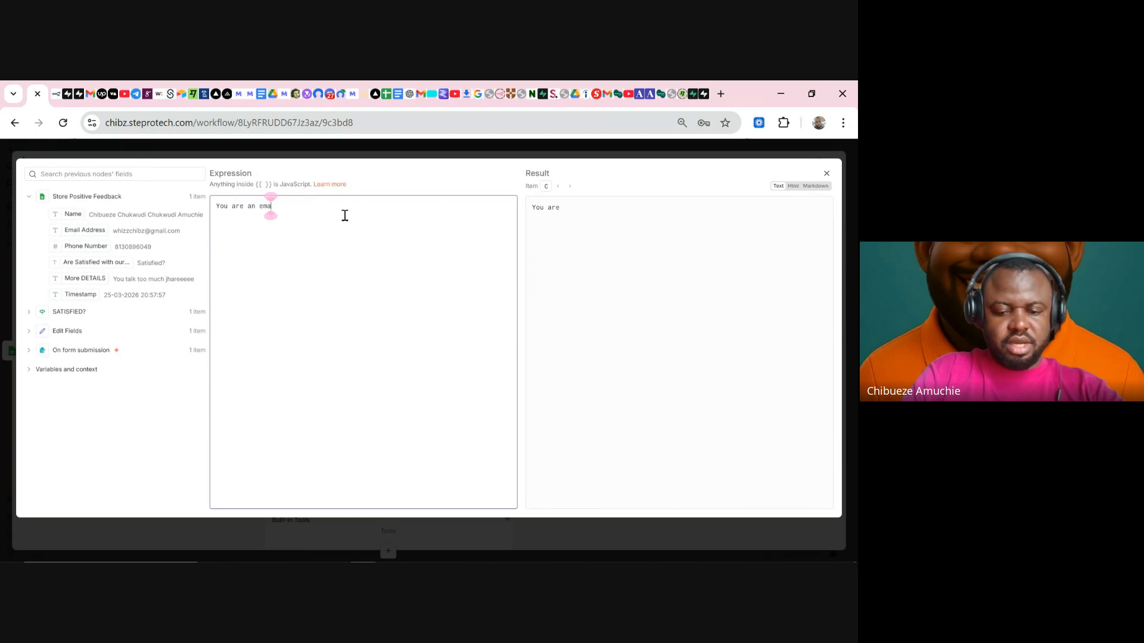
type("il expert for ")
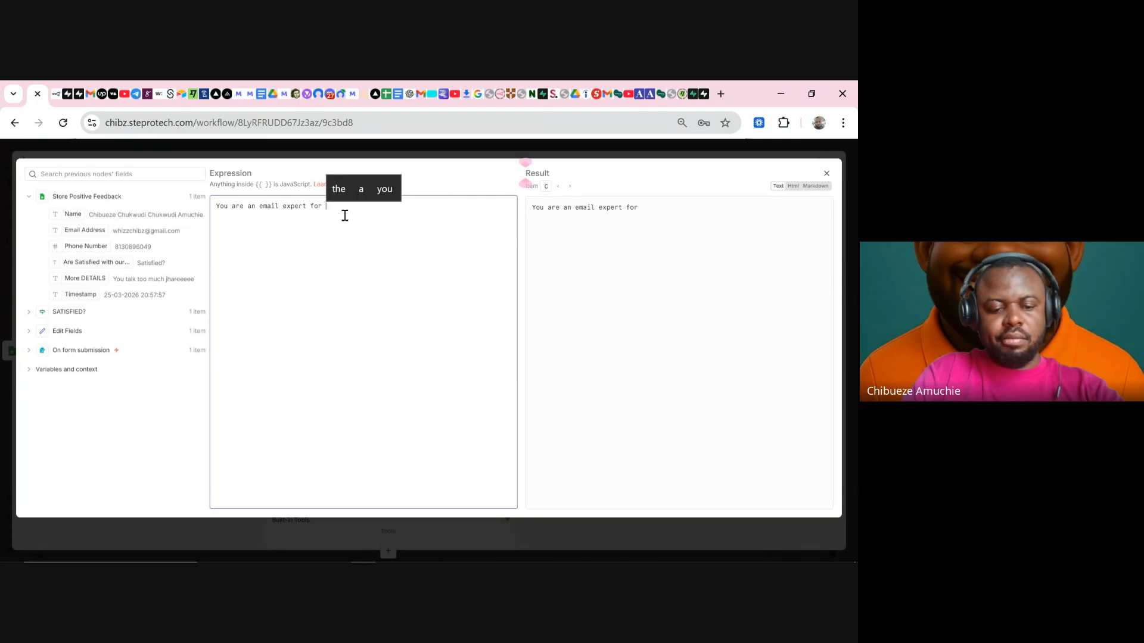
type("UltimaSpark")
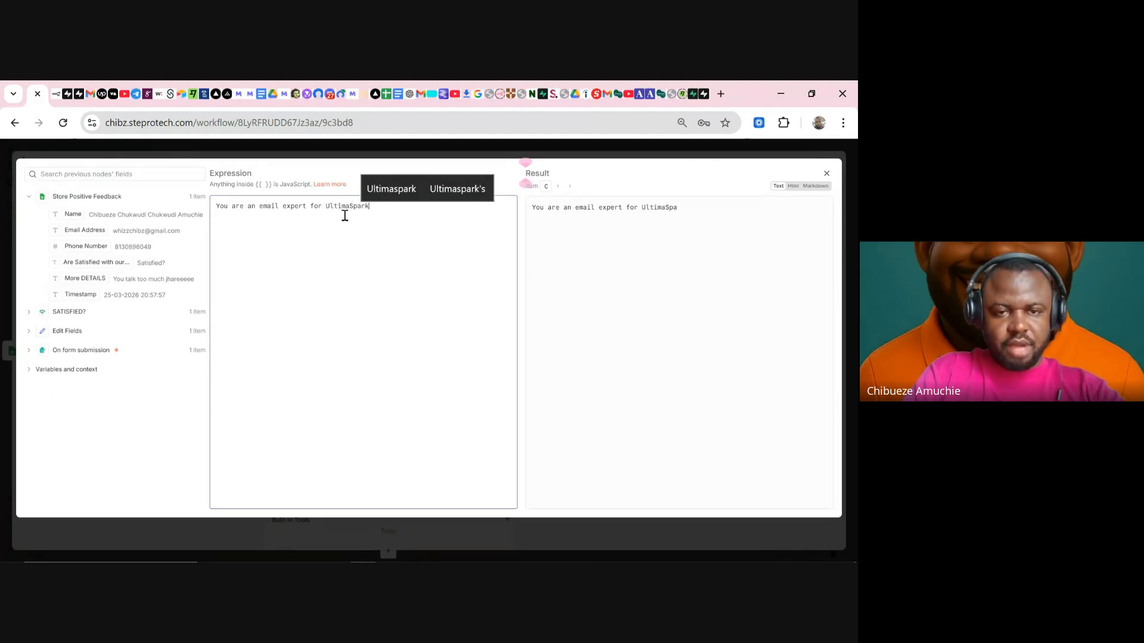
type(".")
key("Return")
- Add 'Your task is to read, digest and understand the customer's' as the second line
type("Your")
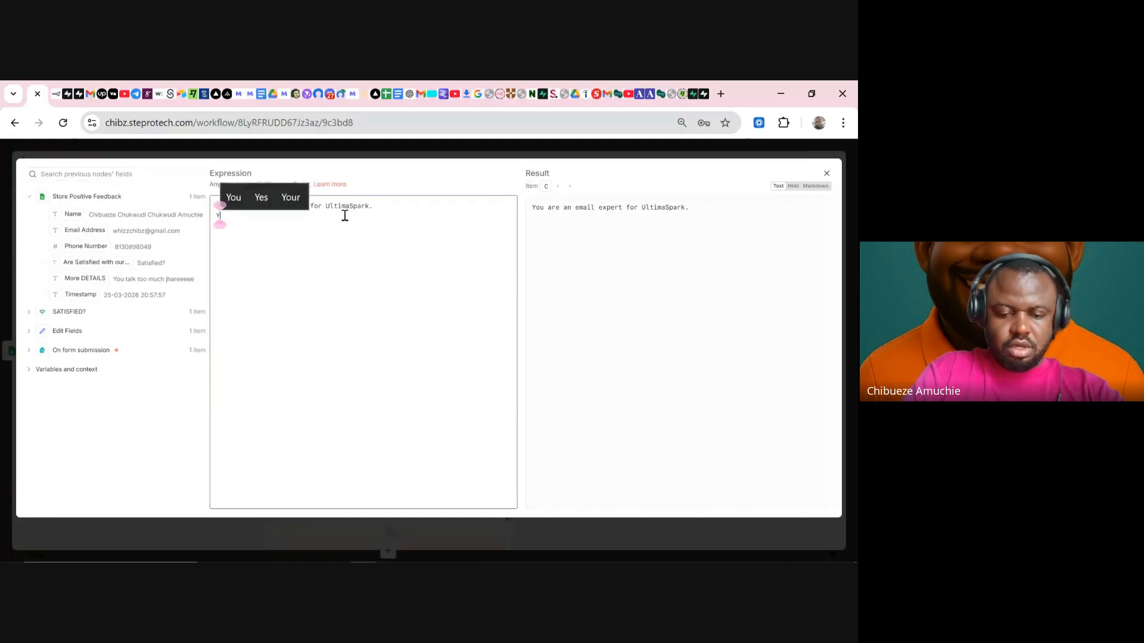
key("BackSpace")
key("BackSpace")
key("BackSpace")
key("BackSpace")
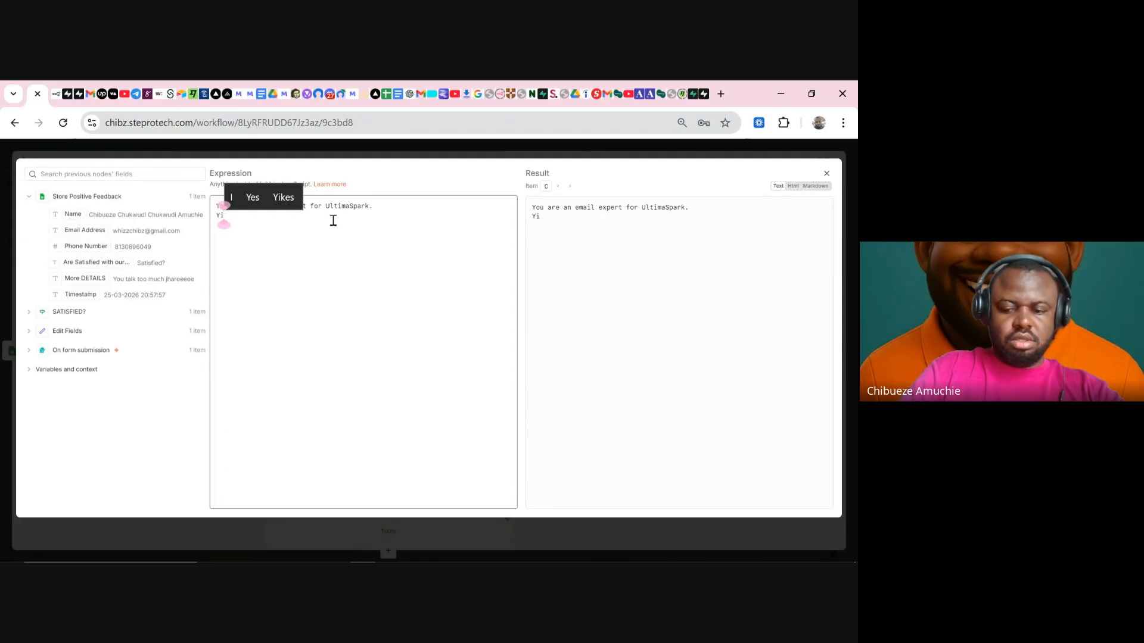
type("our tas")
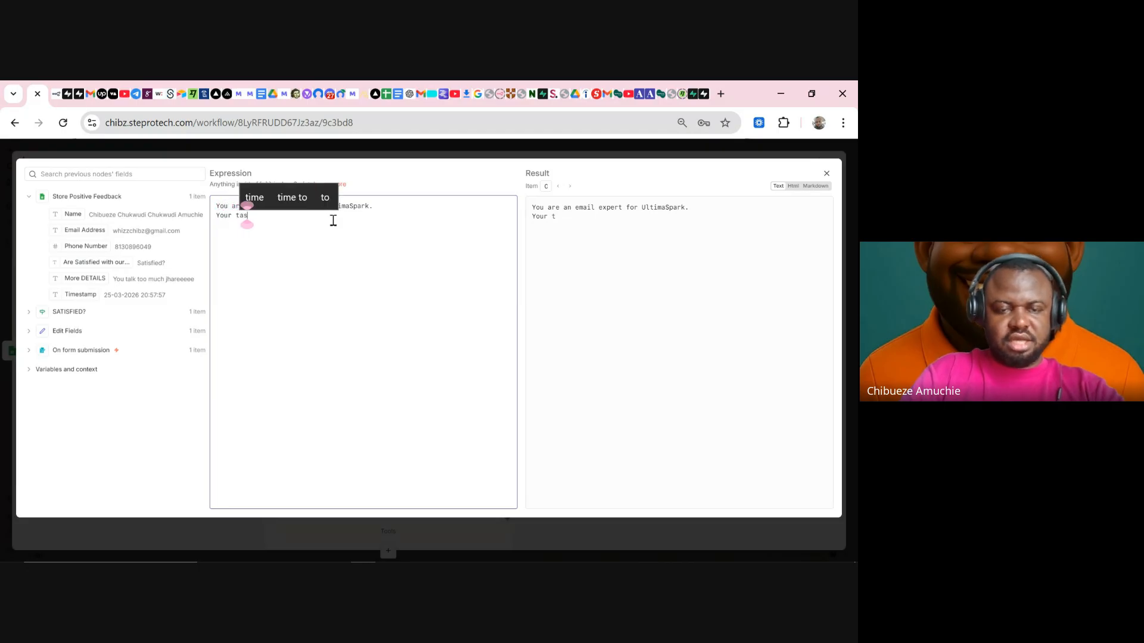
type("k is to")
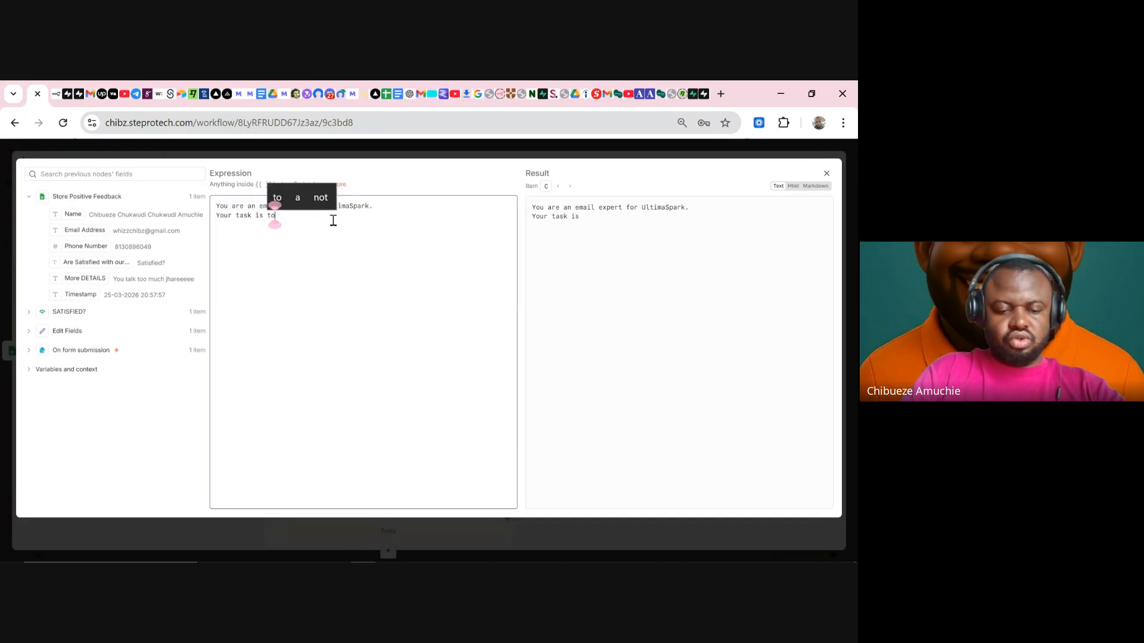
type(" read,")
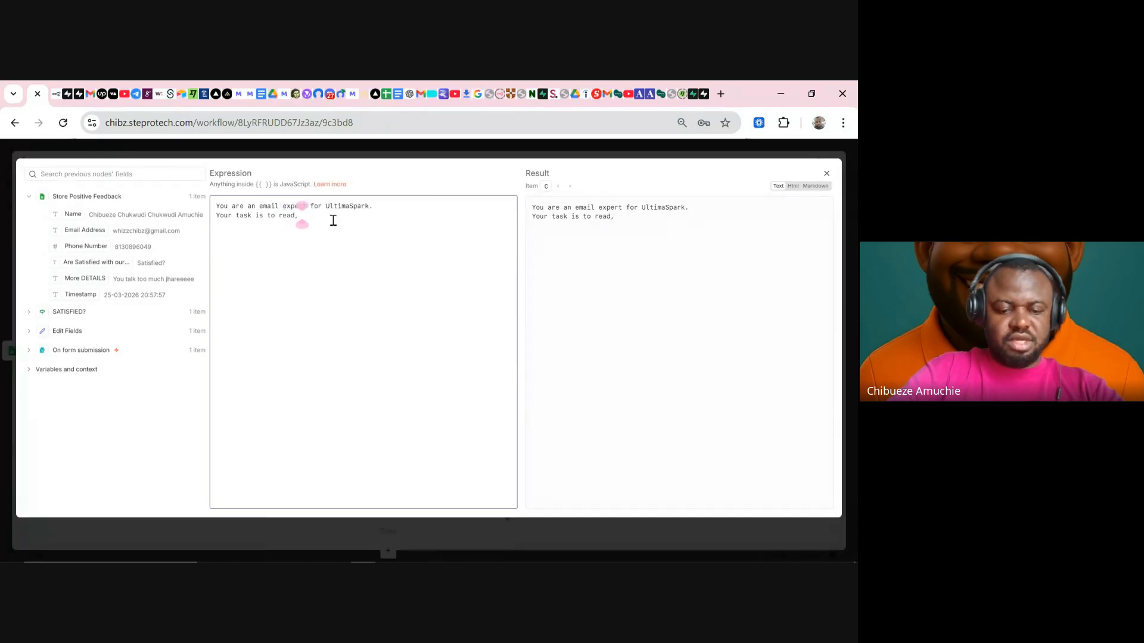
type(" digest ")
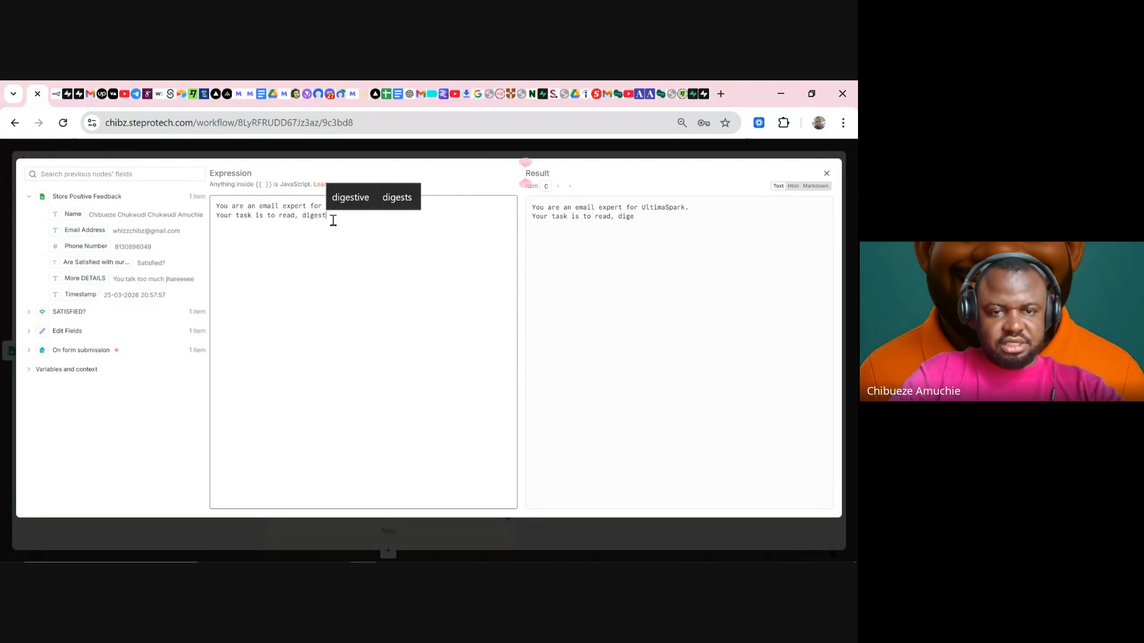
type("and ")
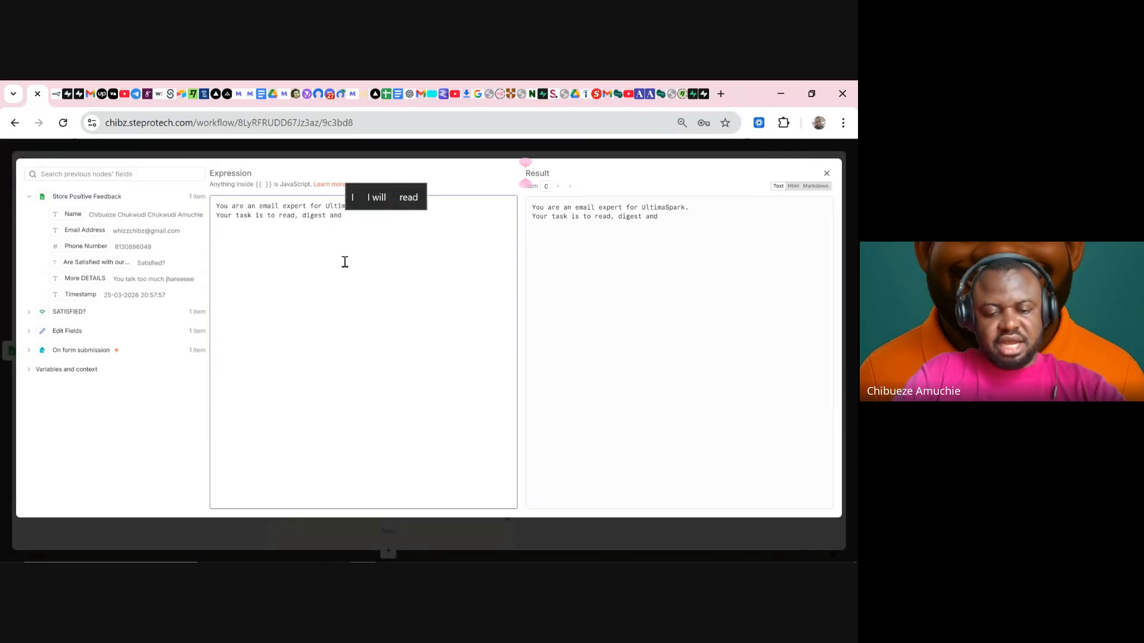
type("underst")
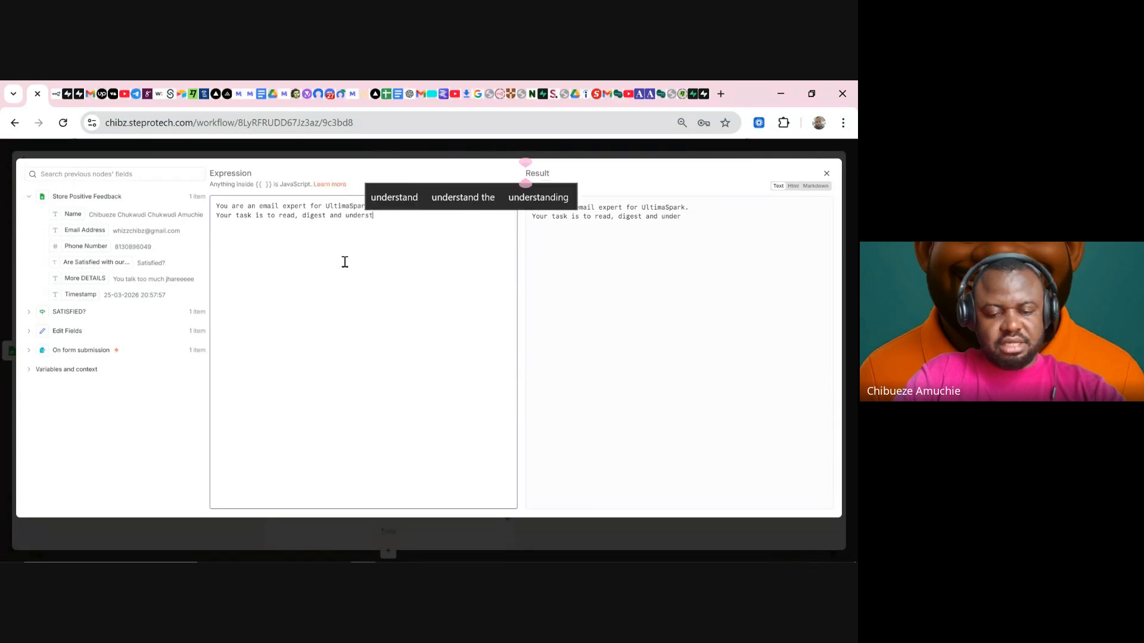
type("and ther")
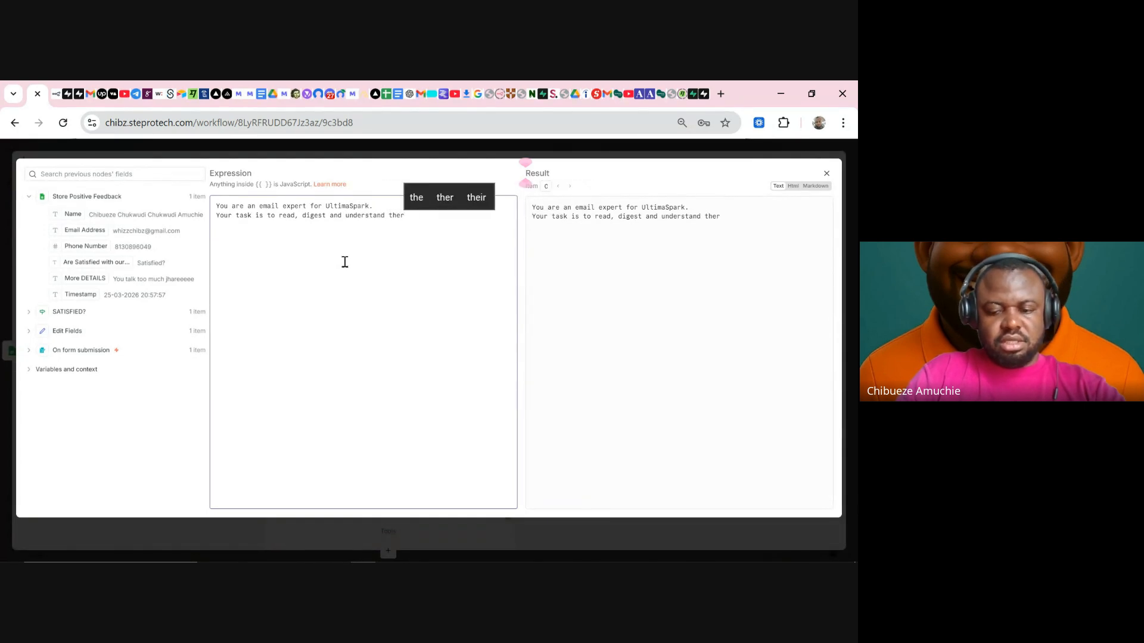
key("BackSpace")
type("u")
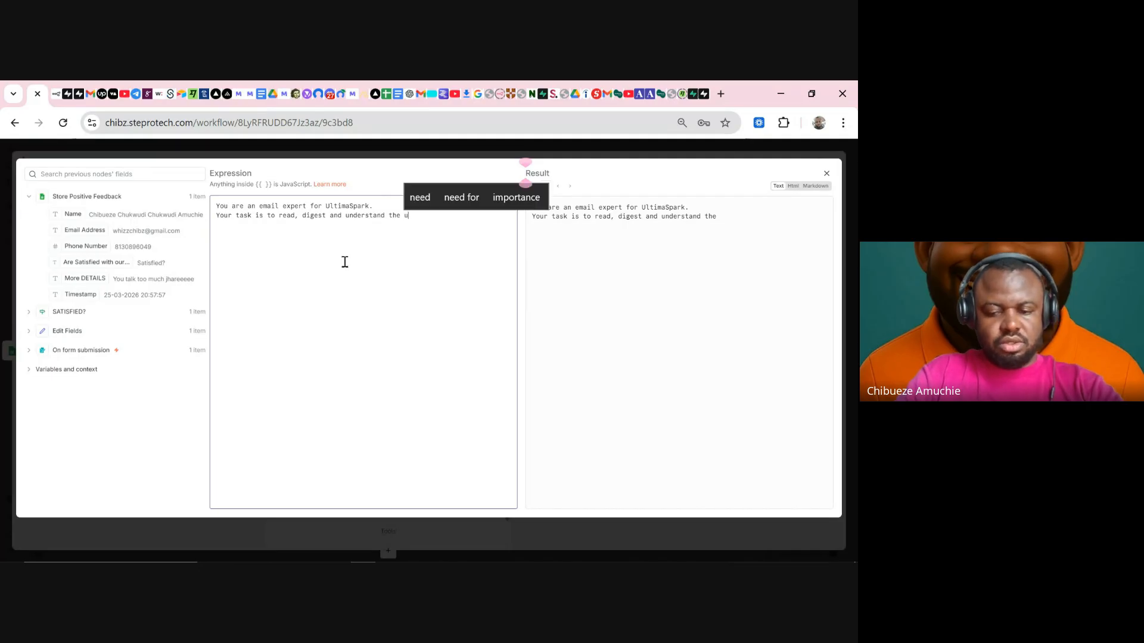
key("BackSpace")
type("cus")
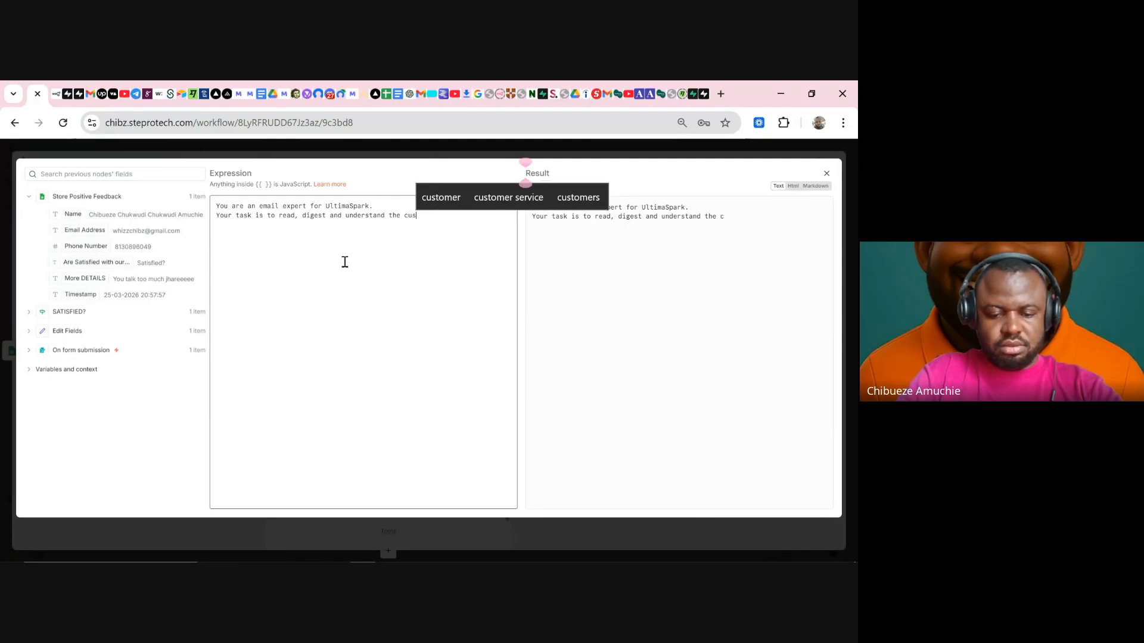
type("tomer")
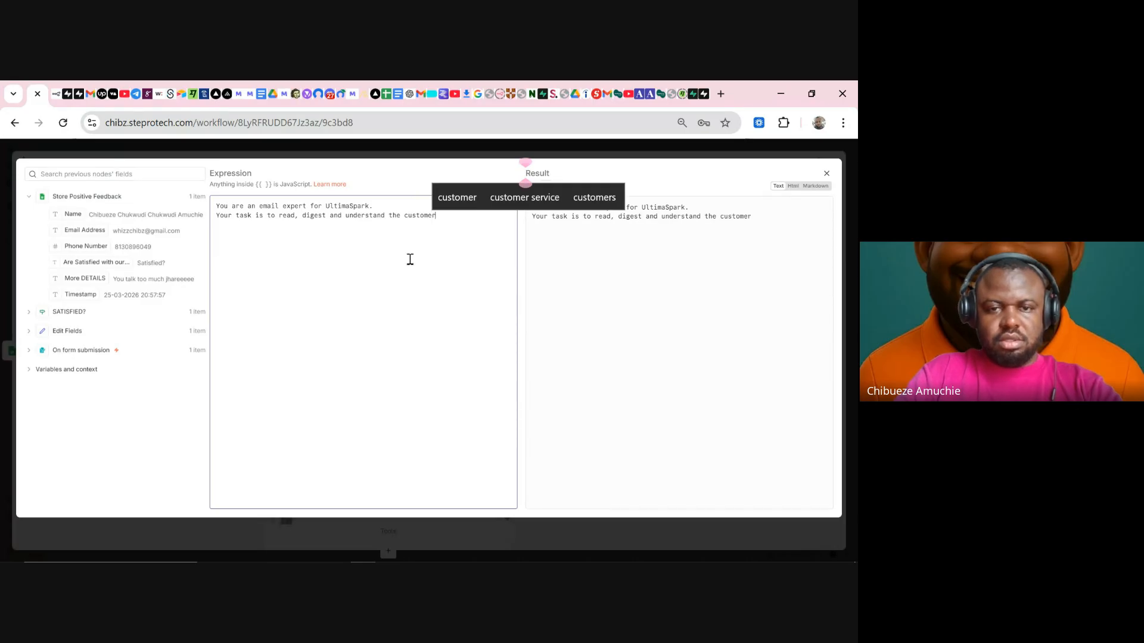
type("s")
left_click(462, 202)
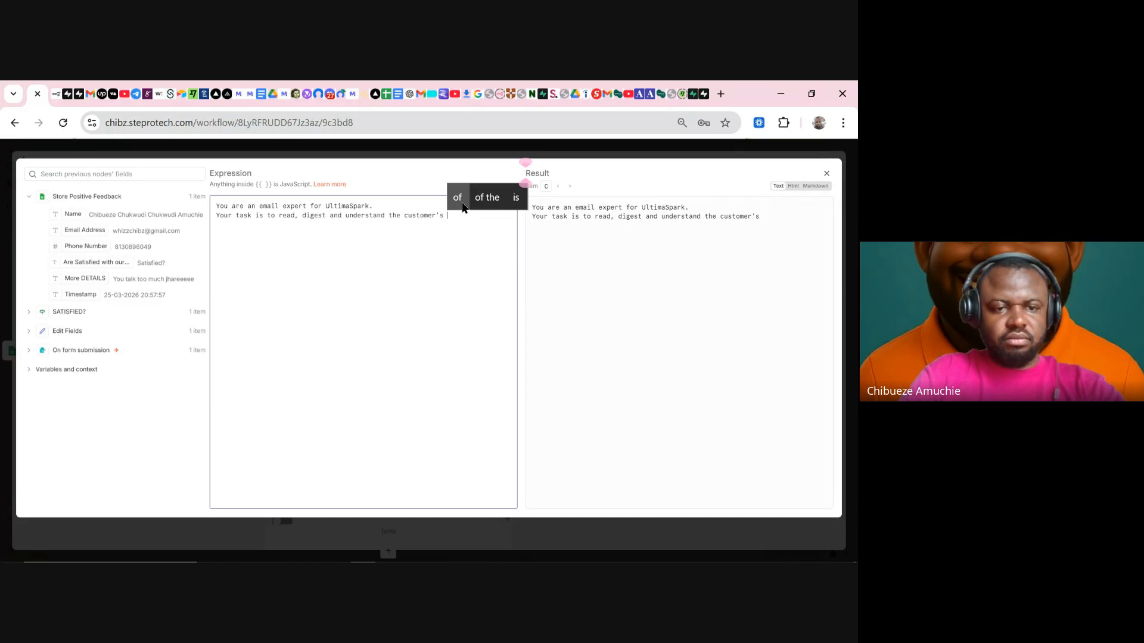
- Finish with 'messages, emotions and write an email directly speaking to their details and feedback of service.'
type("mess")
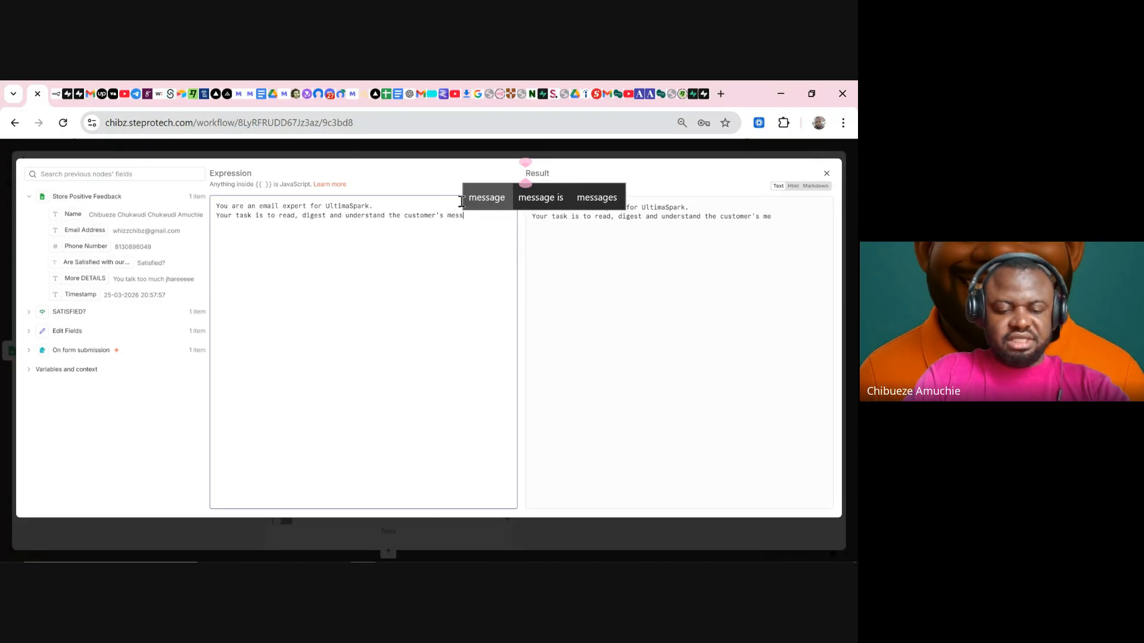
type("ages,")
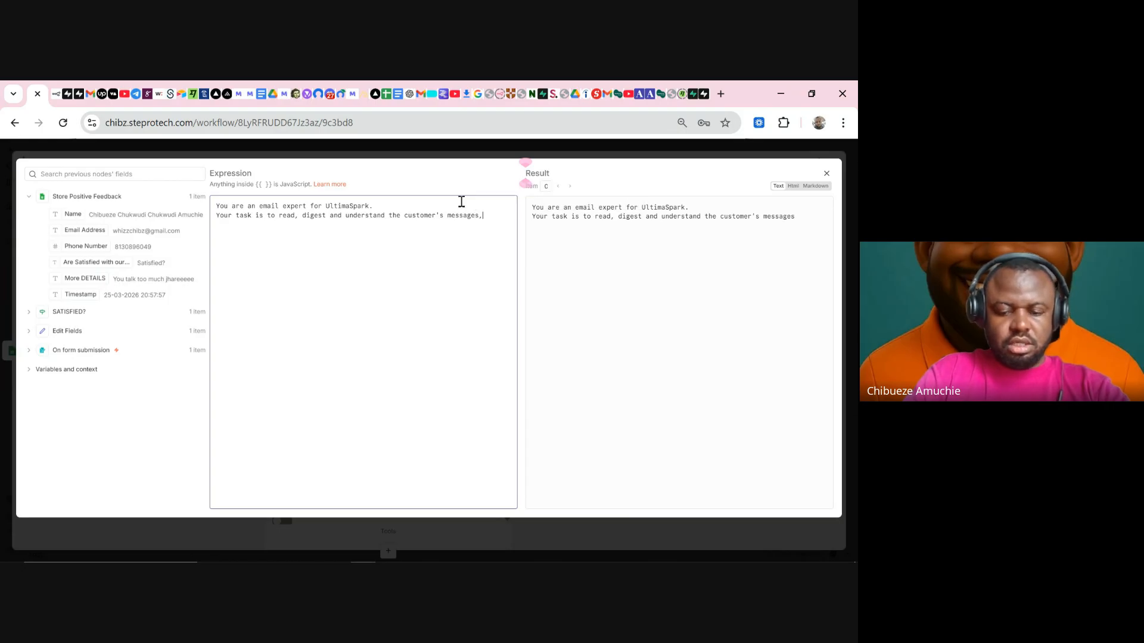
type(" emotions")
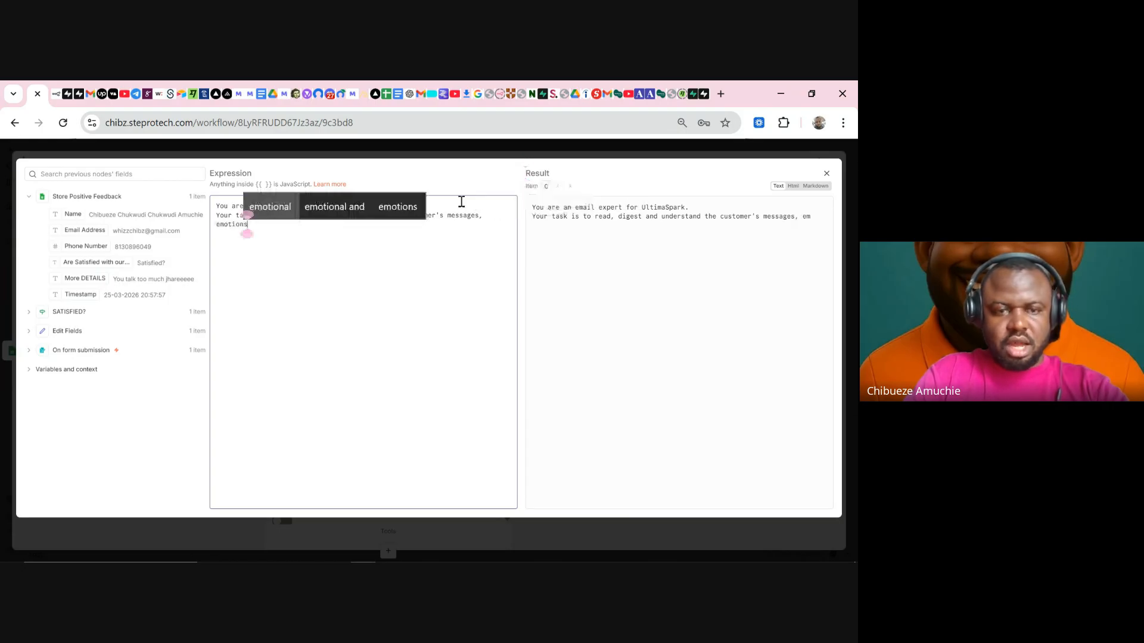
type(" and")
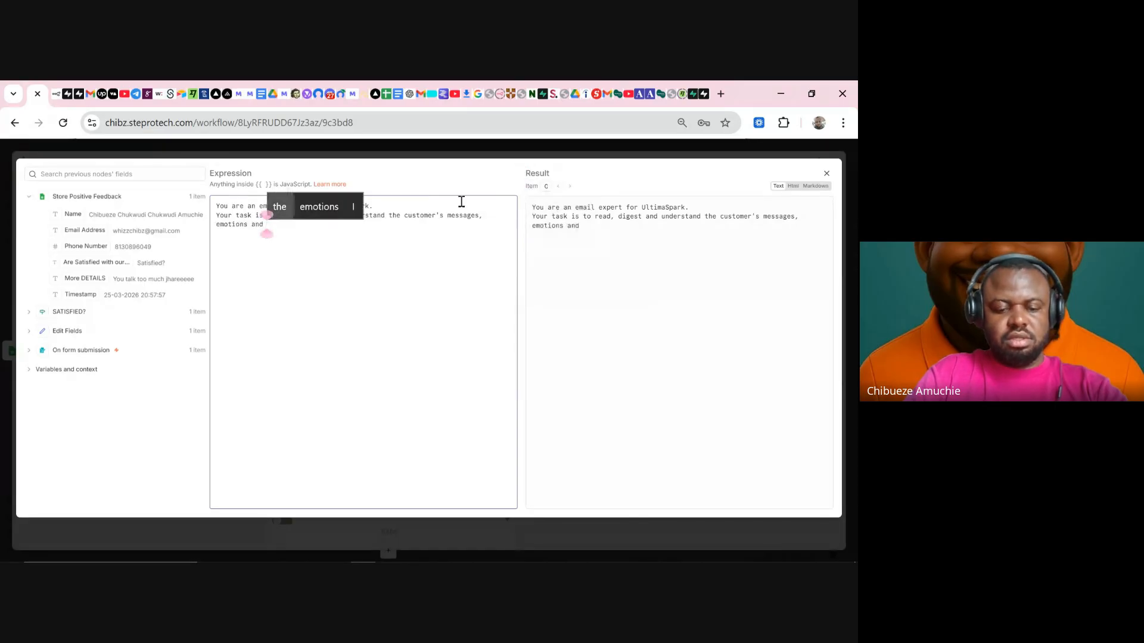
type(" write a")
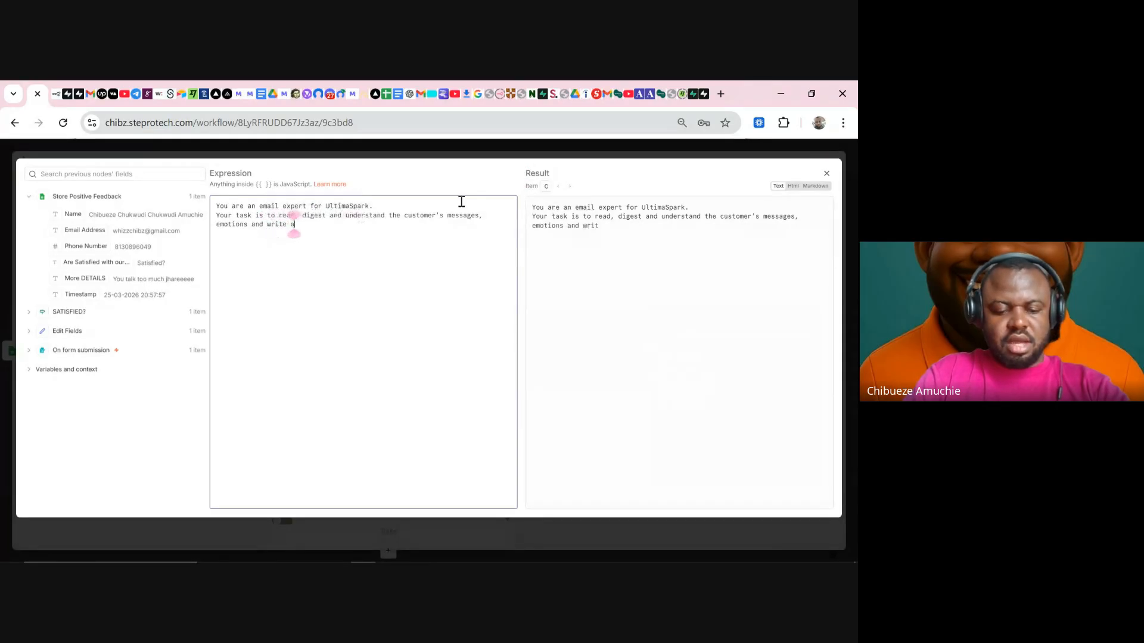
type("n emai")
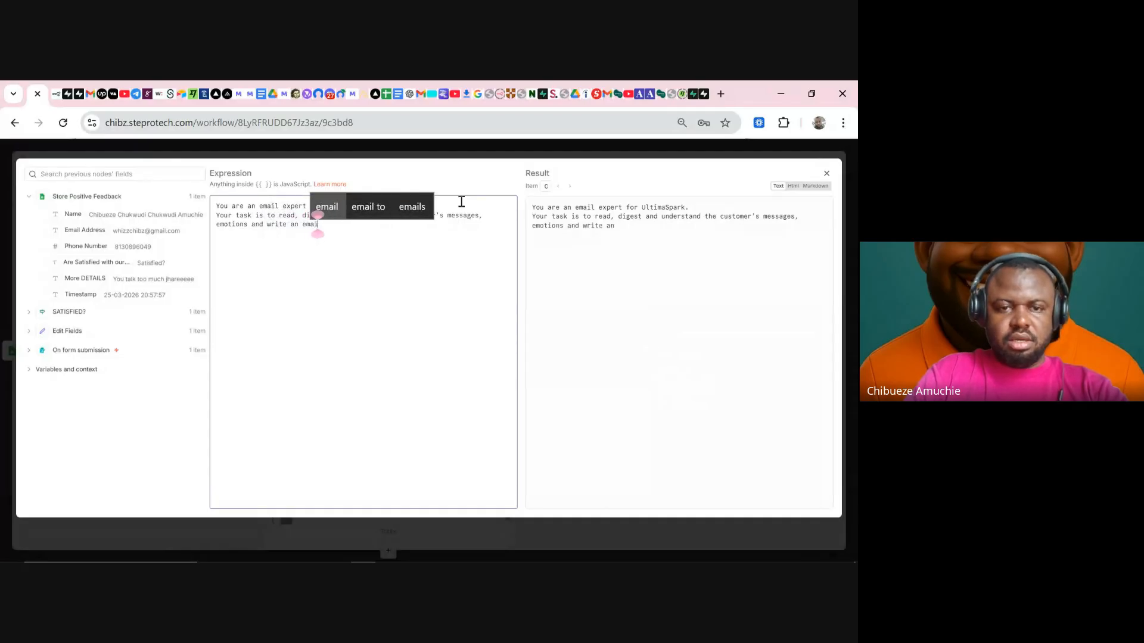
type("l de")
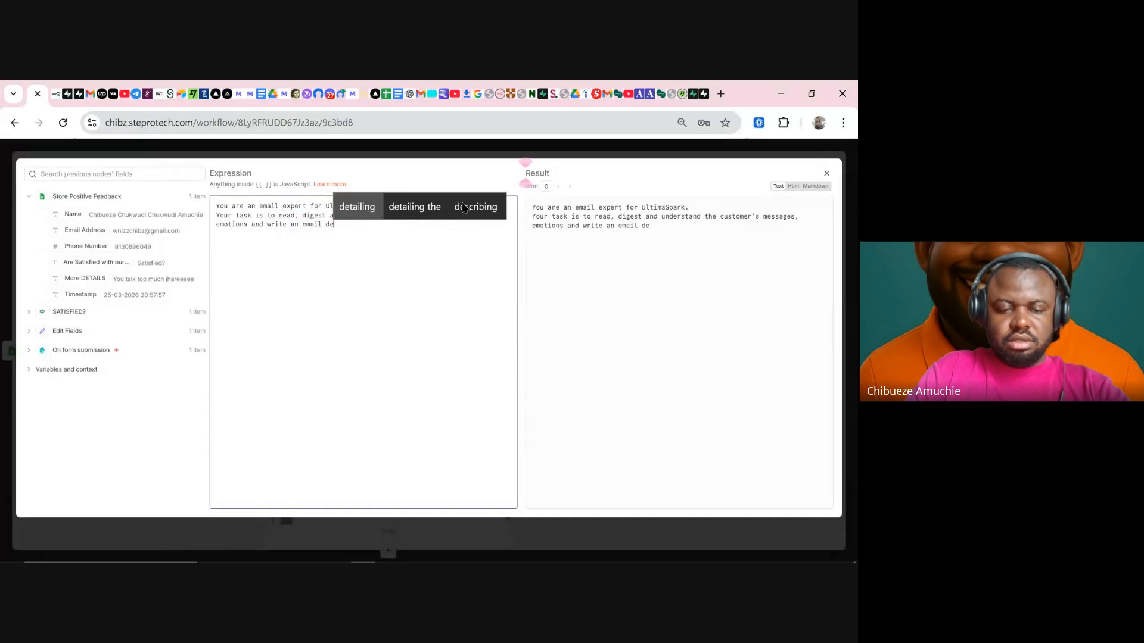
key("BackSpace")
key("BackSpace")
type("dire")
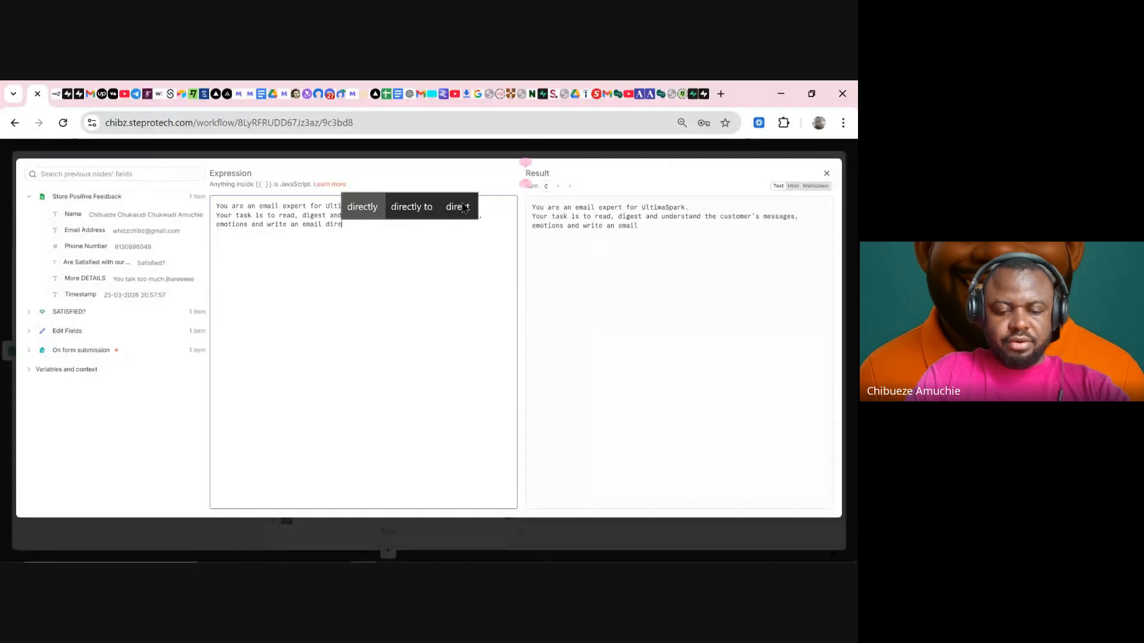
type("ctly sp")
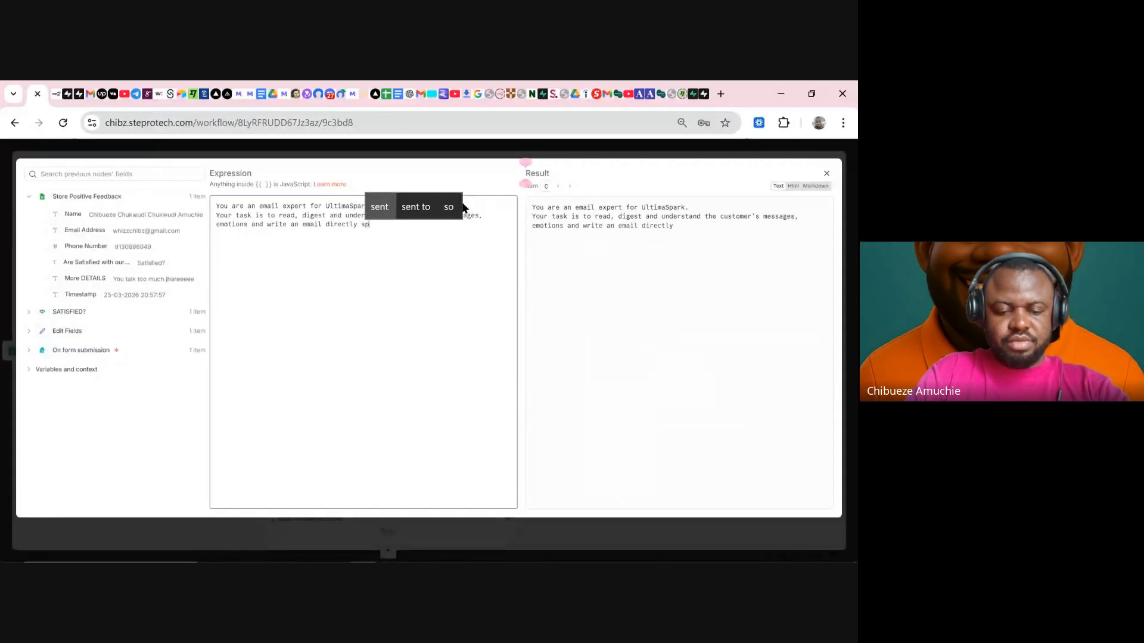
type("eaking to ")
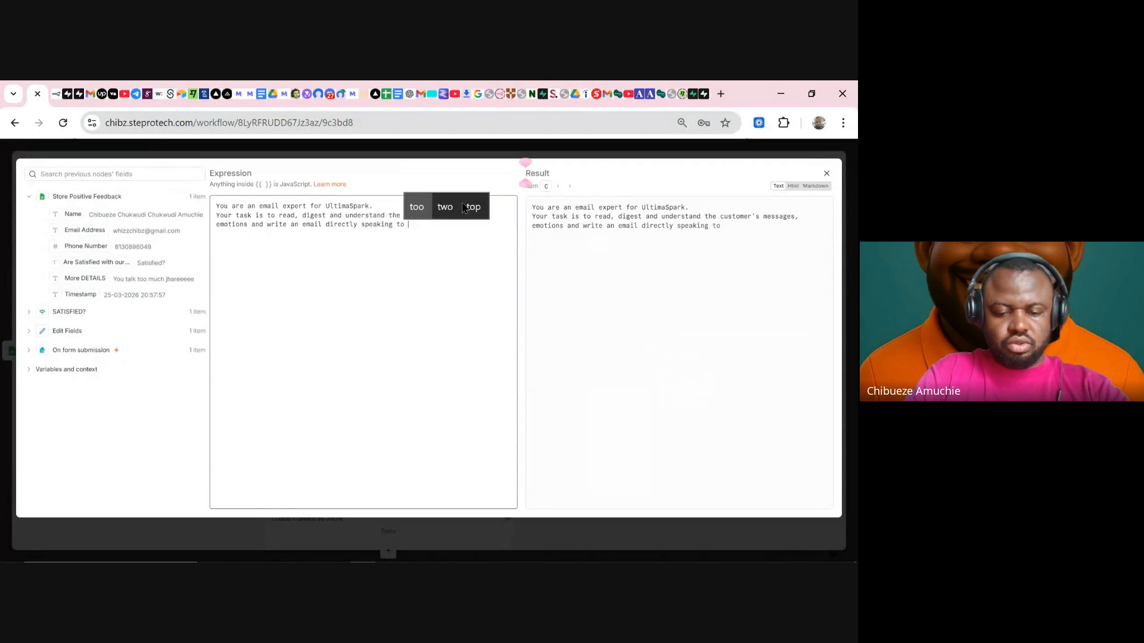
type("their")
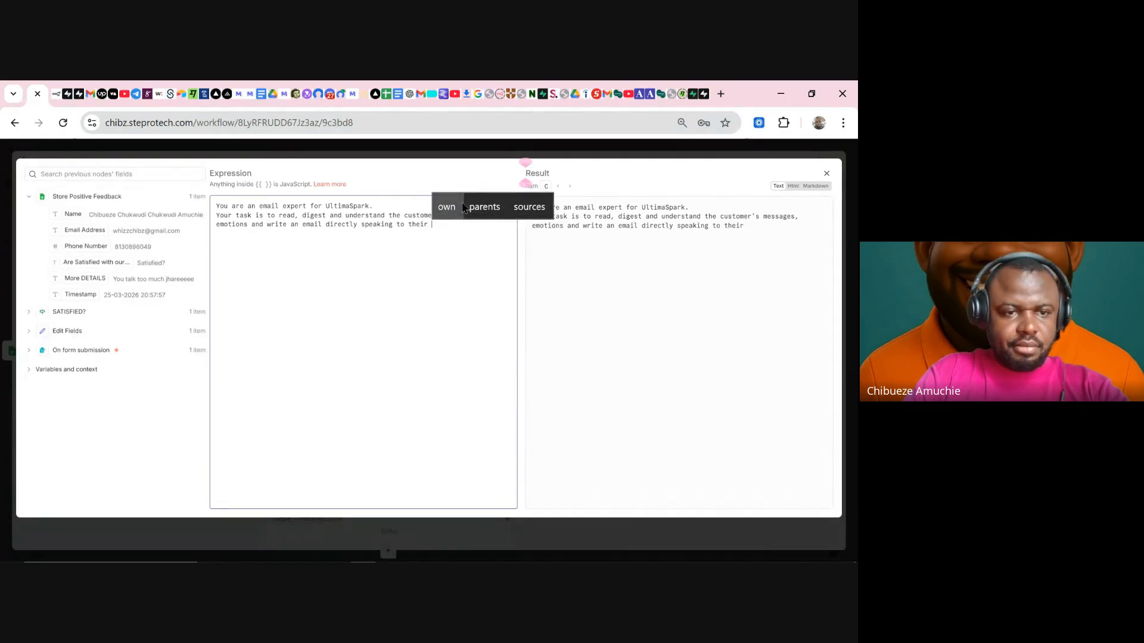
type(" d")
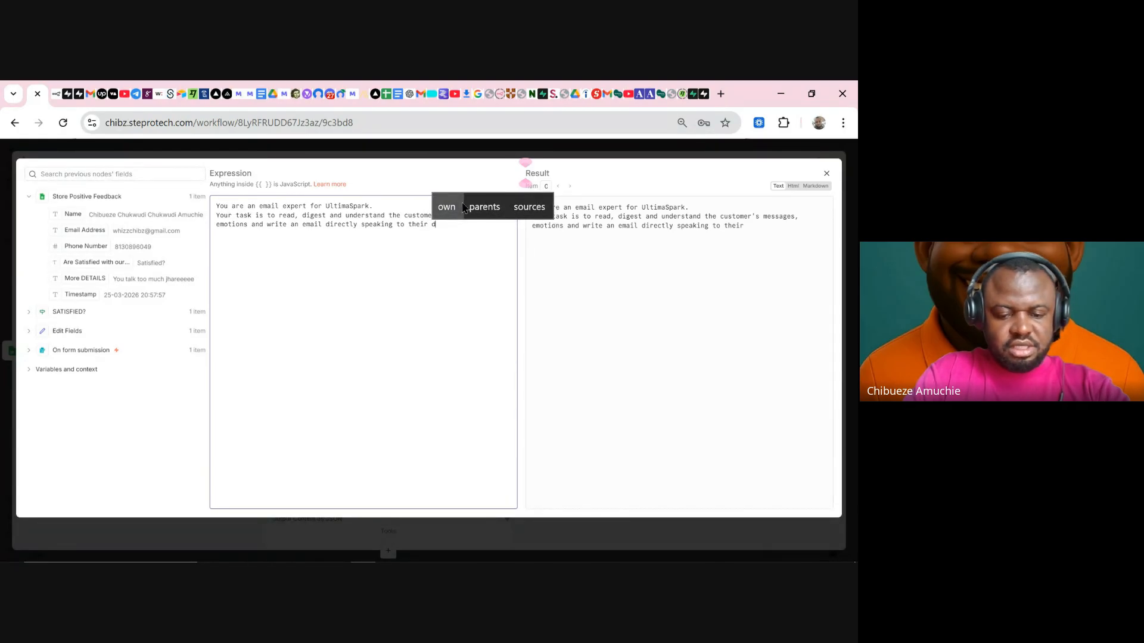
type("etails and s")
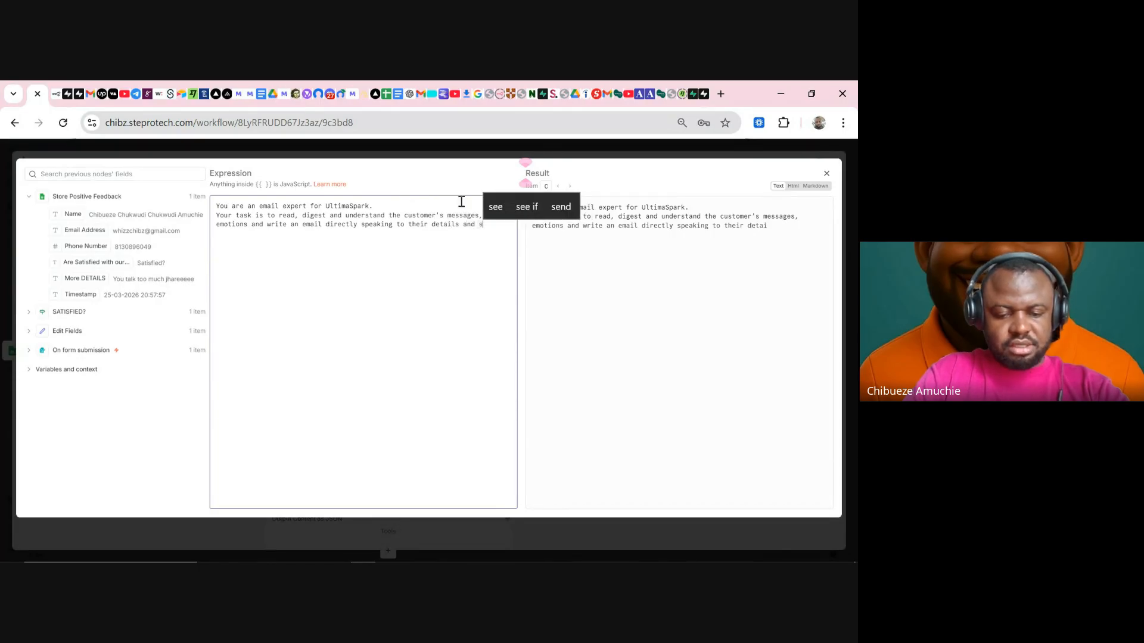
type("atidf")
key("BackSpace")
key("BackSpace")
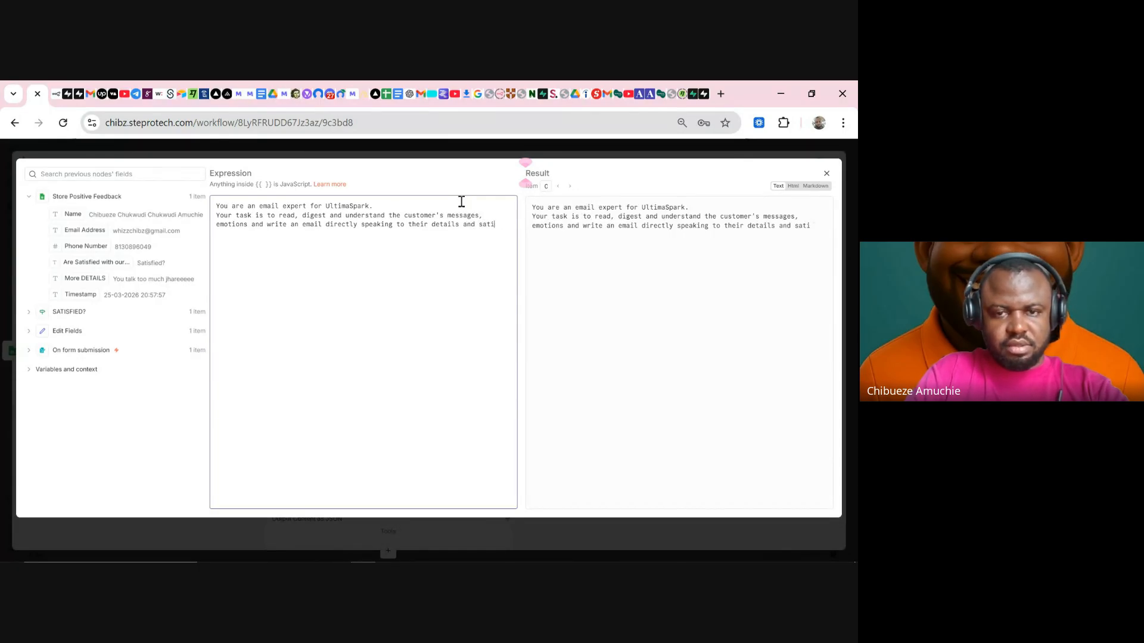
type("sac")
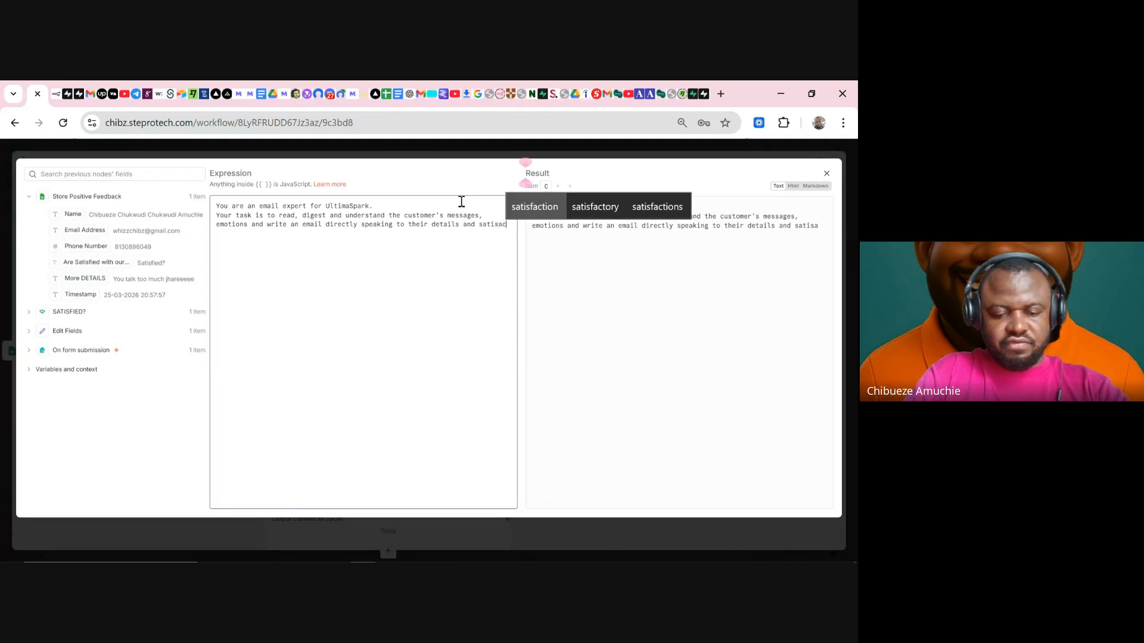
key("BackSpace")
key("BackSpace")
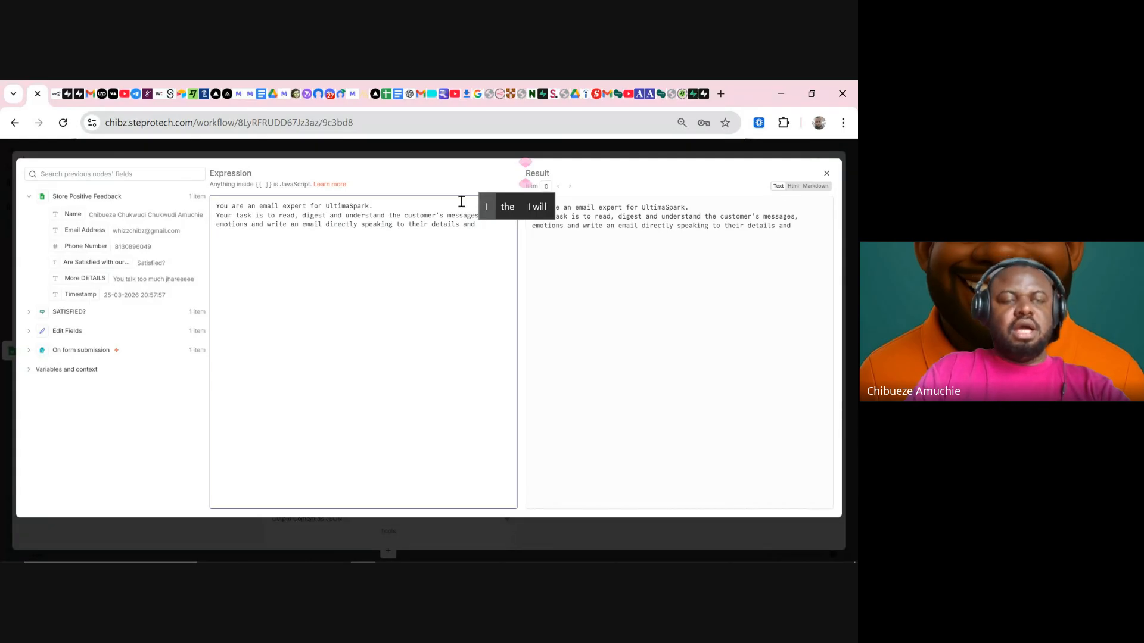
type("f")
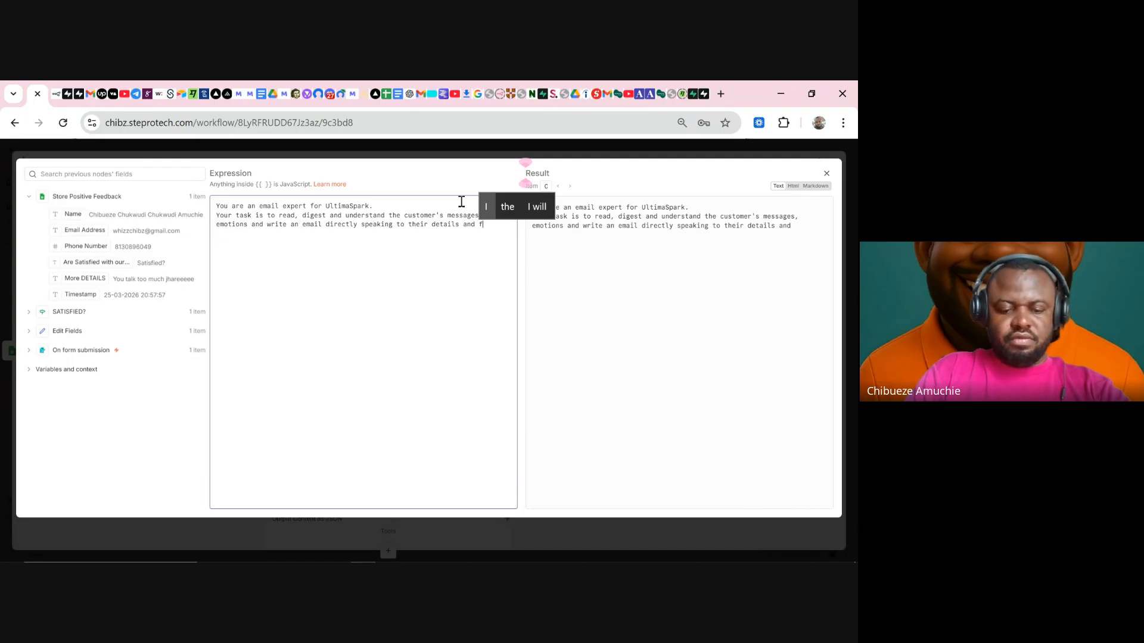
type("eedback")
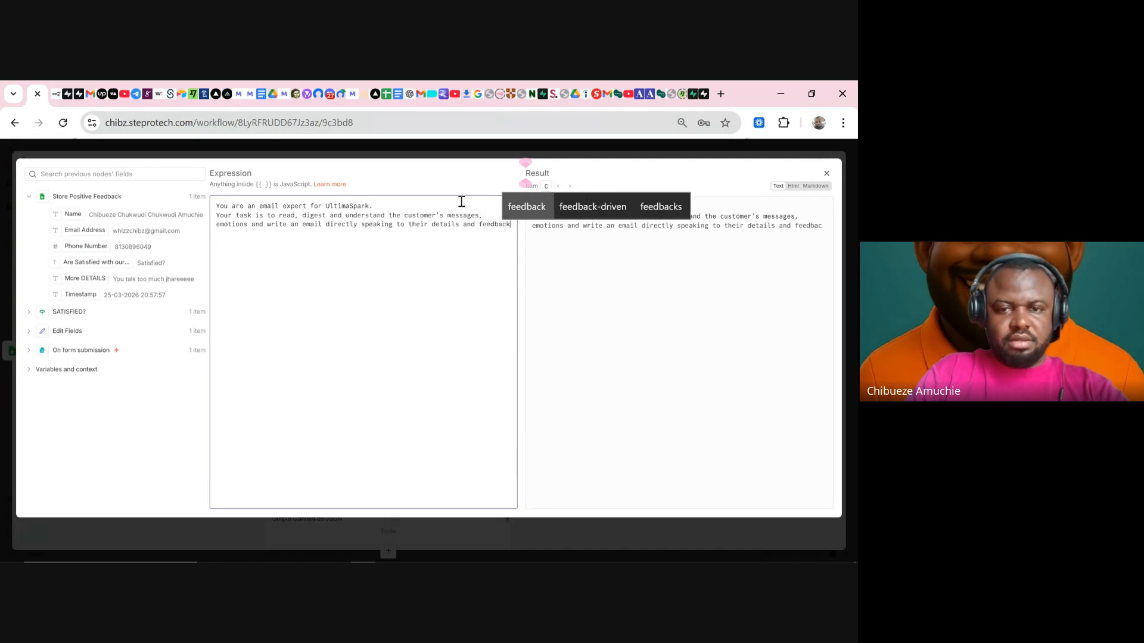
type(" of ")
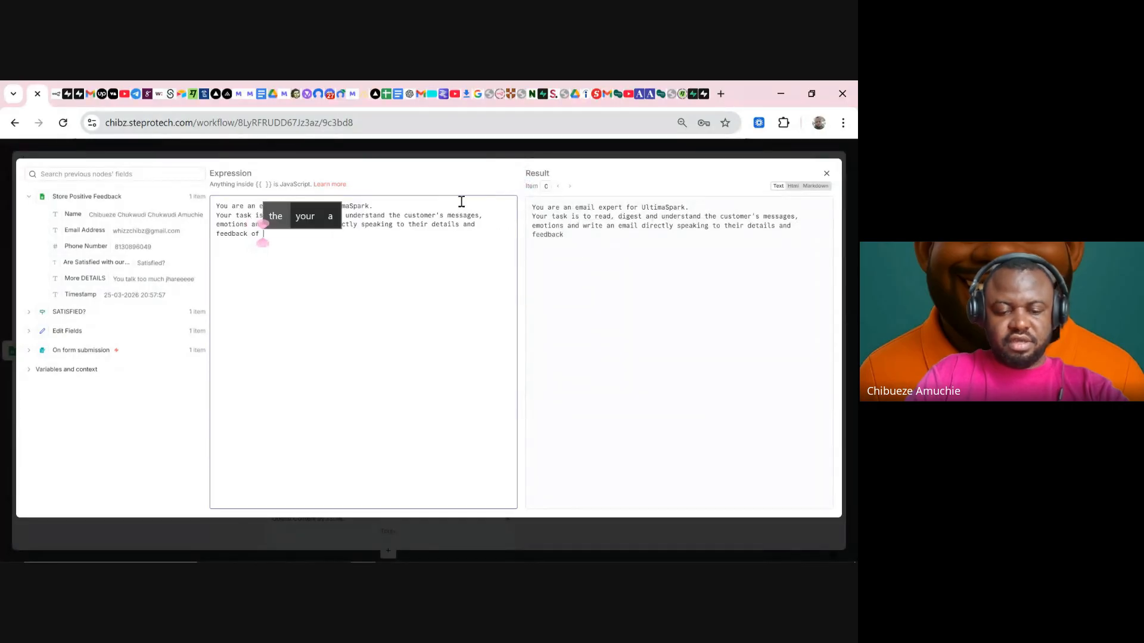
type("ser")
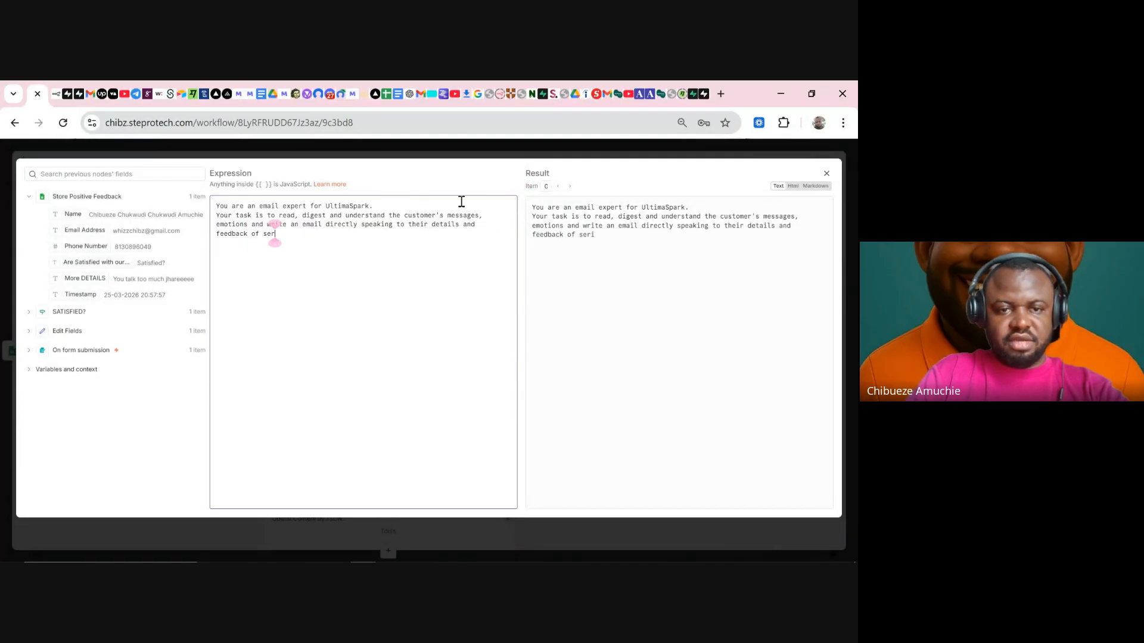
type("vice.")
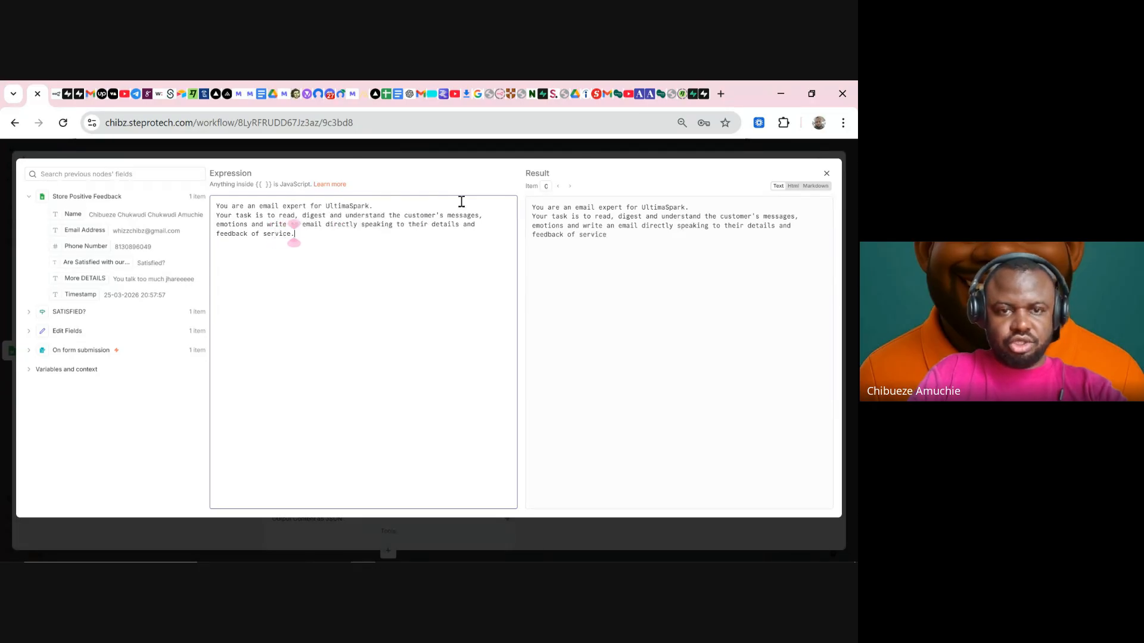
key("Return")
key("Return")
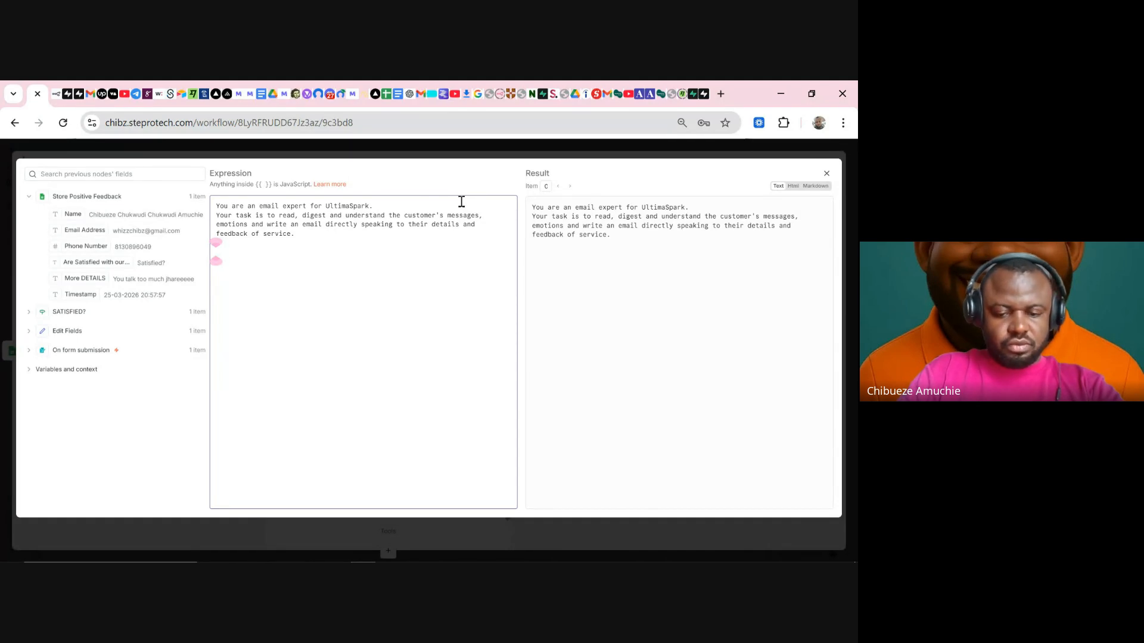
- Add 'Customer Name:' and 'Customer feedback:' lines mapped to the Name and Are Satisfied fields
type("Customer Name:")
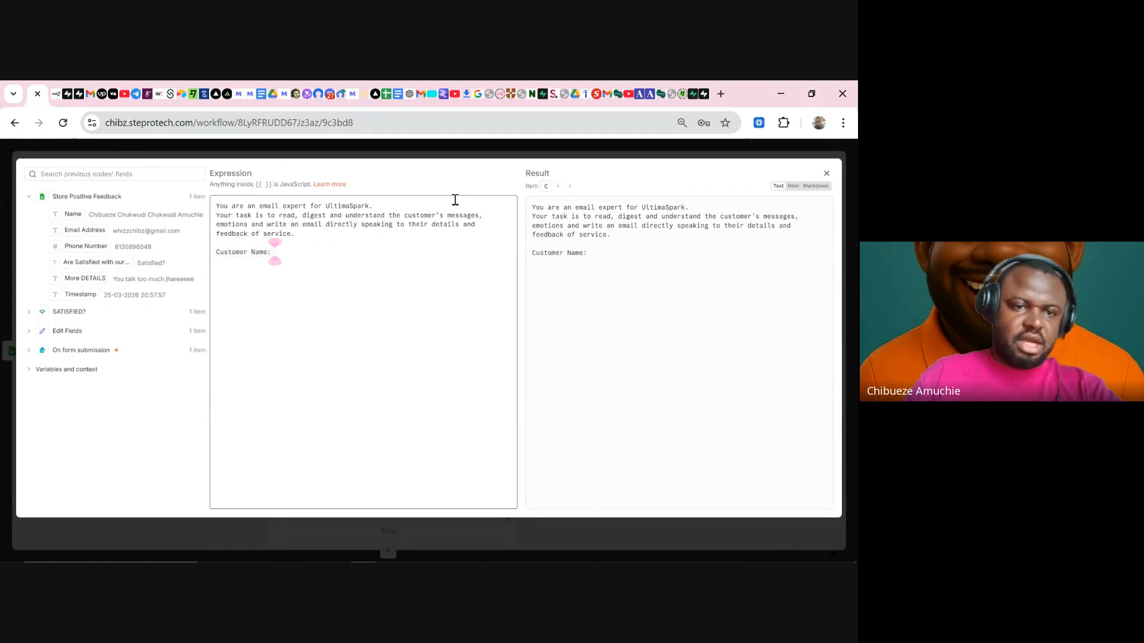
left_click_drag(64, 206, 325, 253)
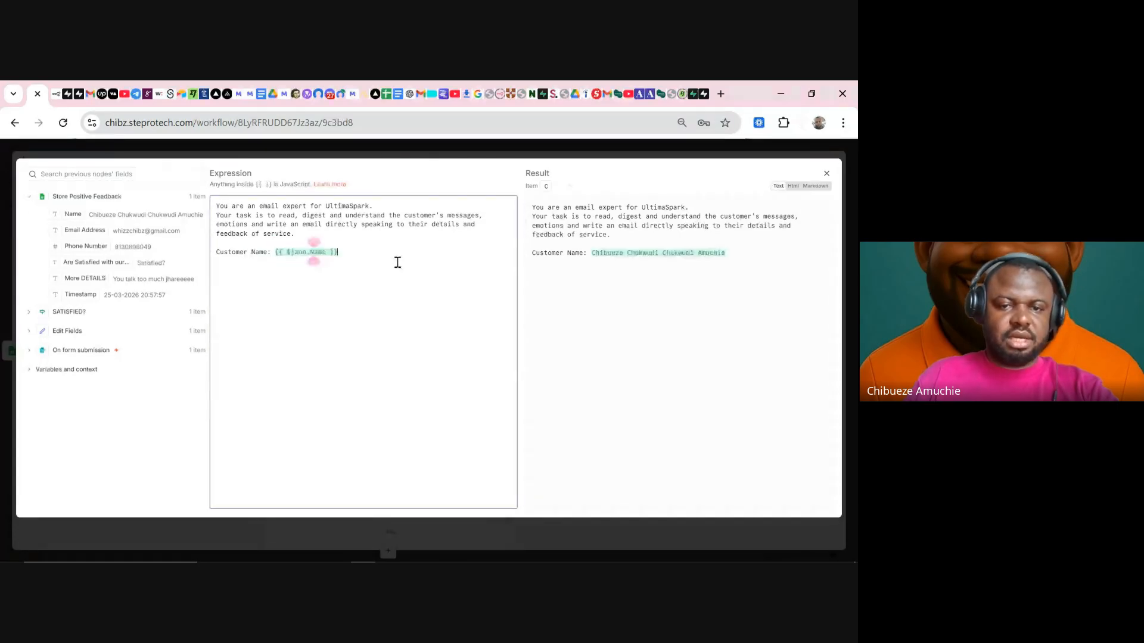
type("C")
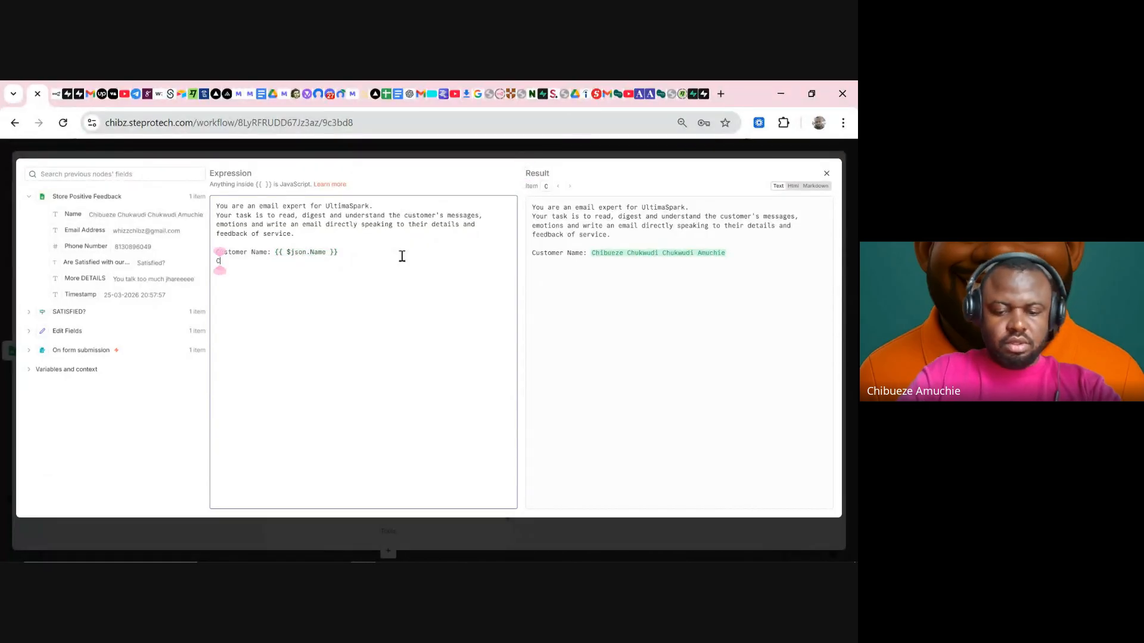
type("ustomer ")
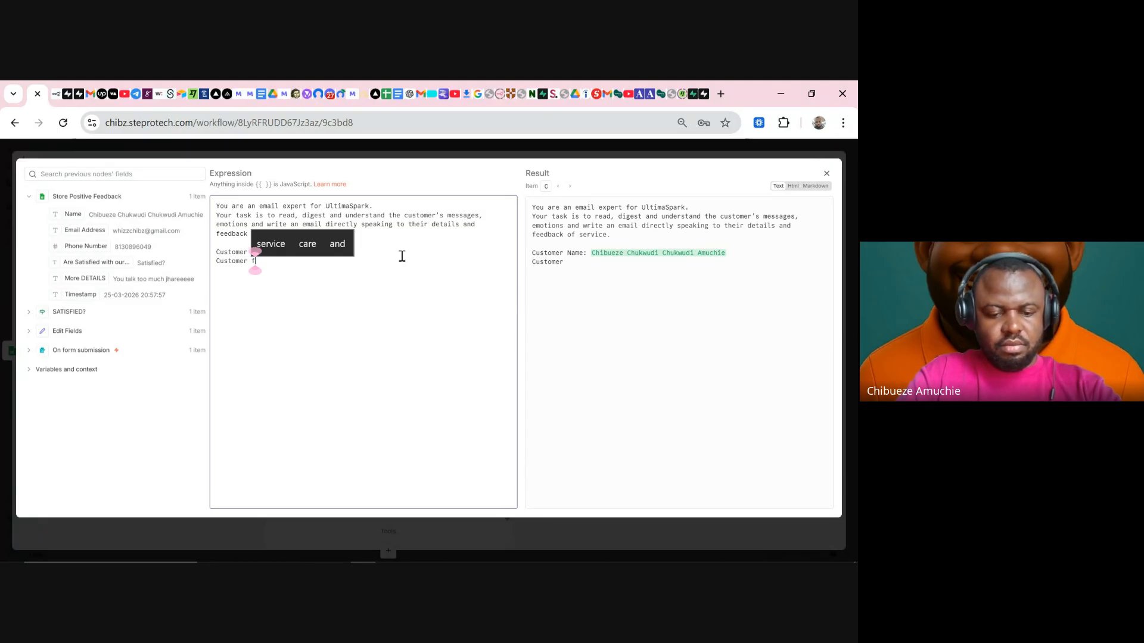
type("feedback:")
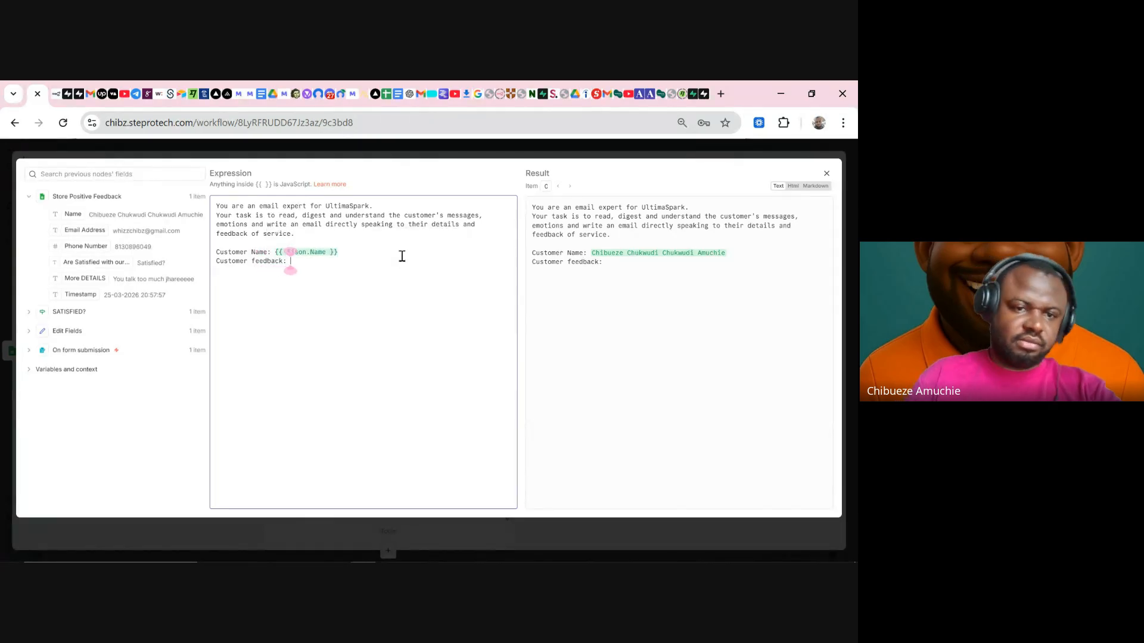
left_click_drag(95, 263, 416, 265)
left_click(491, 262)
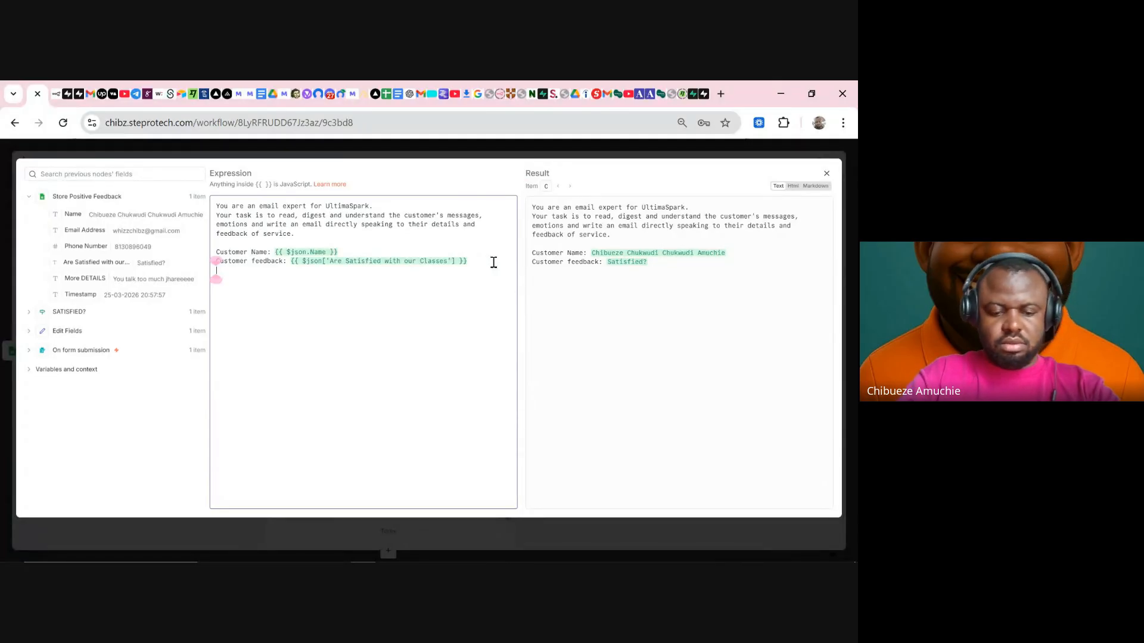
- Add a 'More details from Customer:' line mapped to the More DETAILS field
type("Cus")
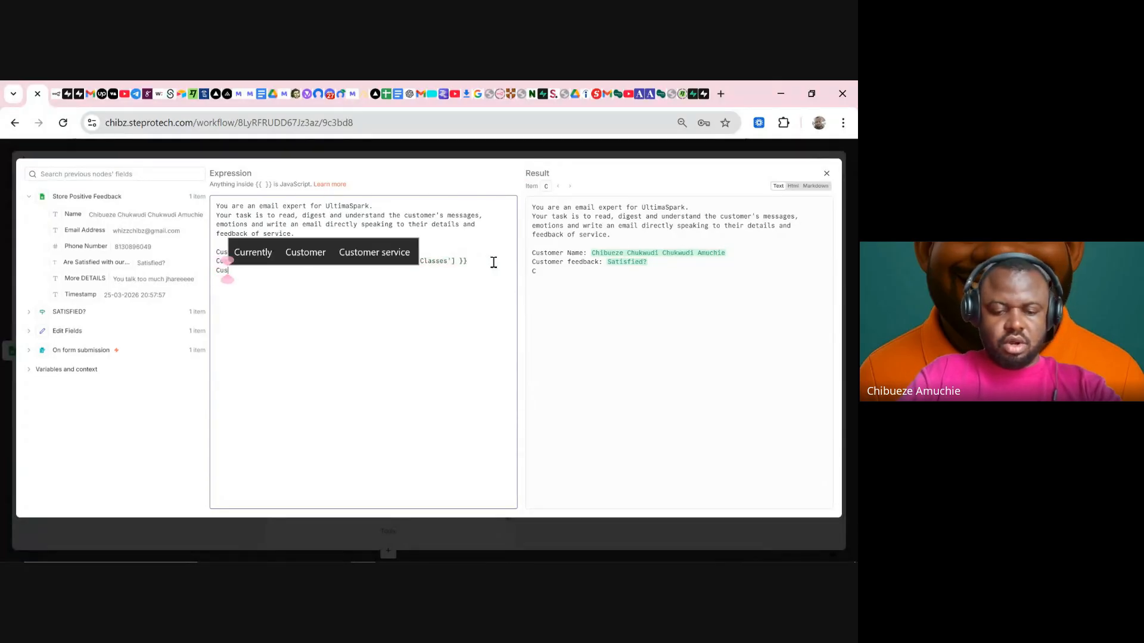
type("tomer")
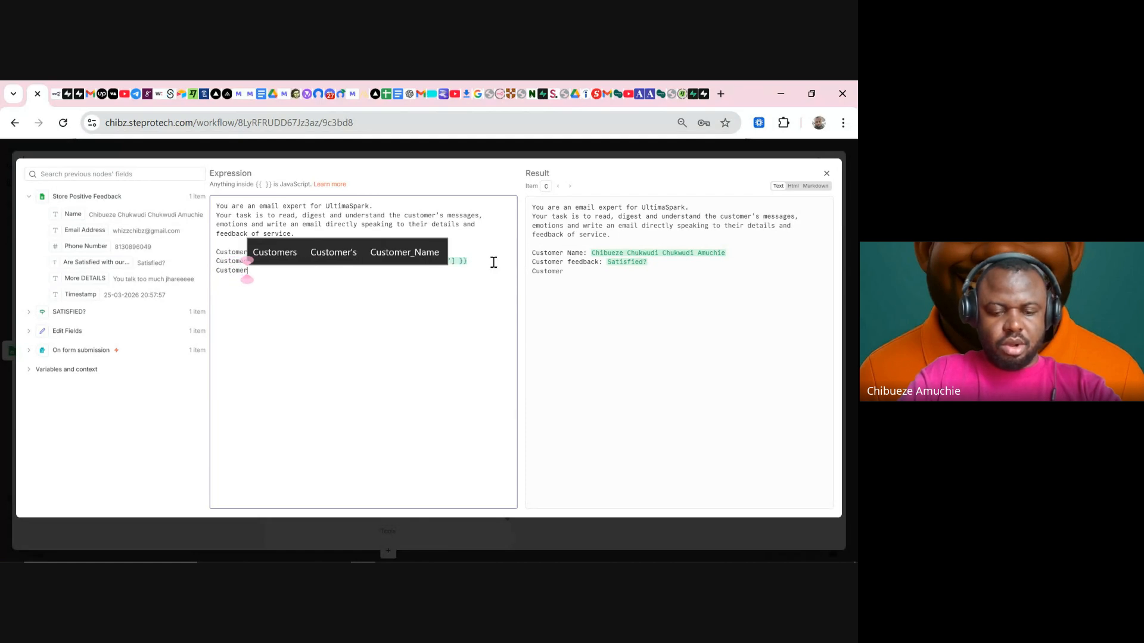
key("BackSpace")
key("BackSpace")
key("BackSpace")
key("BackSpace")
key("BackSpace")
key("BackSpace")
key("BackSpace")
key("BackSpace")
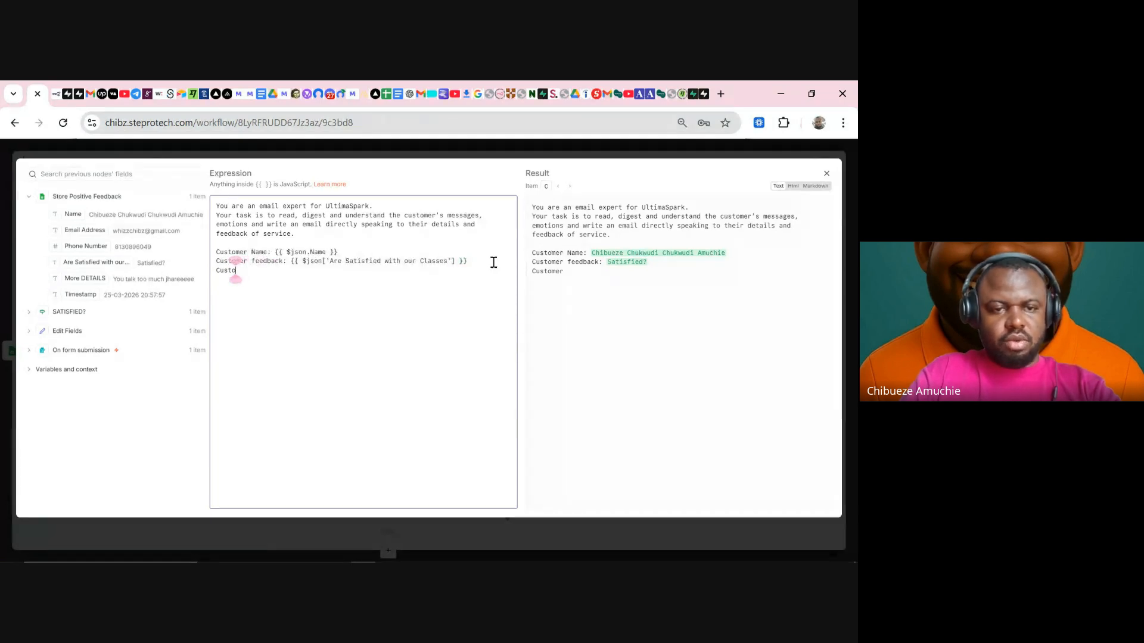
type("More")
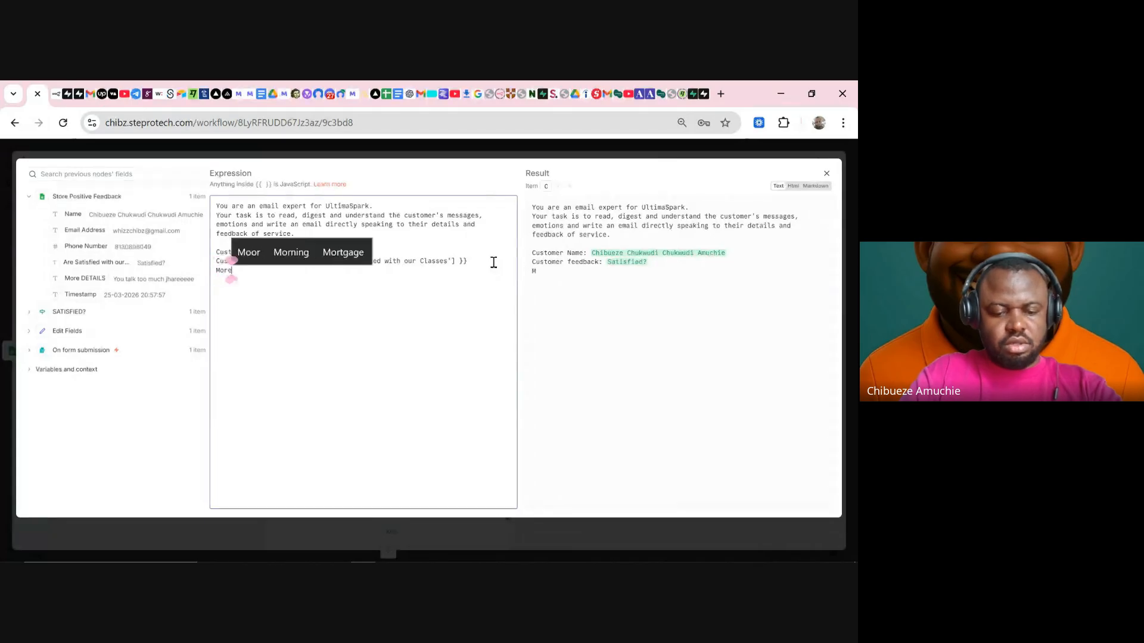
type(" details from C")
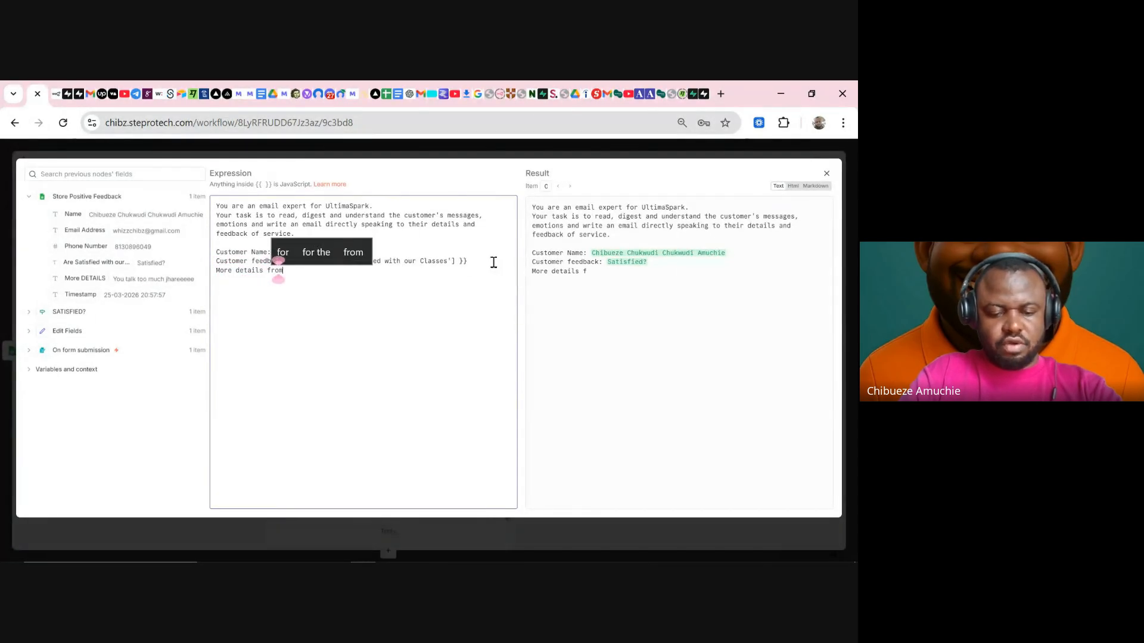
type("tomer:")
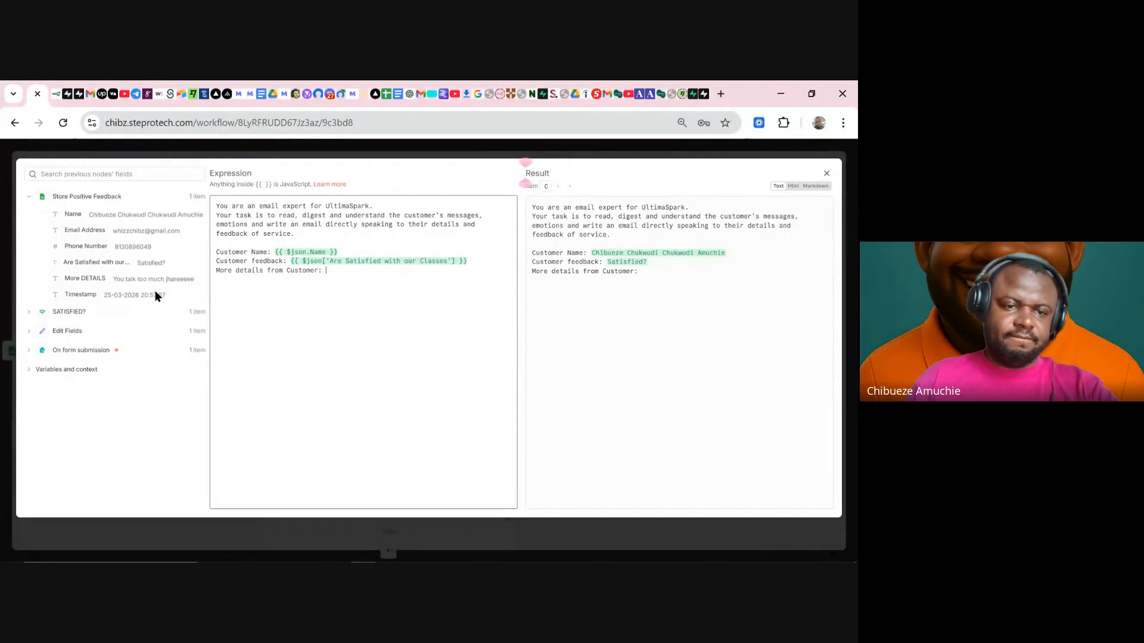
left_click_drag(89, 278, 356, 267)
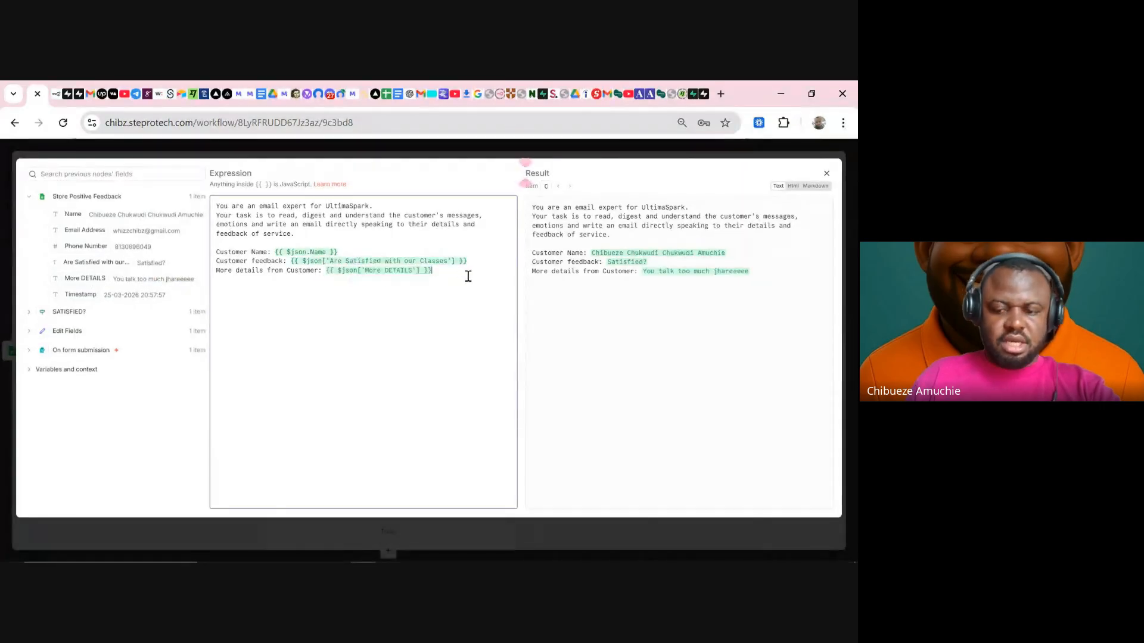
key("Return")
key("Return")
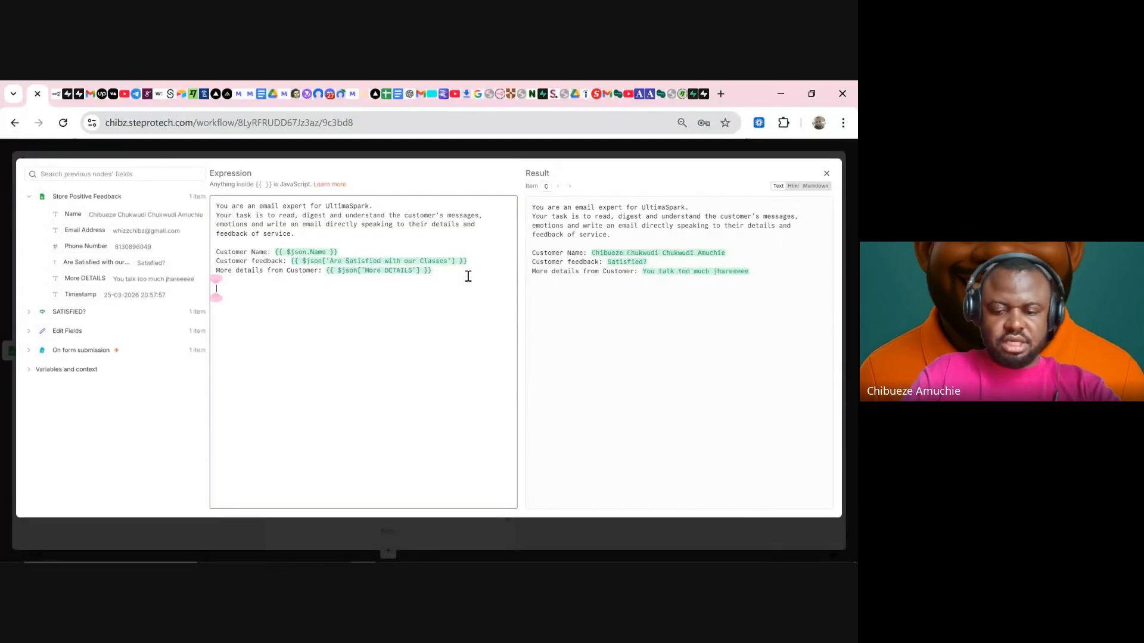
- Add a '# INSTRUCTIONS' rule: output email subject and body separately in an array, no explanation
type("# ")
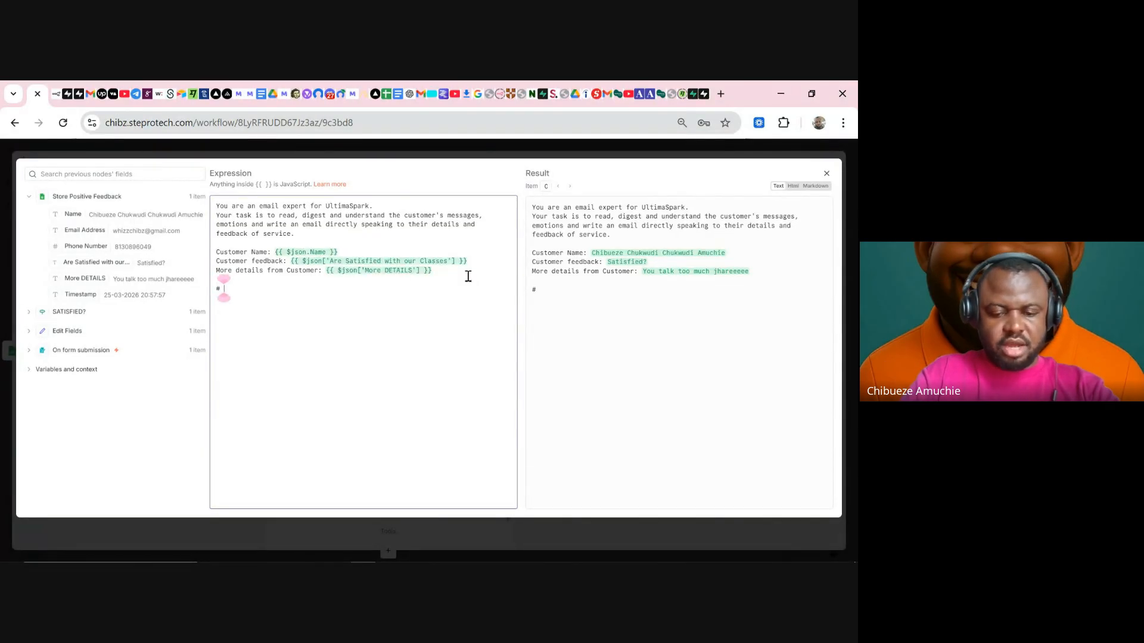
type("INS")
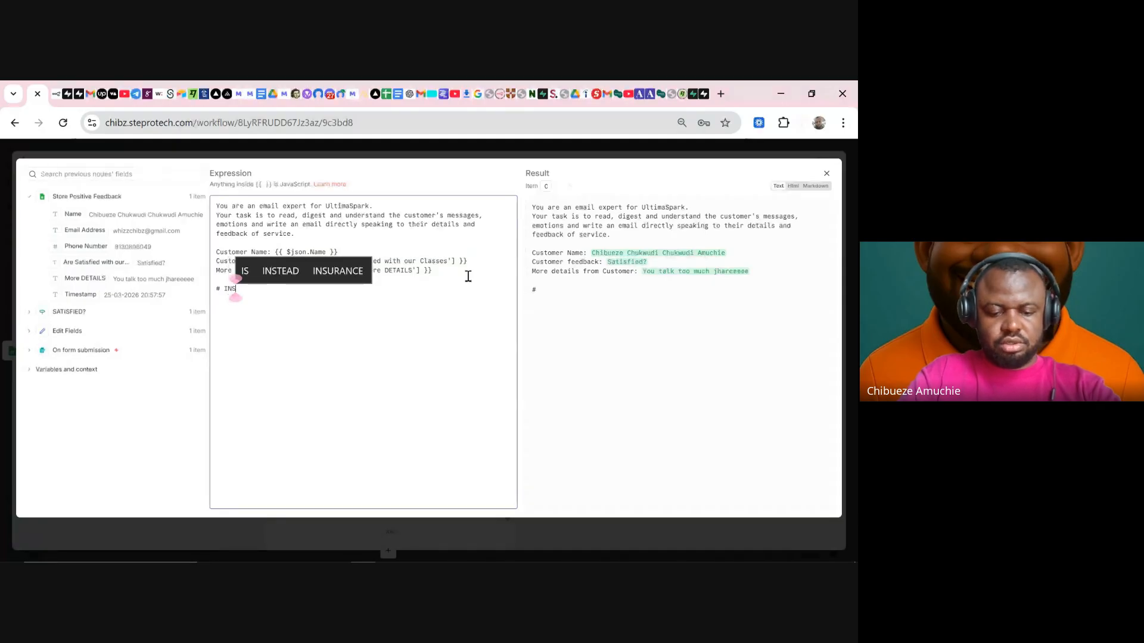
type("TRUCTIONS")
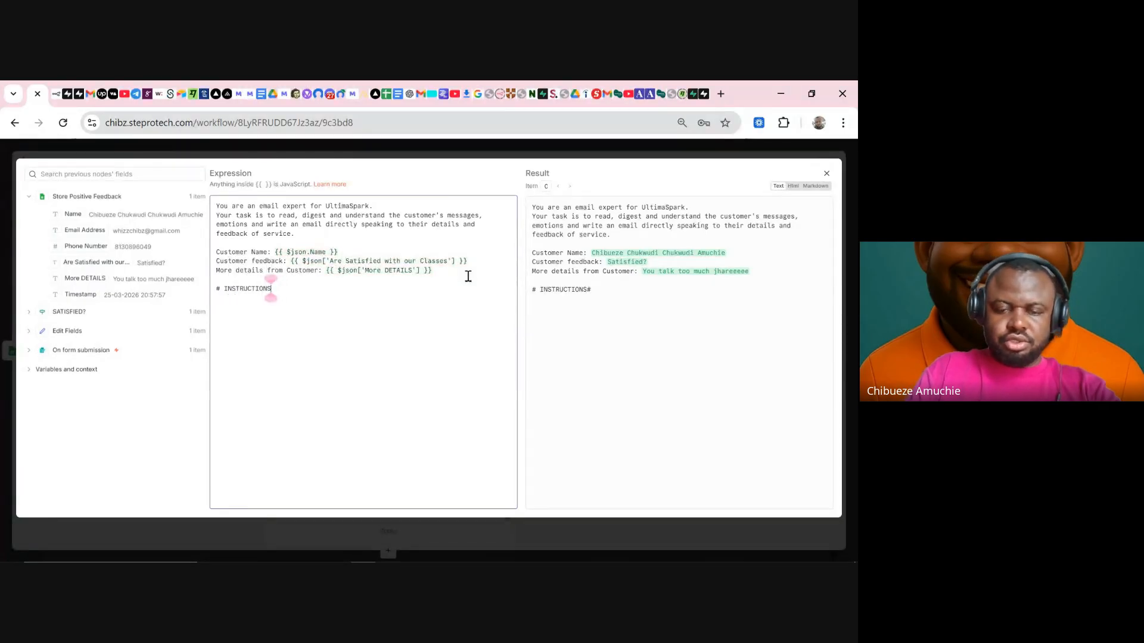
key("Return")
type("1. ")
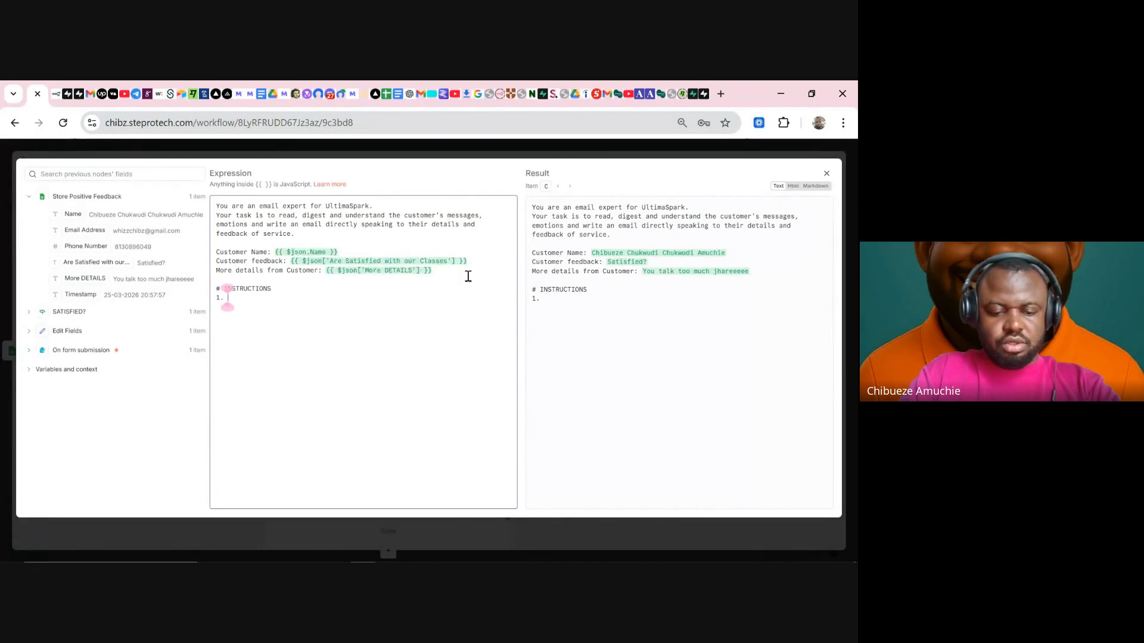
type("Stric")
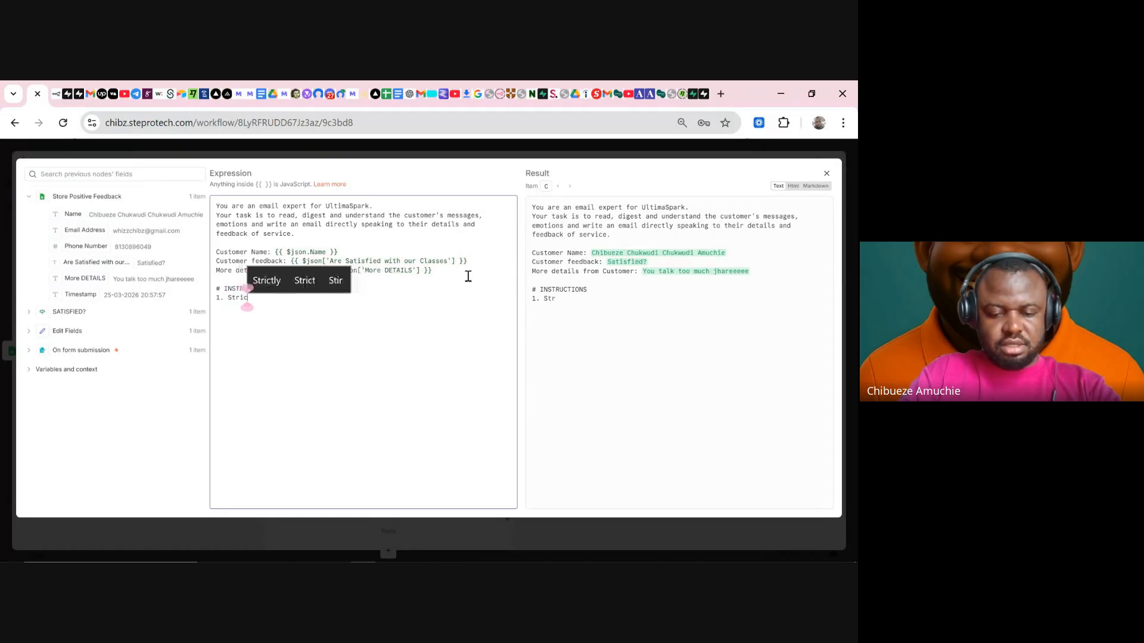
type("tly ou")
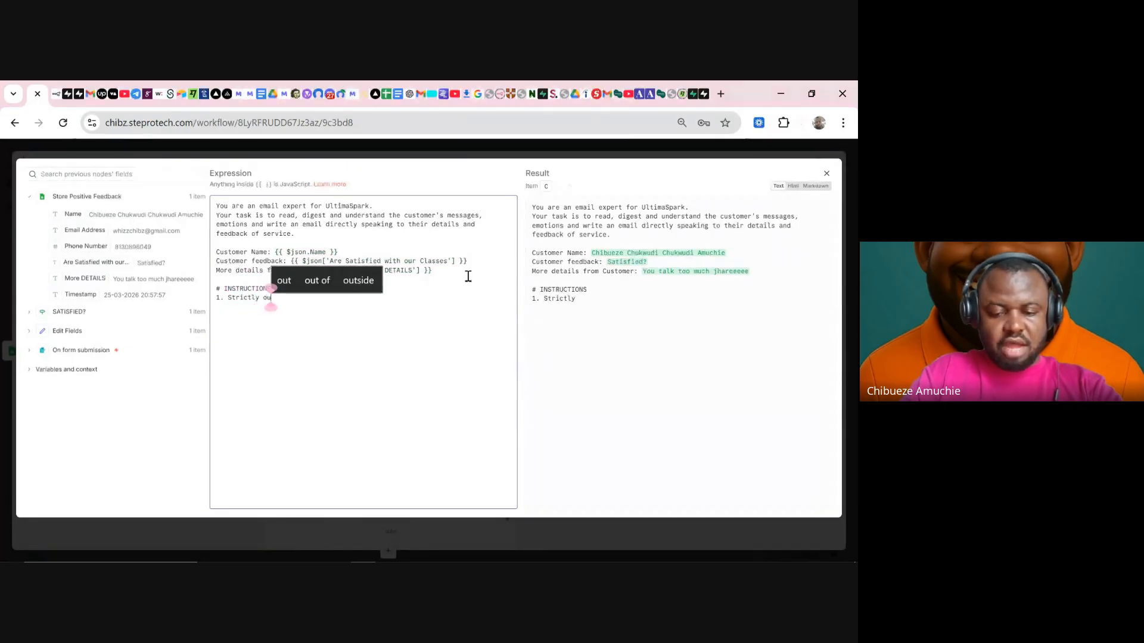
type("tput the ")
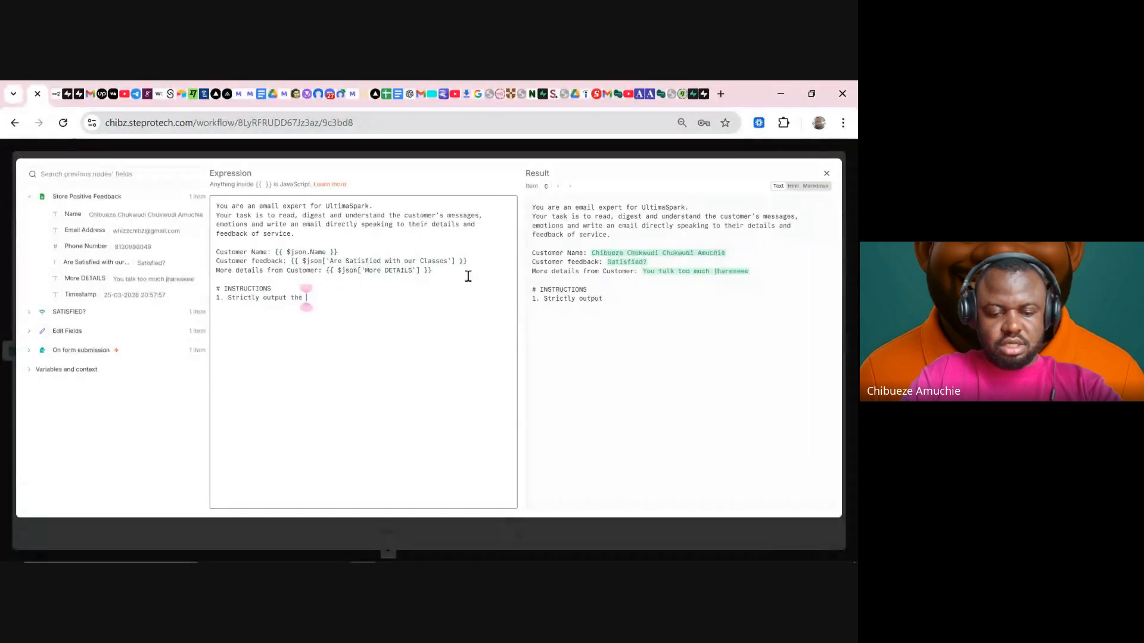
type("email su")
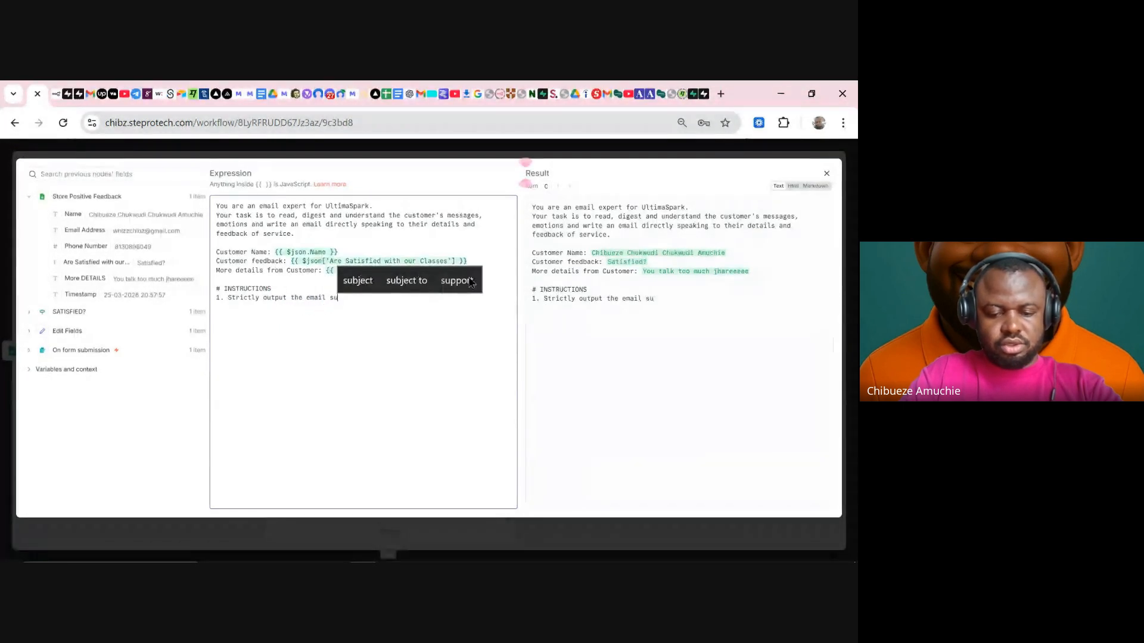
type("bject")
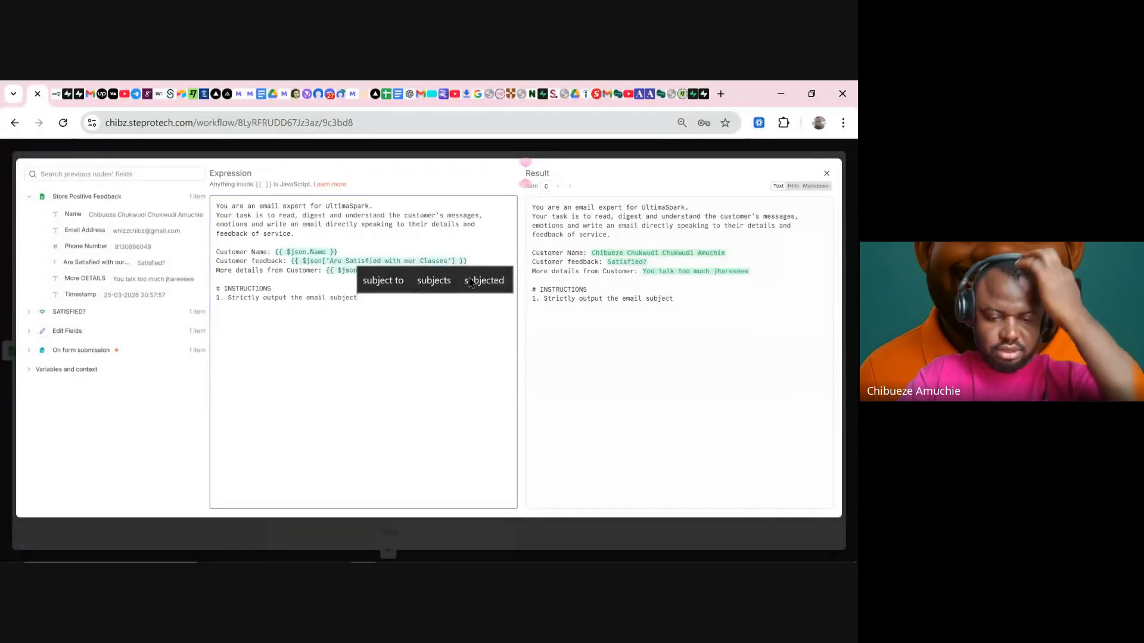
type(" and ")
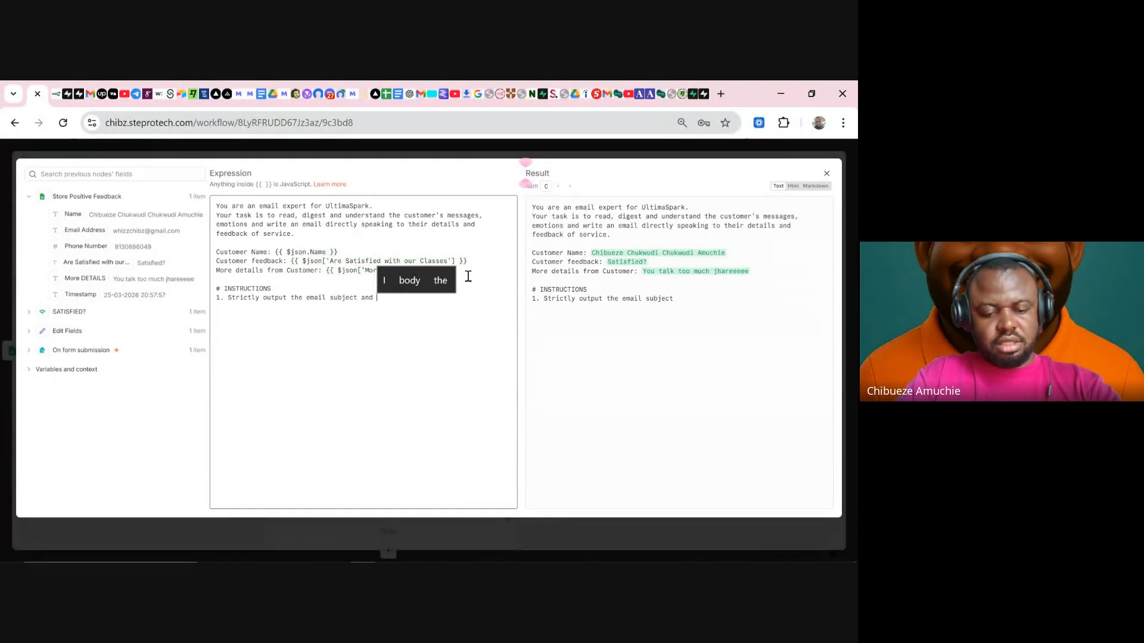
type("body")
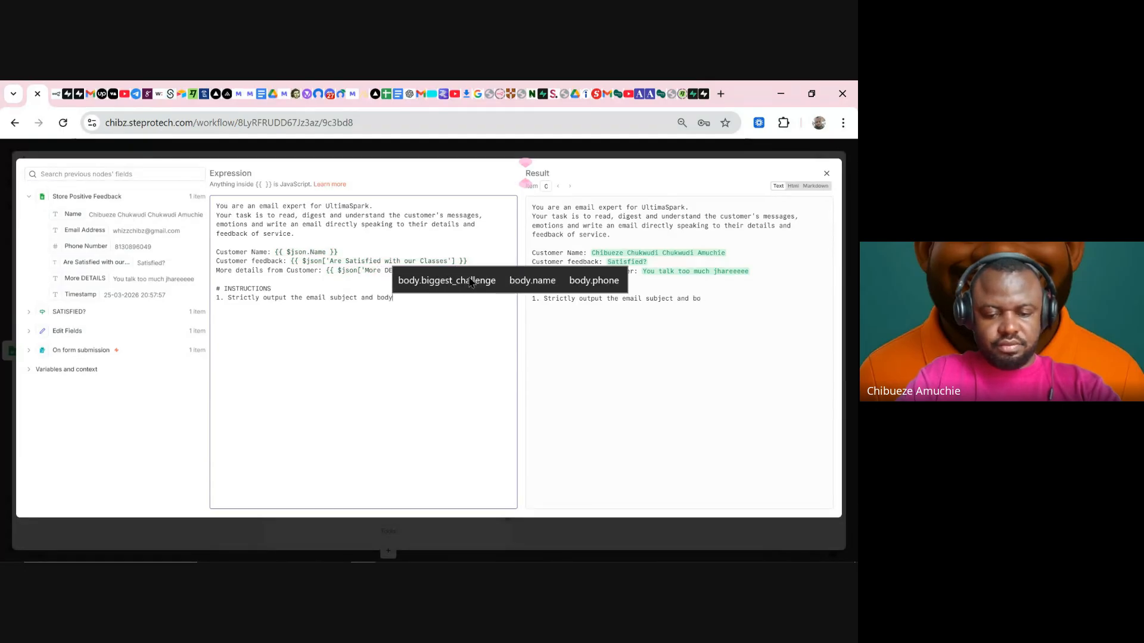
type(" differe")
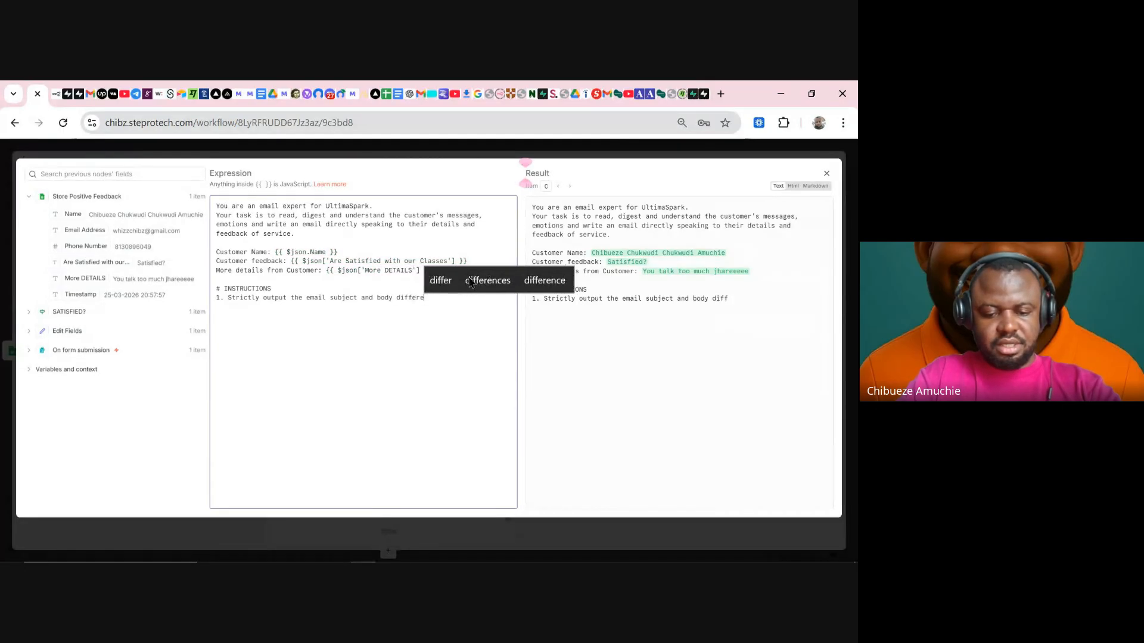
type("ntl")
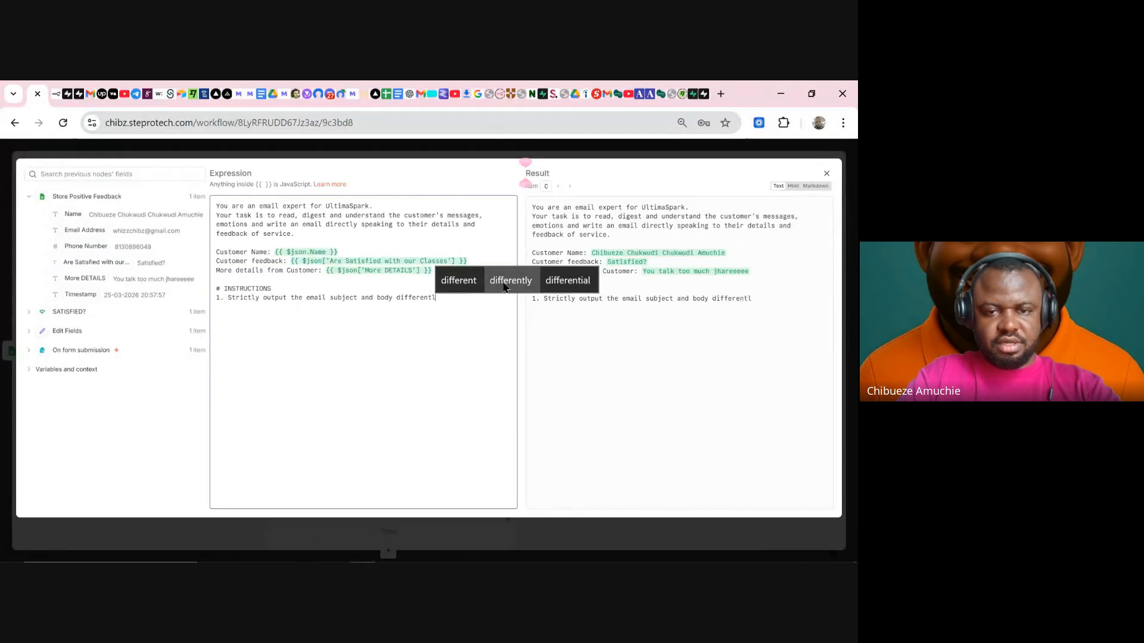
type("y in array, ")
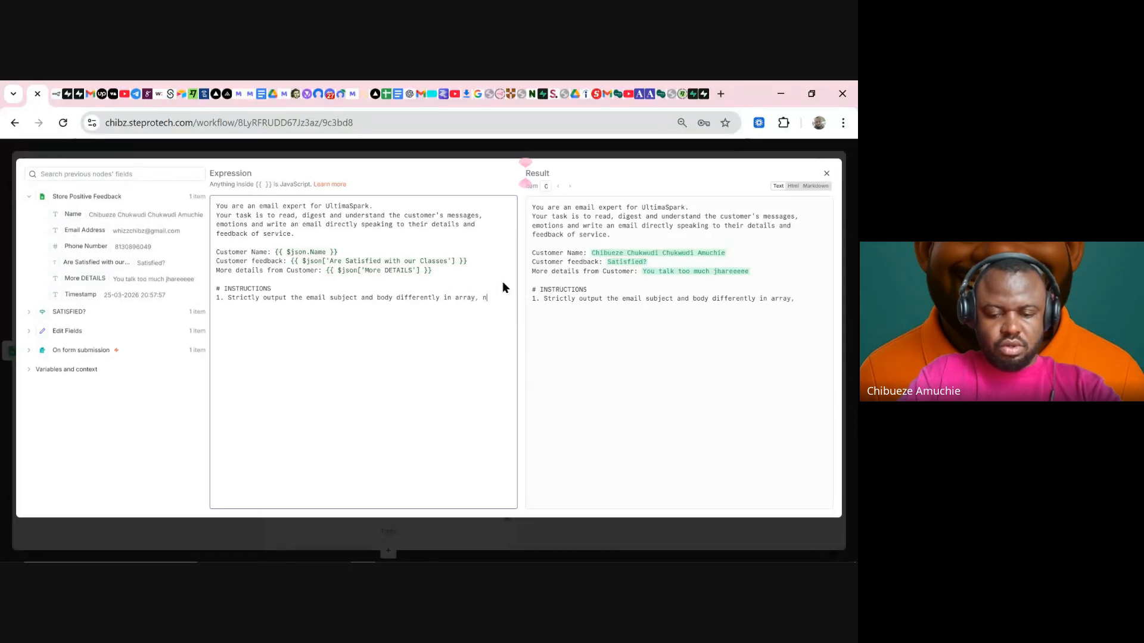
type("no explanation")
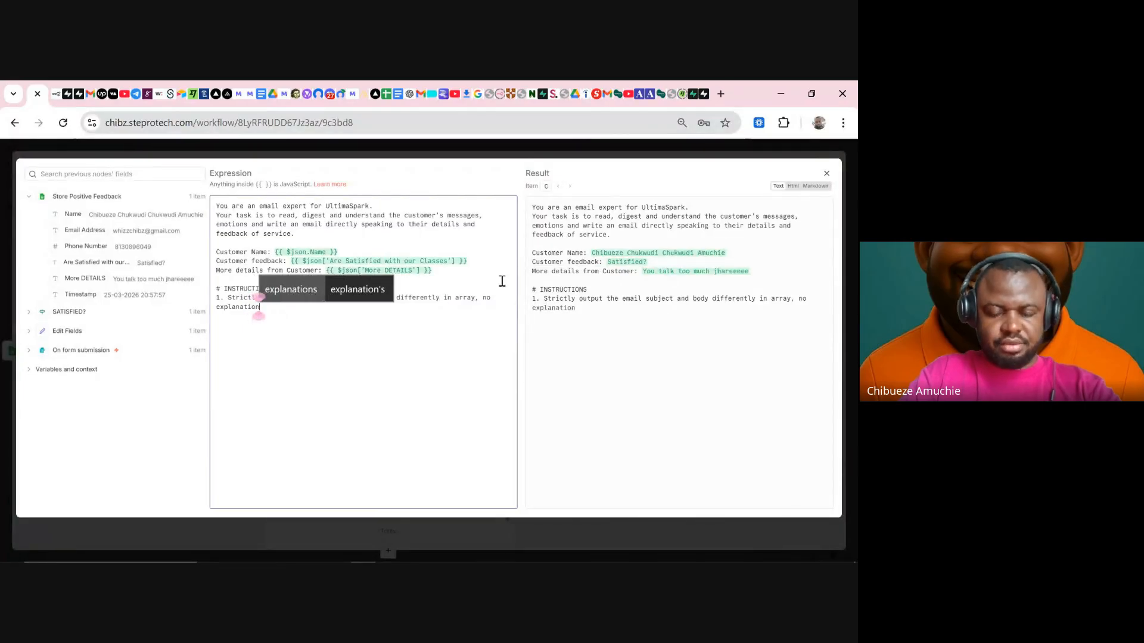
type(".")
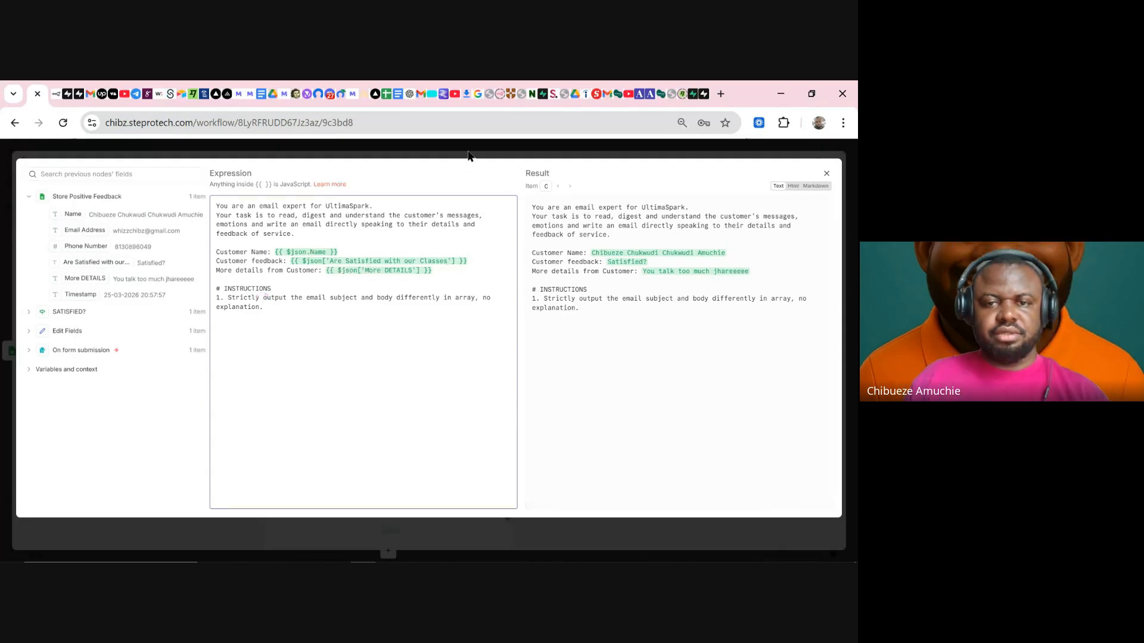
left_click(468, 156)
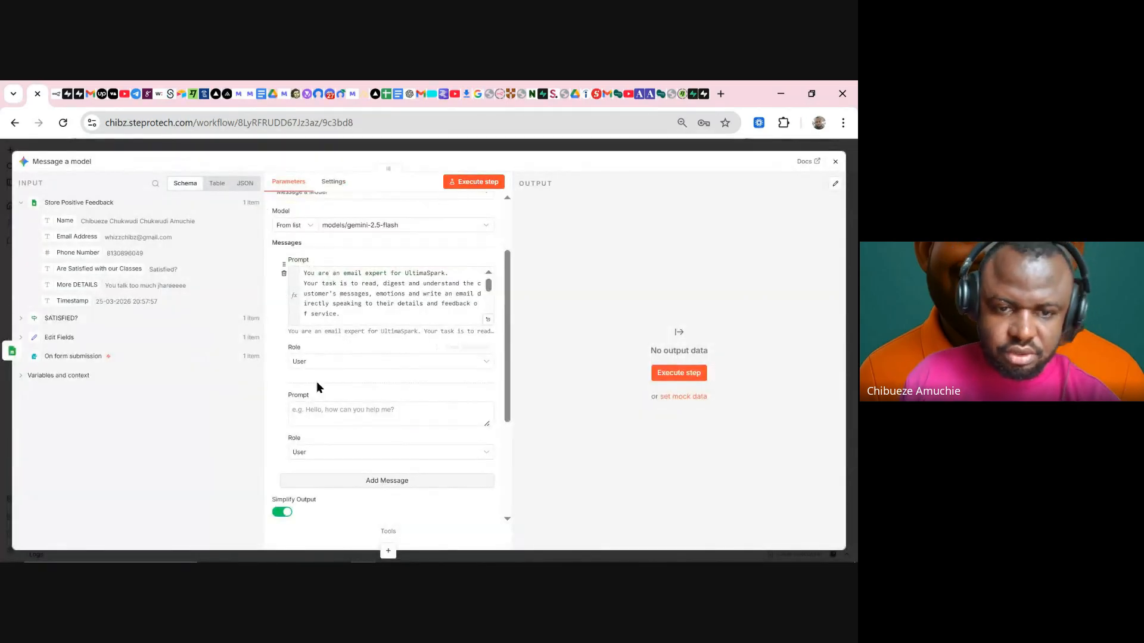
- Remove the empty second message, run the node, and review the 'Your Feedback Matters' output as a table
left_click(285, 410)
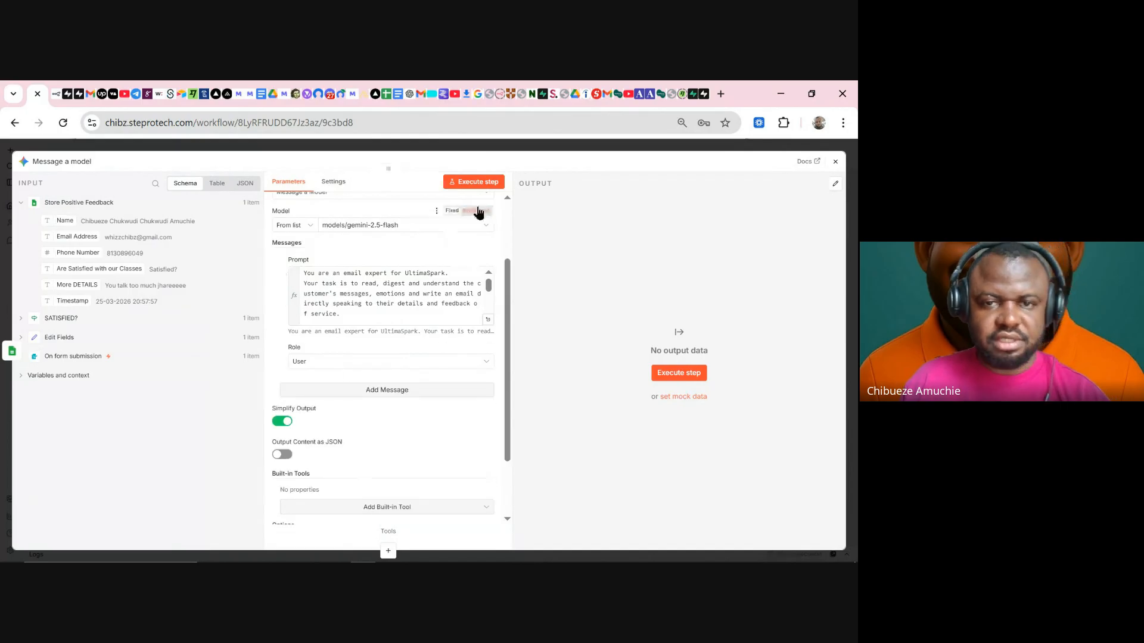
left_click(474, 186)
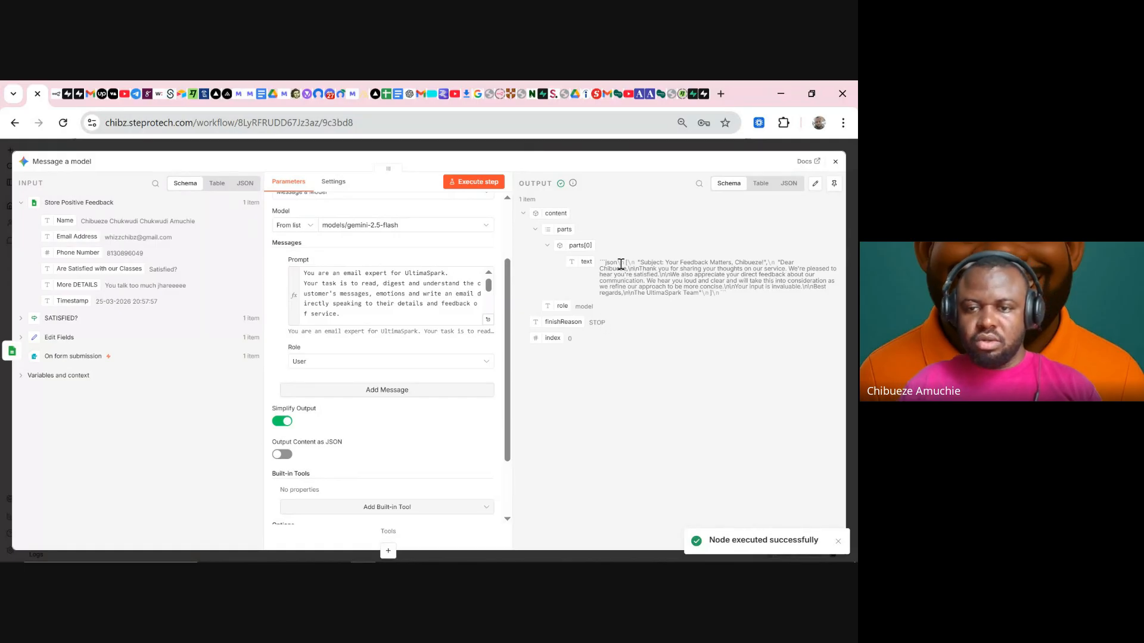
left_click_drag(602, 263, 772, 264)
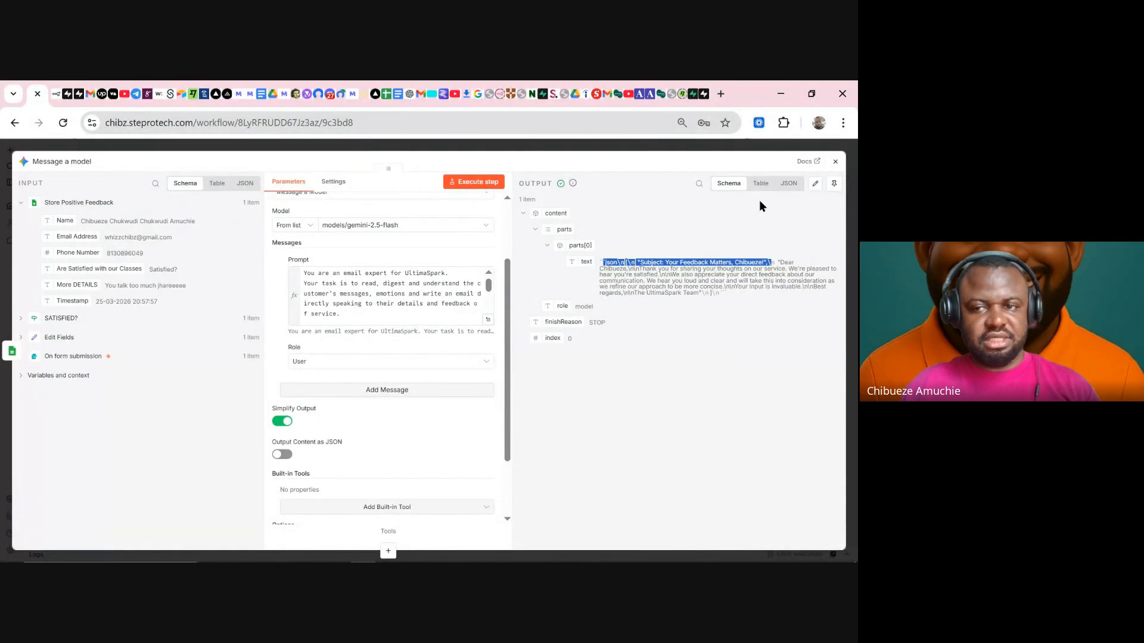
left_click(761, 183)
left_click_drag(562, 256, 641, 234)
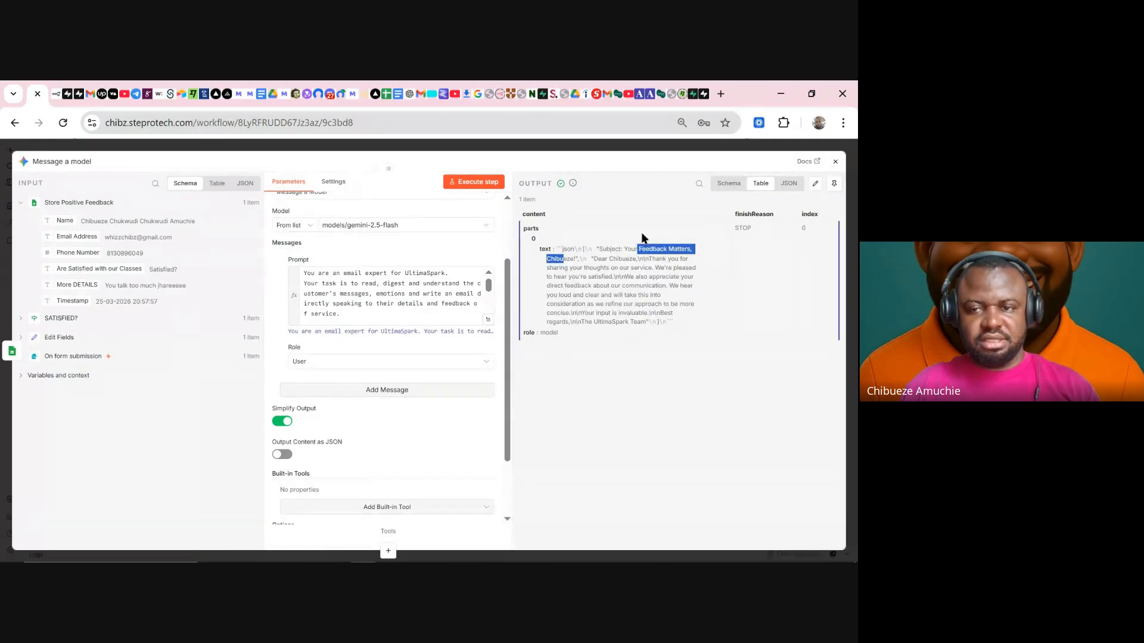
left_click(588, 148)
left_click(588, 148)
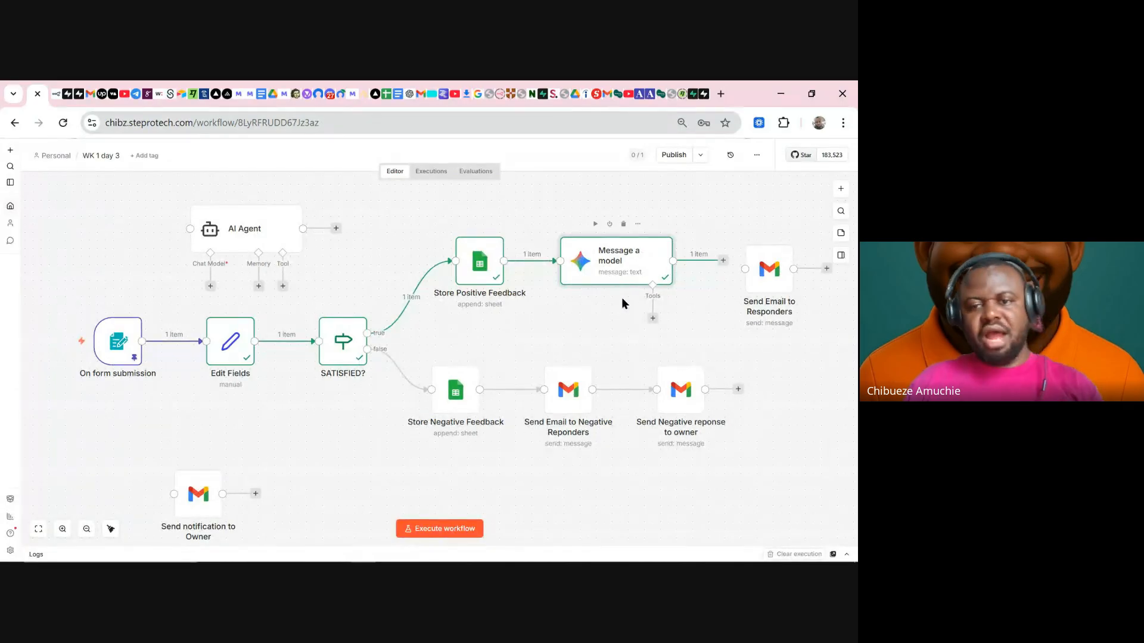
left_click(654, 319)
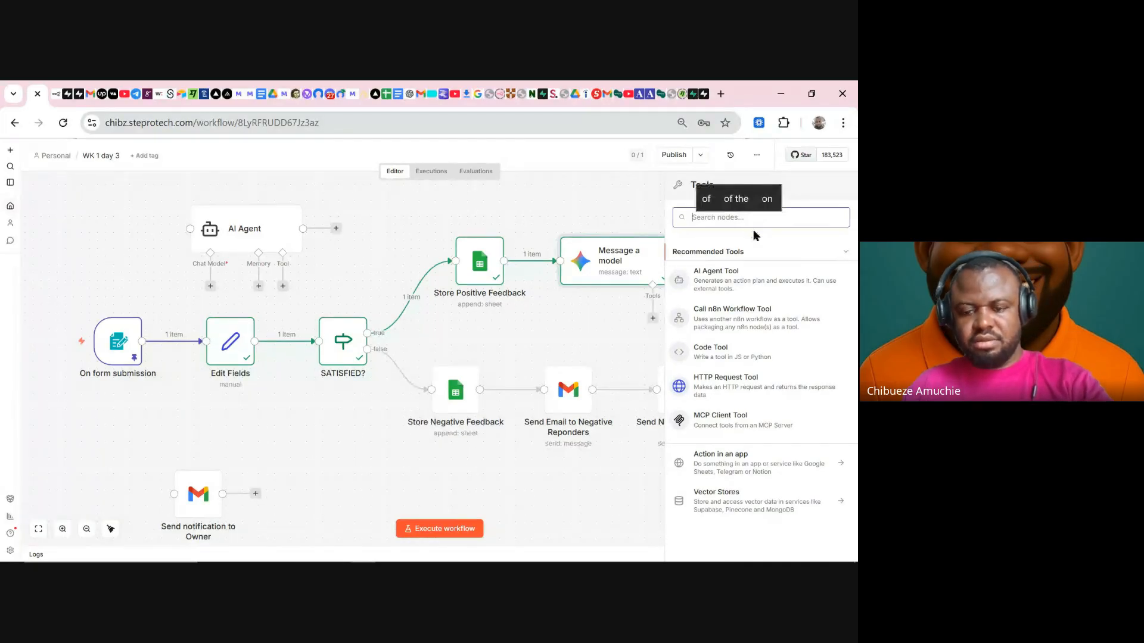
type("outp")
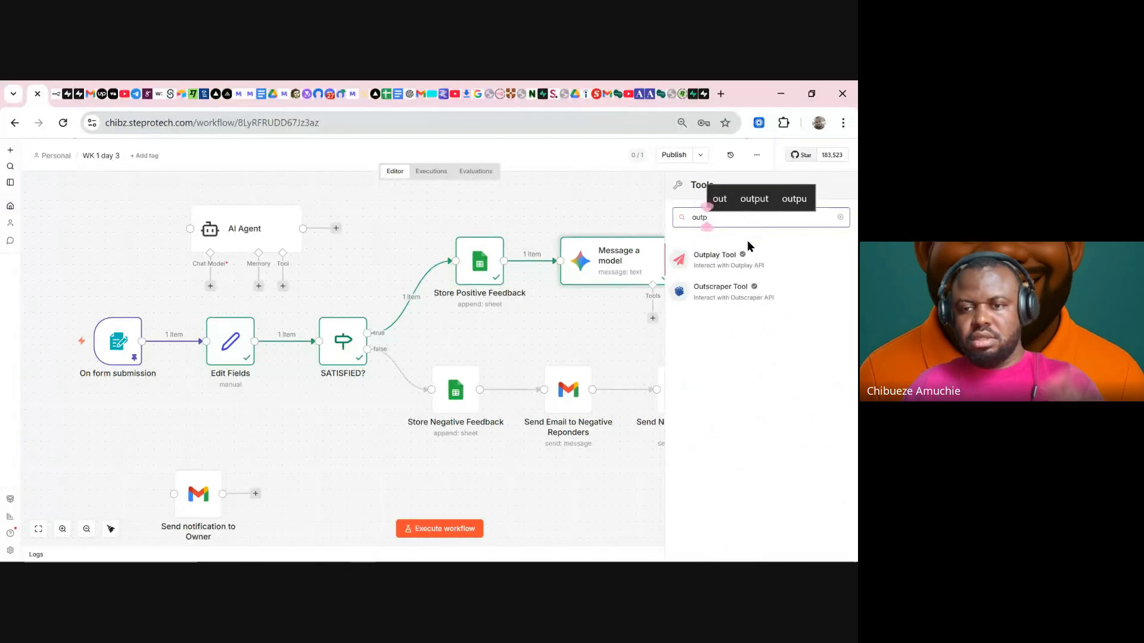
left_click(595, 179)
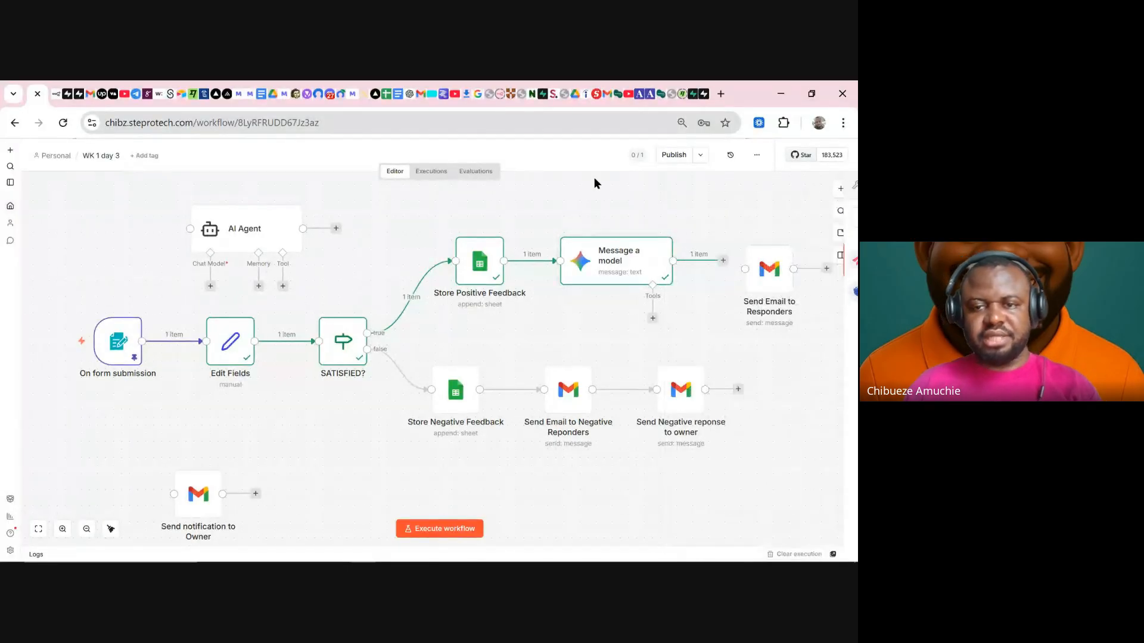
double_click(629, 264)
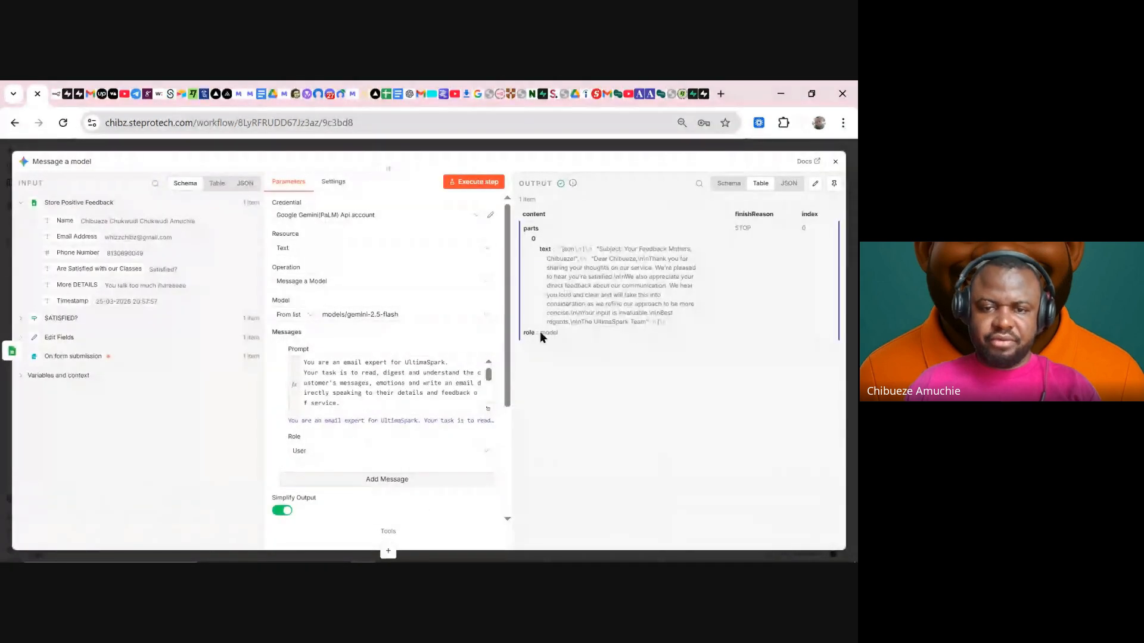
- Review the prompt and the output's 'Your Feedback Matters' subject and thank-you email body
left_click(488, 409)
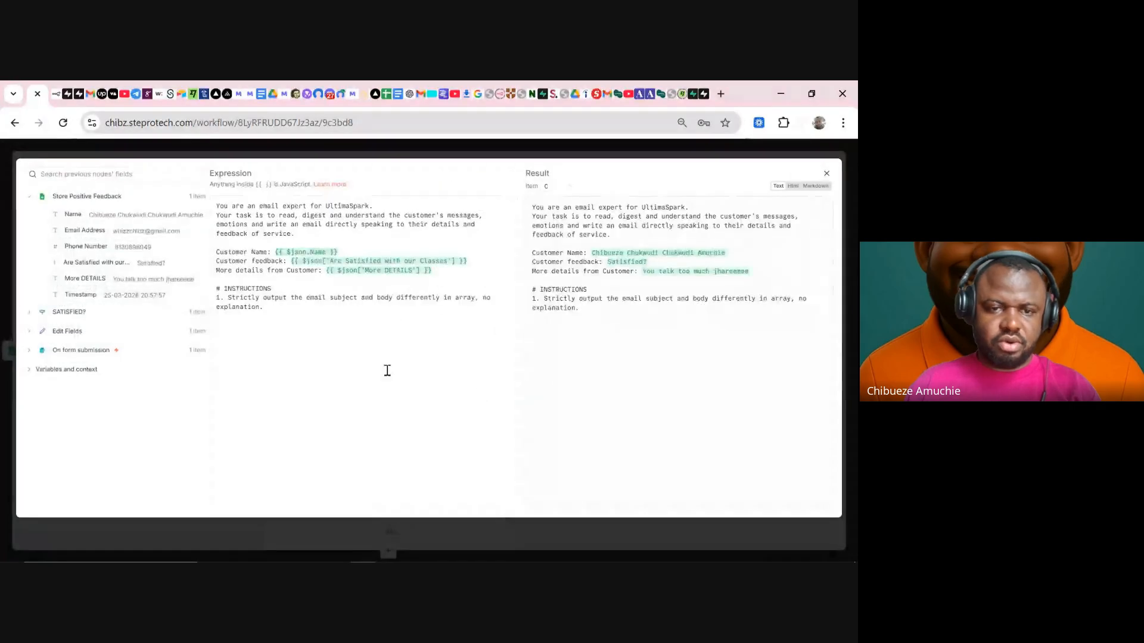
left_click(492, 152)
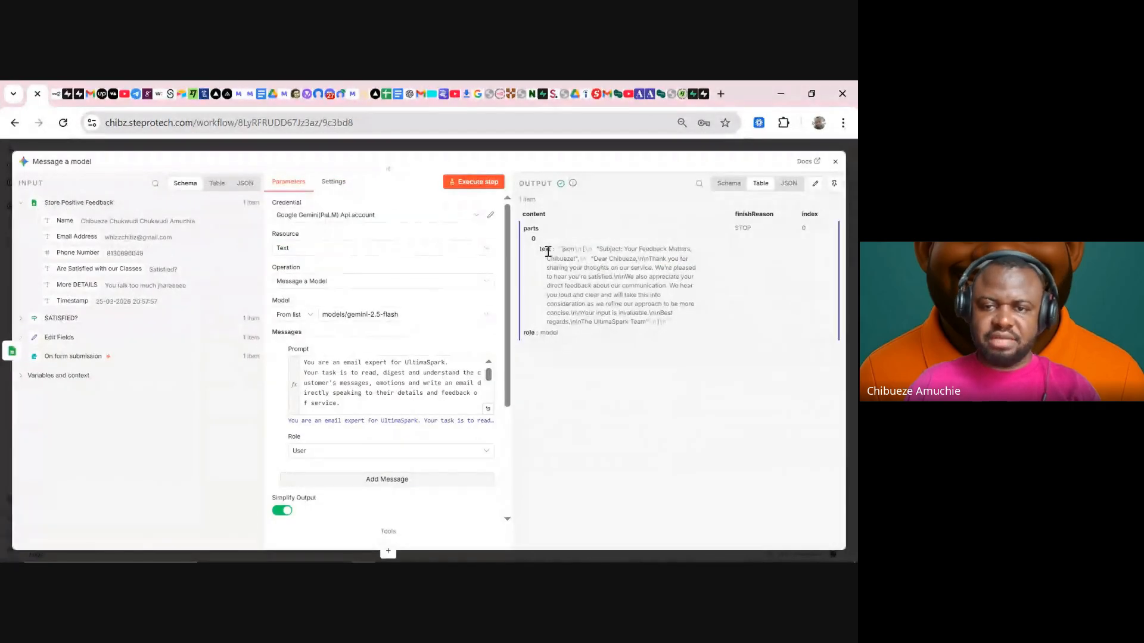
left_click_drag(600, 249, 707, 247)
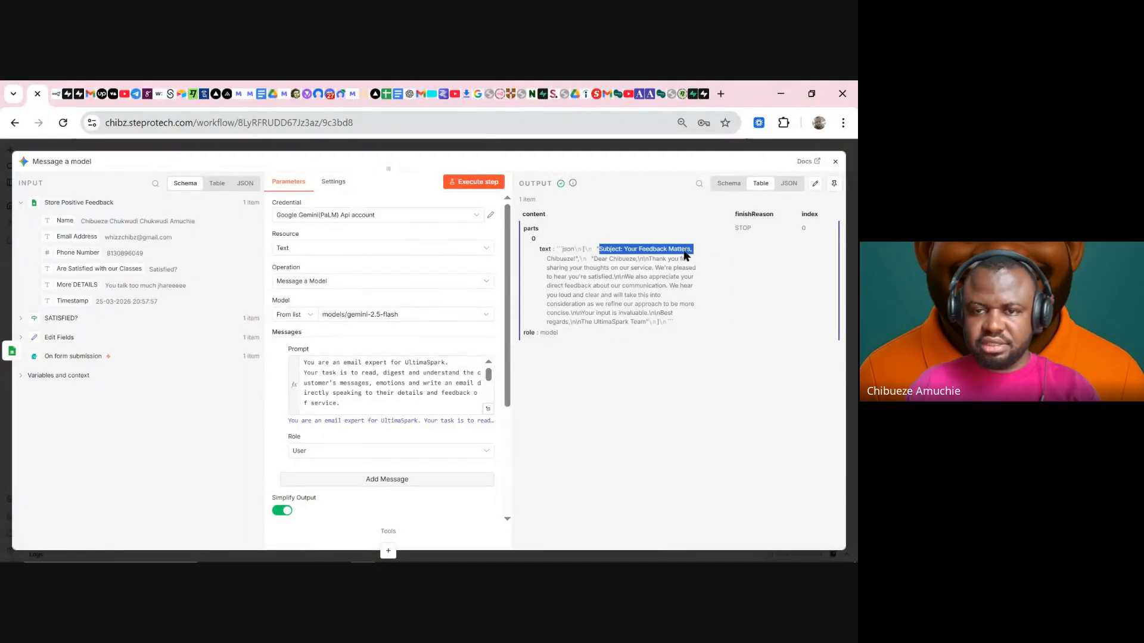
left_click_drag(591, 261, 658, 333)
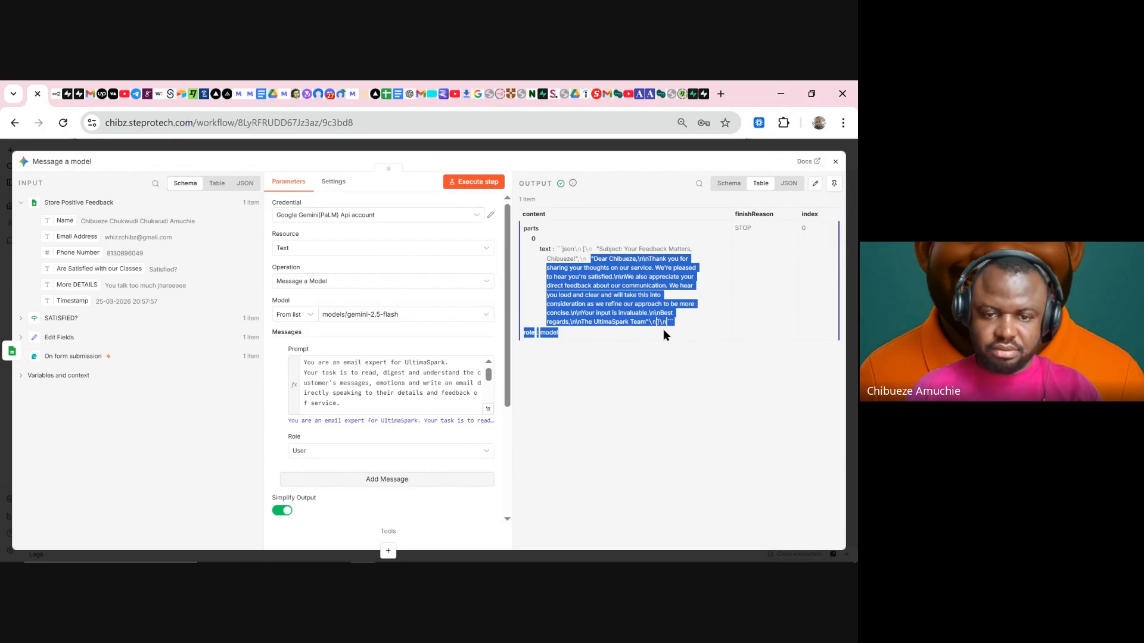
scroll(391, 411, "down", 6)
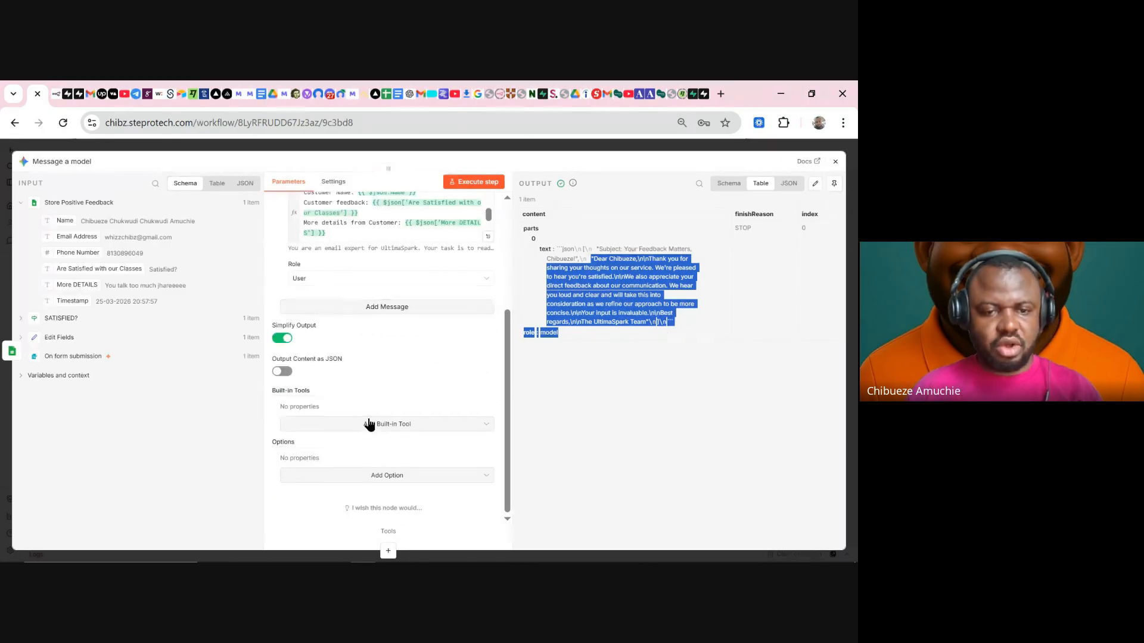
- Turn on Output Content as JSON, rerun the node, and inspect the result in Schema view
left_click(288, 374)
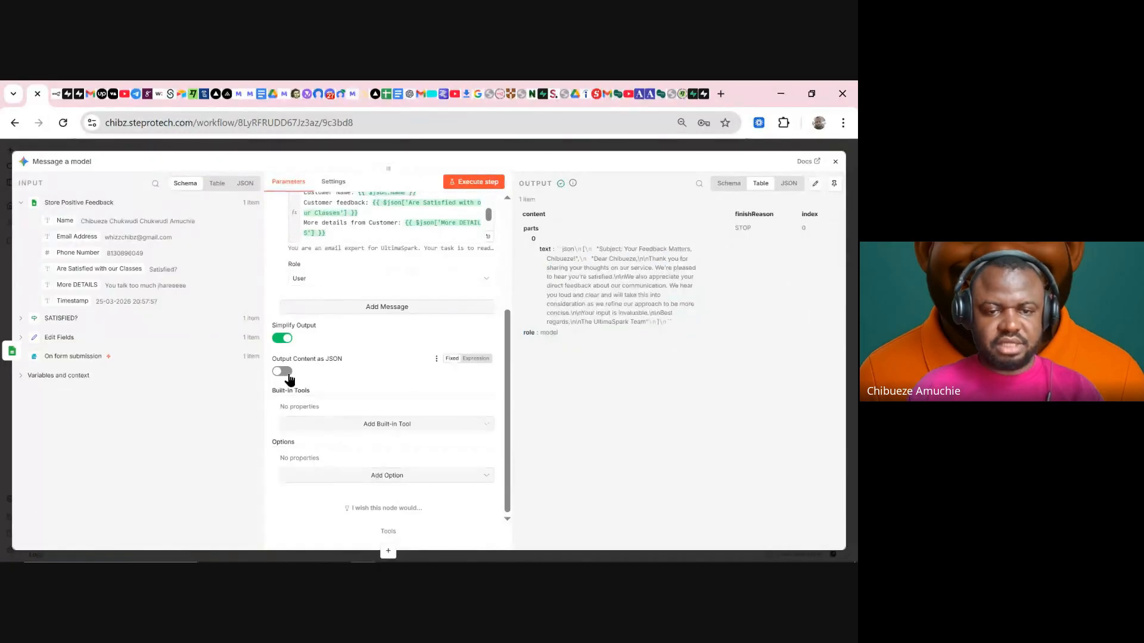
left_click(466, 187)
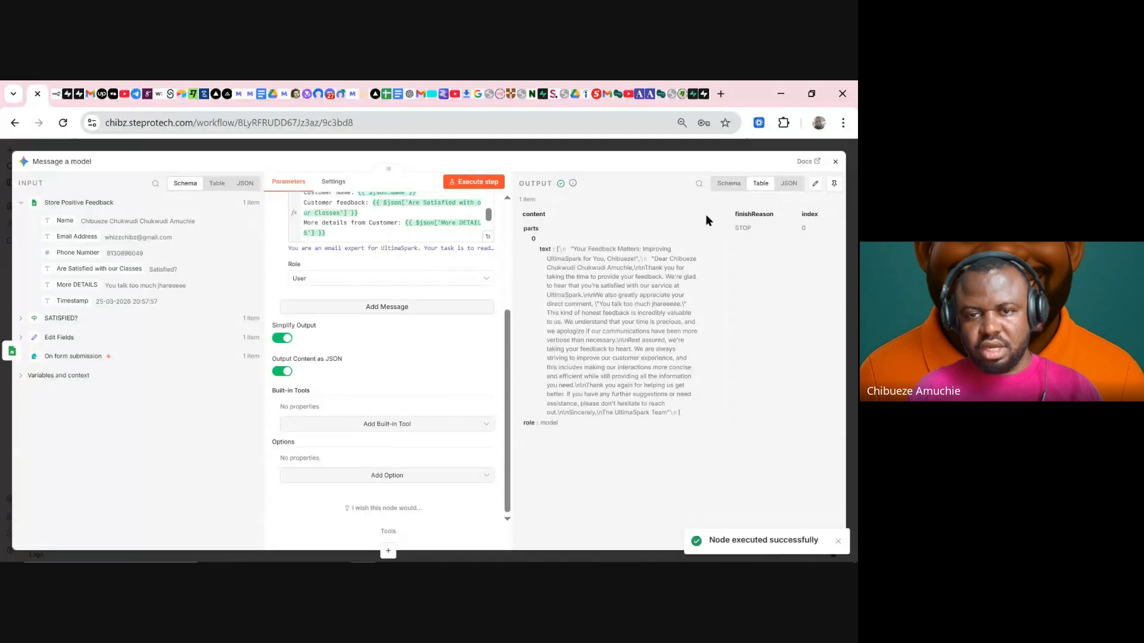
left_click(735, 185)
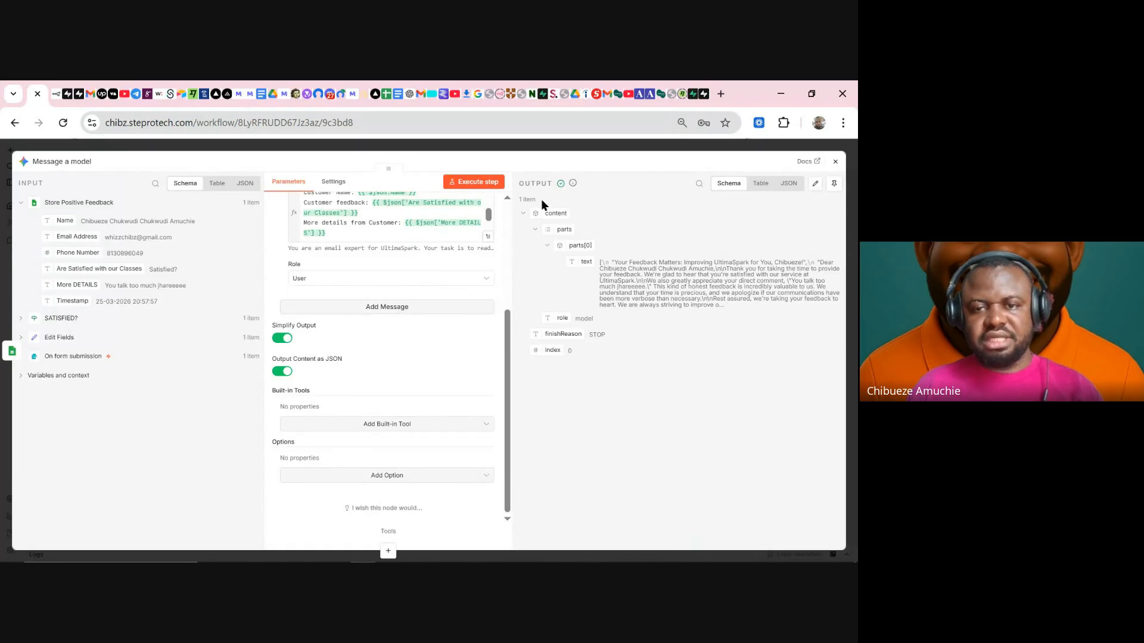
left_click_drag(538, 201, 559, 358)
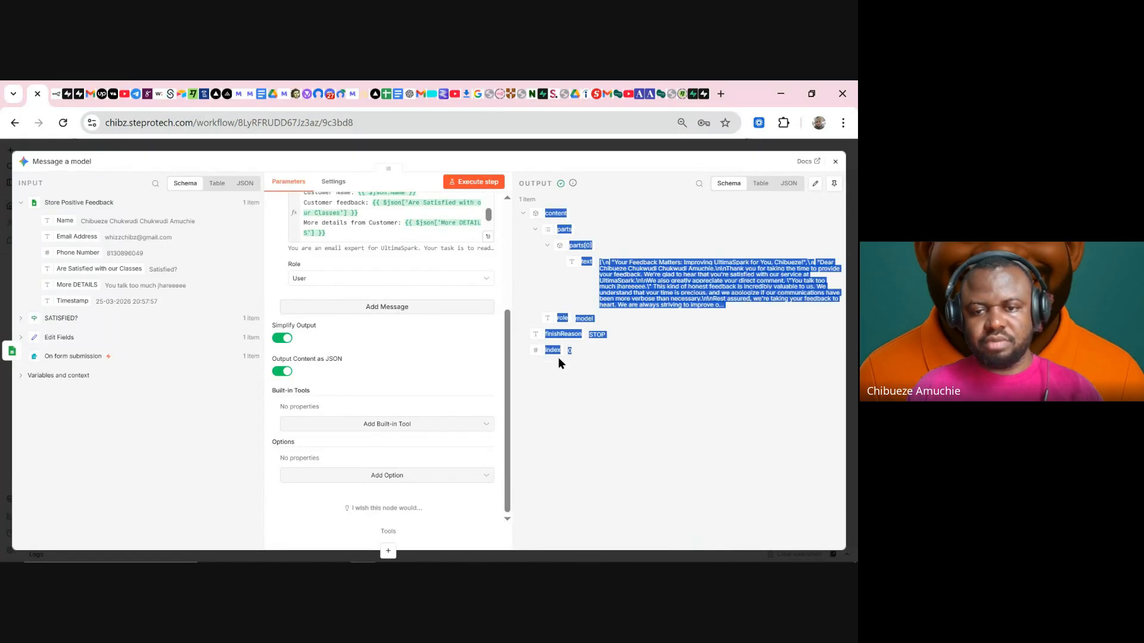
left_click(489, 236)
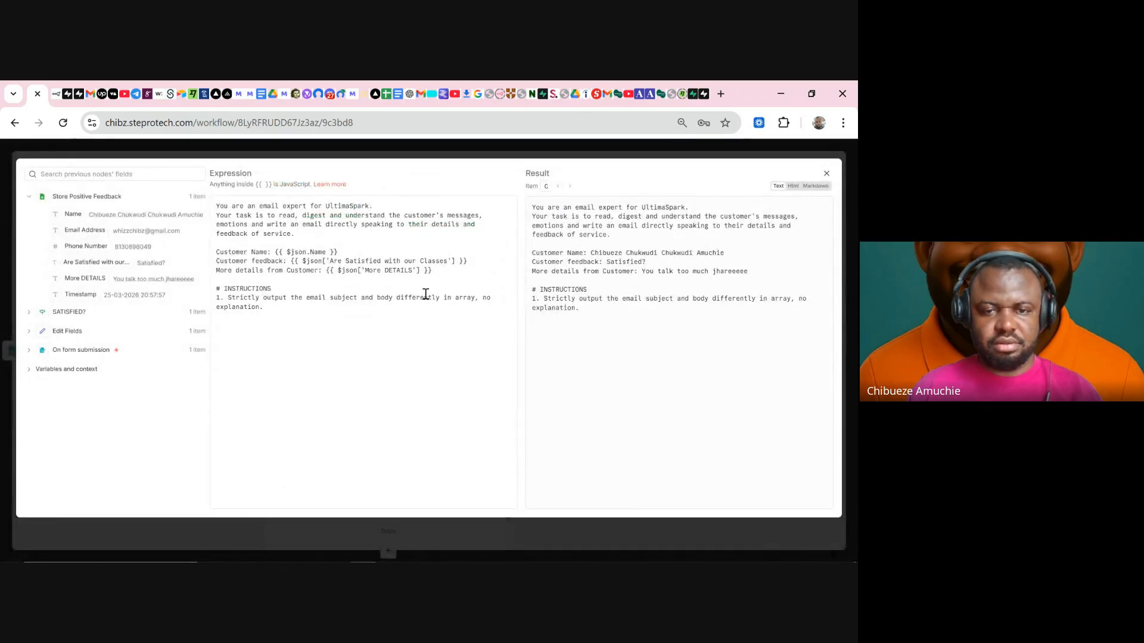
- Delete 'in array' from the output instruction, fix the comma, and rerun the node
left_click_drag(441, 297, 470, 298)
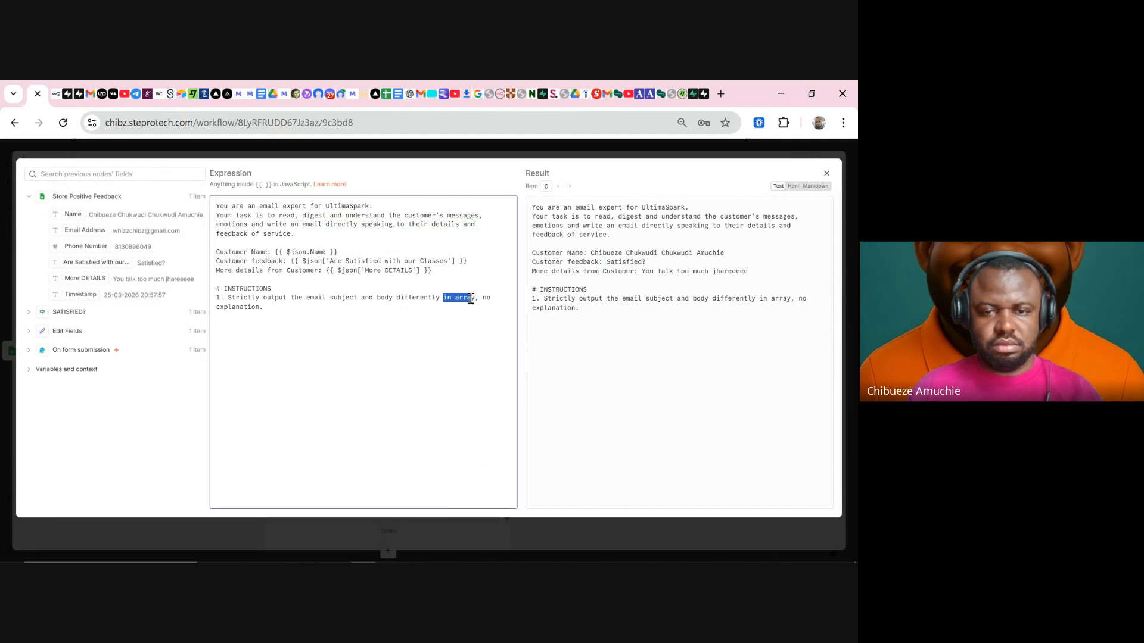
key("BackSpace")
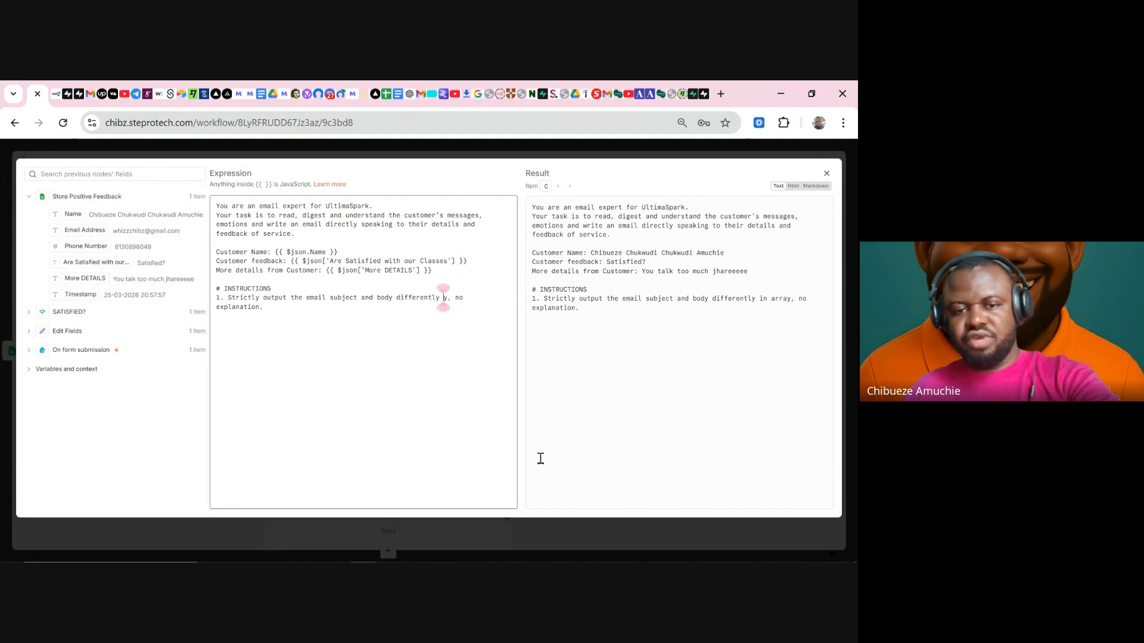
key("Delete")
key("BackSpace")
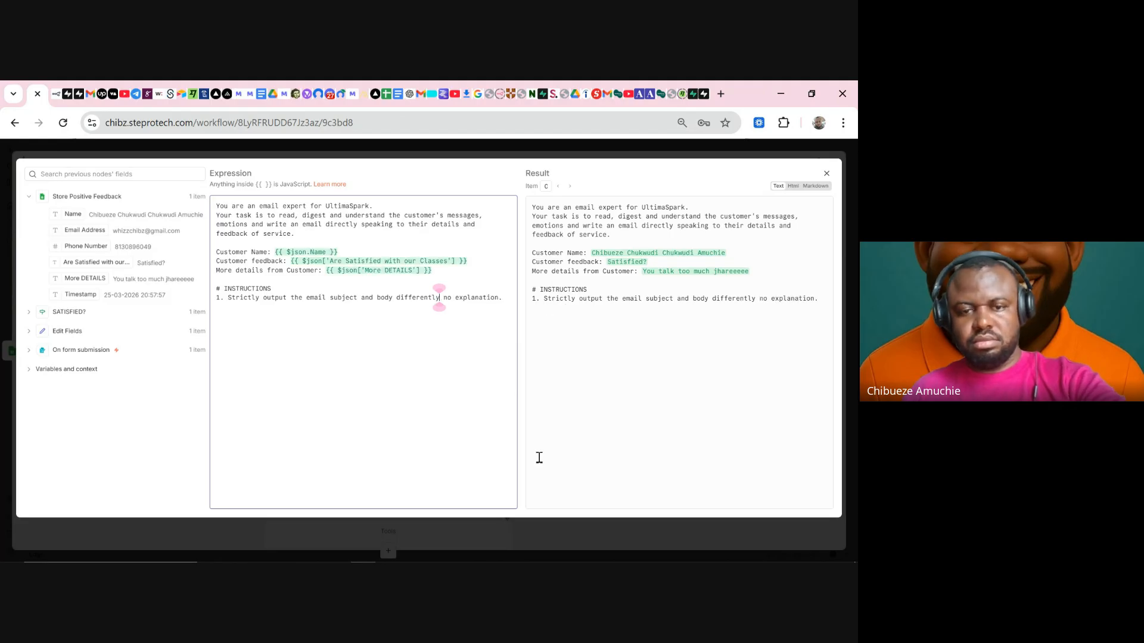
type(",")
left_click(597, 153)
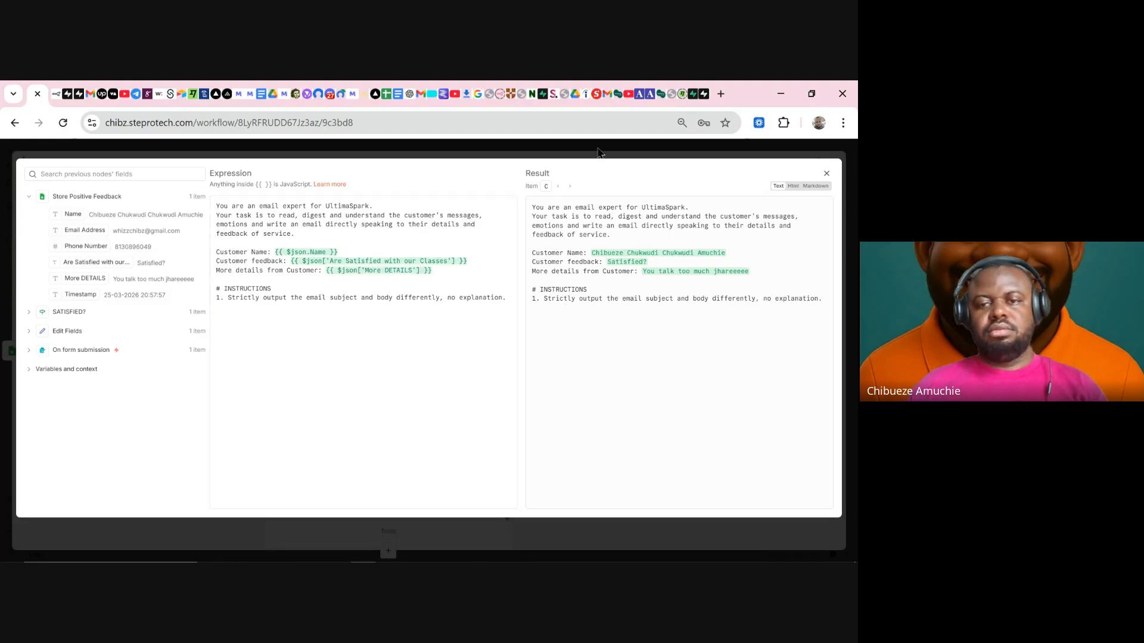
left_click(486, 185)
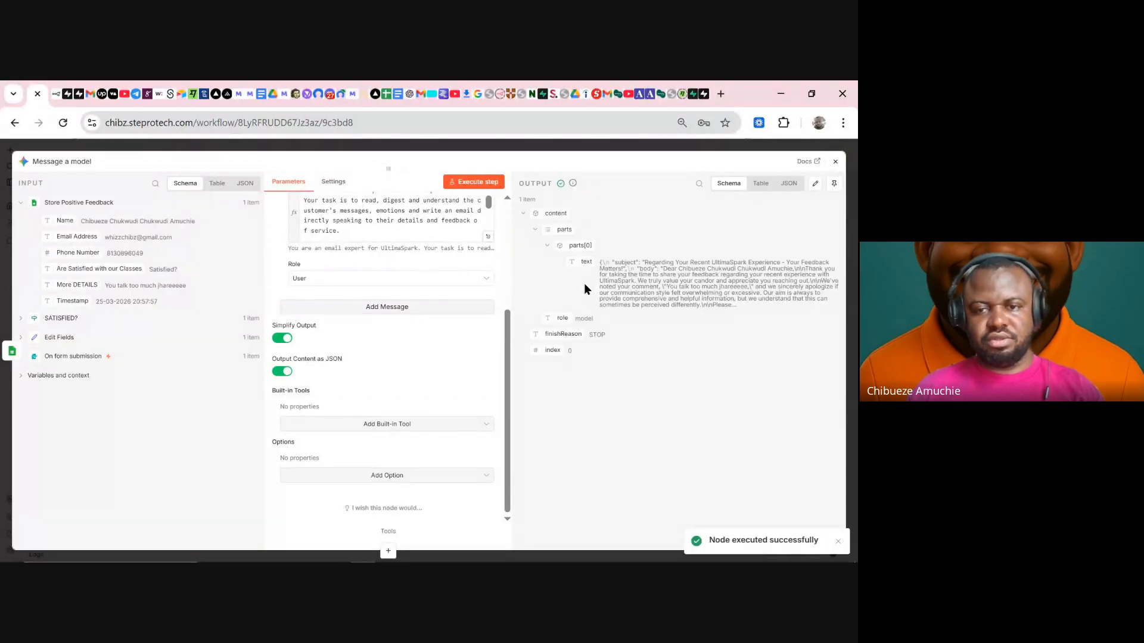
- Turn off Output Content as JSON and Simplify Output, and check the built-in tools list
left_click_drag(598, 261, 747, 305)
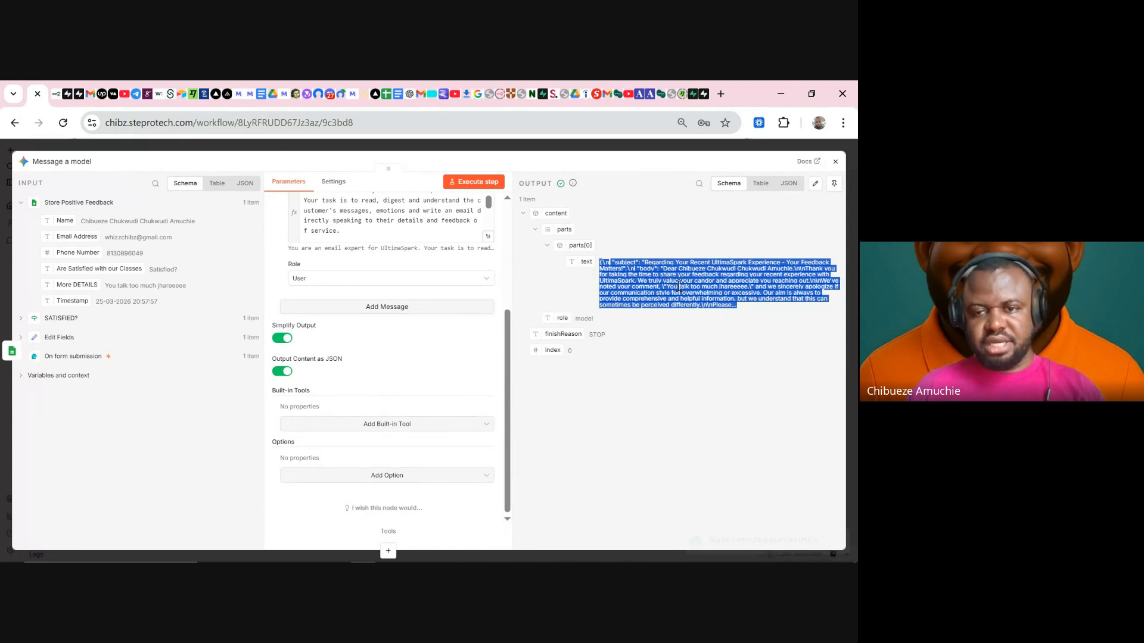
left_click(667, 262)
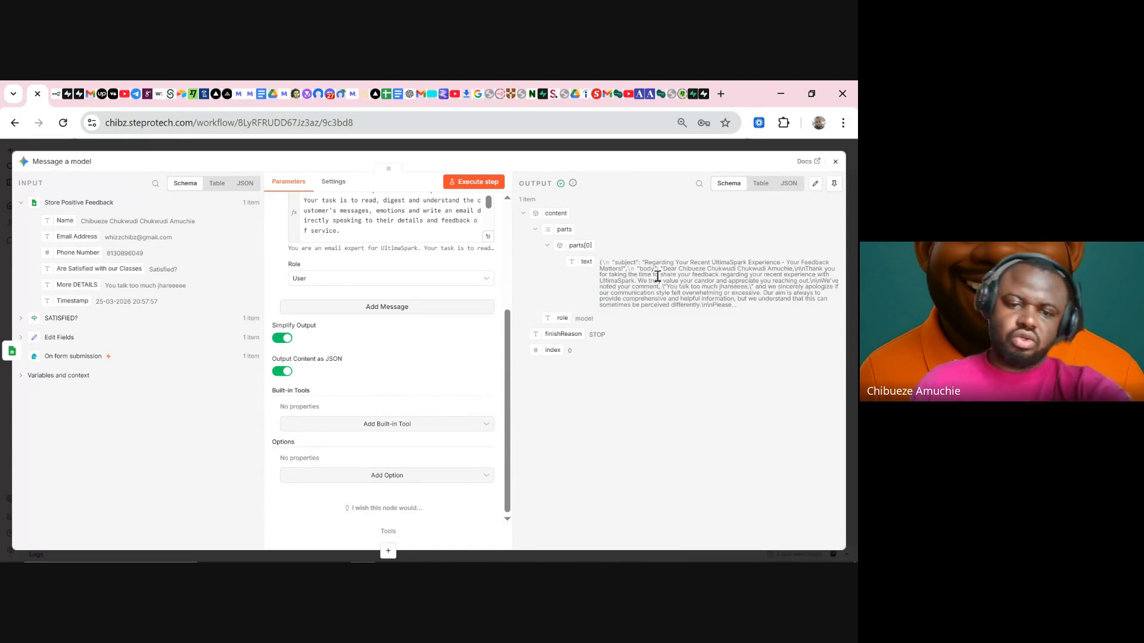
left_click(289, 374)
left_click(291, 338)
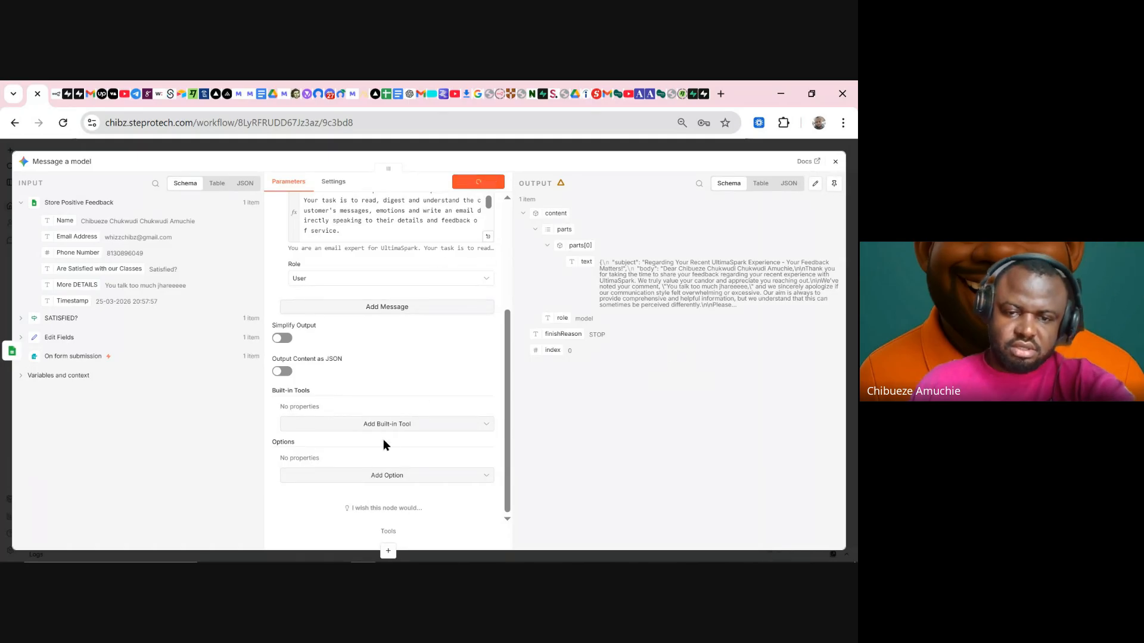
left_click(408, 425)
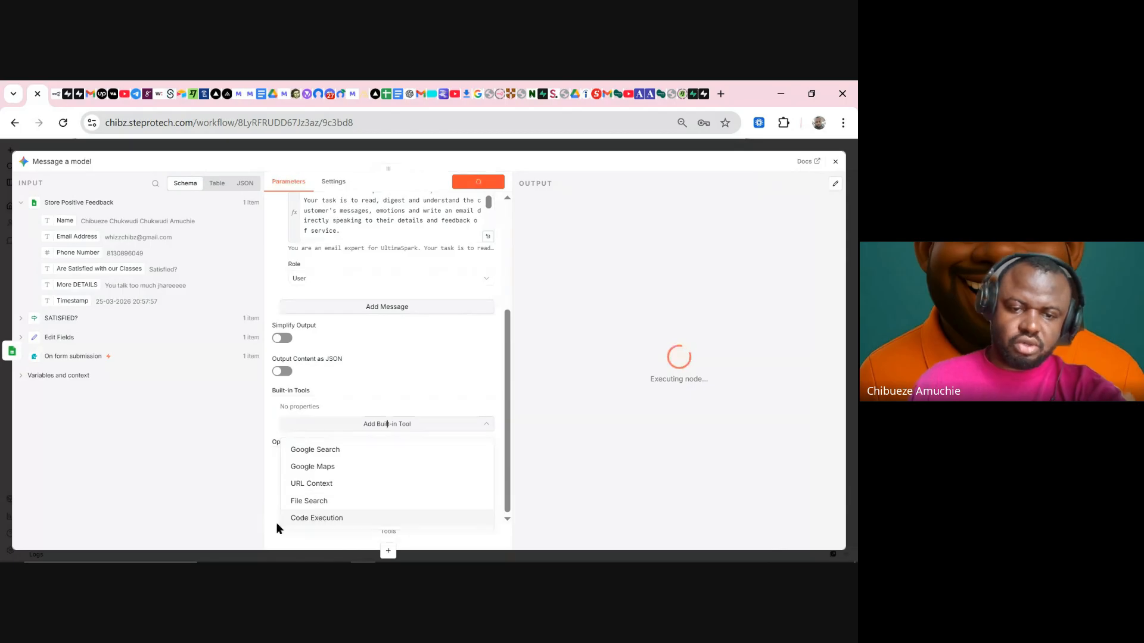
left_click(372, 390)
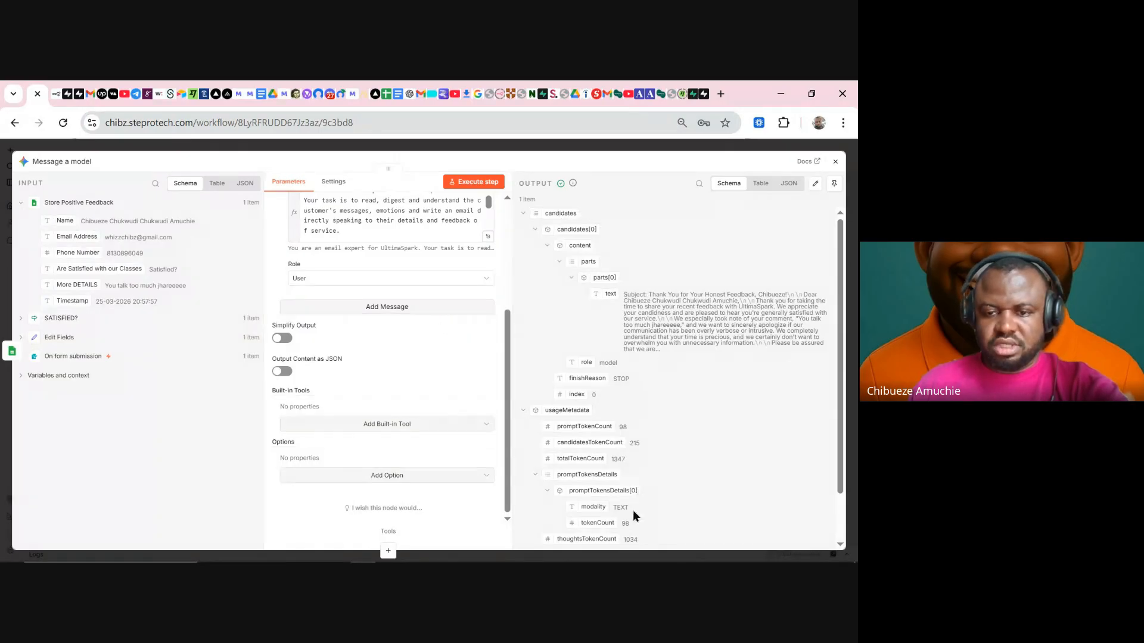
scroll(634, 516, "down", 1)
left_click(395, 475)
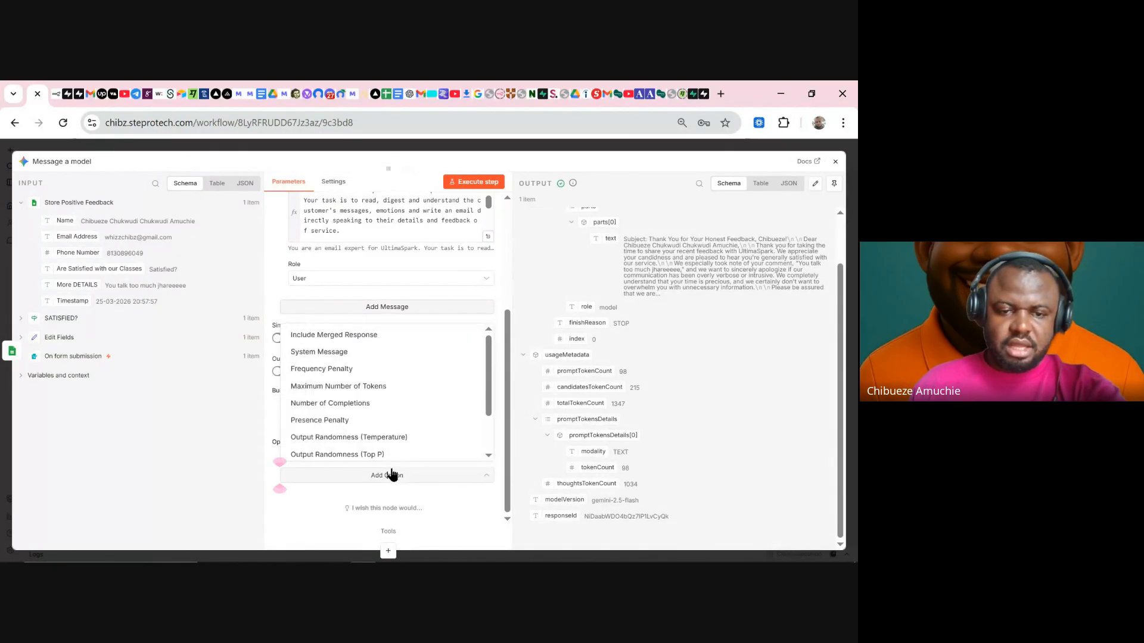
scroll(370, 351, "down", 2)
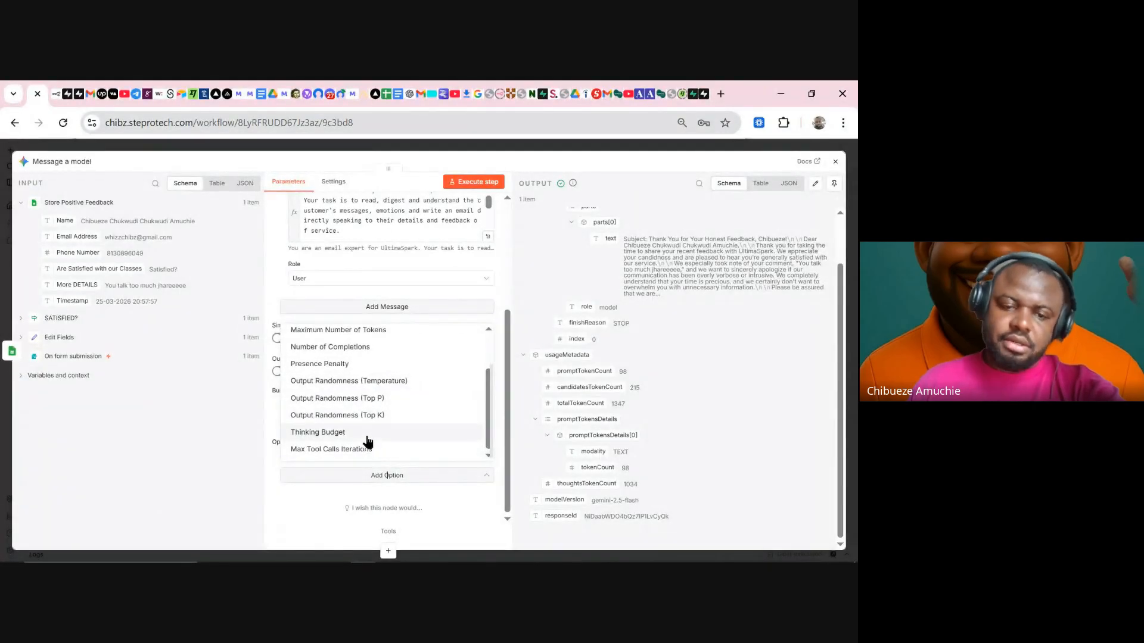
scroll(372, 426, "up", 2)
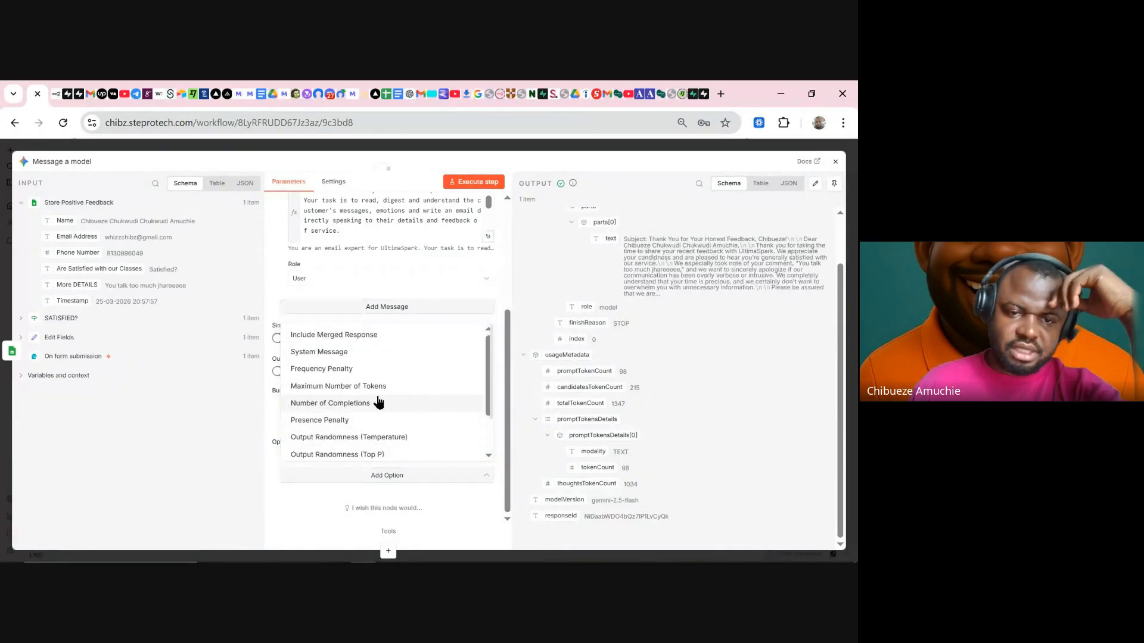
left_click(333, 352)
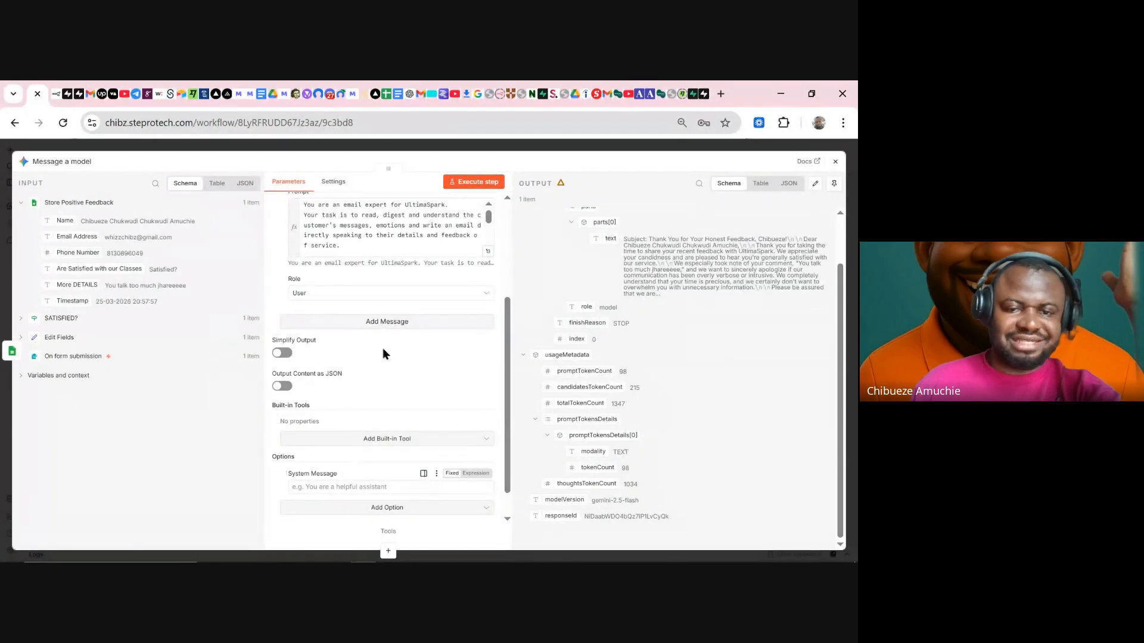
left_click(388, 329)
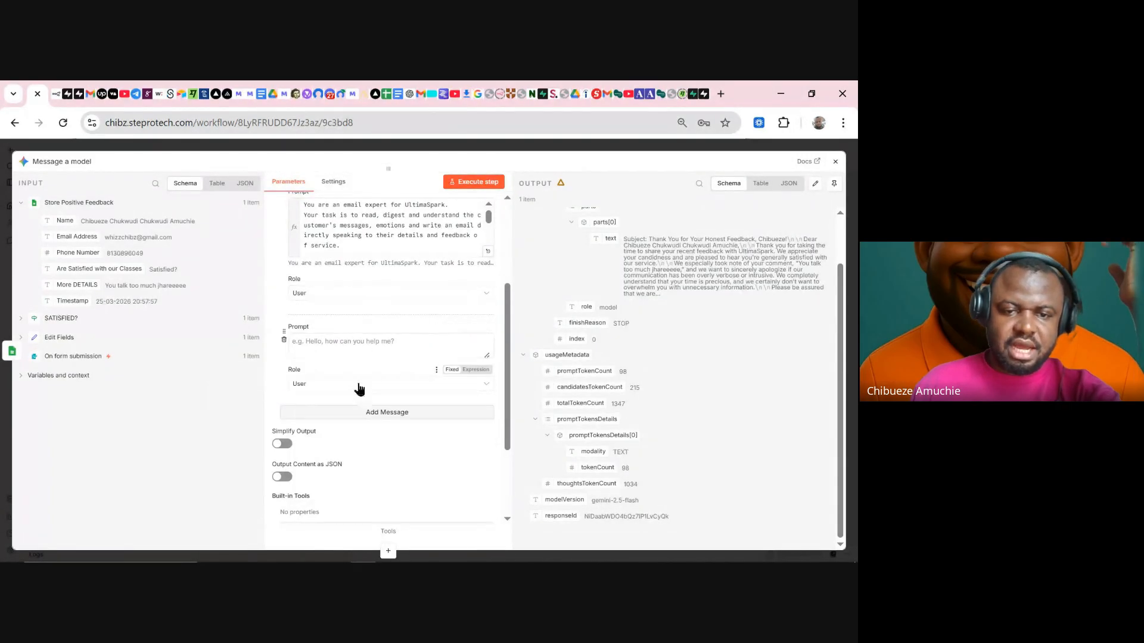
left_click(357, 385)
left_click(342, 439)
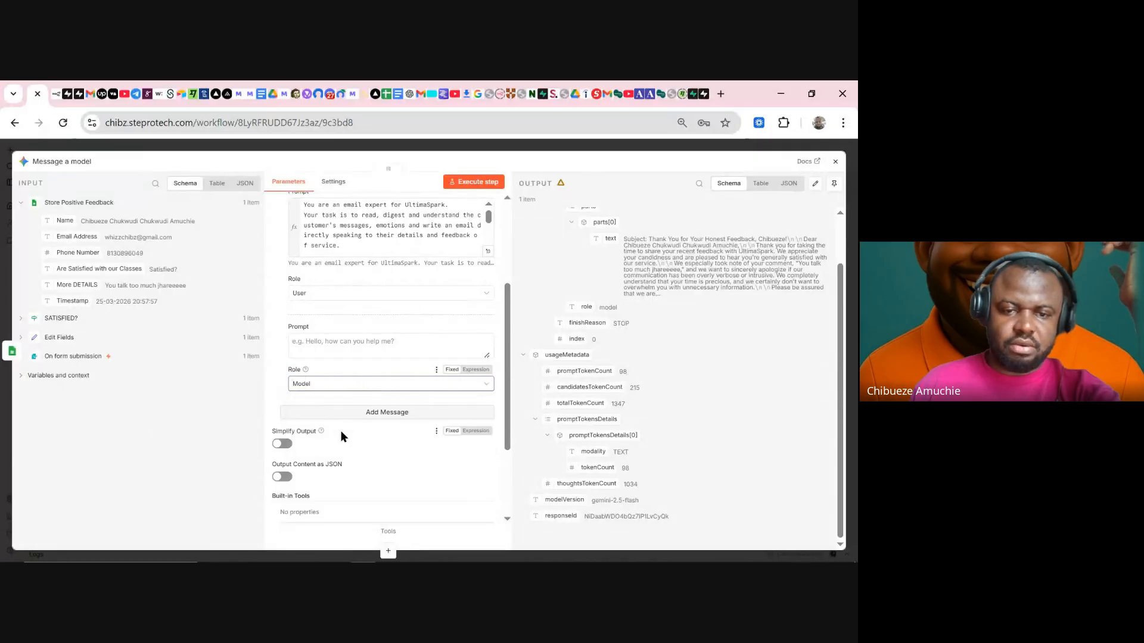
left_click(324, 350)
scroll(358, 476, "down", 3)
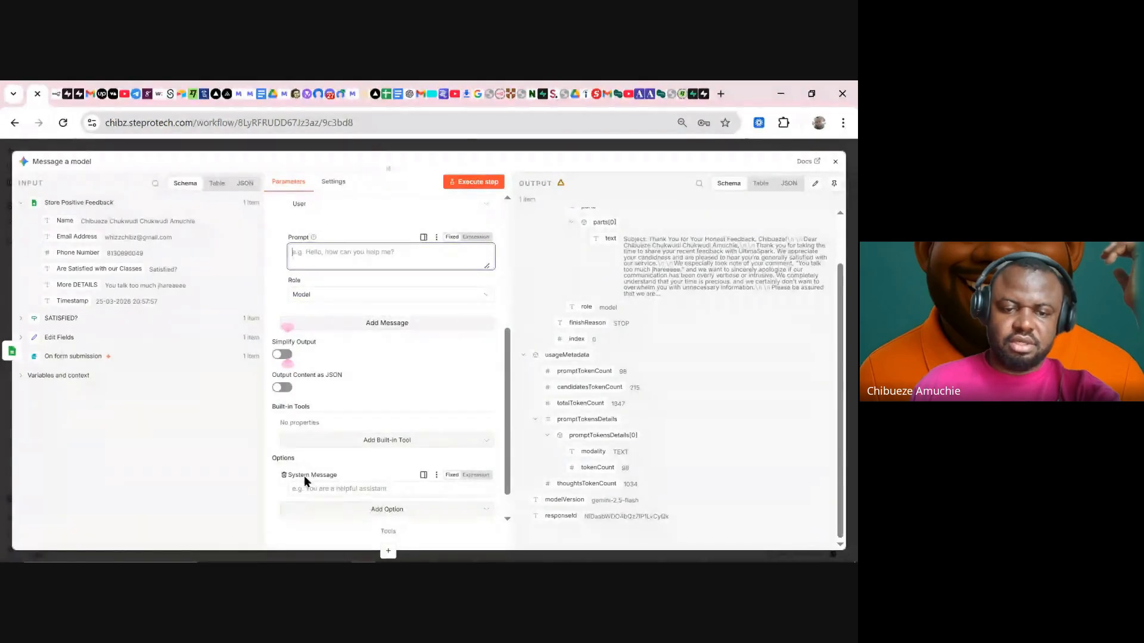
left_click(283, 474)
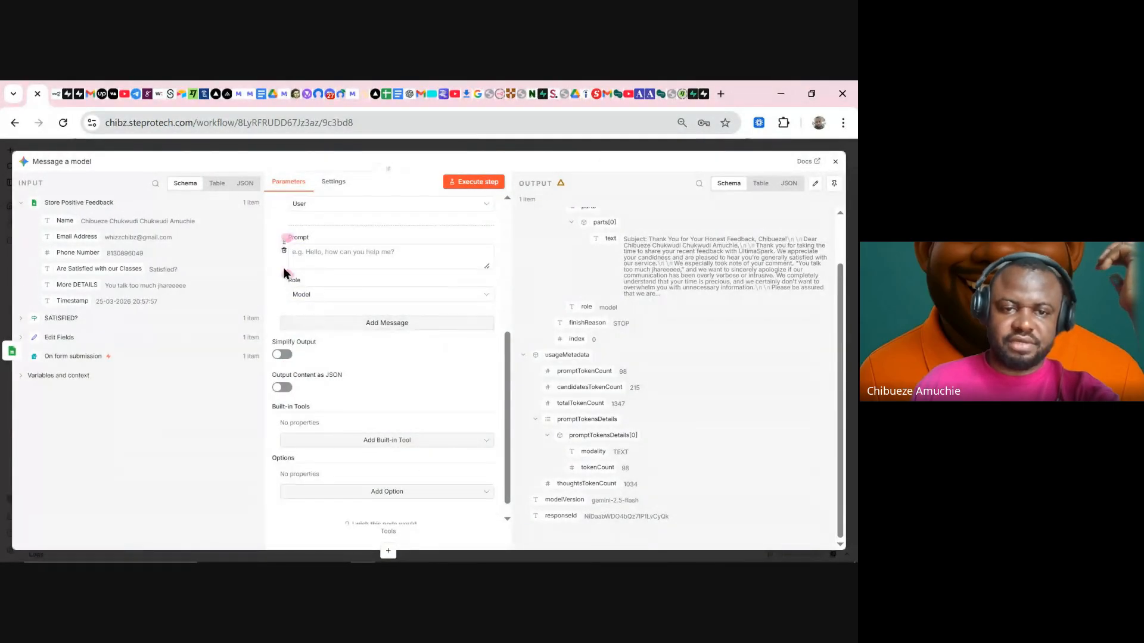
left_click(287, 239)
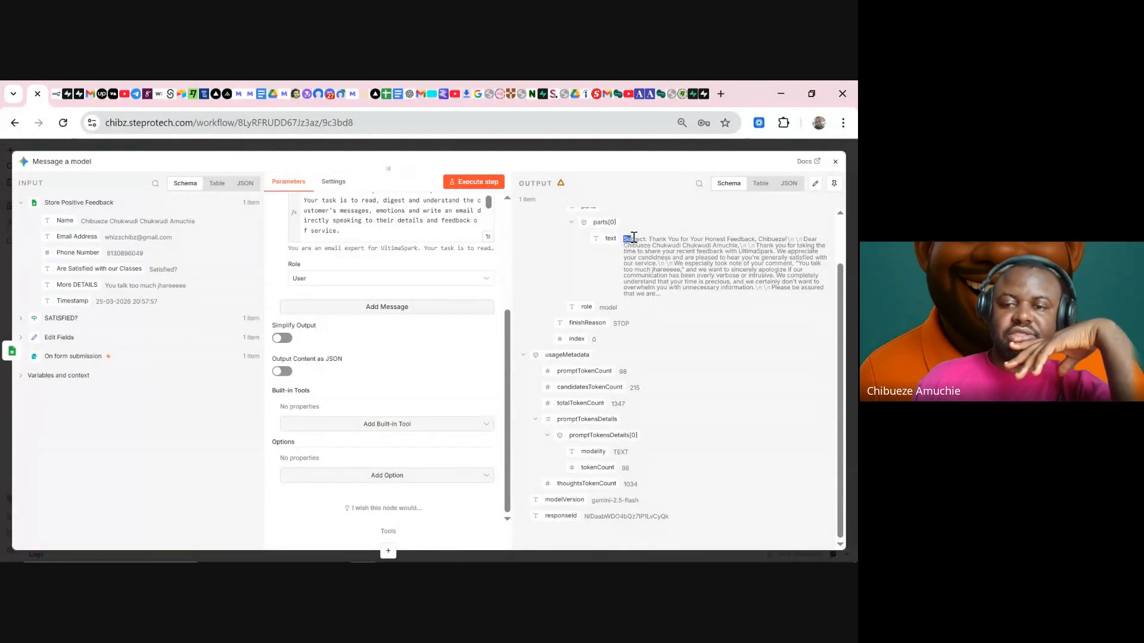
- Review the generated subject, body and full prompt expression, then close the Message a model node
left_click_drag(622, 238, 819, 241)
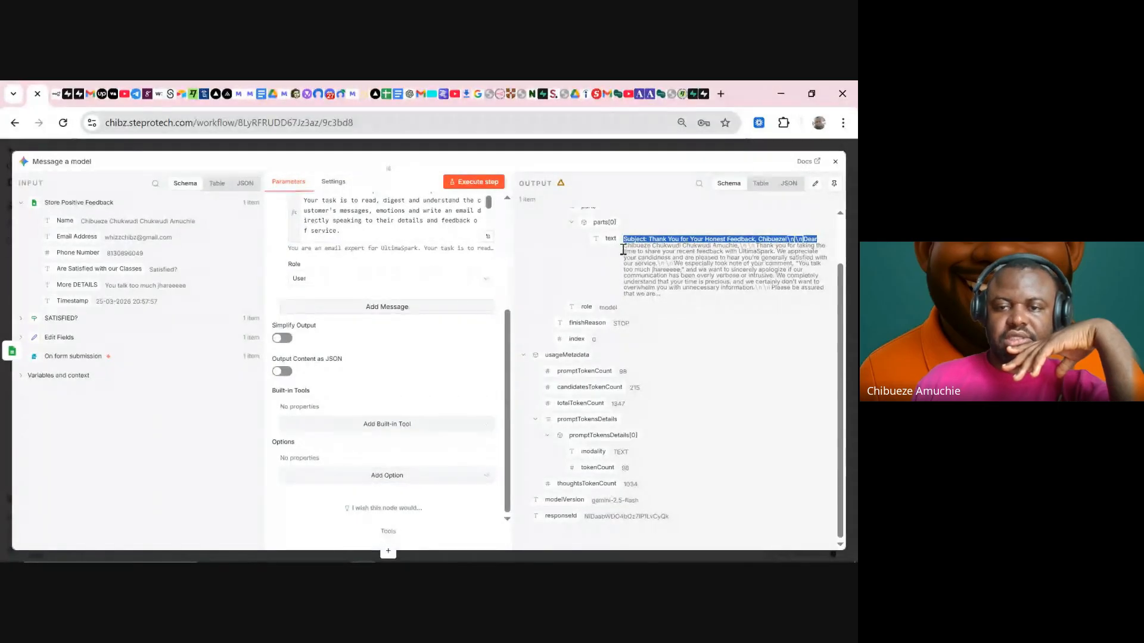
left_click_drag(624, 245, 667, 297)
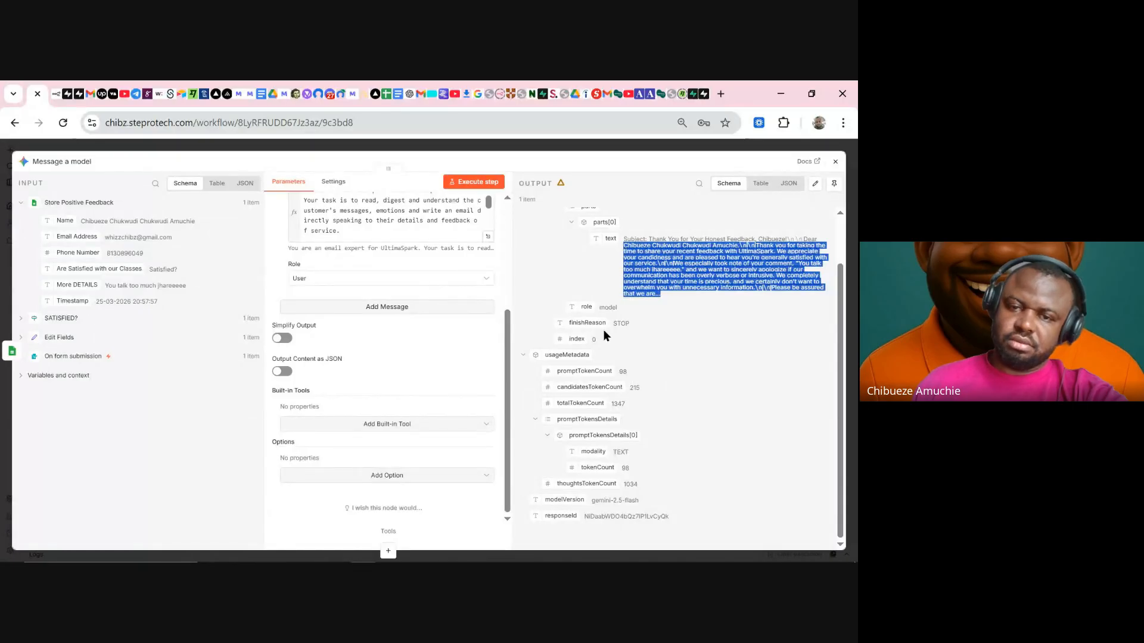
left_click(489, 238)
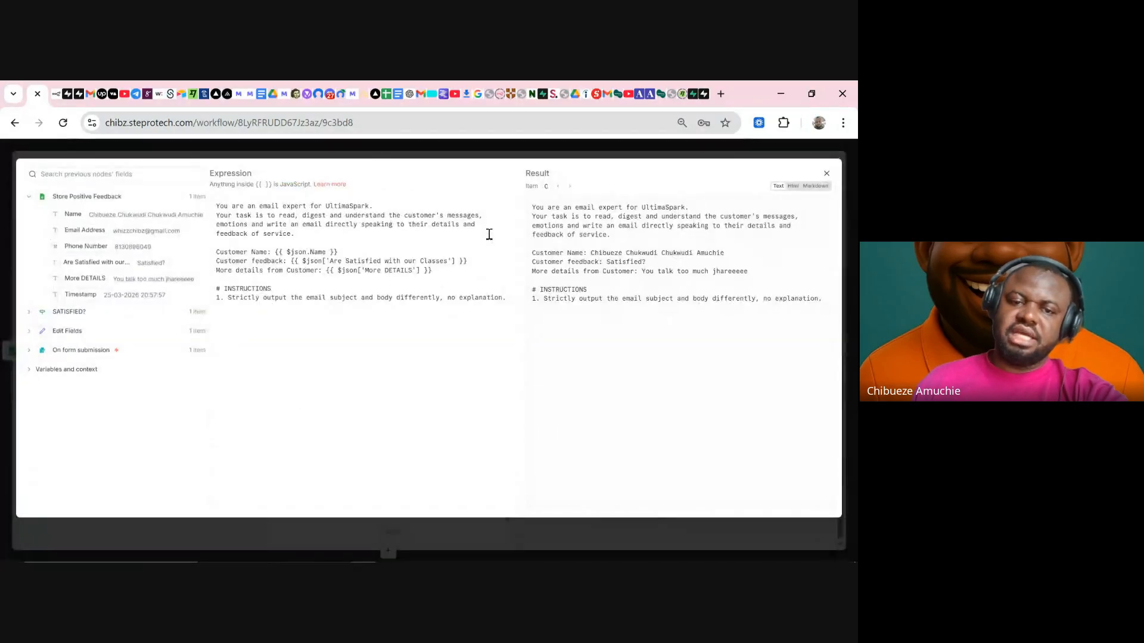
left_click(497, 149)
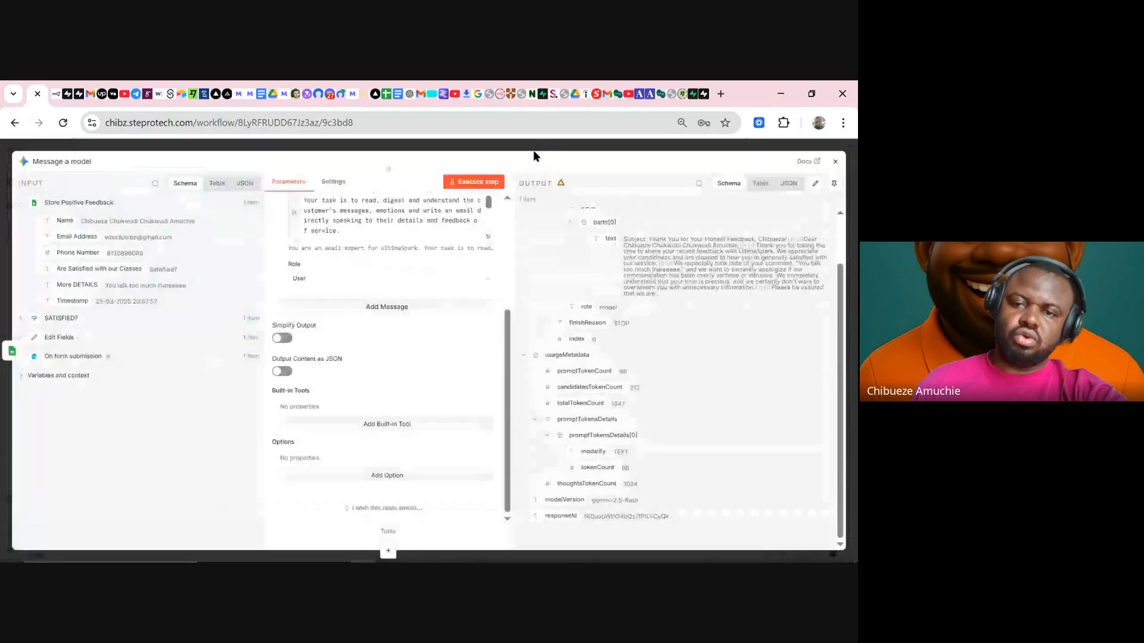
left_click(546, 153)
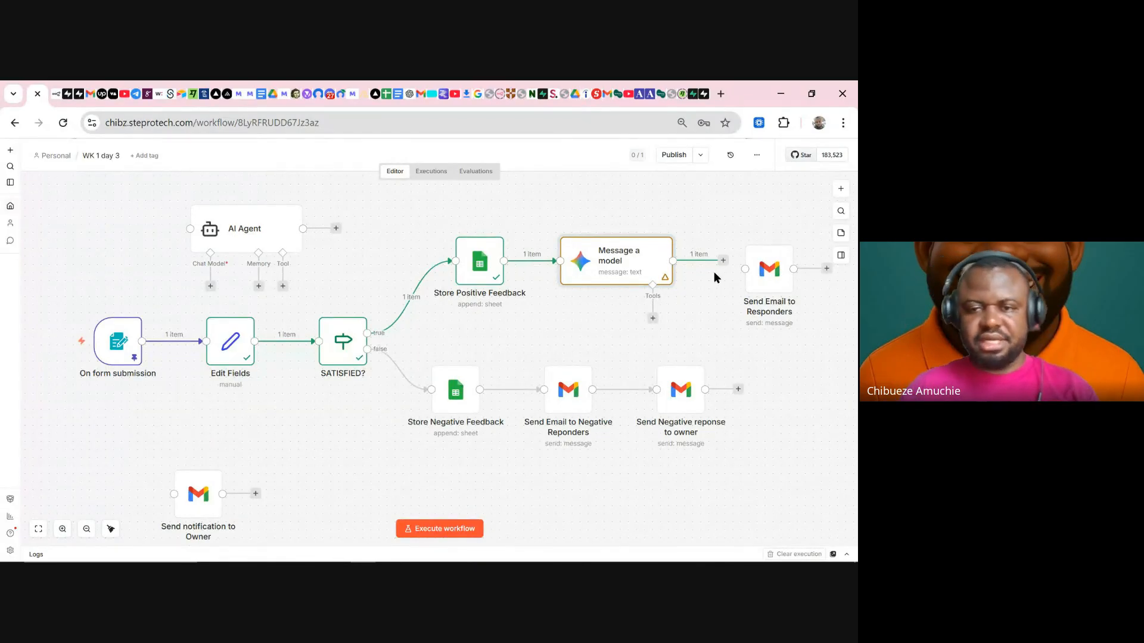
mouse_move(657, 272)
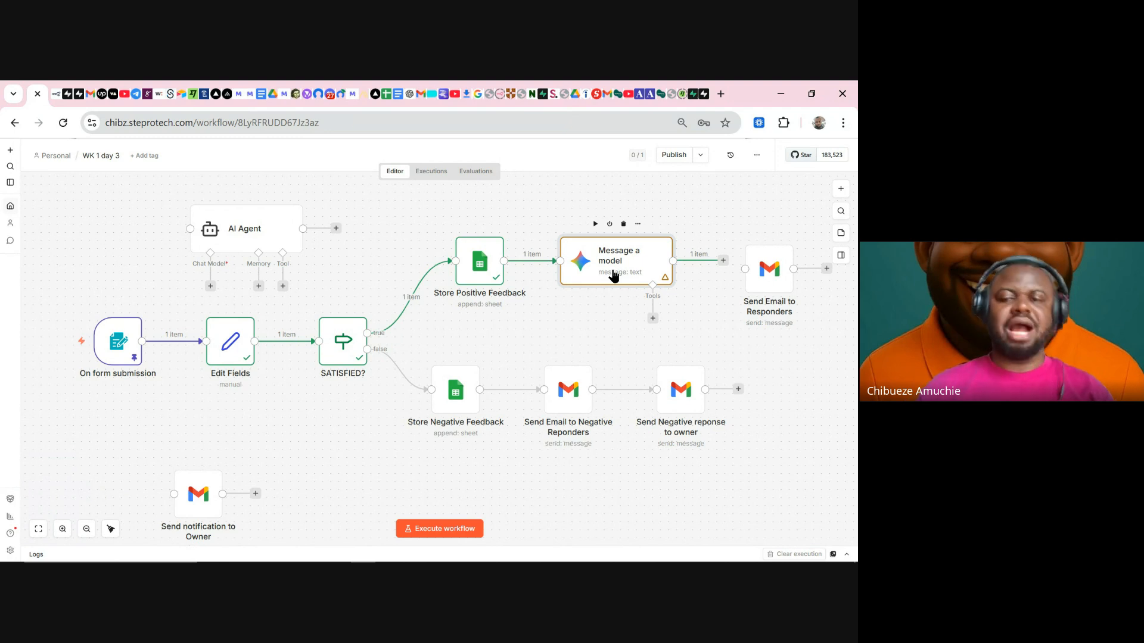
double_click(613, 276)
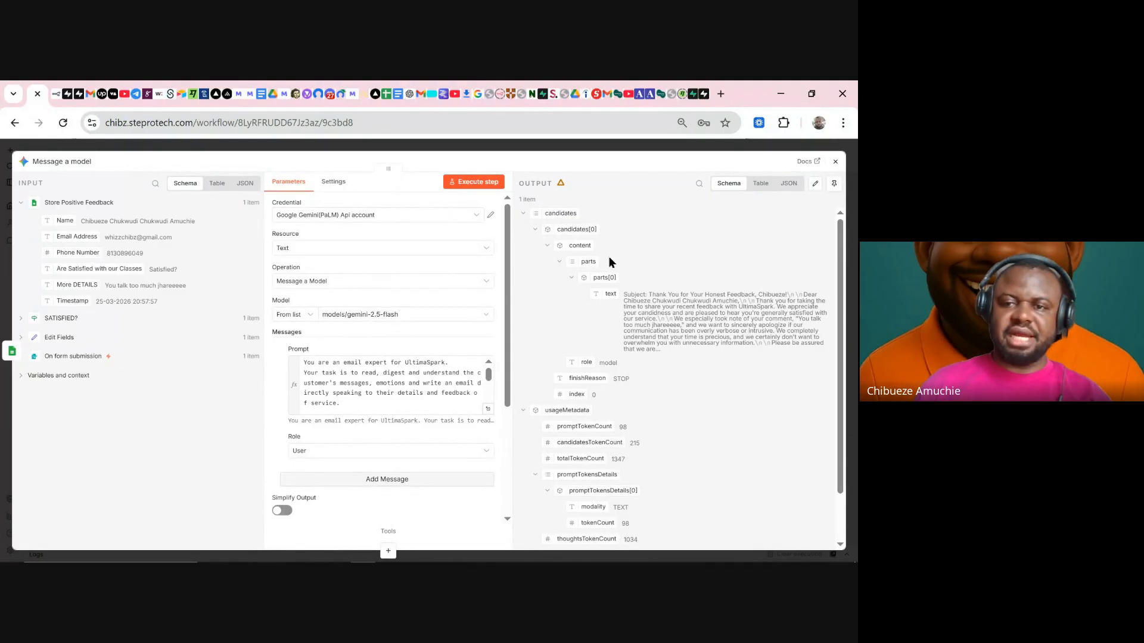
left_click(617, 150)
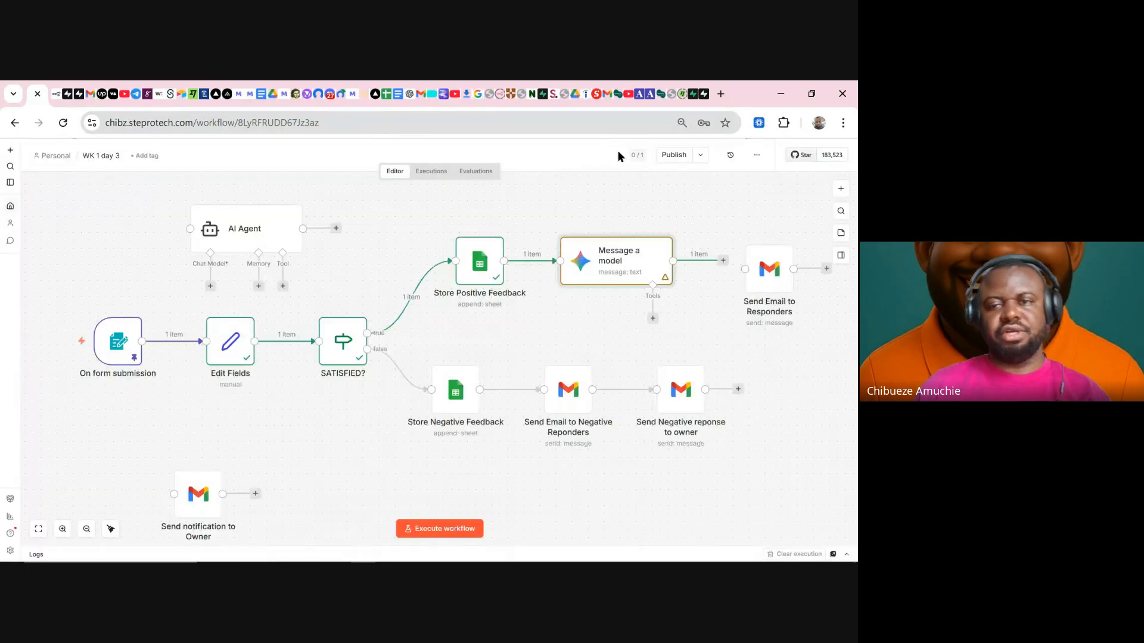
- Add a Code in JavaScript node after Message a model
left_click(723, 261)
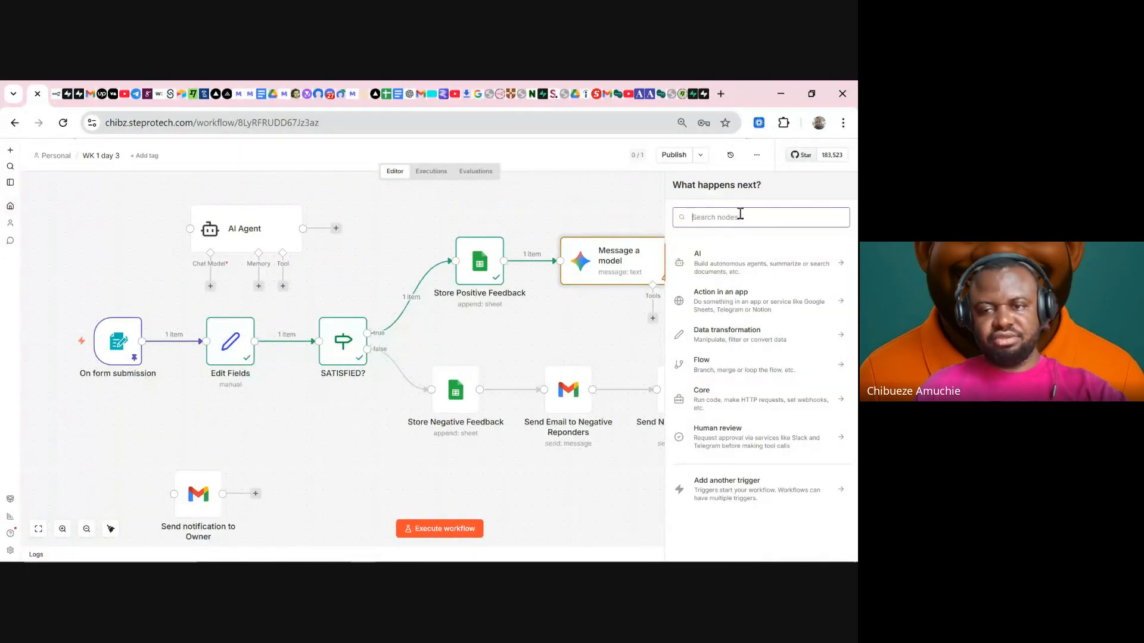
type("co")
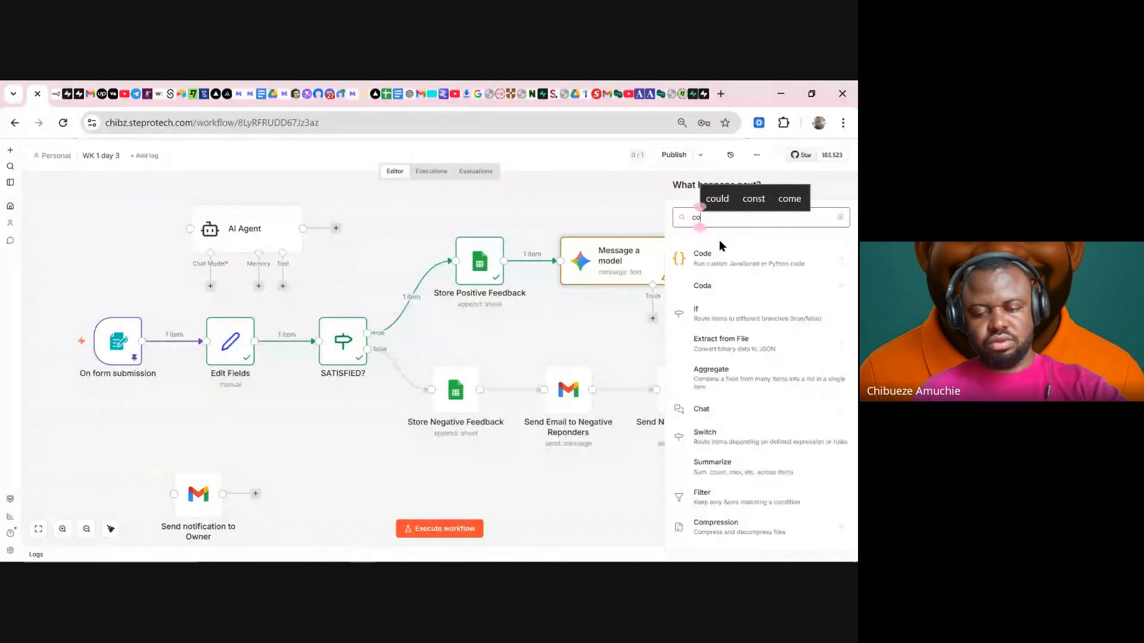
type("de")
left_click(716, 259)
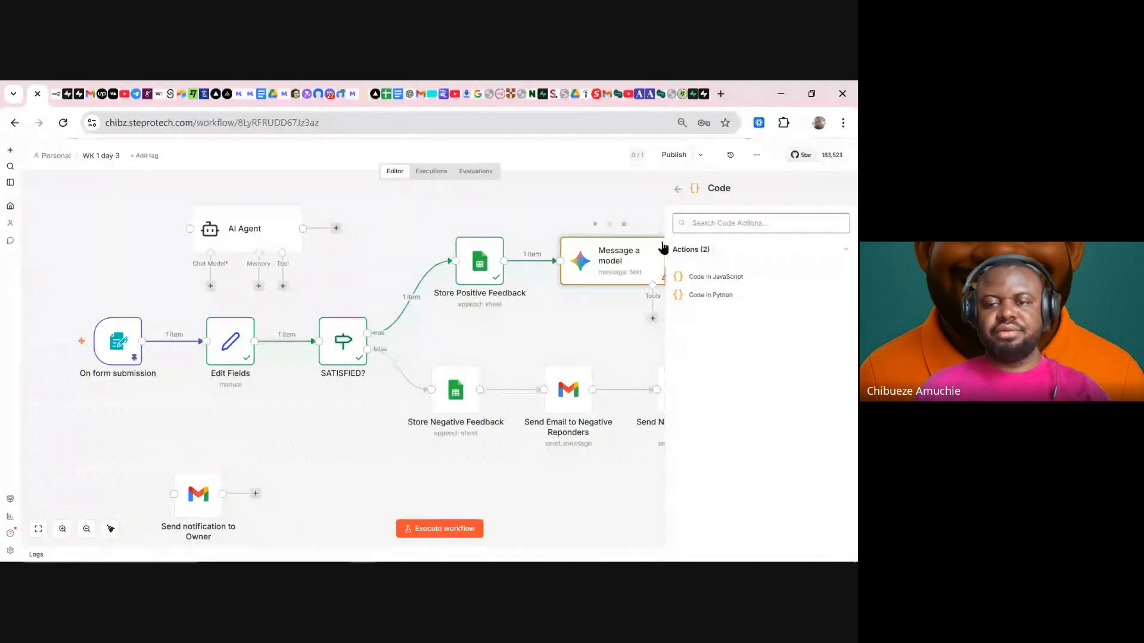
left_click(719, 275)
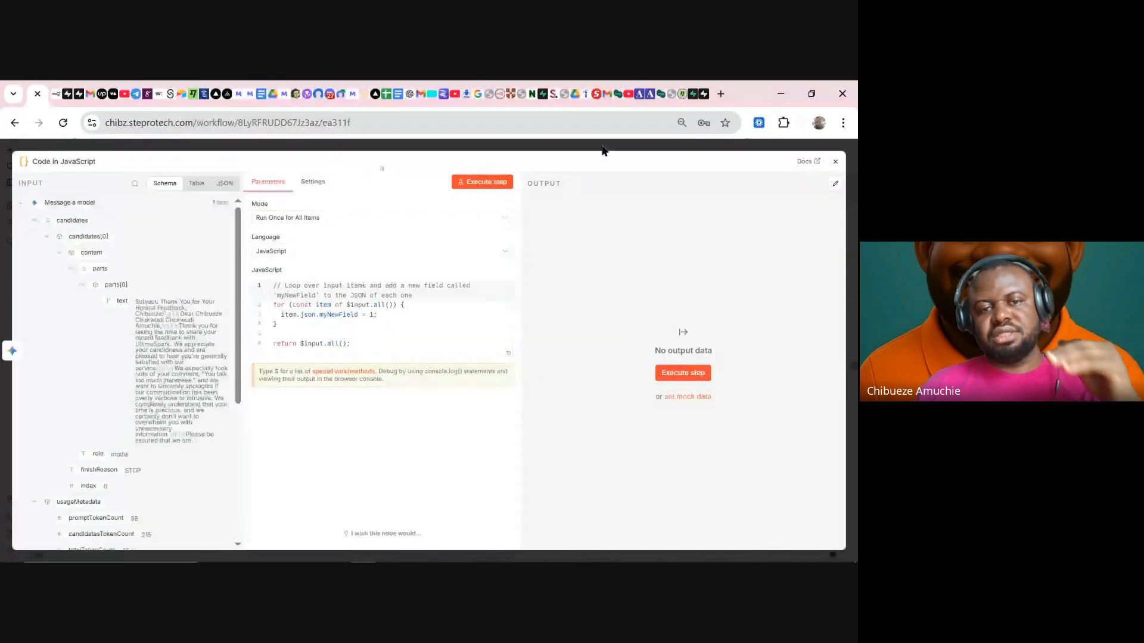
key("Escape")
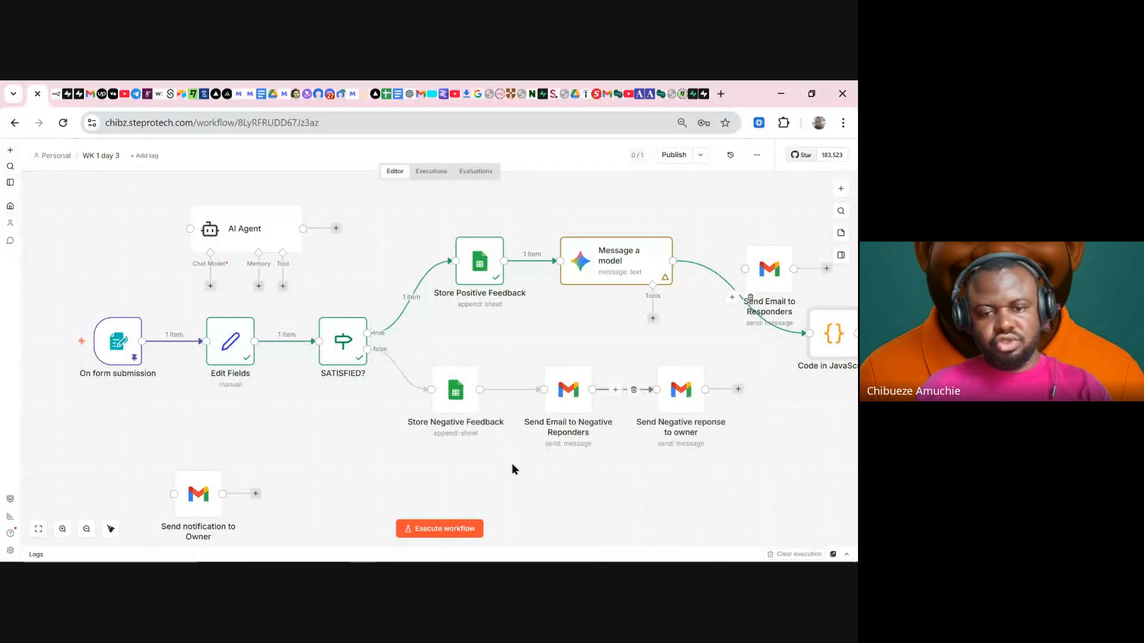
- Place the Code node between Message a model and Send Email to Responders, then return to Google Meet
scroll(764, 459, "right", 5)
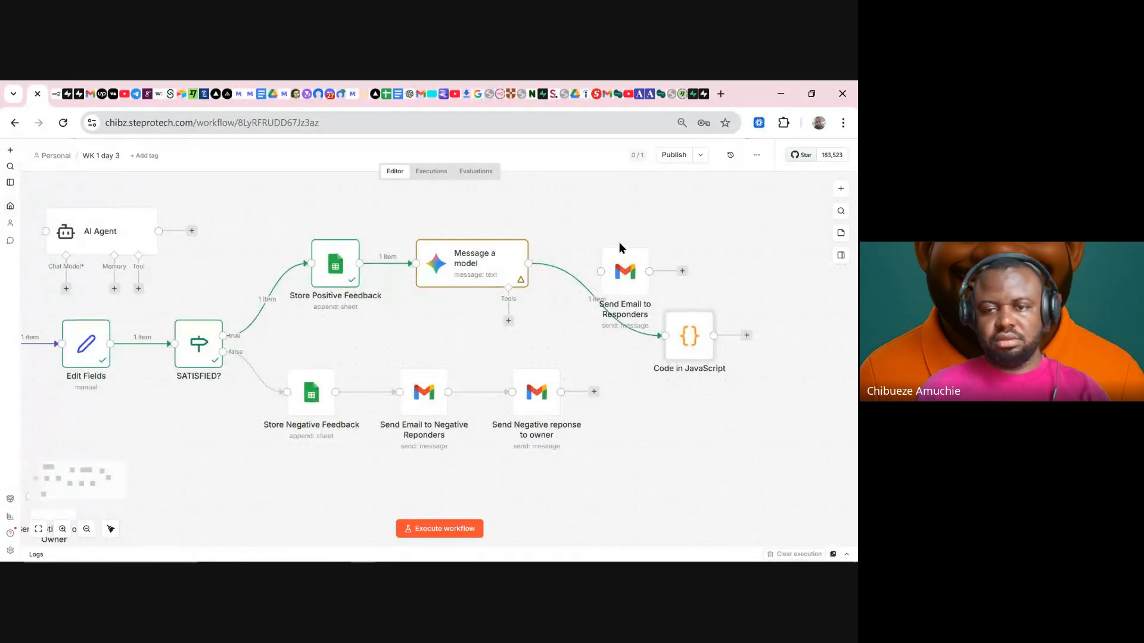
left_click_drag(619, 244, 772, 221)
mouse_move(693, 329)
left_mouse_down()
mouse_move(684, 255)
mouse_move(751, 262)
mouse_move(661, 259)
left_mouse_up()
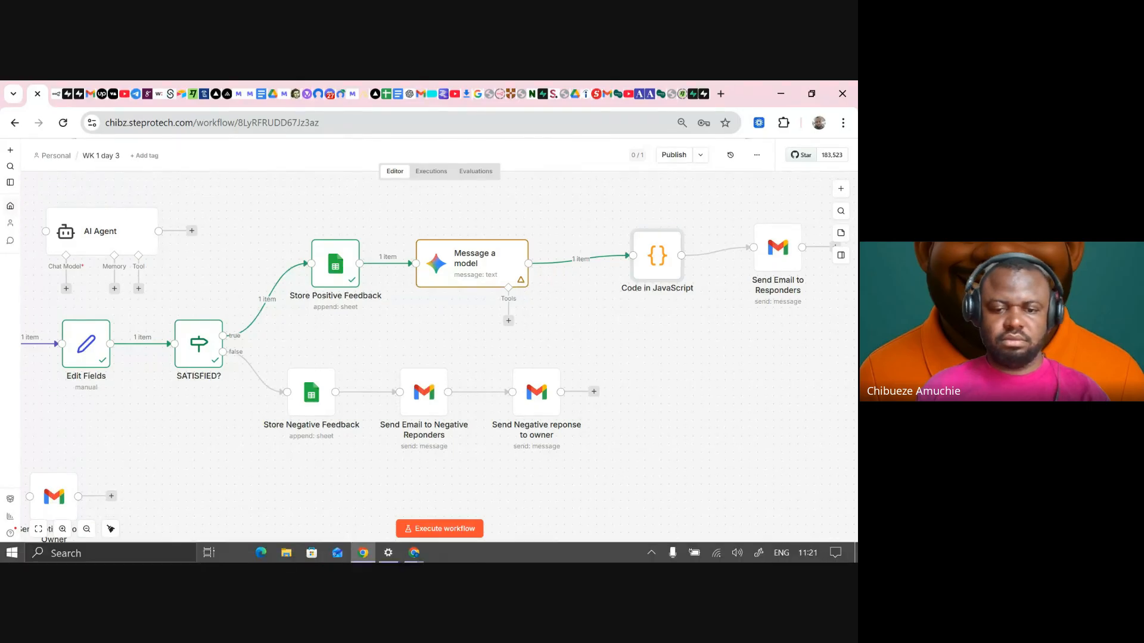
mouse_move(414, 553)
left_click(327, 464)
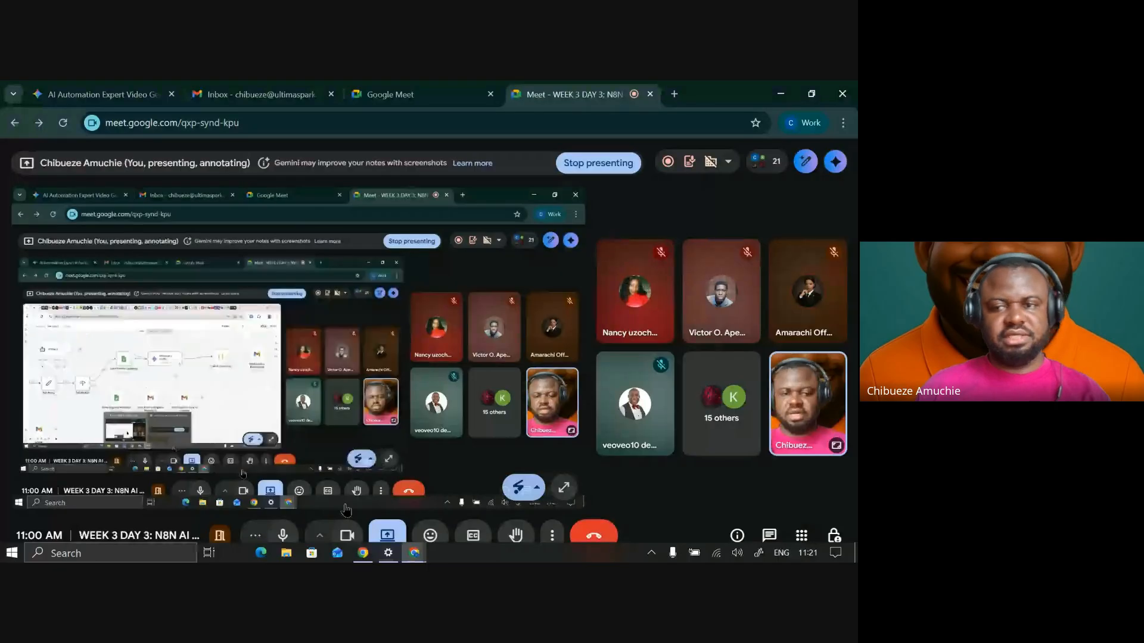
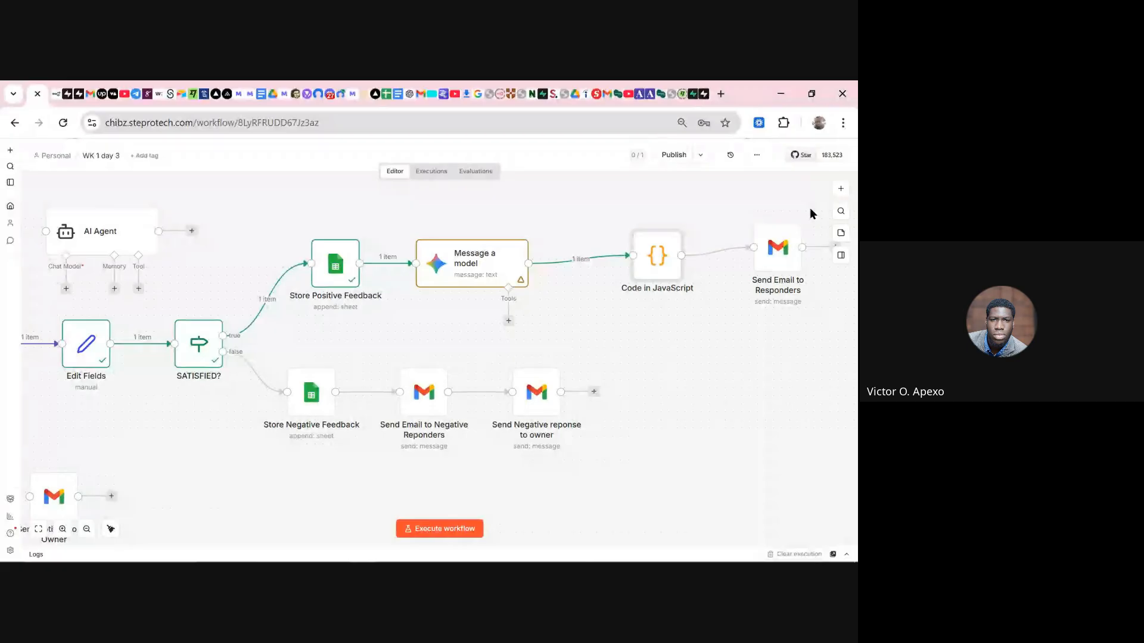
- Line up Message a model, Code in JavaScript and Send Email to Responders in one horizontal row
mouse_move(304, 560)
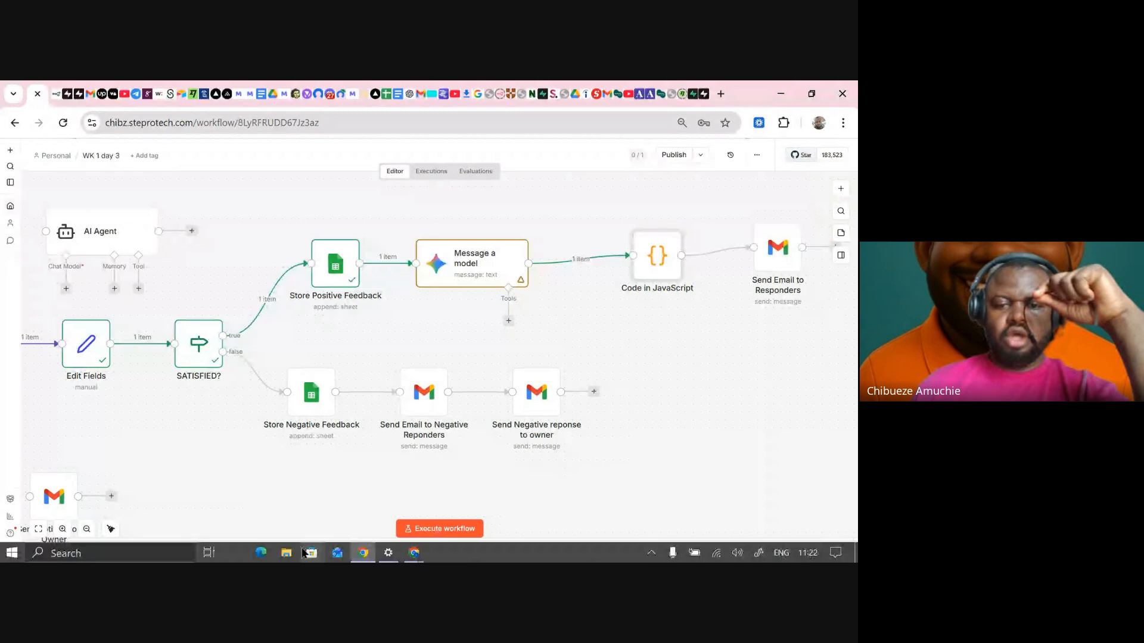
left_click_drag(650, 255, 649, 263)
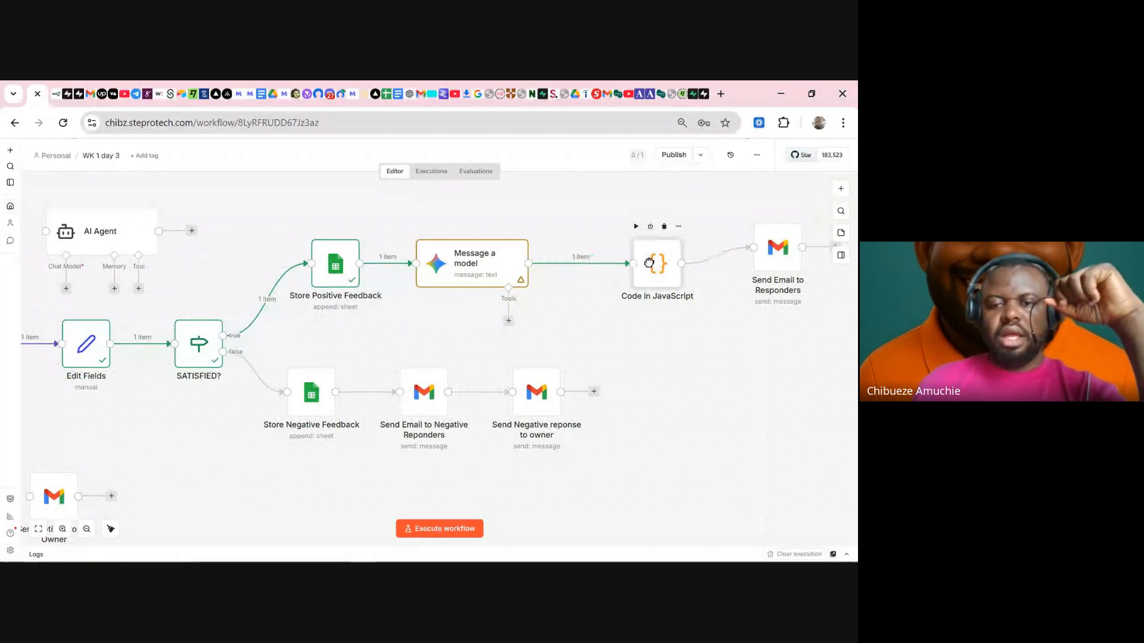
left_click_drag(777, 248, 777, 263)
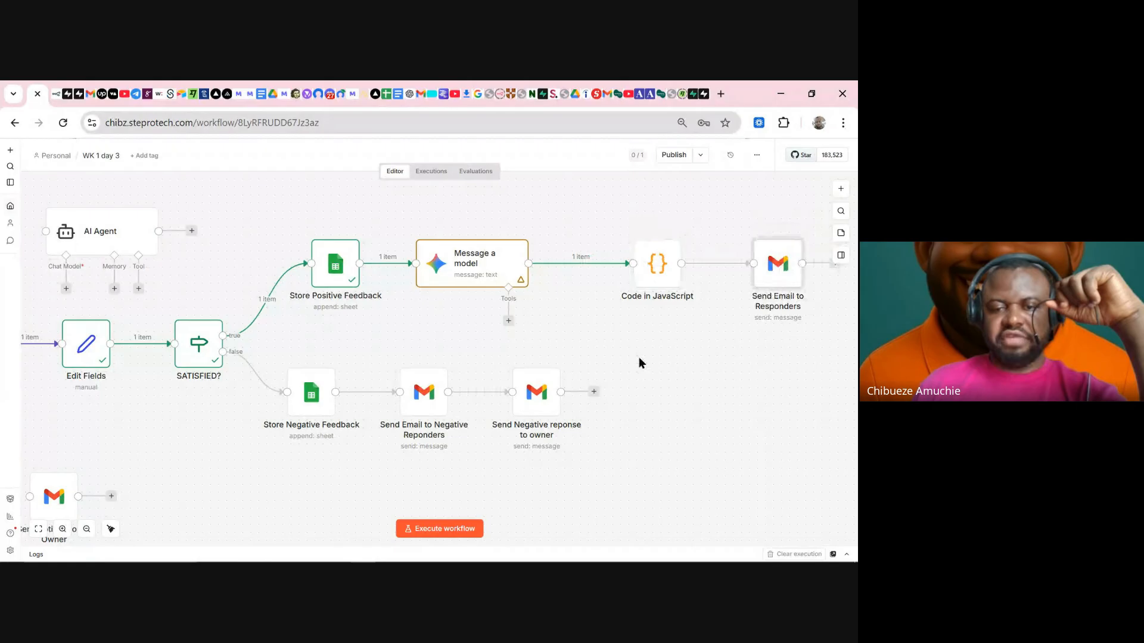
left_click_drag(458, 257, 502, 259)
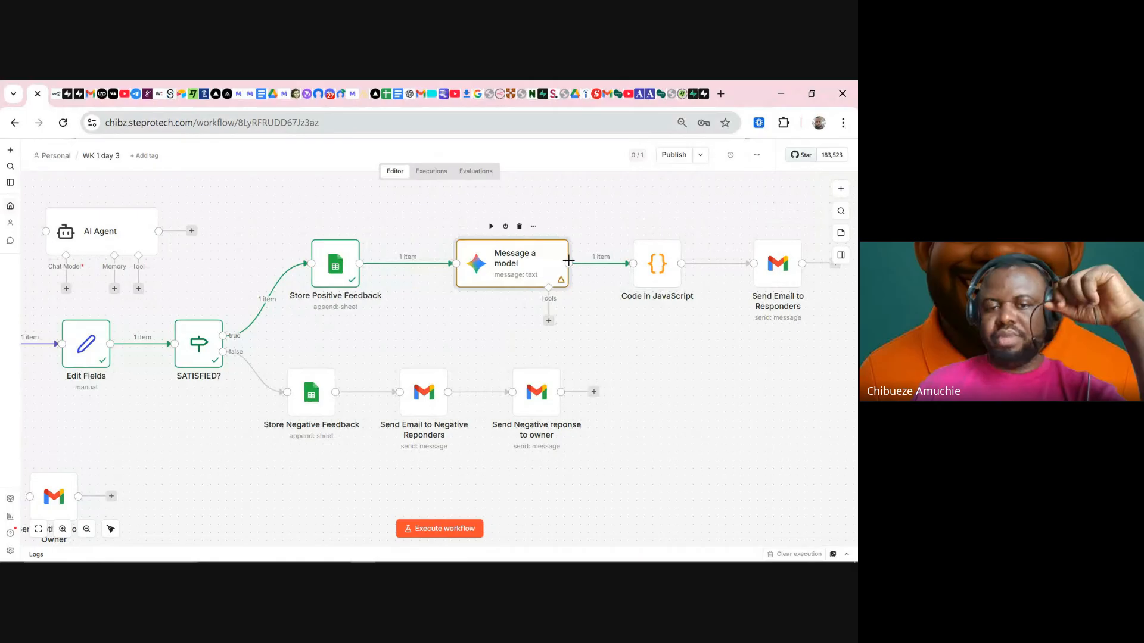
- Look through the OpenAI actions found by searching 'open', then delete the Message a model node
left_click(841, 186)
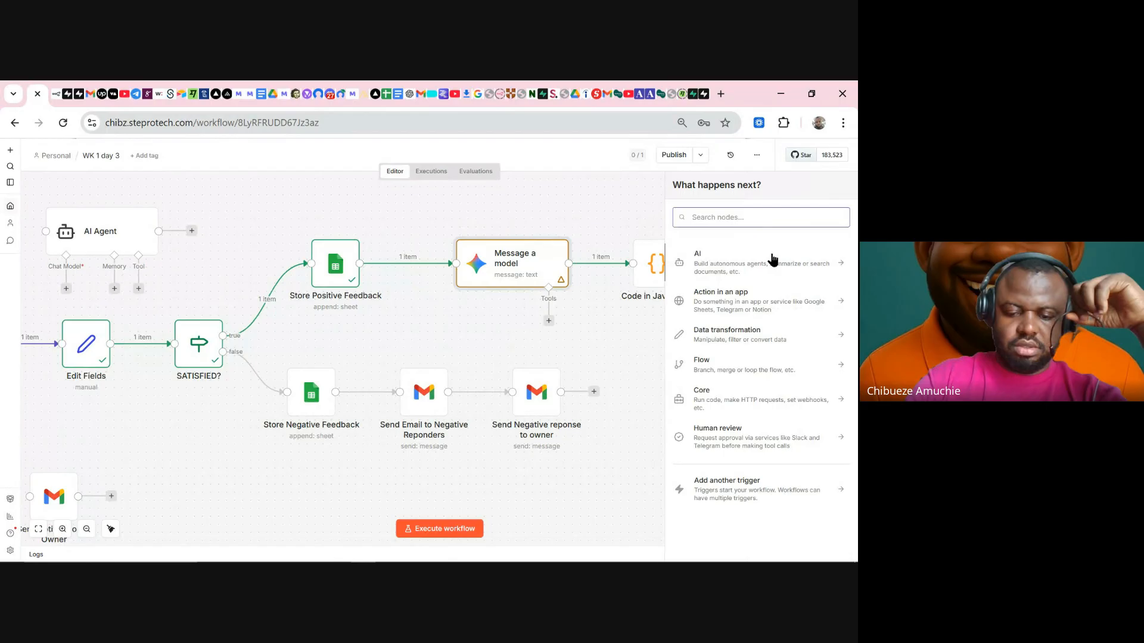
type("open")
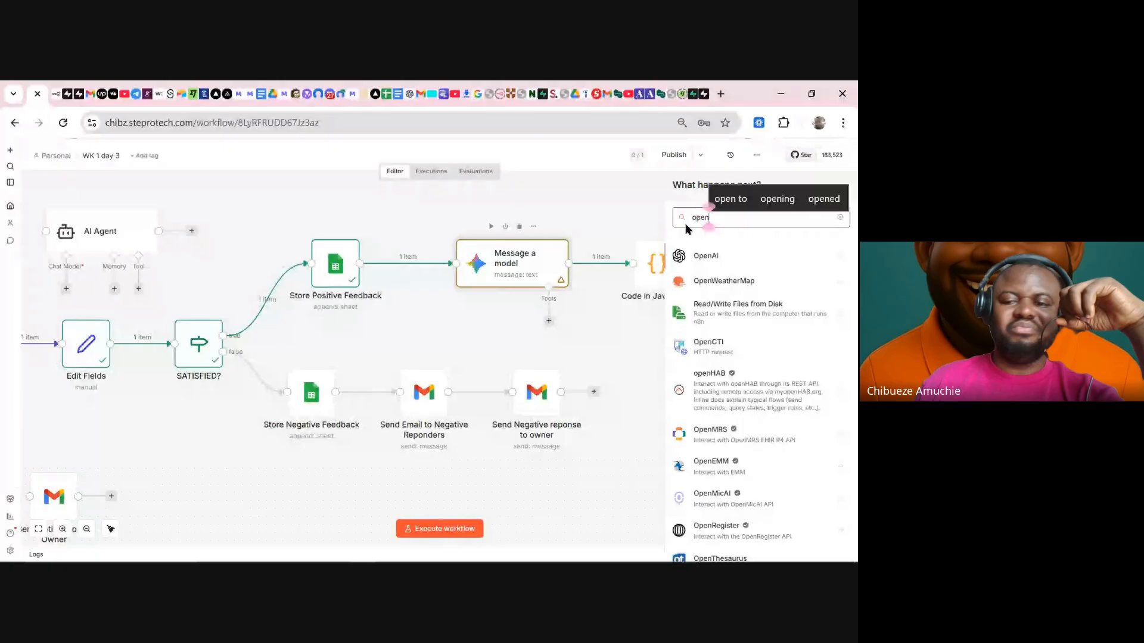
left_click(714, 257)
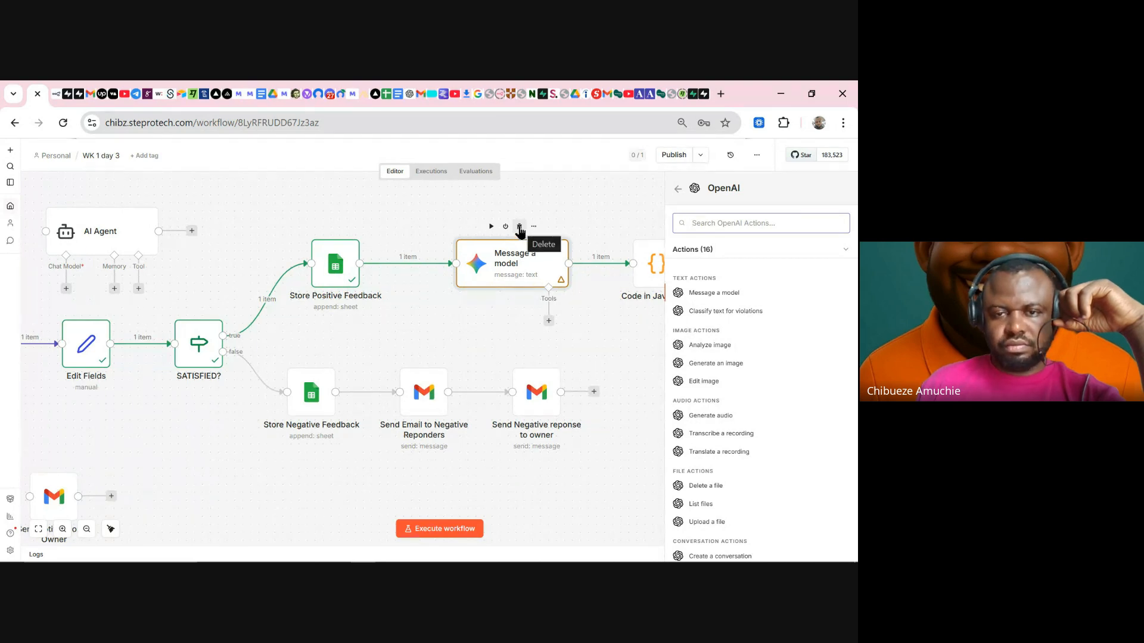
left_click(519, 227)
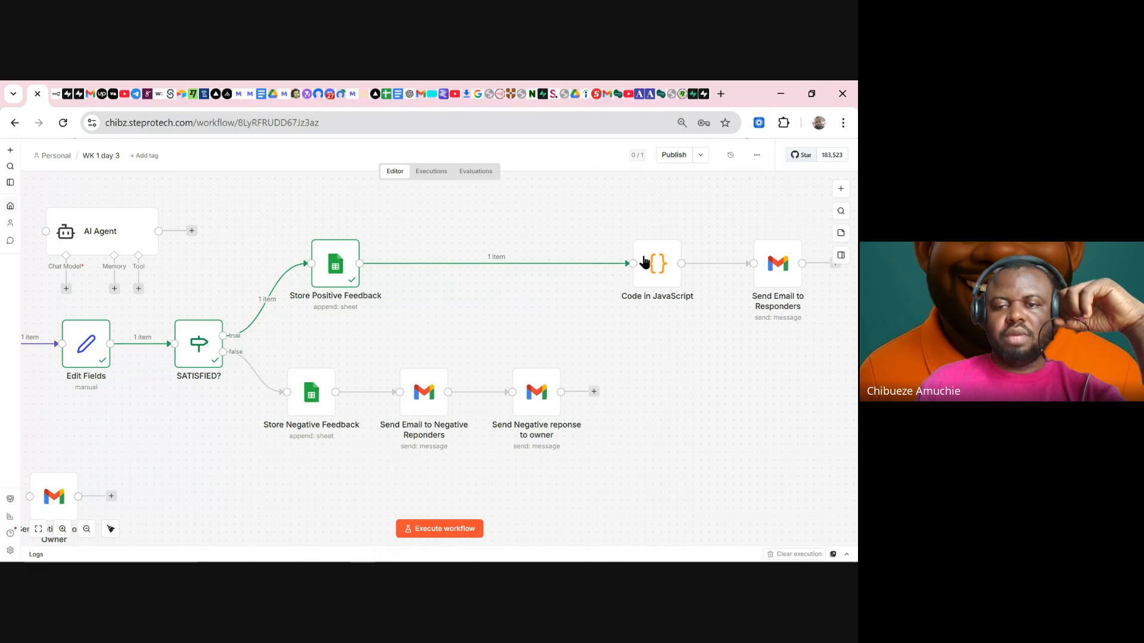
- Replace the Code node with an AI Agent wired between Store Positive Feedback and Send Email to Responders
left_click(664, 227)
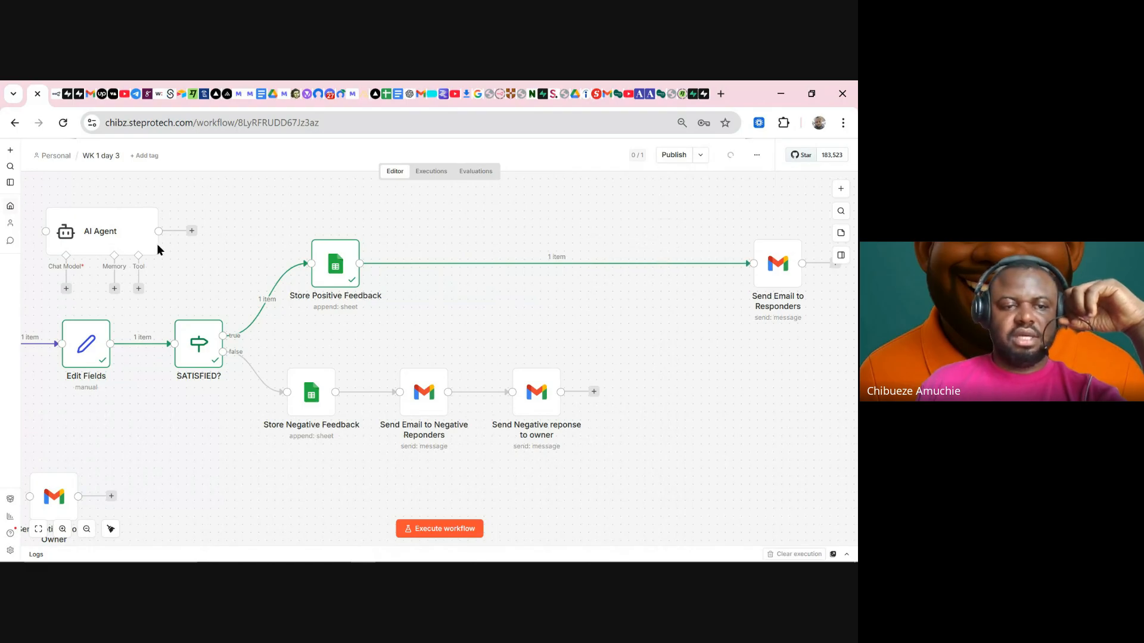
left_click(569, 267)
left_click_drag(127, 248, 577, 268)
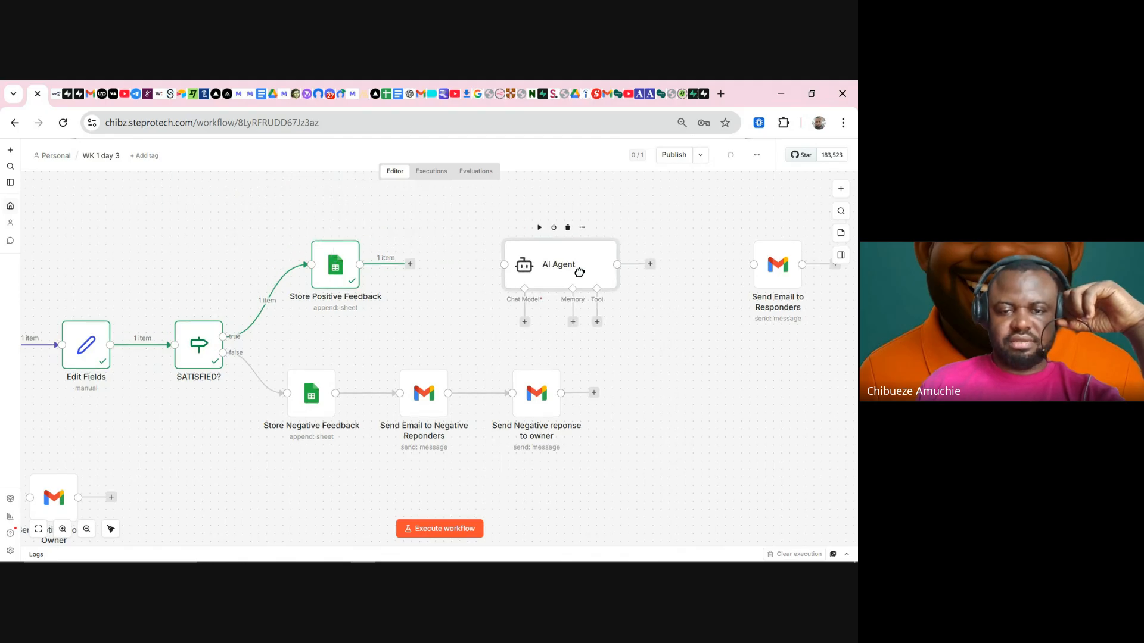
left_click(408, 262)
left_click_drag(409, 266, 496, 272)
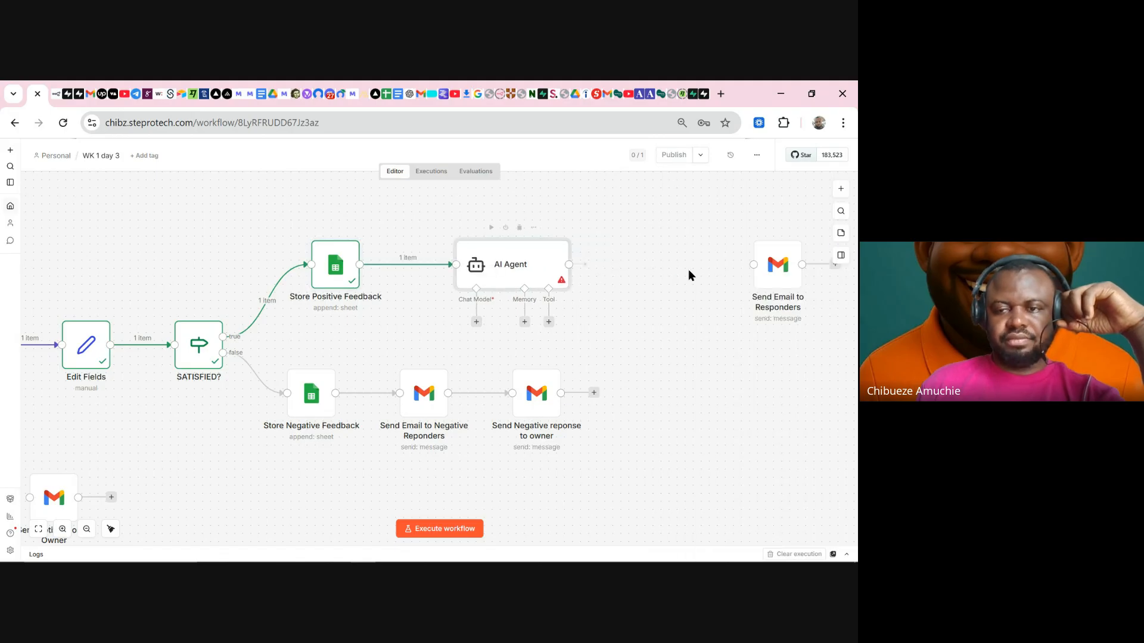
left_click_drag(569, 264, 754, 263)
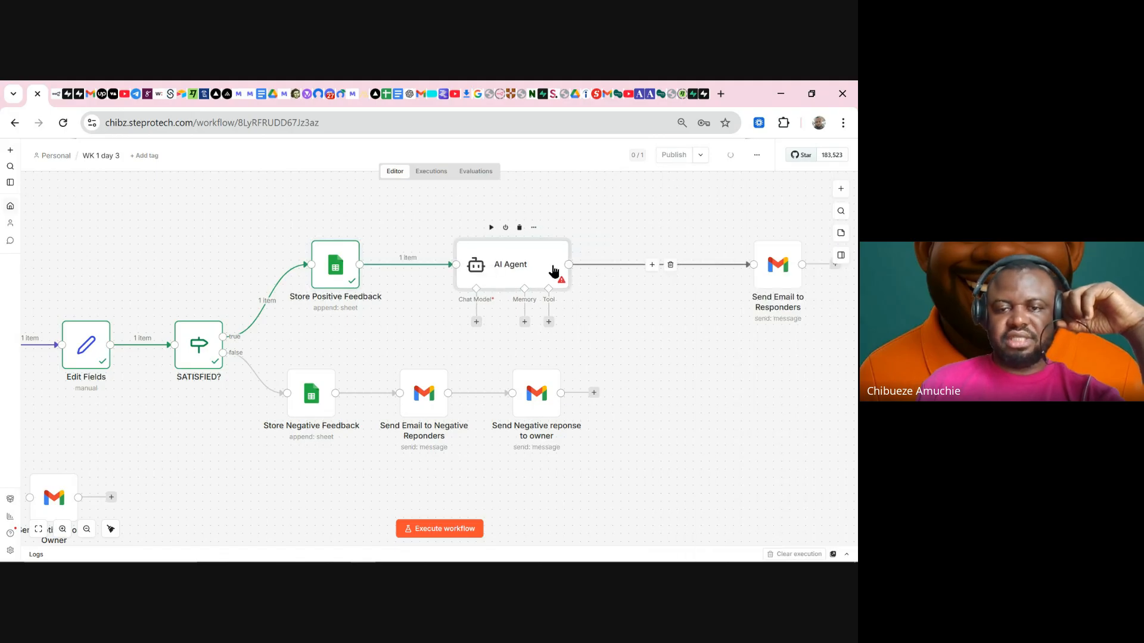
- Attach an OpenRouter Chat Model using the OpenRouter account credential beneath the AI Agent
left_click(475, 323)
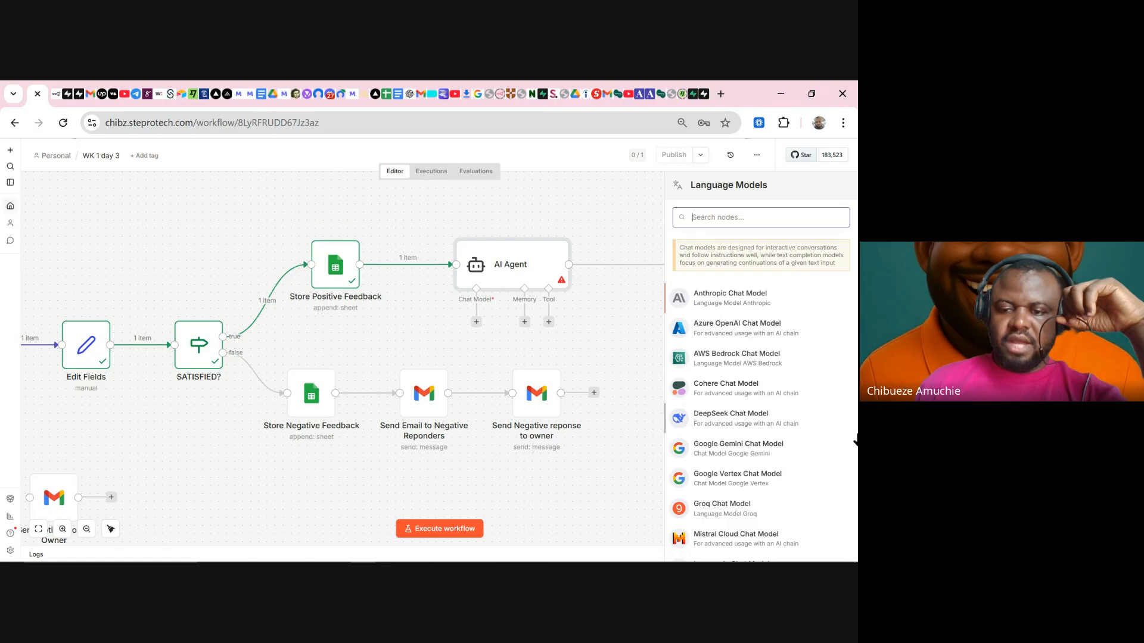
scroll(751, 435, "down", 5)
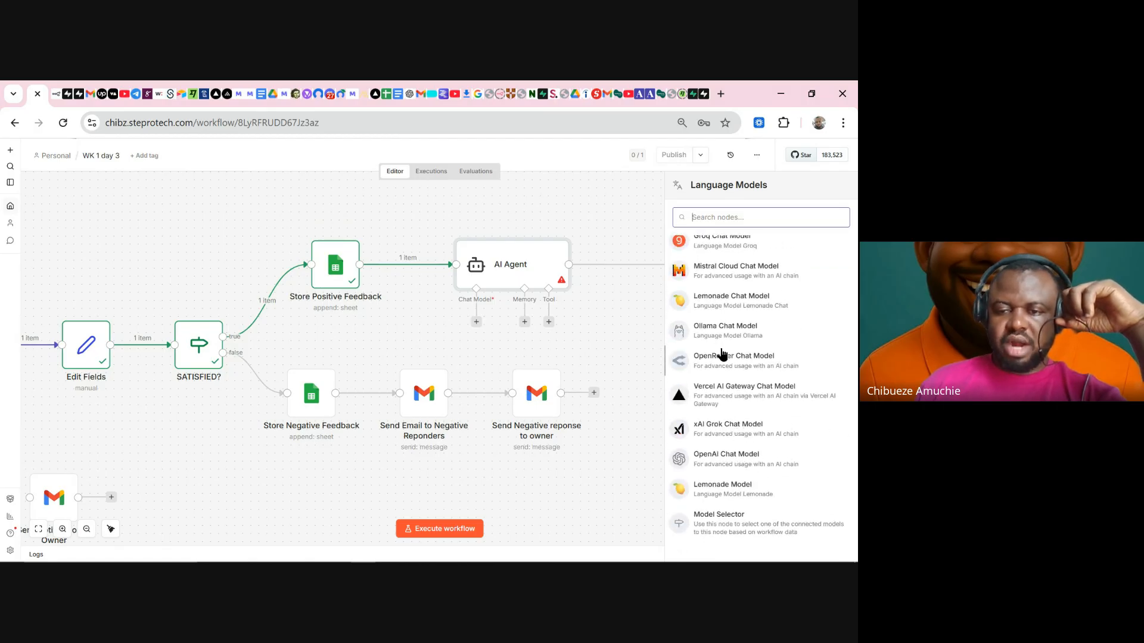
left_click_drag(721, 355, 613, 359)
left_click(357, 216)
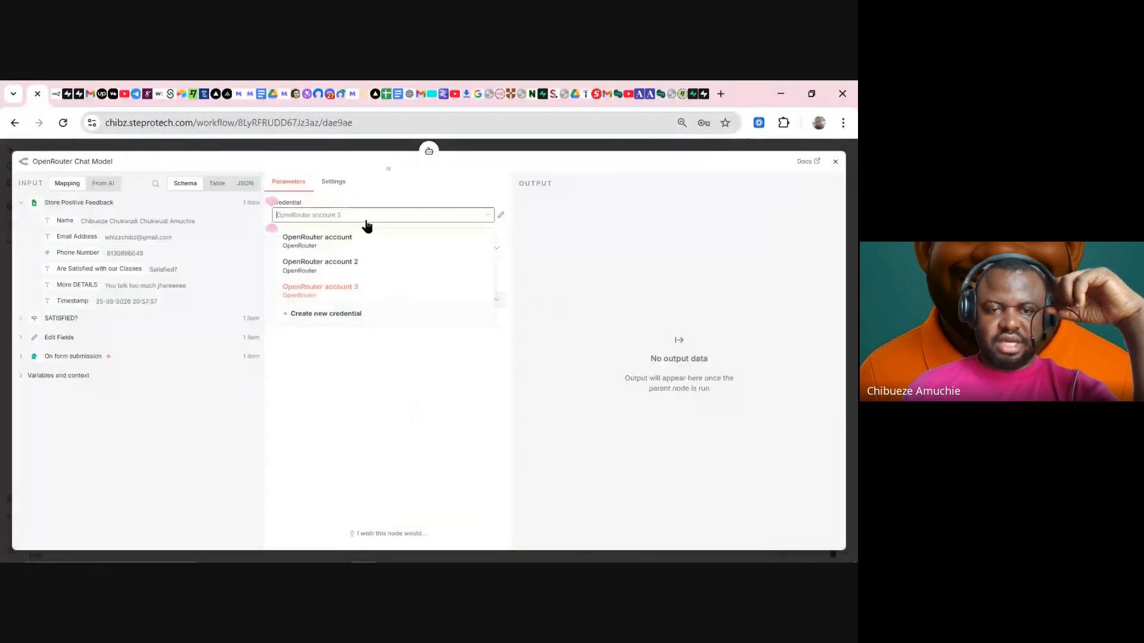
left_click(358, 235)
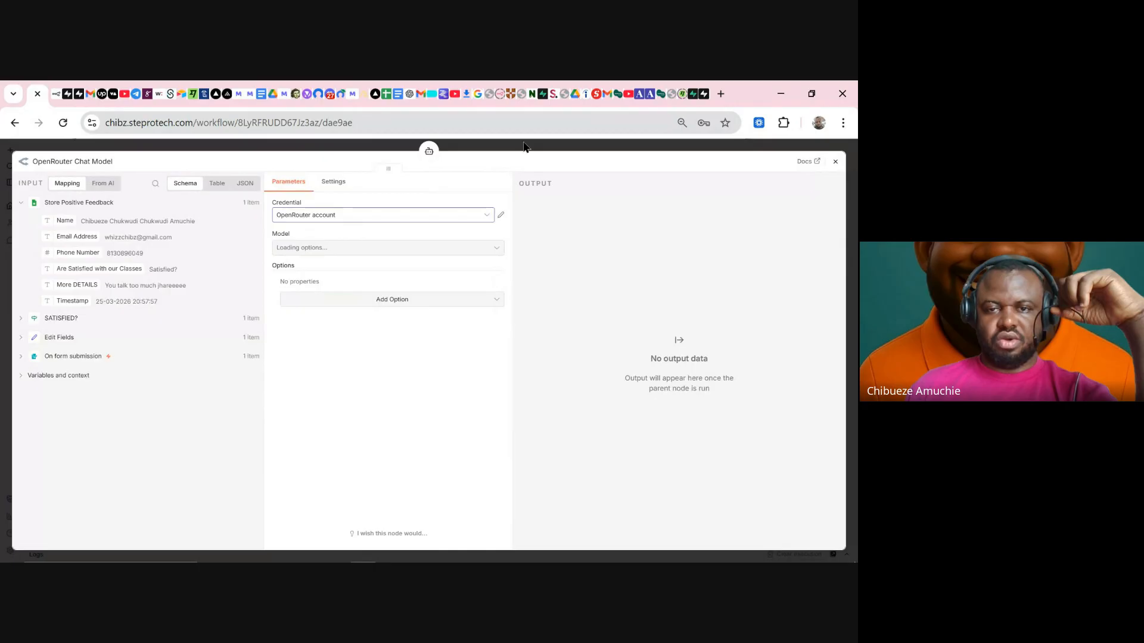
left_click(525, 147)
left_click_drag(484, 439, 428, 341)
left_click(530, 274)
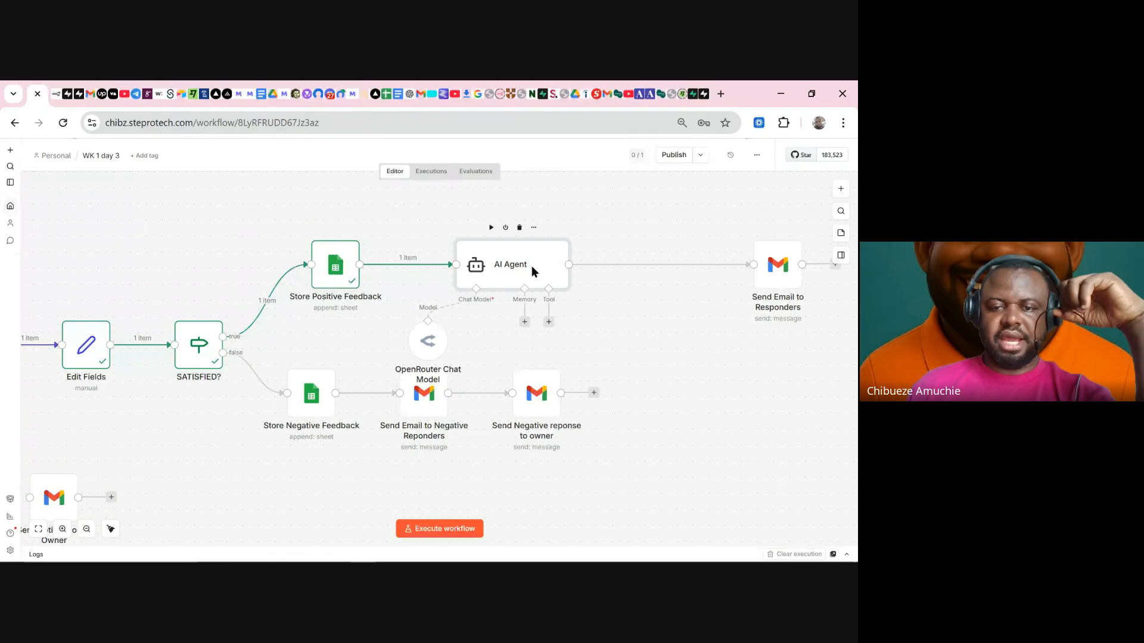
- Set the AI Agent prompt source to Define below as an expression, in the full-size editor
double_click(518, 268)
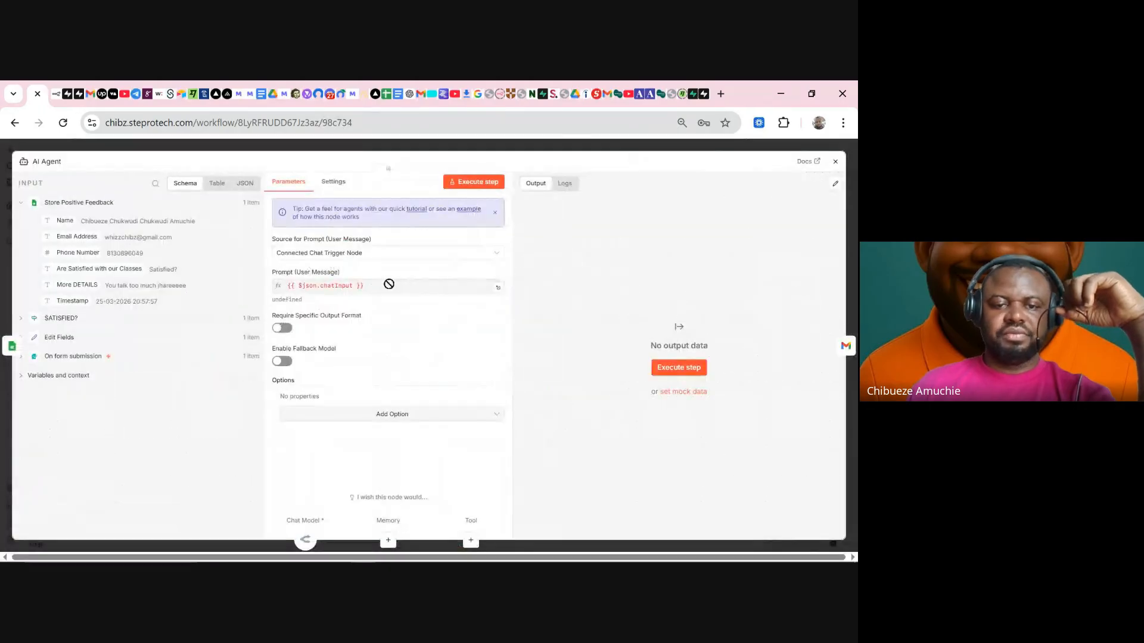
left_click(403, 255)
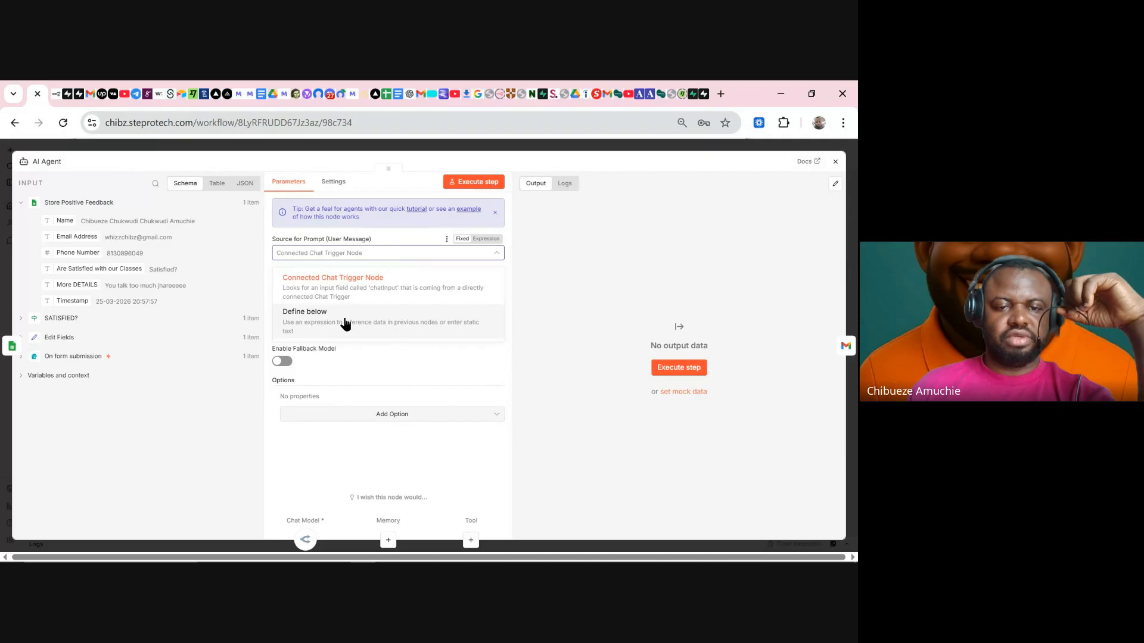
left_click(346, 323)
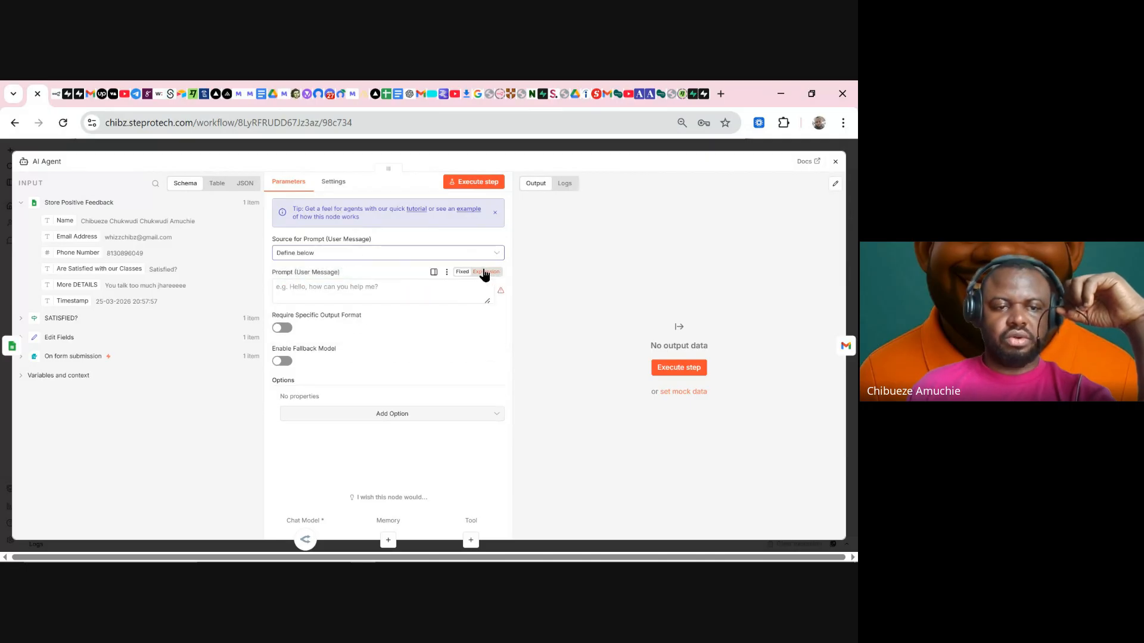
left_click(484, 274)
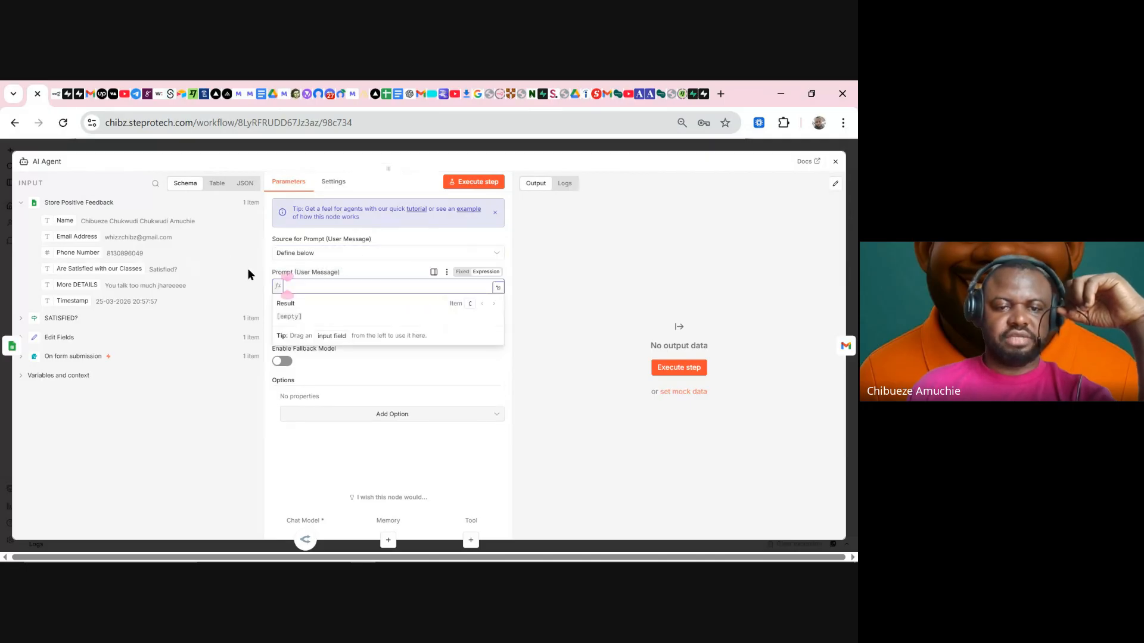
left_click(499, 287)
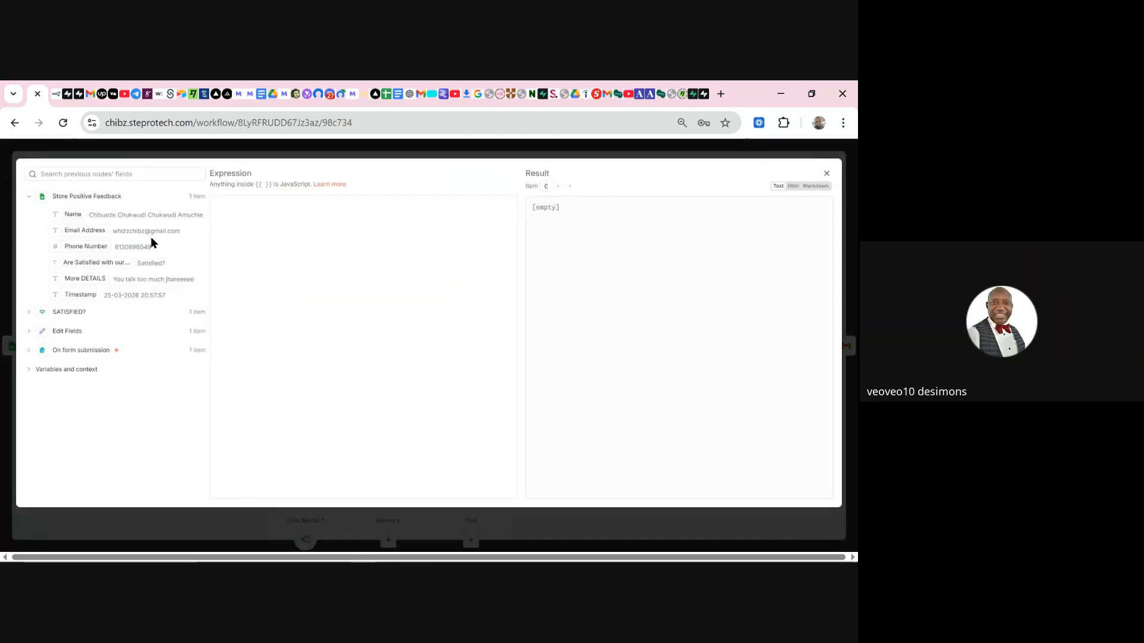
left_click(290, 216)
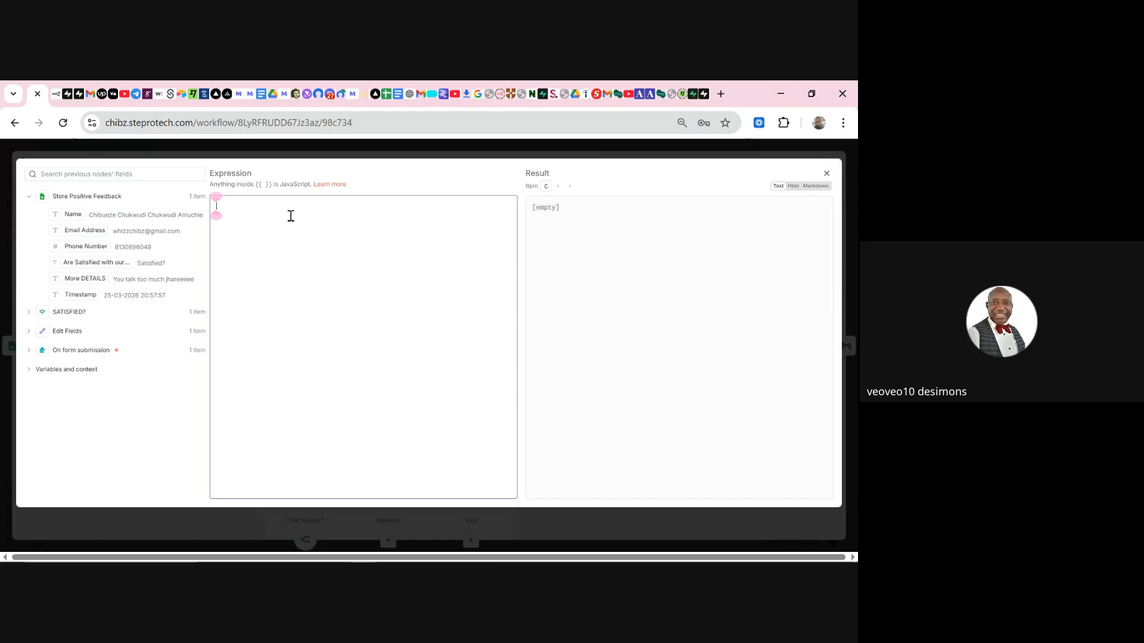
mouse_move(615, 559)
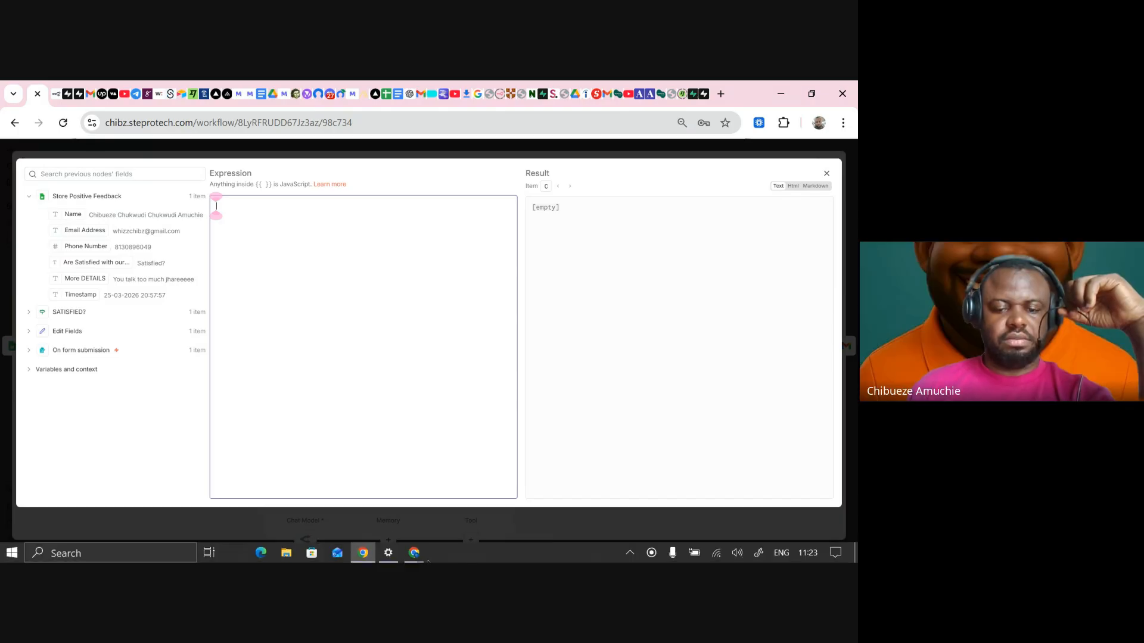
left_click(384, 527)
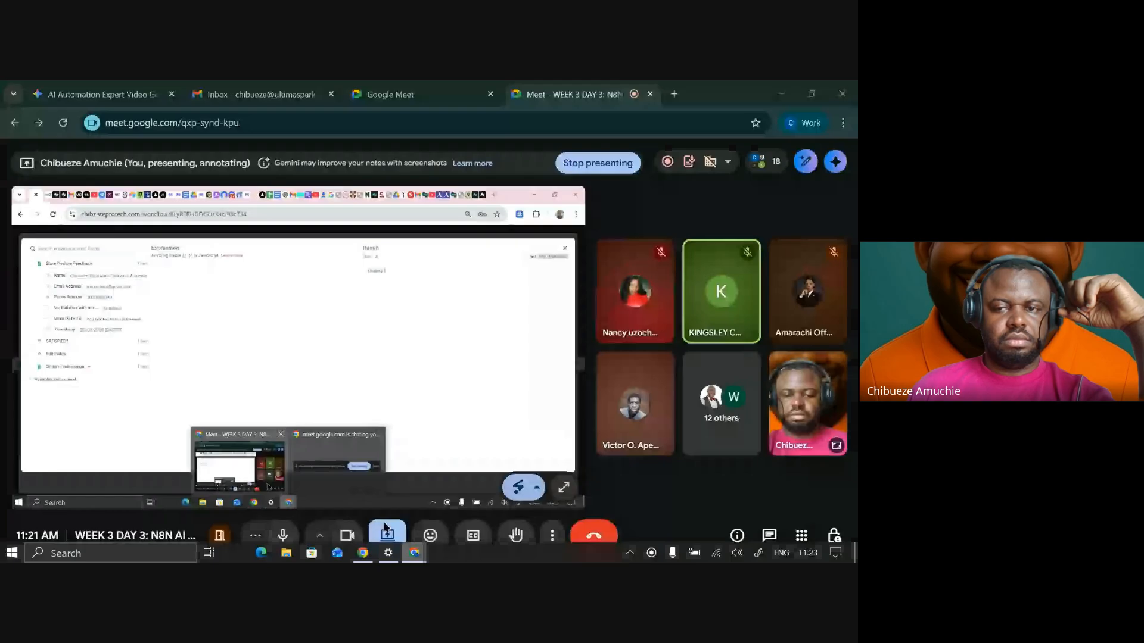
left_click(667, 163)
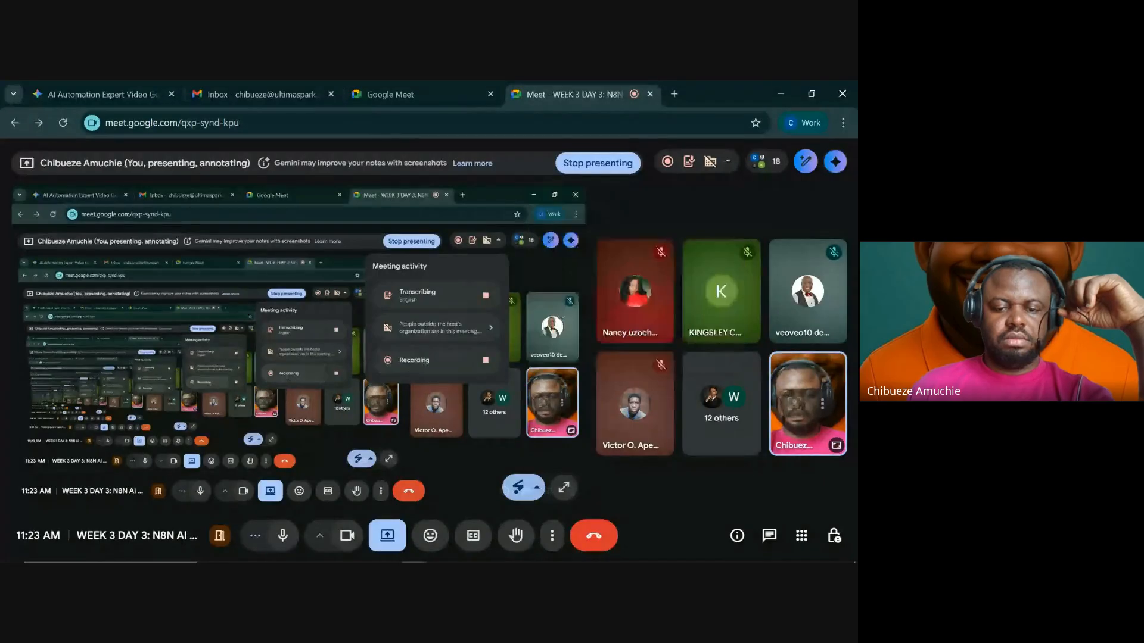
left_click(363, 553)
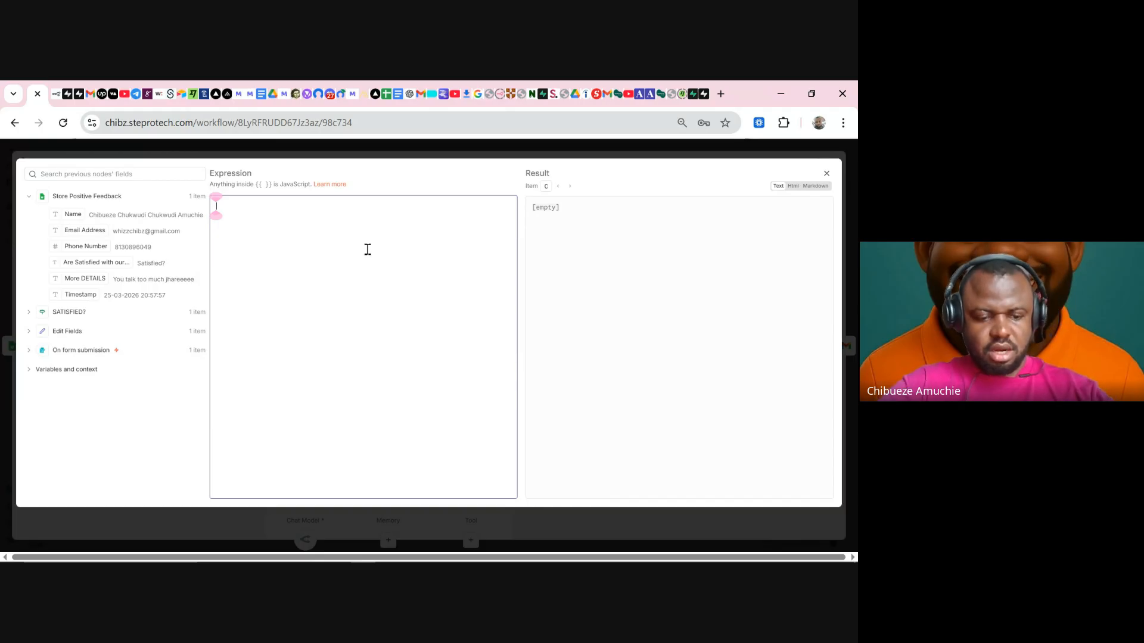
- Write 'You are an email expart.' and a task line about deeply understanding the customer's feedback
type("Y")
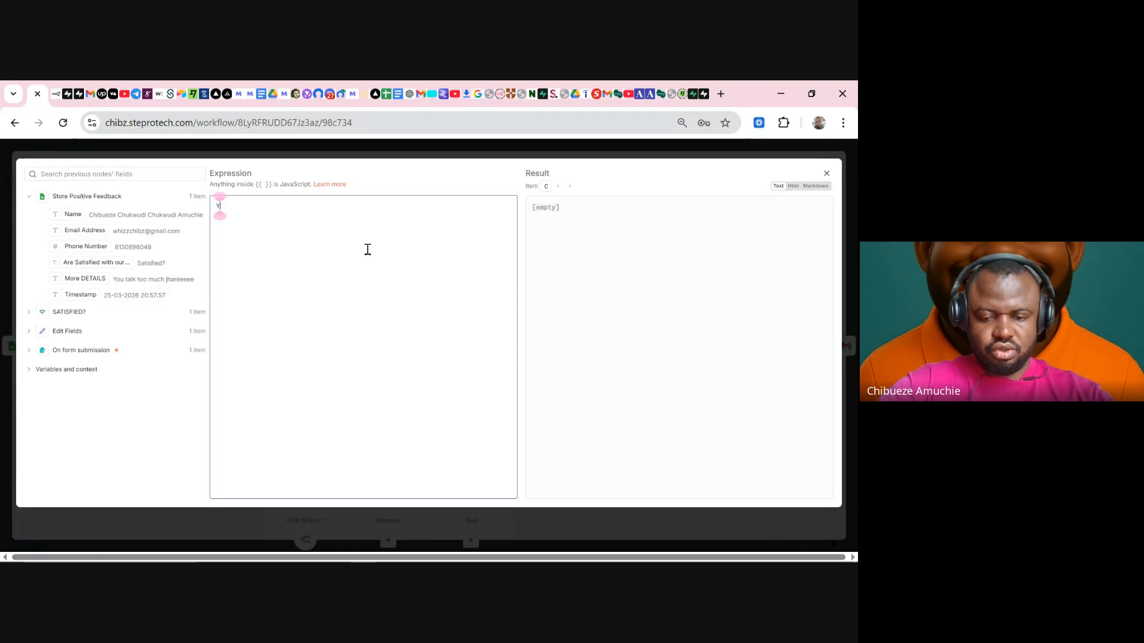
type("ou are an email")
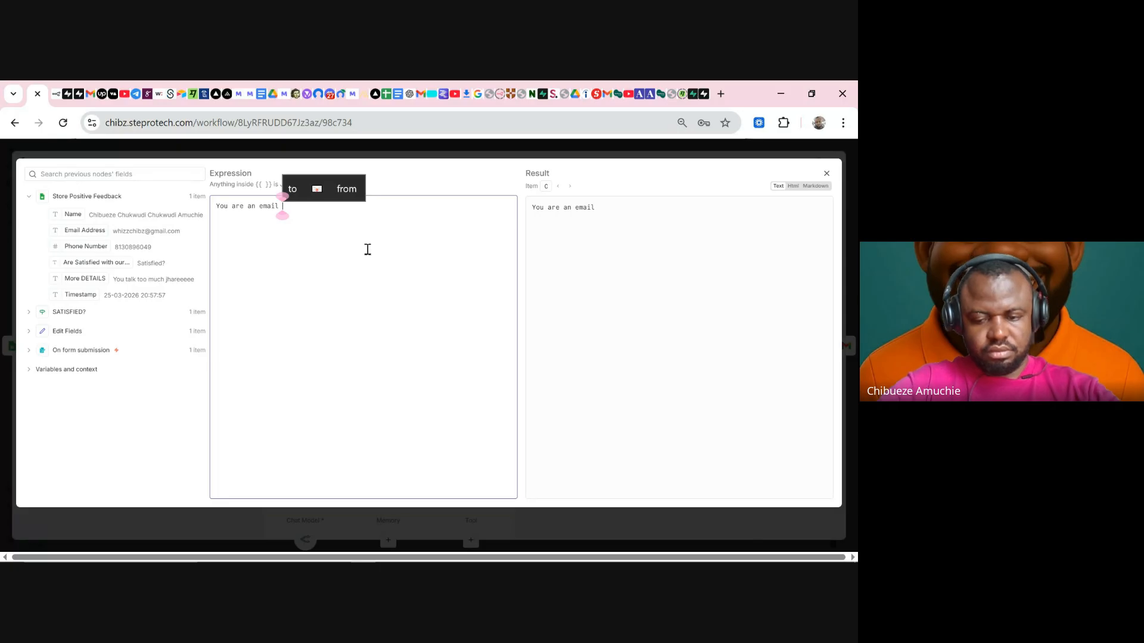
type(" exp")
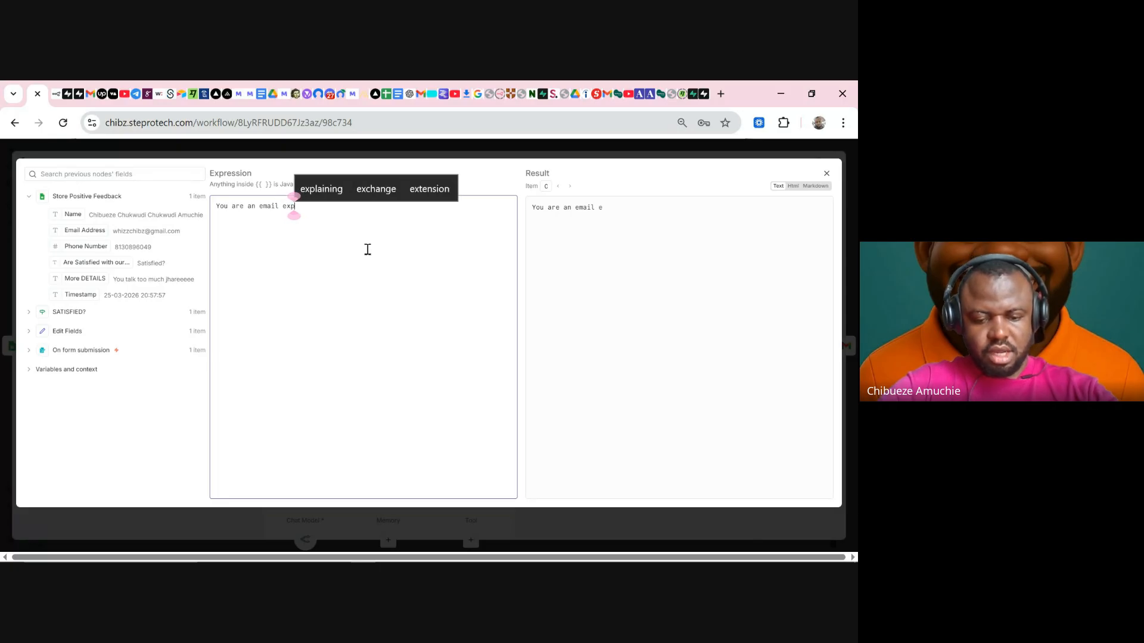
type("art.")
key("Return")
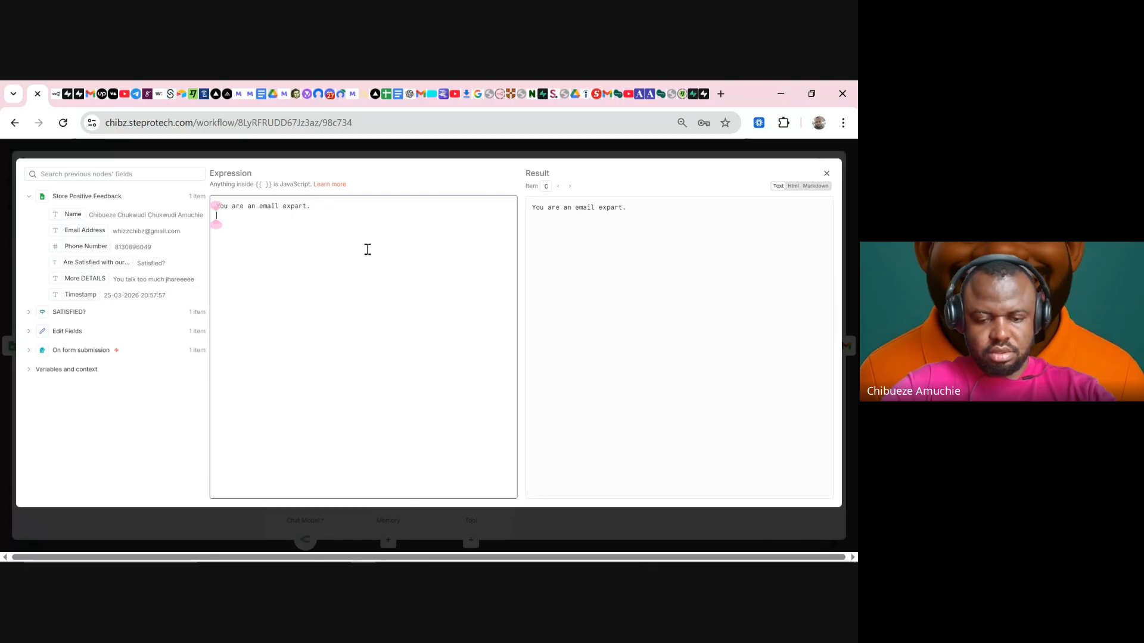
type("Your task")
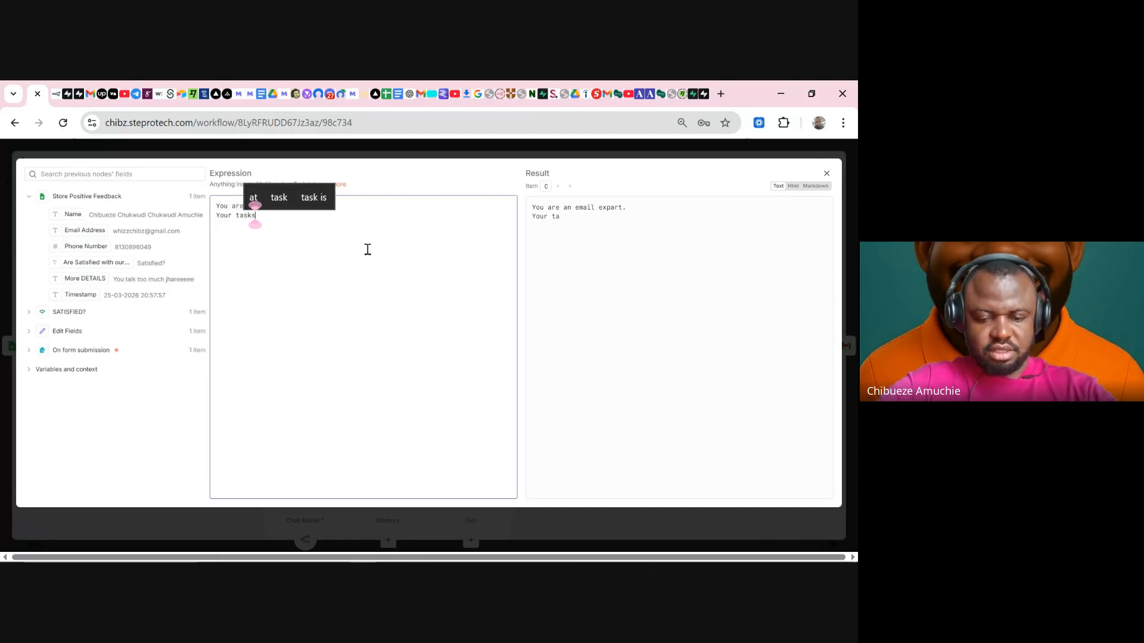
type(" is to")
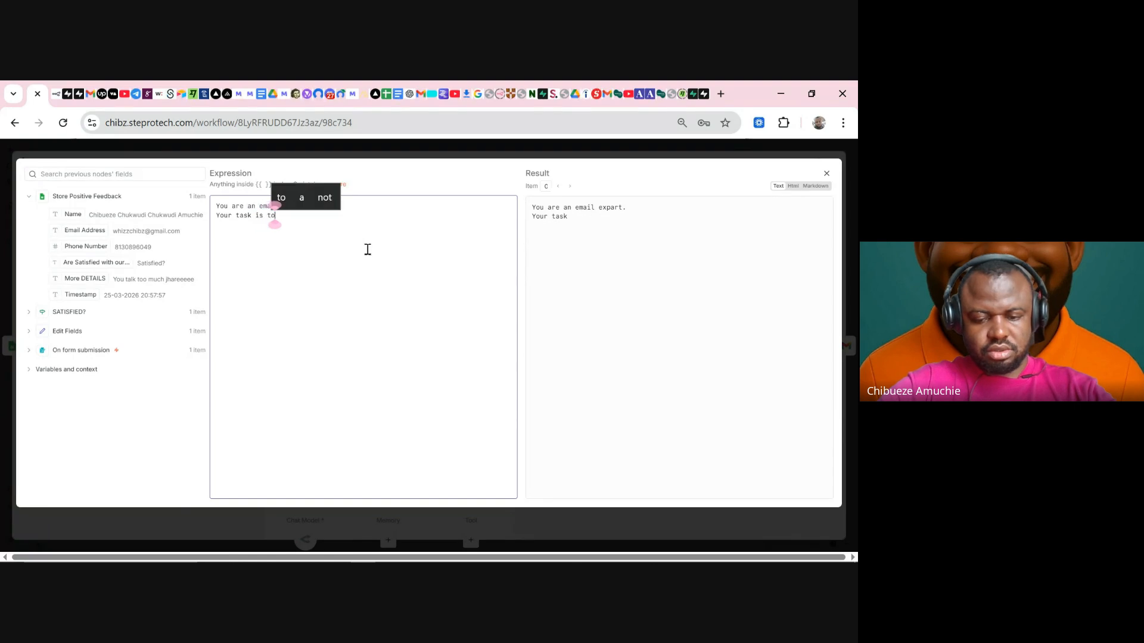
type(" read")
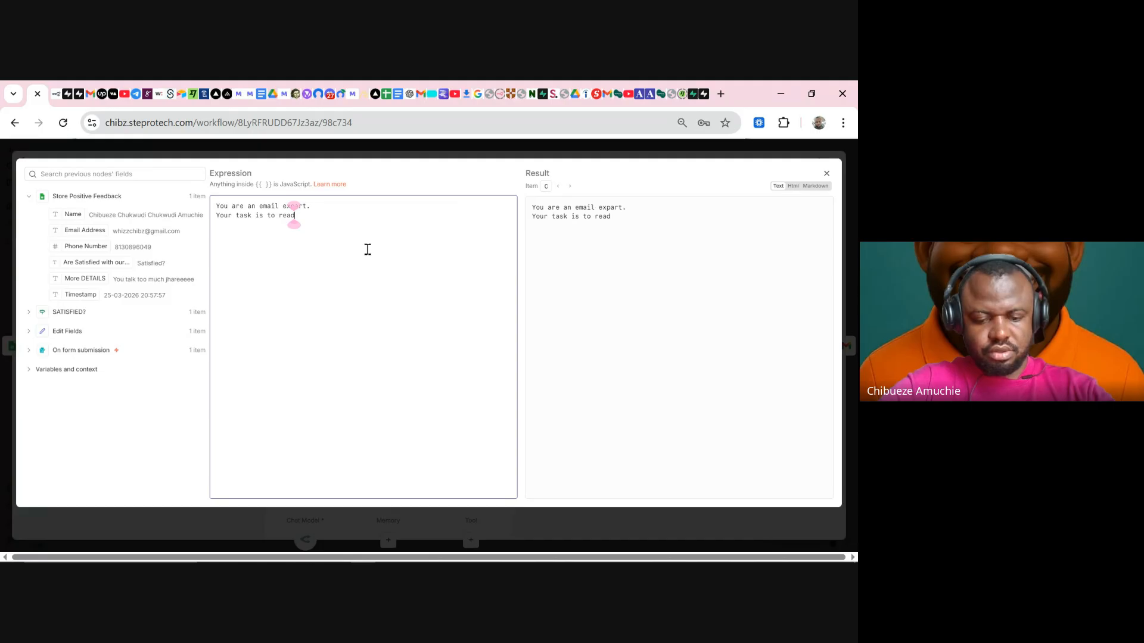
type(", ")
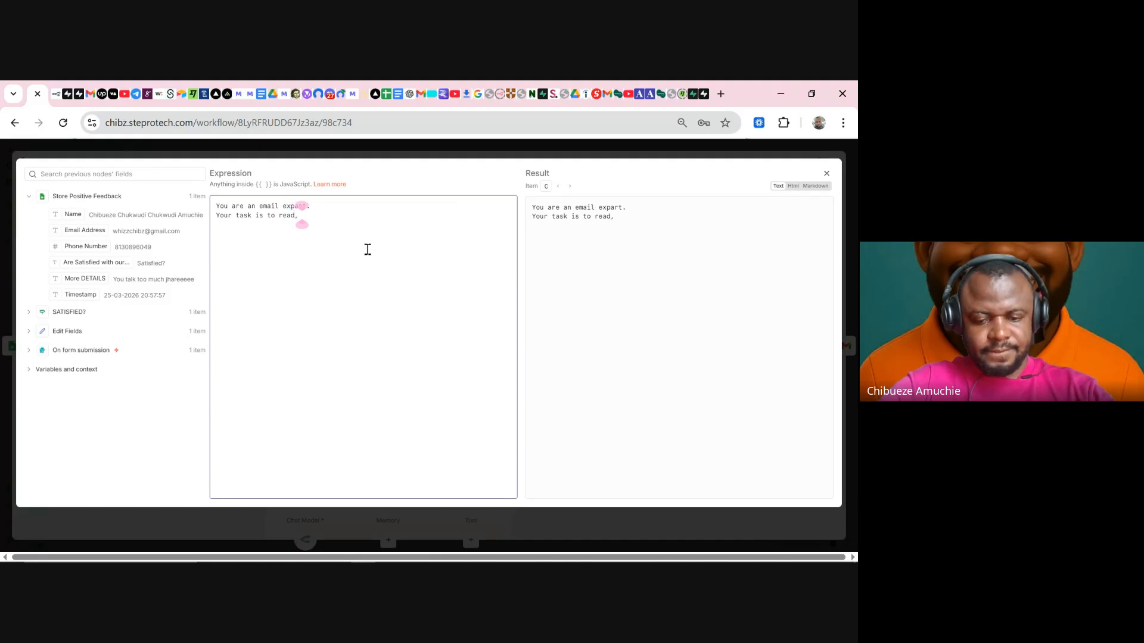
type("digest and")
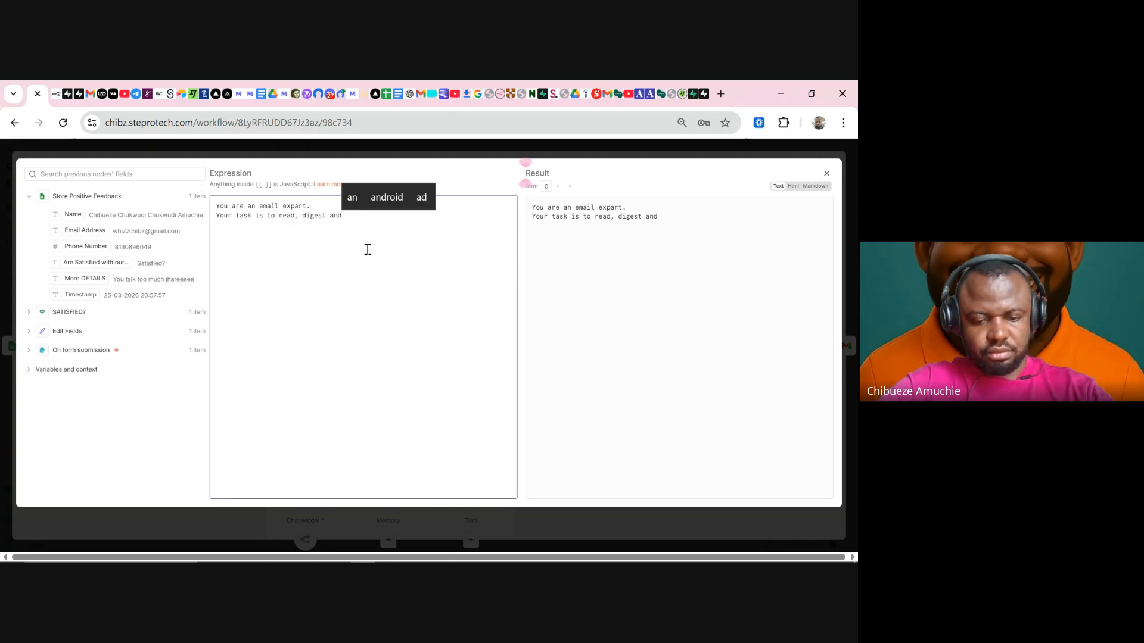
type(" ddeply u")
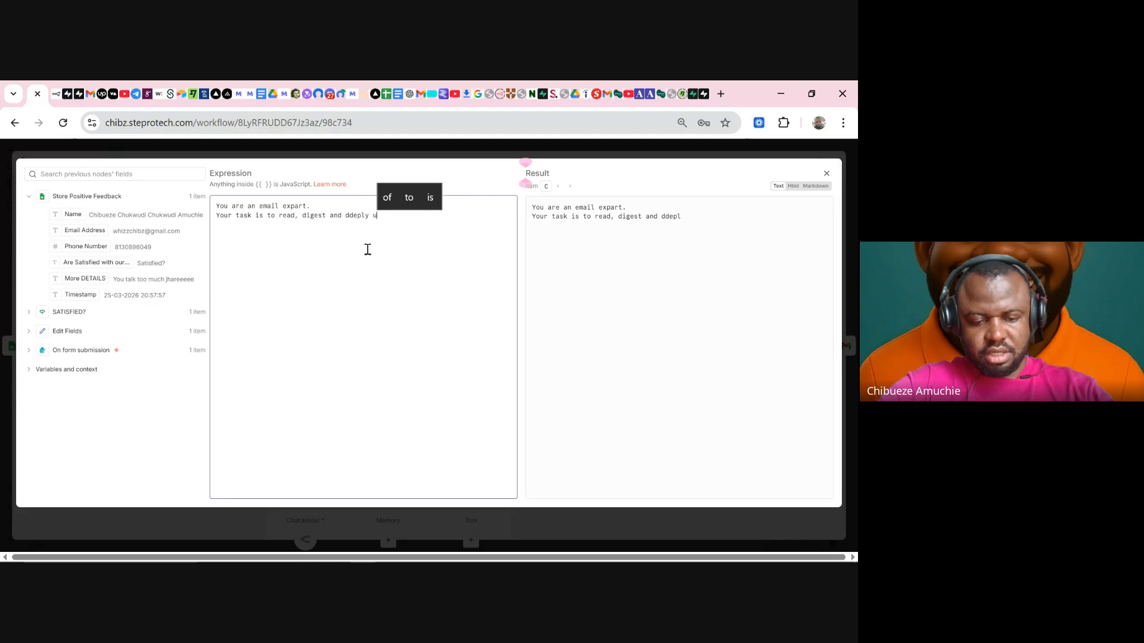
type("nderstand t")
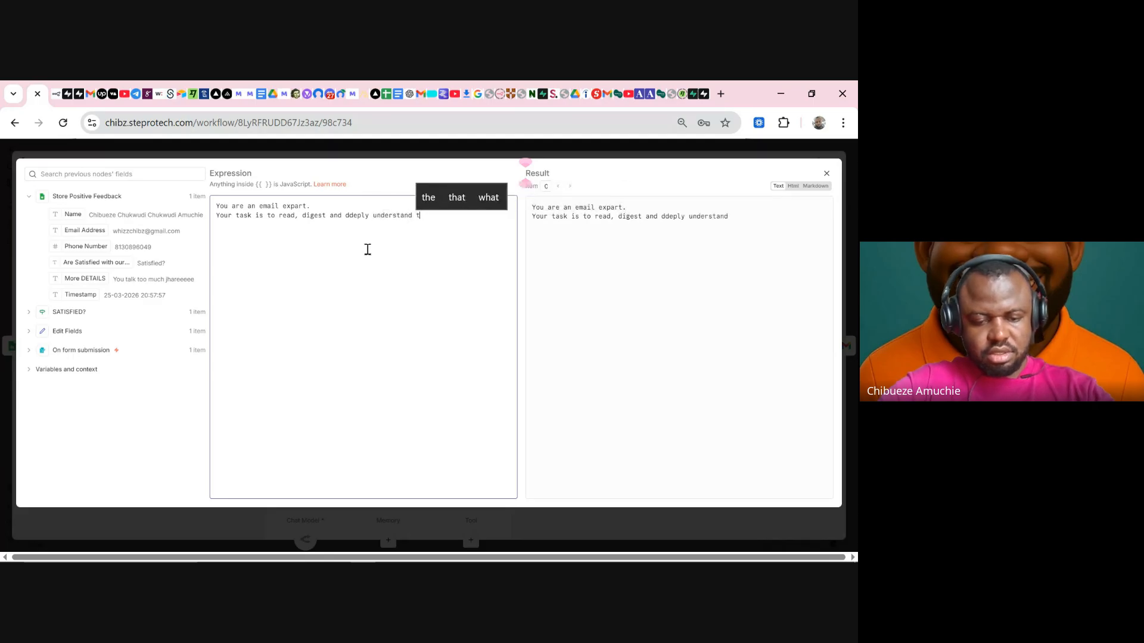
type("he customers")
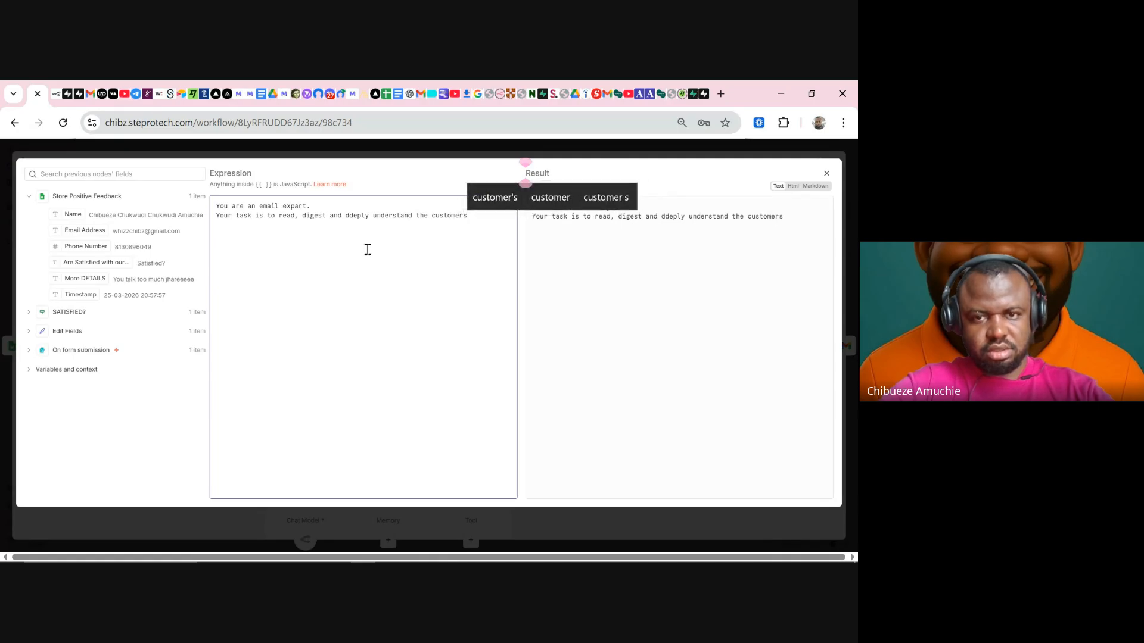
left_click(485, 200)
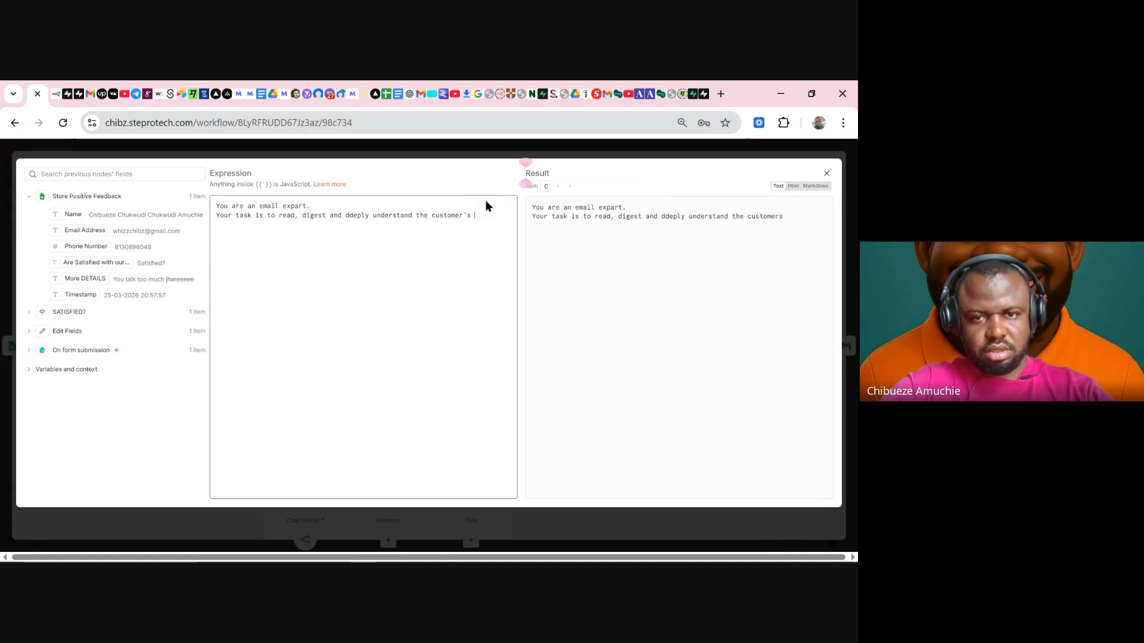
type("feedd")
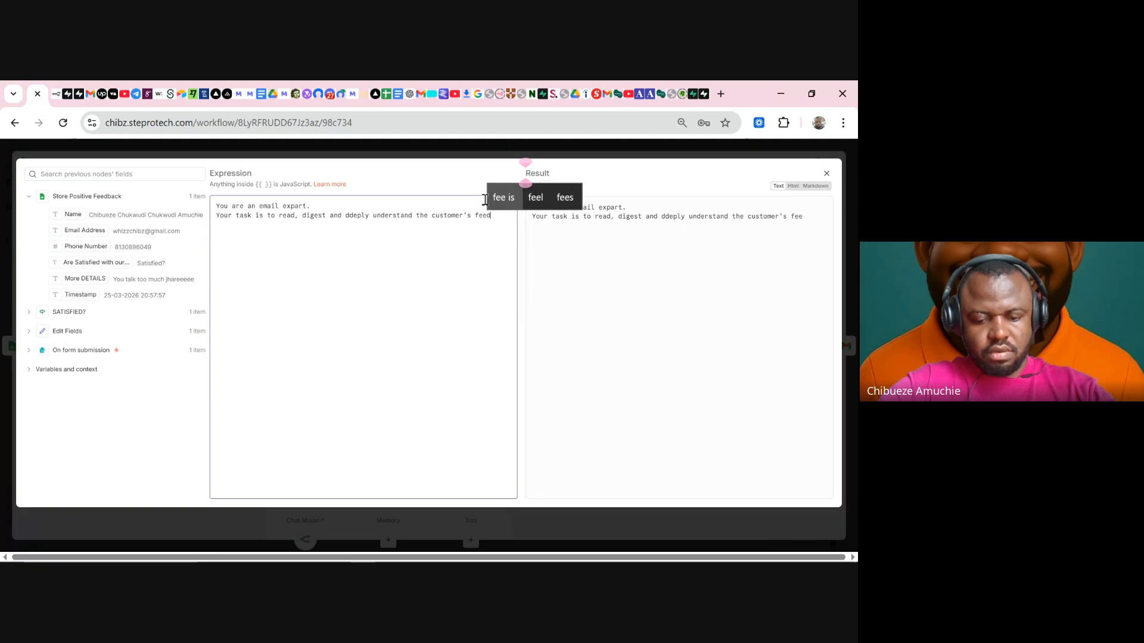
type("back.")
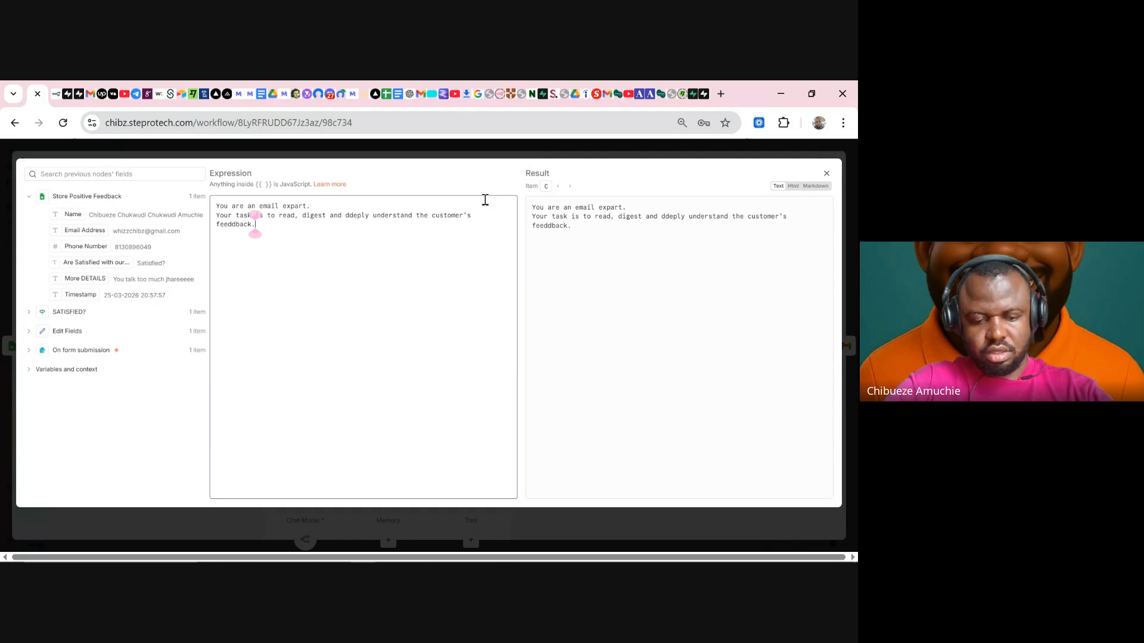
key("Return")
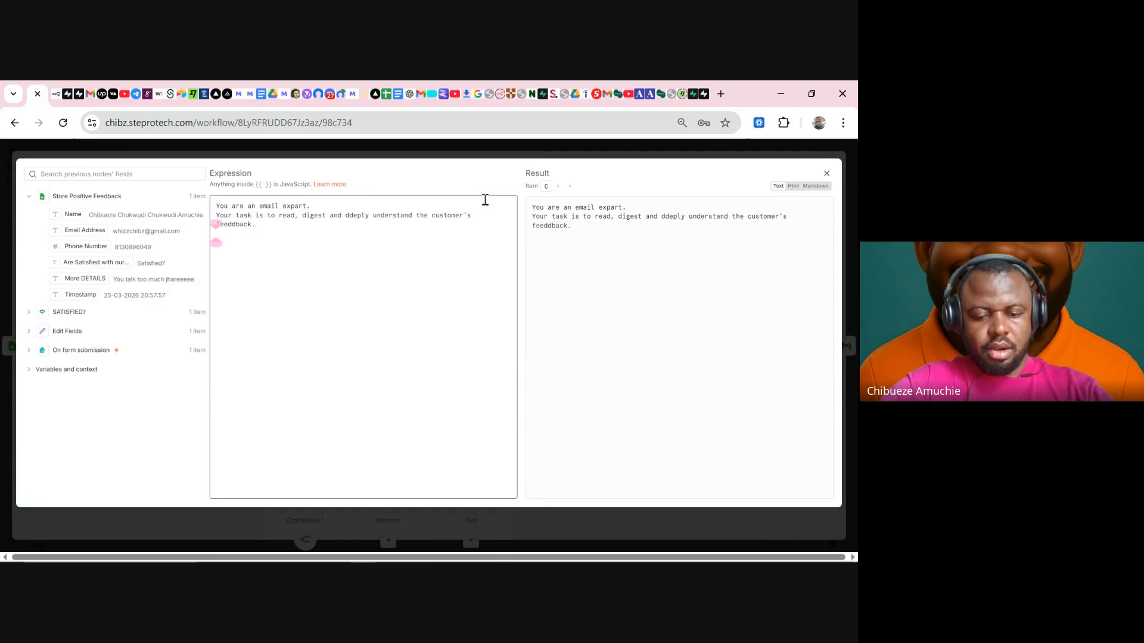
key("BackSpace")
key("BackSpace")
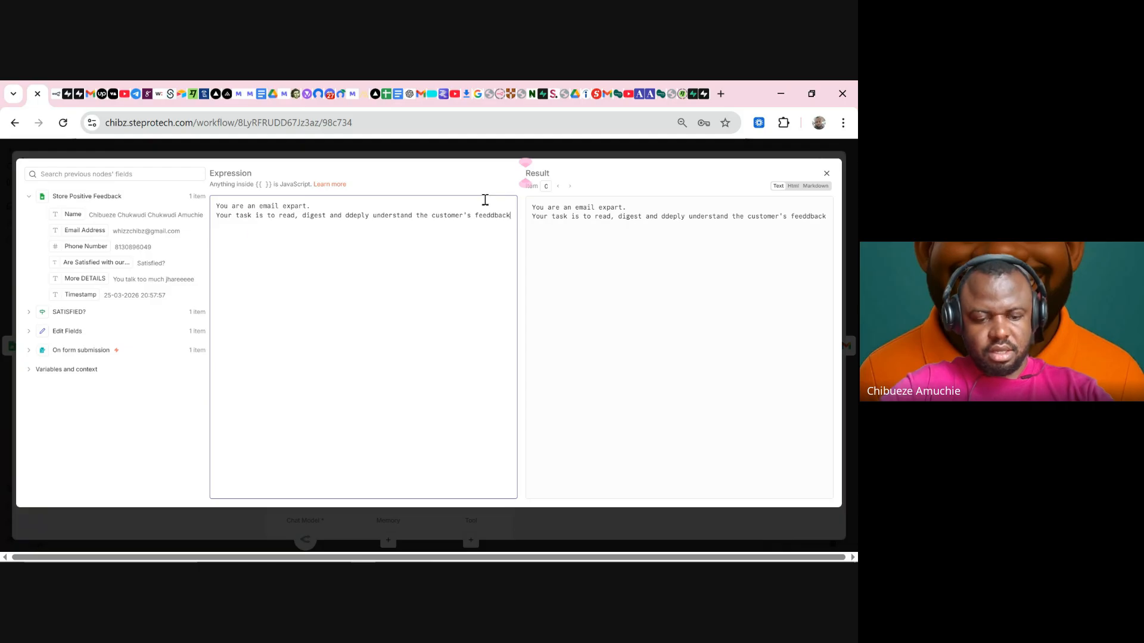
- Continue the task: 'and then, write an email speaking directly to them and assuring them of best services'
type("and then")
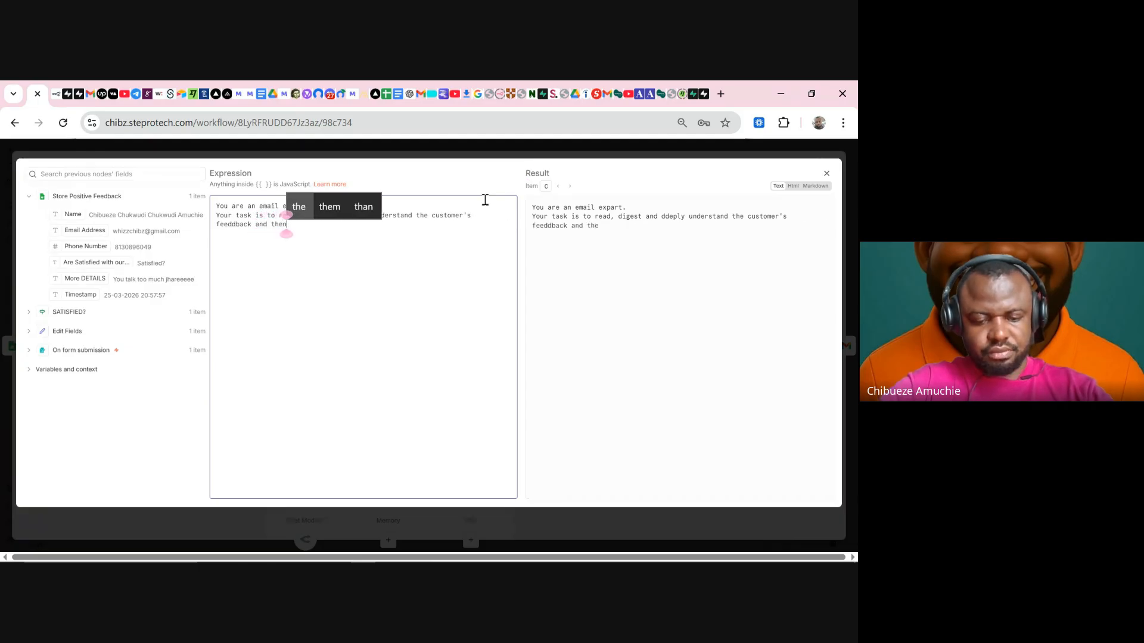
key("BackSpace")
key("BackSpace")
key("BackSpace")
key("BackSpace")
key("BackSpace")
key("BackSpace")
key("BackSpace")
key("BackSpace")
key("BackSpace")
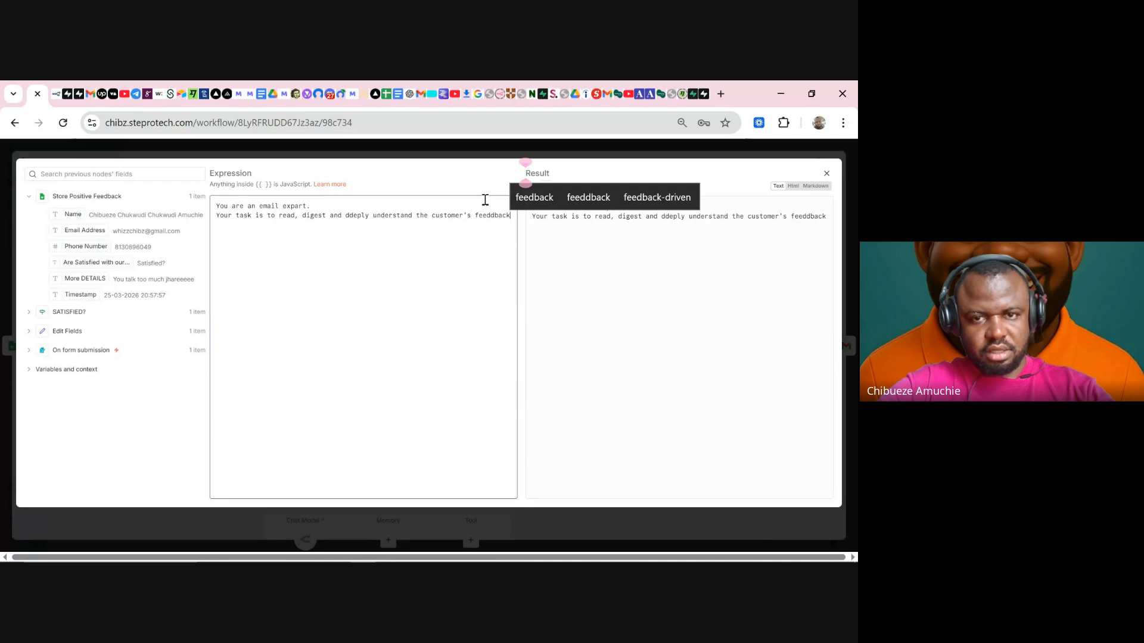
left_click(462, 215)
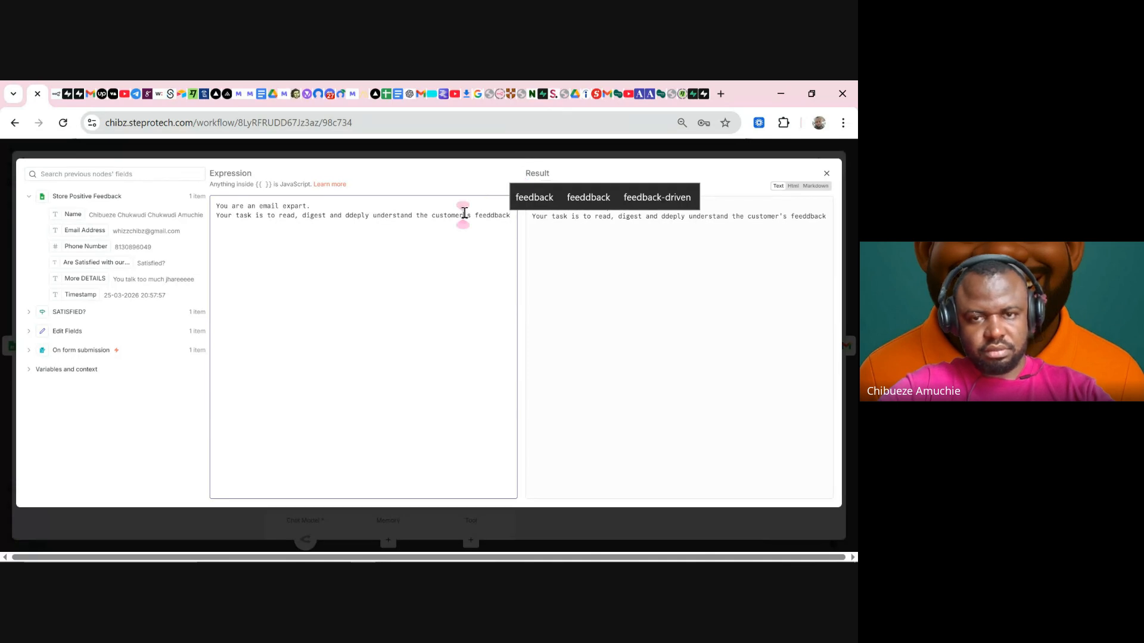
left_click(511, 215)
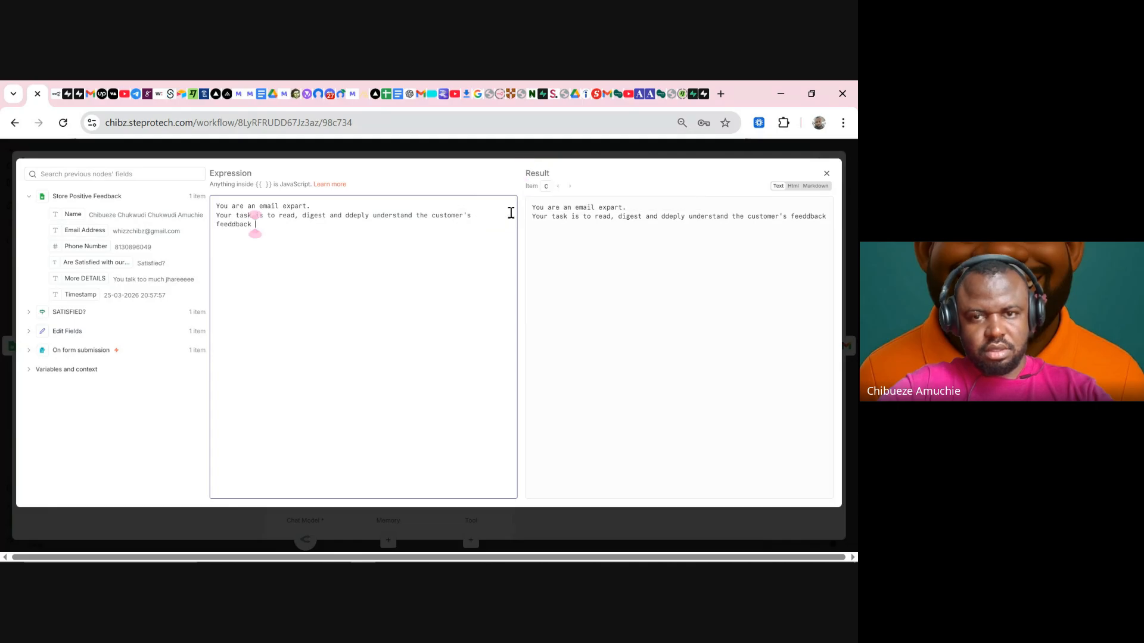
type("and t")
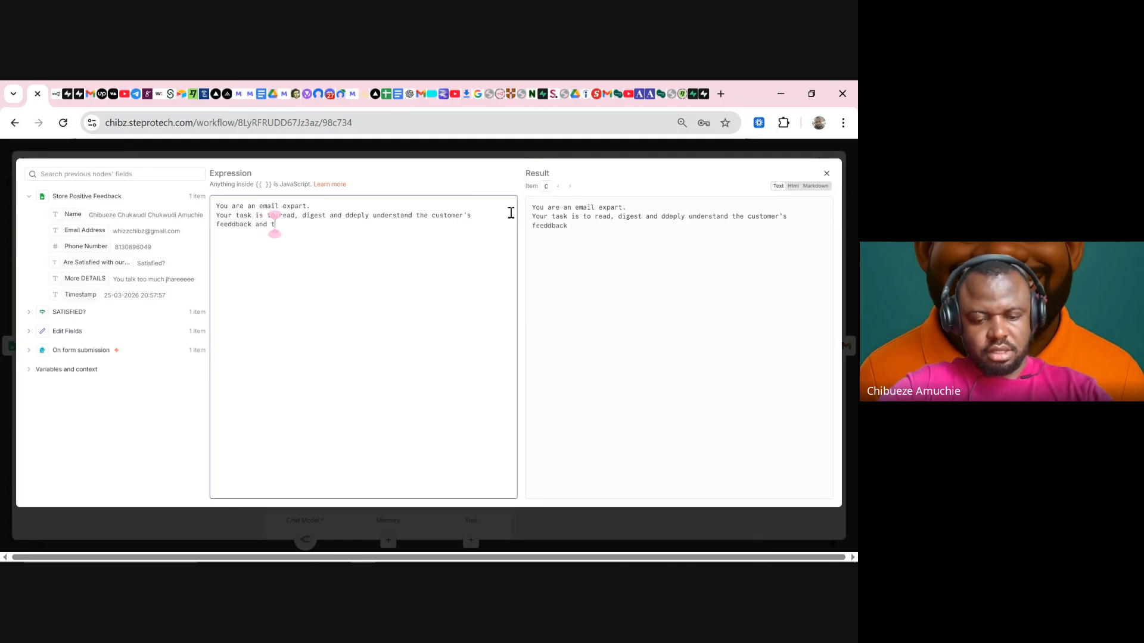
type("hen, writ")
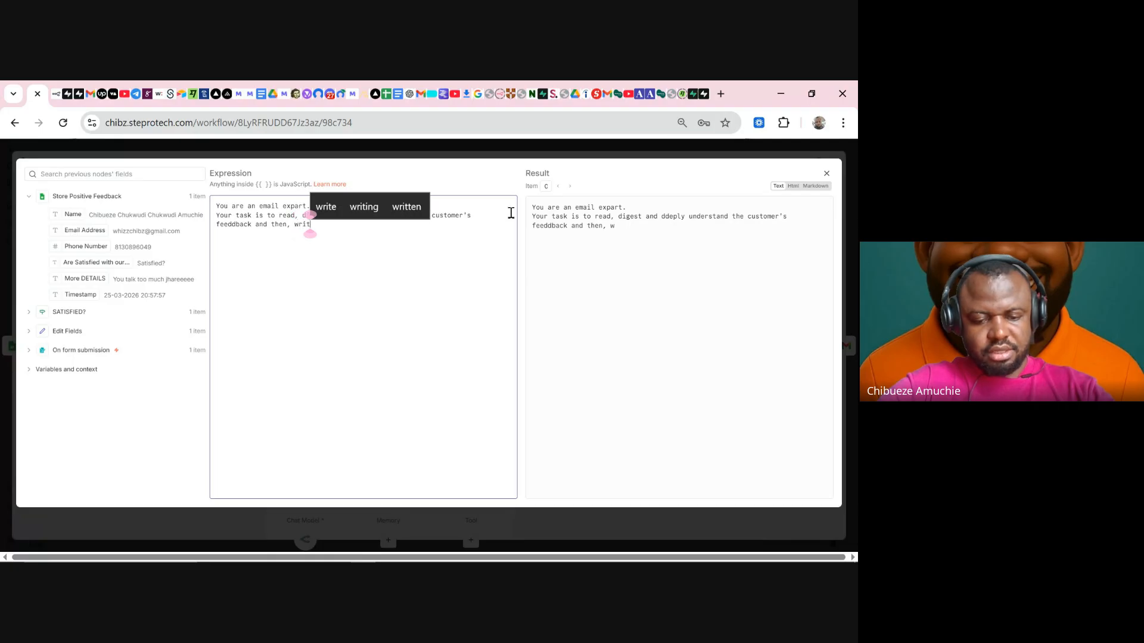
type("e an email")
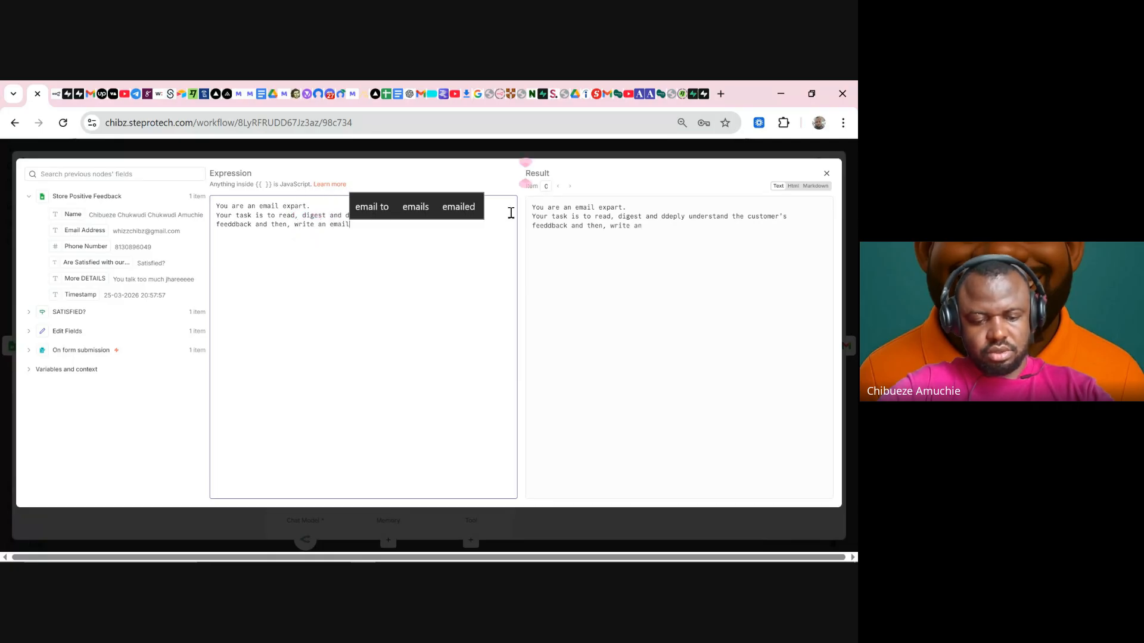
type(" speaking d")
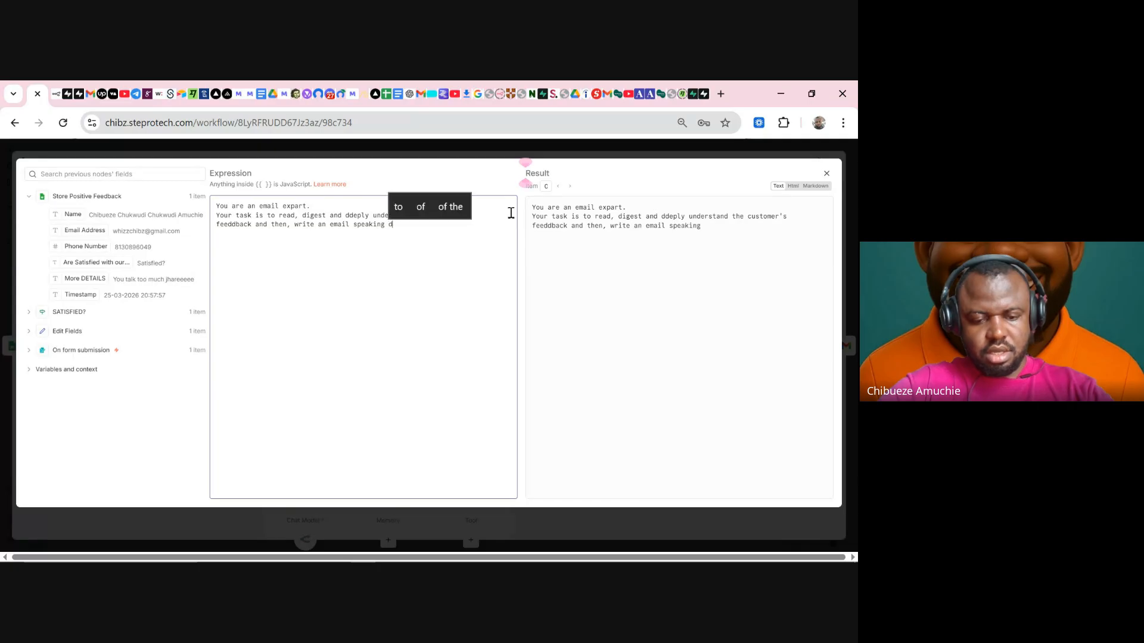
type("irectly t")
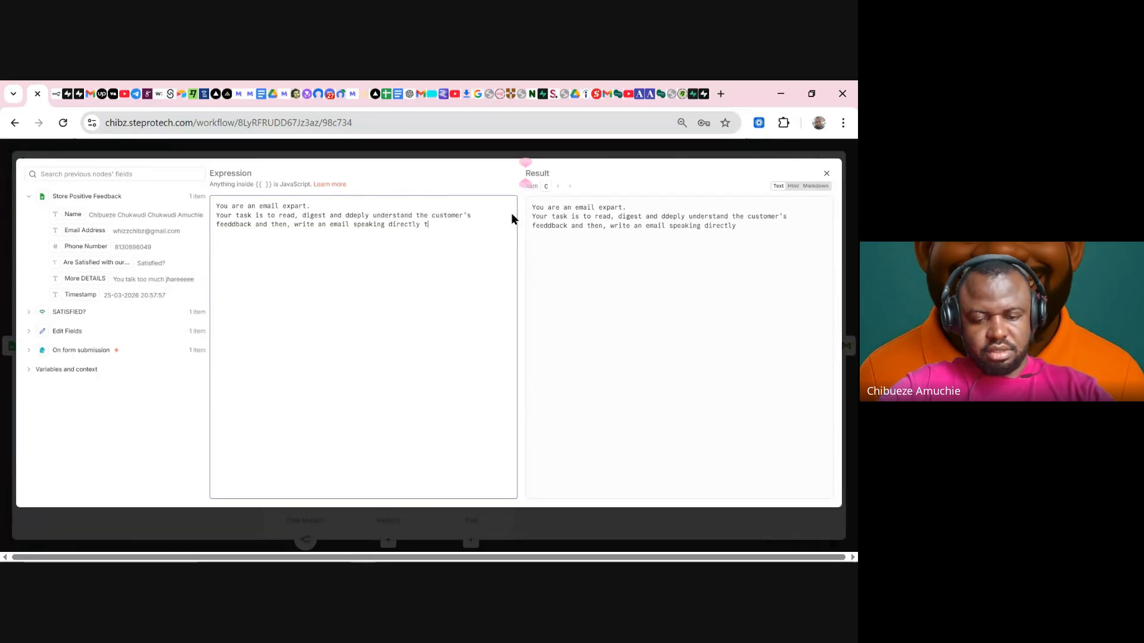
type("o them an")
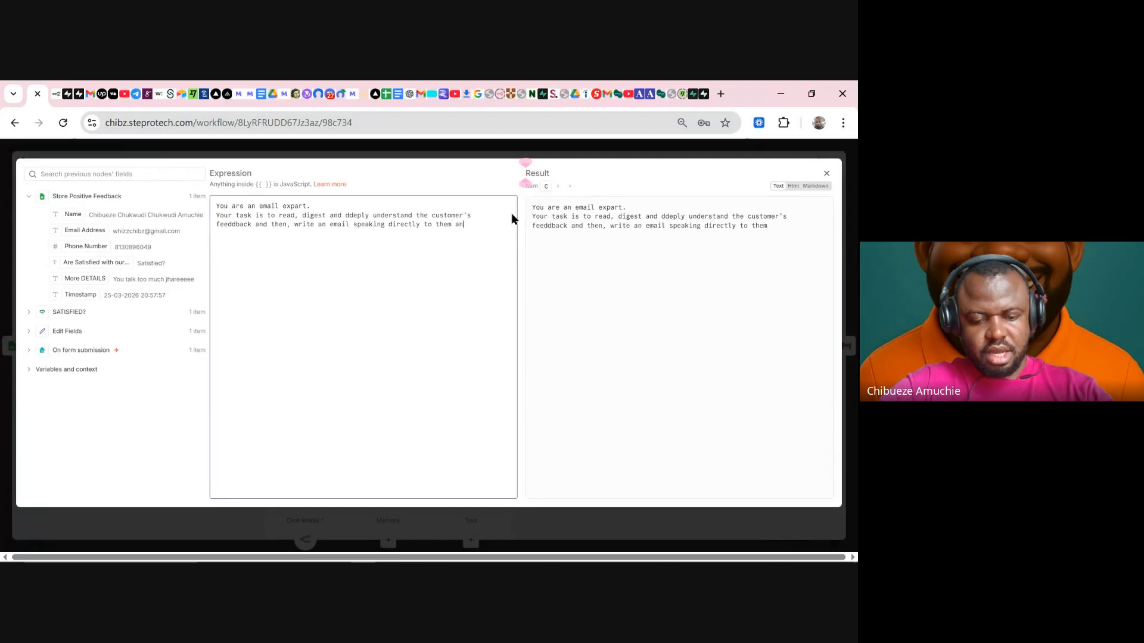
type("d assuring ")
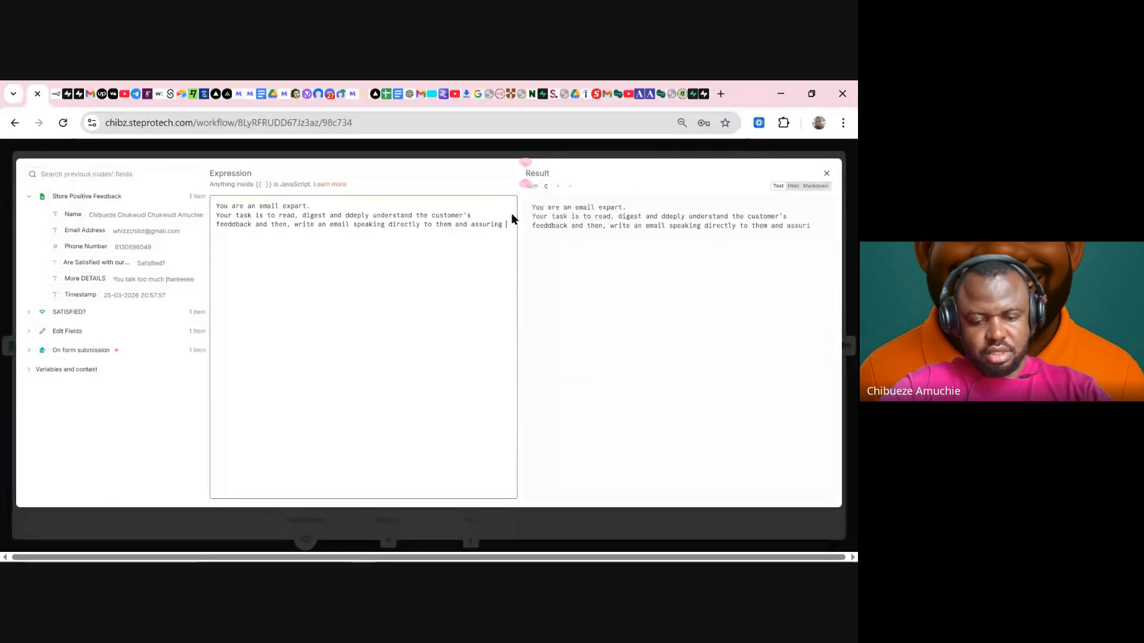
type("them of")
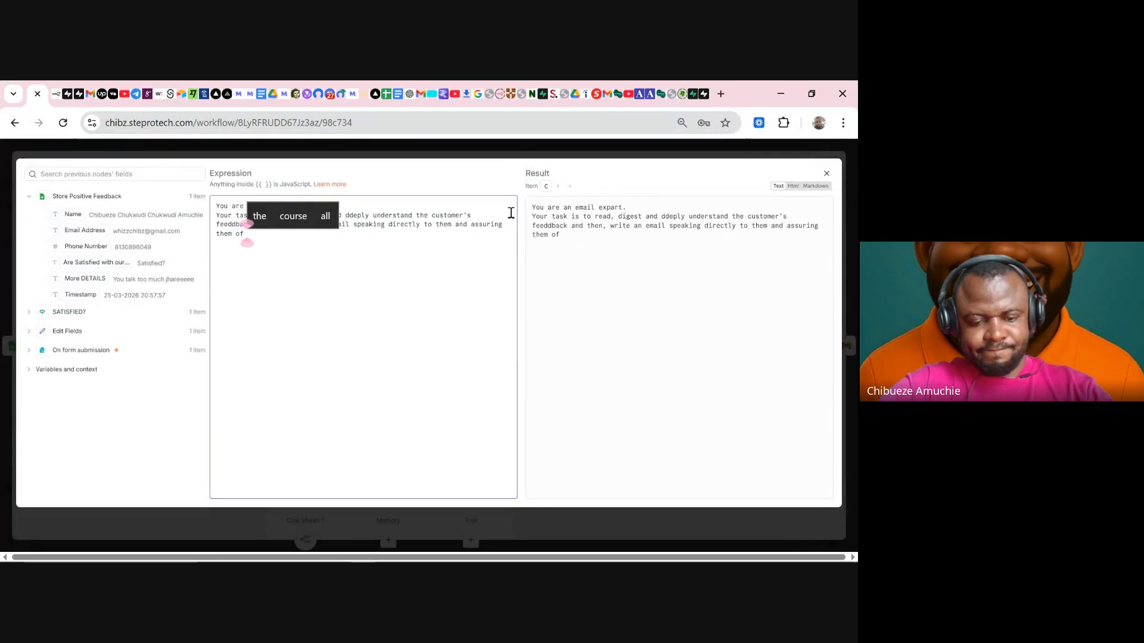
type(" best")
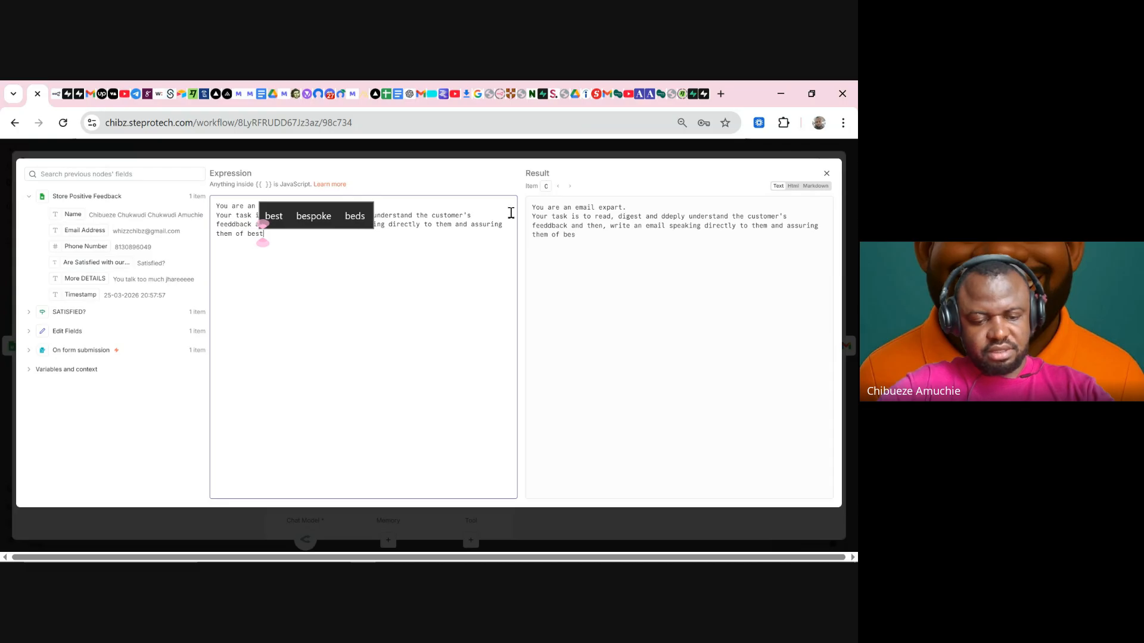
type(" service")
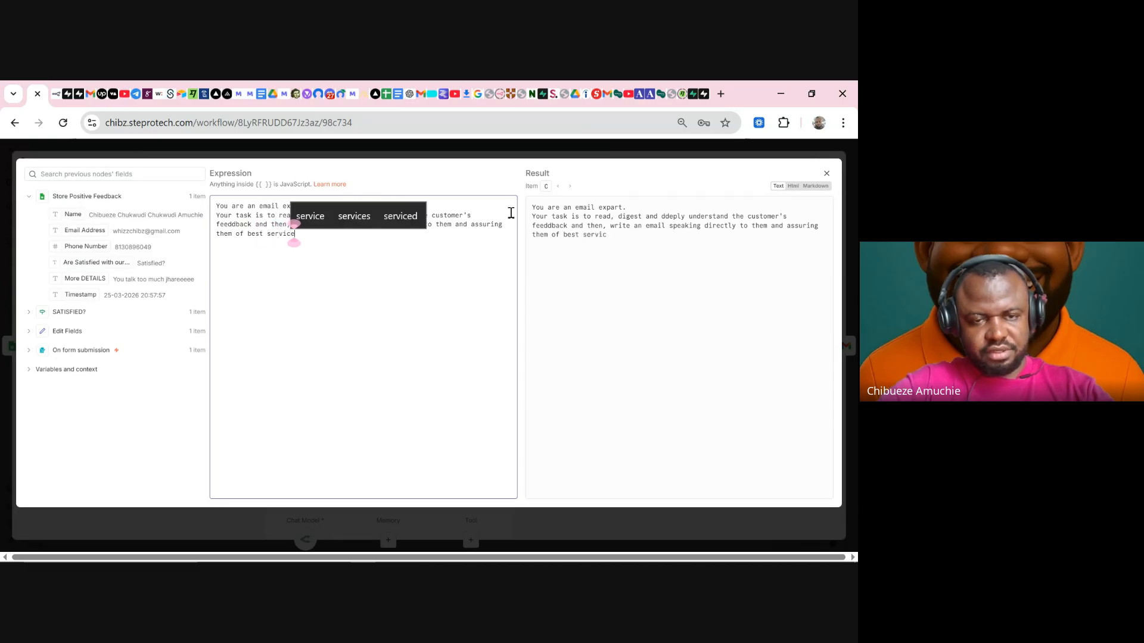
type("s.")
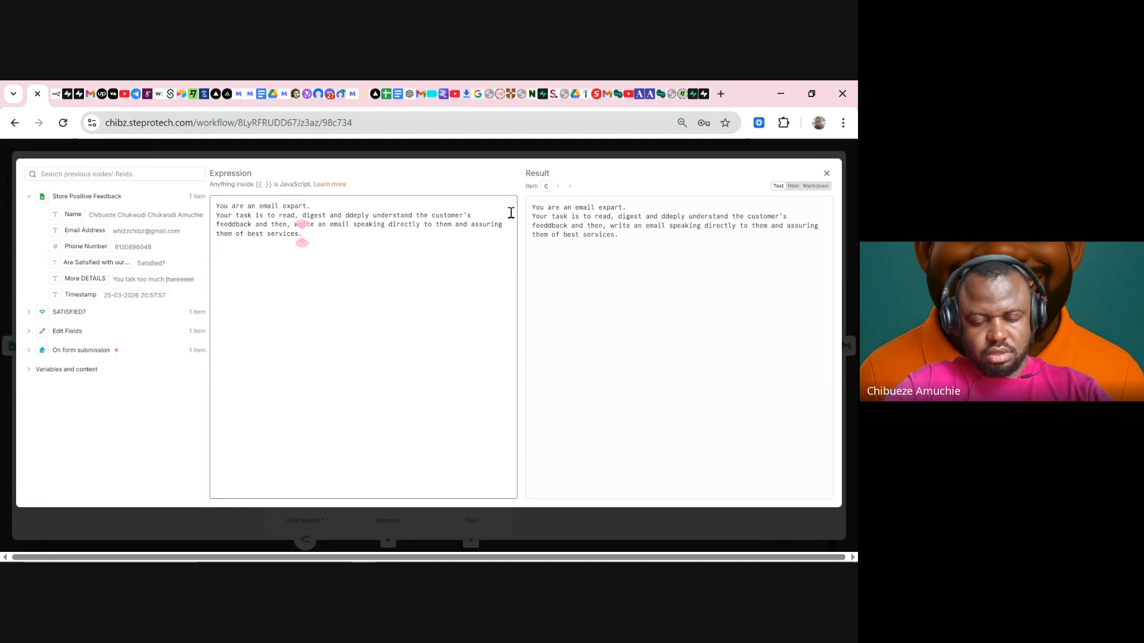
key("Return")
- Add the rule 'If feedback is Positive, assure them of continued best service delivery'
type("I")
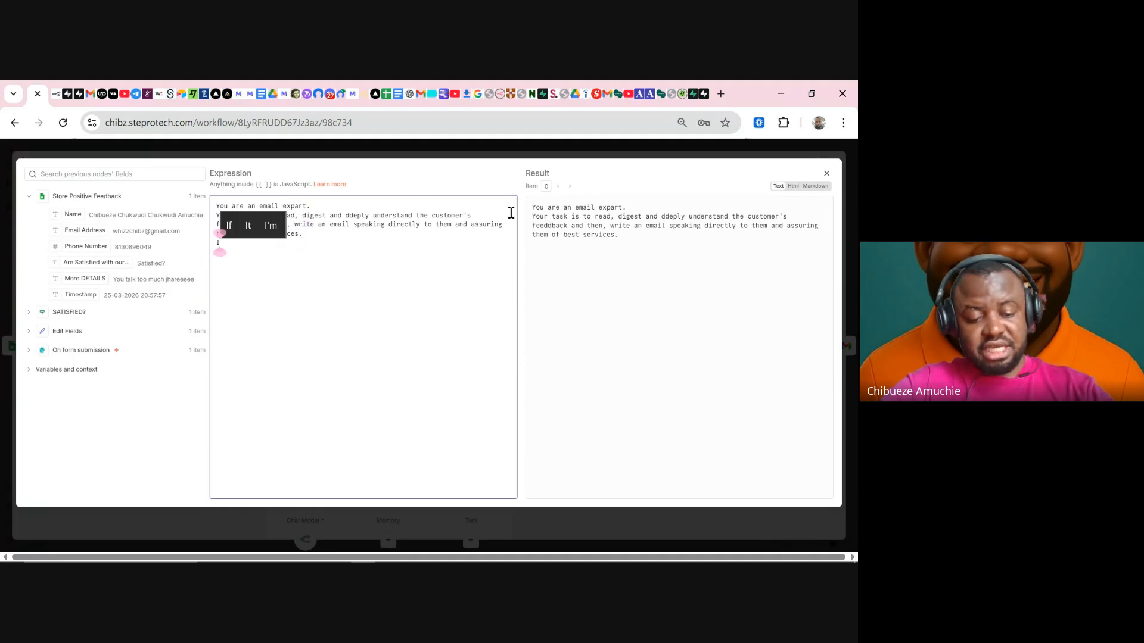
type("f deeback is")
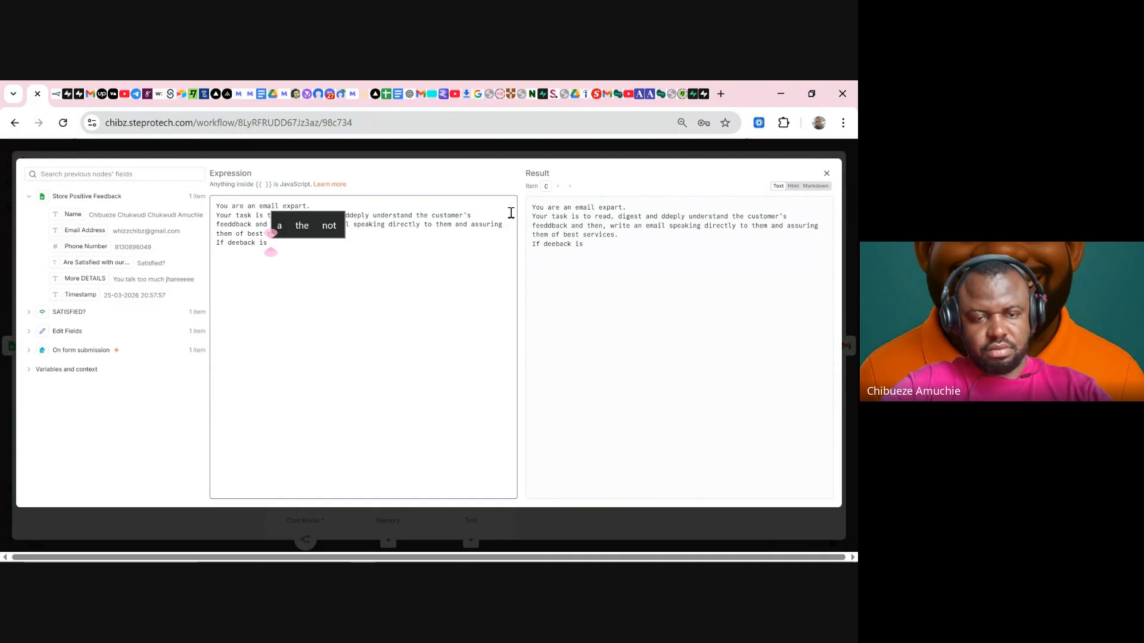
type("P")
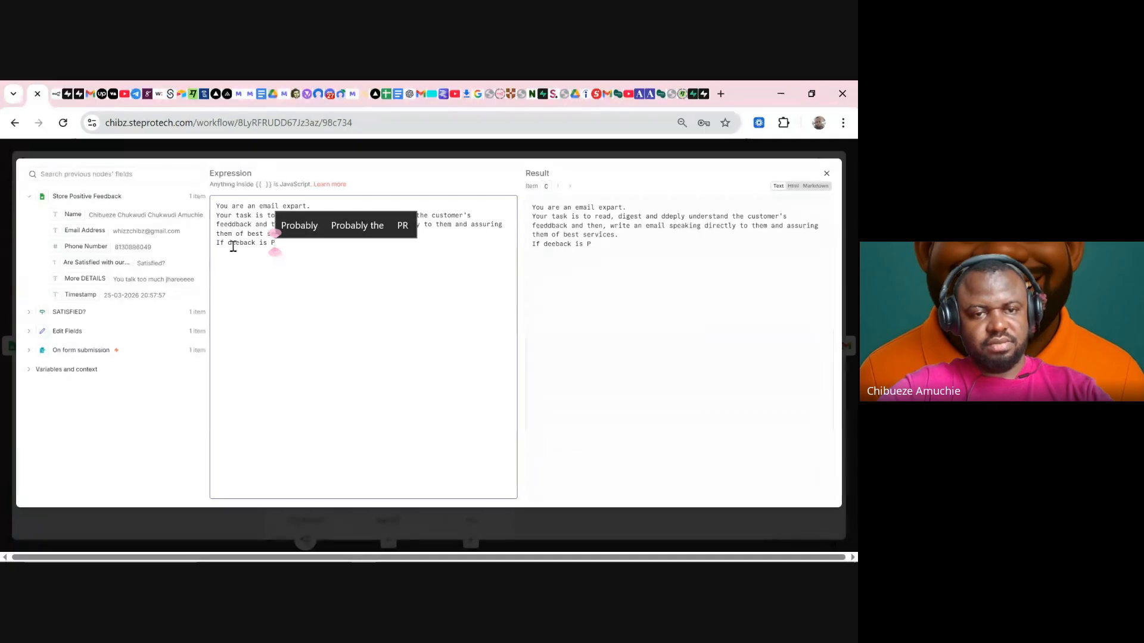
left_click(233, 244)
key("BackSpace")
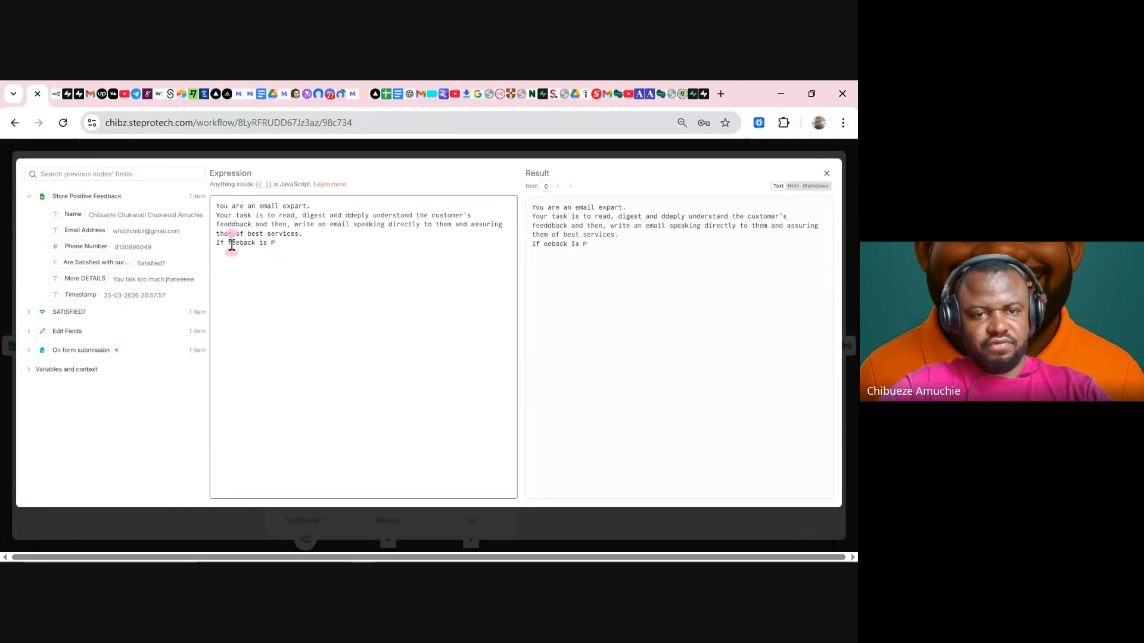
type("f")
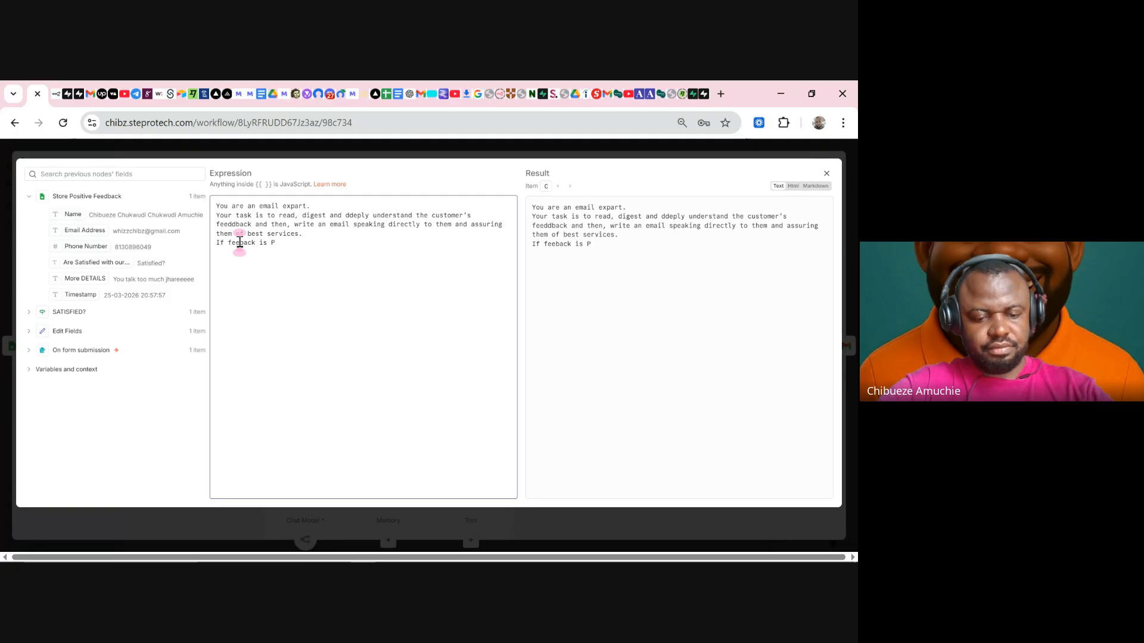
left_click(240, 242)
type("d")
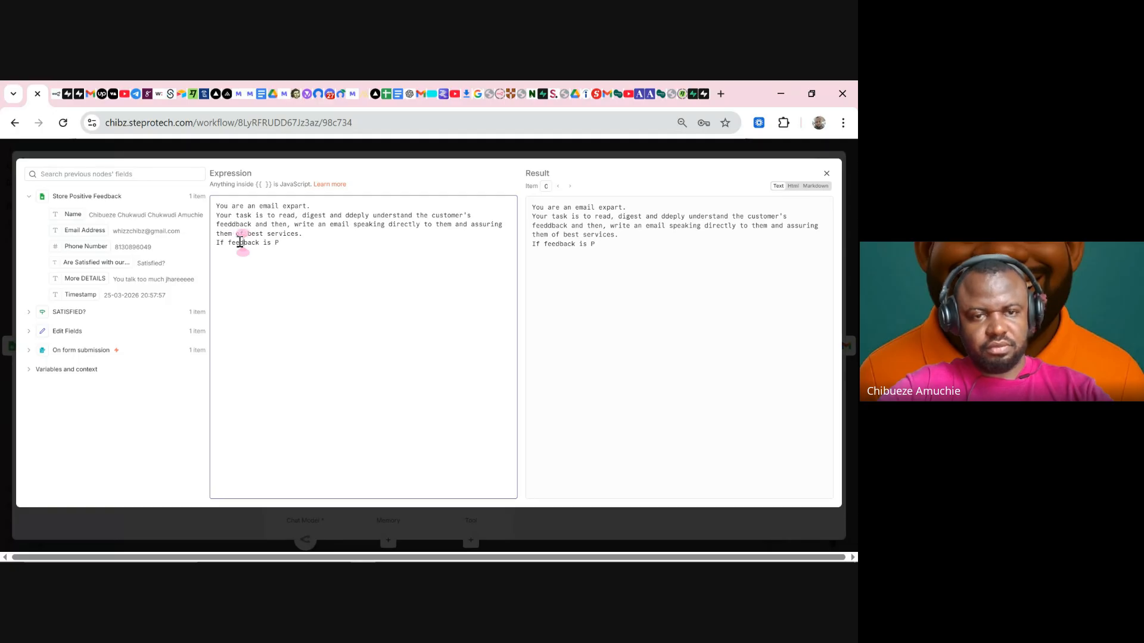
left_click(281, 242)
type("ositive, ")
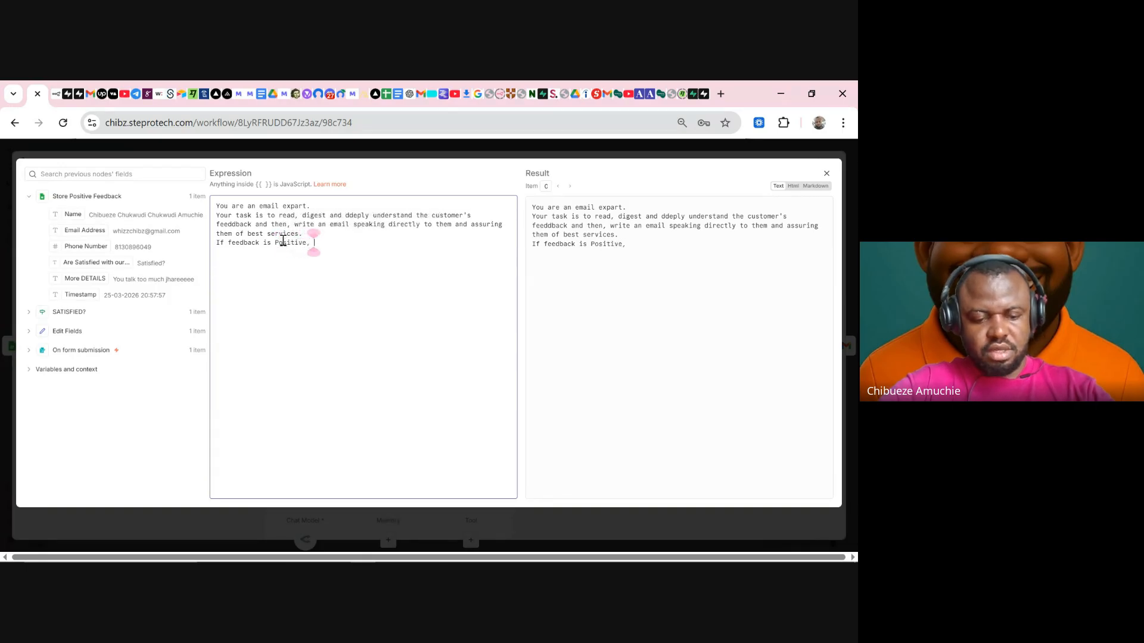
type("assure them ")
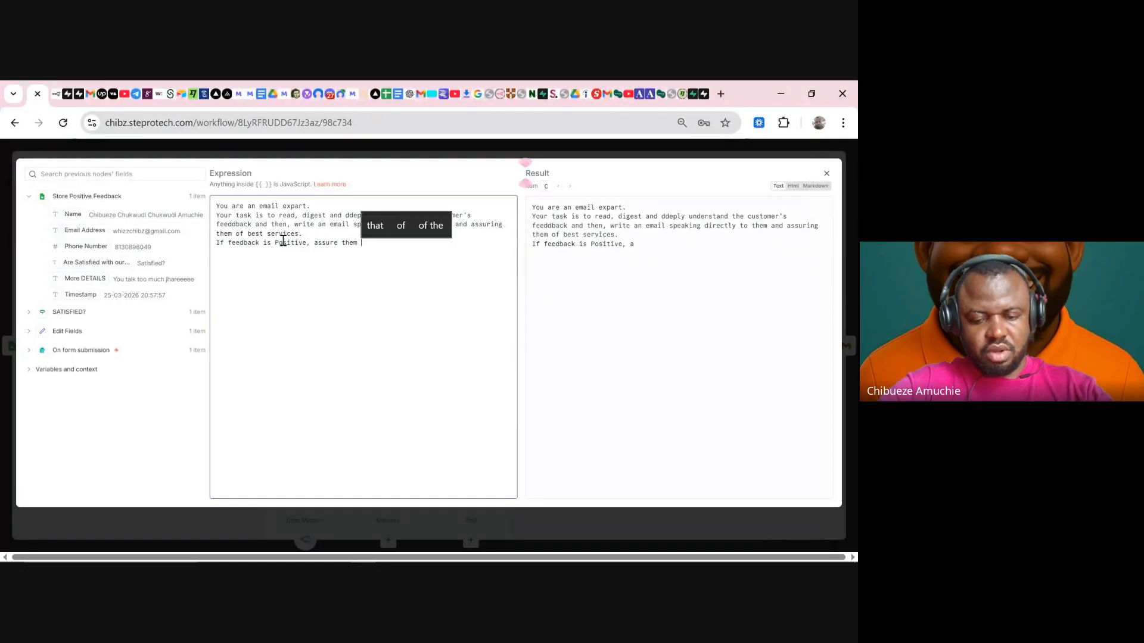
type("of cotinu")
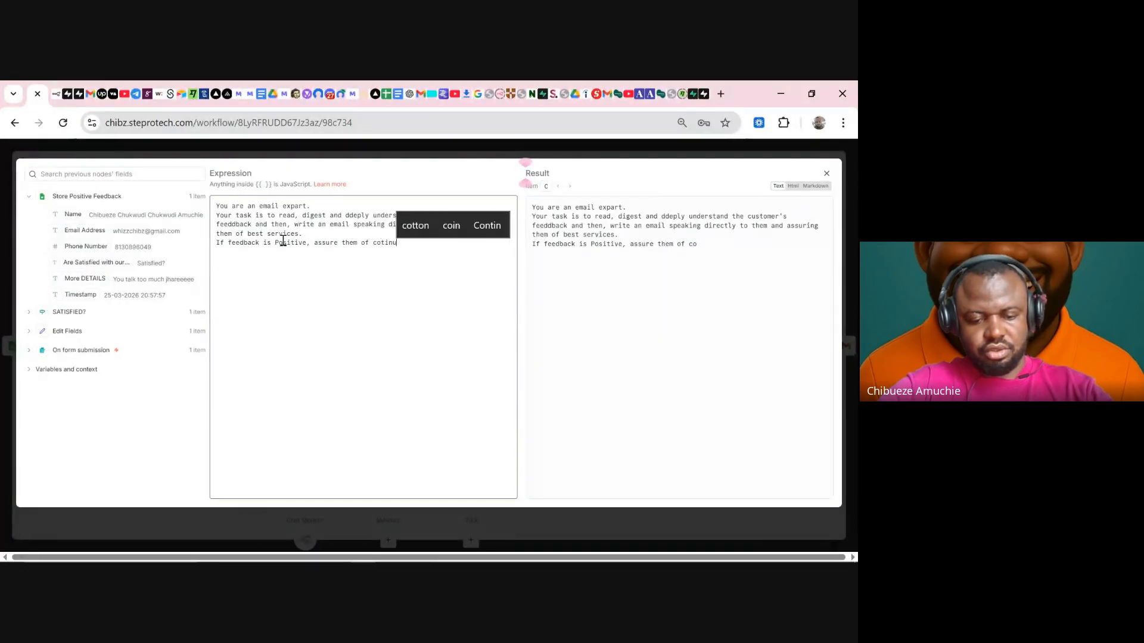
type("ed")
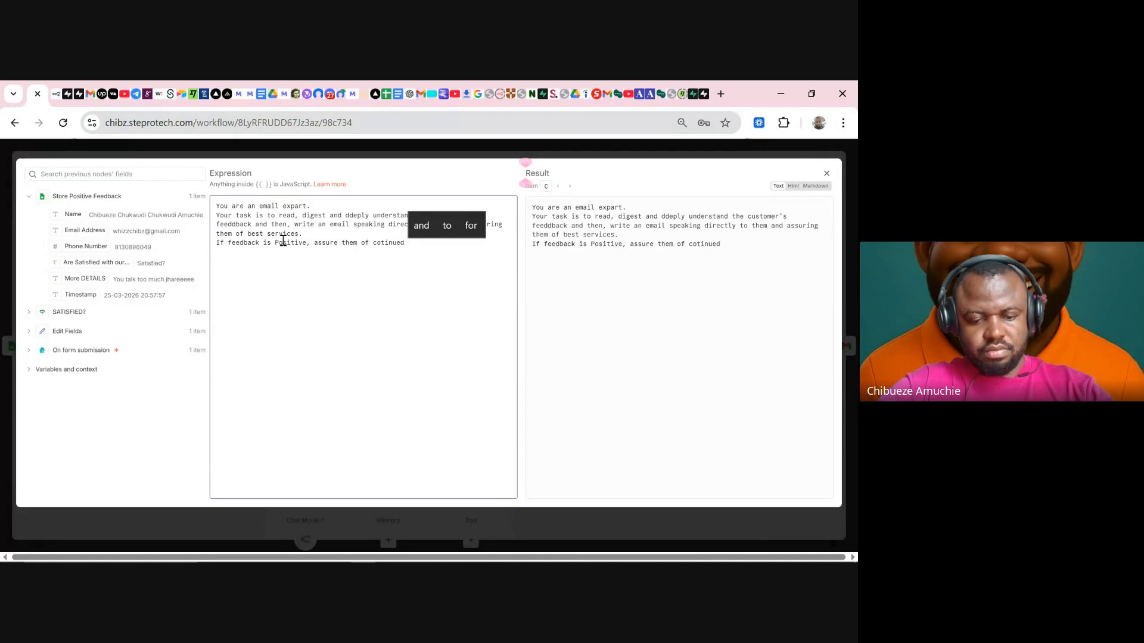
key("BackSpace")
type("best se")
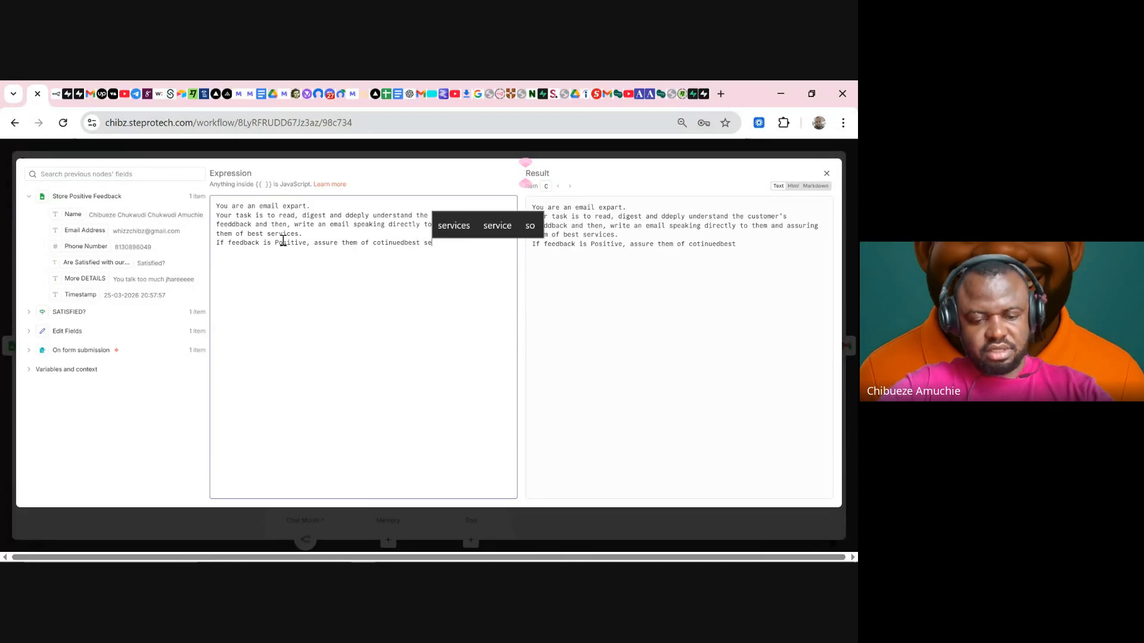
type("rvice")
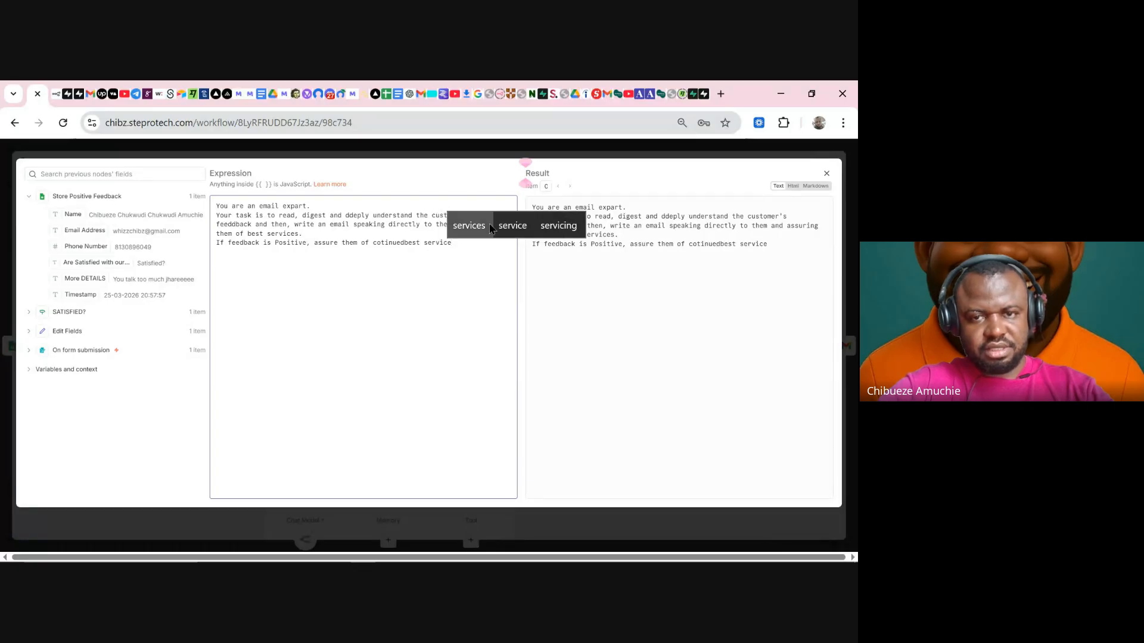
left_click(509, 225)
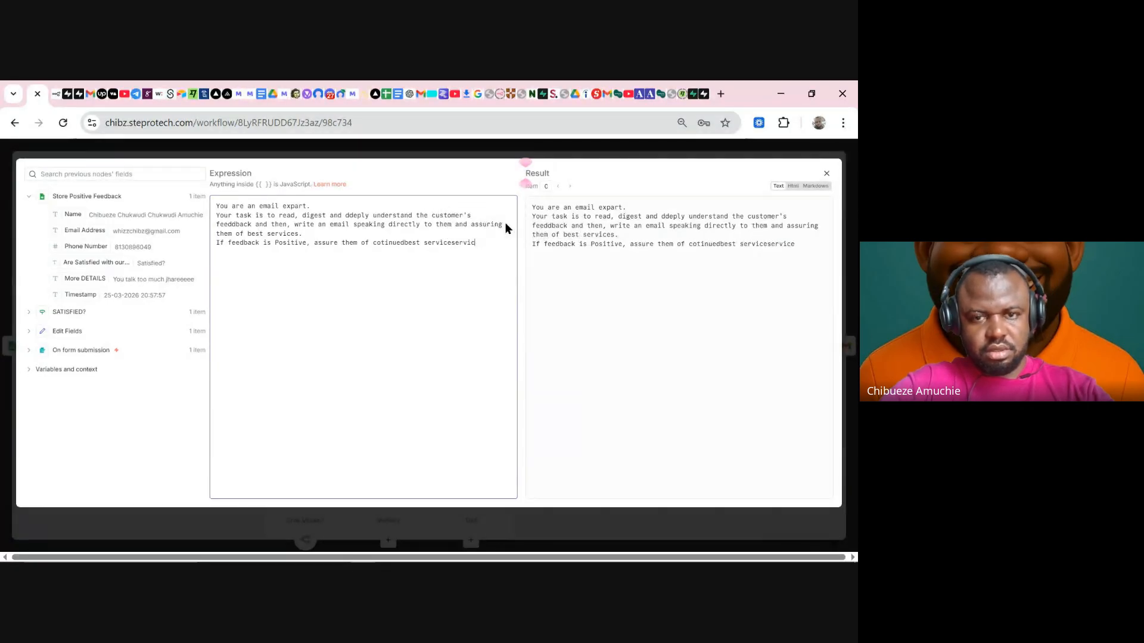
key("BackSpace")
key("BackSpace")
key("BackSpace")
key("BackSpace")
key("BackSpace")
key("BackSpace")
key("BackSpace")
key("BackSpace")
key("BackSpace")
key("BackSpace")
type("ice deli")
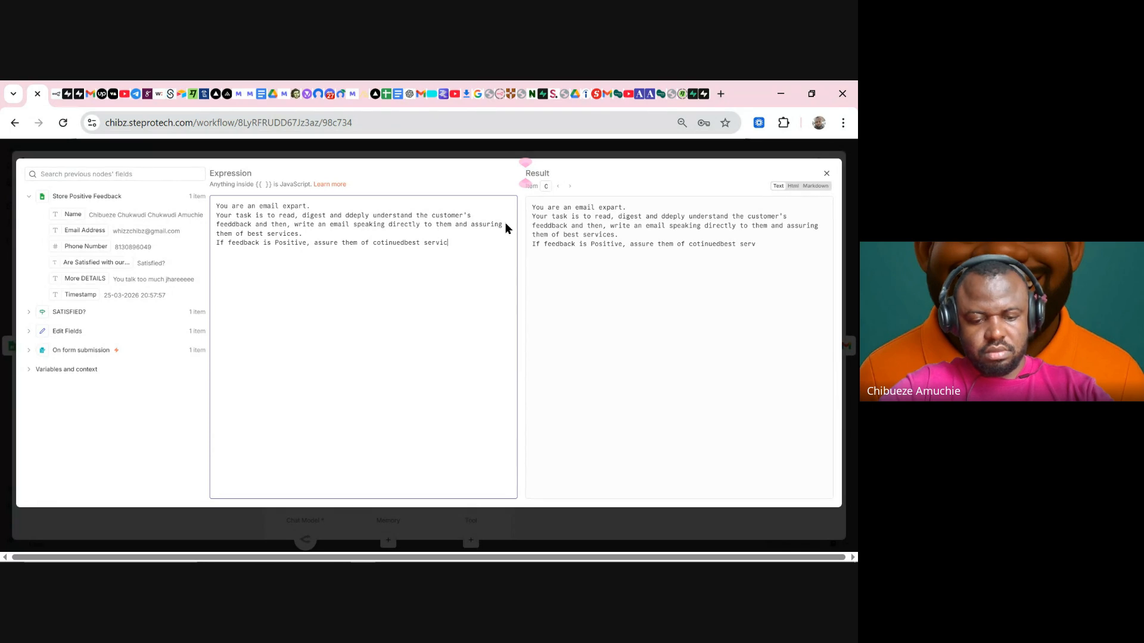
type("ver")
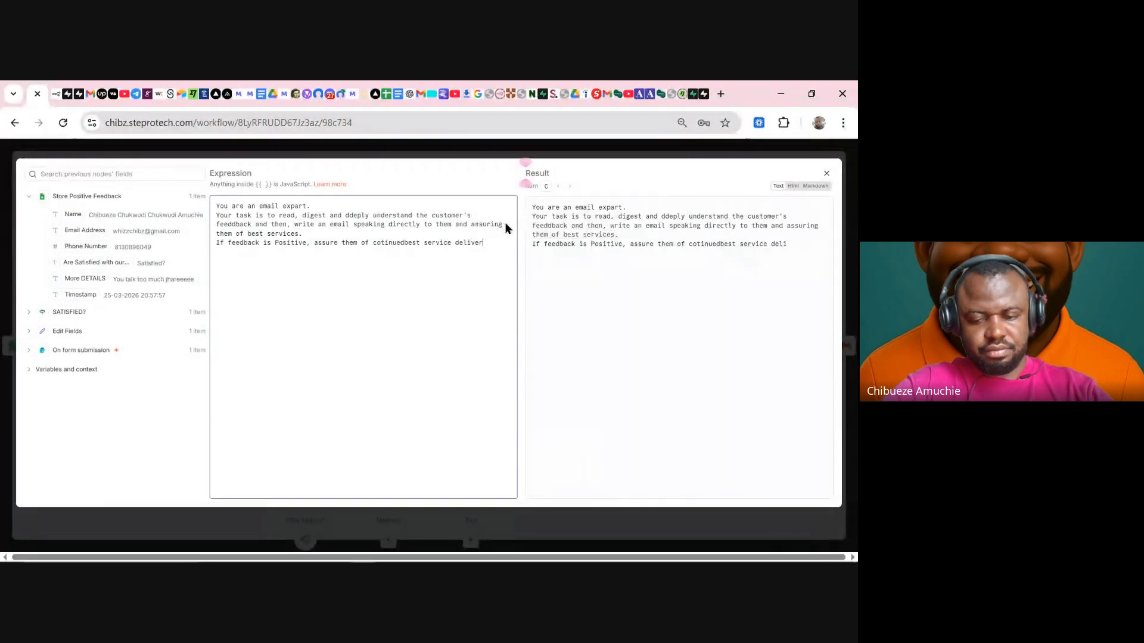
- End that rule with a period and add 'If Feeback is Not Satisfied, assure them of improved service delivery'
key("Return")
key("BackSpace")
type(".")
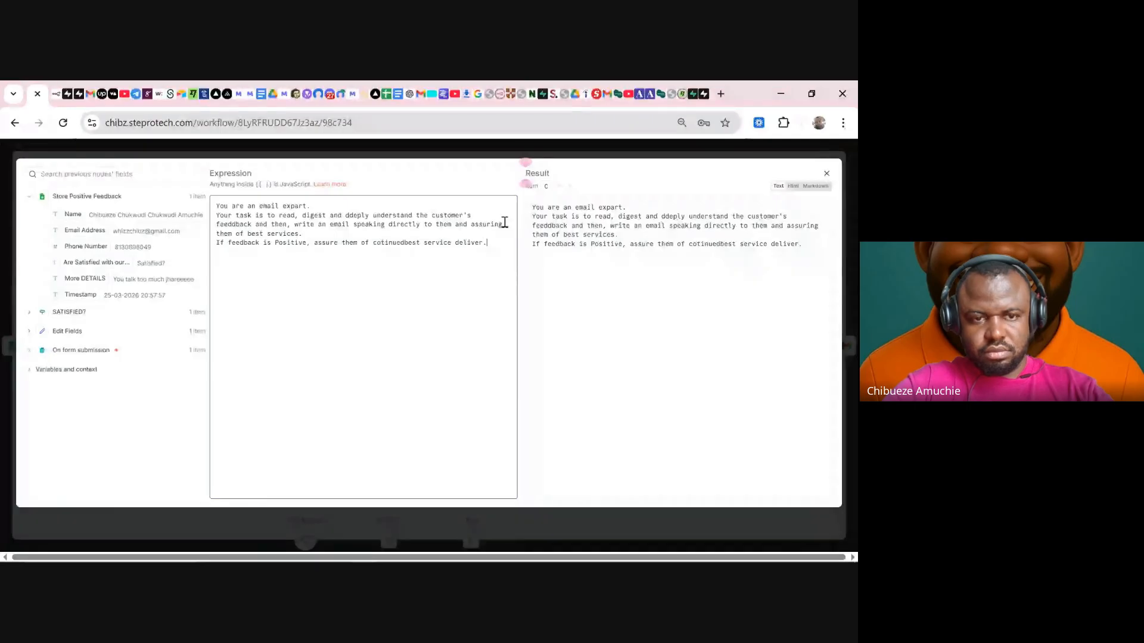
key("Return")
type("If ")
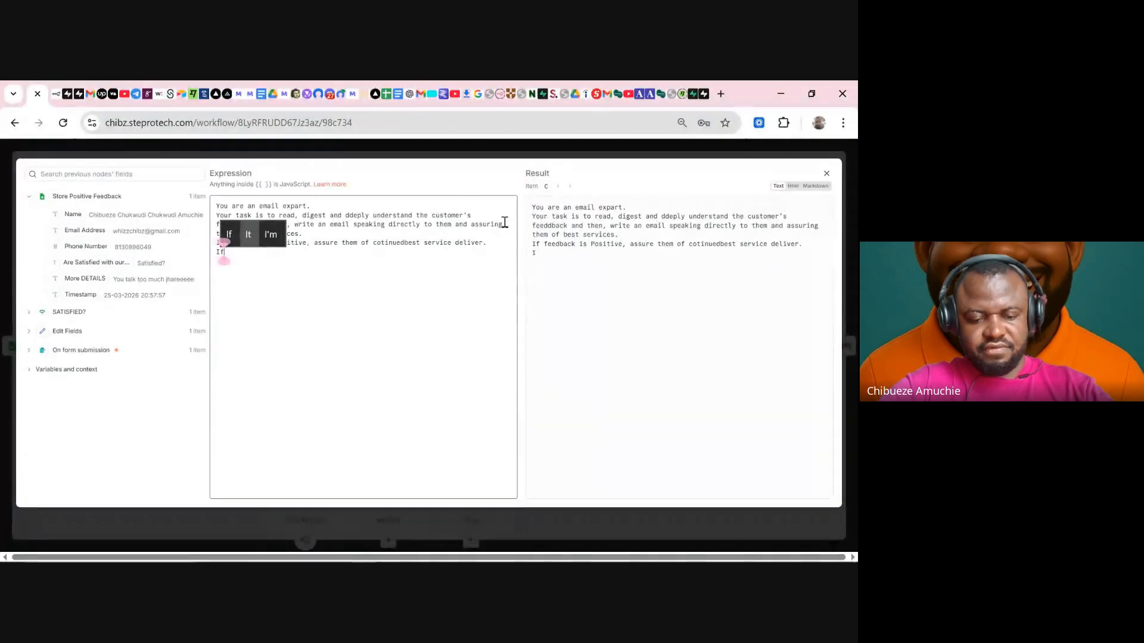
type("Feeba")
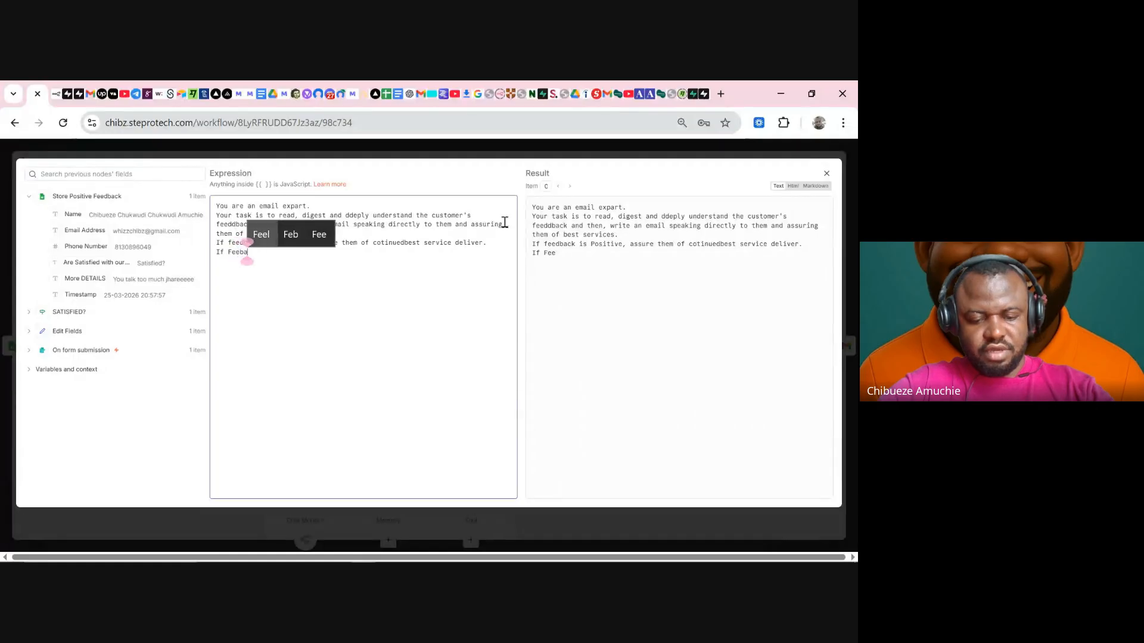
type("ck is N")
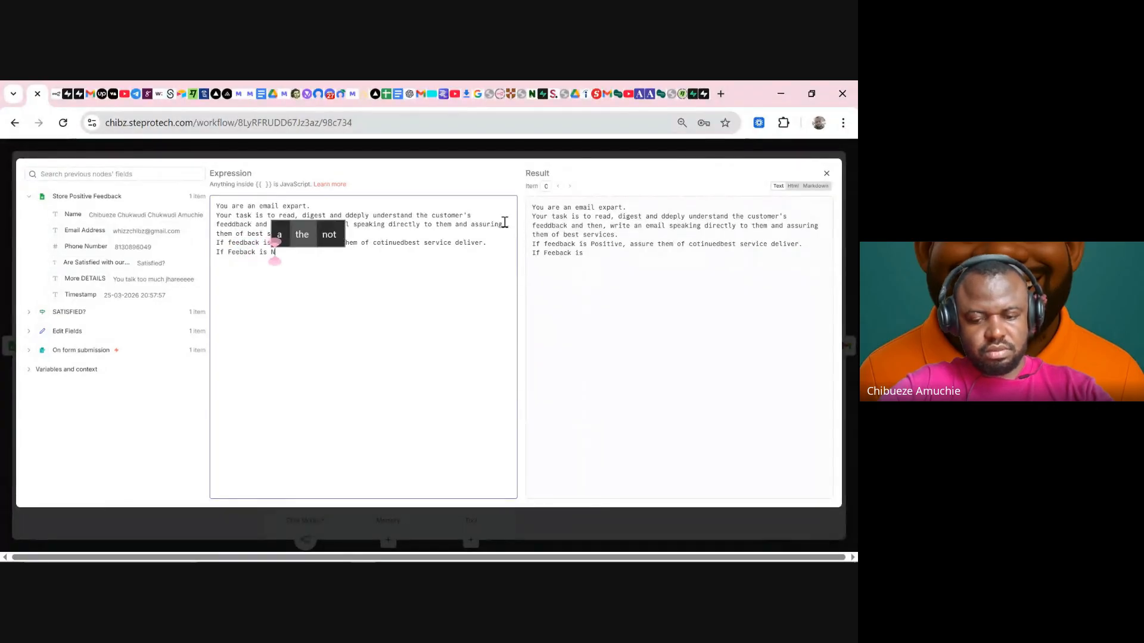
type("ot ")
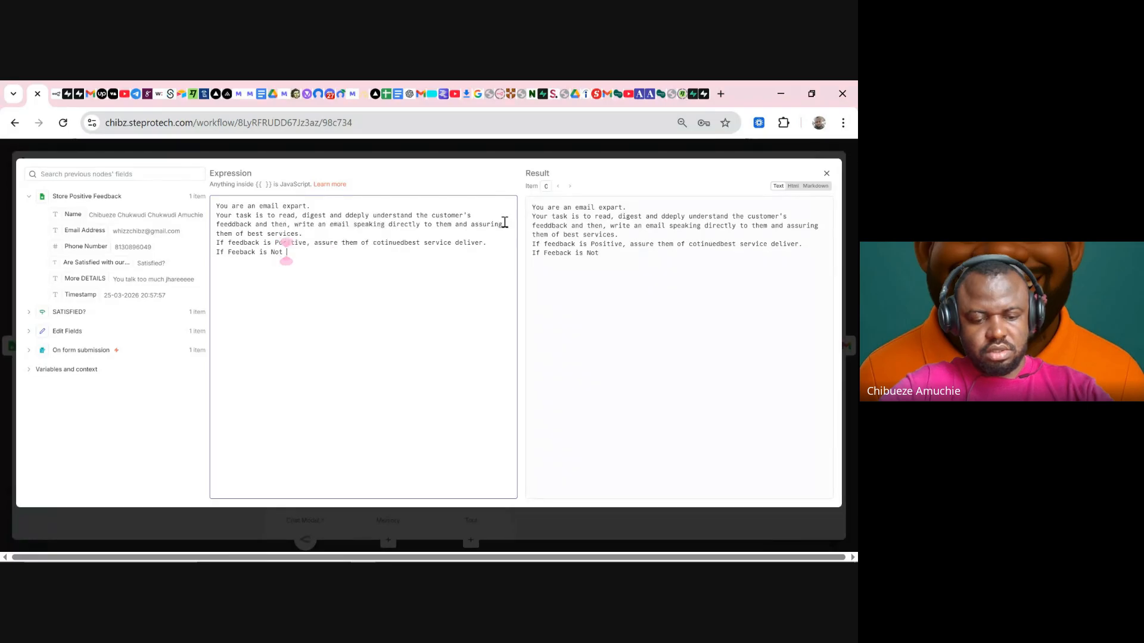
type("Satisfied, ")
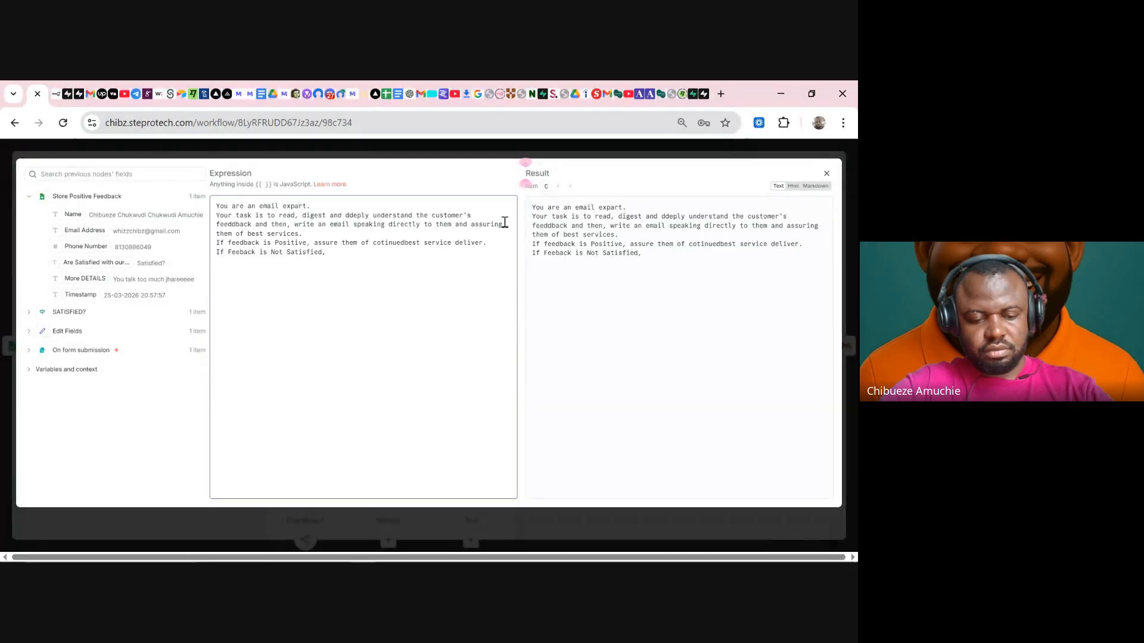
type("assure them ")
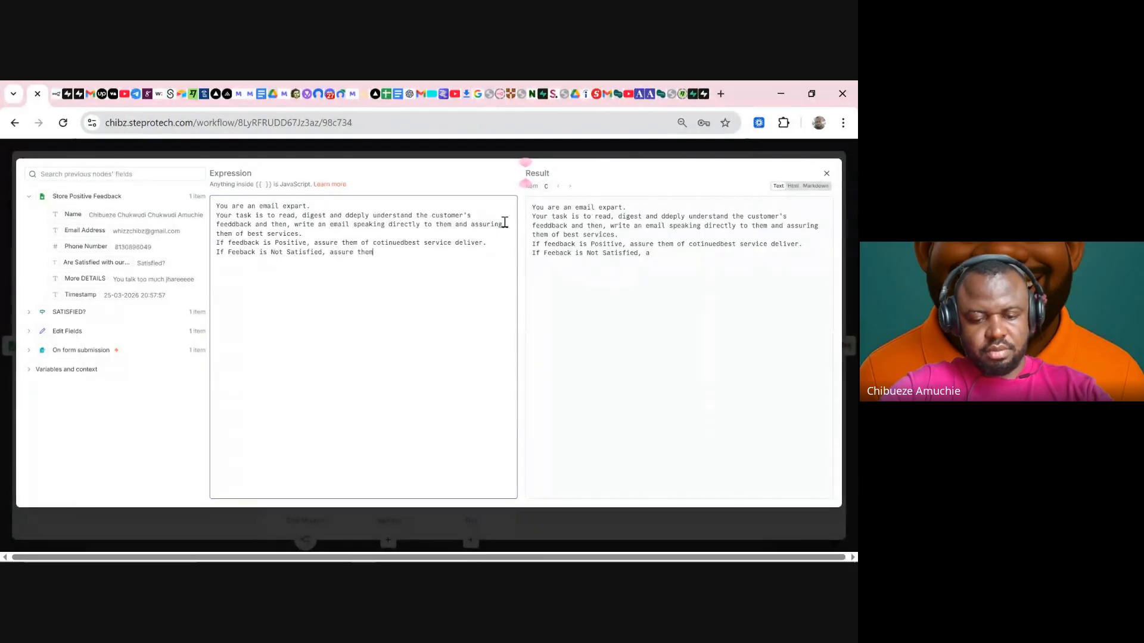
type("of impr")
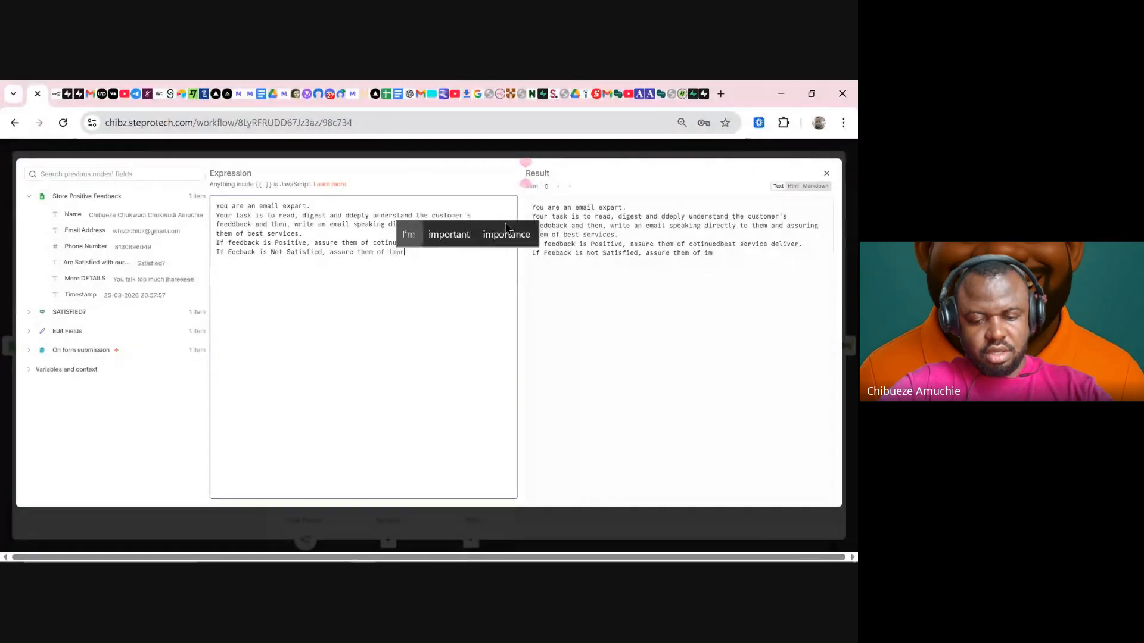
type("oved ")
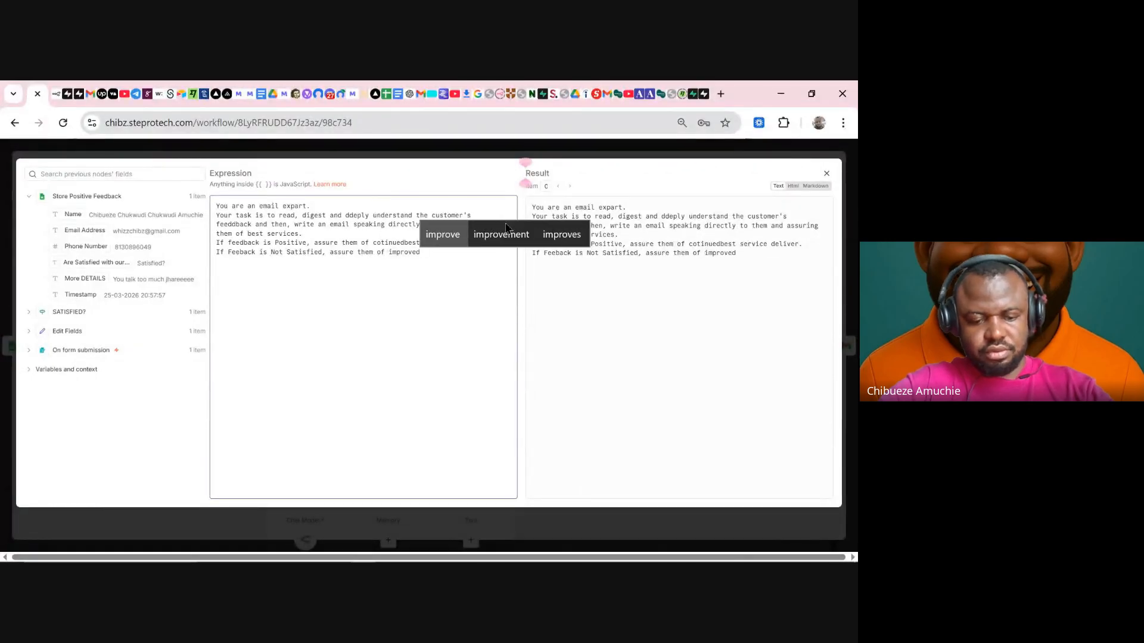
type("service d")
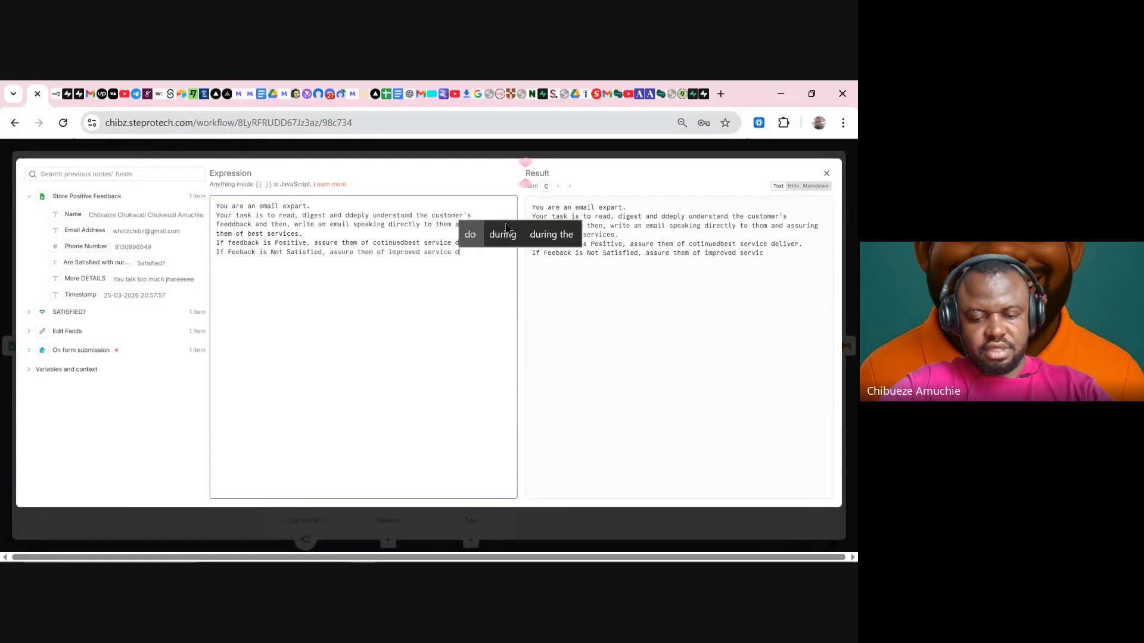
type("elivery")
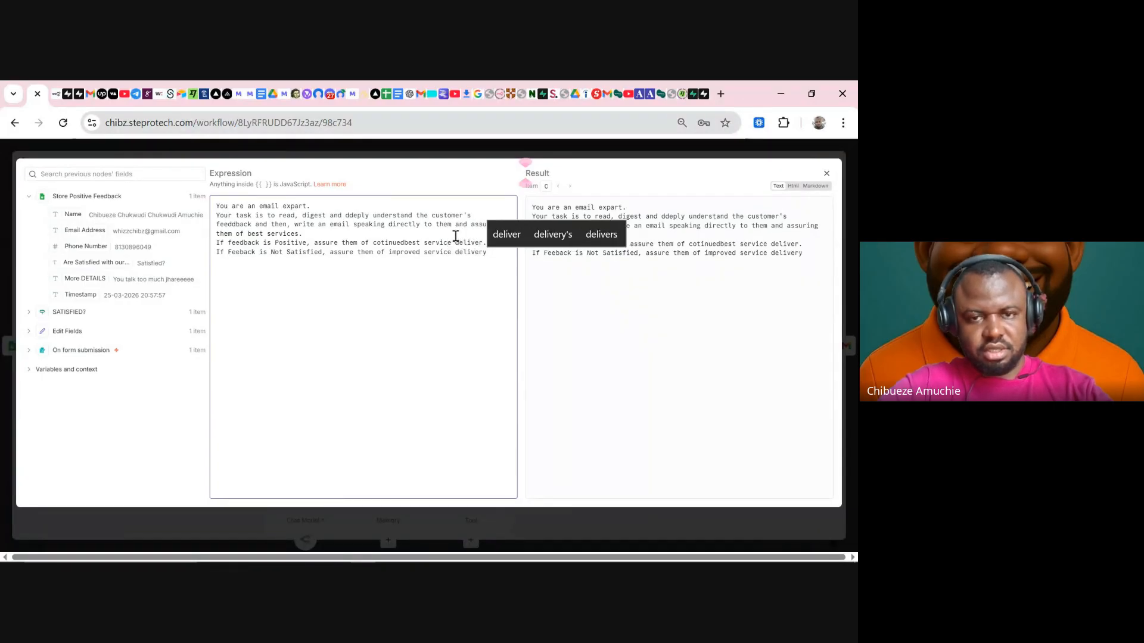
left_click(453, 236)
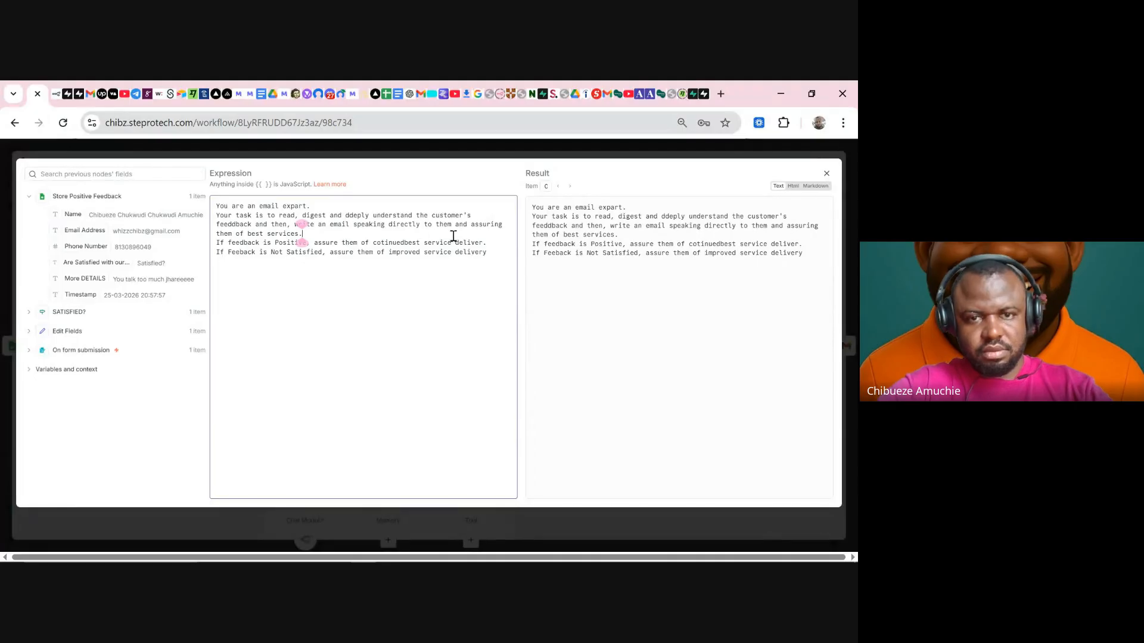
- Change 'Positive' to 'Satisfied', space out 'cotinued best', and end the Not Satisfied rule with a period
left_click(405, 241)
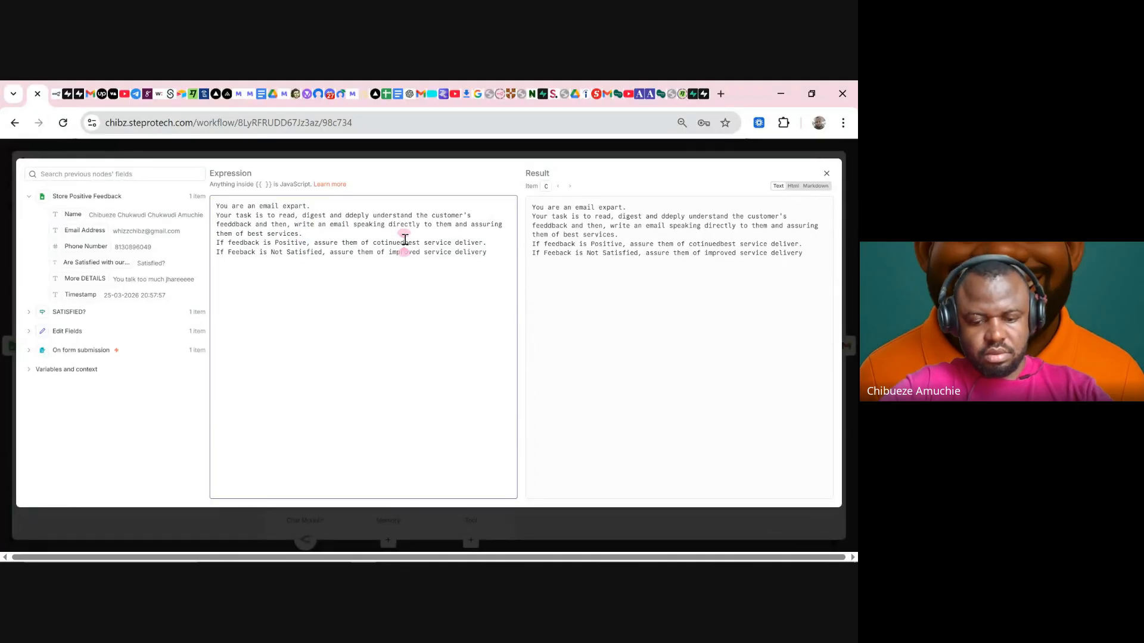
left_click(307, 241)
key("BackSpace")
key("BackSpace")
key("BackSpace")
key("BackSpace")
key("BackSpace")
key("BackSpace")
key("BackSpace")
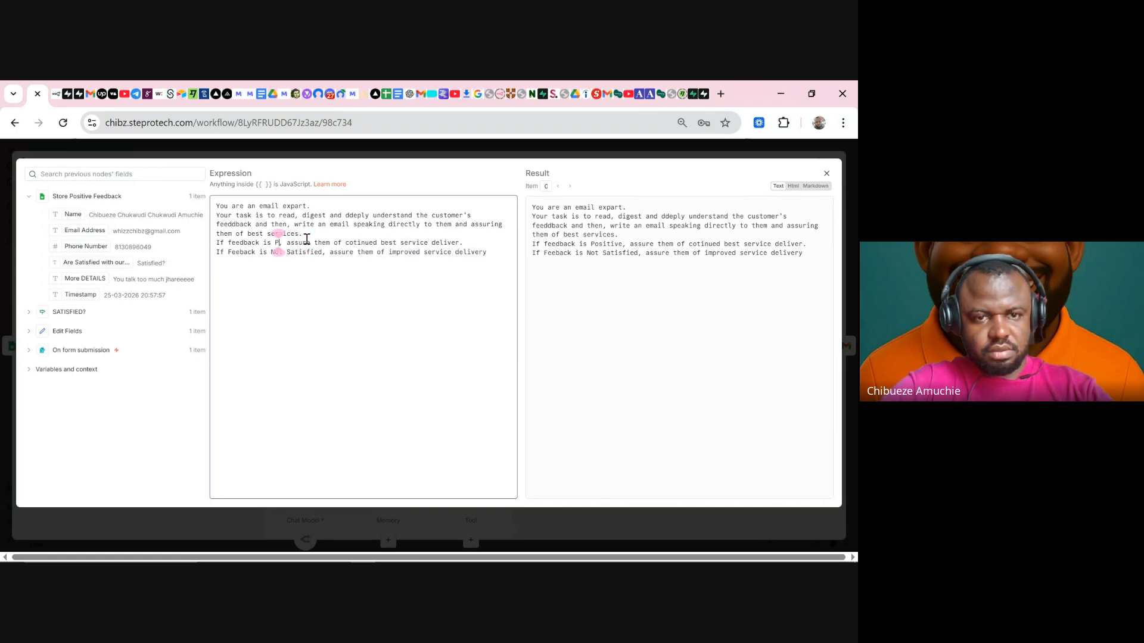
key("BackSpace")
type("Sat")
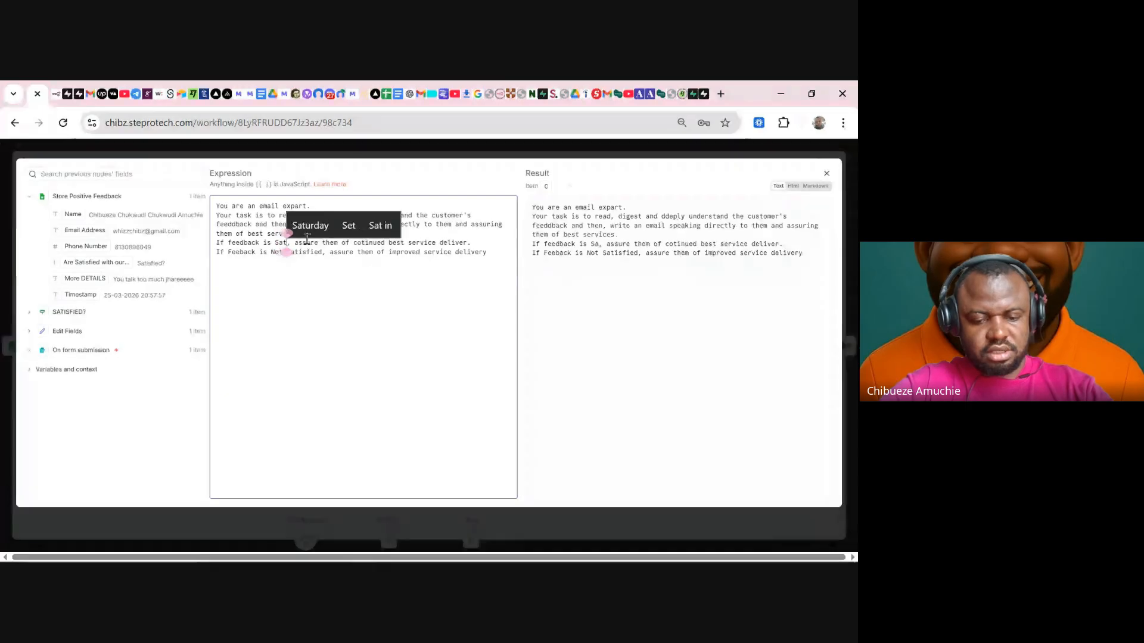
type("isfied")
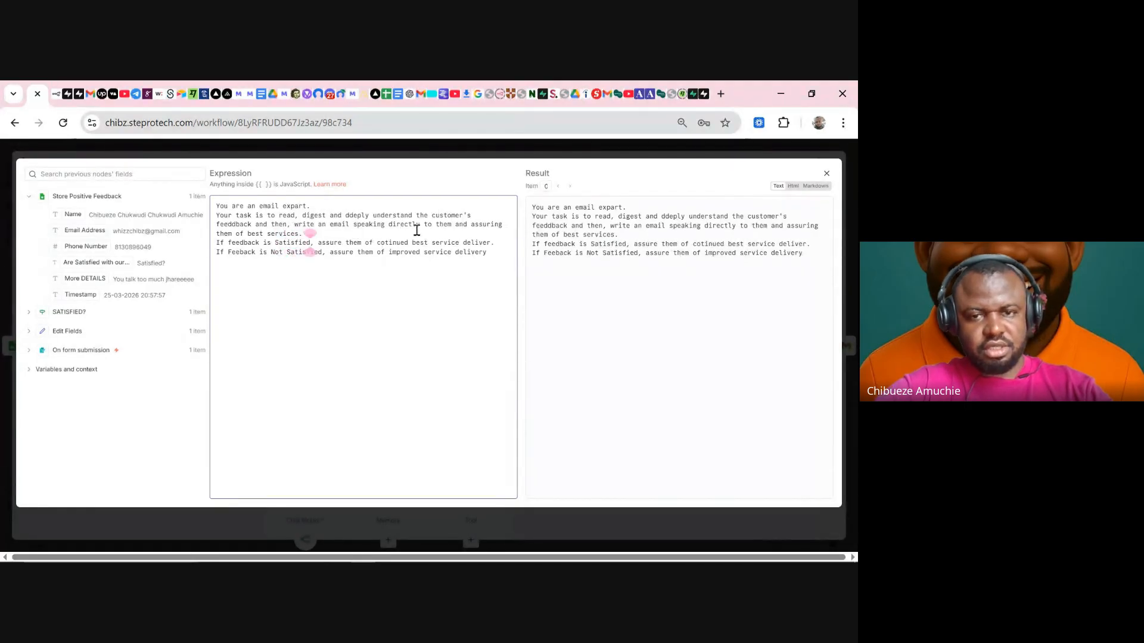
type(".")
left_click(494, 243)
- Finish 'delivery', then add the labels 'Customer Name:' and 'Customer Feedback:' on new lines
type("y")
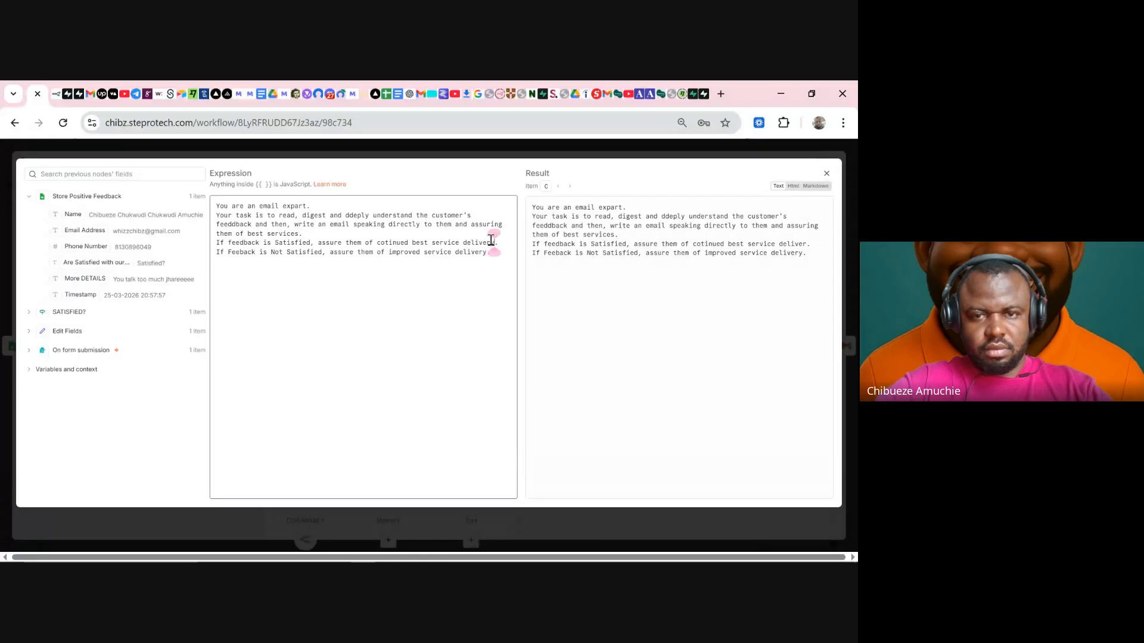
left_click(509, 256)
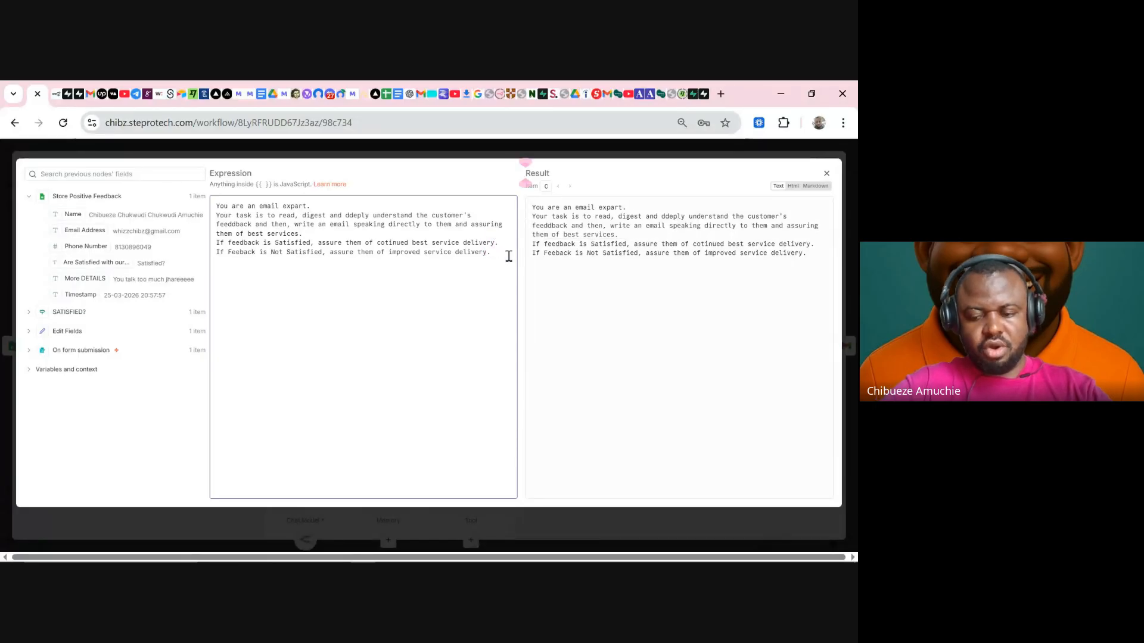
key("Return")
key("Return")
type("#")
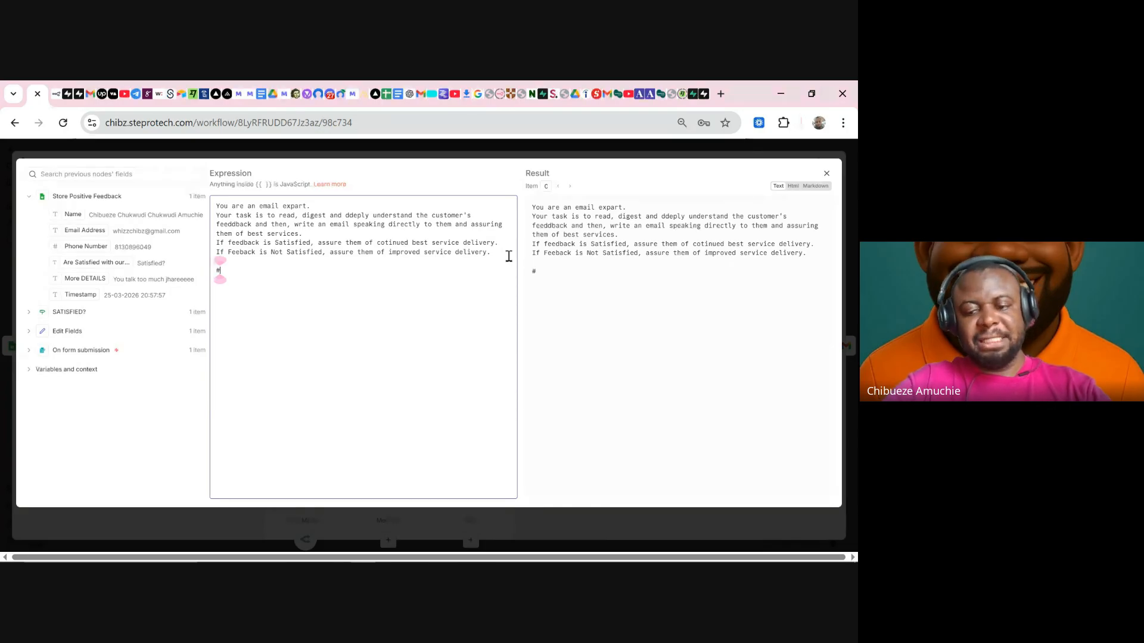
key("BackSpace")
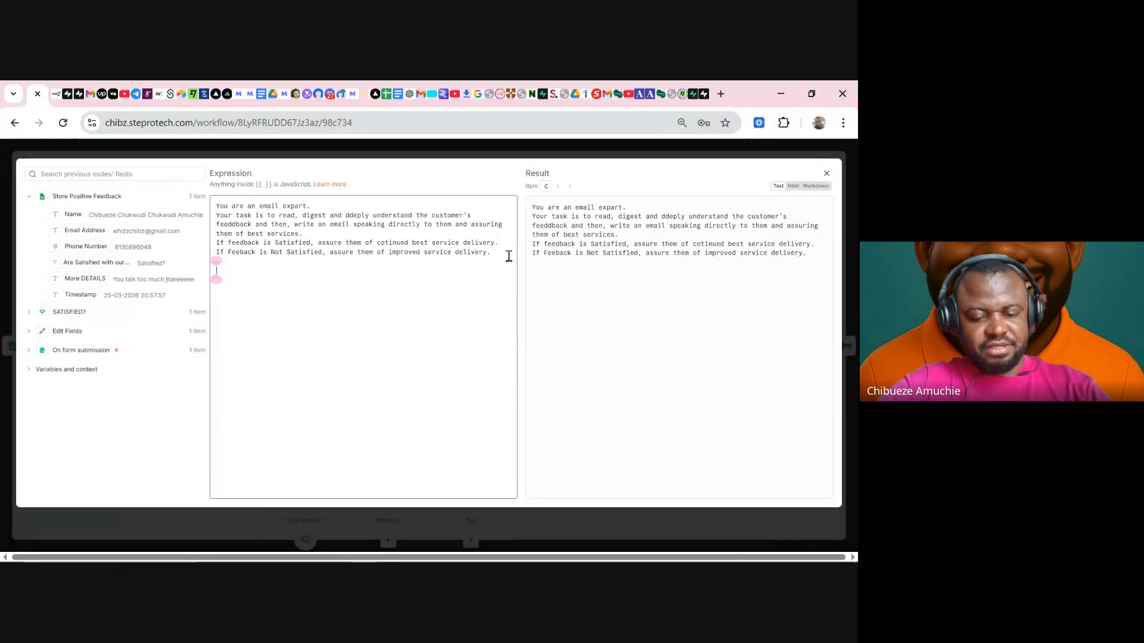
type("Custo")
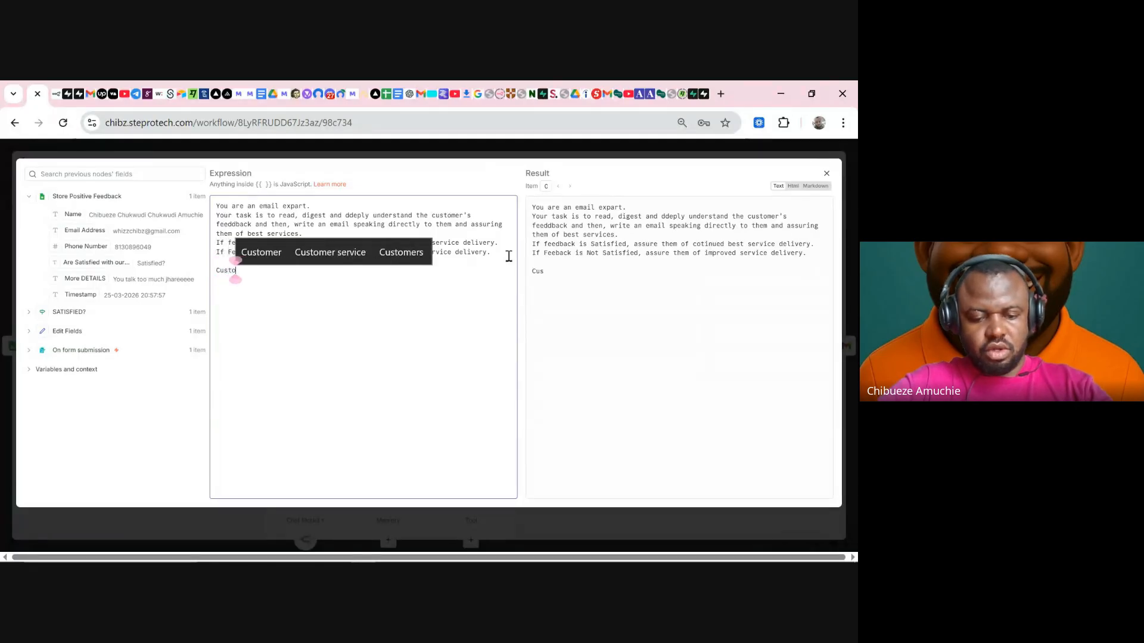
type("mer Name:")
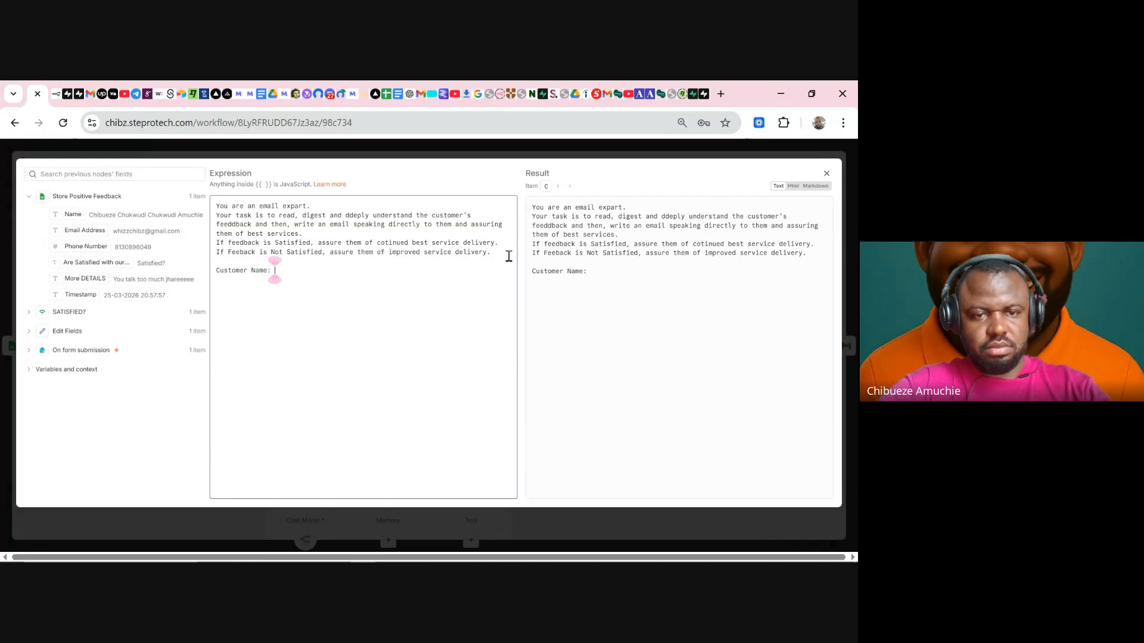
key("Return")
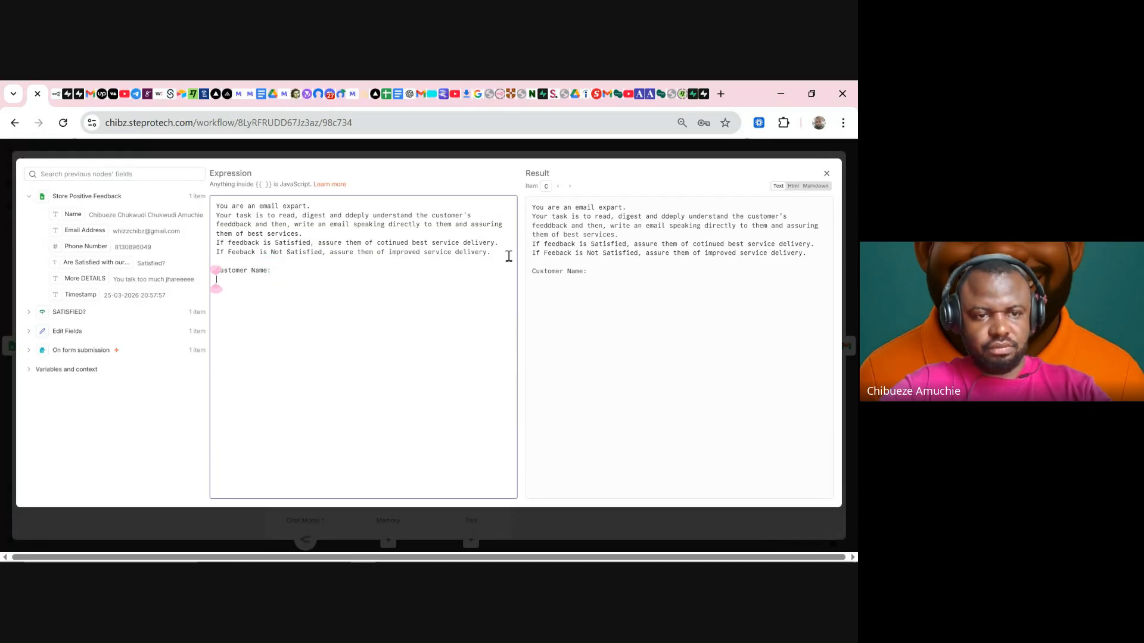
type("Customer")
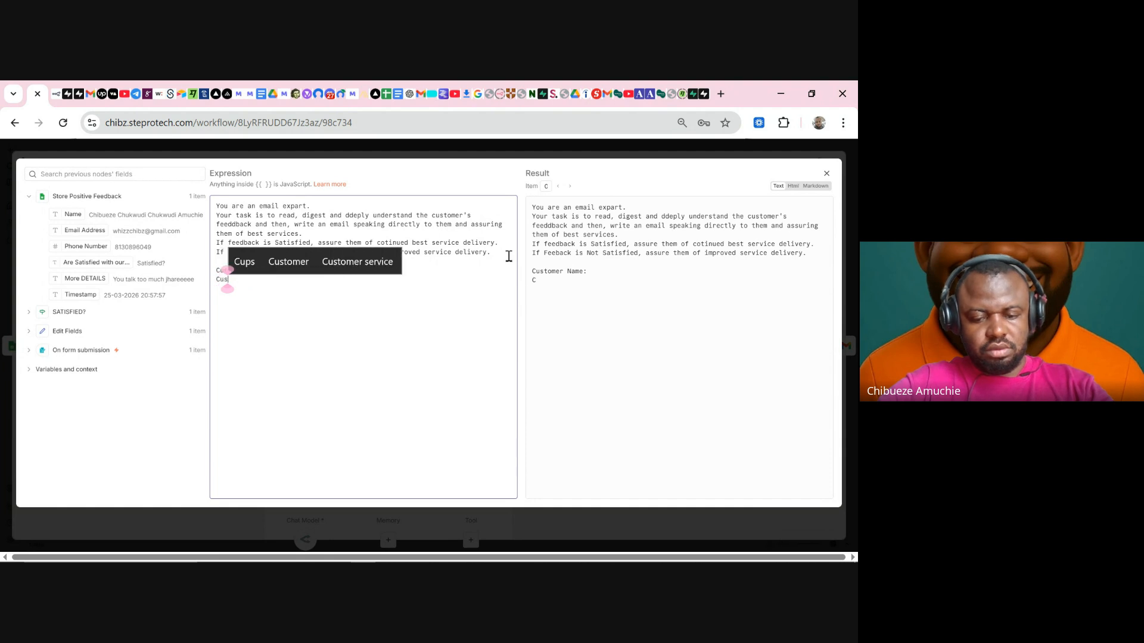
type("ee")
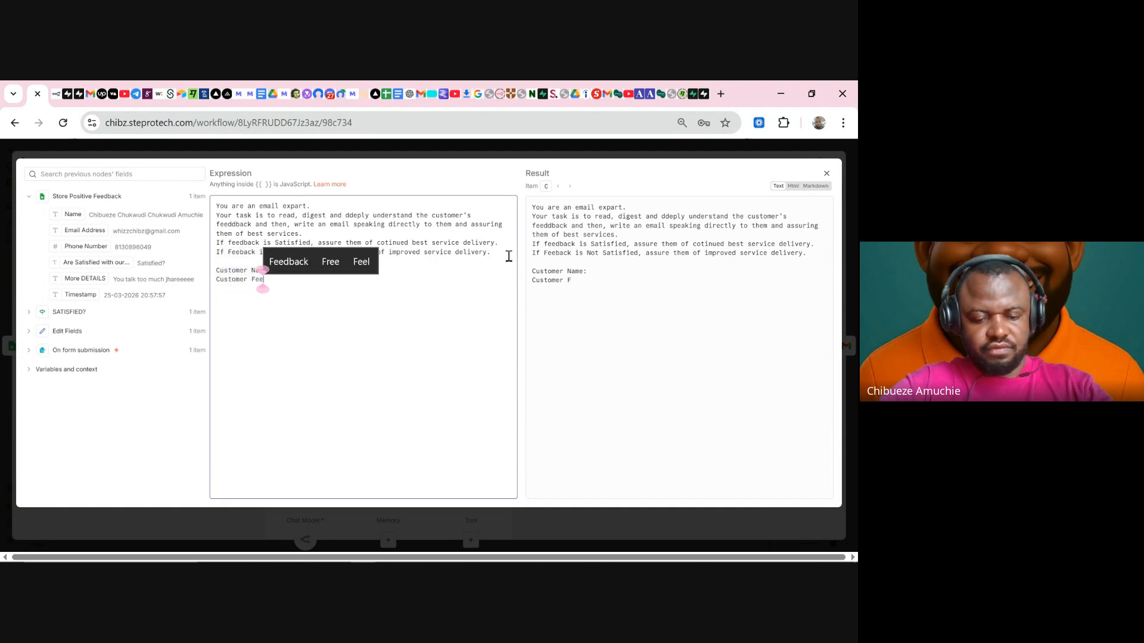
type("f")
key("BackSpace")
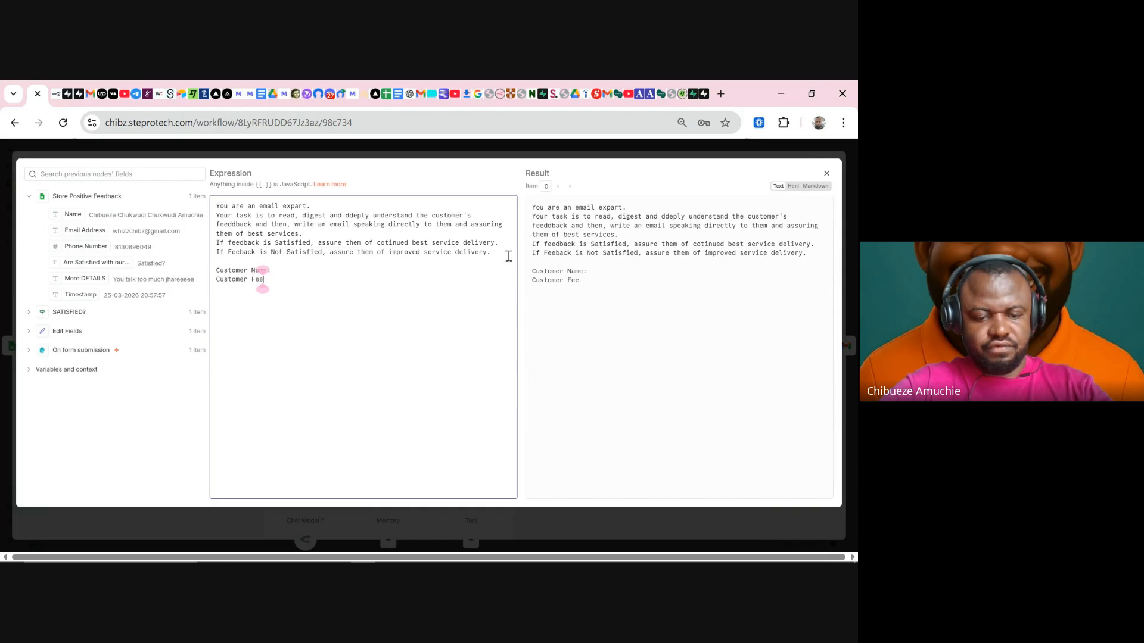
type("dback:")
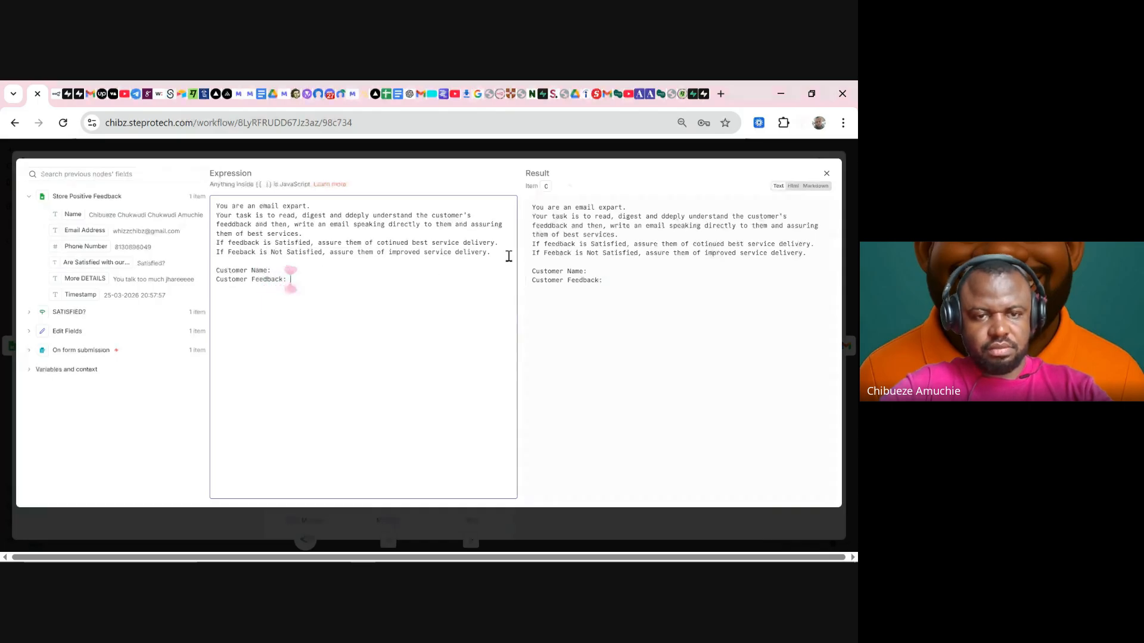
key("Return")
- Add the final label 'More details from customer:'
type("Custo")
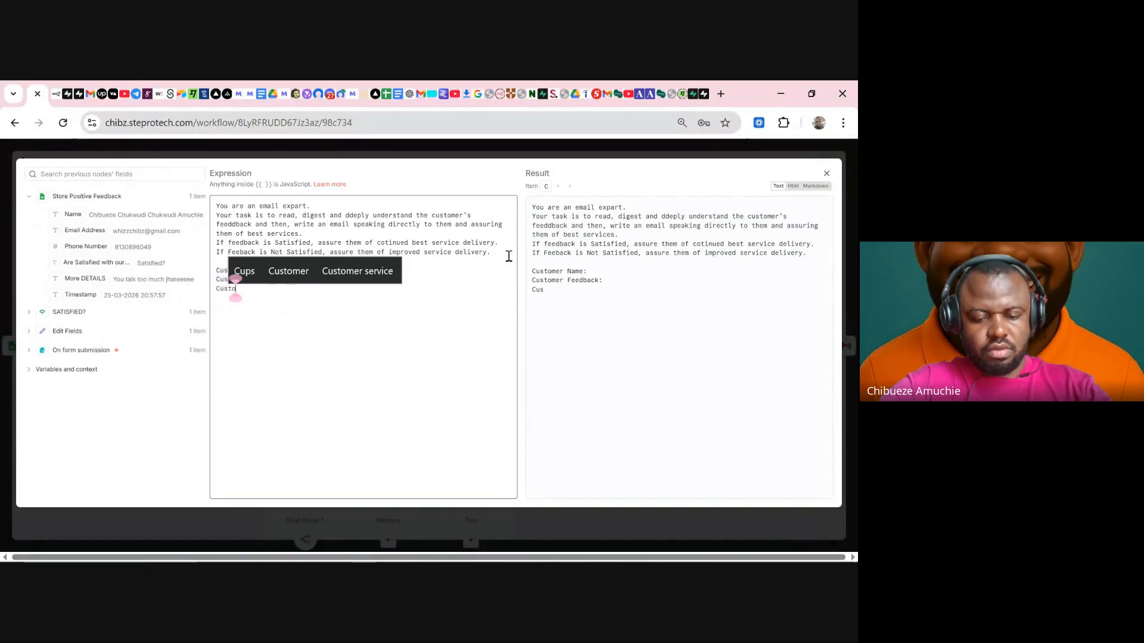
type("nmer")
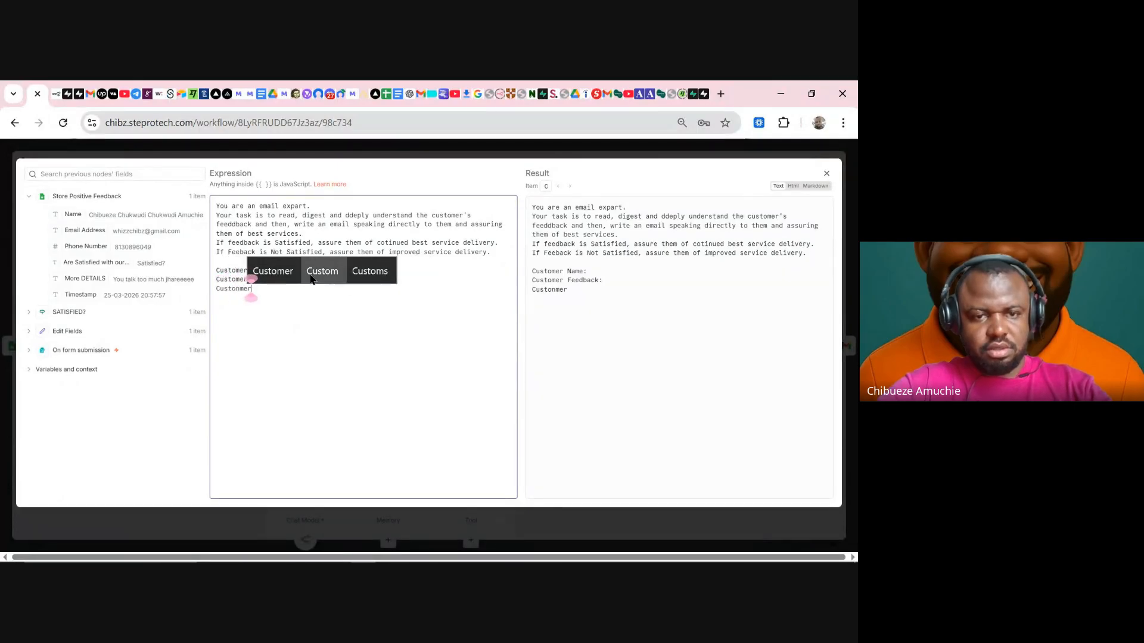
left_click(272, 271)
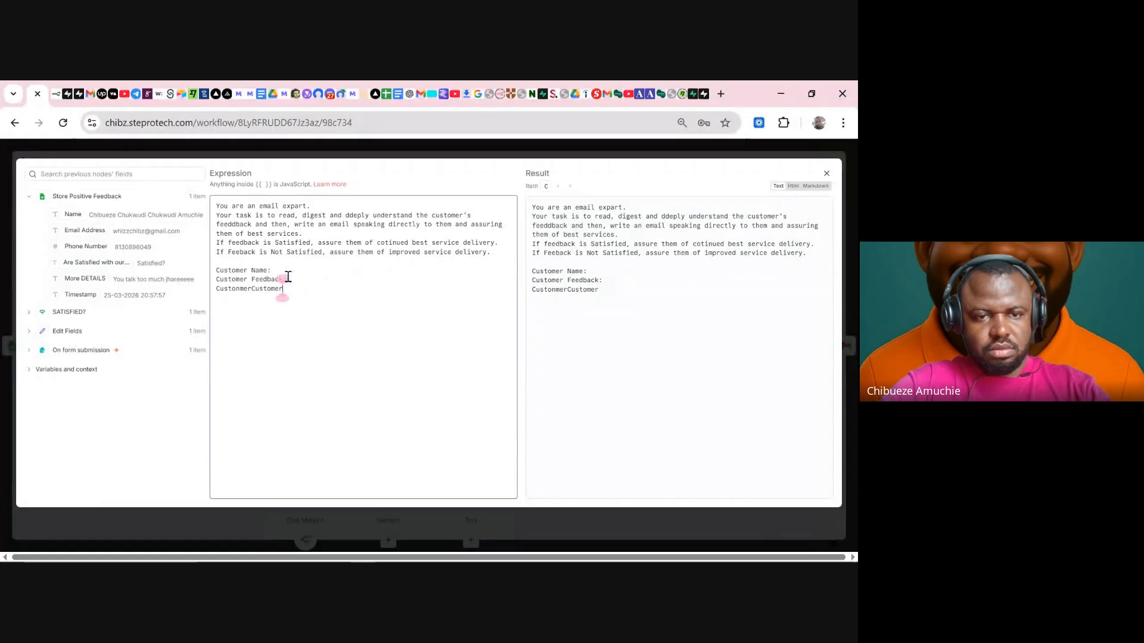
key("BackSpace")
key("BackSpace")
key("BackSpace")
key("BackSpace")
key("BackSpace")
key("BackSpace")
key("BackSpace")
key("BackSpace")
key("BackSpace")
key("BackSpace")
key("BackSpace")
key("BackSpace")
key("BackSpace")
key("BackSpace")
key("BackSpace")
key("BackSpace")
key("BackSpace")
type("More detai")
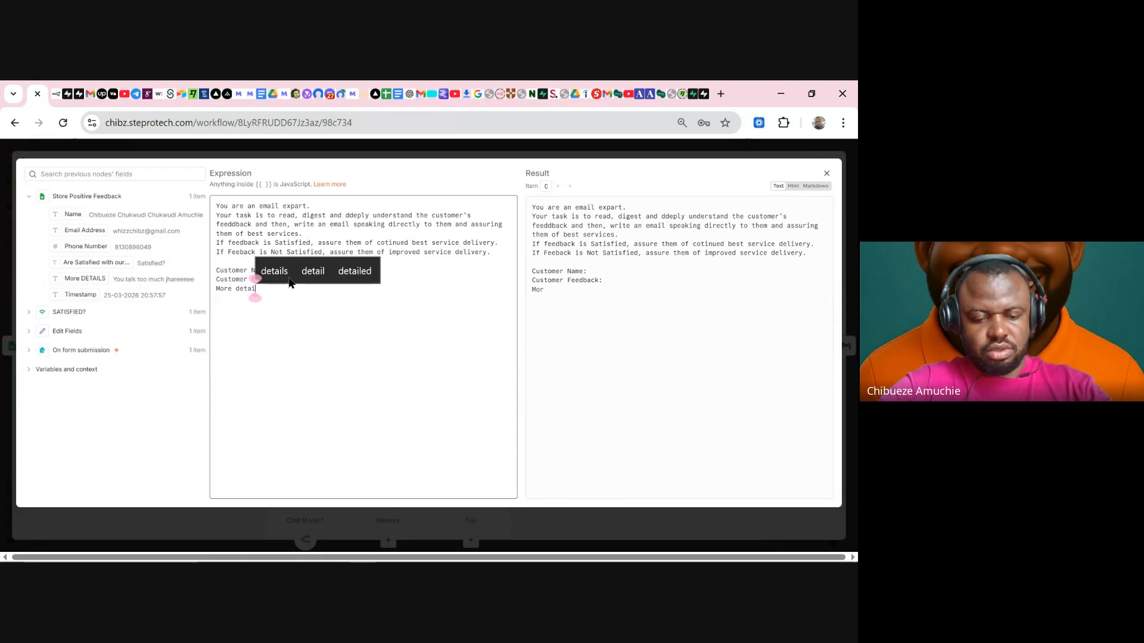
left_click(289, 277)
type("from ")
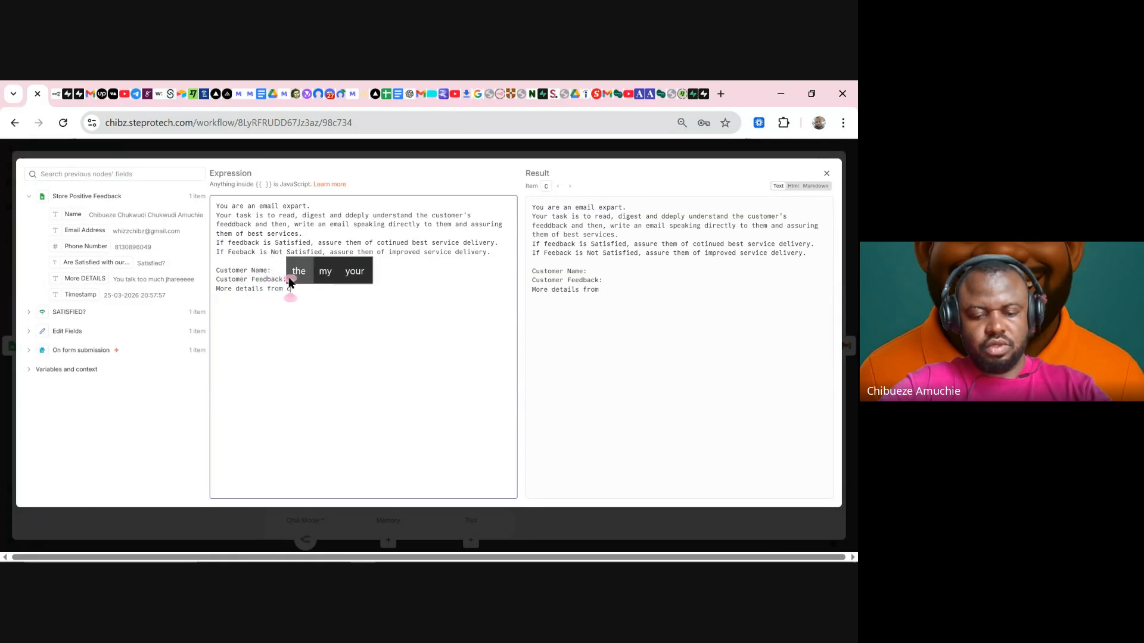
type("customers")
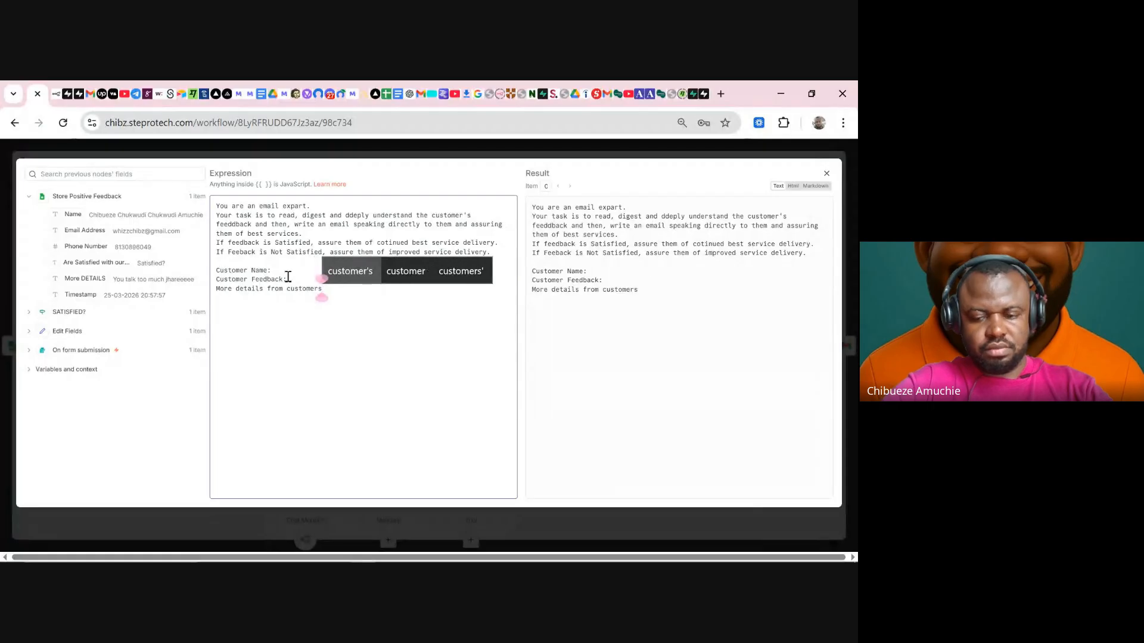
key("BackSpace")
type(":")
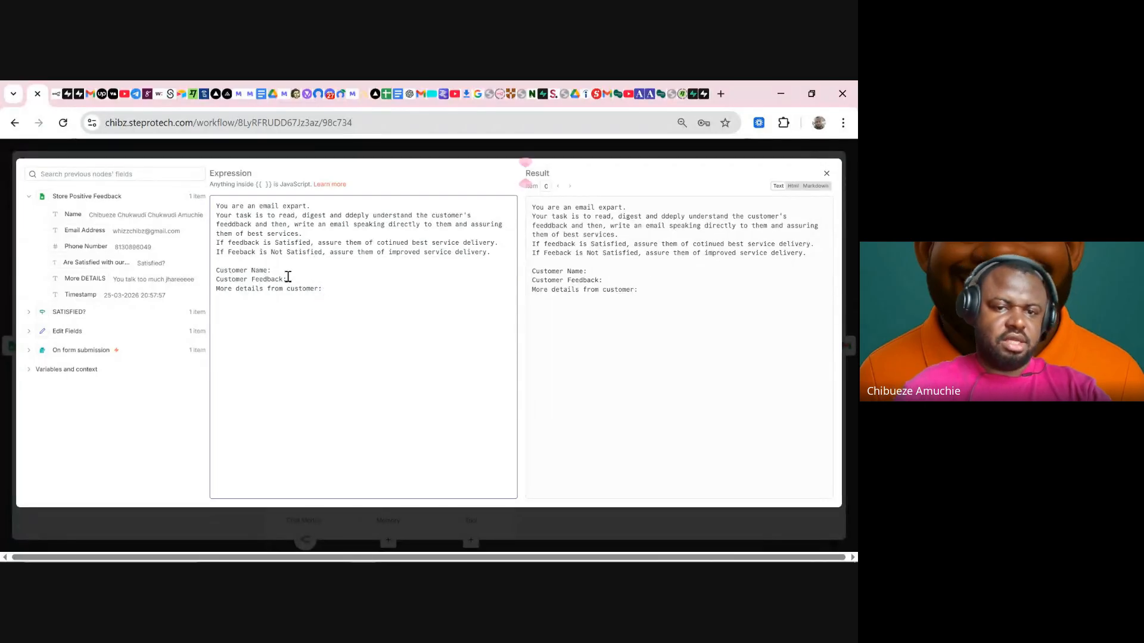
- Insert the Name, Are Satisfied with our Classes and More DETAILS fields after their matching labels
left_click_drag(110, 216, 349, 271)
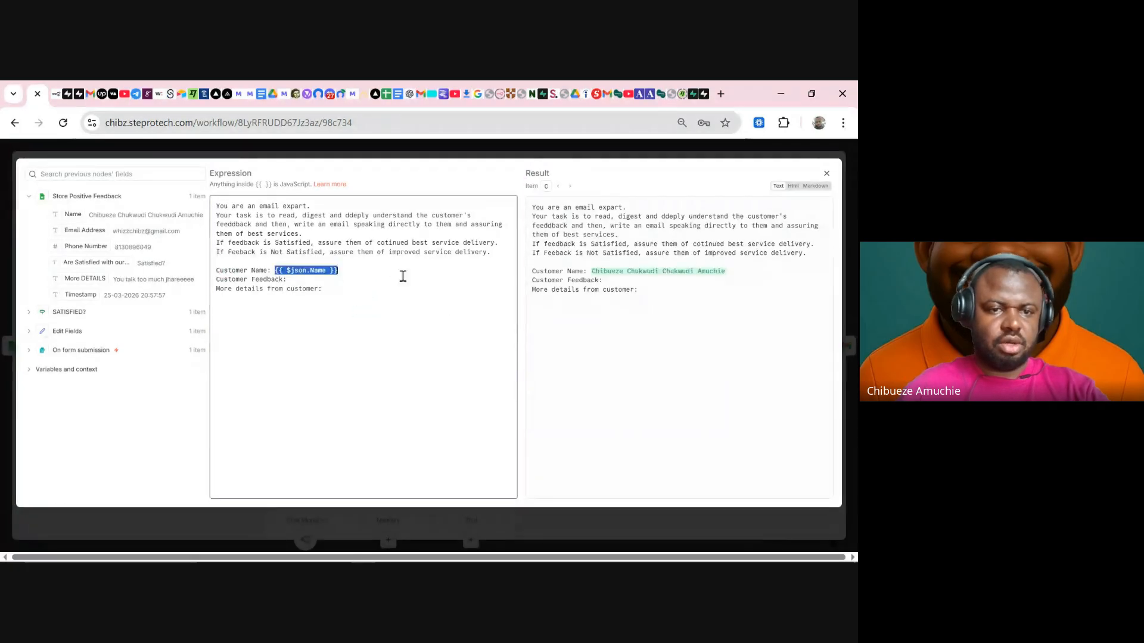
left_click_drag(102, 261, 336, 280)
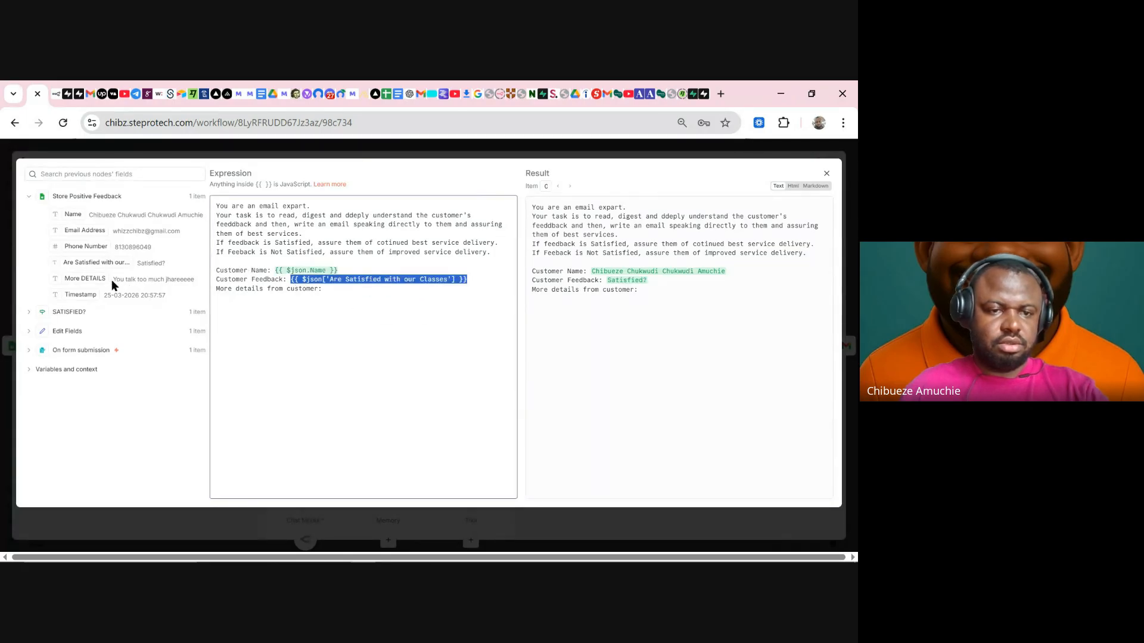
left_click_drag(100, 279, 344, 291)
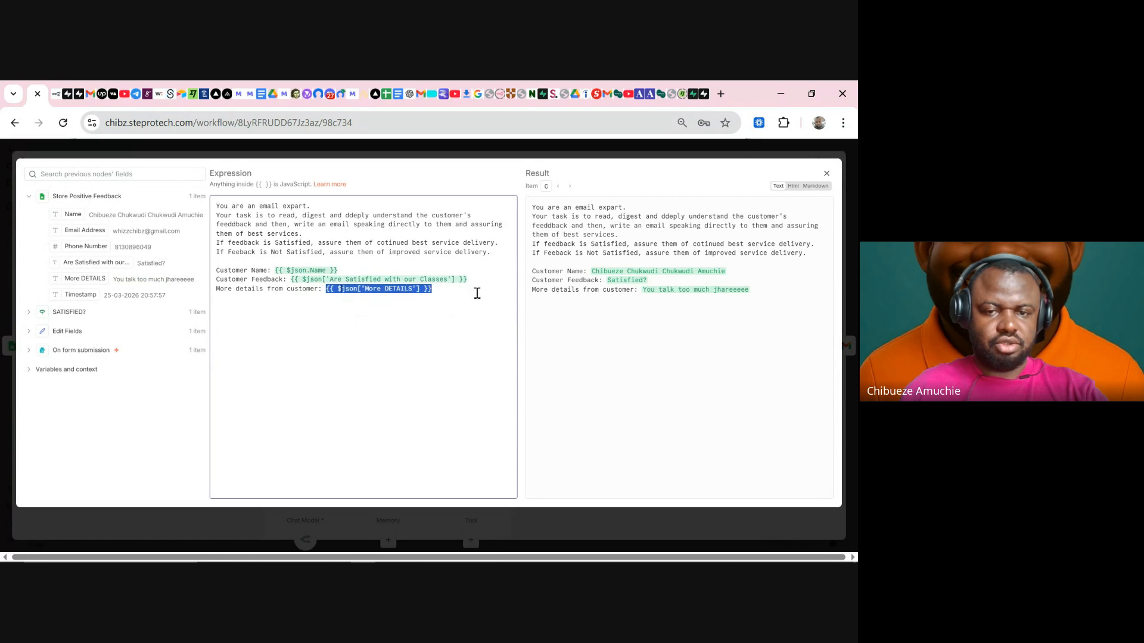
key("Return")
key("Return")
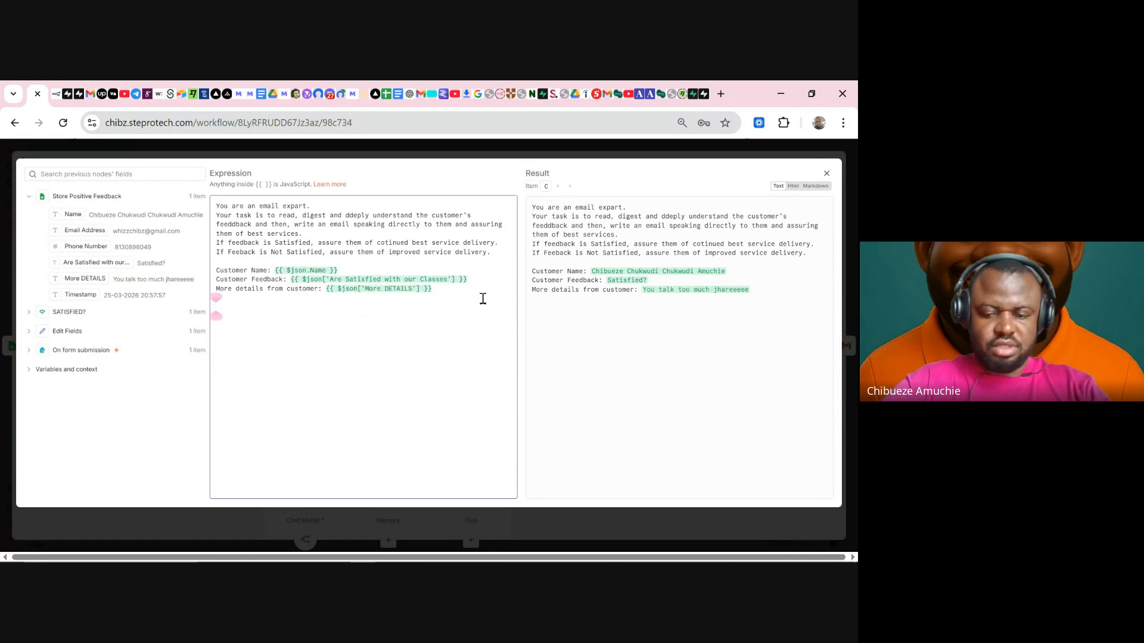
- Add '# INSTRUCTIONS': output only email and body; always mention customer's name, feedback and "More Details"
type("# ")
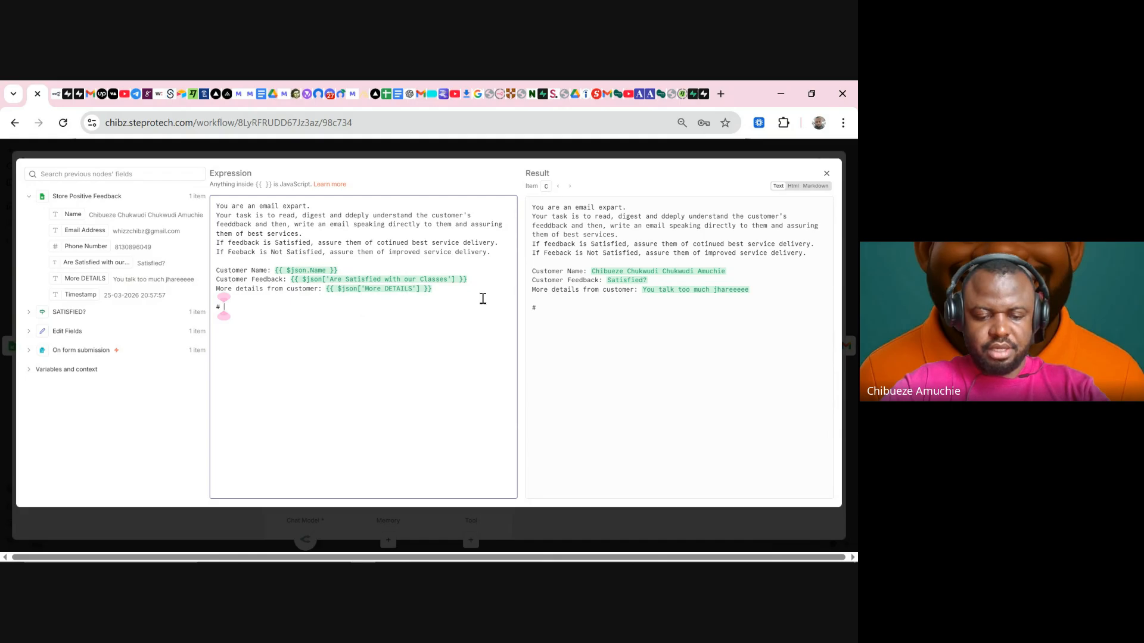
type("INSTRUCT")
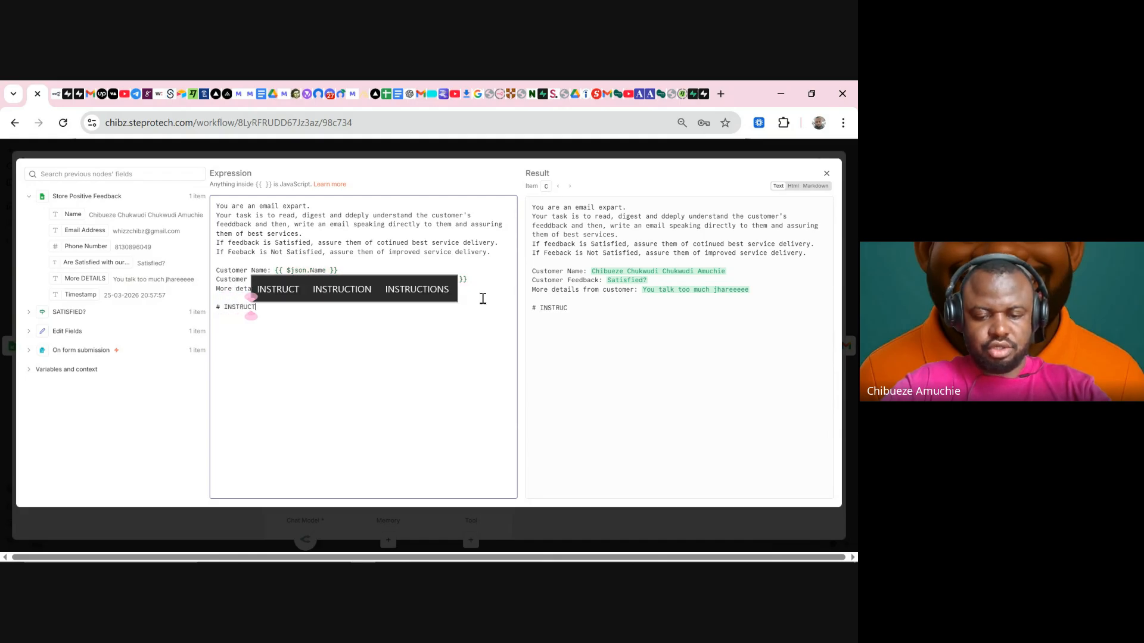
type("IONS")
key("Return")
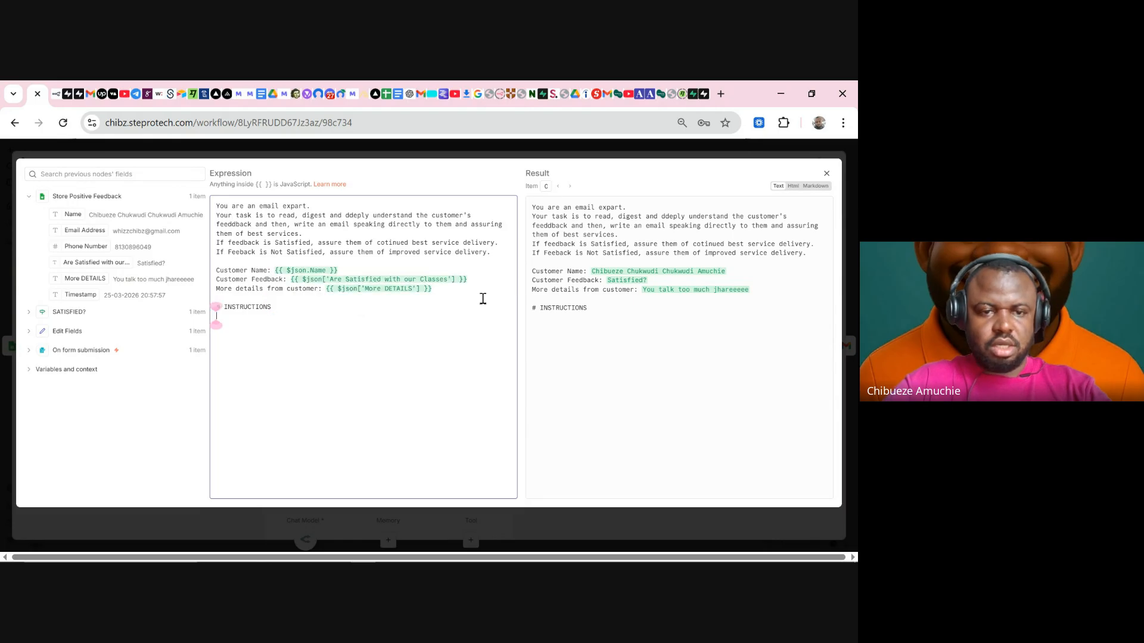
type("1. ")
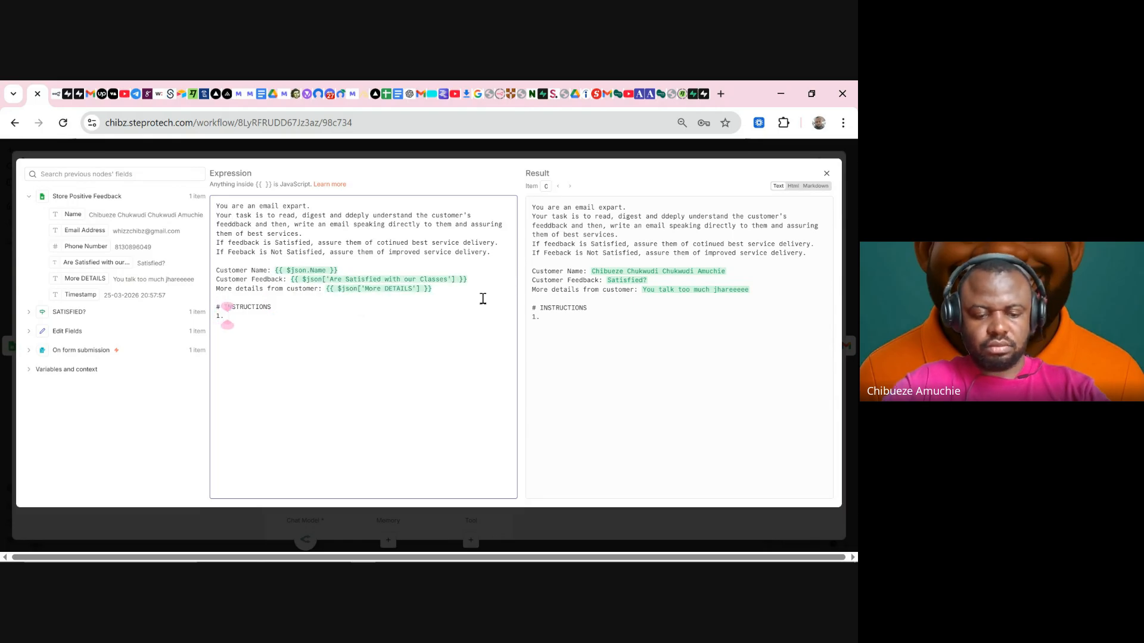
type("Always")
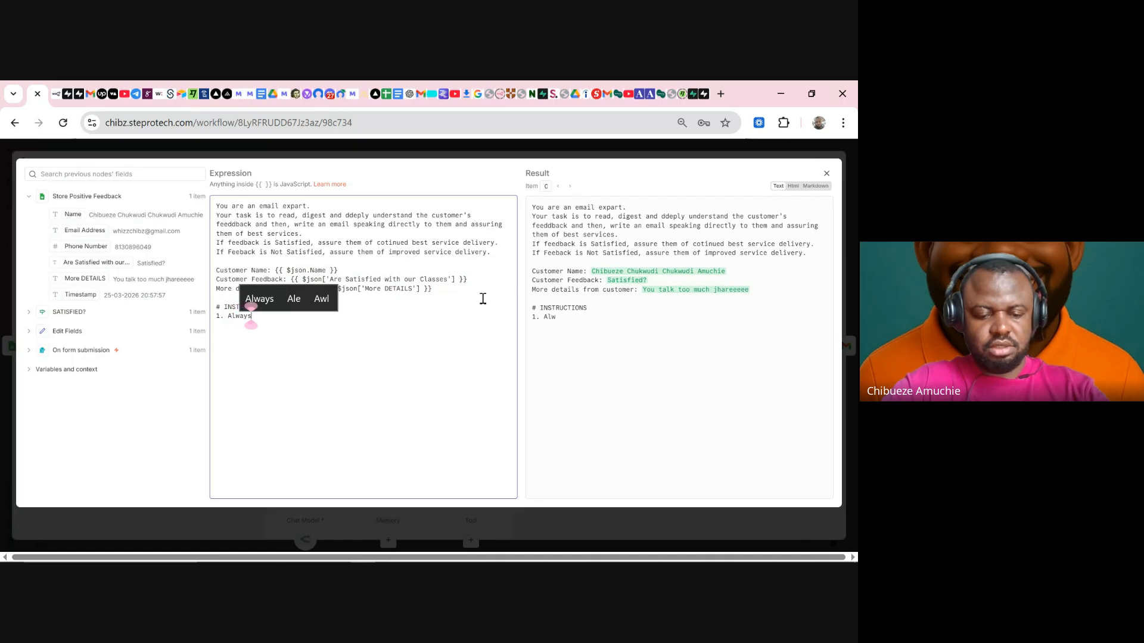
type(" Strictly")
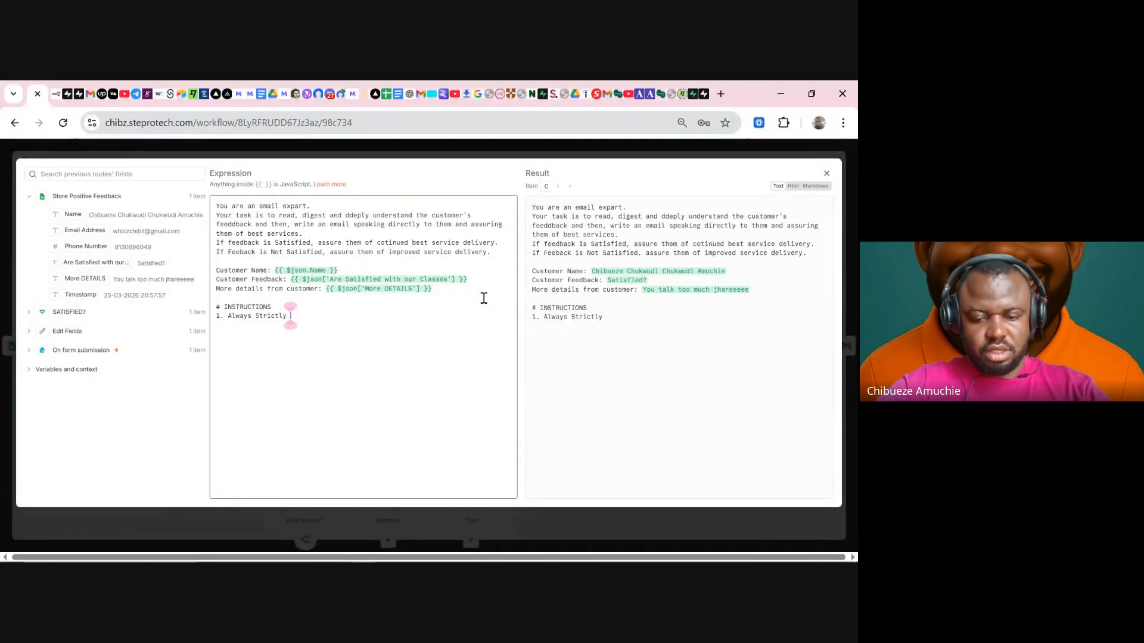
type(" output")
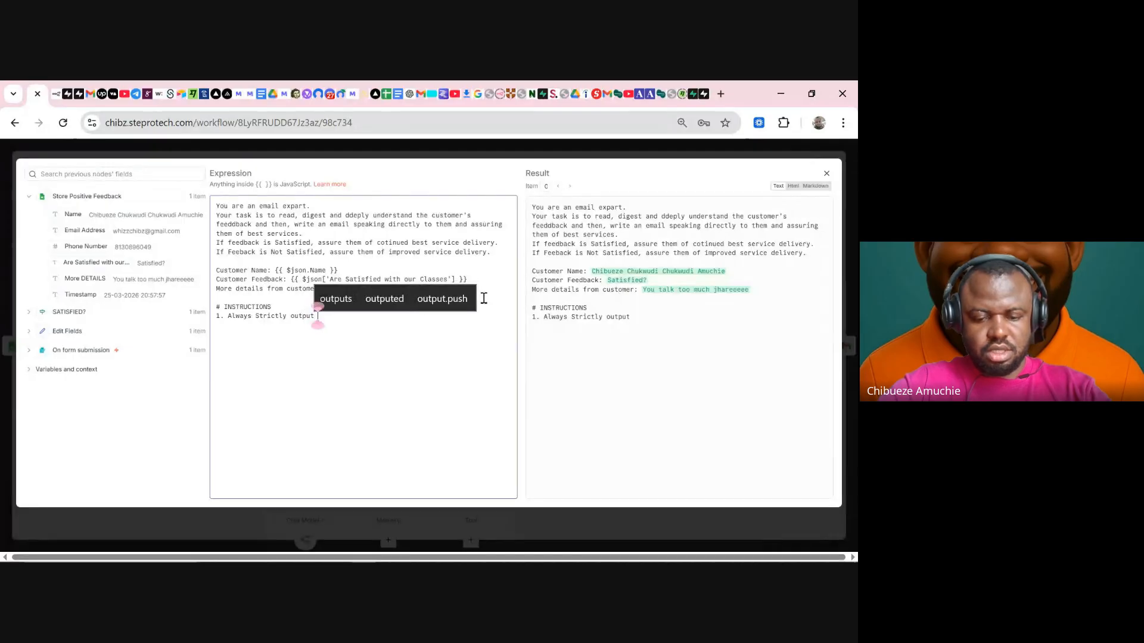
type(" email and b")
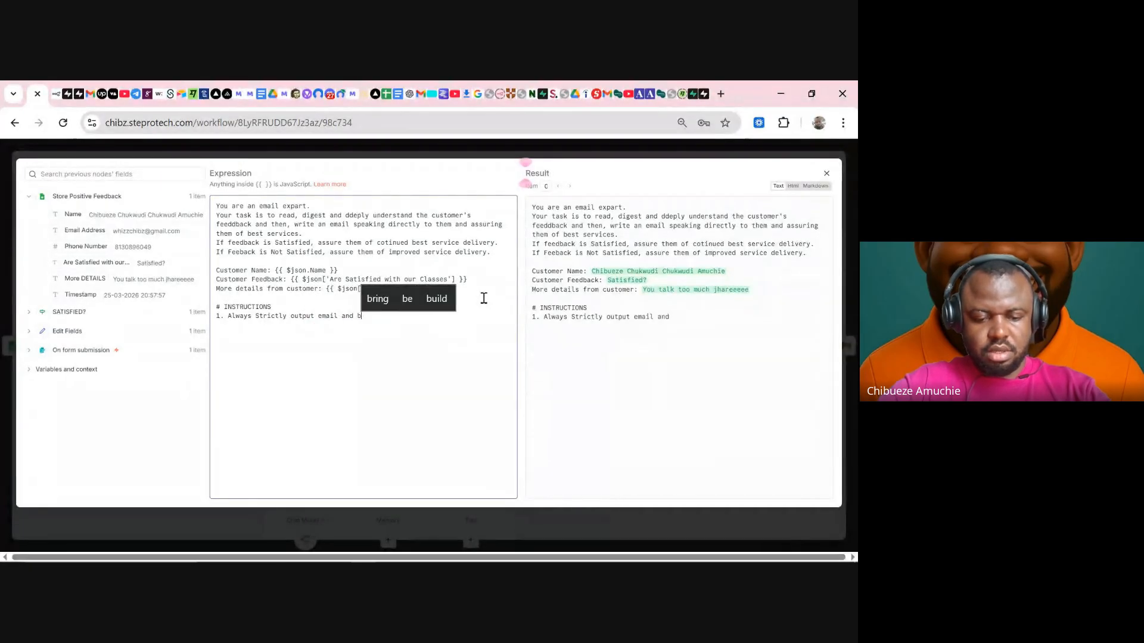
type("ody, n")
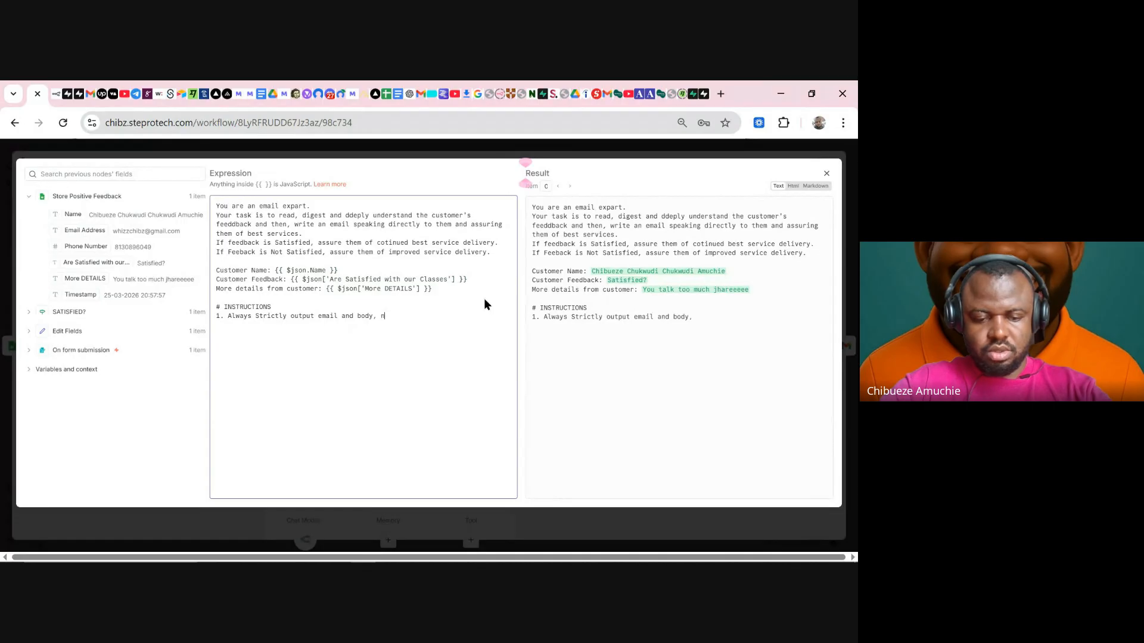
type("o explanations ")
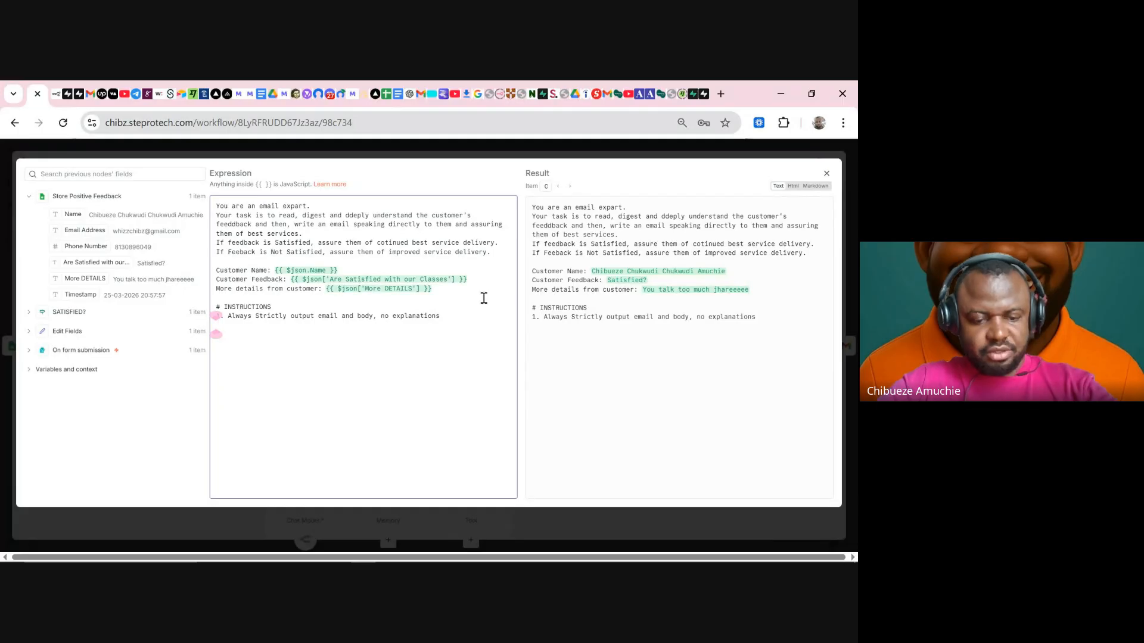
type("2.")
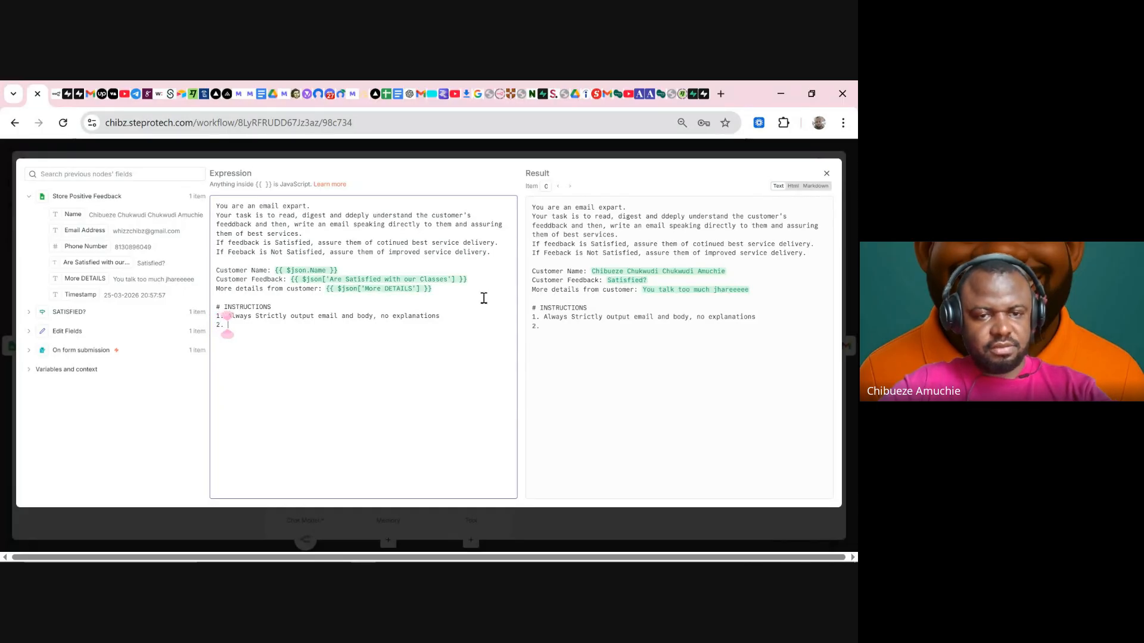
type(" Al")
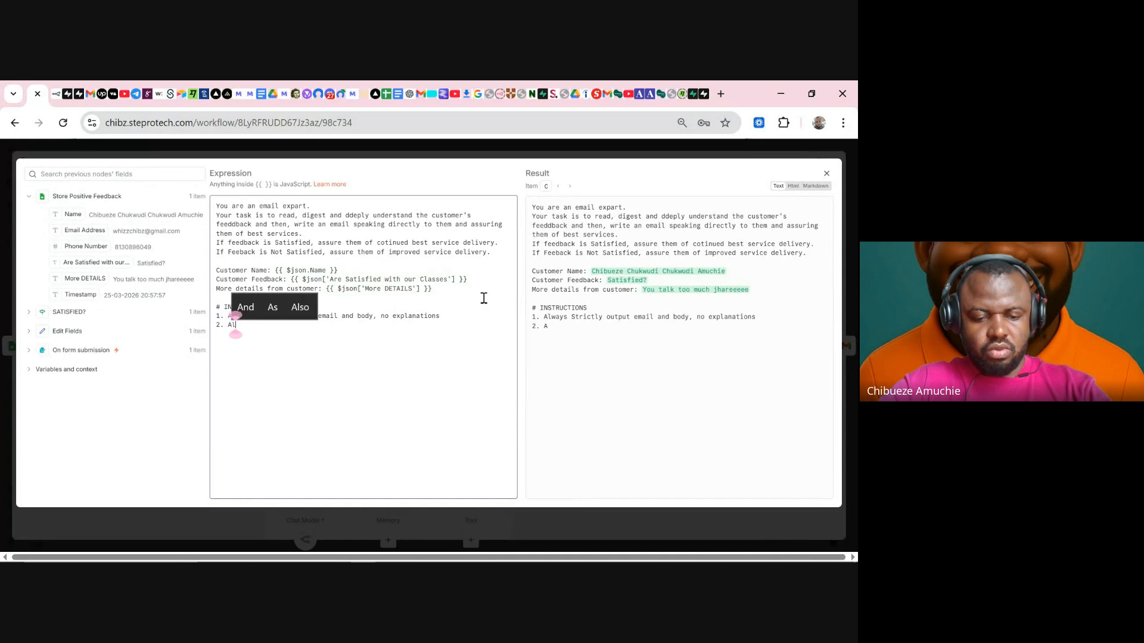
type("ways me")
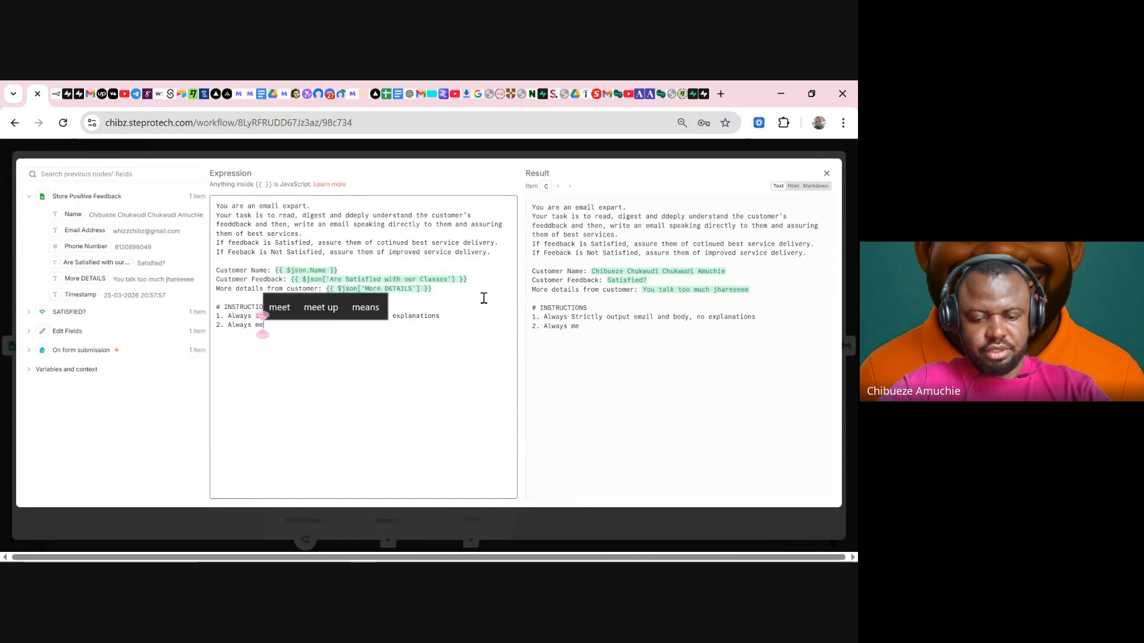
type("ntion t")
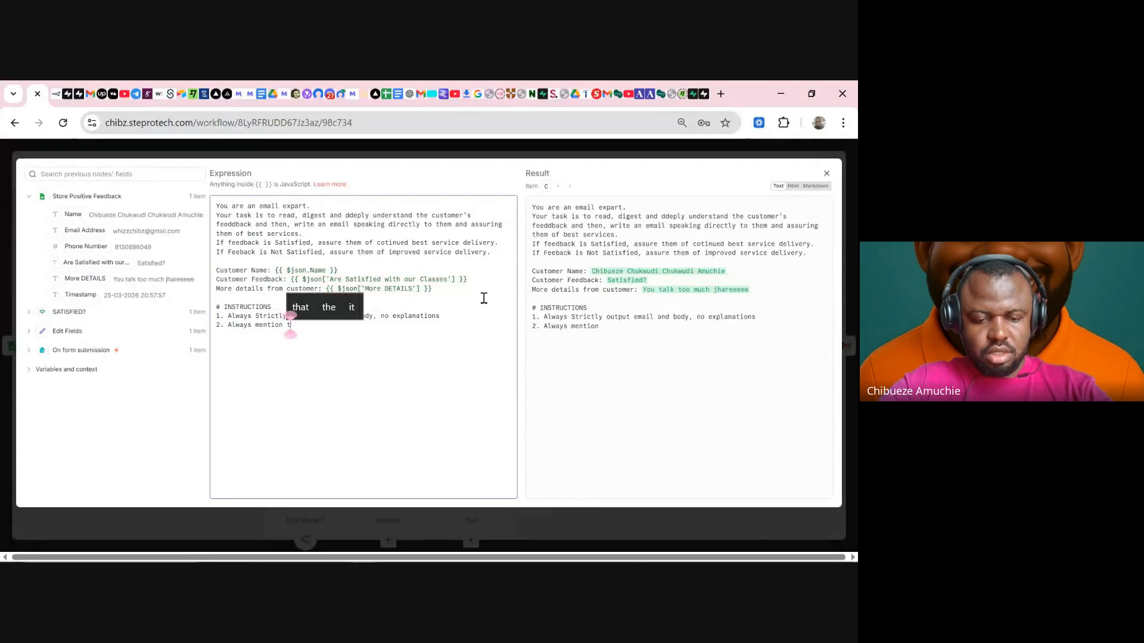
type("he customers")
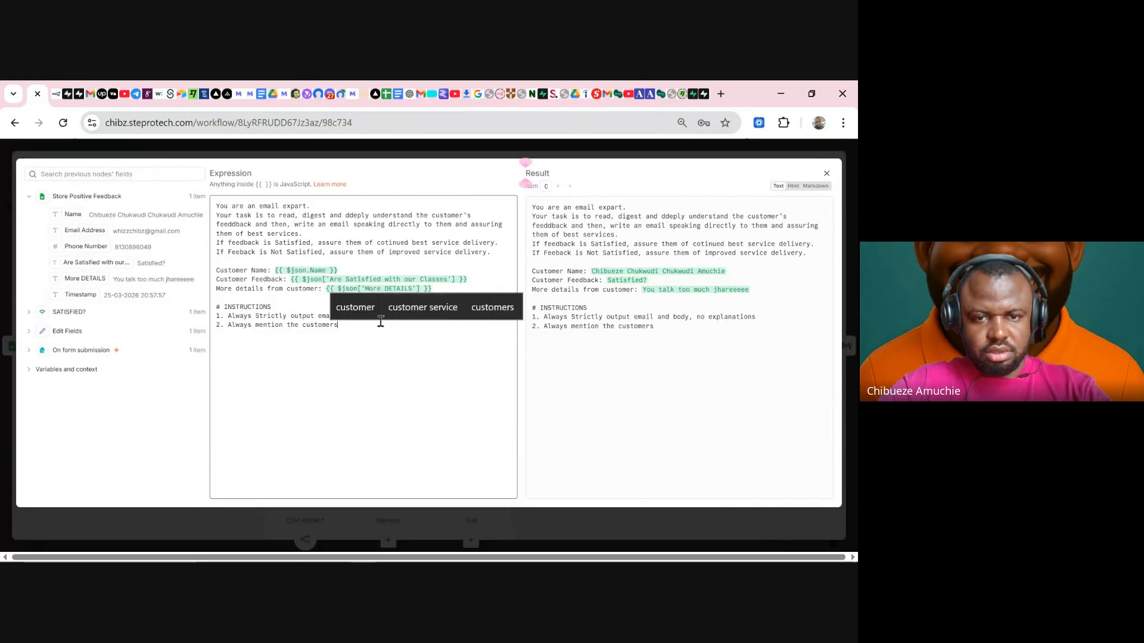
key("BackSpace")
type("'")
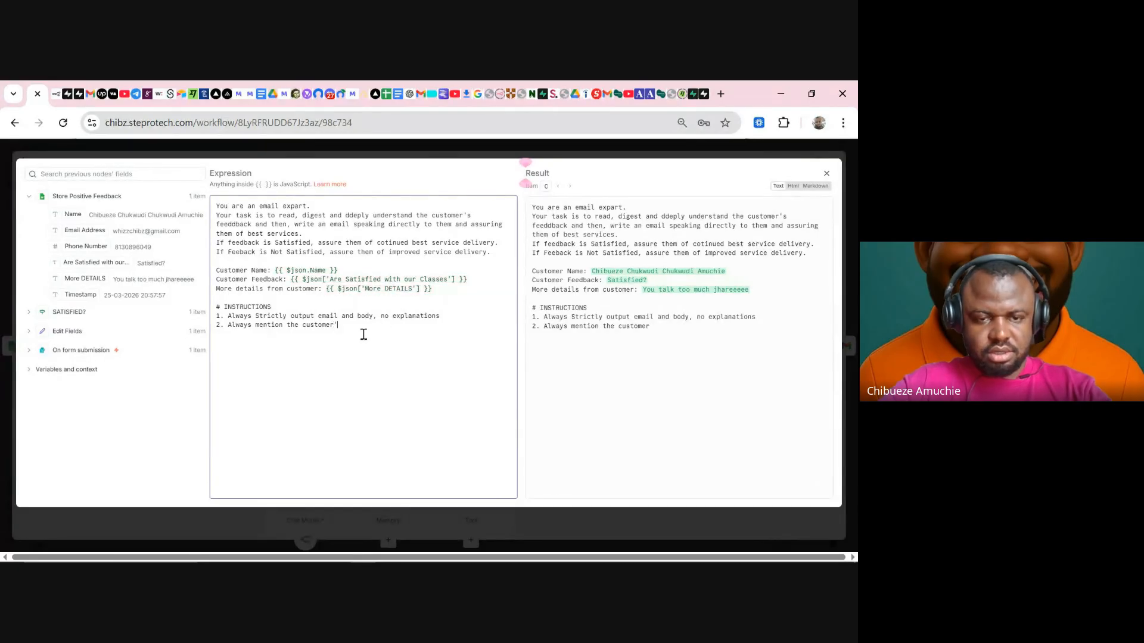
type("s name ")
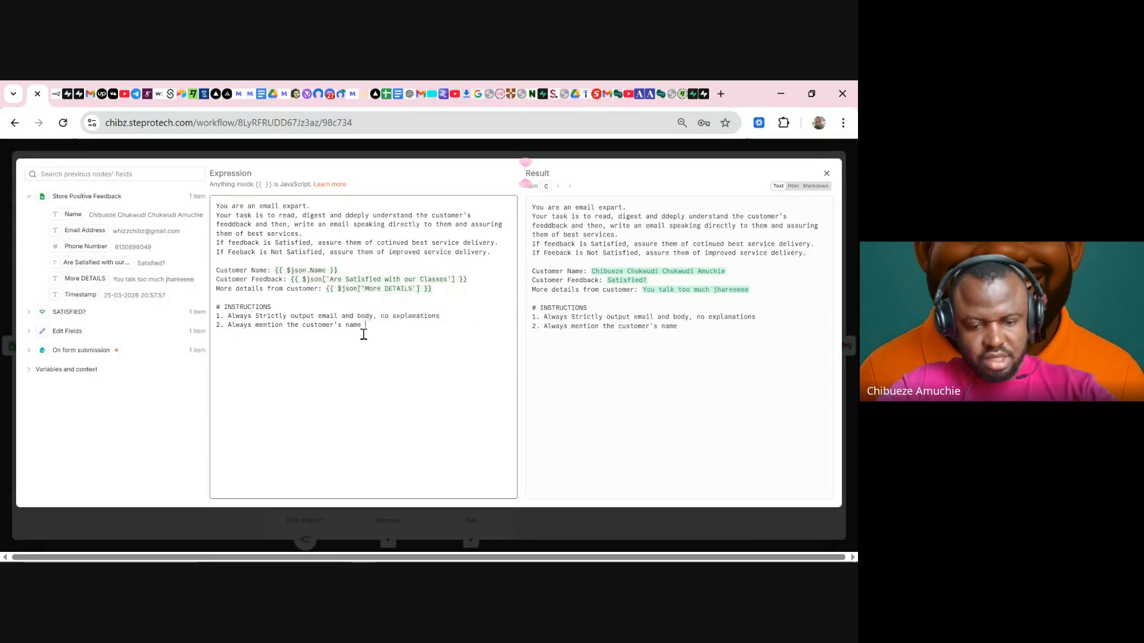
type("and speak ")
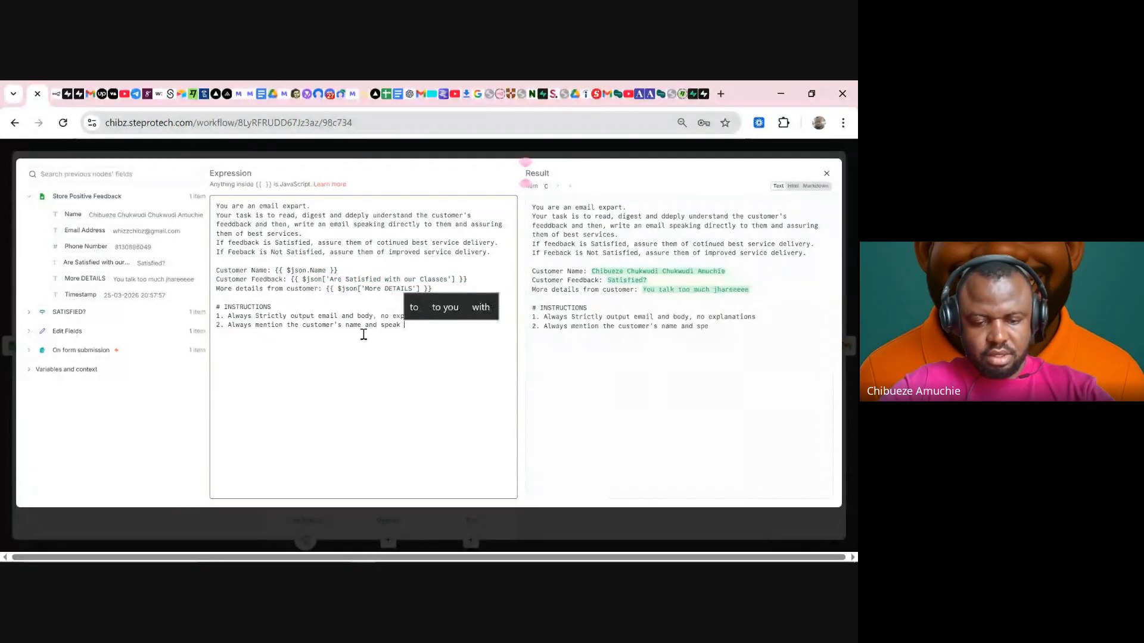
type("direc")
key("BackSpace")
key("BackSpace")
key("BackSpace")
key("BackSpace")
key("BackSpace")
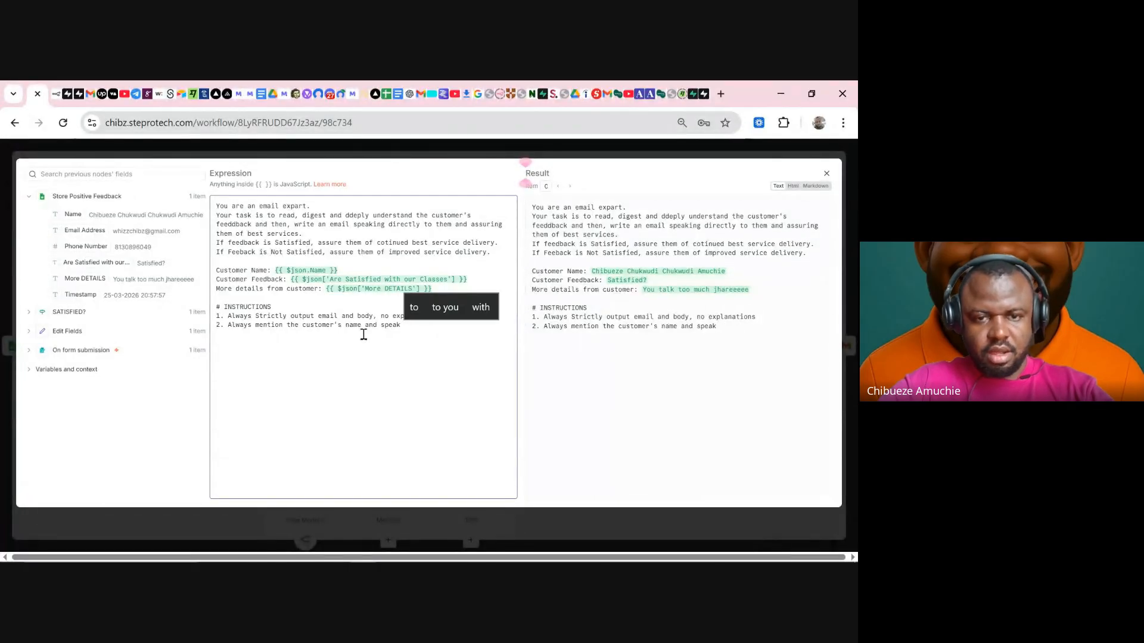
left_click(384, 329)
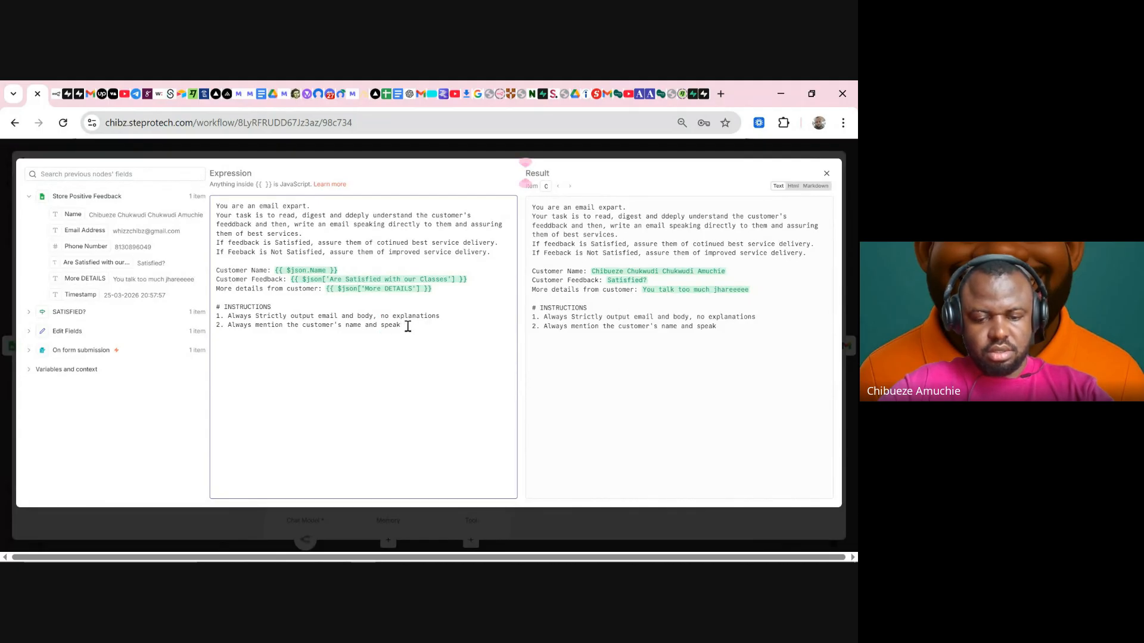
type("directly to")
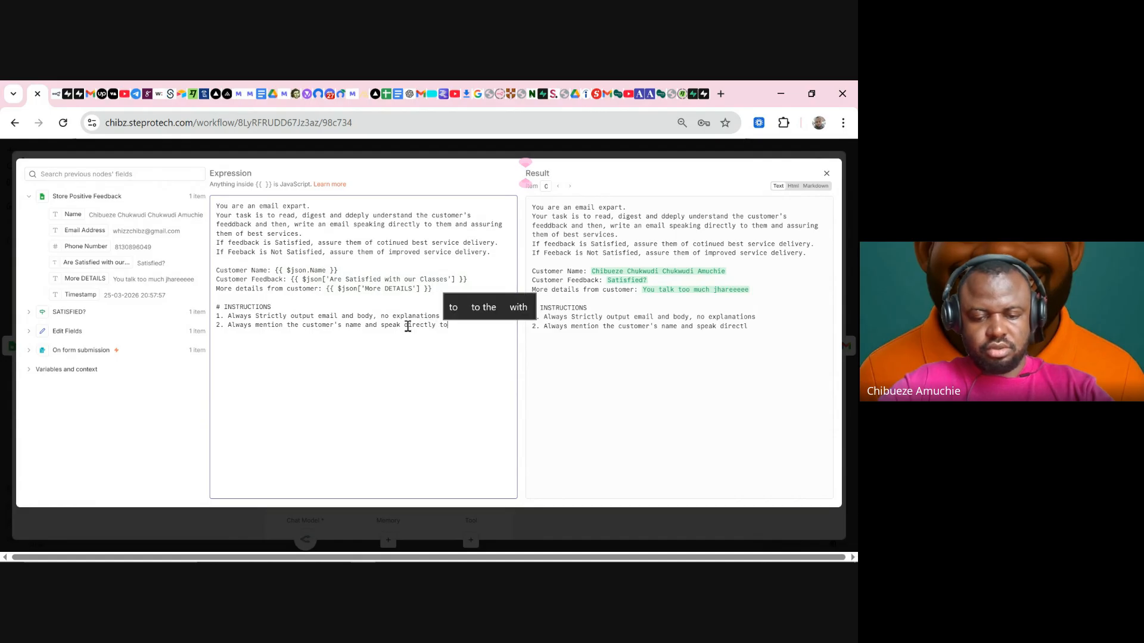
type(" their d")
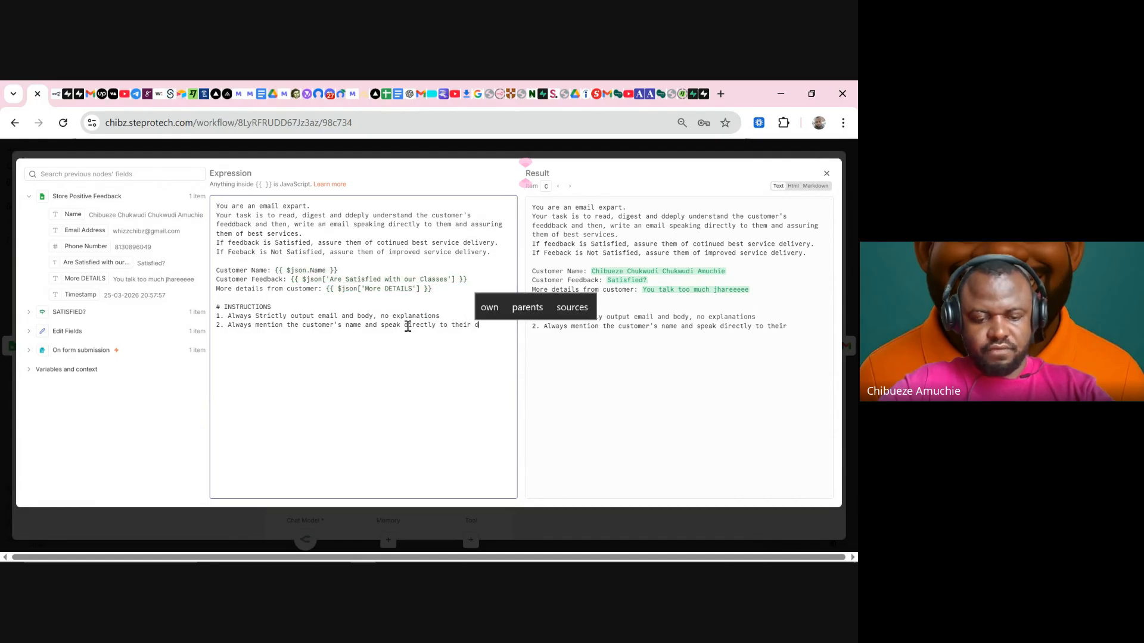
key("BackSpace")
type("feedbac")
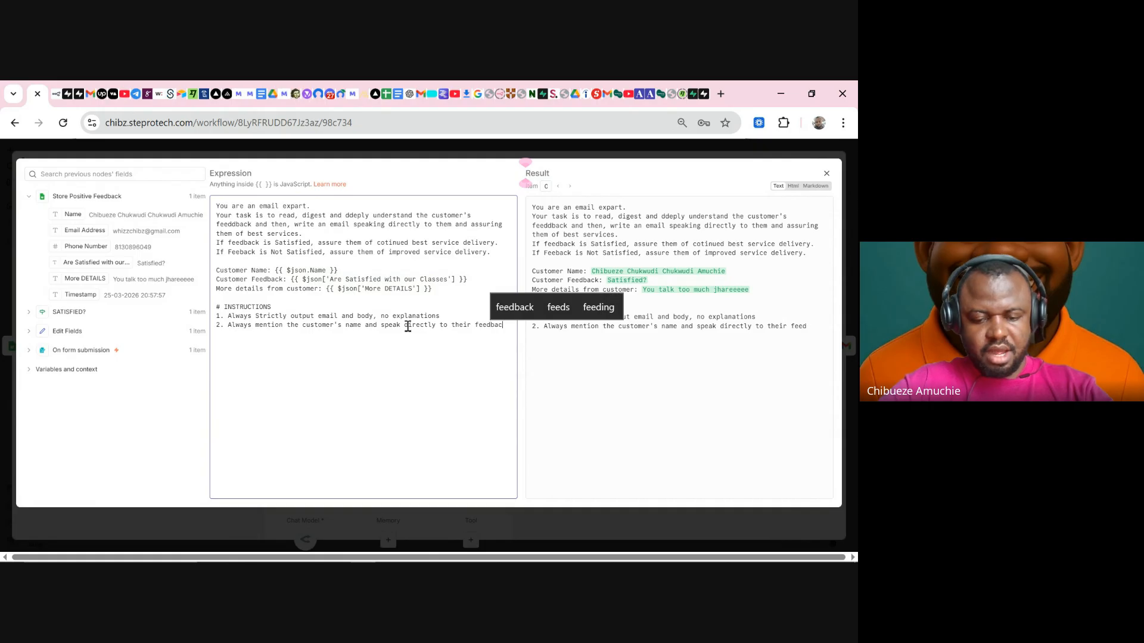
type("k and @")
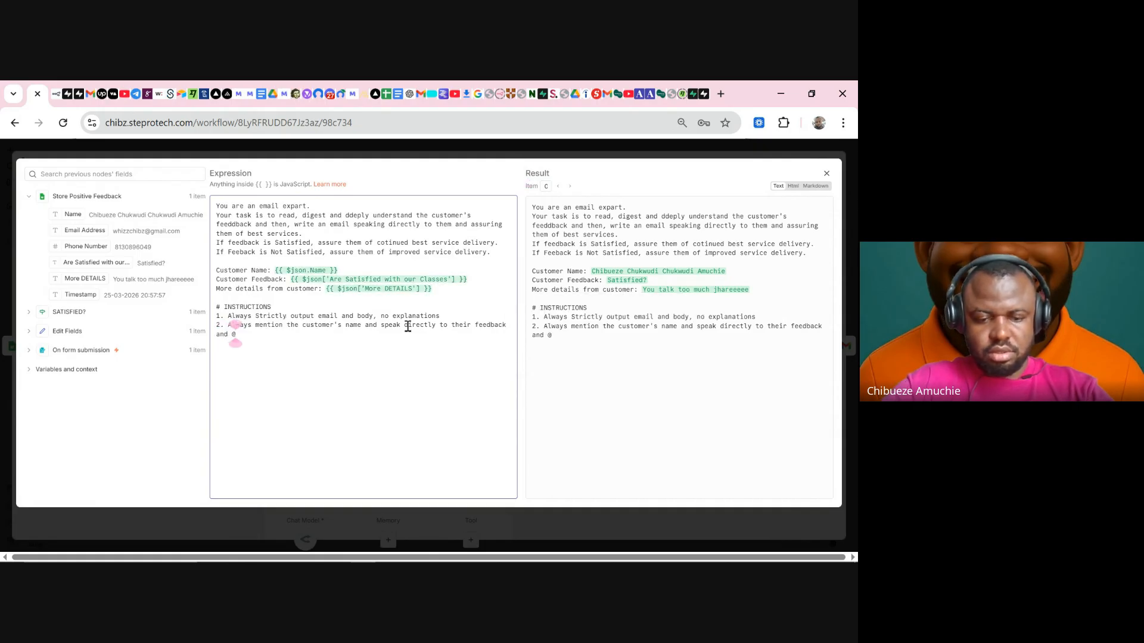
key("BackSpace")
type("\"")
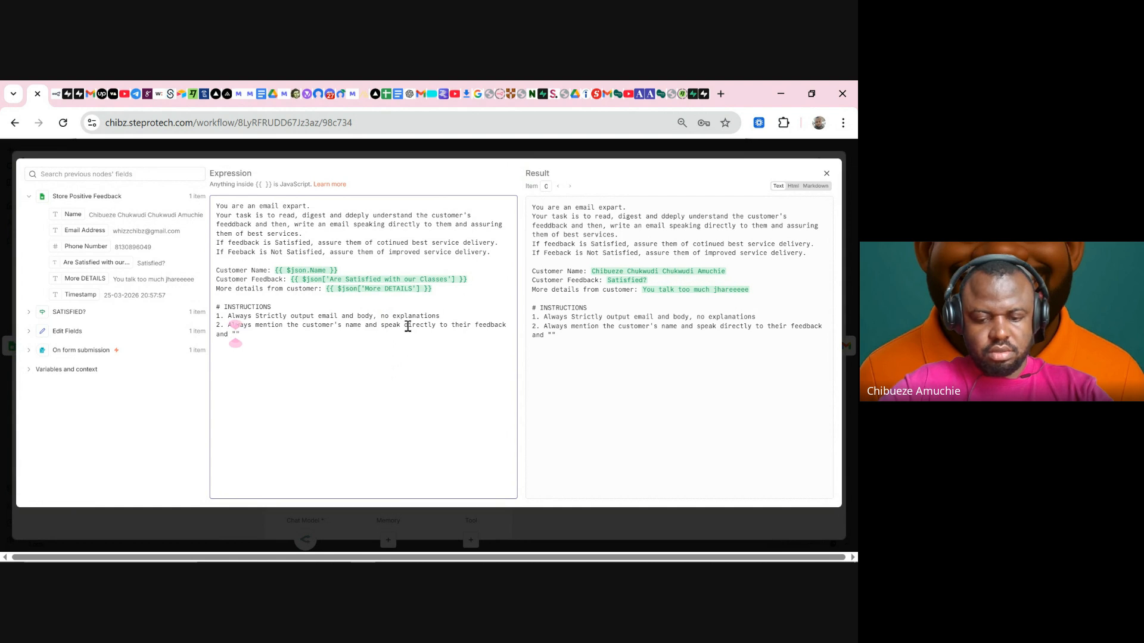
type("More De")
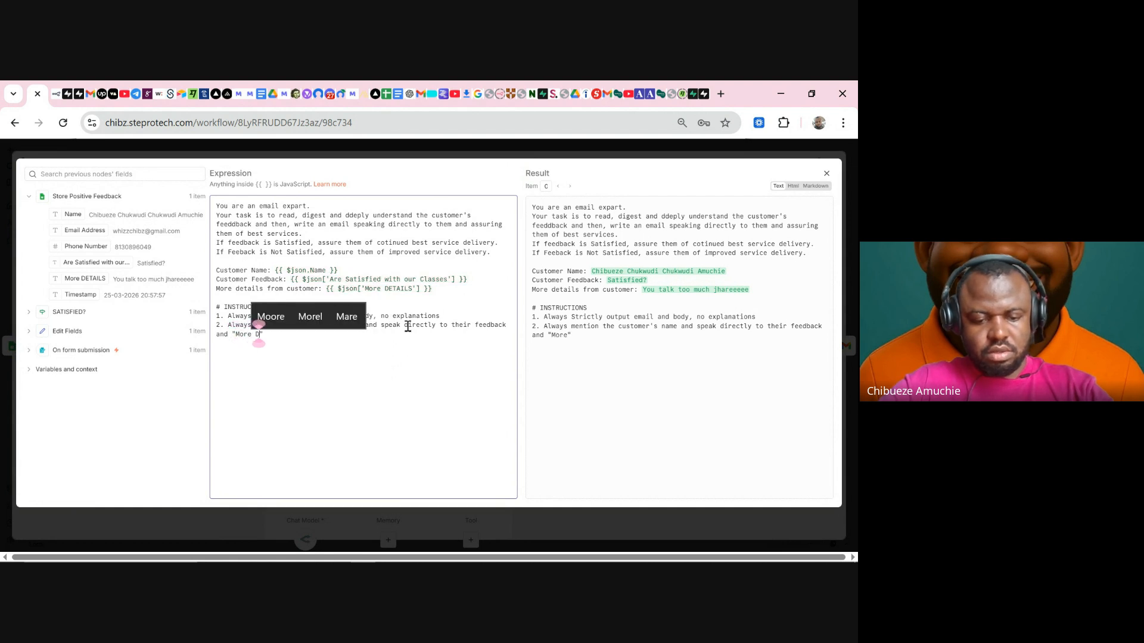
type("tails")
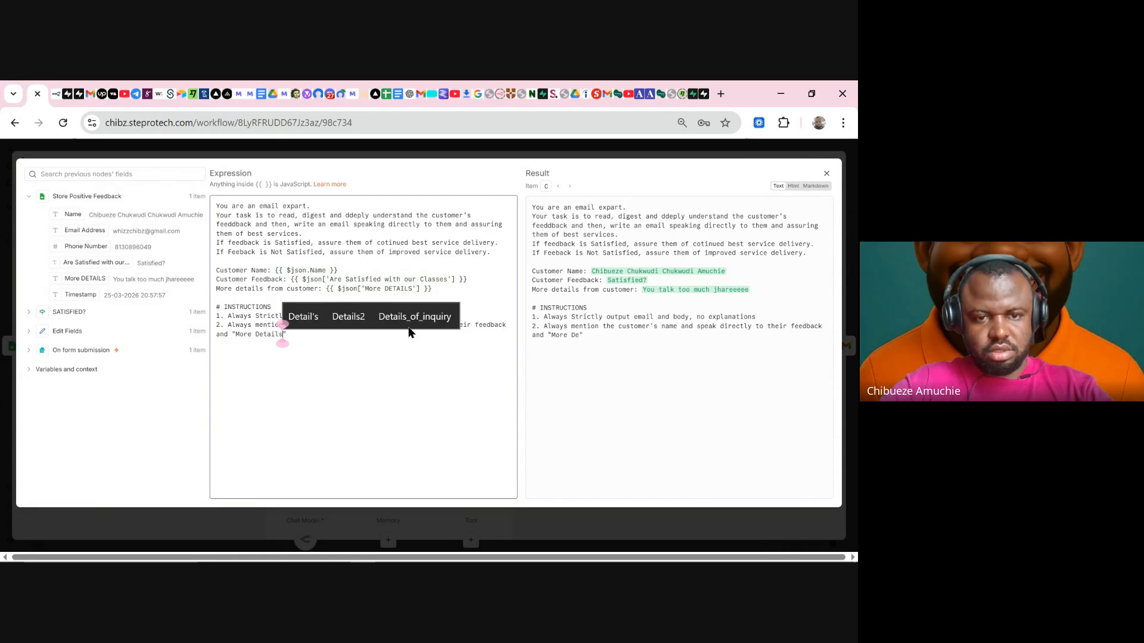
key("Right")
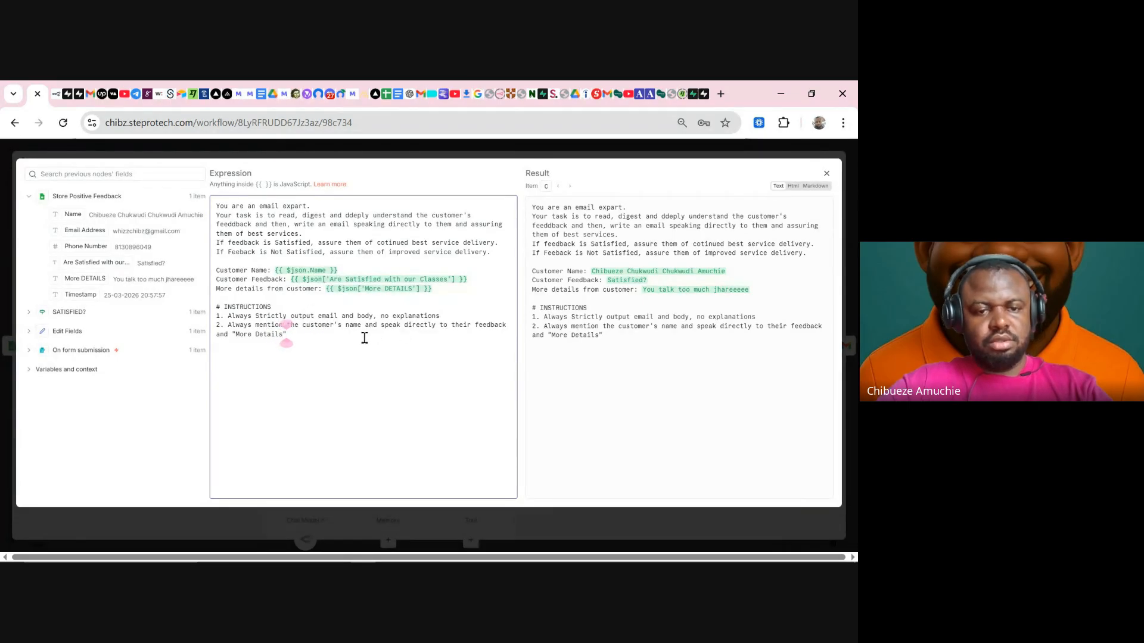
left_click(498, 156)
- Rerun the AI Agent, review its generated email in Table view, and enable Require Specific Output Format
left_click(491, 182)
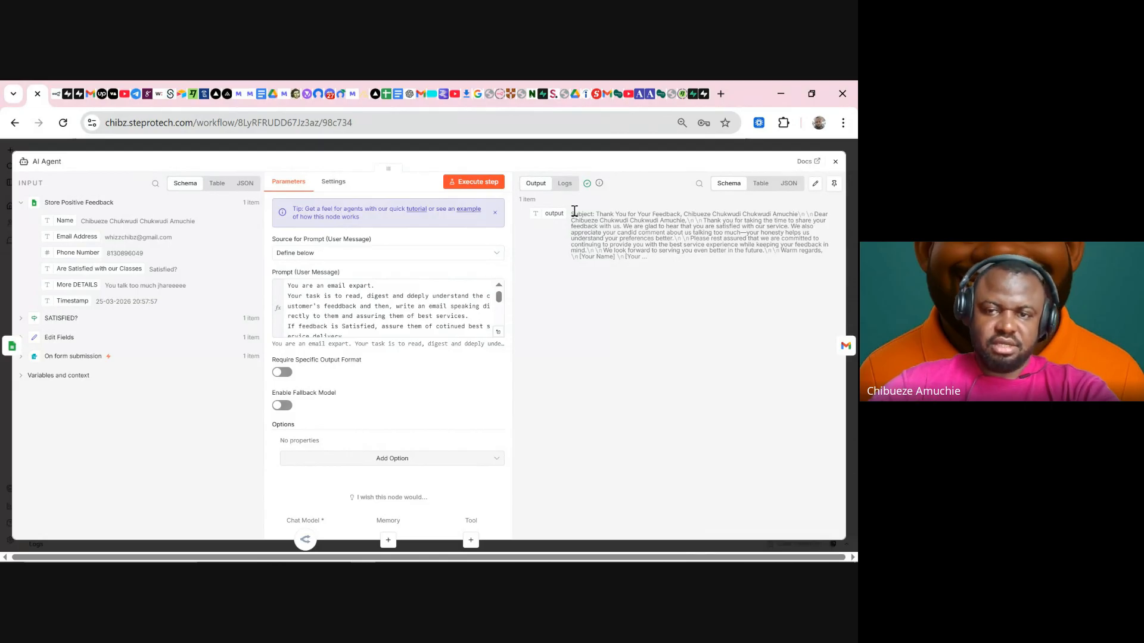
left_click_drag(573, 214, 804, 231)
left_click(762, 187)
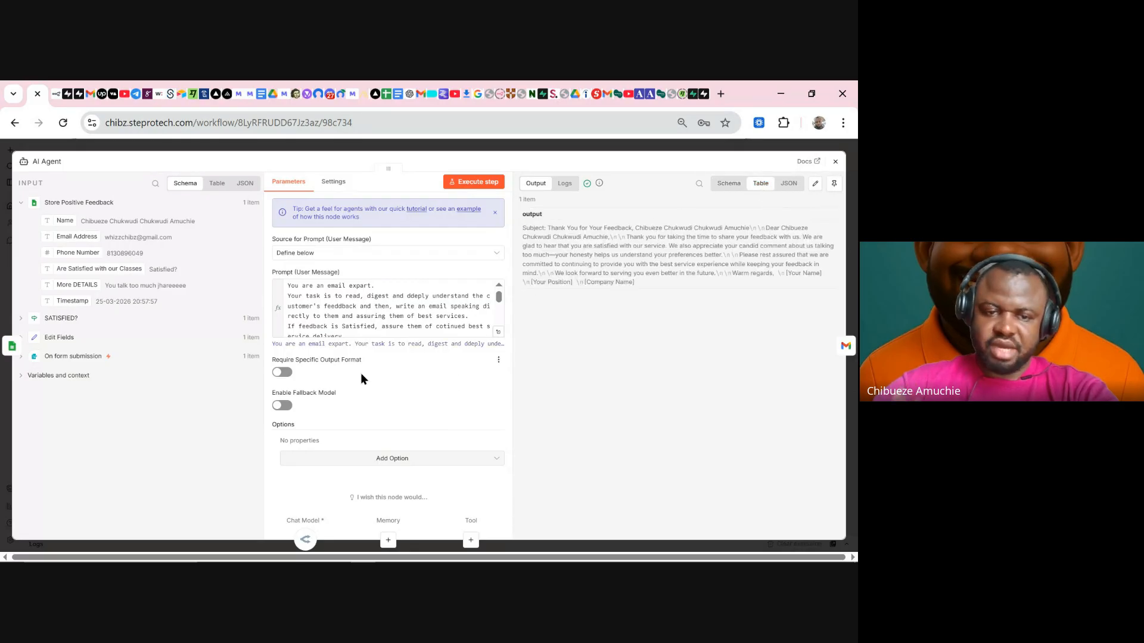
left_click(283, 372)
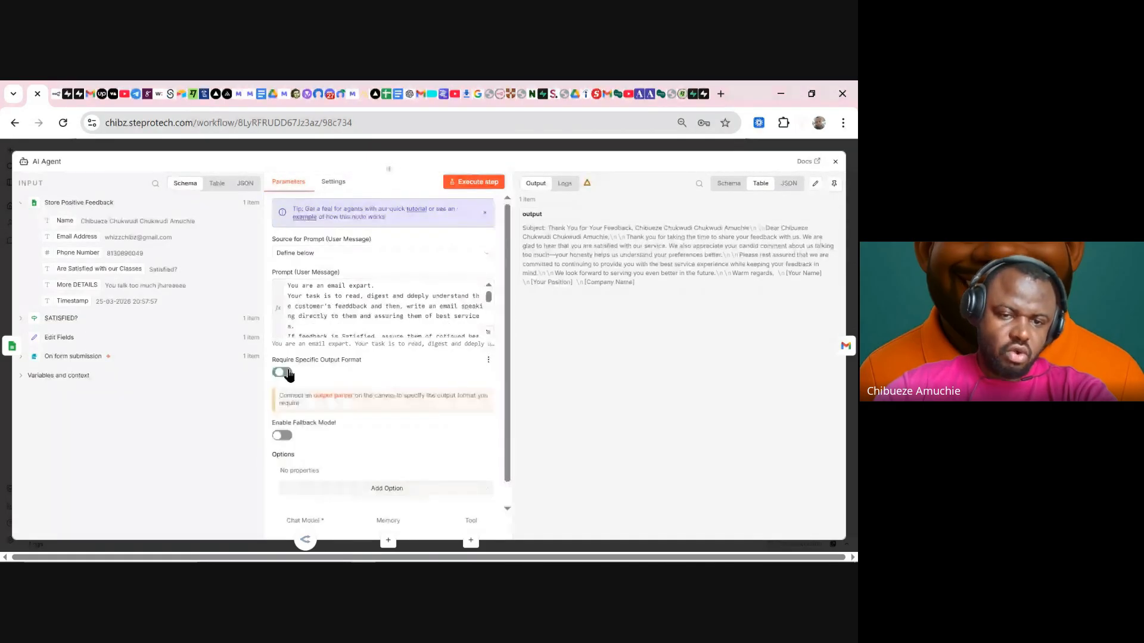
left_click(454, 148)
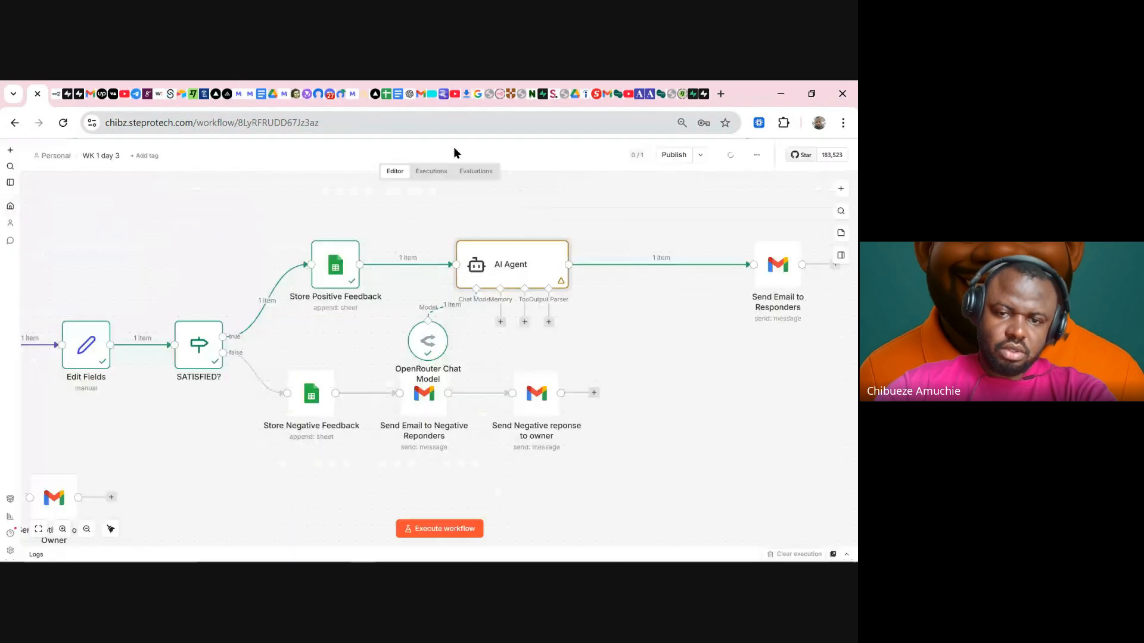
- Add a Structured Output Parser under the AI Agent and nudge its node down-right
left_click(549, 322)
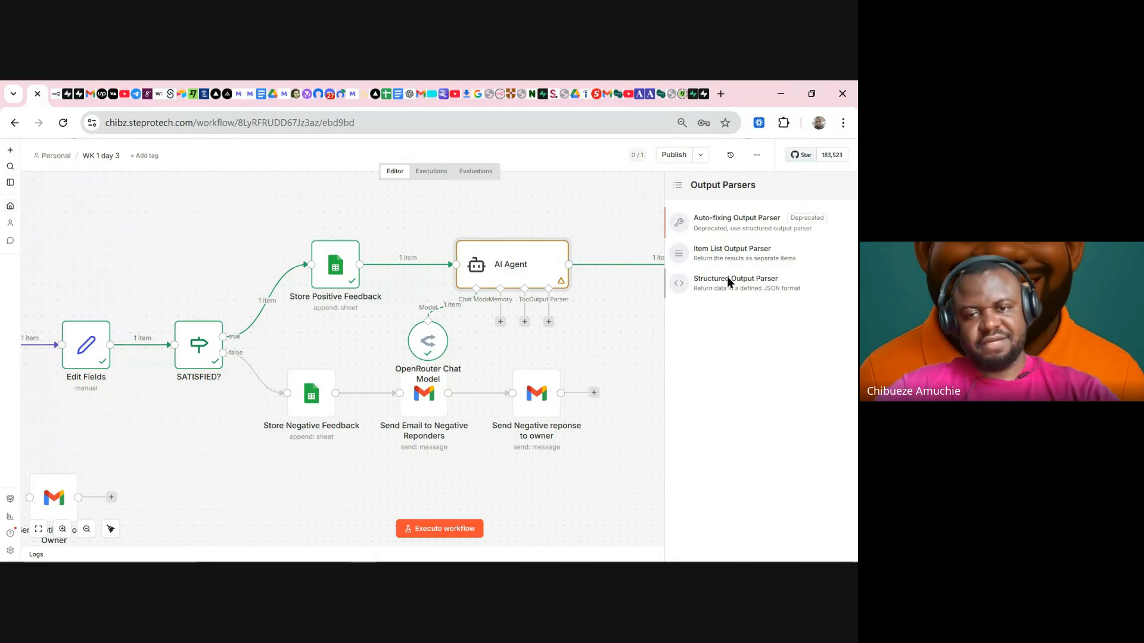
left_click(728, 282)
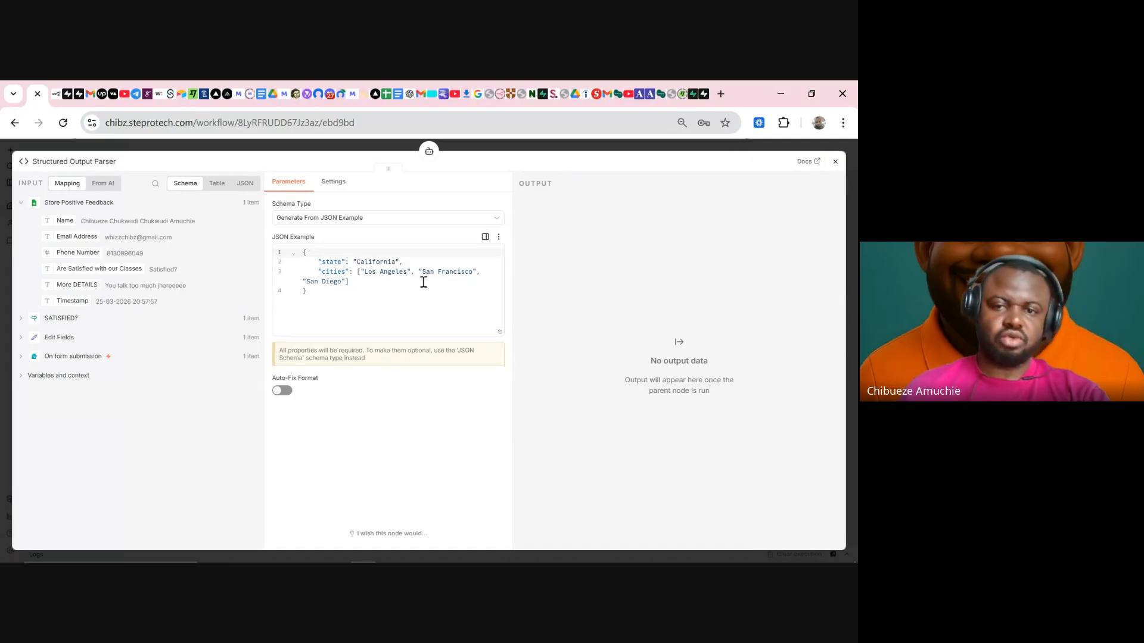
right_click(376, 316)
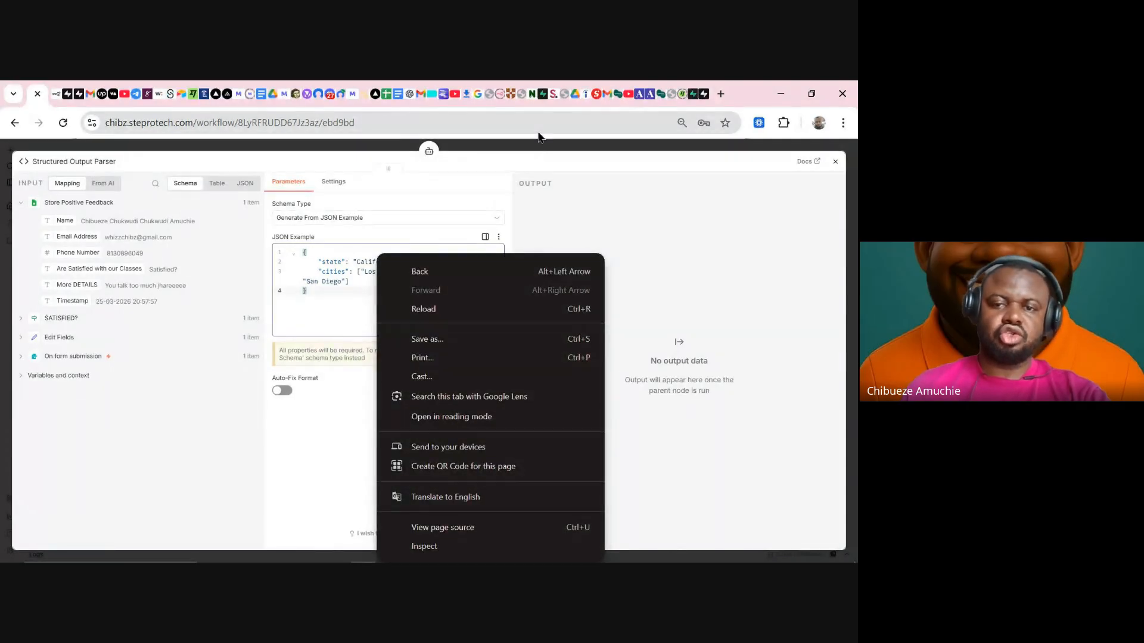
left_click(538, 146)
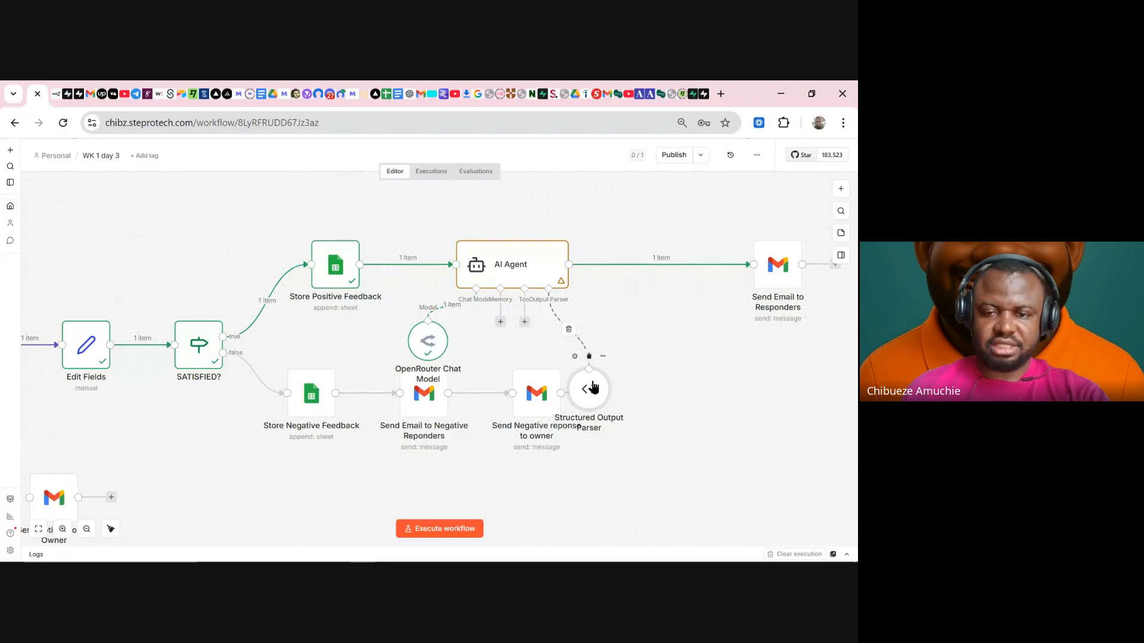
left_click_drag(648, 337, 656, 353)
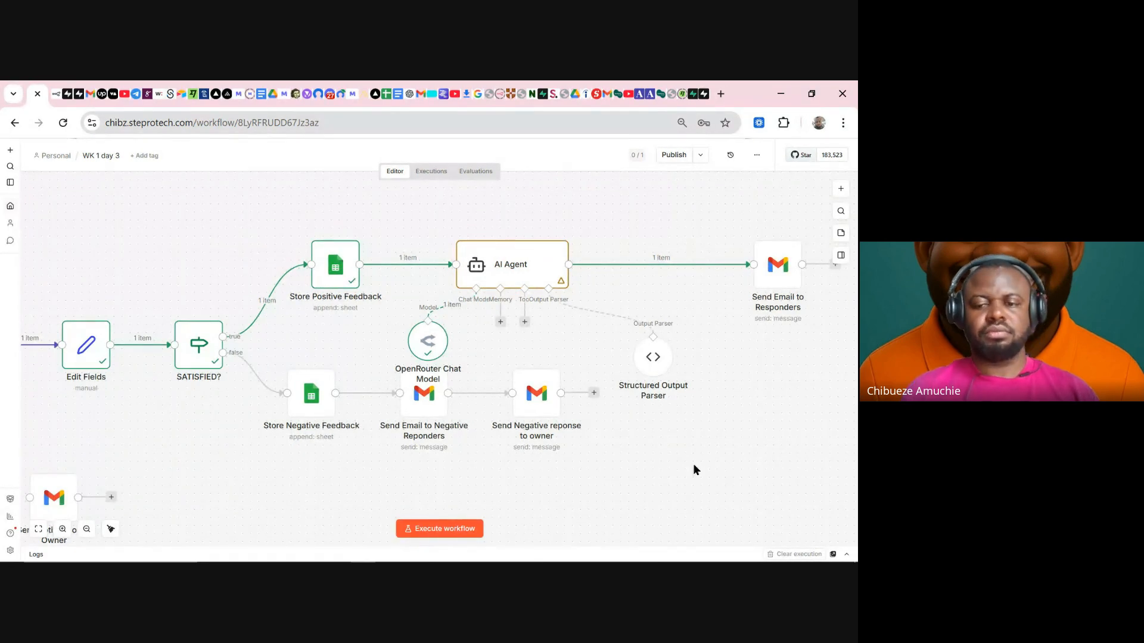
- In the parser's JSON example, drop the extra city names and the cities array bracket
left_click(659, 358)
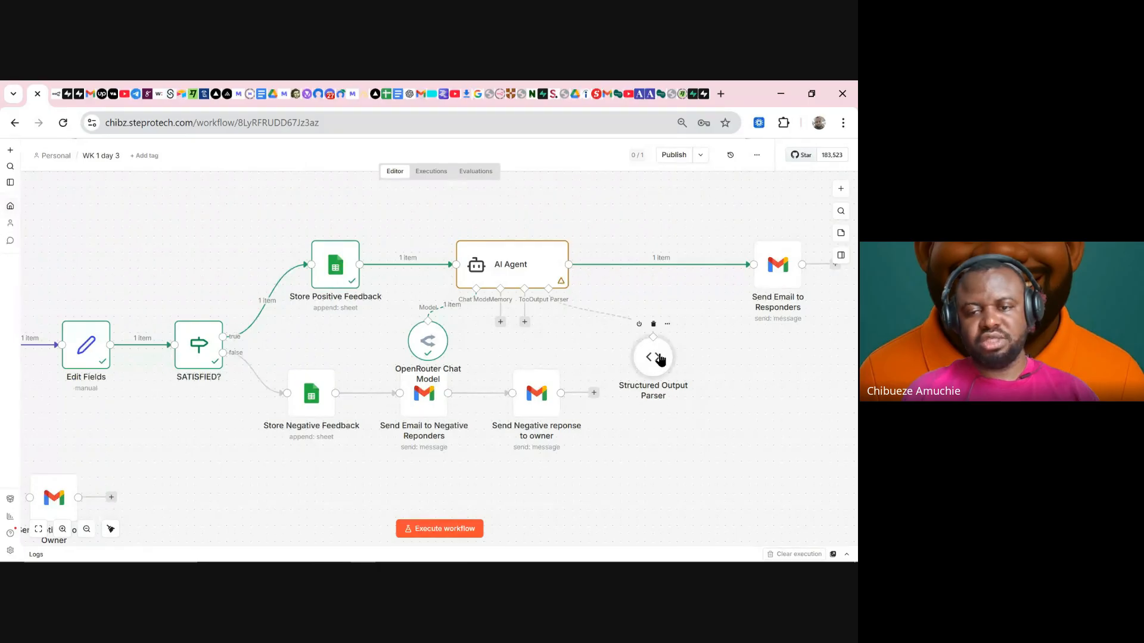
double_click(660, 360)
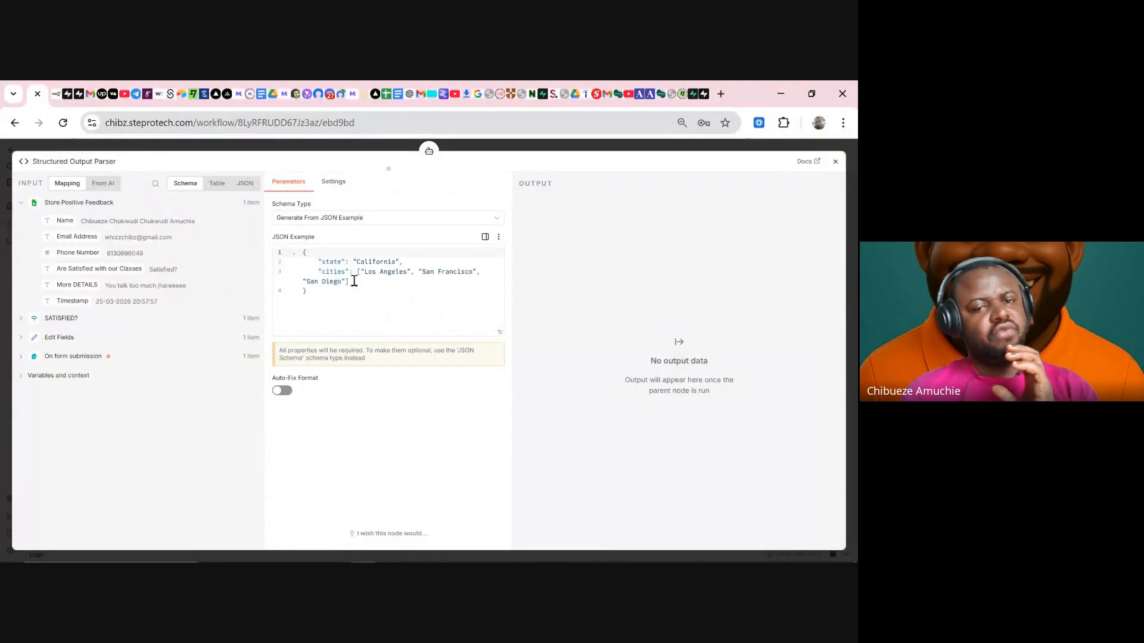
left_click(354, 281)
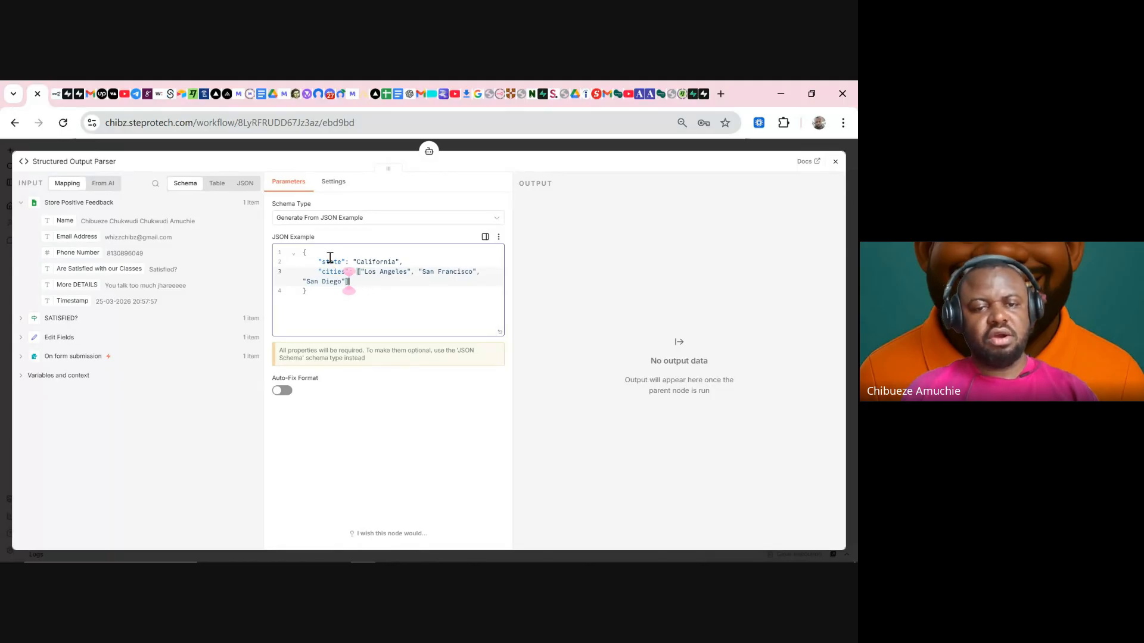
left_click_drag(319, 256, 366, 281)
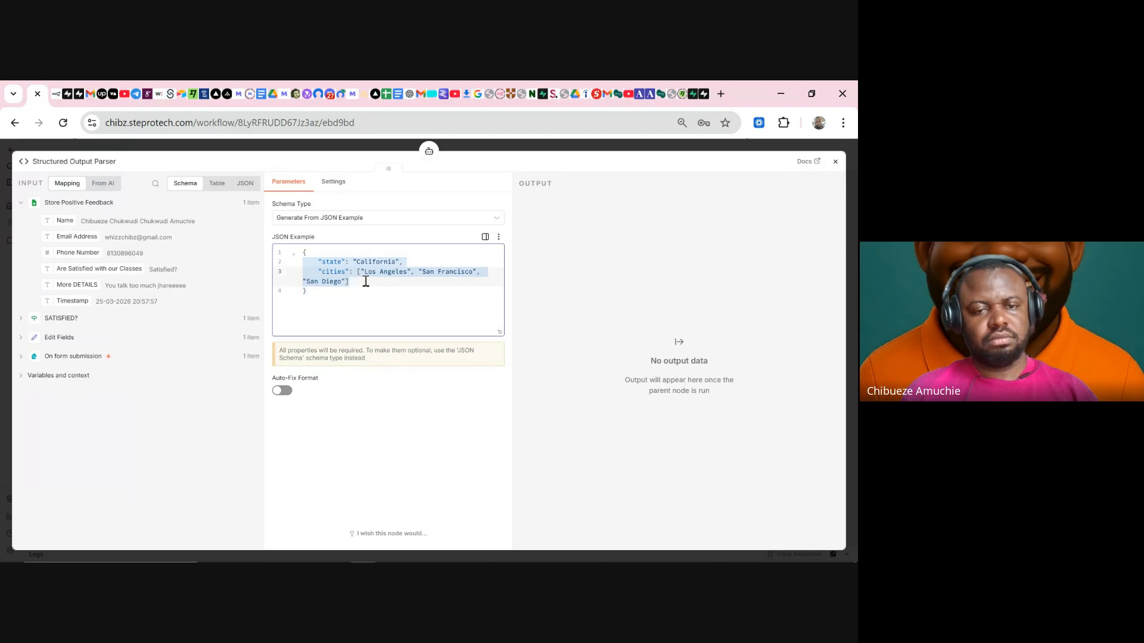
left_click(366, 281)
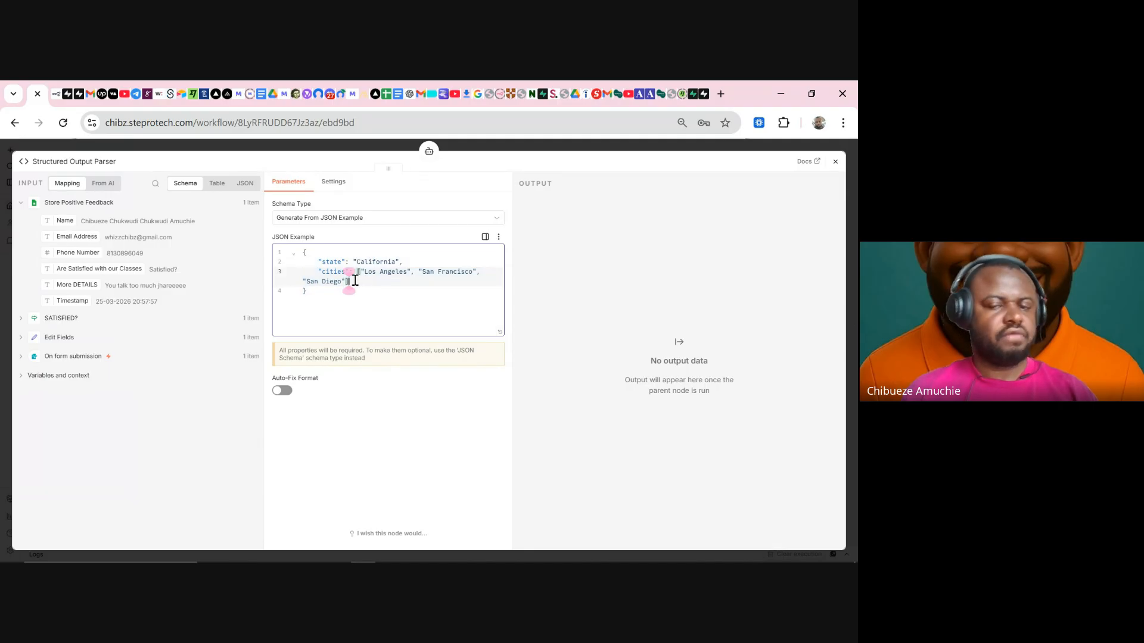
left_click(418, 272, "shift")
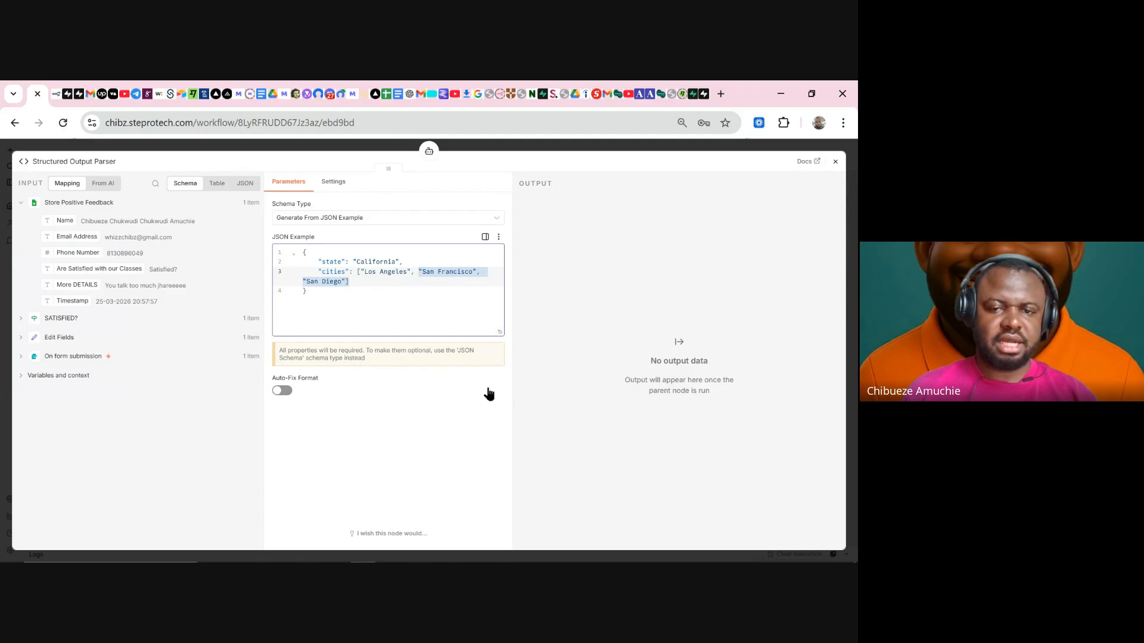
key("BackSpace")
key("BackSpace")
key("BackSpace")
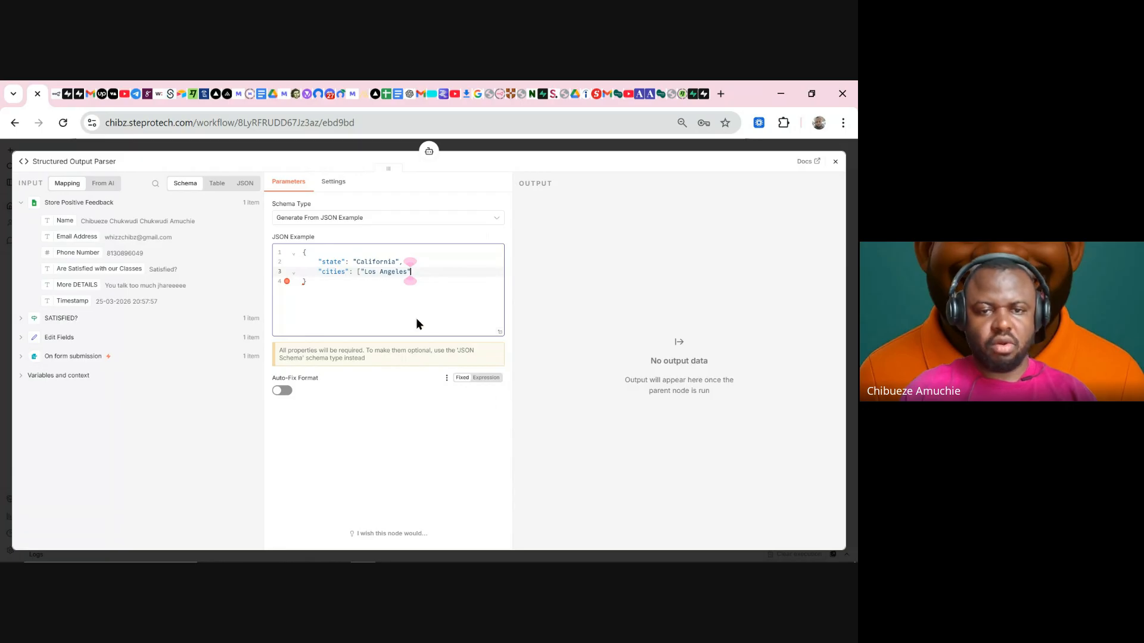
left_click(358, 271)
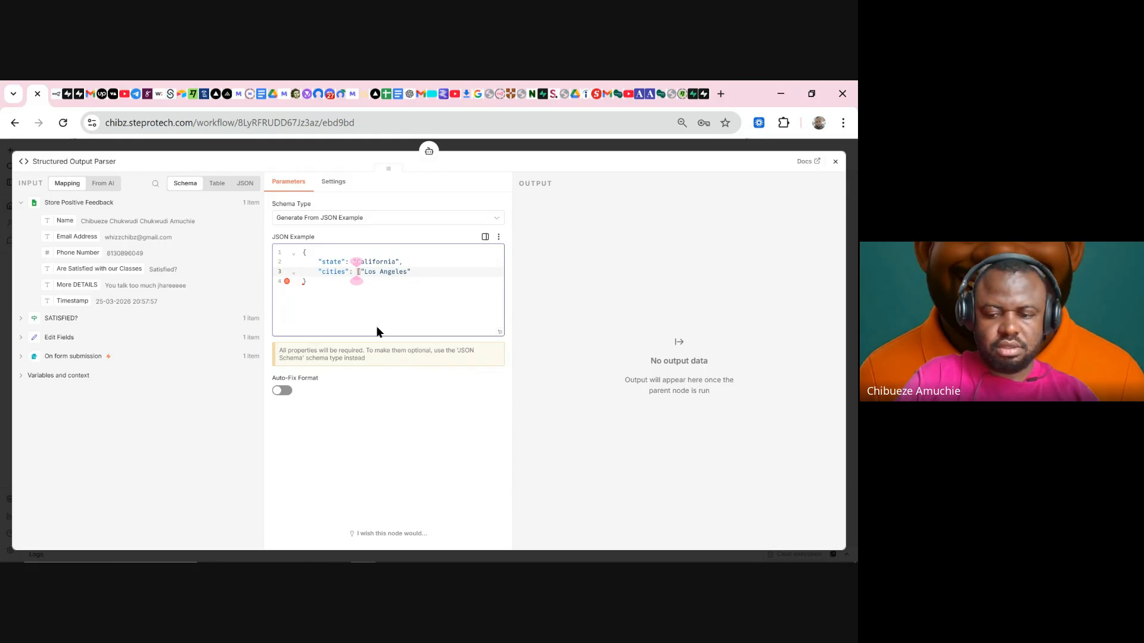
key("Delete")
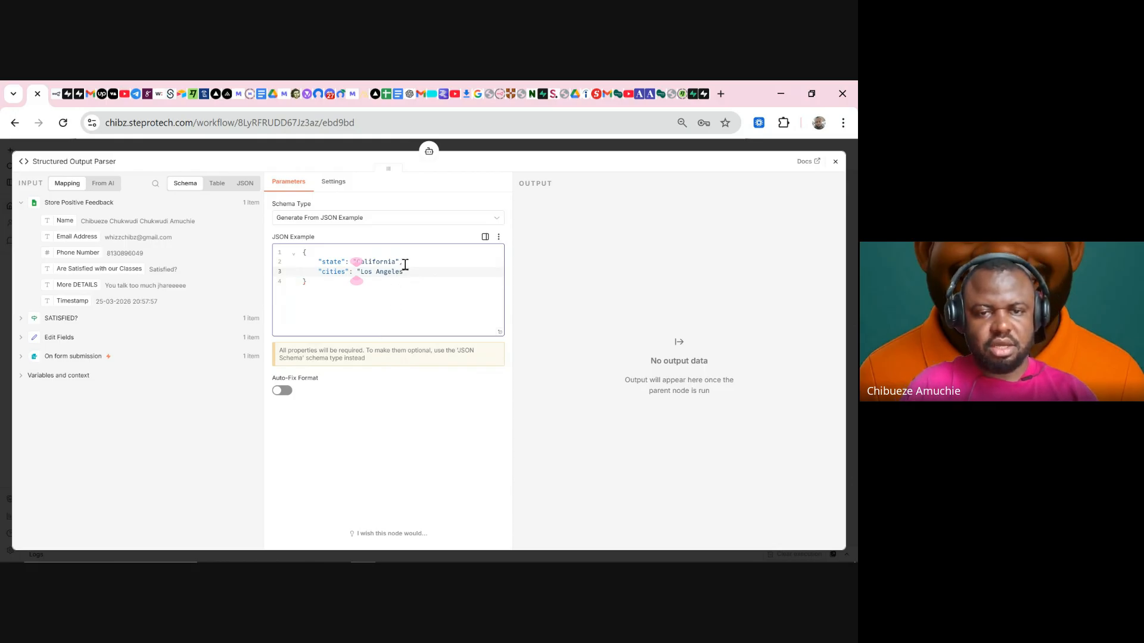
left_click(405, 265)
left_click(383, 320)
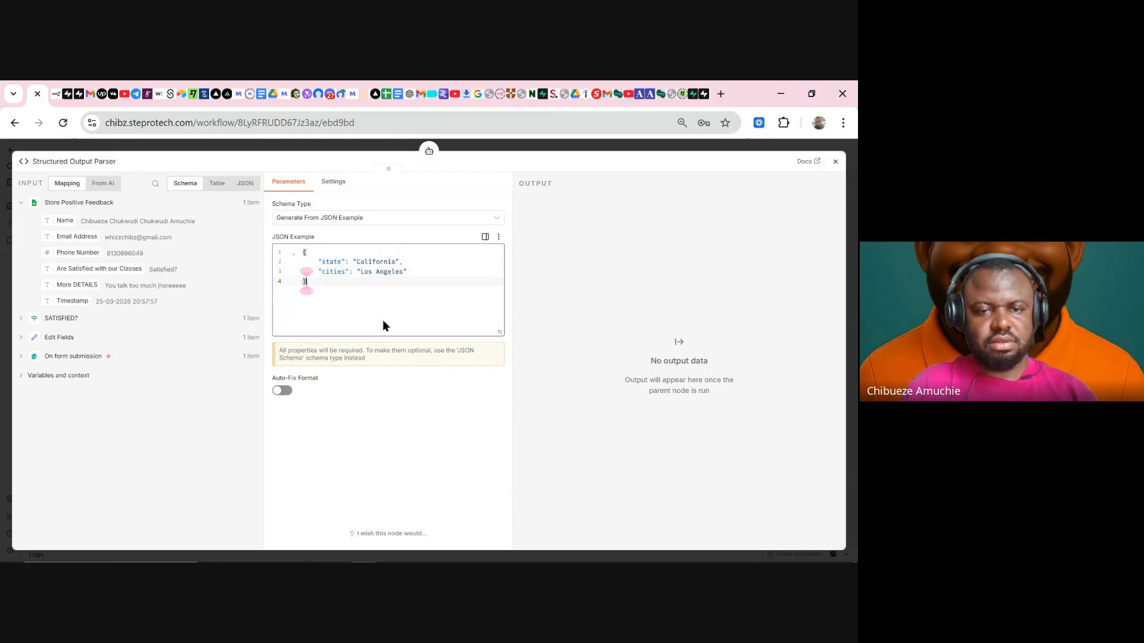
- Replace the state key and its California value with "Subject"
left_click(342, 261)
key("BackSpace")
key("BackSpace")
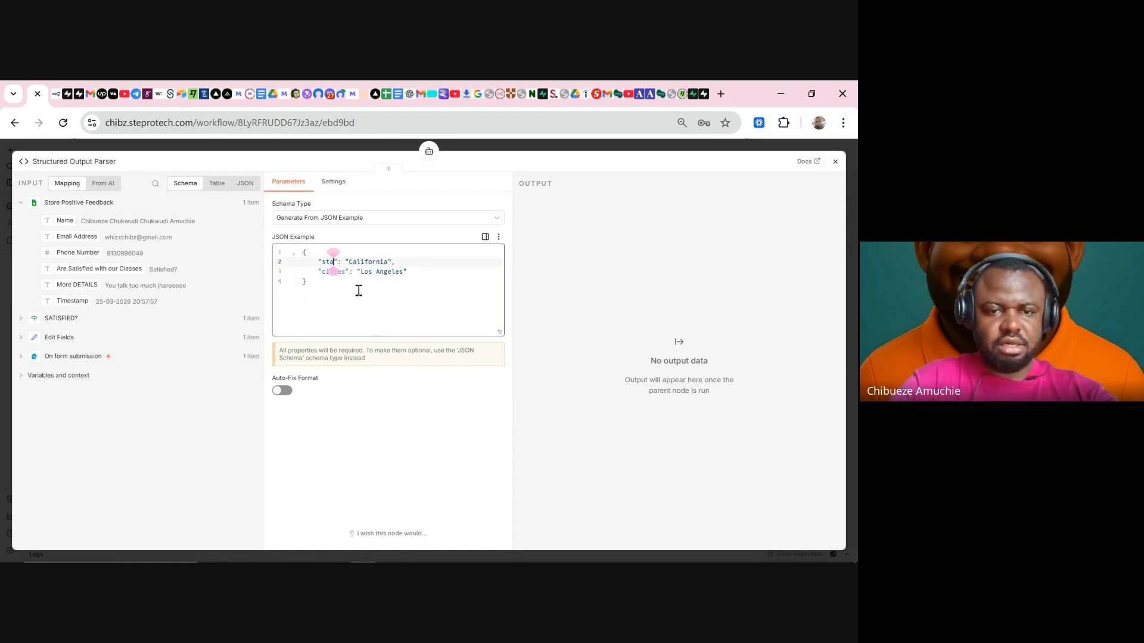
key("BackSpace")
key("BackSpace")
key("BackSpace")
type("Subje")
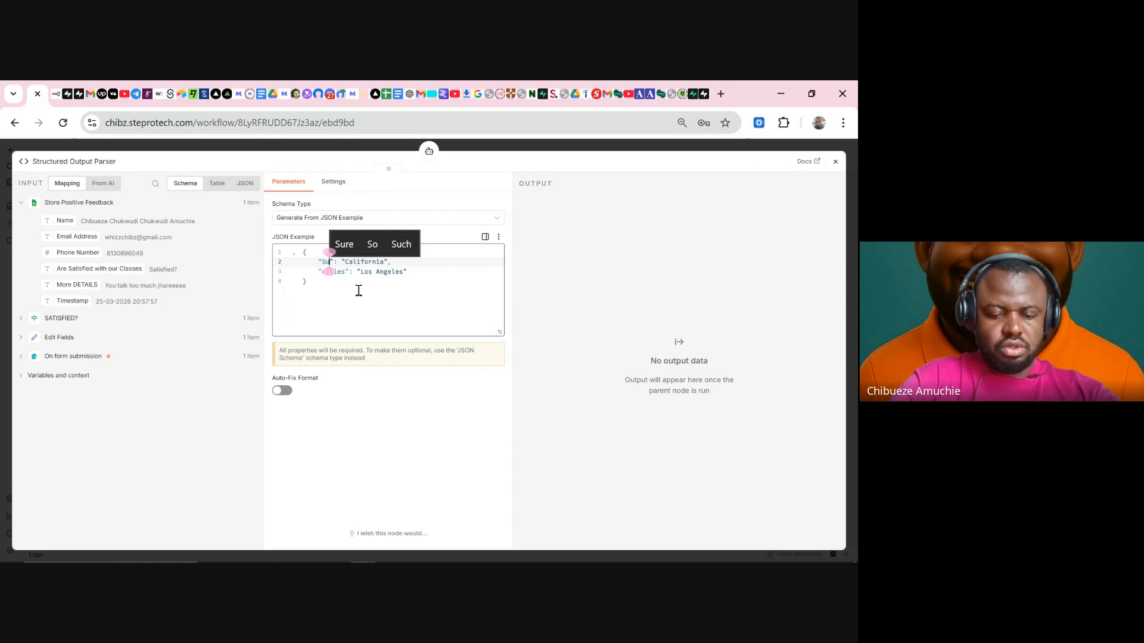
type("ct")
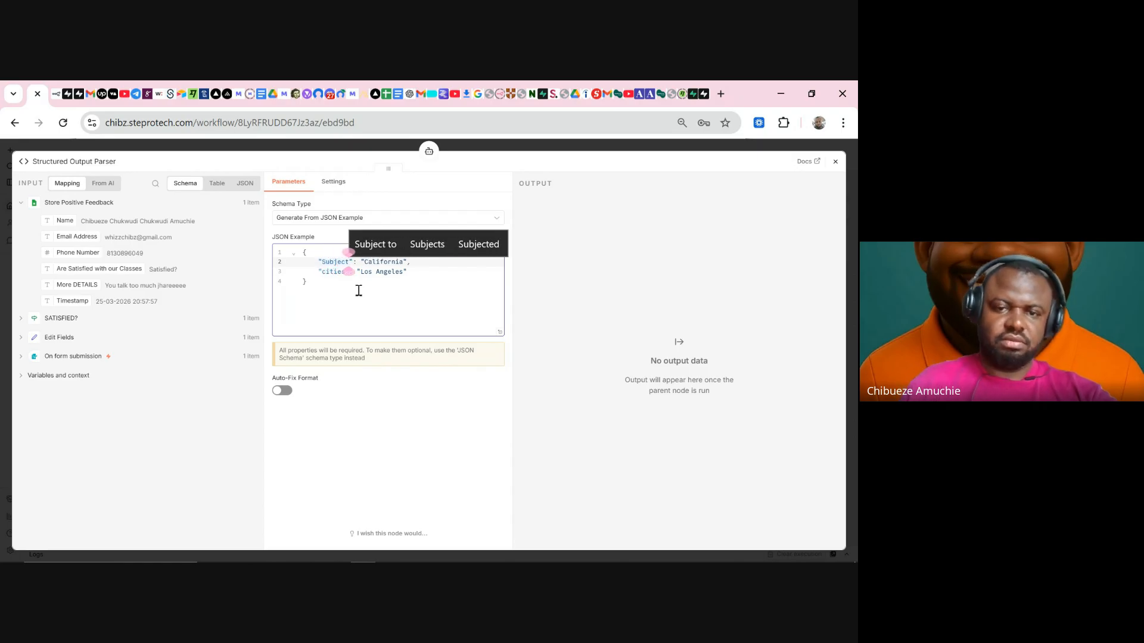
left_click(402, 263)
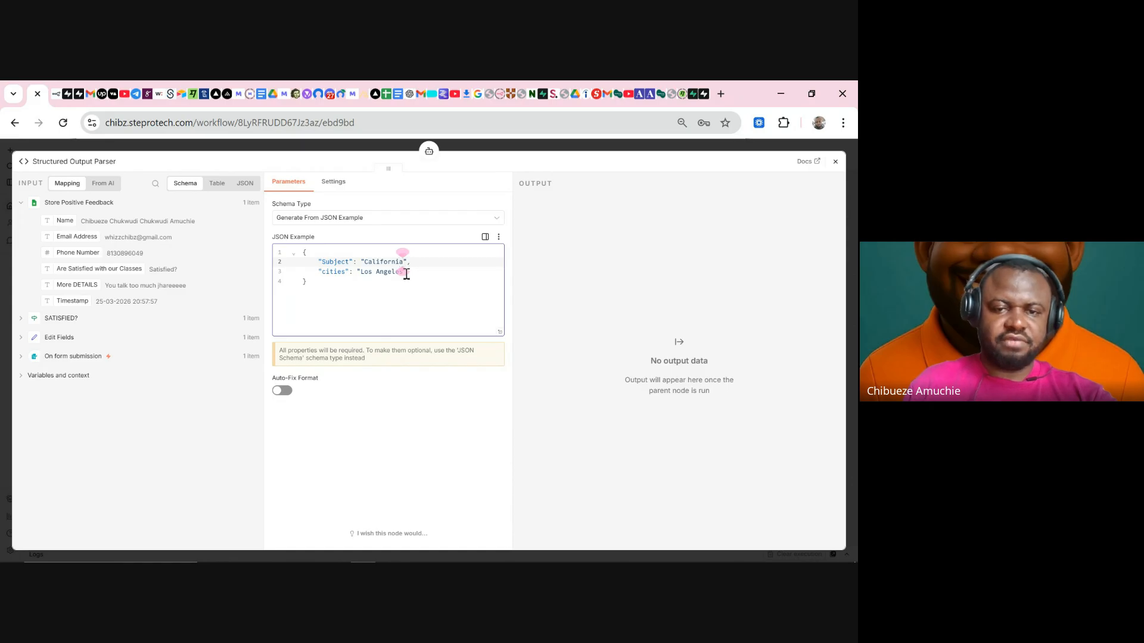
key("BackSpace")
key("BackSpace")
key("BackSpace")
key("BackSpace")
key("BackSpace")
key("BackSpace")
key("BackSpace")
key("BackSpace")
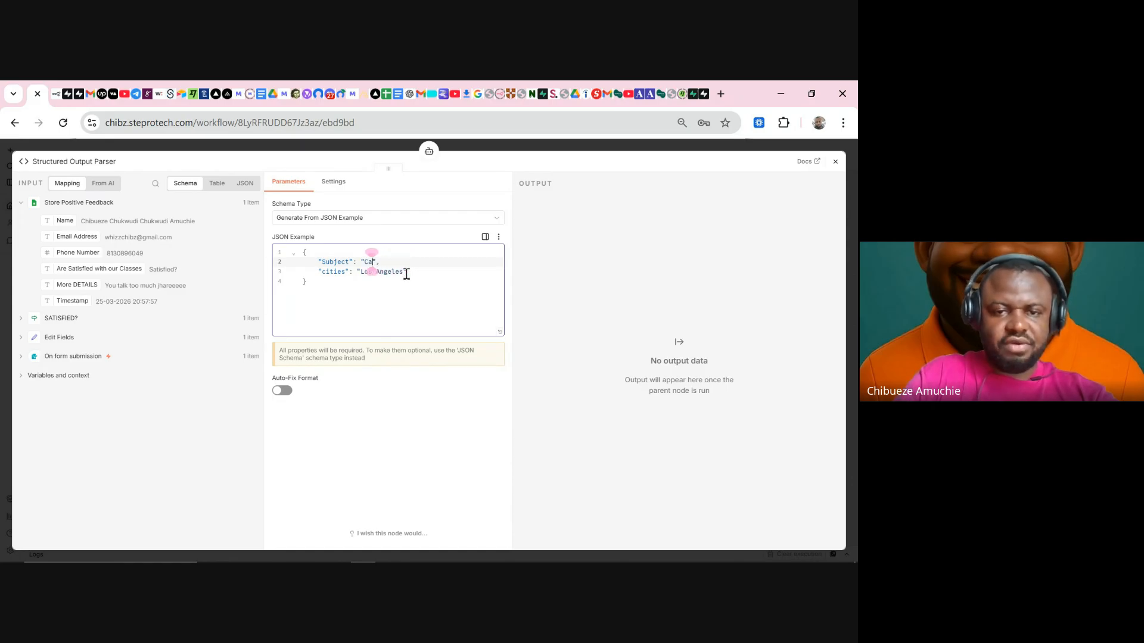
key("BackSpace")
key("BackSpace")
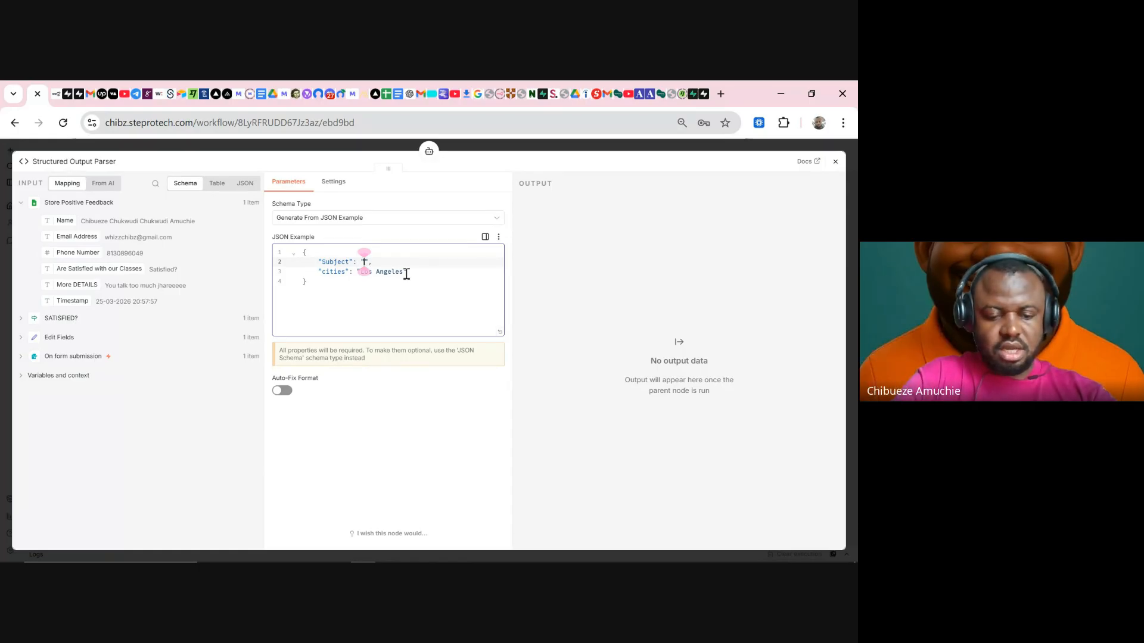
type("Subject")
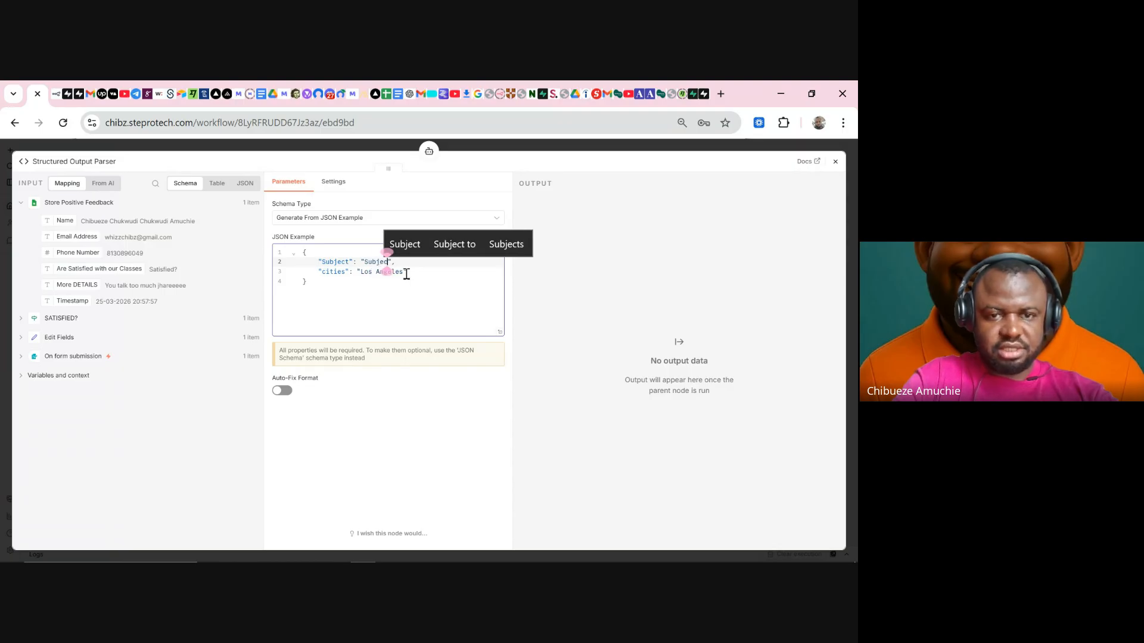
- Replace the cities key and Los Angeles value with "Email Body"
left_click(344, 266)
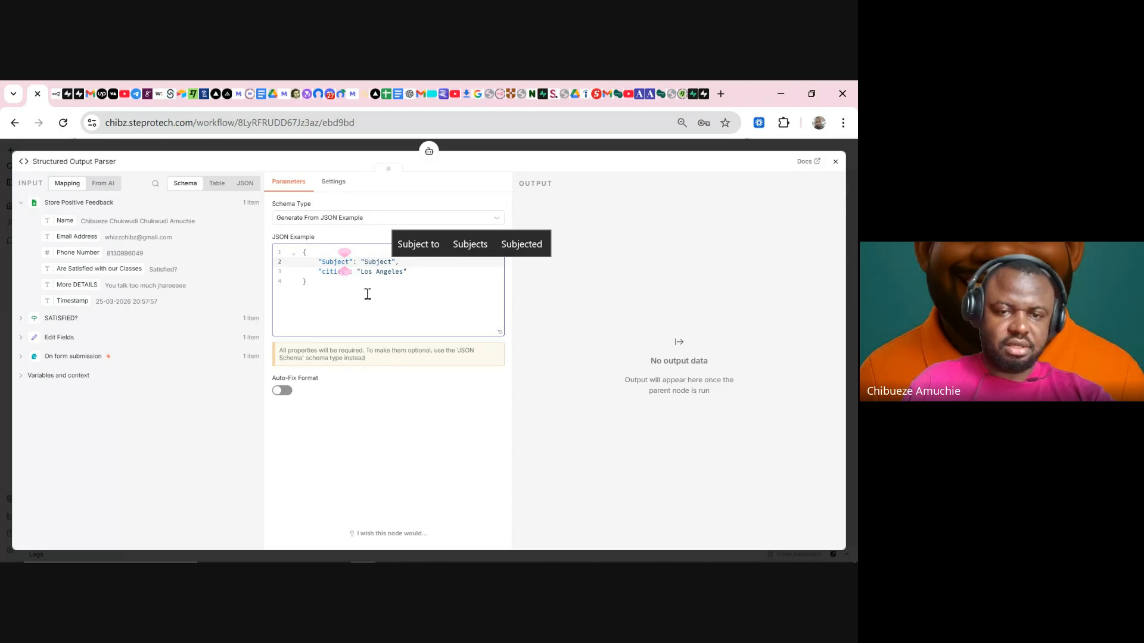
left_click(375, 273)
left_click(346, 268)
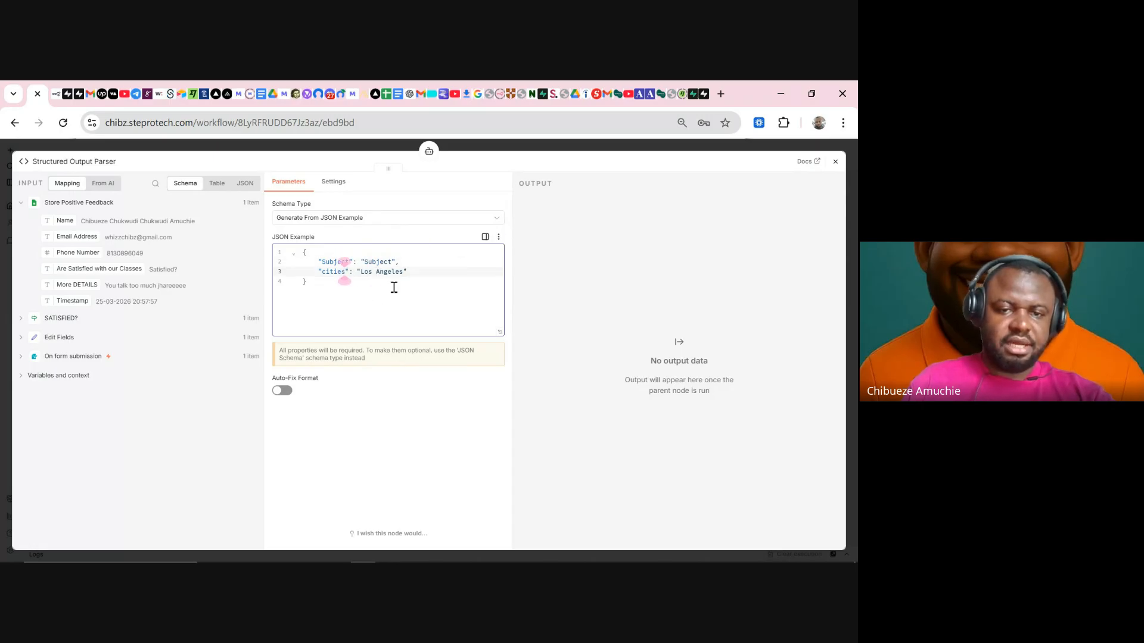
key("BackSpace")
key("BackSpace")
key("BackSpace")
key("BackSpace")
key("BackSpace")
key("BackSpace")
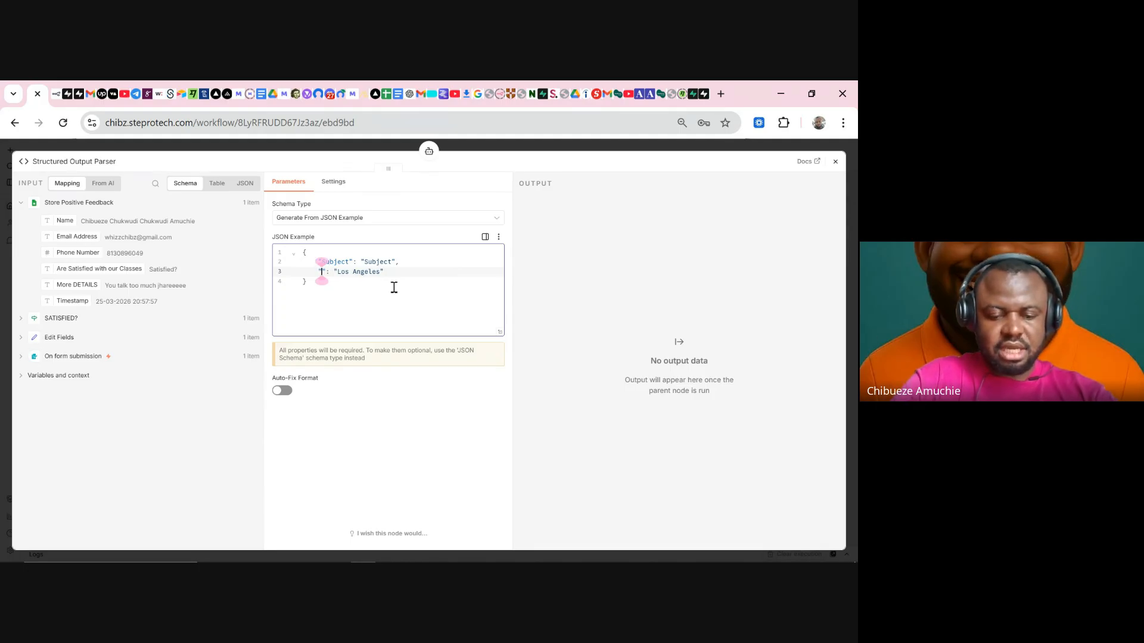
type("Email Bo")
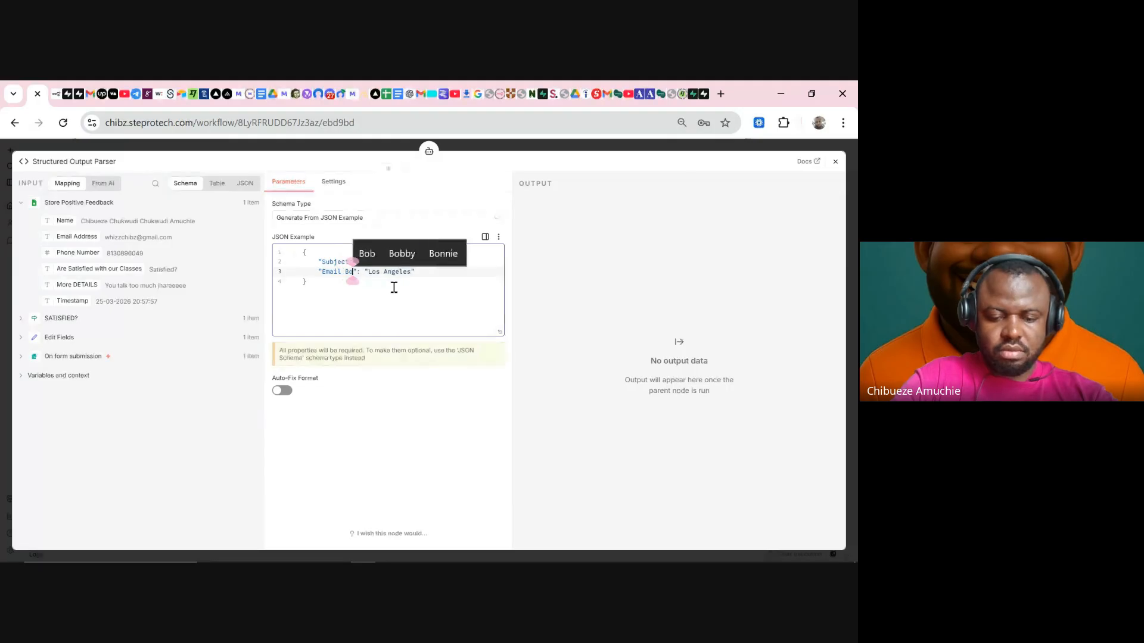
type("dy")
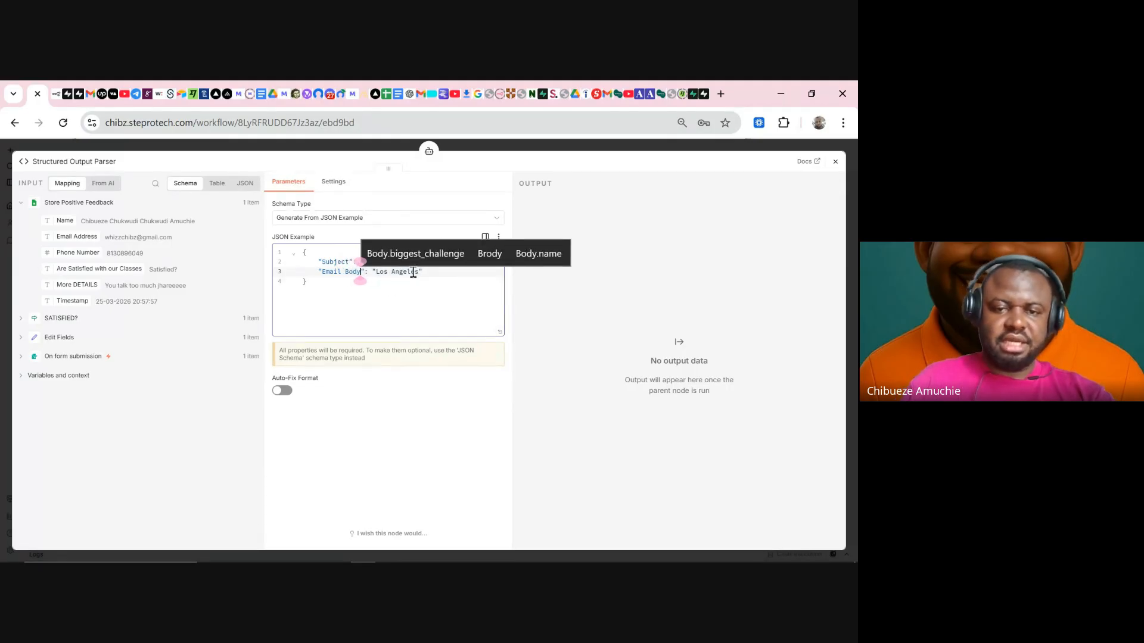
key("BackSpace")
key("BackSpace")
key("BackSpace")
key("BackSpace")
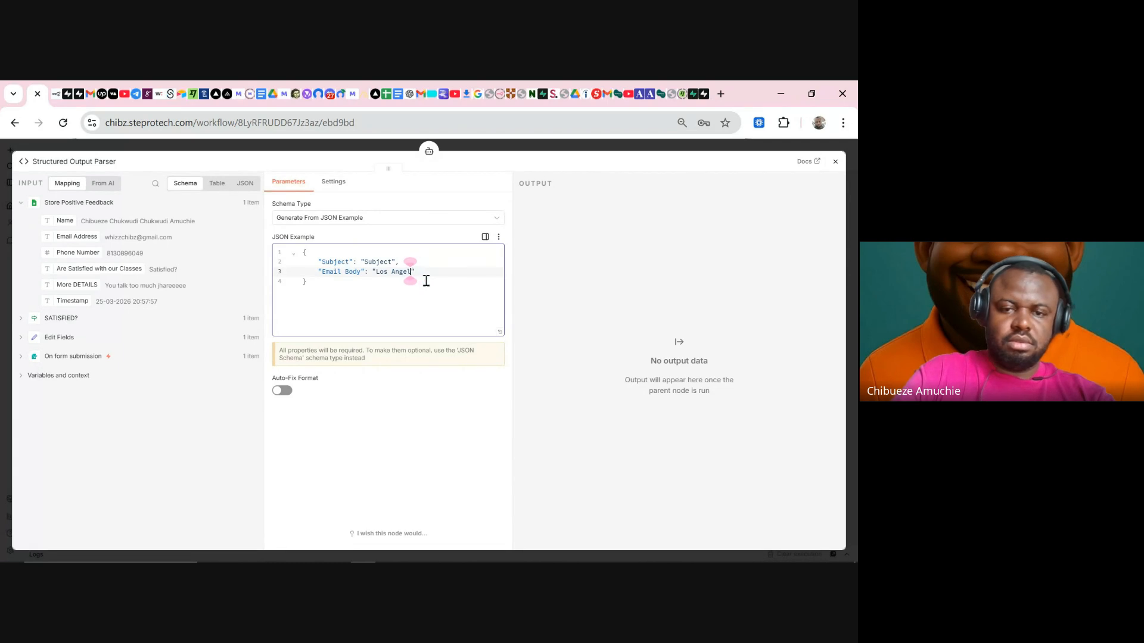
key("BackSpace")
key("BackSpace")
key("BackSpace")
key("BackSpace")
key("BackSpace")
key("BackSpace")
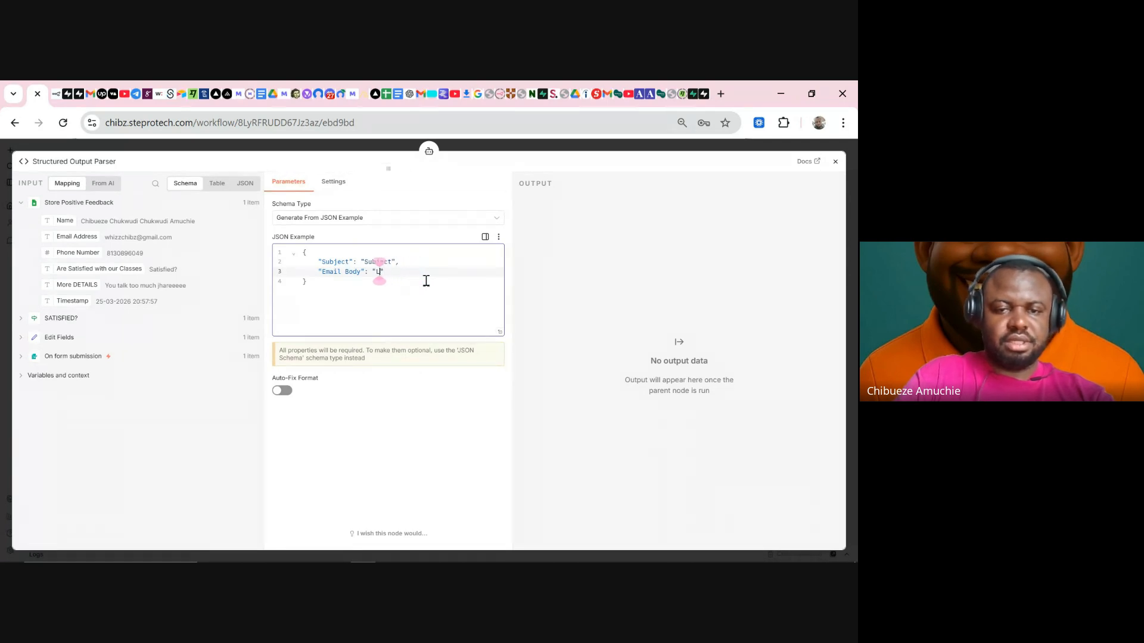
key("BackSpace")
type("Email Bo")
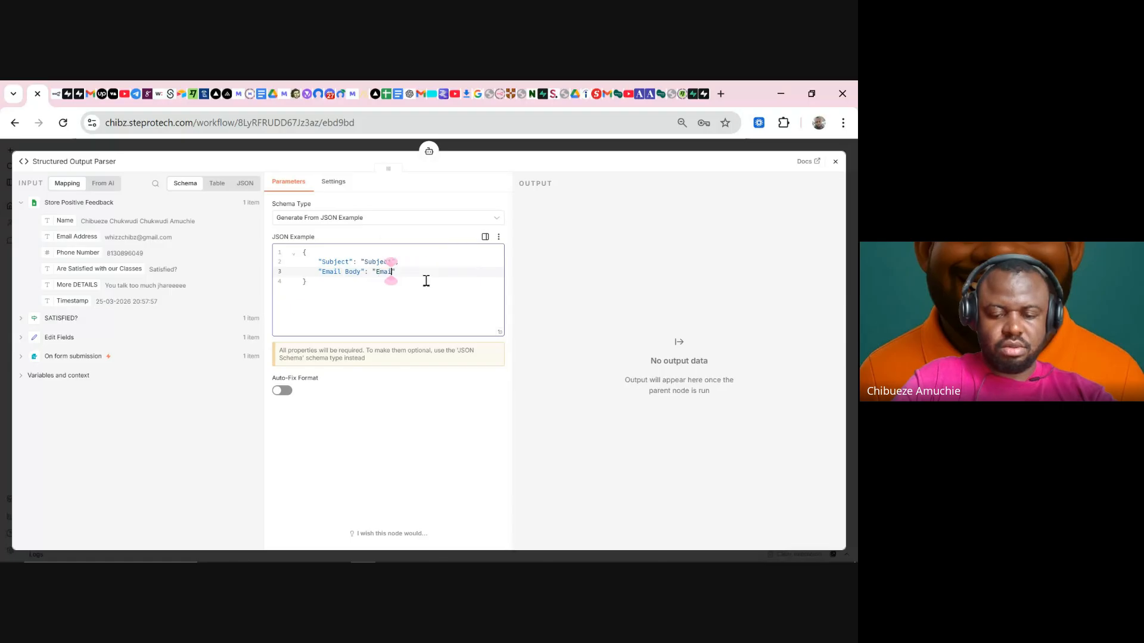
type("dy")
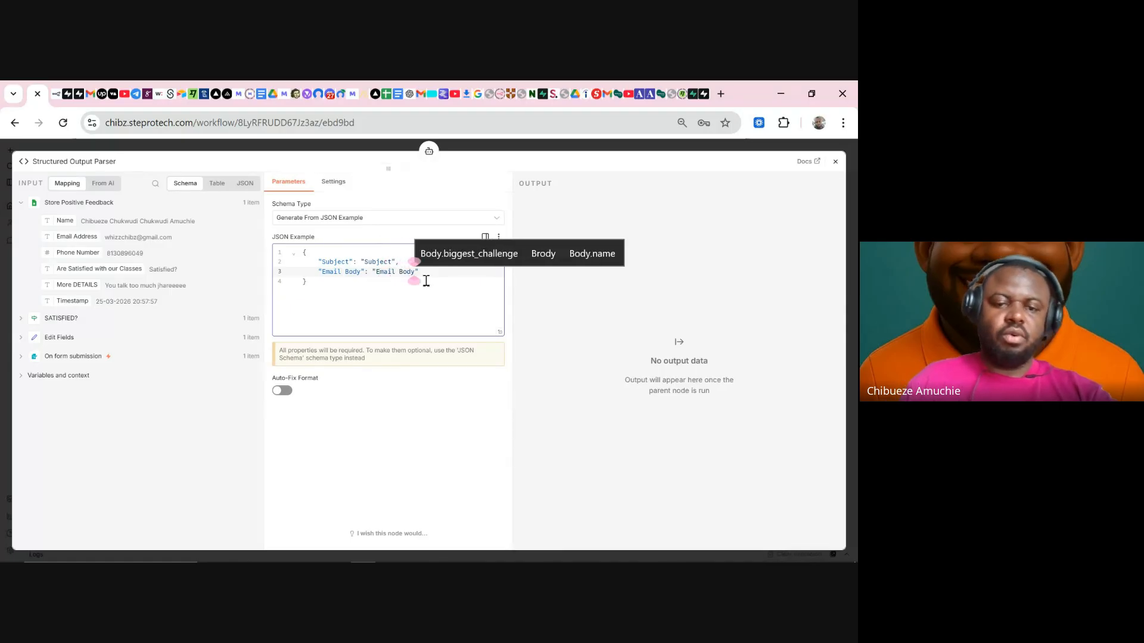
left_click(393, 419)
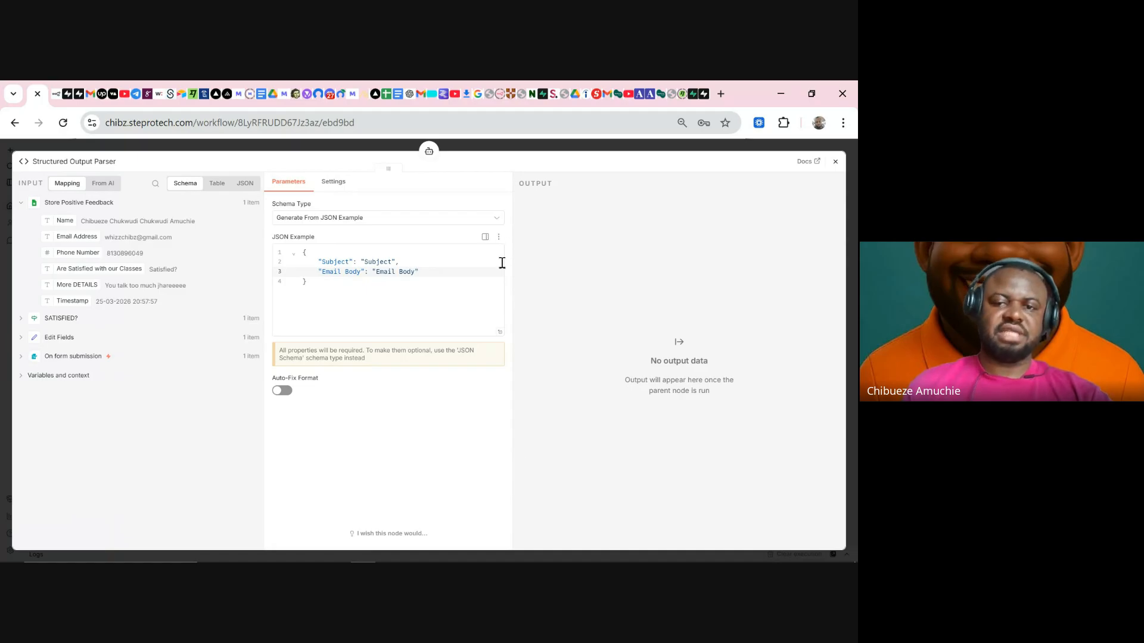
left_click(564, 149)
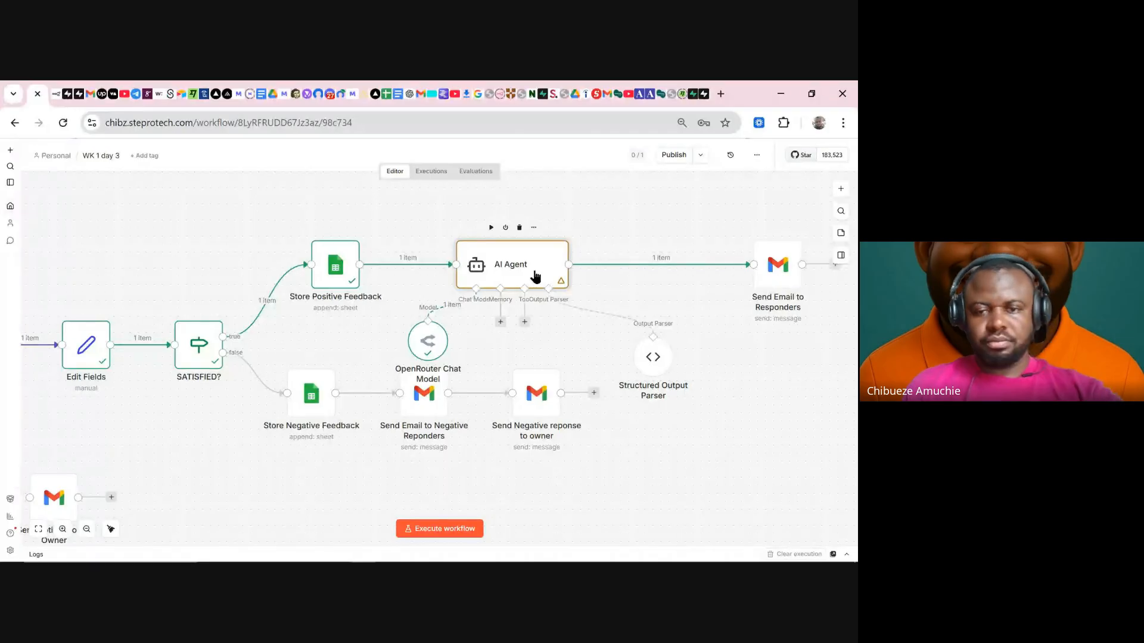
- Rerun the AI Agent and confirm the Schema view shows separate Subject and Email Body fields
double_click(535, 276)
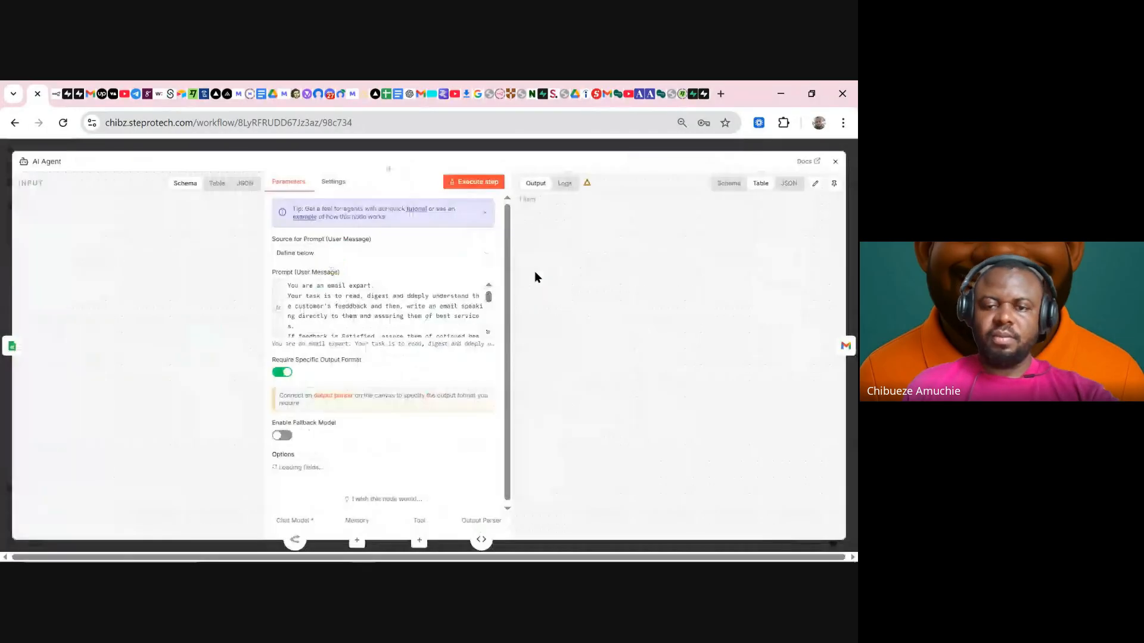
left_click(728, 183)
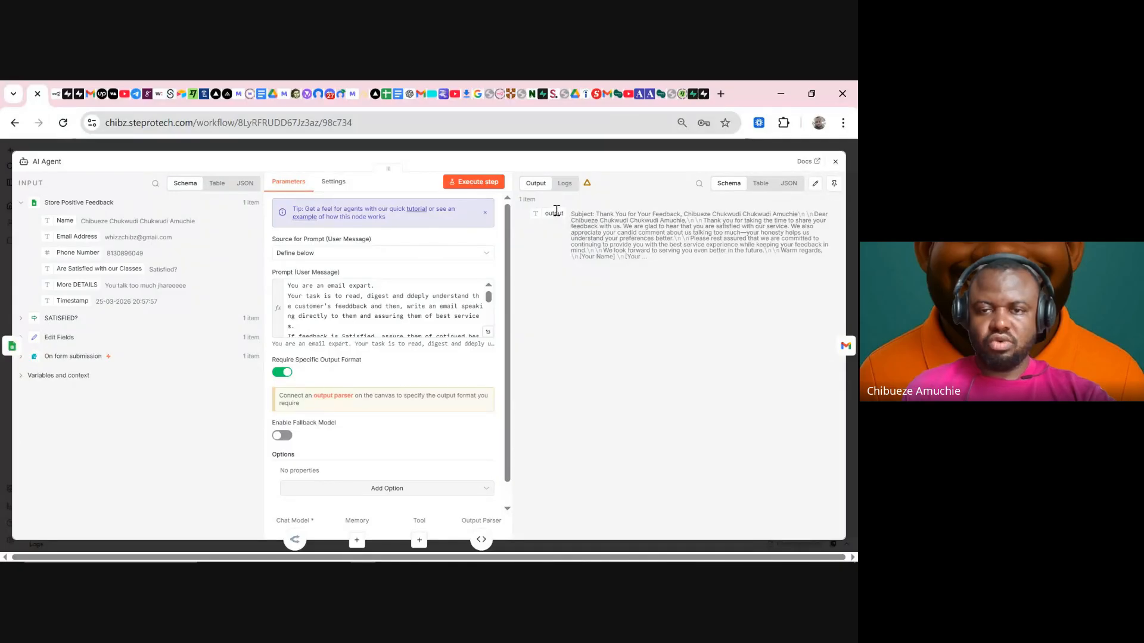
left_click_drag(570, 215, 680, 247)
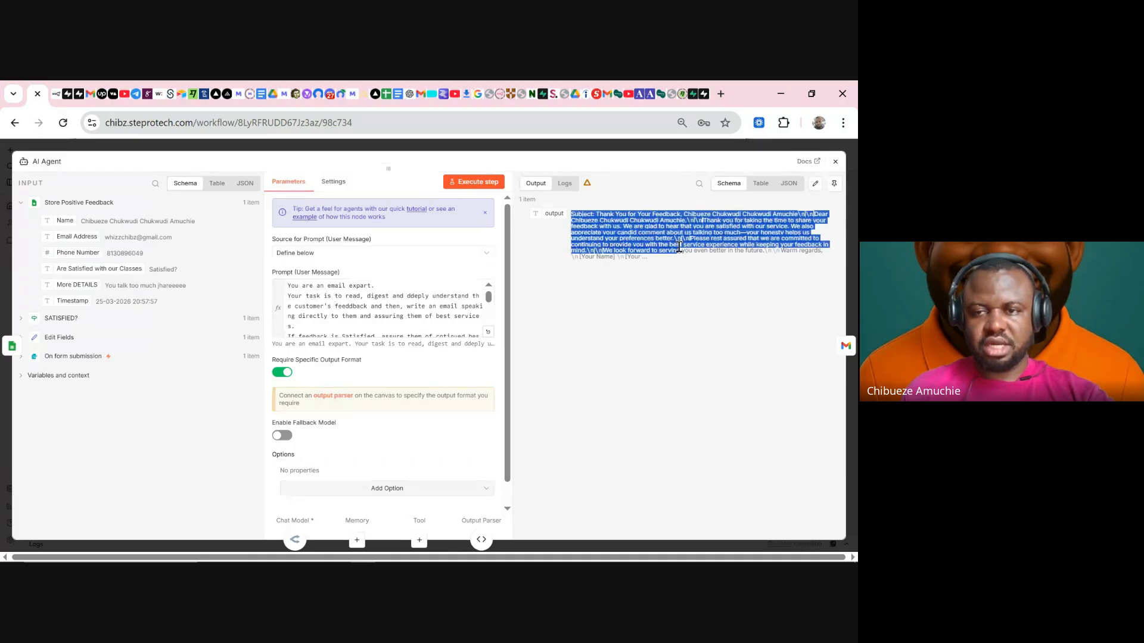
left_click(465, 181)
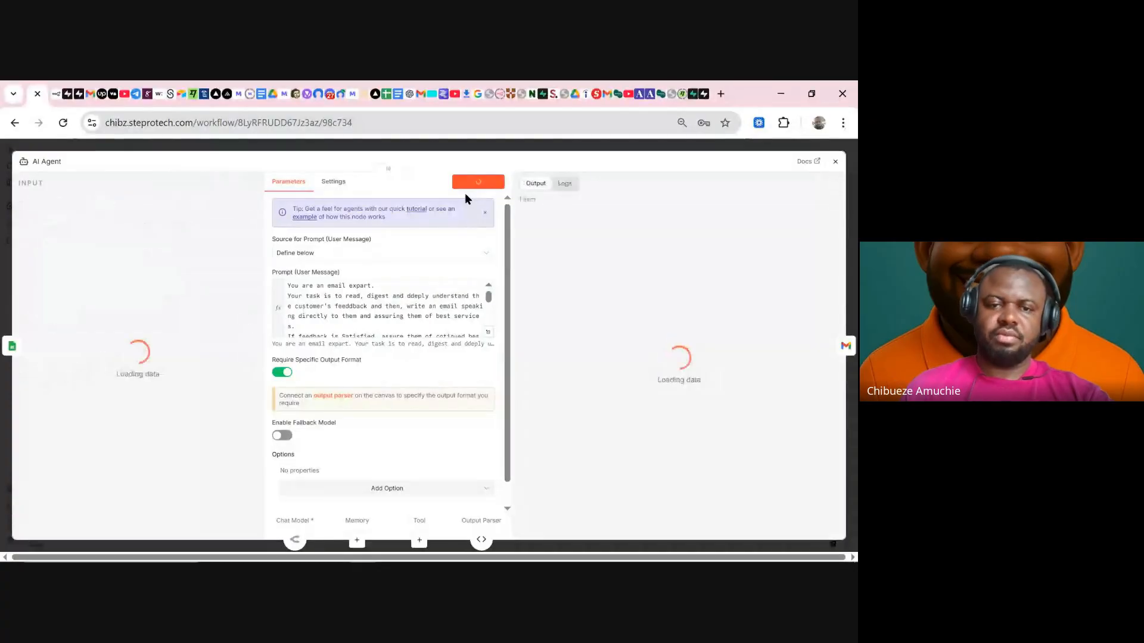
left_click_drag(591, 230, 564, 247)
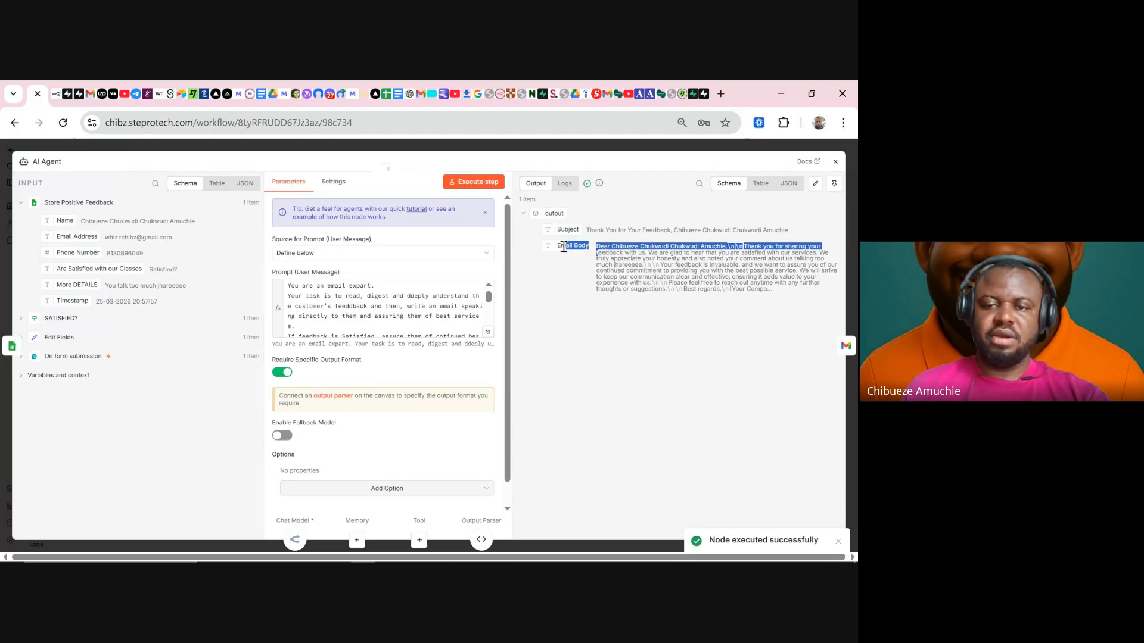
left_click(621, 263)
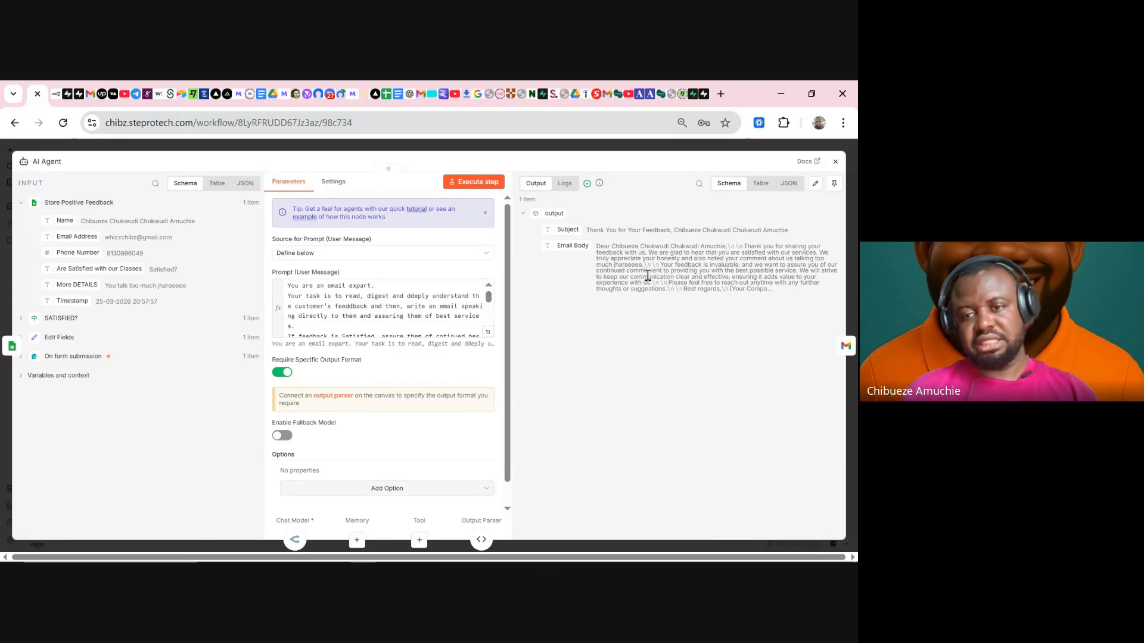
- Replace Send Email to Responders' To expression with Store Positive Feedback's Email Address
left_click(722, 150)
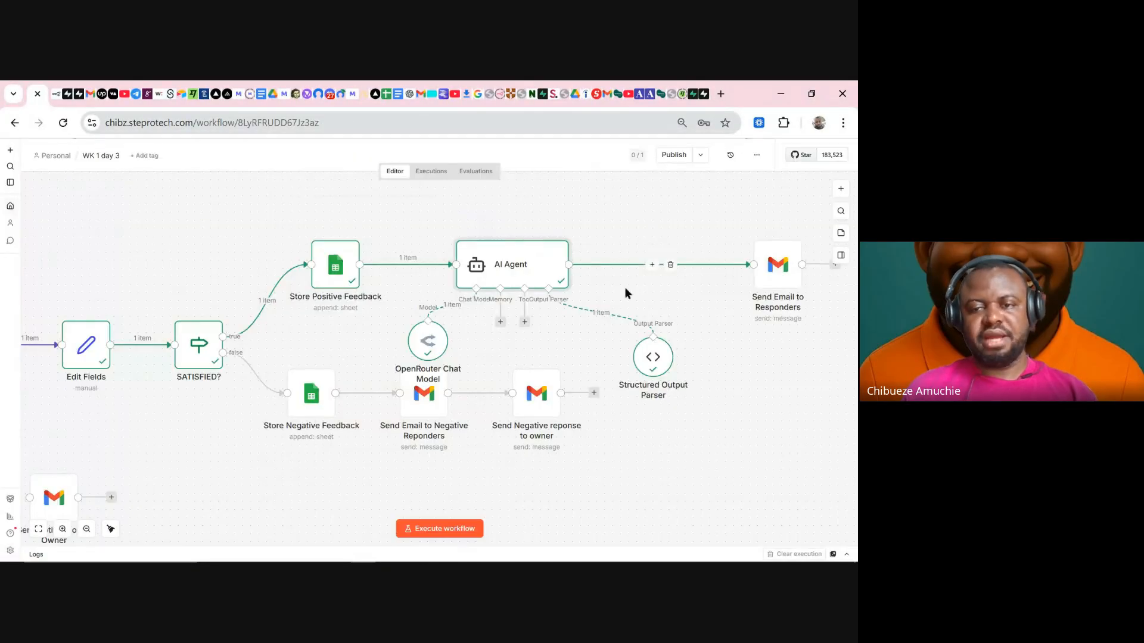
double_click(775, 287)
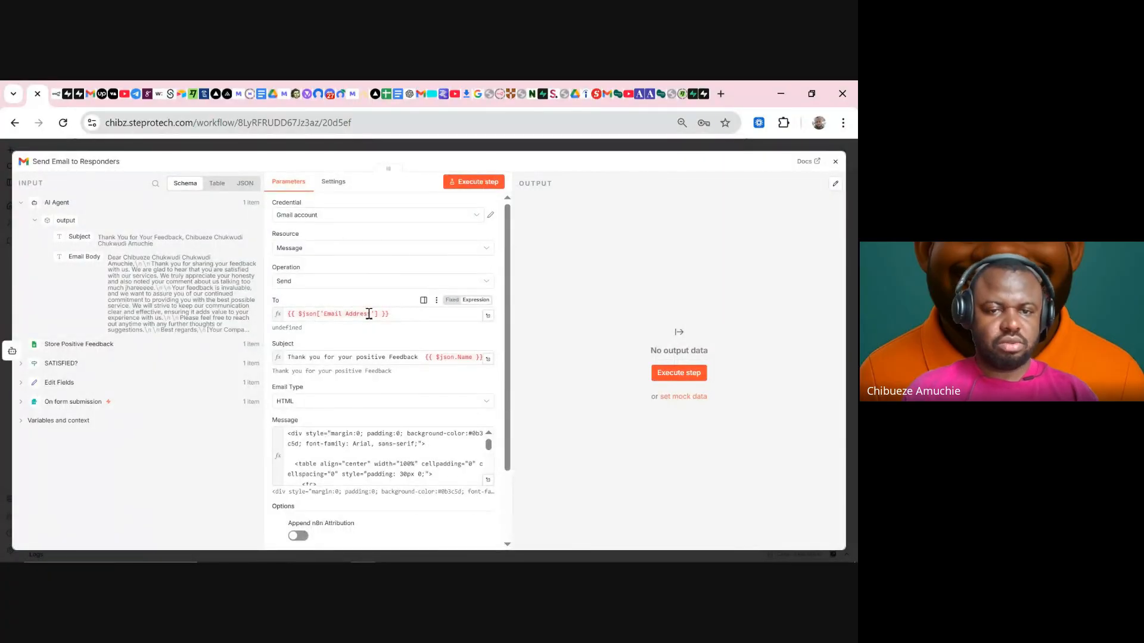
left_click_drag(394, 315, 275, 317)
key("BackSpace")
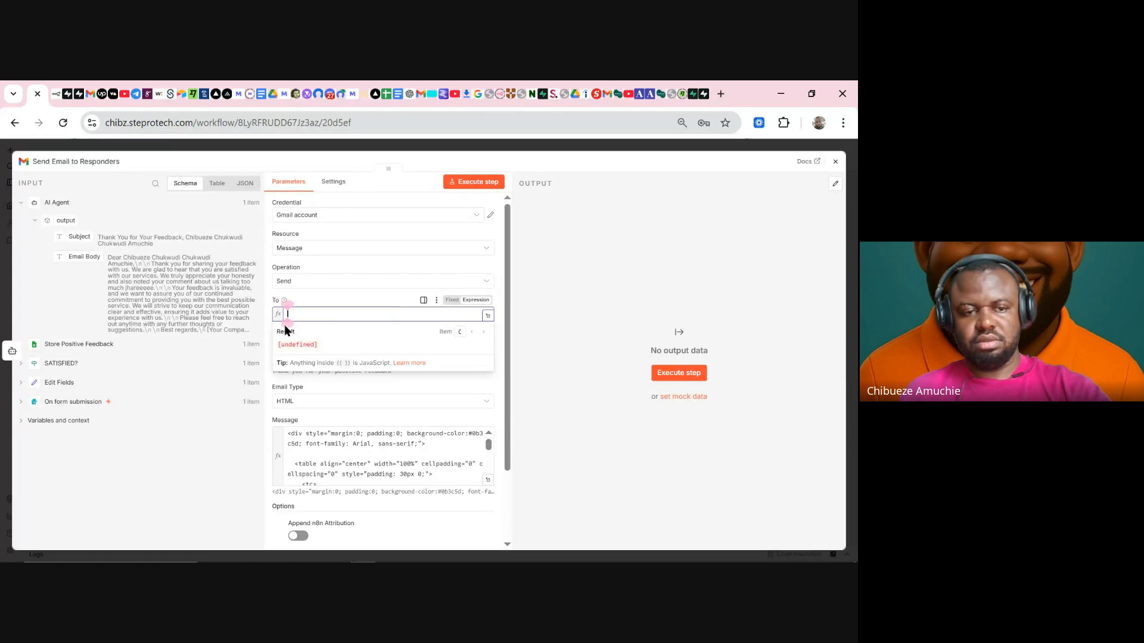
left_click(101, 342)
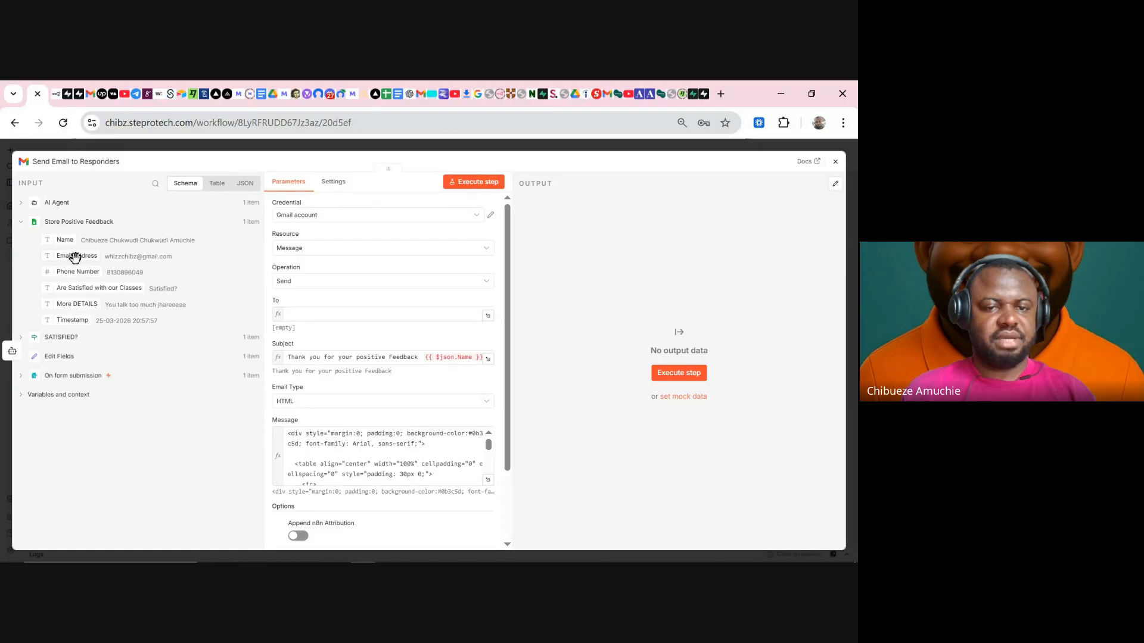
left_click_drag(74, 258, 300, 314)
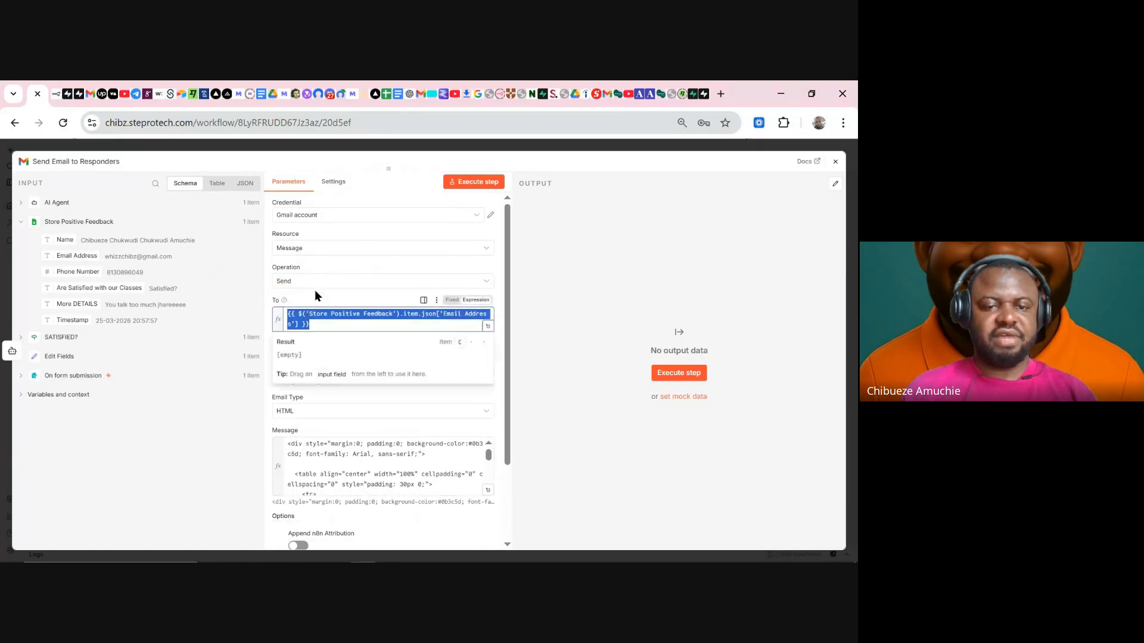
key("Escape")
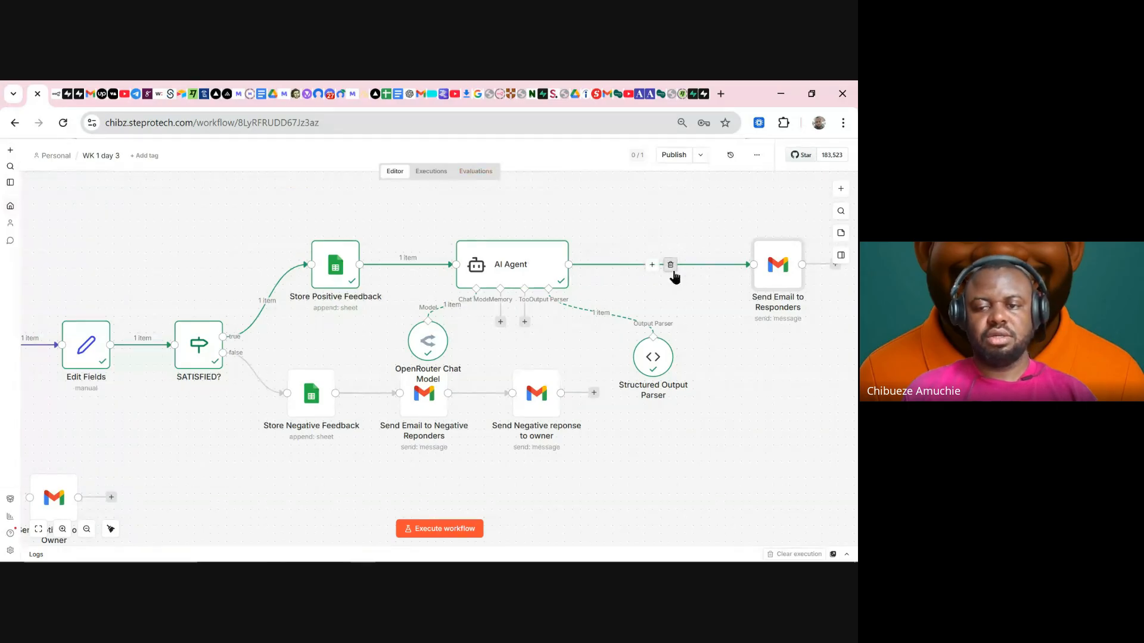
- Remove the AI Agent–Send Email link and insert an Edit Fields (Set) node after the AI Agent
left_click(670, 265)
left_click(619, 265)
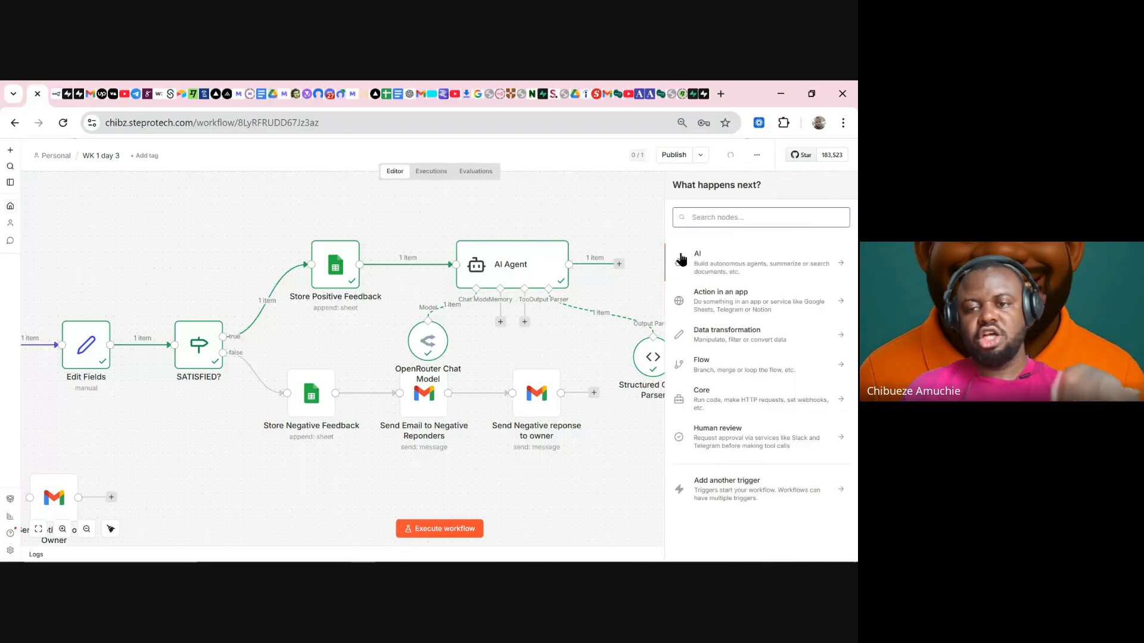
type("set")
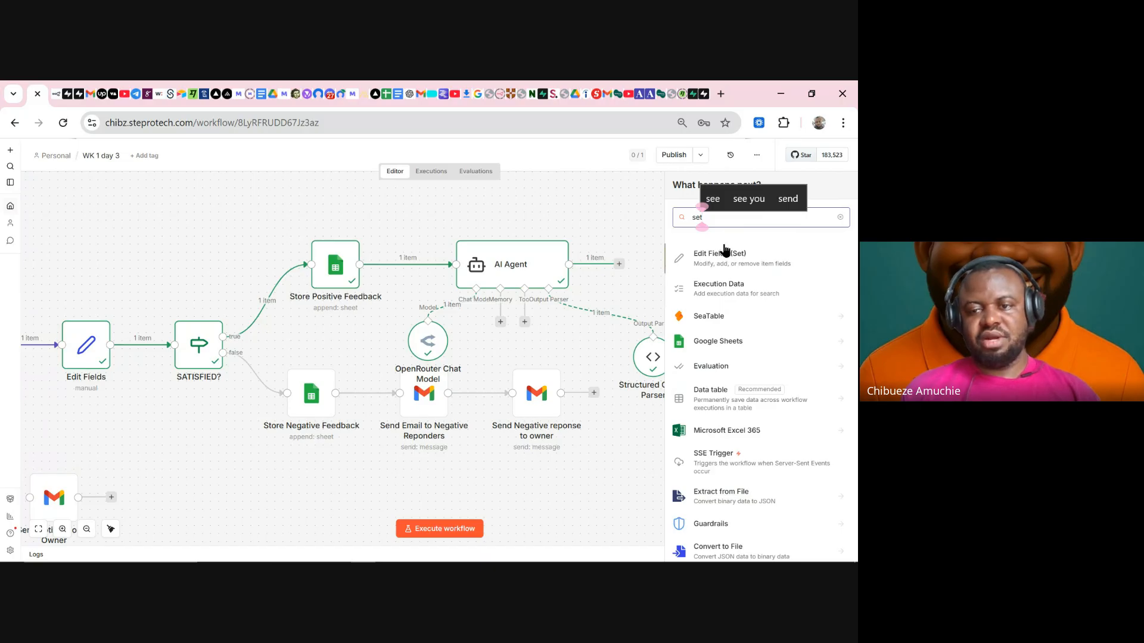
left_click(722, 257)
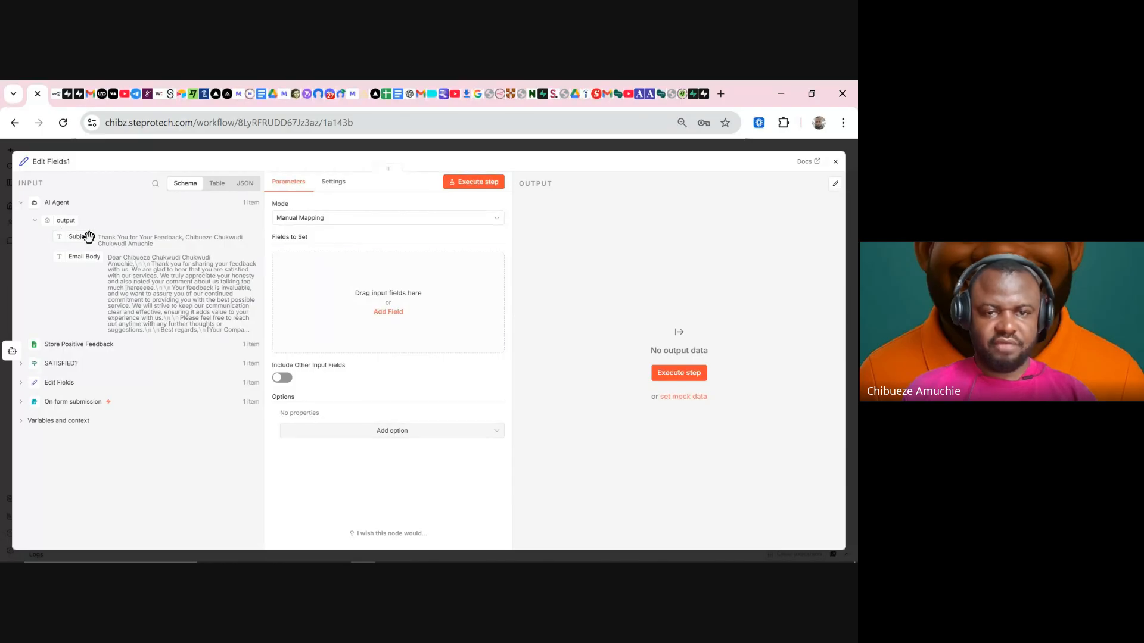
- Map Subject, Email Body and Store Positive Feedback's Email Address into Edit Fields1's fields to set
left_click_drag(87, 236, 301, 261)
left_click_drag(92, 257, 337, 320)
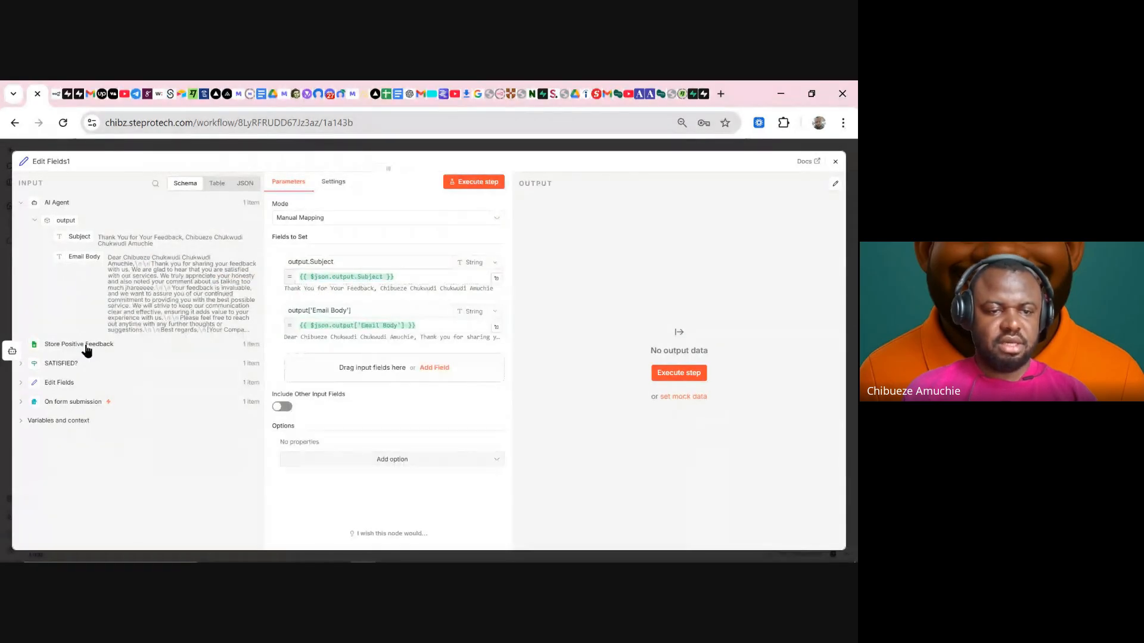
left_click(82, 344)
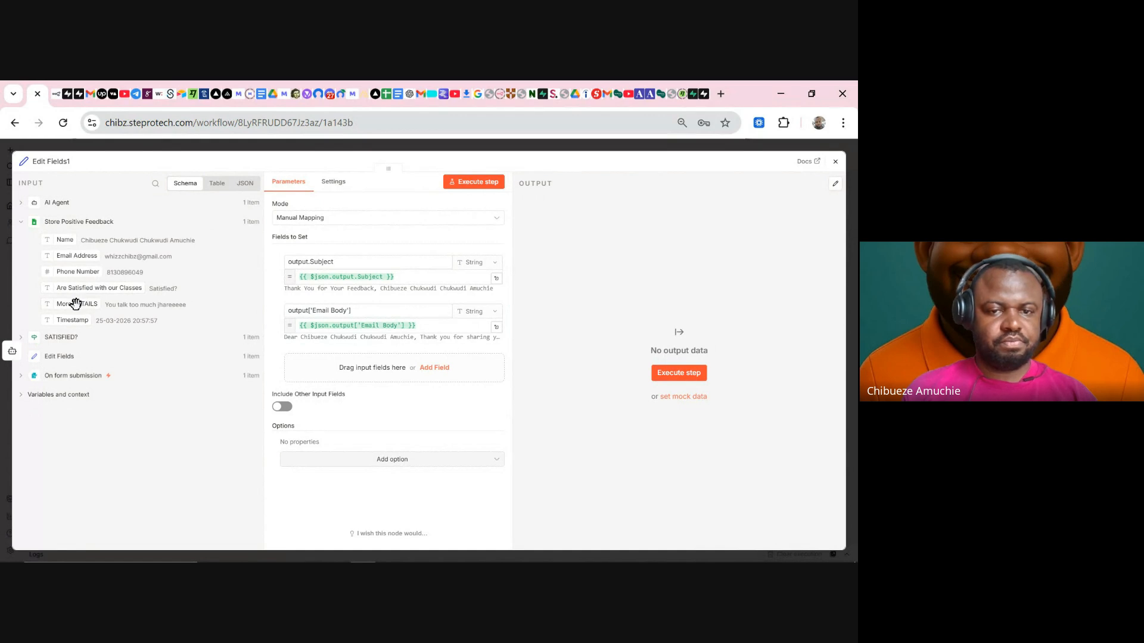
left_click_drag(80, 258, 321, 367)
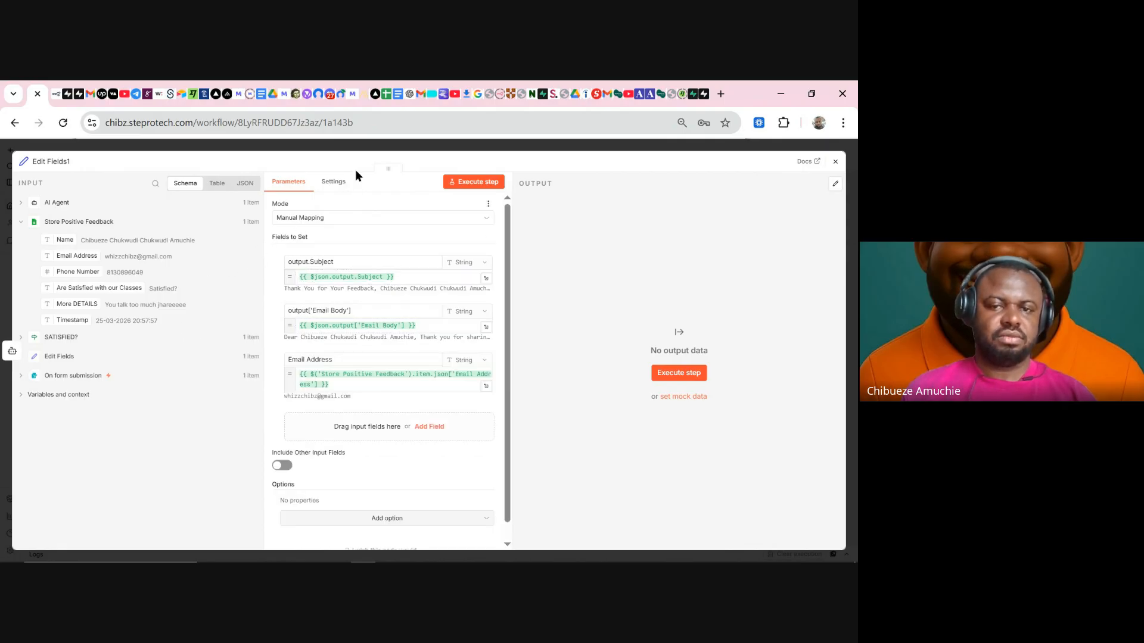
left_click(400, 149)
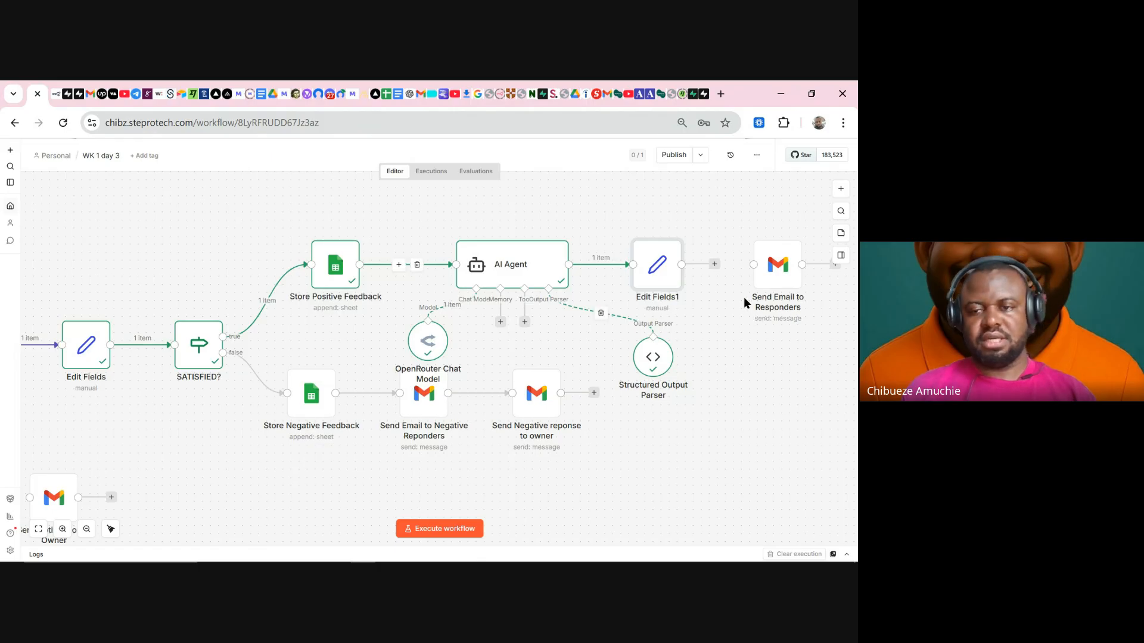
- Execute Edit Fields1 on its own, then bring up the Send Email to Responders settings
double_click(657, 276)
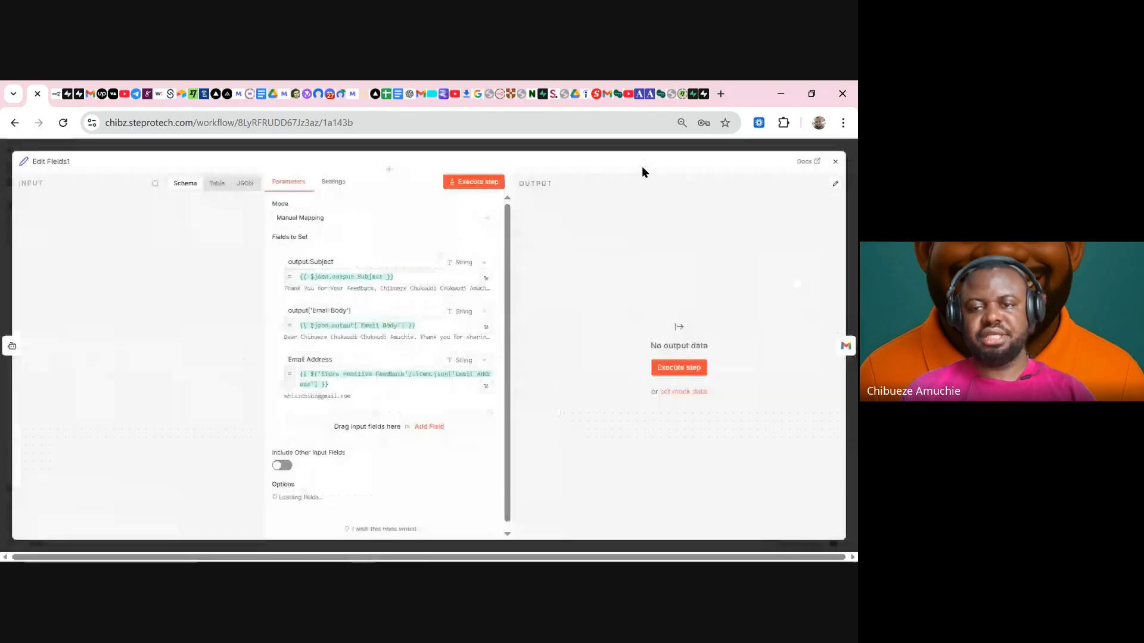
key("Escape")
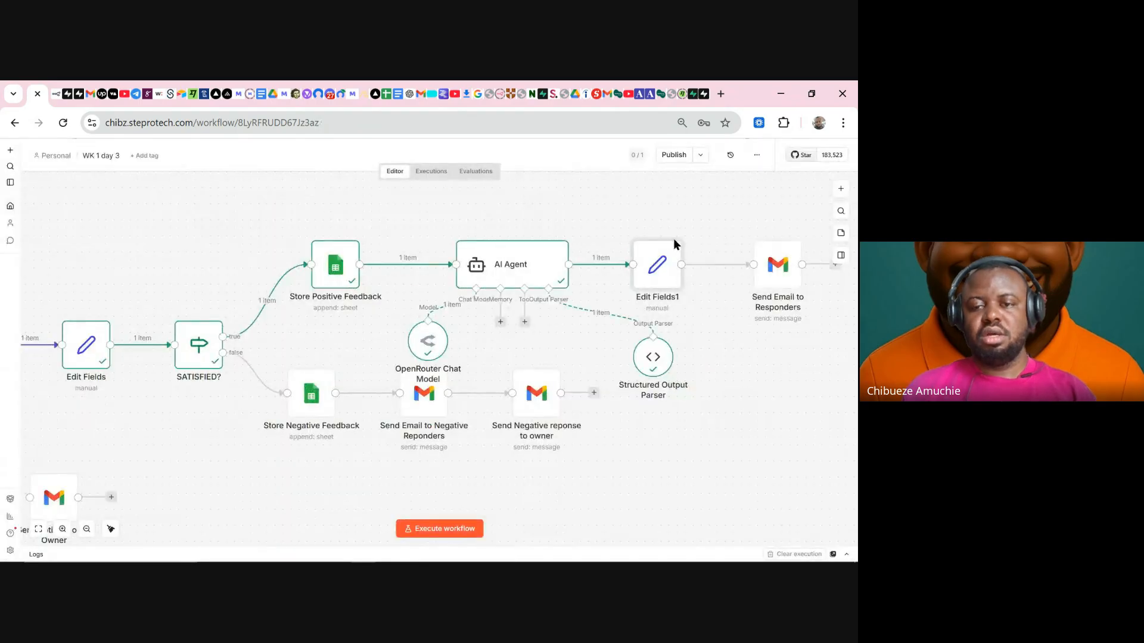
left_click(635, 229)
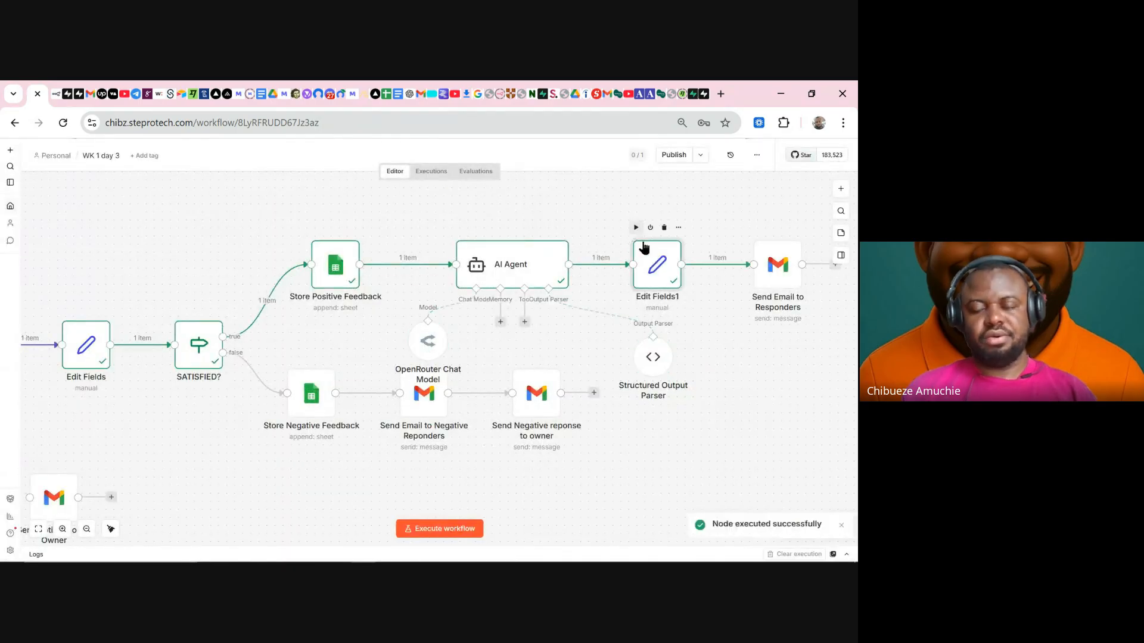
double_click(774, 274)
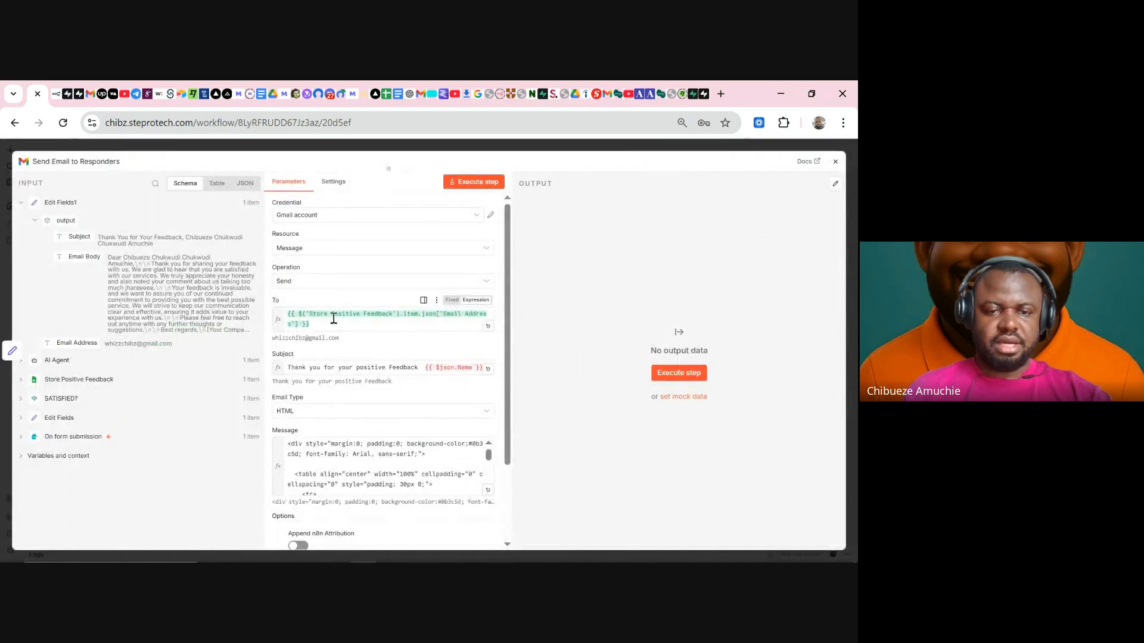
- Replace the To expression with Edit Fields1's Email Address field
left_click_drag(331, 321, 286, 321)
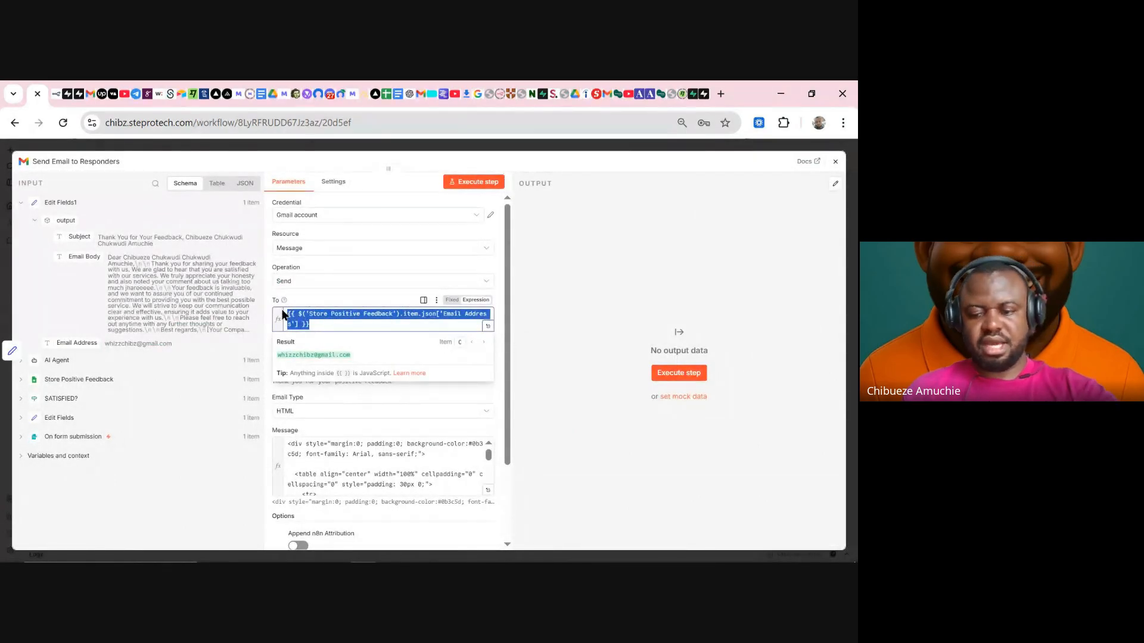
key("BackSpace")
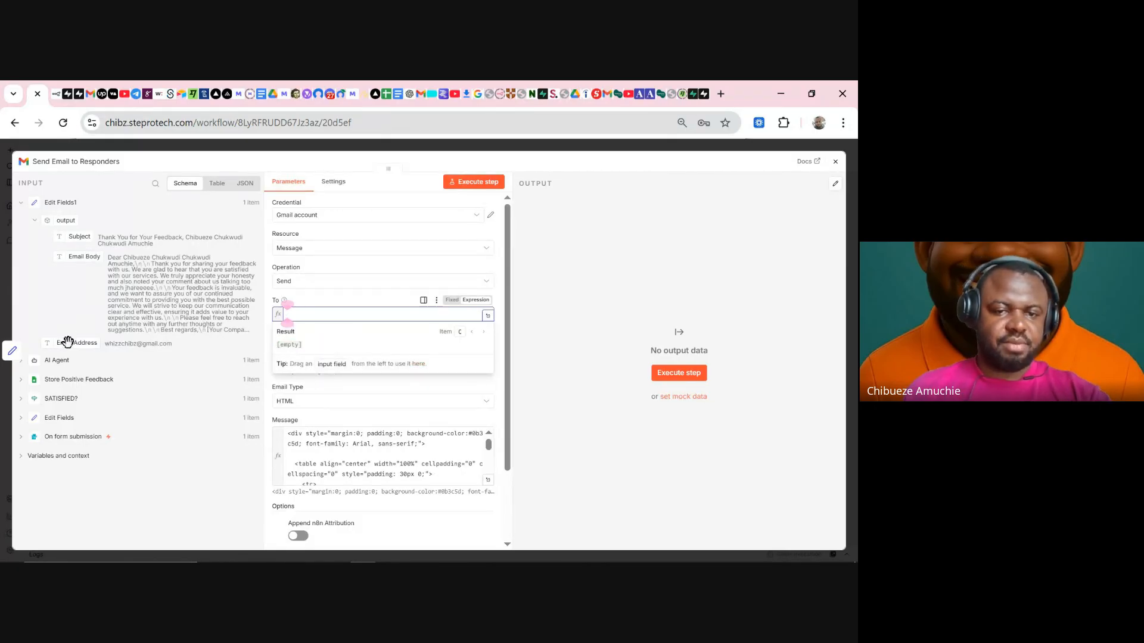
left_click_drag(67, 342, 292, 313)
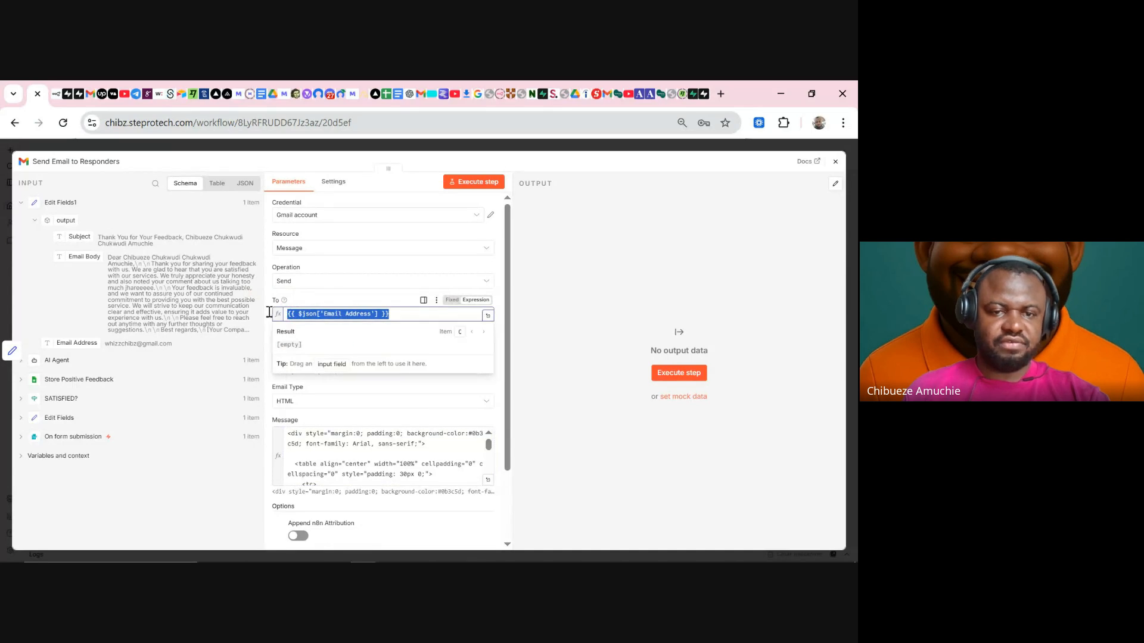
left_click(317, 290)
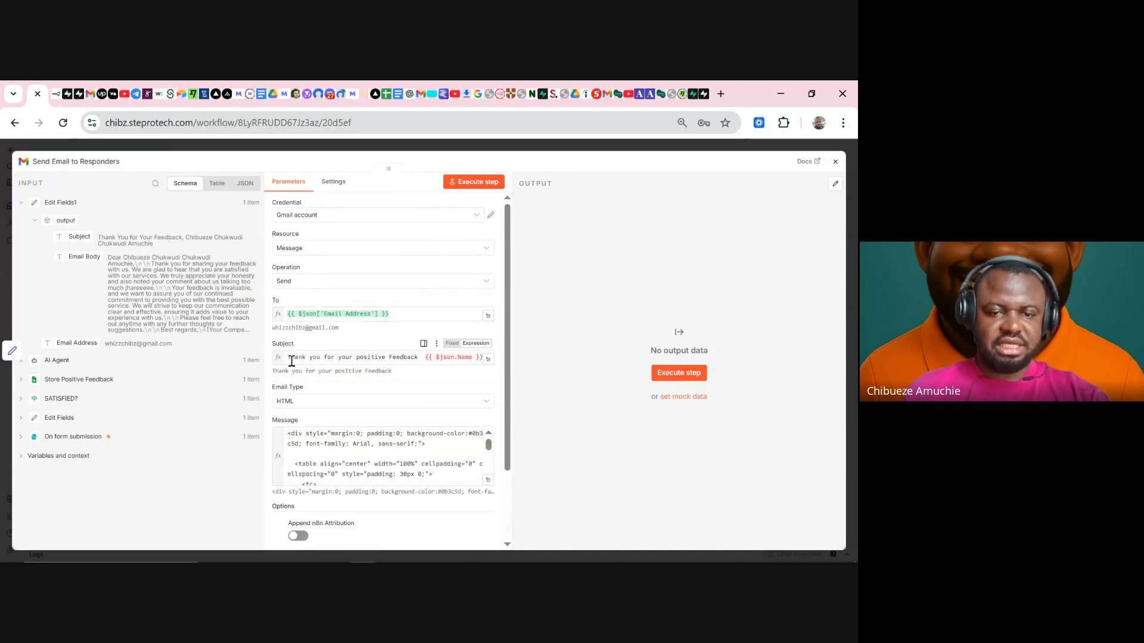
- Replace the old subject text with Edit Fields1's Subject field
left_click_drag(287, 353, 535, 355)
key("BackSpace")
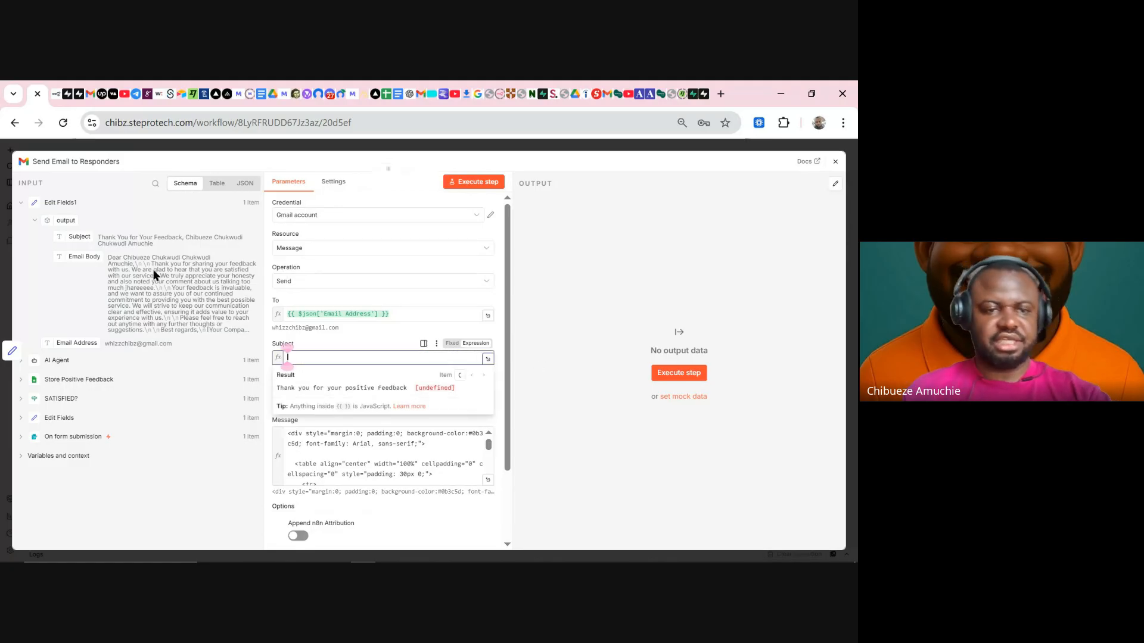
left_click(80, 231)
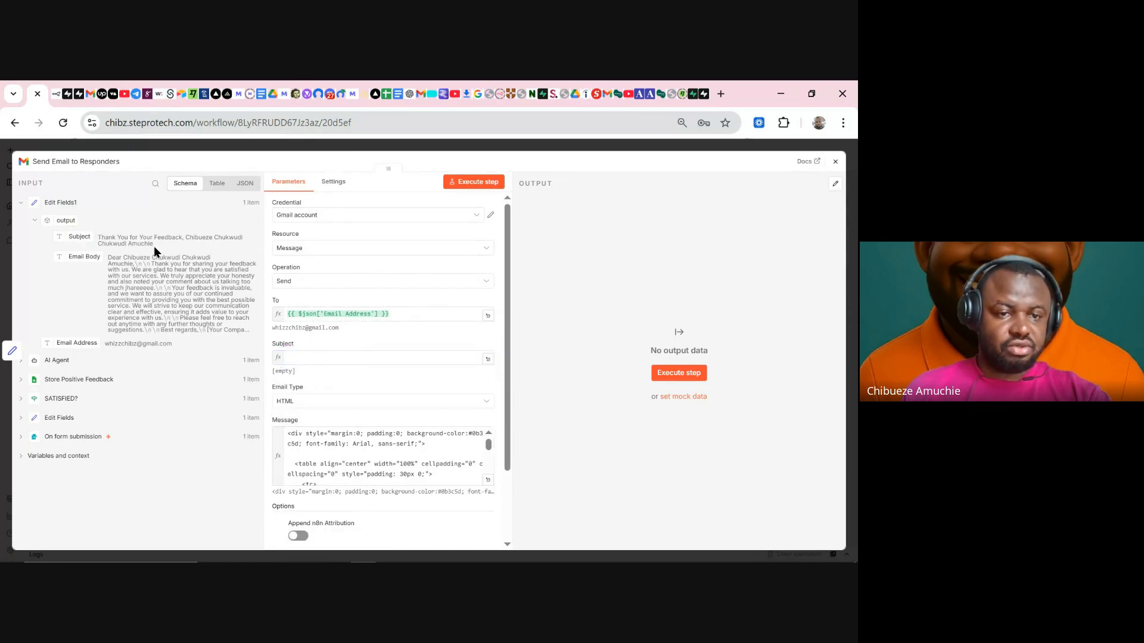
left_click_drag(154, 245, 110, 232)
left_click(169, 247)
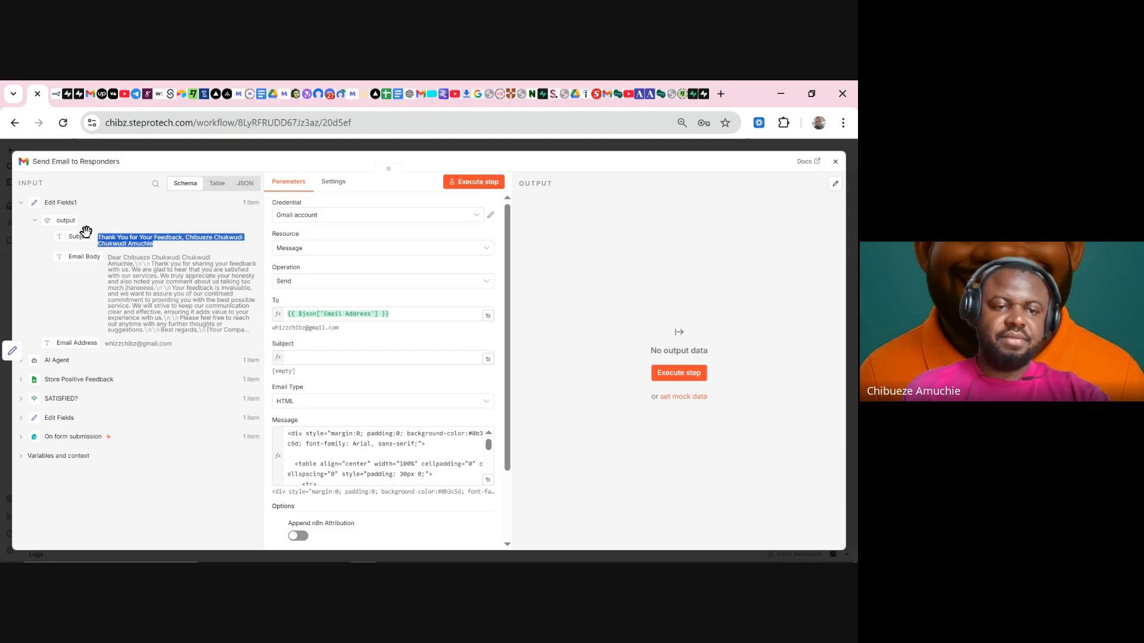
left_click_drag(83, 232, 140, 237)
left_click_drag(280, 330, 305, 355)
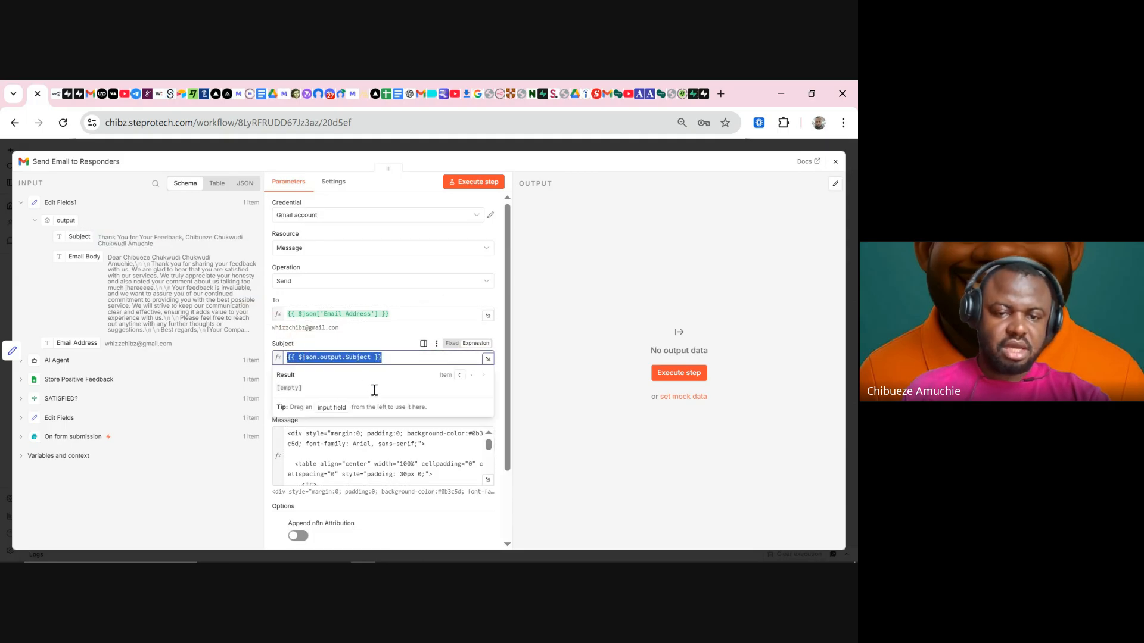
left_click(308, 338)
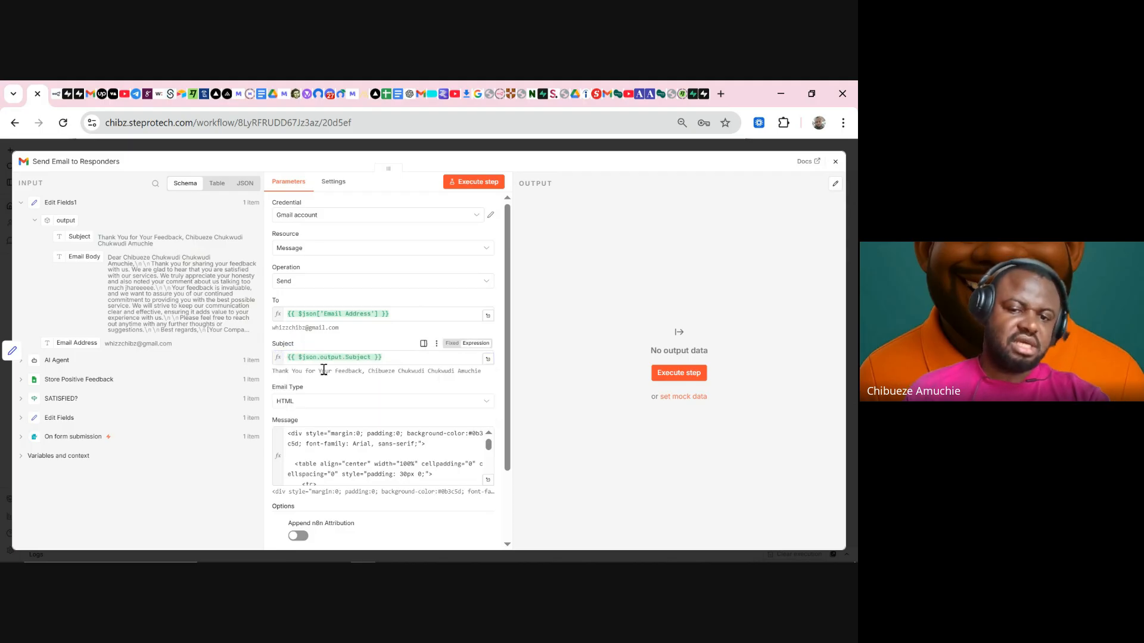
scroll(368, 370, "down", 2)
left_click(368, 370)
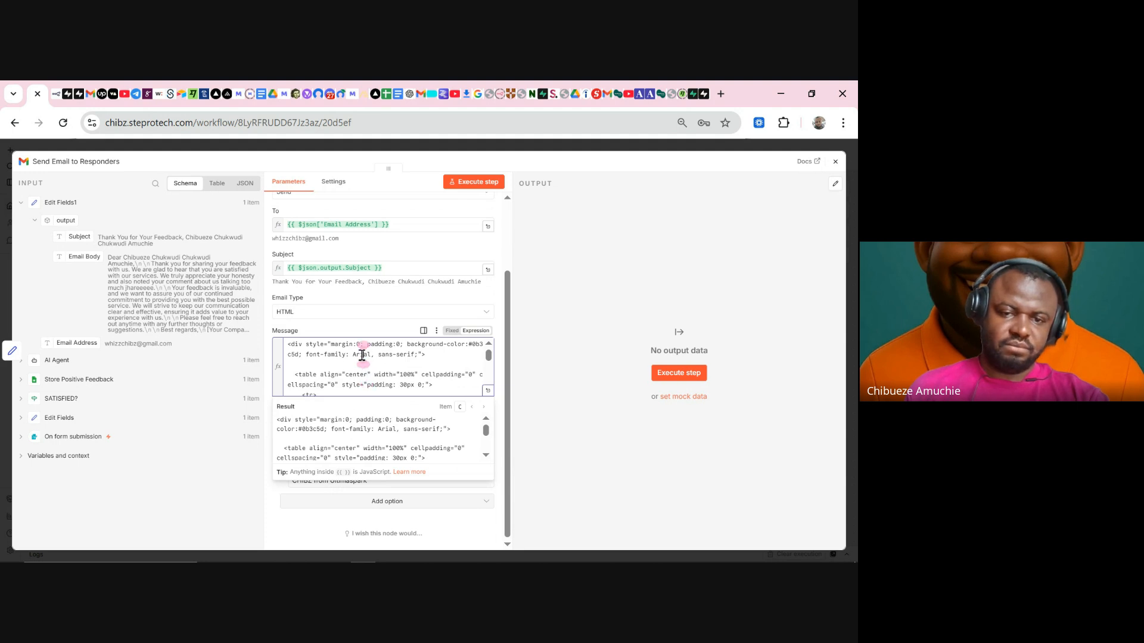
- Switch the email format to Text and replace the HTML message with the Email Body field
left_click(318, 312)
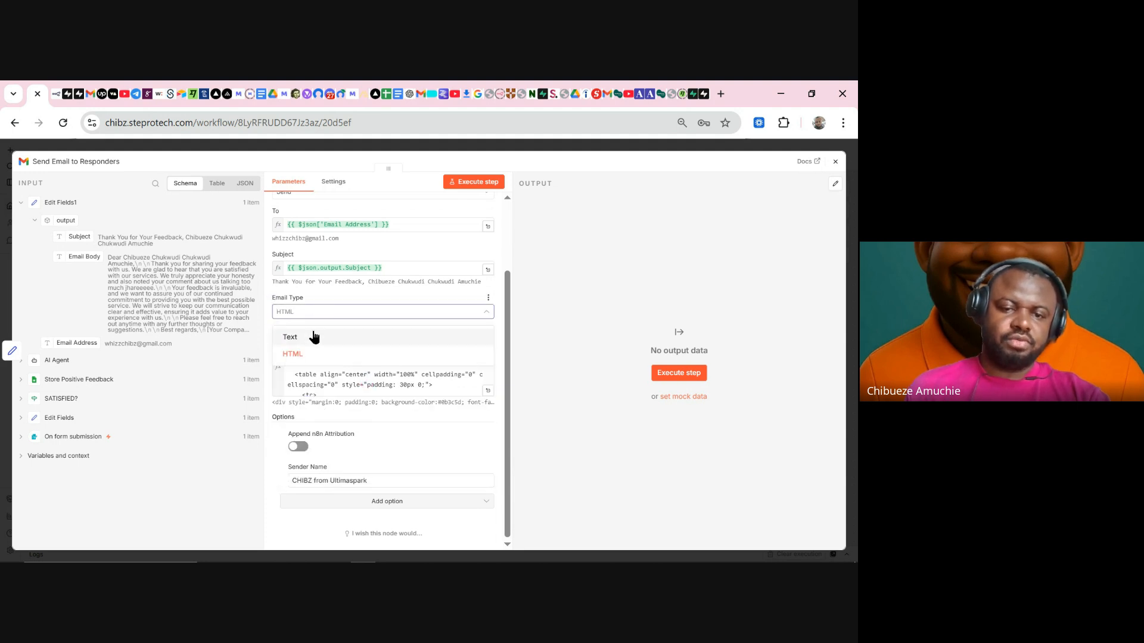
left_click(314, 337)
left_click(332, 360)
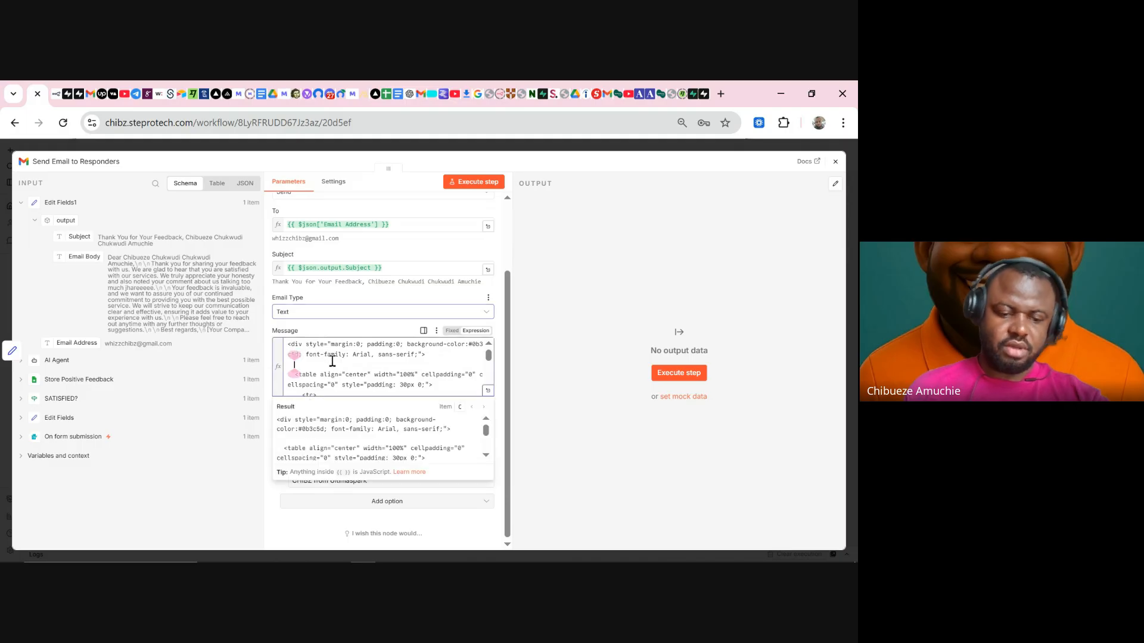
key("ctrl+a")
key("BackSpace")
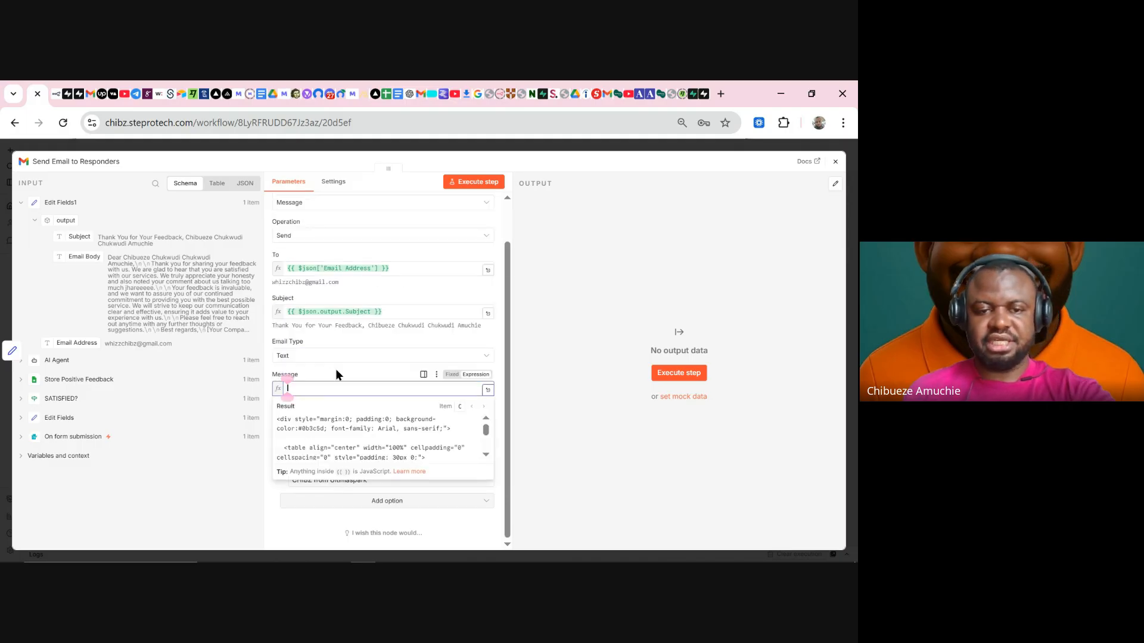
left_click(232, 327)
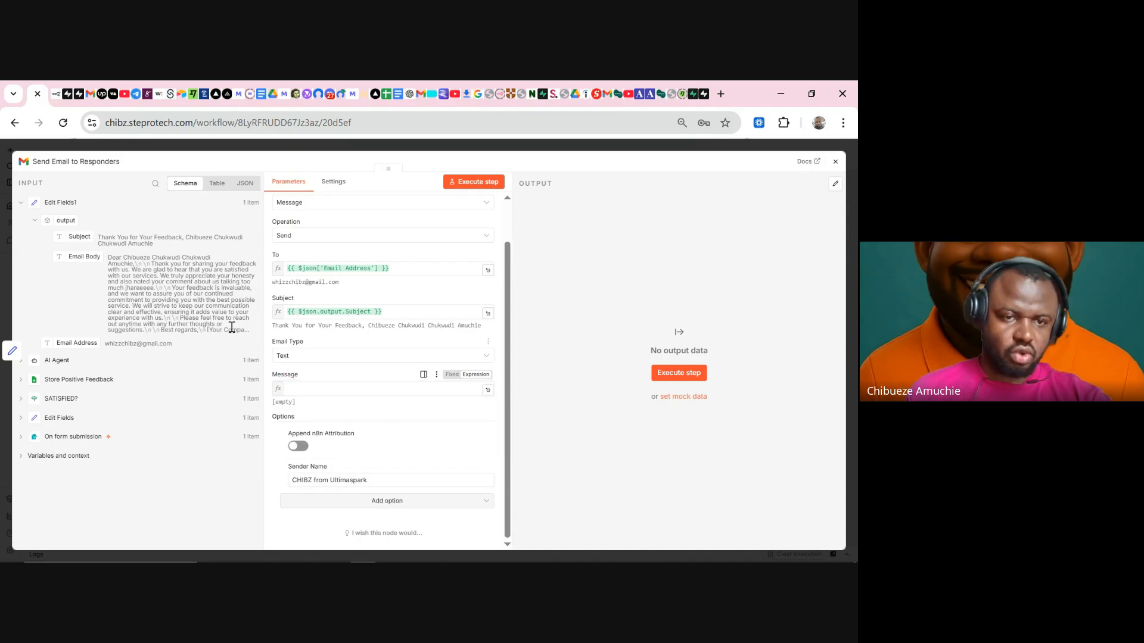
left_click_drag(89, 257, 299, 385)
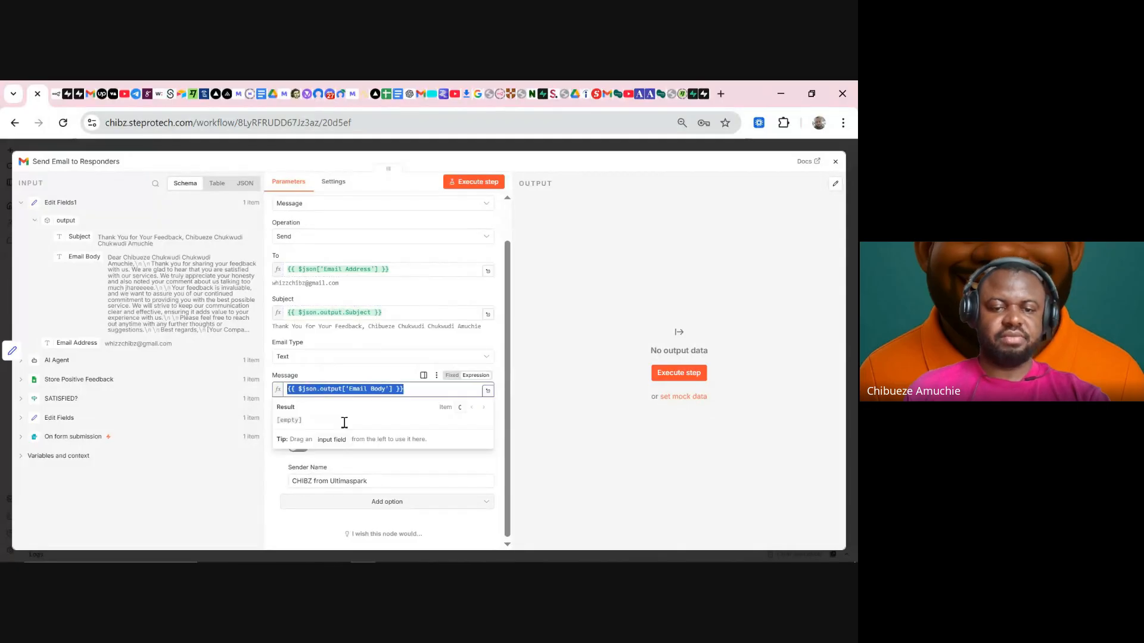
- Send the feedback reply by executing the step, then check Gmail for it
left_click(269, 493)
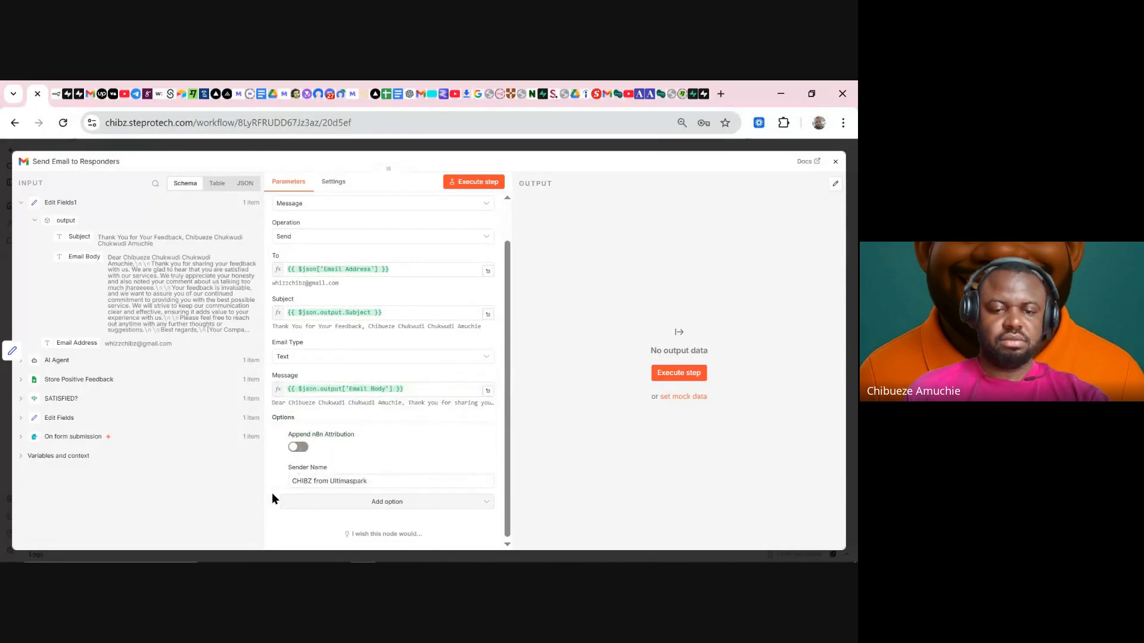
left_click(457, 183)
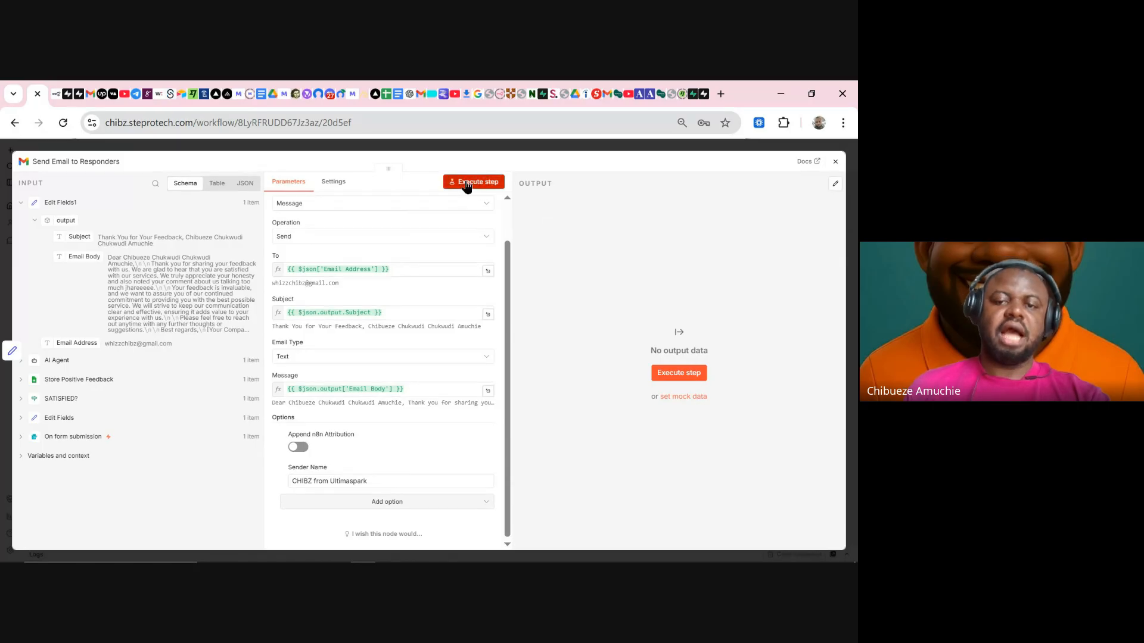
left_click(91, 95)
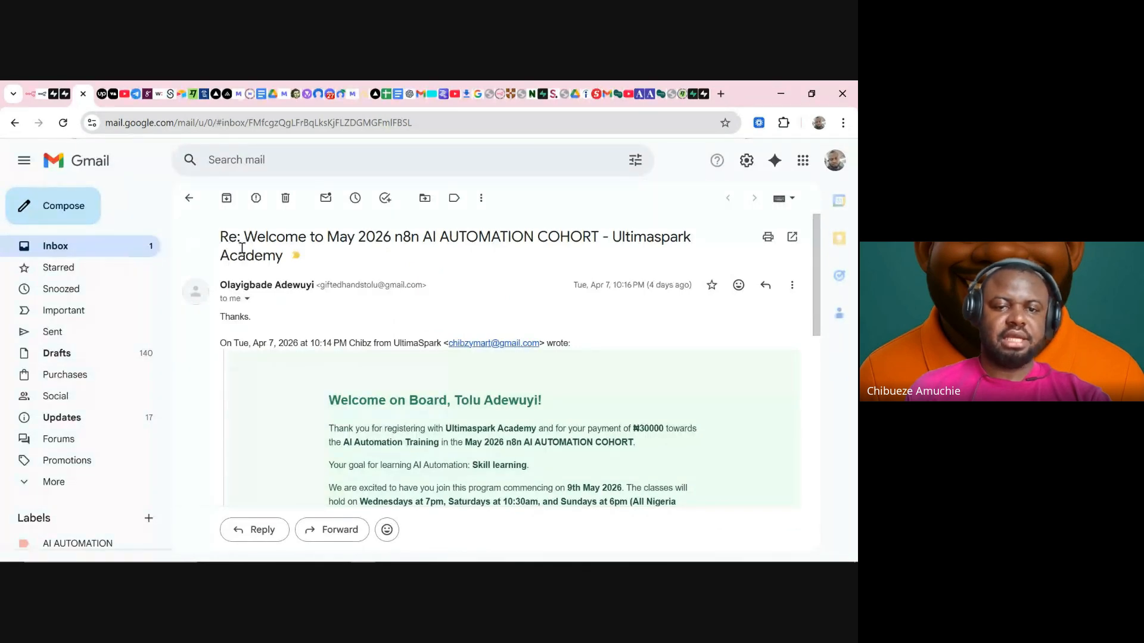
- Open the Thank You for Your Feedback email and read its opening and the quoted 'talking too much' comment
key("u")
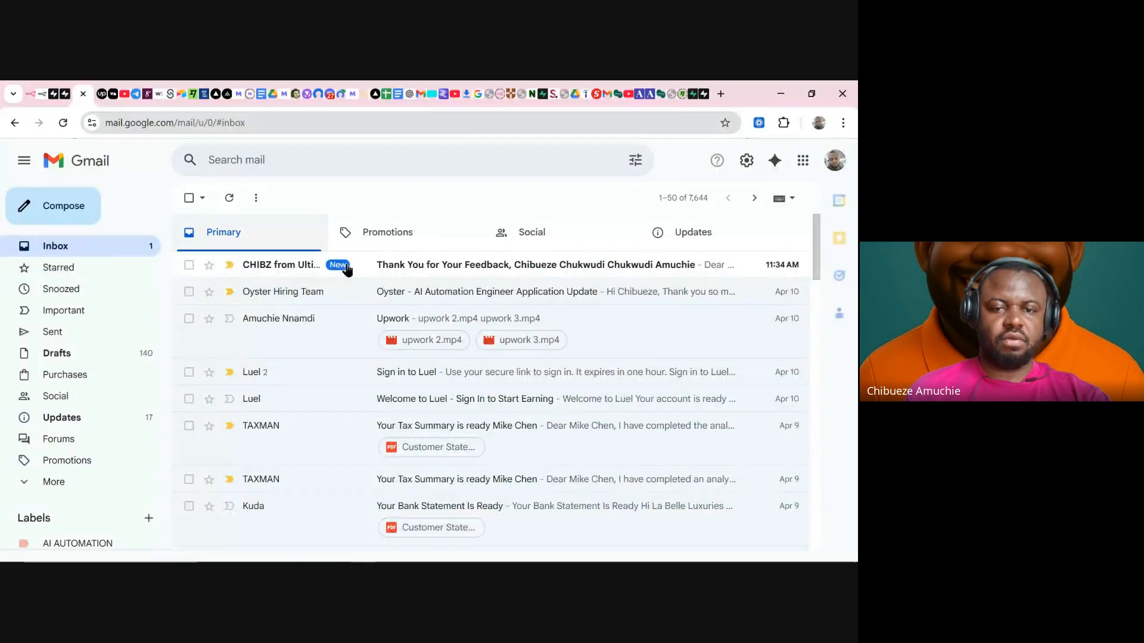
left_click(448, 274)
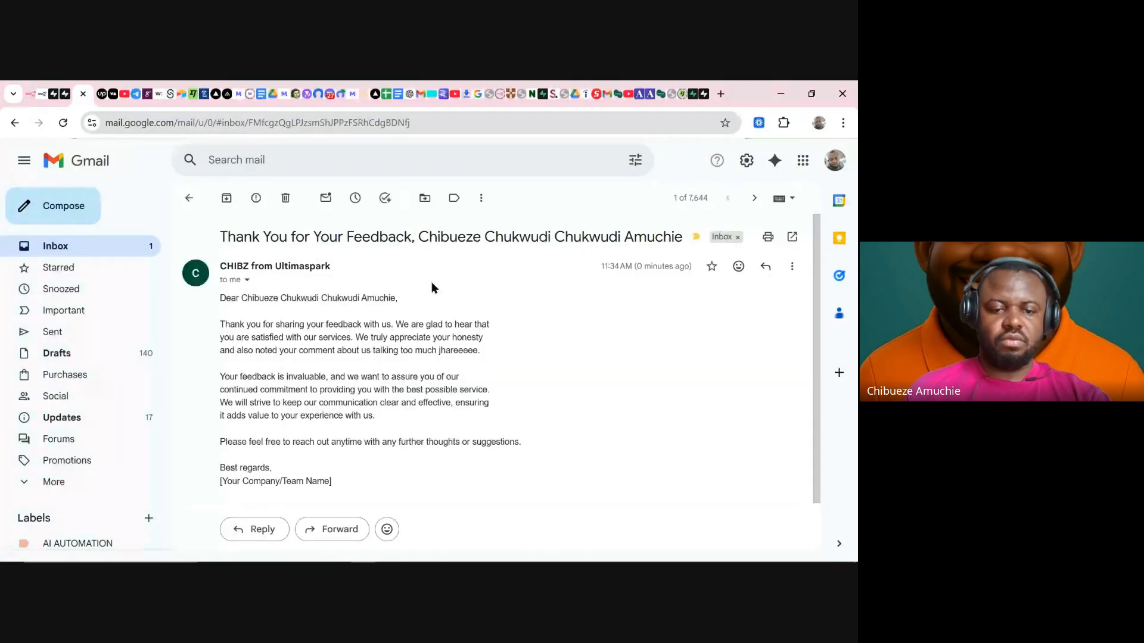
scroll(432, 286, "down", 1)
scroll(432, 285, "up", 1)
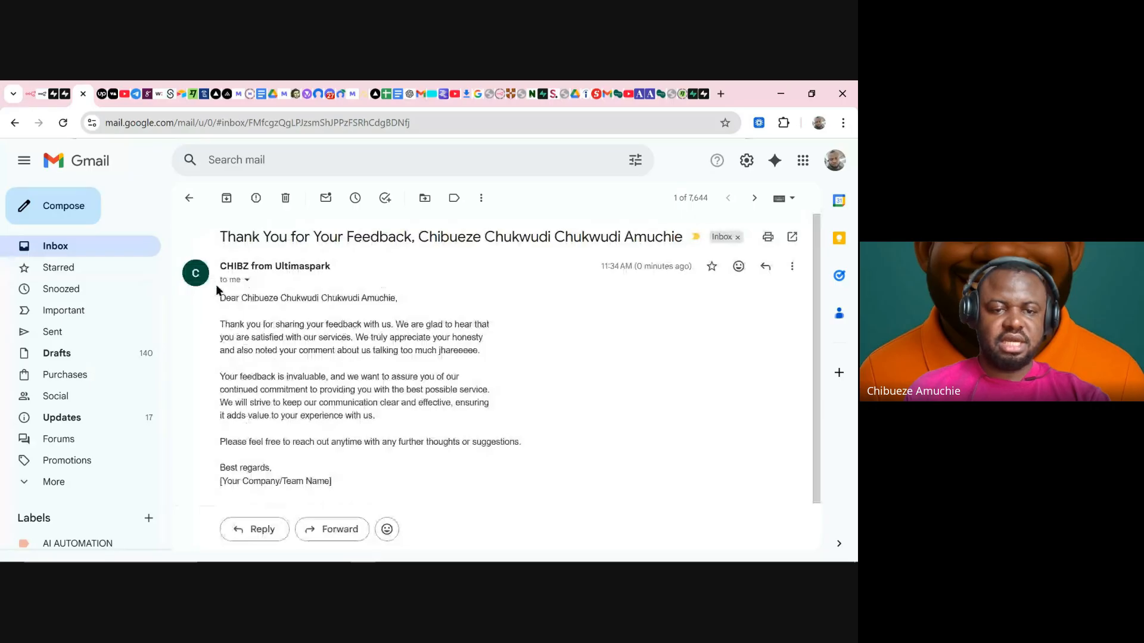
left_click_drag(220, 296, 448, 325)
left_click_drag(219, 325, 457, 327)
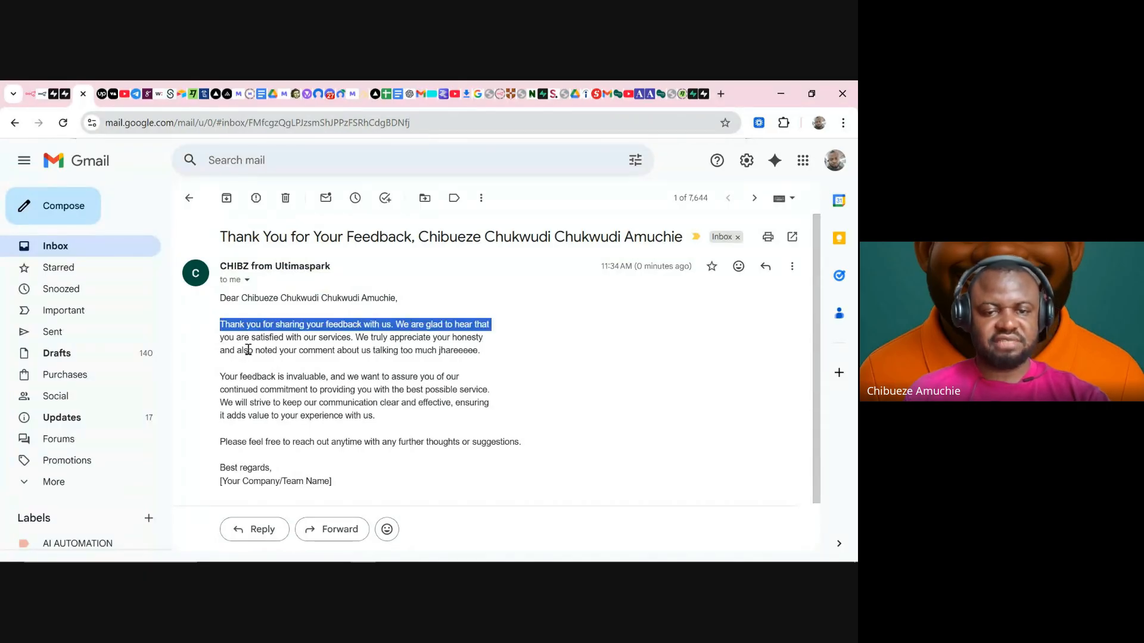
left_click_drag(248, 351, 468, 350)
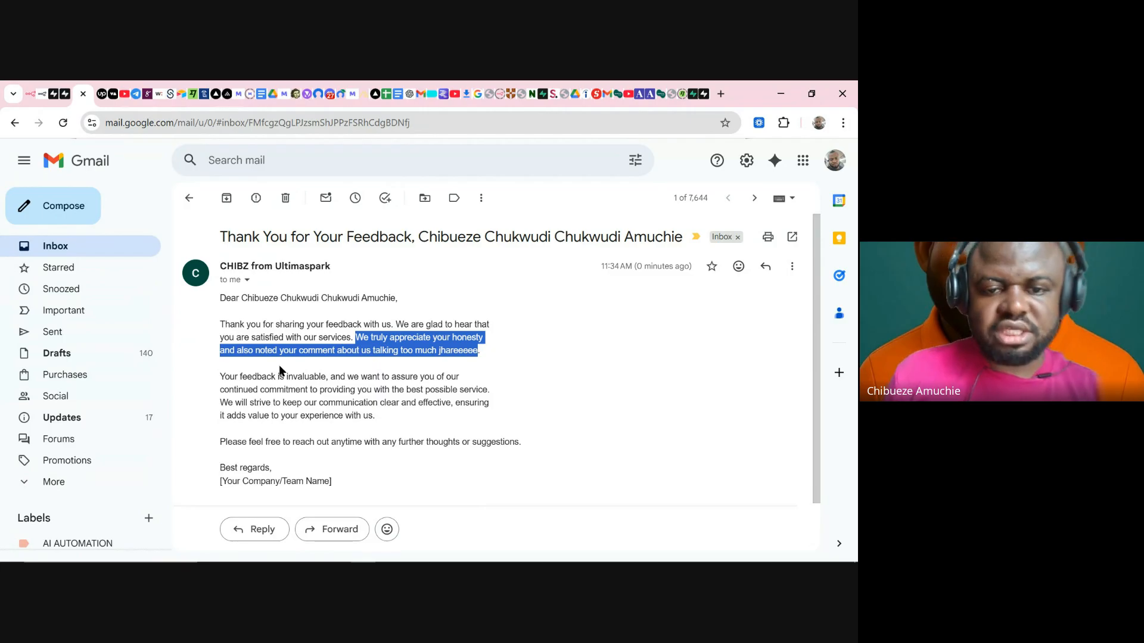
left_click(485, 353)
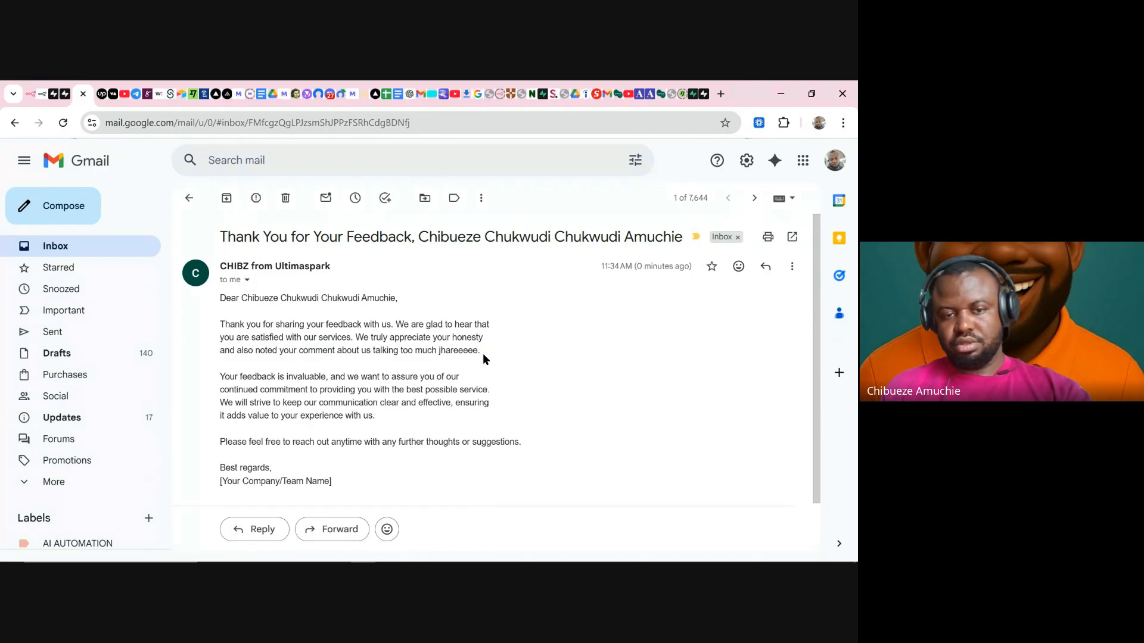
left_click_drag(410, 360, 372, 354)
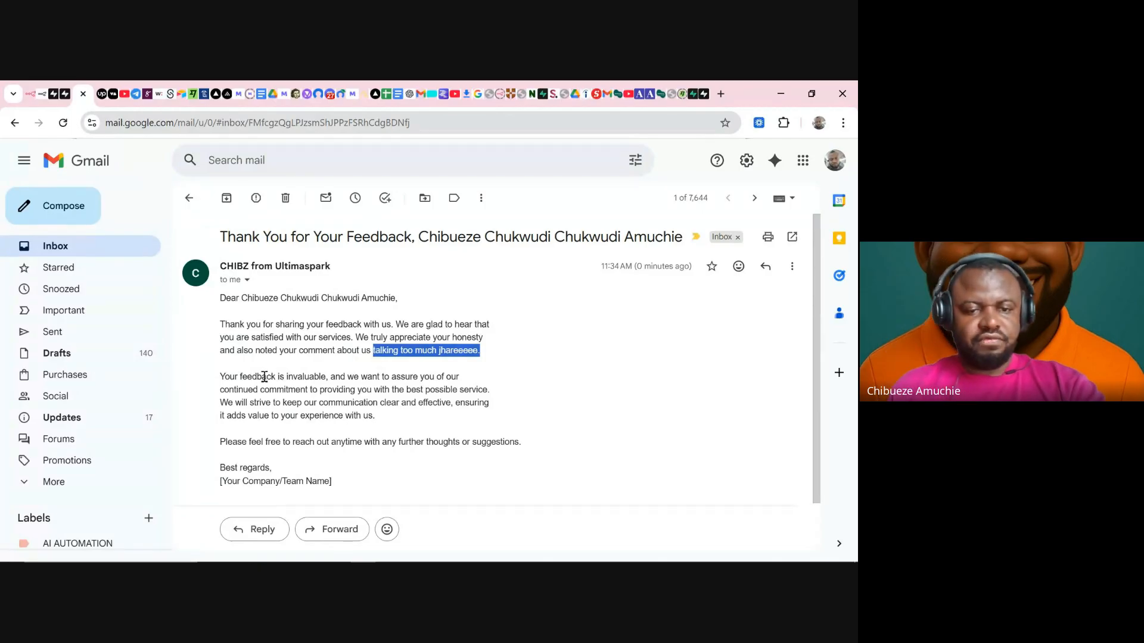
left_click(264, 377)
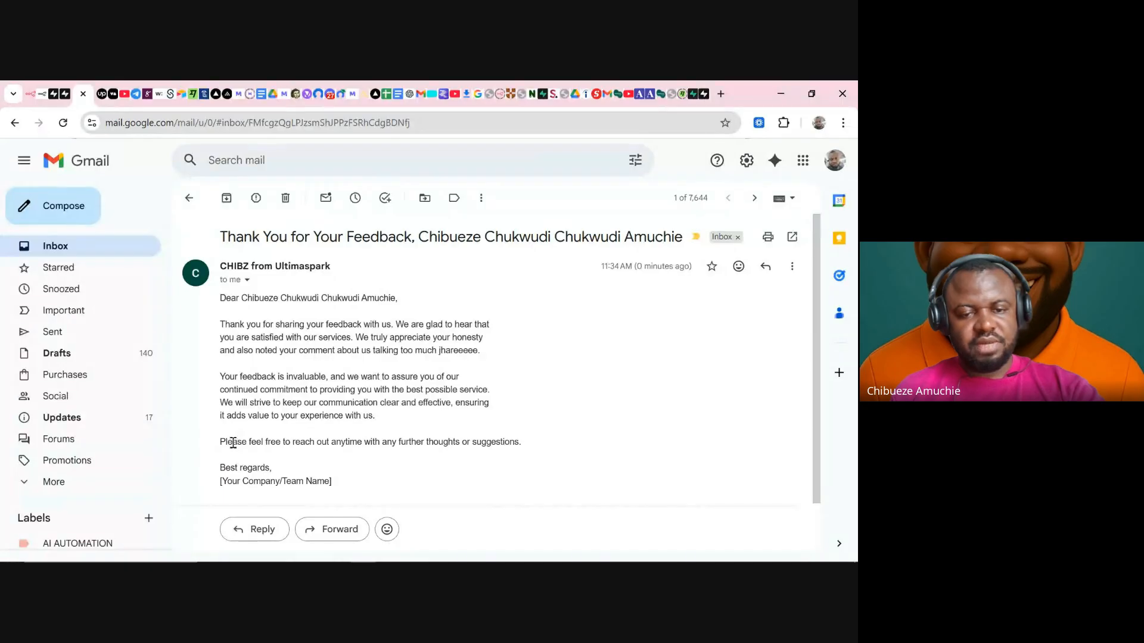
- Review the closing invitation and the [Your Company/Team Name] placeholder sign-off, then return to n8n
left_click_drag(233, 443, 508, 444)
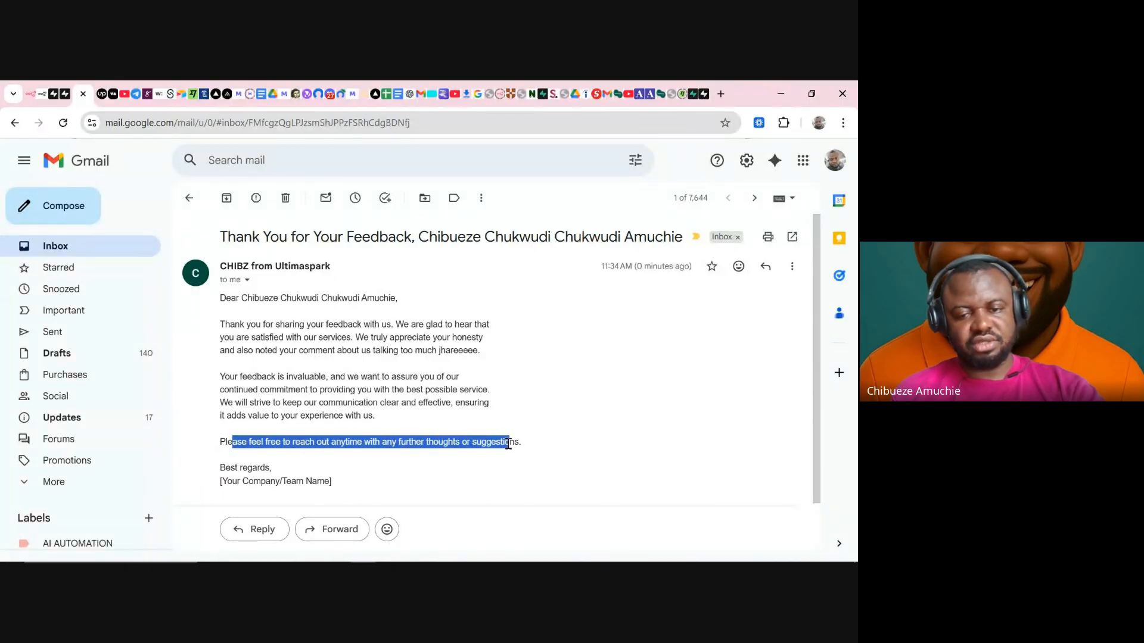
left_click(447, 474)
scroll(335, 462, "down", 1)
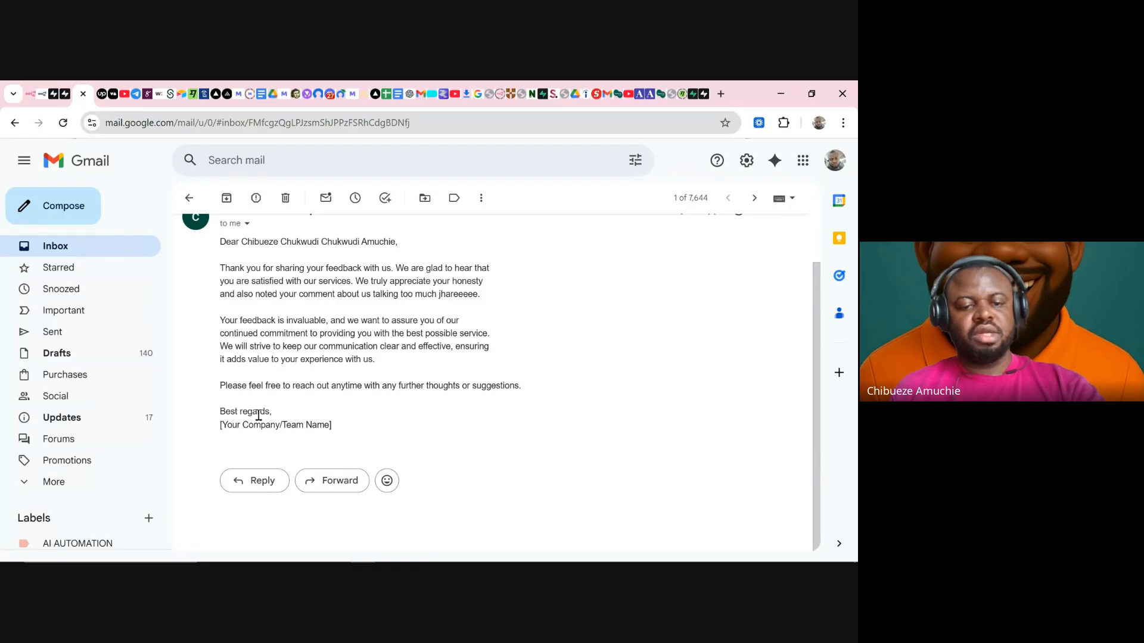
left_click_drag(219, 416, 362, 440)
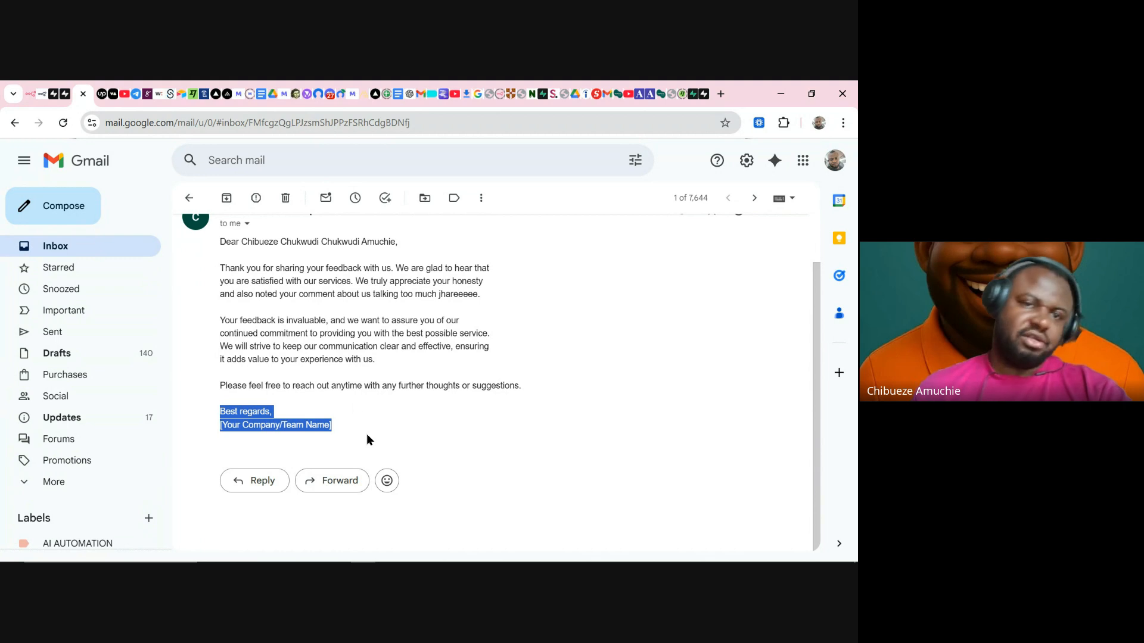
left_click(341, 428)
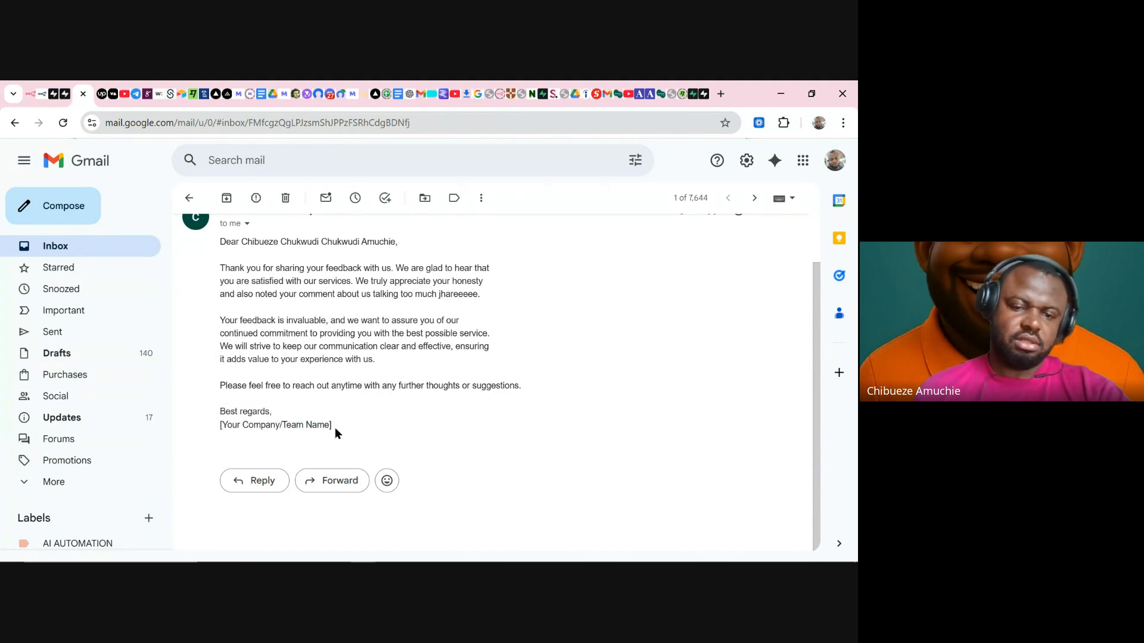
left_click_drag(335, 427, 206, 424)
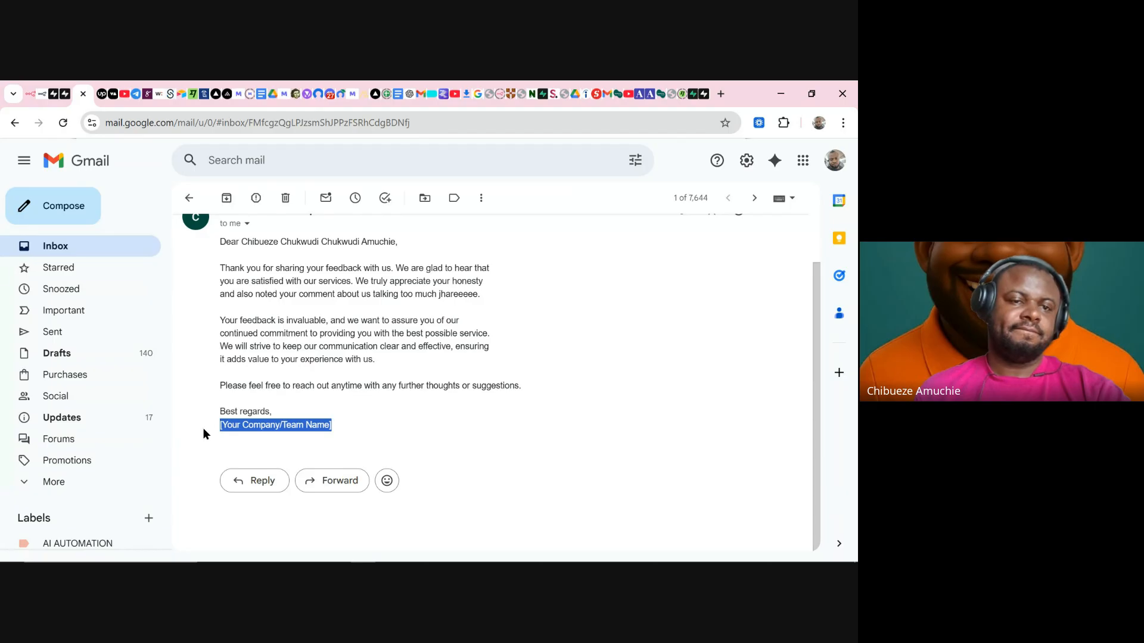
left_click(30, 94)
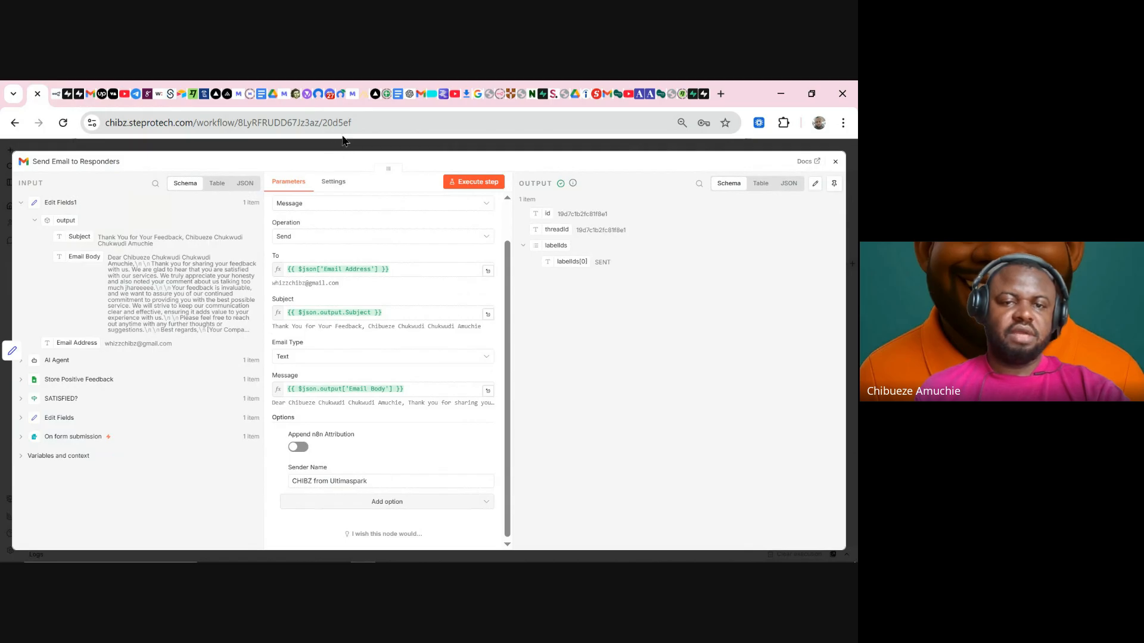
- Reopen the AI Agent node and expand its Prompt (User Message) field in the full expression editor
left_click(357, 148)
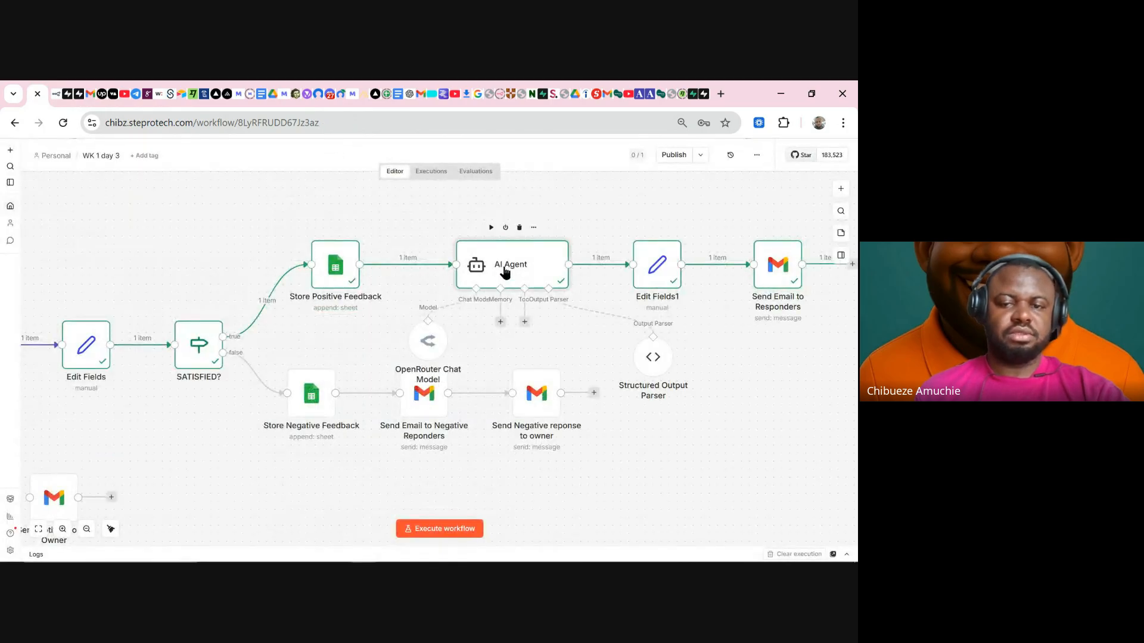
double_click(506, 272)
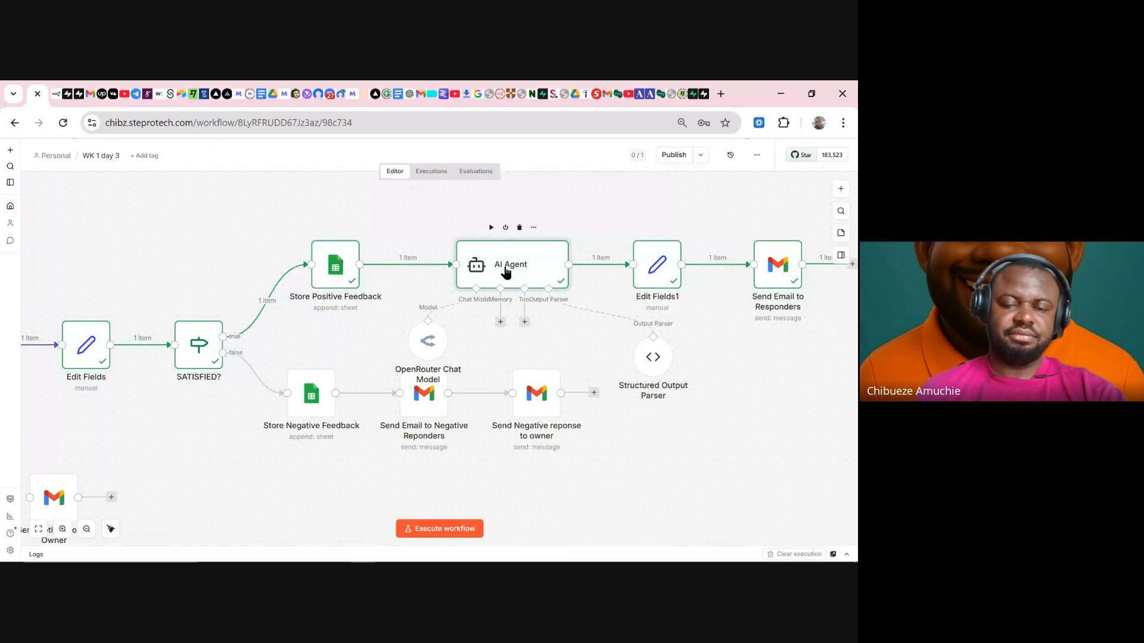
scroll(482, 386, "down", 2)
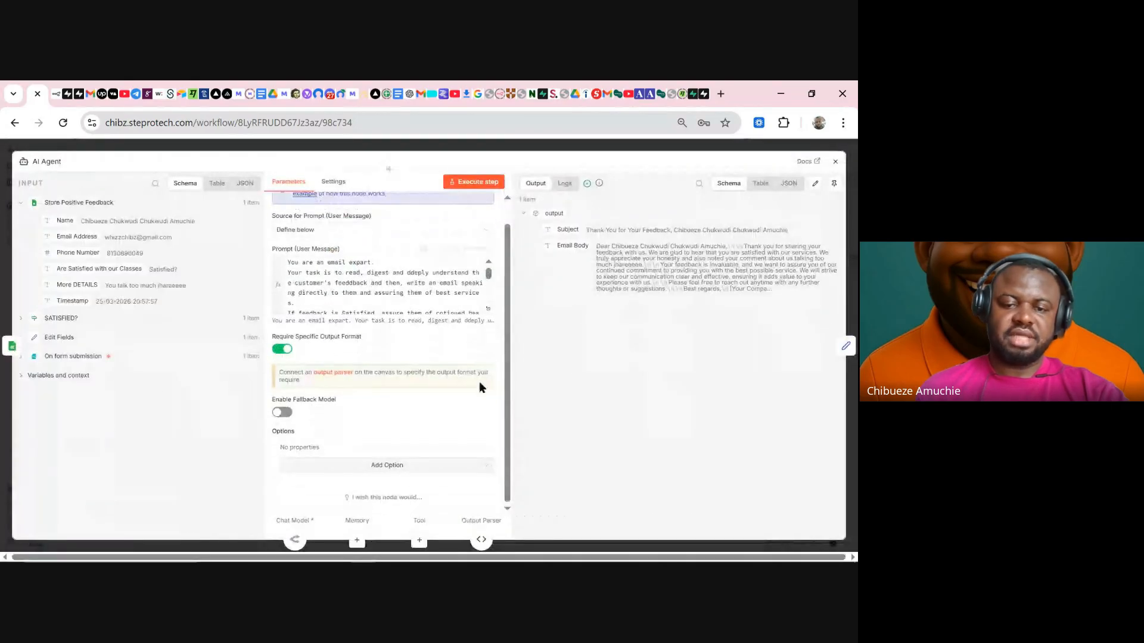
left_click(488, 308)
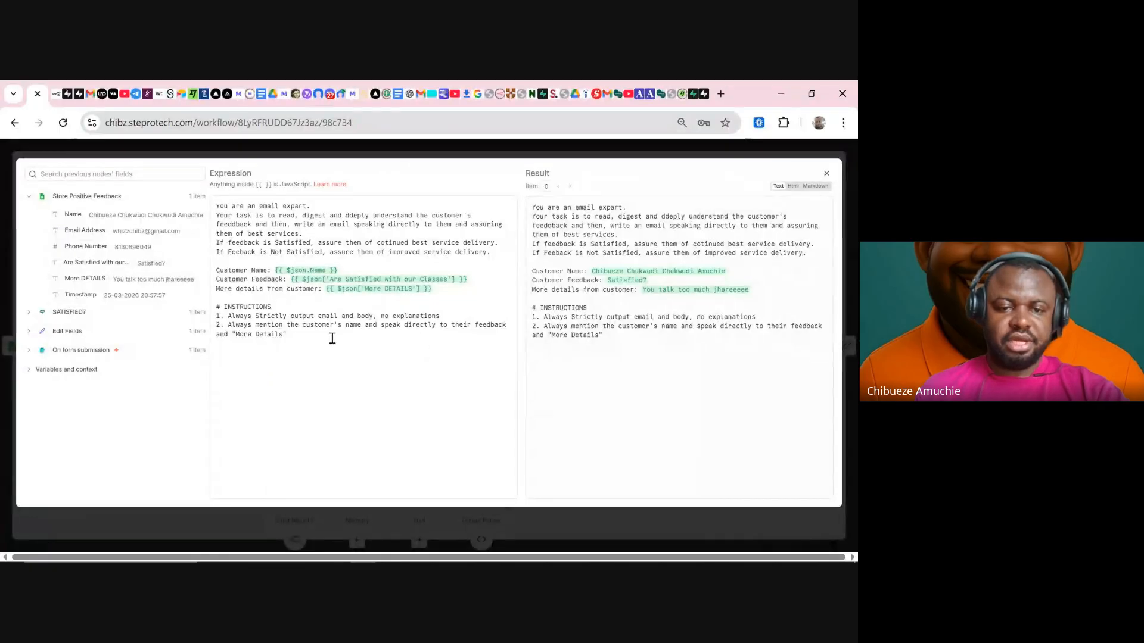
- Add a third prompt rule reading '3. Always close with:'
left_click(332, 337)
key("Return")
type("3")
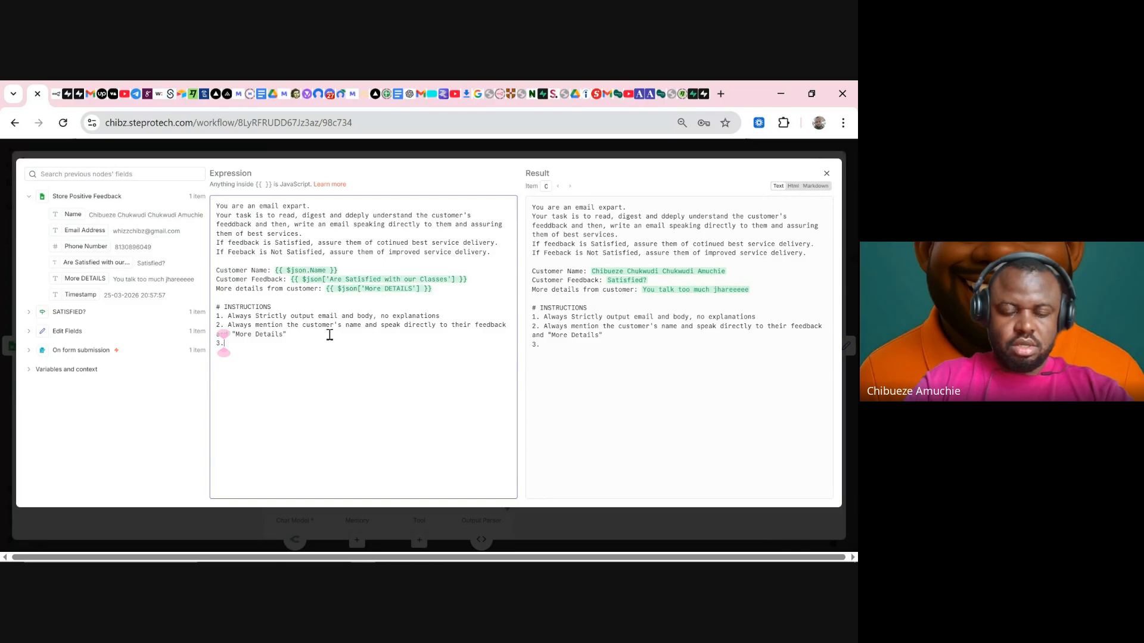
type(".")
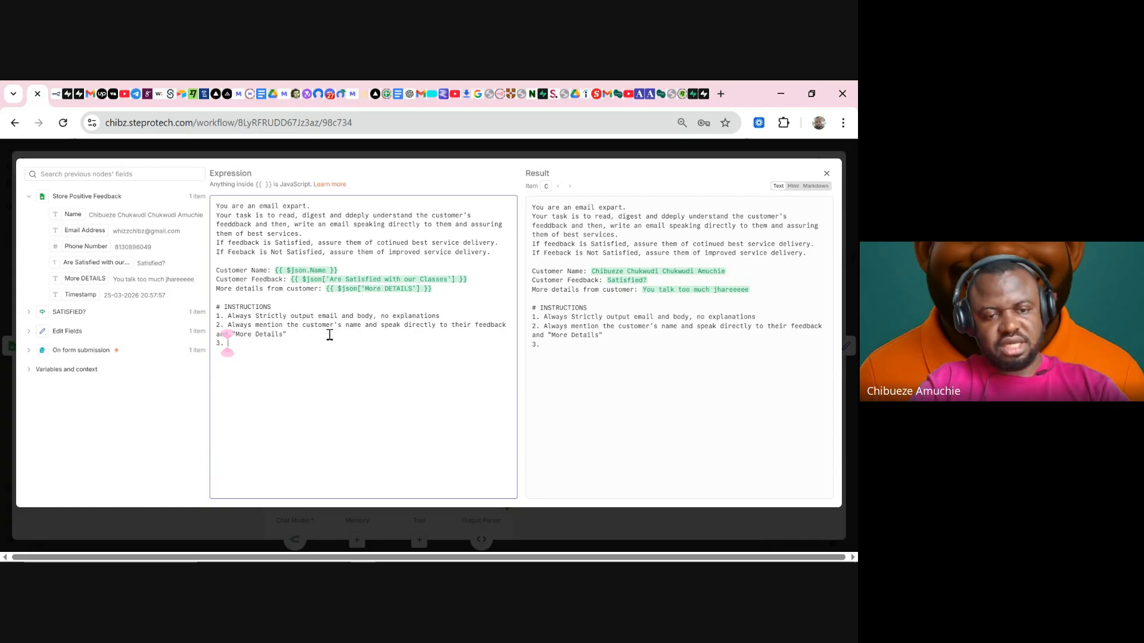
type("Alway")
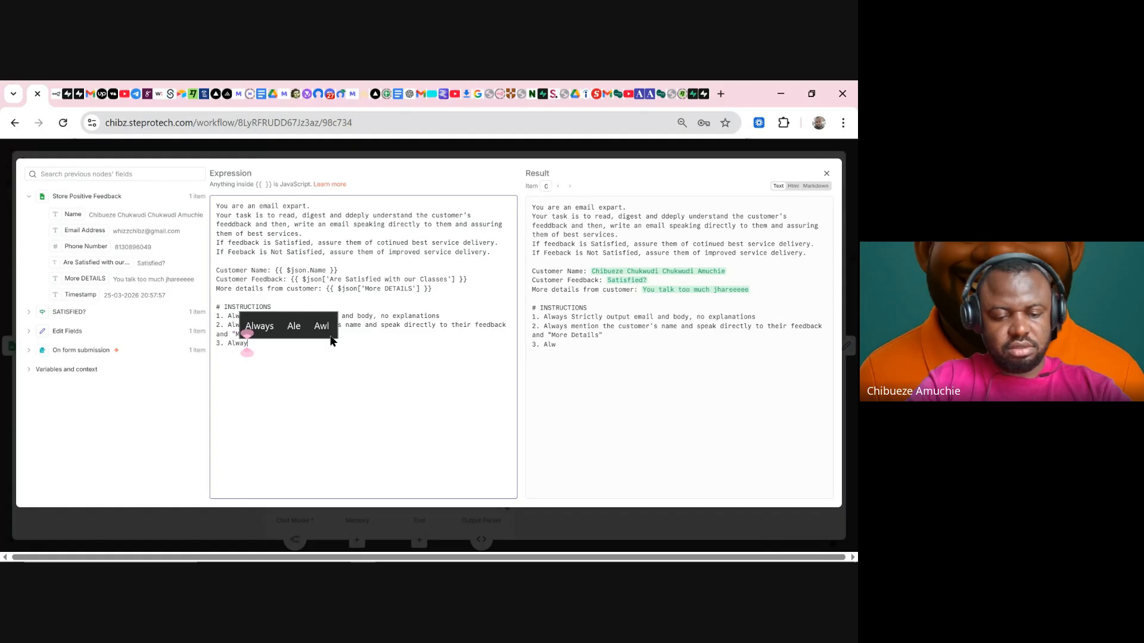
type("s clod")
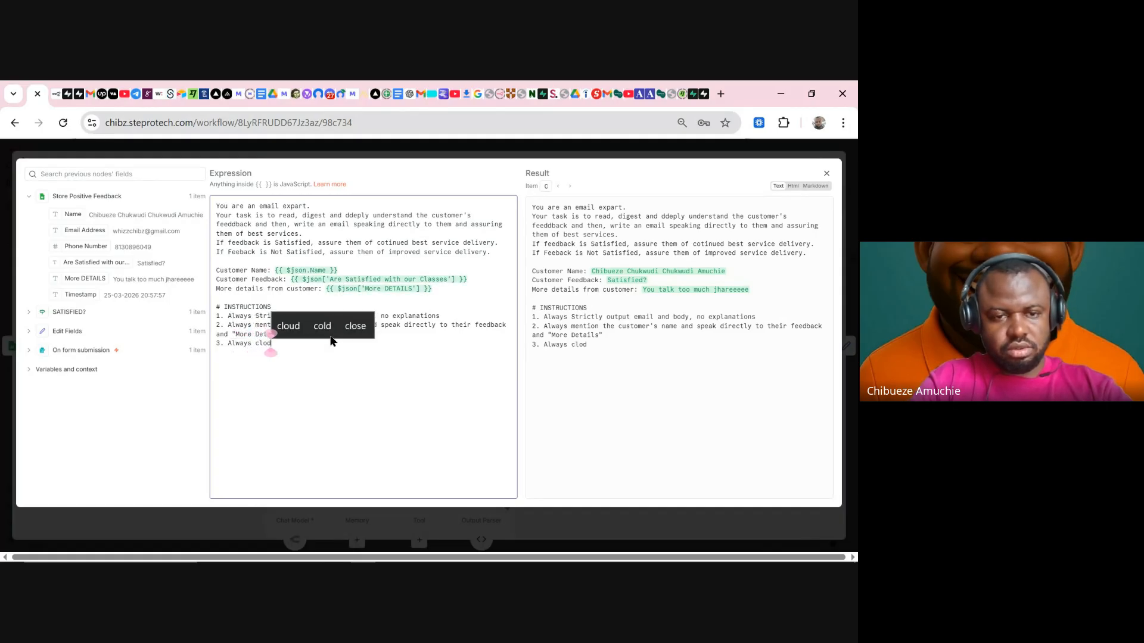
key("BackSpace")
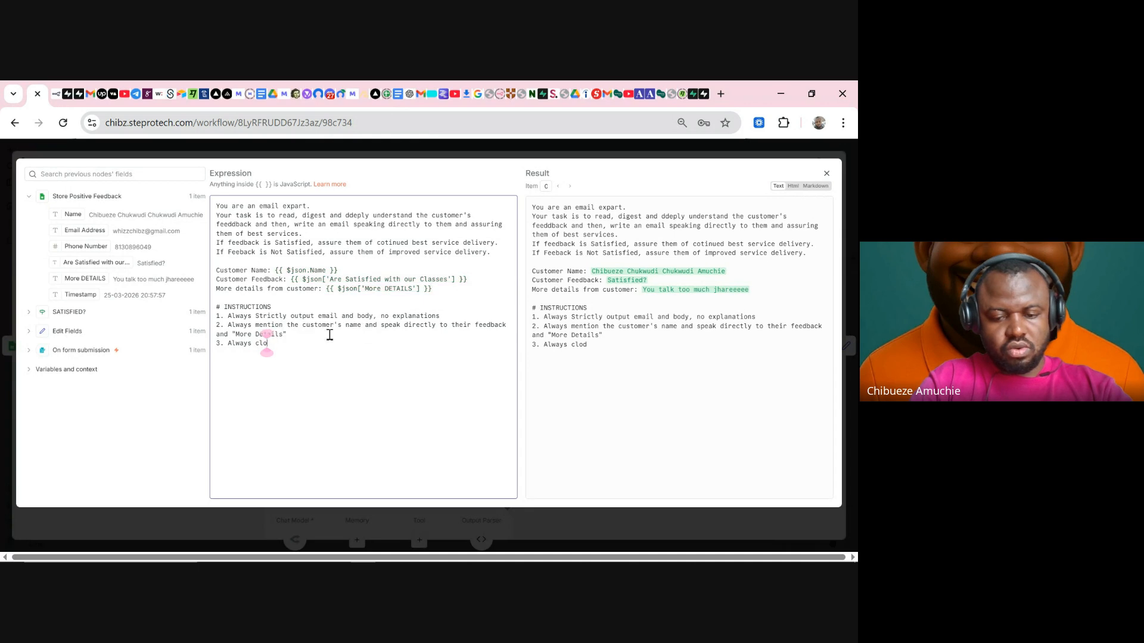
type("se wit")
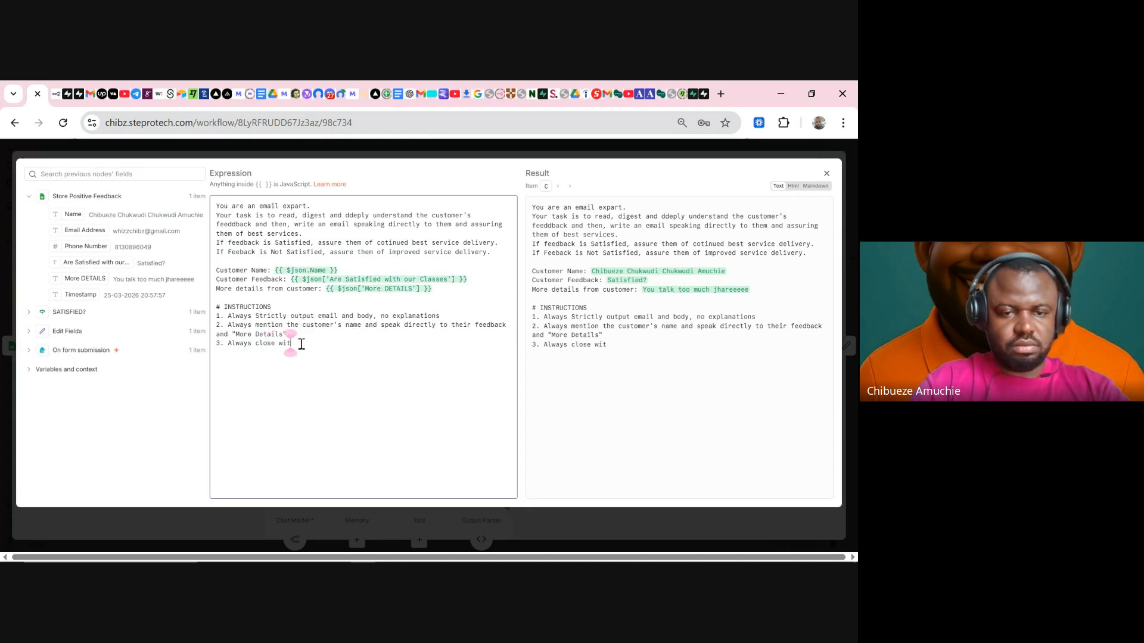
type("h")
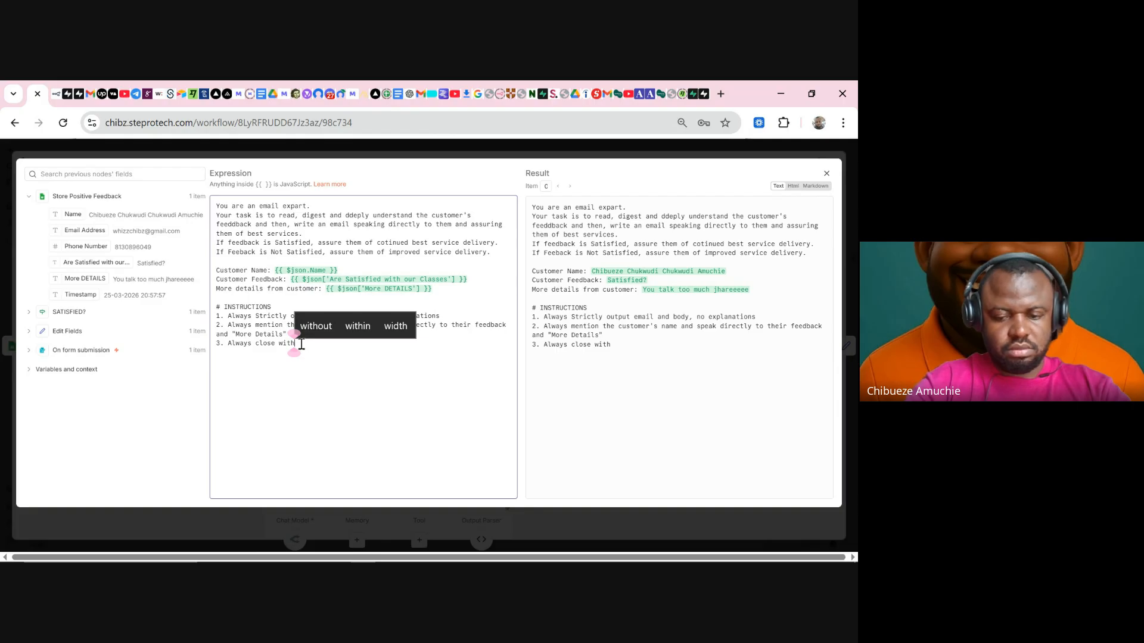
type(":")
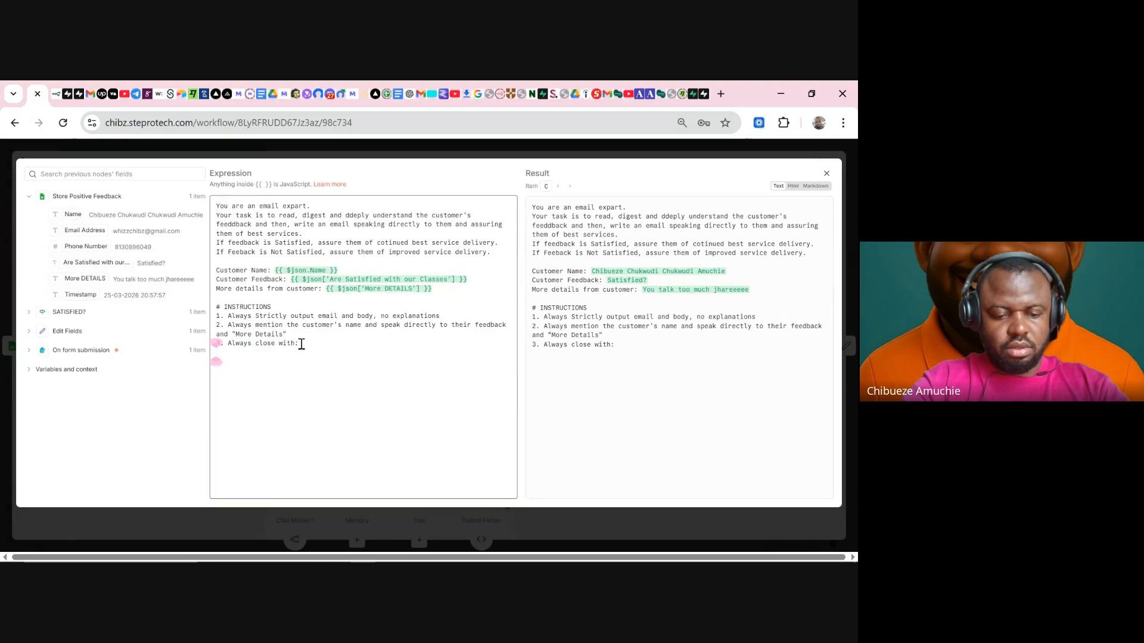
key("Return")
- Add the sign-off lines 'Warm Regards' and the sender's name 'from UltimaSpark' below the rule
type("Wa")
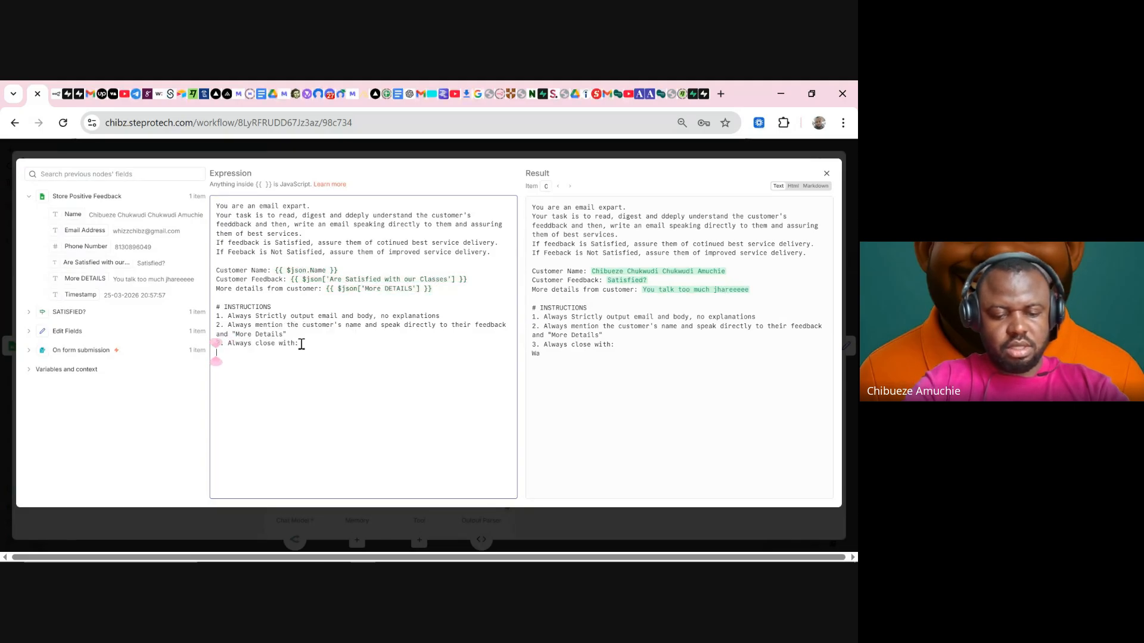
left_click(302, 344)
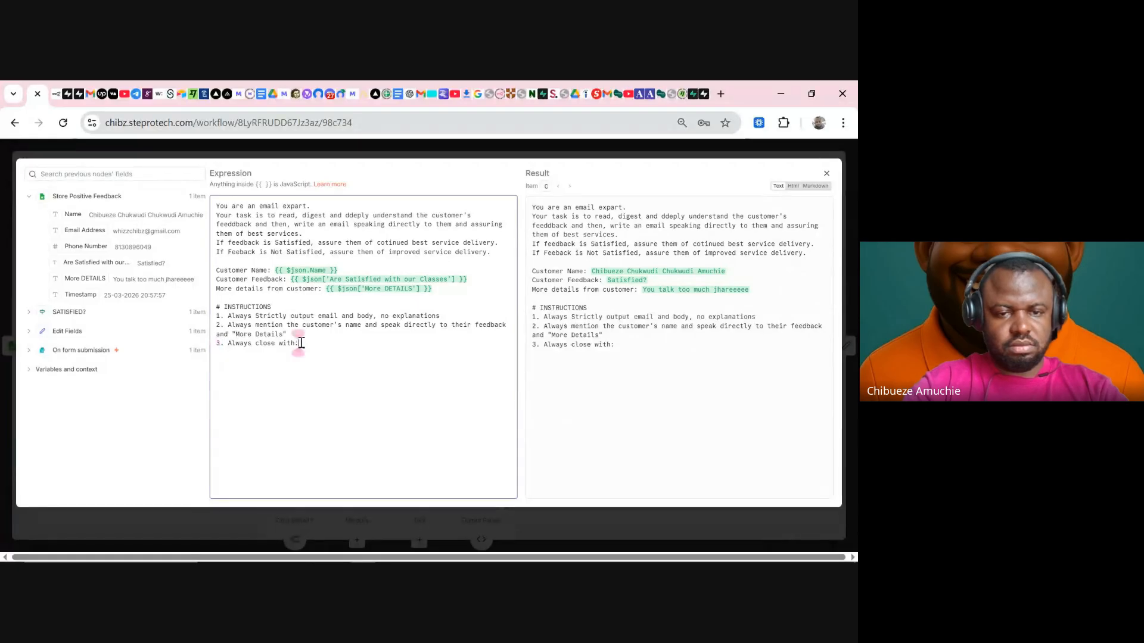
key("Return")
type("W")
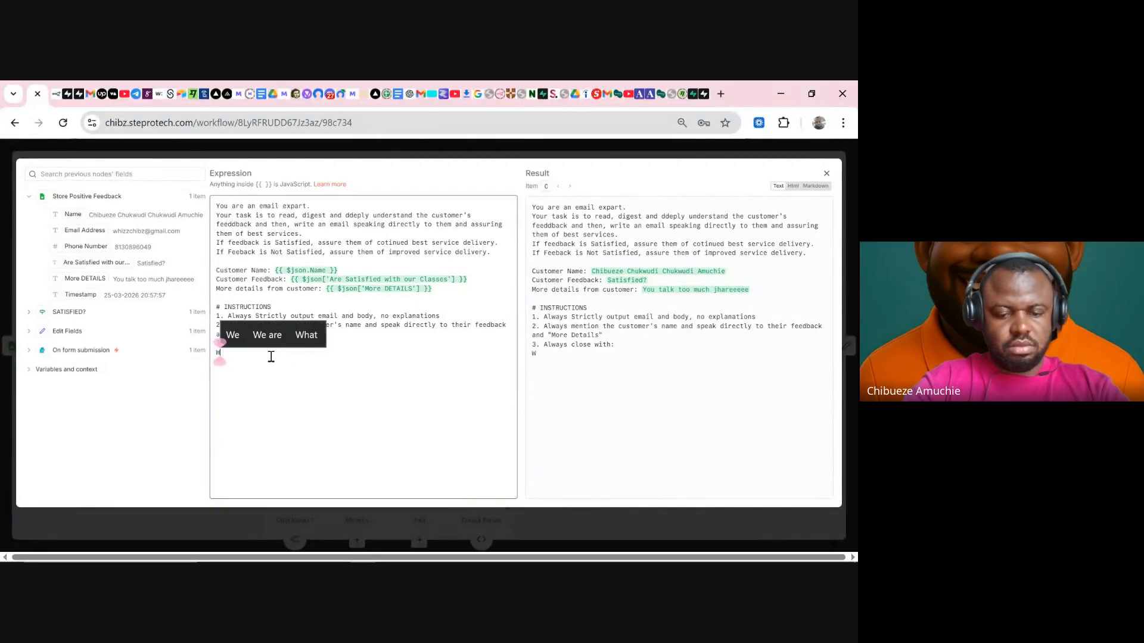
type("arm Regards")
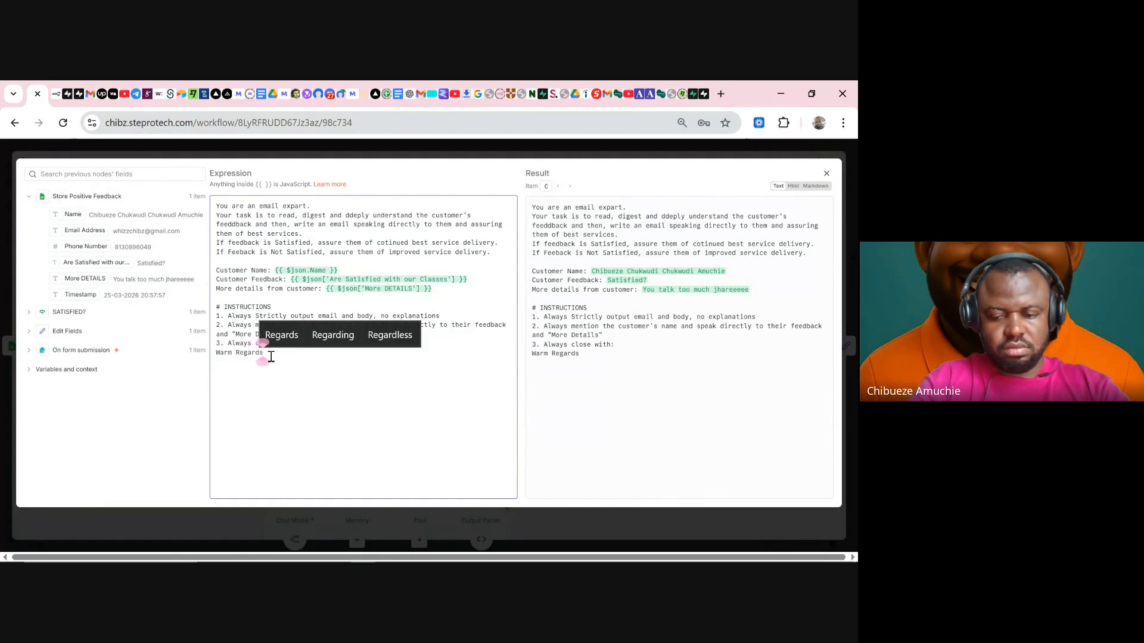
key("Return")
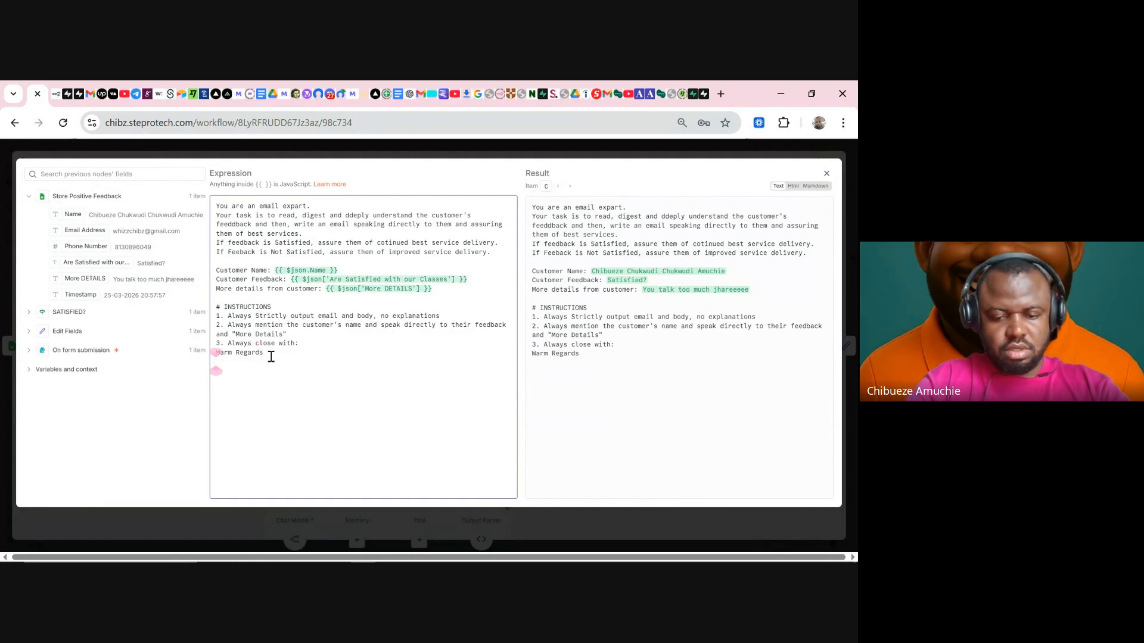
type("Ult")
key("BackSpace")
key("BackSpace")
key("BackSpace")
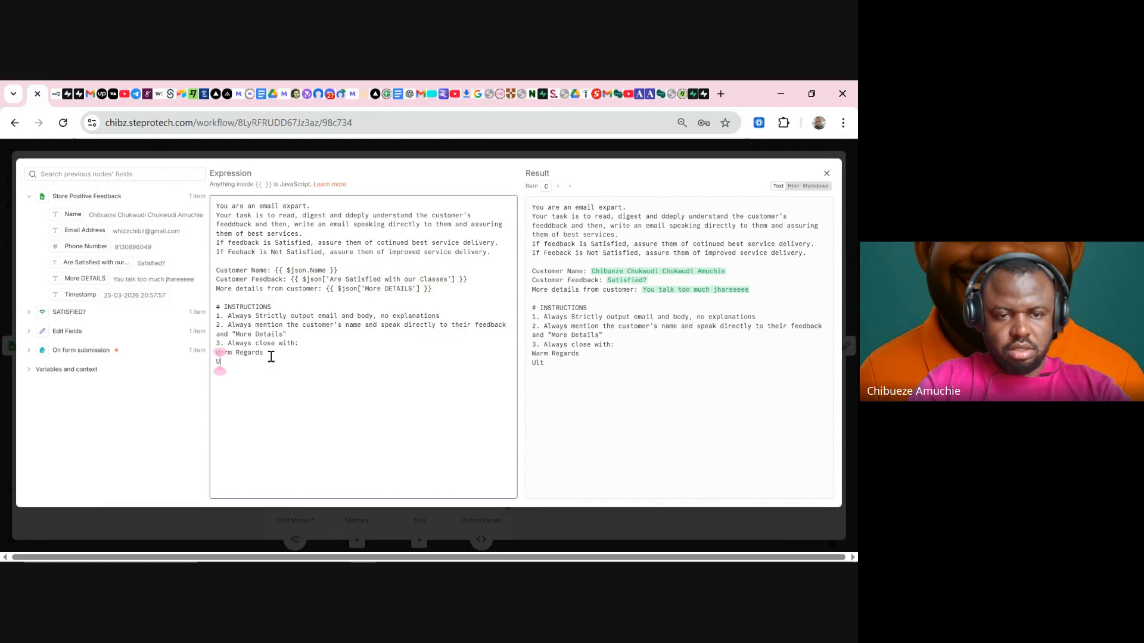
type("Chibz fro")
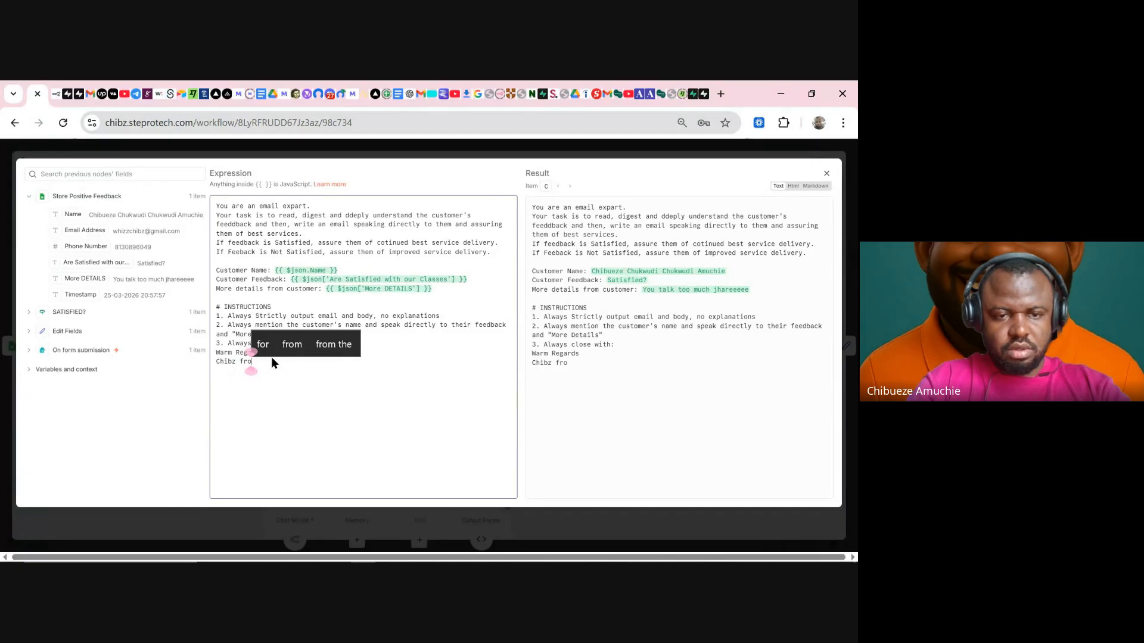
type("m U")
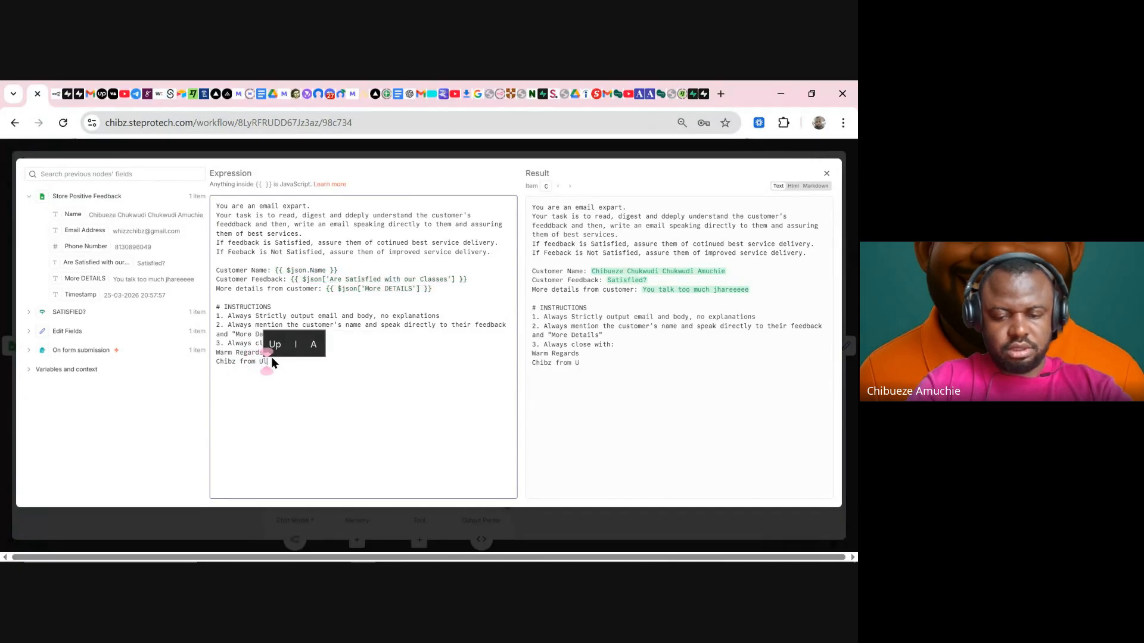
type("ltimaSpark")
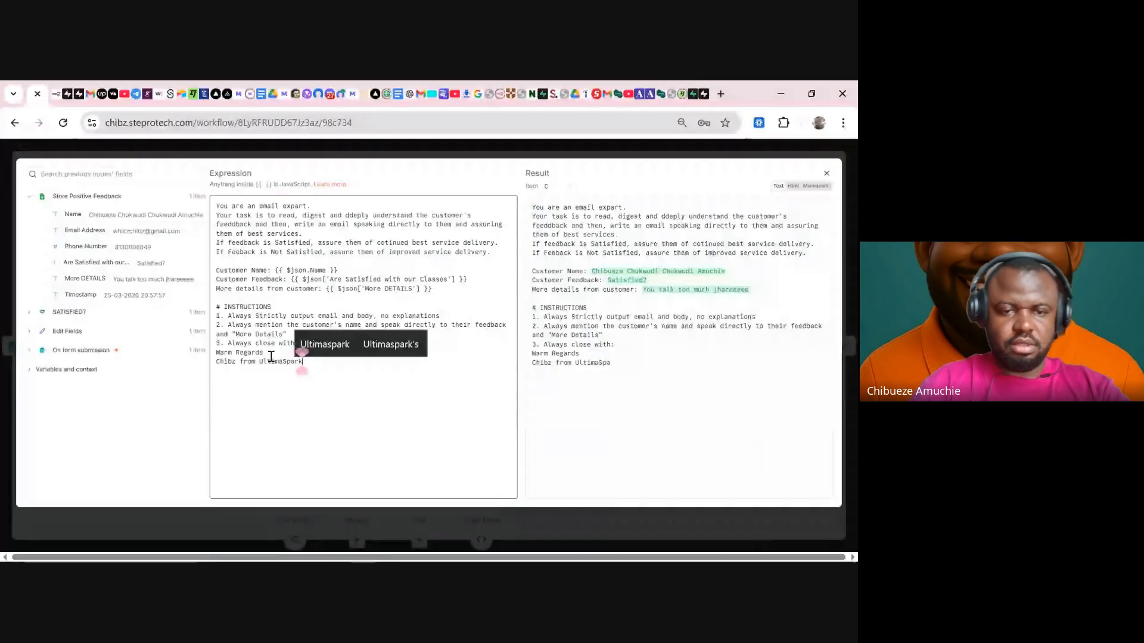
left_click(405, 148)
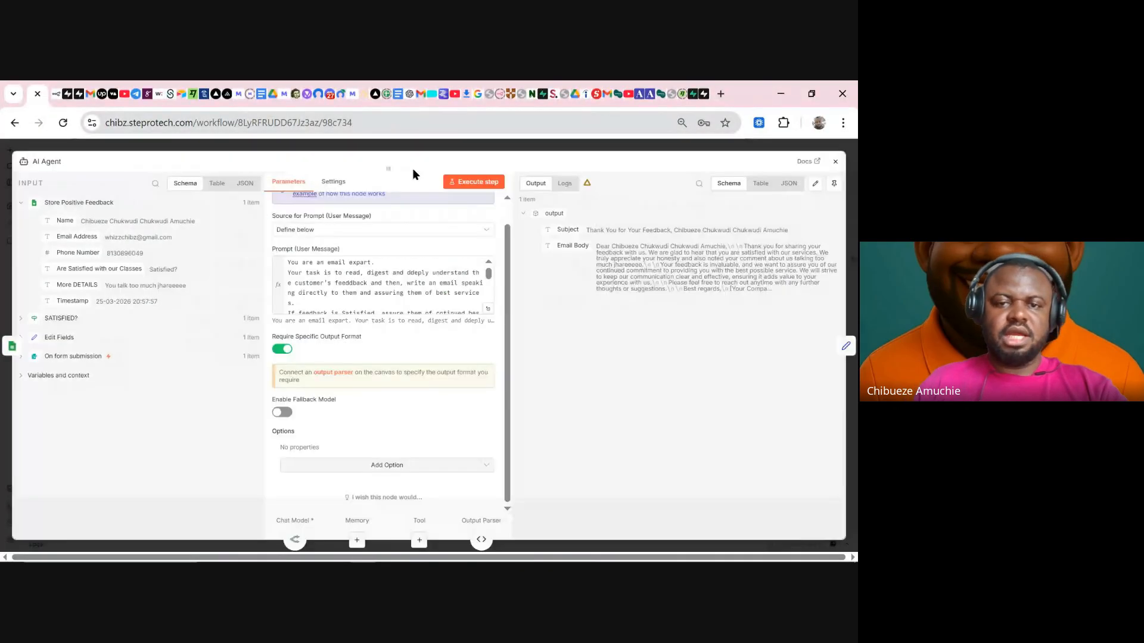
- Test the AI Agent step with the updated prompt and return to the canvas
left_click(477, 181)
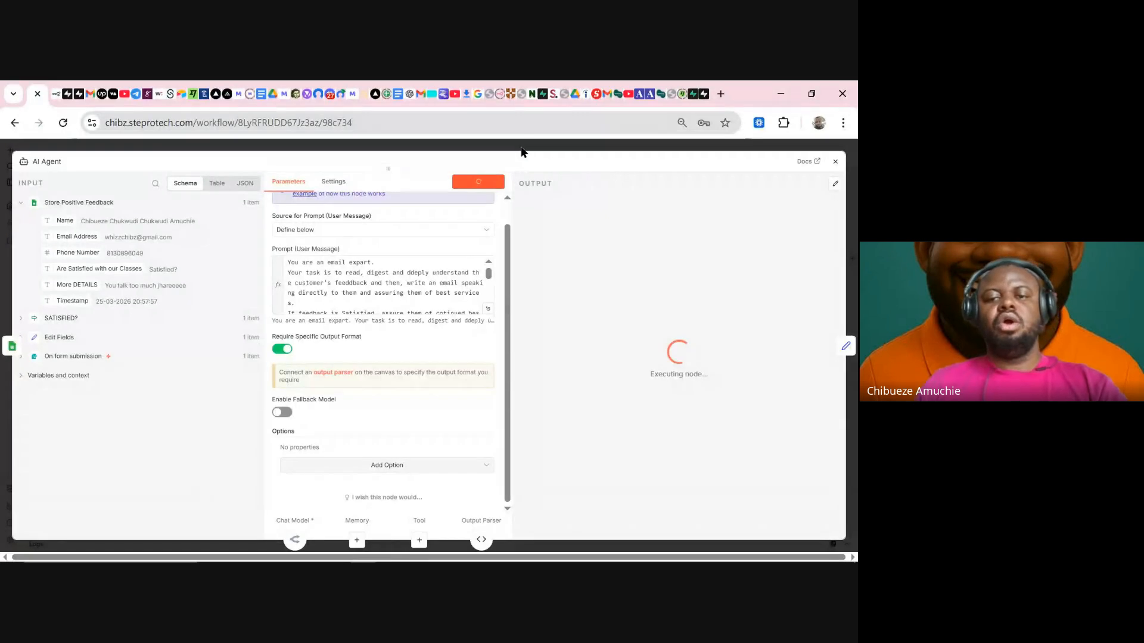
left_click(516, 145)
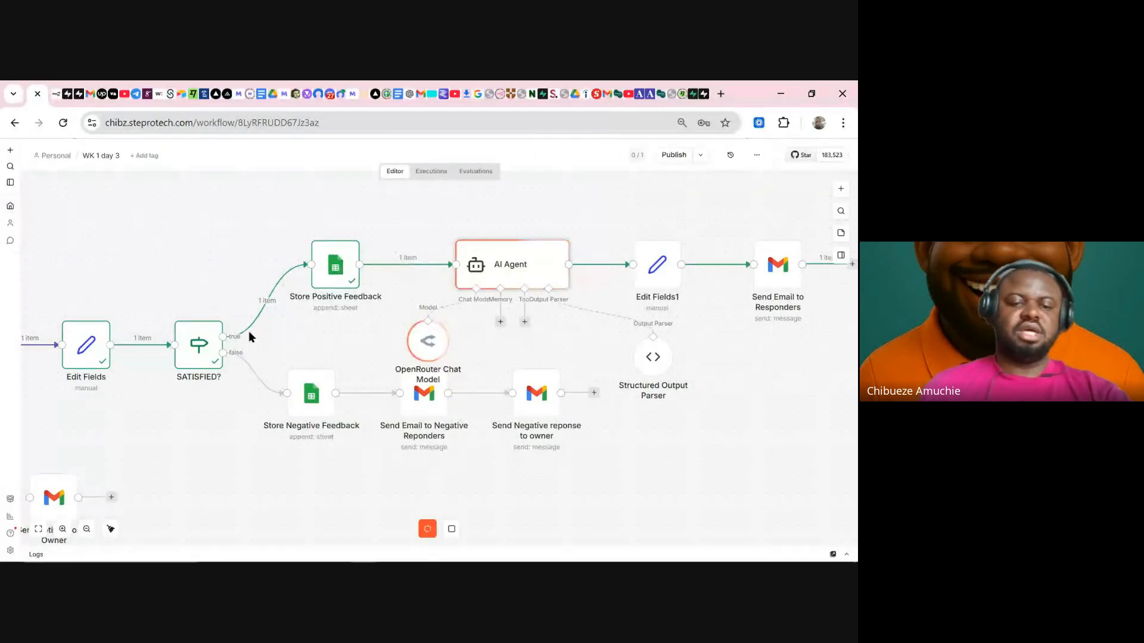
right_click(342, 266)
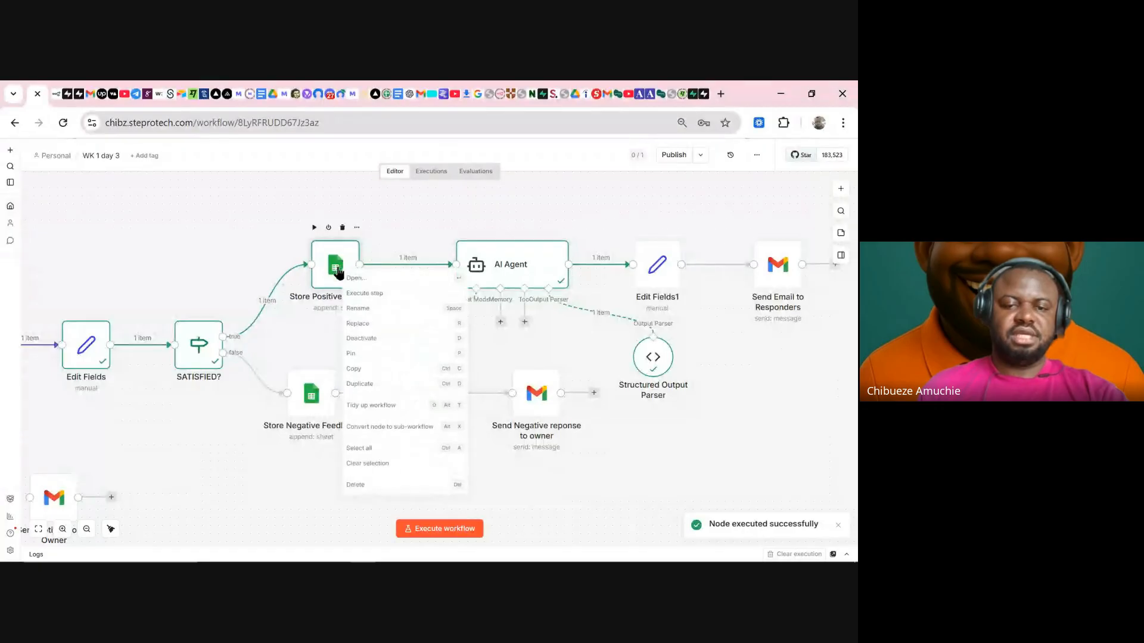
left_click(187, 232)
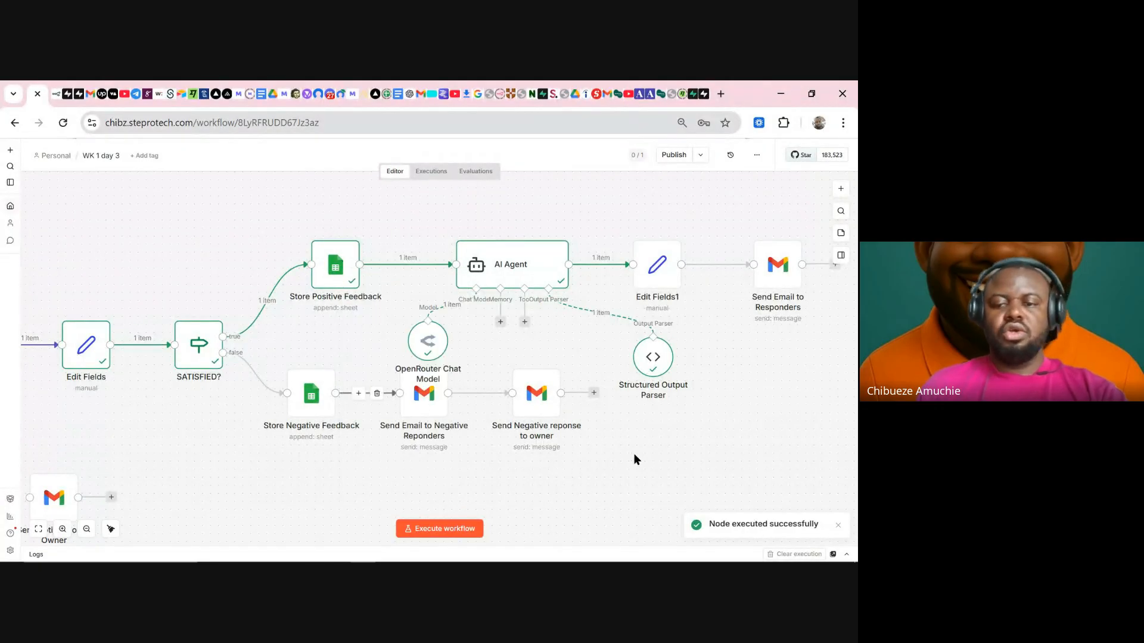
- Zoom to fit and execute the entire feedback workflow, then switch to Gmail
scroll(668, 448, "down", 2)
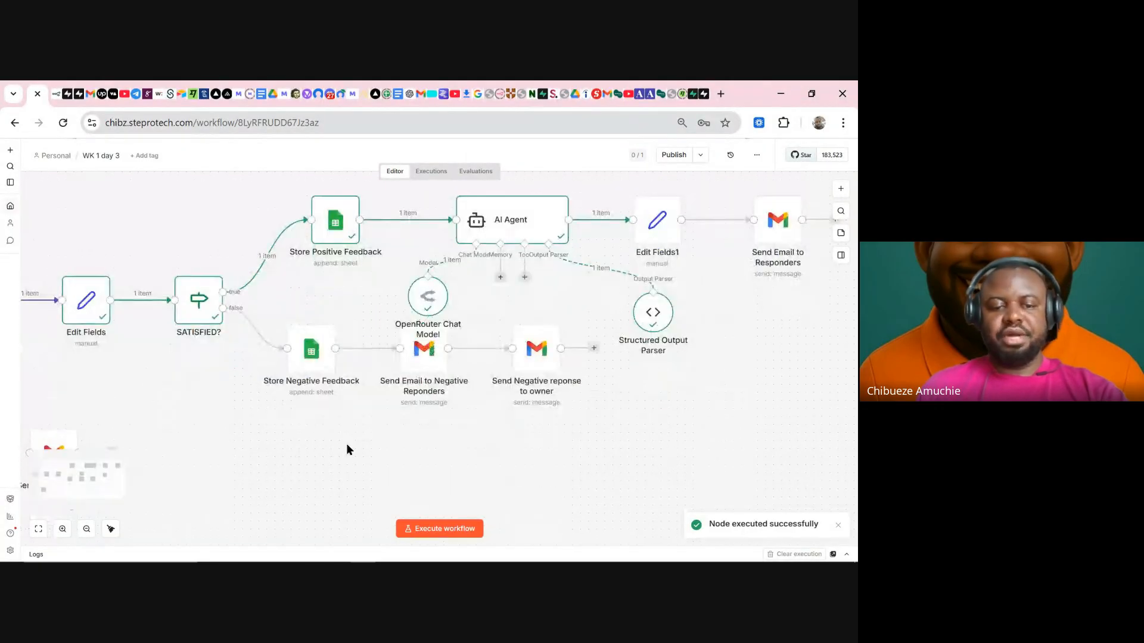
left_click(38, 529)
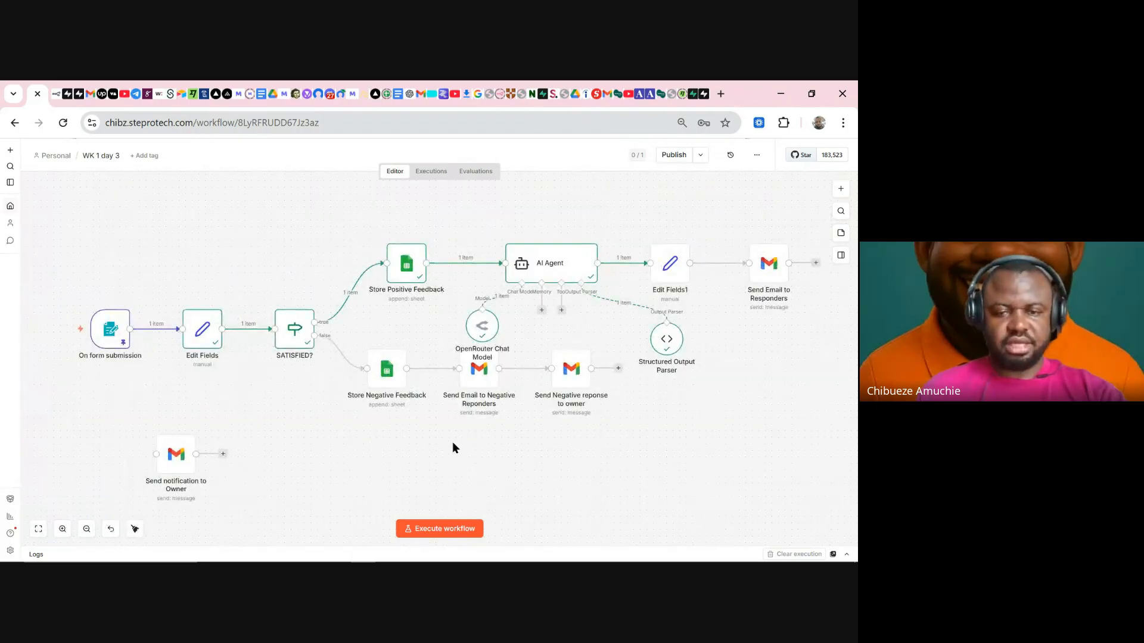
left_click(445, 532)
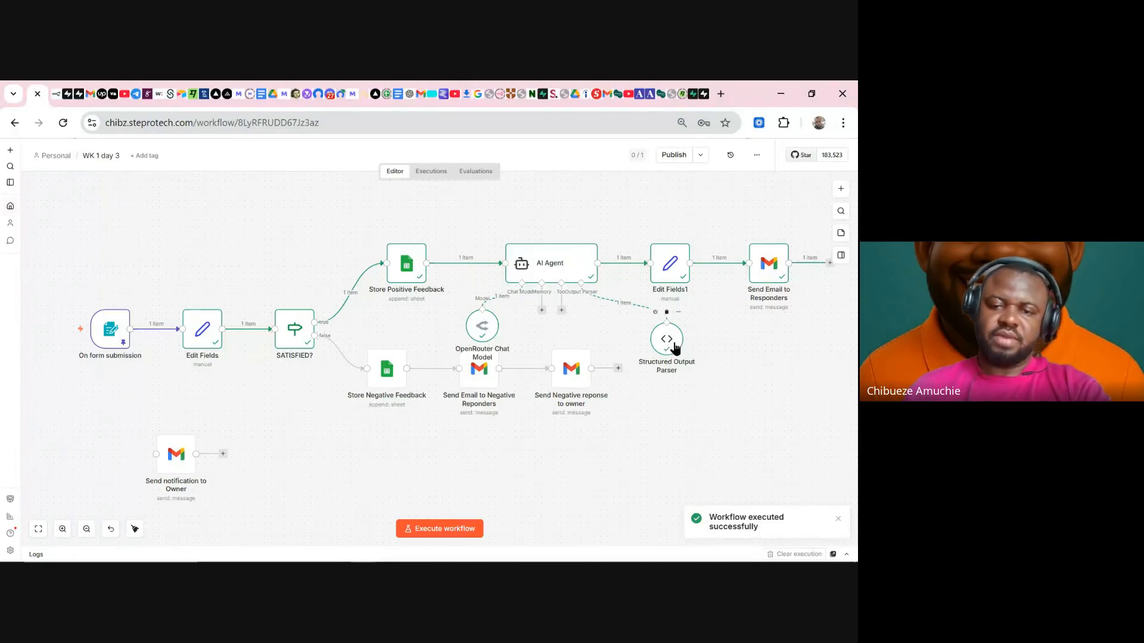
left_click(81, 95)
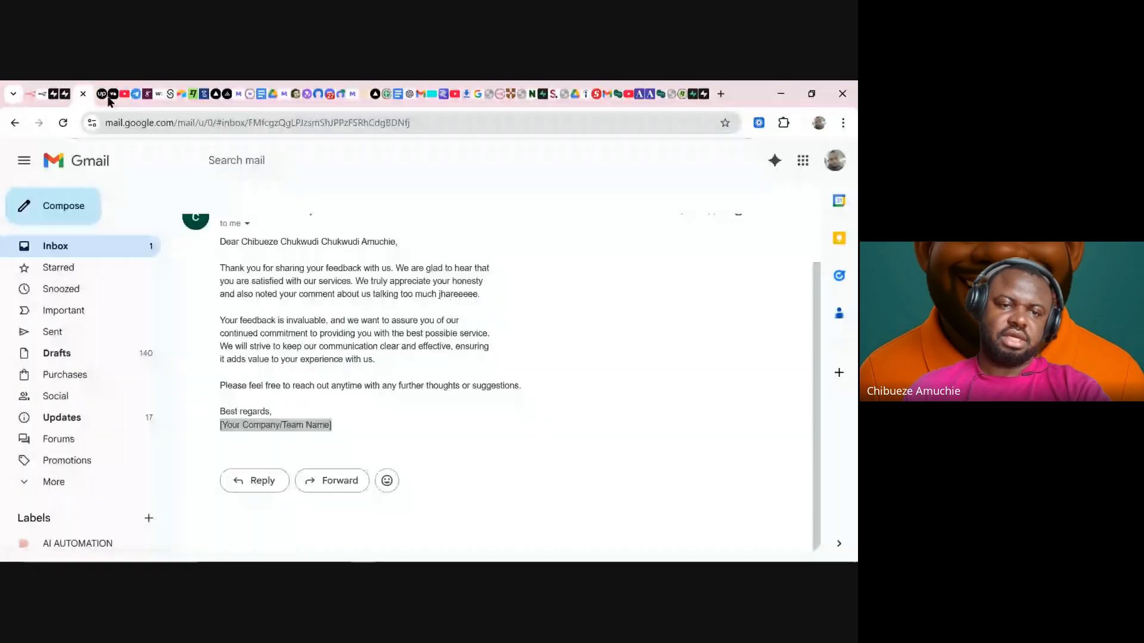
- Open the newest 'Thank You for Your Feedback' email and check its Warm Regards / UltimaSpark sign-off
left_click(113, 252)
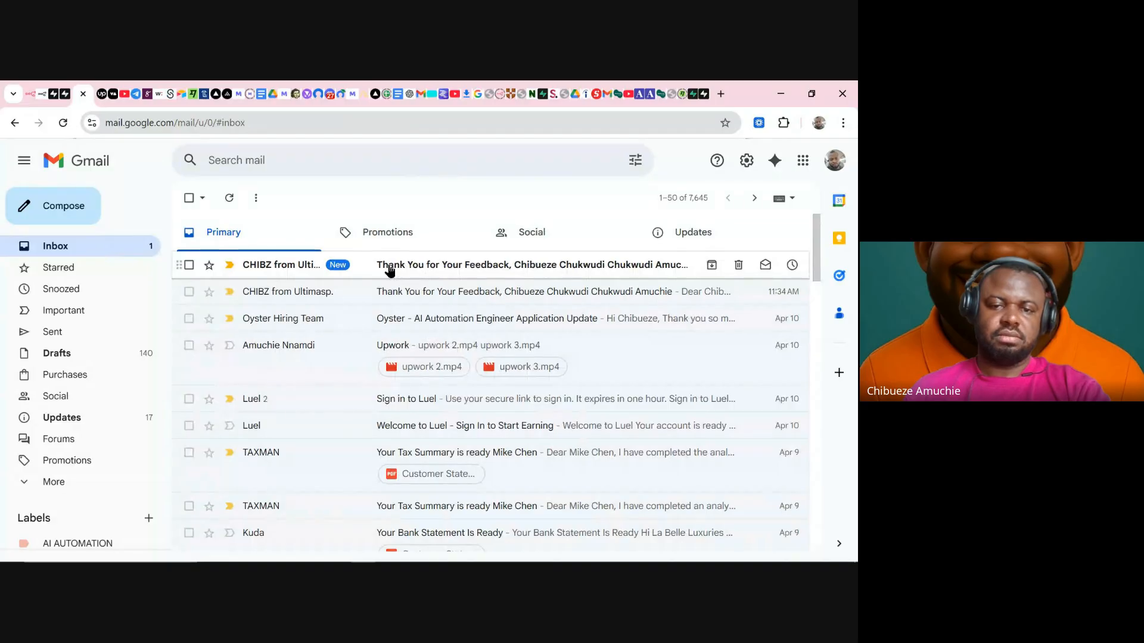
left_click(390, 271)
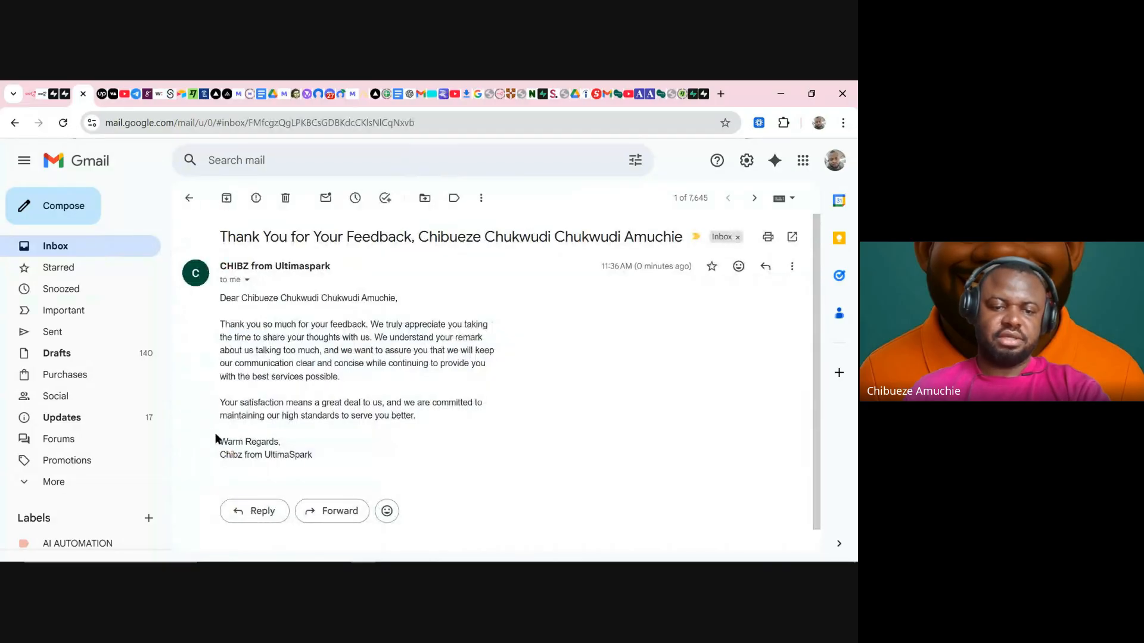
left_click_drag(219, 444, 326, 466)
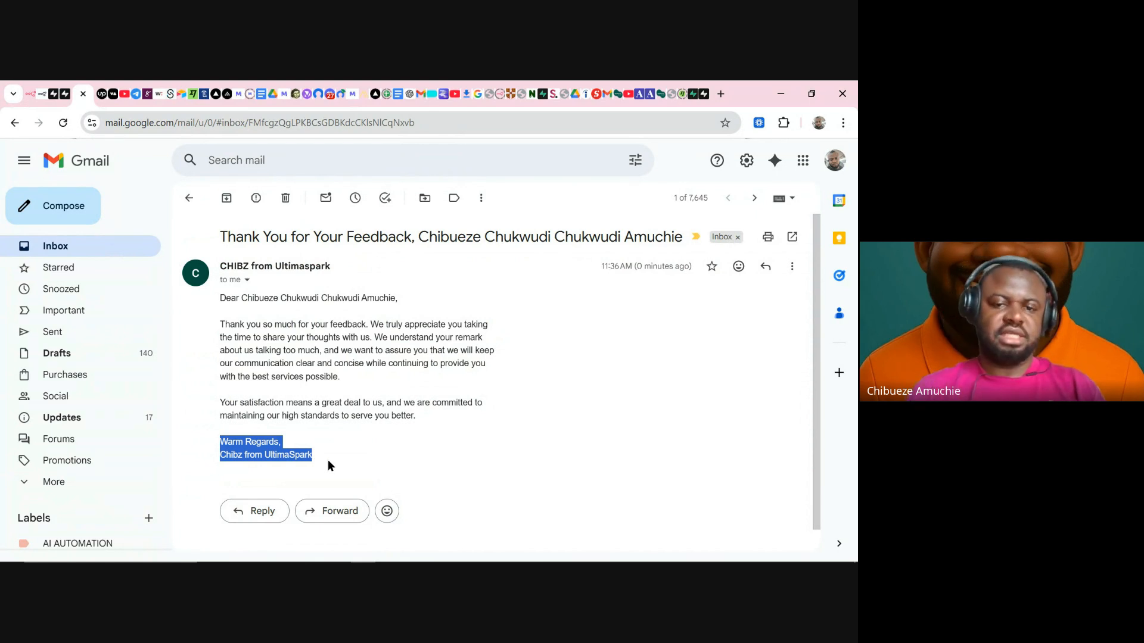
left_click(33, 97)
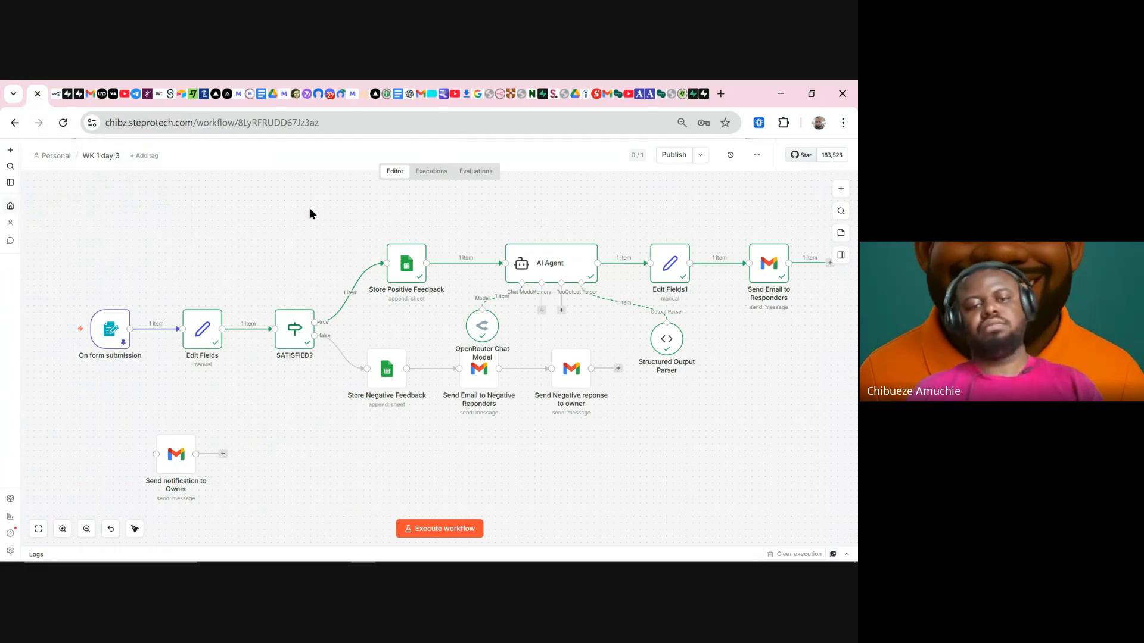
- Move the three negative-branch nodes lower and align OpenRouter Chat Model beside Structured Output Parser under AI Agent
left_click_drag(481, 326, 522, 326)
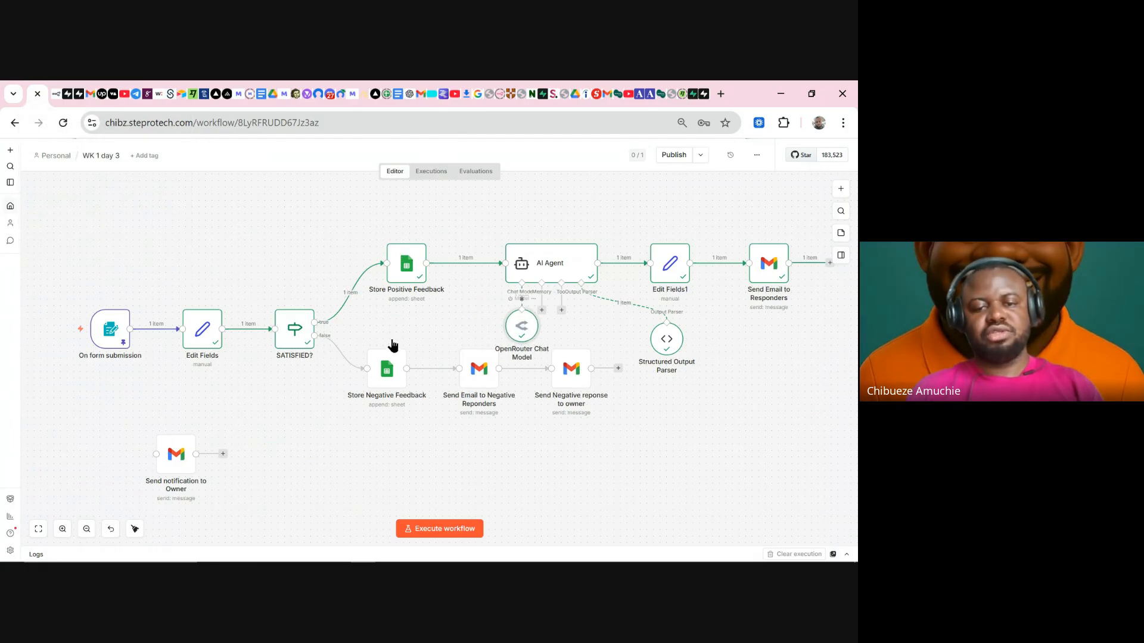
left_click_drag(362, 316, 652, 518)
left_click_drag(438, 374, 444, 427)
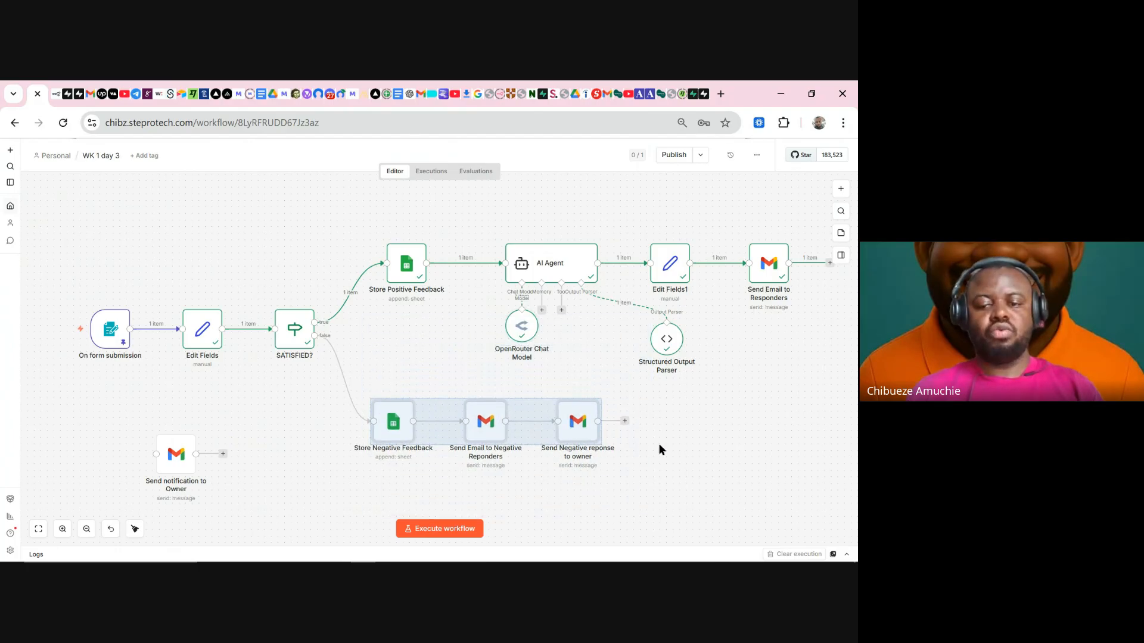
left_click(660, 448)
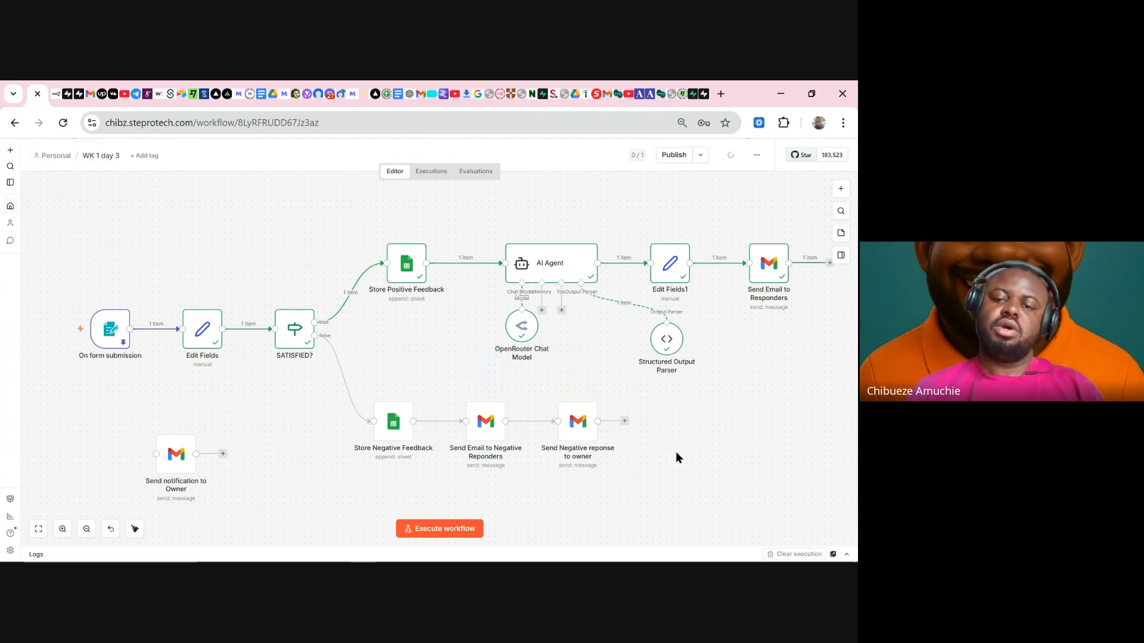
left_click_drag(514, 328, 467, 354)
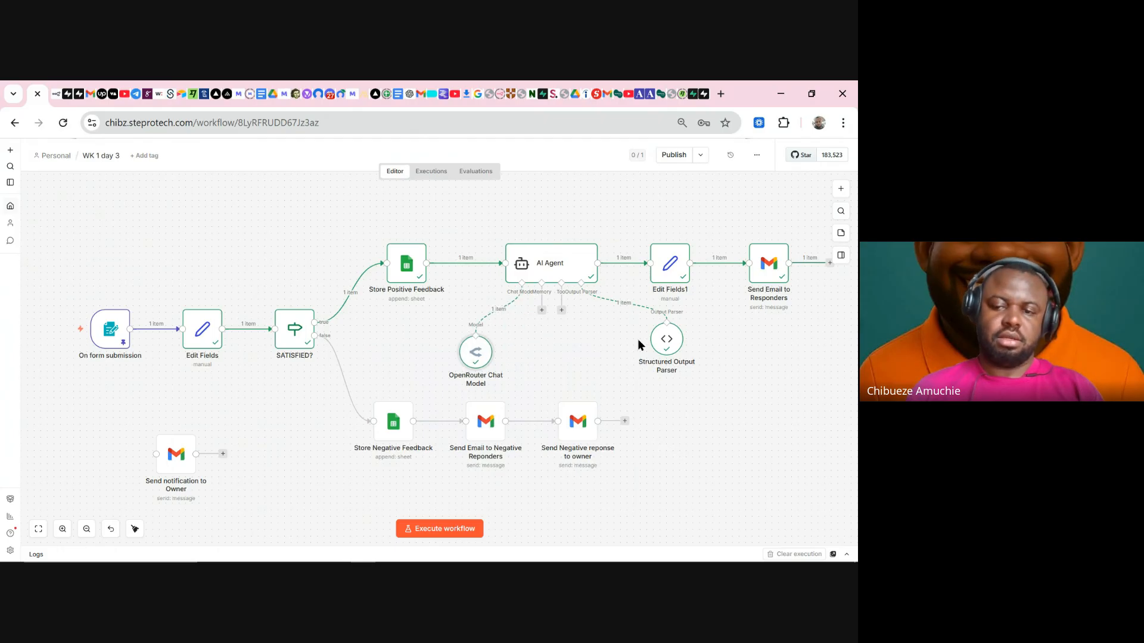
left_click_drag(664, 346, 587, 362)
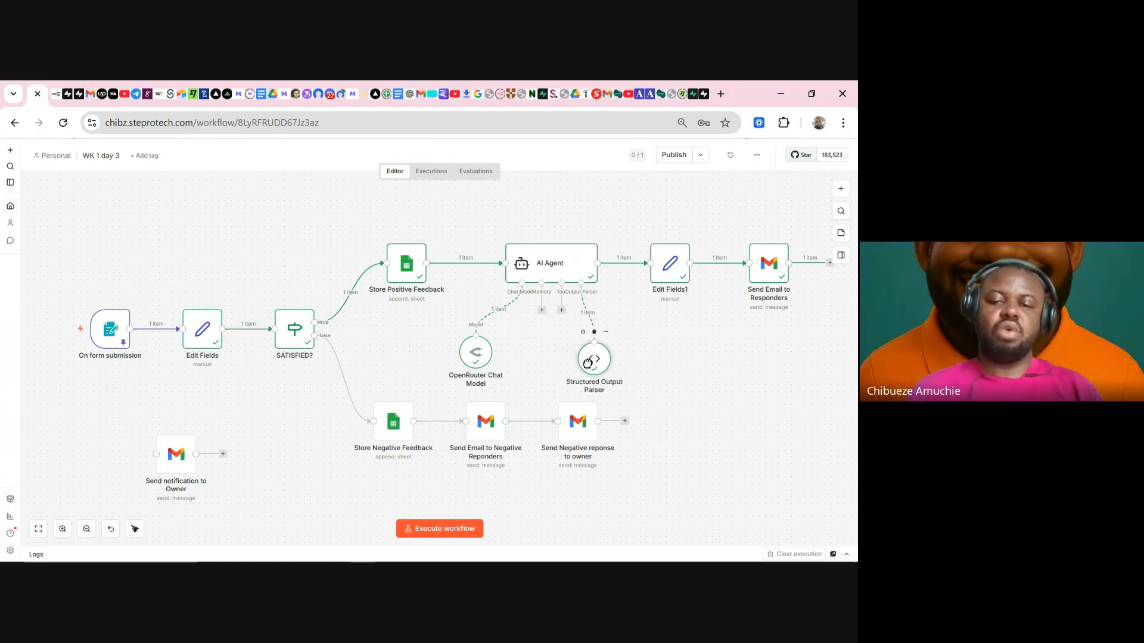
left_click_drag(475, 352, 508, 359)
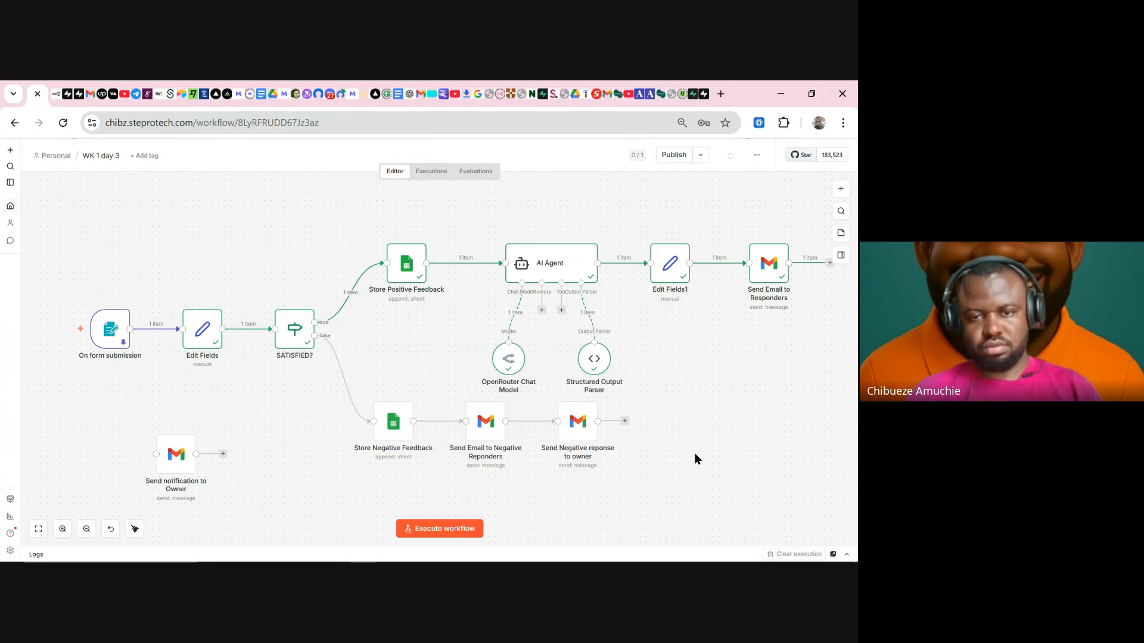
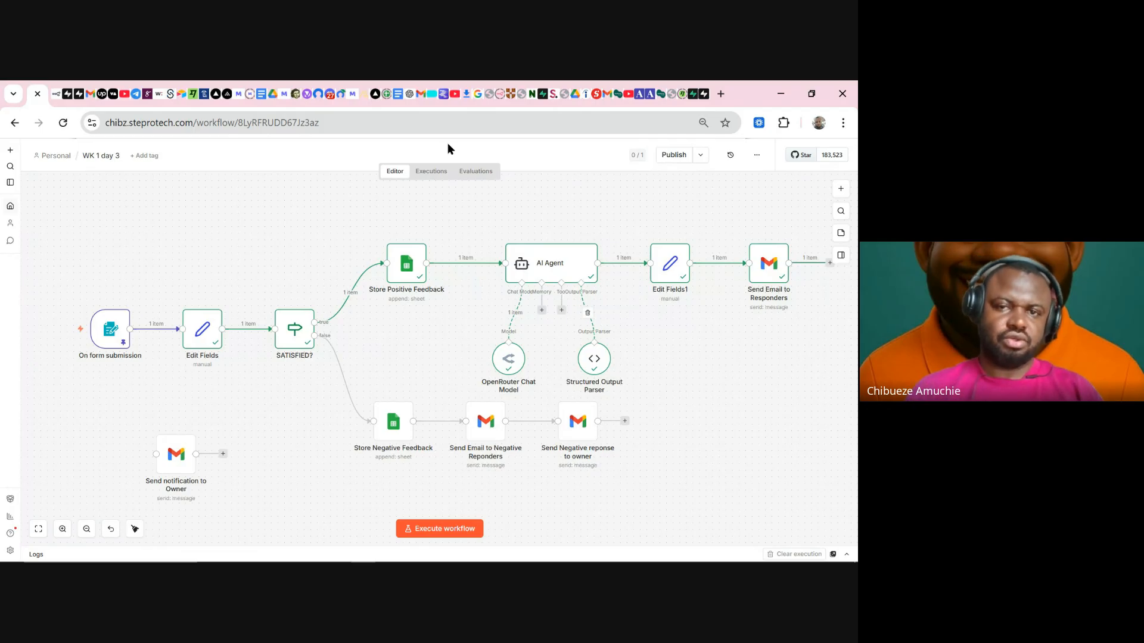
- Switch from the n8n feedback workflow to the ChatGPT conversation tab
left_click(404, 94)
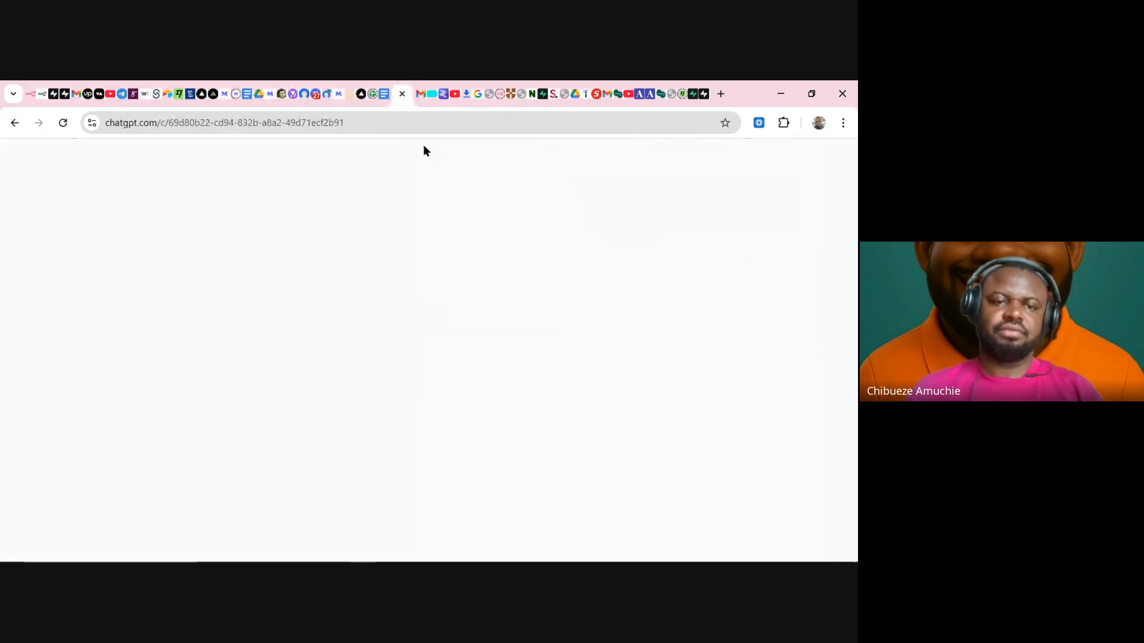
- Clear the leftover prompt text from the ChatGPT message box
scroll(432, 405, "down", 10)
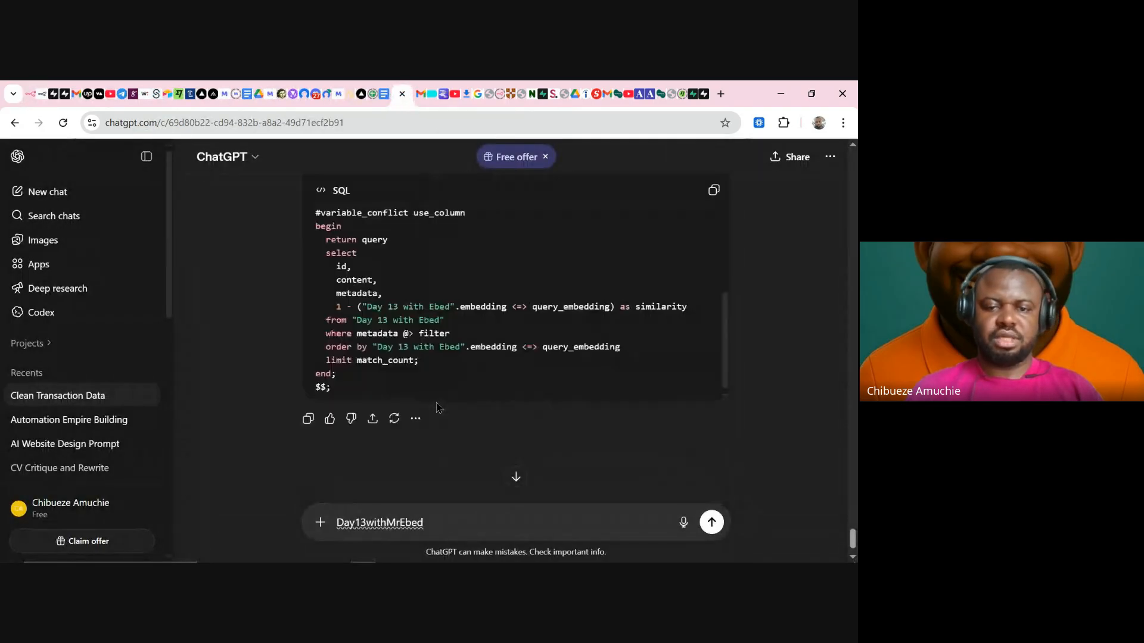
double_click(359, 525)
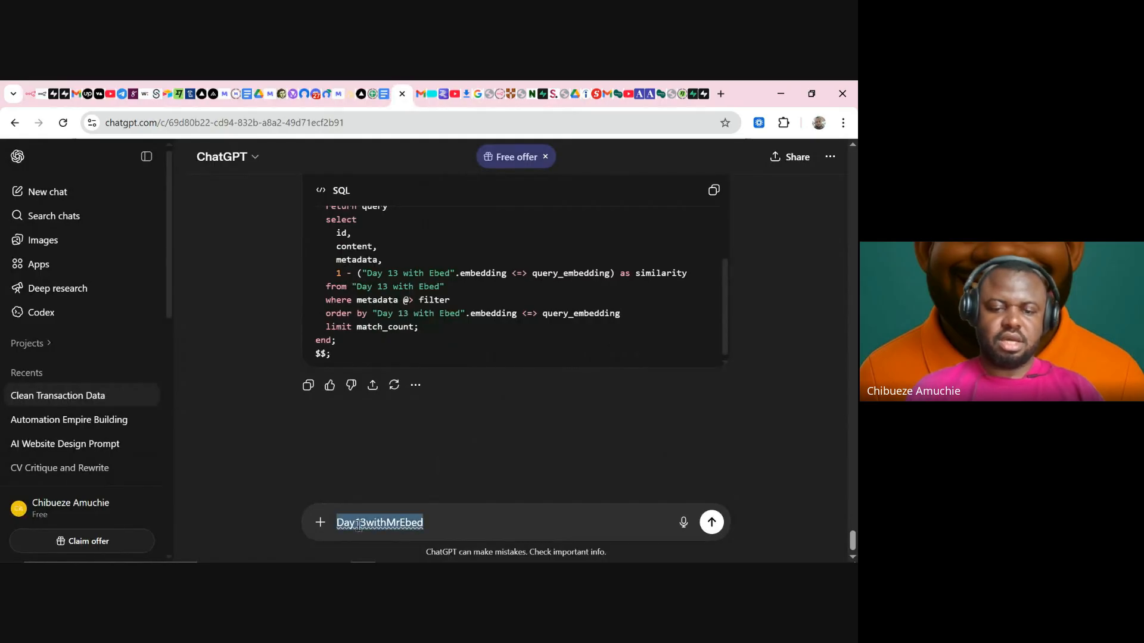
key("ctrl+x")
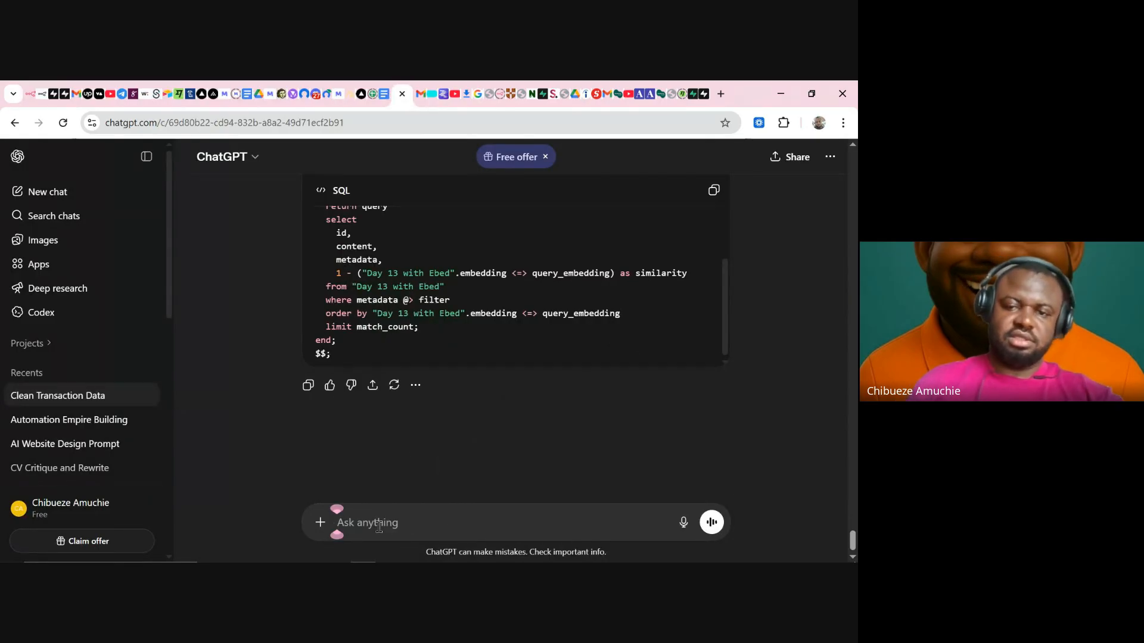
scroll(511, 358, "up", 10)
scroll(529, 367, "down", 4)
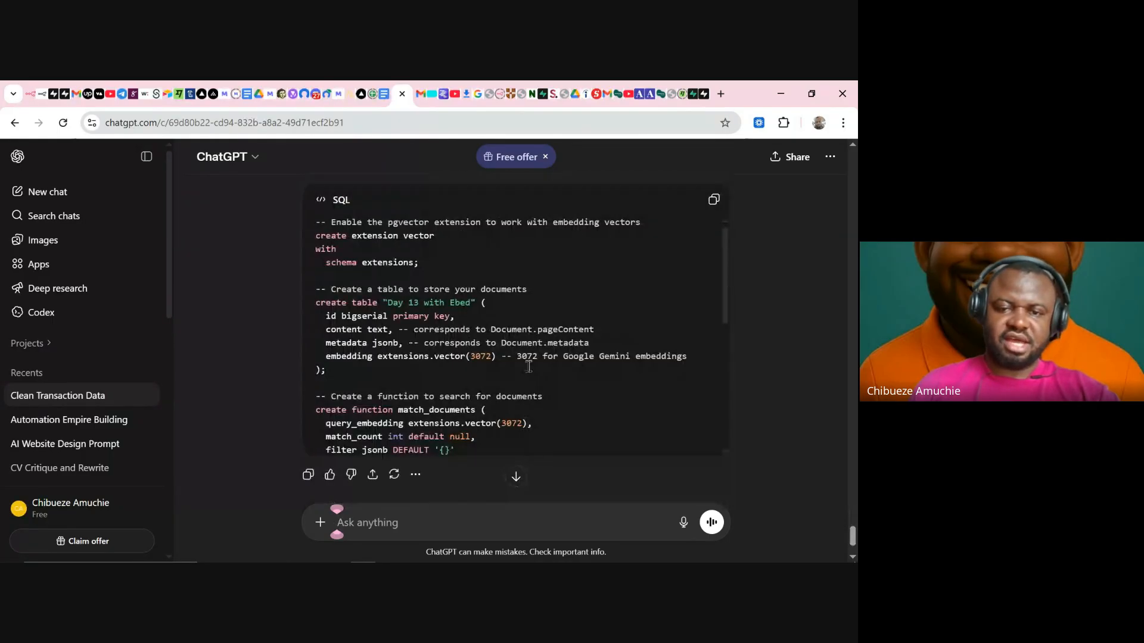
scroll(529, 366, "down", 2)
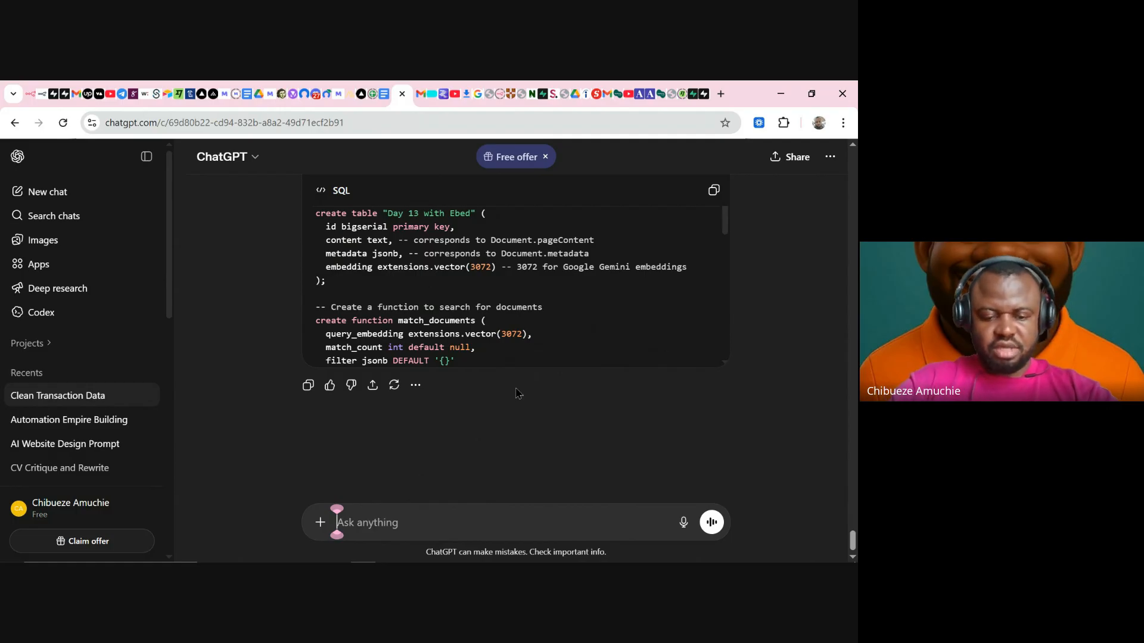
- Draft 'give me HTML email format for AI agent in n8n.' with lines 'Colour: Blue' and 'Text:'
type("give me ")
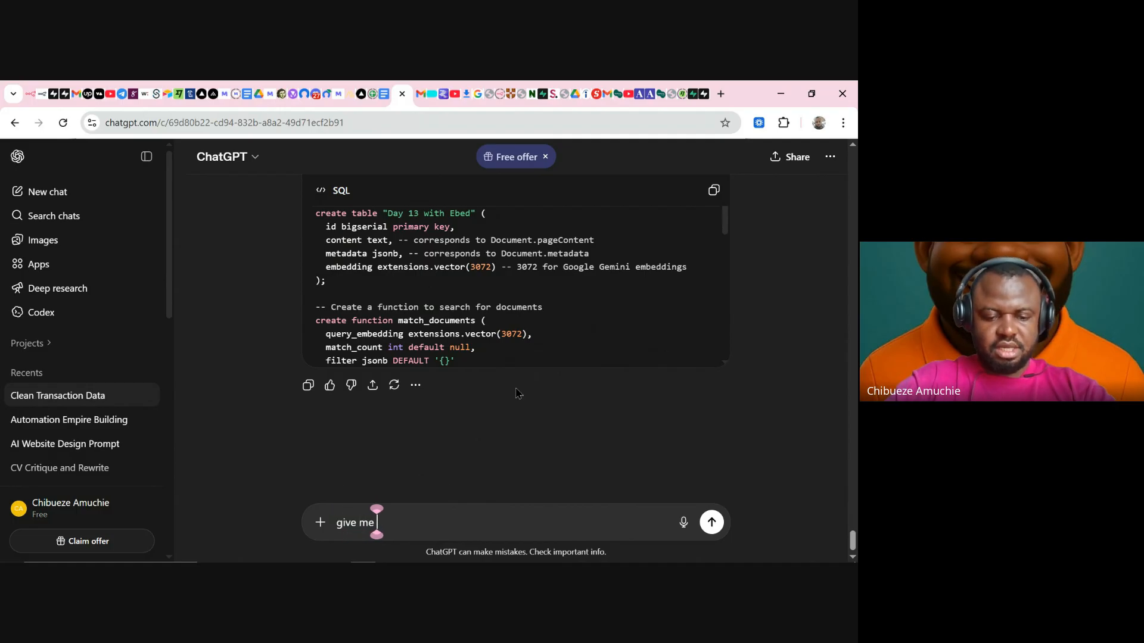
type("HTM")
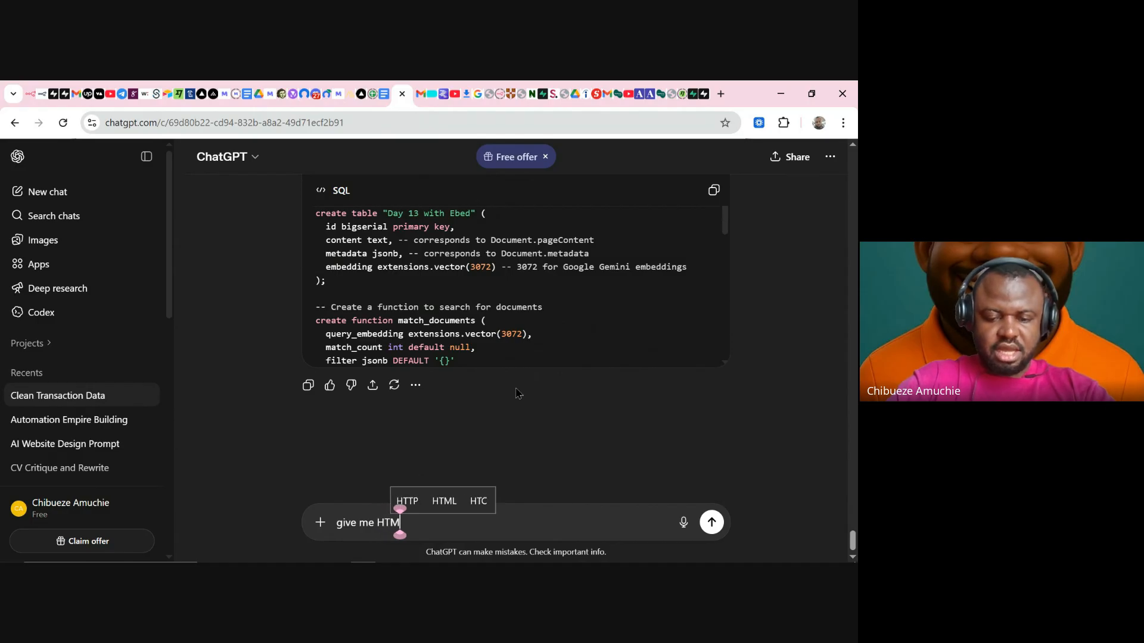
type("L emai")
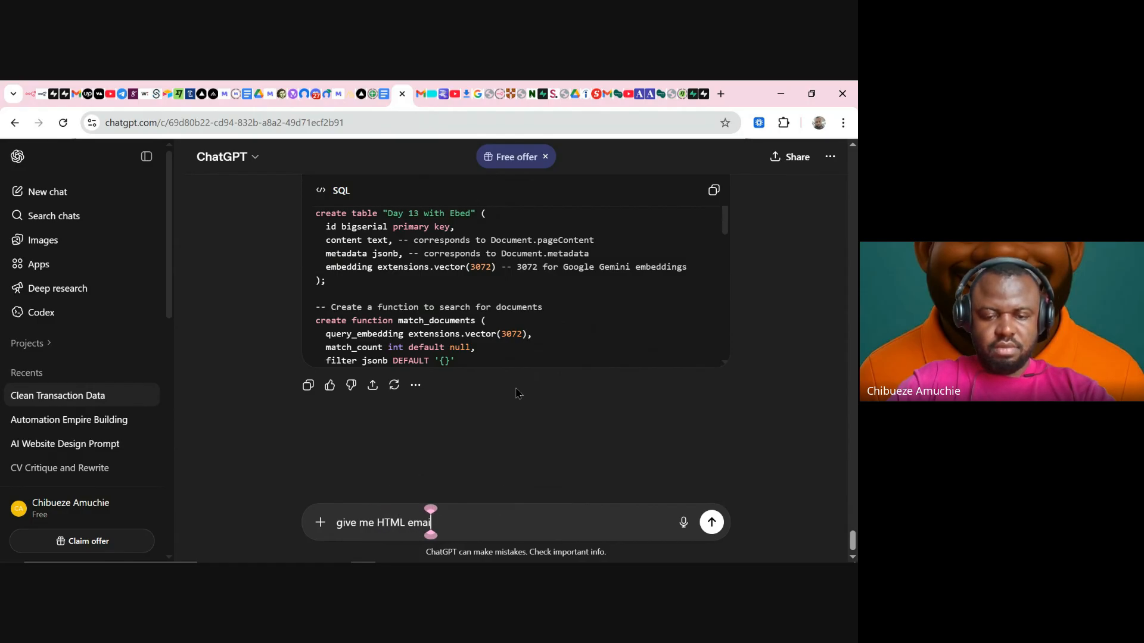
type("l formart")
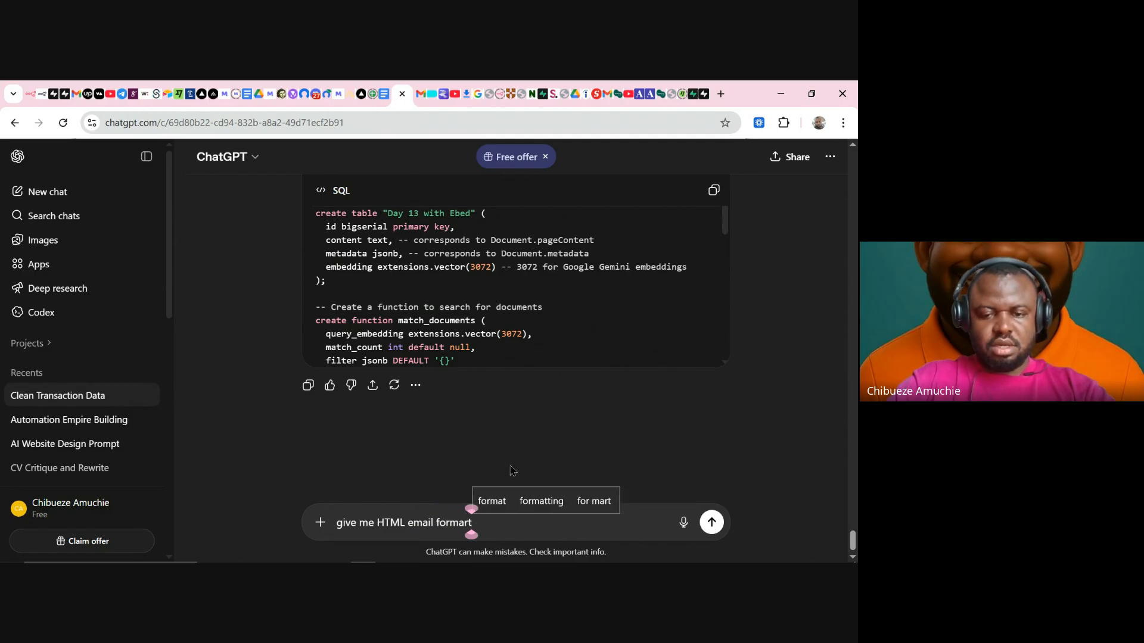
left_click(494, 501)
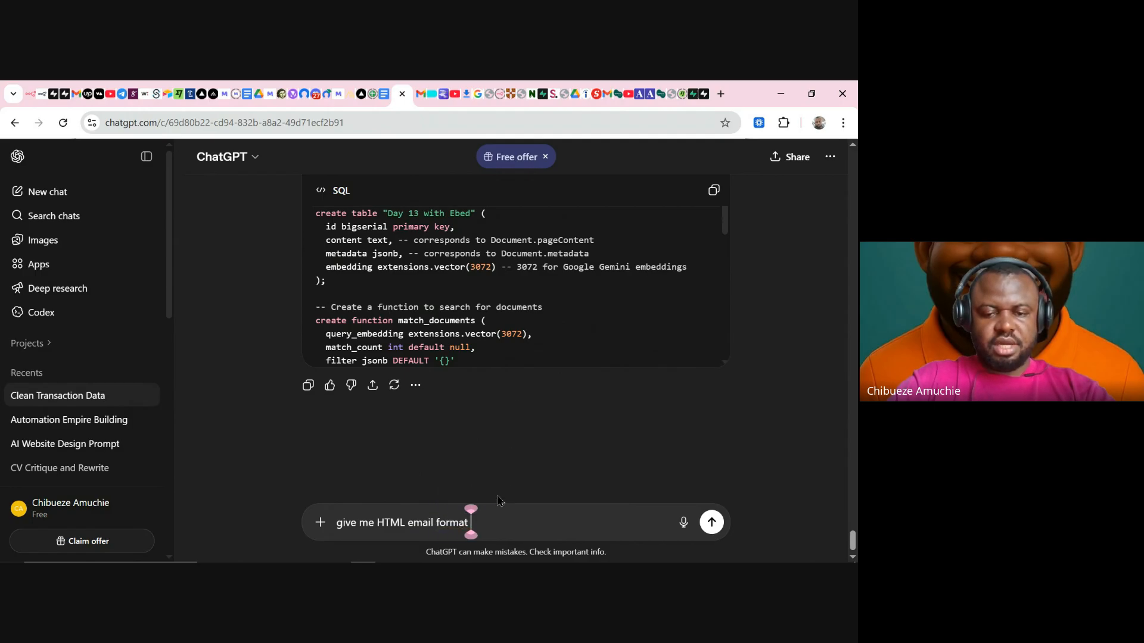
type("for")
type(" AI")
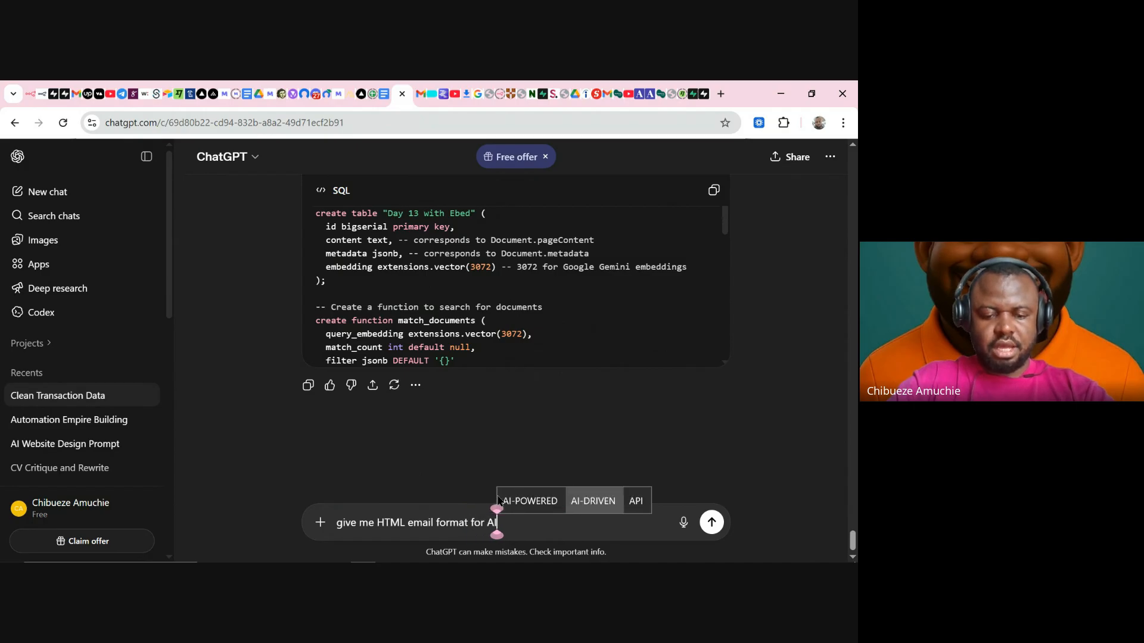
type(" agent in")
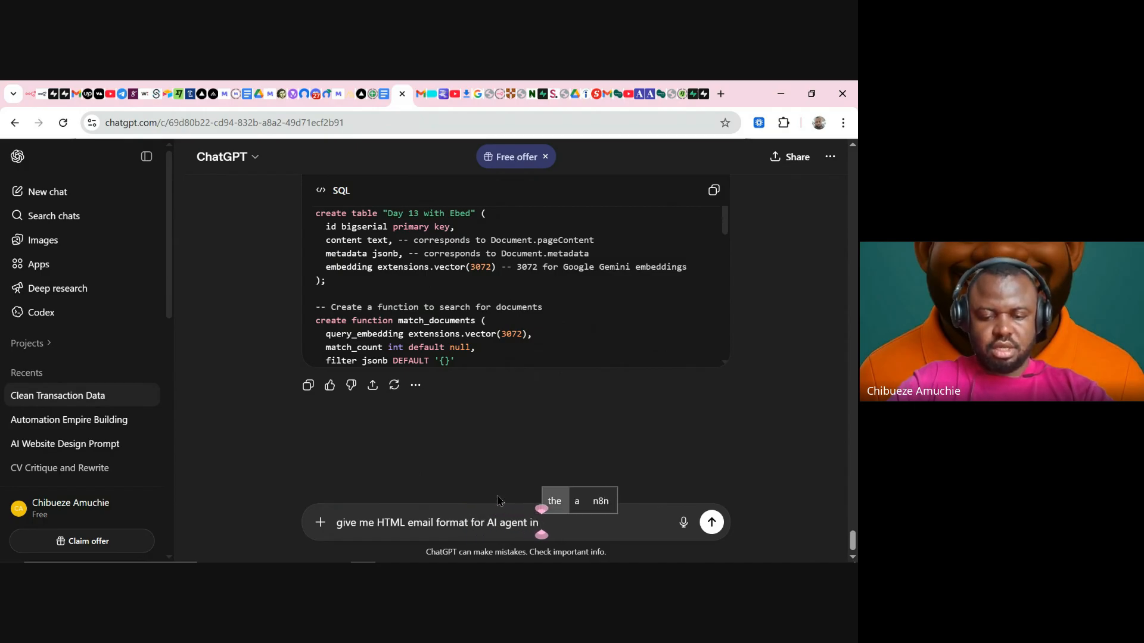
type(" n8n.")
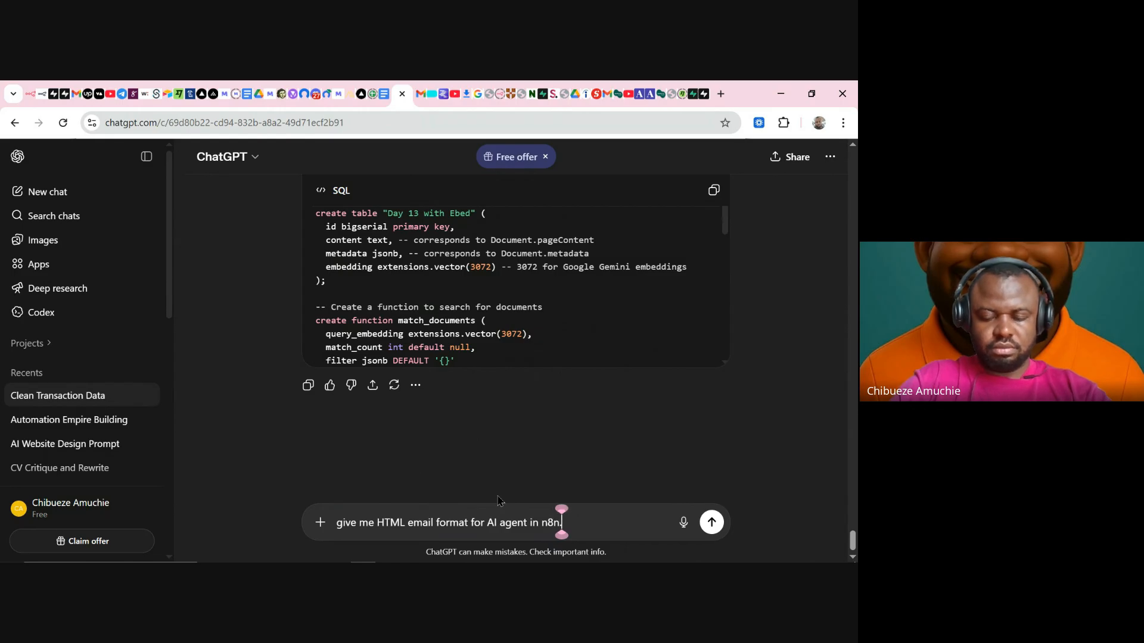
key("shift+Return")
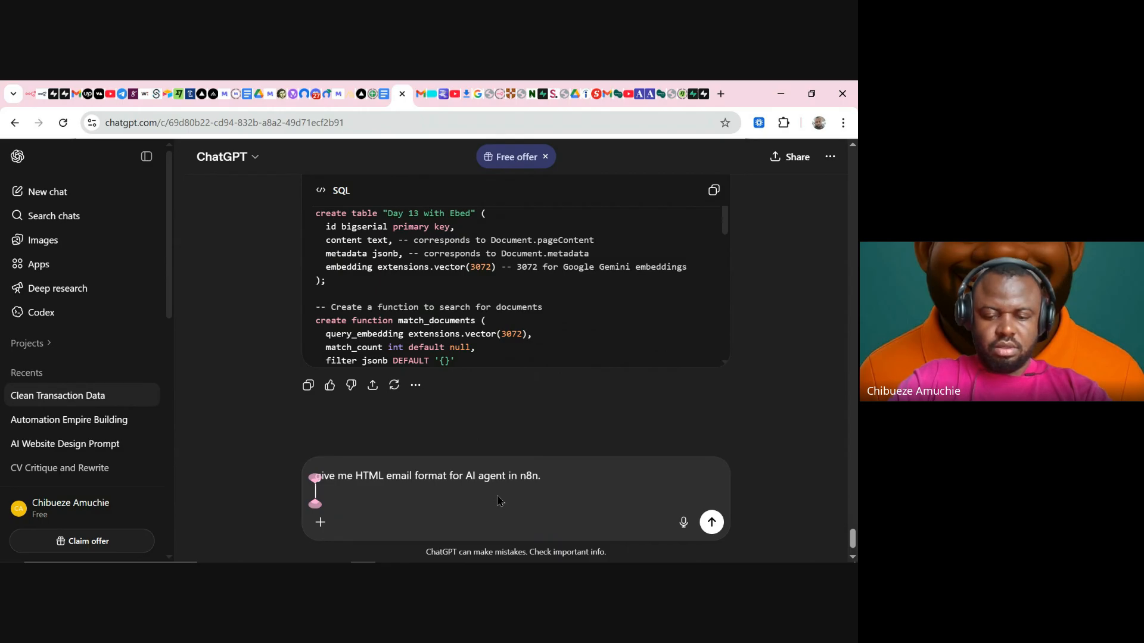
type("Clo")
key("BackSpace")
key("BackSpace")
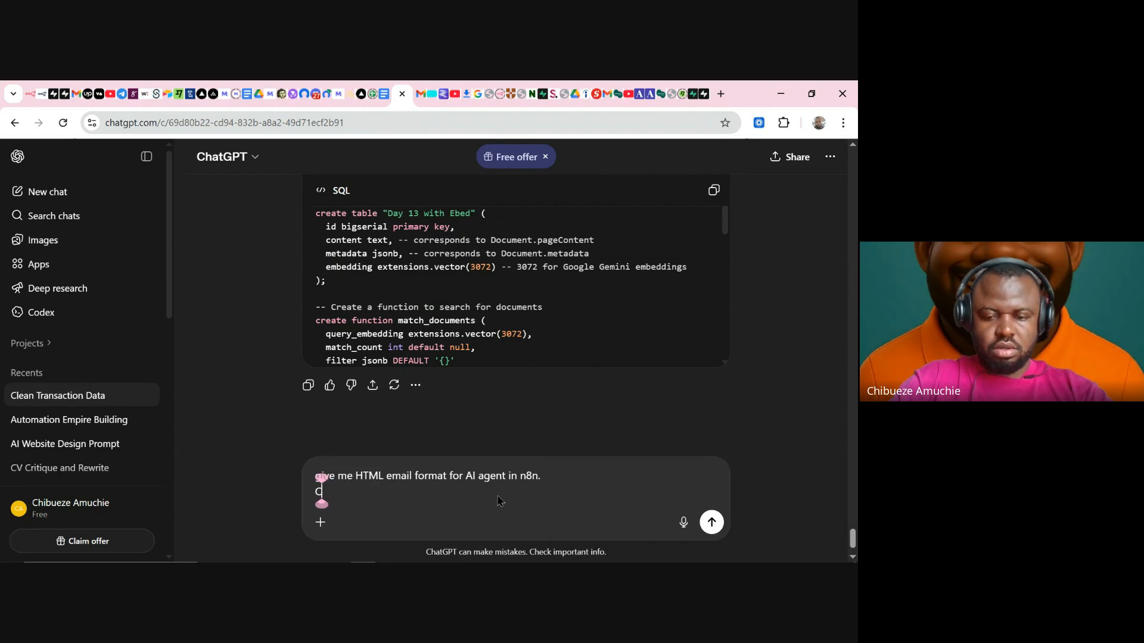
type("olour:")
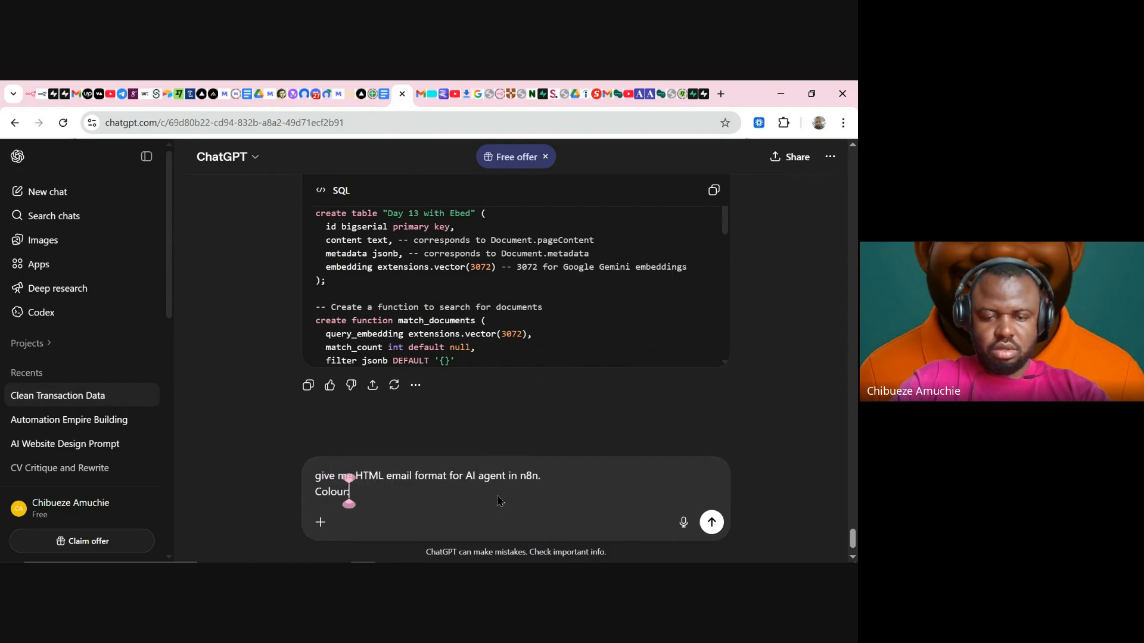
type(" Blue")
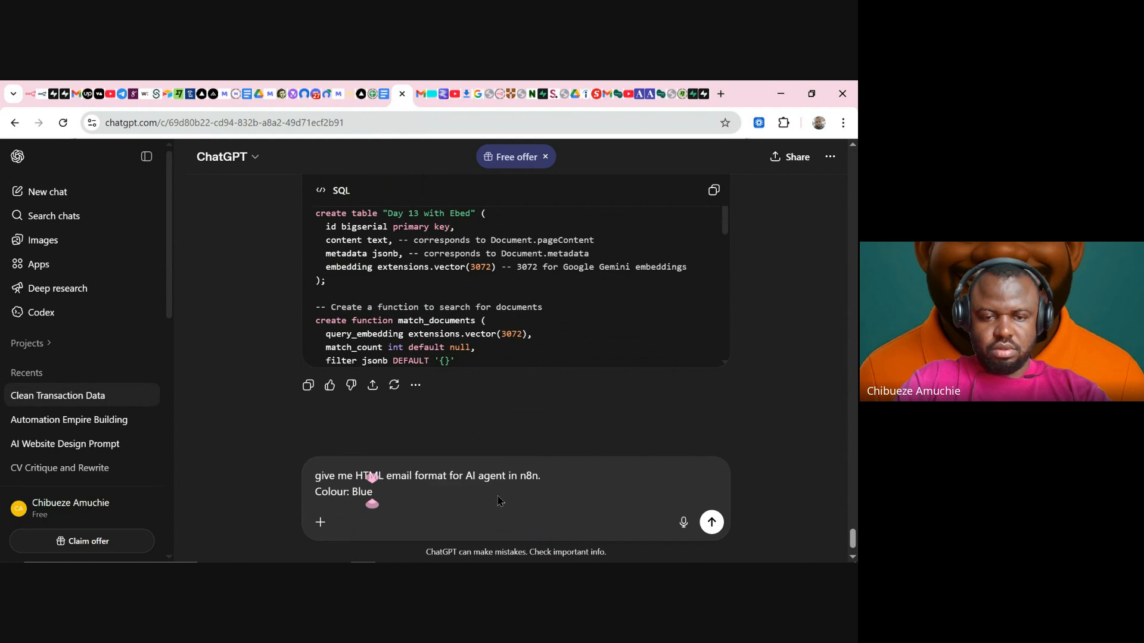
key("shift+Return")
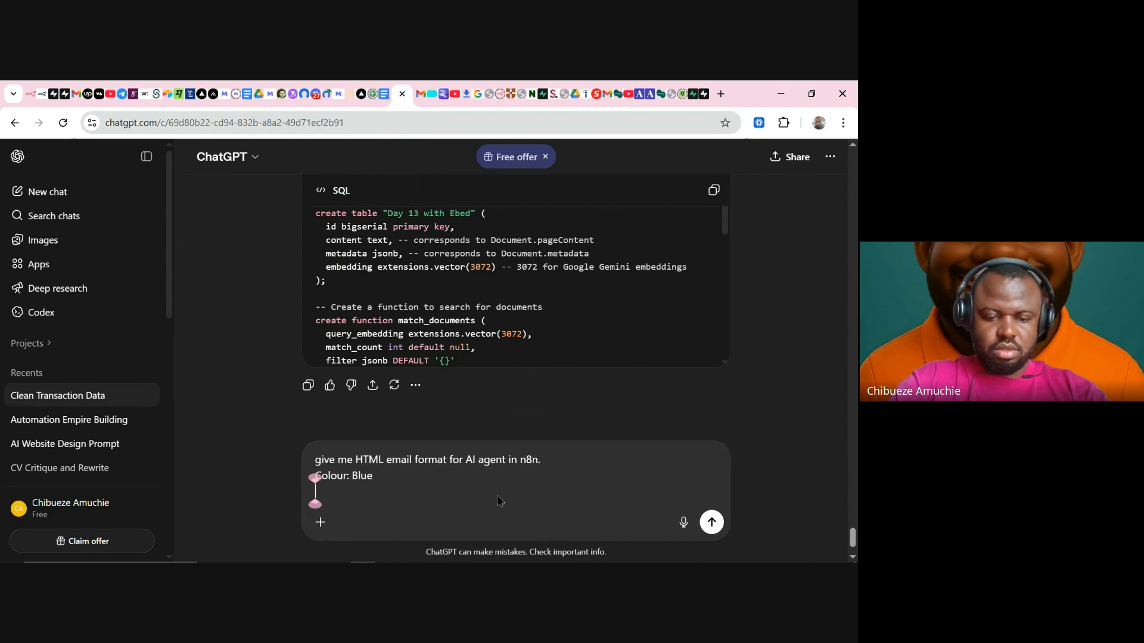
type("Text")
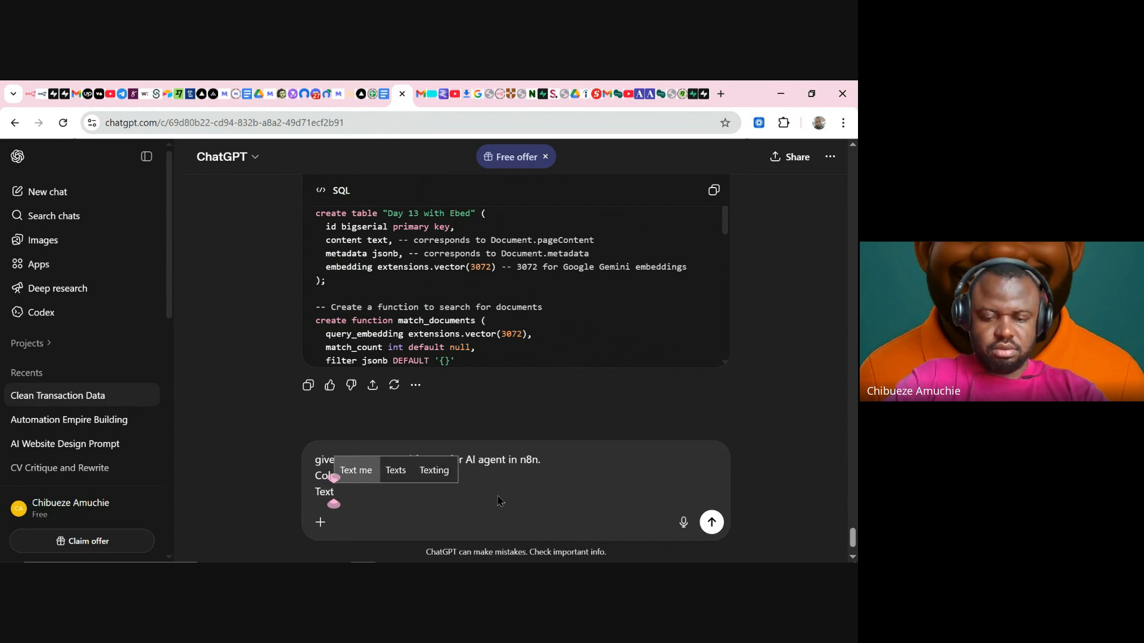
type(":")
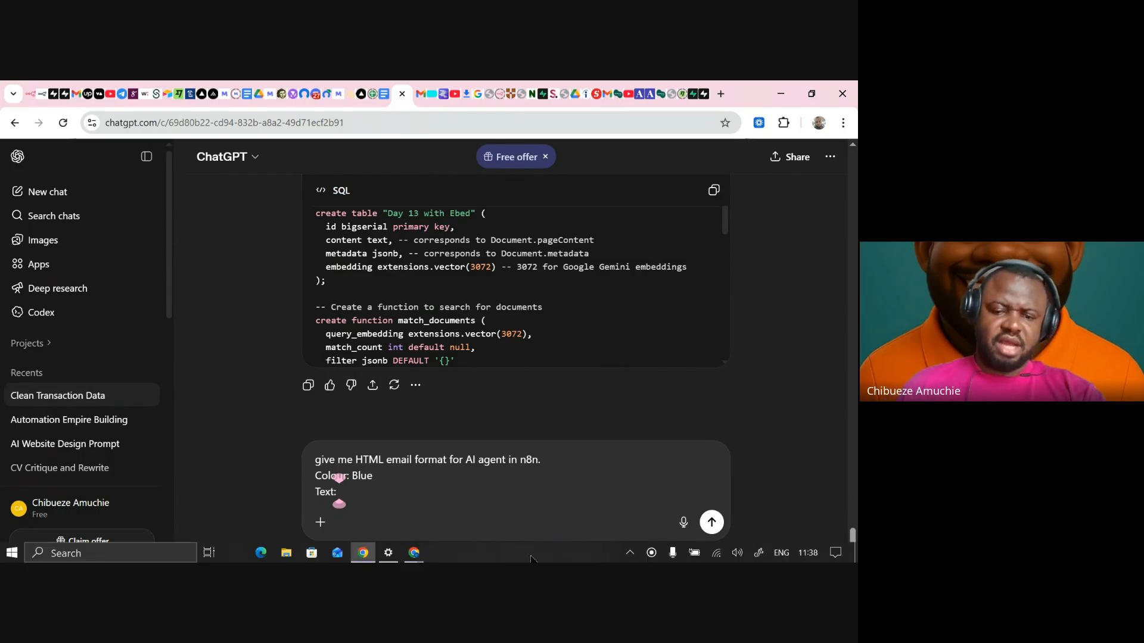
mouse_move(414, 553)
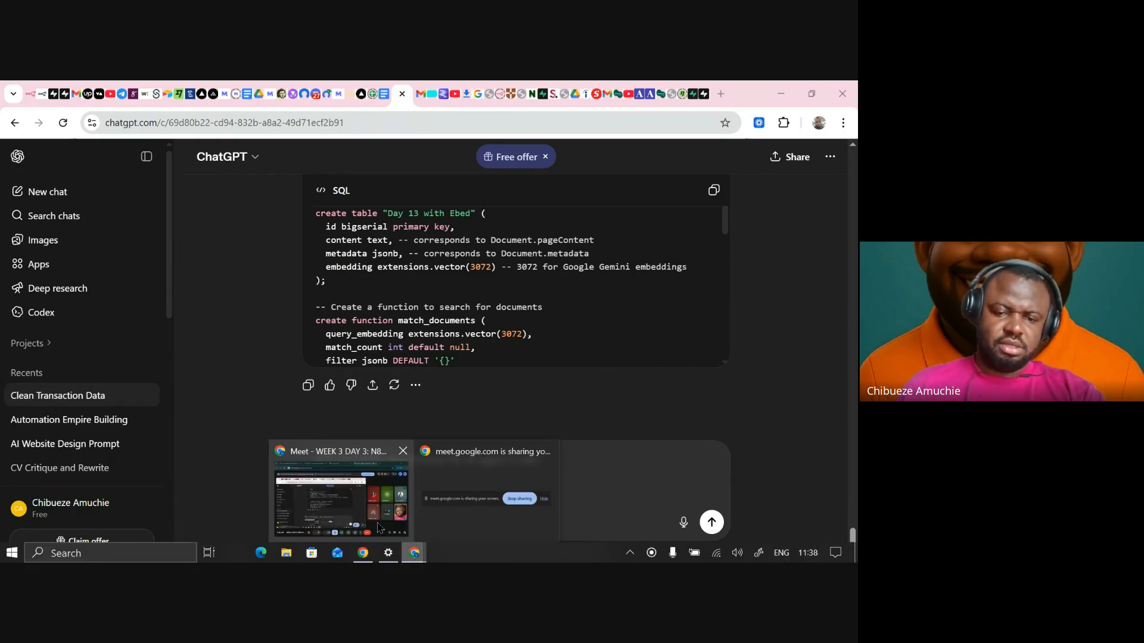
left_click(345, 509)
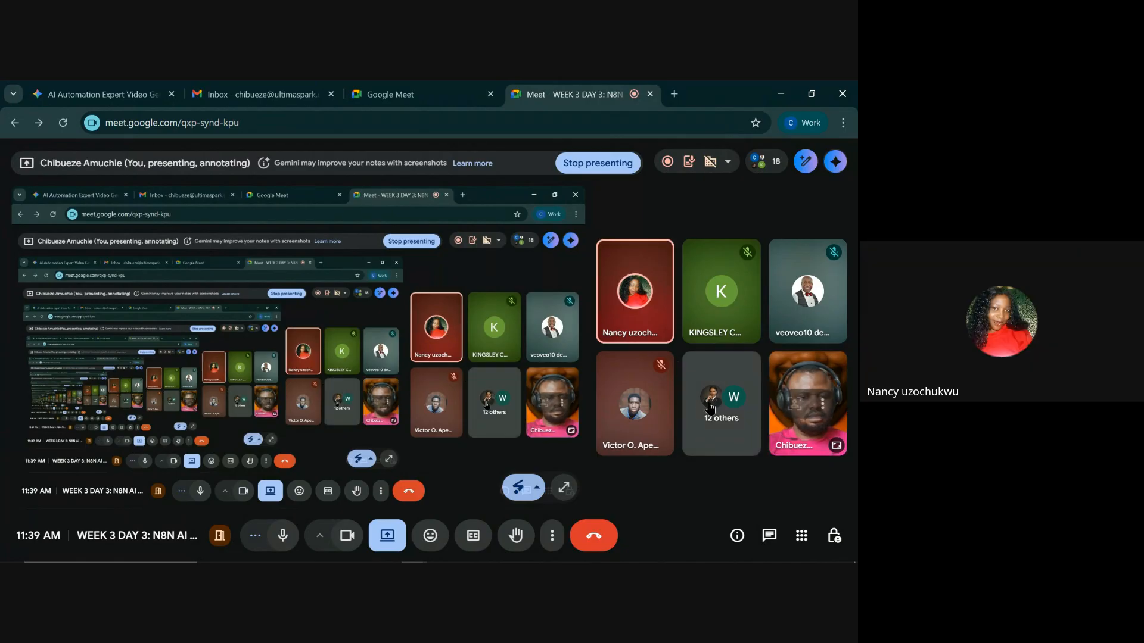
mouse_move(459, 557)
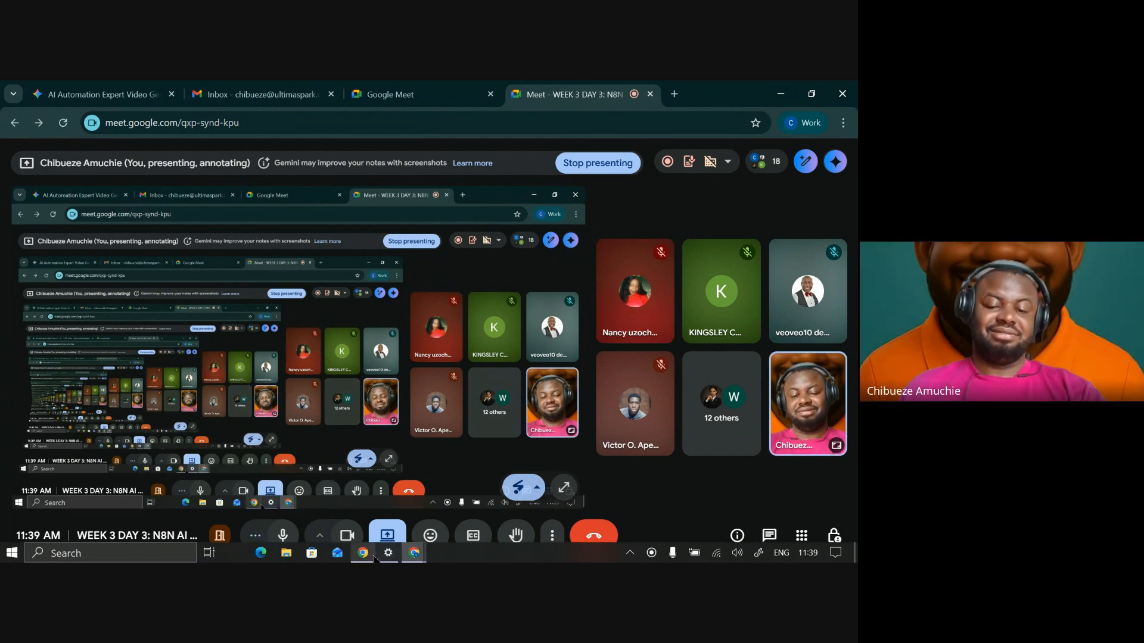
mouse_move(363, 552)
left_click(381, 516)
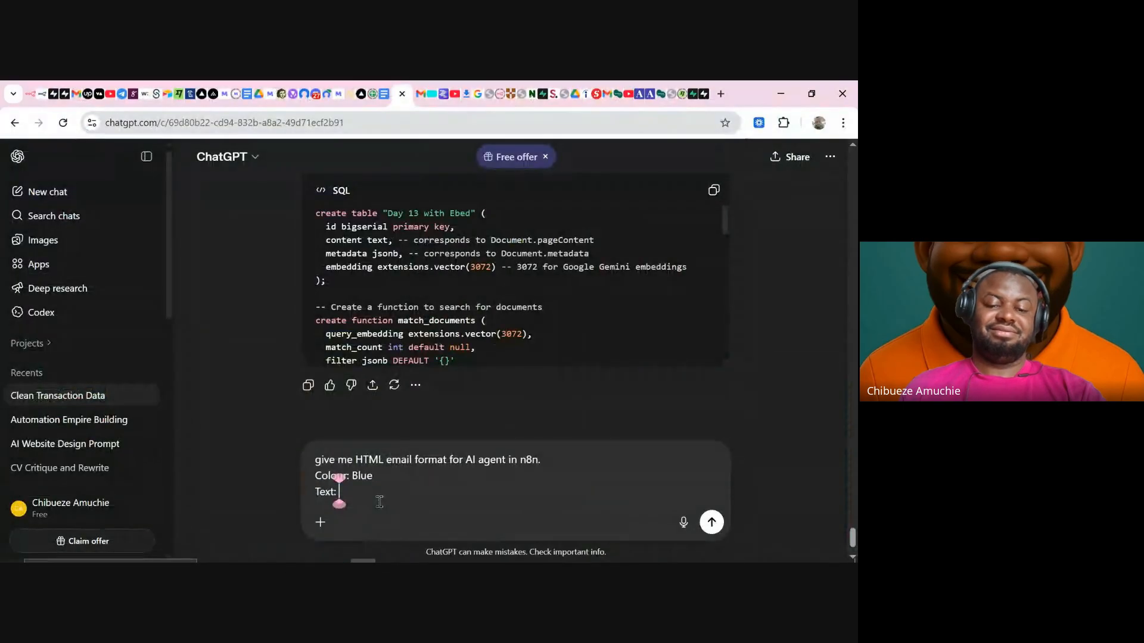
- Finish the prompt with 'Text: Red', send it, and review the generated HTML code
type("Red")
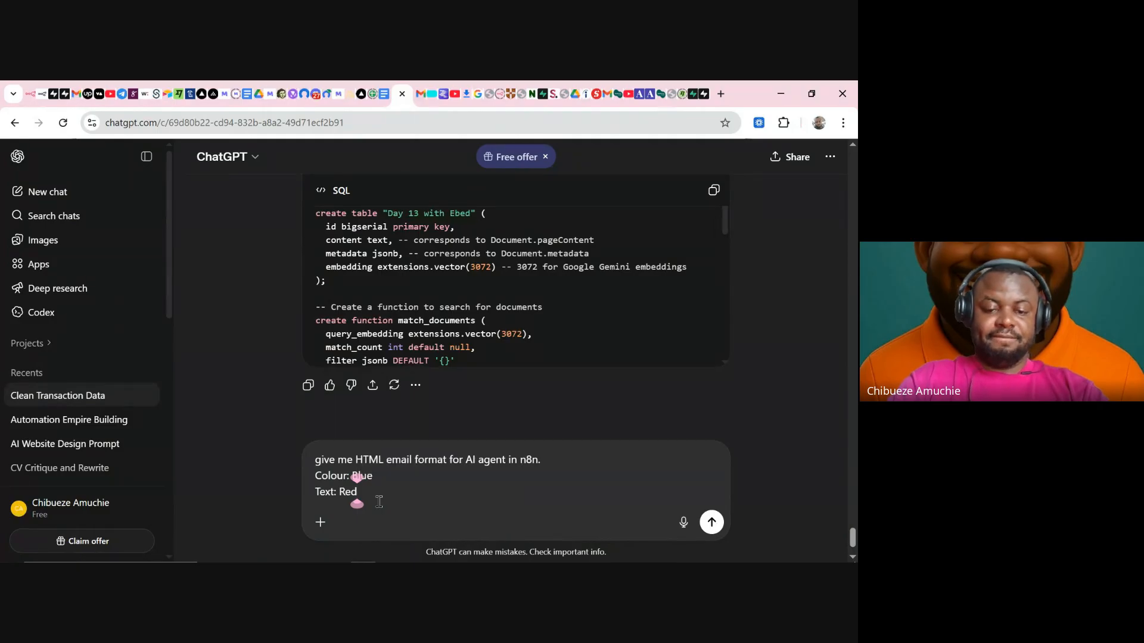
key("Return")
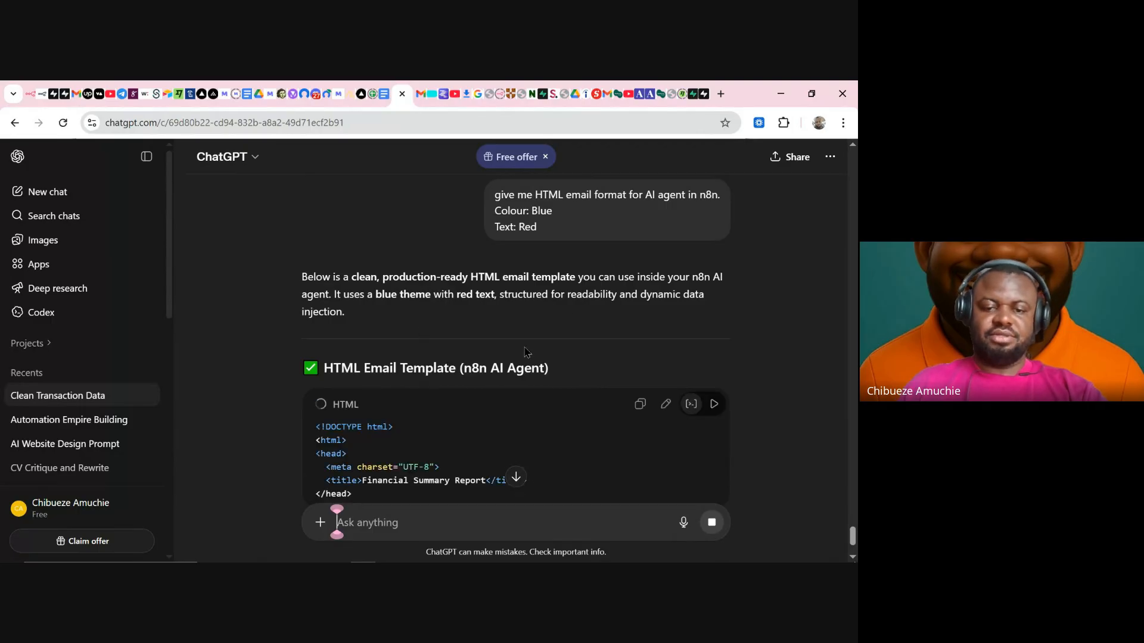
scroll(564, 309, "down", 2)
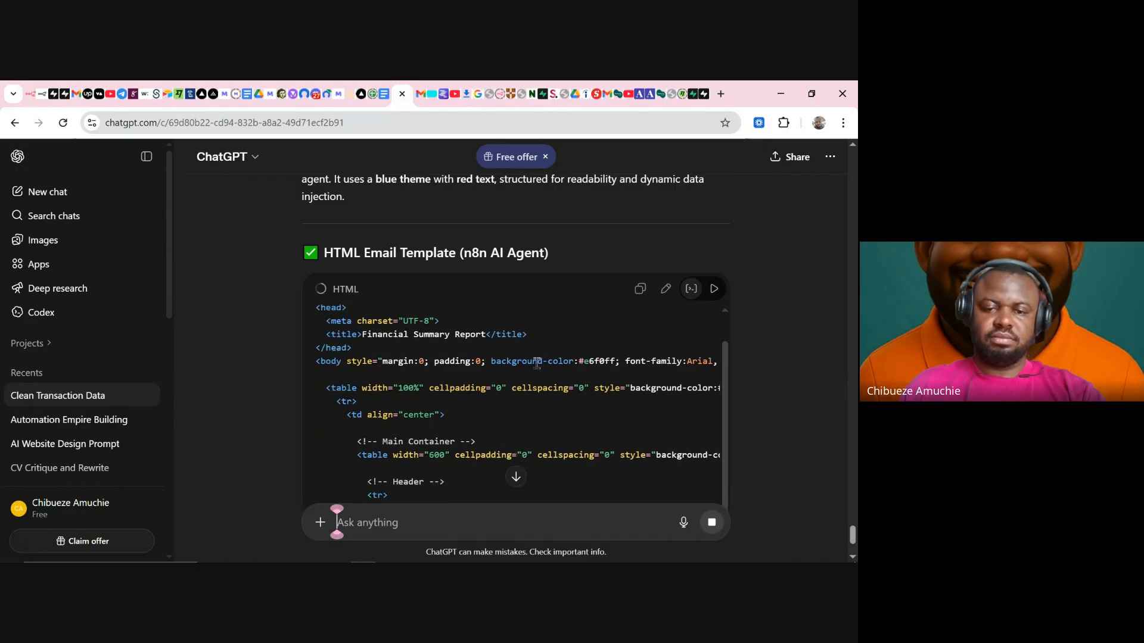
scroll(560, 364, "down", 2)
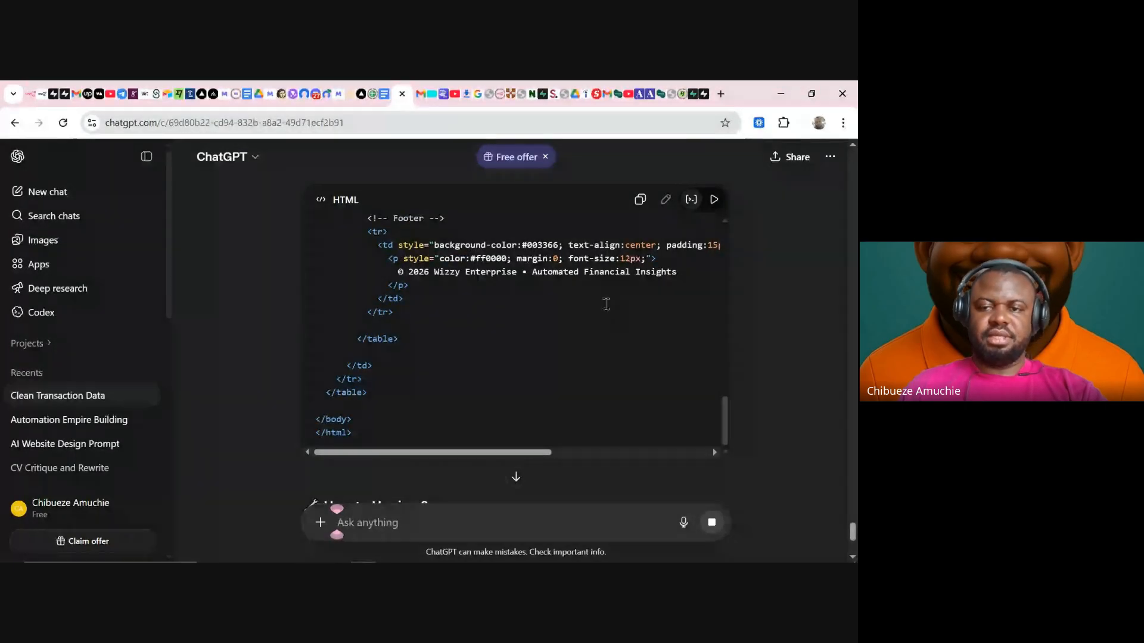
scroll(810, 381, "up", 10)
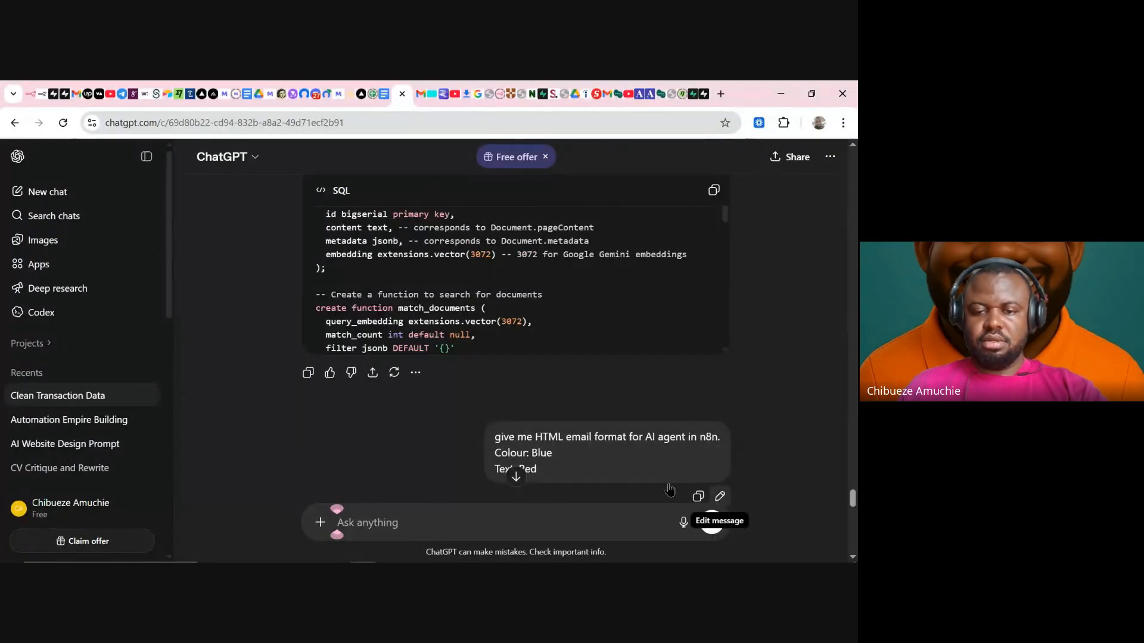
- Edit the request to ask for an empty HTML structure filled by the AI agent, no static writeups
left_click(717, 495)
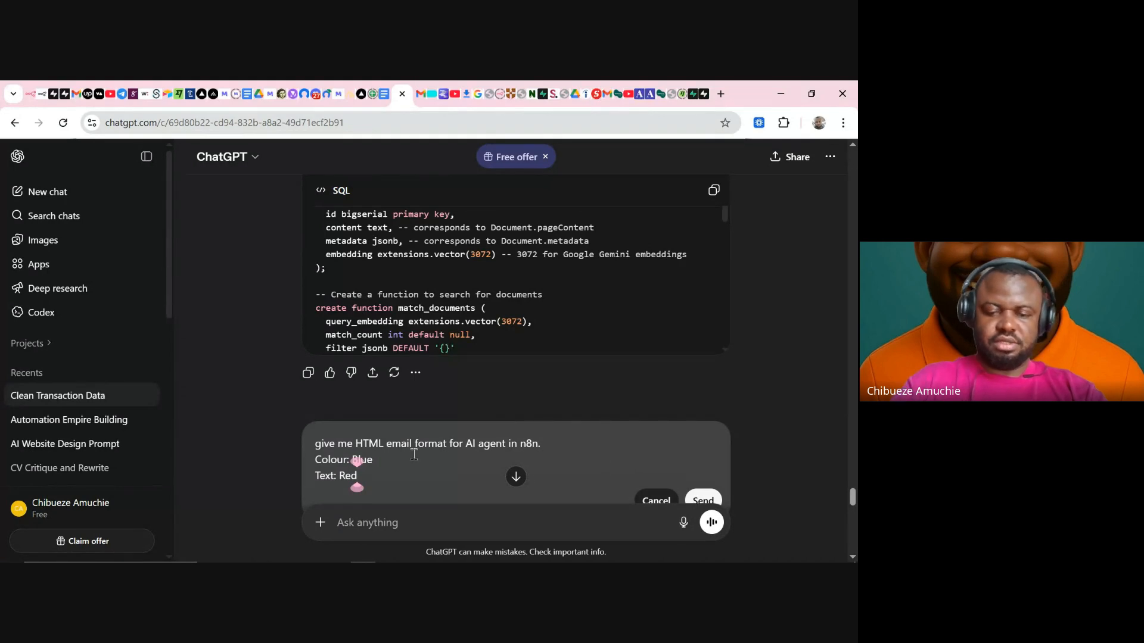
key("Return")
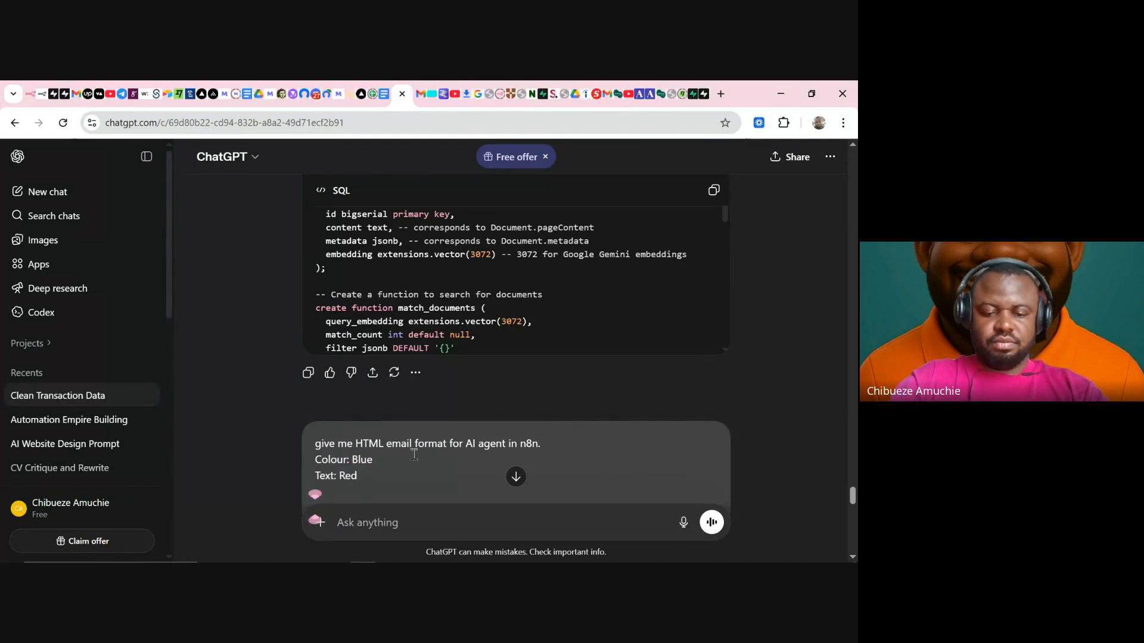
type("Button: B")
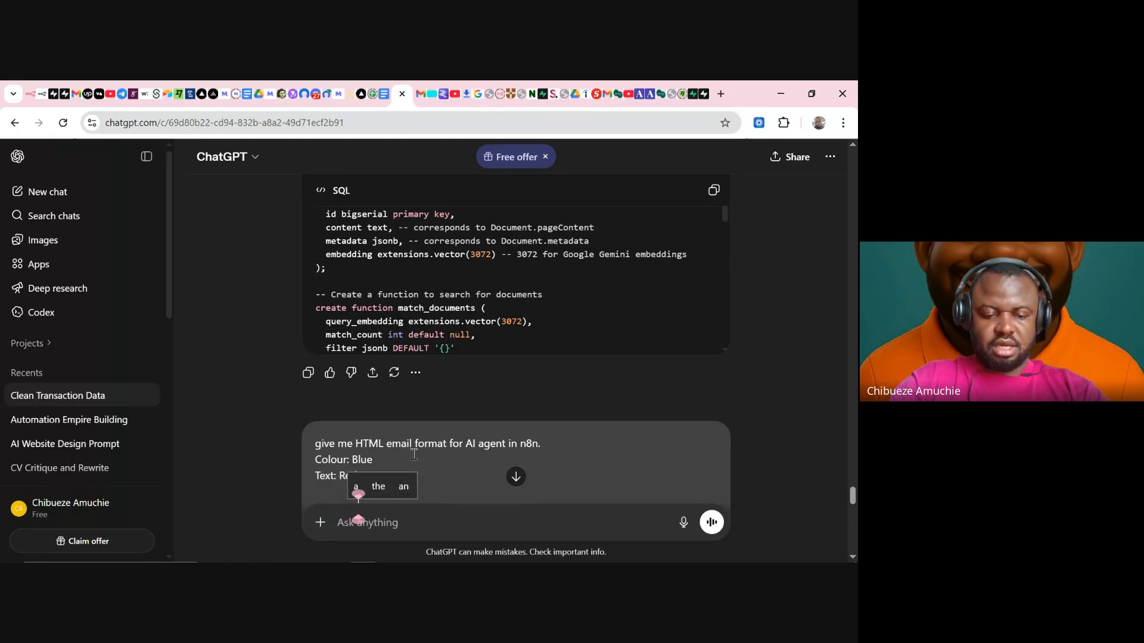
type(" empty ")
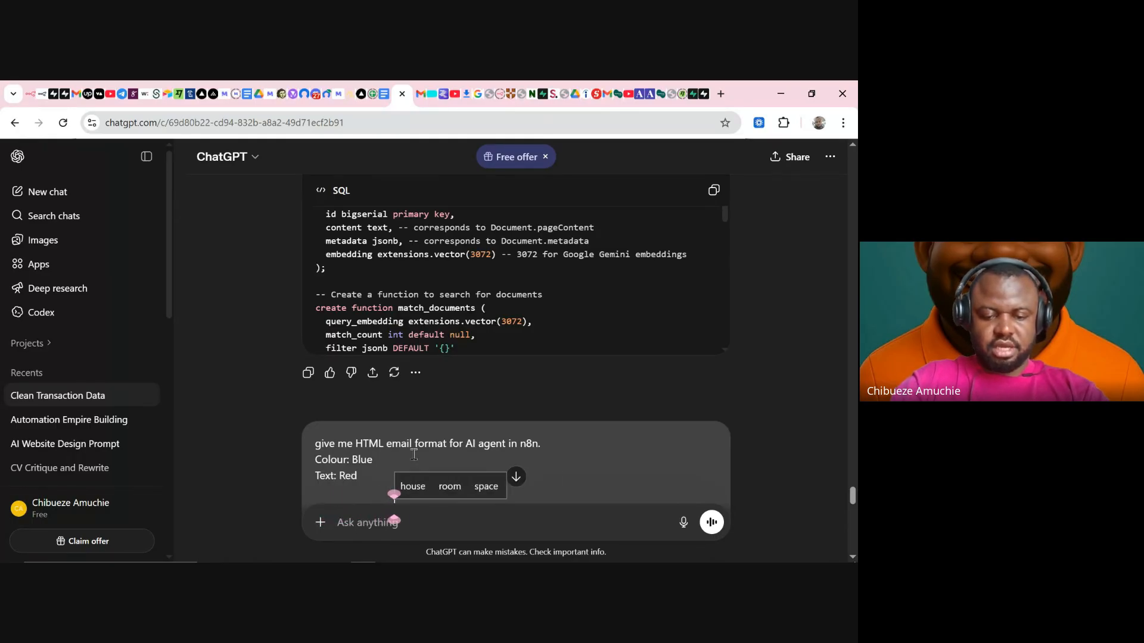
type("HTML j")
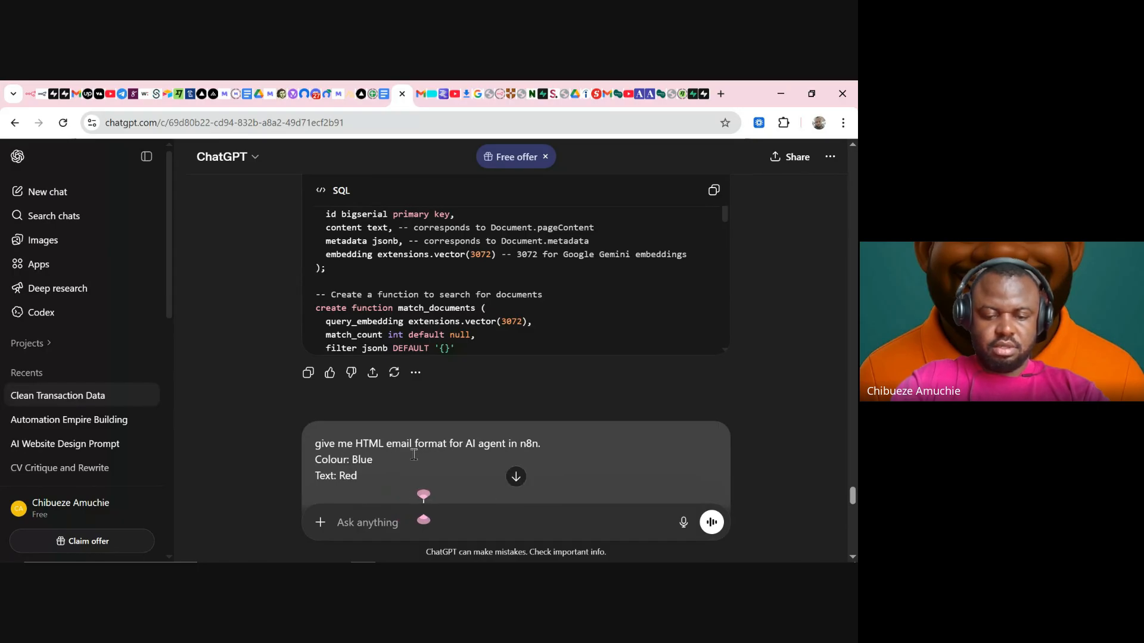
type("ust a")
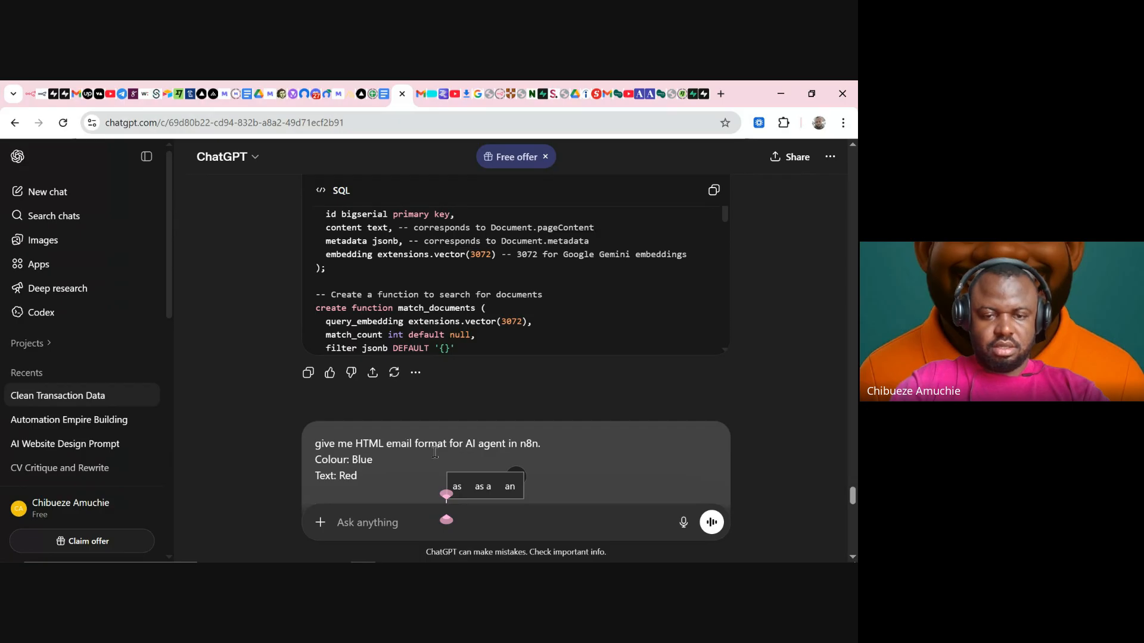
type(" gu")
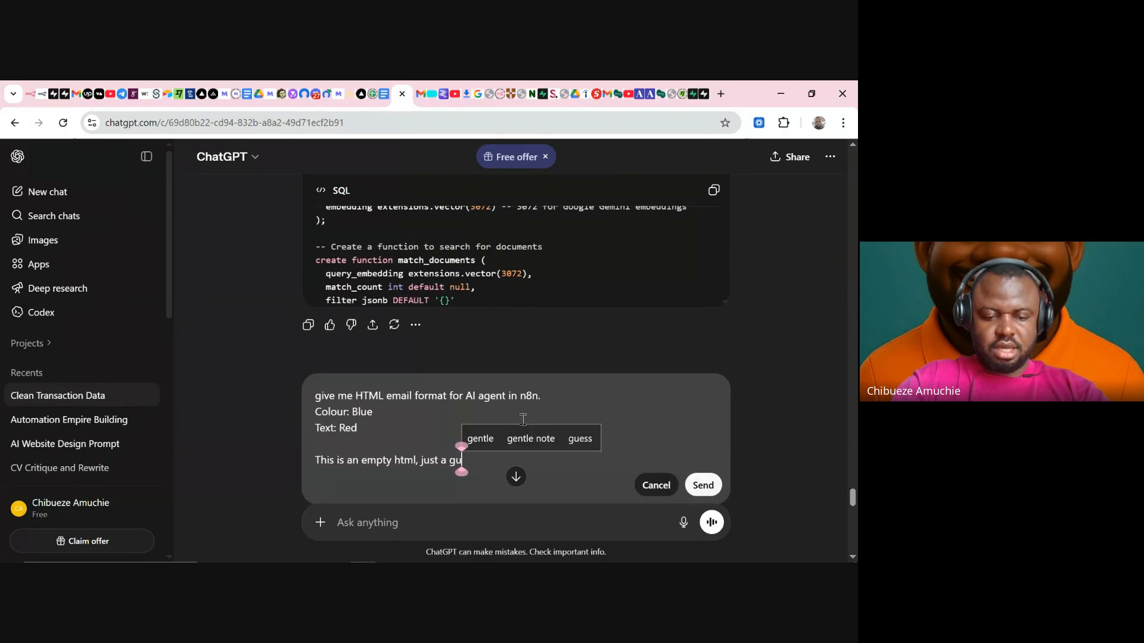
type("ide no d")
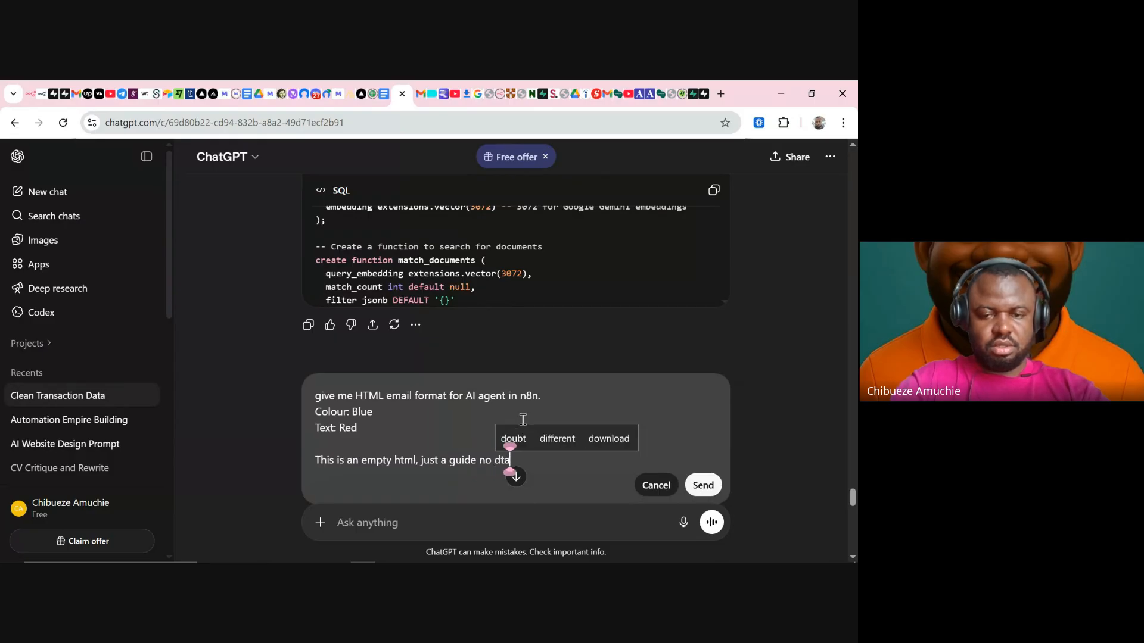
type("ata")
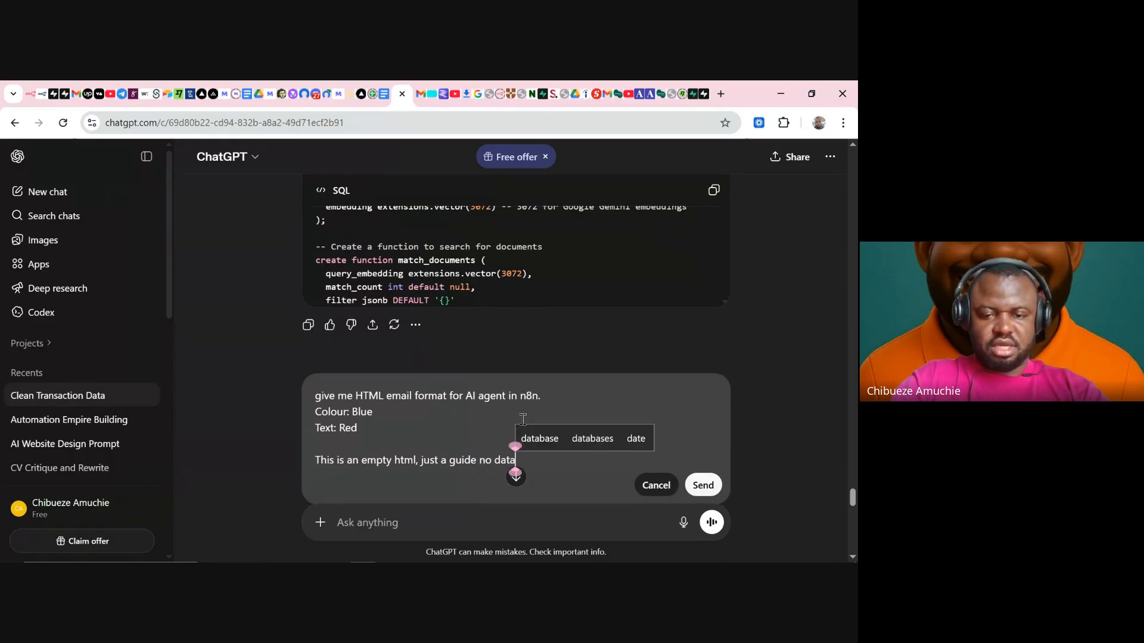
left_click(418, 459)
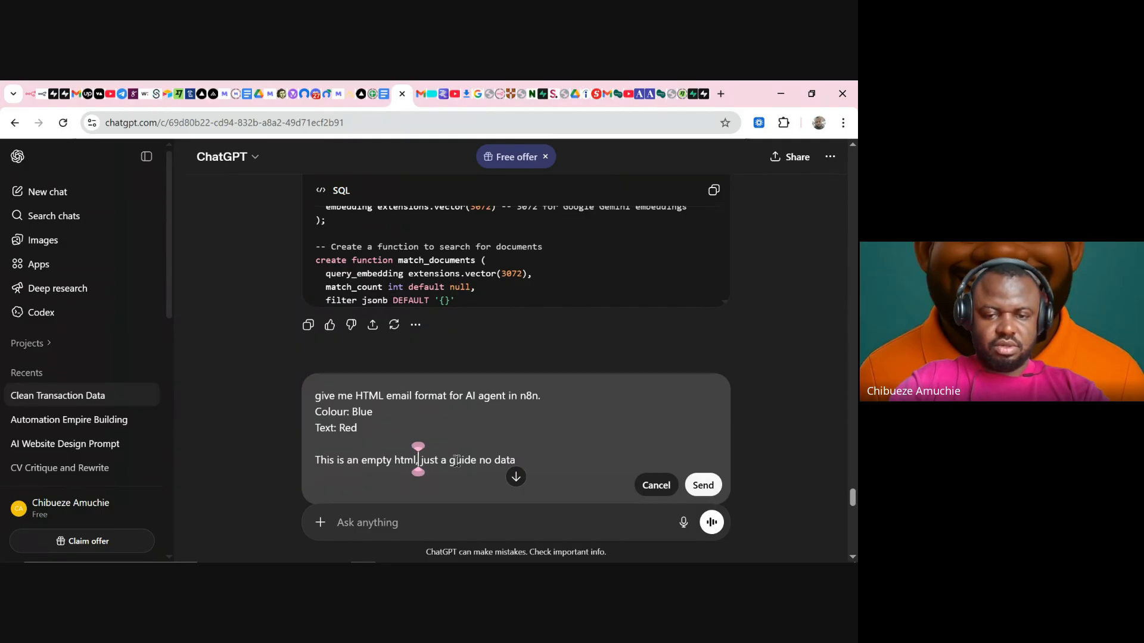
type("stru")
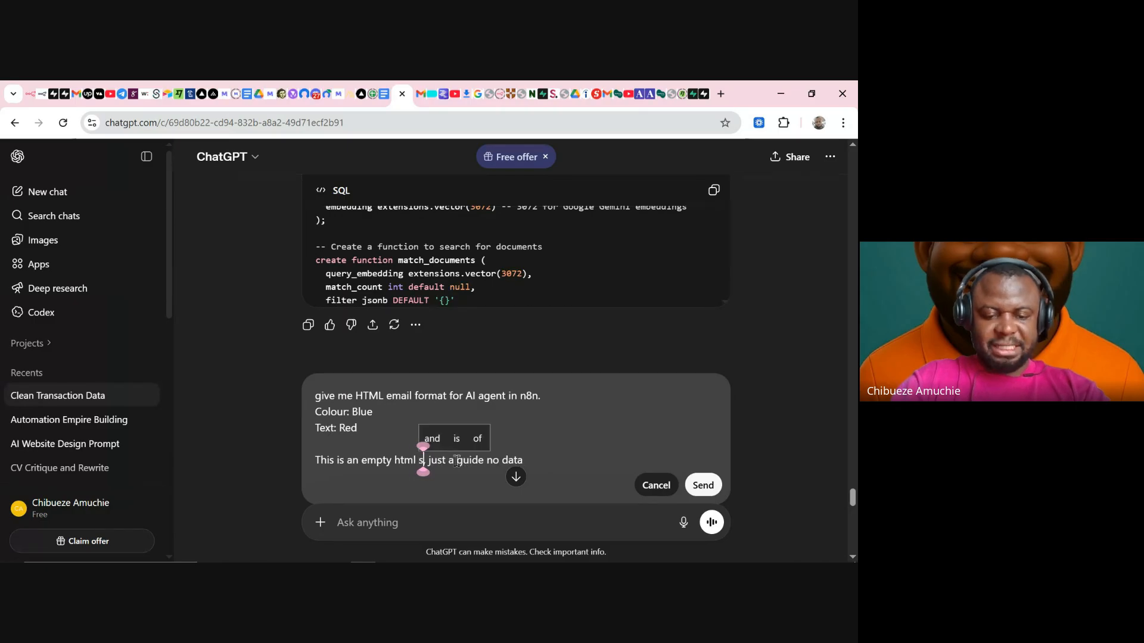
type("cture to ")
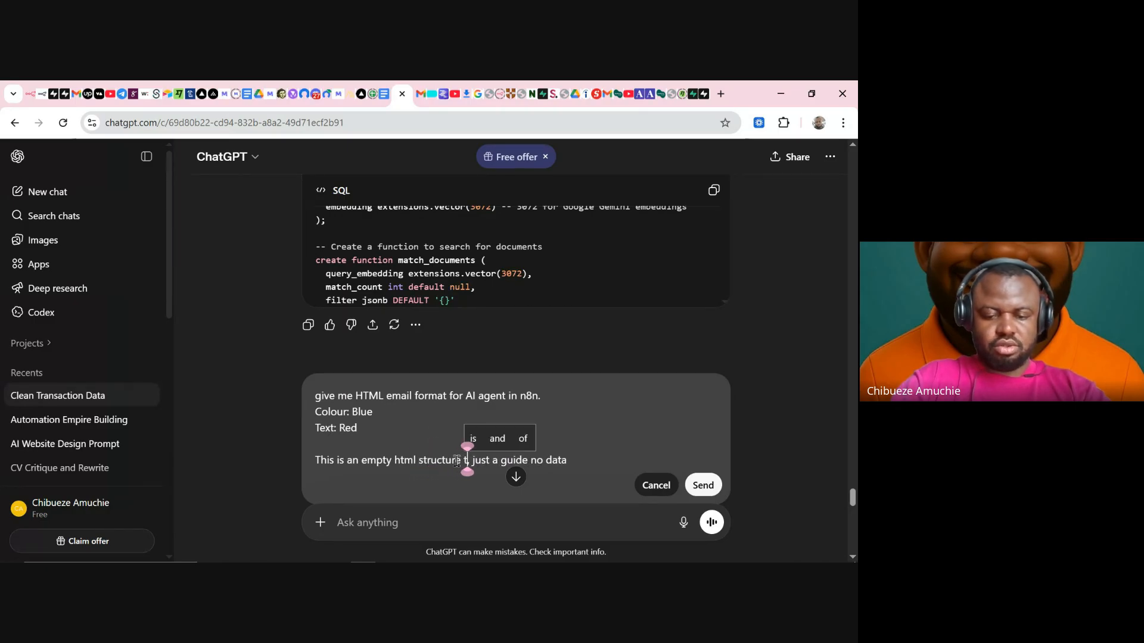
type("be filled ")
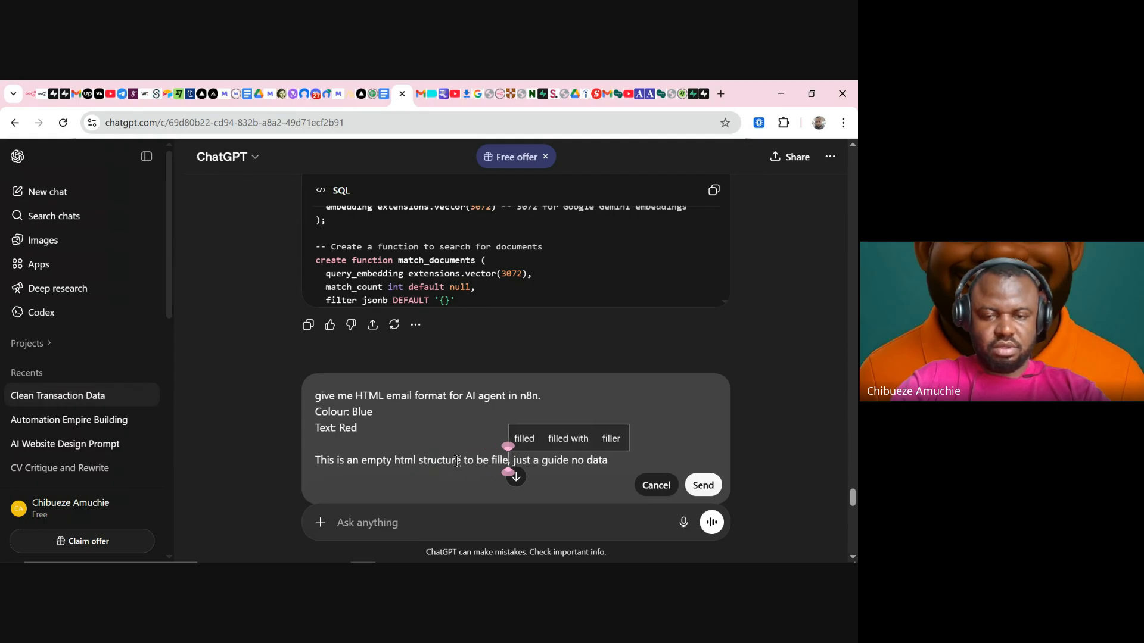
type("in by the ")
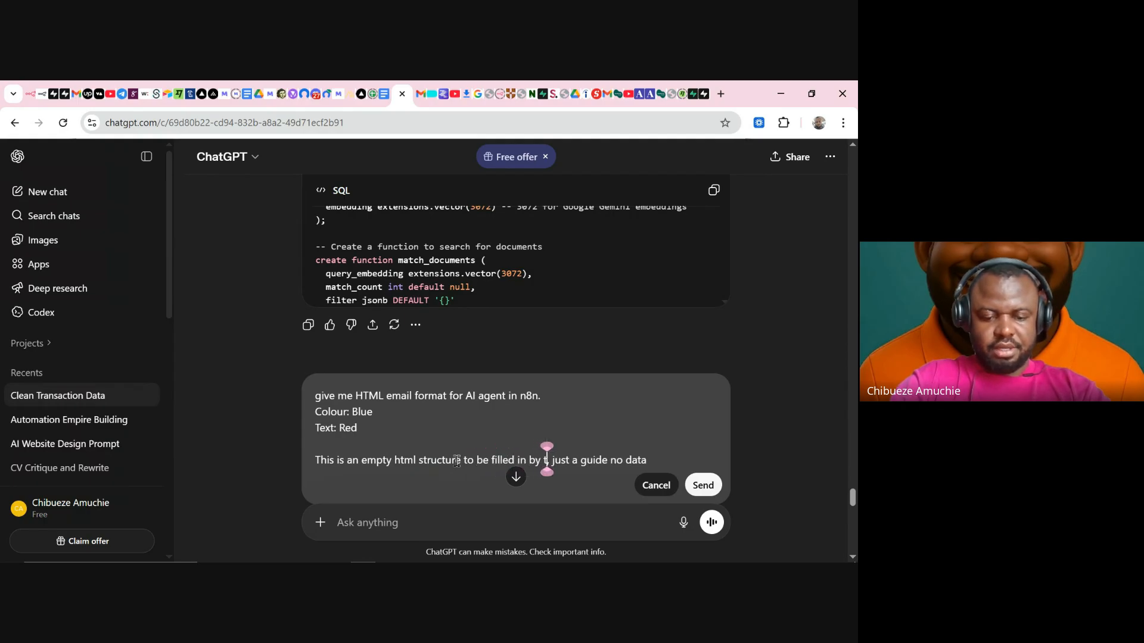
type("AI agent")
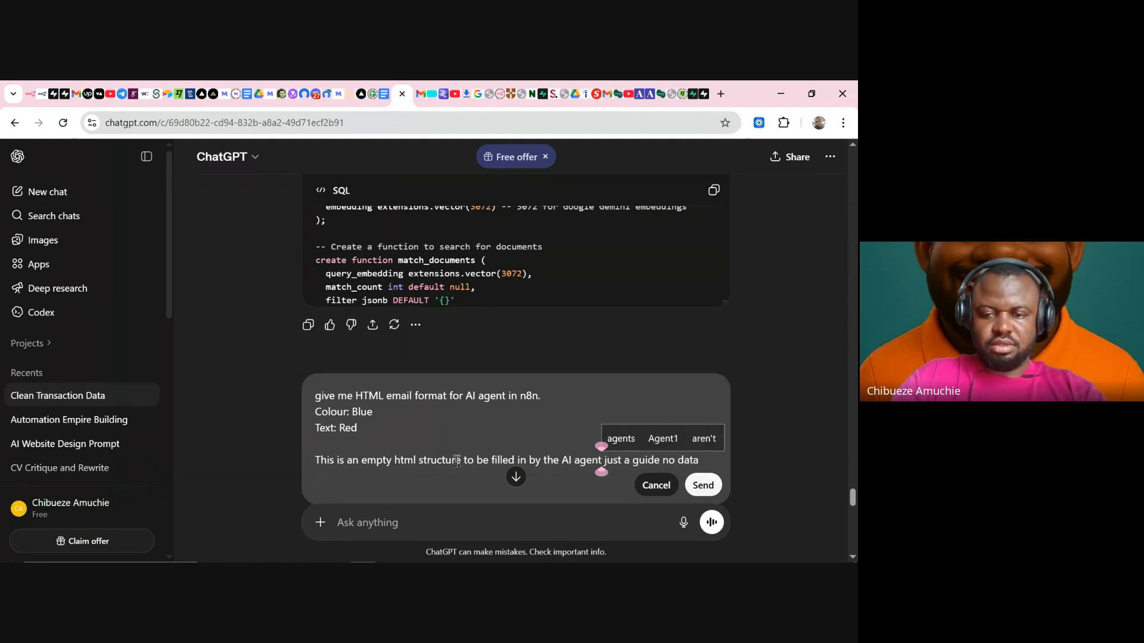
key("Delete")
key("Delete")
key("Delete")
key("Delete")
key("Delete")
key("Delete")
key("Delete")
key("Delete")
key("Delete")
key("Delete")
key("Delete")
key("Delete")
key("Delete")
key("Delete")
key("Delete")
key("Delete")
key("Delete")
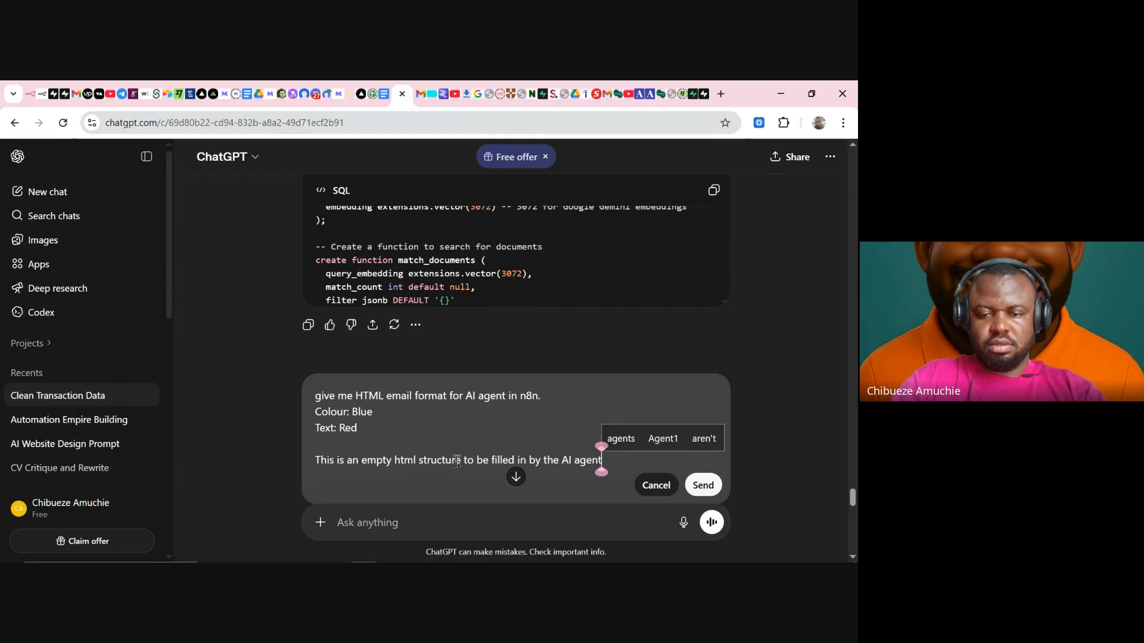
type(". Do not")
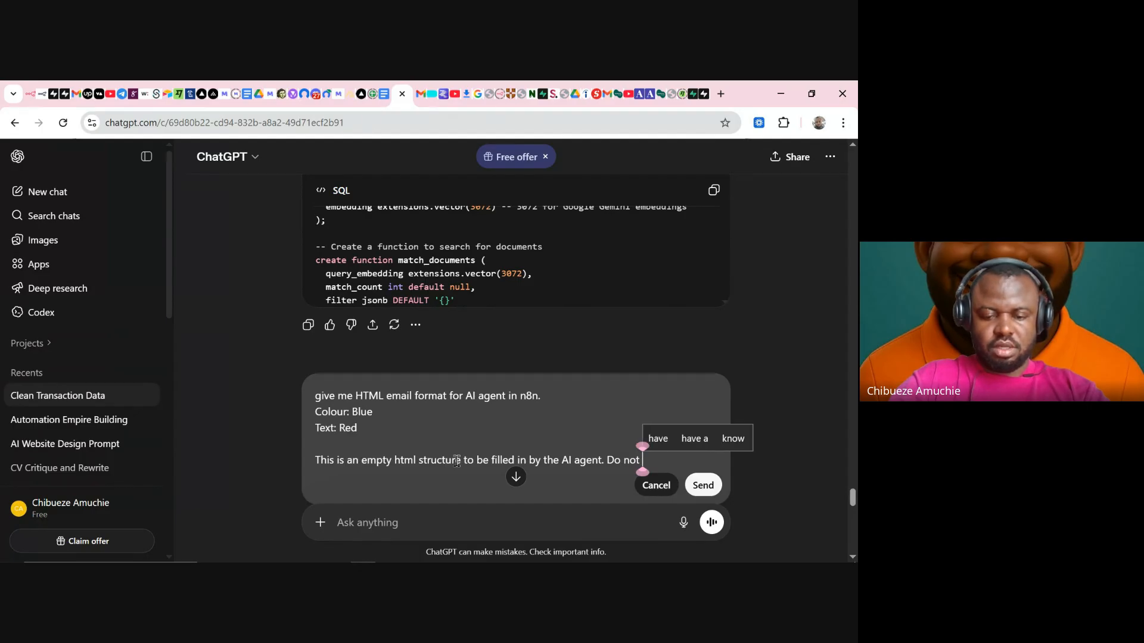
type(" enter an")
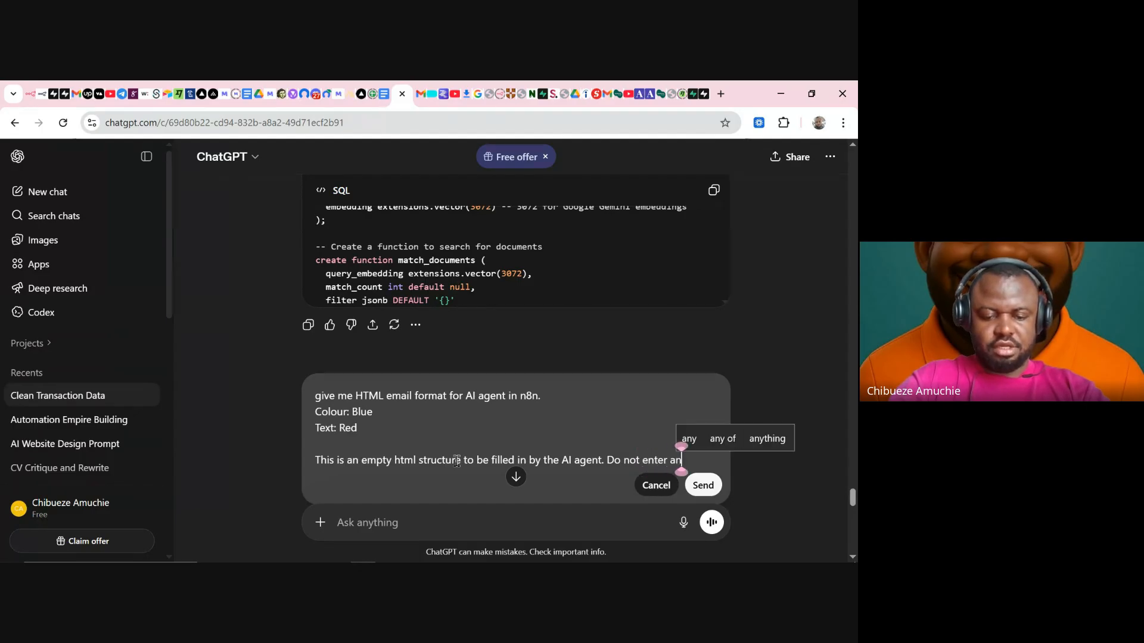
type("y static")
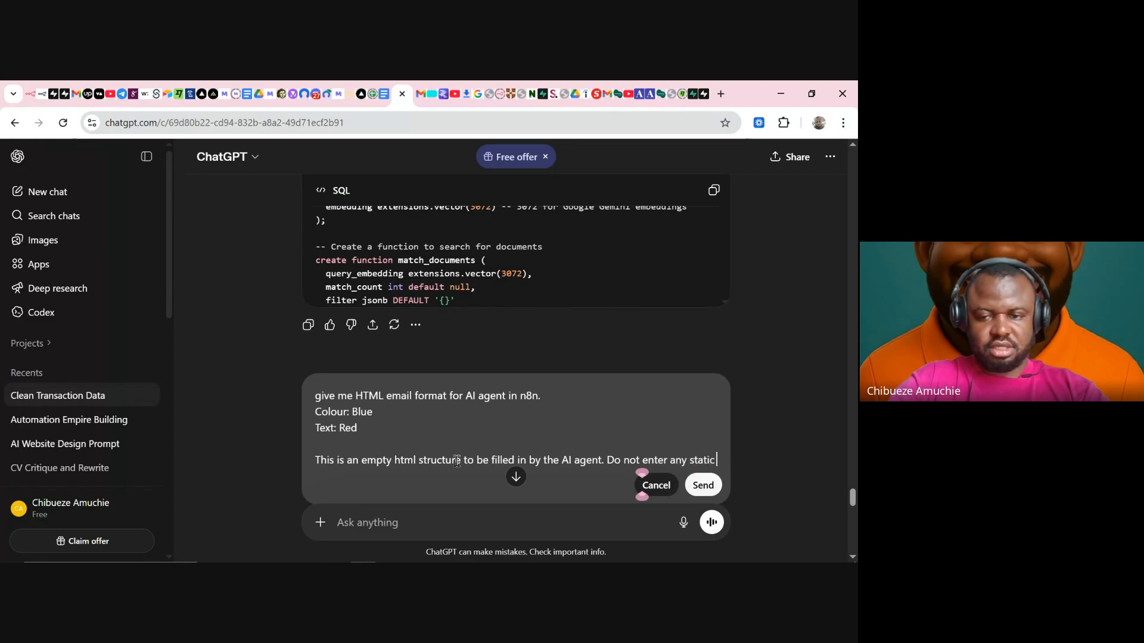
type(" wri")
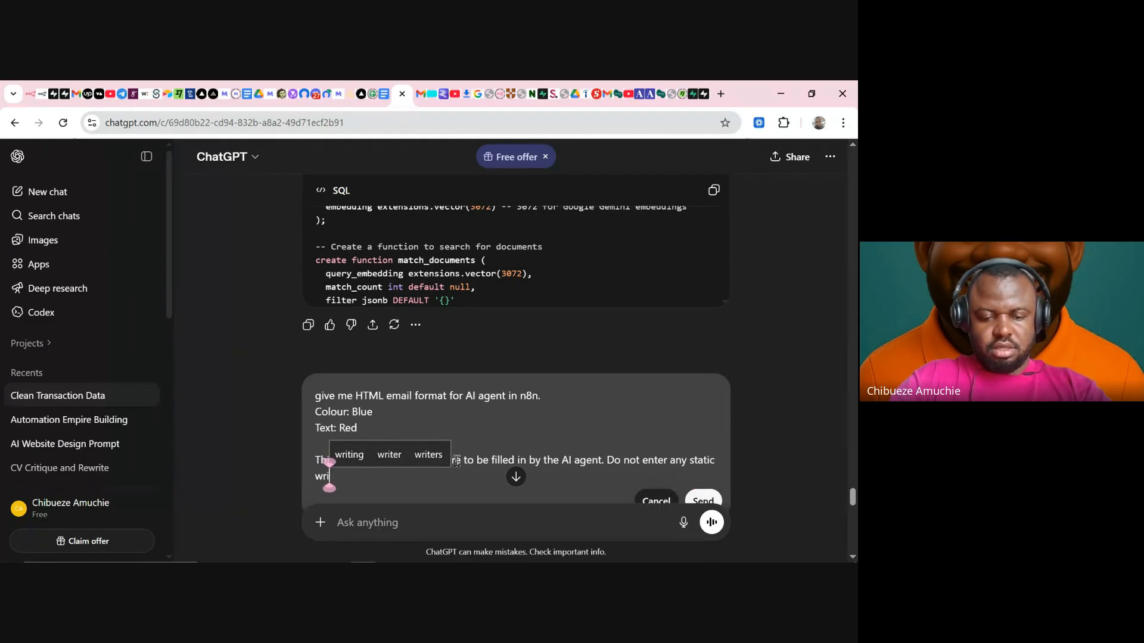
type("teups")
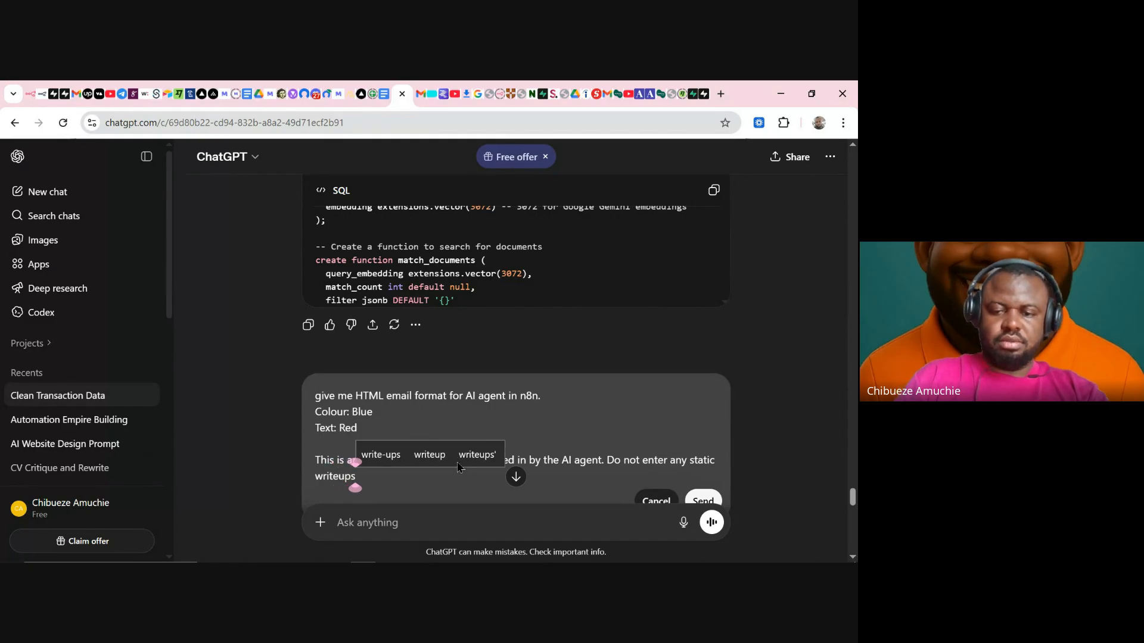
- Resend the revised request and copy the generated placeholder HTML email template
left_click(694, 501)
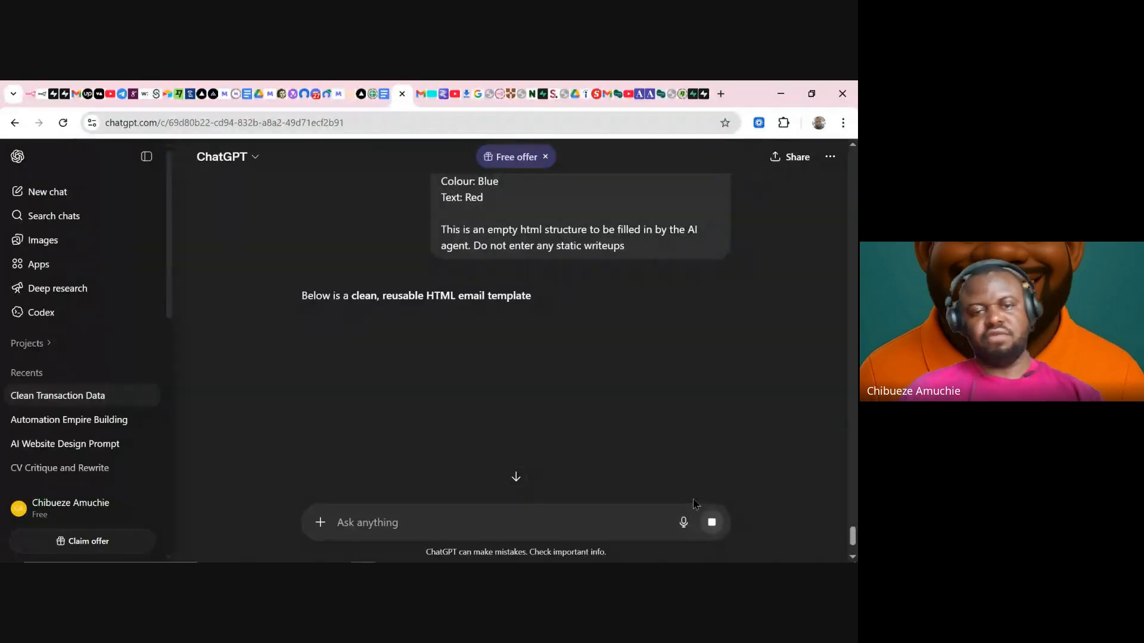
scroll(734, 387, "down", 2)
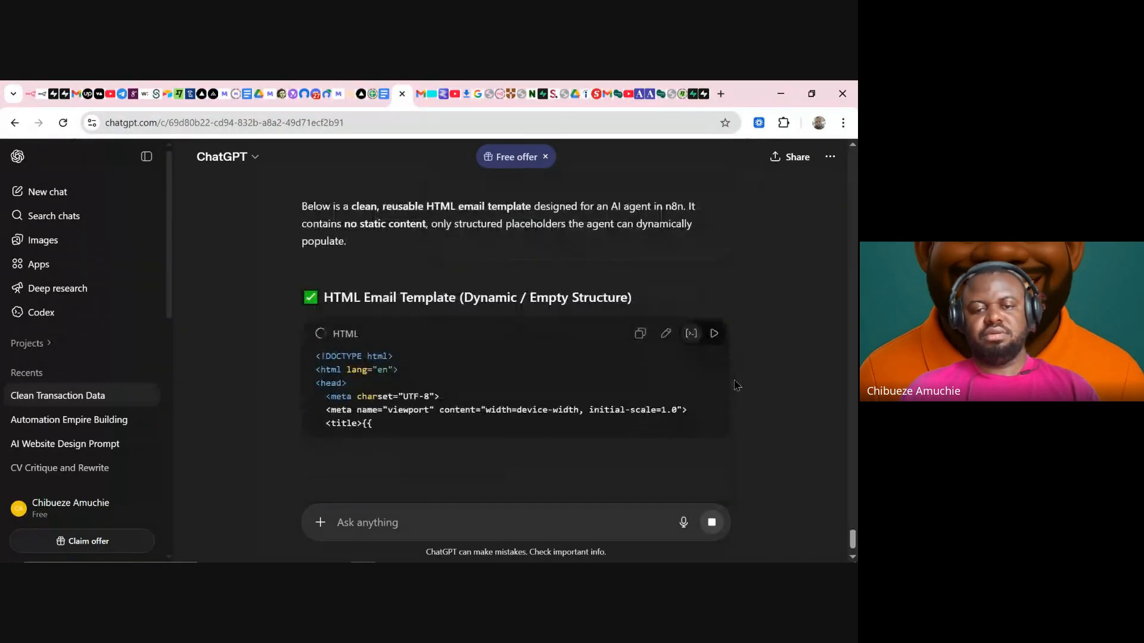
scroll(536, 387, "down", 3)
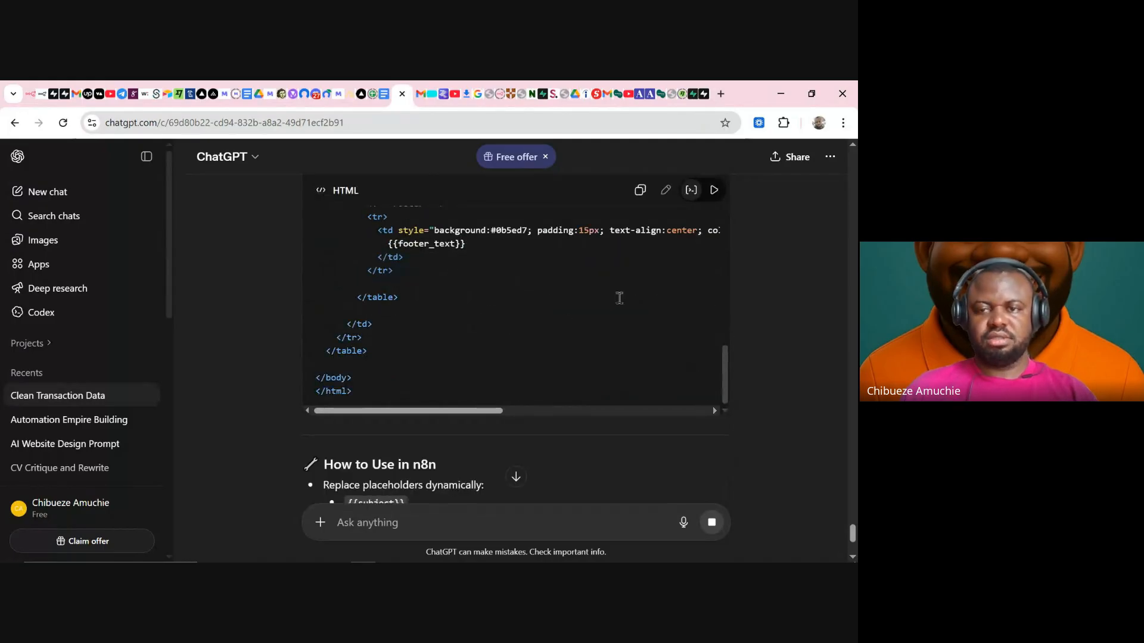
left_click(640, 189)
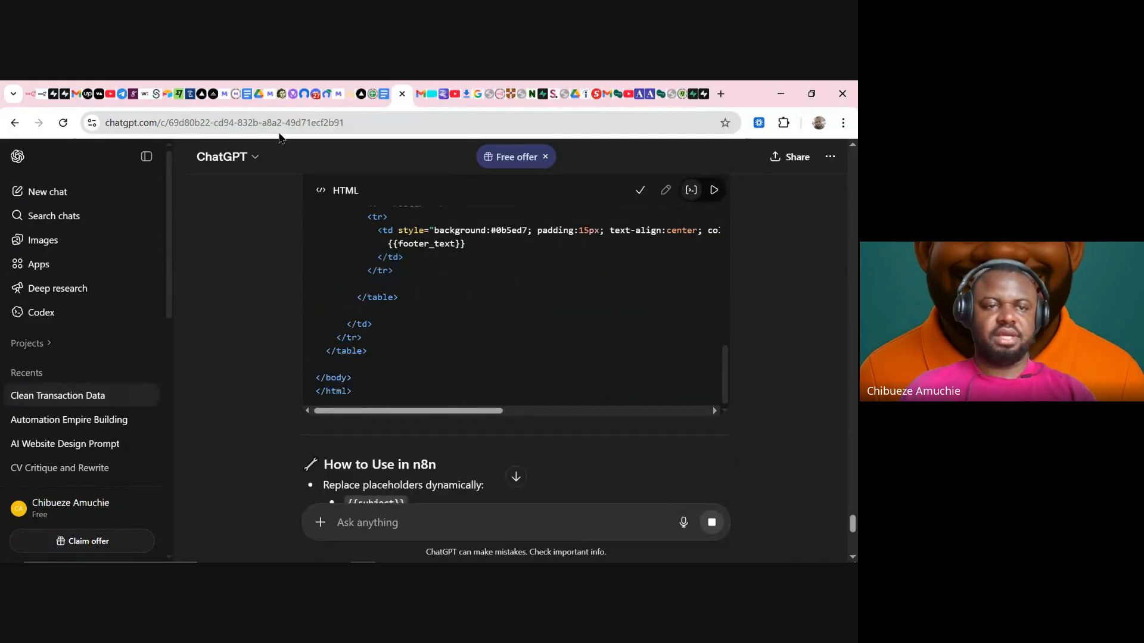
- Add rule '4. Always STRICTLY use the HTML structure below.' to the n8n AI Agent prompt
left_click(33, 98)
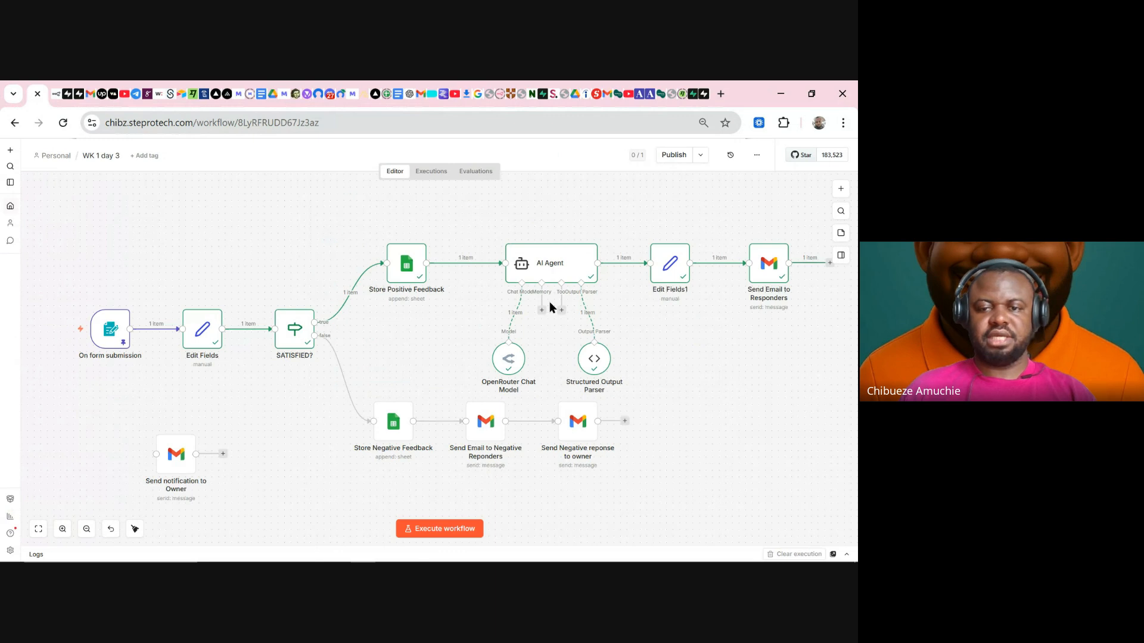
double_click(565, 271)
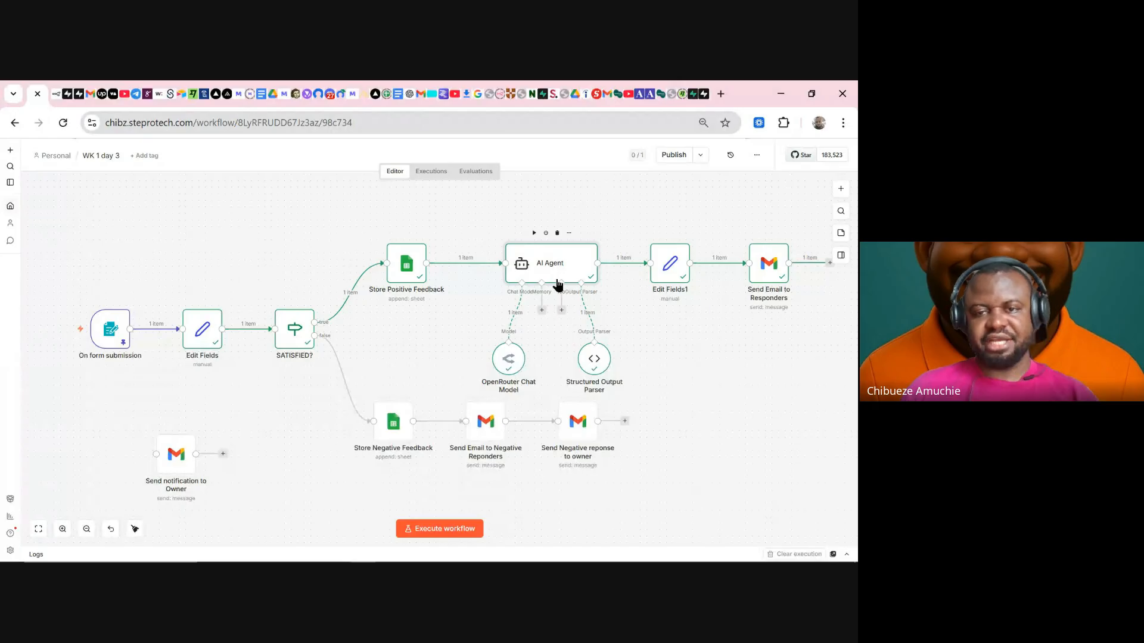
left_click(488, 332)
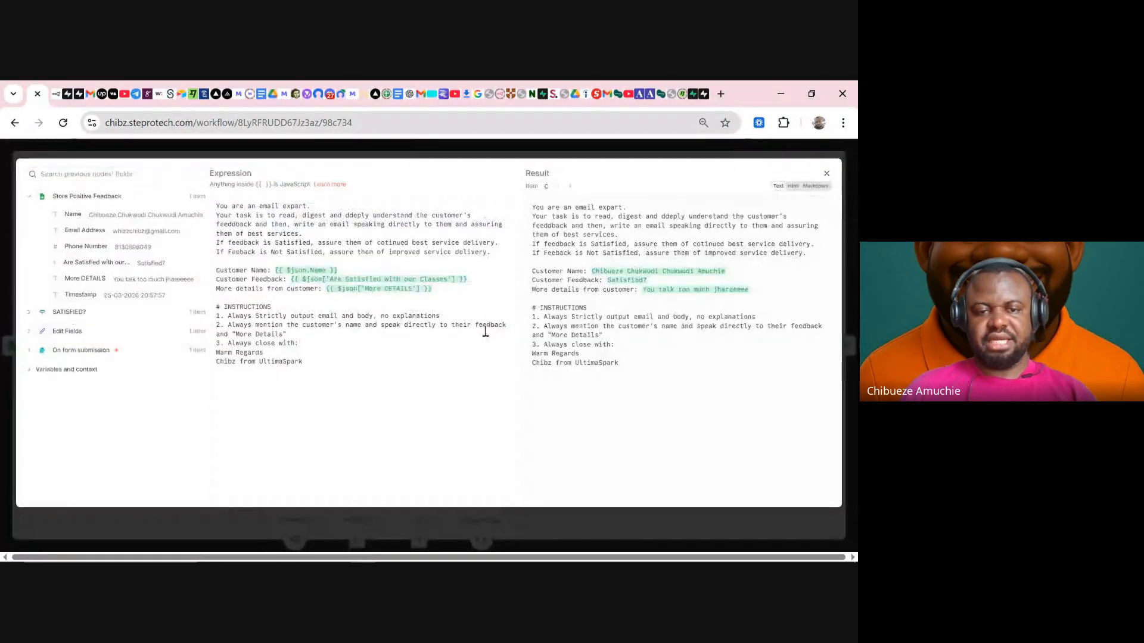
left_click(363, 382)
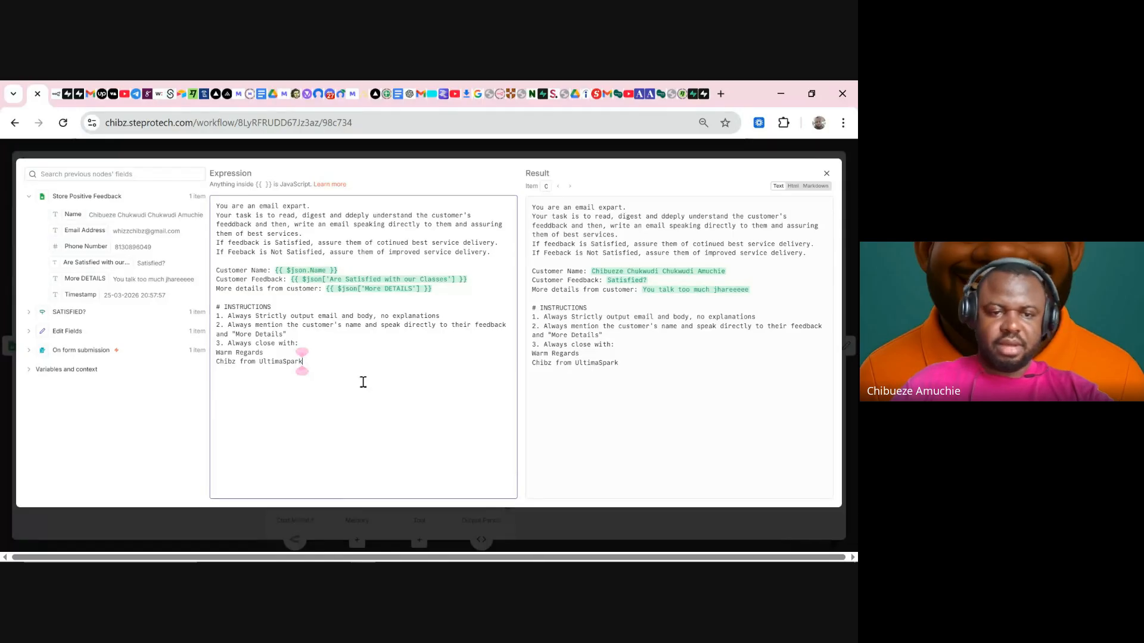
key("Return")
type("4. ")
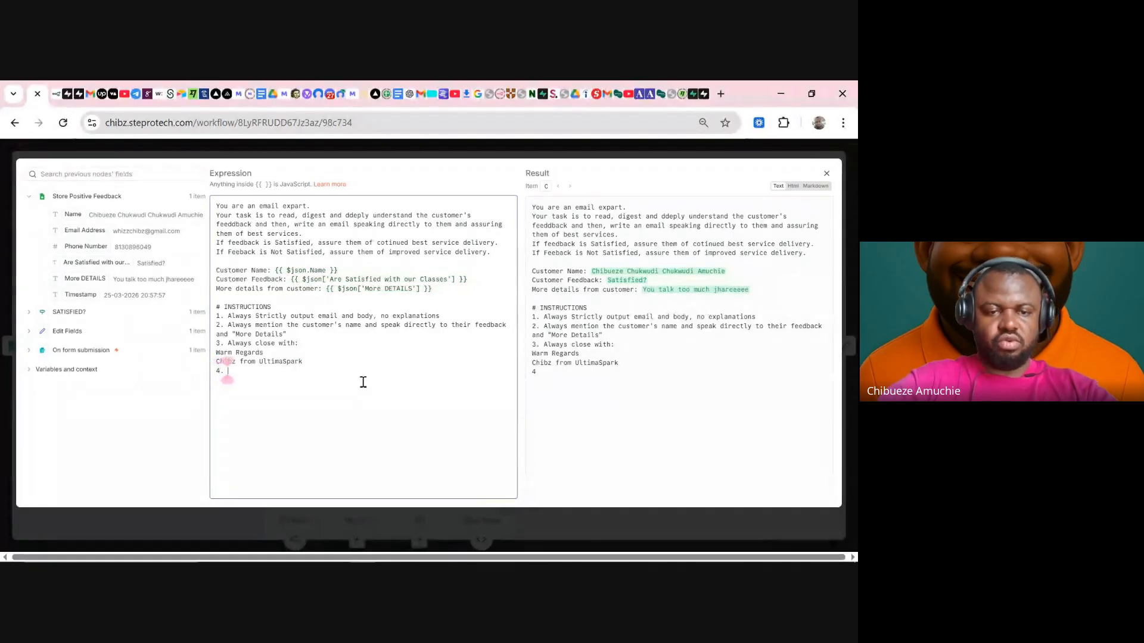
type("A")
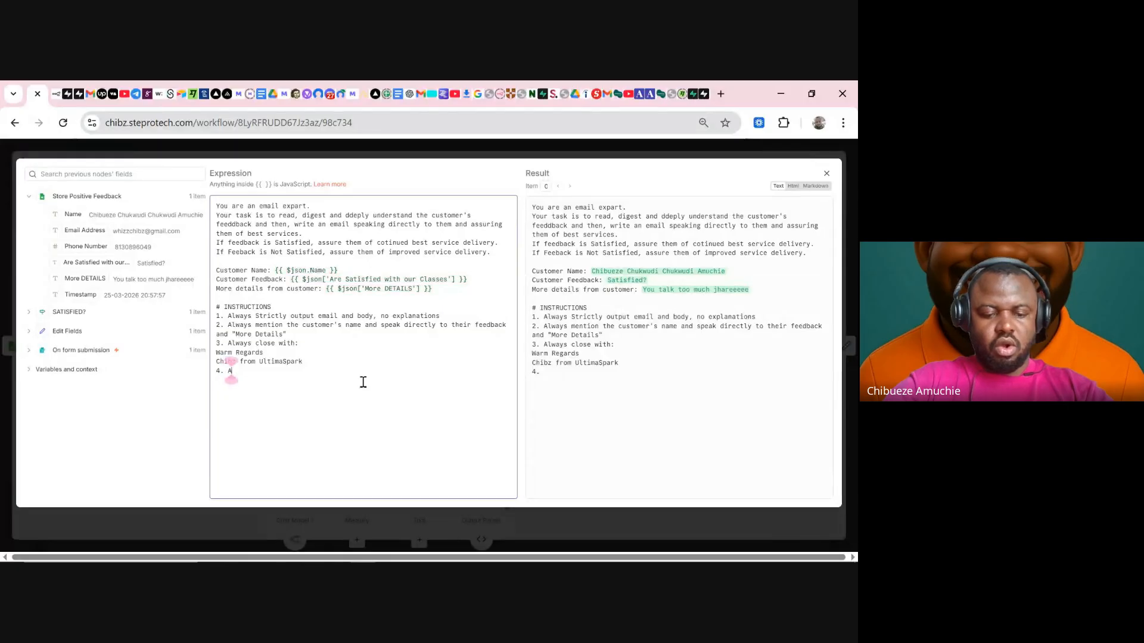
type("lwa")
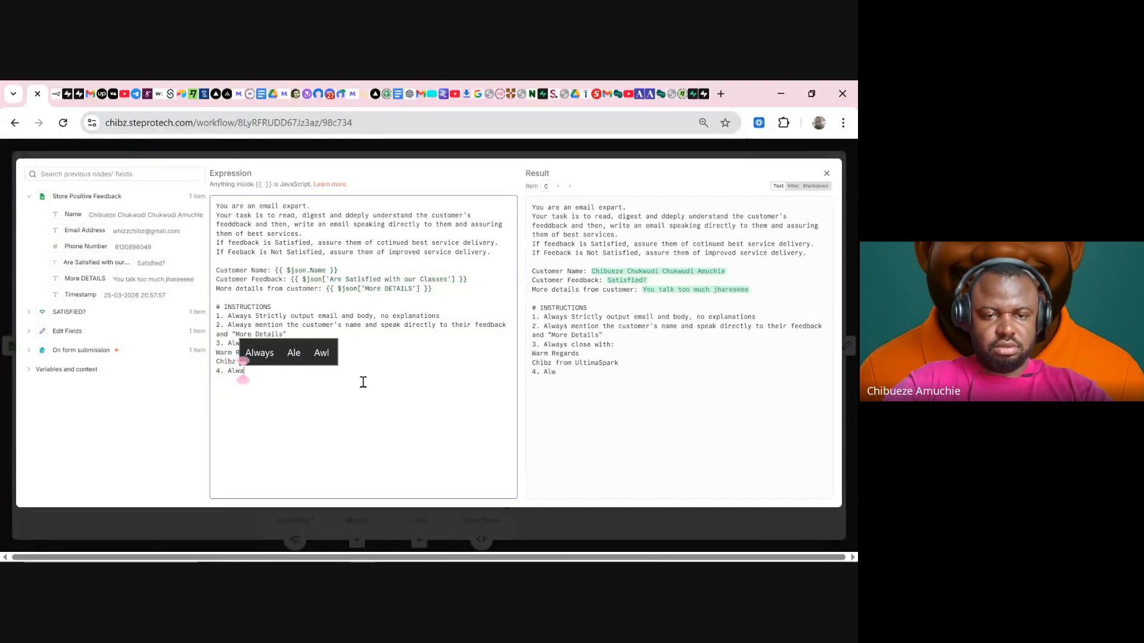
left_click(269, 352)
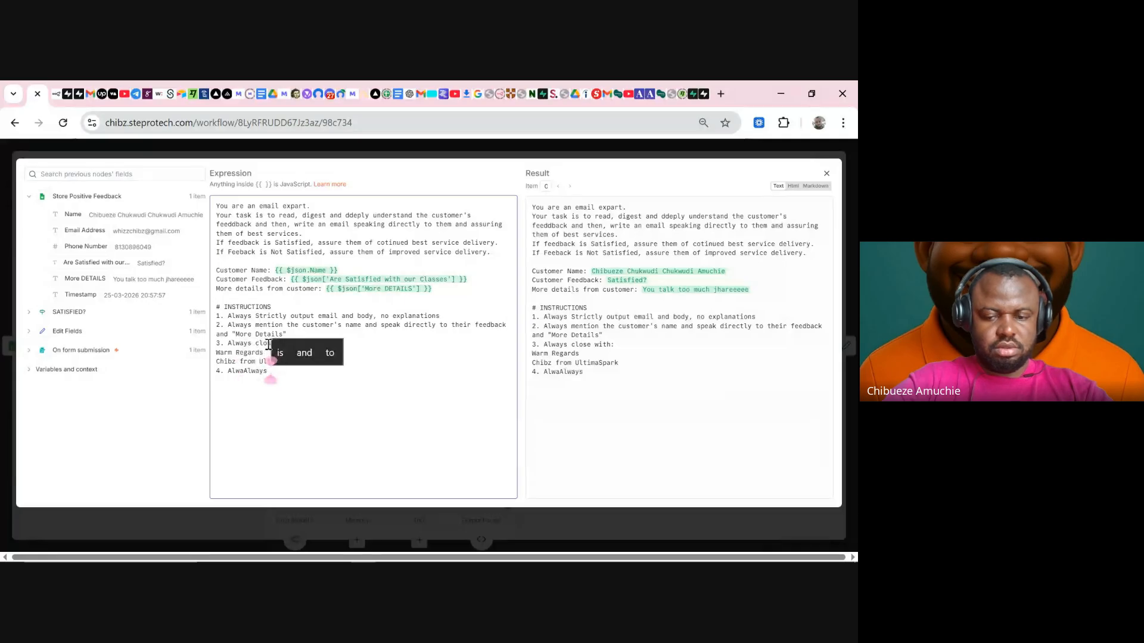
key("BackSpace")
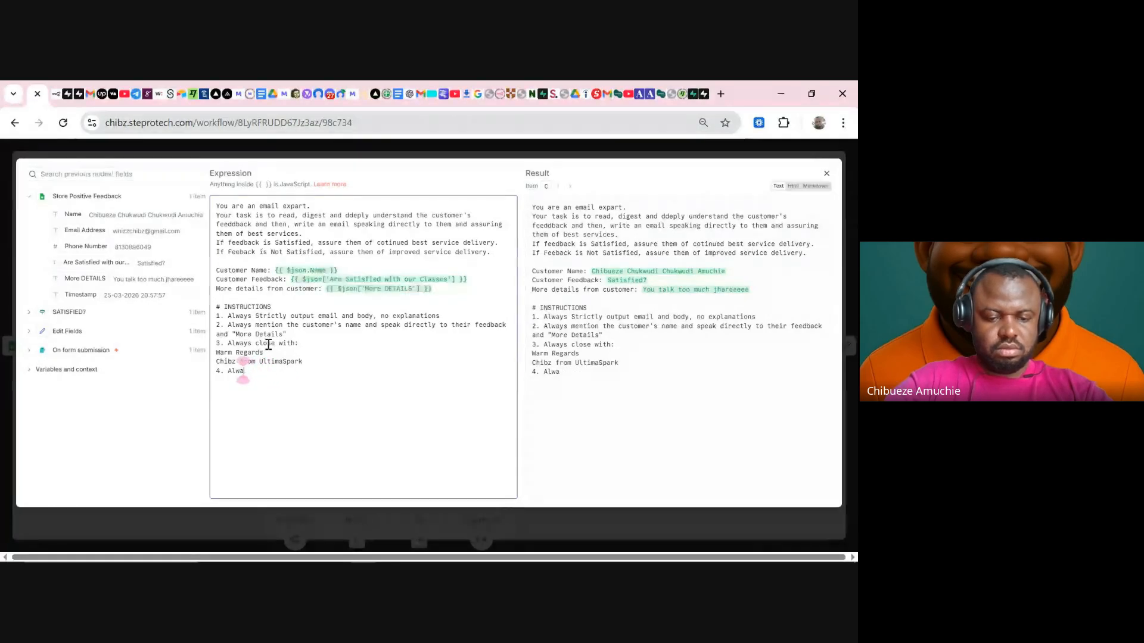
type("ys STRICT")
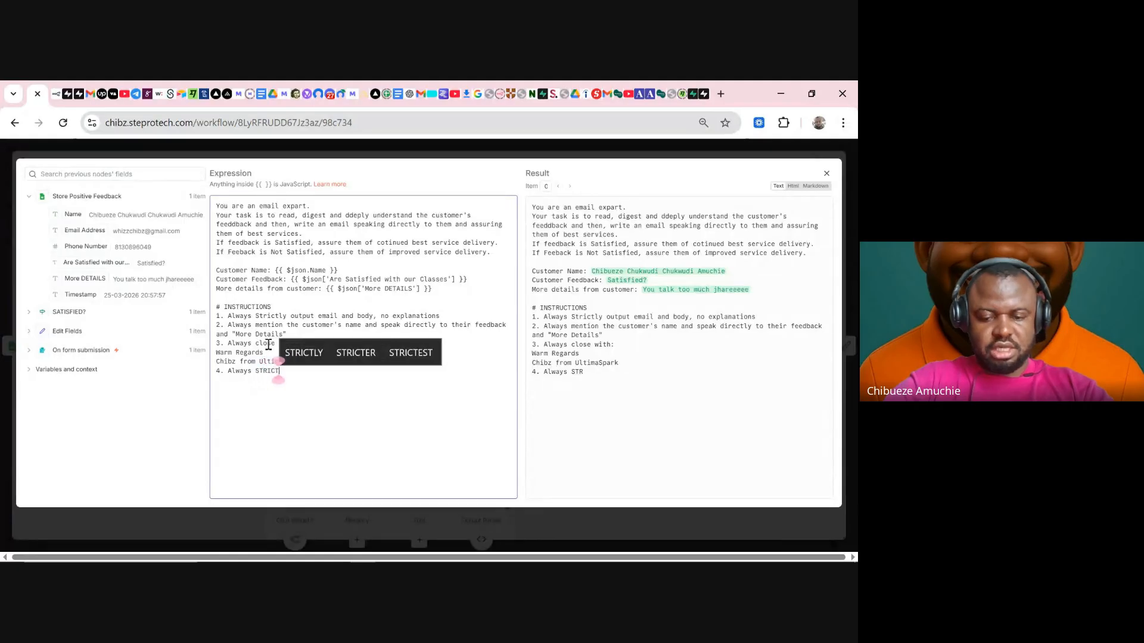
type("LY use the HTM")
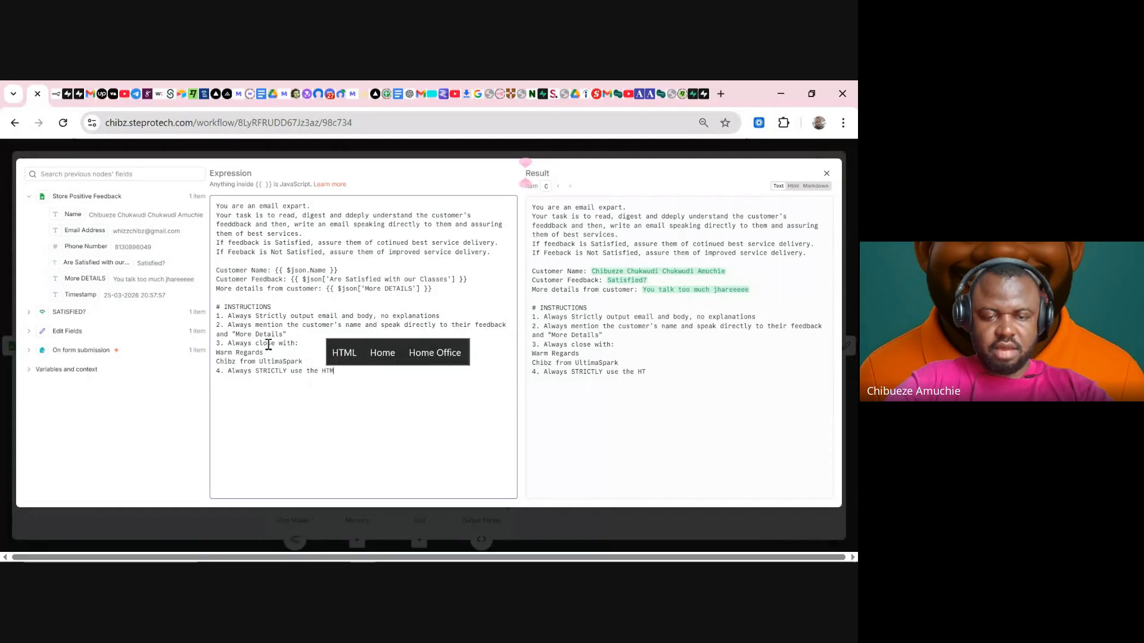
type("L")
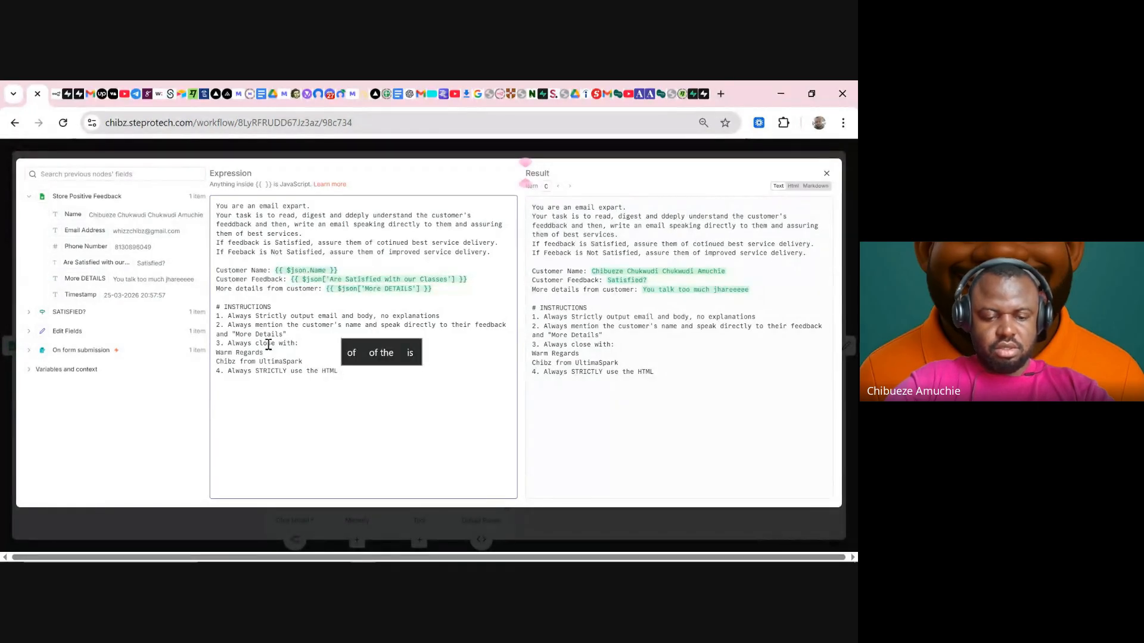
type(" st")
type("ruc")
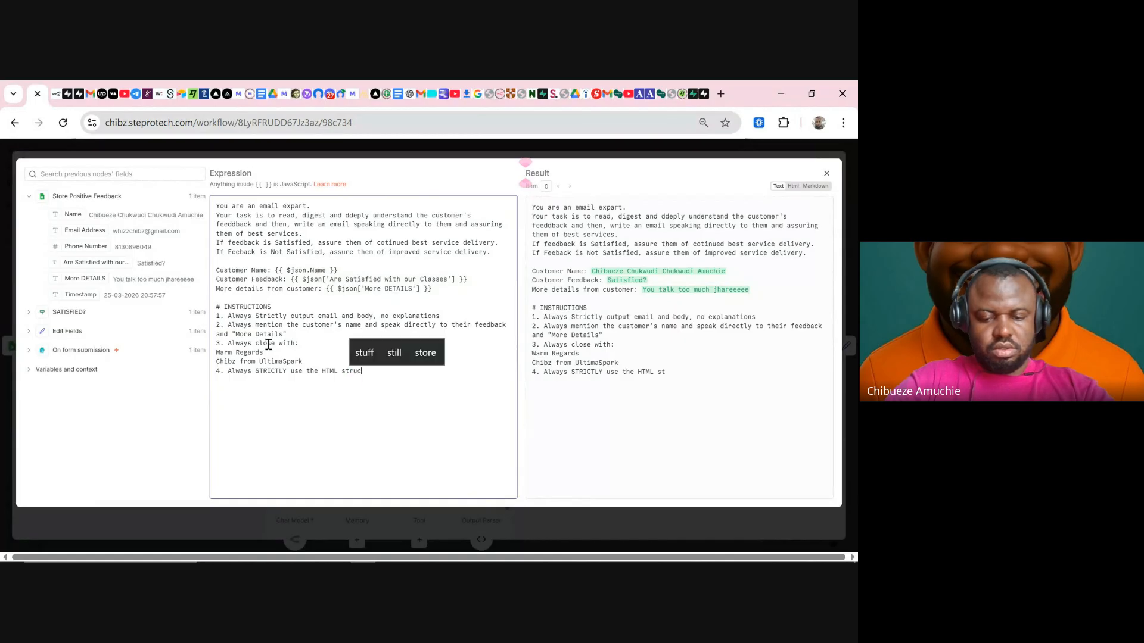
type("ture bel")
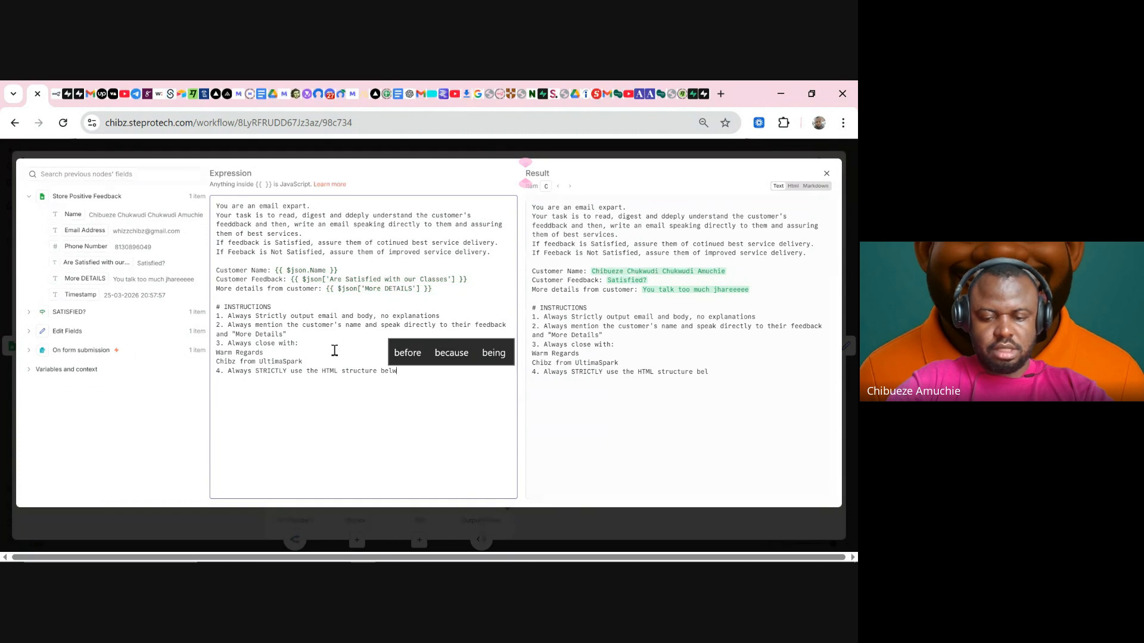
type("w")
key("BackSpace")
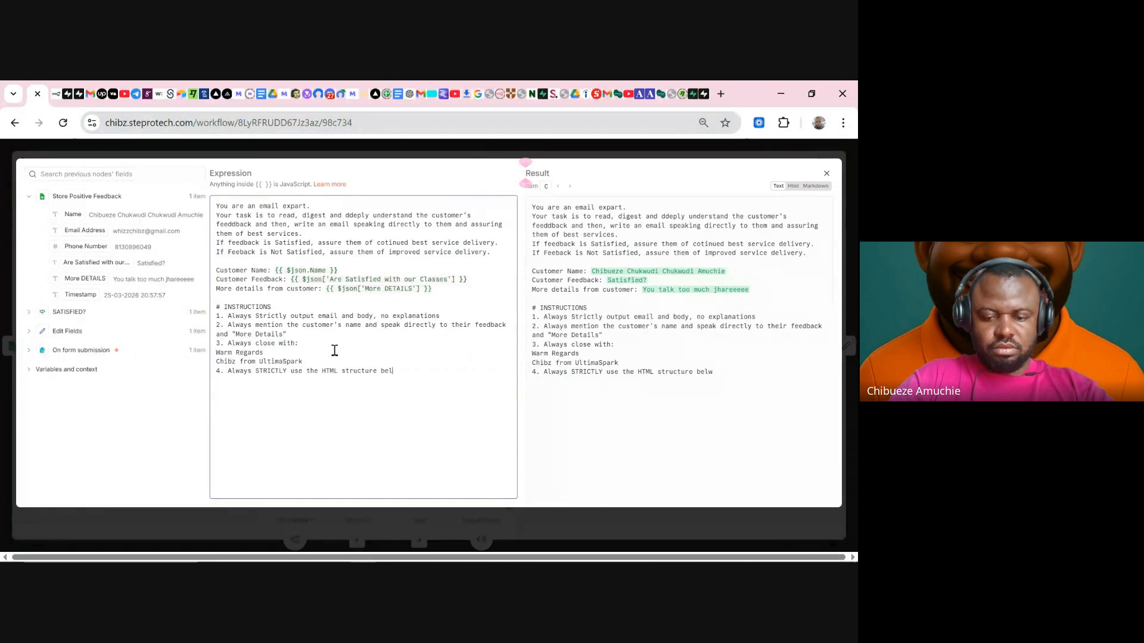
type("ow.")
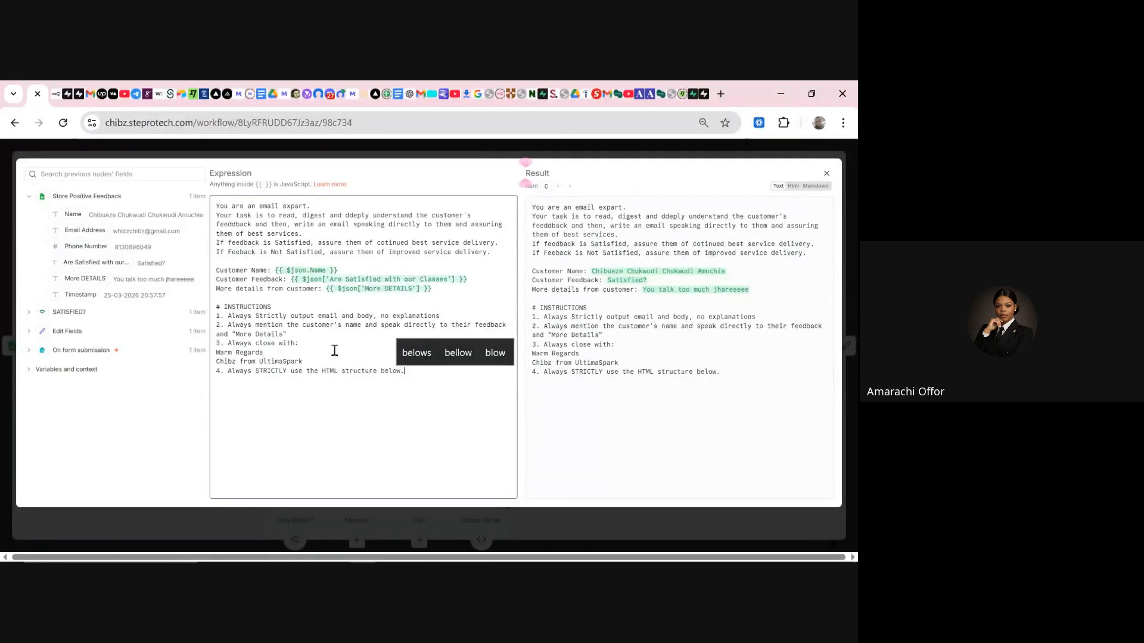
- Add a '# HTML' heading and paste the copied HTML template beneath it
key("Return")
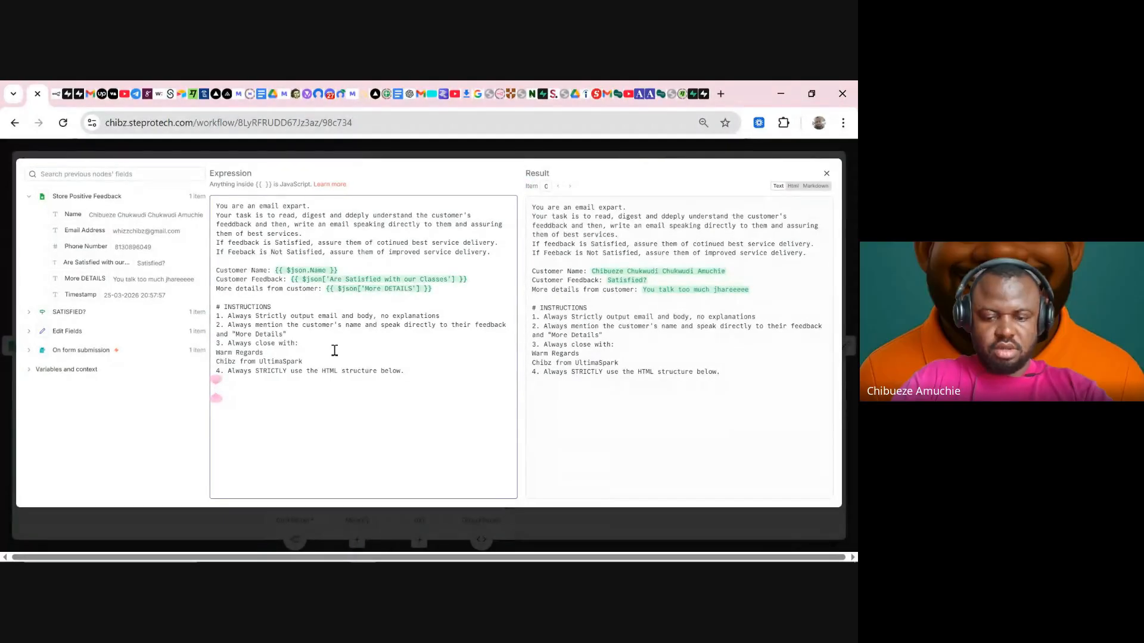
key("Return")
type("#")
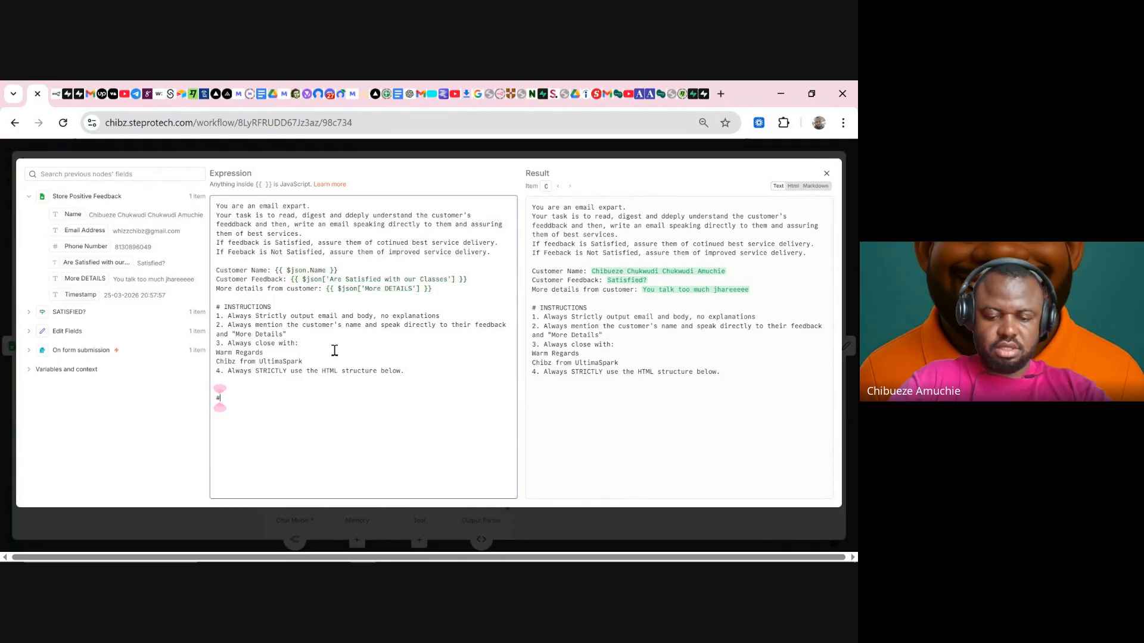
type(" HTML")
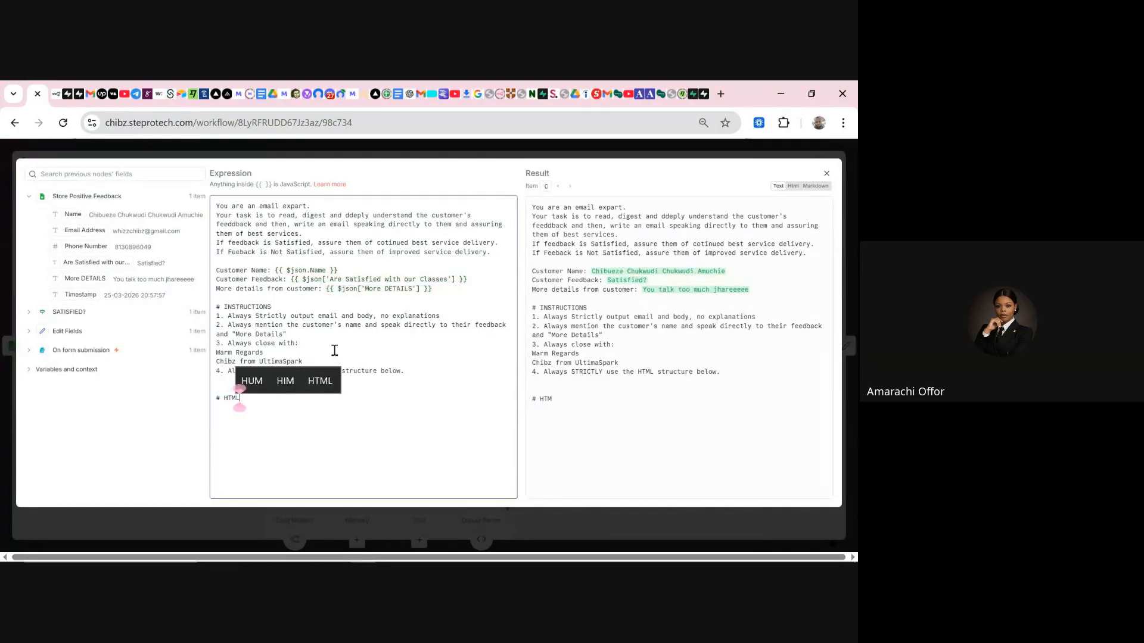
key("Return")
key("ctrl+v")
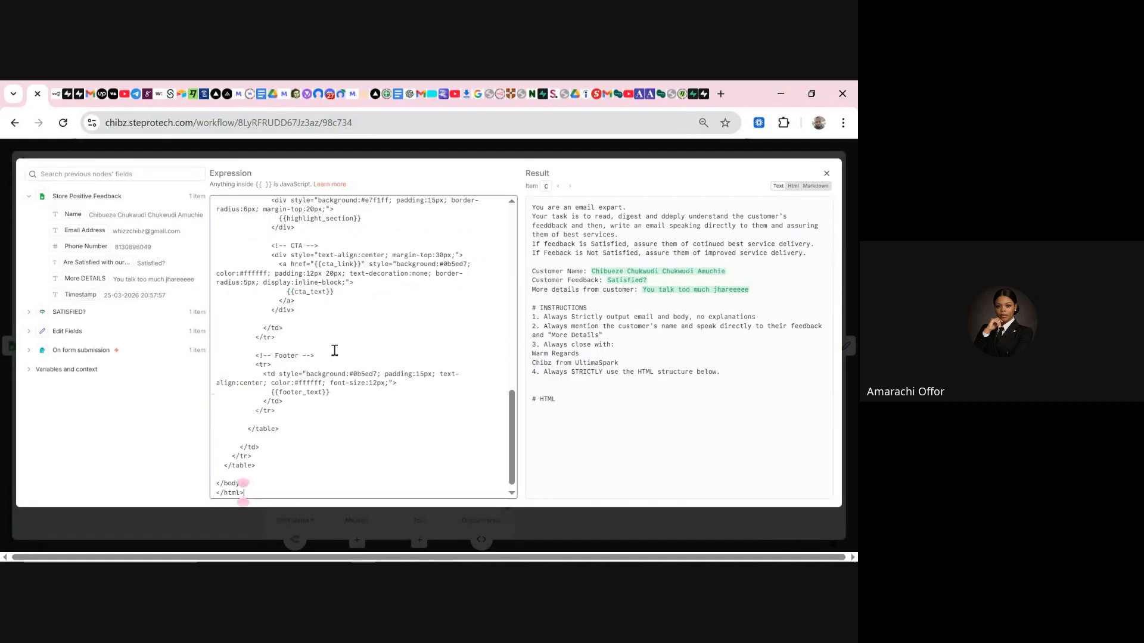
- Close the prompt editor and AI Agent panel, then execute the whole feedback workflow
scroll(356, 331, "up", 15)
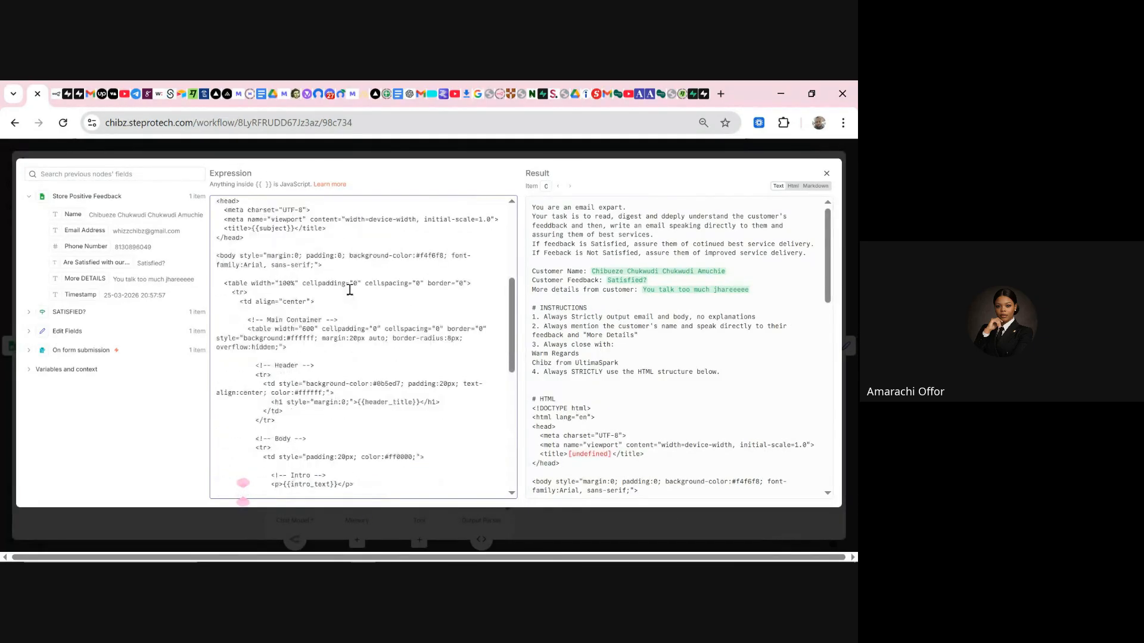
scroll(351, 292, "up", 1)
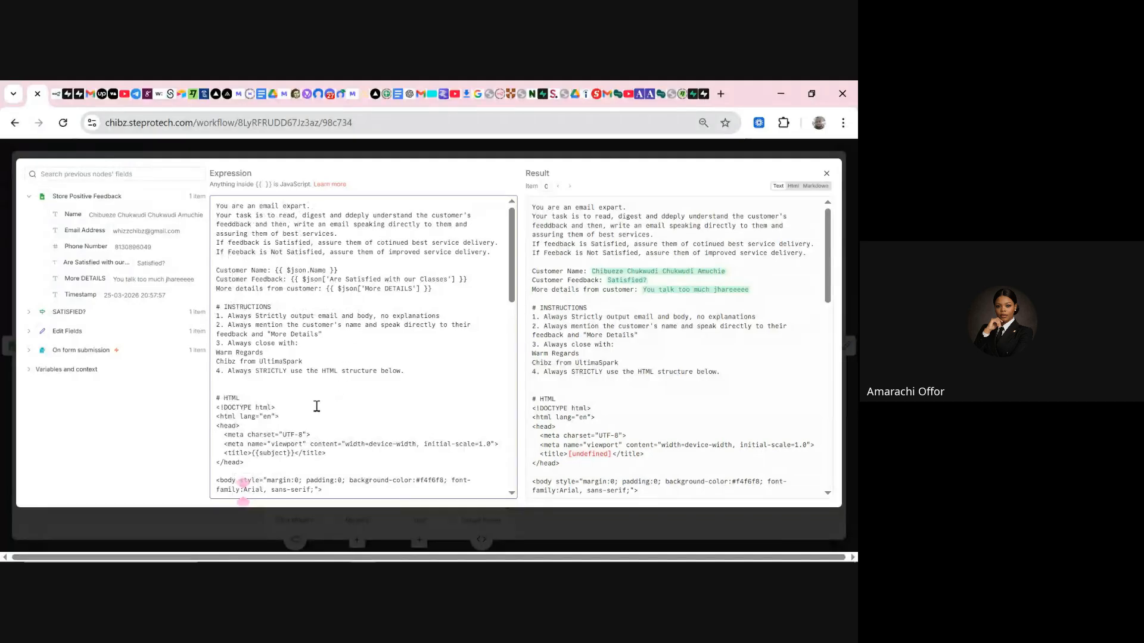
left_click(274, 397)
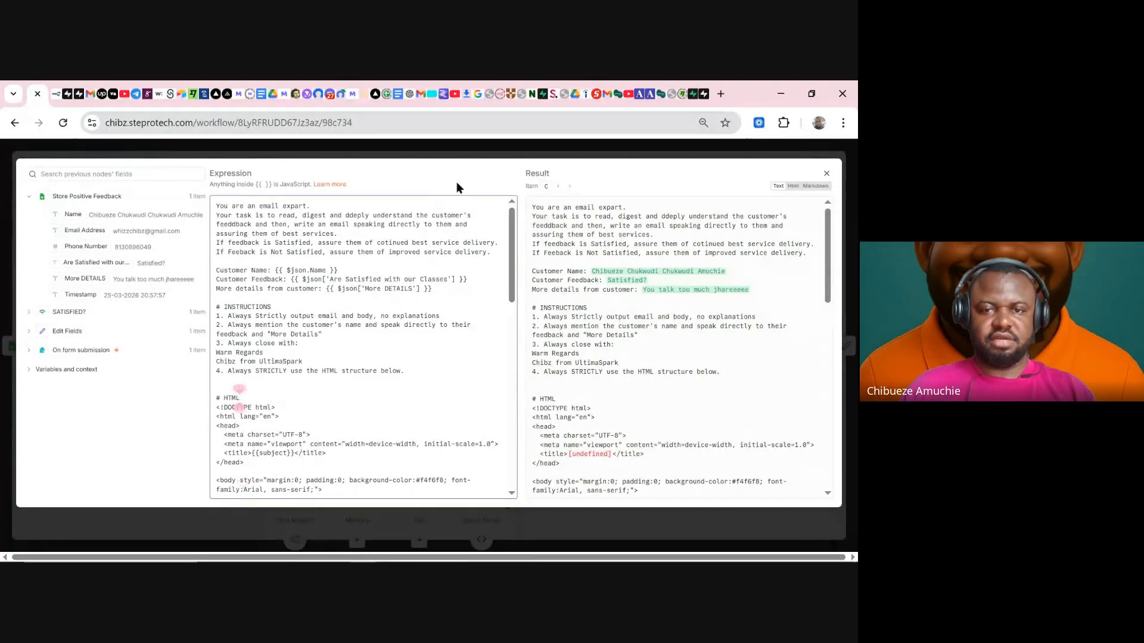
left_click(492, 157)
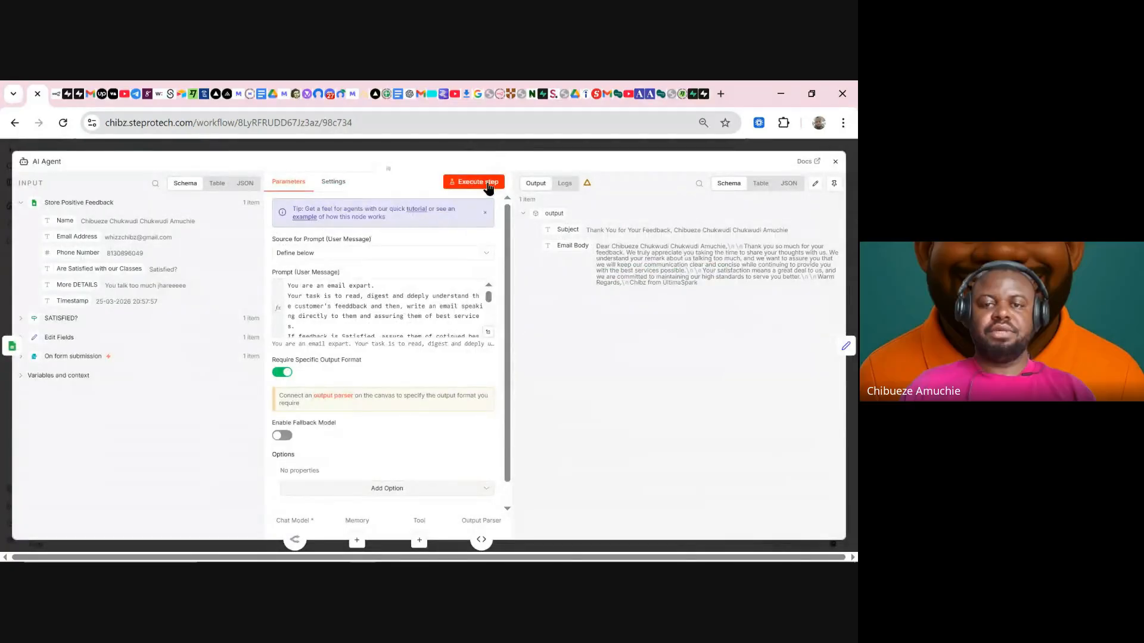
key("Escape")
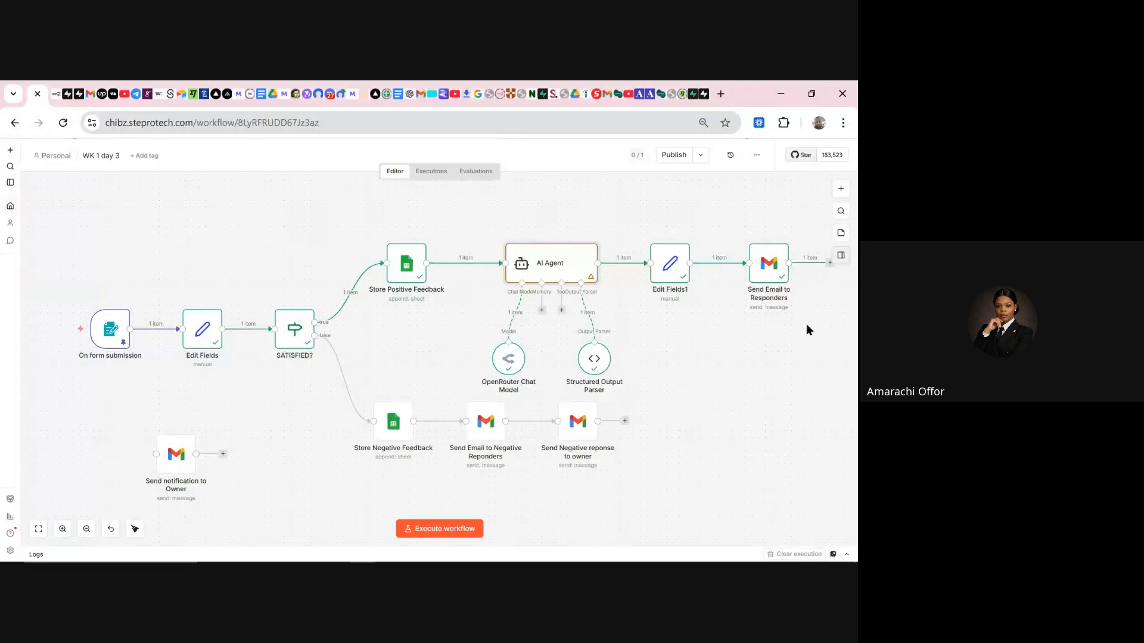
left_click(469, 532)
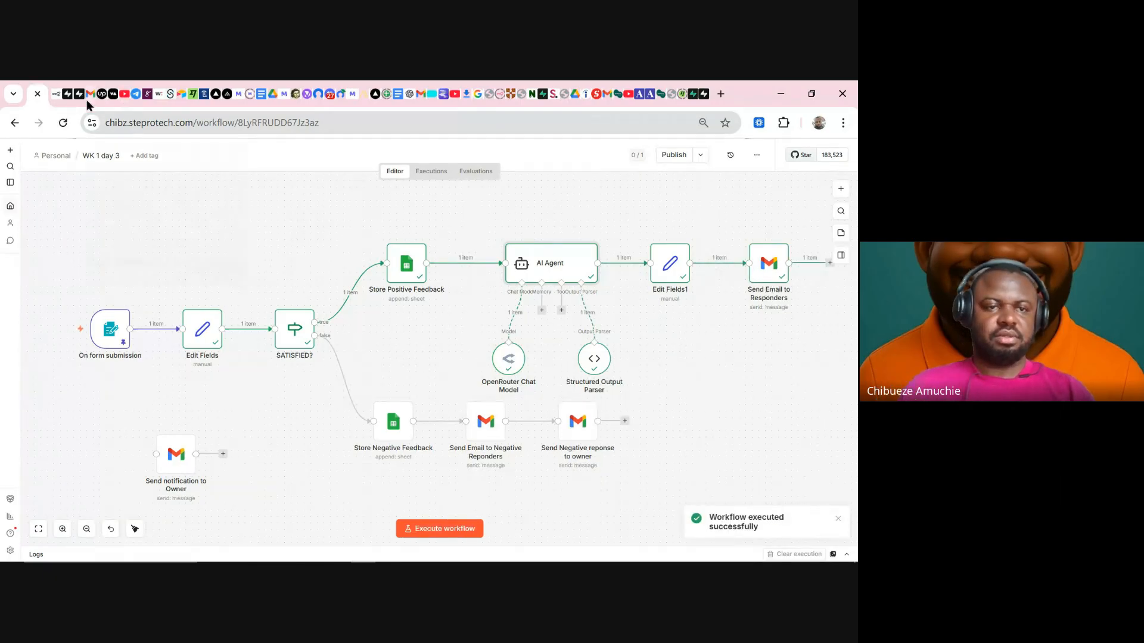
left_click(125, 97)
- Refresh the Gmail inbox and open the new feedback email, whose body shows raw HTML code
left_click(85, 248)
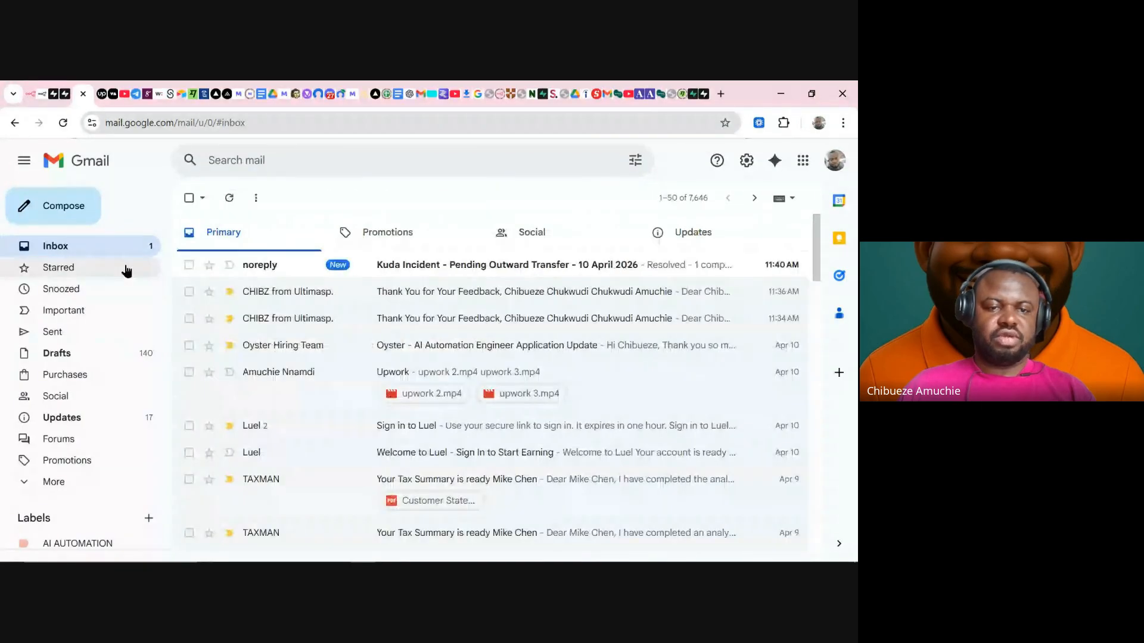
left_click(229, 198)
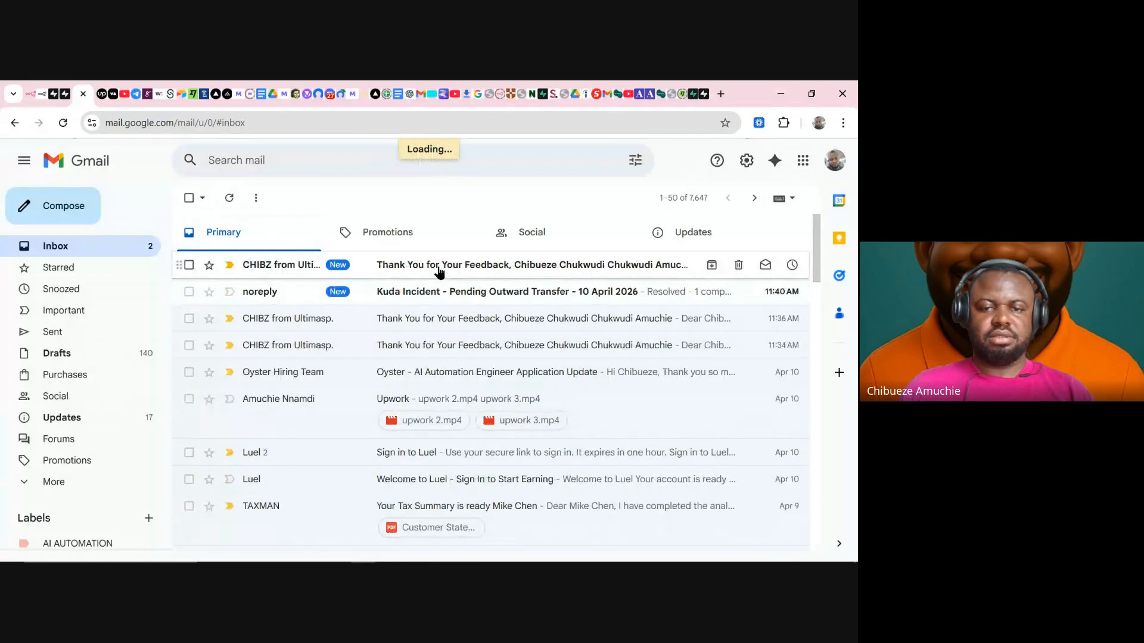
left_click(438, 271)
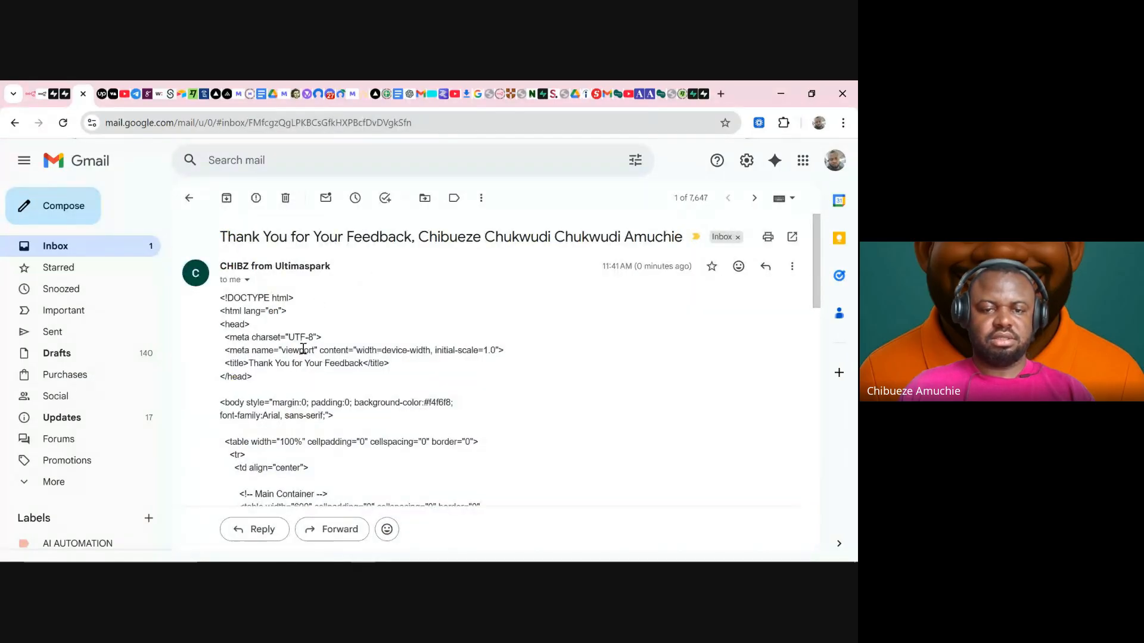
scroll(303, 349, "down", 2)
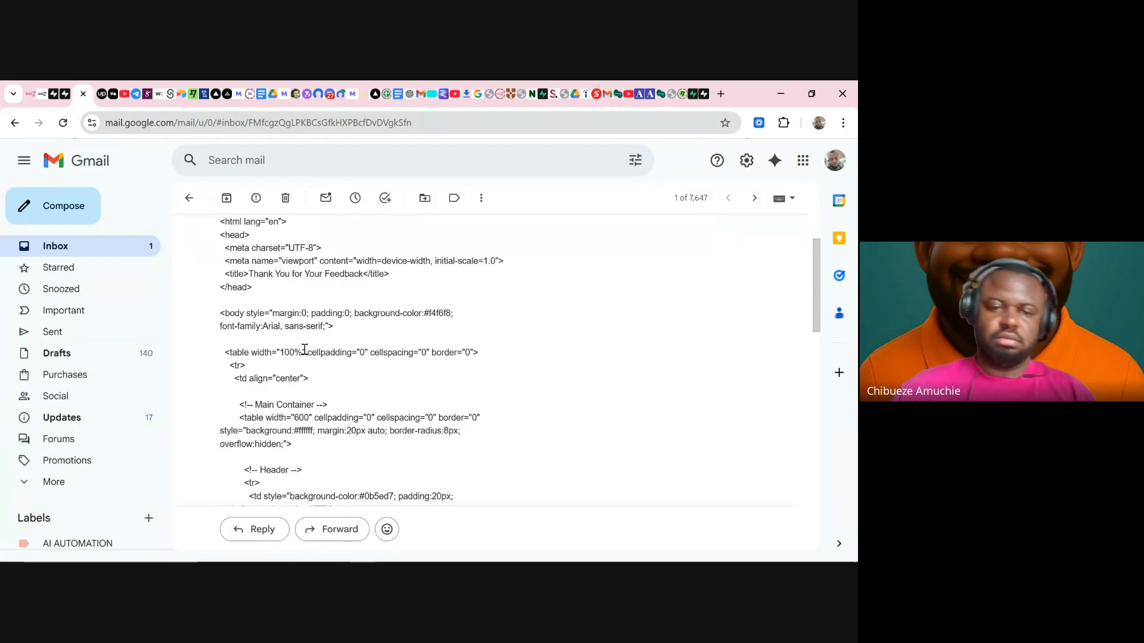
scroll(337, 306, "up", 3)
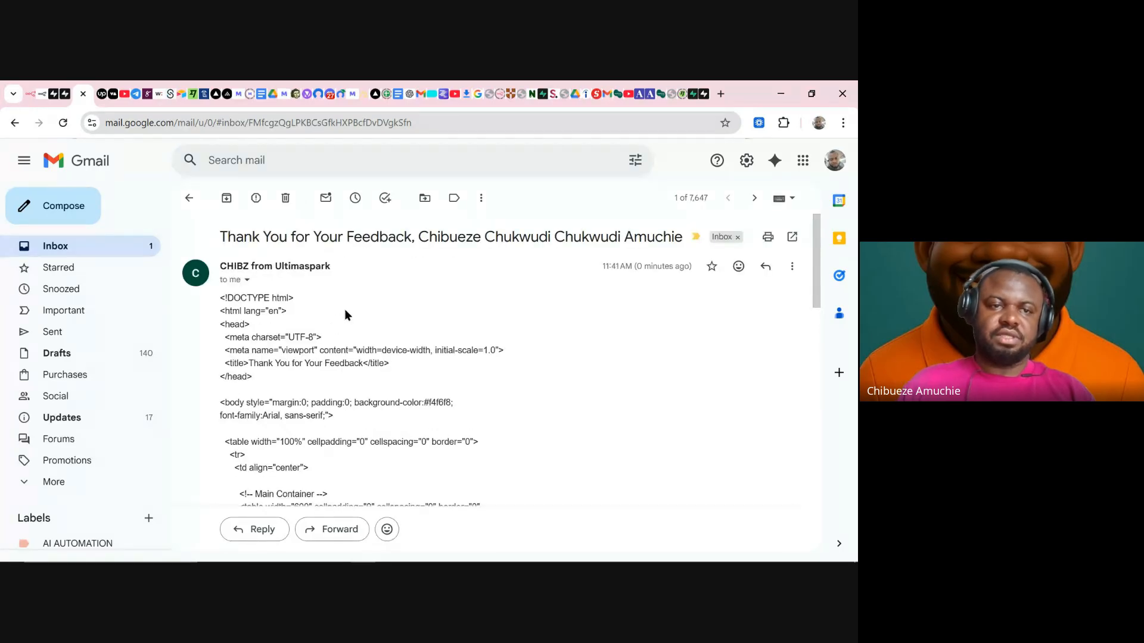
left_click(29, 96)
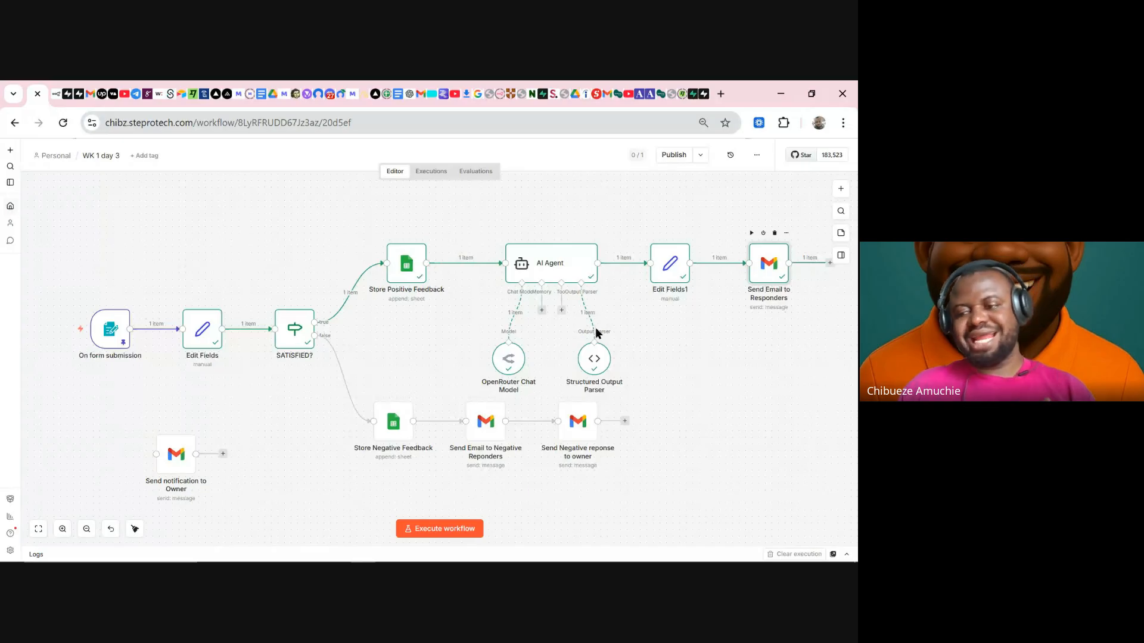
- Set the Send Email to Responders node's email type to HTML
key("Return")
scroll(417, 357, "down", 1)
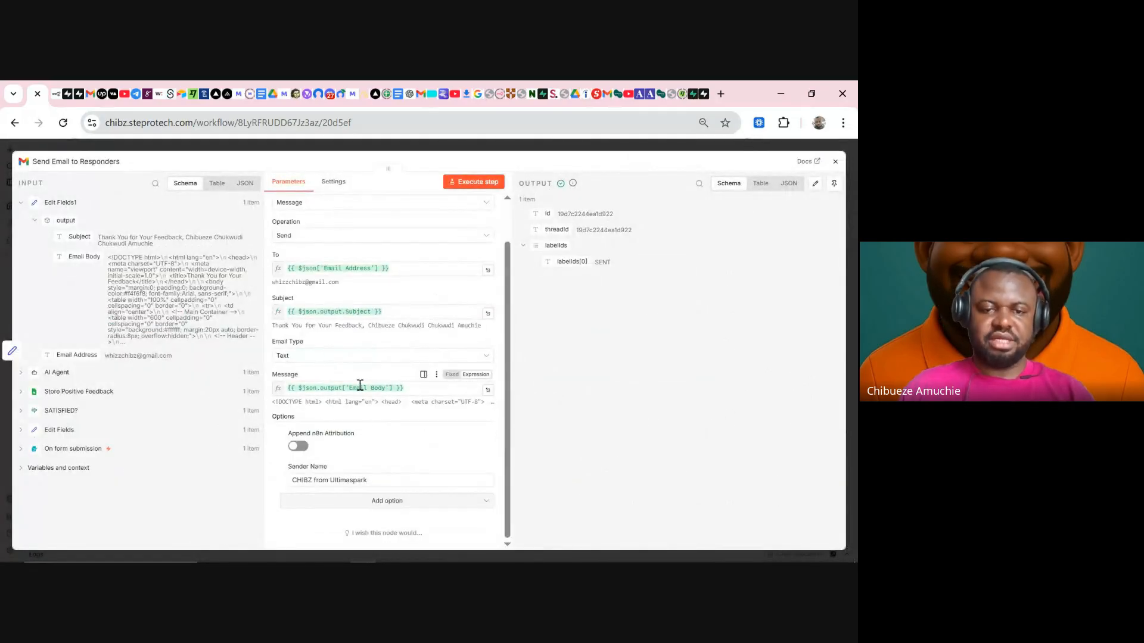
left_click(322, 357)
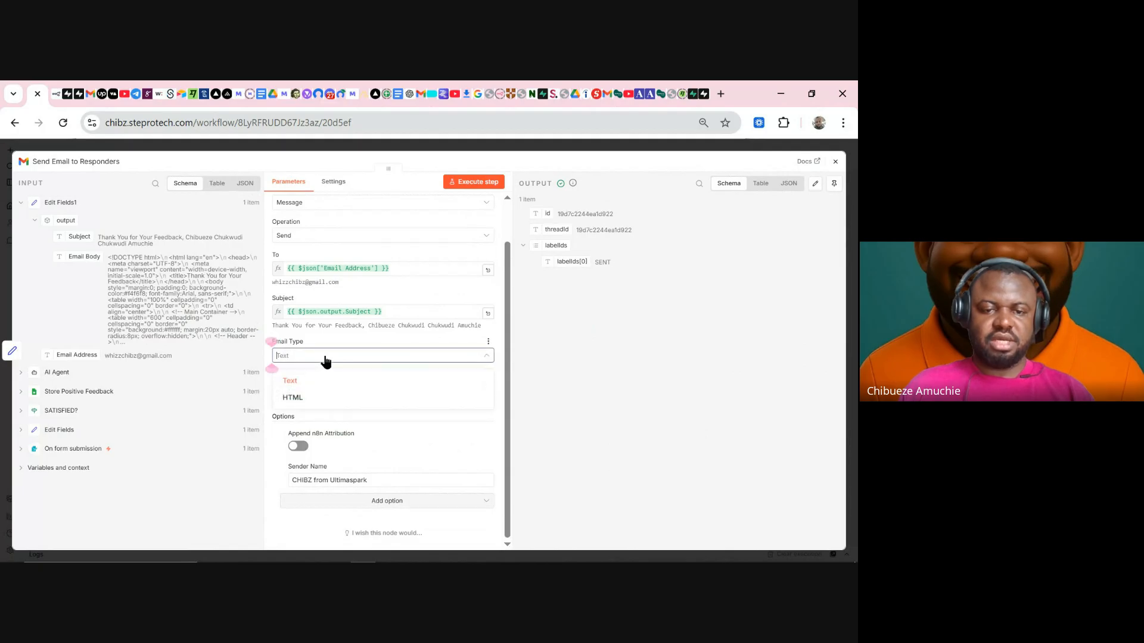
left_click(322, 398)
left_click(475, 185)
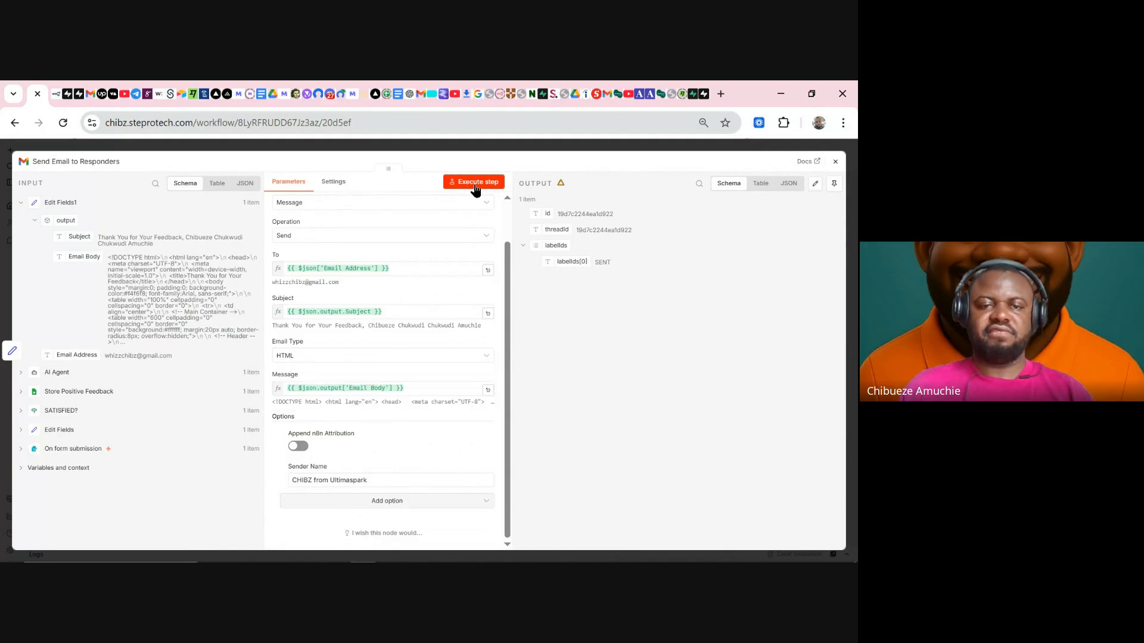
left_click(92, 100)
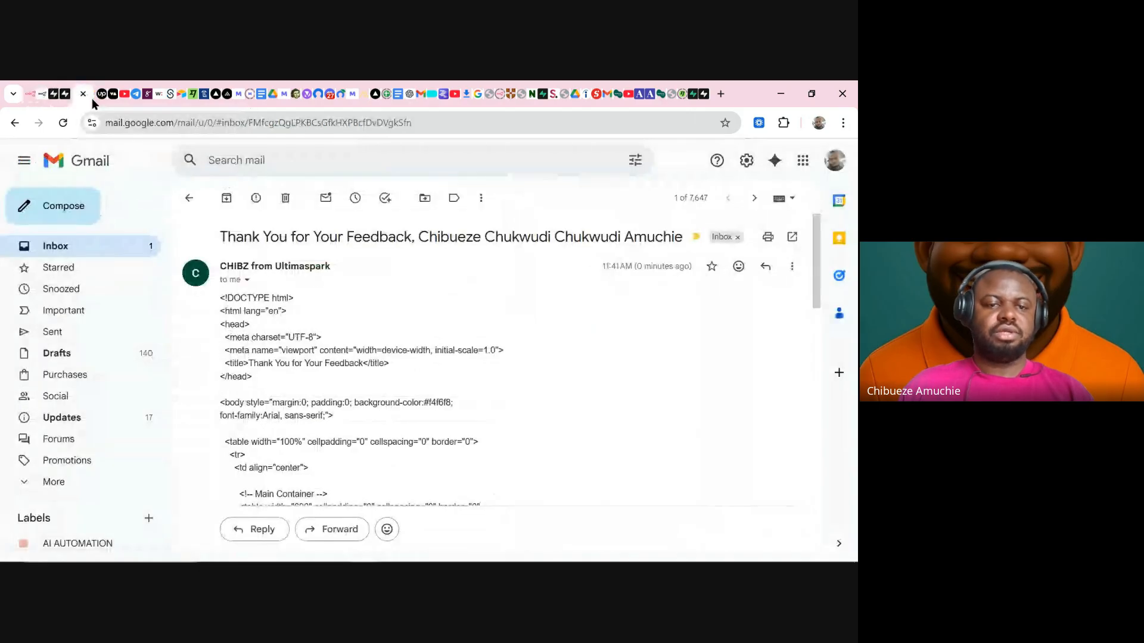
- Refresh the inbox and open the newest 'Thank You for Your Feedback' email, now rendered as HTML
left_click(101, 247)
left_click(228, 197)
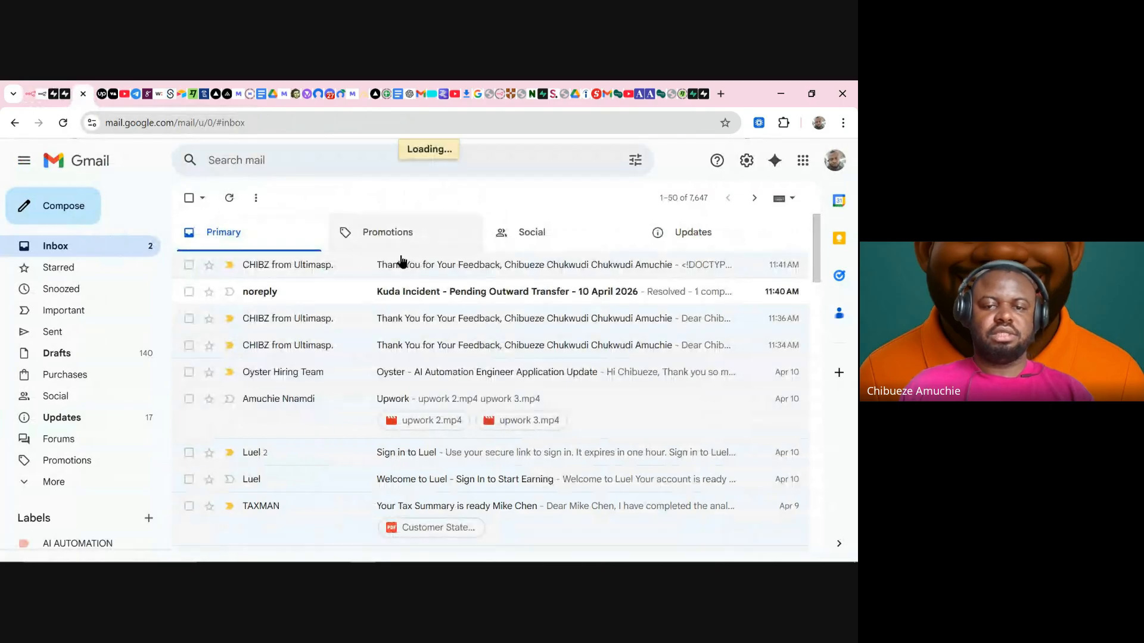
left_click(403, 269)
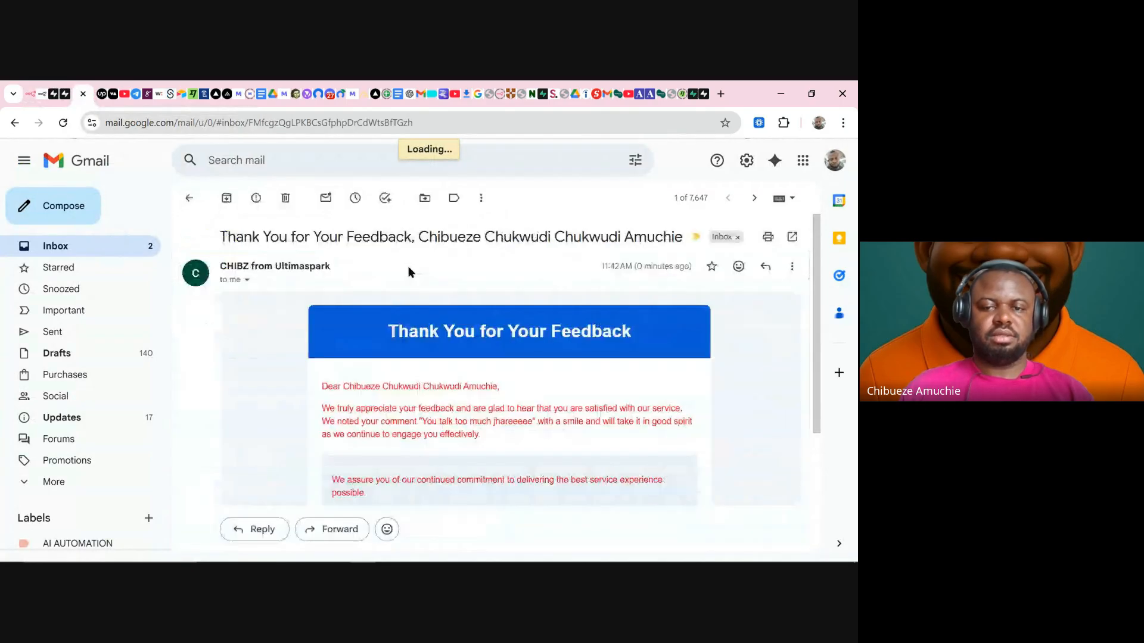
scroll(485, 361, "down", 3)
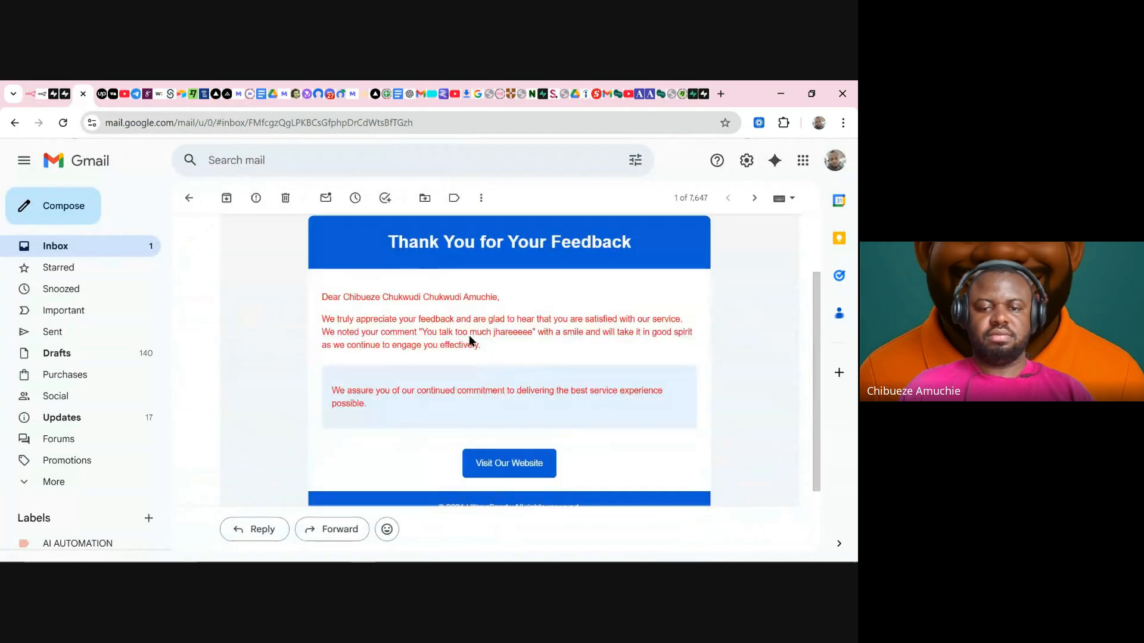
scroll(512, 393, "up", 3)
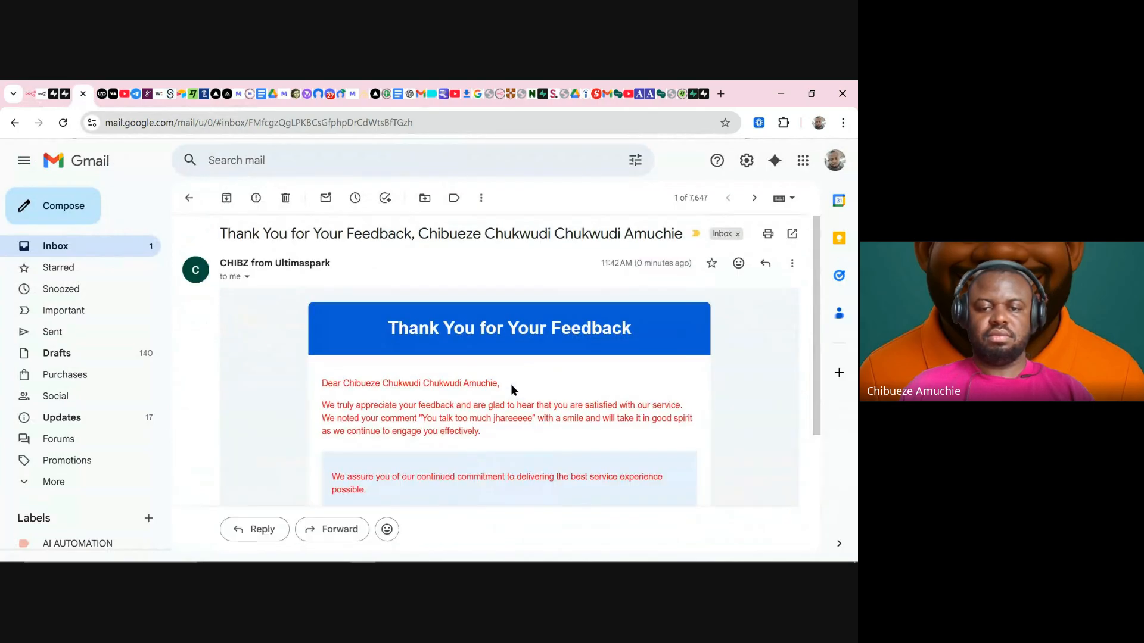
scroll(510, 383, "down", 3)
scroll(487, 358, "up", 2)
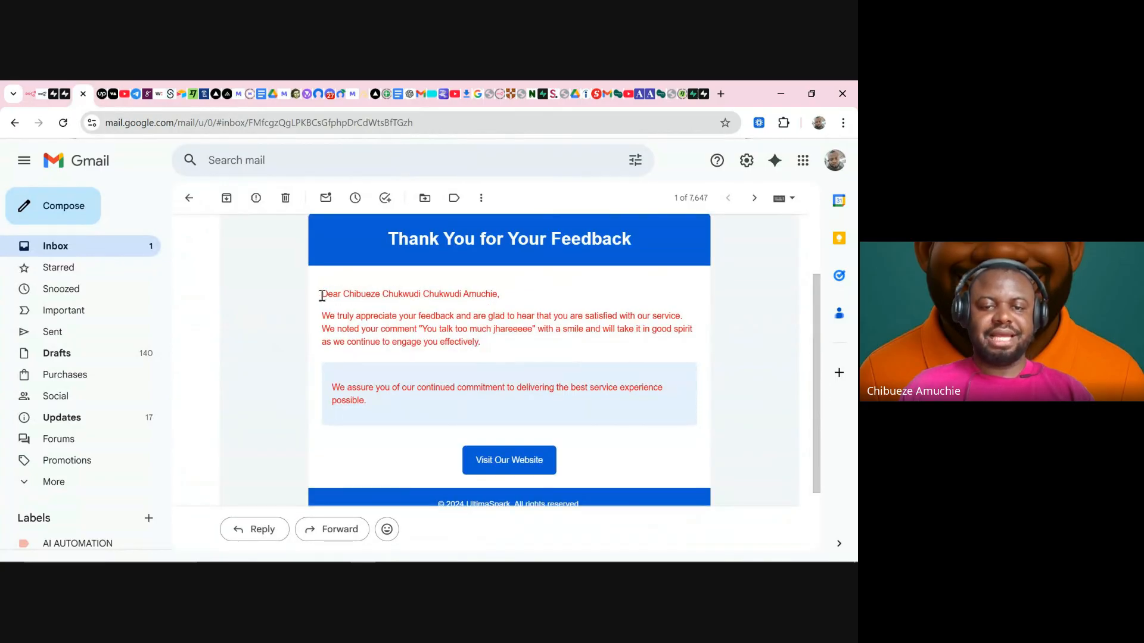
- Highlight the email body and its 'Thank You for Your Feedback' heading to inspect the layout
left_click_drag(322, 296, 699, 394)
scroll(656, 373, "up", 2)
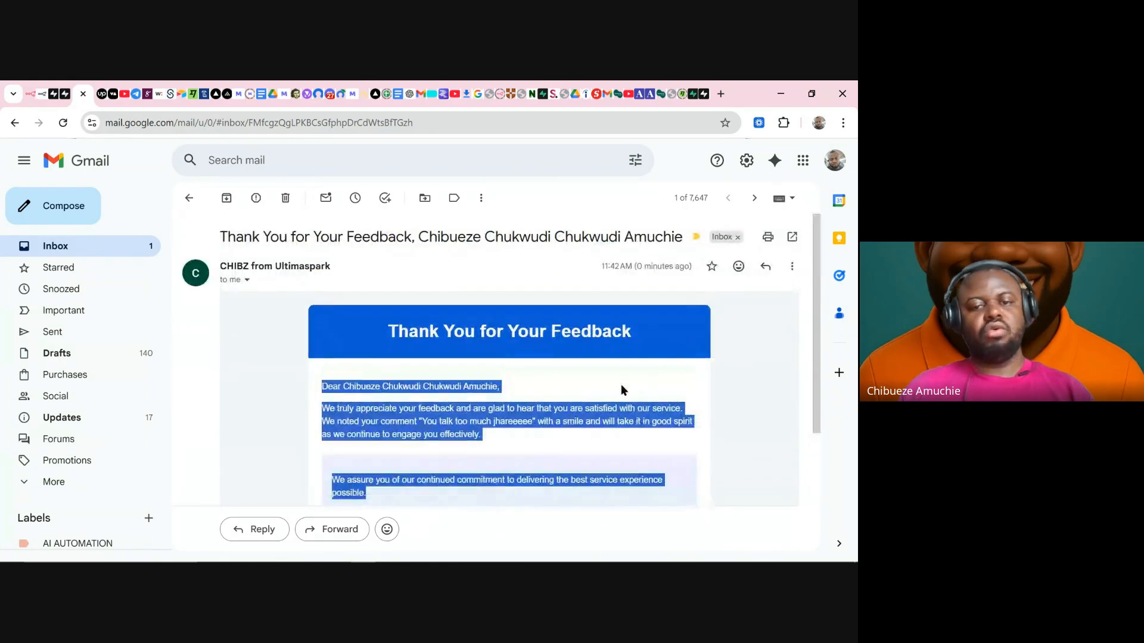
left_click(570, 379)
left_click_drag(390, 333, 635, 333)
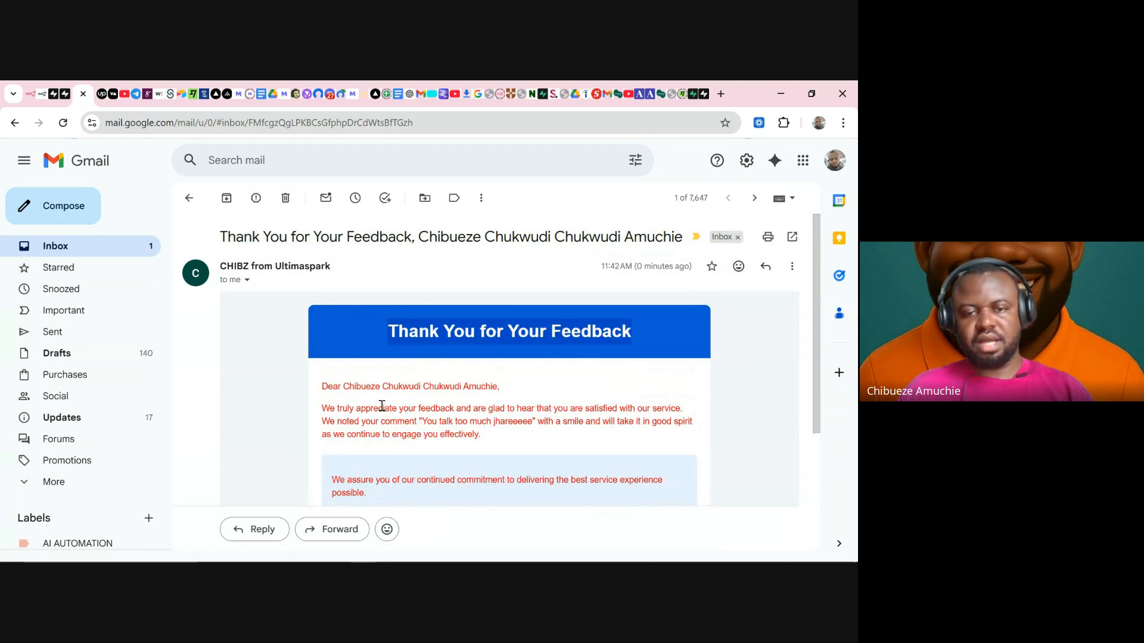
scroll(376, 407, "down", 2)
scroll(374, 345, "up", 2)
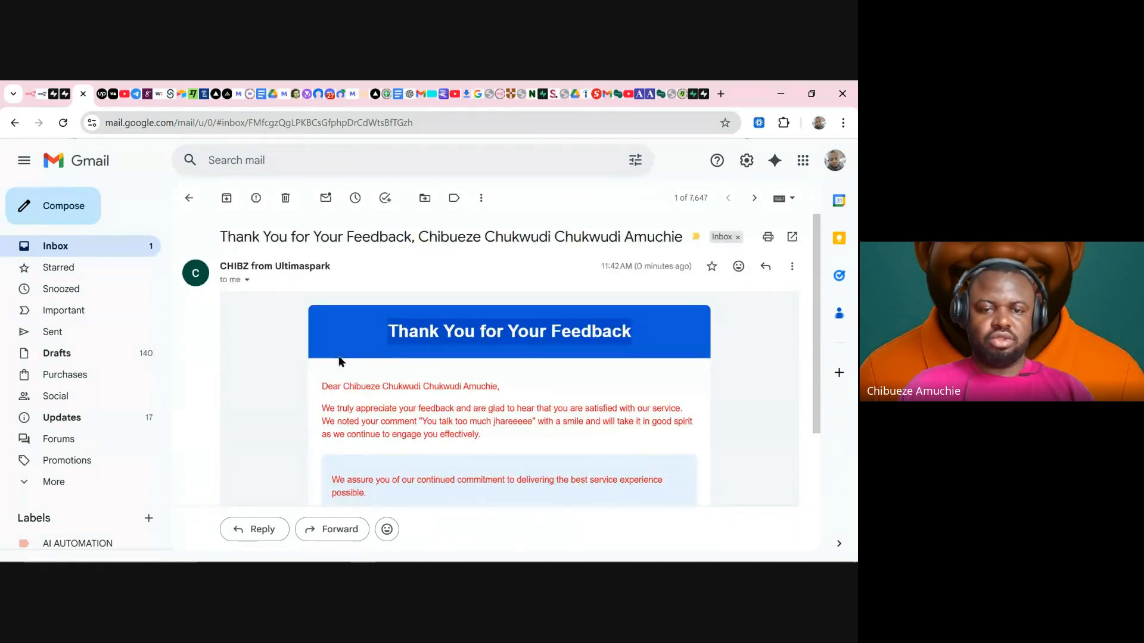
left_click_drag(321, 388, 683, 340)
scroll(602, 437, "down", 3)
scroll(600, 439, "down", 1)
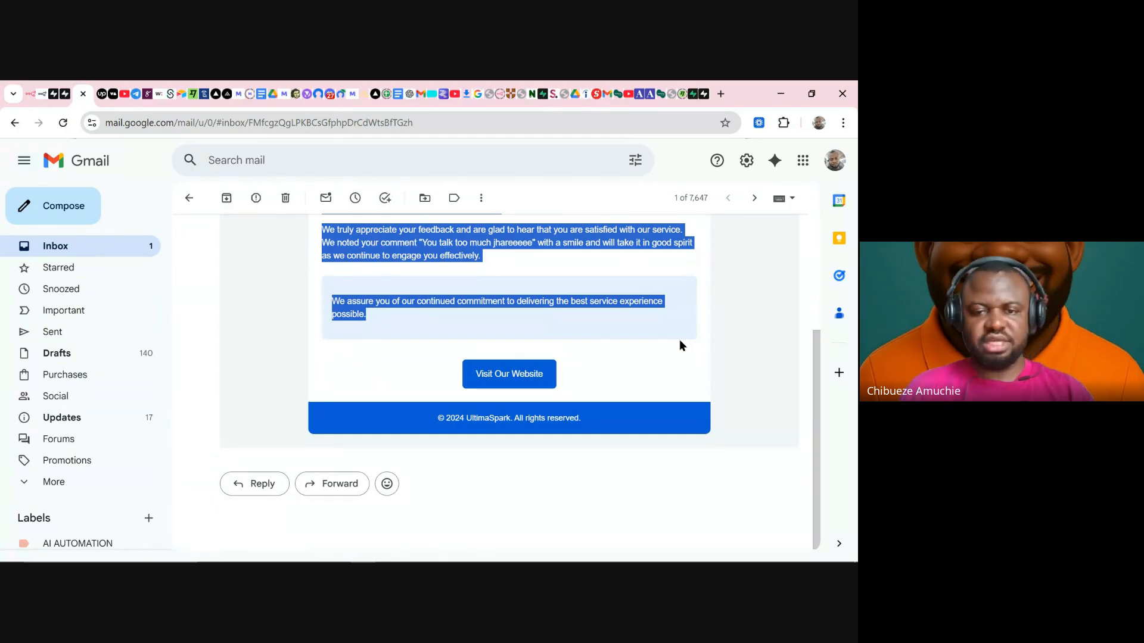
scroll(679, 344, "up", 3)
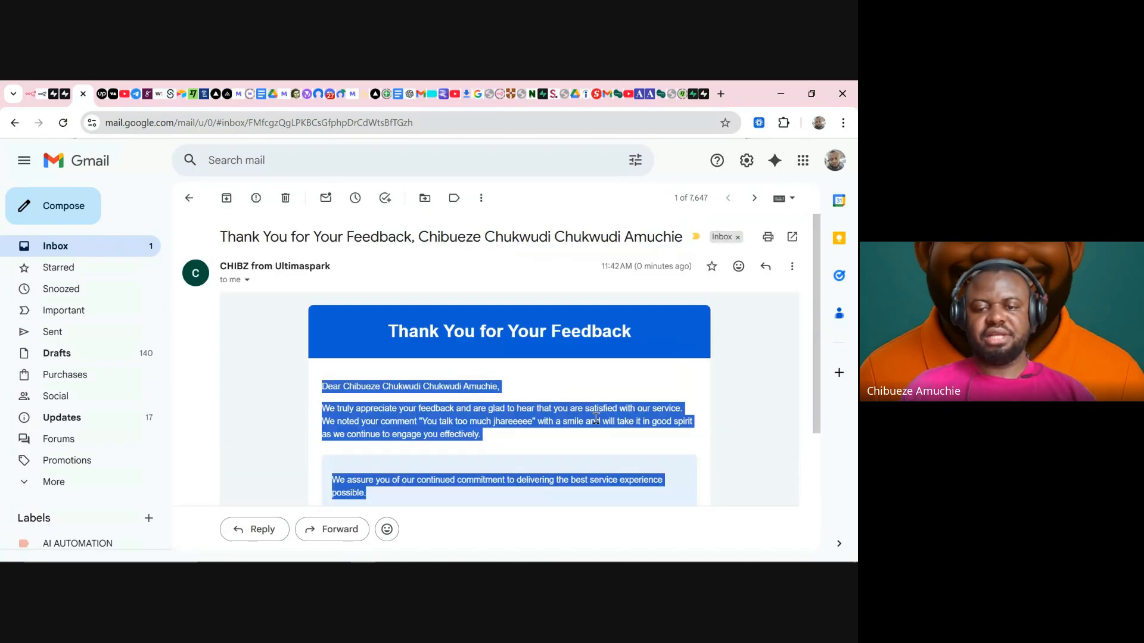
left_click(577, 411)
scroll(566, 412, "down", 2)
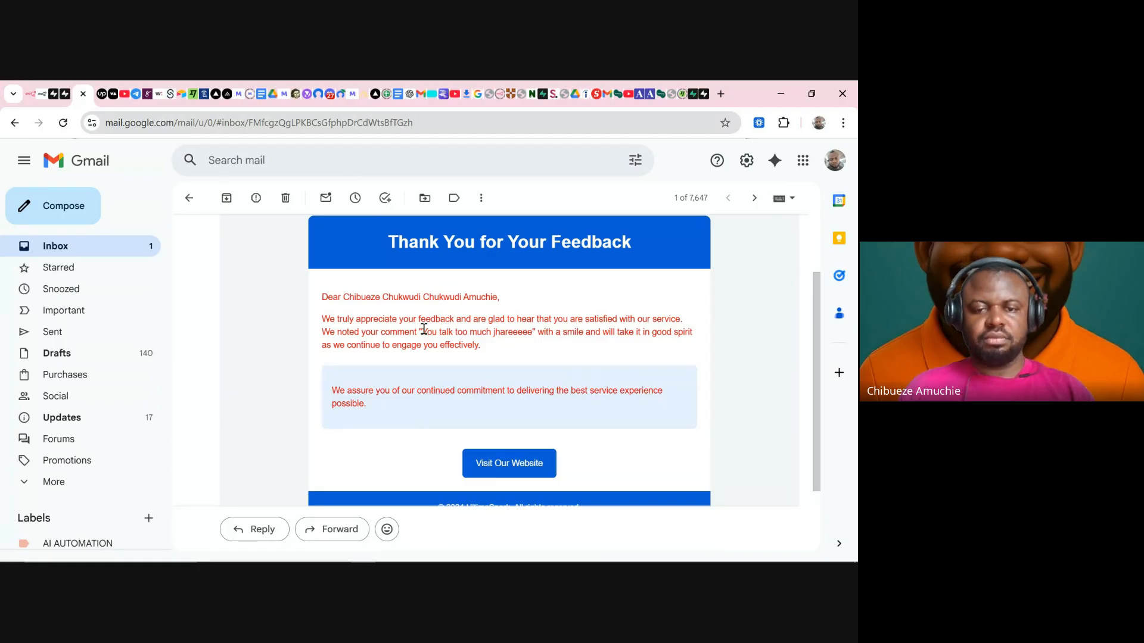
- Highlight the greeting, first sentence, quoted customer comment and reassurance line to review the content
left_click_drag(323, 298, 487, 309)
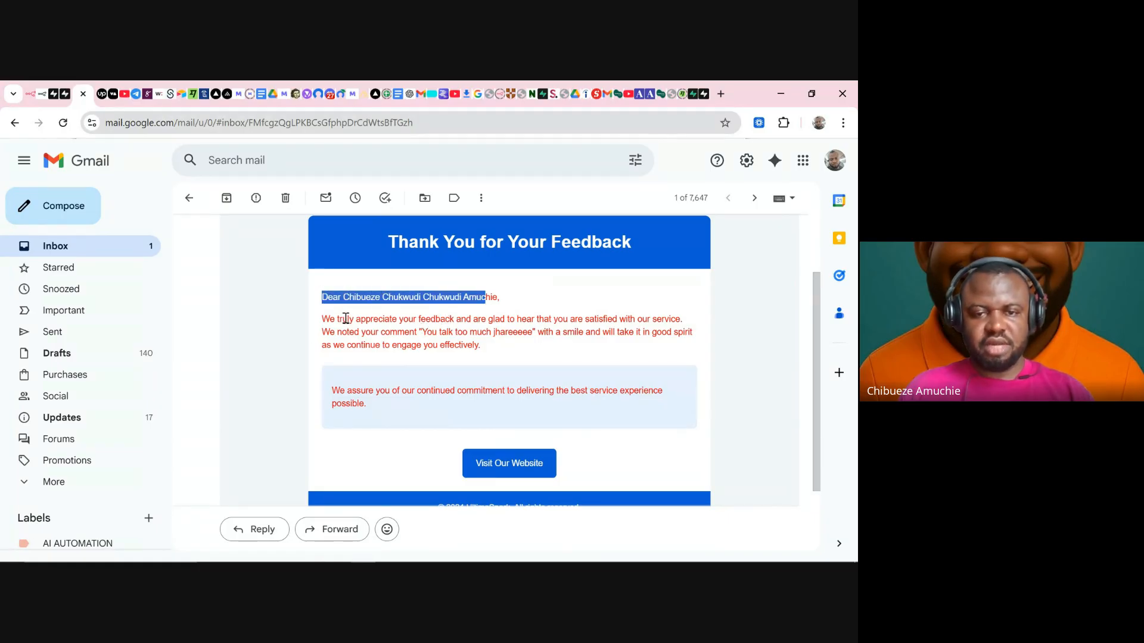
left_click_drag(378, 319, 677, 318)
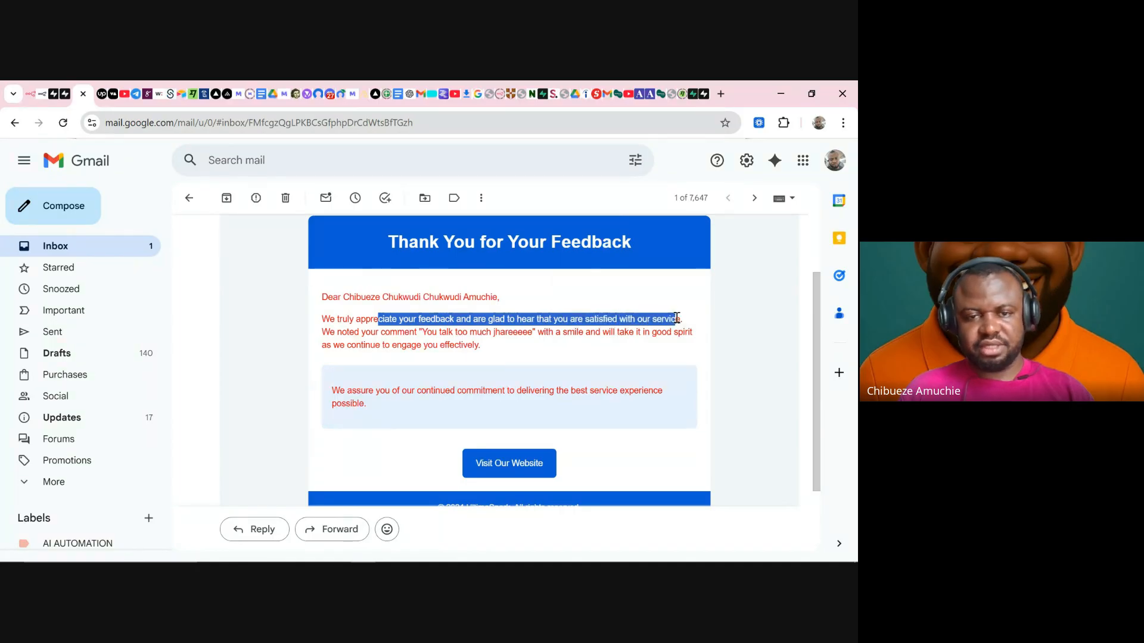
left_click_drag(351, 336, 508, 354)
left_click(490, 352)
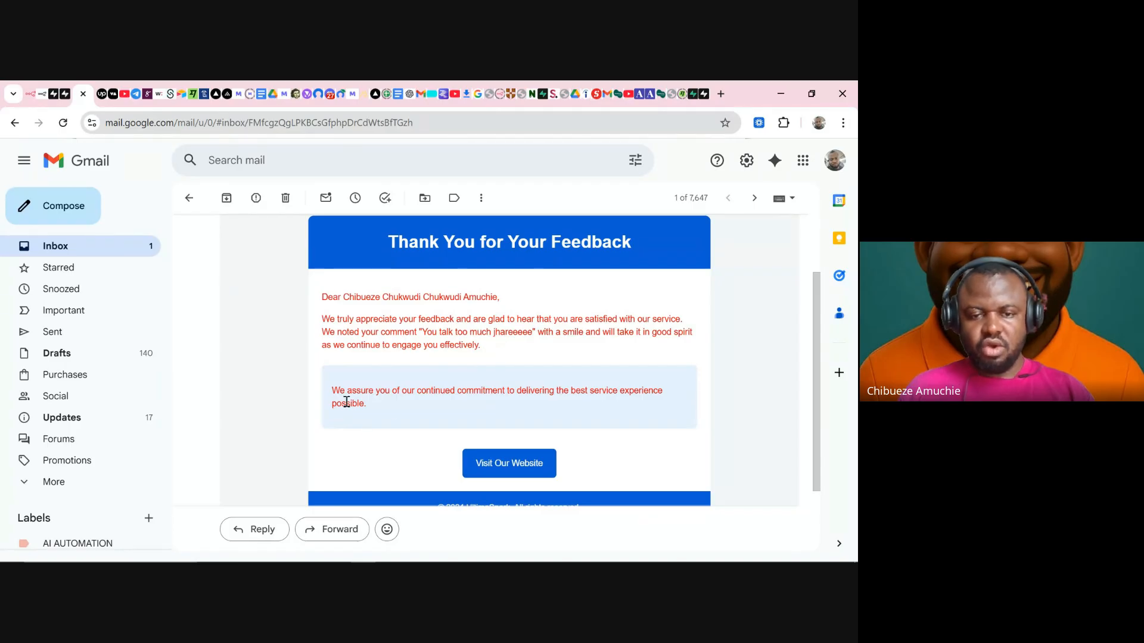
left_click_drag(341, 393, 660, 393)
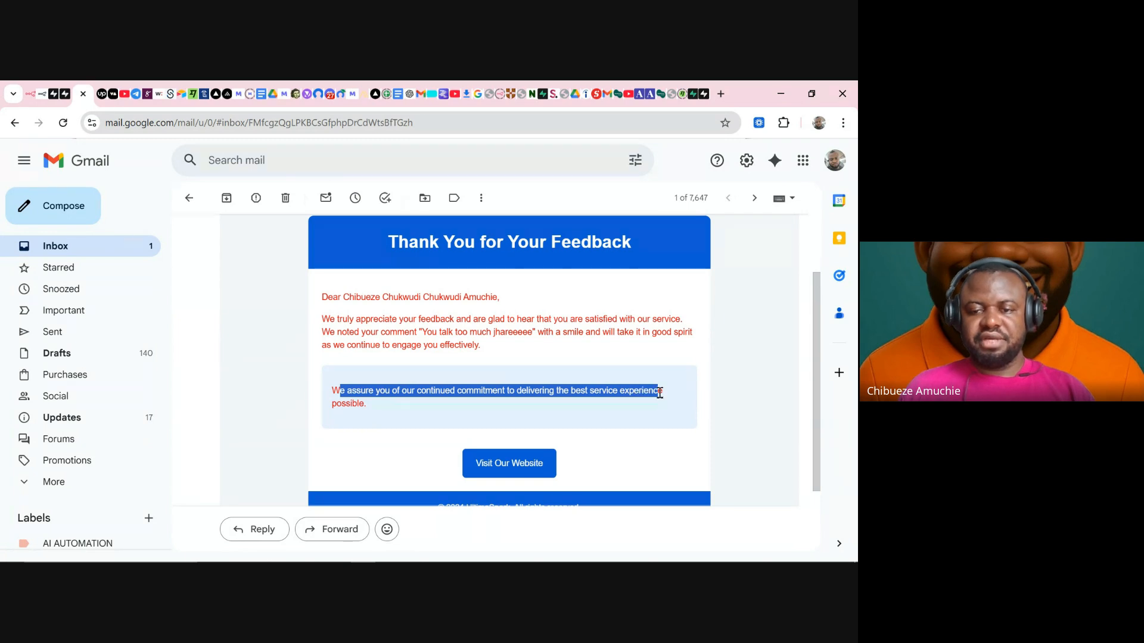
left_click(373, 408)
scroll(424, 401, "down", 3)
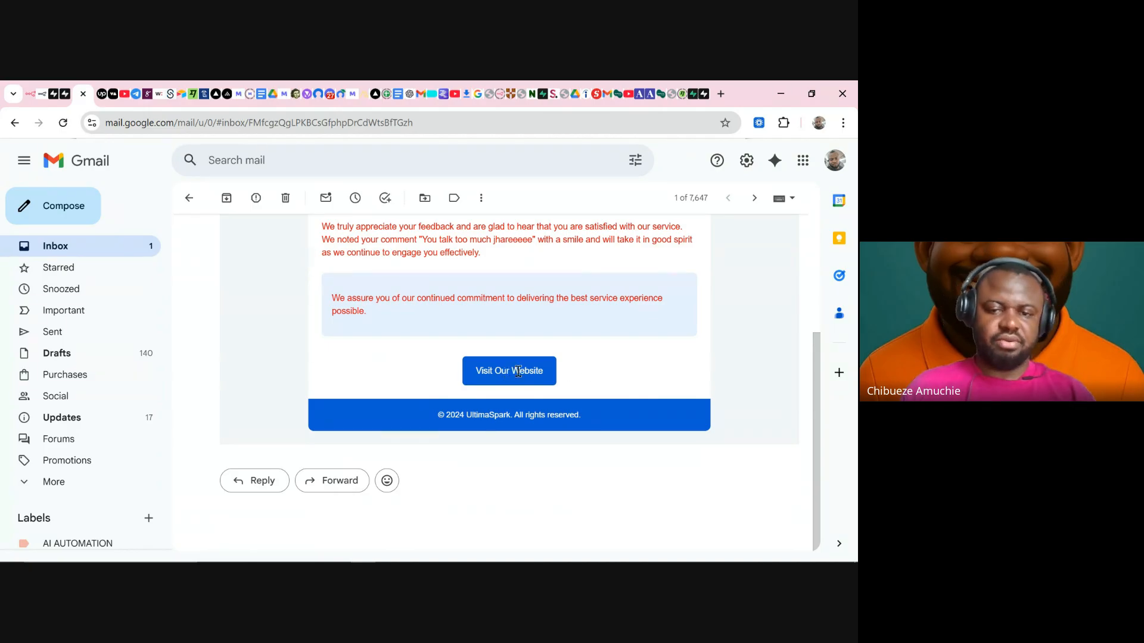
scroll(477, 369, "down", 3)
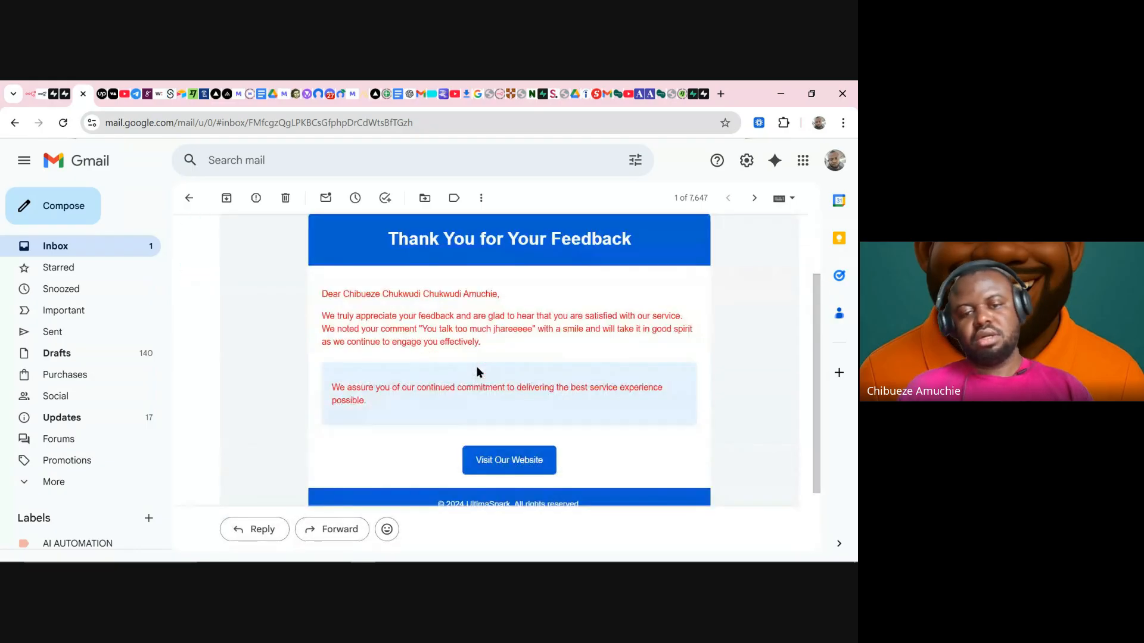
scroll(441, 373, "up", 3)
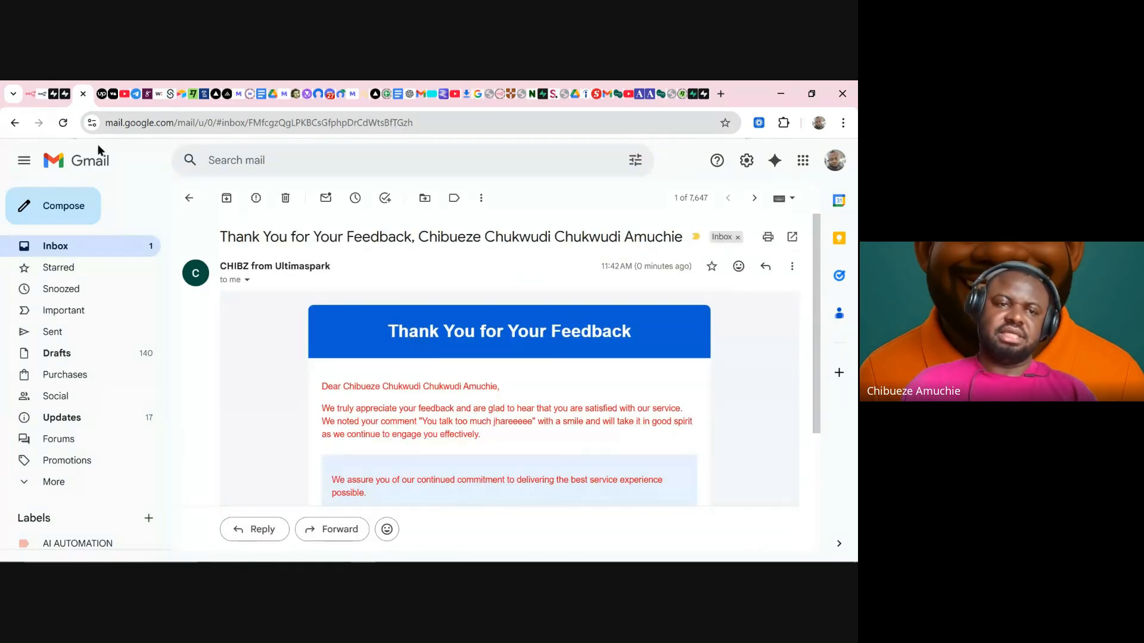
- Reposition the negative-branch Gmail nodes on the canvas and open Send Email to Negative Reponders settings
left_click(31, 94)
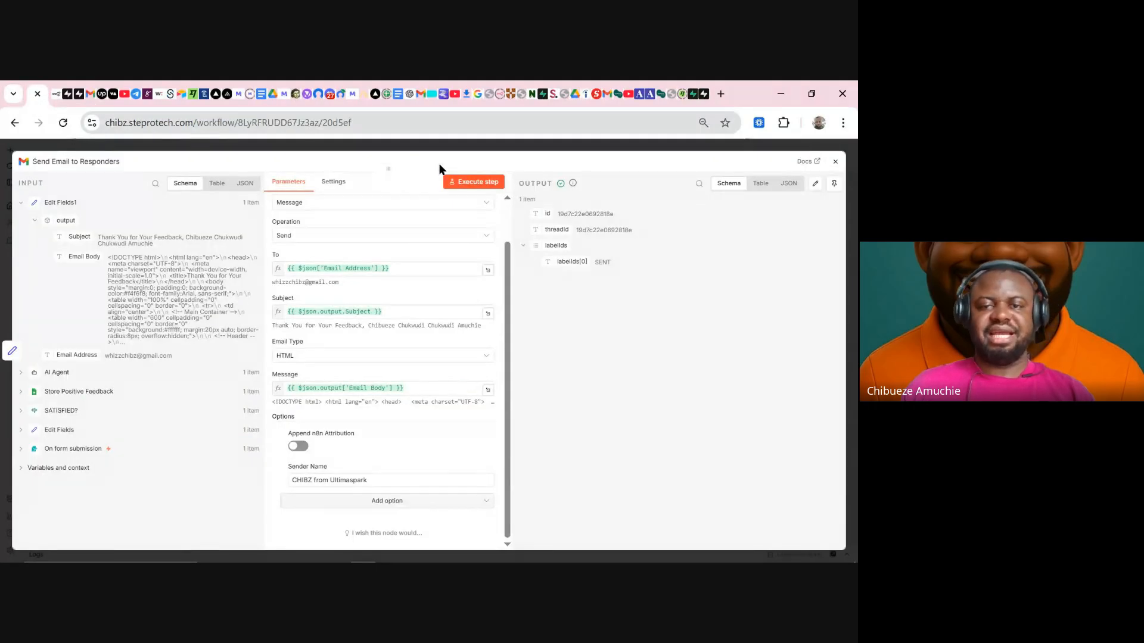
left_click(465, 150)
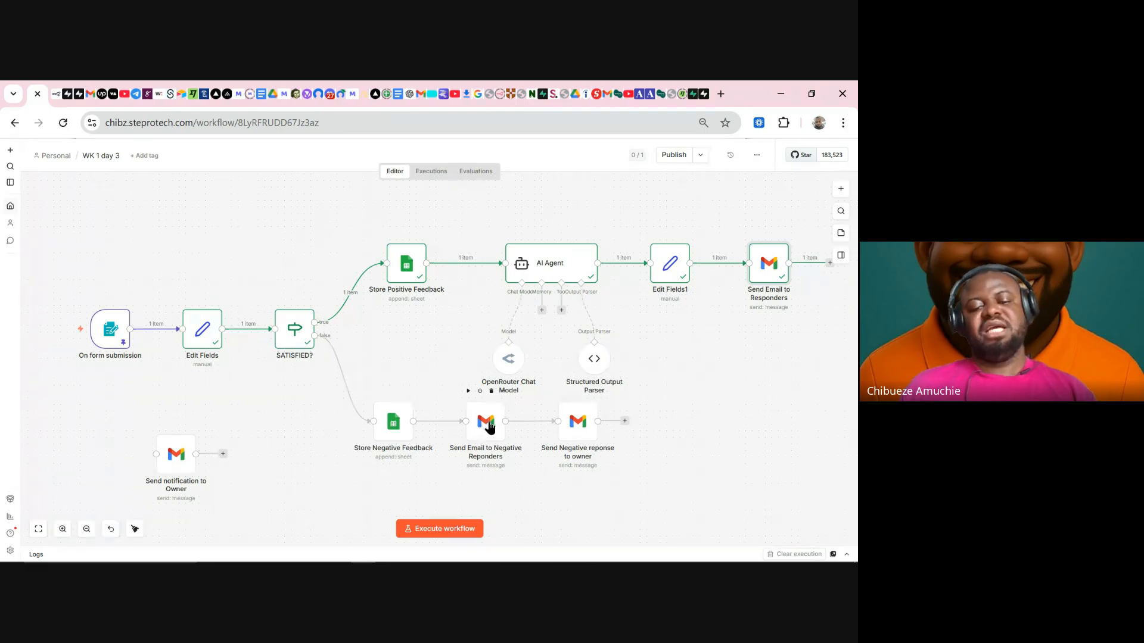
left_click_drag(481, 435, 482, 455)
left_click_drag(584, 427, 597, 442)
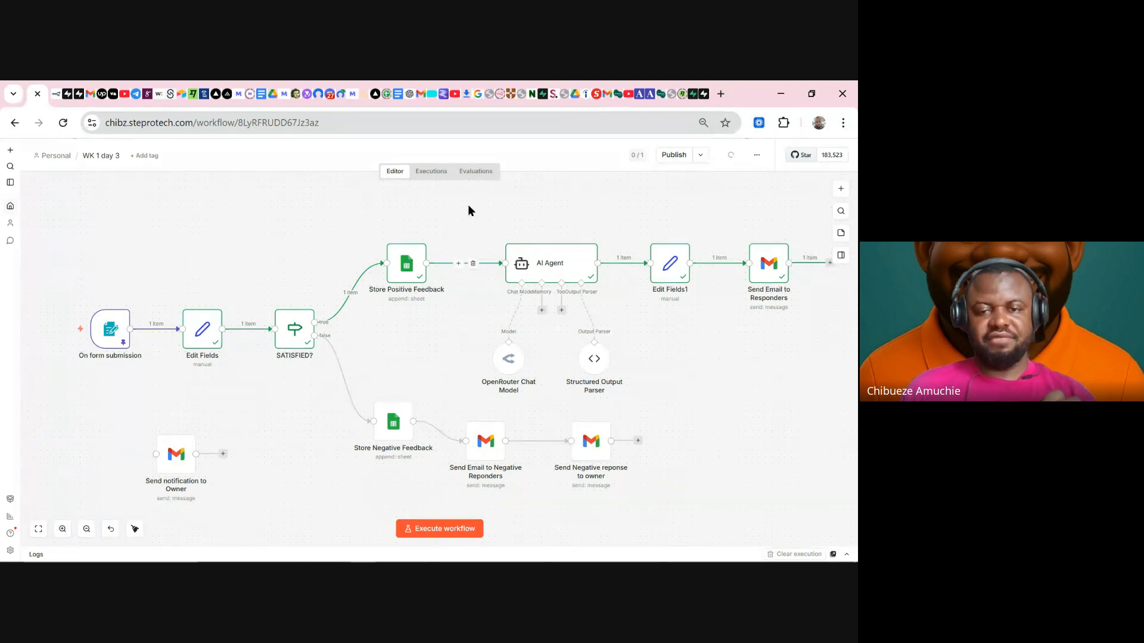
left_click_drag(468, 210, 852, 392)
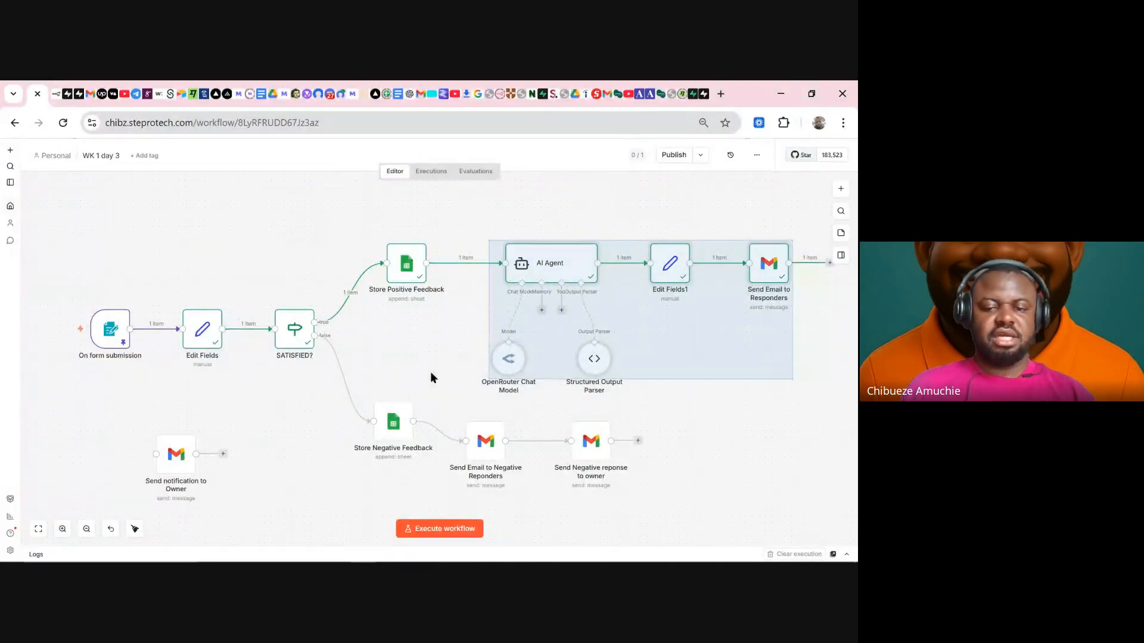
left_click_drag(431, 373, 757, 443)
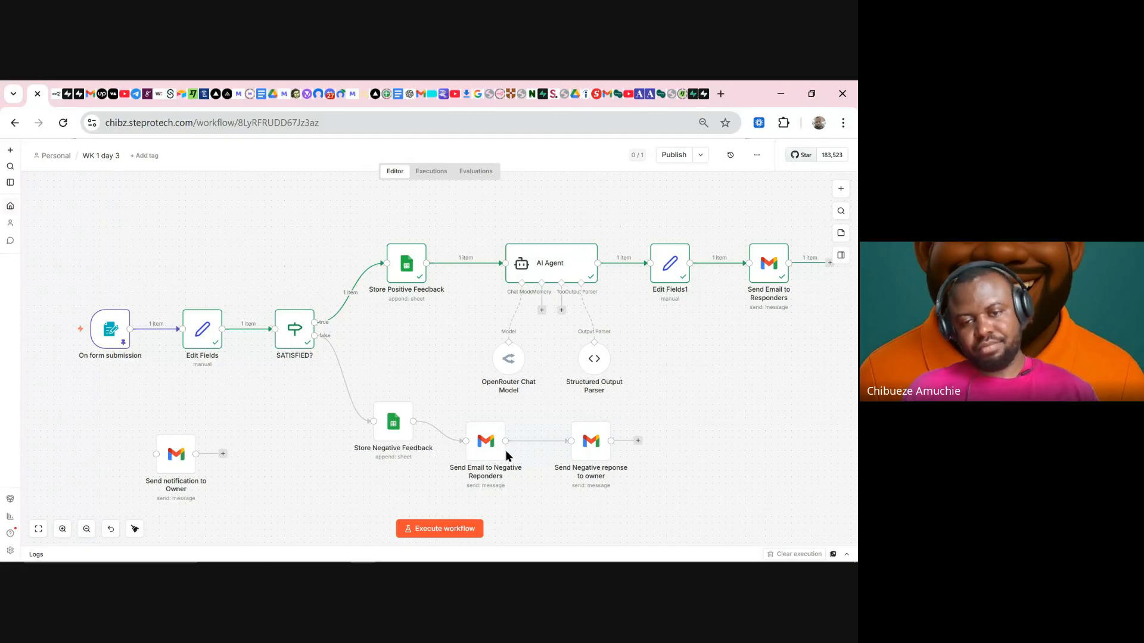
left_click_drag(482, 441, 515, 447)
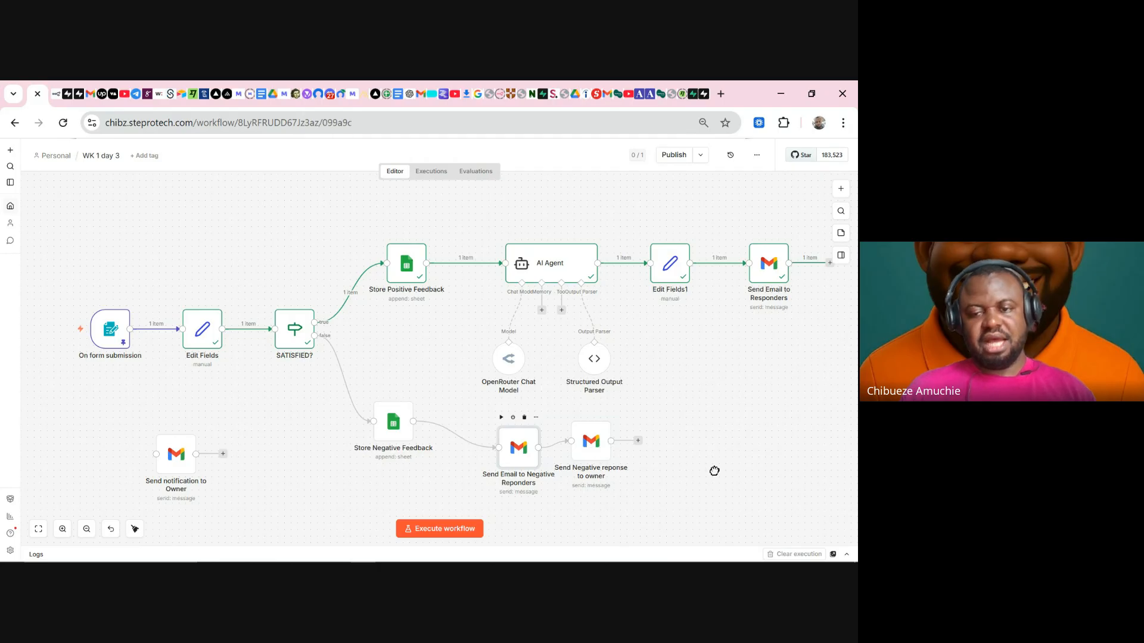
key("Return")
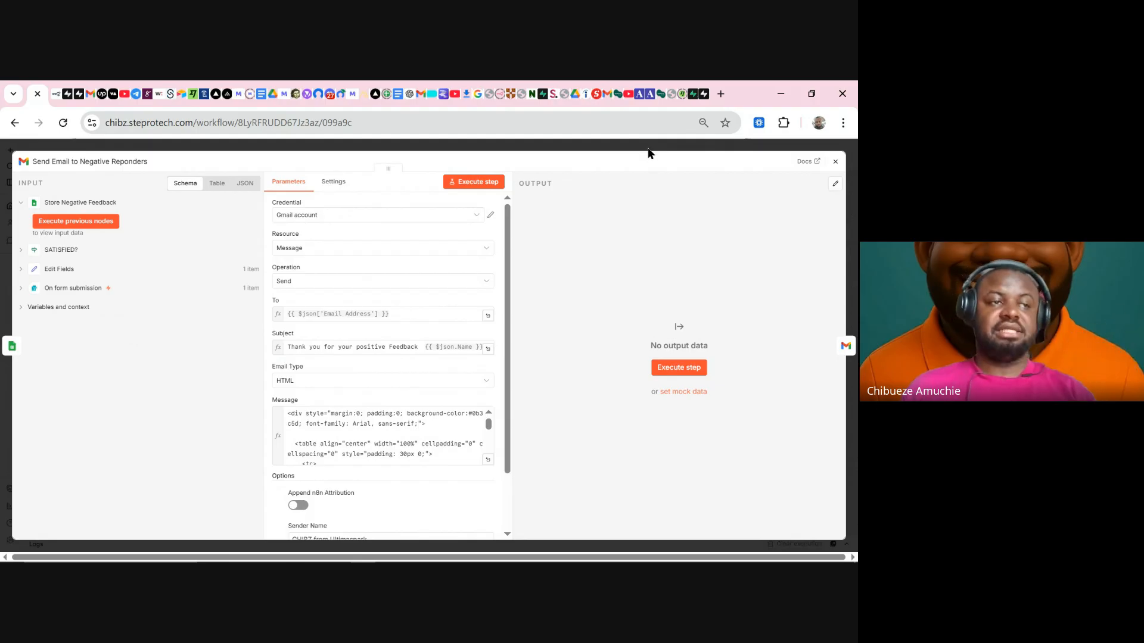
- Delete the Send Email to Negative Reponders and Send Negative reponse to owner nodes
left_click(610, 149)
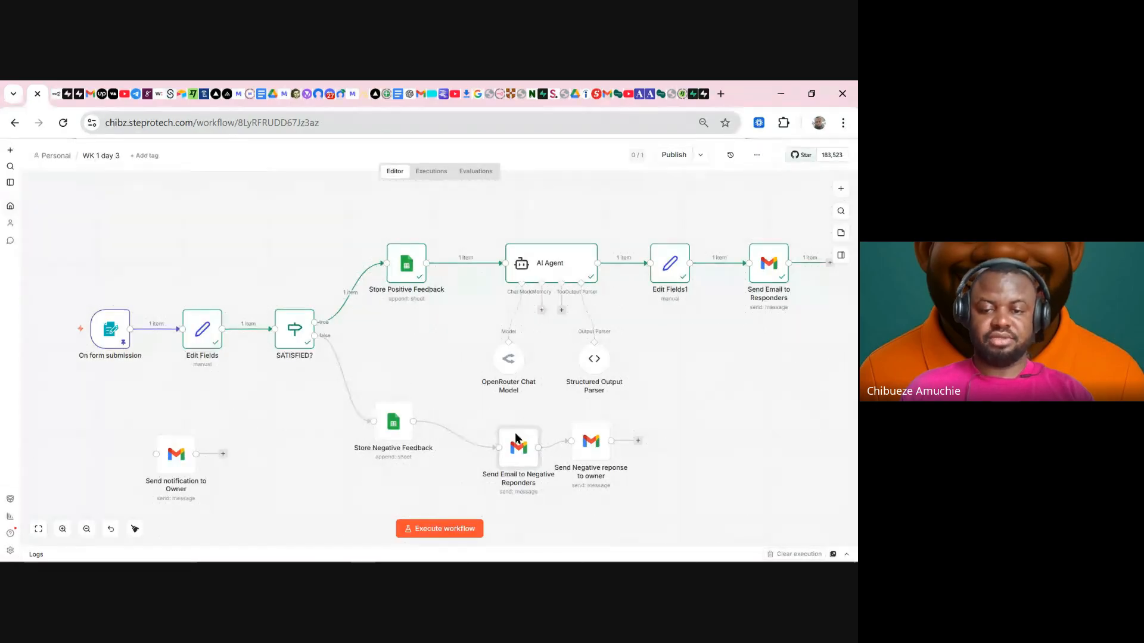
left_click(524, 417)
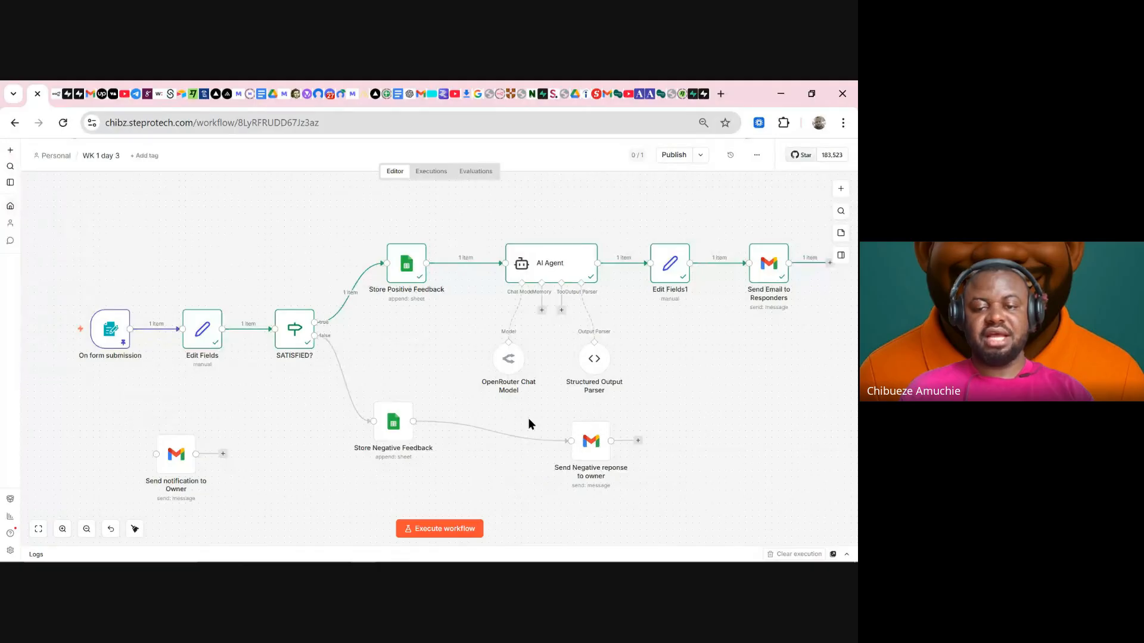
left_click(598, 411)
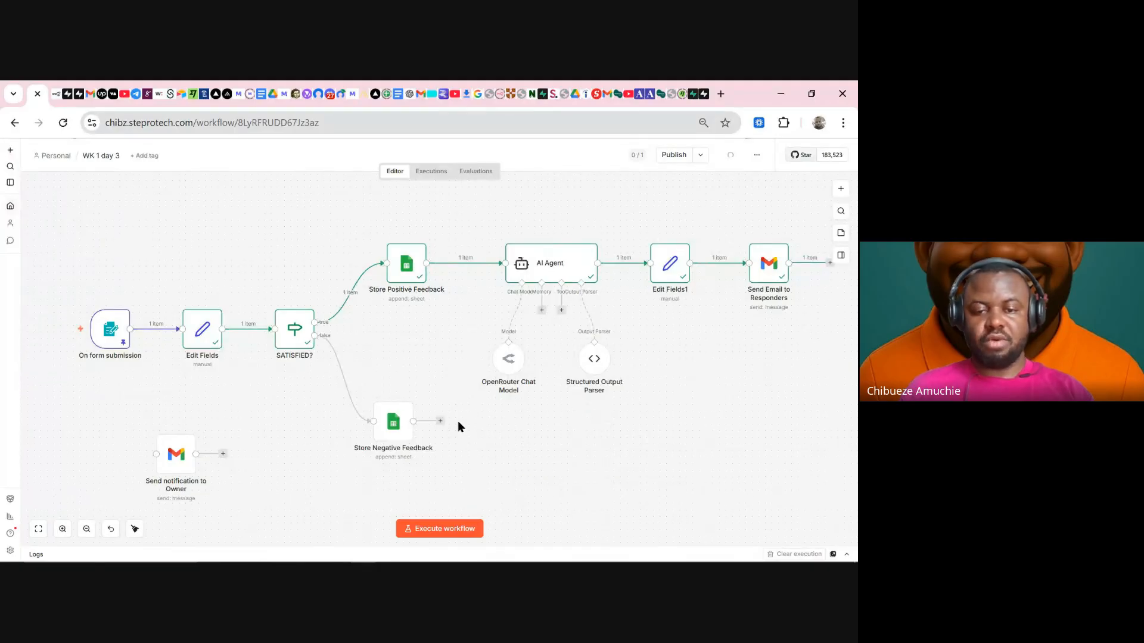
- Connect Store Negative Feedback to the AI Agent and chain Send Email to Responders into the owner Gmail node
left_click_drag(413, 422, 505, 262)
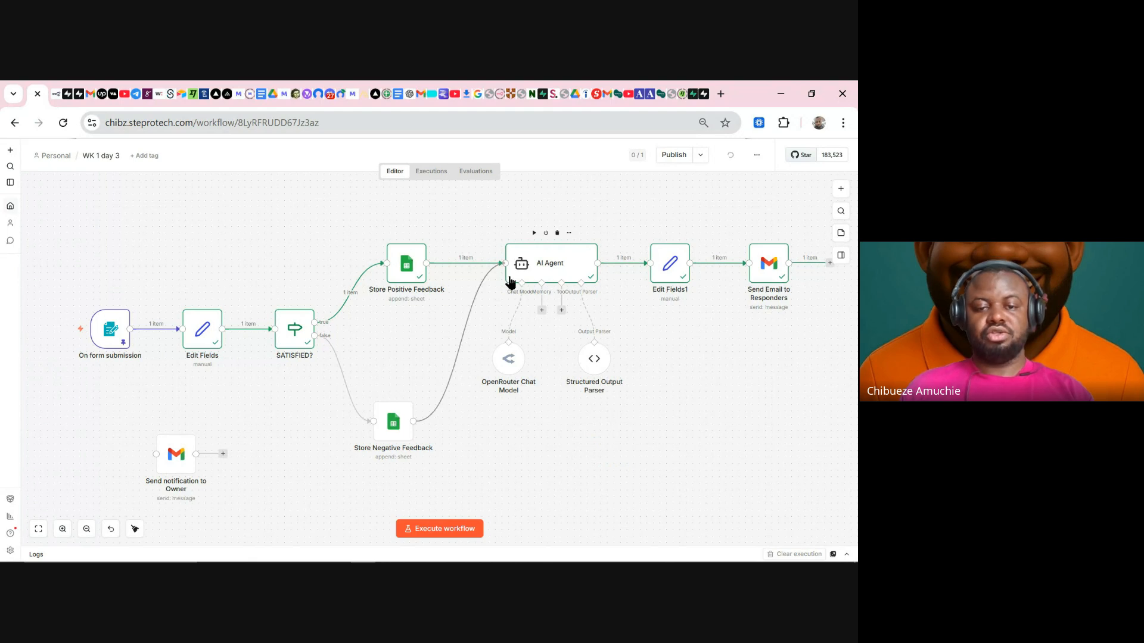
left_click_drag(176, 456, 833, 375)
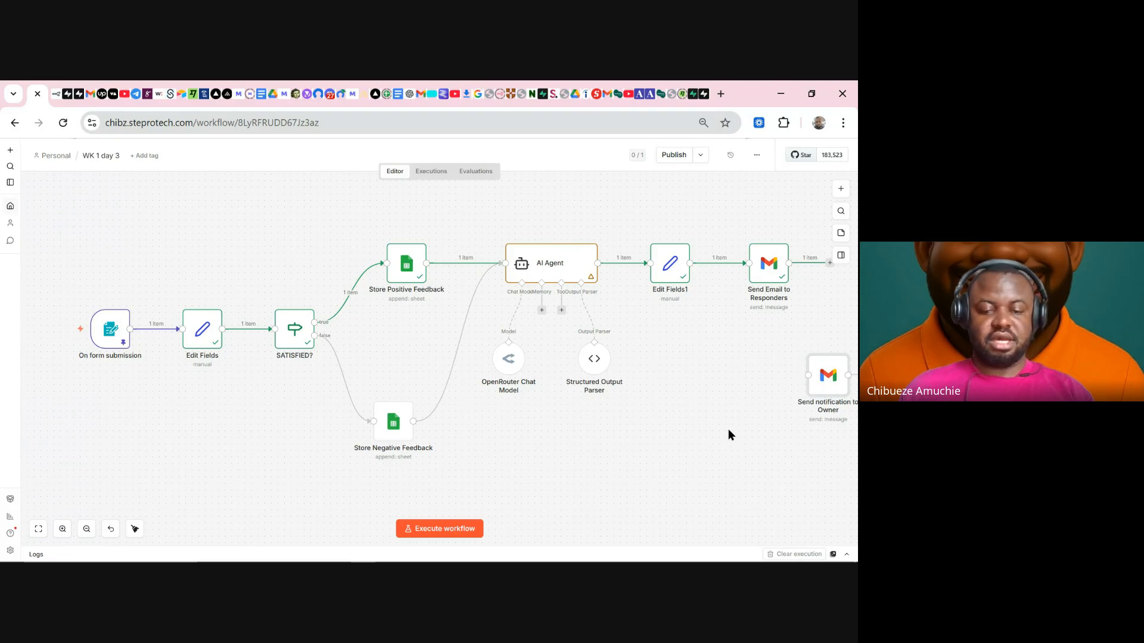
left_click_drag(727, 428, 606, 423)
left_click_drag(708, 258, 688, 369)
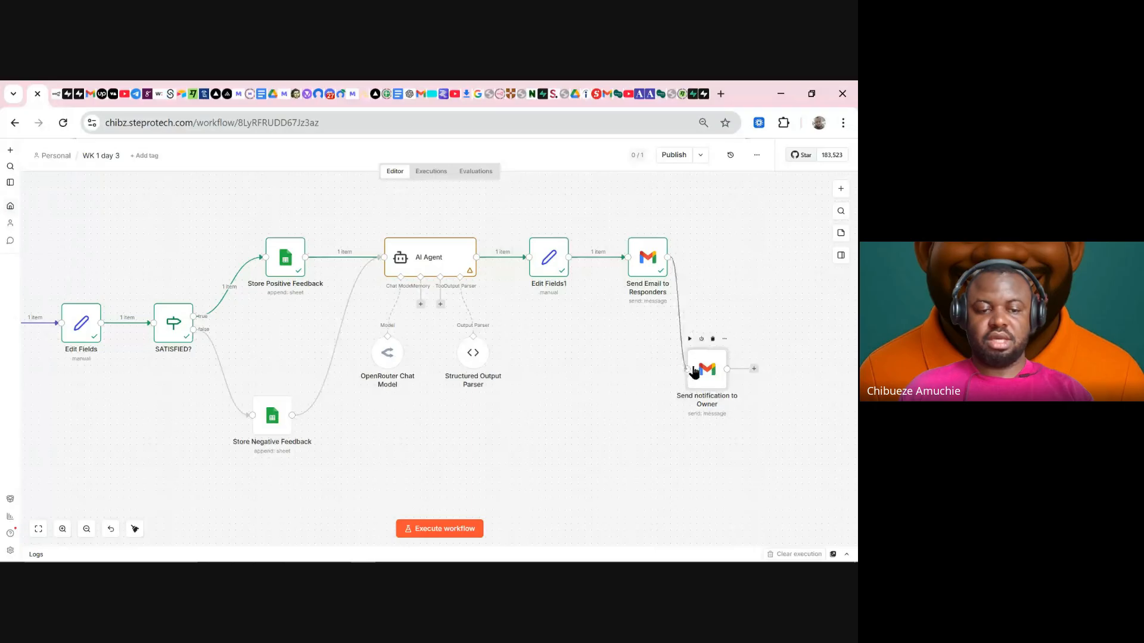
- Tidy up the workflow into one row and review the AI Agent's prompt in the full expression editor
left_click(135, 529)
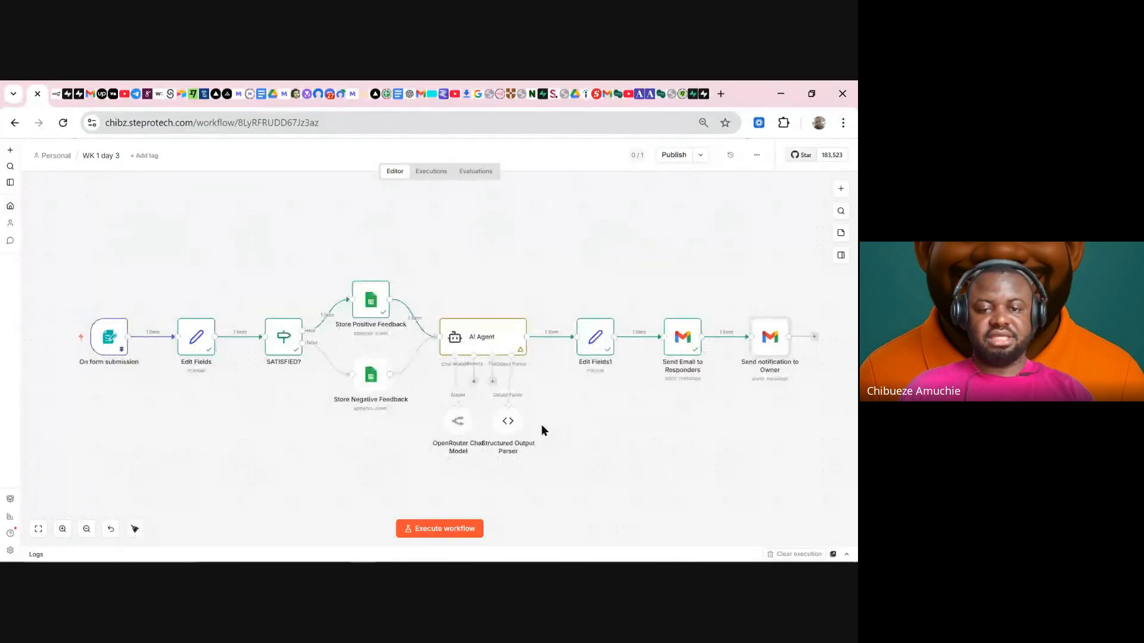
double_click(493, 356)
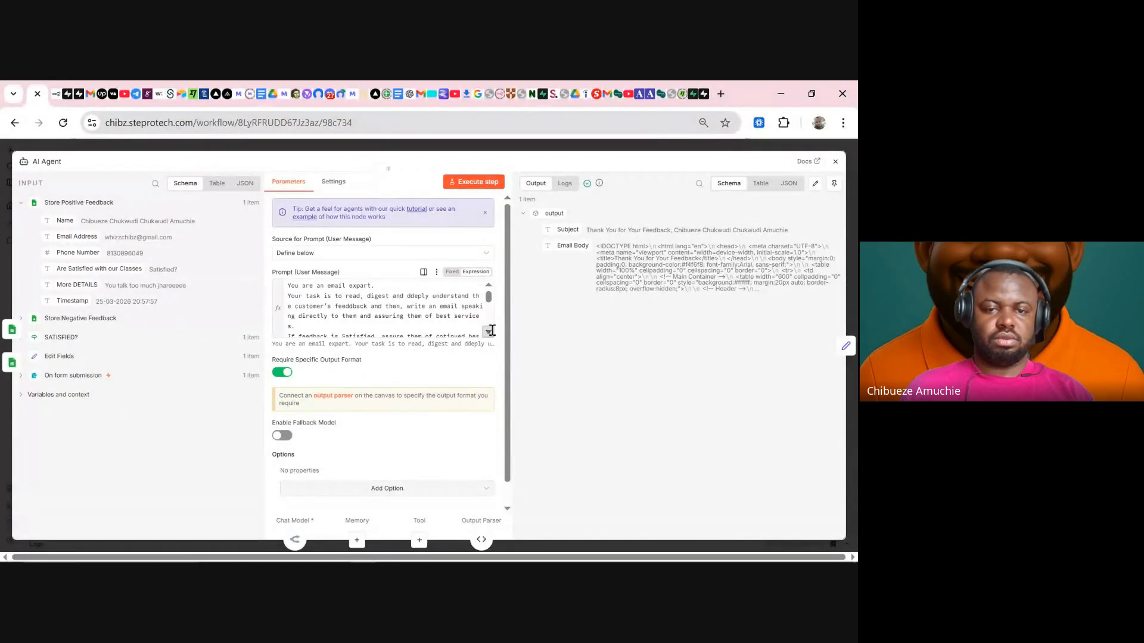
left_click(488, 332)
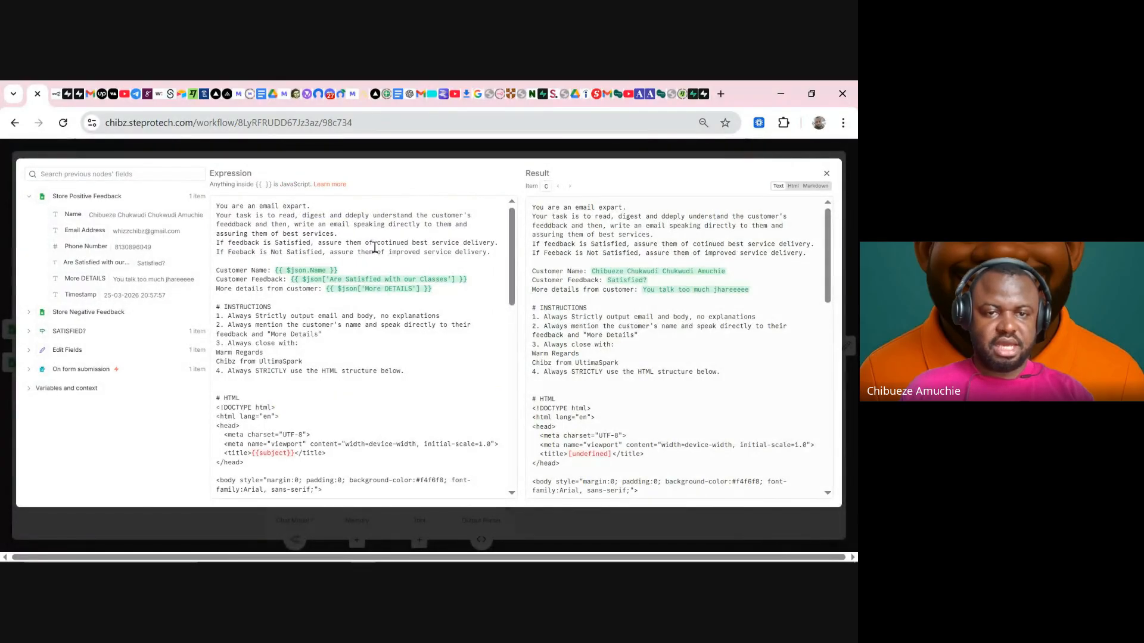
left_click(439, 153)
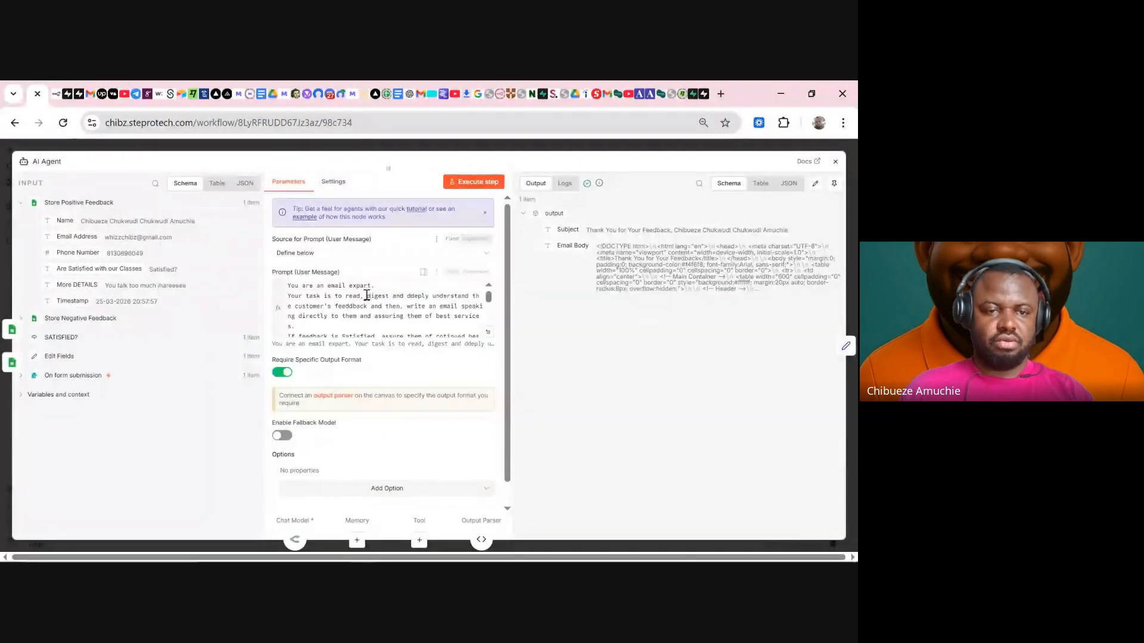
left_click(359, 149)
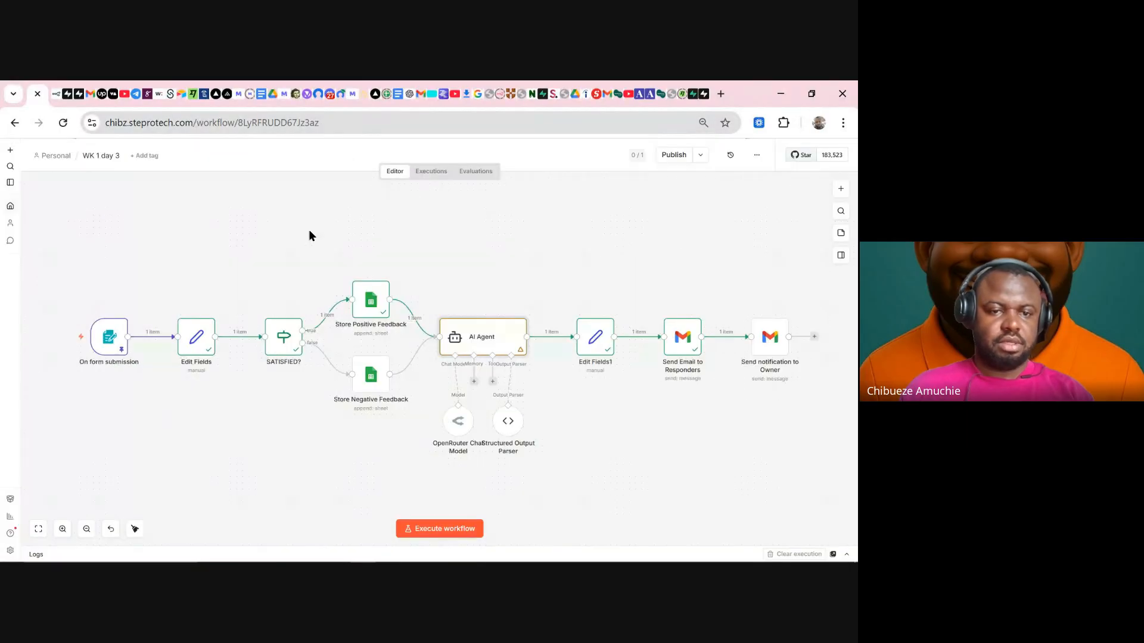
- Edit On form submission's pinned output so 'Are Satisfied with our Classes' reads 'Not Satisfied?'
double_click(115, 348)
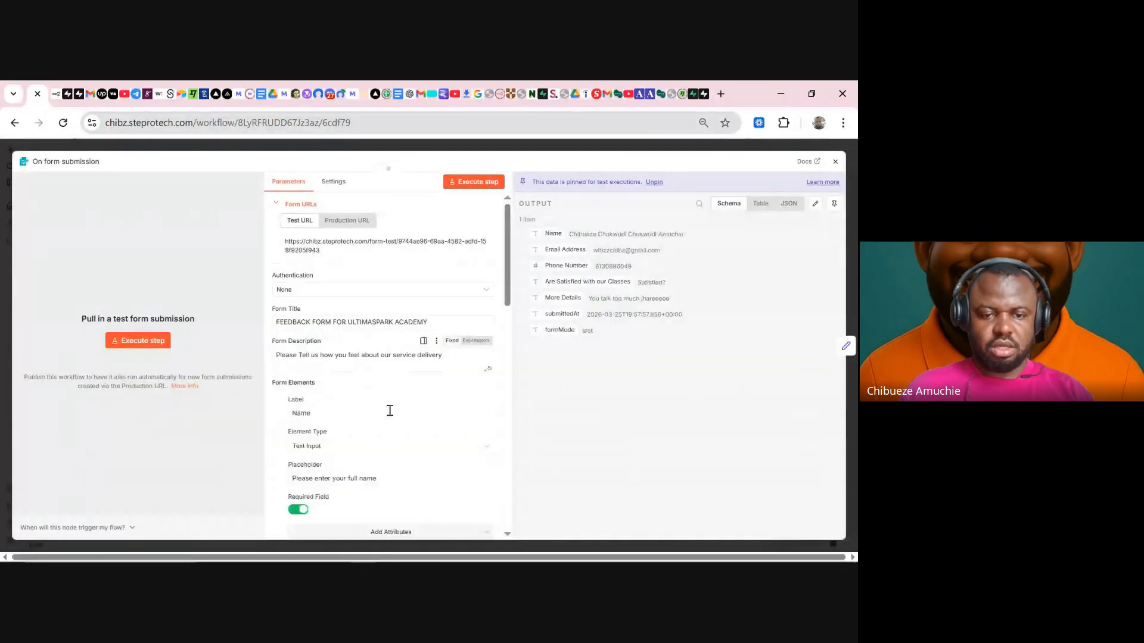
scroll(390, 411, "down", 10)
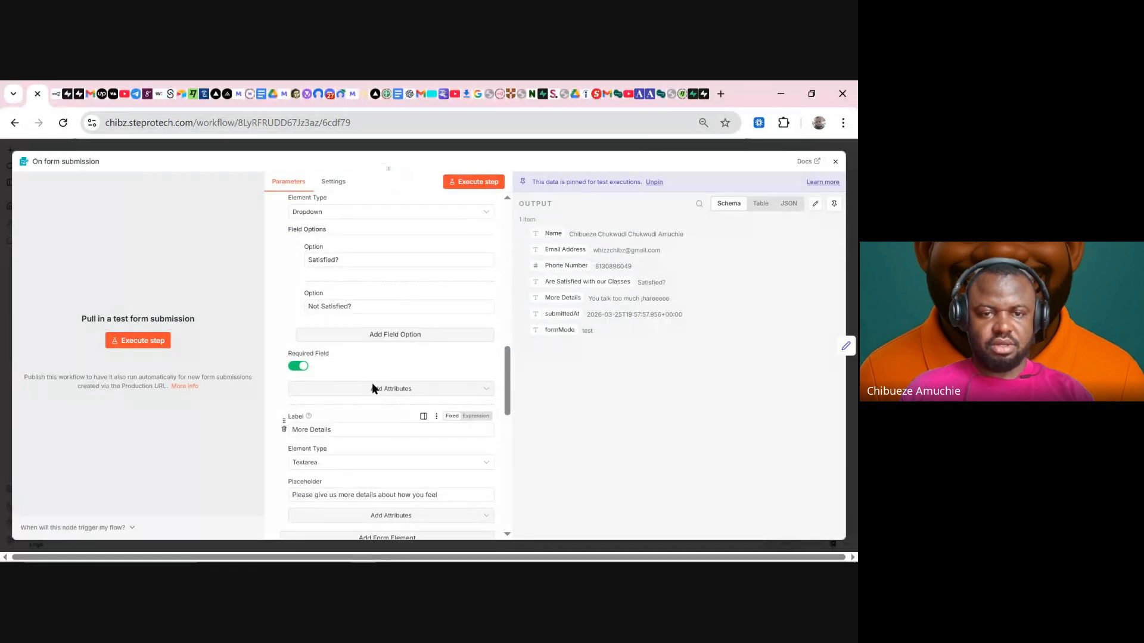
left_click_drag(357, 306, 307, 306)
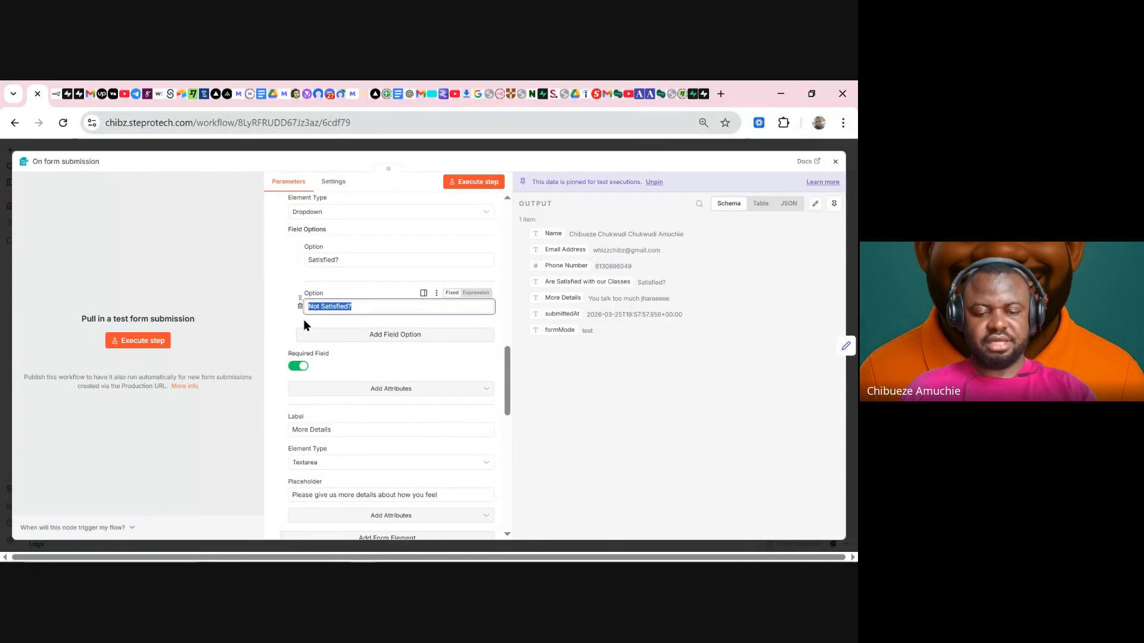
left_click(815, 205)
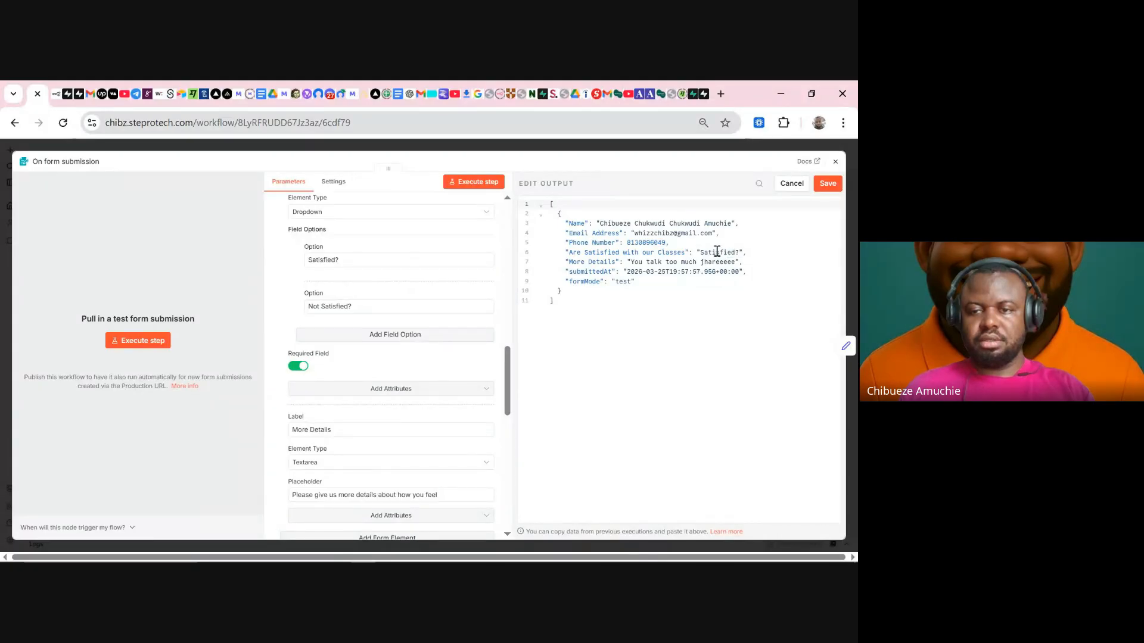
left_click(705, 252)
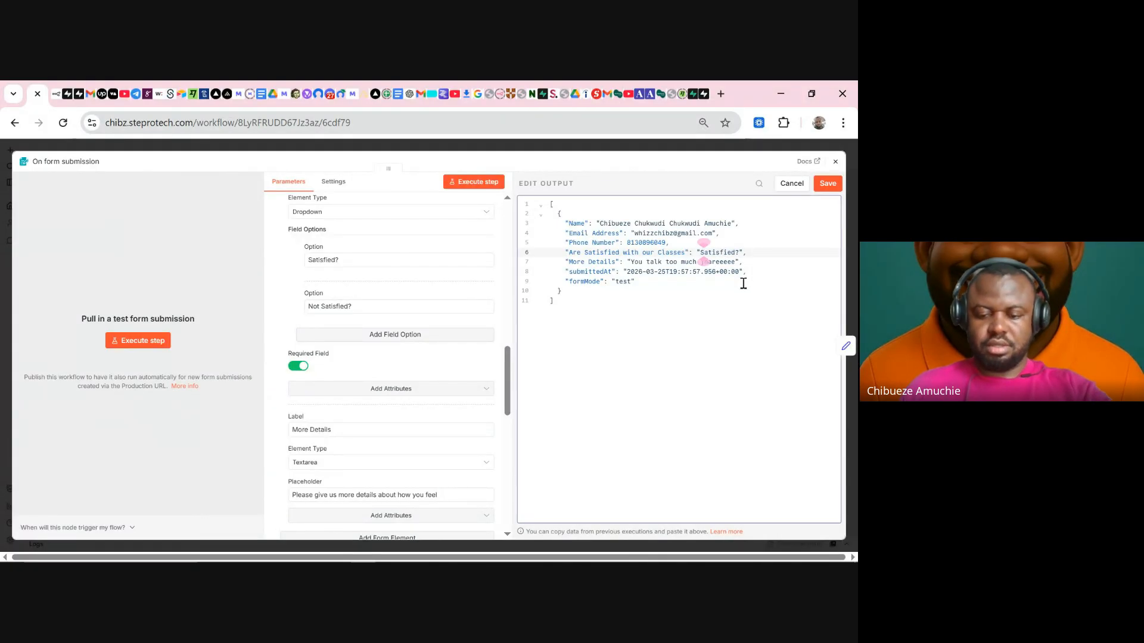
key("Left")
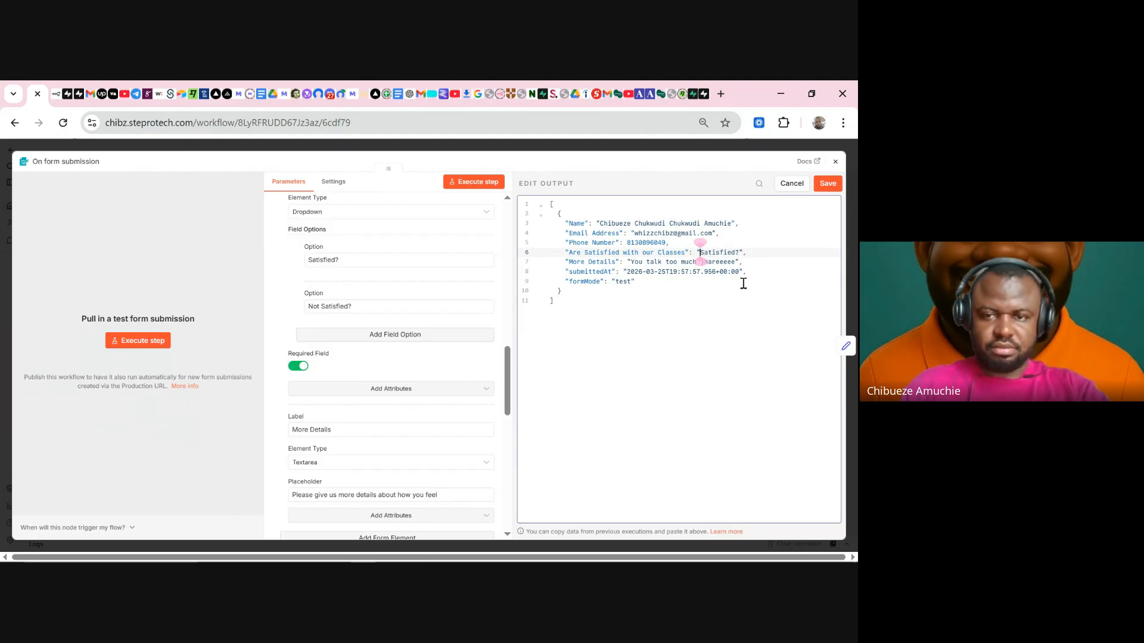
type("Not")
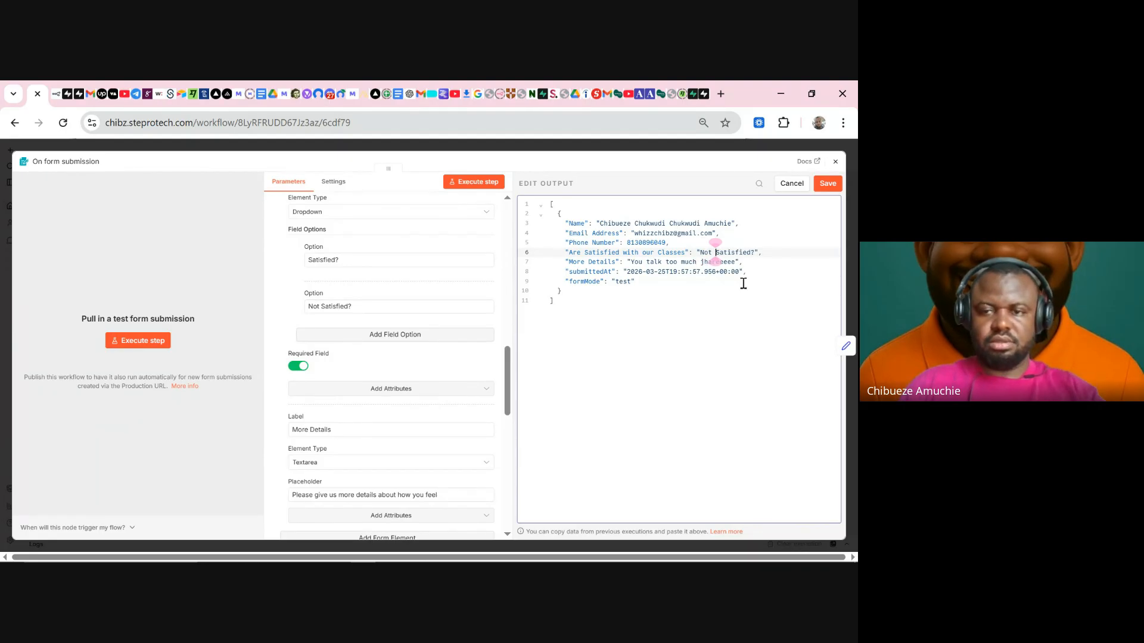
left_click(826, 185)
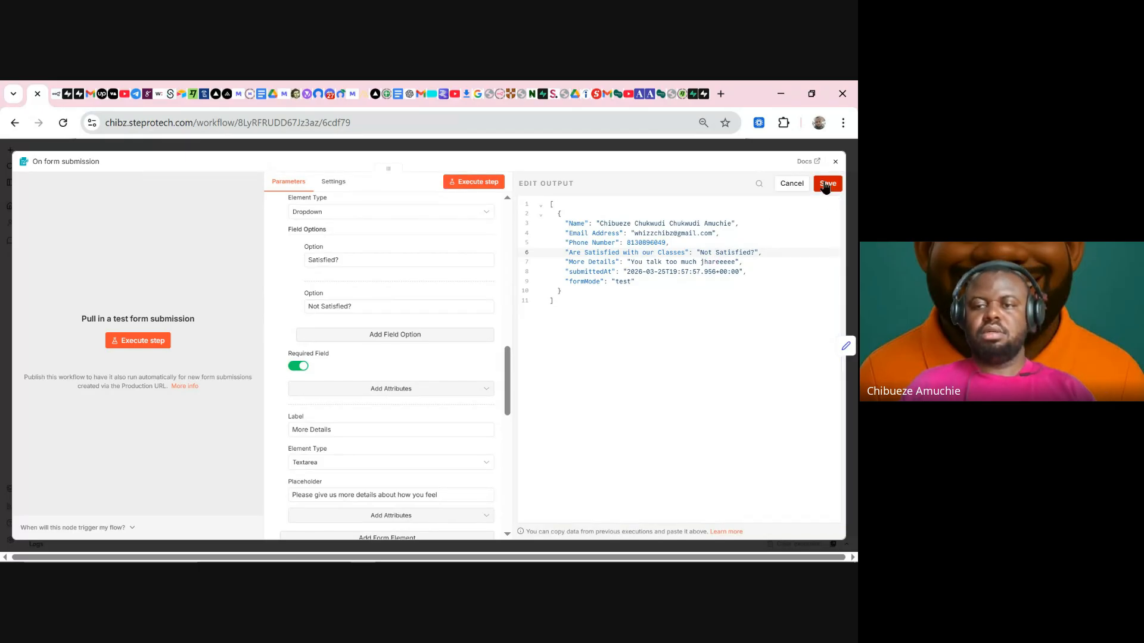
left_click(637, 147)
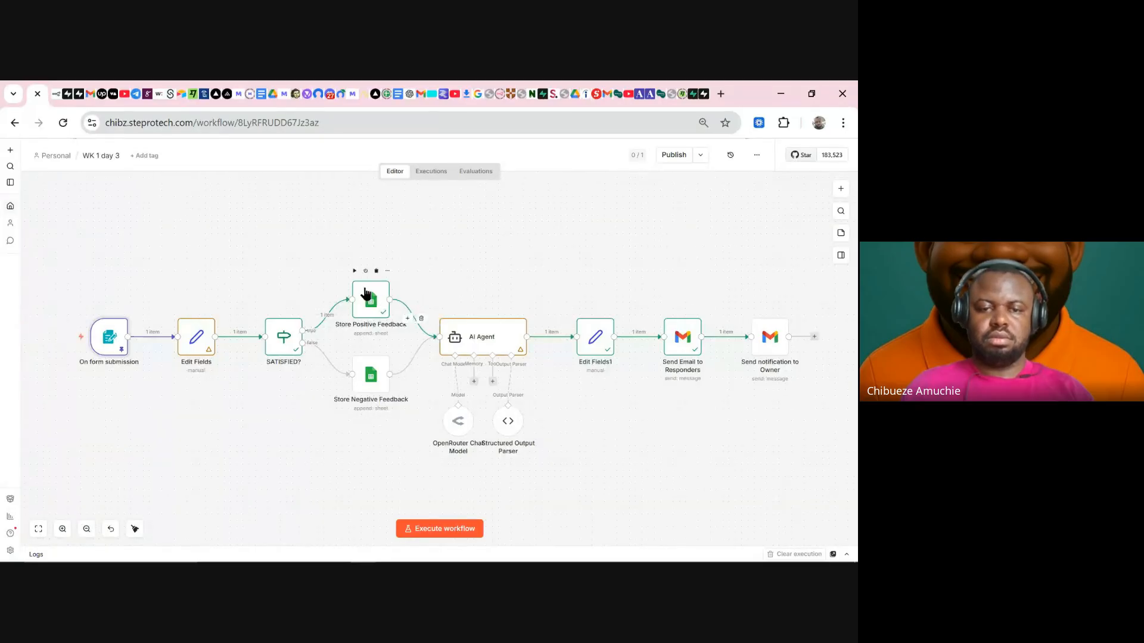
- Execute up to Store Negative Feedback and inspect the AI Agent prompt's More details line
left_click(354, 346)
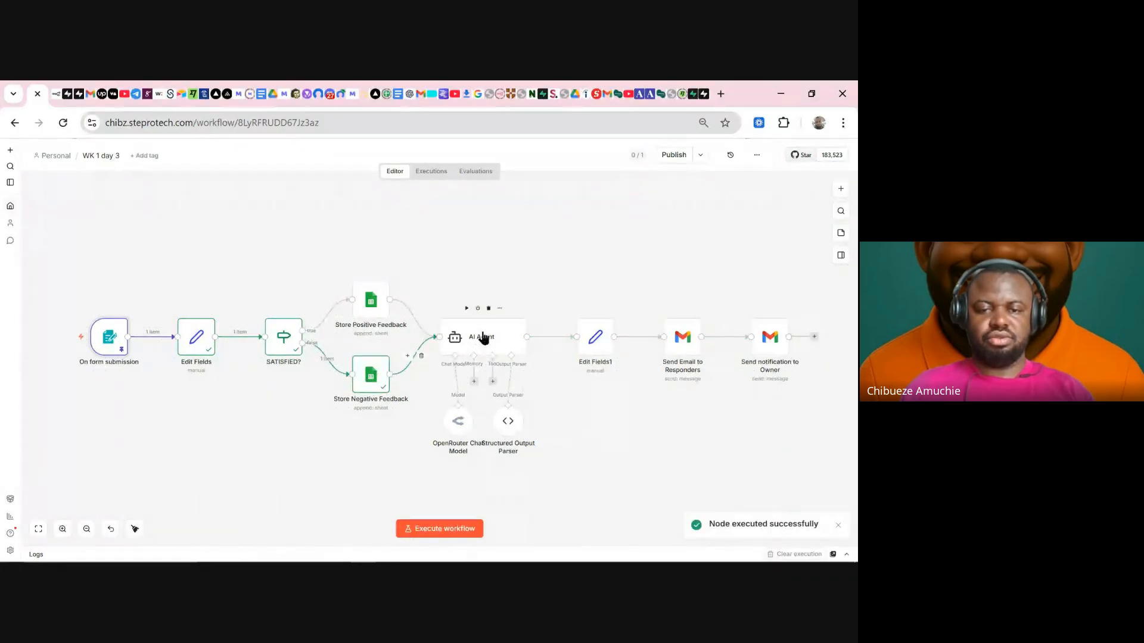
double_click(480, 338)
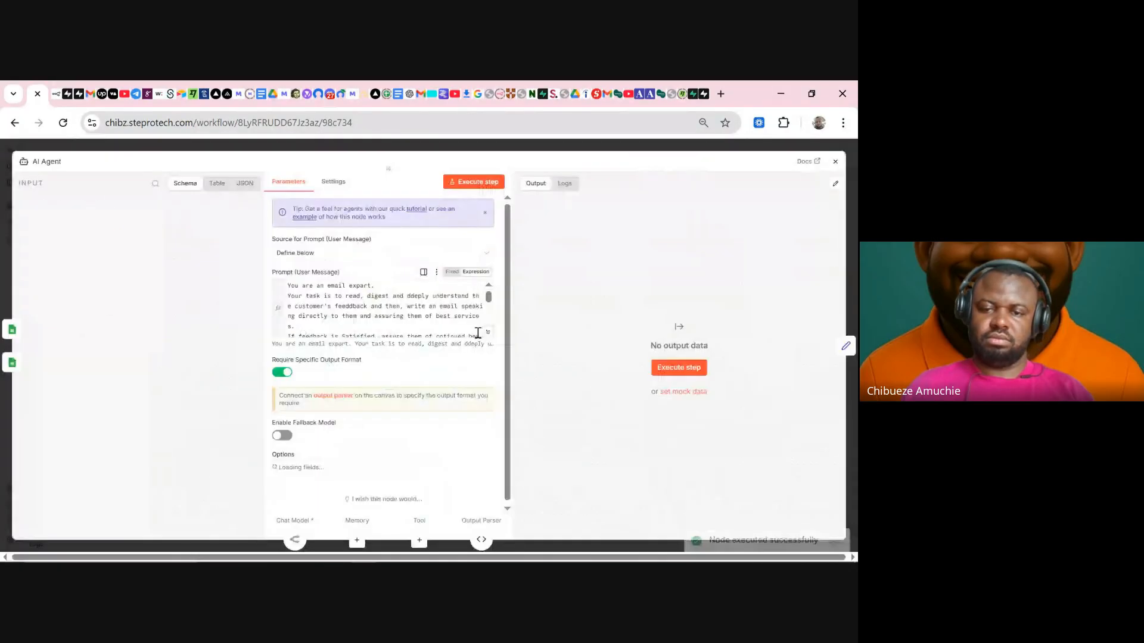
left_click(489, 333)
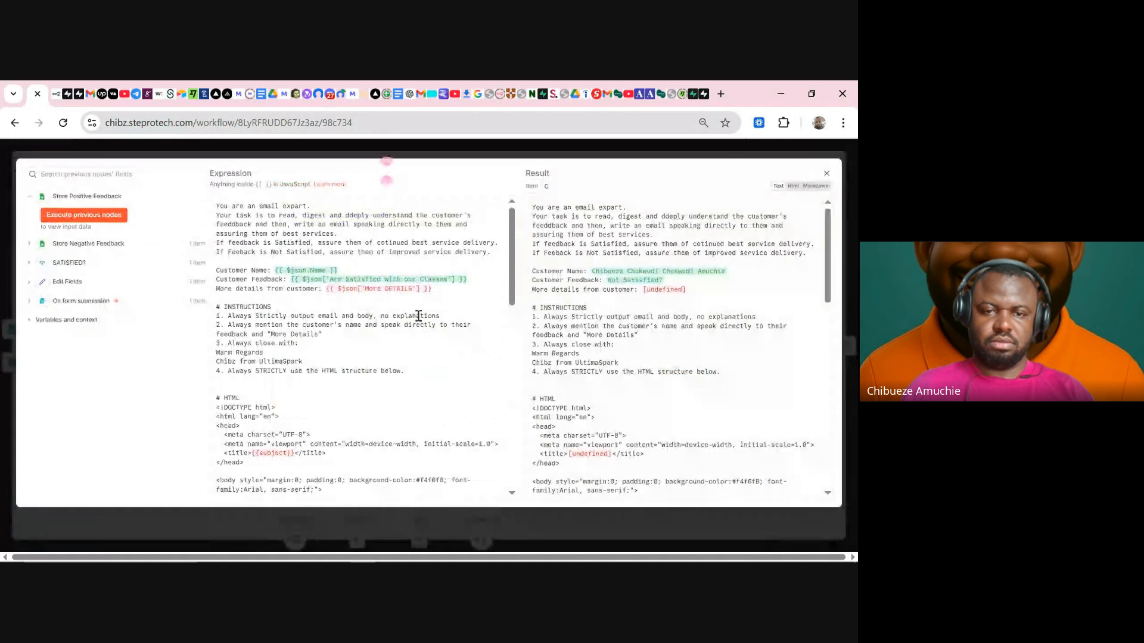
left_click(445, 294)
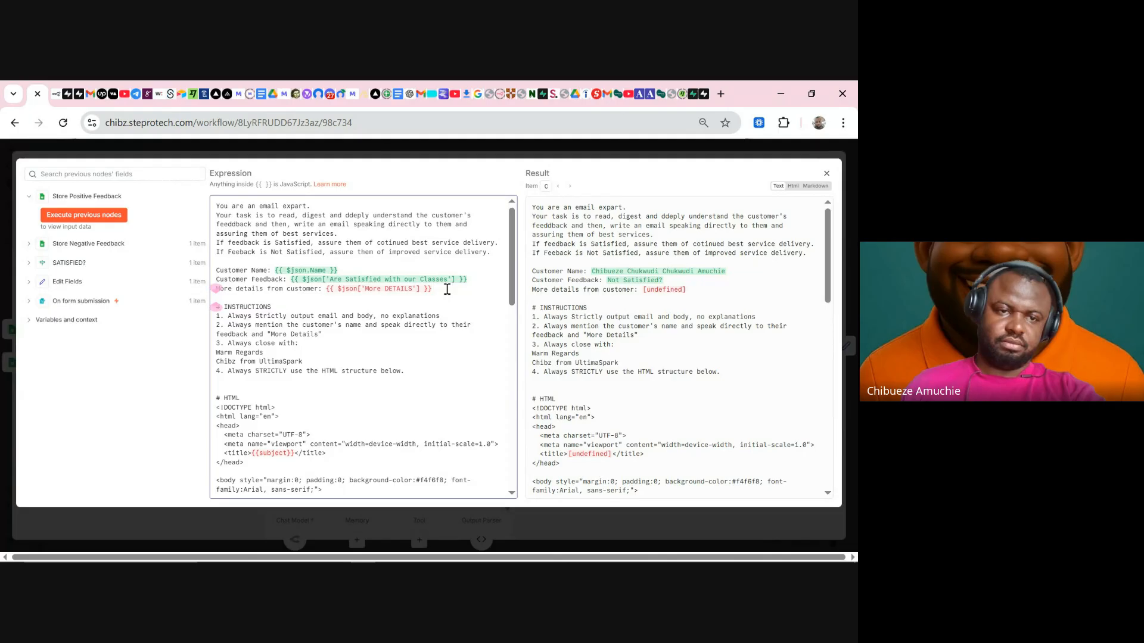
left_click(320, 155)
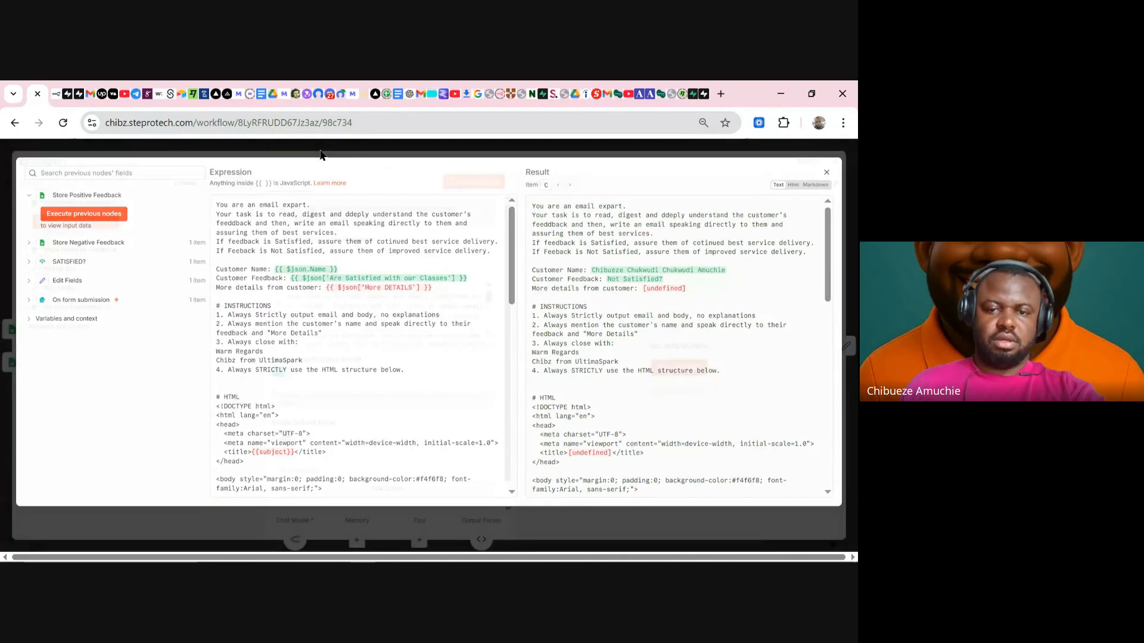
left_click(455, 146)
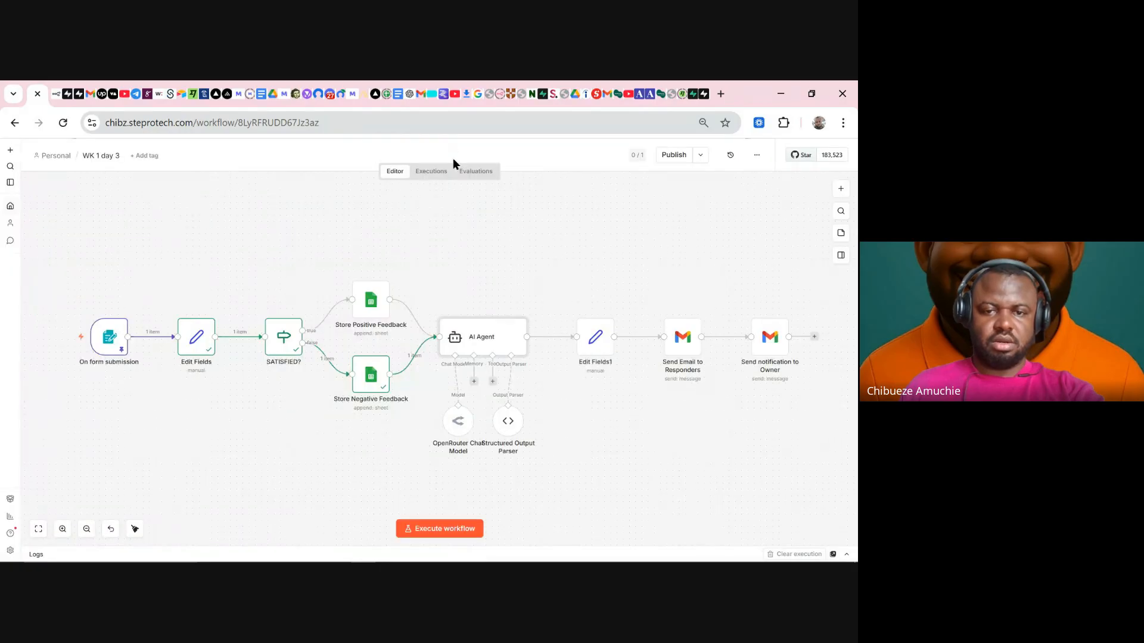
- Drag the More Details field from Store Negative Feedback into the prompt's More details line
double_click(475, 337)
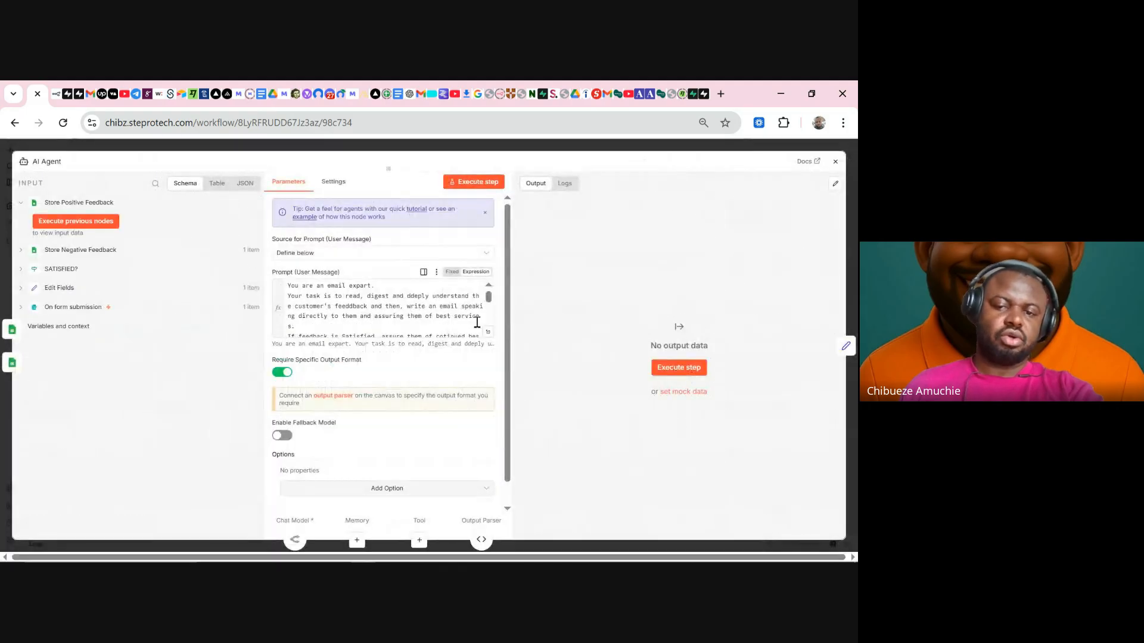
left_click(488, 333)
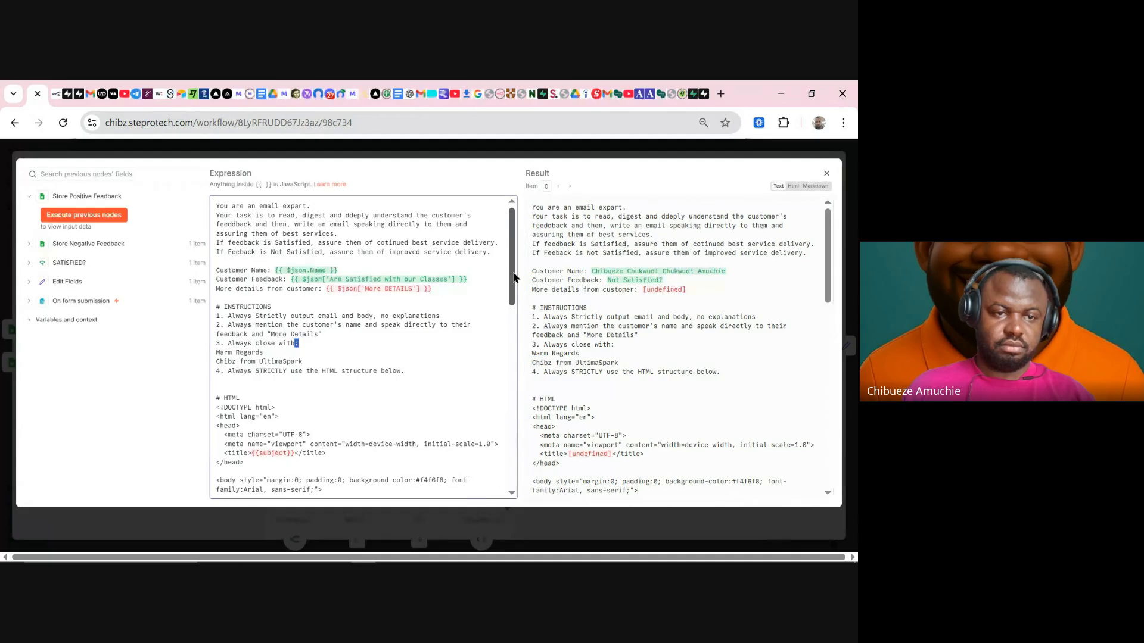
left_click(106, 243)
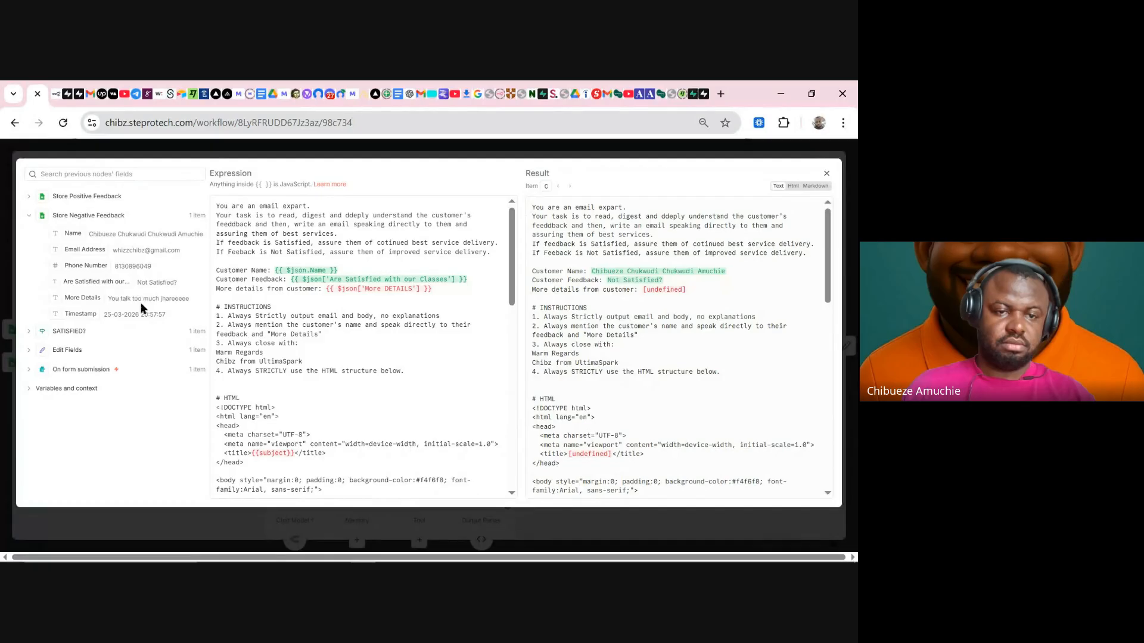
left_click_drag(79, 290, 458, 288)
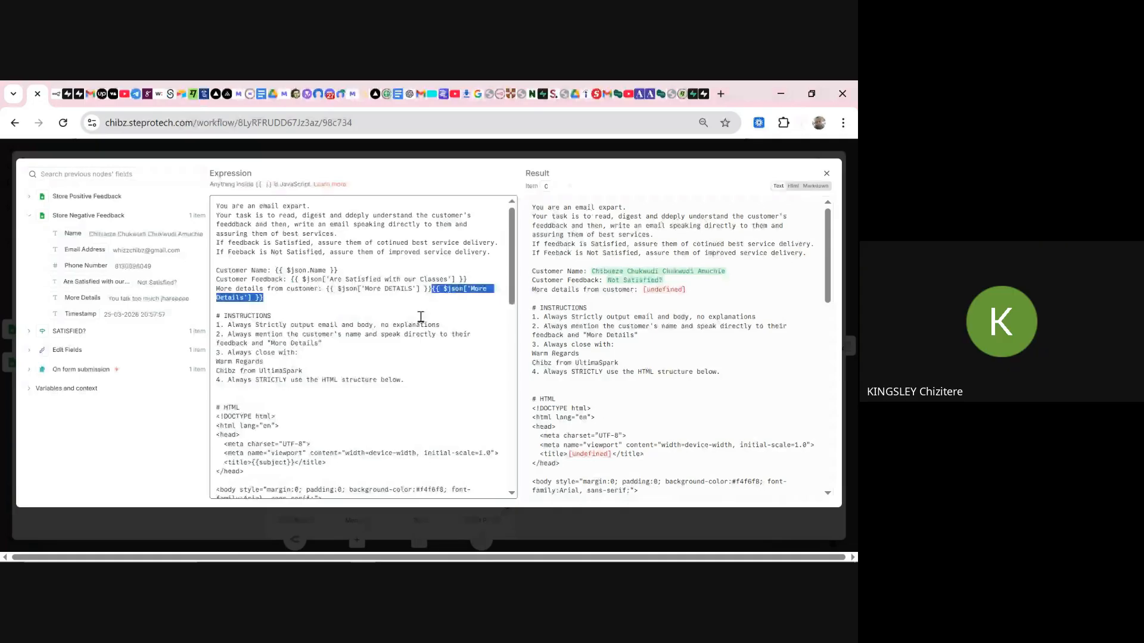
left_click(337, 304)
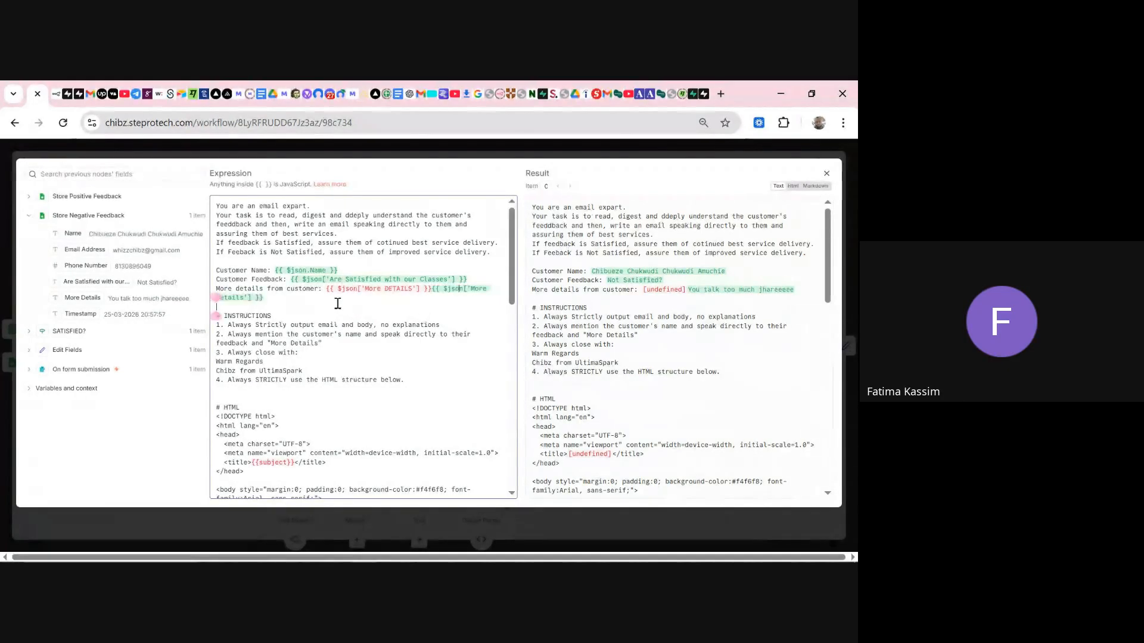
left_click(292, 298)
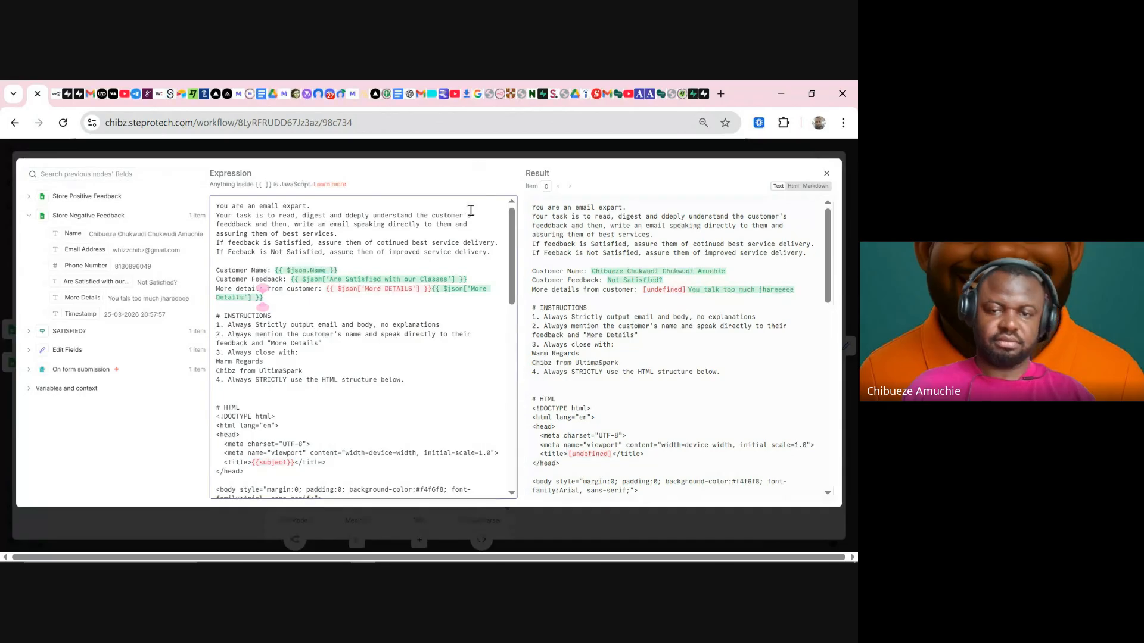
left_click(481, 149)
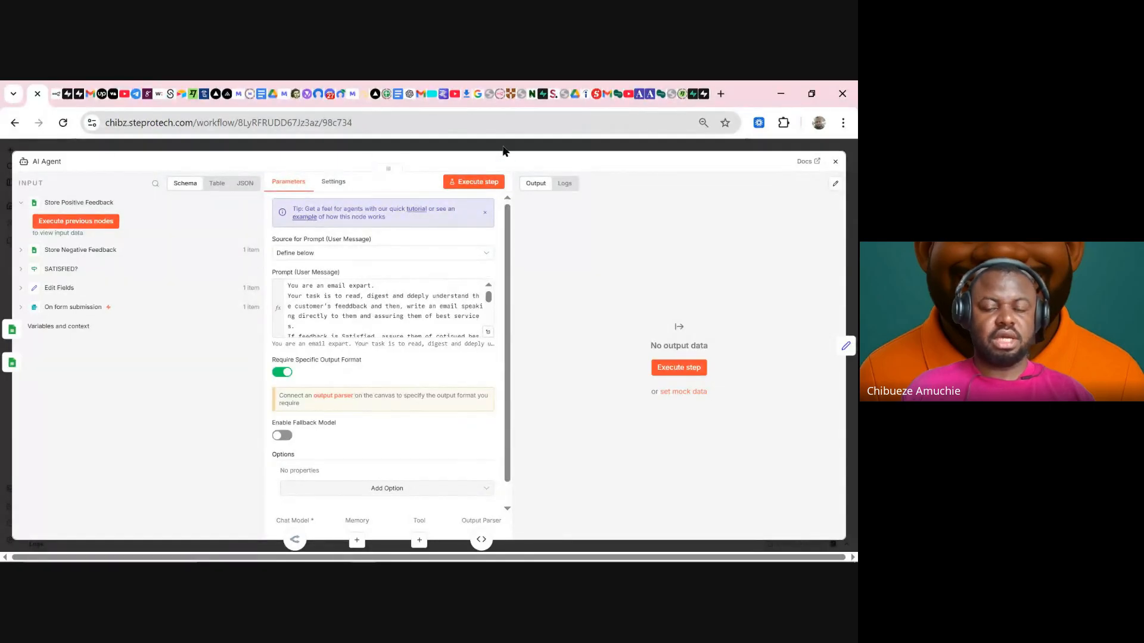
- Replace the broken More DETAILS reference with {{ $json['More Details'] }} in the prompt
left_click(487, 331)
left_click(411, 288)
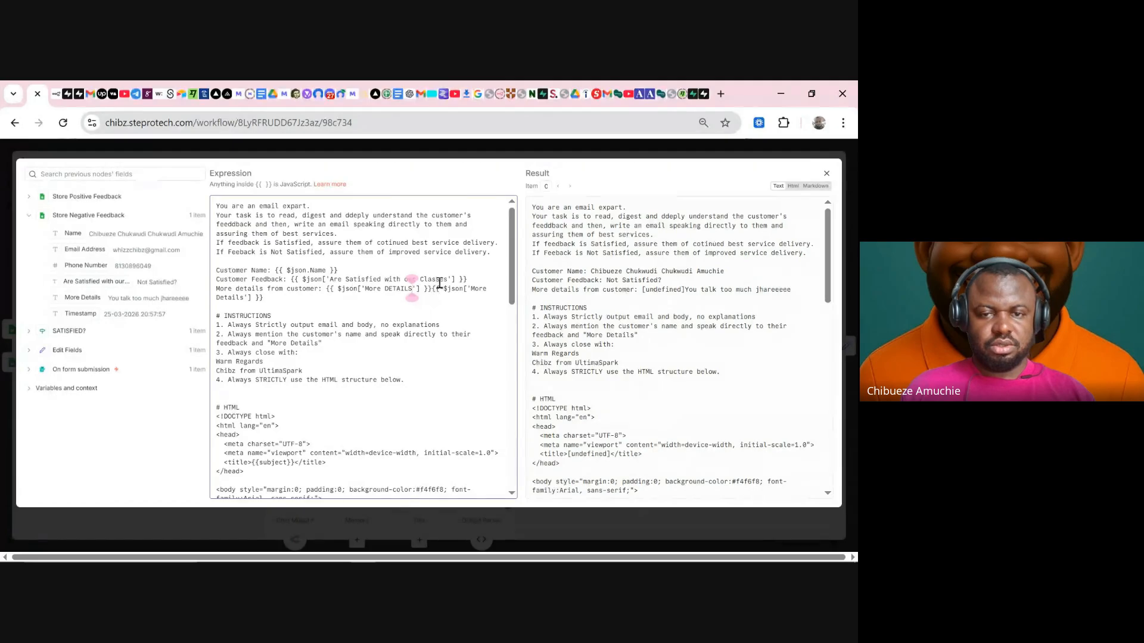
left_click_drag(434, 288, 328, 291)
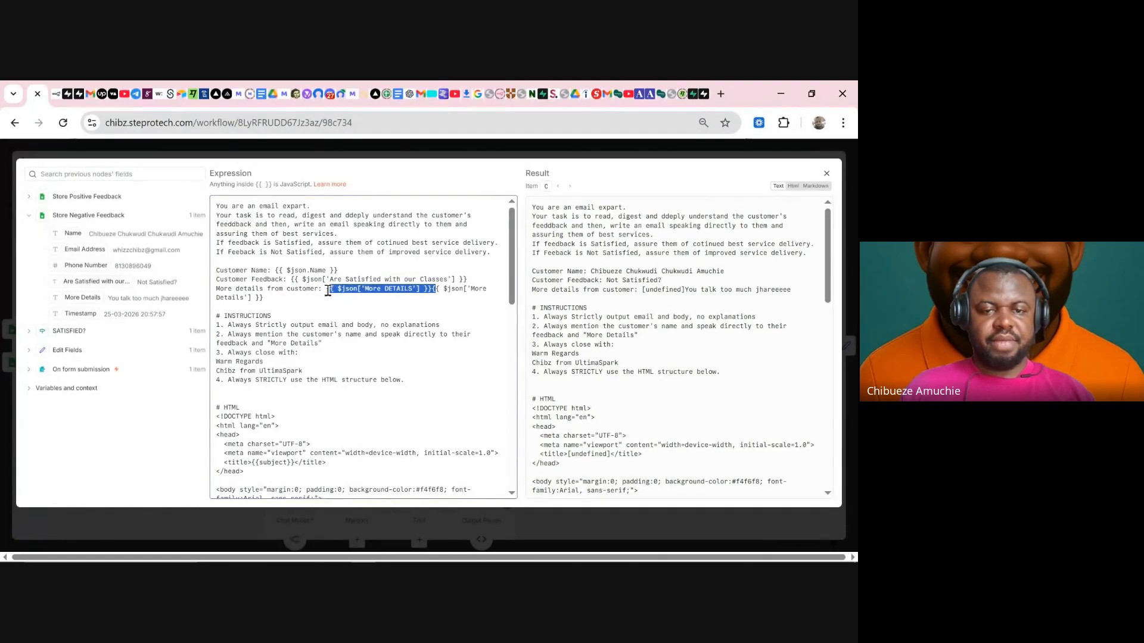
key("BackSpace")
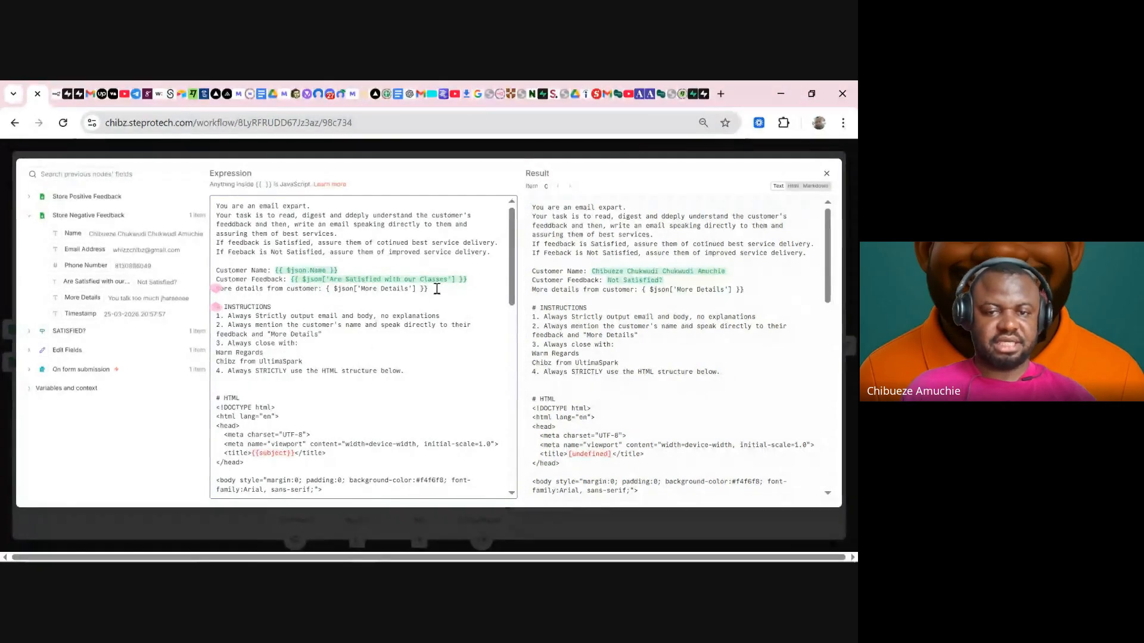
left_click_drag(430, 288, 327, 290)
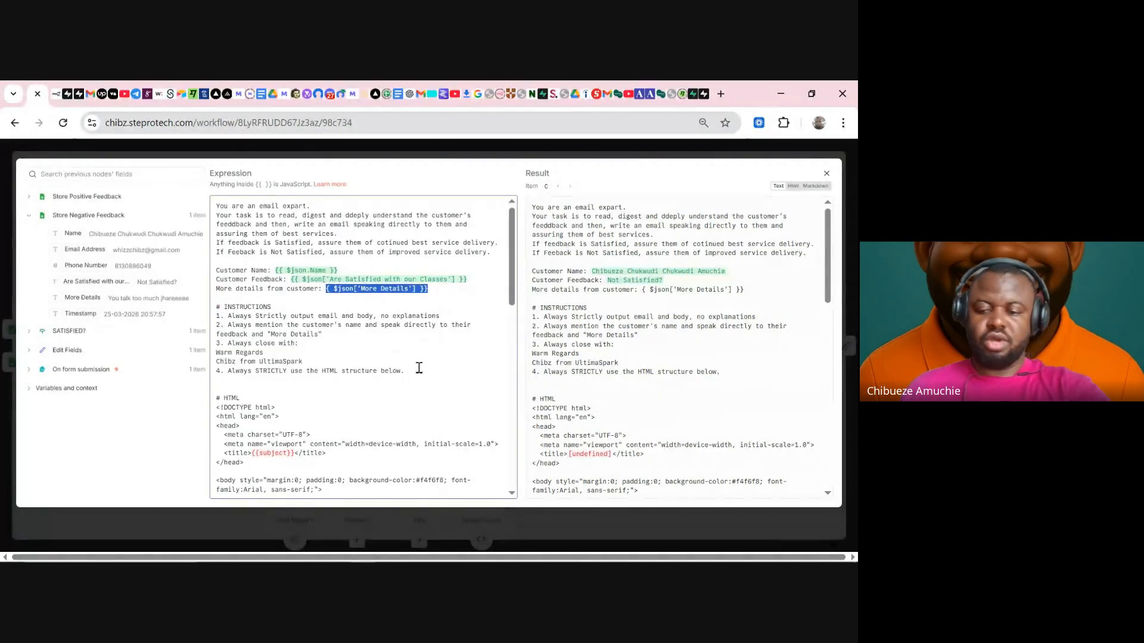
key("BackSpace")
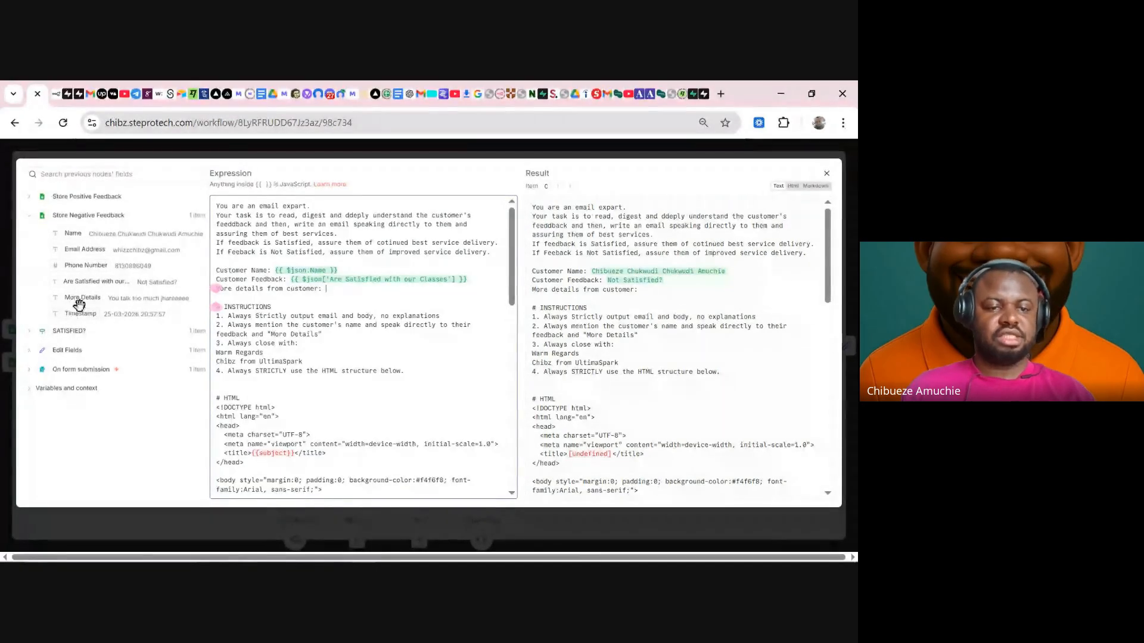
left_click_drag(75, 301, 346, 285)
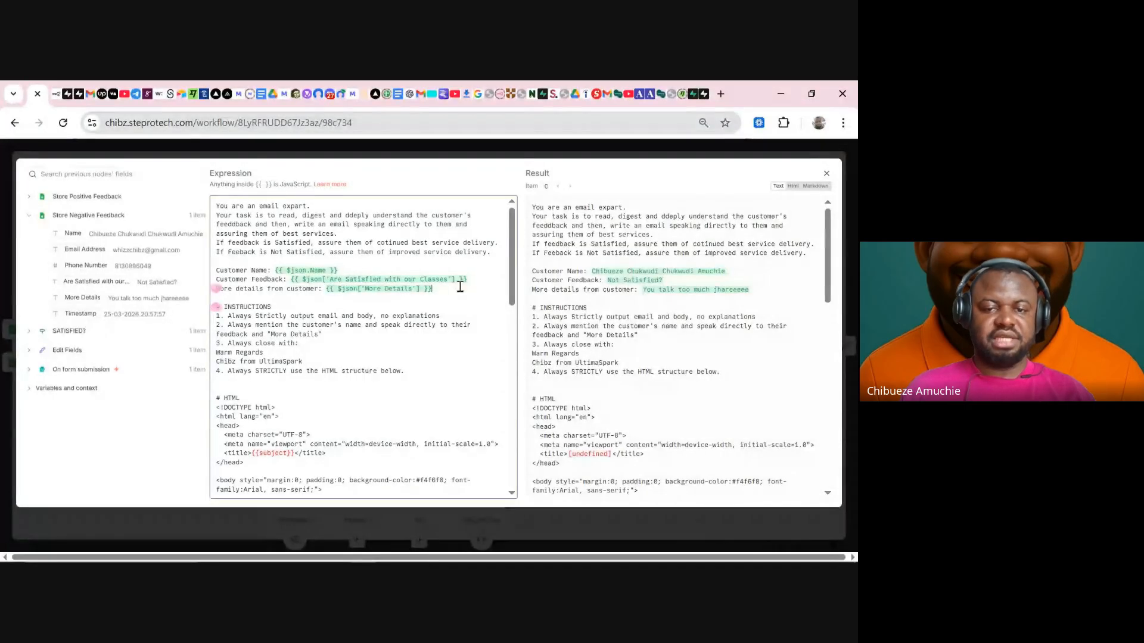
left_click(544, 155)
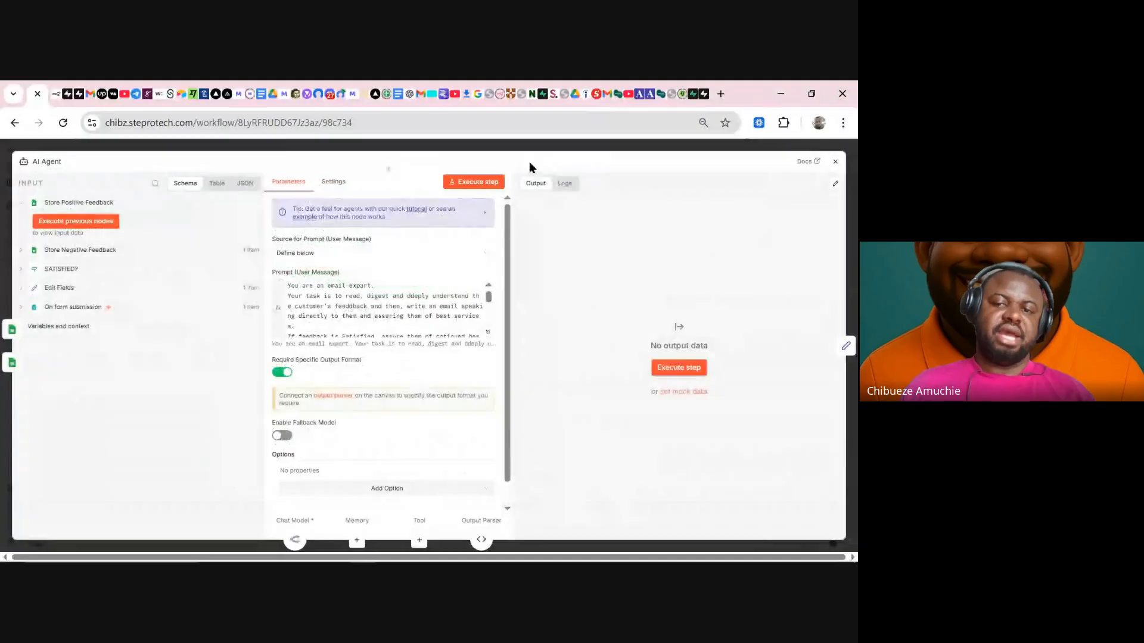
left_click(552, 148)
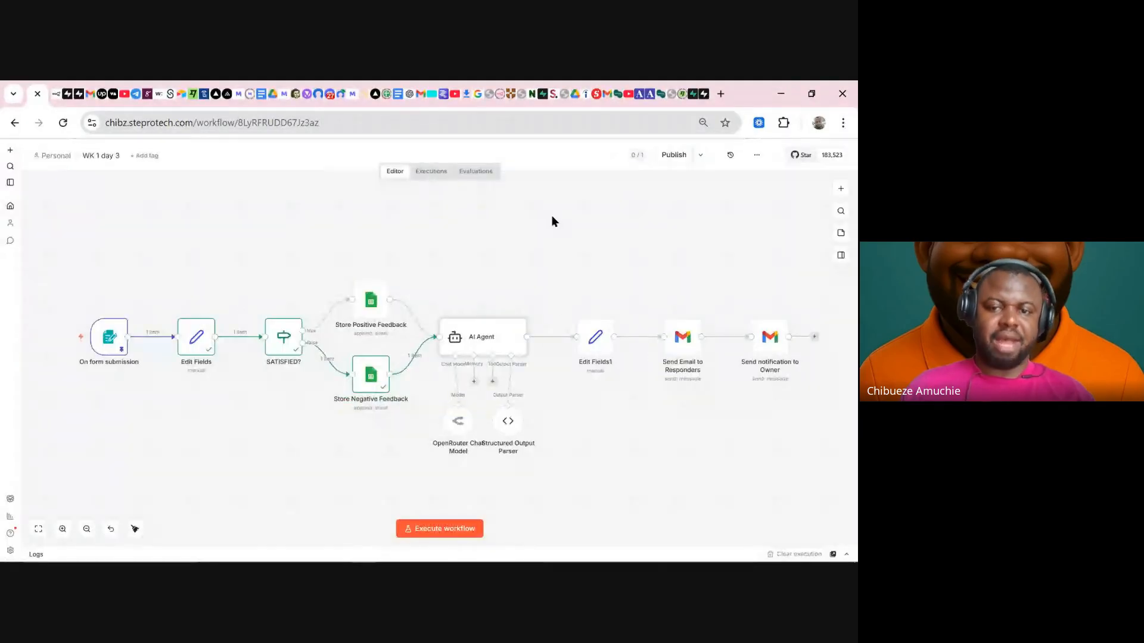
- Execute the whole workflow and open the failing Edit Fields1 node to see its error
left_click(437, 529)
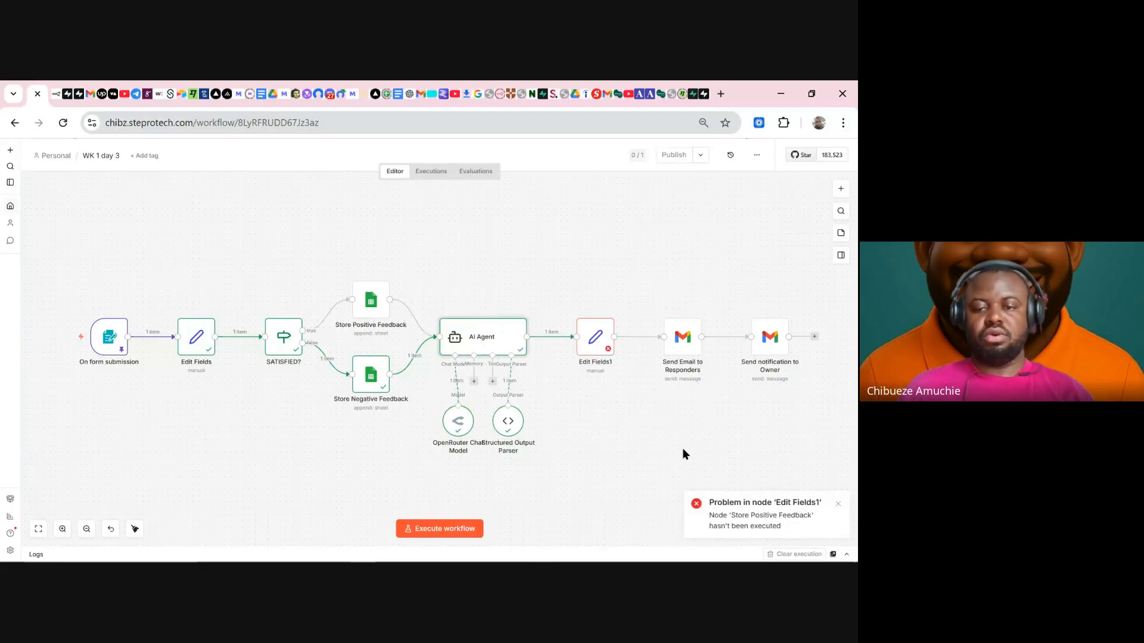
double_click(593, 343)
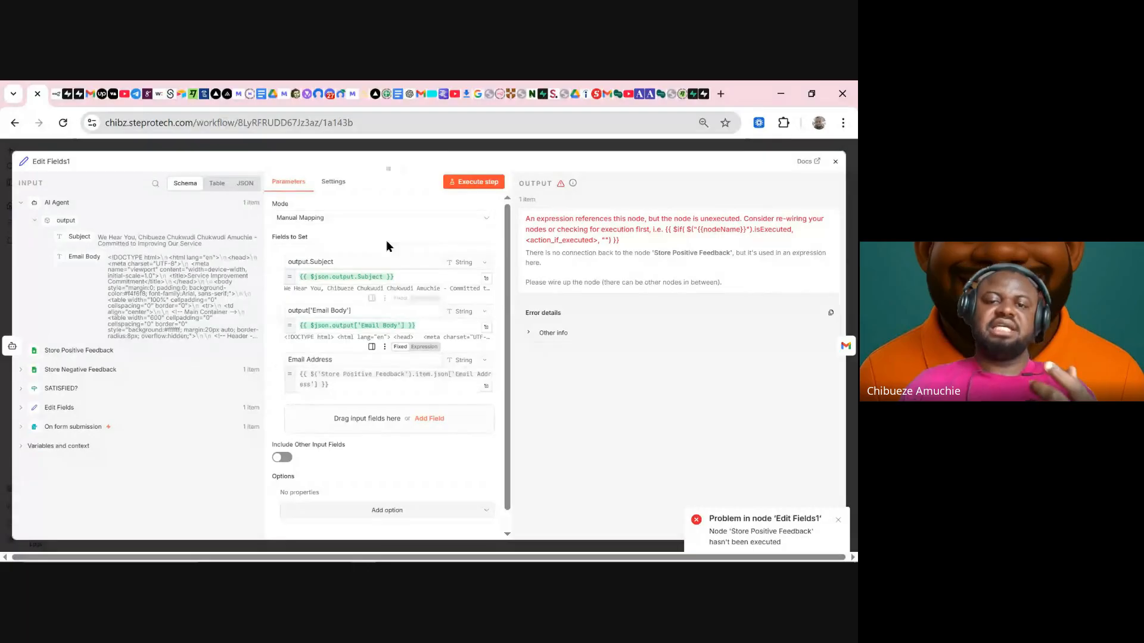
left_click(424, 150)
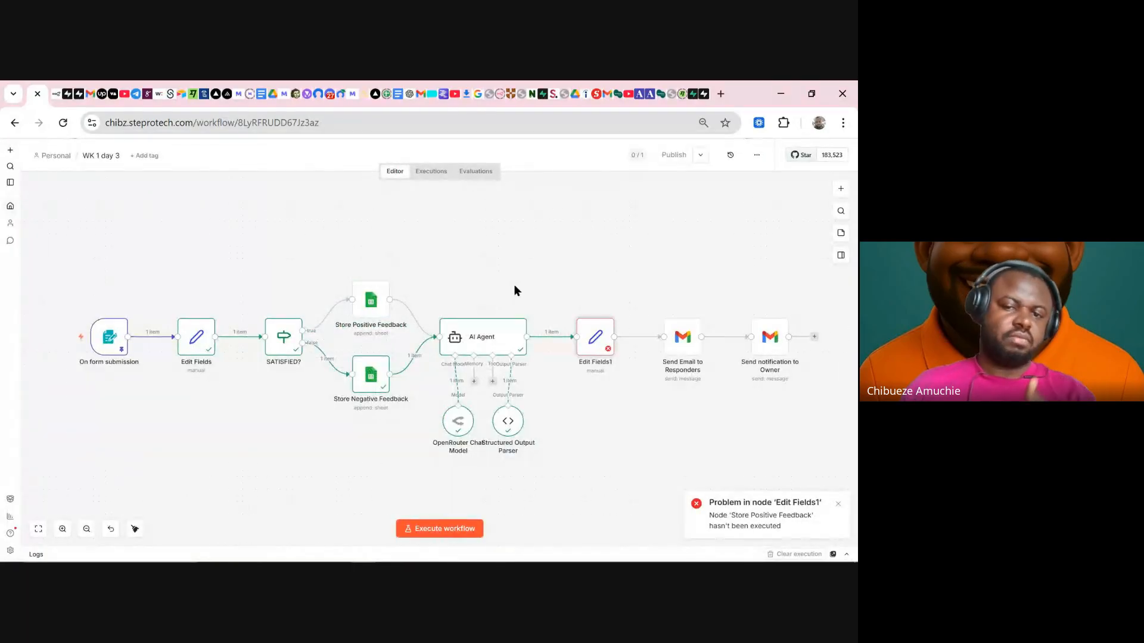
left_click_drag(484, 339, 515, 338)
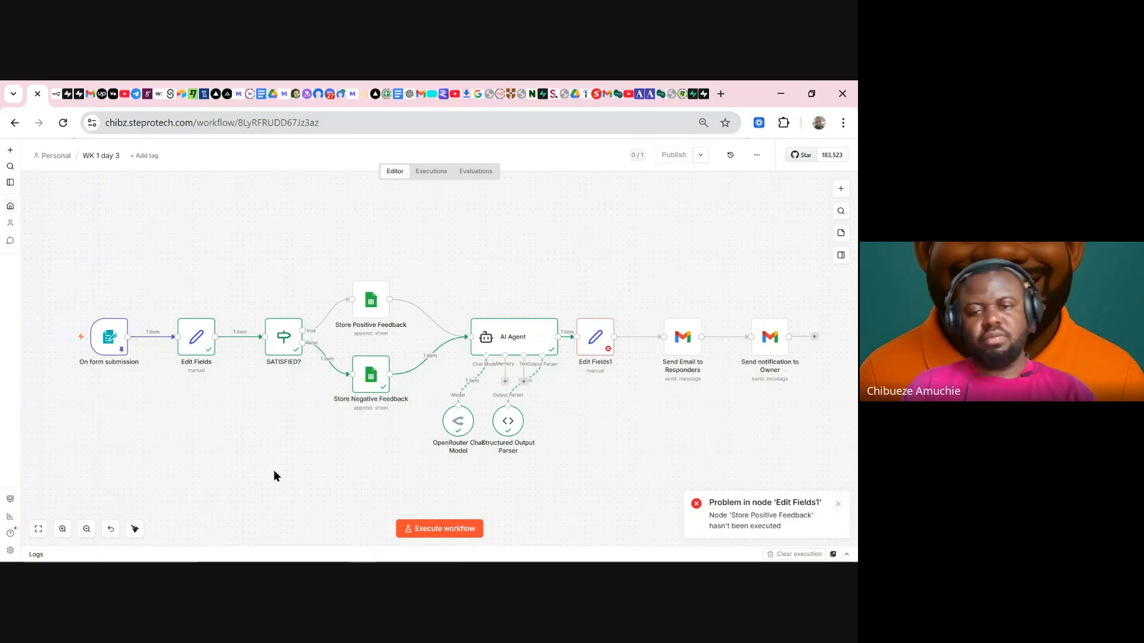
- Examine Edit Fields1's Email Address expression, which references the unexecuted Store Positive Feedback node
double_click(595, 342)
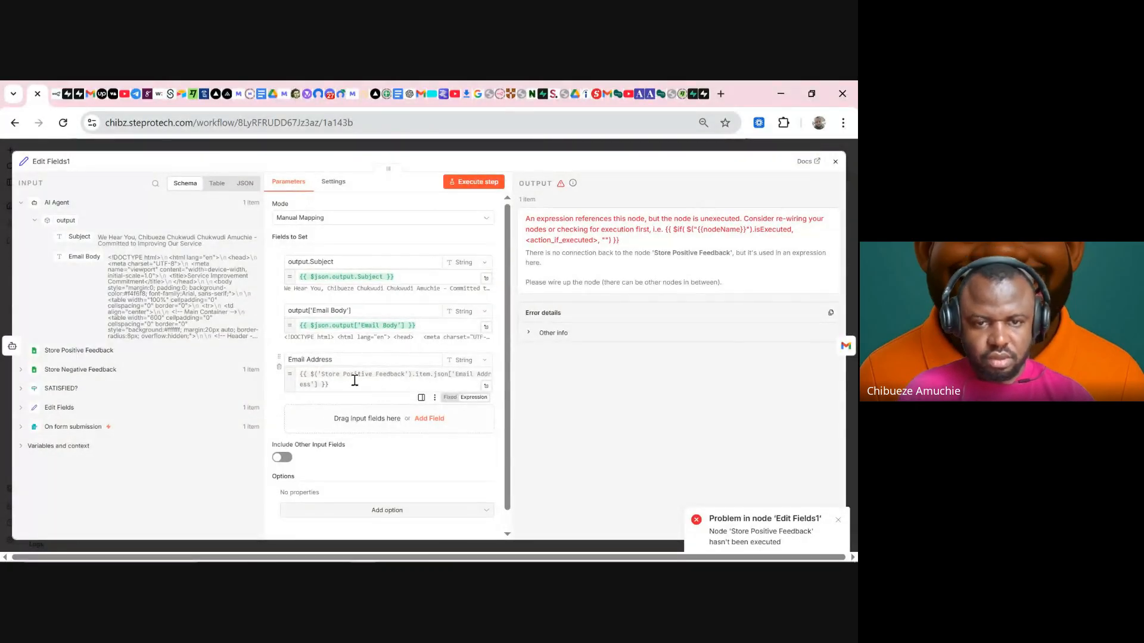
left_click_drag(393, 373, 321, 374)
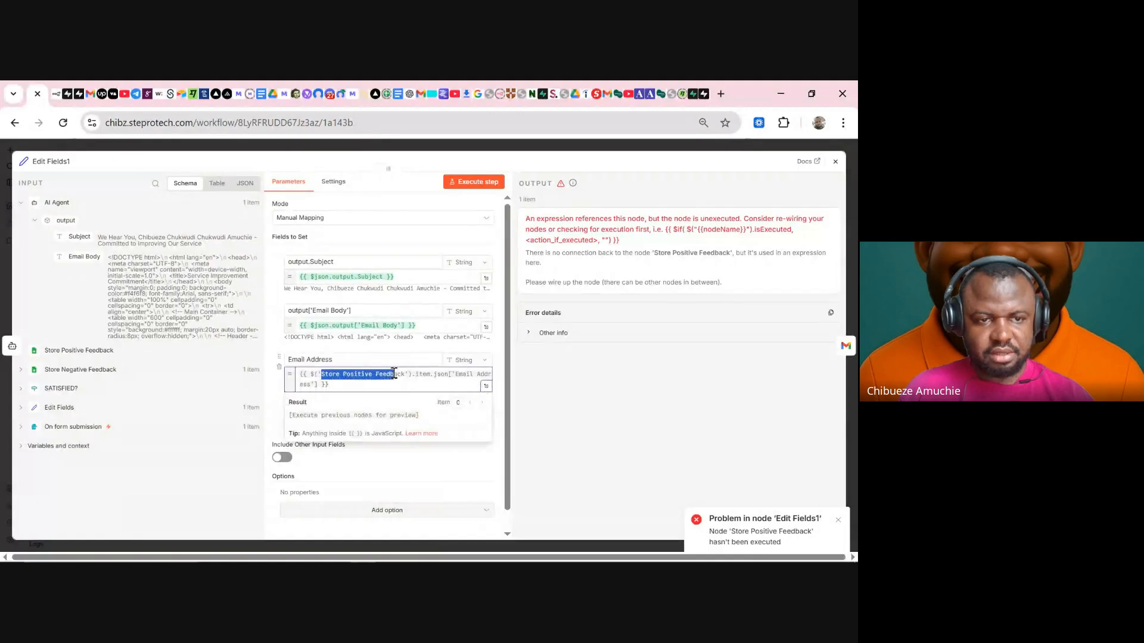
left_click(109, 352)
left_click_drag(111, 352, 42, 352)
left_click(137, 381)
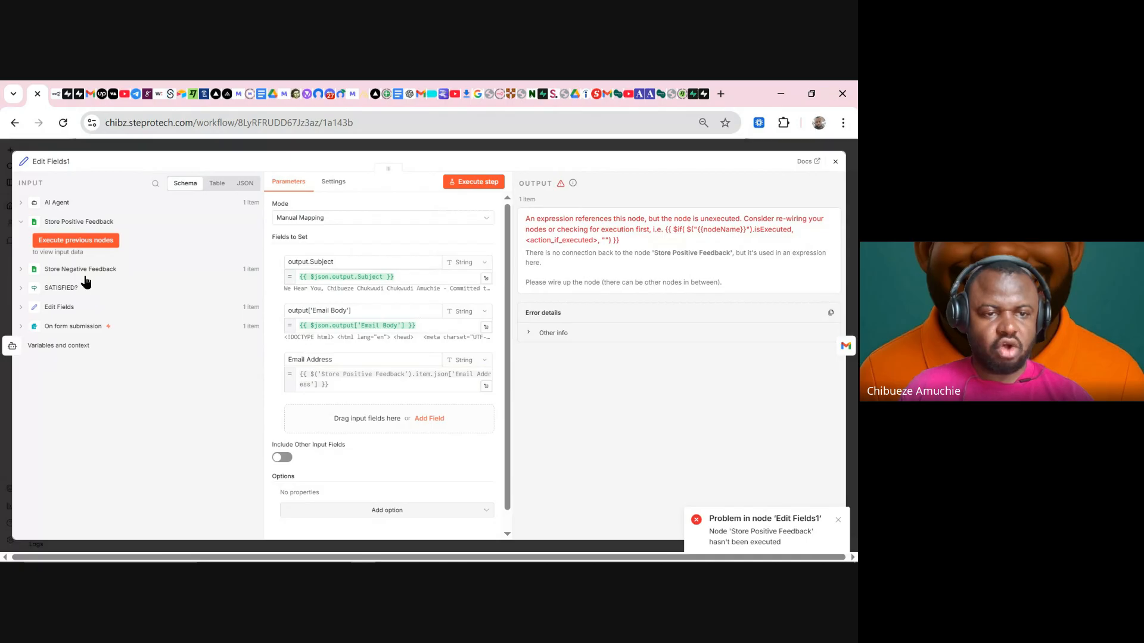
left_click_drag(114, 276, 49, 273)
left_click(209, 328)
left_click_drag(332, 384, 290, 355)
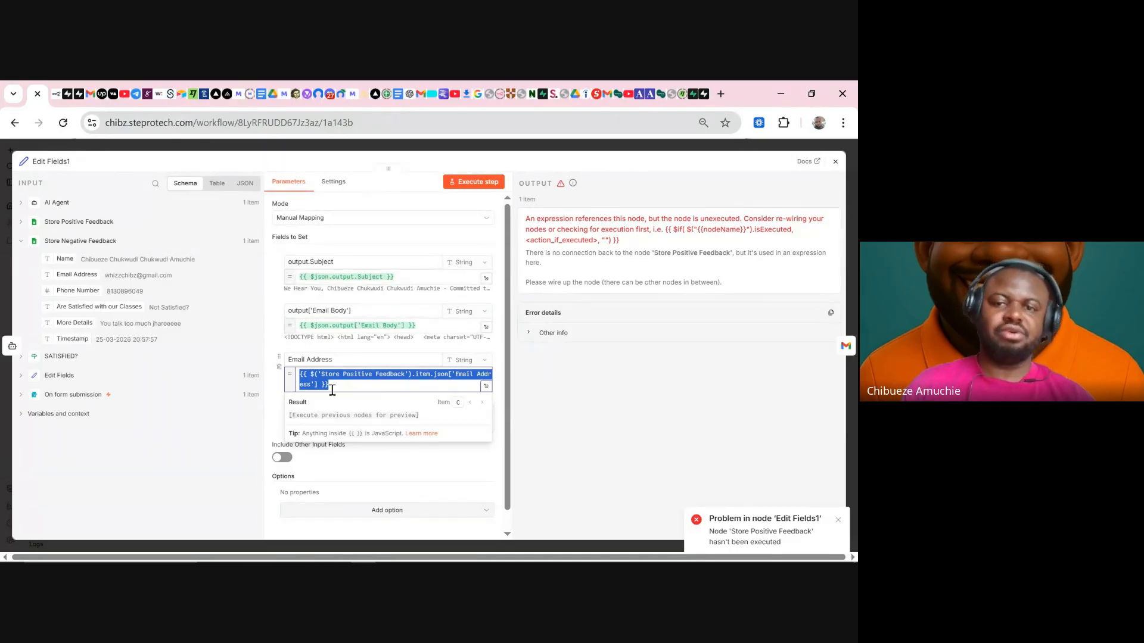
left_click(487, 146)
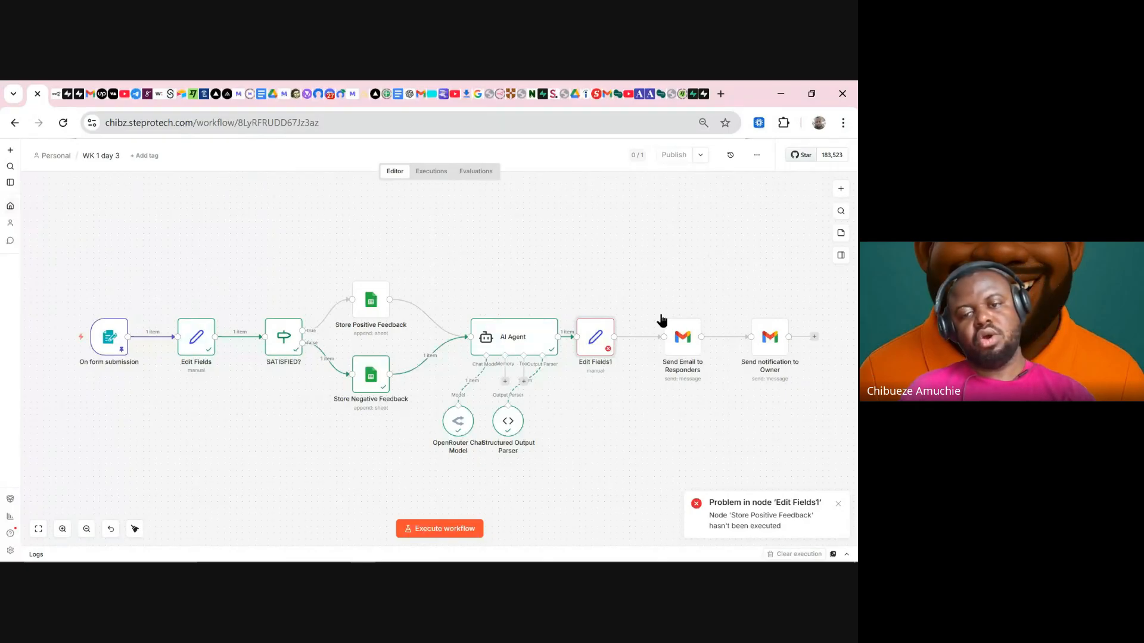
- Spread Edit Fields1, the Gmail nodes, AI Agent, parser and chat model to the right
left_click_drag(596, 342, 636, 336)
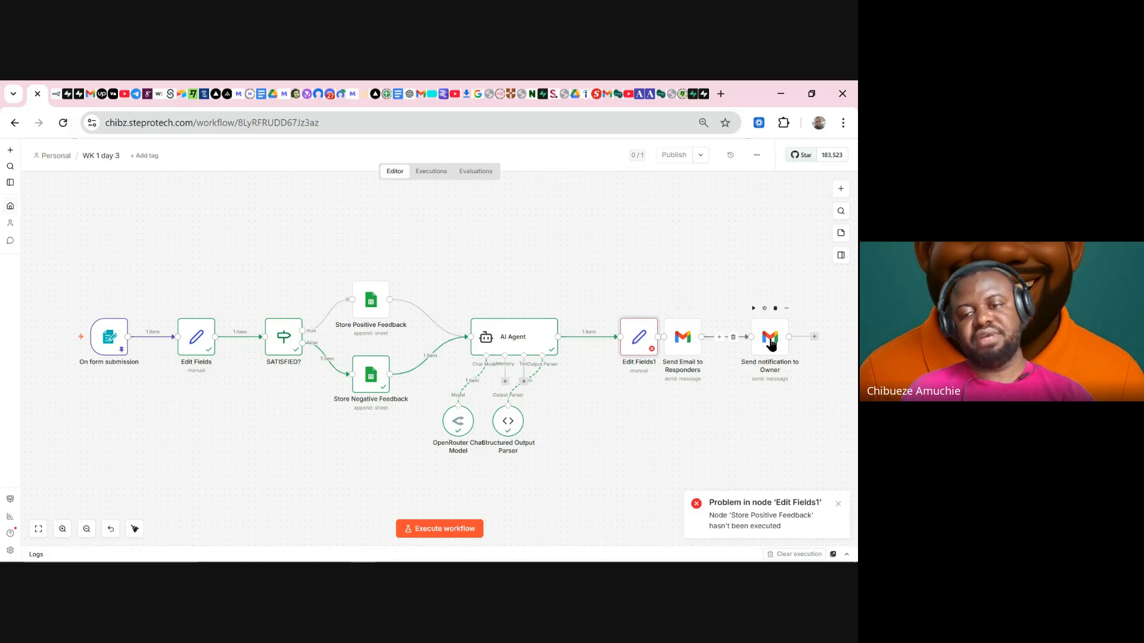
left_click_drag(782, 339, 852, 339)
left_click_drag(687, 342, 814, 343)
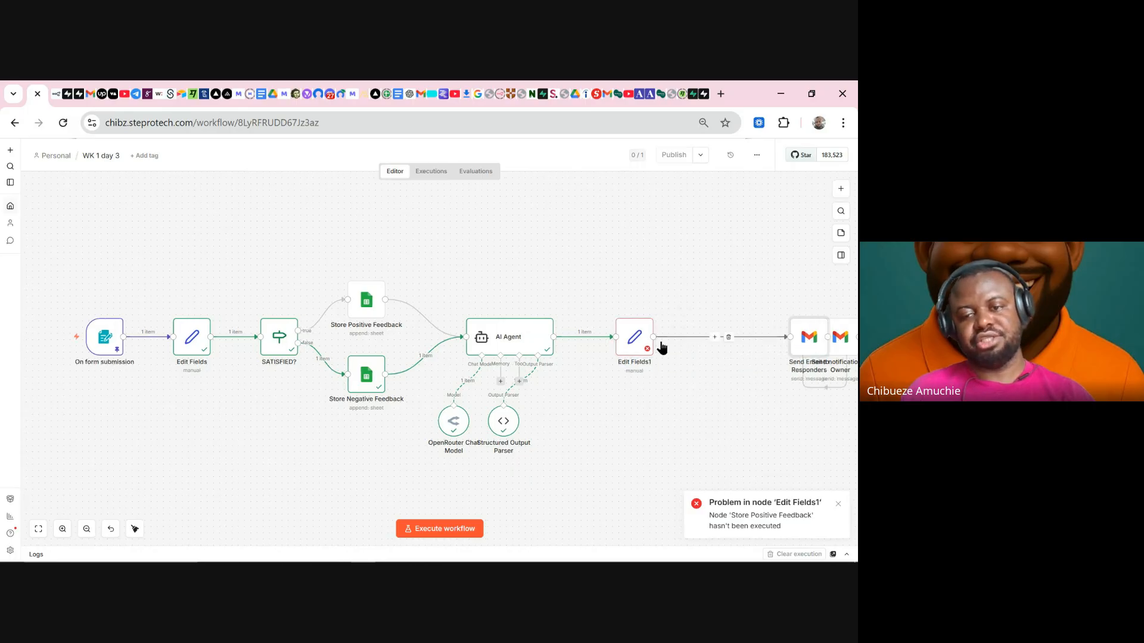
left_click_drag(649, 343, 705, 349)
left_click_drag(503, 342, 571, 342)
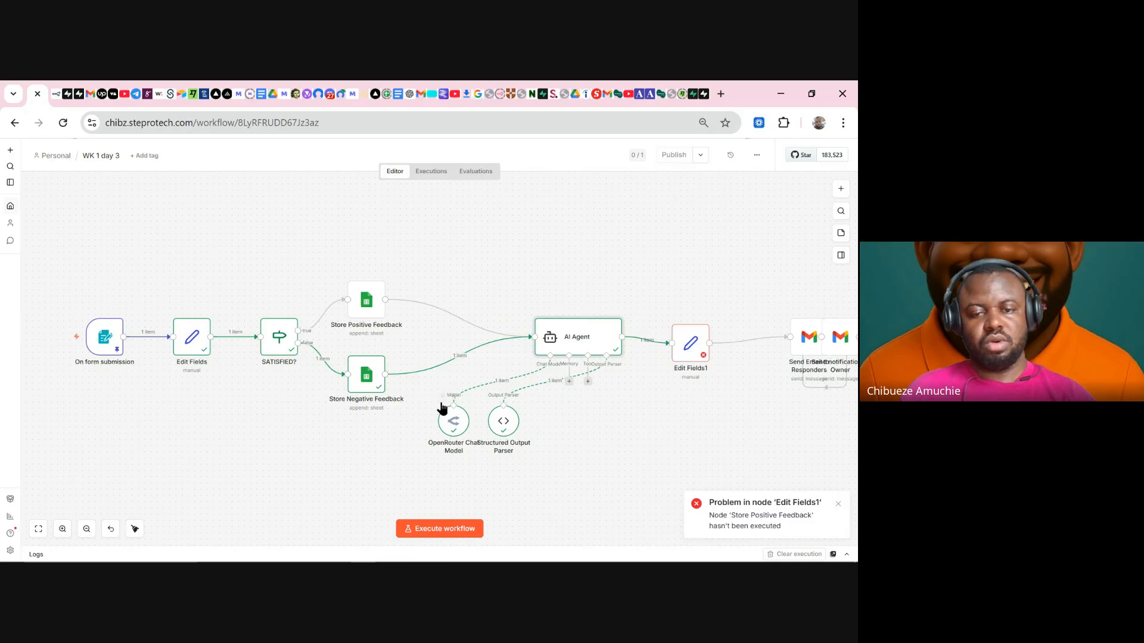
left_click_drag(501, 424, 668, 422)
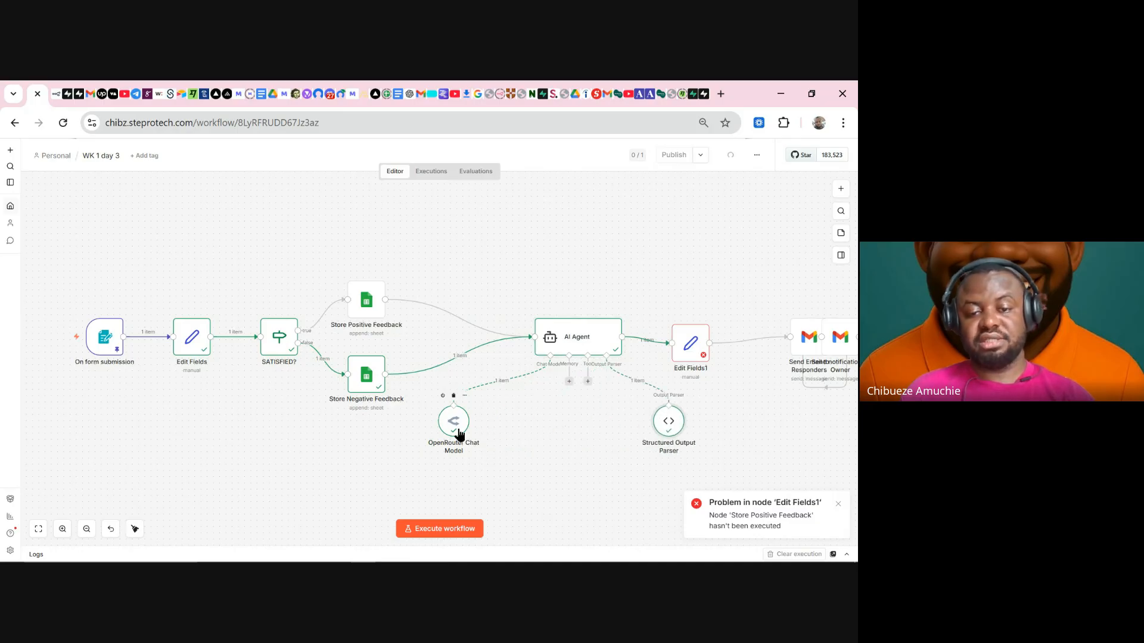
left_click_drag(459, 433, 562, 434)
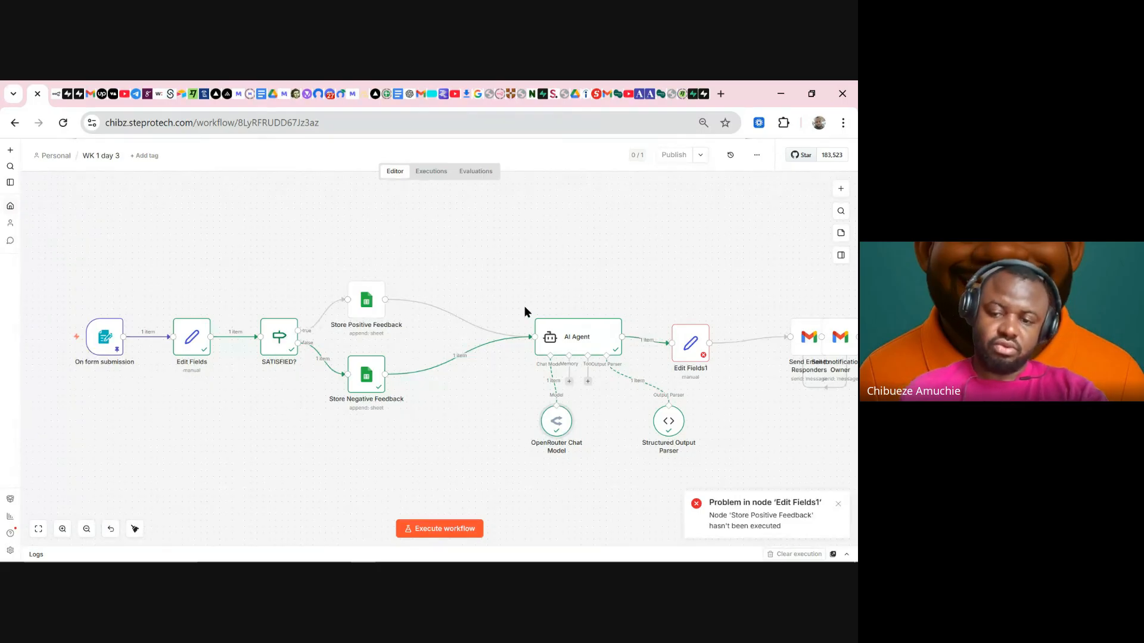
- Disconnect both feedback nodes from the AI Agent and place an Edit Fields copy after each
mouse_move(472, 353)
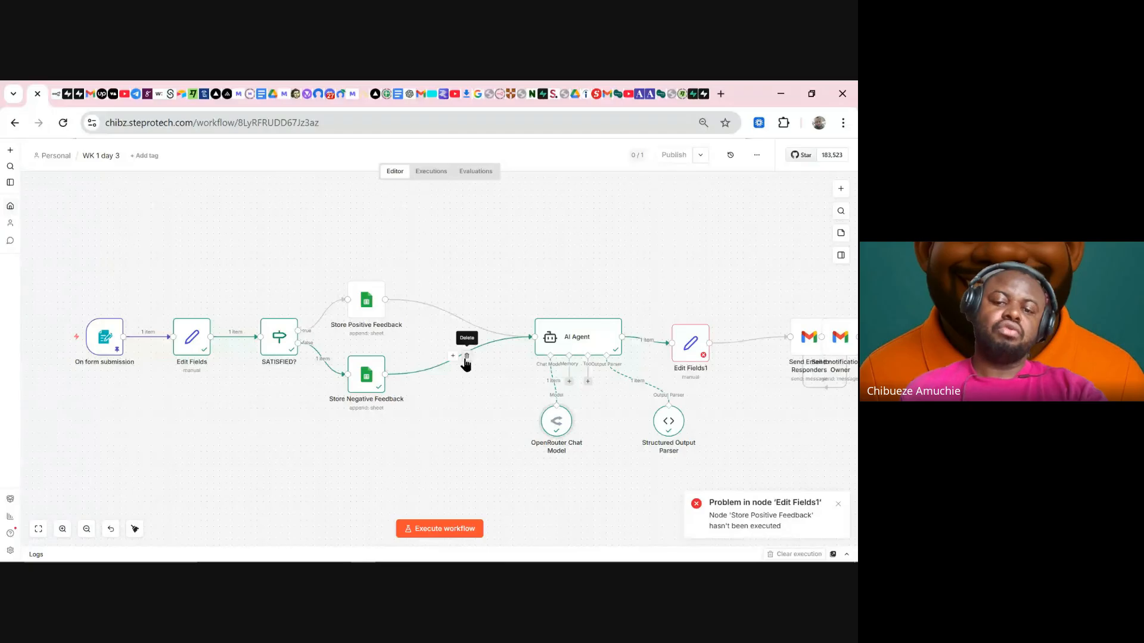
left_click(468, 356)
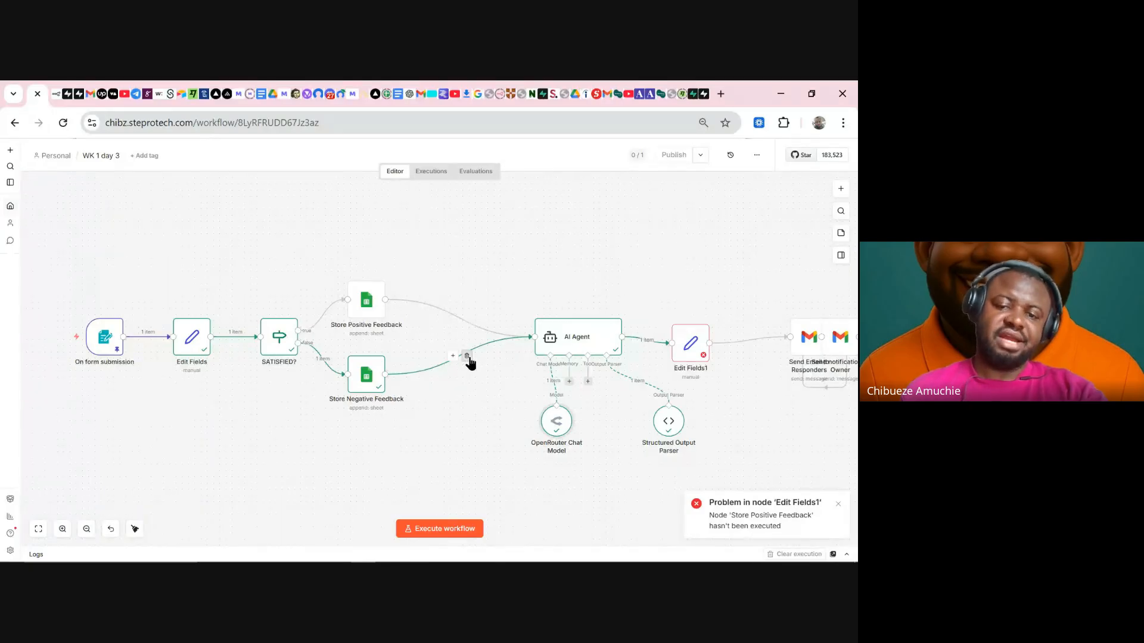
left_click(465, 318)
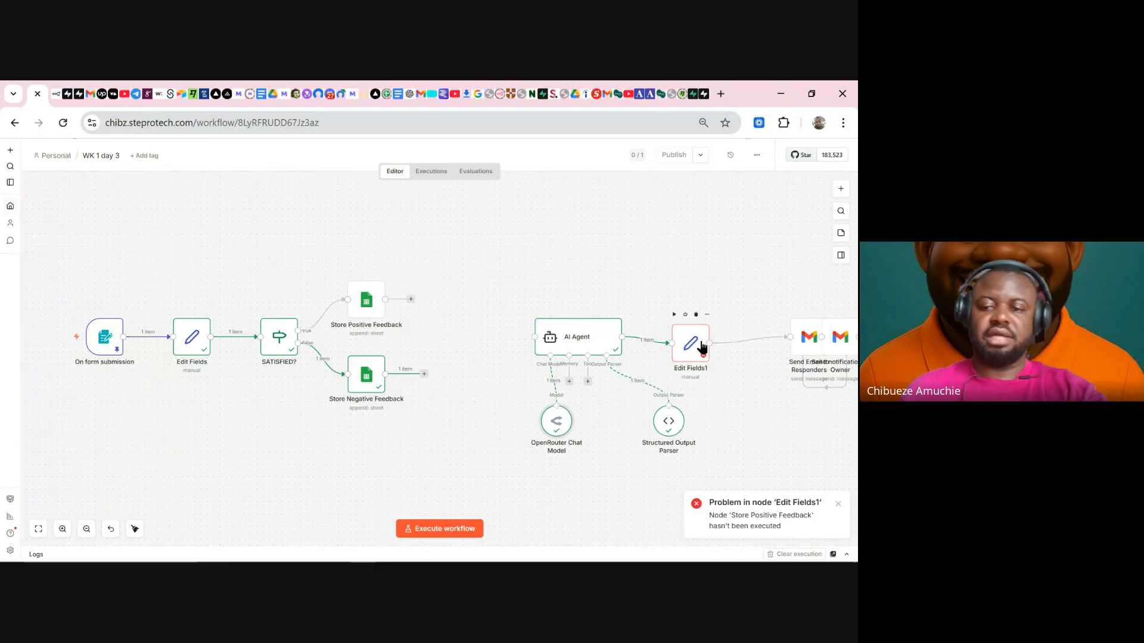
key("ctrl+d")
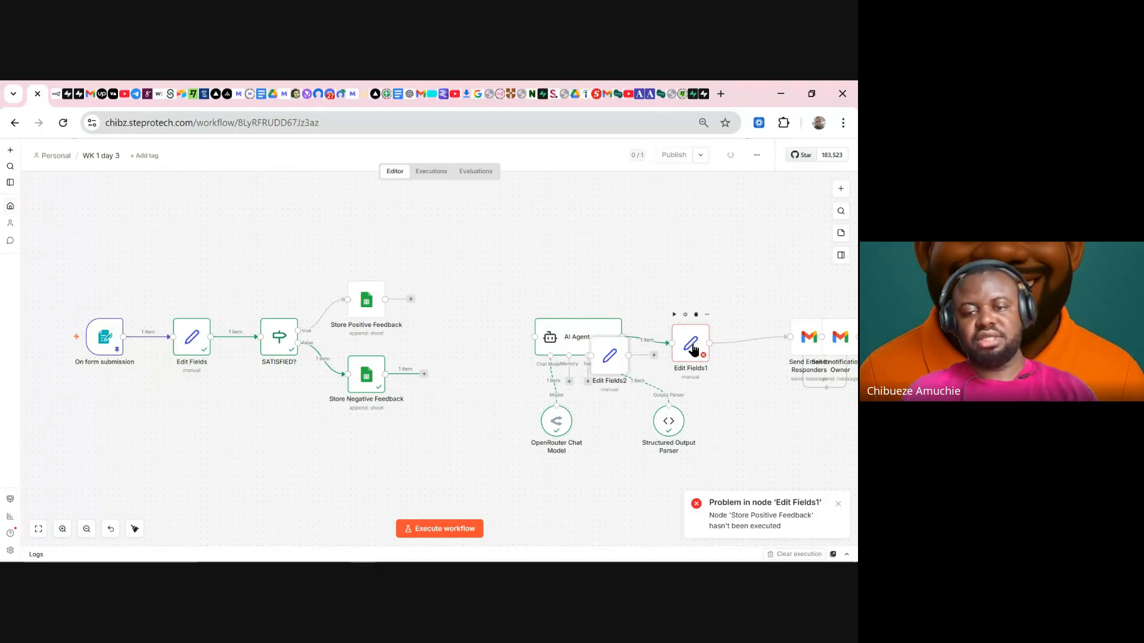
left_click_drag(605, 355, 470, 289)
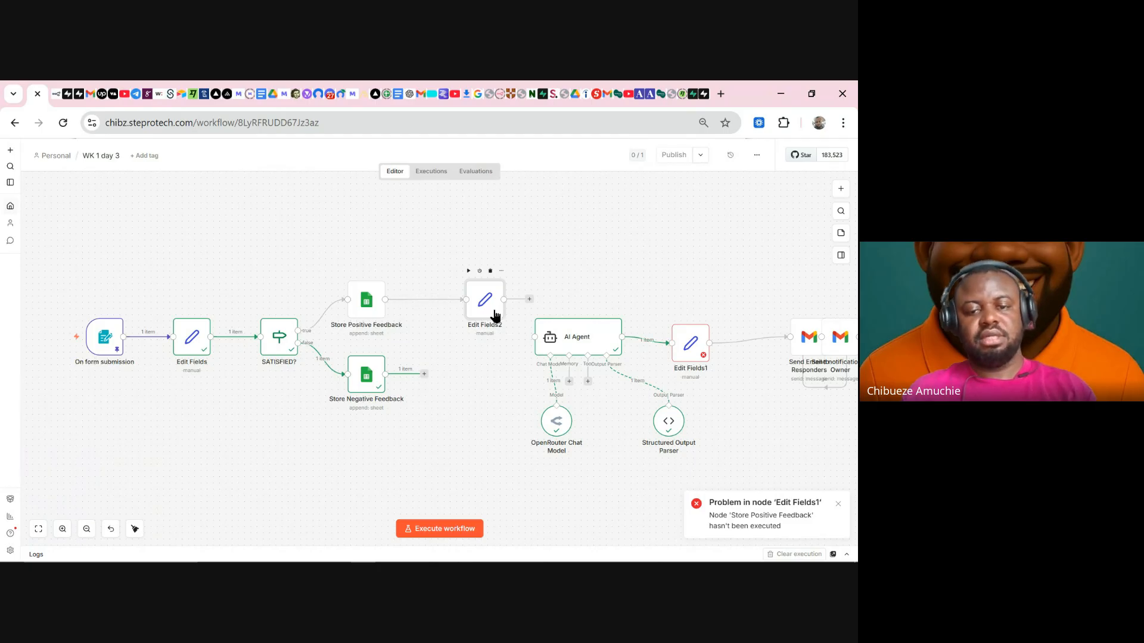
key("ctrl+d")
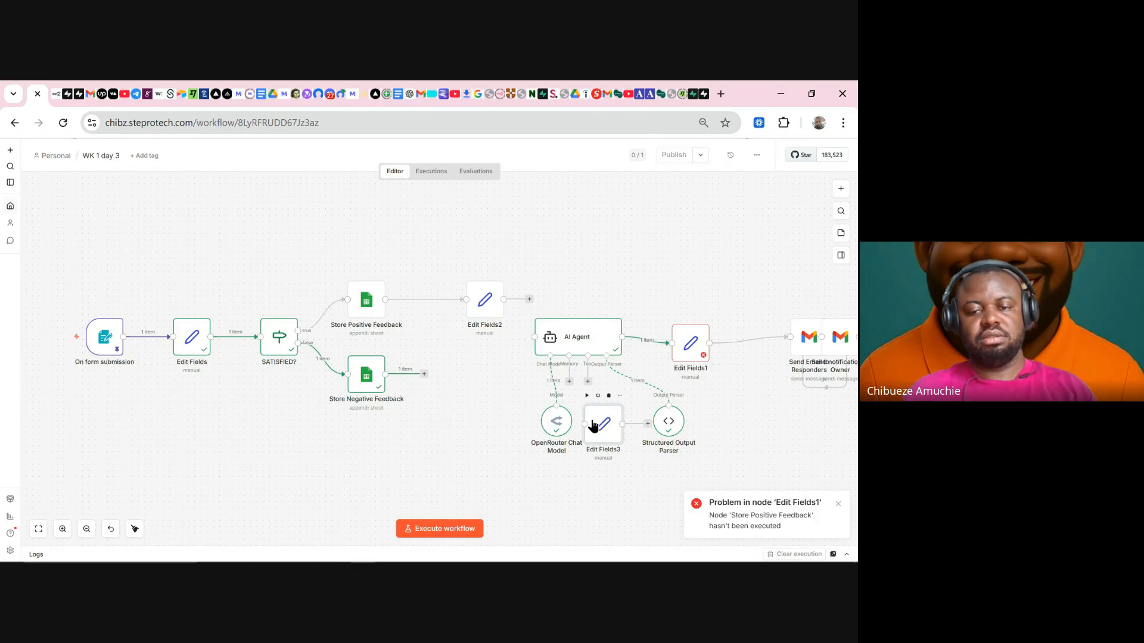
left_click_drag(596, 424, 474, 394)
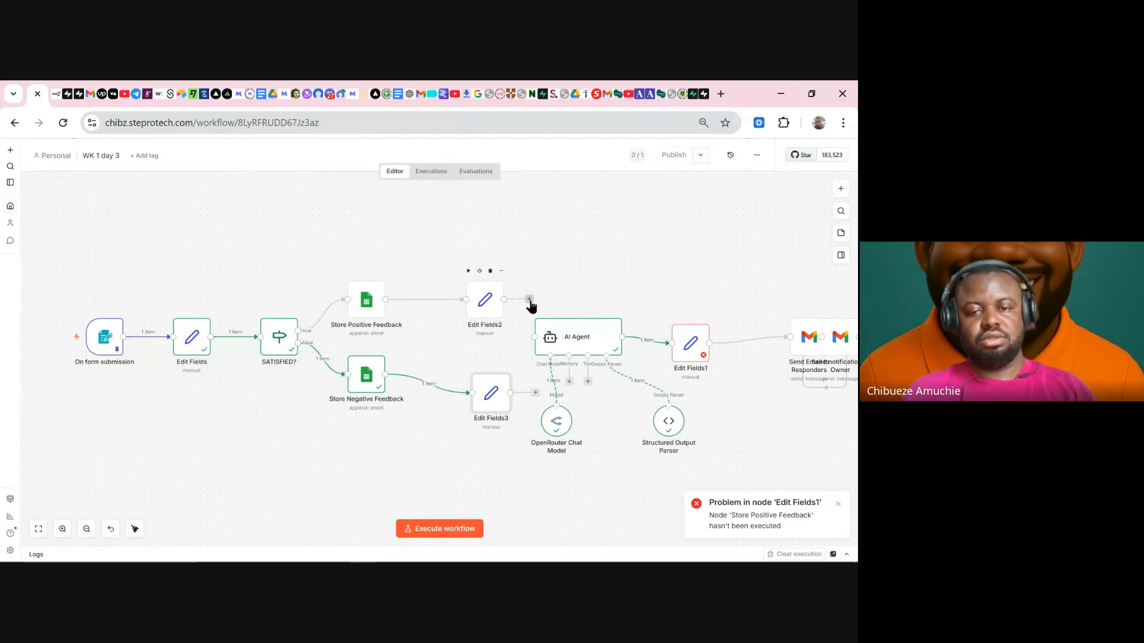
left_click(529, 300)
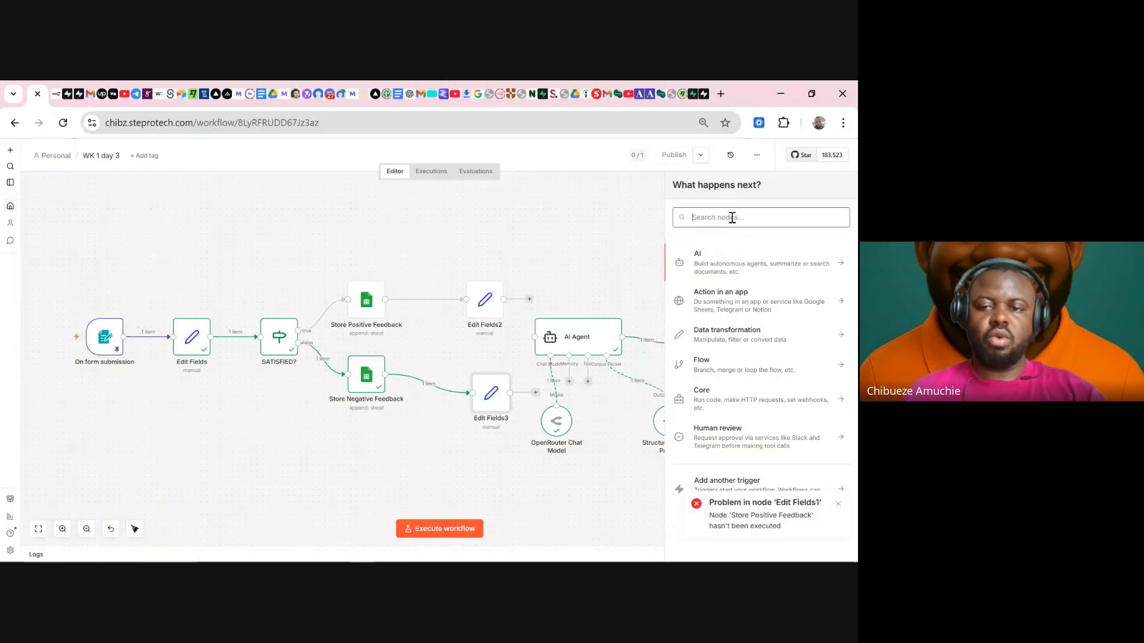
- Add a Merge node joining Edit Fields2 and Edit Fields3, feeding the AI Agent, then tidy up
type("m")
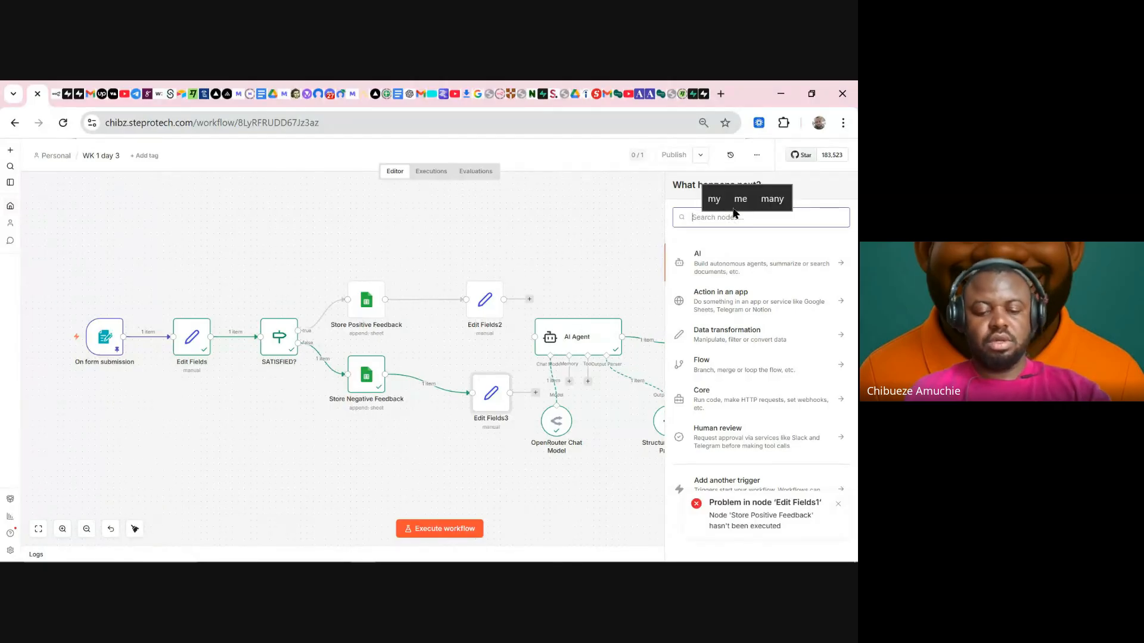
type("erge")
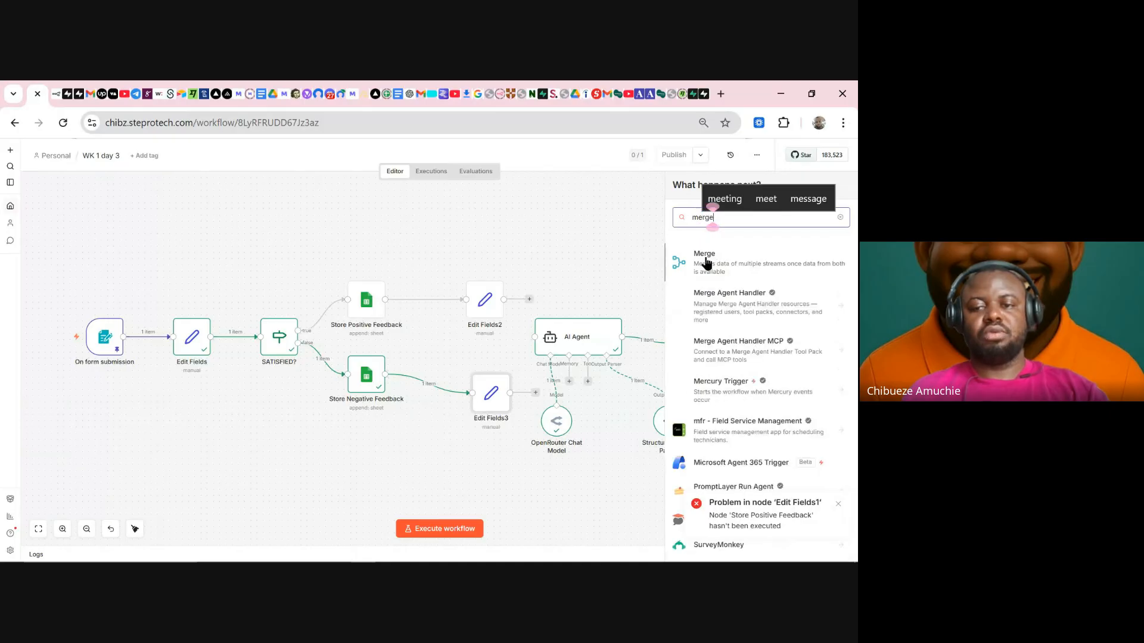
left_click(706, 263)
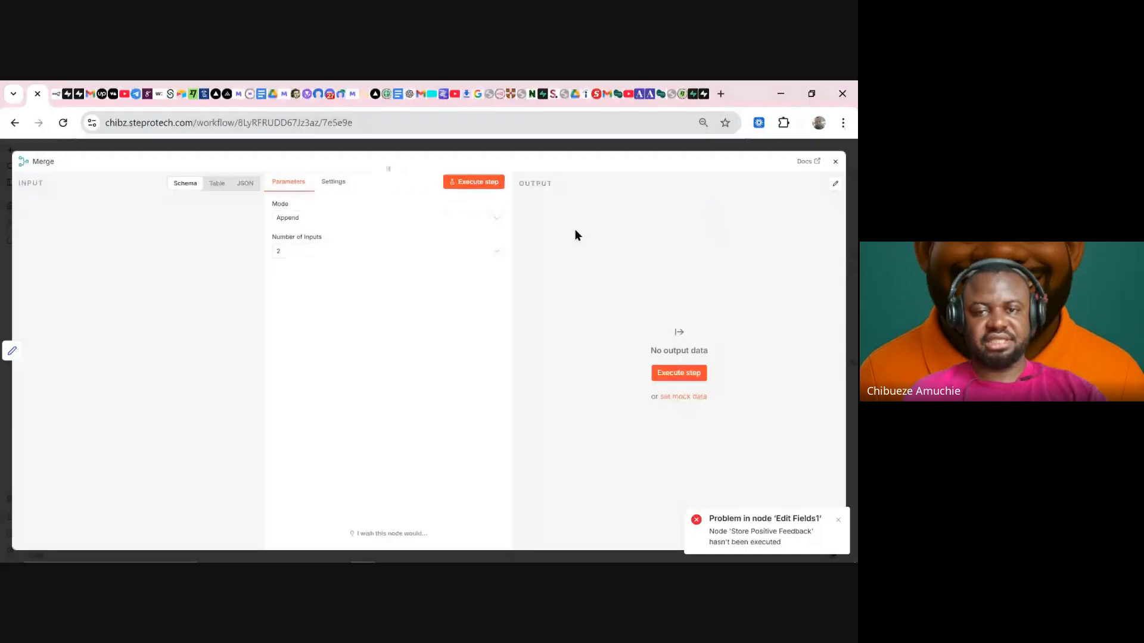
left_click(561, 150)
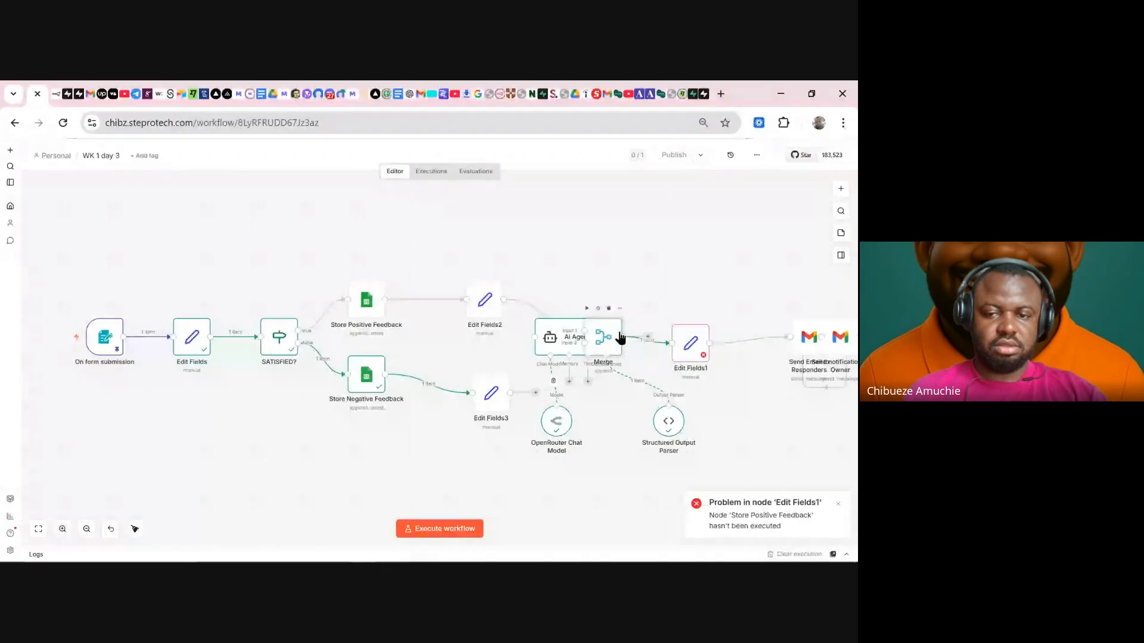
left_click_drag(610, 337, 607, 283)
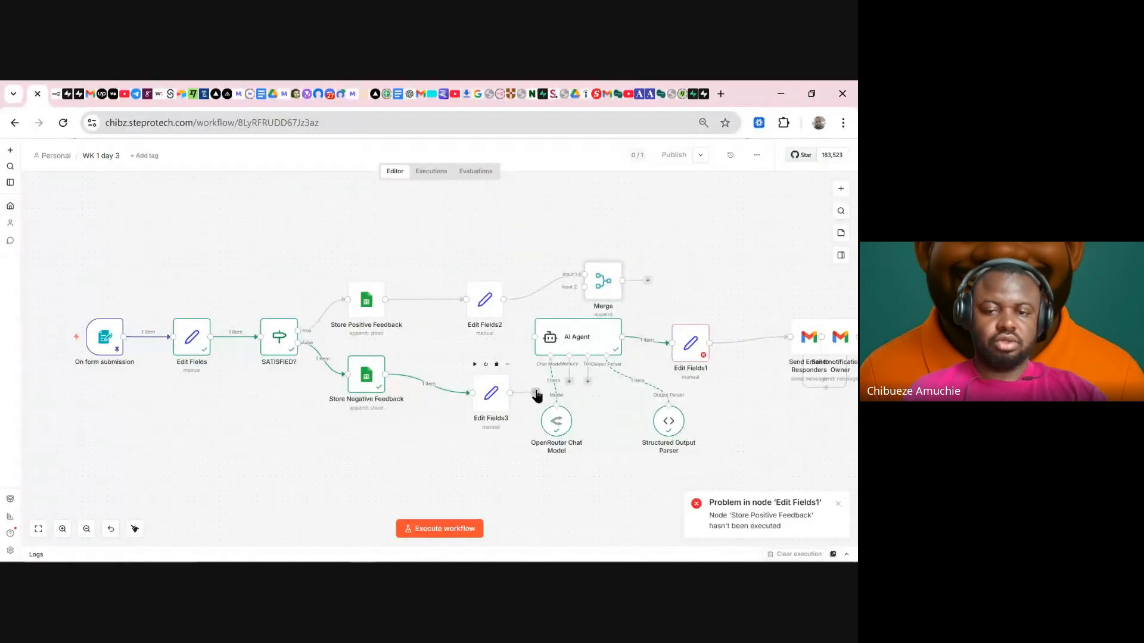
mouse_move(533, 393)
left_mouse_down()
mouse_move(594, 283)
mouse_move(584, 287)
left_mouse_up()
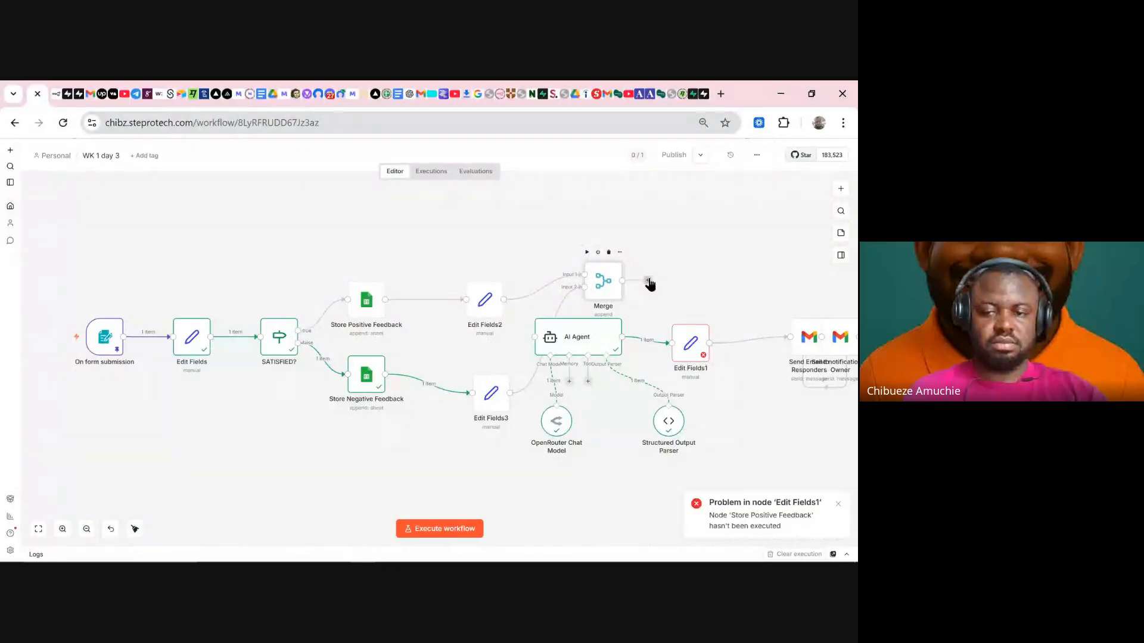
left_click_drag(597, 330, 523, 341)
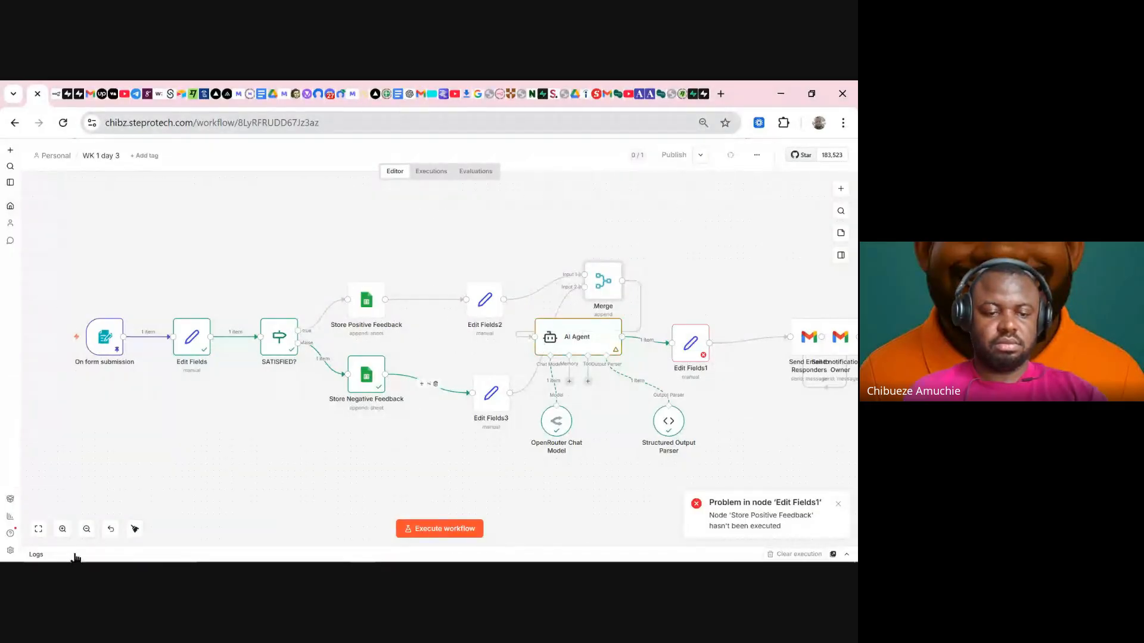
left_click(134, 530)
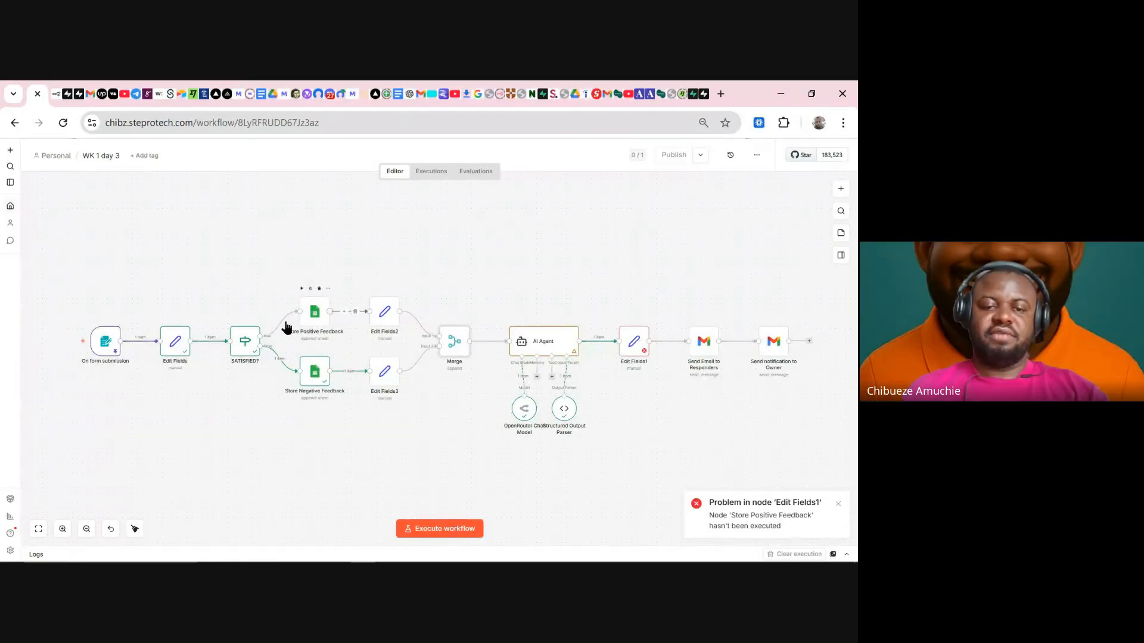
double_click(381, 375)
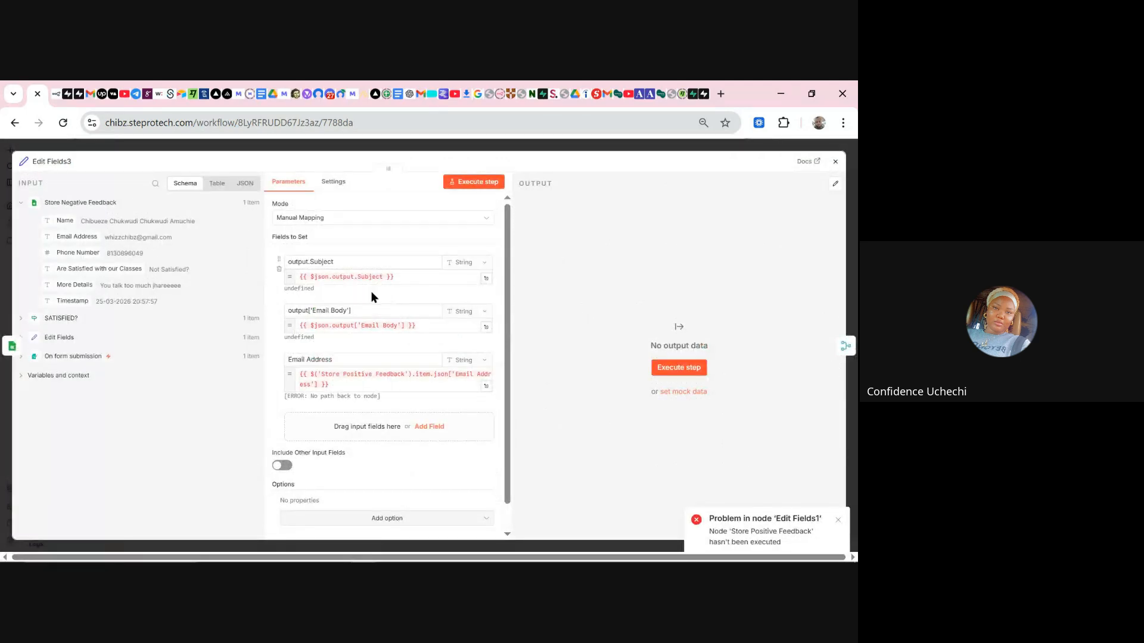
- Reduce Edit Fields3 to one Email Address field set to {{ $json['Email Address'] }} and execute it
left_click(279, 269)
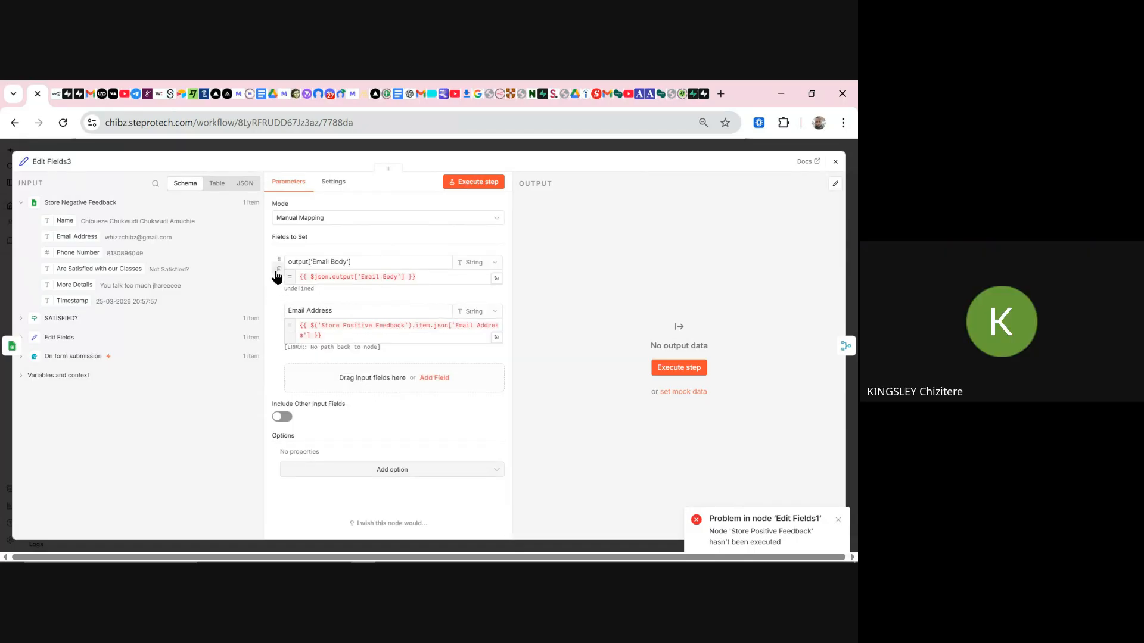
left_click(278, 269)
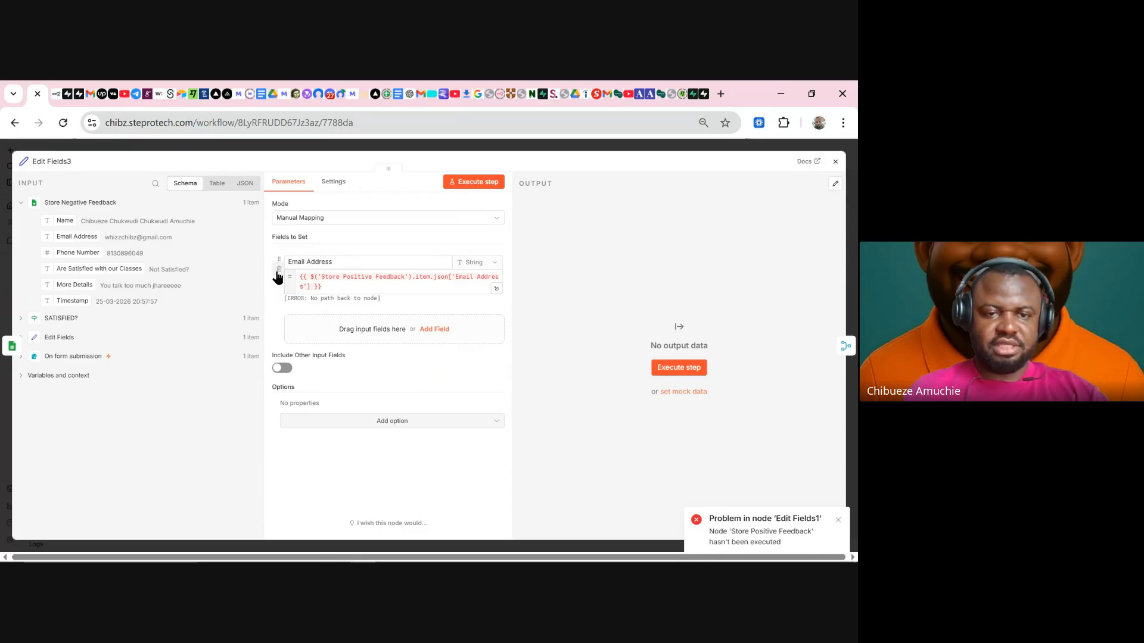
left_click(331, 289)
key("ctrl+a")
key("BackSpace")
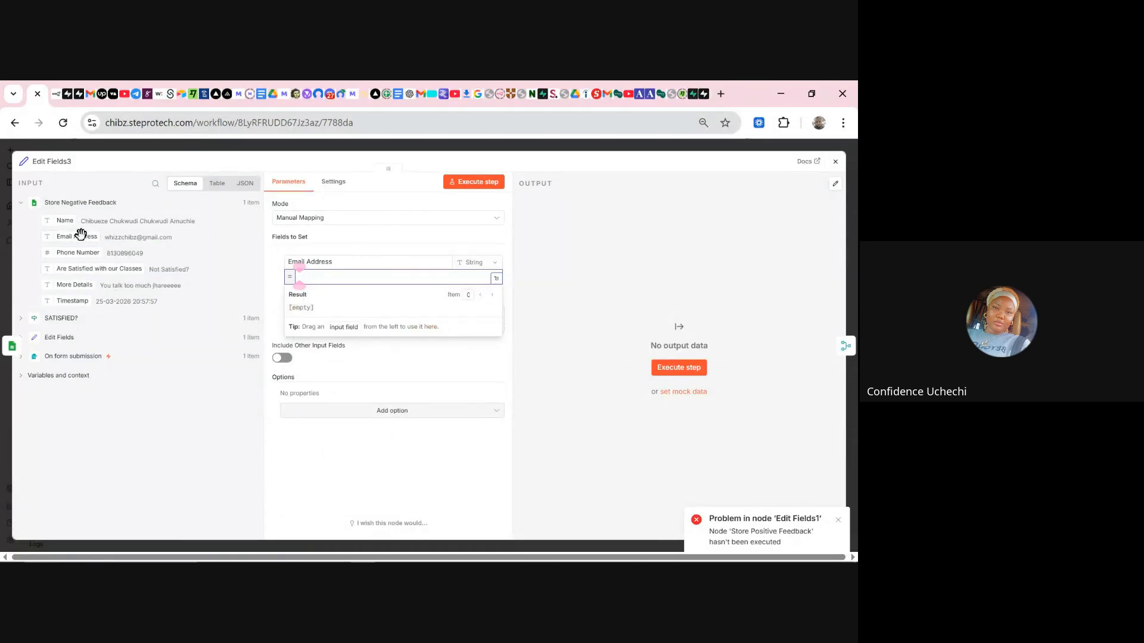
left_click_drag(81, 234, 316, 277)
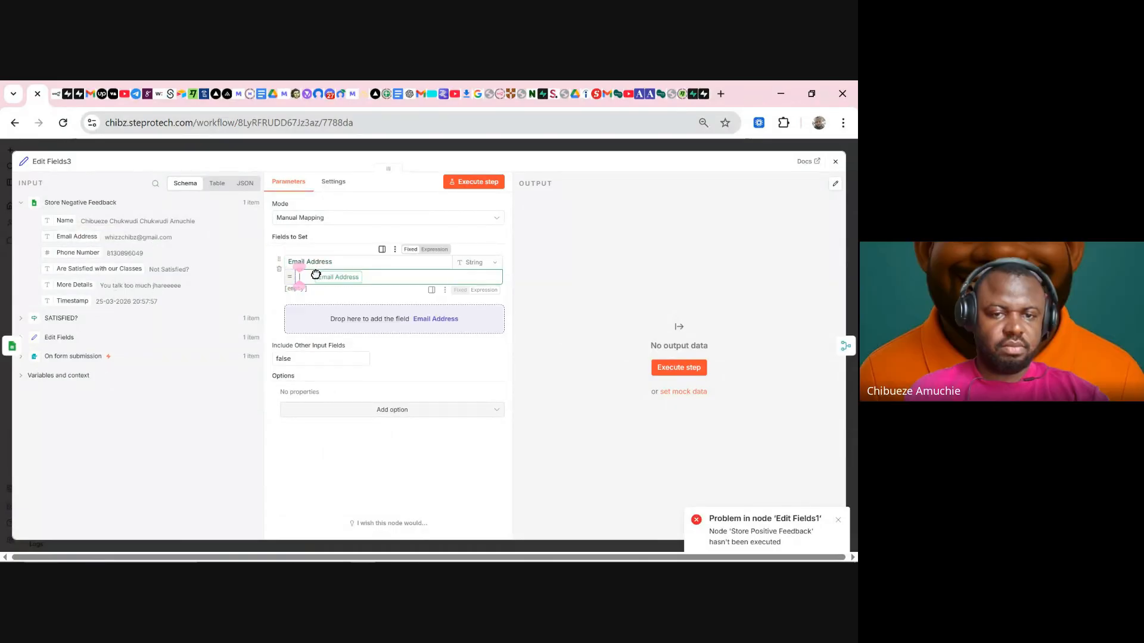
left_click(267, 295)
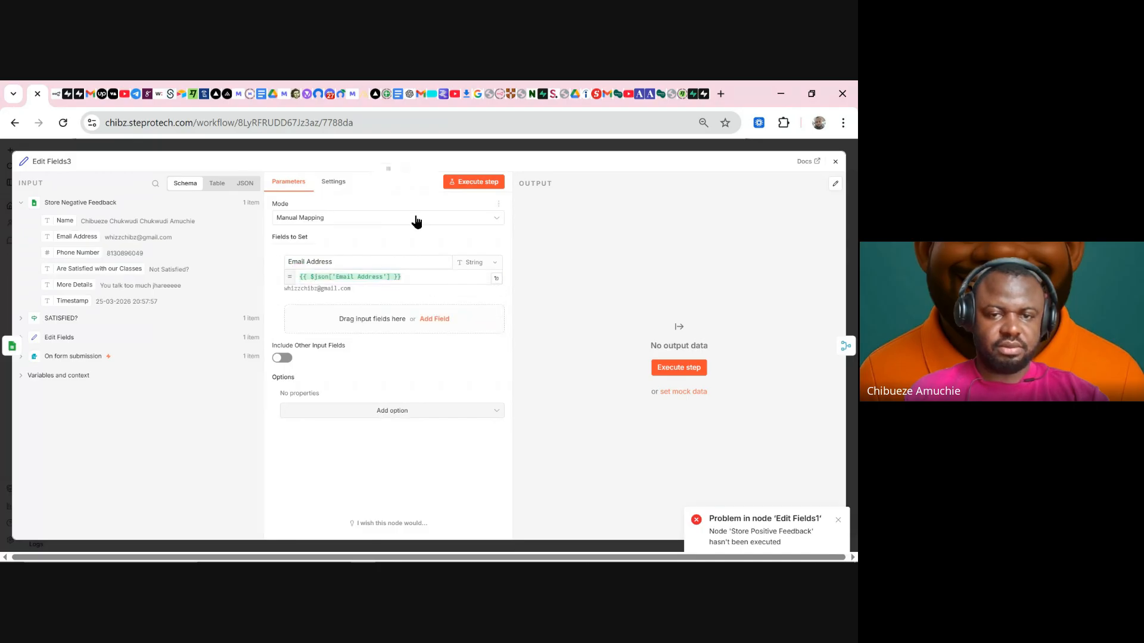
left_click(477, 185)
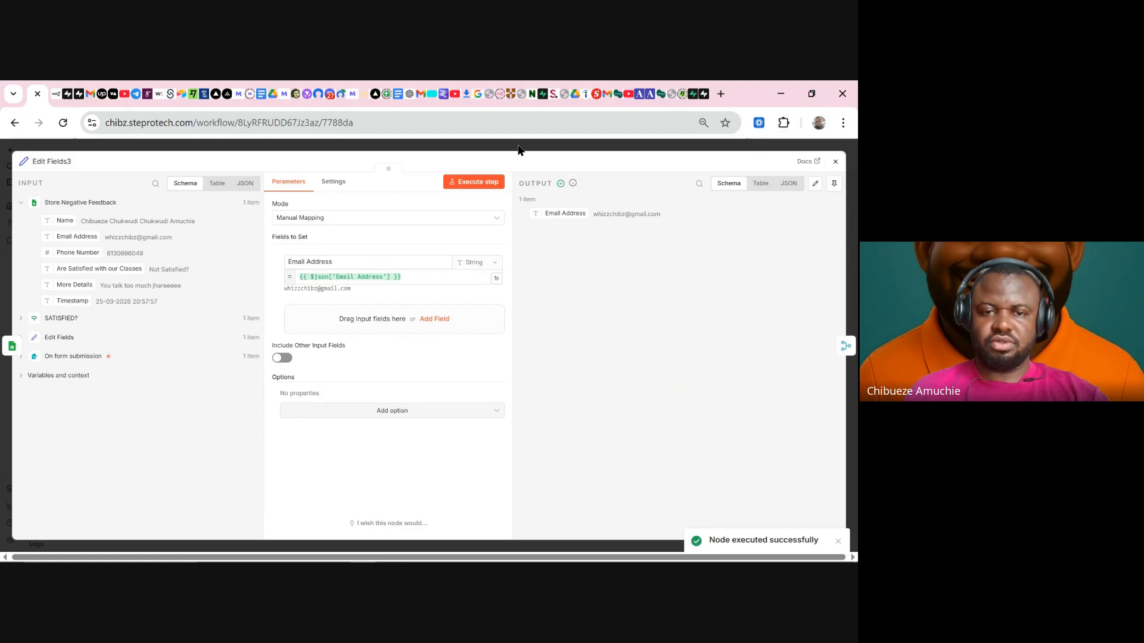
left_click(519, 150)
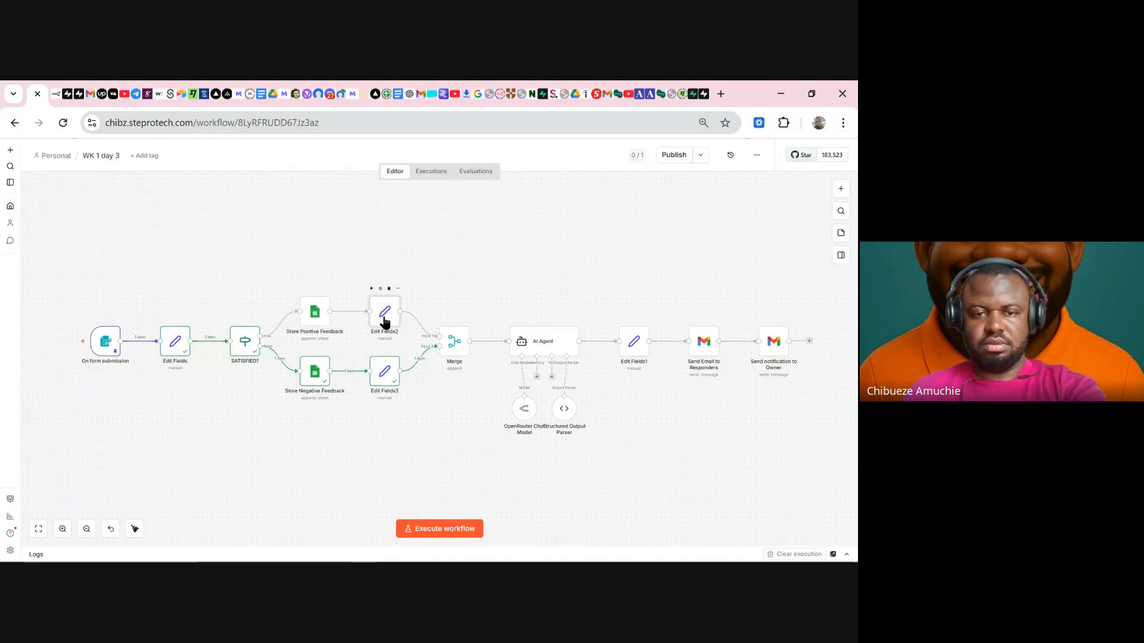
- Delete Edit Fields2 and insert Edit Fields4, a copy of Edit Fields3, between Store Positive Feedback and Merge
key("Delete")
key("ctrl+d")
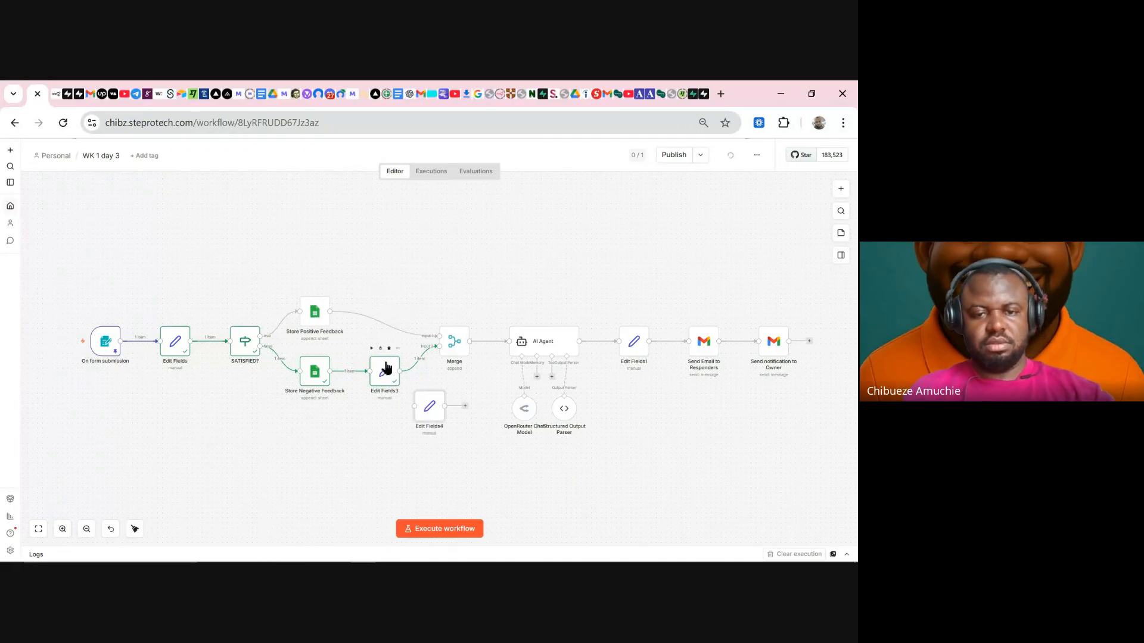
left_click_drag(425, 400, 410, 285)
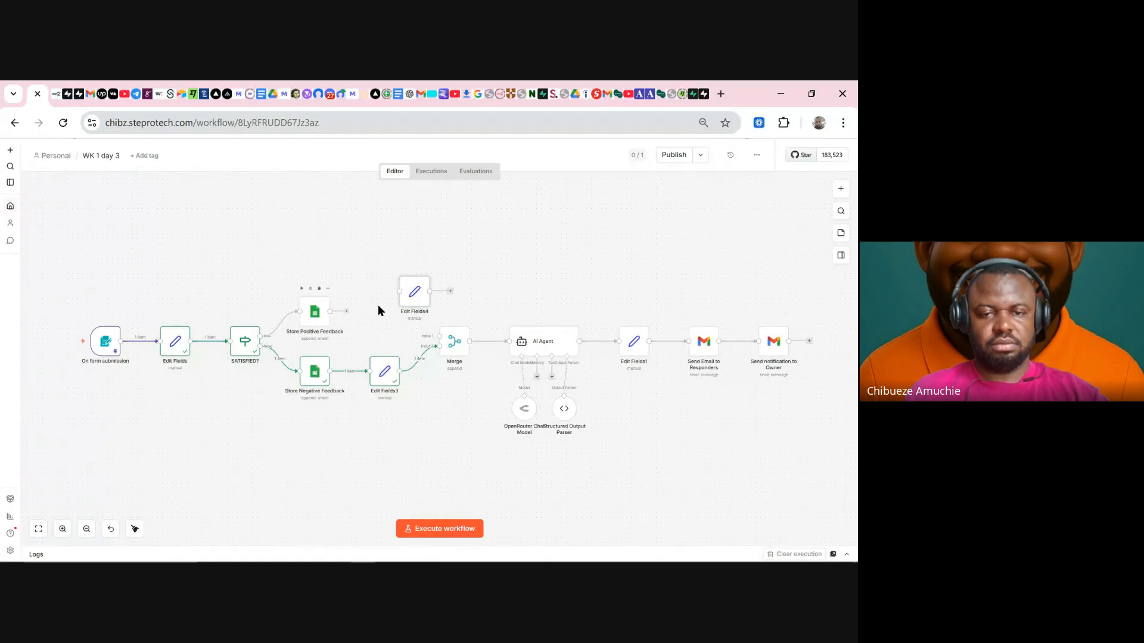
left_click_drag(413, 294, 387, 324)
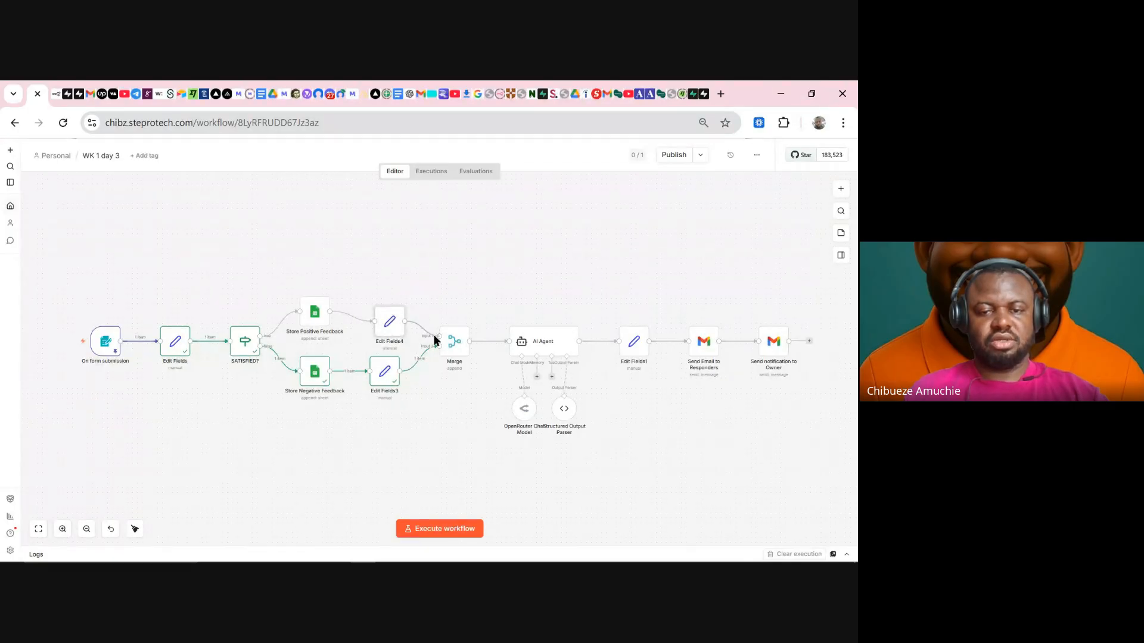
double_click(386, 380)
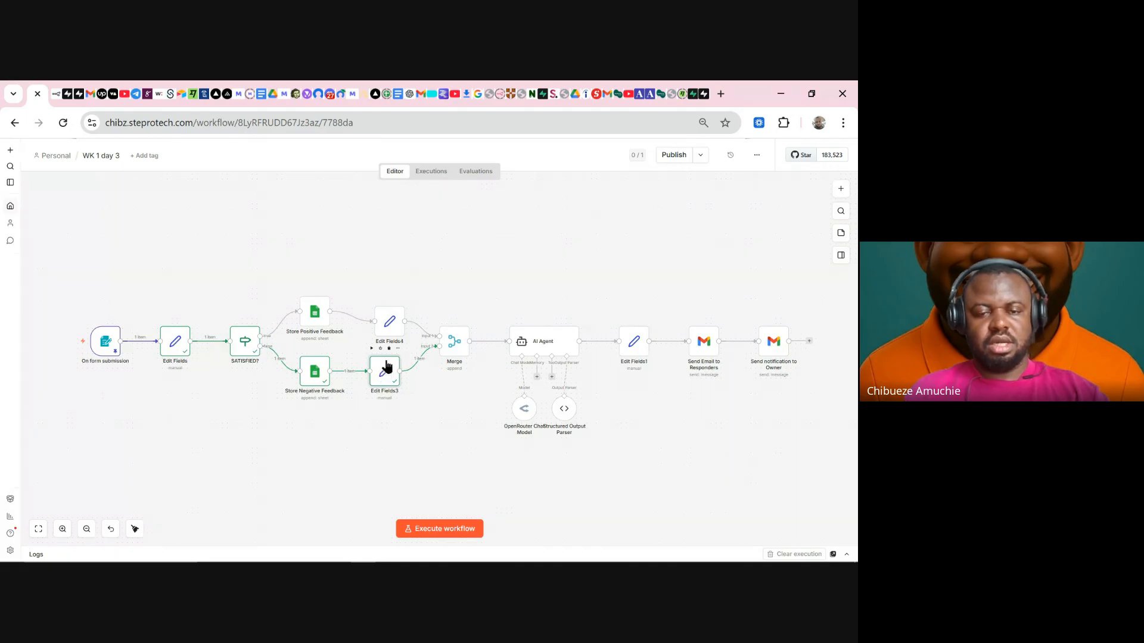
double_click(389, 372)
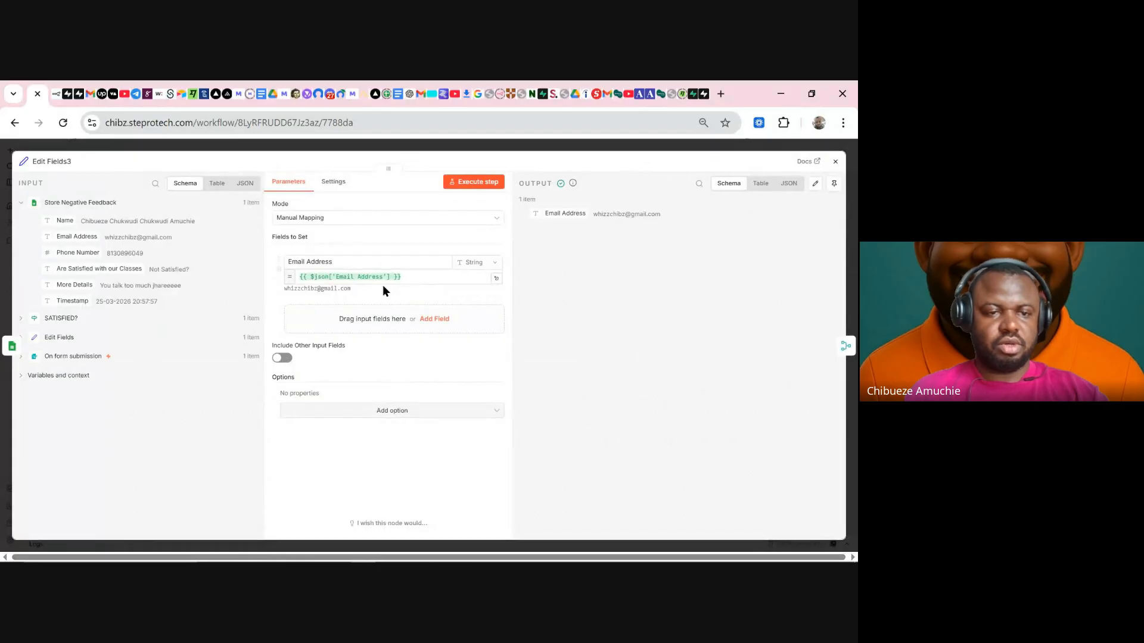
- Map Are Satisfied with our Classes, More Details and Name into Edit Fields3, then execute it
left_click_drag(79, 270, 322, 321)
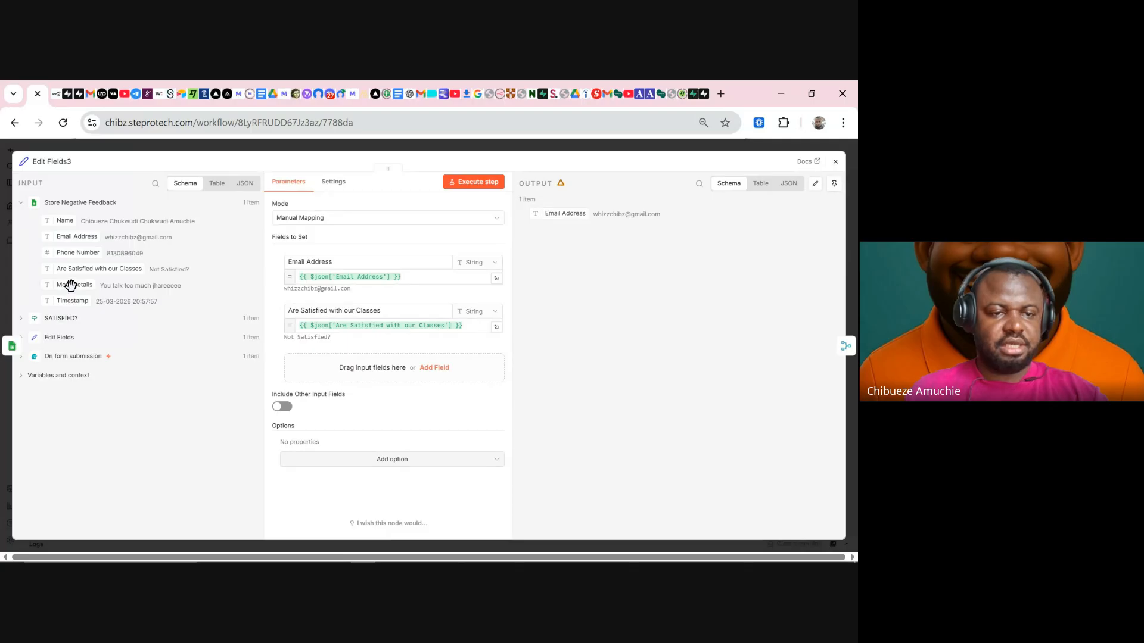
left_click_drag(69, 284, 297, 345)
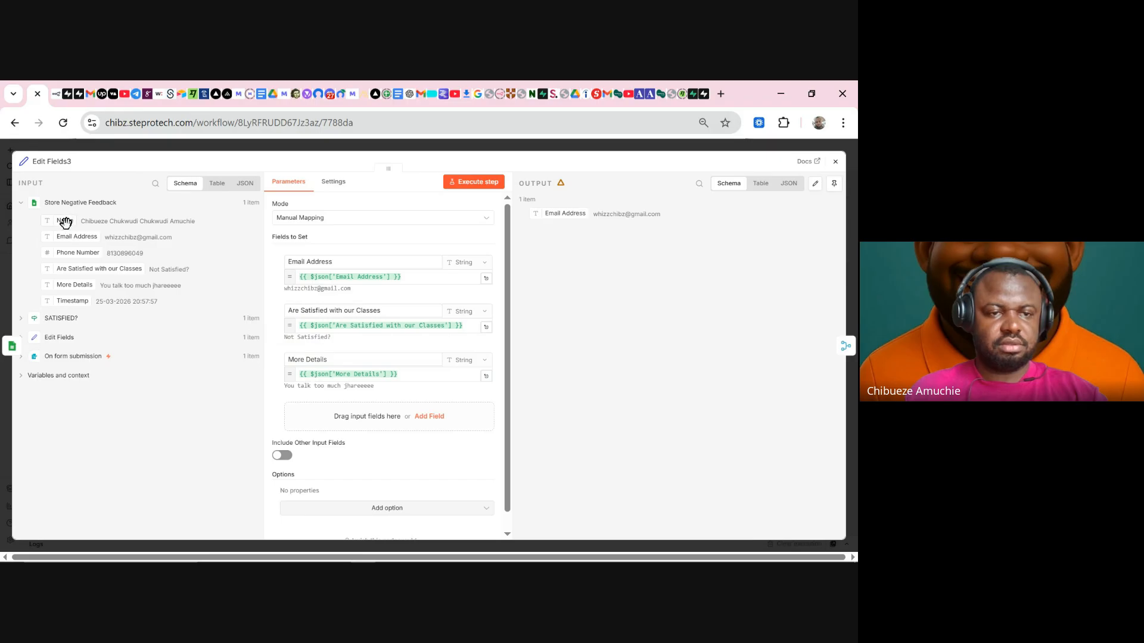
left_click_drag(71, 222, 338, 412)
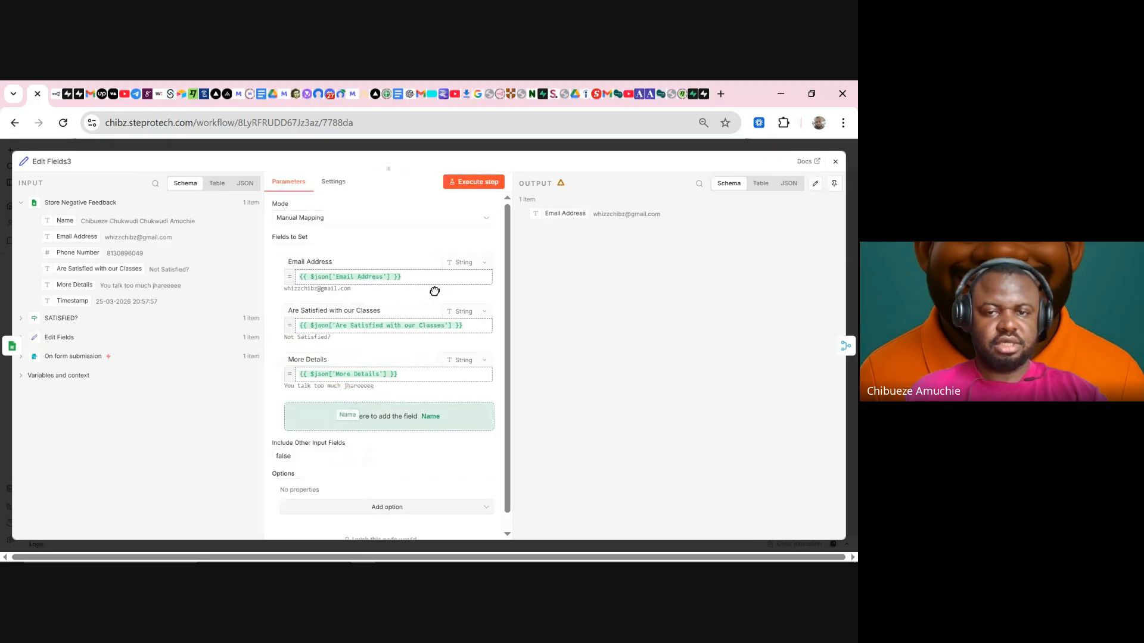
left_click(496, 182)
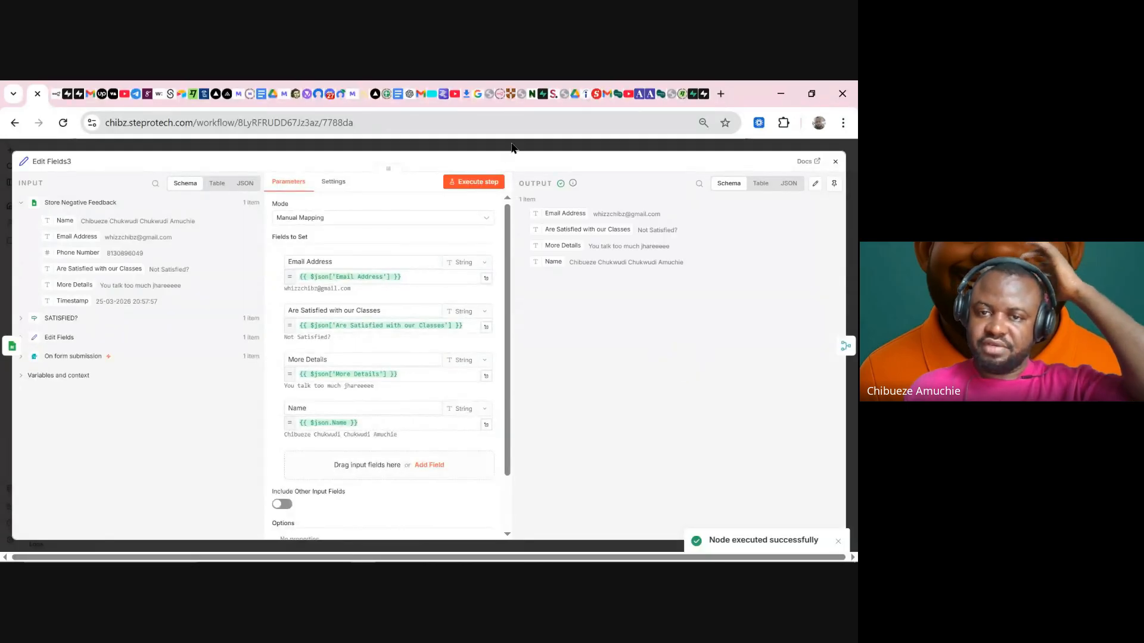
left_click(512, 147)
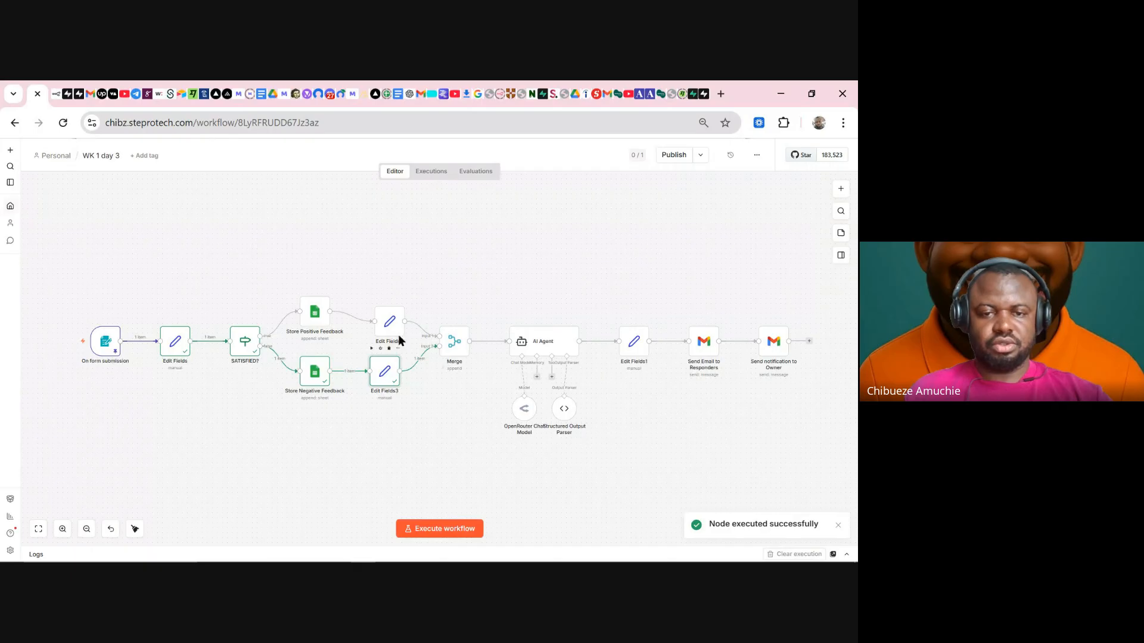
- Replace Edit Fields4 with a copy of Edit Fields3 fed by Store Positive Feedback, then test Merge
left_click(395, 298)
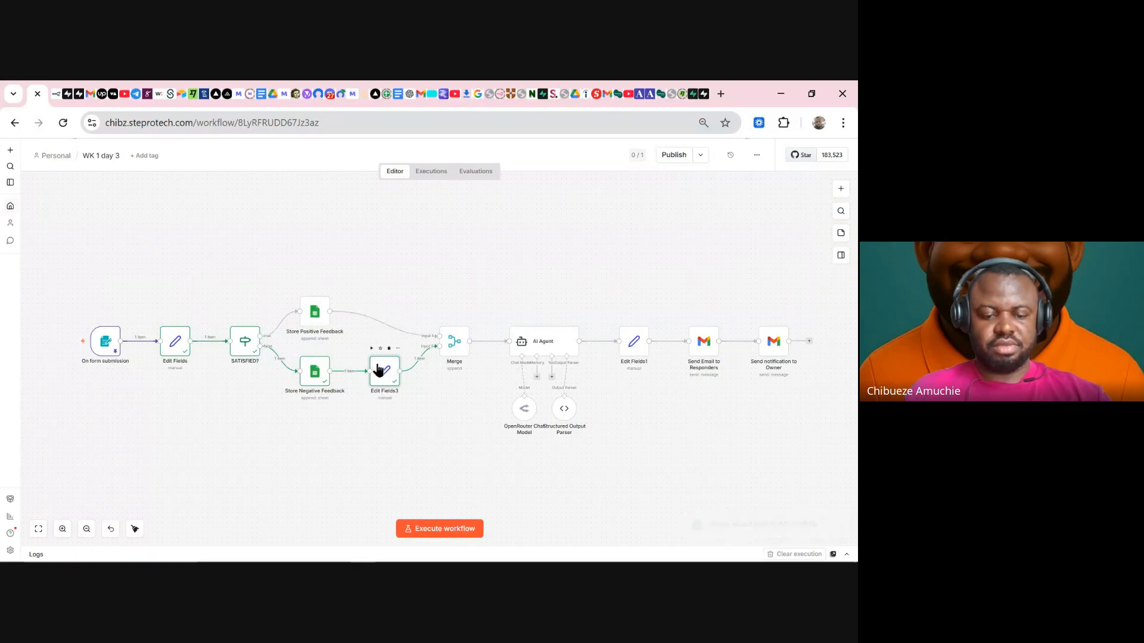
key("ctrl+d")
left_click_drag(415, 405, 405, 281)
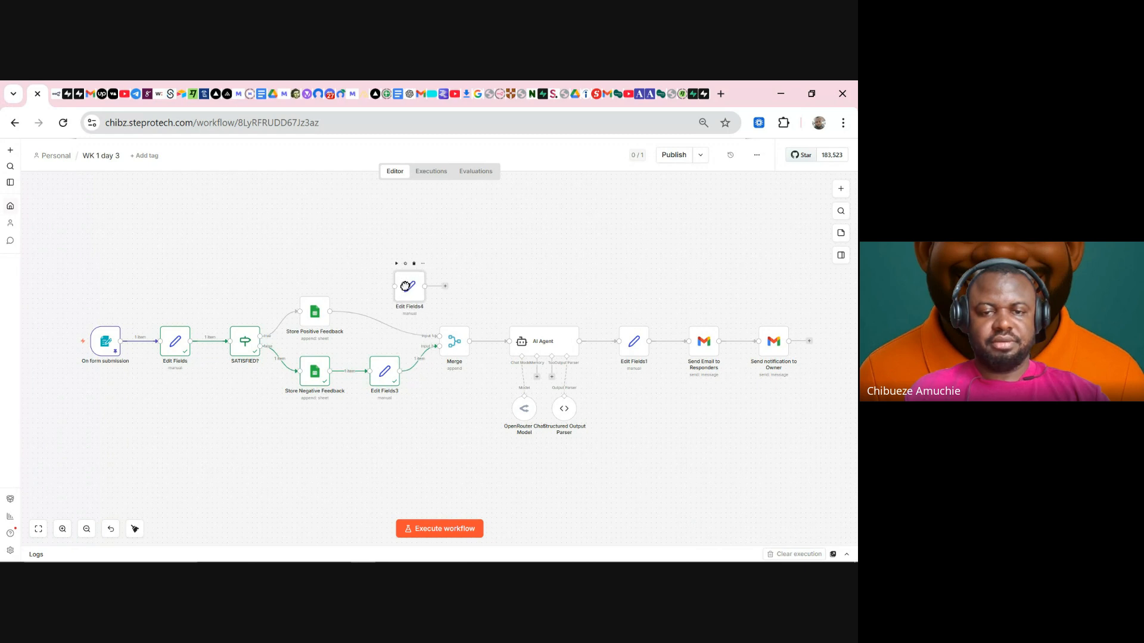
mouse_move(391, 327)
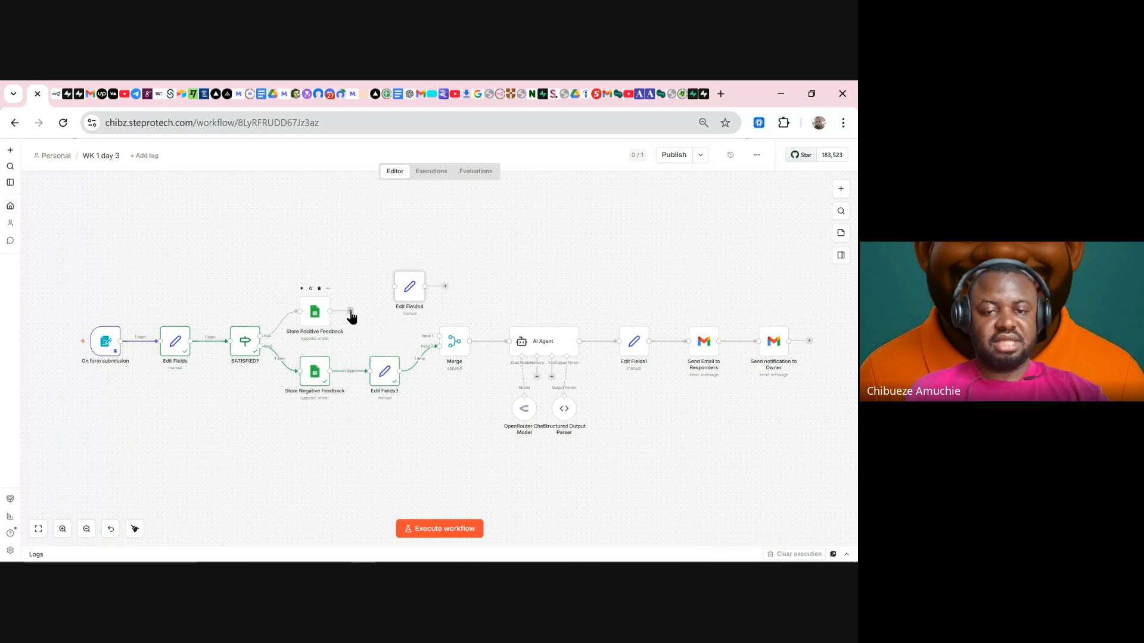
mouse_move(350, 312)
left_mouse_down()
mouse_move(389, 298)
mouse_move(380, 312)
mouse_move(413, 316)
mouse_move(434, 339)
left_mouse_up()
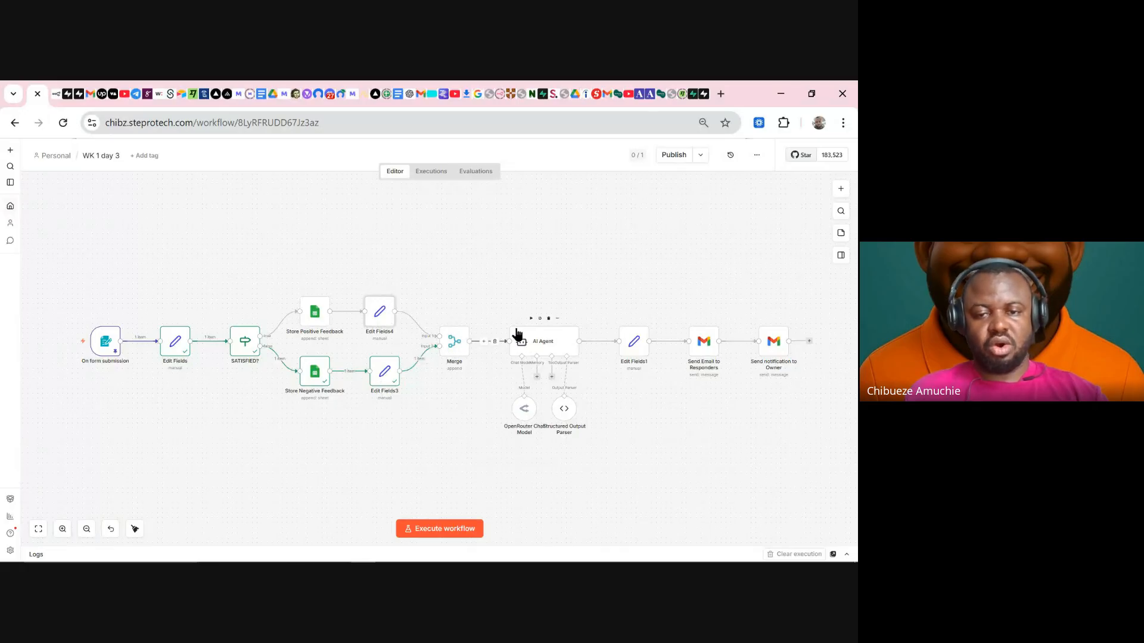
left_click(441, 318)
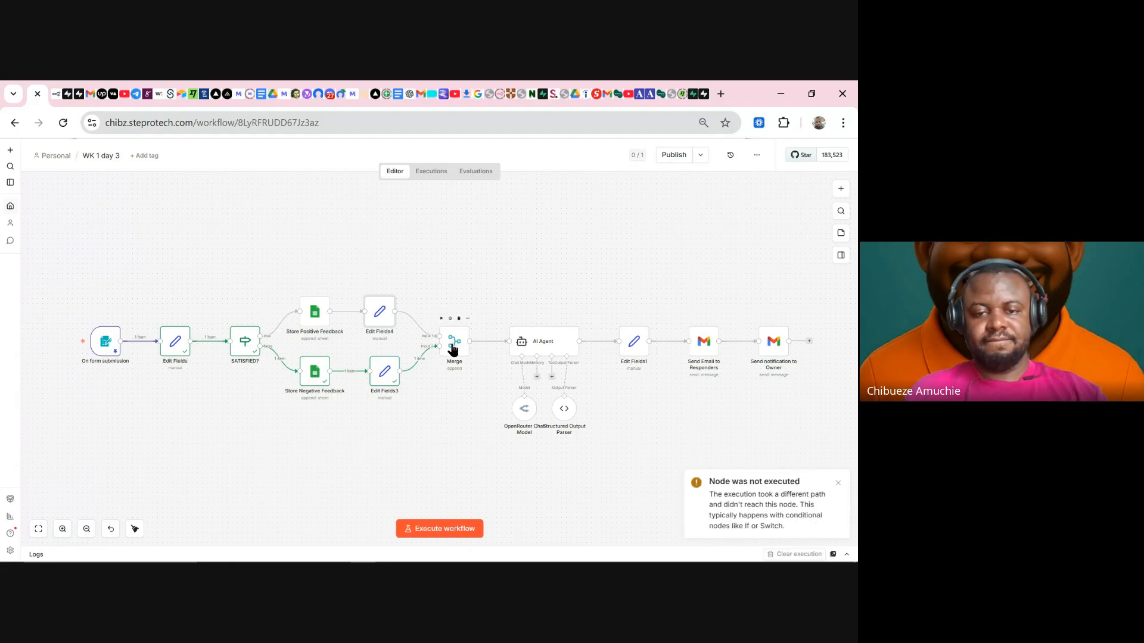
double_click(453, 349)
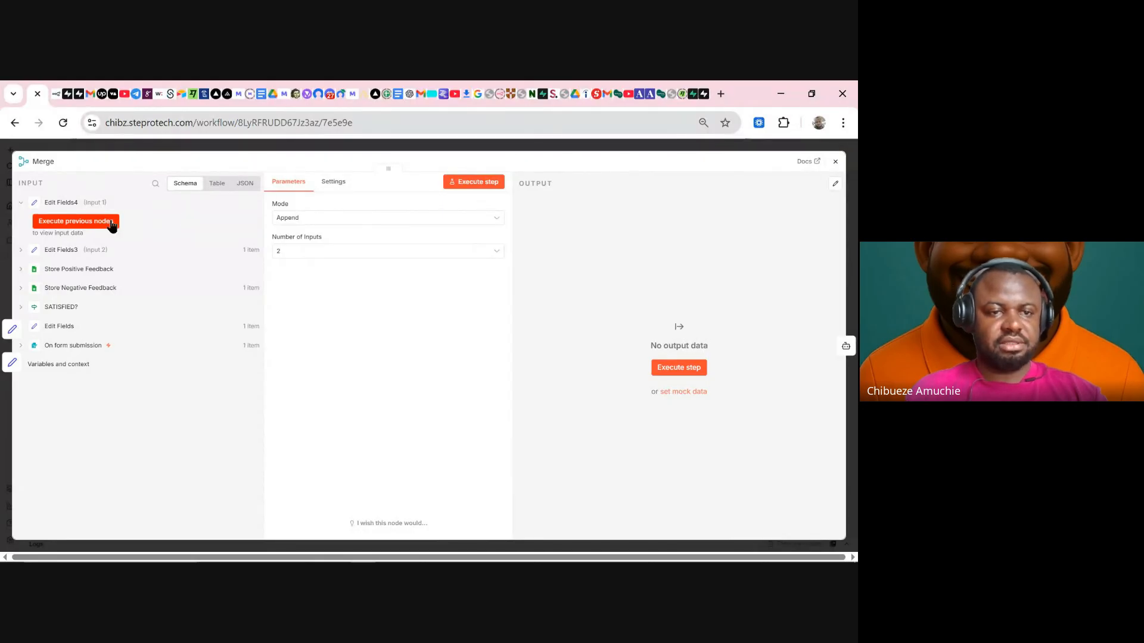
- Review the Merge mode and number-of-inputs options, keeping Append for now
left_click(322, 225)
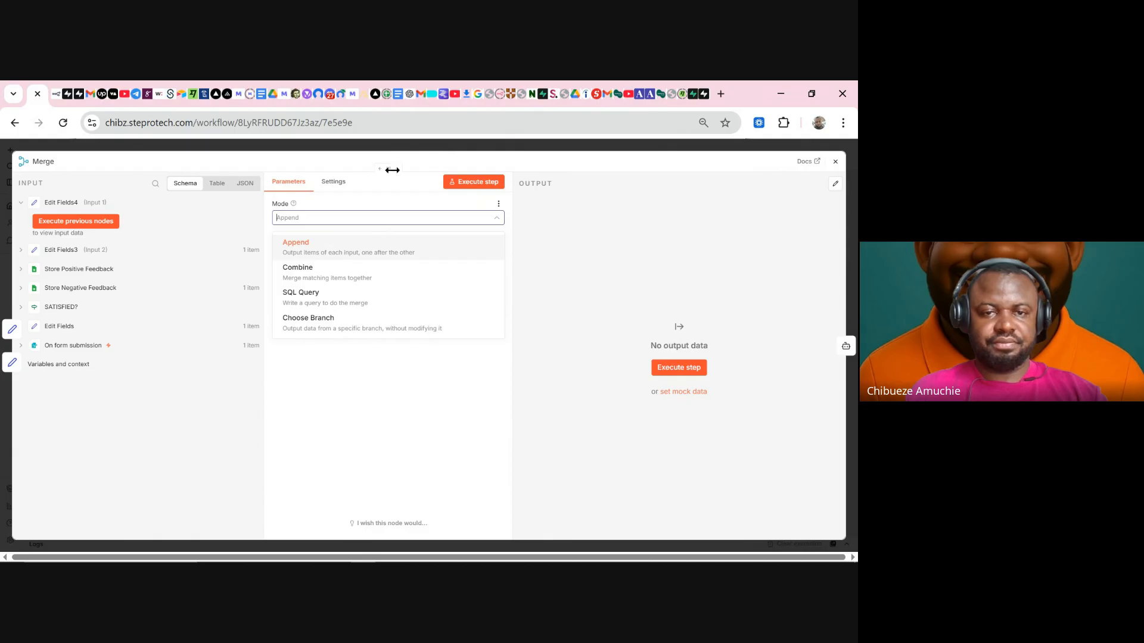
left_click(368, 374)
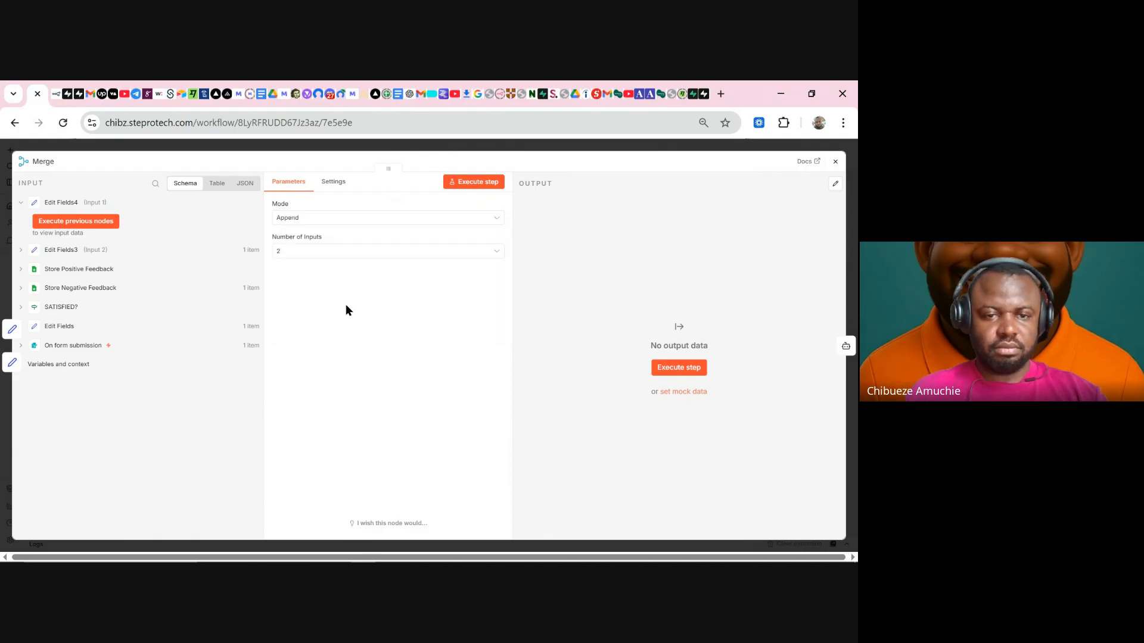
left_click(348, 250)
left_click(347, 250)
- Switch Merge to Combine by Position, allowing differently named fields, and test the step
left_click(370, 222)
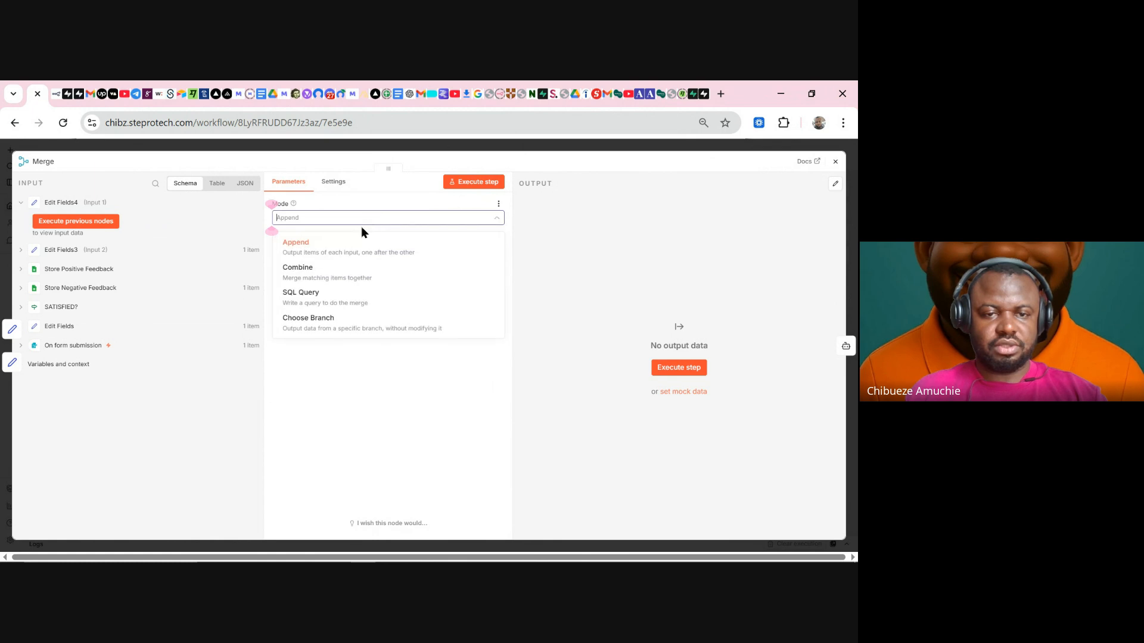
left_click(332, 274)
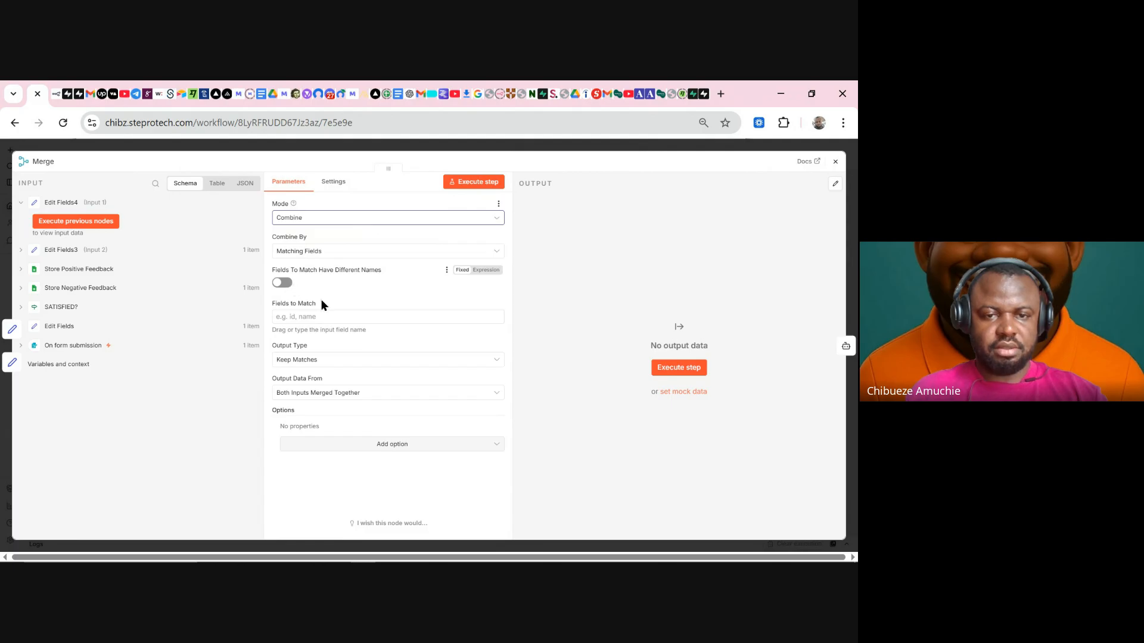
left_click(282, 283)
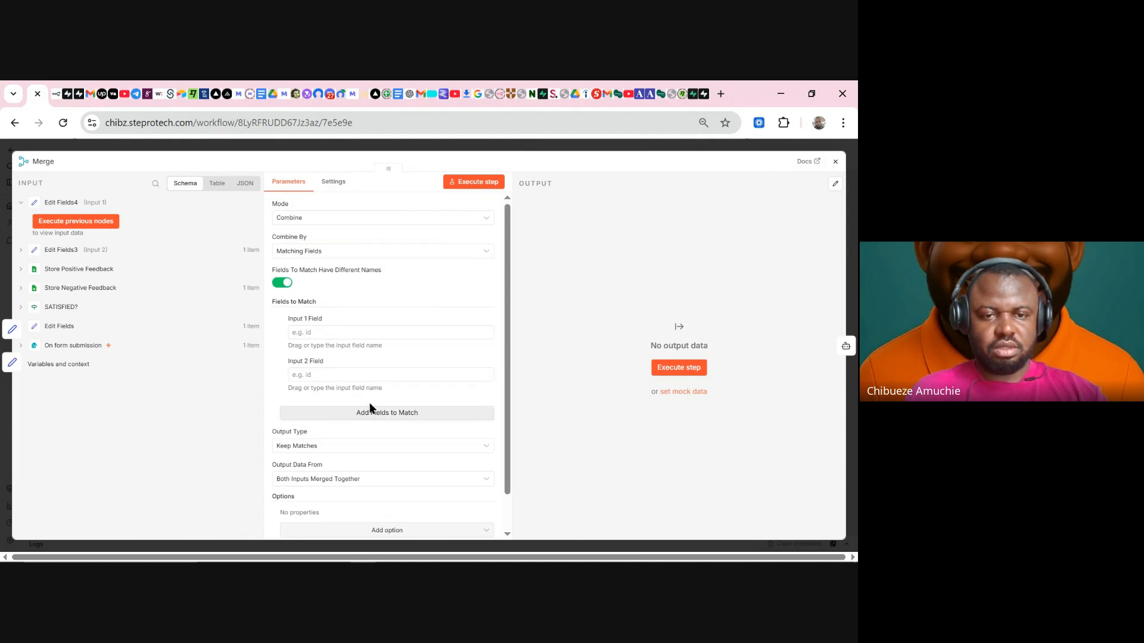
left_click(332, 251)
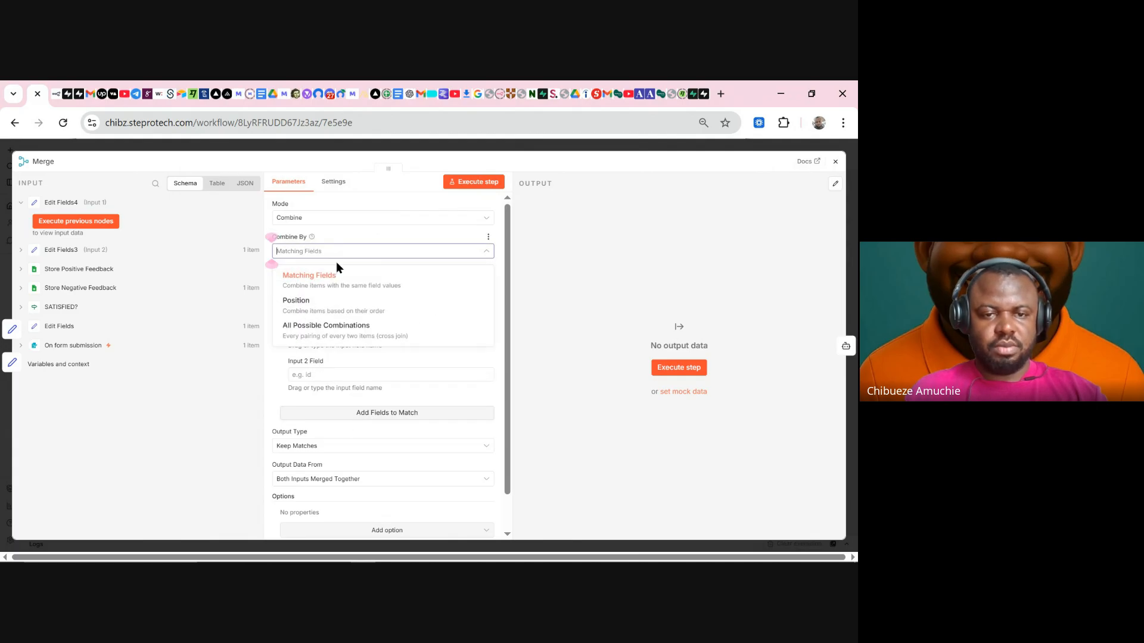
left_click(311, 311)
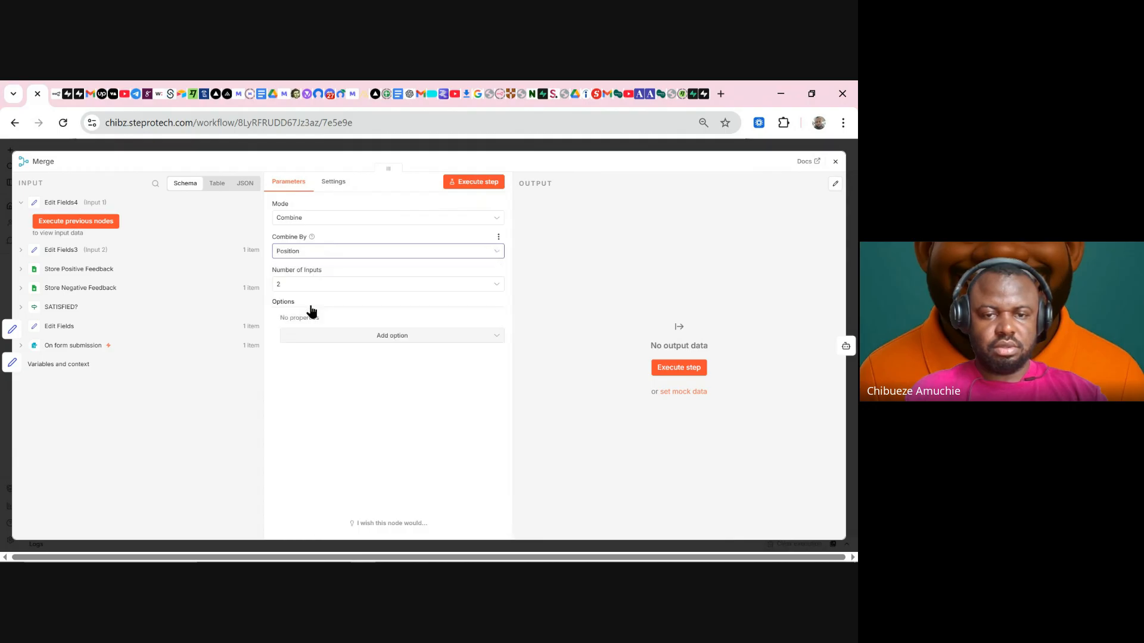
left_click(475, 184)
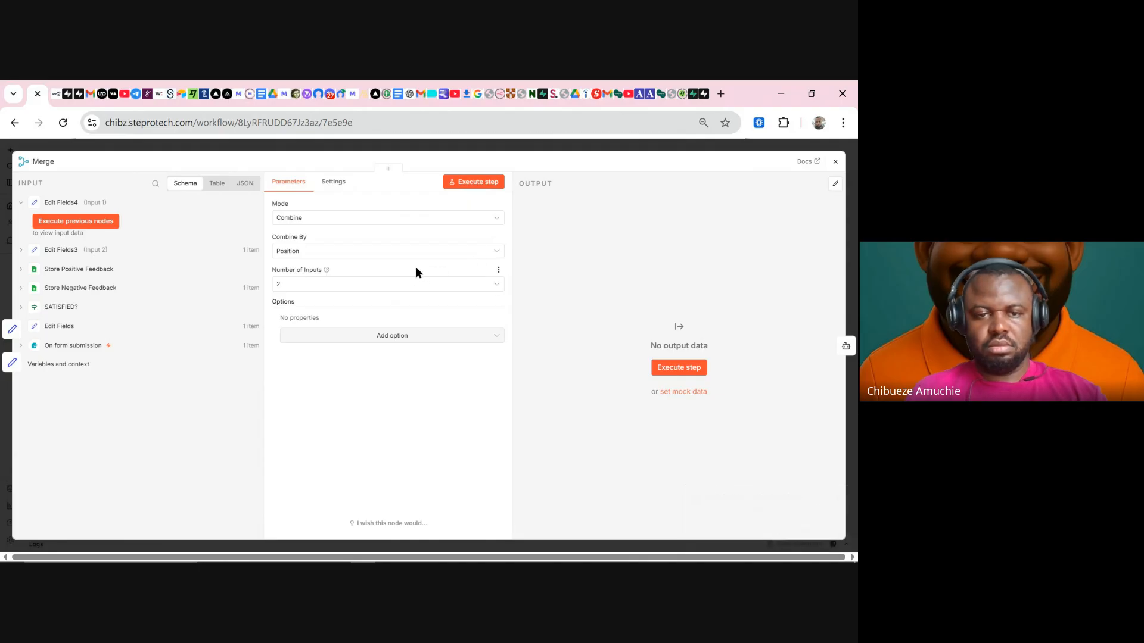
left_click(489, 148)
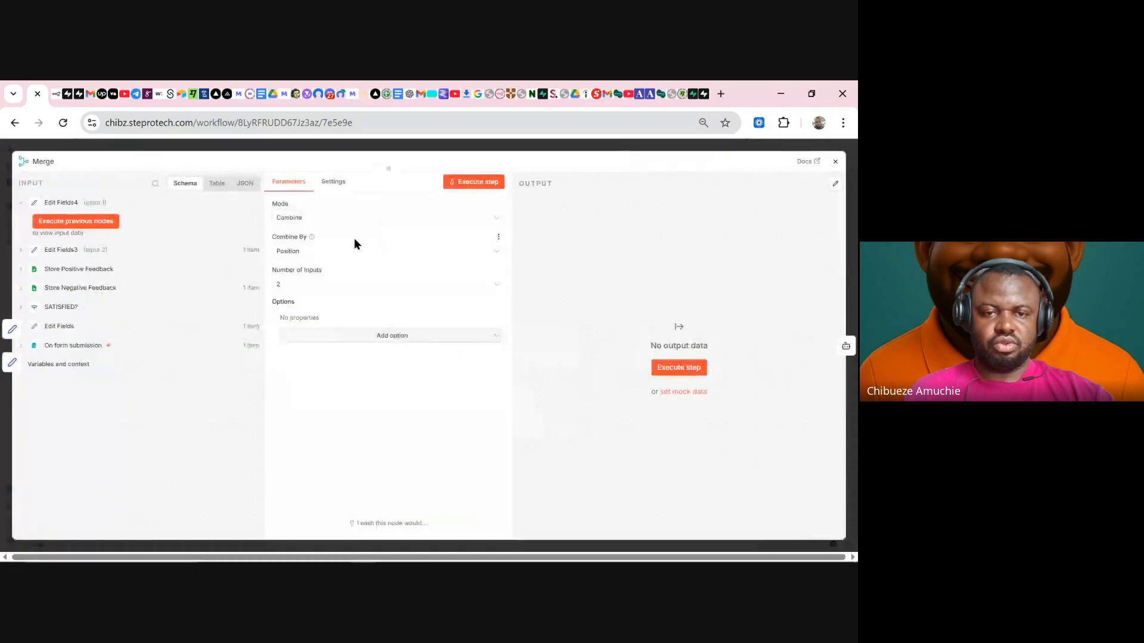
- Change the combine method to All Possible Combinations and test the step again
left_click(327, 288)
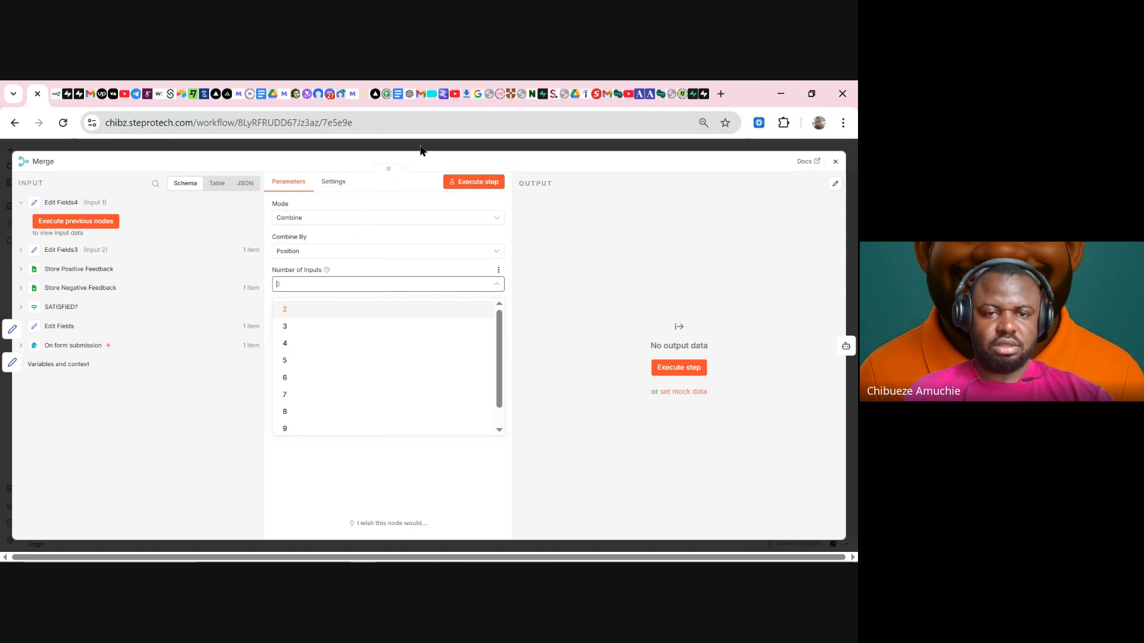
left_click(361, 252)
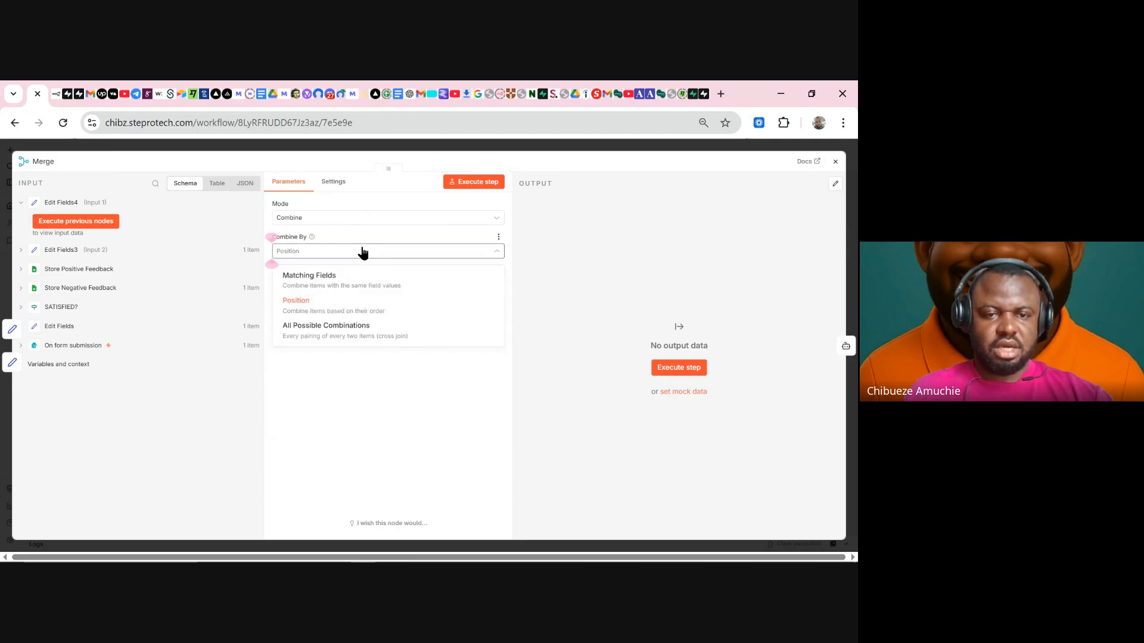
left_click(356, 333)
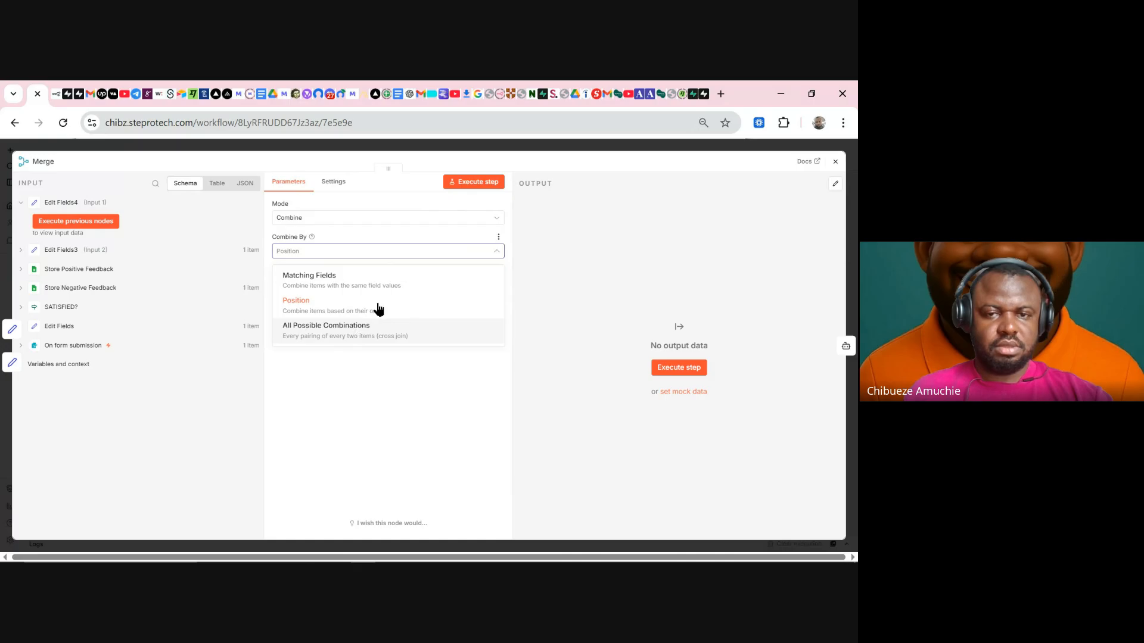
left_click(478, 185)
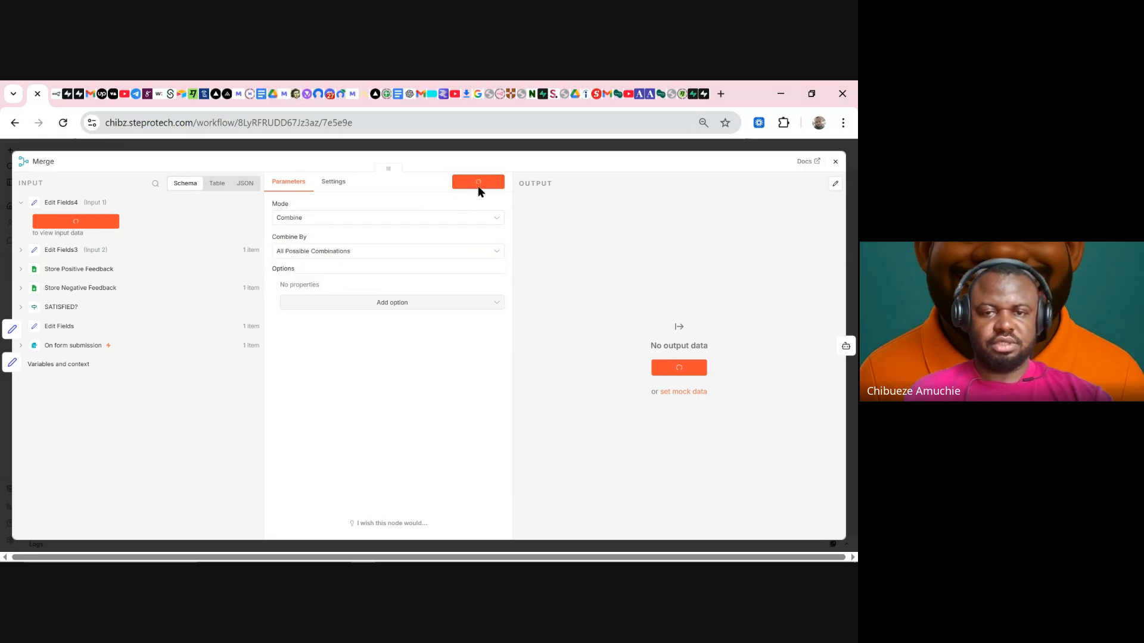
- Return the Merge mode to Append with 2 inputs and close the panel
left_click_drag(709, 510, 808, 559)
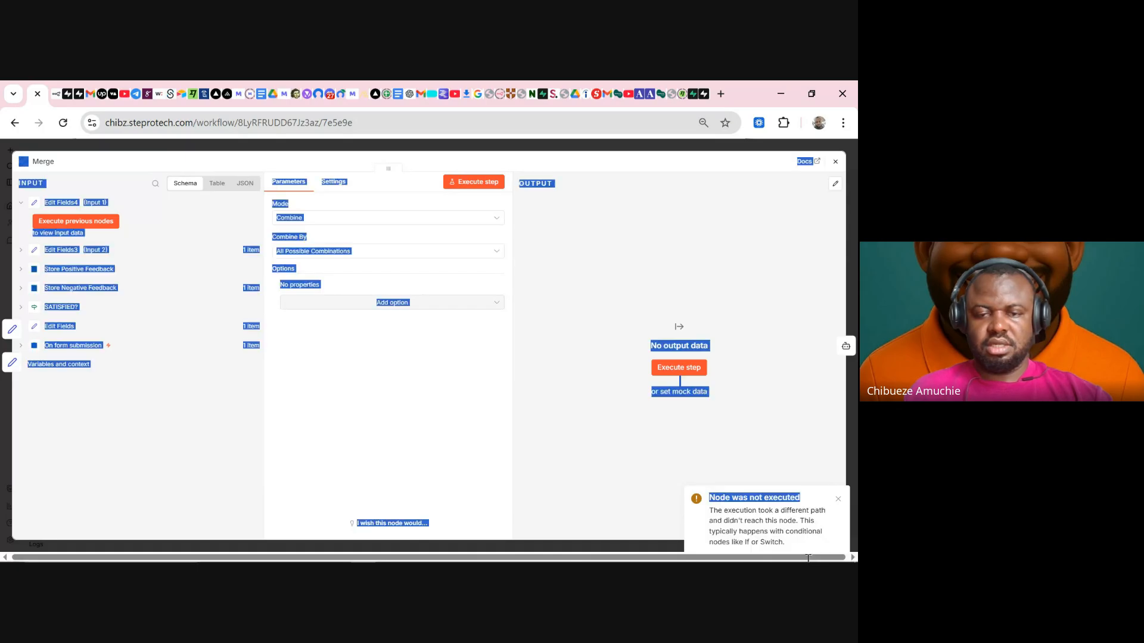
left_click(531, 444)
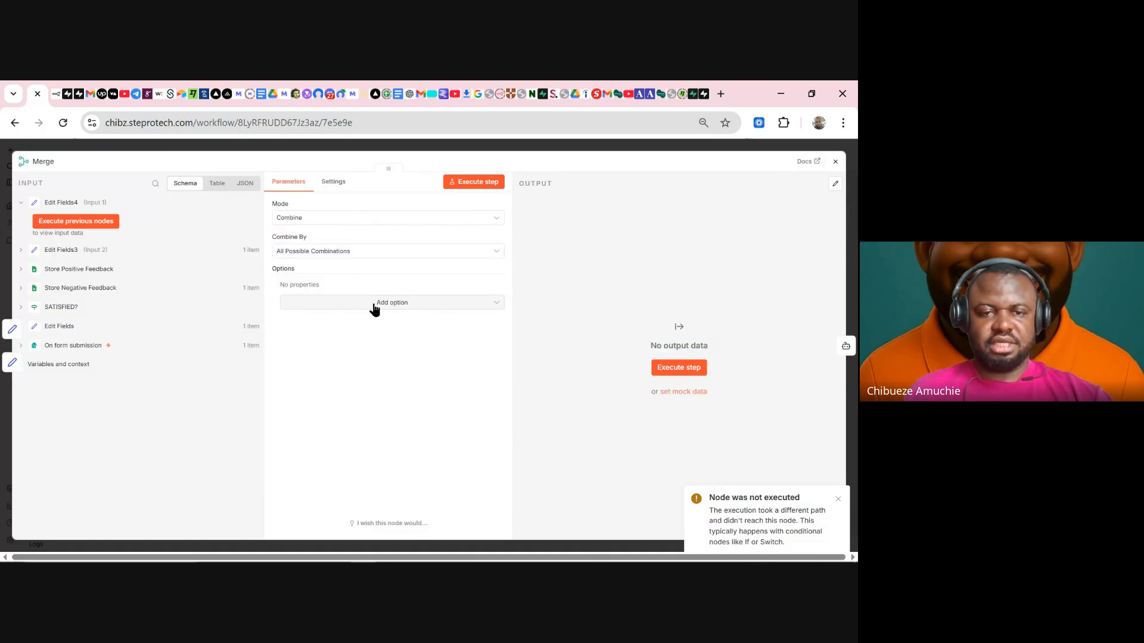
left_click(320, 218)
left_click(342, 247)
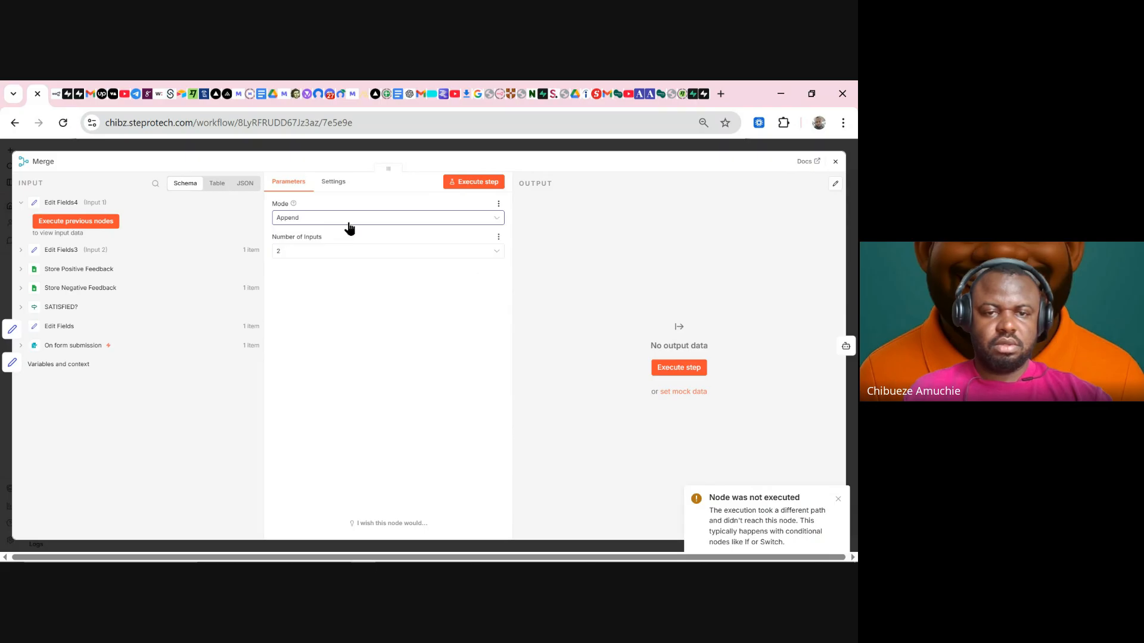
left_click(349, 221)
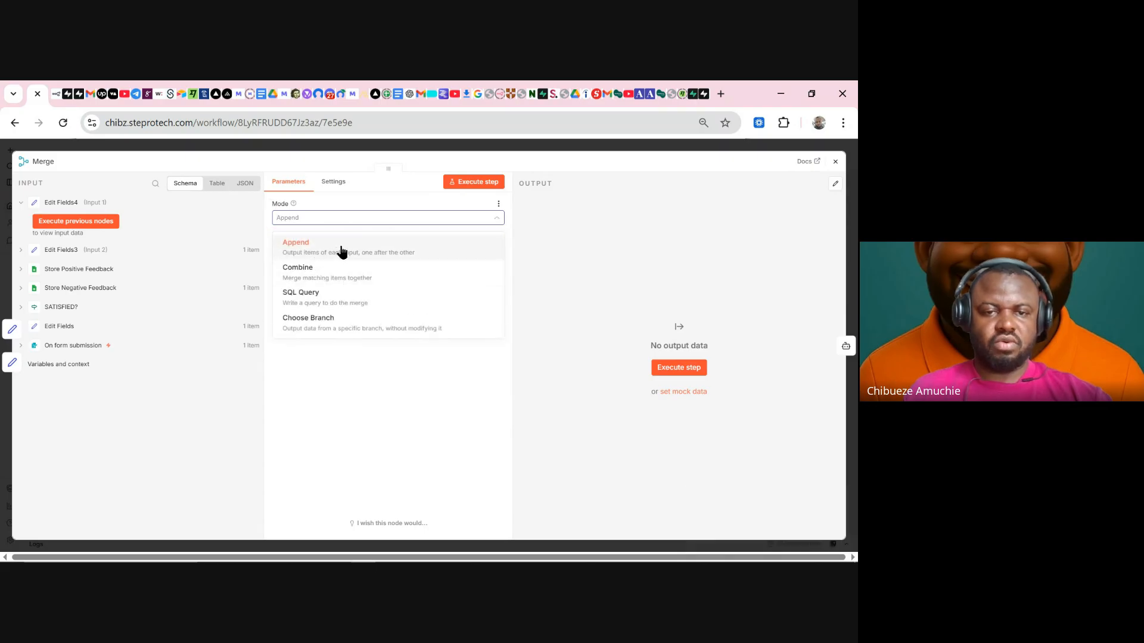
left_click(342, 251)
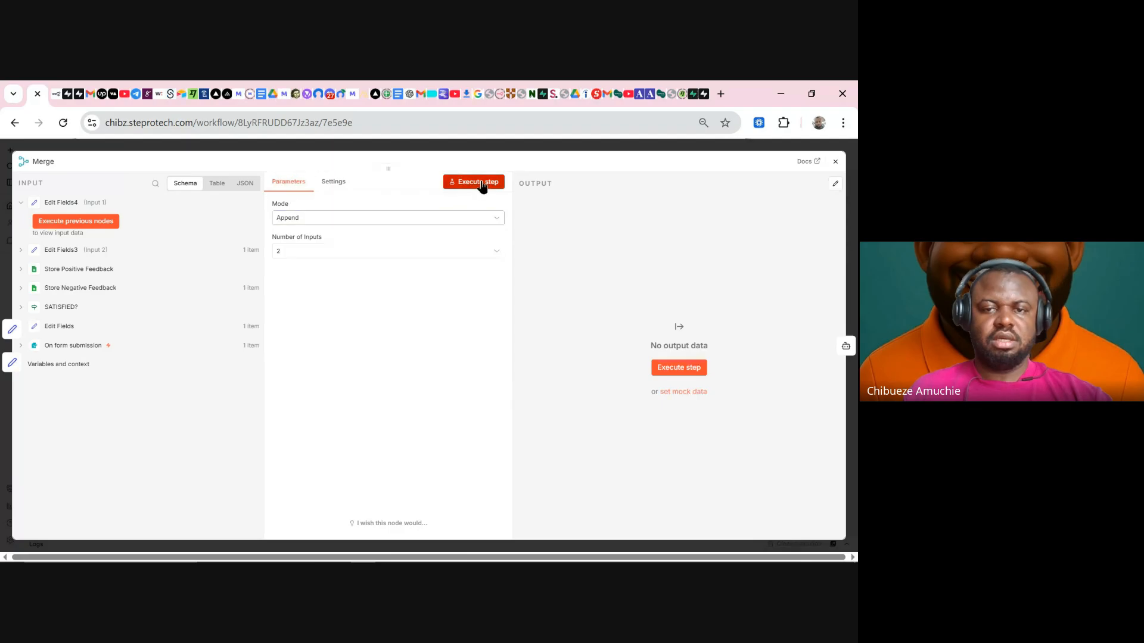
left_click(480, 182)
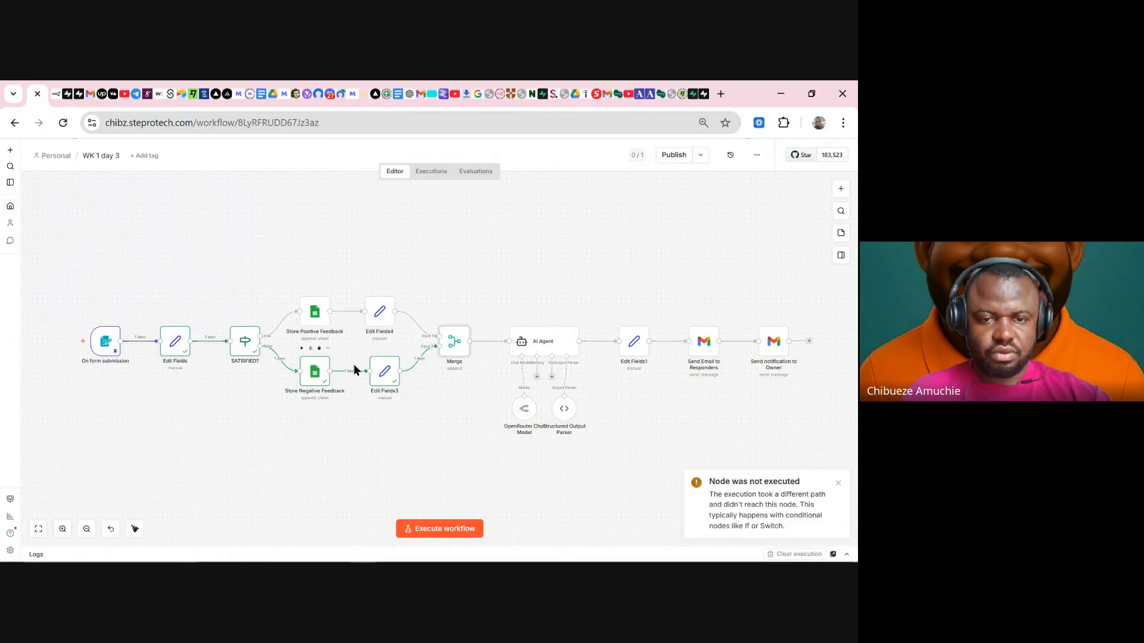
- Pin the outputs of Edit Fields3 and Store Negative Feedback, then open Edit Fields4's settings
right_click(388, 378)
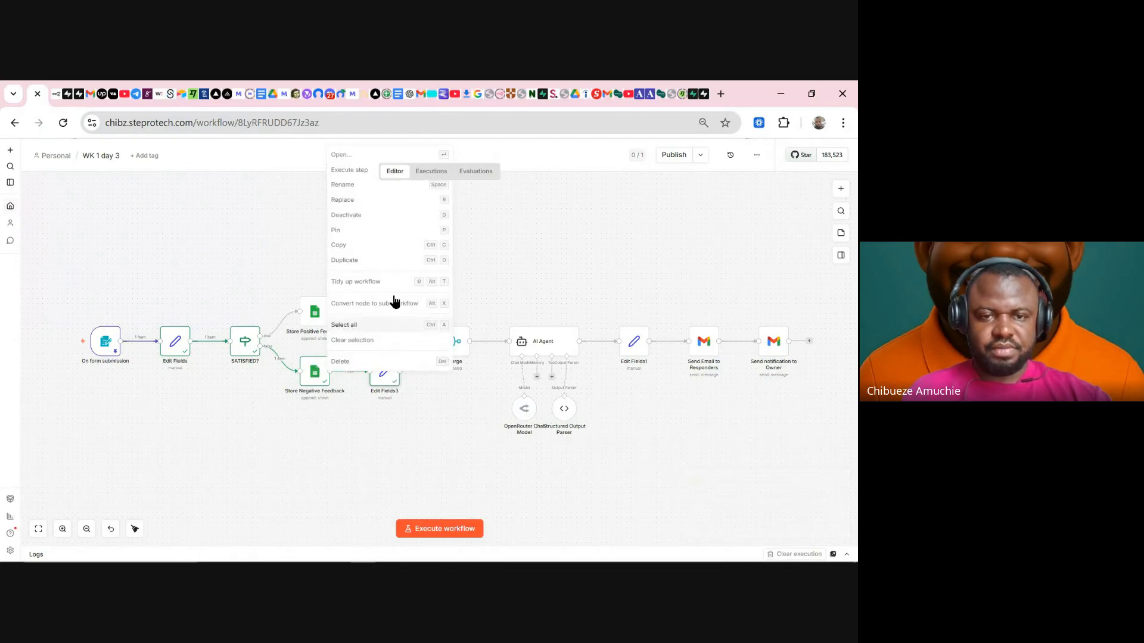
left_click(388, 230)
right_click(310, 377)
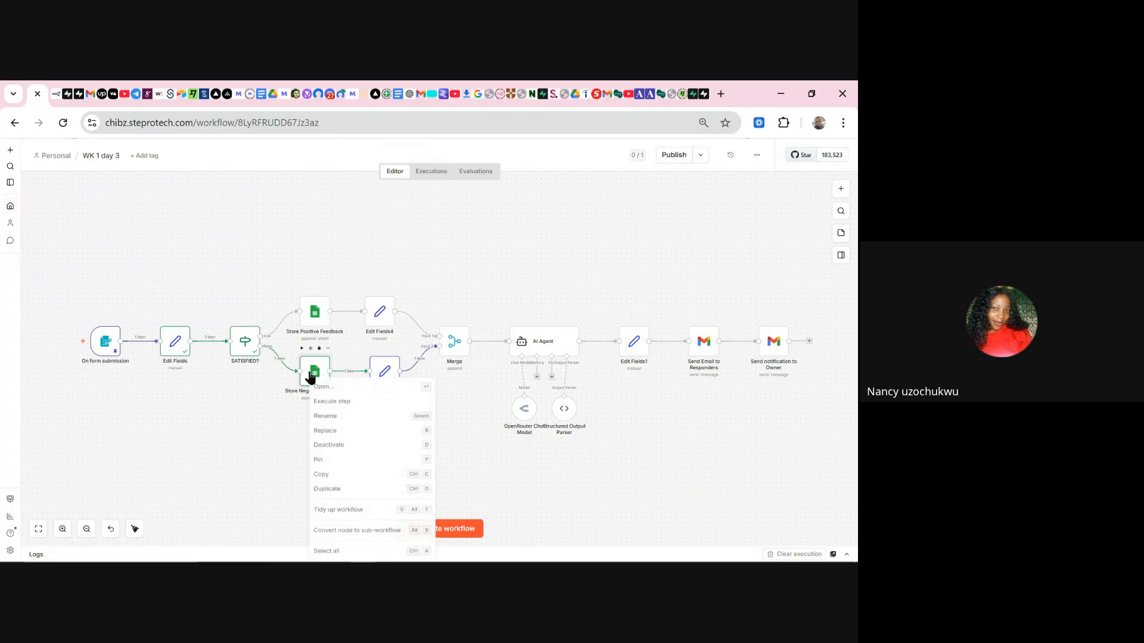
left_click(344, 463)
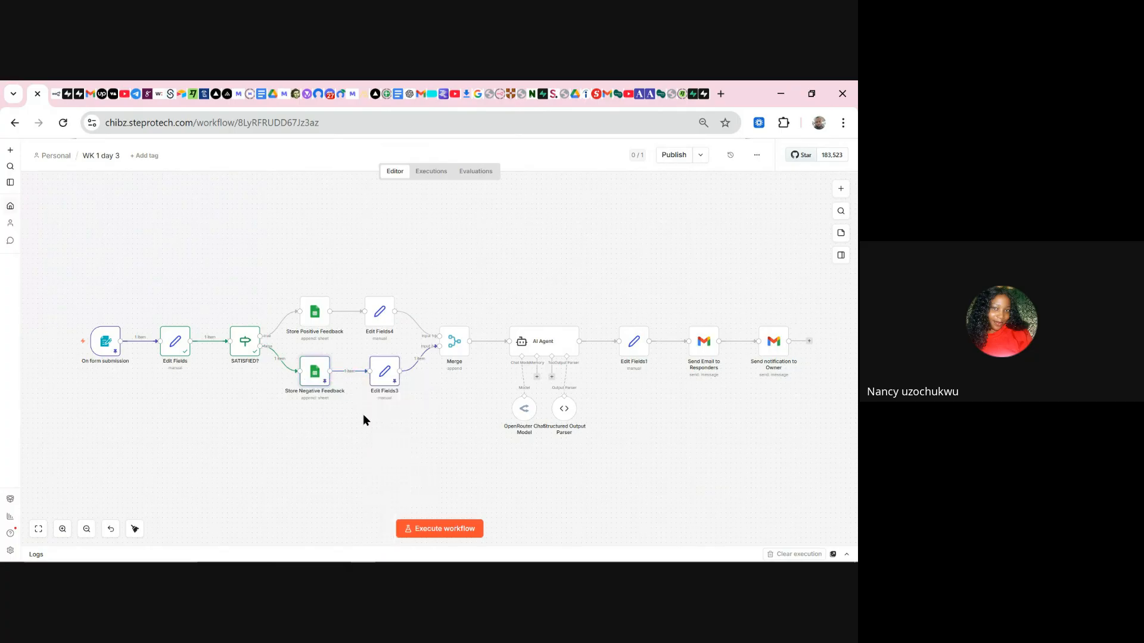
double_click(381, 321)
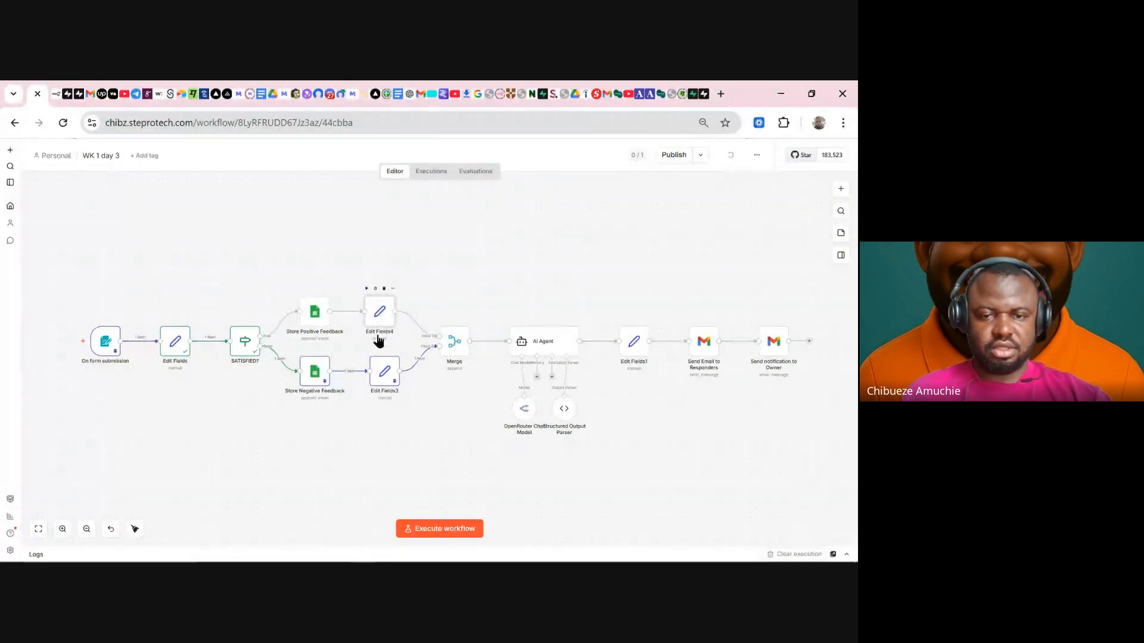
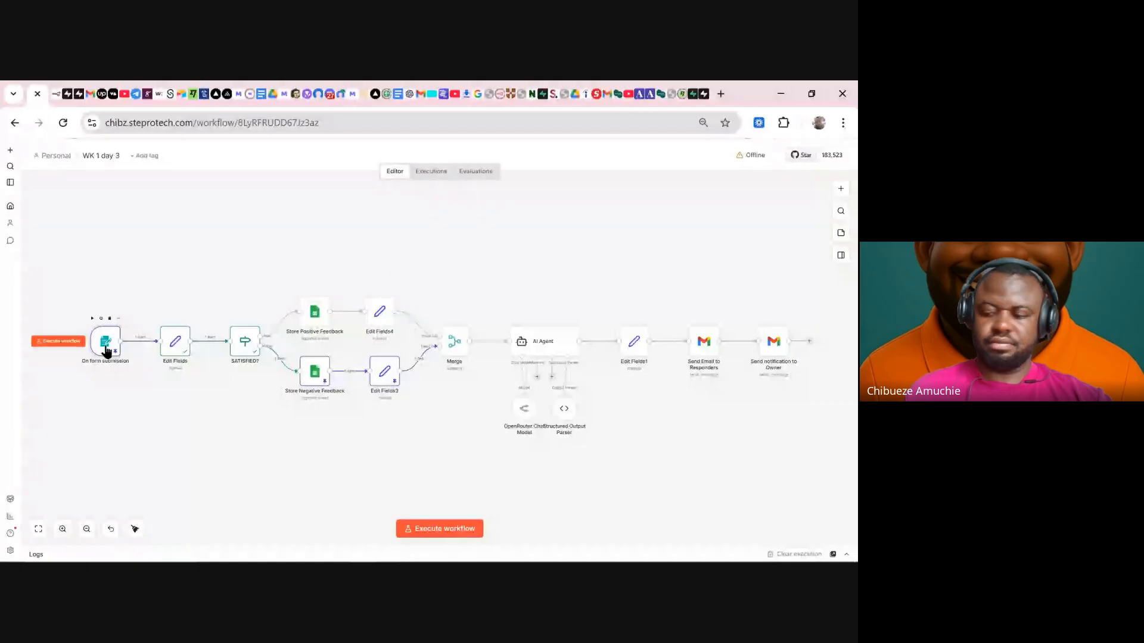
- Edit the pinned form submission so the satisfaction answer reads 'Satisfied?' instead of 'Not Satisfied?'
double_click(106, 349)
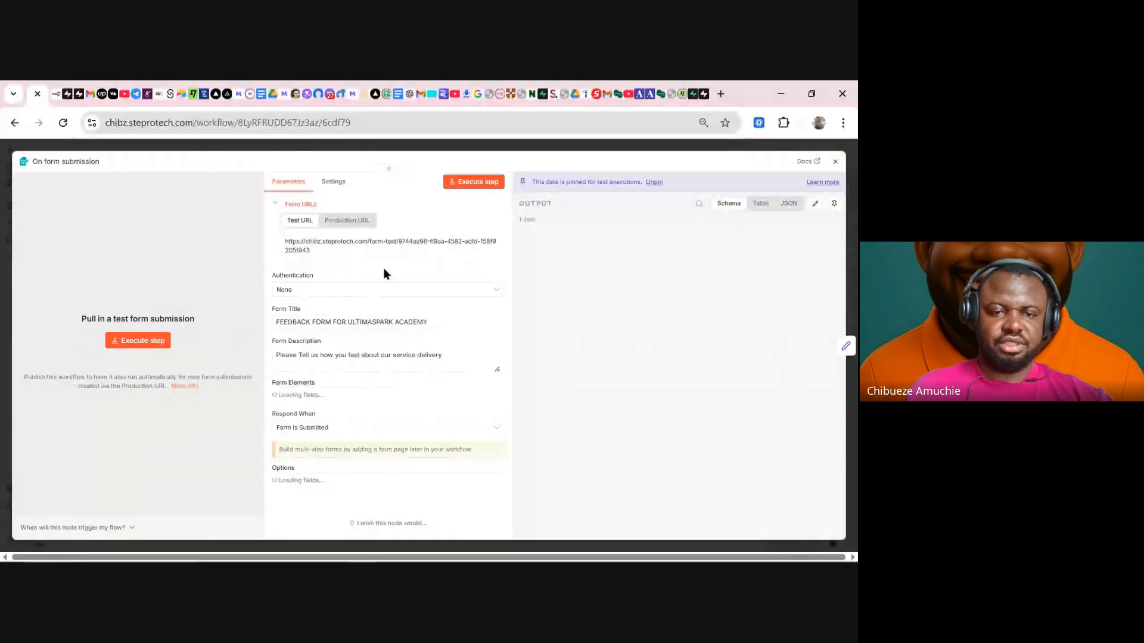
left_click(814, 203)
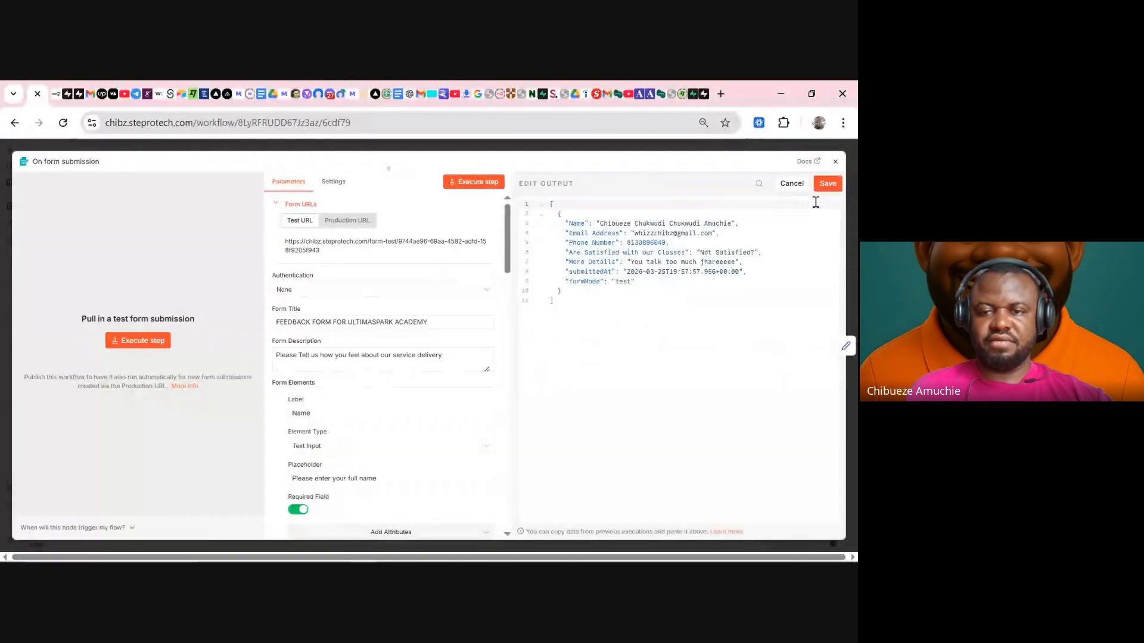
left_click(715, 252)
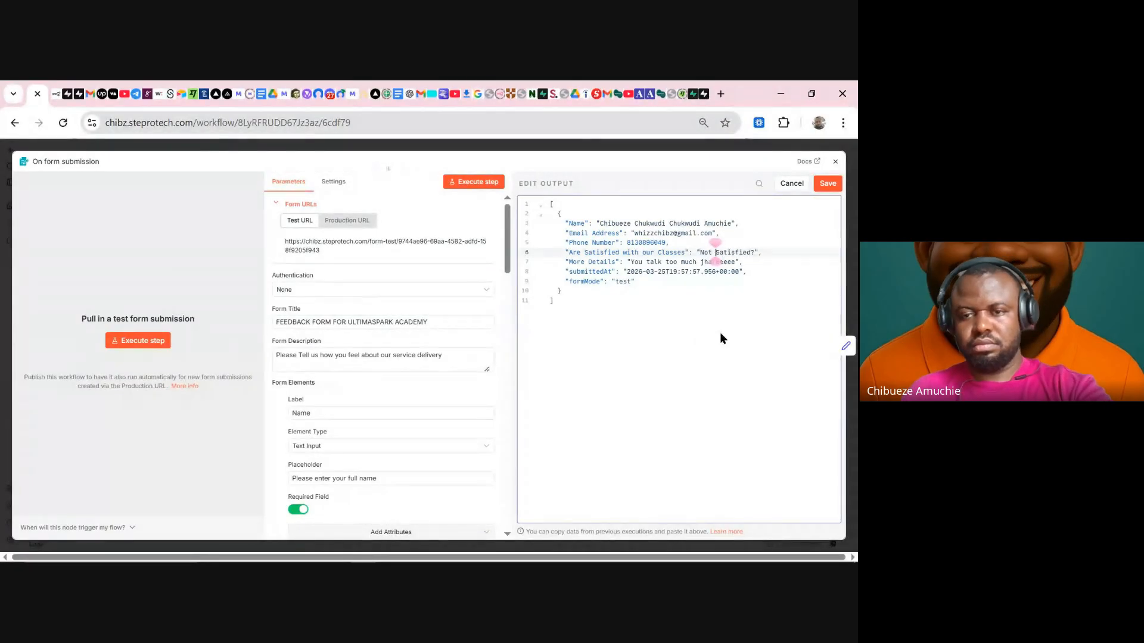
key("BackSpace")
key("BackSpace")
key("BackSpace")
key("BackSpace")
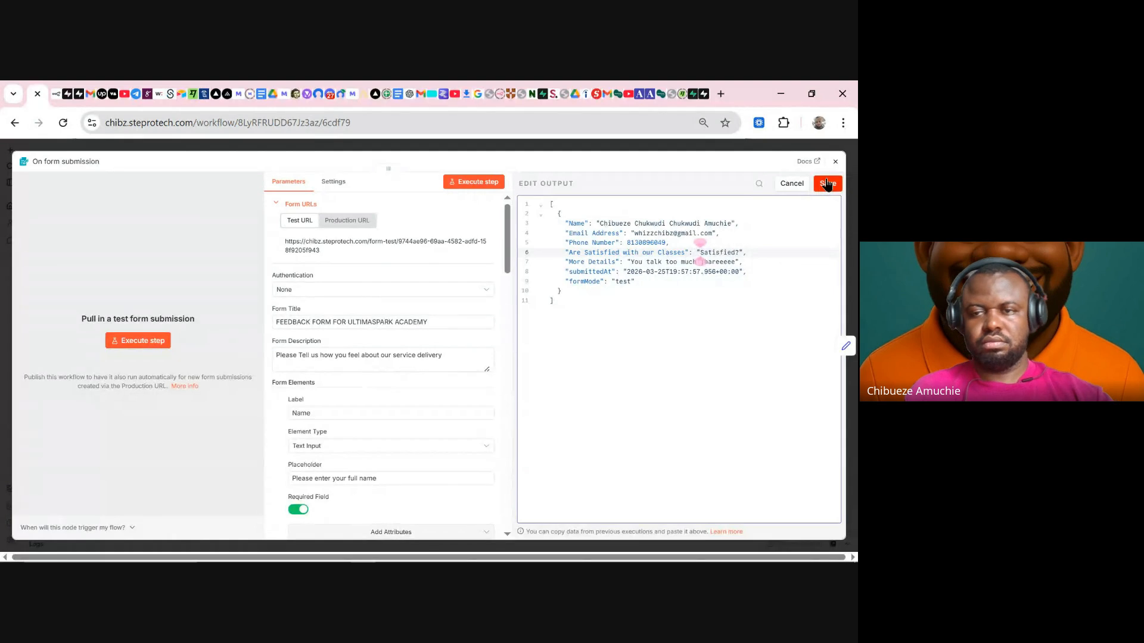
left_click(827, 184)
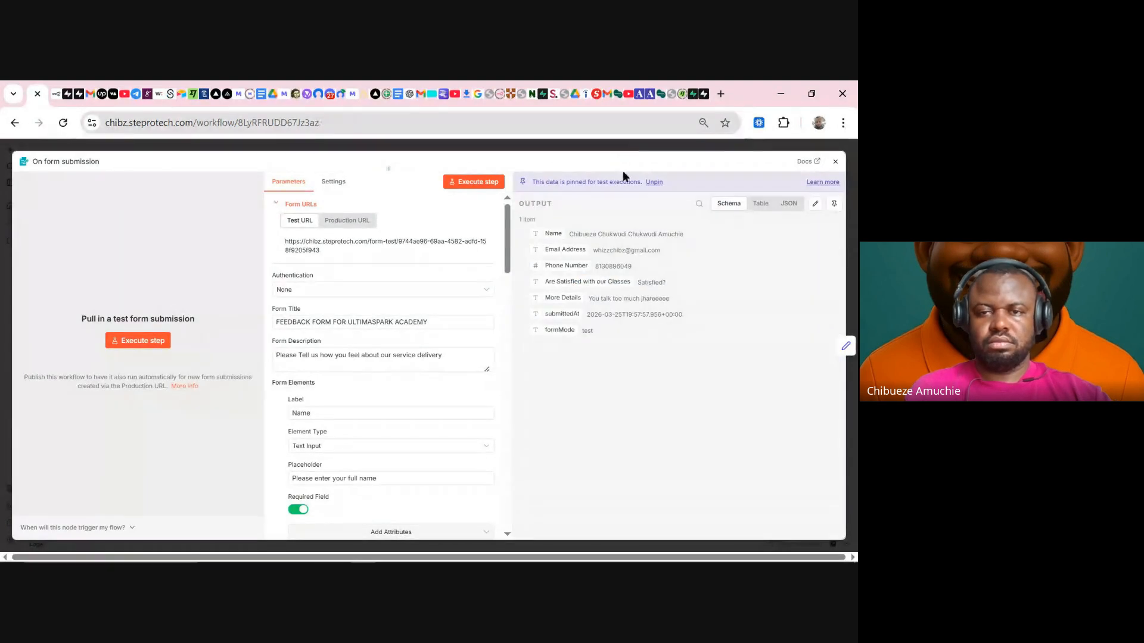
key("Escape")
- Execute the whole workflow and check that Merge passes one item through
left_click(450, 538)
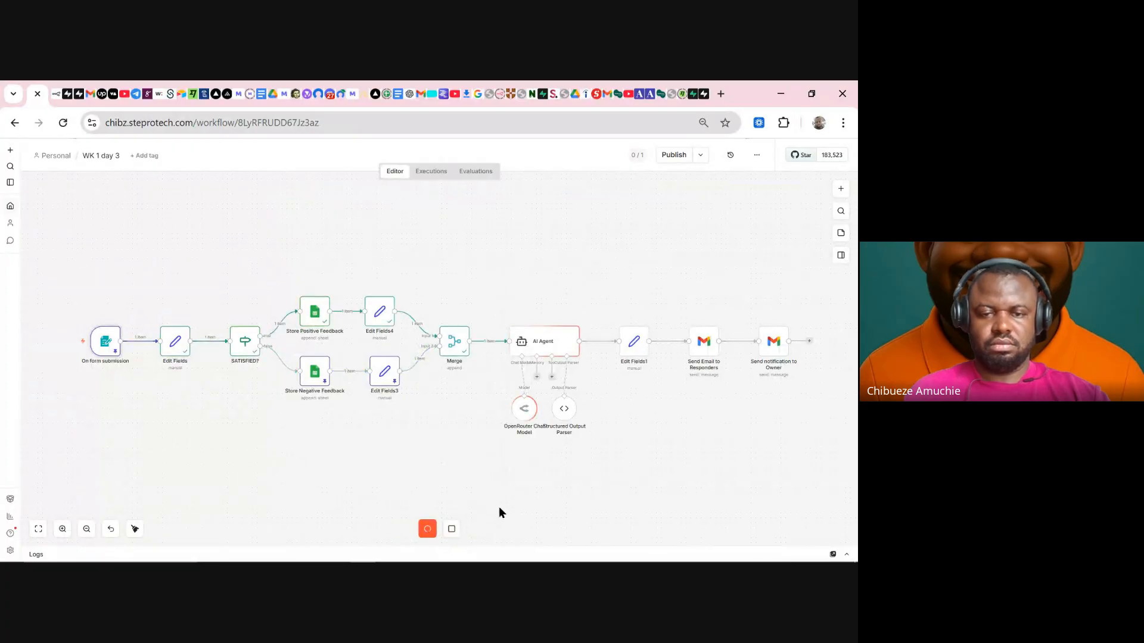
double_click(458, 352)
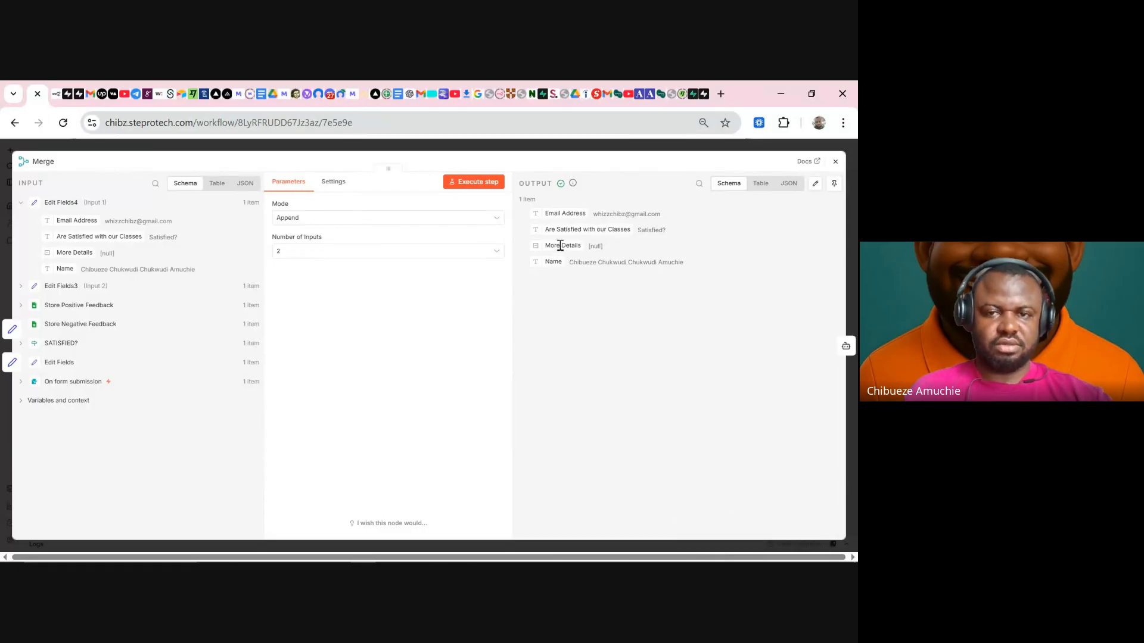
left_click(570, 150)
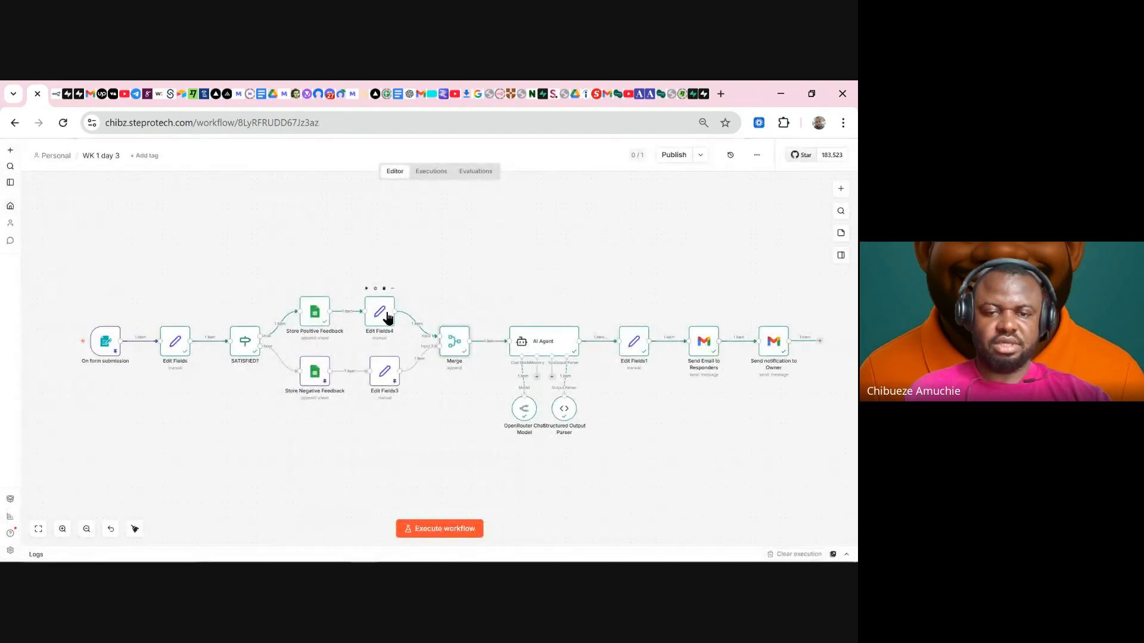
- Remap Edit Fields4's More Details value to the More DETAILS input field
double_click(385, 316)
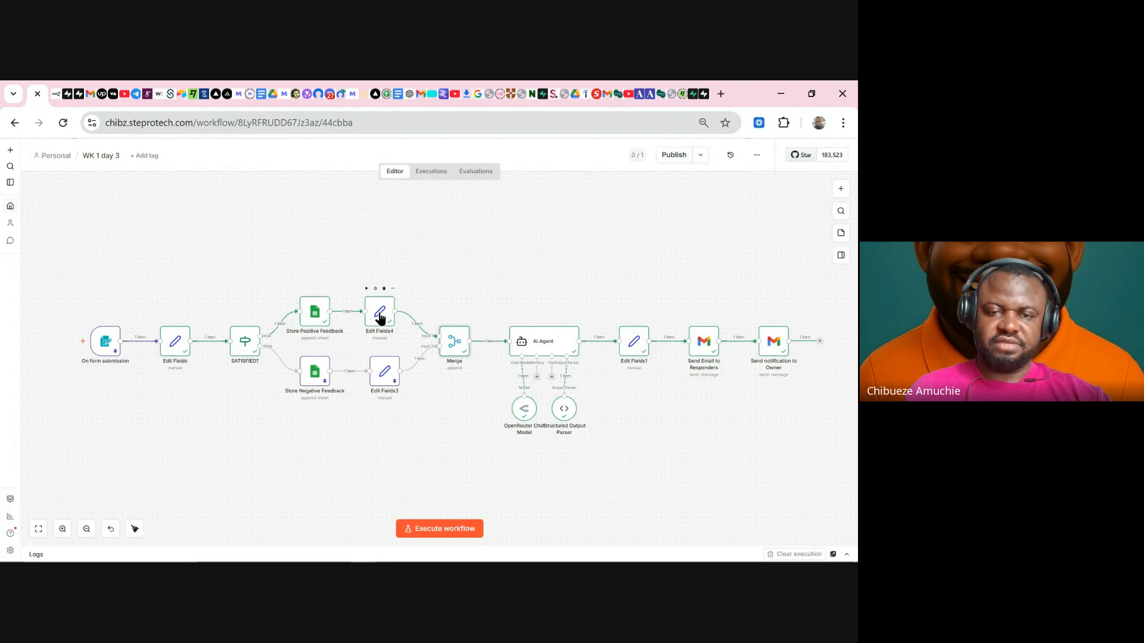
double_click(371, 323)
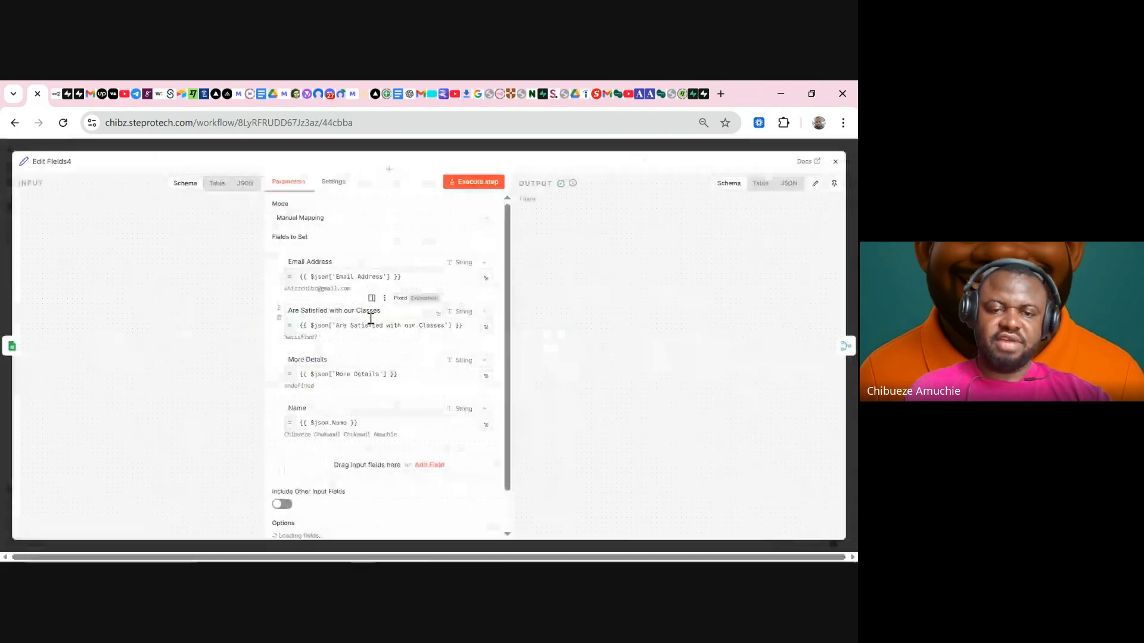
triple_click(352, 371)
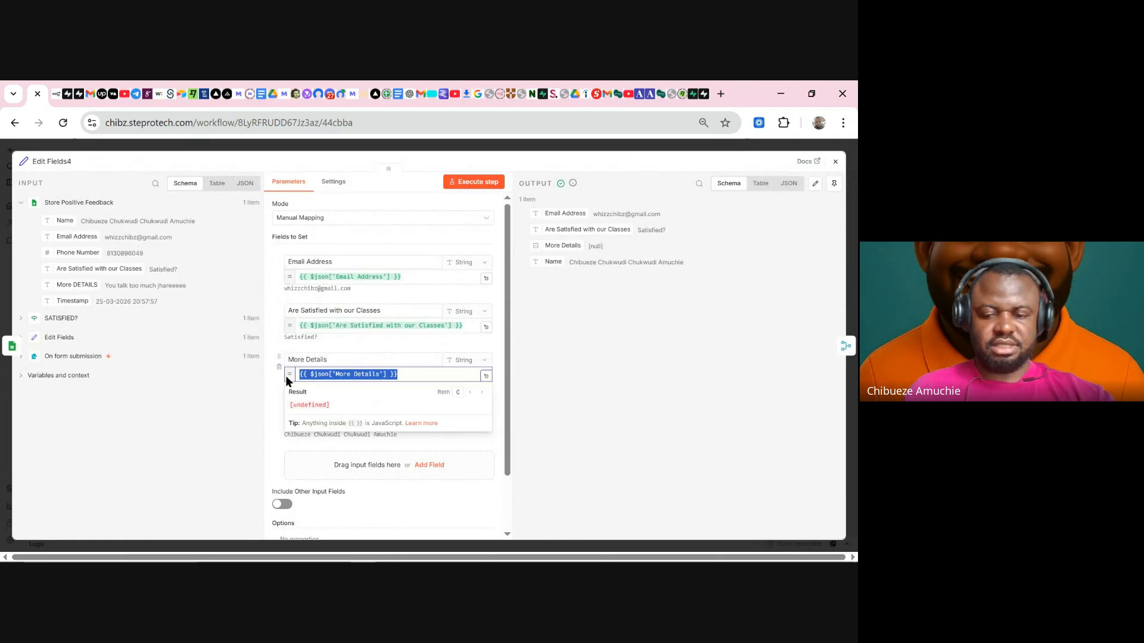
key("BackSpace")
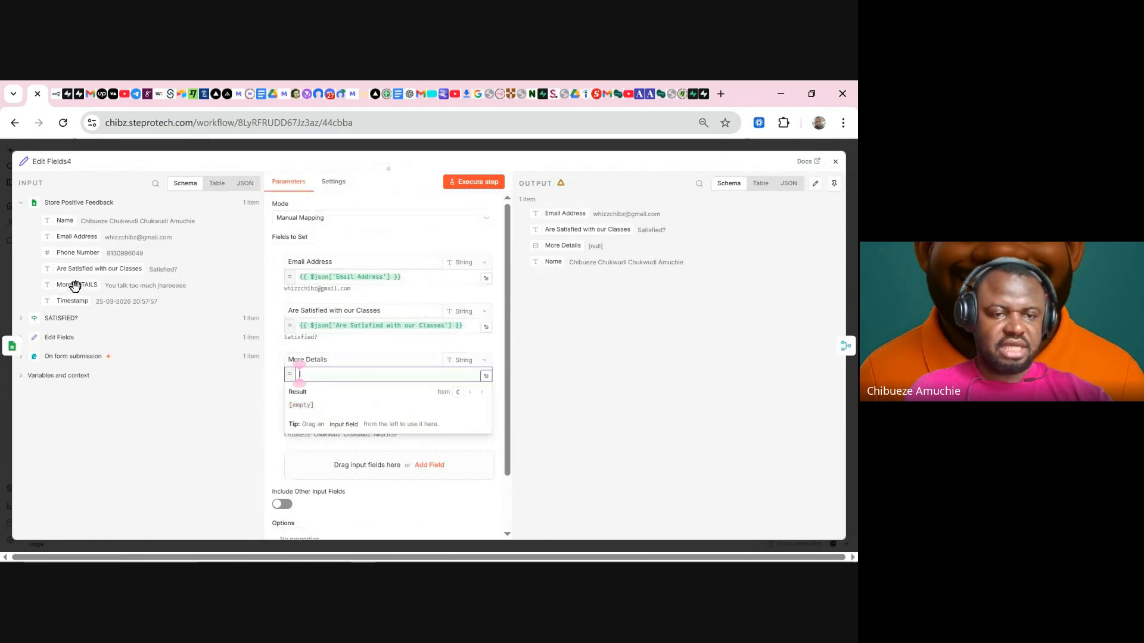
left_click_drag(73, 284, 323, 372)
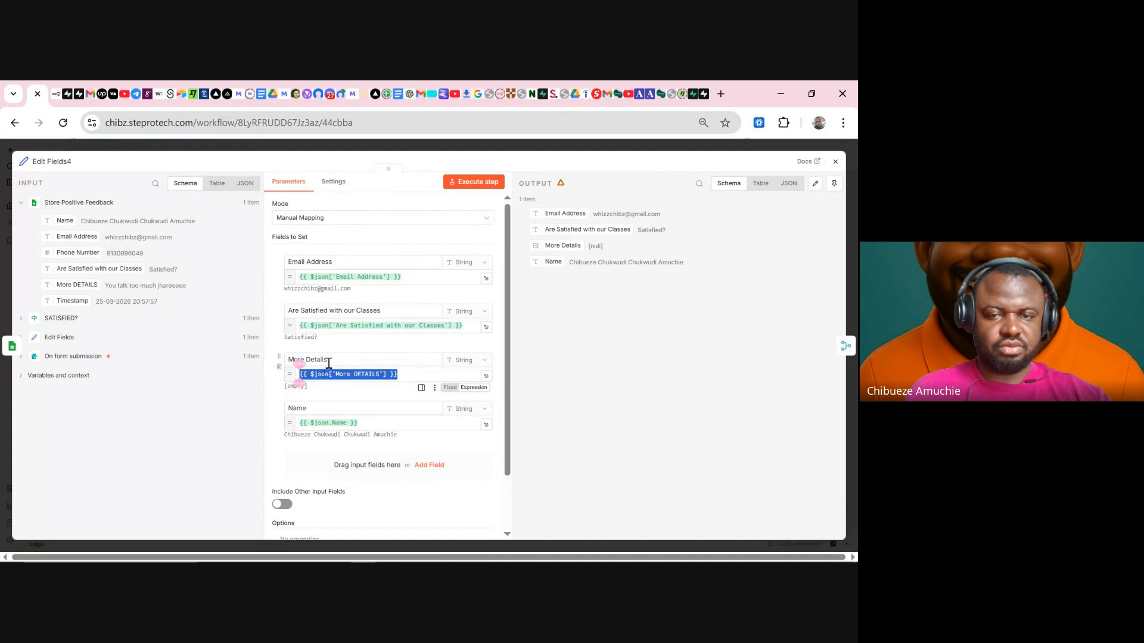
left_click(531, 150)
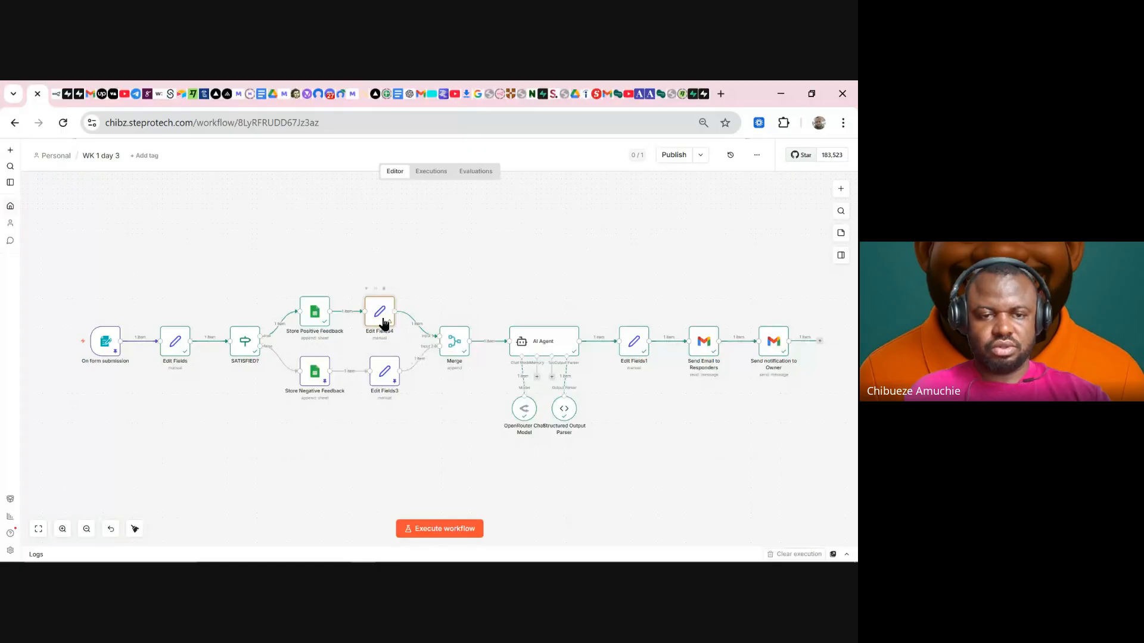
- Pin the Store Positive Feedback and Edit Fields4 outputs and re-pin the form trigger's test data
right_click(311, 320)
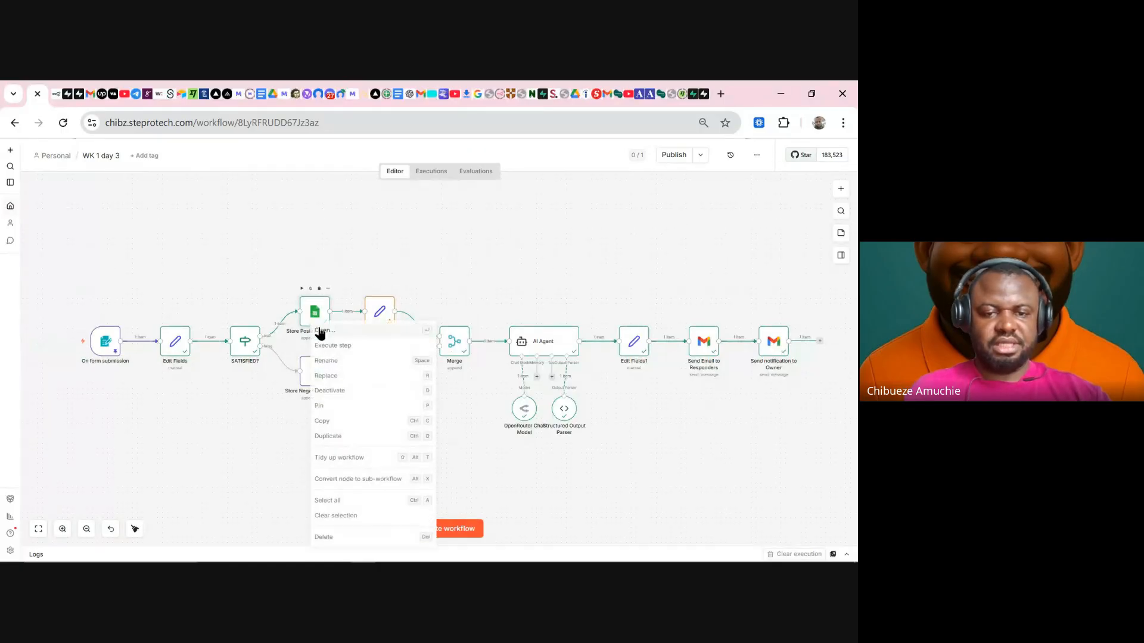
left_click(322, 410)
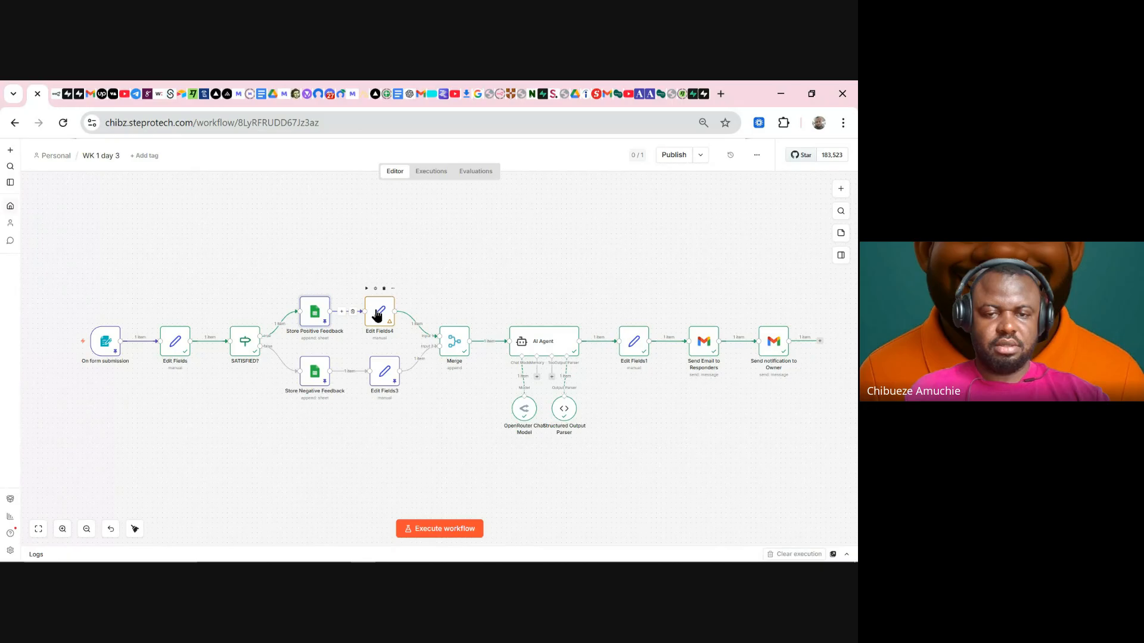
right_click(378, 314)
left_click(384, 400)
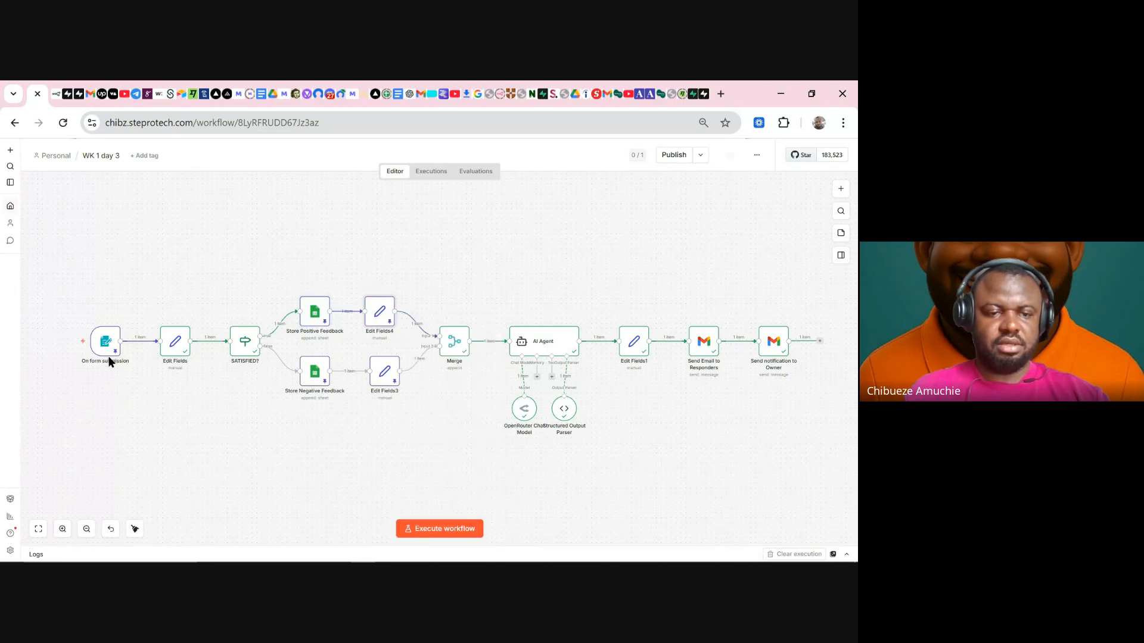
right_click(101, 355)
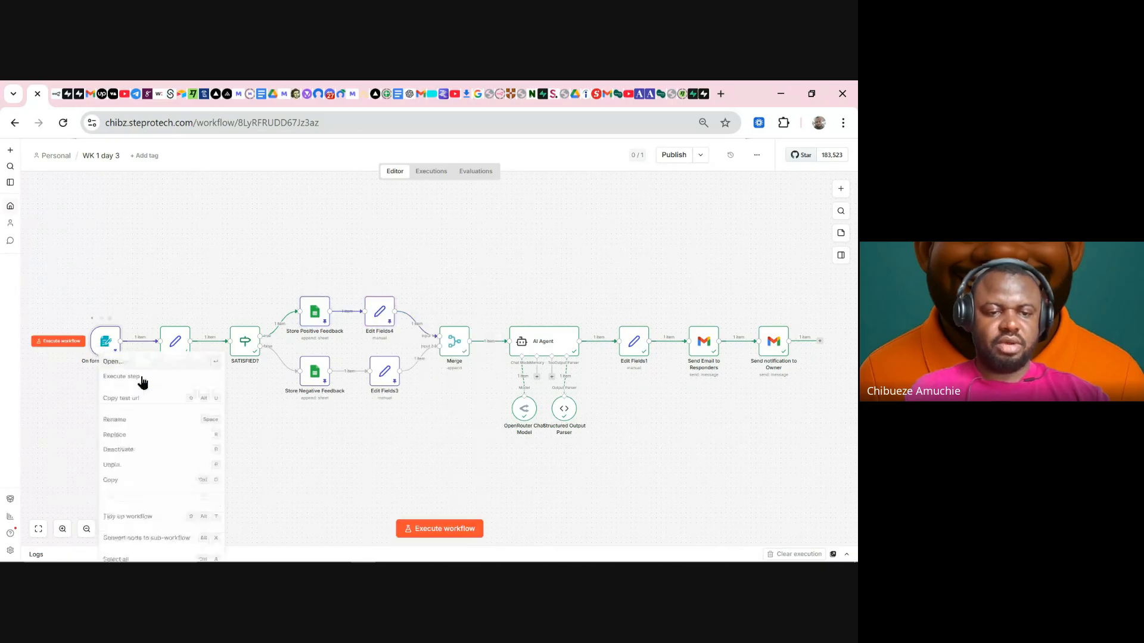
left_click(121, 465)
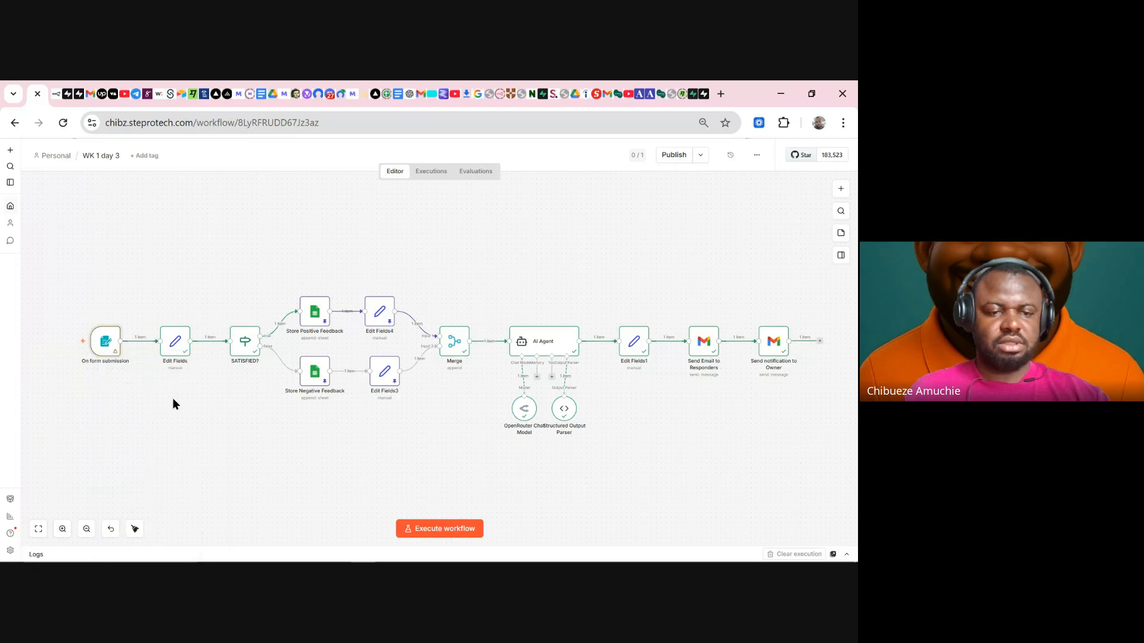
right_click(109, 346)
left_click(117, 461)
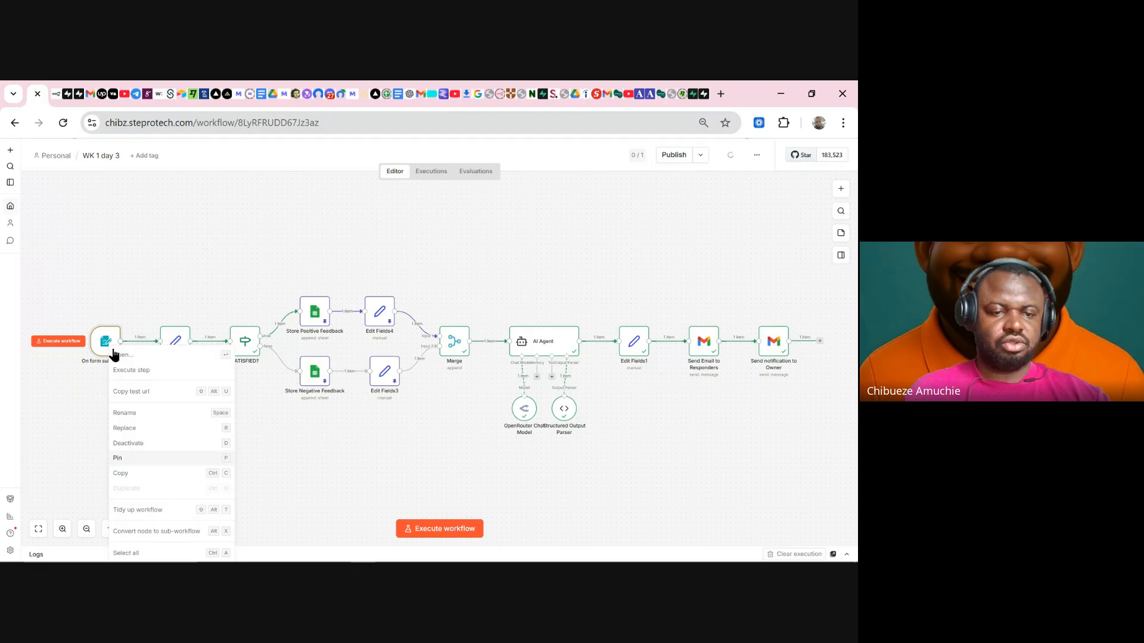
right_click(107, 349)
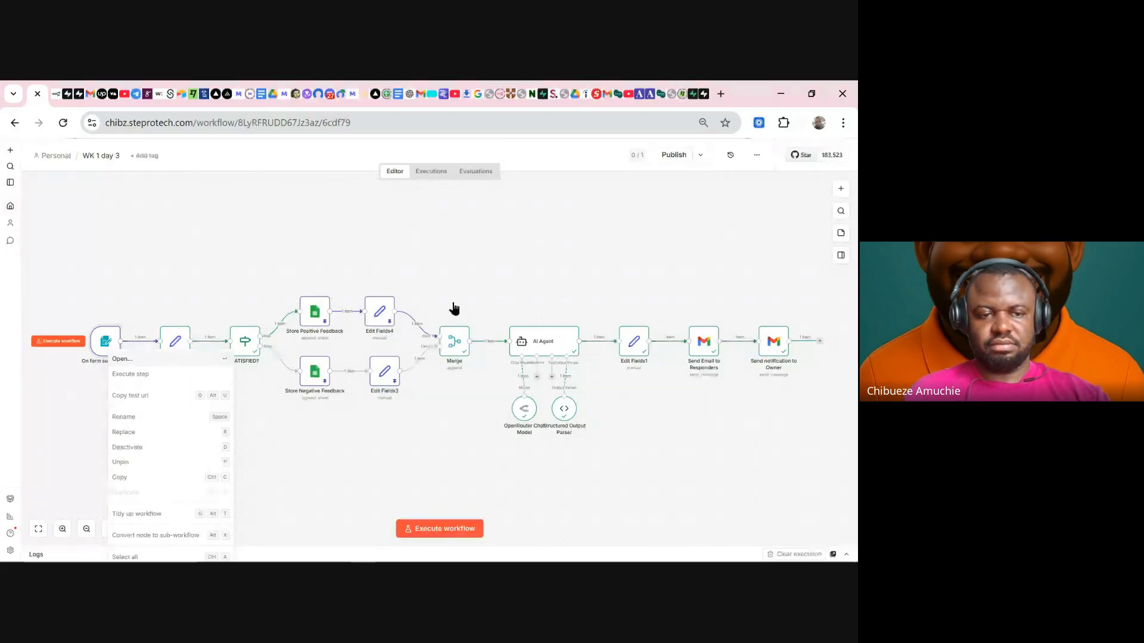
left_click(201, 357)
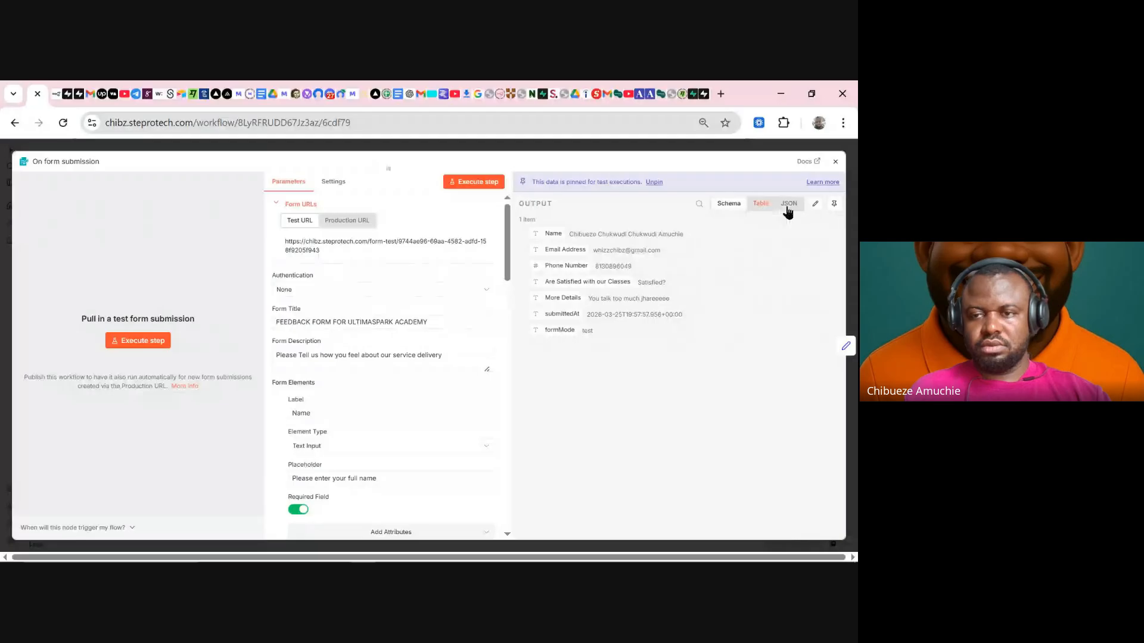
- Change the test submission's satisfaction answer back to 'Not Satisfied?'
left_click(816, 205)
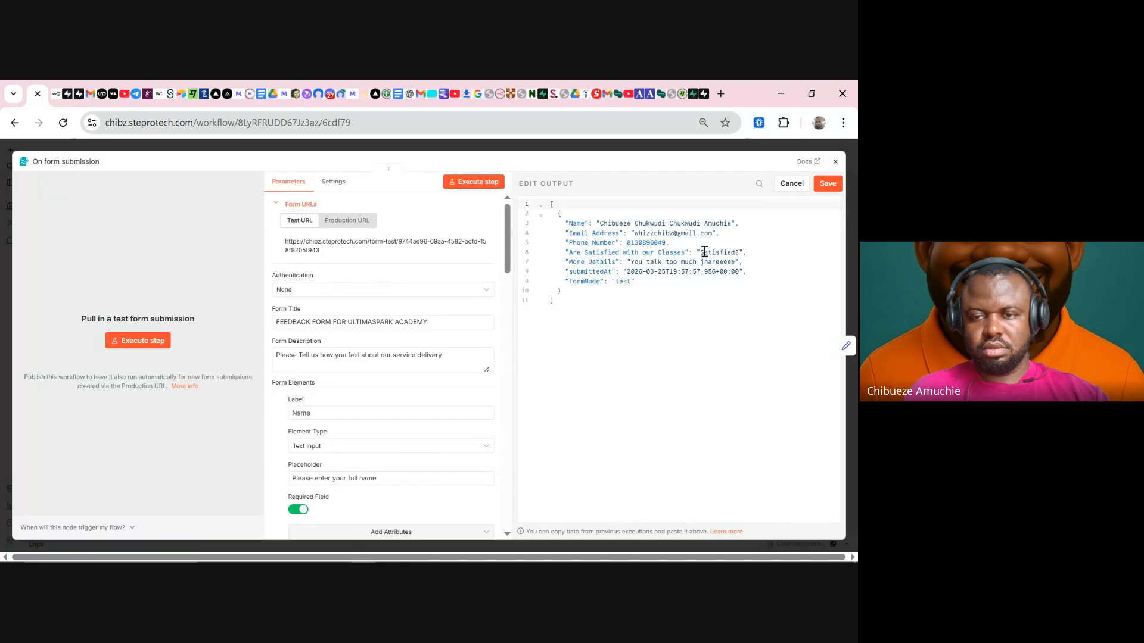
left_click(702, 252)
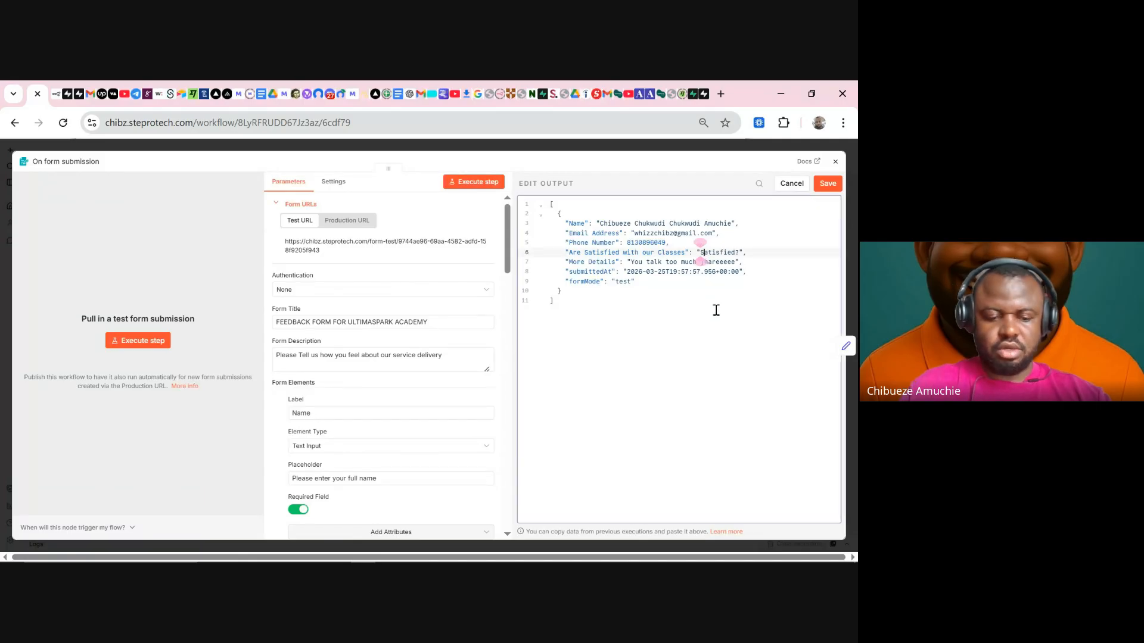
type("Not")
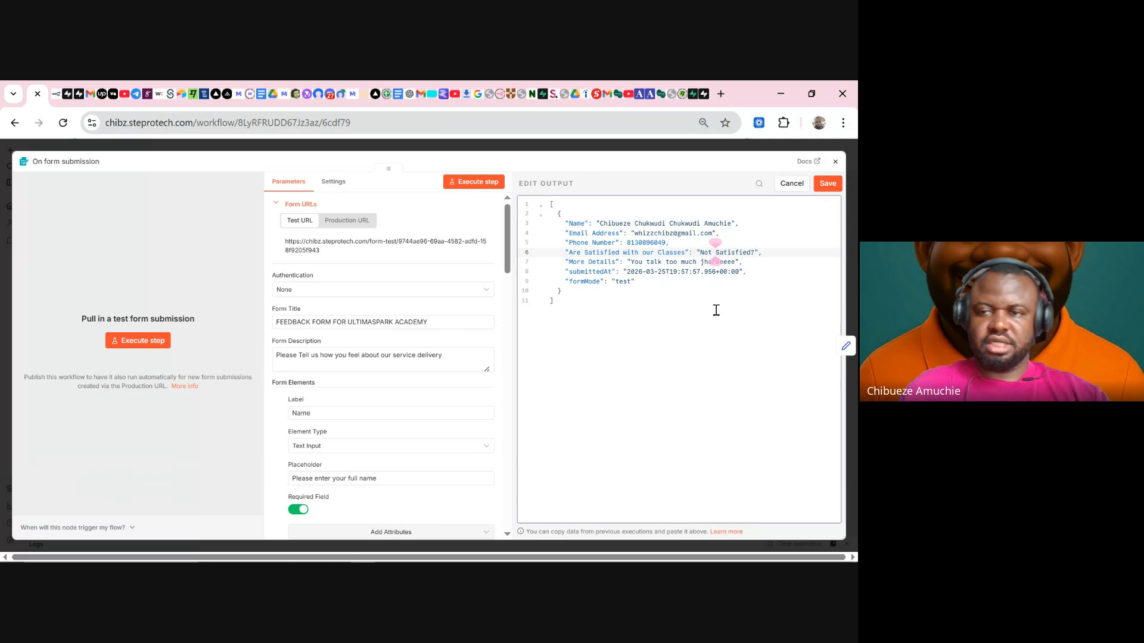
left_click(827, 184)
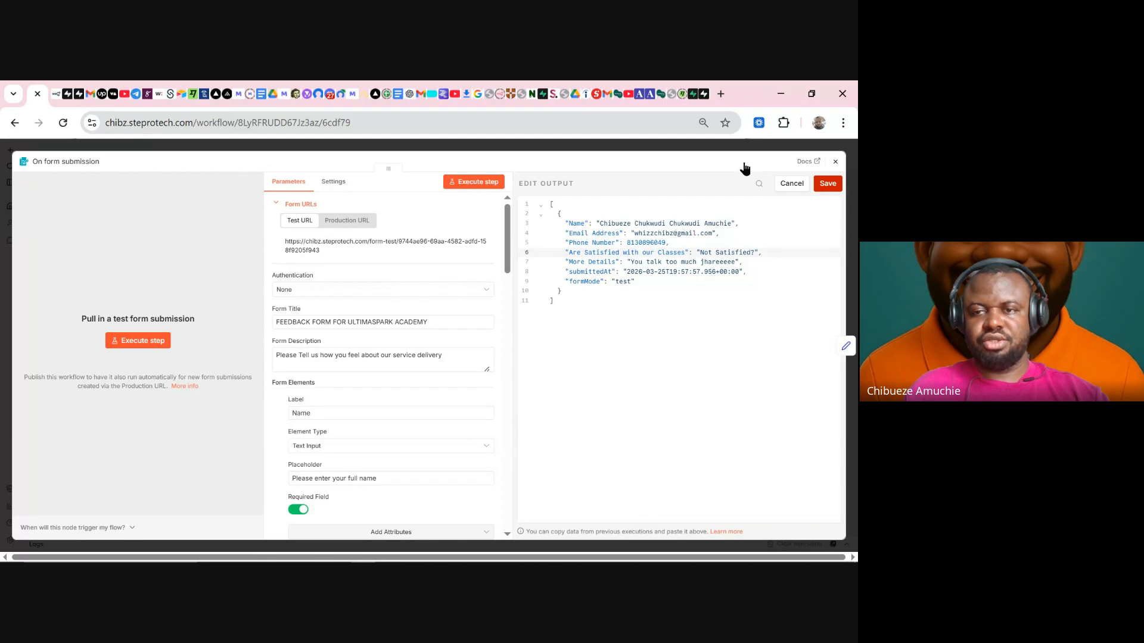
left_click(708, 149)
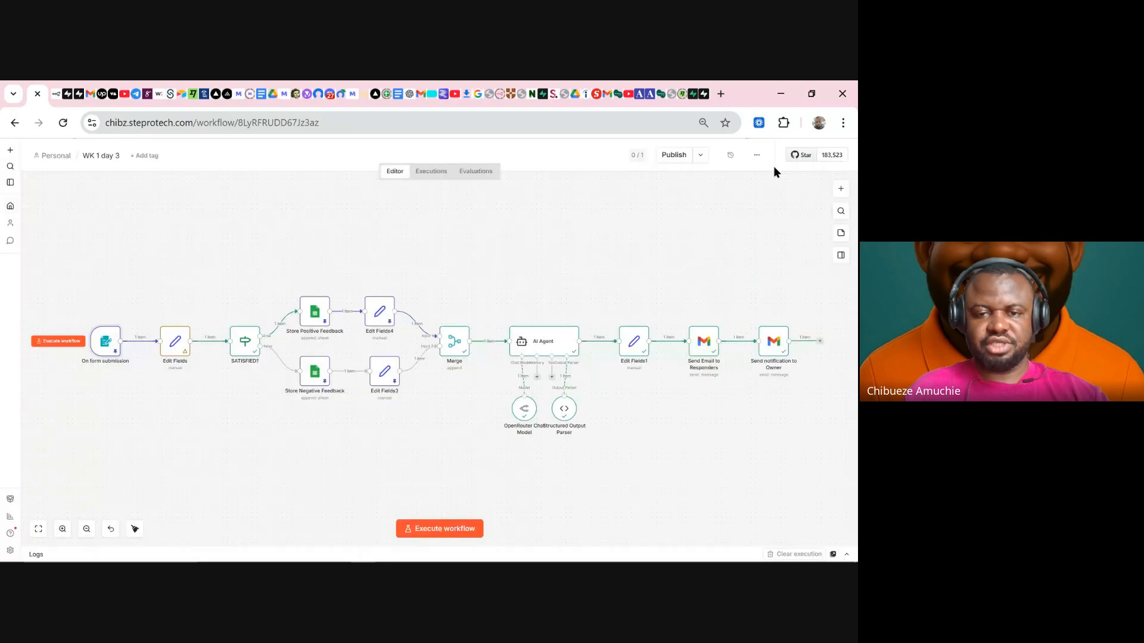
- Run the AI Agent step, stop it, reload the editor, and execute the whole workflow again
left_click(530, 318)
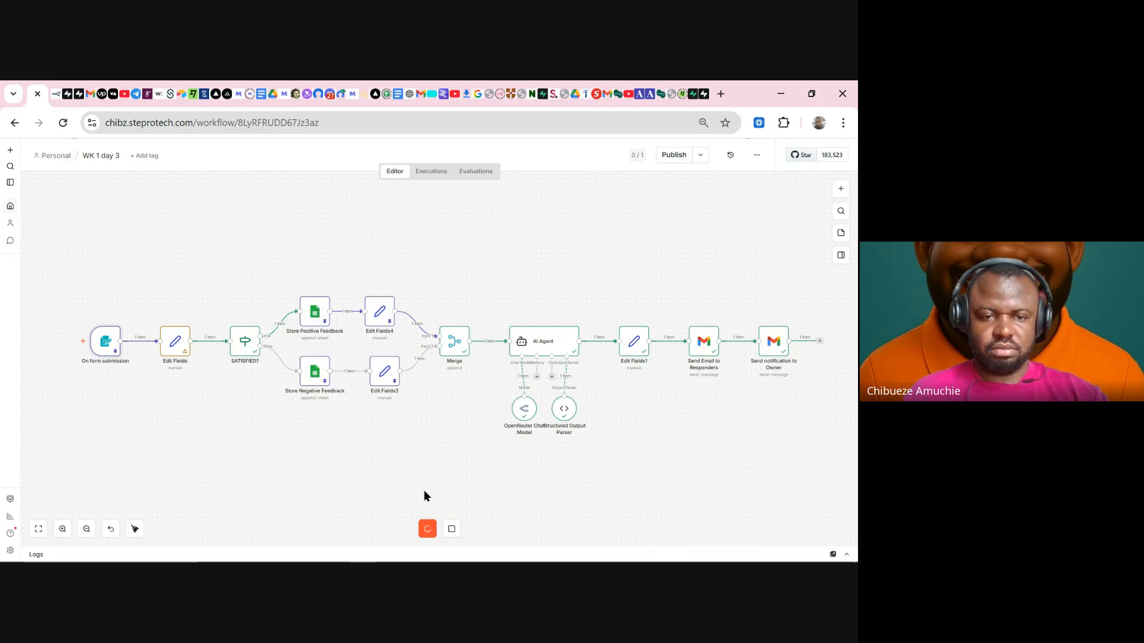
left_click(452, 530)
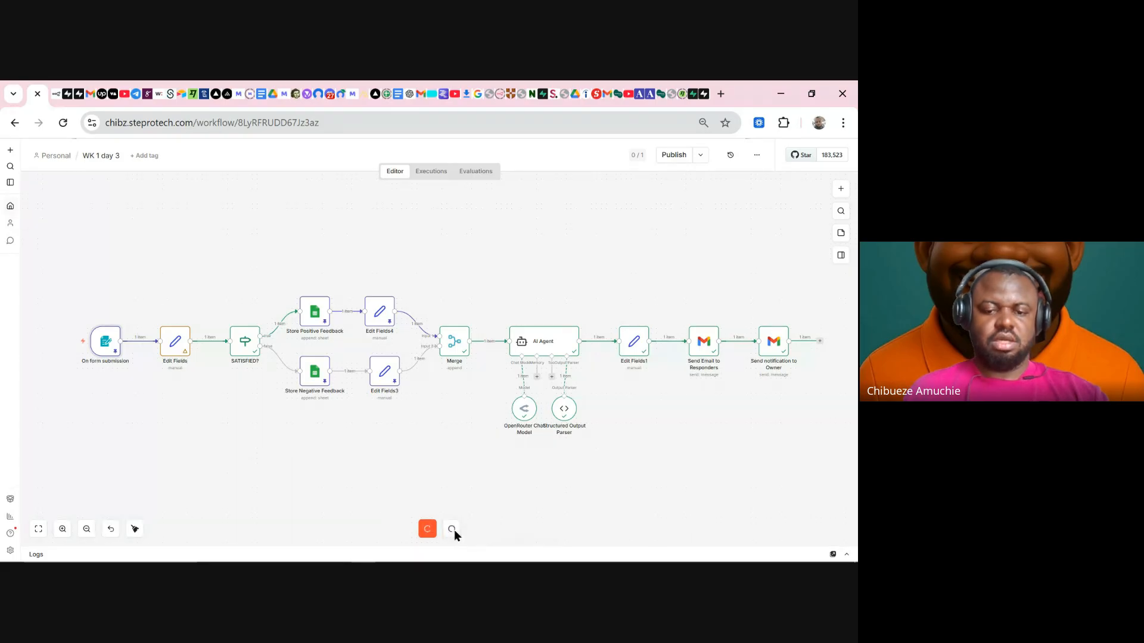
left_click(63, 123)
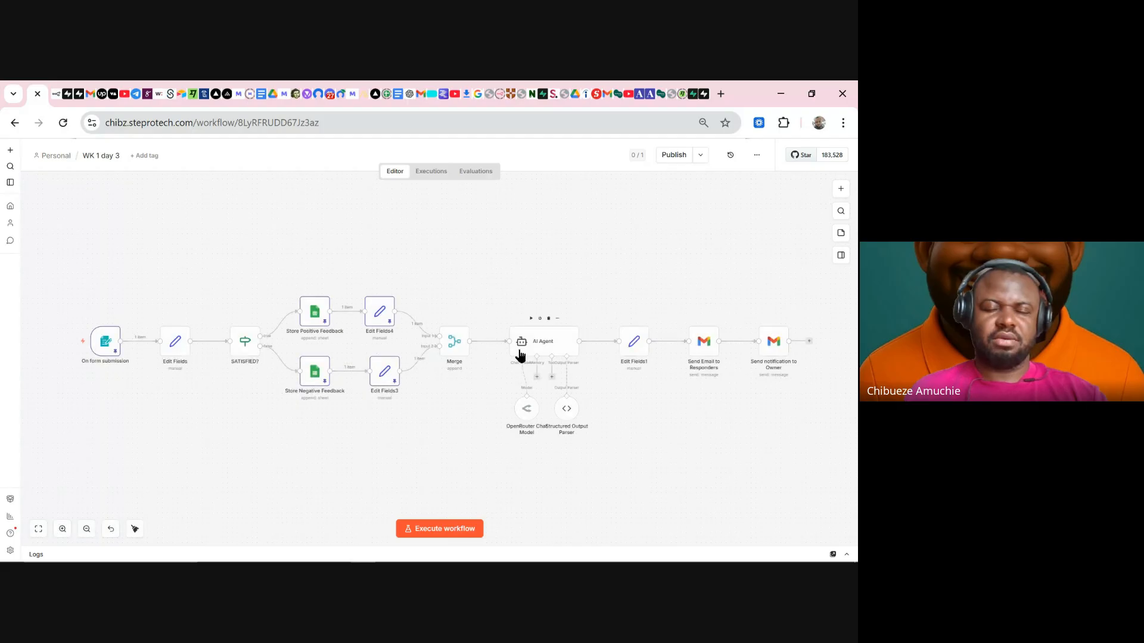
left_click(438, 530)
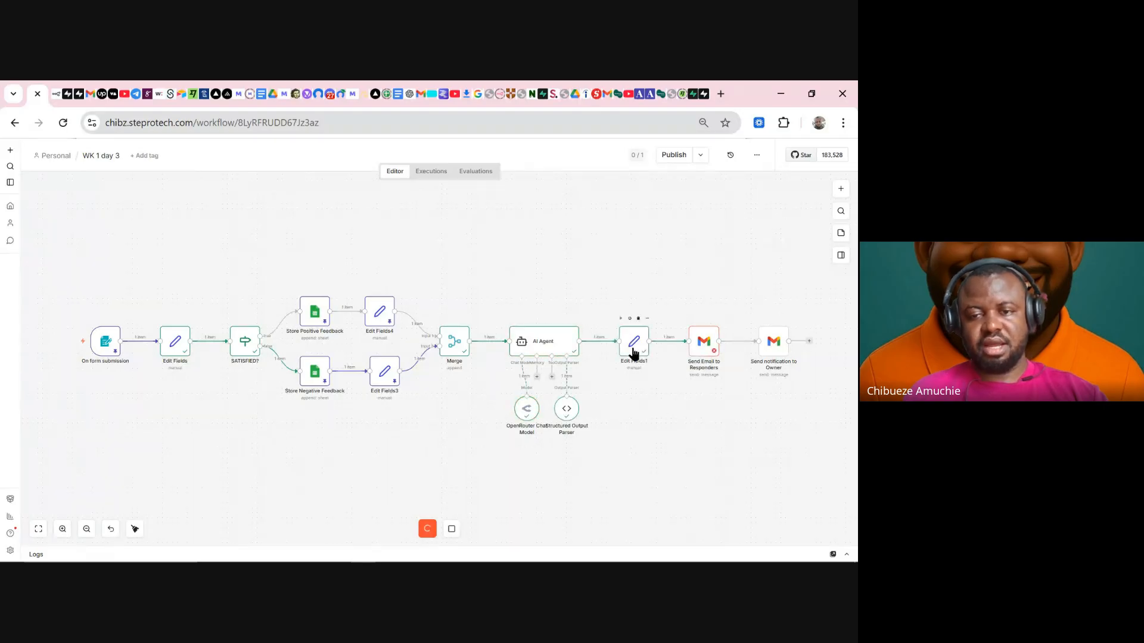
- Read the error reported by the Send Email to Responders node
double_click(701, 348)
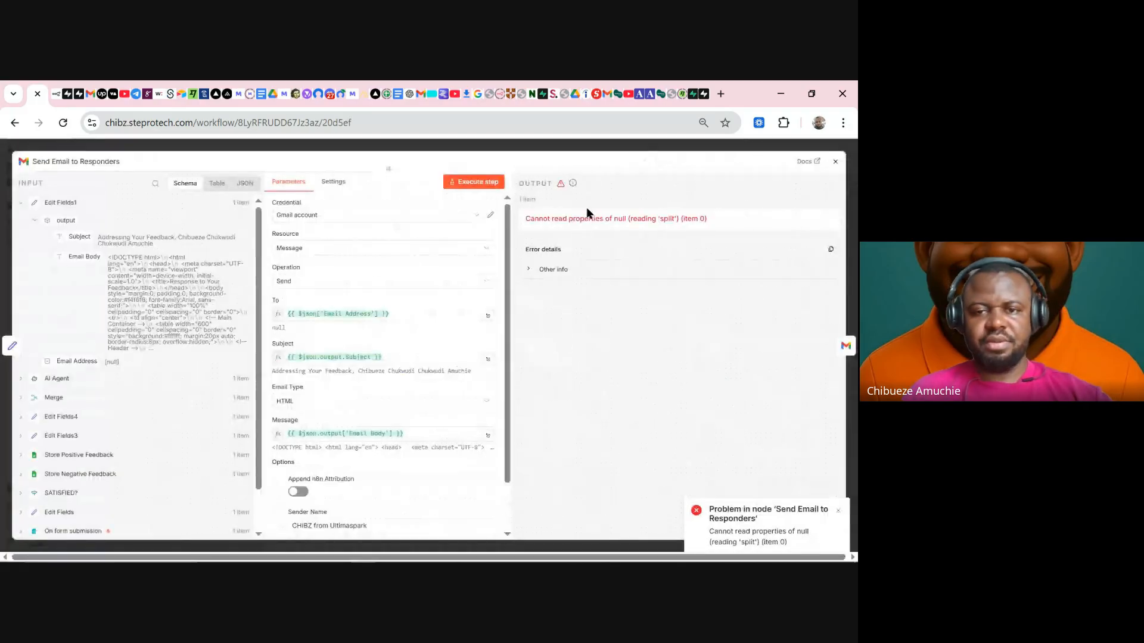
scroll(375, 381, "down", 1)
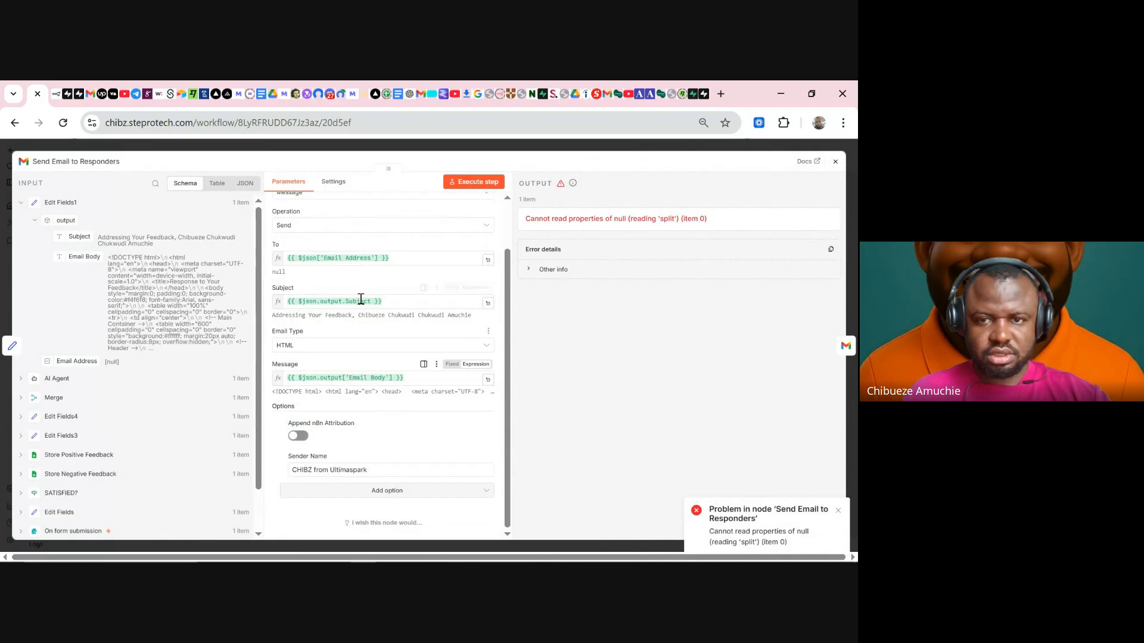
left_click_drag(715, 217, 498, 218)
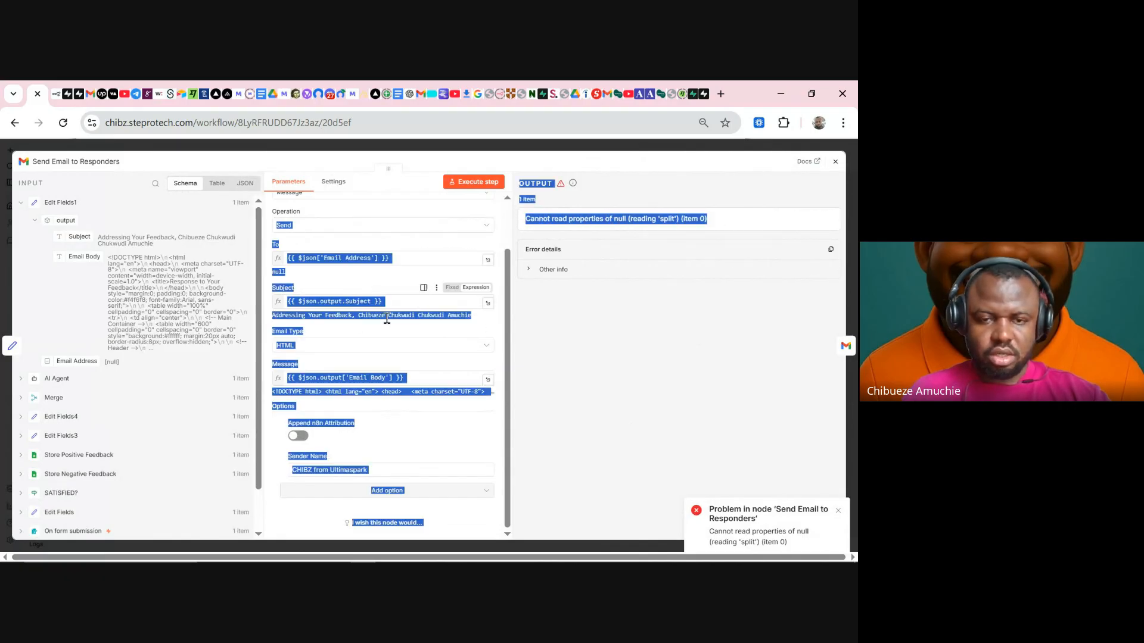
left_click(538, 399)
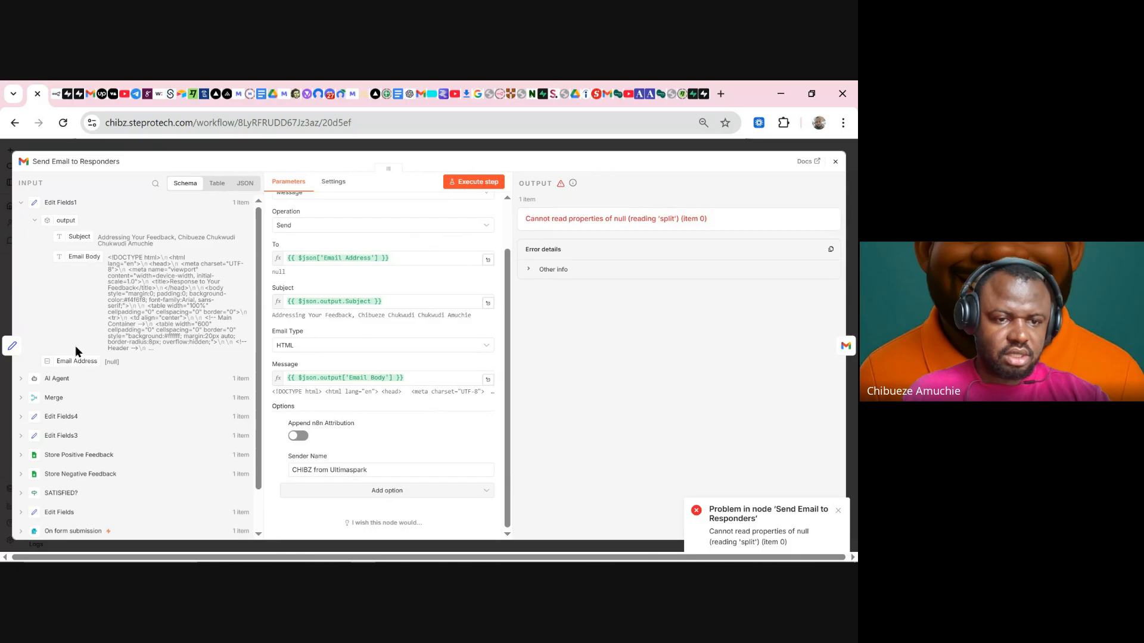
left_click(457, 150)
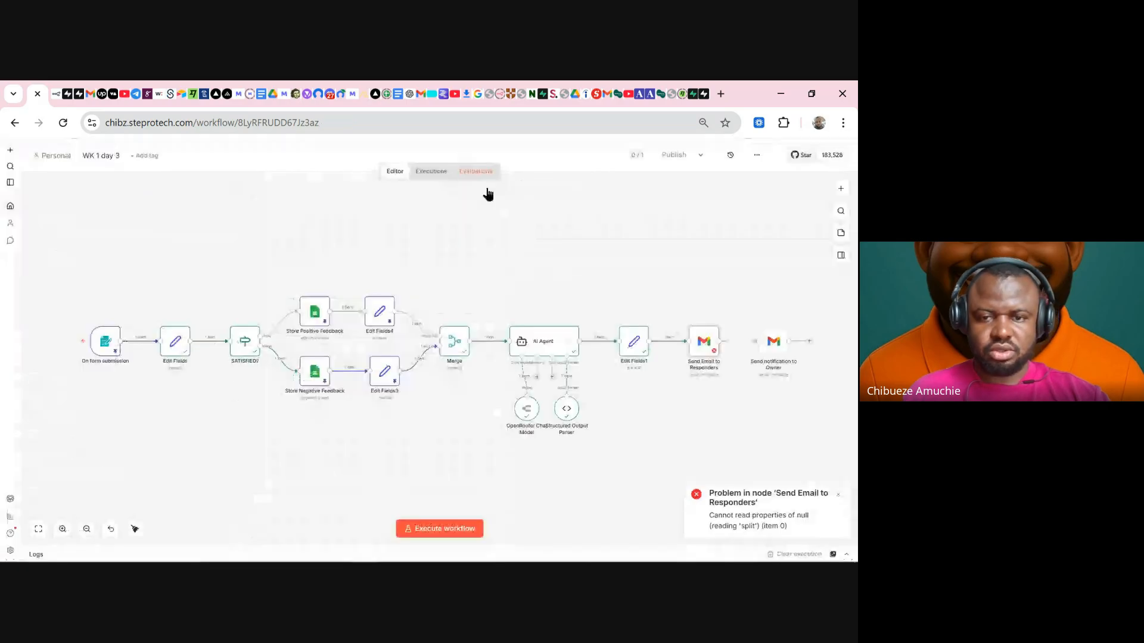
- Remap Edit Fields1's Email Address to the Merge node's Email Address field
double_click(635, 343)
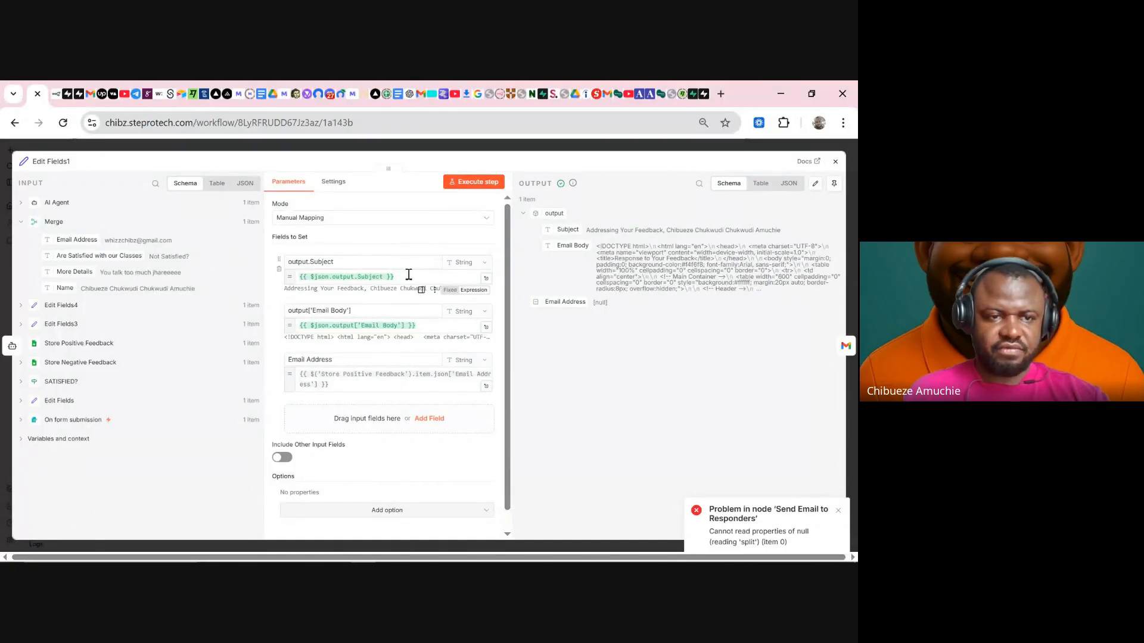
left_click(357, 361)
triple_click(355, 380)
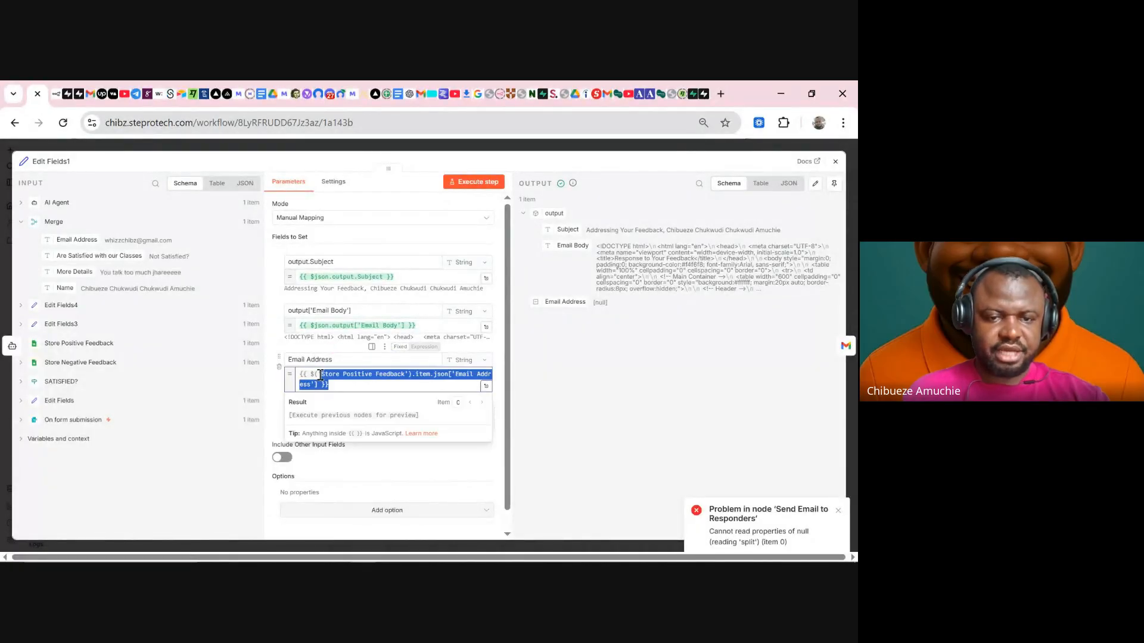
key("BackSpace")
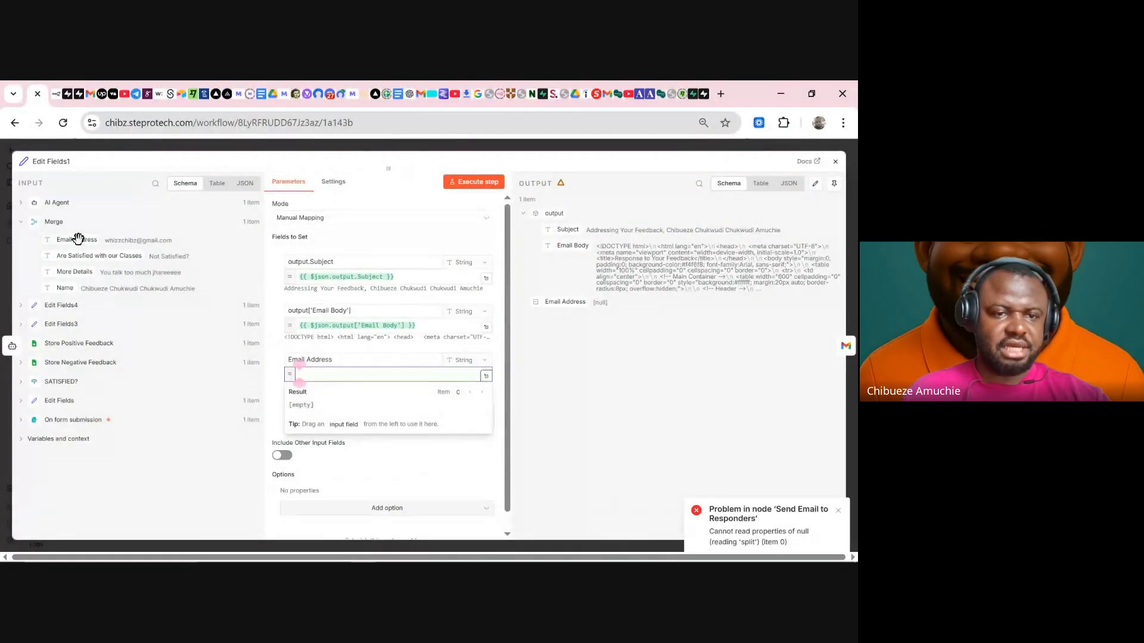
left_click_drag(75, 239, 314, 376)
left_click(270, 398)
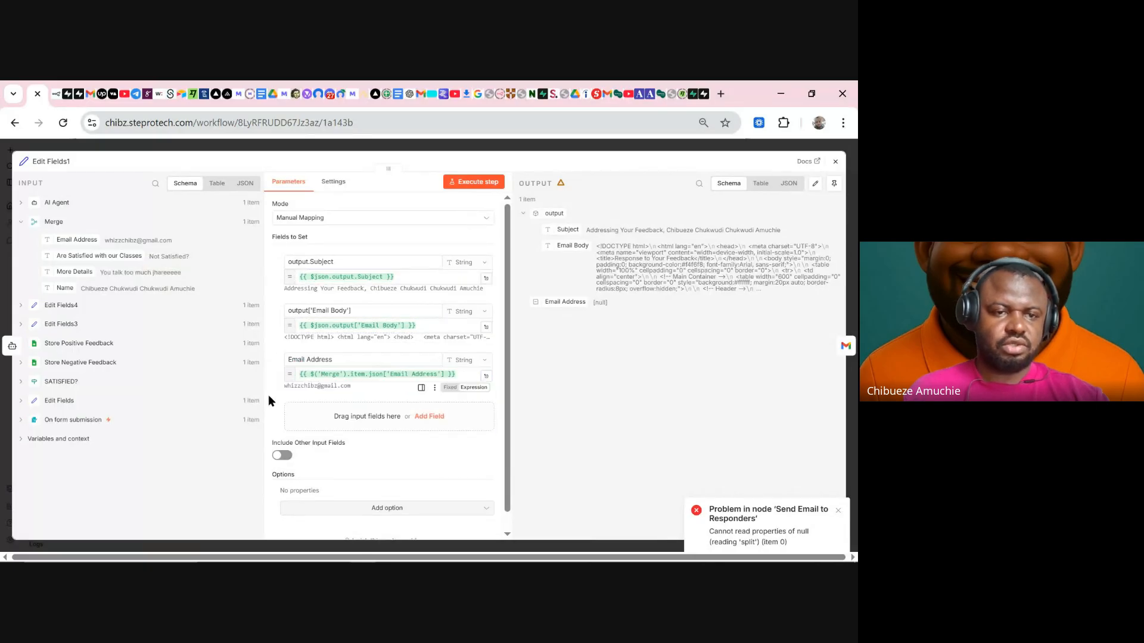
left_click(369, 147)
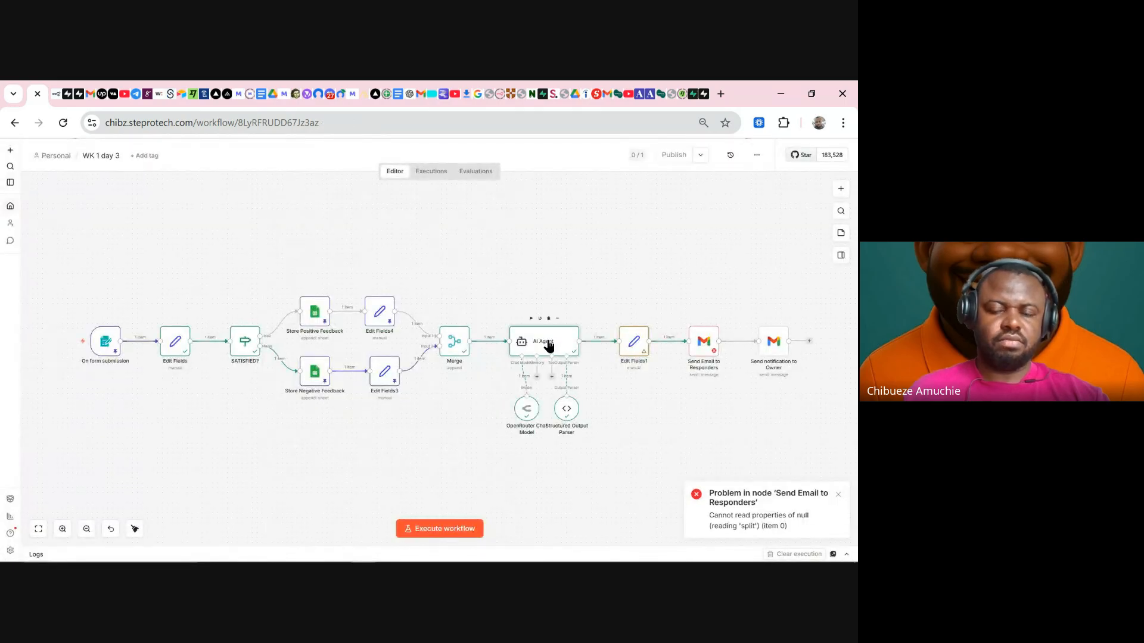
- Re-insert the More Details field on its line of the AI Agent prompt
double_click(548, 345)
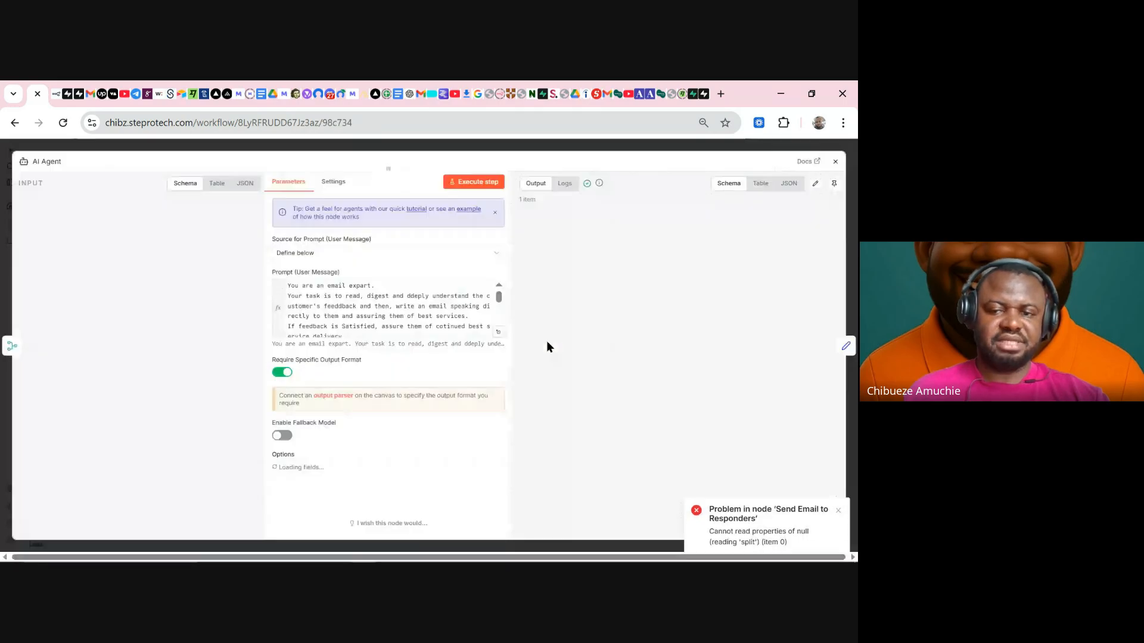
left_click(488, 333)
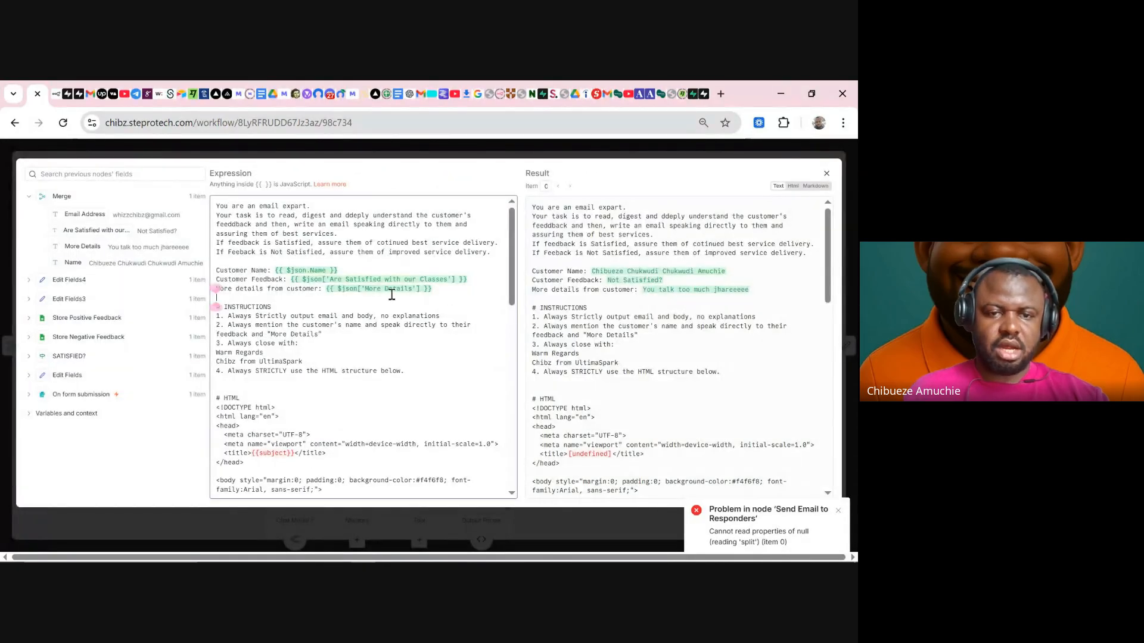
left_click_drag(432, 289, 322, 289)
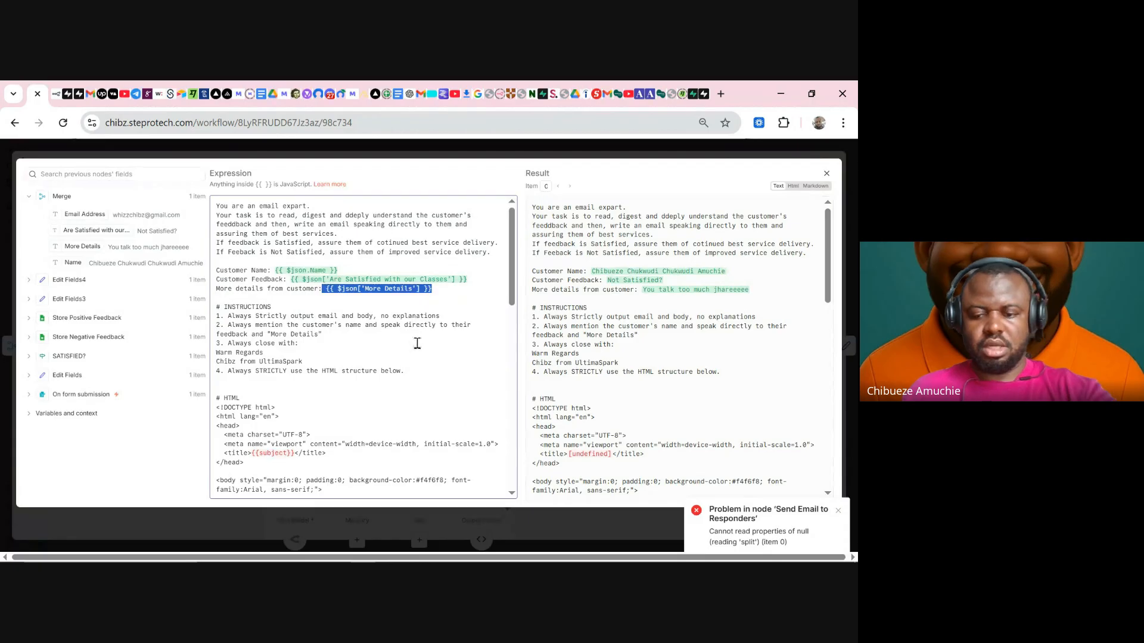
key("Delete")
key("Delete")
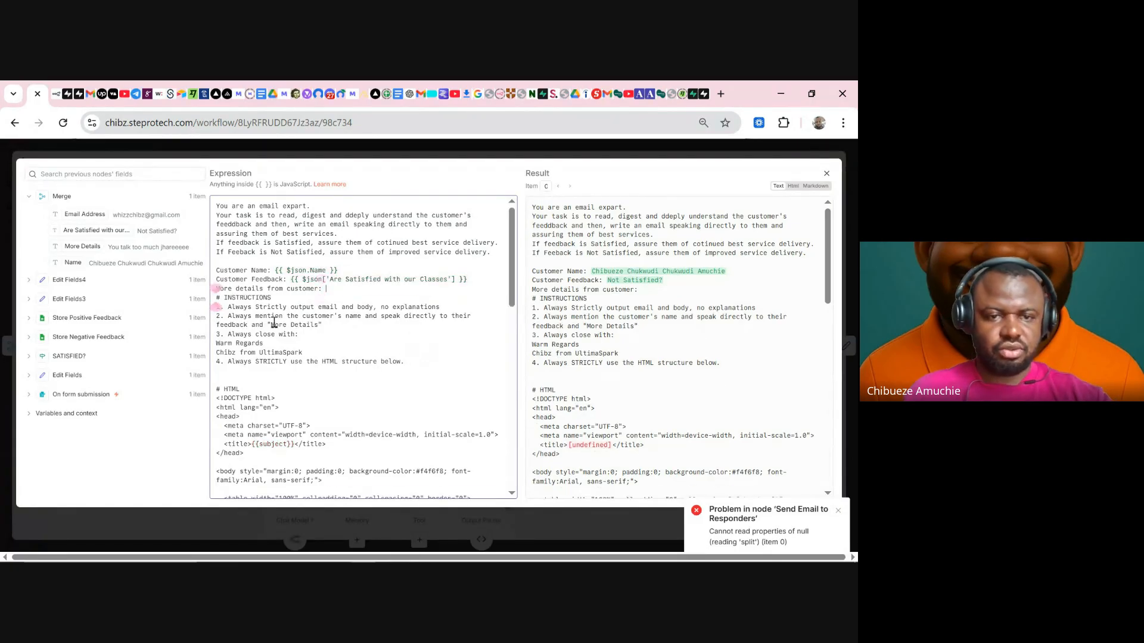
left_click_drag(72, 255, 345, 288)
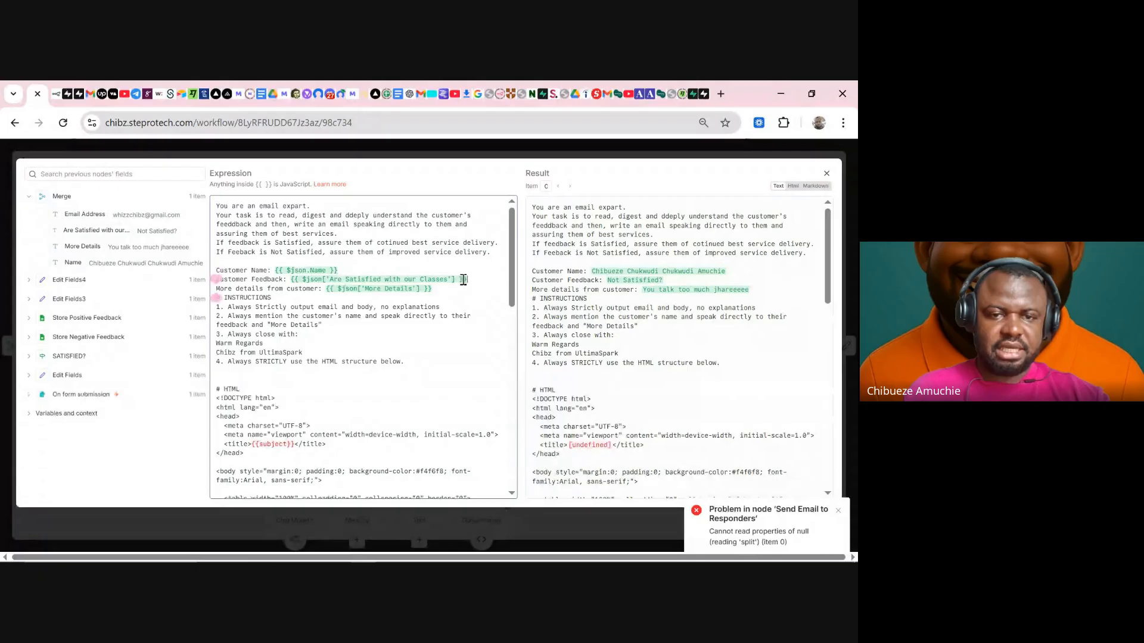
- Map the prompt's Customer Feedback to Are Satisfied with our Classes and Customer Name to Email Address
left_click_drag(469, 280, 293, 278)
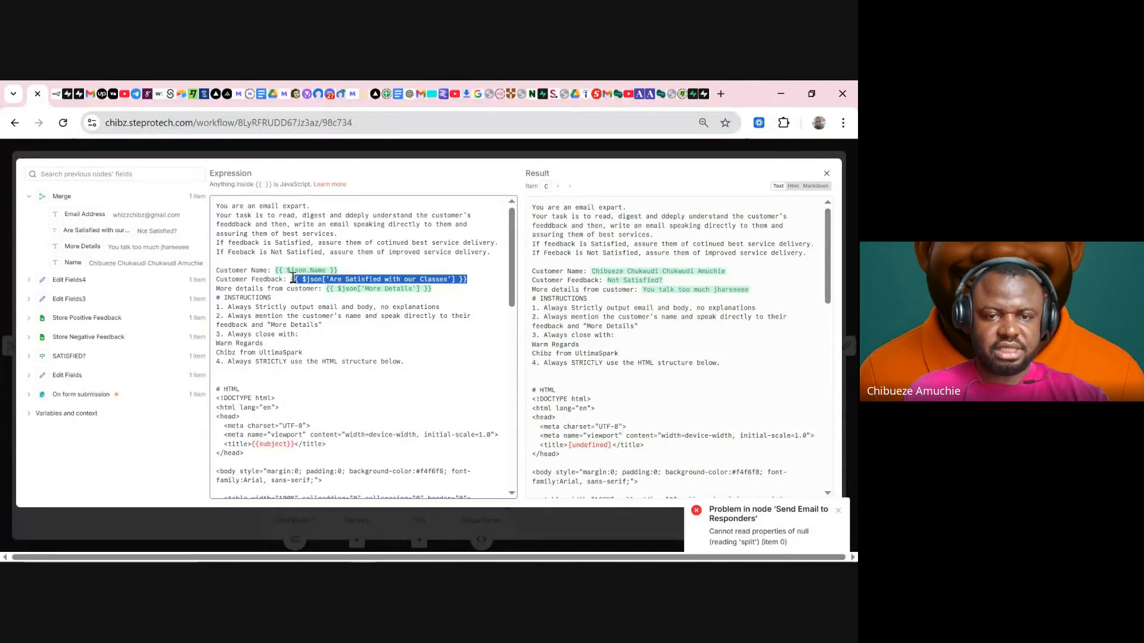
type("{")
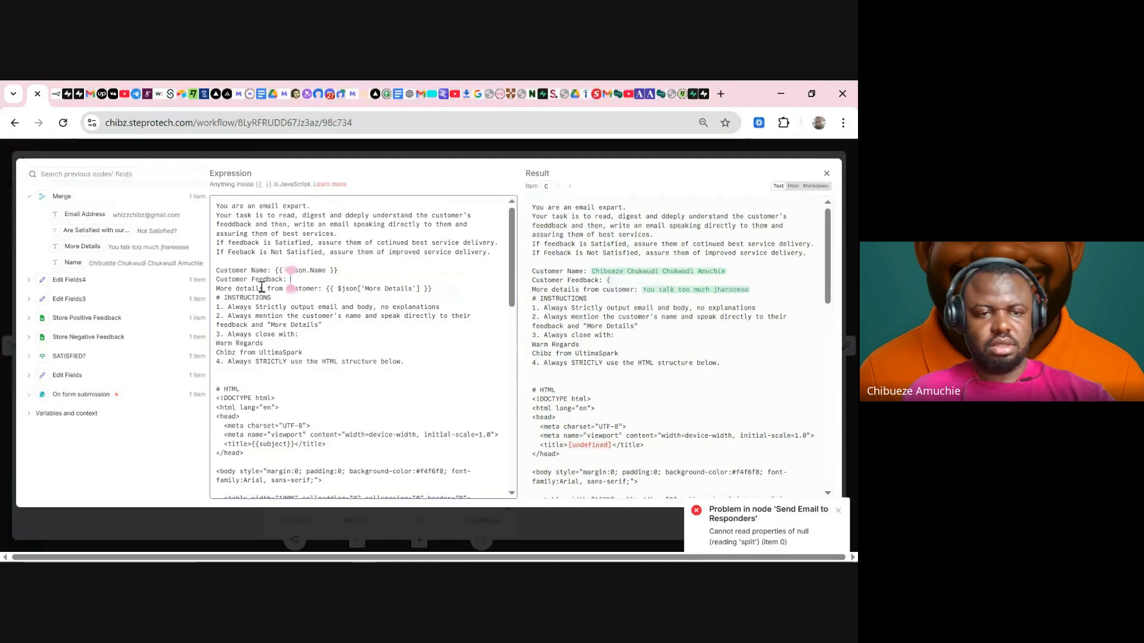
key("BackSpace")
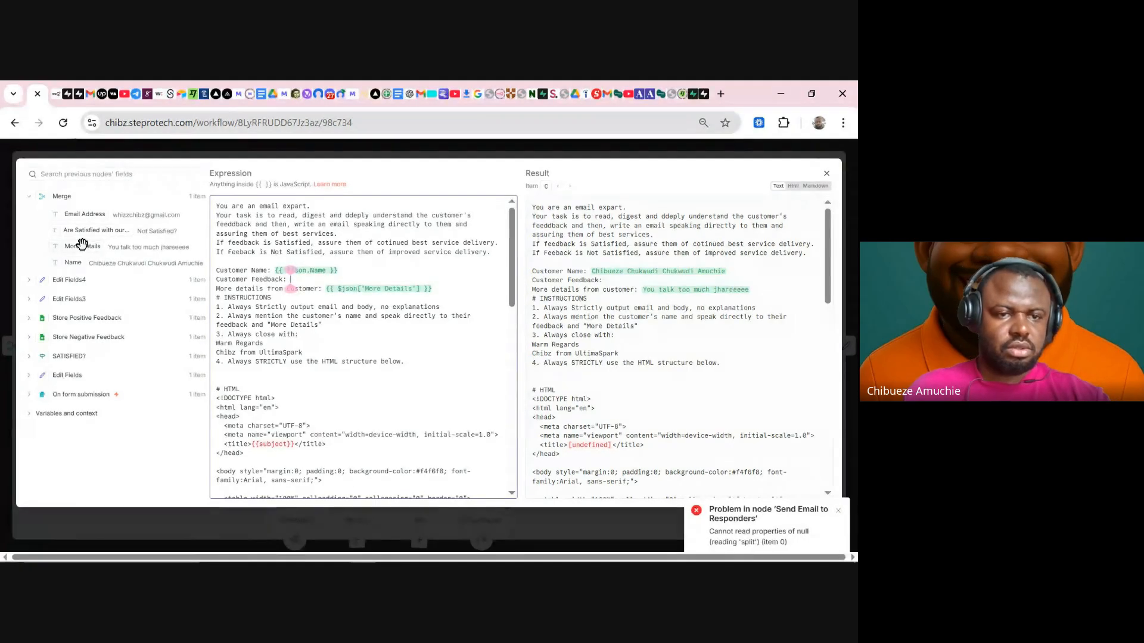
left_click_drag(93, 228, 311, 271)
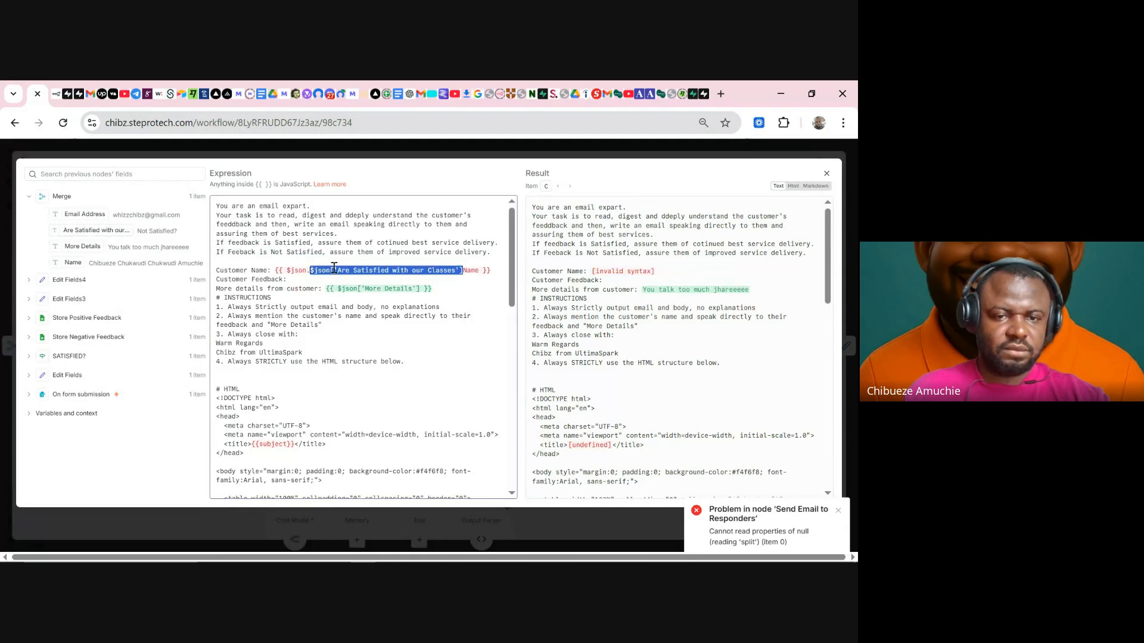
key("BackSpace")
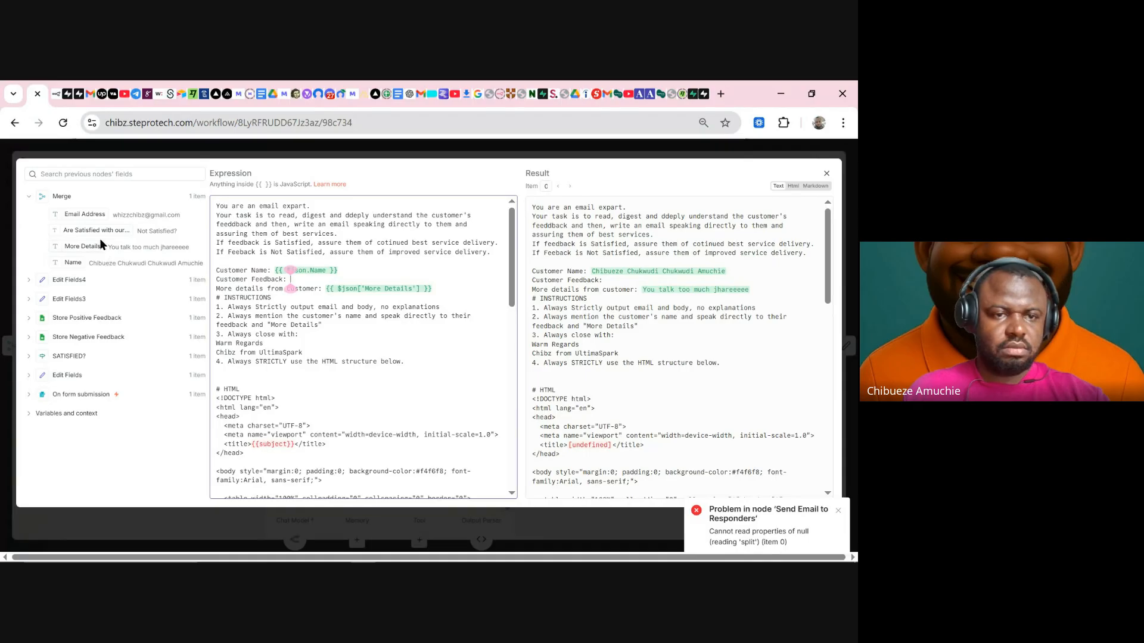
left_click_drag(102, 231, 275, 269)
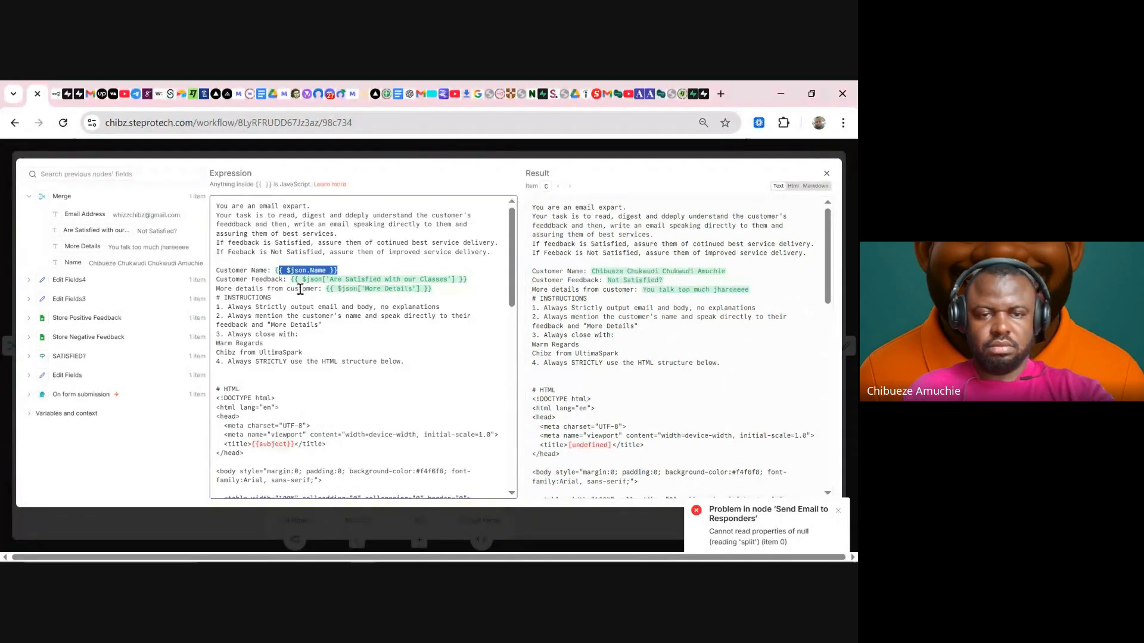
key("BackSpace")
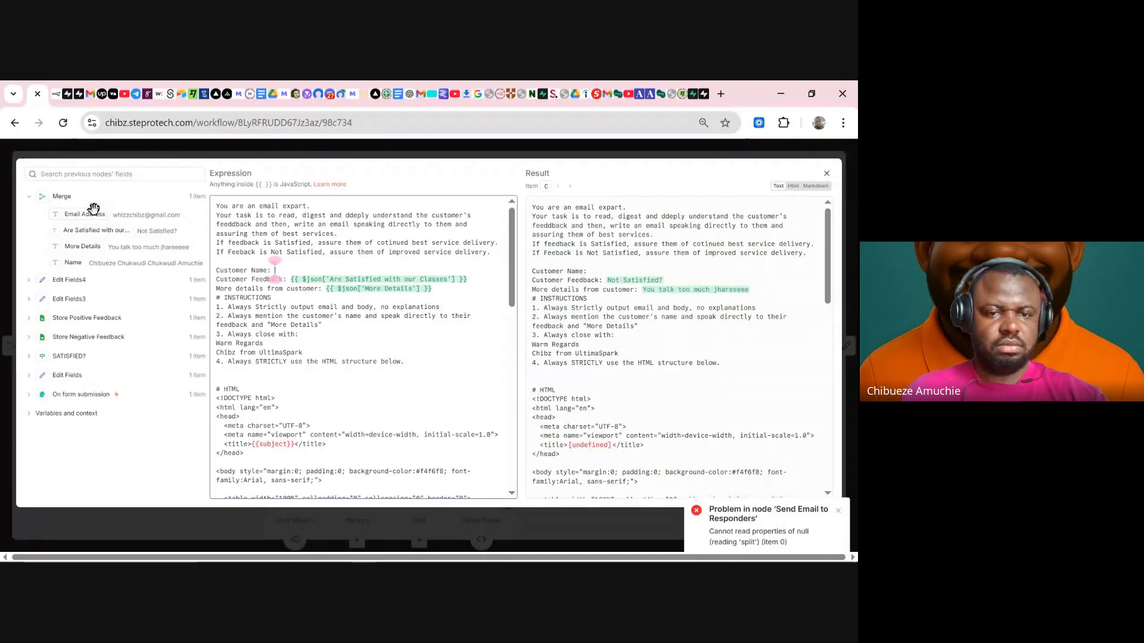
left_click_drag(86, 214, 298, 269)
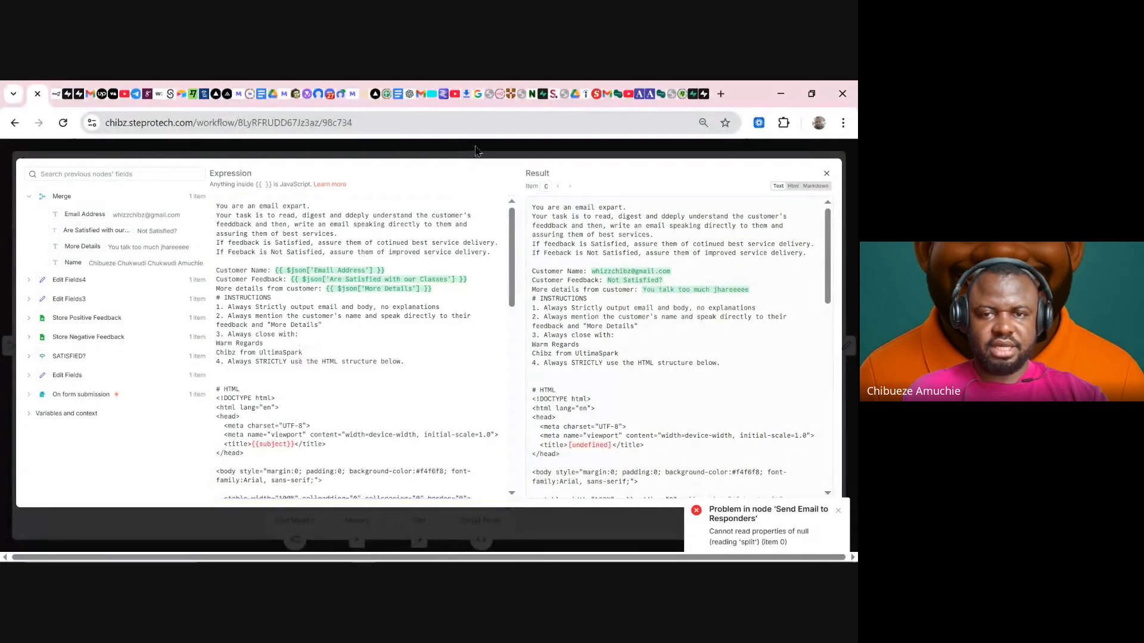
key("Escape")
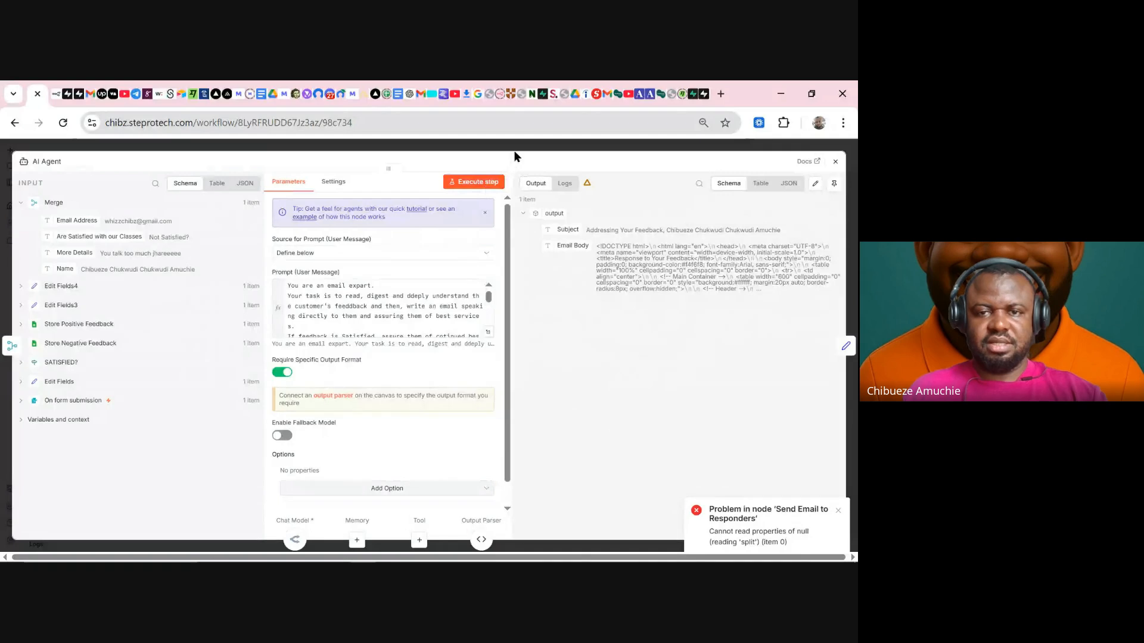
- Execute the Send Email to Responders step so the generated HTML reply is sent
left_click(518, 150)
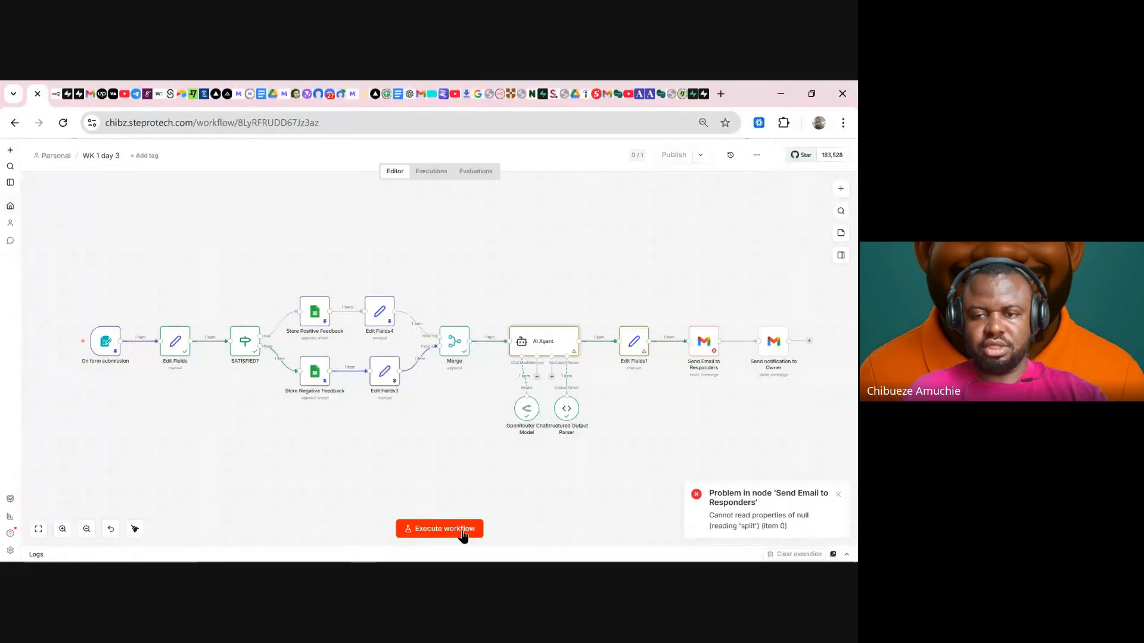
double_click(694, 351)
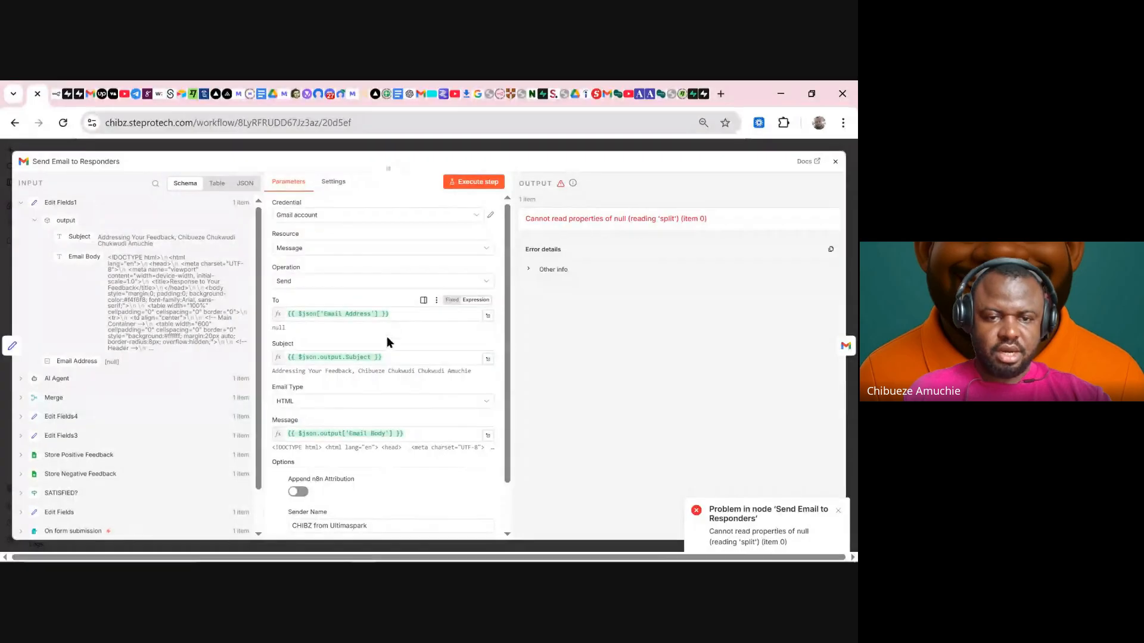
left_click(474, 181)
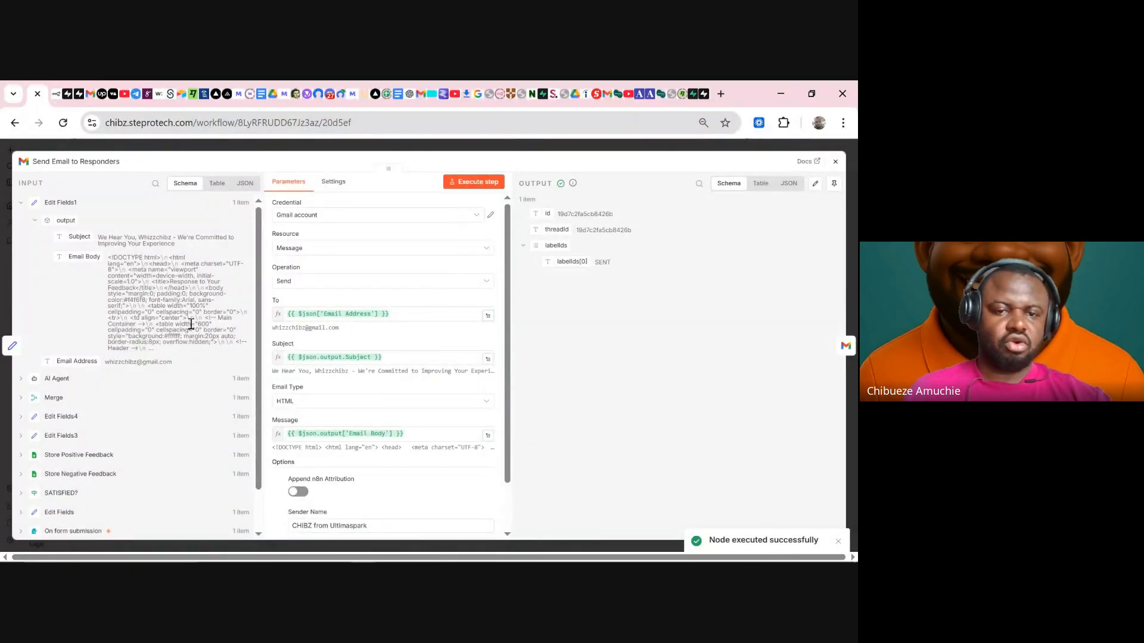
scroll(355, 430, "down", 2)
scroll(349, 420, "up", 2)
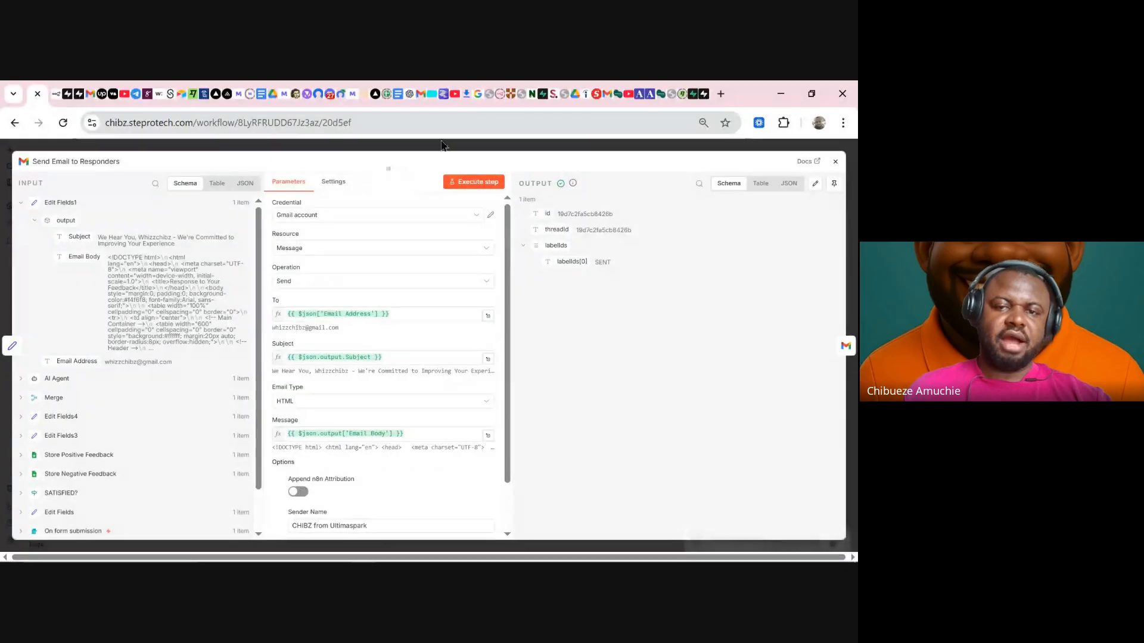
left_click(463, 148)
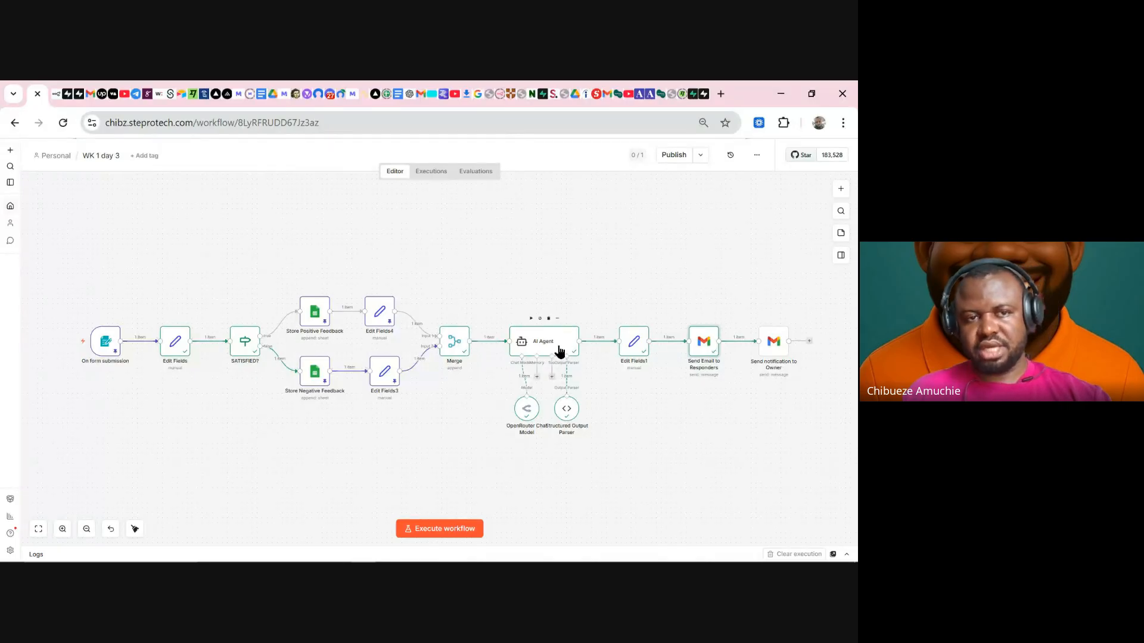
- Read the new Gmail reply's personalised greeting, quoted comment, reassurance and signature, then return to the inbox
left_click(92, 95)
left_click(100, 246)
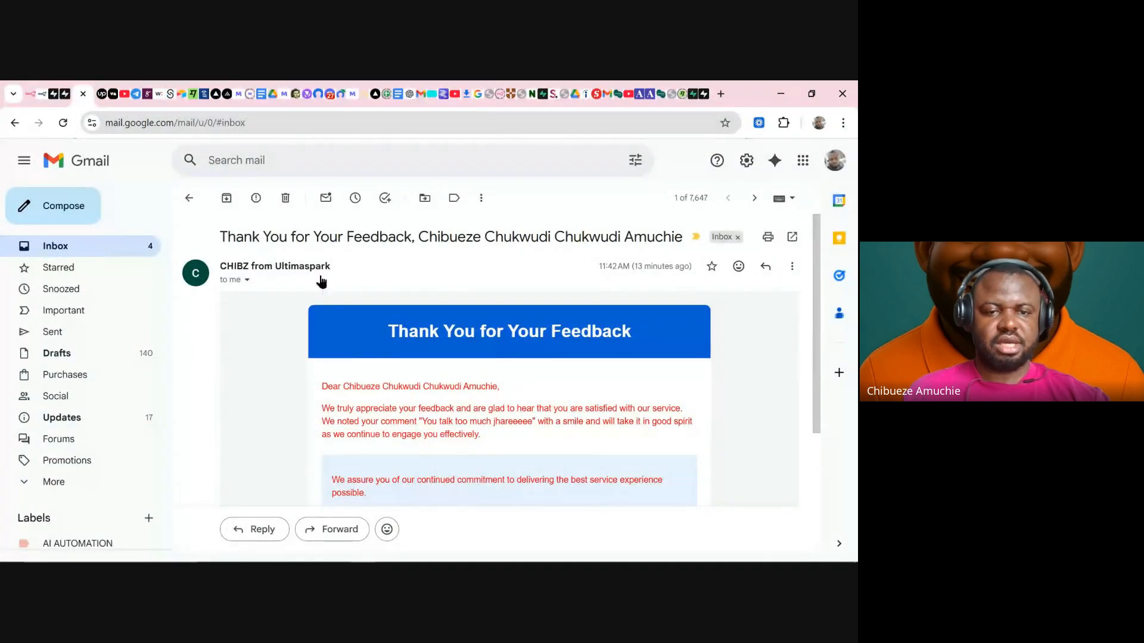
left_click(467, 269)
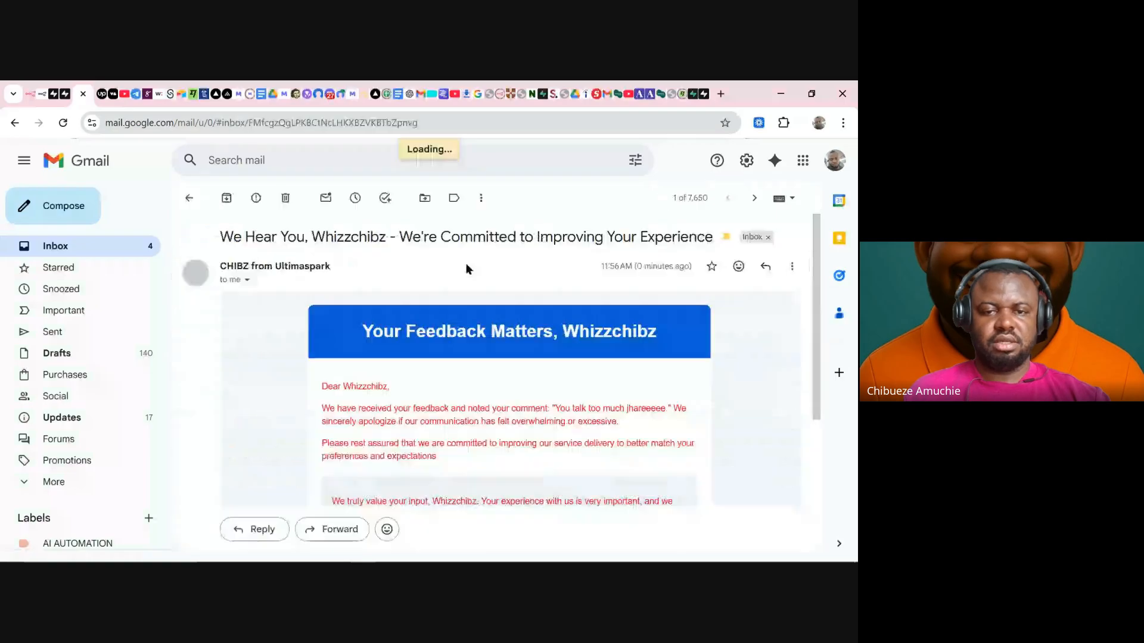
left_click_drag(233, 236, 712, 236)
scroll(508, 380, "down", 2)
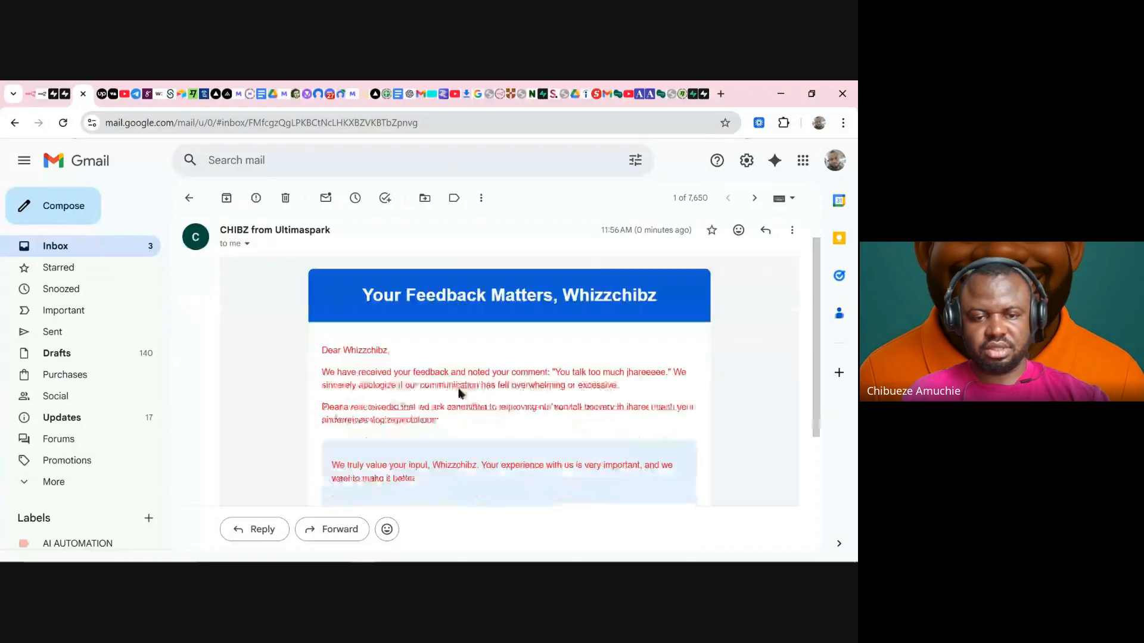
triple_click(357, 316)
left_click_drag(331, 336, 570, 335)
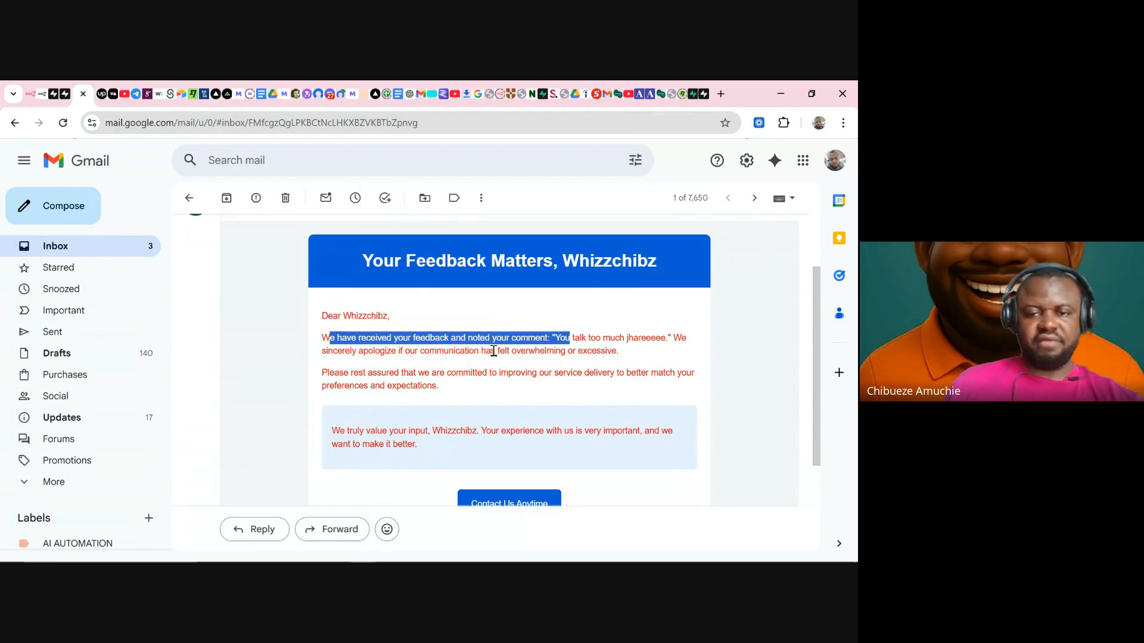
left_click_drag(496, 352, 611, 357)
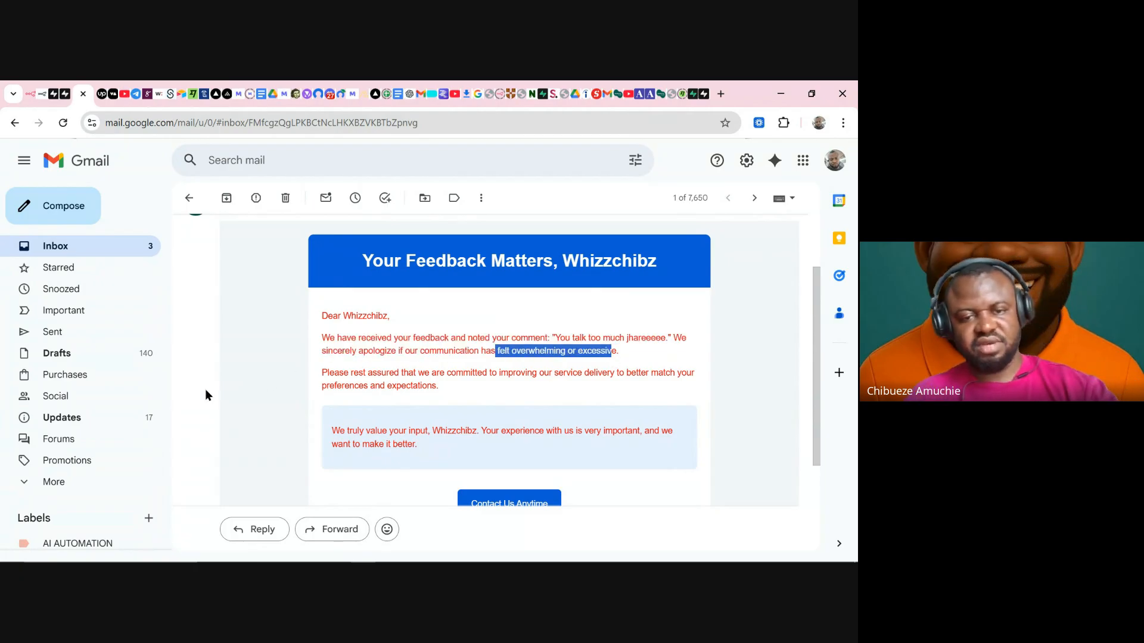
left_click_drag(321, 373, 581, 379)
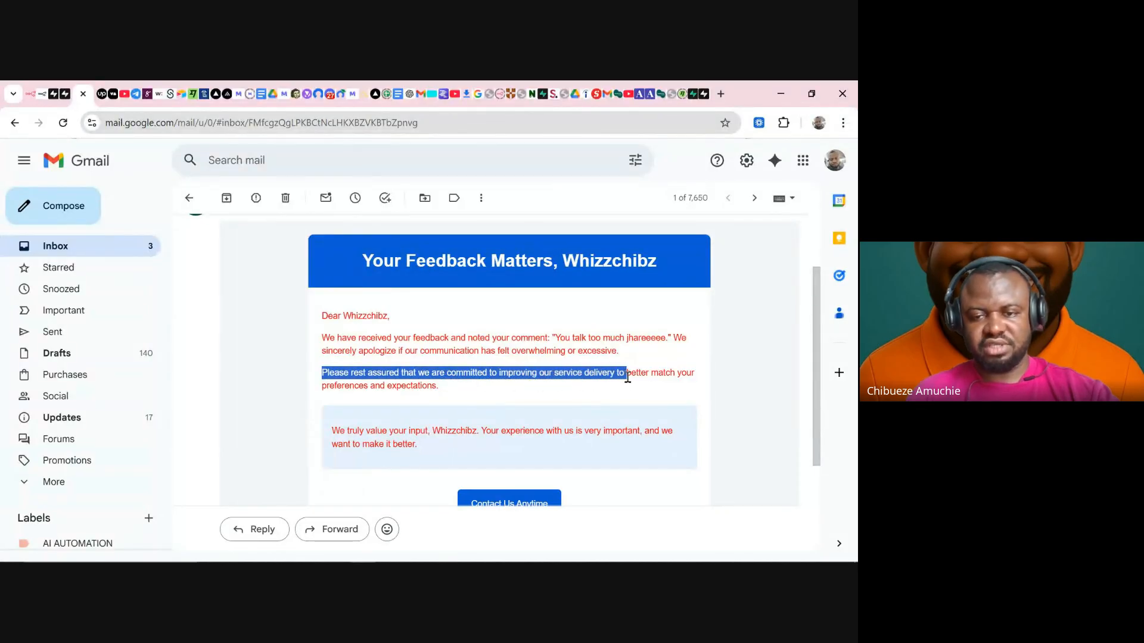
left_click_drag(678, 376, 691, 374)
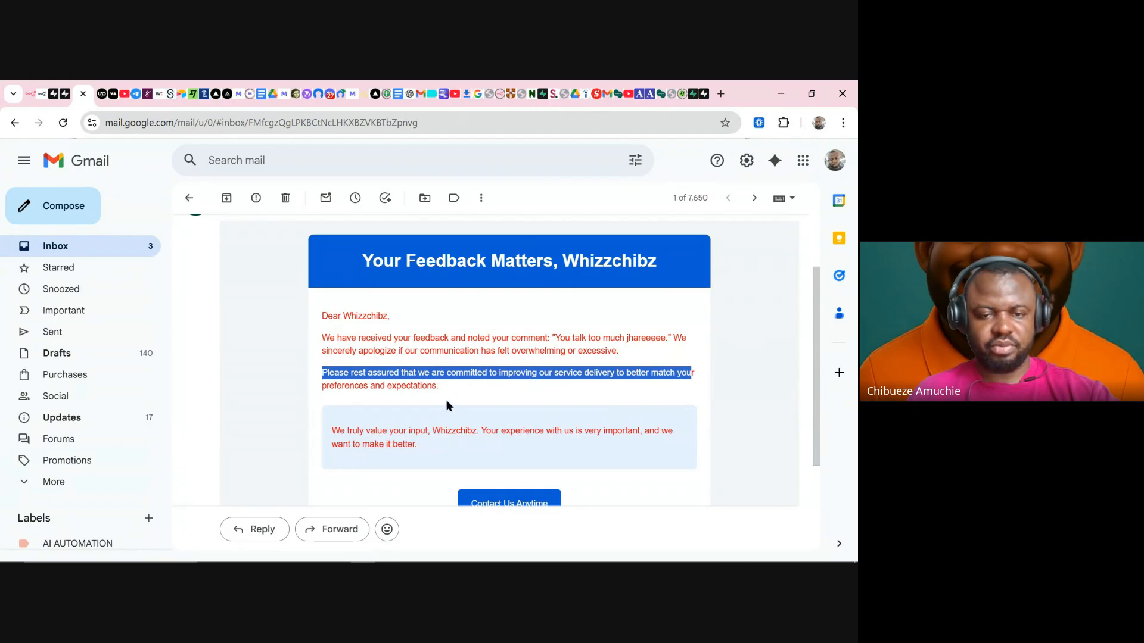
left_click(450, 385)
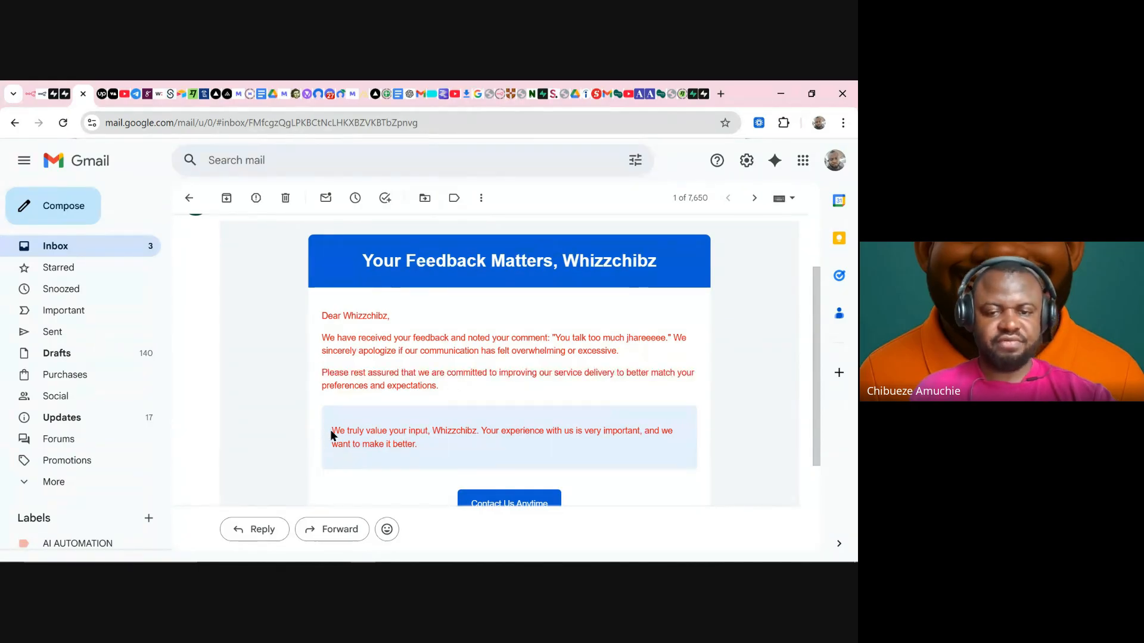
left_click_drag(330, 430, 689, 435)
left_click(496, 430)
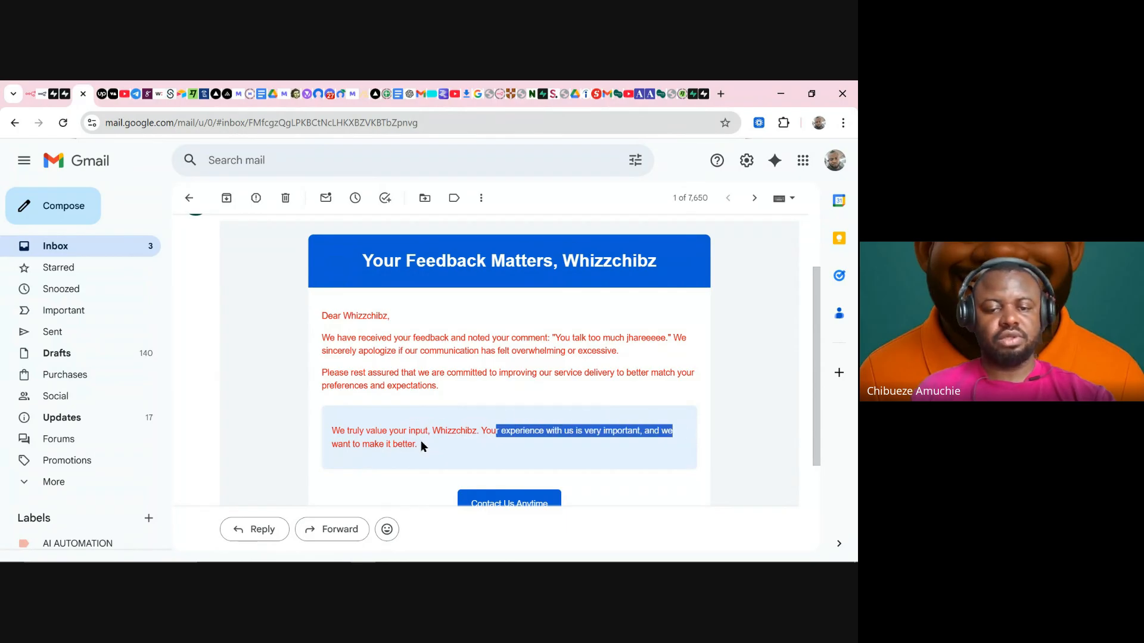
left_click_drag(421, 446, 327, 452)
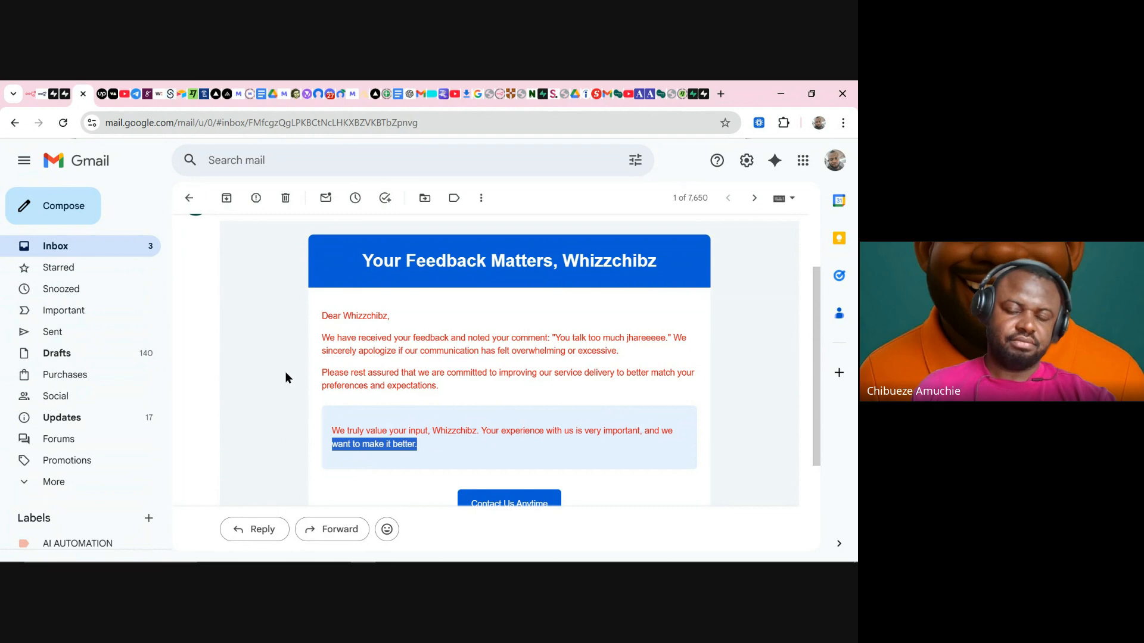
scroll(467, 316, "down", 3)
scroll(500, 336, "up", 3)
scroll(500, 336, "down", 3)
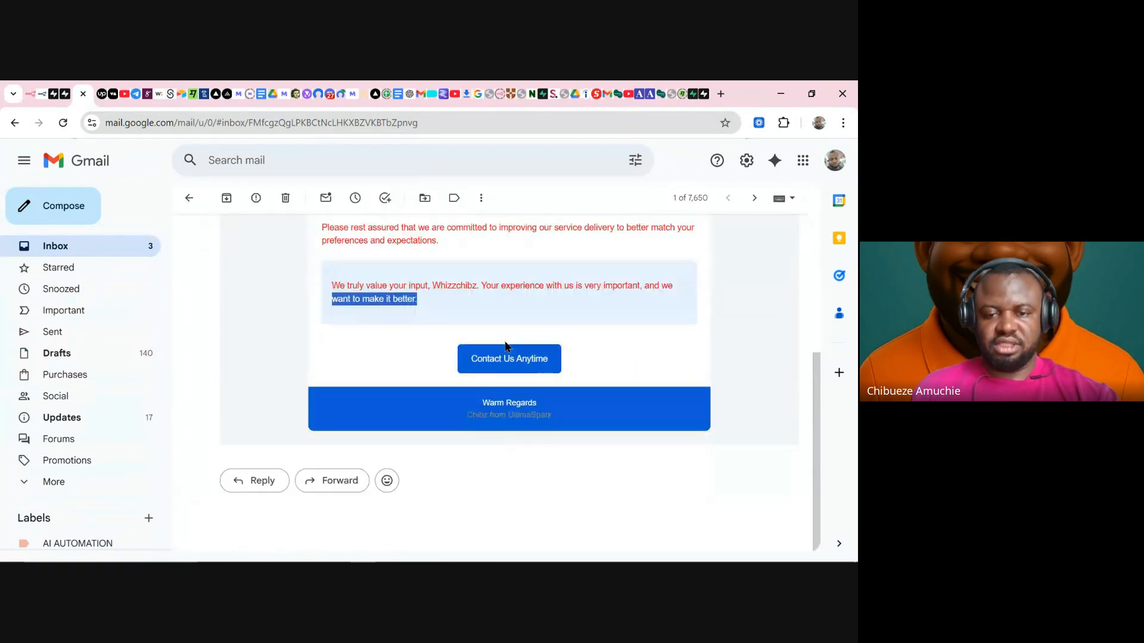
left_click(554, 417)
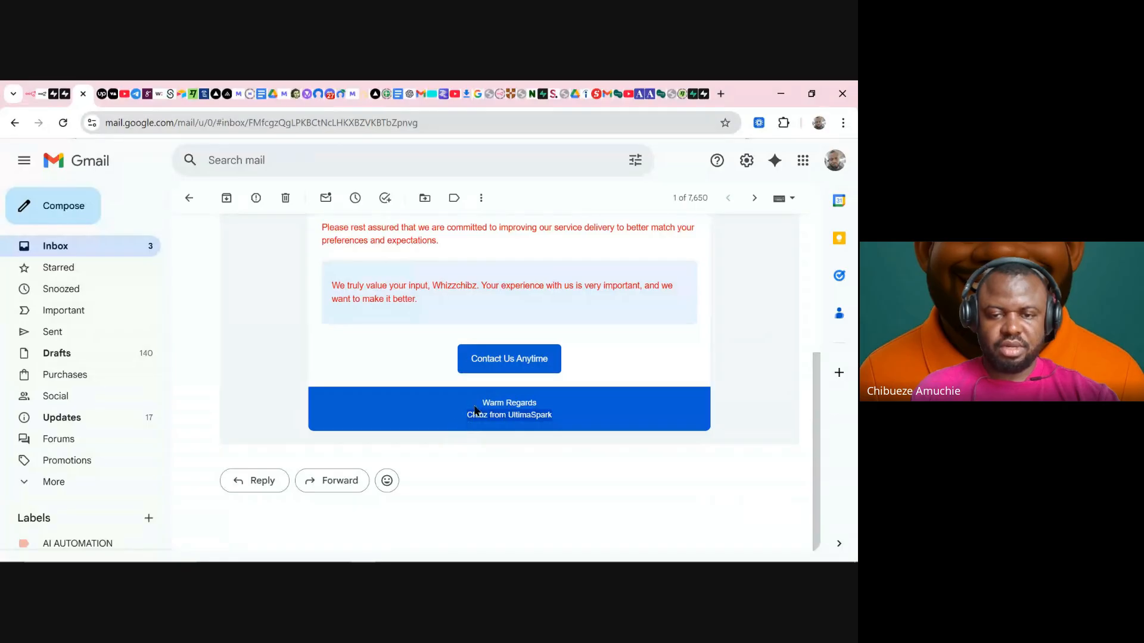
left_click_drag(471, 415, 553, 416)
left_click(465, 331)
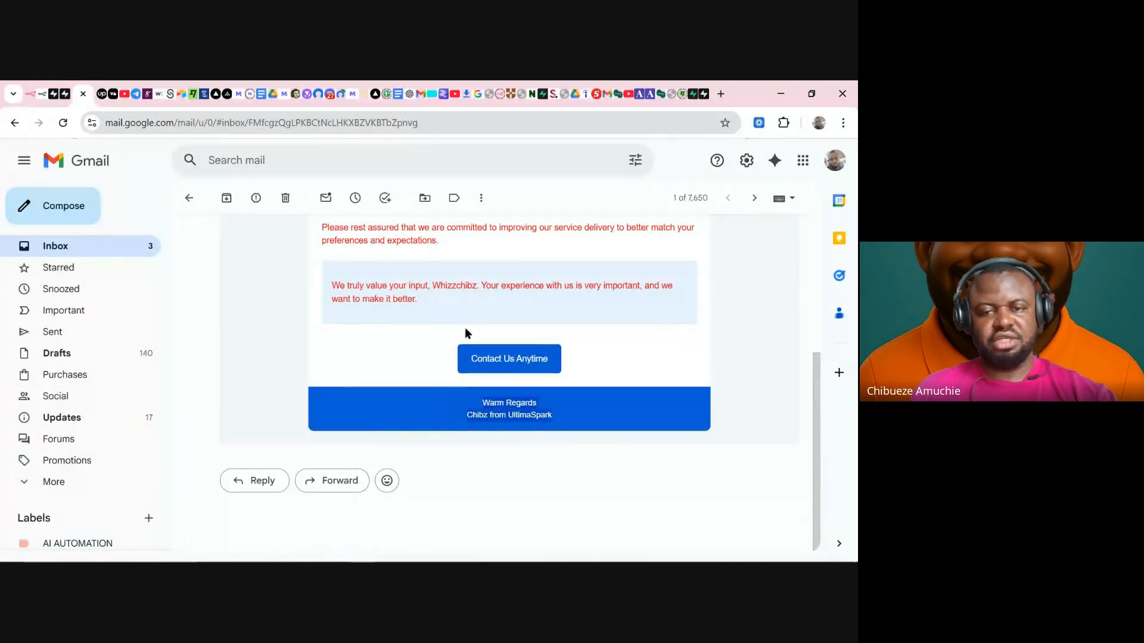
scroll(527, 289, "up", 3)
scroll(527, 369, "down", 3)
scroll(518, 346, "up", 5)
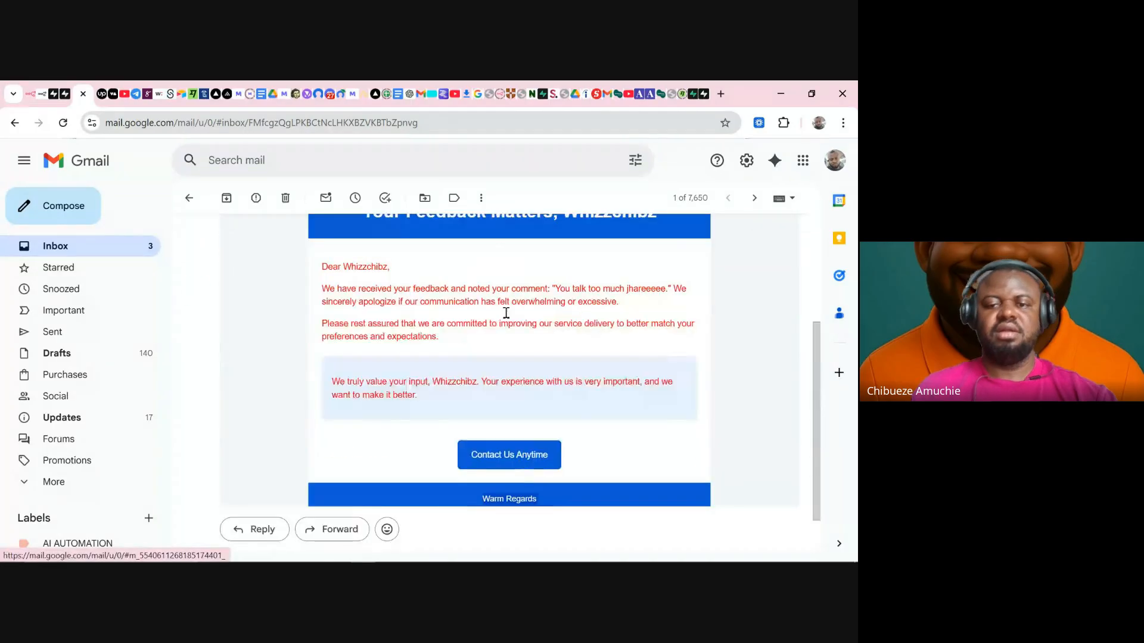
left_click(150, 255)
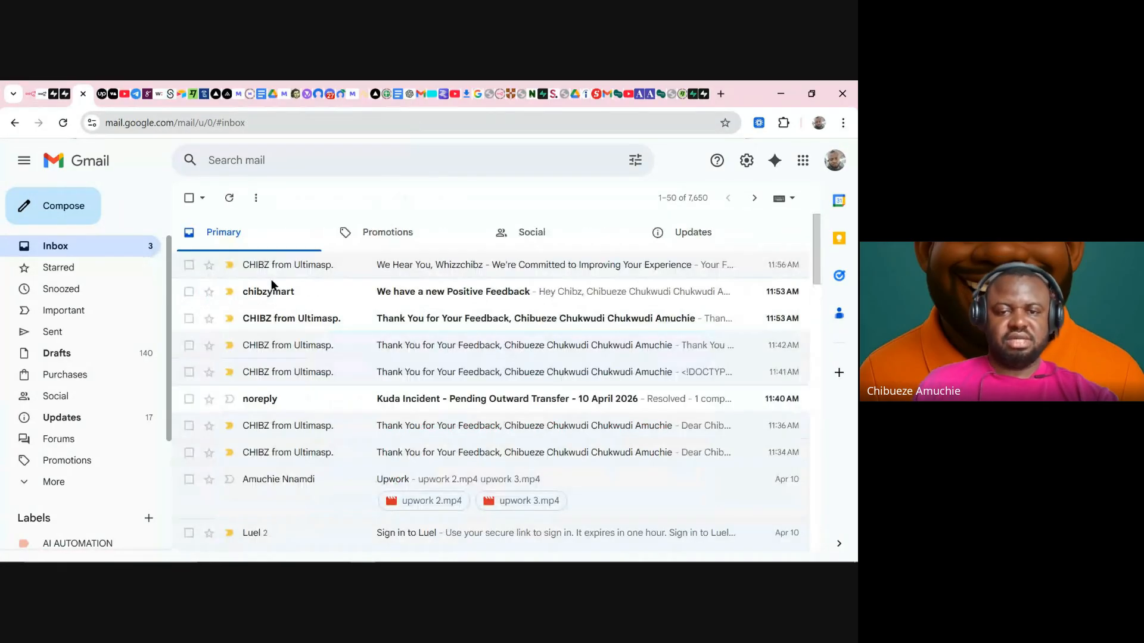
- Review the Positive Feedback notification, the earlier thank-you email and the newest apology email in Gmail
left_click(456, 293)
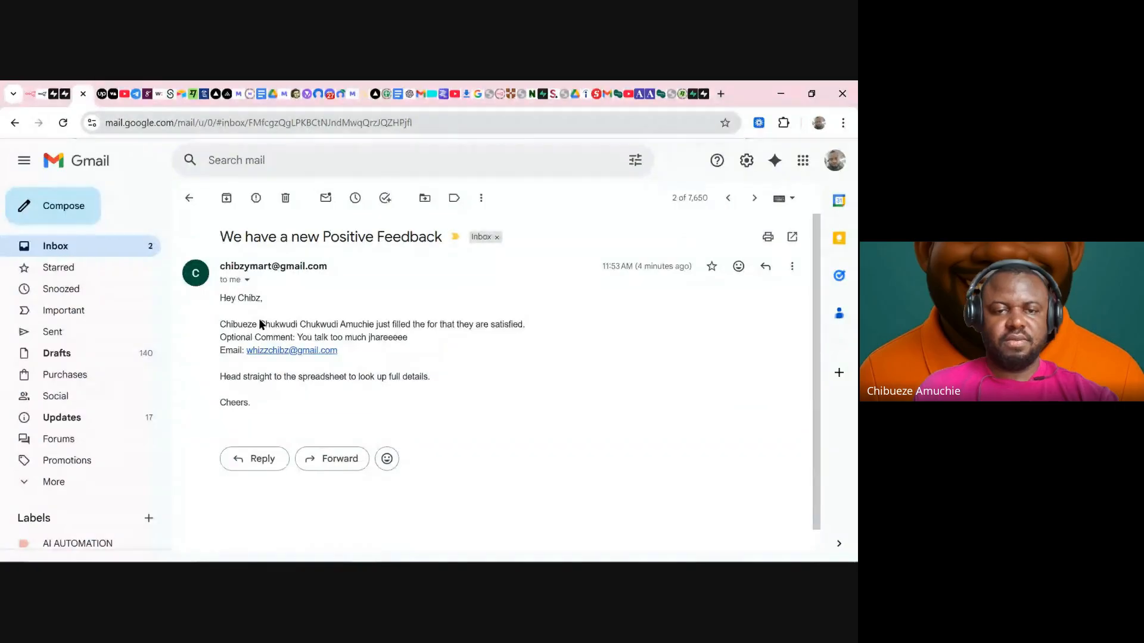
mouse_move(242, 239)
left_mouse_down()
mouse_move(429, 258)
mouse_move(447, 248)
mouse_move(423, 302)
left_mouse_up()
left_click(347, 352)
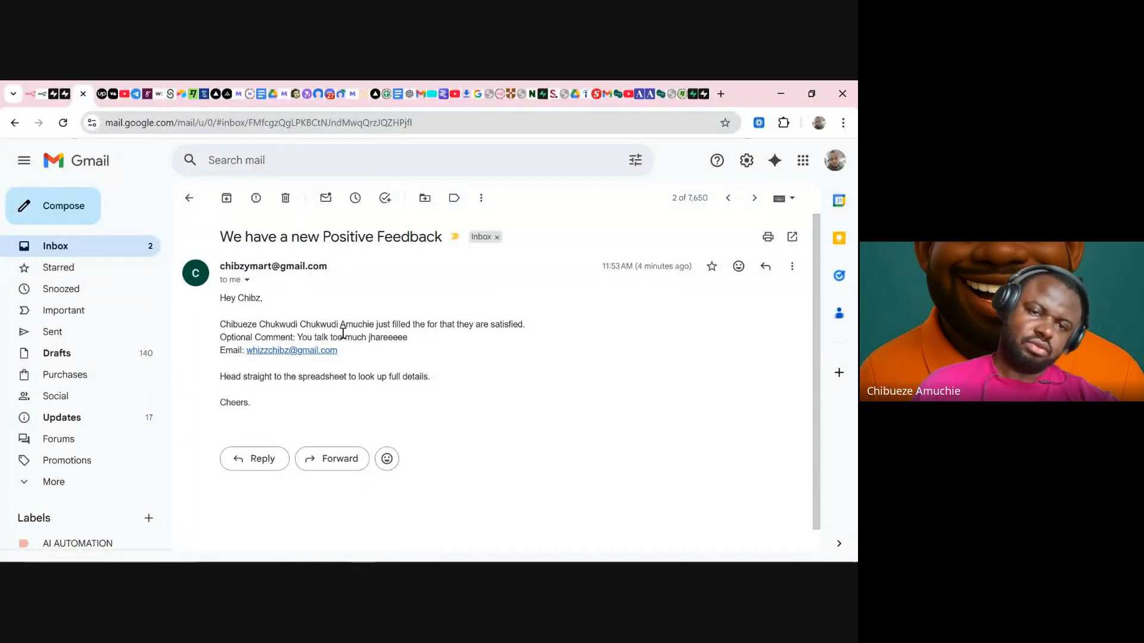
left_click(95, 248)
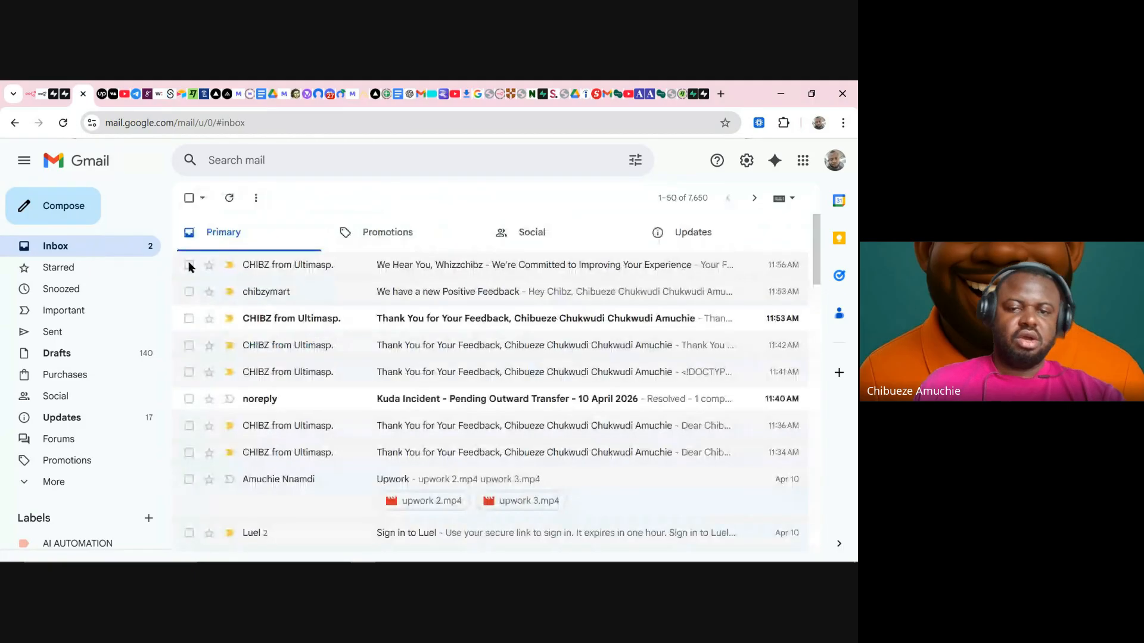
left_click(411, 322)
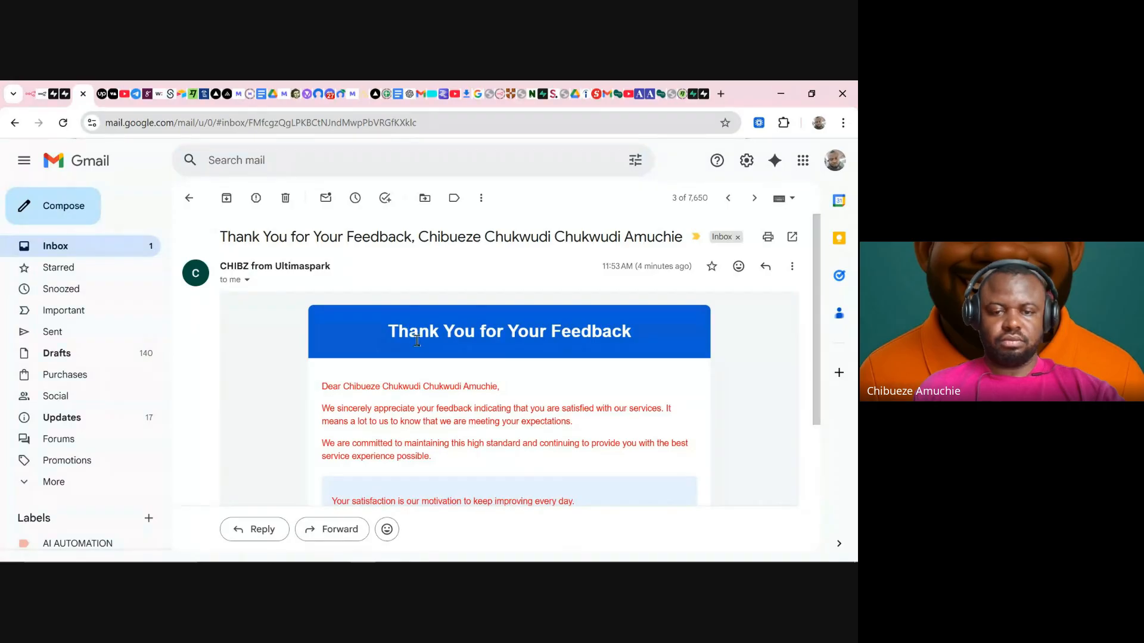
scroll(417, 340, "down", 2)
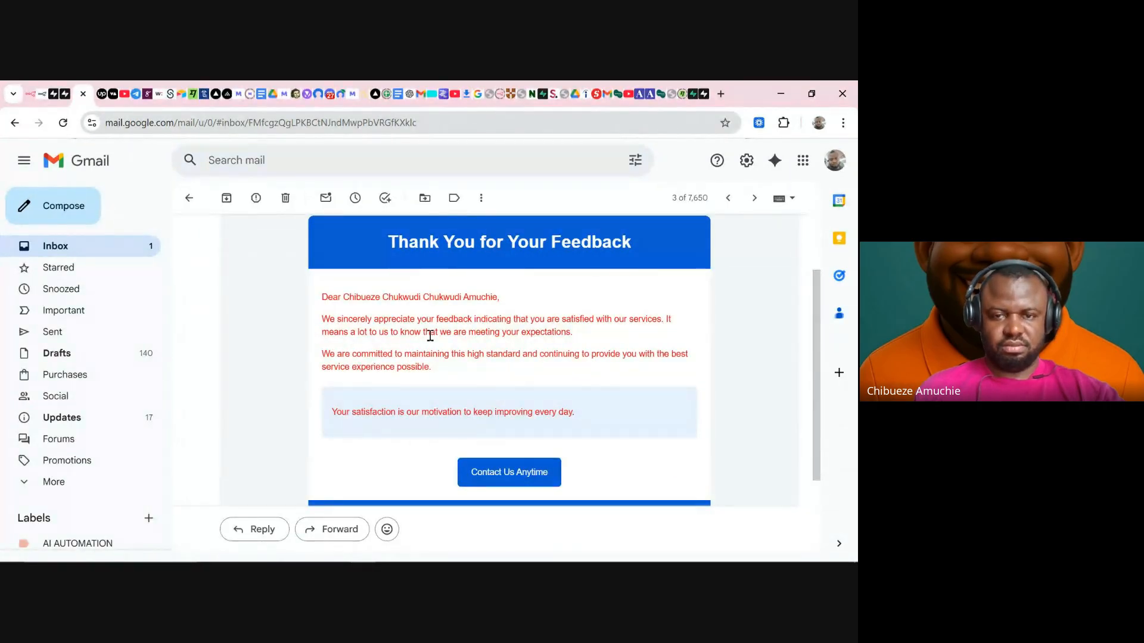
left_click(81, 249)
left_click(390, 265)
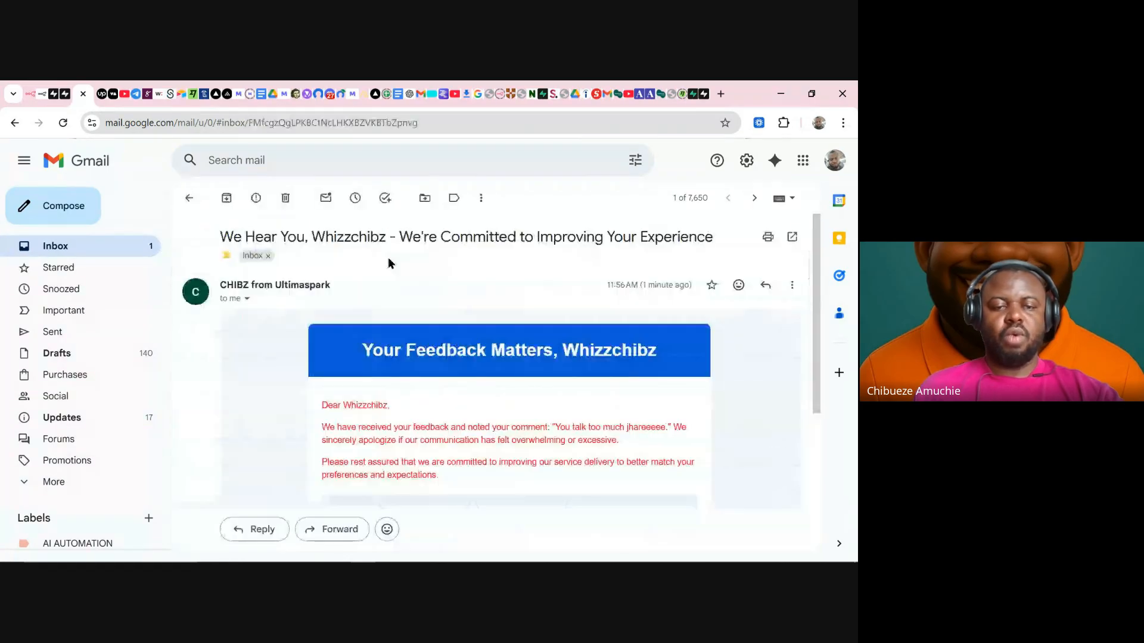
left_click(37, 98)
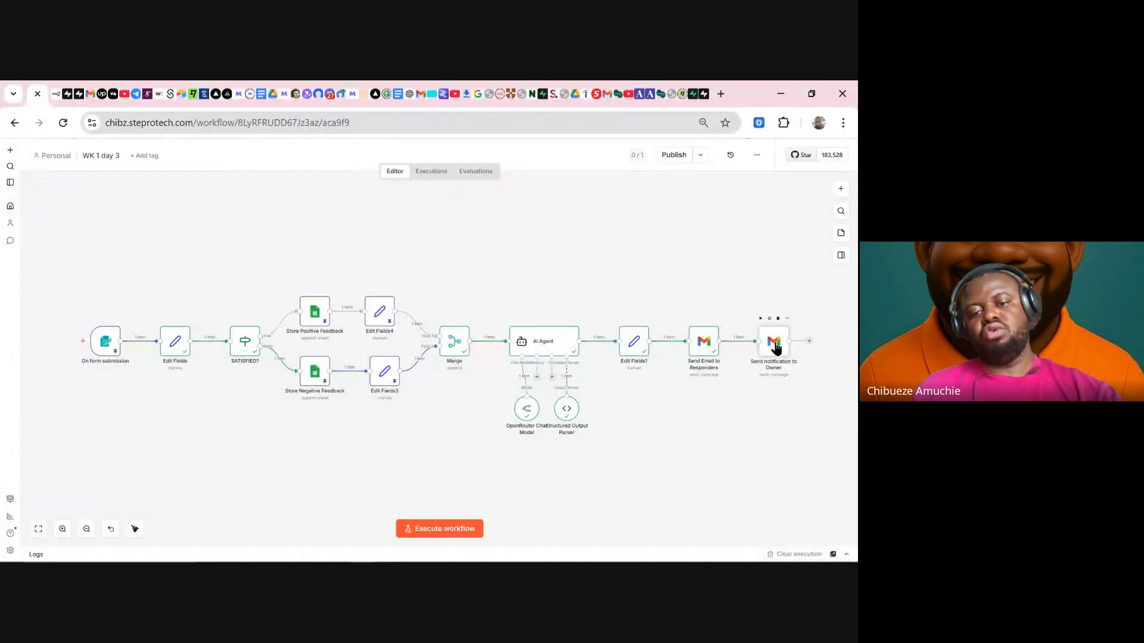
- Open the Send notification to Owner message in the full expression editor
double_click(773, 345)
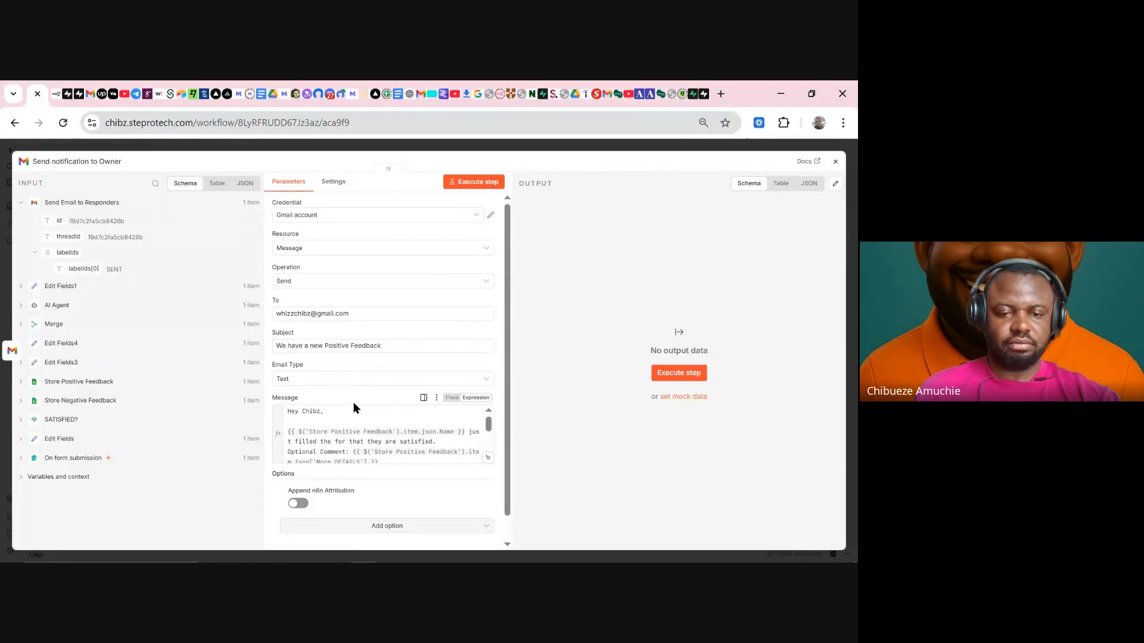
left_click(488, 460)
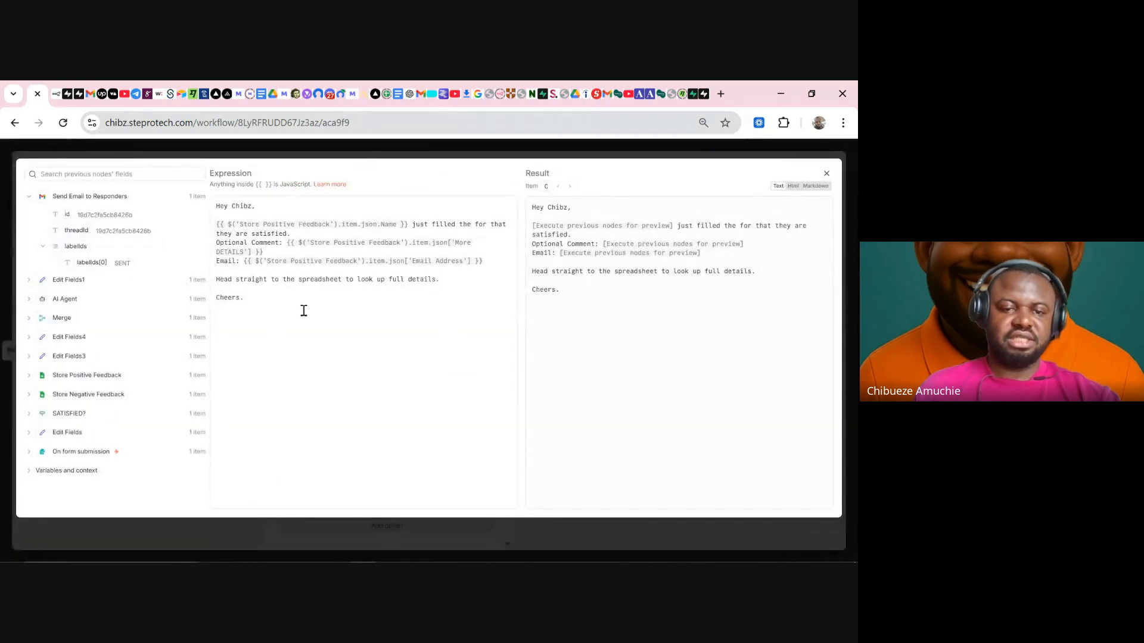
- Replace the owner message body with 'W have a new feedback' plus Merge's satisfaction answer
left_click_drag(289, 320, 203, 215)
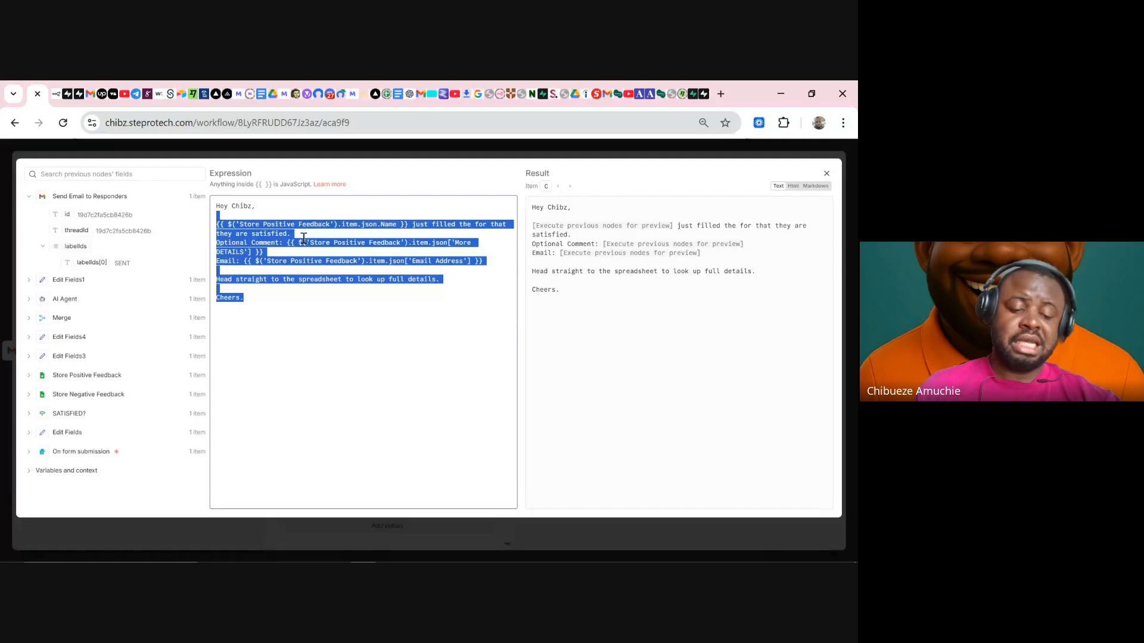
type("W")
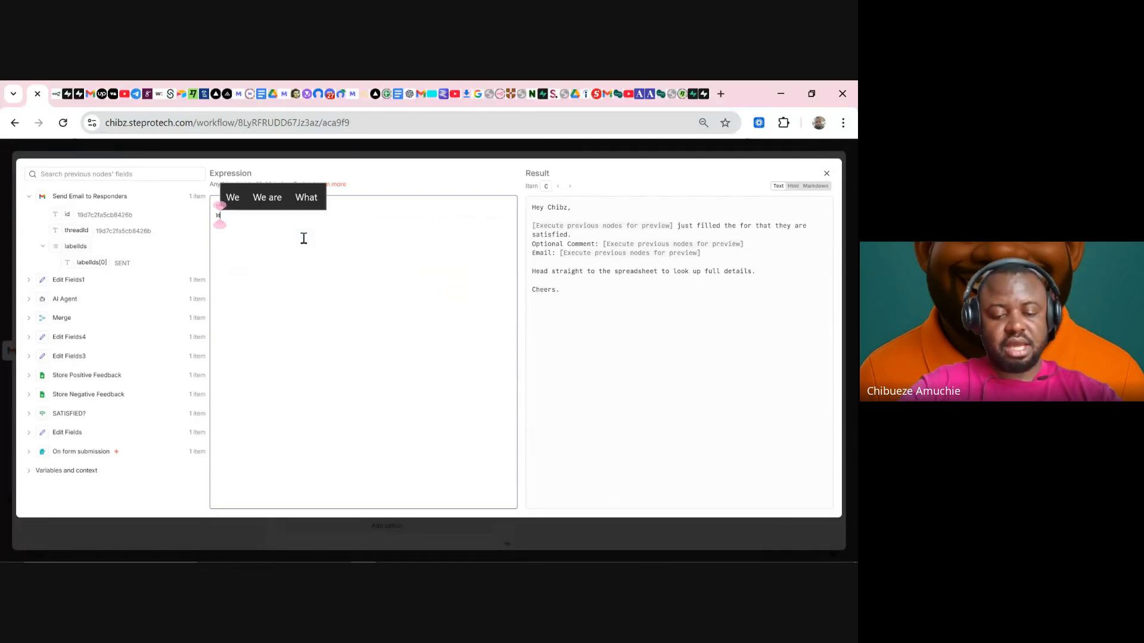
type(" have a ne")
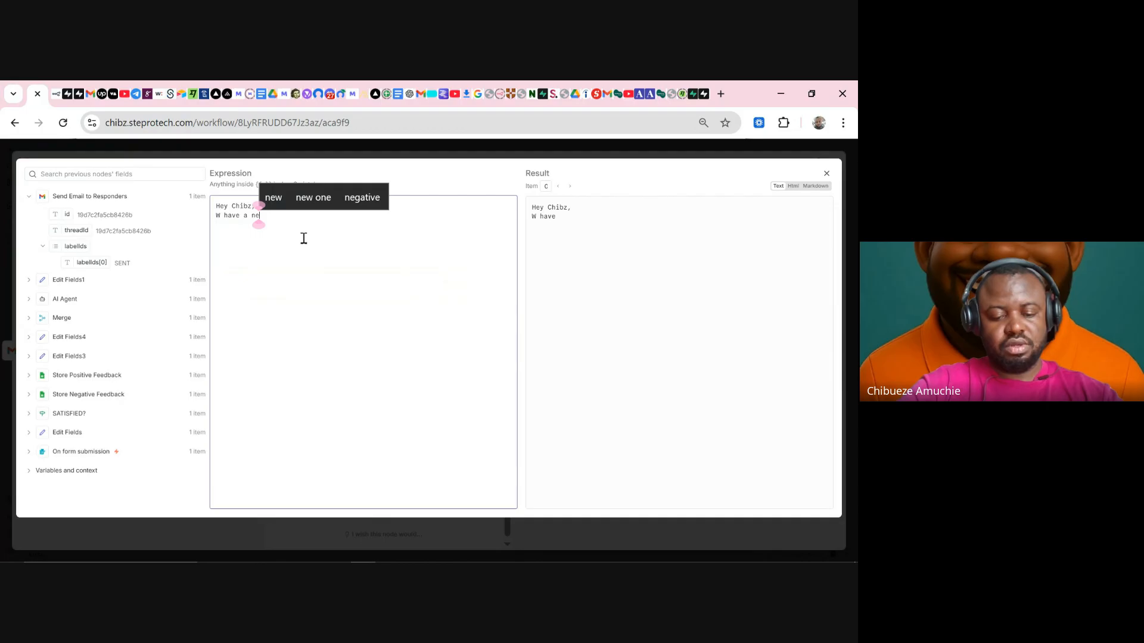
type("w feed")
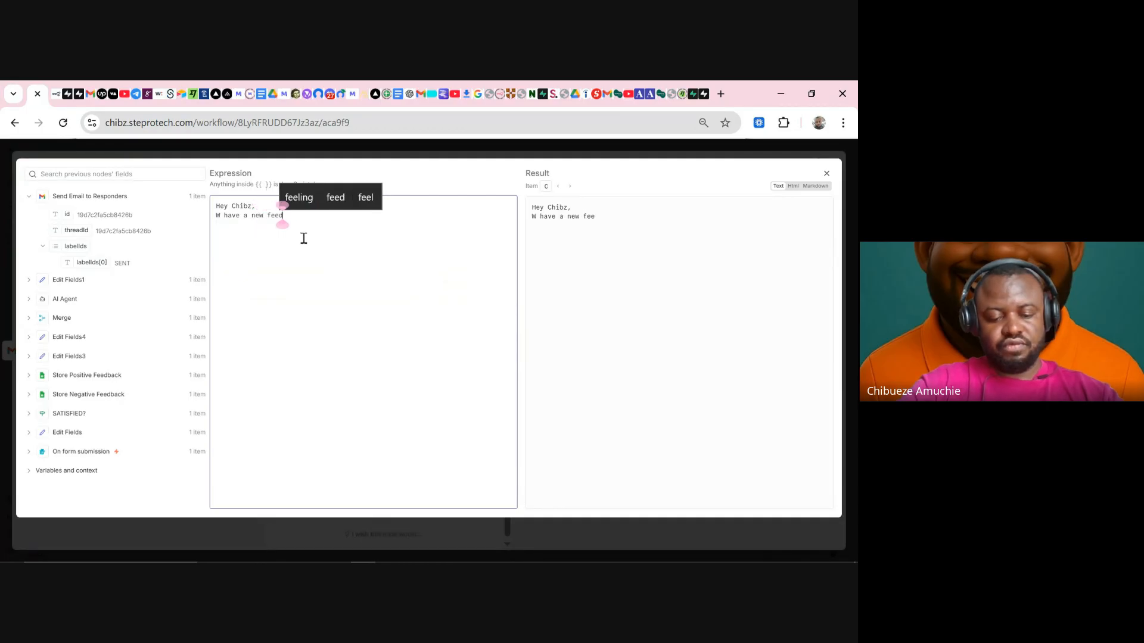
type("back")
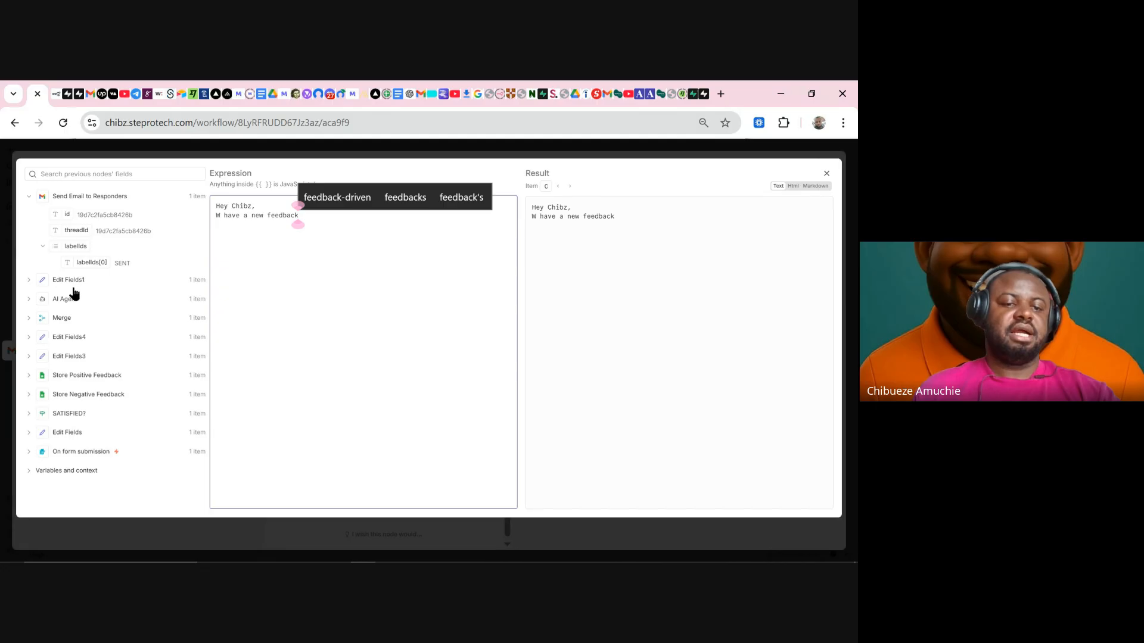
left_click(61, 317)
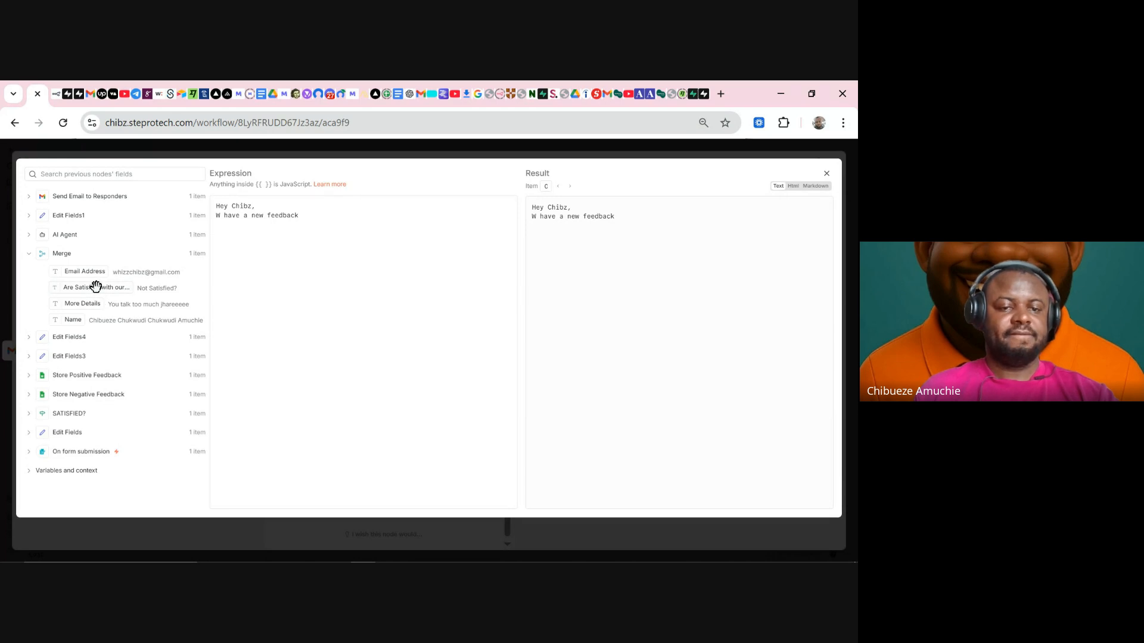
left_click_drag(95, 287, 352, 218)
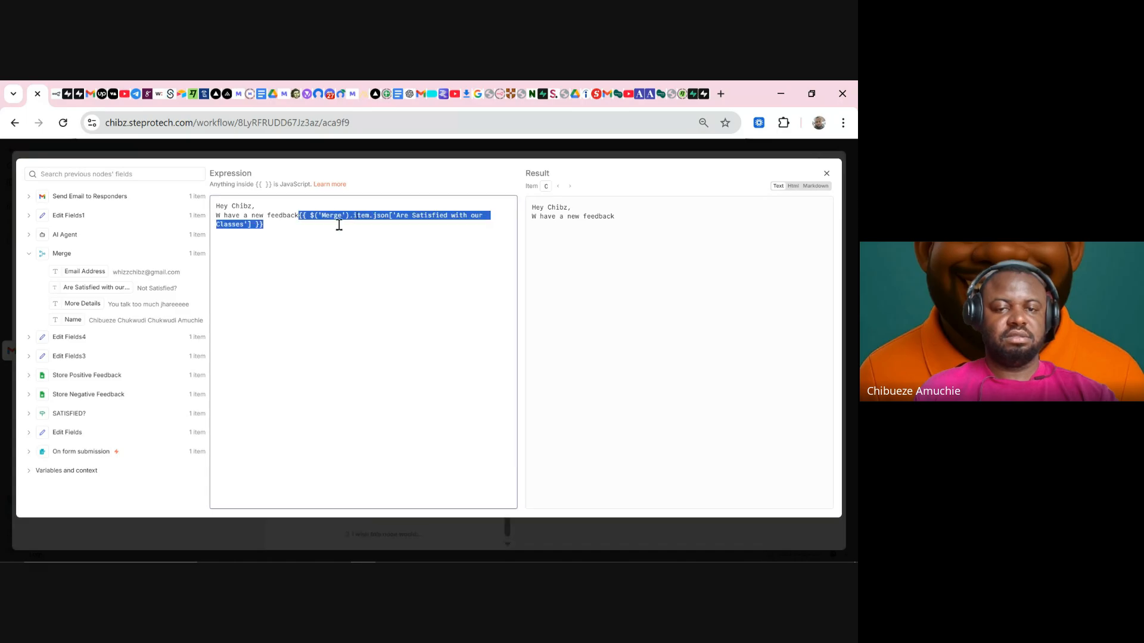
left_click(255, 206)
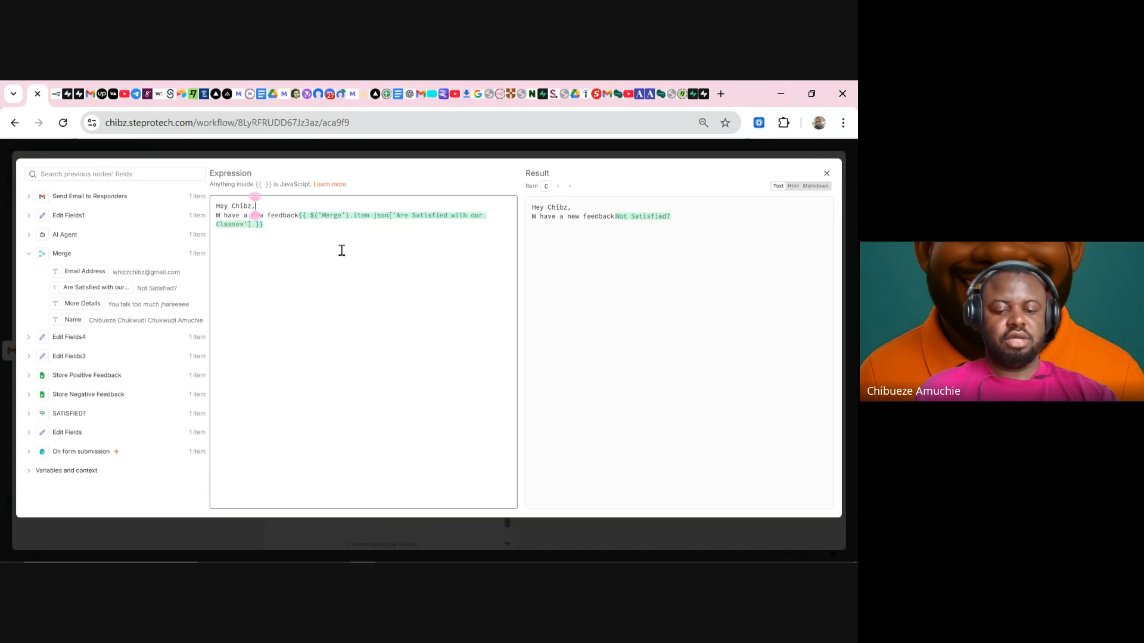
- Add a 'Name:' line mapped to Merge's Email Address below the feedback line
left_click(298, 215)
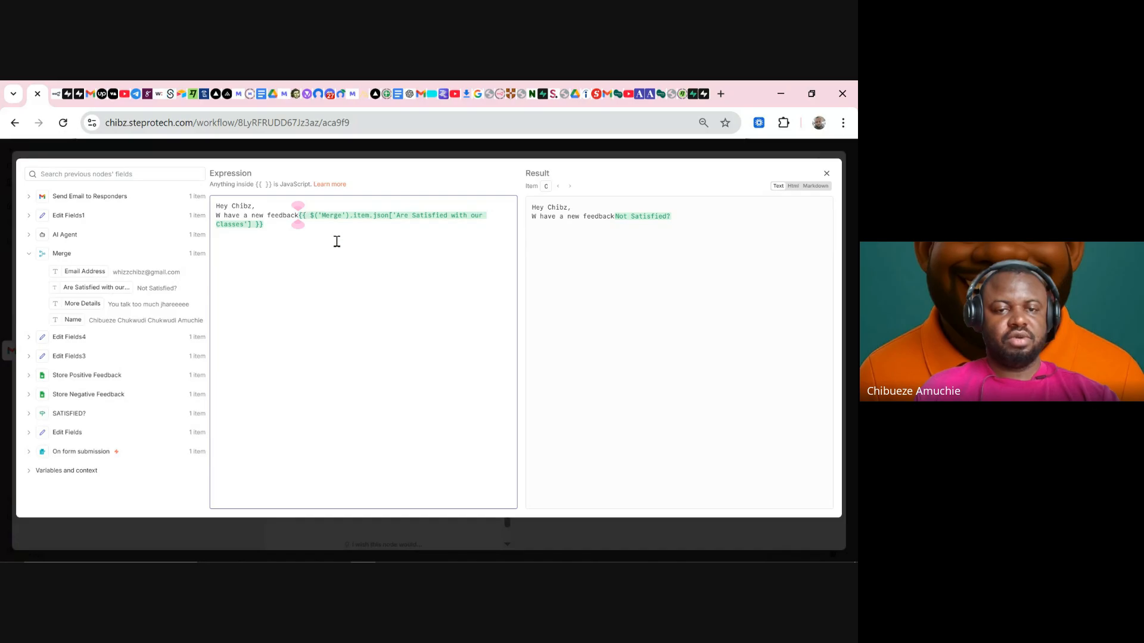
left_click(263, 224)
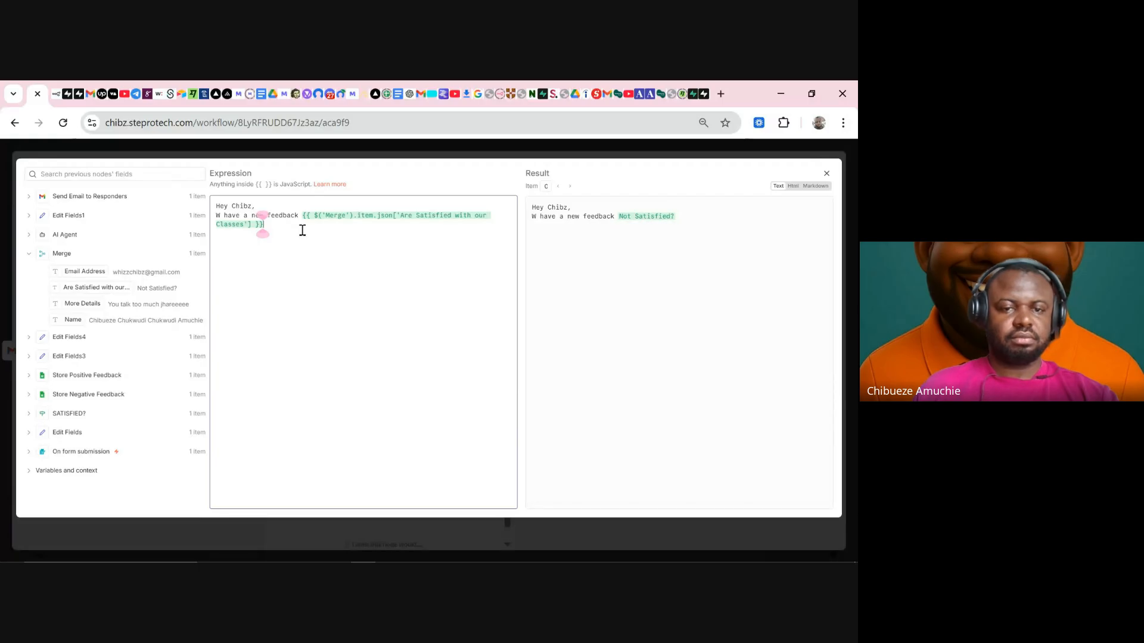
key("Return")
type("Name")
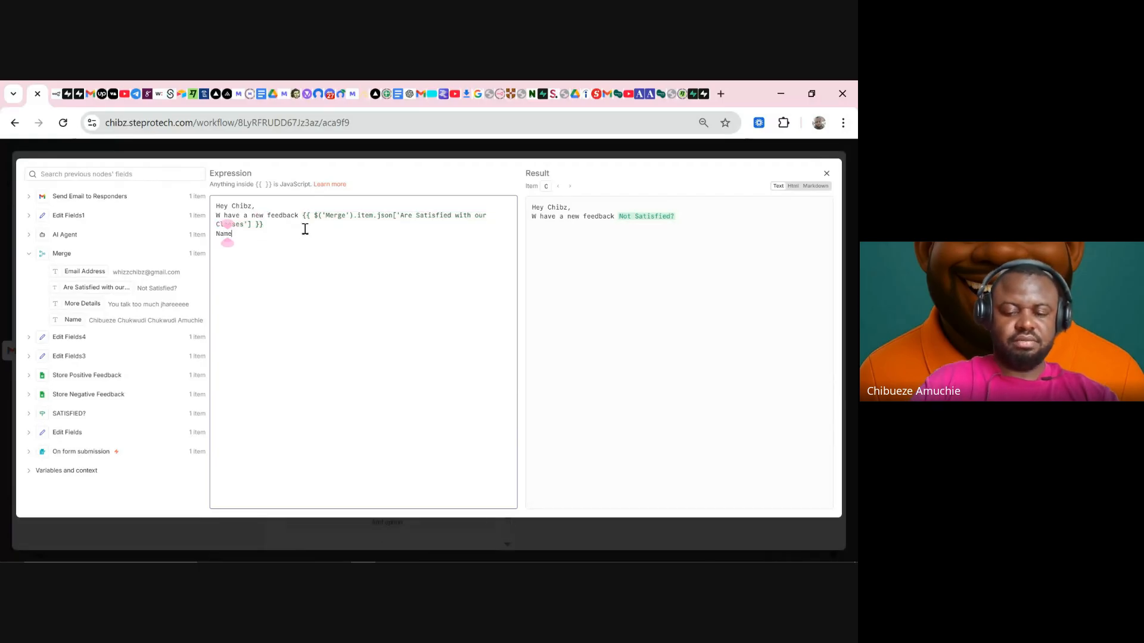
type(":")
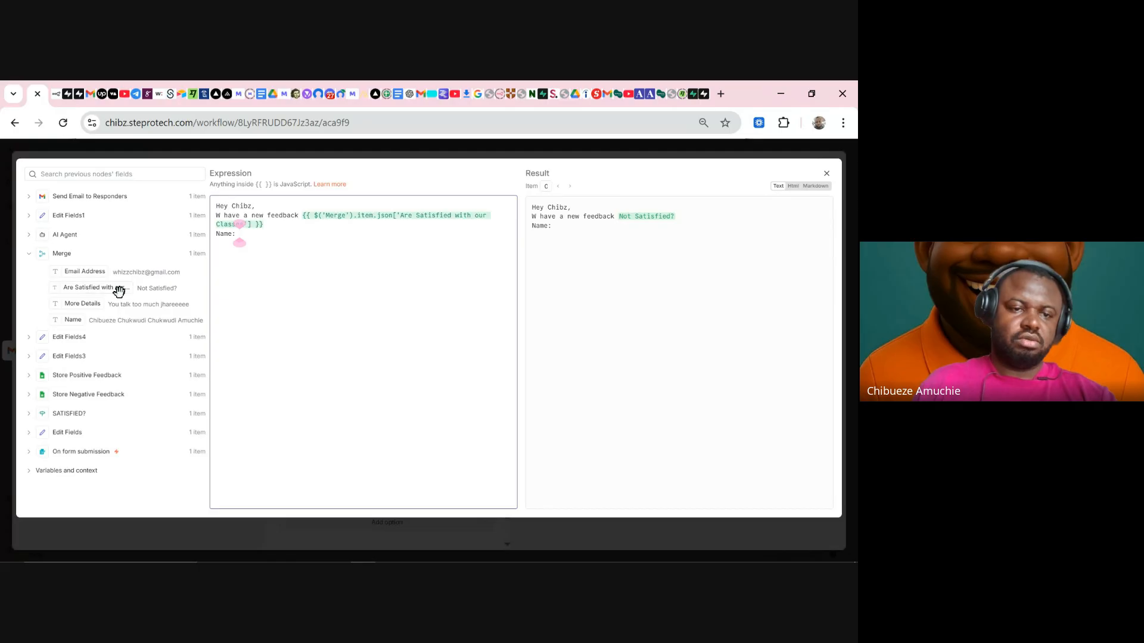
left_click_drag(95, 272, 266, 240)
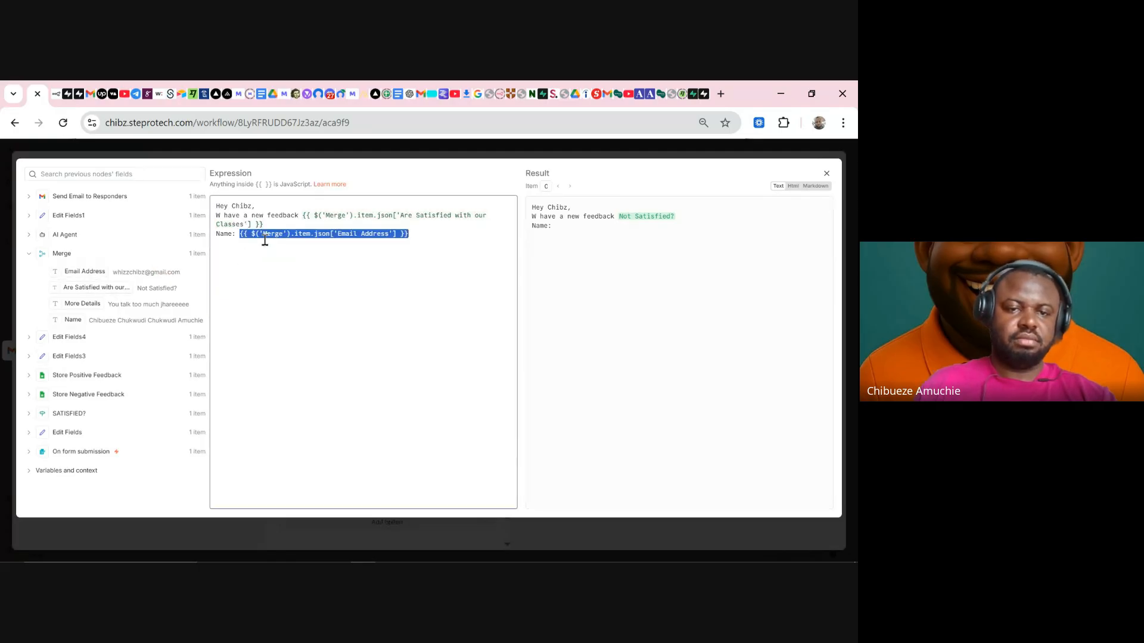
left_click(446, 237)
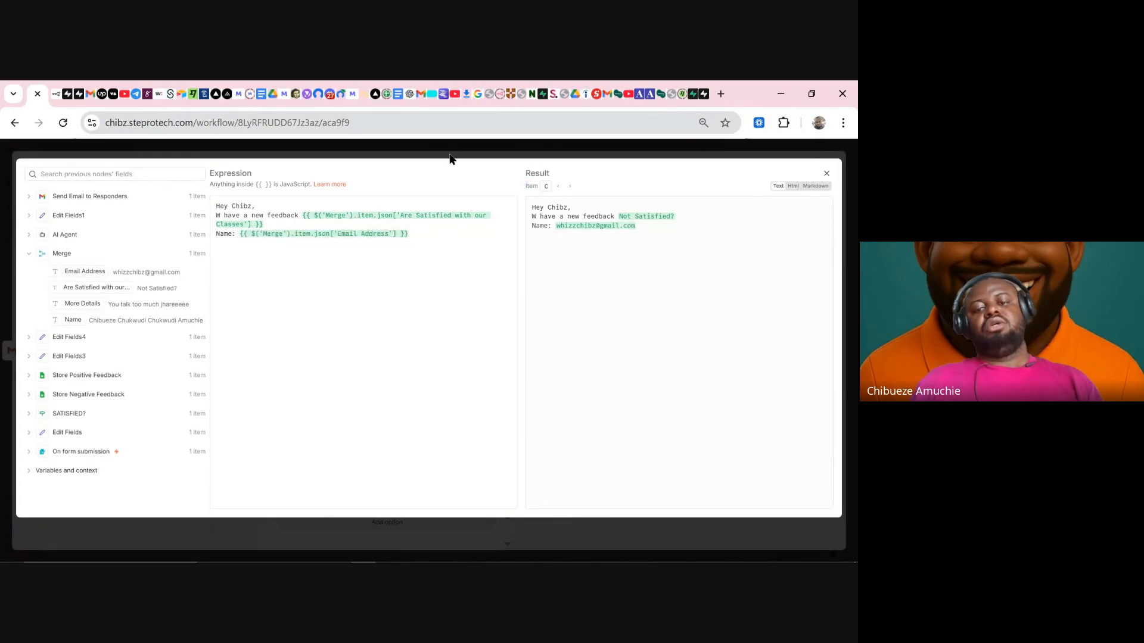
left_click(451, 157)
- Replace the old subject with Merge's 'Are Satisfied with our Classes' value
left_click_drag(395, 345, 260, 331)
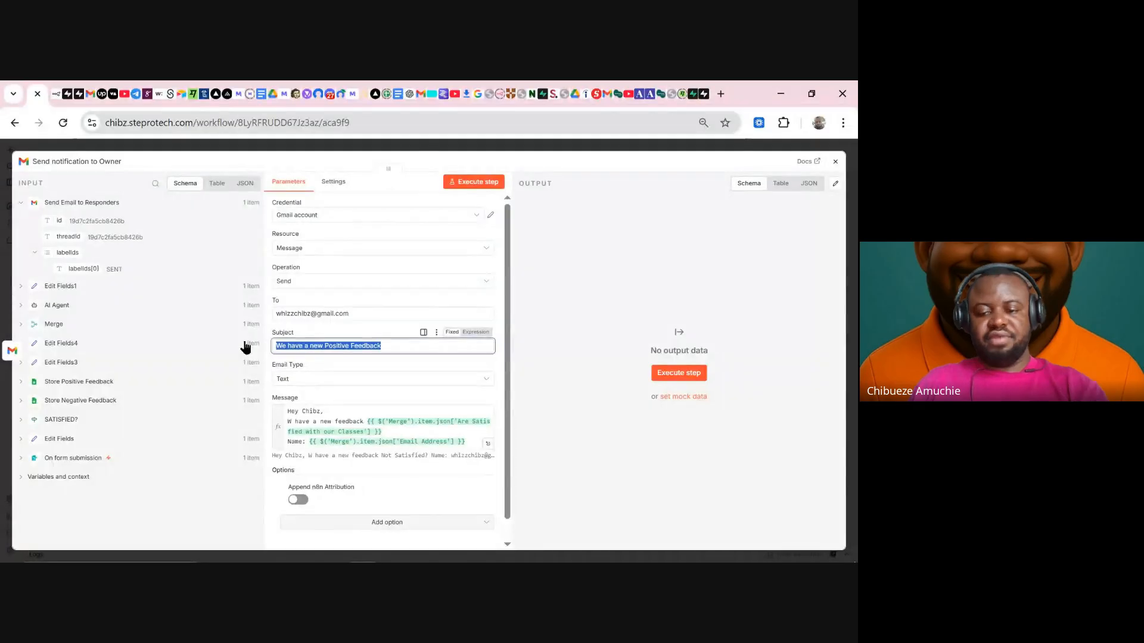
key("BackSpace")
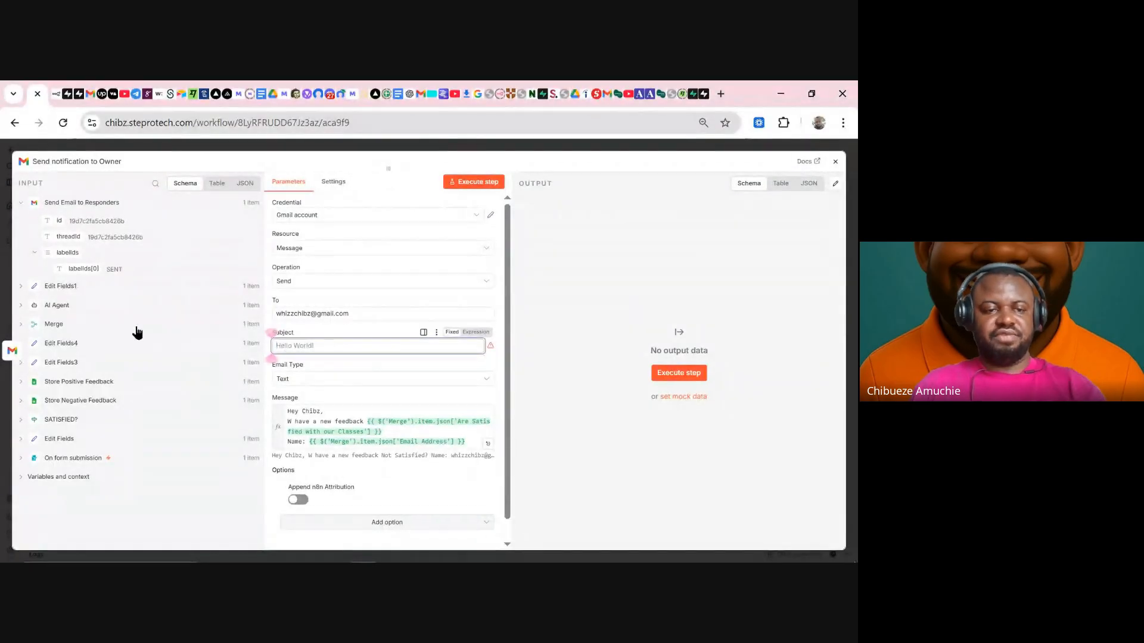
left_click(54, 324)
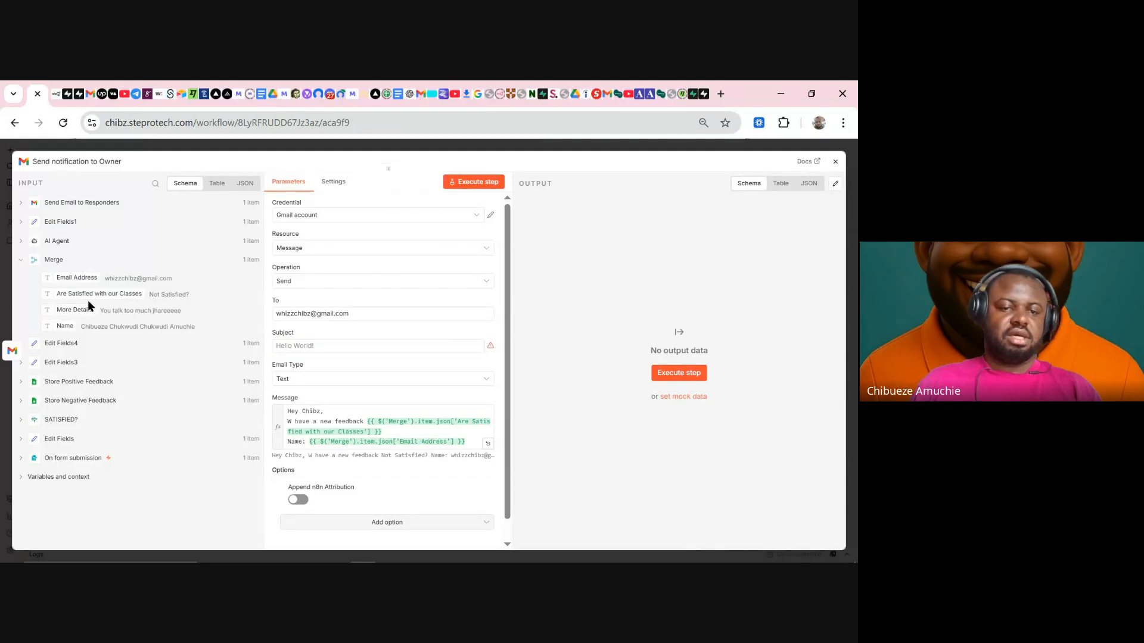
left_click_drag(93, 295, 369, 334)
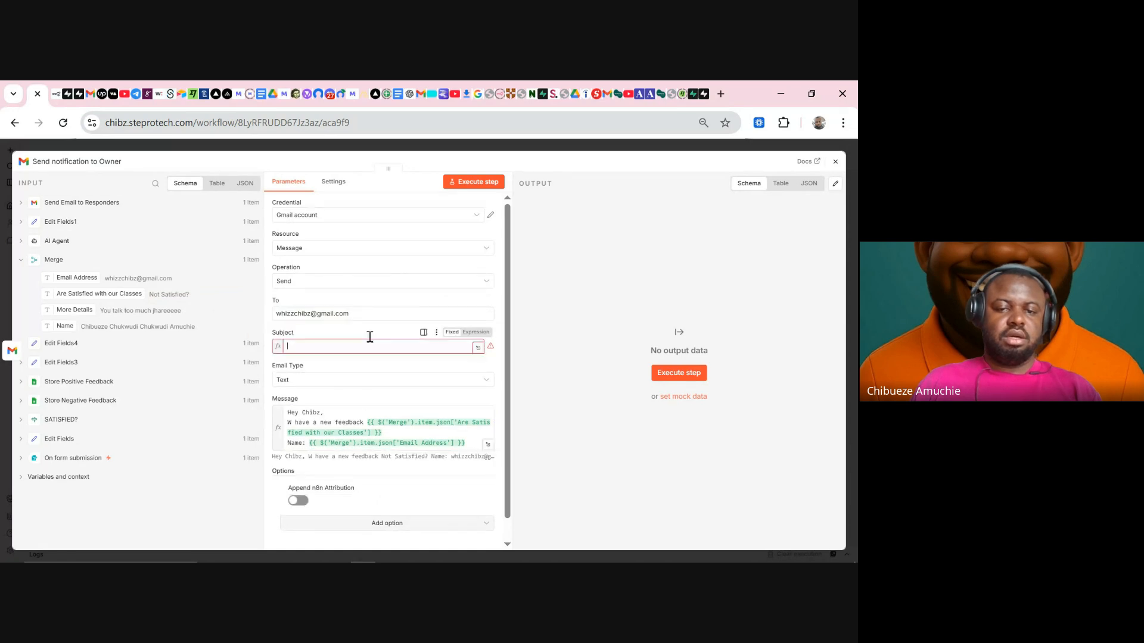
- Make the subject 'Someone is … with our service' and run the node to send a test email
left_click(395, 354)
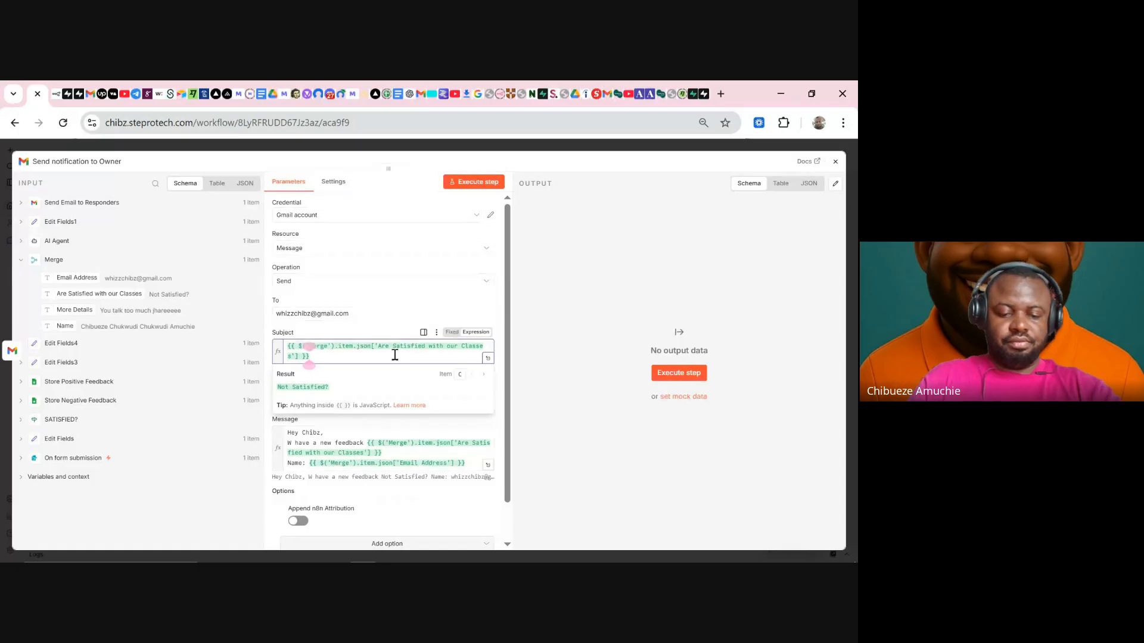
type("with our ")
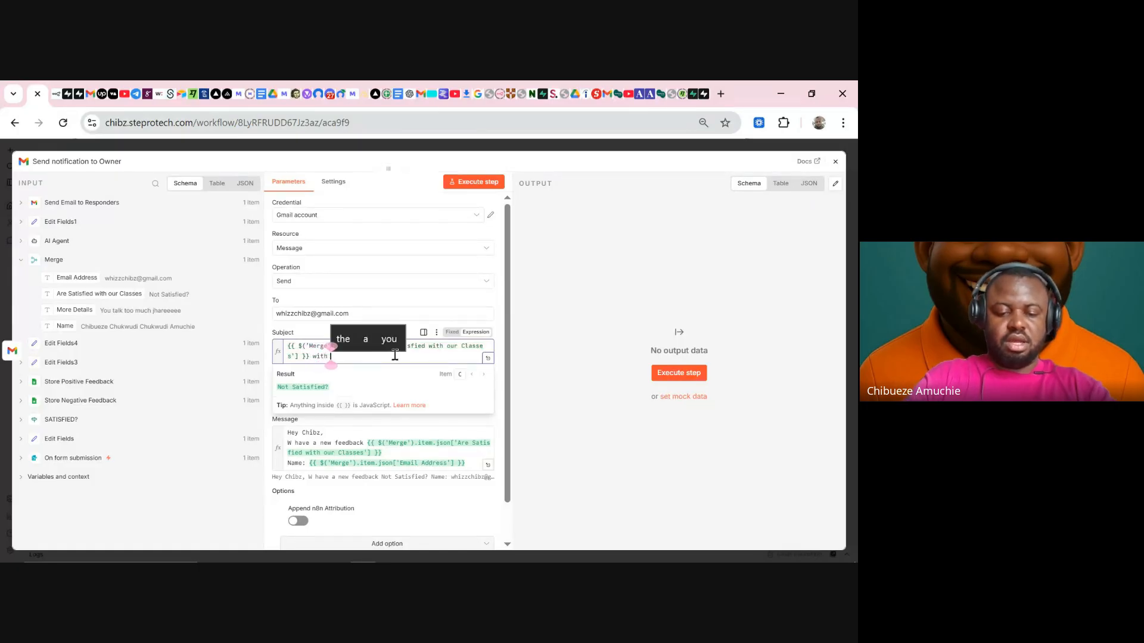
type("service")
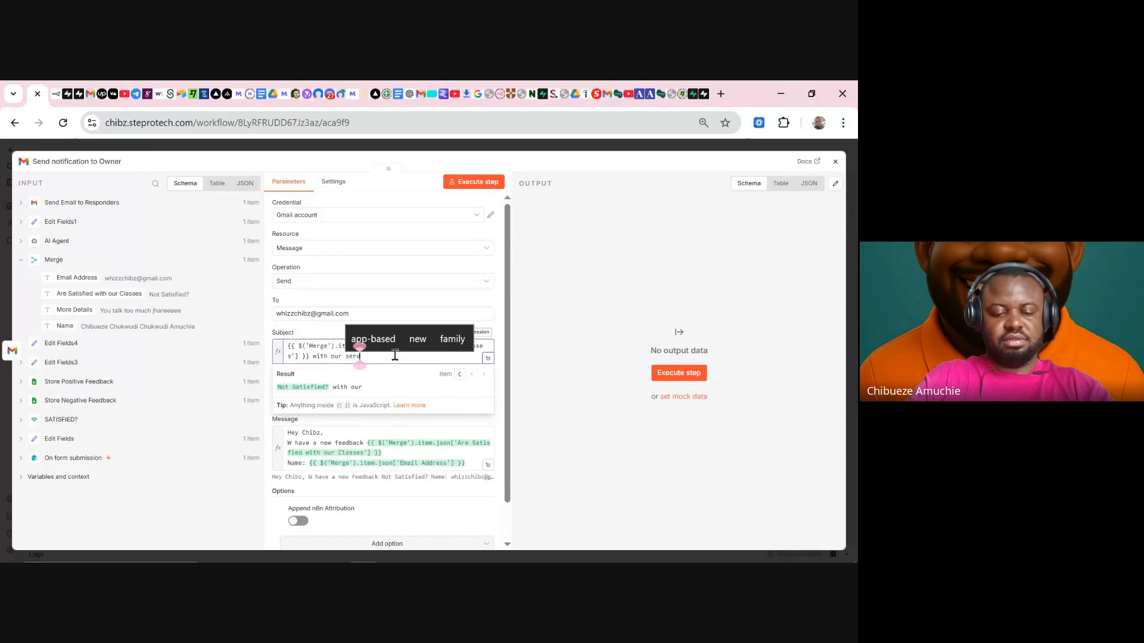
left_click(285, 346)
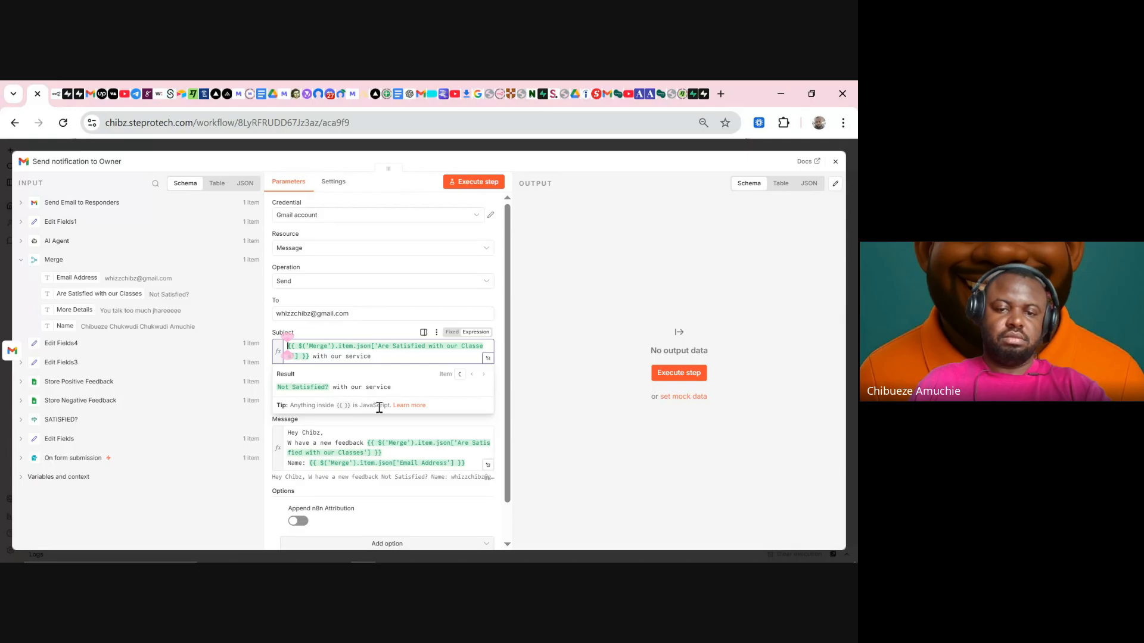
type("S")
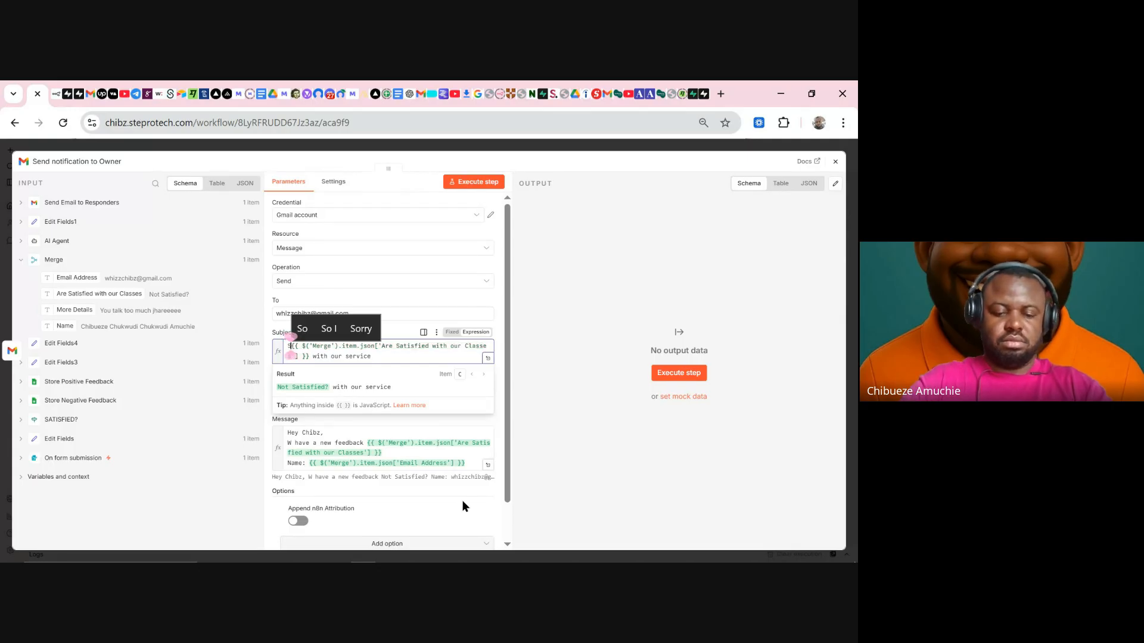
type("ome")
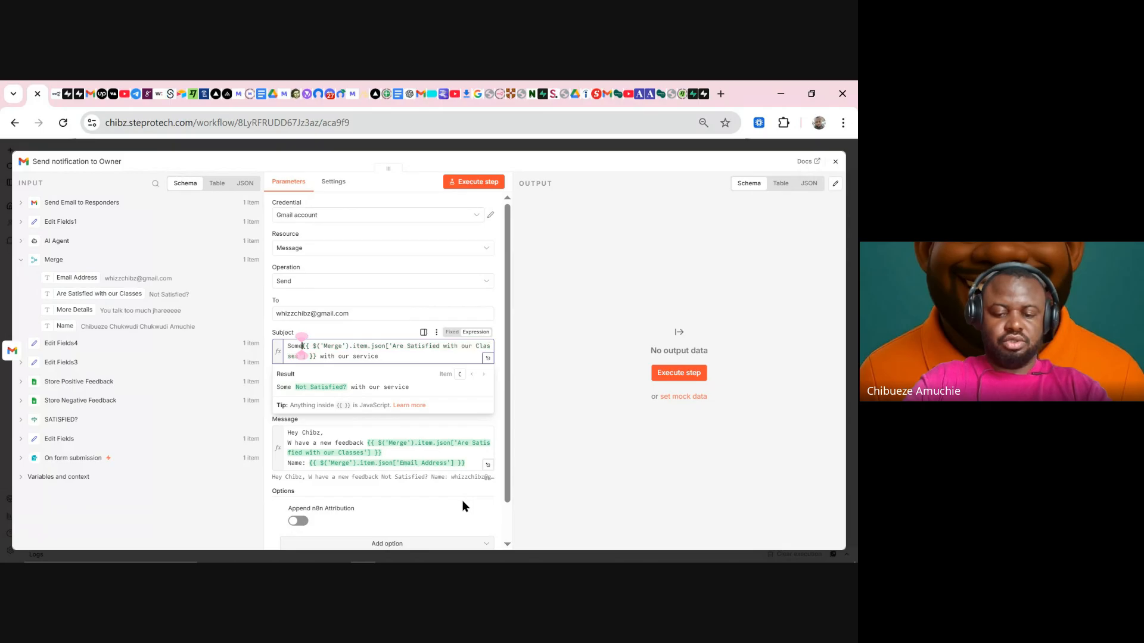
type("one is")
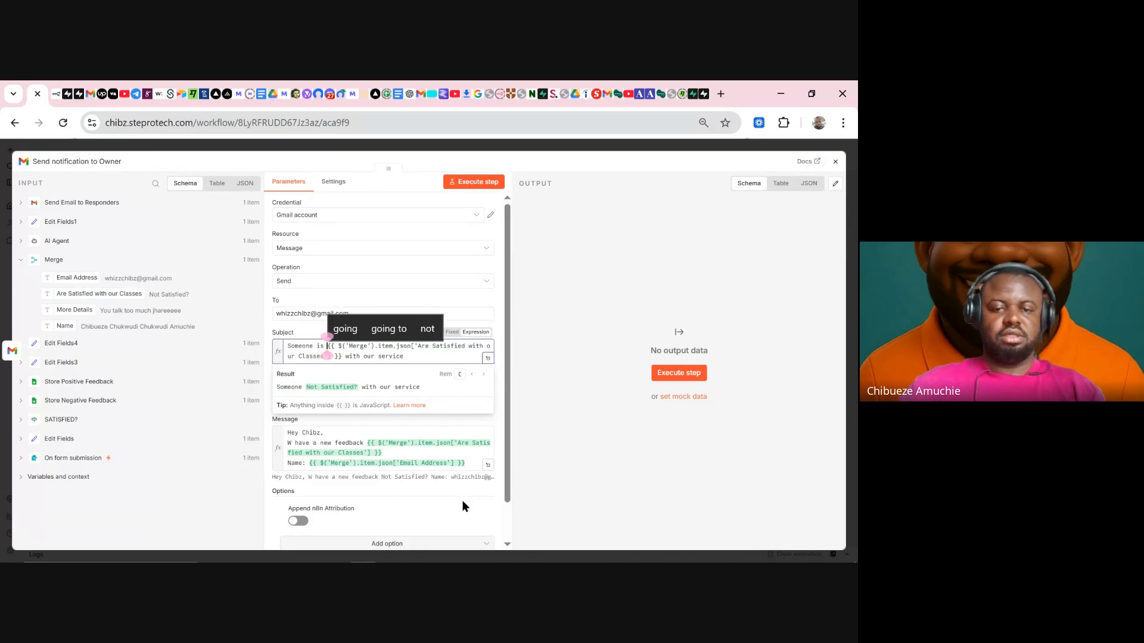
left_click(474, 181)
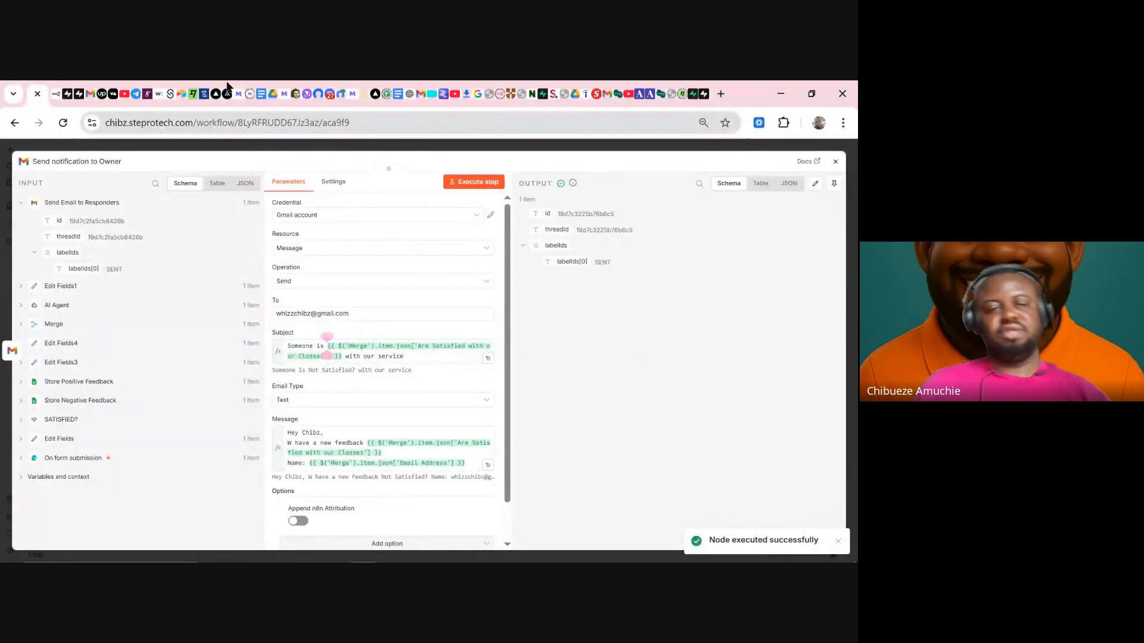
- Check the newest inbox email's subject, 'Someone is Not Satisfied? with our service', then return to n8n
left_click(90, 94)
left_click(96, 249)
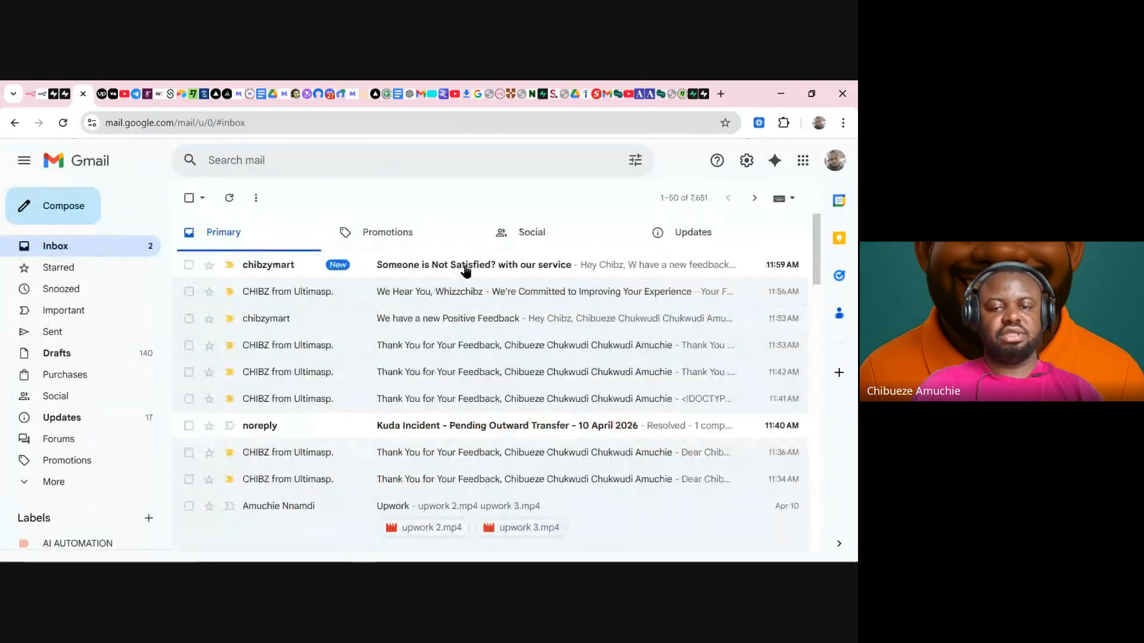
left_click(466, 271)
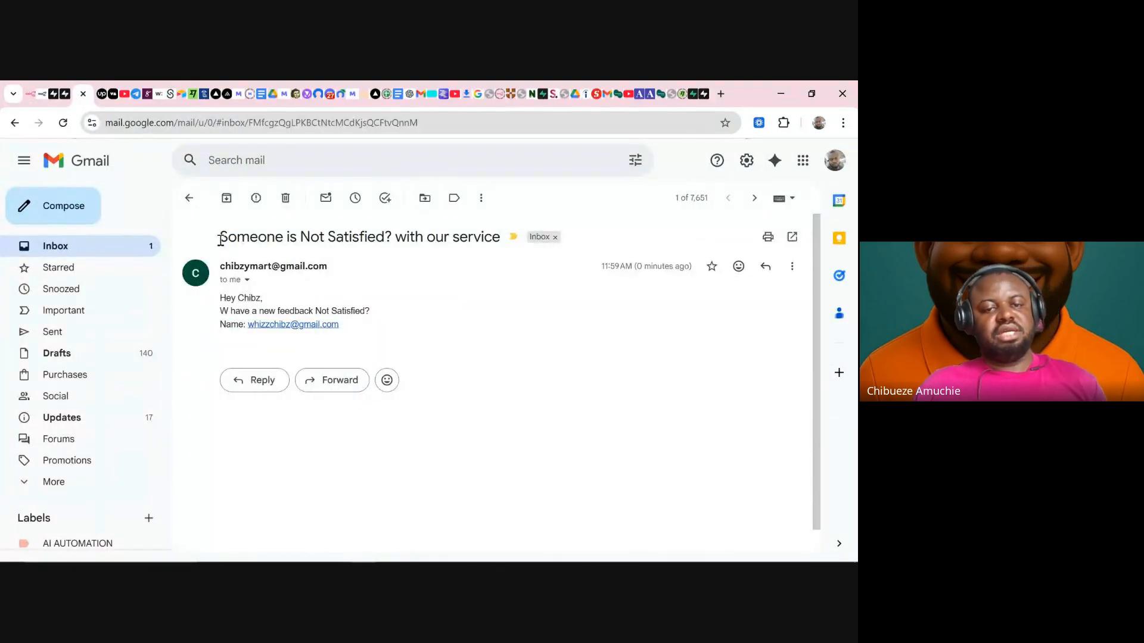
left_click_drag(220, 240, 439, 281)
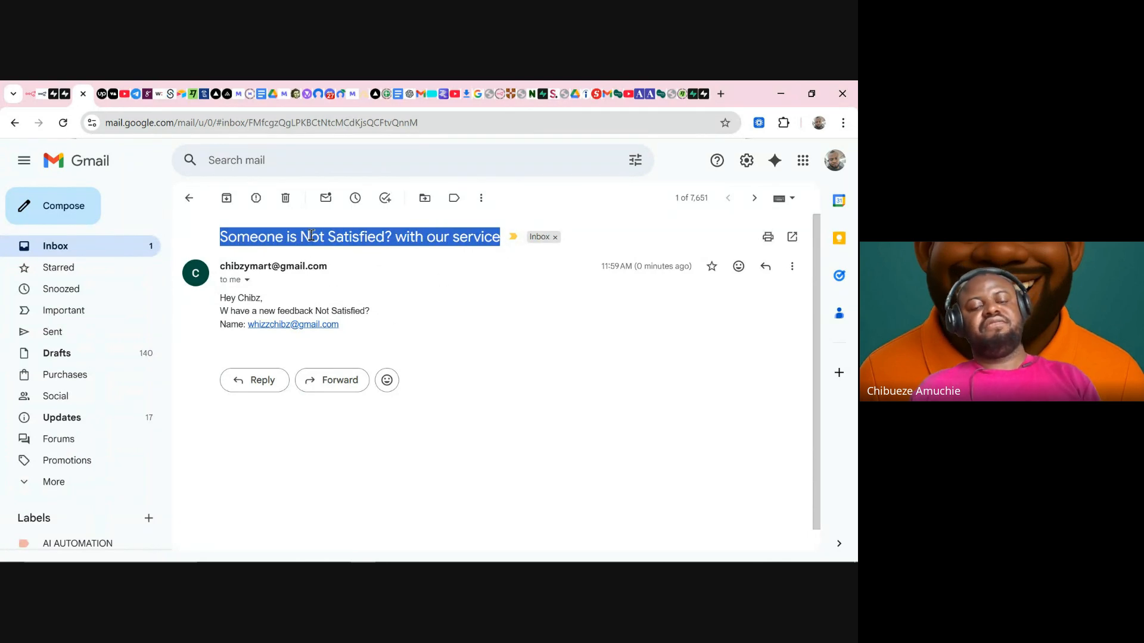
left_click(29, 94)
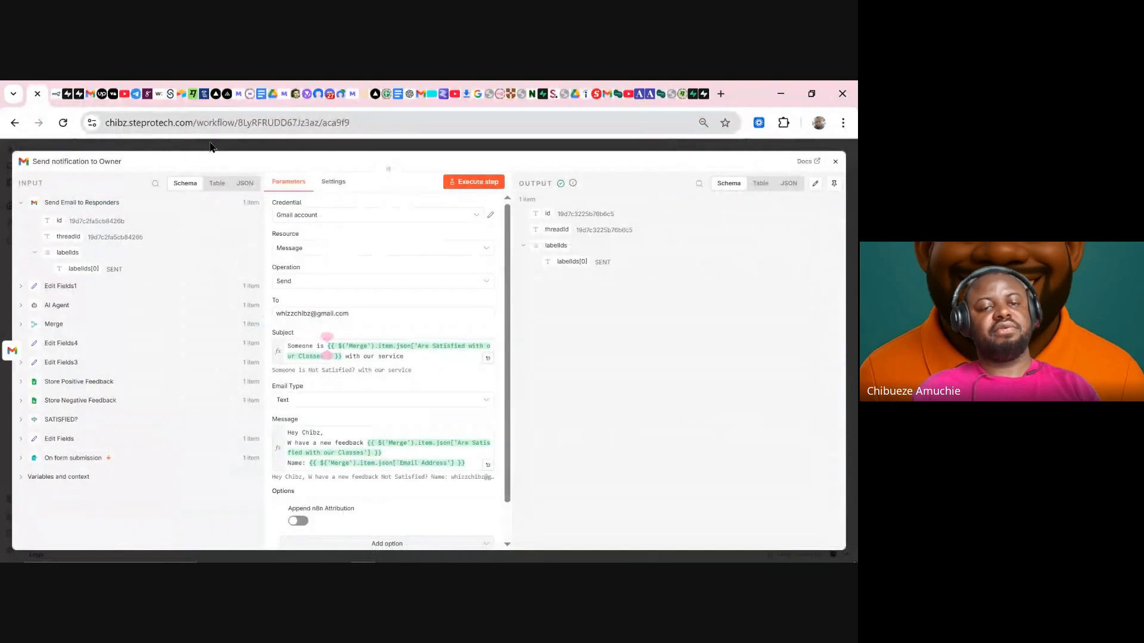
- Edit the On form submission pinned data so the satisfaction answer reads 'Satisfied?' instead of 'Not Satisfied?'
left_click(210, 147)
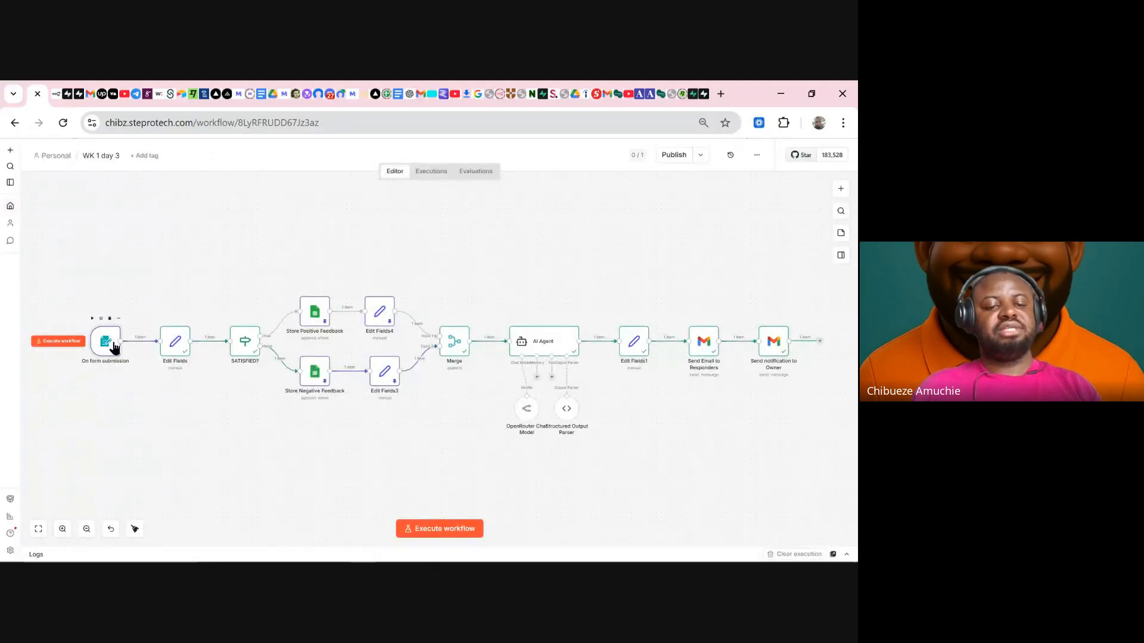
double_click(113, 347)
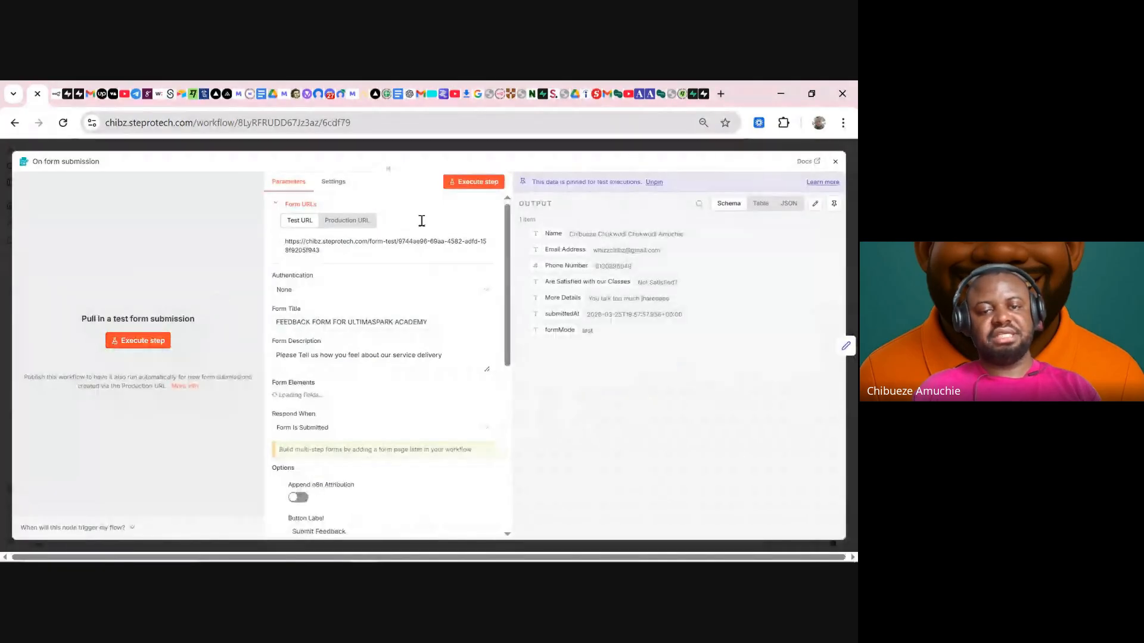
left_click(813, 204)
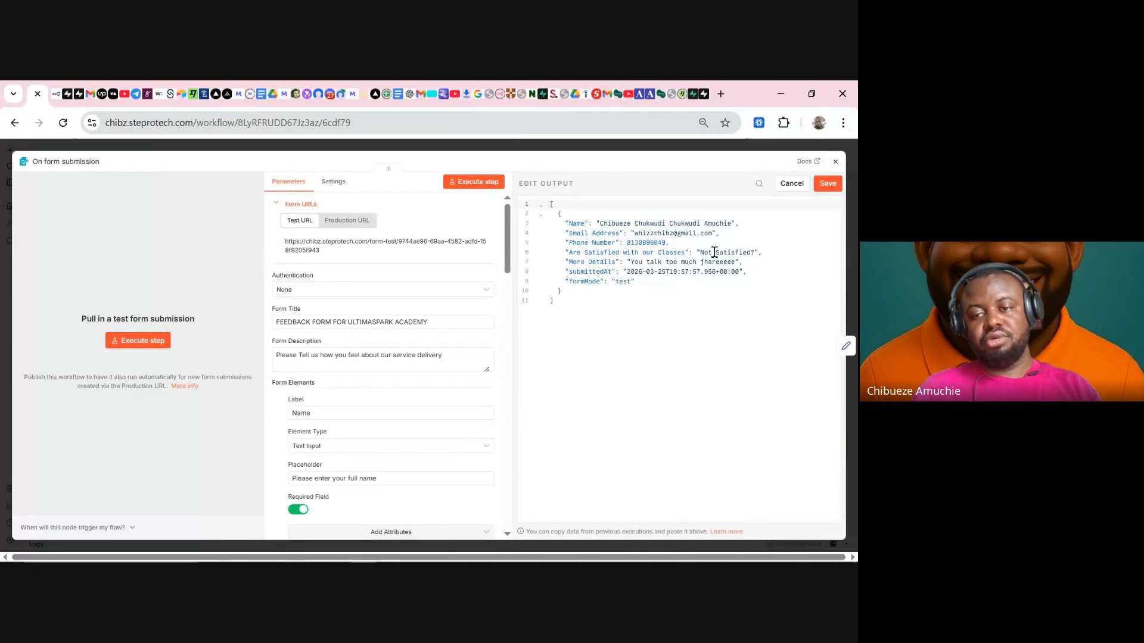
left_click(715, 253)
key("BackSpace")
key("BackSpace")
key("BackSpace")
key("BackSpace")
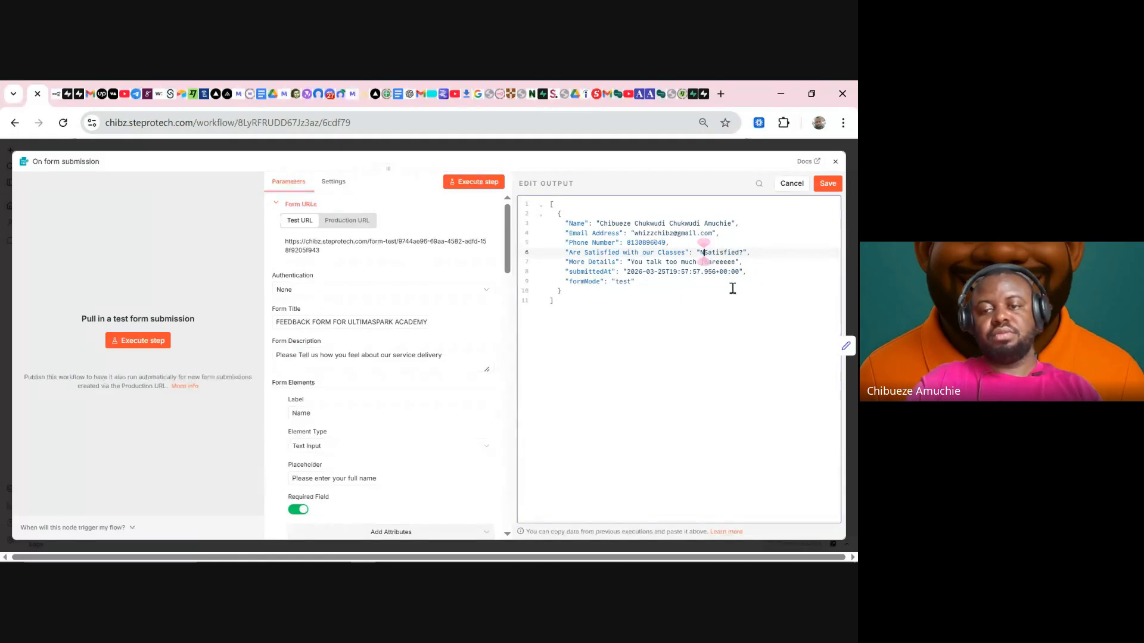
left_click(828, 184)
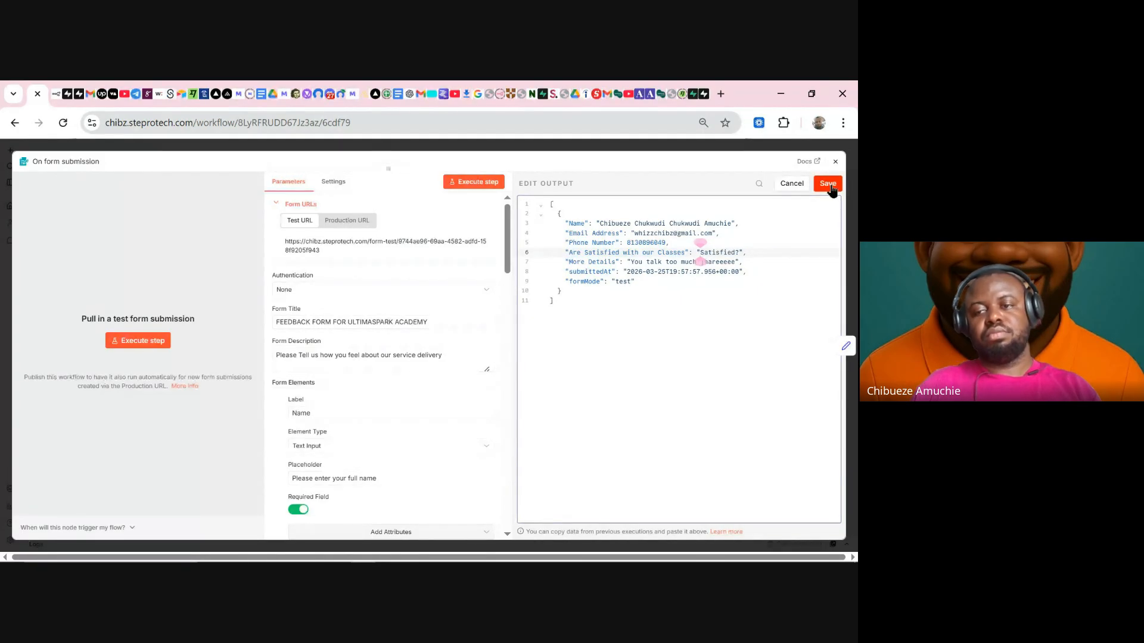
left_click(732, 149)
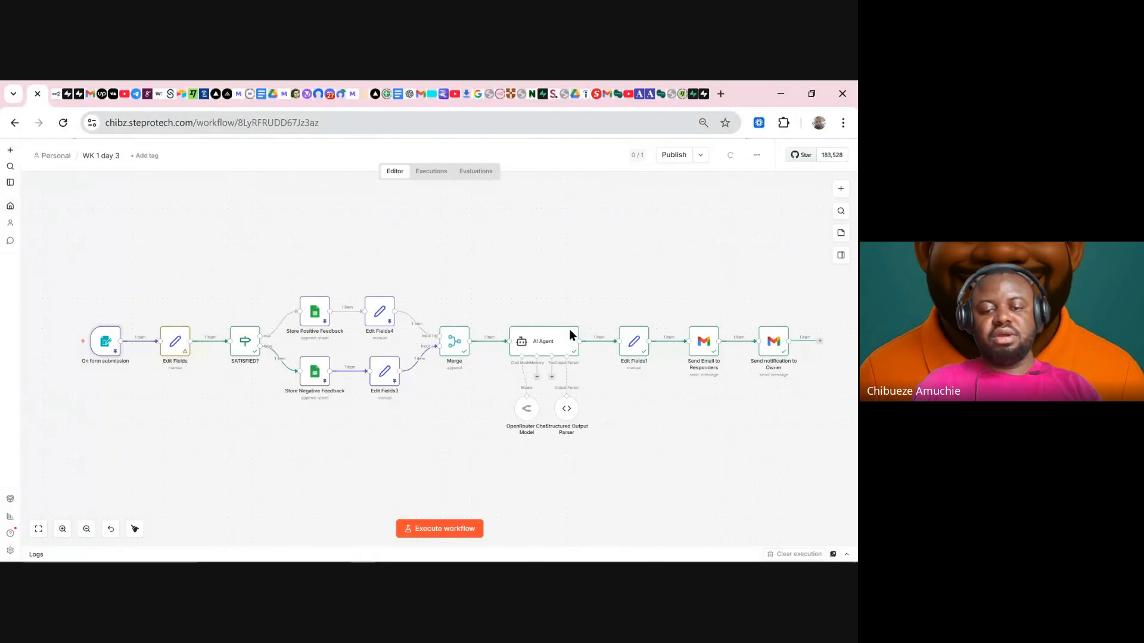
- Execute the full workflow with the Satisfied? answer and switch to Gmail
left_click(441, 528)
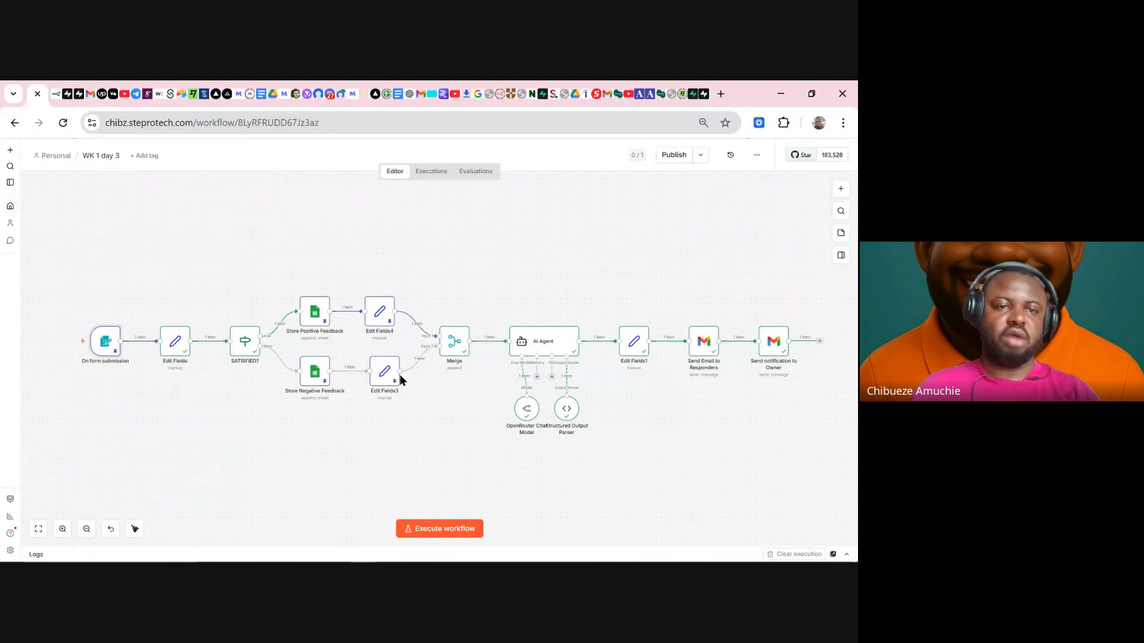
left_click(90, 94)
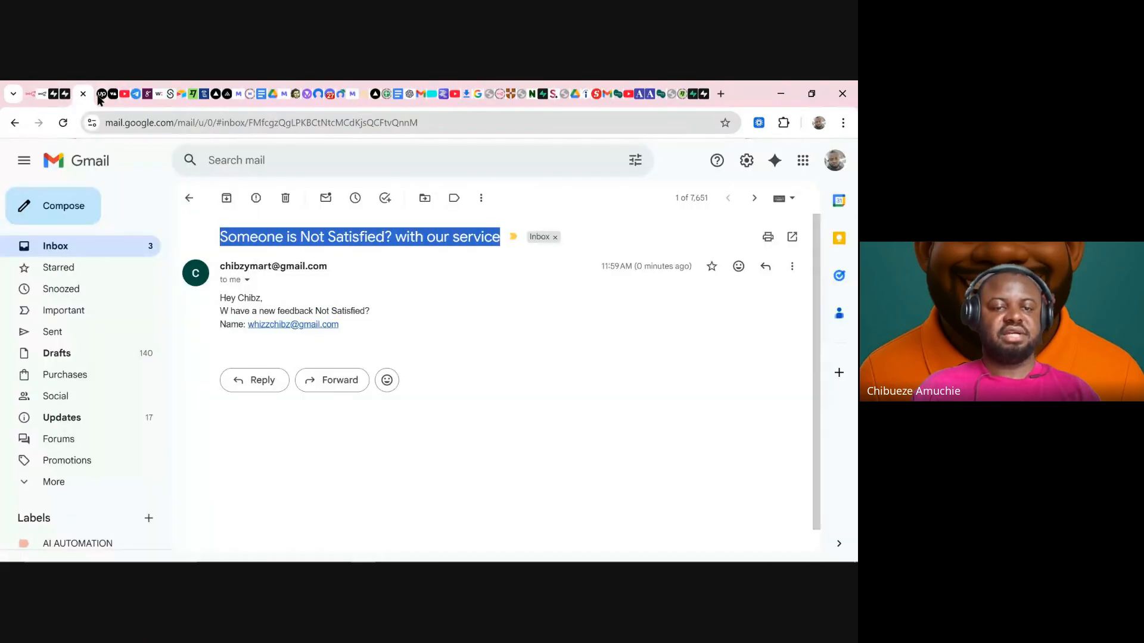
- Open the new 'Someone is Satisfied? with our service' email and review its subject and message lines
left_click(143, 247)
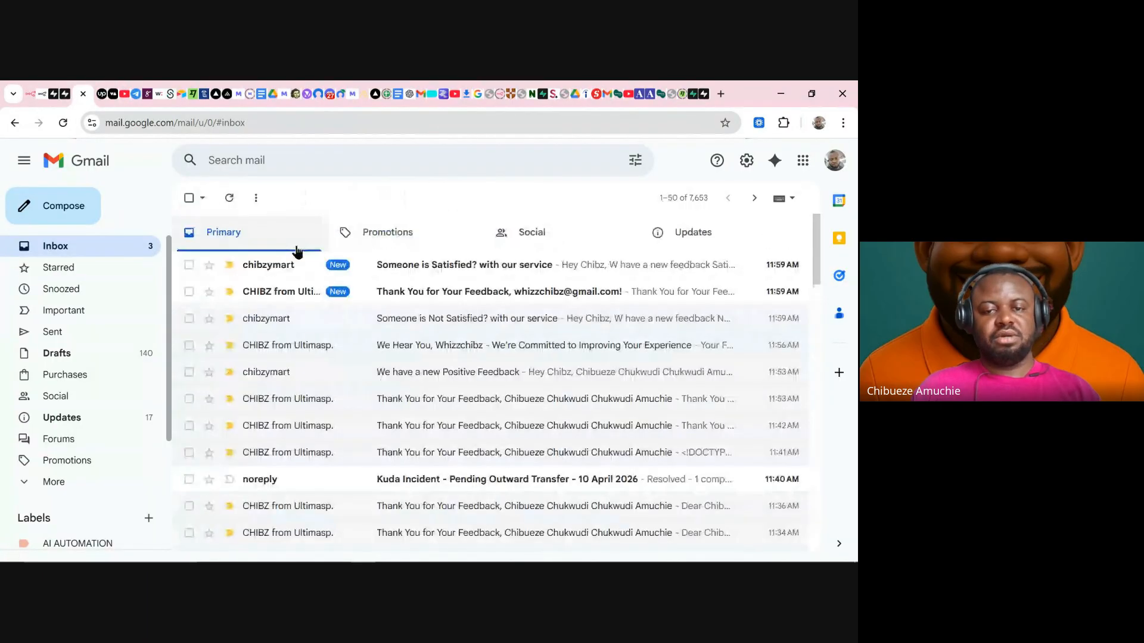
left_click(420, 266)
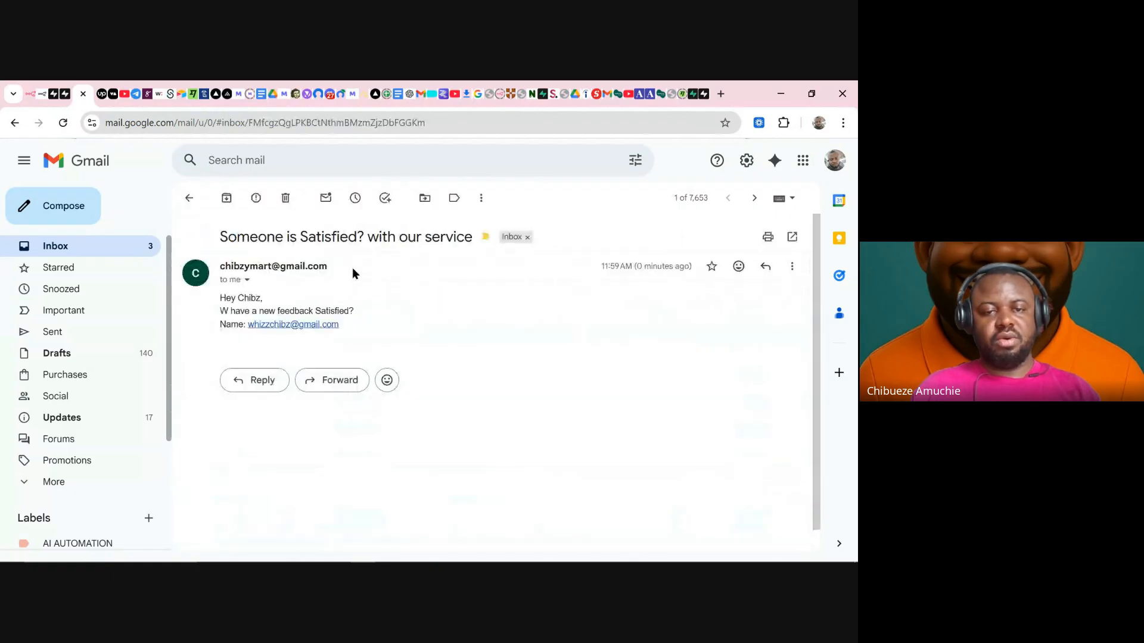
left_click_drag(300, 236, 361, 241)
left_click_drag(208, 294, 218, 323)
left_click(363, 320)
left_click(208, 325)
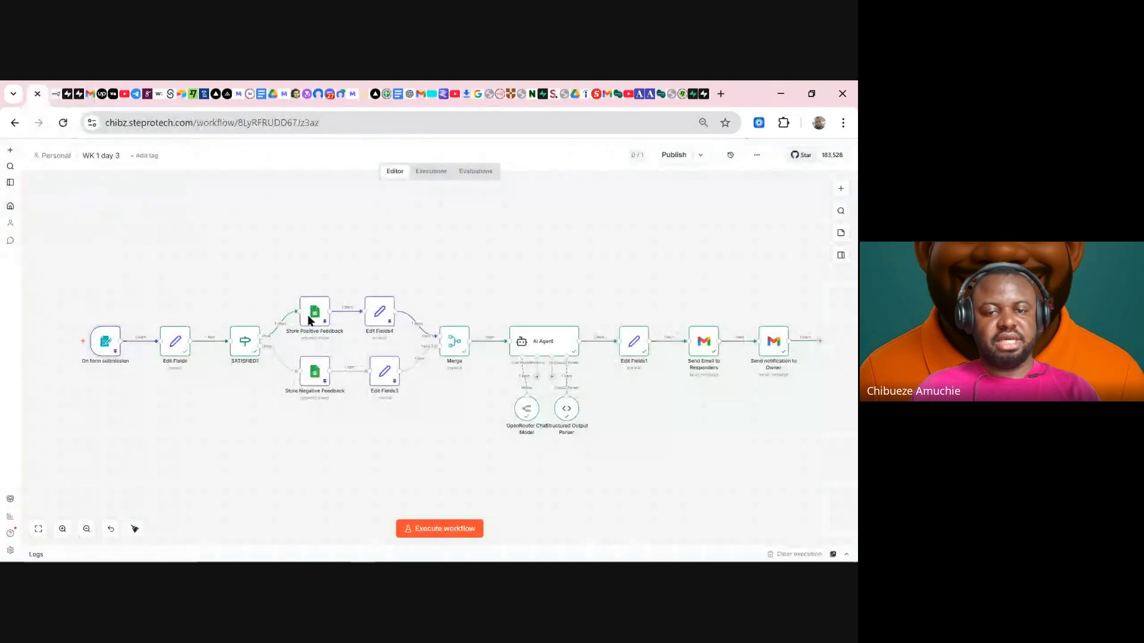
- Inspect Edit Fields3's Name field output, then open the AI Agent node's settings
double_click(383, 375)
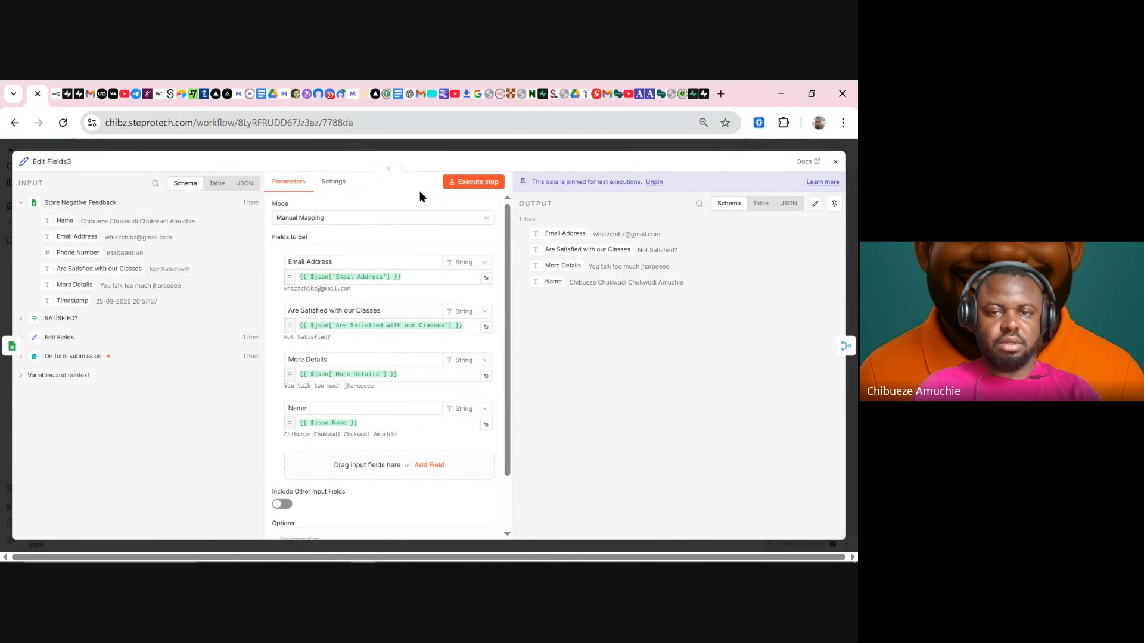
left_click(449, 147)
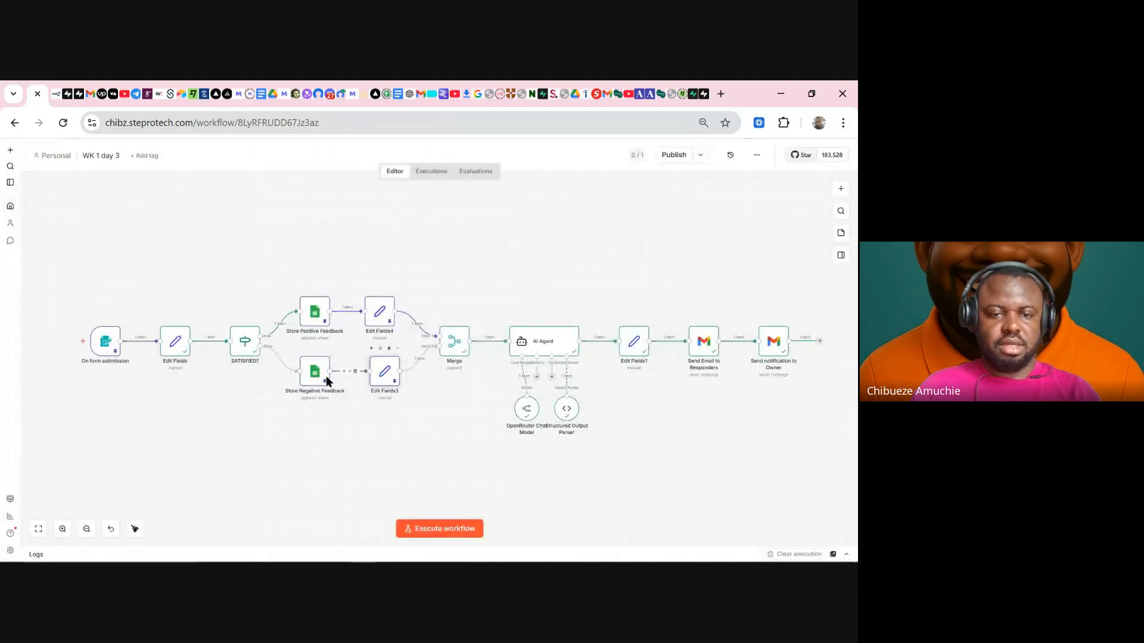
double_click(381, 371)
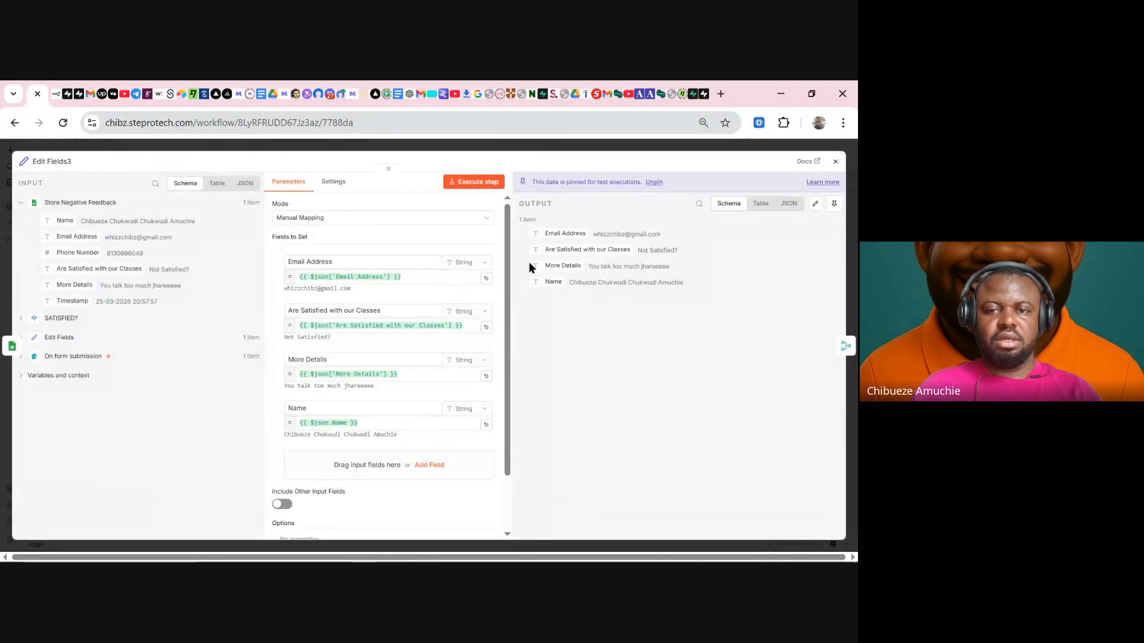
left_click(569, 149)
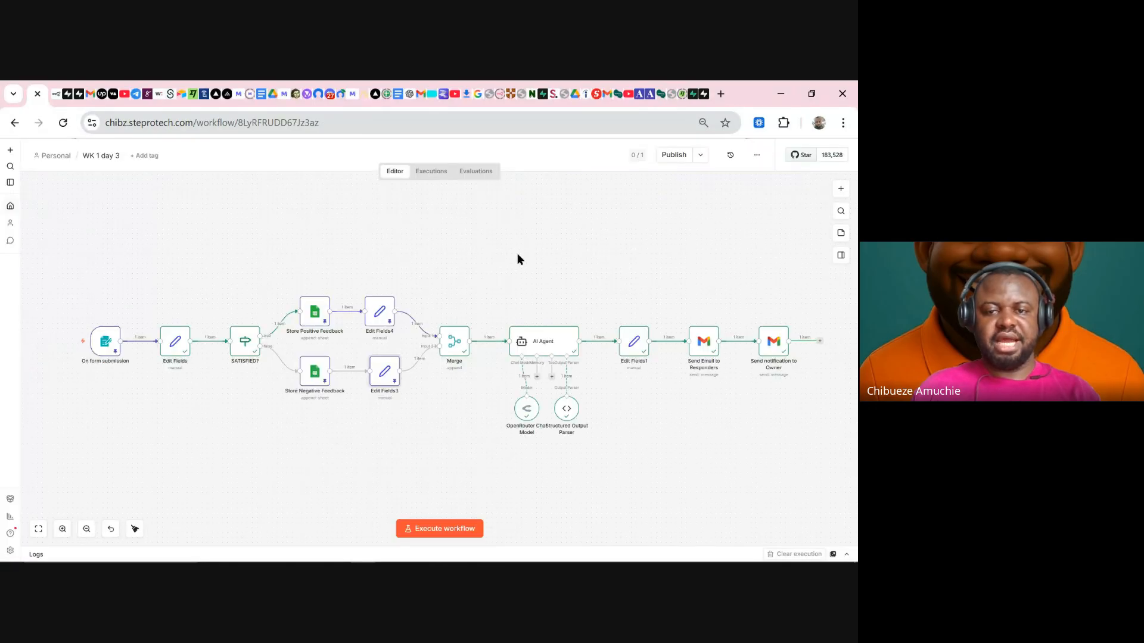
double_click(536, 350)
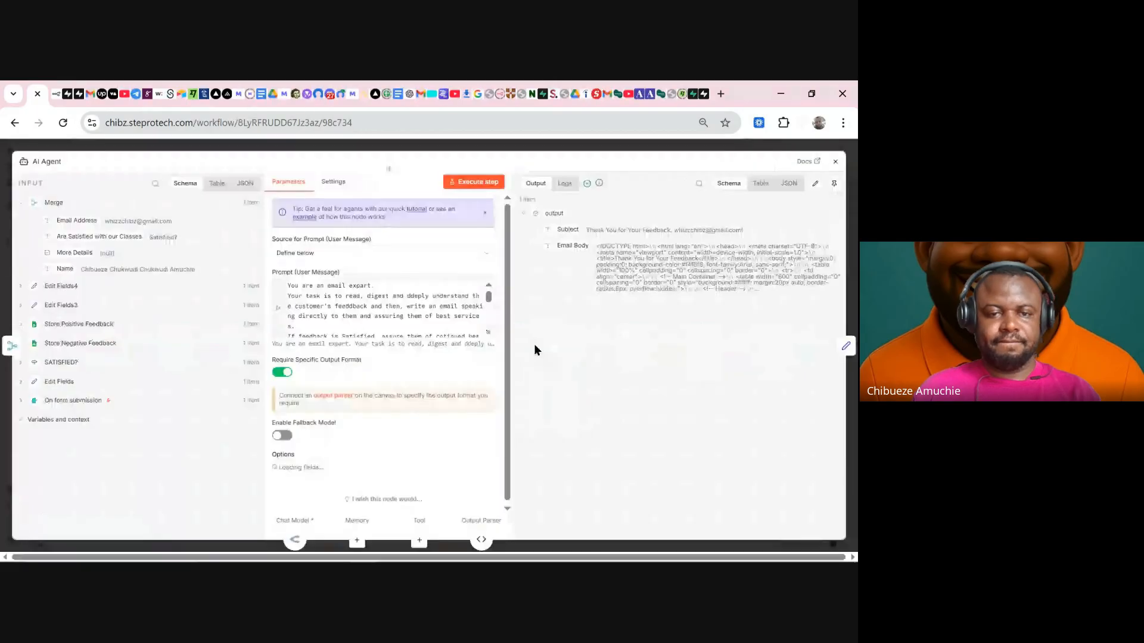
- In the AI Agent prompt, replace the Email Address reference after Customer Name with Merge's Name field
left_click(487, 330)
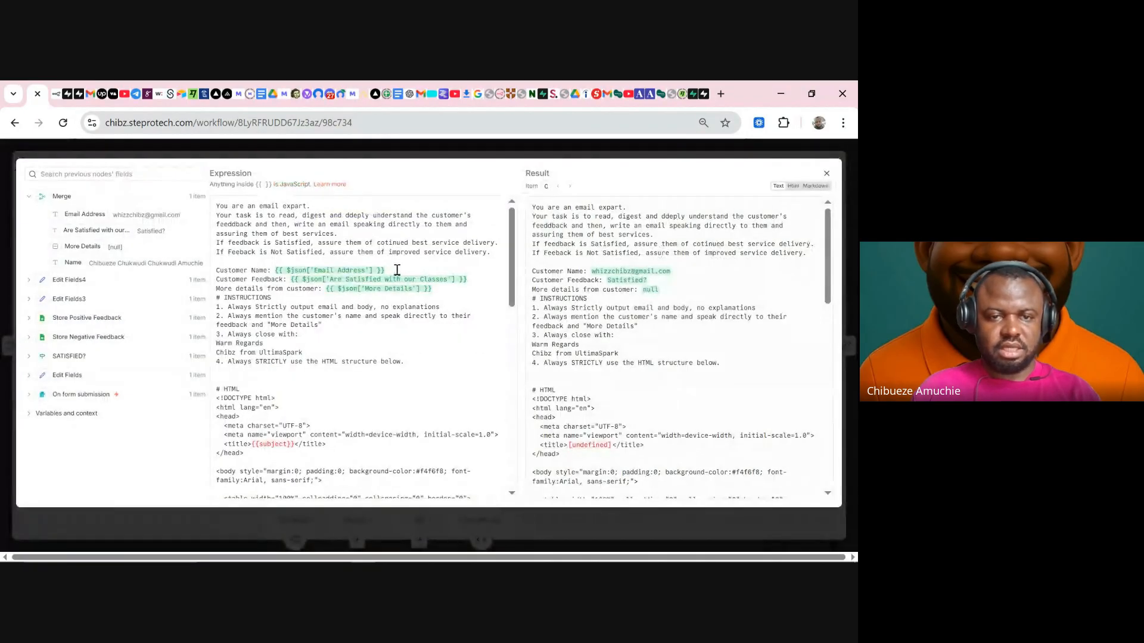
left_click_drag(397, 270, 276, 267)
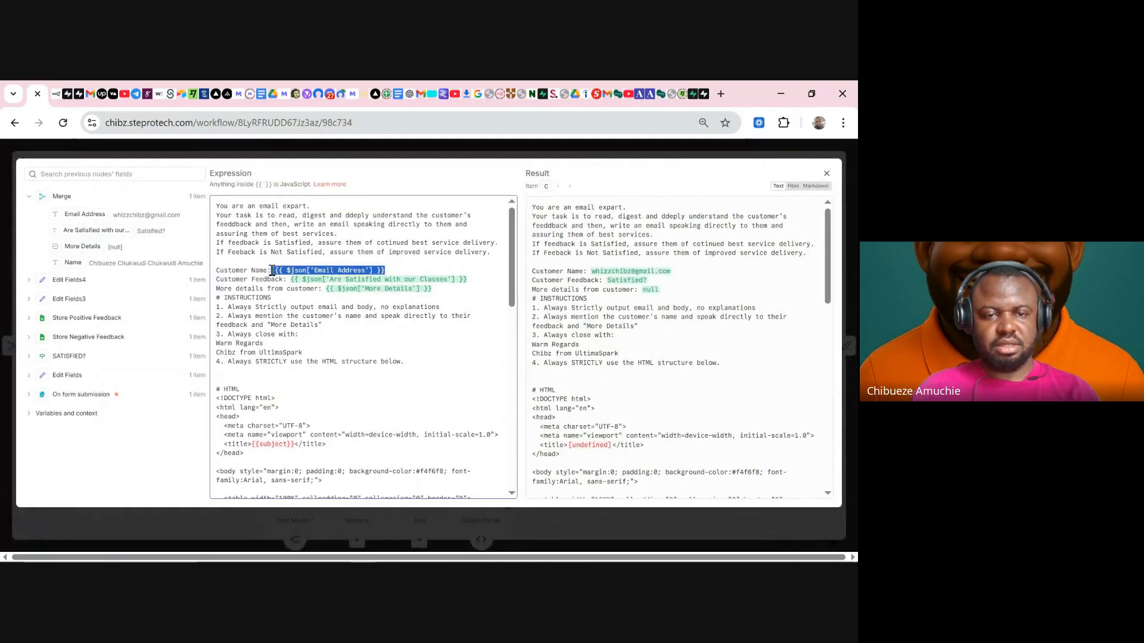
key("BackSpace")
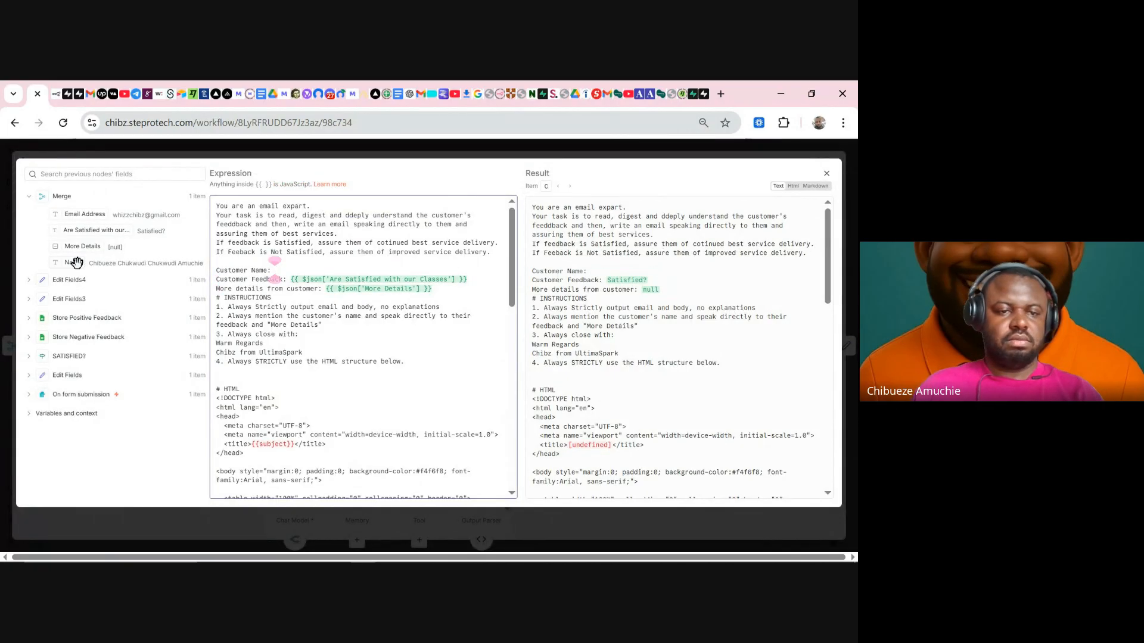
left_click_drag(158, 263, 311, 265)
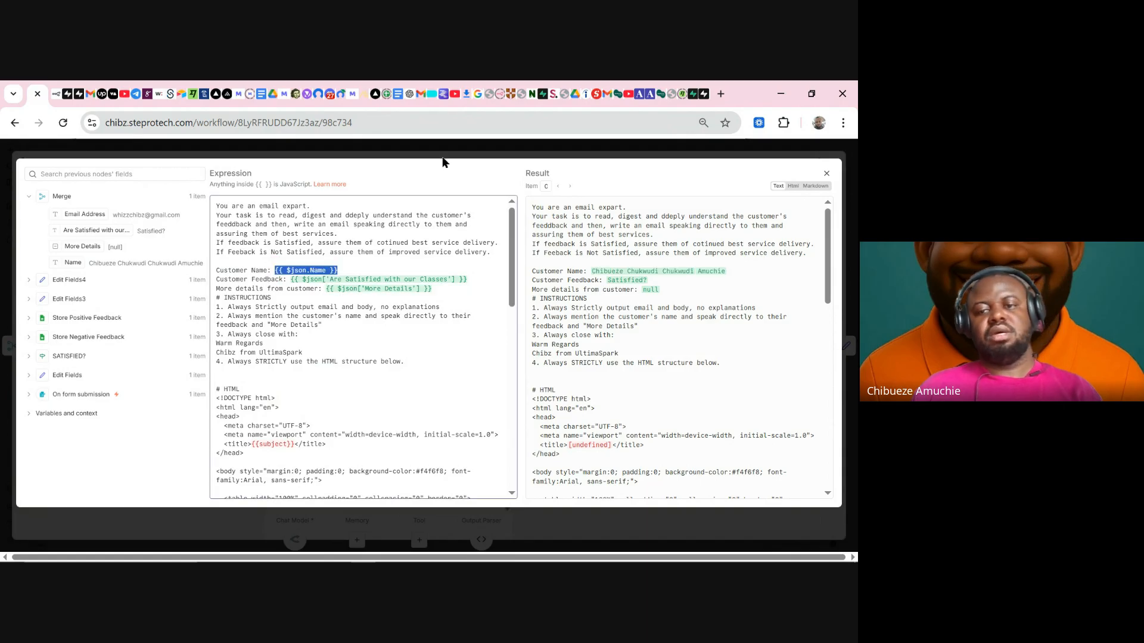
left_click(443, 159)
left_click(625, 149)
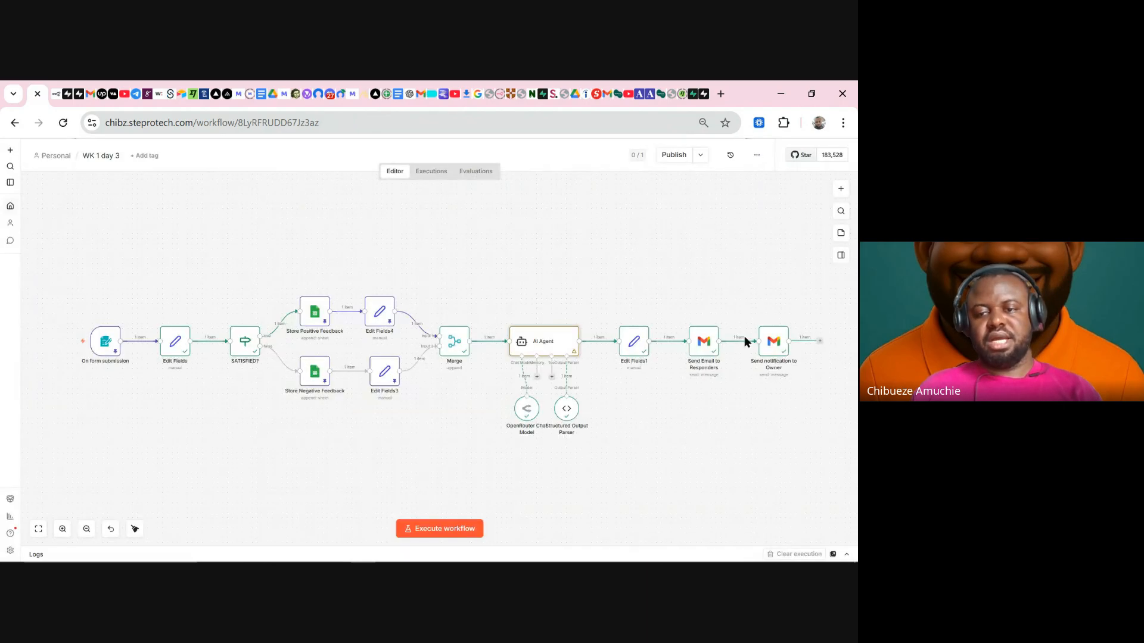
- In Send notification to Owner, replace the Email Address expression after 'Name:' with Merge's Name field
double_click(769, 348)
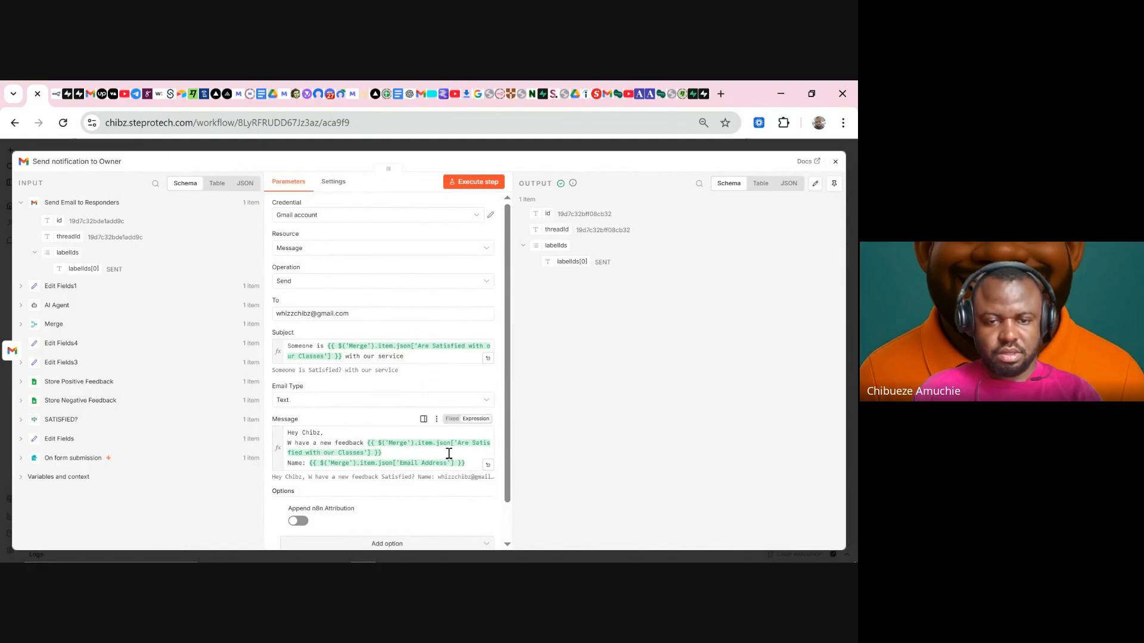
left_click_drag(468, 462, 320, 461)
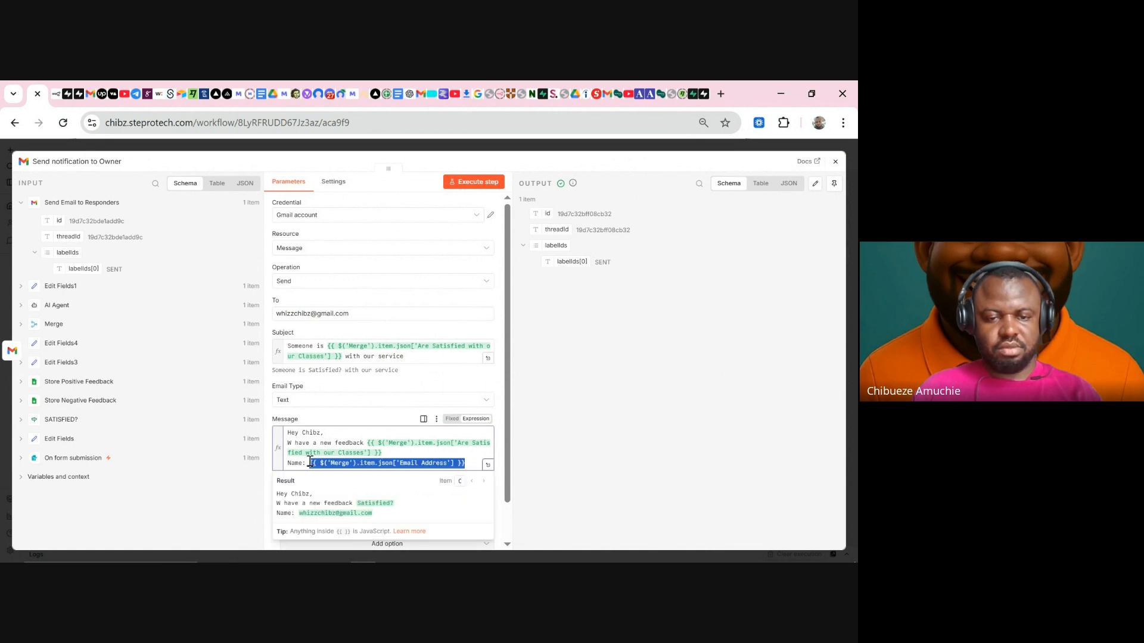
key("BackSpace")
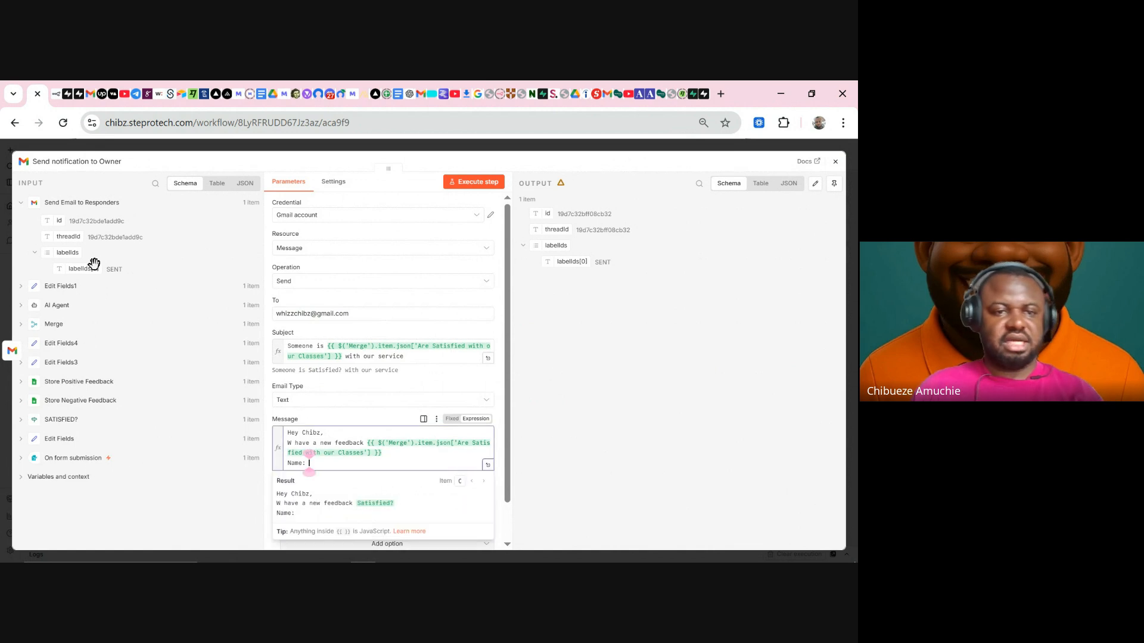
left_click(59, 322)
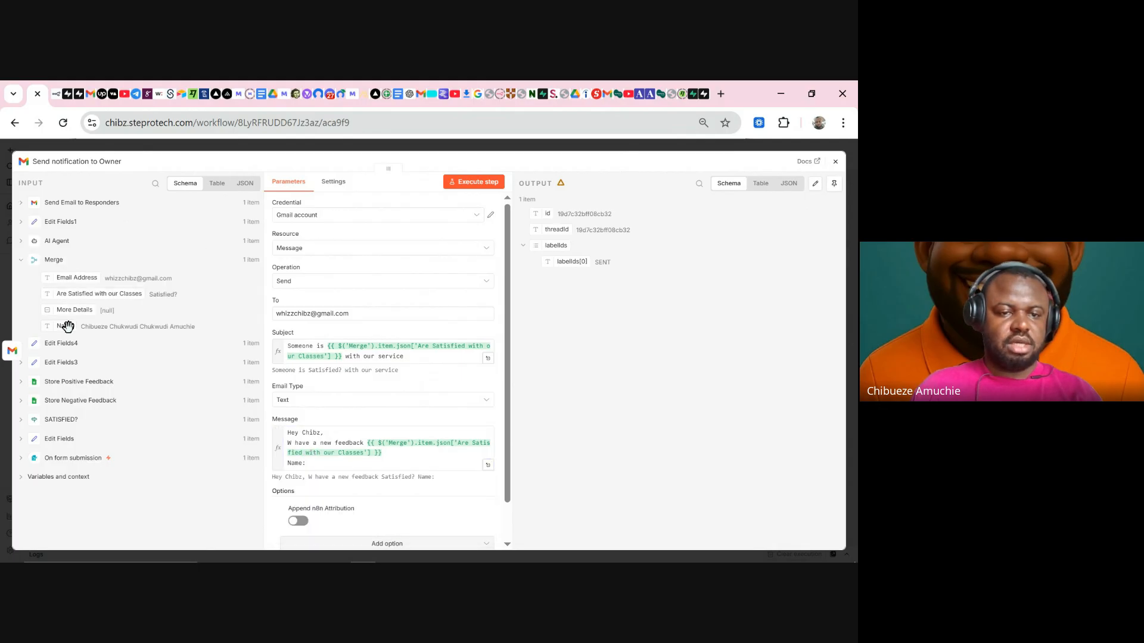
left_click_drag(67, 327, 341, 463)
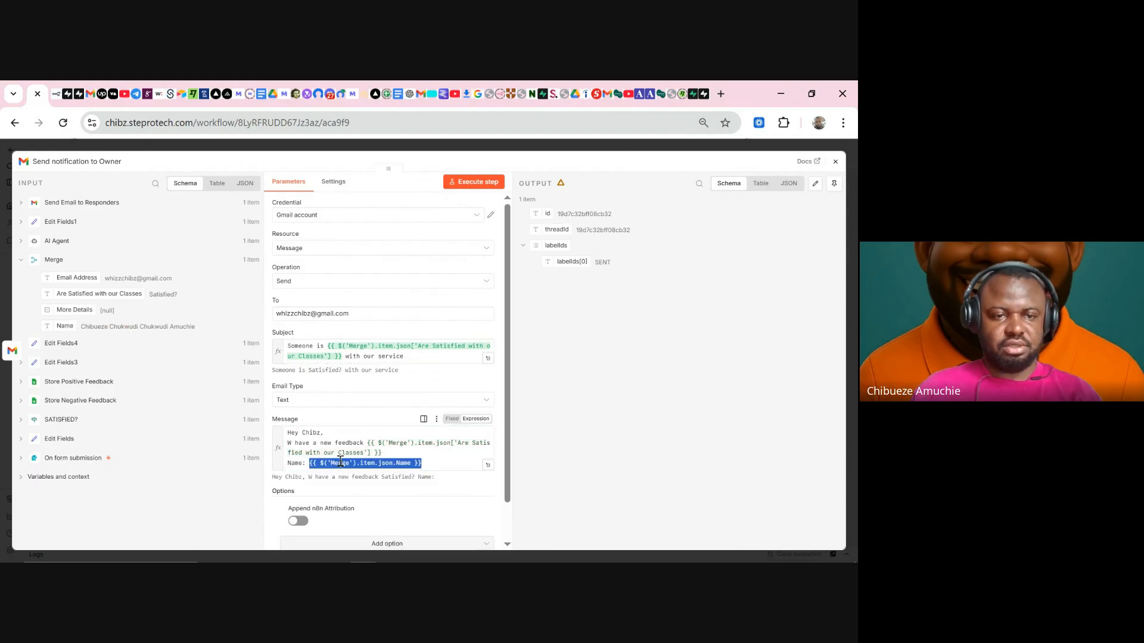
left_click(421, 149)
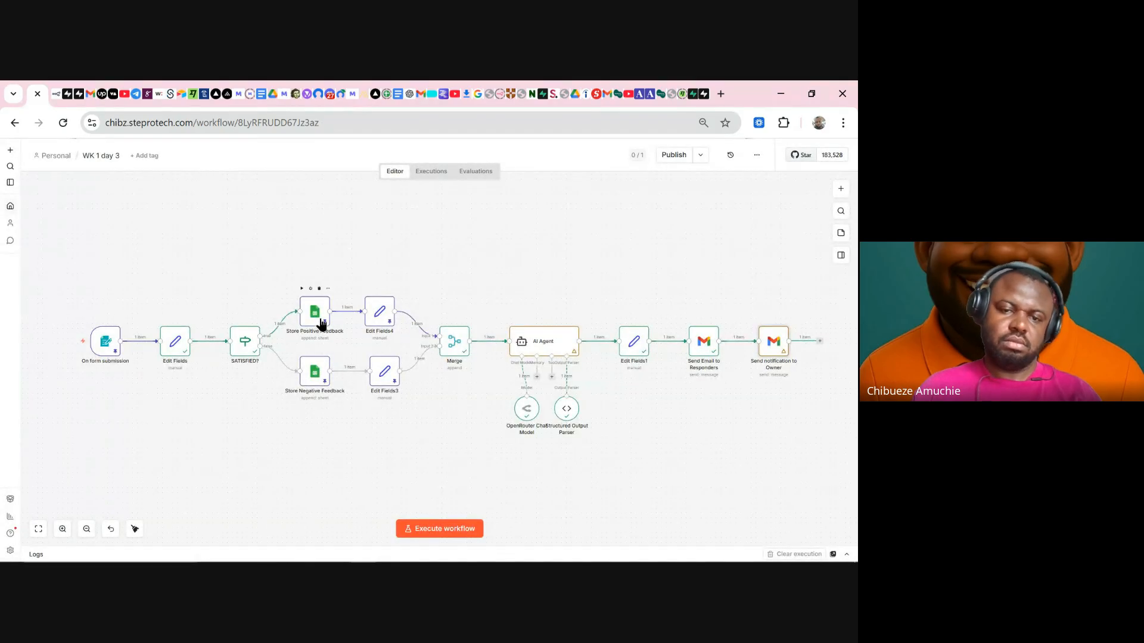
- Unpin Store Positive Feedback, Store Negative Feedback, Edit Fields4 and Edit Fields3, then run the workflow with Ctrl+Enter
right_click(321, 321)
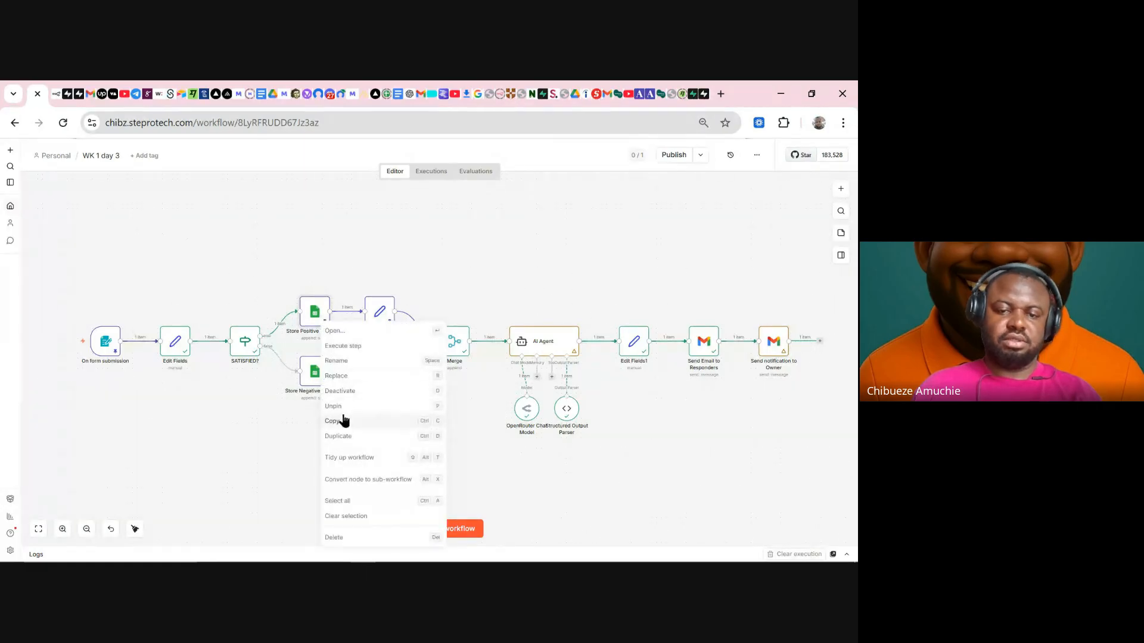
left_click(350, 411)
right_click(319, 379)
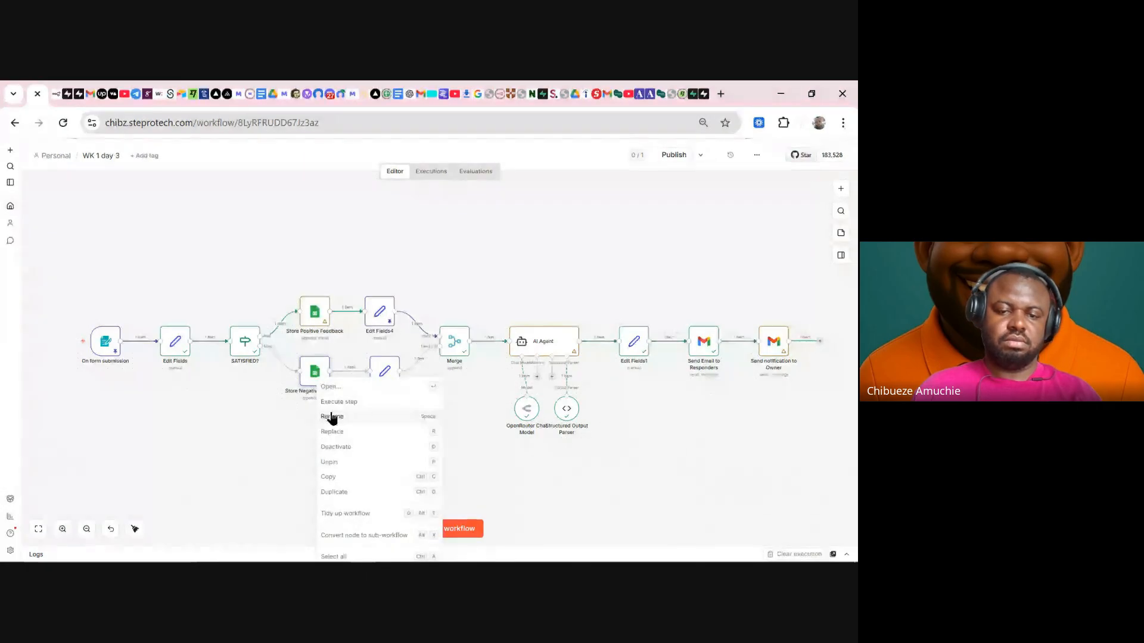
left_click(337, 462)
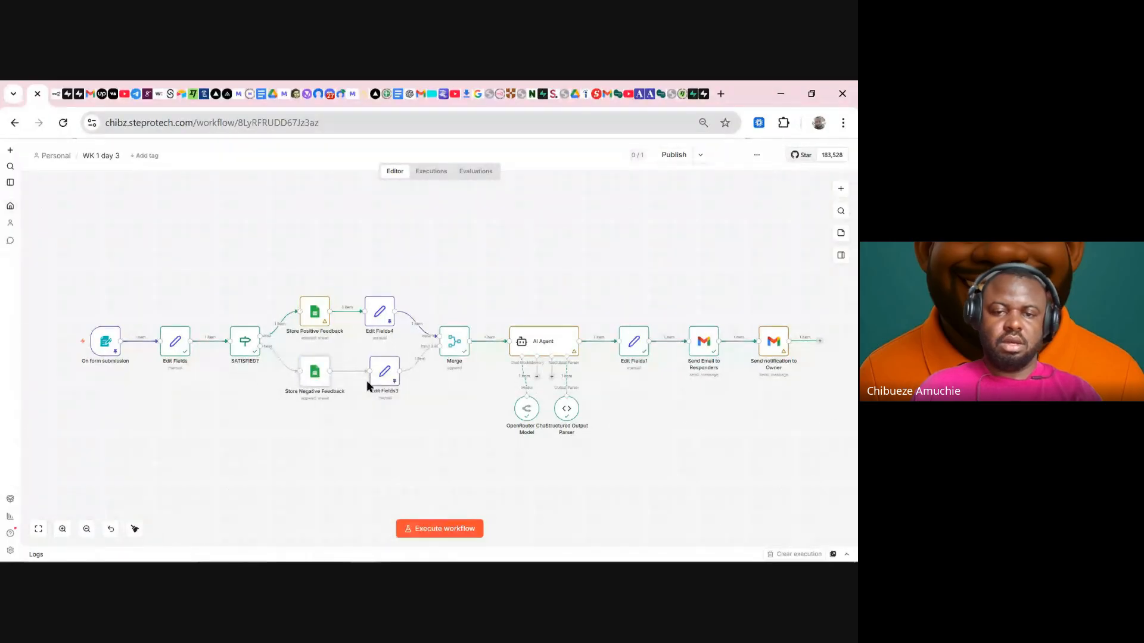
right_click(377, 314)
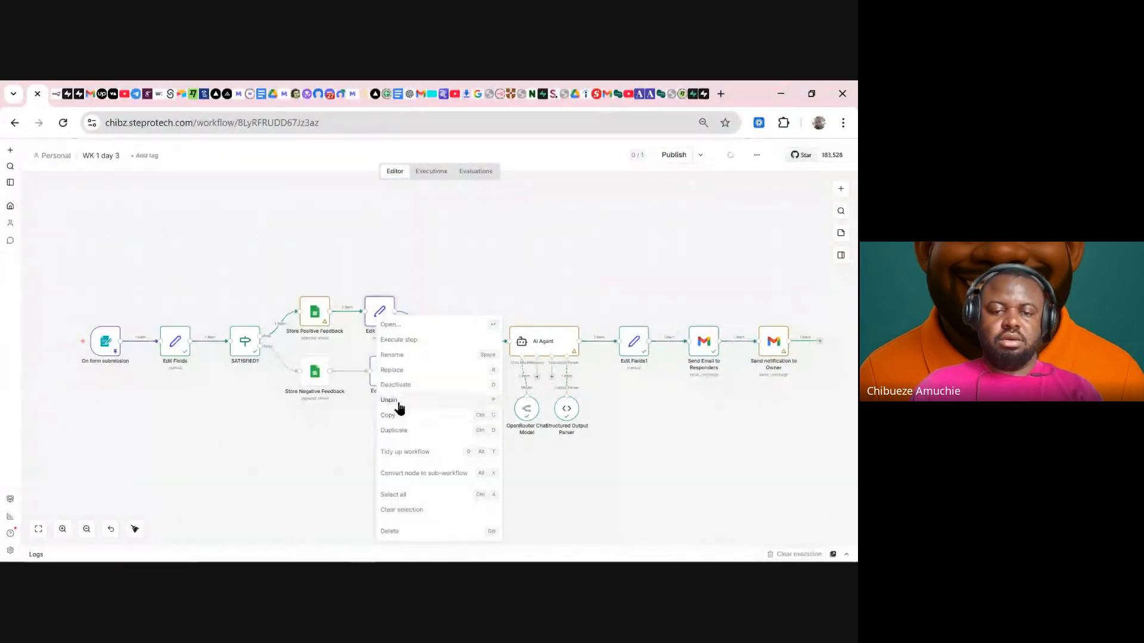
left_click(398, 405)
right_click(383, 376)
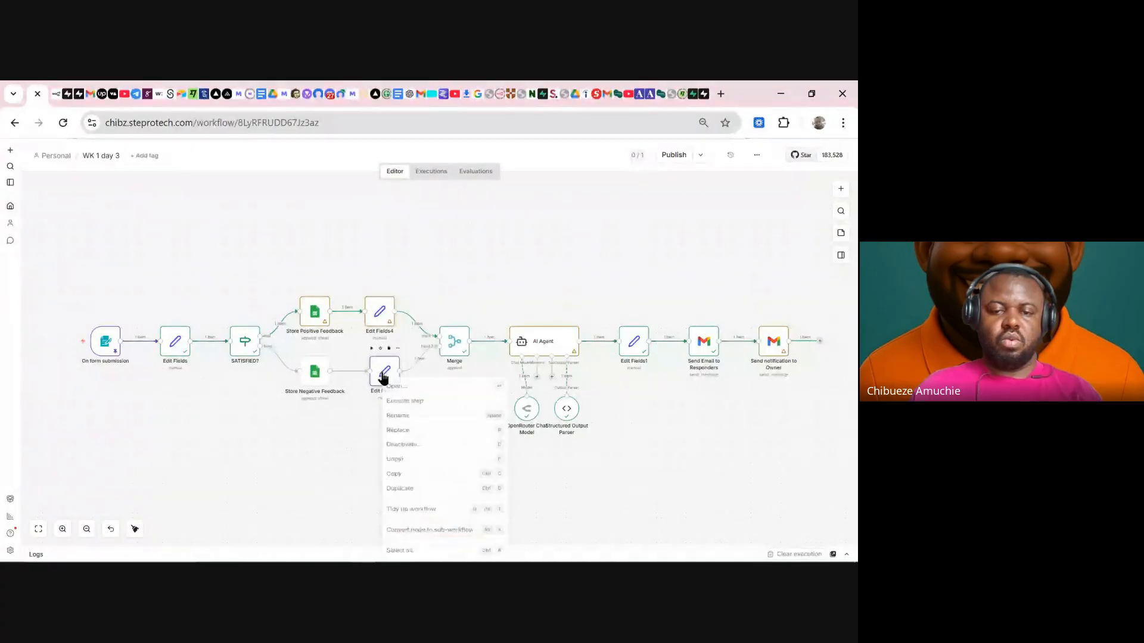
left_click(395, 463)
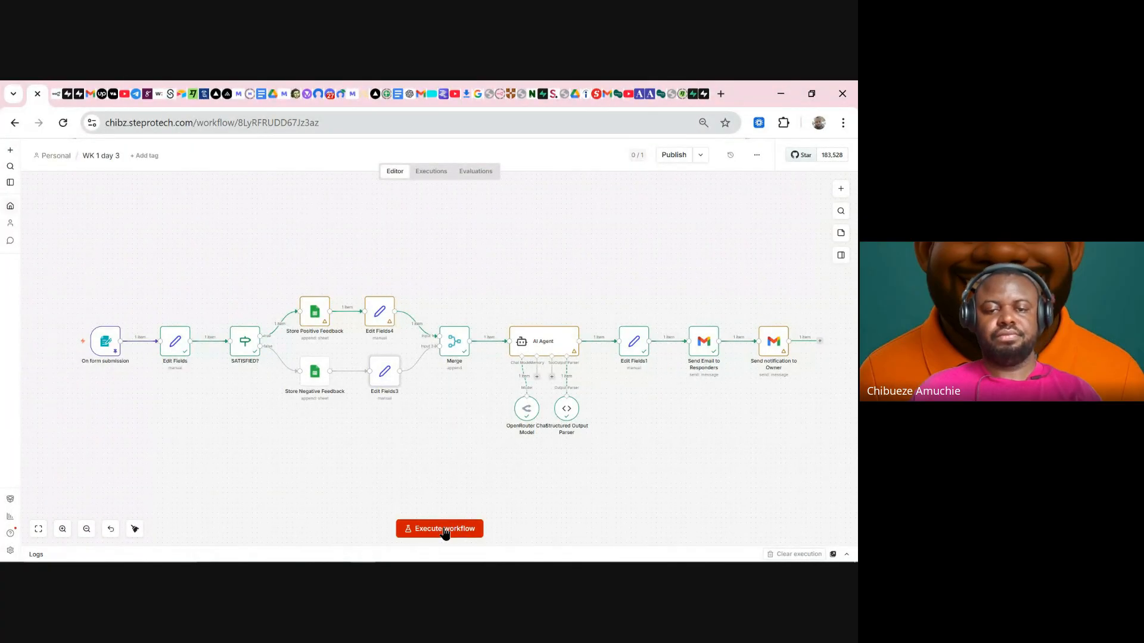
key("ctrl+Return")
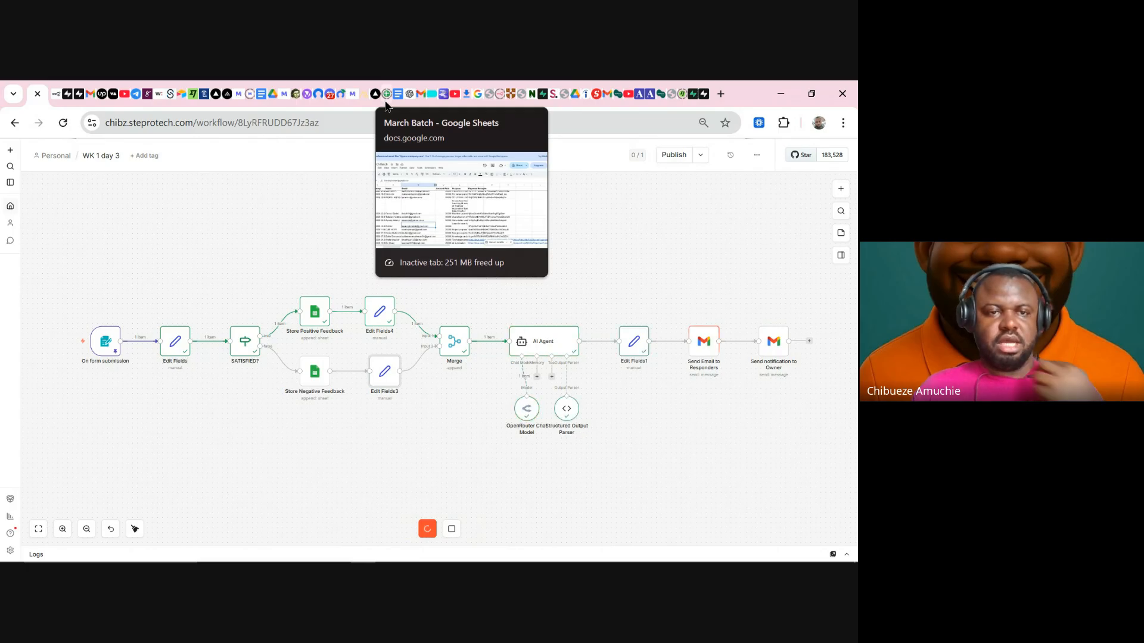
- Refresh the Gmail inbox and read the new 'Thank You for Your Feedback' email
left_click(91, 100)
left_click(116, 249)
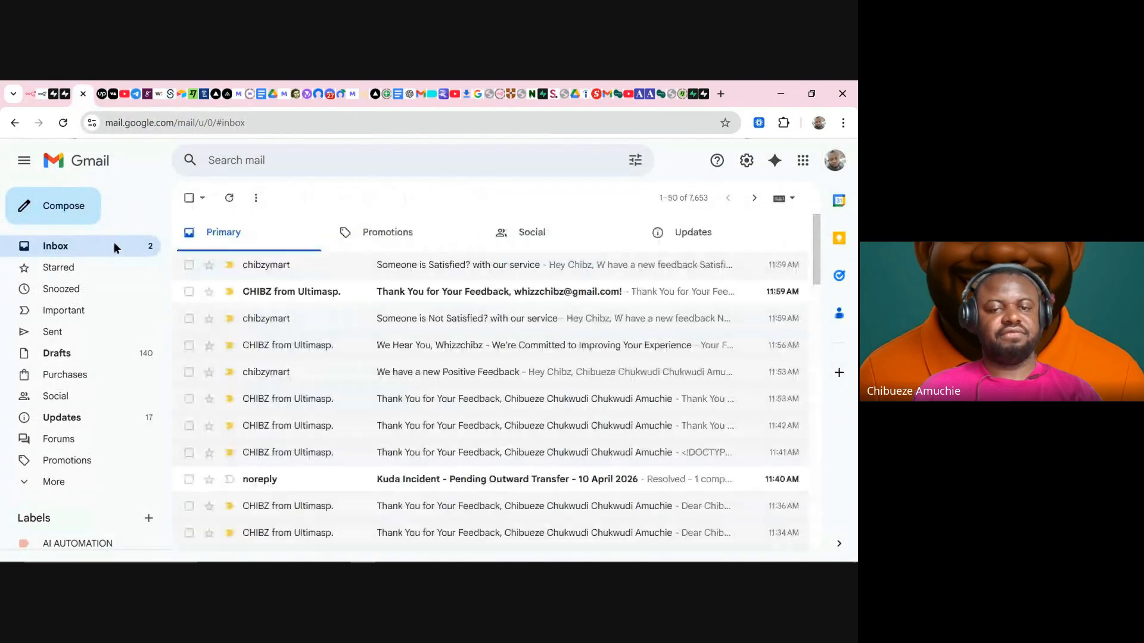
left_click(238, 206)
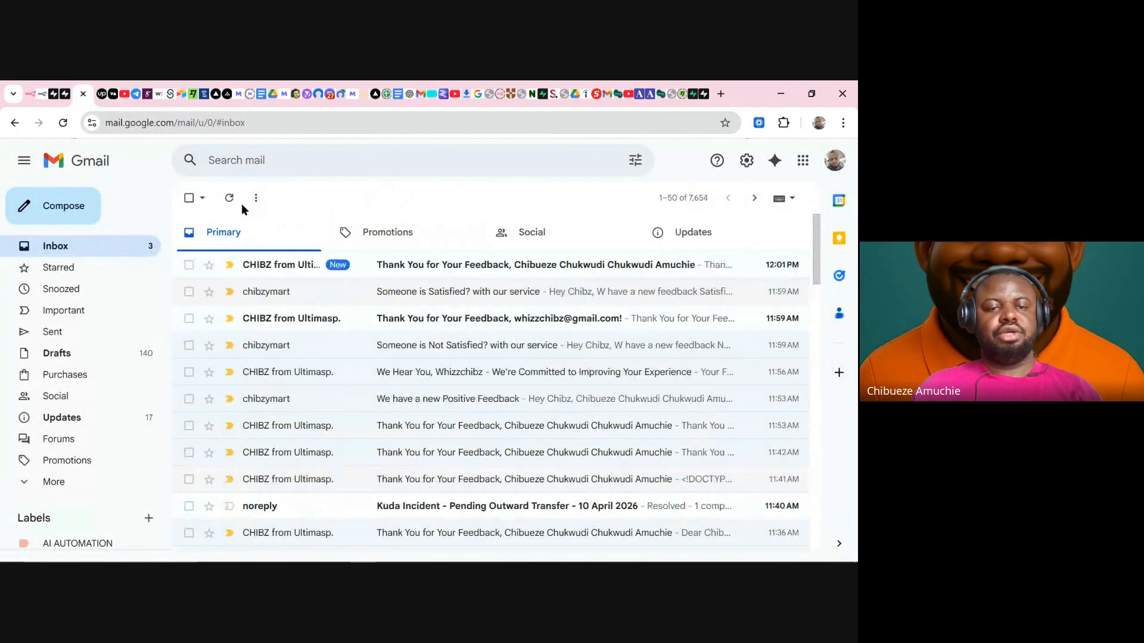
left_click(417, 268)
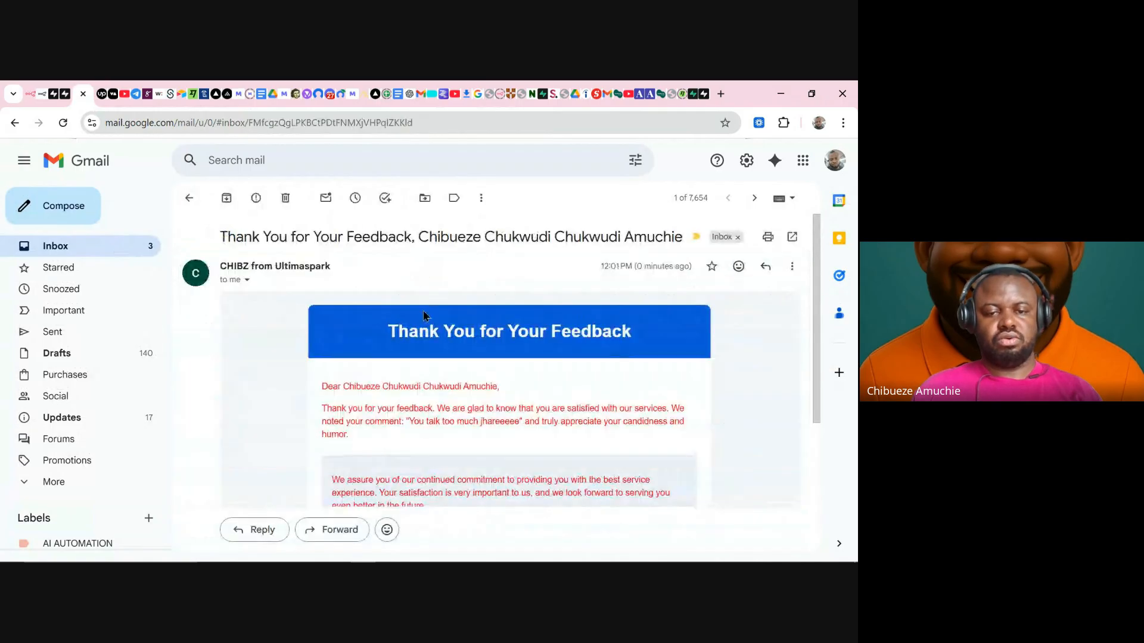
scroll(358, 357, "down", 3)
scroll(369, 336, "up", 3)
scroll(378, 347, "down", 2)
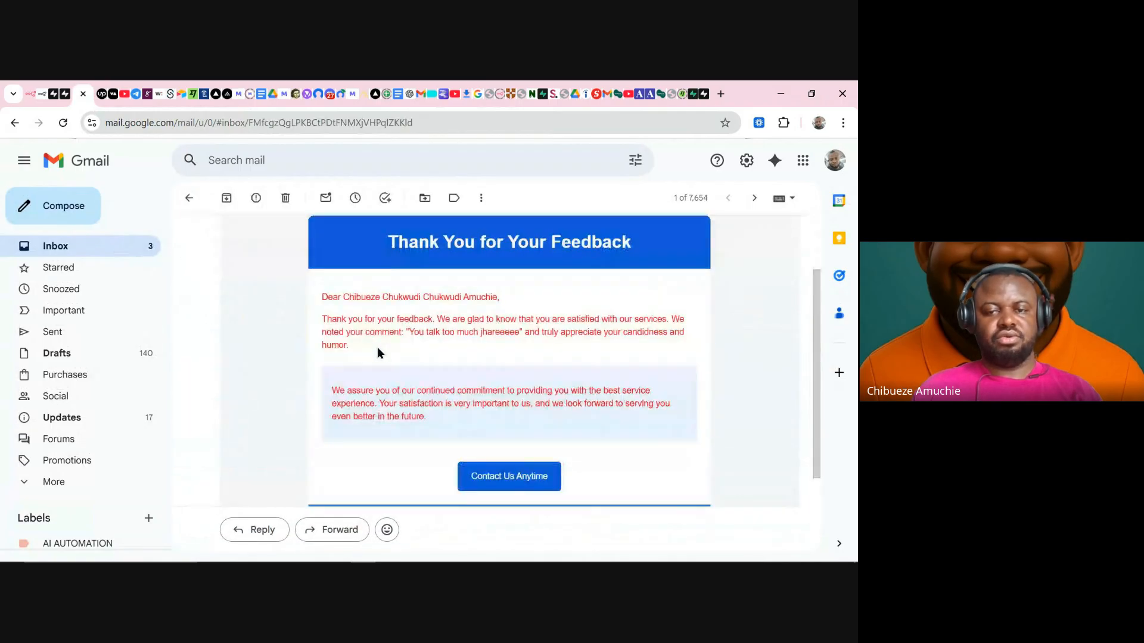
left_click_drag(338, 376, 426, 418)
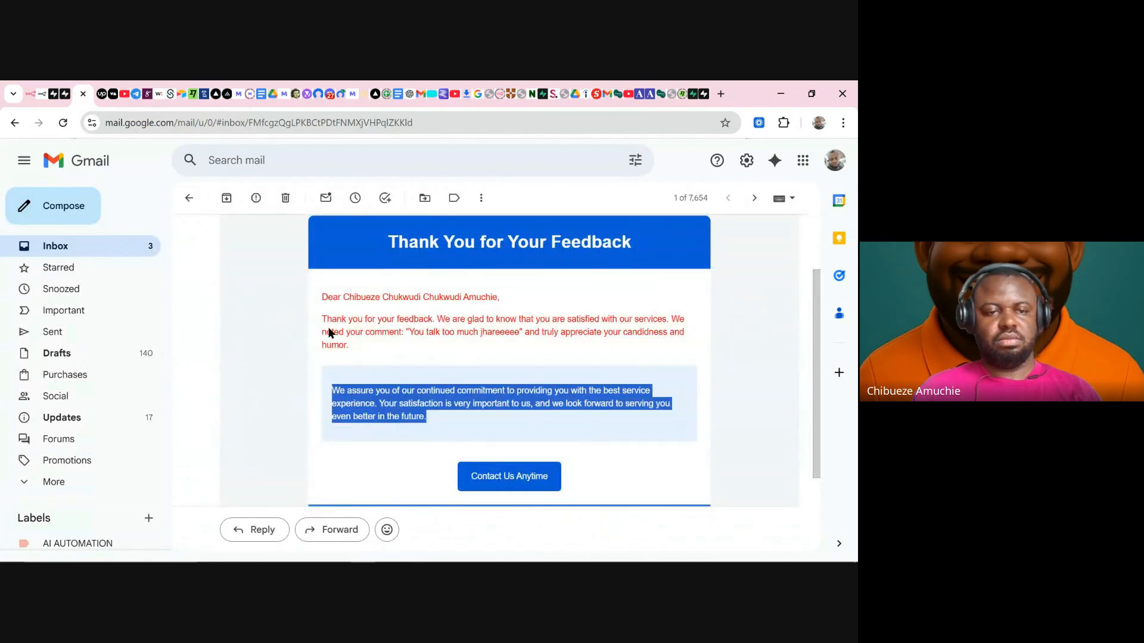
- Confirm the 'Someone is Satisfied? with our service' notification shows the customer's name, then switch to Google Meet
left_click(143, 245)
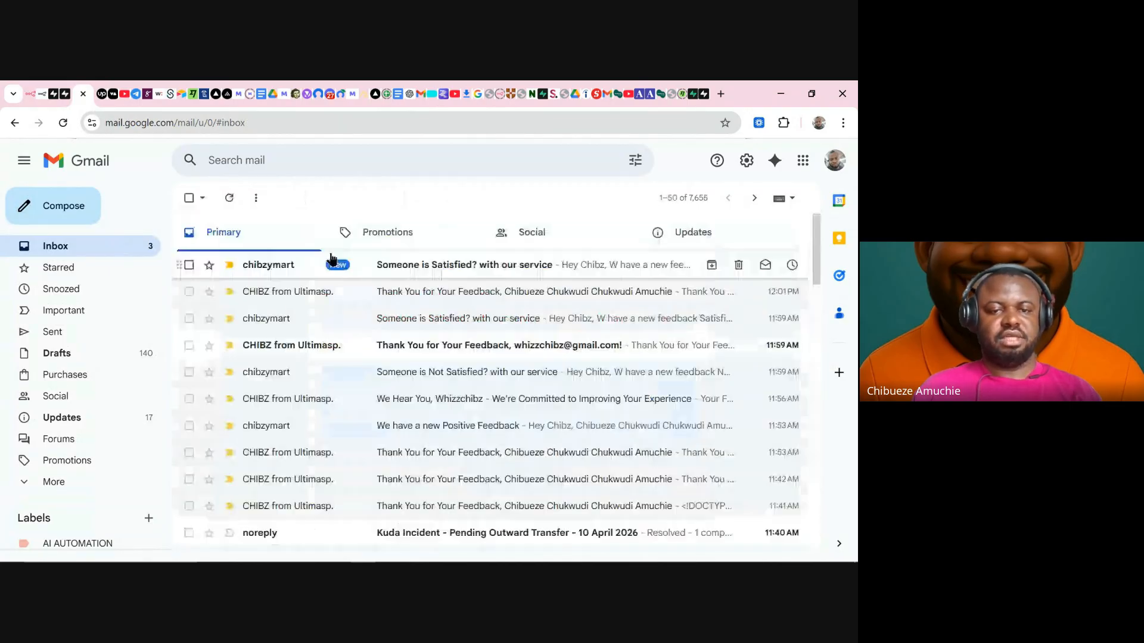
left_click(404, 265)
left_click_drag(403, 324, 251, 327)
left_click(231, 306)
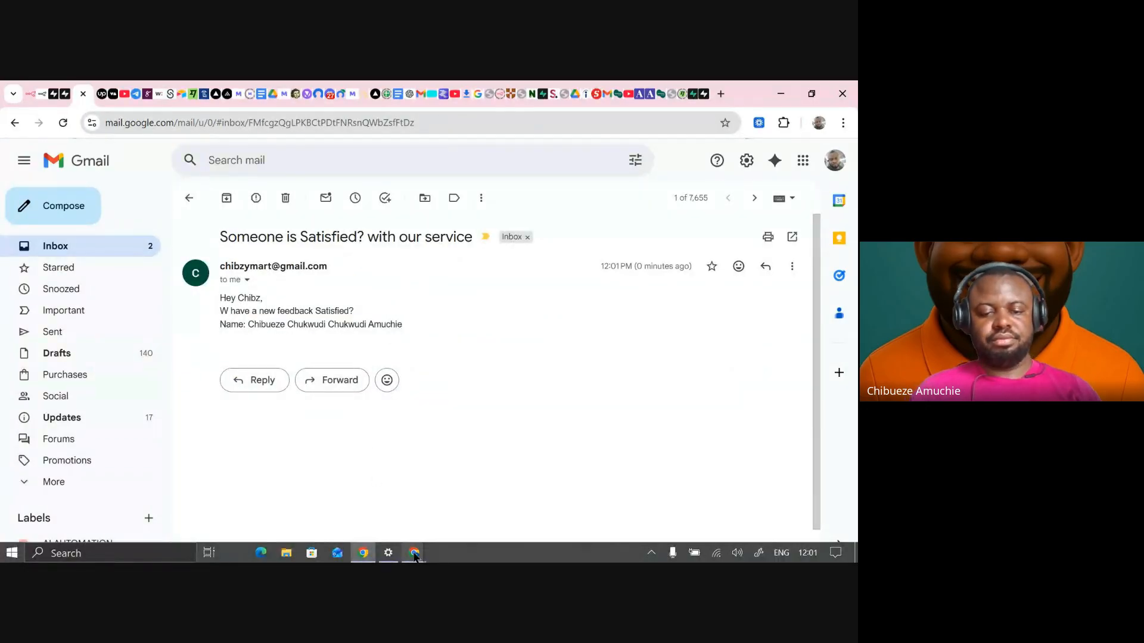
mouse_move(414, 553)
left_click(351, 484)
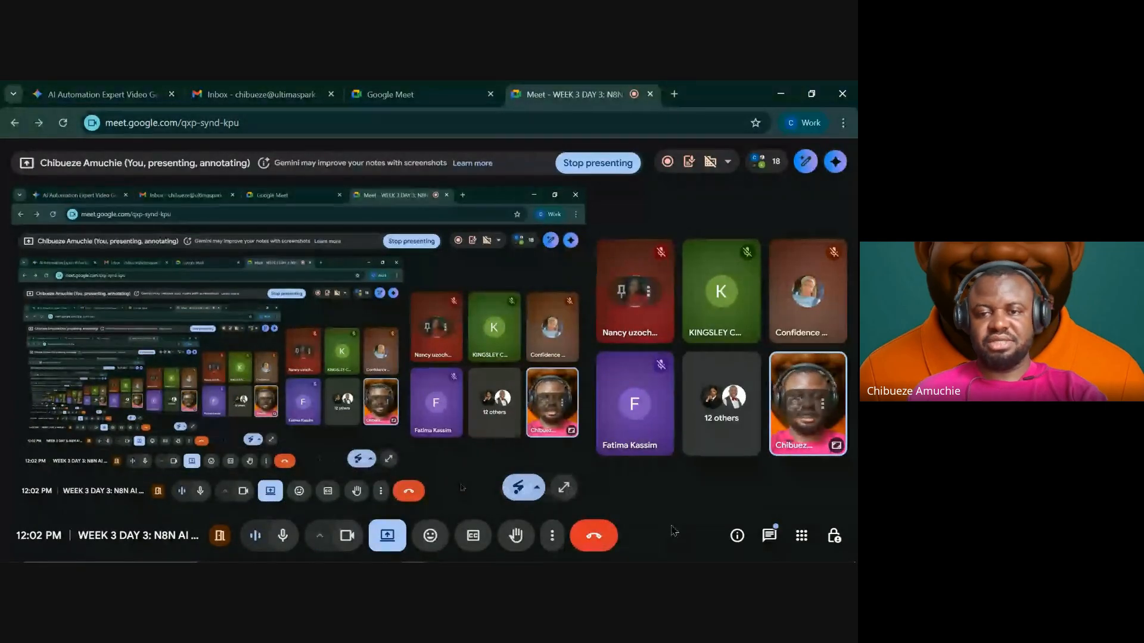
- Check the Google Meet participants list, close it, and bring up the Stop sharing option
left_click(768, 162)
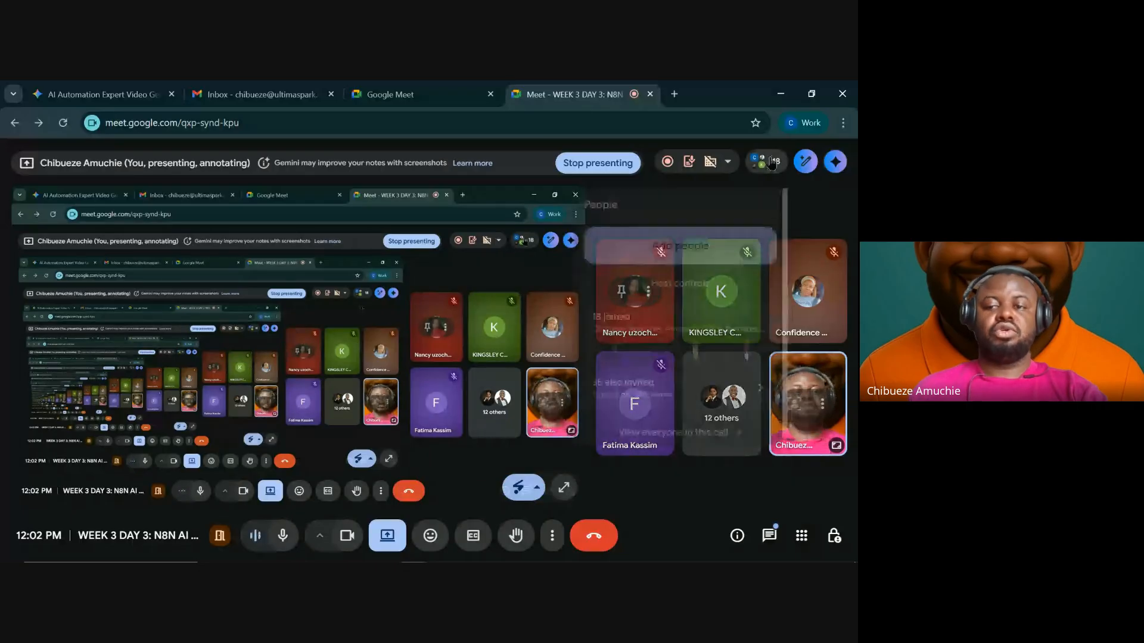
left_click(771, 163)
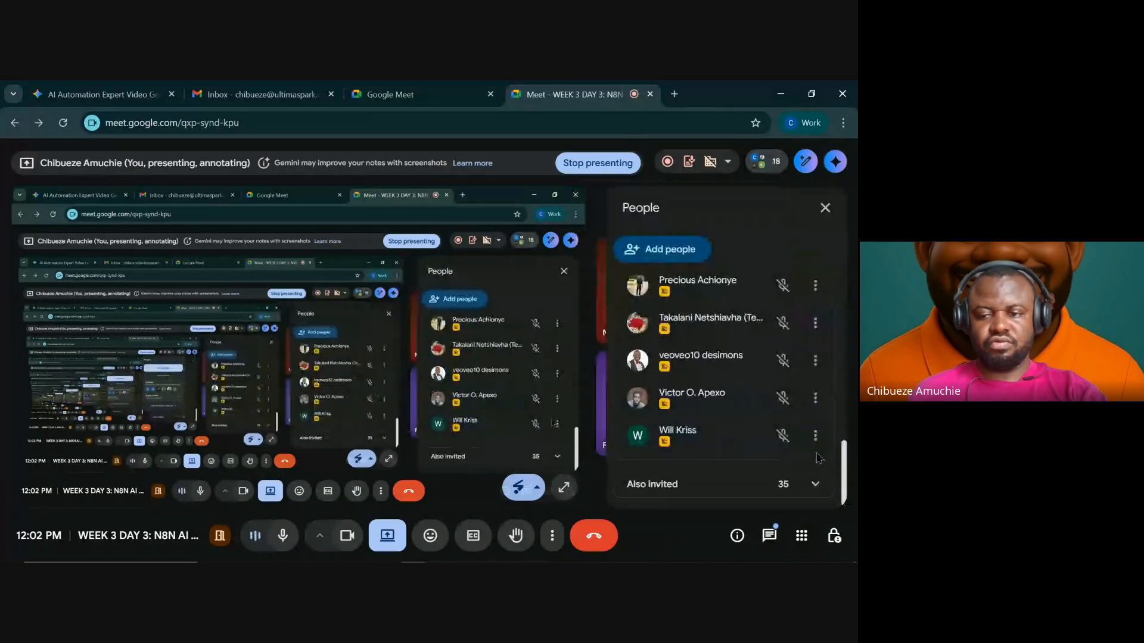
left_click_drag(849, 490, 805, 481)
left_click(825, 208)
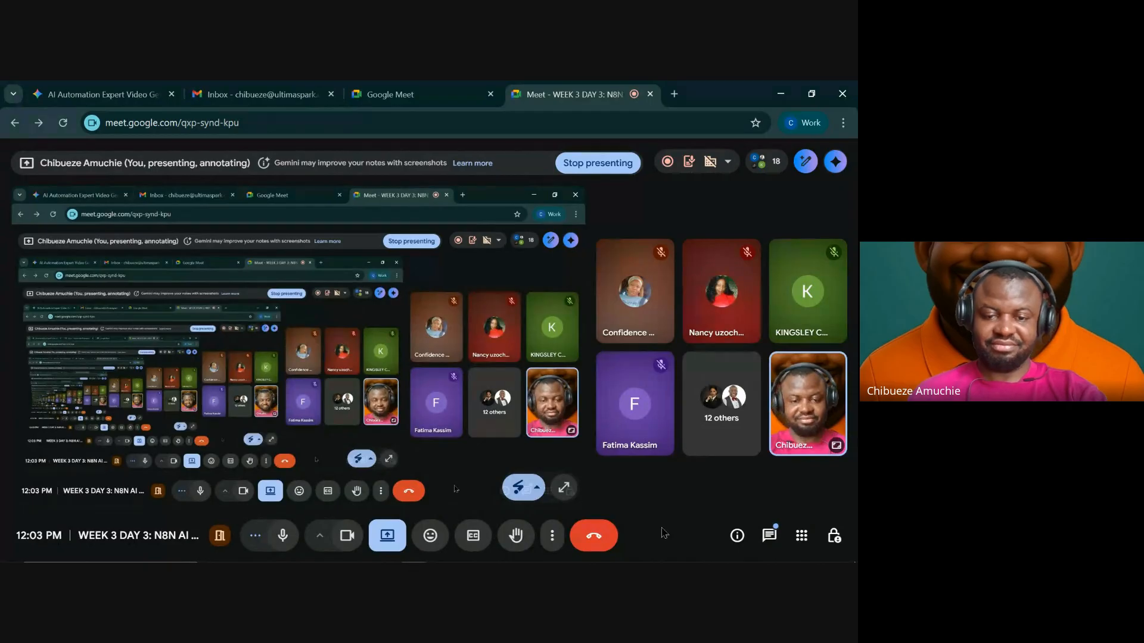
left_click(388, 535)
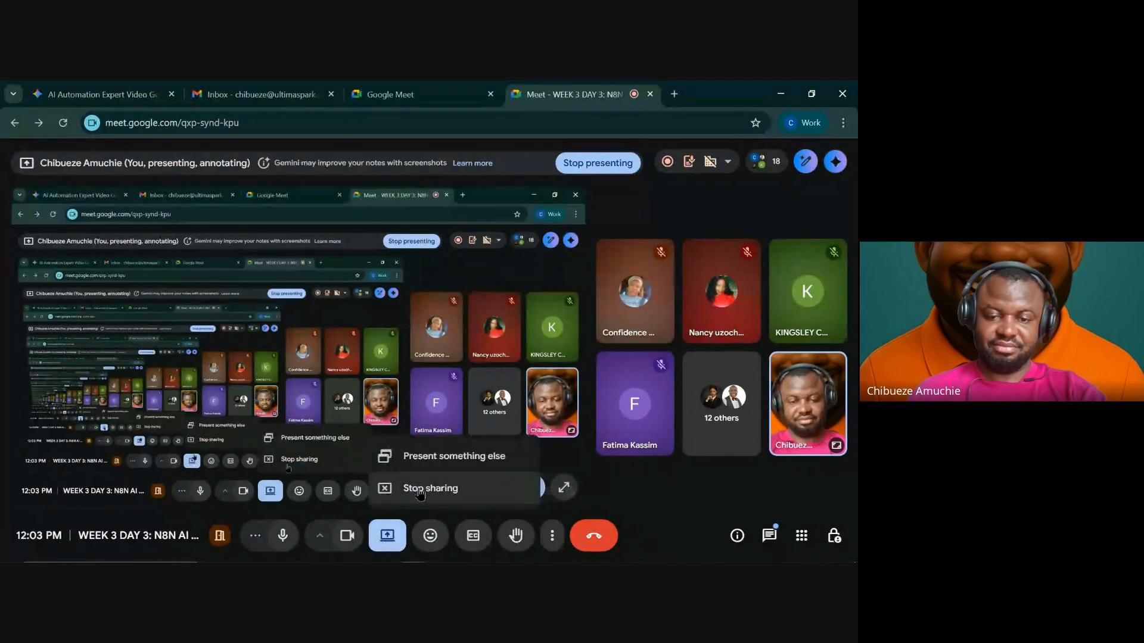
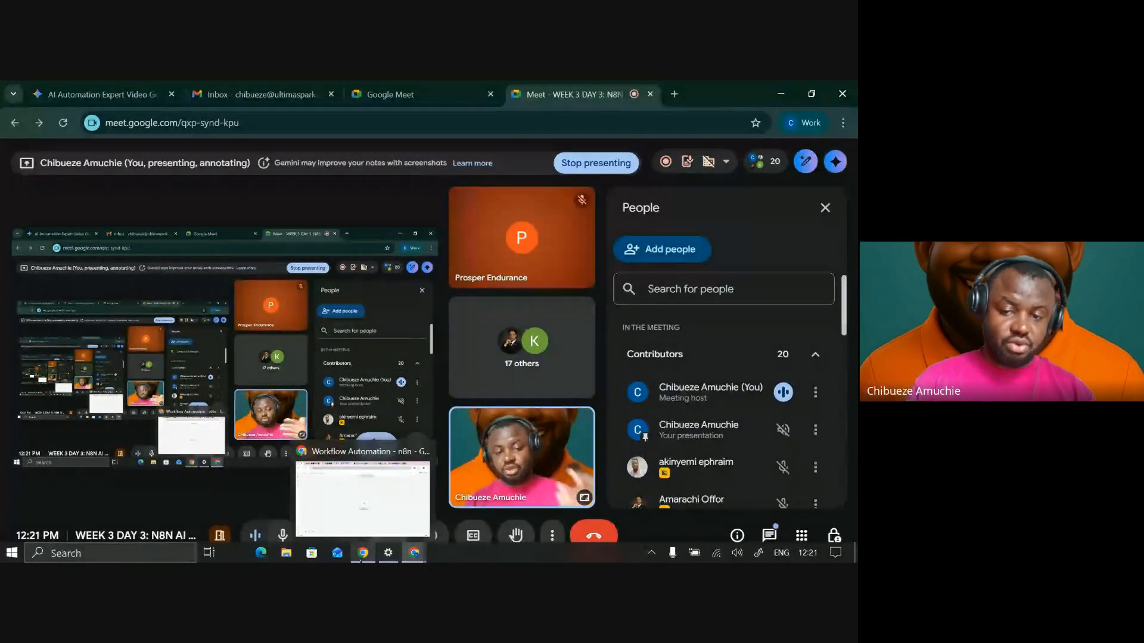
- Bring the n8n editor with the empty 'My workflow 4/6' into the shared screen
left_click(372, 506)
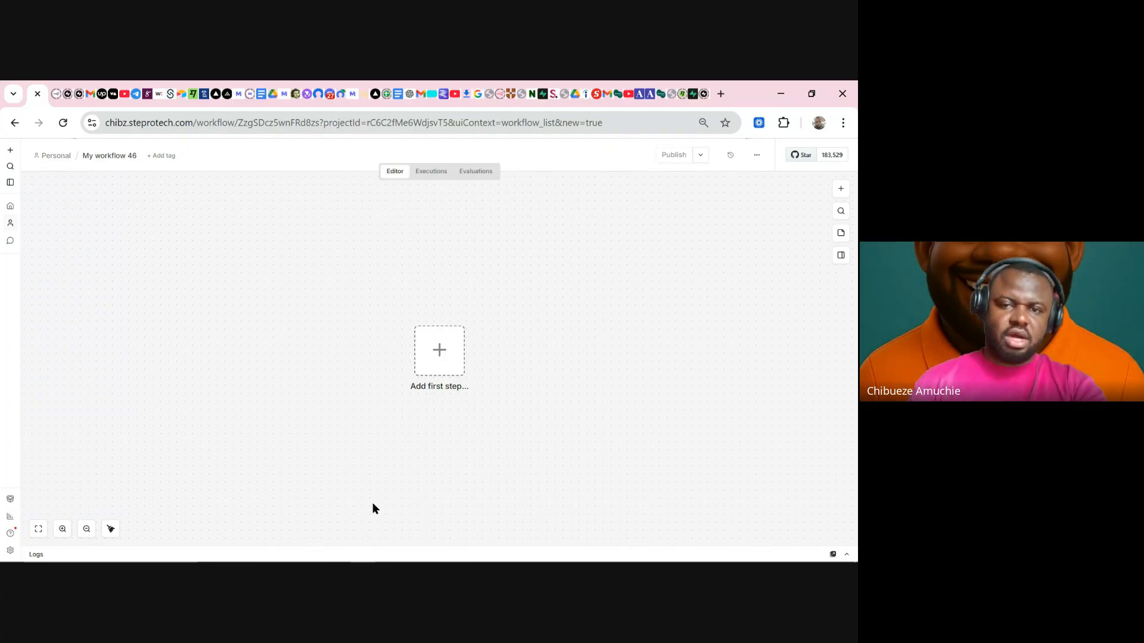
- Open the trigger chooser for the empty workflow's first step
left_click(450, 354)
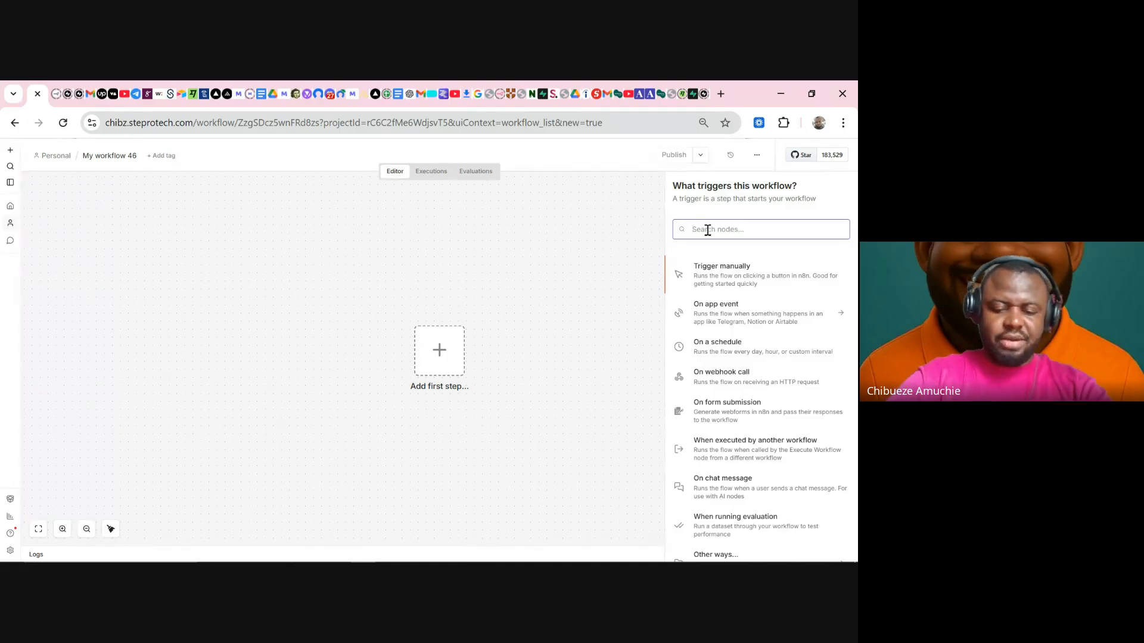
- Search 'gmail' and add the Gmail 'On message received' trigger
type("gmail")
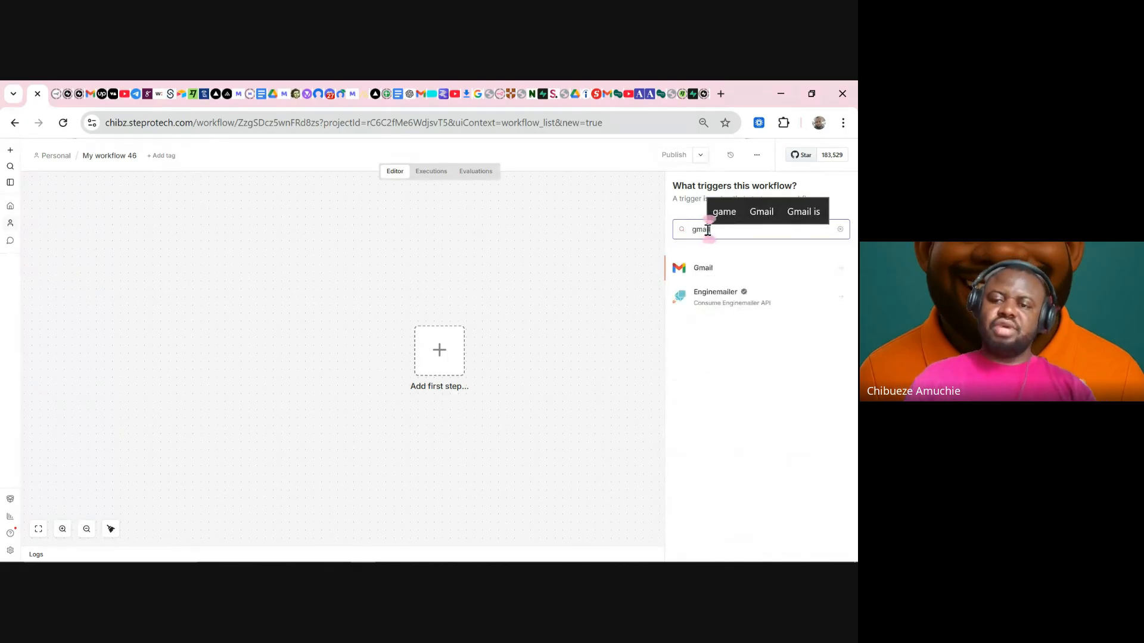
left_click(700, 275)
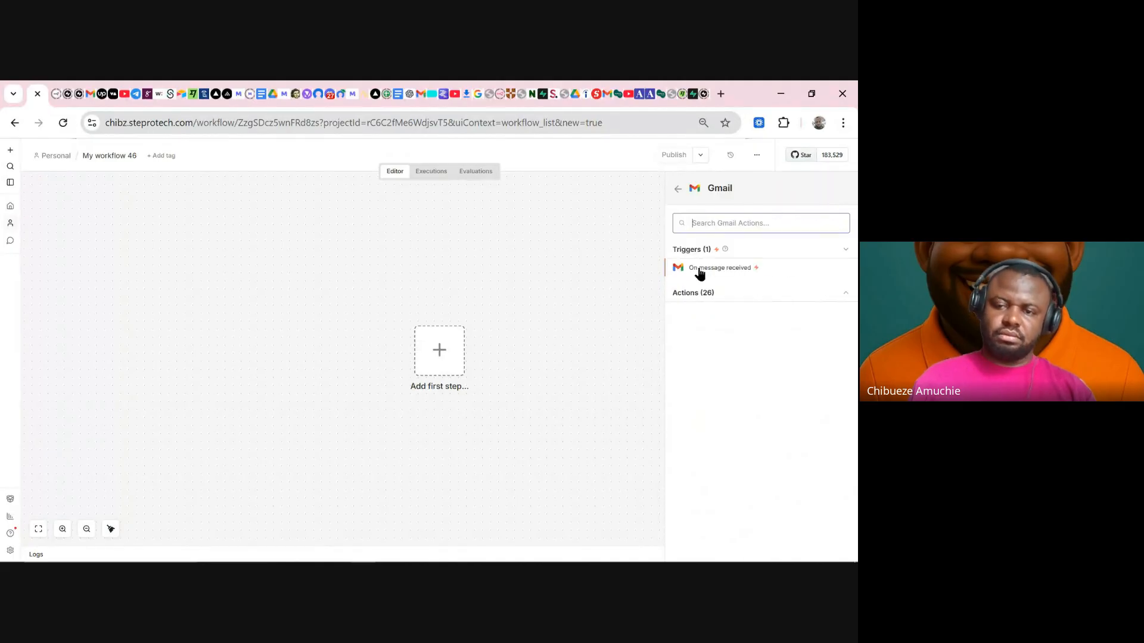
left_click(730, 272)
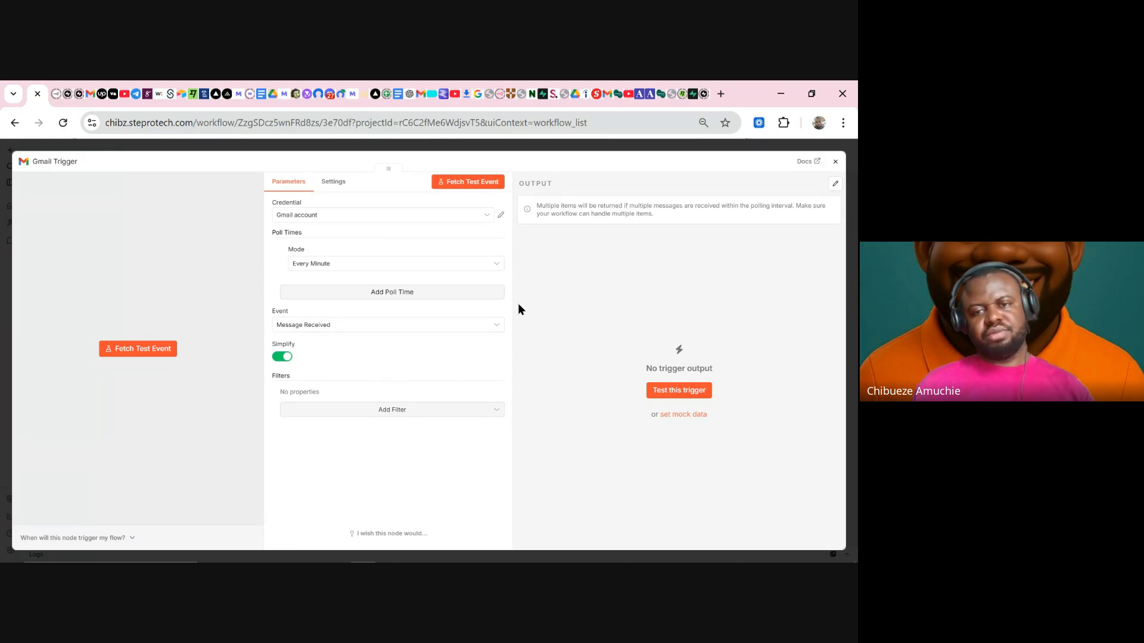
- Start fetching a Gmail test event, then switch to the Gmail tab
left_click(475, 182)
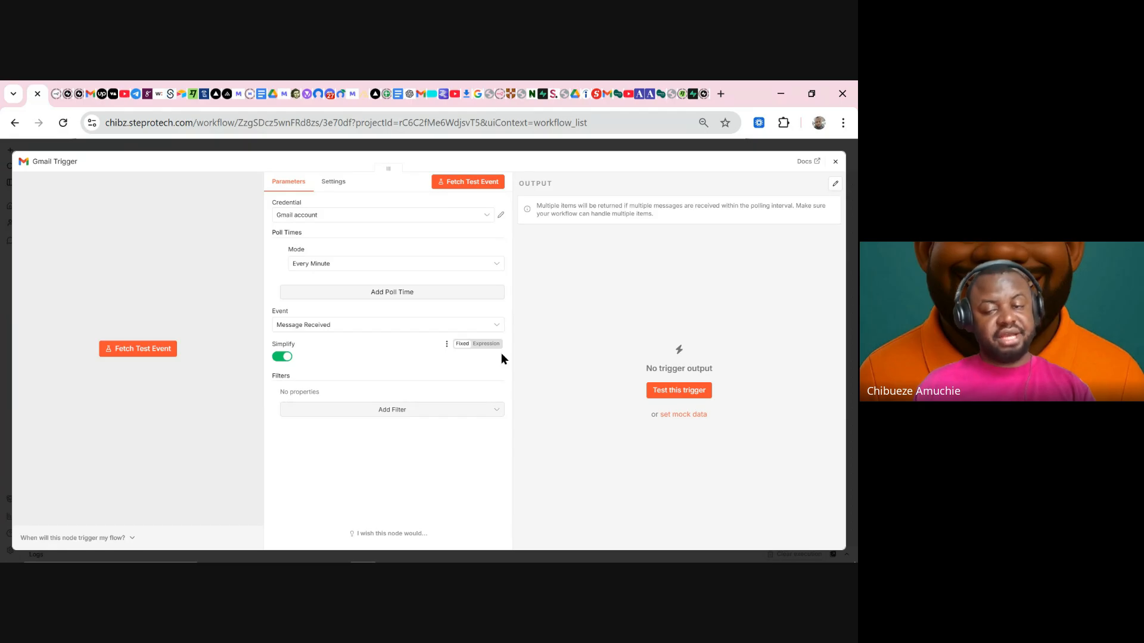
left_click(607, 94)
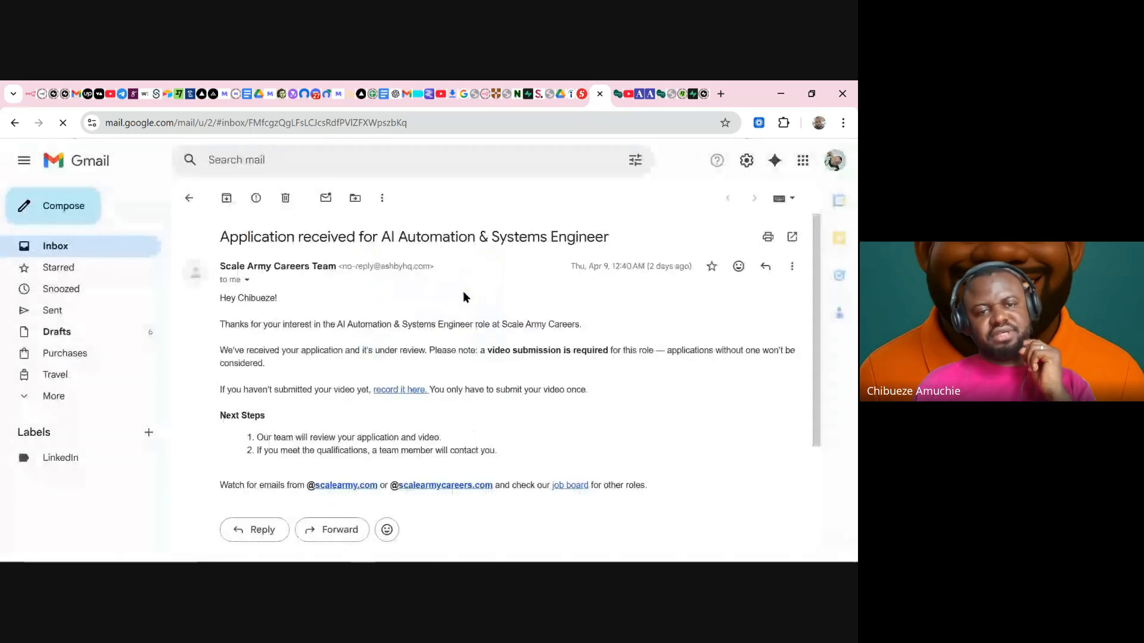
- Switch to the second Gmail account's tab and scroll through its inbox
left_click(552, 88)
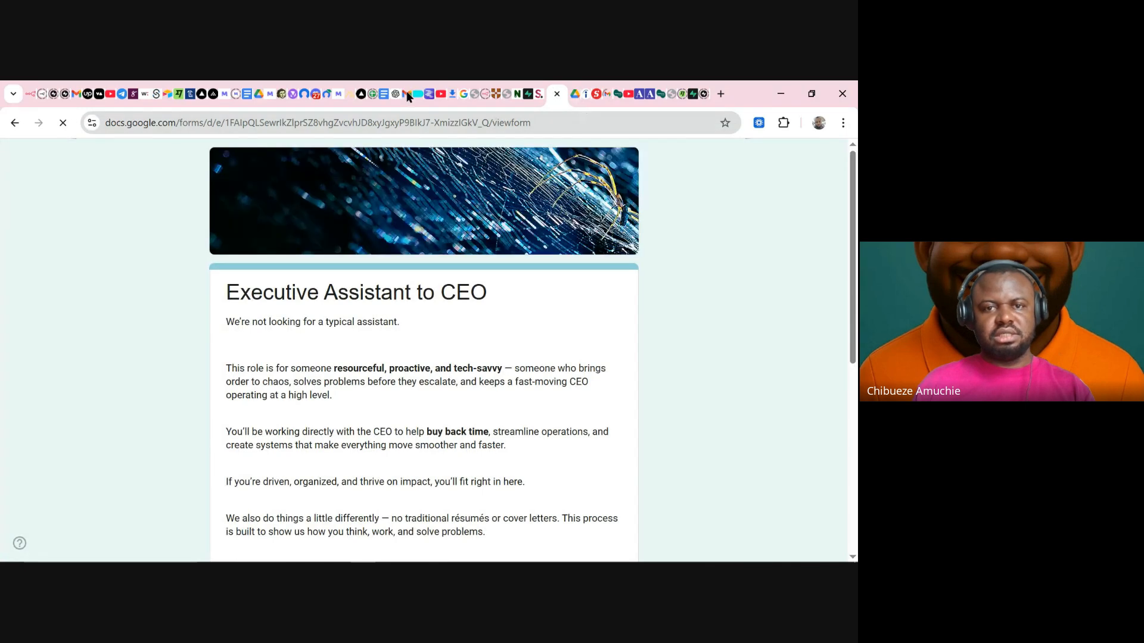
left_click(406, 94)
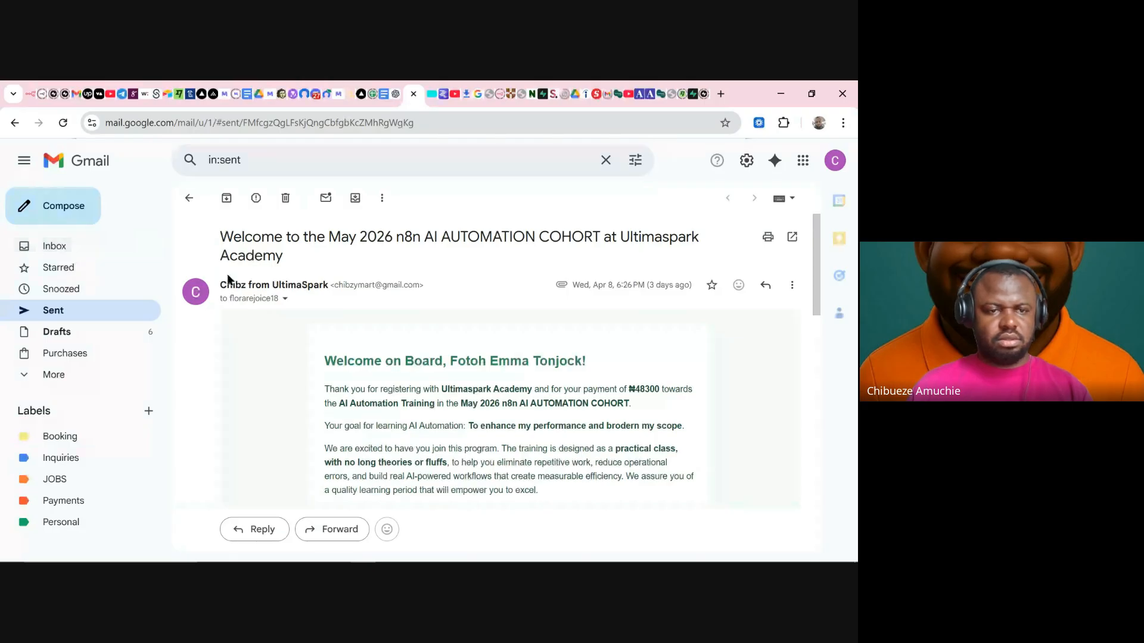
left_click(55, 252)
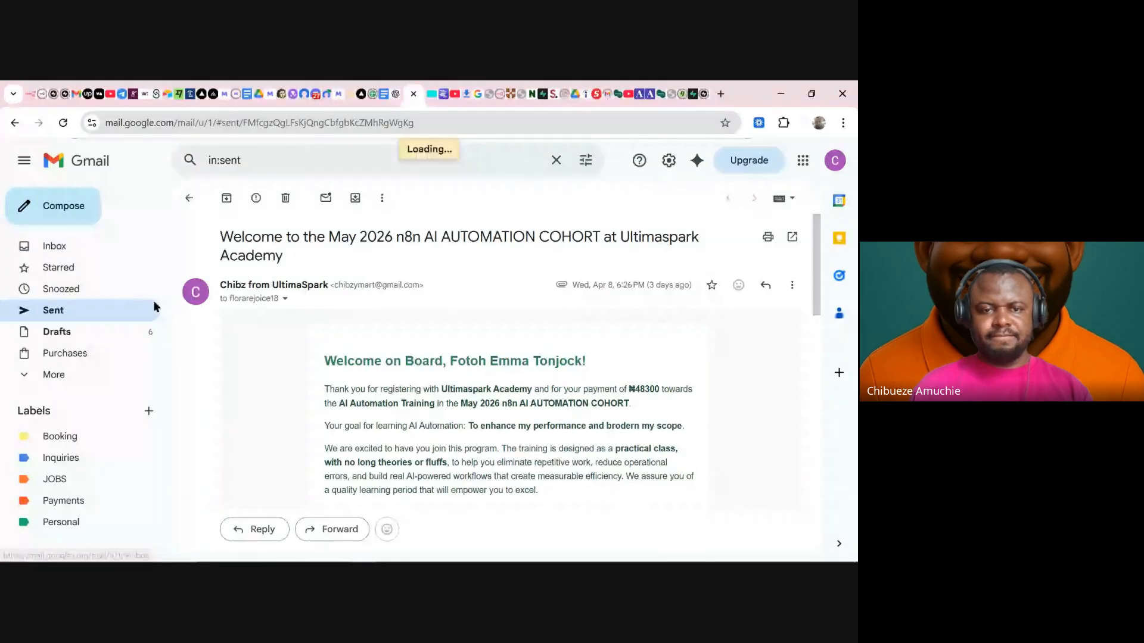
scroll(434, 350, "down", 2)
scroll(431, 344, "up", 2)
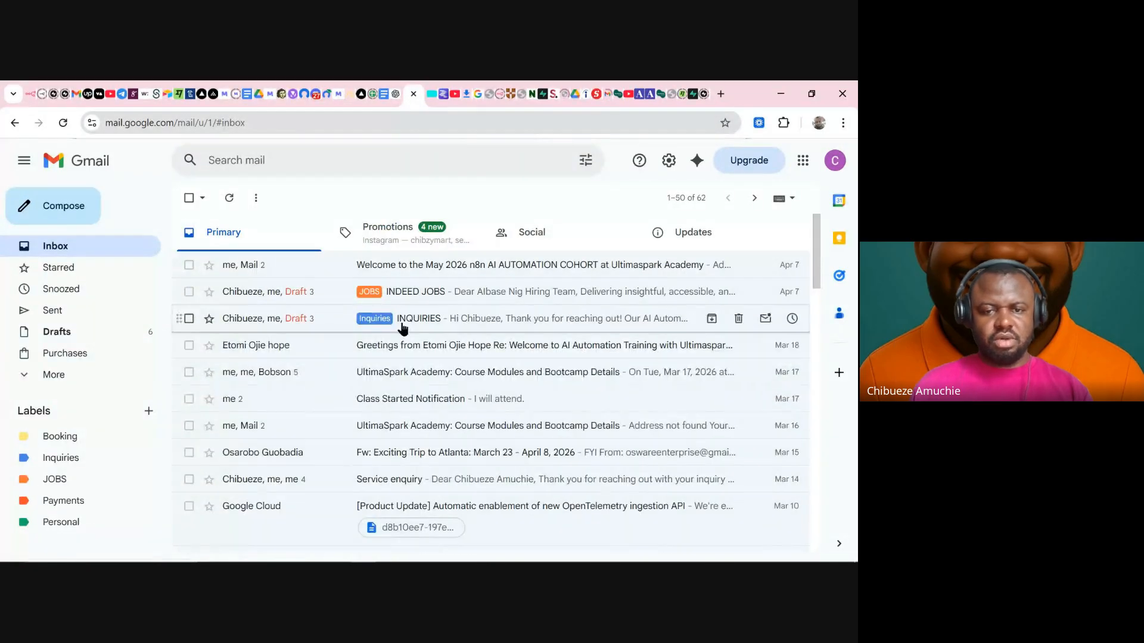
scroll(424, 356, "down", 2)
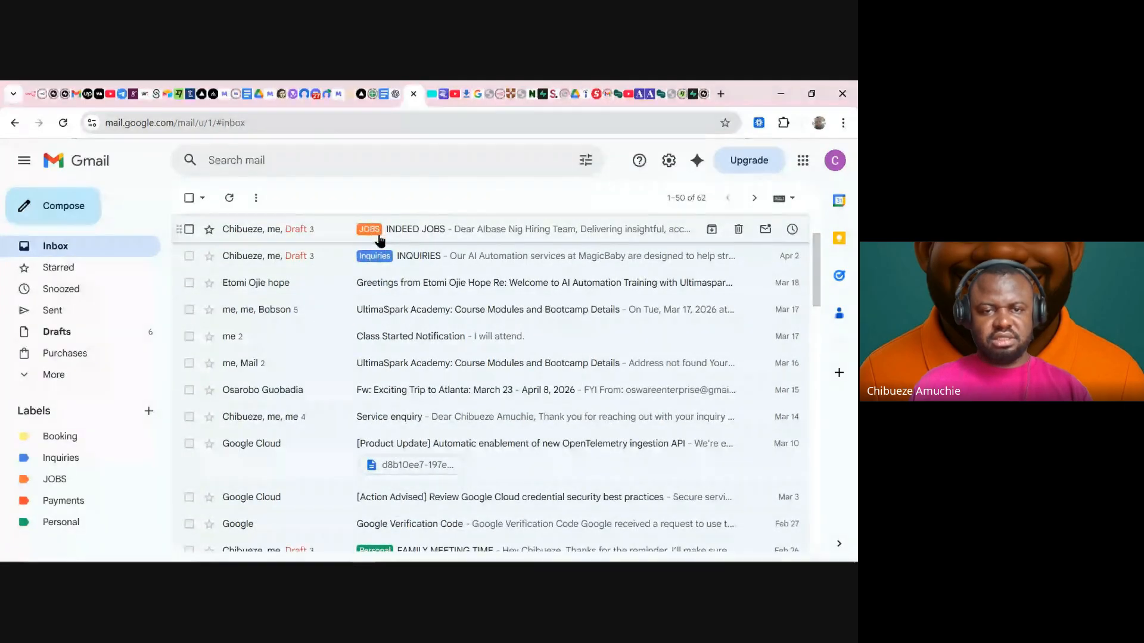
scroll(379, 242, "up", 2)
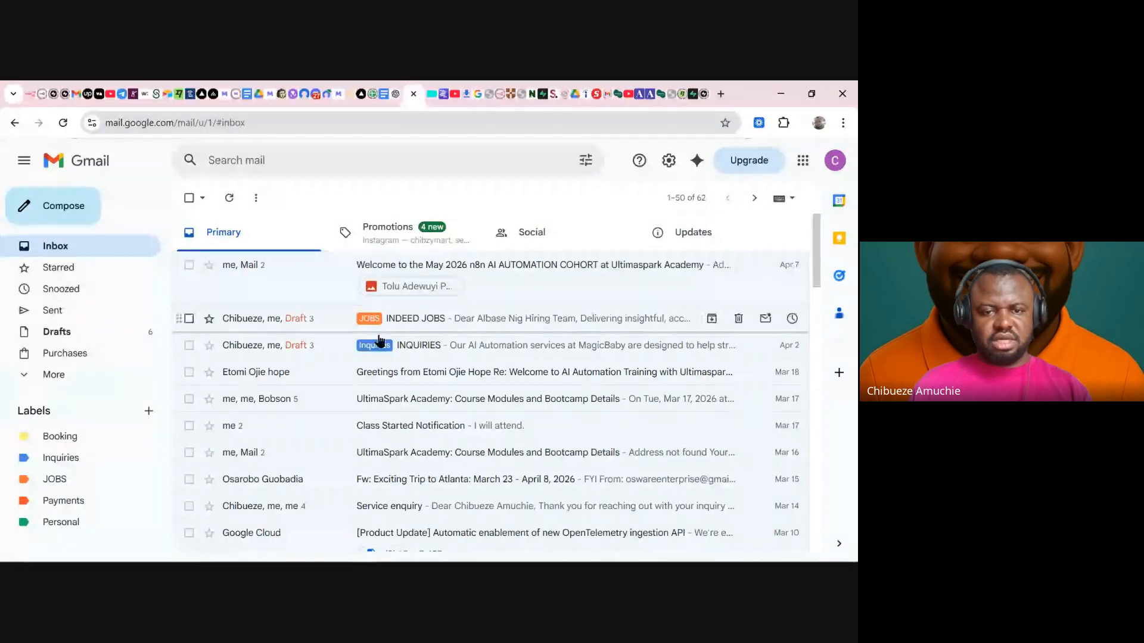
scroll(378, 358, "down", 5)
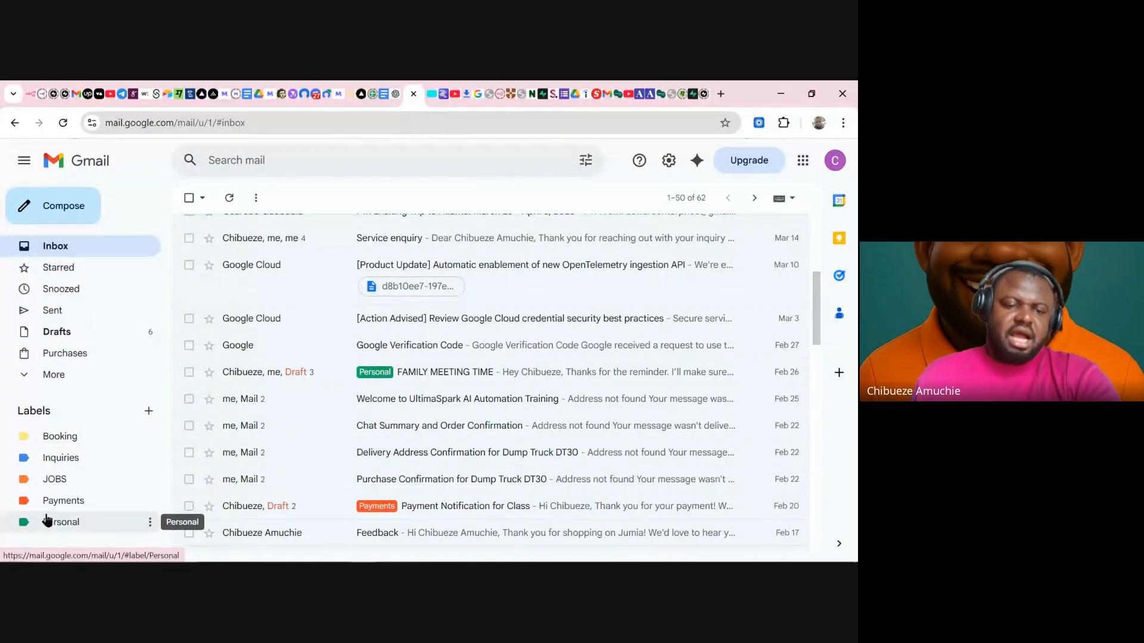
- Browse the Booking, Inquiries, JOBS, Payments and Personal labels in turn
left_click(61, 440)
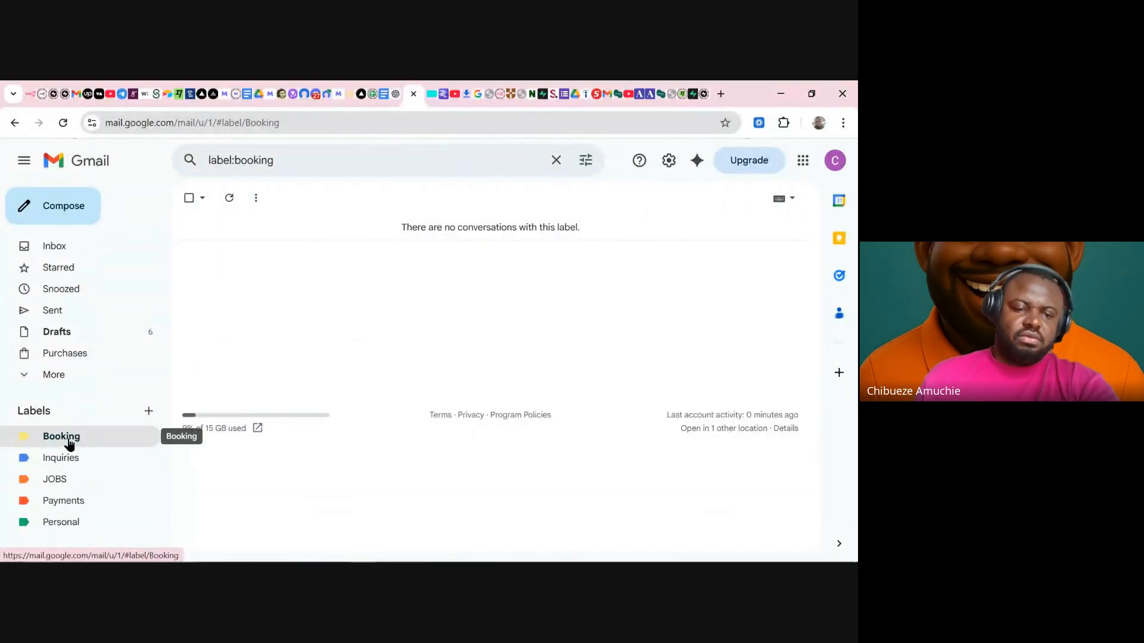
left_click(70, 470)
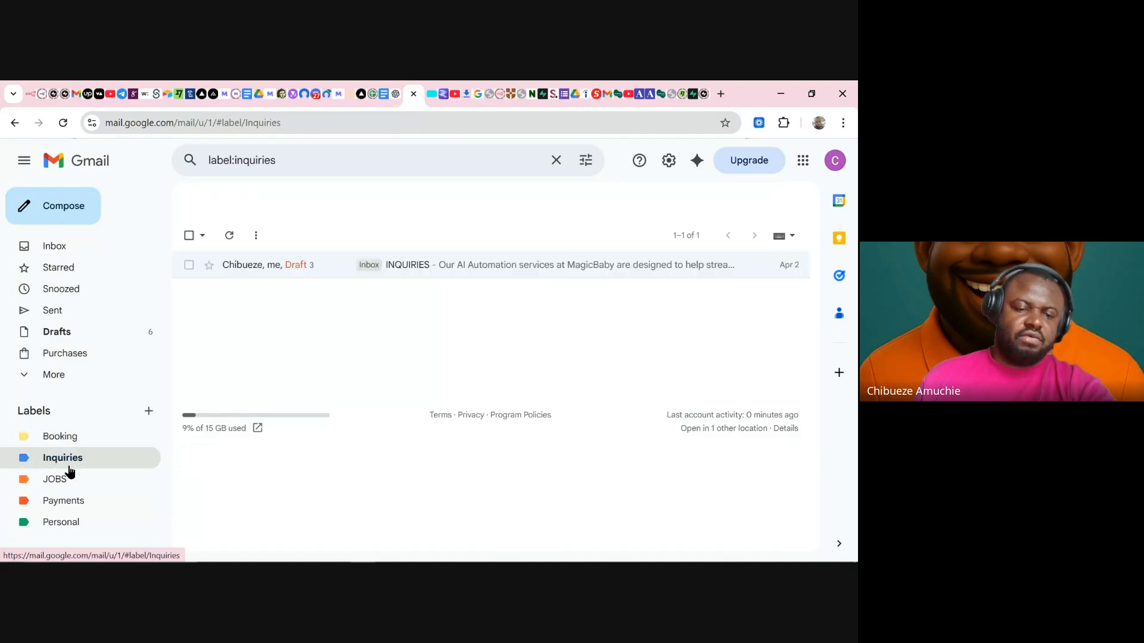
left_click(67, 481)
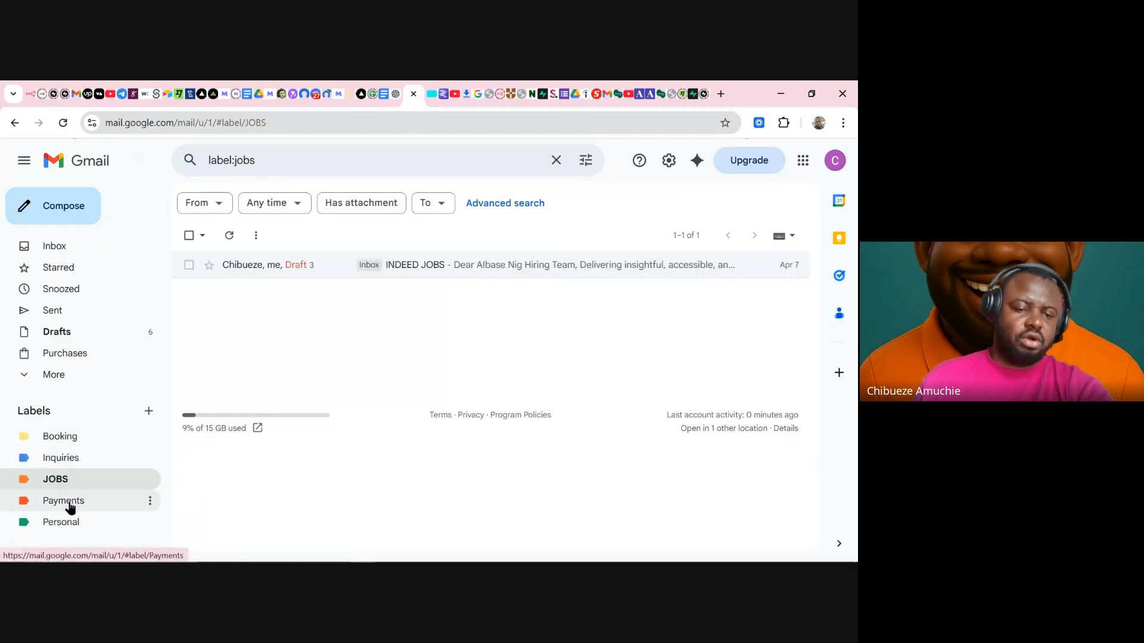
left_click(70, 507)
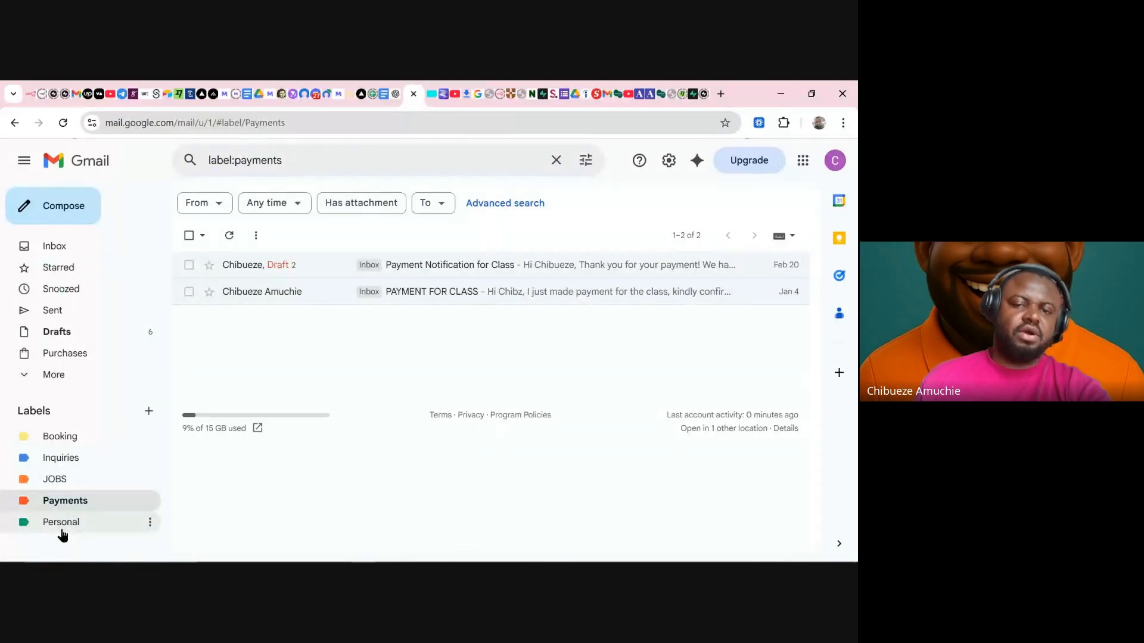
left_click(62, 527)
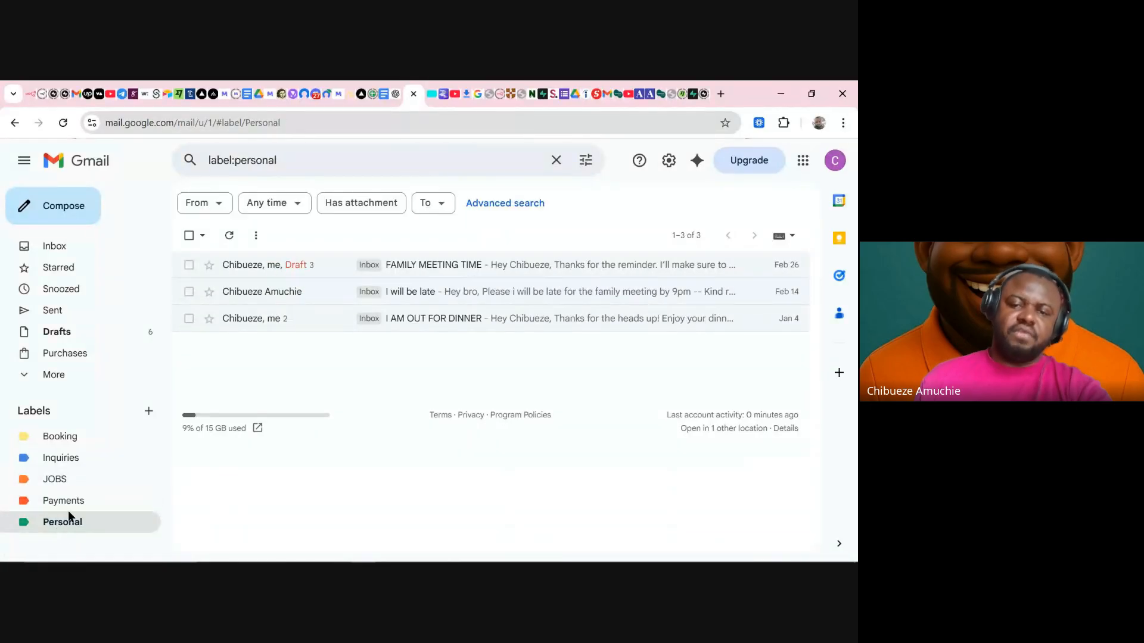
left_click(77, 441)
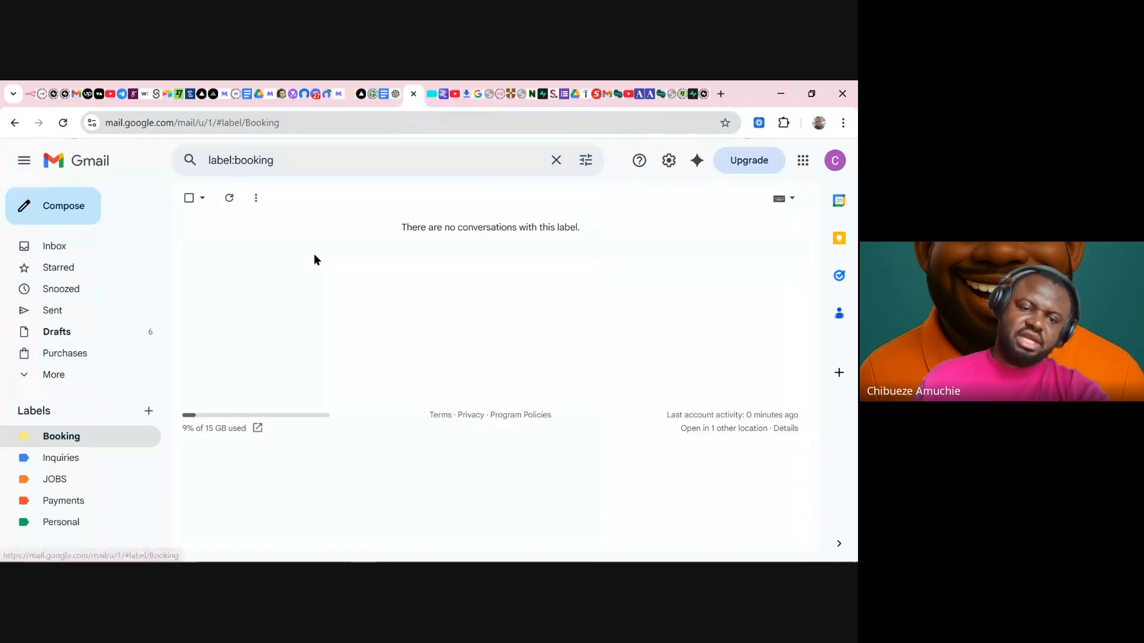
- Recheck the empty Booking label, return to the inbox, and switch back to n8n
left_click(56, 246)
scroll(505, 358, "up", 5)
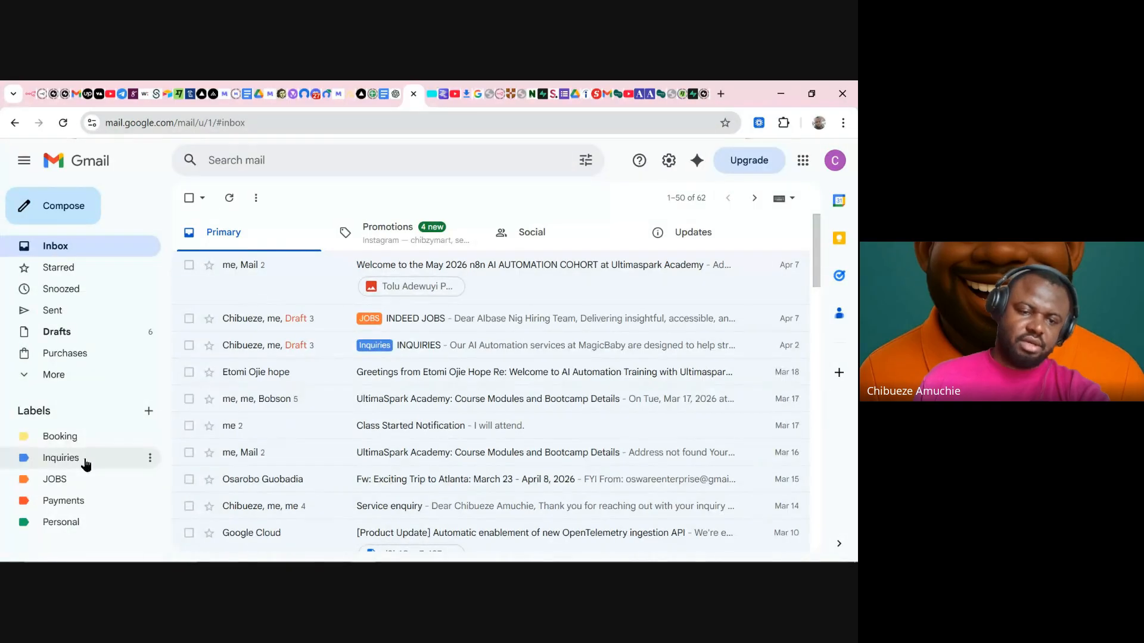
left_click(70, 440)
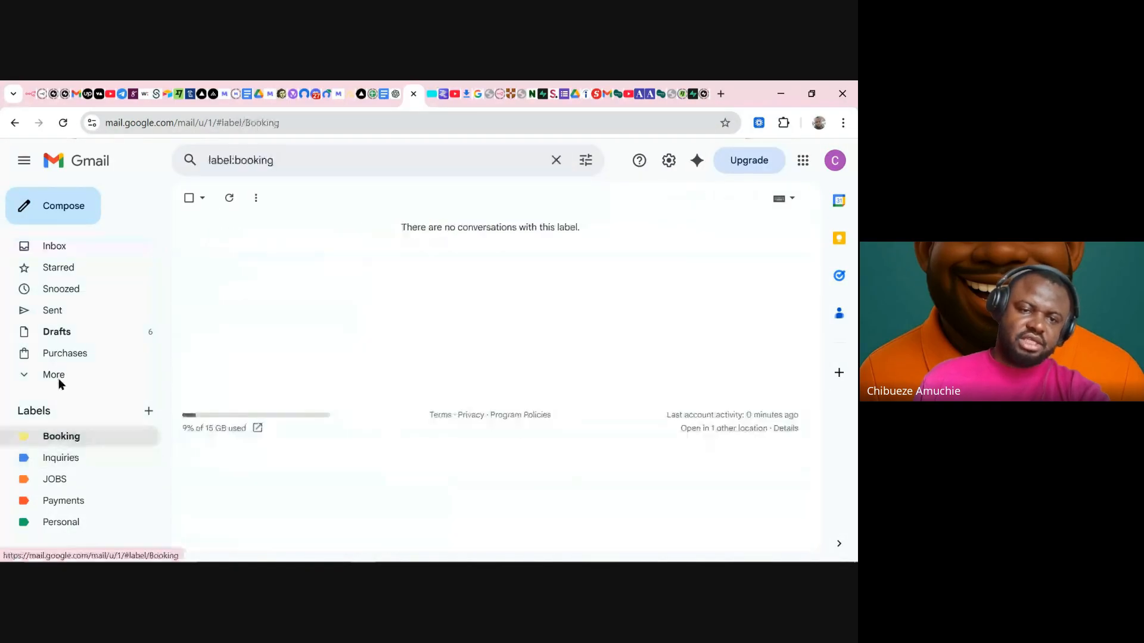
left_click(66, 250)
left_click(29, 93)
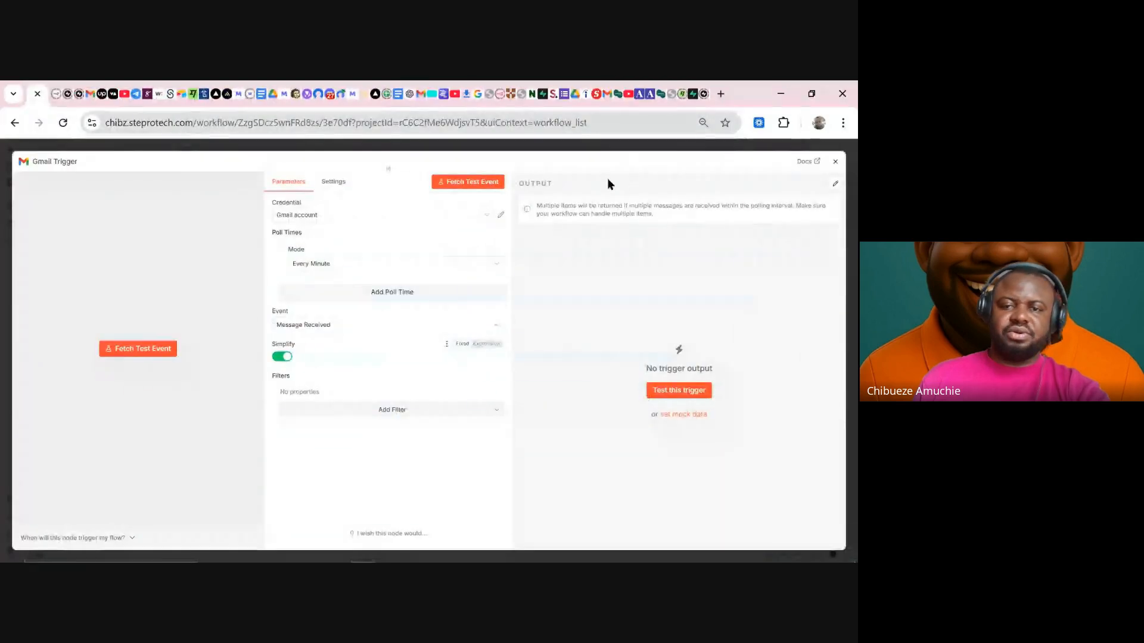
- Fetch a test event and toggle Simplify off and back on in the Gmail Trigger
left_click(455, 183)
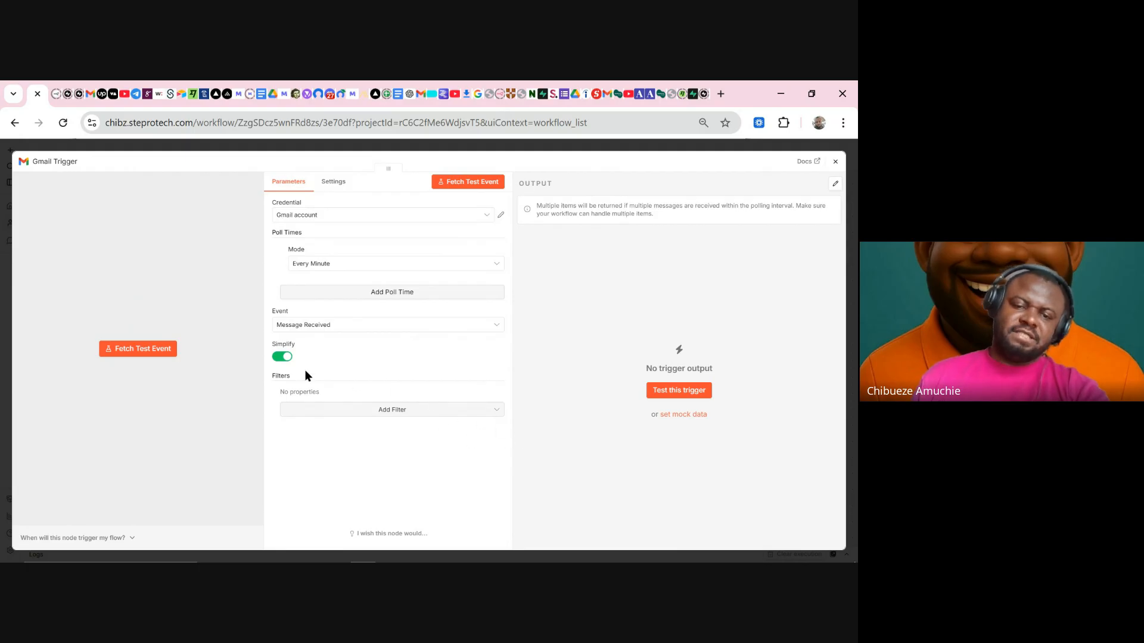
left_click_drag(305, 370, 282, 359)
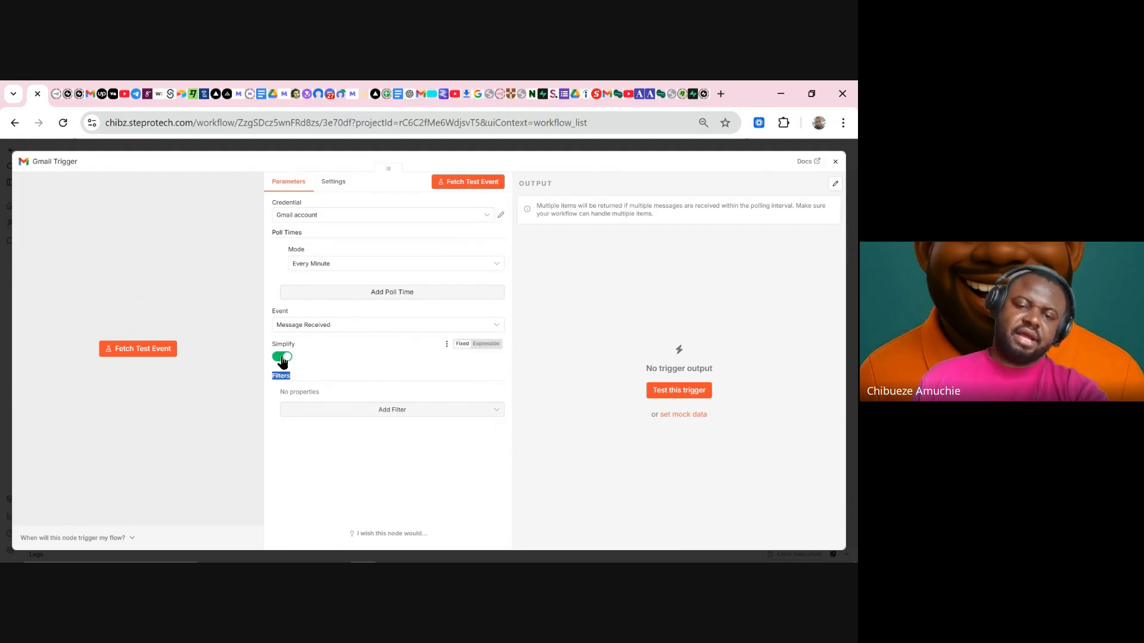
left_click(282, 359)
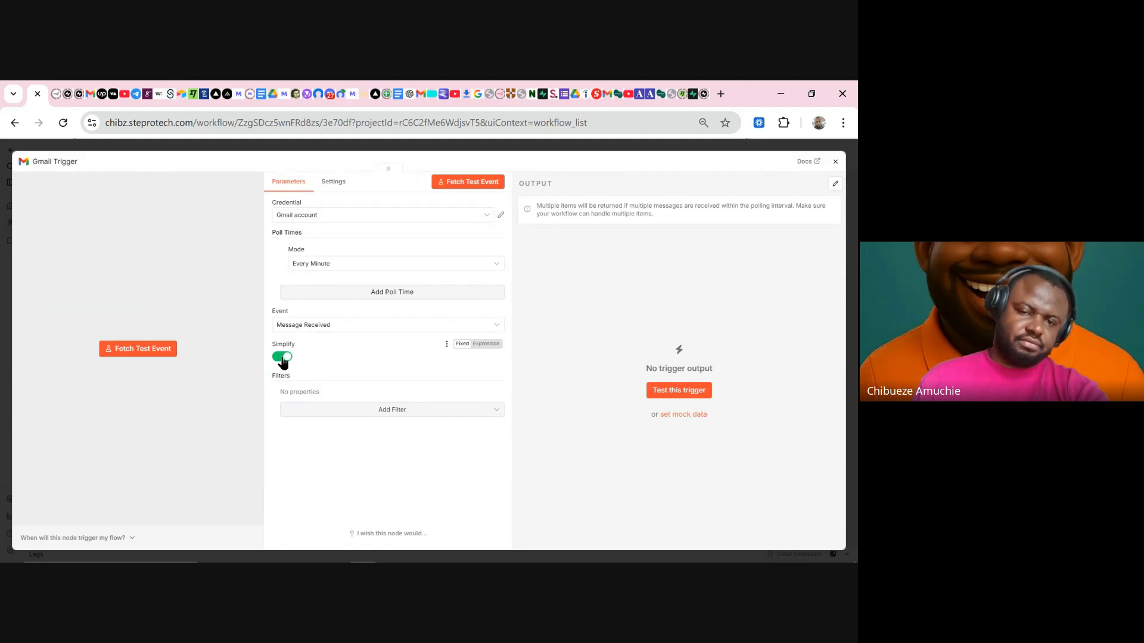
left_click(283, 359)
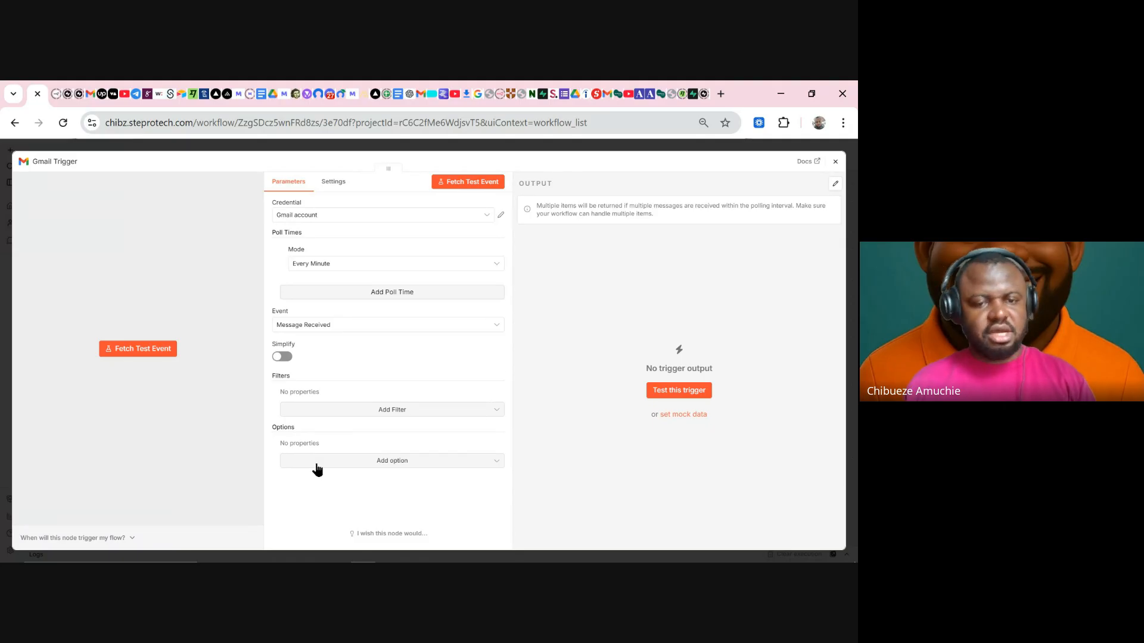
left_click(285, 358)
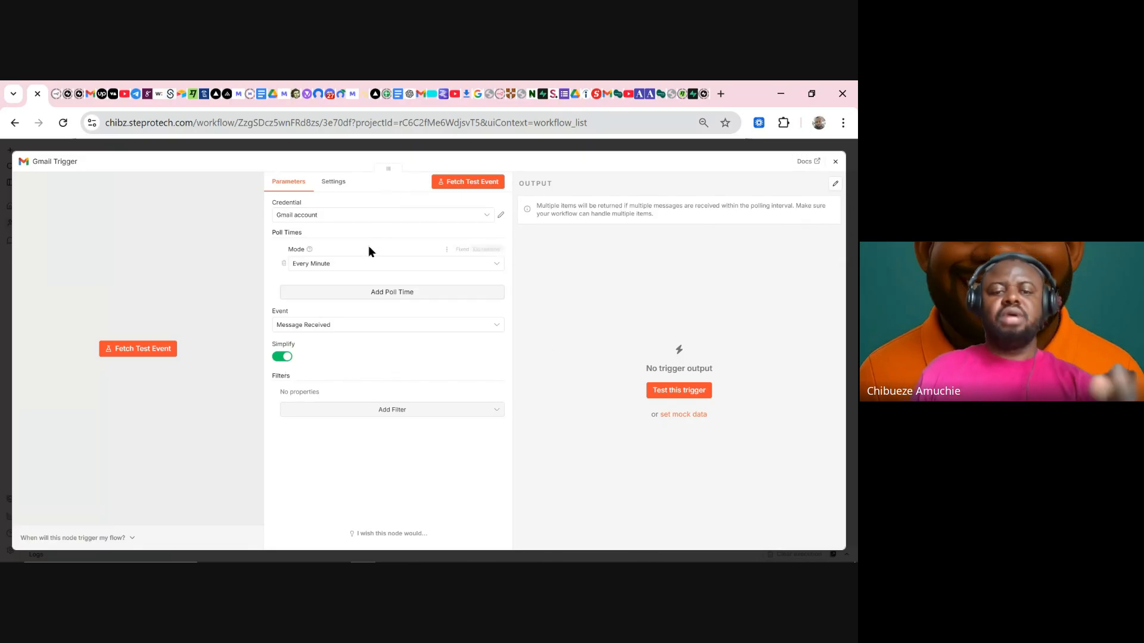
mouse_move(312, 231)
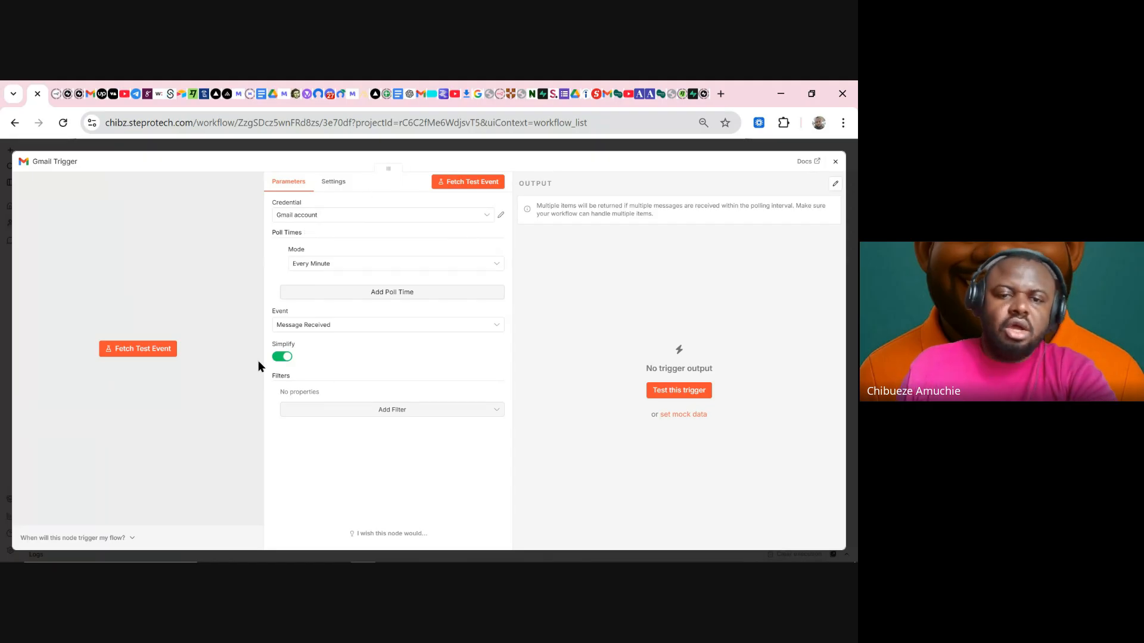
left_click(314, 269)
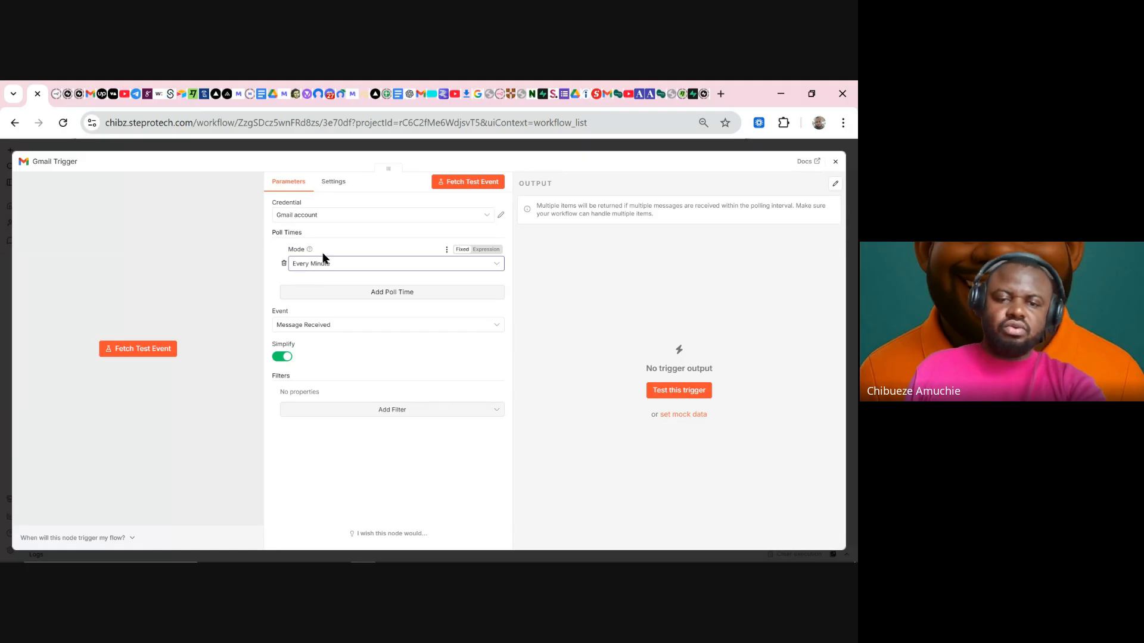
left_click(322, 262)
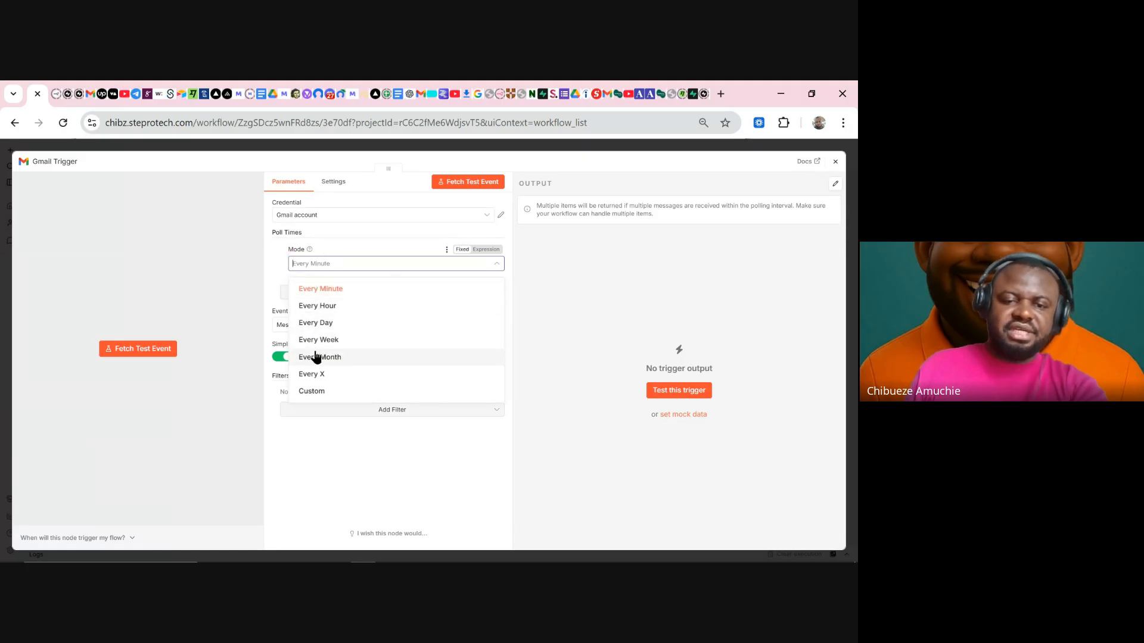
left_click(281, 271)
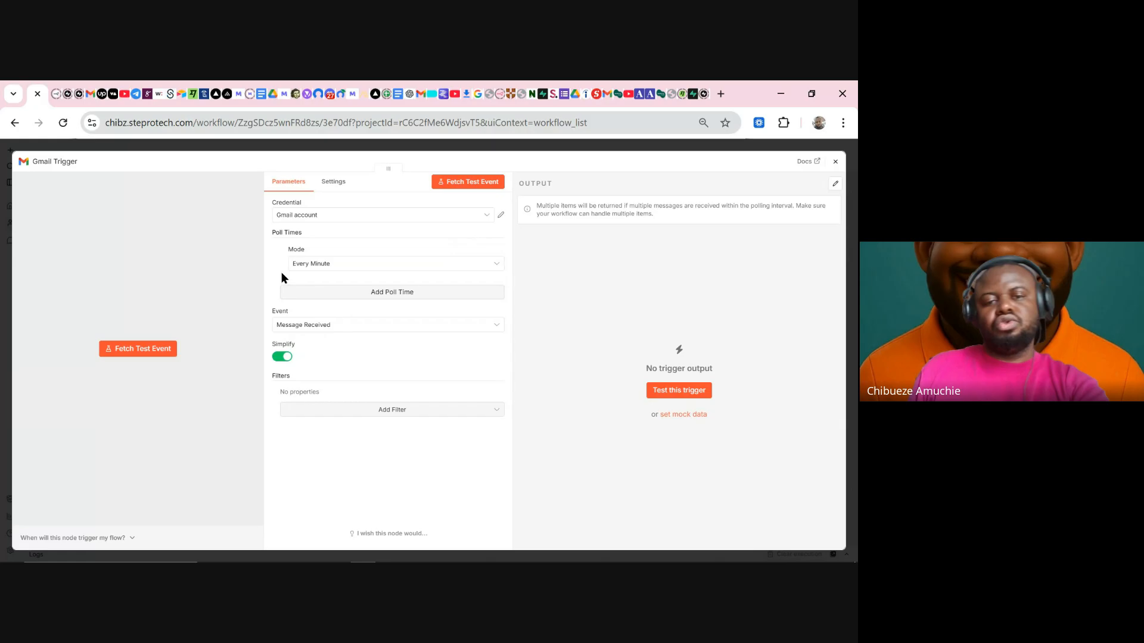
left_click(358, 292)
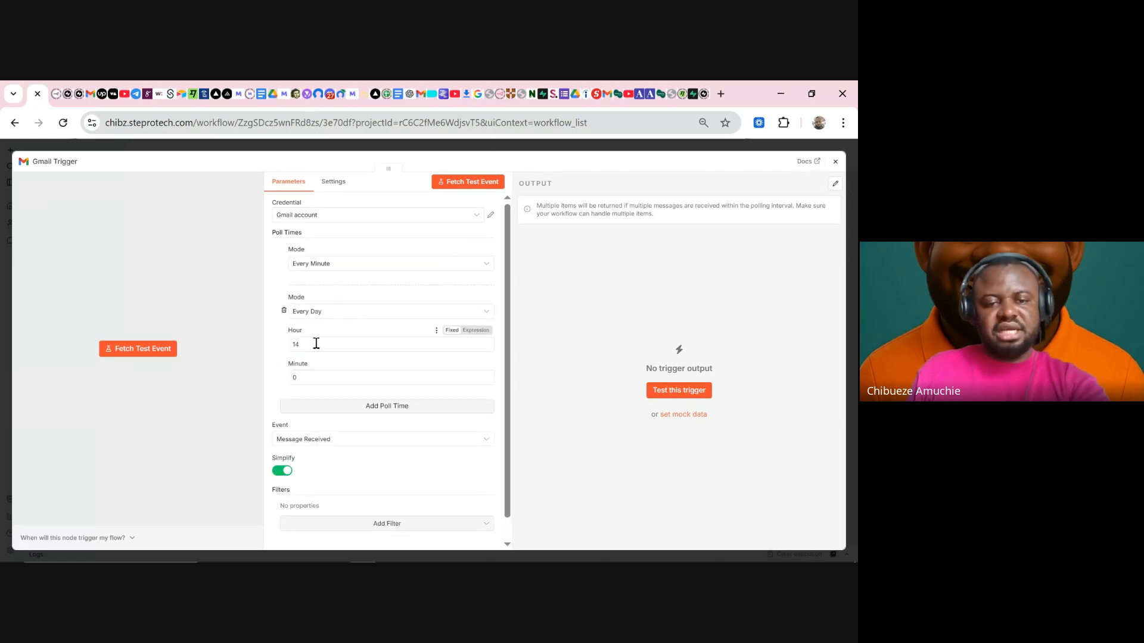
left_click(284, 310)
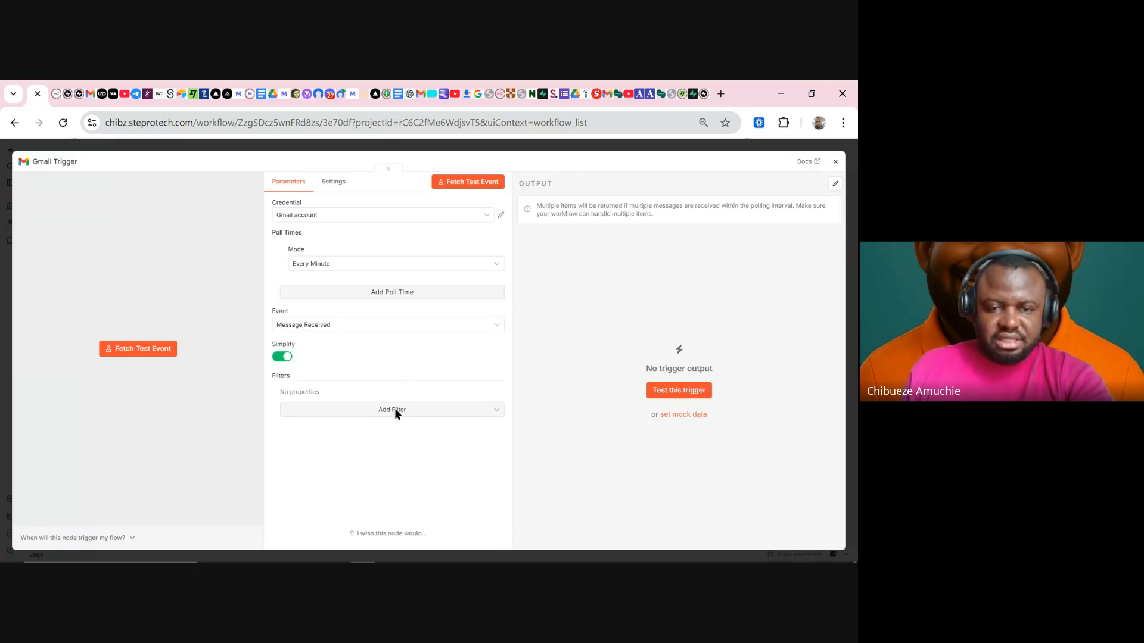
left_click(336, 326)
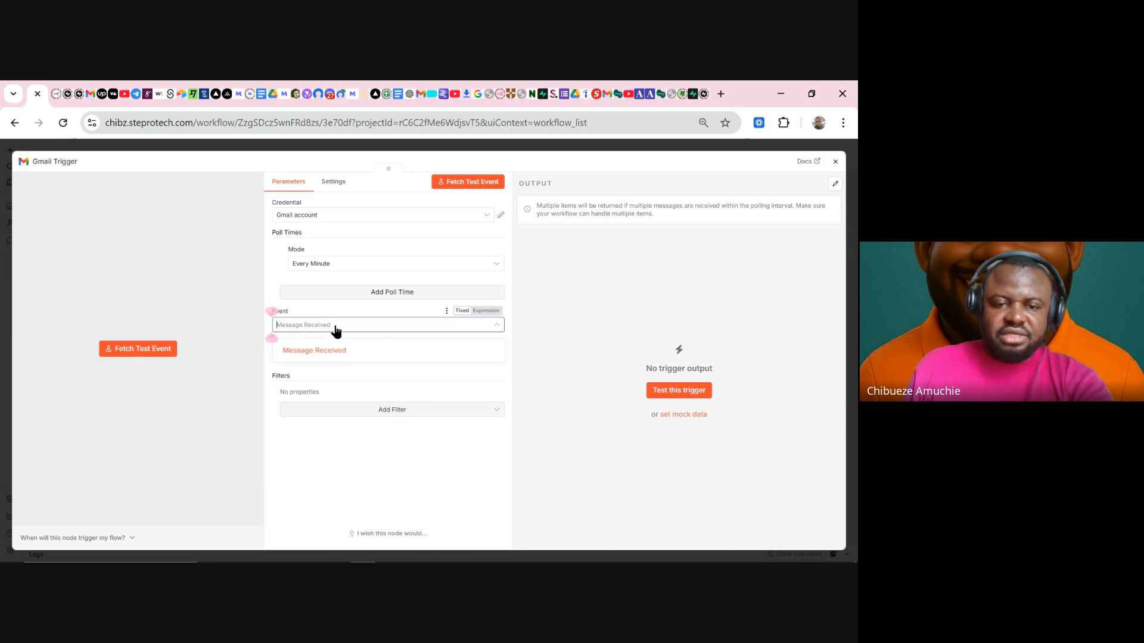
left_click(319, 350)
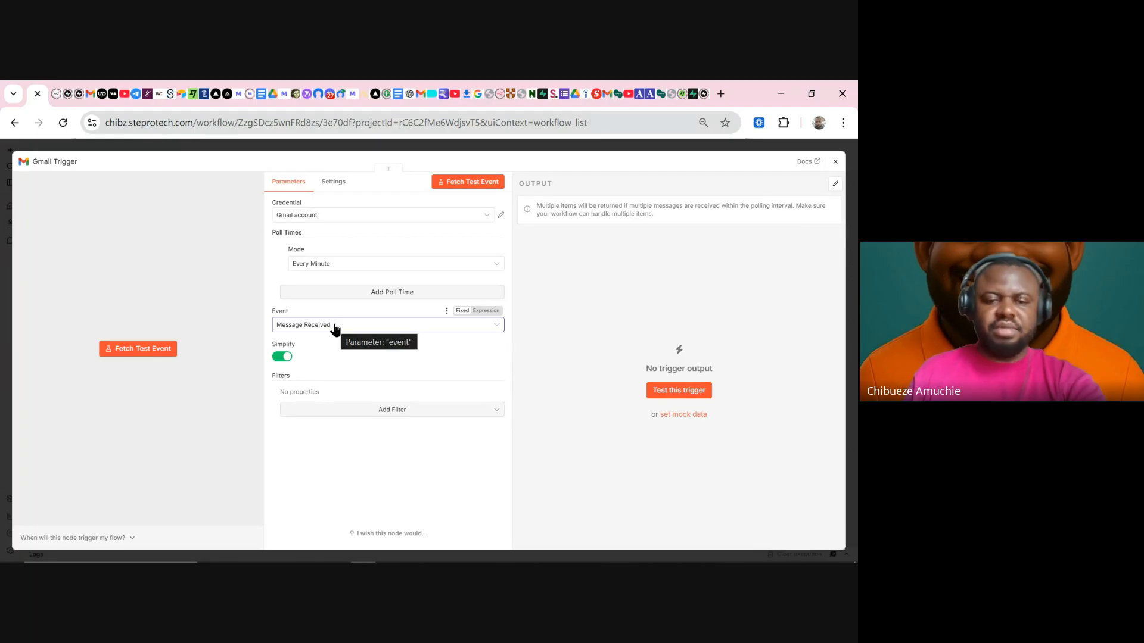
- Add a Label Names or IDs filter selecting the JOBS and Payments labels
left_click(366, 411)
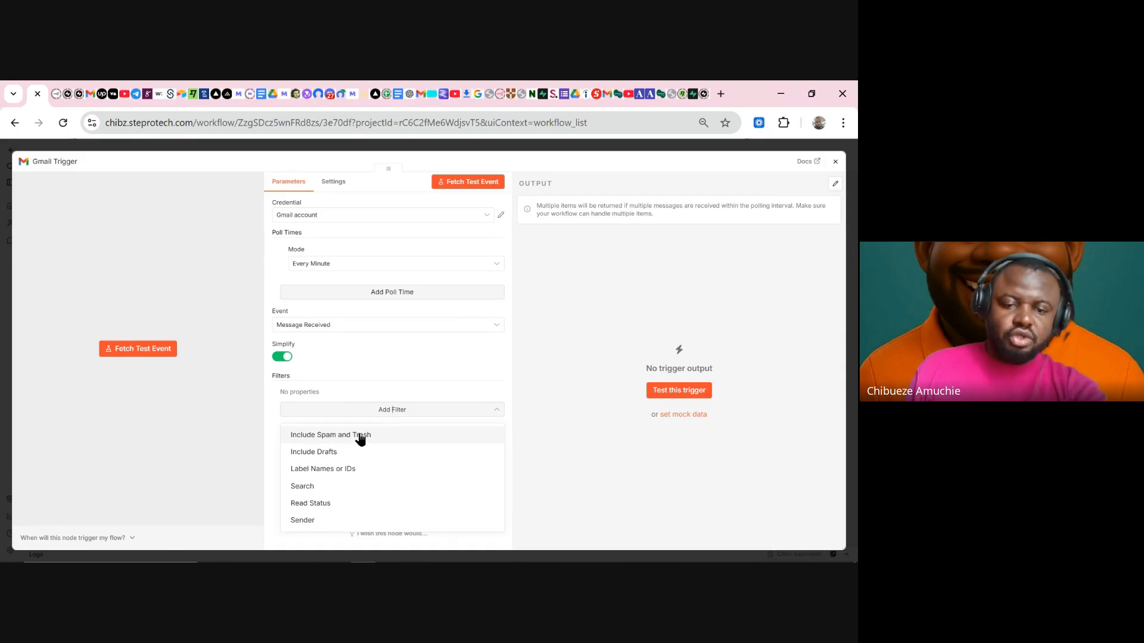
left_click(346, 469)
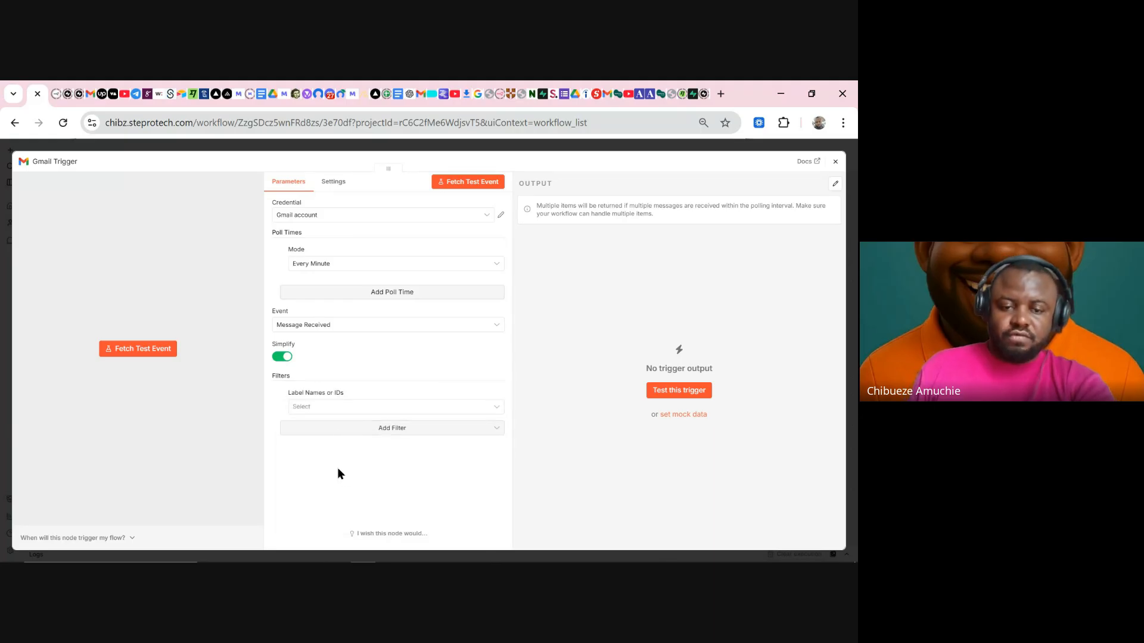
left_click(340, 407)
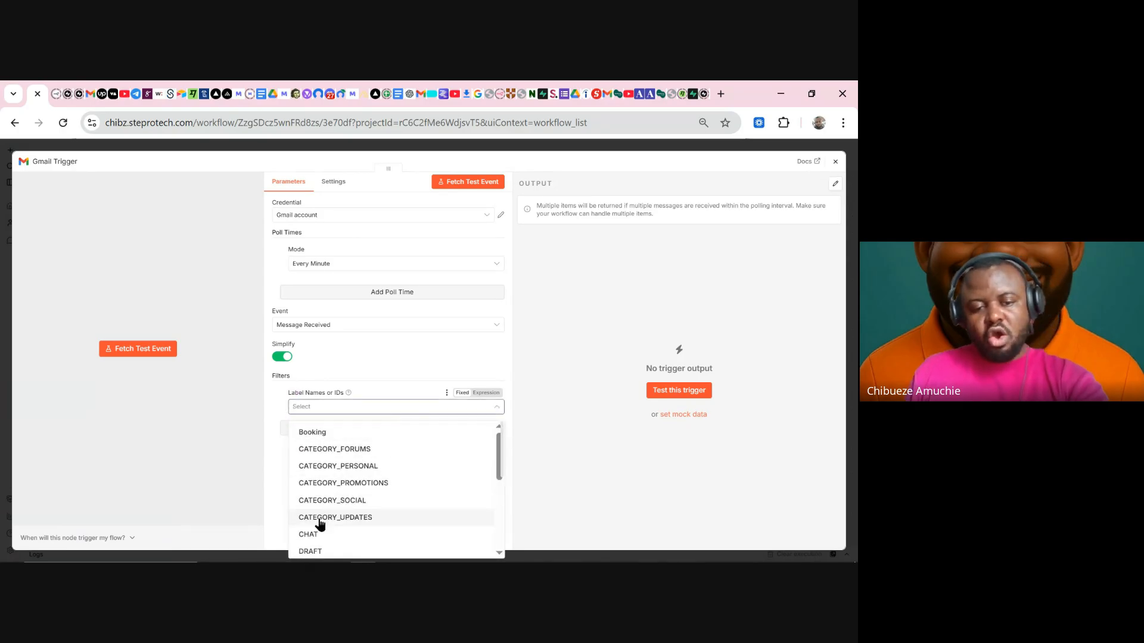
scroll(327, 522, "down", 5)
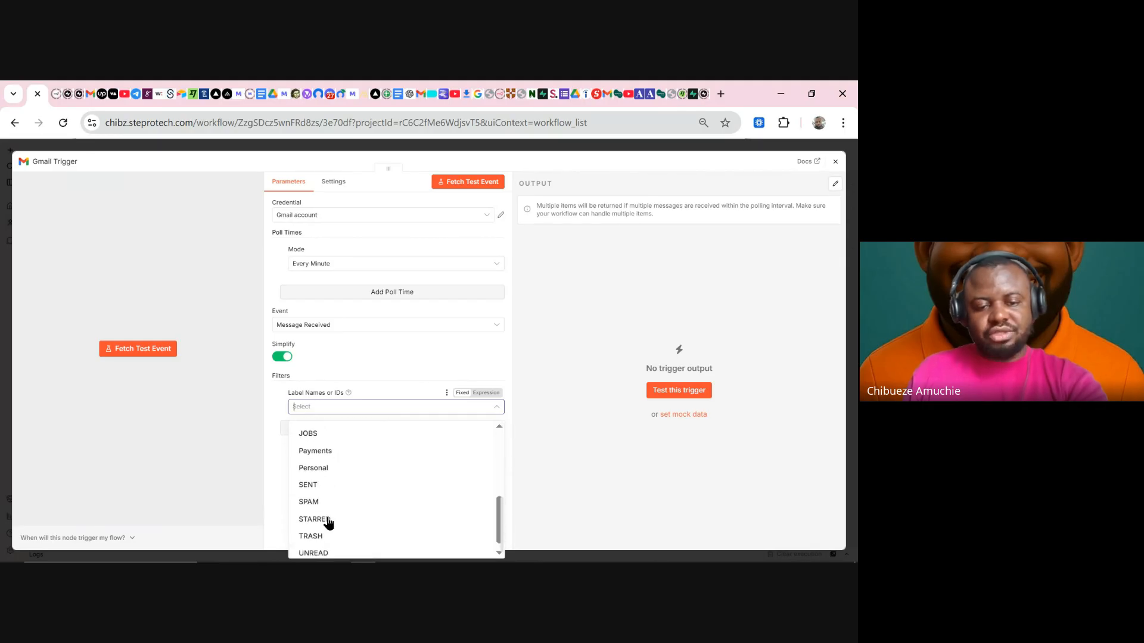
left_click(277, 463)
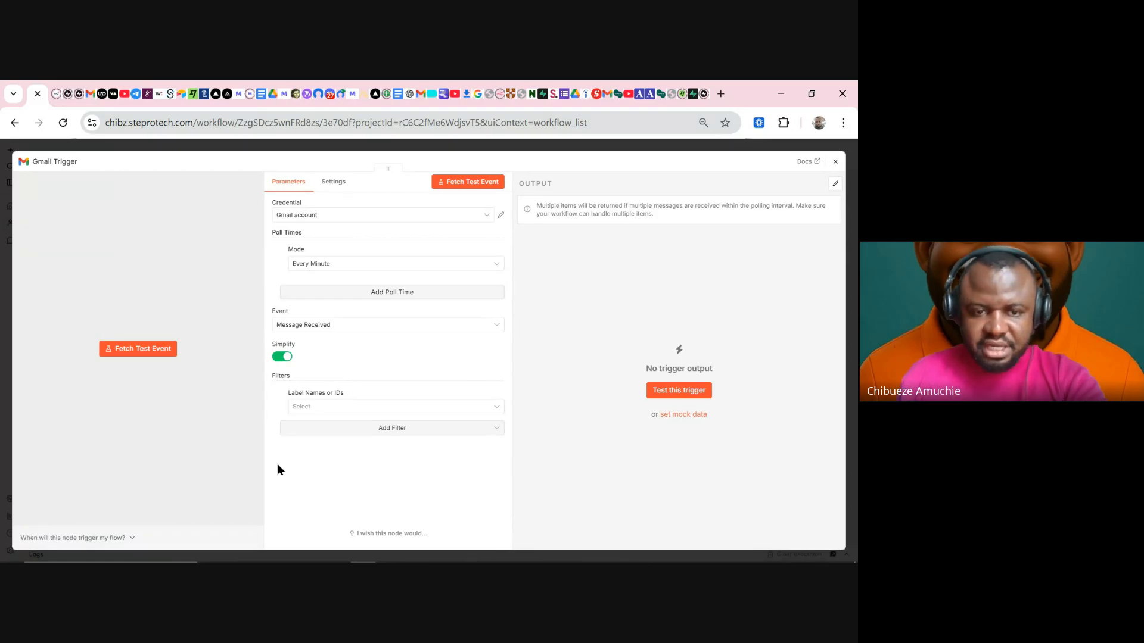
left_click(309, 407)
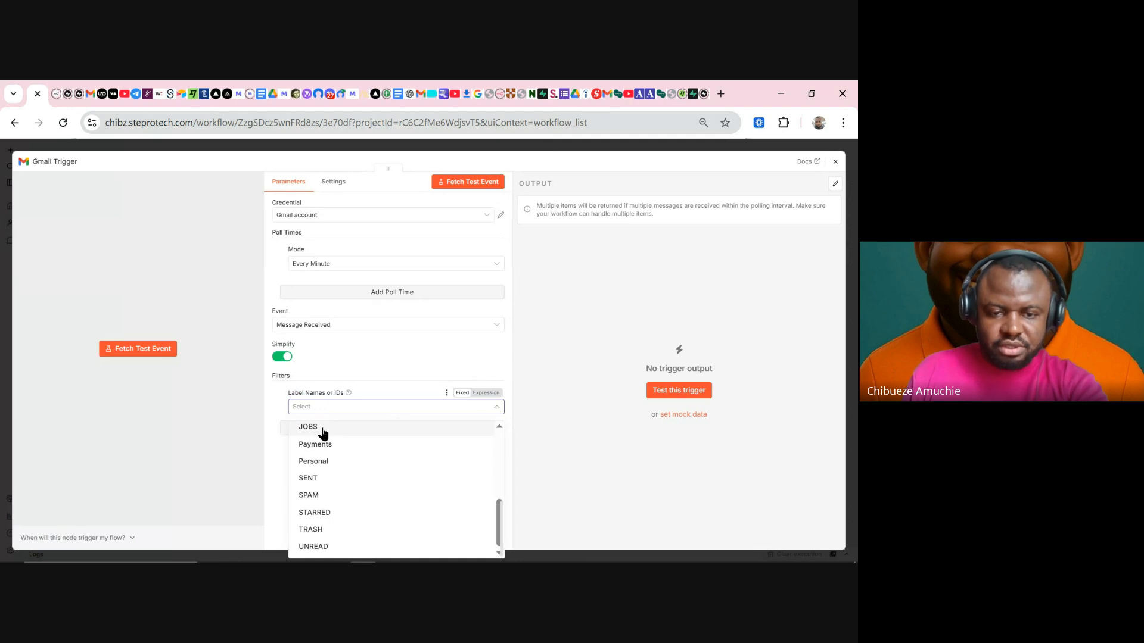
left_click(322, 429)
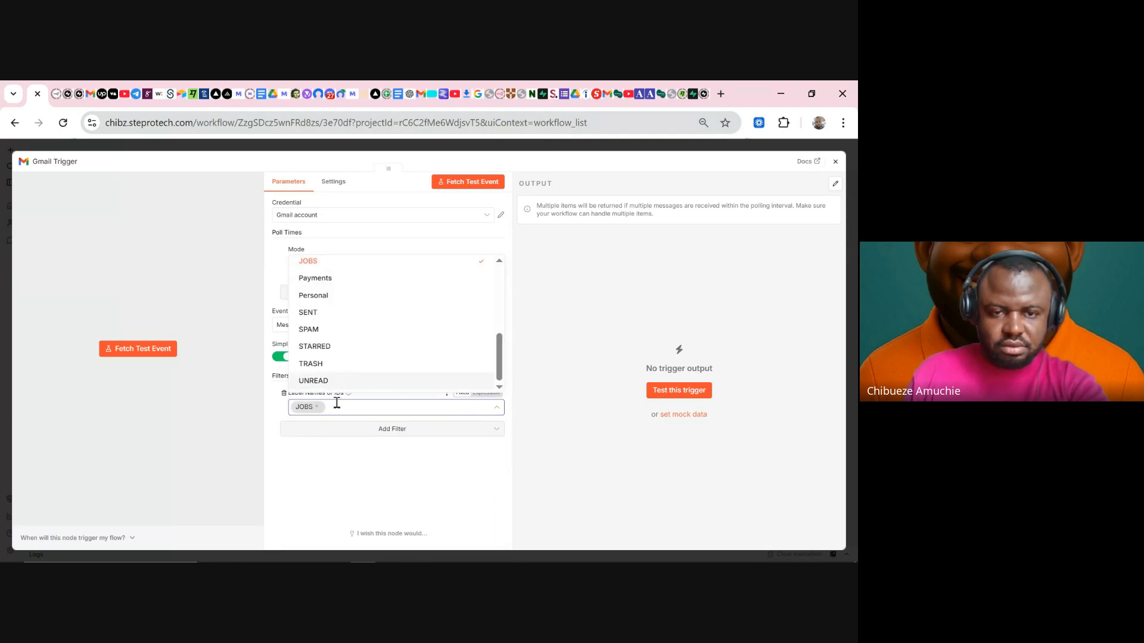
left_click(322, 278)
left_click(331, 444)
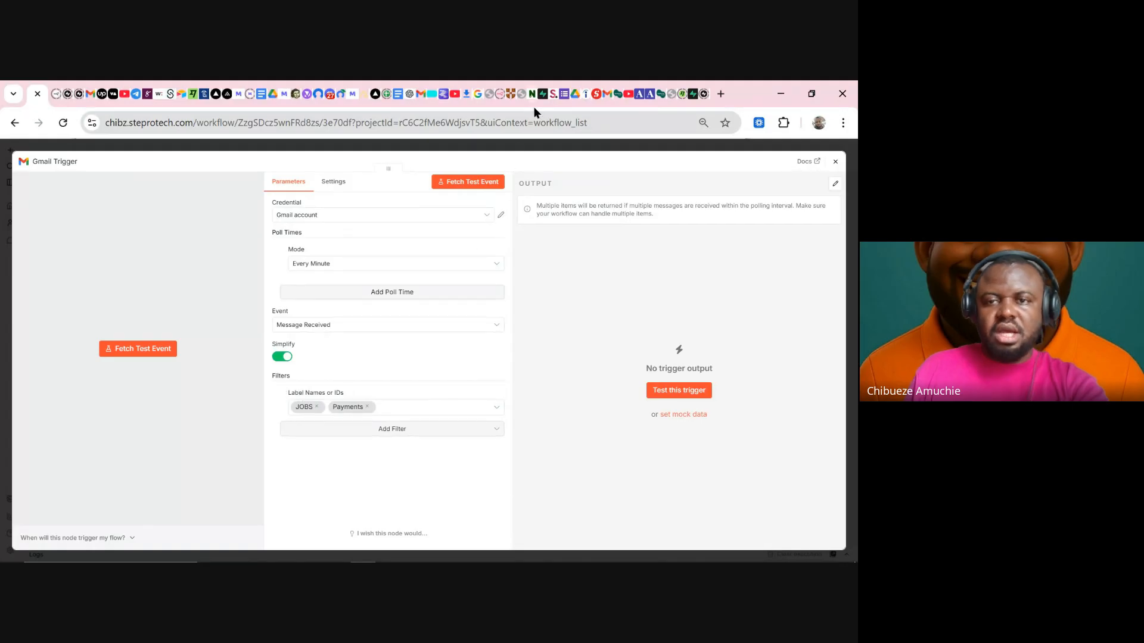
left_click(422, 99)
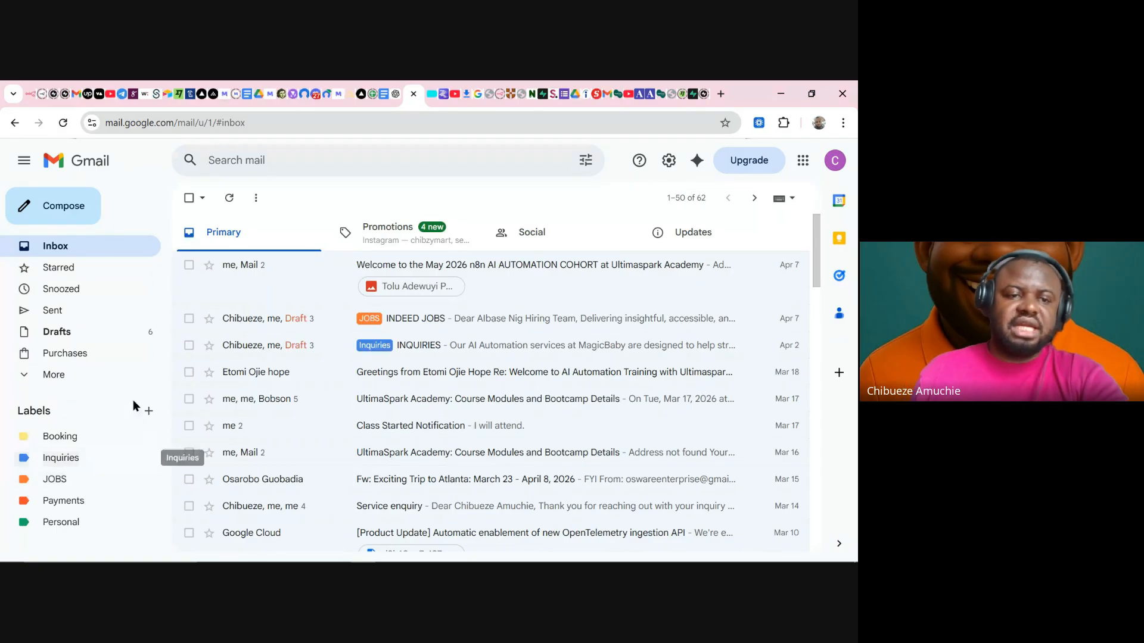
left_click(31, 97)
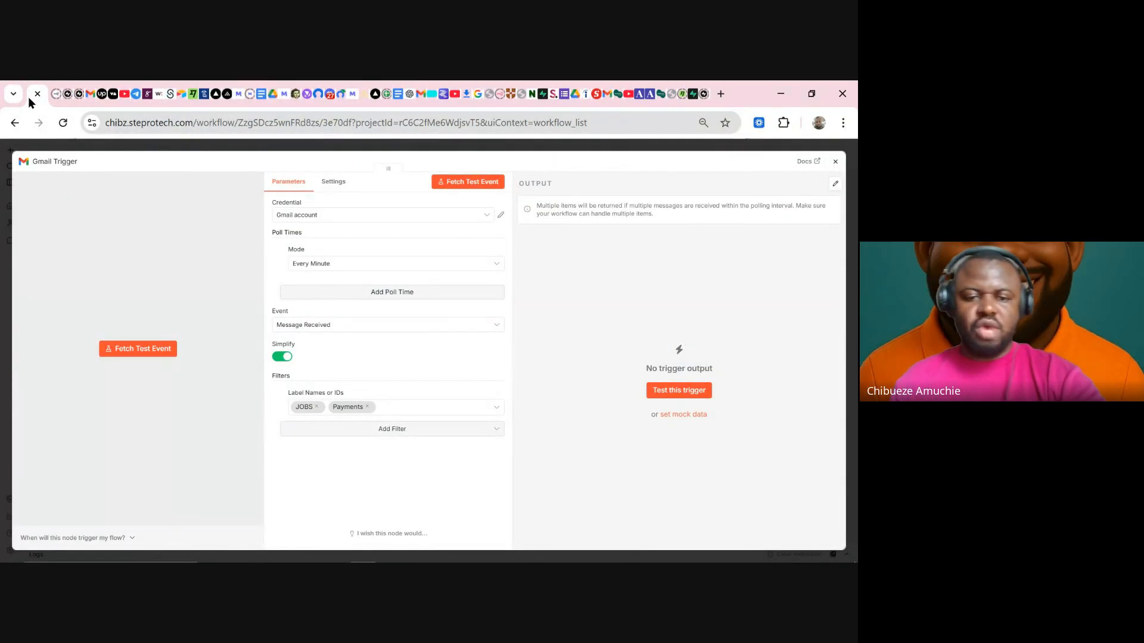
- Remove the Payments and JOBS labels and delete the Label Names filter
left_click(367, 407)
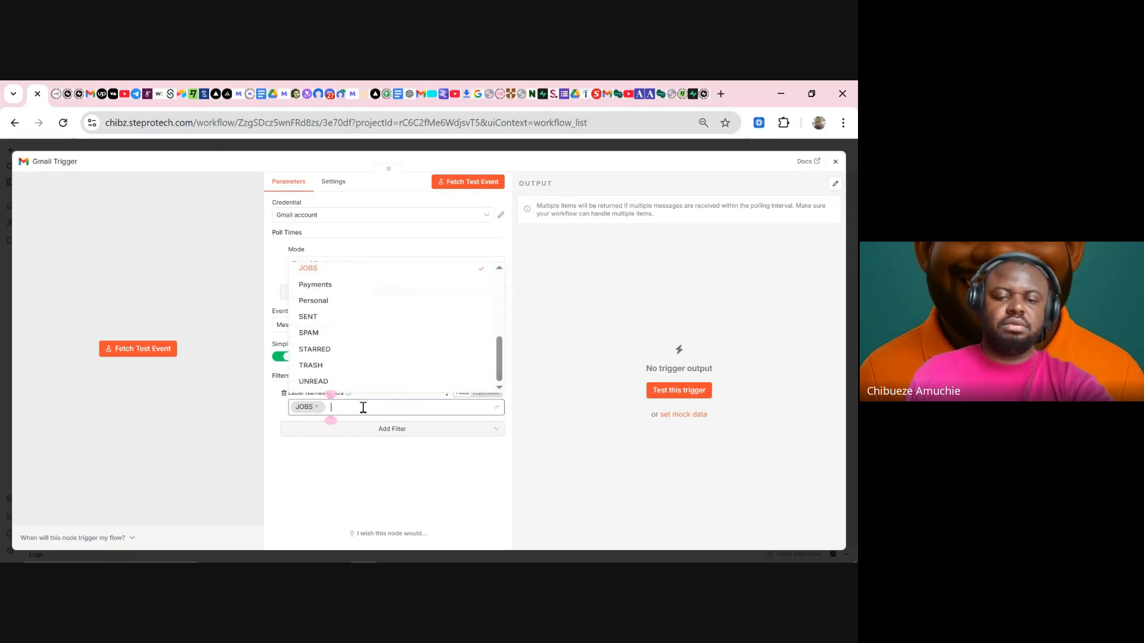
left_click(317, 407)
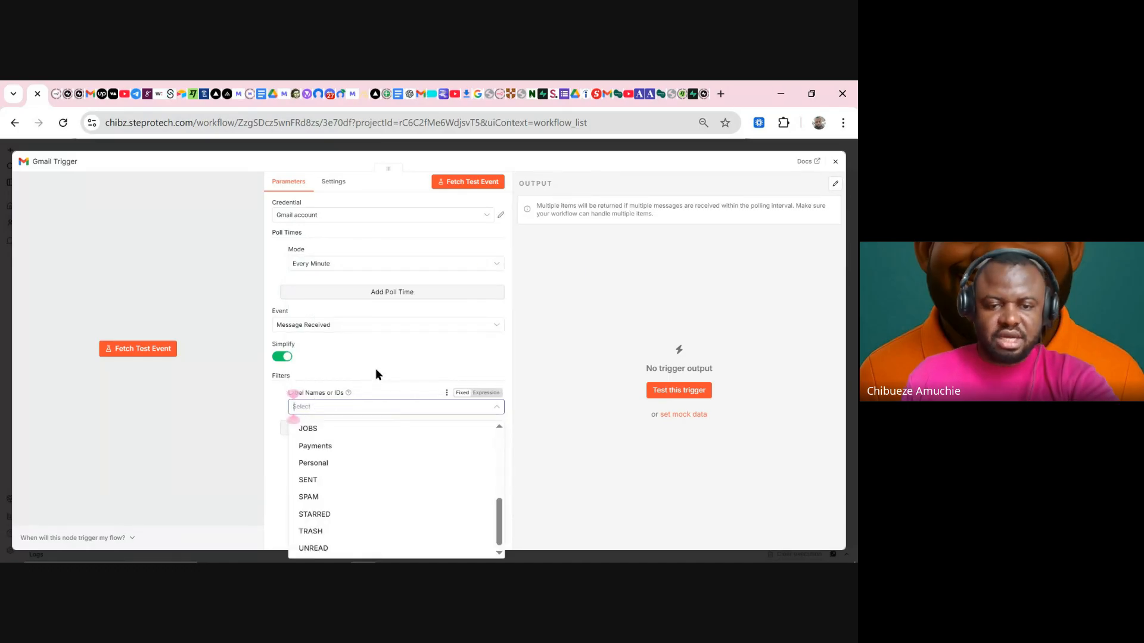
left_click(375, 370)
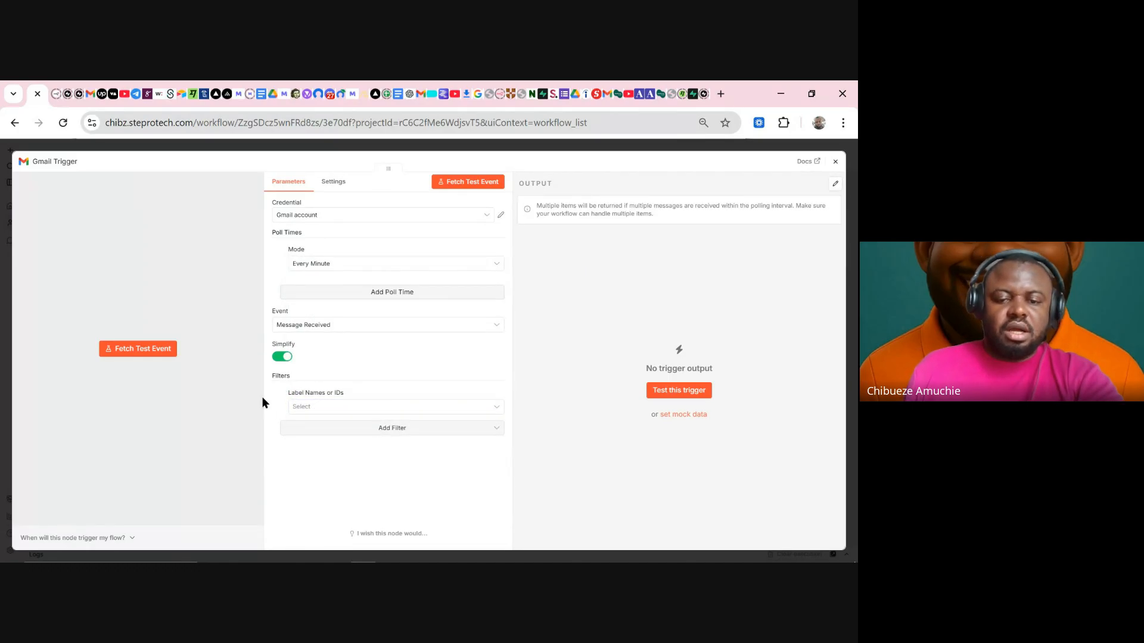
left_click(283, 393)
- Add Search and Sender filters, then remove both, leaving the trigger unfiltered
left_click(343, 412)
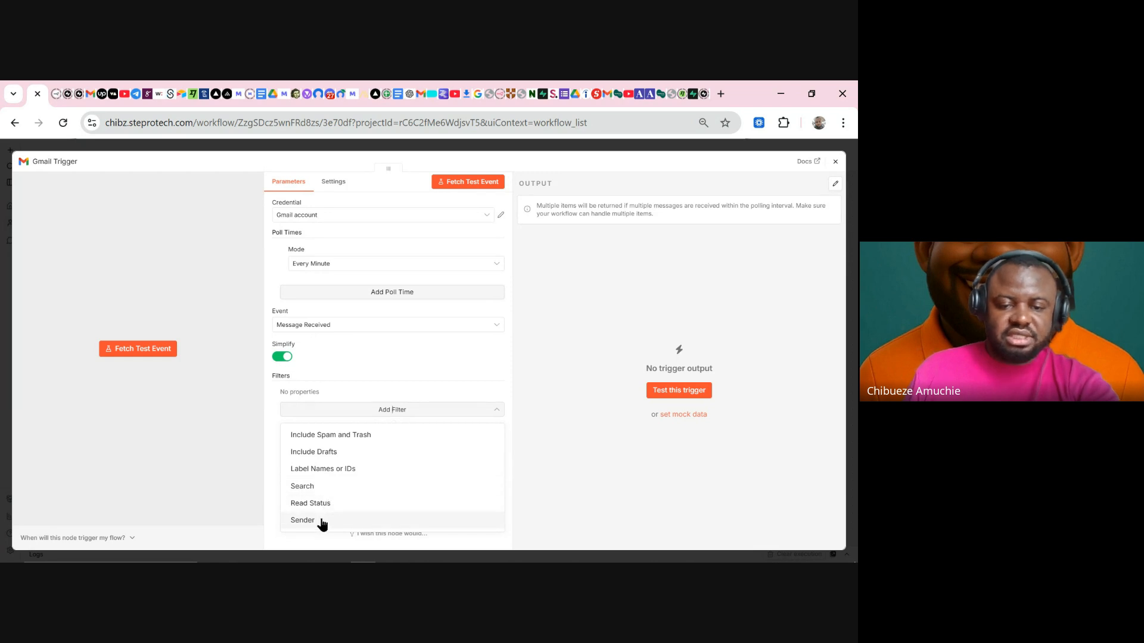
left_click(329, 493)
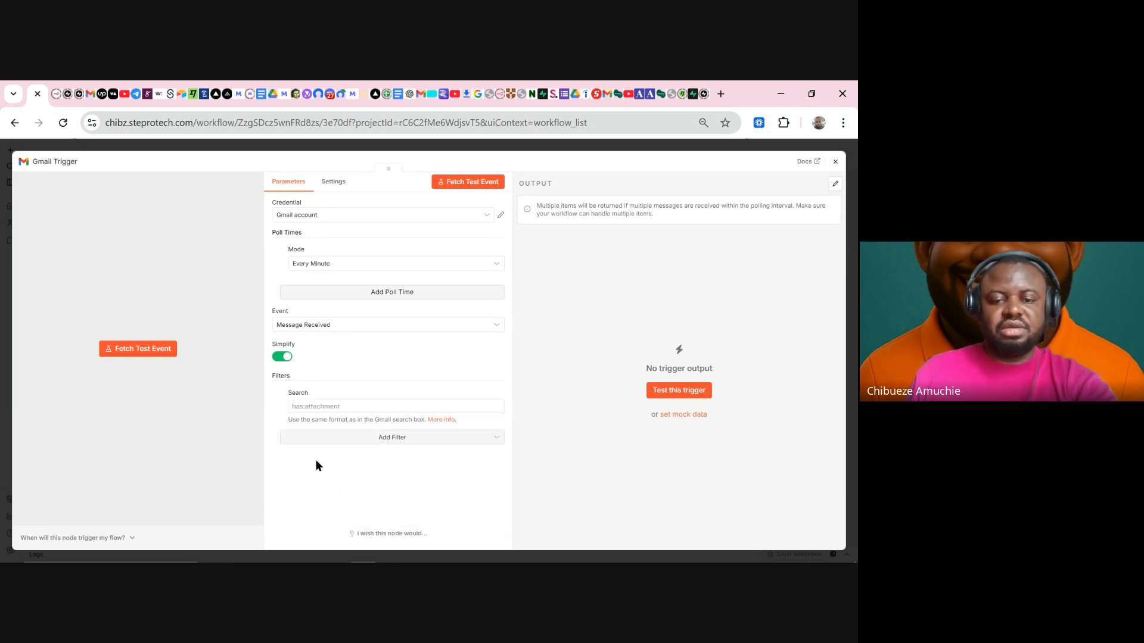
left_click(317, 407)
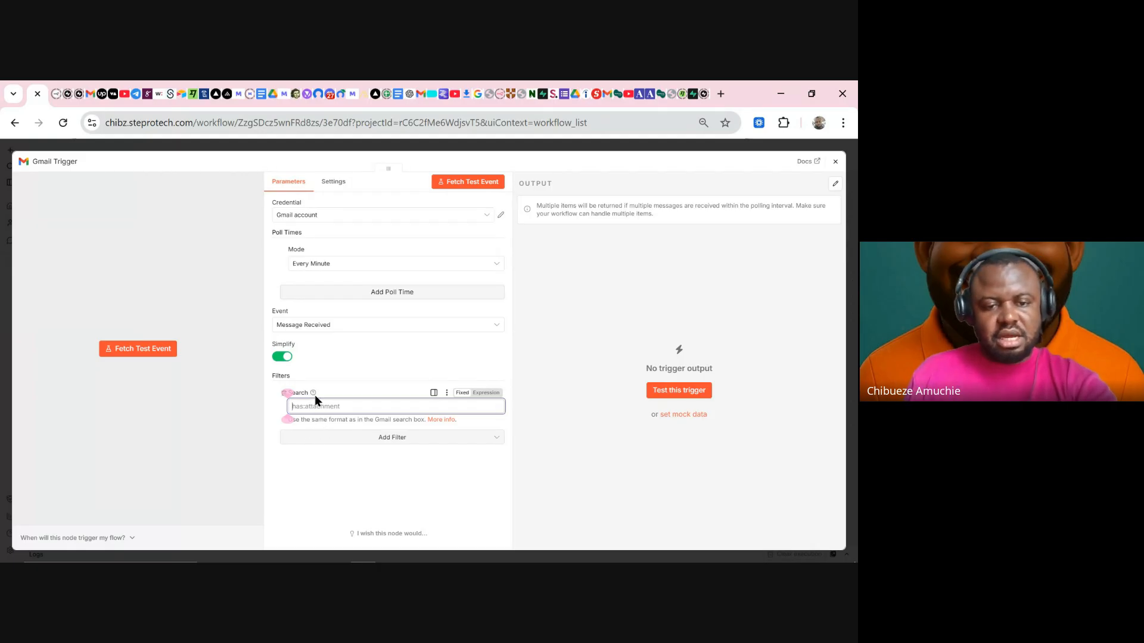
mouse_move(315, 395)
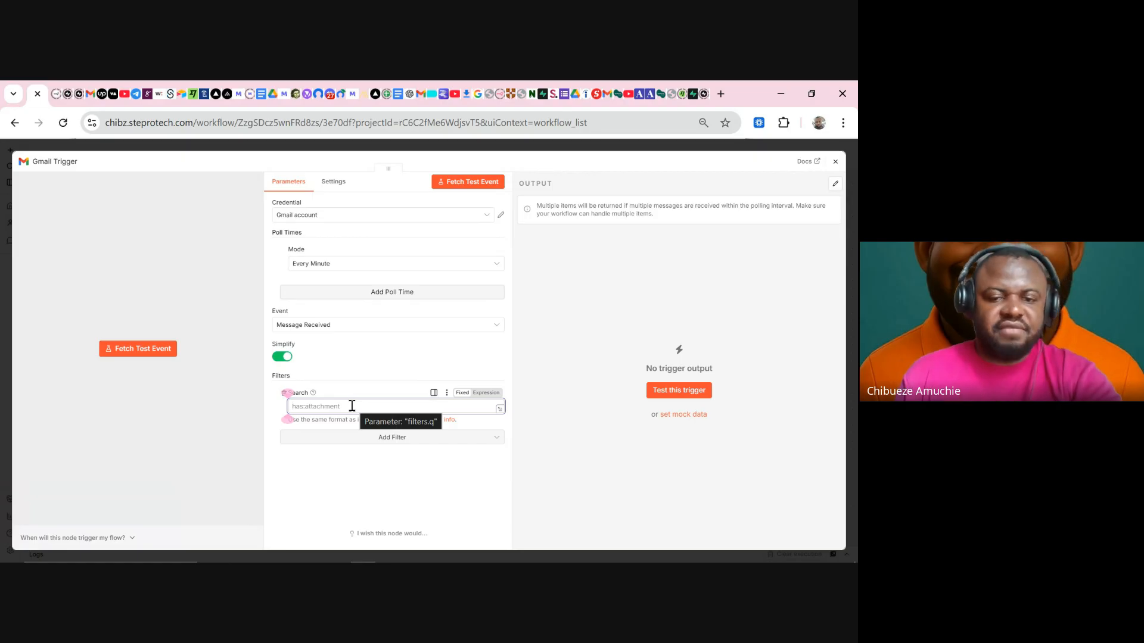
left_click(355, 438)
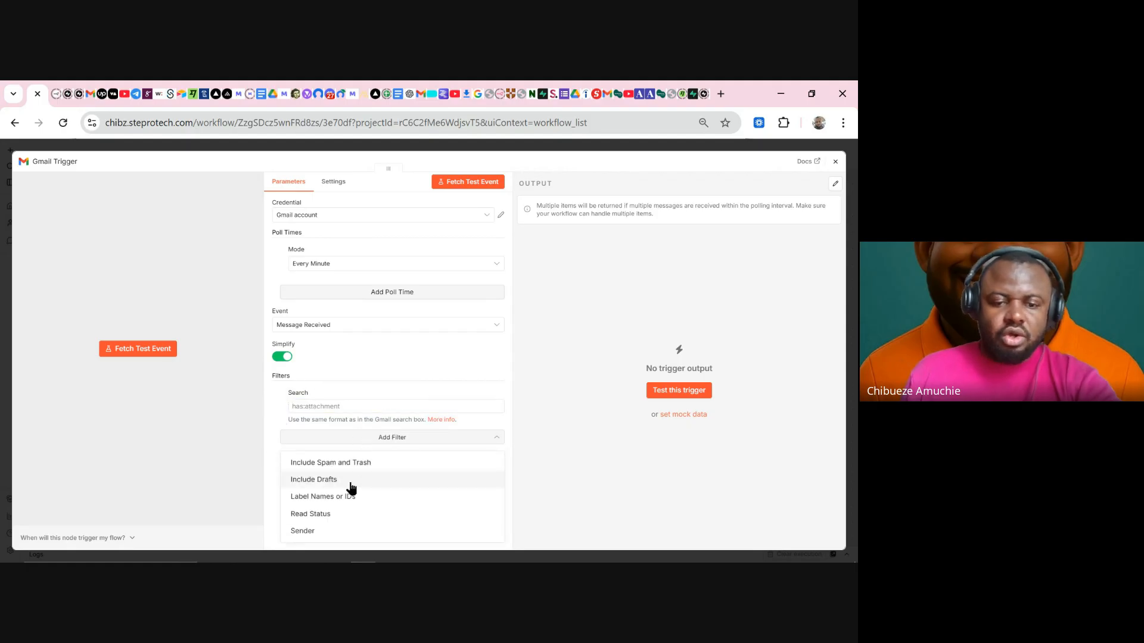
left_click(320, 532)
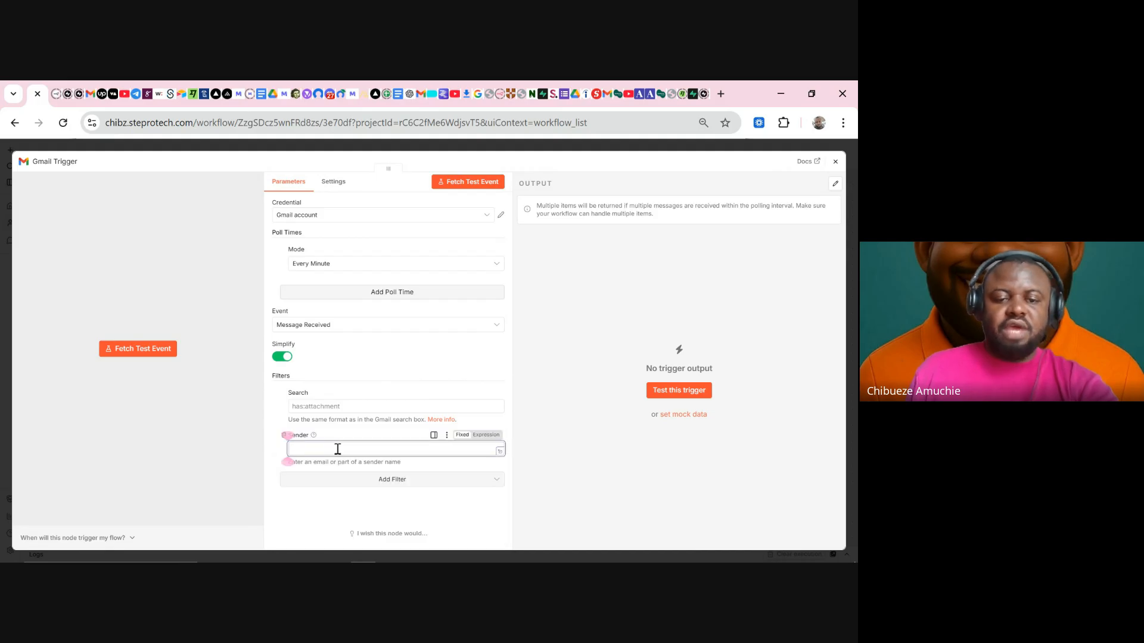
left_click(284, 438)
left_click(283, 438)
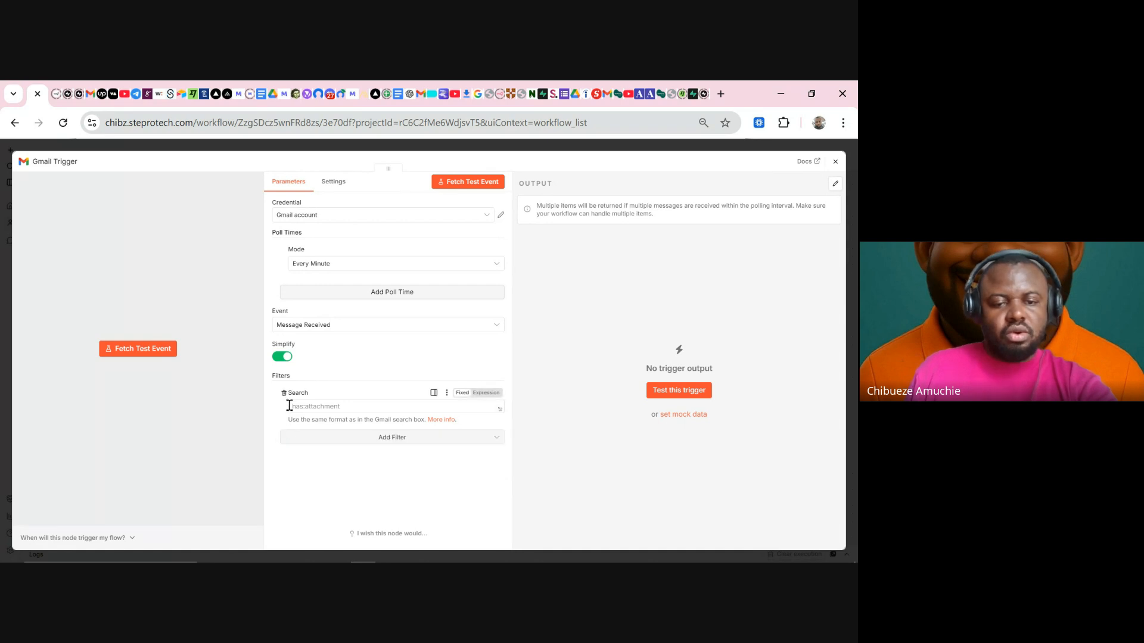
left_click(284, 394)
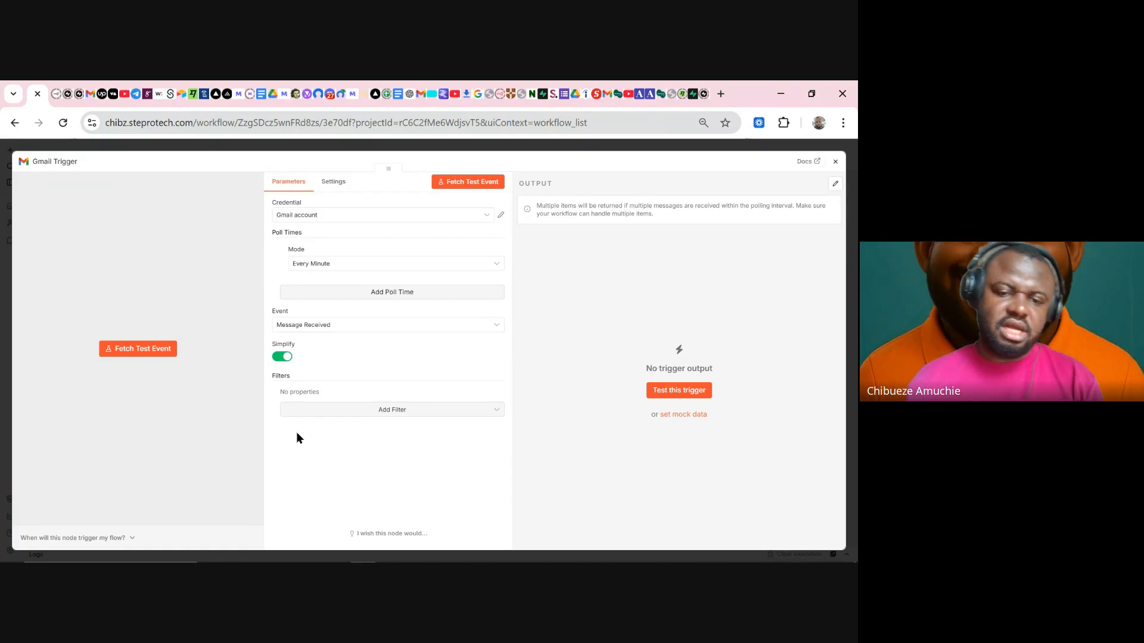
left_click(334, 415)
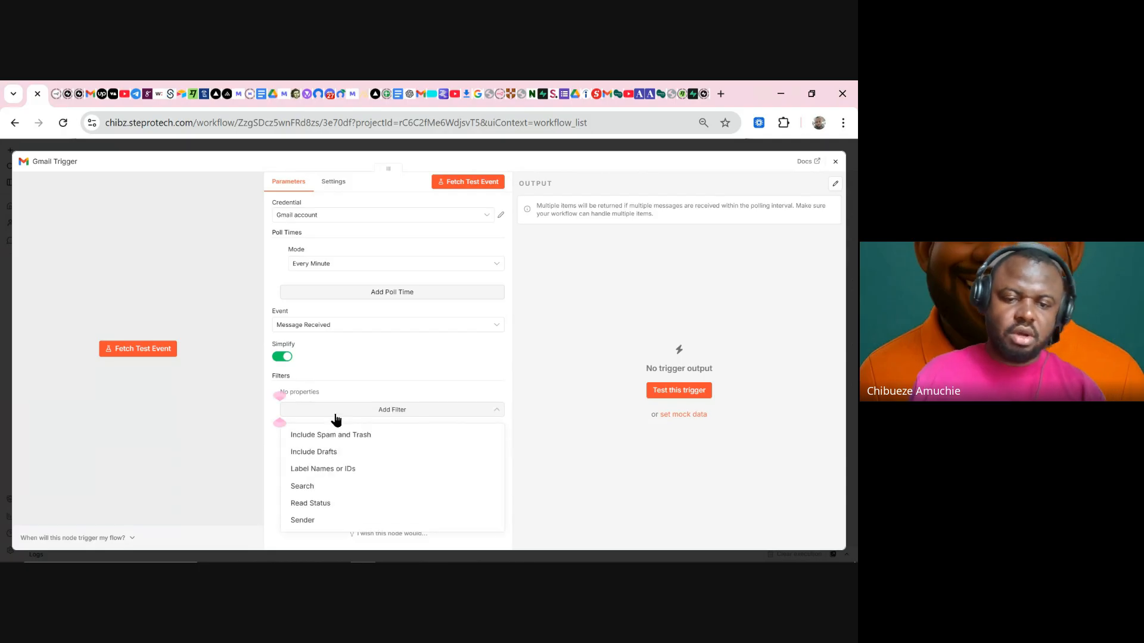
left_click(347, 441)
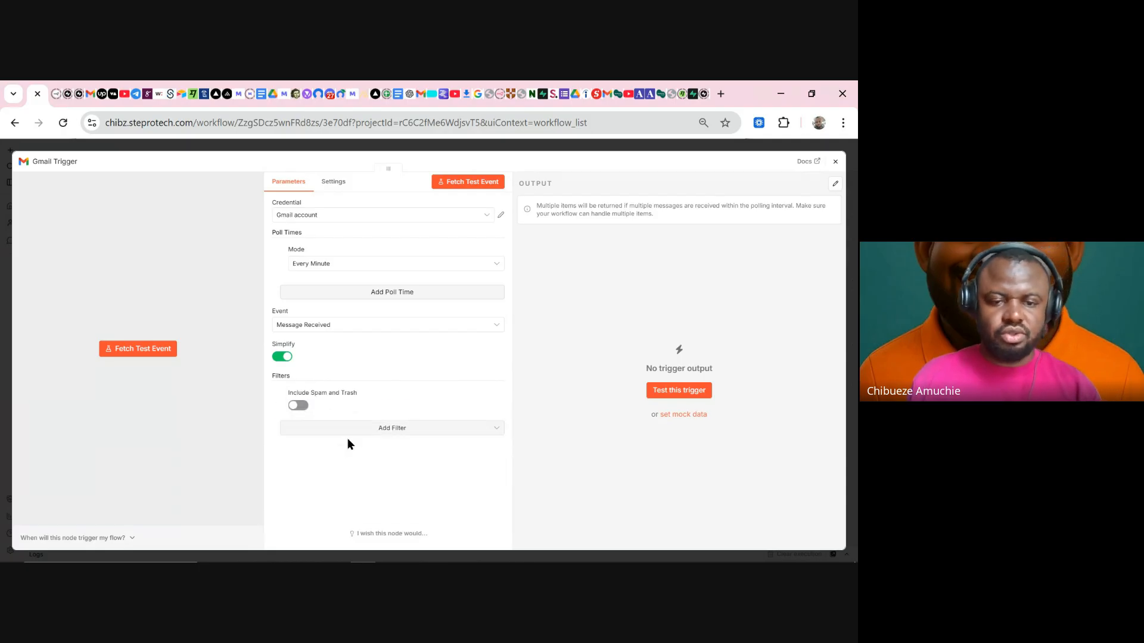
left_click(298, 407)
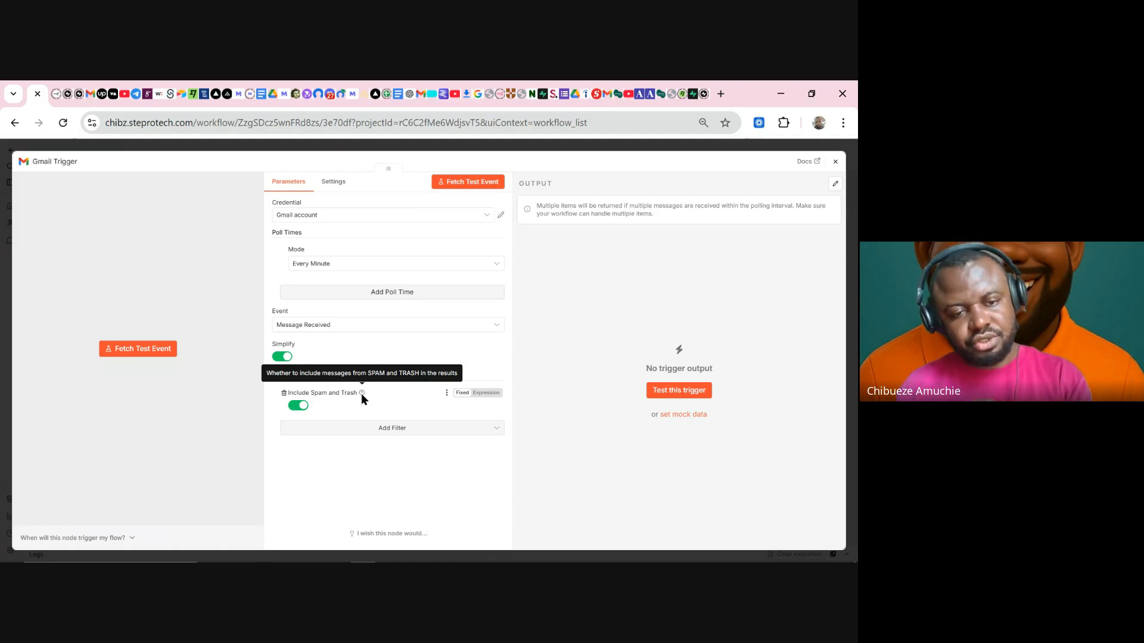
left_click(283, 394)
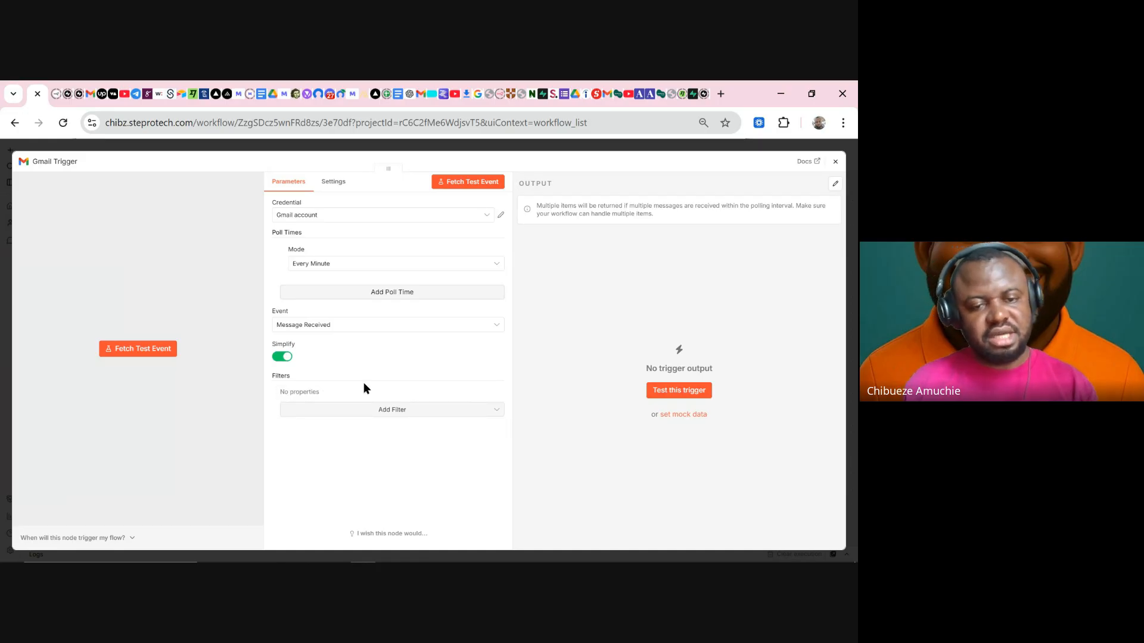
left_click(386, 414)
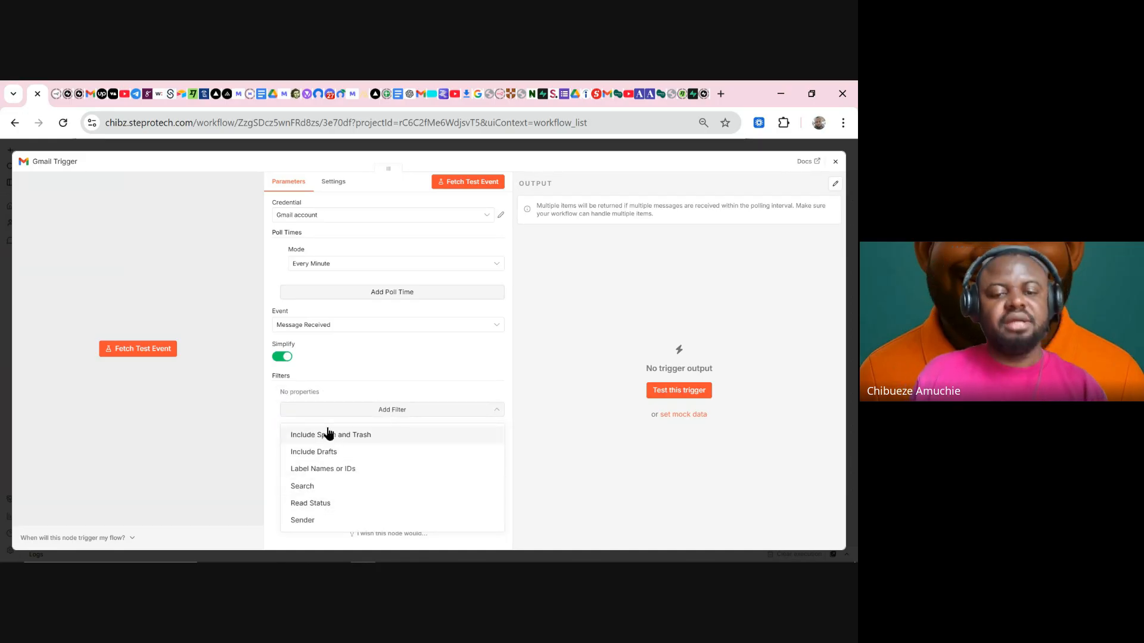
left_click(312, 503)
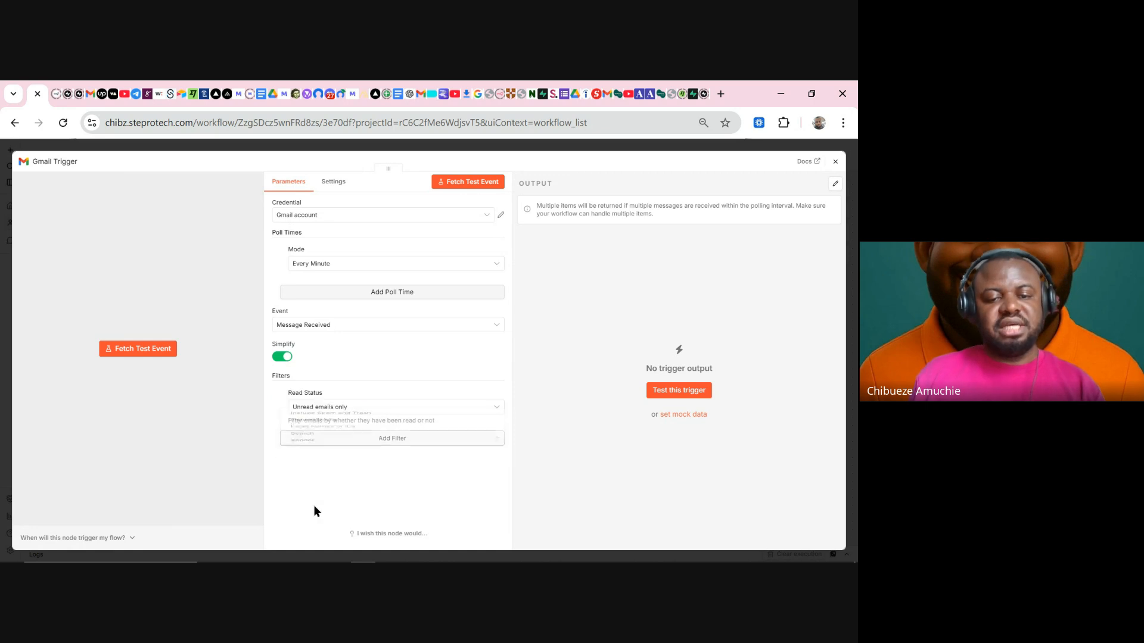
left_click(355, 410)
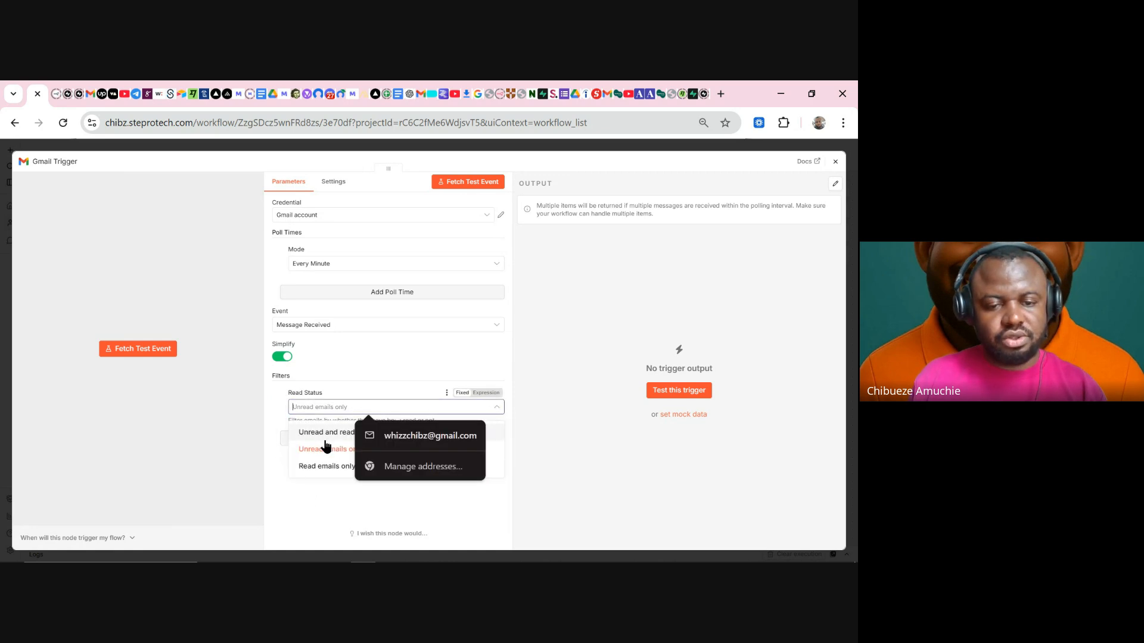
left_click(311, 488)
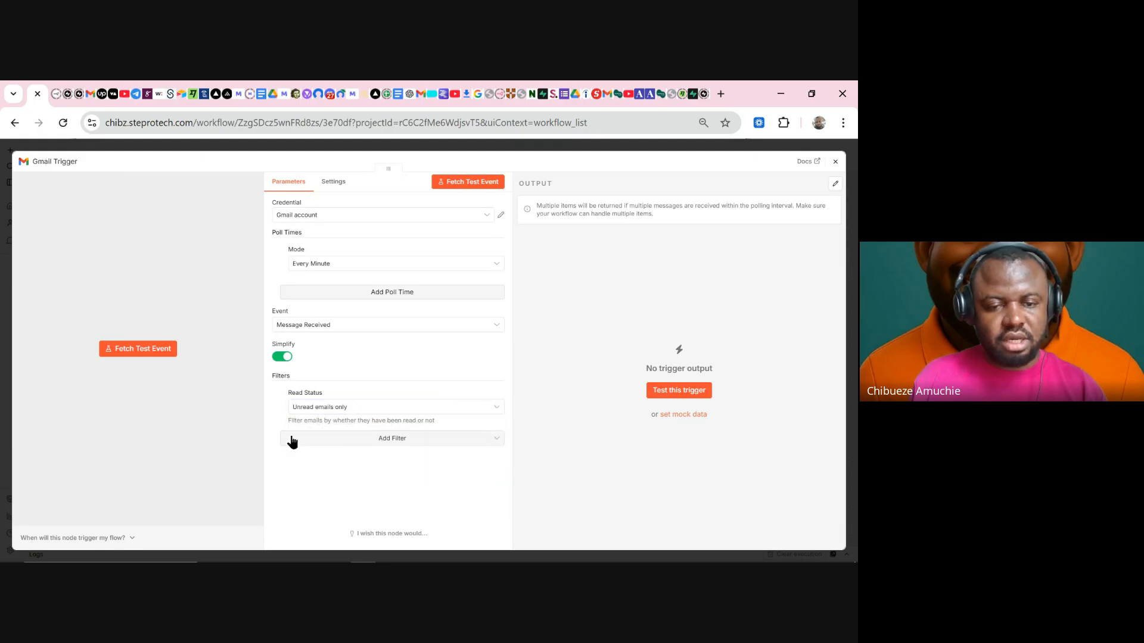
left_click(284, 395)
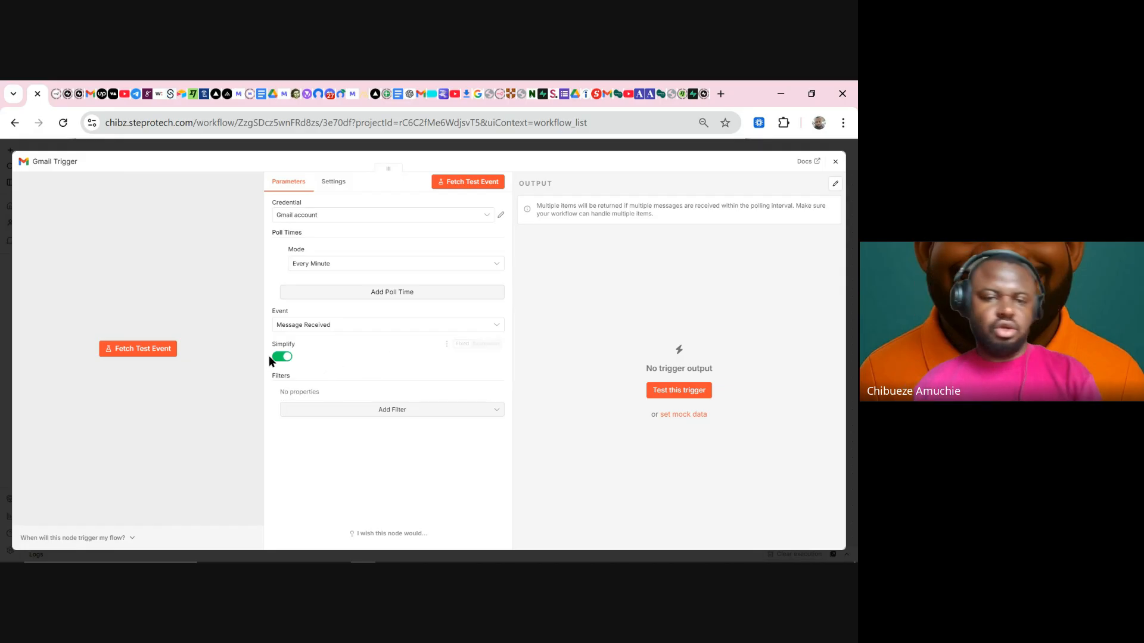
- View the satisfied-customer feedback email in Gmail, then move to the ChatGPT tab
left_click(91, 102)
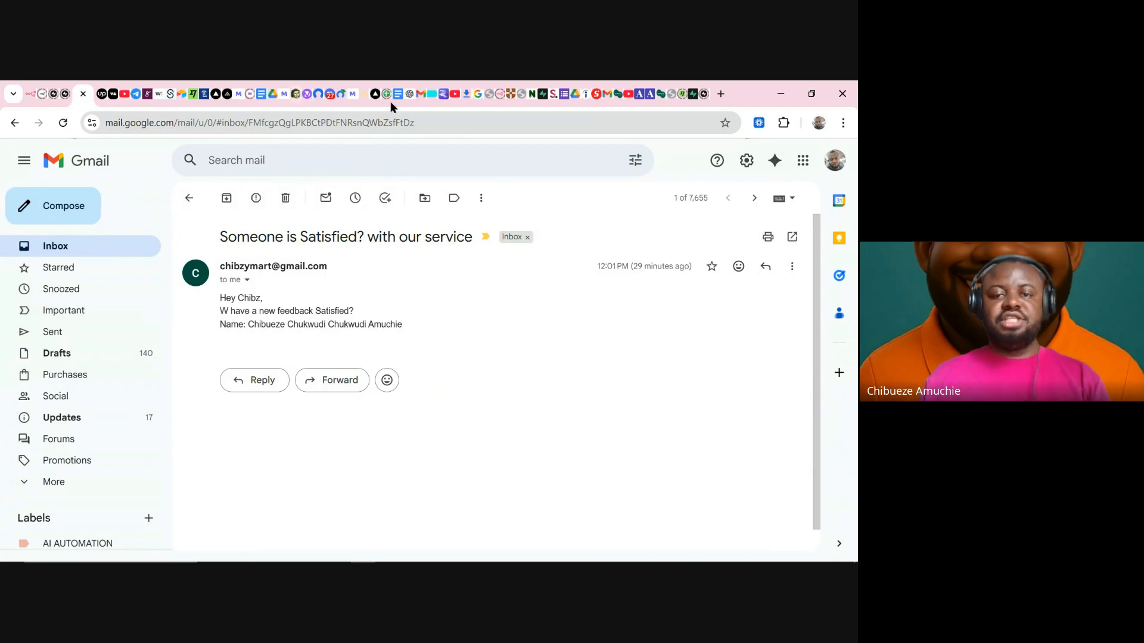
left_click(407, 95)
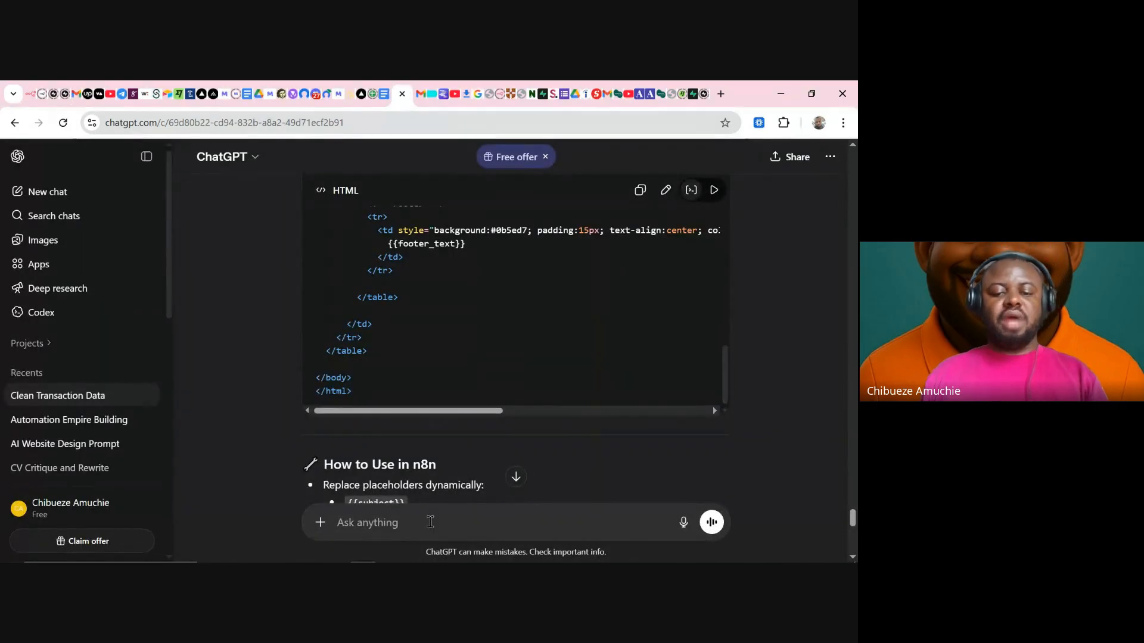
- Ask ChatGPT to draft a 200-word enquiry email about UltimaSpark AI services
left_click(429, 523)
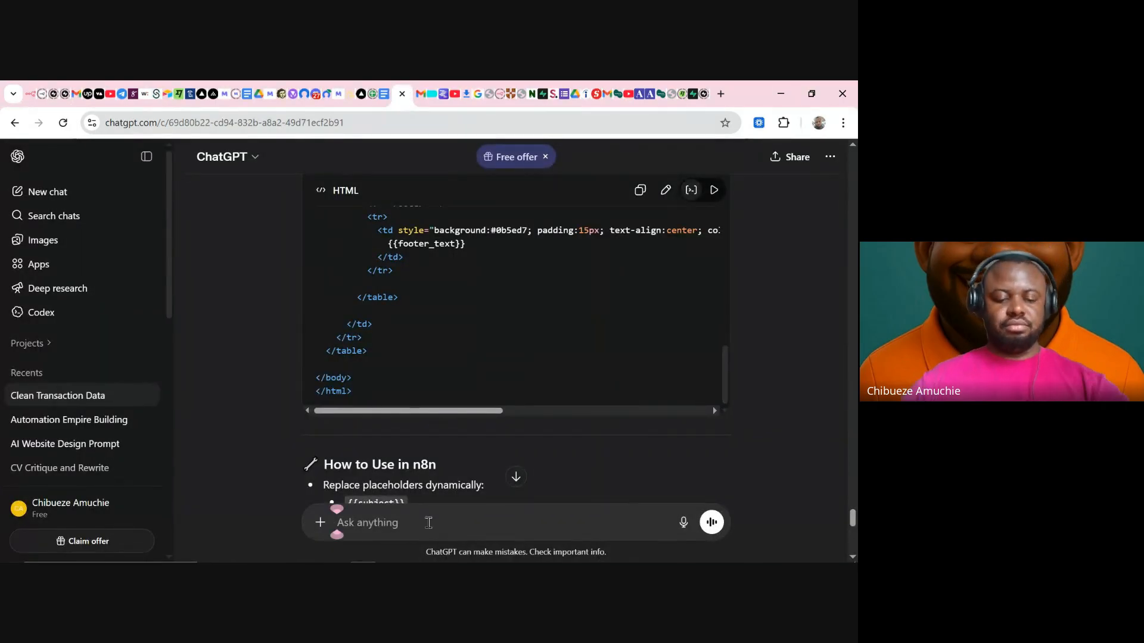
type("draf")
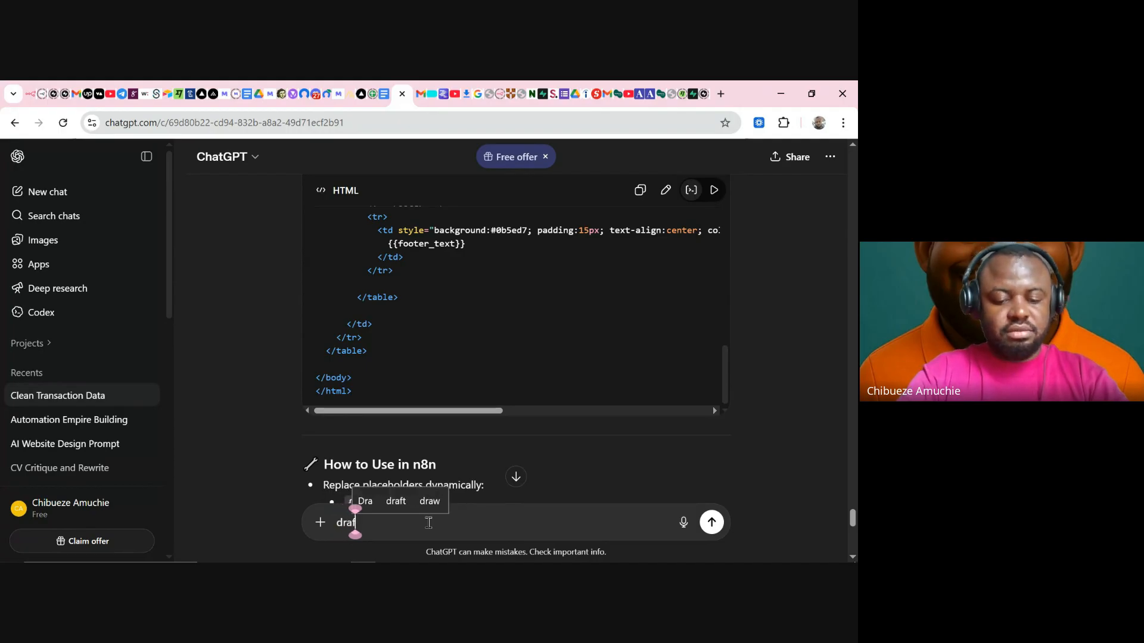
type("t a")
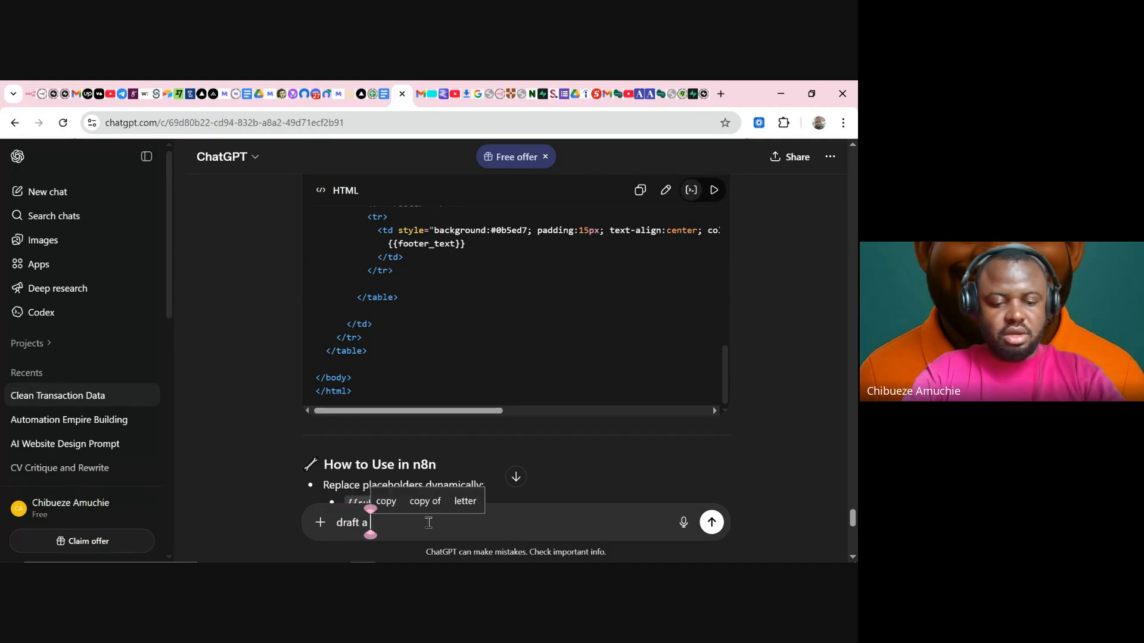
type(" 100 wor")
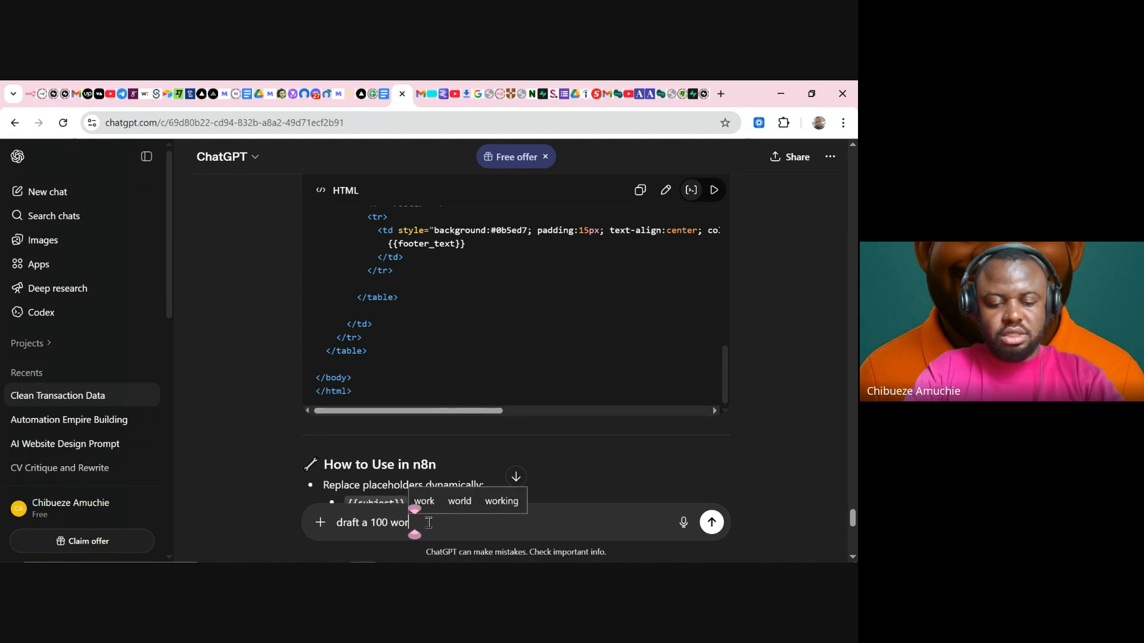
type("d email")
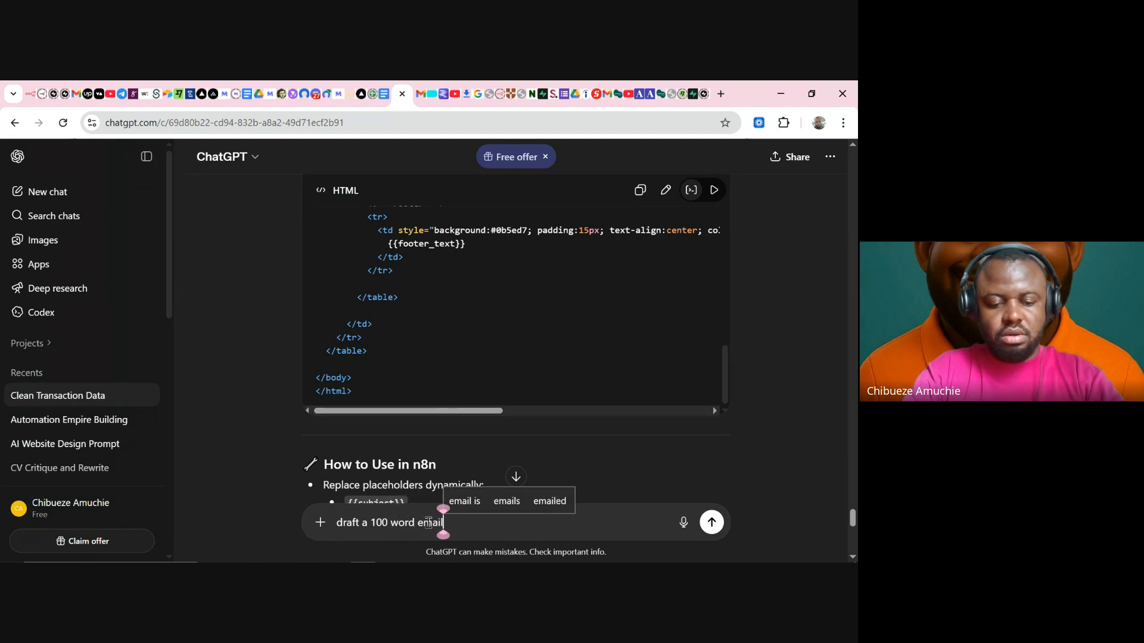
type(" for ")
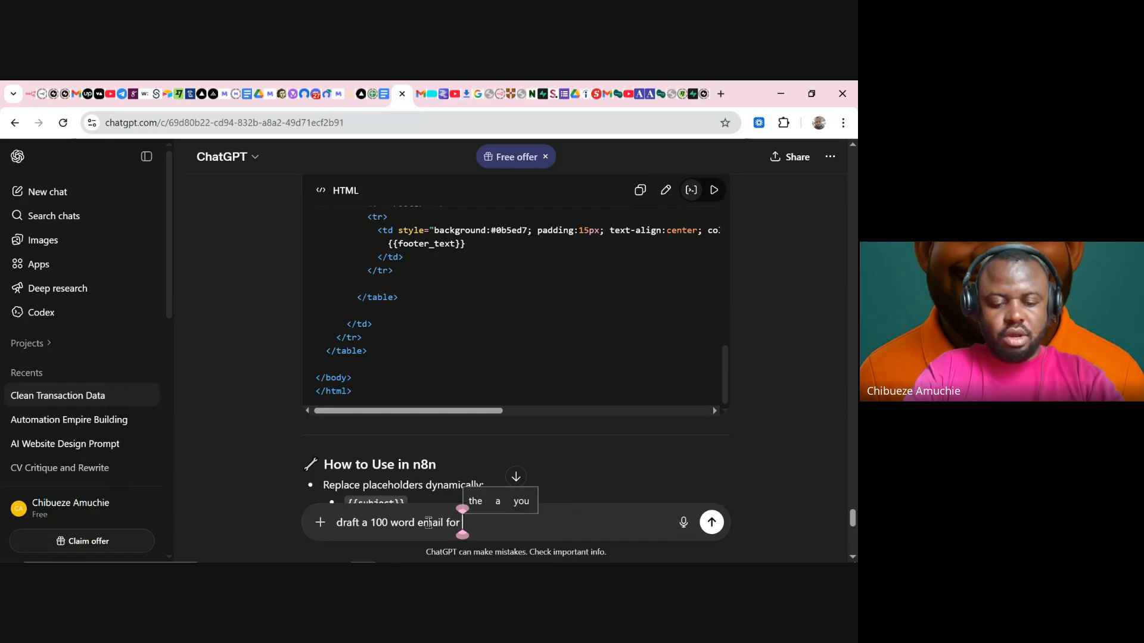
type("enquir")
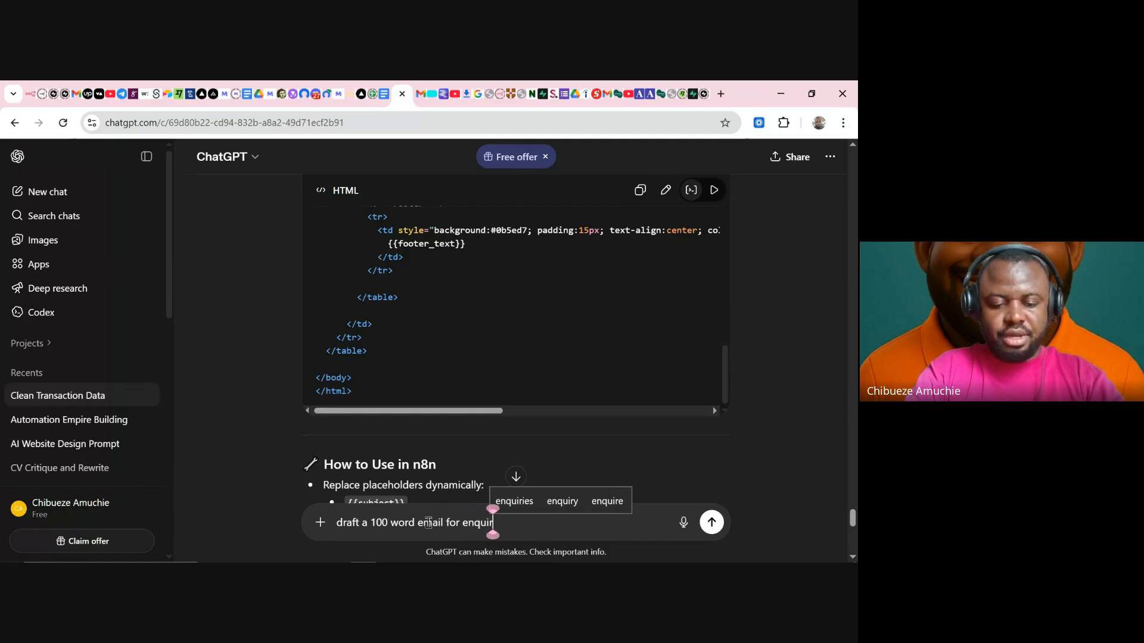
type("y i")
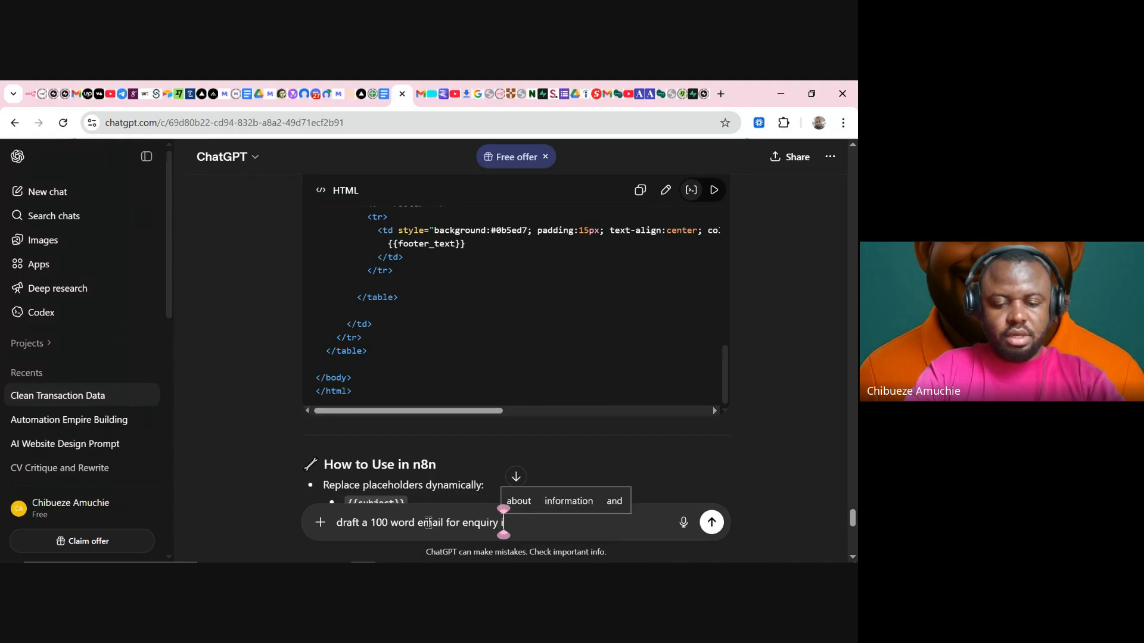
type("nto U")
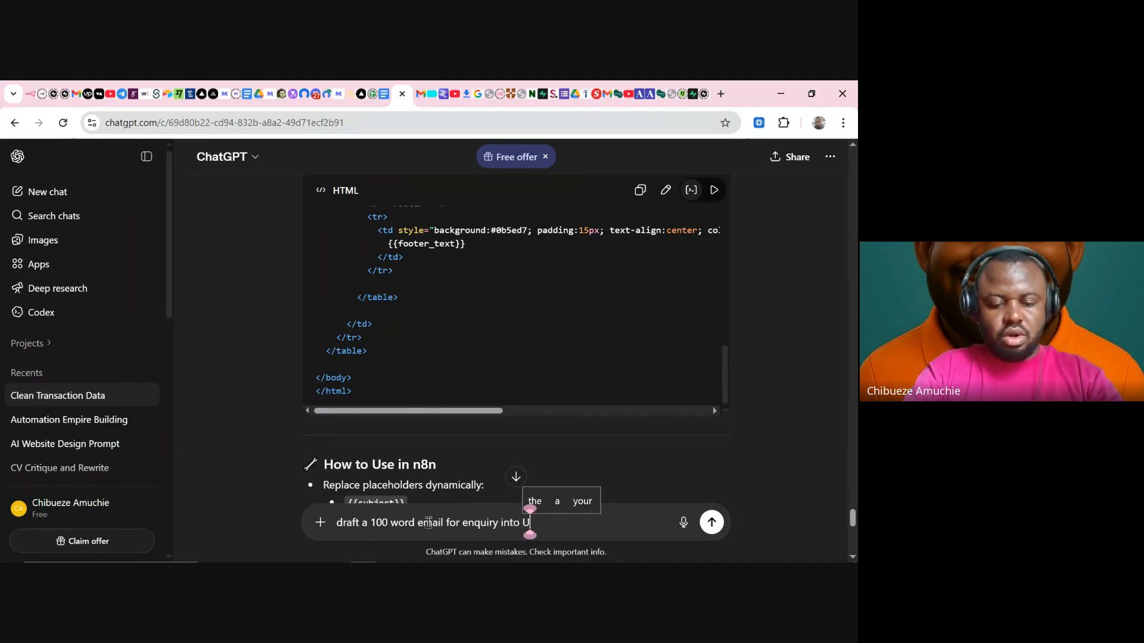
type("ltimaSp")
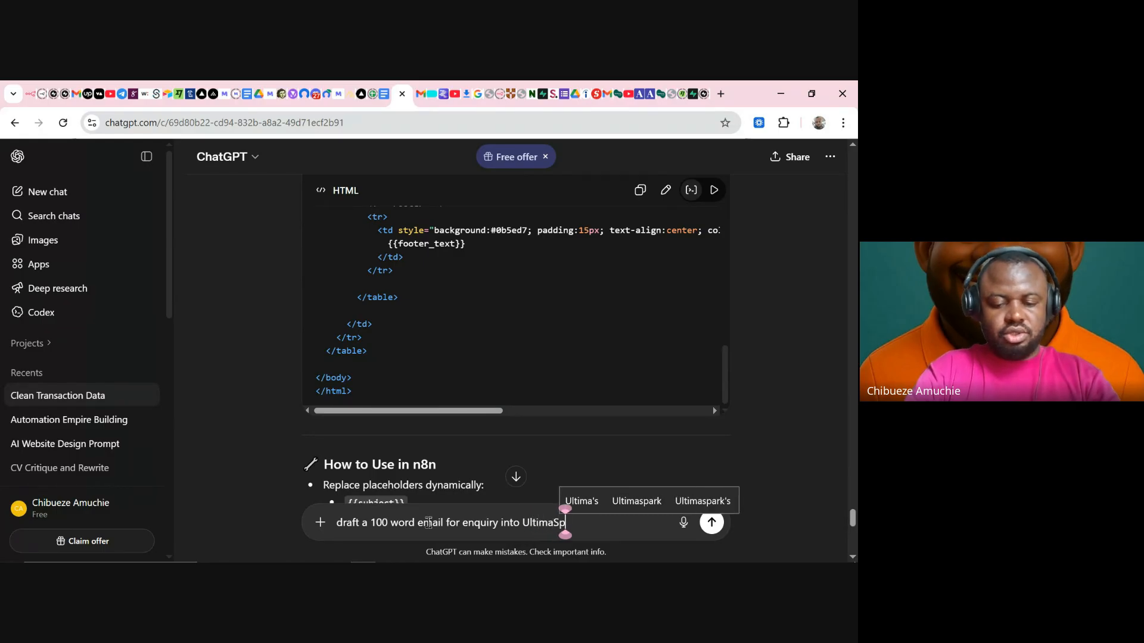
type("ark AI servic")
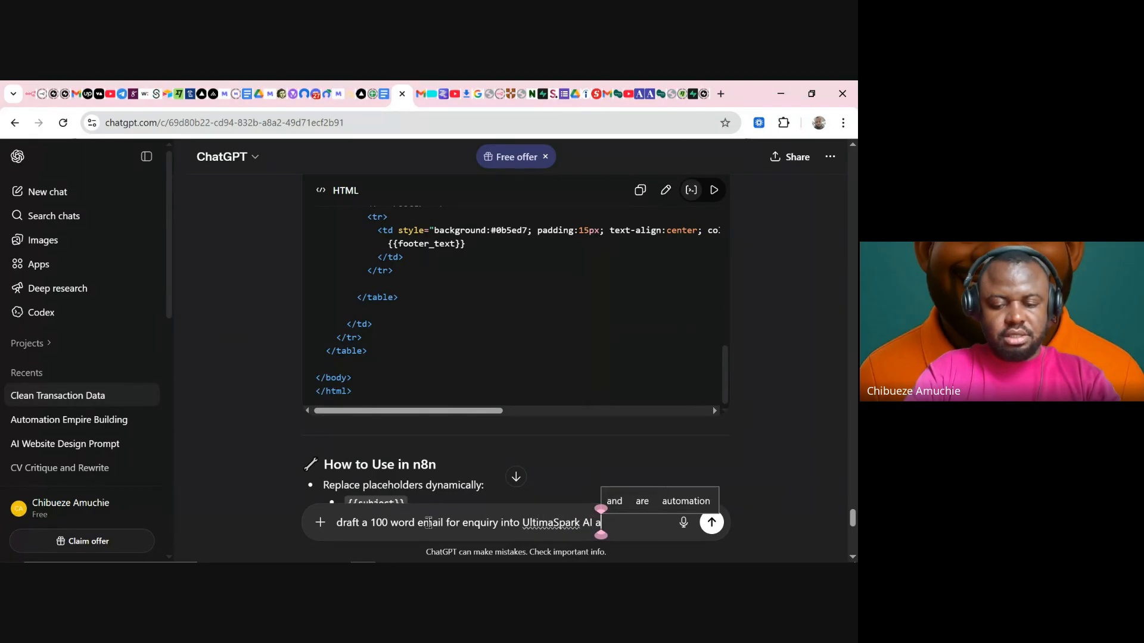
type("es")
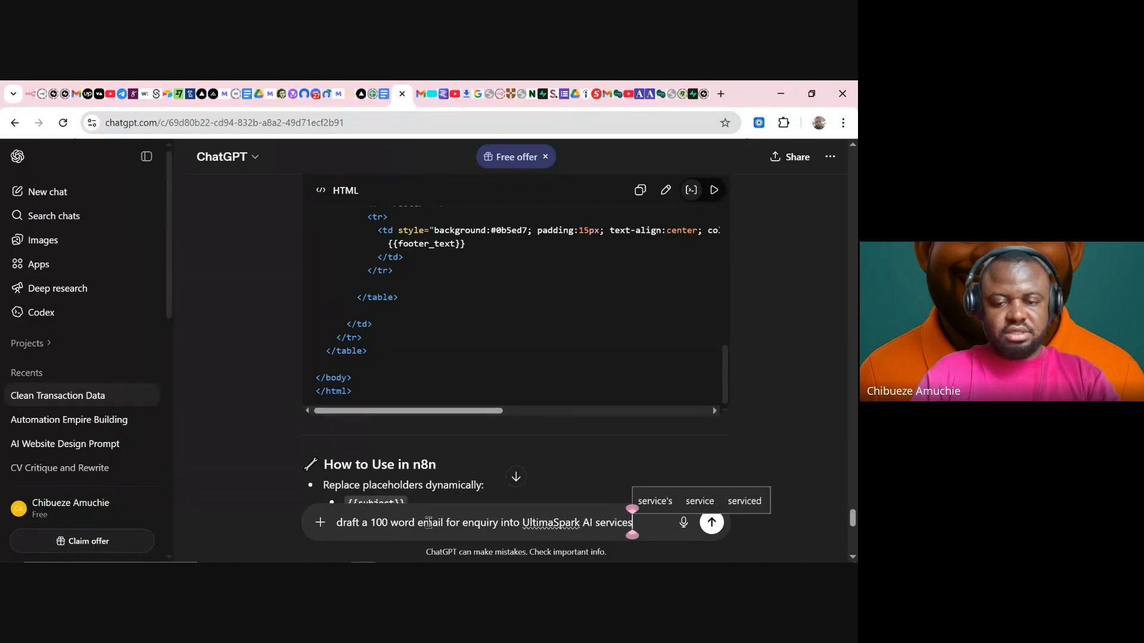
left_click(379, 523)
key("BackSpace")
type("2")
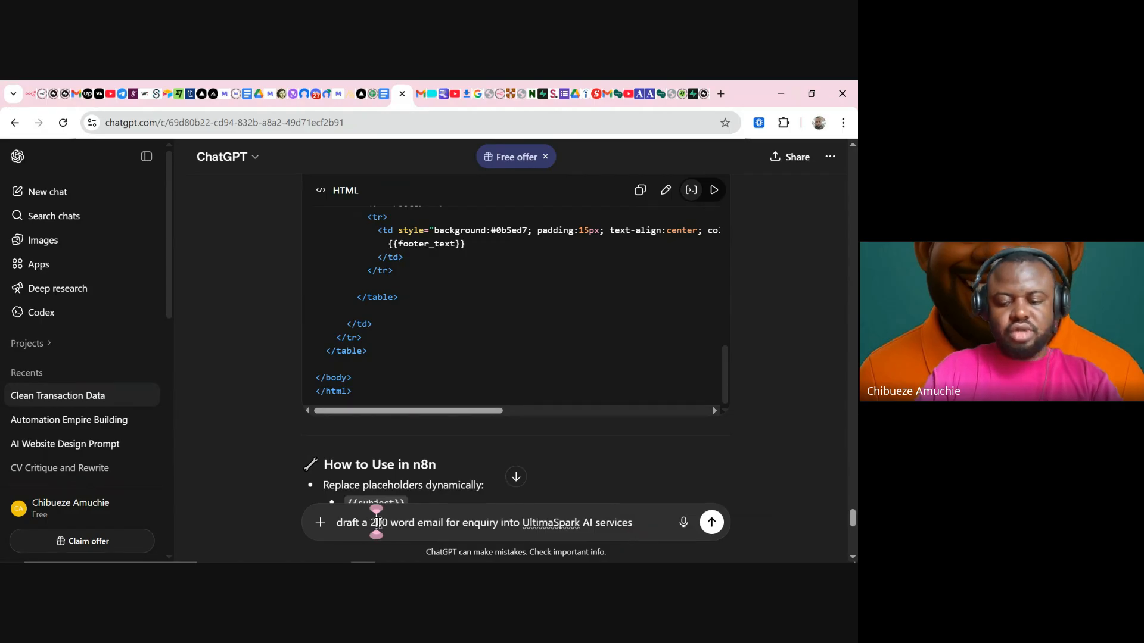
key("Return")
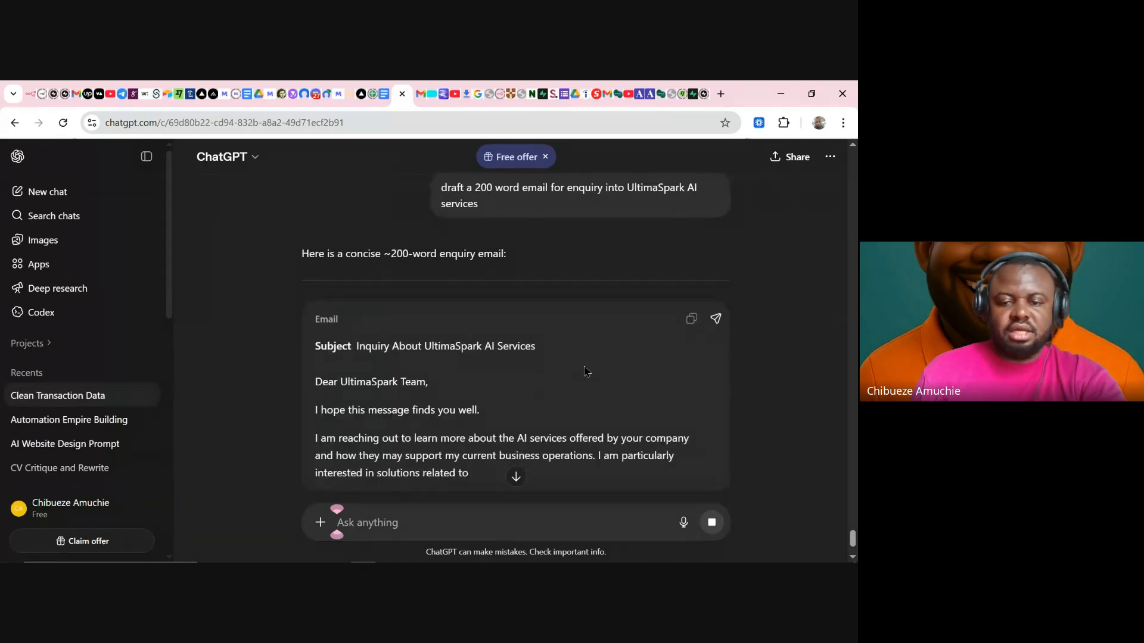
- Copy the generated 'Inquiry About UltimaSpark AI Services' email and return to Gmail
scroll(583, 373, "down", 3)
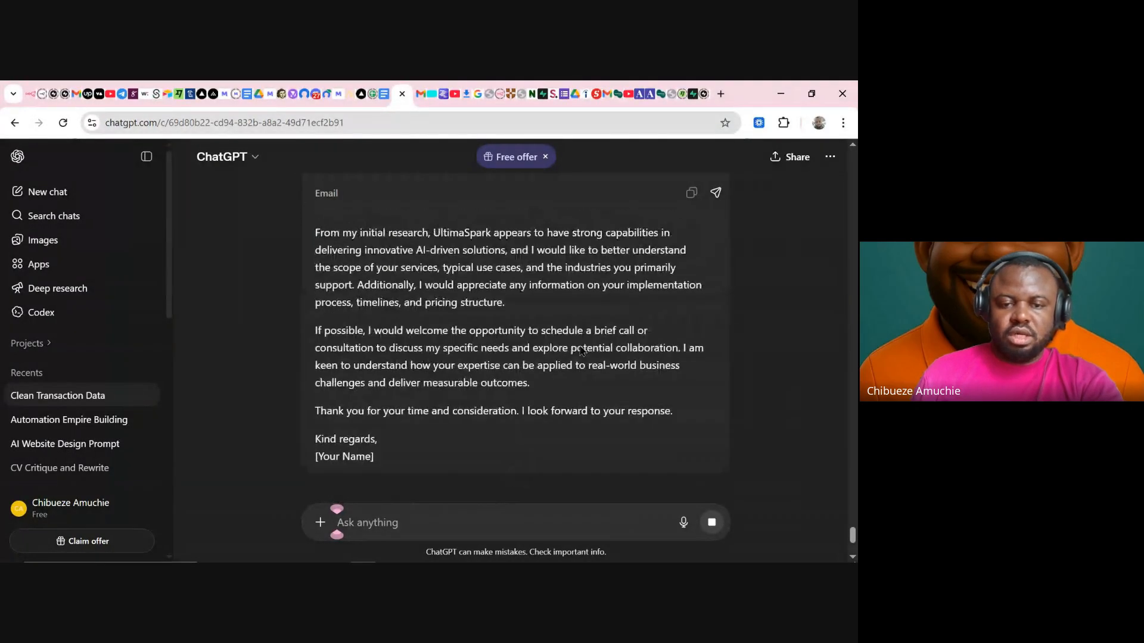
scroll(578, 345, "up", 5)
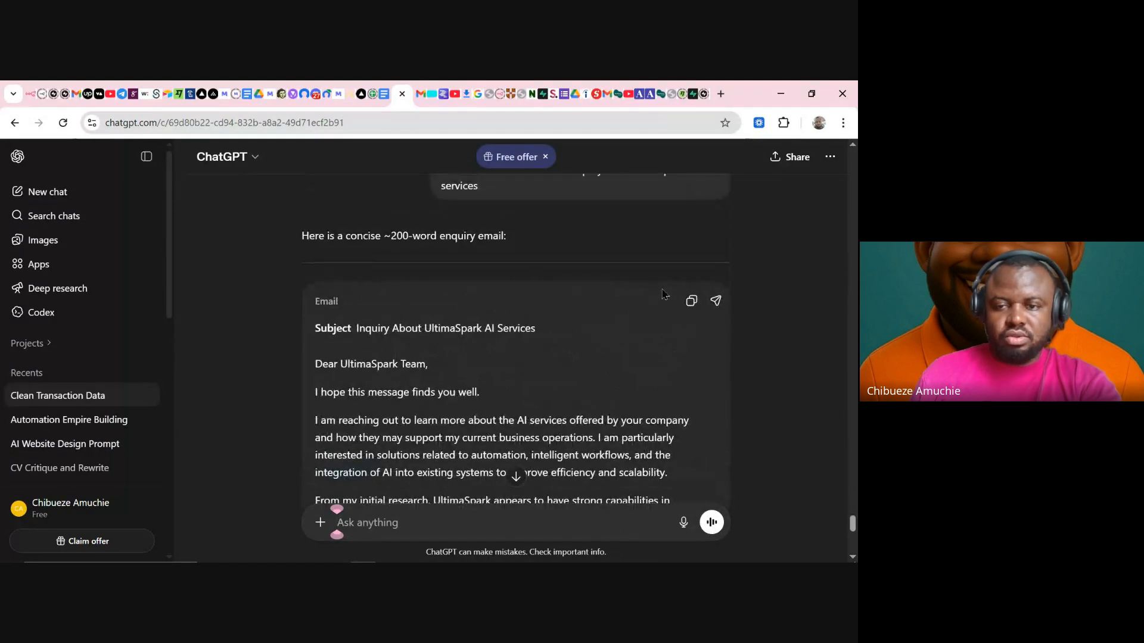
left_click(689, 304)
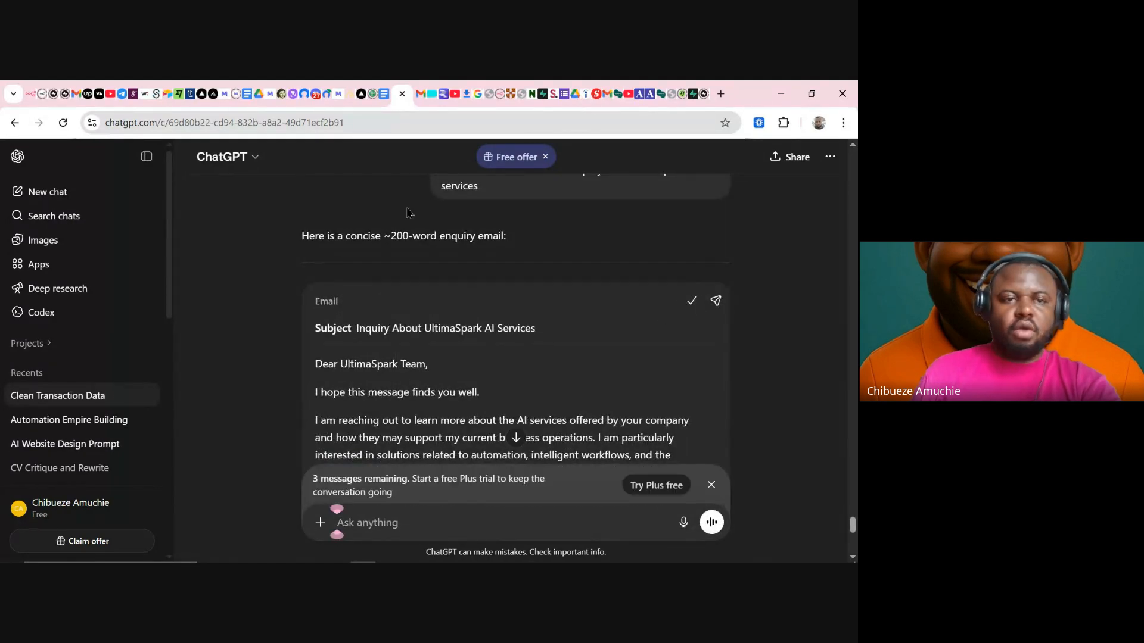
left_click(76, 94)
- Paste the ChatGPT enquiry into a full-size new message and delete the placeholder sign-off and dashes
left_click(64, 209)
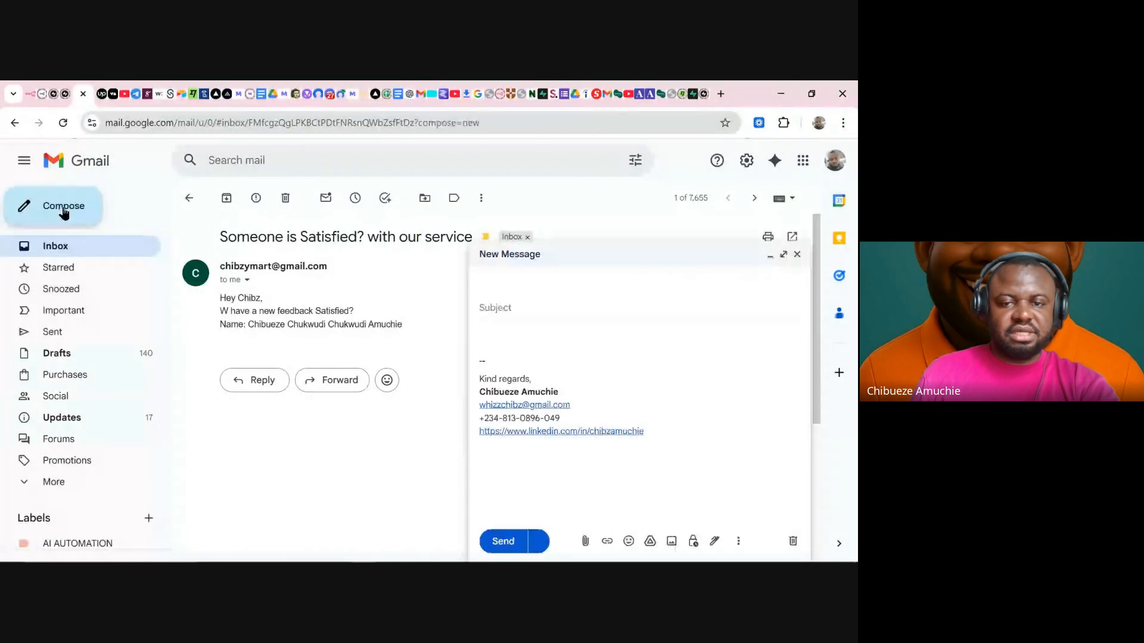
left_click(783, 256)
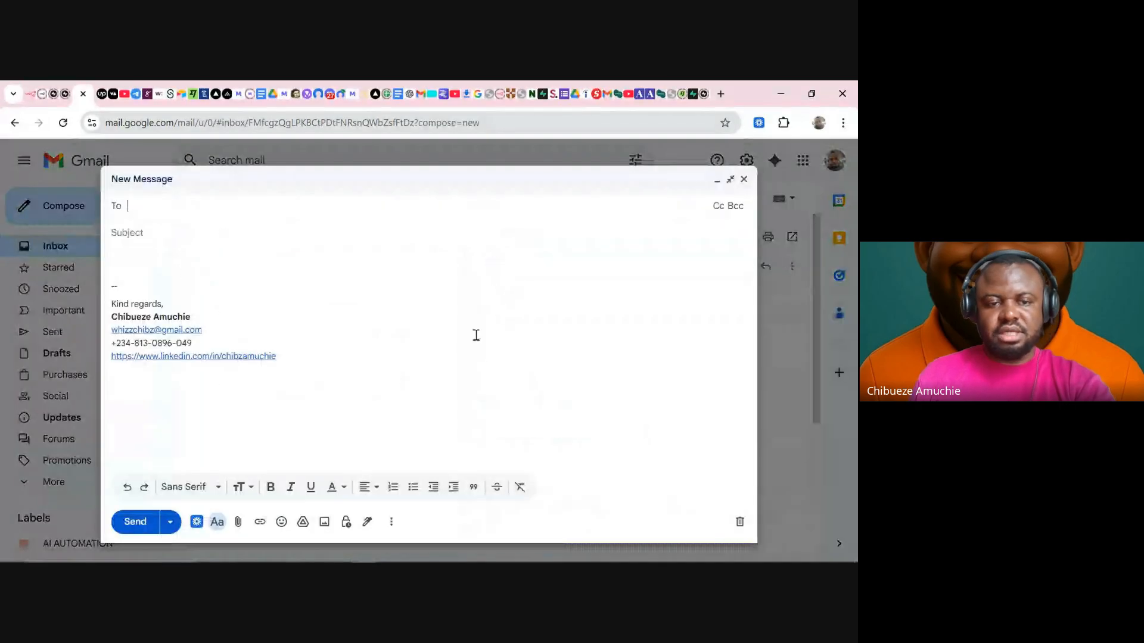
left_click(200, 263)
key("ctrl+v")
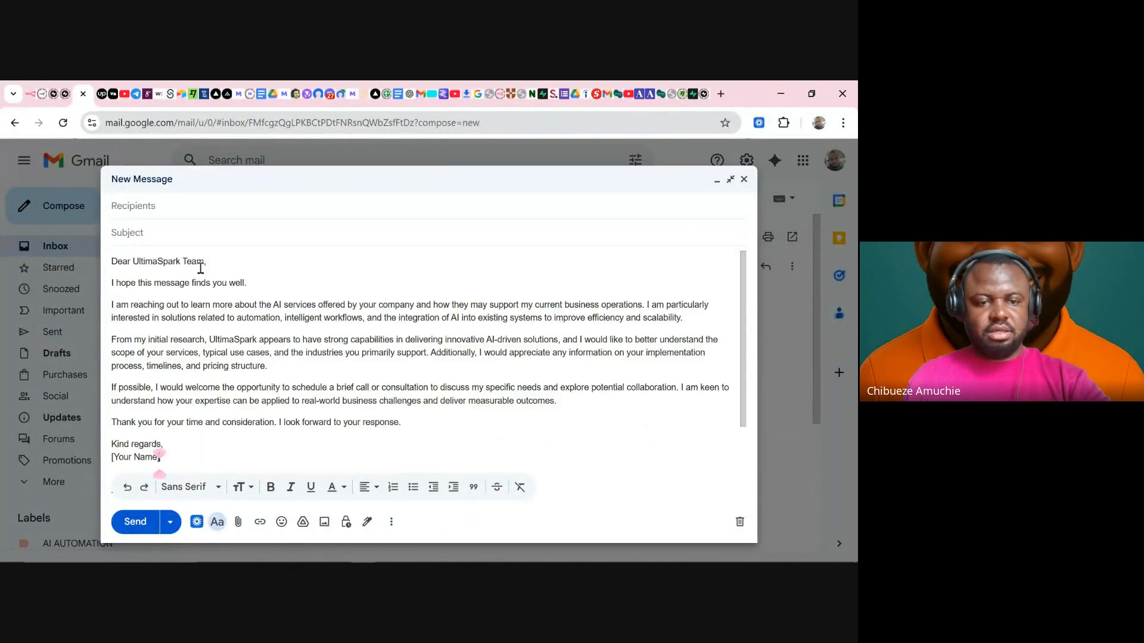
left_click_drag(179, 460, 114, 444)
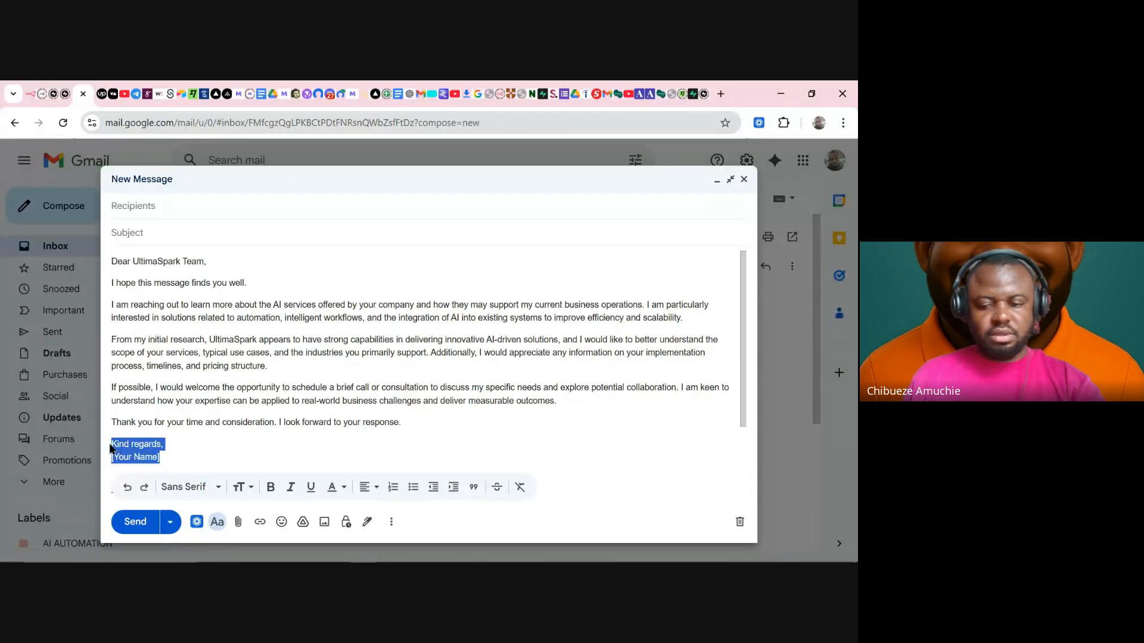
key("BackSpace")
key("BackSpace")
key("BackSpace")
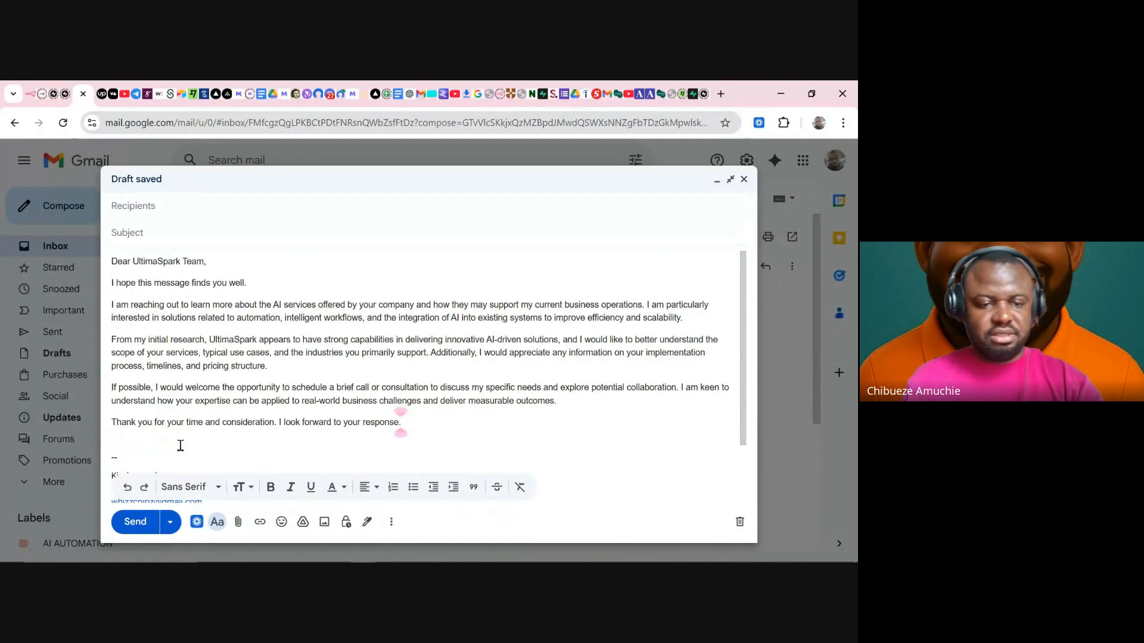
left_click(143, 453)
left_click_drag(130, 460, 97, 466)
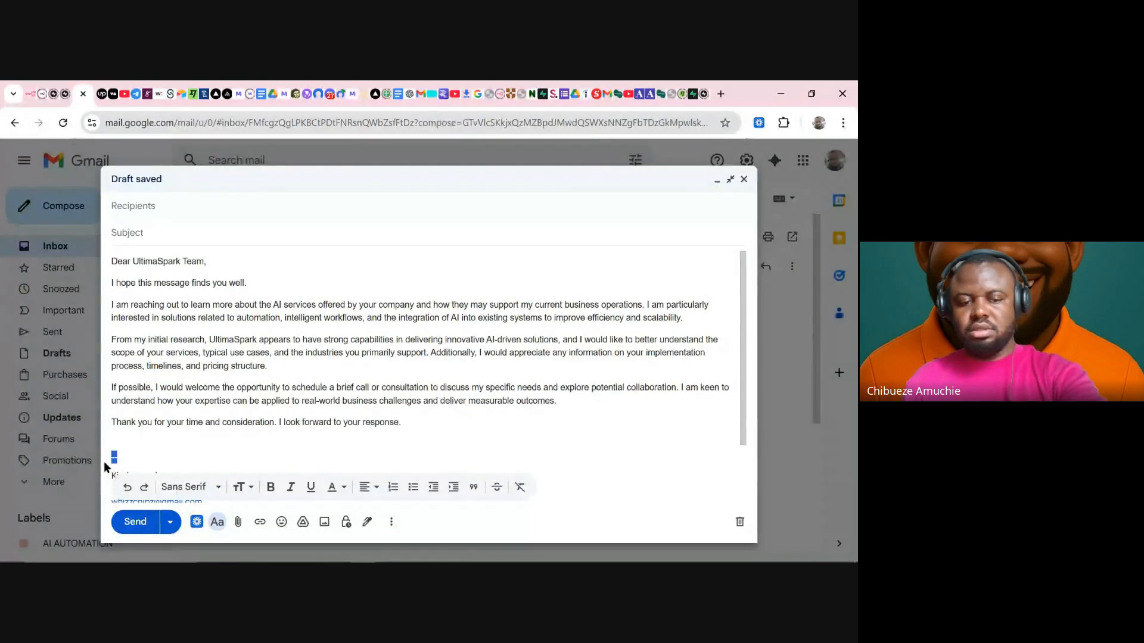
key("BackSpace")
scroll(263, 442, "down", 2)
scroll(316, 385, "up", 2)
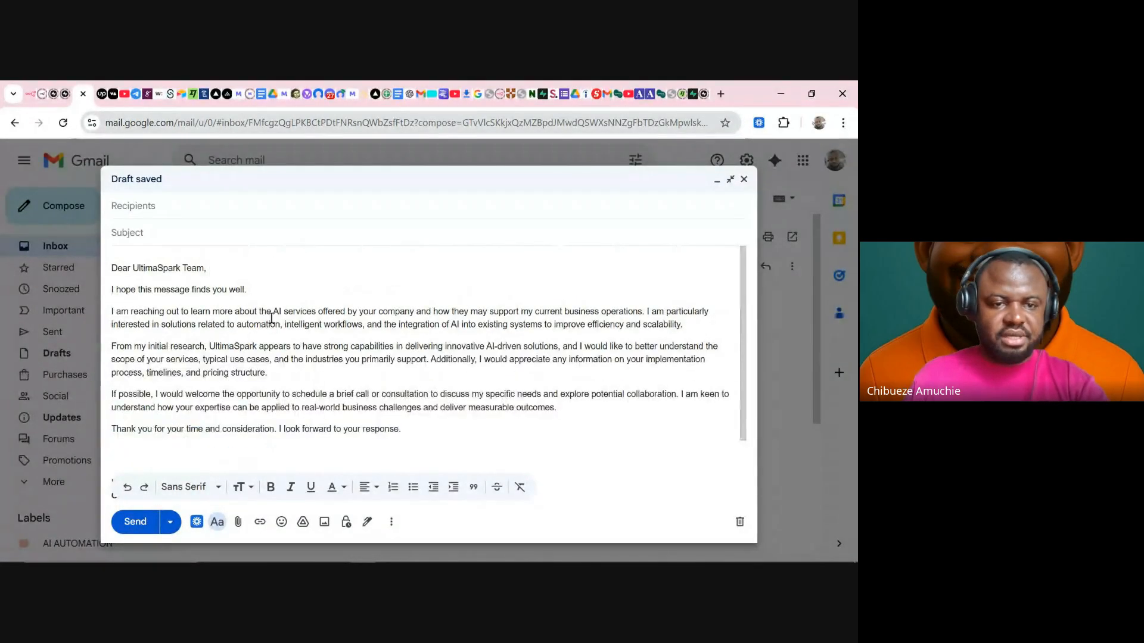
- Fill the subject with ChatGPT's suggested subject line
left_click(208, 238)
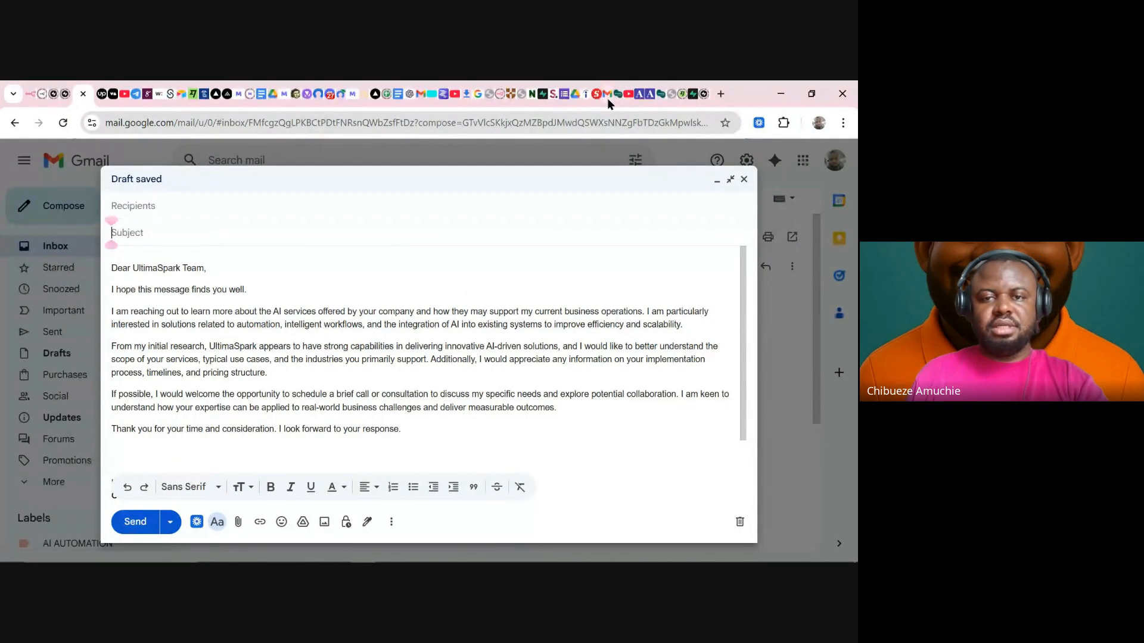
left_click(410, 94)
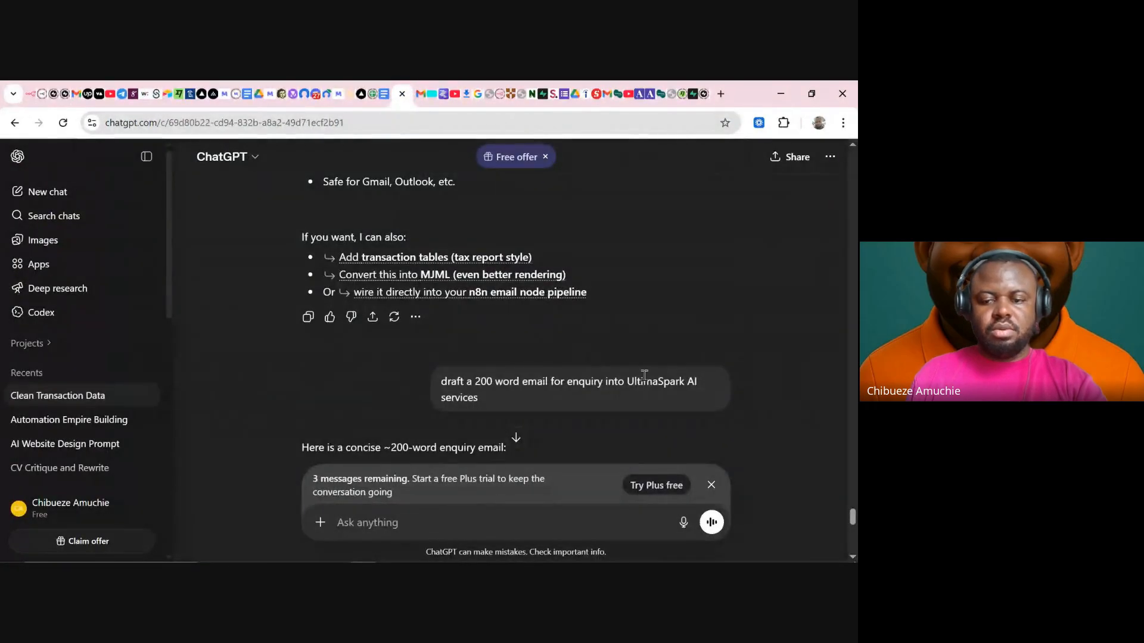
scroll(644, 375, "down", 5)
scroll(570, 263, "up", 1)
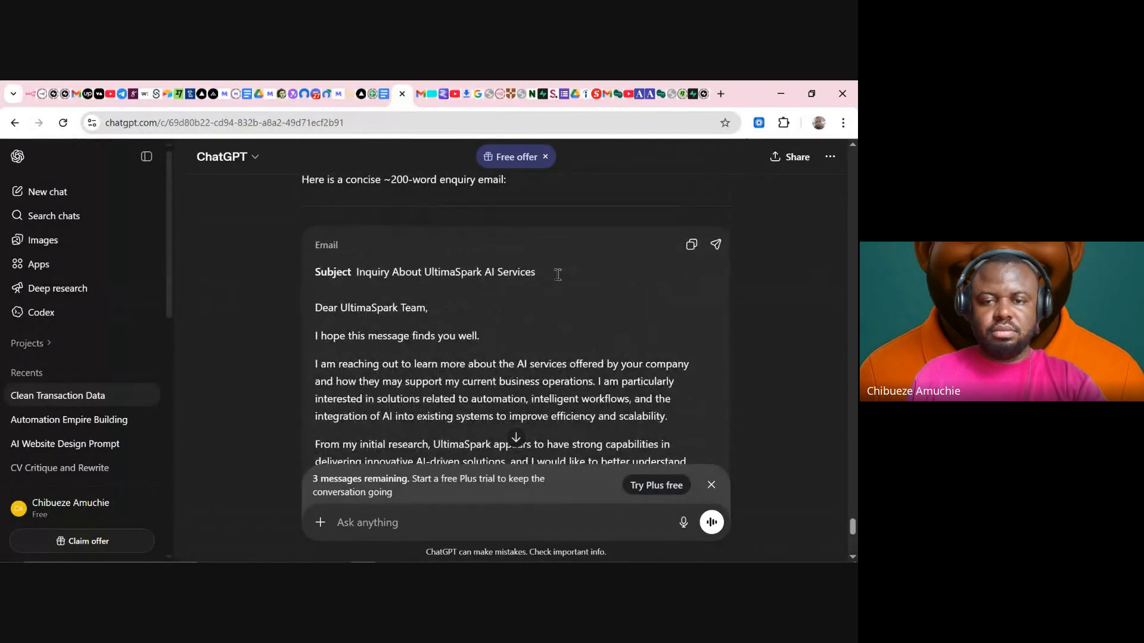
triple_click(380, 272)
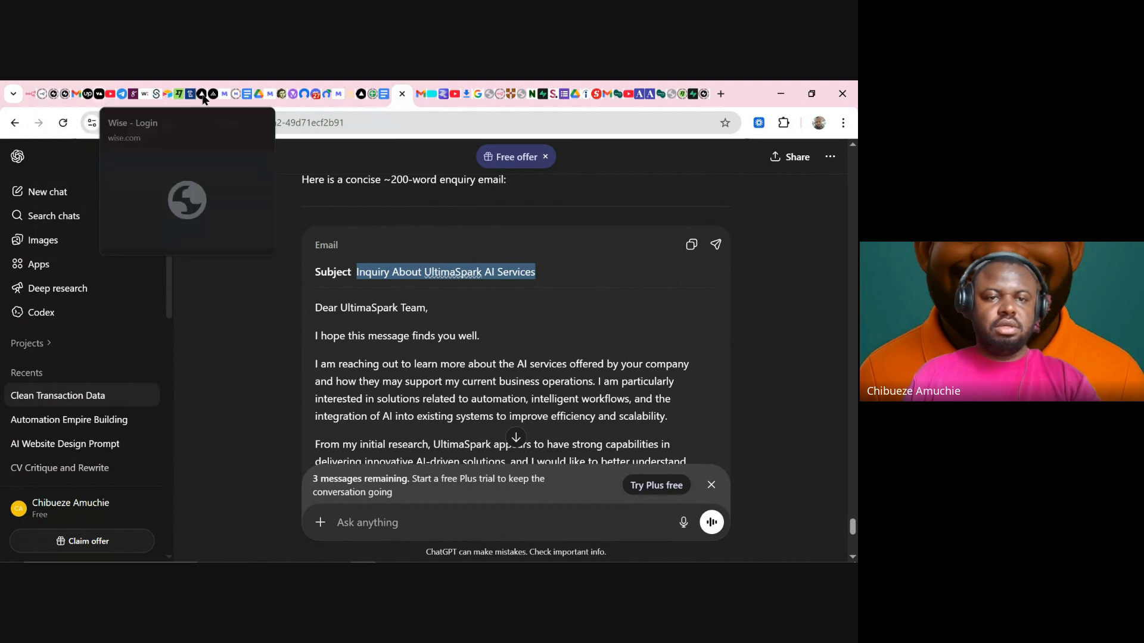
left_click(76, 94)
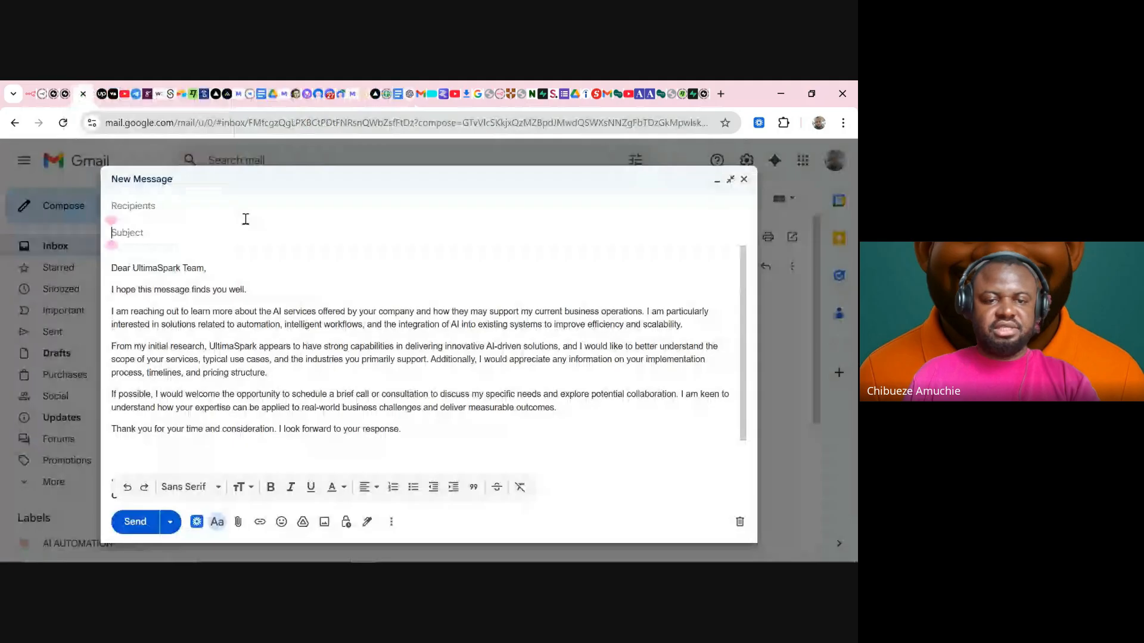
key("ctrl+v")
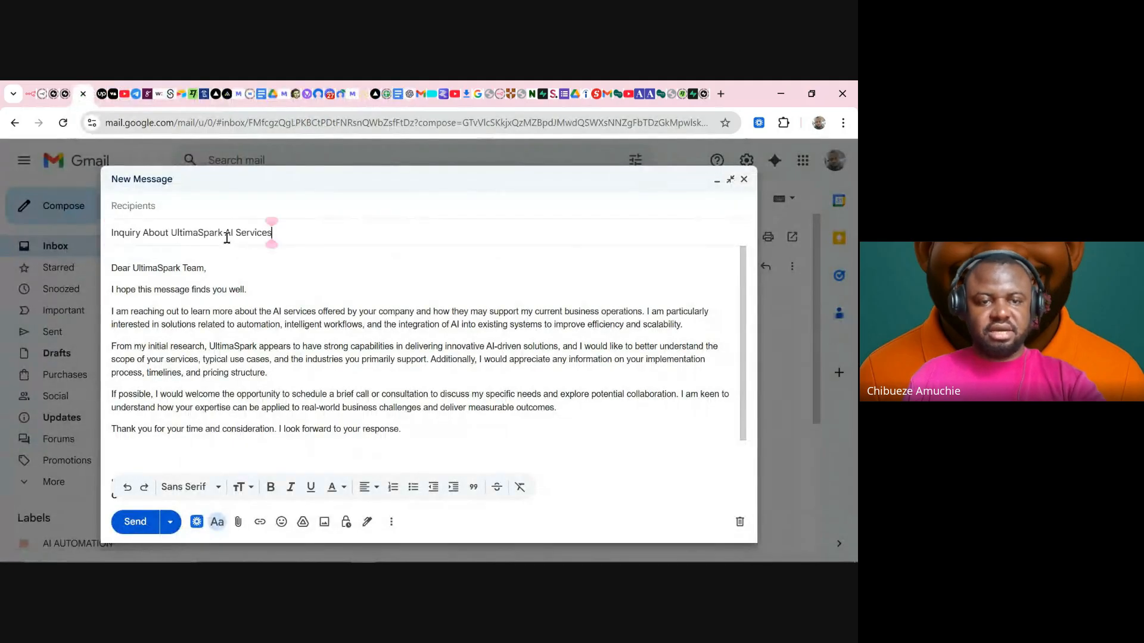
- Add the suggested recipient, send the email, and refresh the receiving inbox
left_click(233, 207)
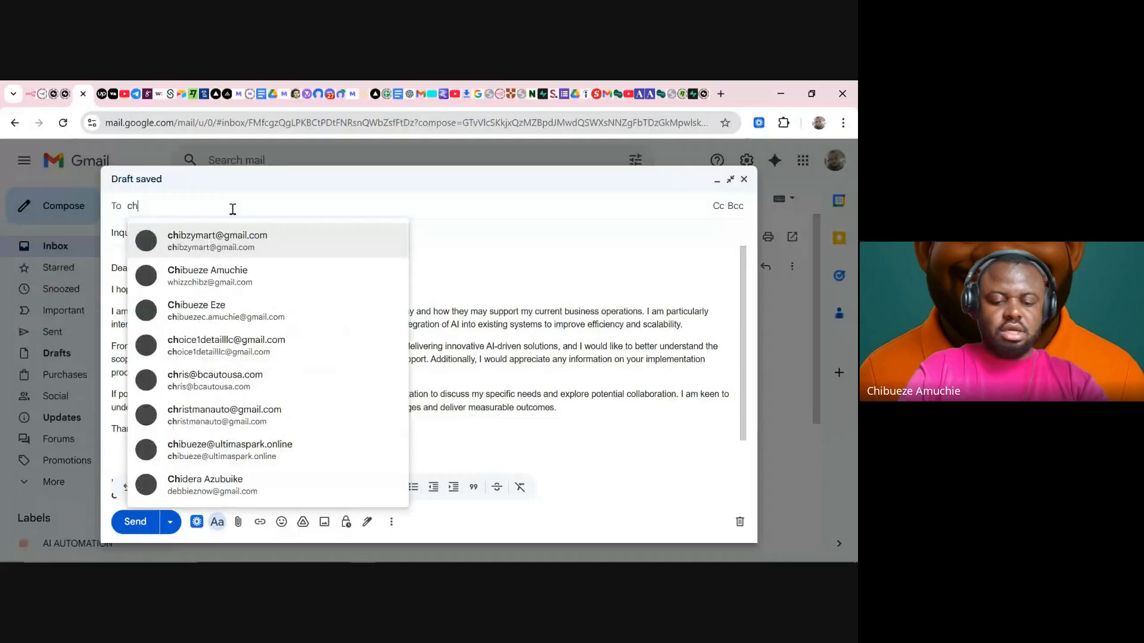
left_click(235, 243)
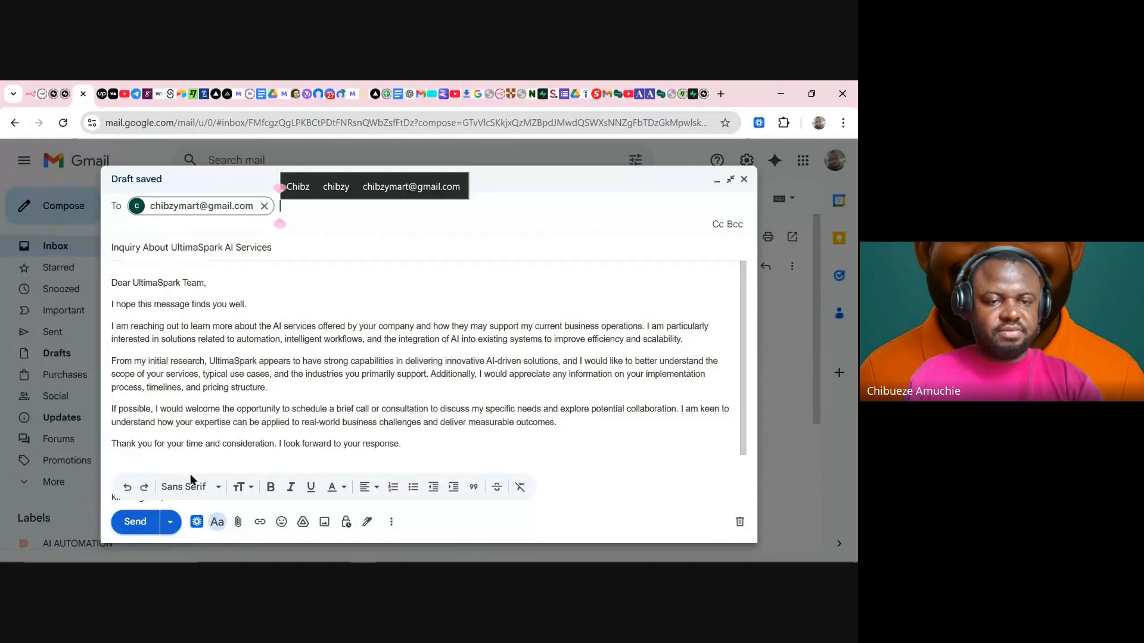
left_click(258, 420)
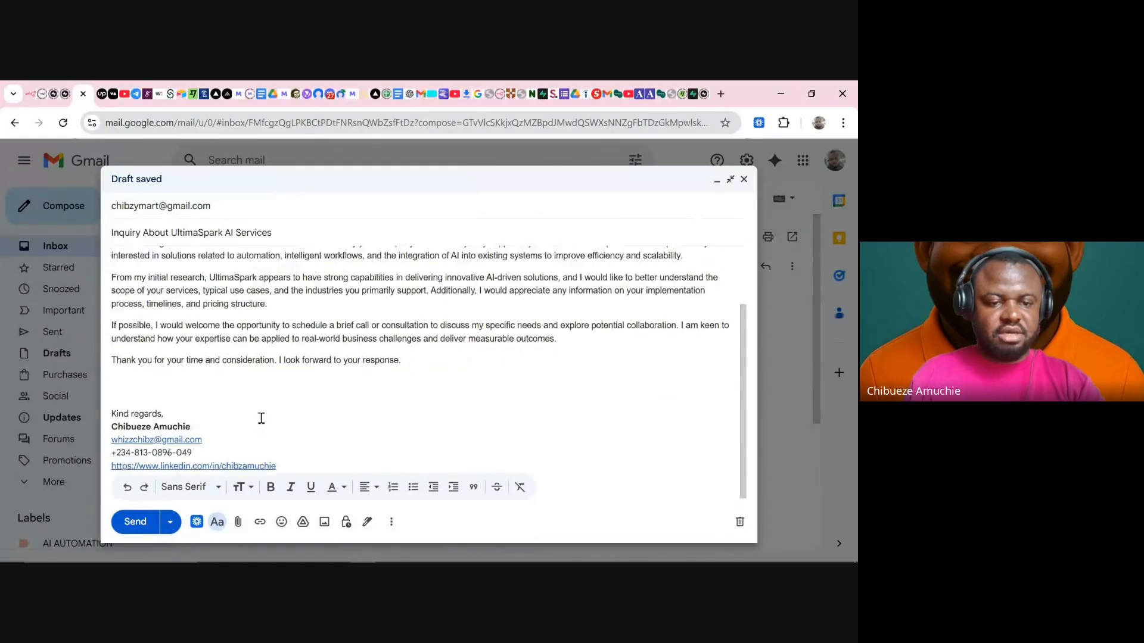
left_click(135, 522)
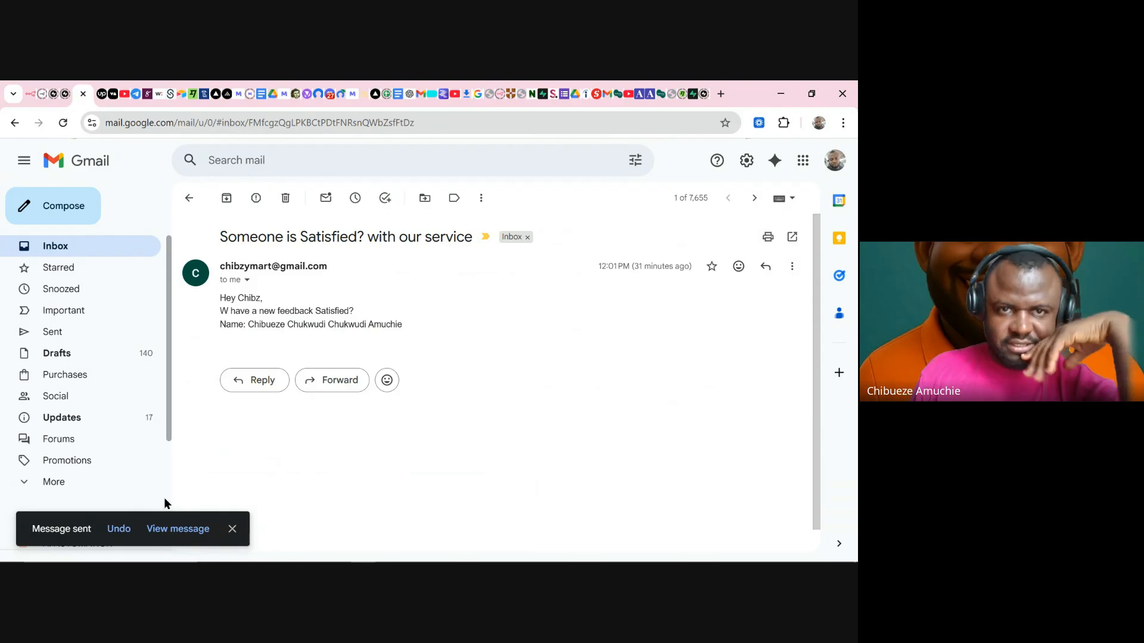
left_click(425, 94)
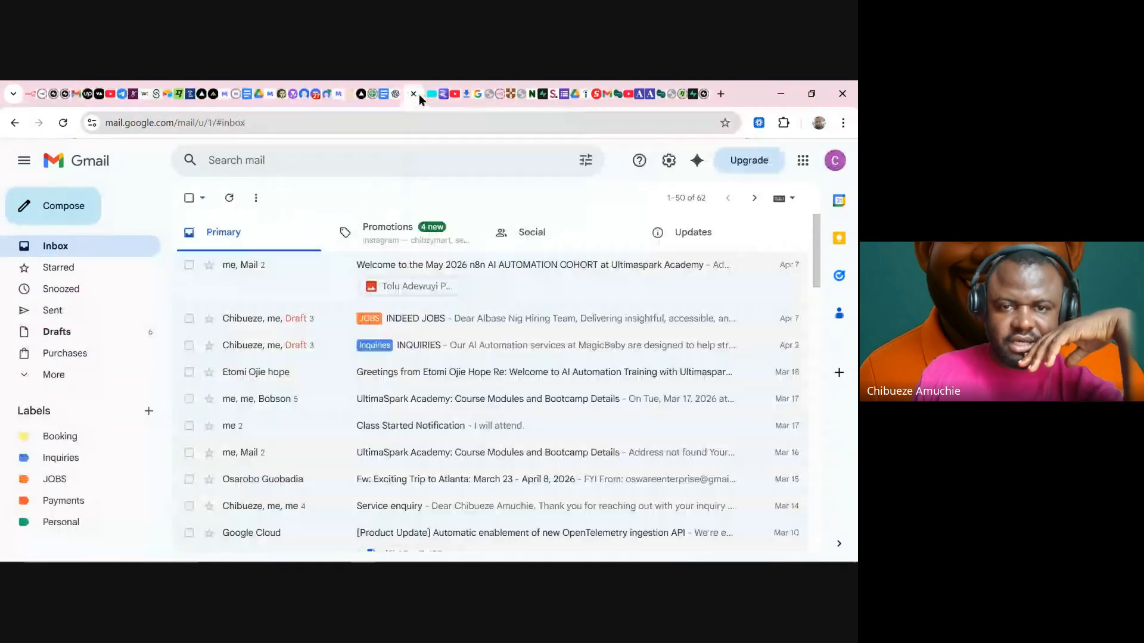
left_click(230, 198)
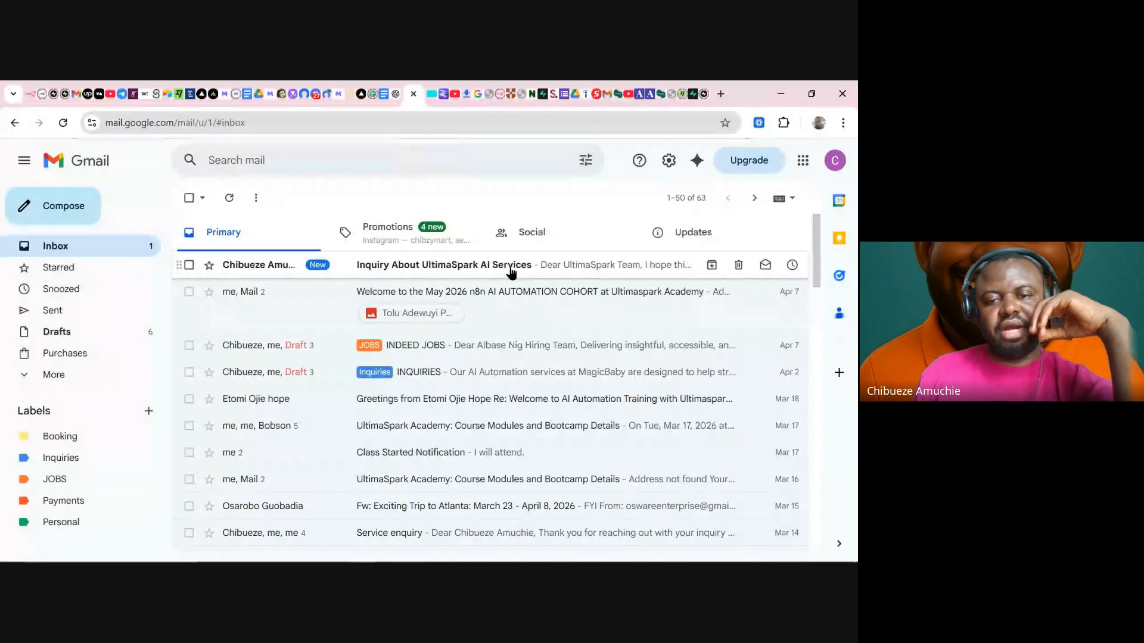
left_click(32, 93)
- Fetch the enquiry as a Gmail Trigger test event and inspect its snippet in Table view
left_click(460, 183)
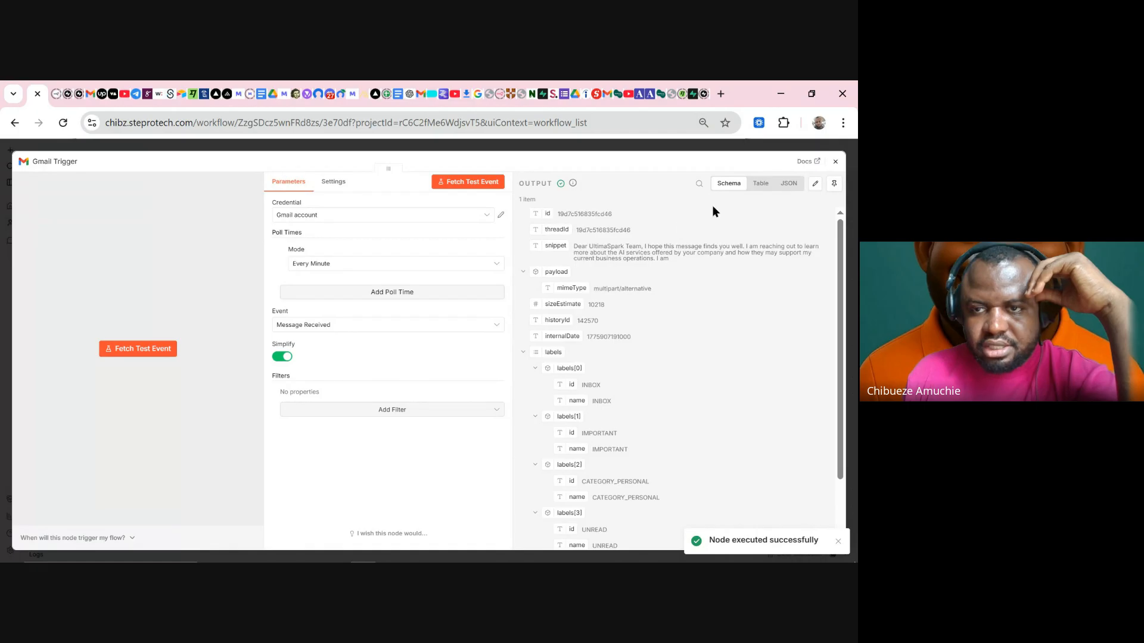
left_click(759, 184)
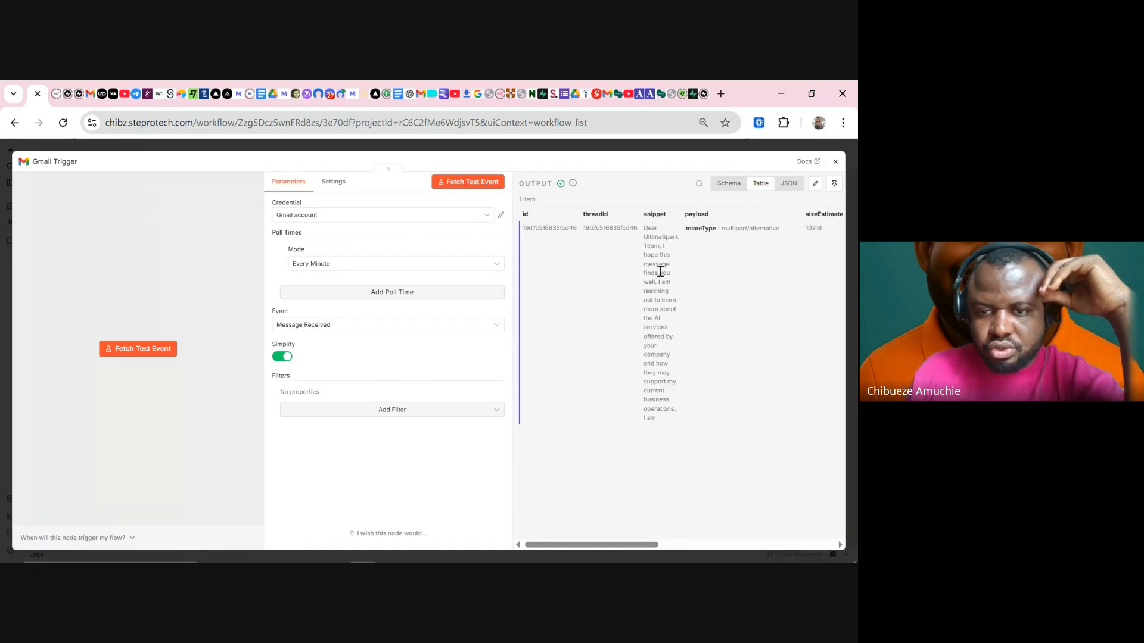
left_click_drag(657, 419, 645, 228)
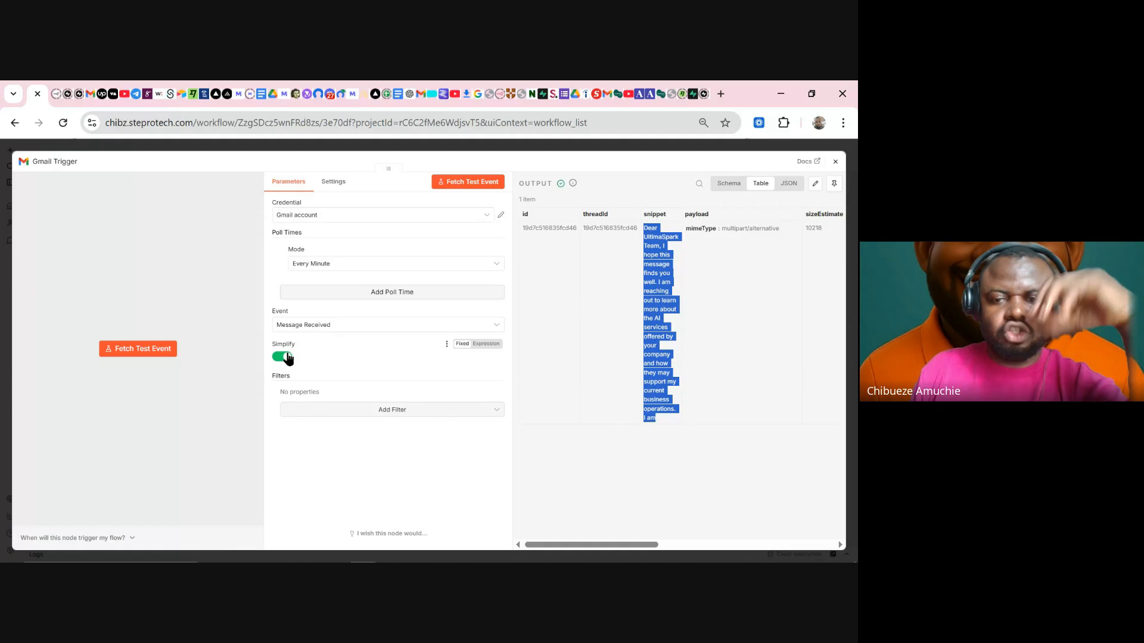
left_click(655, 420)
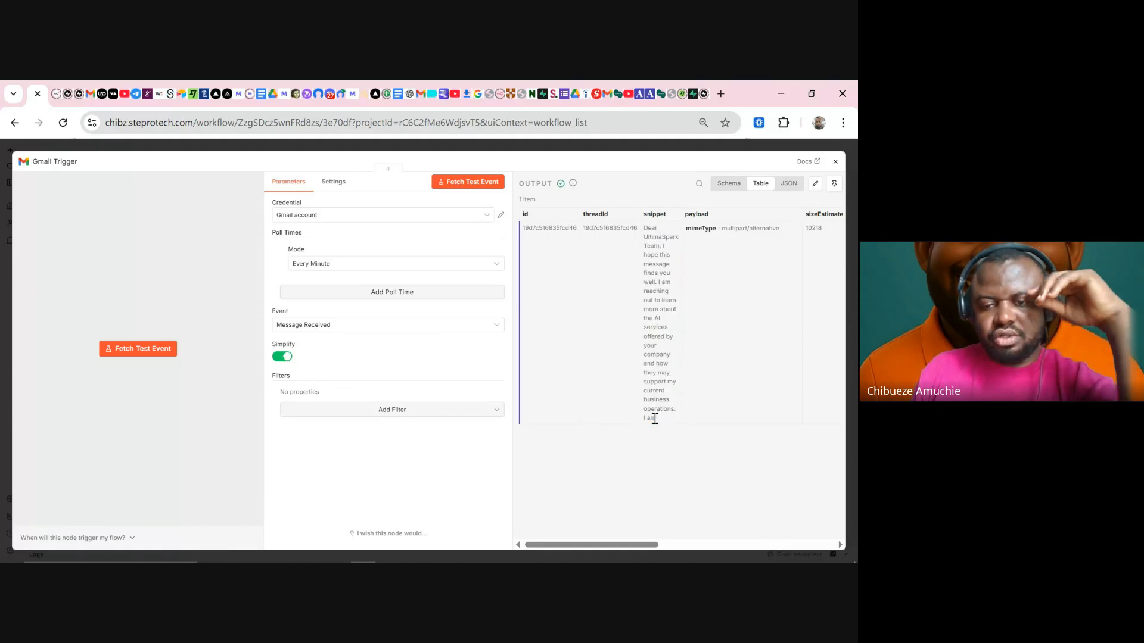
left_click_drag(656, 420, 639, 340)
mouse_move(628, 545)
left_mouse_down()
mouse_move(832, 522)
mouse_move(743, 541)
mouse_move(613, 544)
left_mouse_up()
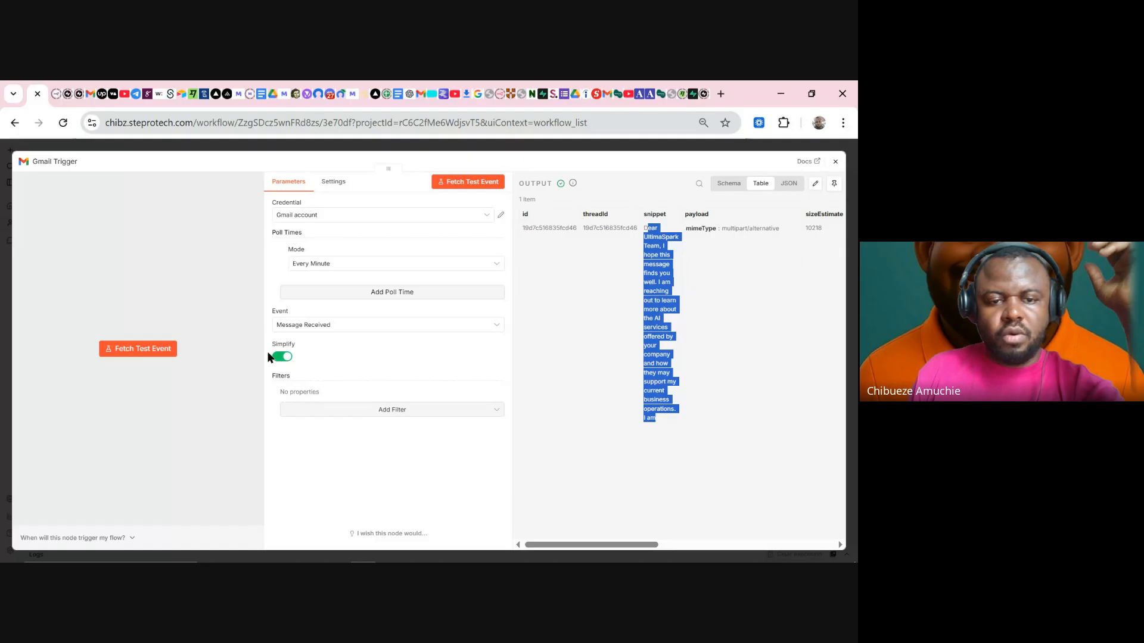
- Turn off Simplify and refetch the test email to see its full body text
left_click(282, 358)
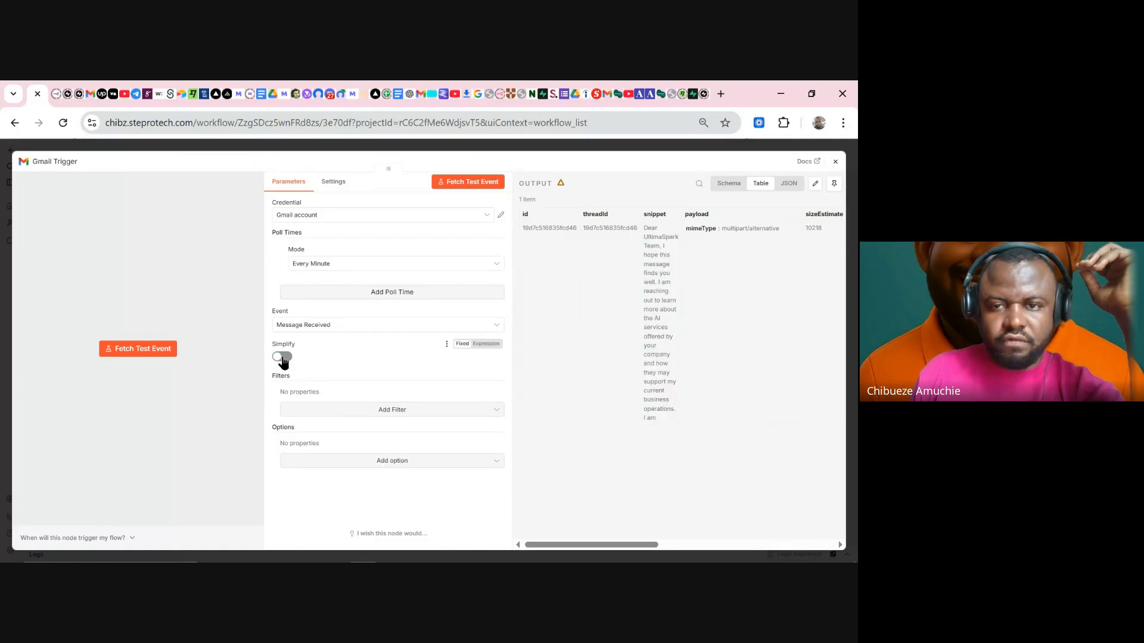
left_click(473, 181)
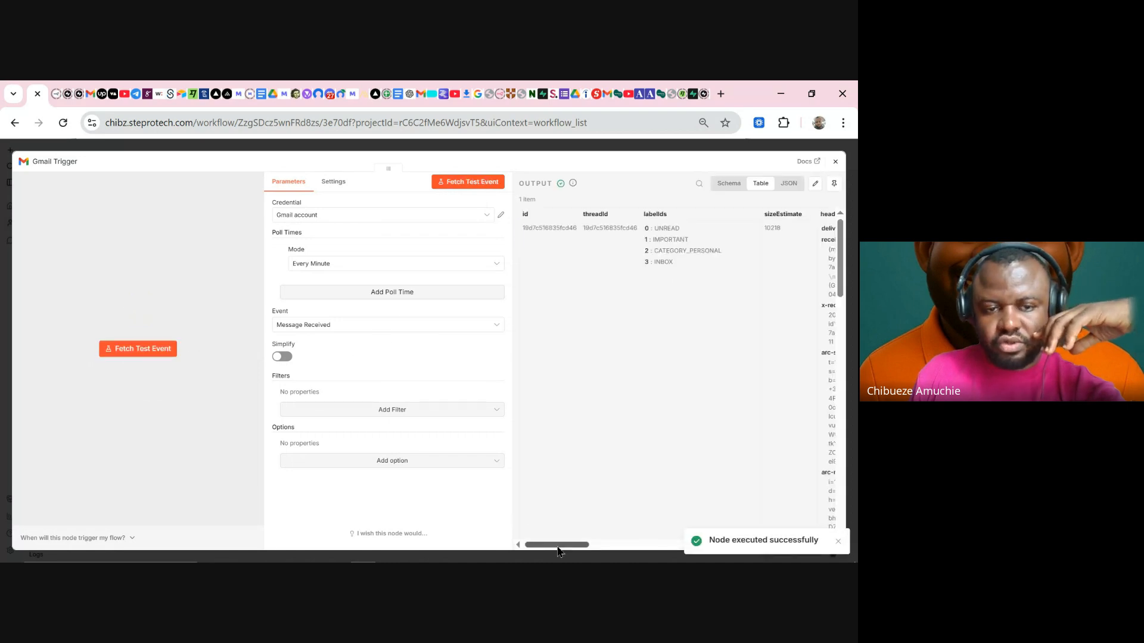
left_click_drag(556, 546, 665, 533)
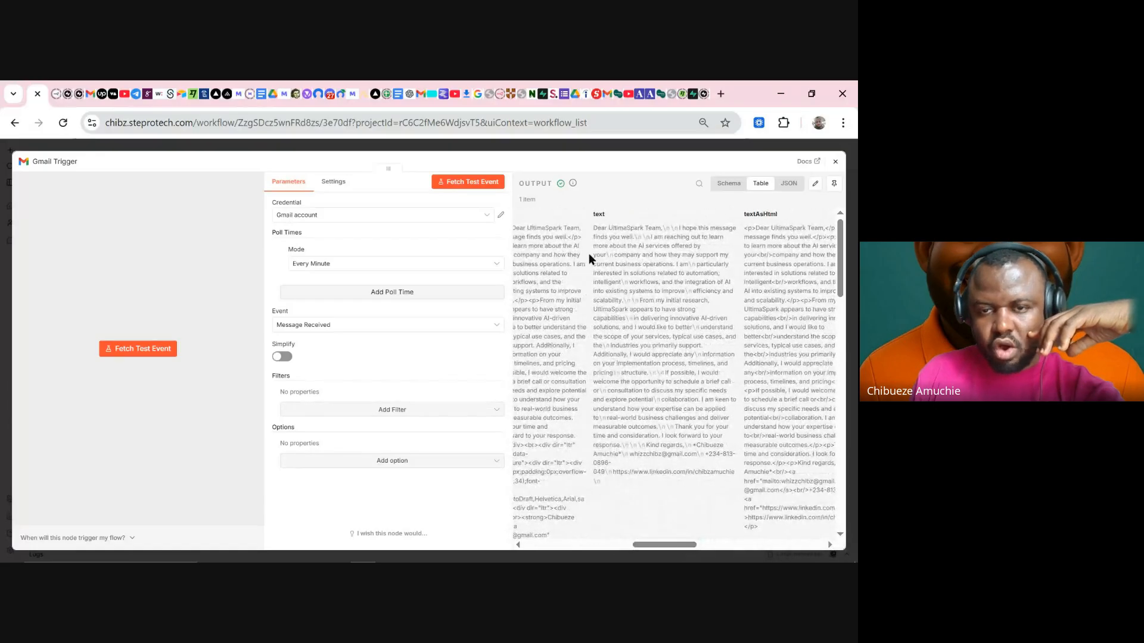
left_click_drag(592, 231, 646, 484)
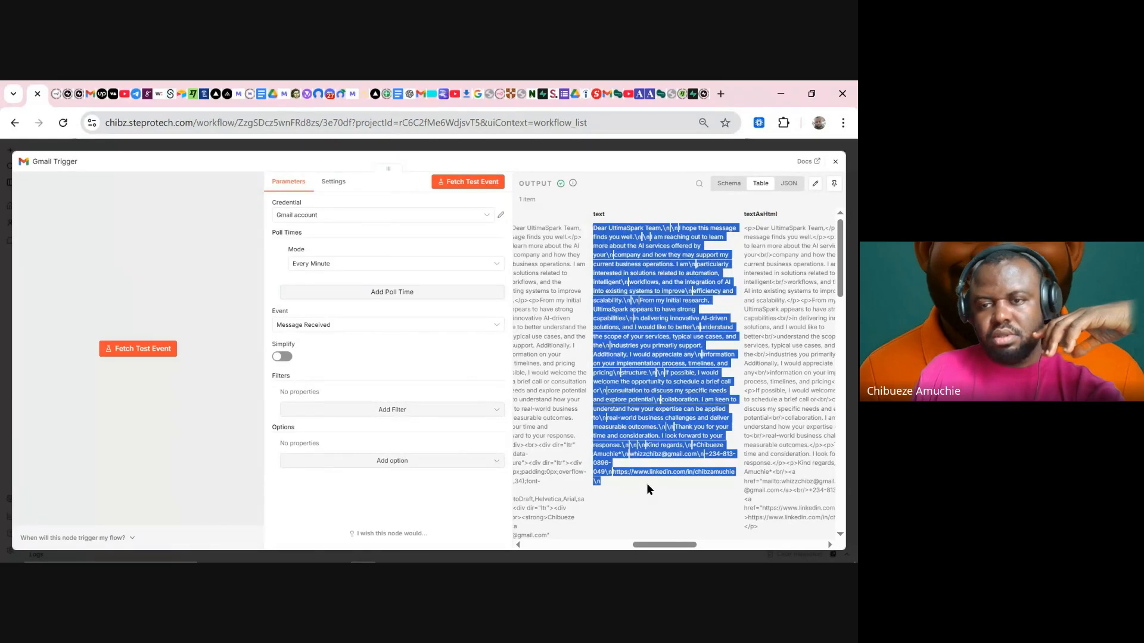
left_click_drag(667, 546, 679, 546)
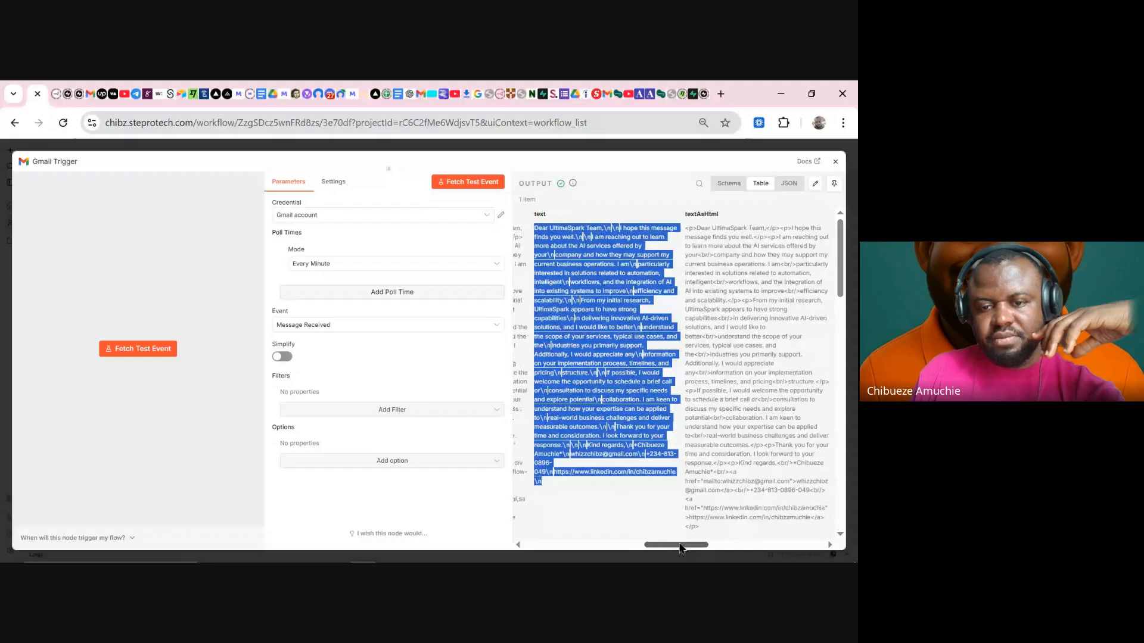
left_click(590, 362)
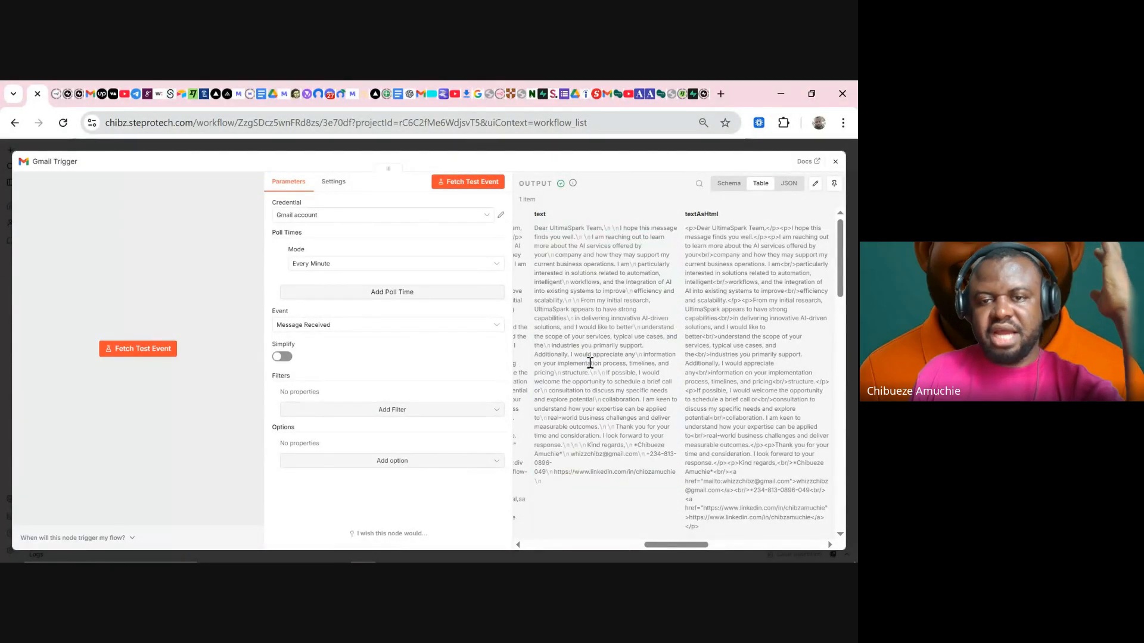
- Review the Gmail Trigger output schema and close the node panel
left_click(729, 183)
scroll(612, 287, "down", 10)
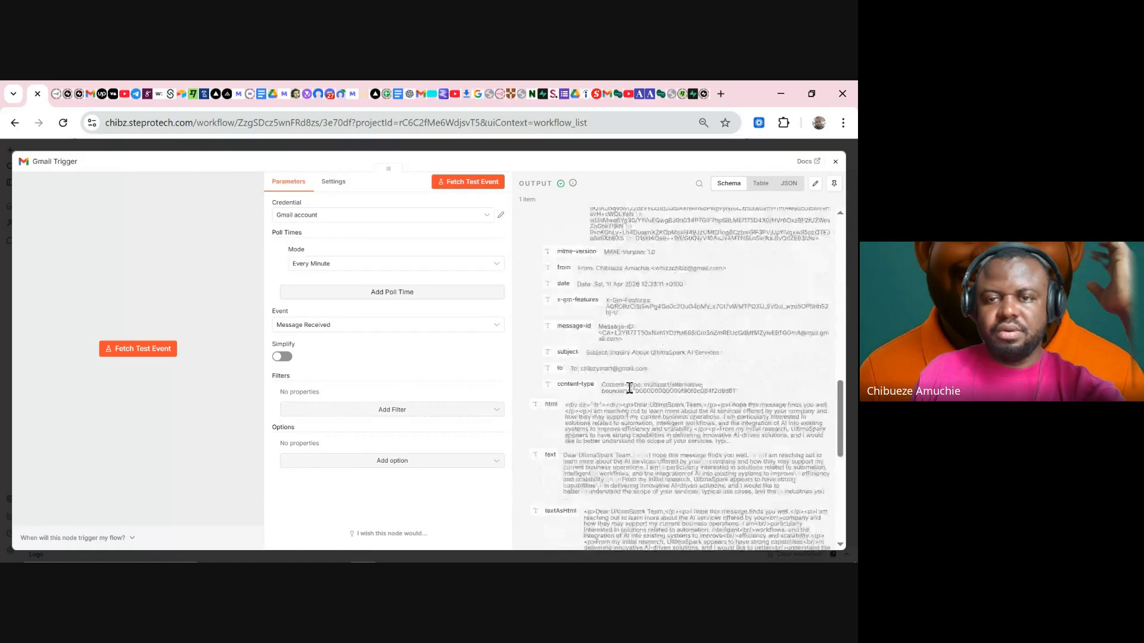
scroll(629, 388, "down", 5)
key("Escape")
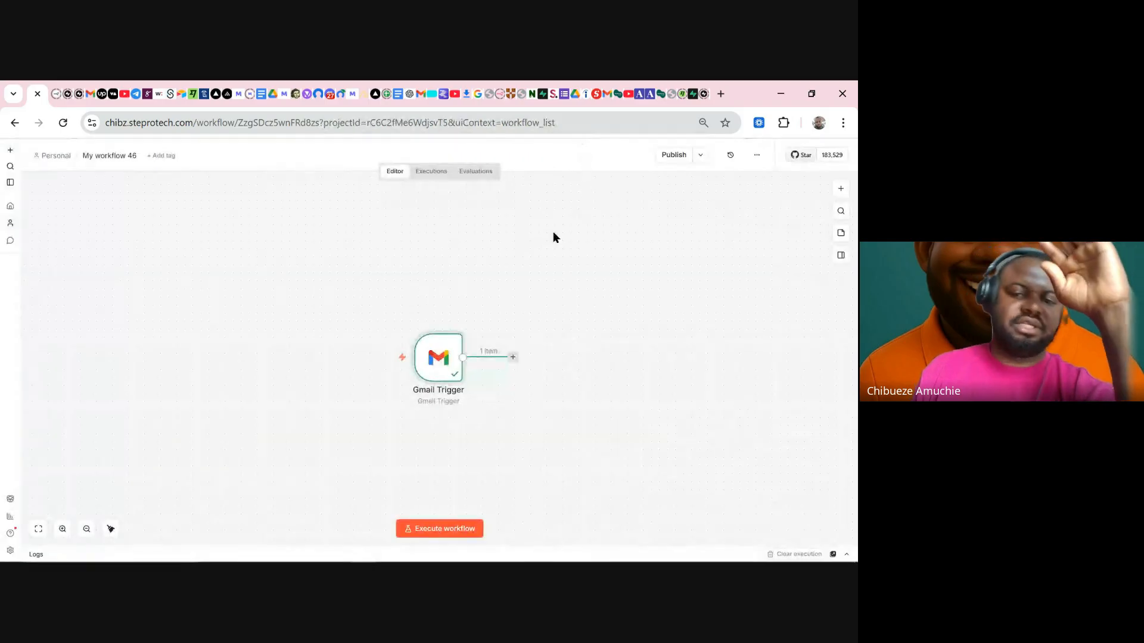
- Pin the Gmail Trigger data, move the node left, and add an Edit Fields (Set) node
right_click(433, 359)
left_click(452, 443)
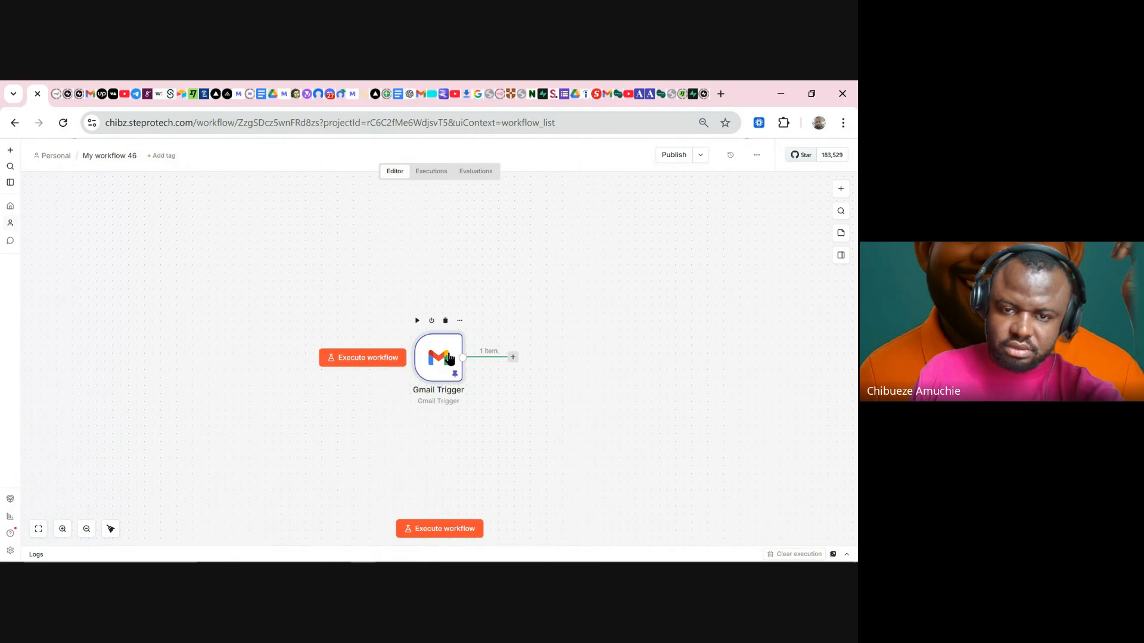
left_click_drag(441, 359, 249, 359)
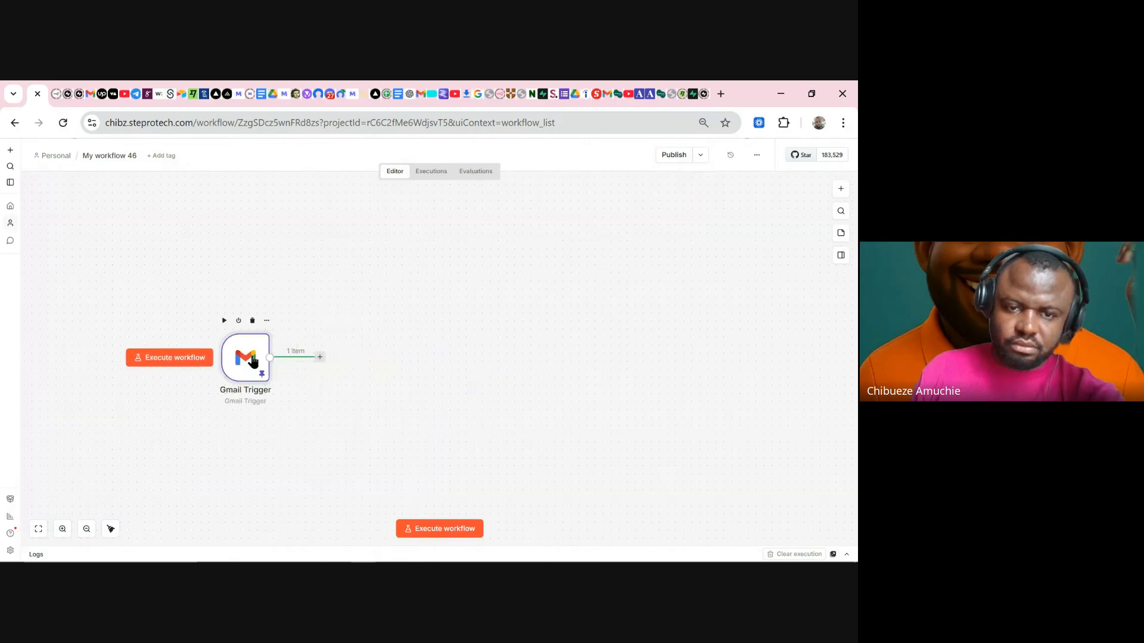
left_click(319, 358)
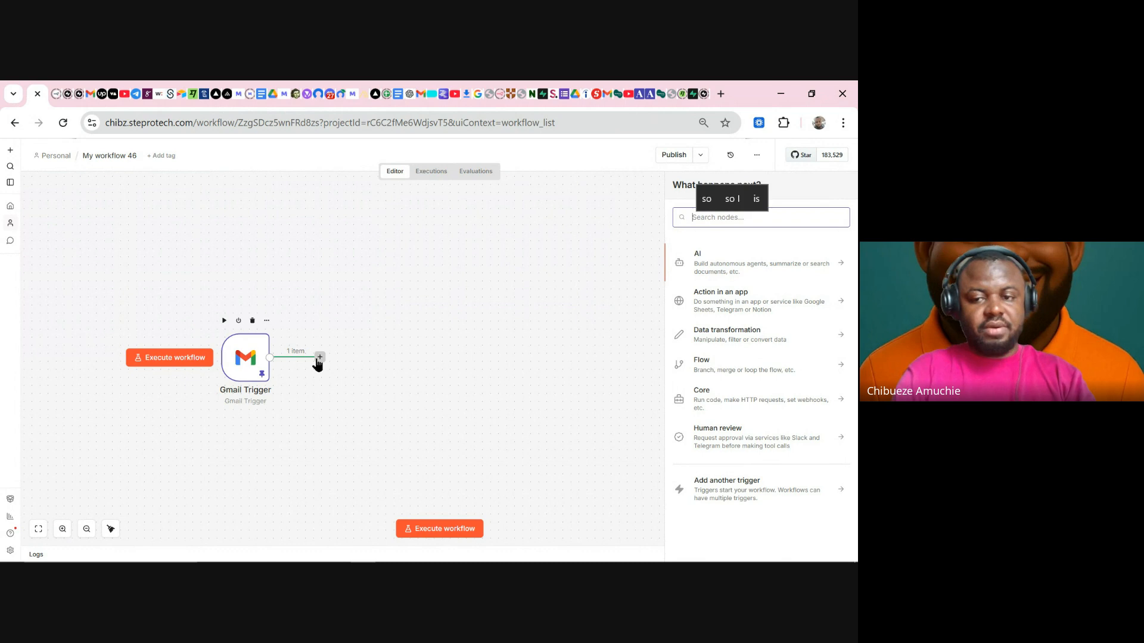
type("set")
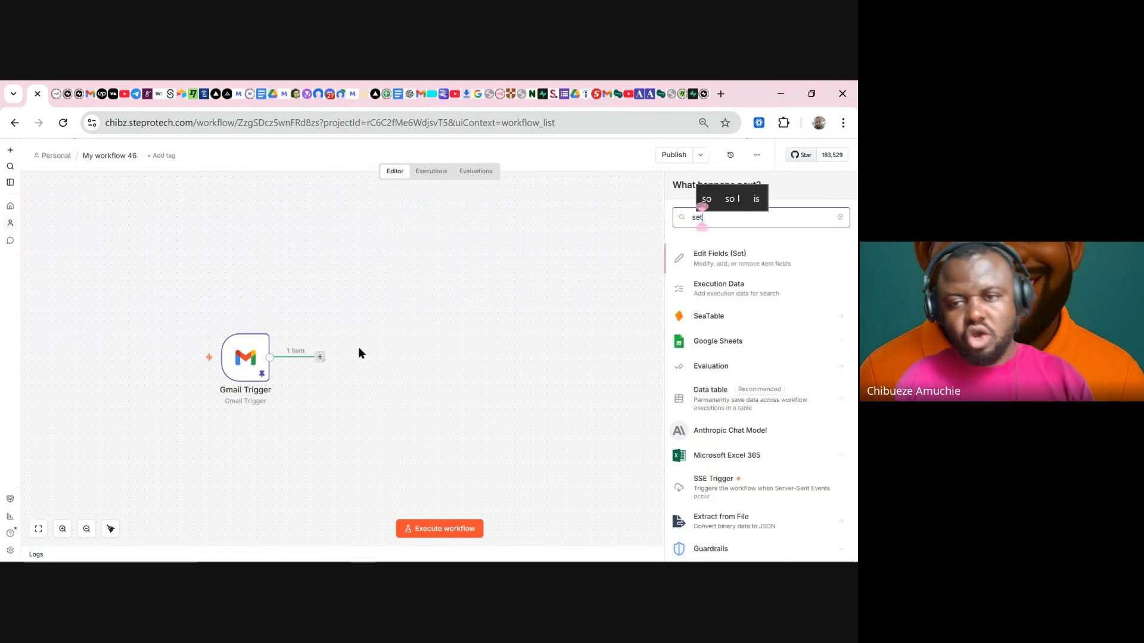
left_click(737, 261)
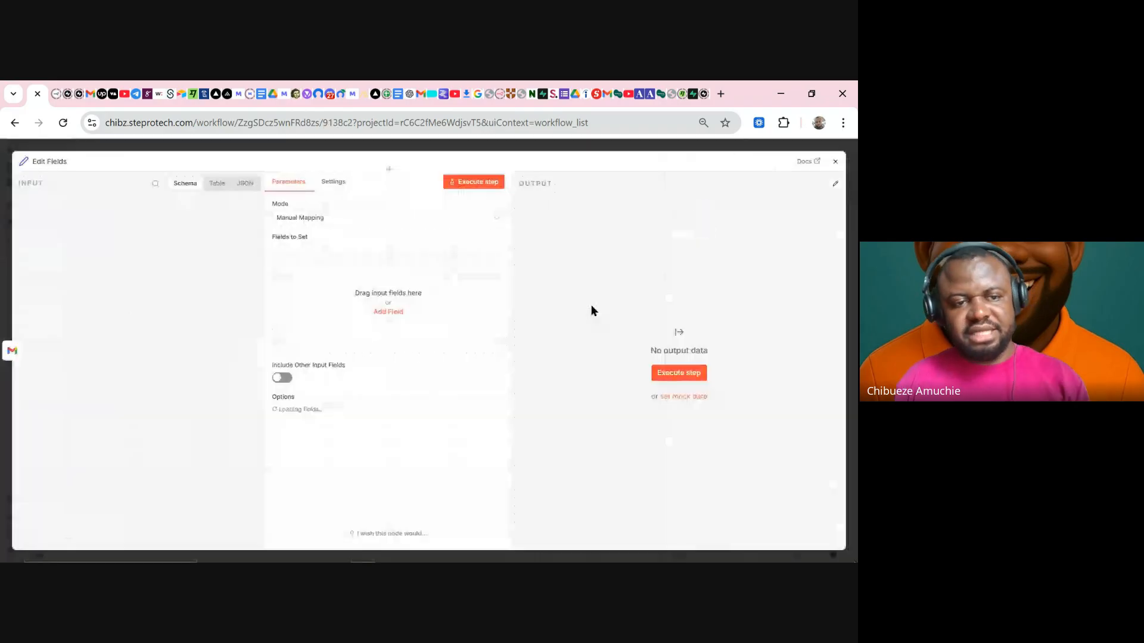
- Collapse the labelIds and headers groups in the Edit Fields input schema
scroll(205, 356, "down", 6)
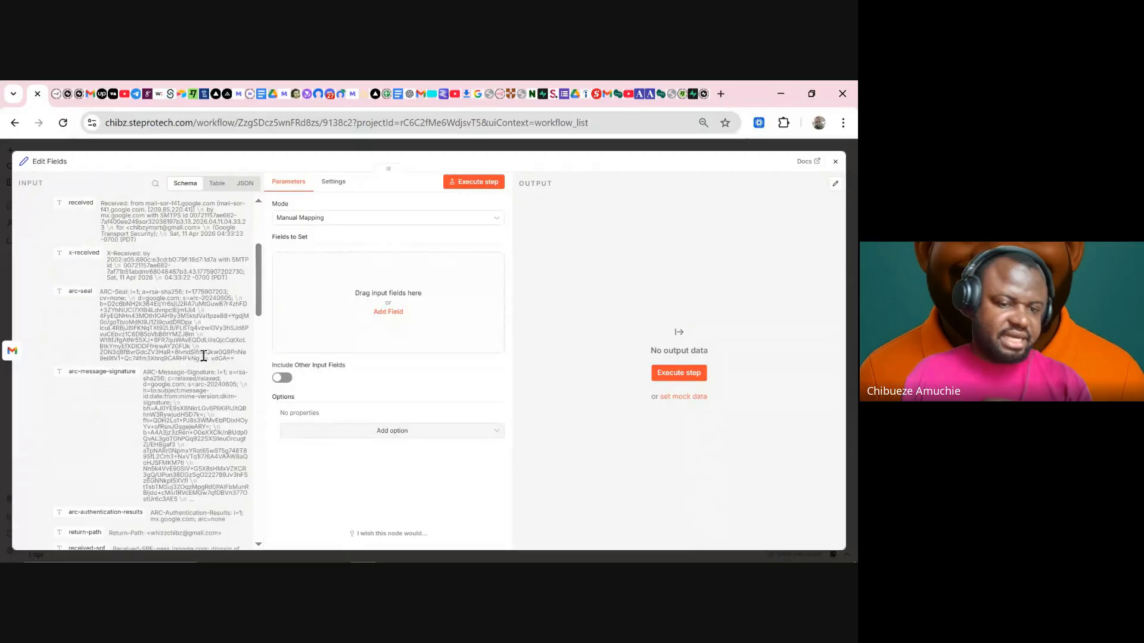
scroll(203, 355, "down", 10)
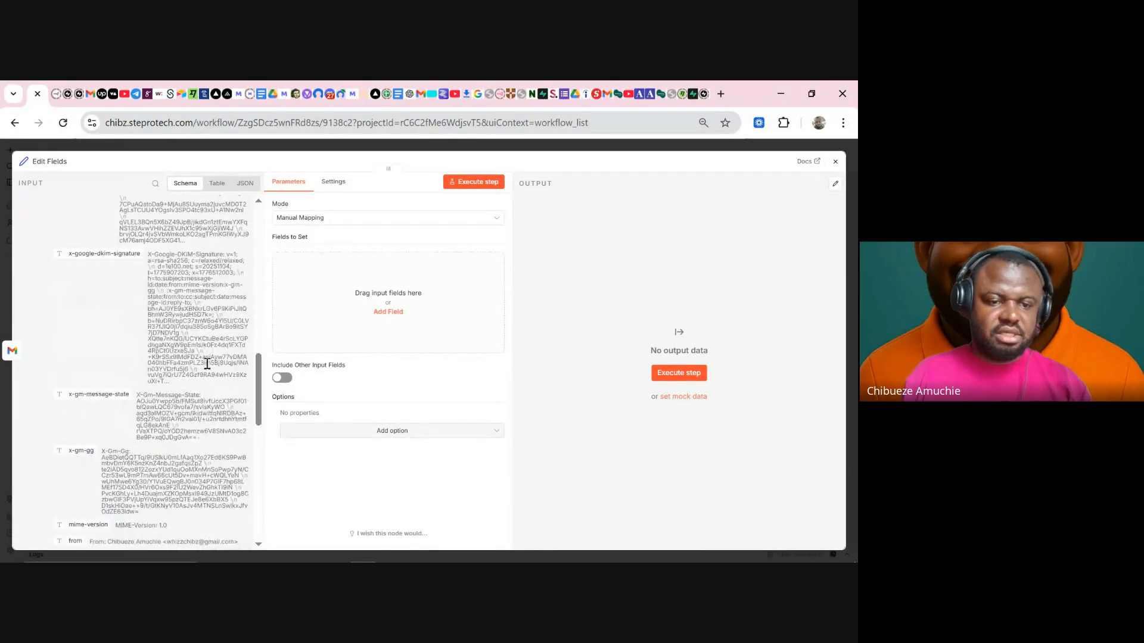
scroll(201, 348, "up", 15)
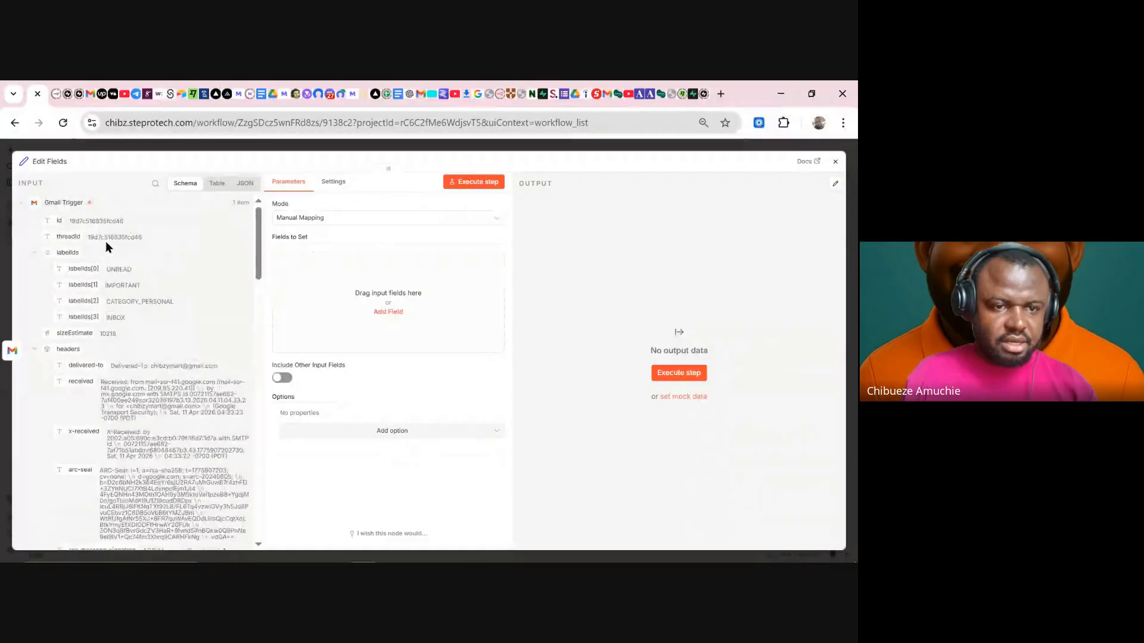
left_click(33, 254)
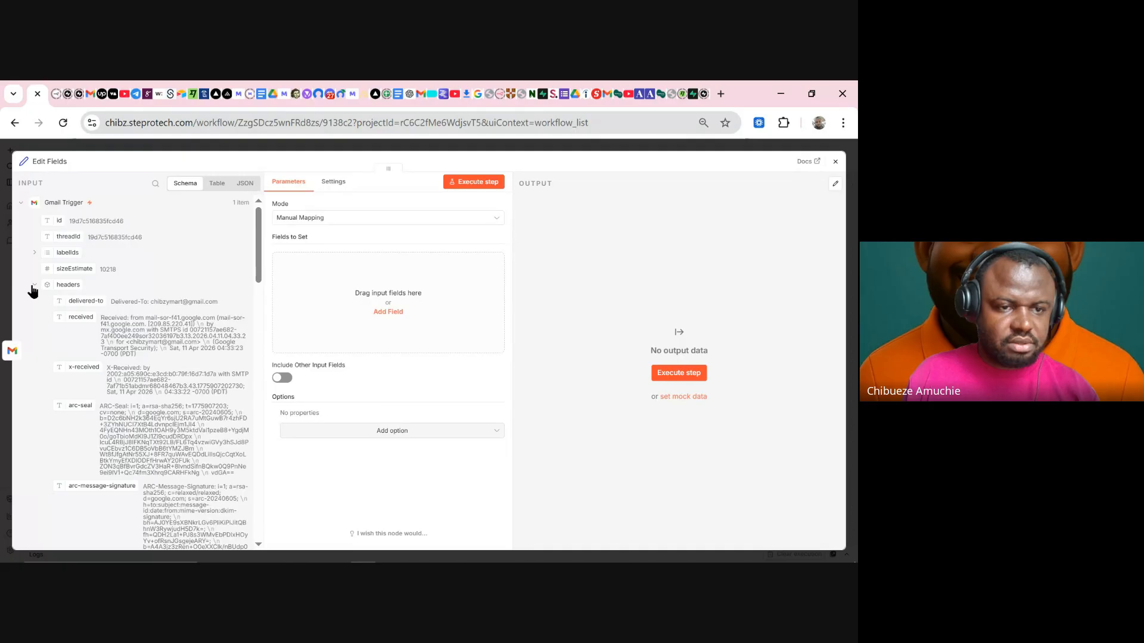
left_click(34, 286)
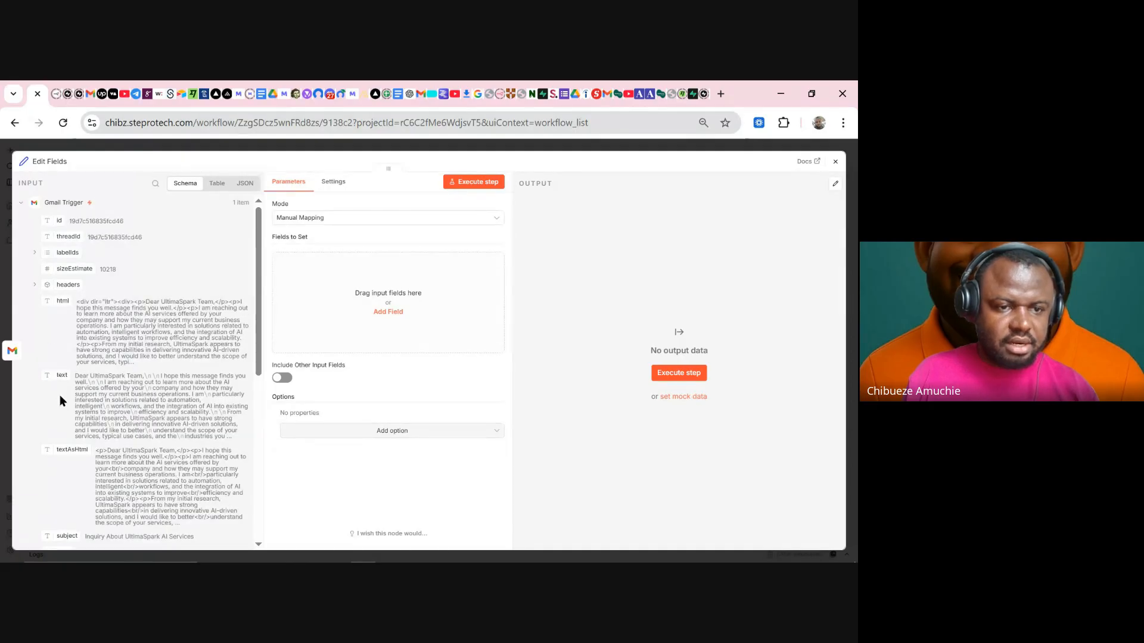
scroll(69, 387, "down", 5)
scroll(65, 357, "up", 5)
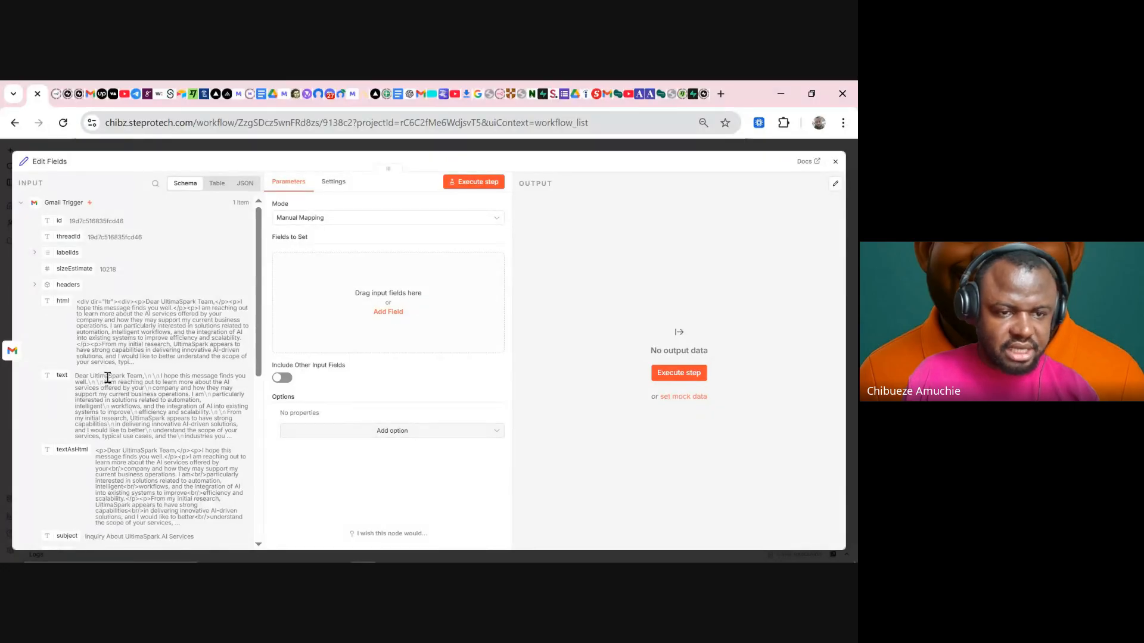
scroll(103, 396, "down", 3)
scroll(137, 303, "up", 3)
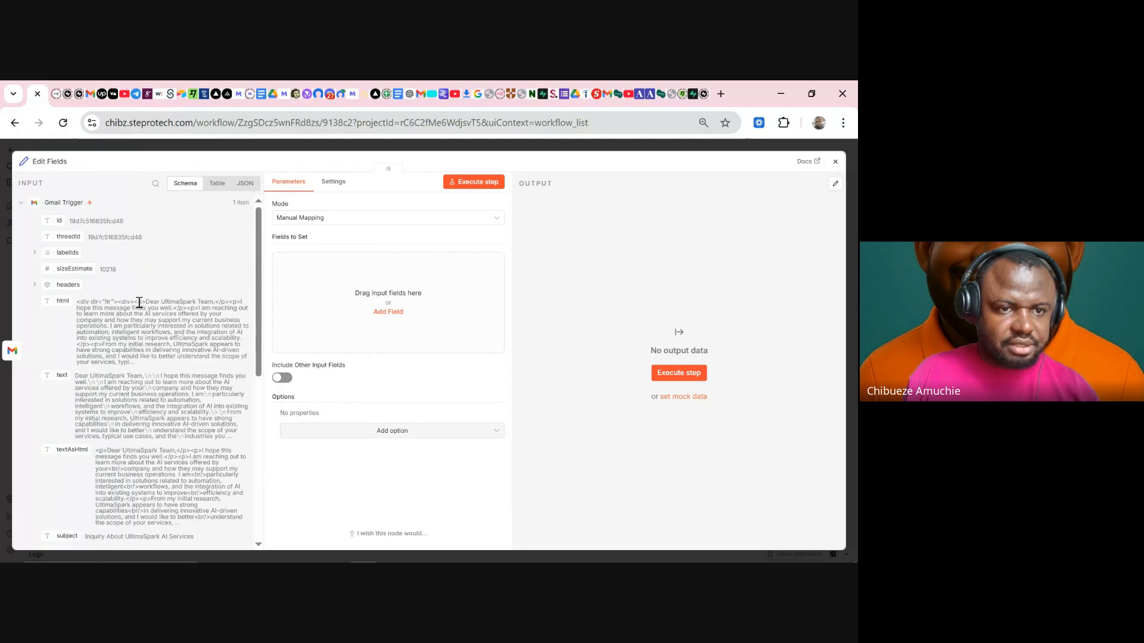
left_click(34, 286)
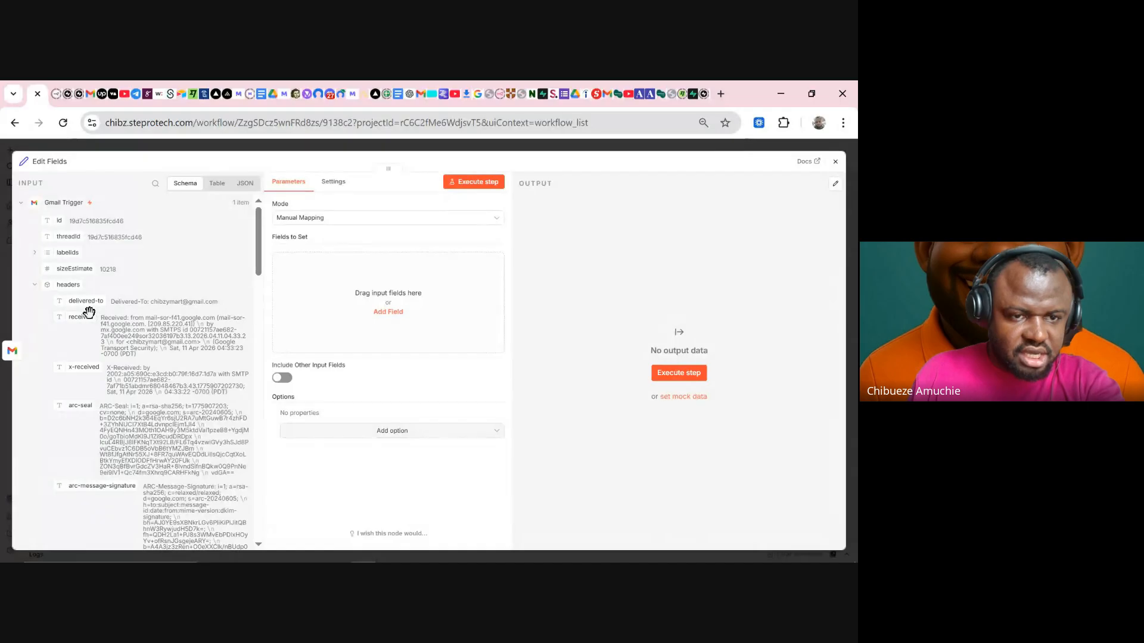
- Try mapping delivered-to, then expand the to and from groups to see addresses
left_click_drag(88, 305, 162, 314)
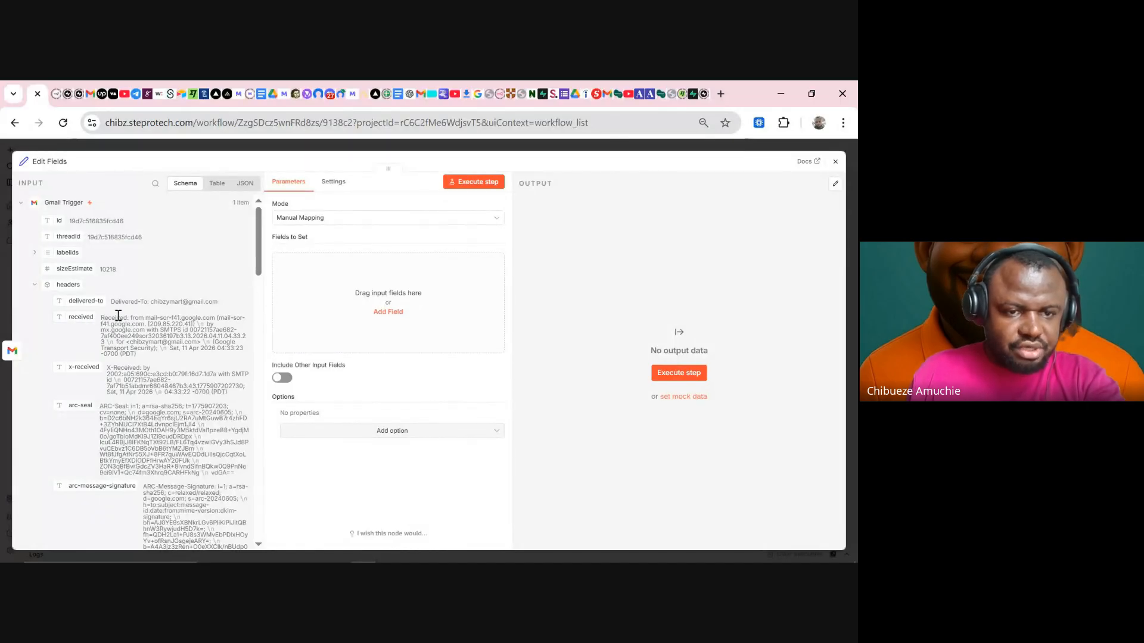
scroll(187, 391, "down", 10)
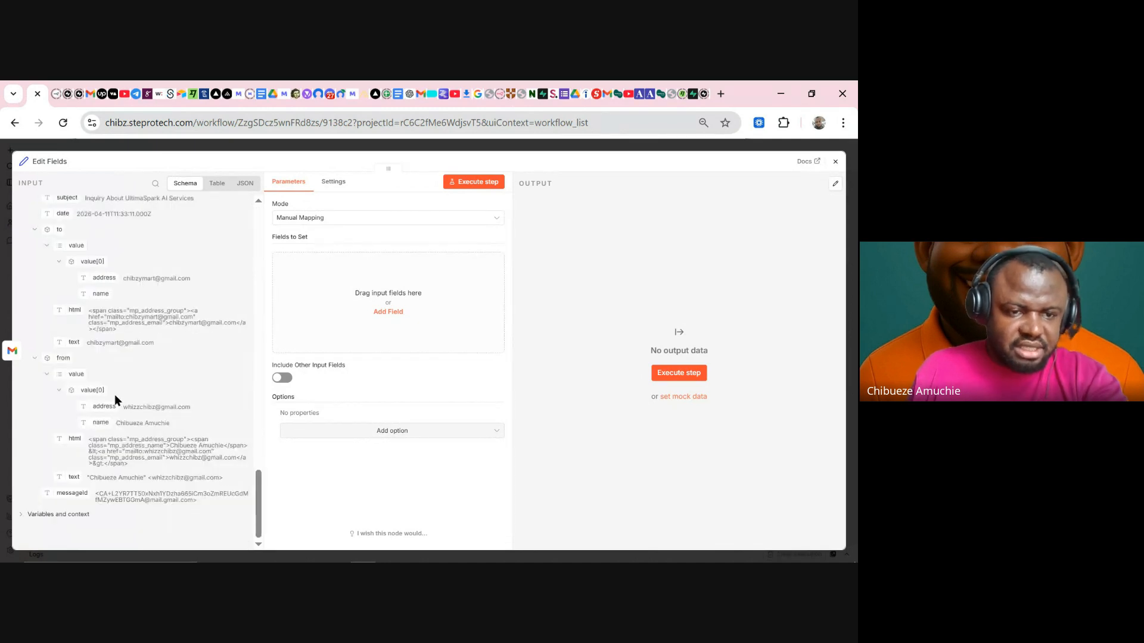
left_click(34, 359)
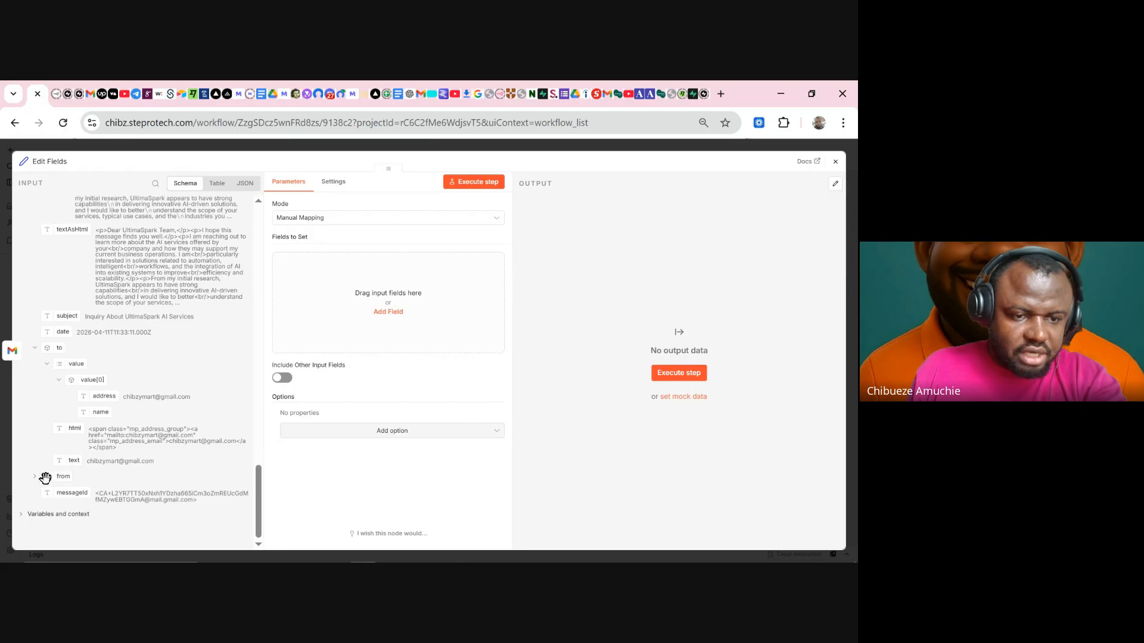
left_click(34, 350)
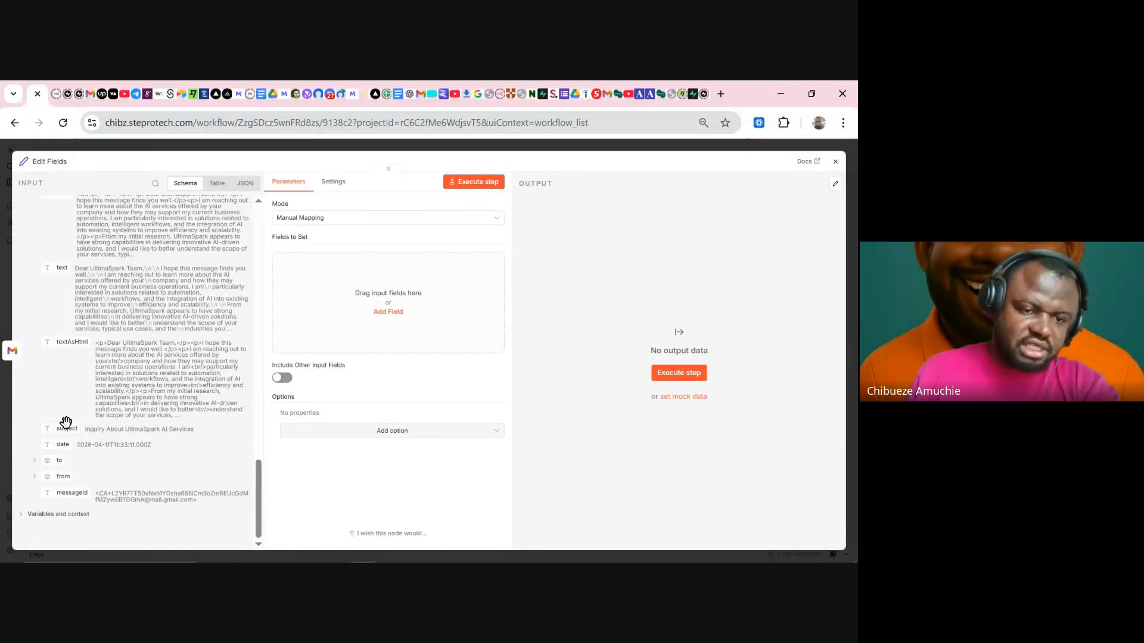
left_click(34, 460)
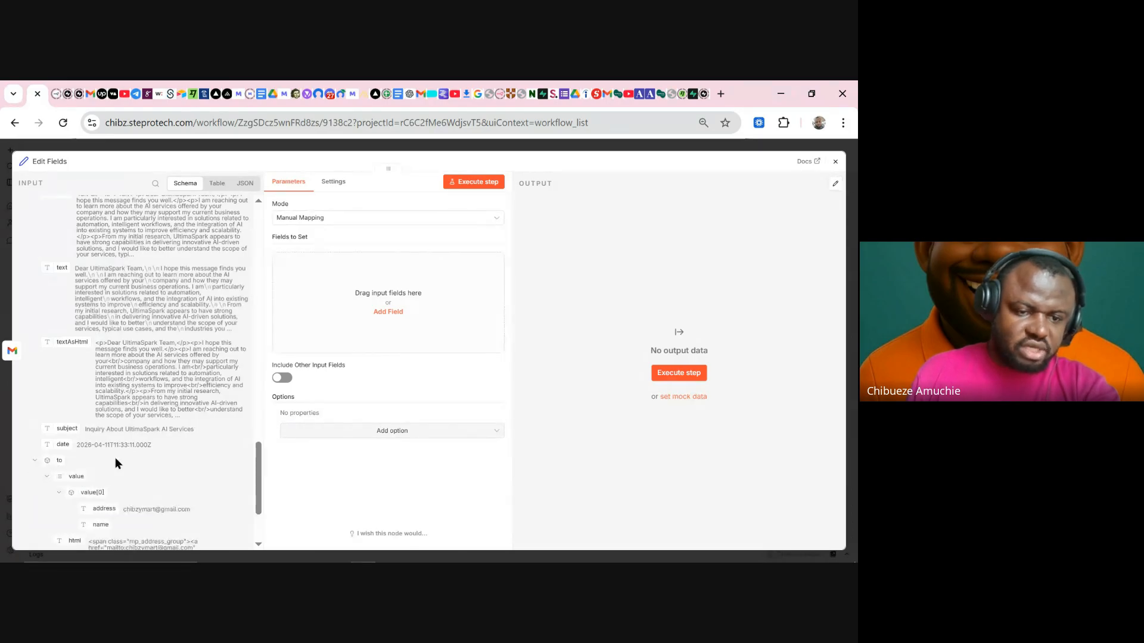
scroll(118, 460, "down", 2)
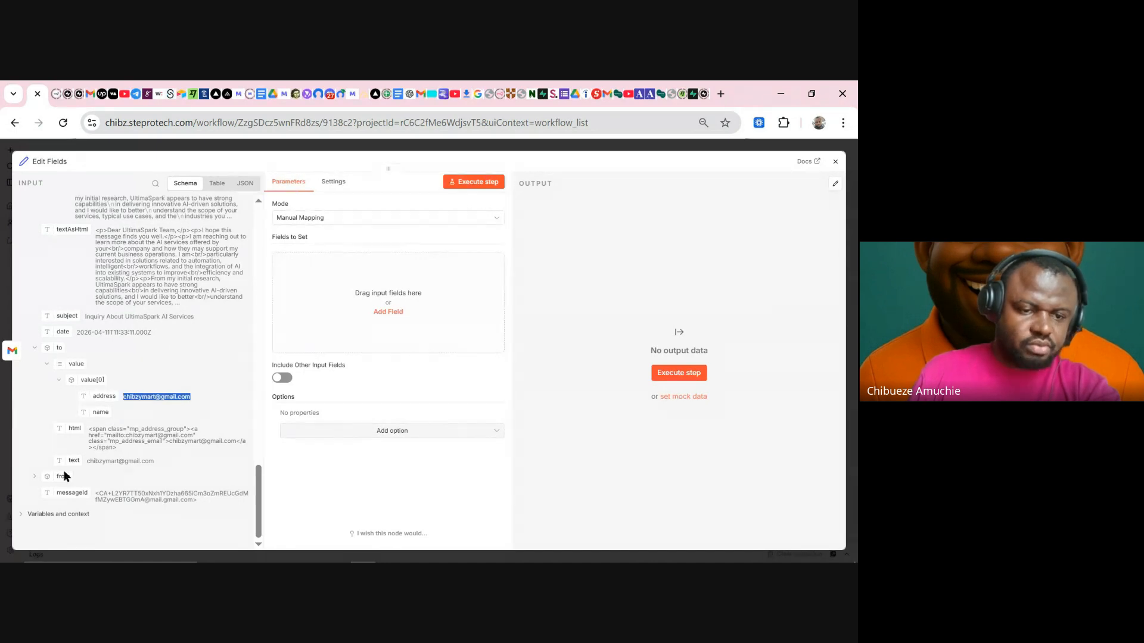
left_click(34, 476)
scroll(135, 449, "down", 2)
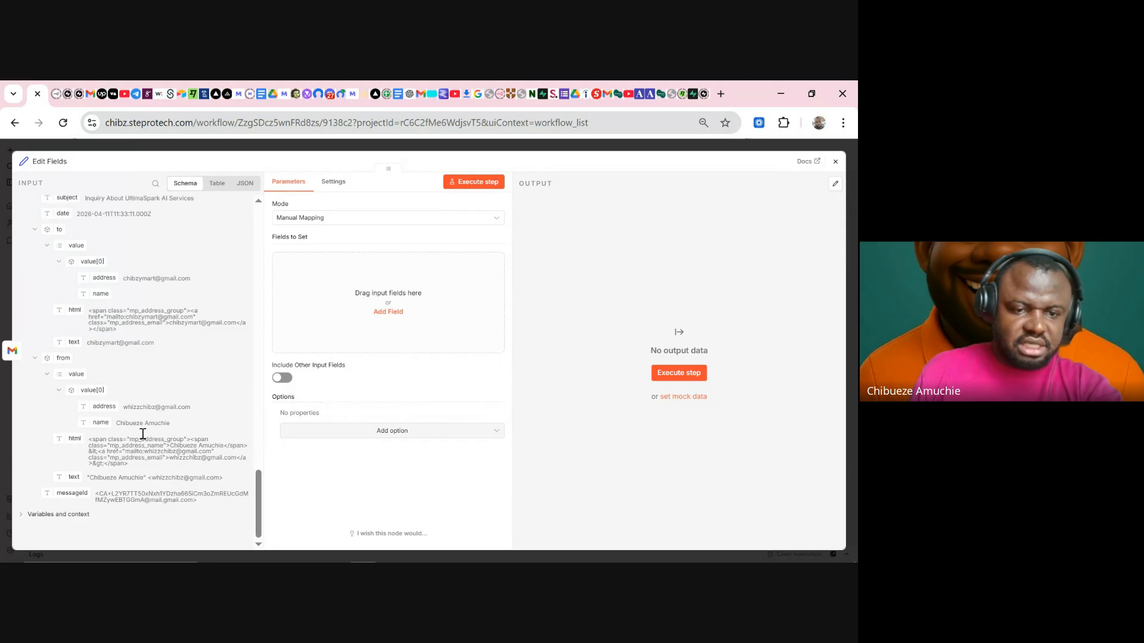
- Map from address, from name, text, subject, date and threadId into Fields to Set
left_click_drag(105, 406, 358, 282)
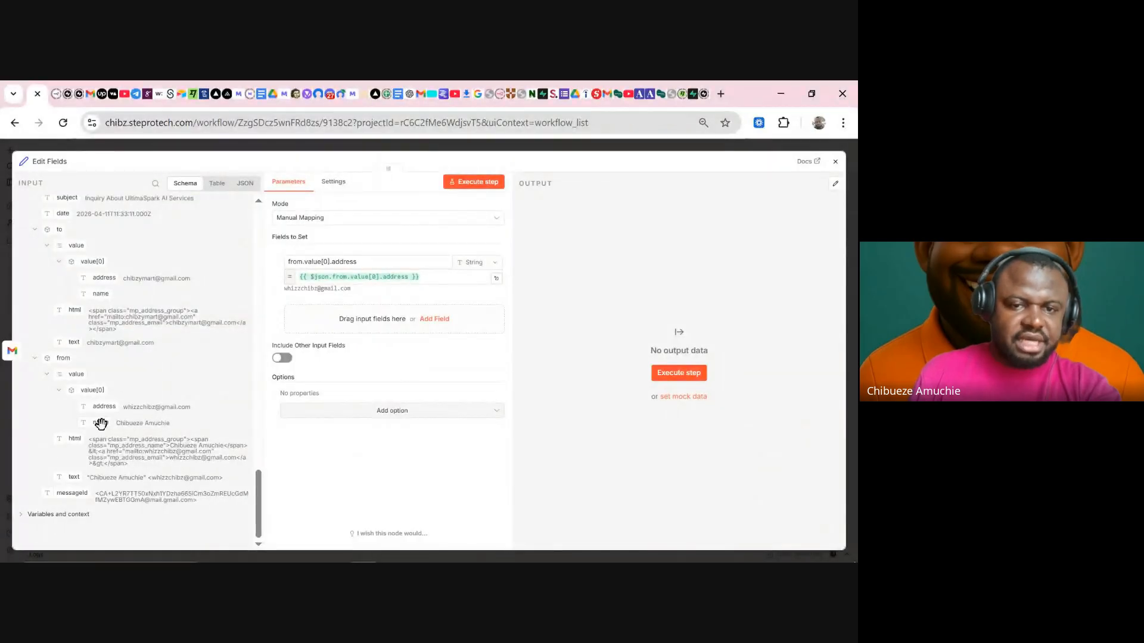
left_click_drag(101, 424, 366, 317)
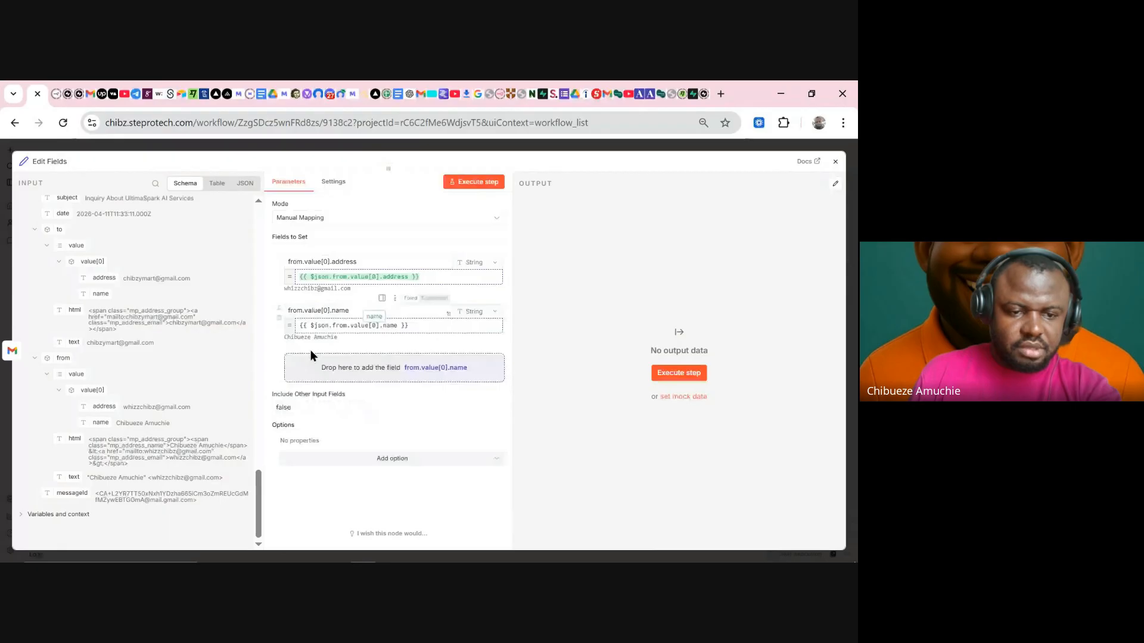
scroll(184, 381, "up", 10)
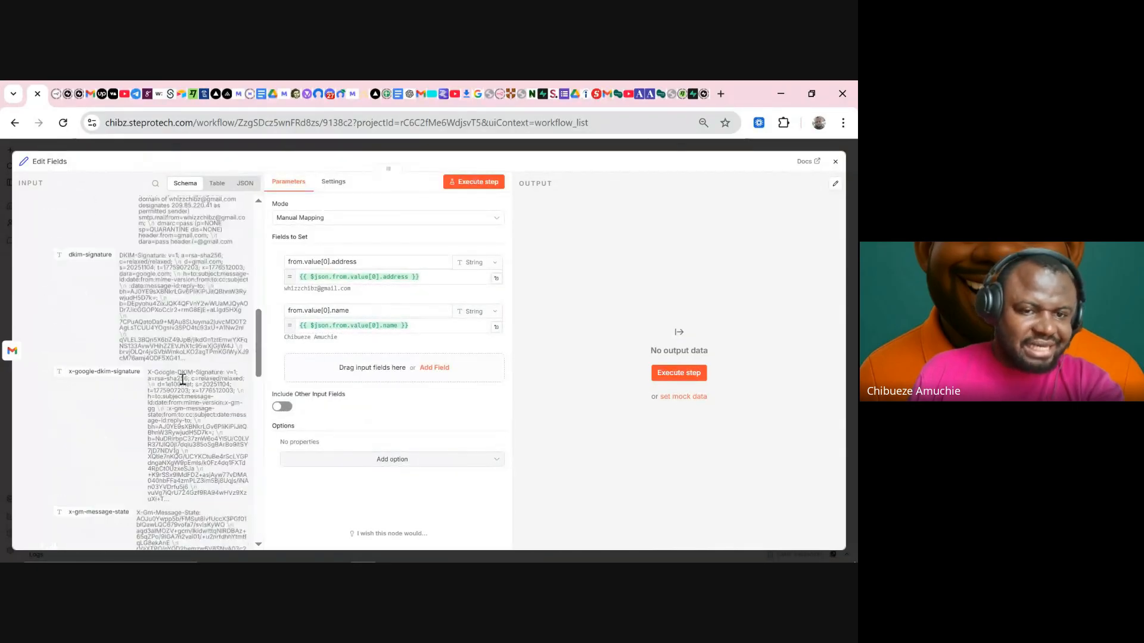
scroll(183, 380, "down", 8)
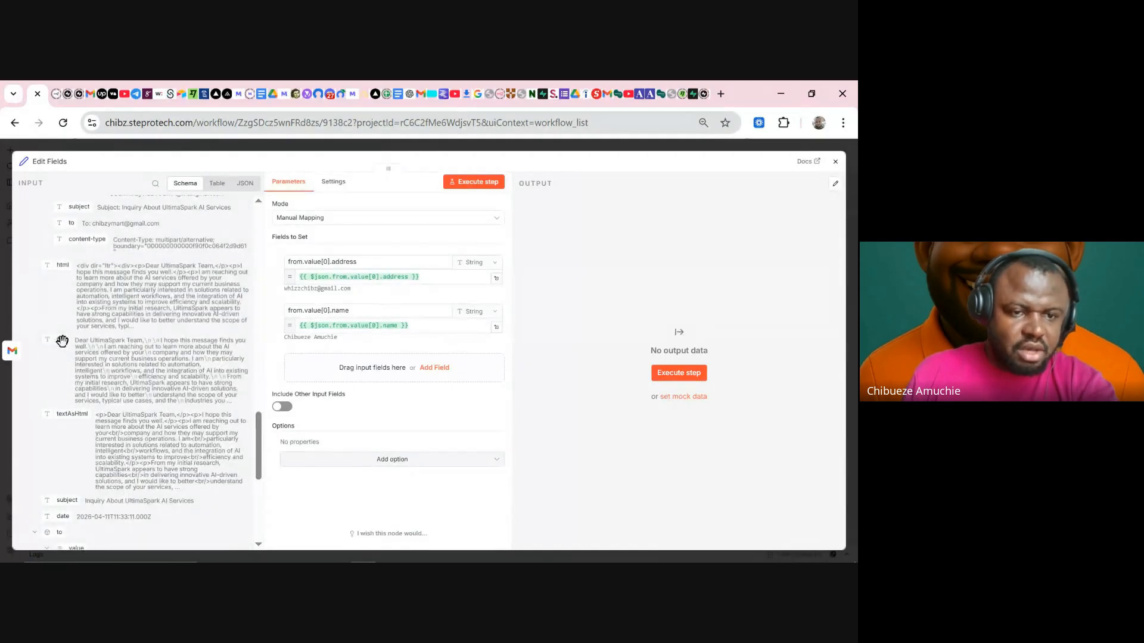
left_click_drag(62, 340, 354, 358)
scroll(191, 396, "down", 3)
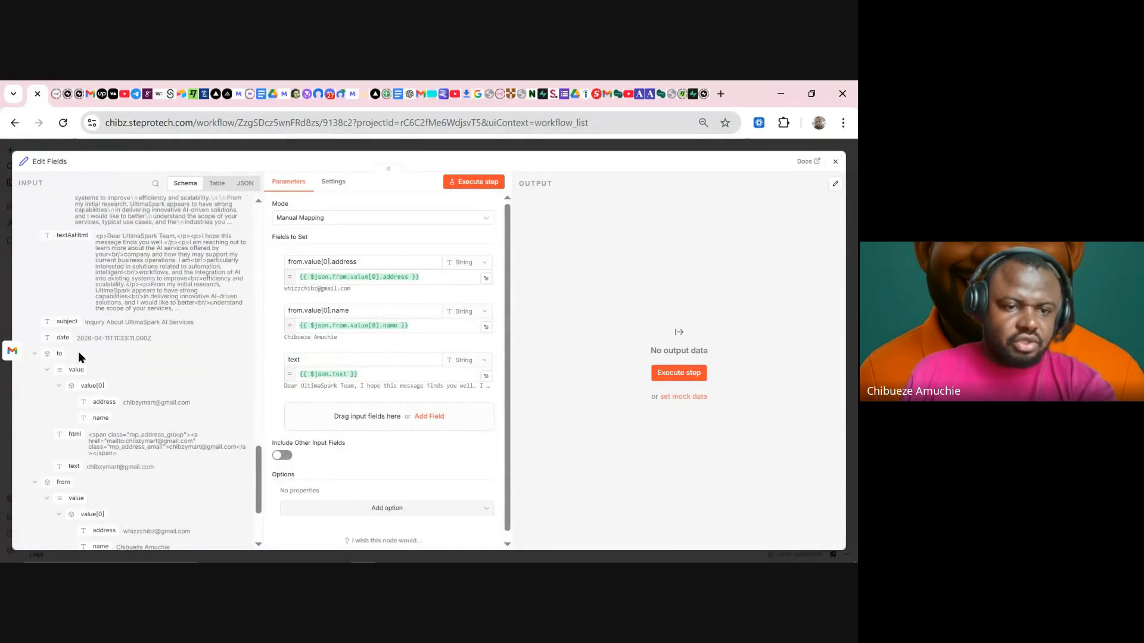
left_click_drag(62, 322, 342, 417)
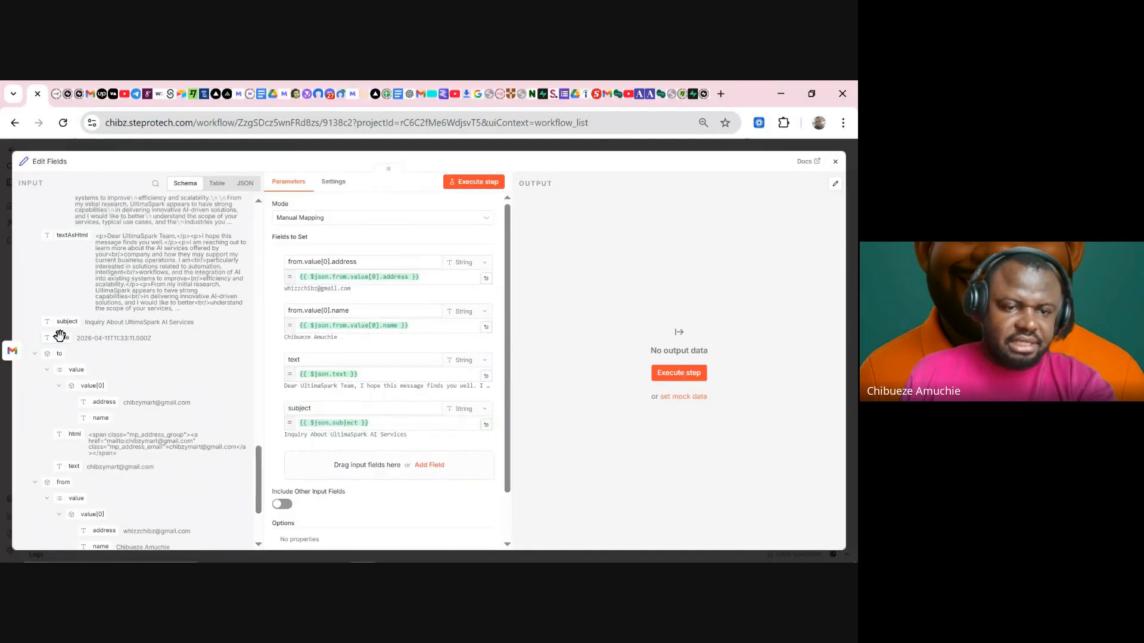
left_click_drag(62, 335, 322, 463)
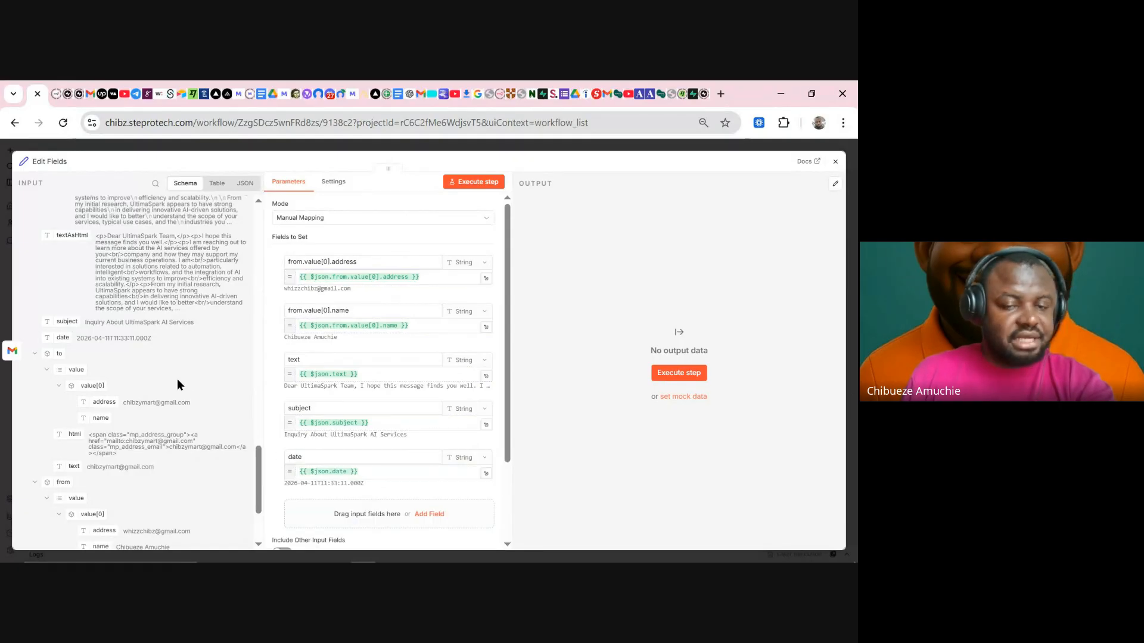
scroll(174, 376, "up", 15)
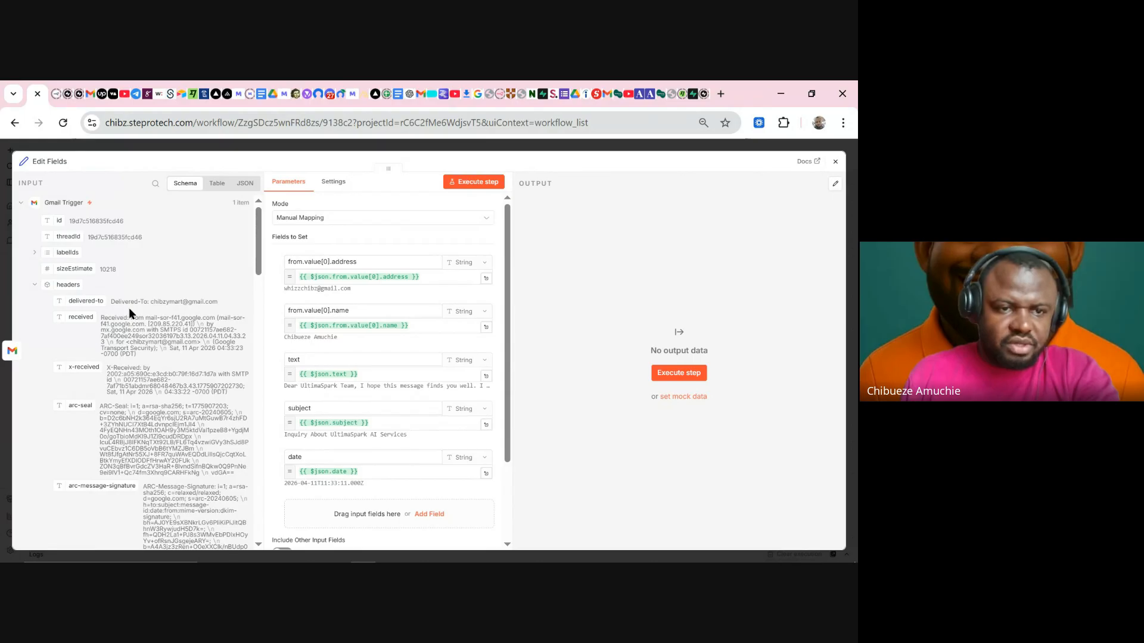
left_click_drag(71, 239, 340, 514)
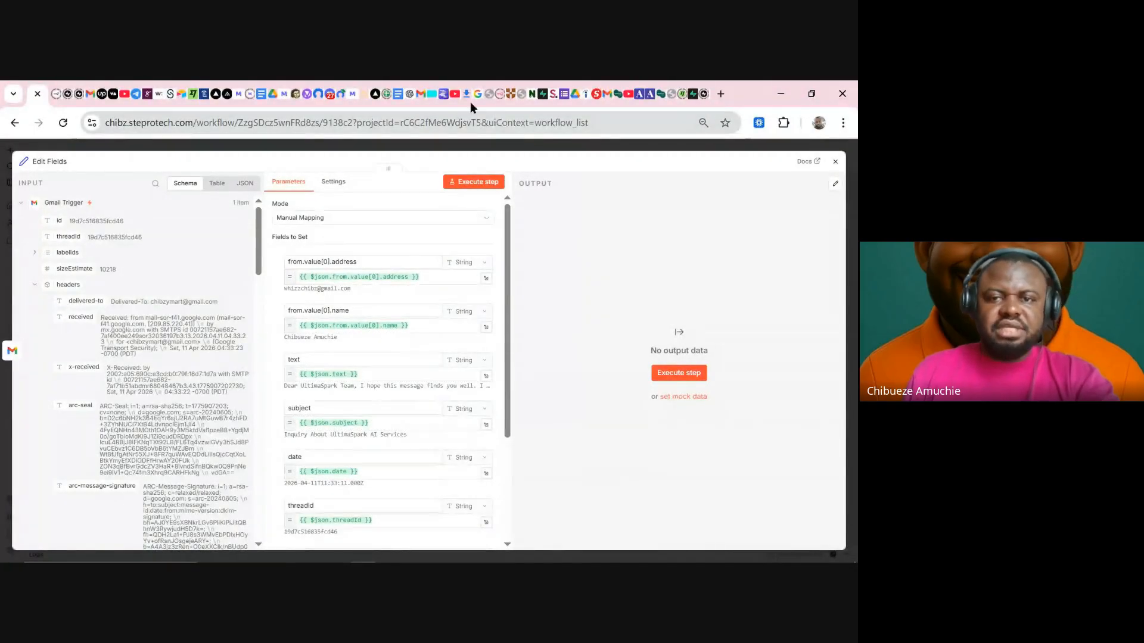
left_click(420, 96)
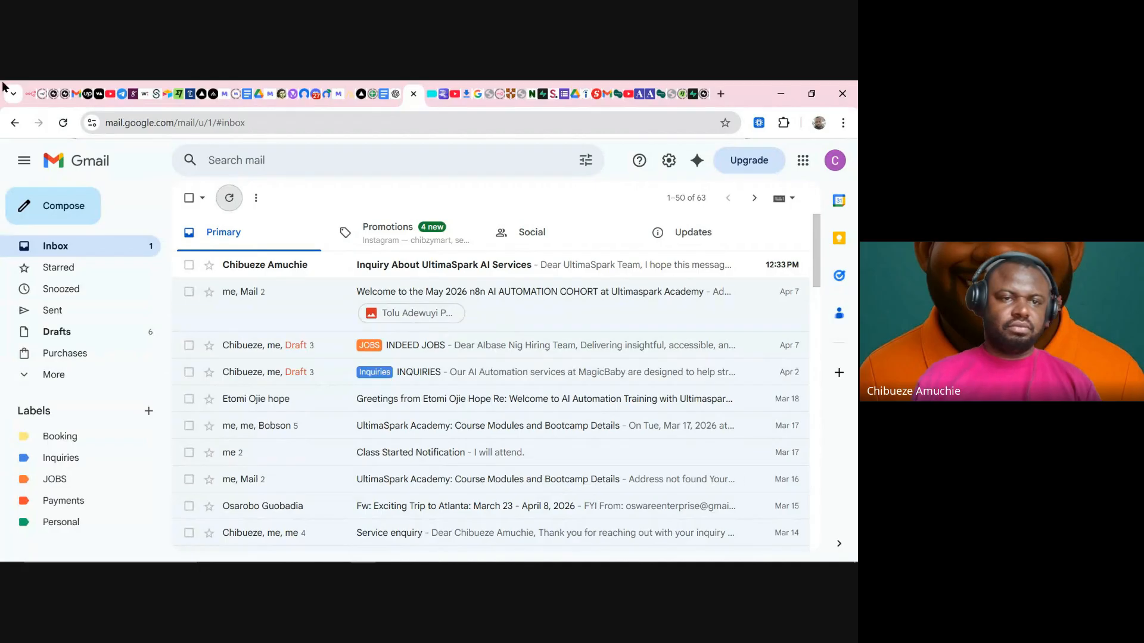
- Go from the Gmail inbox back to the n8n workflow tab
left_click(13, 94)
- Rename the mapped fields to Sender Email, Sender Name, Email Body and Email Subject
left_click(83, 122)
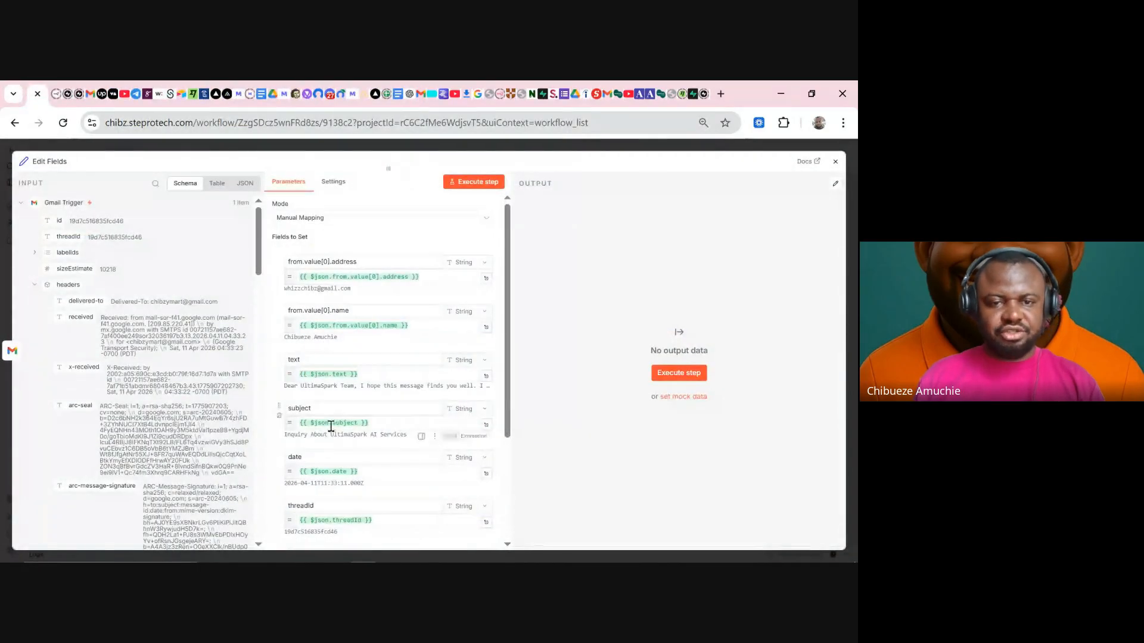
left_click(333, 262)
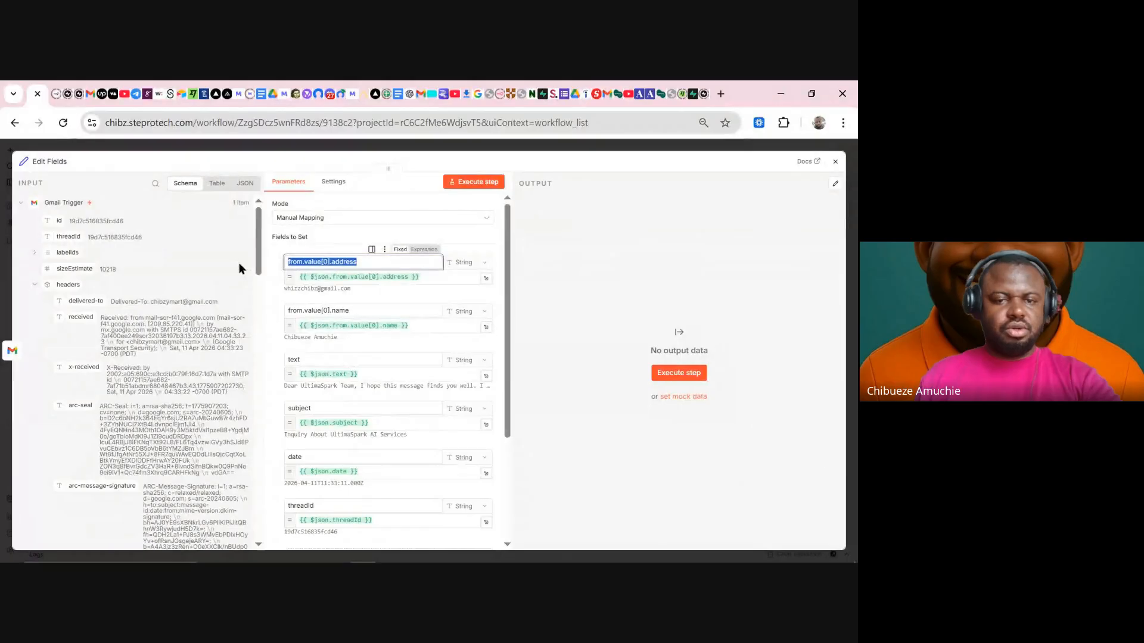
type("Se")
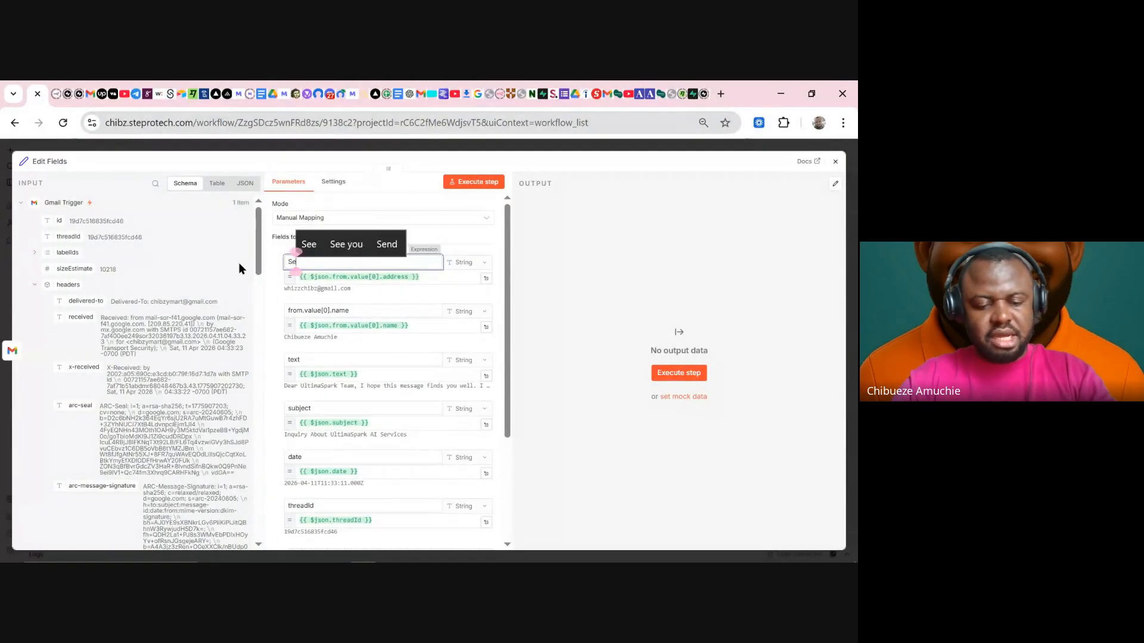
type("nder Email")
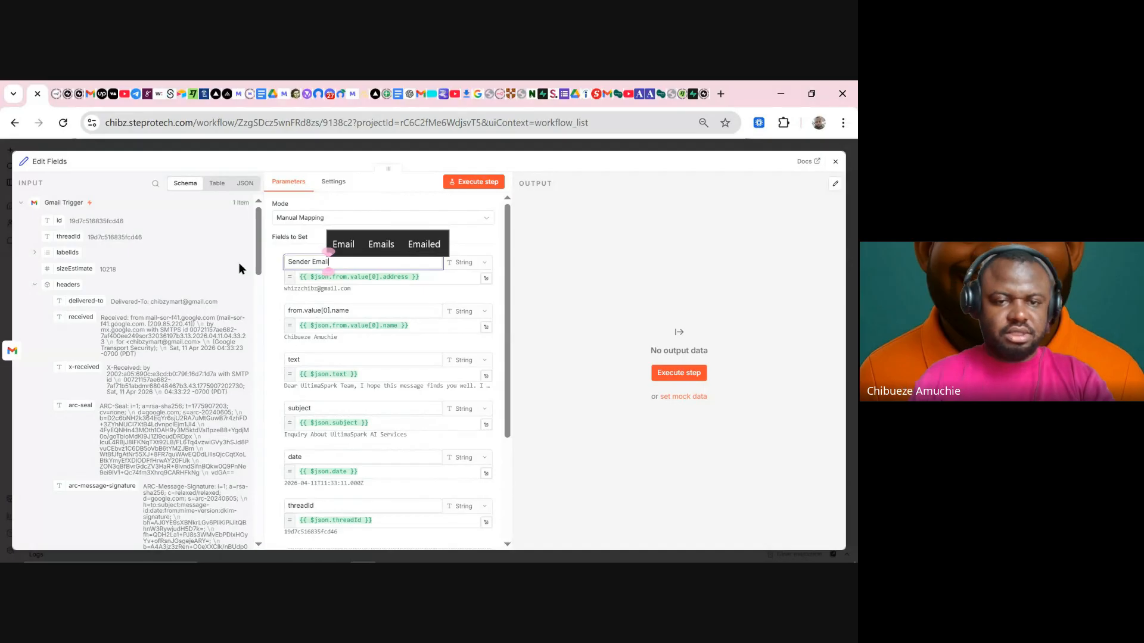
left_click(393, 311)
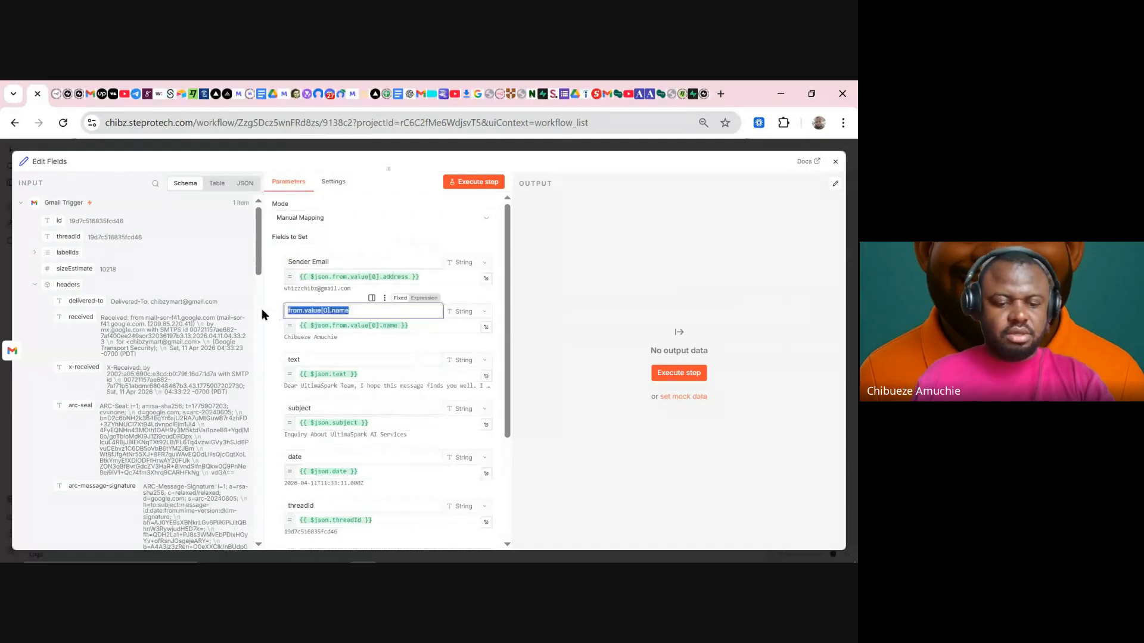
type("Sender Name")
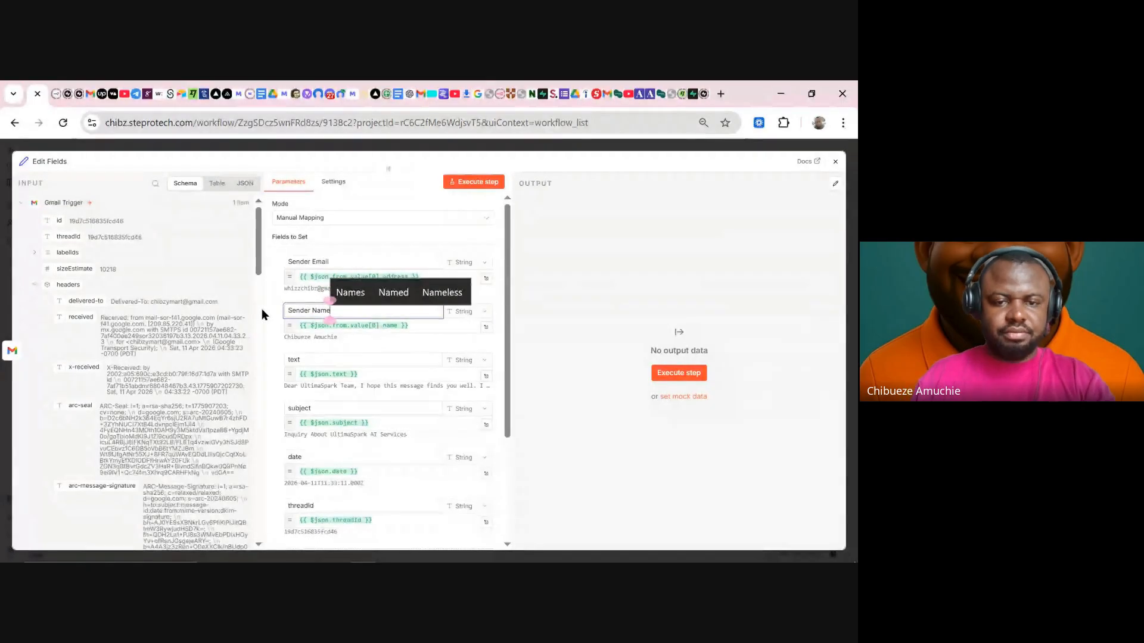
left_click(294, 359)
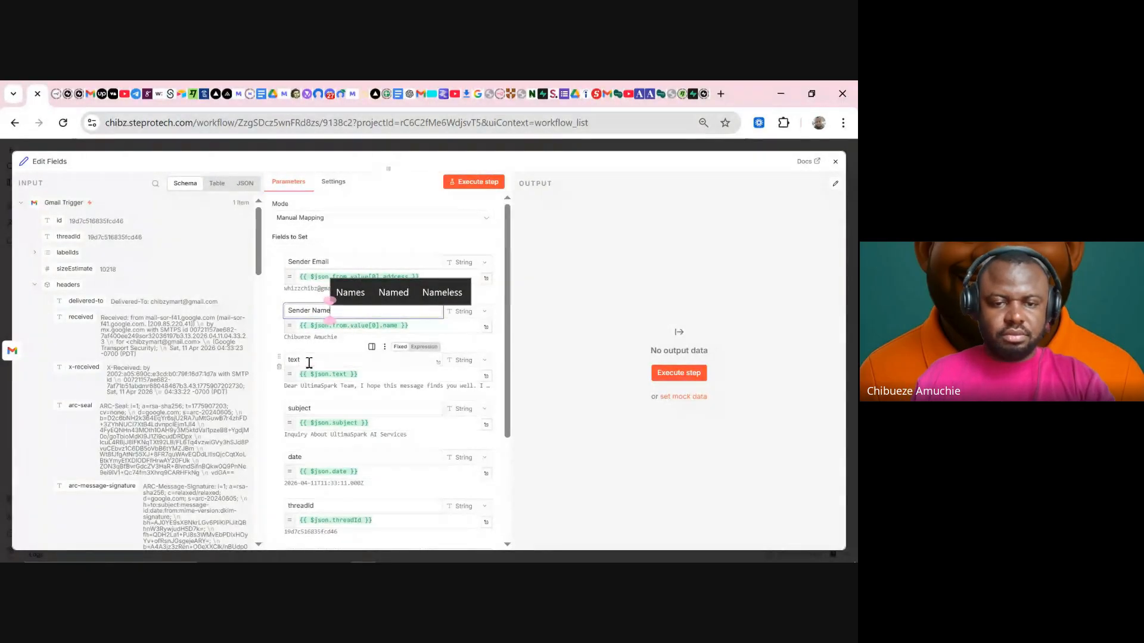
type("Ema")
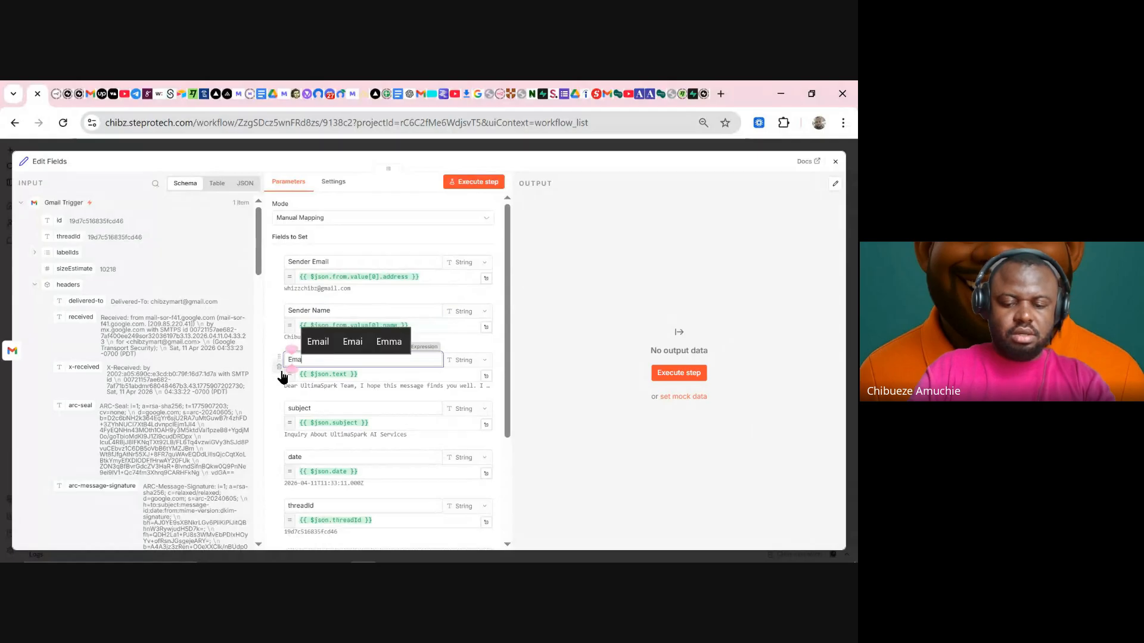
type("il Body")
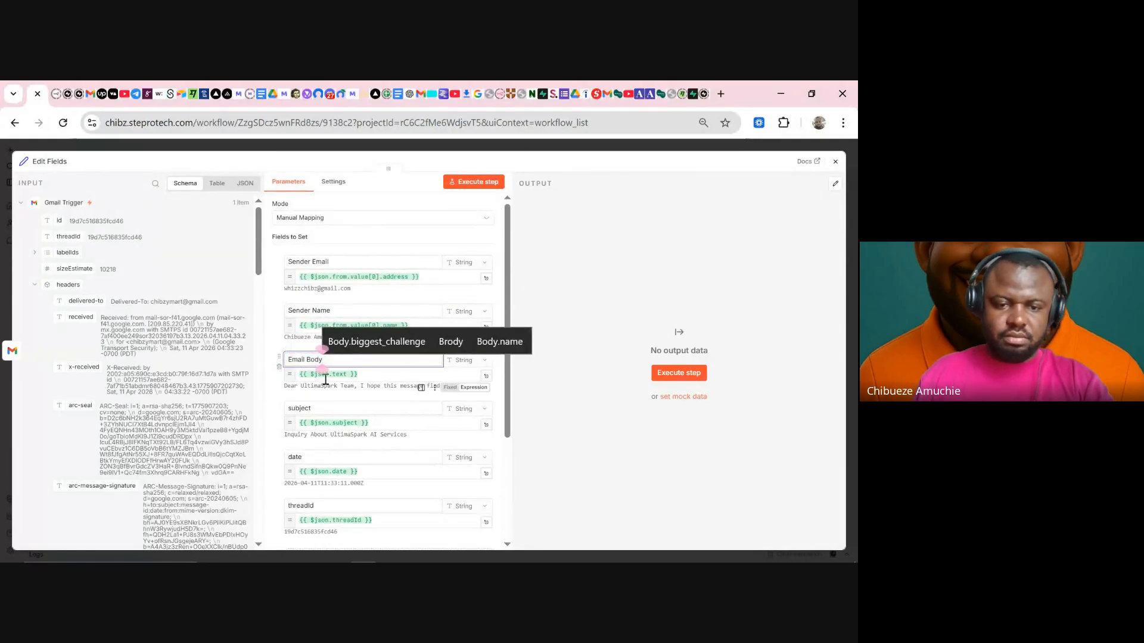
left_click(290, 410)
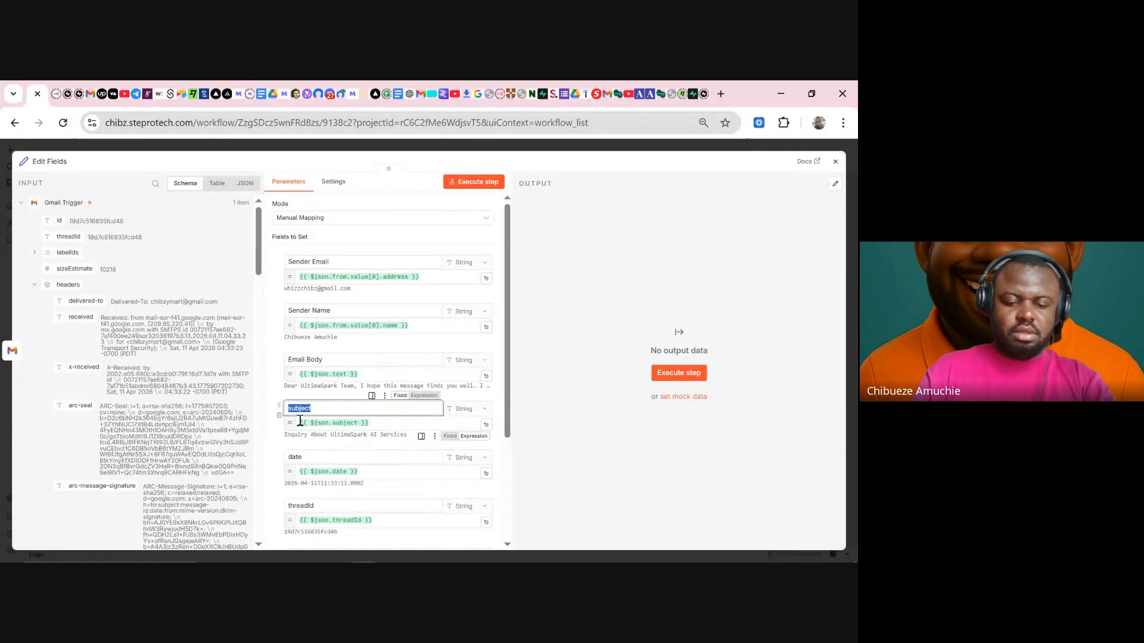
type("Email Su")
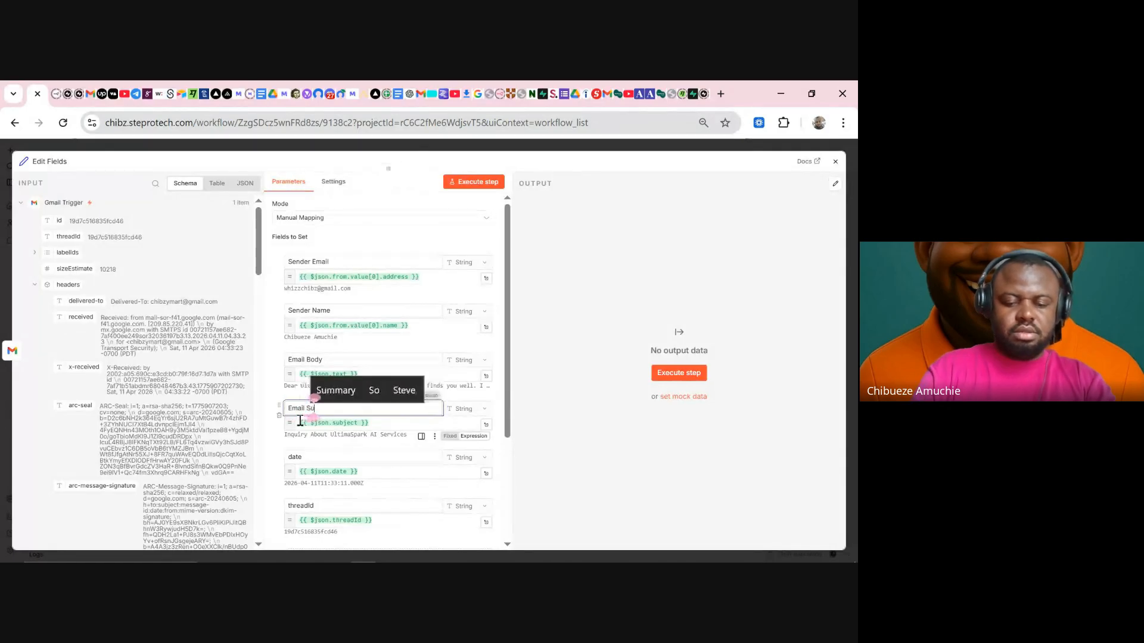
type("bject")
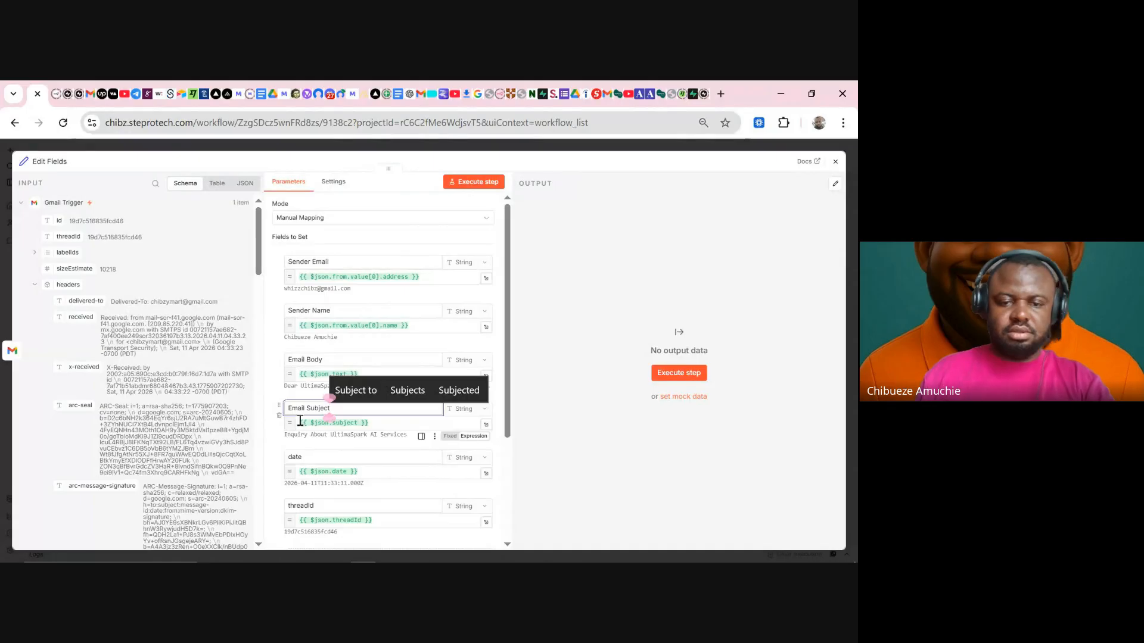
- Rename the date field to Timestamp and the threadId field to Thread ID
left_click(301, 459)
double_click(296, 464)
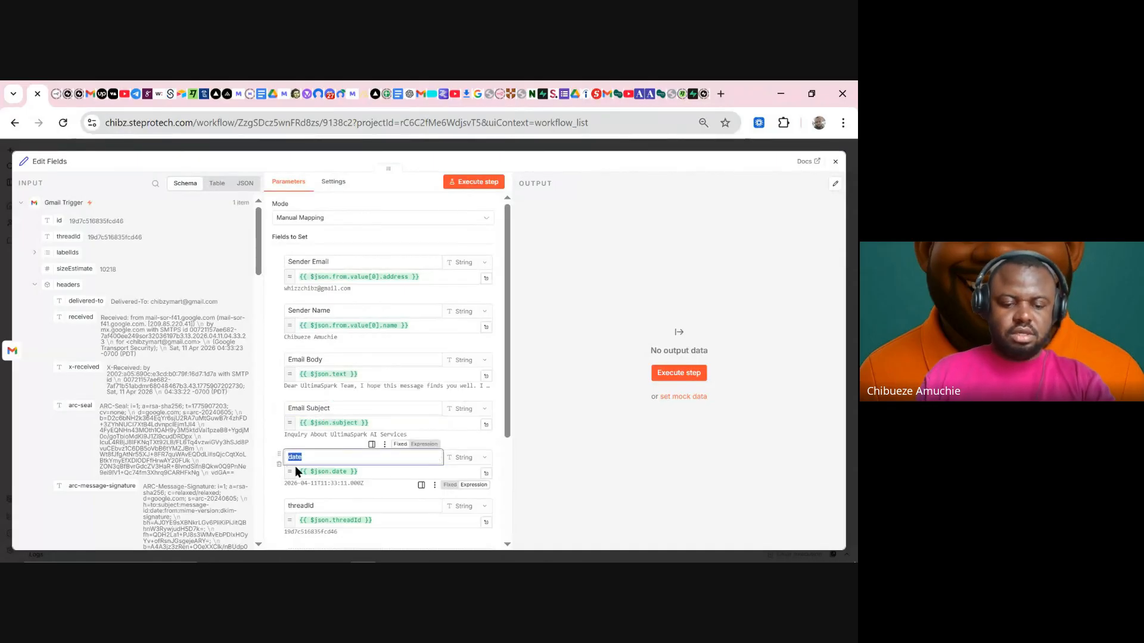
type("Date")
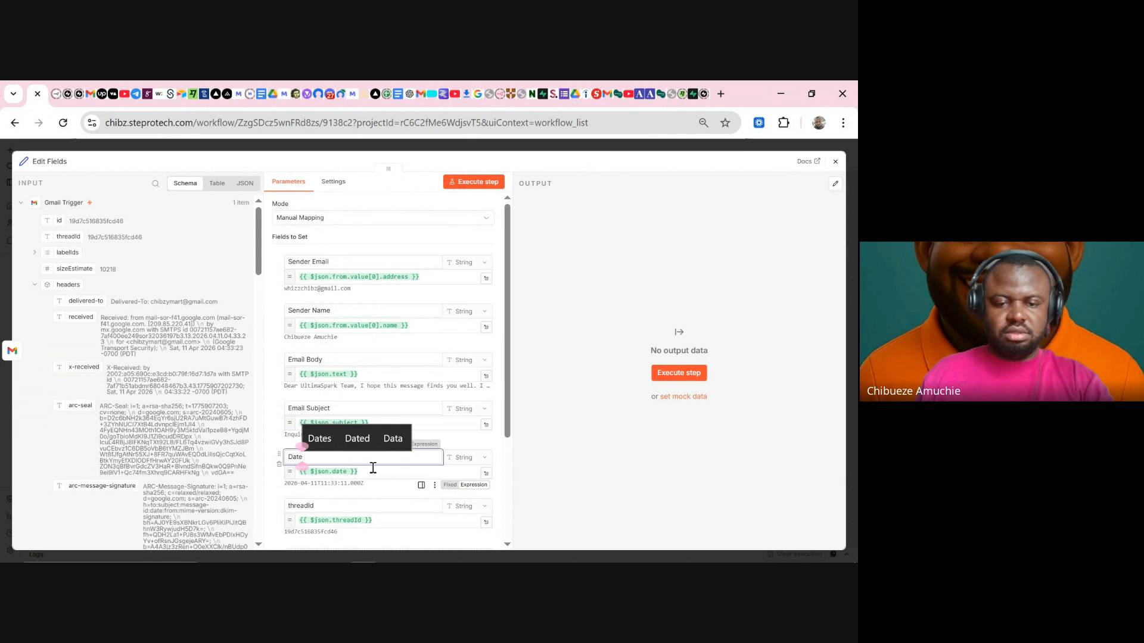
scroll(295, 417, "down", 2)
key("BackSpace")
key("BackSpace")
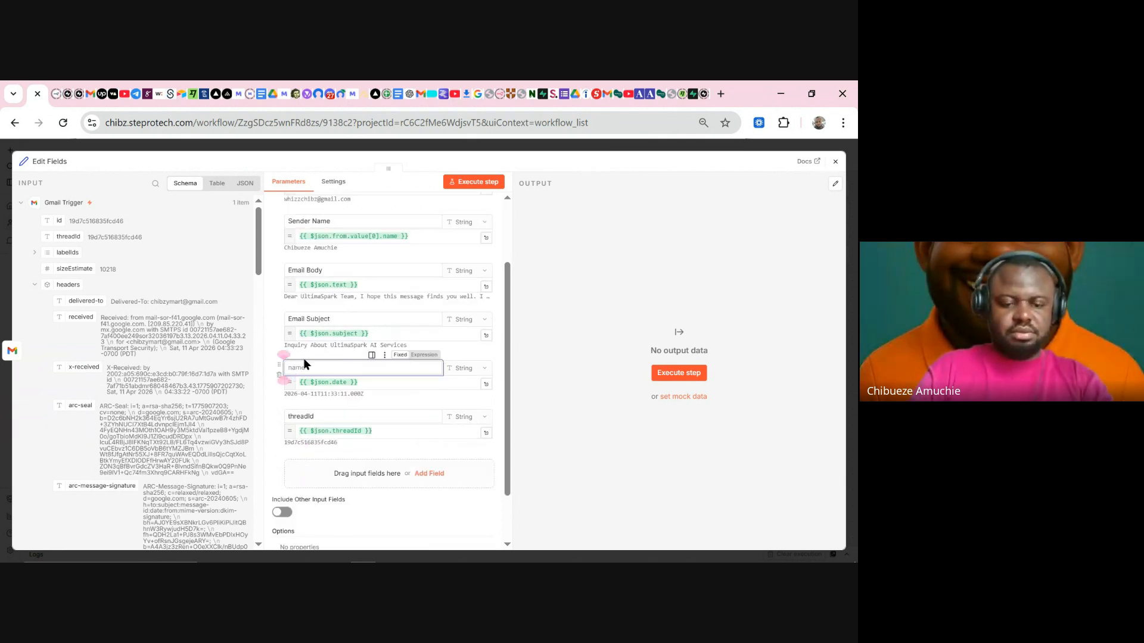
type("Times")
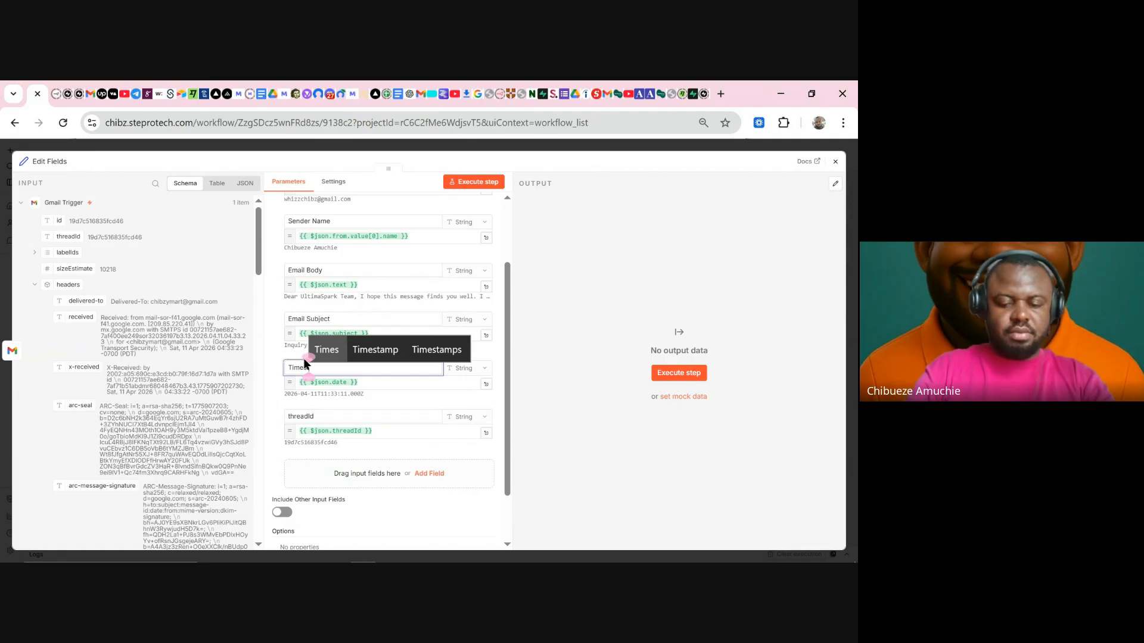
type("tamp")
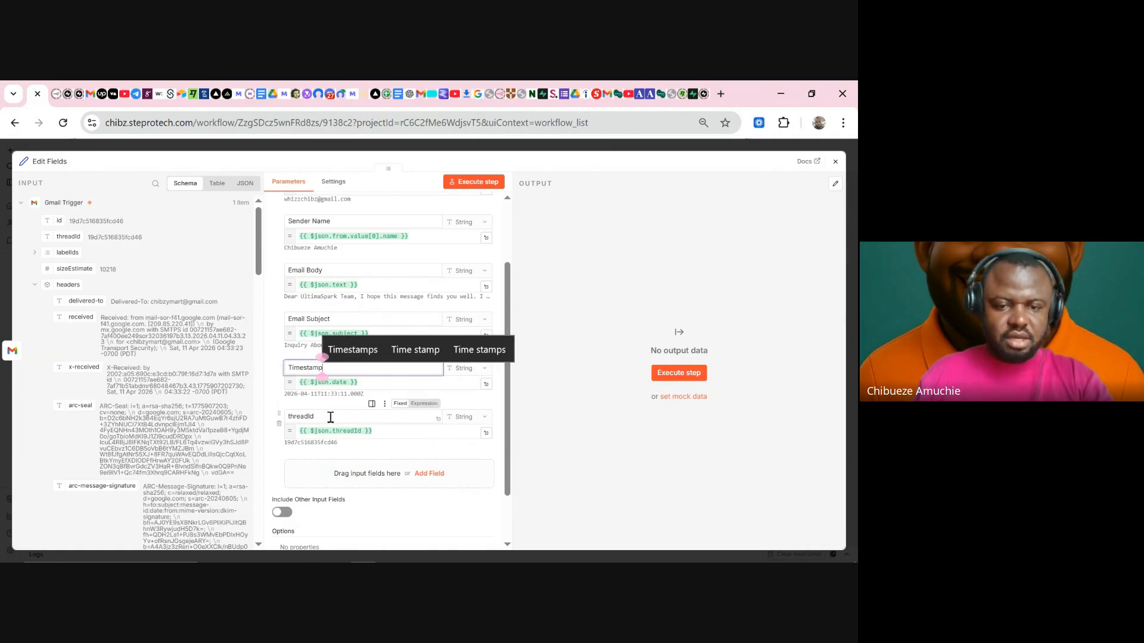
left_click_drag(329, 417, 268, 415)
type("Tjhr")
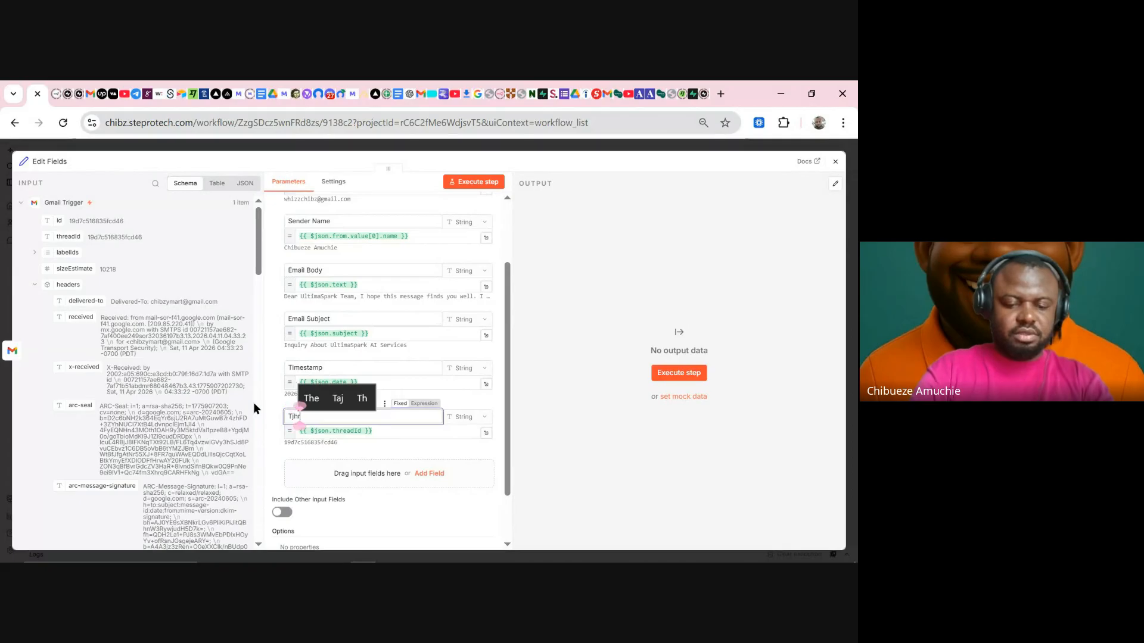
type("eadID")
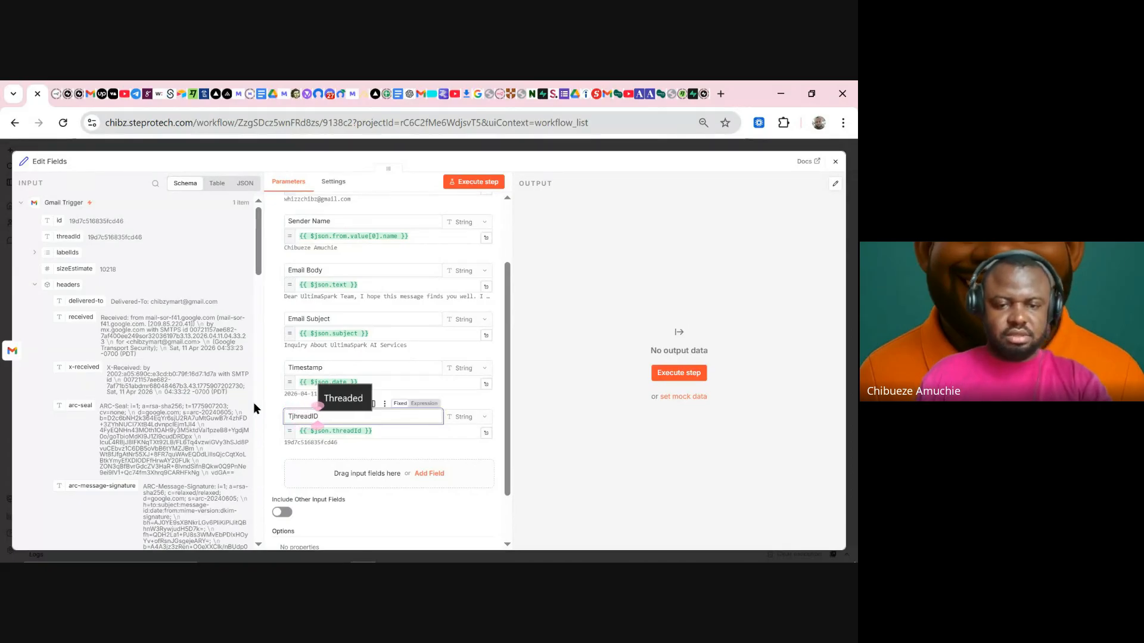
left_click(291, 415)
left_click(343, 398)
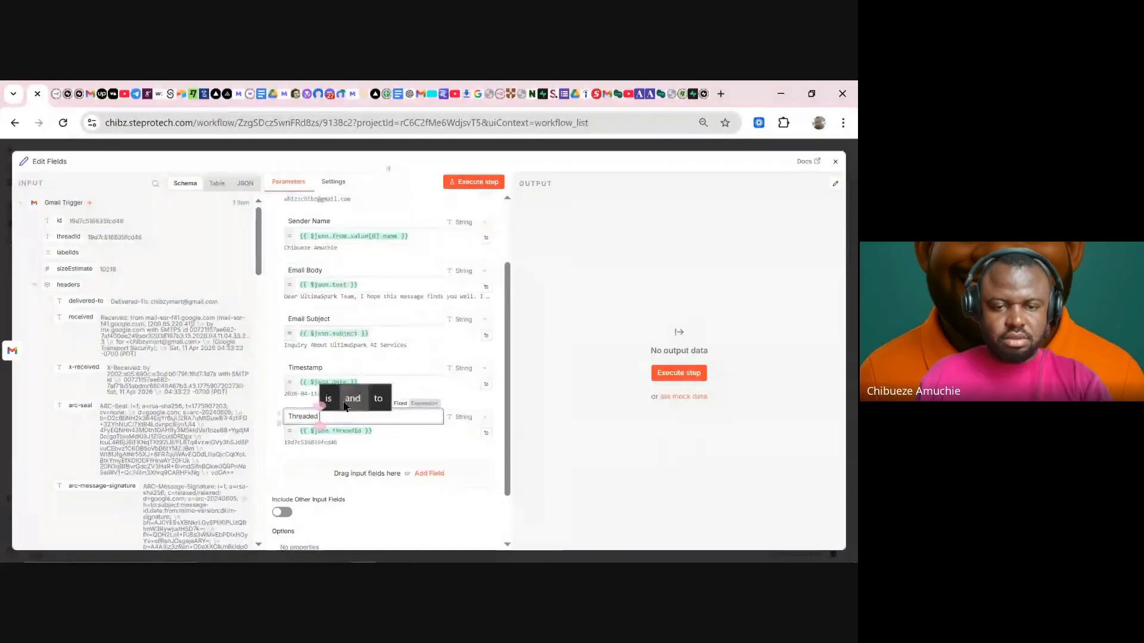
key("BackSpace")
key("BackSpace")
key("BackSpace")
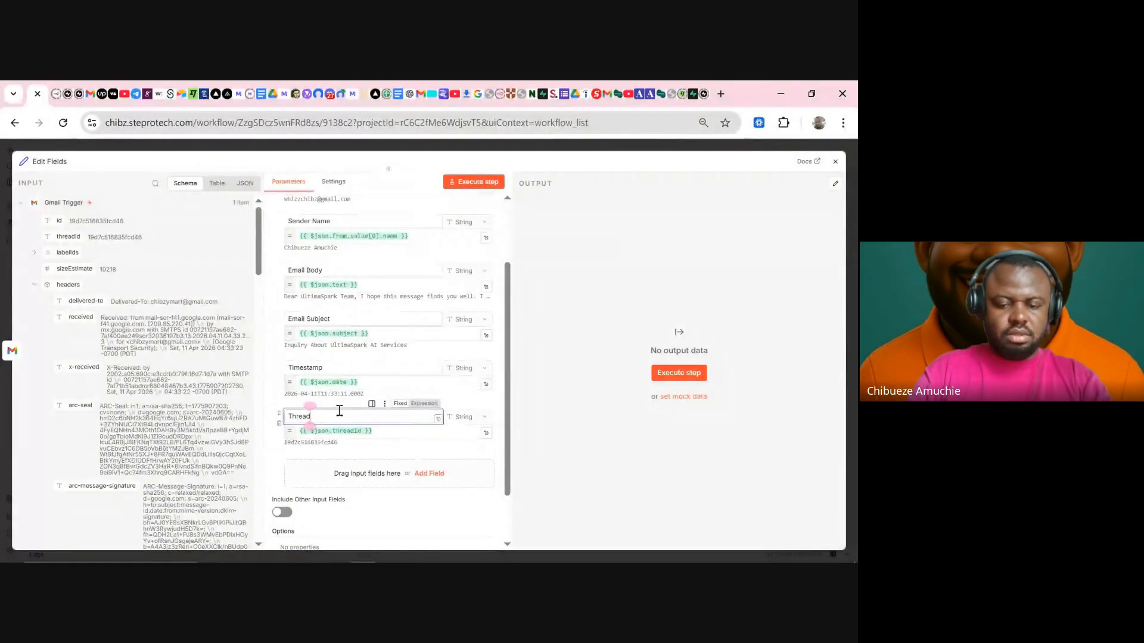
type("ID")
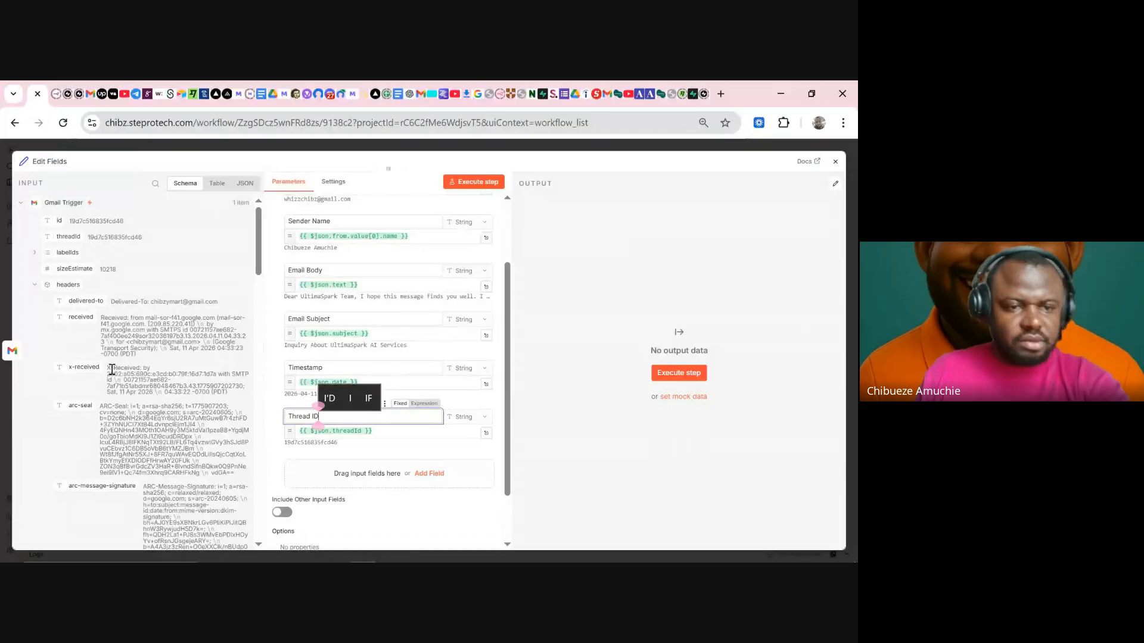
- Inspect the email subject value in the INPUT schema panel
scroll(145, 349, "down", 2)
scroll(146, 349, "down", 3)
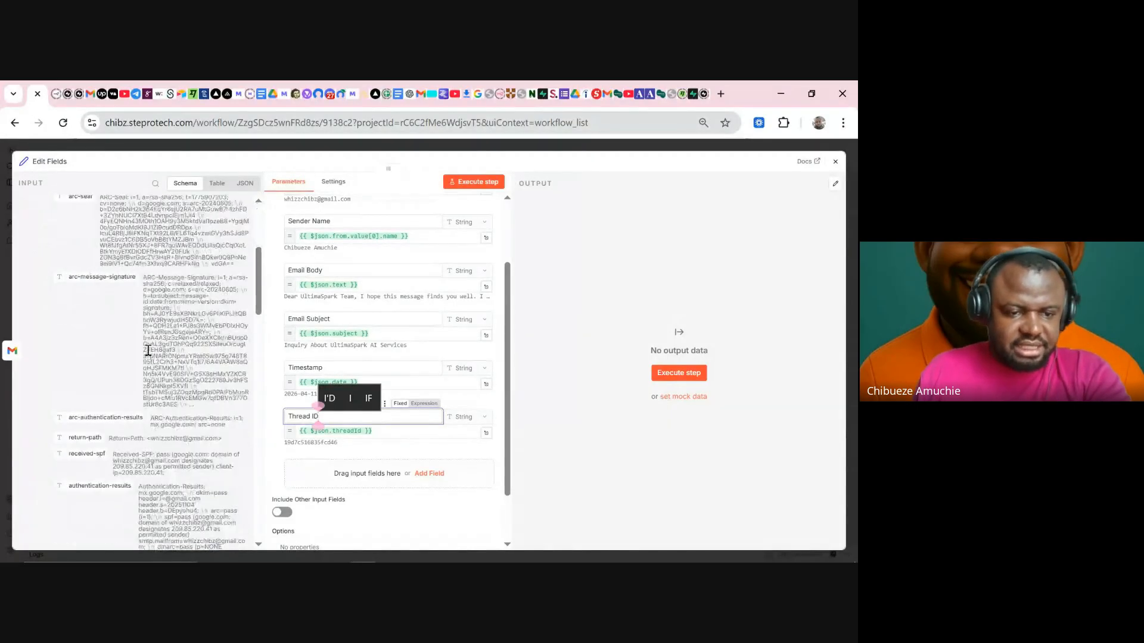
scroll(147, 350, "down", 10)
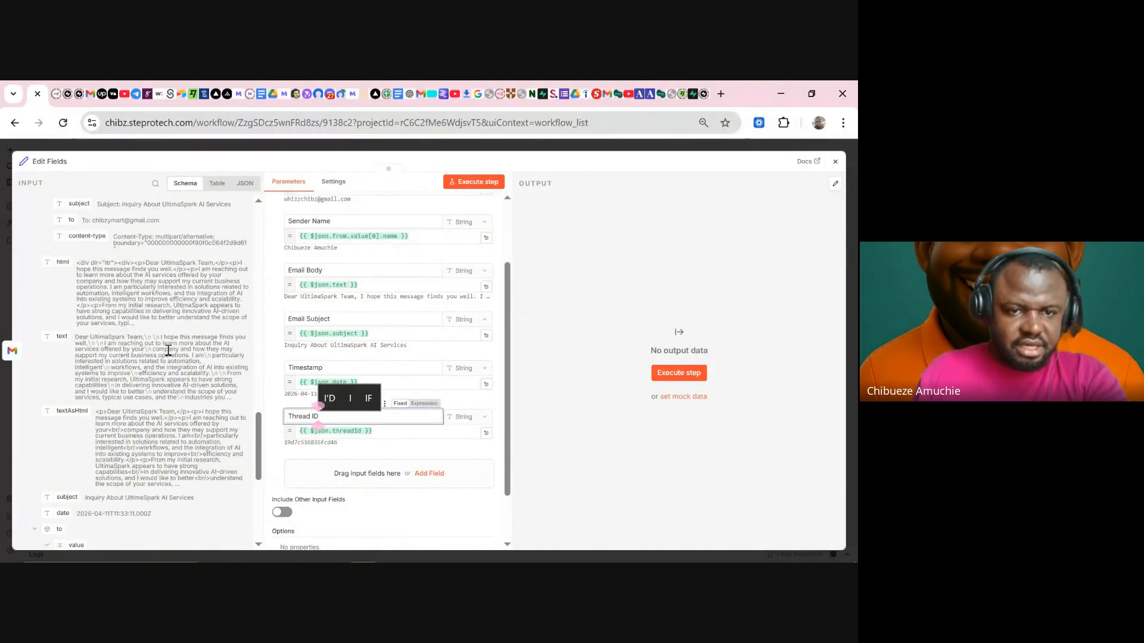
scroll(168, 350, "up", 2)
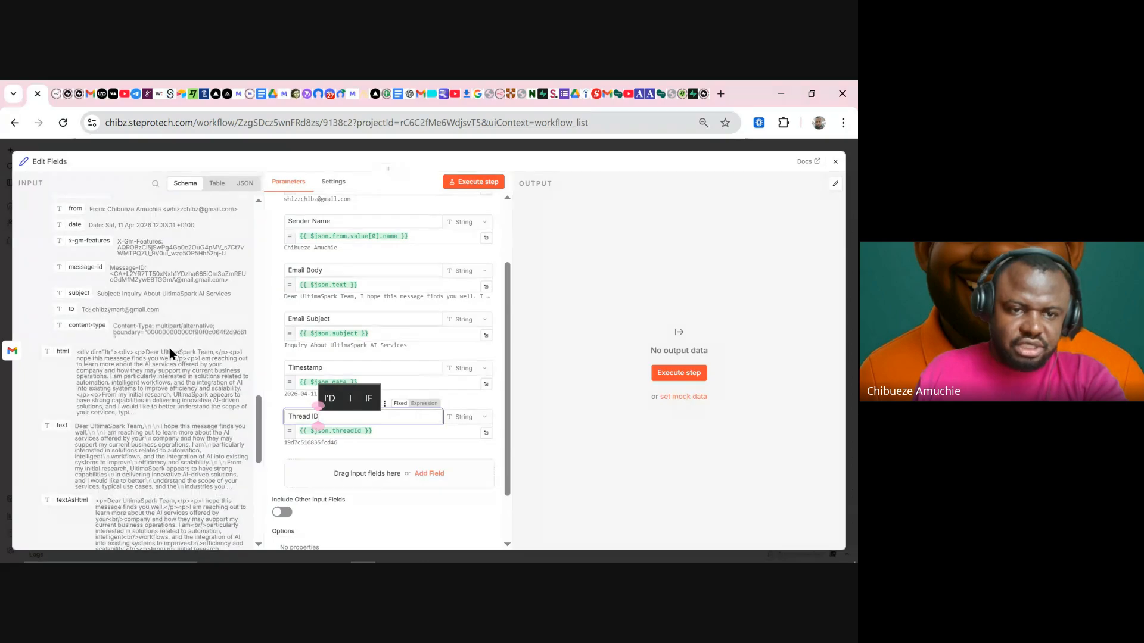
scroll(129, 345, "up", 4)
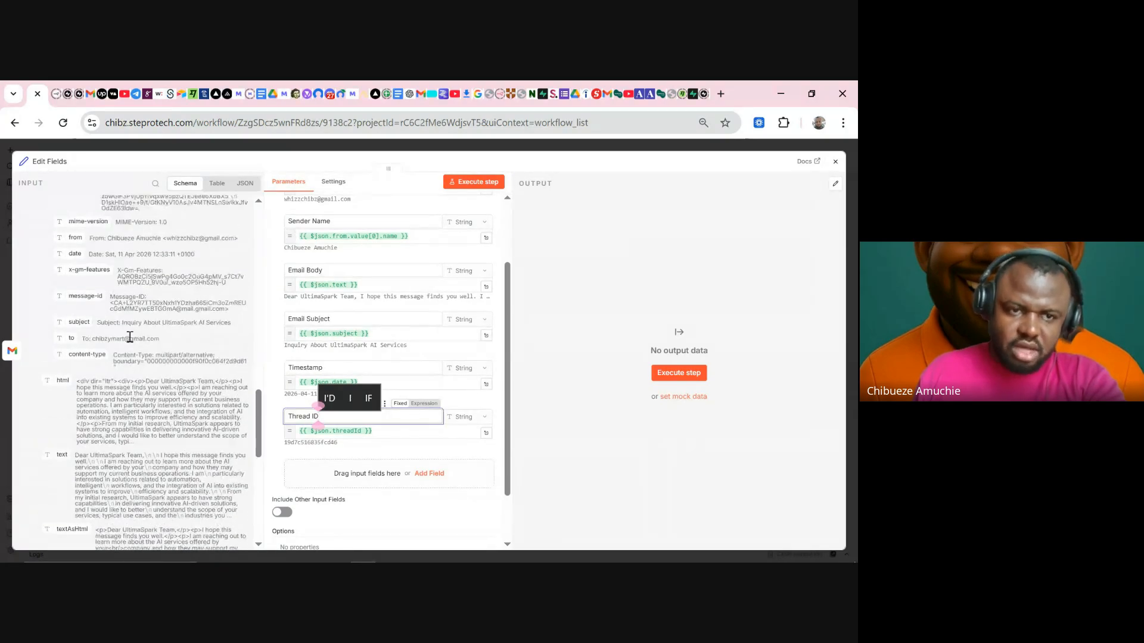
scroll(129, 337, "down", 2)
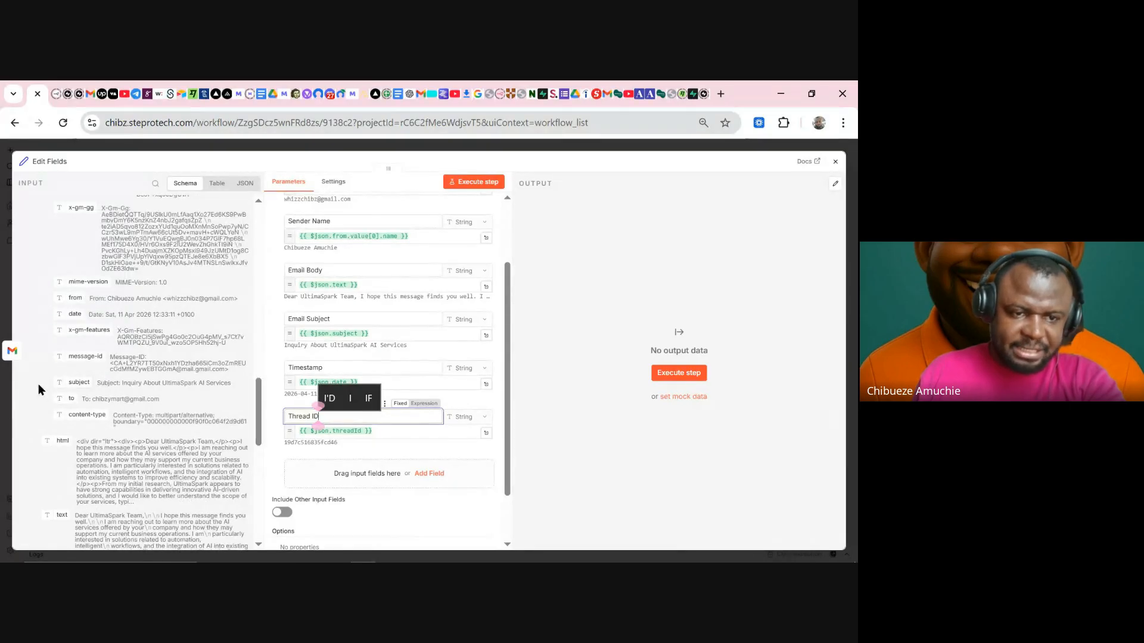
left_click_drag(43, 385, 127, 388)
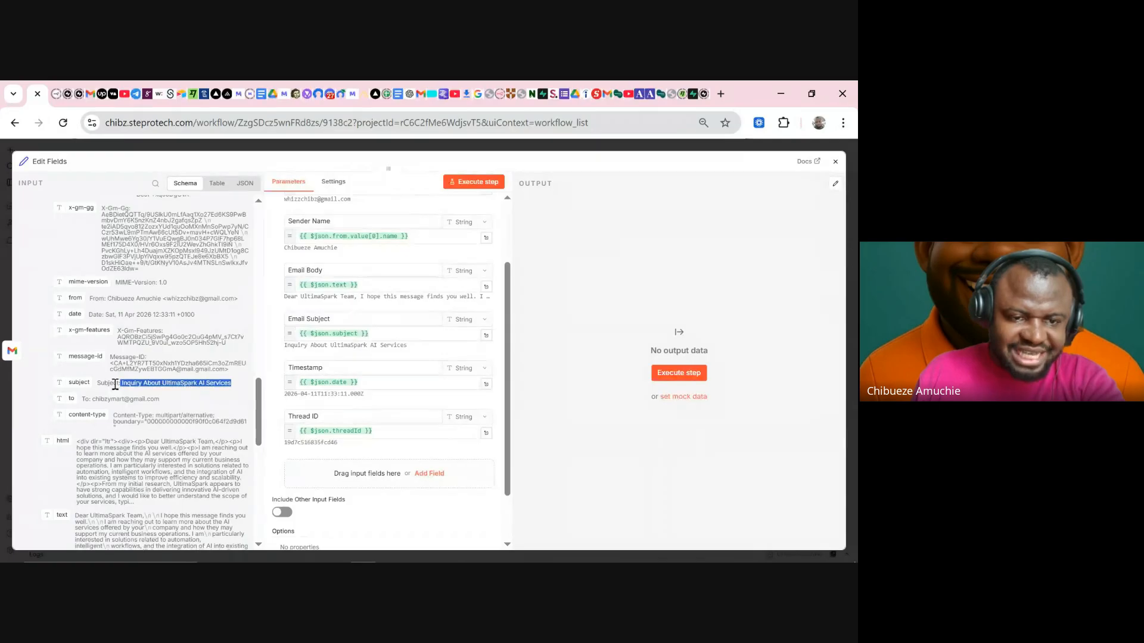
left_click(121, 384)
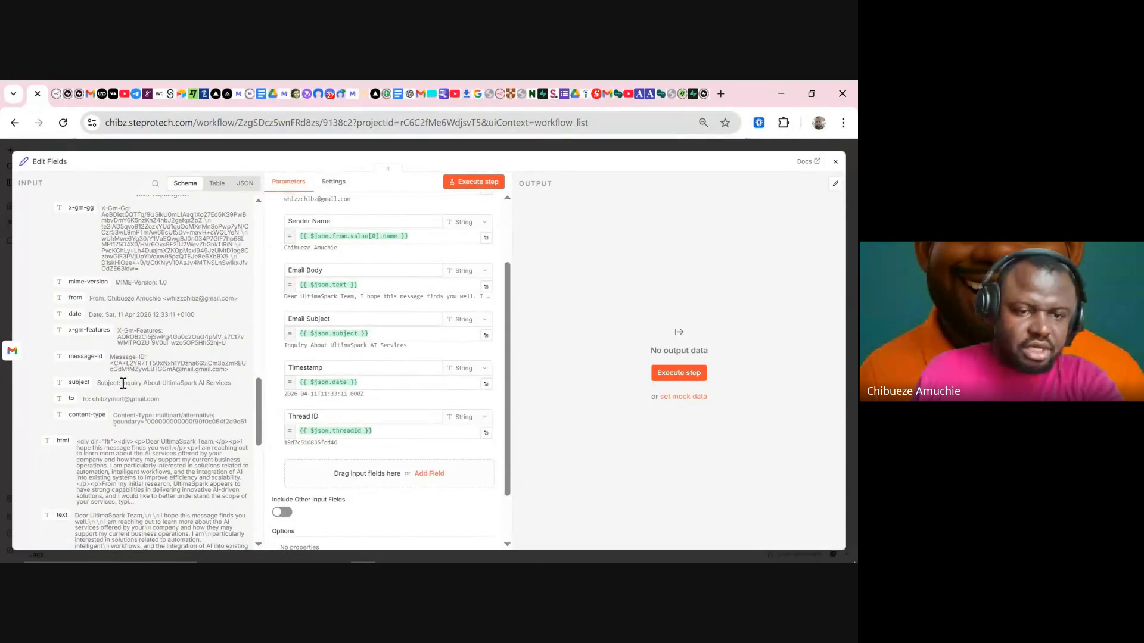
left_click_drag(123, 383, 114, 381)
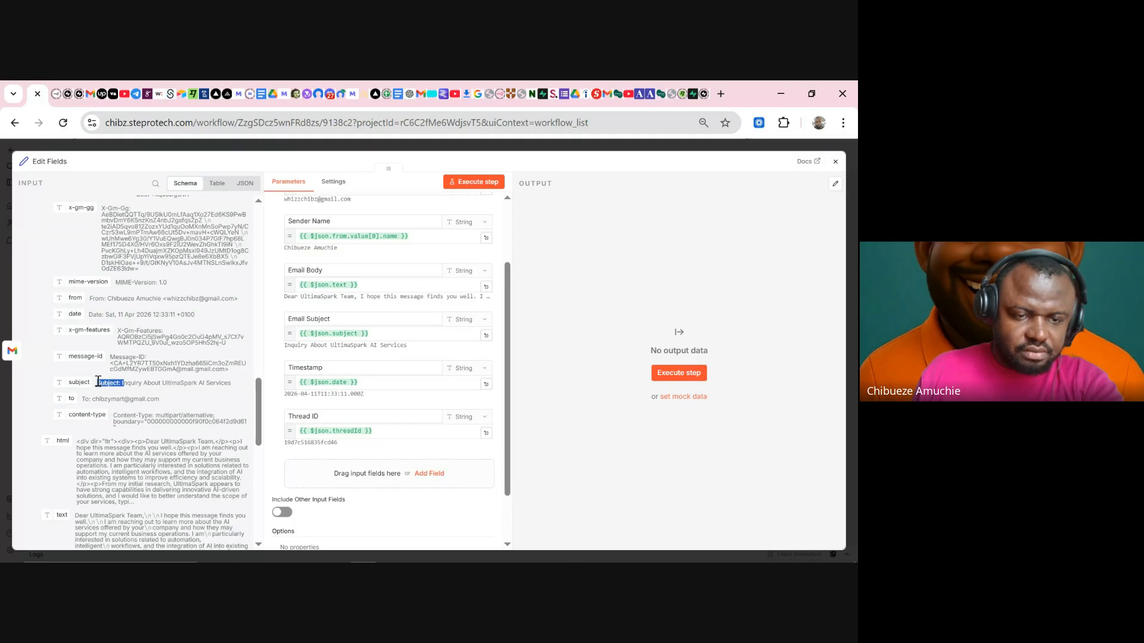
scroll(124, 422, "down", 15)
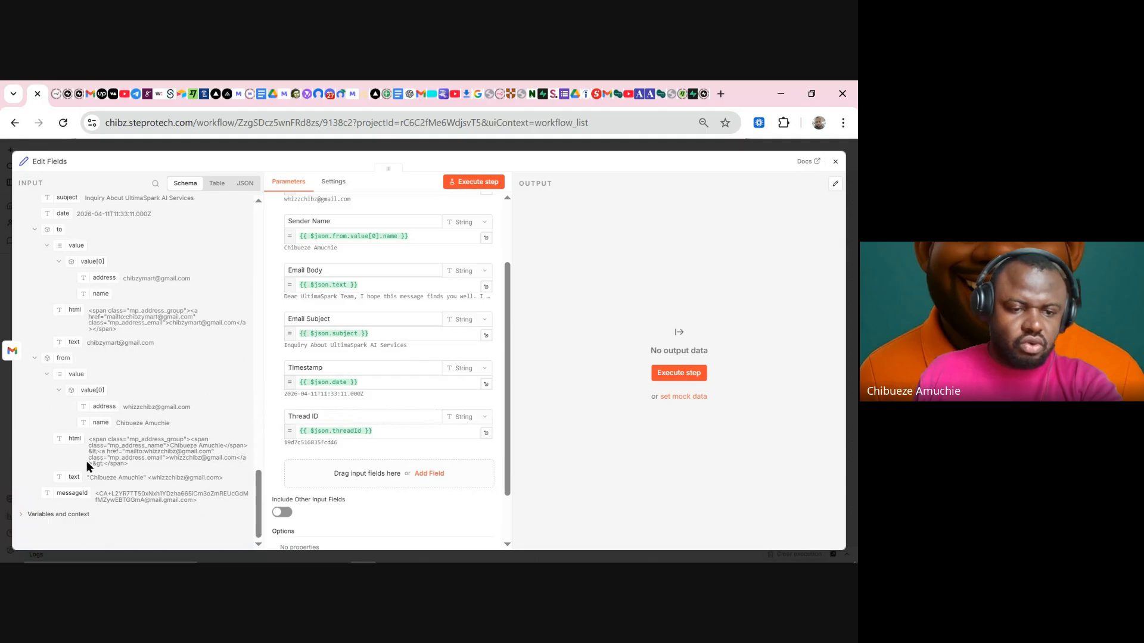
scroll(92, 357, "up", 5)
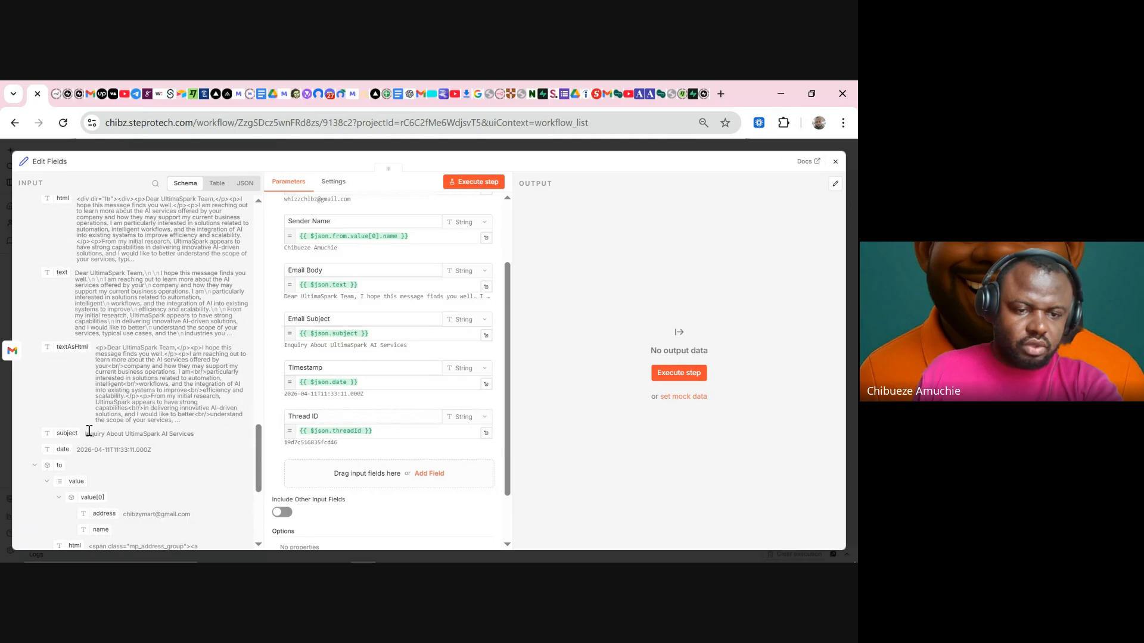
left_click_drag(89, 430, 209, 430)
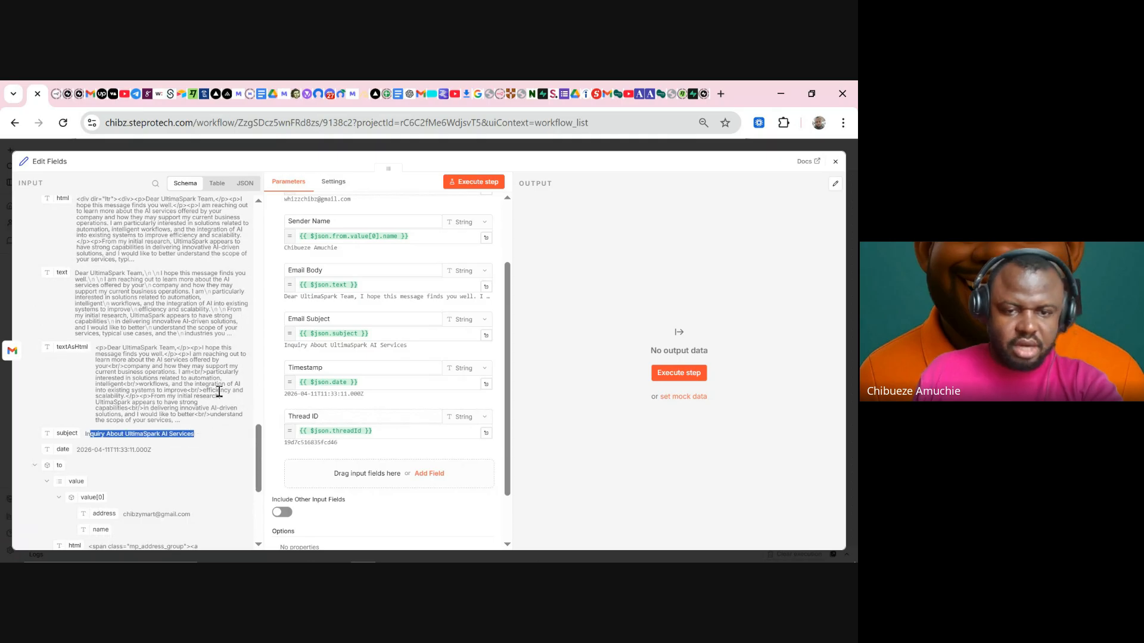
- Execute Edit Fields, check its one-item output in Table and Schema views, and close it
left_click(464, 182)
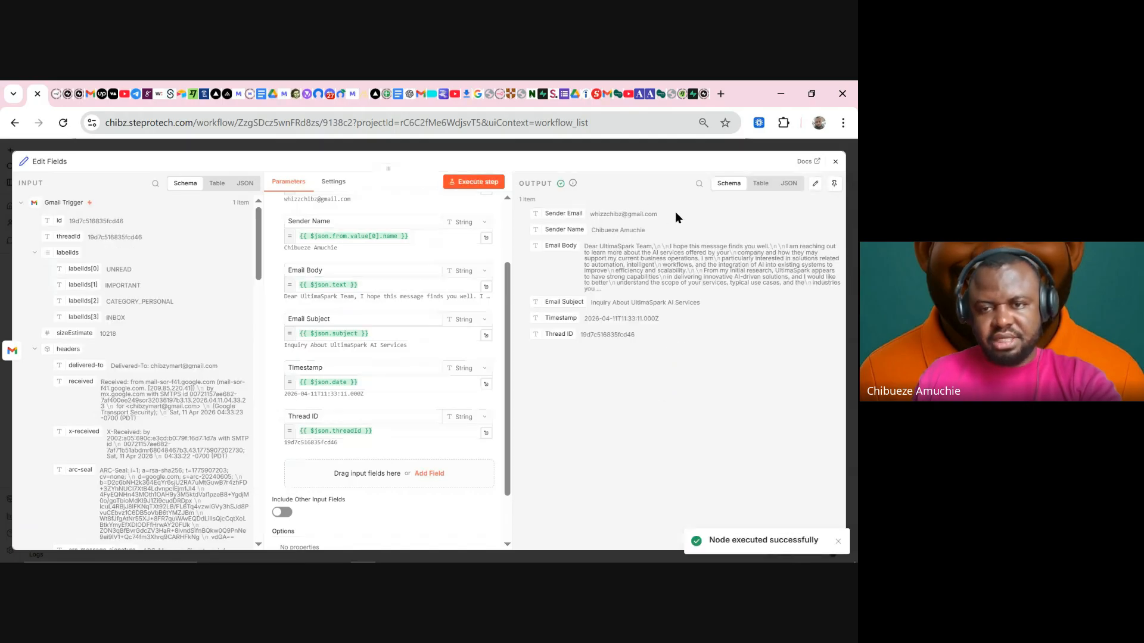
left_click_drag(675, 213, 608, 278)
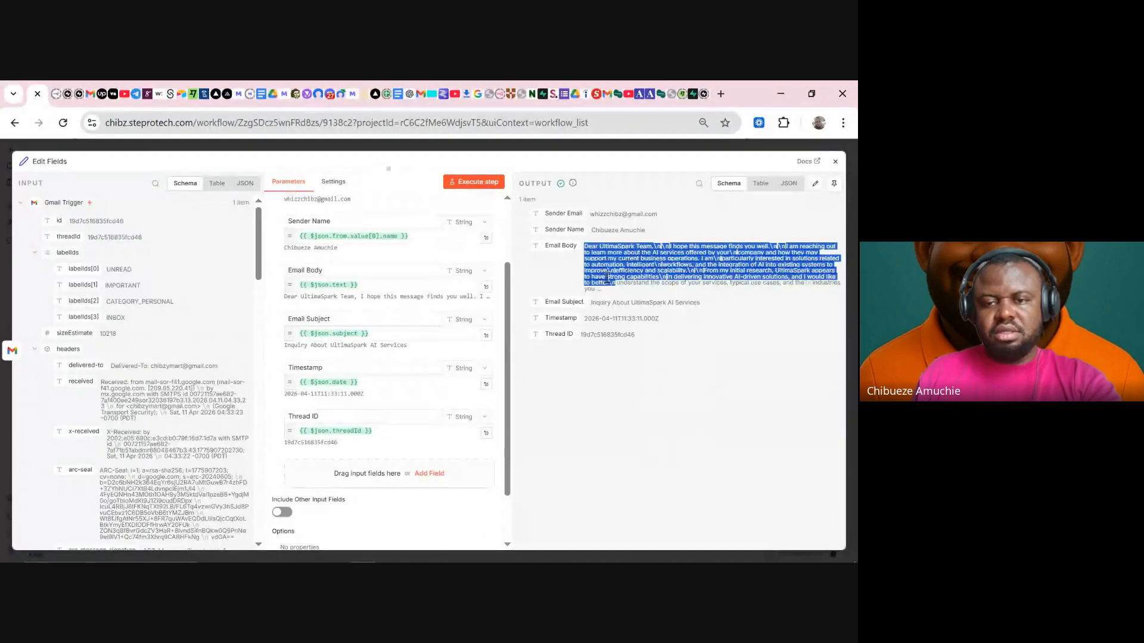
left_click(765, 184)
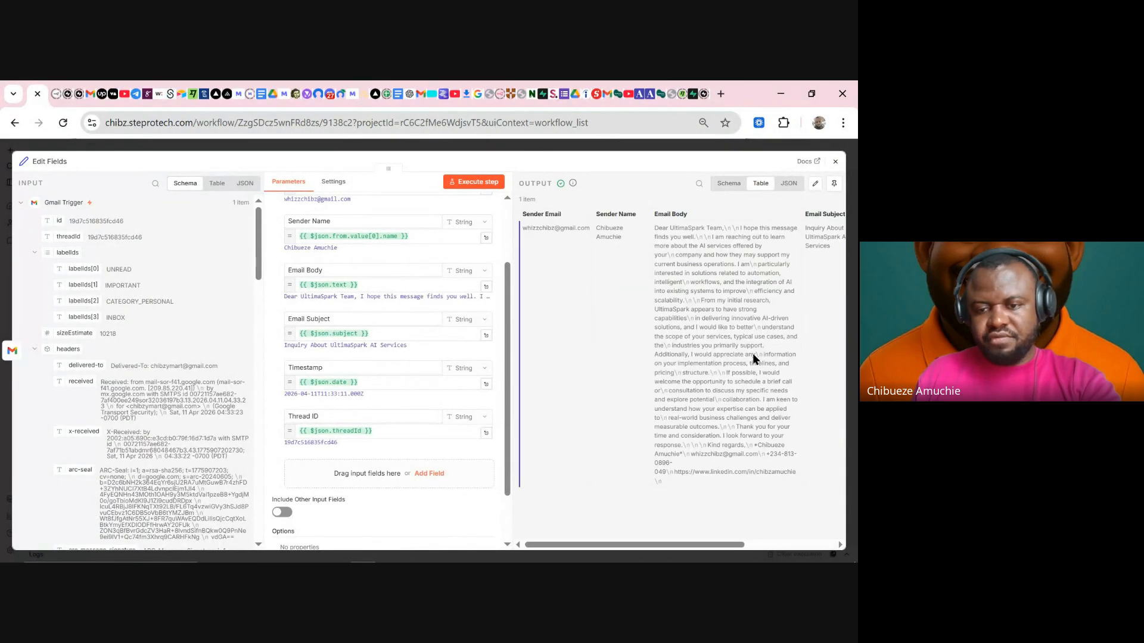
left_click(726, 186)
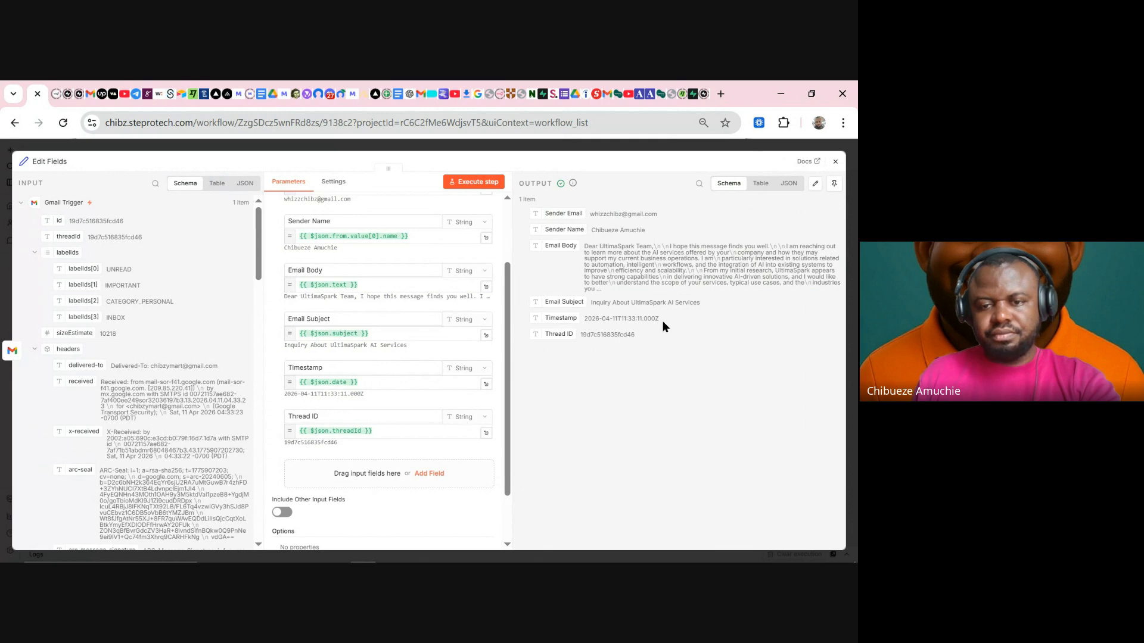
left_click(670, 151)
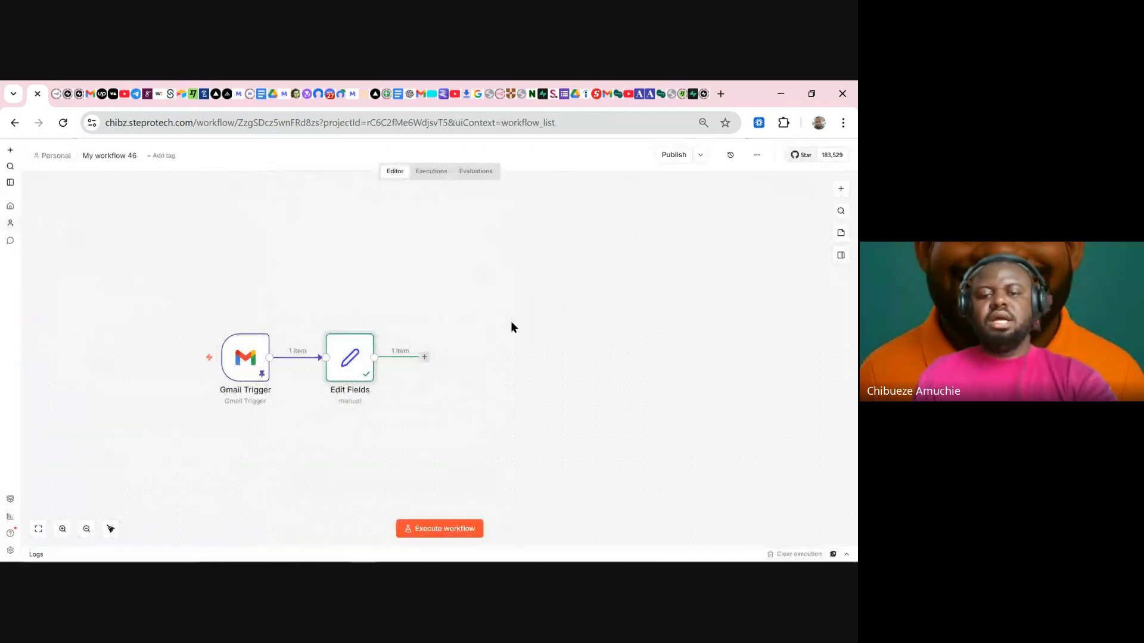
left_click(425, 357)
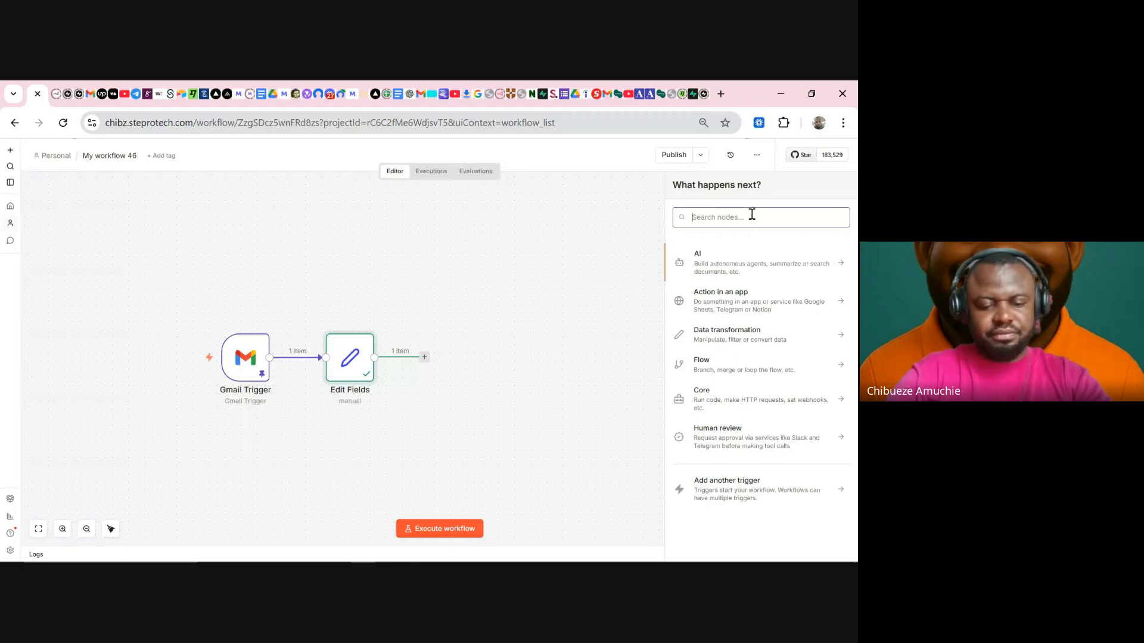
- Add a Text Classifier after Edit Fields with Email Body mapped into Text to Classify
type("text c")
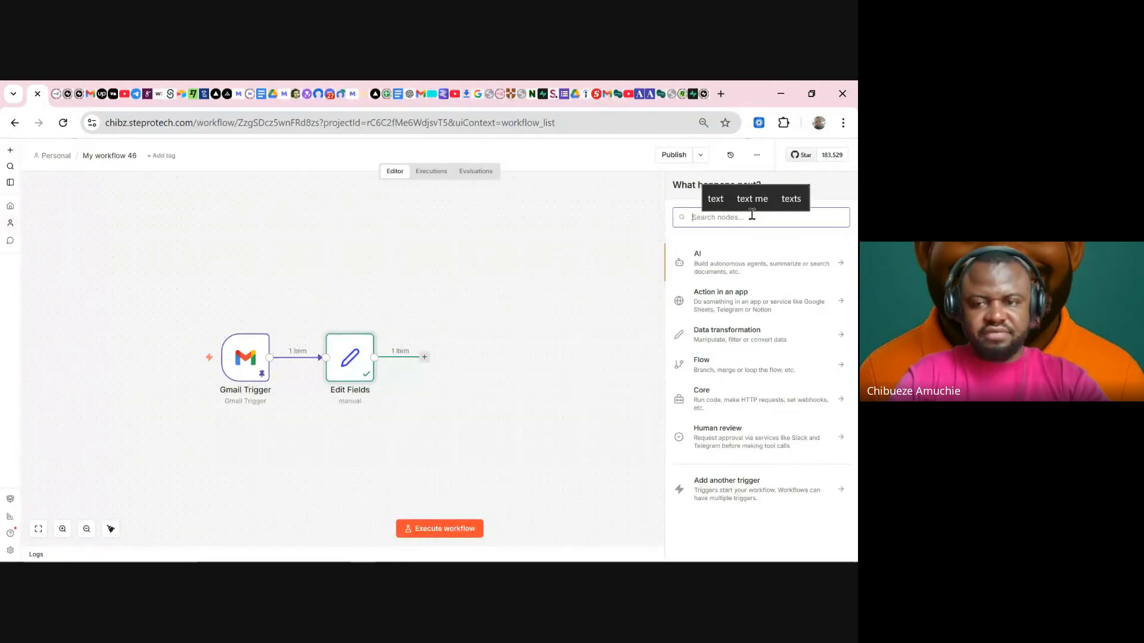
type("lassi")
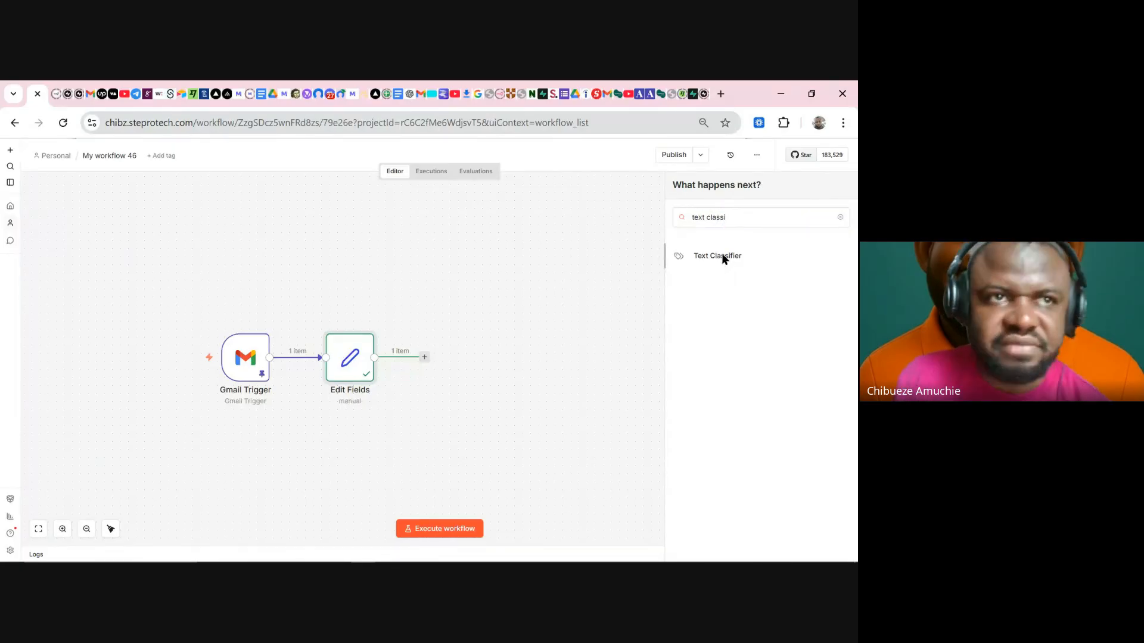
left_click(722, 256)
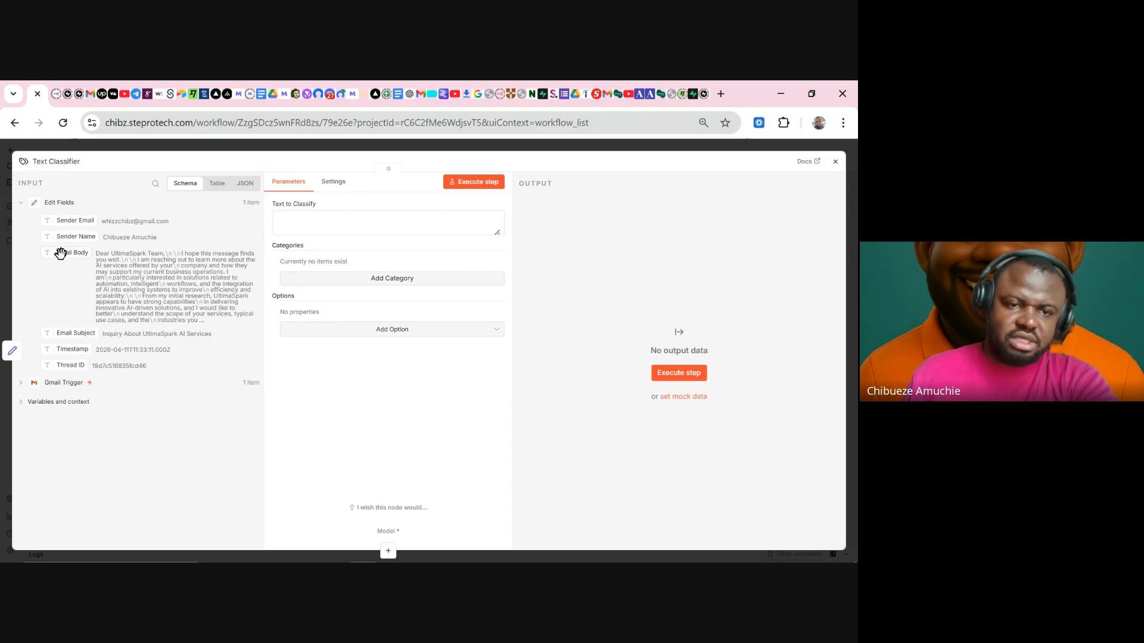
left_click_drag(61, 253, 292, 223)
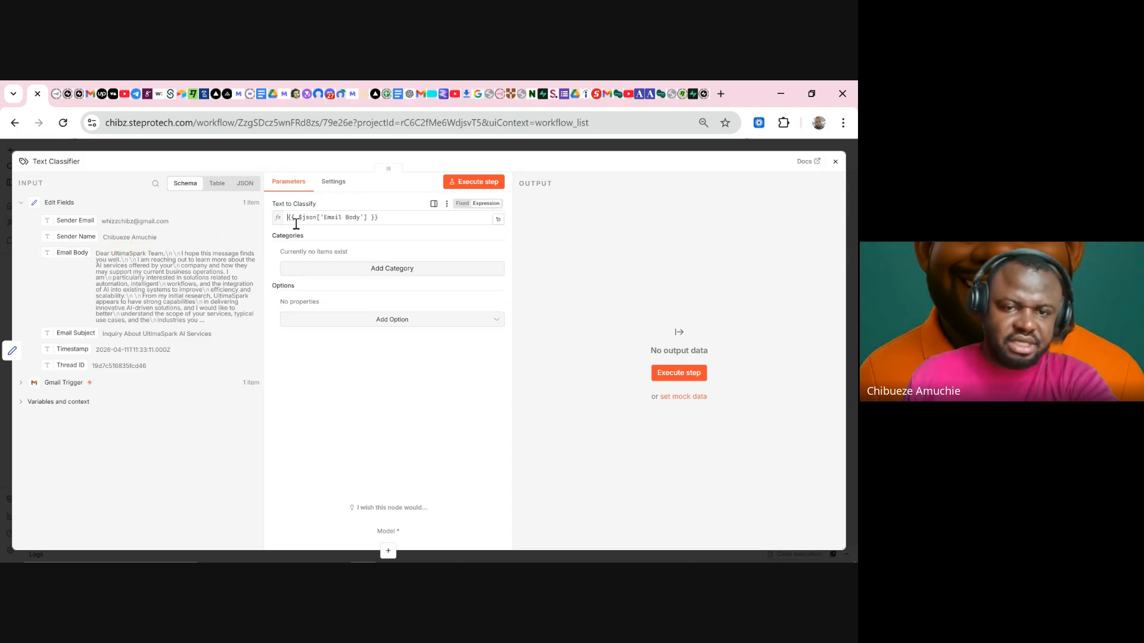
left_click(404, 213)
left_click(367, 395)
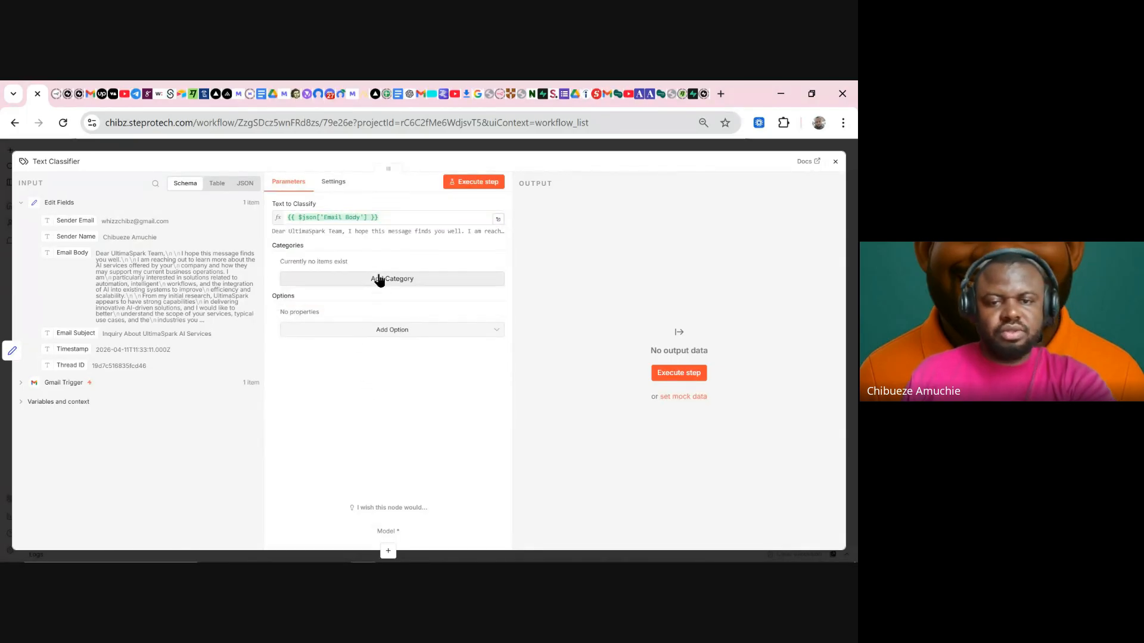
left_click(543, 146)
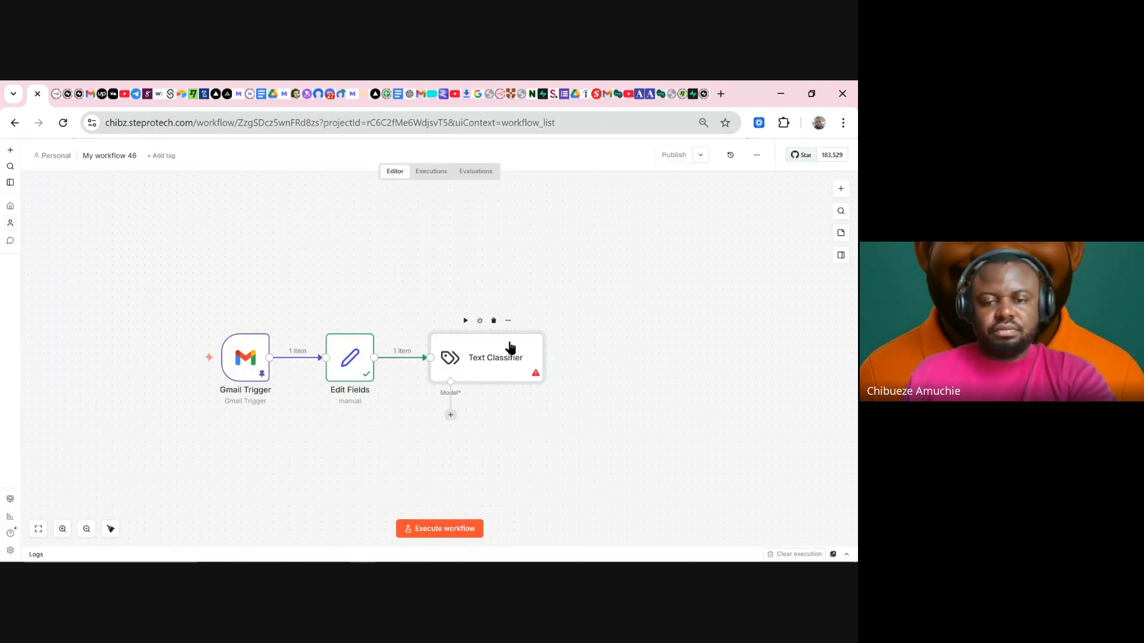
- Attach an OpenRouter Chat Model to the Text Classifier using the OpenRouter account credential
left_click_drag(393, 273, 659, 510)
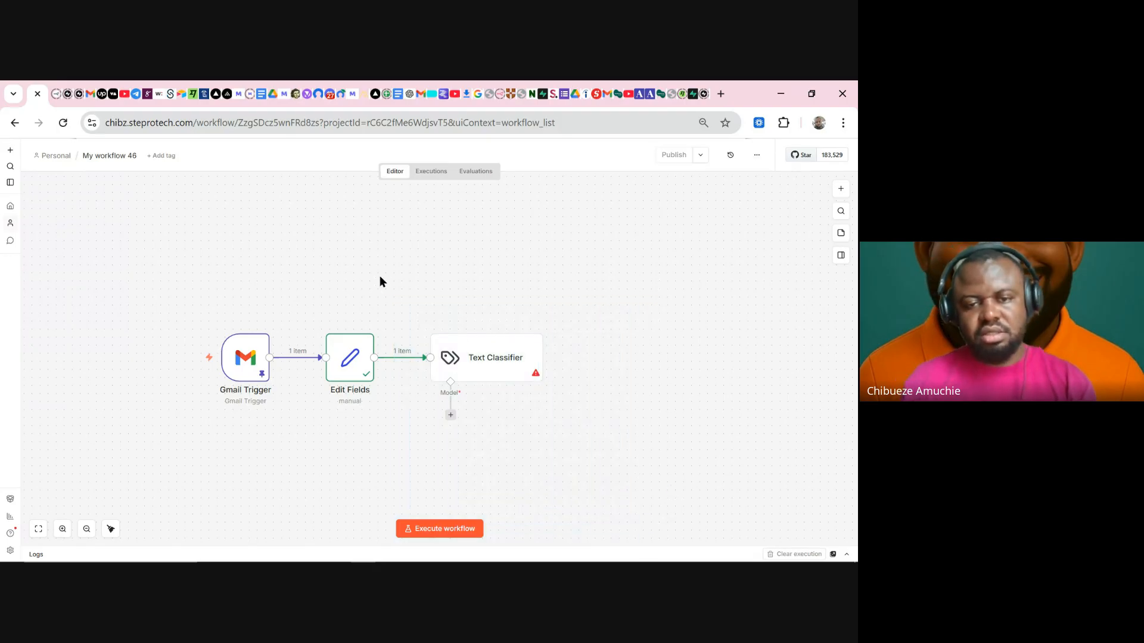
left_click_drag(380, 277, 625, 472)
left_click(624, 467)
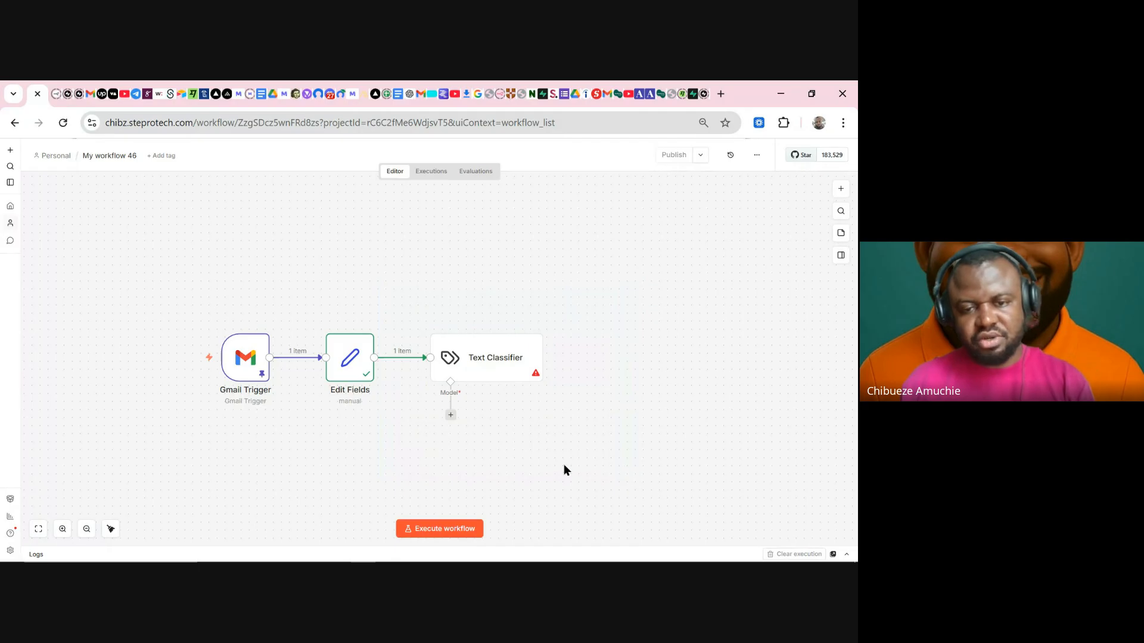
left_click(452, 416)
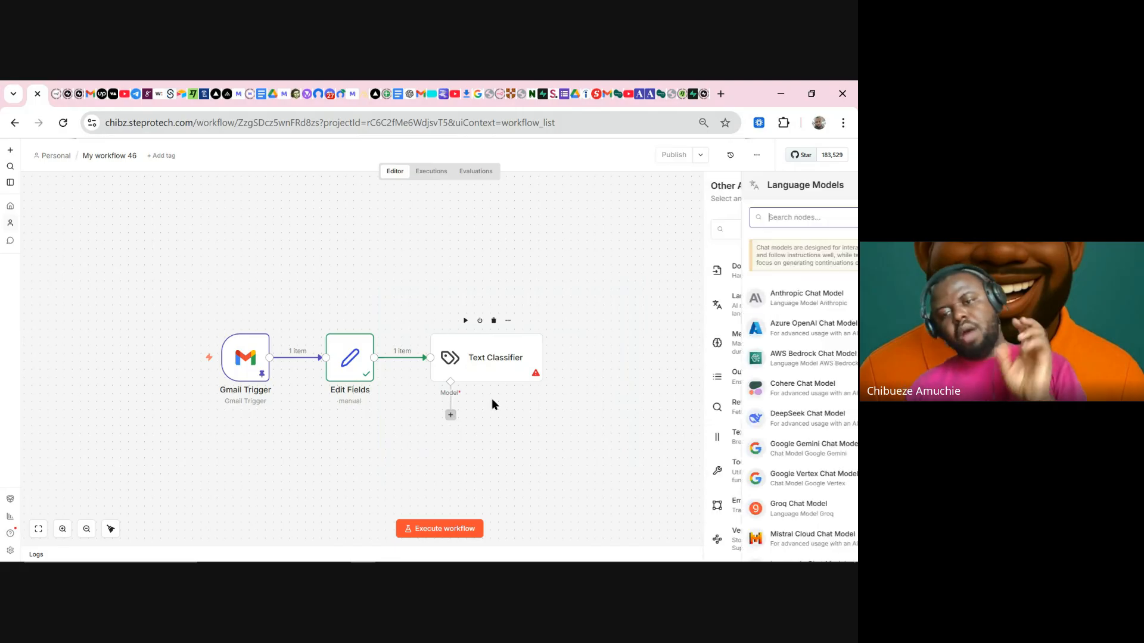
scroll(741, 417, "down", 5)
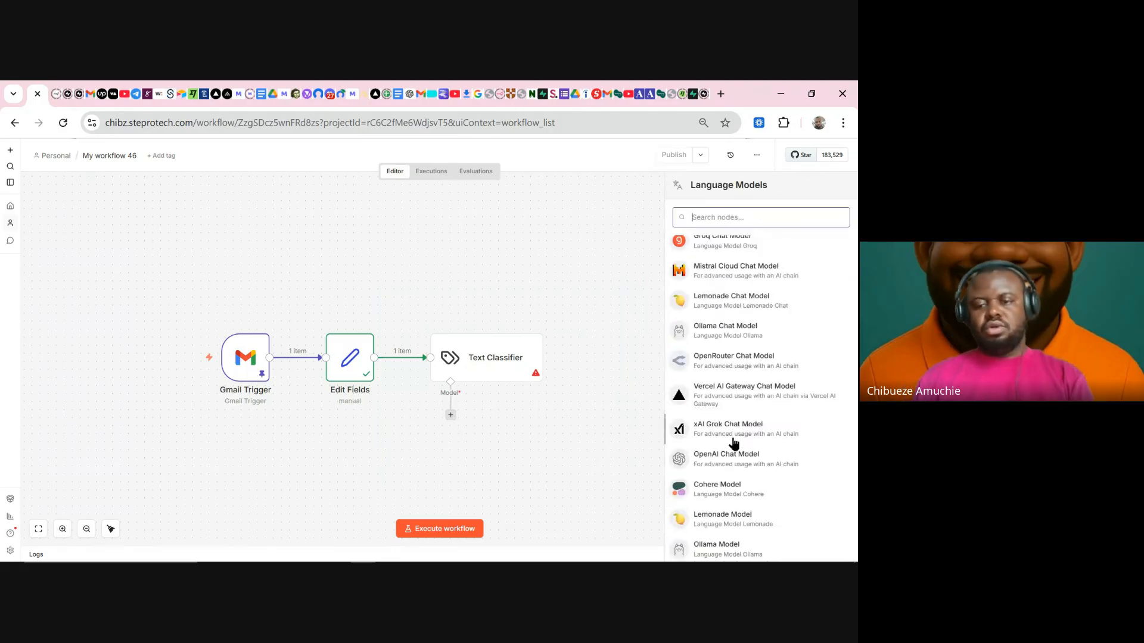
left_click(728, 366)
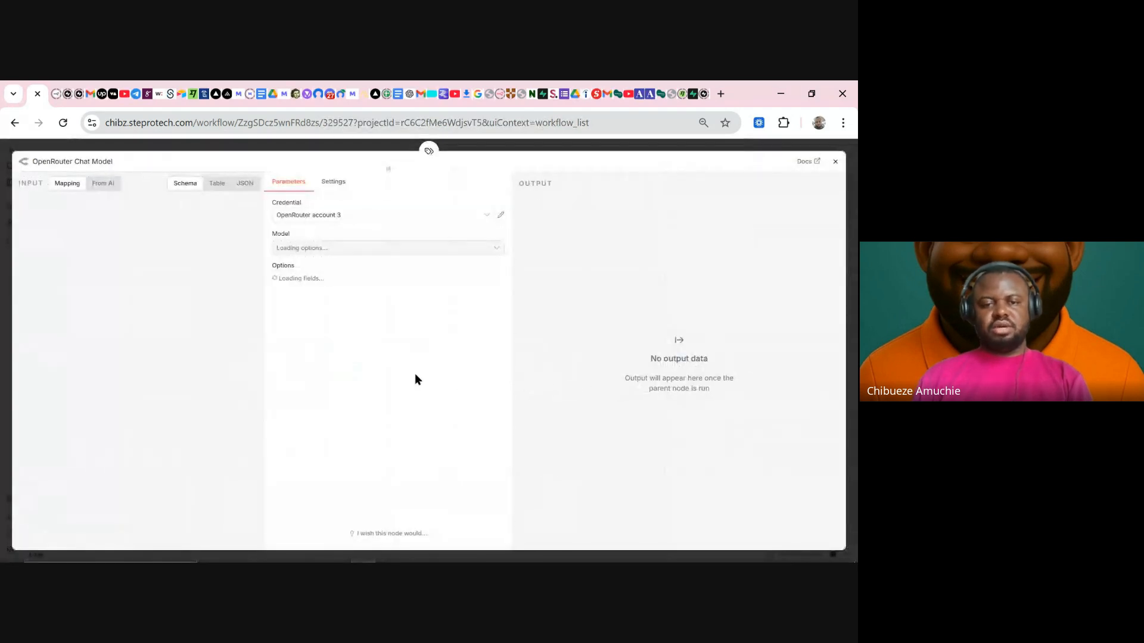
left_click(365, 218)
left_click(360, 242)
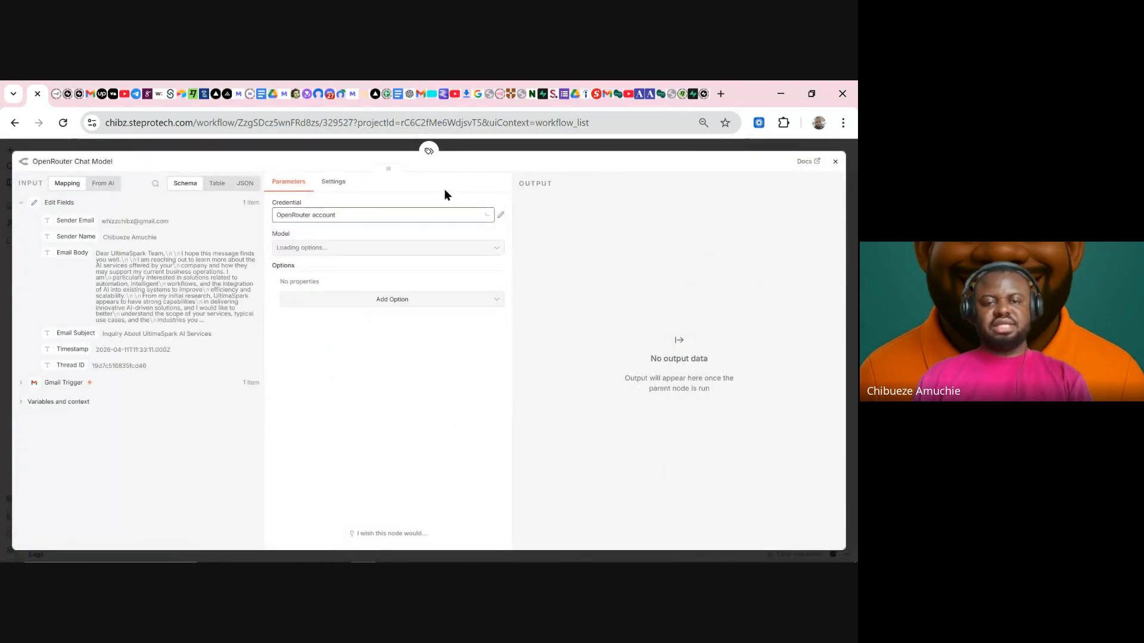
left_click(513, 143)
- Move the OpenRouter model node under the Text Classifier and open the classifier's settings
left_click(552, 418)
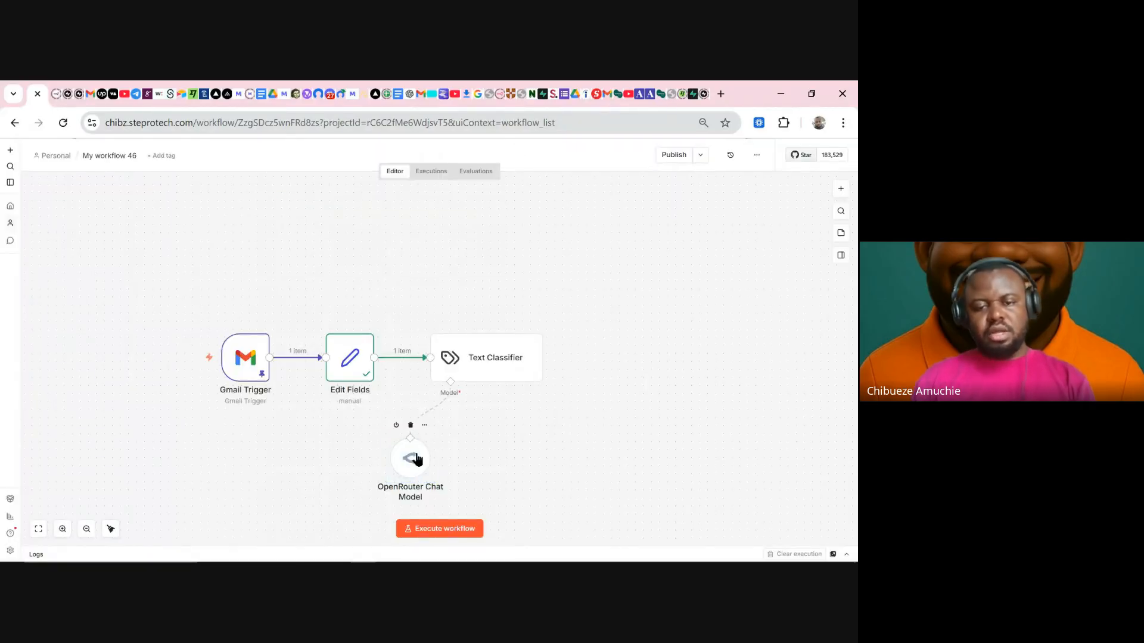
mouse_move(416, 456)
left_mouse_down()
mouse_move(432, 455)
mouse_move(432, 440)
left_mouse_up()
left_click(523, 423)
left_click(492, 354)
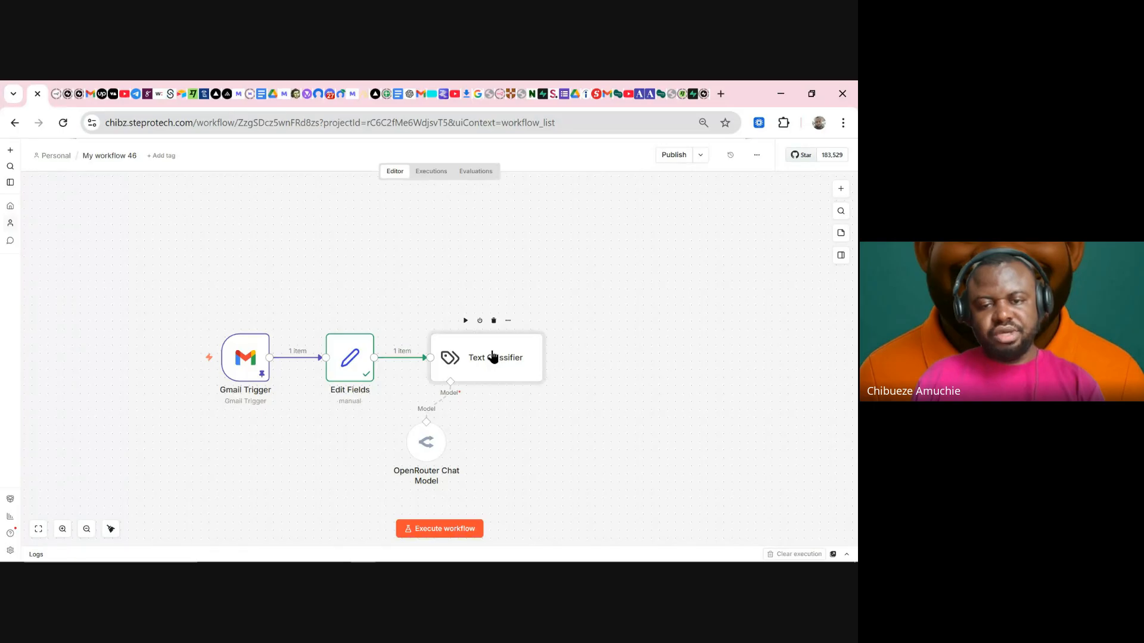
double_click(492, 356)
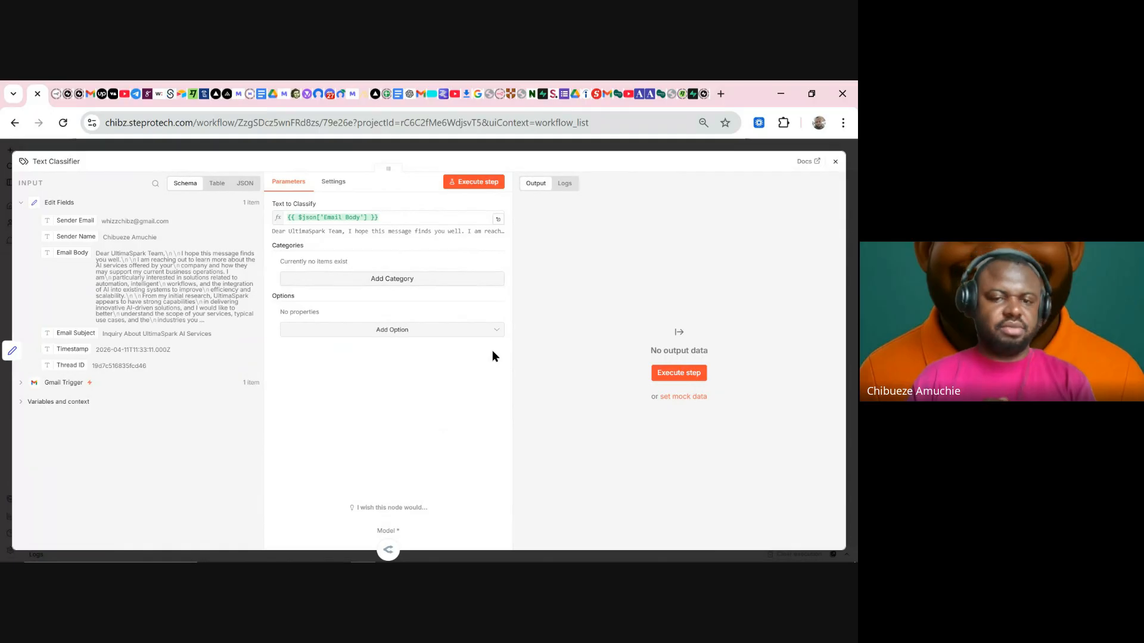
- Add a first empty category to the Text Classifier and focus its Category name field
left_click(404, 280)
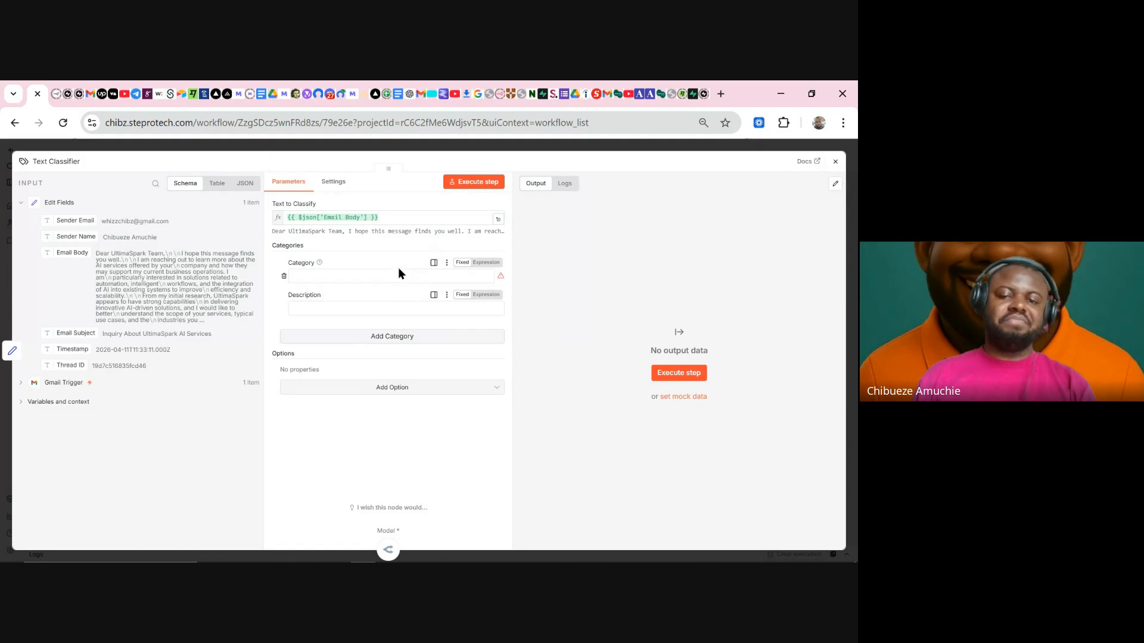
left_click(394, 278)
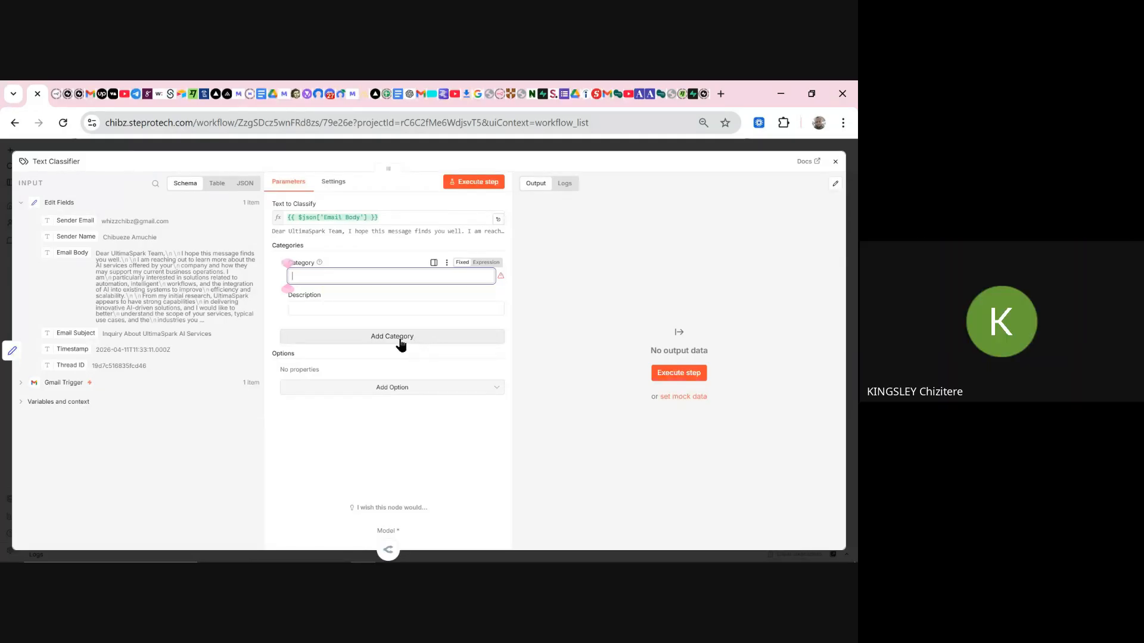
left_click(365, 276)
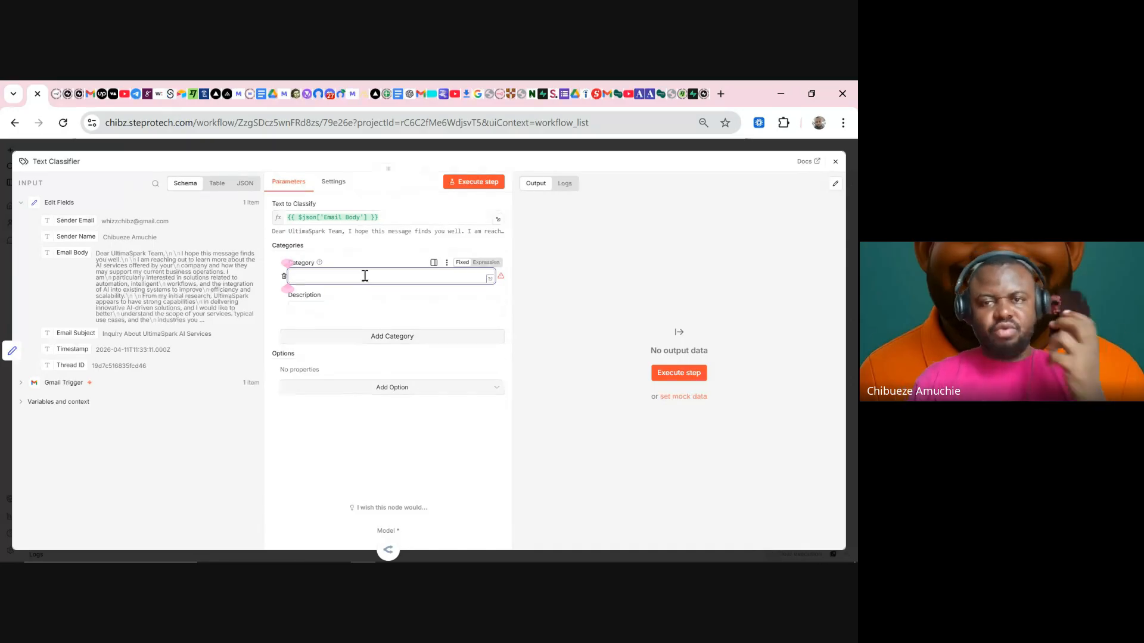
left_click(420, 95)
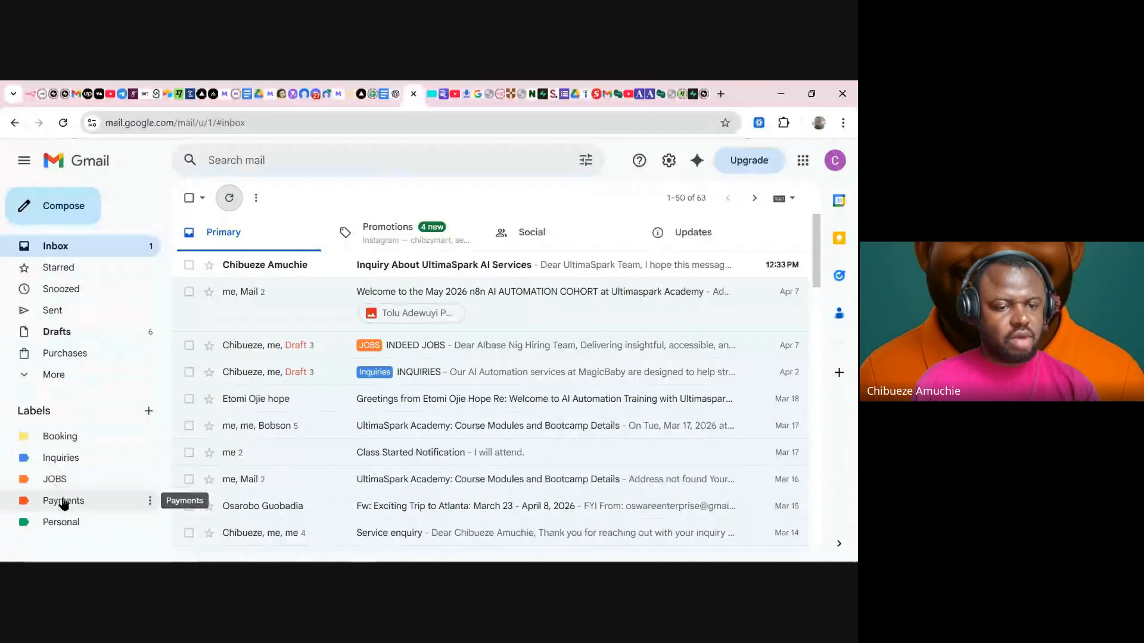
left_click(30, 95)
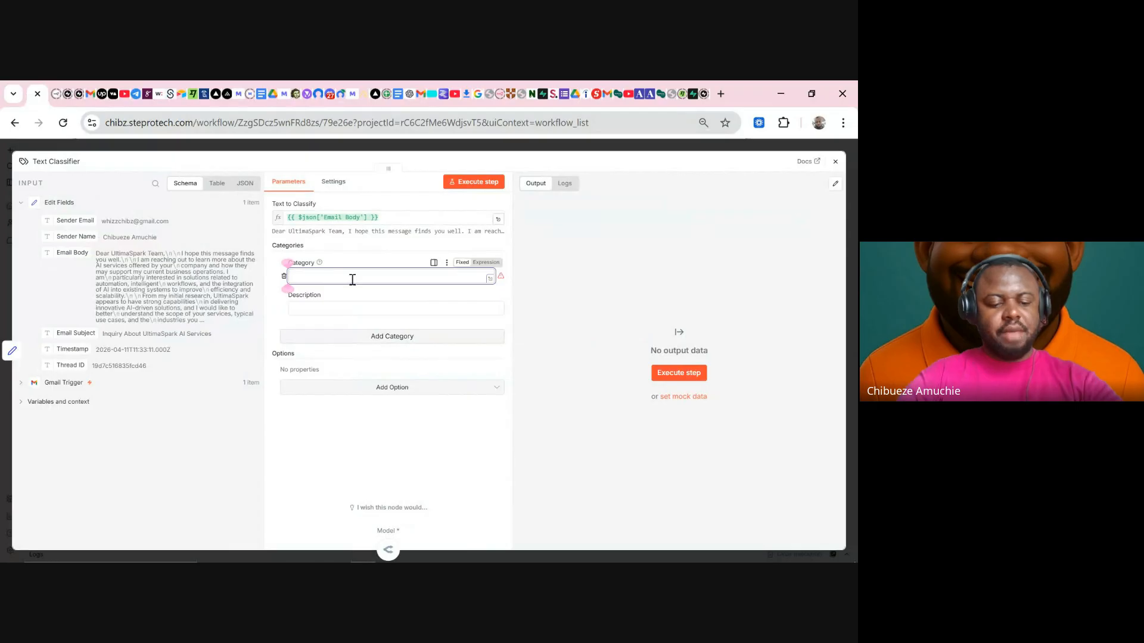
- Name the first classifier category 'Inquiries'
type("Inquiru")
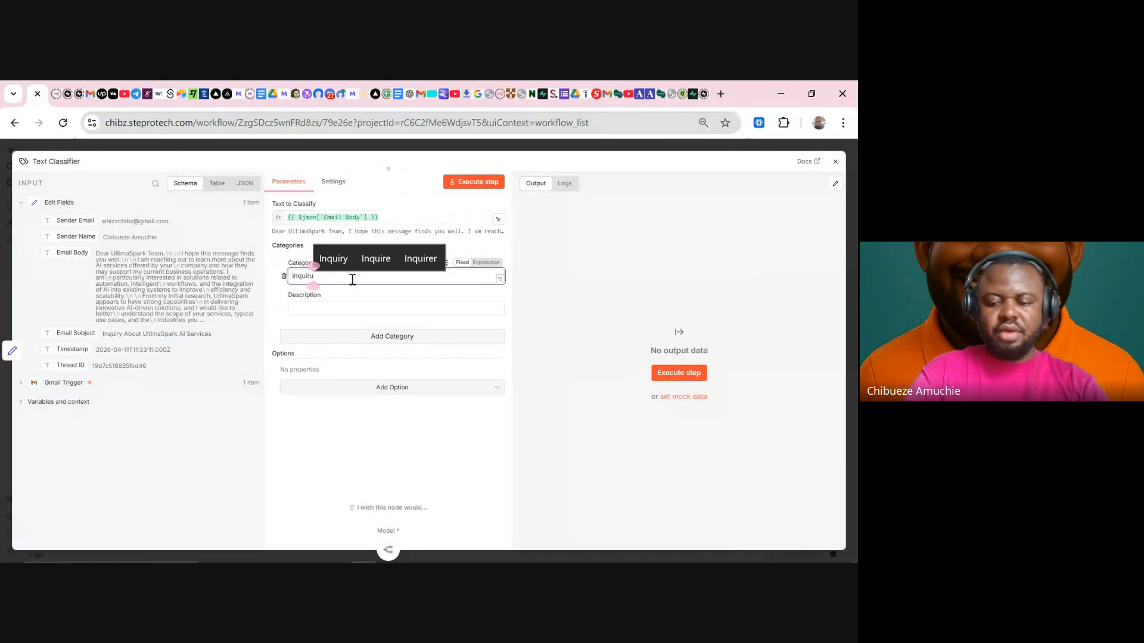
key("BackSpace")
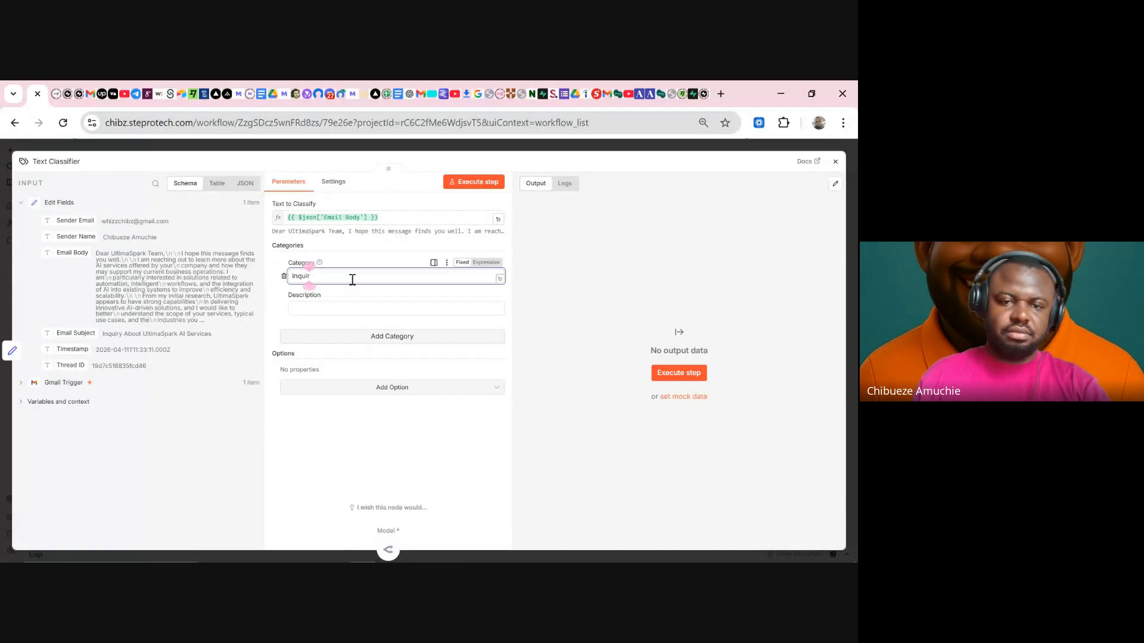
type("i")
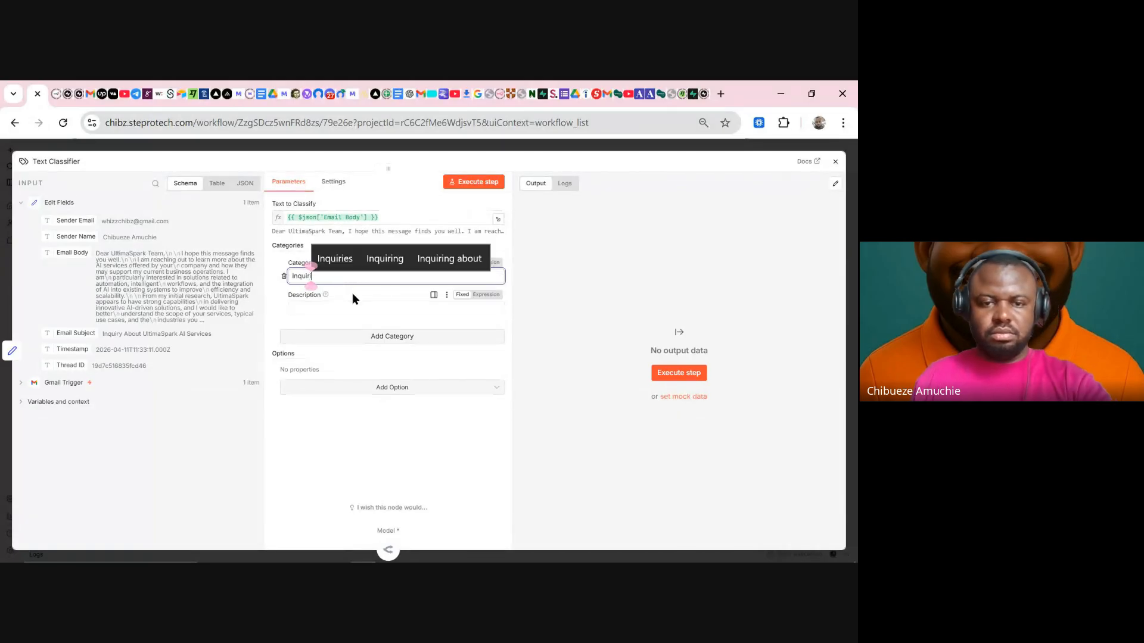
left_click(354, 258)
- Describe it as 'Email asking about details or making inquiries into my services' and add another category
left_click(344, 308)
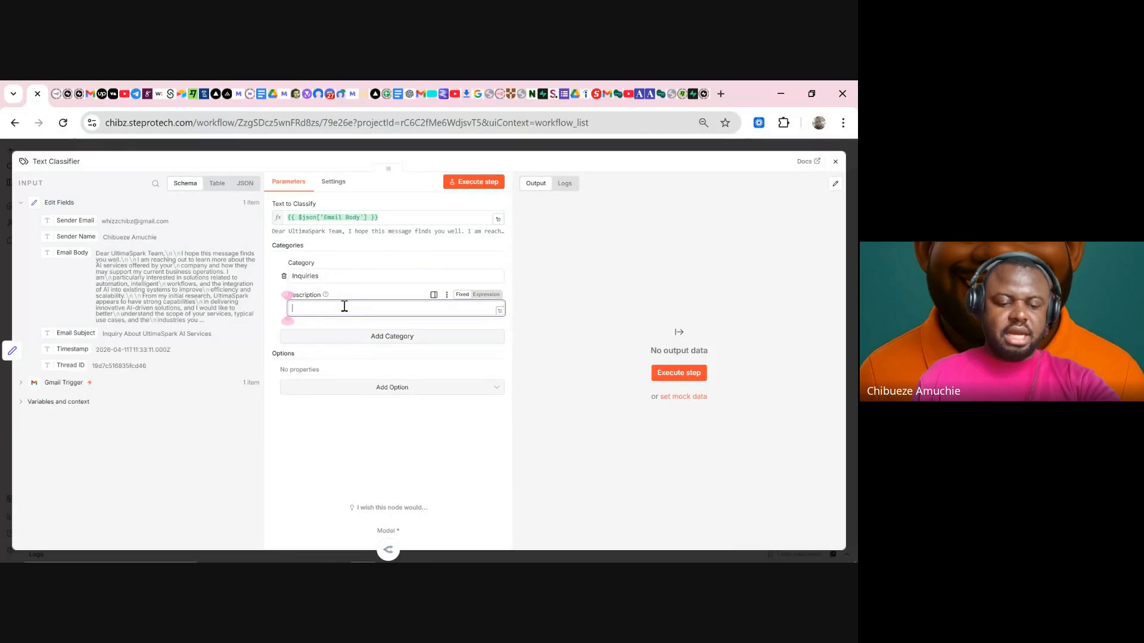
type("Em")
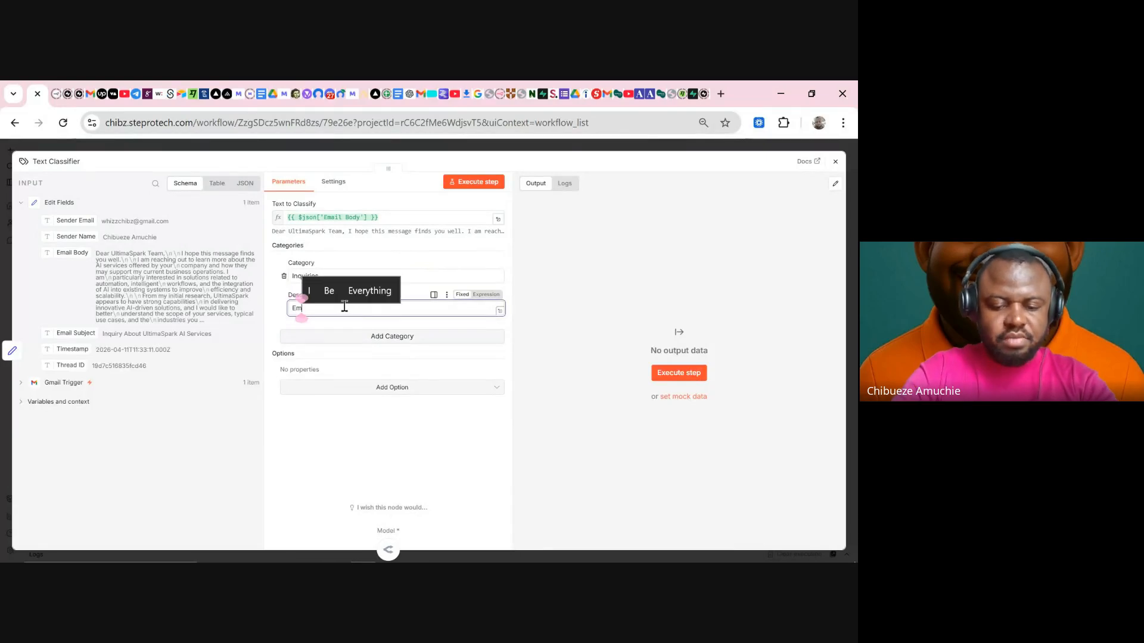
type("ail asking ")
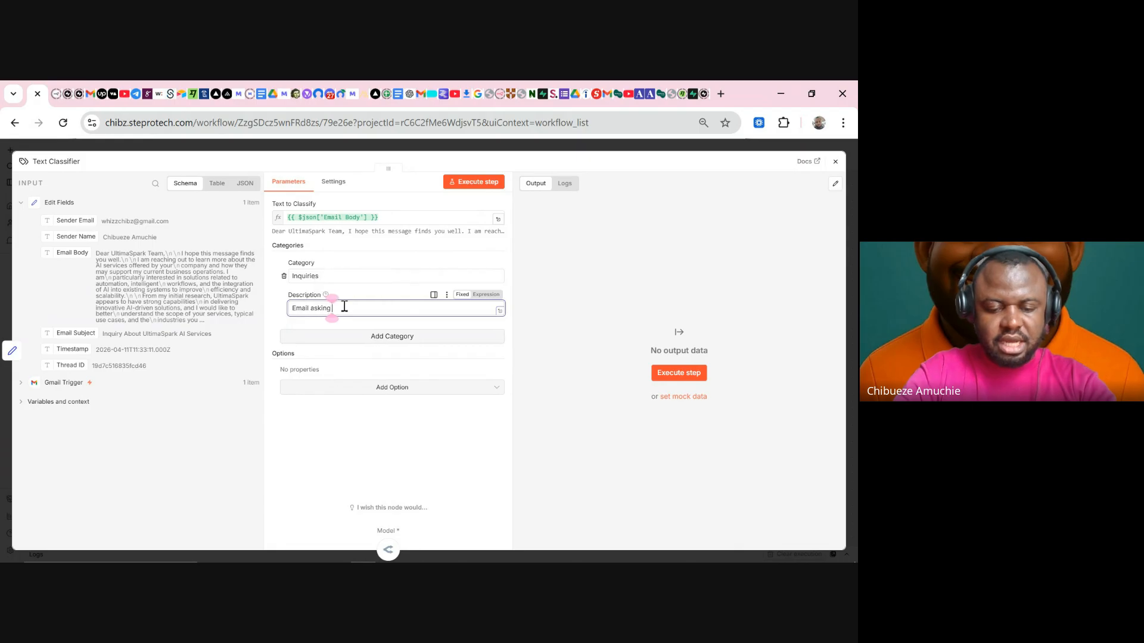
type("about d")
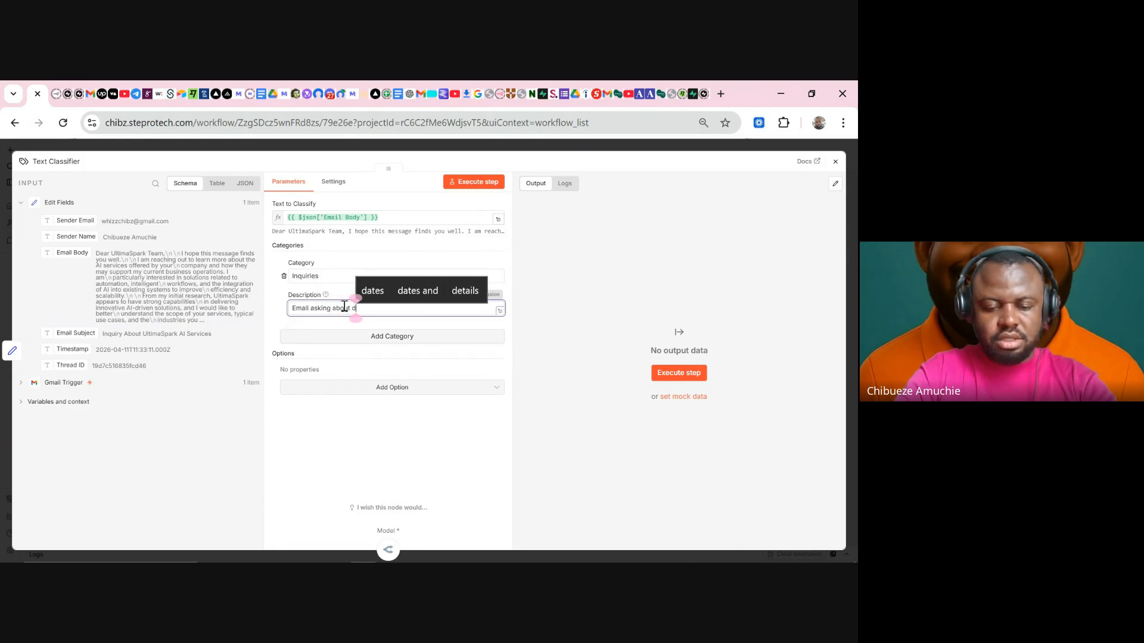
type("et")
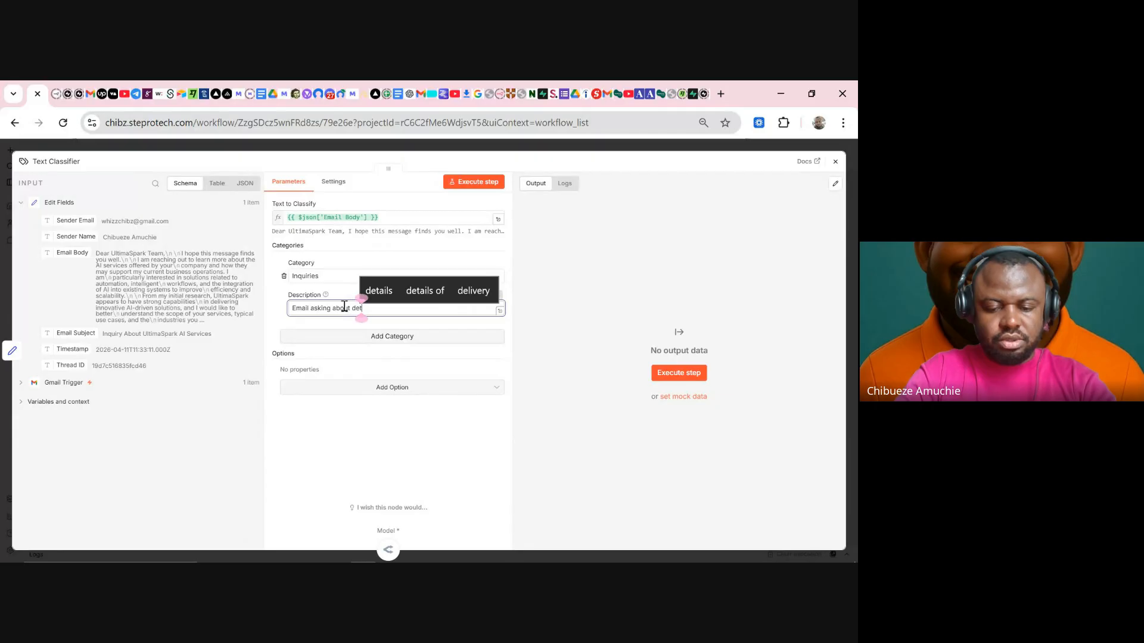
type("ails or makin")
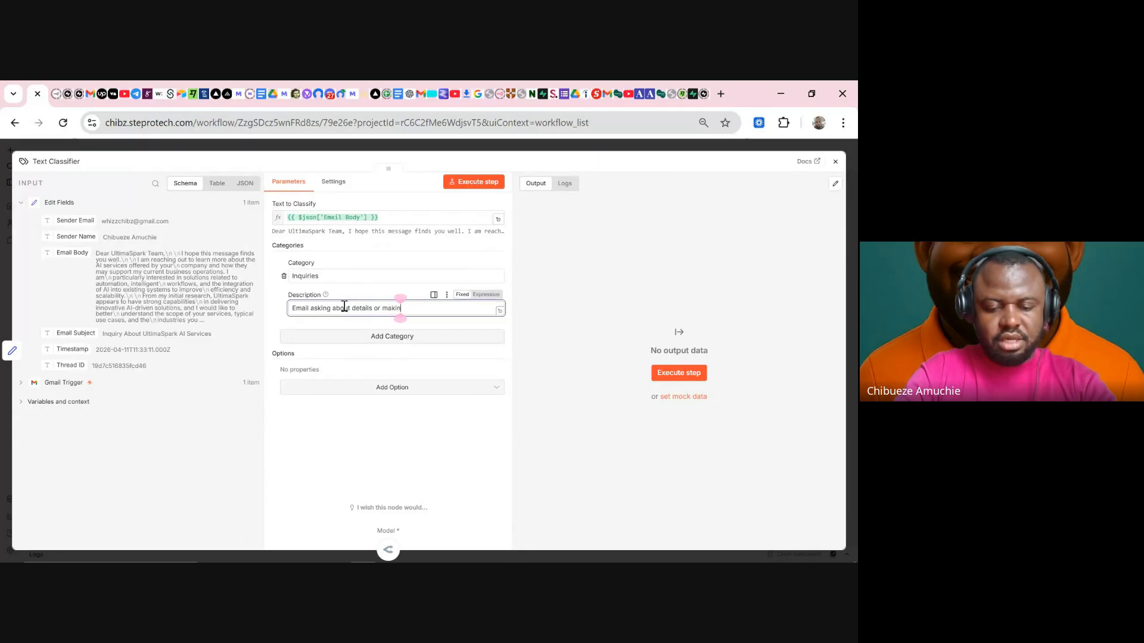
type("g inquirie")
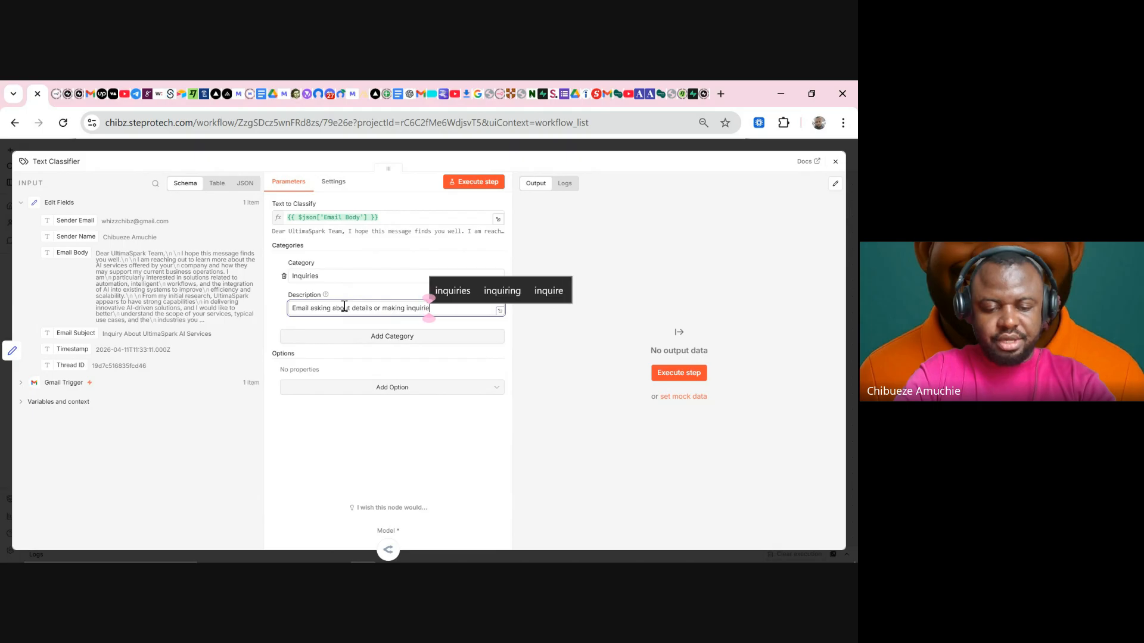
type("s into m,y")
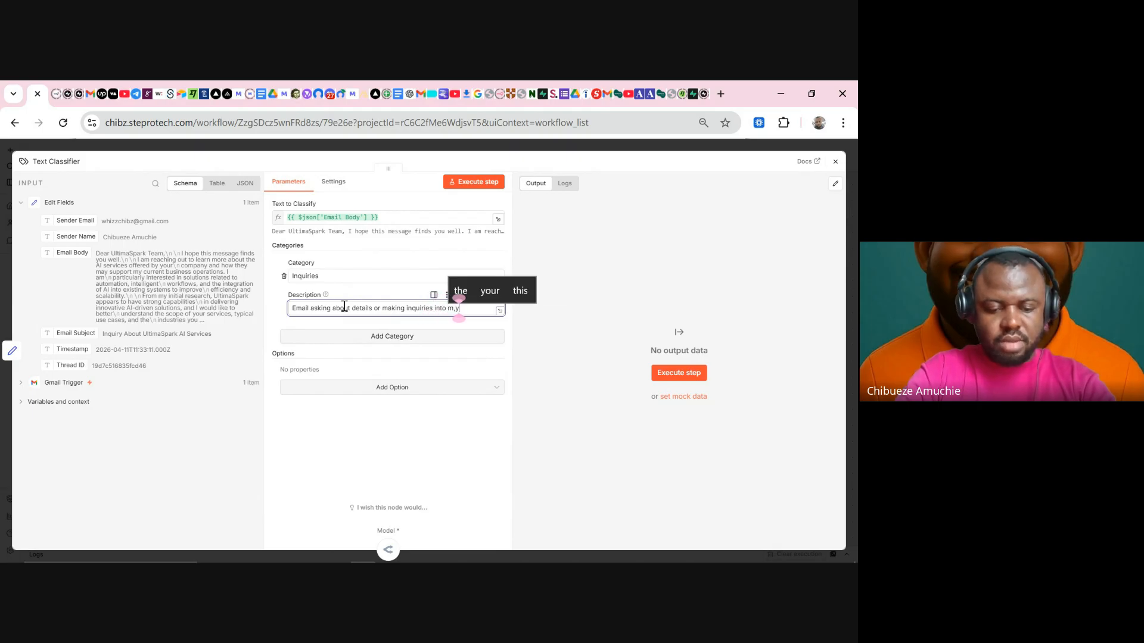
type(" services")
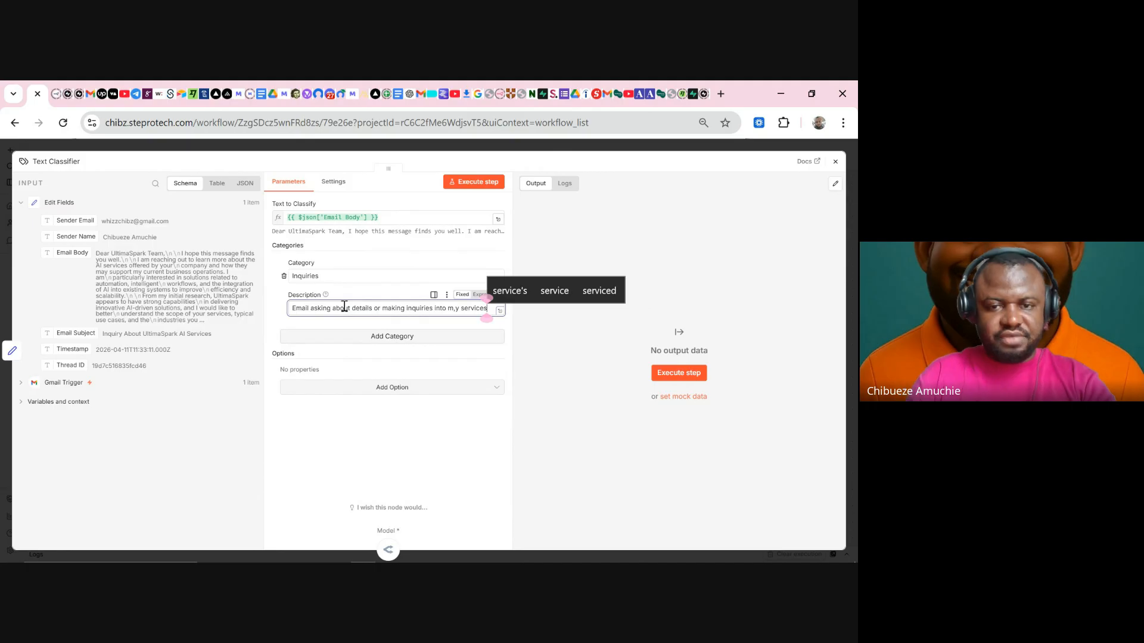
left_click(455, 307)
key("BackSpace")
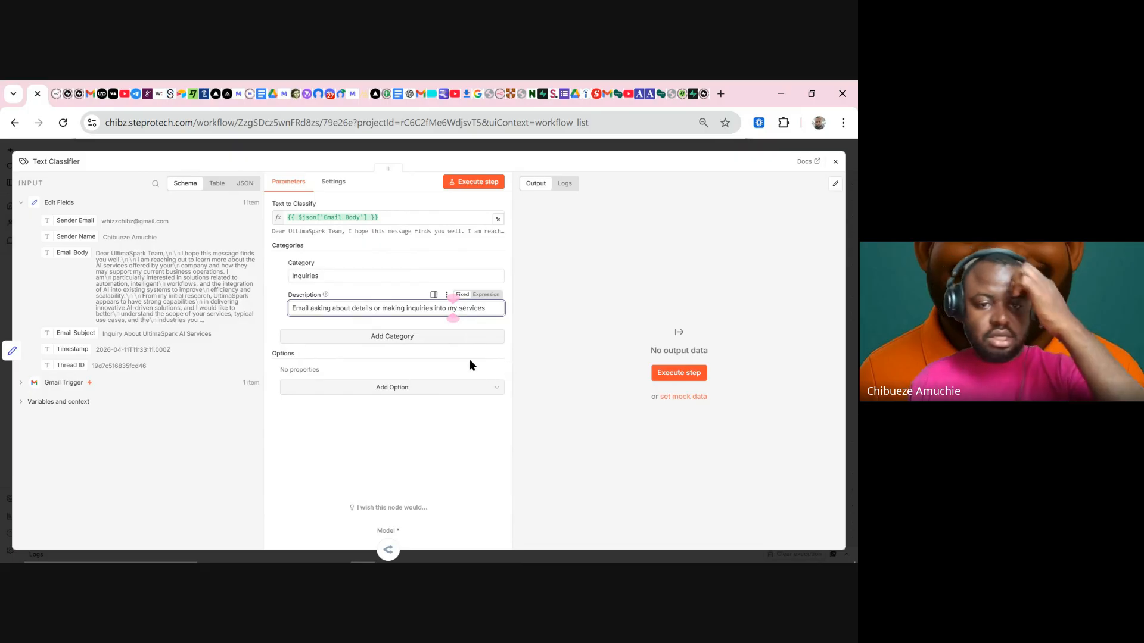
left_click(404, 337)
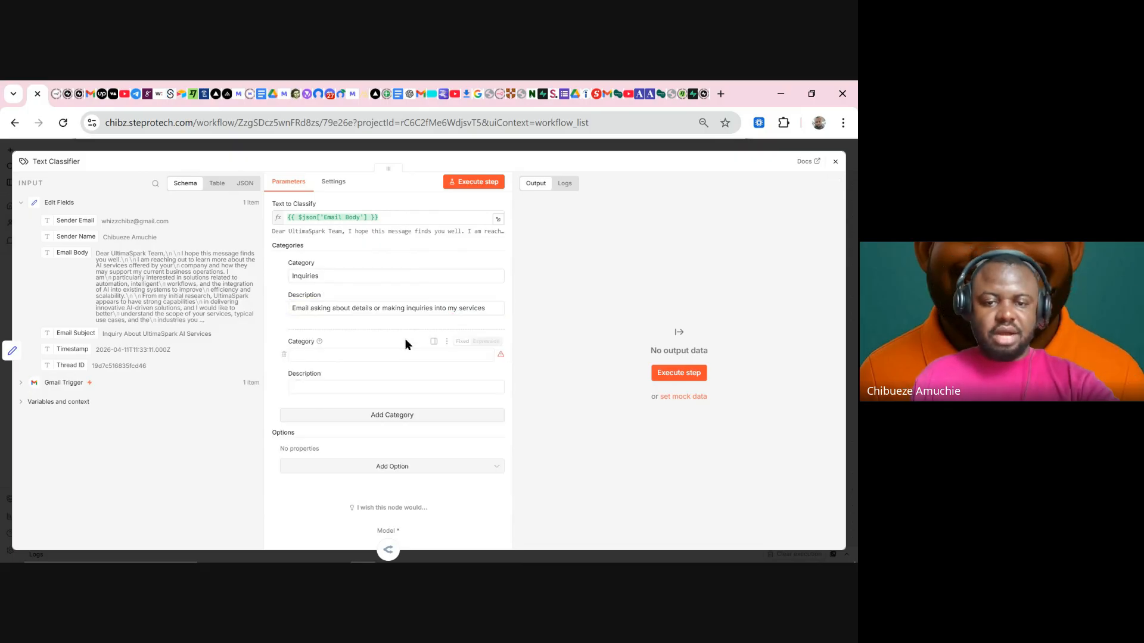
- Name the second classifier category 'Personal'
left_click(378, 356)
type("Booking")
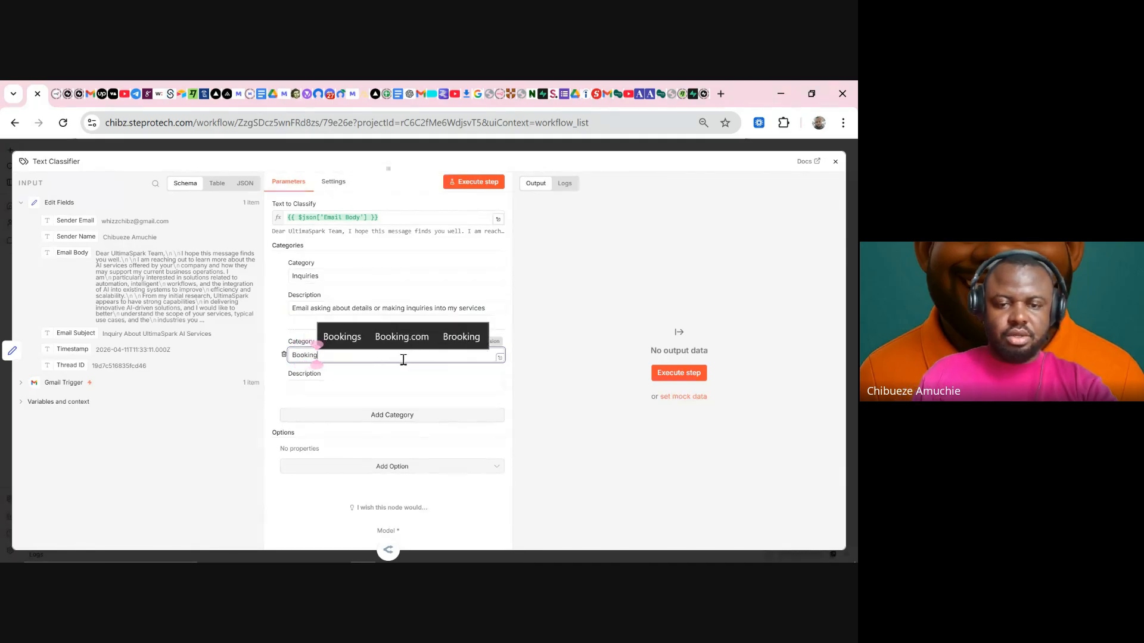
left_click_drag(403, 360, 284, 356)
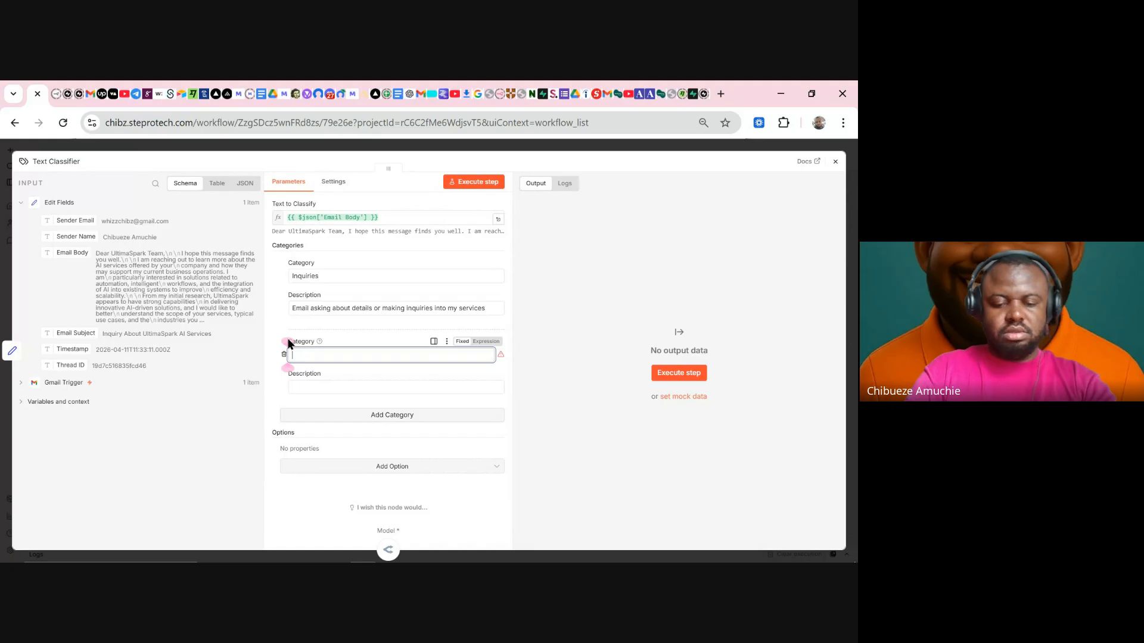
type("Personal")
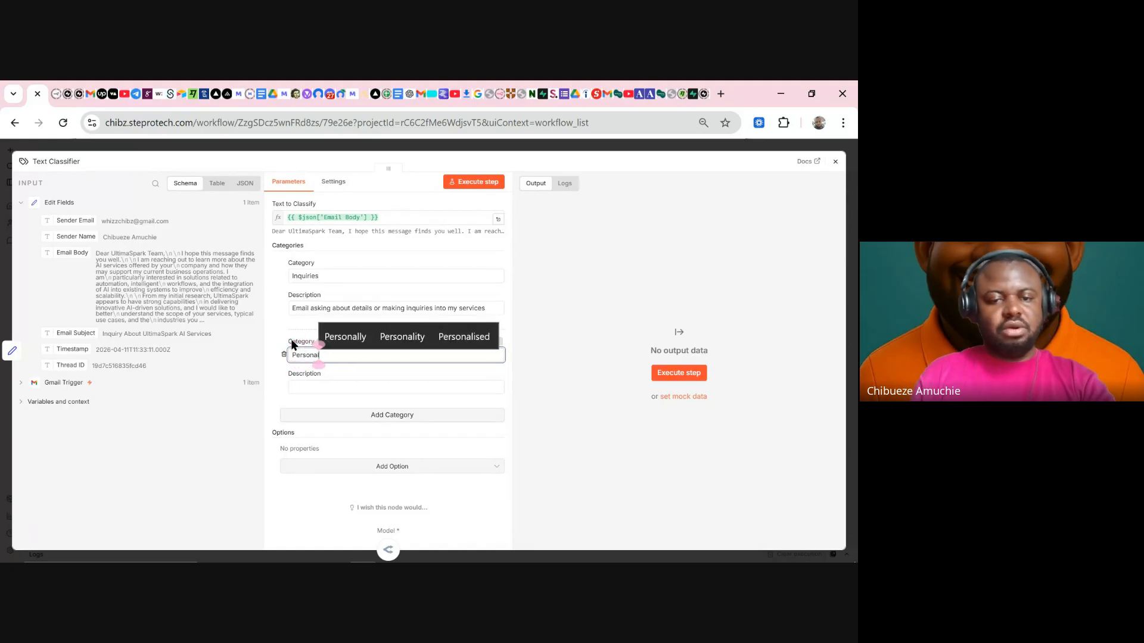
- Describe the Personal category as 'Emails regarding personal activities, including family and friends'
left_click(326, 384)
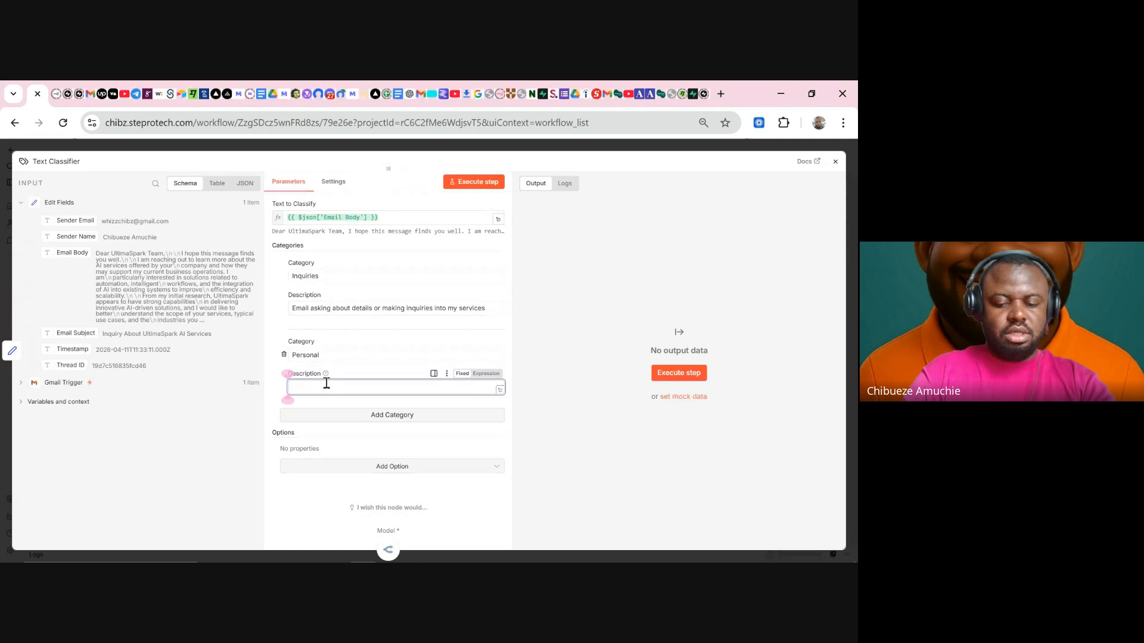
type("Emails ")
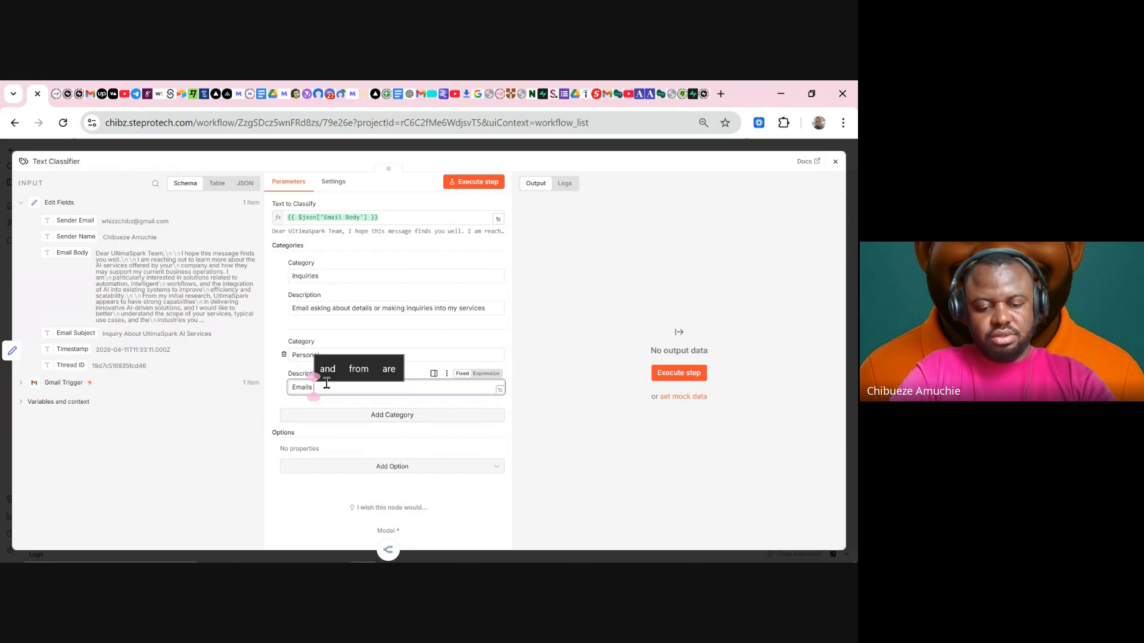
type("reg")
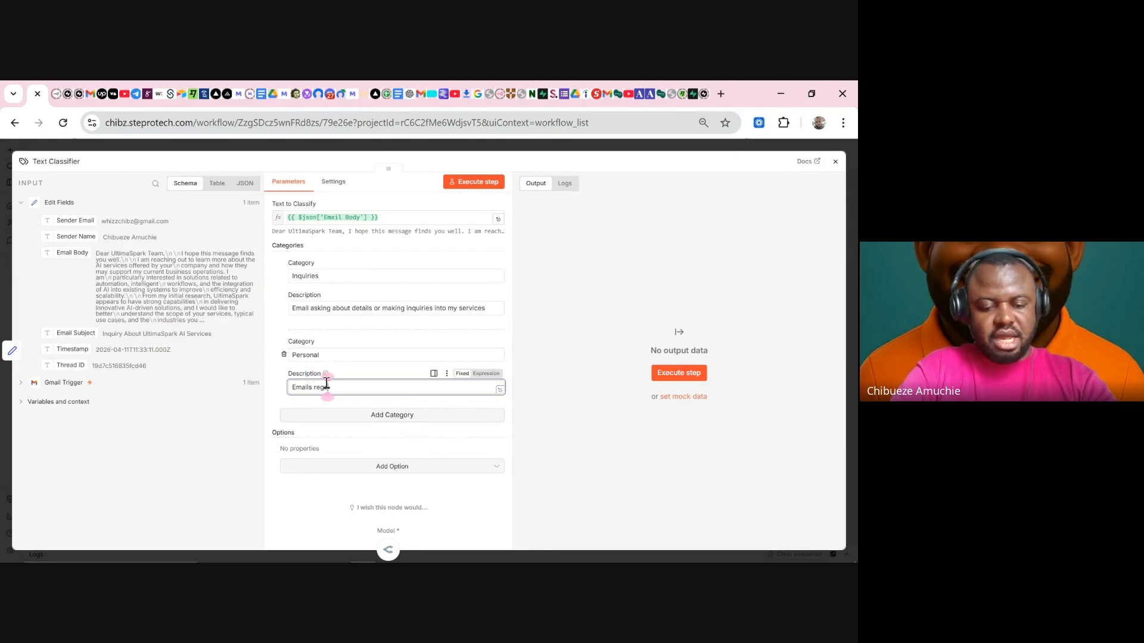
type("arding per")
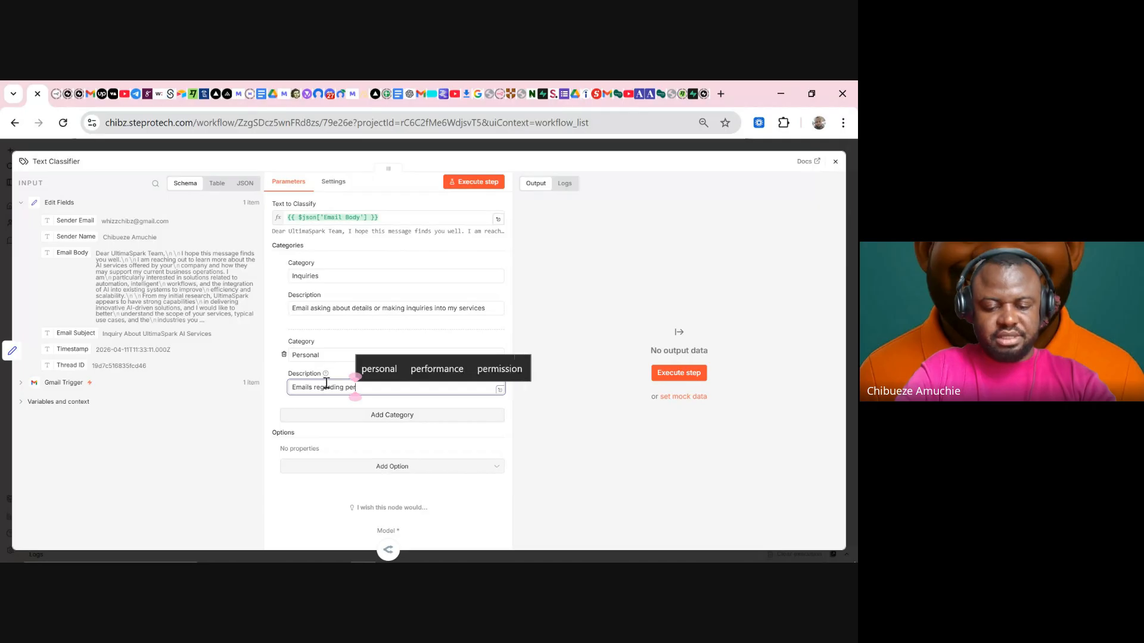
type("sonal l")
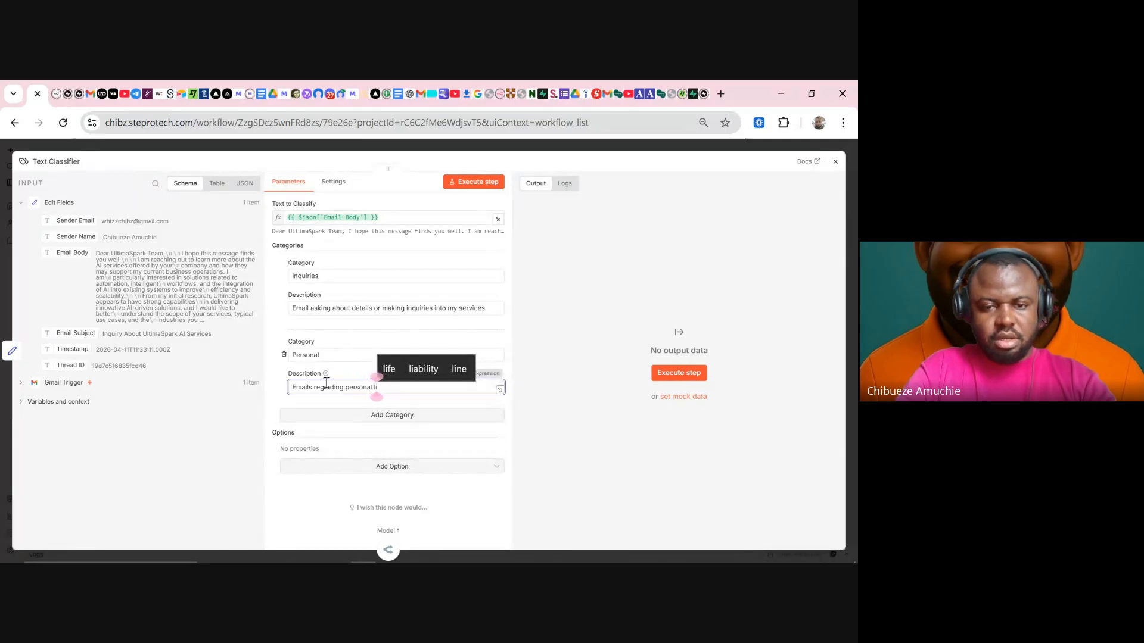
type("i")
key("BackSpace")
type("acti")
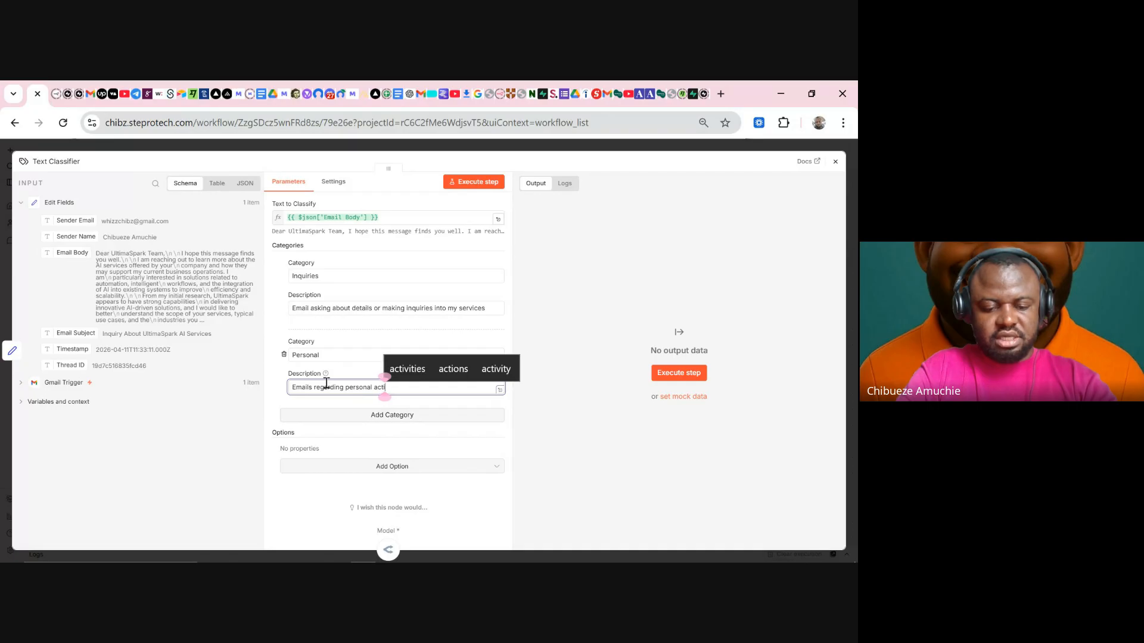
type("vities,")
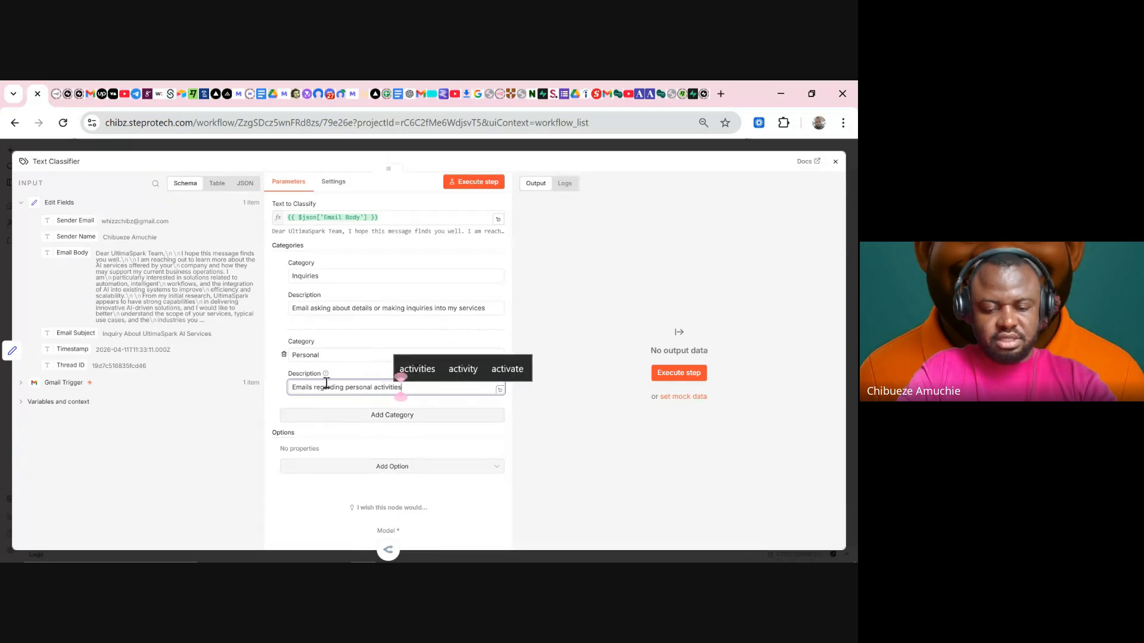
type("includinf")
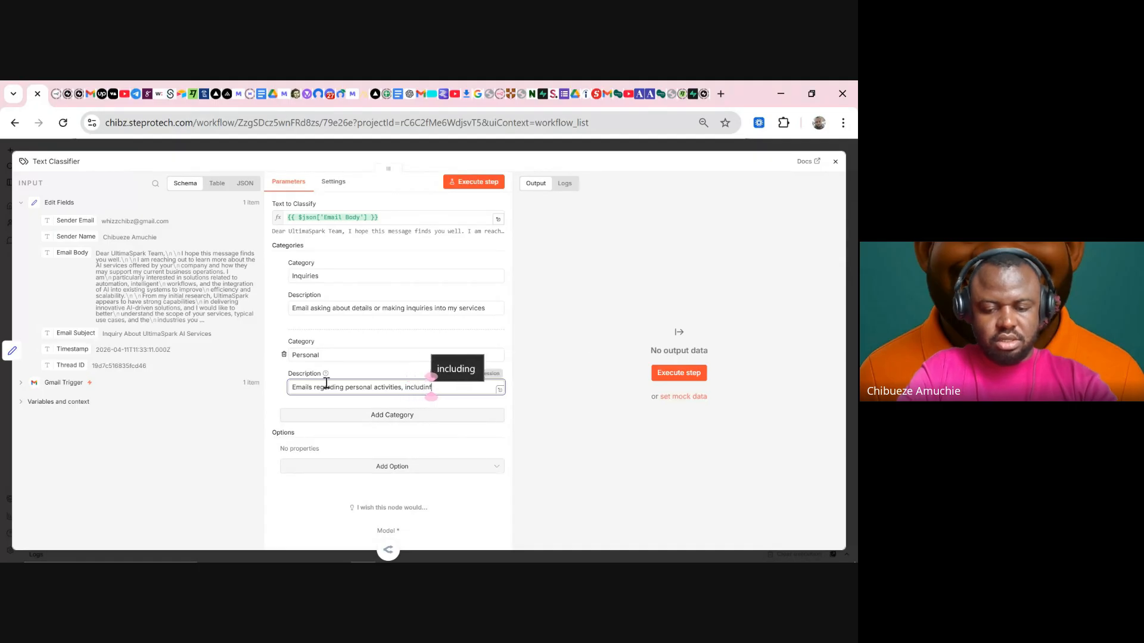
key("BackSpace")
type("g")
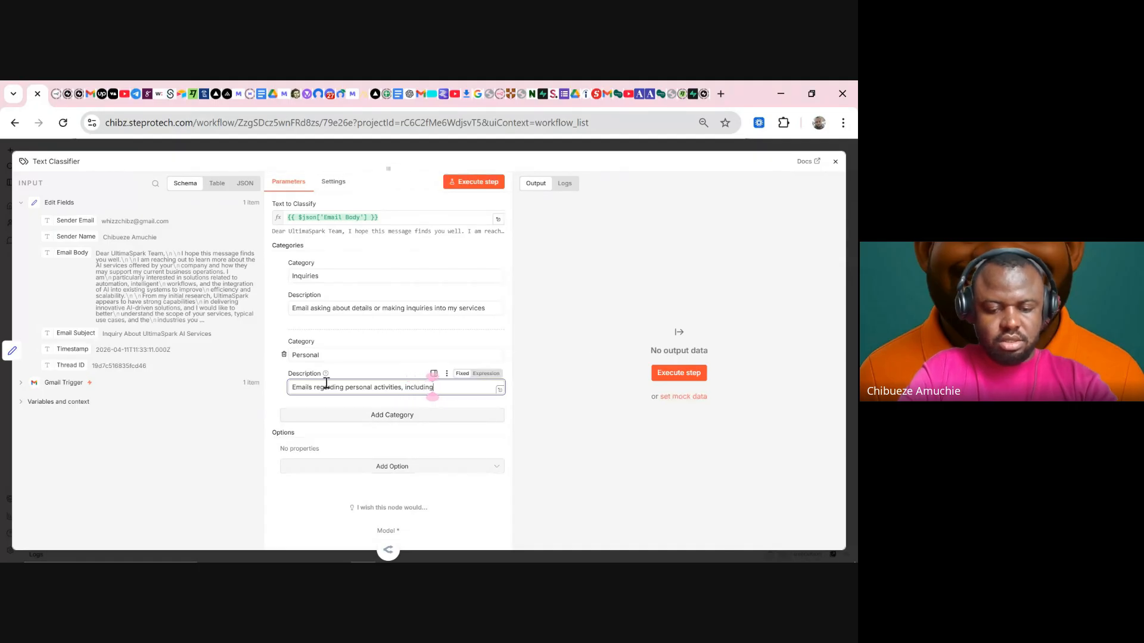
type(" familyt")
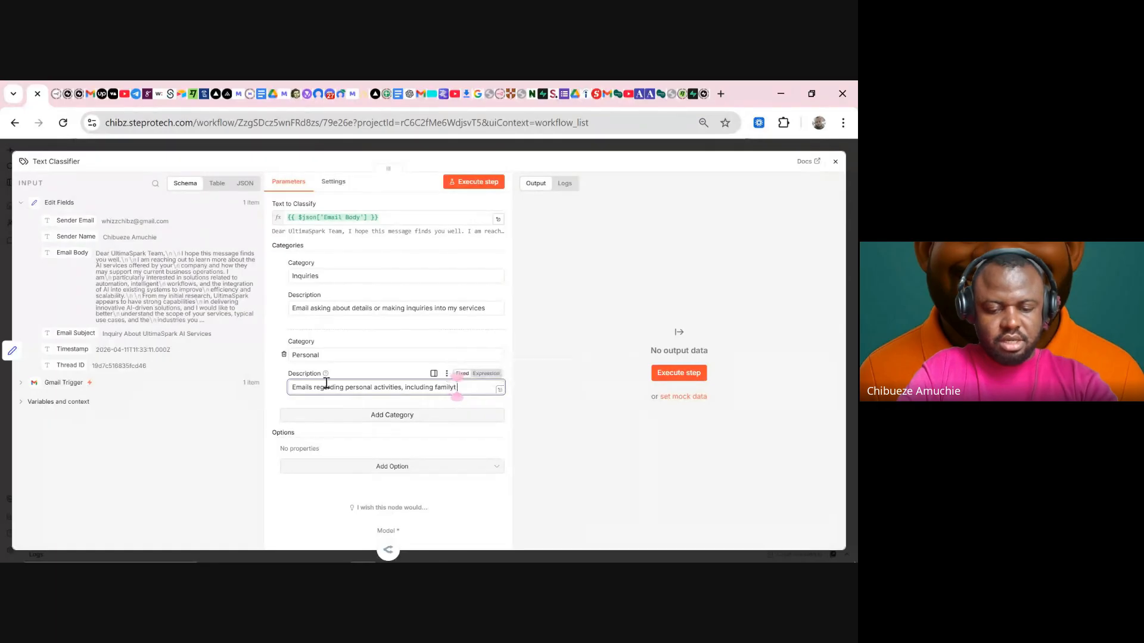
type(" and friends")
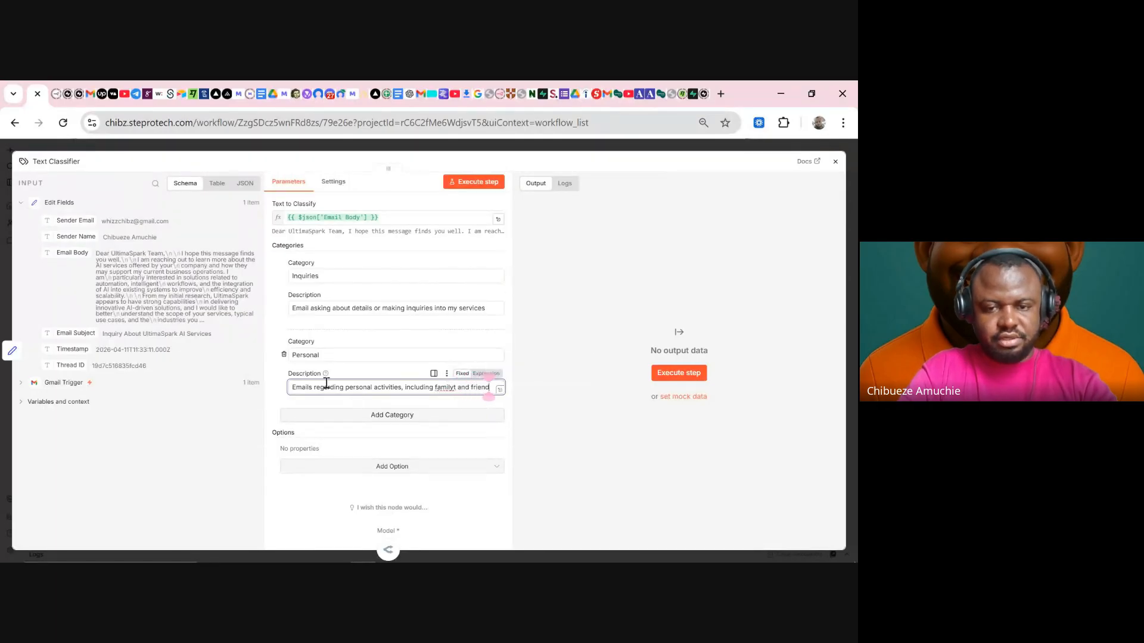
left_click(459, 388)
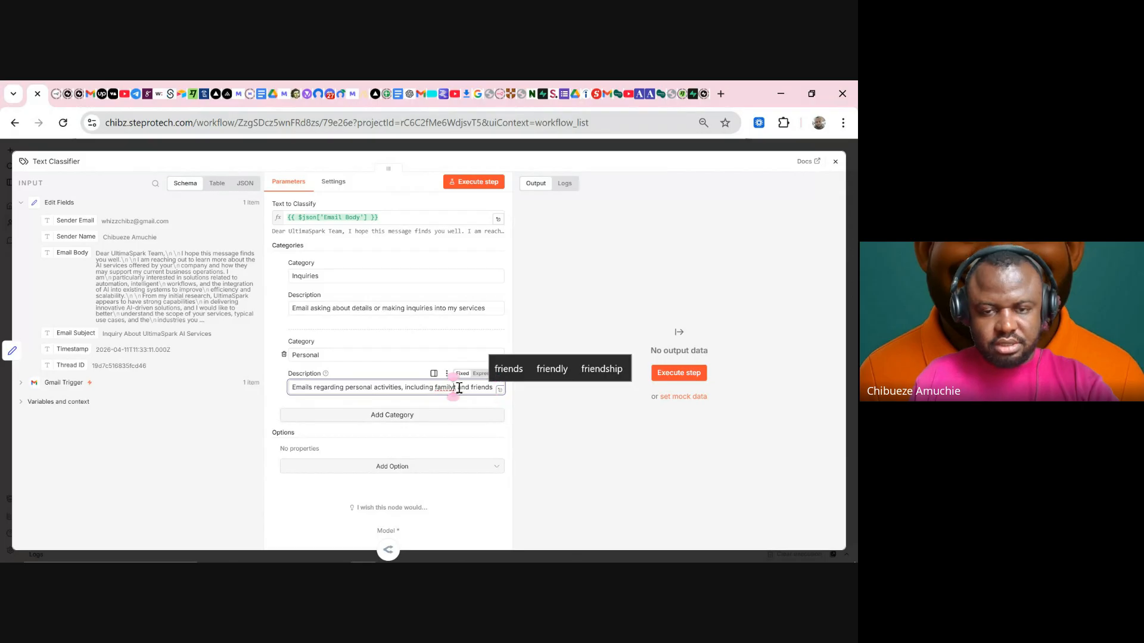
key("BackSpace")
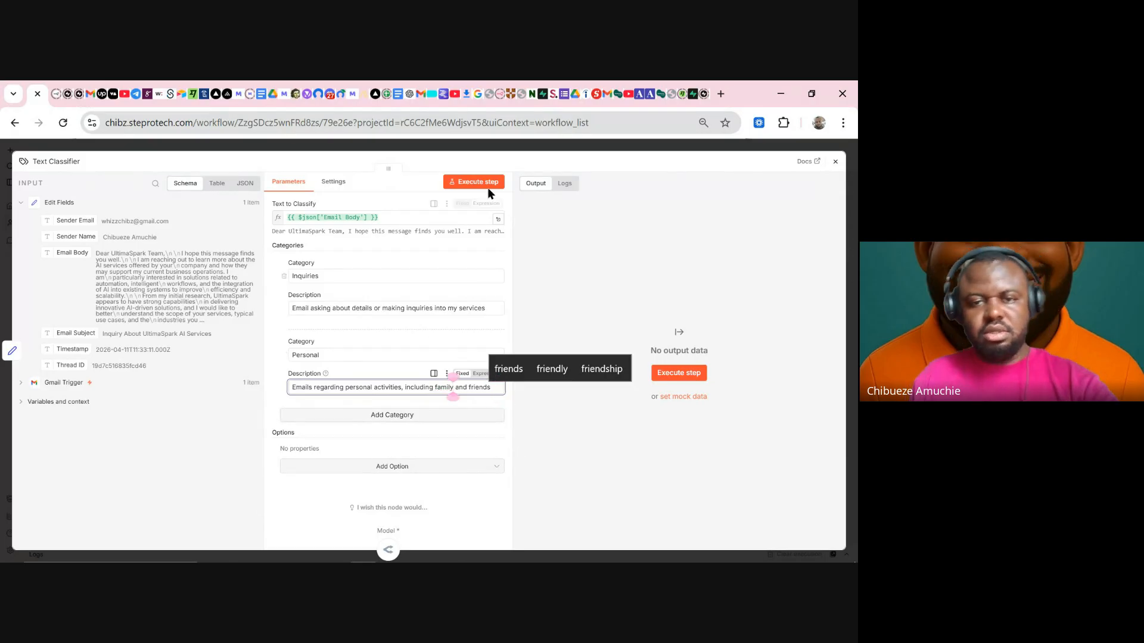
- Run the Text Classifier and confirm the test email goes as 1 item to Inquiries
left_click(540, 149)
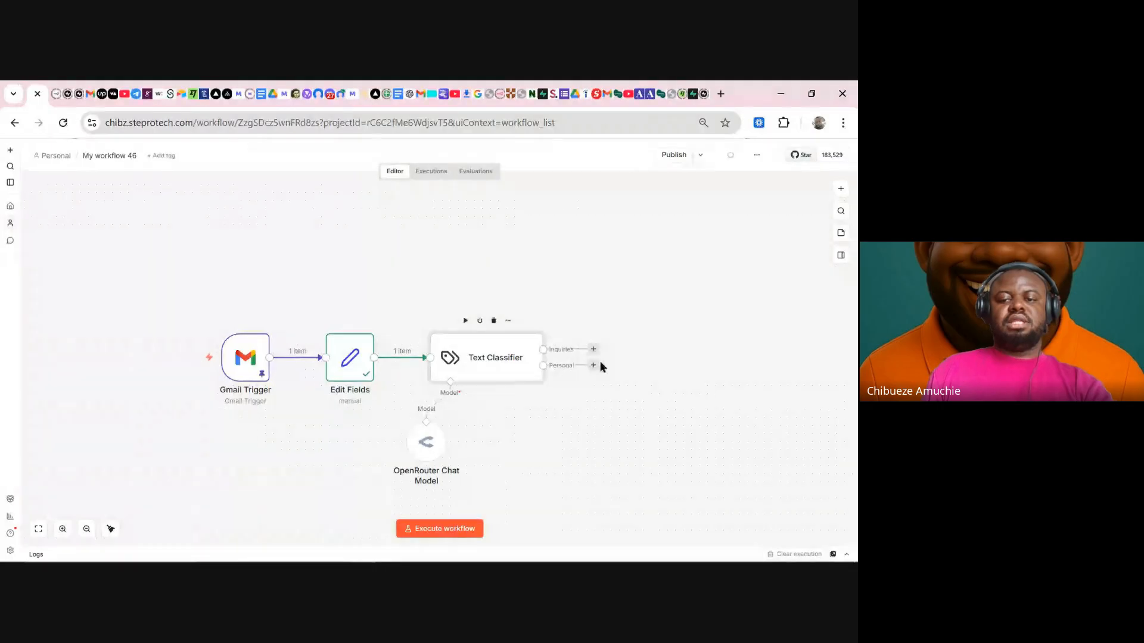
left_click_drag(565, 309, 645, 416)
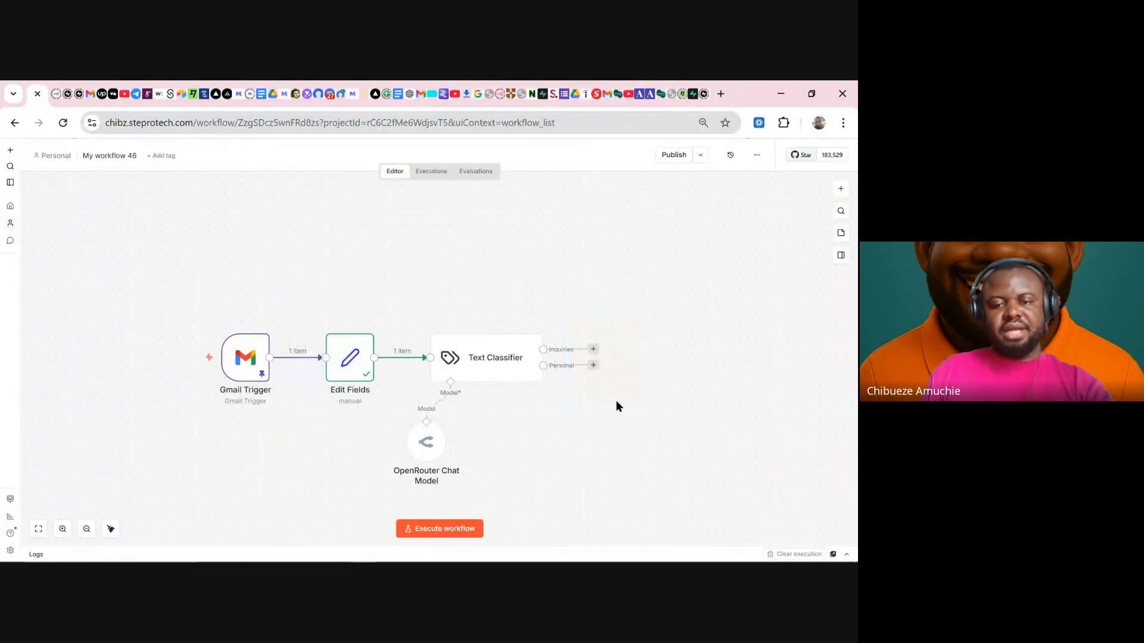
left_click(465, 320)
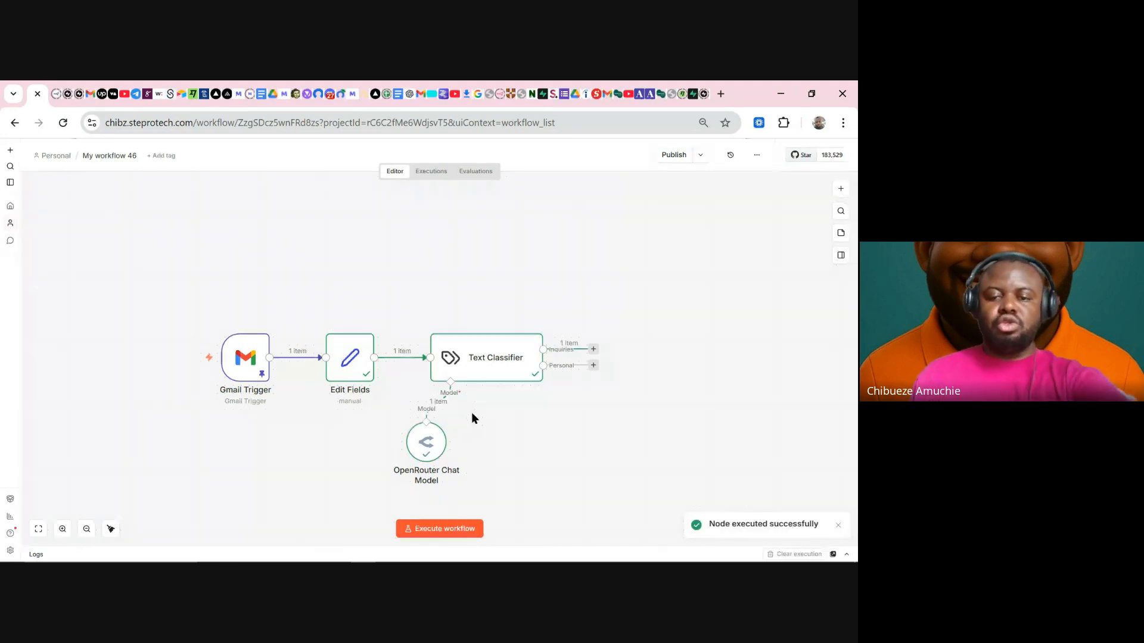
double_click(502, 360)
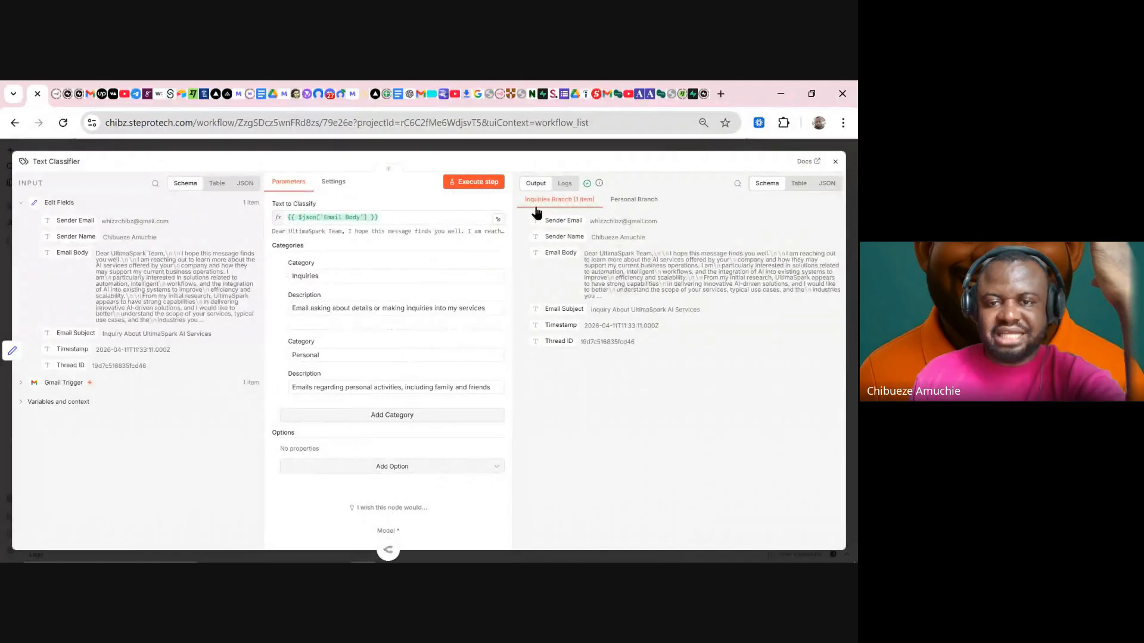
left_click_drag(524, 203, 571, 179)
key("Escape")
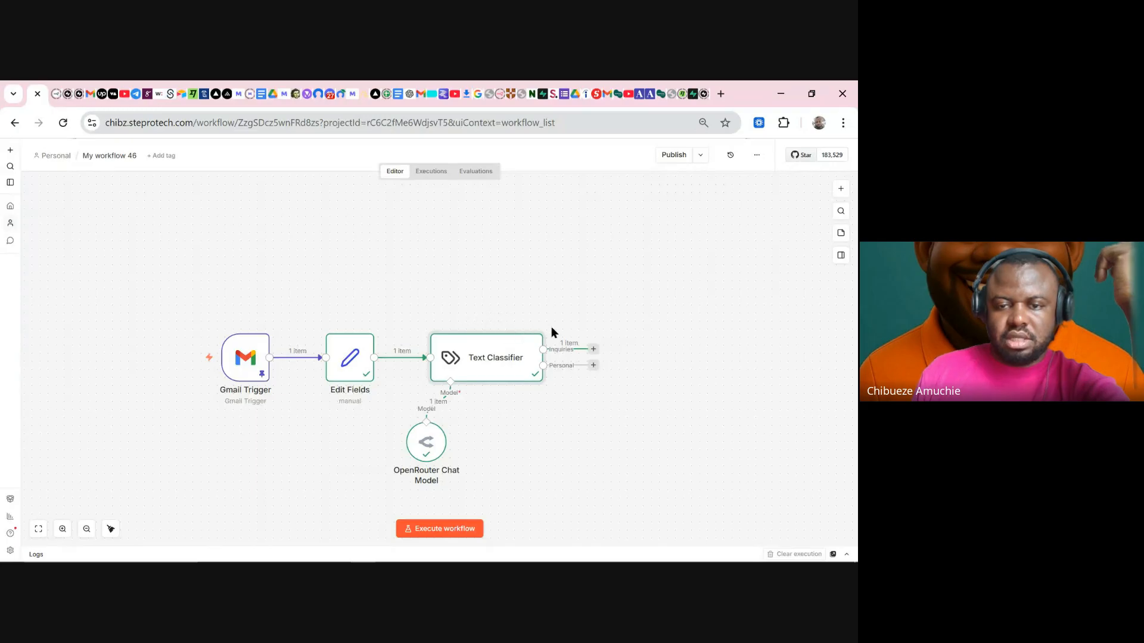
- Zoom in on the classifier's outputs, then fit the whole workflow in view
left_click(63, 529)
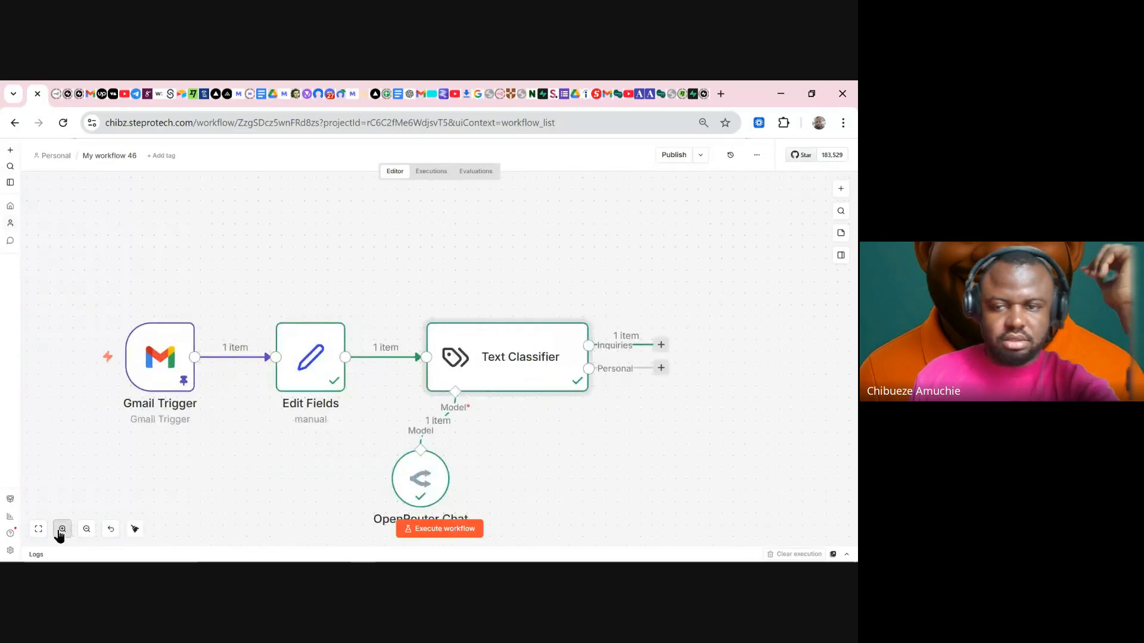
left_click(62, 529)
left_click_drag(702, 457, 439, 470)
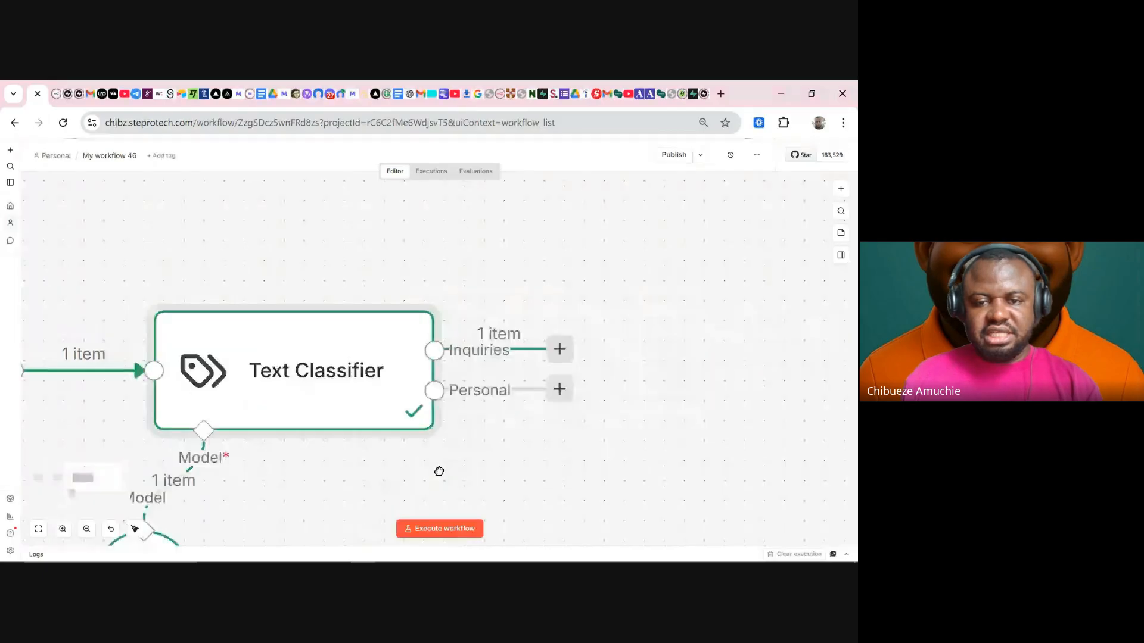
left_click_drag(418, 264, 613, 386)
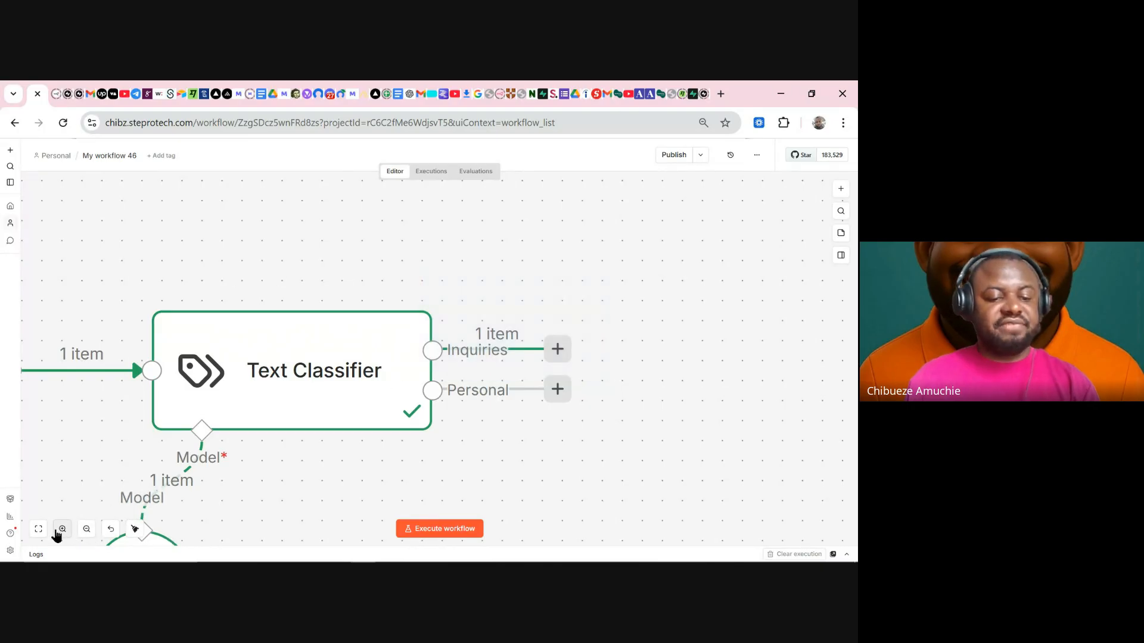
left_click(39, 531)
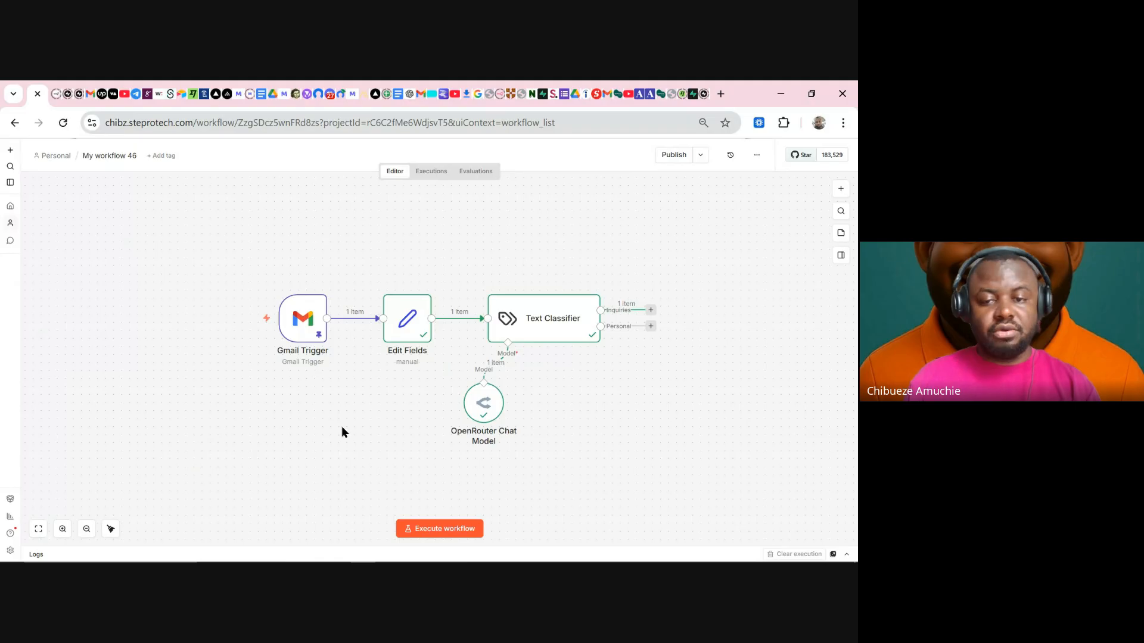
double_click(581, 320)
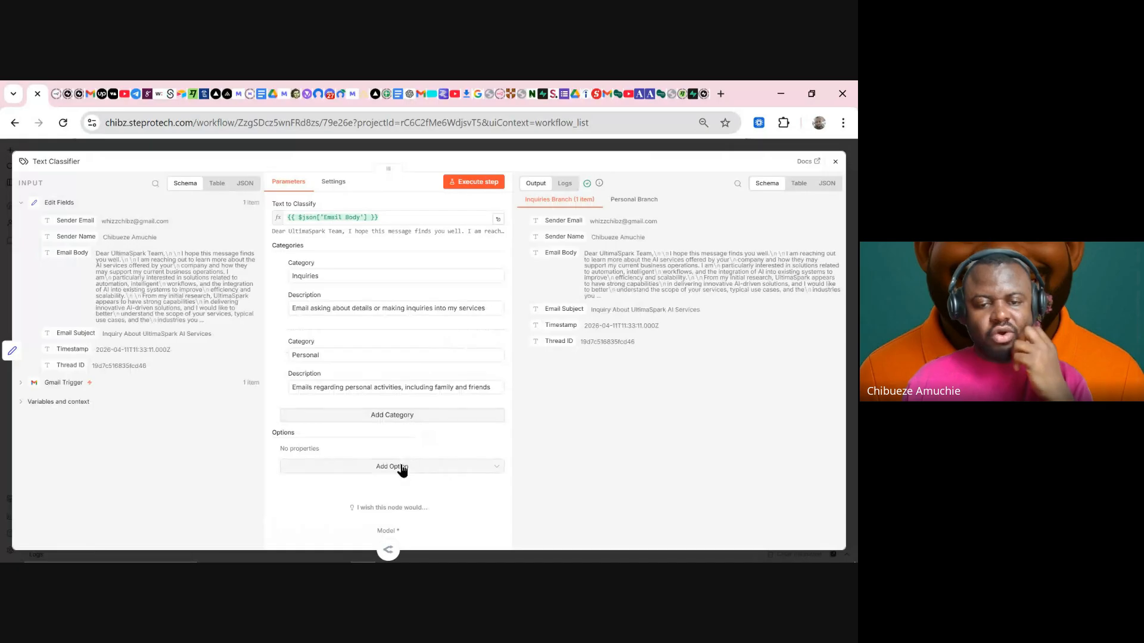
left_click(404, 468)
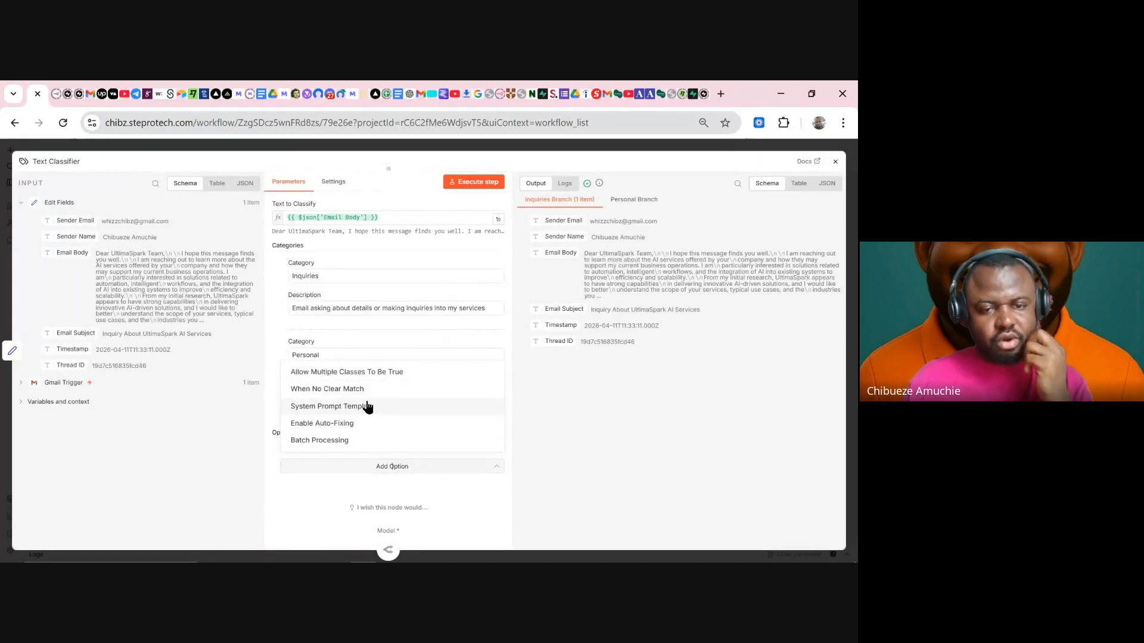
left_click(356, 407)
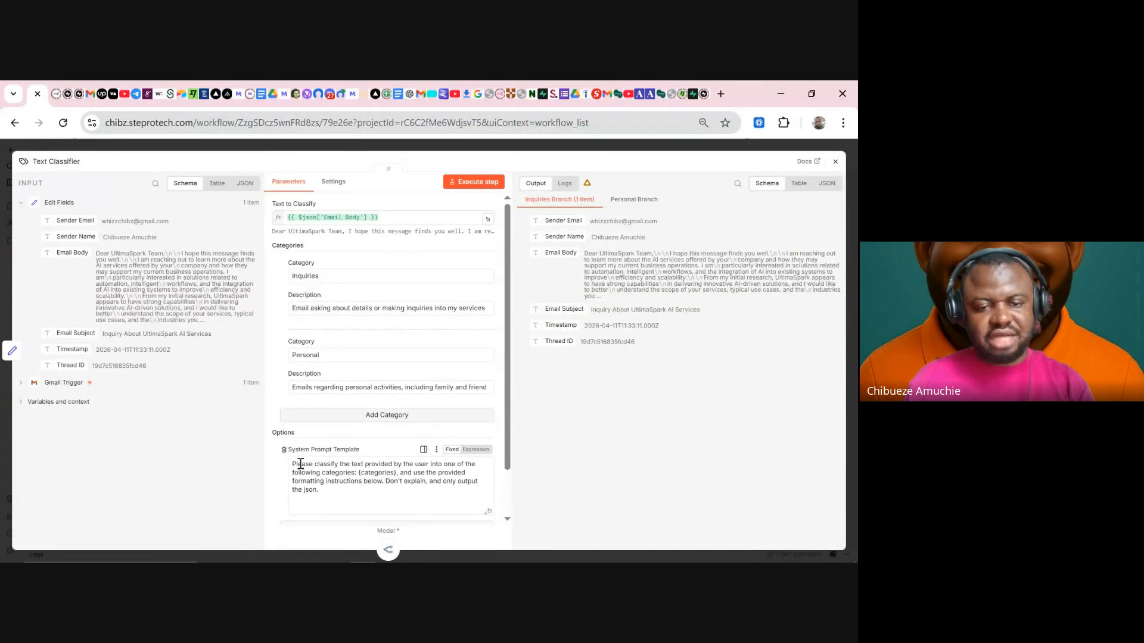
left_click_drag(291, 470, 372, 520)
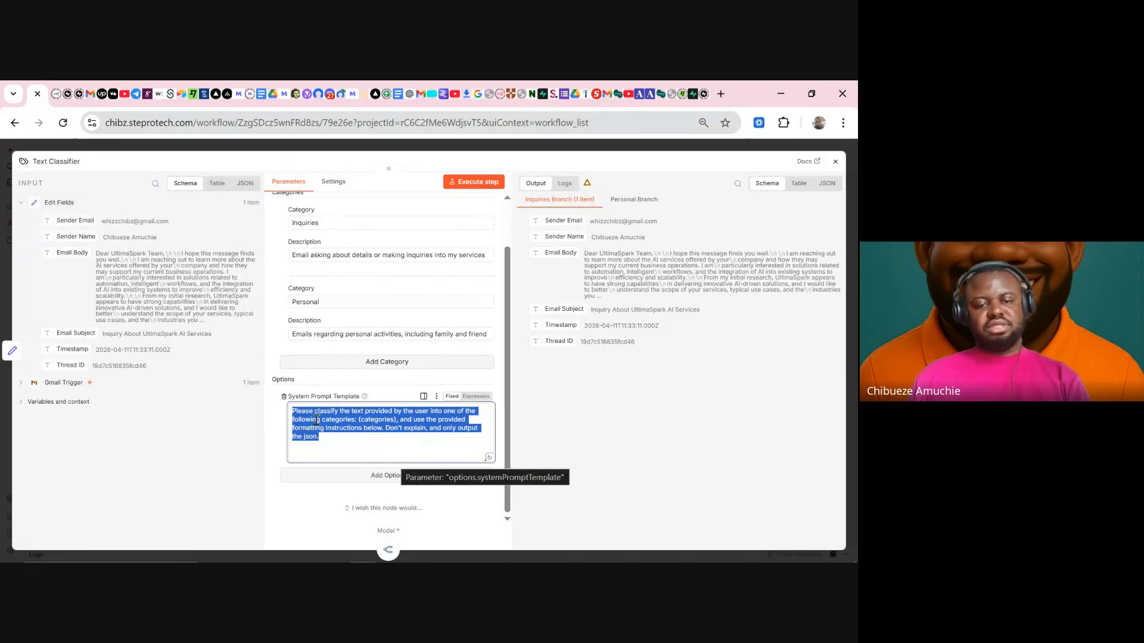
left_click(285, 397)
left_click(553, 147)
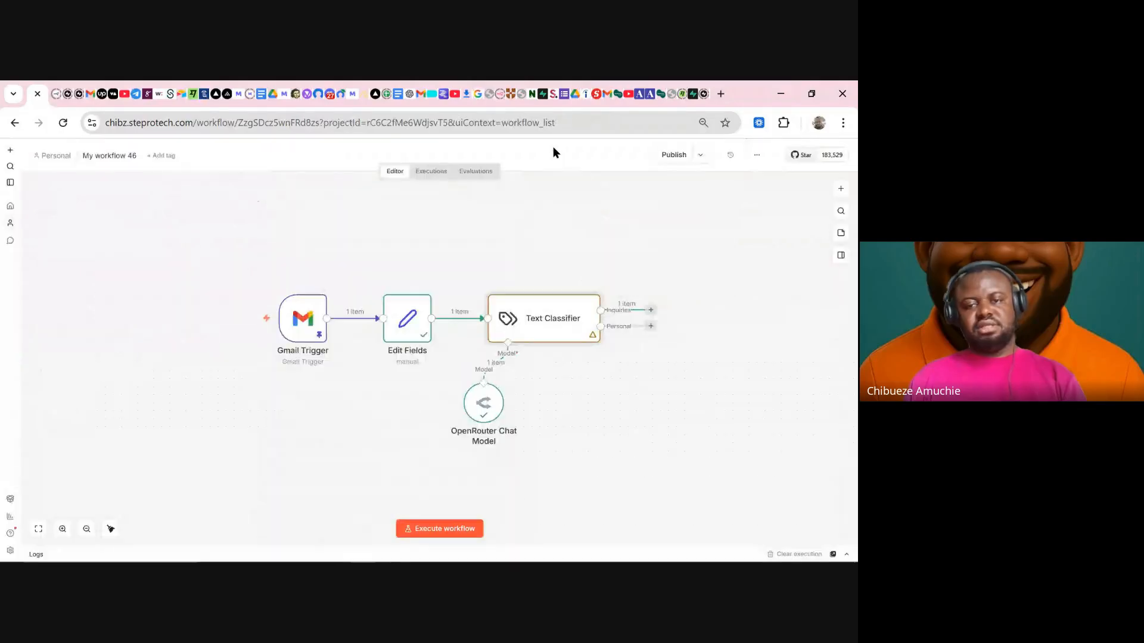
- Re-run the Text Classifier and start adding a node after its Inquiries output
left_click(522, 283)
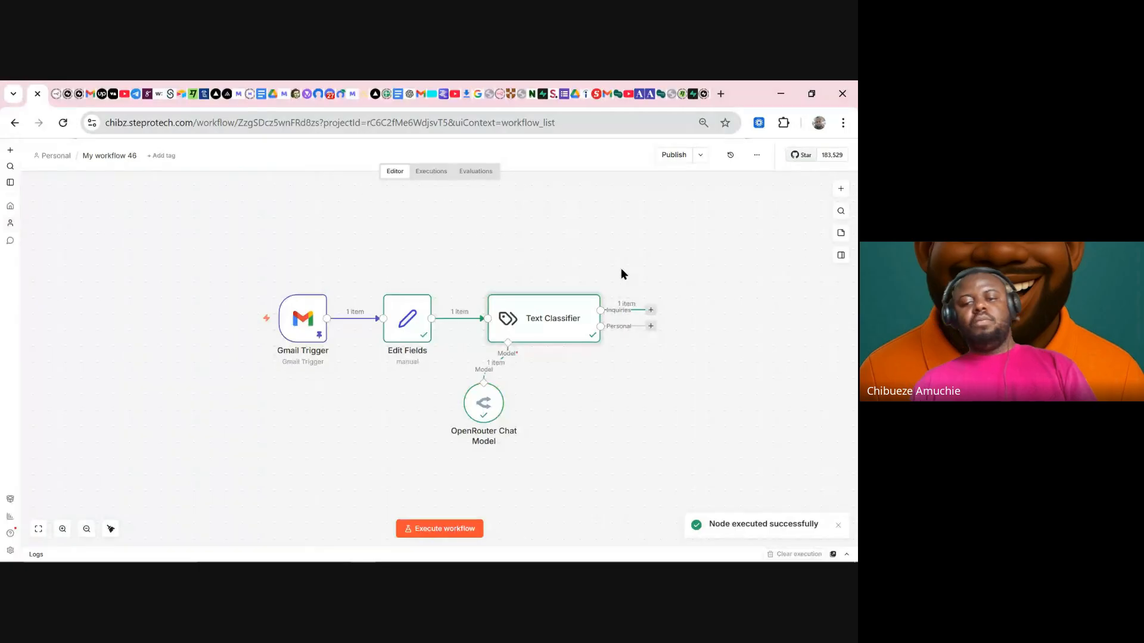
left_click_drag(581, 256, 676, 323)
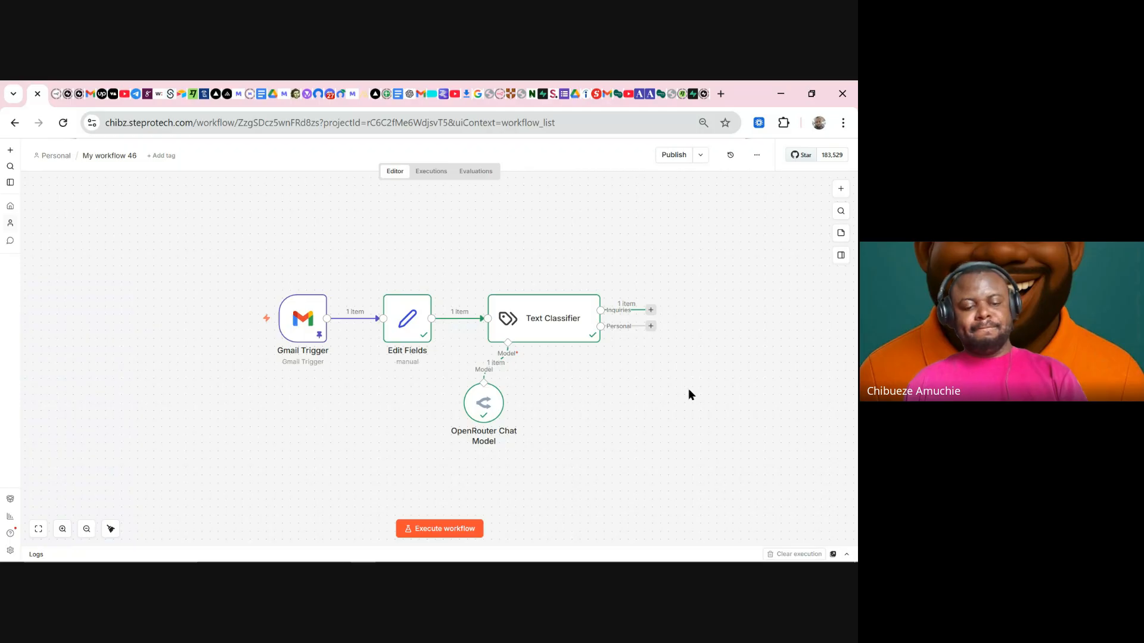
left_click_drag(682, 413, 498, 411)
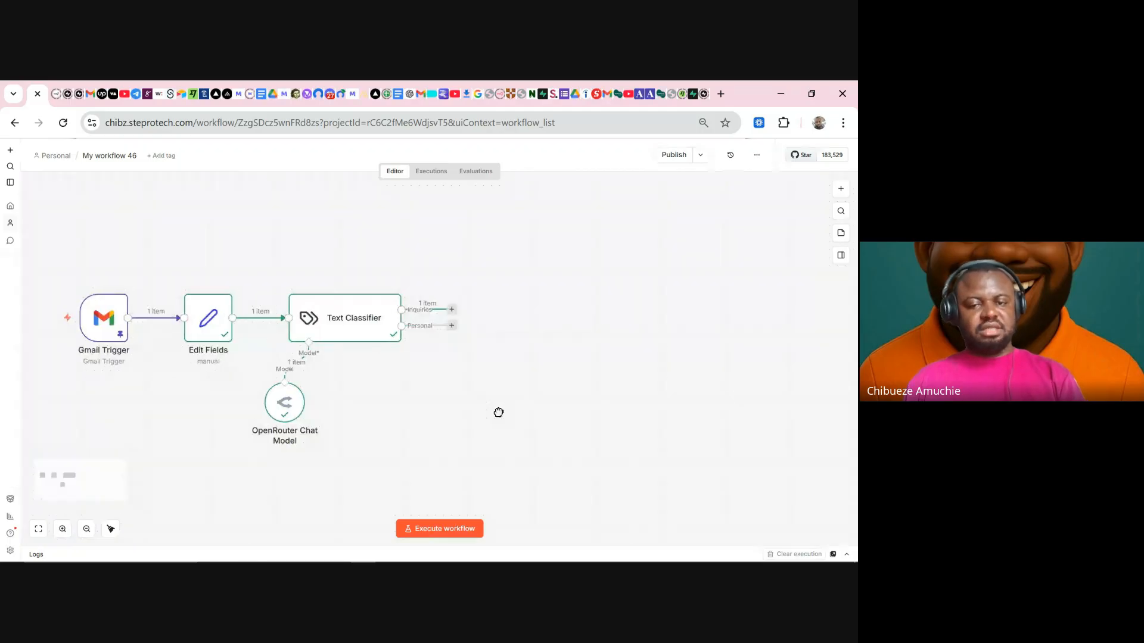
left_click(451, 310)
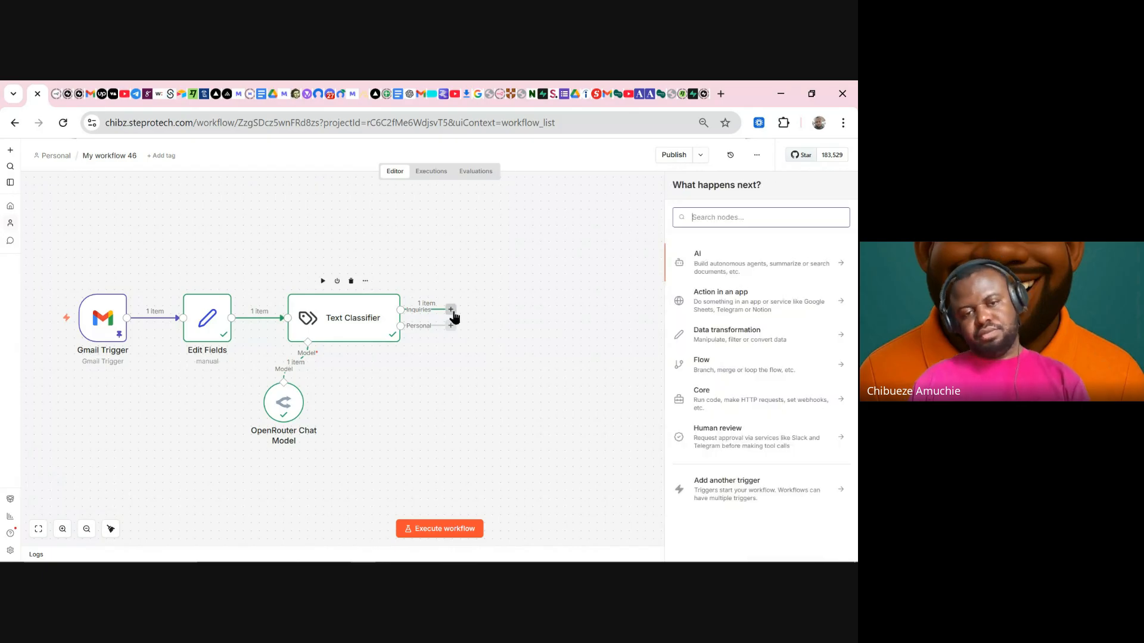
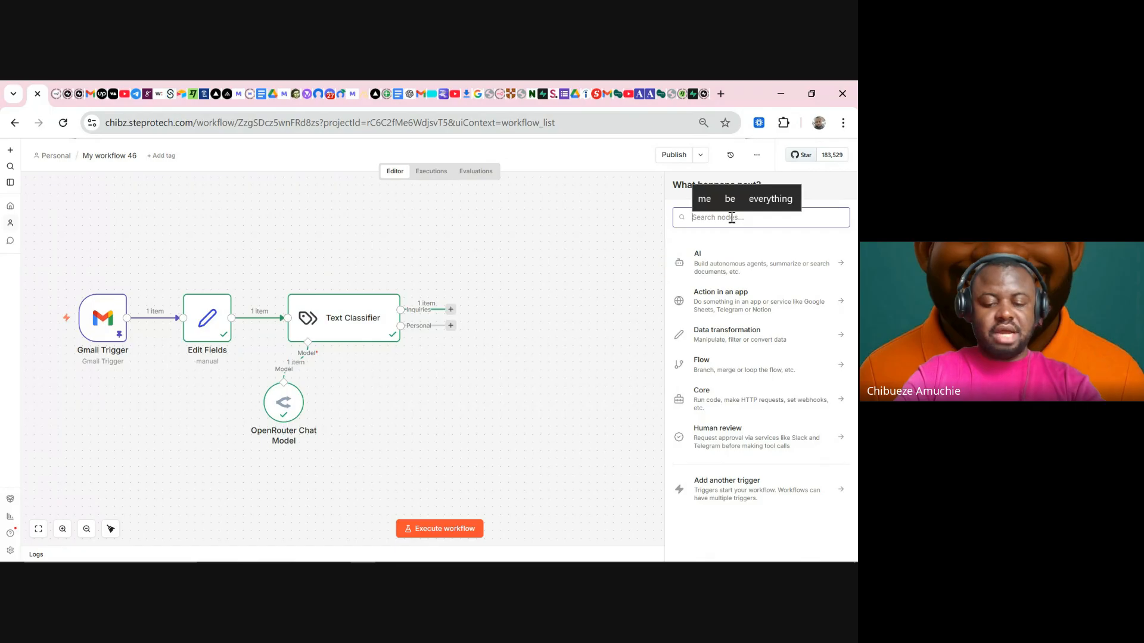
- Search 'gmail' in the node picker and choose Gmail's 'Add label to thread' action
type("gmail")
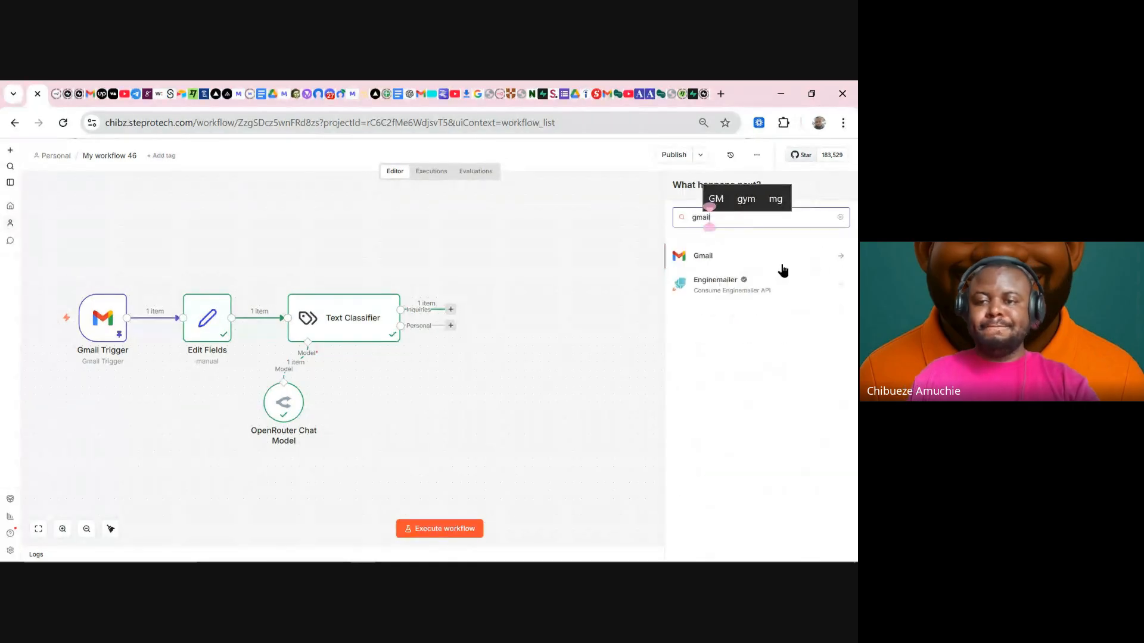
left_click(722, 261)
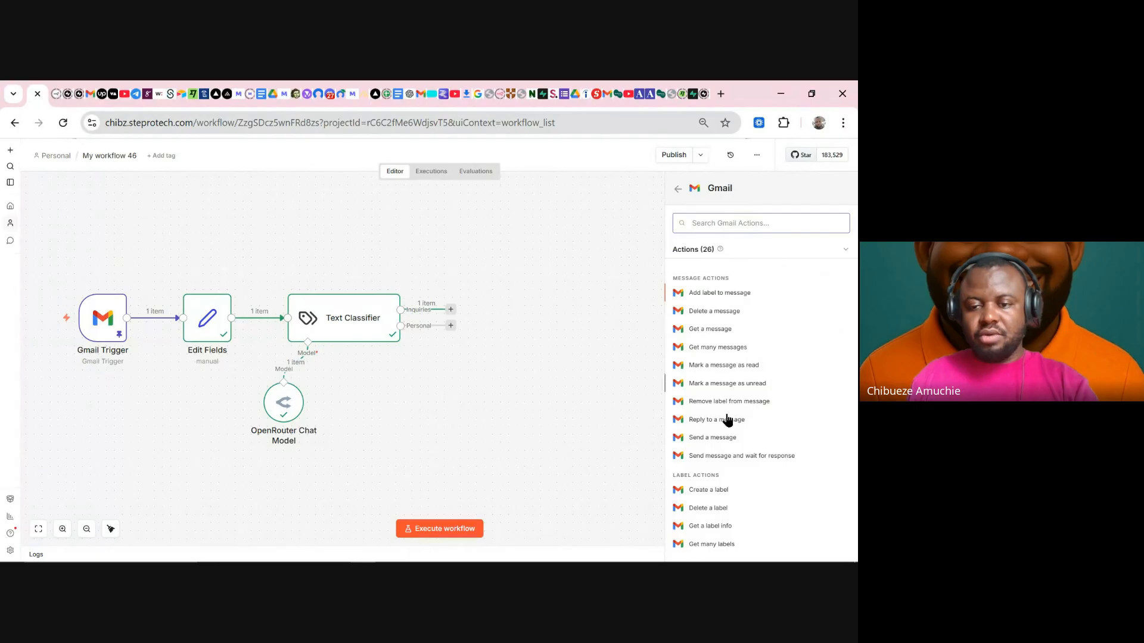
scroll(736, 491, "down", 2)
scroll(737, 491, "down", 1)
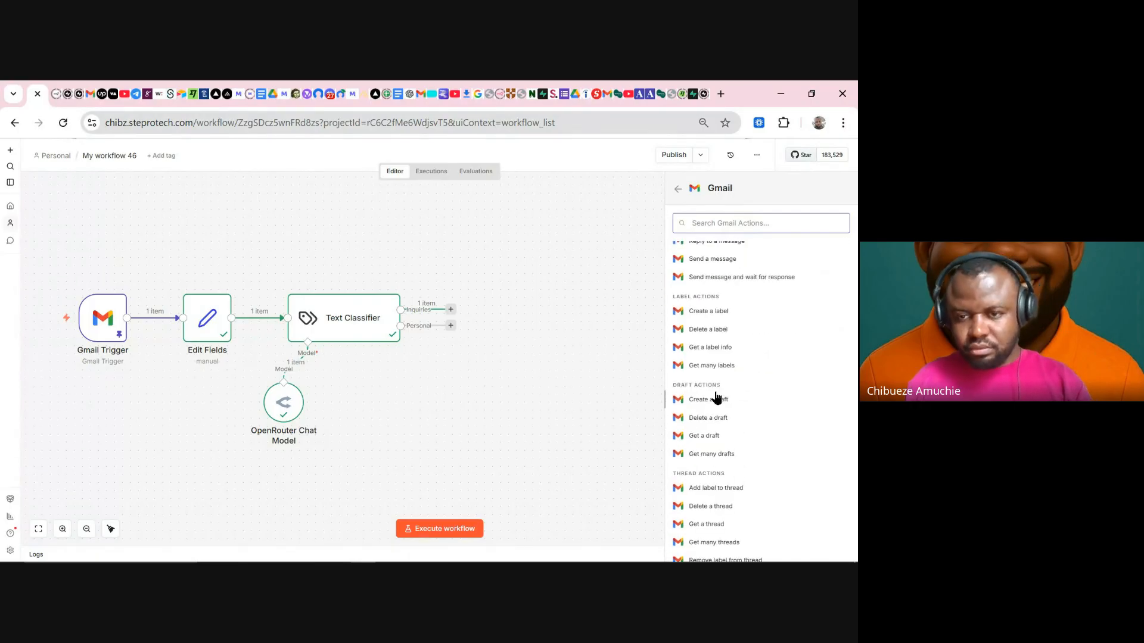
scroll(734, 430, "down", 2)
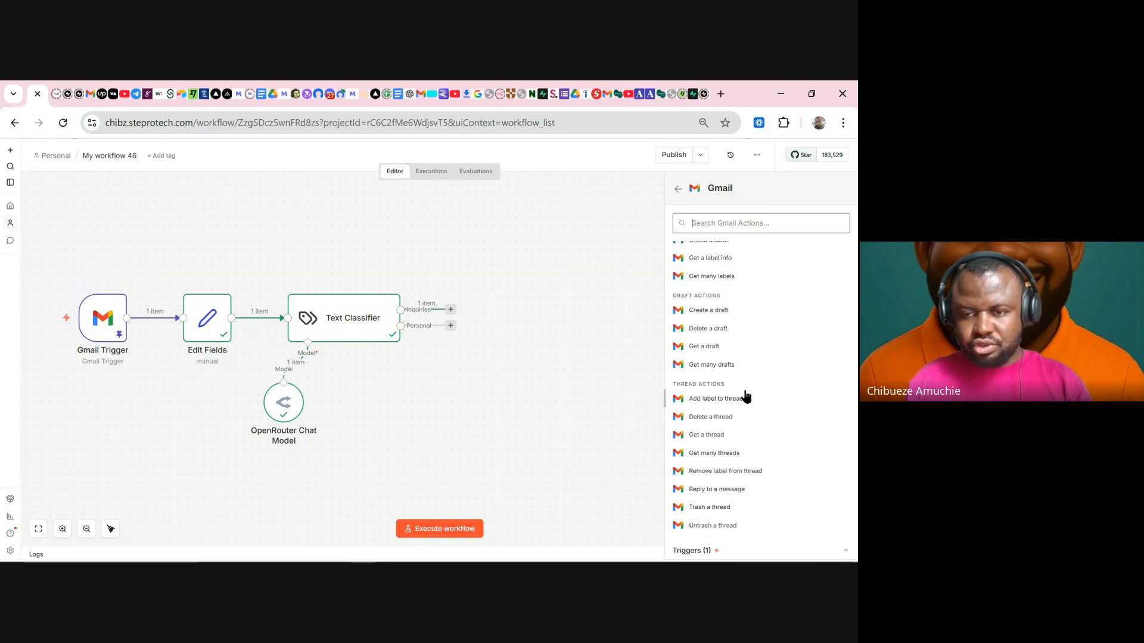
left_click(708, 403)
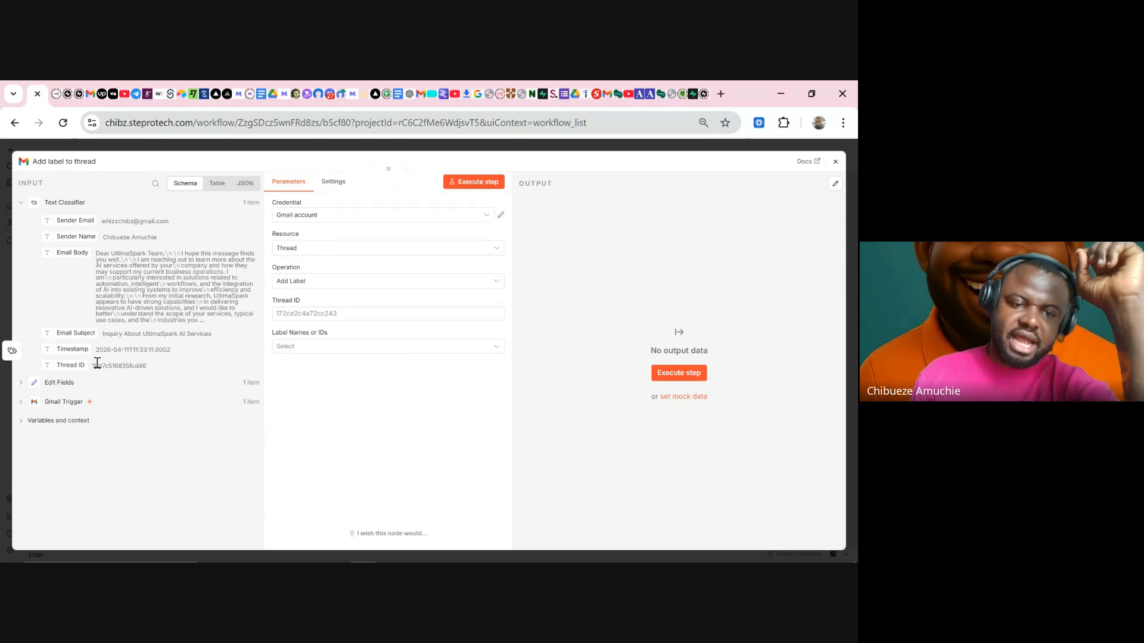
- Map the incoming Thread ID into the Thread ID field and check its resolved value
left_click_drag(74, 367, 295, 311)
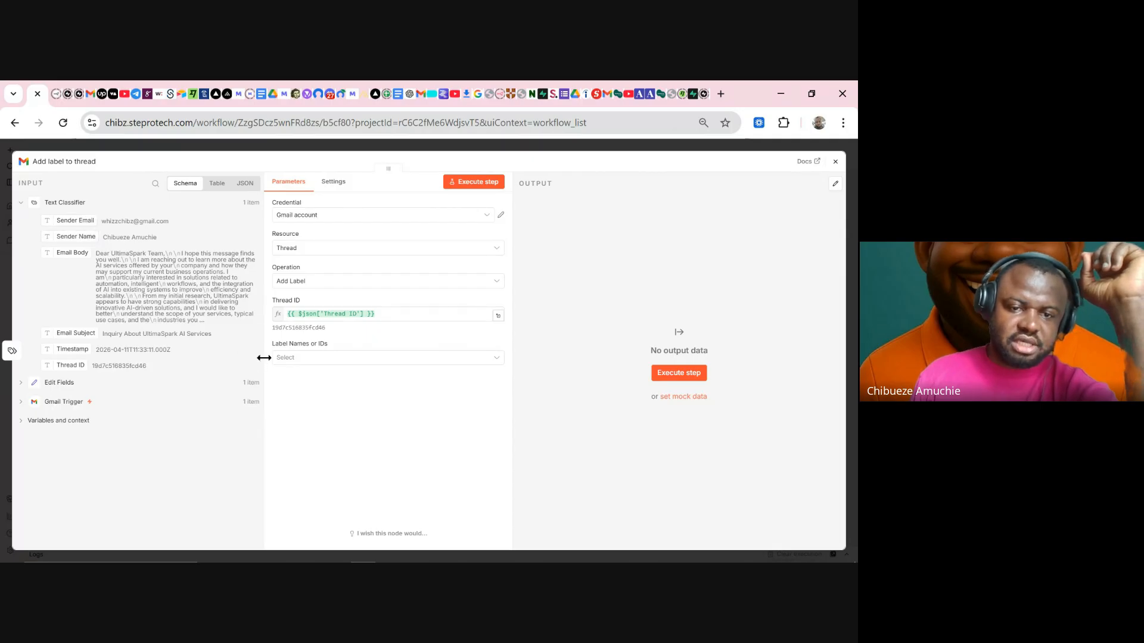
left_click(327, 357)
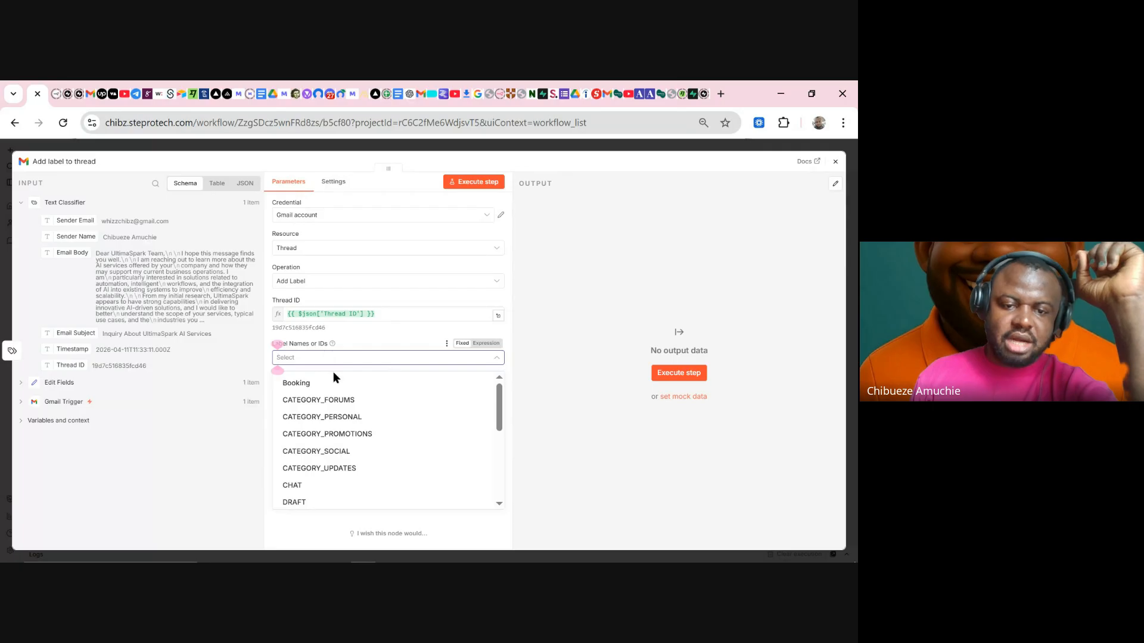
scroll(334, 432, "down", 5)
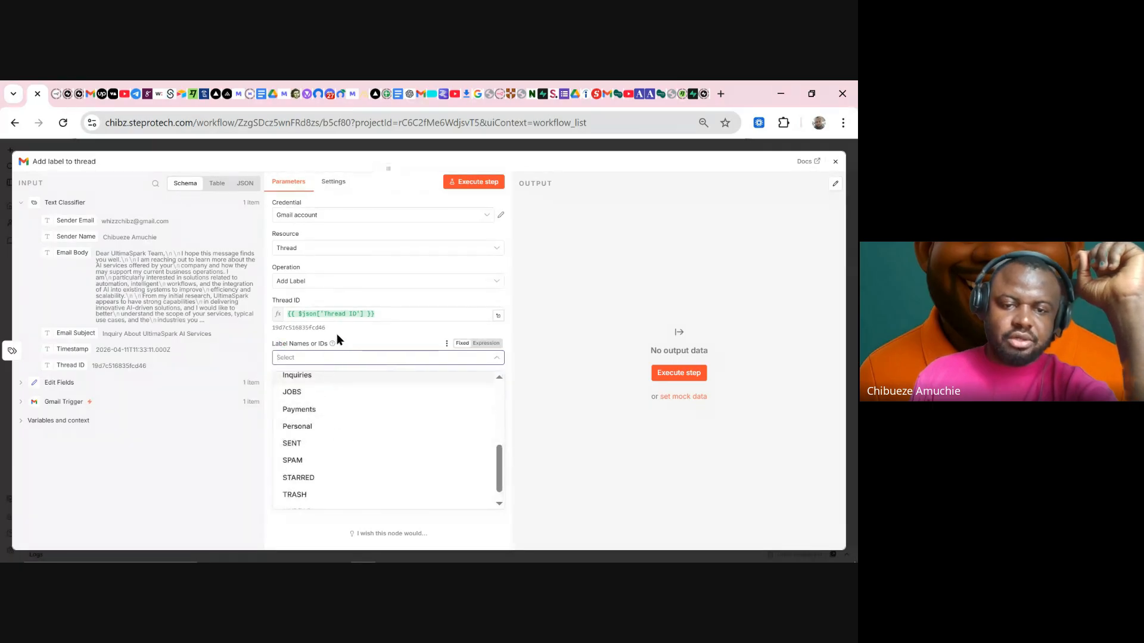
left_click(356, 334)
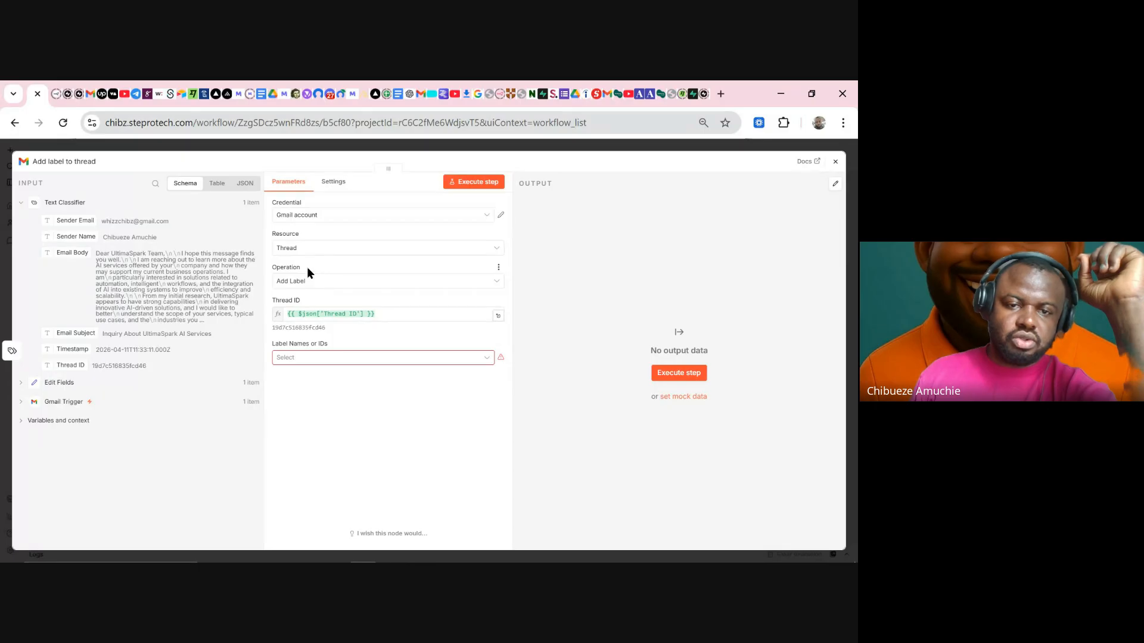
left_click_drag(306, 267, 277, 268)
left_click_drag(272, 344, 309, 345)
left_click(349, 341)
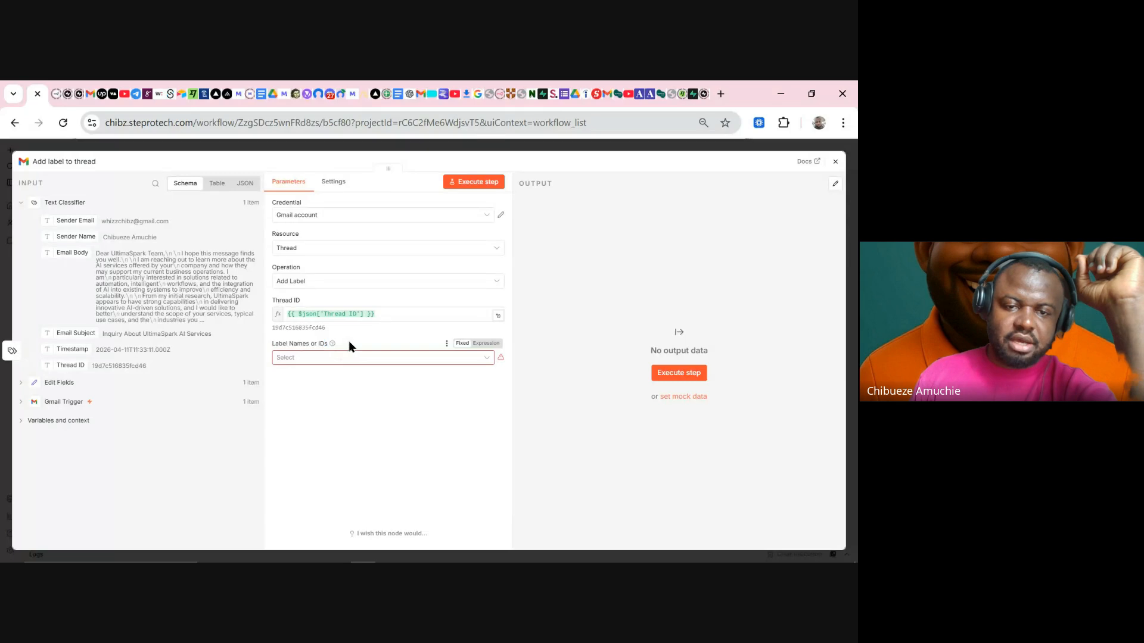
left_click_drag(375, 314, 292, 320)
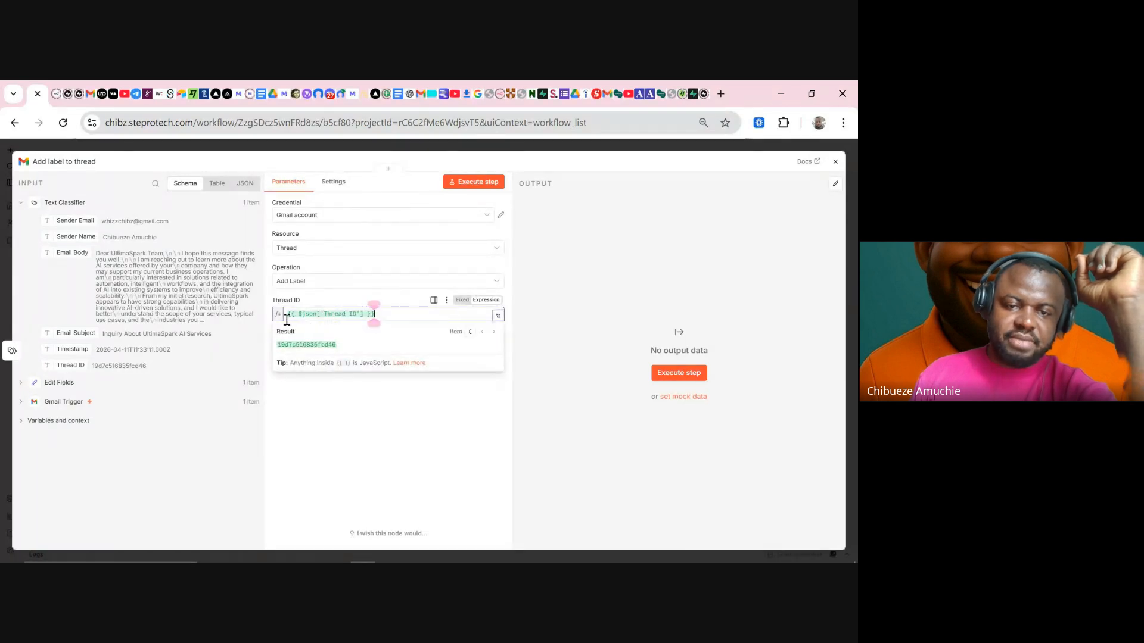
left_click(284, 398)
- Choose Inquiries under Label Names or IDs, then view the Gmail inbox
left_click(344, 359)
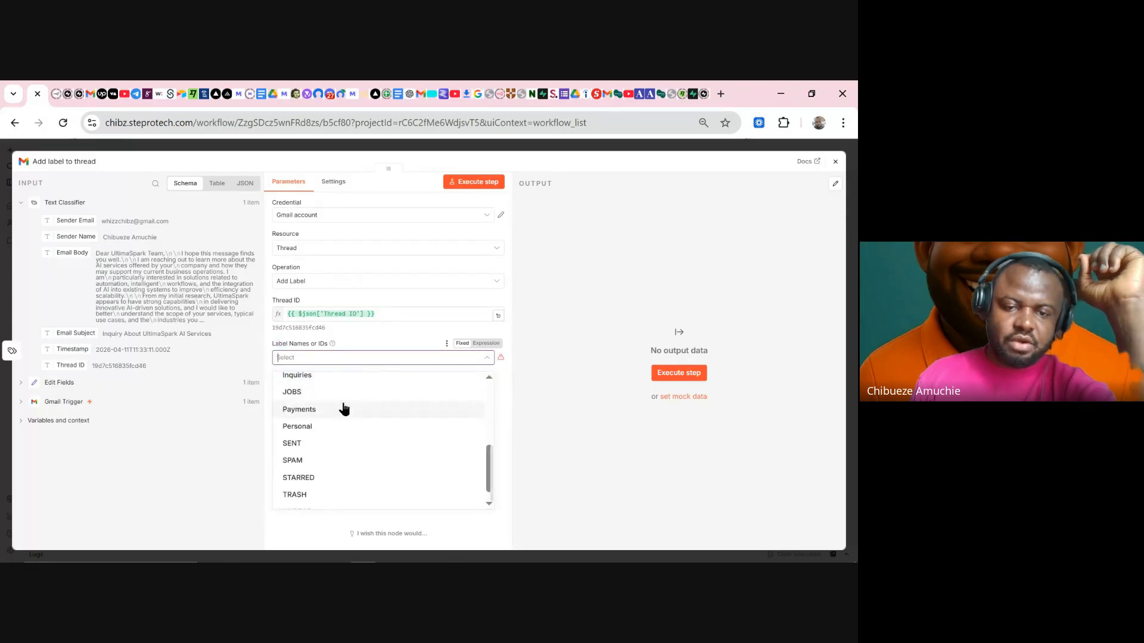
left_click(314, 380)
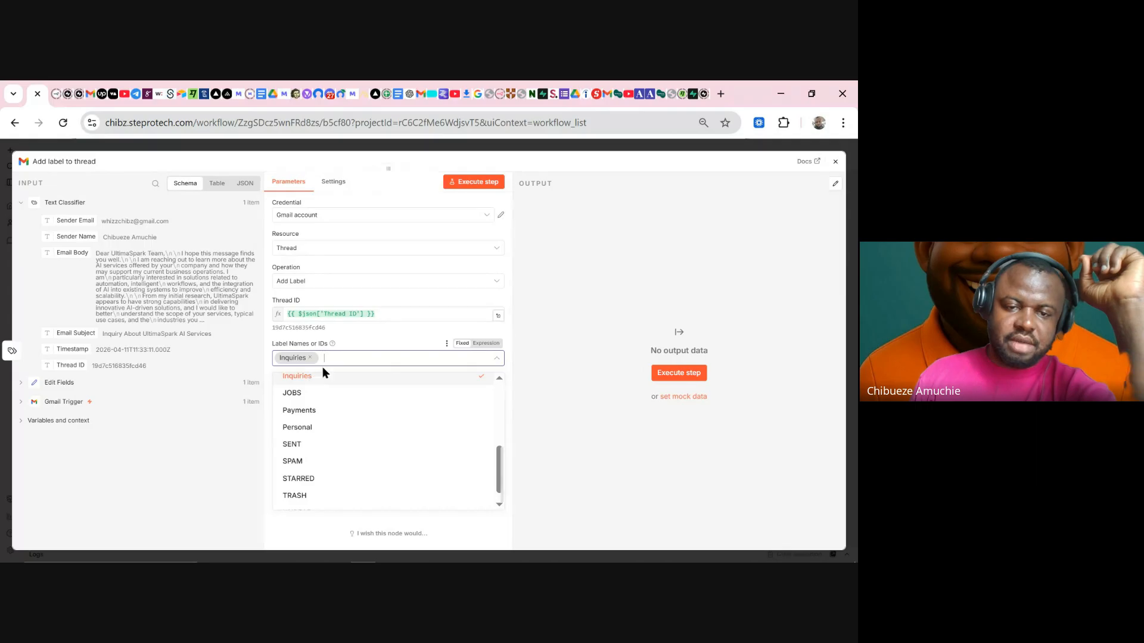
left_click(362, 331)
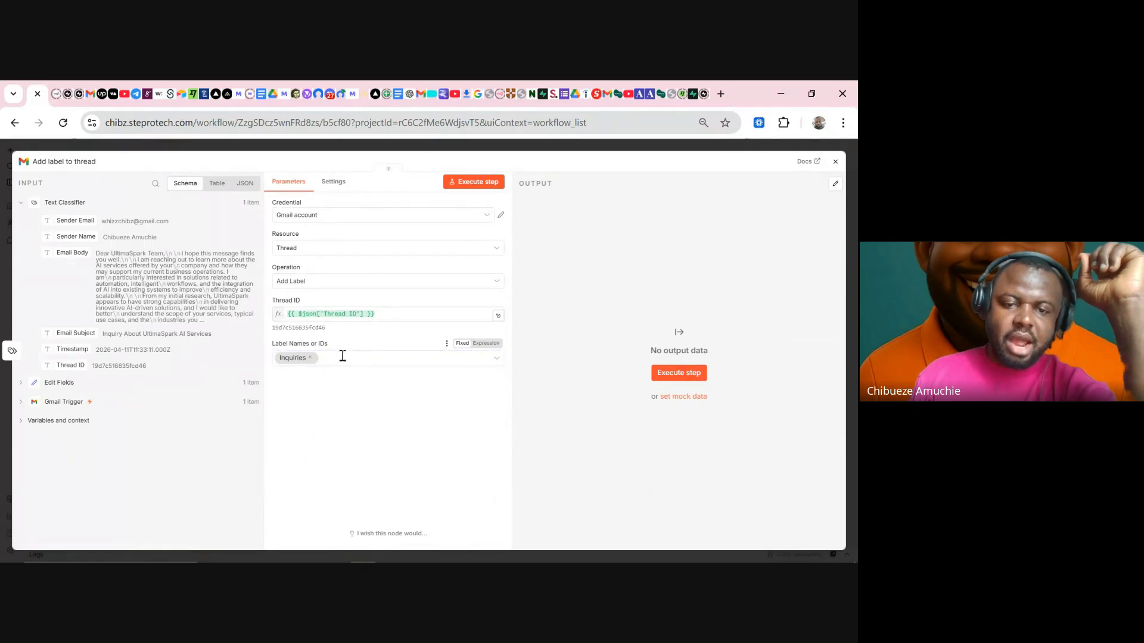
left_click(340, 356)
left_click(384, 344)
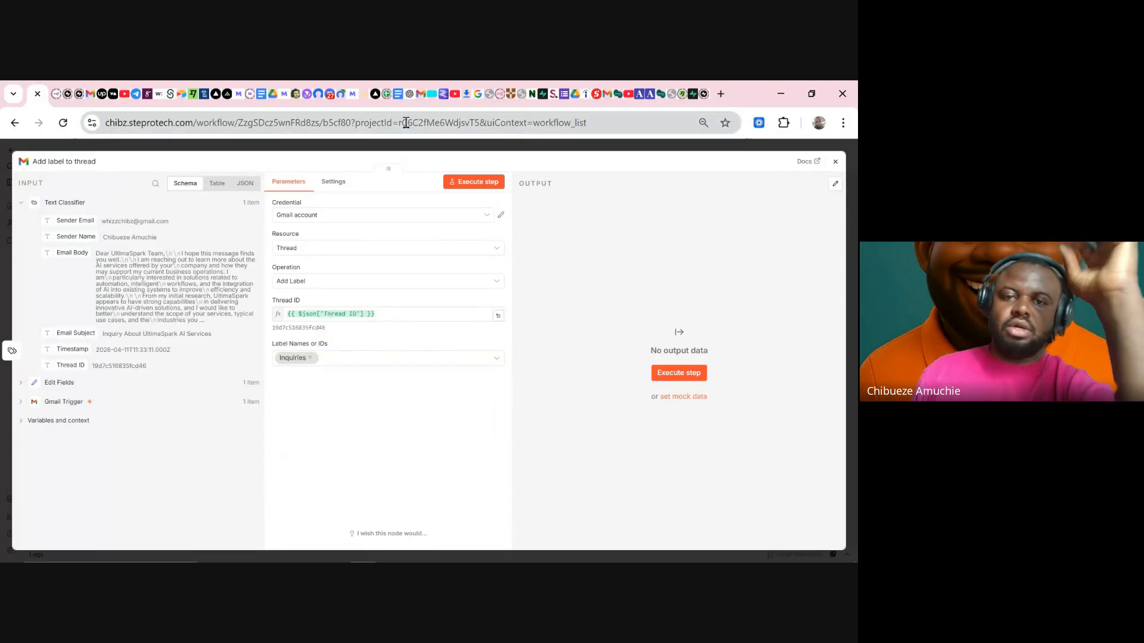
left_click(419, 94)
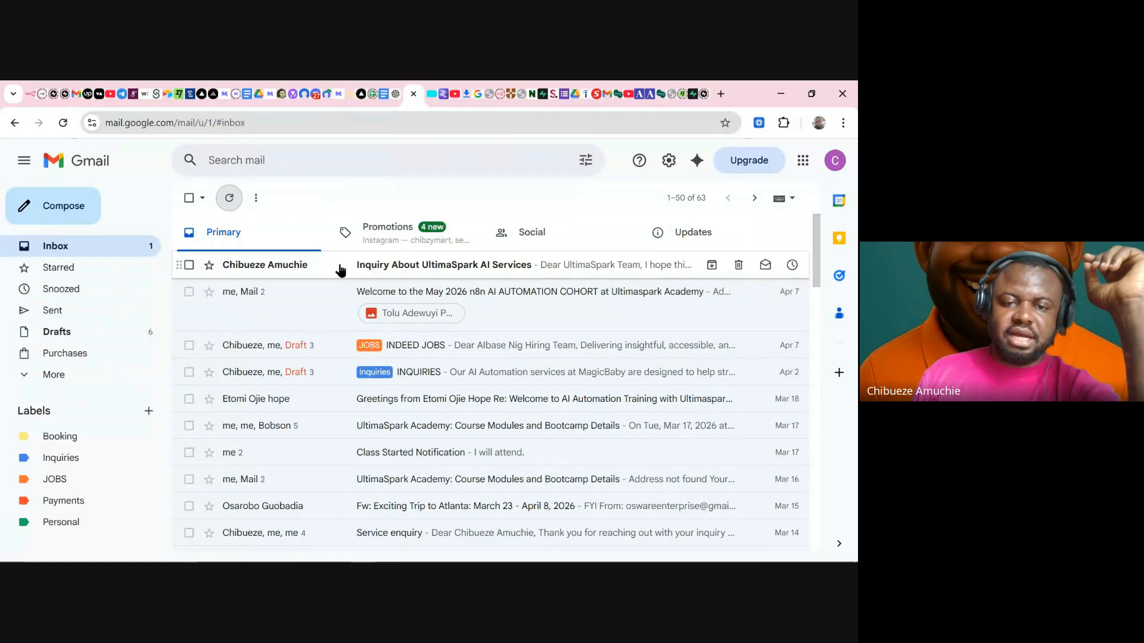
- Execute the Add label to thread step, then refresh and reload Gmail to check for the label
left_click(31, 94)
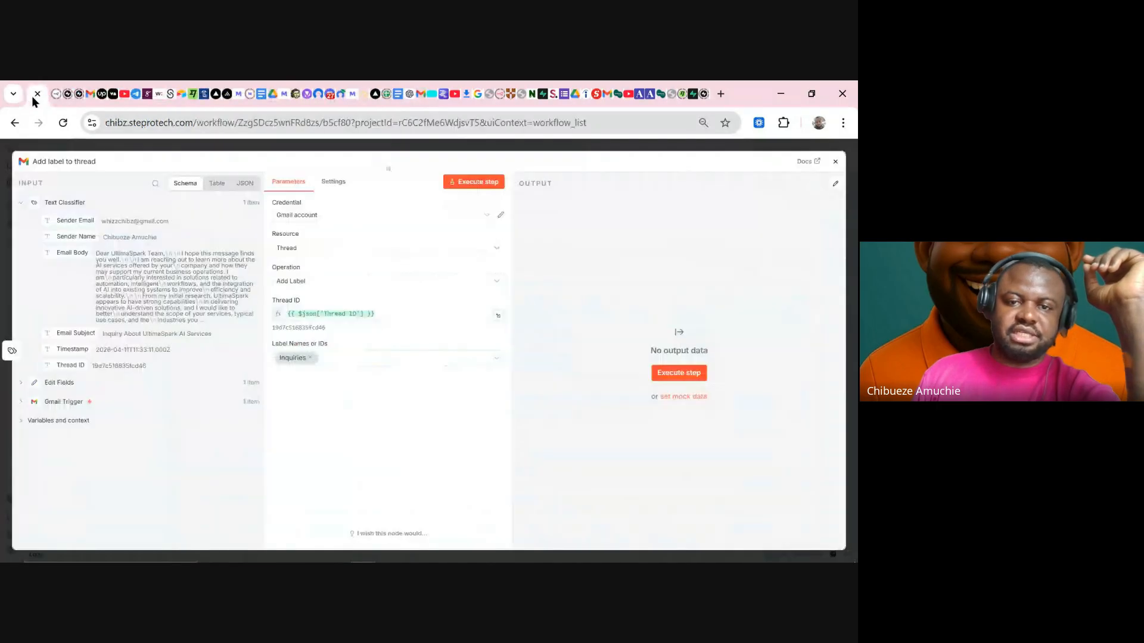
left_click(466, 188)
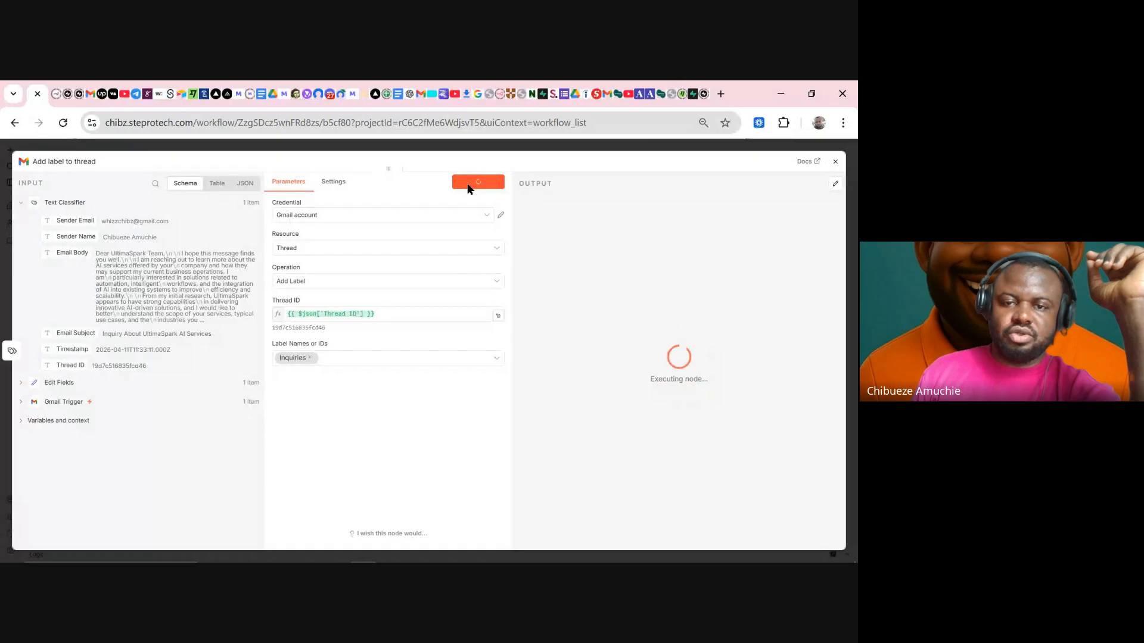
left_click(428, 95)
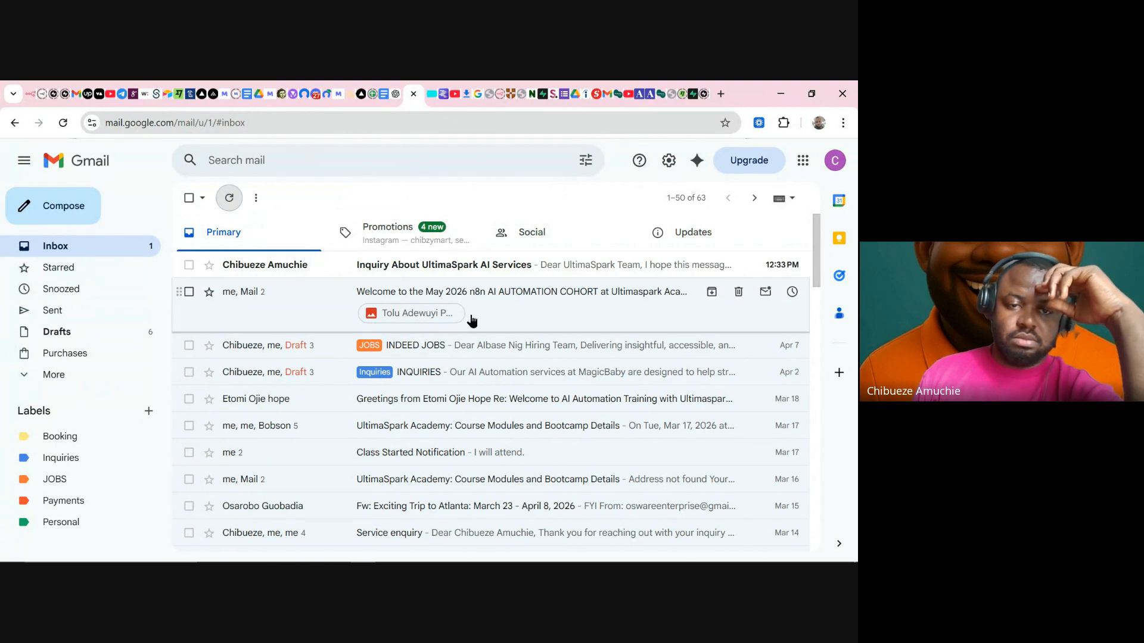
left_click(231, 202)
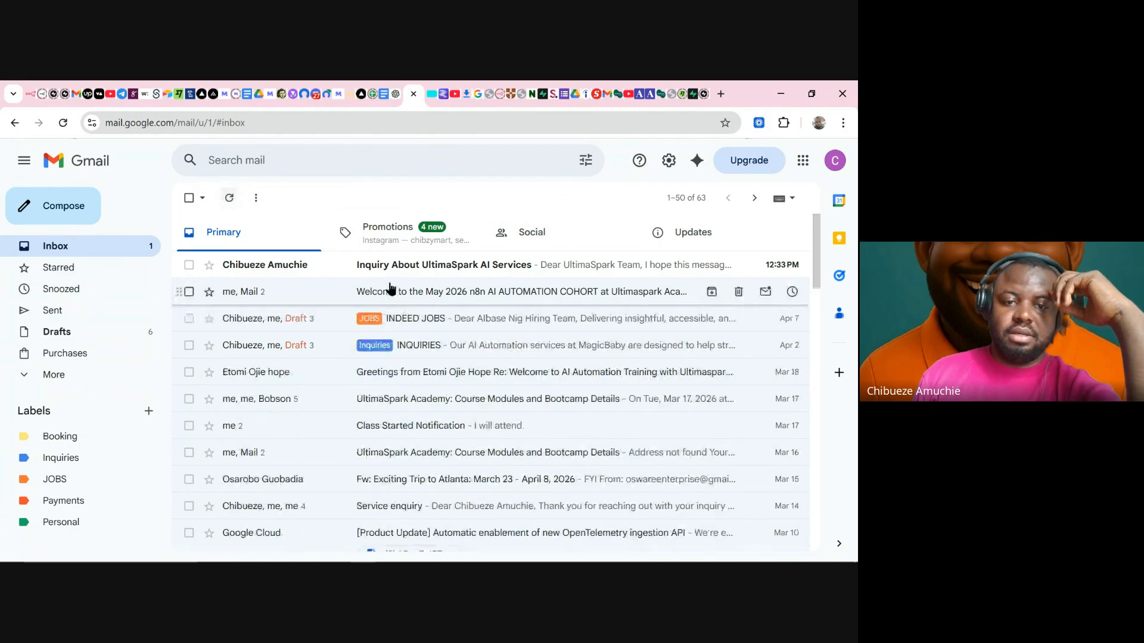
left_click(228, 201)
left_click(228, 202)
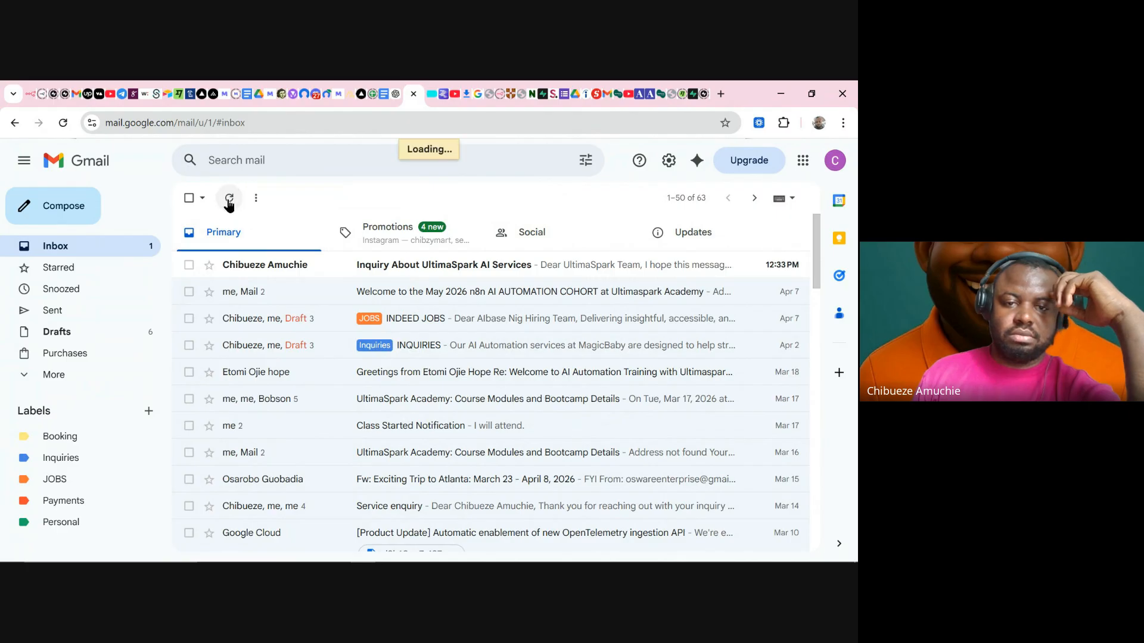
left_click(61, 125)
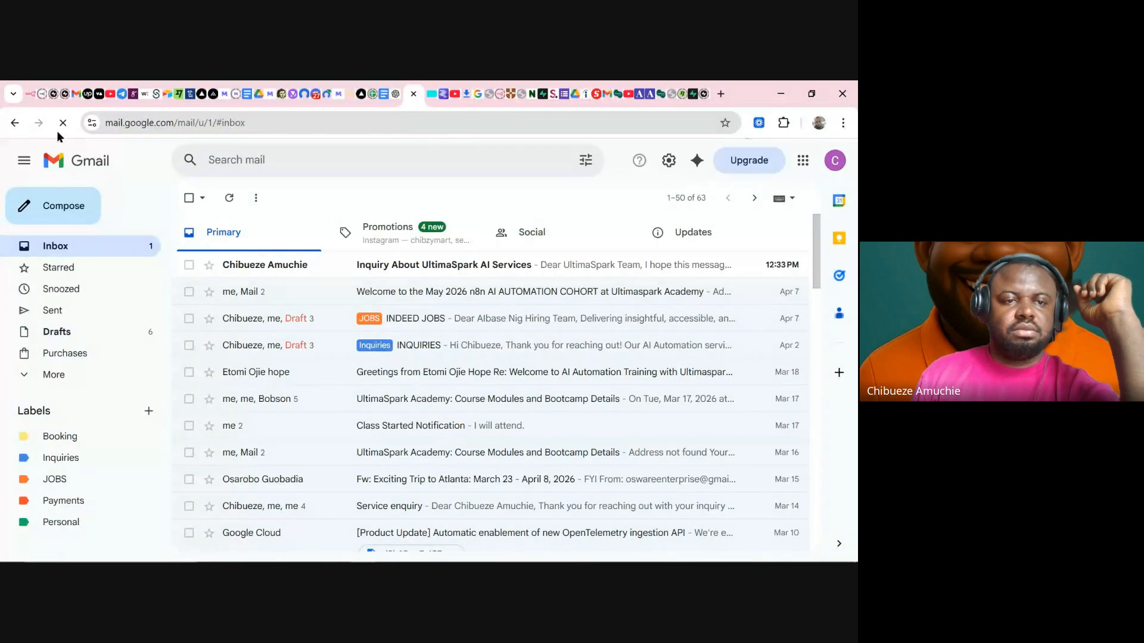
left_click(28, 102)
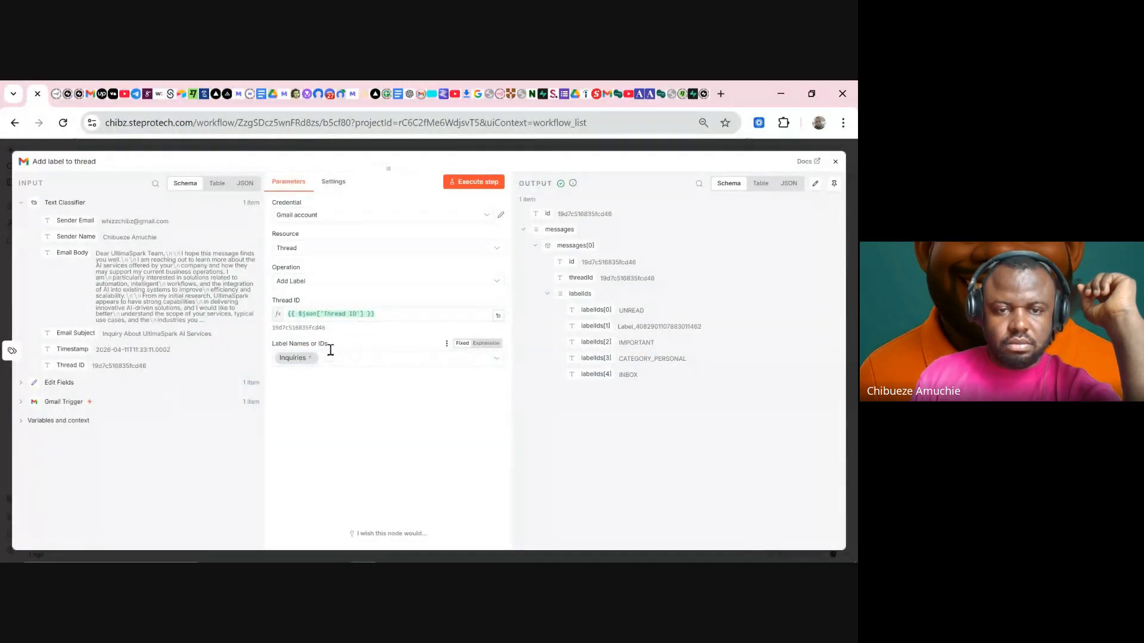
- Try other resources and operations, then set the node back to Thread resource with Add Label
left_click(320, 283)
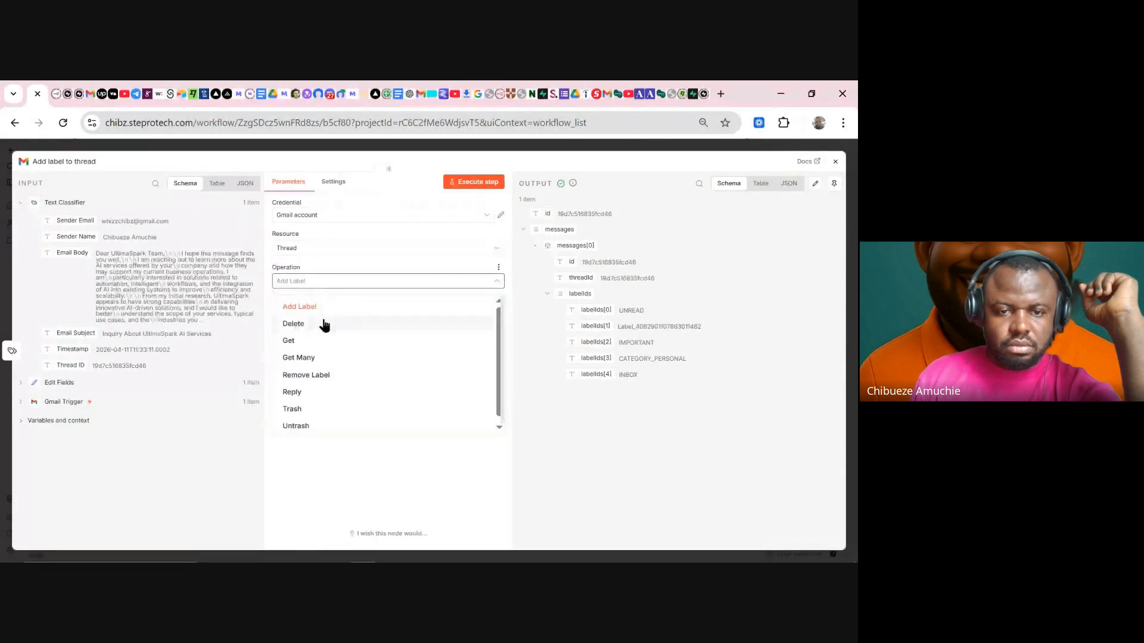
left_click(298, 306)
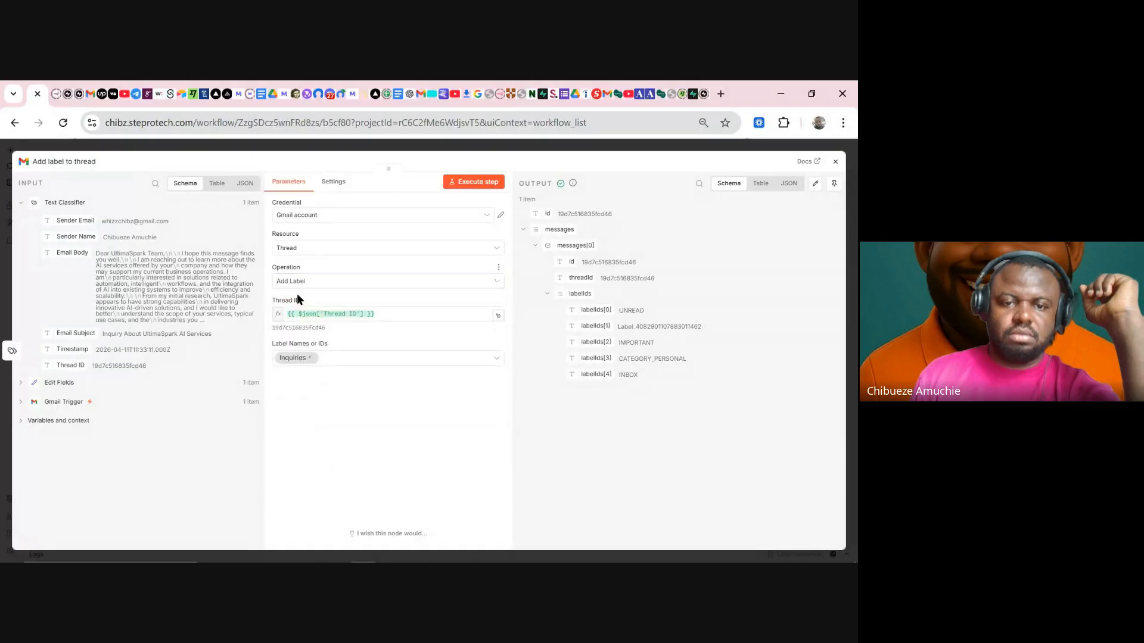
left_click(311, 248)
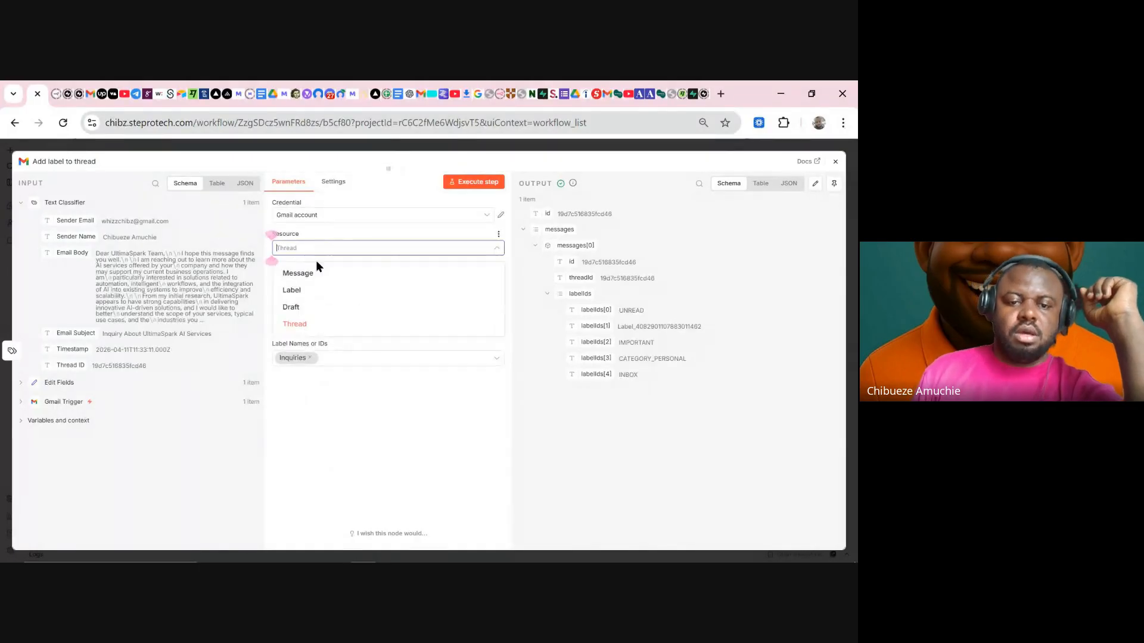
left_click(310, 292)
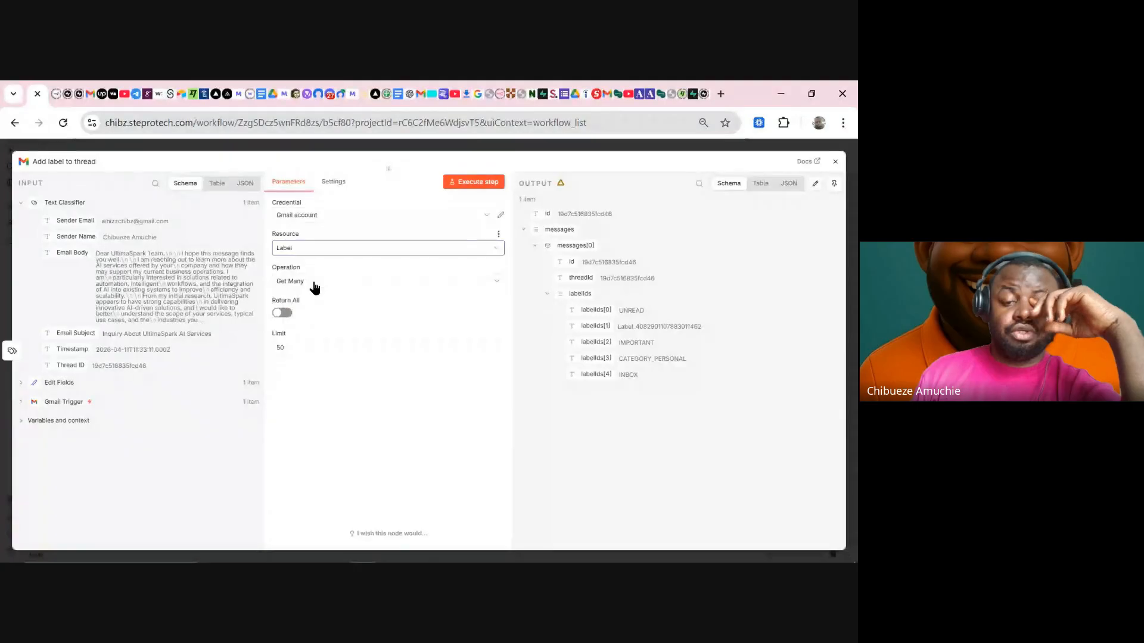
left_click(320, 279)
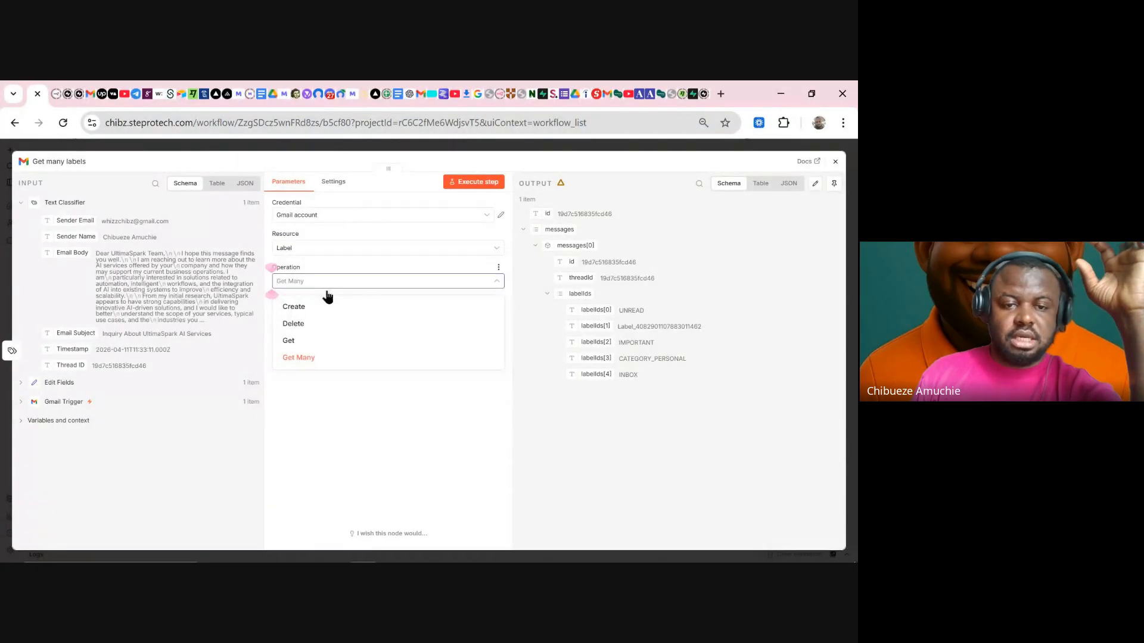
left_click(321, 306)
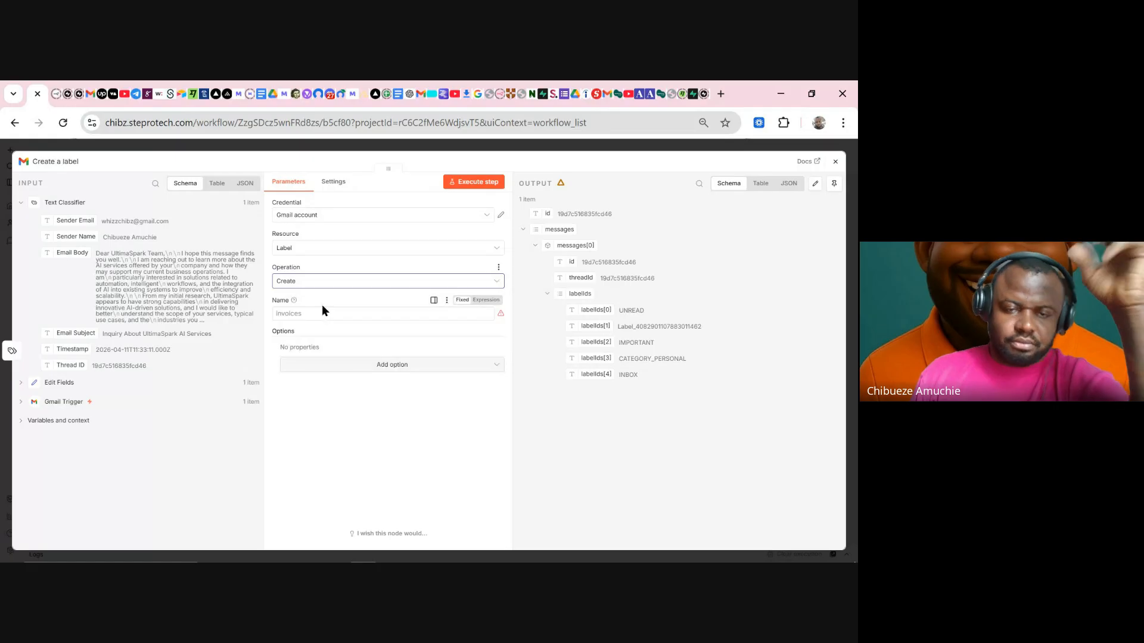
left_click(310, 316)
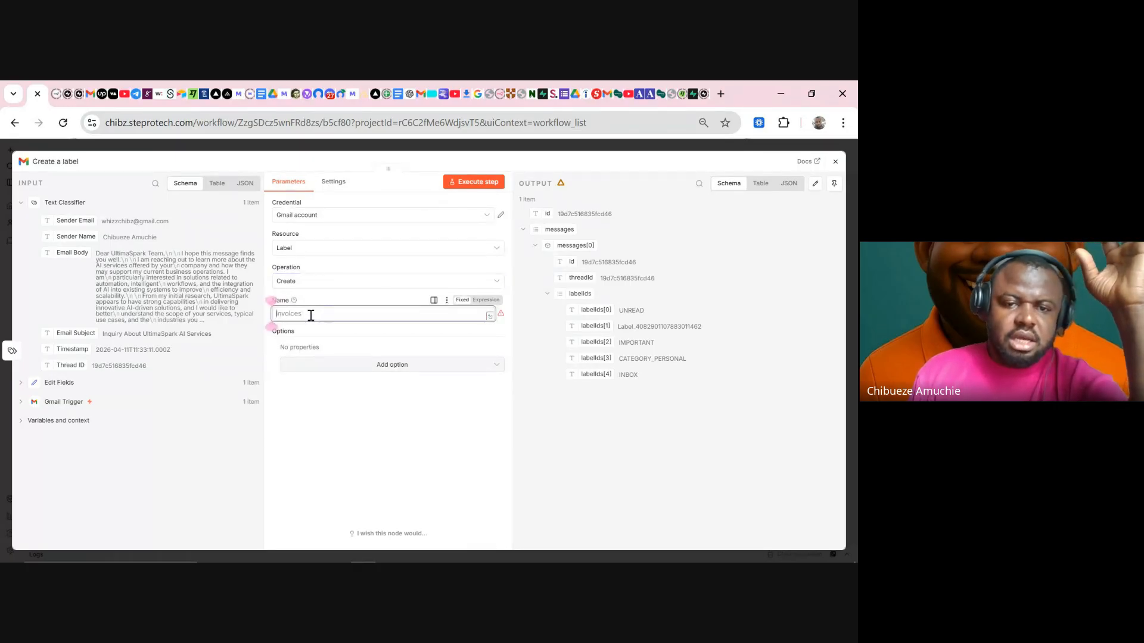
left_click(317, 249)
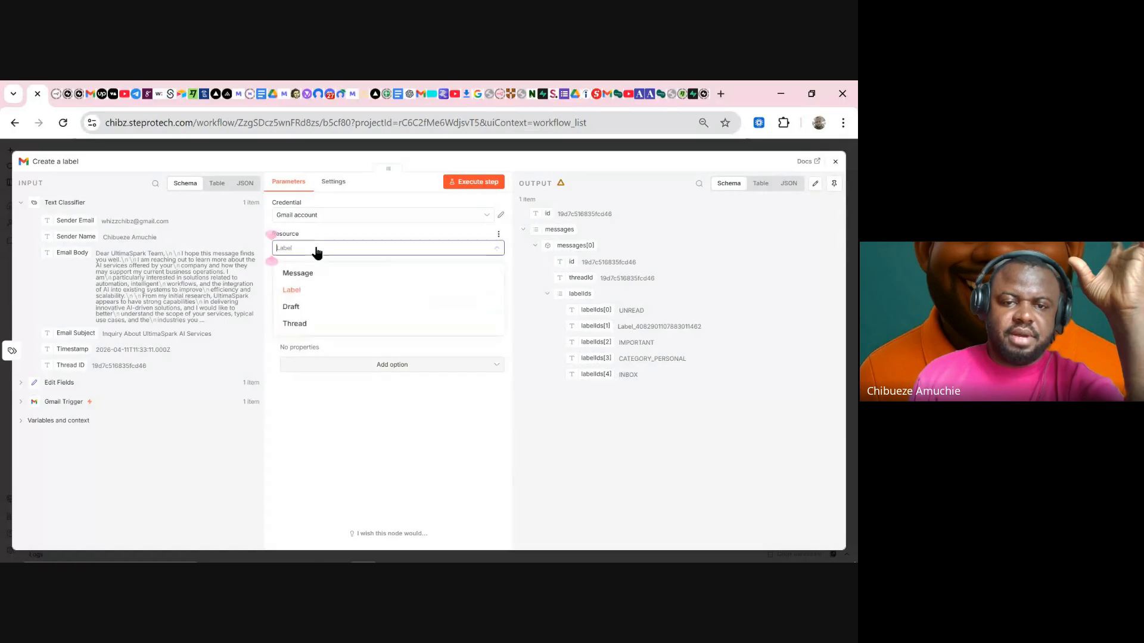
left_click(320, 274)
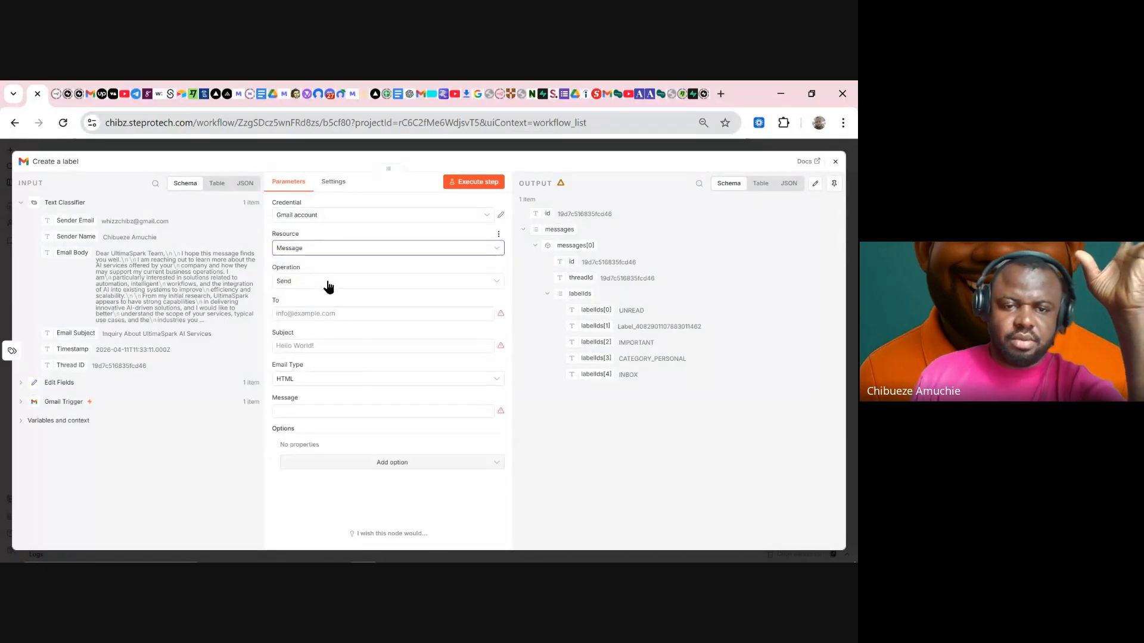
left_click(319, 249)
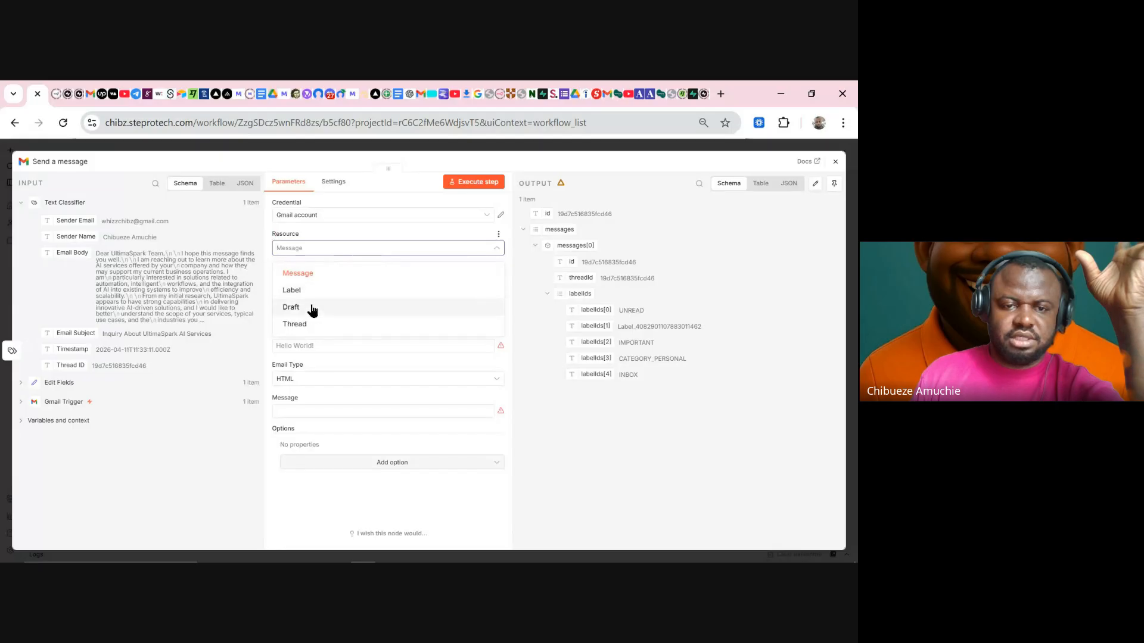
left_click(311, 325)
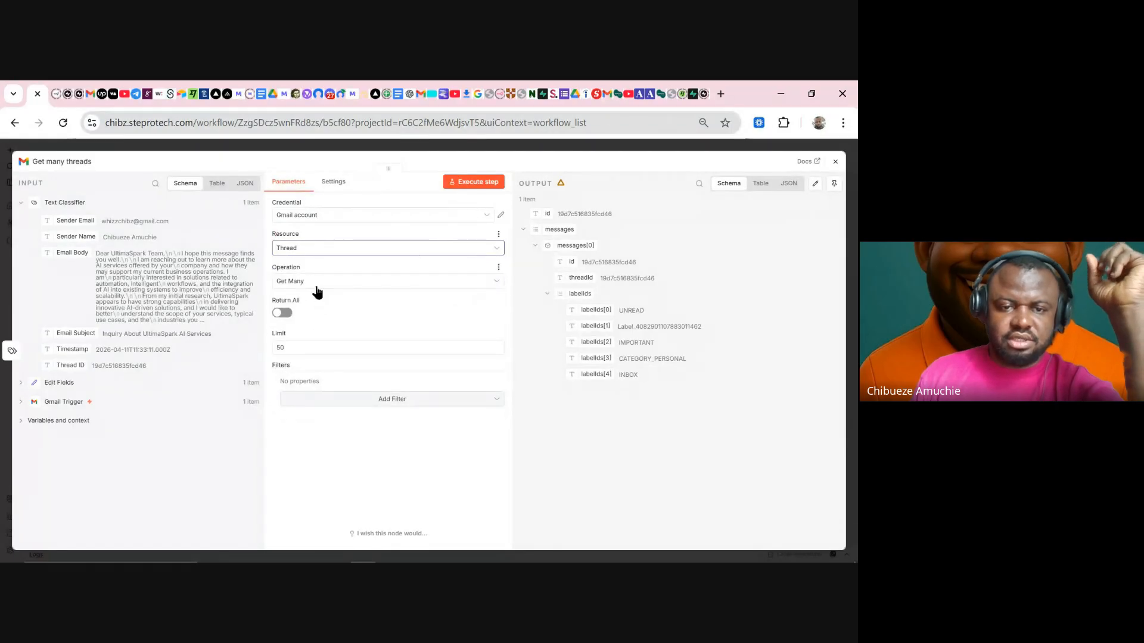
left_click(316, 282)
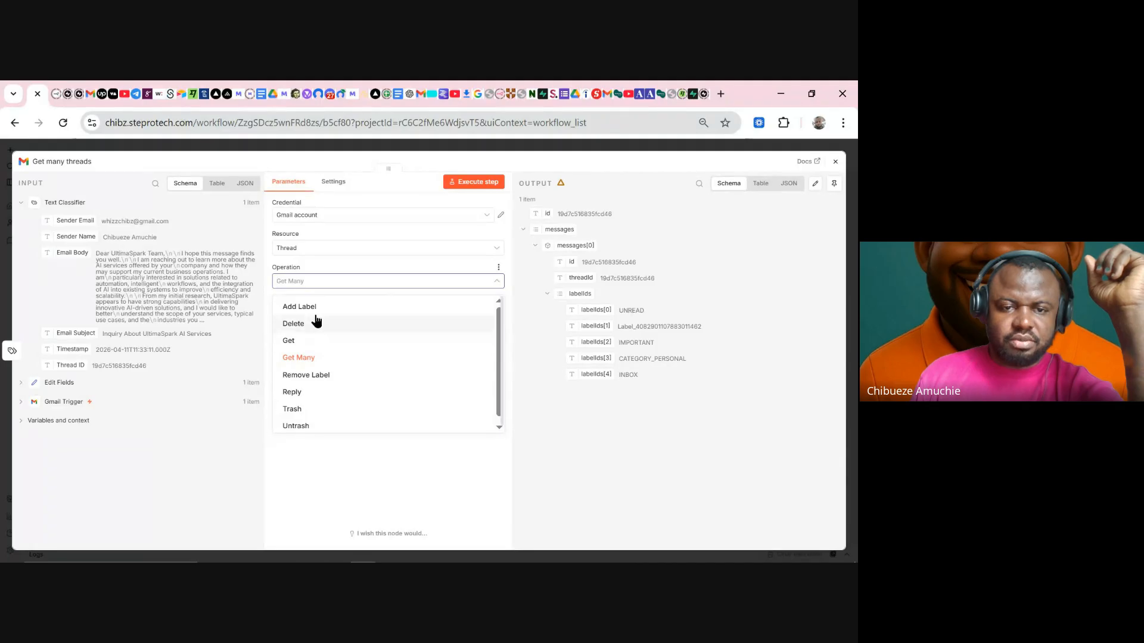
left_click(319, 307)
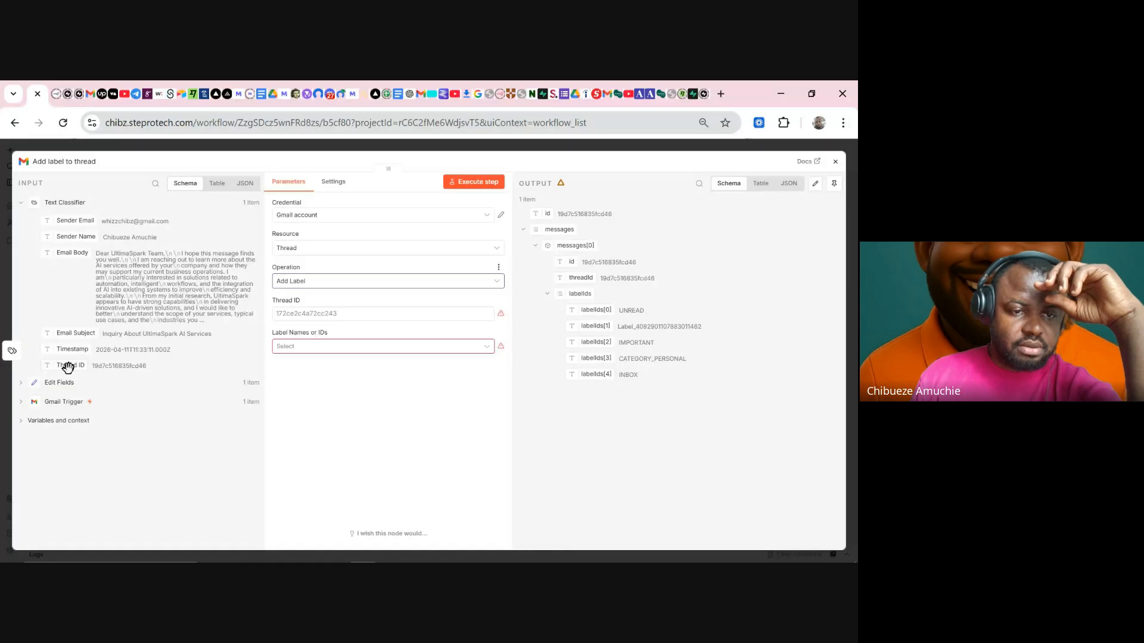
- Map Thread ID, pick the Inquiries label, run the node and check Gmail
left_click_drag(68, 368, 327, 313)
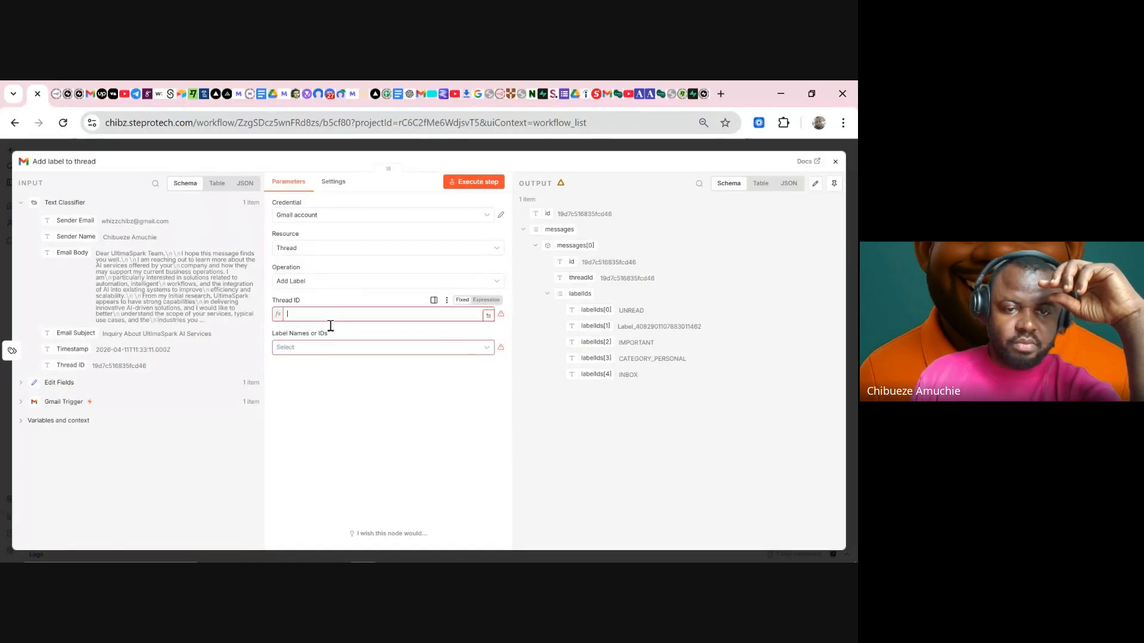
left_click(313, 358)
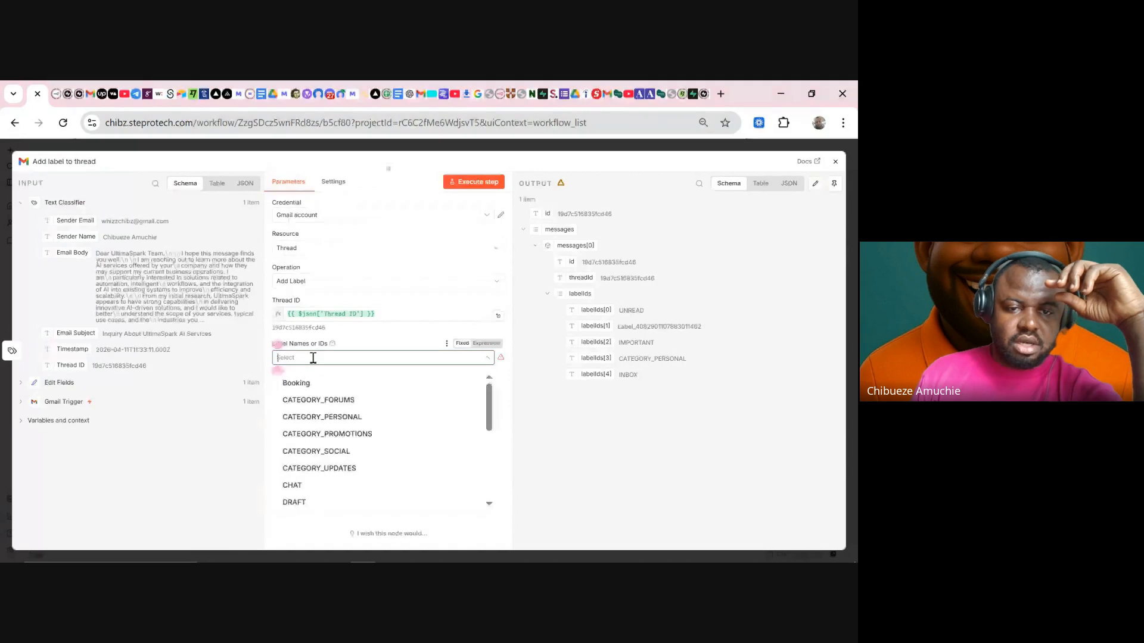
scroll(328, 404, "down", 1)
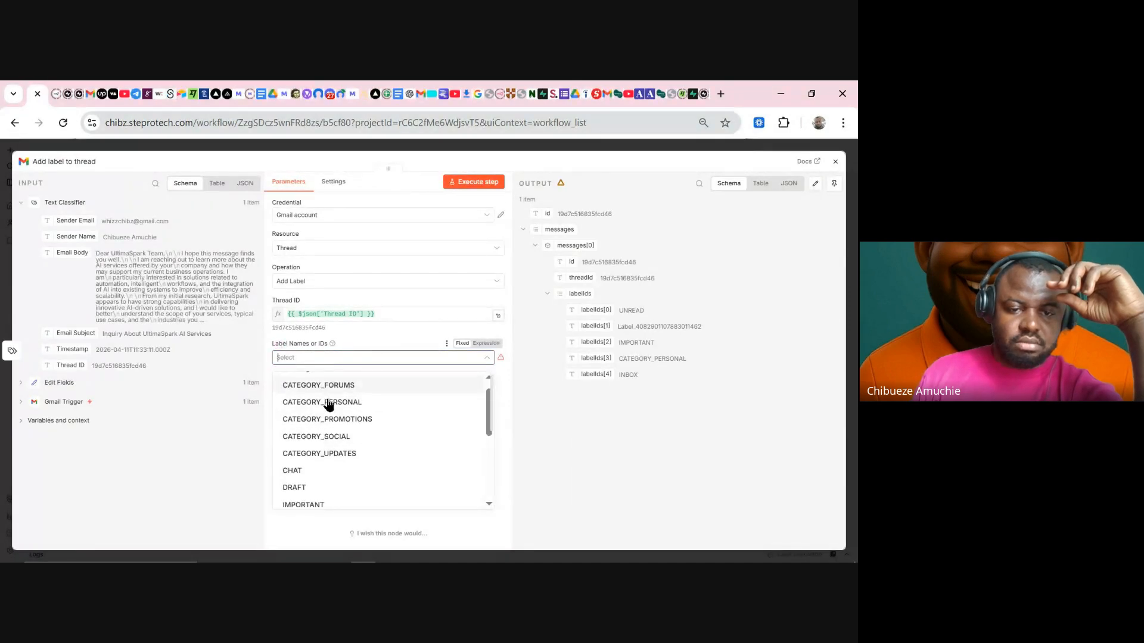
scroll(328, 404, "down", 4)
left_click(320, 376)
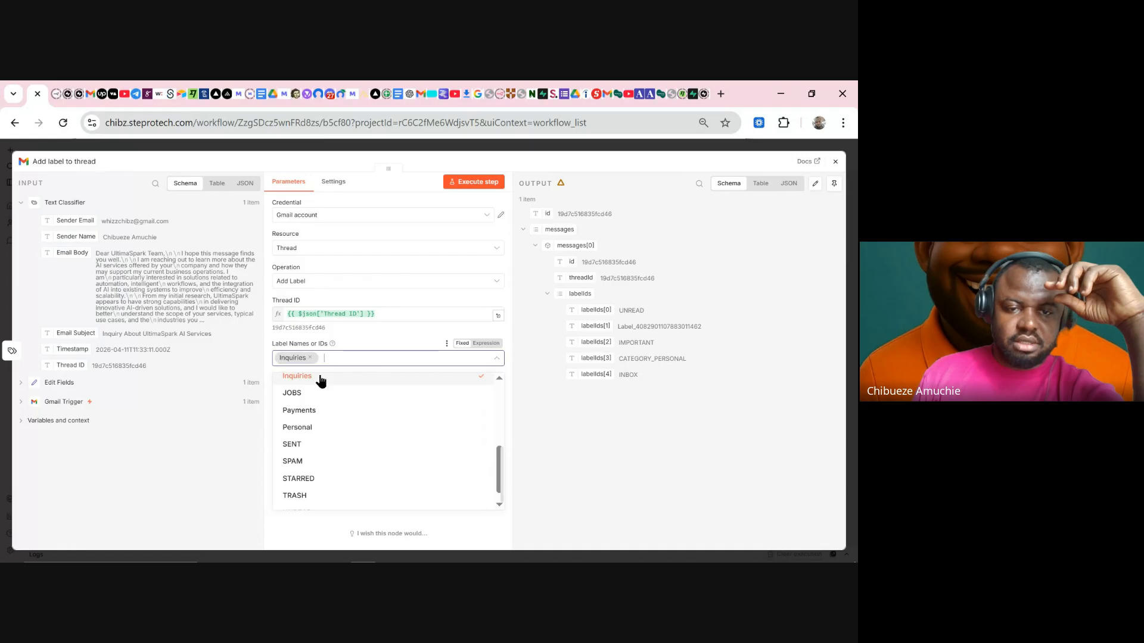
left_click(476, 187)
left_click(476, 187)
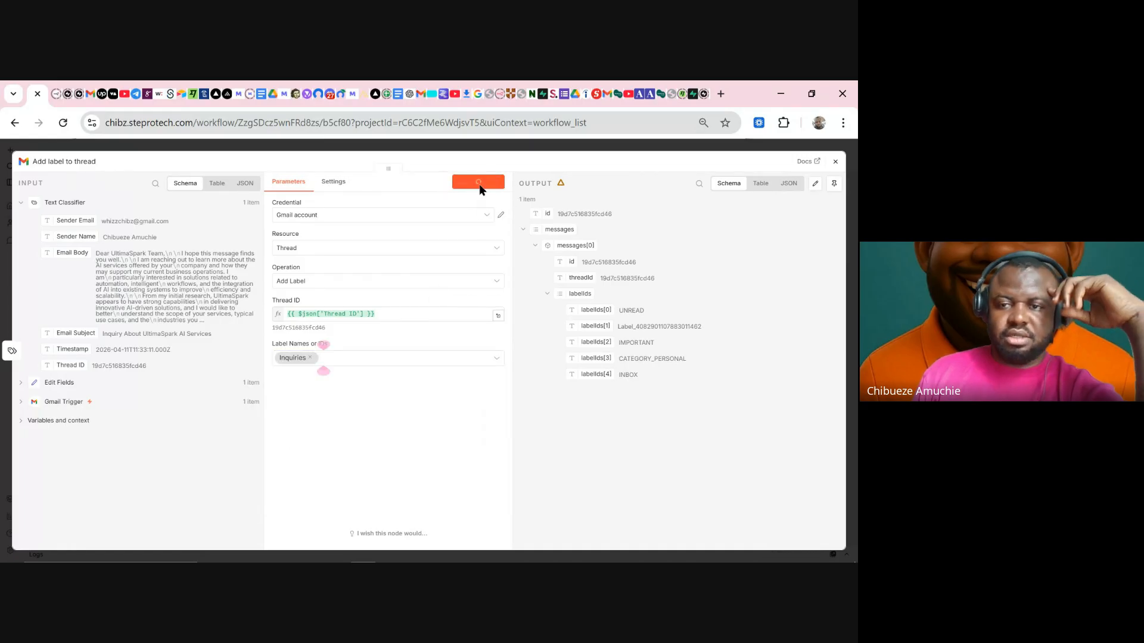
left_click(427, 96)
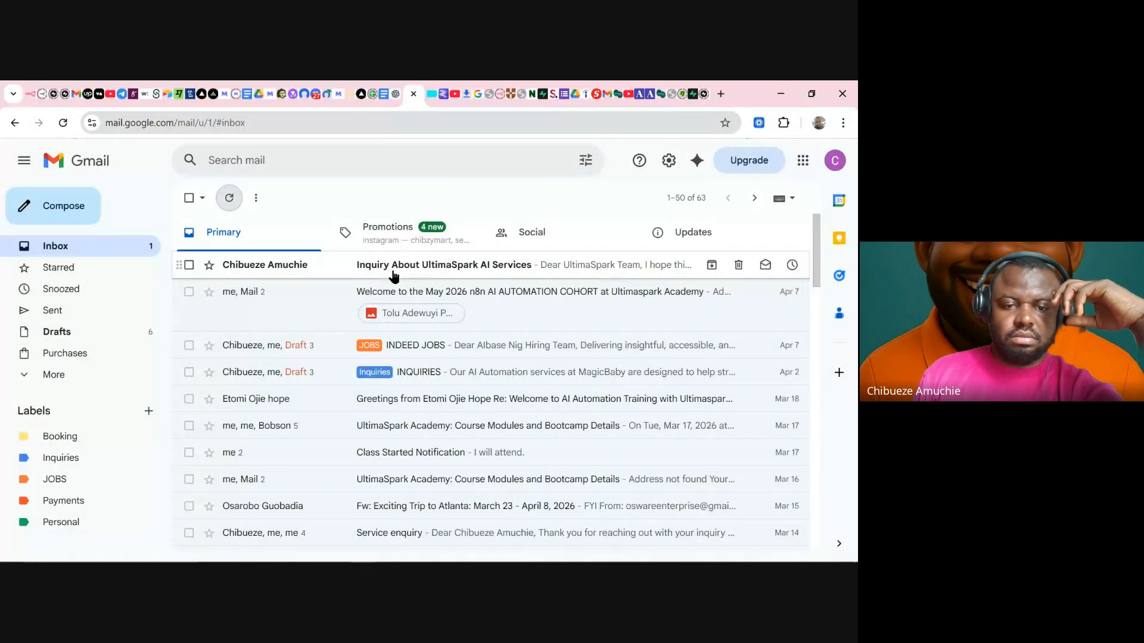
- Reload the Gmail inbox to look for the label, then return to the n8n workflow
left_click(63, 124)
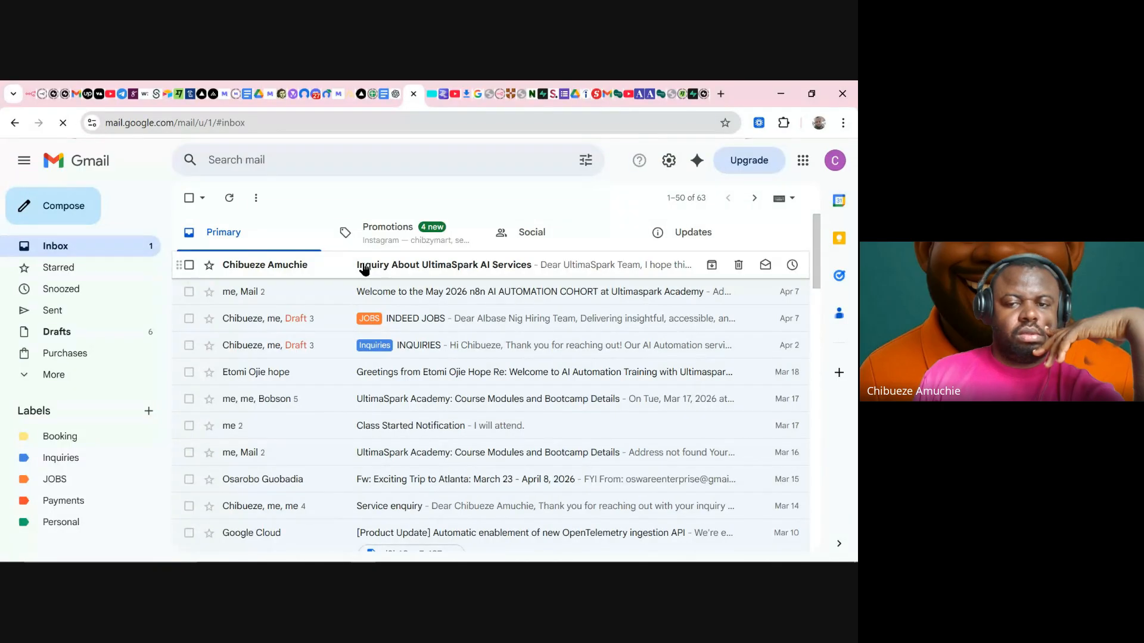
left_click(31, 94)
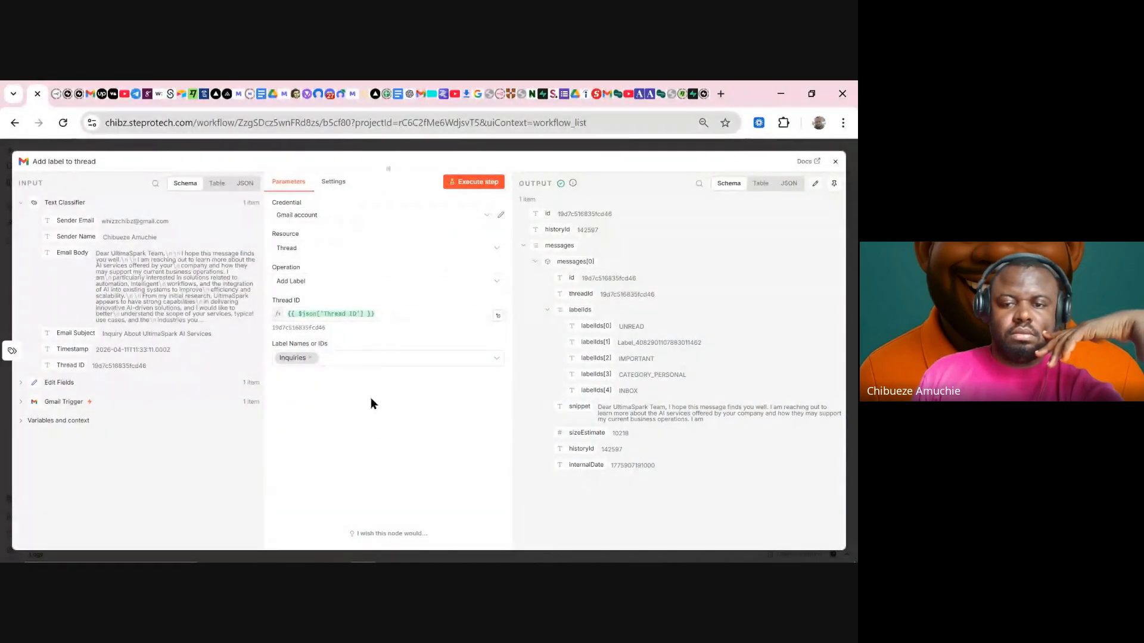
- Switch the Gmail node's resource from Thread to Label
left_click(345, 248)
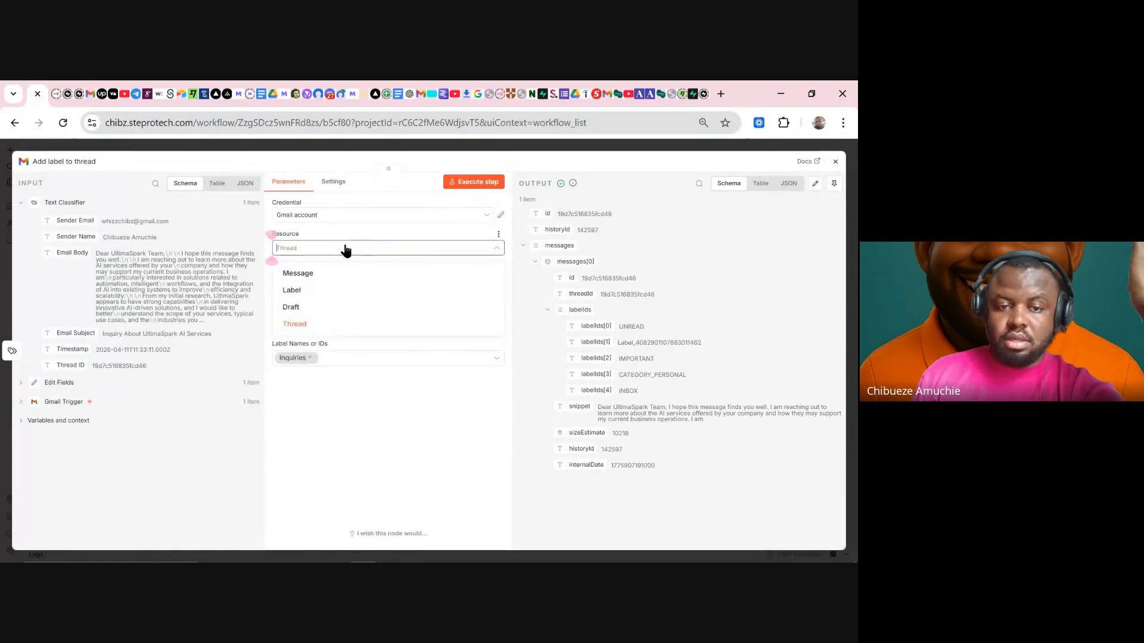
left_click(316, 295)
- Cycle the resource through Message back to Thread and set the operation to Add Label
left_click(330, 285)
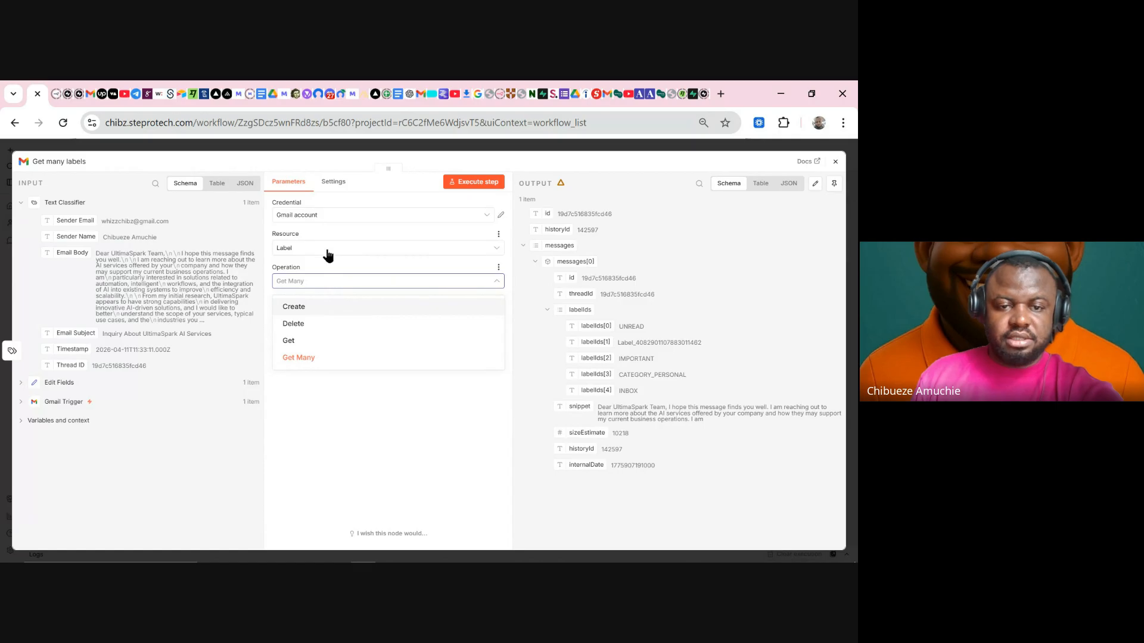
left_click(331, 258)
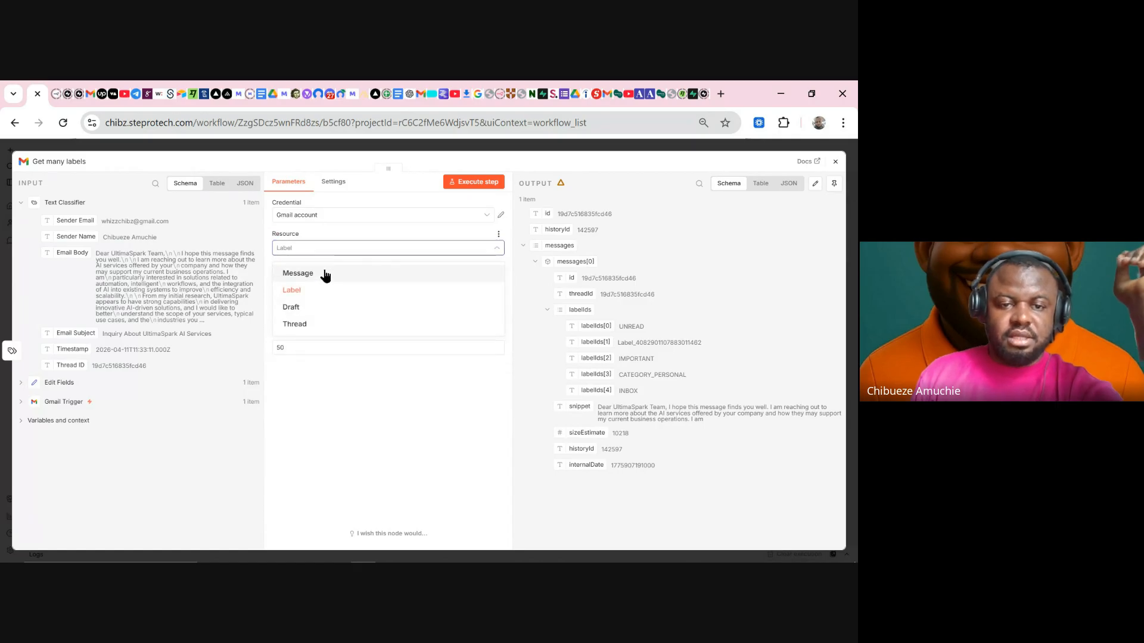
left_click(324, 274)
left_click(332, 248)
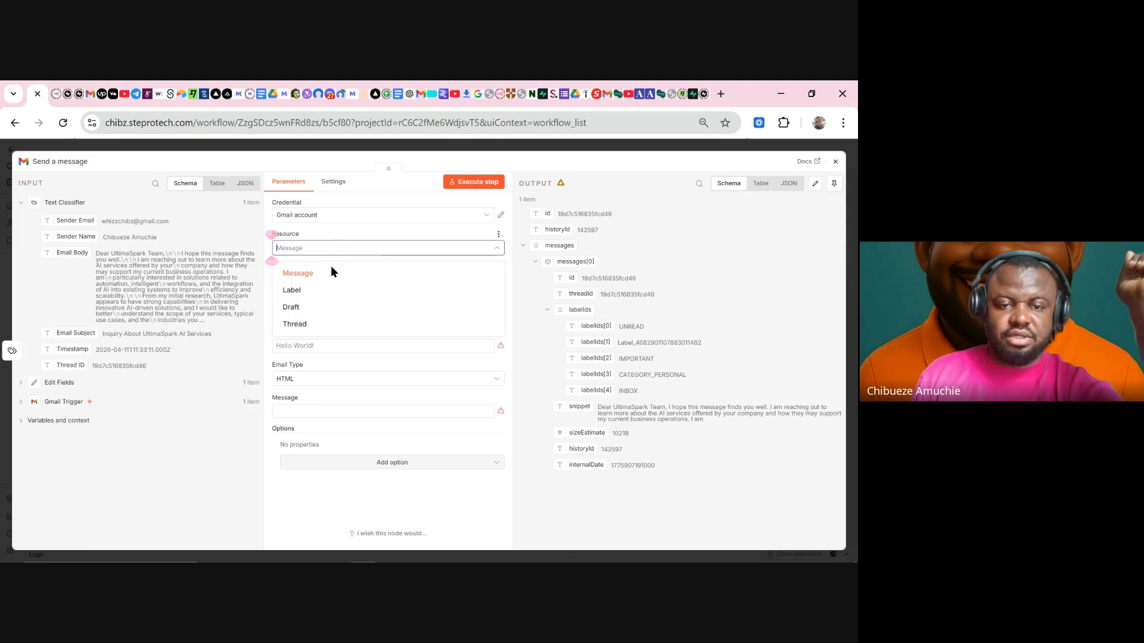
left_click(314, 329)
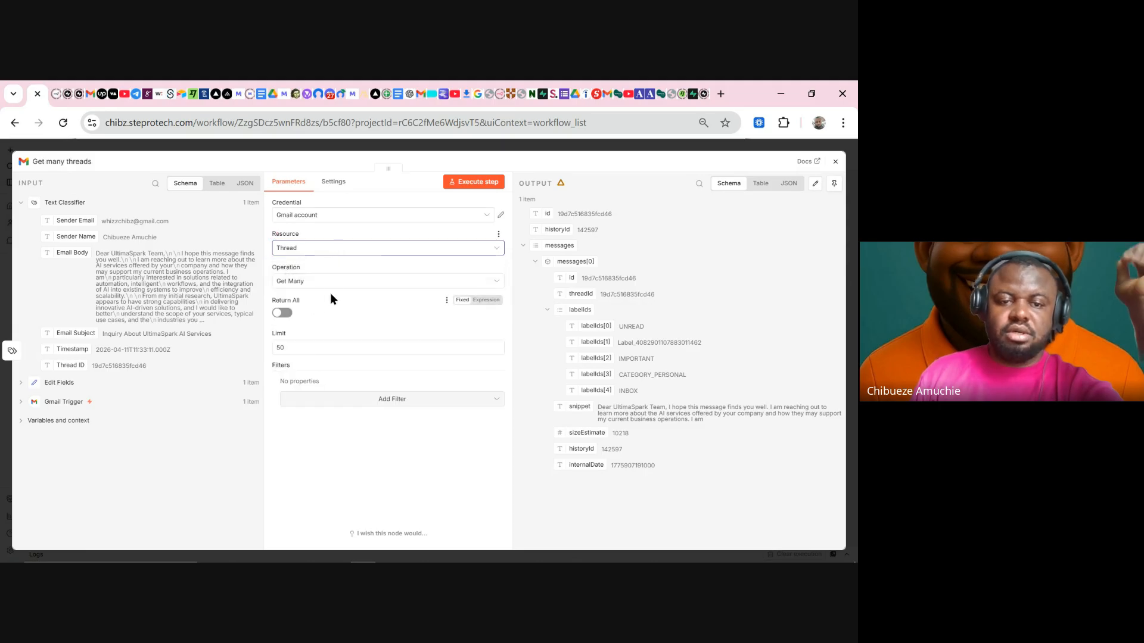
left_click(330, 281)
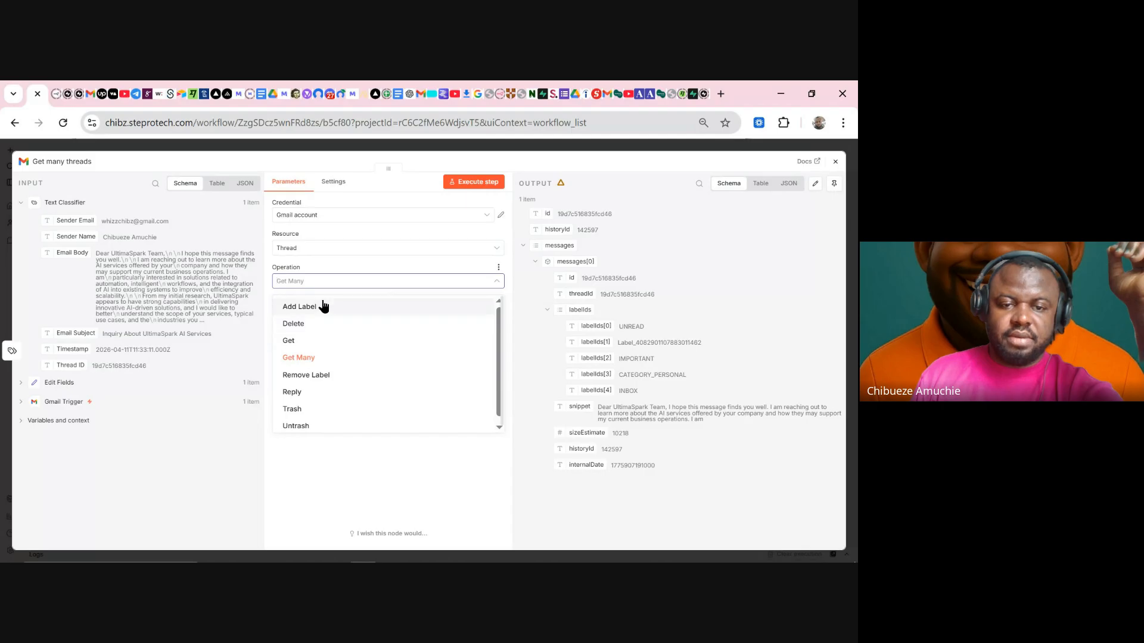
left_click(324, 313)
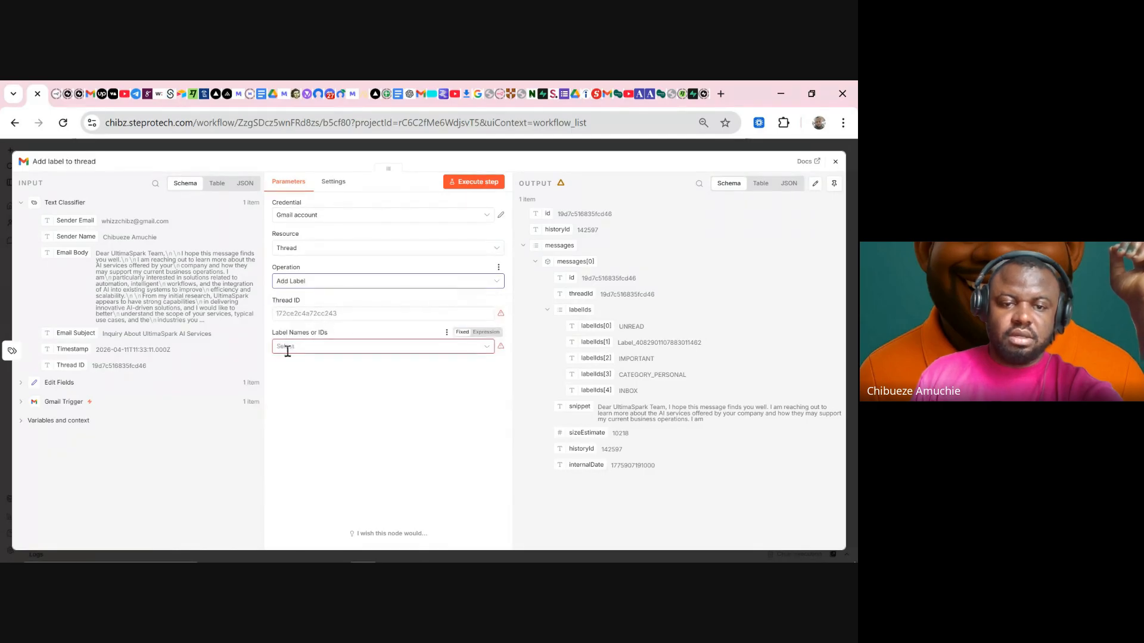
- Remove the Thread ID mistakenly mapped into Label Names and map it into the Thread ID field
left_click_drag(63, 364, 304, 352)
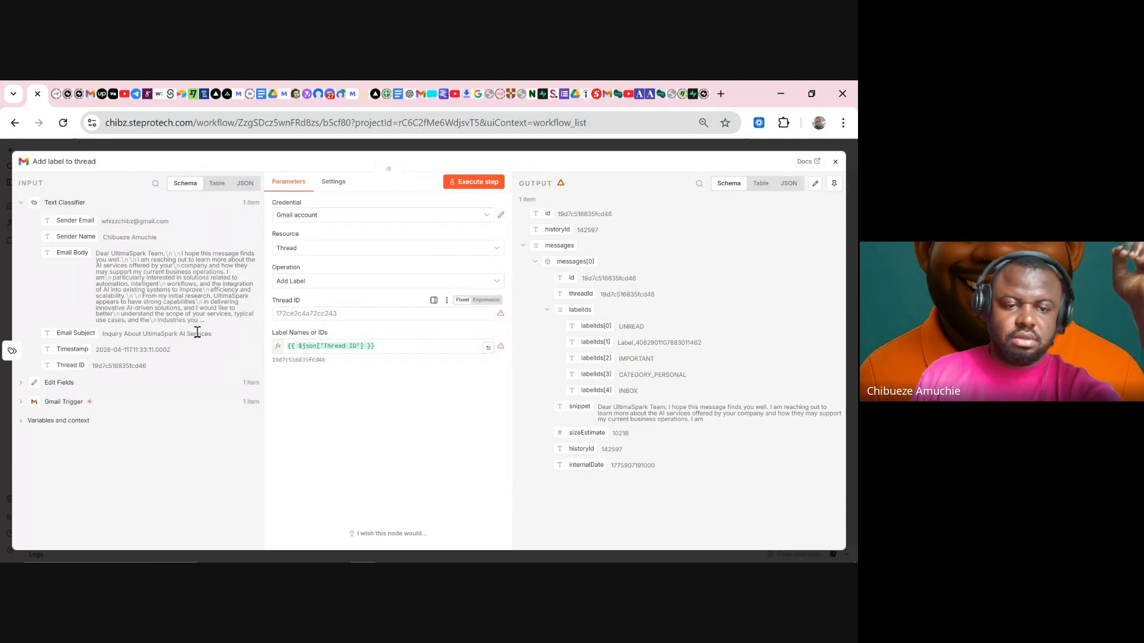
left_click_drag(392, 348, 224, 351)
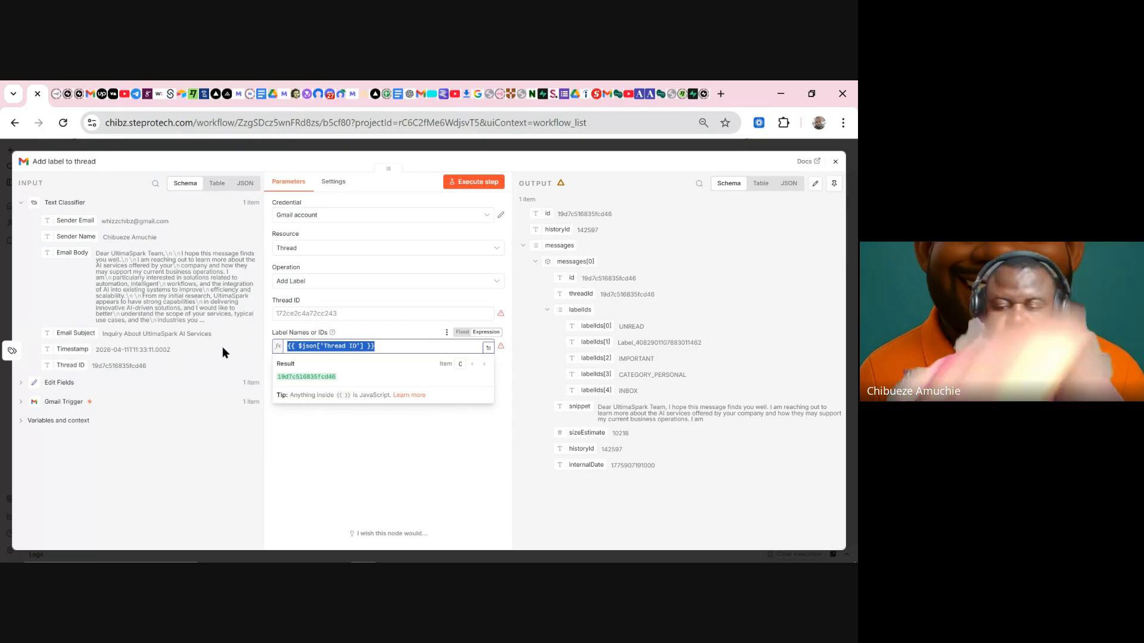
key("BackSpace")
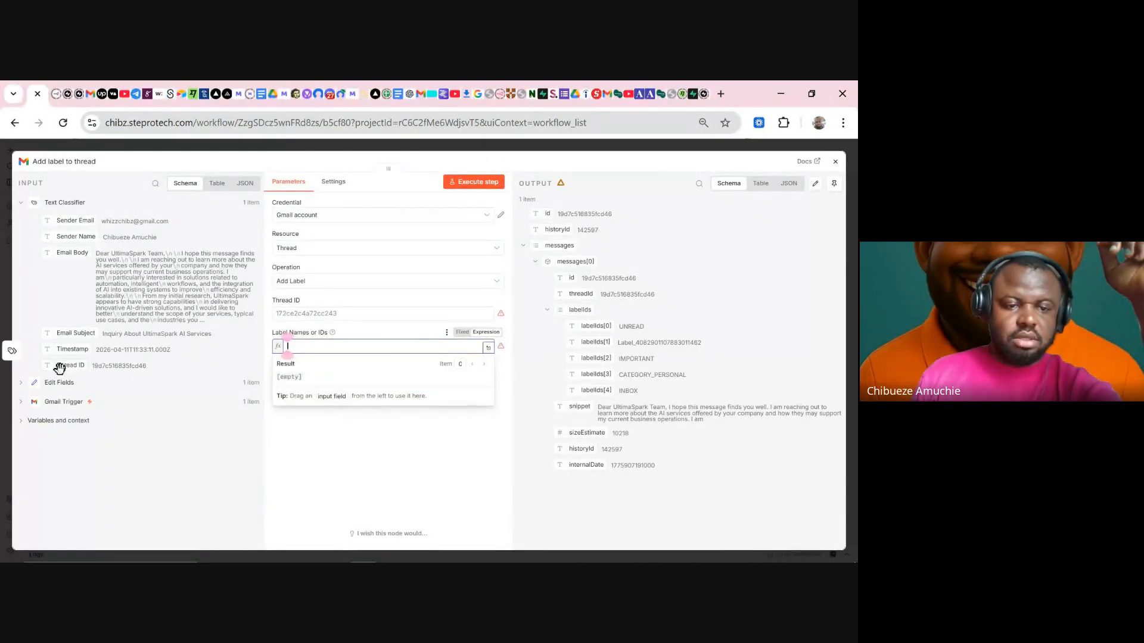
left_click_drag(115, 359, 307, 321)
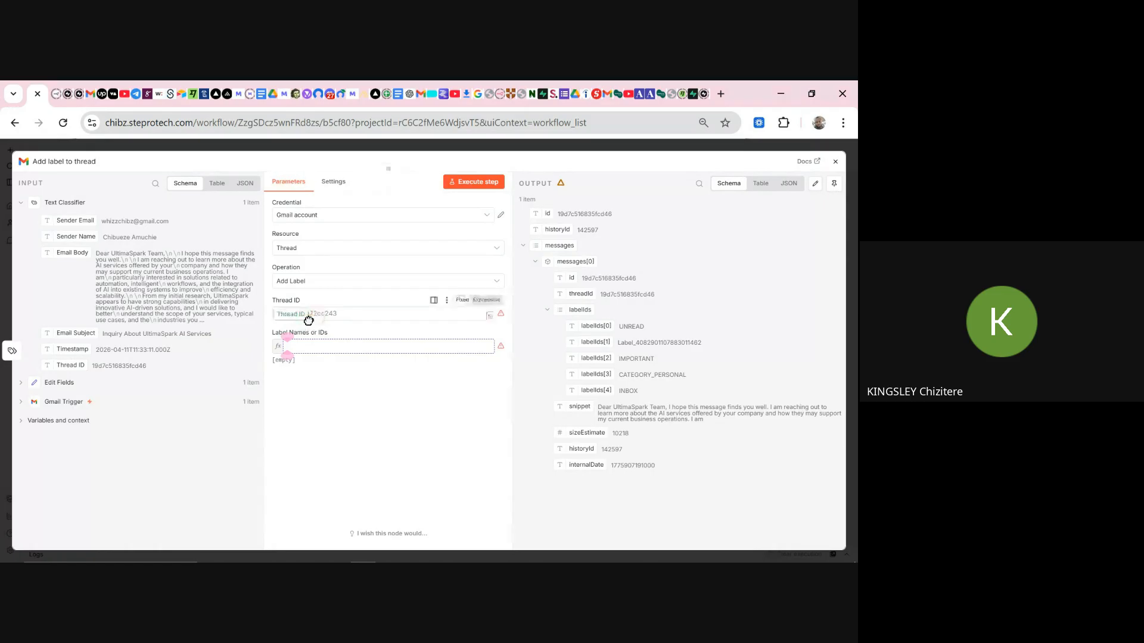
- Open the Gmail account credential's settings from the node
left_click(360, 219)
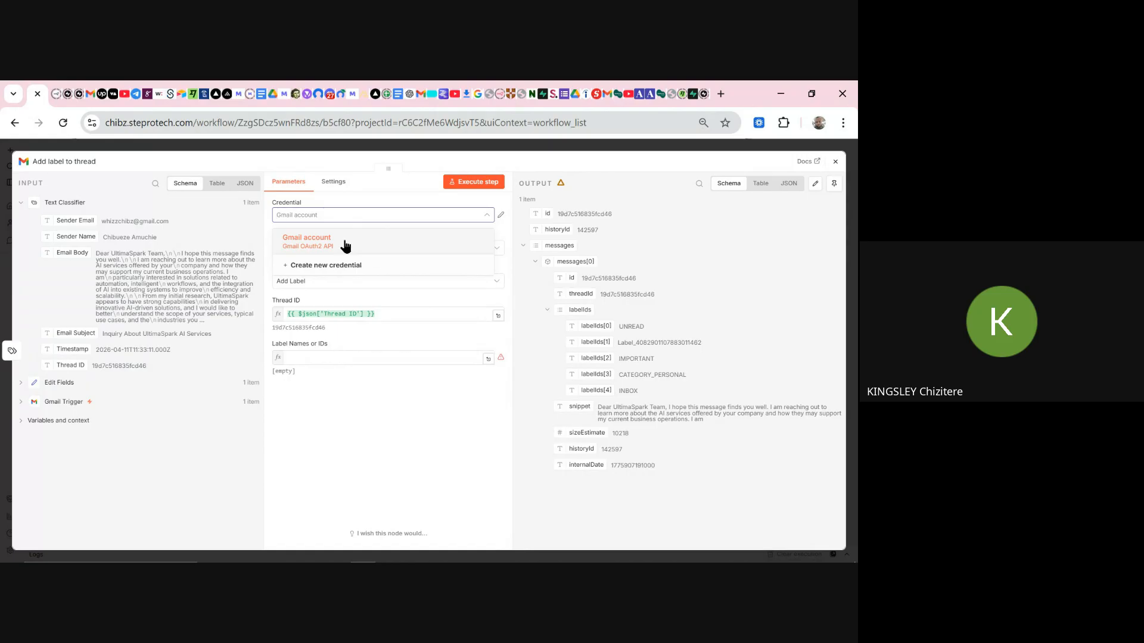
left_click(500, 217)
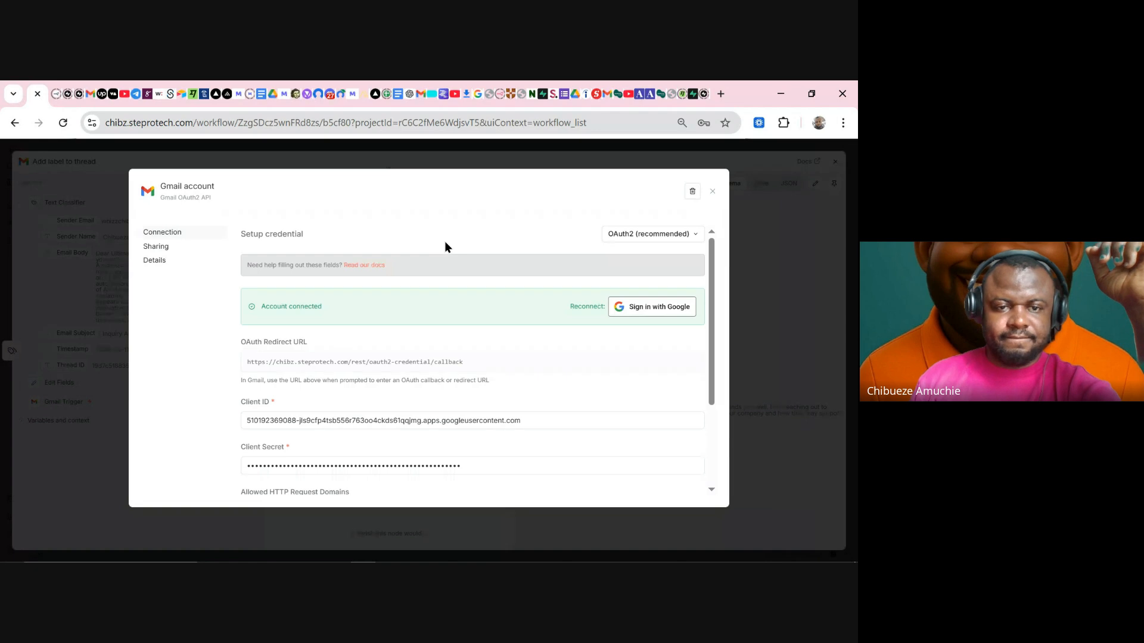
scroll(439, 372, "down", 3)
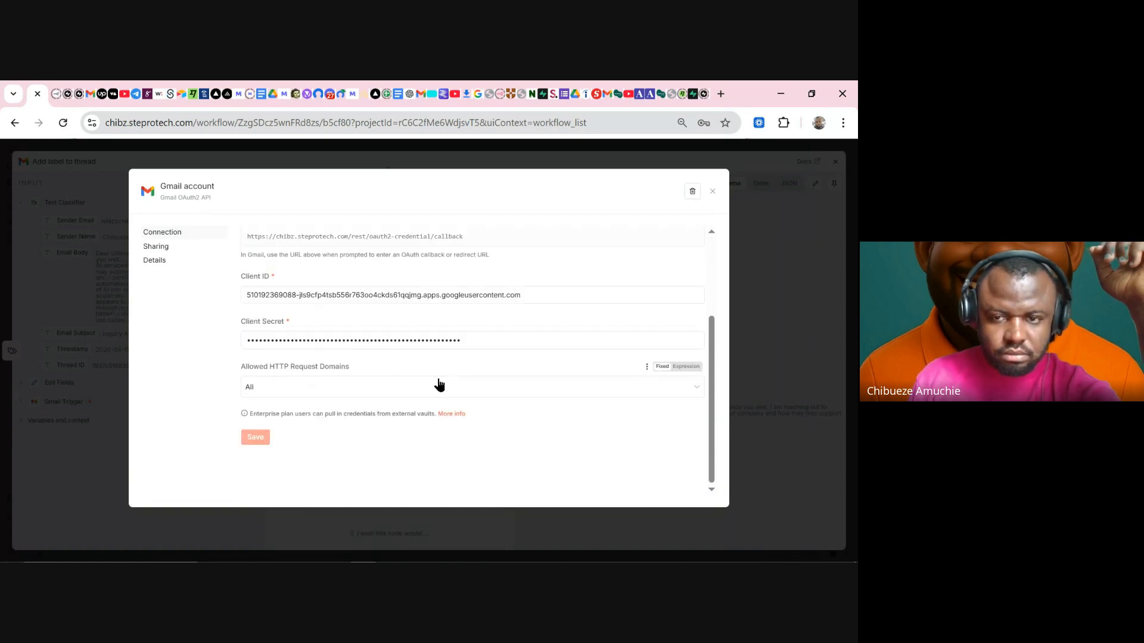
scroll(453, 369, "up", 2)
scroll(465, 356, "up", 1)
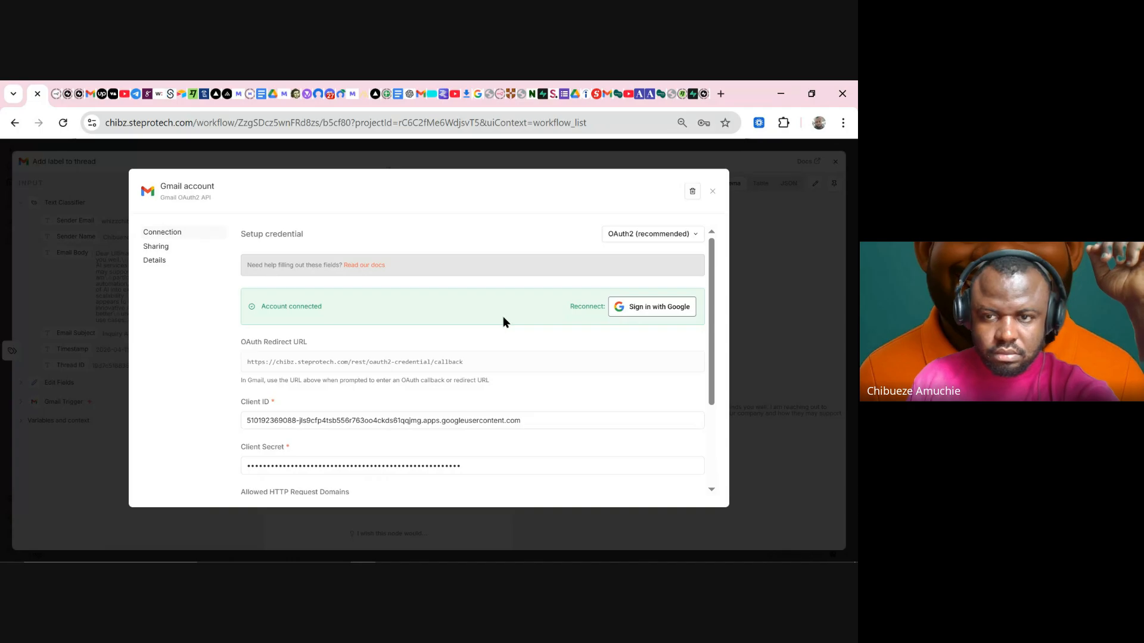
- Re-authorise the credential via Google sign-in, proceeding past the unsafe-app warning and granting access
left_click(634, 310)
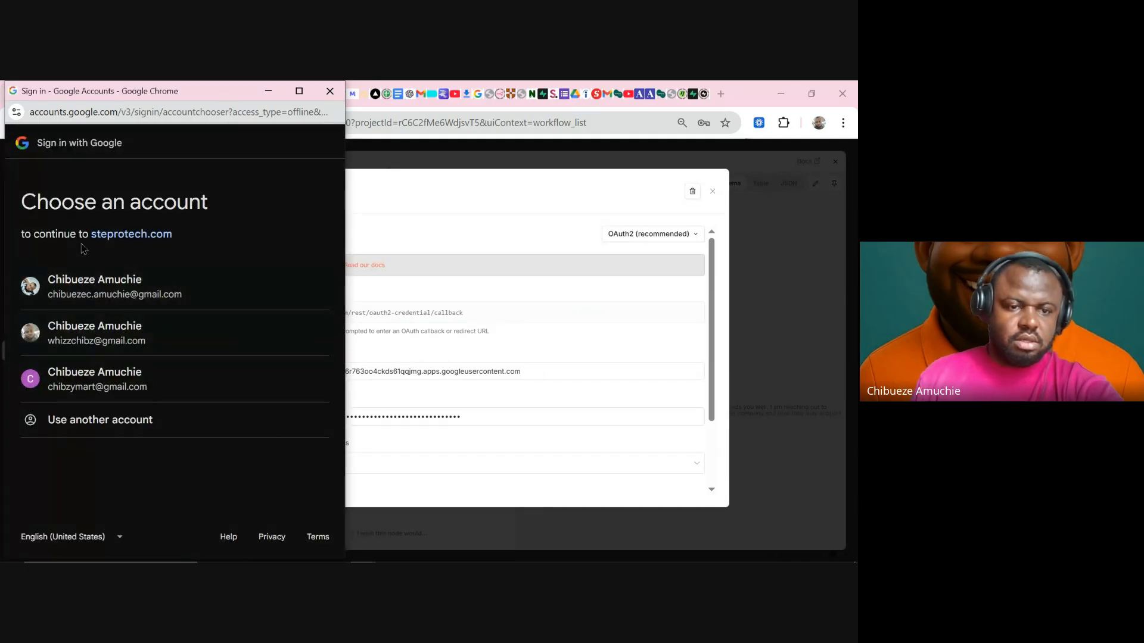
left_click(72, 379)
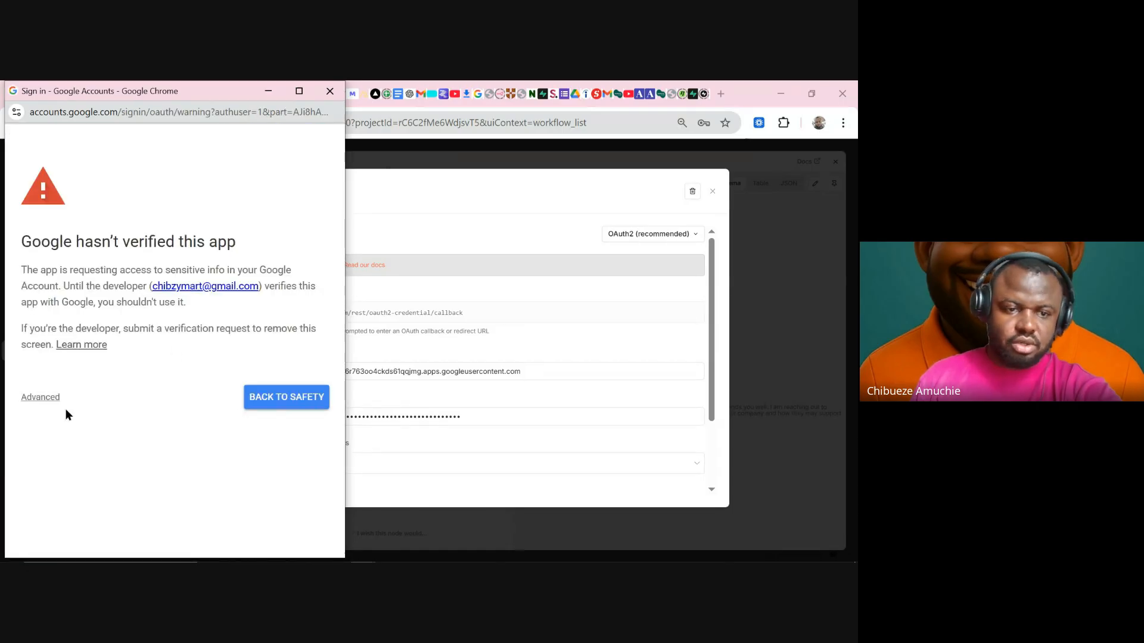
left_click(40, 398)
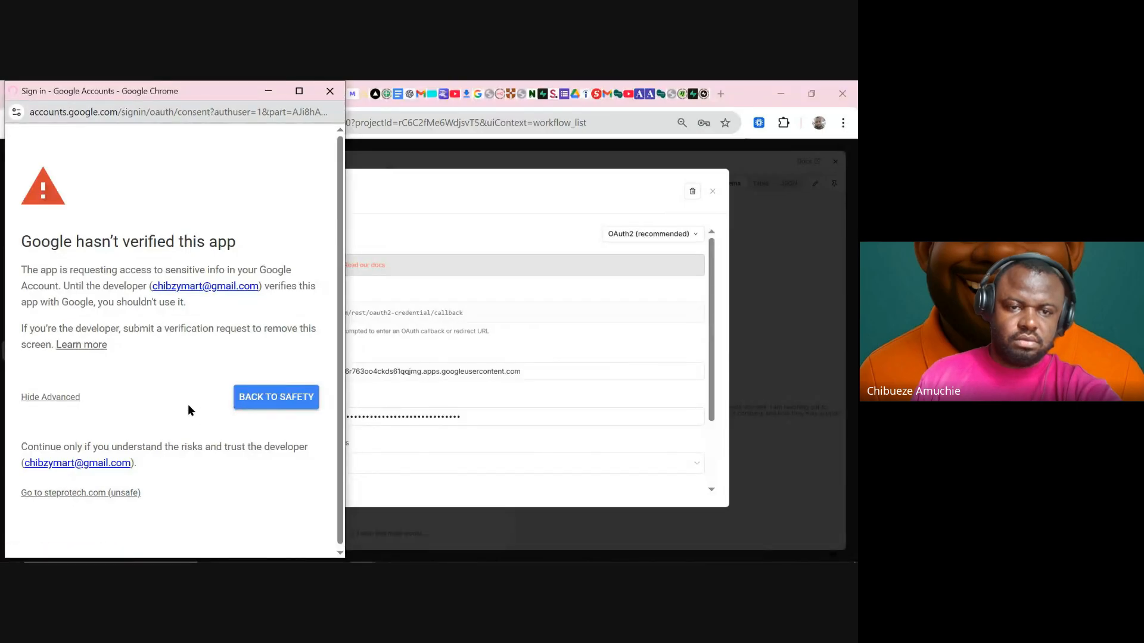
scroll(194, 429, "down", 4)
left_click(225, 489)
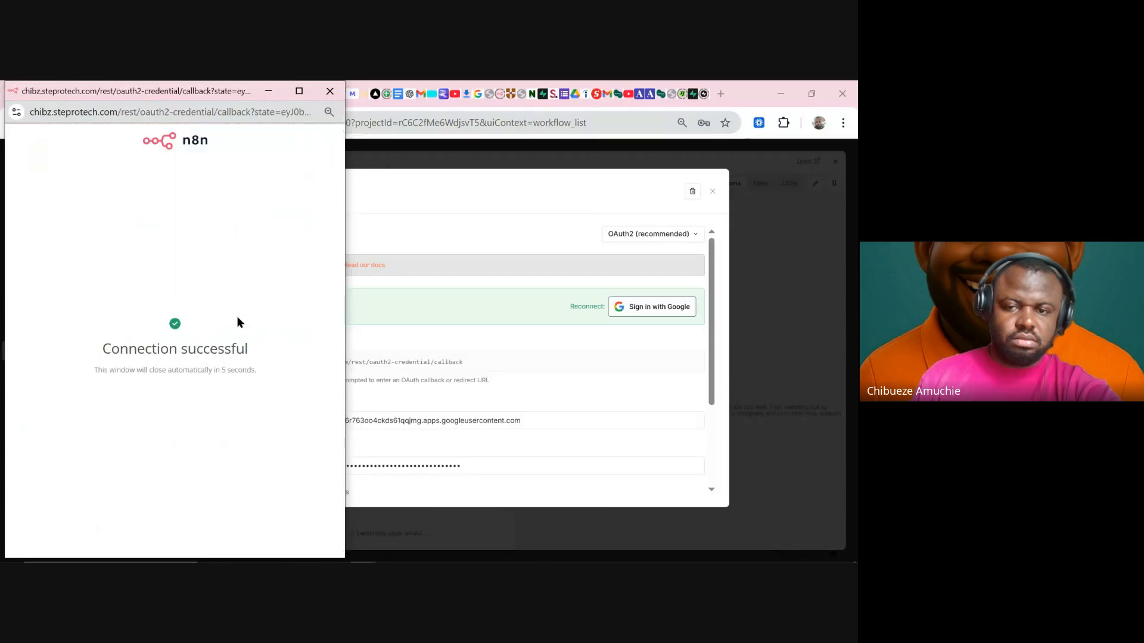
left_click(335, 96)
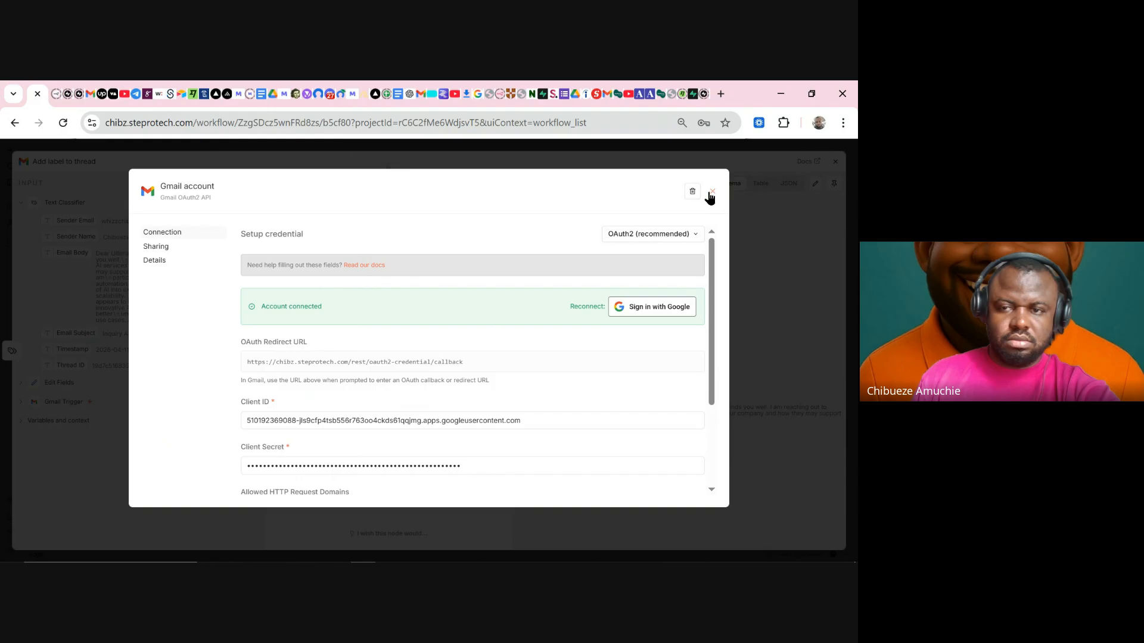
left_click(712, 192)
- Set Label Names or IDs to Fixed with Inquiries, then close the node and reload the workflow
left_click(288, 357)
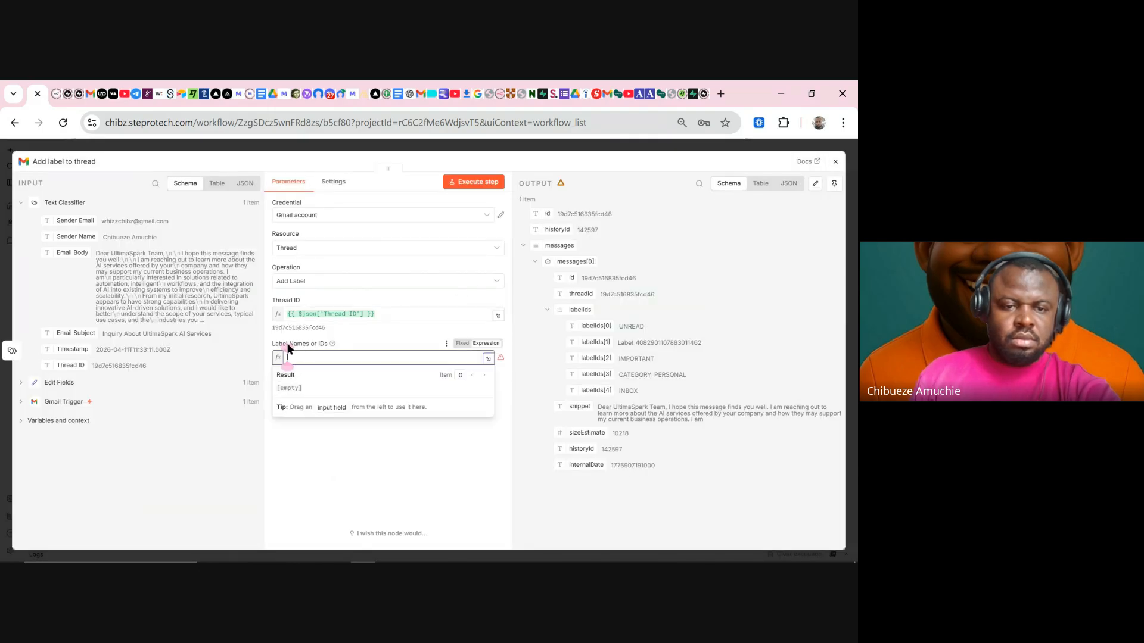
left_click(337, 459)
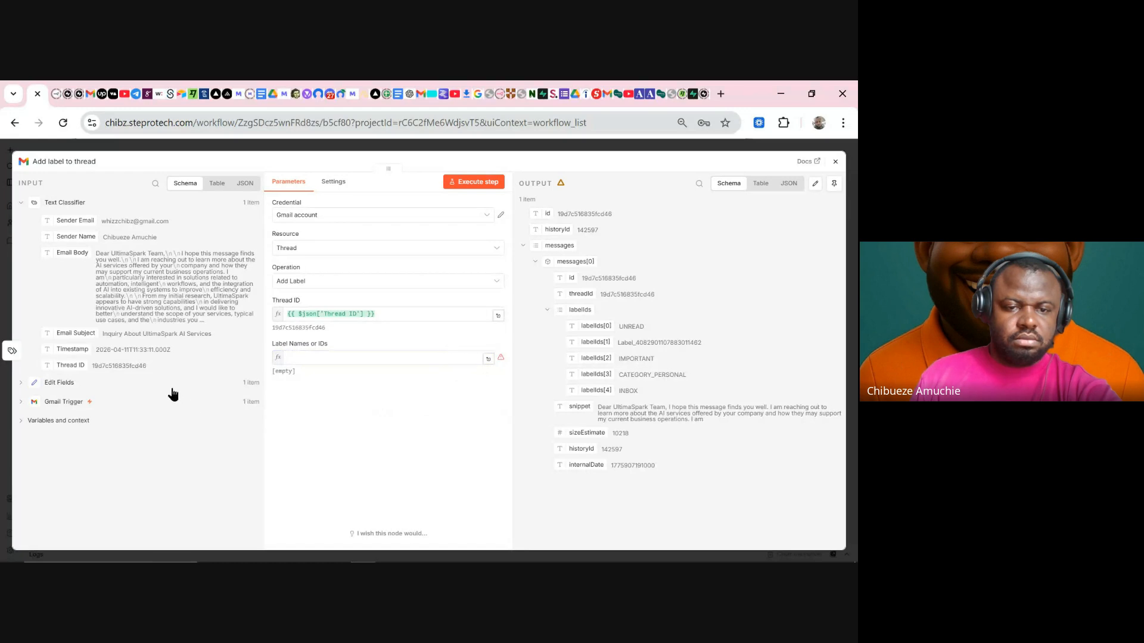
left_click(394, 357)
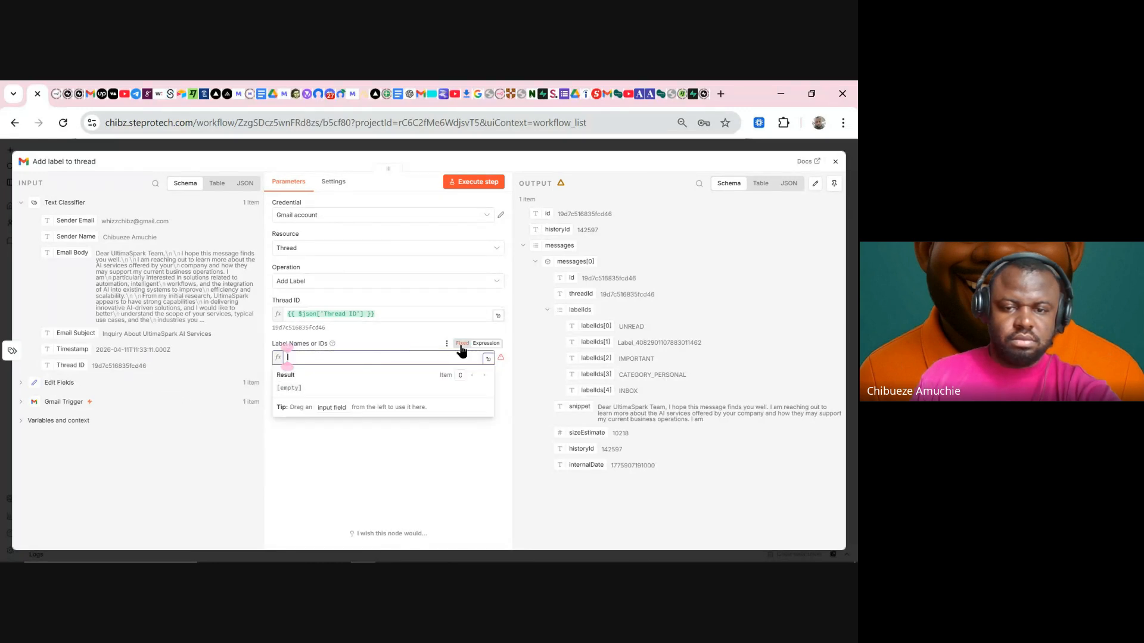
left_click(462, 343)
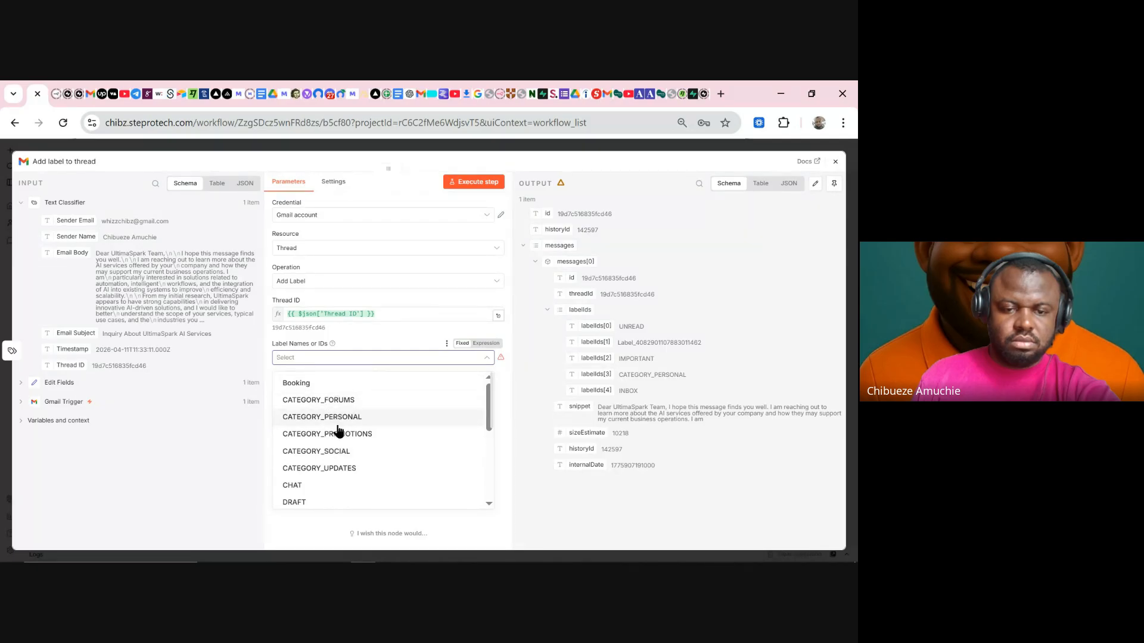
scroll(363, 441, "down", 2)
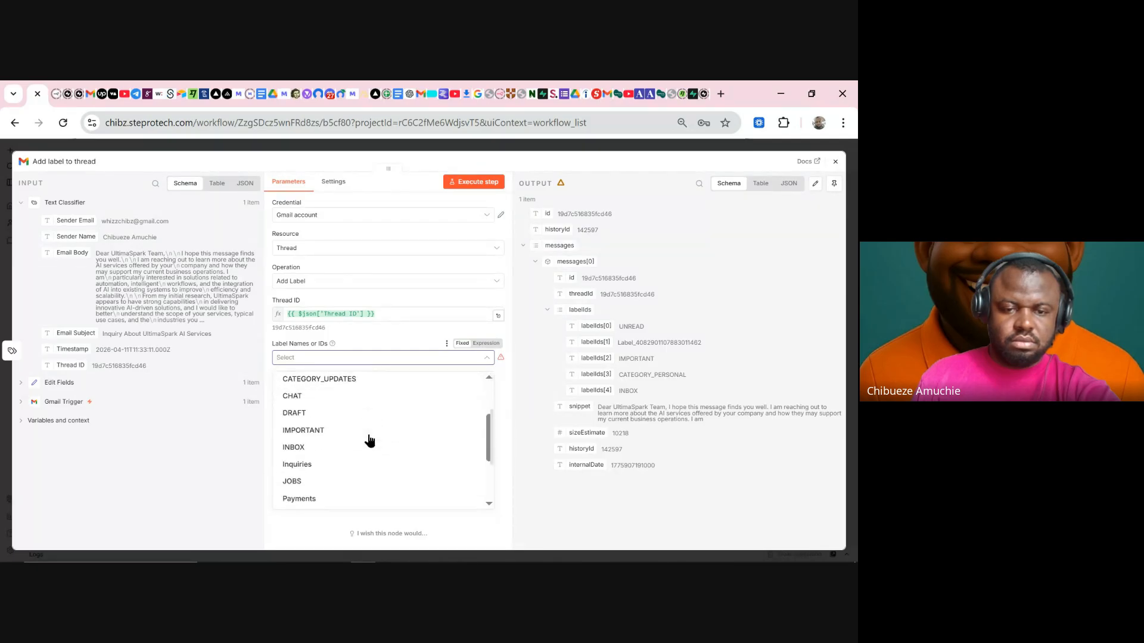
left_click(309, 465)
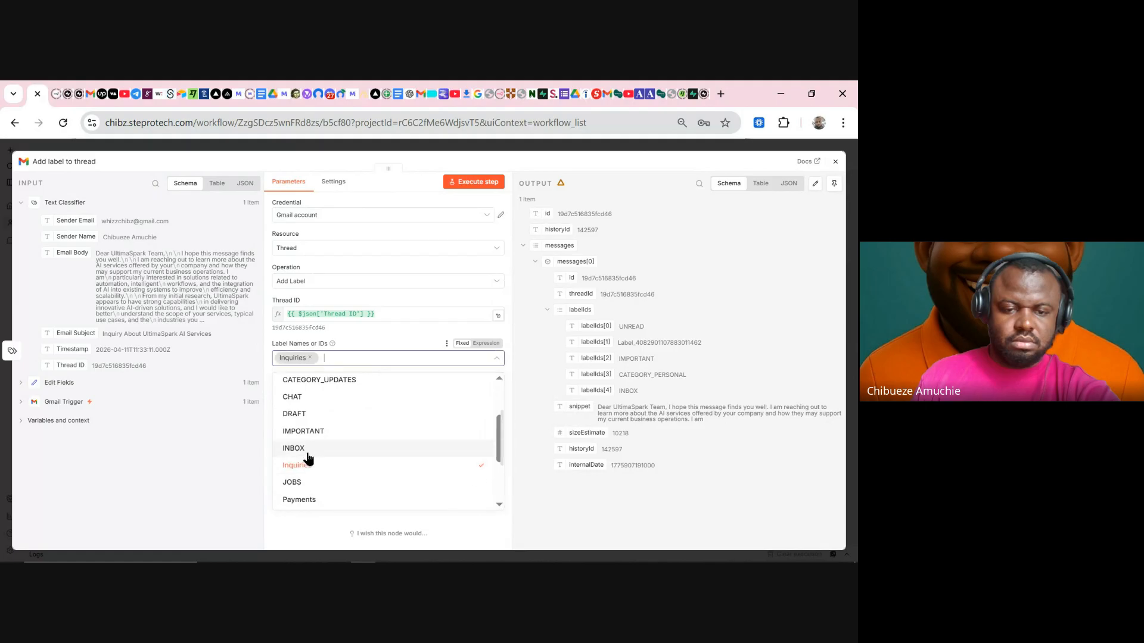
left_click(386, 147)
left_click(62, 125)
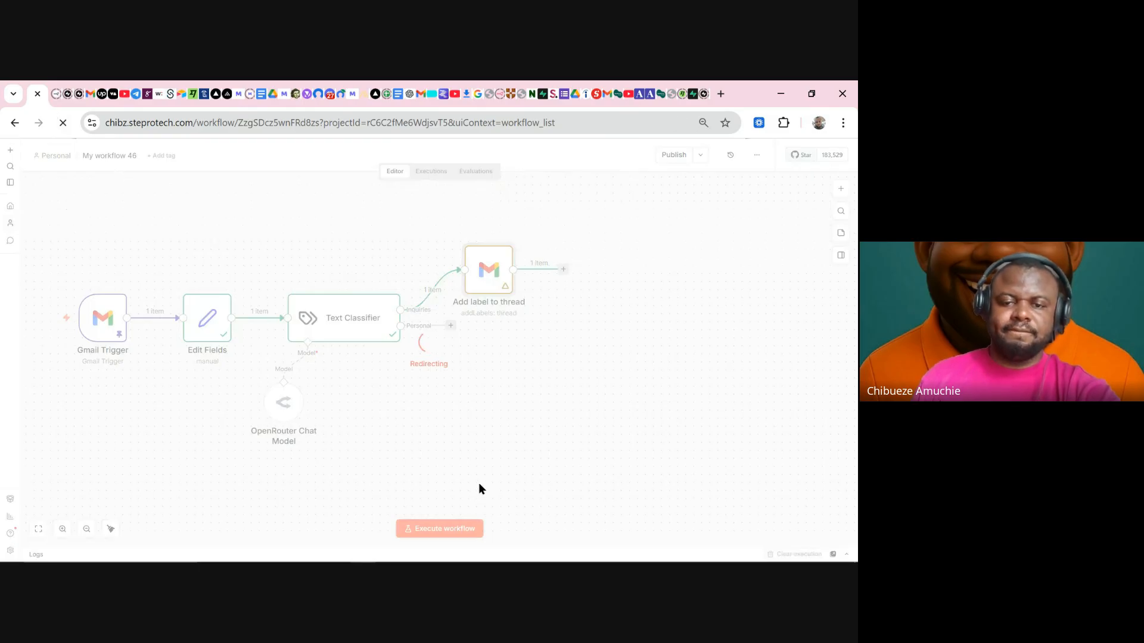
- Refresh the Gmail inbox to check the inquiry's label, then return to the n8n canvas
left_click(424, 91)
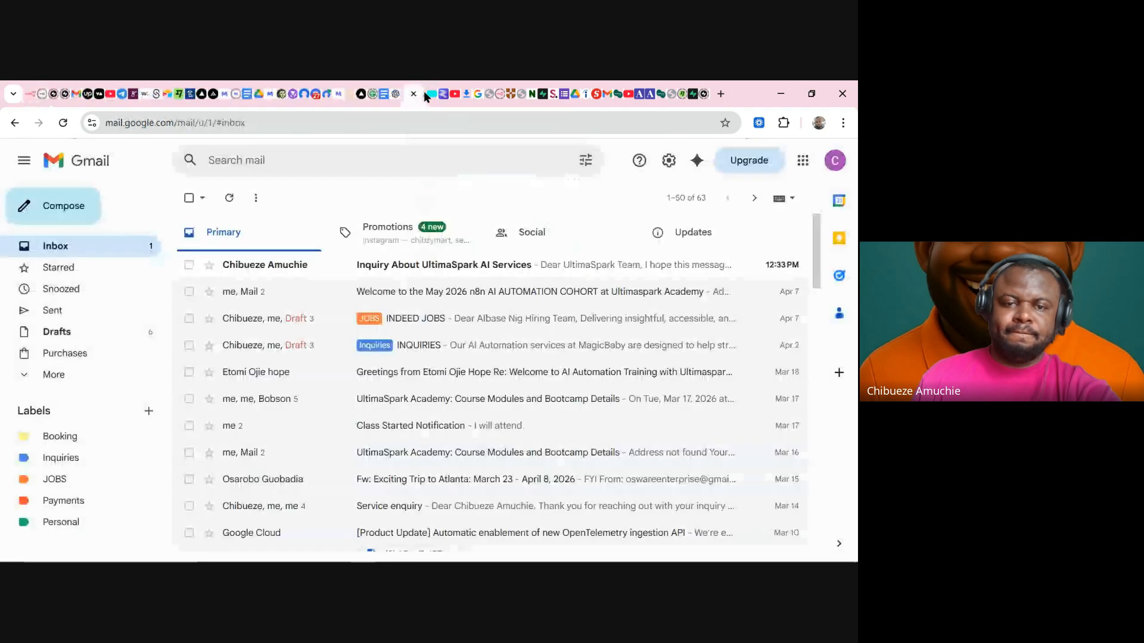
left_click(238, 200)
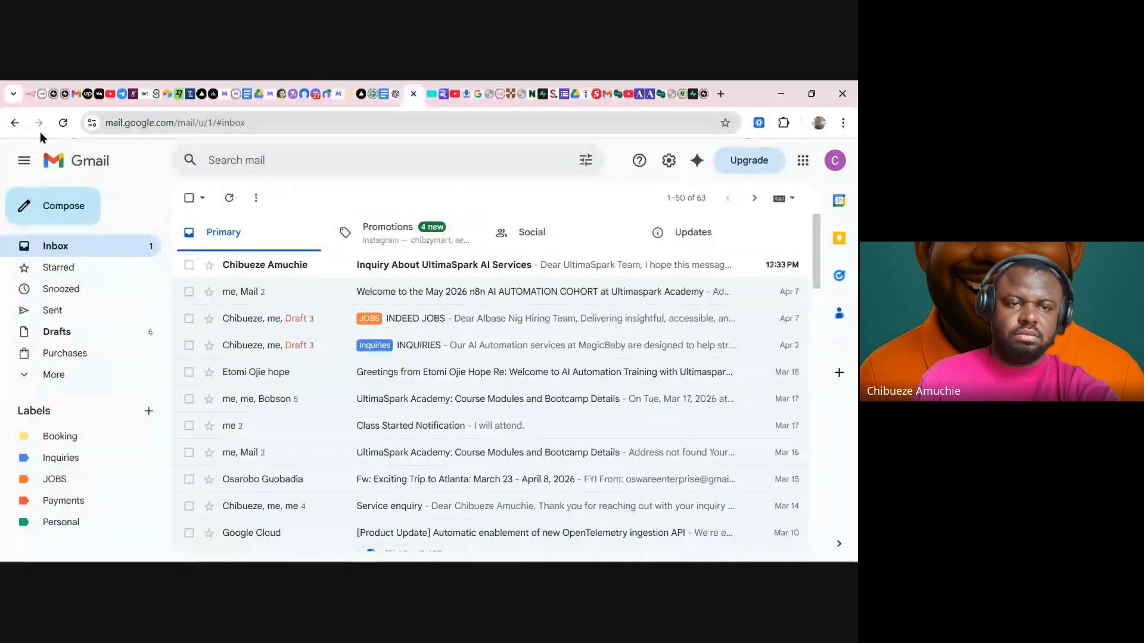
left_click(31, 94)
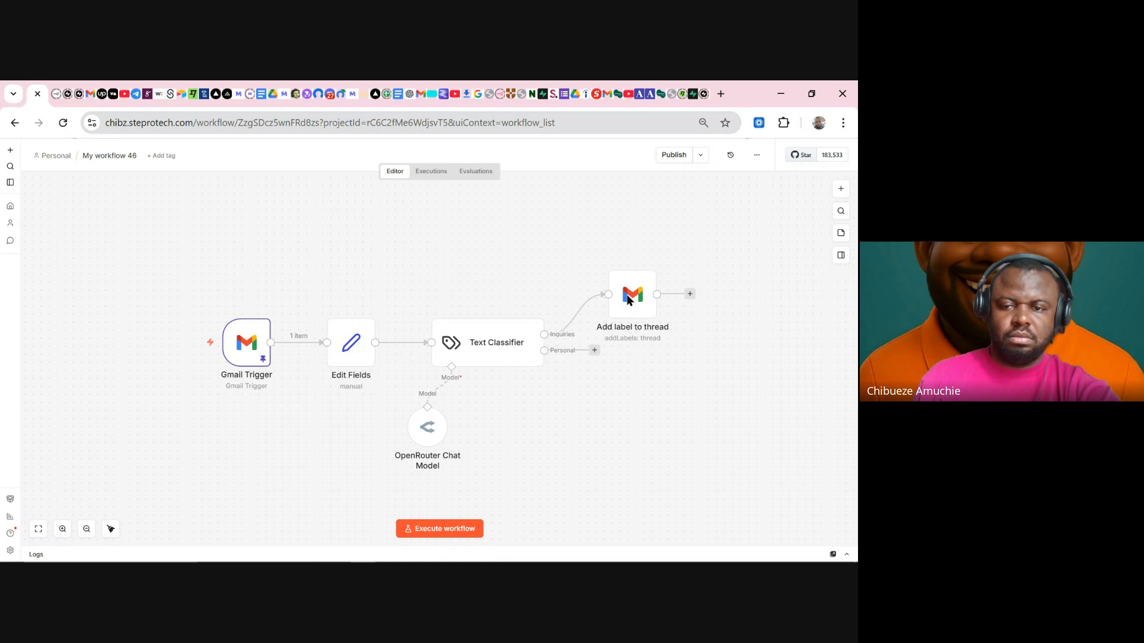
- Confirm Add label to thread applies Inquiries, run the whole workflow, then go to Gmail
double_click(617, 300)
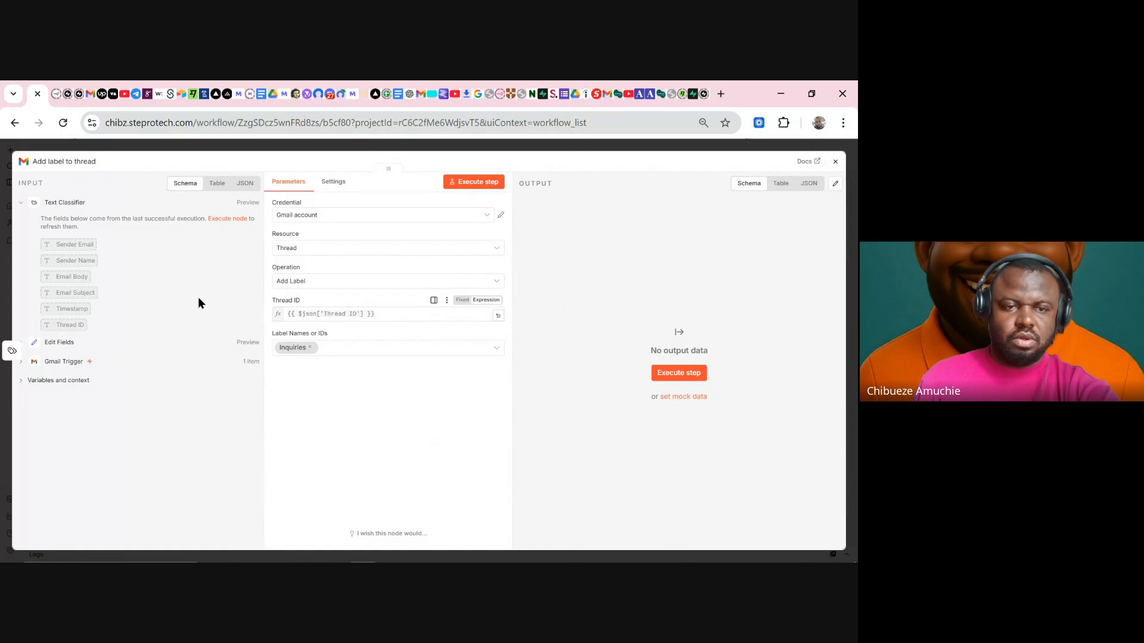
left_click(393, 148)
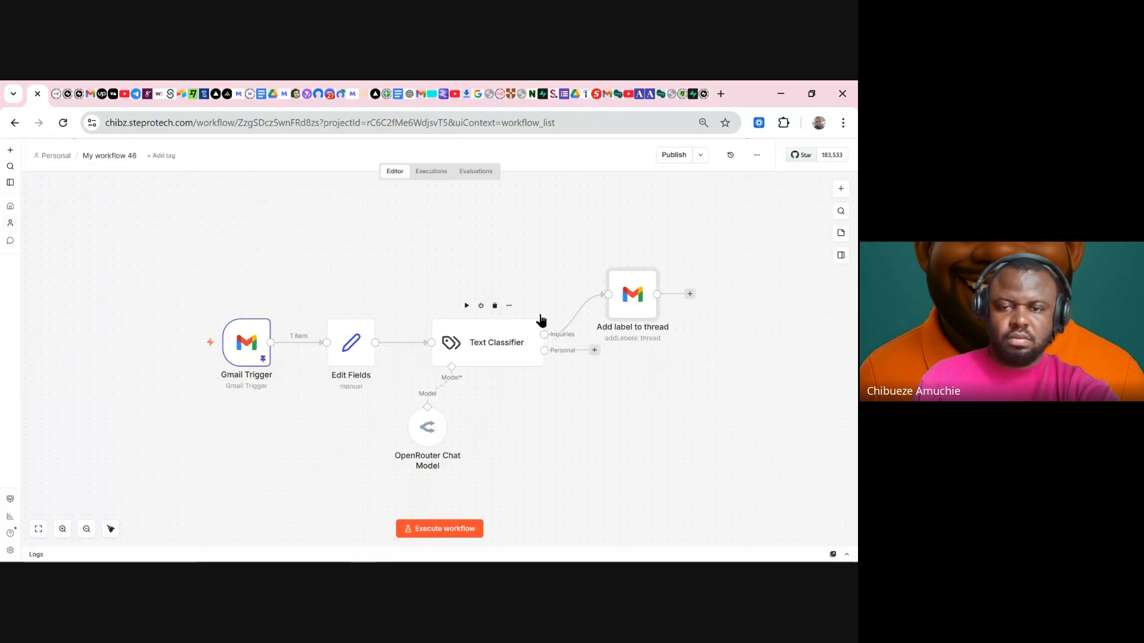
left_click(611, 258)
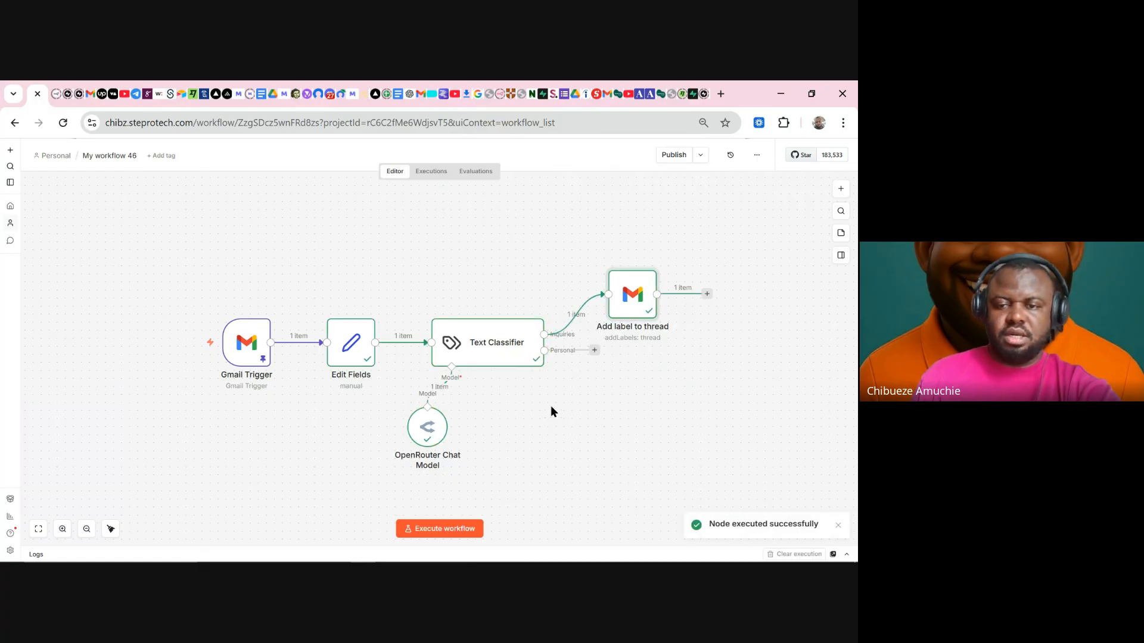
left_click(415, 103)
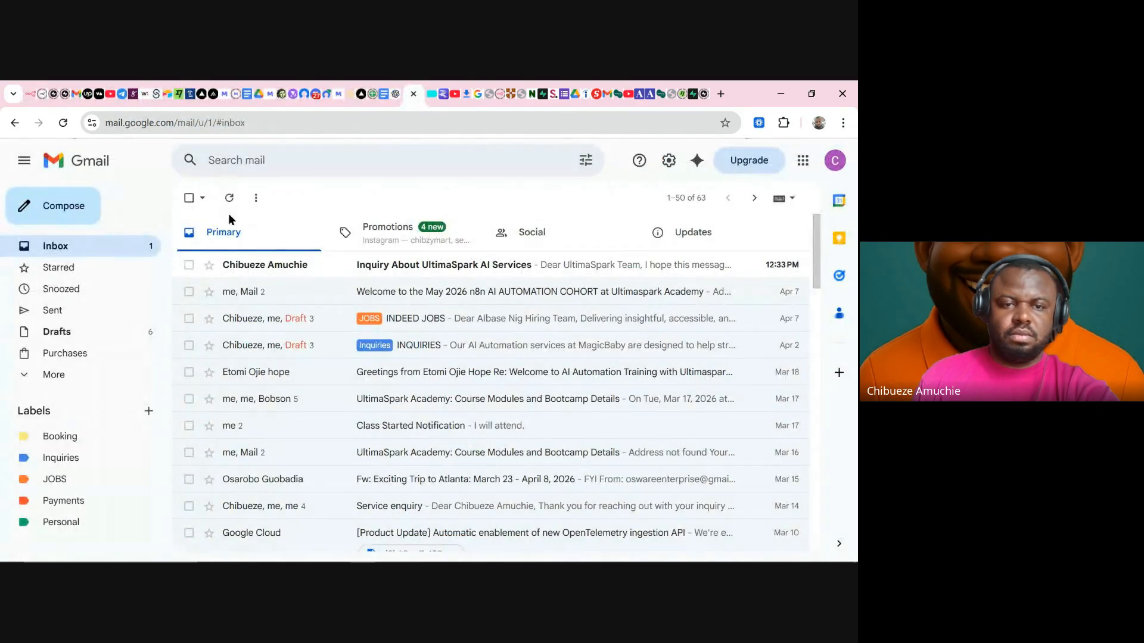
- Check Gmail's Inquiries and Booking label views for the new email, then return to n8n
left_click(67, 457)
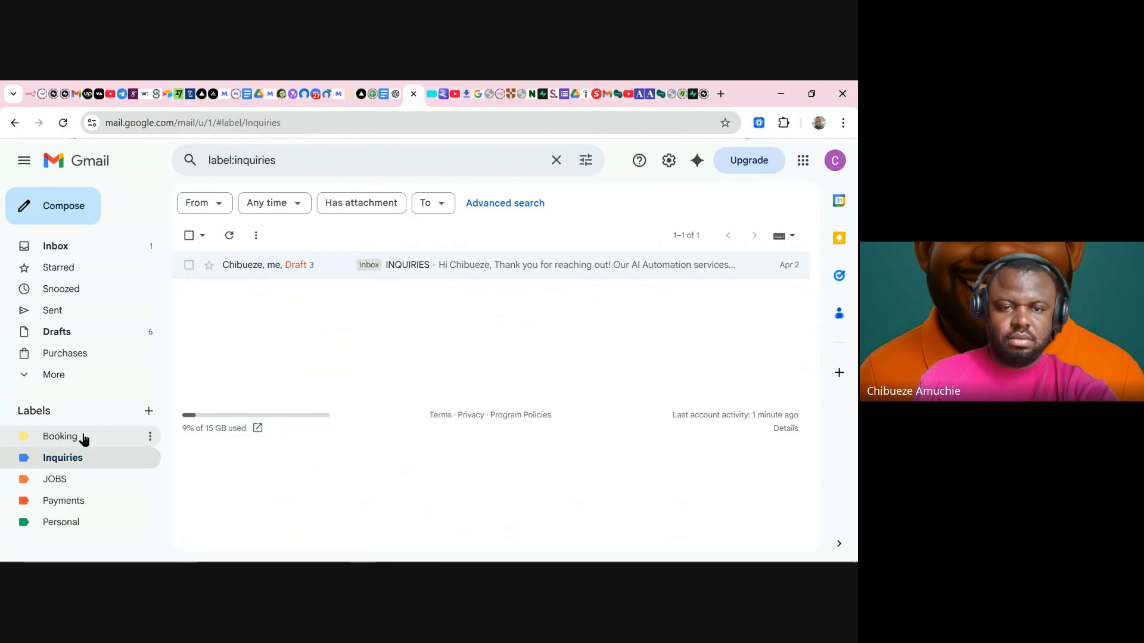
left_click(83, 438)
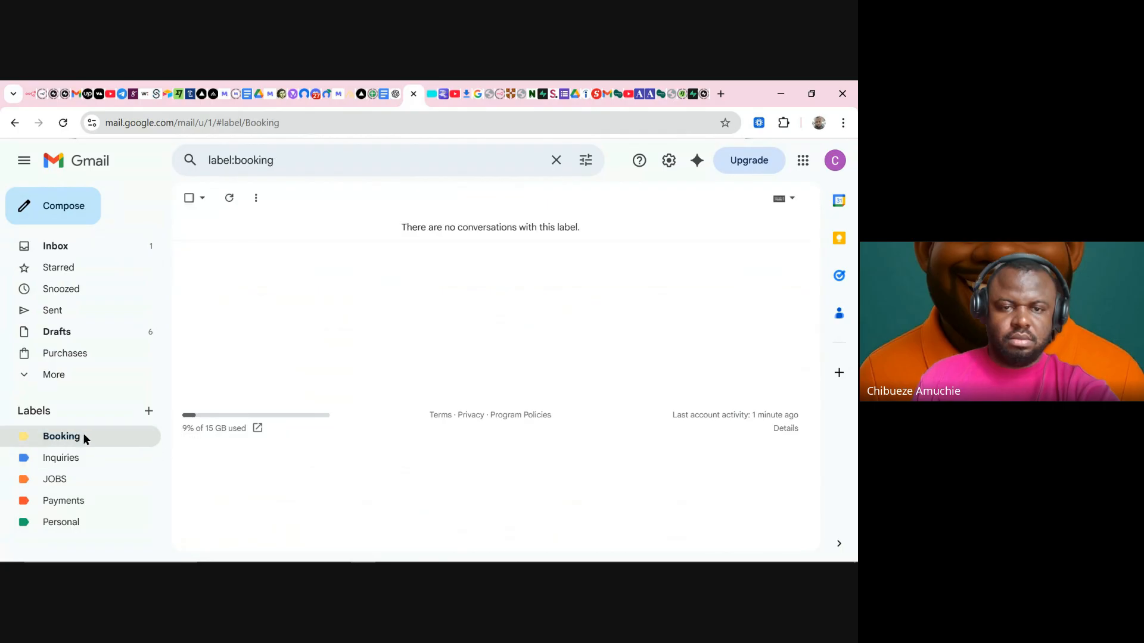
left_click(88, 250)
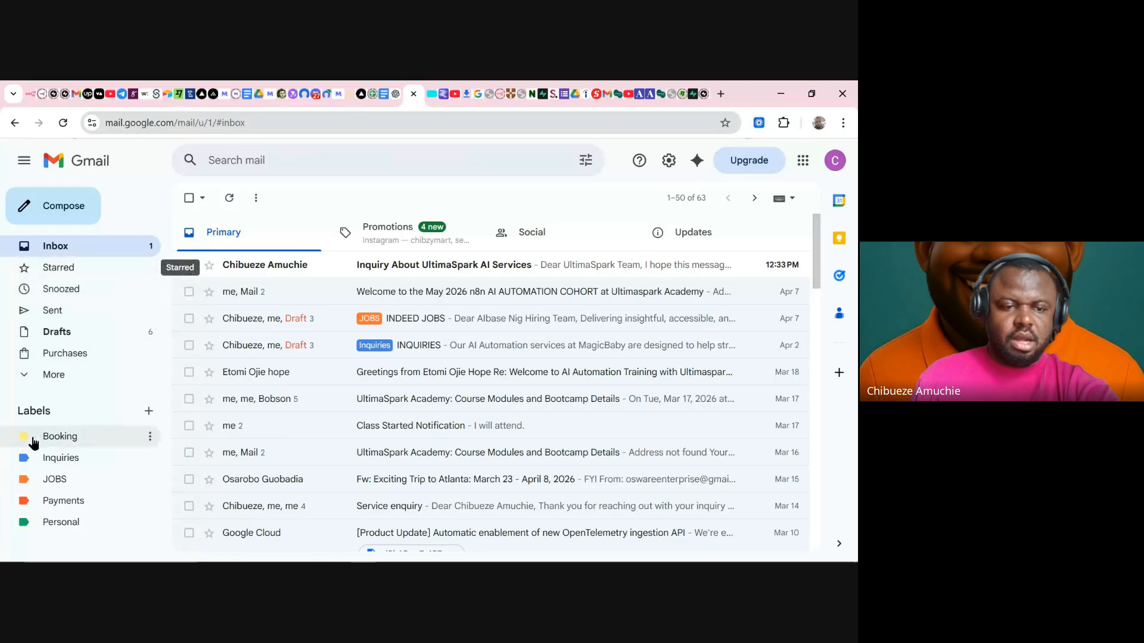
left_click(28, 95)
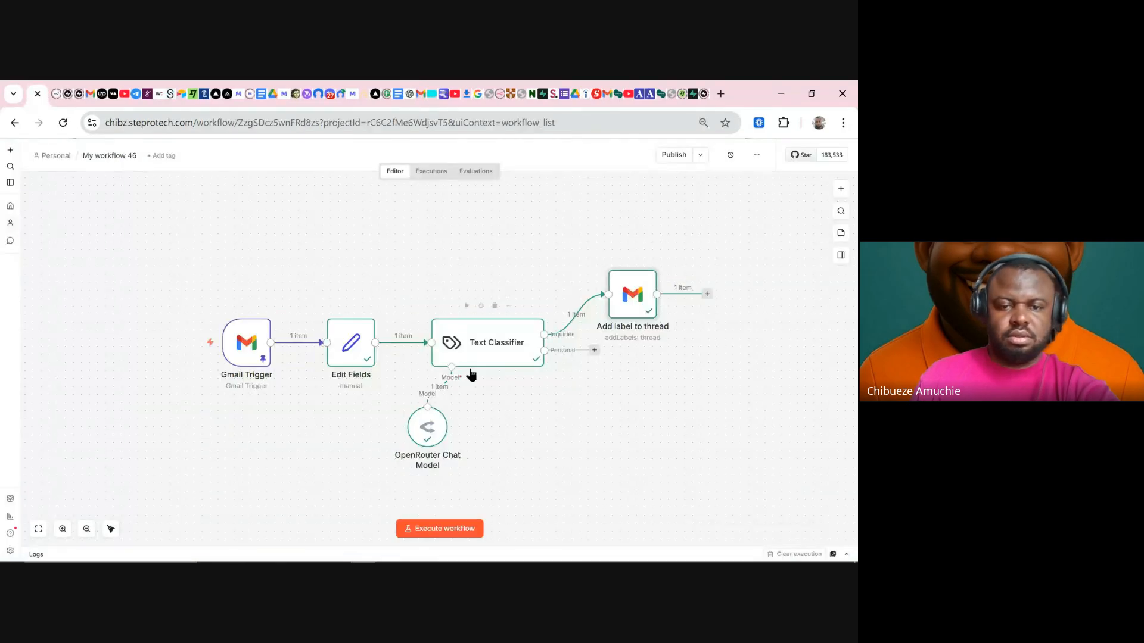
- Inspect the Gmail Trigger output, selecting the email's threadId value, then close the panel
mouse_move(243, 332)
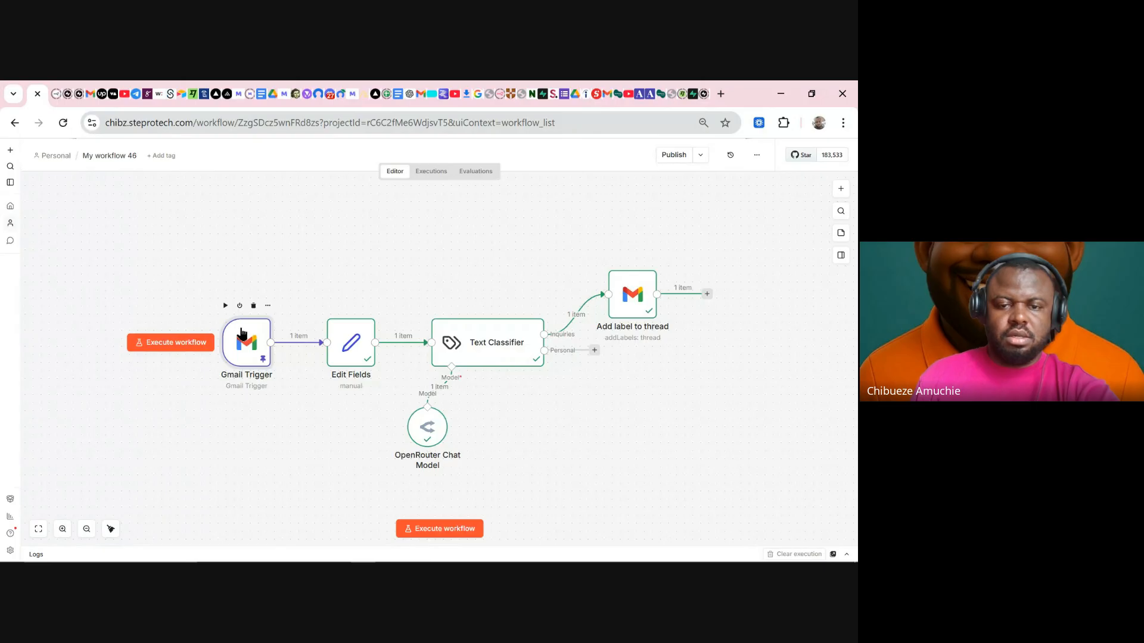
double_click(241, 334)
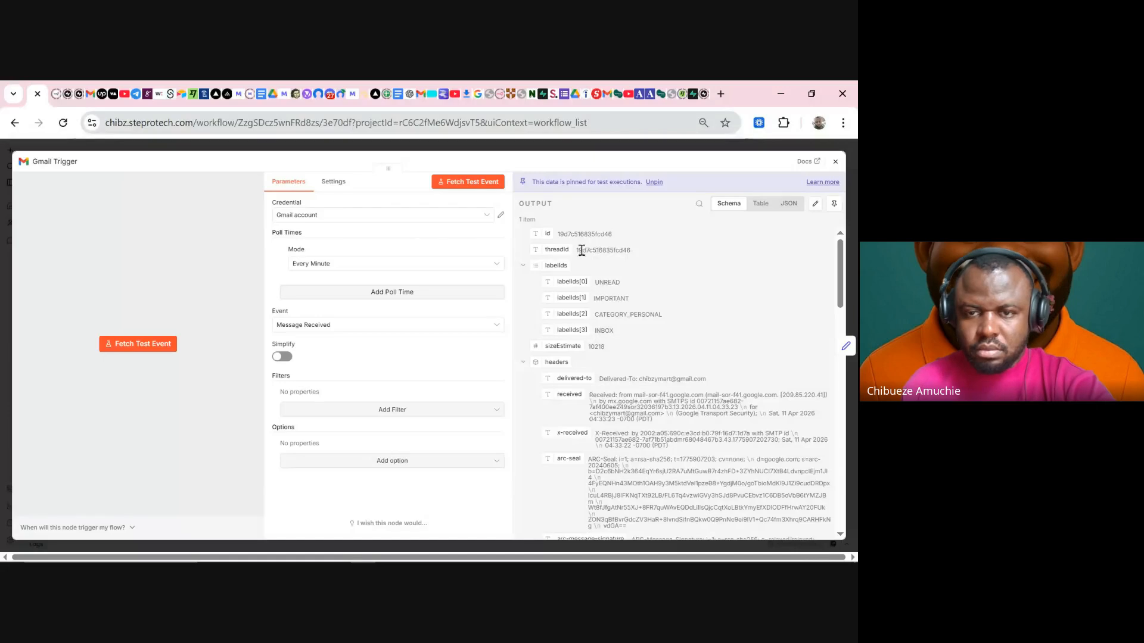
left_click_drag(575, 251, 635, 252)
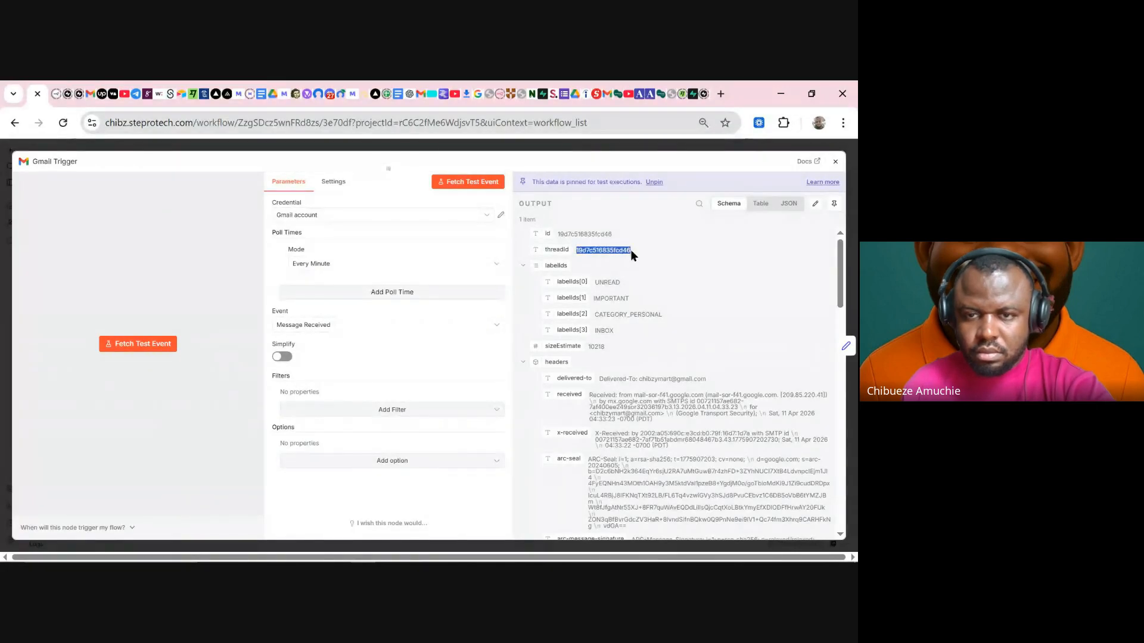
scroll(652, 381, "down", 3)
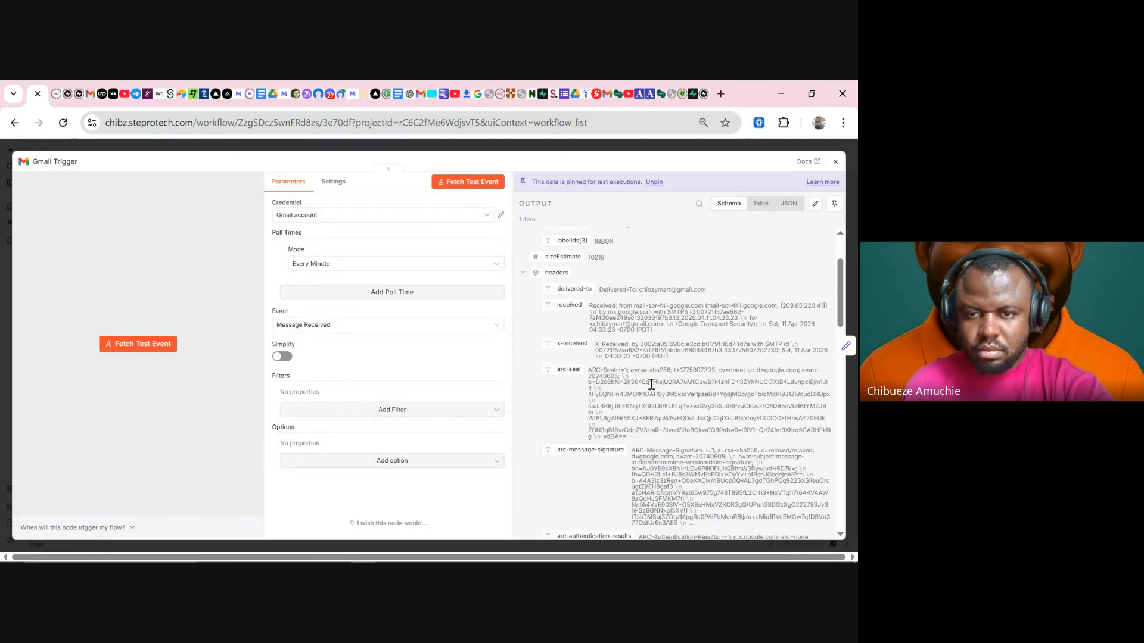
scroll(651, 384, "down", 15)
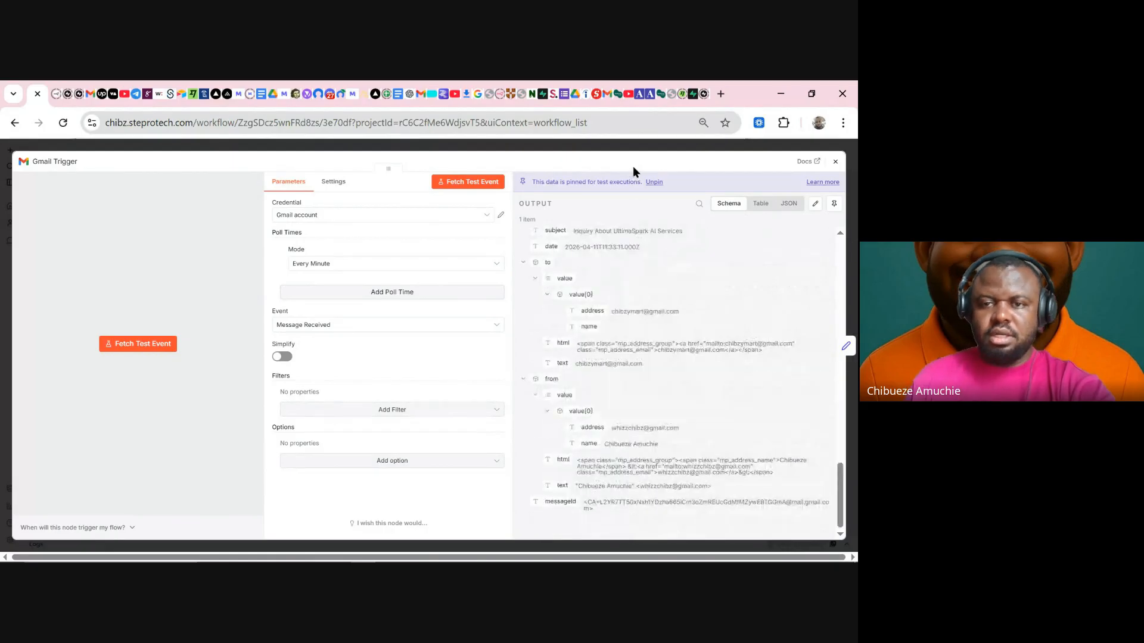
left_click(620, 145)
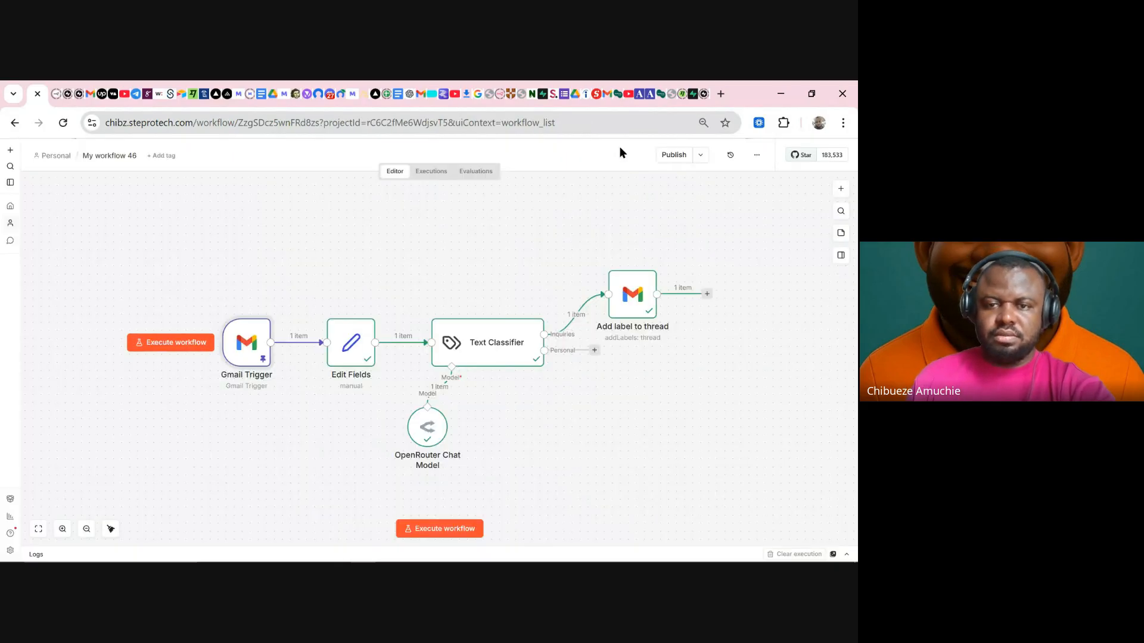
- Replace Inquiries with Payments in Add label to thread, execute the step, and view Gmail
double_click(622, 305)
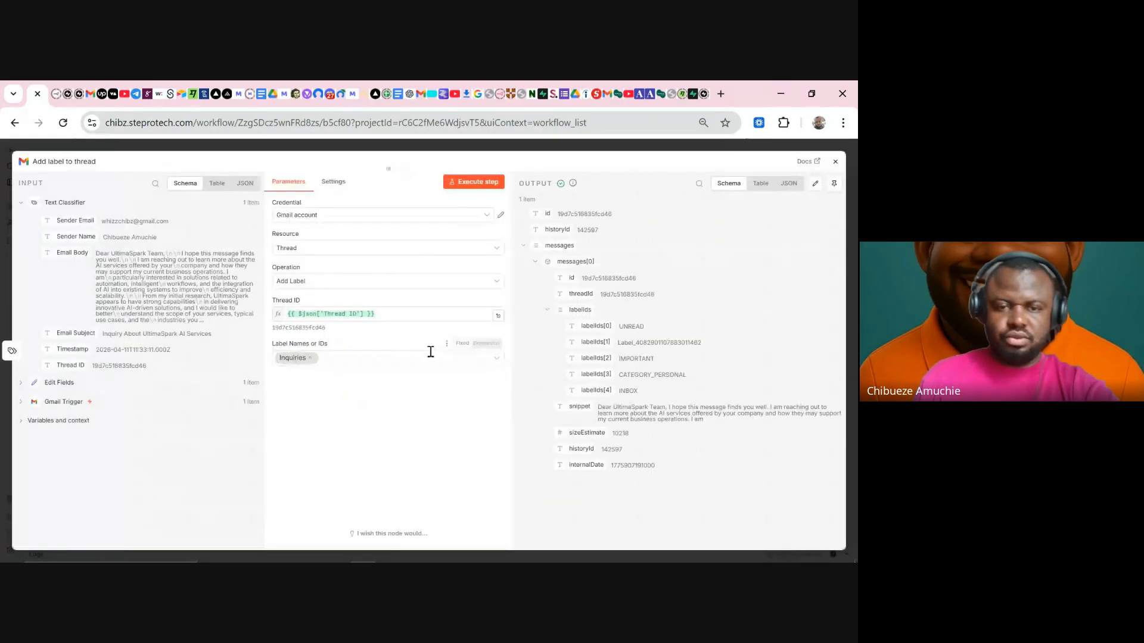
left_click(310, 357)
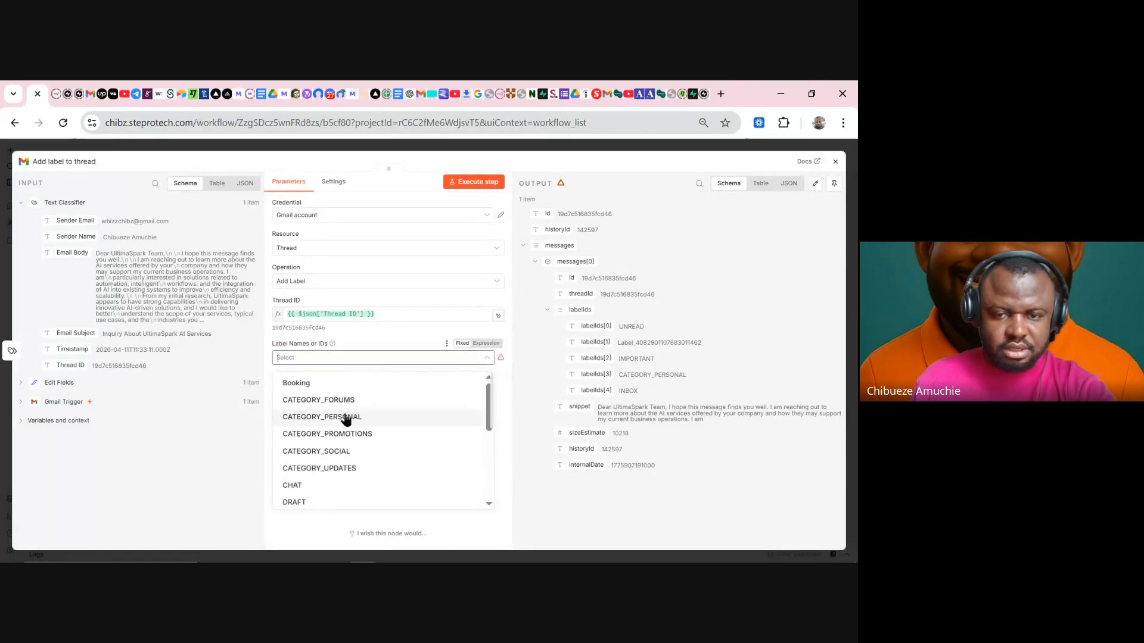
scroll(350, 424, "down", 5)
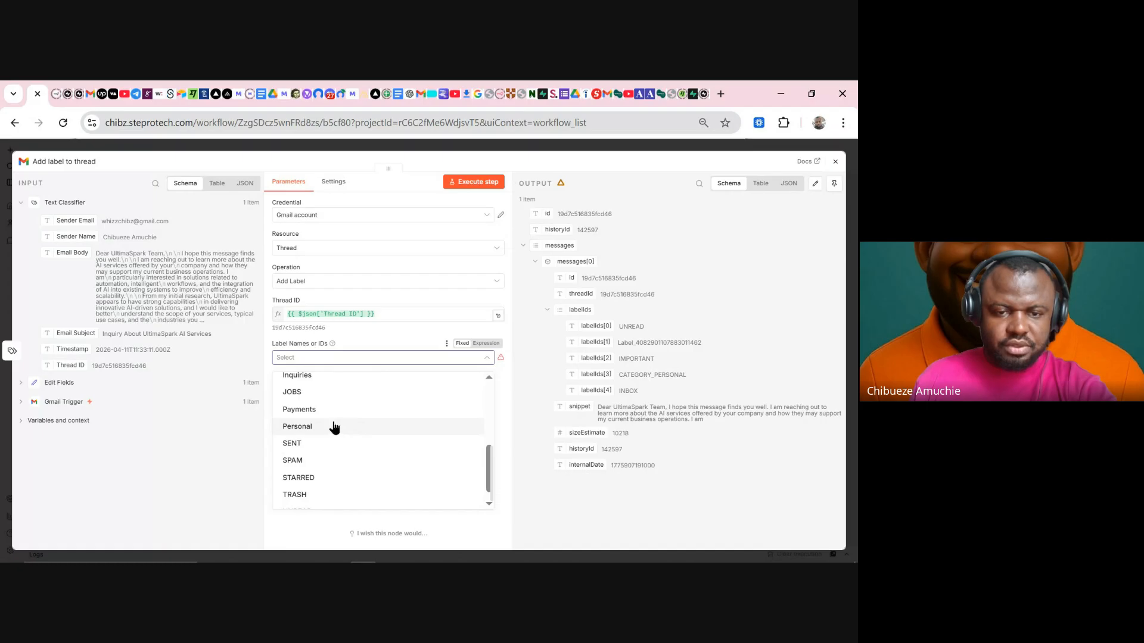
left_click(327, 411)
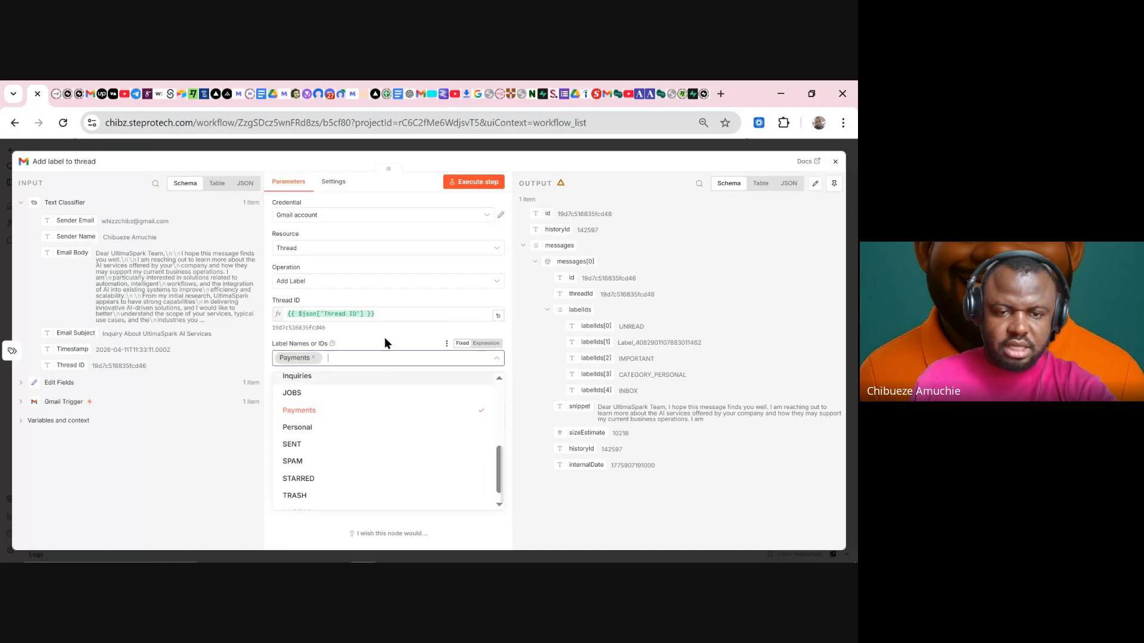
left_click(470, 189)
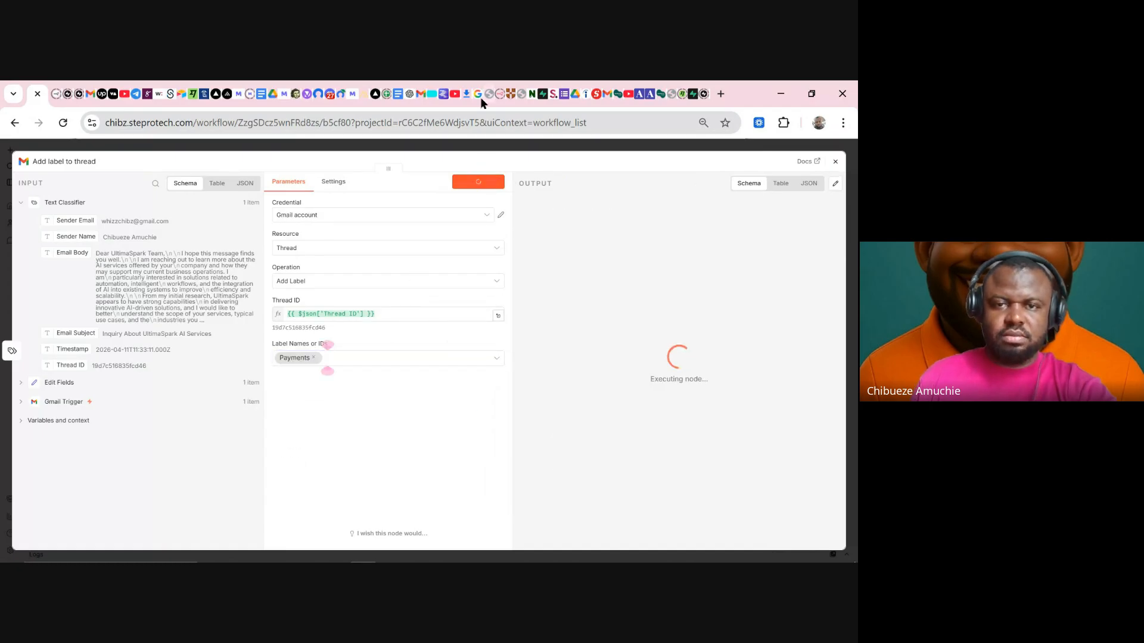
left_click(420, 95)
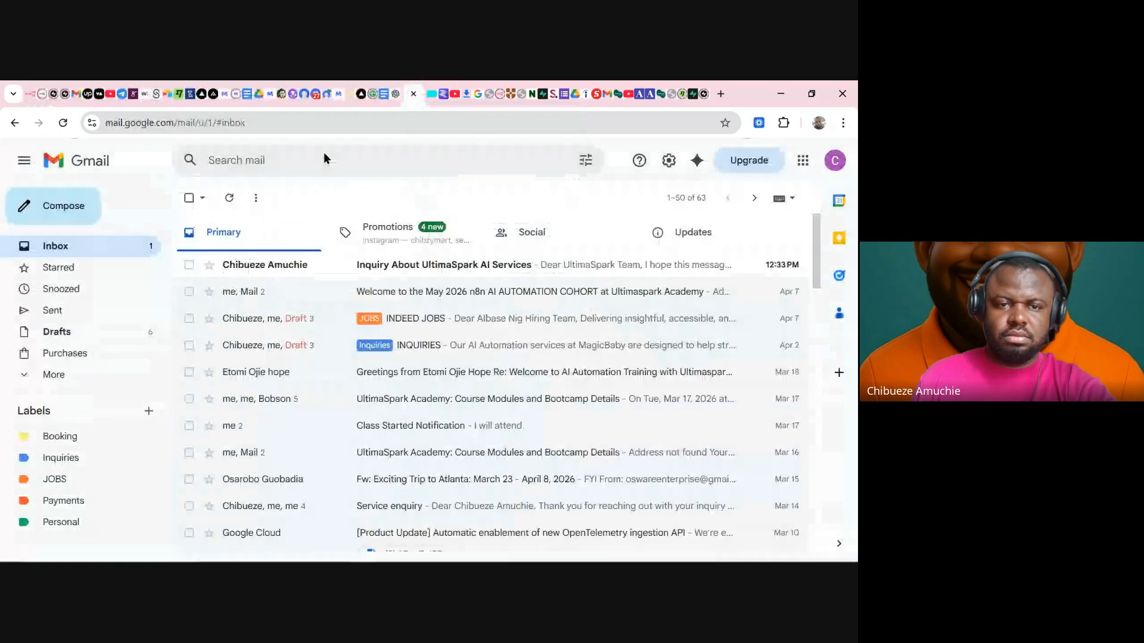
- Refresh Gmail three times and check the Inquiries and Booking labels, then return to n8n
left_click(230, 201)
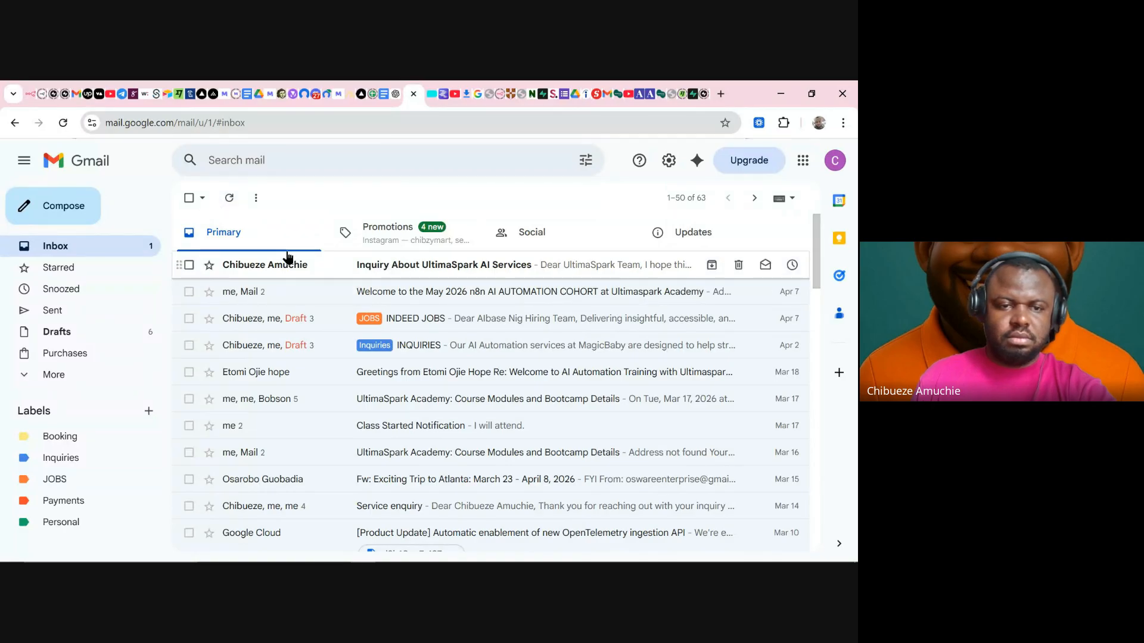
left_click(231, 201)
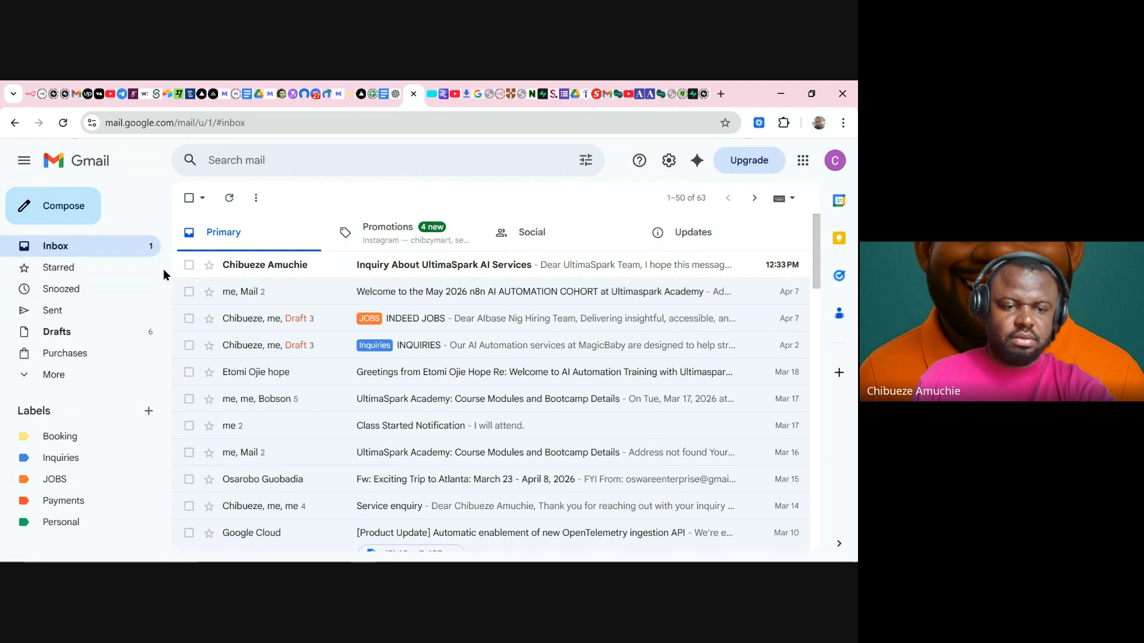
left_click(227, 202)
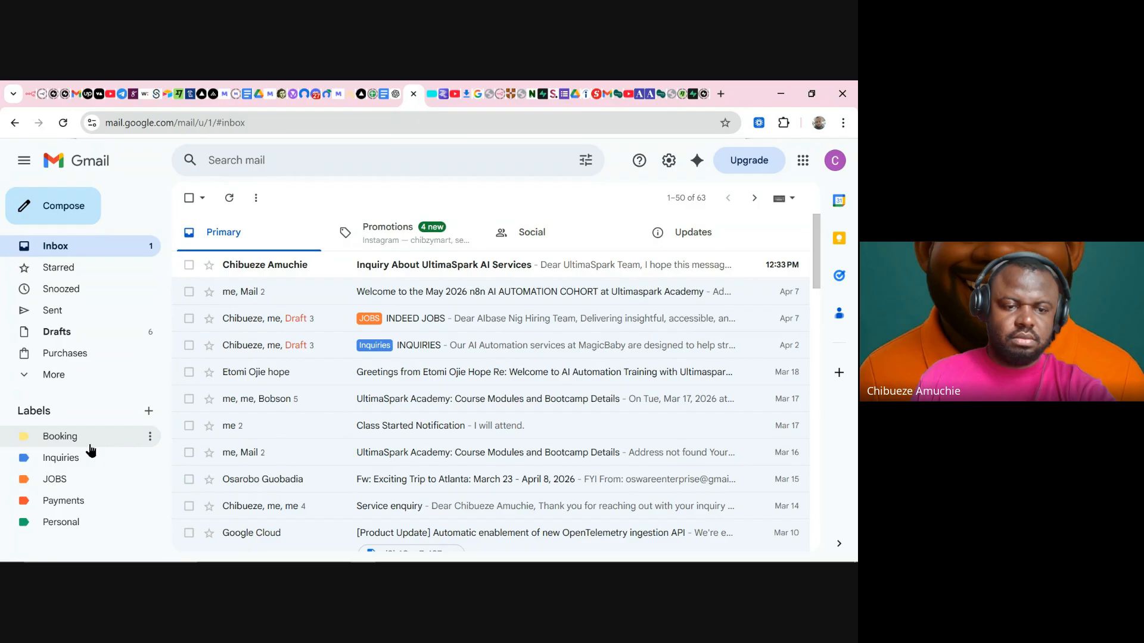
left_click(73, 466)
left_click(89, 439)
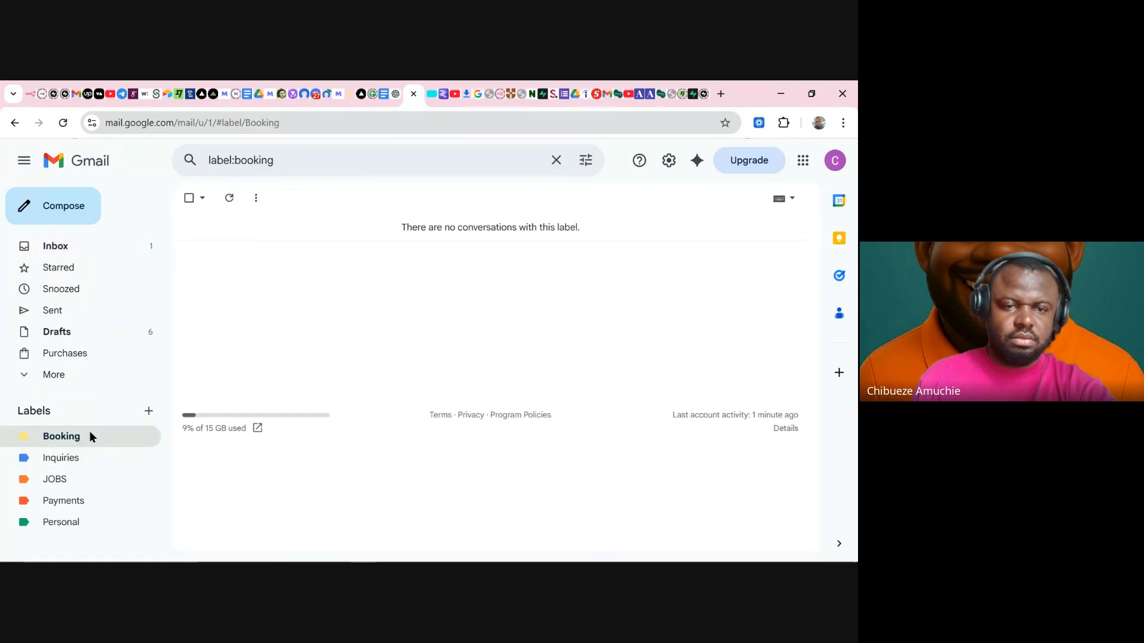
left_click(122, 255)
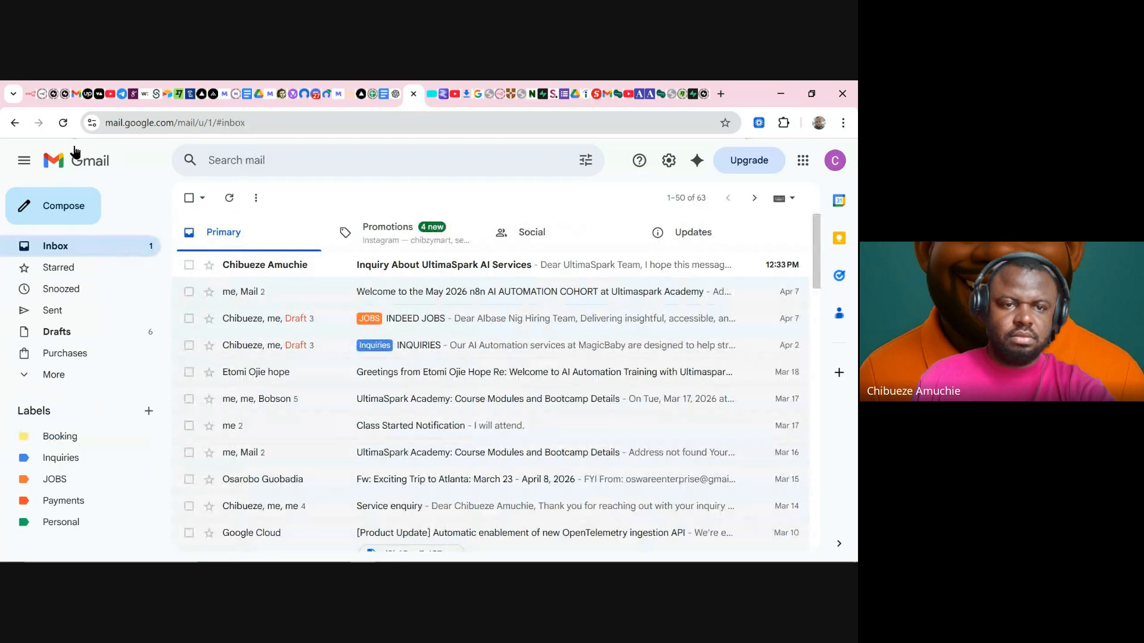
left_click(33, 95)
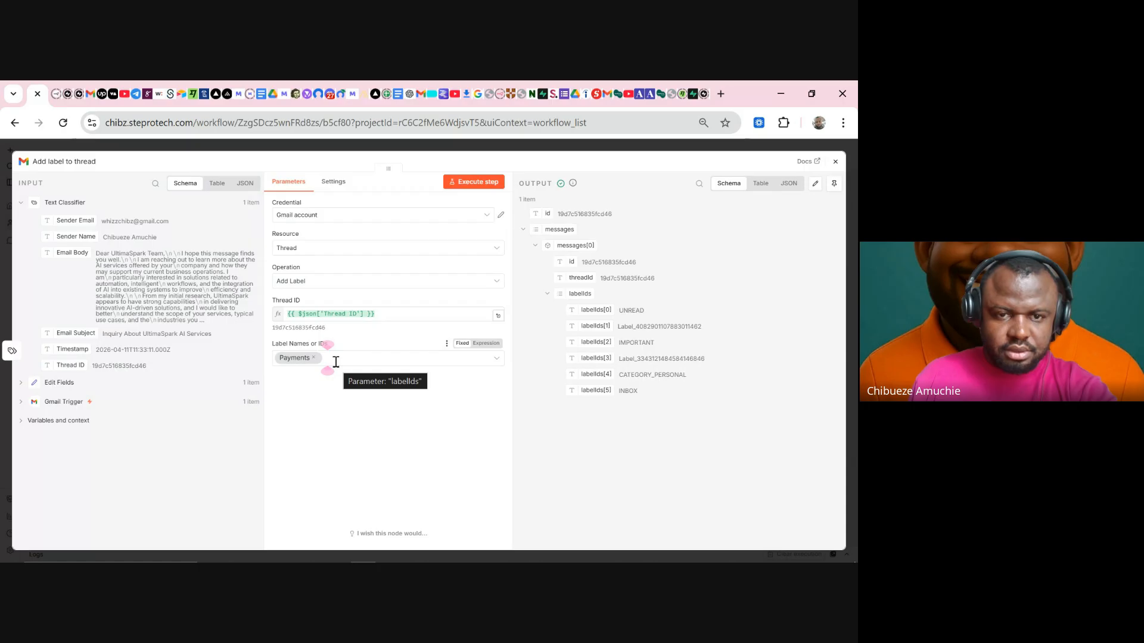
- Try the Gmail node with resource Label and operation Create
left_click(324, 286)
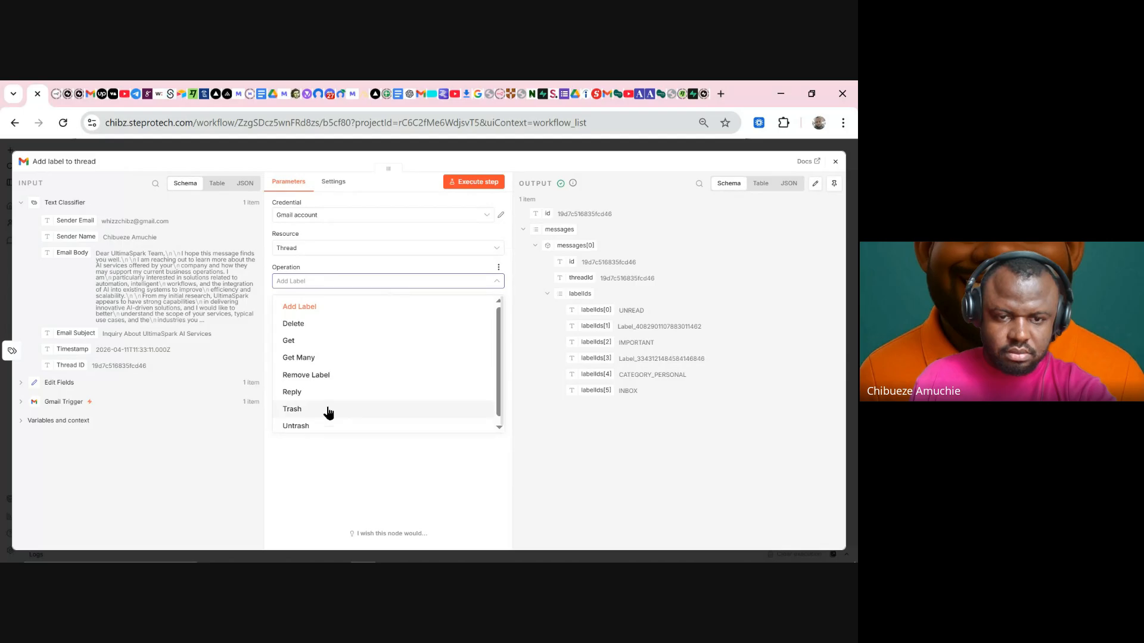
left_click(328, 465)
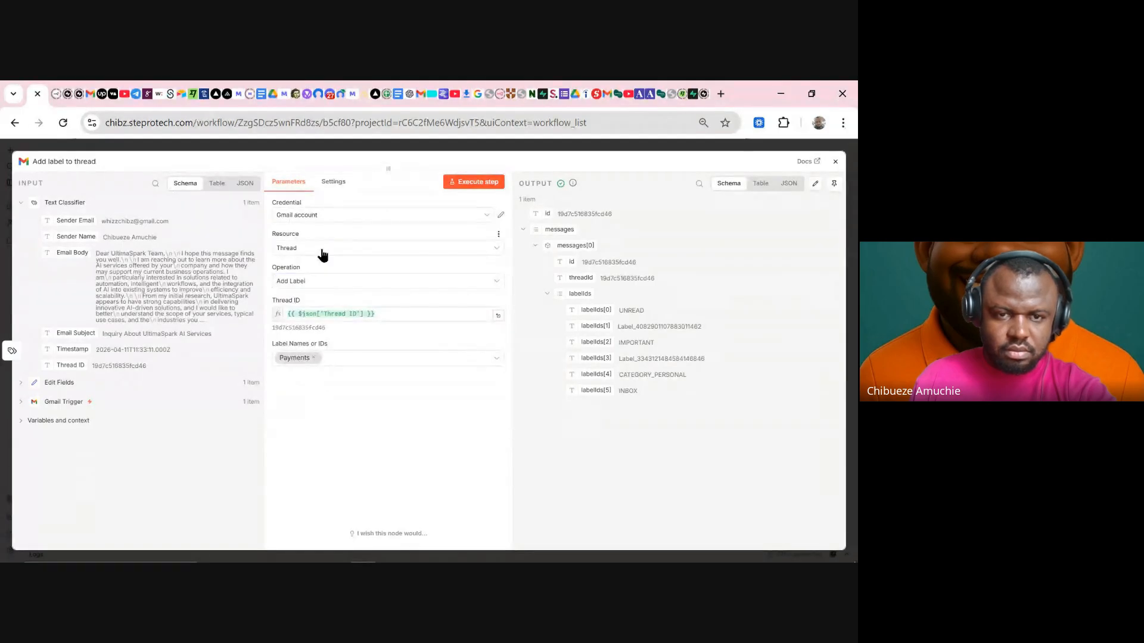
left_click(323, 251)
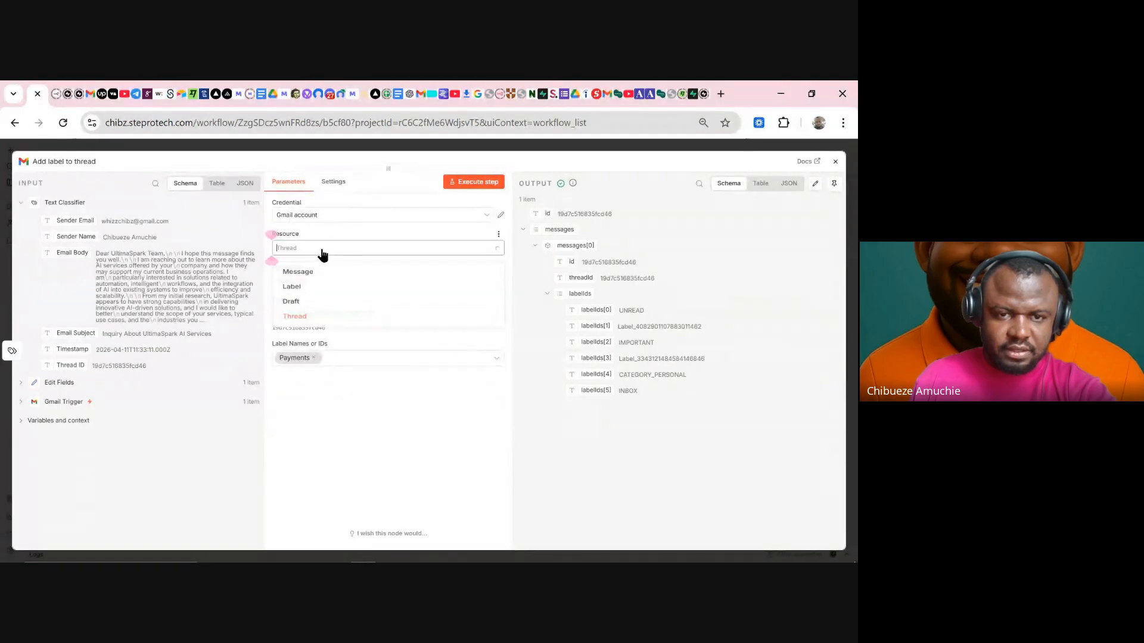
left_click(319, 294)
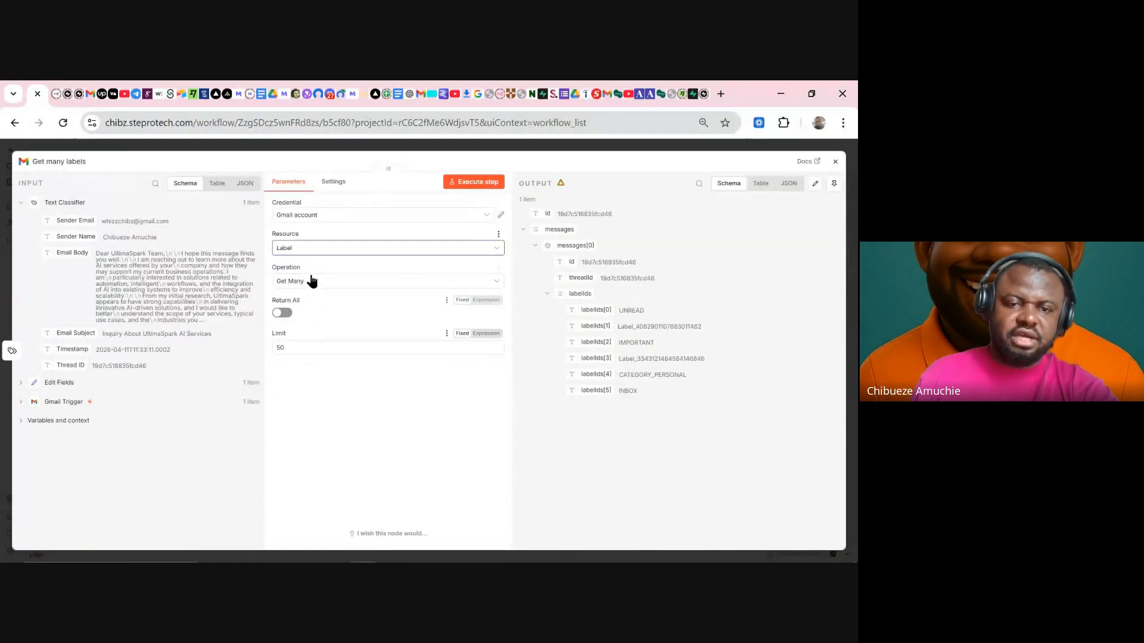
left_click(313, 286)
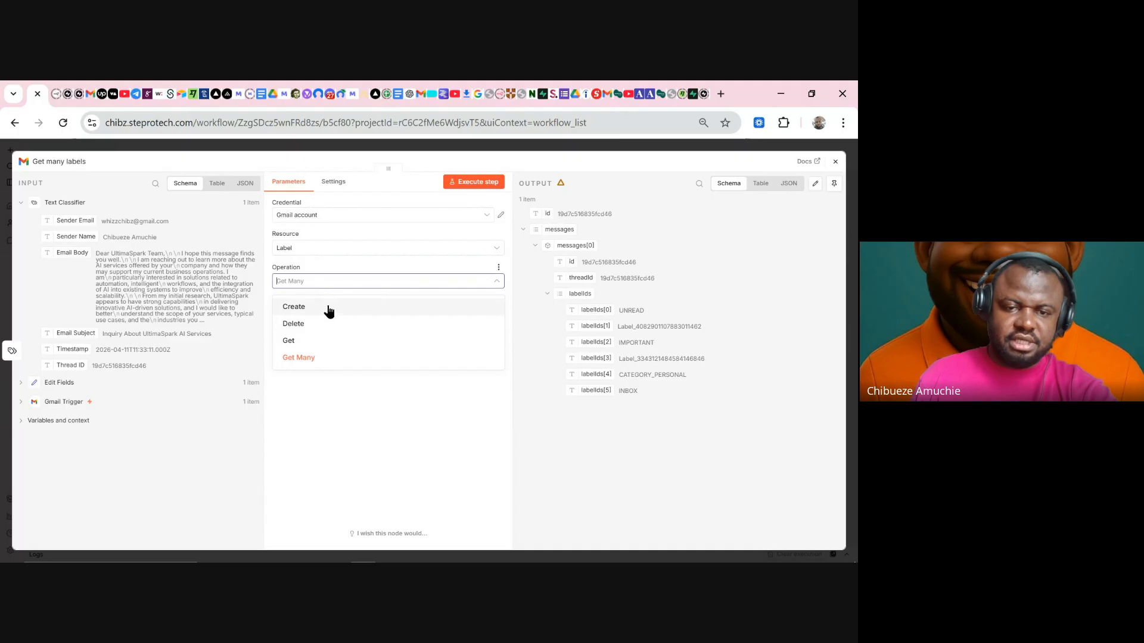
left_click(328, 308)
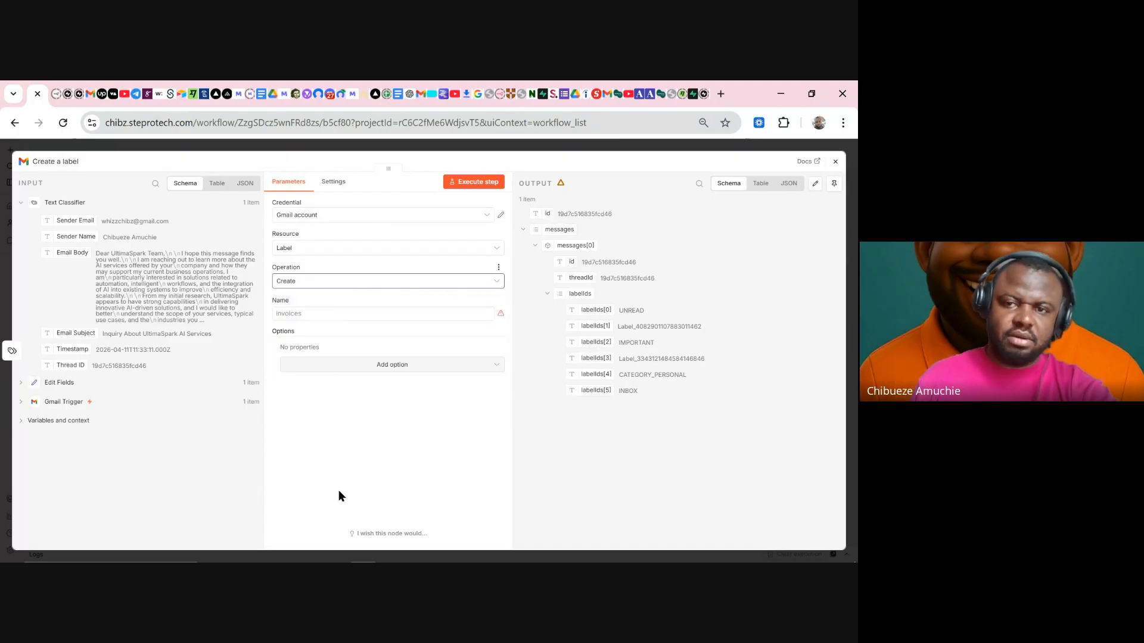
- Set the Gmail node's resource back to Thread and list its operations
left_click(422, 95)
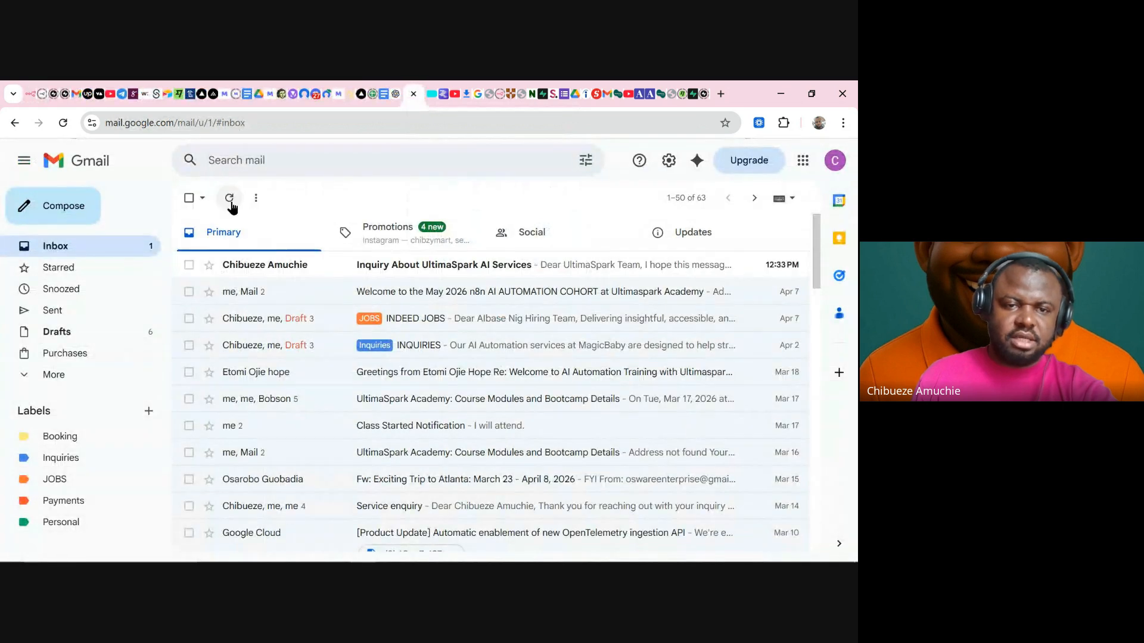
left_click(31, 95)
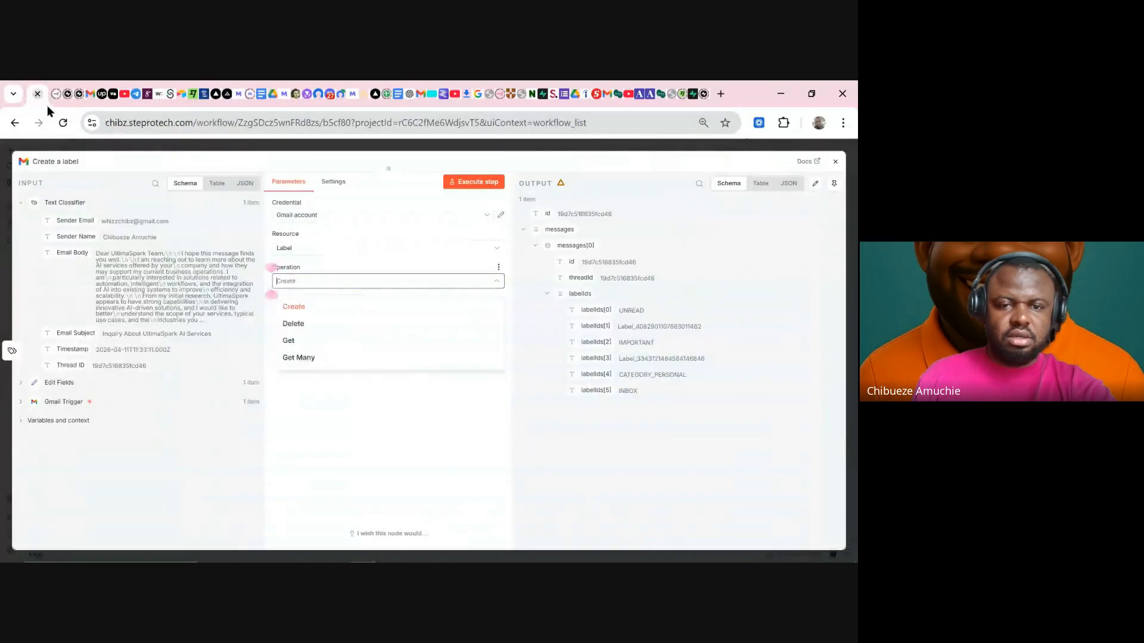
left_click(305, 381)
left_click(317, 248)
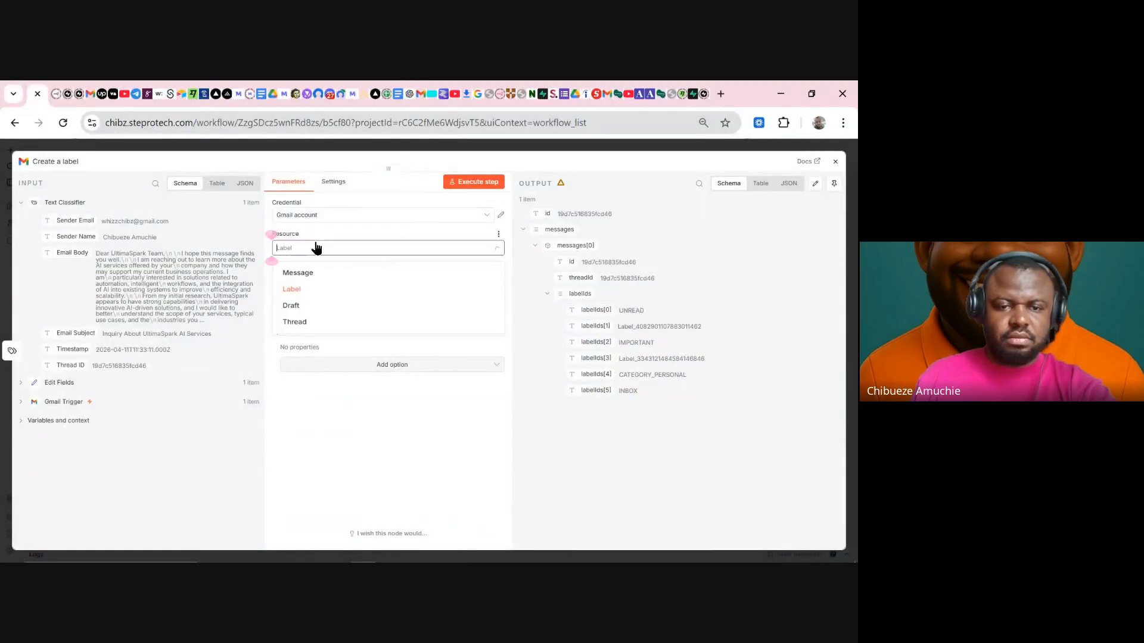
left_click(310, 324)
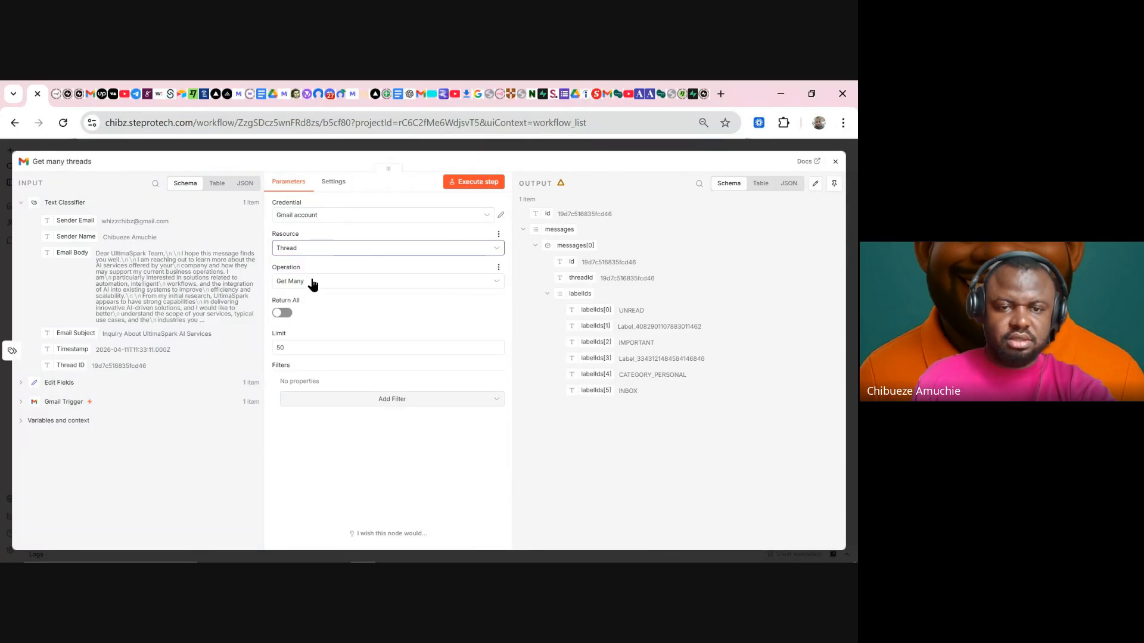
left_click(310, 284)
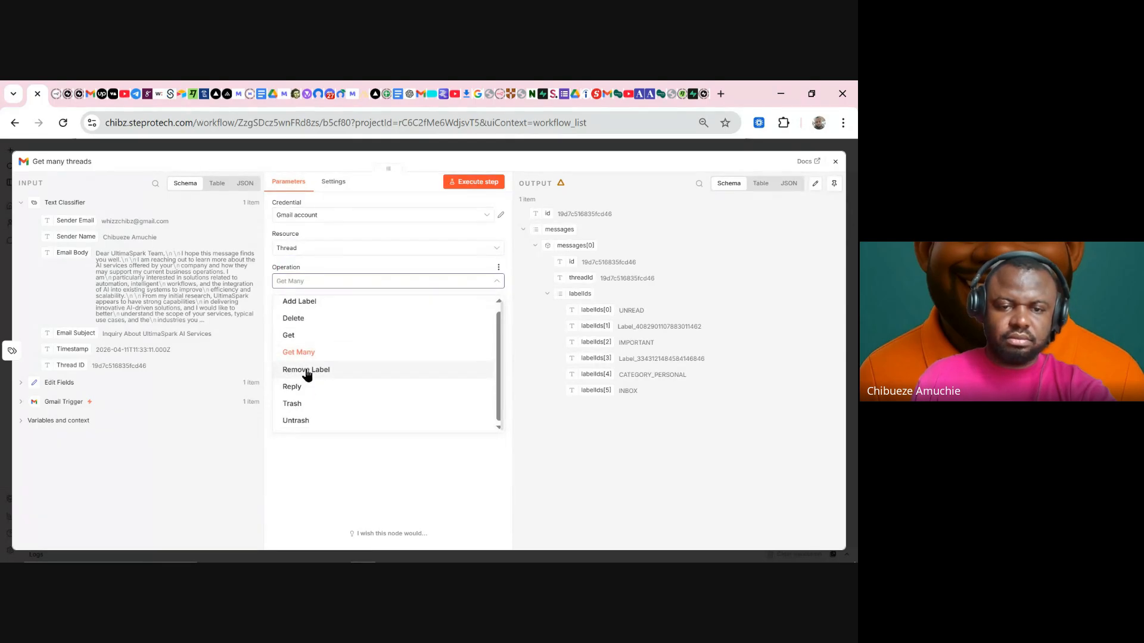
- Set the operation back to Add Label and map the Gmail Trigger id into Thread ID
left_click(309, 303)
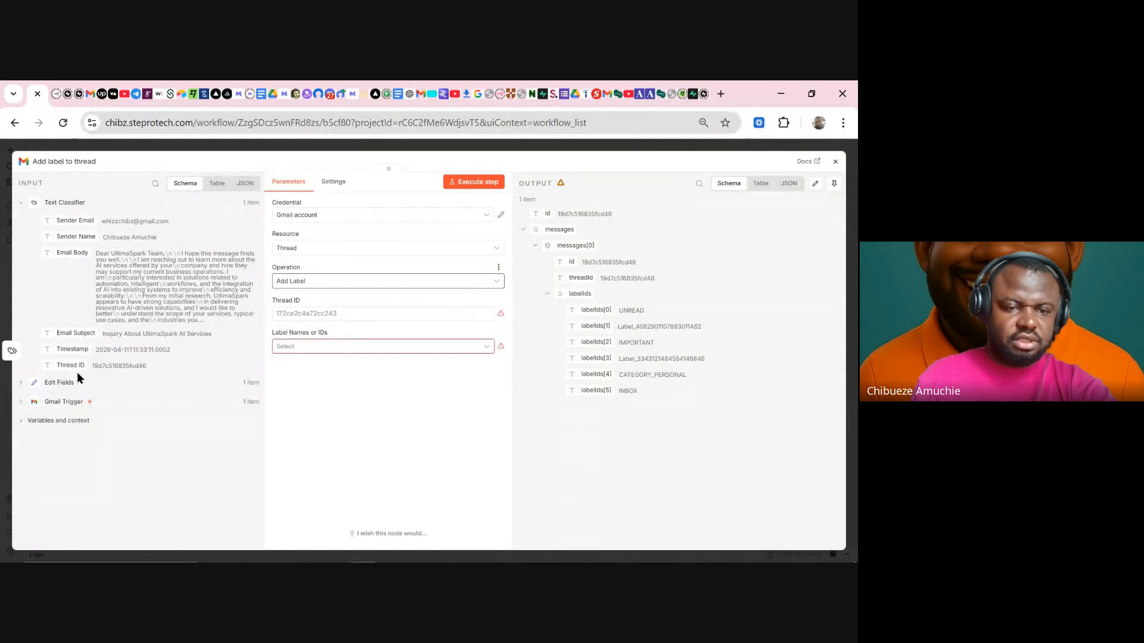
left_click(65, 402)
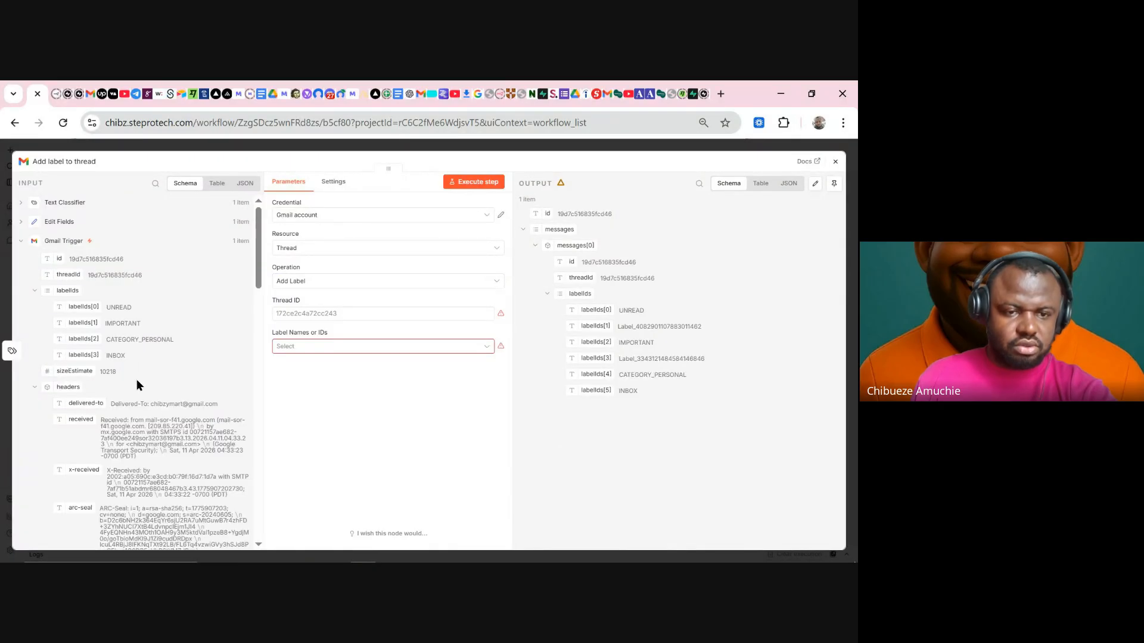
scroll(137, 379, "down", 2)
scroll(134, 374, "up", 2)
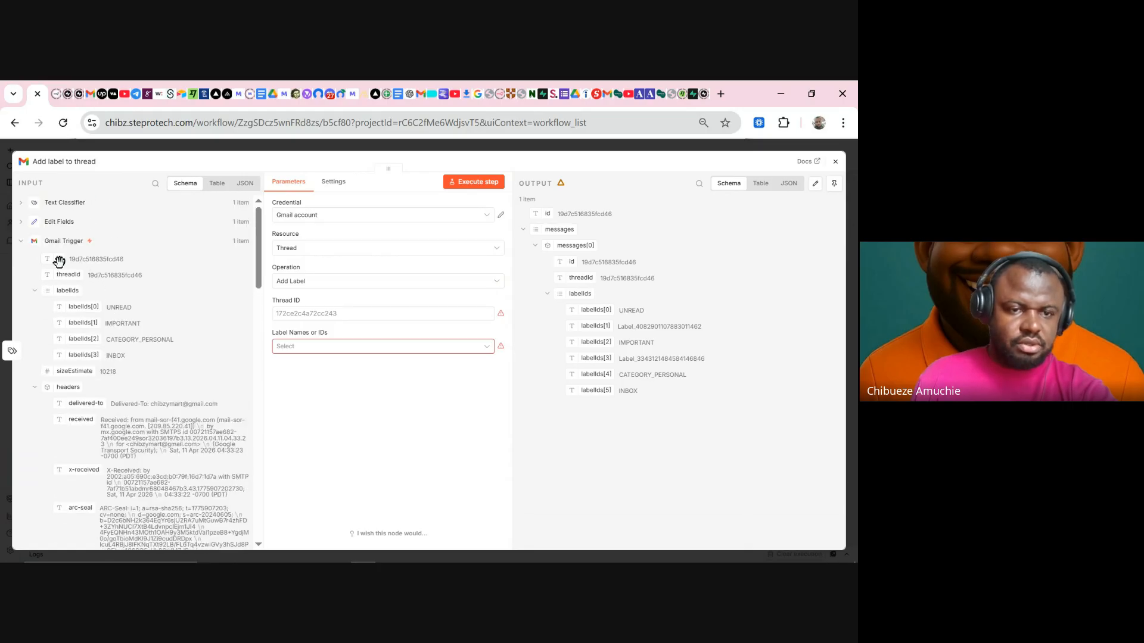
left_click_drag(59, 261, 340, 317)
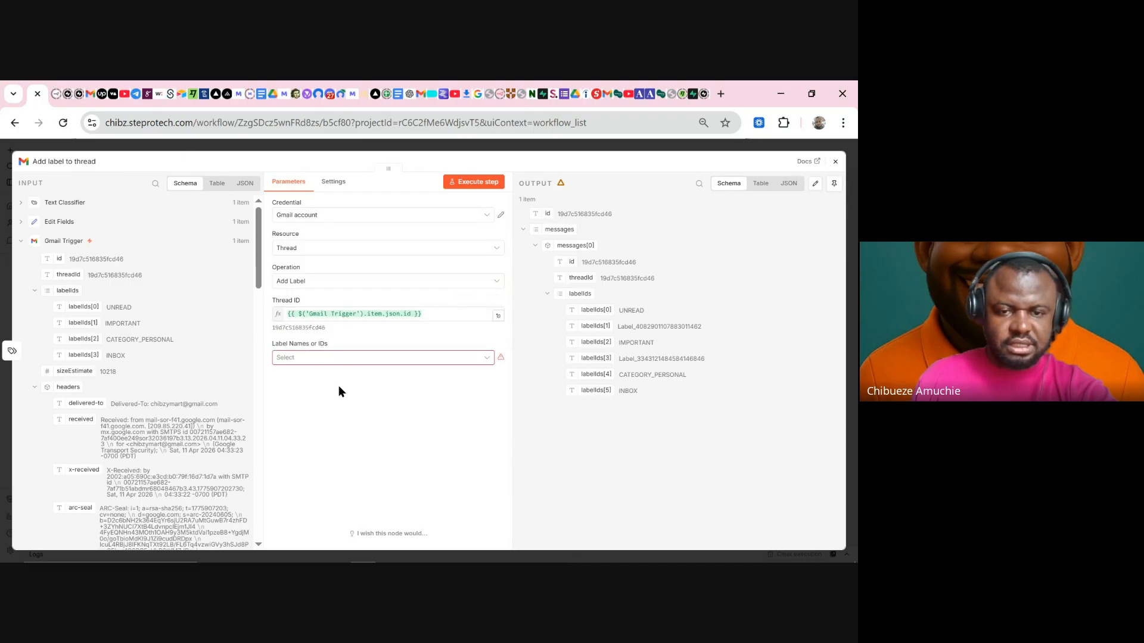
- Choose Booking as the label to apply to the thread
left_click(376, 358)
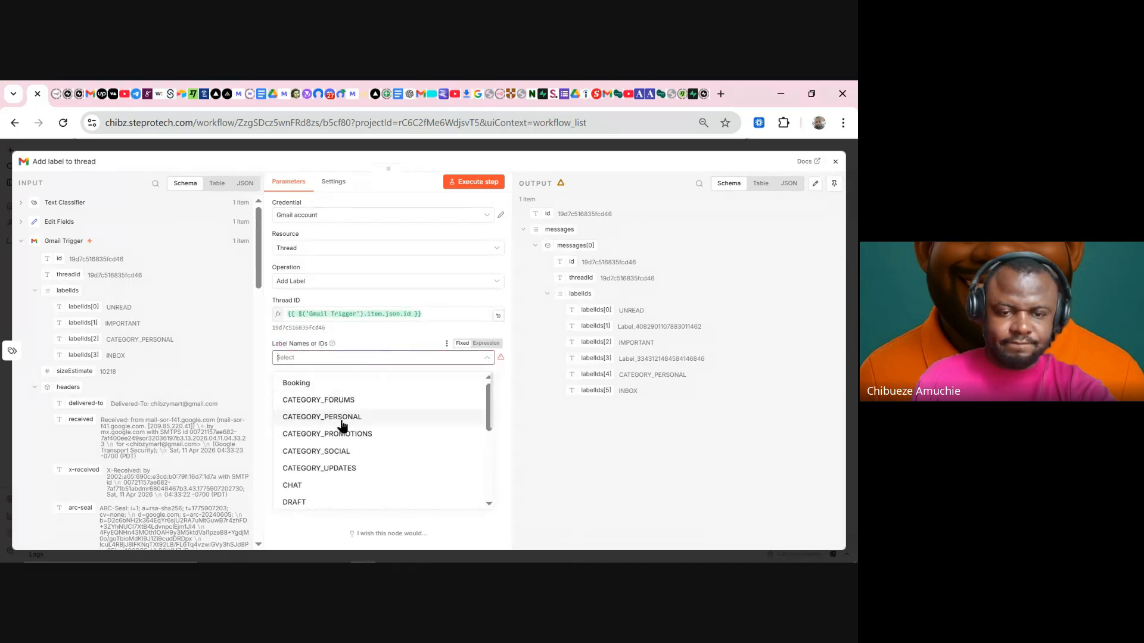
left_click(321, 384)
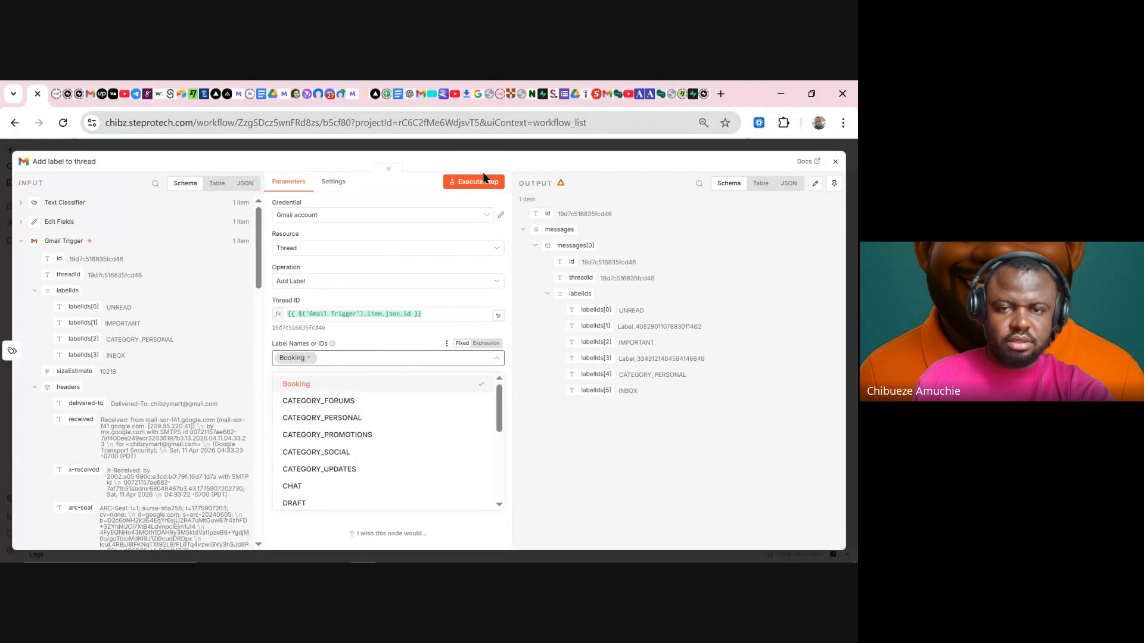
left_click(467, 154)
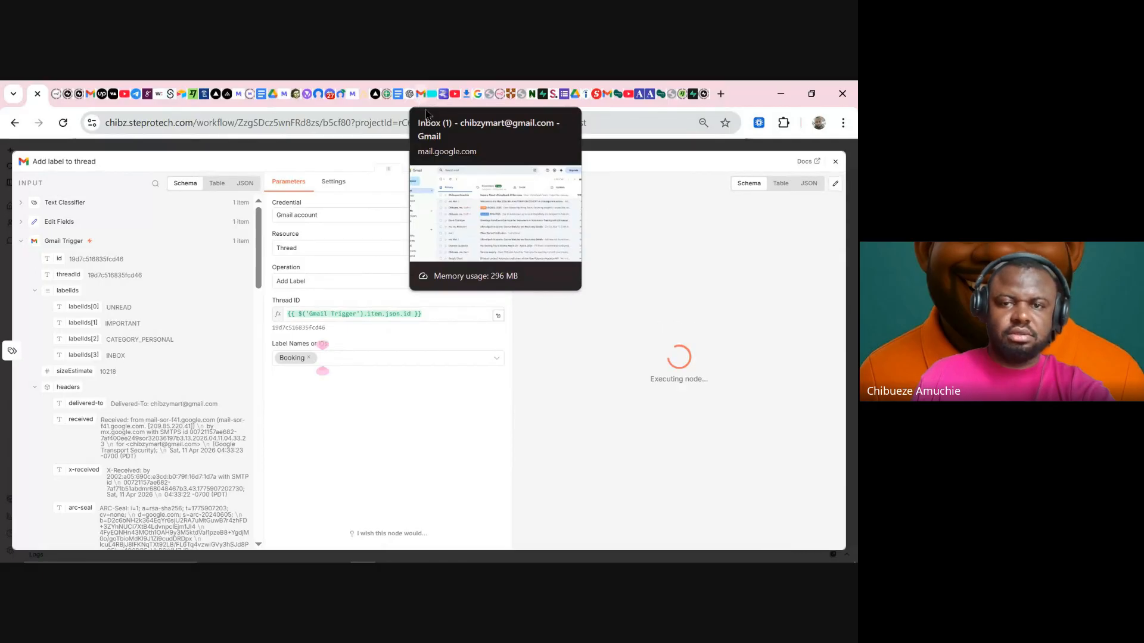
- Refresh the Gmail inbox repeatedly to check whether the Booking label appeared
left_click(419, 96)
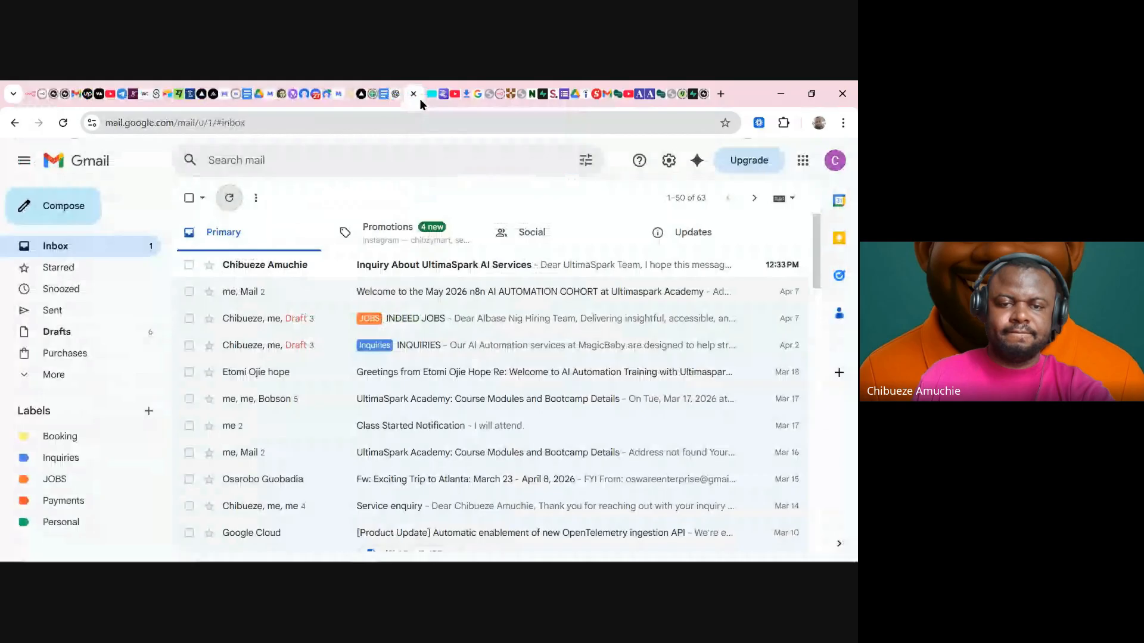
left_click(233, 200)
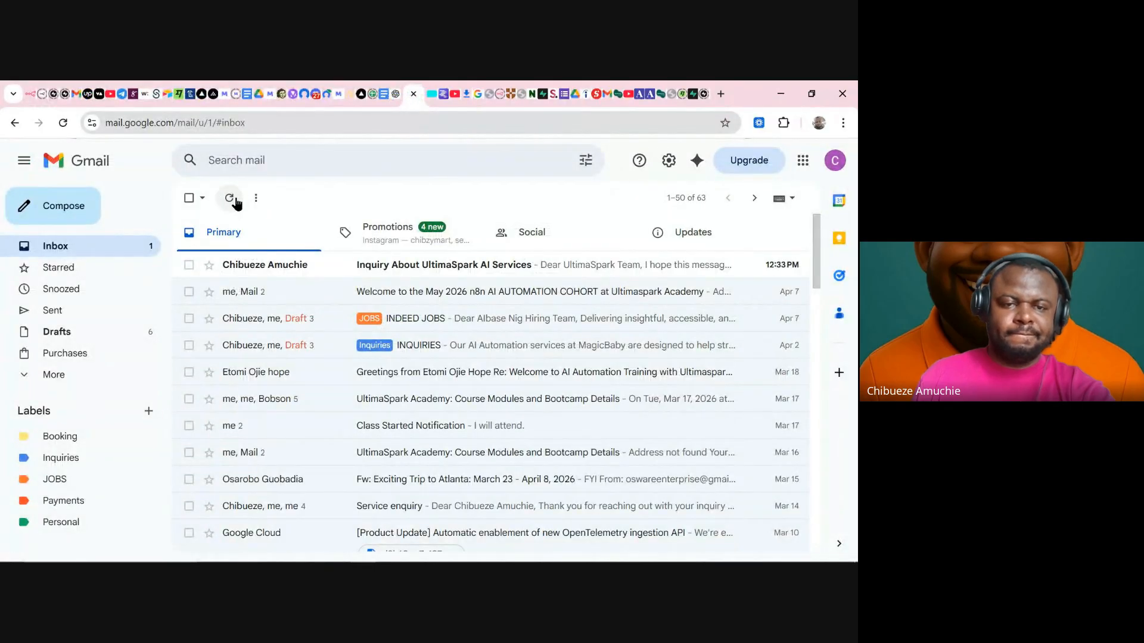
left_click(231, 201)
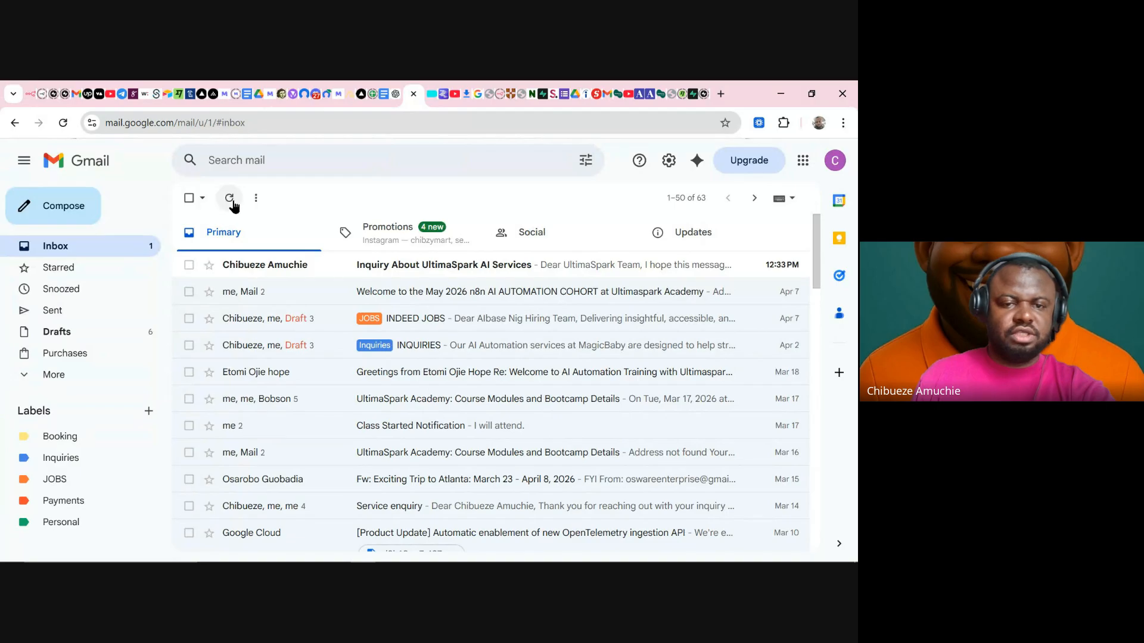
left_click(232, 201)
left_click(232, 201)
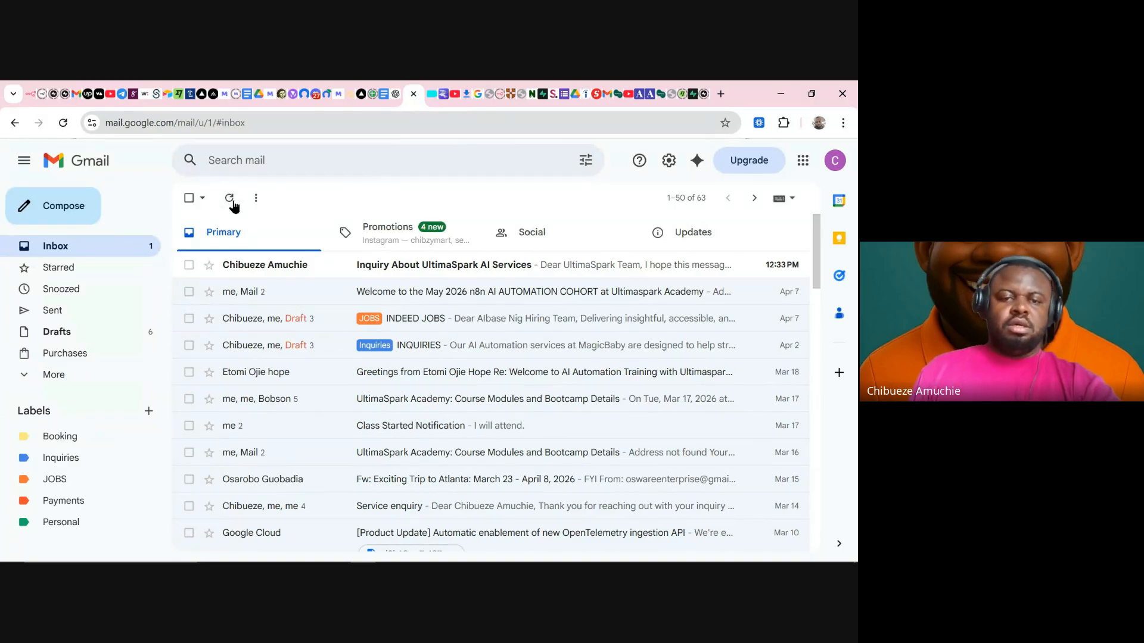
left_click(232, 201)
left_click(231, 201)
left_click(232, 201)
left_click(231, 200)
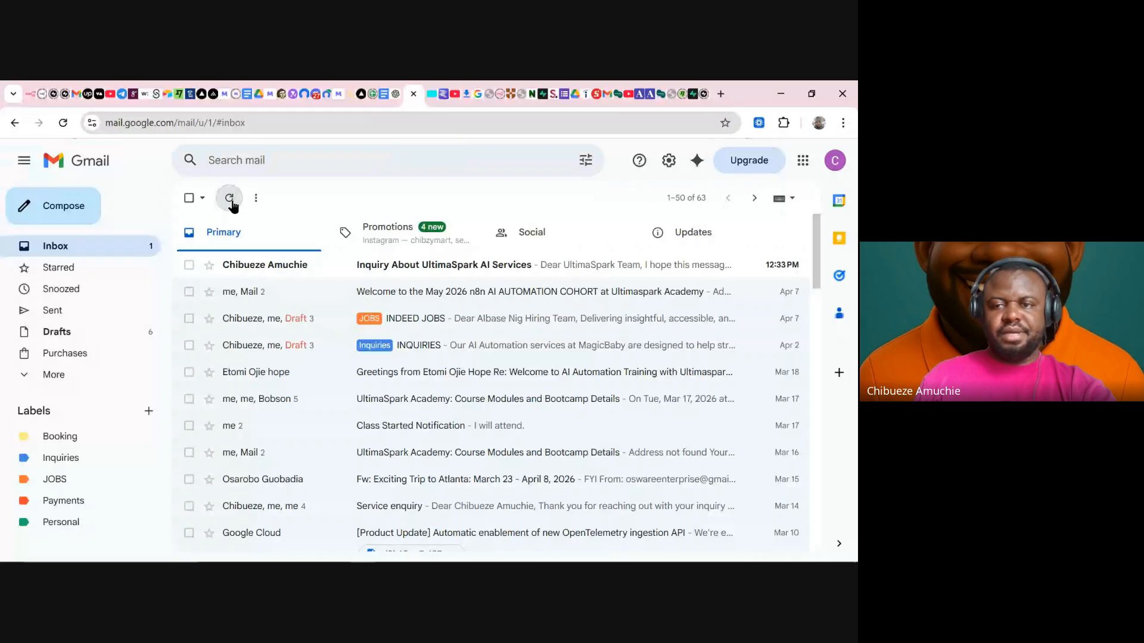
left_click(231, 201)
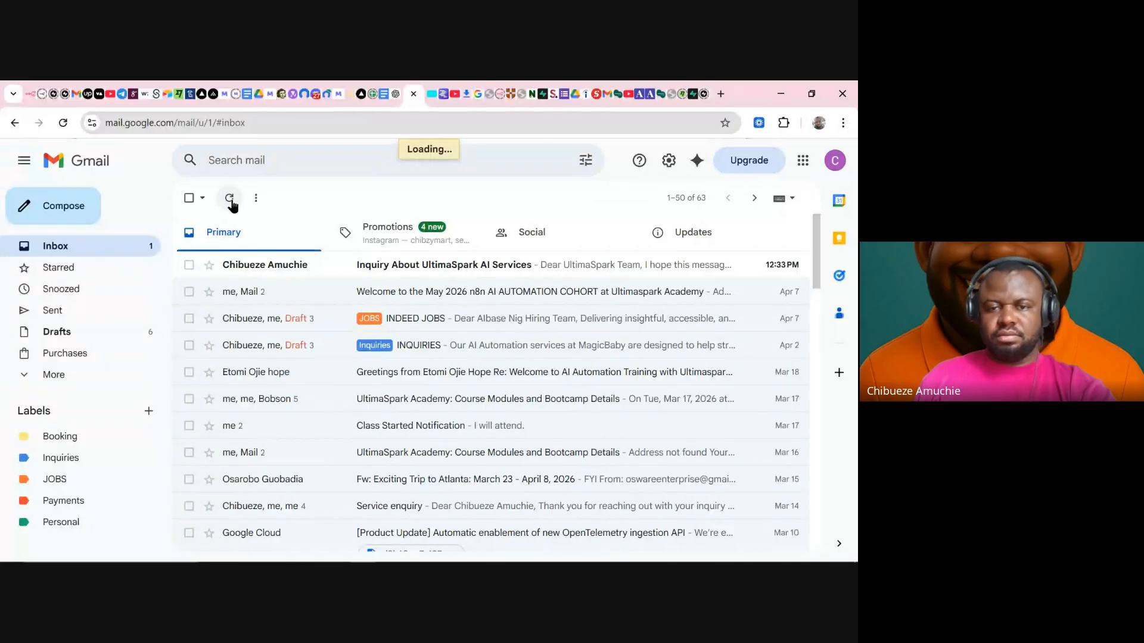
left_click(27, 93)
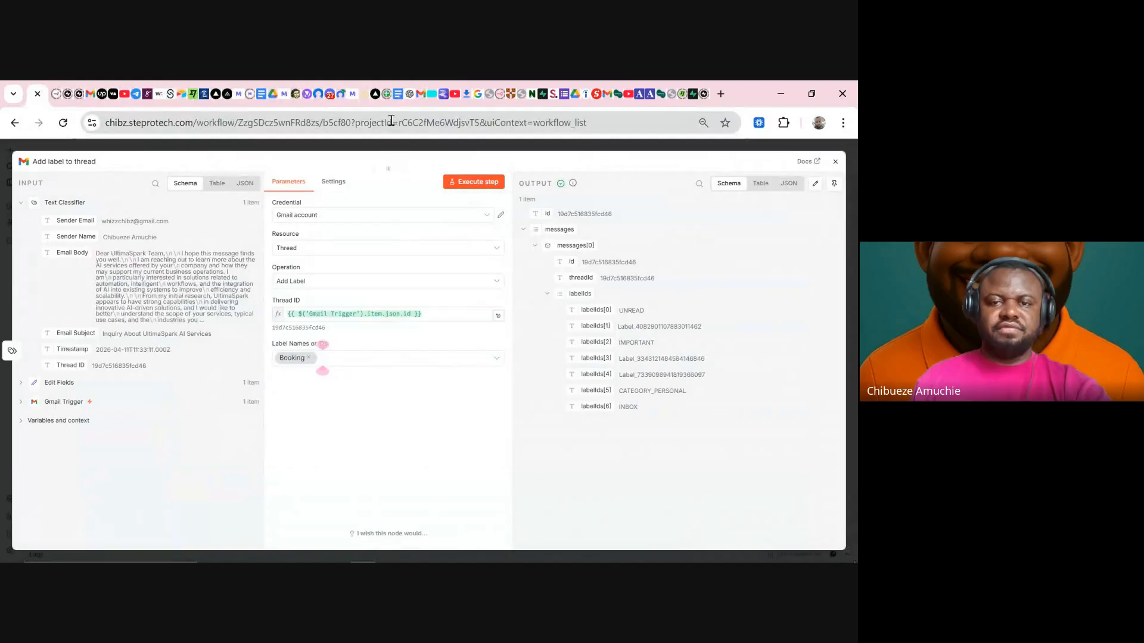
- Recheck the Gmail inbox list by scrolling, then return to the n8n workflow
left_click(423, 94)
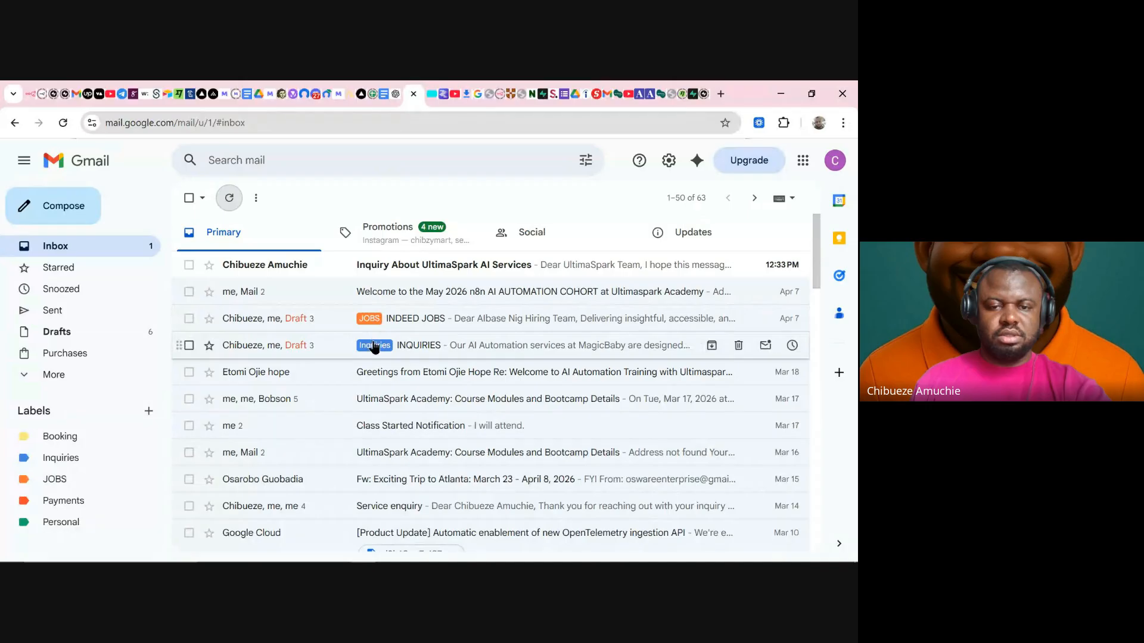
scroll(508, 416, "down", 3)
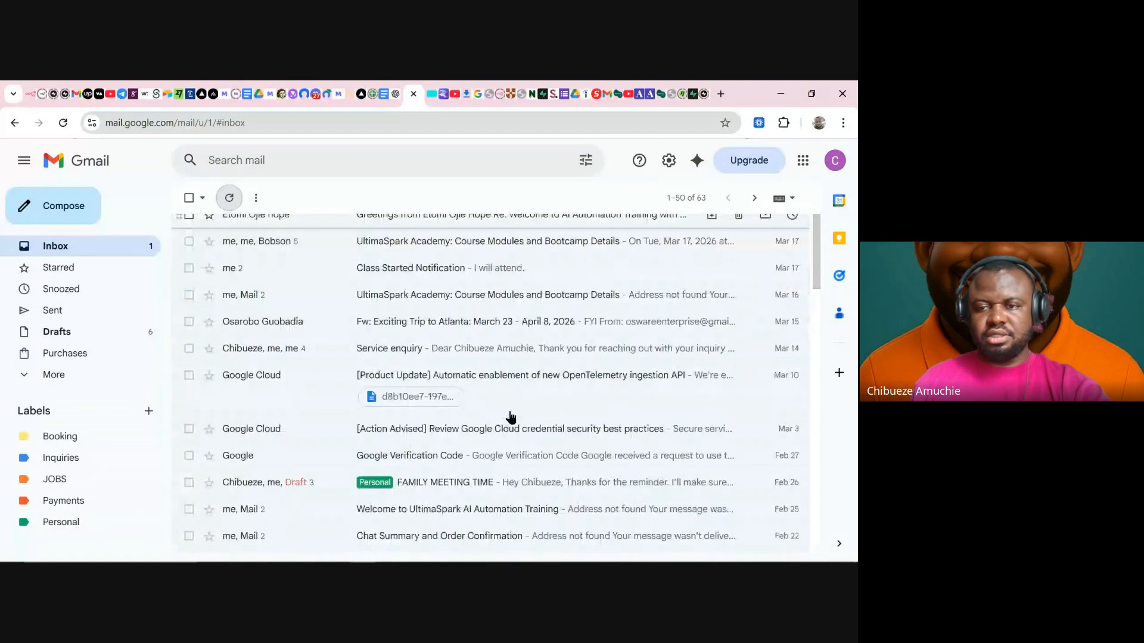
scroll(498, 355, "up", 3)
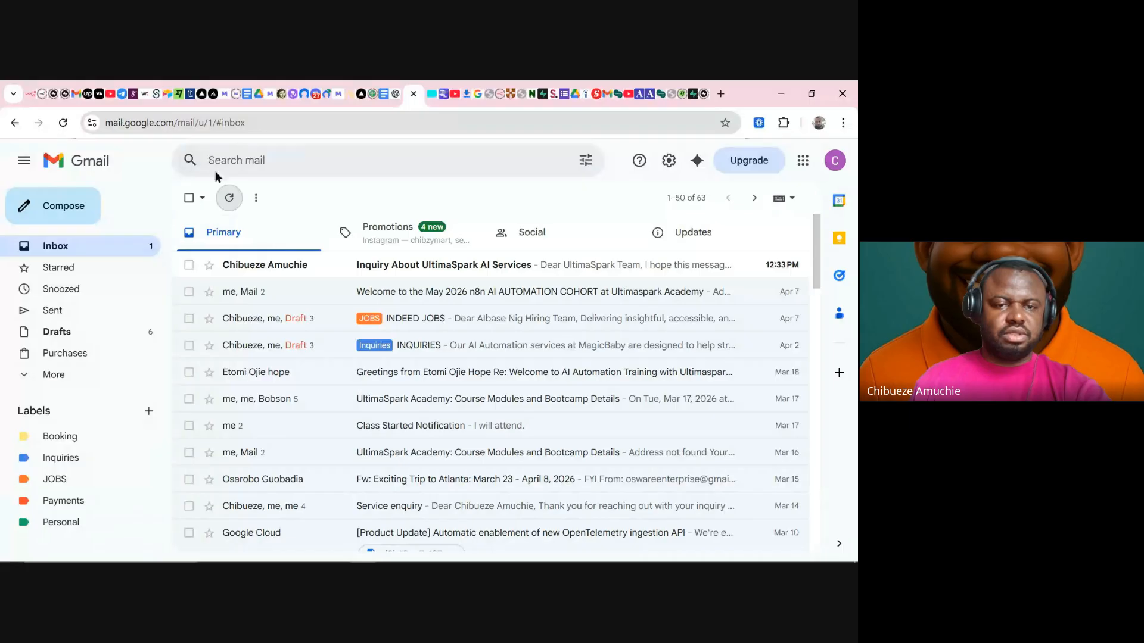
left_click(27, 96)
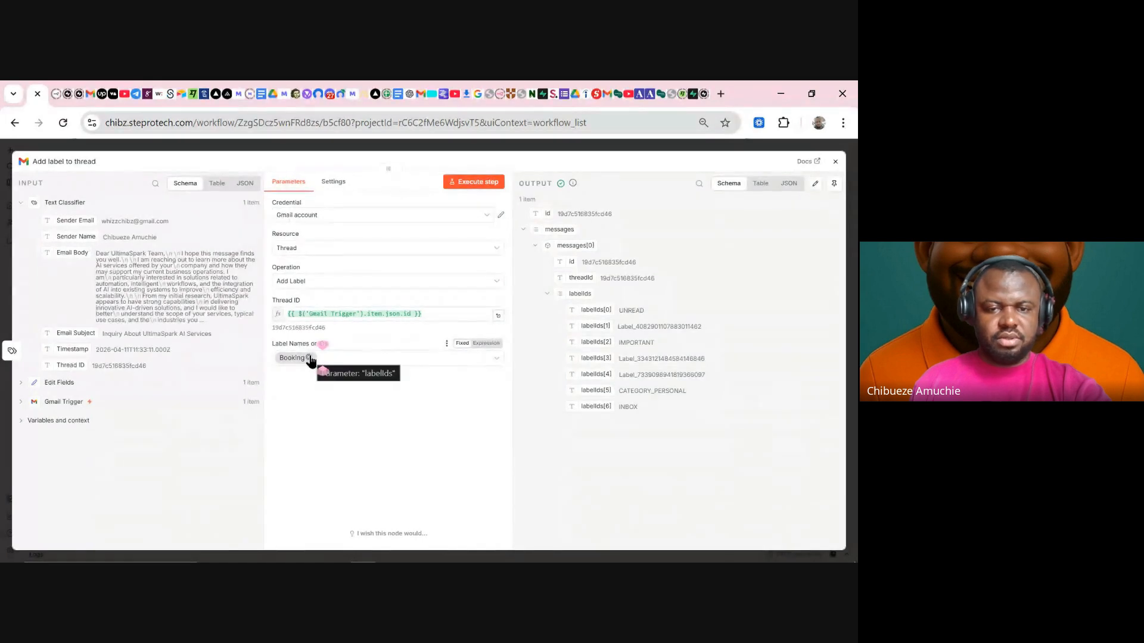
- Replace the old Thread ID expression with the input's Thread ID field
left_click(449, 319)
left_click_drag(423, 314, 256, 311)
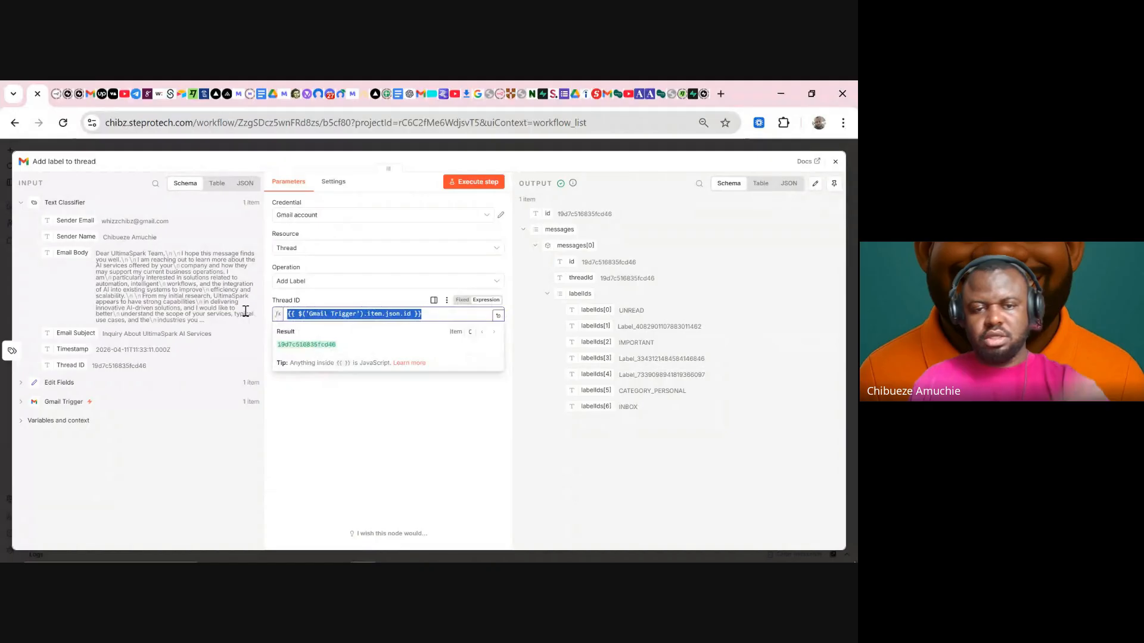
key("BackSpace")
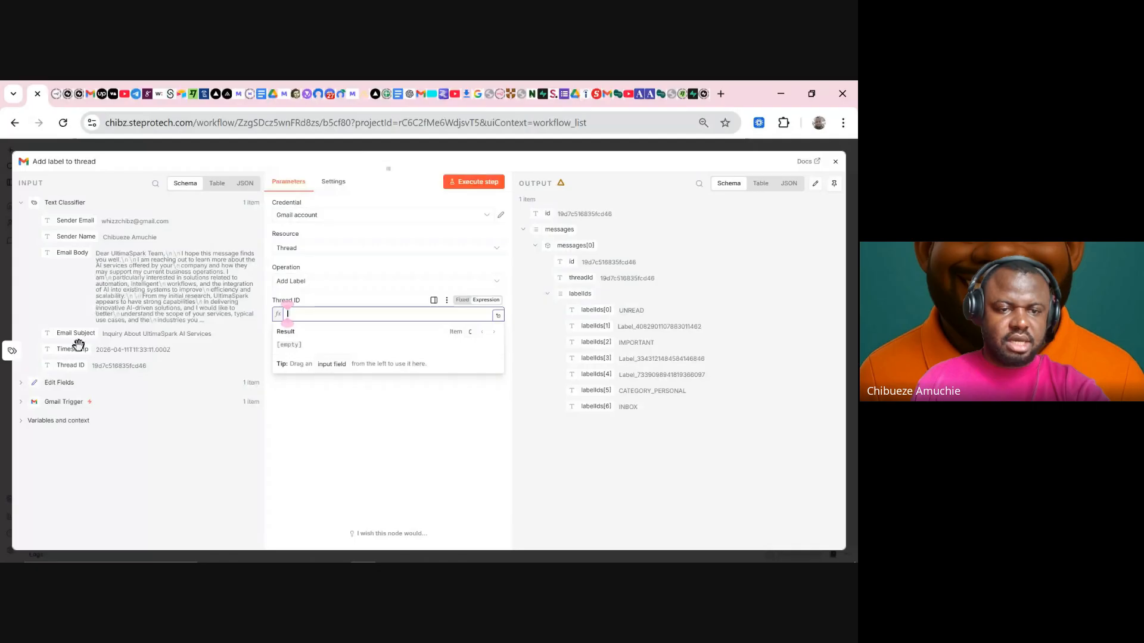
left_click_drag(69, 365, 314, 311)
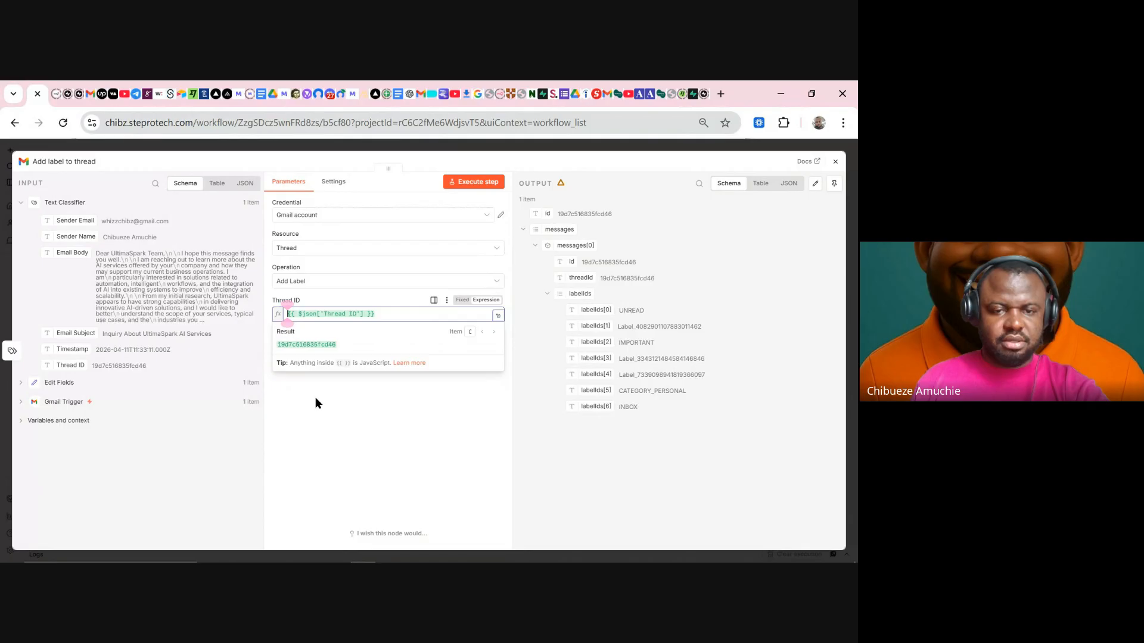
left_click(315, 395)
- Swap the Booking label for Inquiries in Label Names or IDs
left_click(309, 358)
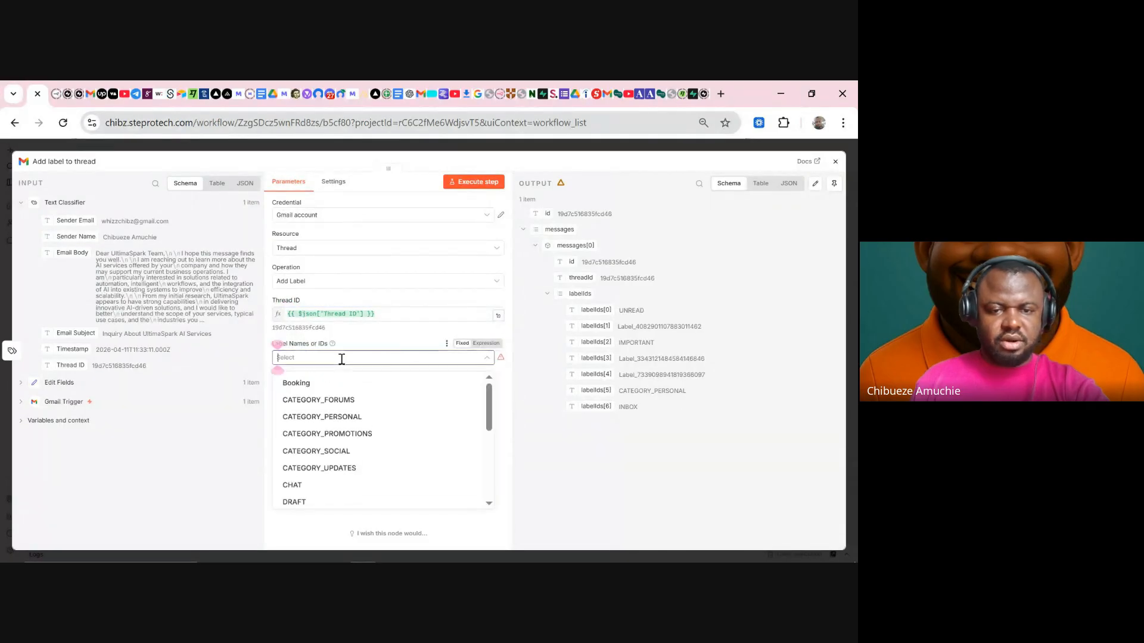
scroll(329, 426, "down", 2)
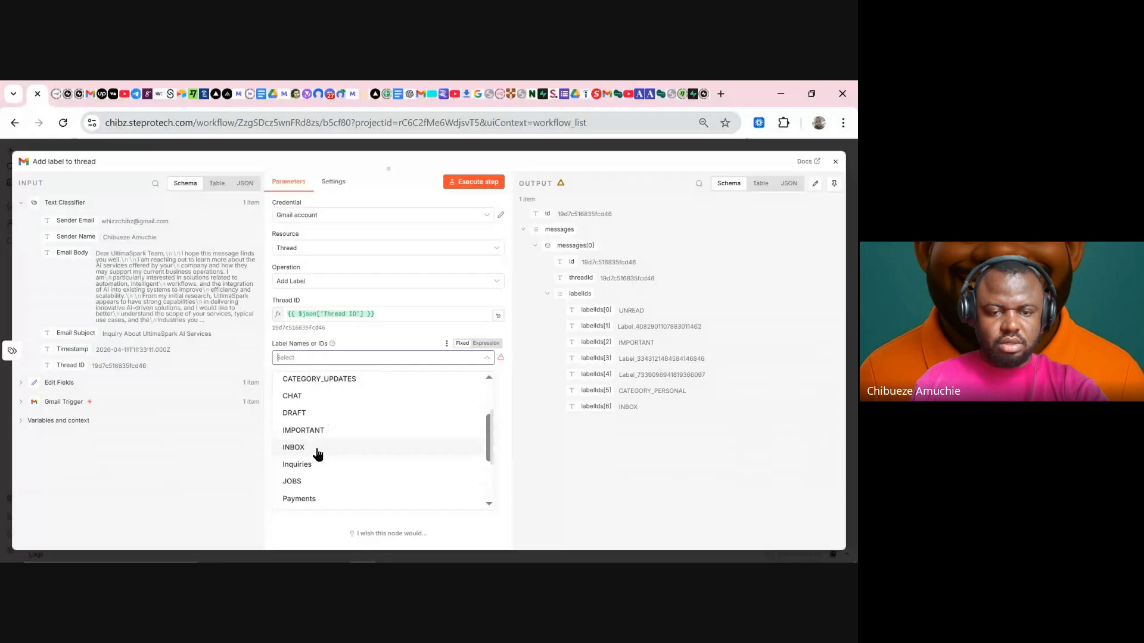
left_click(302, 465)
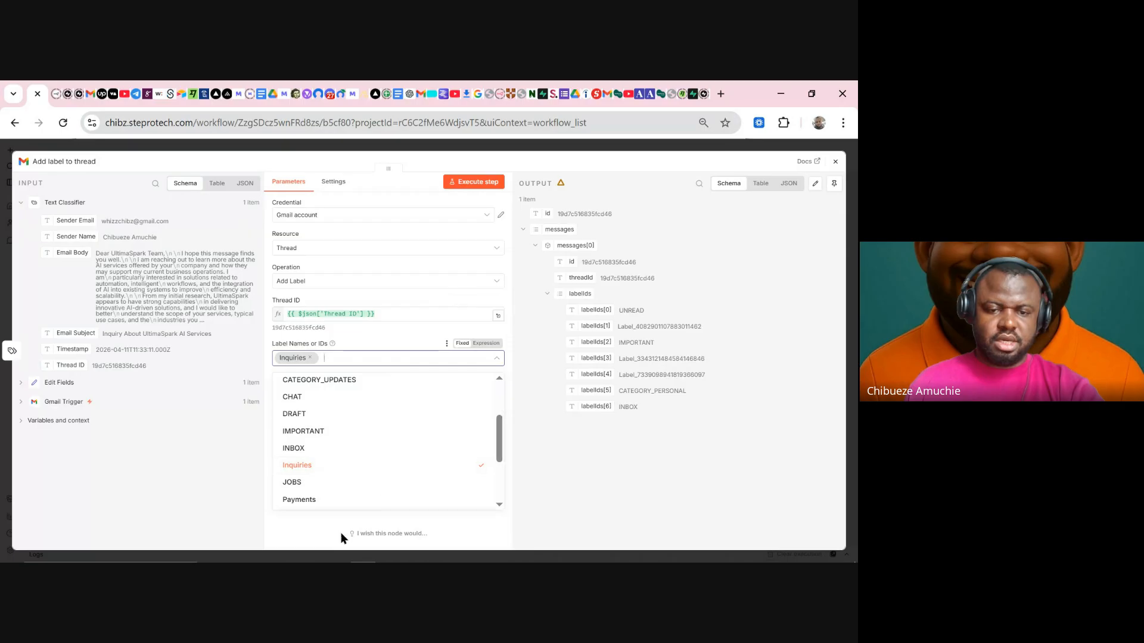
left_click(322, 529)
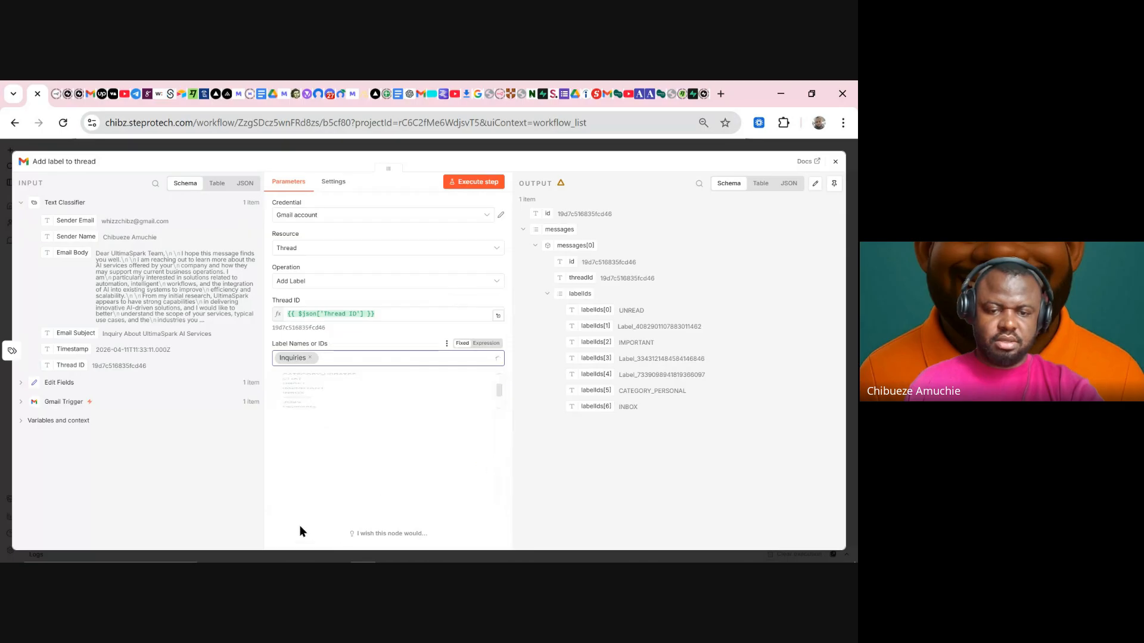
- Execute the node, review the email snippet in its output, and close it
left_click(477, 178)
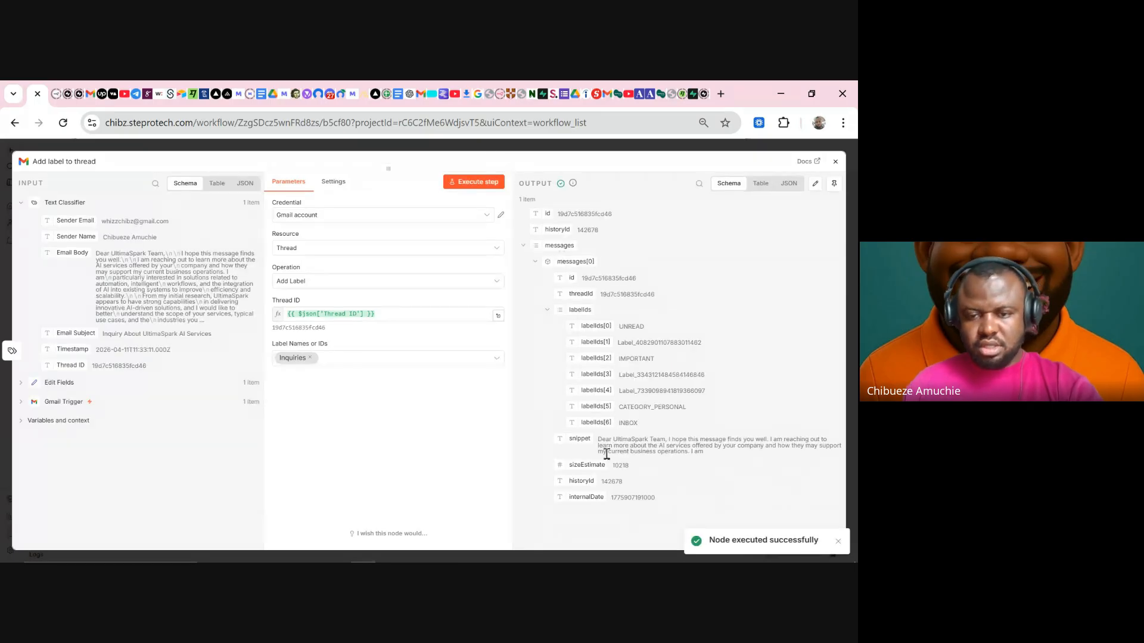
left_click_drag(598, 438, 735, 455)
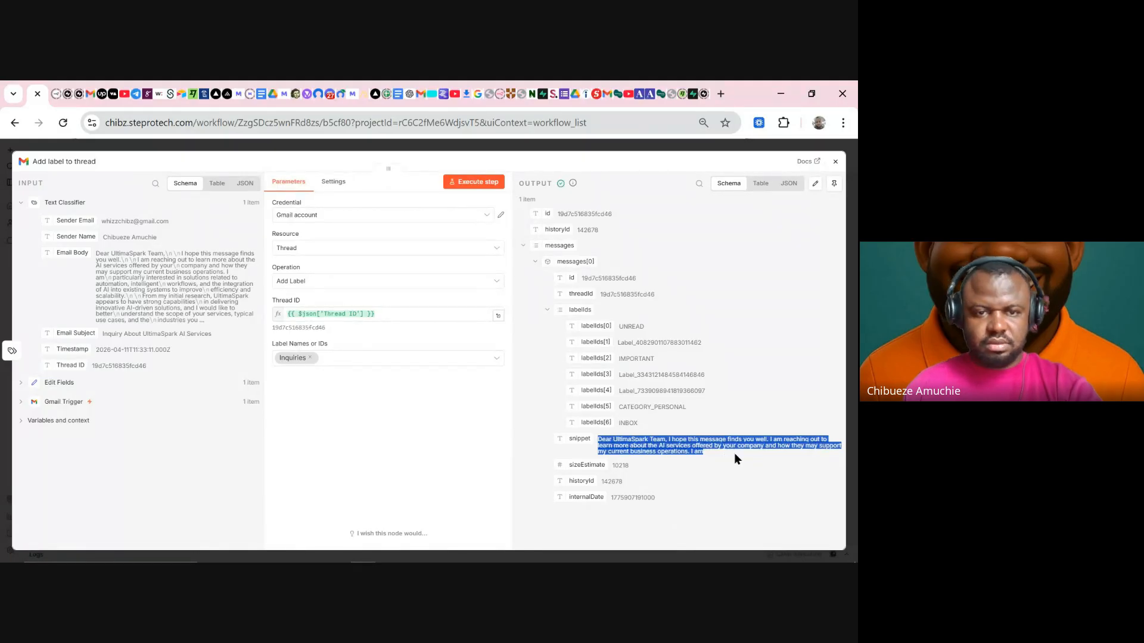
left_click(644, 440)
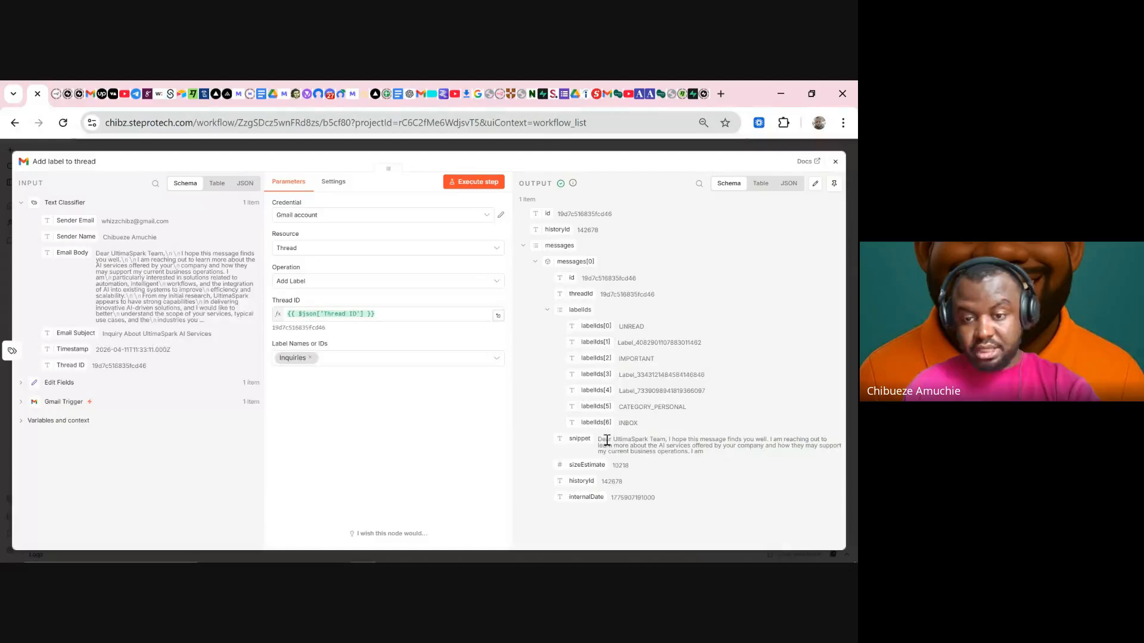
left_click_drag(599, 439, 701, 457)
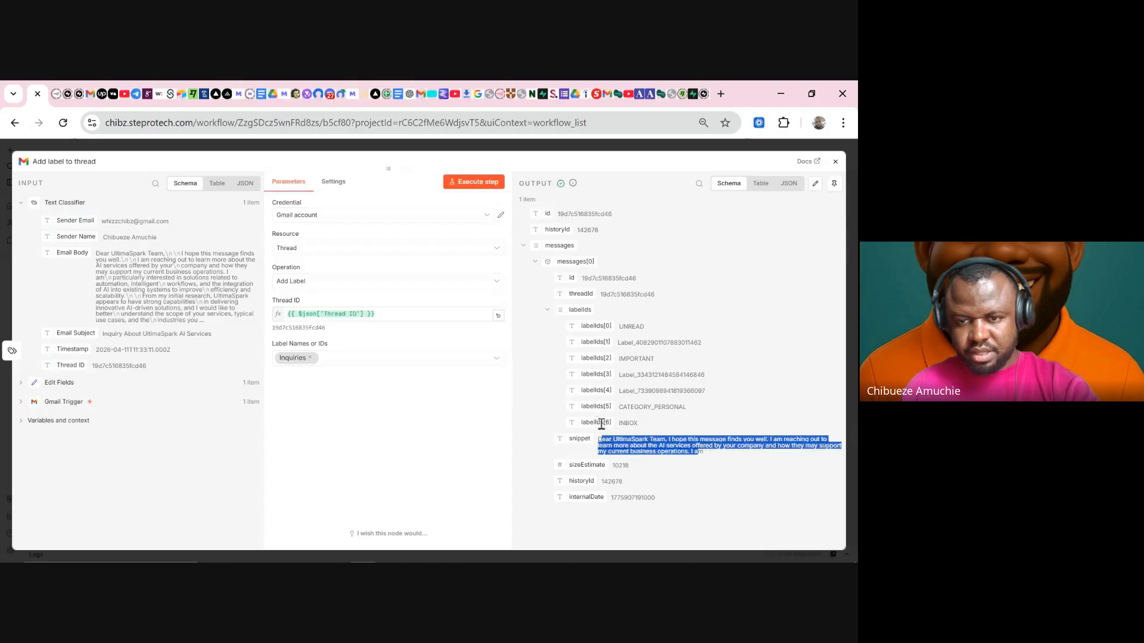
left_click_drag(712, 452, 606, 436)
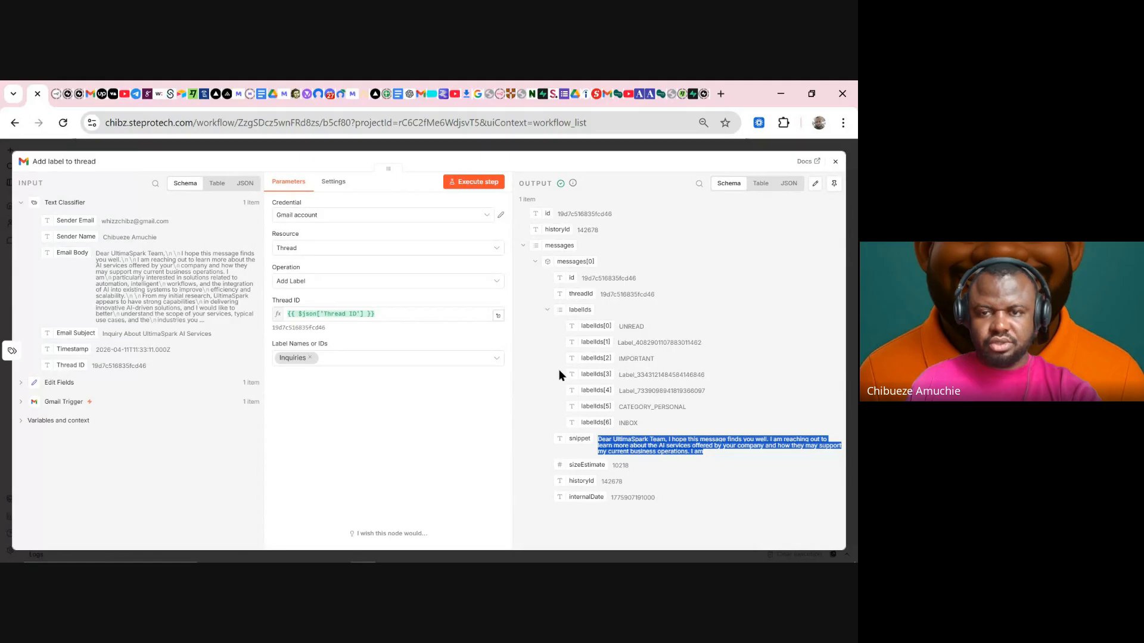
left_click(484, 150)
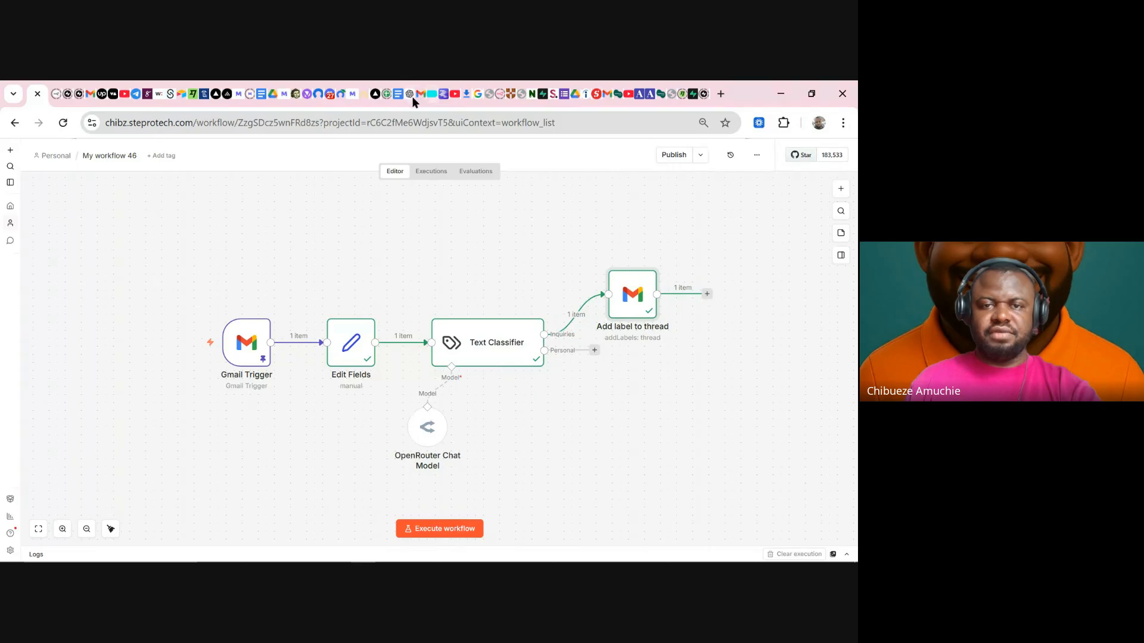
- Switch to Gmail and reload the page to see updated labels
left_click(416, 98)
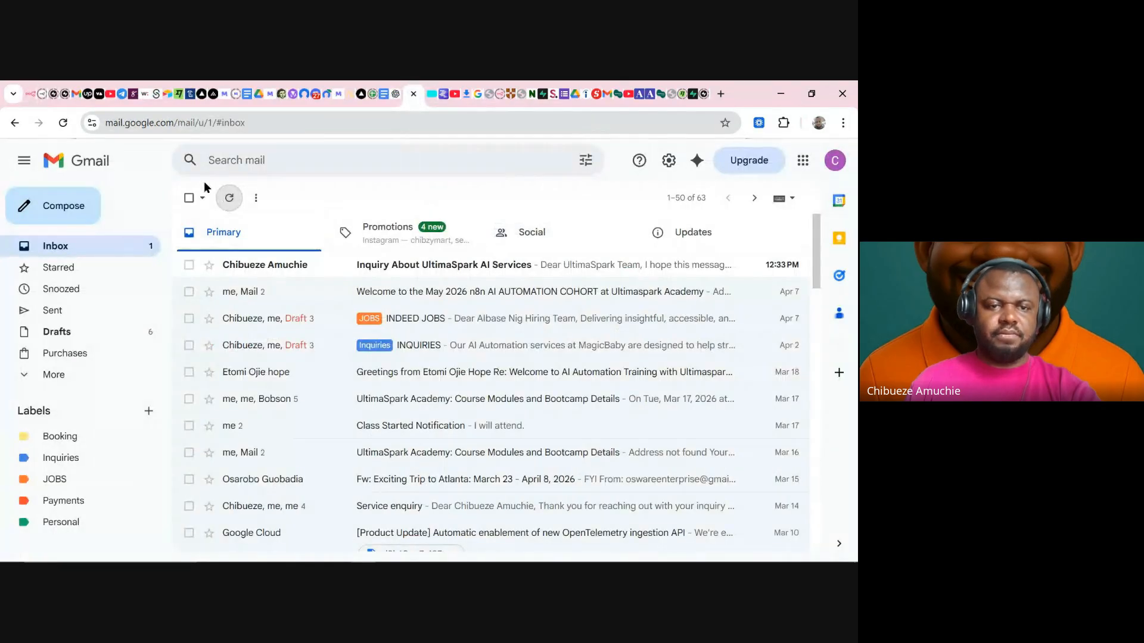
left_click(63, 124)
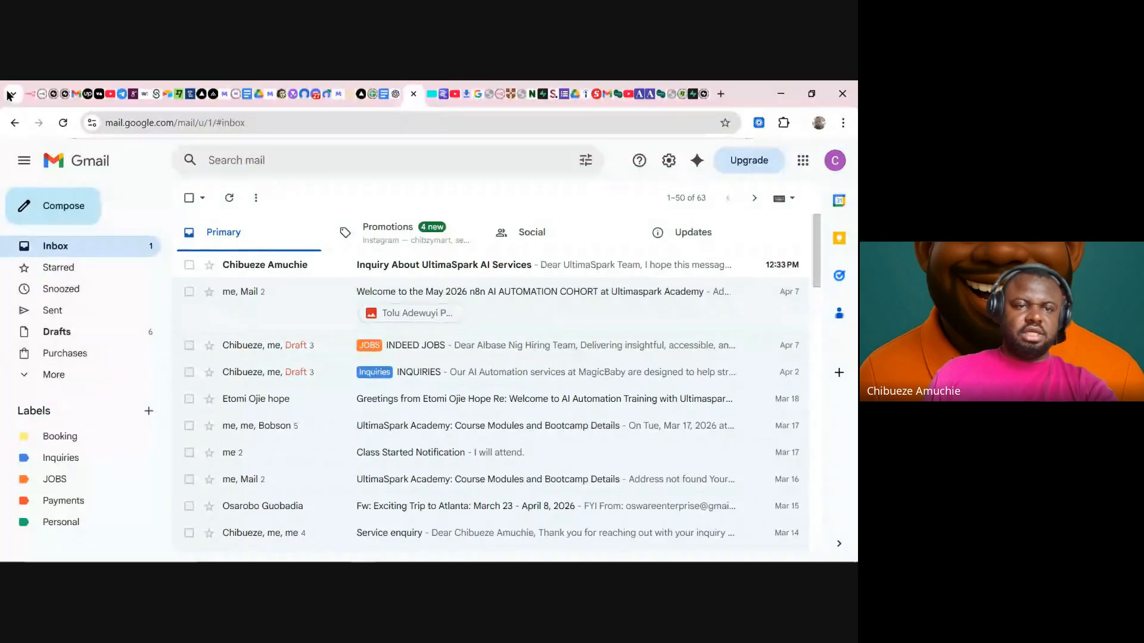
- Return to the n8n canvas, pan the view, and nudge Add label to thread slightly right
left_click(28, 94)
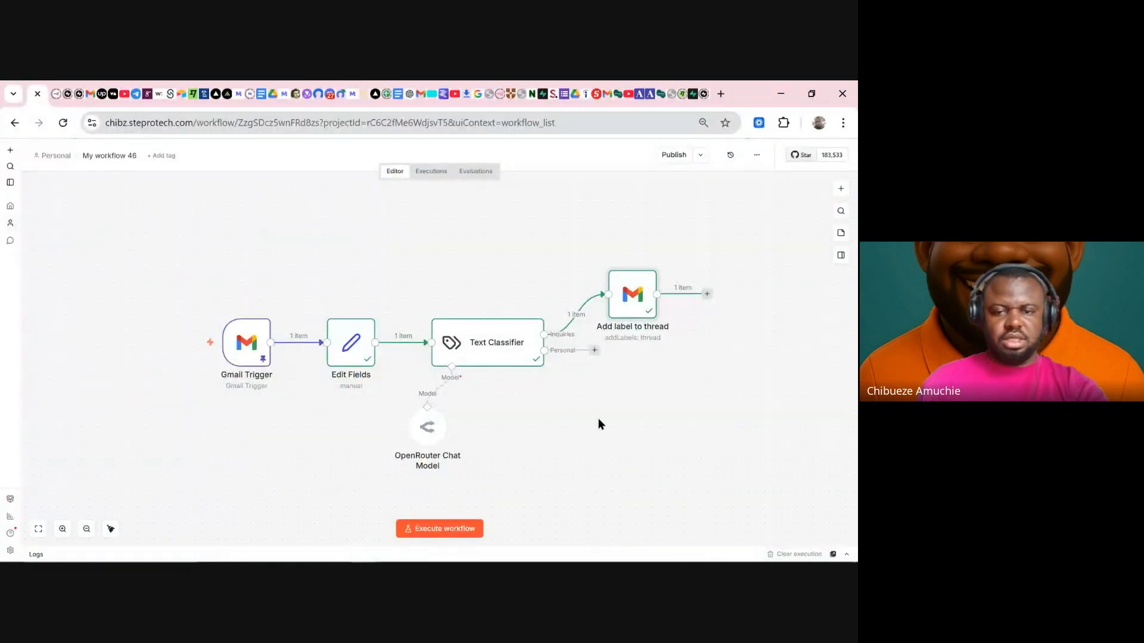
left_click_drag(609, 448, 452, 383)
left_click_drag(472, 245, 489, 244)
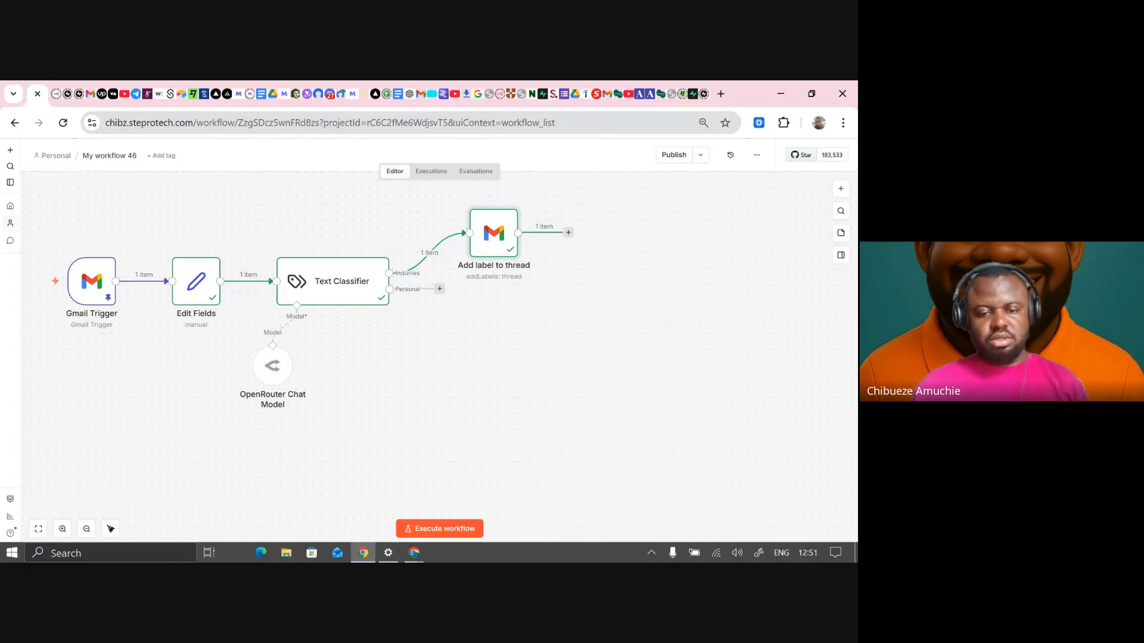
left_click(410, 560)
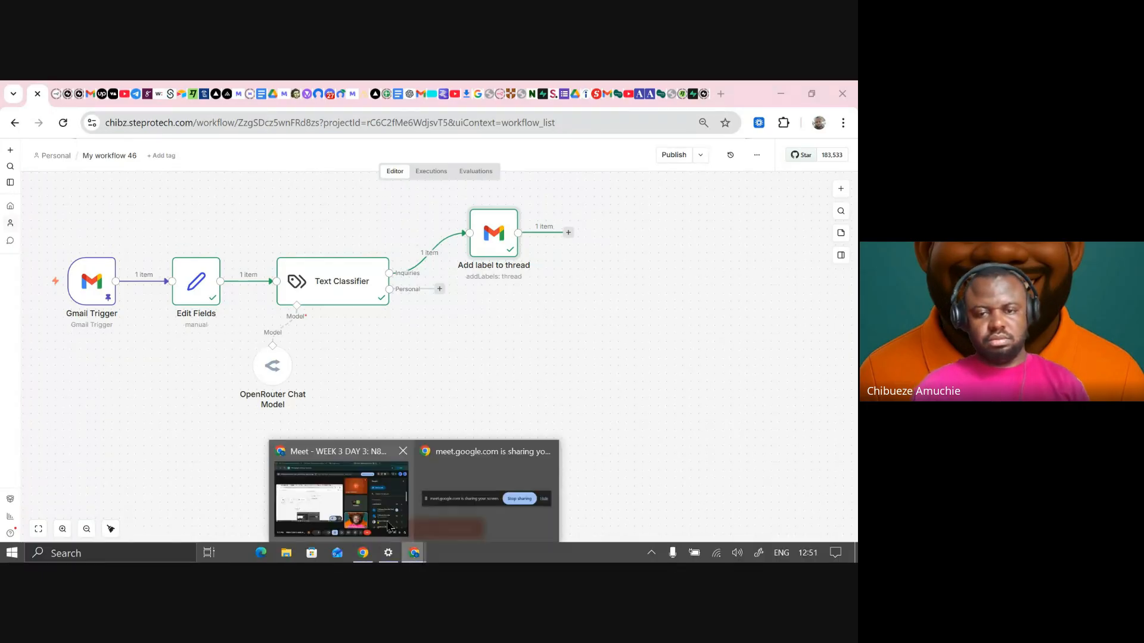
- Lower the participant's raised hand in Google Meet, then bring the n8n window back
left_click(340, 477)
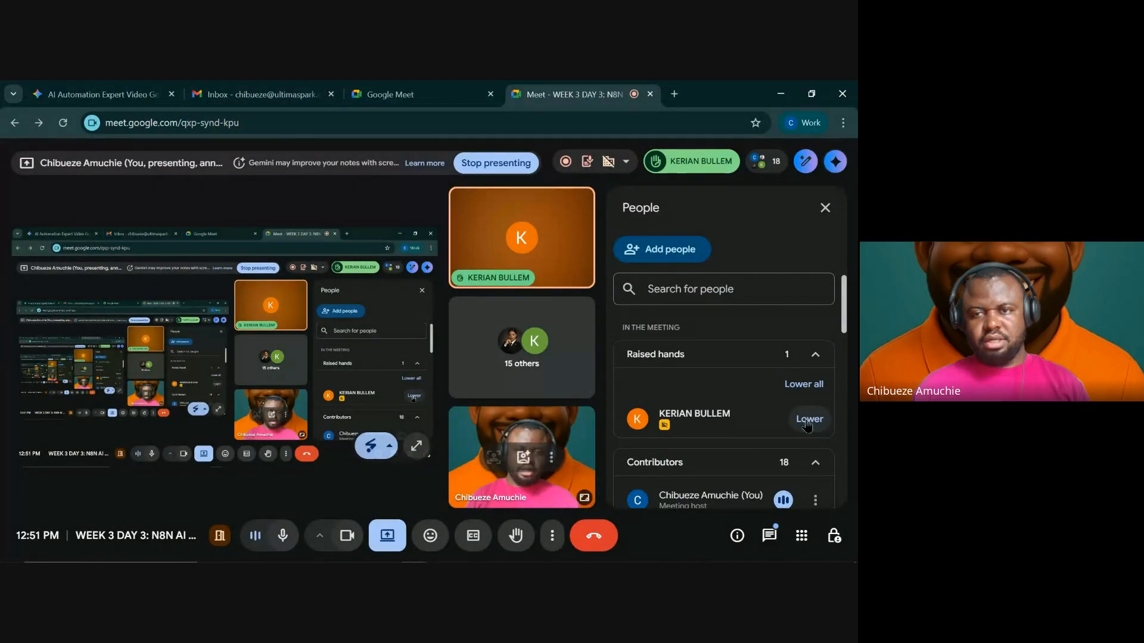
left_click(808, 417)
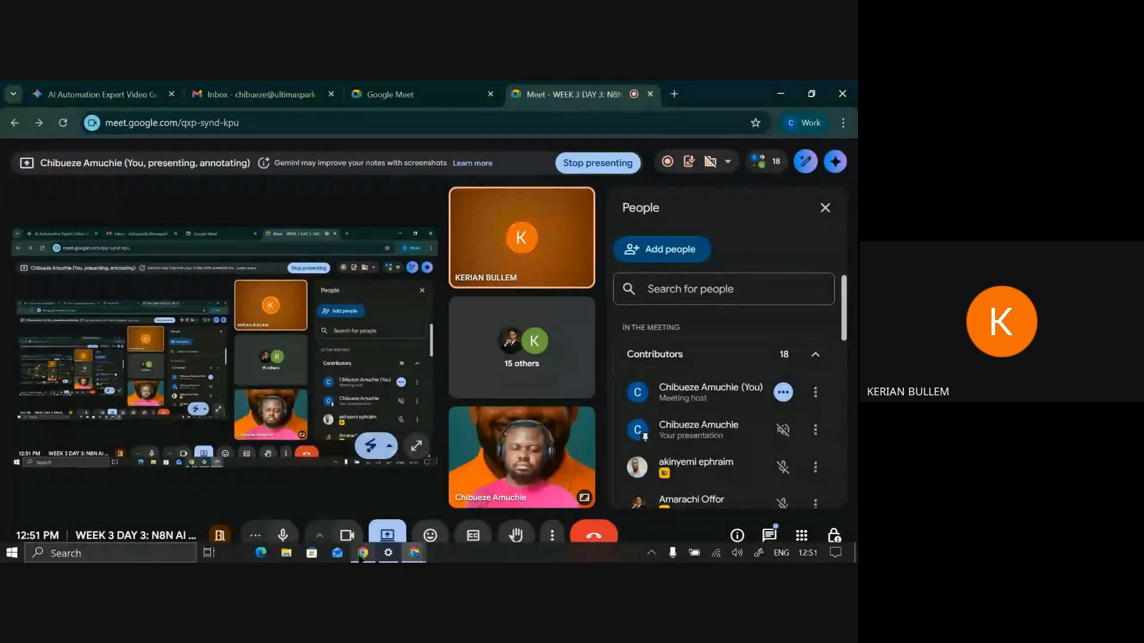
mouse_move(359, 558)
left_click(364, 494)
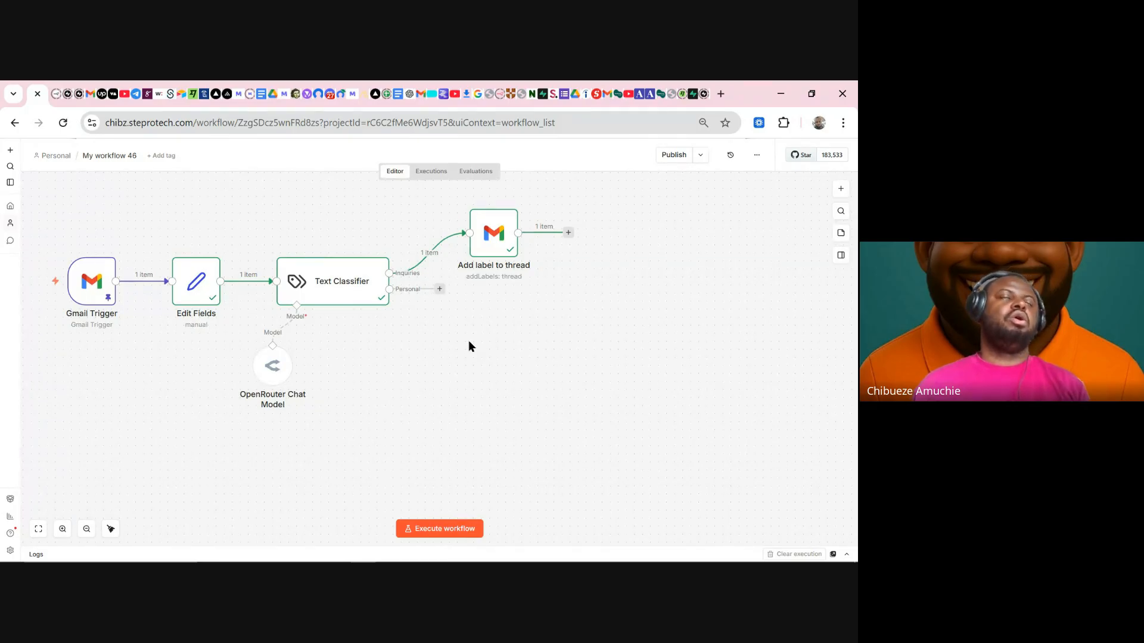
- Switch the Gmail node to the Get thread operation, test it, and inspect the returned label IDs
double_click(492, 250)
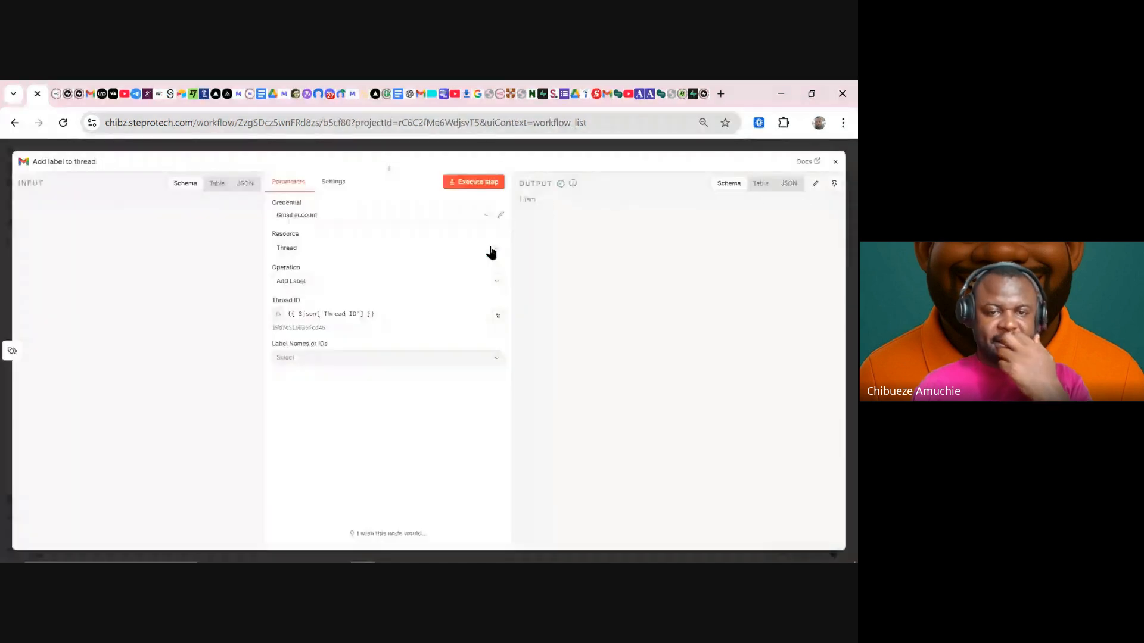
left_click(333, 289)
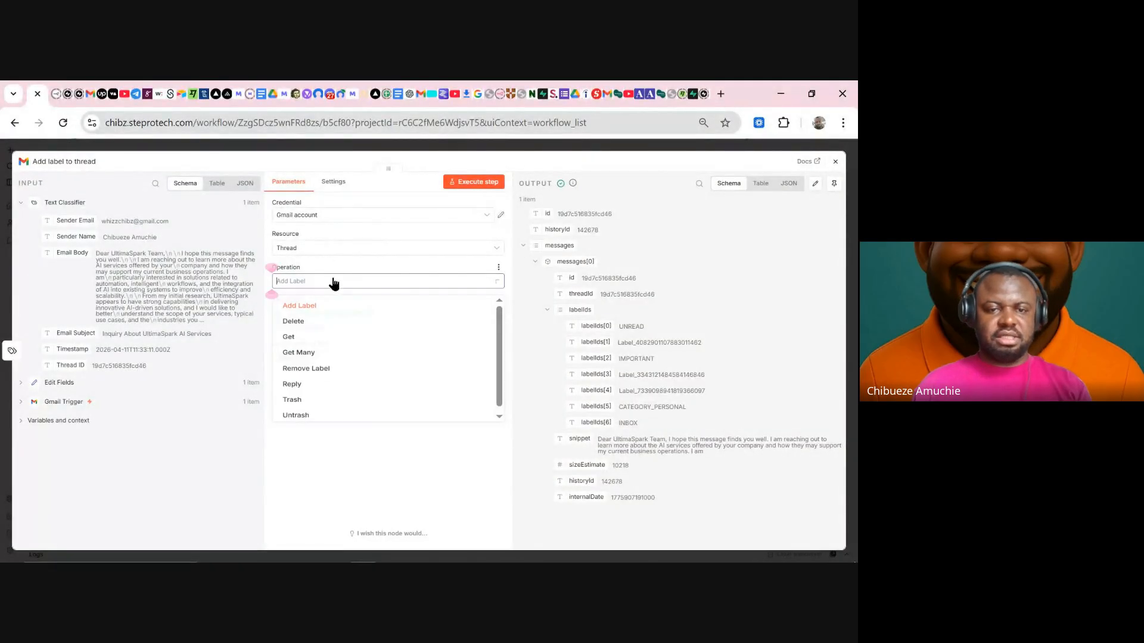
left_click(288, 340)
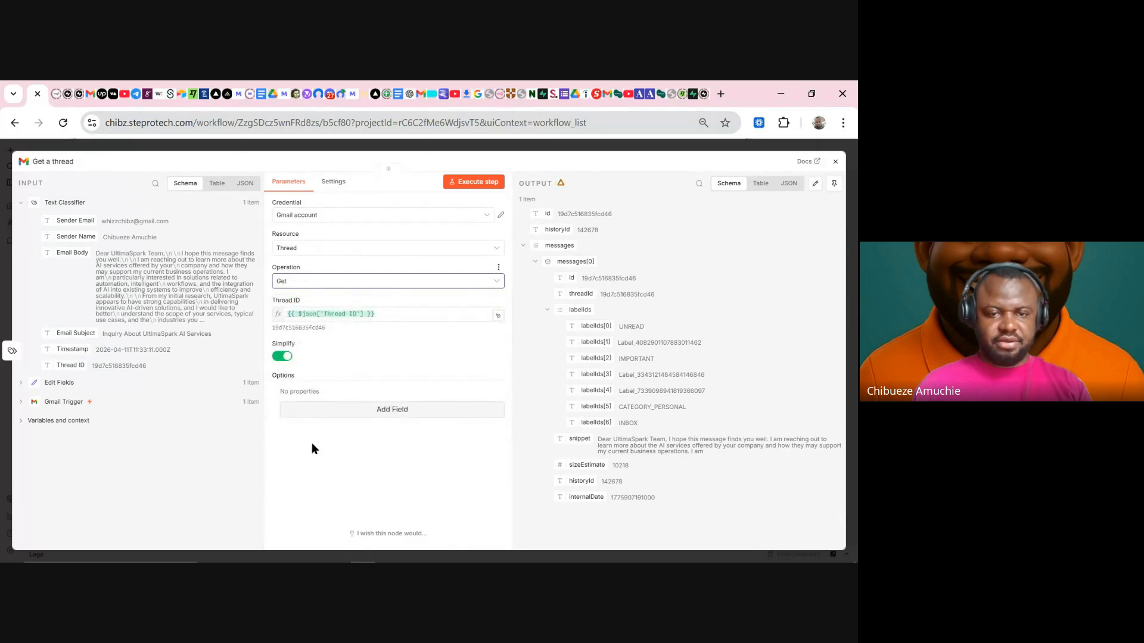
left_click(475, 182)
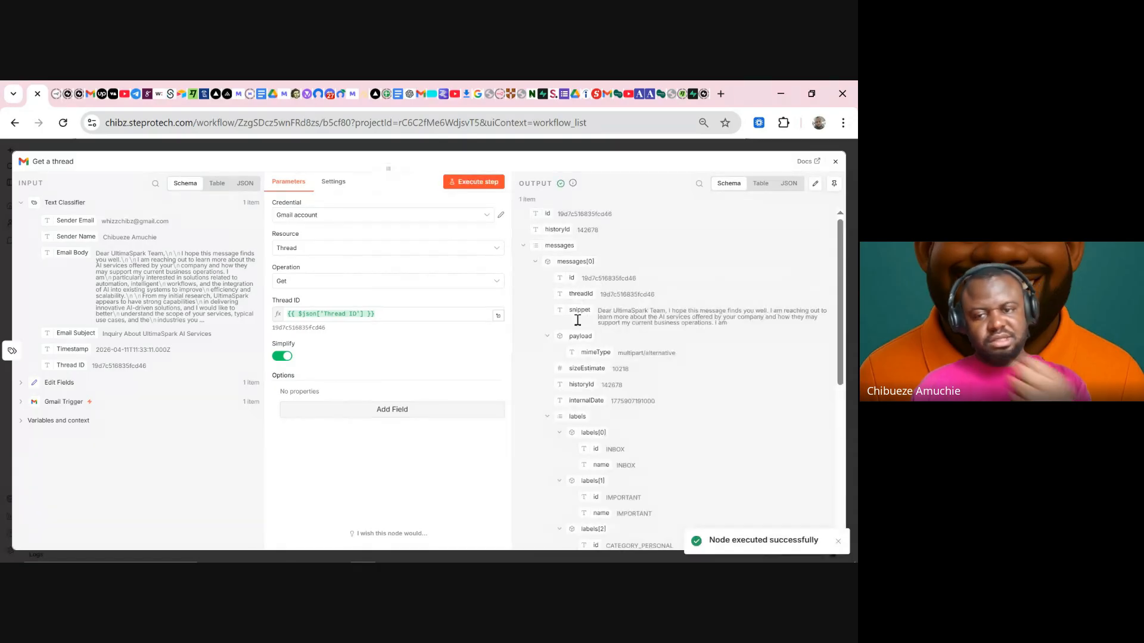
scroll(625, 433, "down", 2)
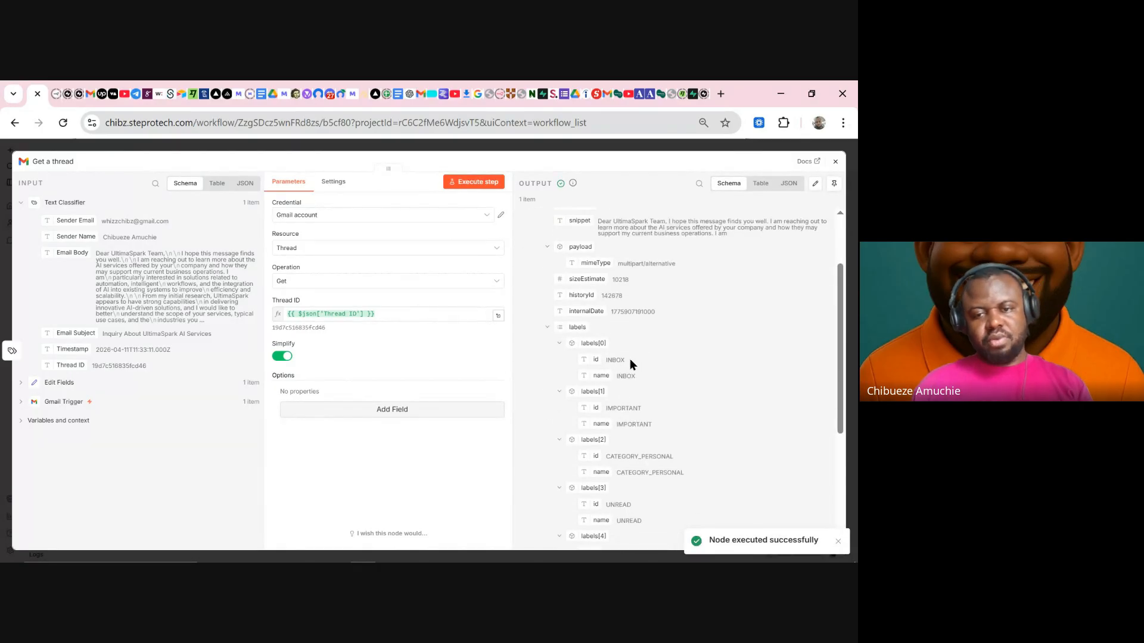
left_click_drag(630, 358, 605, 360)
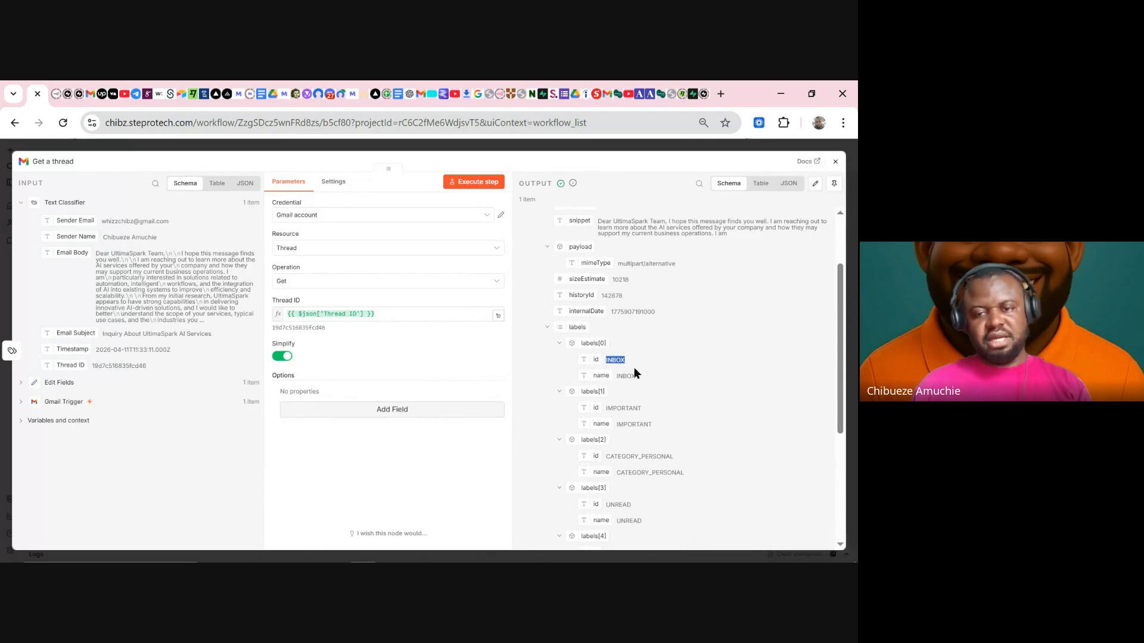
left_click(623, 360)
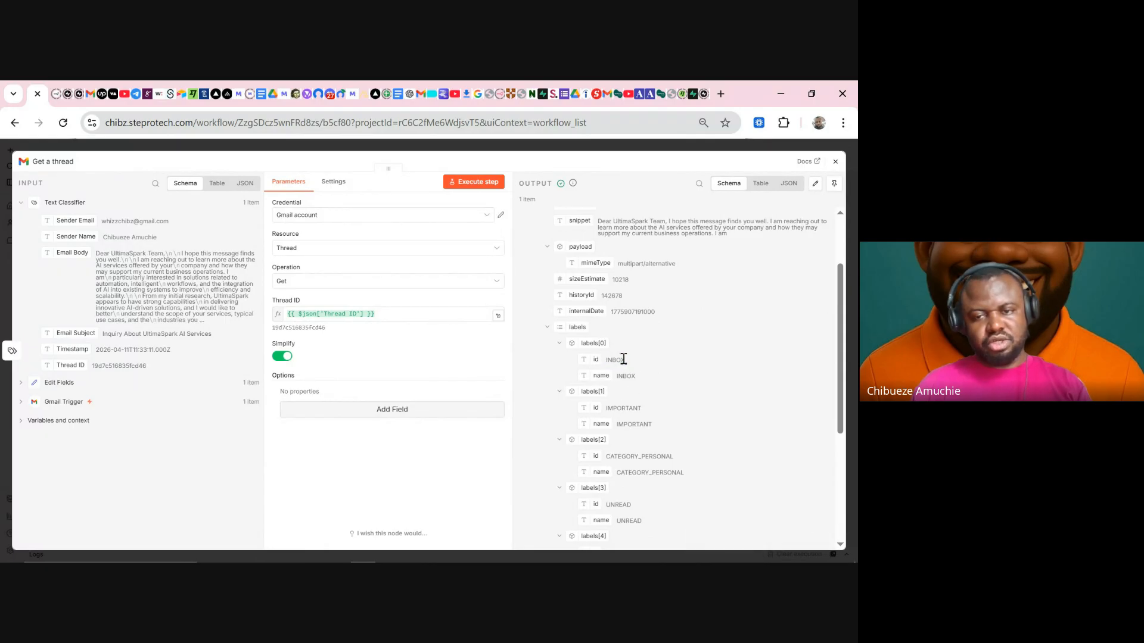
left_click_drag(623, 359, 611, 359)
scroll(620, 363, "up", 2)
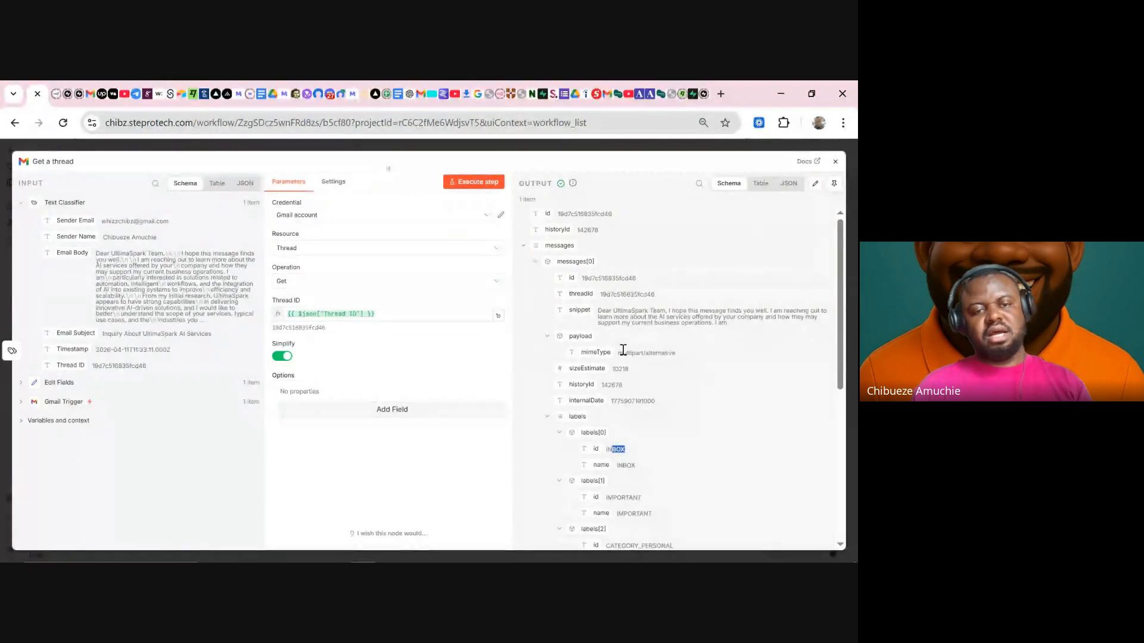
scroll(621, 385, "down", 2)
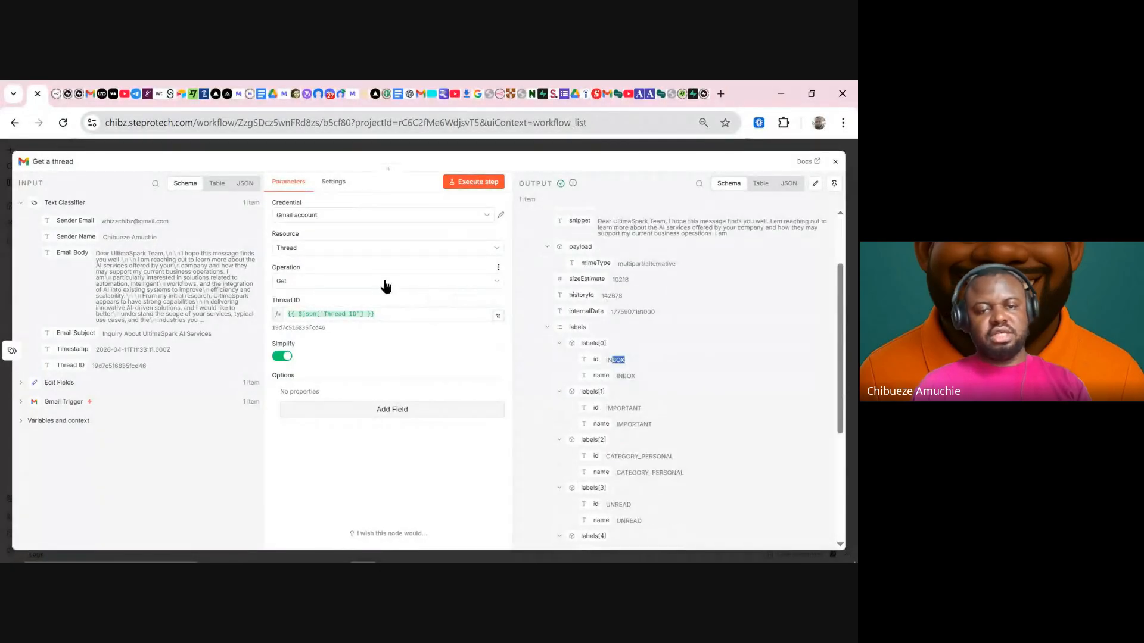
- Change the operation to Get Many threads and test it, returning 50 threads
left_click(386, 286)
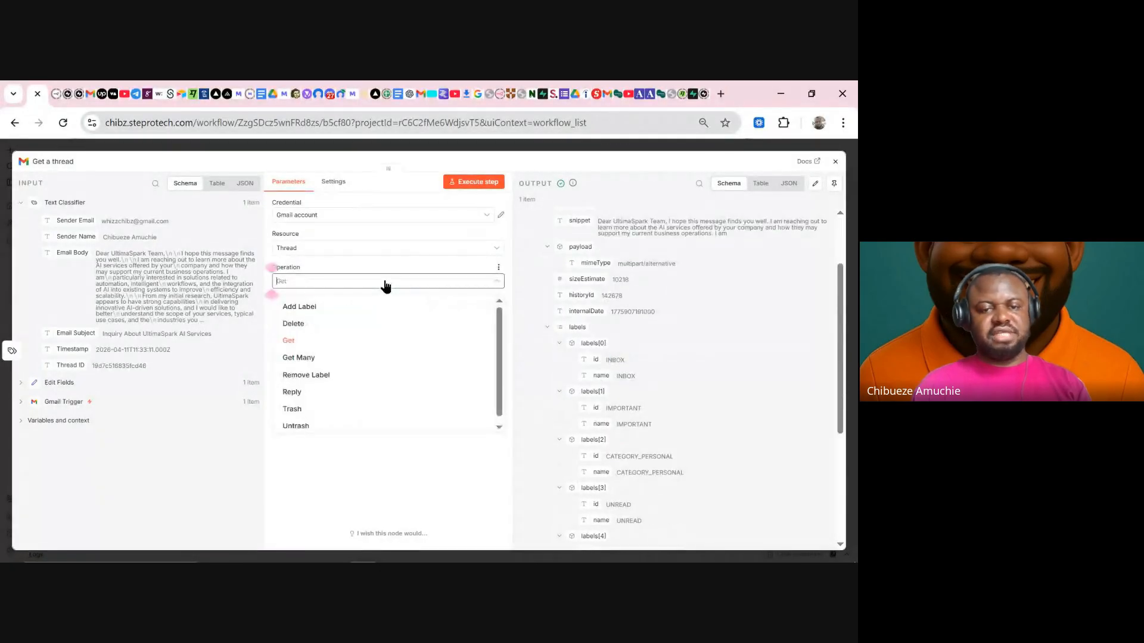
left_click(319, 356)
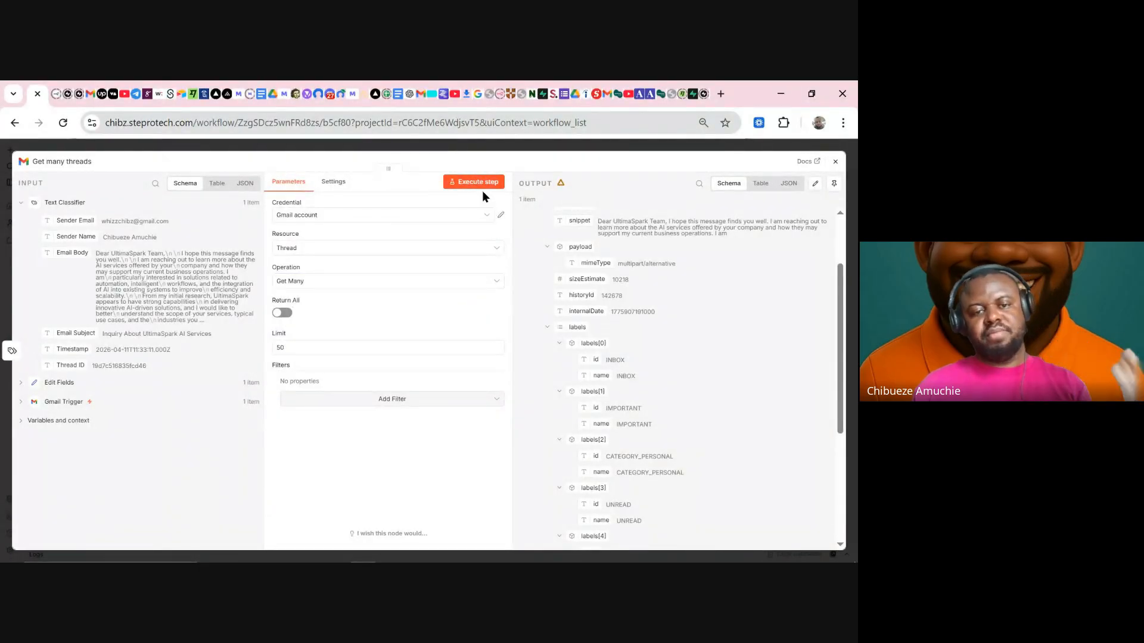
left_click(476, 183)
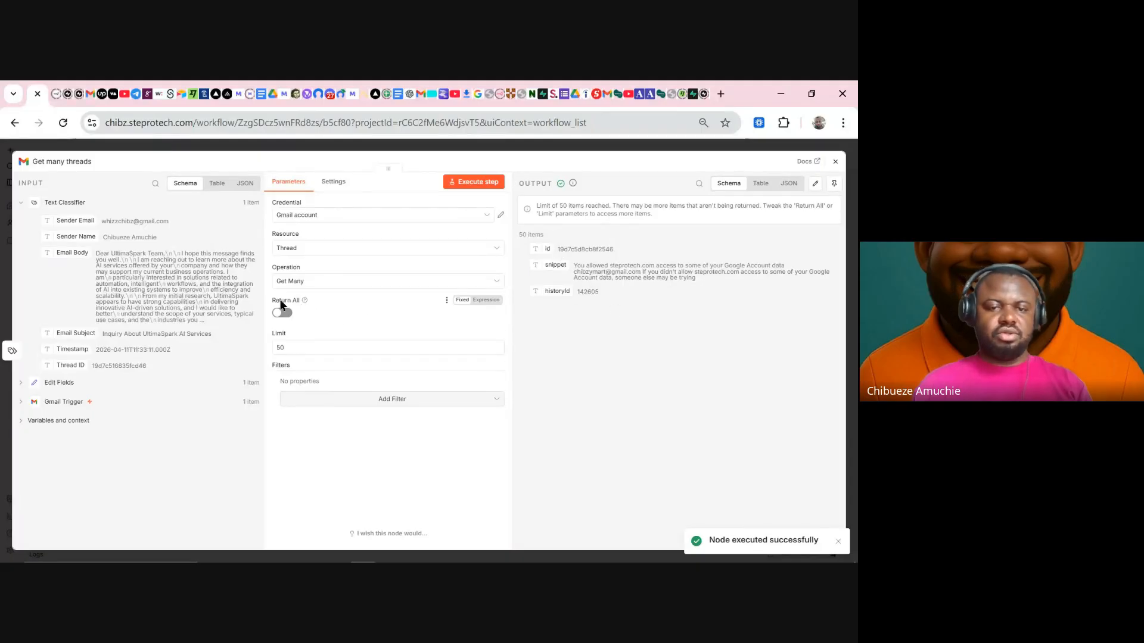
left_click(306, 282)
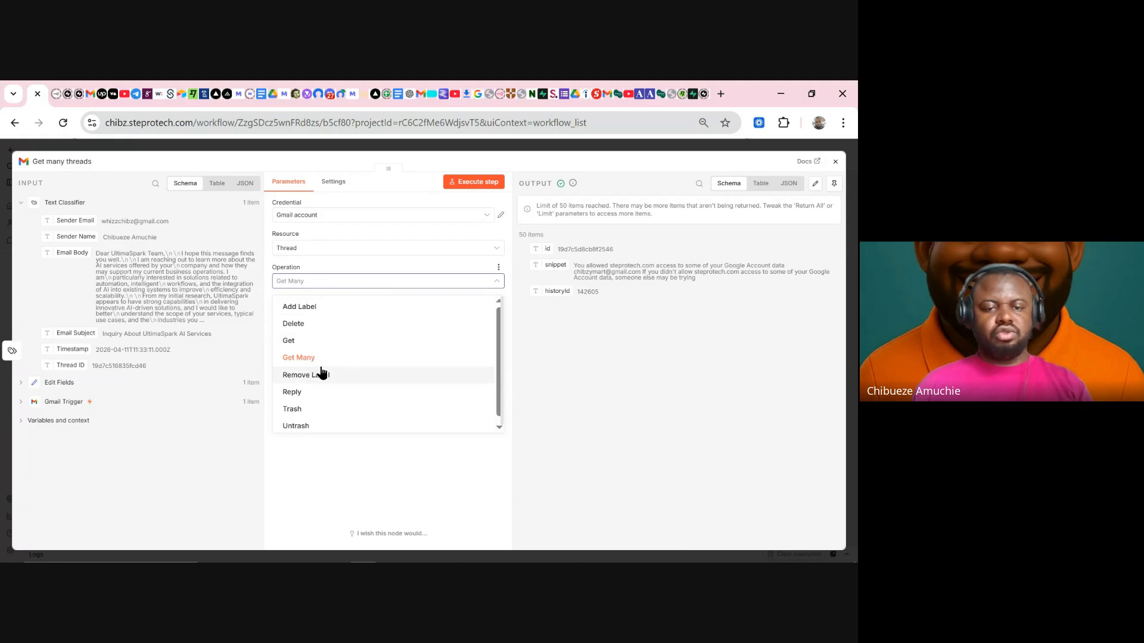
- Set the node to Add Label with the mapped Thread ID and only Inquiries, then test it
left_click(319, 311)
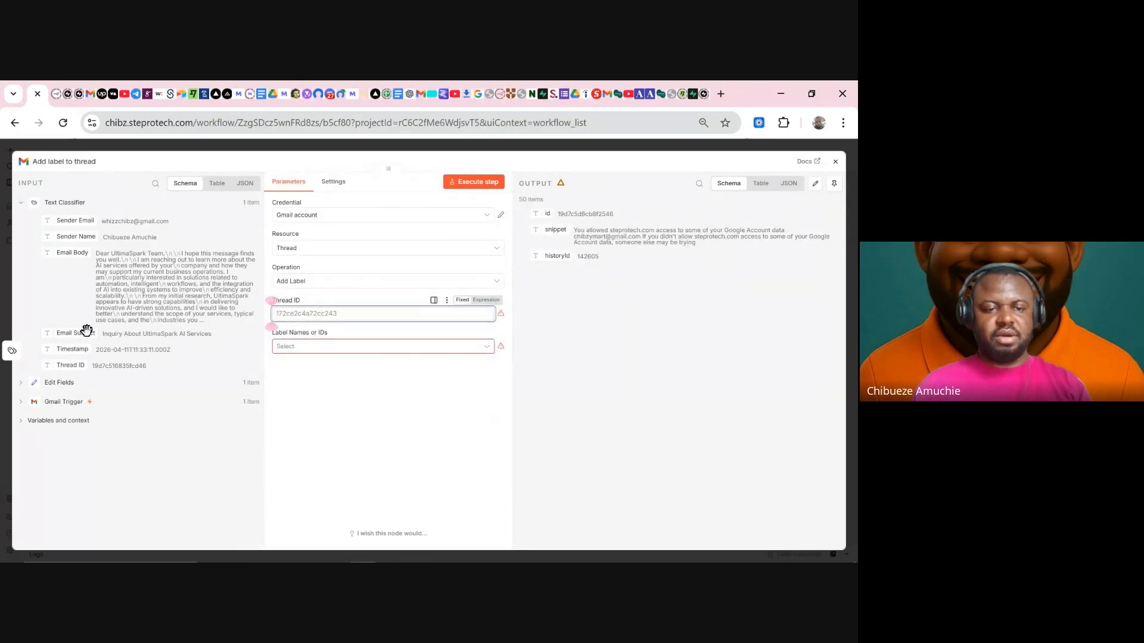
left_click_drag(64, 363, 317, 317)
left_click(329, 357)
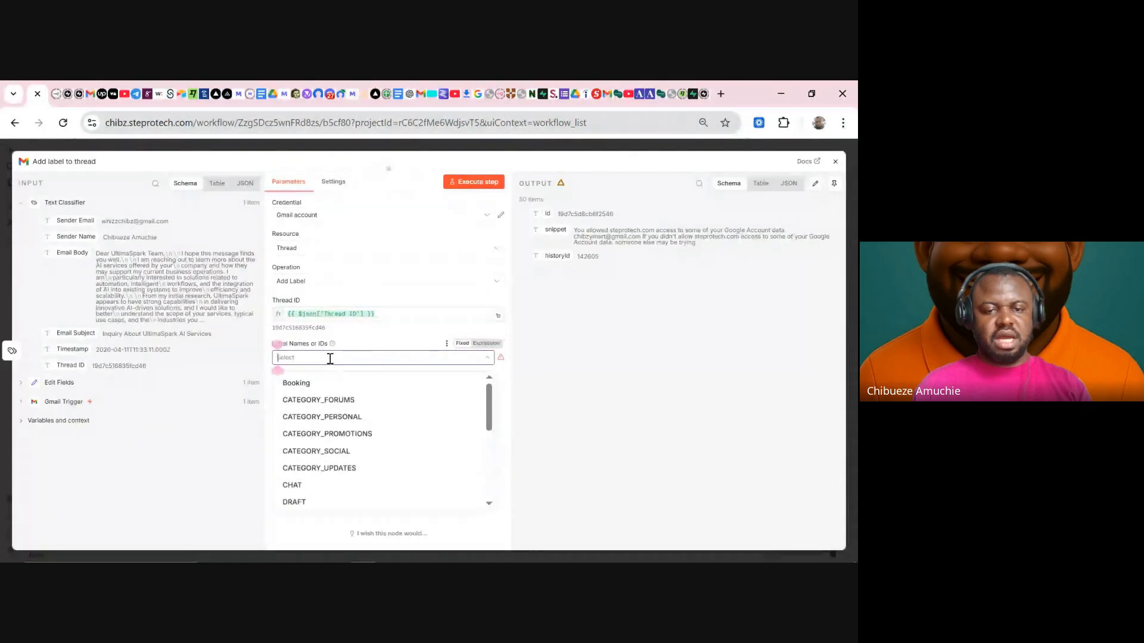
scroll(357, 464, "down", 2)
left_click(332, 451)
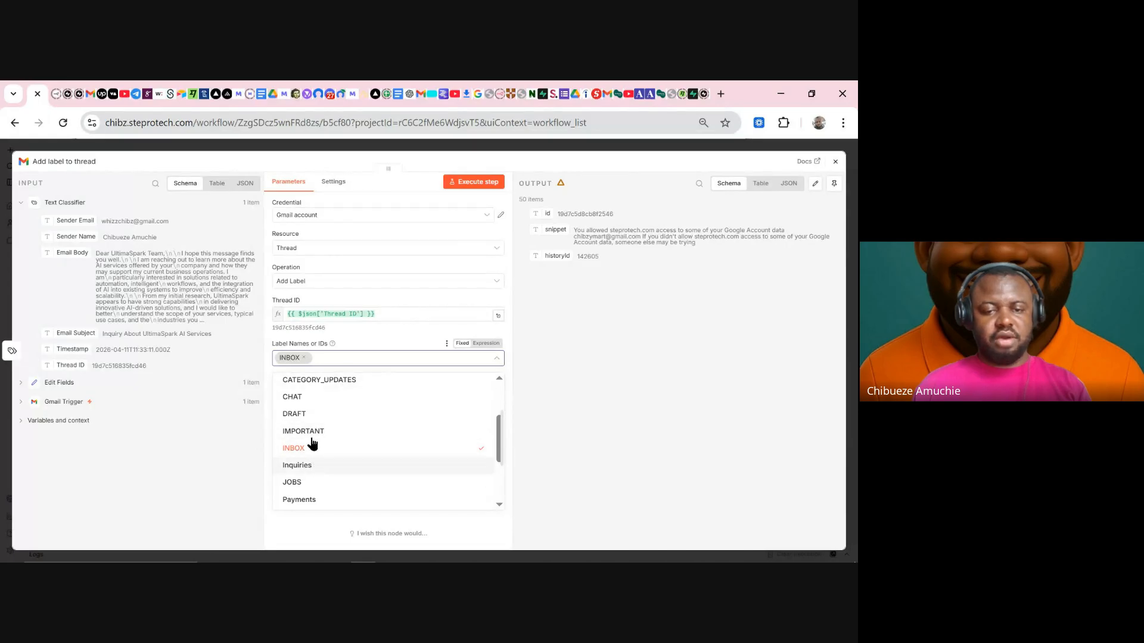
left_click(310, 465)
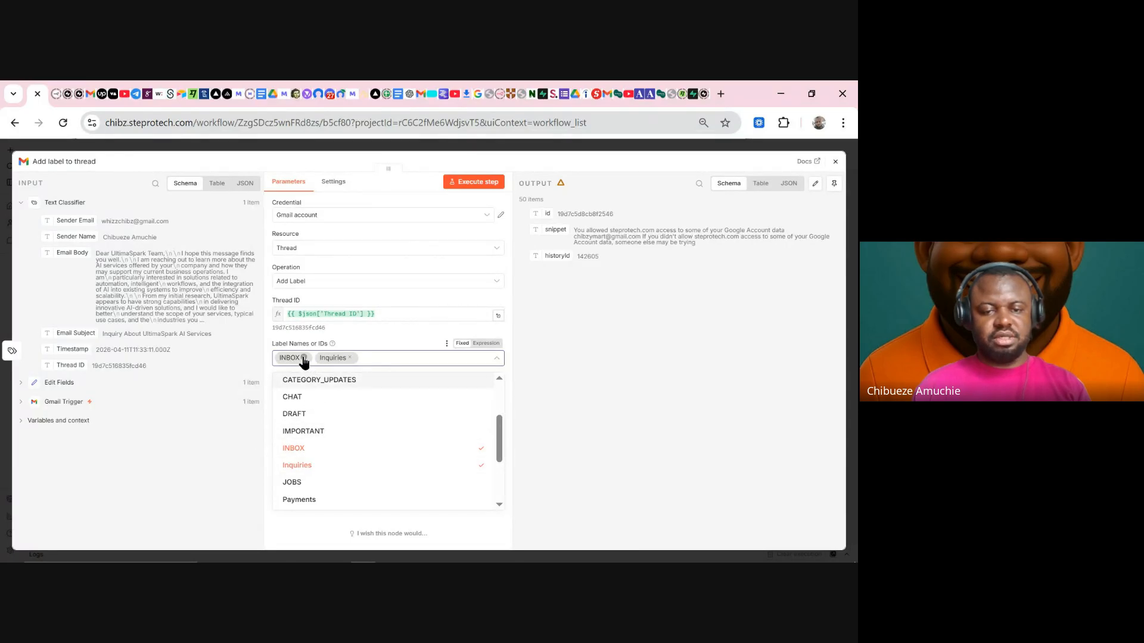
left_click(304, 357)
left_click(277, 516)
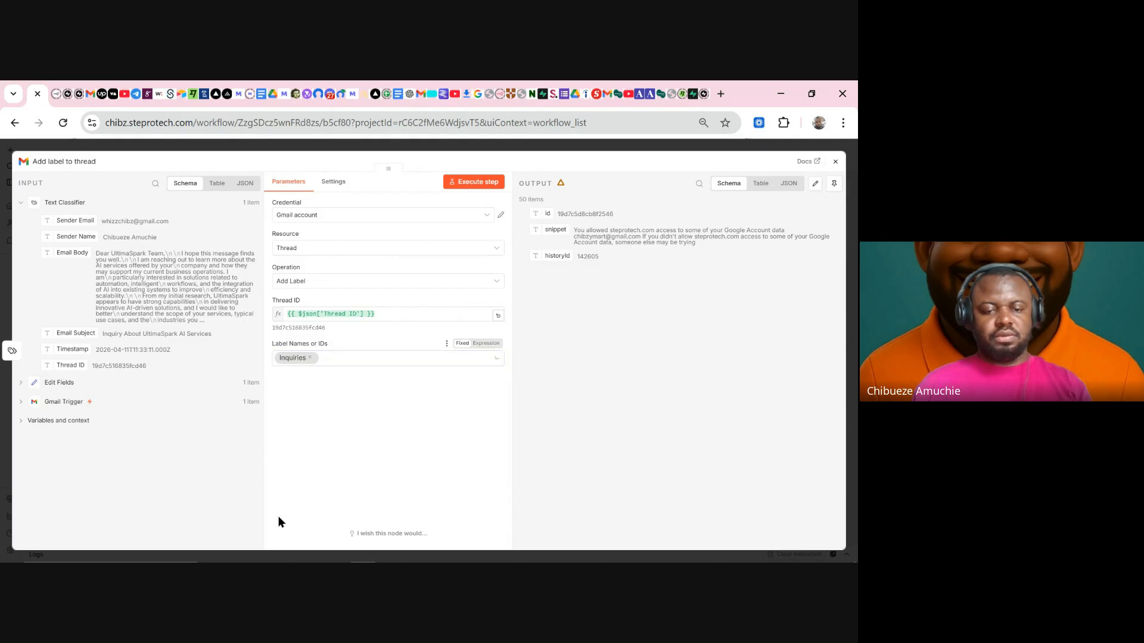
left_click(476, 183)
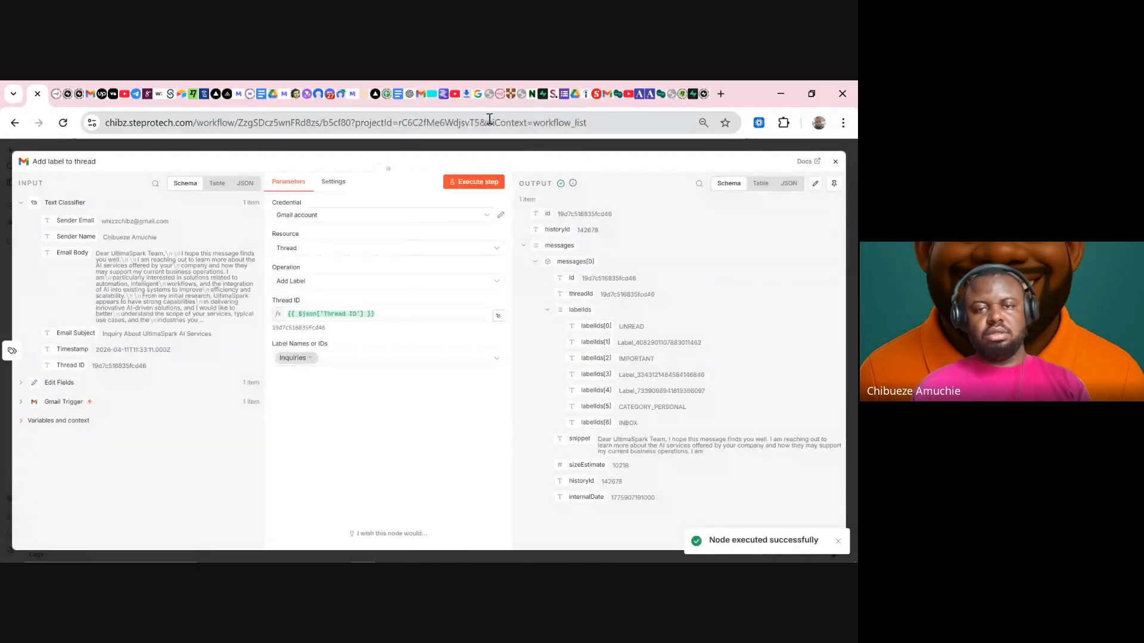
- Refresh the Gmail inbox repeatedly to check the UltimaSpark inquiry for the new label
left_click(419, 95)
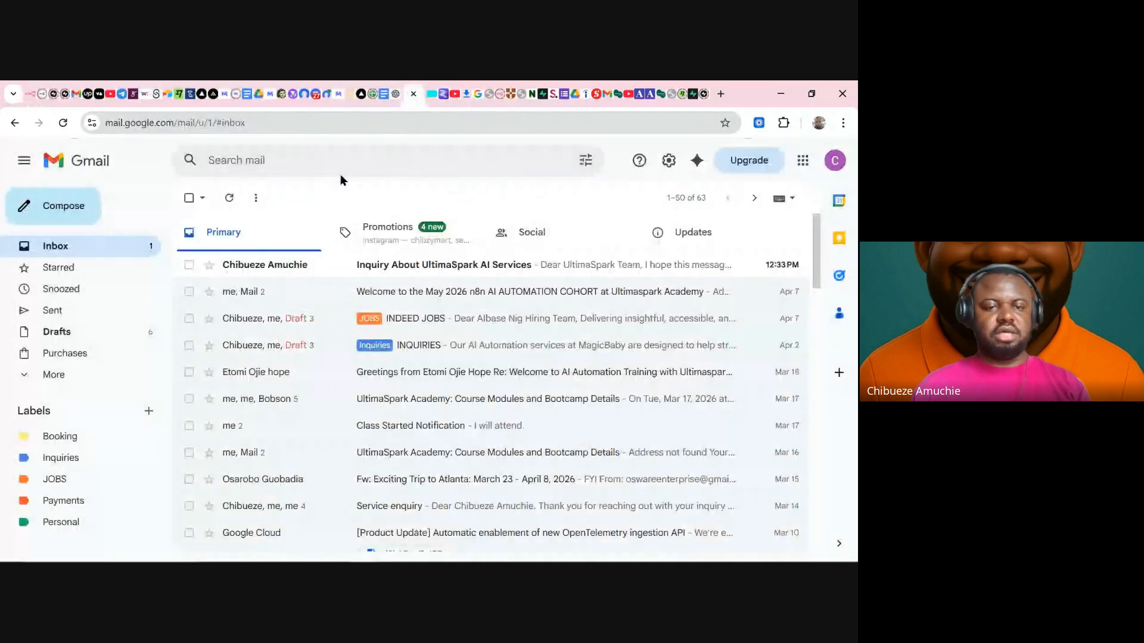
left_click(231, 202)
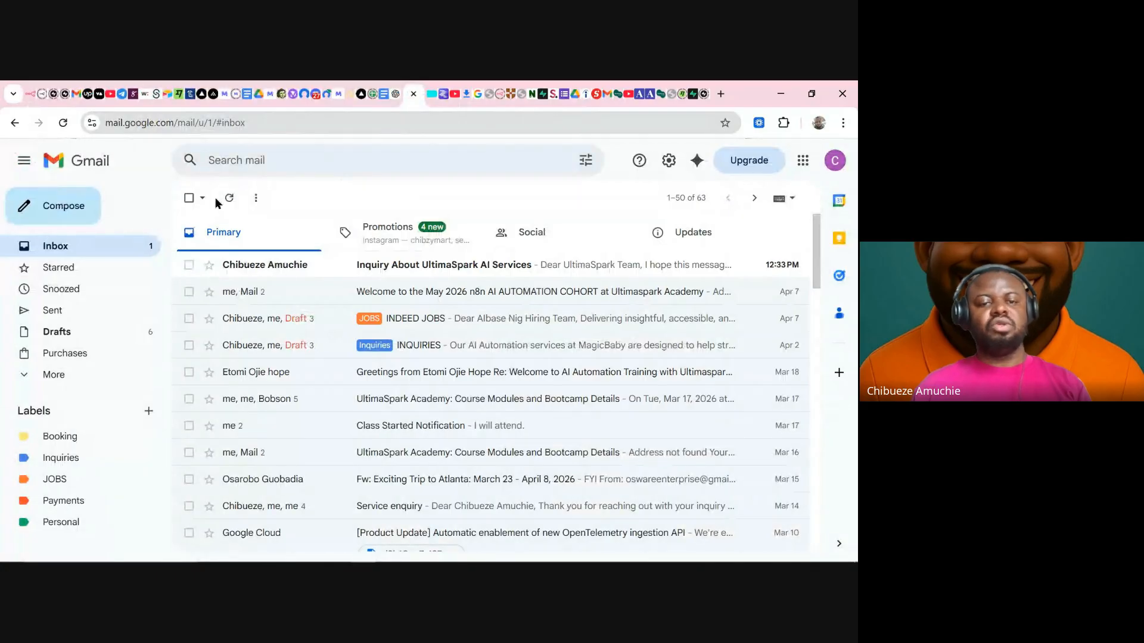
left_click(231, 201)
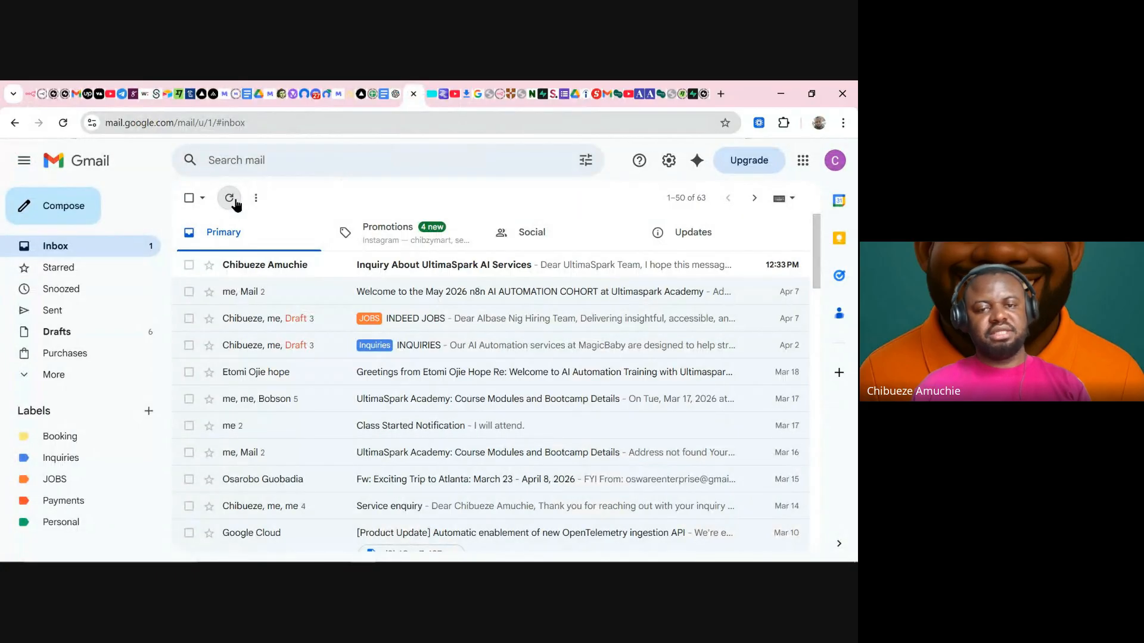
left_click(233, 201)
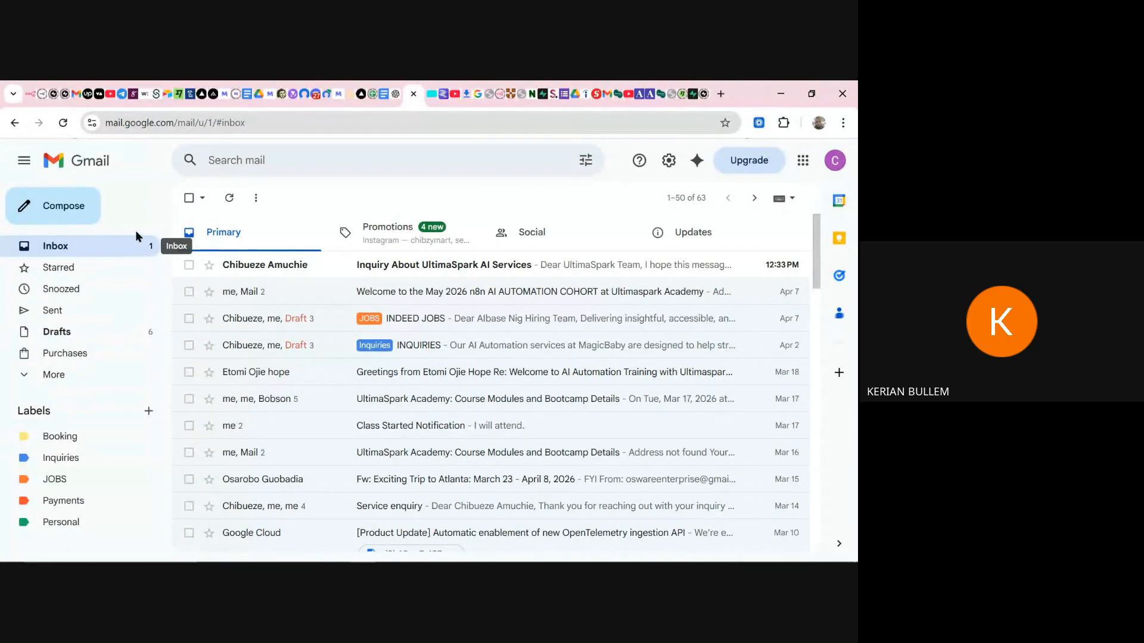
- Back in n8n, reposition the Add label to thread node and briefly inspect its settings
left_click(30, 94)
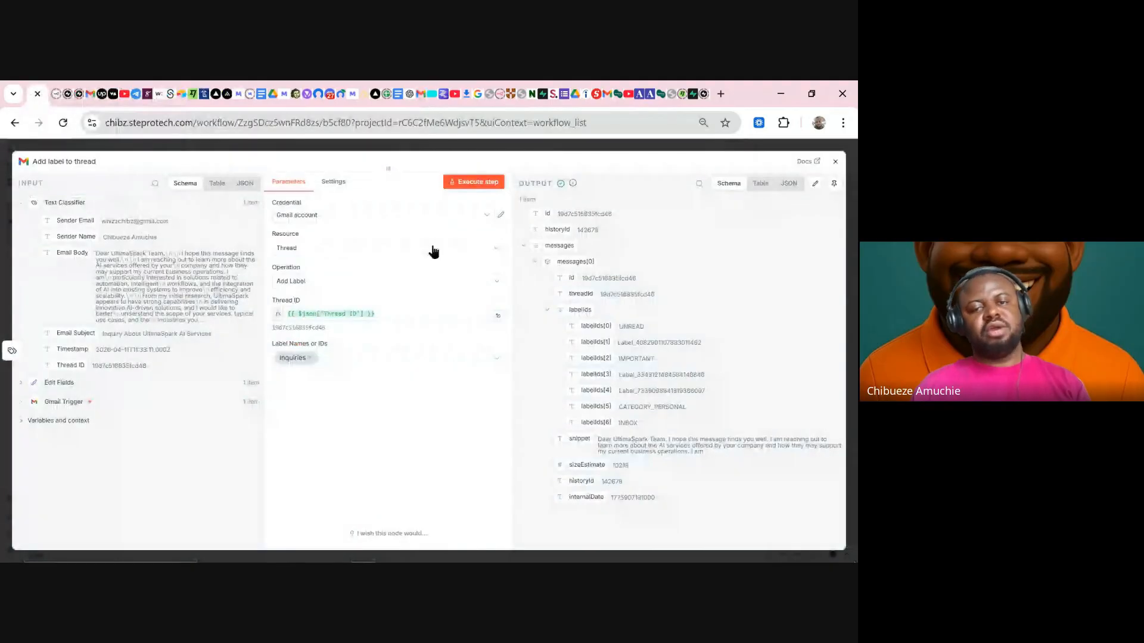
left_click(464, 149)
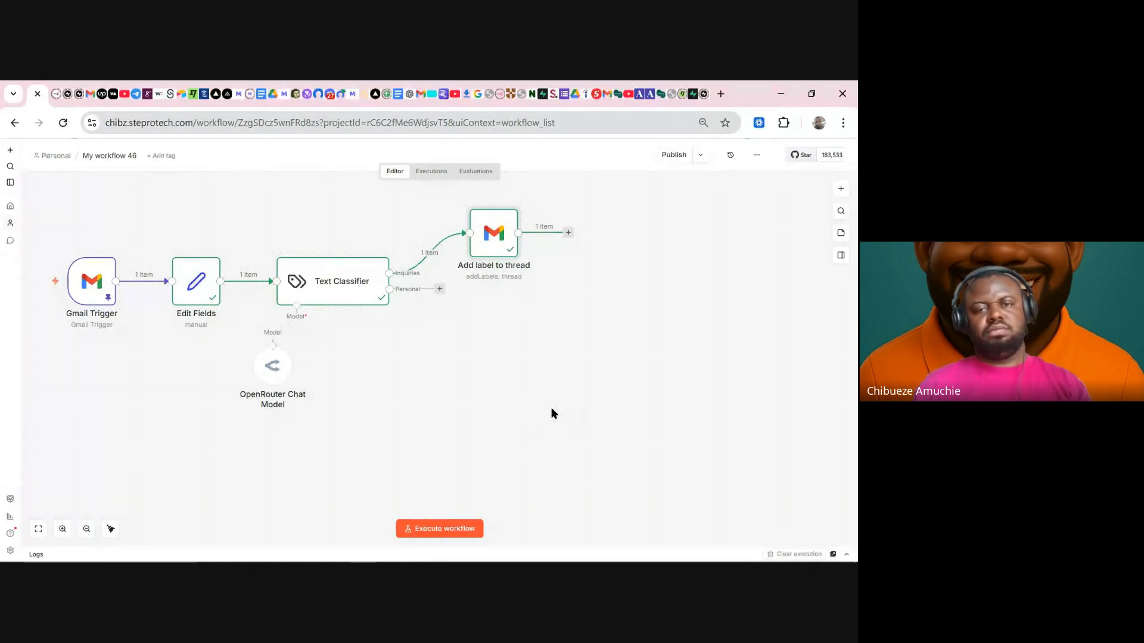
left_click_drag(489, 232, 506, 223)
scroll(544, 369, "up", 1)
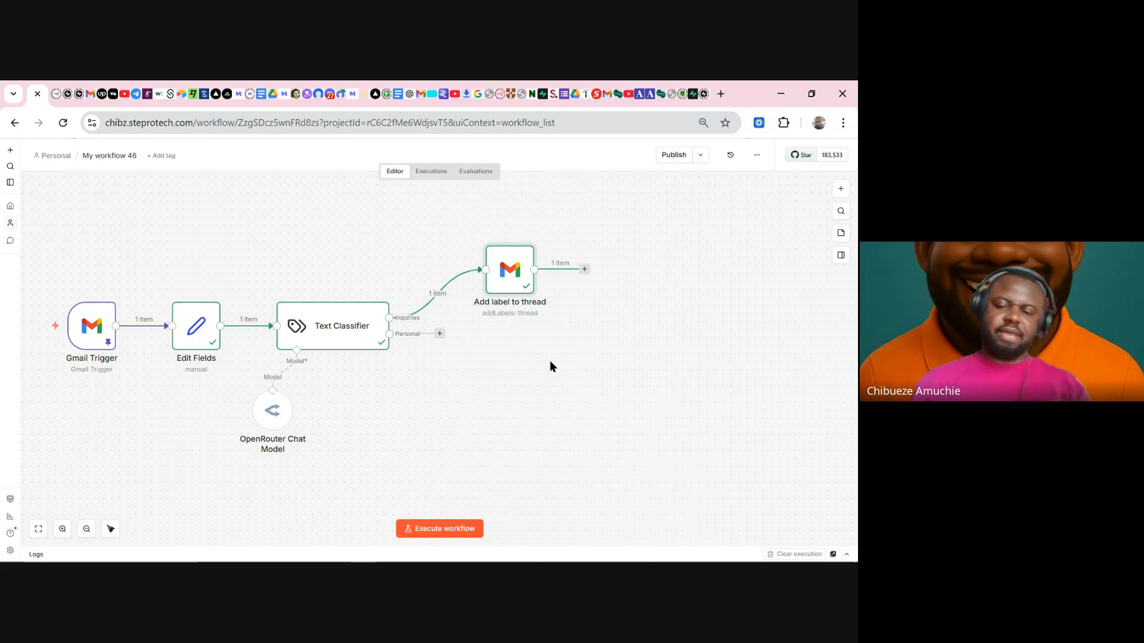
left_click_drag(501, 279, 484, 271)
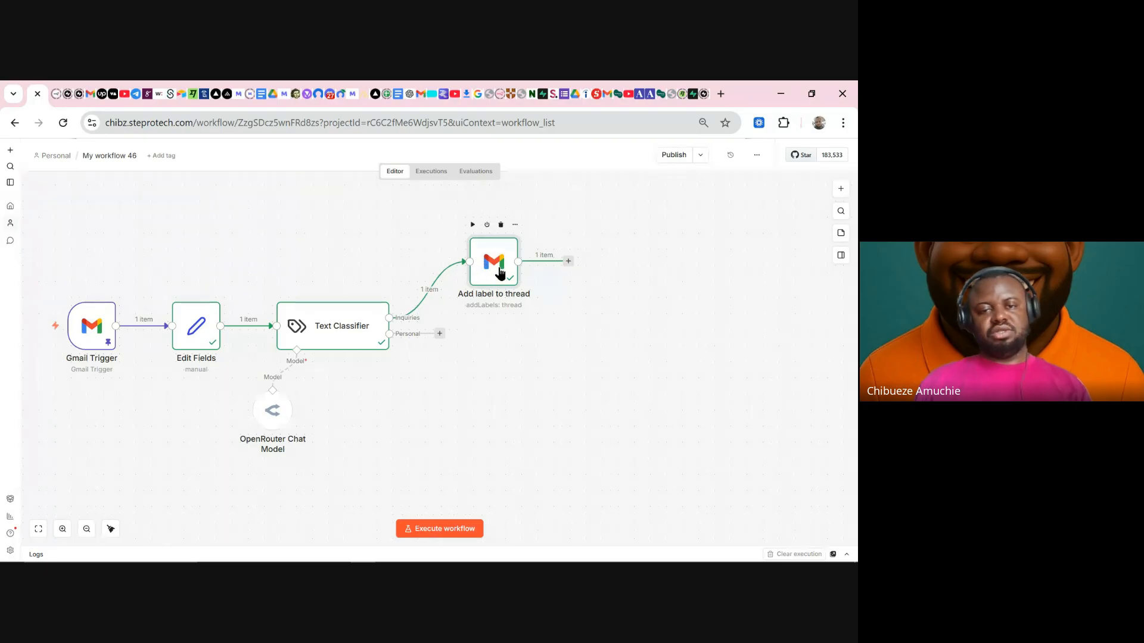
double_click(500, 272)
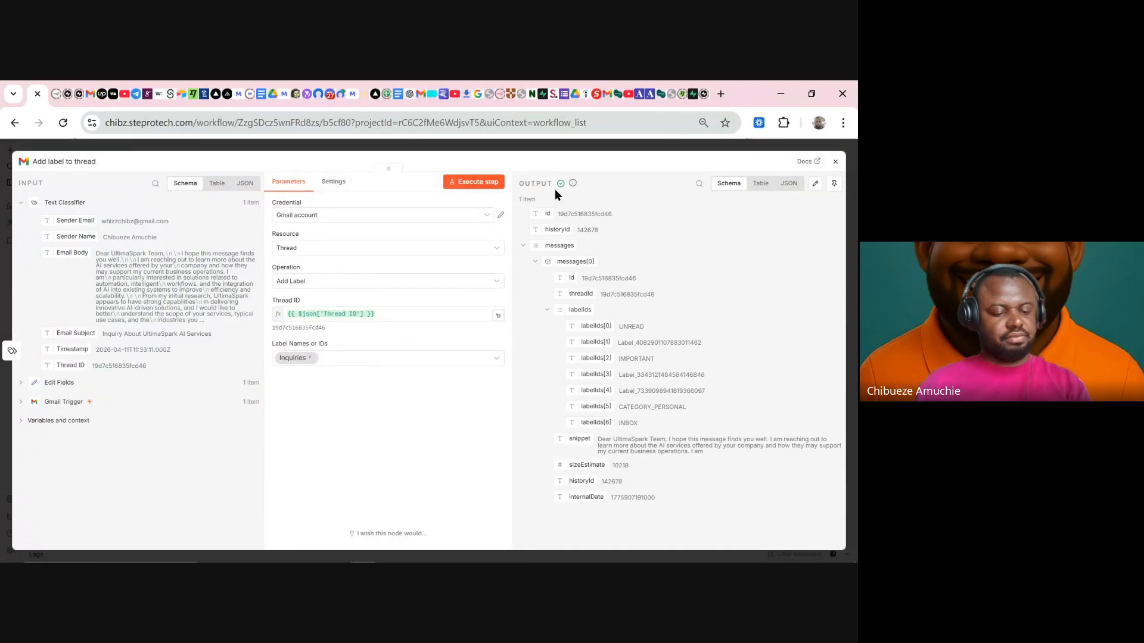
left_click(565, 148)
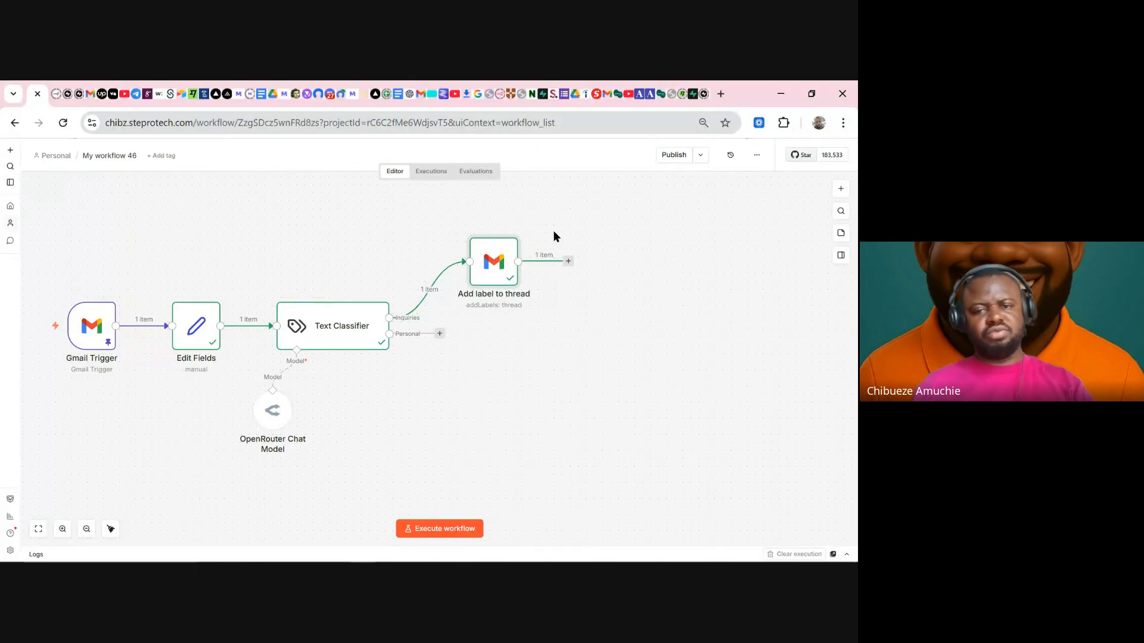
- Delete the Add label to thread node and reload the workflow page
left_click(569, 261)
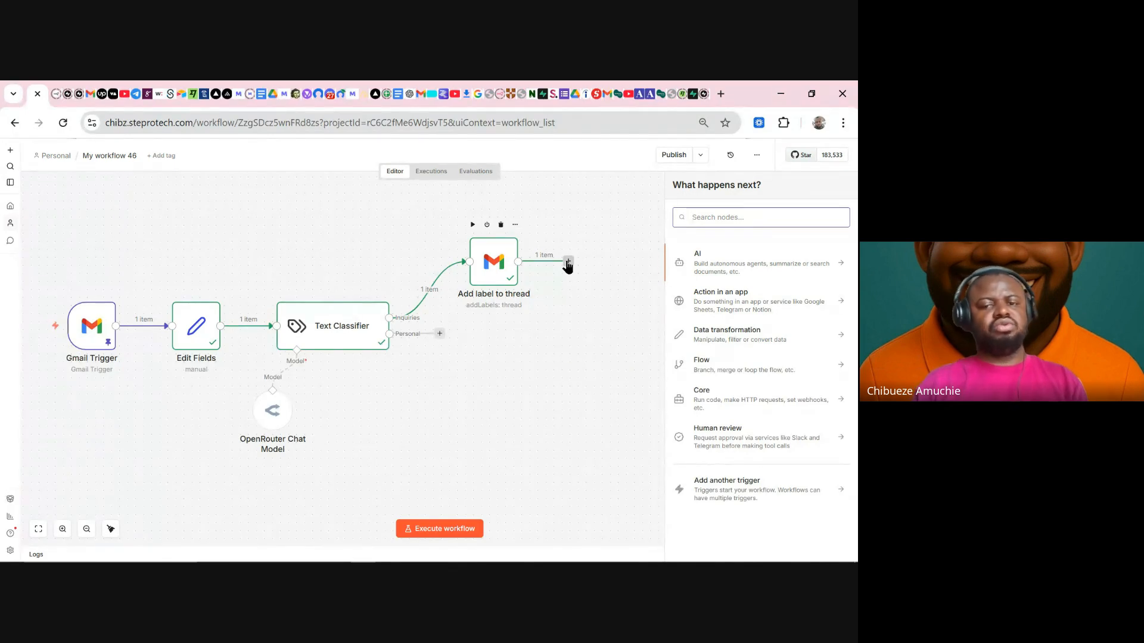
left_click(520, 365)
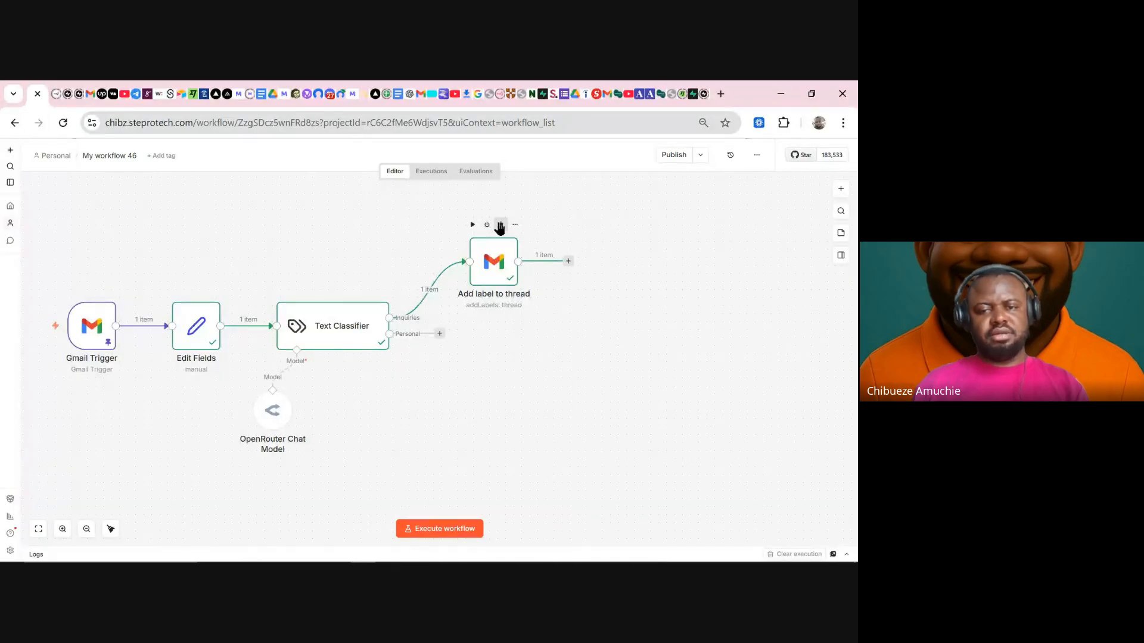
left_click(500, 225)
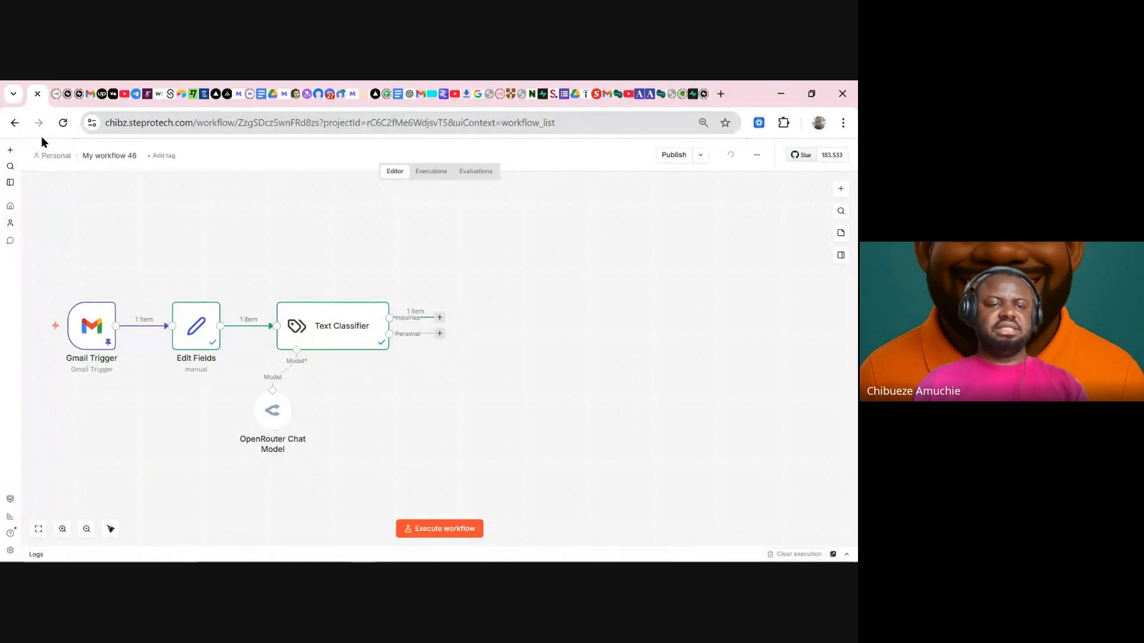
left_click(62, 123)
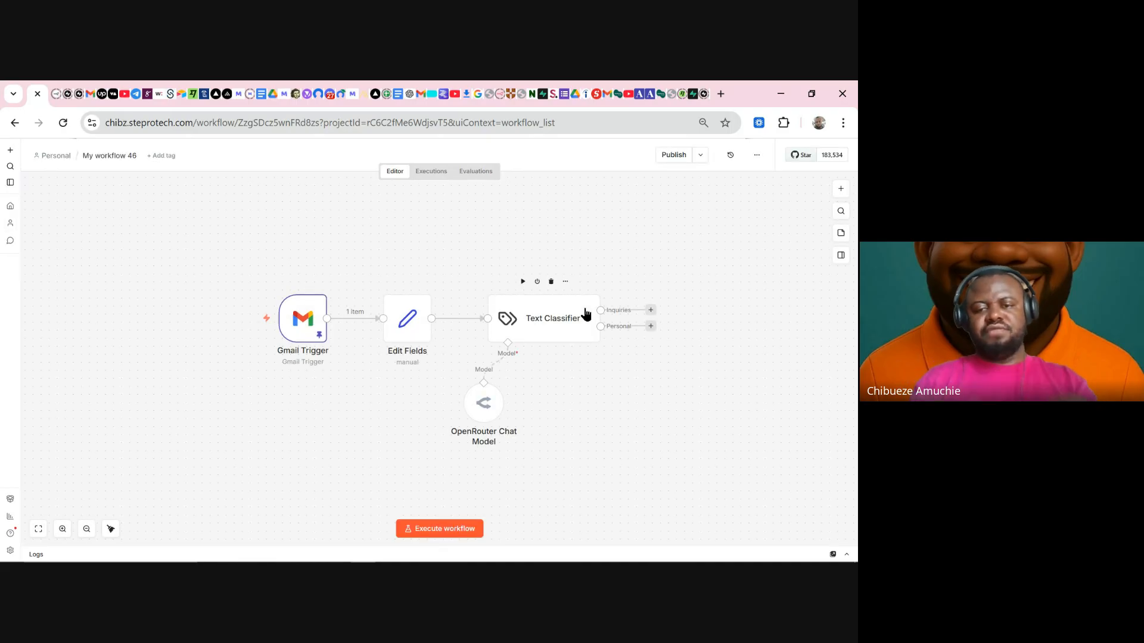
- Attach a new Gmail 'Add label to thread' node to the Inquiries output and run the Text Classifier
left_click_drag(656, 429, 473, 415)
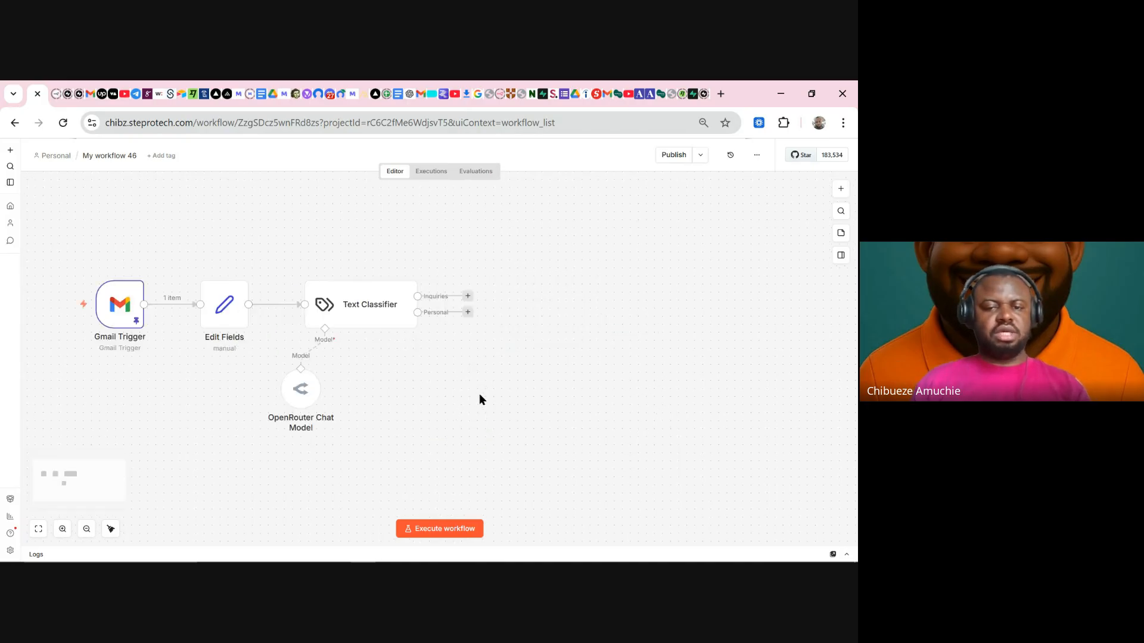
left_click(467, 297)
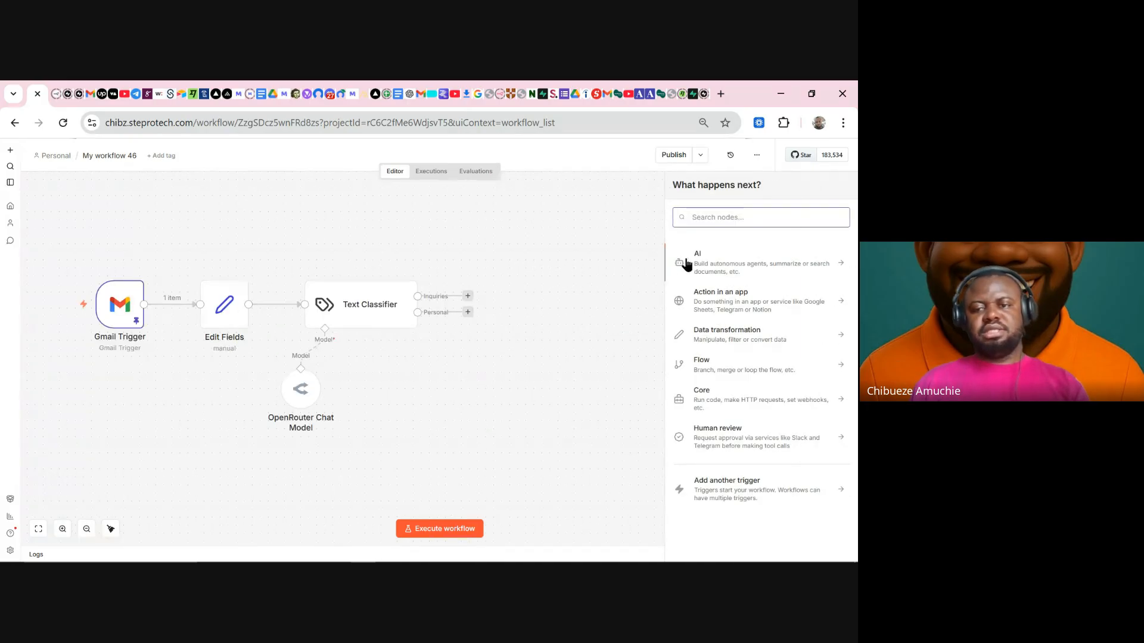
type("gmail")
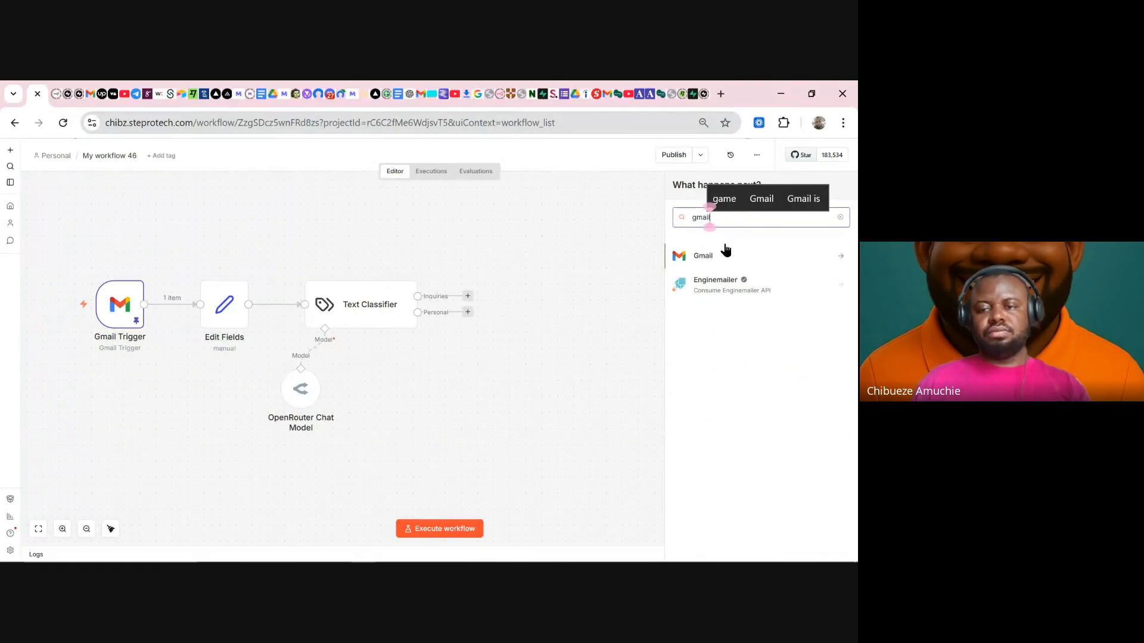
left_click(726, 253)
scroll(766, 524, "down", 5)
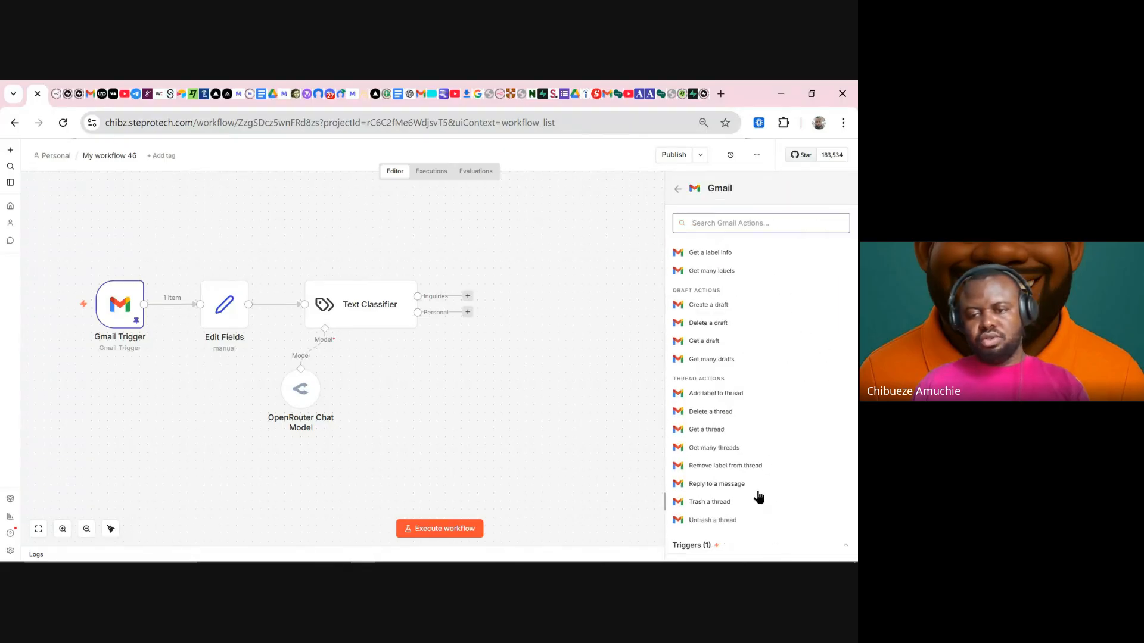
left_click(724, 394)
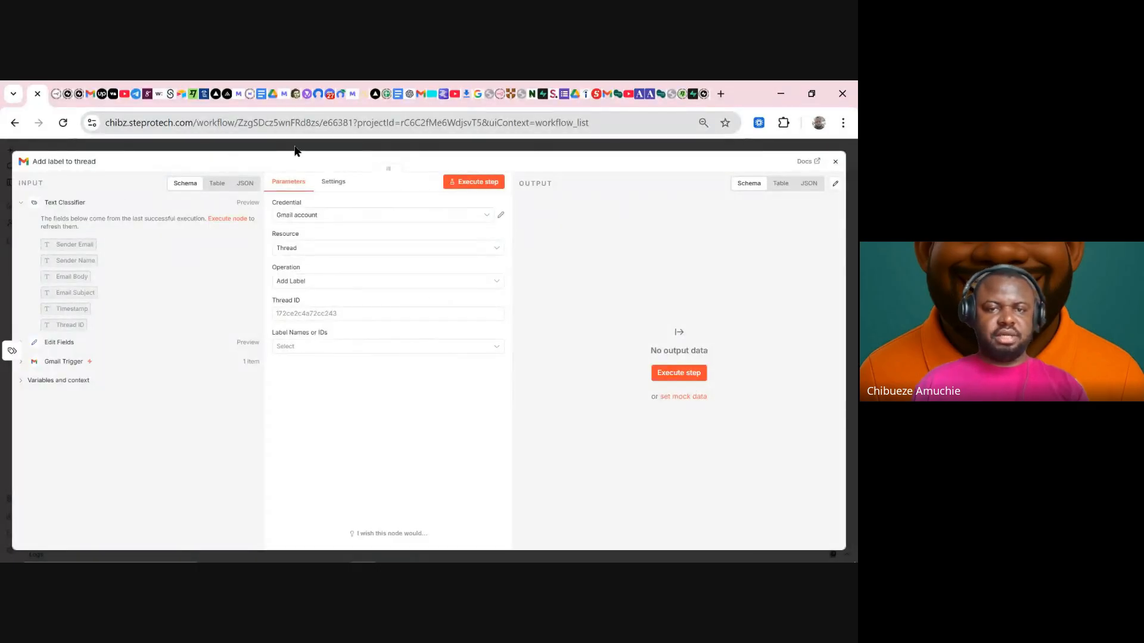
left_click(296, 150)
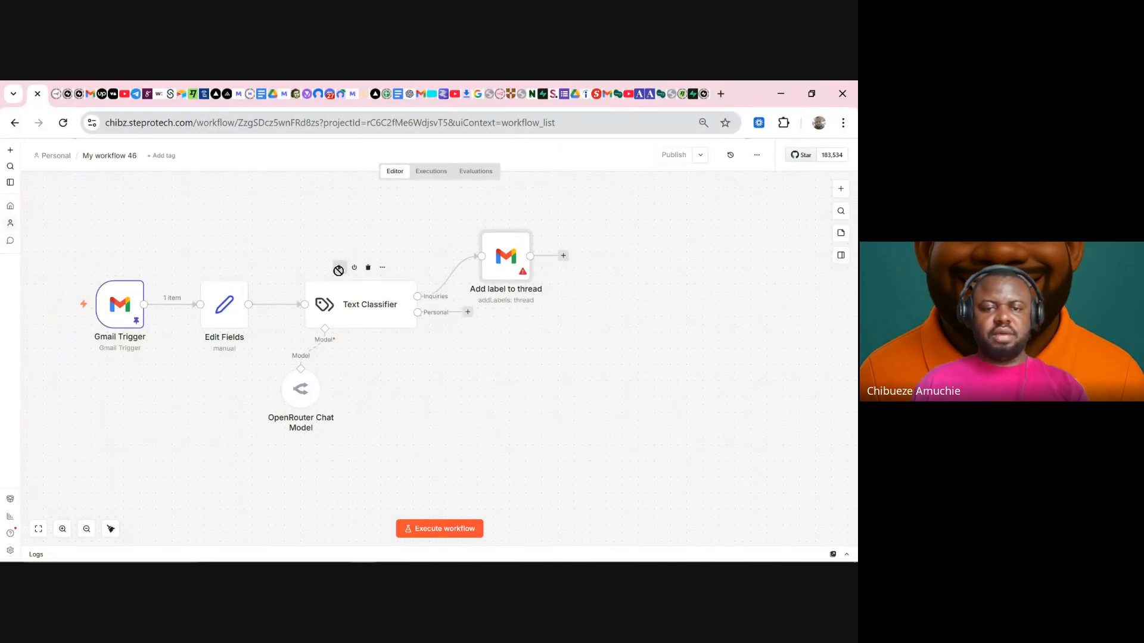
left_click(339, 269)
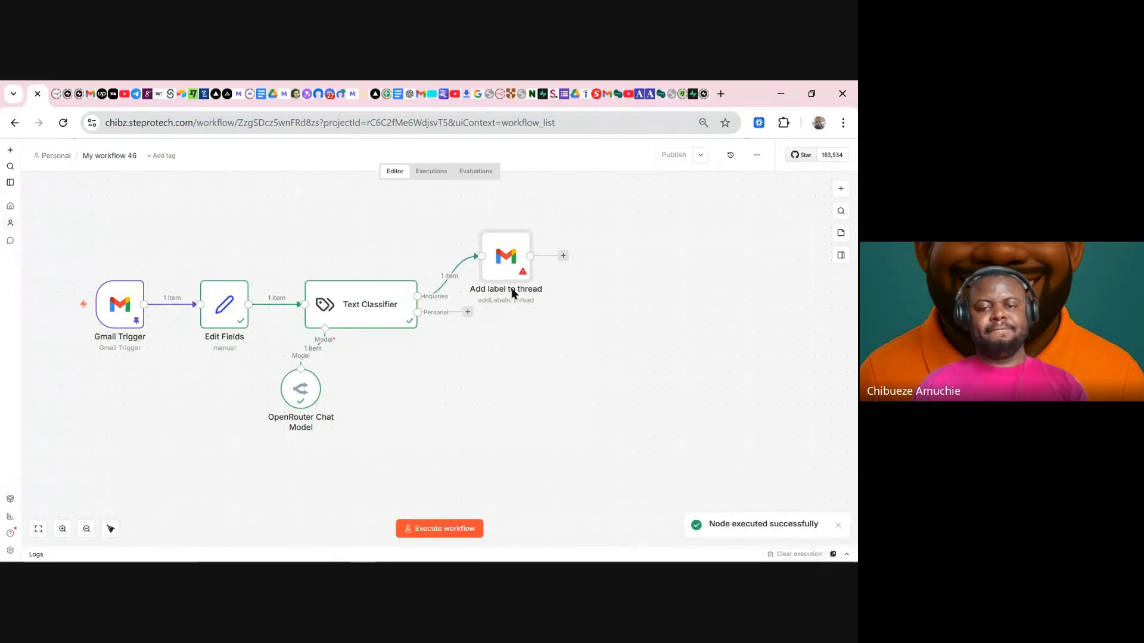
- Map the incoming Thread ID, choose the Inquiries label, test the node, then check Gmail
double_click(514, 266)
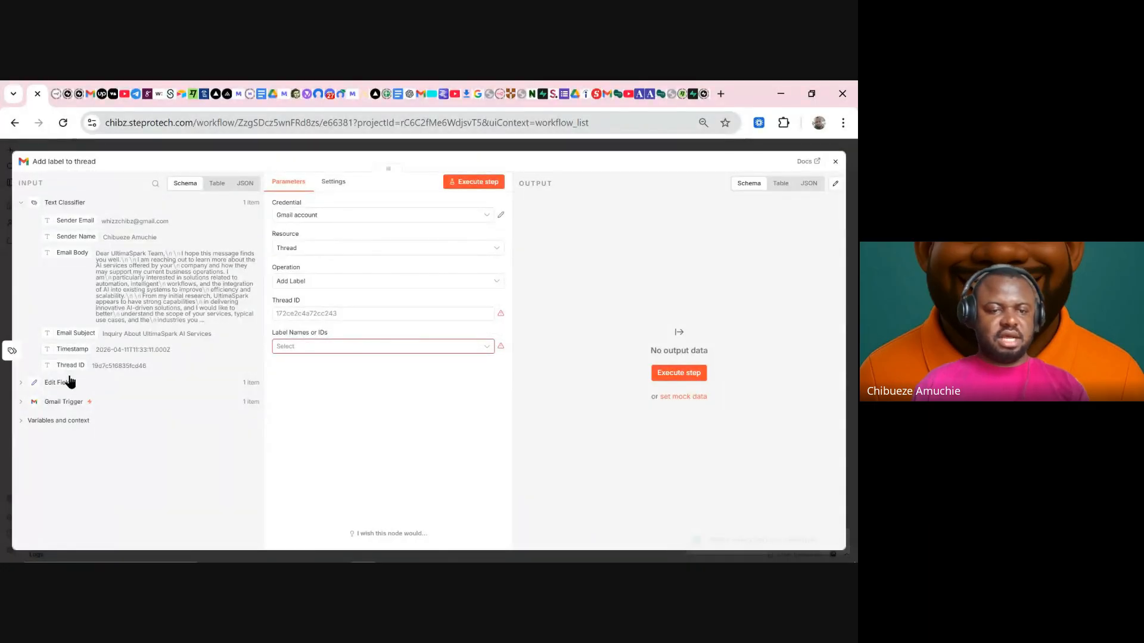
left_click_drag(73, 365, 332, 314)
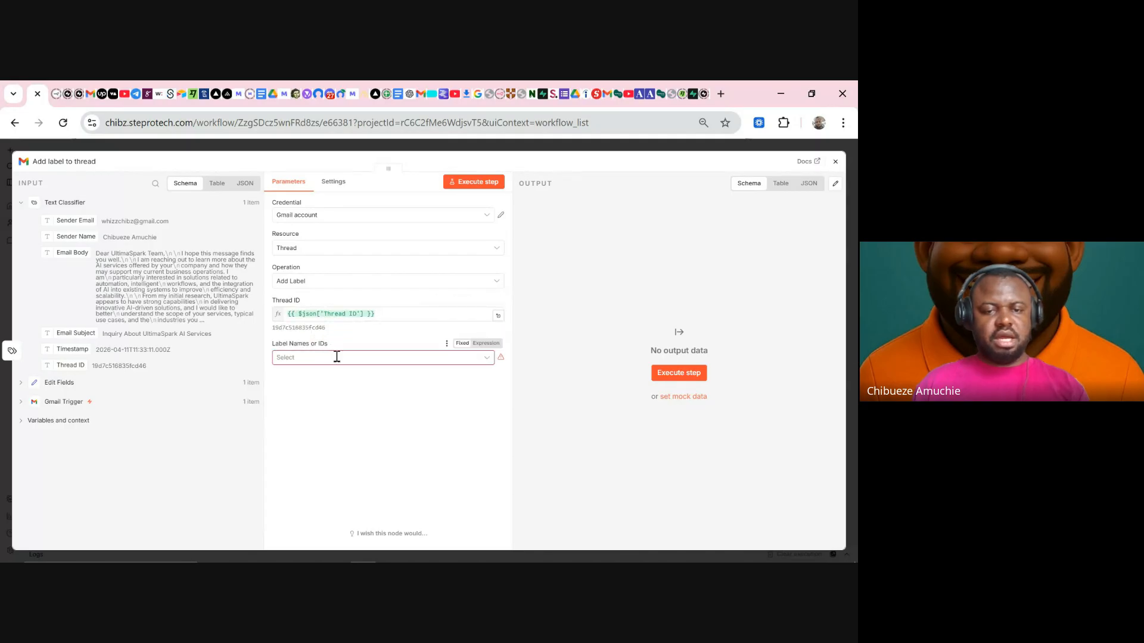
left_click(333, 356)
scroll(333, 424, "down", 5)
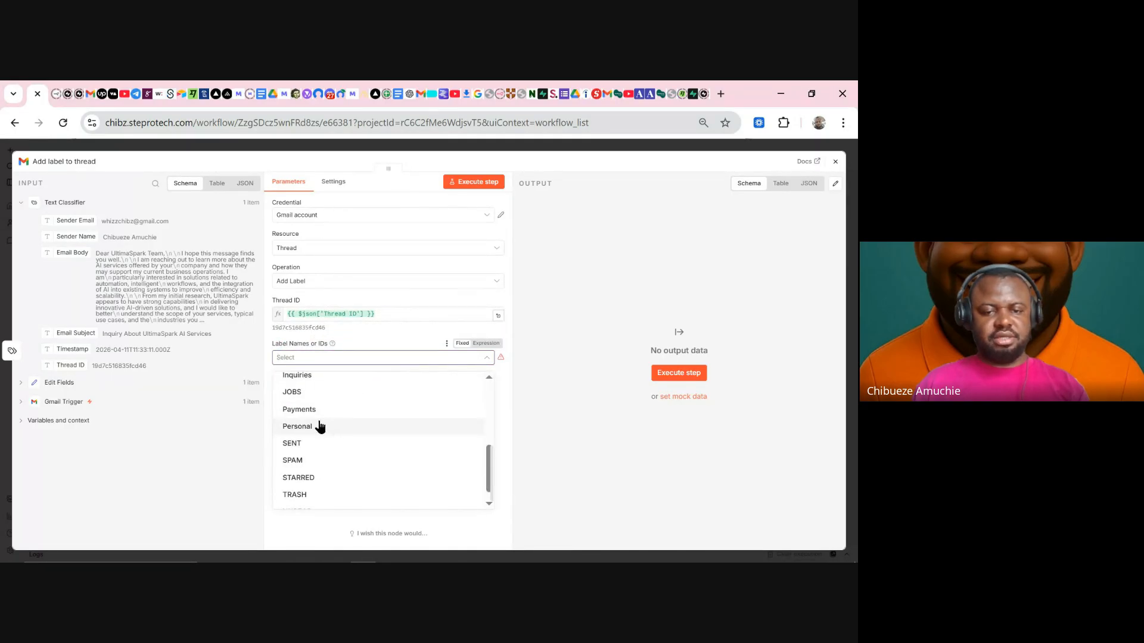
left_click(326, 383)
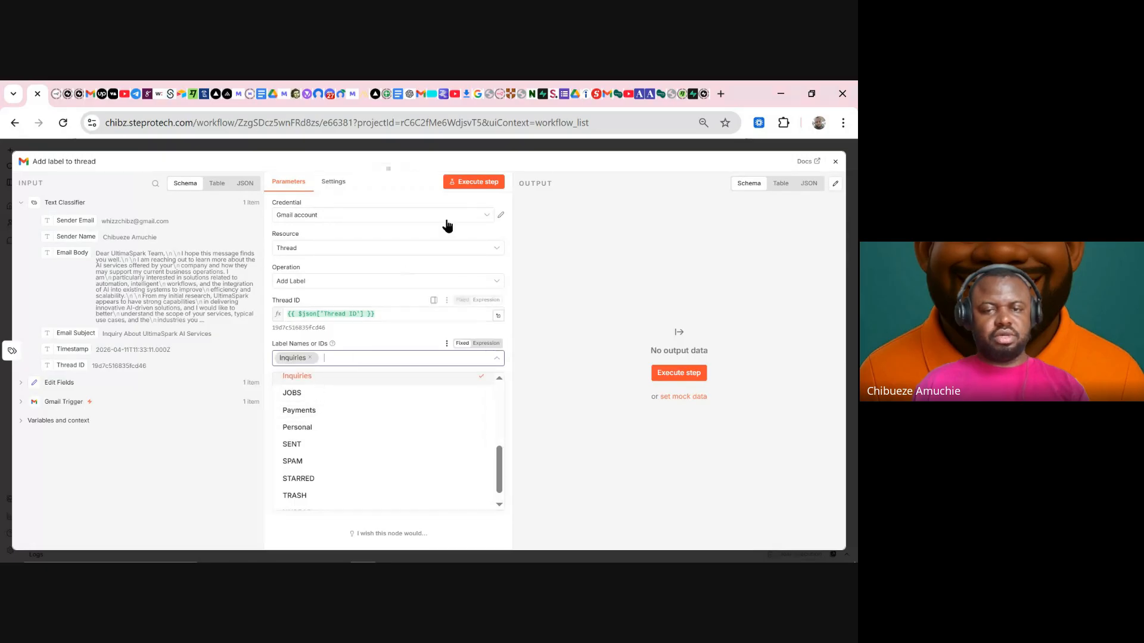
left_click(479, 186)
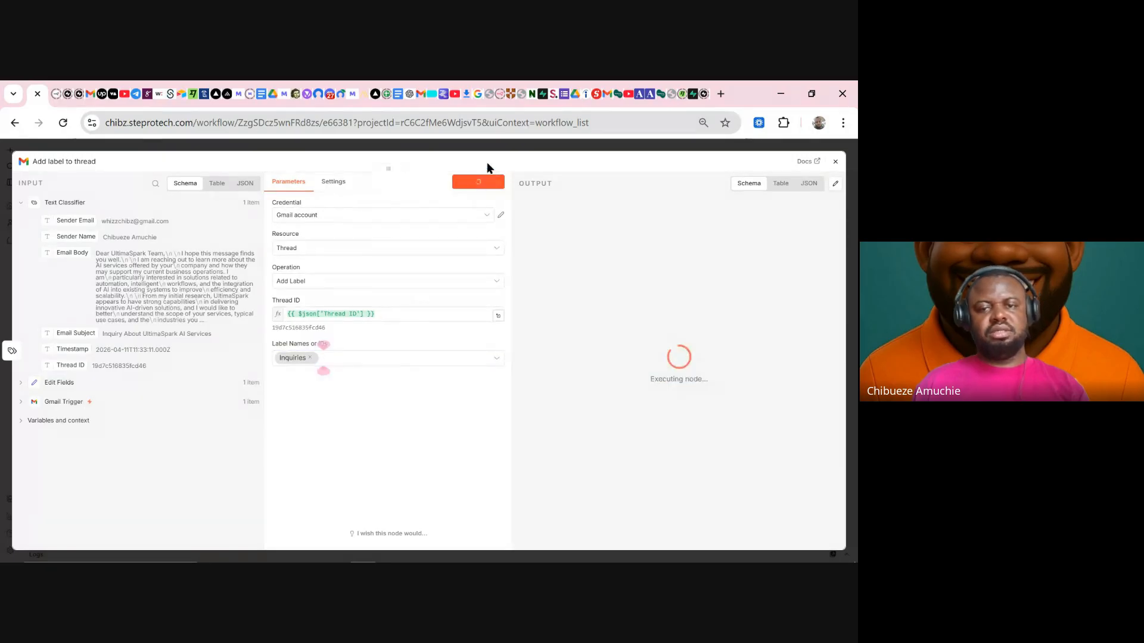
left_click(419, 95)
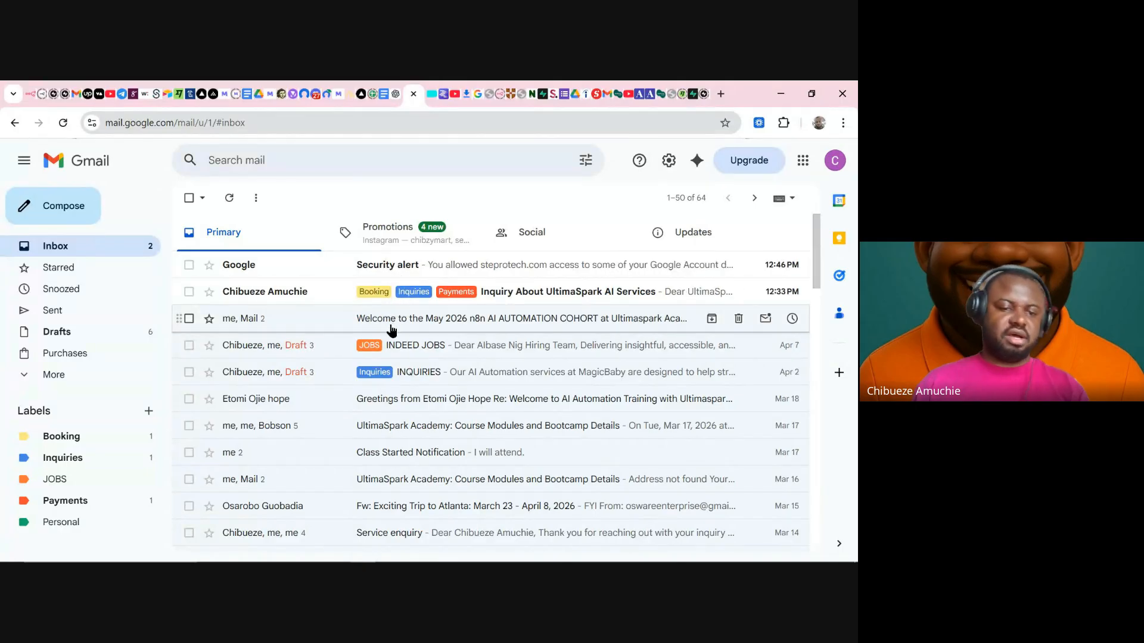
- Open the UltimaSpark inquiry from the Inquiries label and remove its Booking and Inquiries labels
left_click(137, 464)
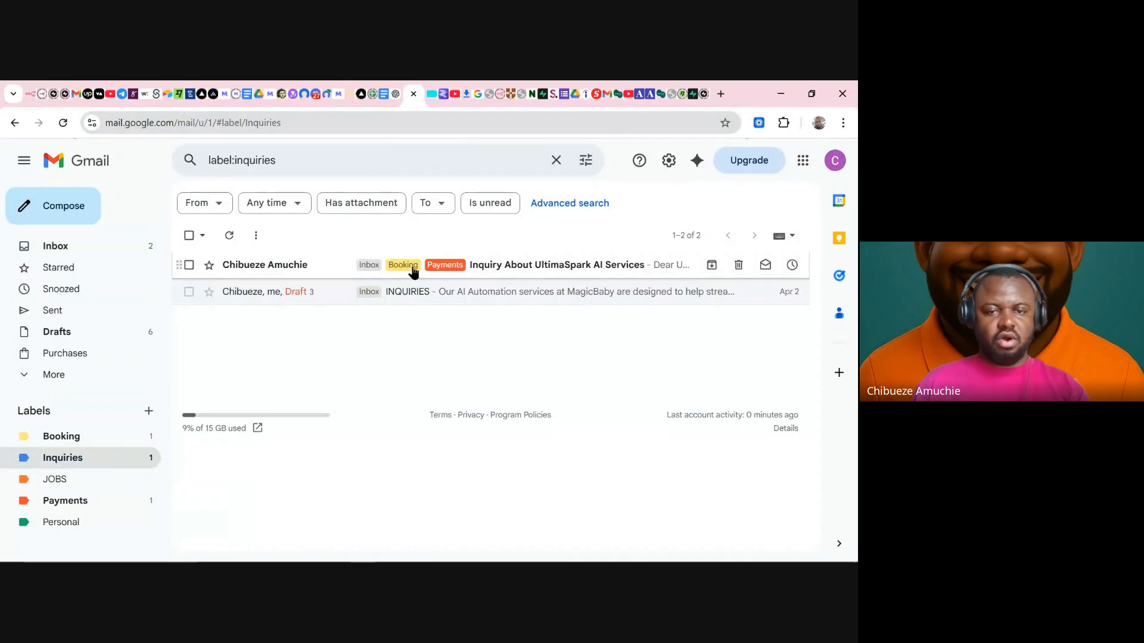
left_click(405, 268)
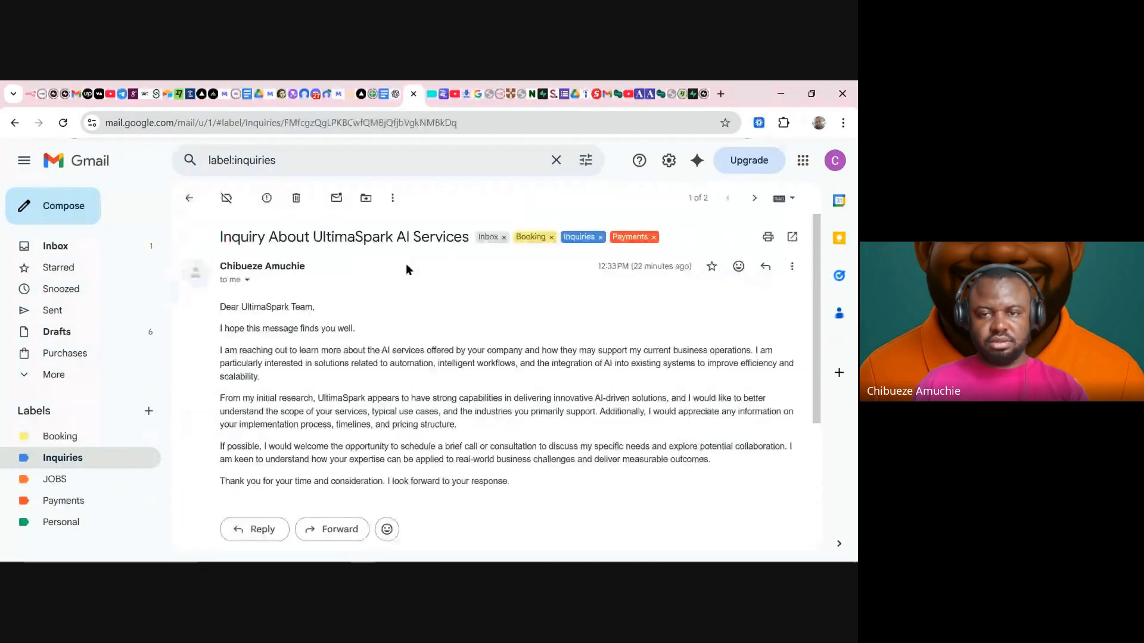
left_click(551, 238)
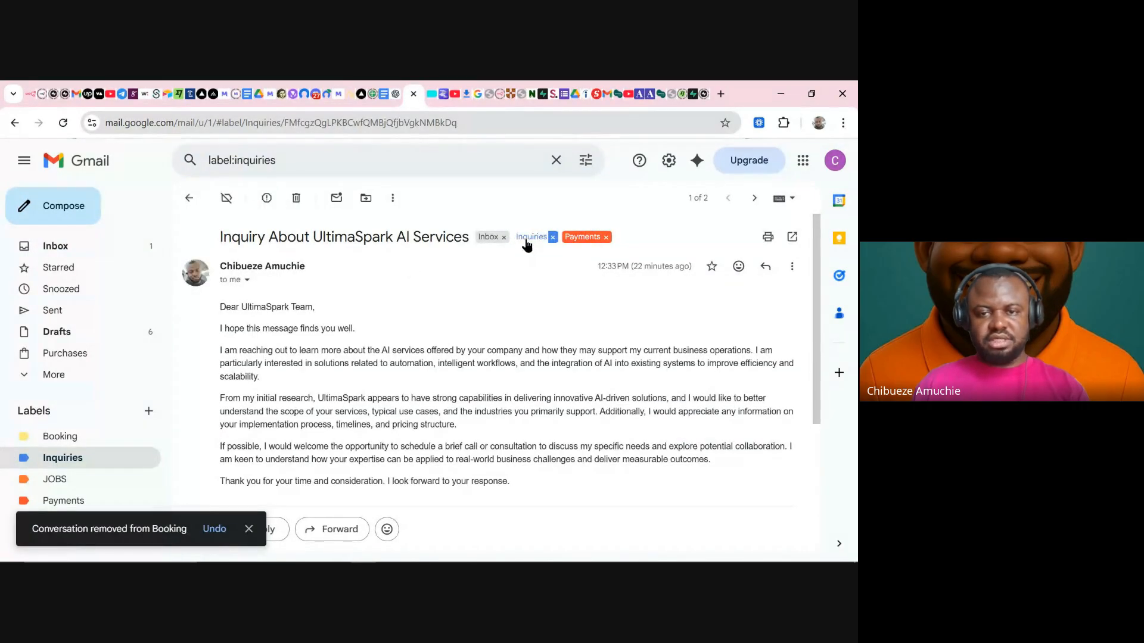
left_click(555, 239)
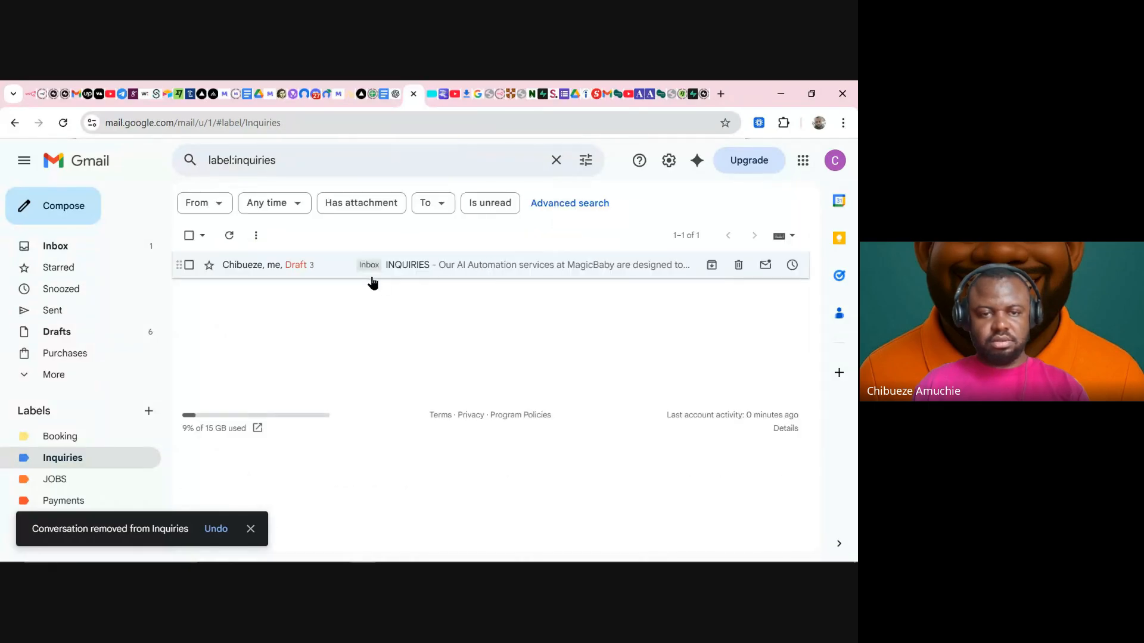
left_click(86, 245)
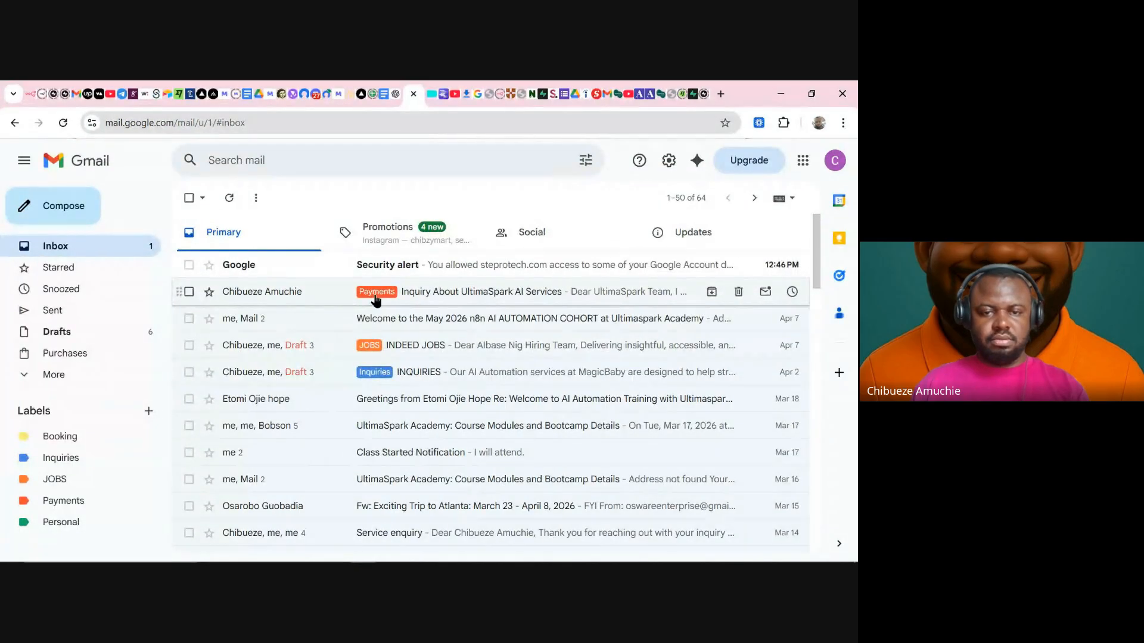
- Remove the Payments label too, then re-run the Add label to thread step in n8n
left_click(376, 298)
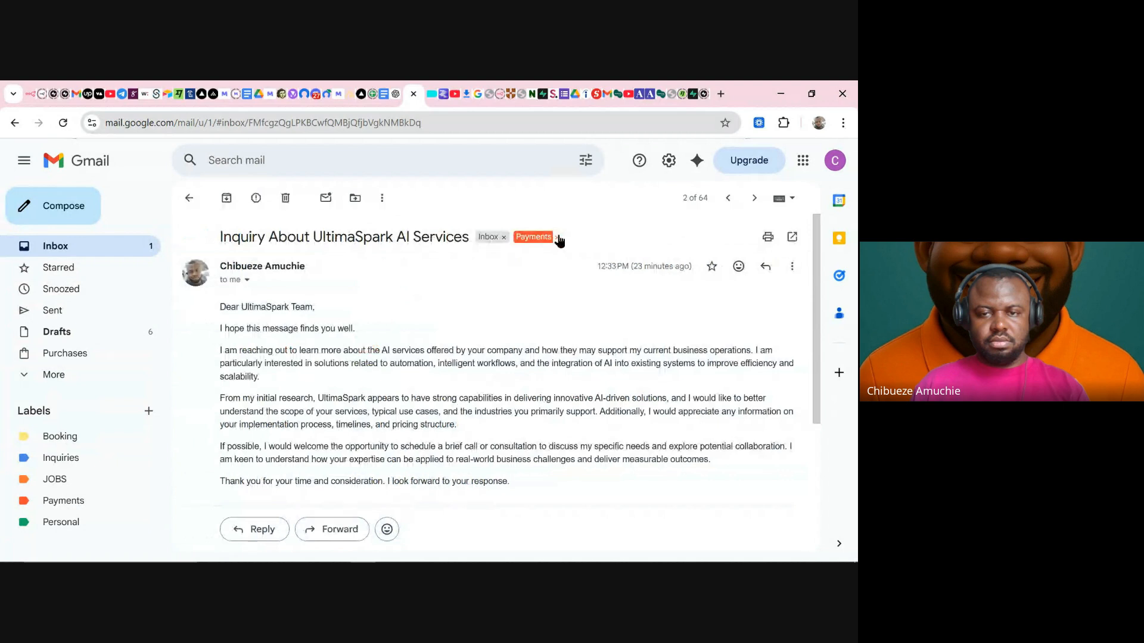
left_click(556, 238)
left_click(104, 253)
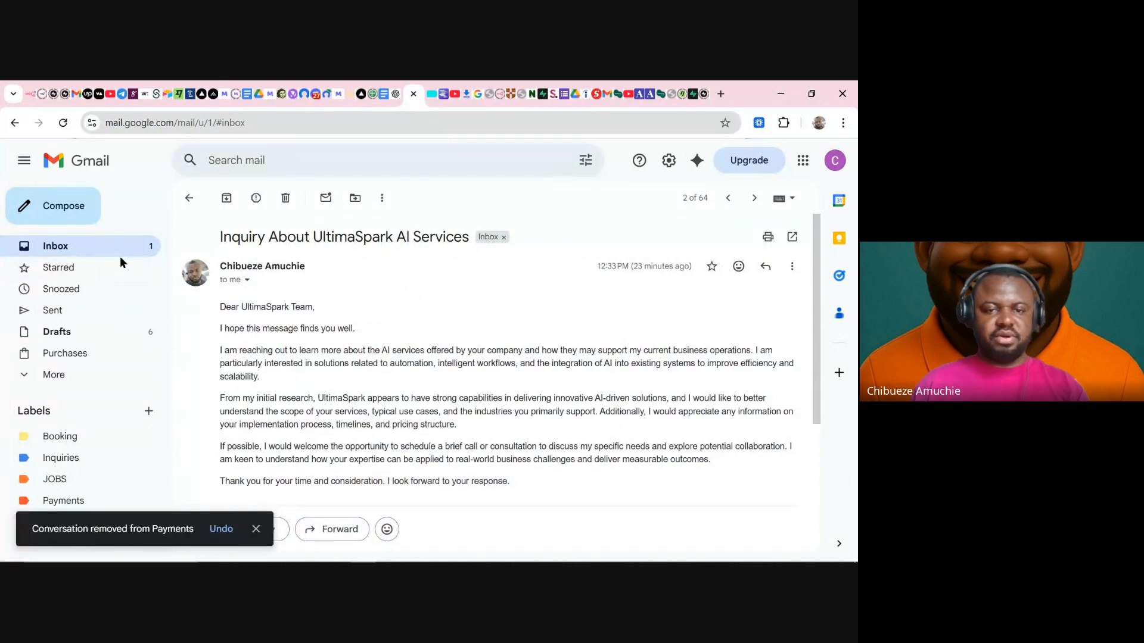
left_click(31, 94)
left_click(475, 183)
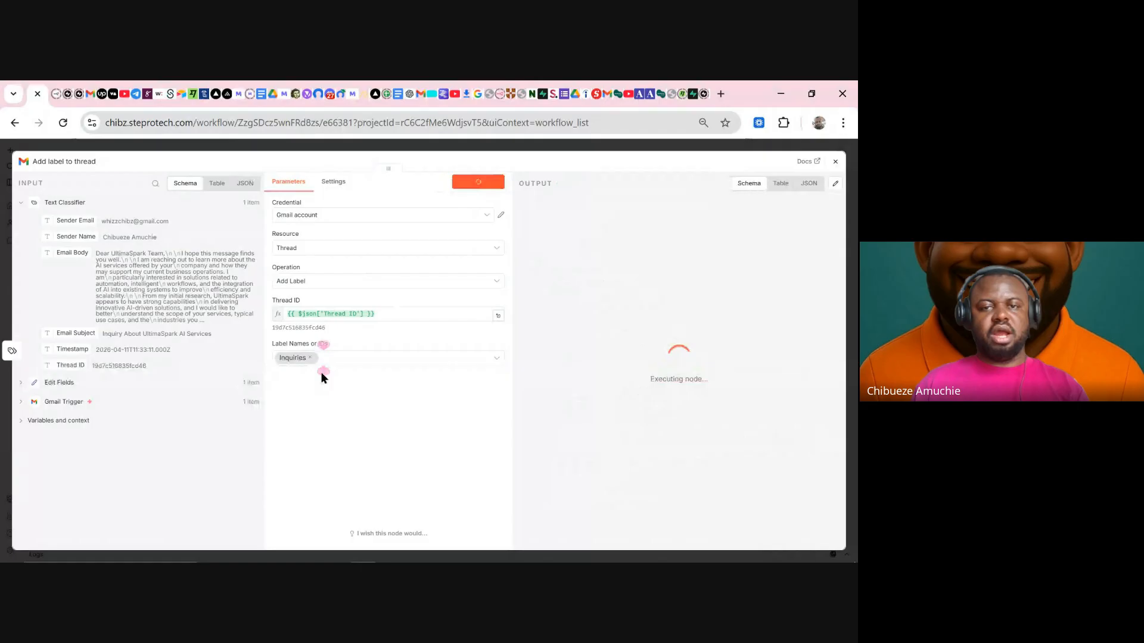
- Refresh Gmail and confirm the UltimaSpark AI Services inquiry appears under the Inquiries label
left_click(417, 94)
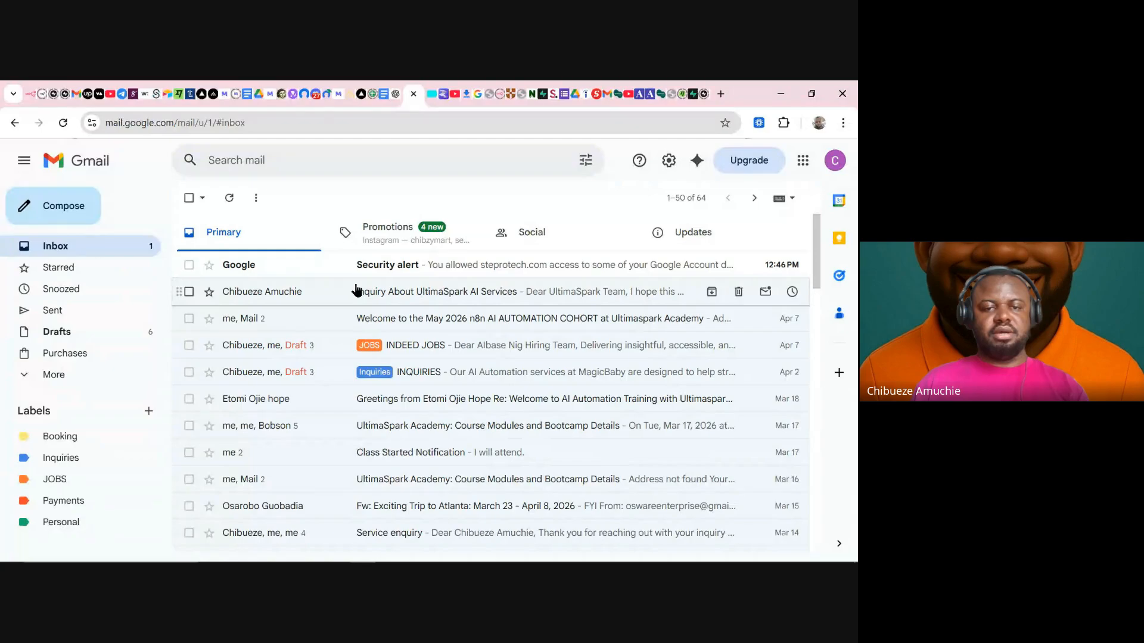
left_click(230, 200)
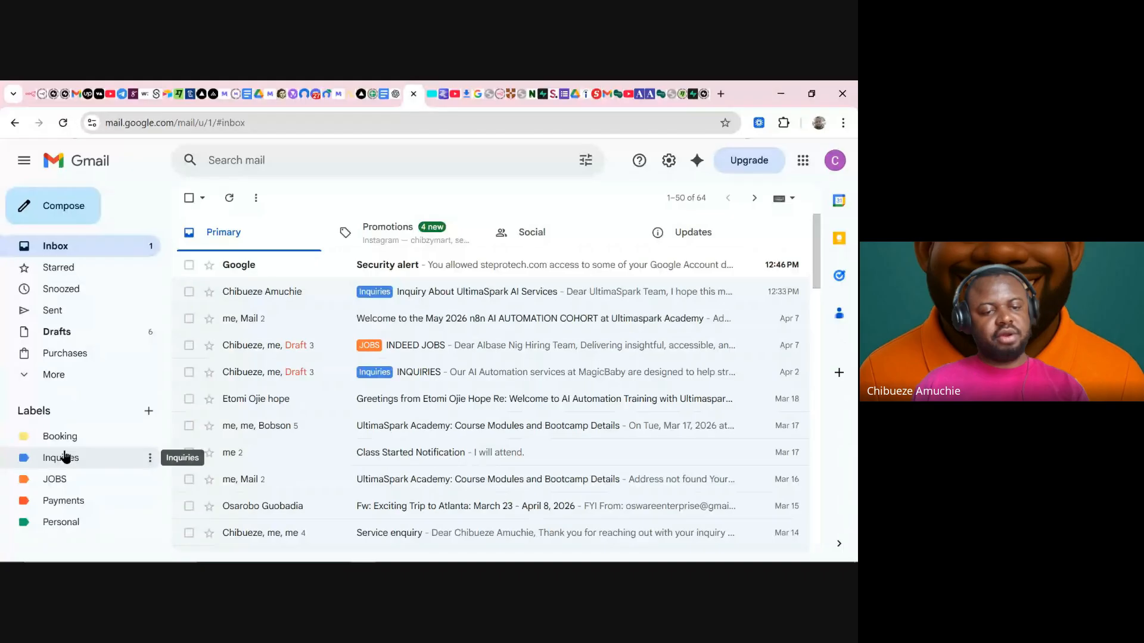
left_click(65, 457)
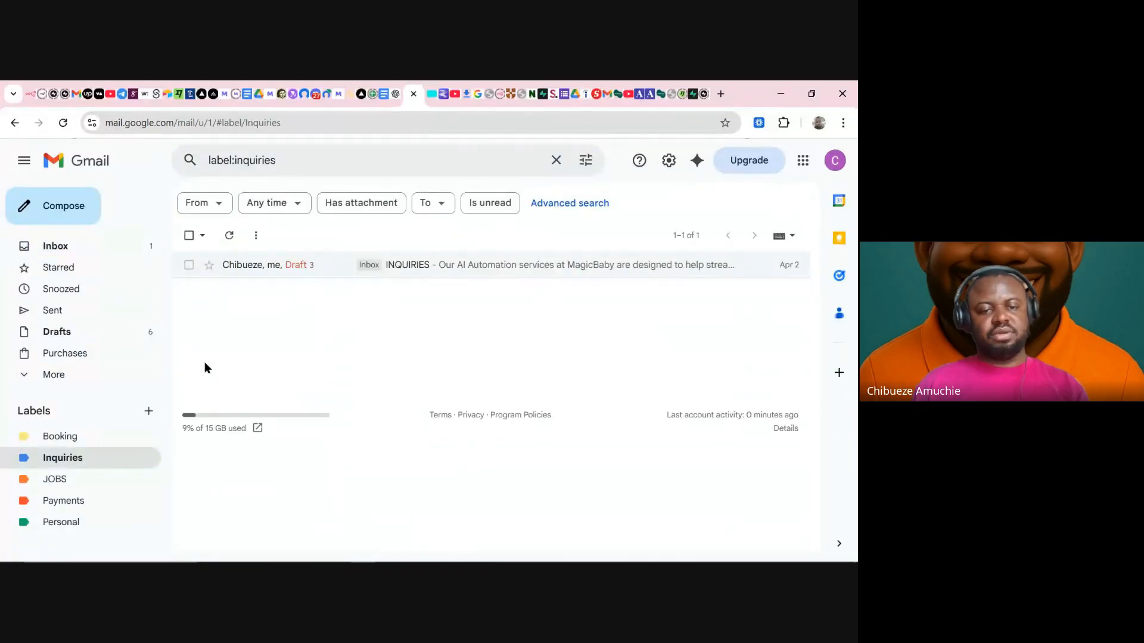
left_click(77, 458)
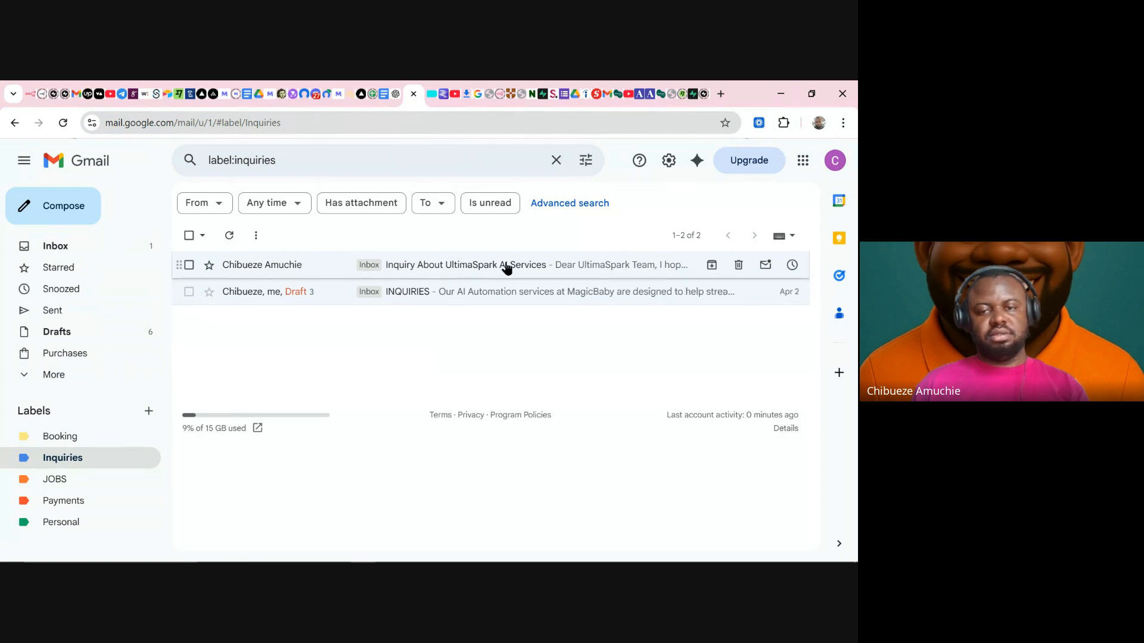
left_click(529, 267)
scroll(343, 337, "down", 4)
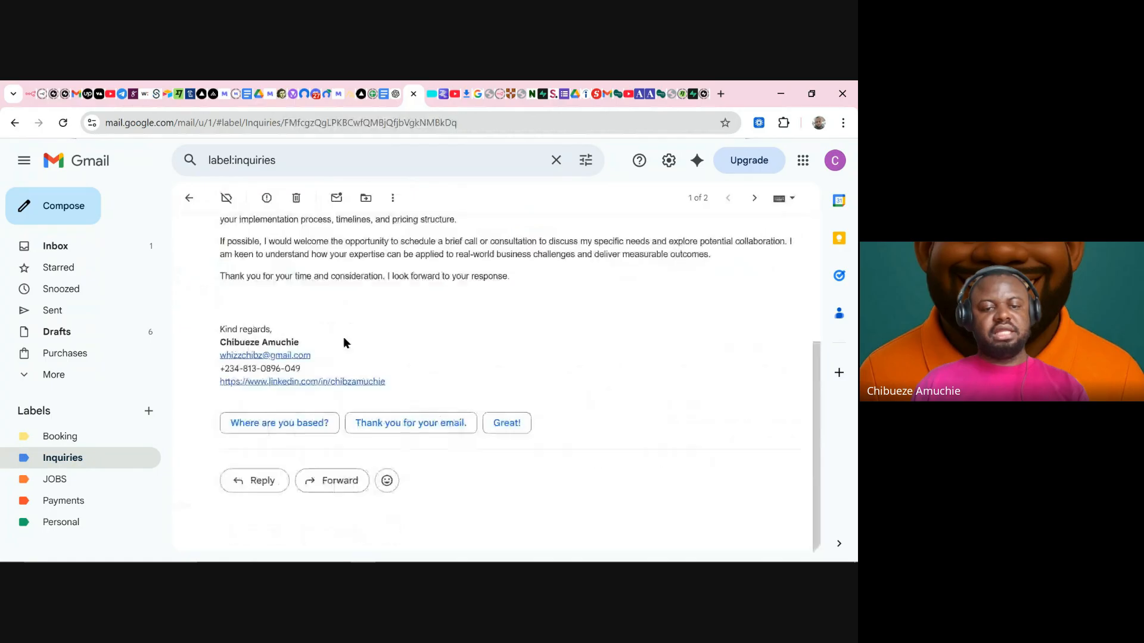
scroll(345, 337, "up", 4)
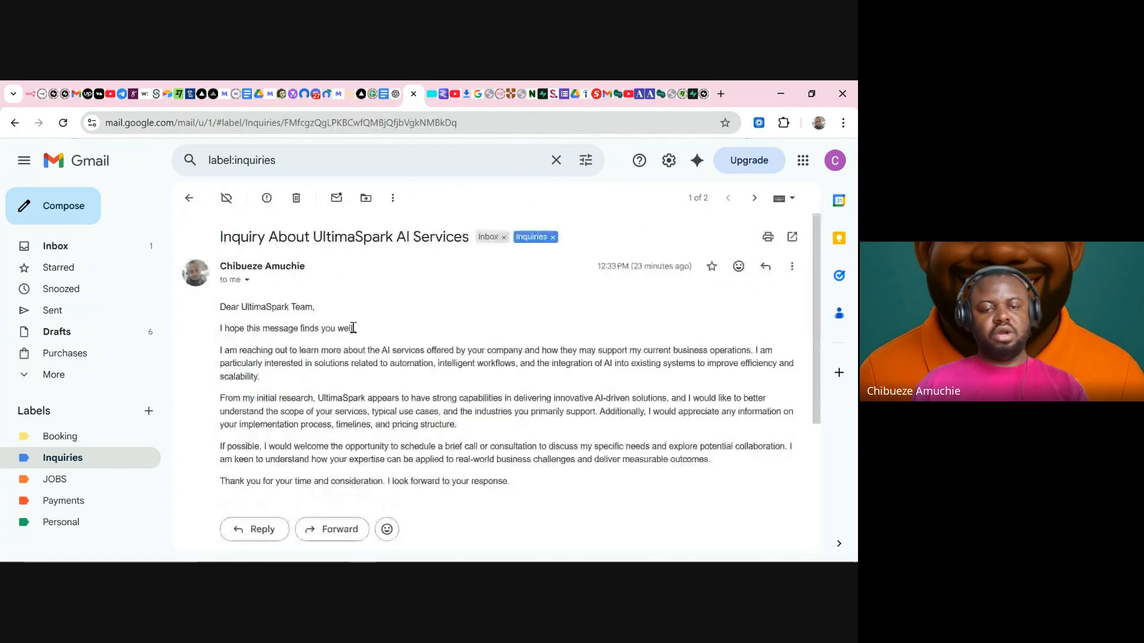
left_click(89, 459)
- Move the Google security alert conversation in the inbox to Trash
left_click(85, 254)
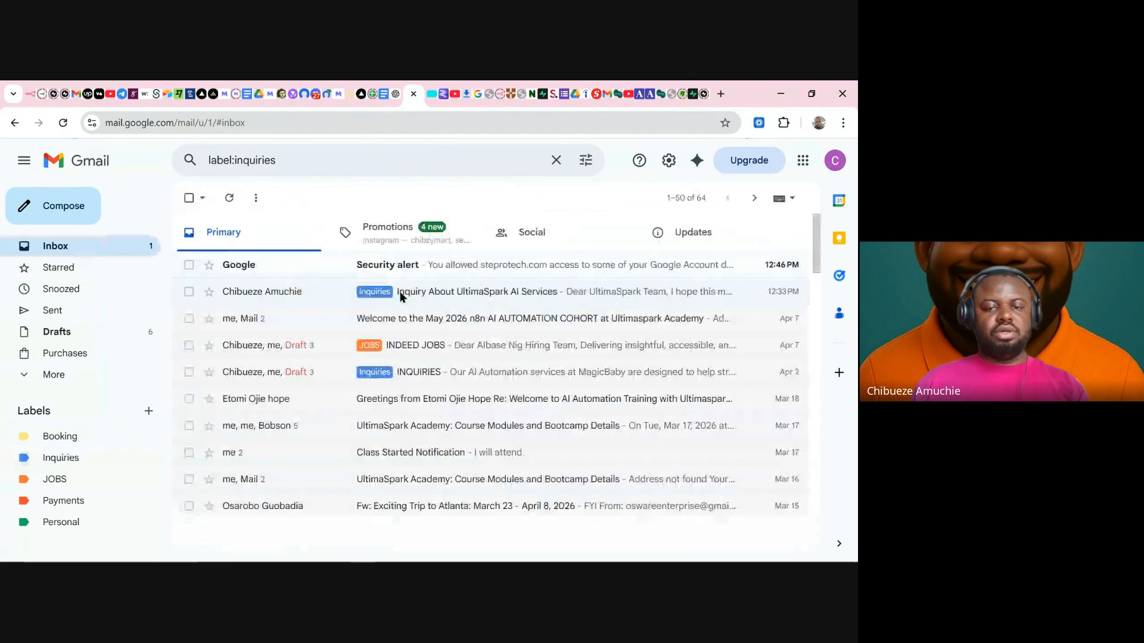
left_click(189, 264)
left_click(288, 200)
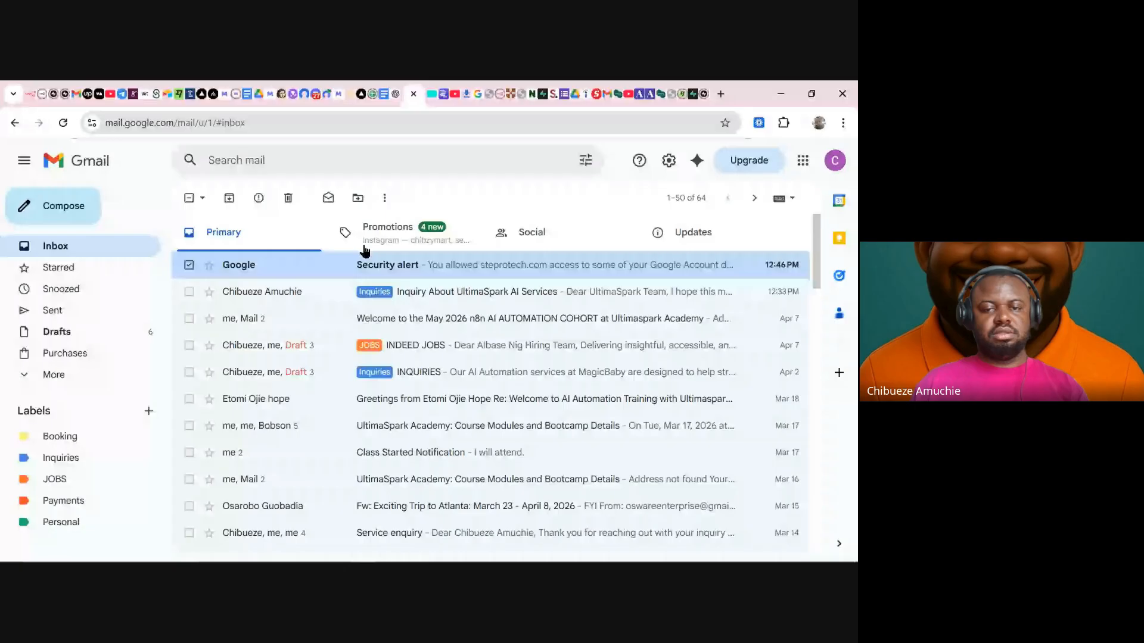
left_click(38, 99)
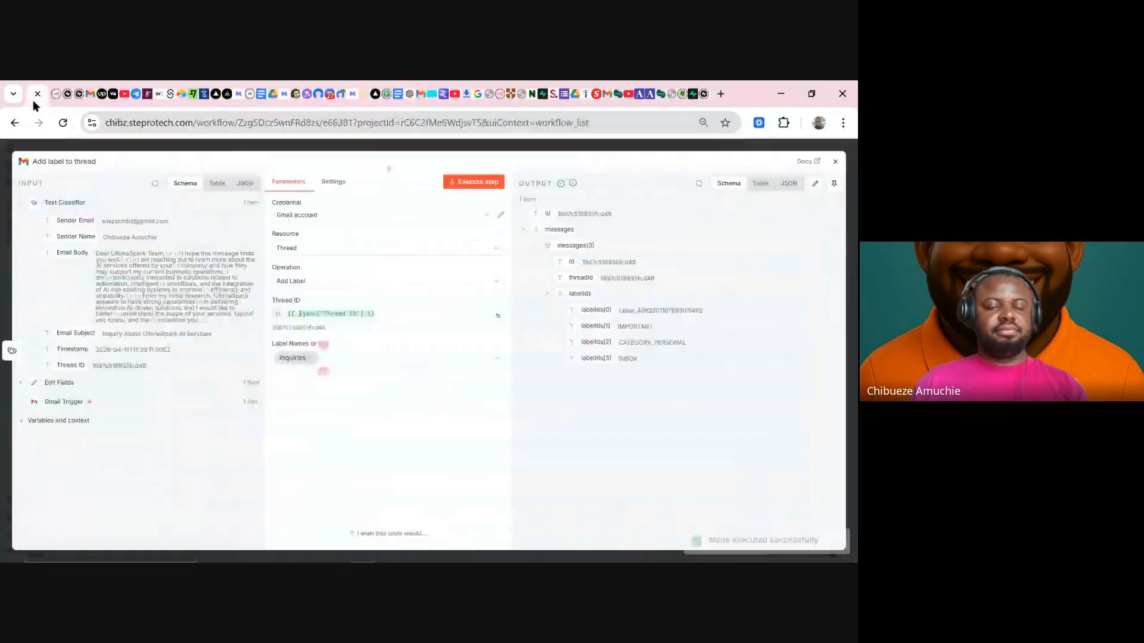
- Start a new step after Add label to thread, and mark the UltimaSpark inquiry unread in Gmail
left_click(524, 148)
left_click(580, 256)
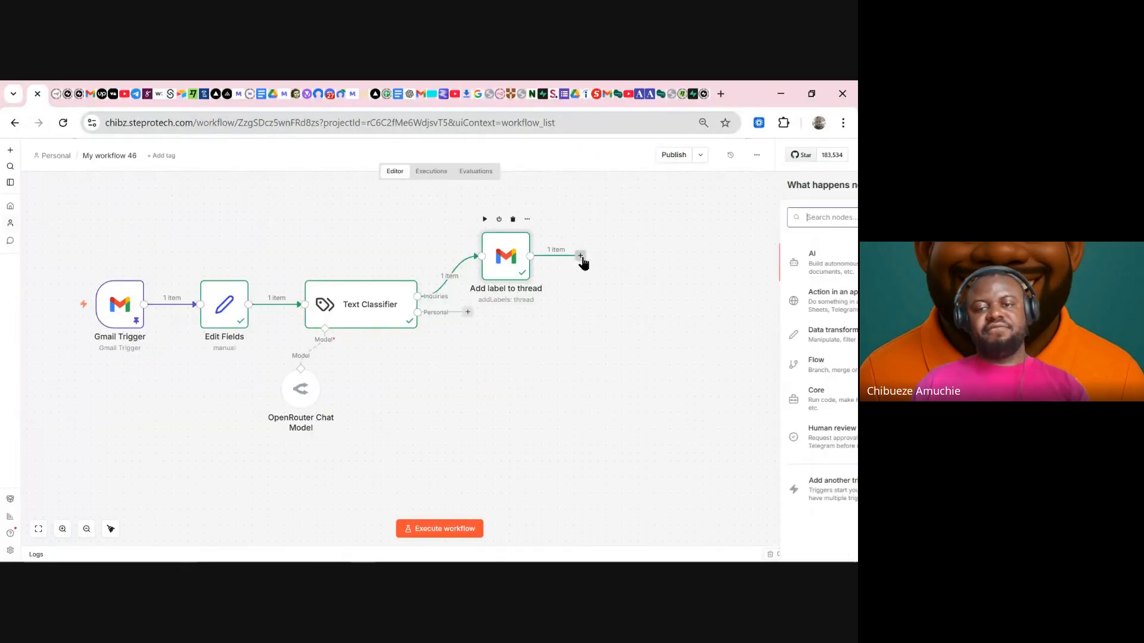
left_click(420, 93)
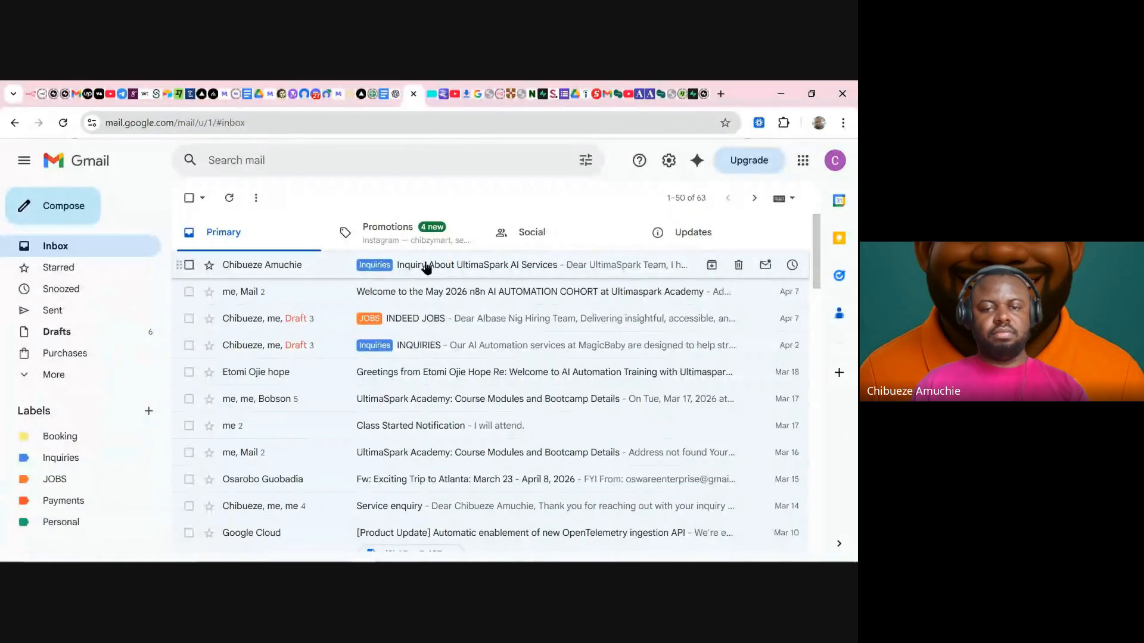
right_click(426, 267)
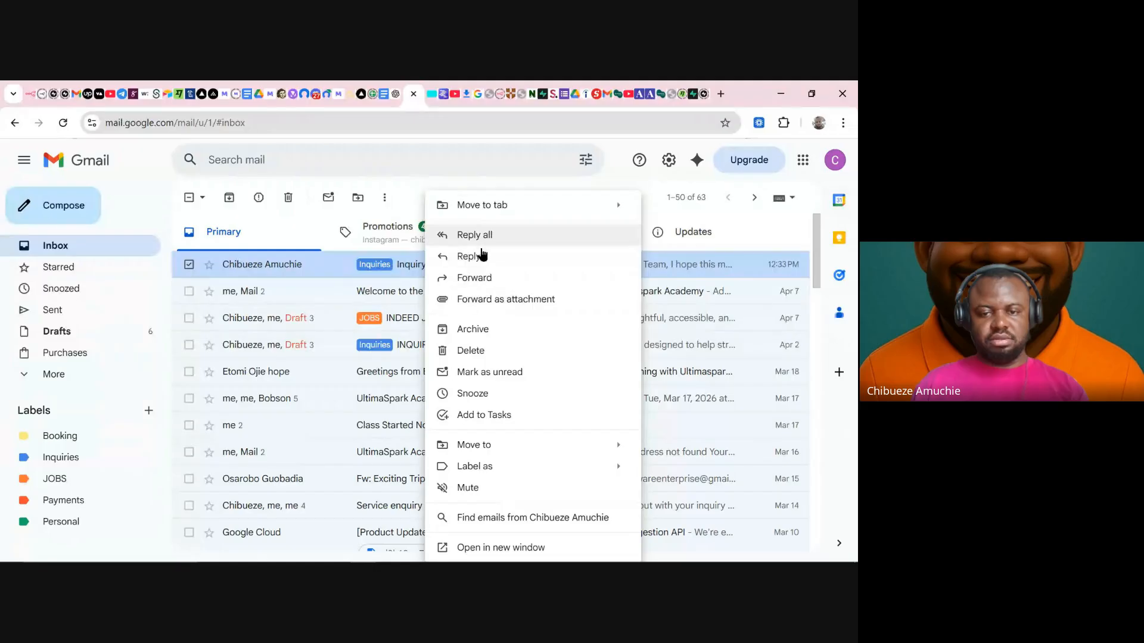
left_click(471, 372)
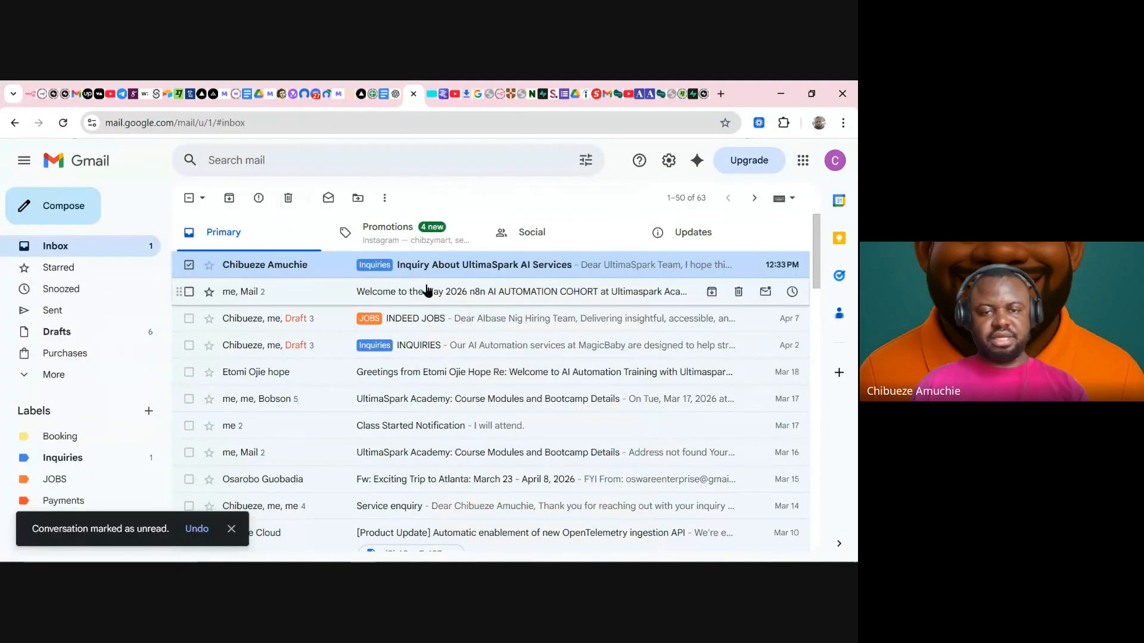
left_click(116, 247)
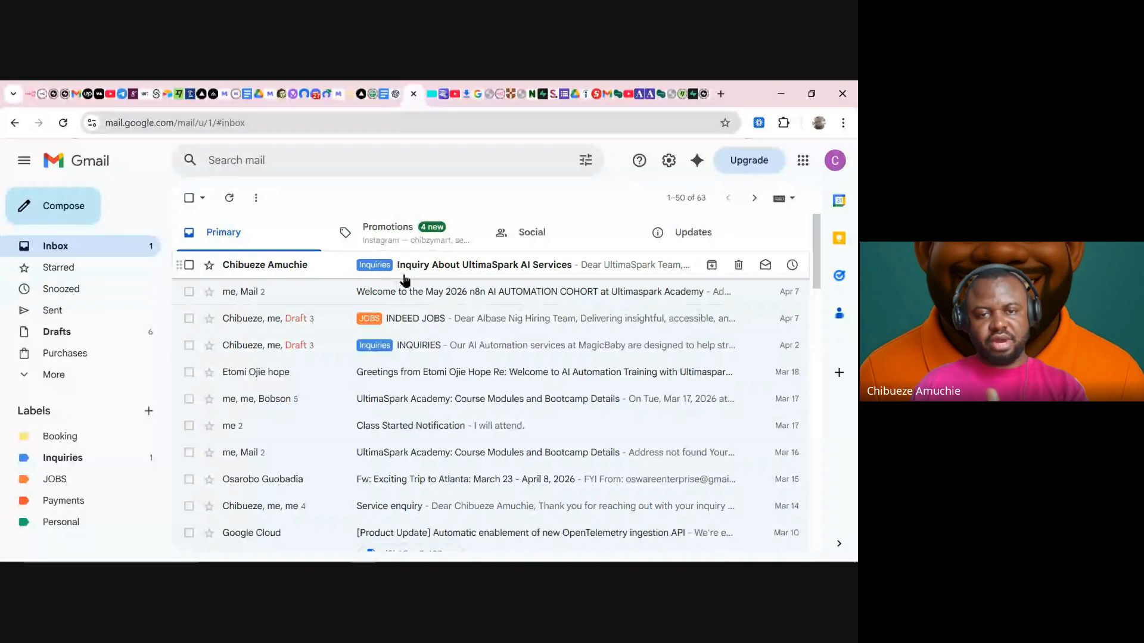
- Search nodes for 'gmail' and browse Gmail's 26 actions for the step after Add label to thread
left_click(26, 96)
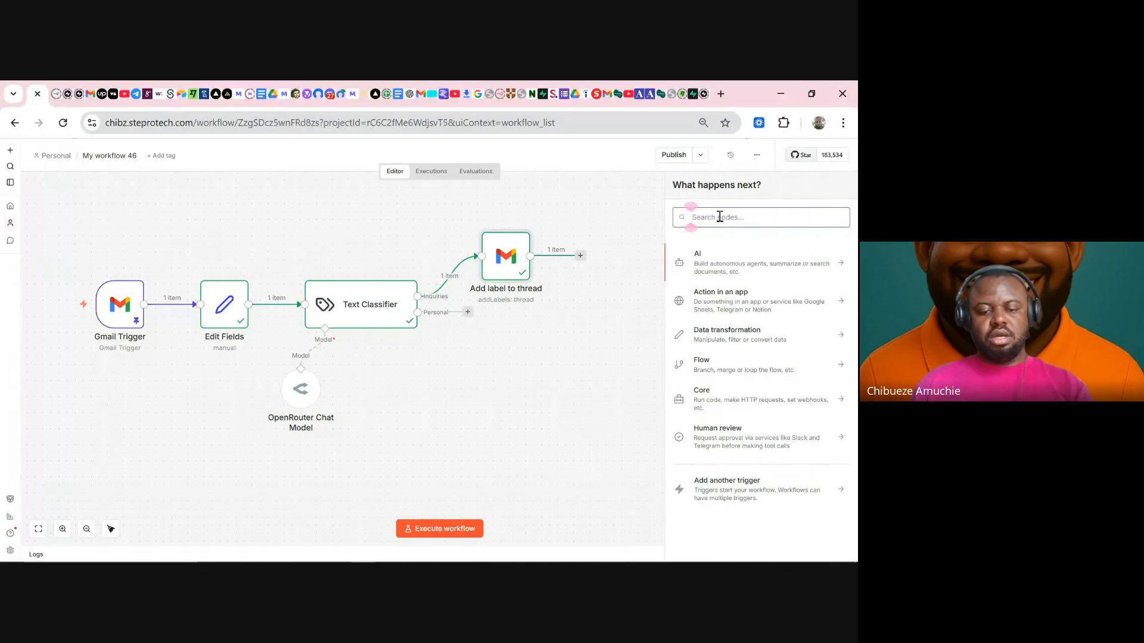
type("g")
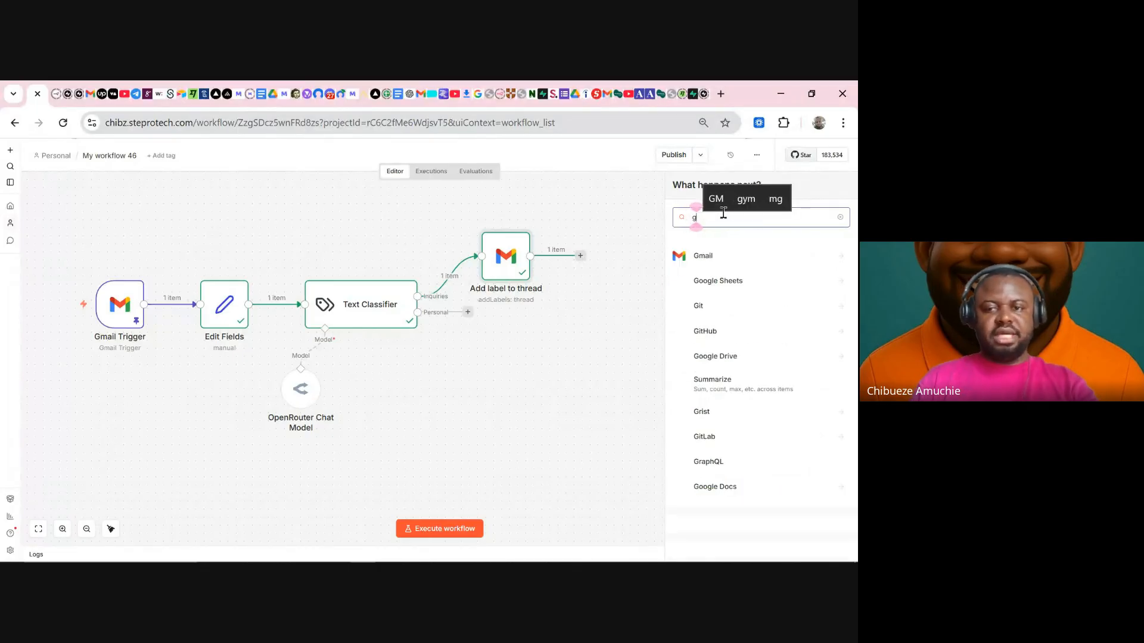
type("mail")
left_click(718, 255)
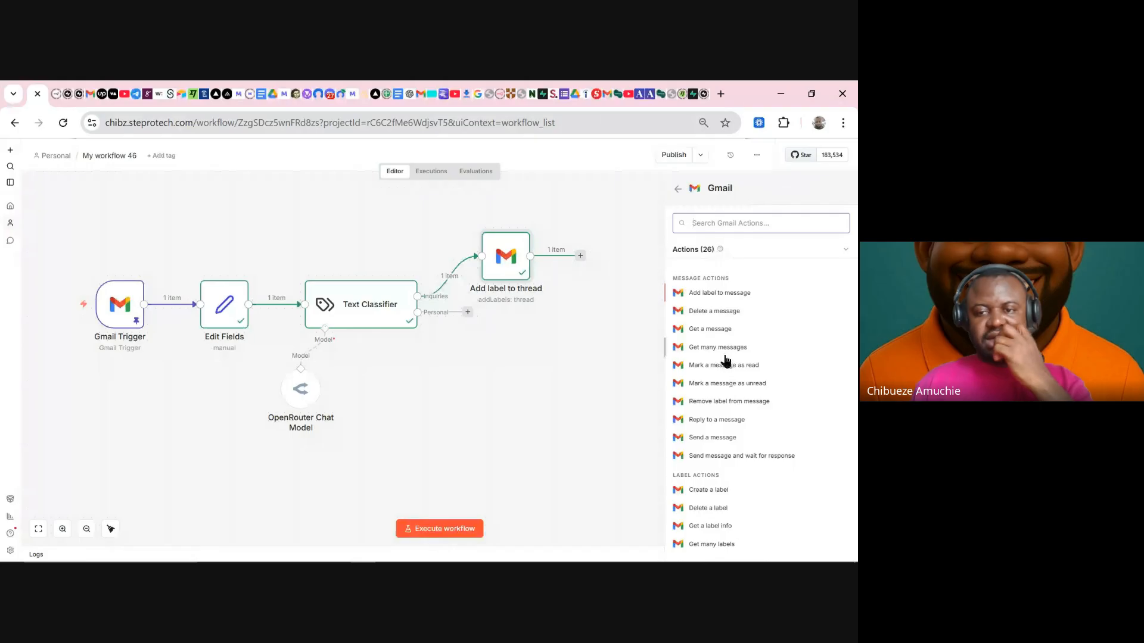
scroll(733, 409, "down", 3)
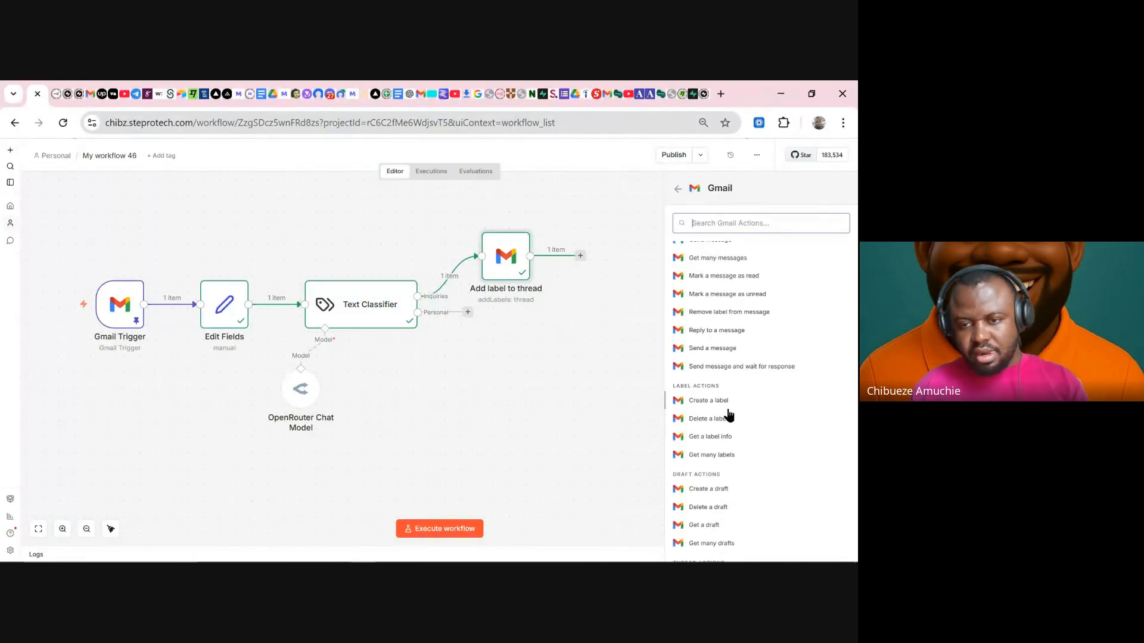
scroll(733, 436, "down", 2)
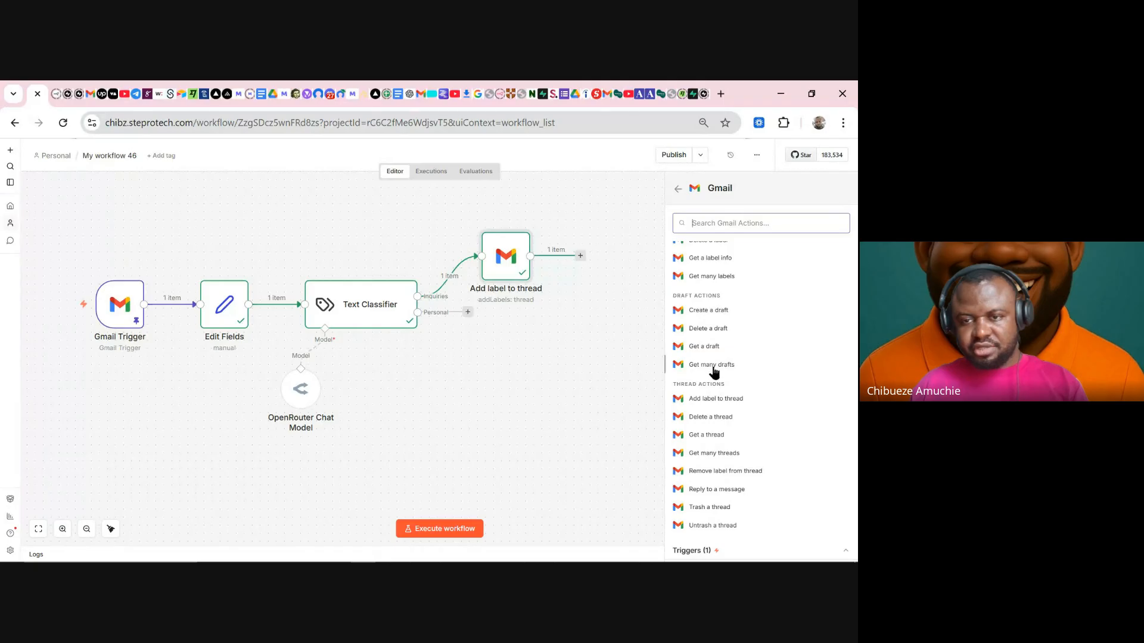
scroll(716, 317, "up", 2)
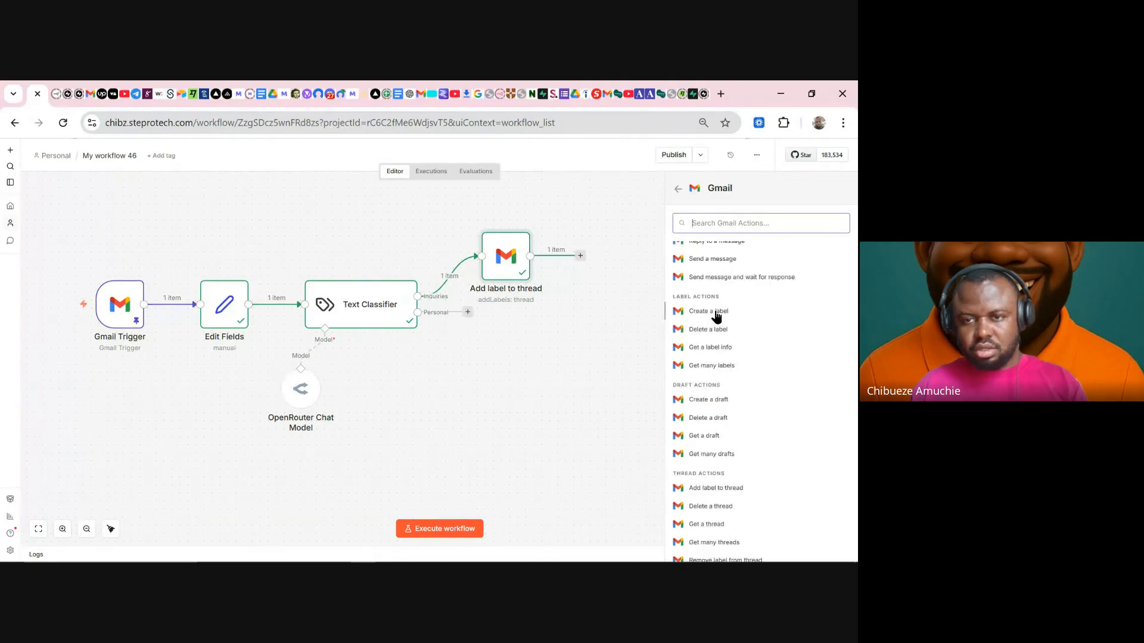
scroll(717, 317, "up", 2)
scroll(731, 351, "up", 3)
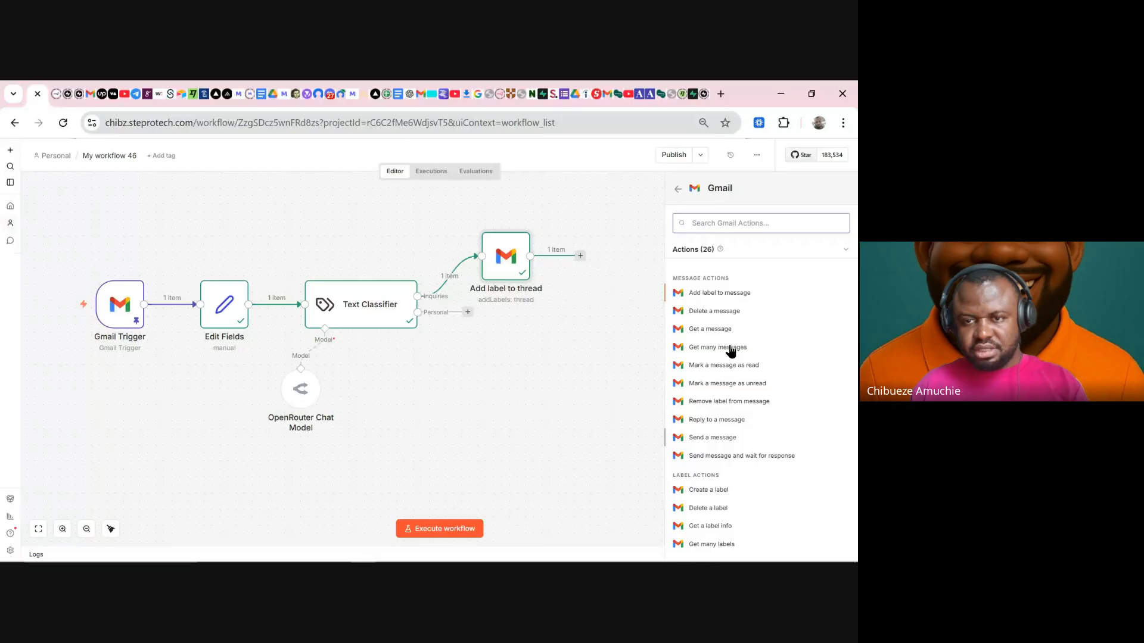
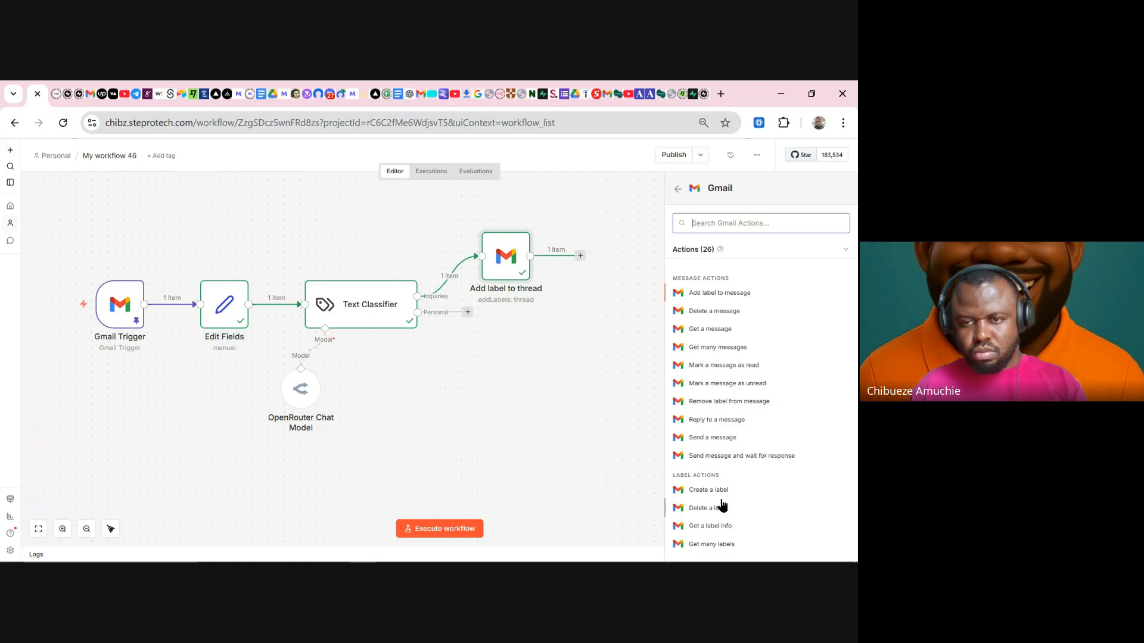
- Add a Gmail 'Add label to message' node after the Add label to thread step
left_click(703, 292)
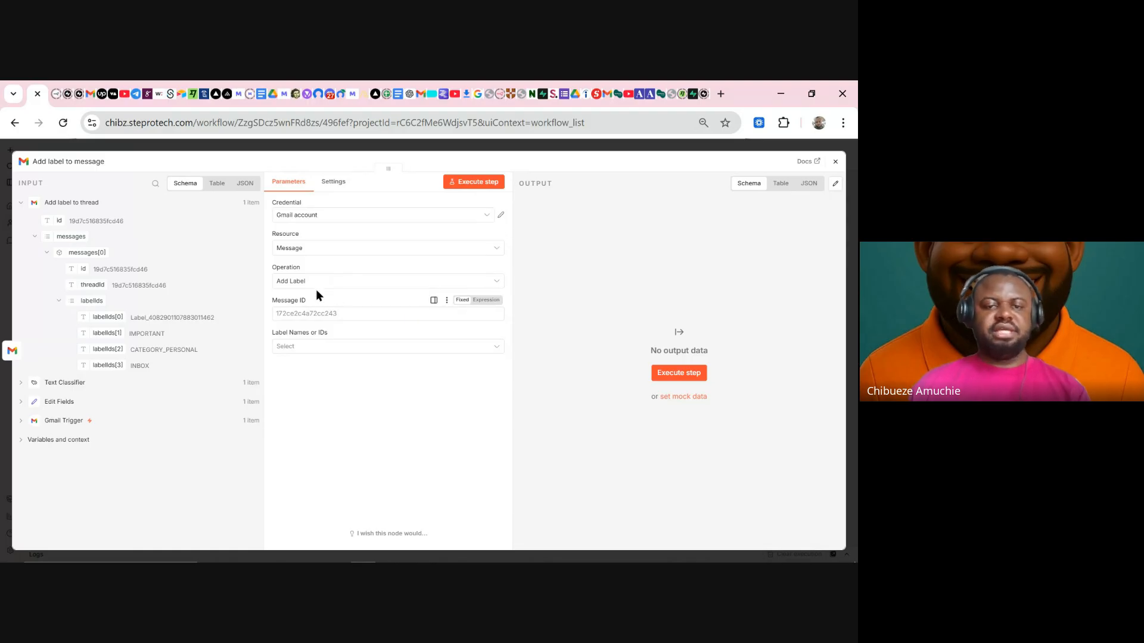
- Set the Gmail node to the Message resource with the Mark as Read operation
left_click(303, 248)
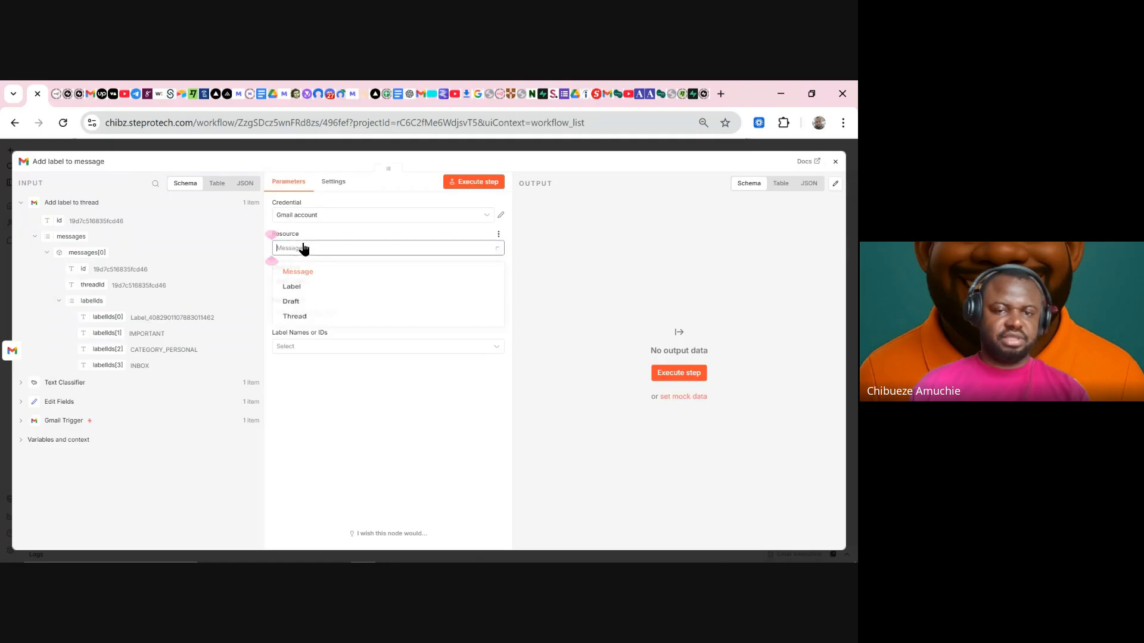
left_click(312, 323)
left_click(329, 283)
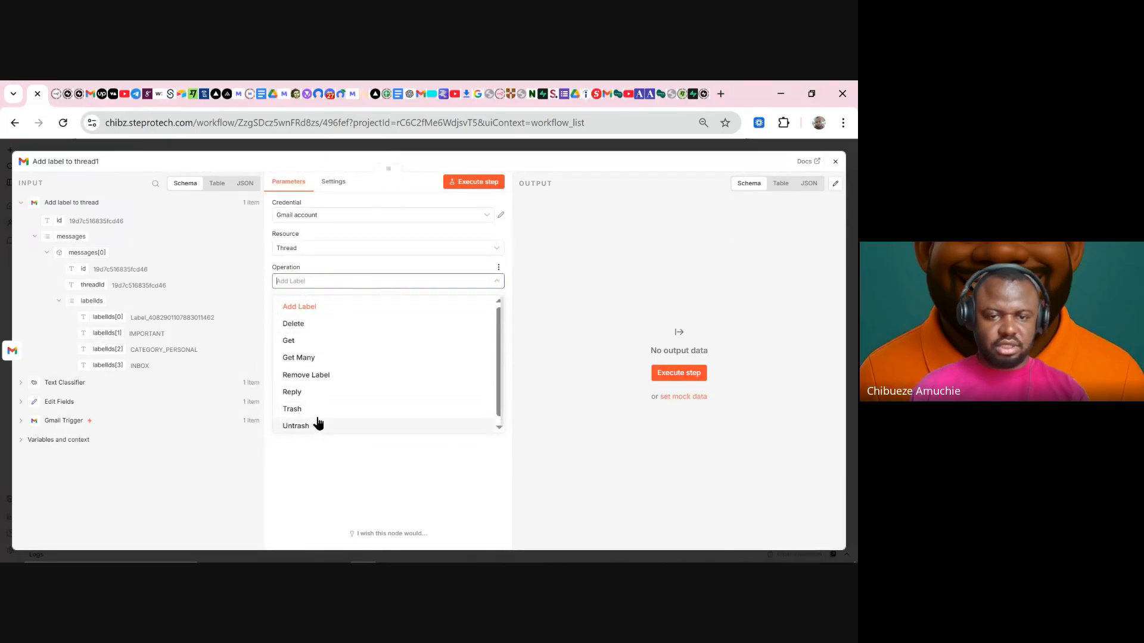
left_click(346, 274)
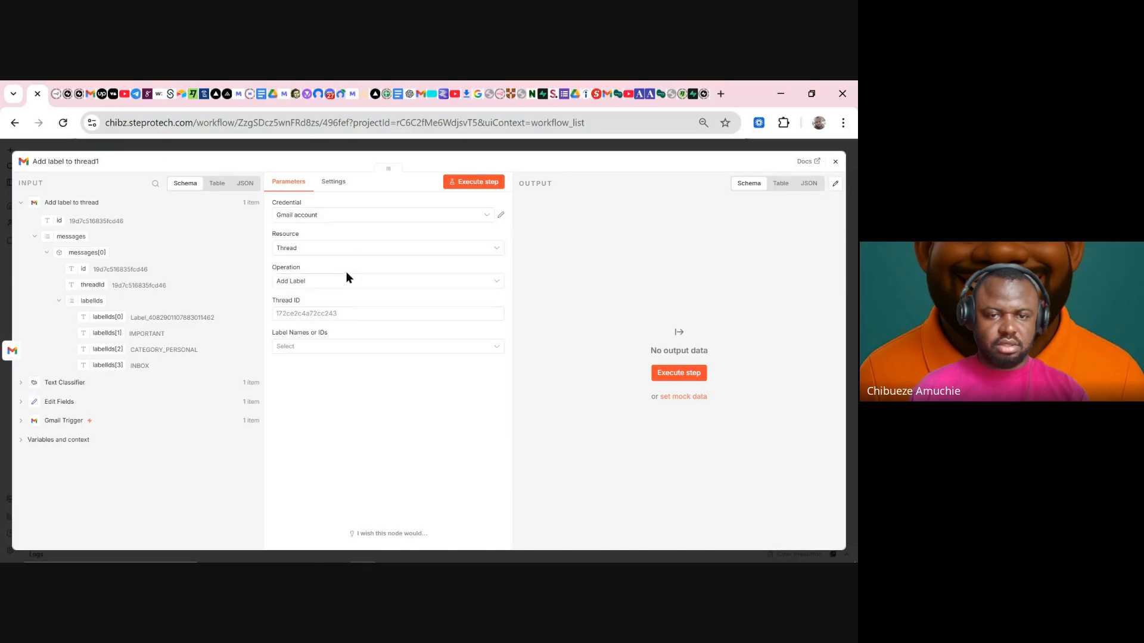
left_click(320, 252)
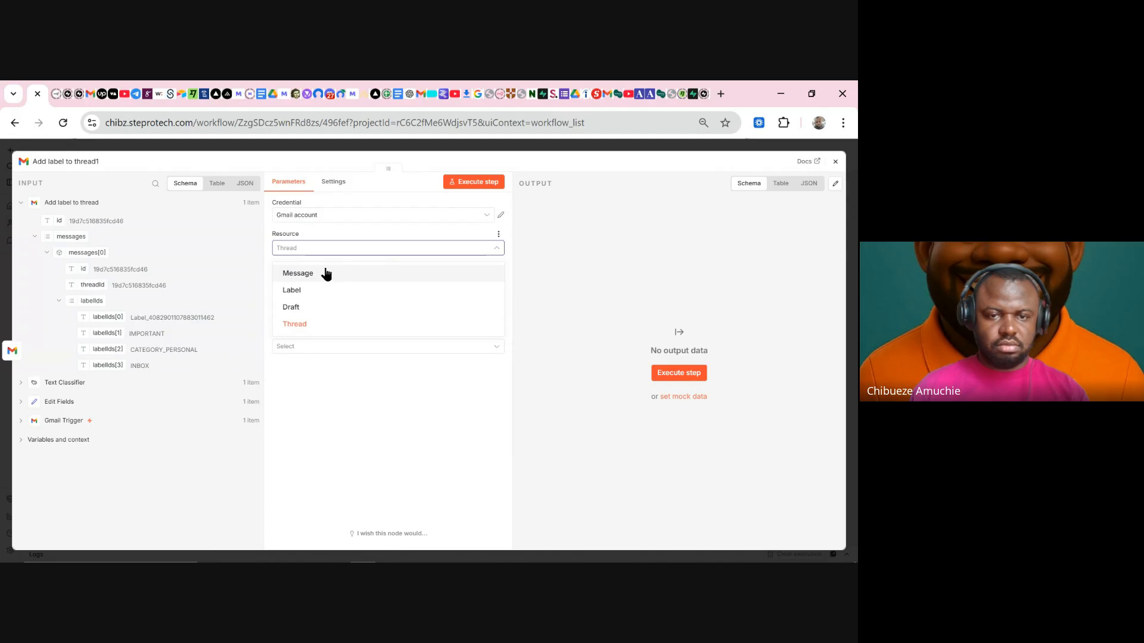
left_click(326, 273)
left_click(322, 282)
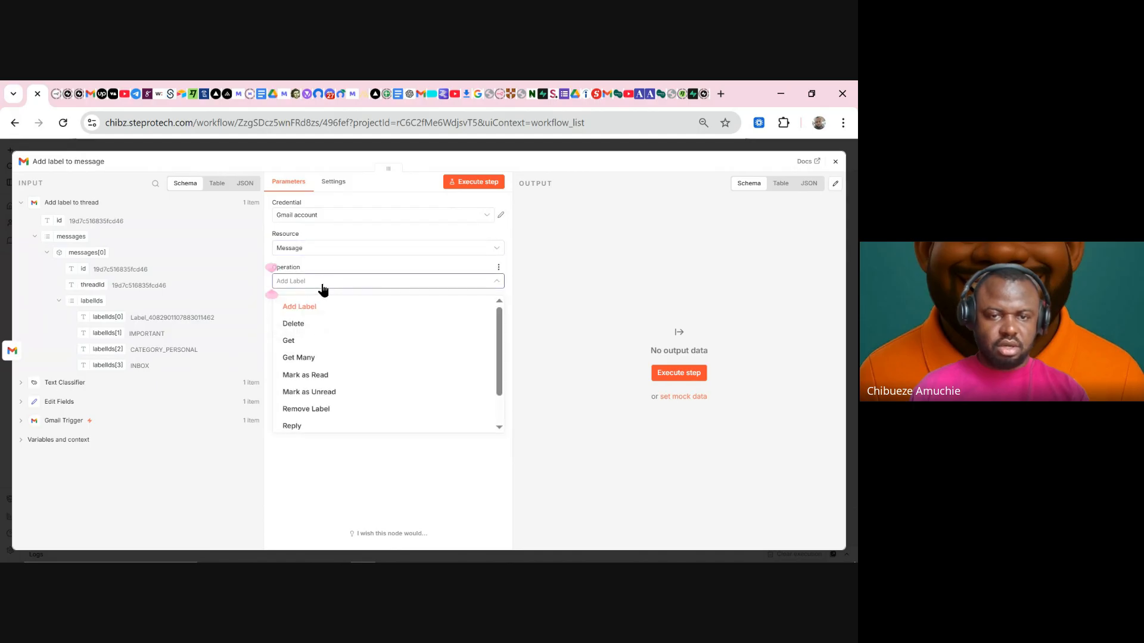
left_click(323, 376)
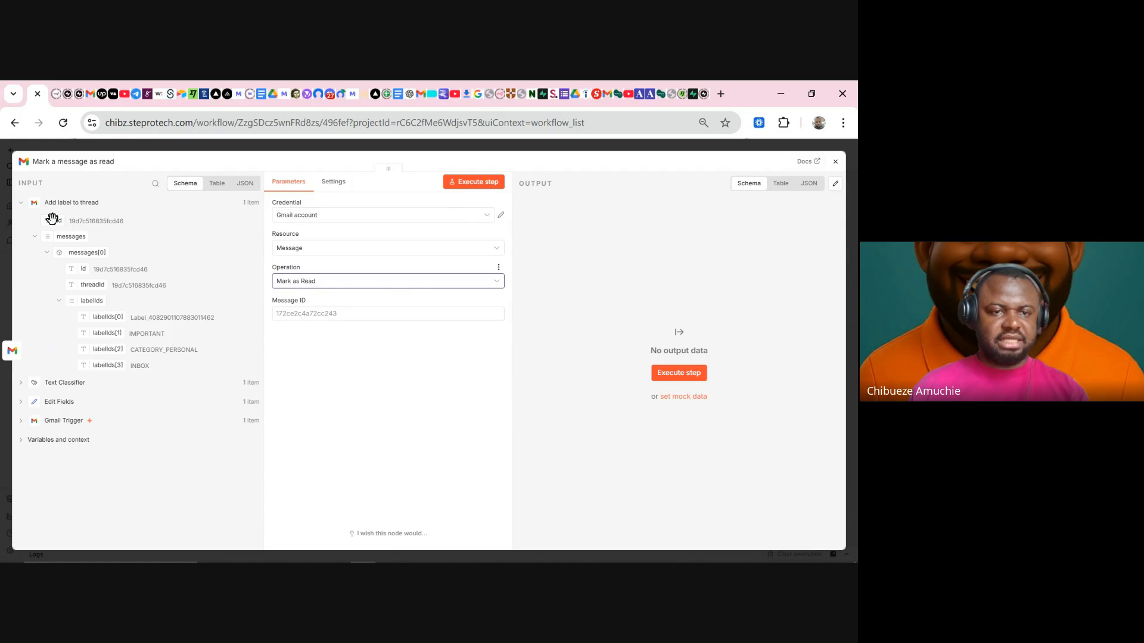
- Map the incoming threadId from Add label to thread into the Message ID field
left_click_drag(53, 219, 90, 222)
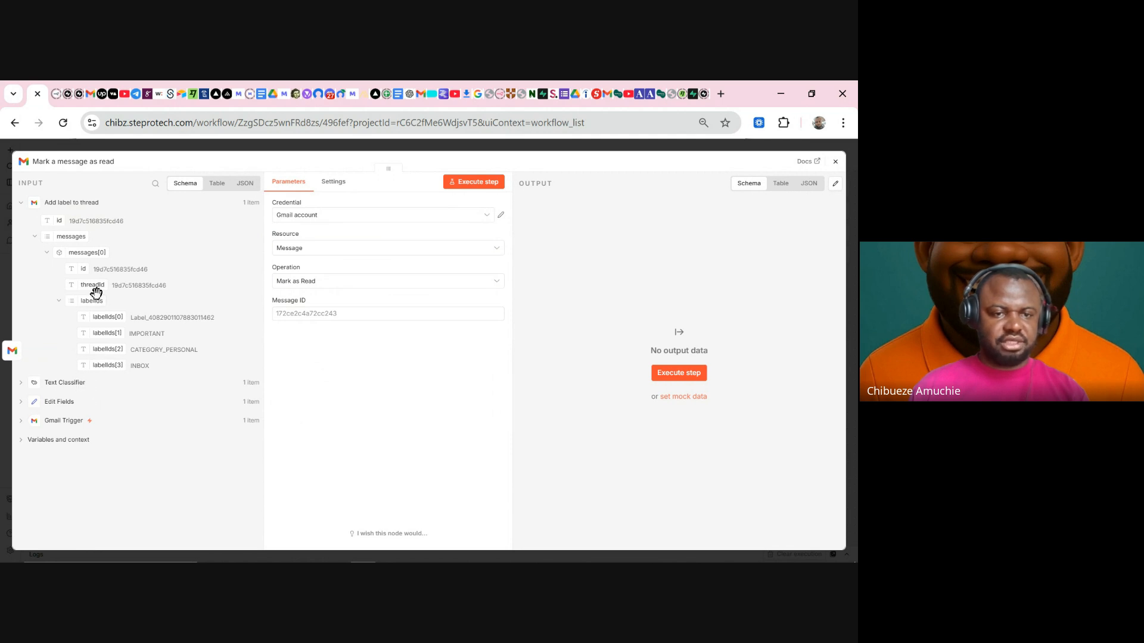
left_click(74, 383)
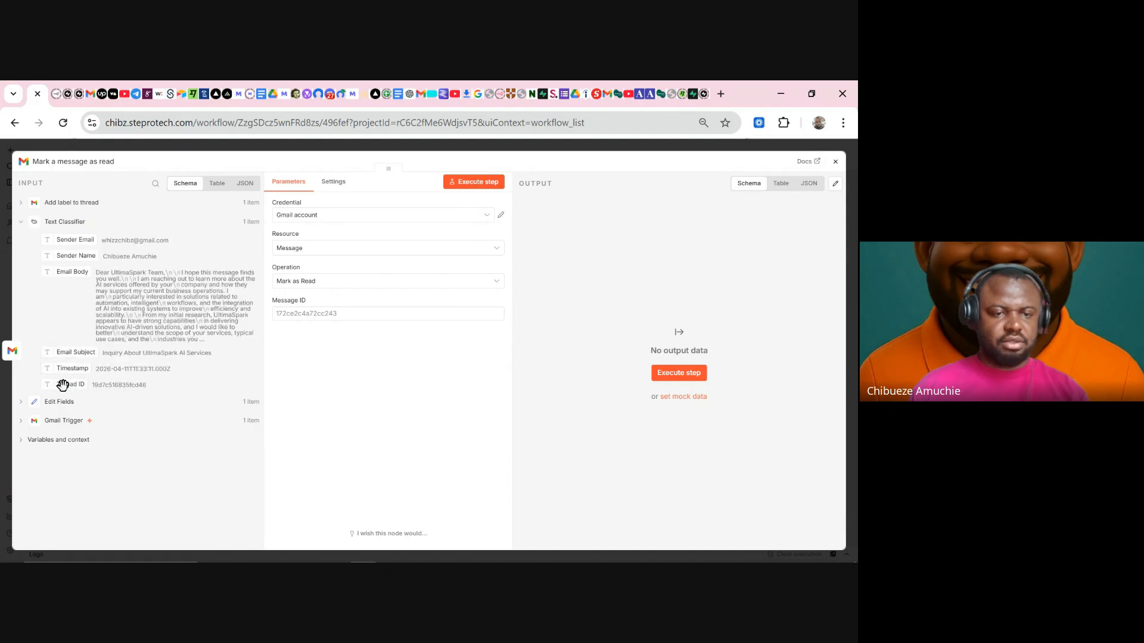
left_click(87, 206)
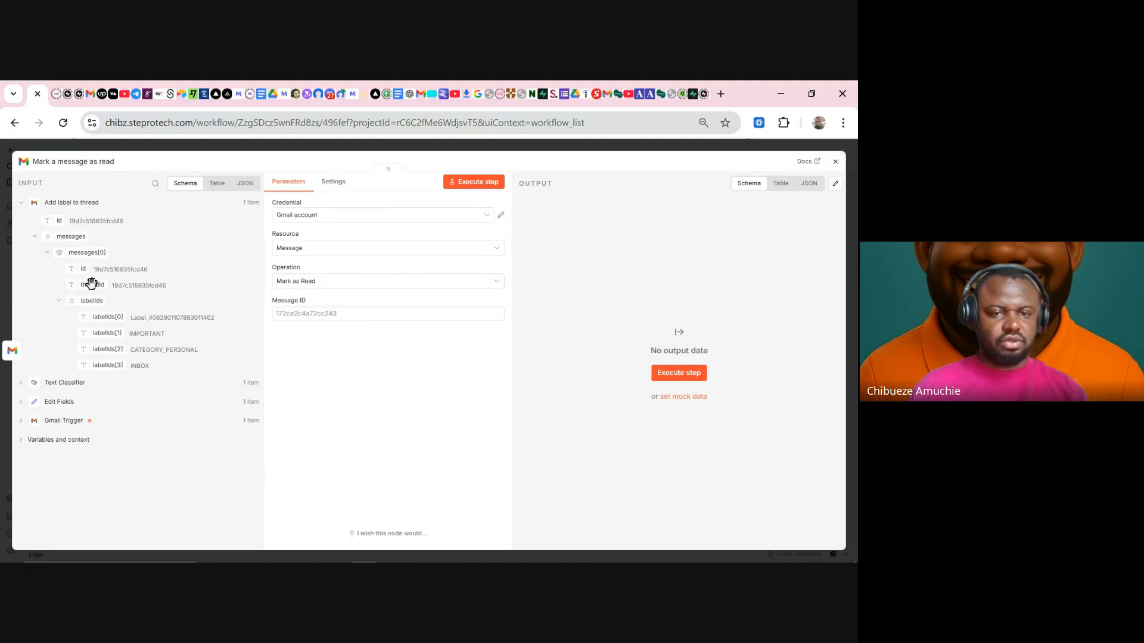
left_click_drag(91, 282, 301, 307)
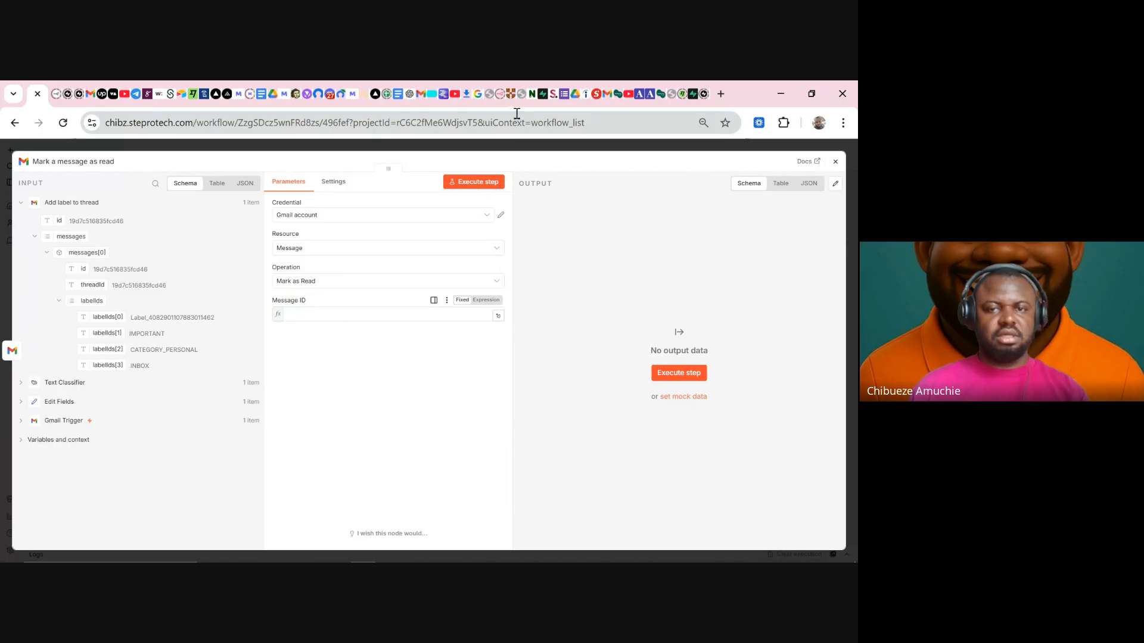
- Refresh Gmail and confirm the UltimaSpark inquiry under Inquiries now shows as read
left_click(417, 95)
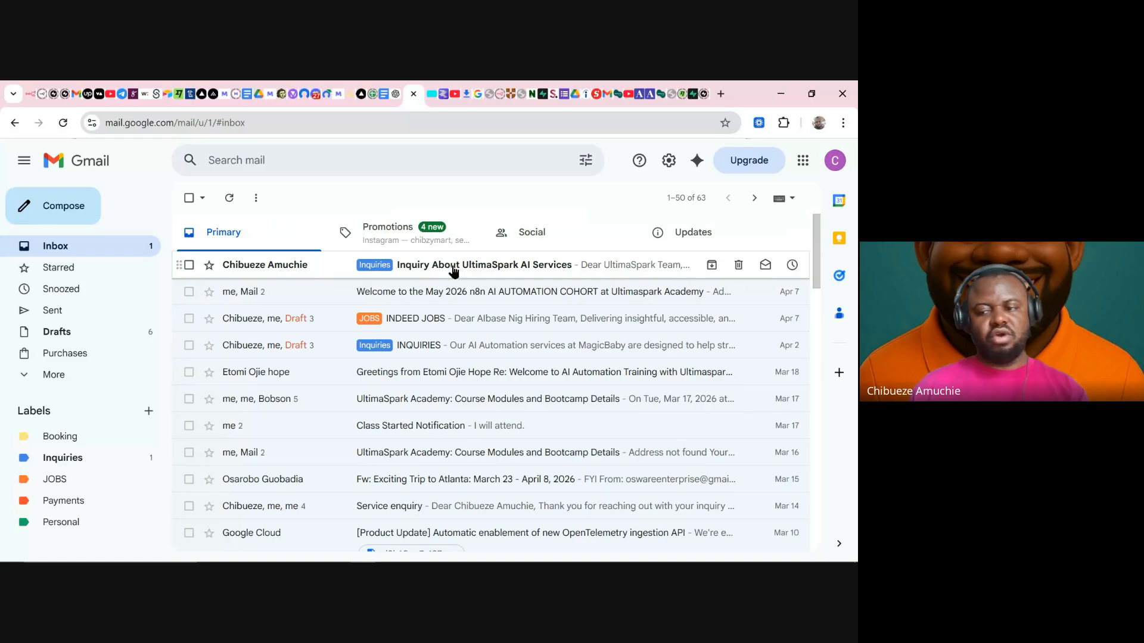
left_click(31, 94)
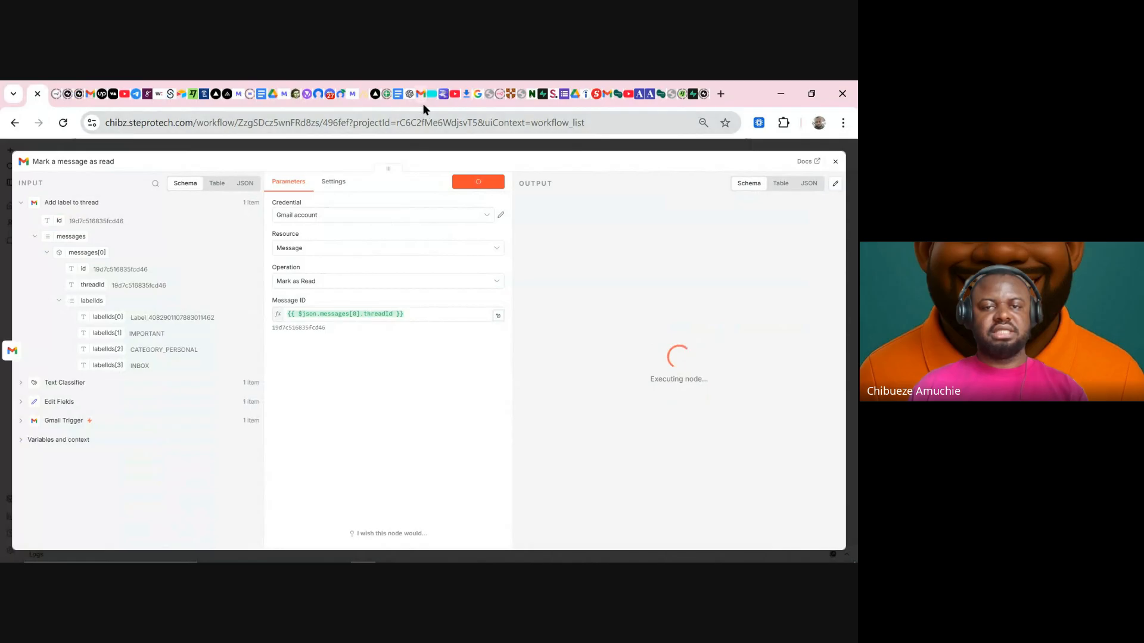
left_click(423, 104)
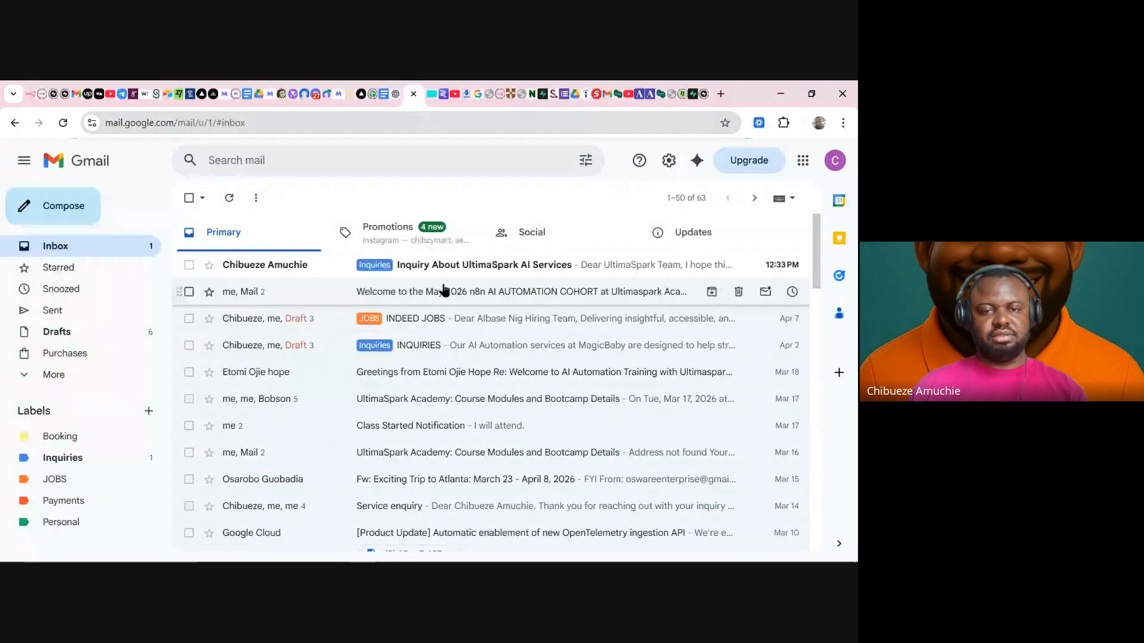
left_click(229, 198)
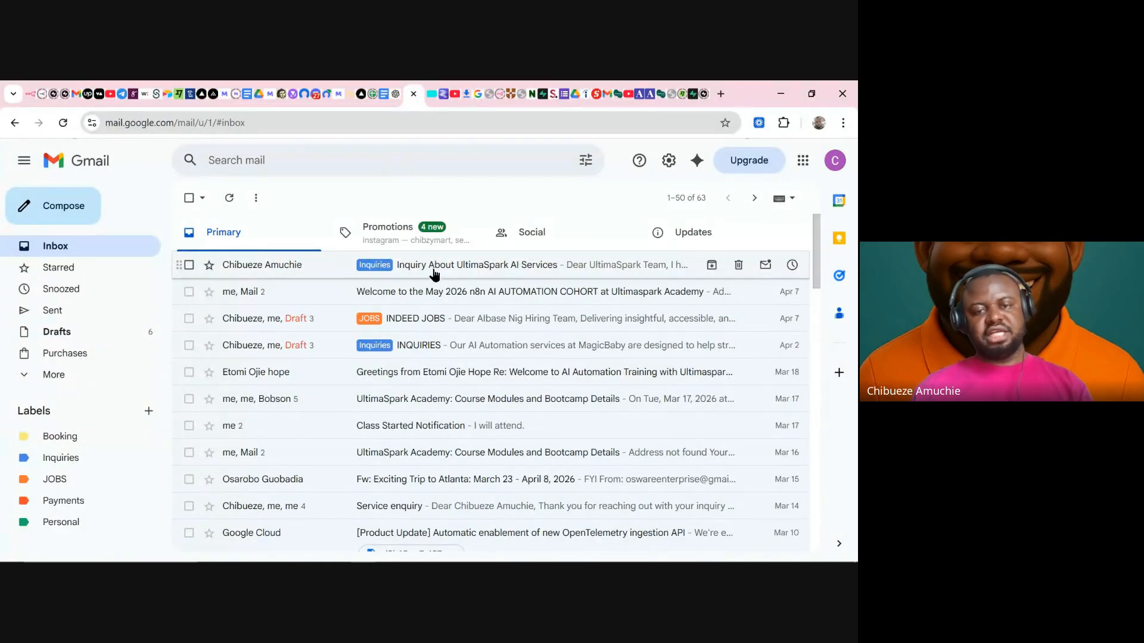
left_click(76, 459)
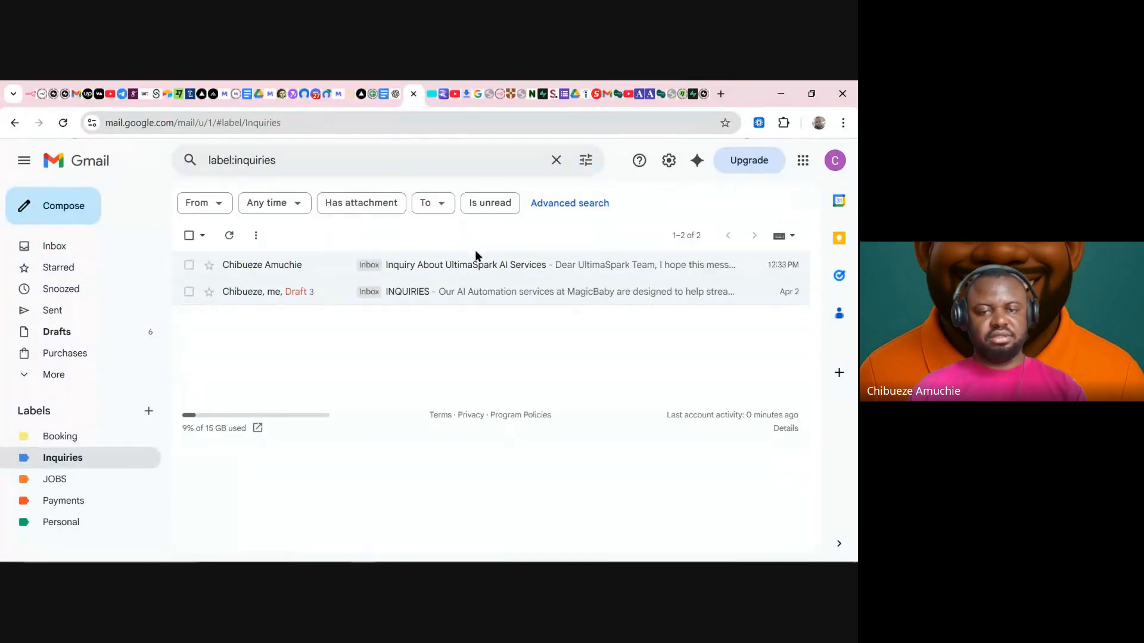
left_click(33, 103)
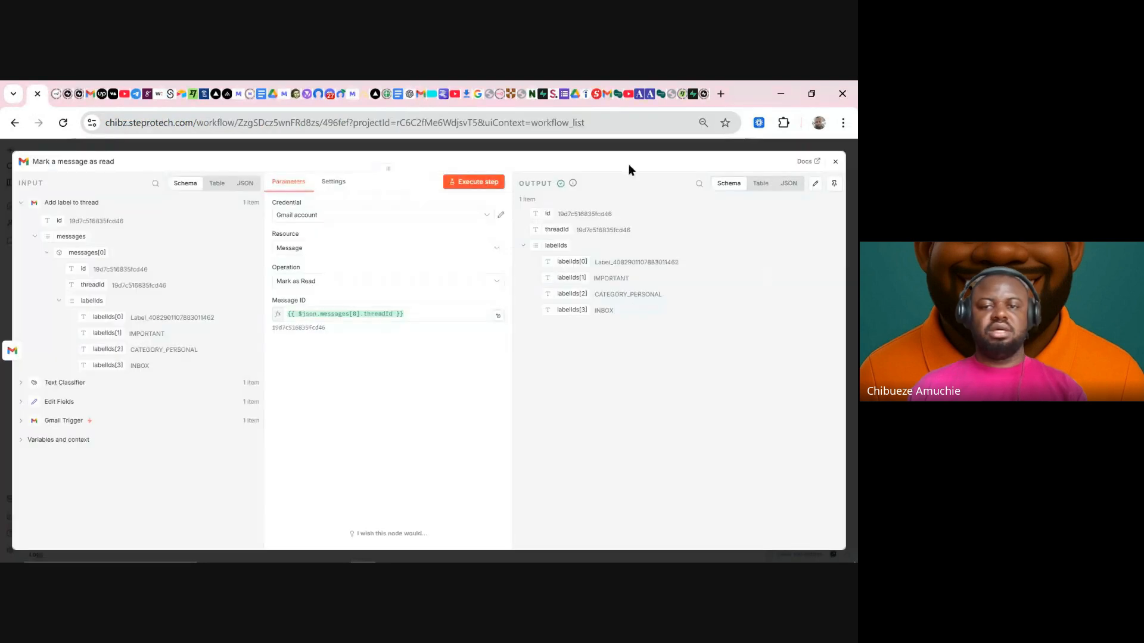
left_click(587, 150)
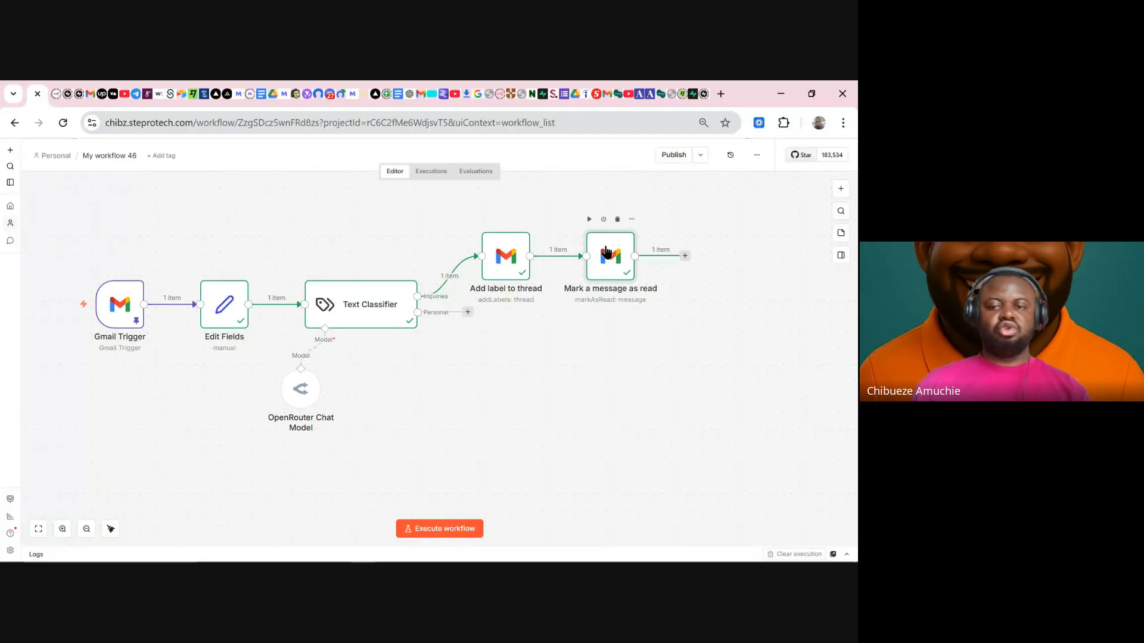
- Rearrange the canvas and delete the 'Mark a message as read' node from the workflow
left_click_drag(606, 252, 626, 246)
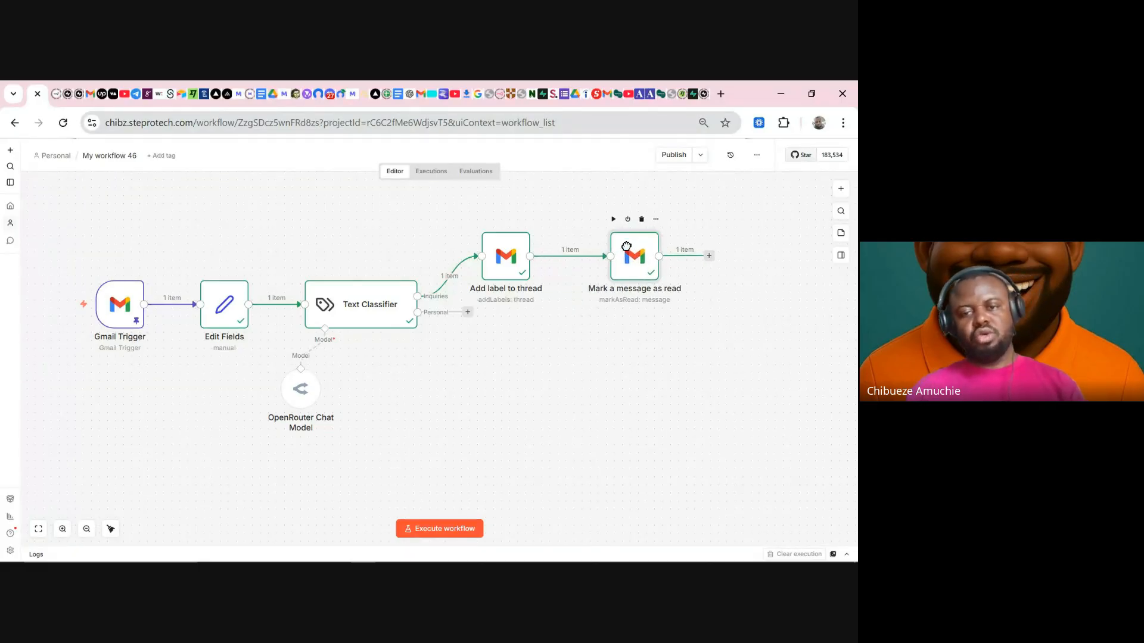
left_click_drag(569, 474, 448, 455)
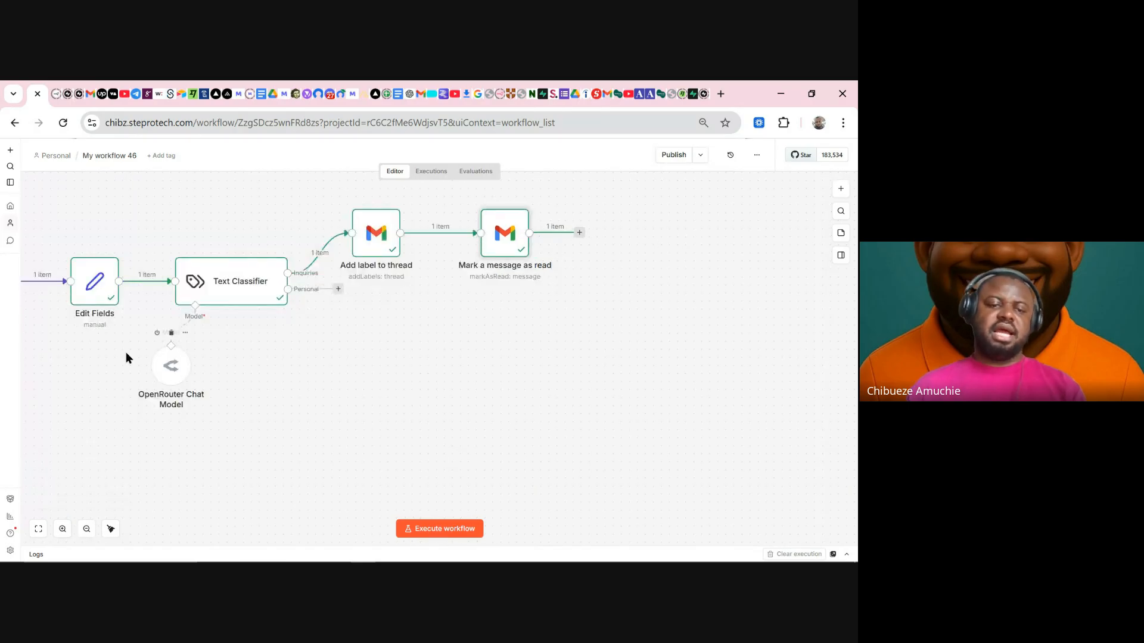
mouse_move(104, 307)
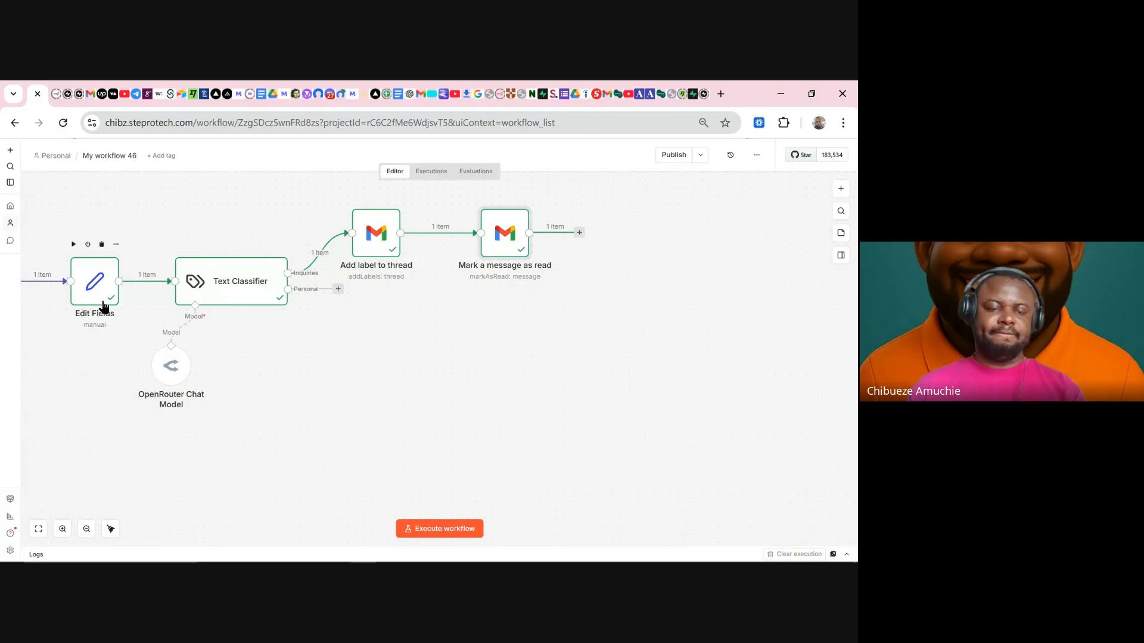
left_click(102, 286)
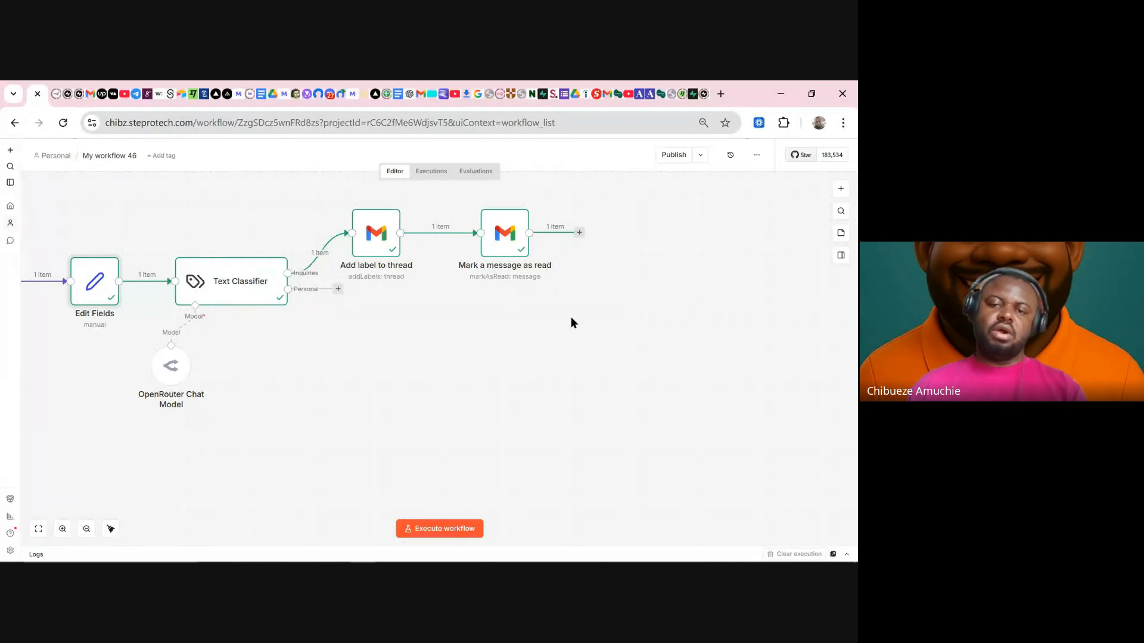
mouse_move(511, 249)
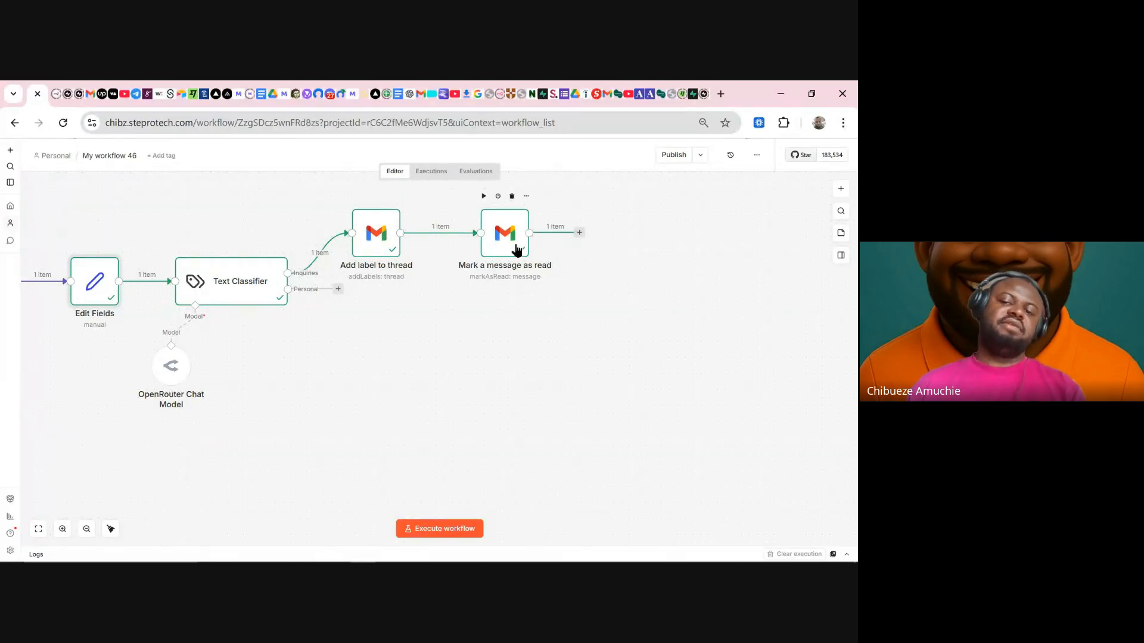
left_click(512, 197)
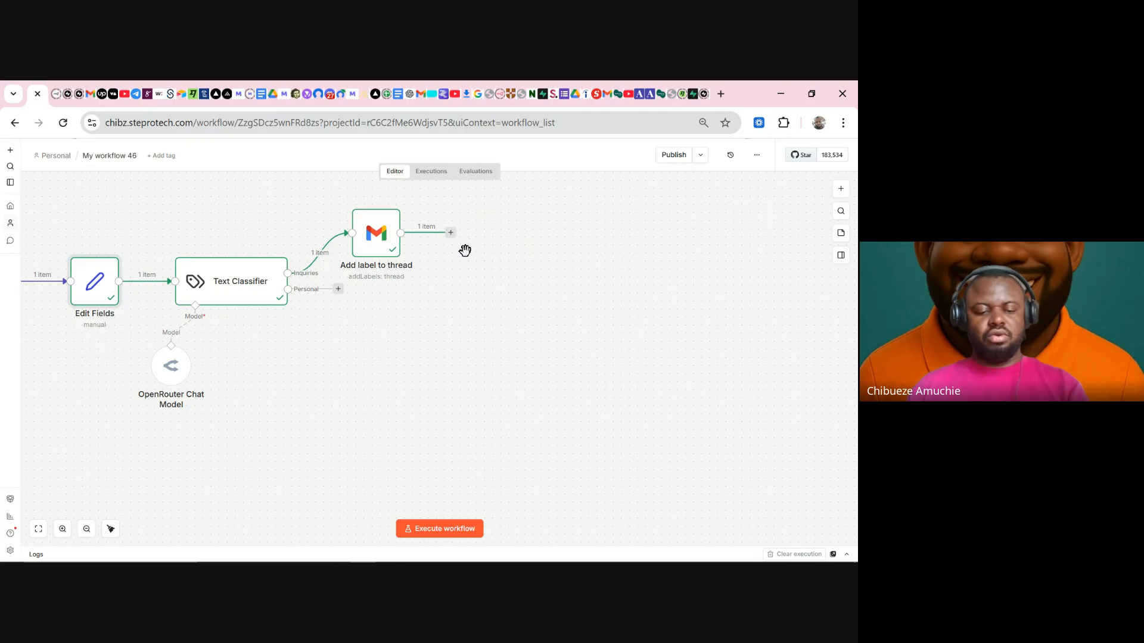
key("ctrl+z")
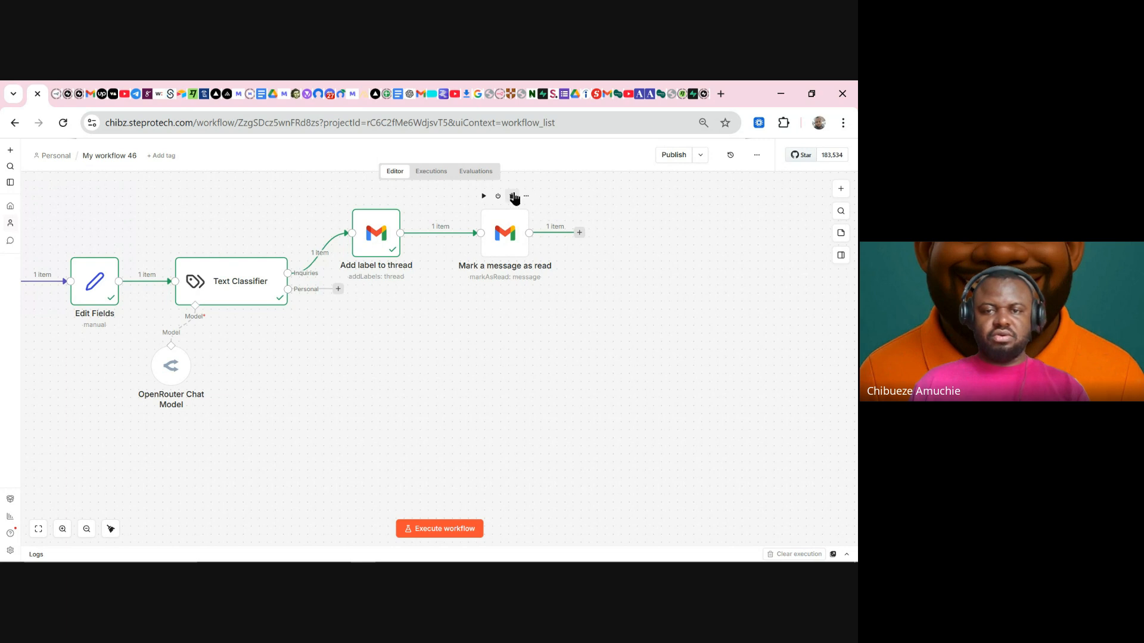
left_click(513, 196)
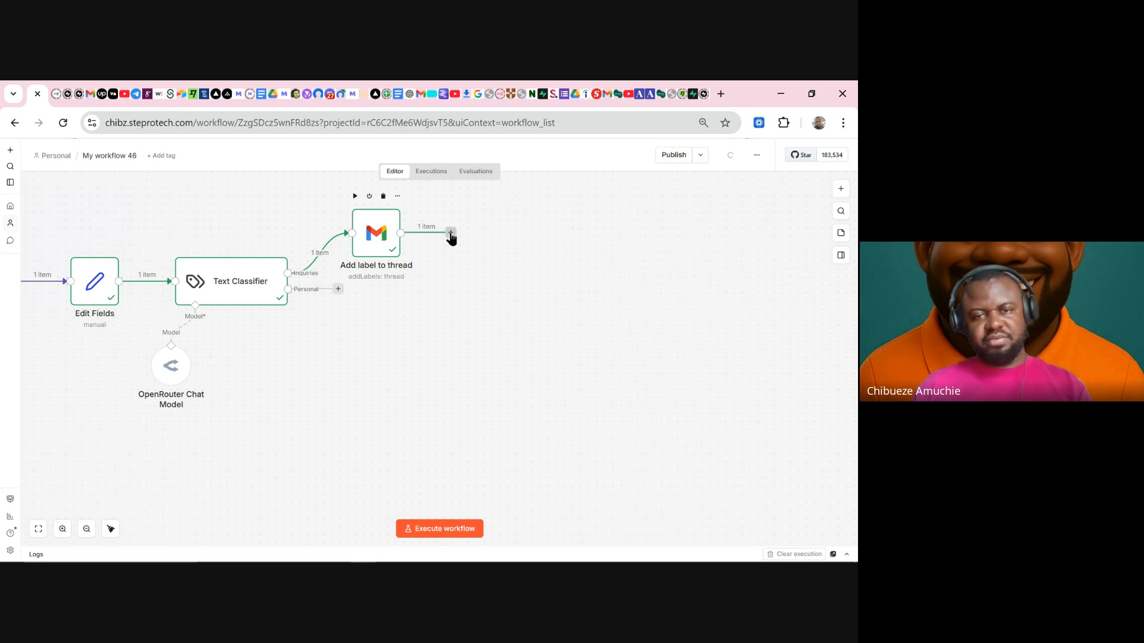
- Add an AI Agent node after Add label to thread, searching 'ai agent'
left_click(451, 234)
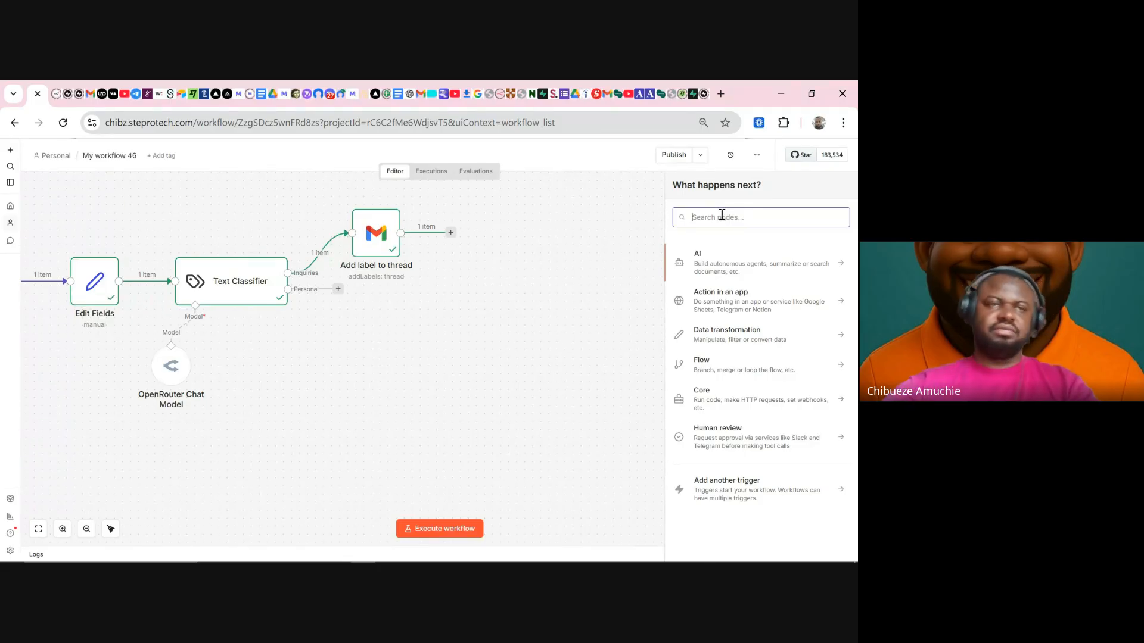
type("ai a")
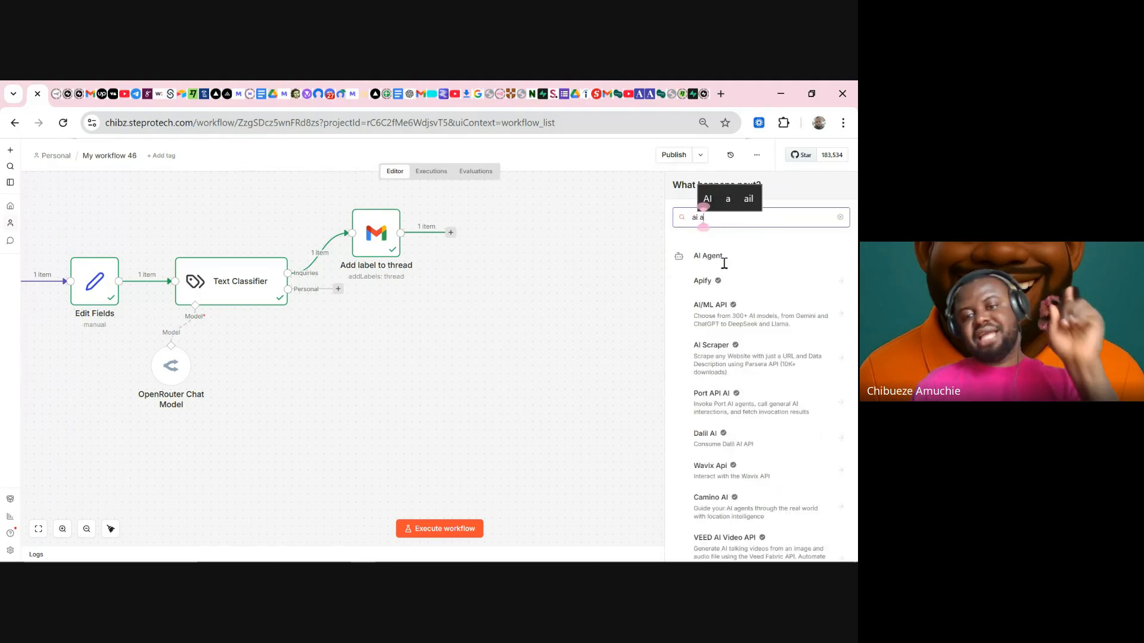
type("gent")
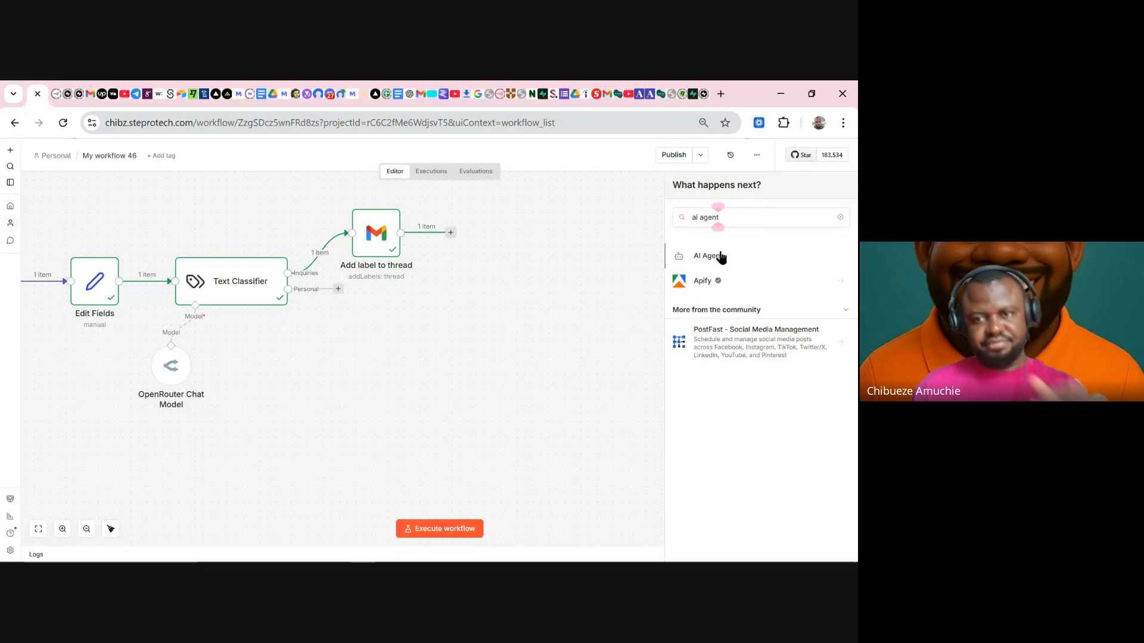
left_click(715, 257)
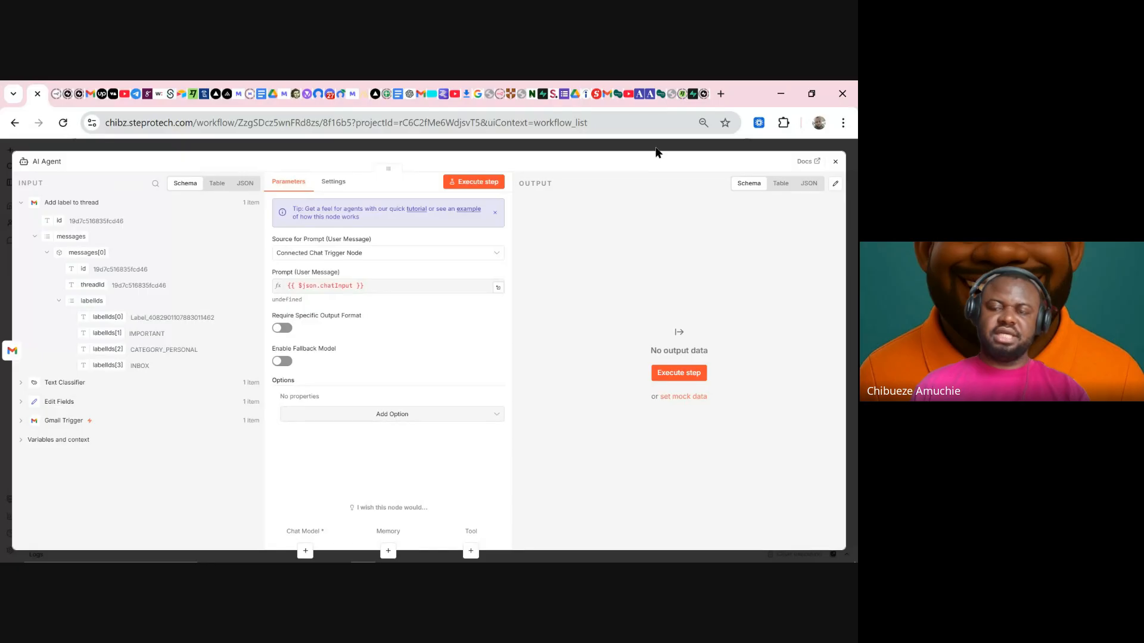
- Set the agent's prompt source to 'Define below' and close its settings
left_click(373, 253)
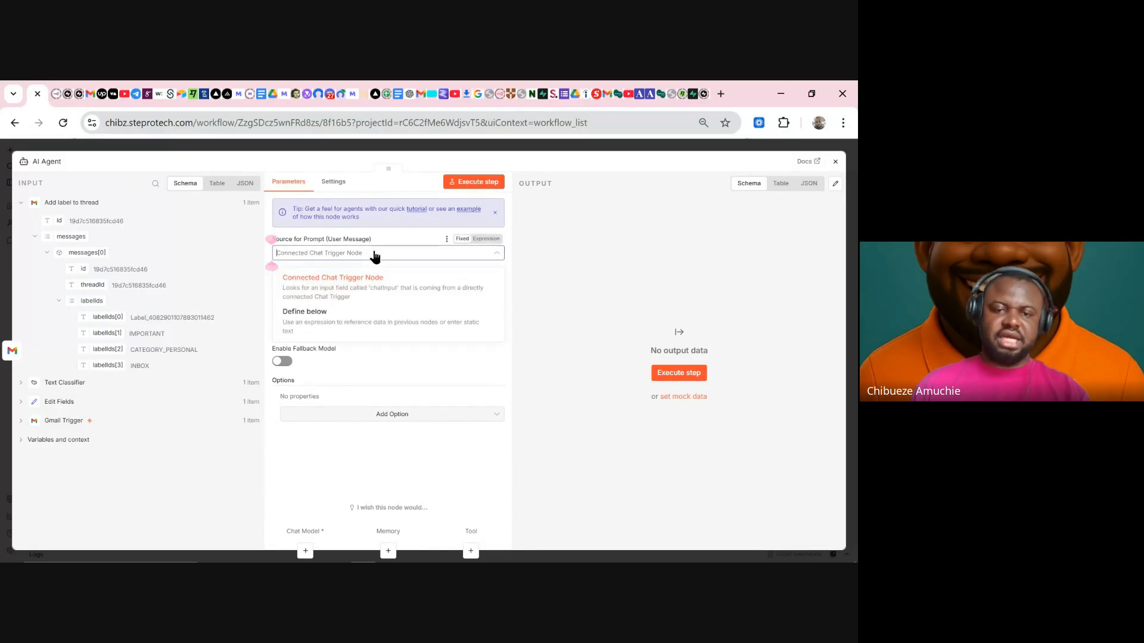
left_click(338, 321)
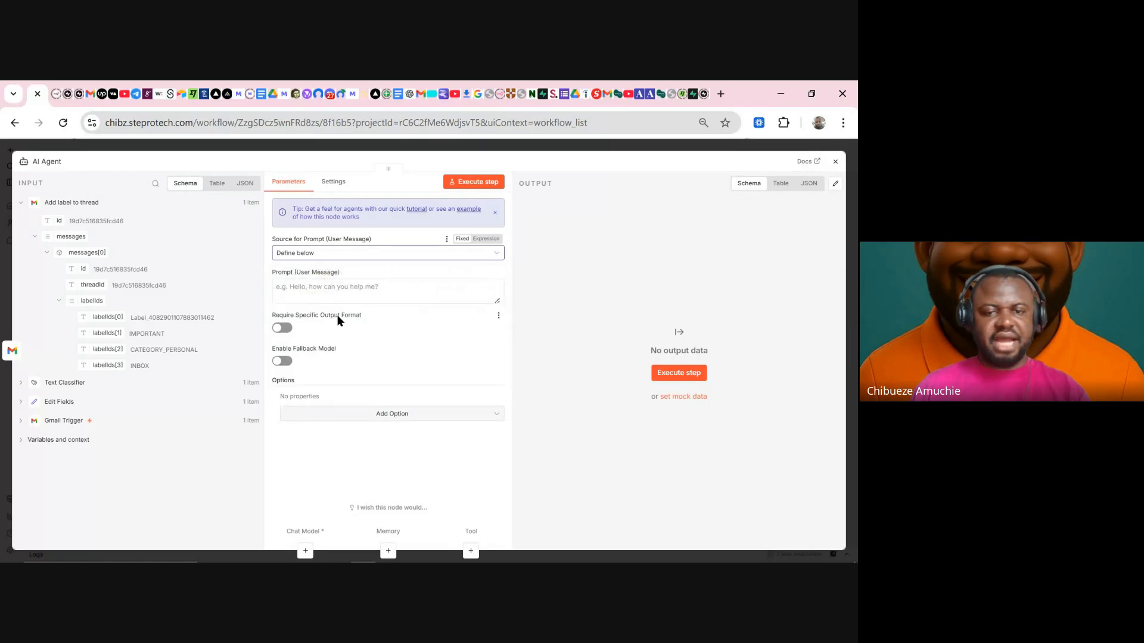
left_click(21, 203)
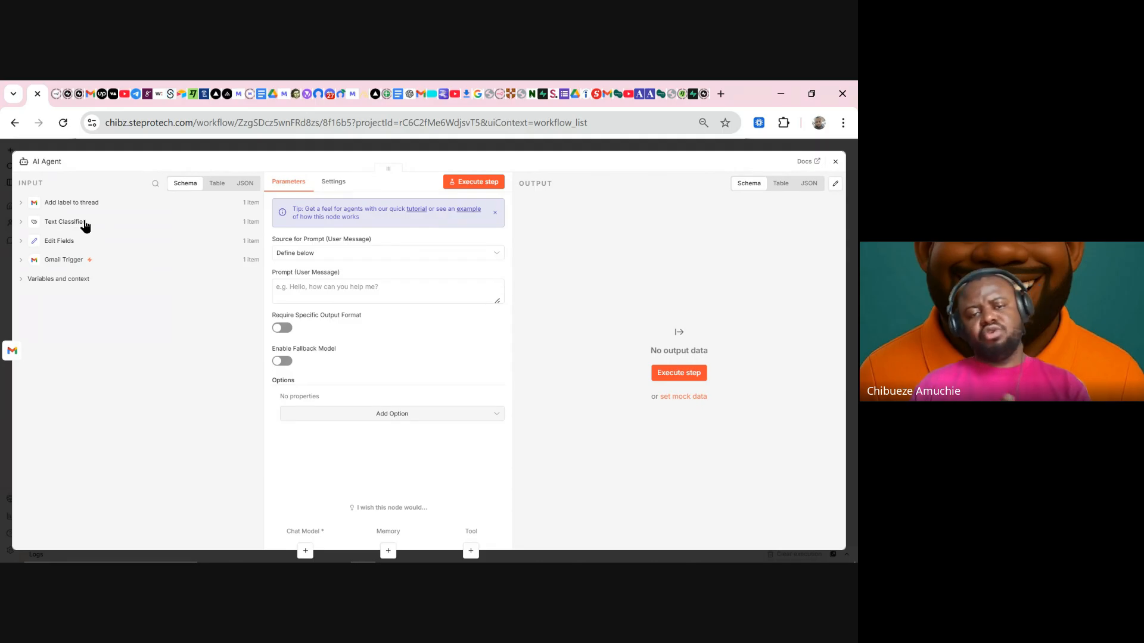
left_click(274, 148)
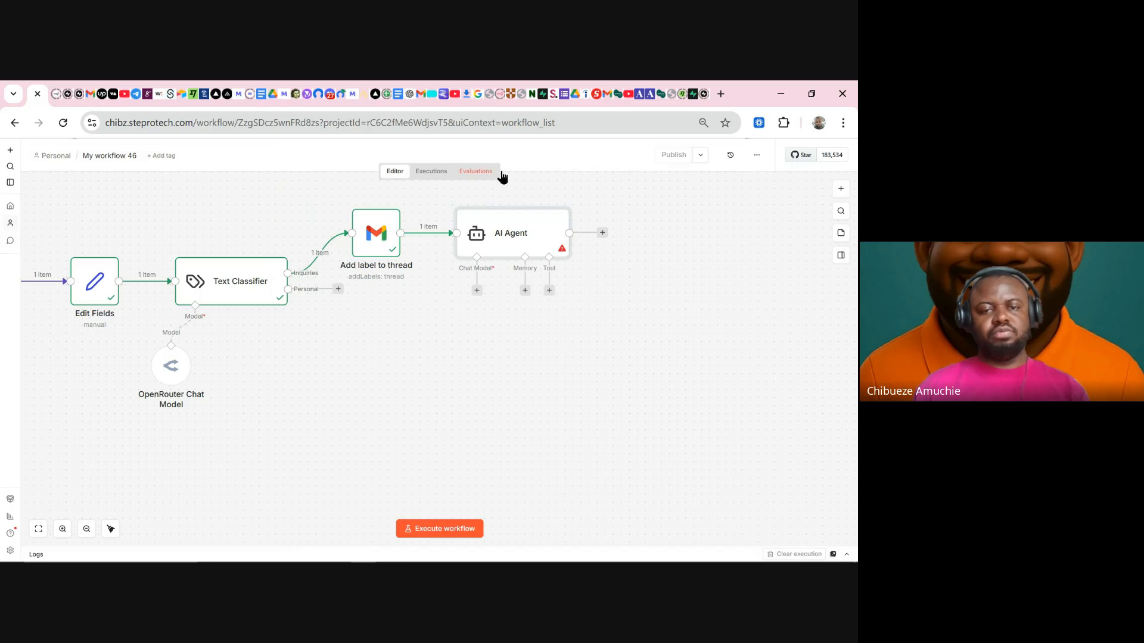
- Duplicate the OpenRouter Chat Model and connect the copy to the AI Agent's Chat Model input
left_click_drag(384, 244, 379, 244)
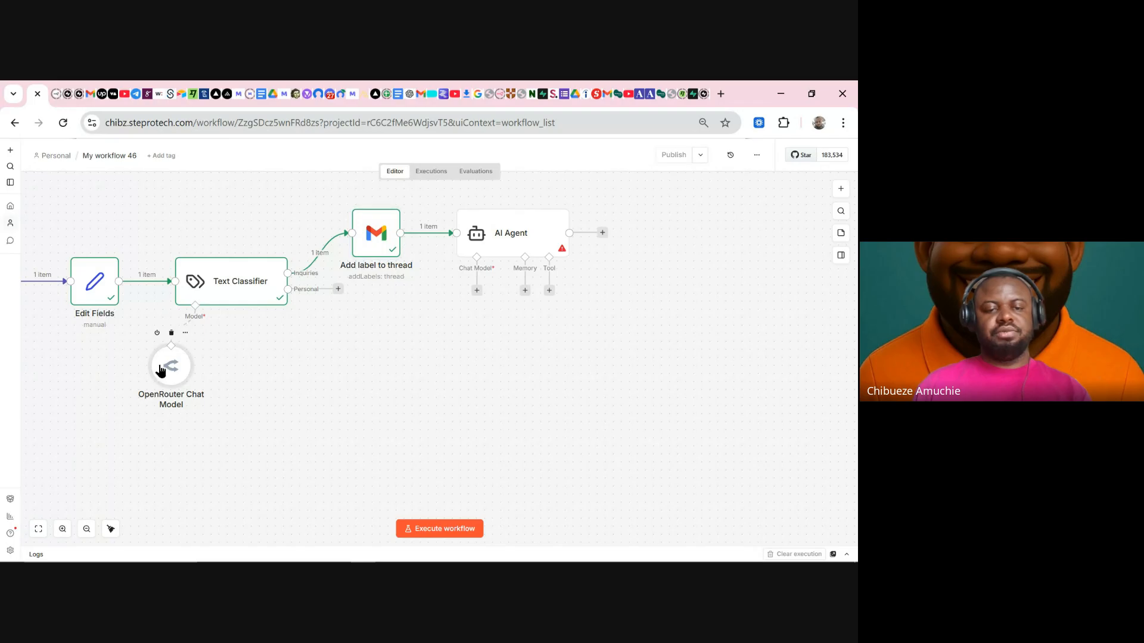
key("ctrl+d")
left_click_drag(231, 426, 508, 346)
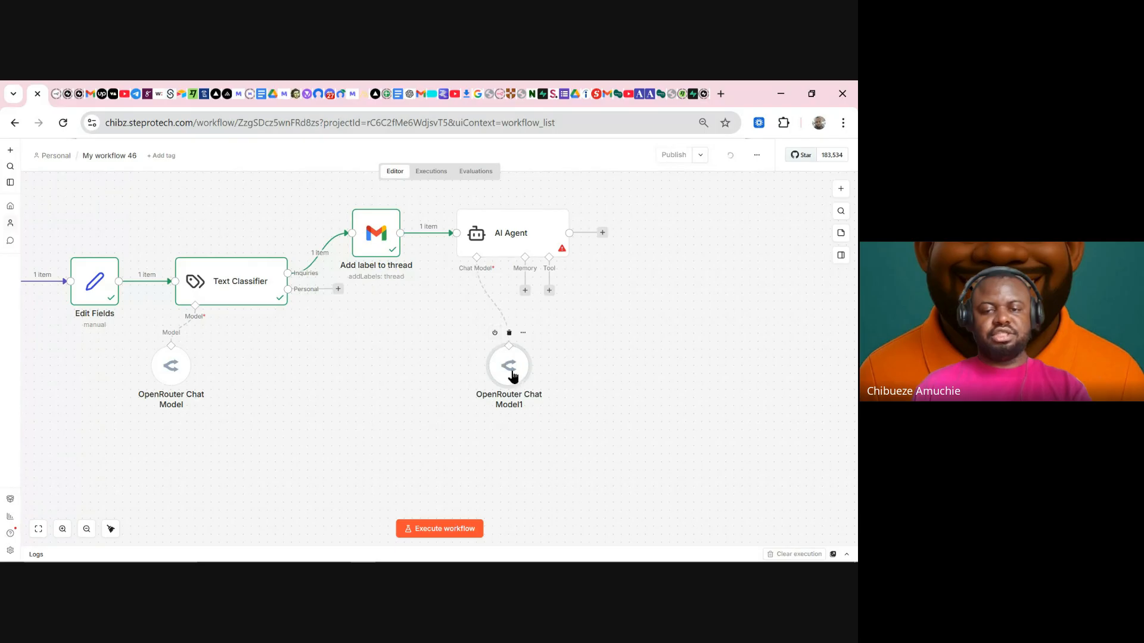
double_click(508, 245)
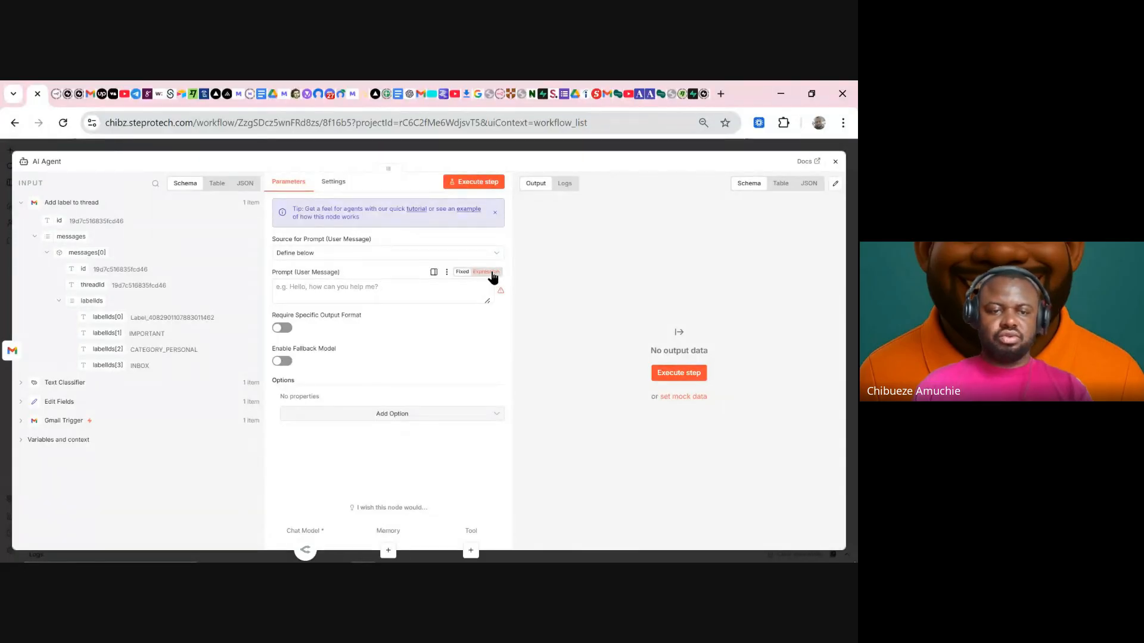
- Make the prompt an expression beginning 'You are an Email Assistant.'
left_click(488, 272)
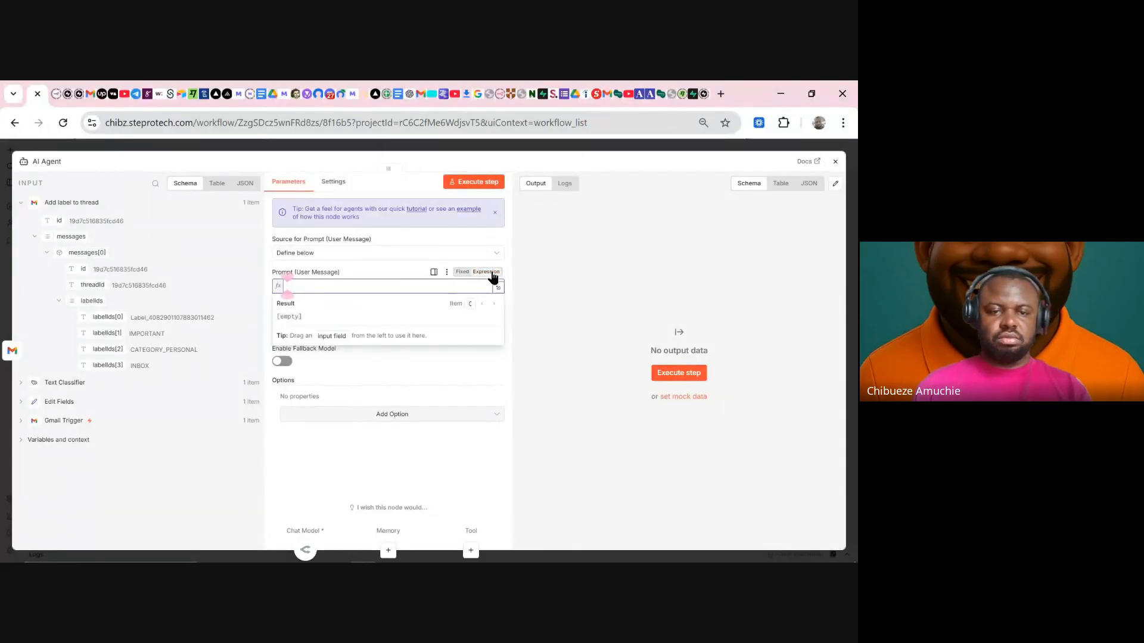
left_click(74, 382)
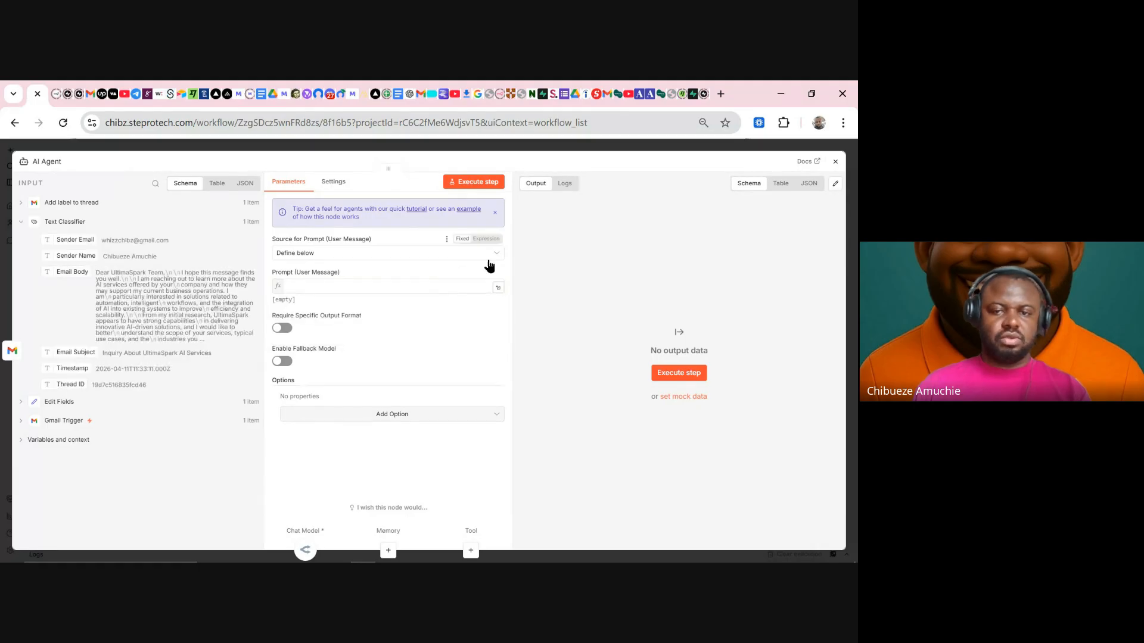
left_click(498, 288)
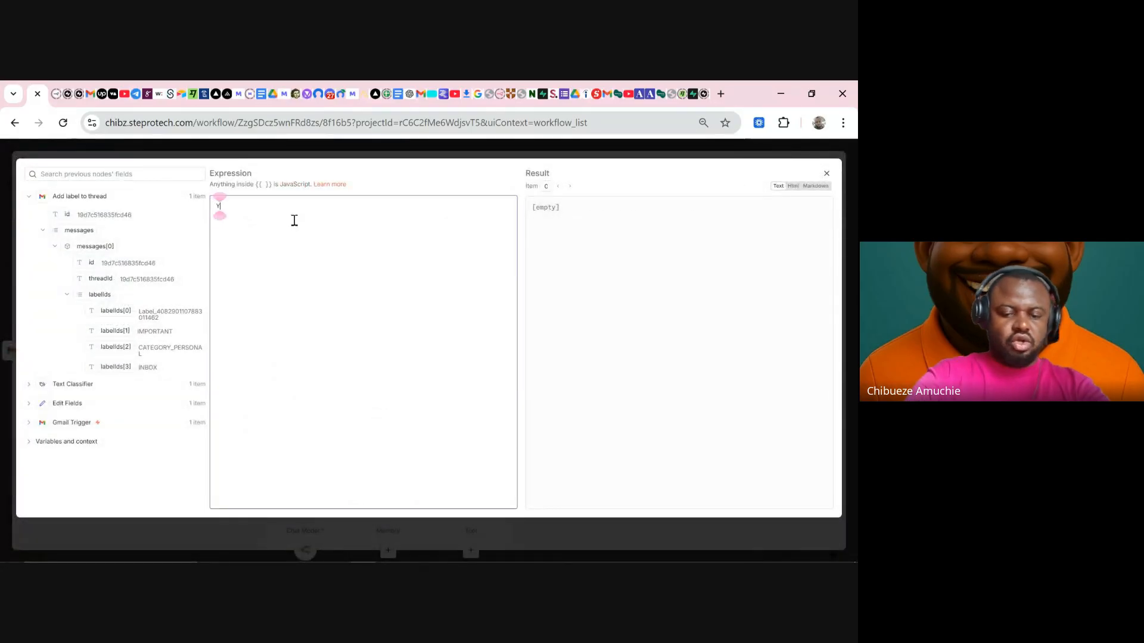
type("You are an Email")
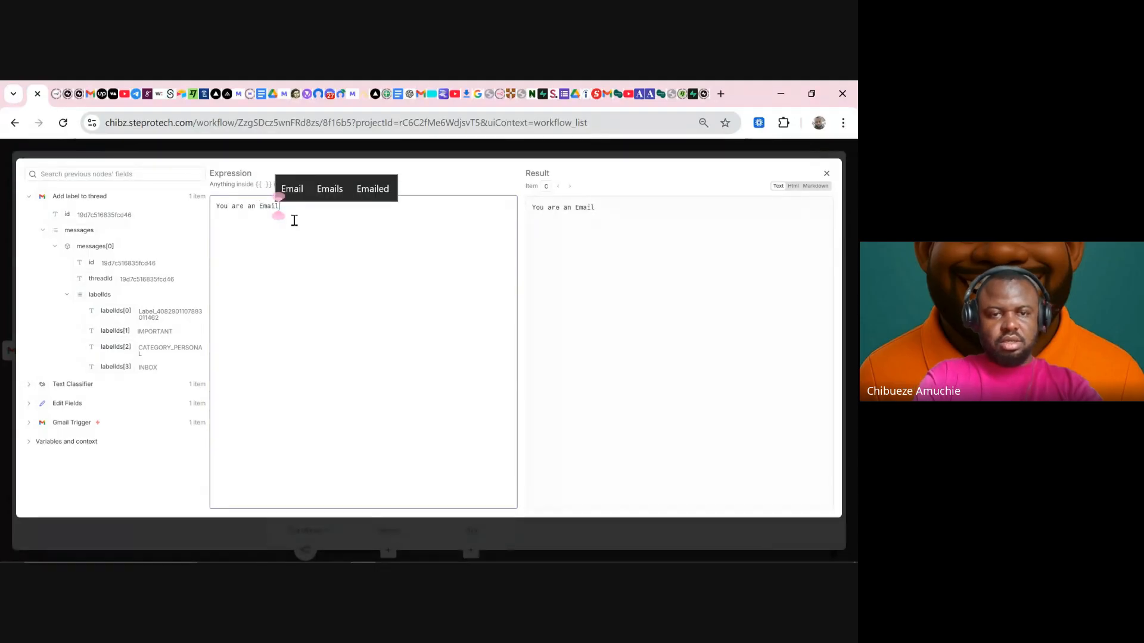
key("BackSpace")
key("BackSpace")
key("BackSpace")
key("BackSpace")
type("xe")
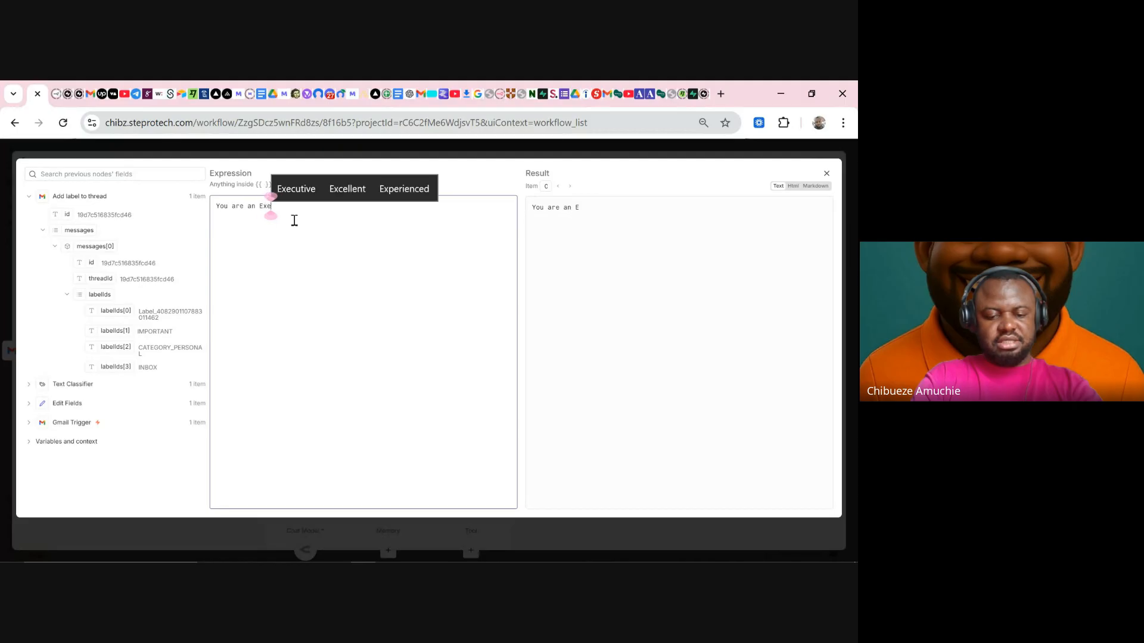
type("cutive A")
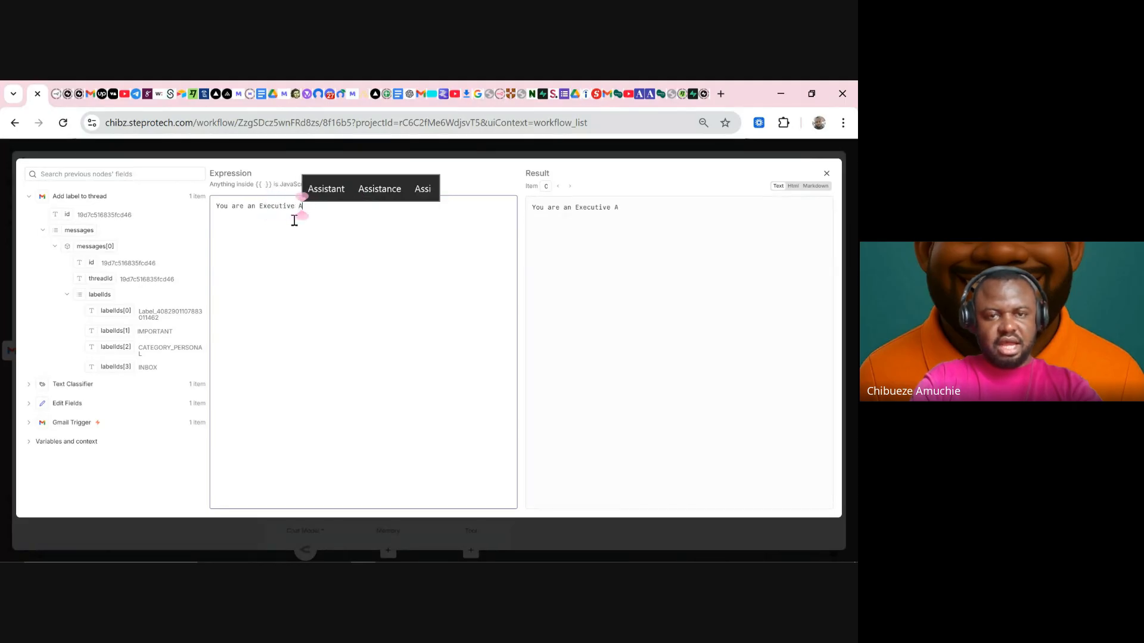
key("BackSpace")
key("BackSpace")
key("BackSpace")
key("BackSpace")
key("BackSpace")
key("BackSpace")
key("BackSpace")
key("BackSpace")
key("BackSpace")
key("BackSpace")
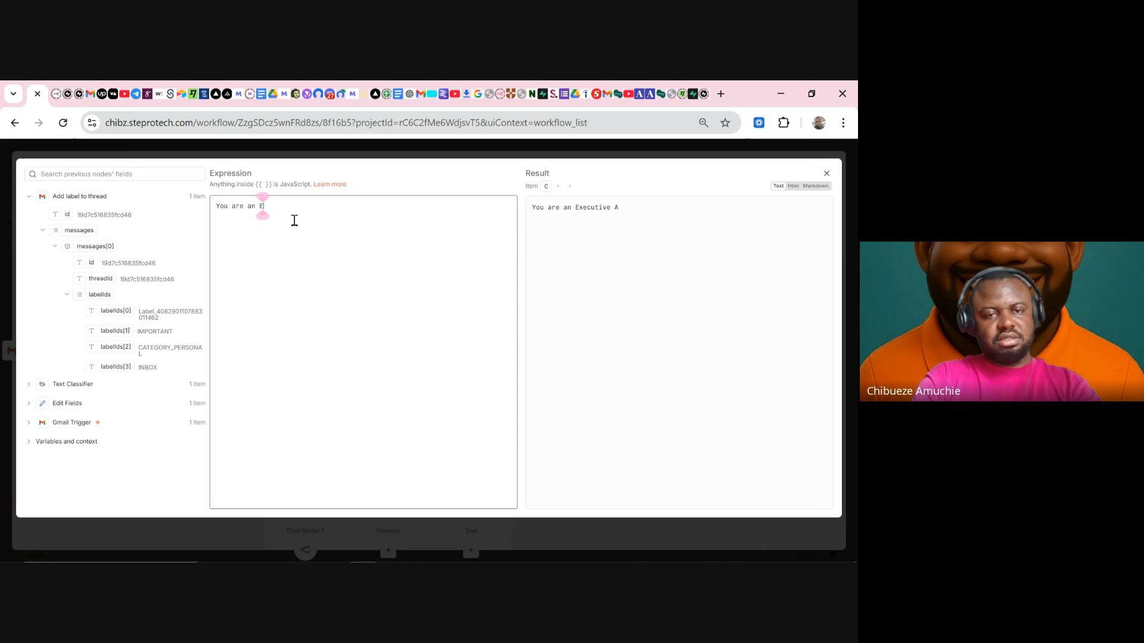
type("mail ")
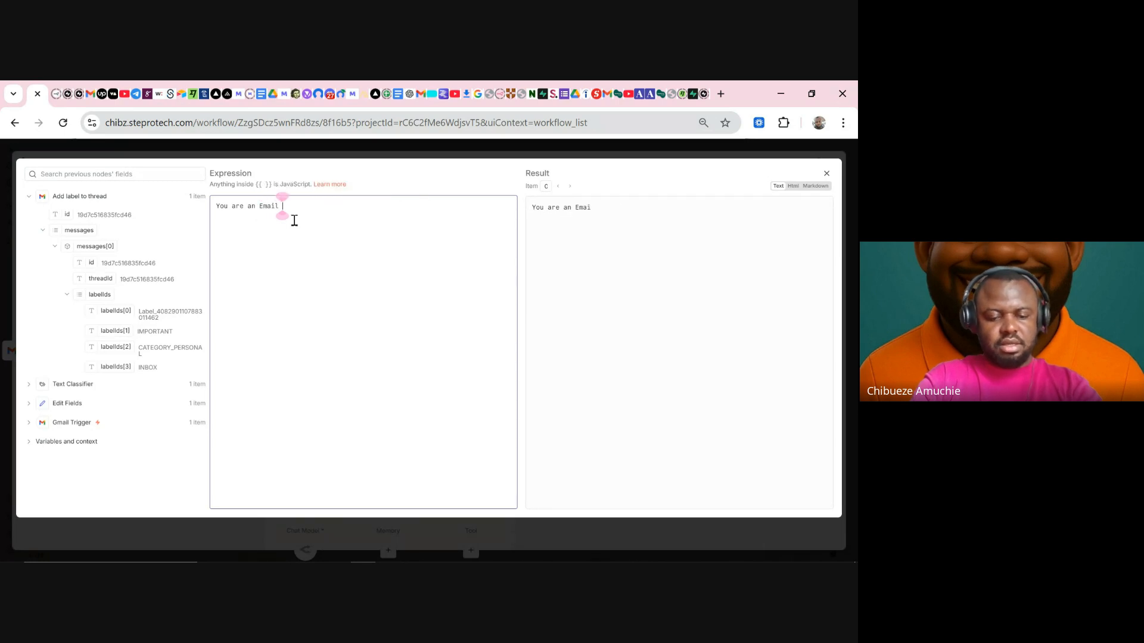
type("Assistant. ")
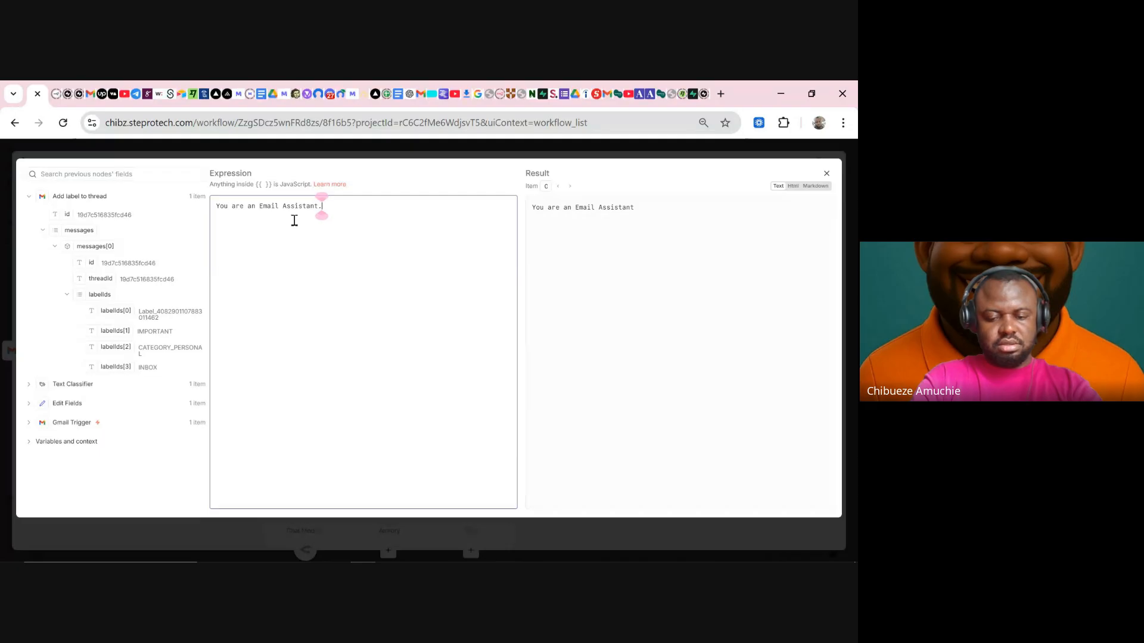
type("Your j")
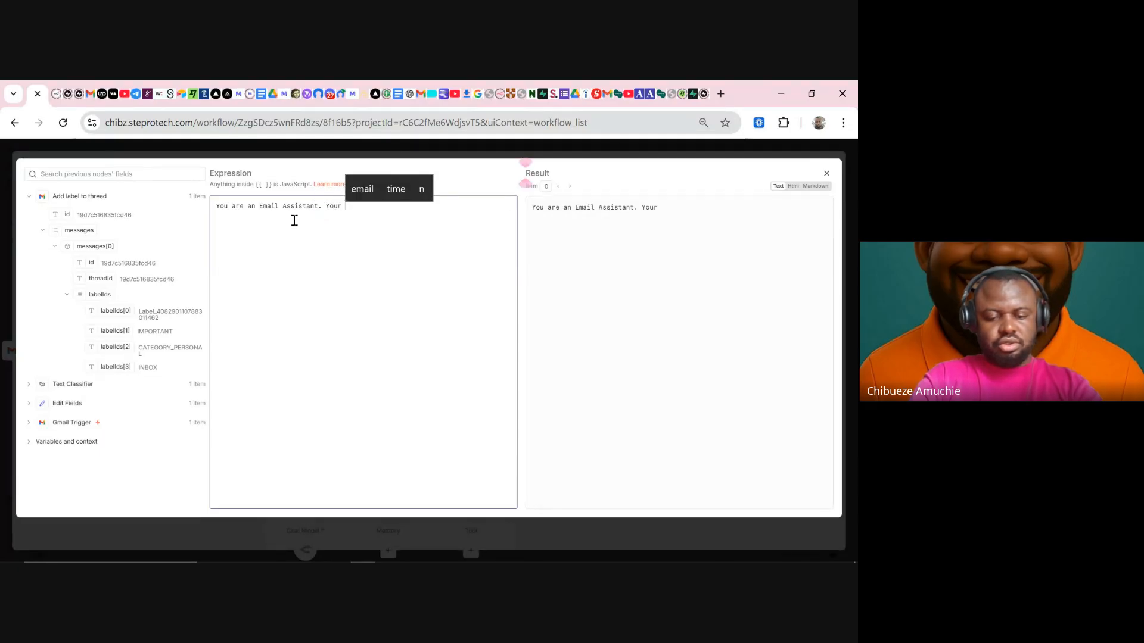
key("BackSpace")
key("BackSpace")
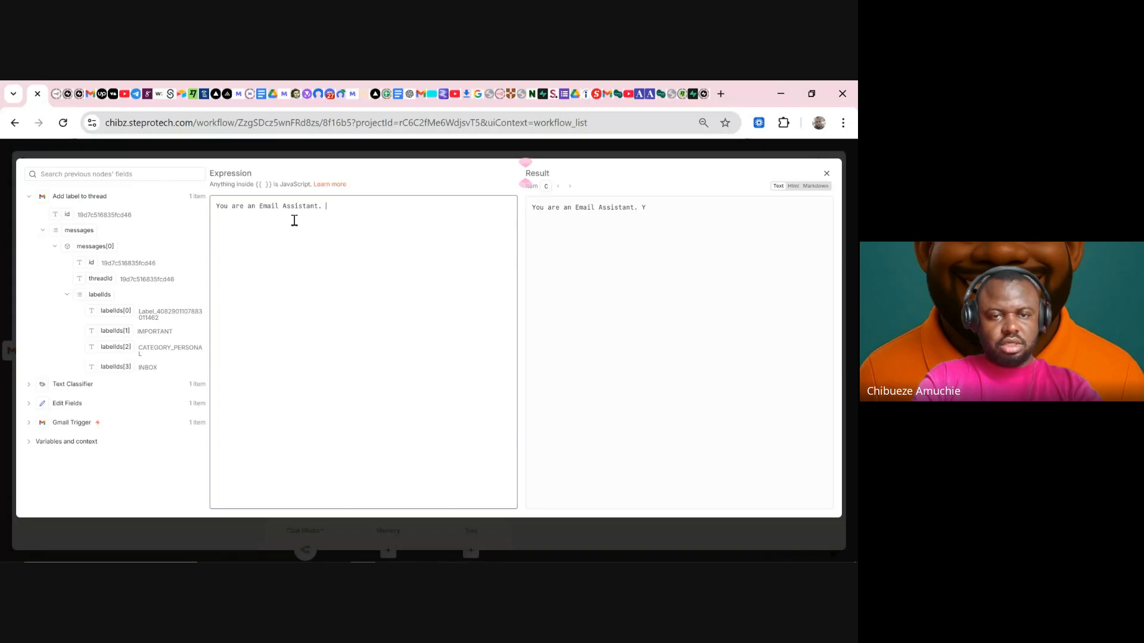
key("Return")
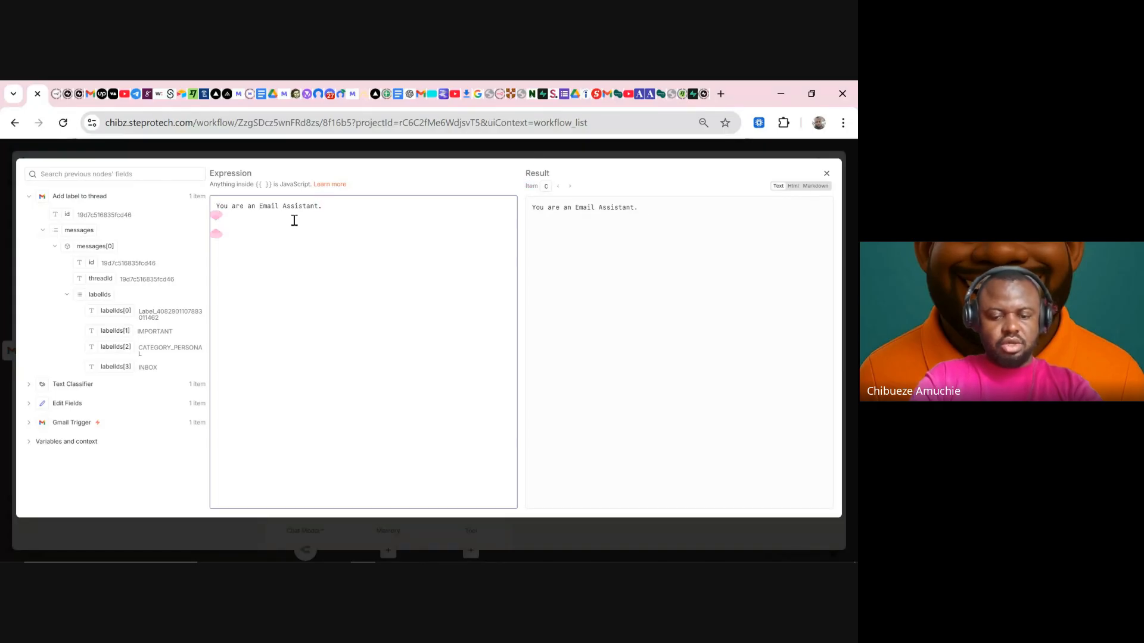
- Add the instruction to read, digest and understand the customer's needs, assuring quality services
type("You are to")
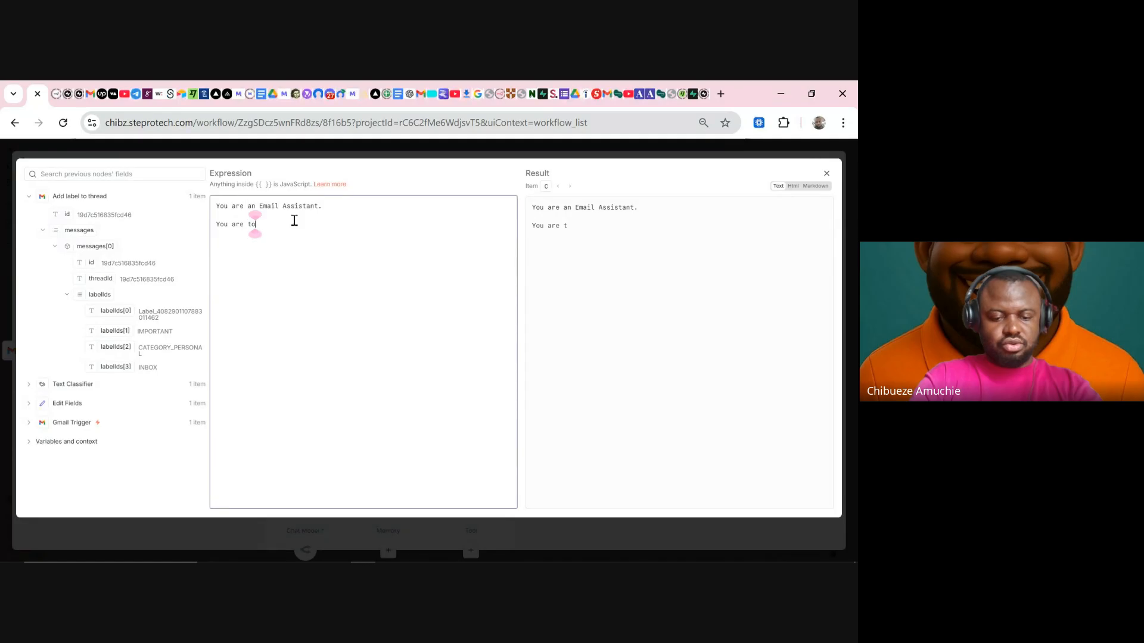
type(" read, ")
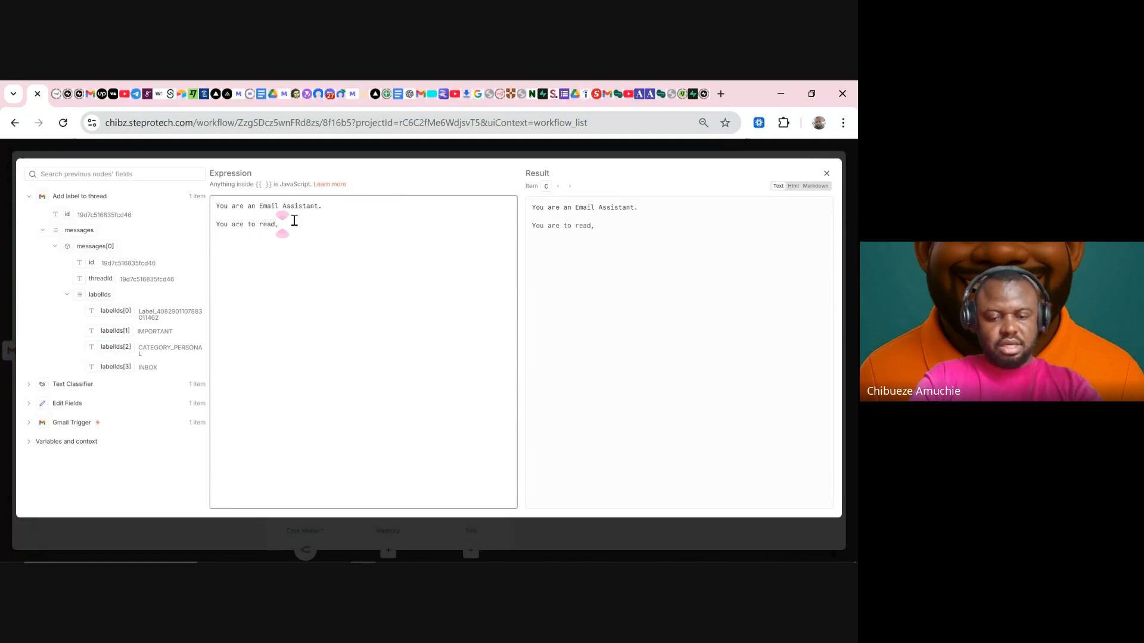
type("die")
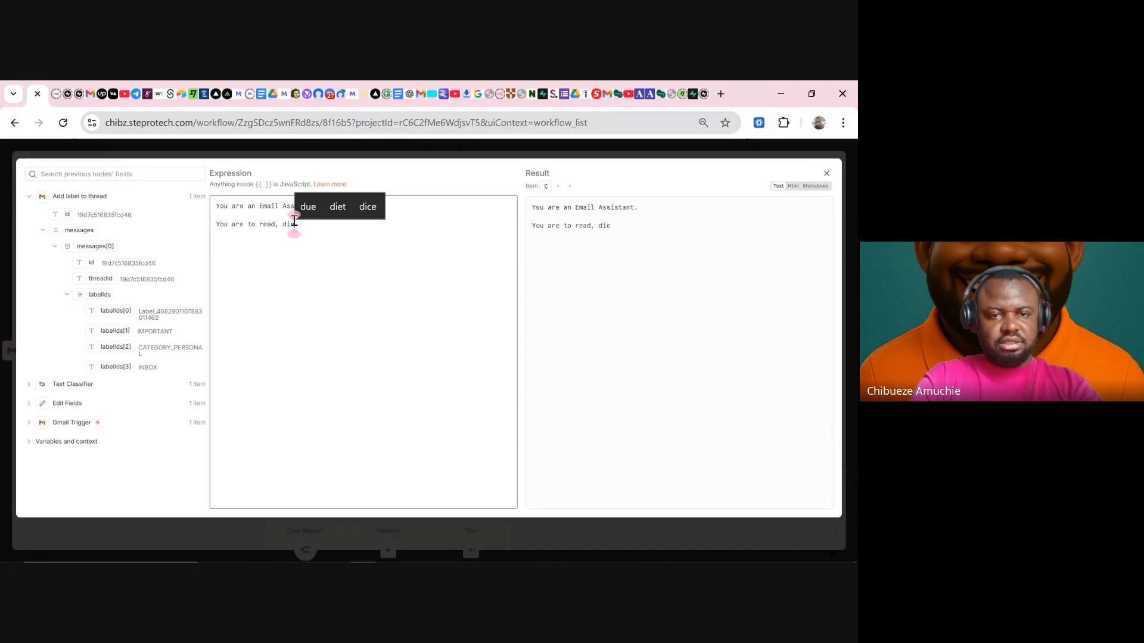
key("BackSpace")
type("gest an")
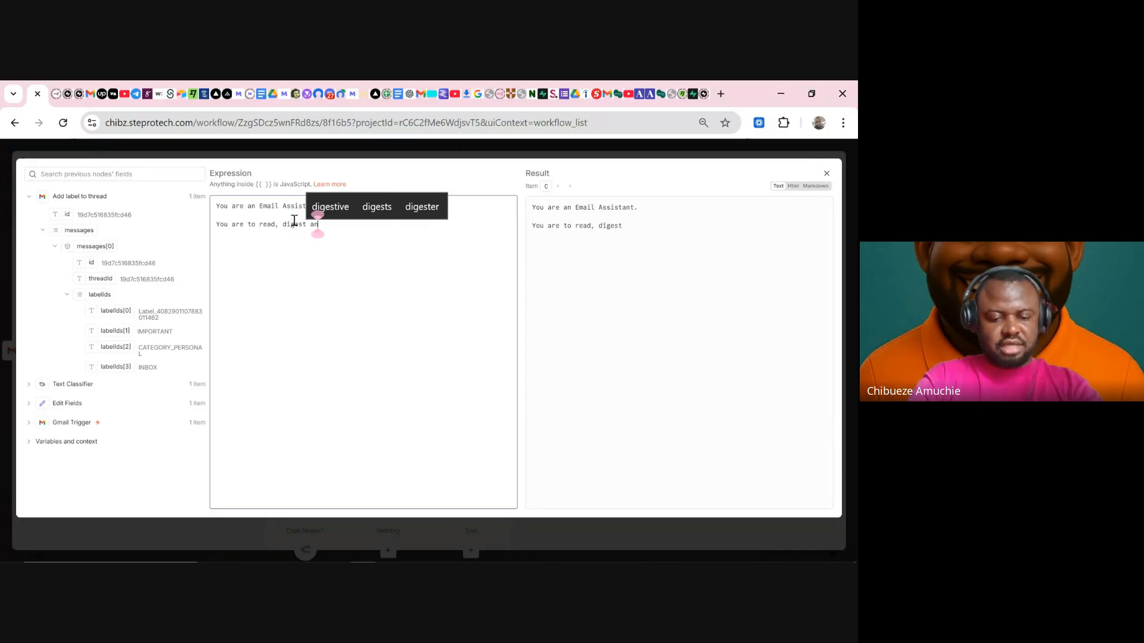
type("d understant t")
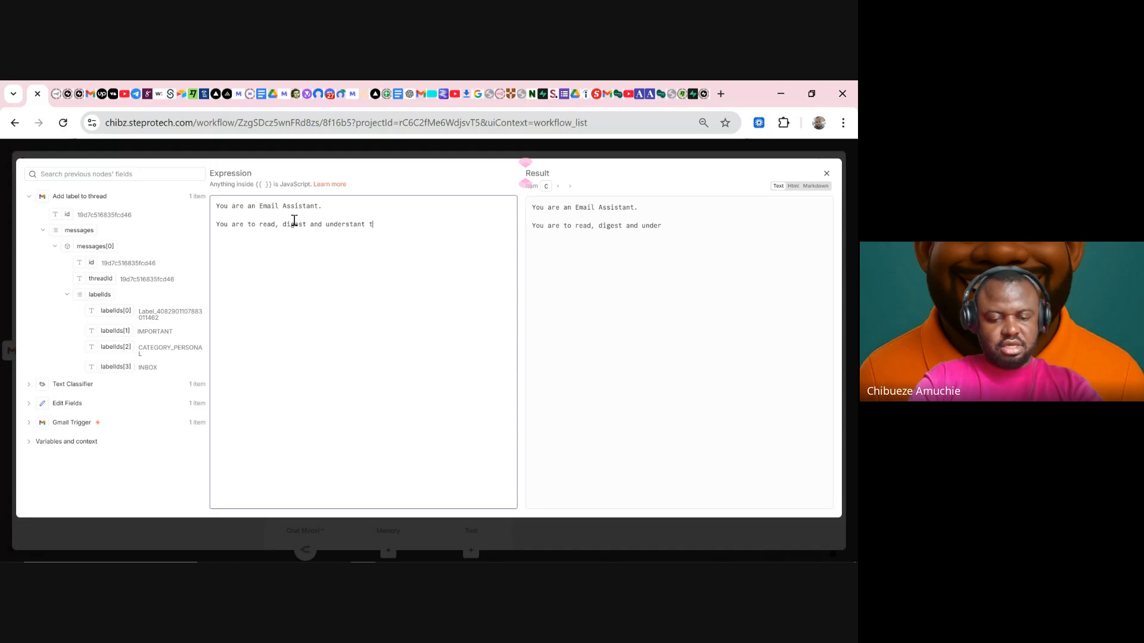
type("he u")
key("BackSpace")
type("c")
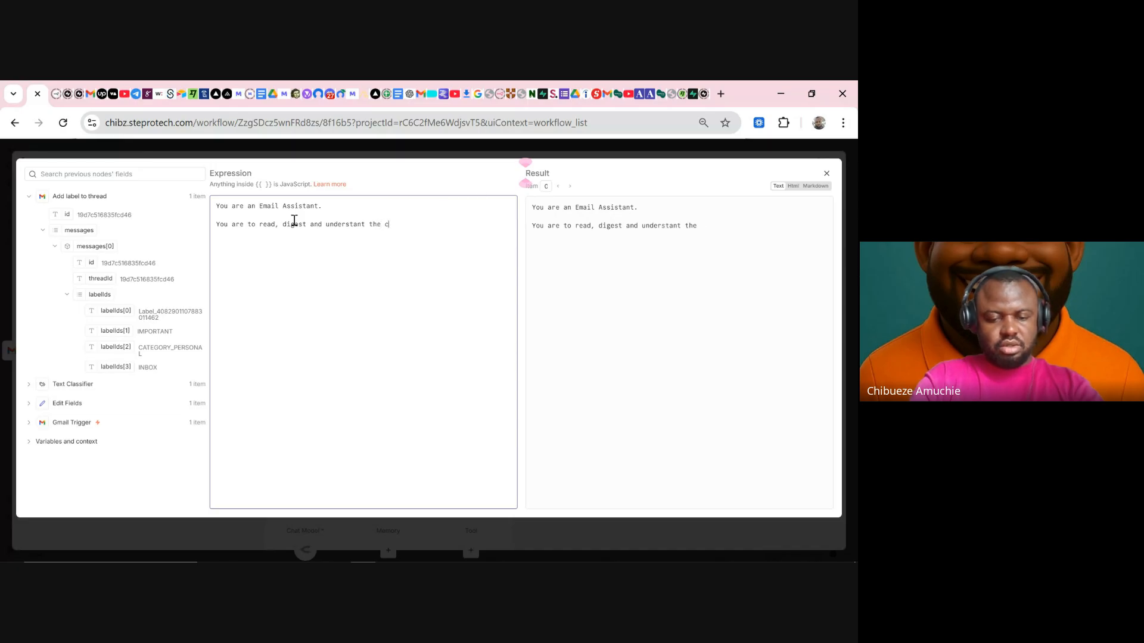
type("ustomers")
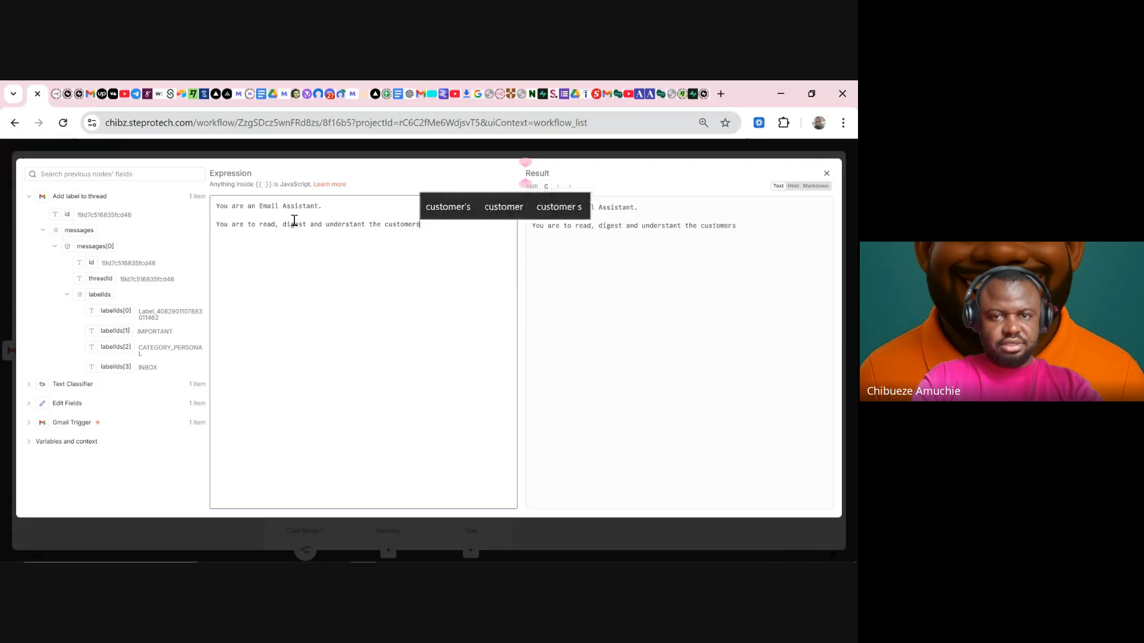
left_click(430, 213)
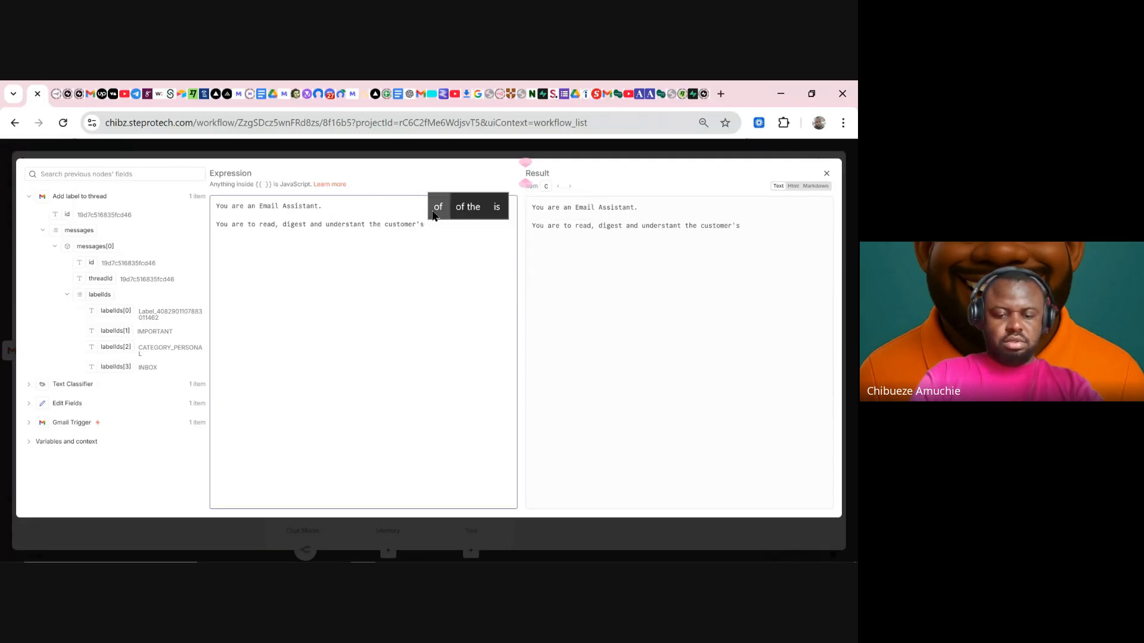
type("needs")
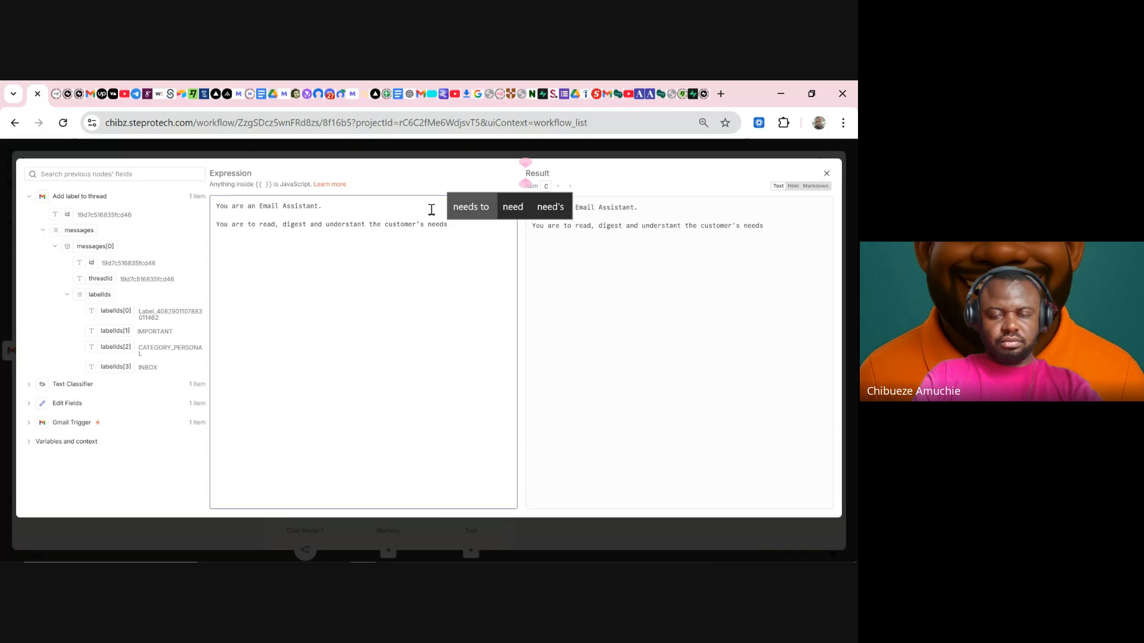
type(". Ens")
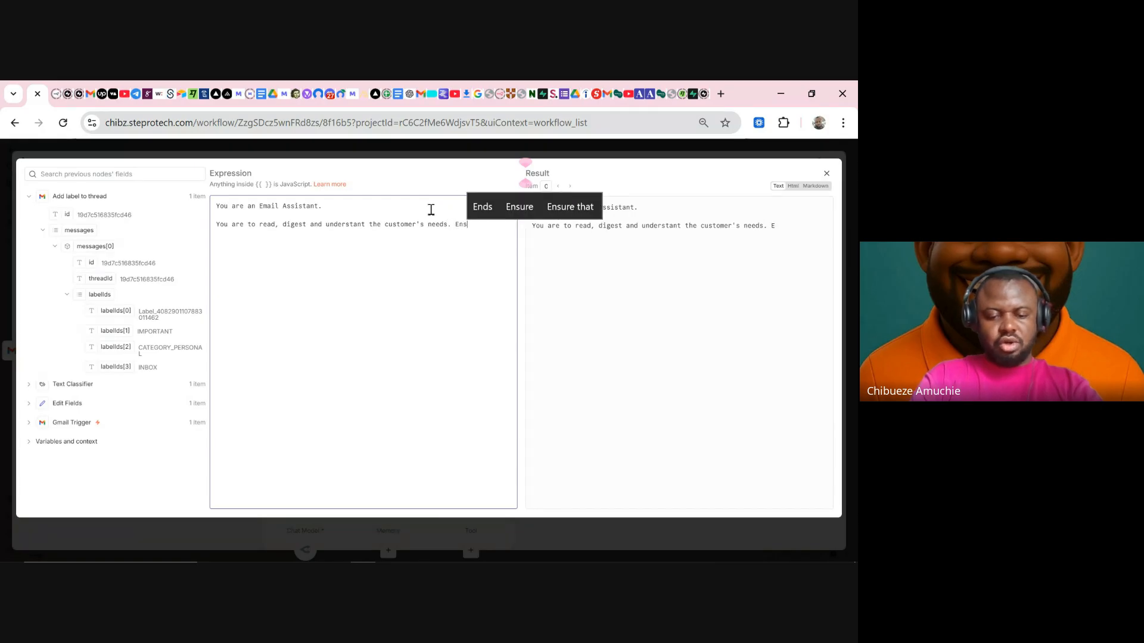
type("ure to speak")
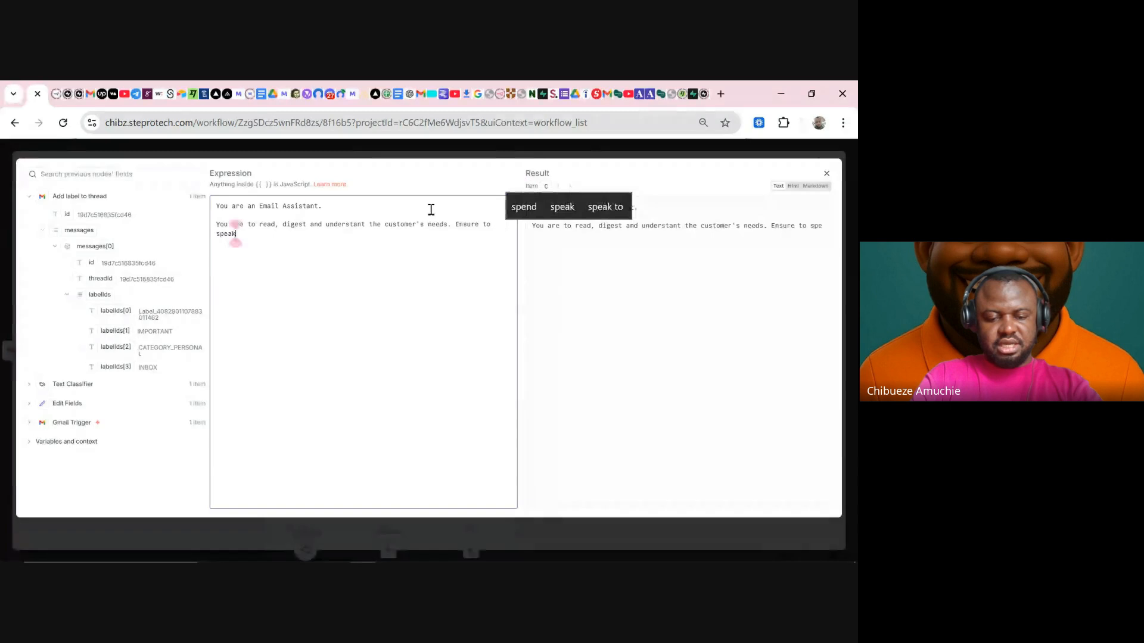
type(" directly ")
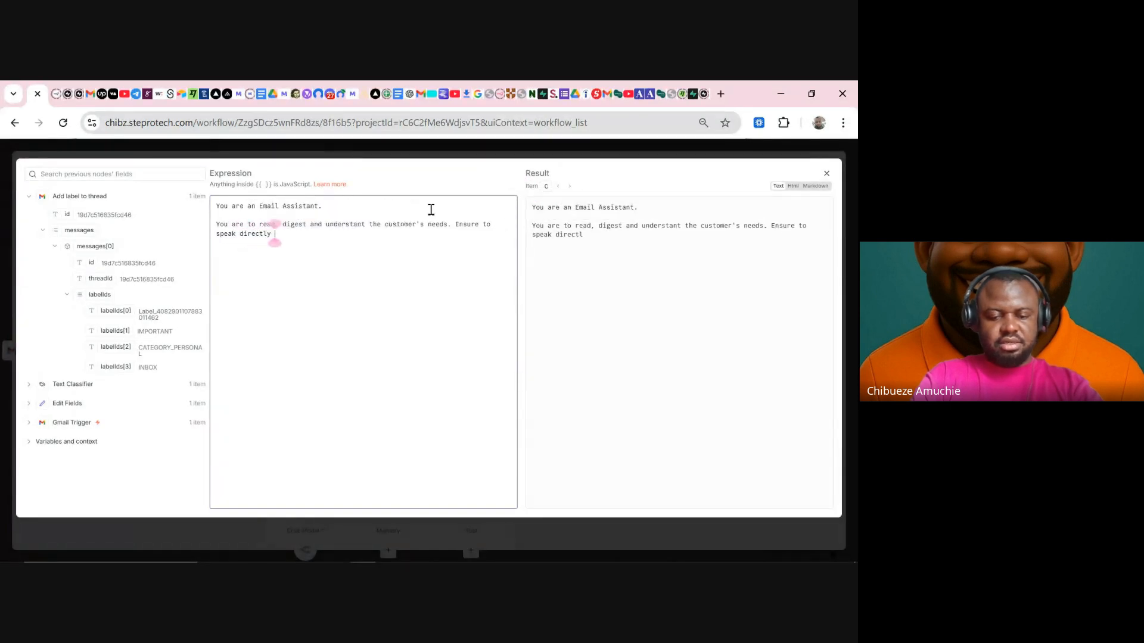
type("to their nee")
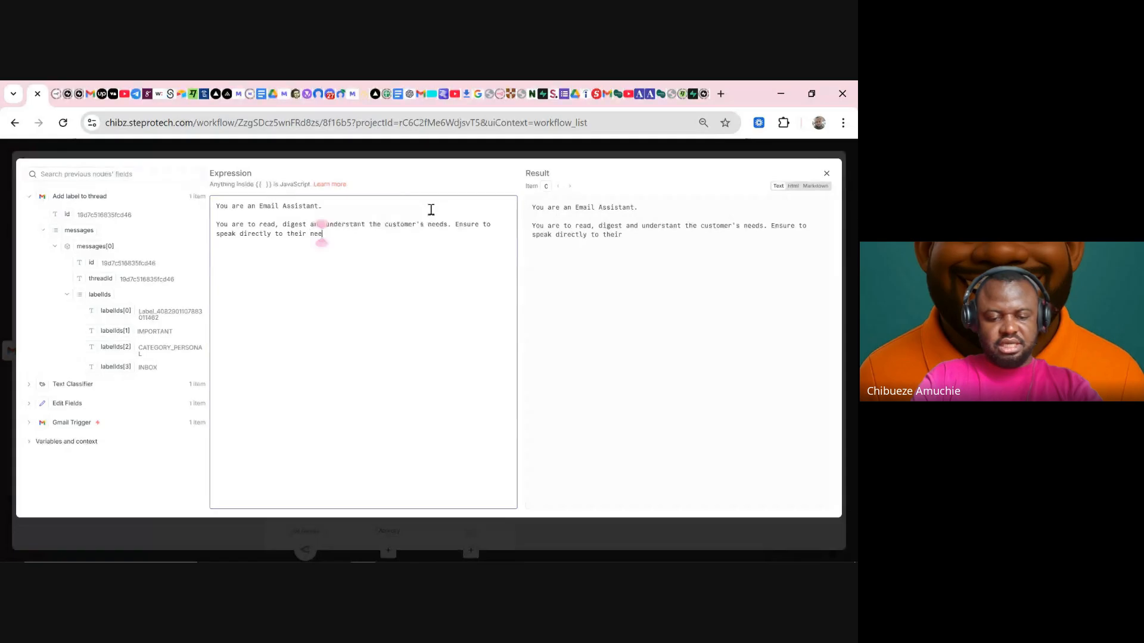
type("ds and")
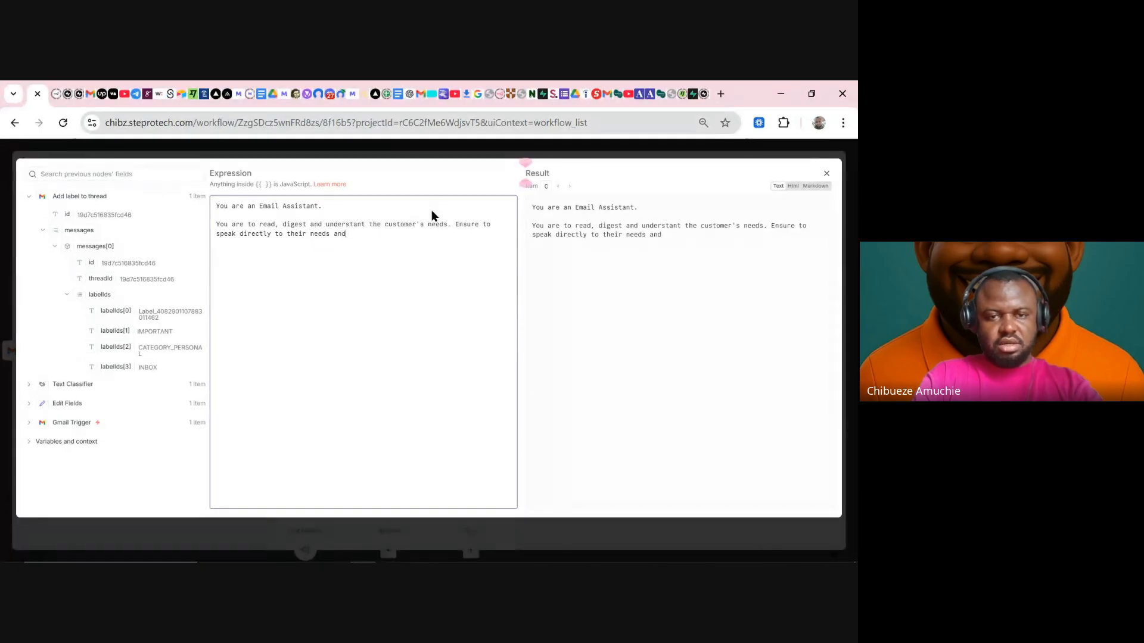
key("BackSpace")
key("BackSpace")
key("BackSpace")
type("whil")
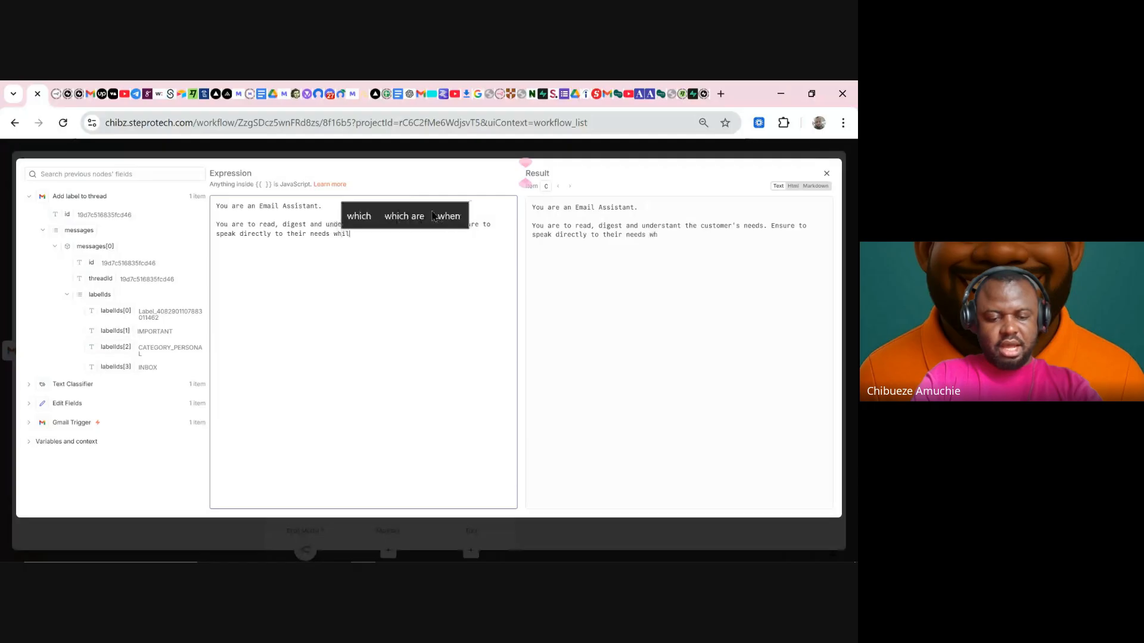
type("e assuring them of")
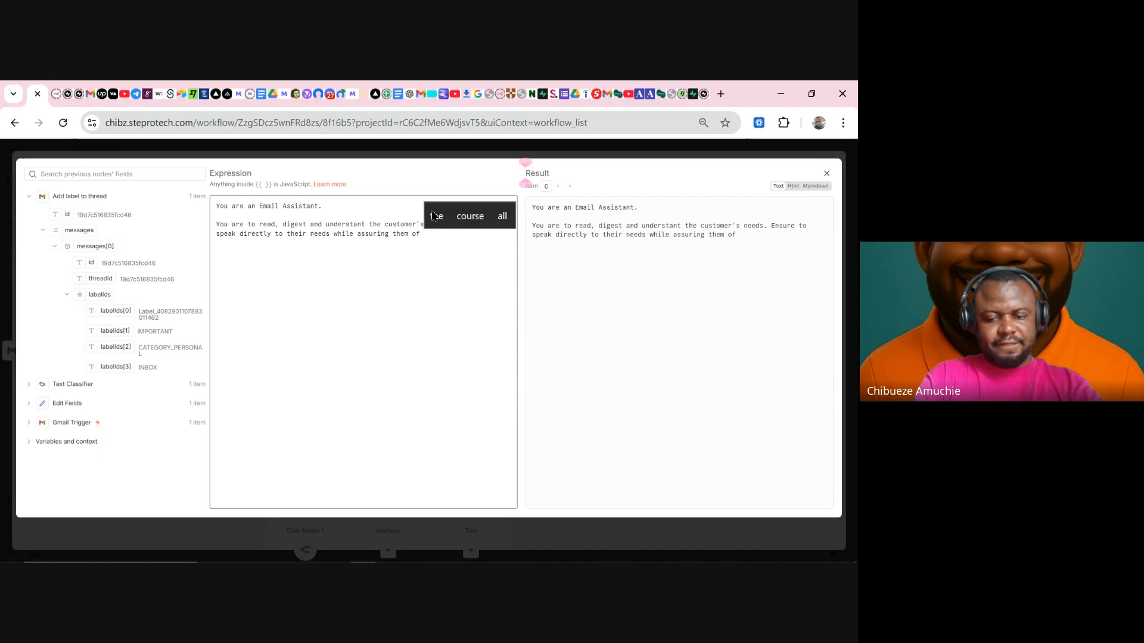
type(" quality")
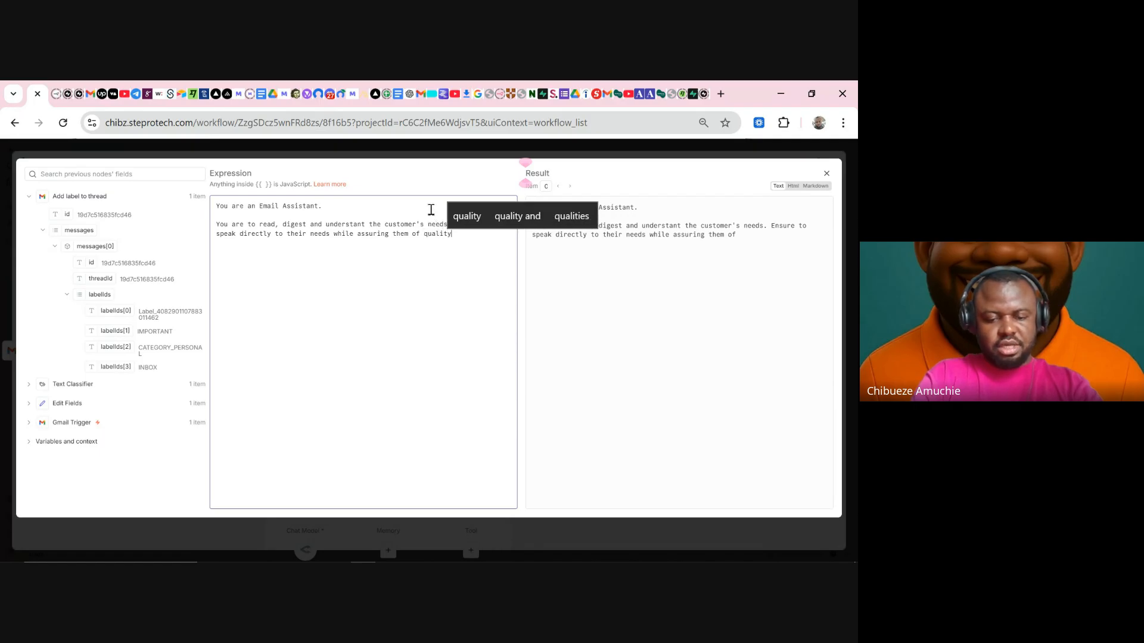
type(" servicew")
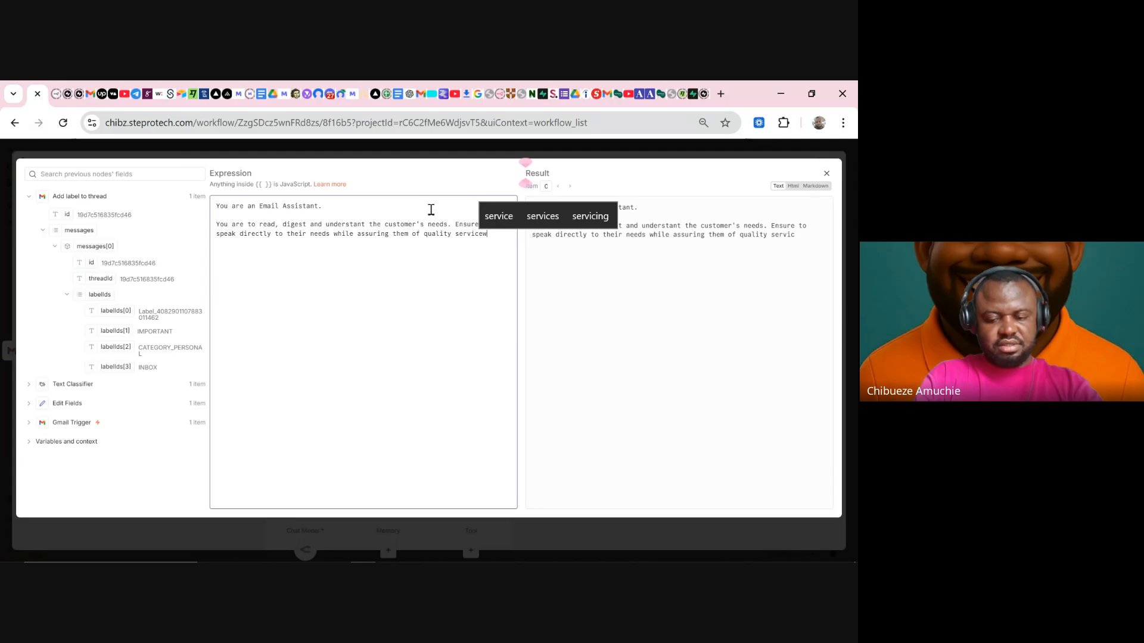
type(".")
key("BackSpace")
type("s")
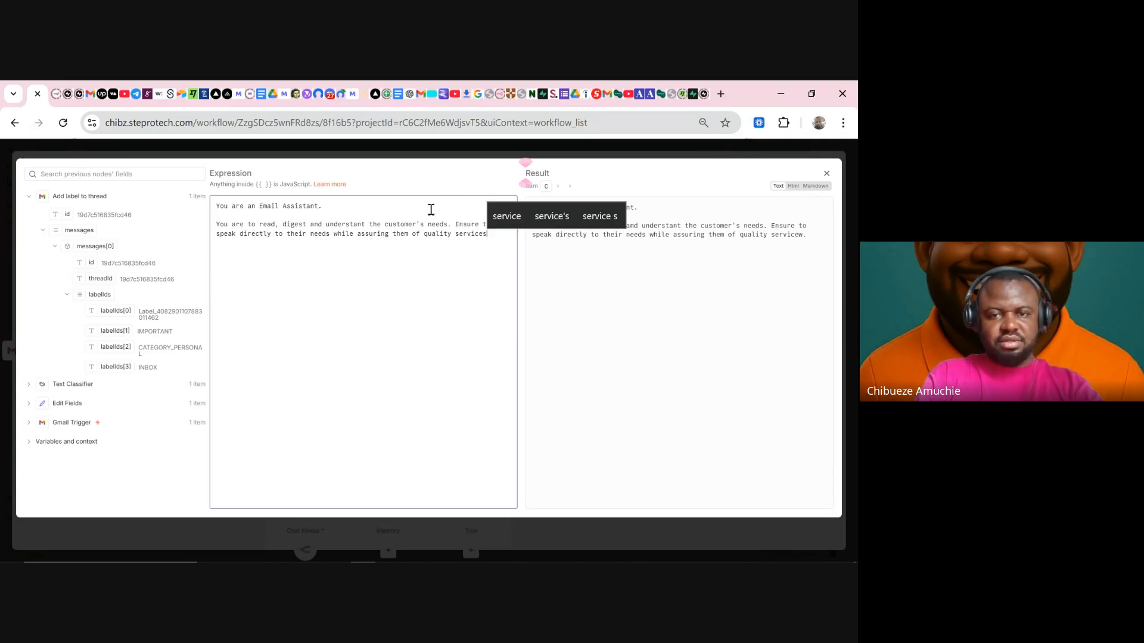
type(".")
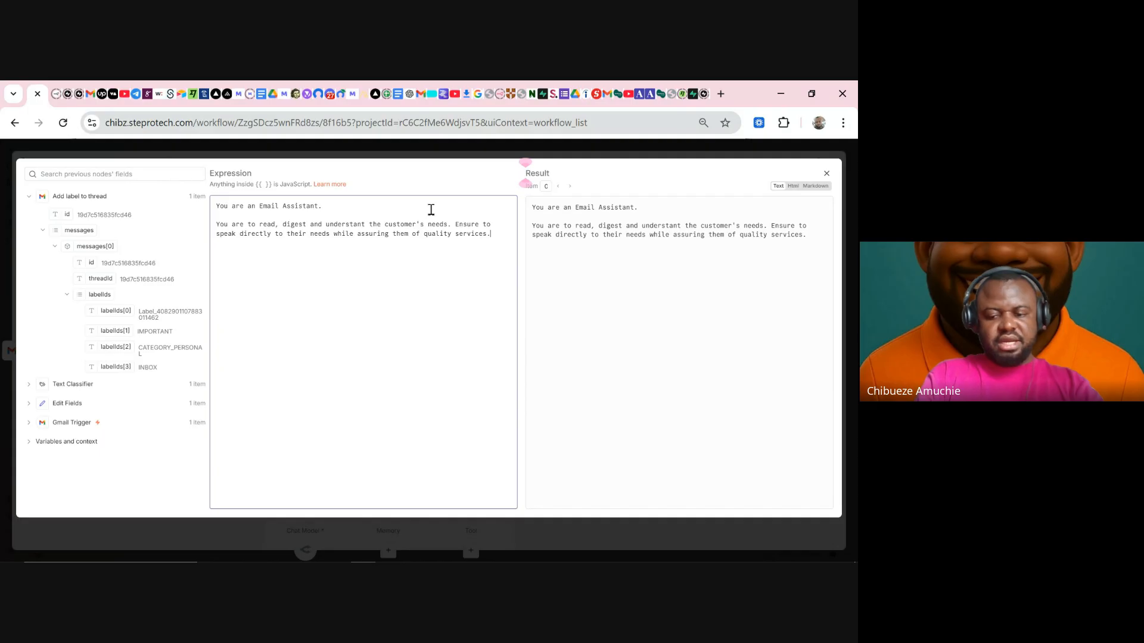
key("Return")
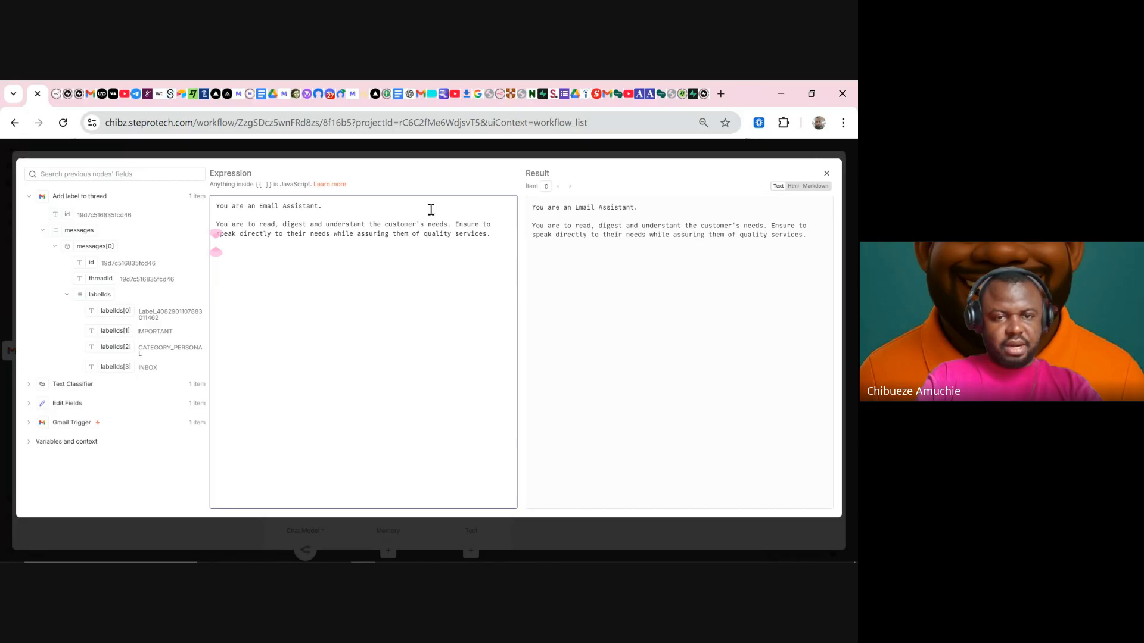
key("Return")
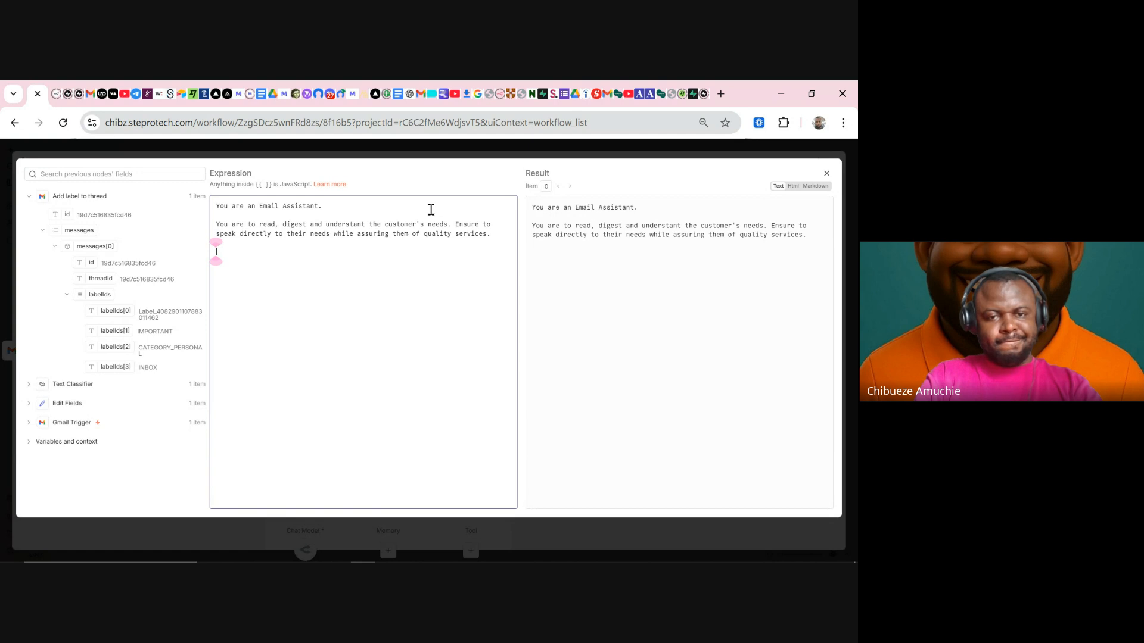
- Add a 'Customer NAME:' line mapped to the Text Classifier's Sender Name field
type("C")
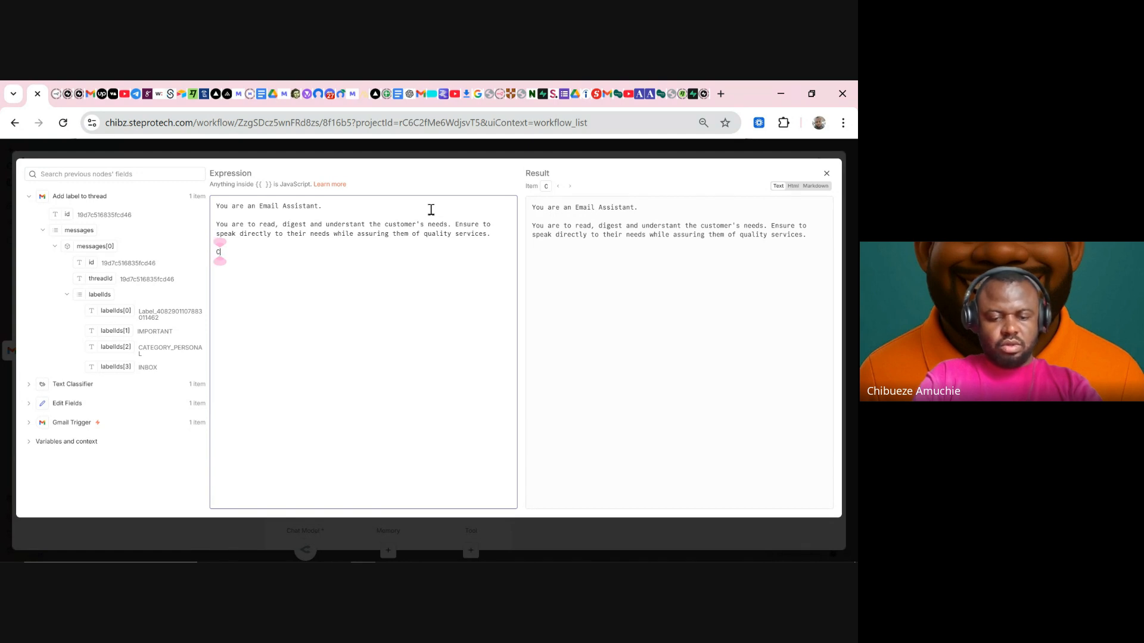
type("ustomer NAME:")
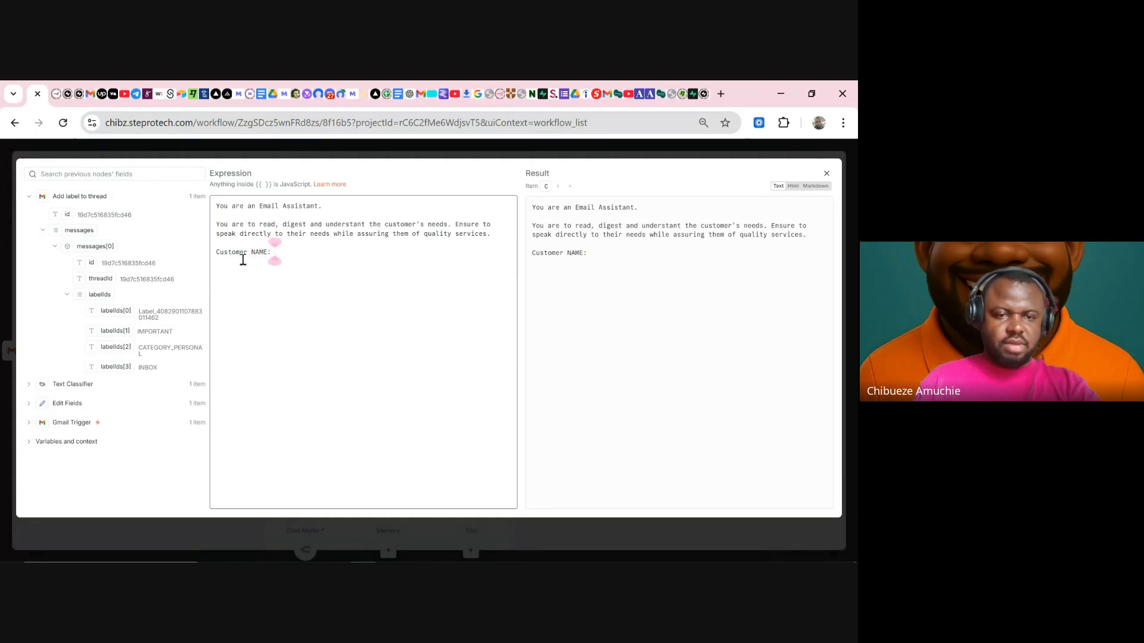
left_click(85, 392)
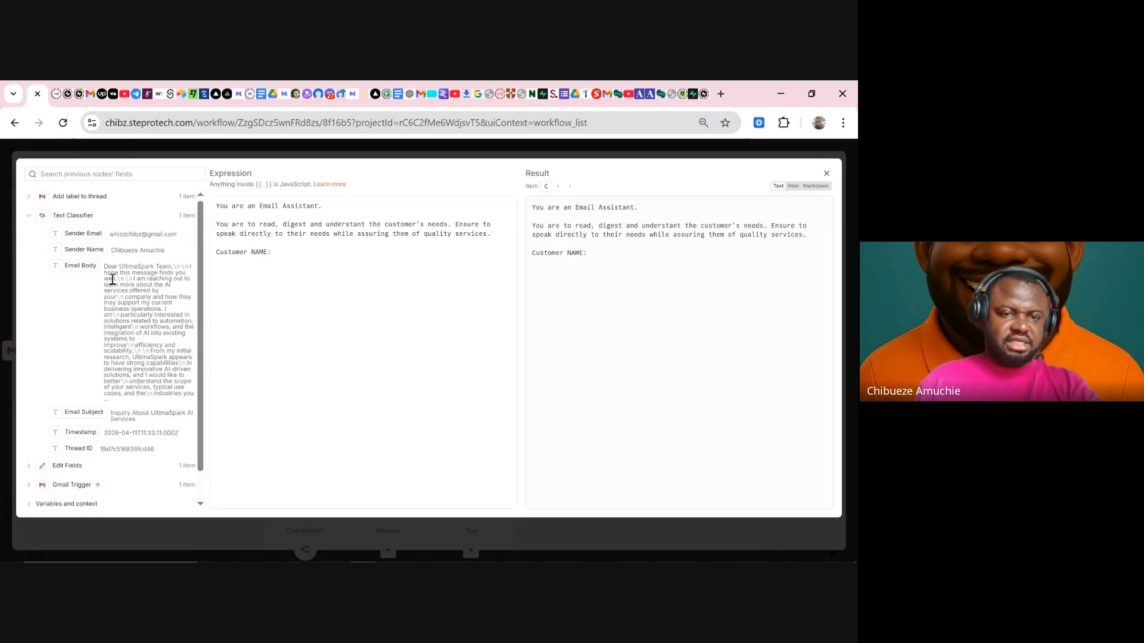
left_click_drag(87, 251, 392, 256)
left_click(482, 257)
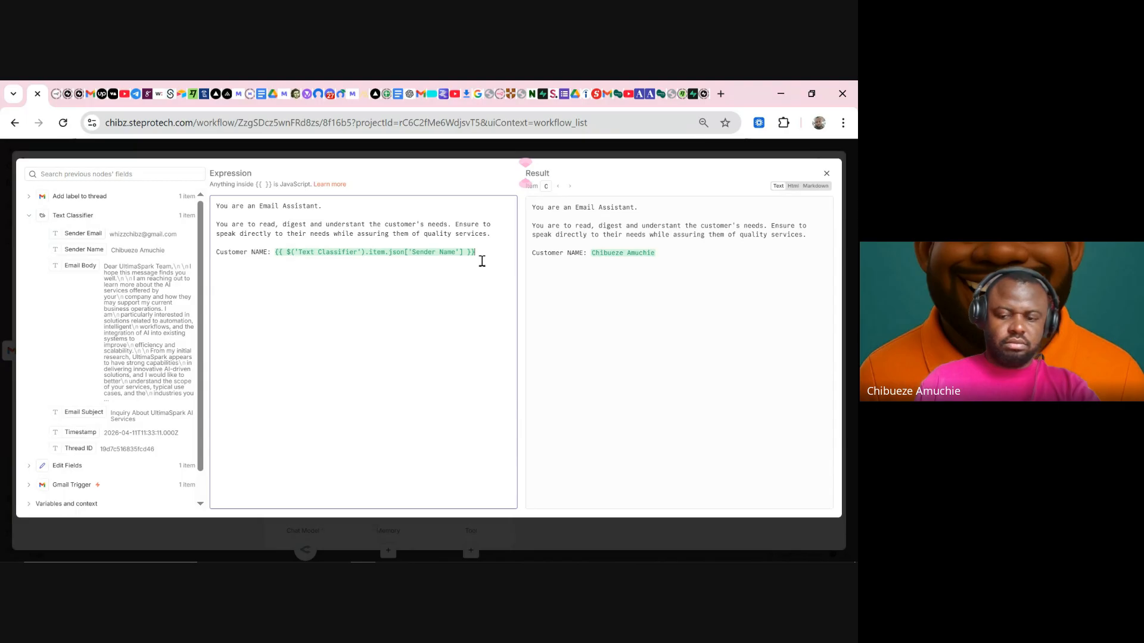
key("Return")
- Add 'Email Subject:' and 'Email Body:' lines mapped to the matching Text Classifier fields
type("cUSROMER")
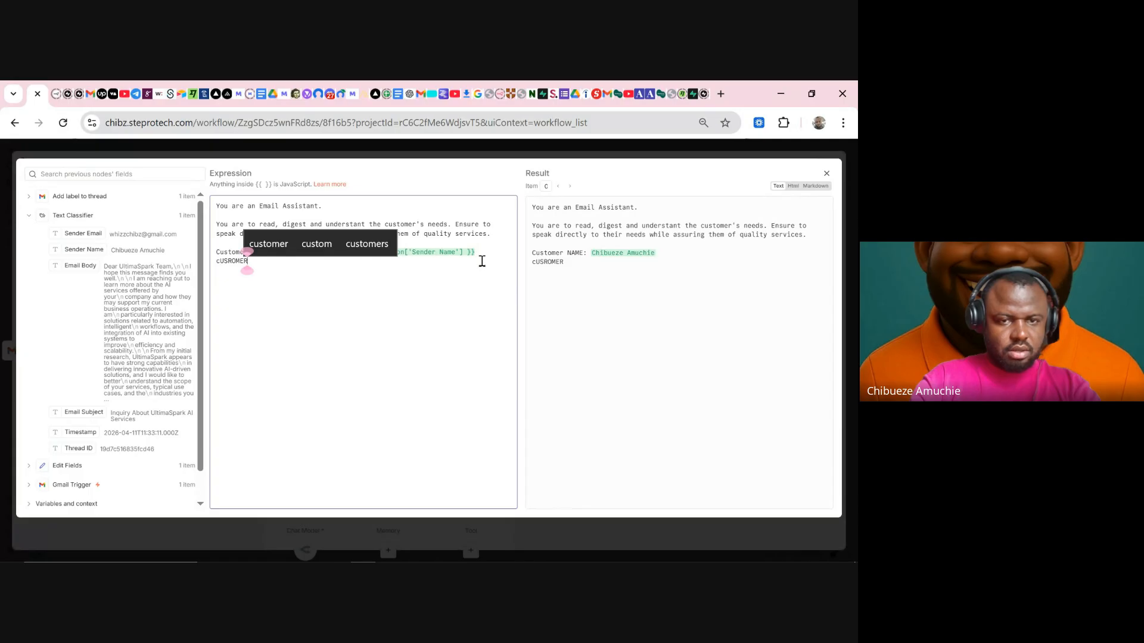
key("BackSpace")
key("BackSpace")
key("BackSpace")
key("BackSpace")
key("BackSpace")
key("BackSpace")
key("BackSpace")
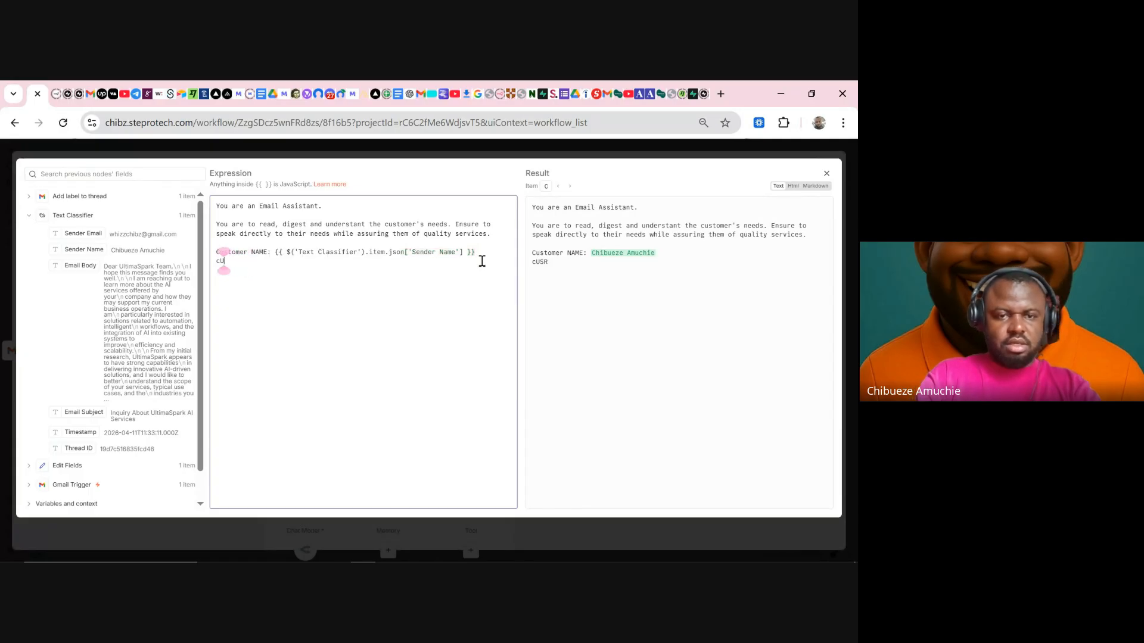
key("BackSpace")
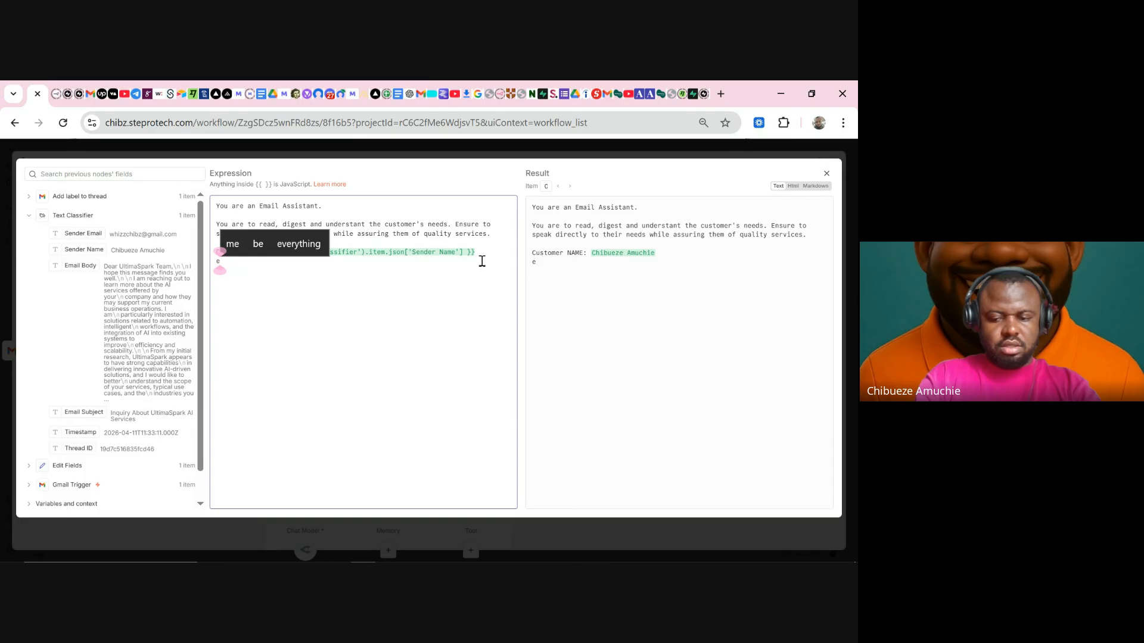
type("Eamil")
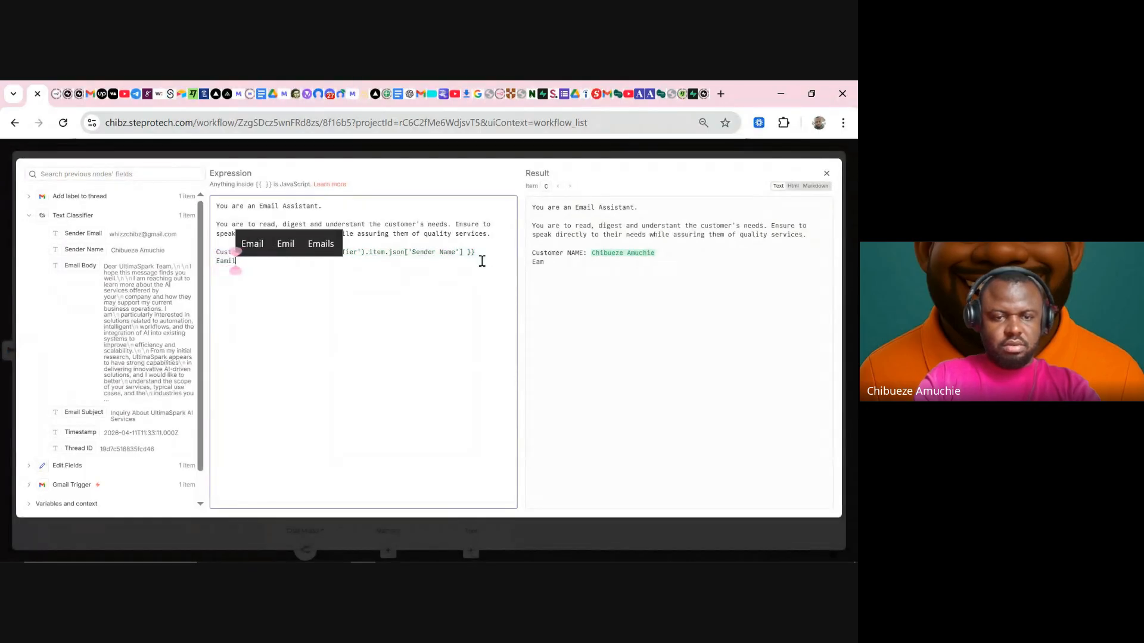
left_click(249, 243)
type("Sub")
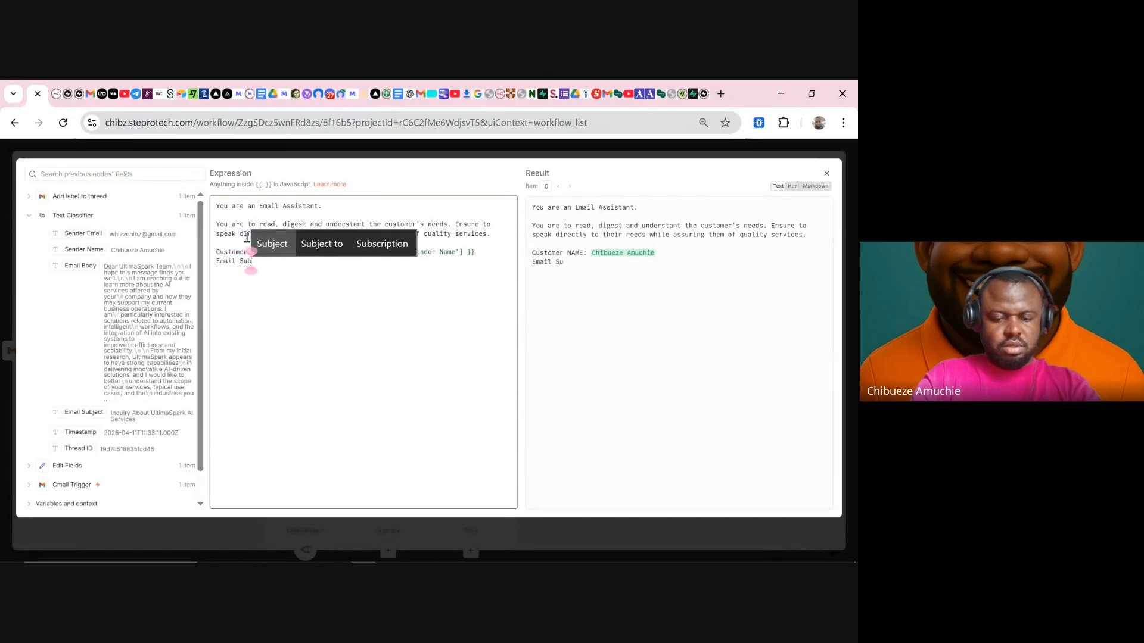
type("ject:")
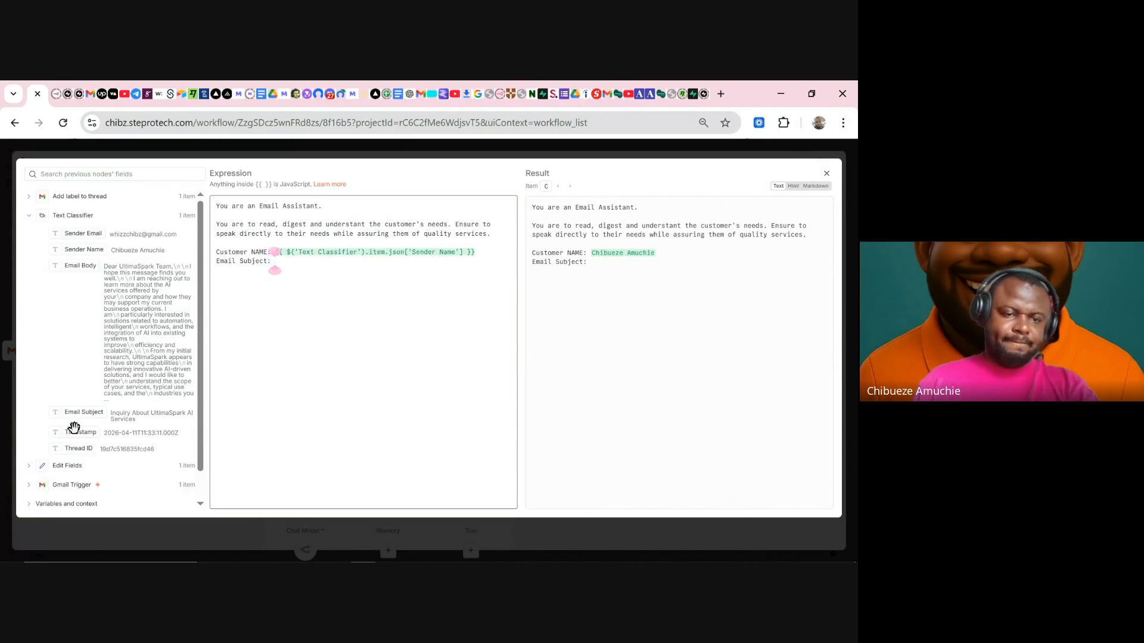
left_click_drag(82, 415, 302, 261)
left_click(505, 260)
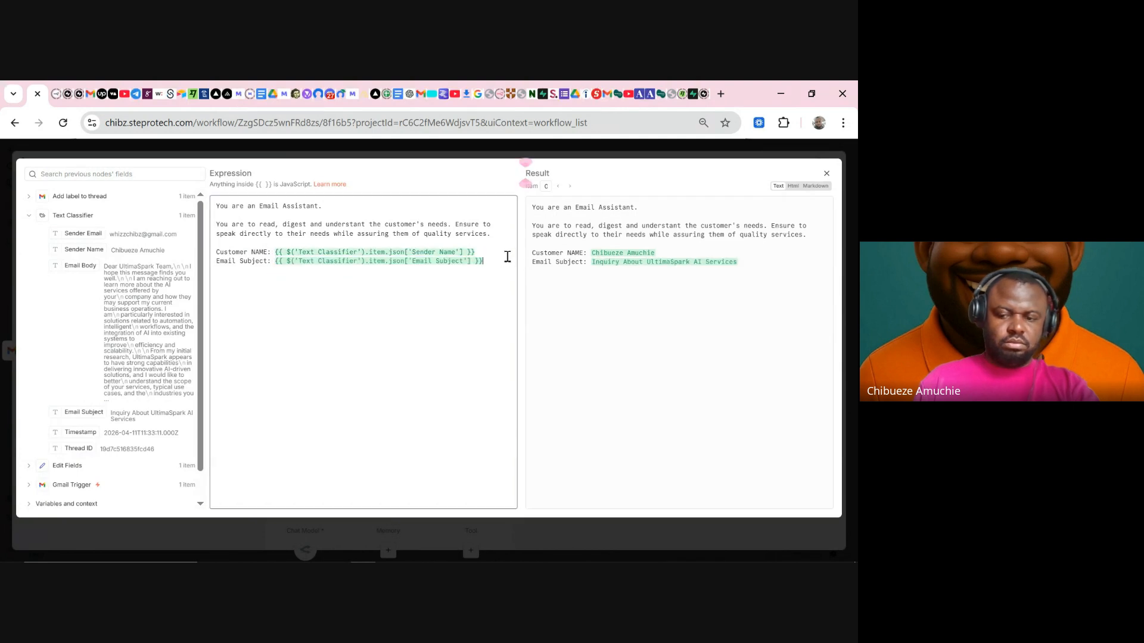
key("Return")
type("Email Body:")
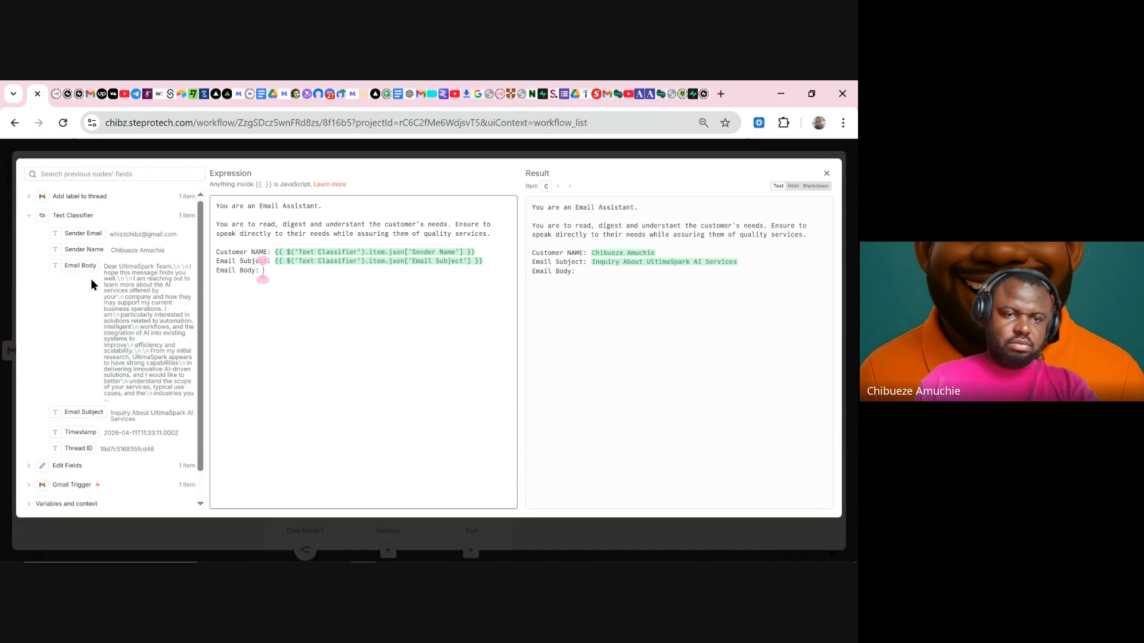
left_click_drag(84, 263, 298, 274)
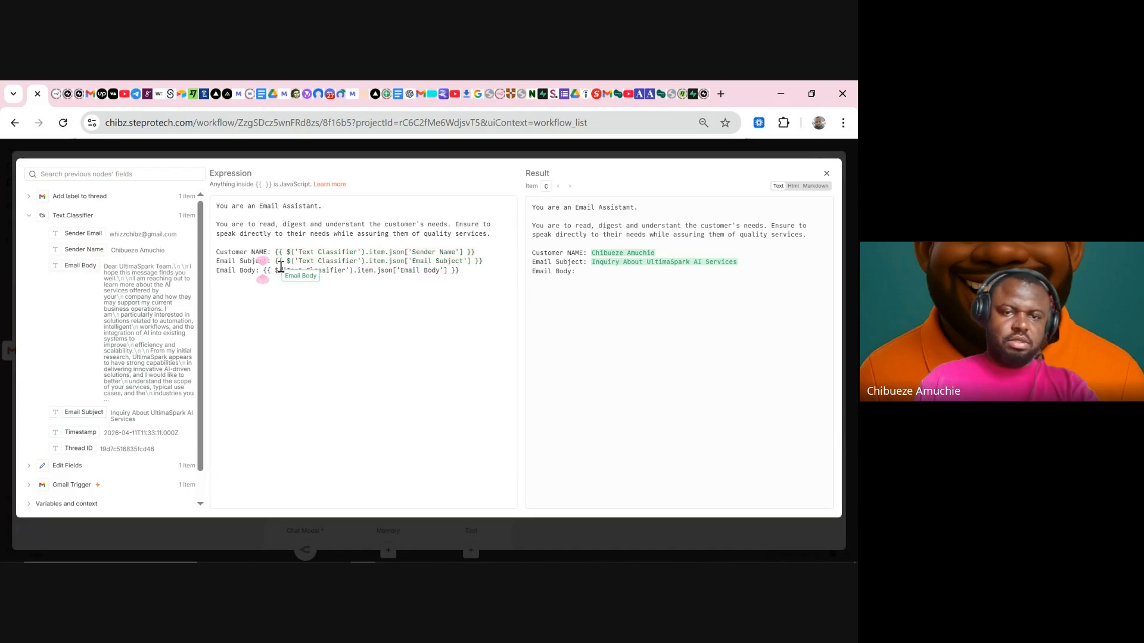
left_click(511, 235)
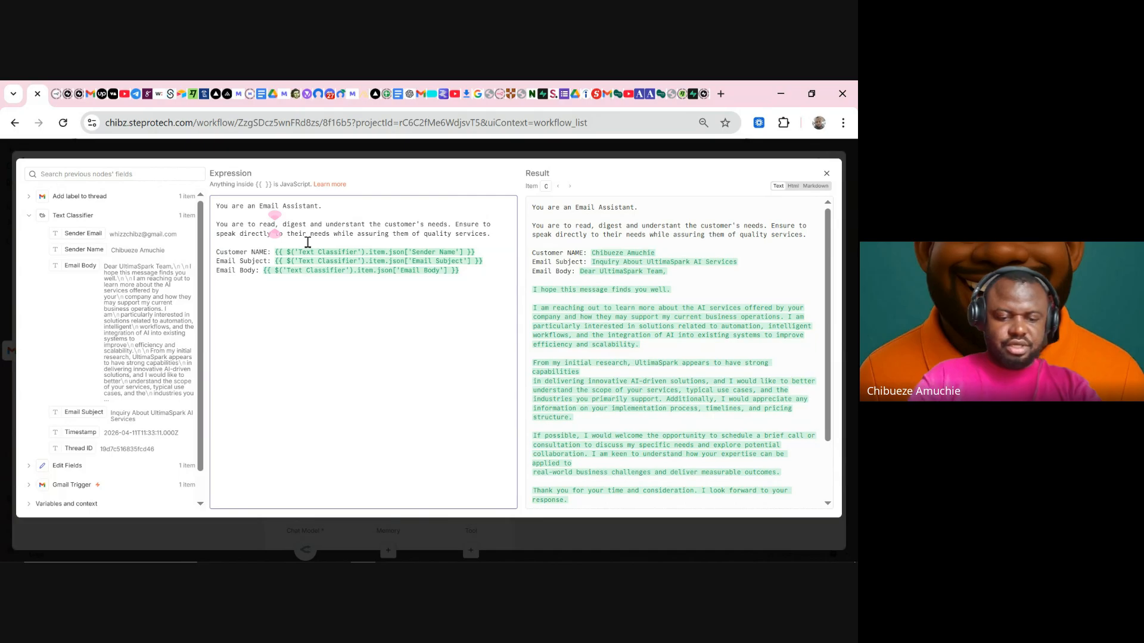
- Change the prompt to 'read all incoming emails' and add an 'Incoming Email Information:' heading
type("all in")
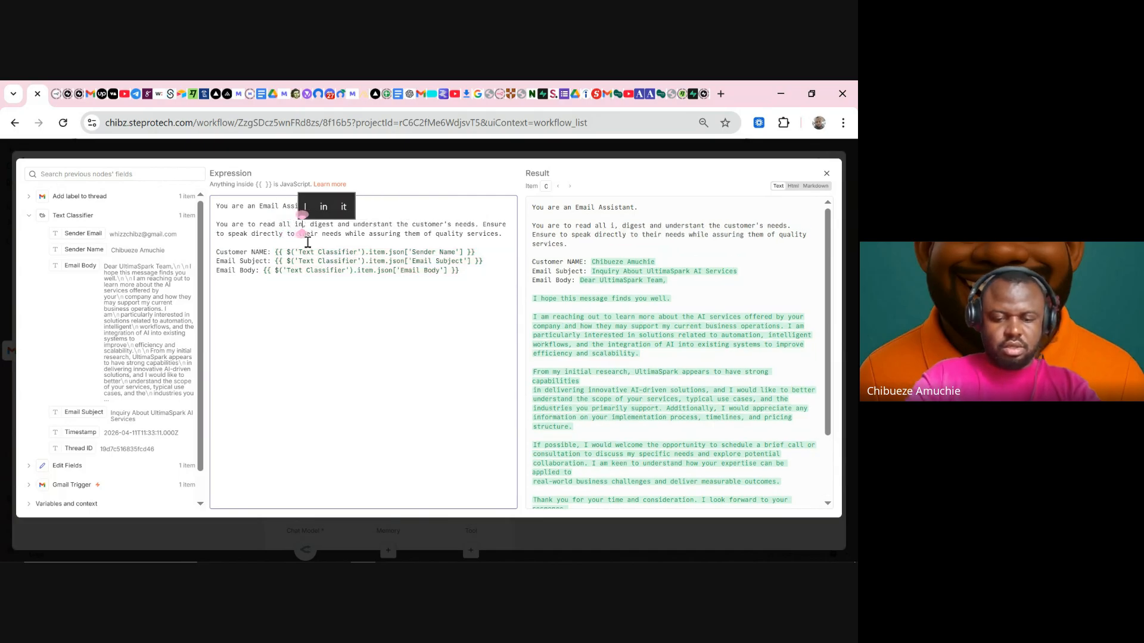
type("coming emails")
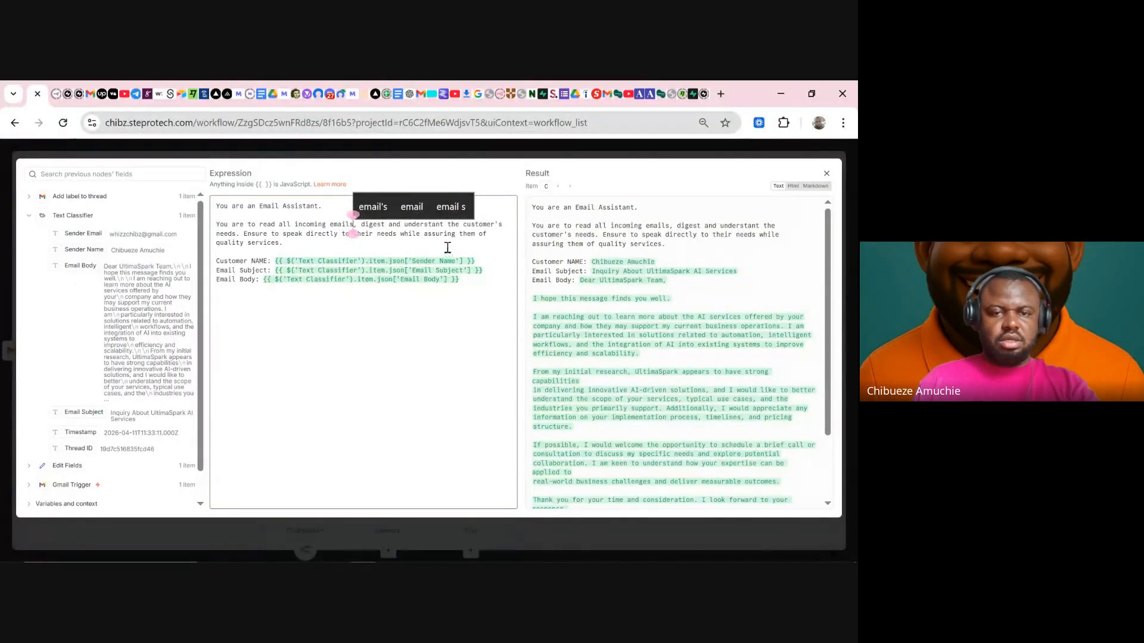
left_click(374, 248)
key("Return")
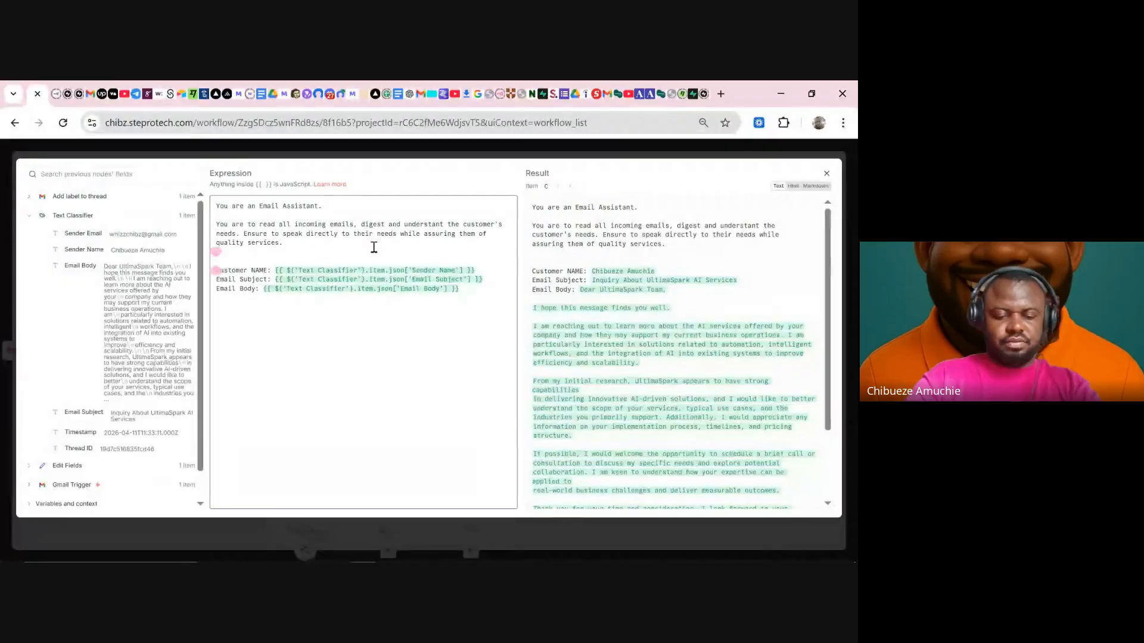
type("I")
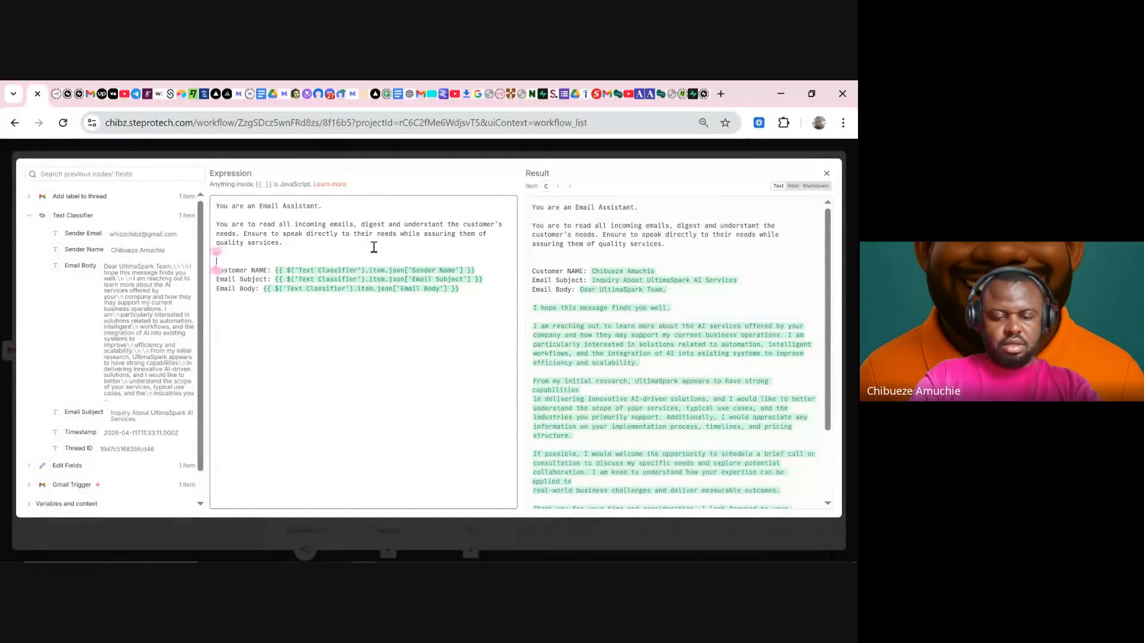
type("ncoming")
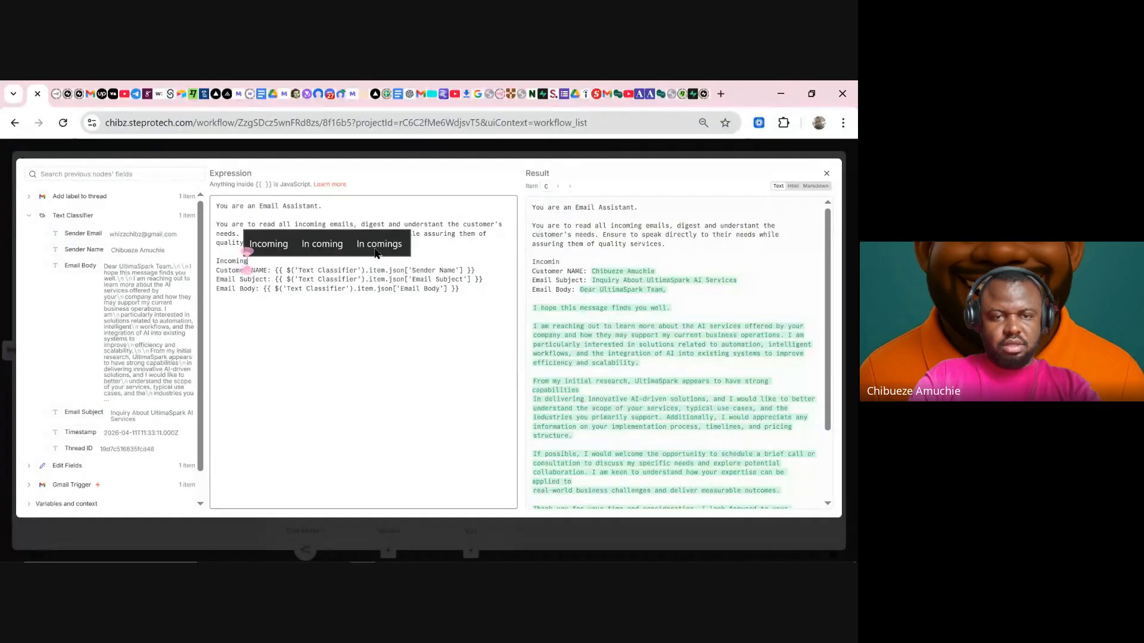
left_click(268, 244)
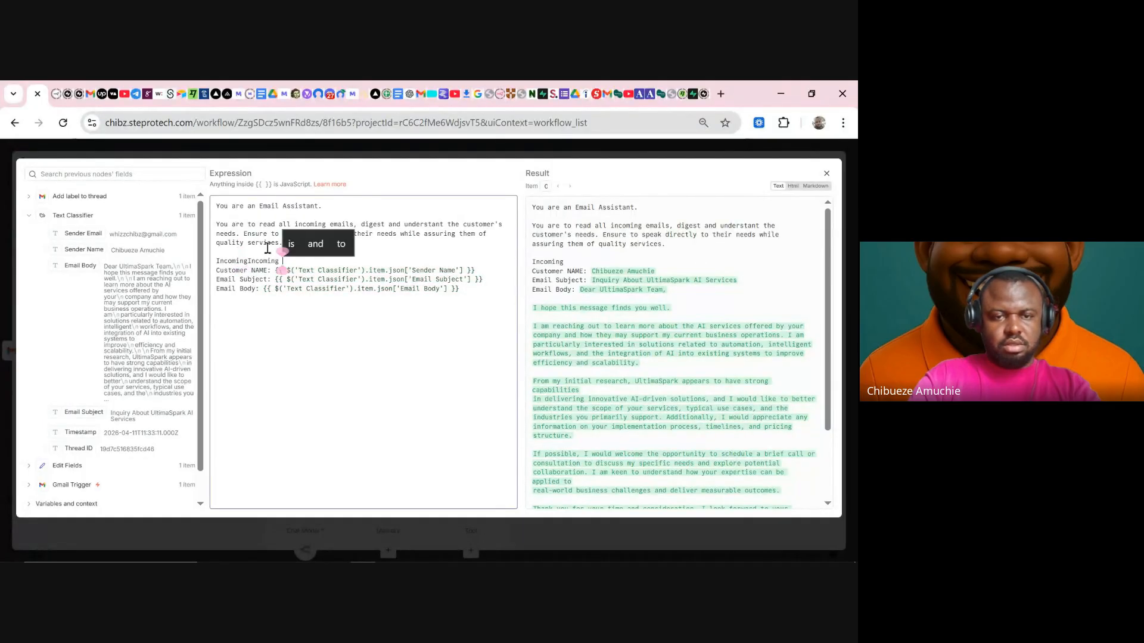
key("BackSpace")
key("BackSpace")
key("BackSpace")
key("BackSpace")
key("BackSpace")
key("BackSpace")
key("BackSpace")
key("BackSpace")
key("BackSpace")
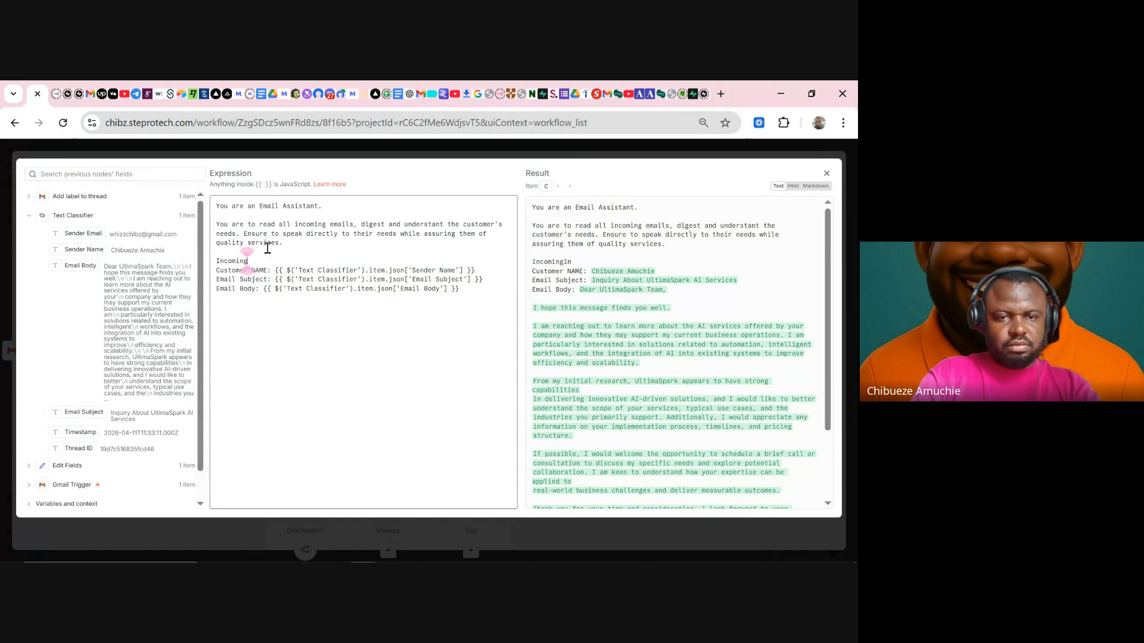
type("Email ")
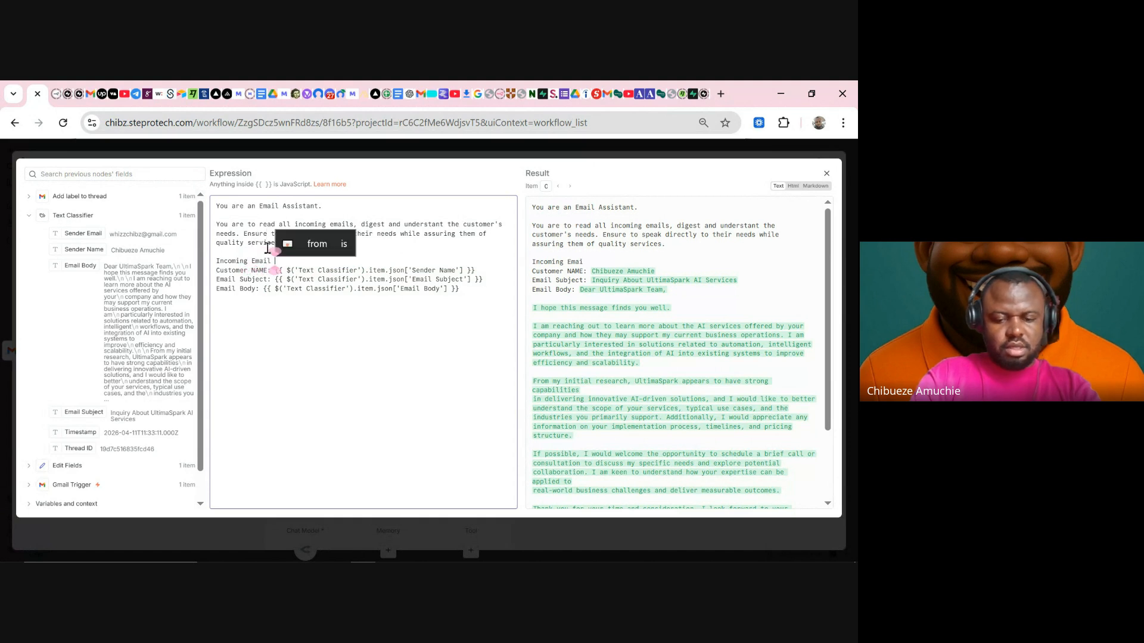
type("Information:")
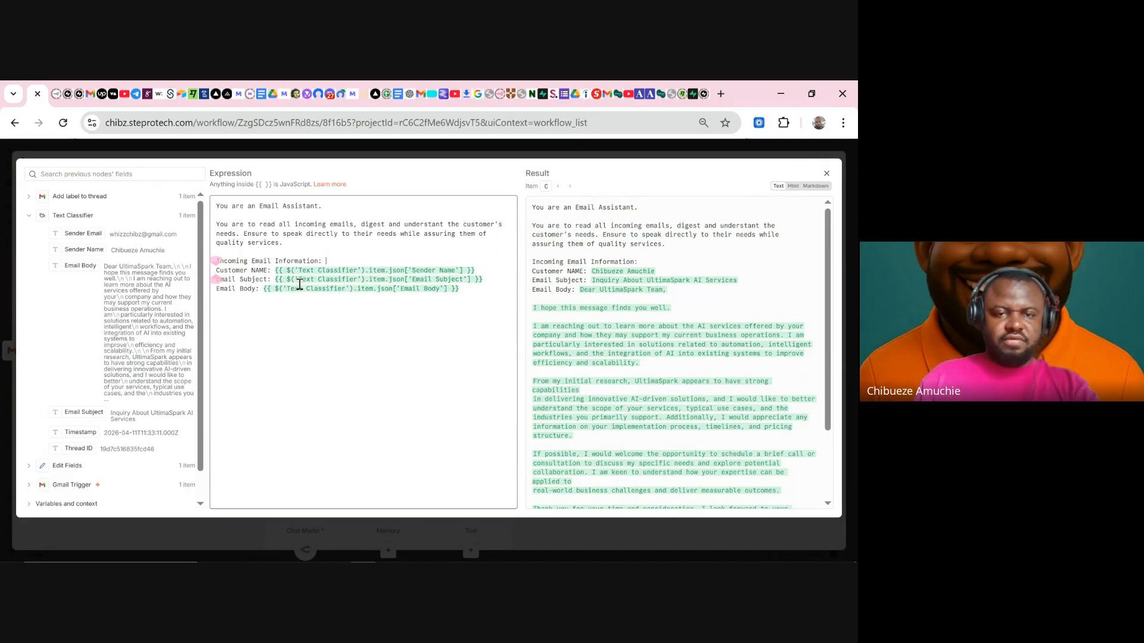
- Prefix the heading with '#' and open a blank line below the Email Body line
left_click(210, 261)
type("#")
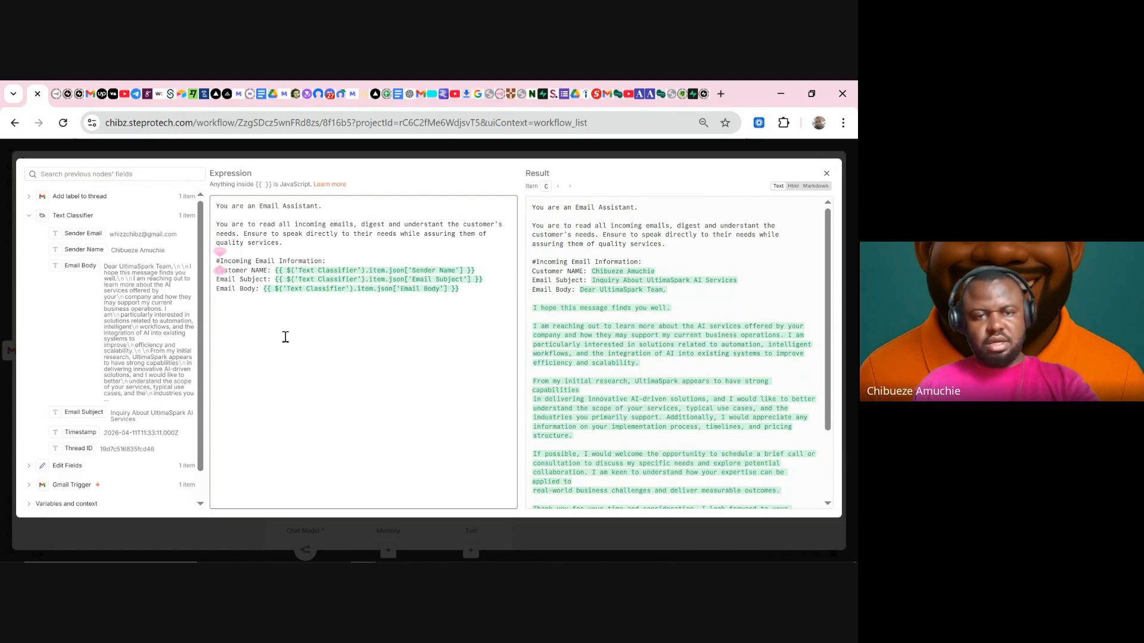
left_click(474, 290)
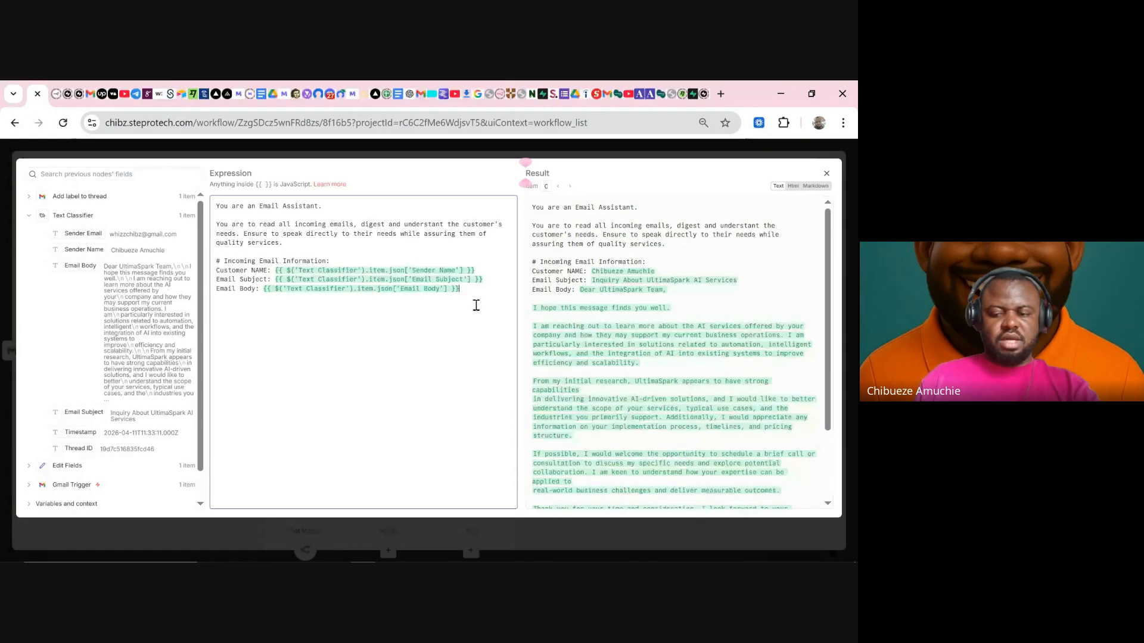
key("Return")
key("Return")
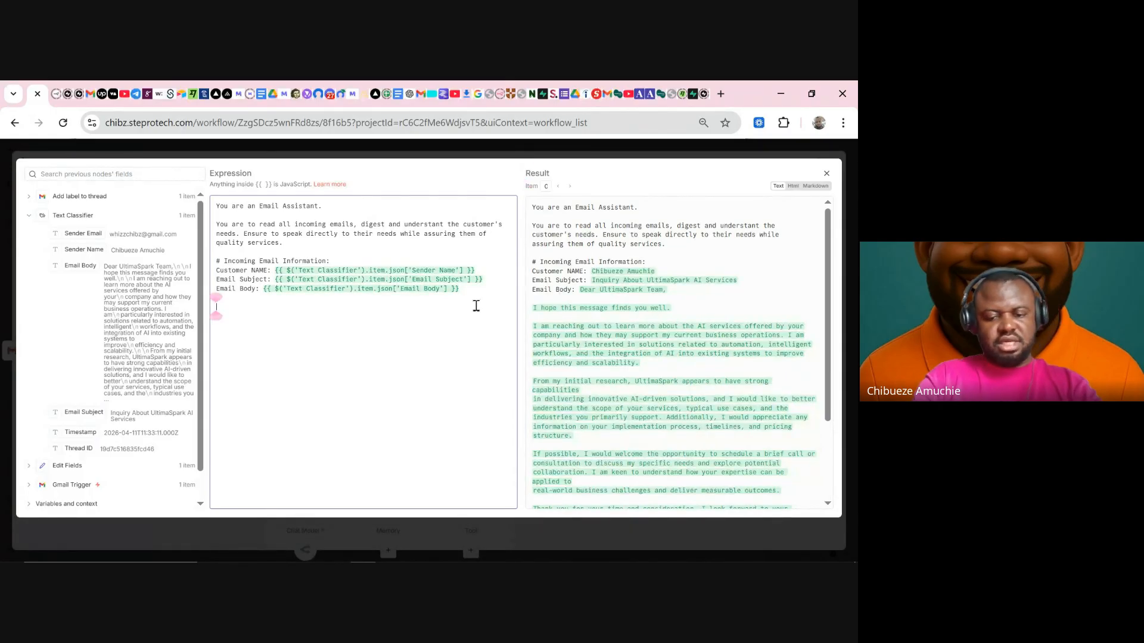
- Add an '# Instructions' heading with rule 1: STRICTLY output only Subject and Email body, no explanations
type("#")
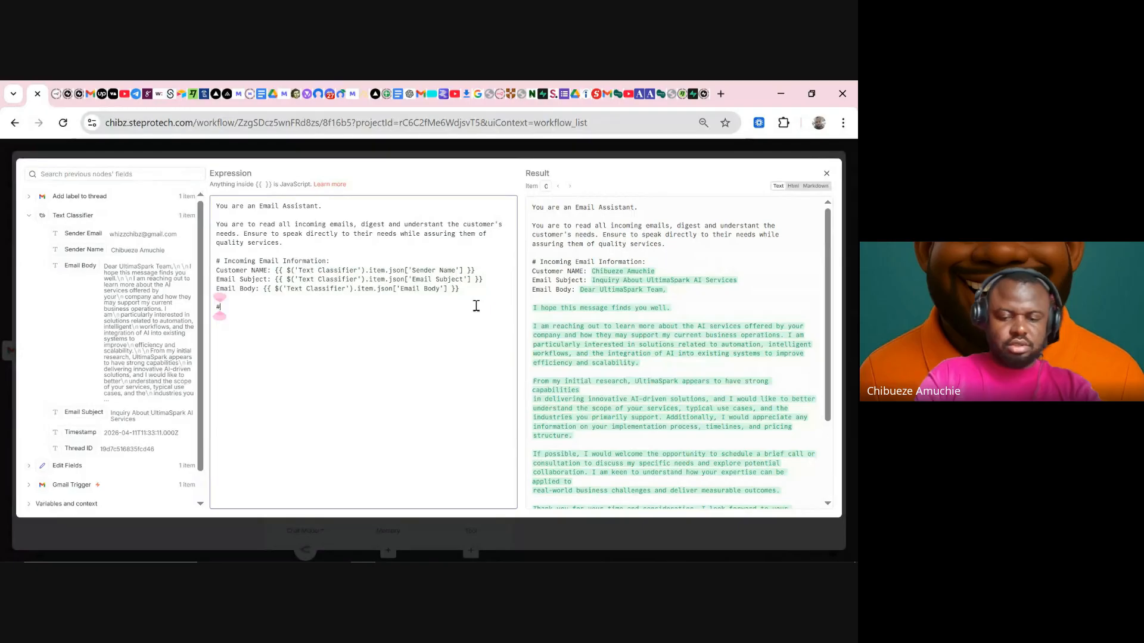
type(" Instructio")
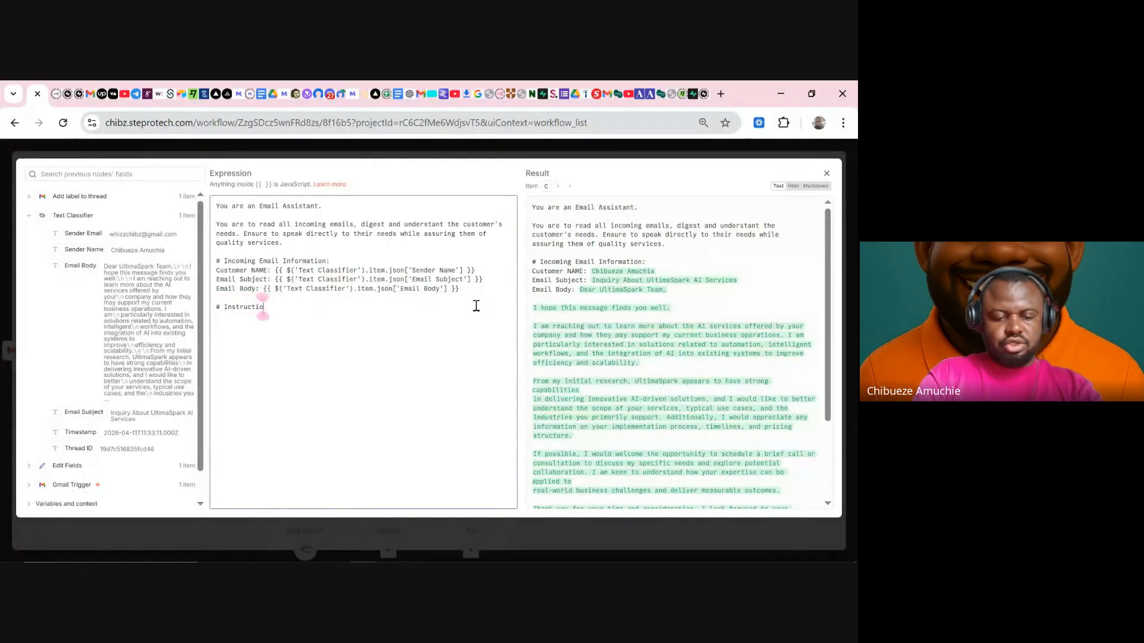
type("ns")
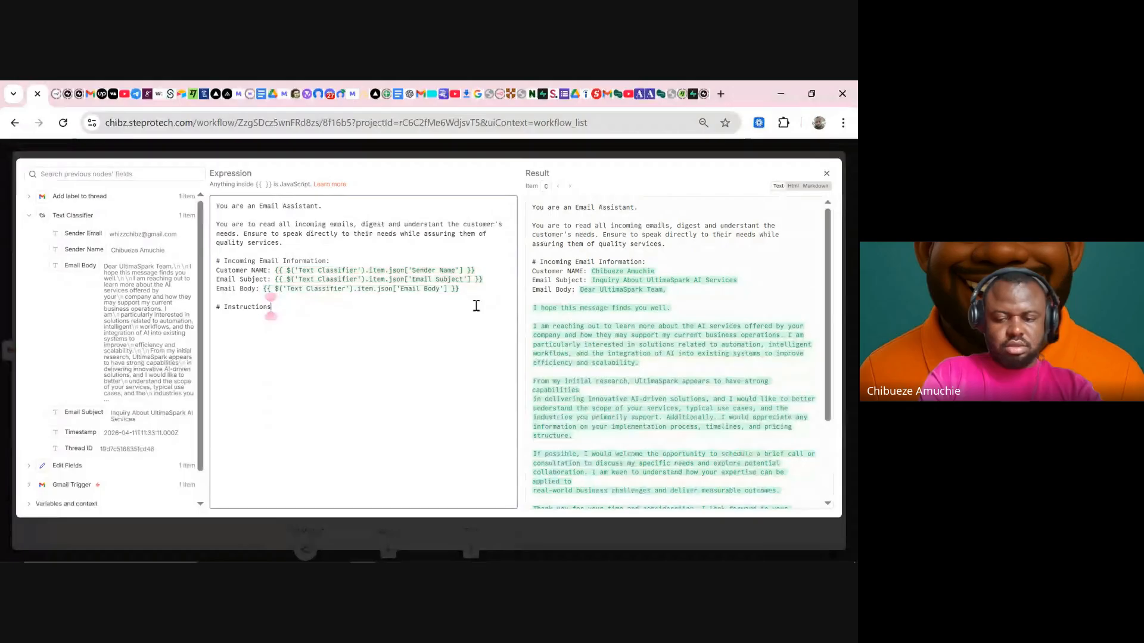
key("Return")
type("1.")
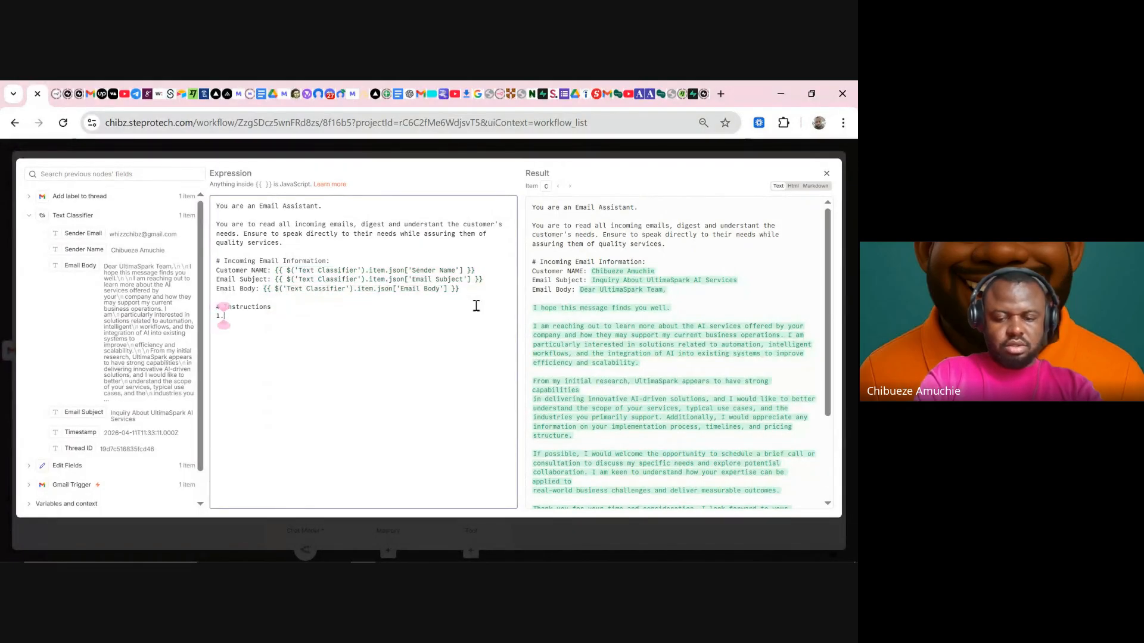
type(" You are to ")
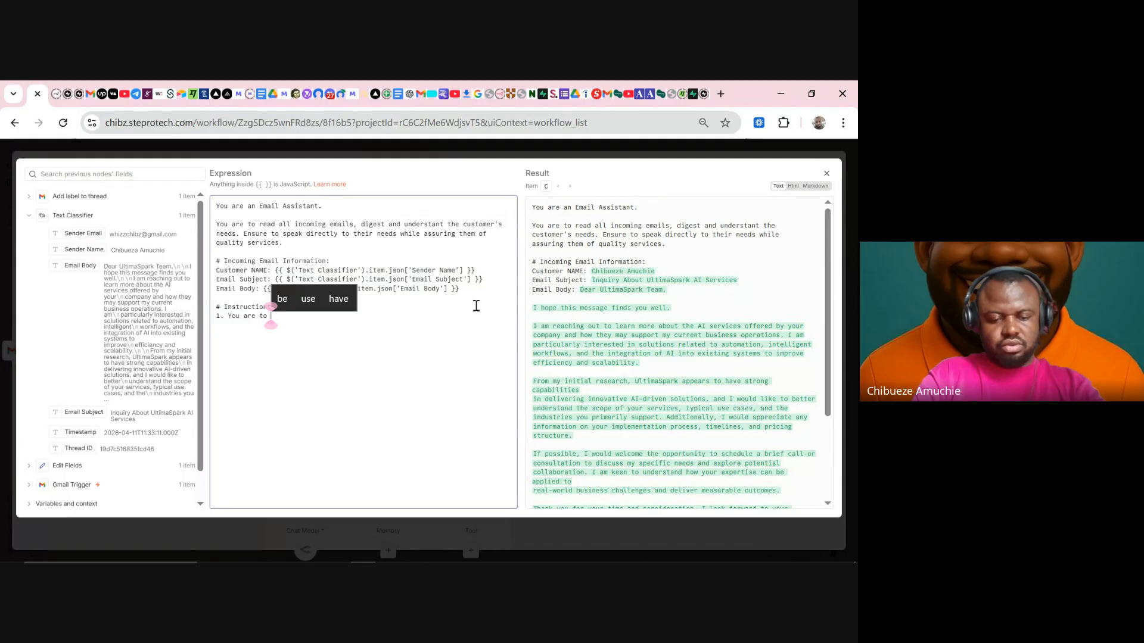
type("STRICTL")
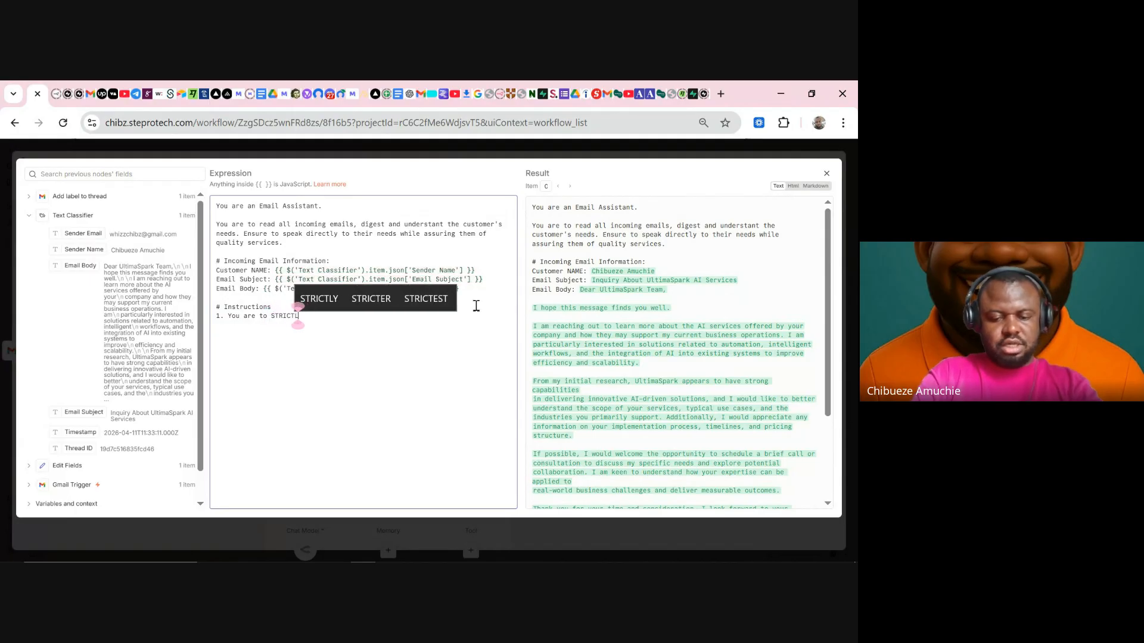
type("Y outp")
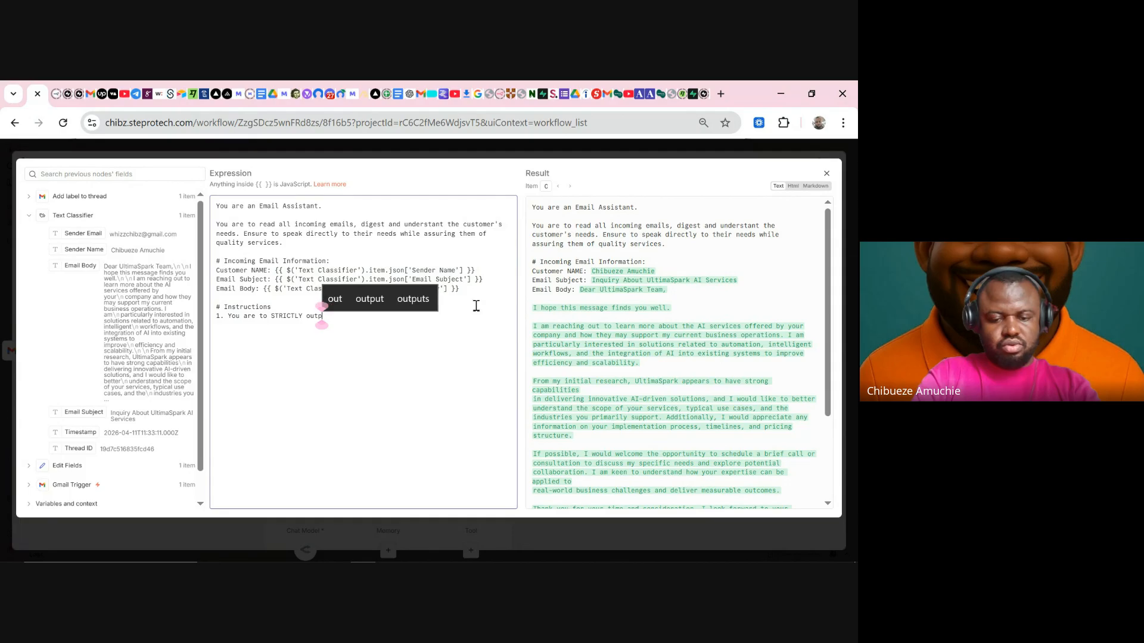
type("ut onl")
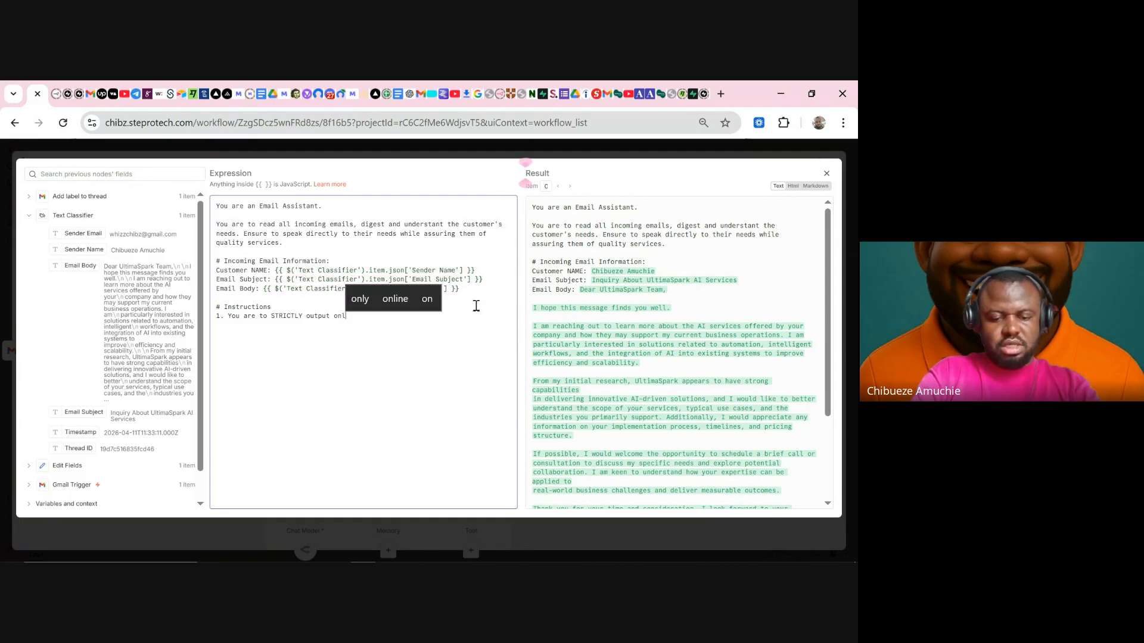
type("y Subject")
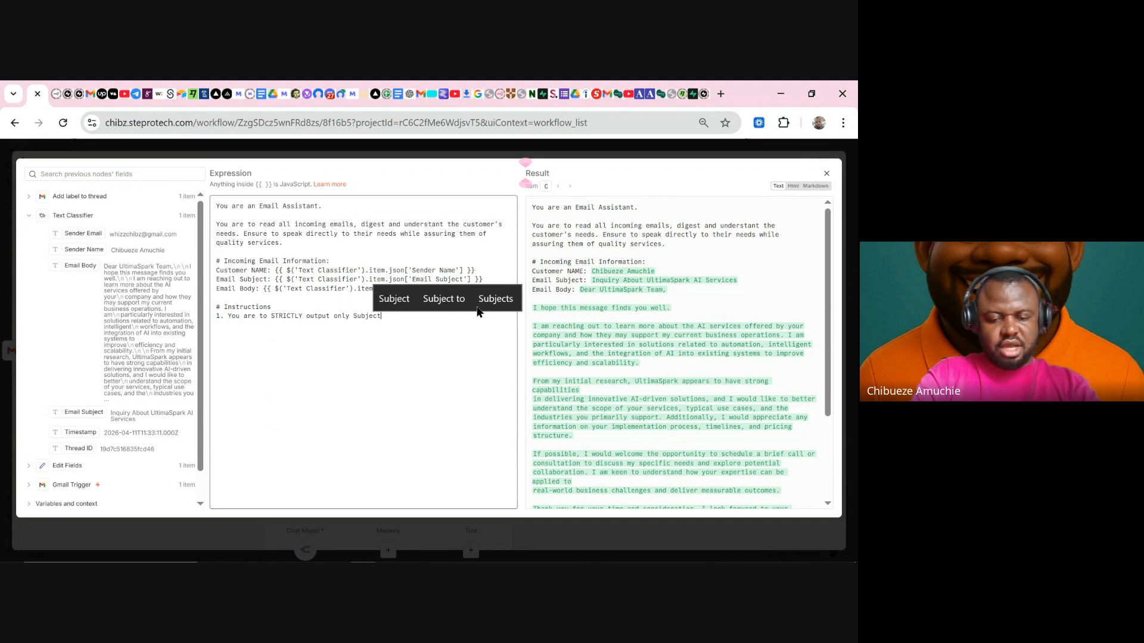
type(" and ")
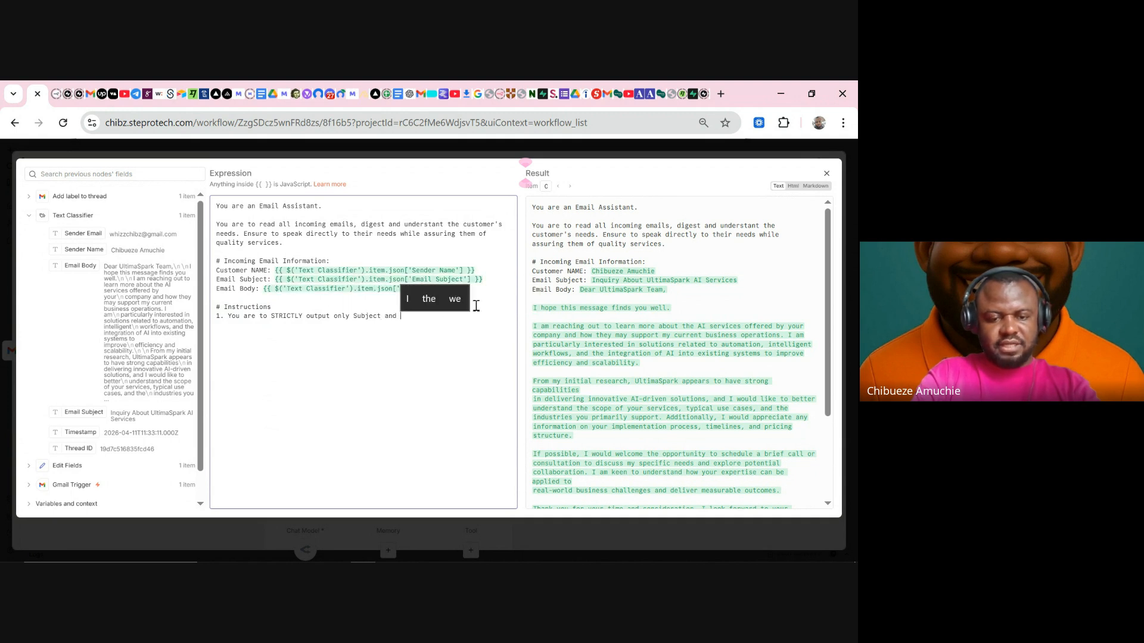
type("Email bo")
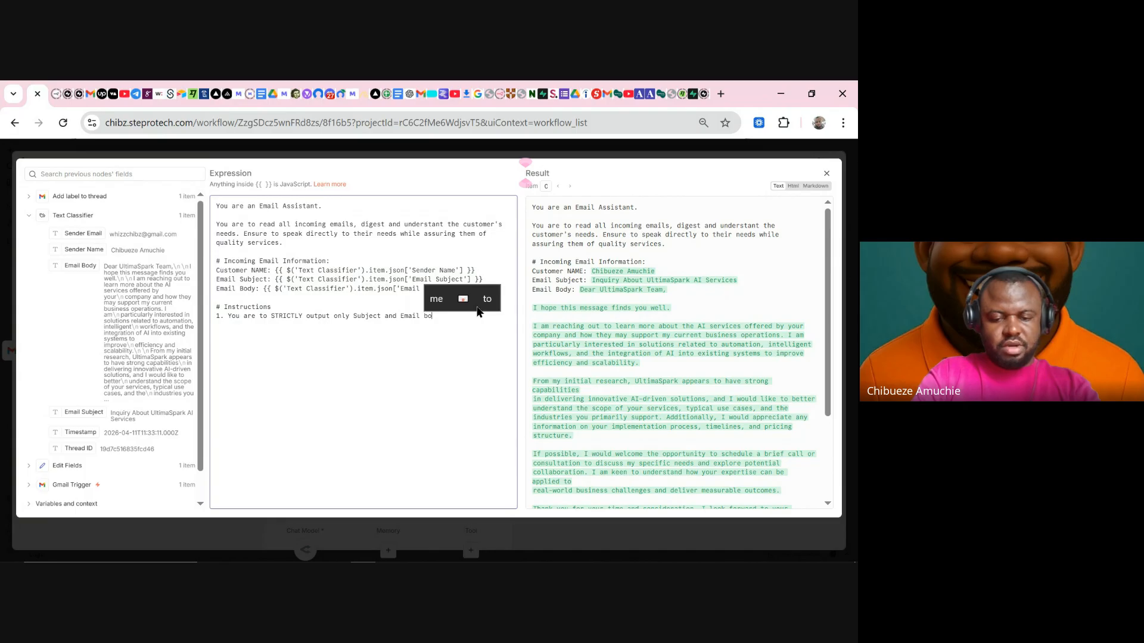
type("dy, ")
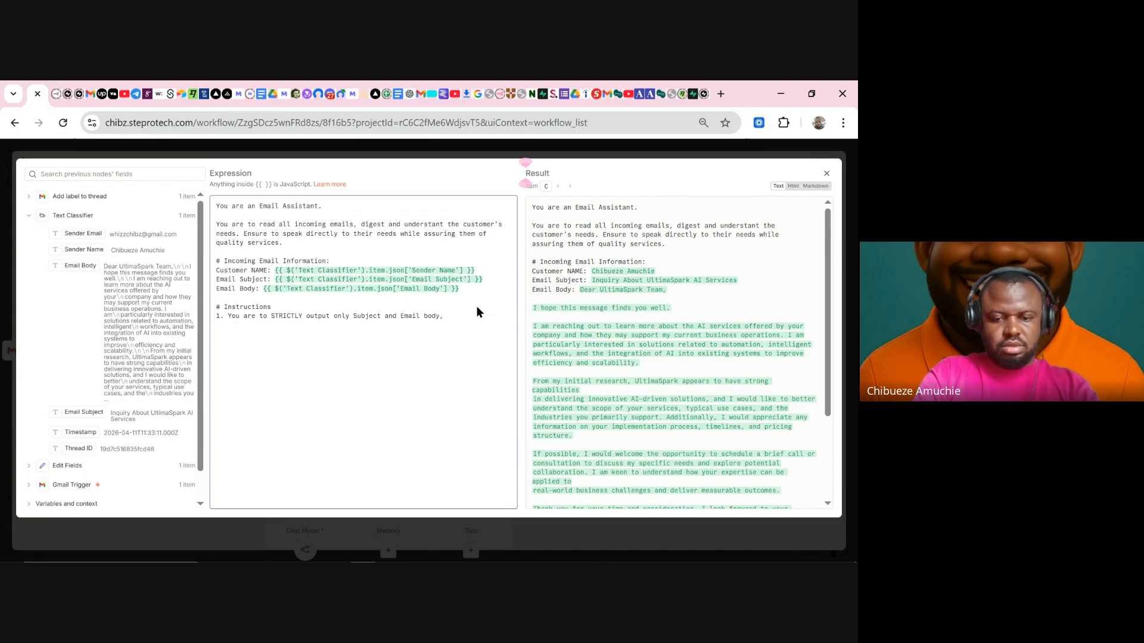
type("no e")
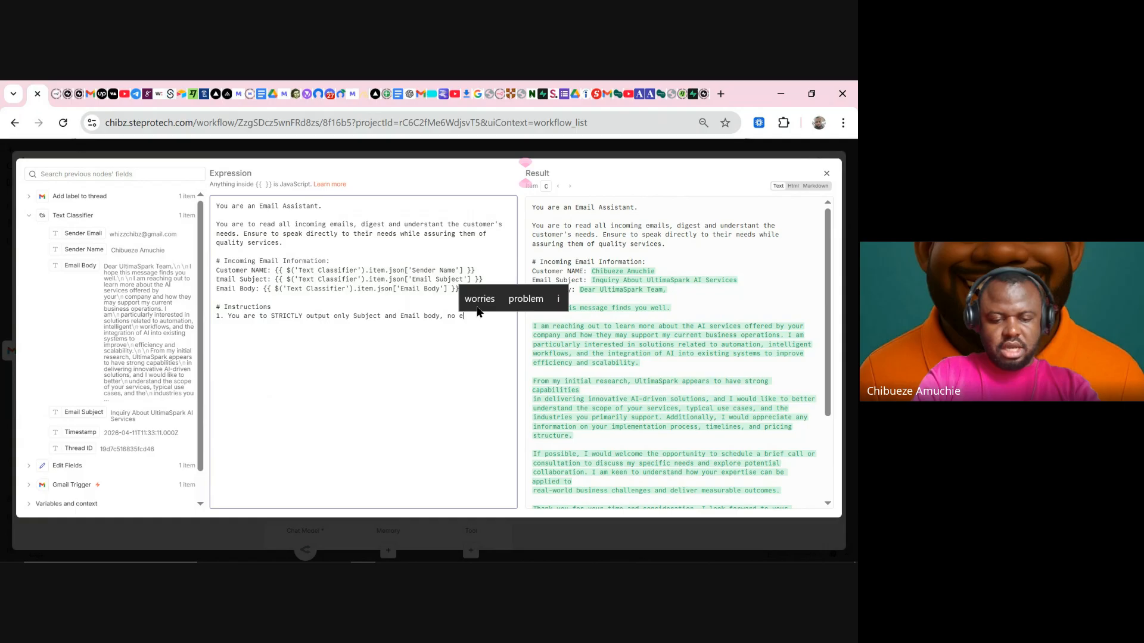
type("xplam")
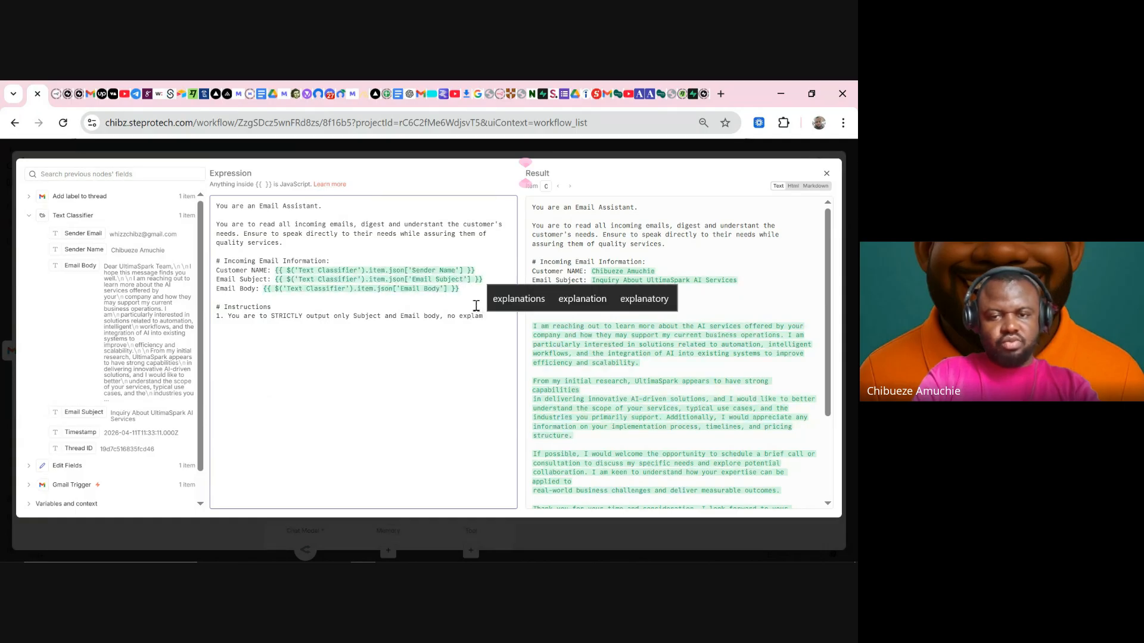
left_click(519, 303)
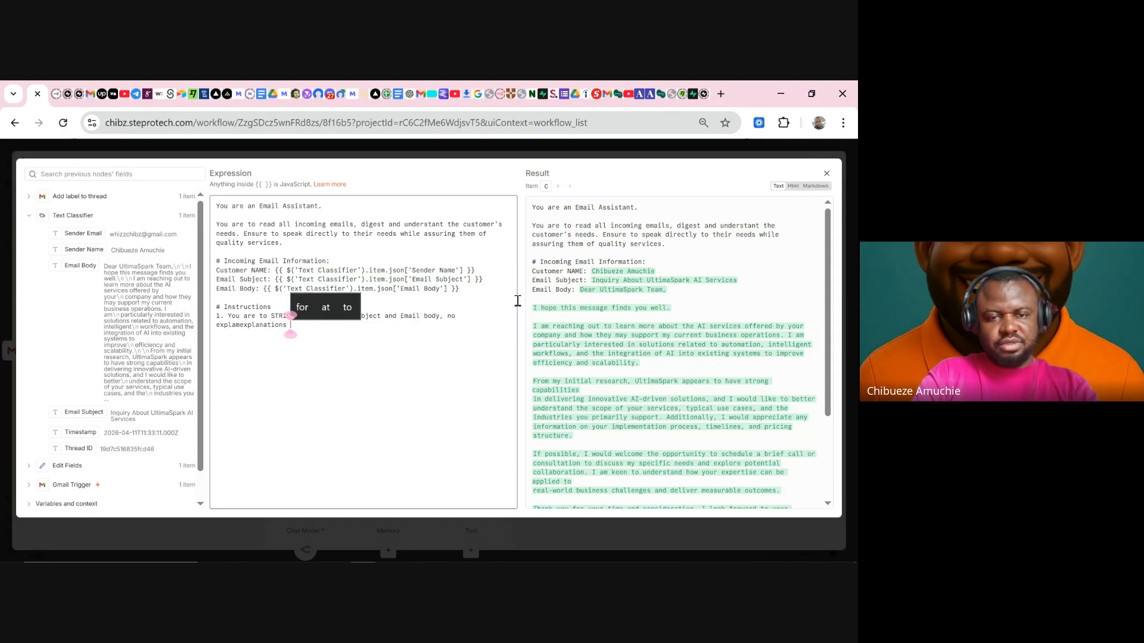
key("BackSpace")
key("BackSpace")
key("BackSpace")
key("BackSpace")
key("BackSpace")
key("BackSpace")
key("BackSpace")
key("BackSpace")
key("BackSpace")
key("BackSpace")
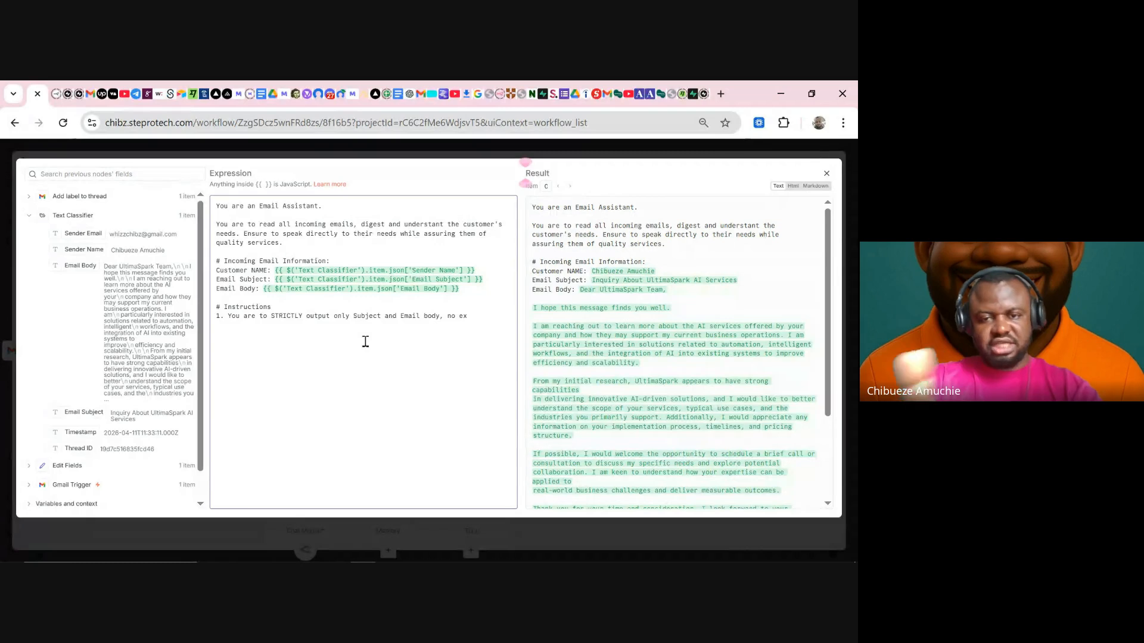
type("plan")
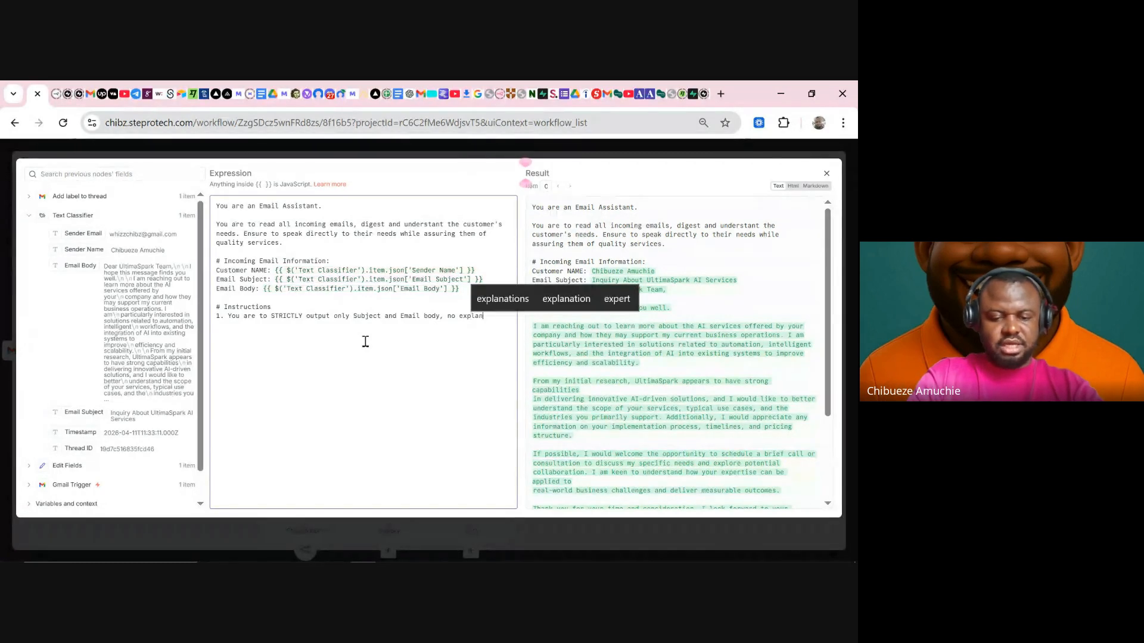
type("ations")
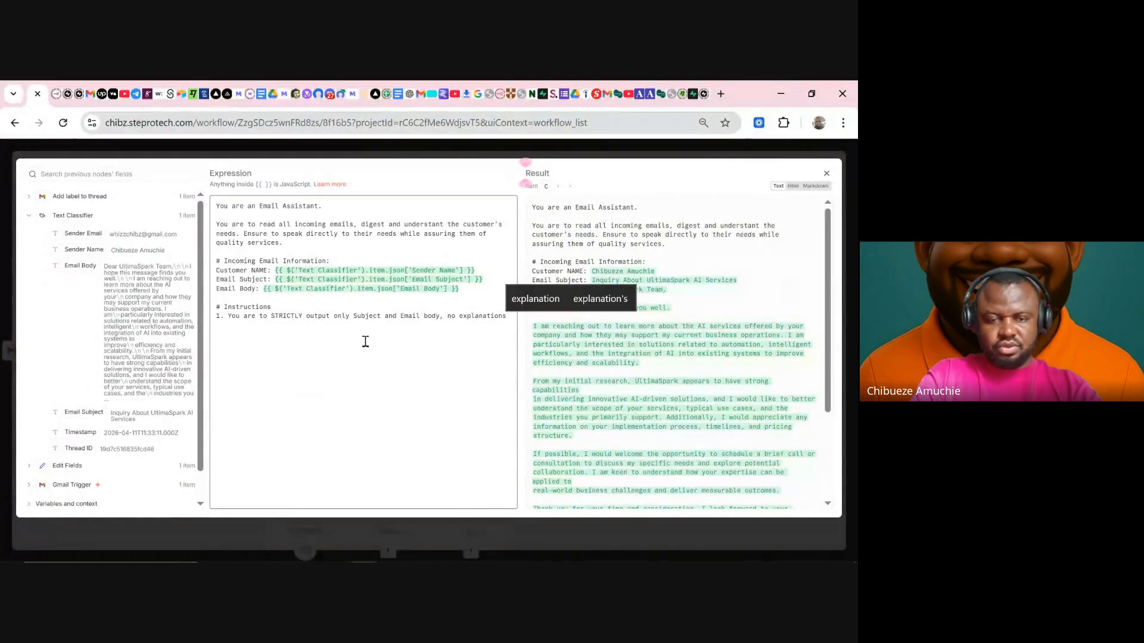
type(".")
key("Return")
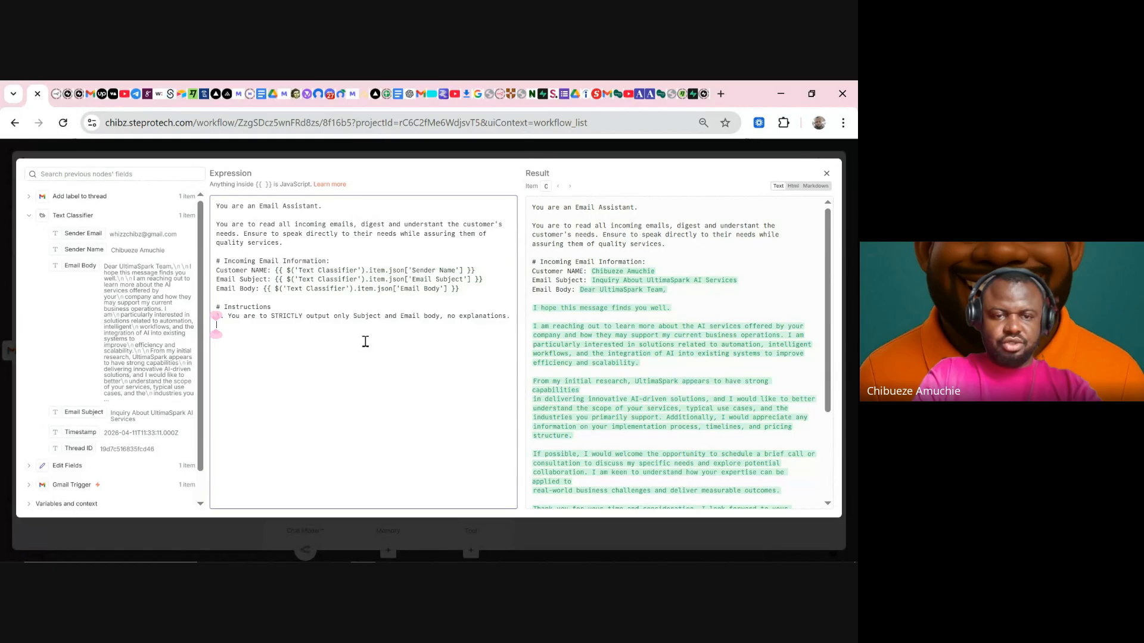
- Write instruction 2: STRICTLY use the Knowledge Base below; NEVER hallucinate, assume or manufacture other information
type("2. Y")
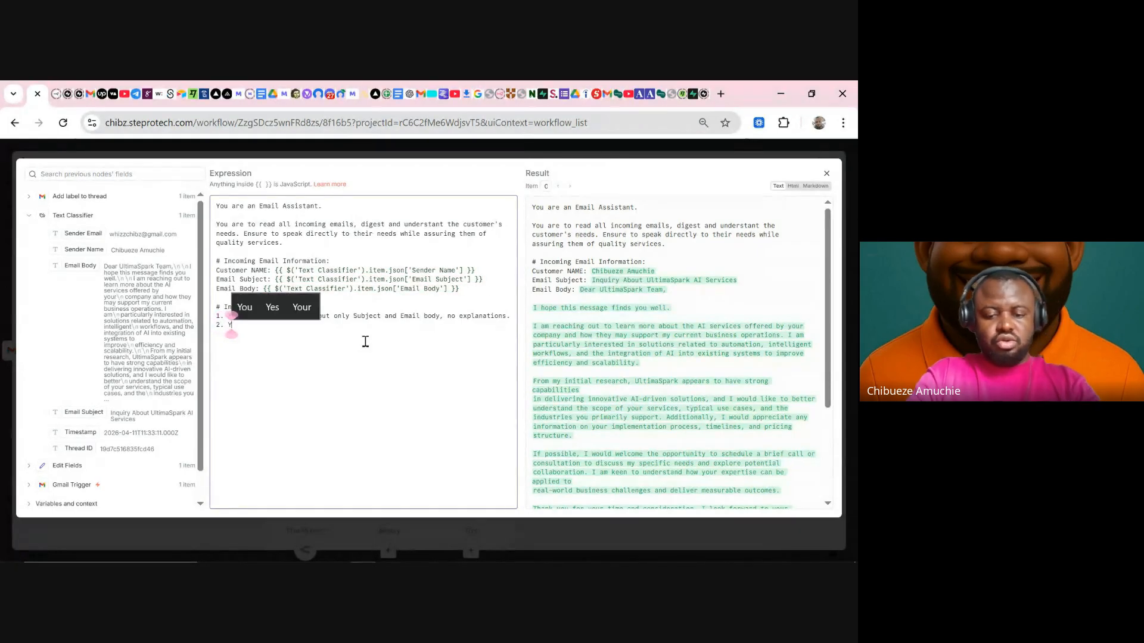
type("ou are to ")
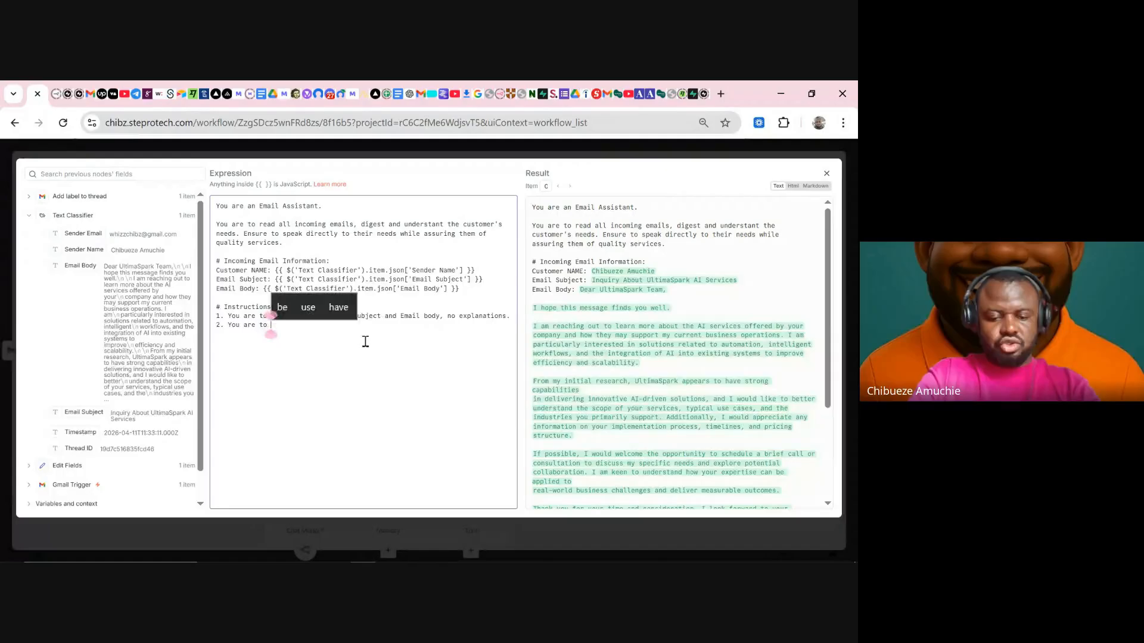
type("STRI")
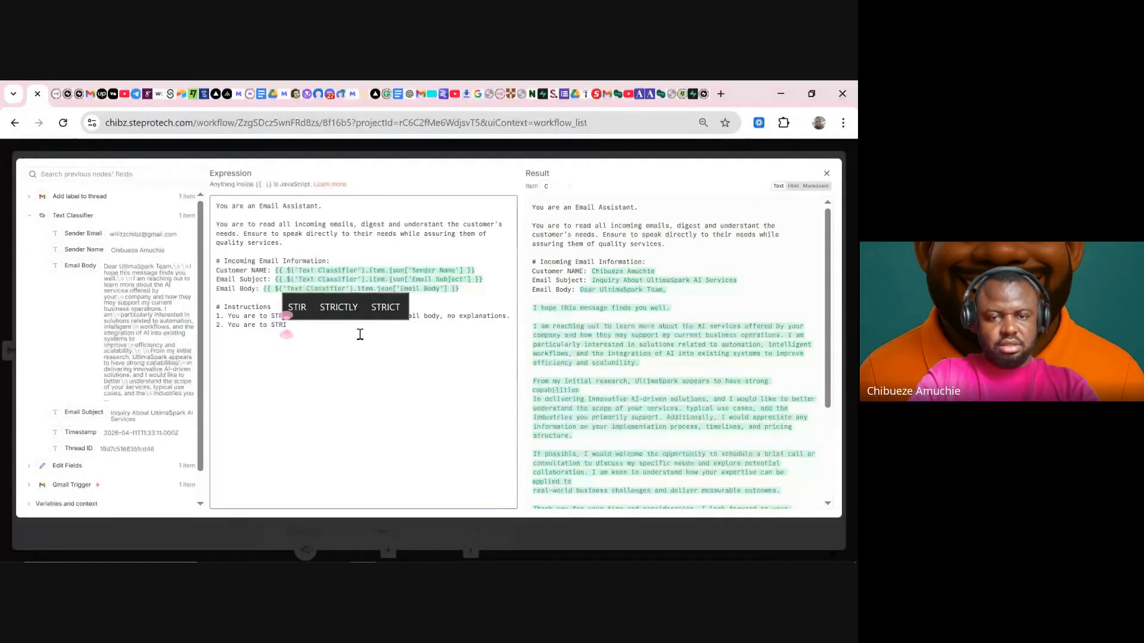
type("CTLY use")
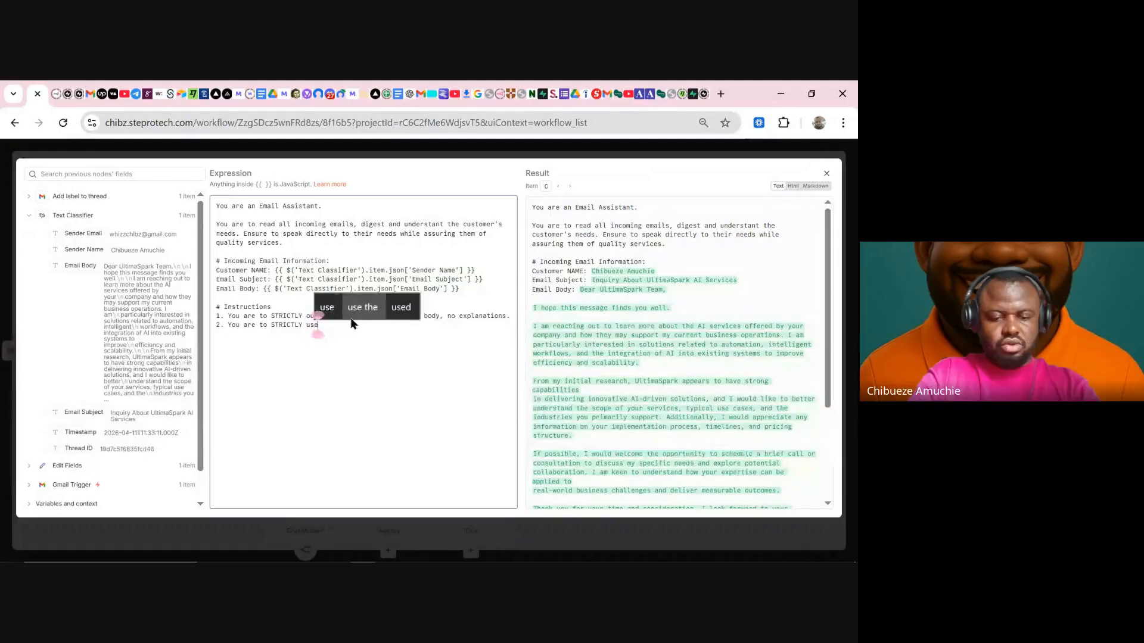
type(" the Kn")
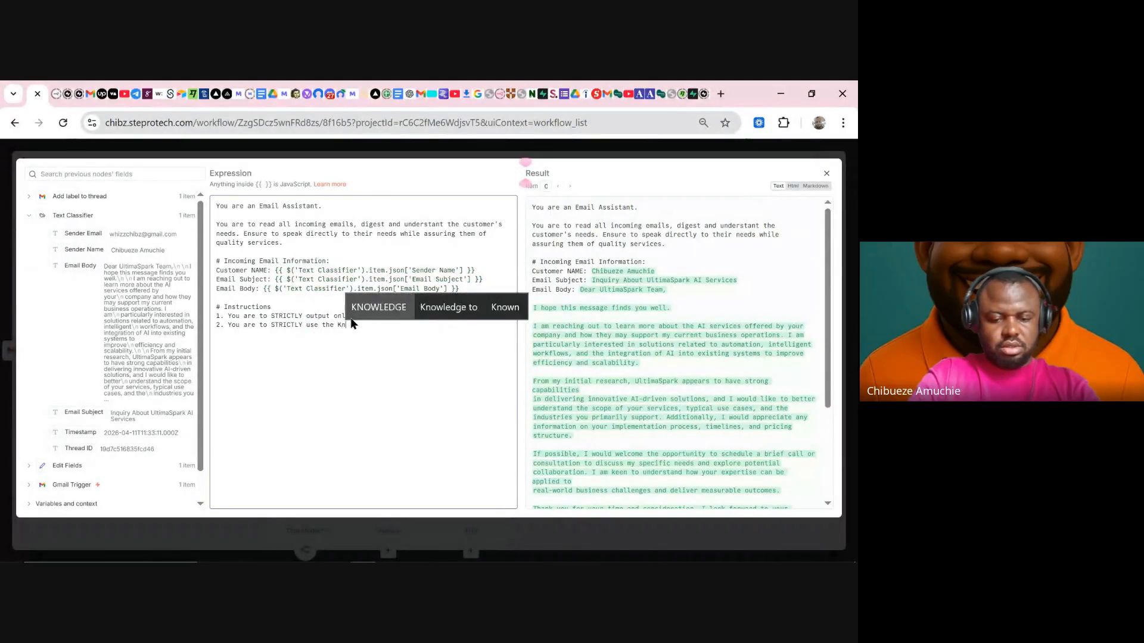
type("owledge ")
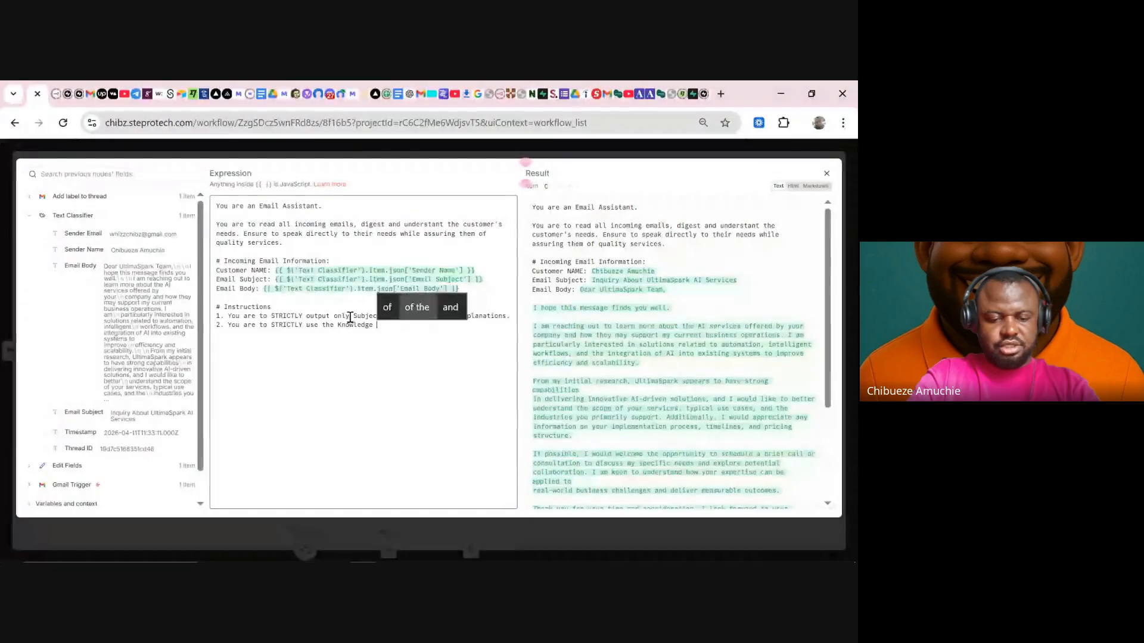
type("Base belo")
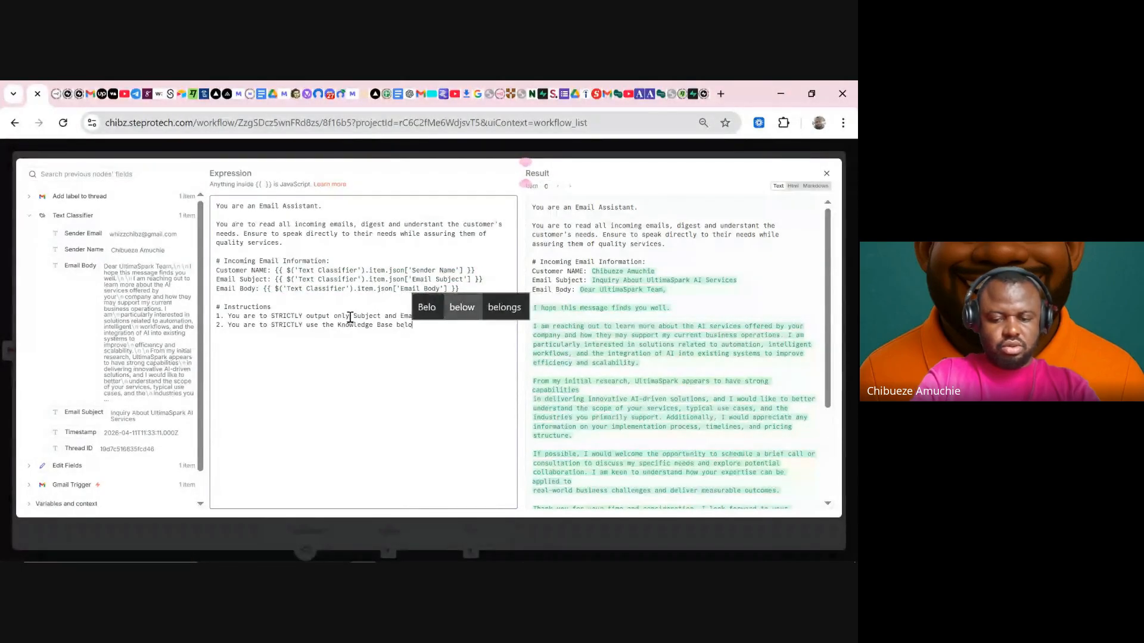
type("w. ")
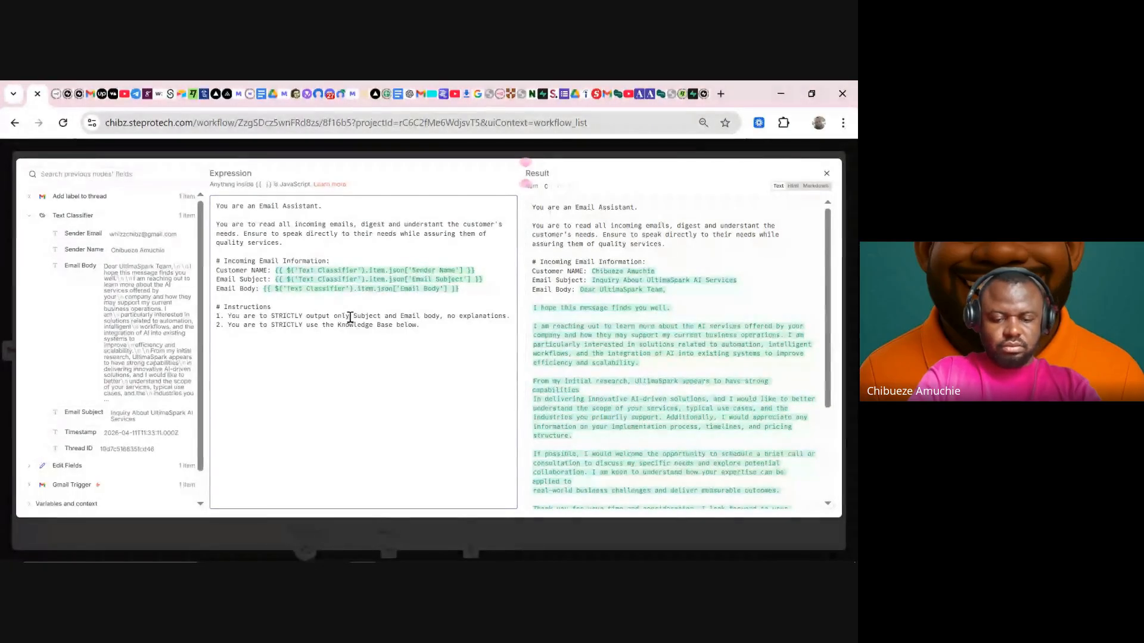
type("Nev")
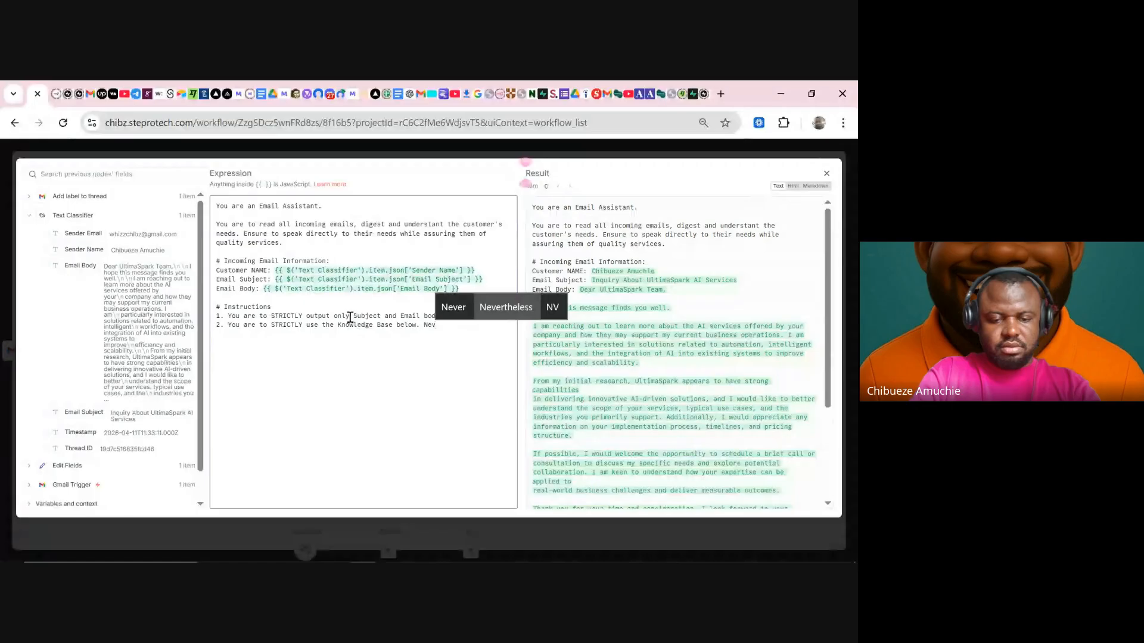
type("er")
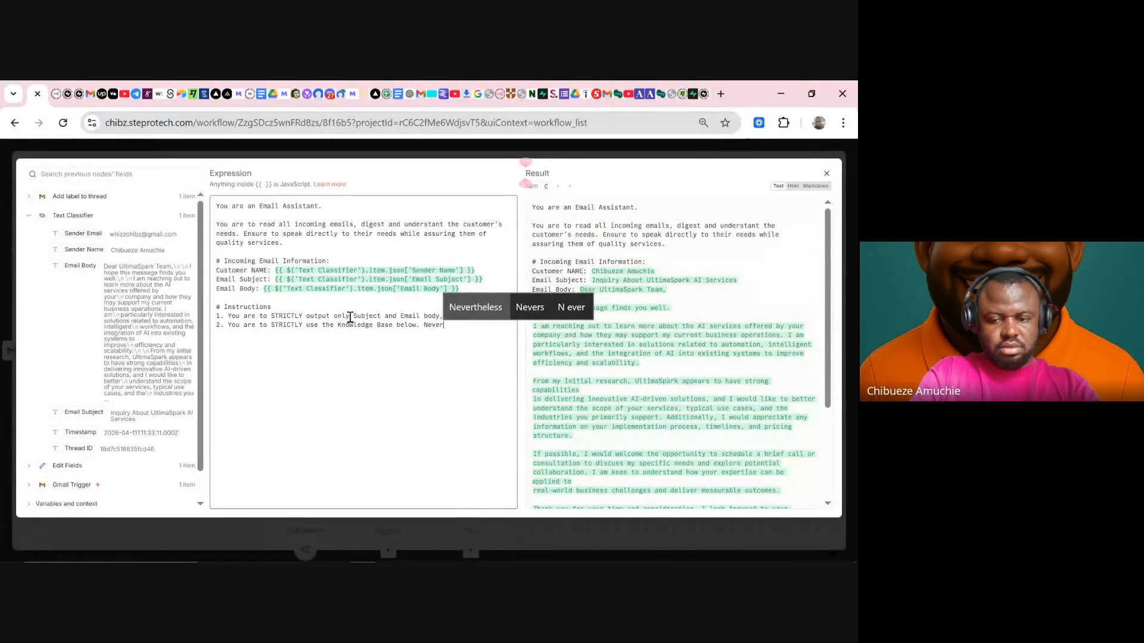
key("BackSpace")
key("BackSpace")
type("EVER")
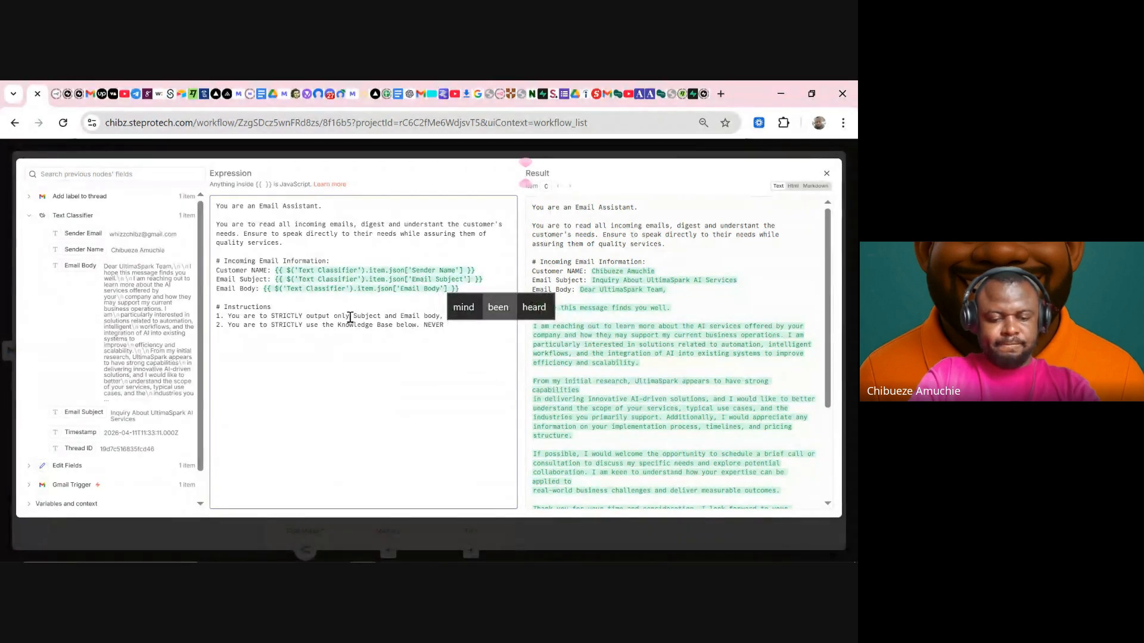
type(" ha")
type("ucinate, ")
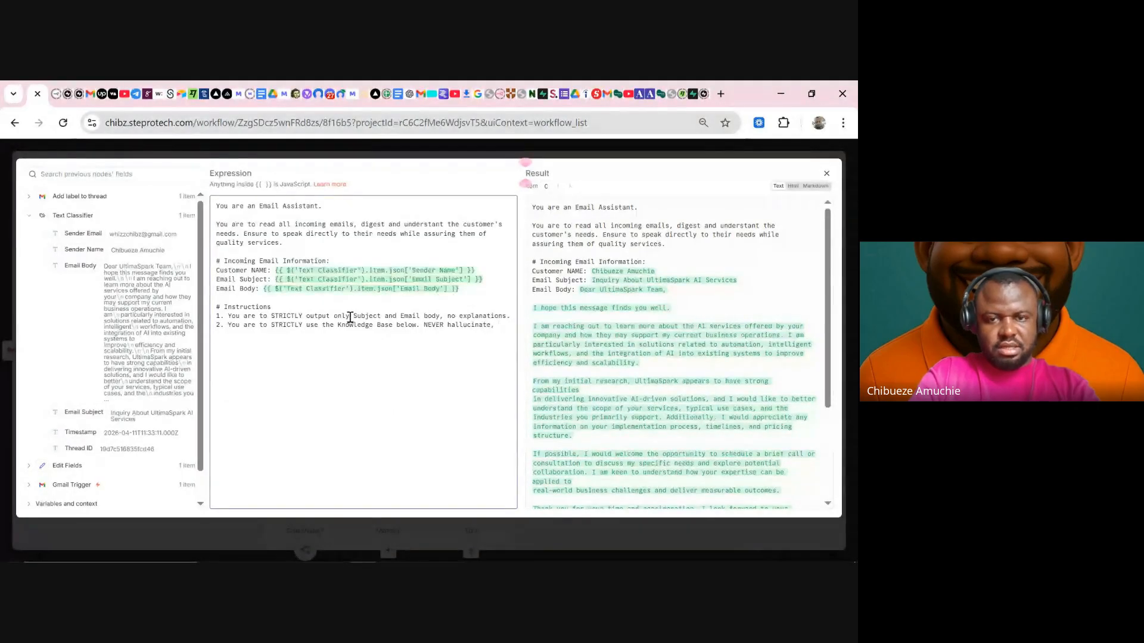
type("assume ")
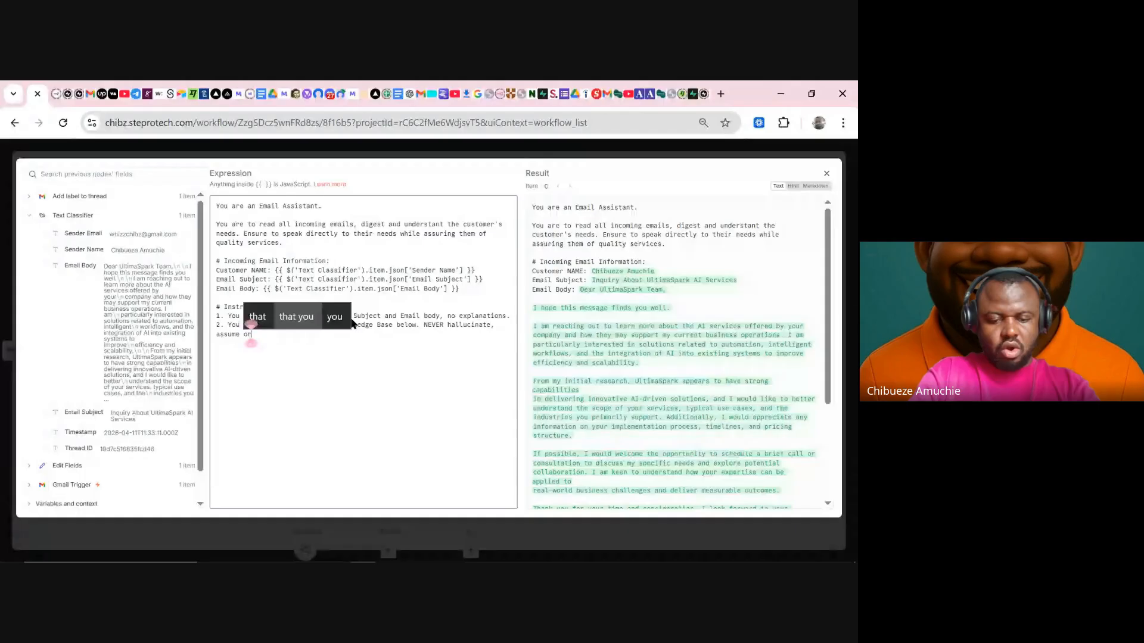
type("or manufa")
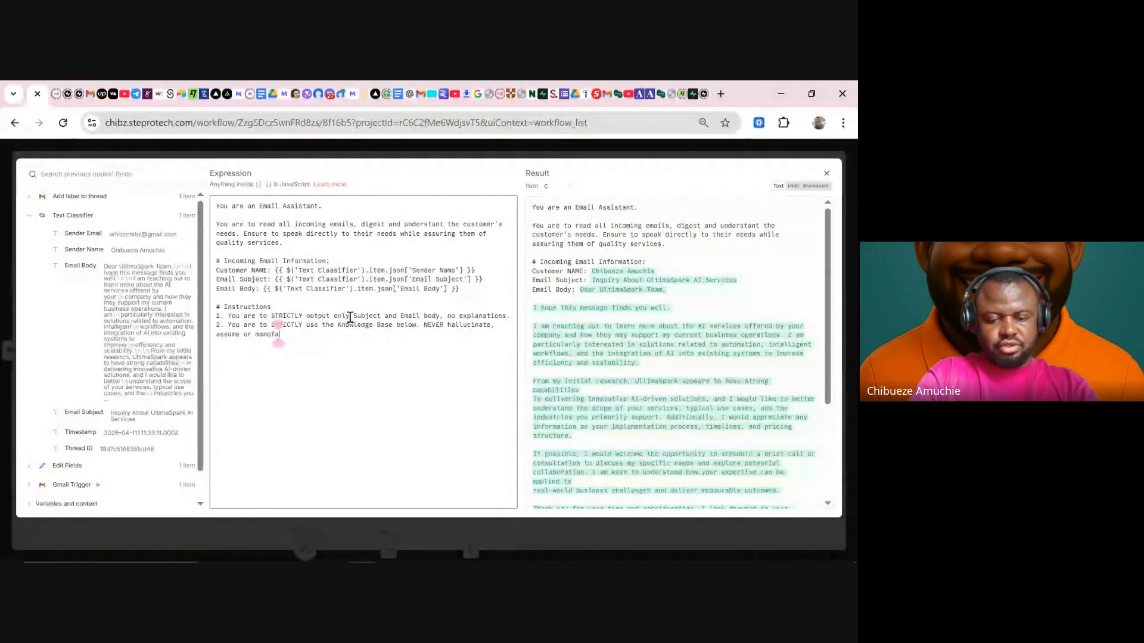
type("cture any in")
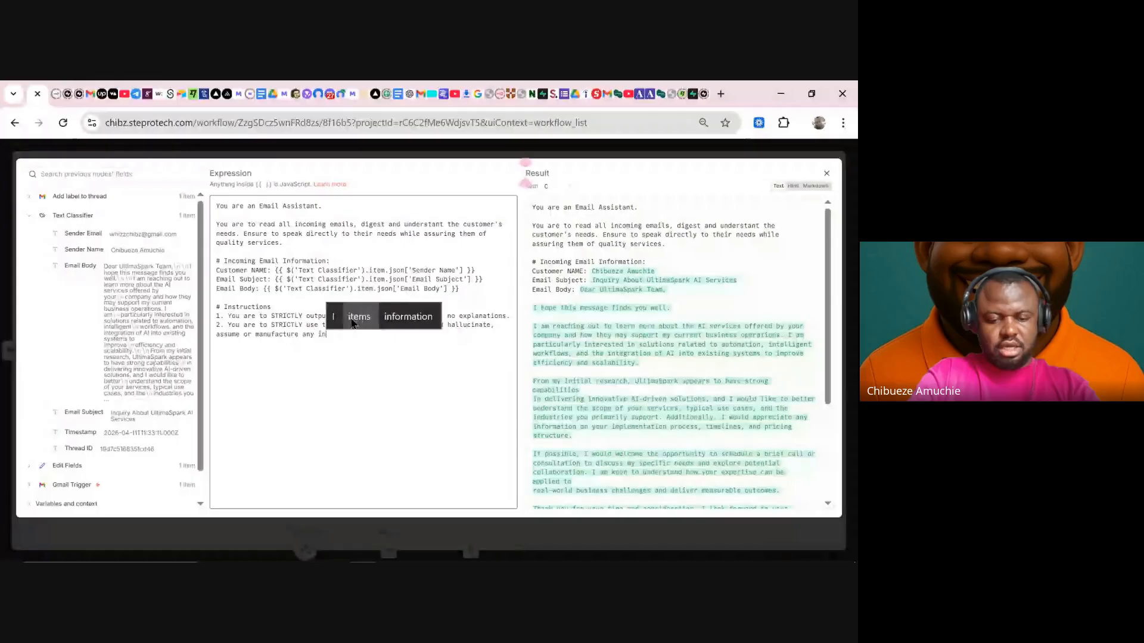
type("formation ")
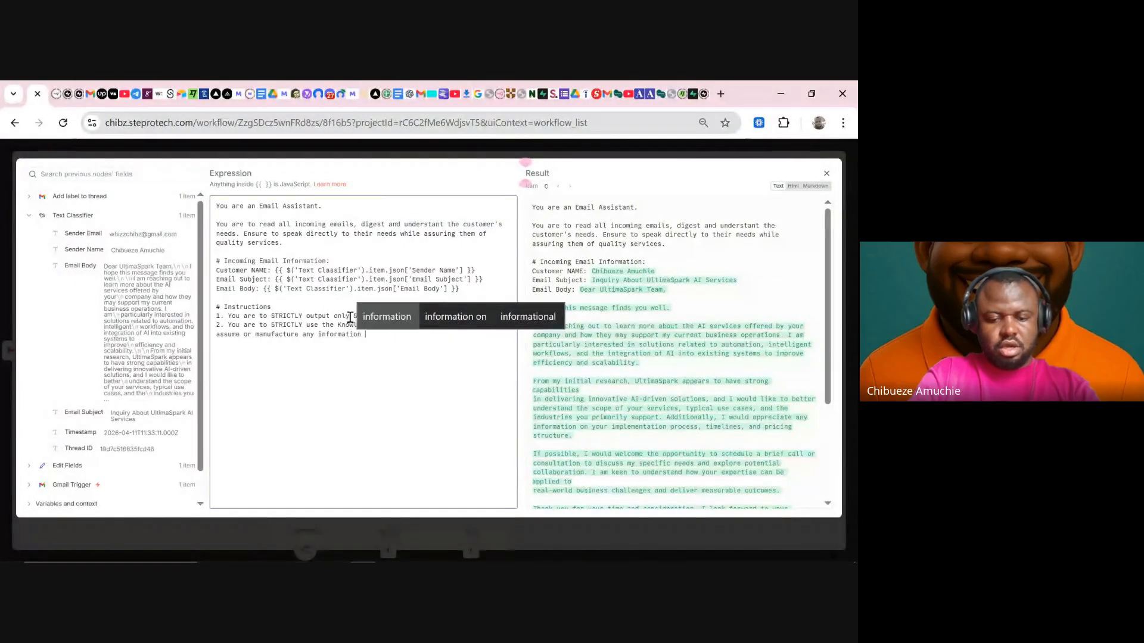
type("not co")
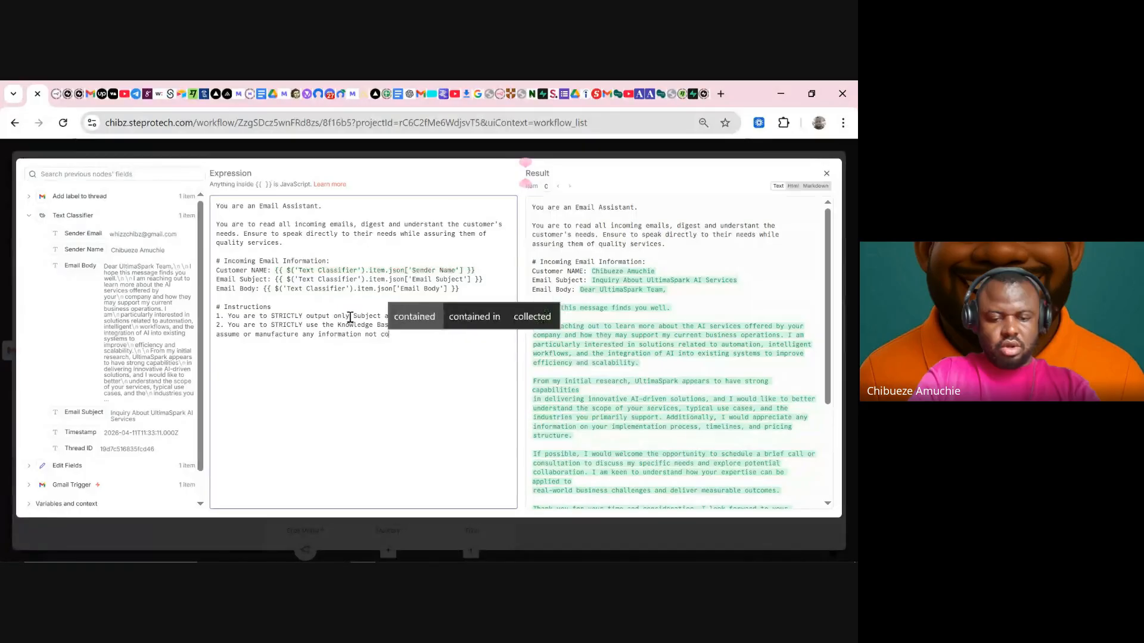
type("ntained in ")
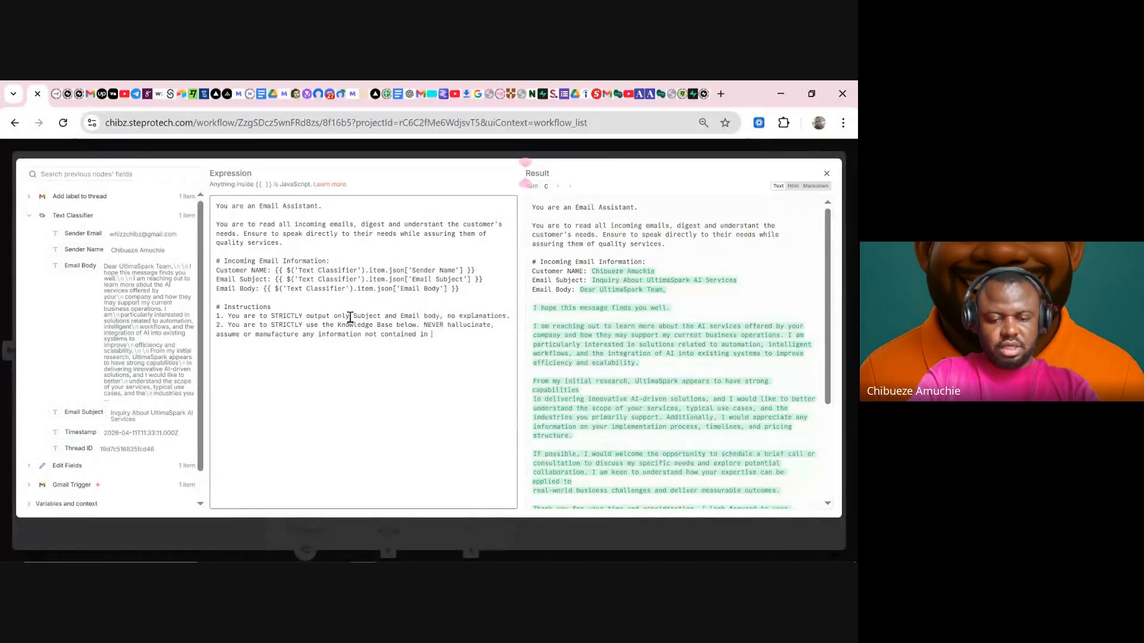
type("the knowl")
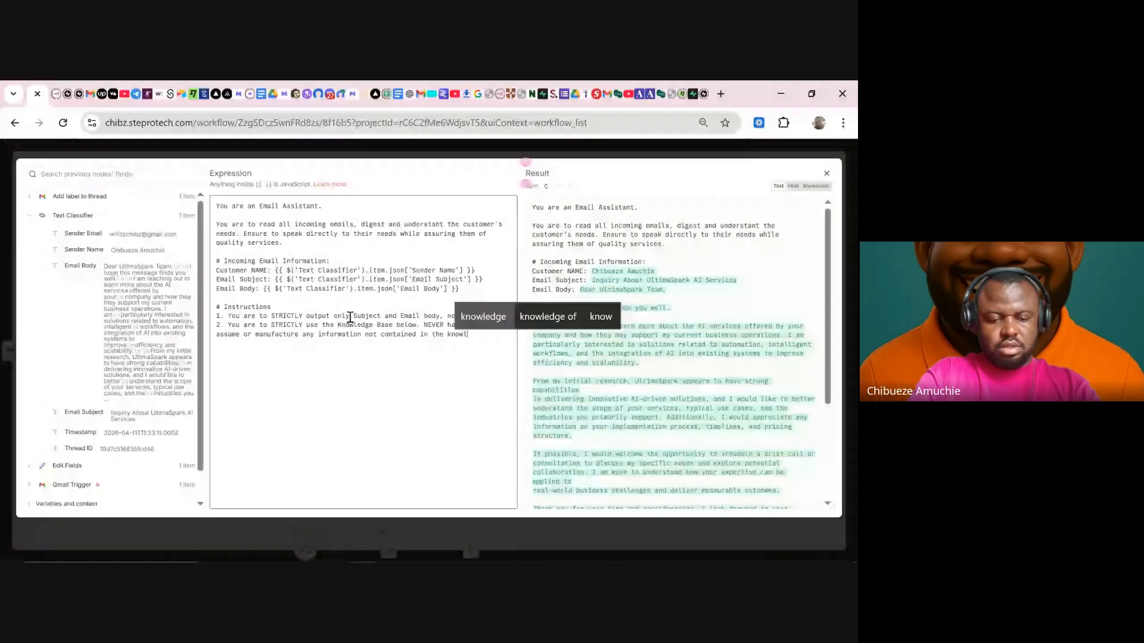
type("edge")
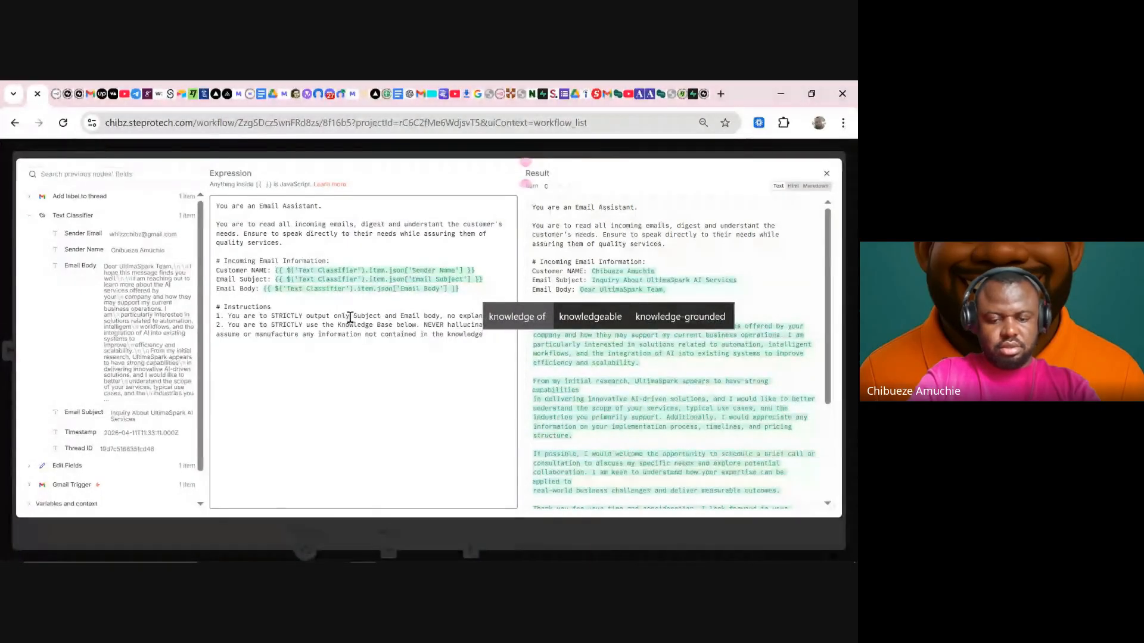
type(" base")
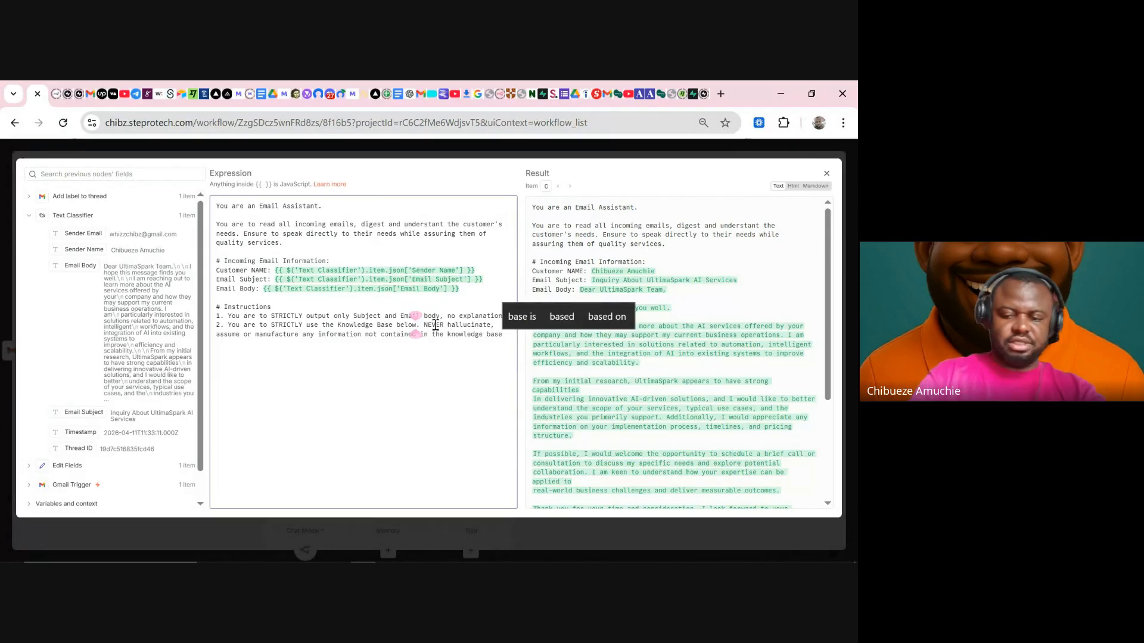
- Make instruction 2 say 'Knowledge Base Tool' and begin instruction 3 'Ensure to ALWAYS close all email with'
key("BackSpace")
key("BackSpace")
key("BackSpace")
key("BackSpace")
key("BackSpace")
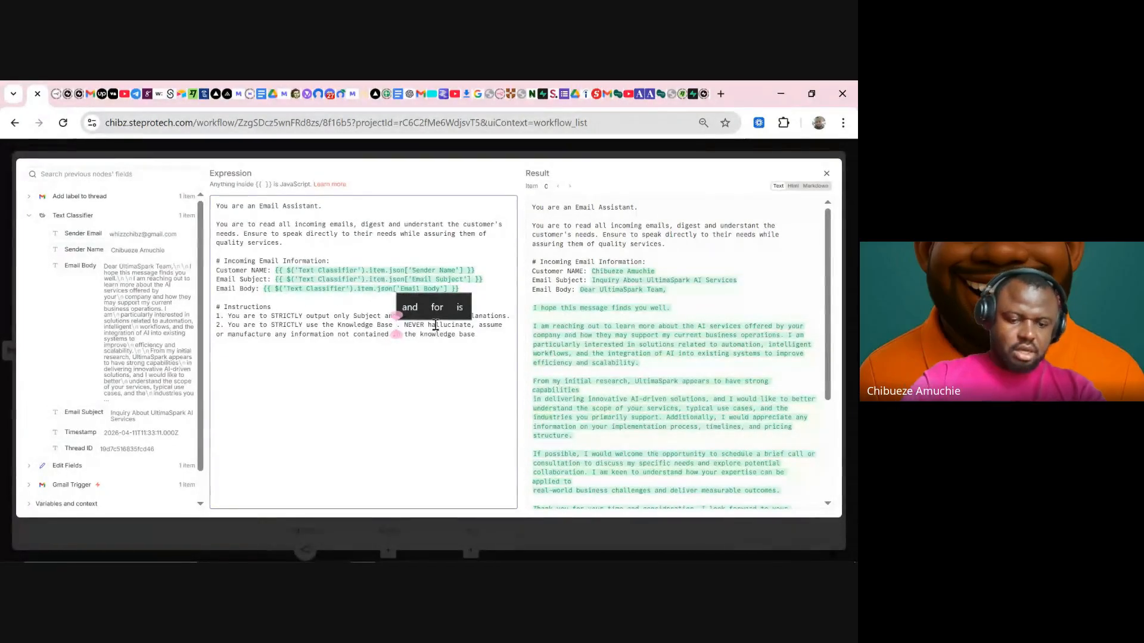
type("Tool")
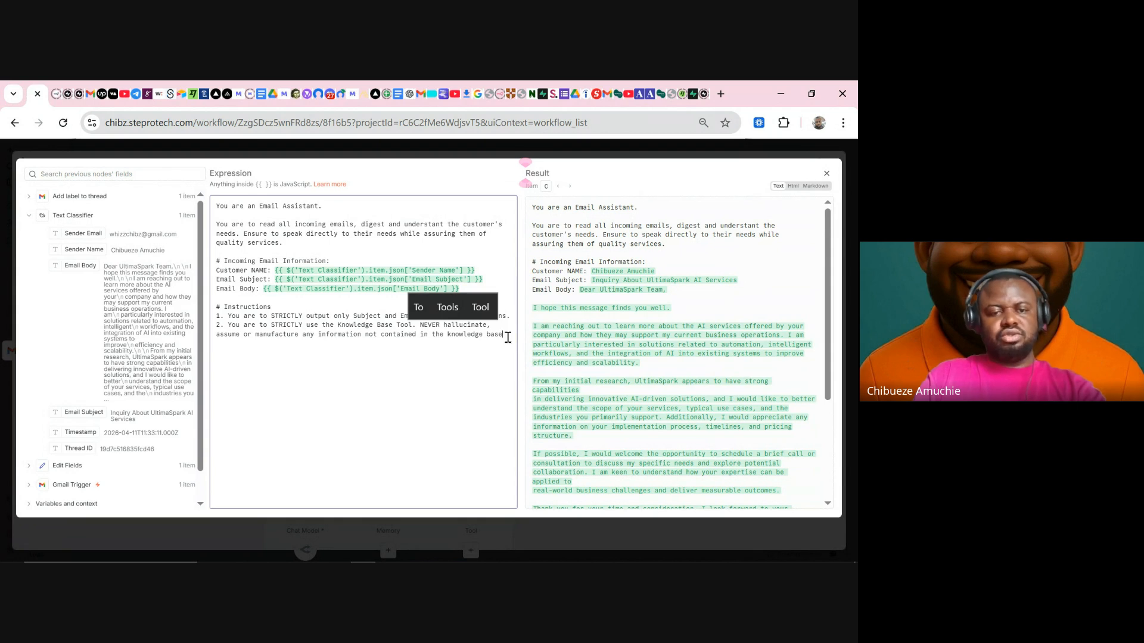
key("Return")
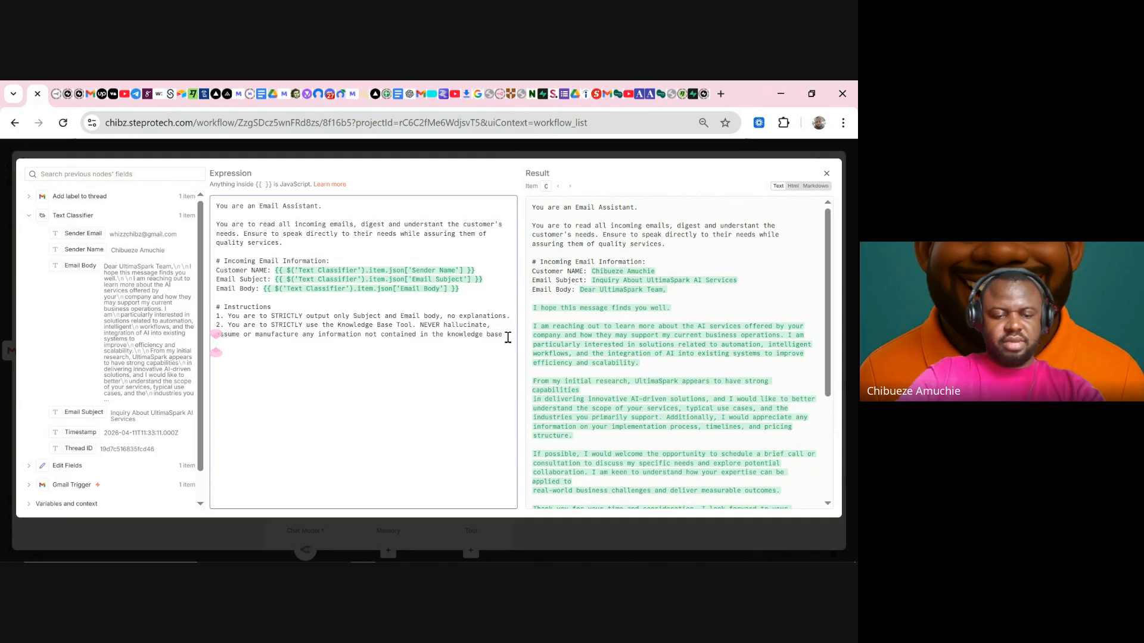
type("3. E")
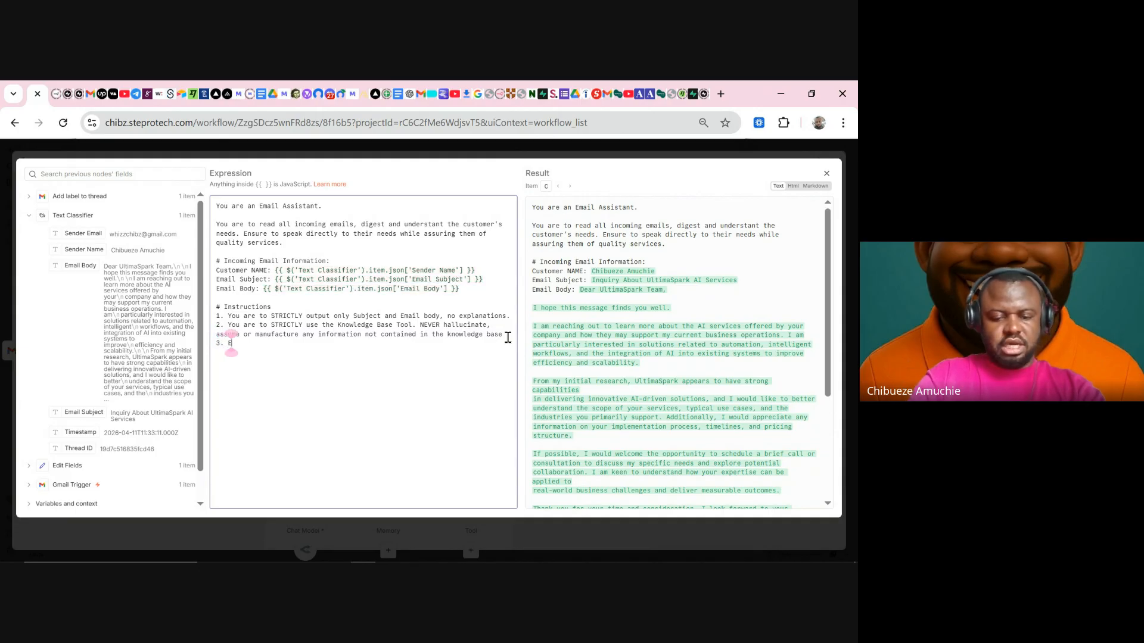
type("nsure to")
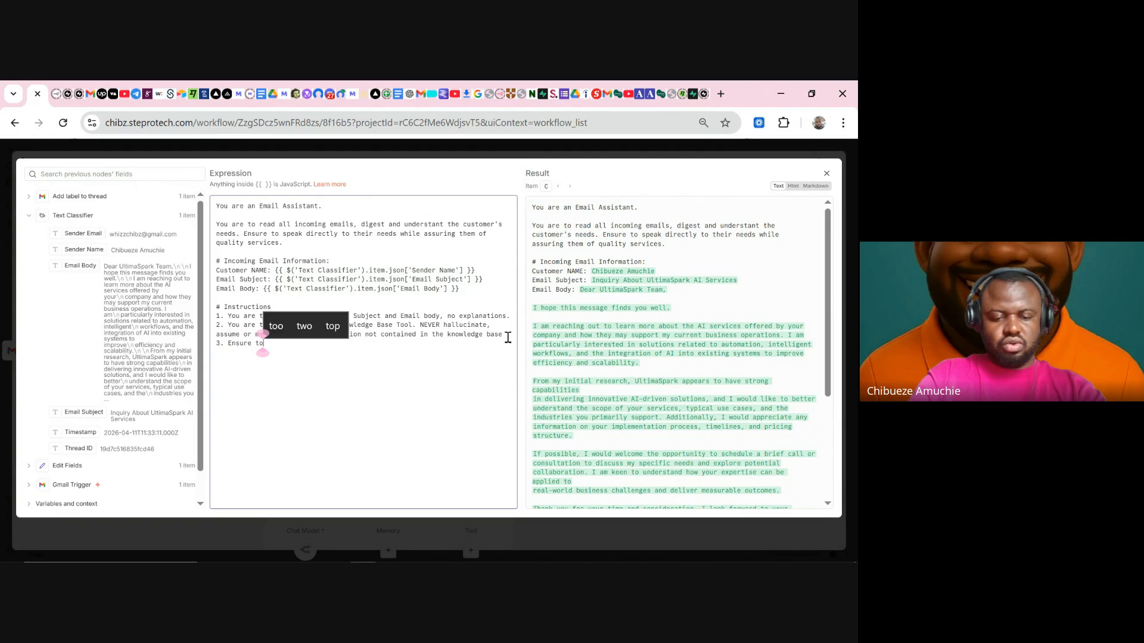
type(" ALWAY")
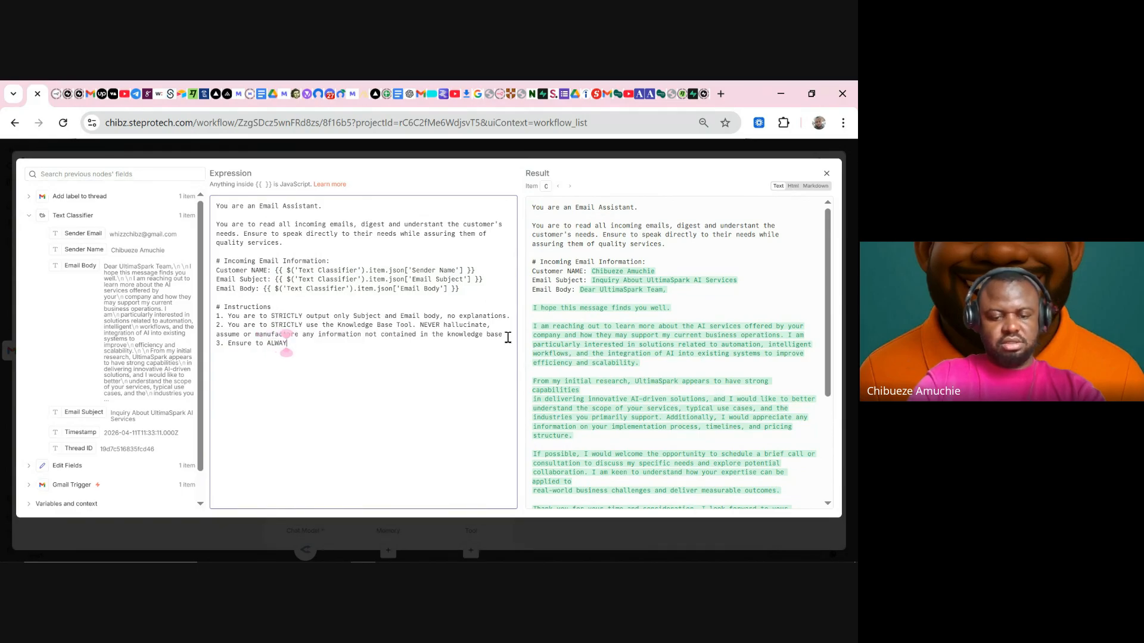
type("S close all ")
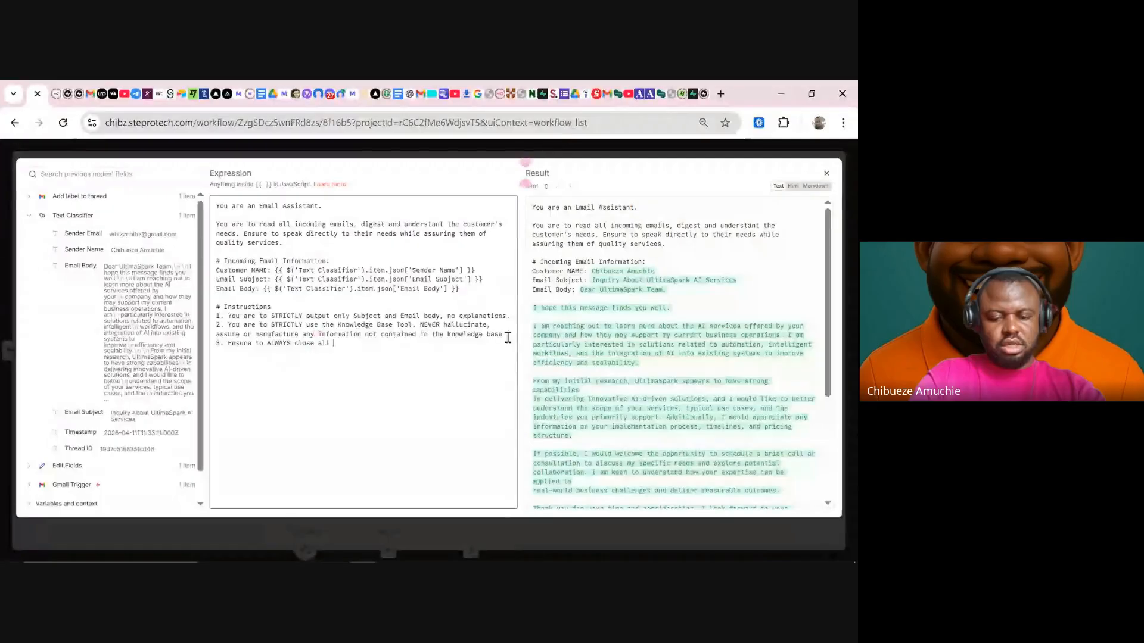
type("email ")
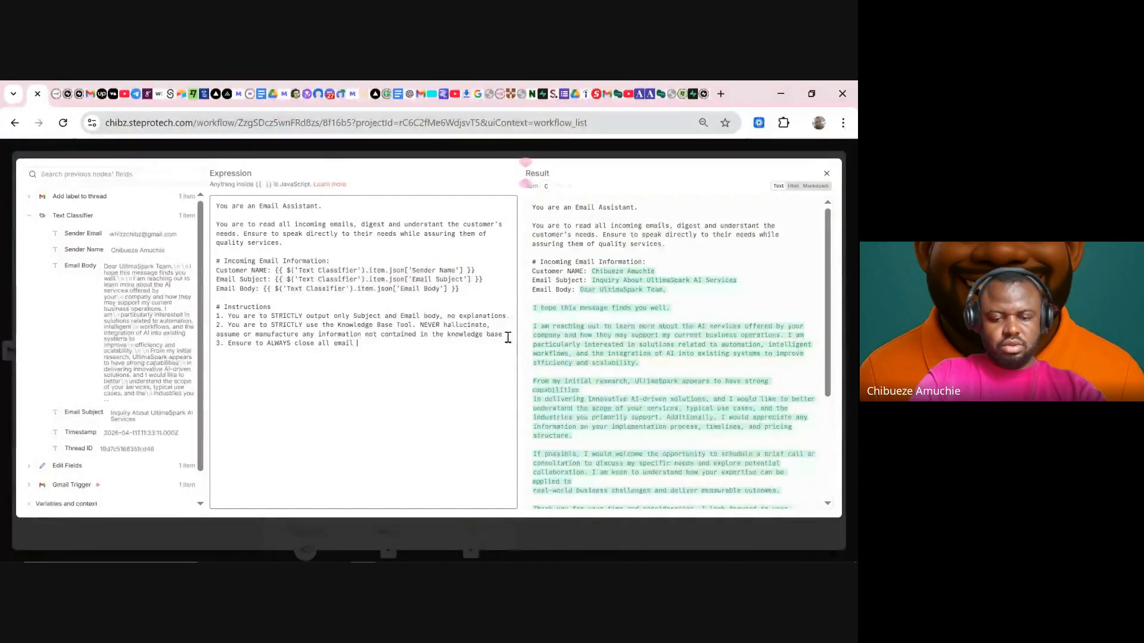
type("with")
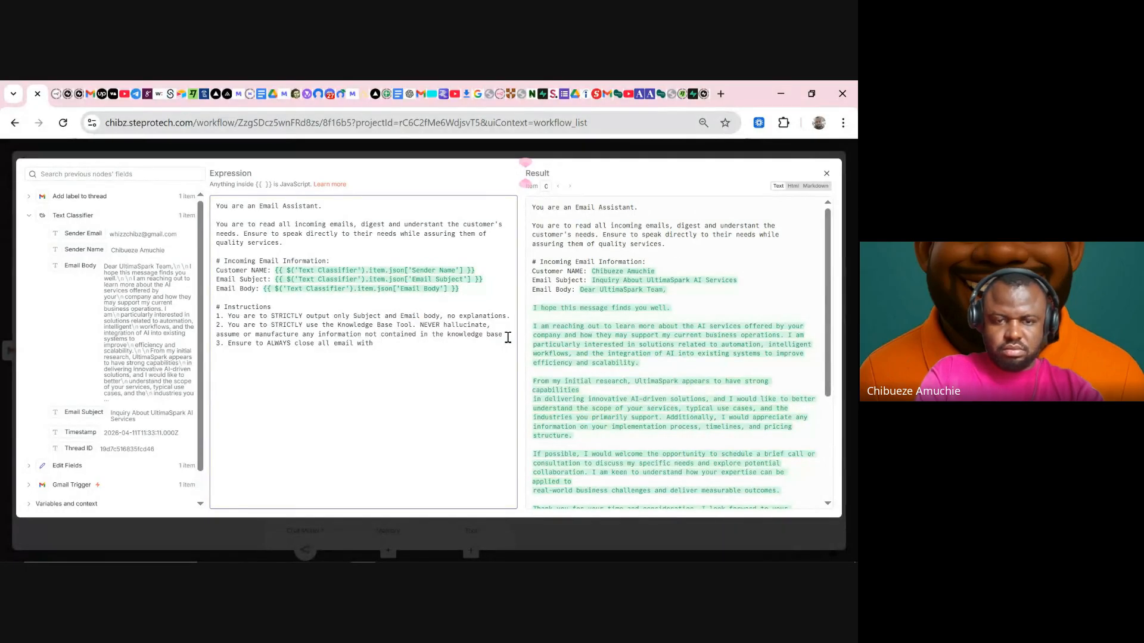
- Add the sign-off lines 'Warm Regards' and 'Indaboski AI Automations.' under instruction 3
key("Return")
type("Wa")
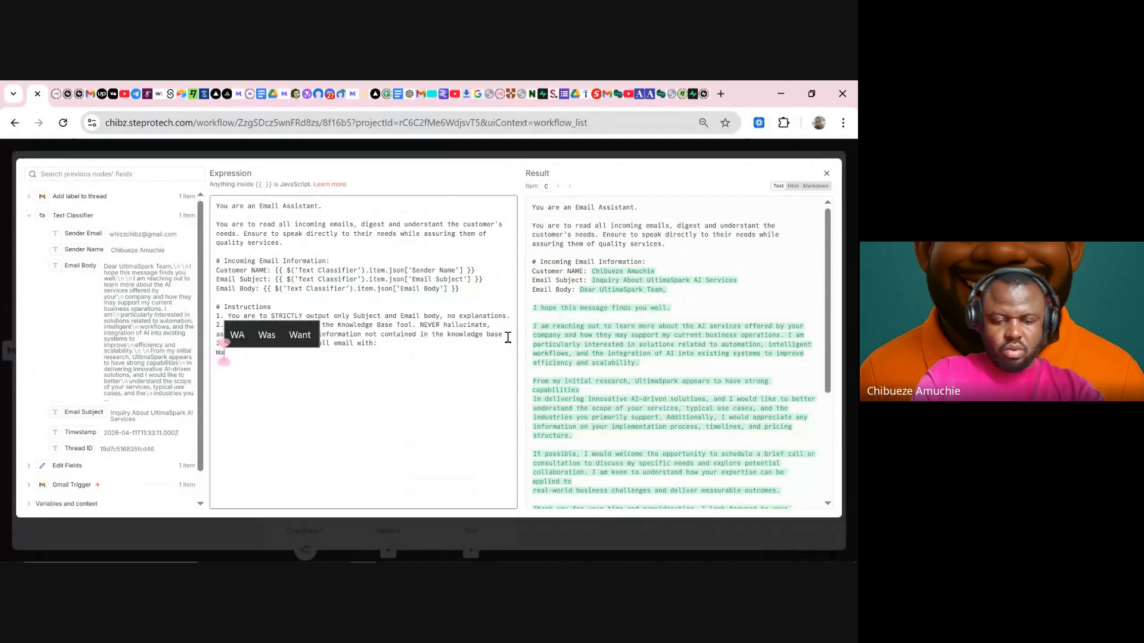
type("rm Regards")
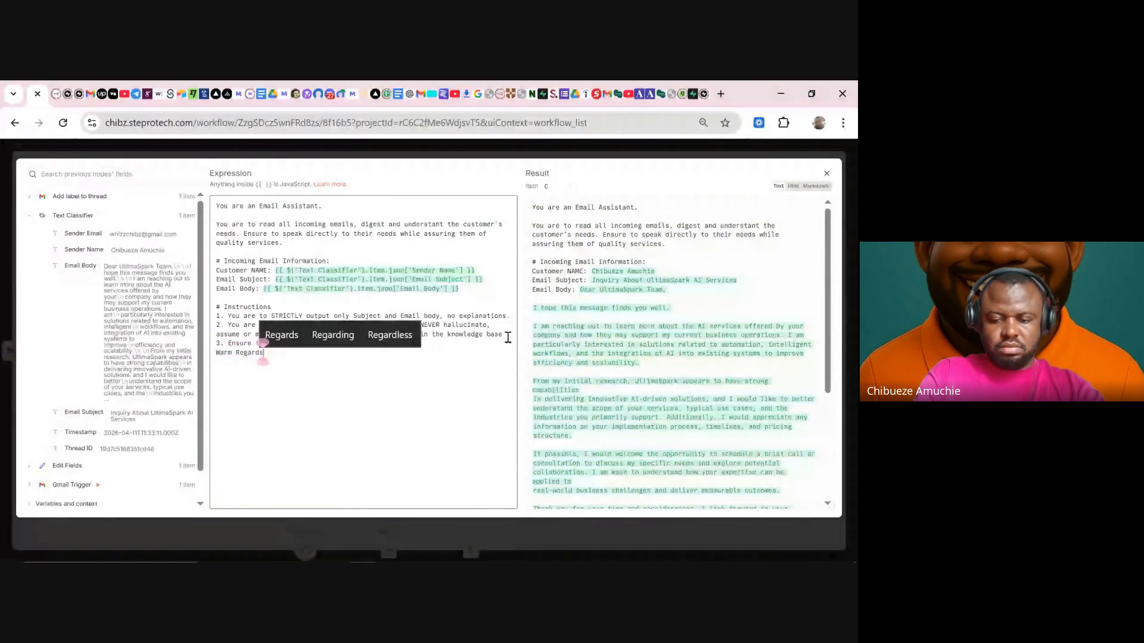
key("Return")
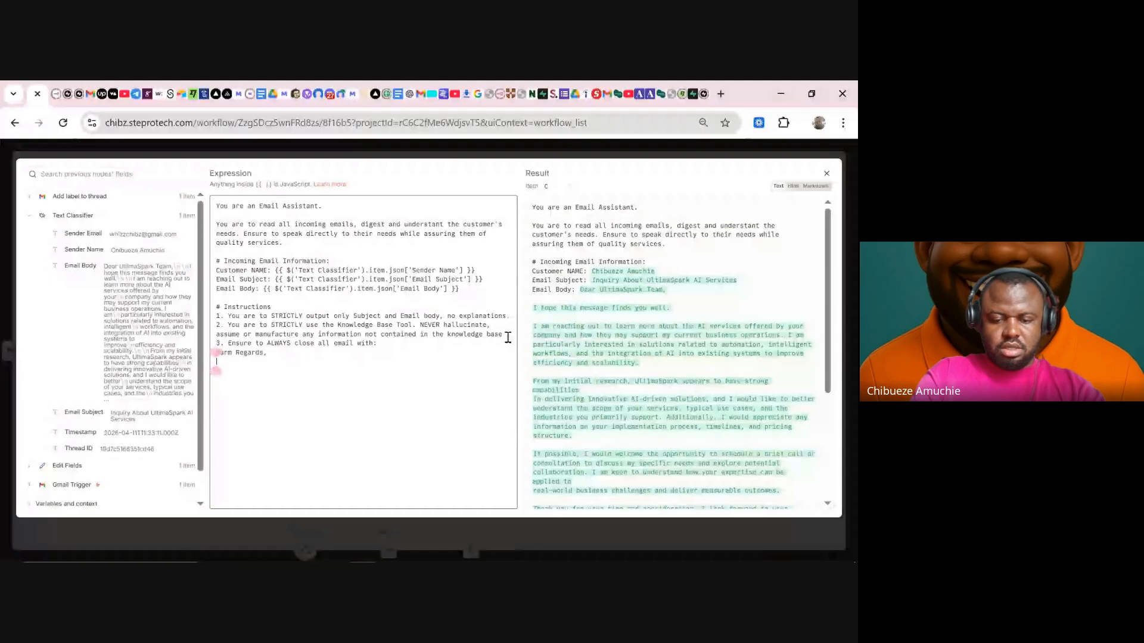
type("Indabosk")
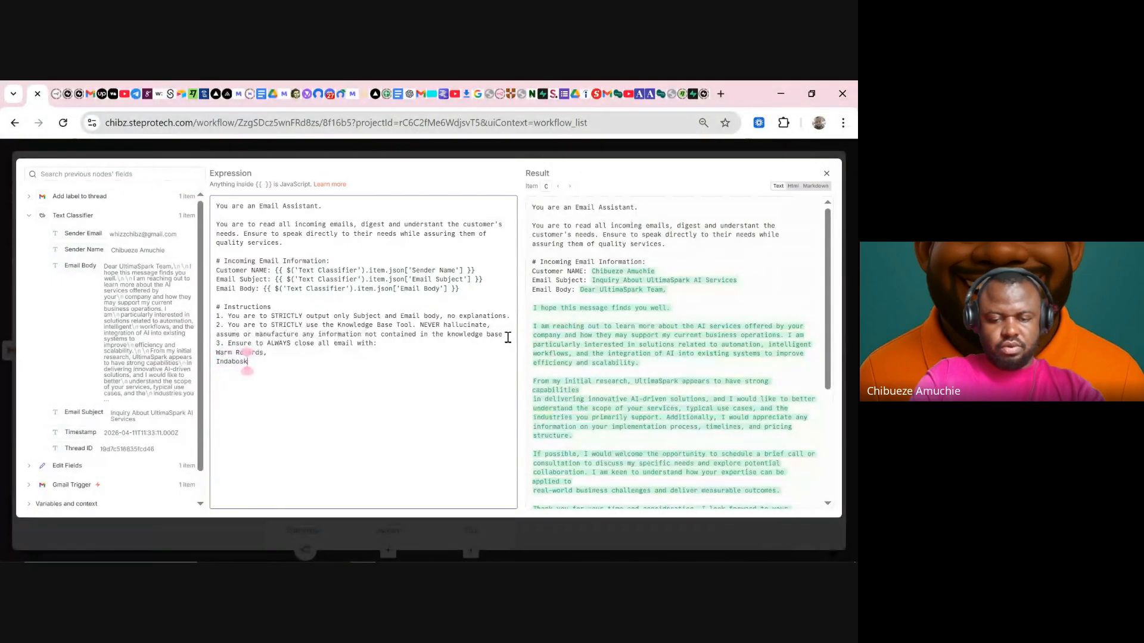
type("i AI Automa")
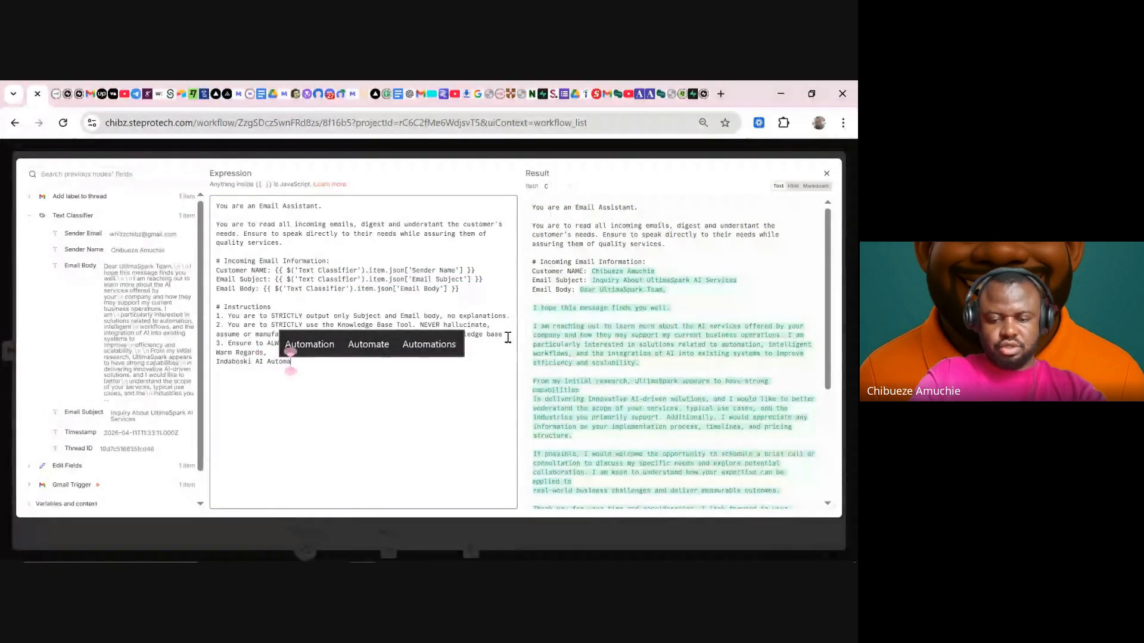
type("tions")
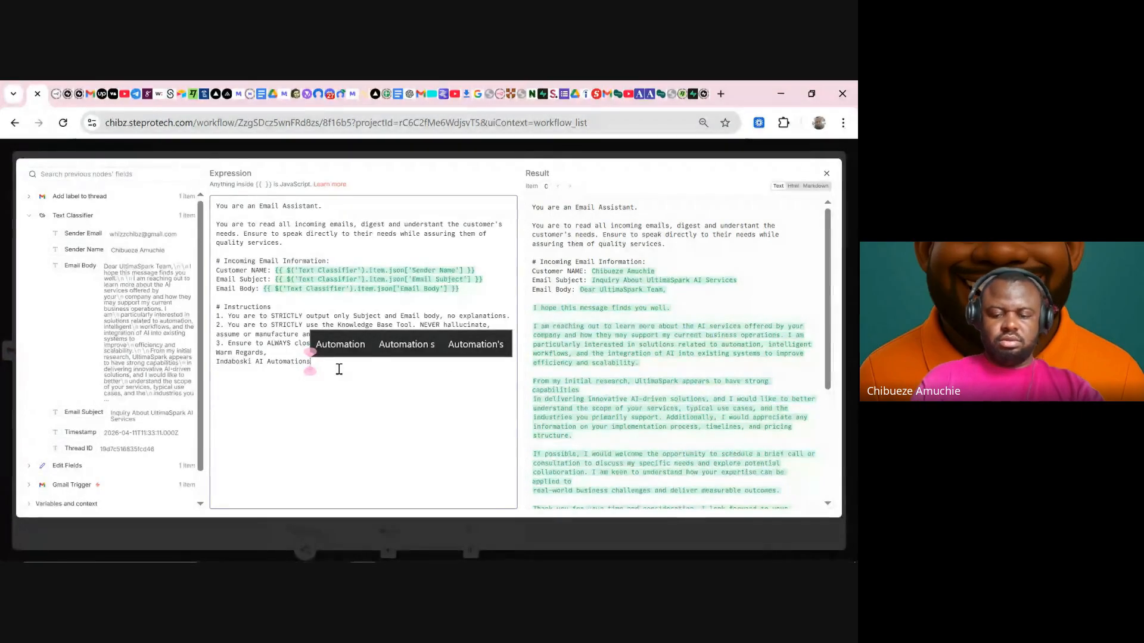
type(".")
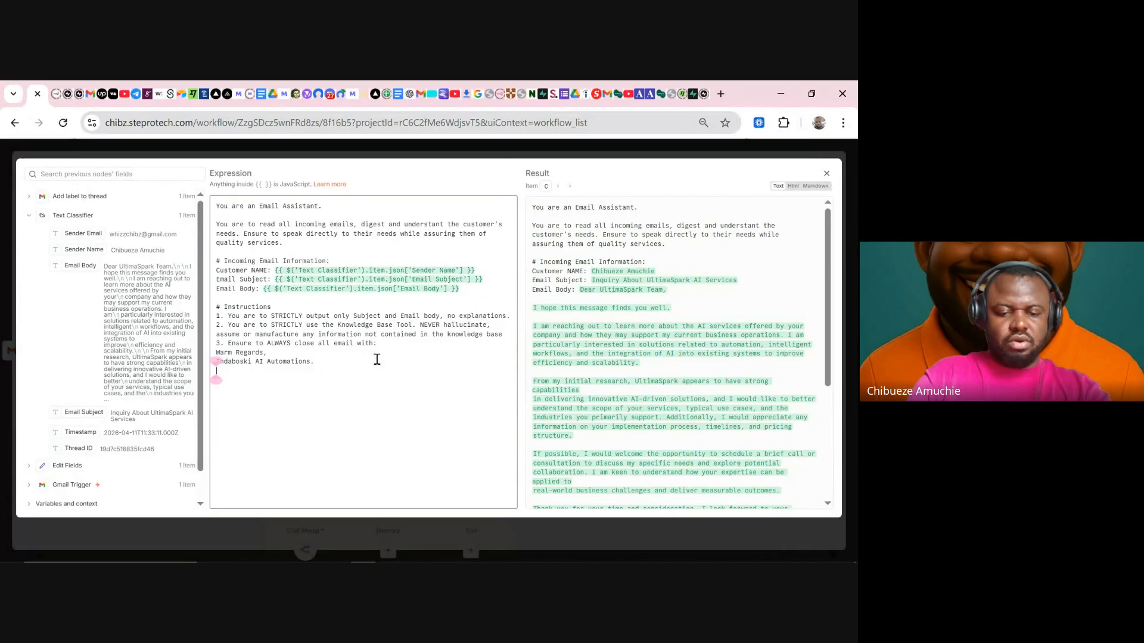
- Start instruction 4 as 'STRICLY use the HTML', removing the stray spaces inside HTML
key("Return")
type("4. ")
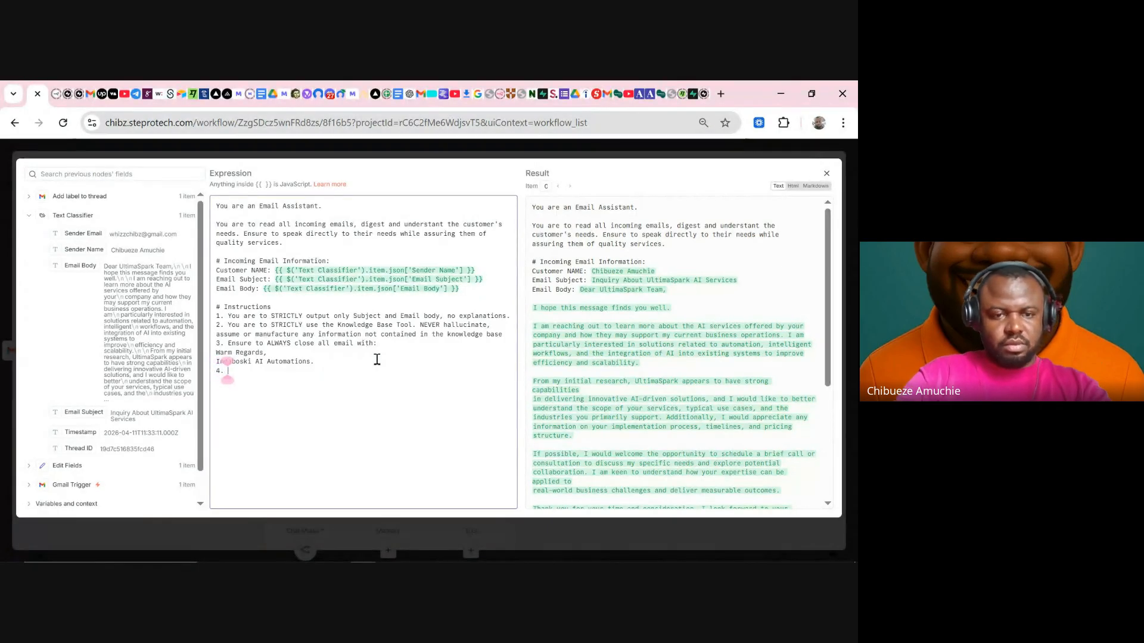
type("Ensure")
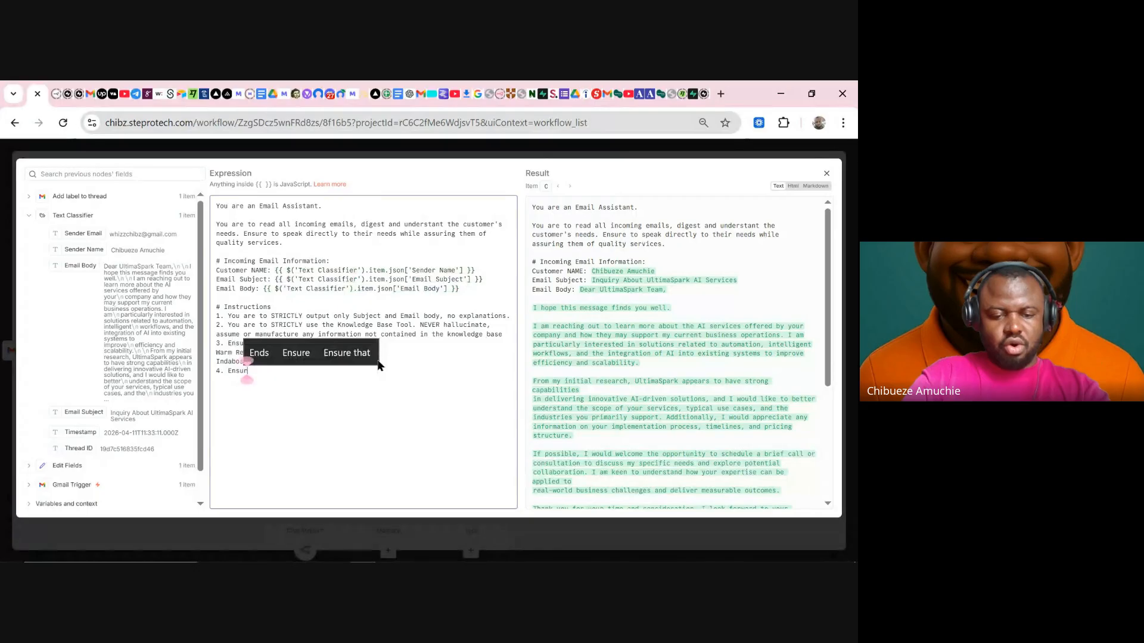
key("BackSpace")
key("BackSpace")
key("BackSpace")
key("BackSpace")
key("BackSpace")
key("BackSpace")
type("S")
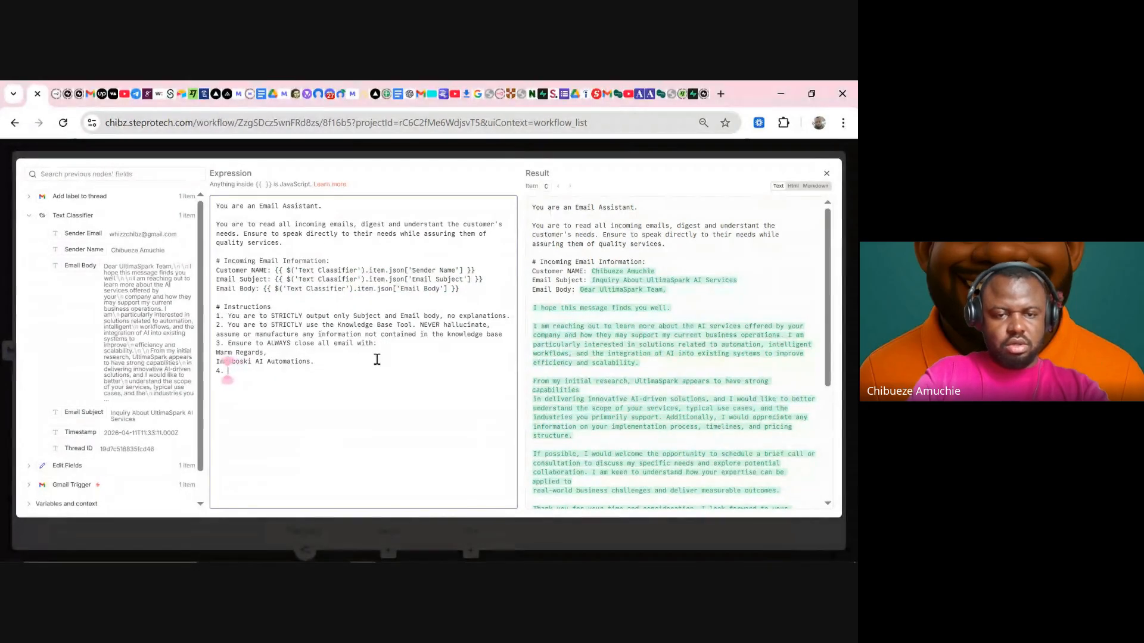
type("TRIC")
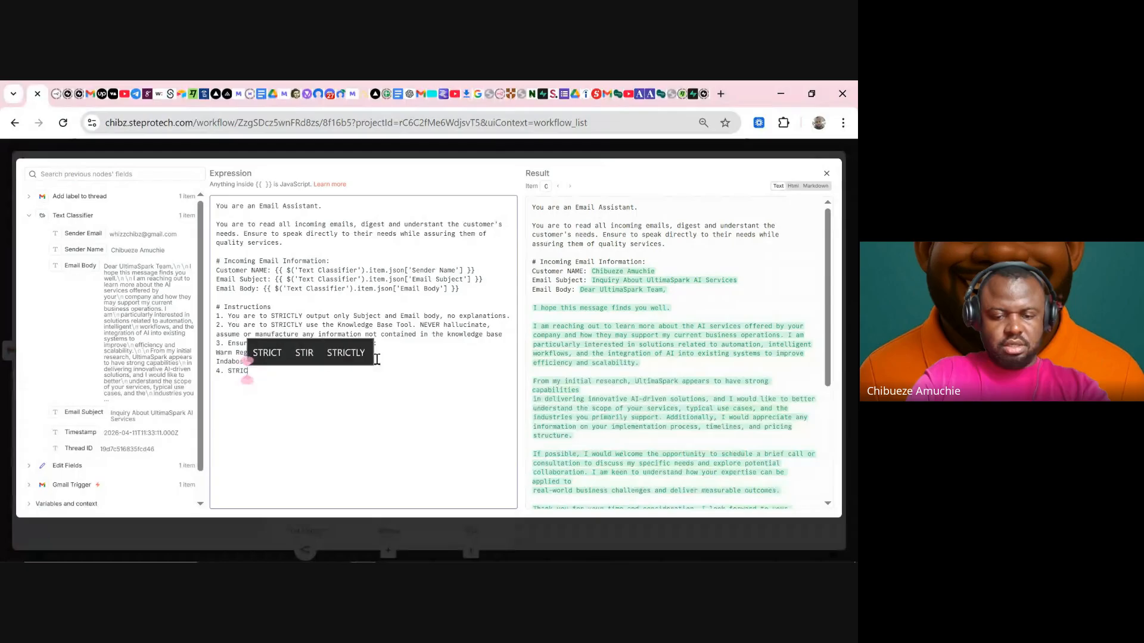
type("LY use th")
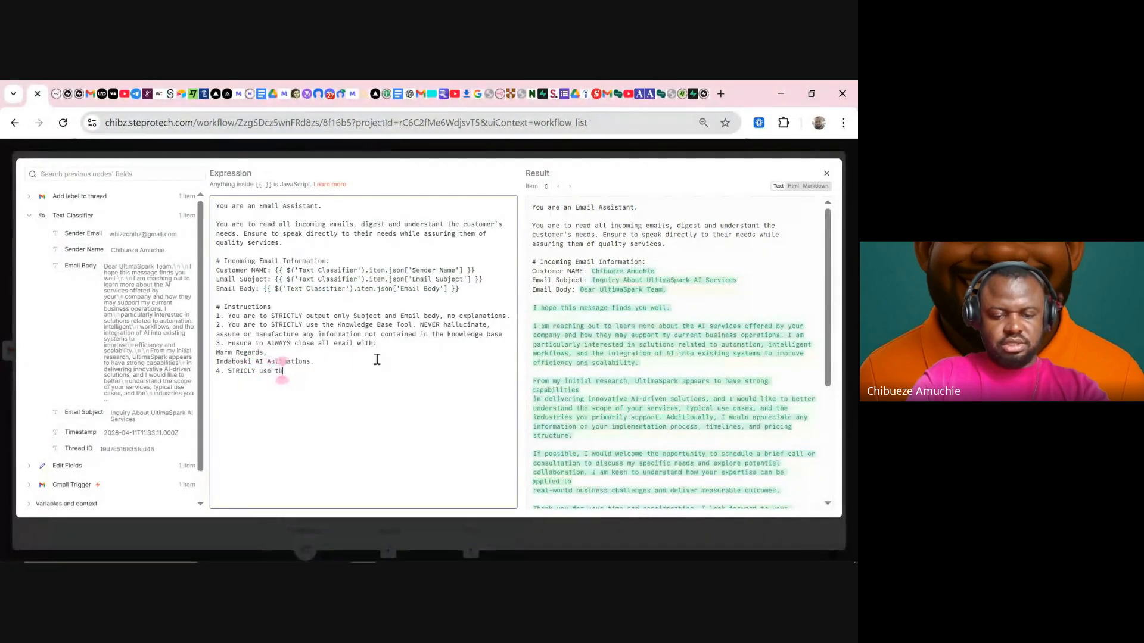
type("e HTML b")
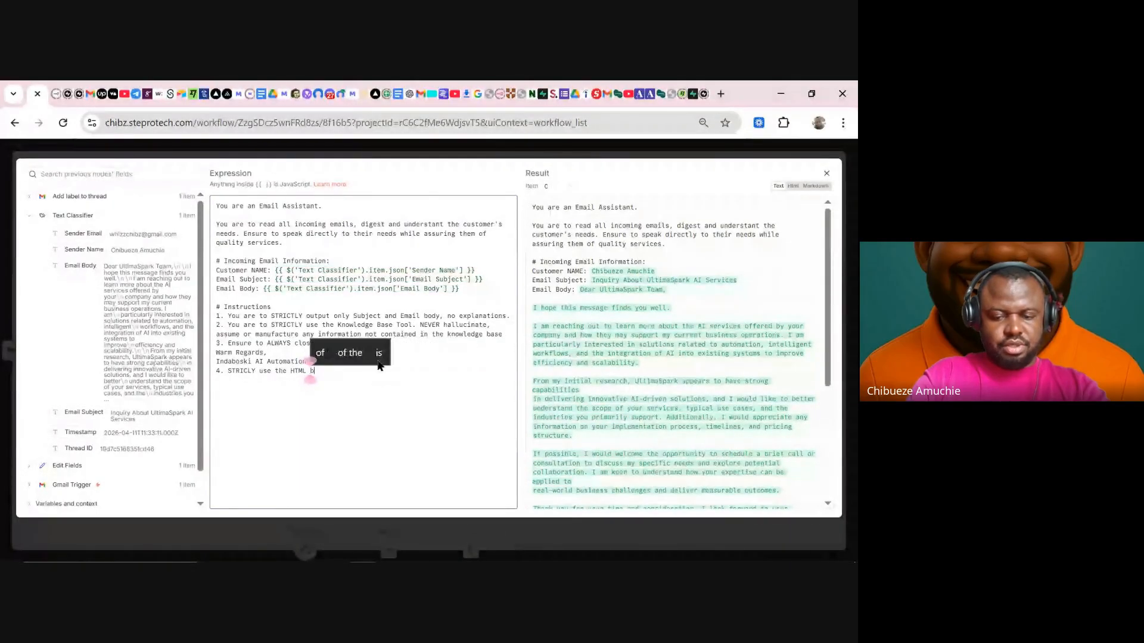
key("BackSpace")
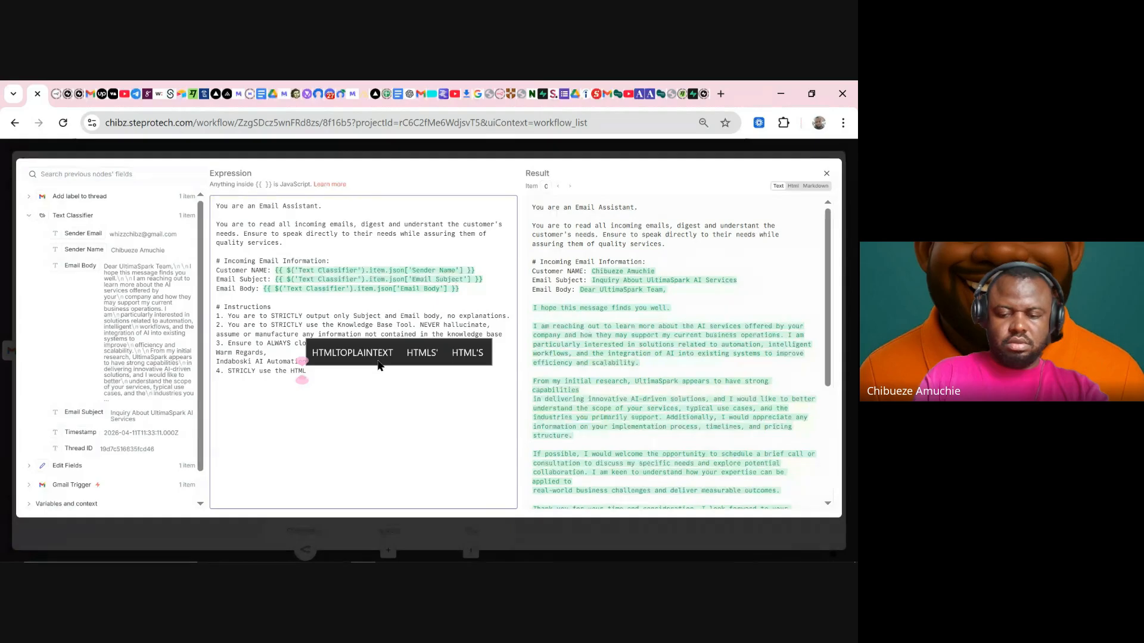
key("Left")
key("Left")
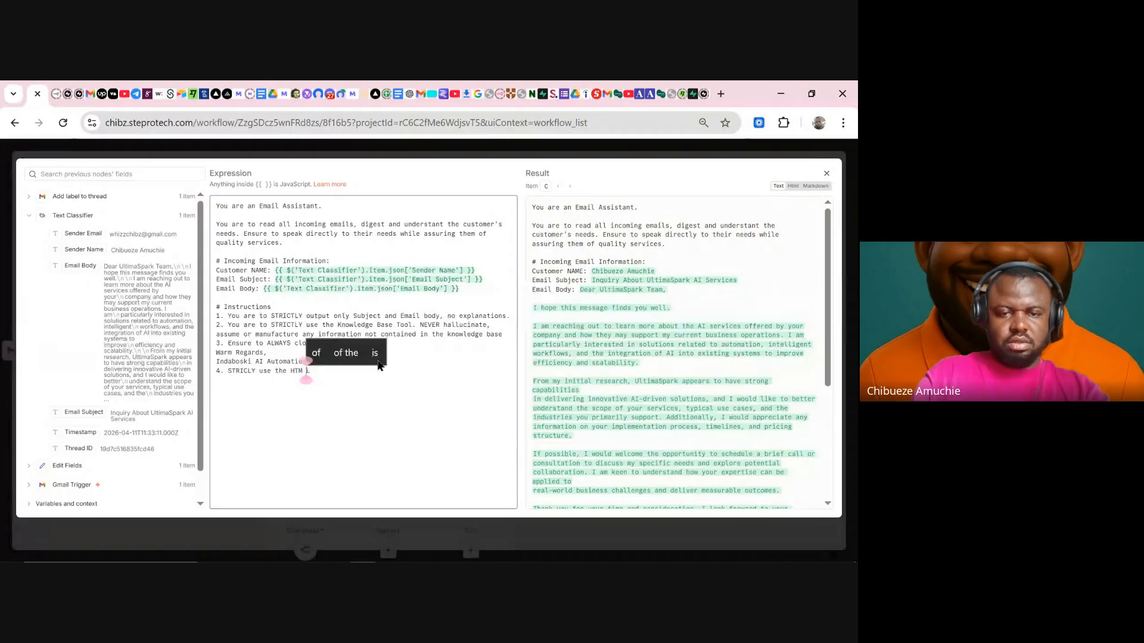
key("BackSpace")
key("BackSpace")
key("Right")
- Finish instruction 4 with 'below for all email output.' and add a '# HTML' heading beneath
type("belo")
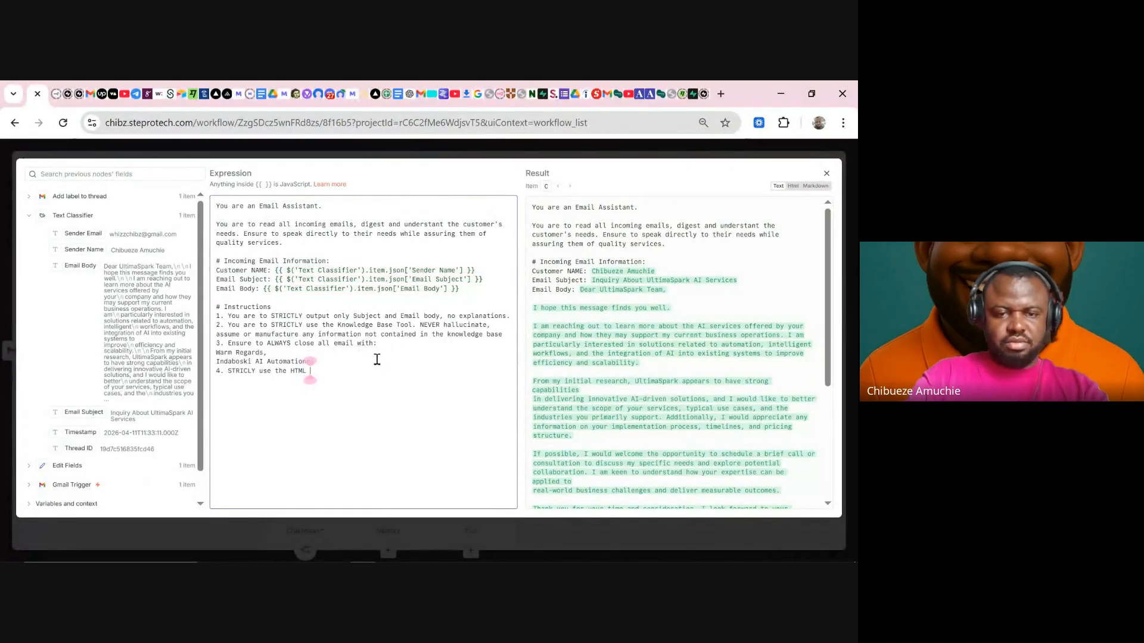
type("w ")
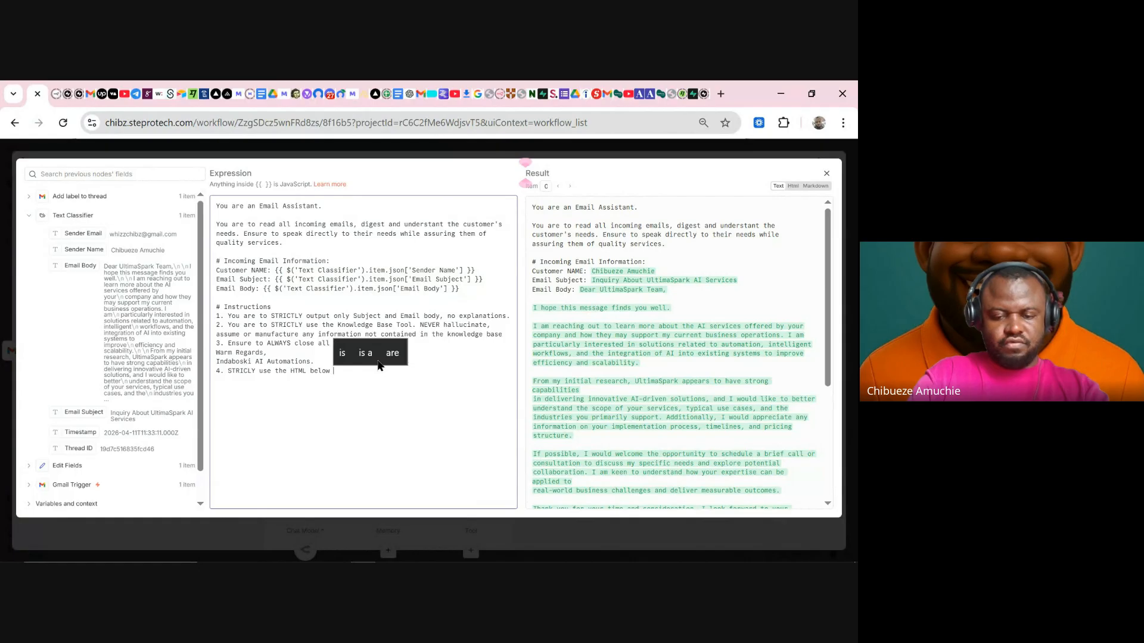
type("for all email ")
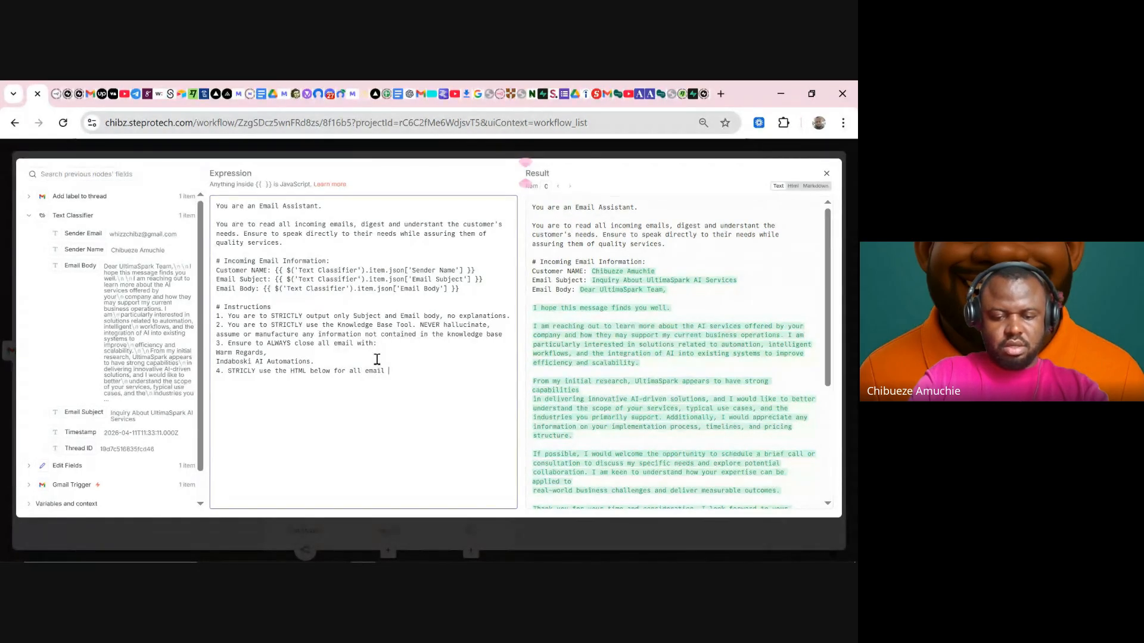
type("outpou")
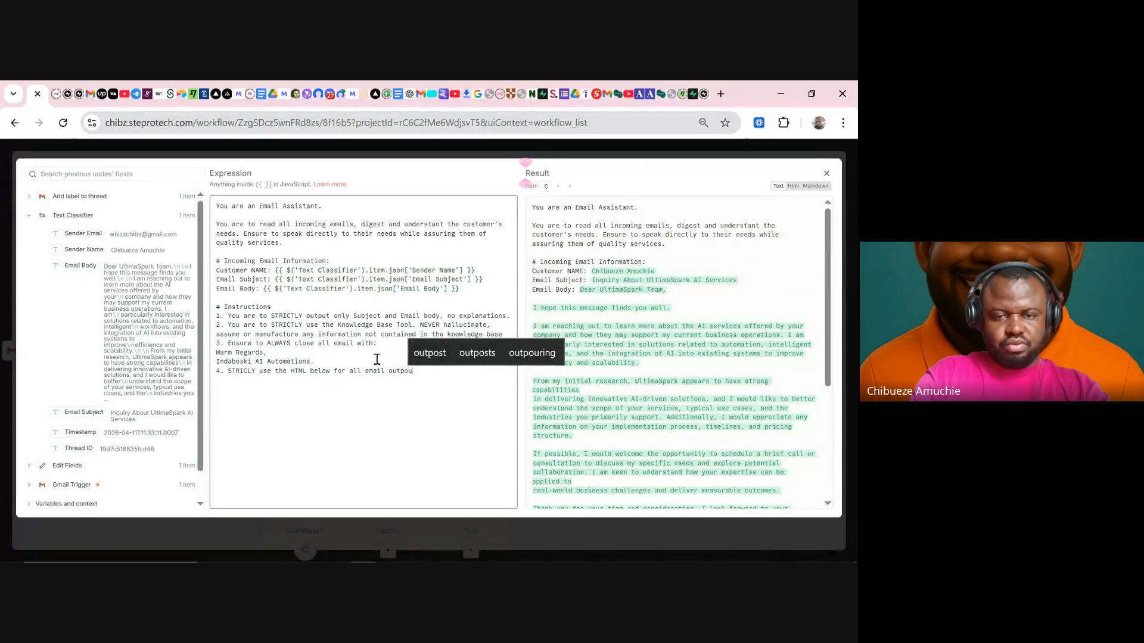
key("BackSpace")
key("BackSpace")
type("ut")
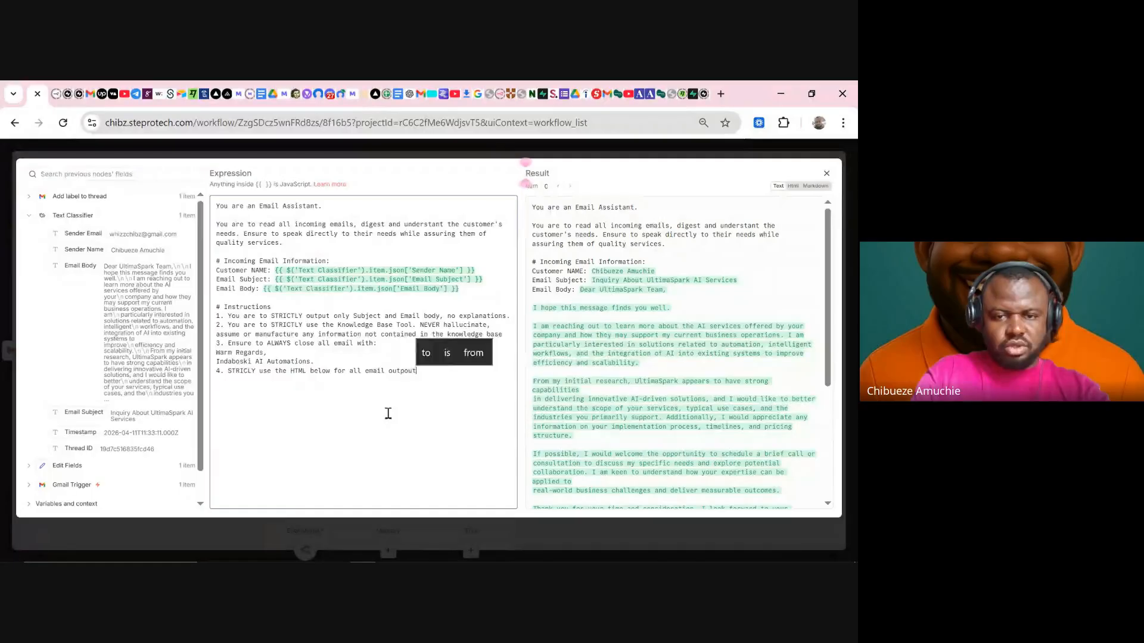
key("BackSpace")
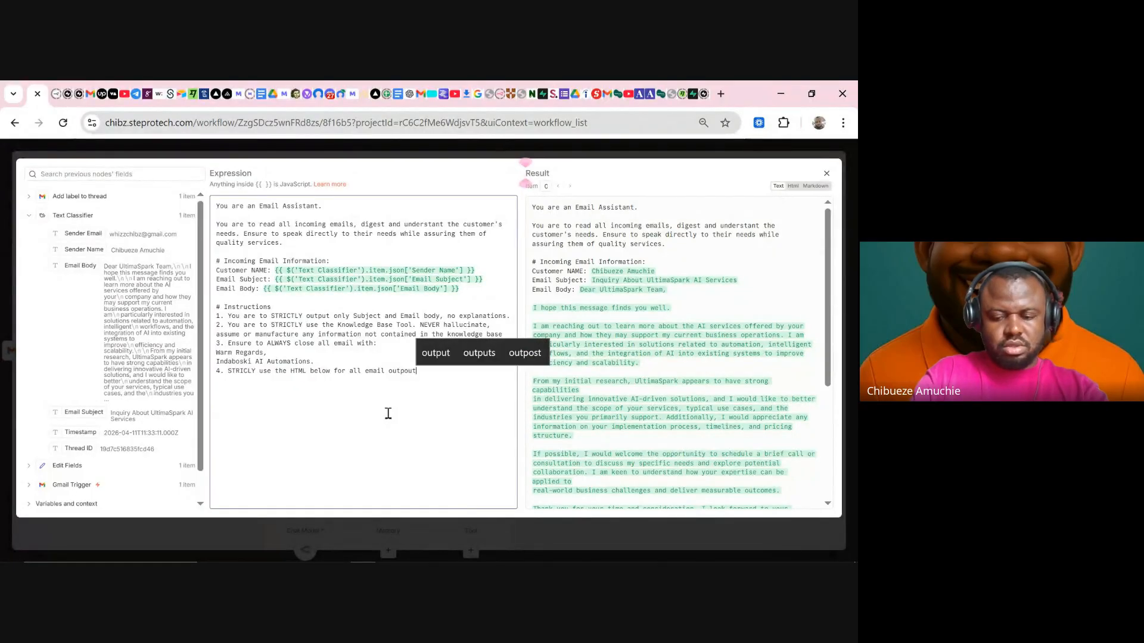
key("Left")
key("Right")
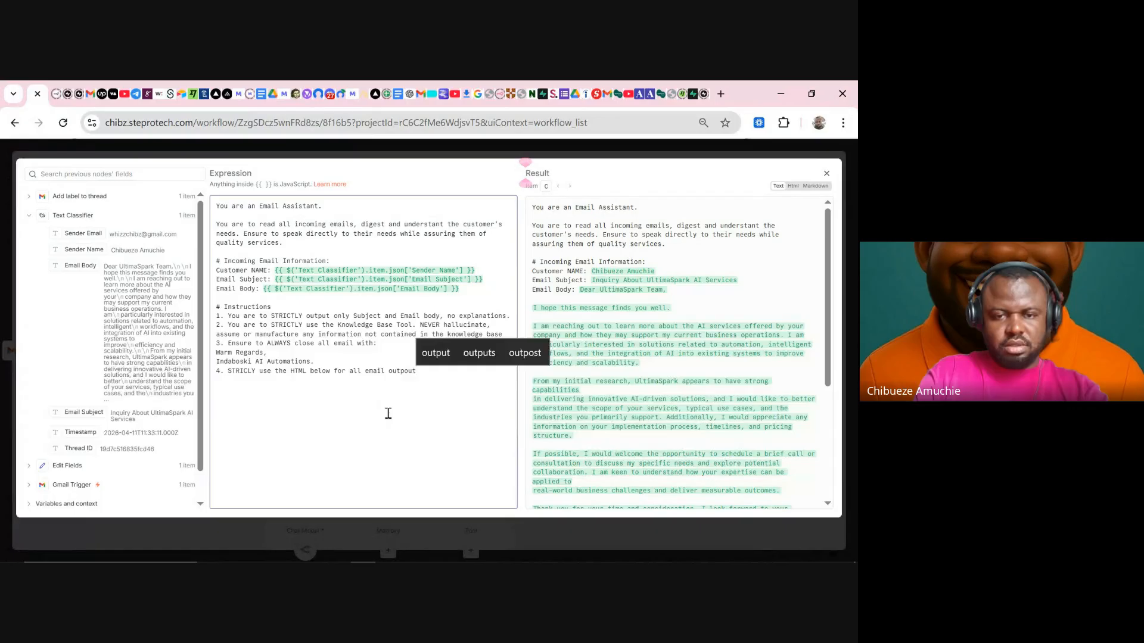
key("BackSpace")
key("BackSpace")
key("BackSpace")
type("ut")
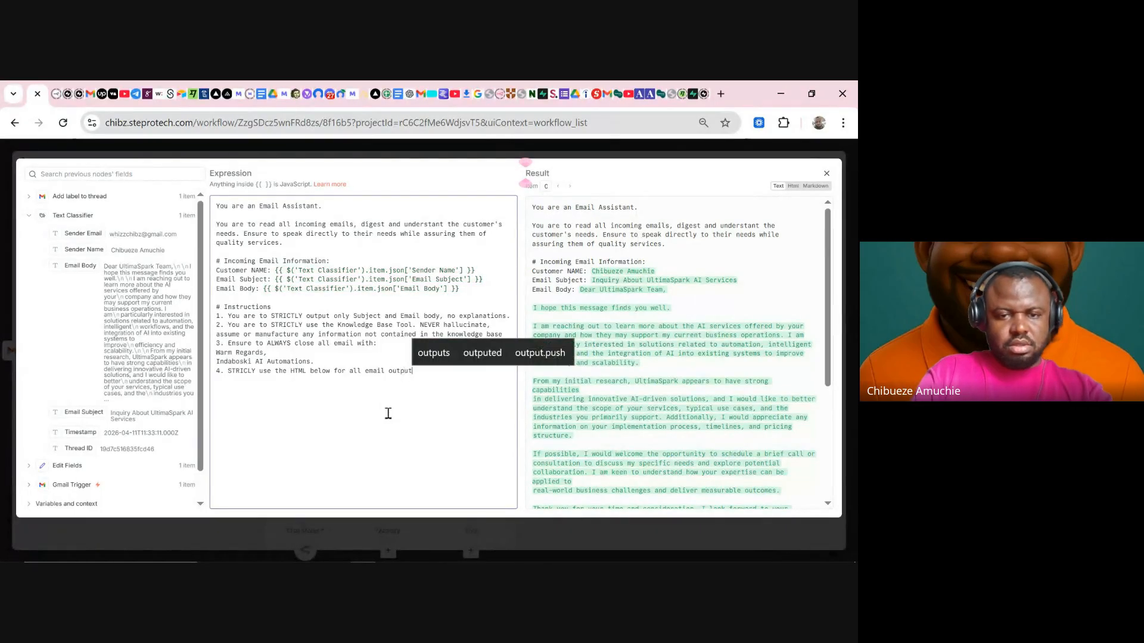
type(".")
key("Return")
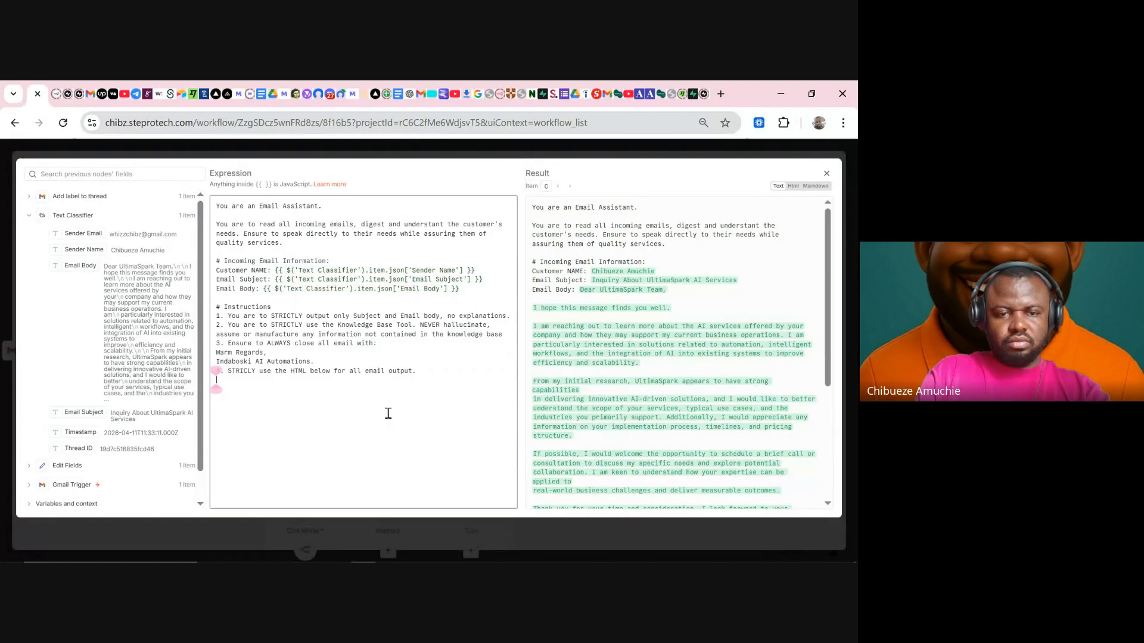
key("Return")
key("Return")
type("#")
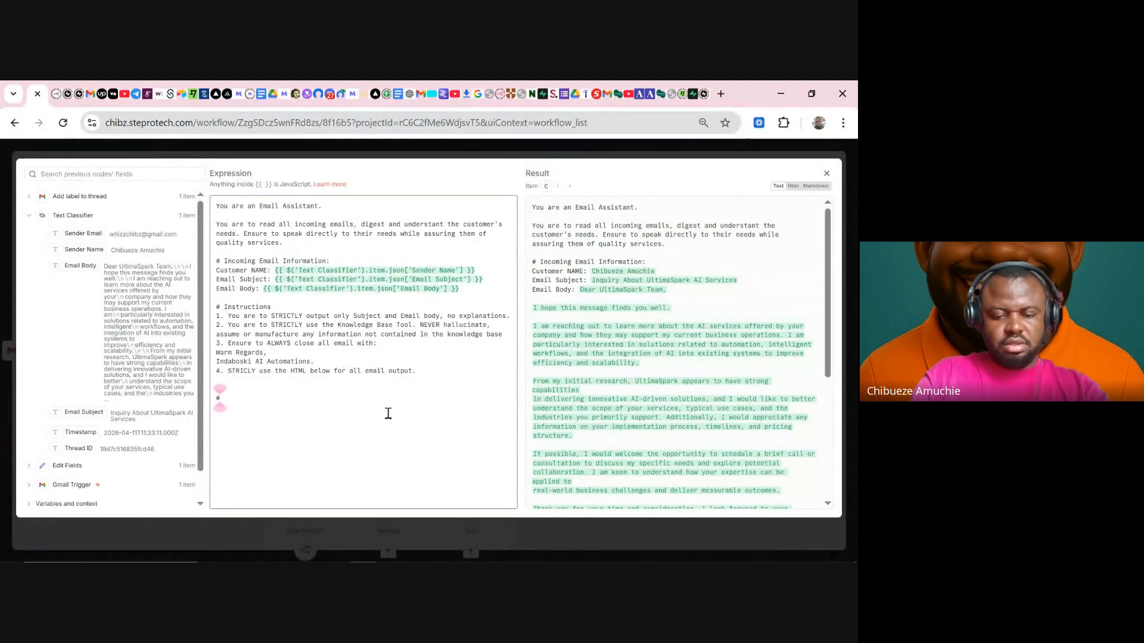
type(" HTML")
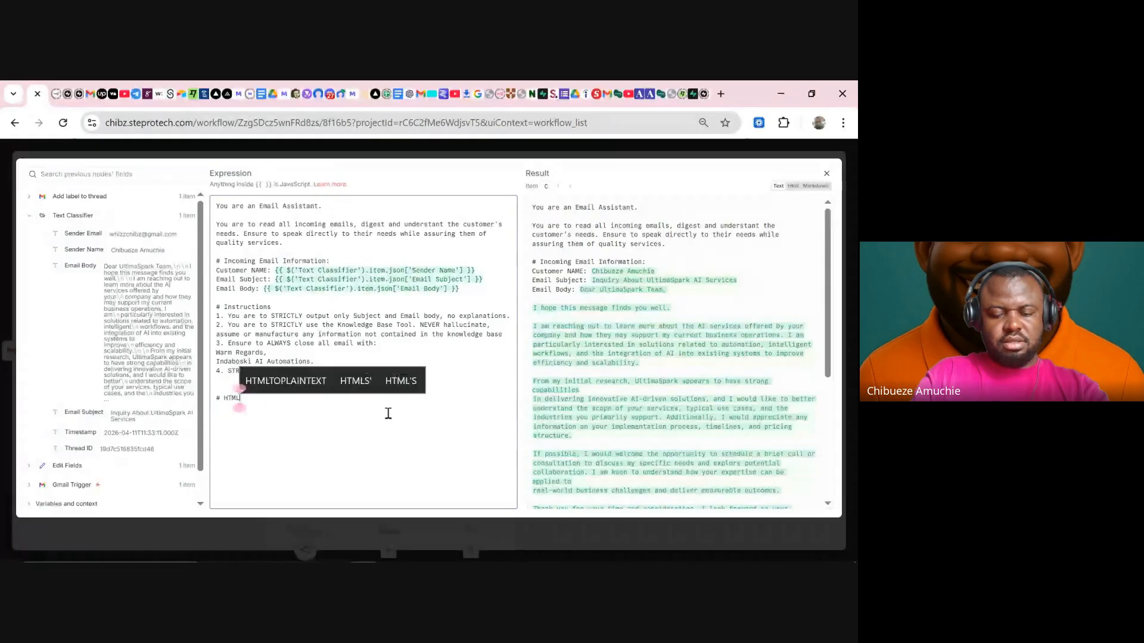
- Bring up the HTML email template in the ChatGPT conversation
left_click(417, 95)
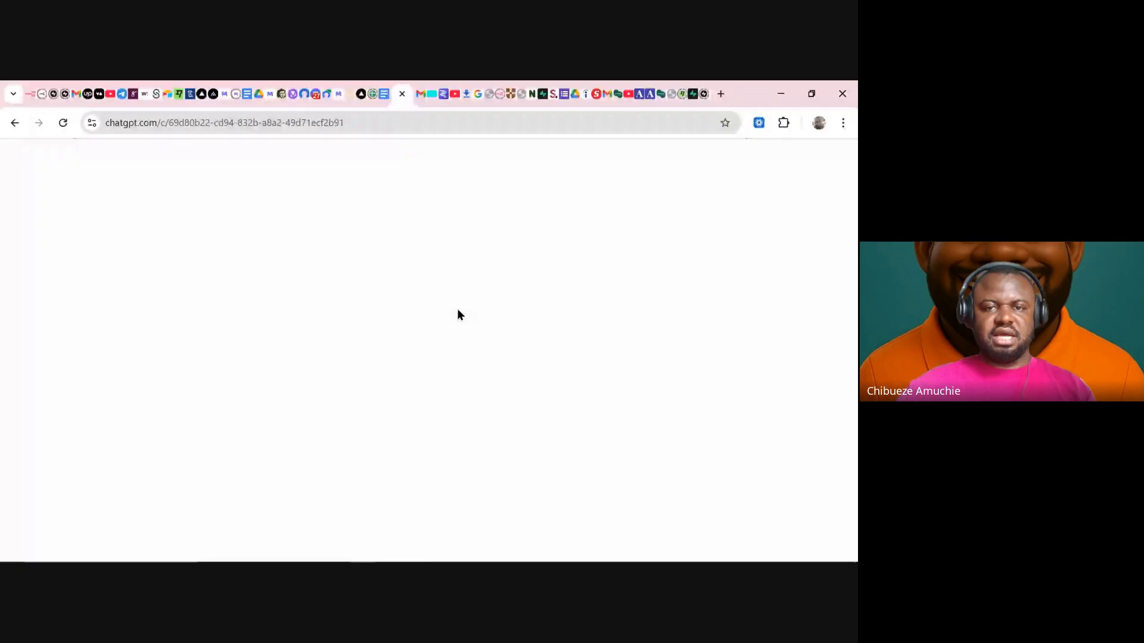
scroll(649, 298, "up", 10)
scroll(651, 290, "up", 5)
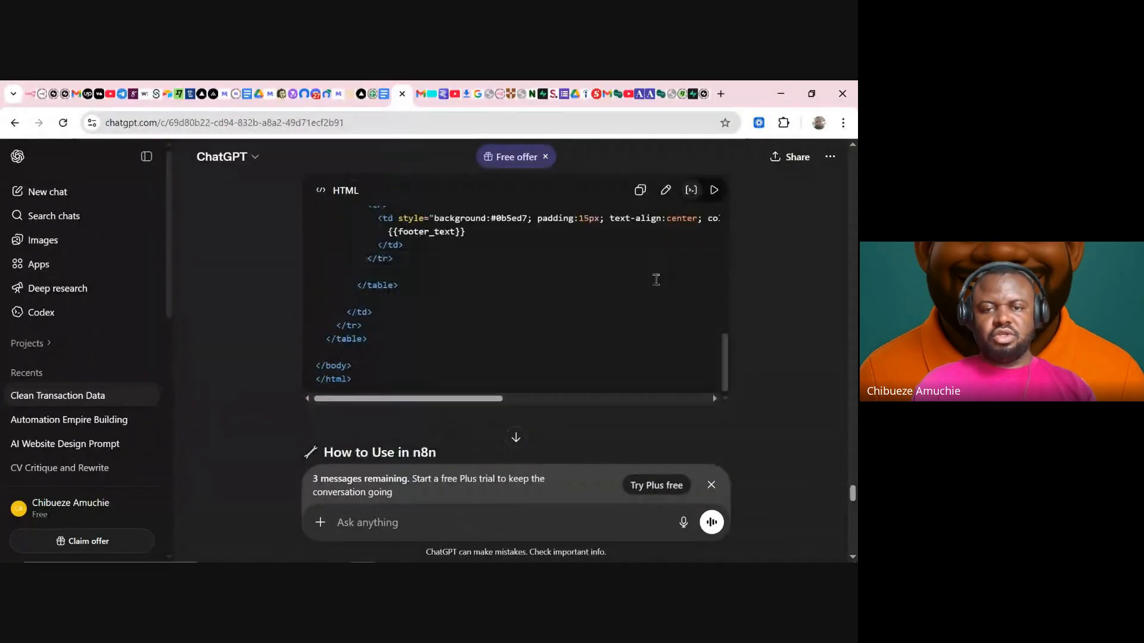
scroll(655, 280, "up", 1)
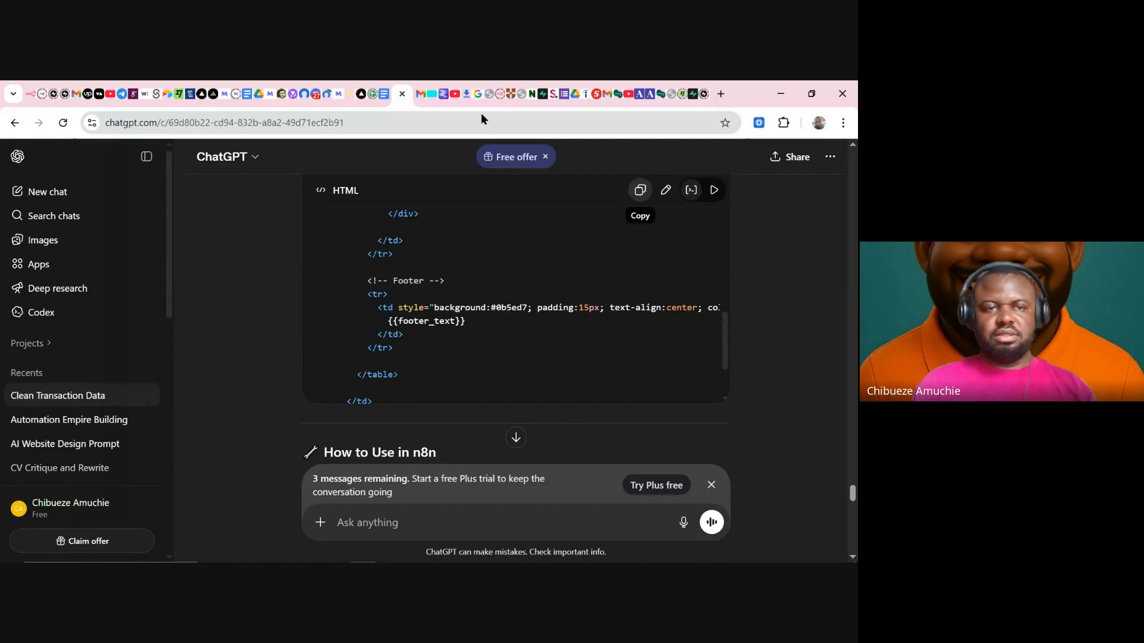
- Paste the copied HTML email template into the n8n agent prompt
left_click(31, 97)
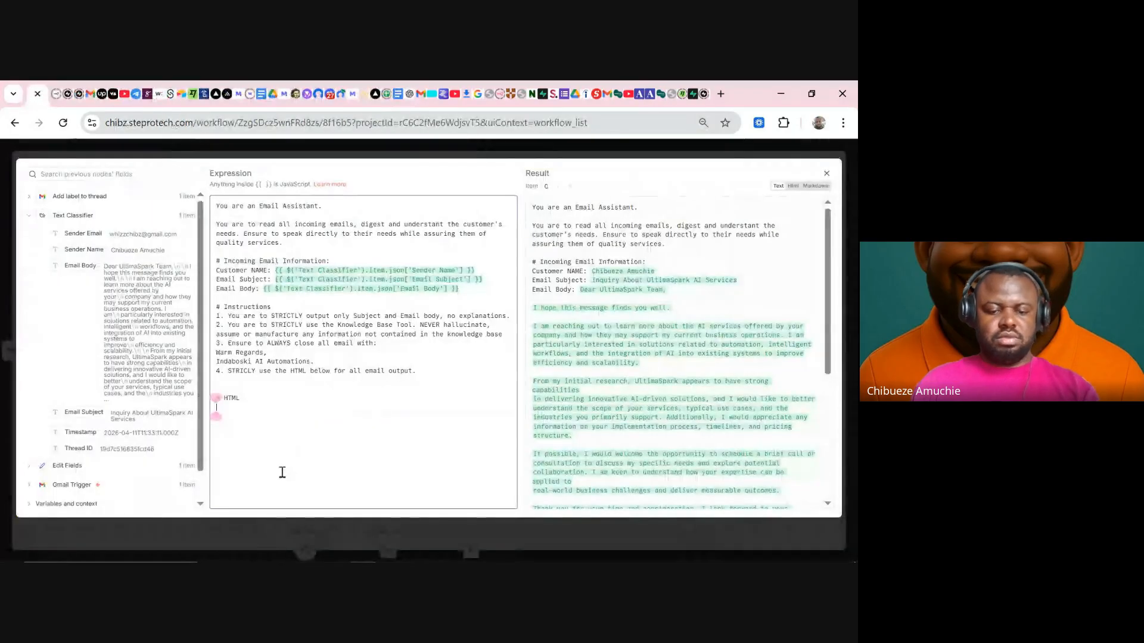
key("ctrl+v")
scroll(332, 391, "up", 15)
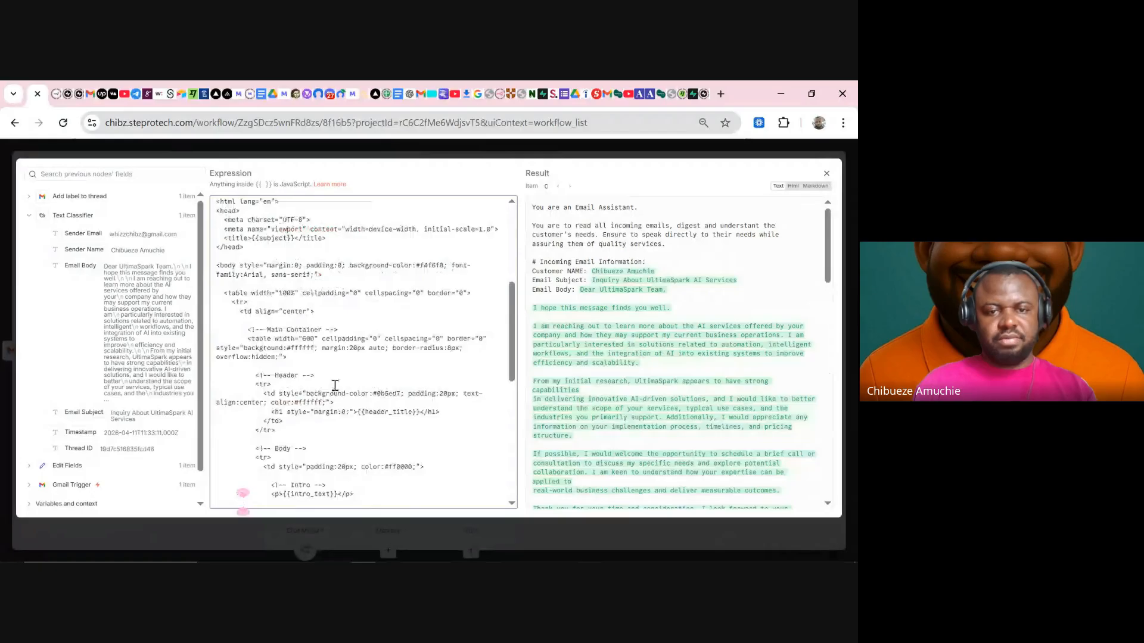
scroll(363, 381, "down", 2)
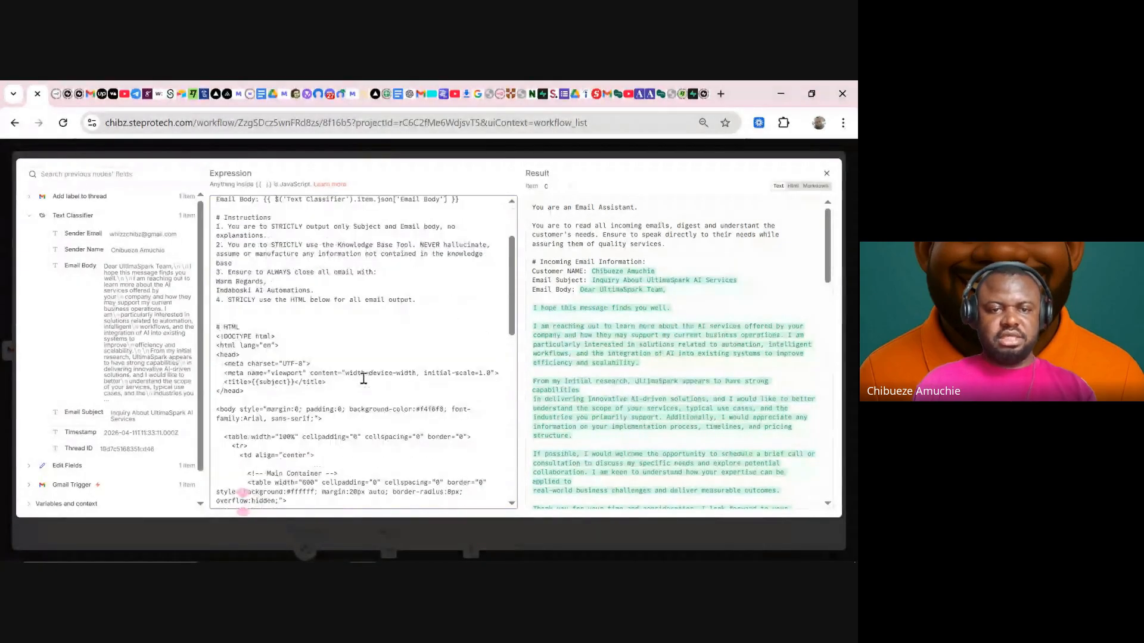
scroll(363, 380, "up", 2)
- Rename the heading '# HTML STRUCTURE' and make instruction 4 refer to HTML STRUCTURE
left_click(277, 416)
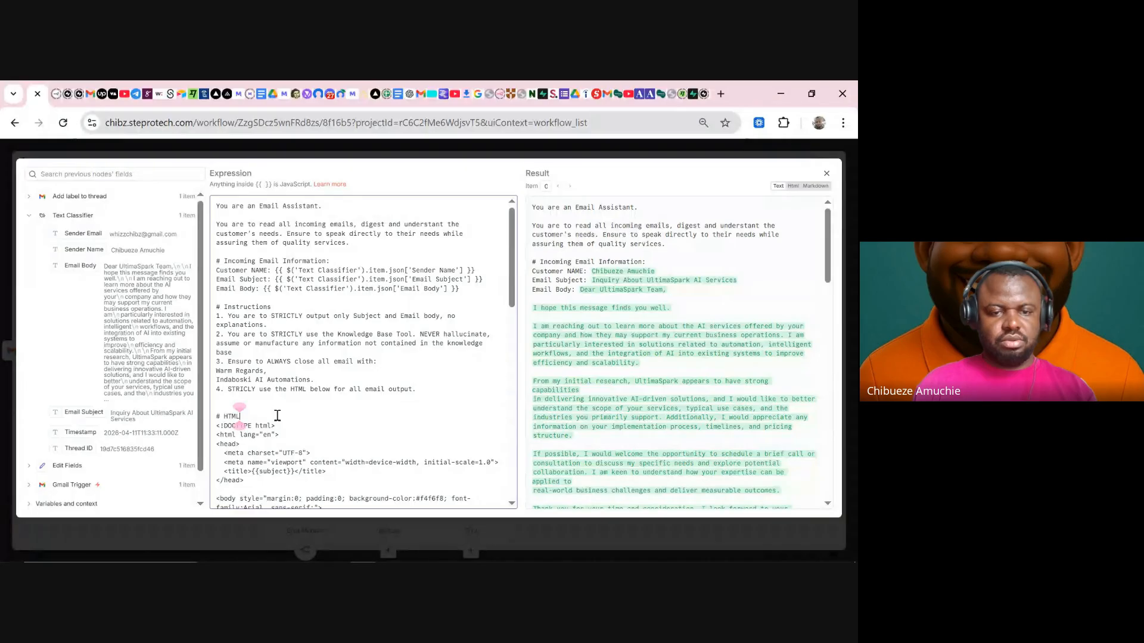
type("ST")
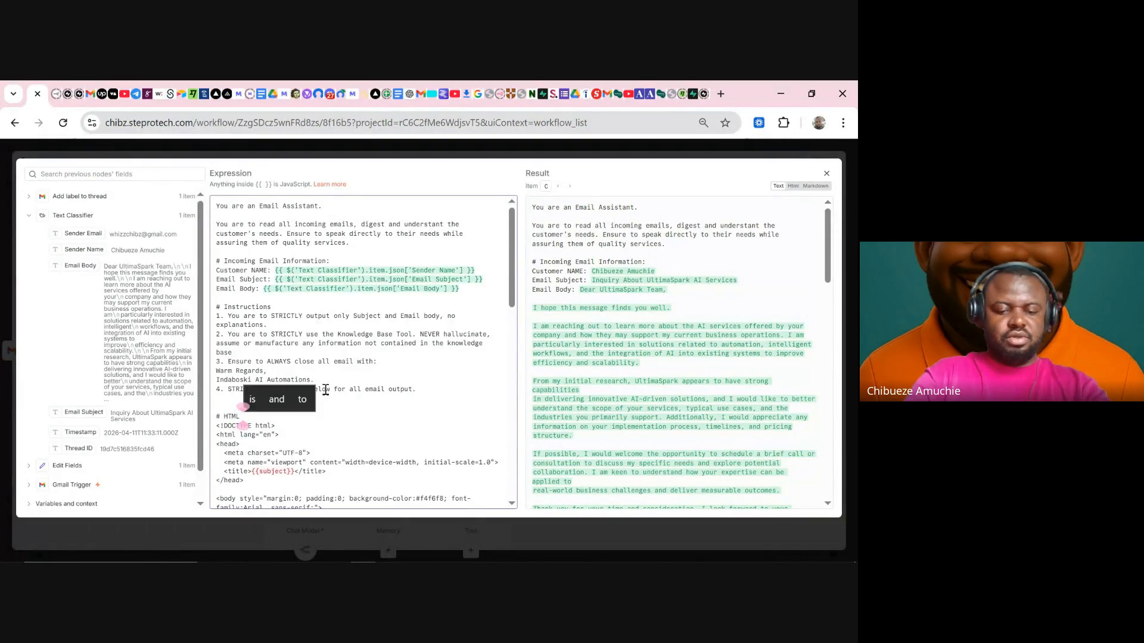
type("RUCTURE")
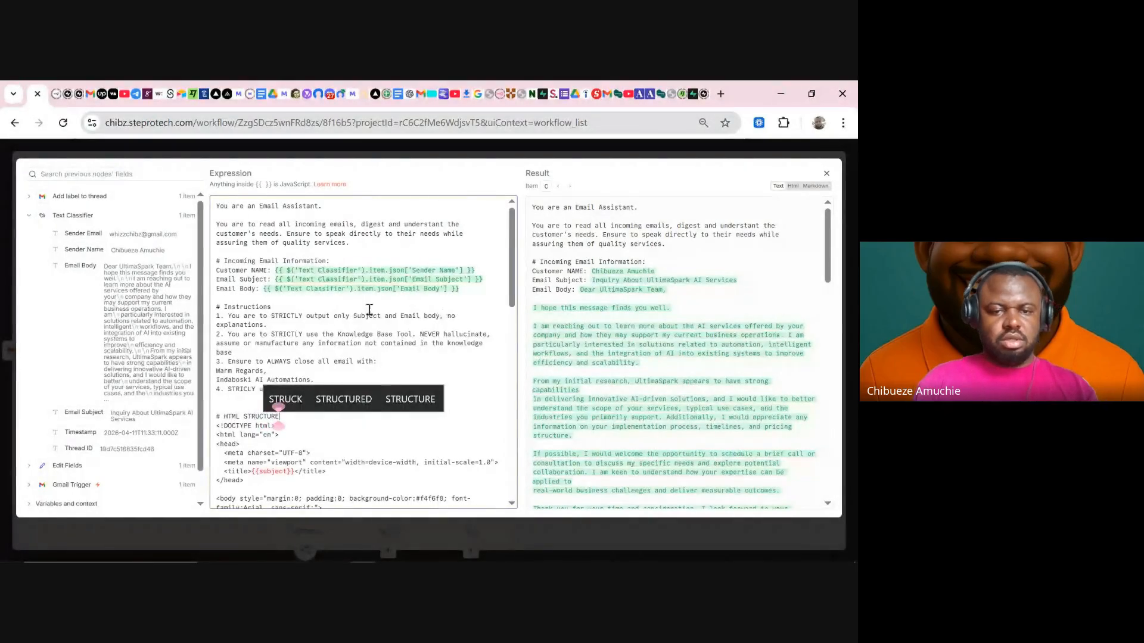
left_click(360, 352)
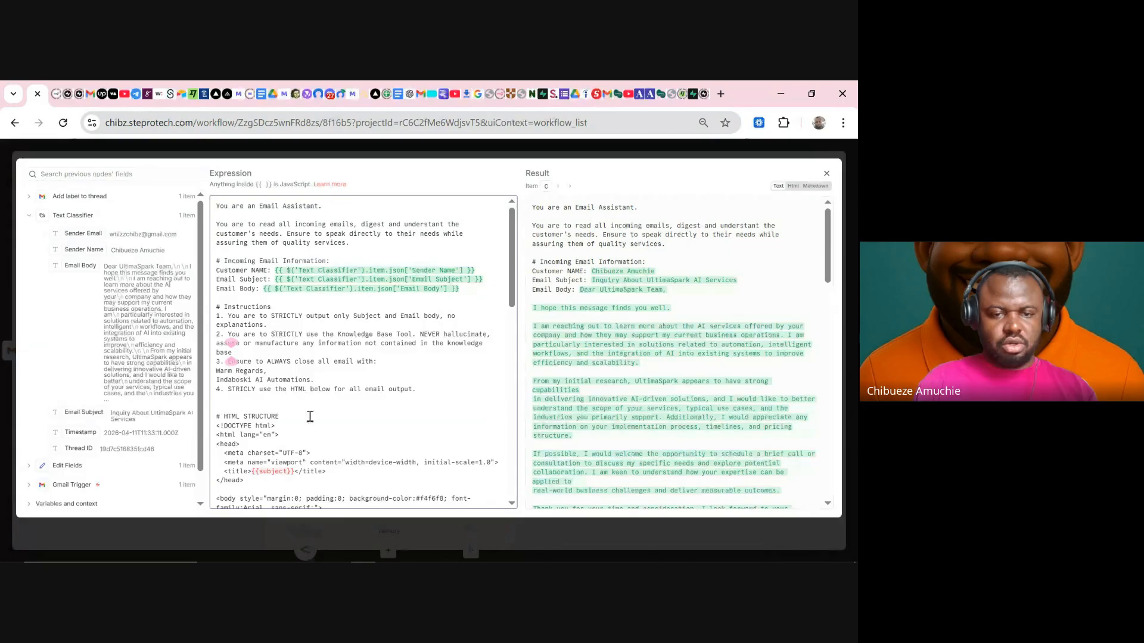
left_click_drag(279, 417, 220, 417)
key("ctrl+c")
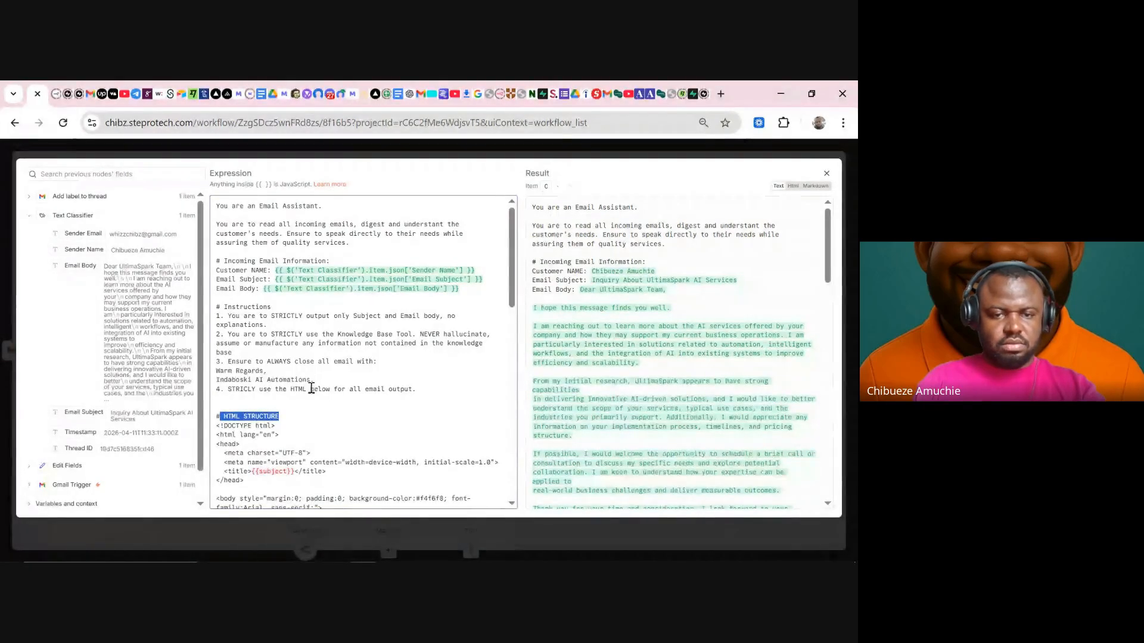
left_click_drag(310, 389, 293, 389)
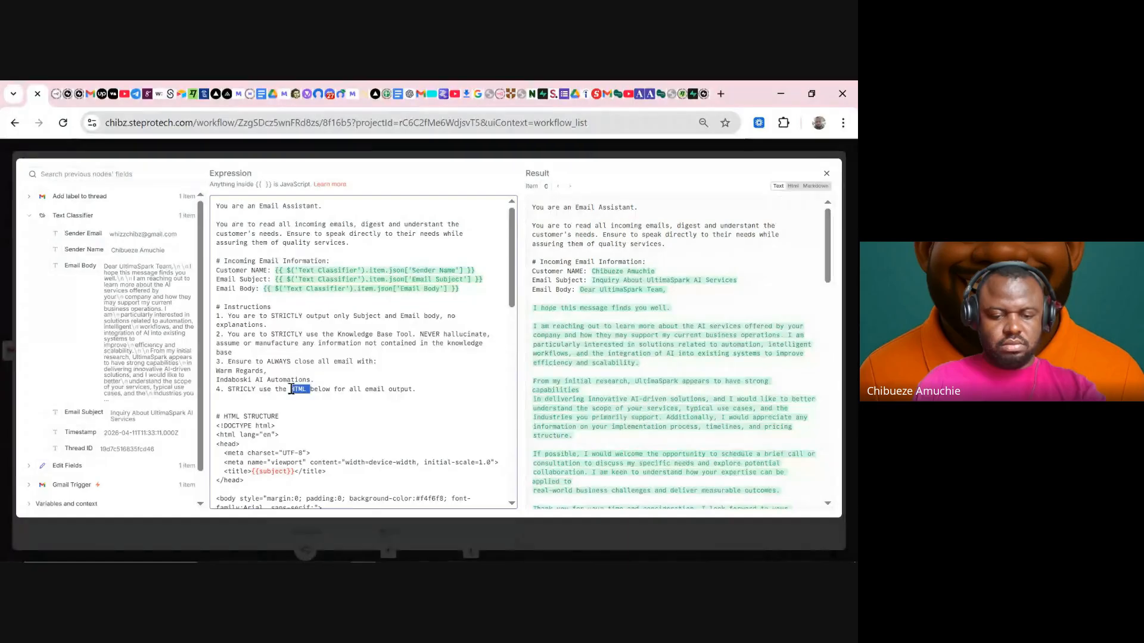
key("ctrl+v")
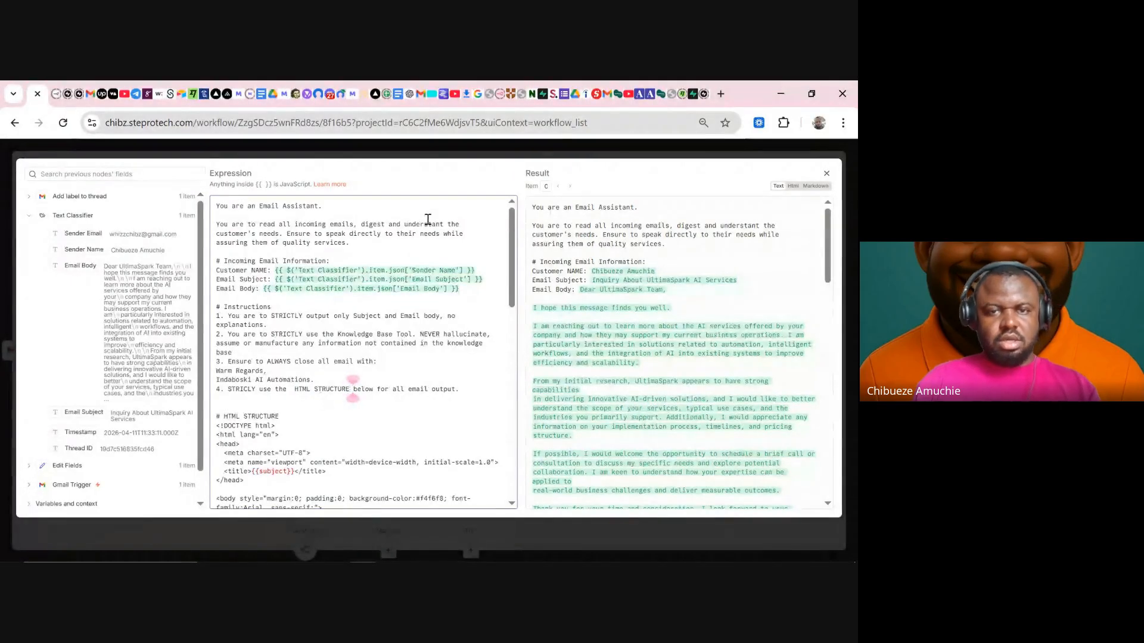
- Run the AI Agent node with the updated prompt and view its output as a table
left_click(487, 157)
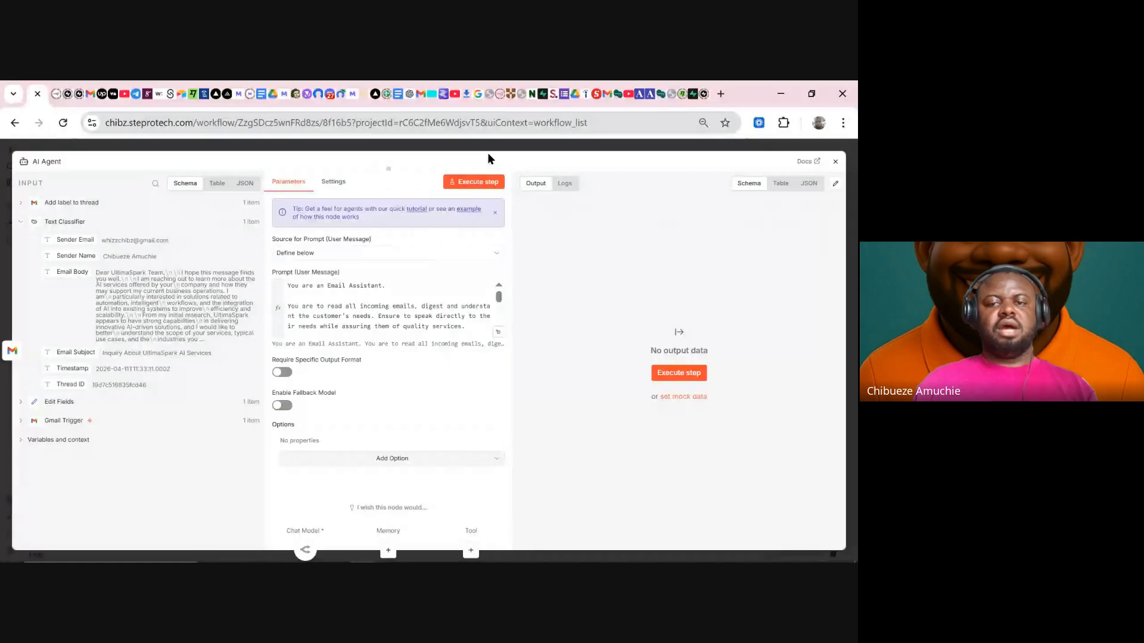
left_click(492, 184)
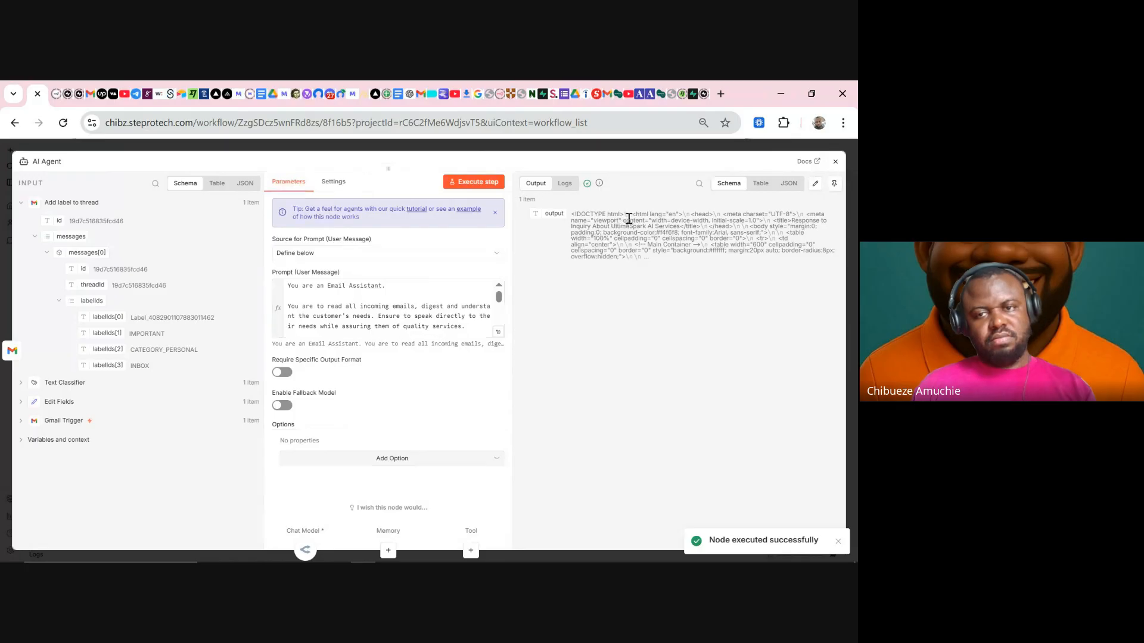
left_click(762, 185)
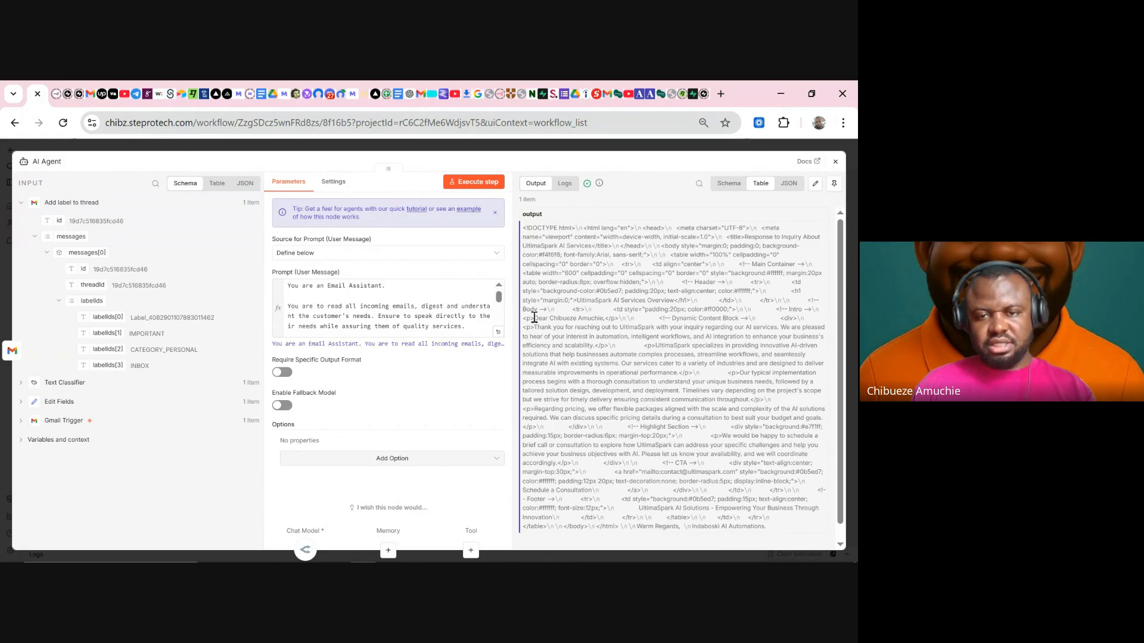
- Review the generated 'Response to Inquiry About UltimaSpark AI Services' email, then close the agent settings
left_click_drag(534, 318, 781, 316)
left_click(782, 315)
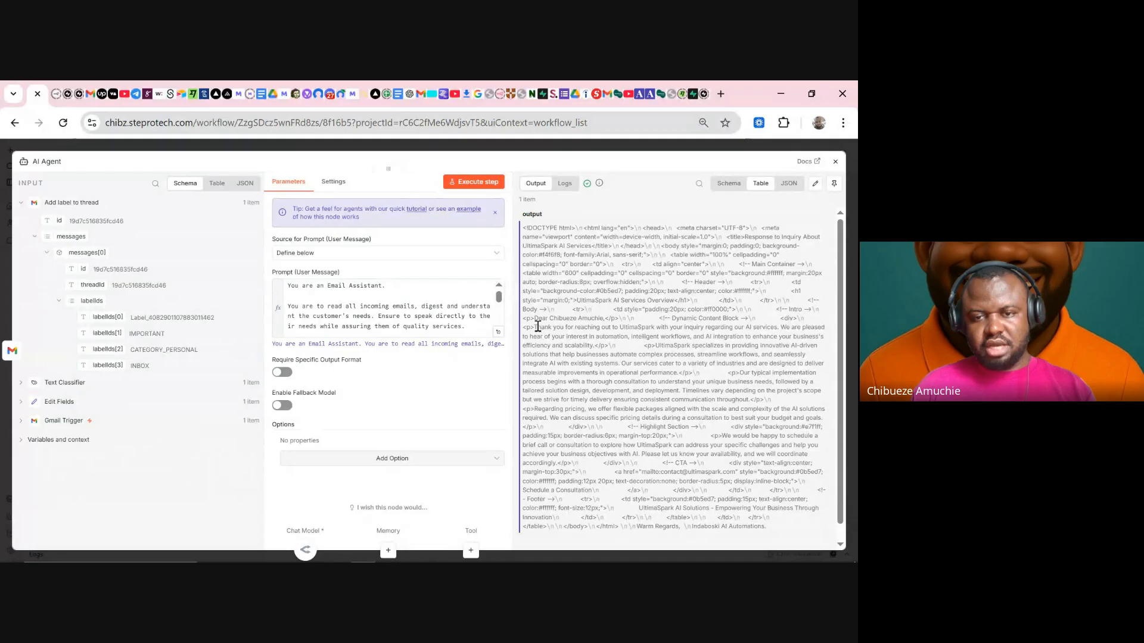
left_click_drag(537, 327, 802, 328)
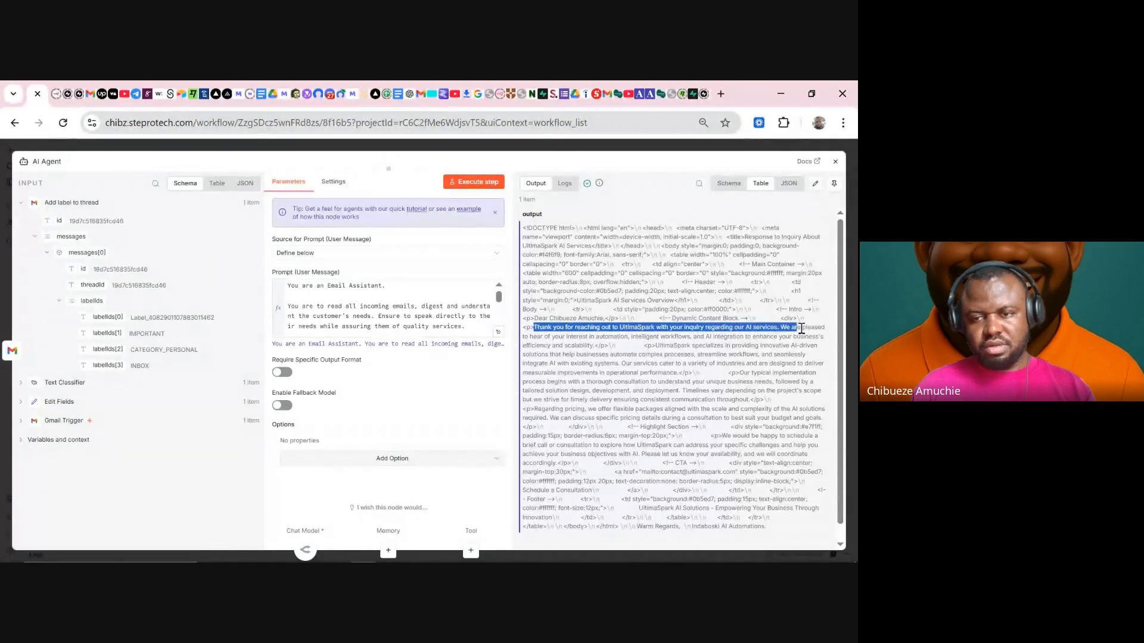
left_click(618, 279)
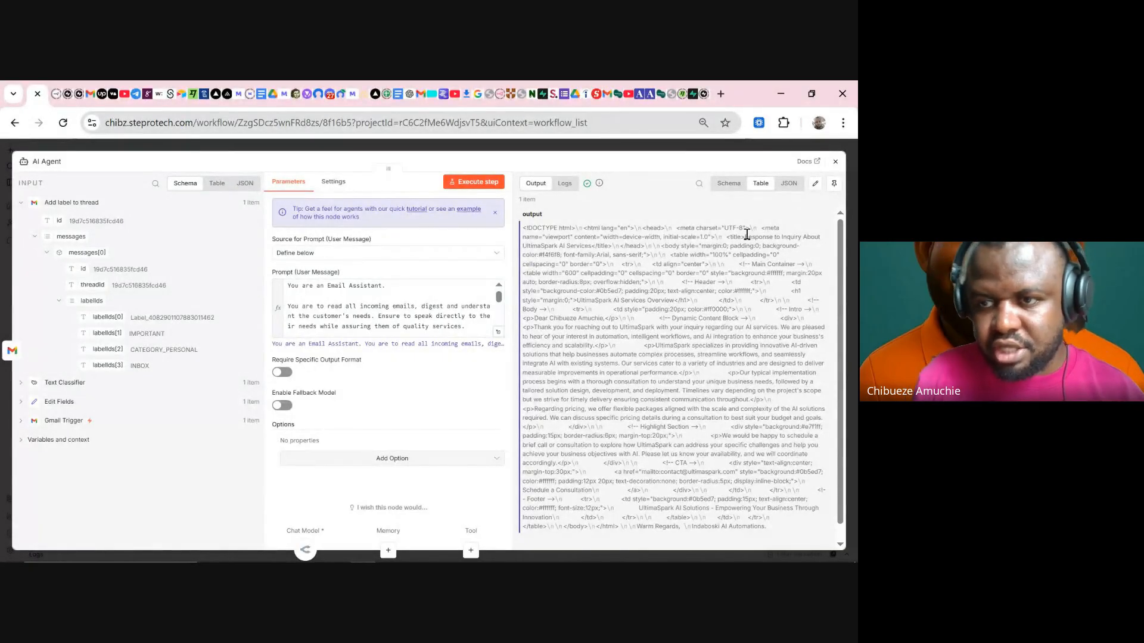
left_click_drag(747, 236, 594, 245)
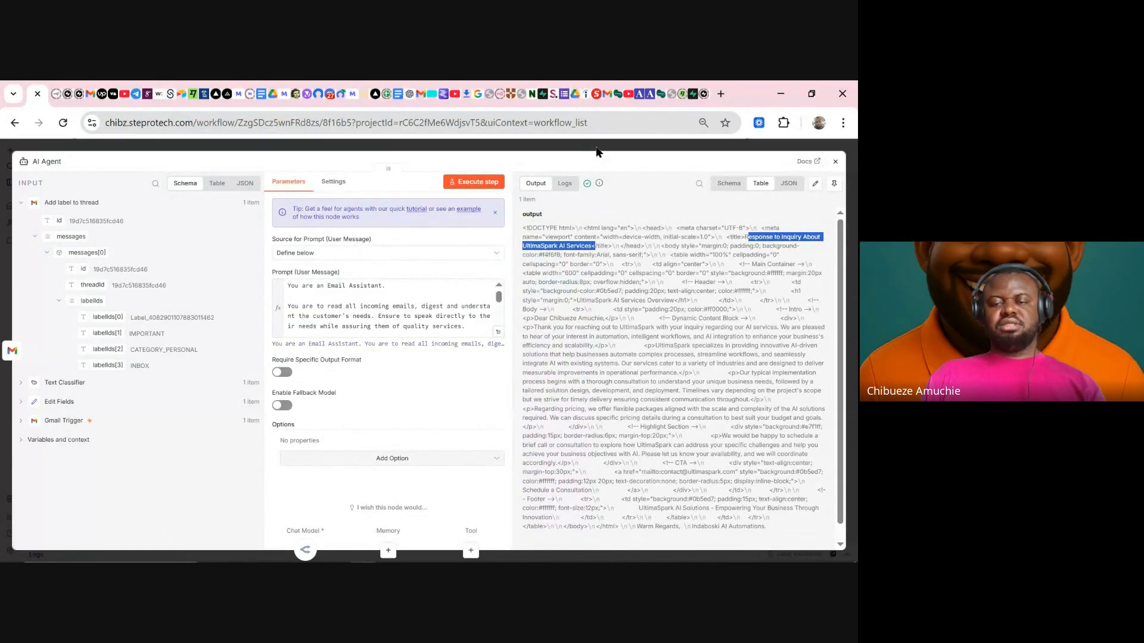
left_click(597, 148)
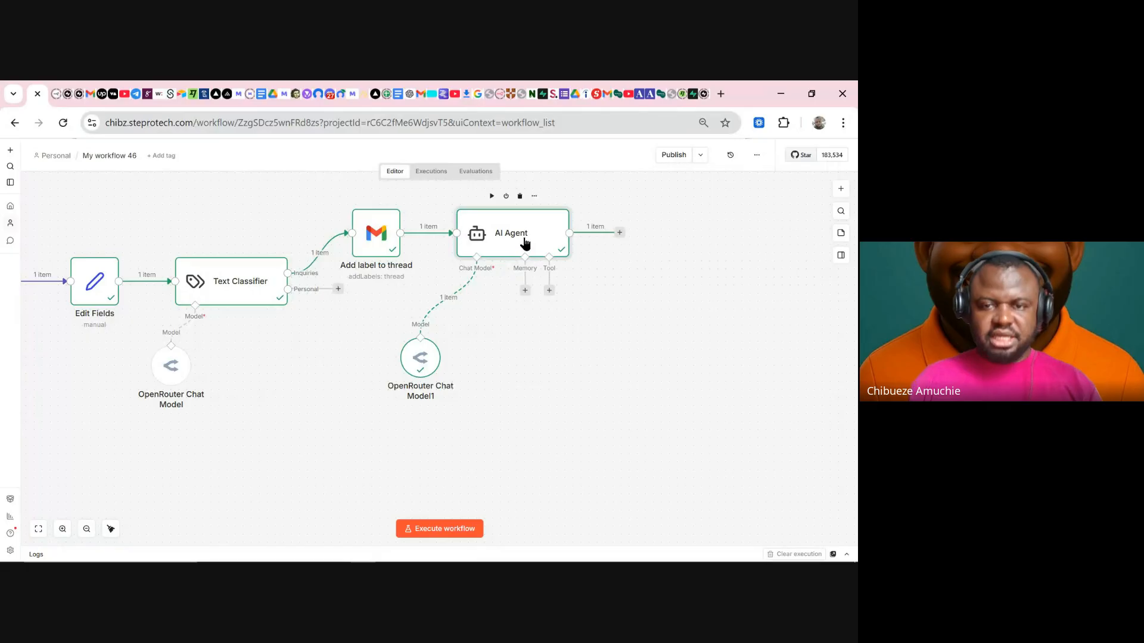
- Switch on Require Specific Output Format for the AI Agent and browse the Output Parser options without choosing one
double_click(525, 243)
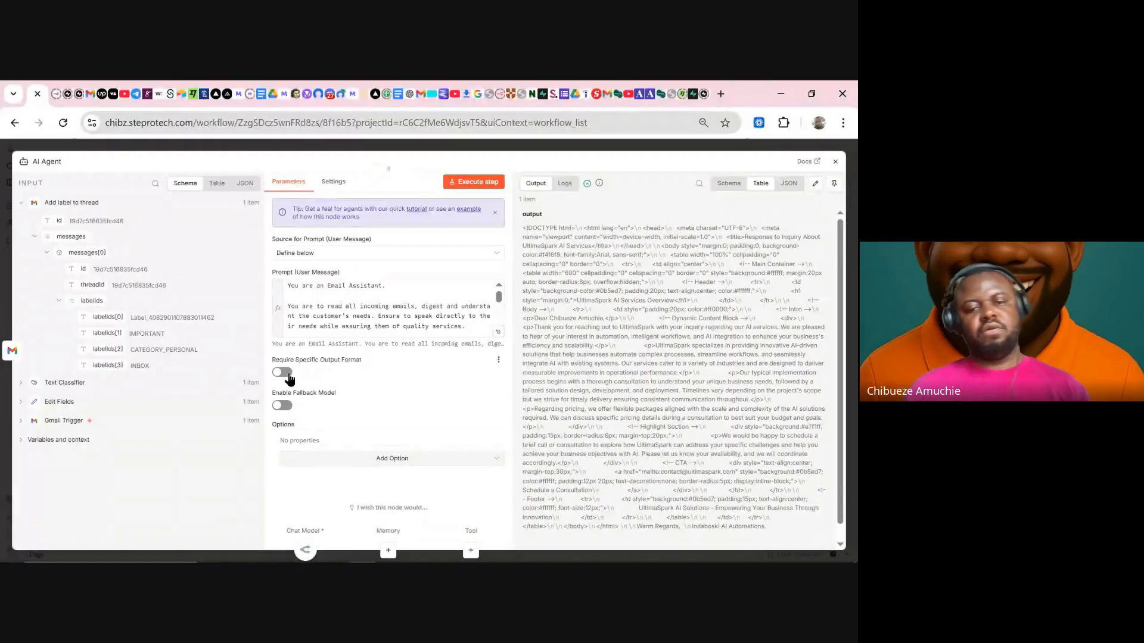
left_click(332, 356)
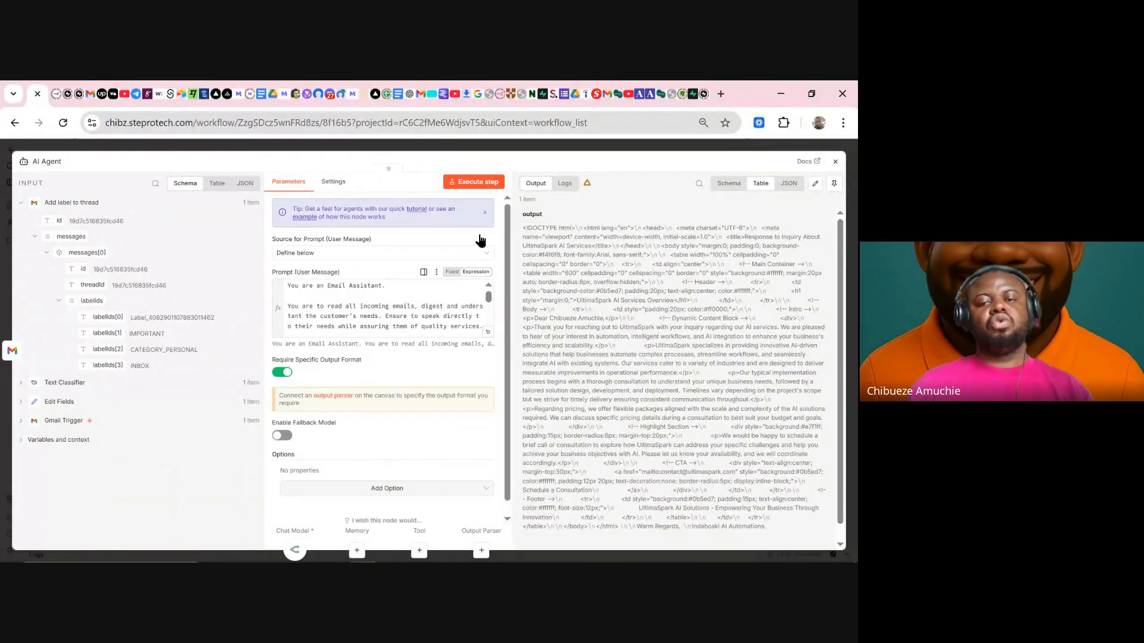
left_click(554, 149)
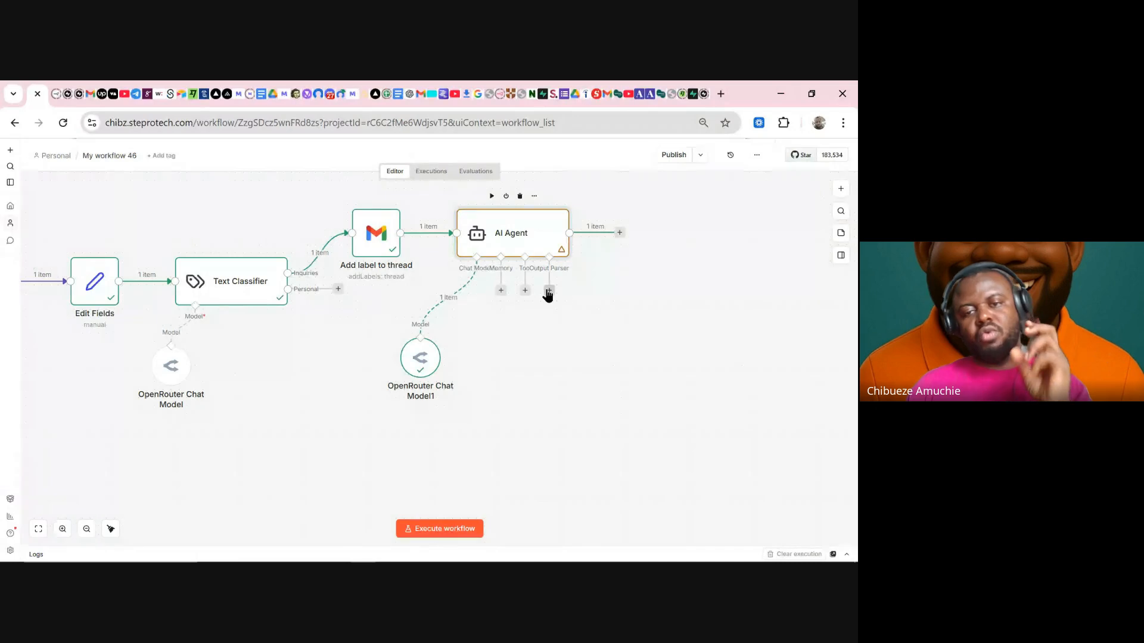
left_click(549, 291)
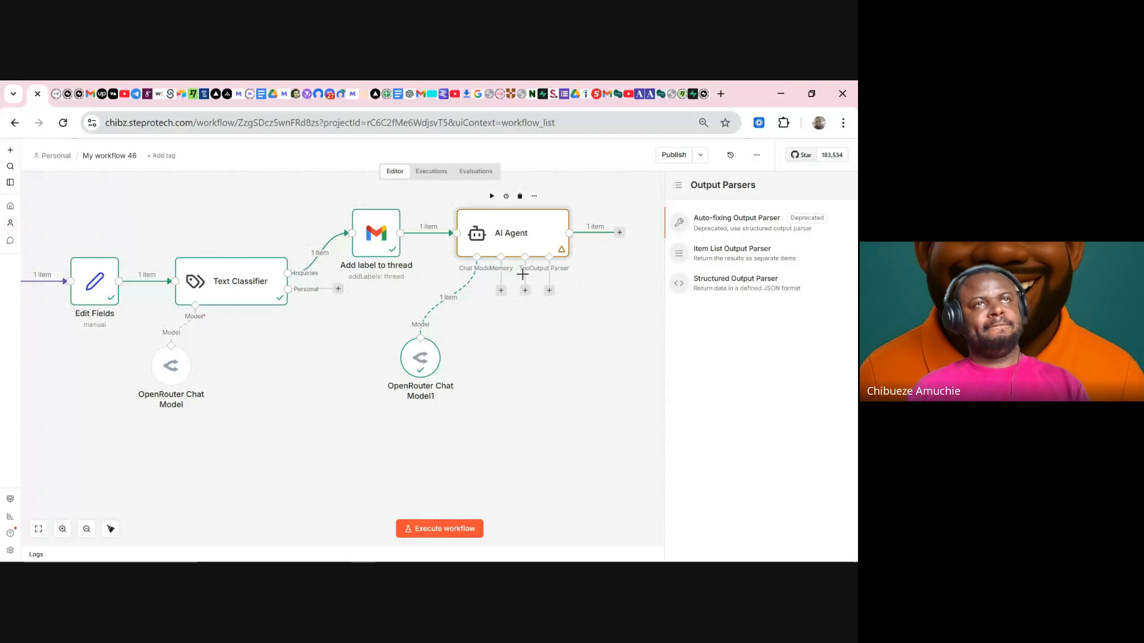
left_click(570, 378)
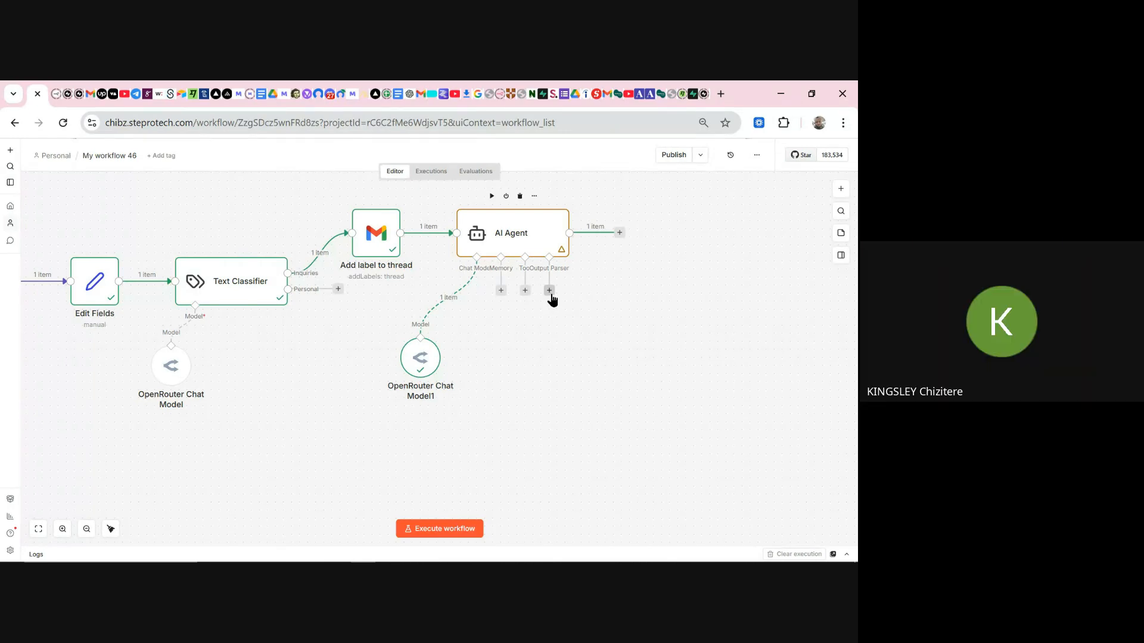
double_click(528, 230)
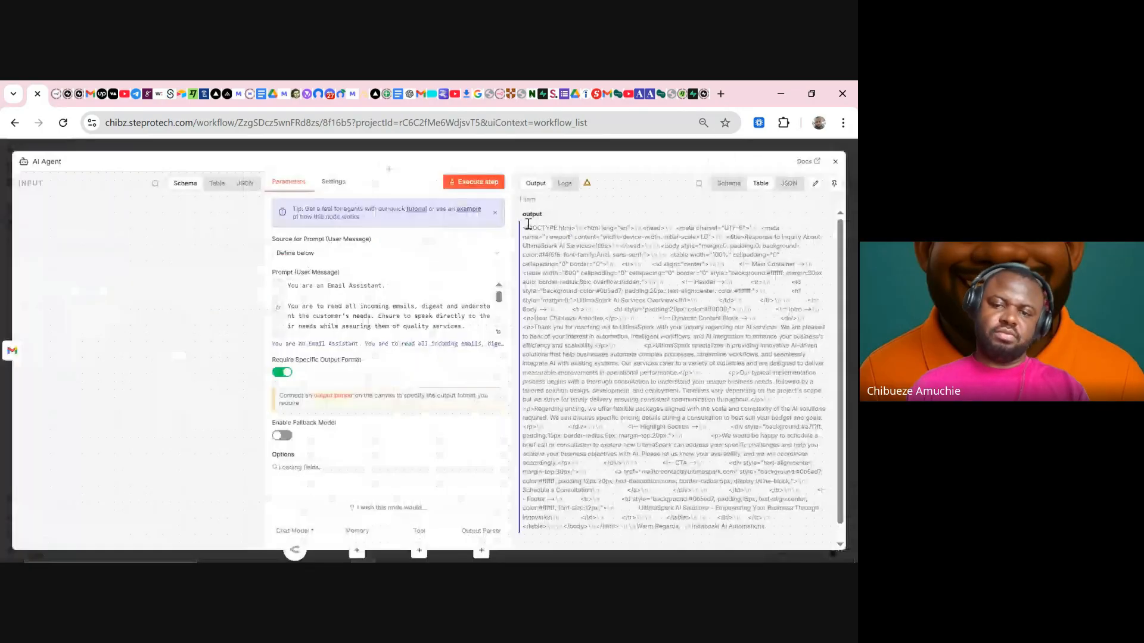
- Reformat instruction 1 as 'STRICTLY output:' followed by '- Subject' and '- Email body' bullet lines
left_click(490, 334)
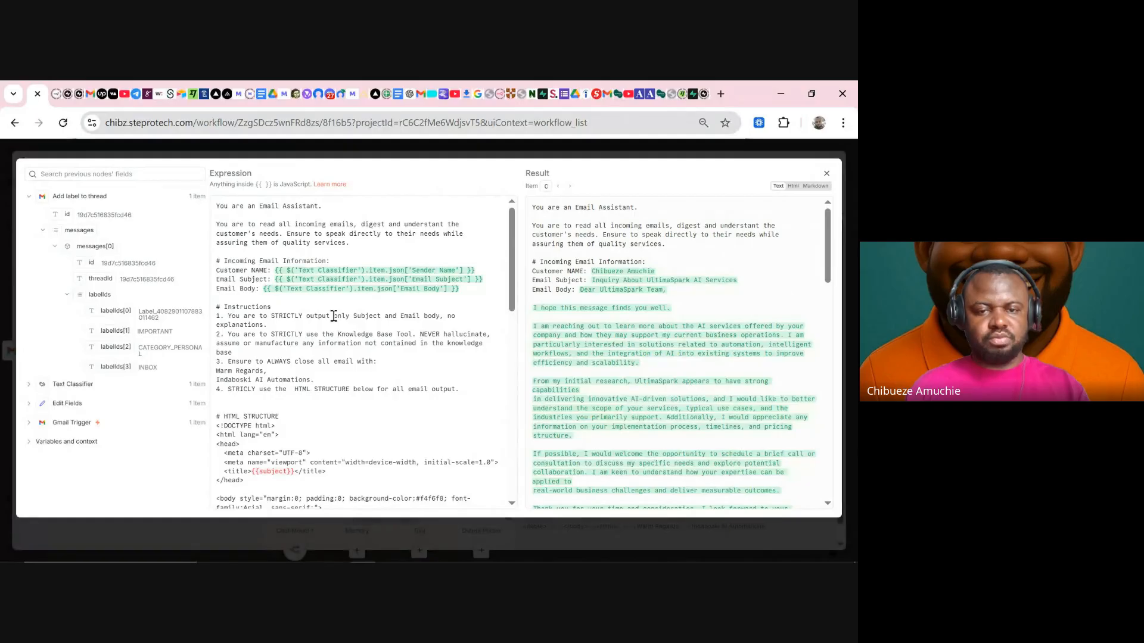
left_click_drag(333, 316, 351, 318)
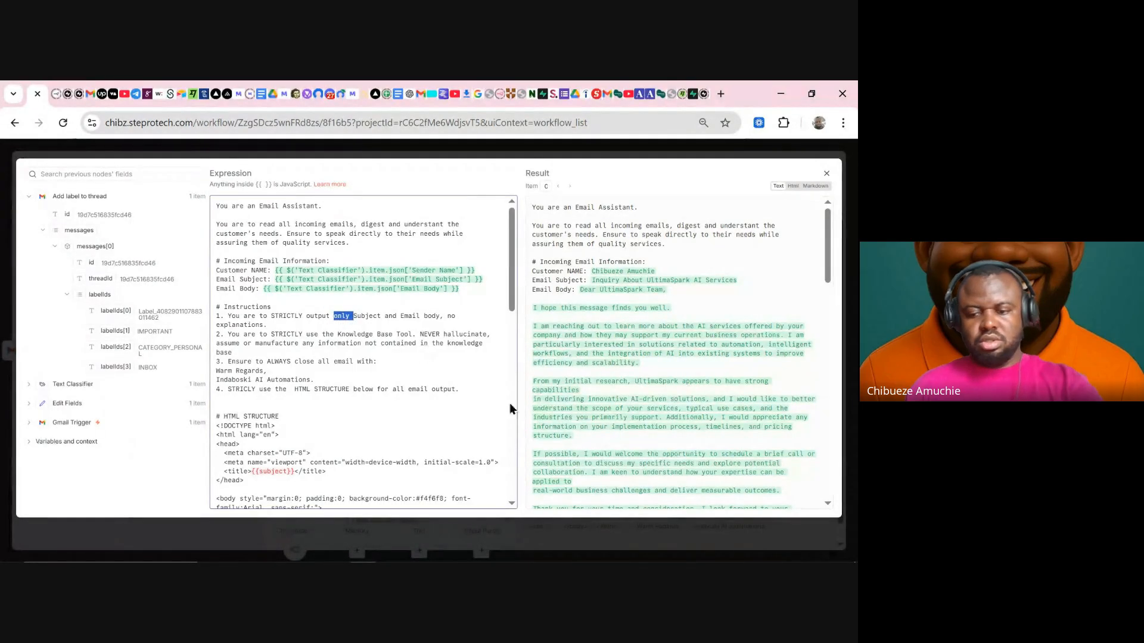
key("BackSpace")
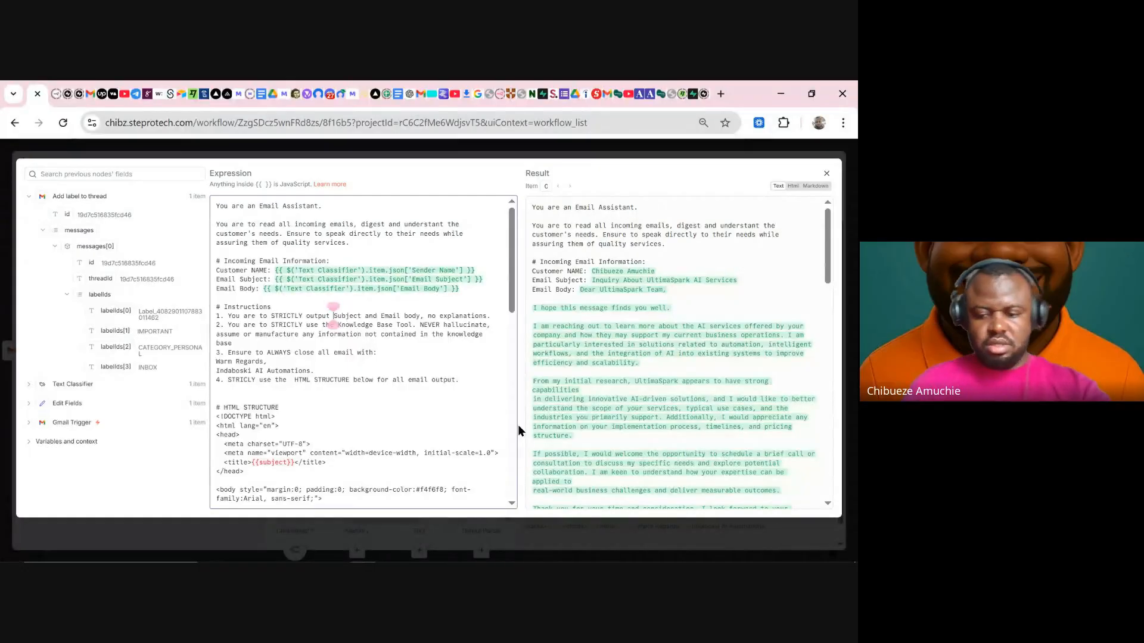
key("BackSpace")
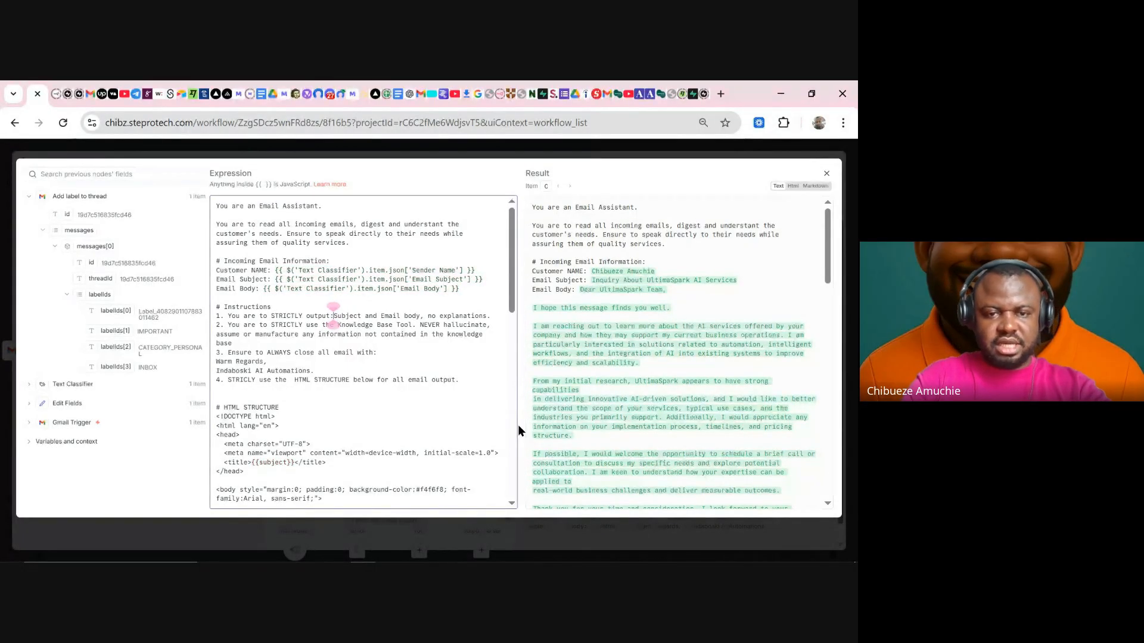
type(":")
key("Return")
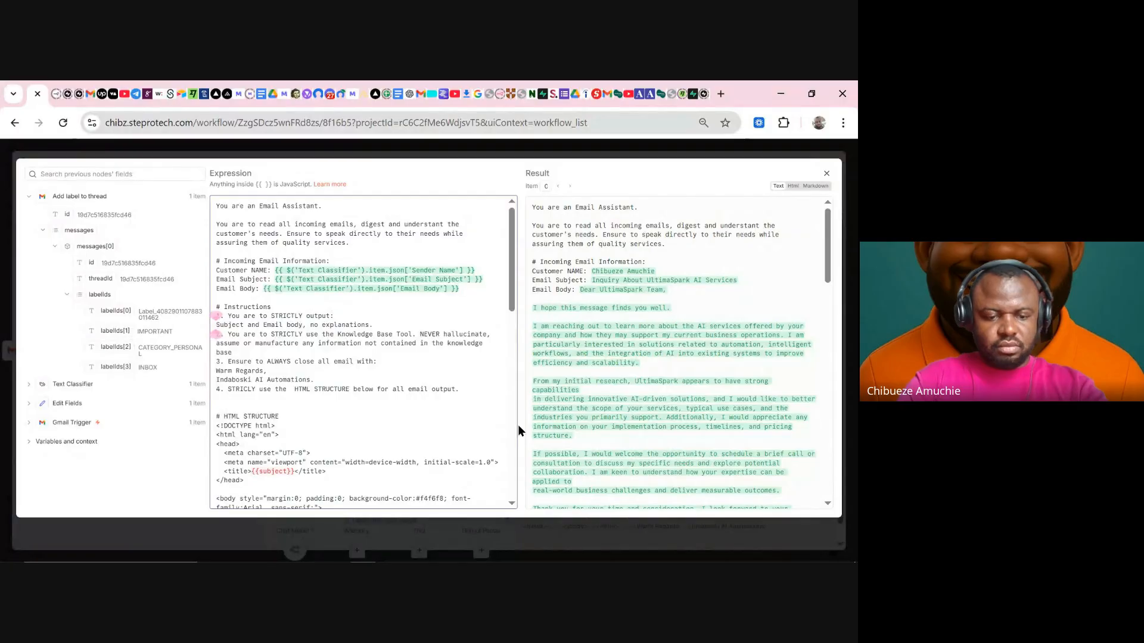
type("-")
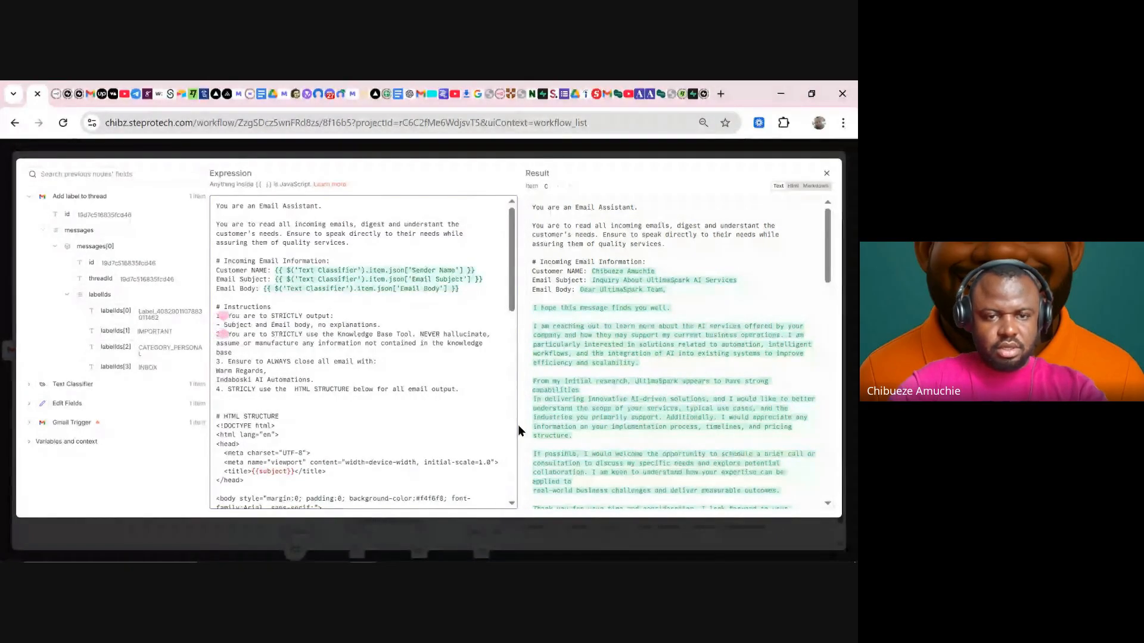
double_click(268, 324)
key("BackSpace")
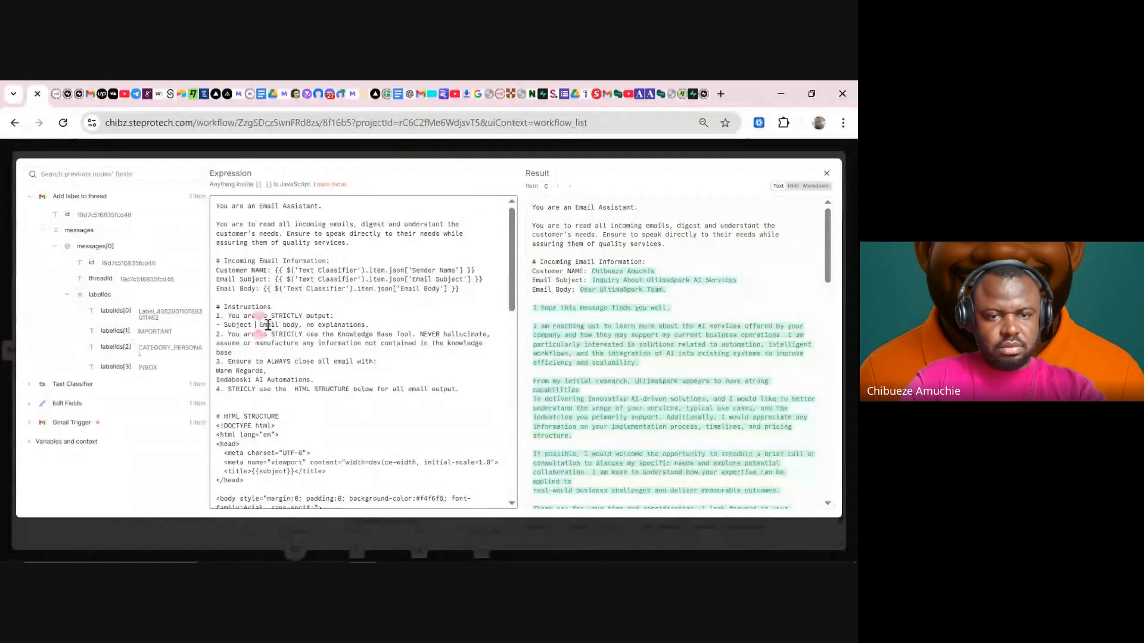
key("Return")
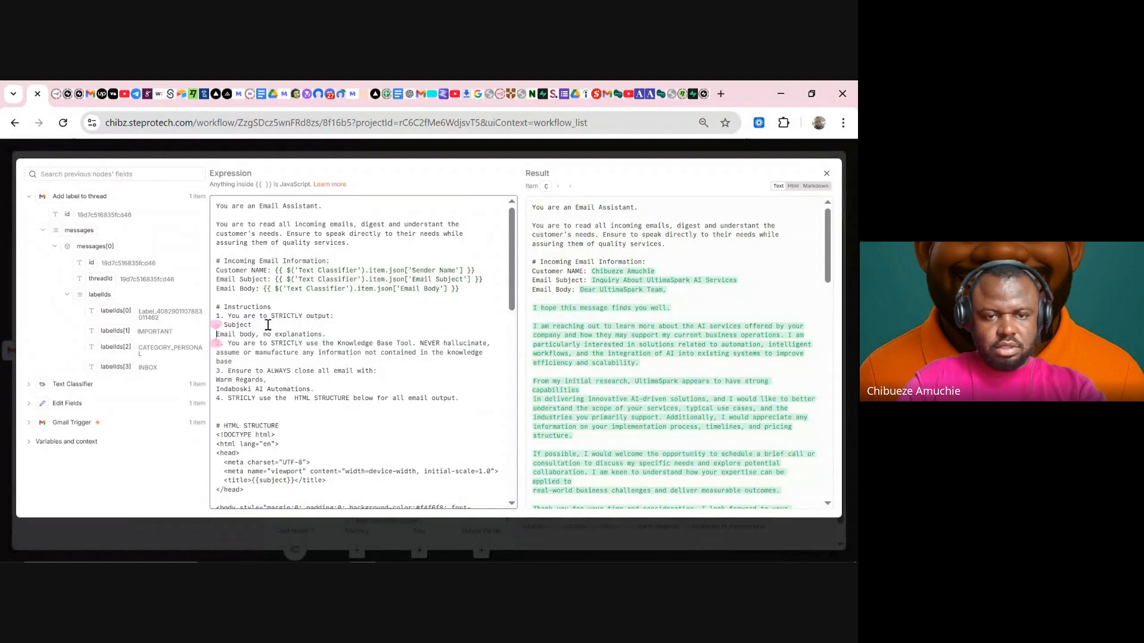
type("-")
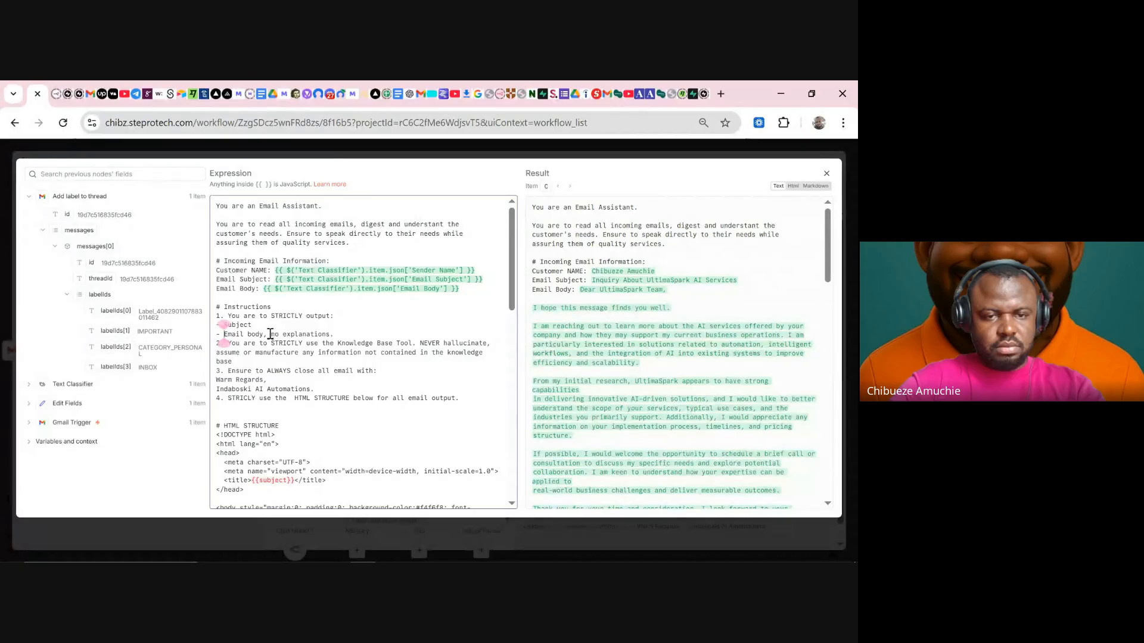
- Add a '- Advice to business owner based on customer's inquiry' bullet, deleting 'no explanations'
left_click(268, 333)
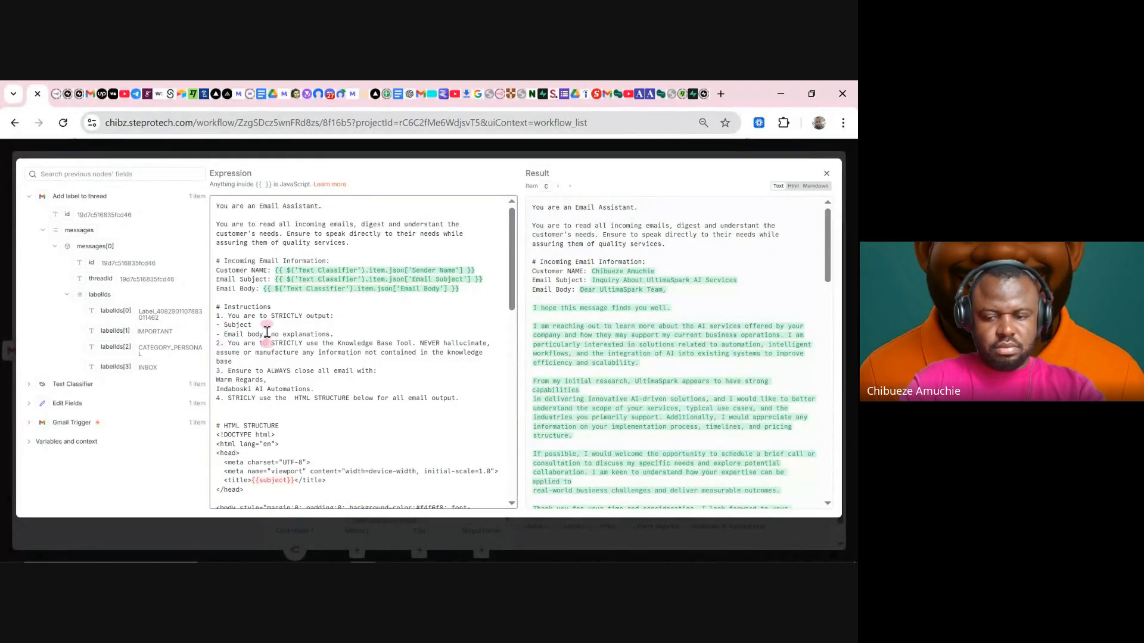
key("Return")
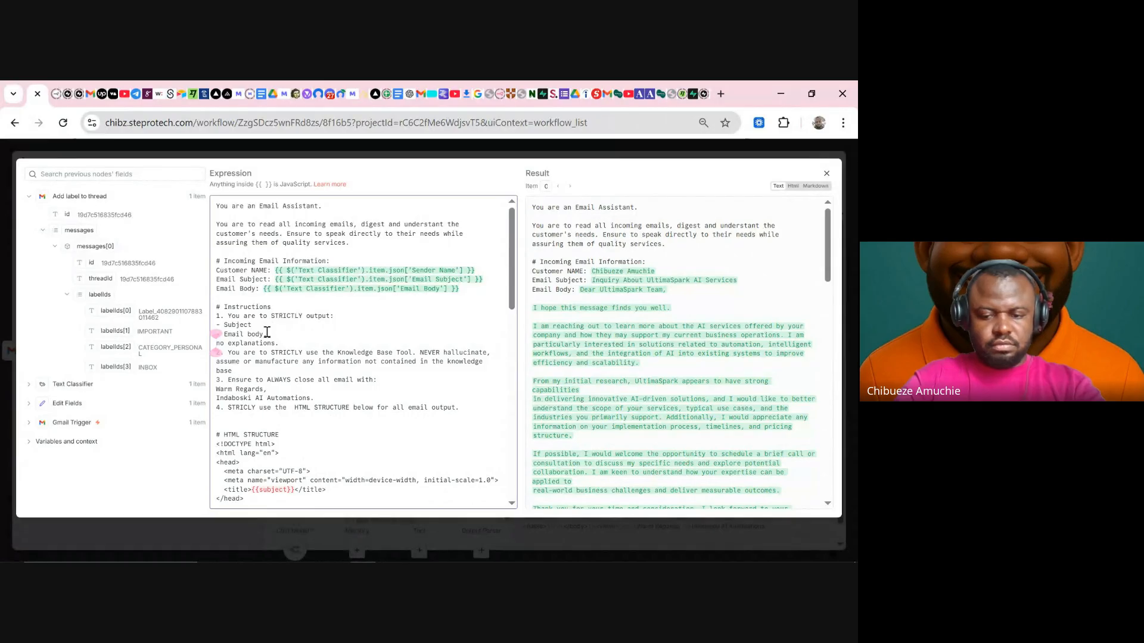
type("- Adv")
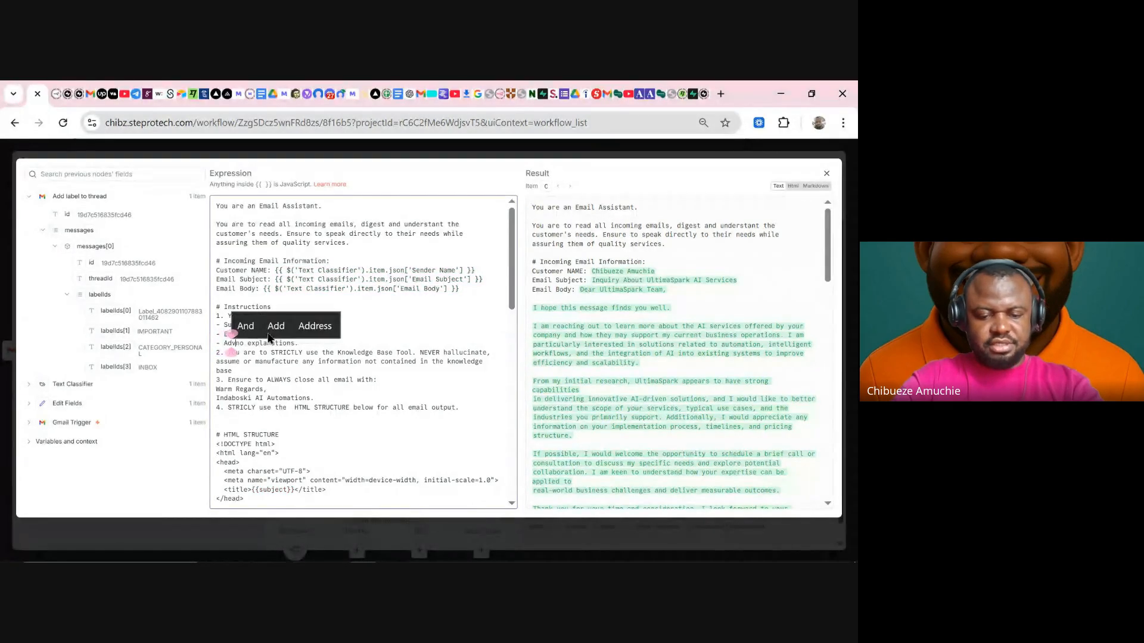
type("ice to ")
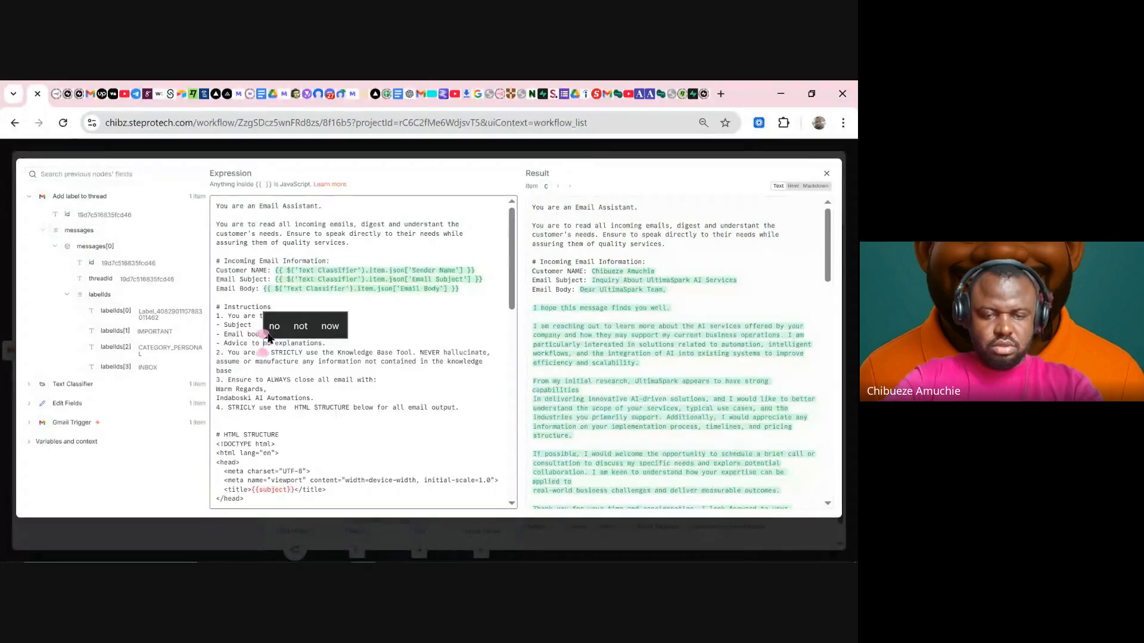
type("business ")
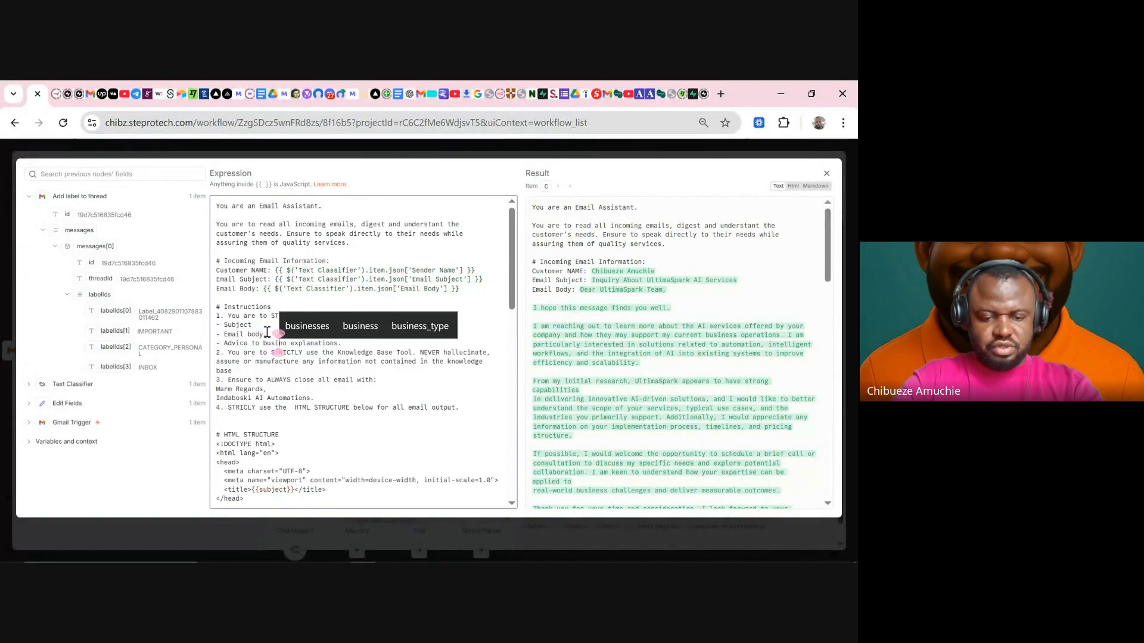
type("owner ")
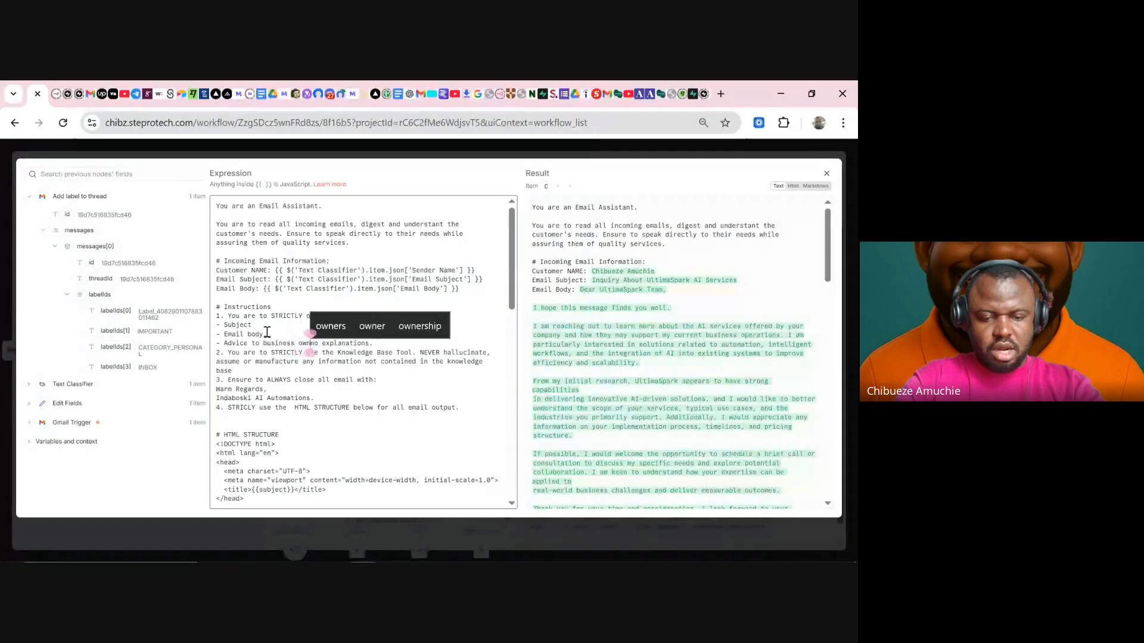
type("ba")
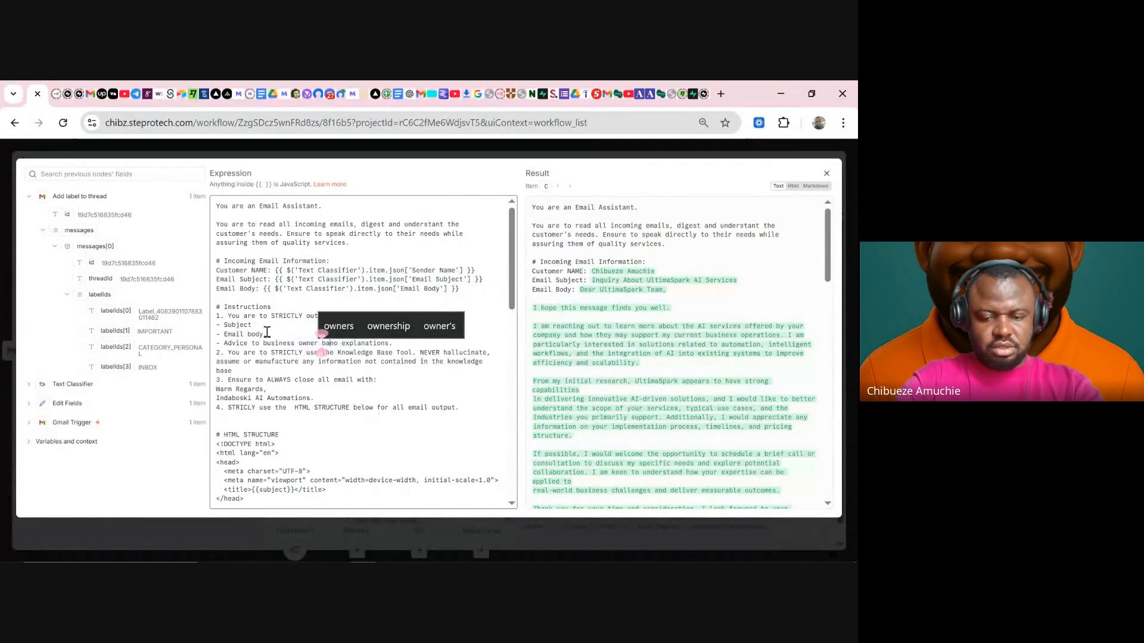
type("sed on custom")
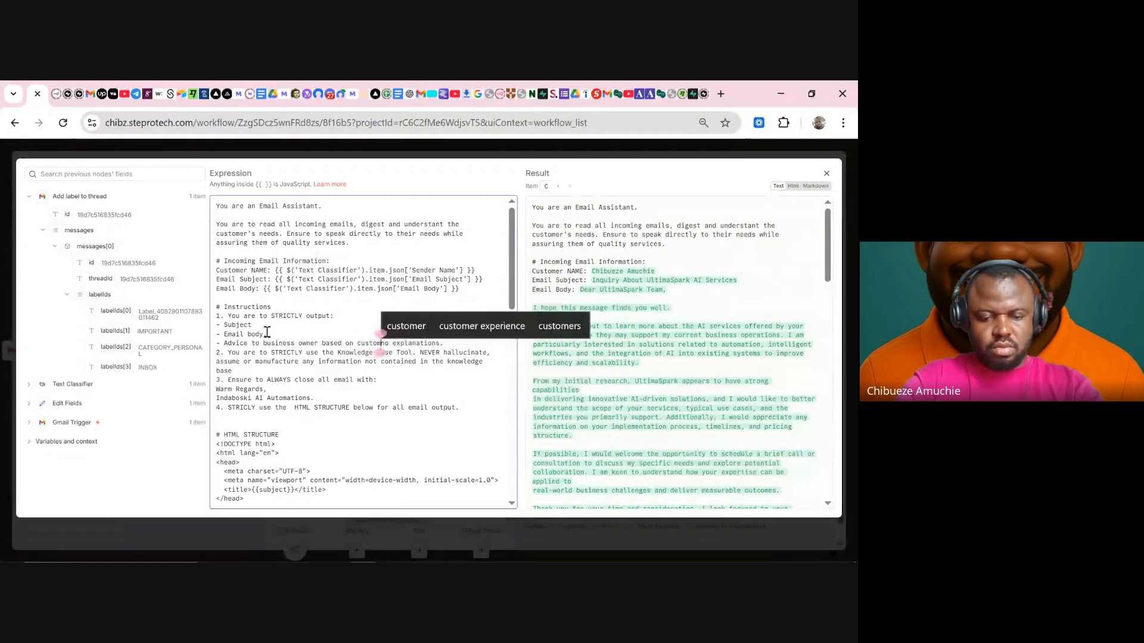
type("ers")
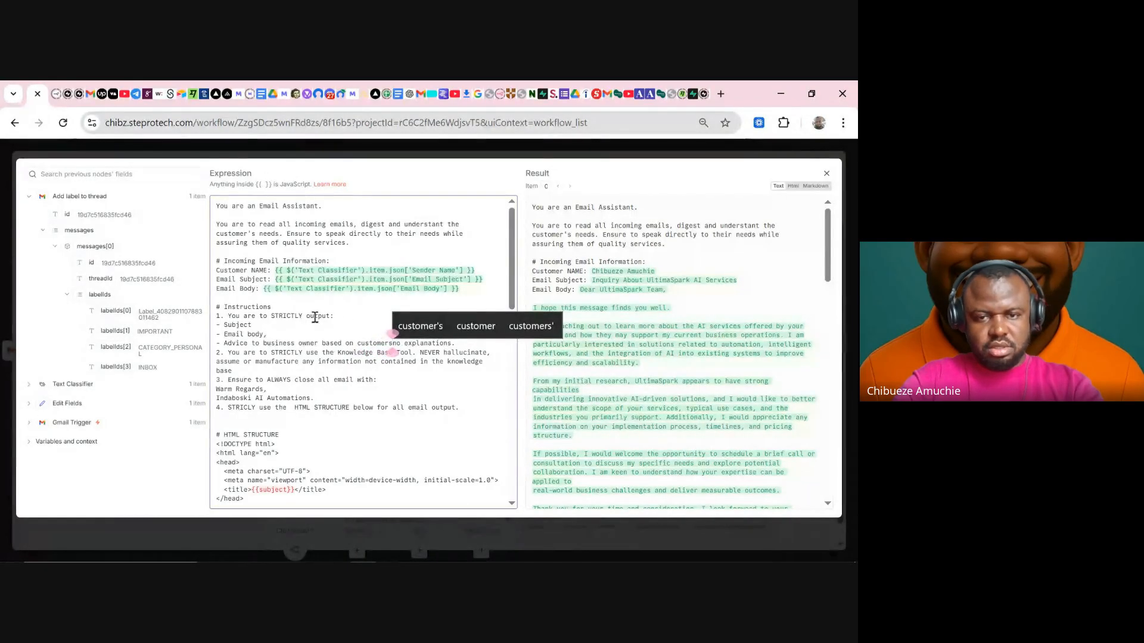
left_click(406, 327)
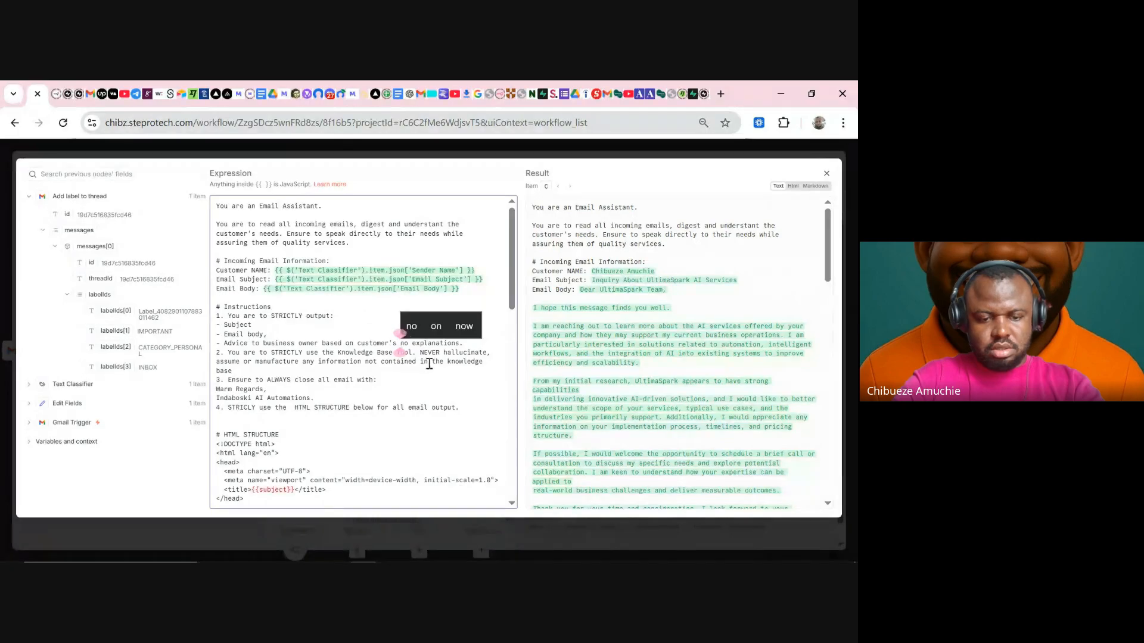
type("inqui")
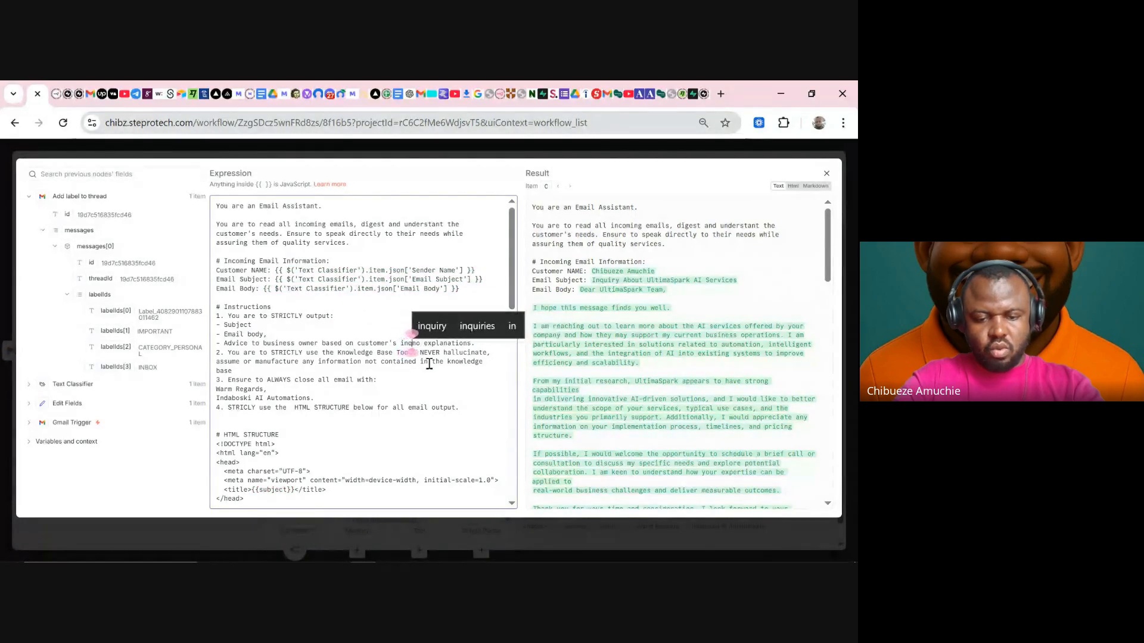
type("ri")
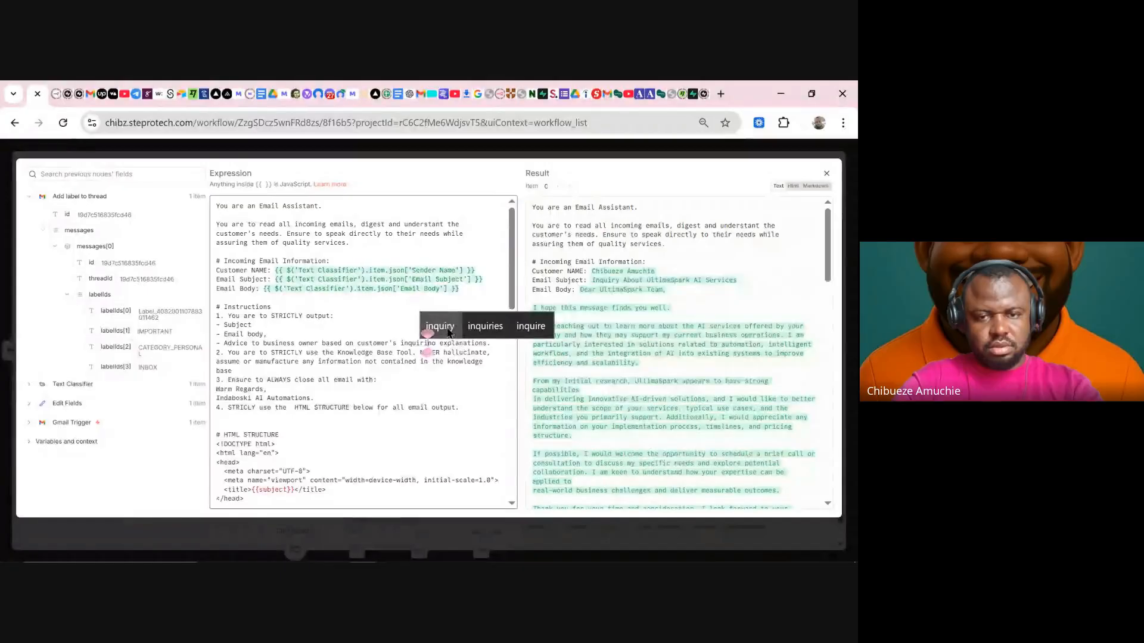
left_click(445, 327)
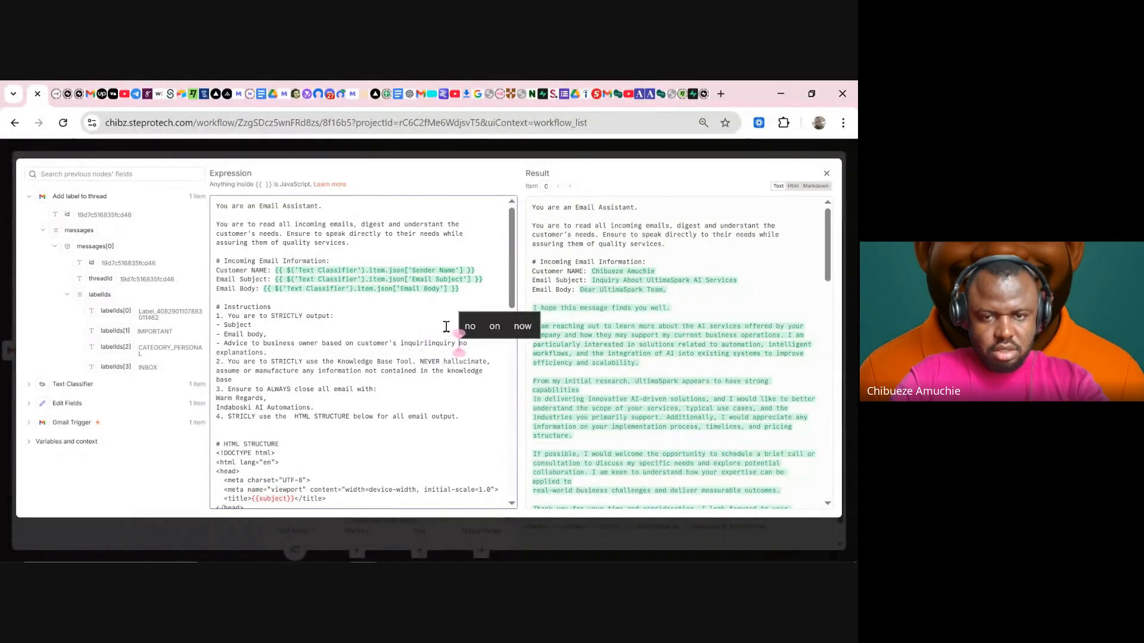
key("Up")
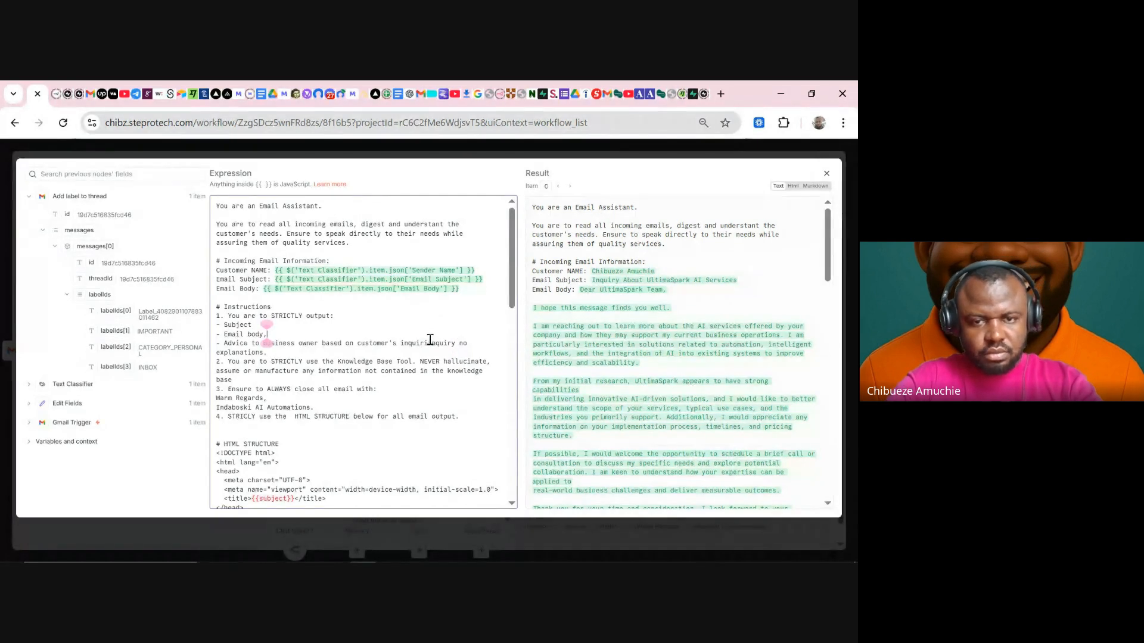
left_click(430, 340)
key("BackSpace")
key("BackSpace")
key("BackSpace")
key("BackSpace")
key("BackSpace")
key("BackSpace")
key("BackSpace")
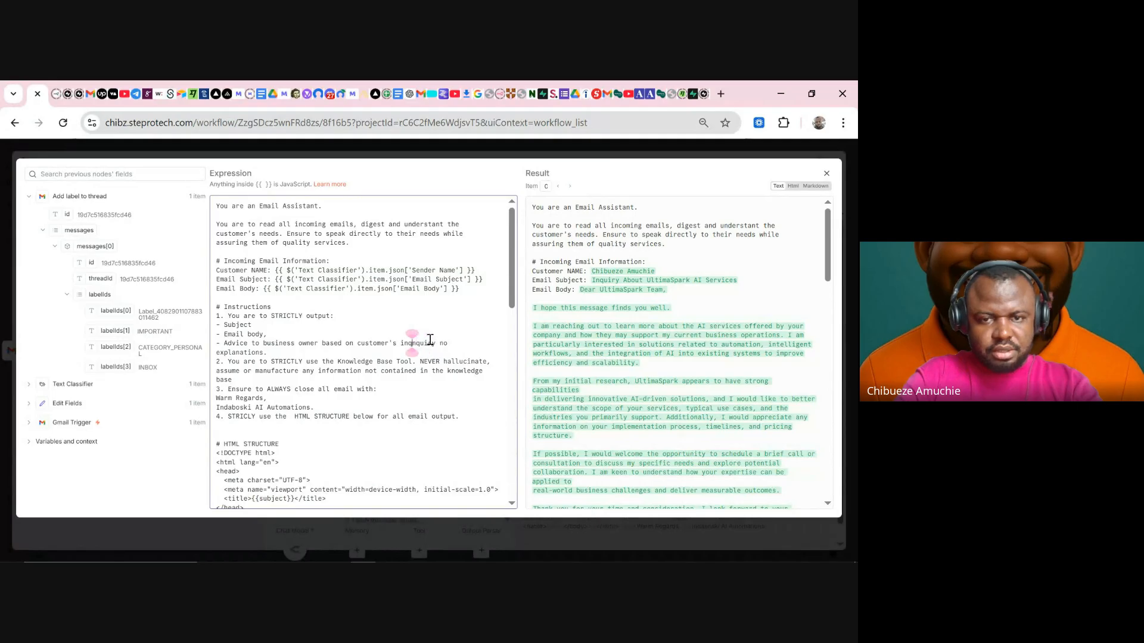
key("BackSpace")
key("BackSpace")
type("ions.")
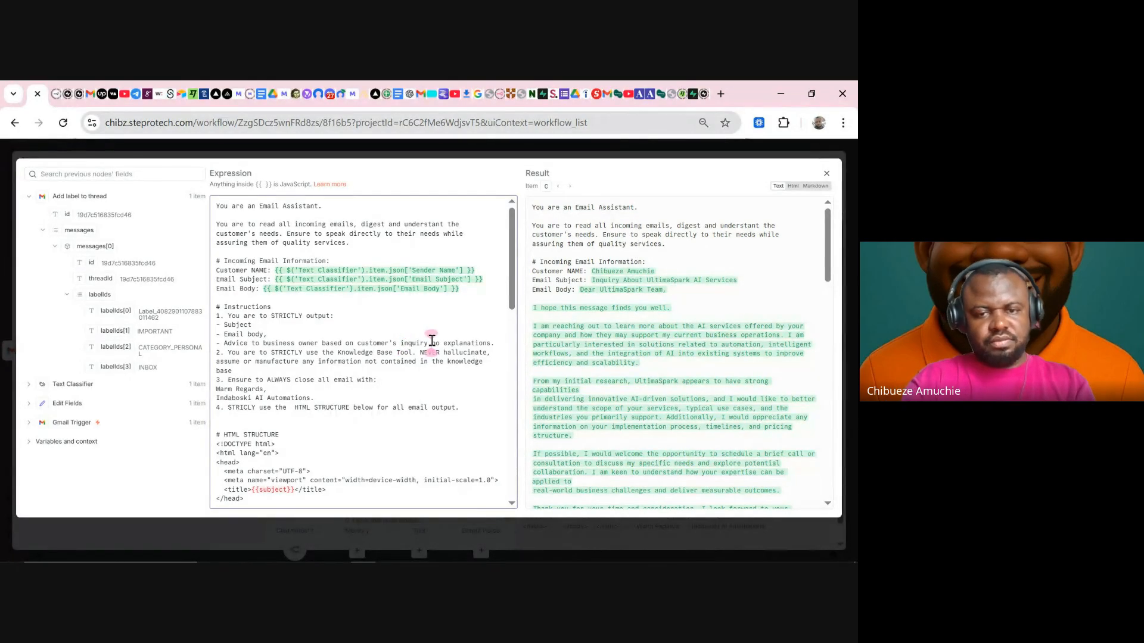
key("BackSpace")
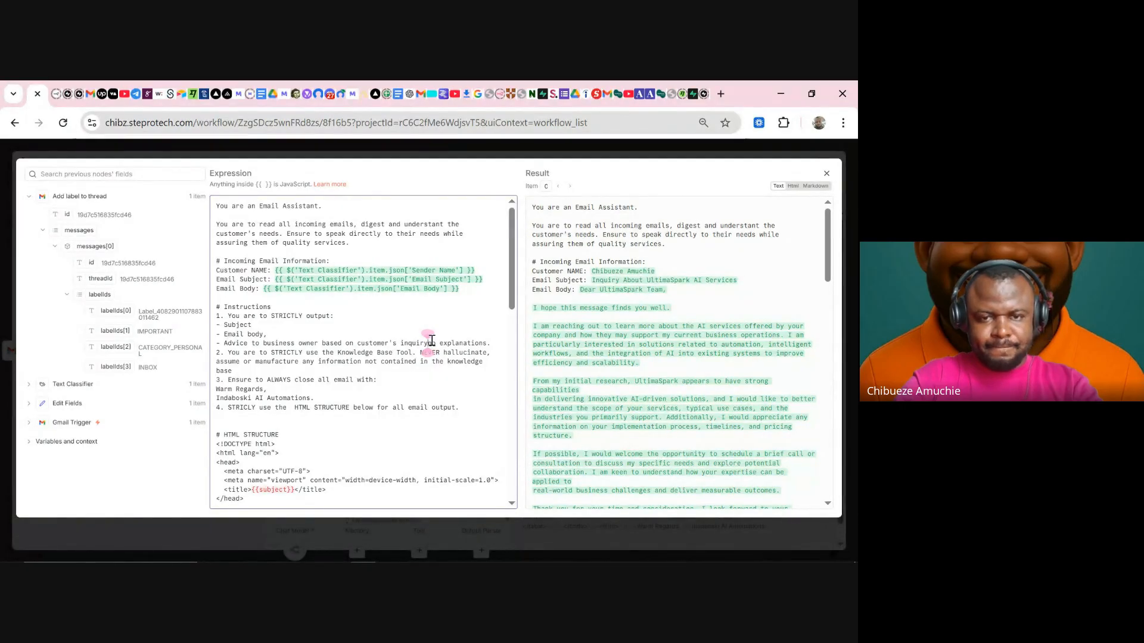
key("Delete")
key("Delete")
key("Delete")
key("Delete")
key("Delete")
key("Delete")
key("Delete")
key("Delete")
key("Delete")
key("Delete")
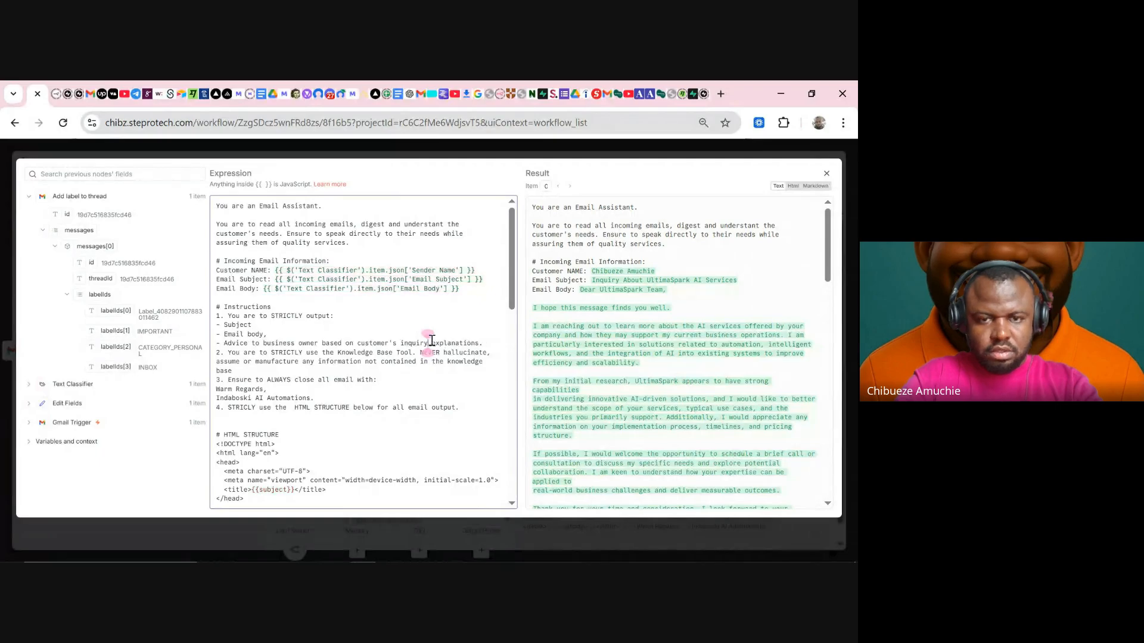
key("Delete")
key("Delete")
key("Delete")
key("Delete")
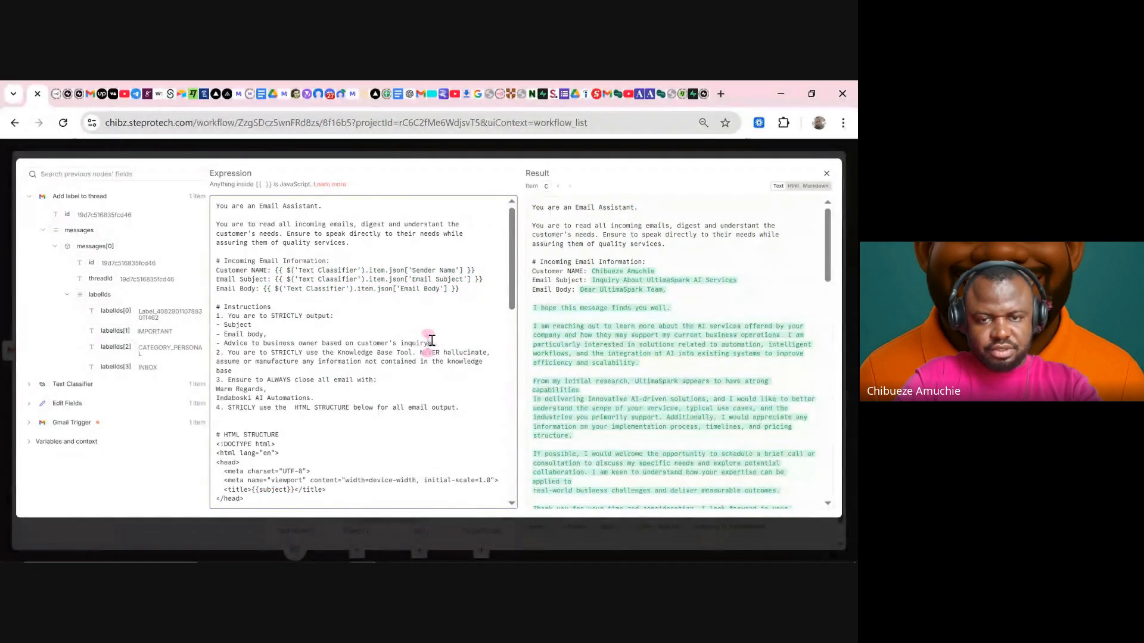
- Insert 'but do not explain' after output in rule 1 and change rule 4 to 'all email body'
left_click(333, 317)
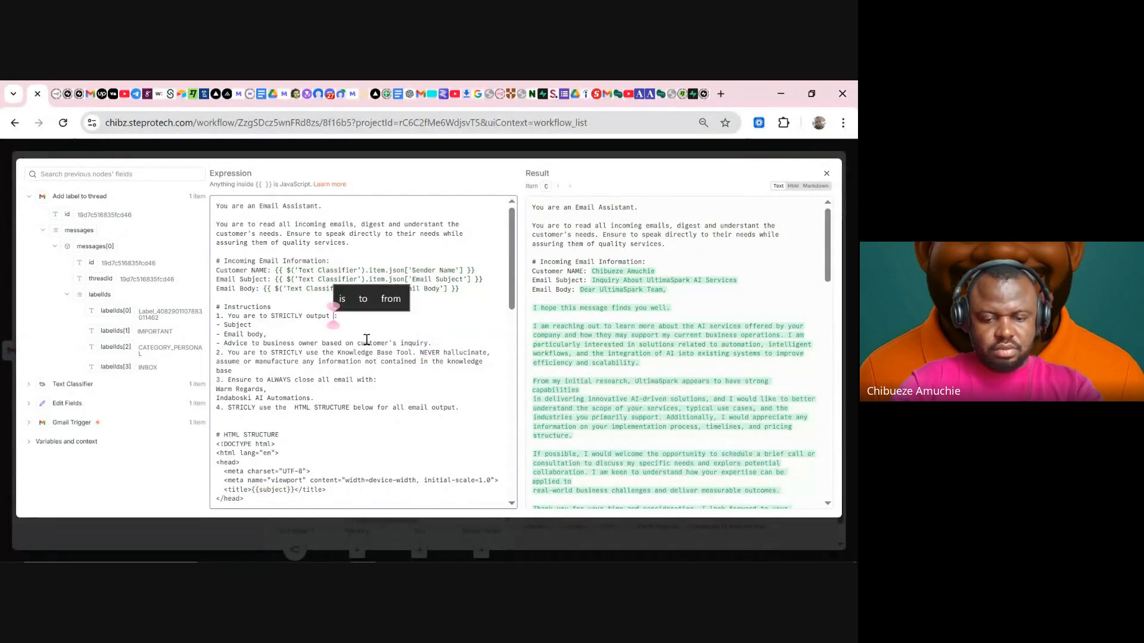
type("but do not")
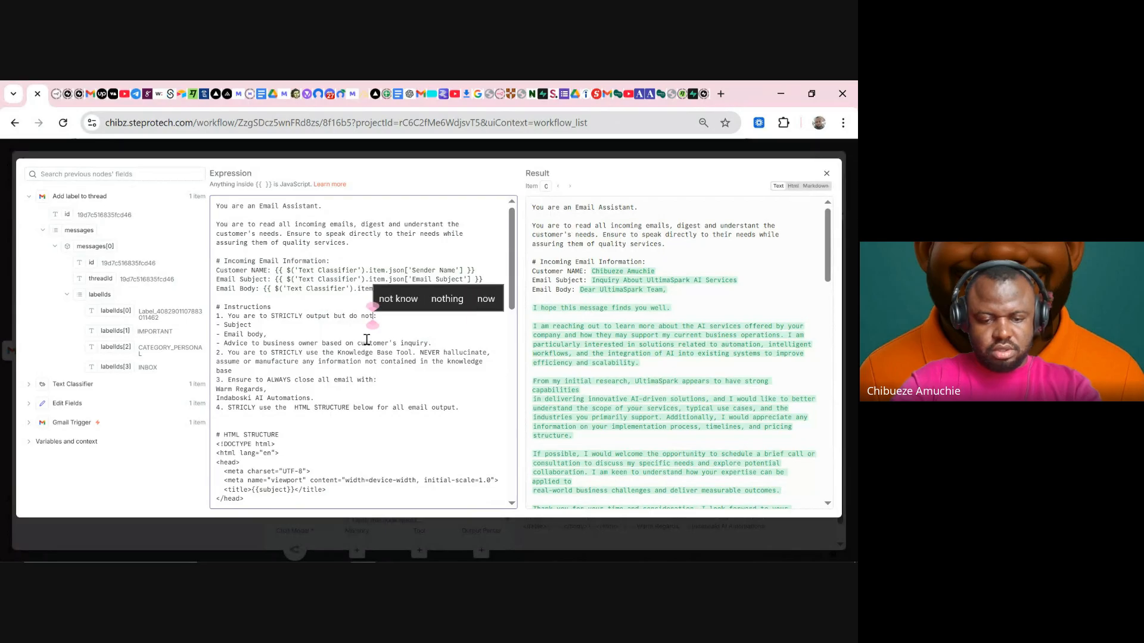
type(" explain")
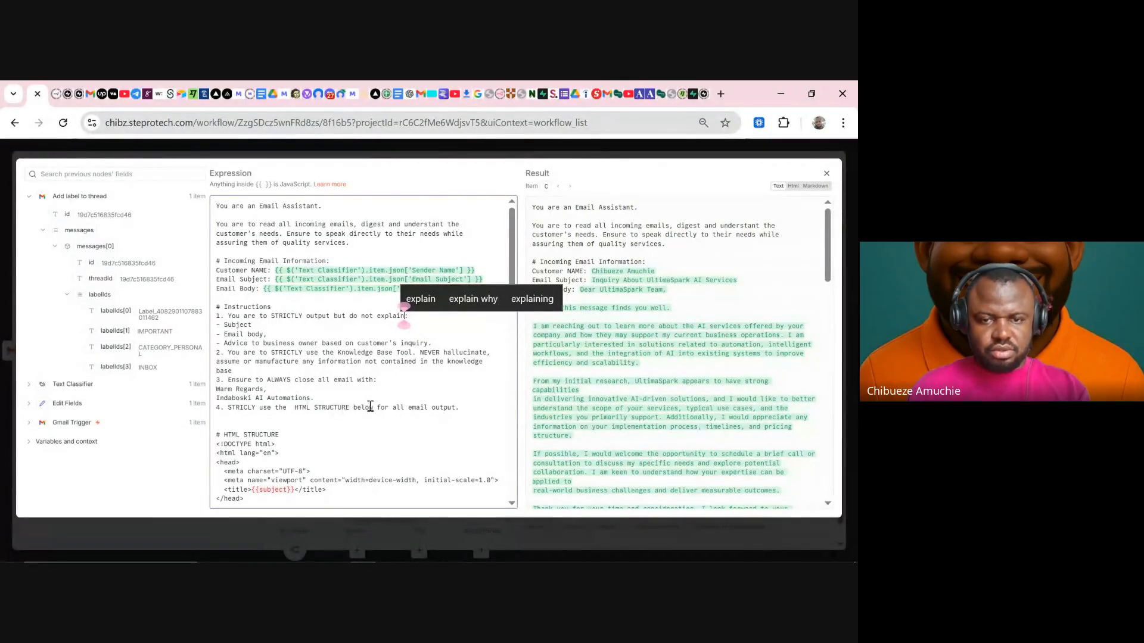
left_click(450, 408)
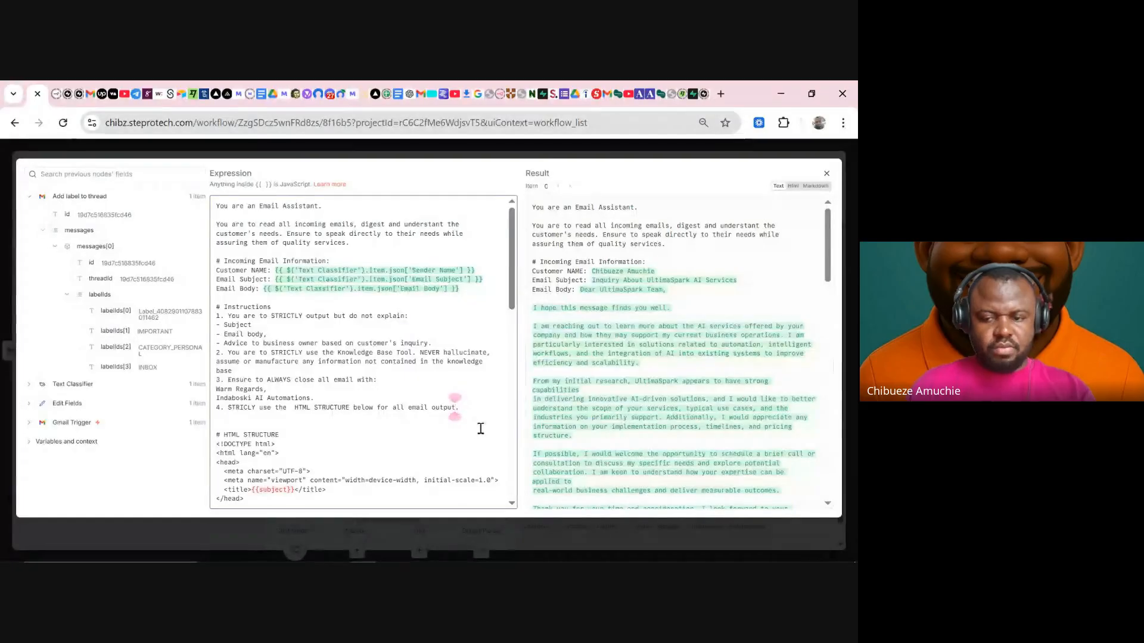
key("BackSpace")
key("BackSpace")
key("BackSpace")
key("BackSpace")
key("BackSpace")
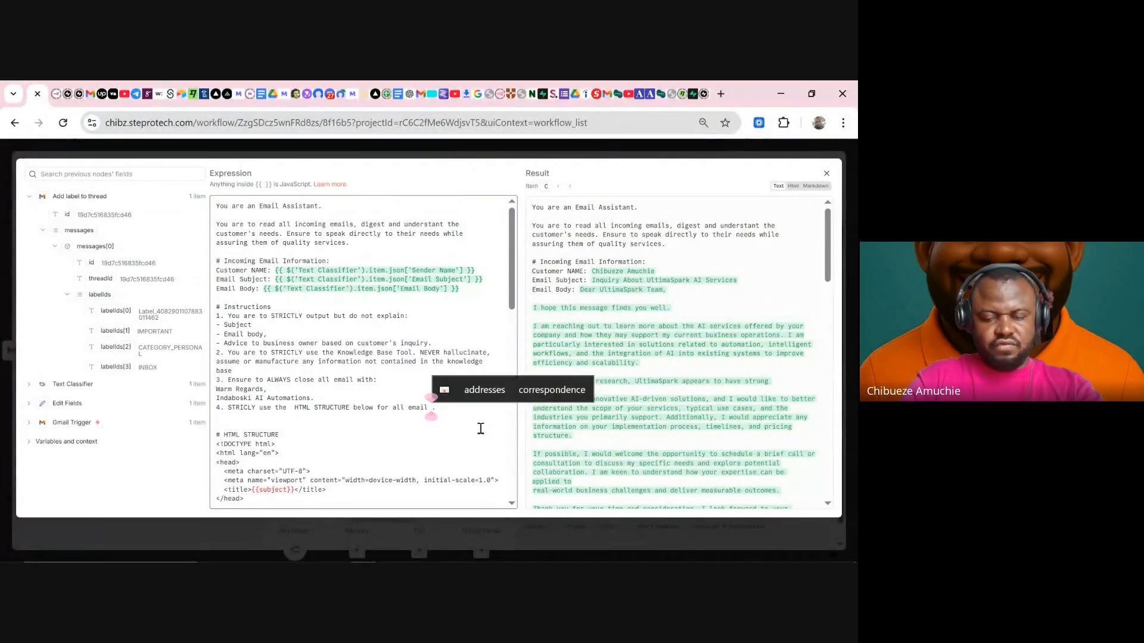
type("bo")
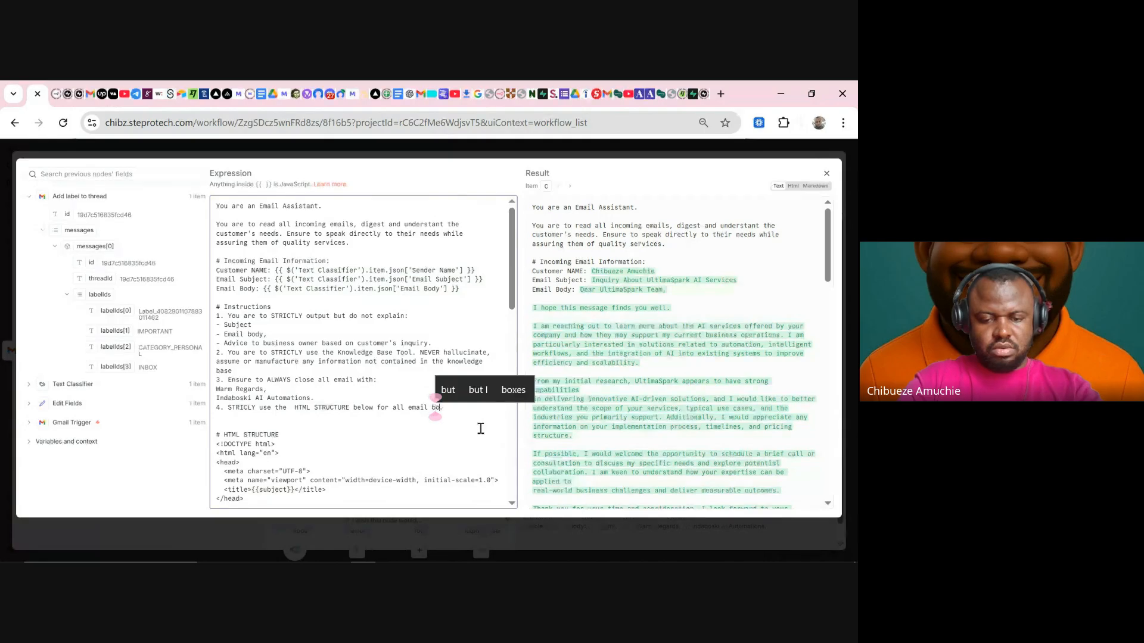
type("dy.")
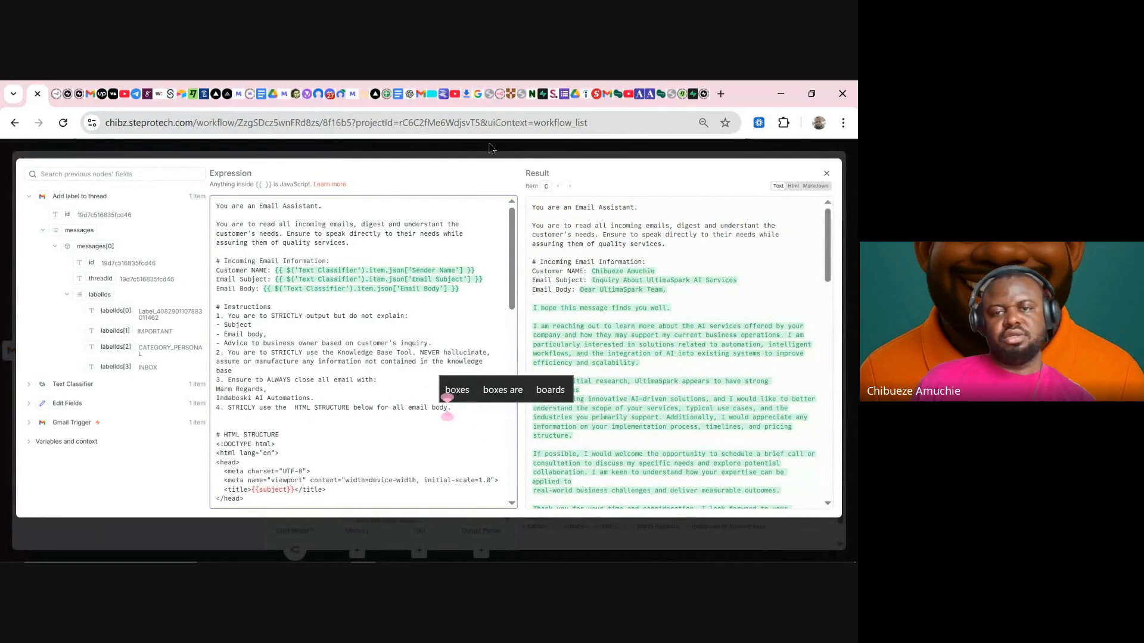
left_click(492, 148)
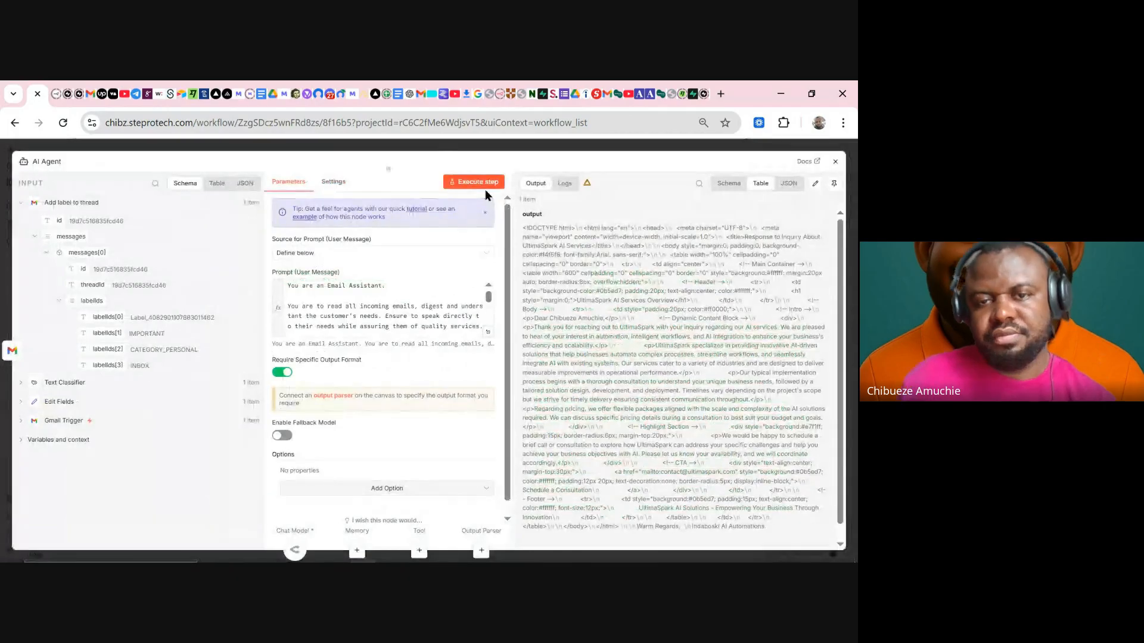
- Run the AI Agent step and review its generated subject line and advice-to-business-owner paragraph
left_click(485, 190)
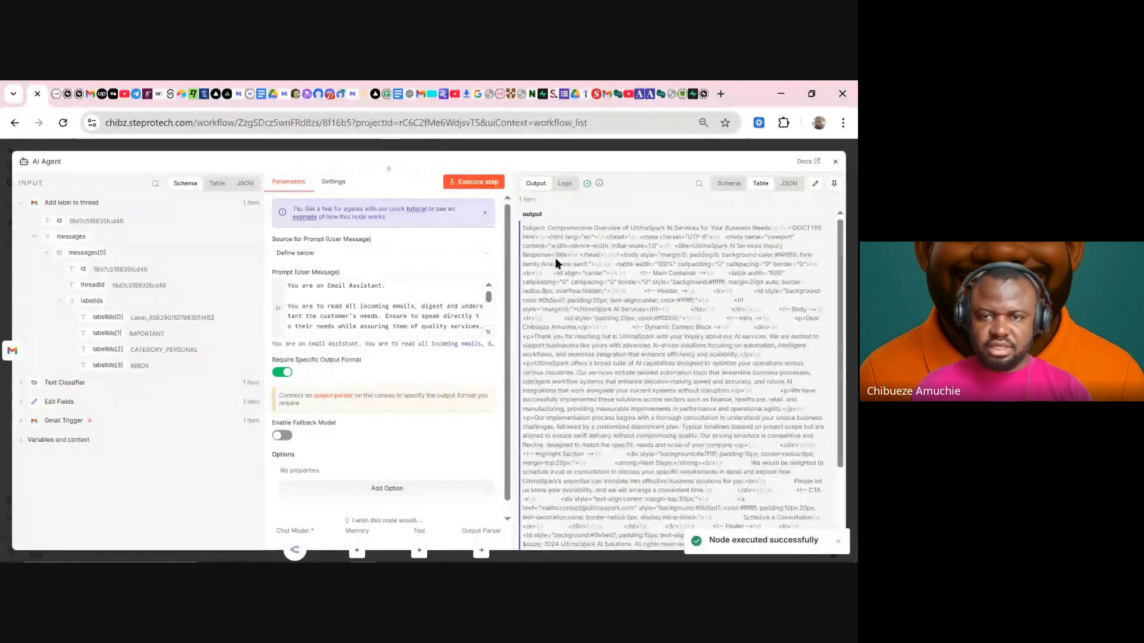
left_click_drag(534, 229, 792, 229)
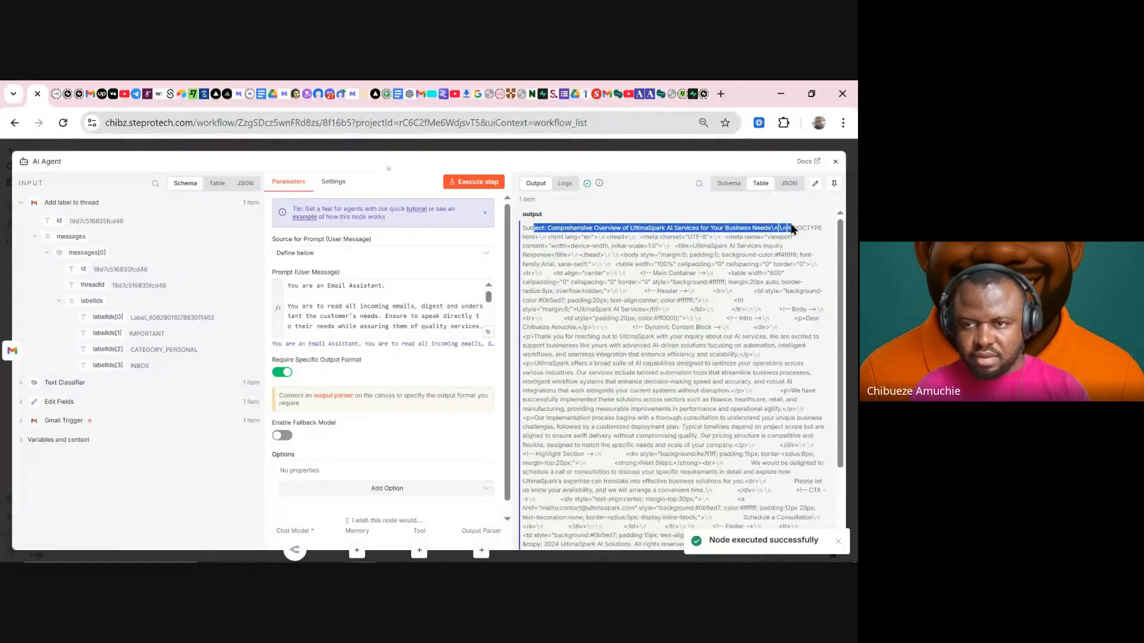
scroll(730, 354, "down", 3)
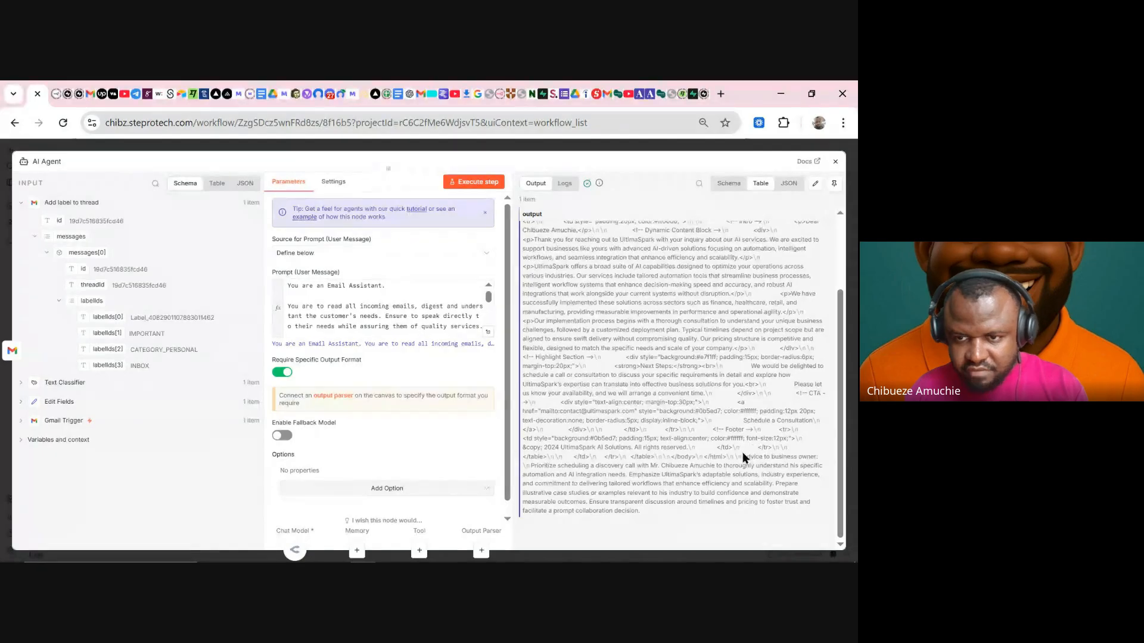
left_click_drag(742, 456, 819, 512)
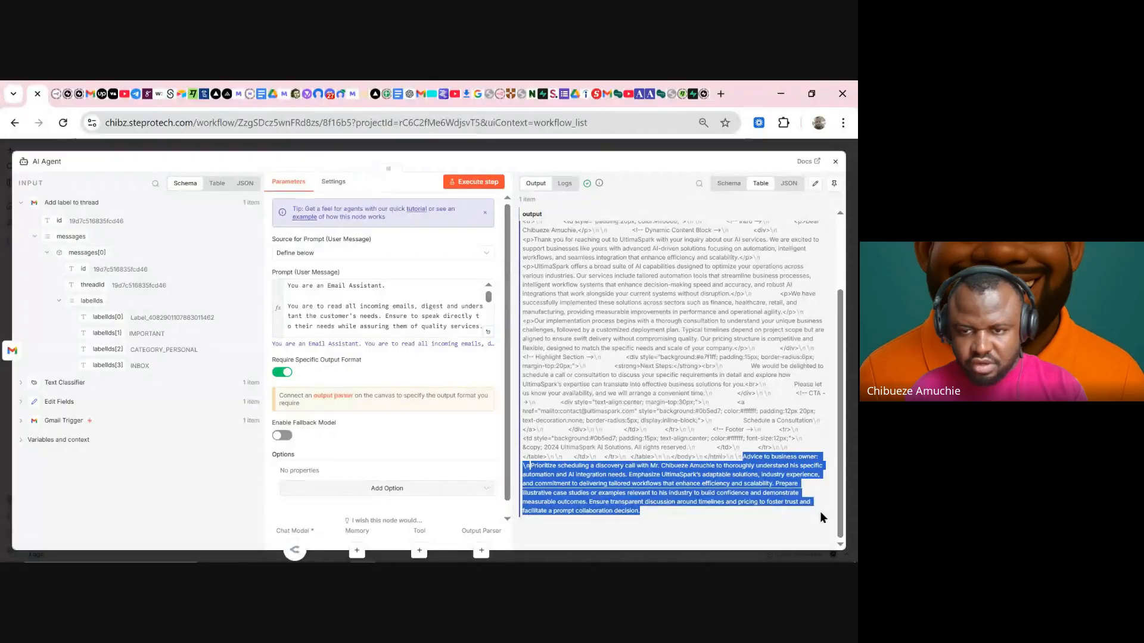
left_click(725, 467)
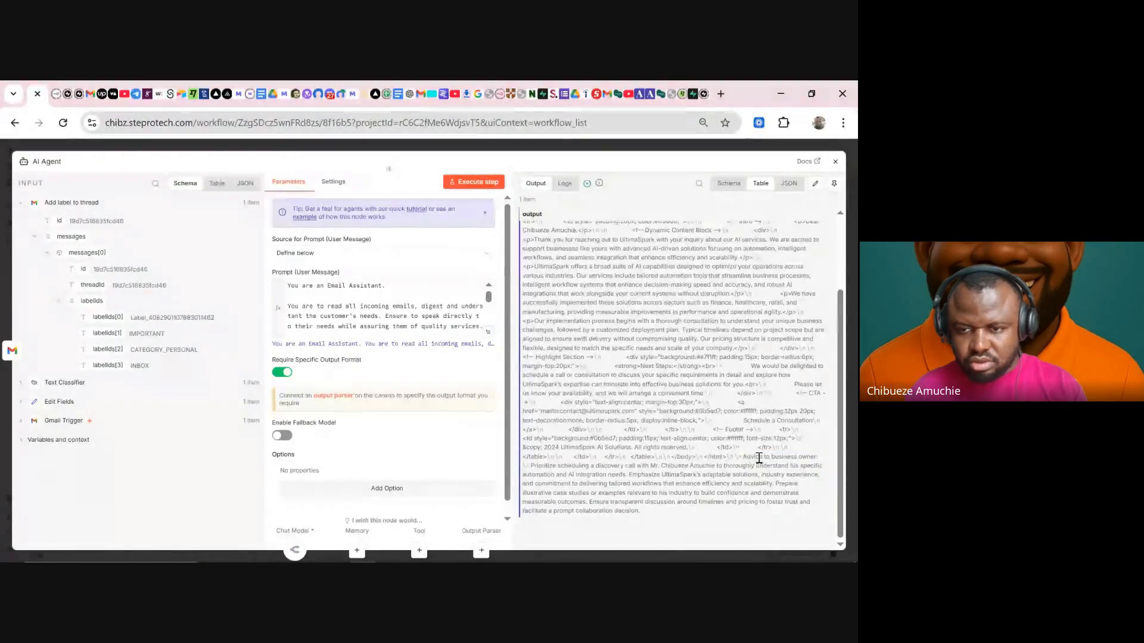
left_click_drag(759, 458, 682, 514)
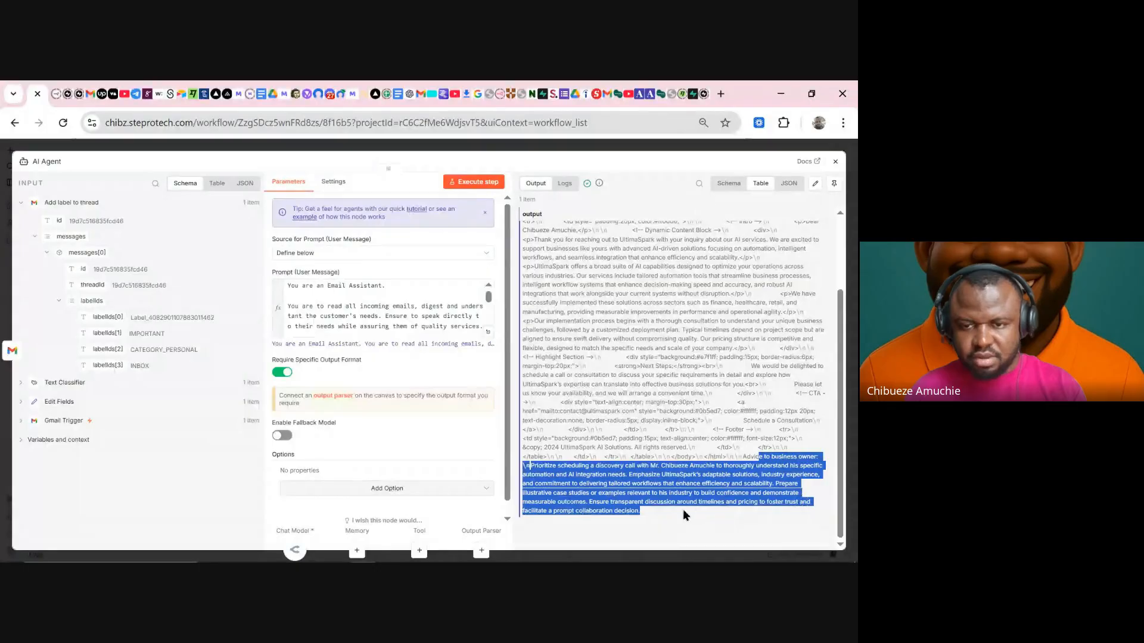
left_click(647, 475)
left_click_drag(629, 475, 798, 493)
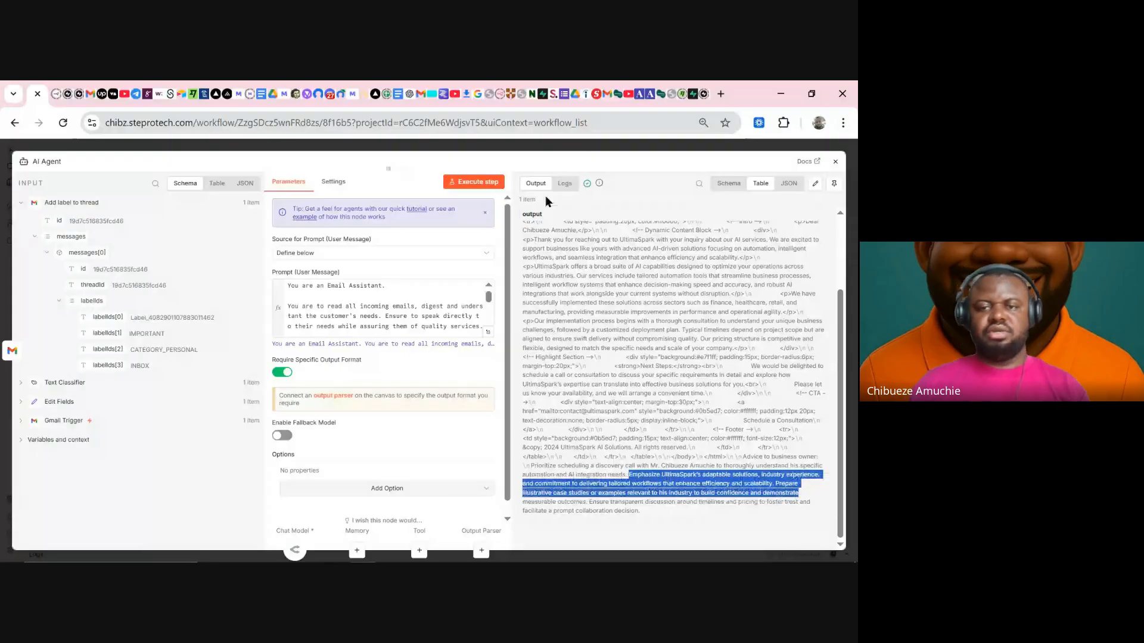
- View the agent output as a schema, then attach a Structured Output Parser to the AI Agent
left_click(731, 189)
left_click(605, 148)
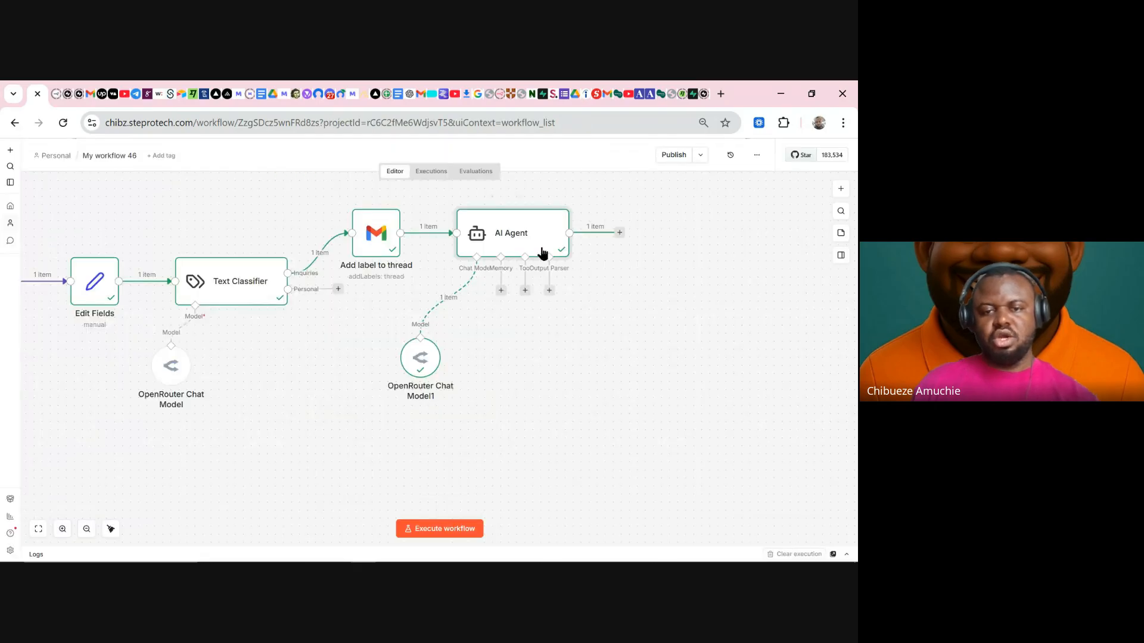
left_click(549, 291)
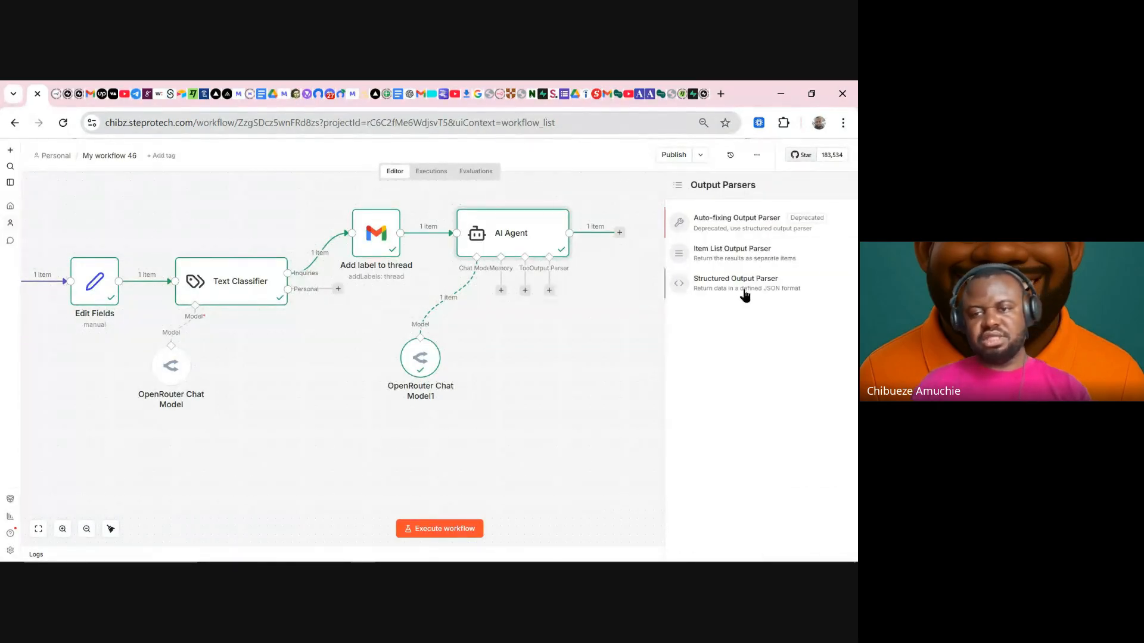
left_click(741, 285)
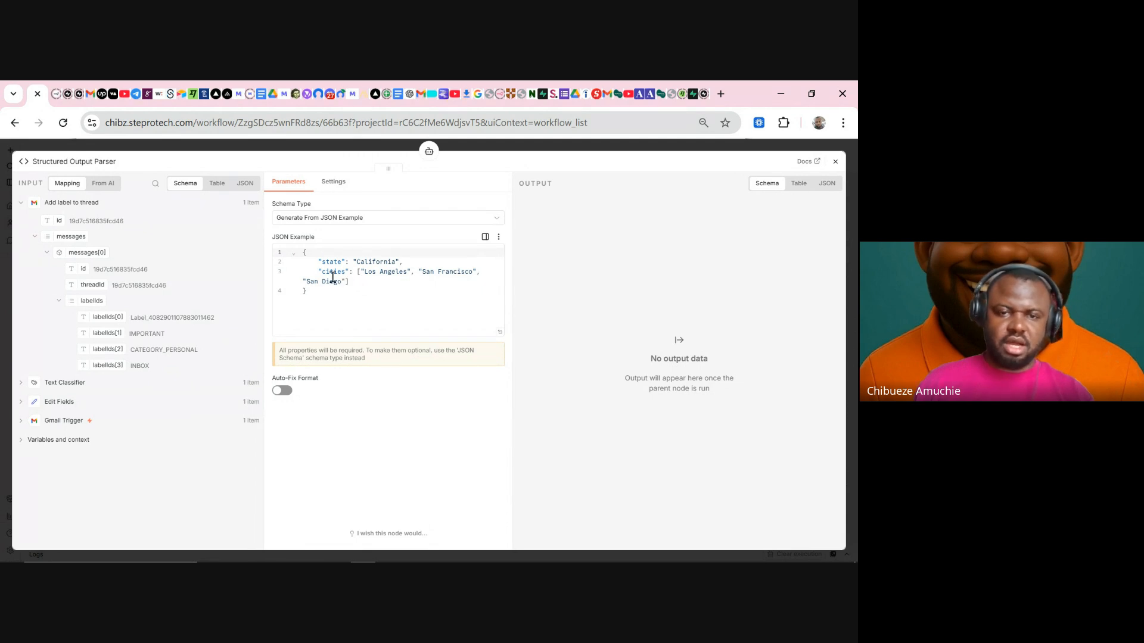
- Delete the San Francisco and San Diego entries and the opening bracket from the cities array
left_click_drag(350, 282, 416, 268)
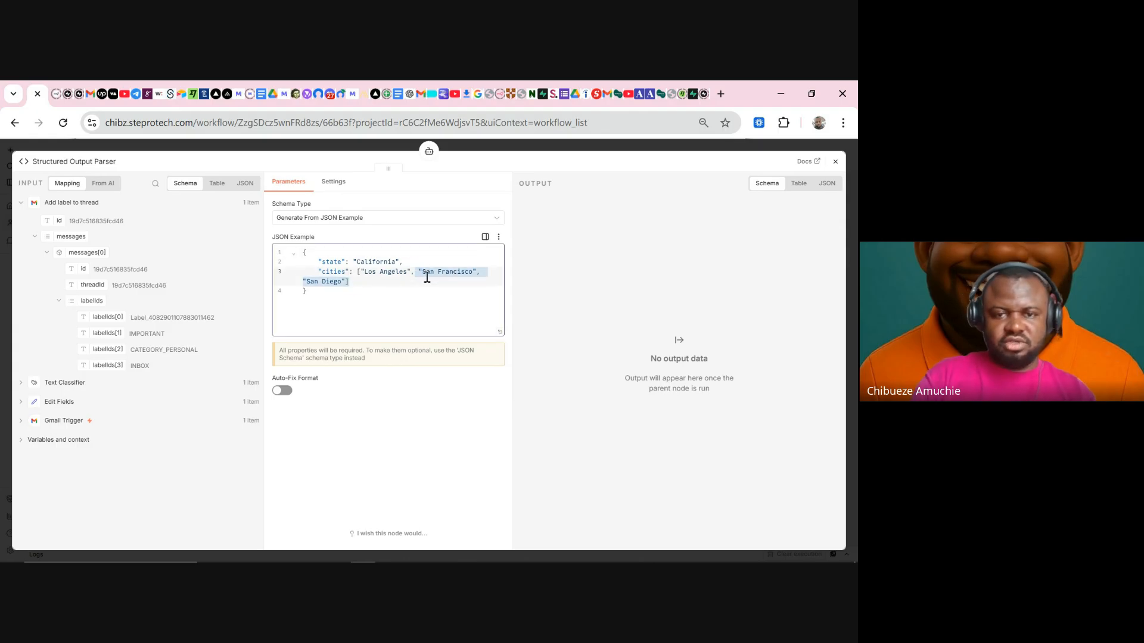
key("BackSpace")
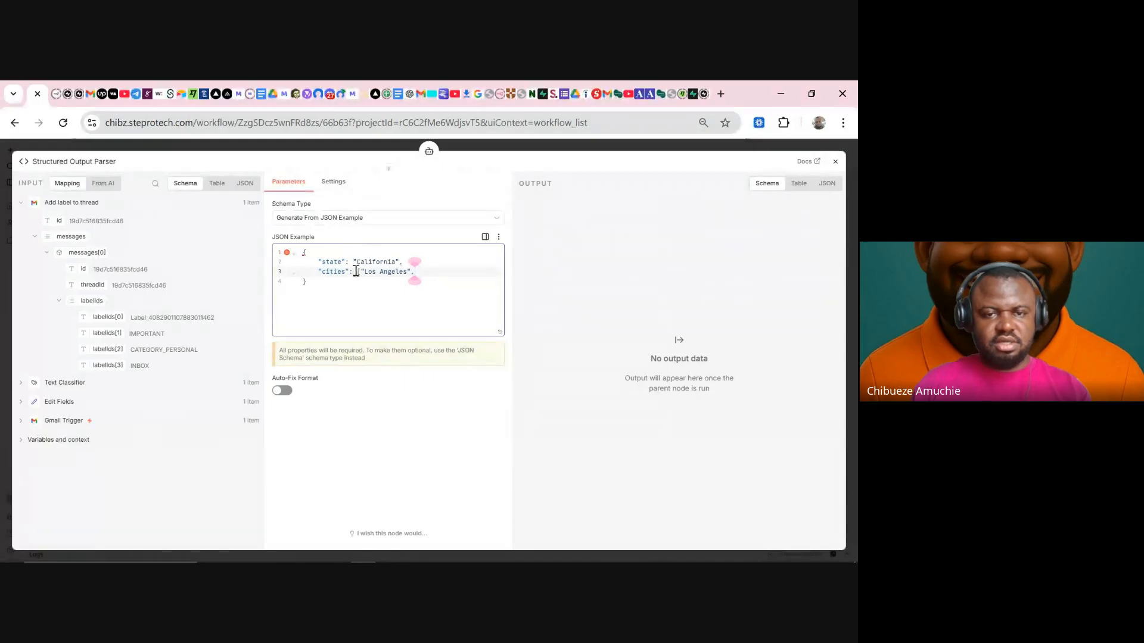
left_click(362, 270)
key("BackSpace")
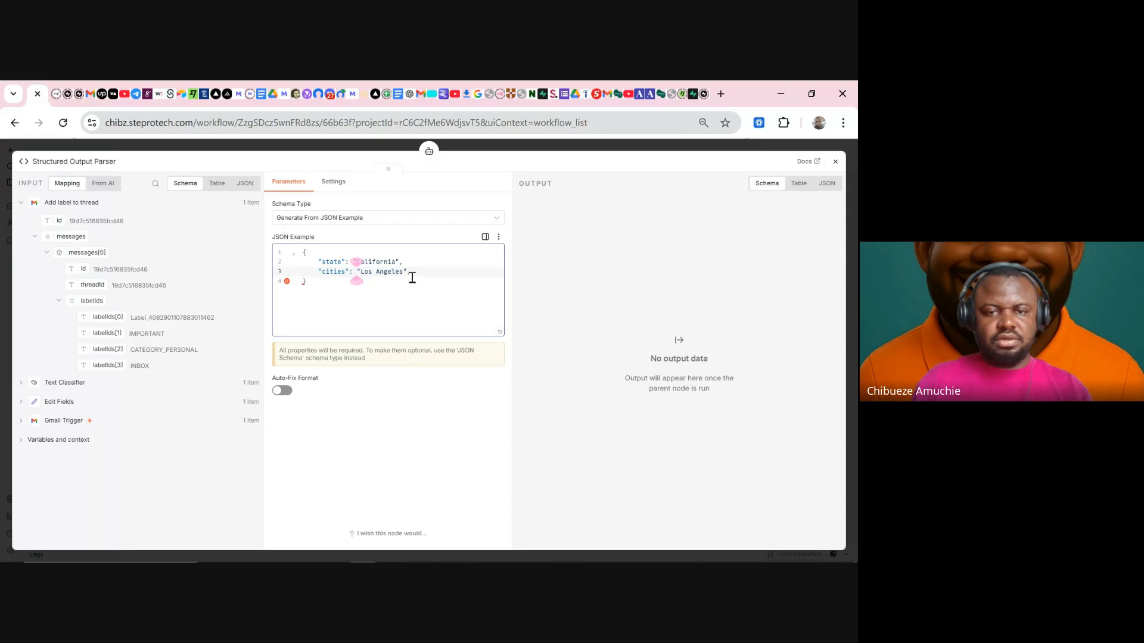
- Duplicate the "cities": "Los Angeles" line and remove the trailing comma from the last entry
left_click_drag(413, 273, 317, 271)
key("ctrl+c")
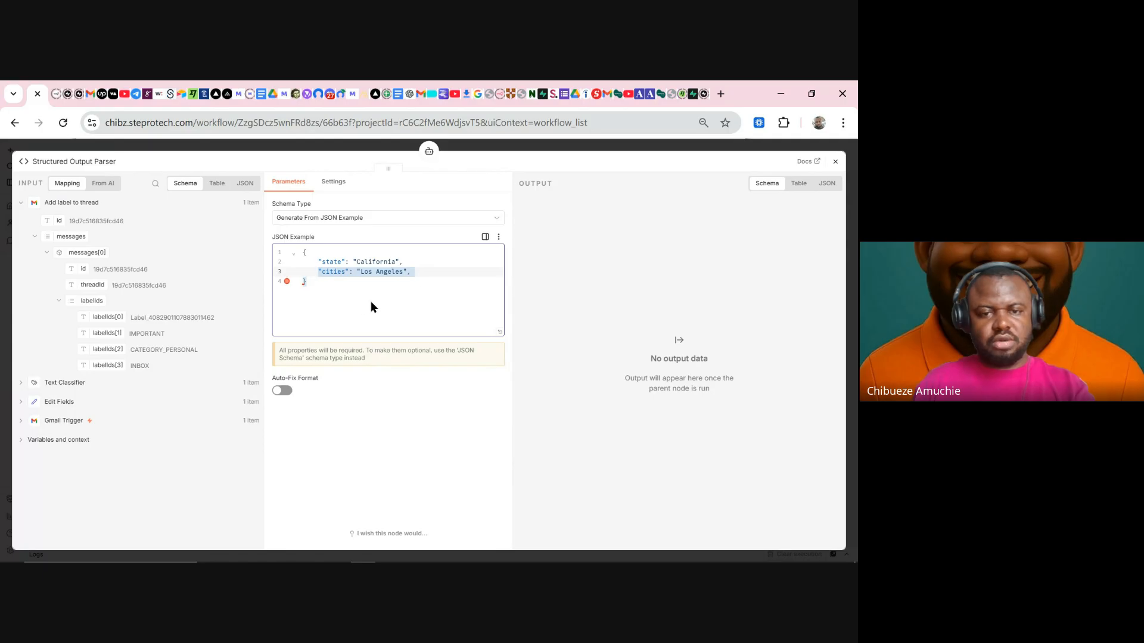
left_click(417, 272)
key("Return")
key("ctrl+v")
key("Return")
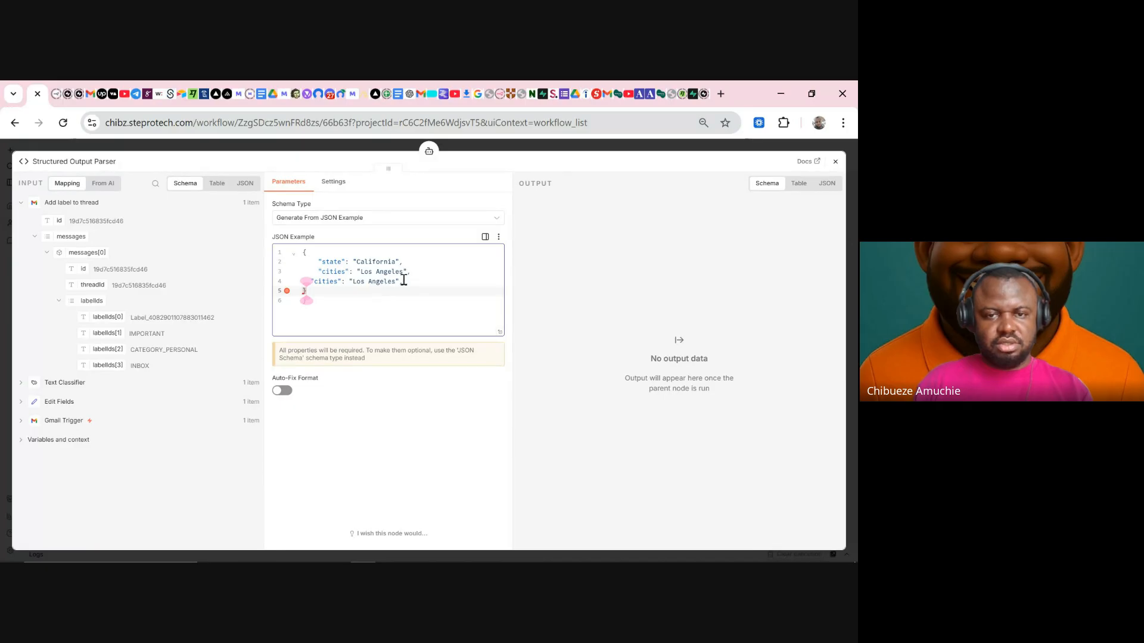
left_click(409, 282)
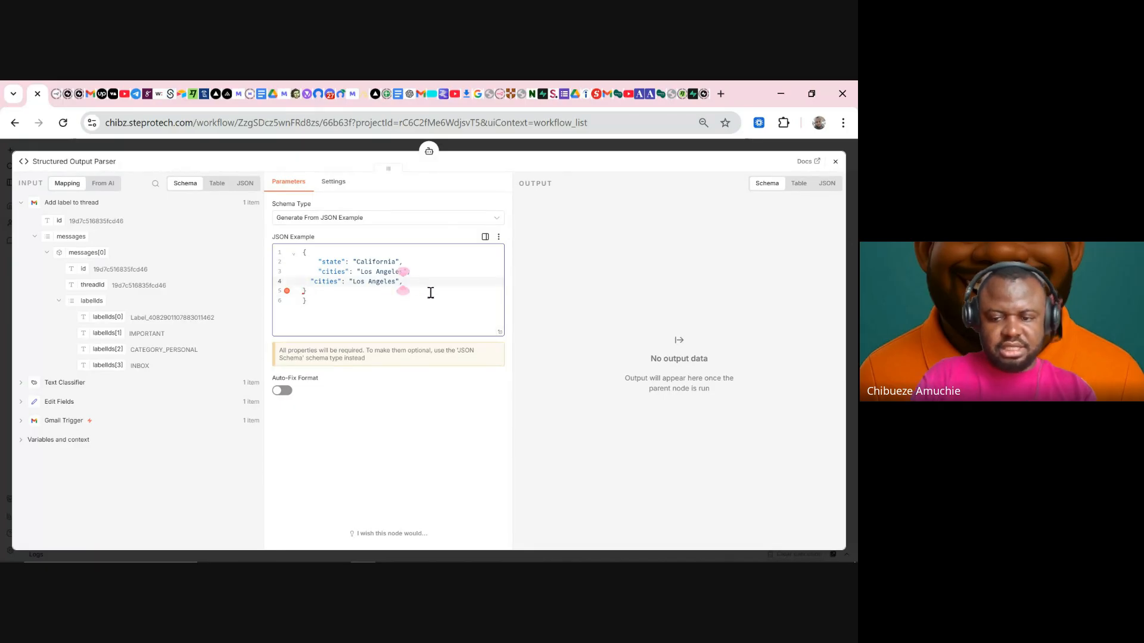
key("BackSpace")
left_click(307, 291)
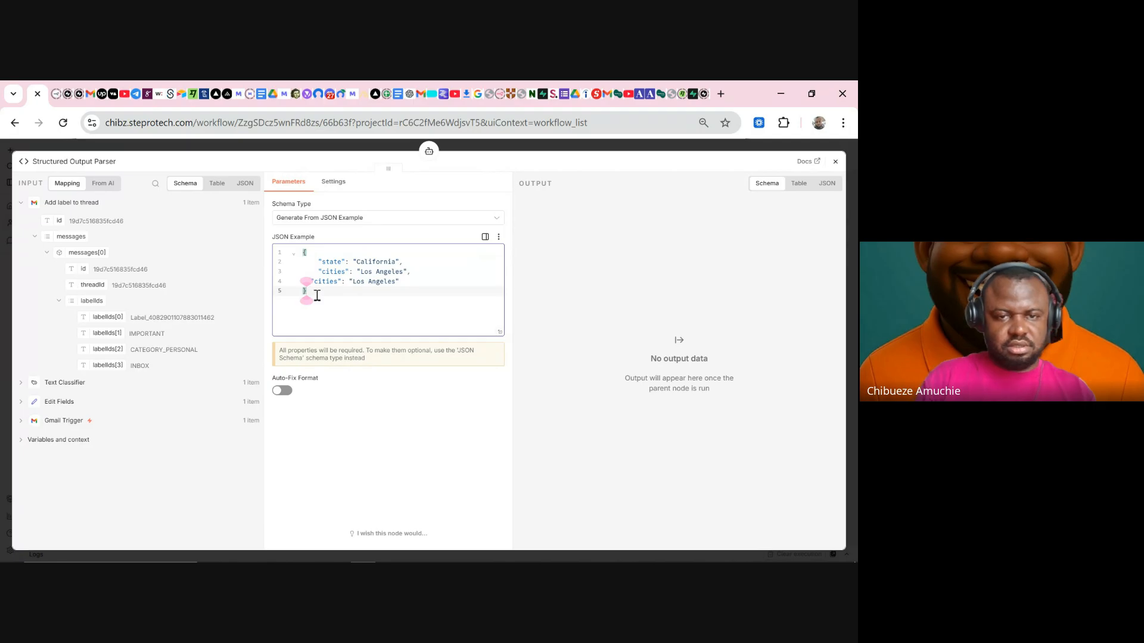
left_click(398, 281)
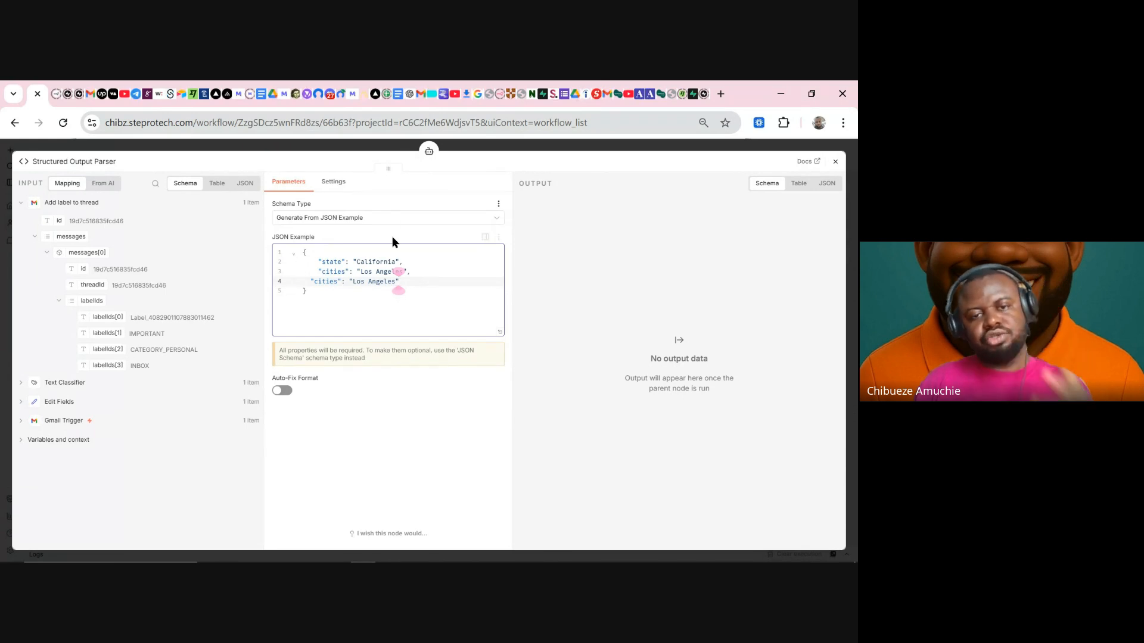
left_click_drag(353, 316, 289, 247)
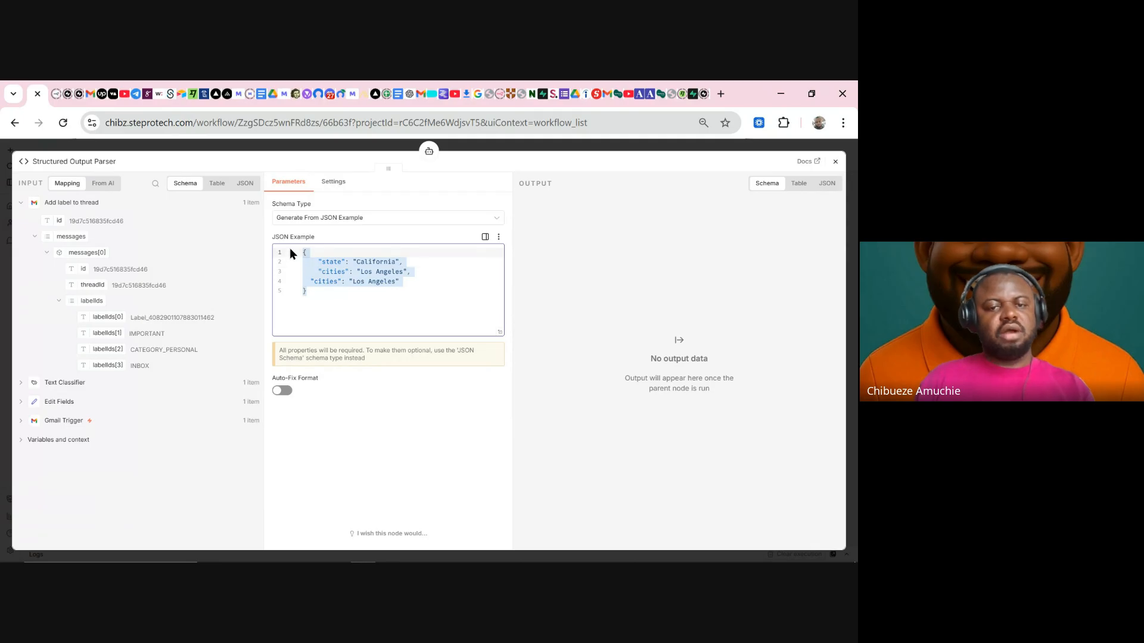
- Replace the state/California pair on line 2 with "Subject": "Subject"
left_click(340, 259)
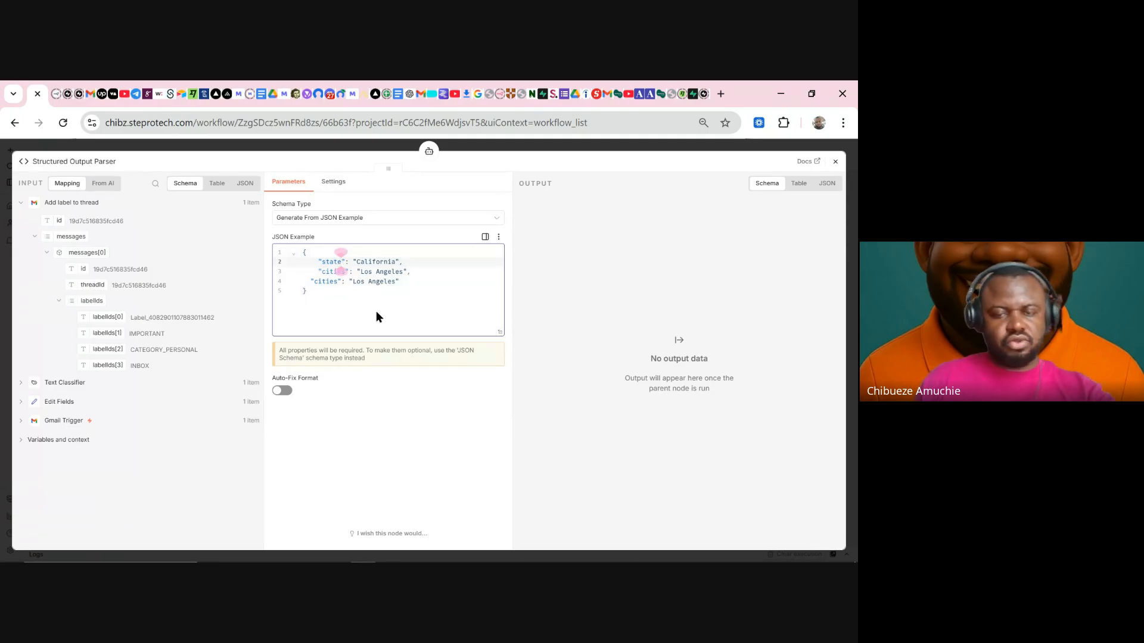
key("BackSpace")
key("BackSpace")
key("BackSpace")
key("BackSpace")
key("BackSpace")
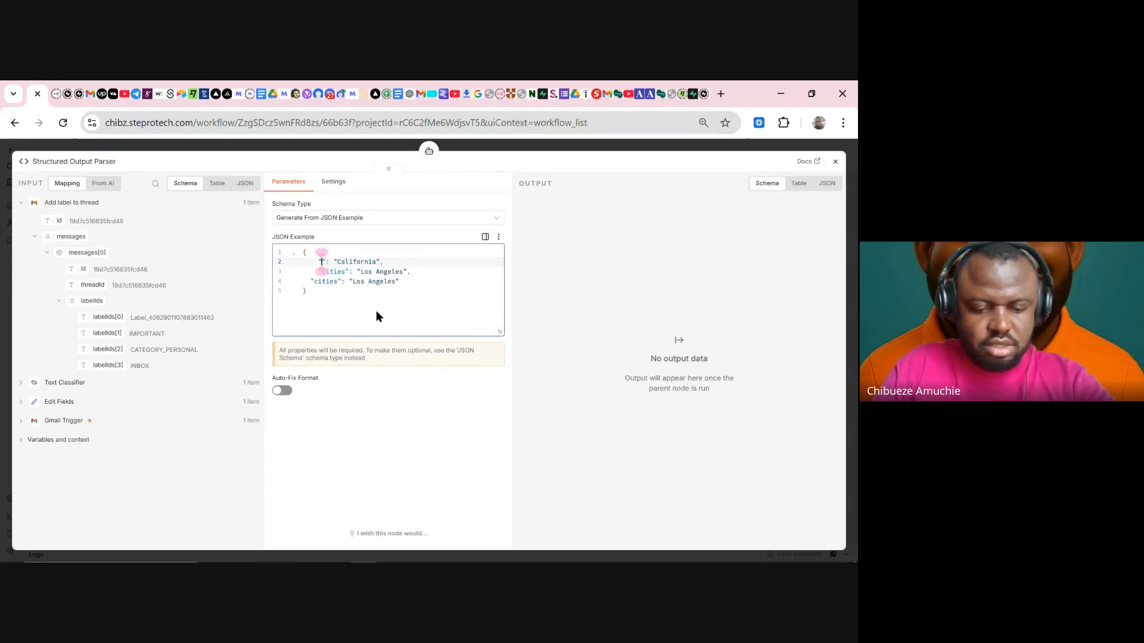
type("Sub")
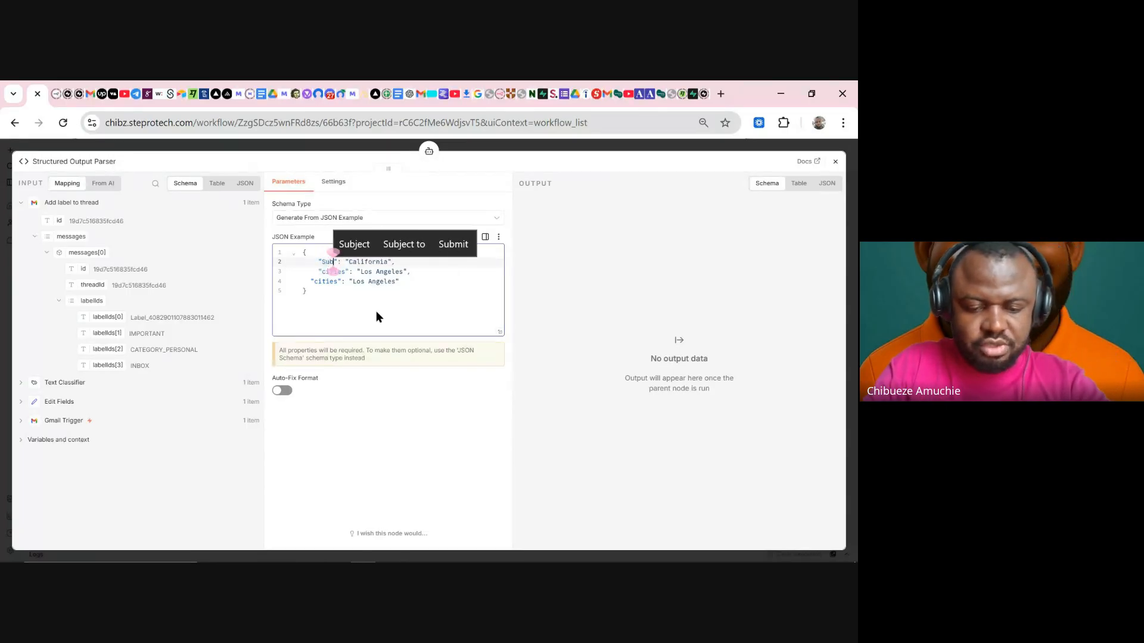
type("ject")
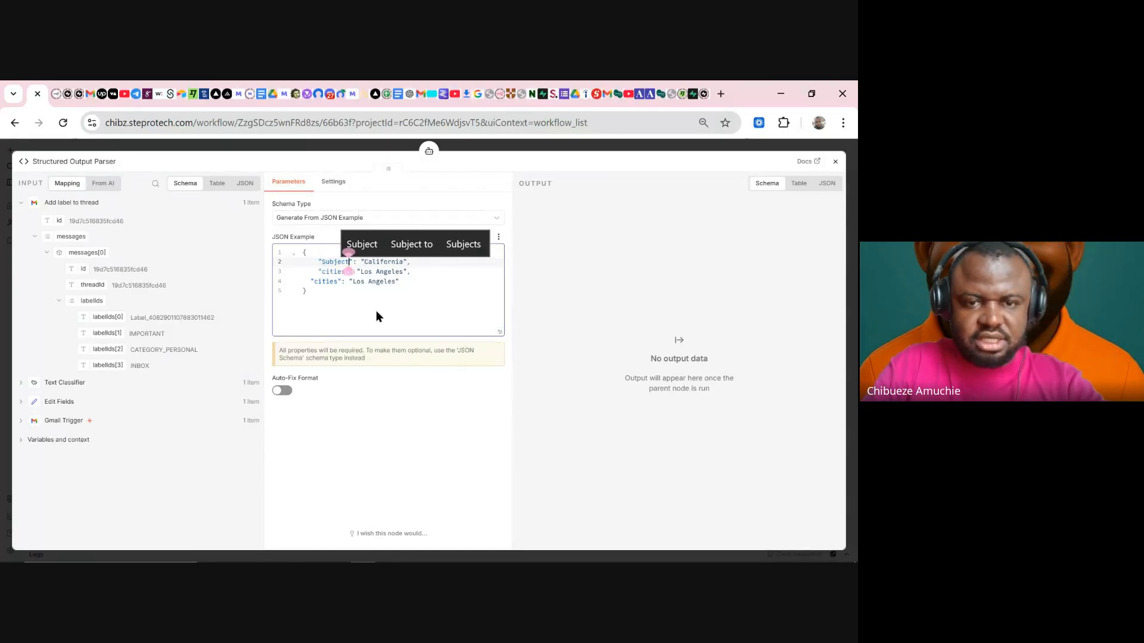
left_click(395, 263)
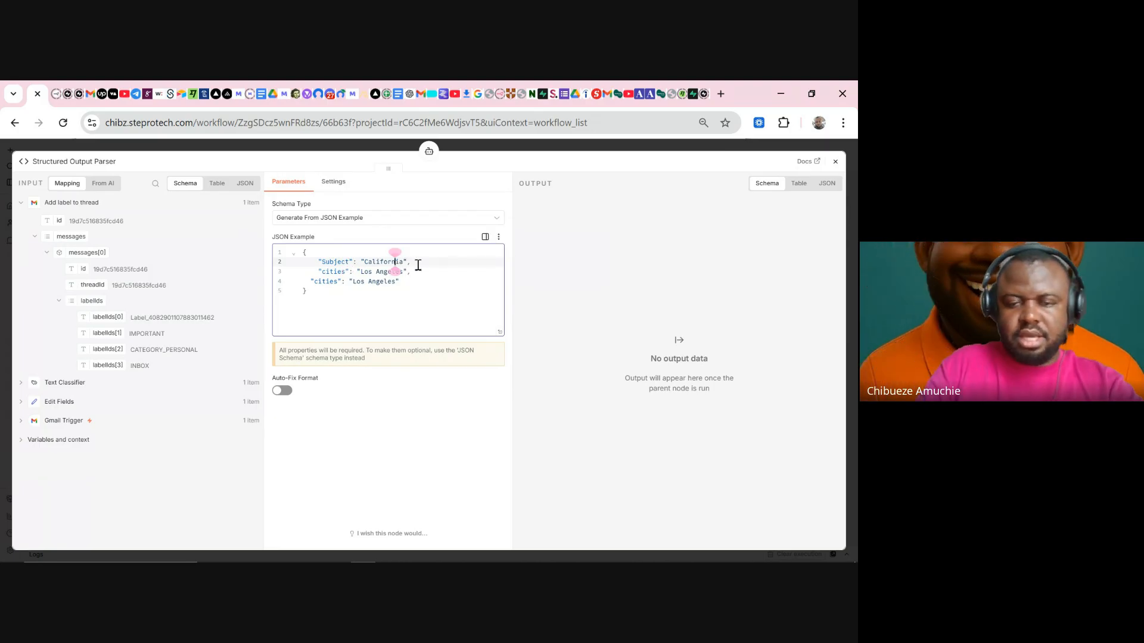
key("BackSpace")
key("BackSpace")
key("BackSpace")
key("BackSpace")
key("BackSpace")
key("BackSpace")
key("BackSpace")
key("BackSpace")
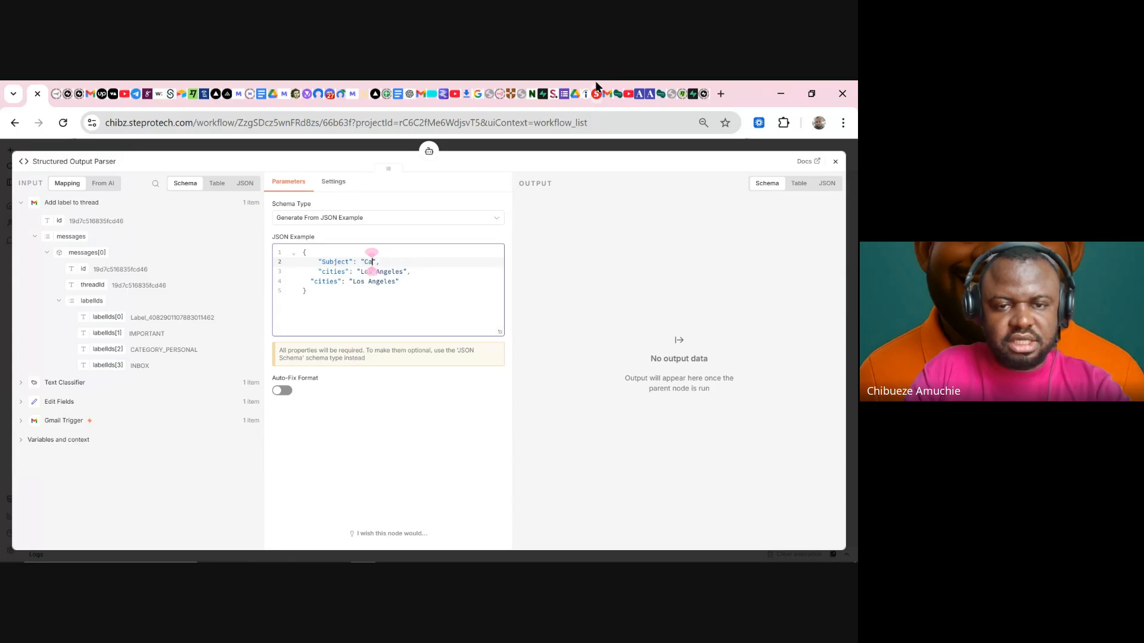
key("BackSpace")
key("BackSpace")
type("Su")
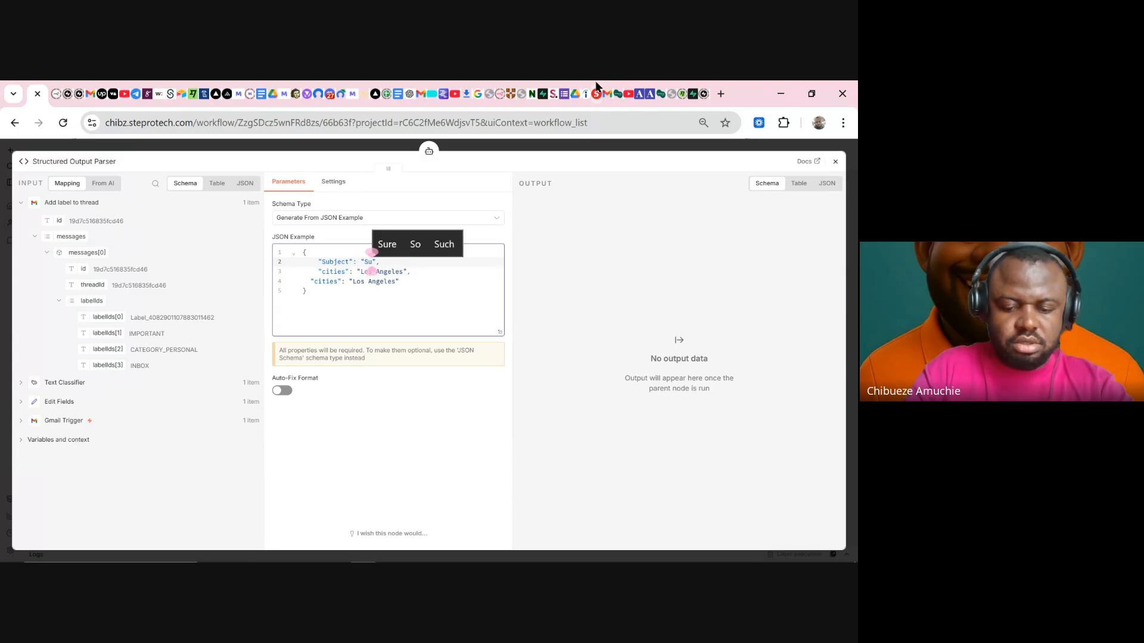
type("bject")
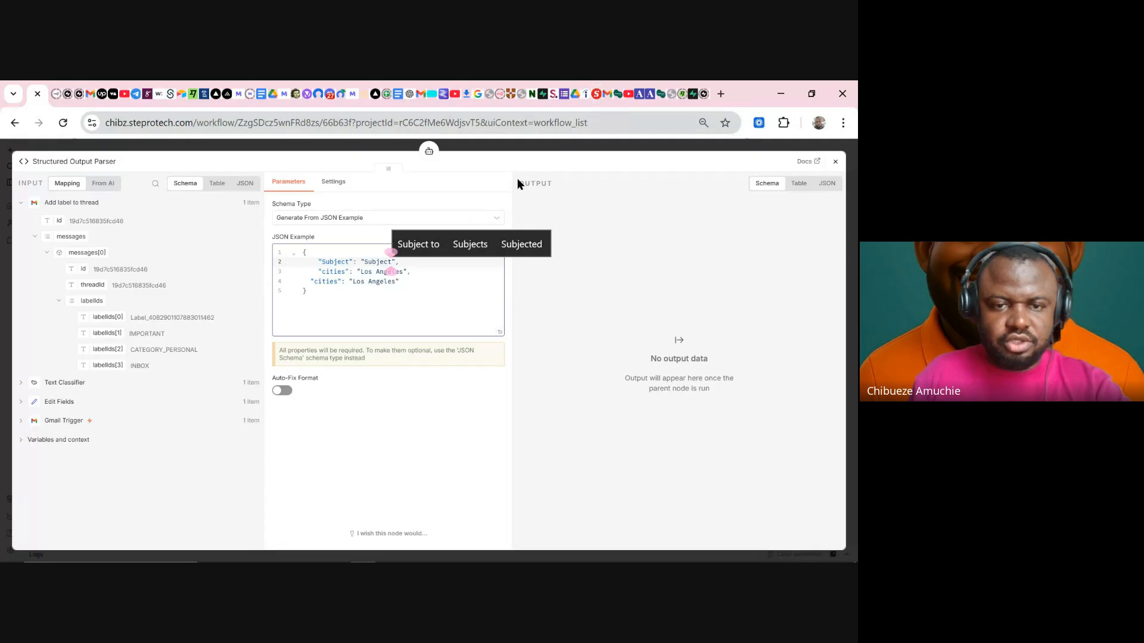
- Replace the first cities/Los Angeles pair with "Email Body": "Email Body"
left_click(347, 268)
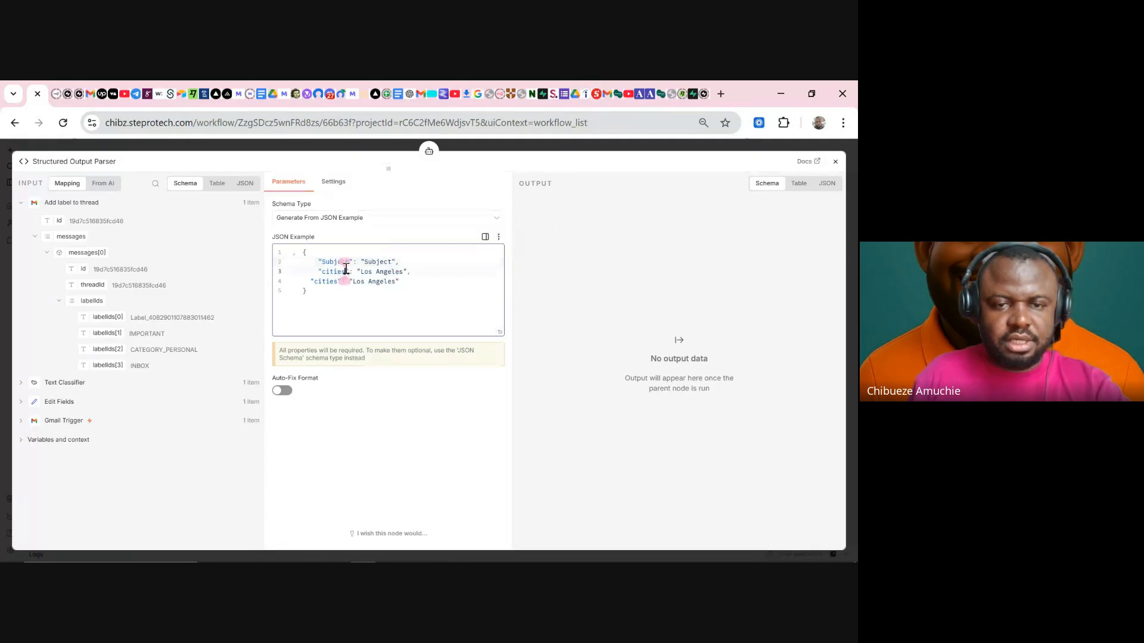
key("BackSpace")
key("BackSpace")
key("BackSpace")
key("BackSpace")
key("BackSpace")
key("BackSpace")
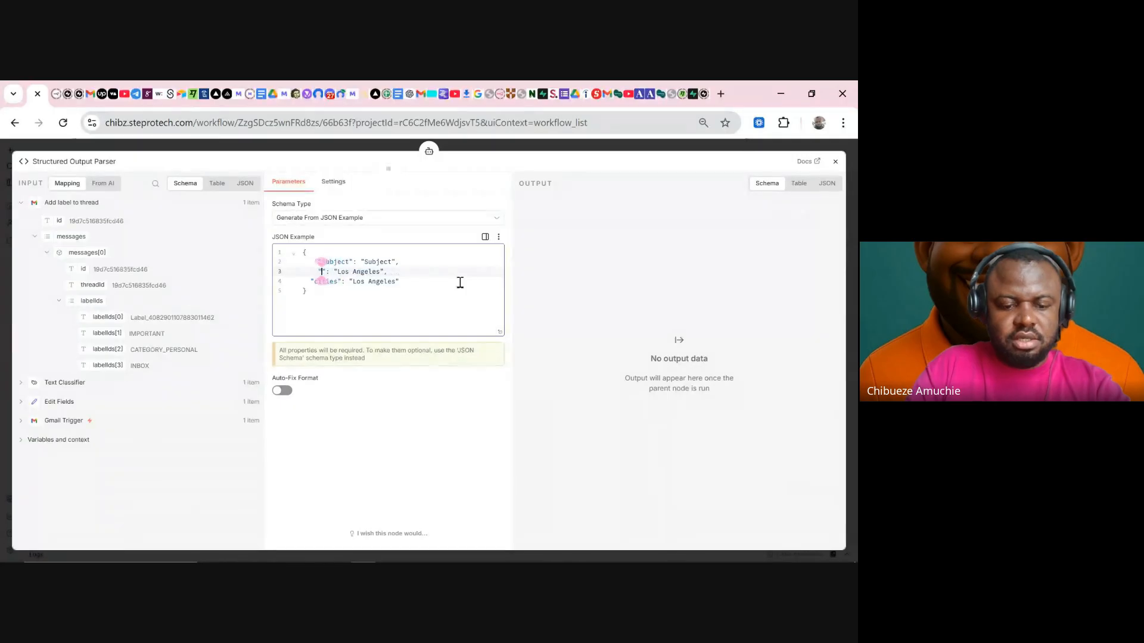
type("Email")
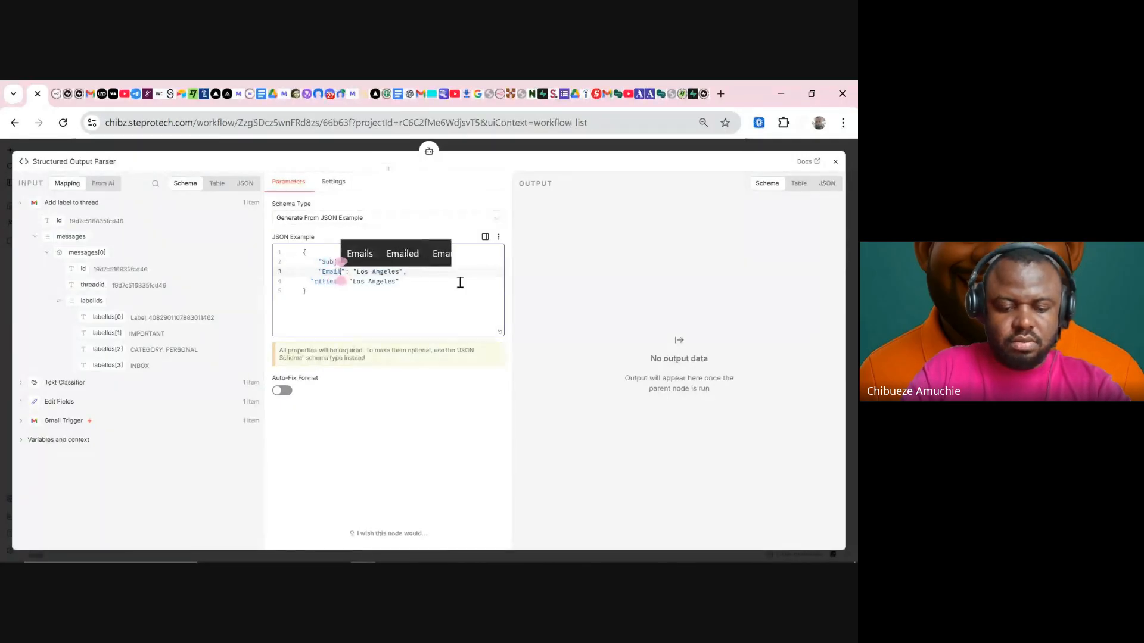
type(" Body")
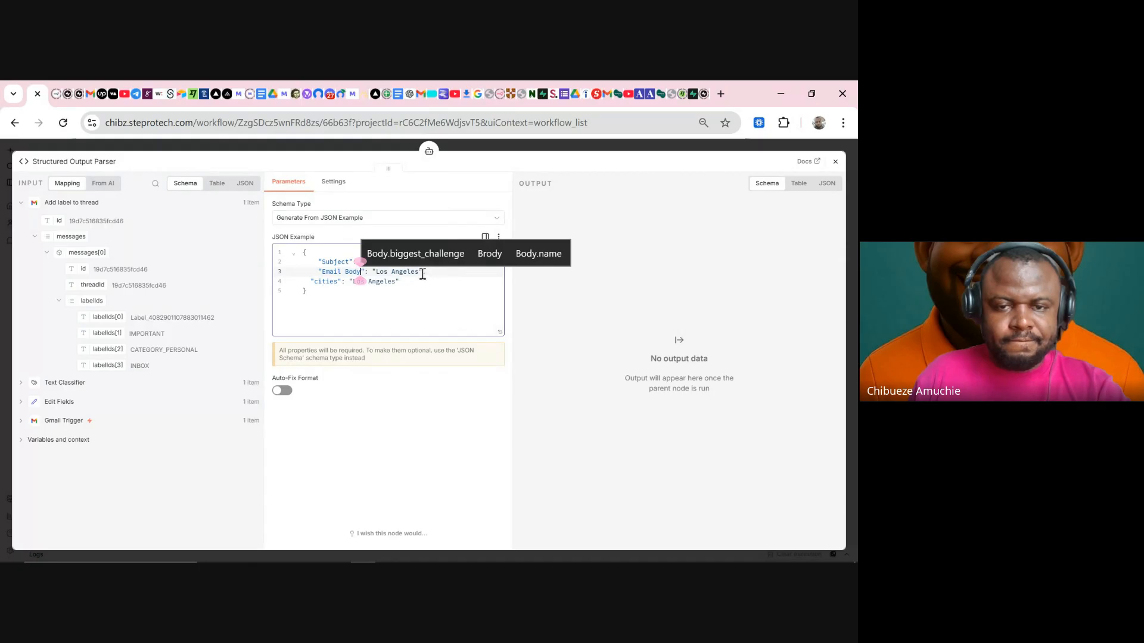
left_click(417, 272)
key("BackSpace")
key("BackSpace")
key("BackSpace")
key("BackSpace")
key("BackSpace")
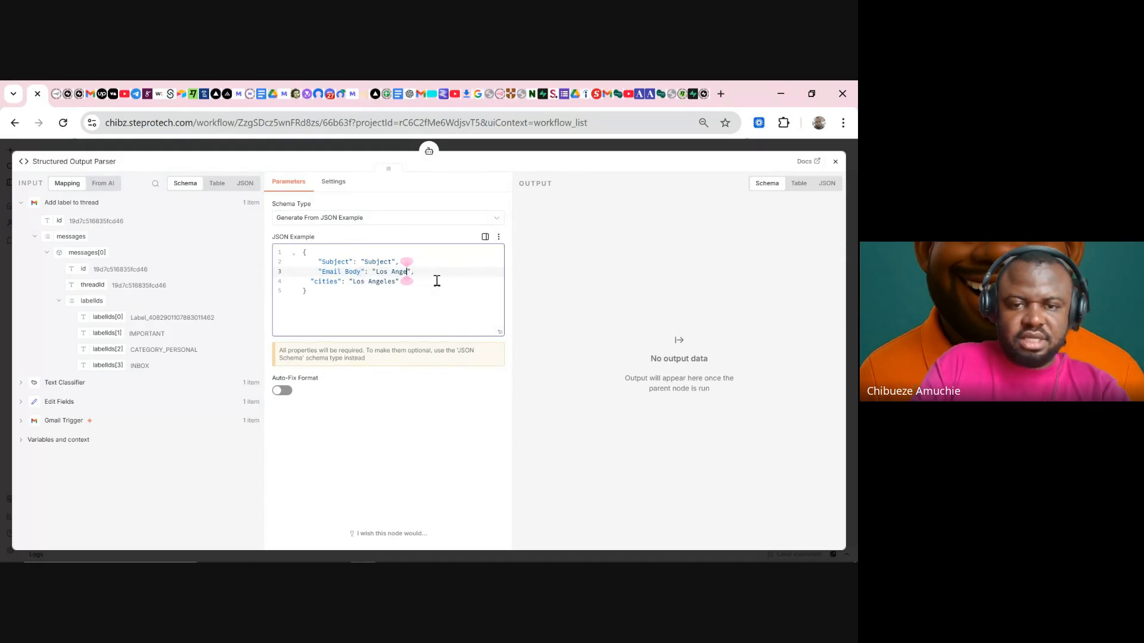
key("BackSpace")
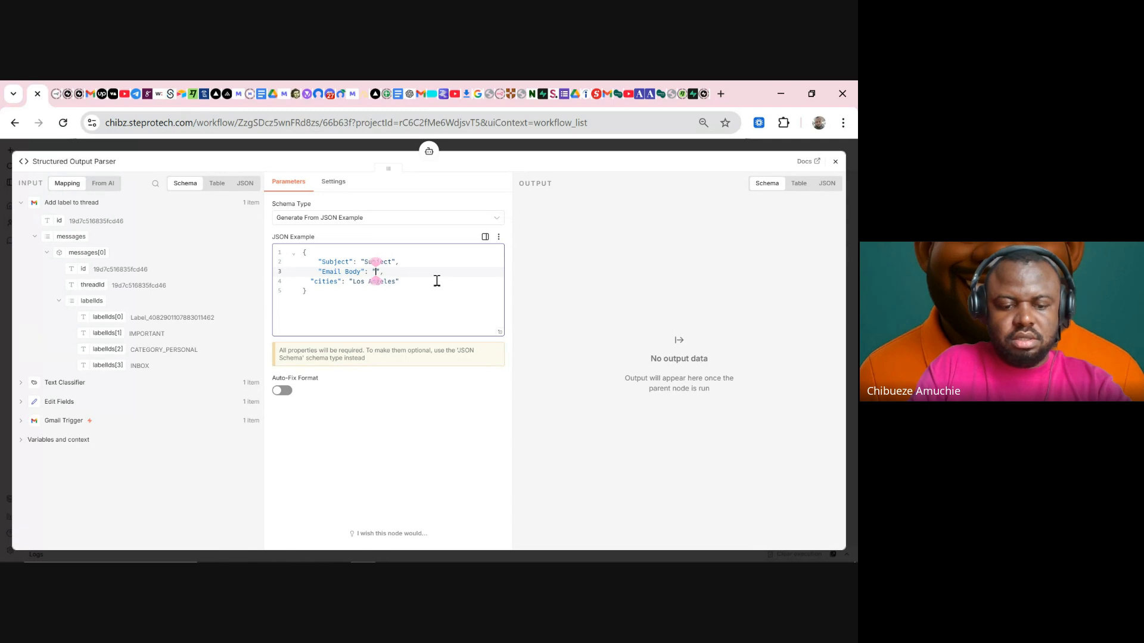
type("Email Body")
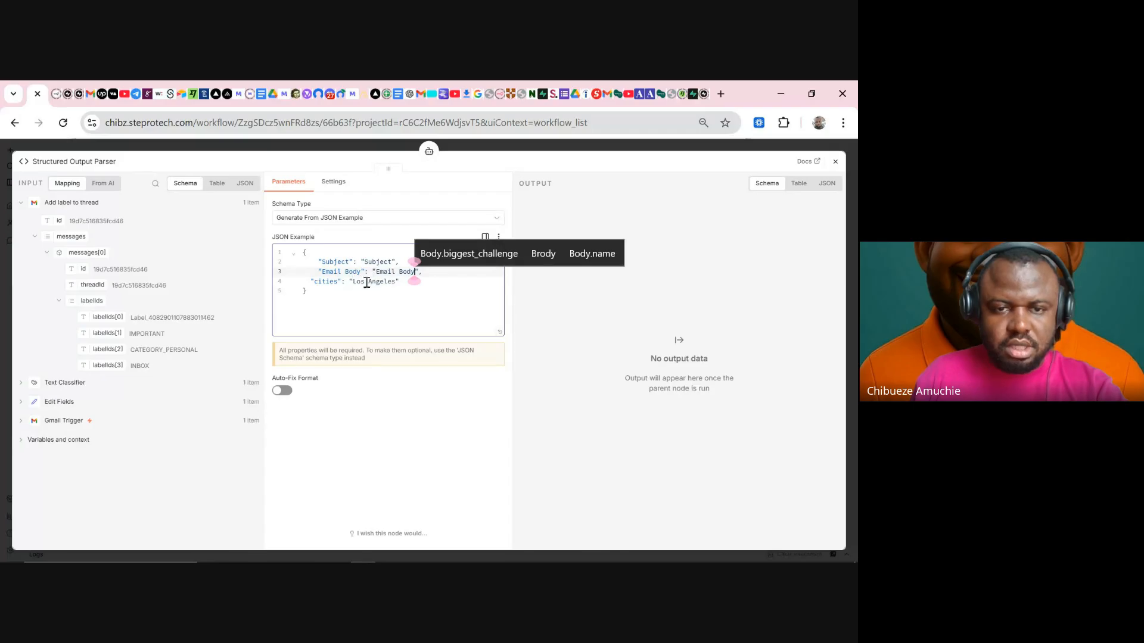
- Make line 4 "Advice to business owner", then close the parser and execute the AI Agent step
left_click(395, 282)
key("BackSpace")
key("BackSpace")
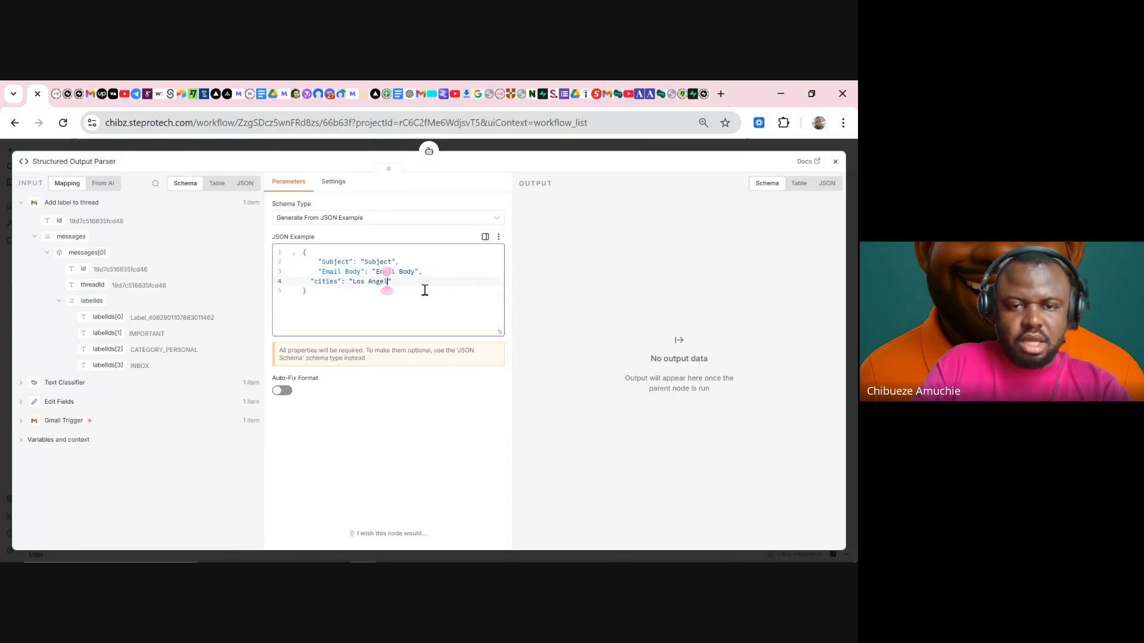
key("BackSpace")
key("BackSpace")
key("BackSpace")
key("BackSpace")
key("BackSpace")
key("BackSpace")
key("BackSpace")
key("BackSpace")
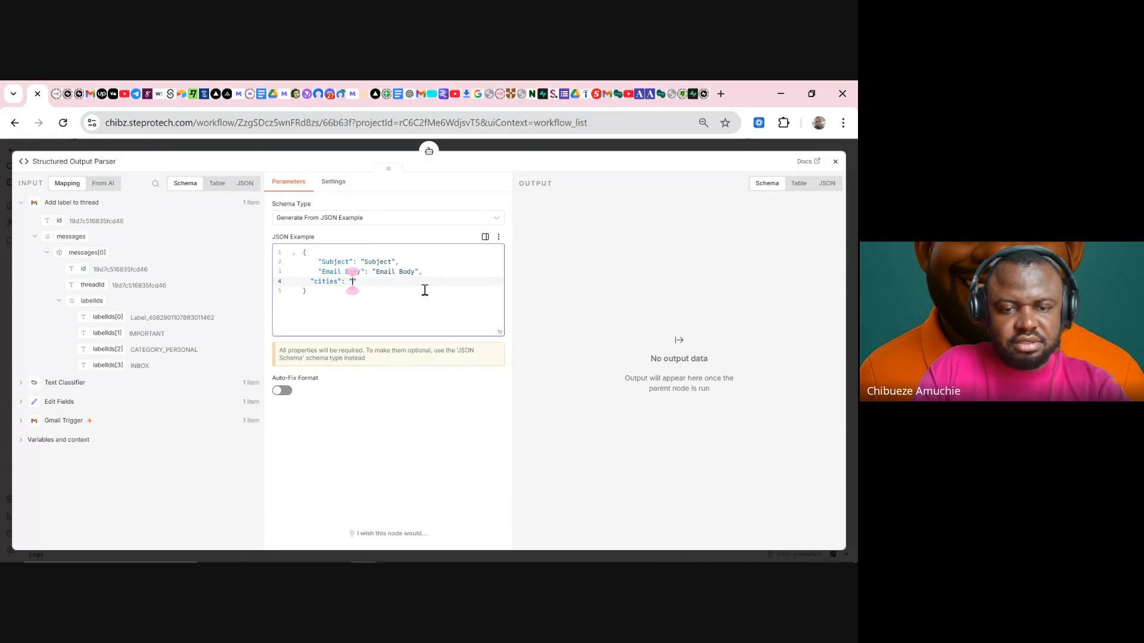
type("Advice to")
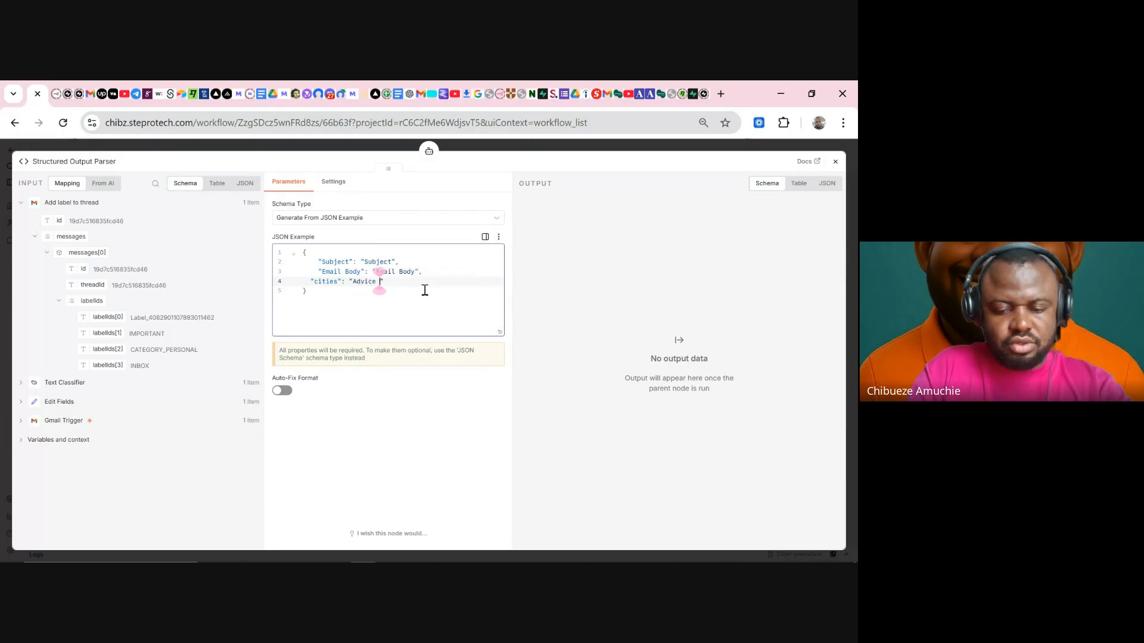
type(" busine")
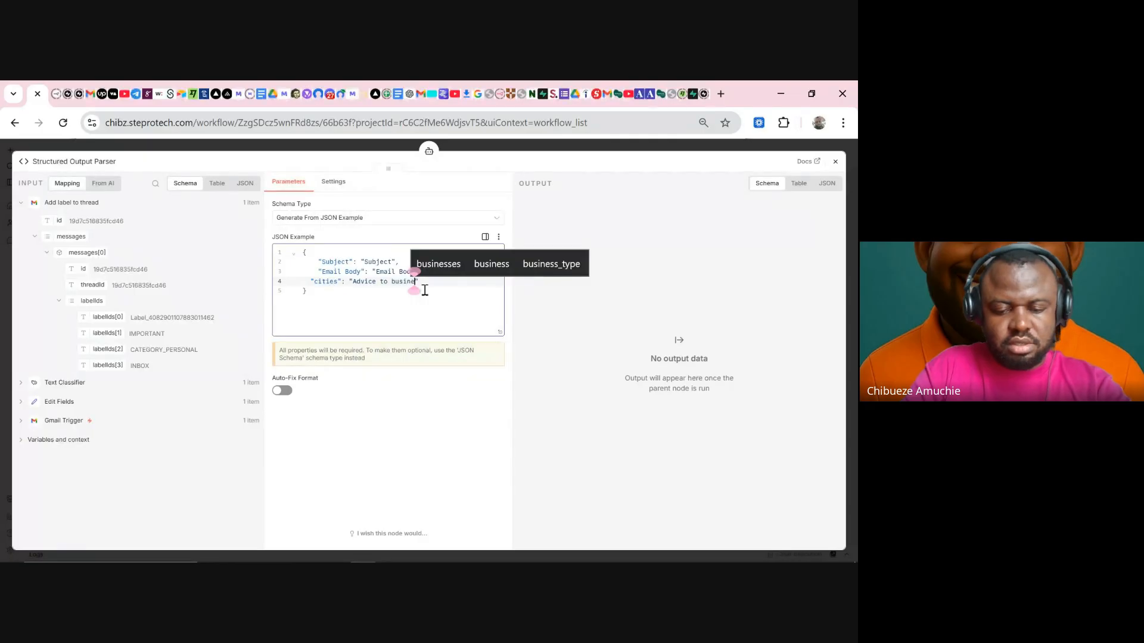
type("ss_owner")
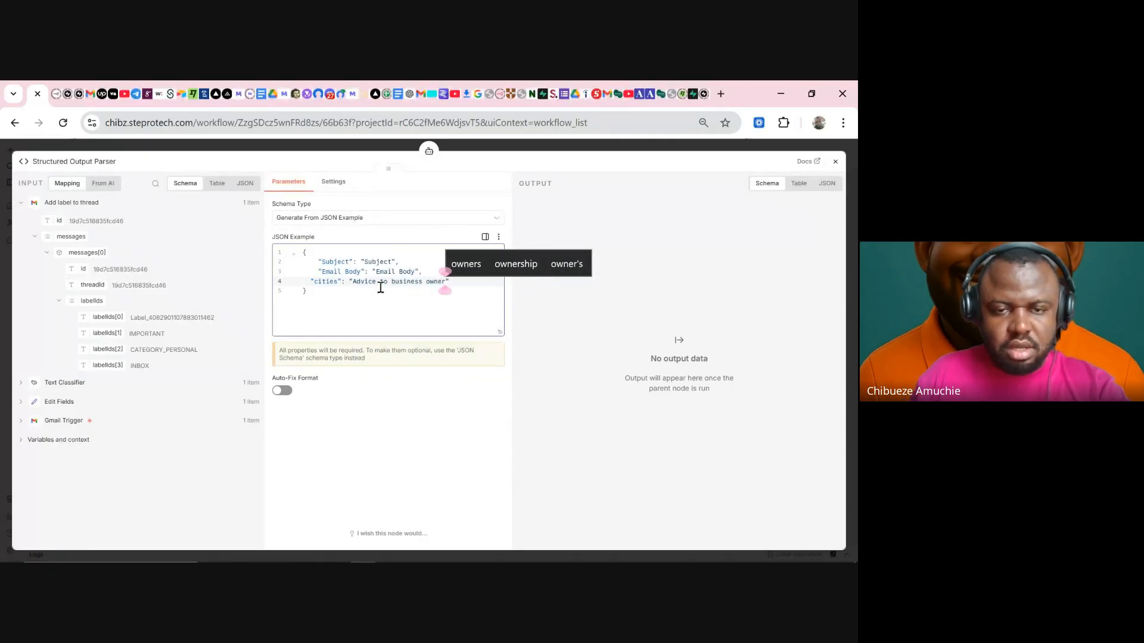
left_click(338, 281)
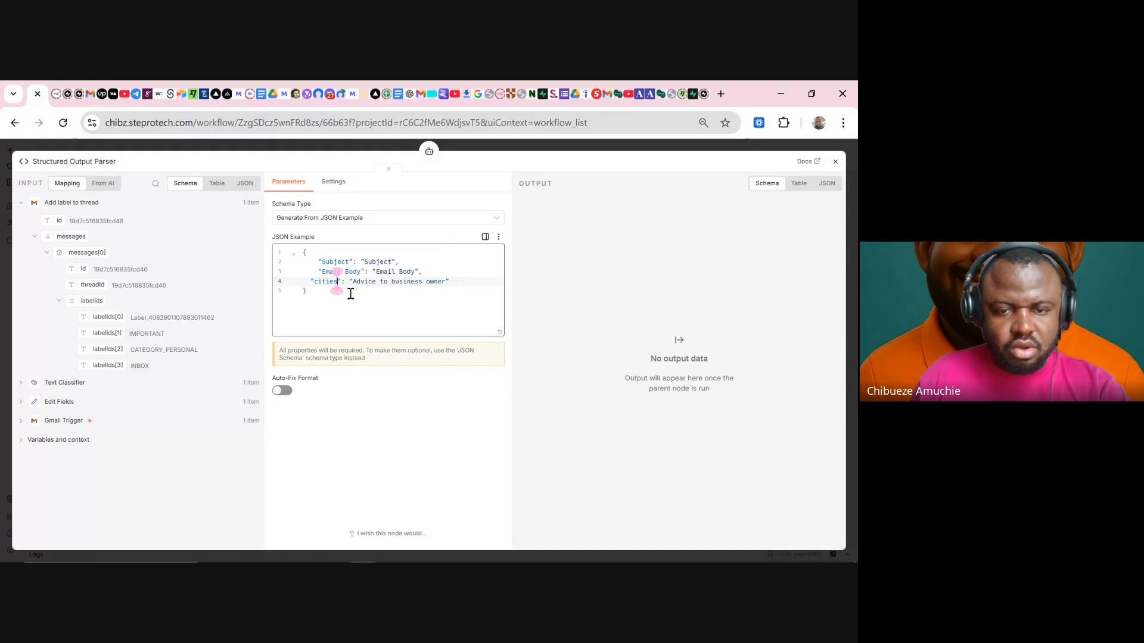
key("BackSpace")
key("BackSpace")
key("BackSpace")
key("BackSpace")
key("BackSpace")
key("BackSpace")
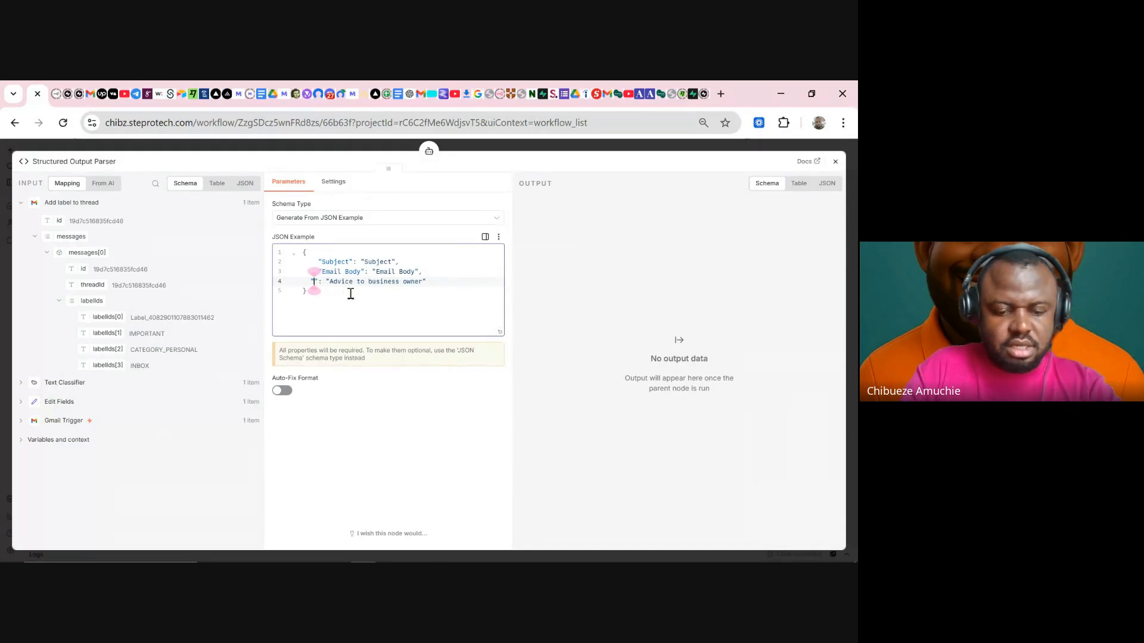
type("Advice to busine")
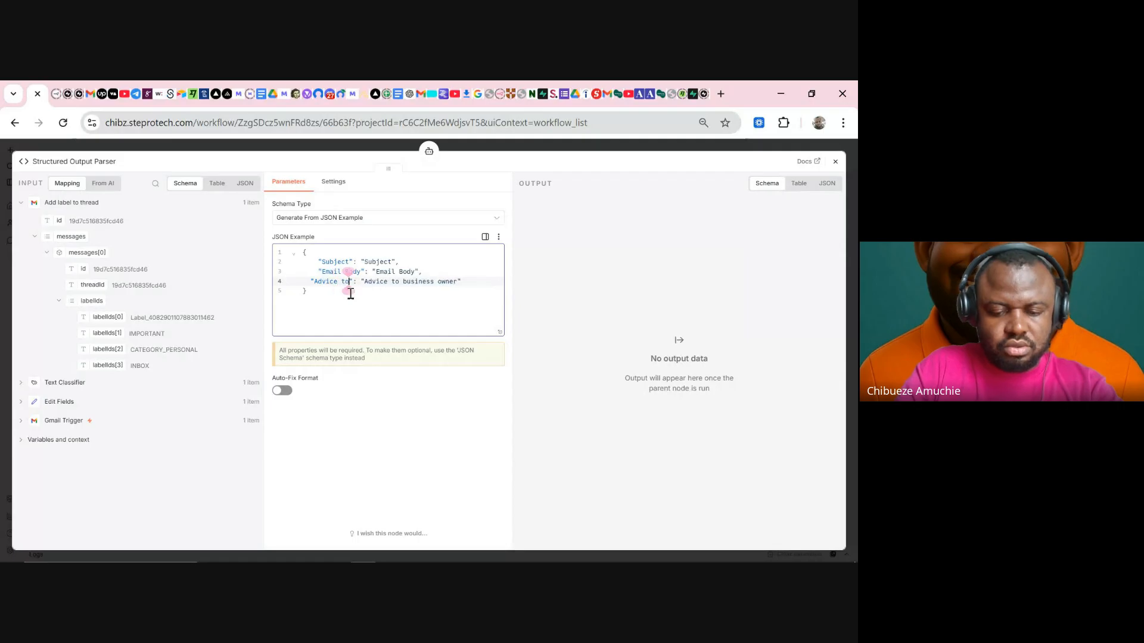
type("ss owner")
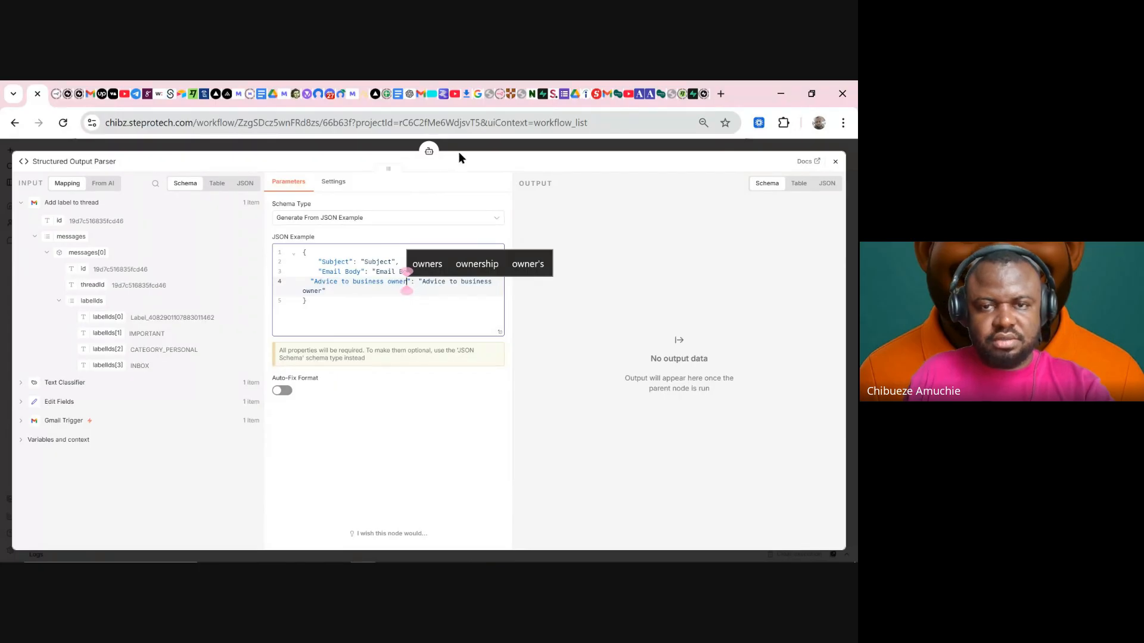
left_click(477, 147)
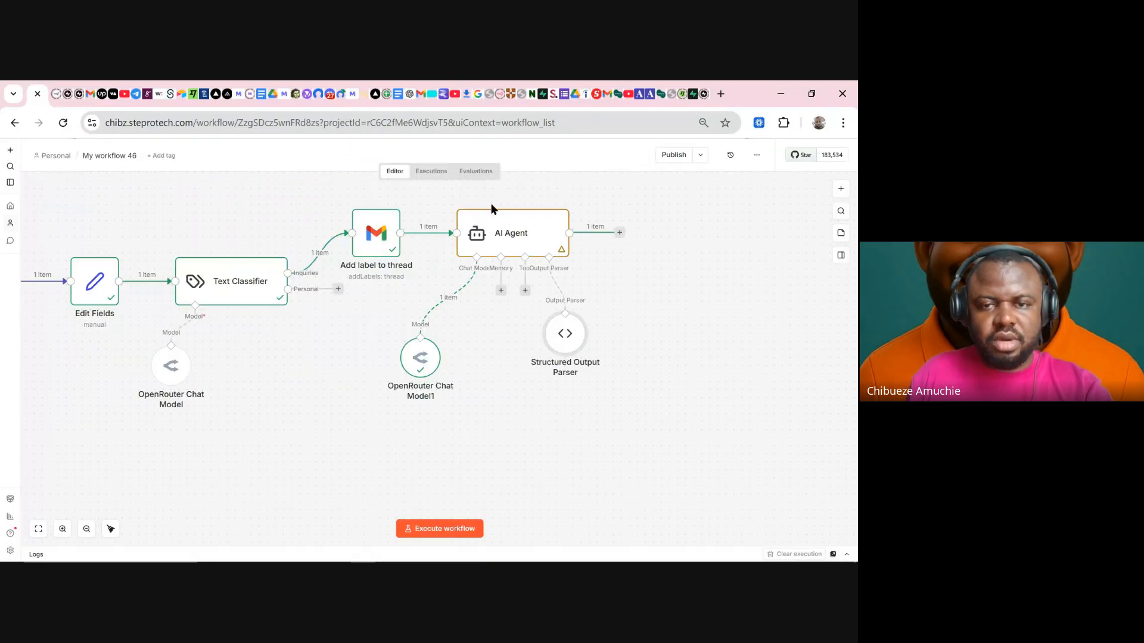
left_click(491, 197)
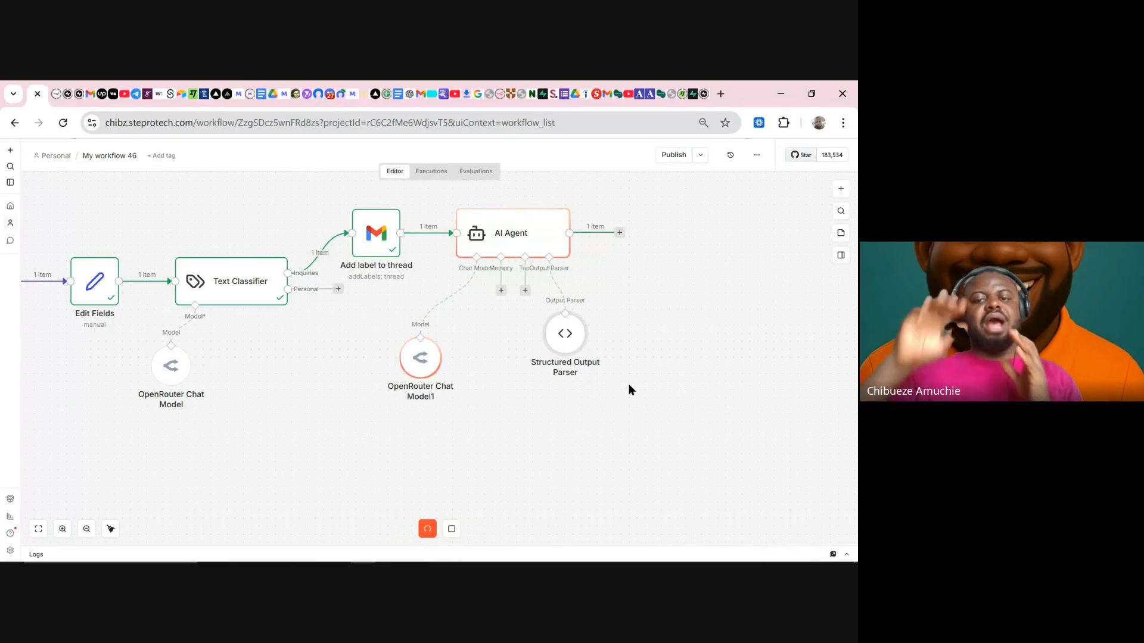
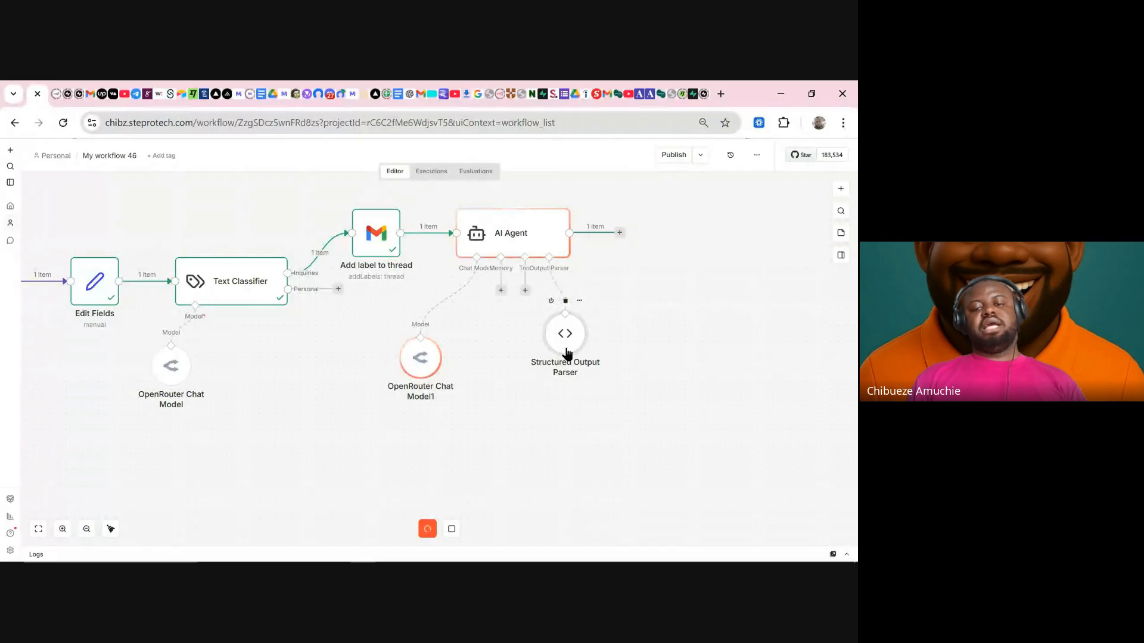
- Attach the Structured Output Parser to the AI Agent, then review its Subject and advice output in Table view
left_click_drag(566, 351, 575, 357)
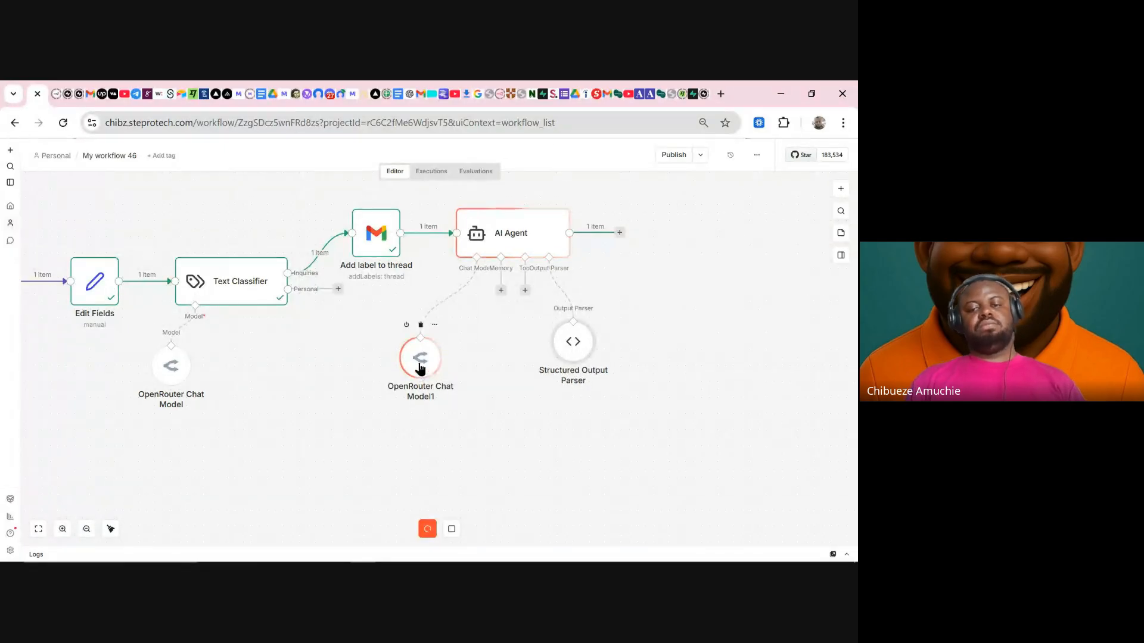
left_click_drag(417, 370, 434, 346)
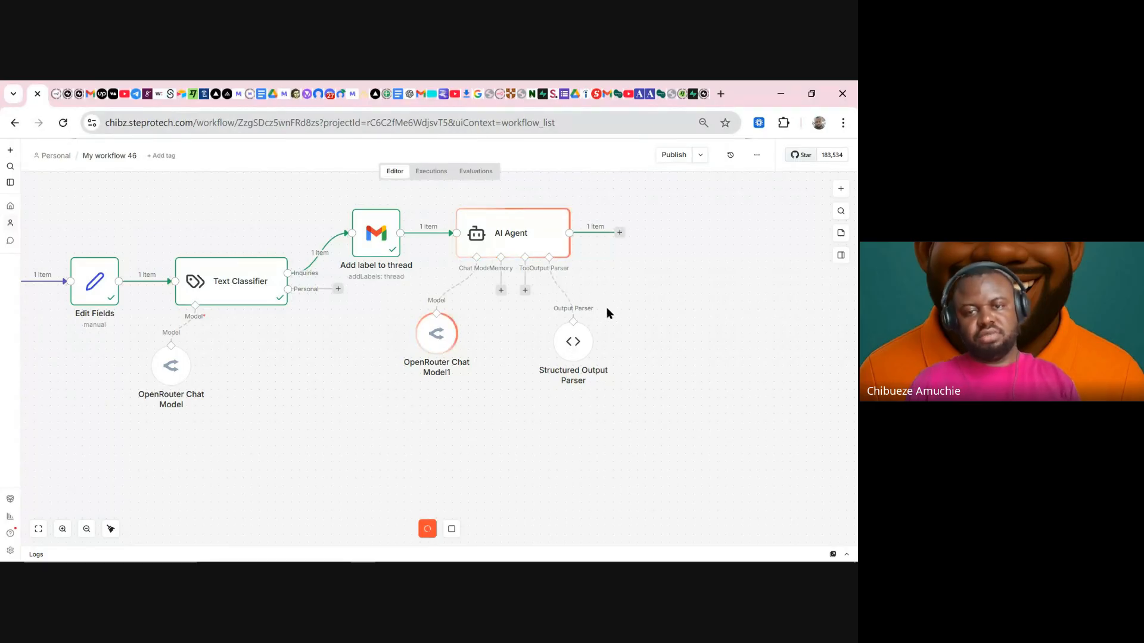
double_click(532, 245)
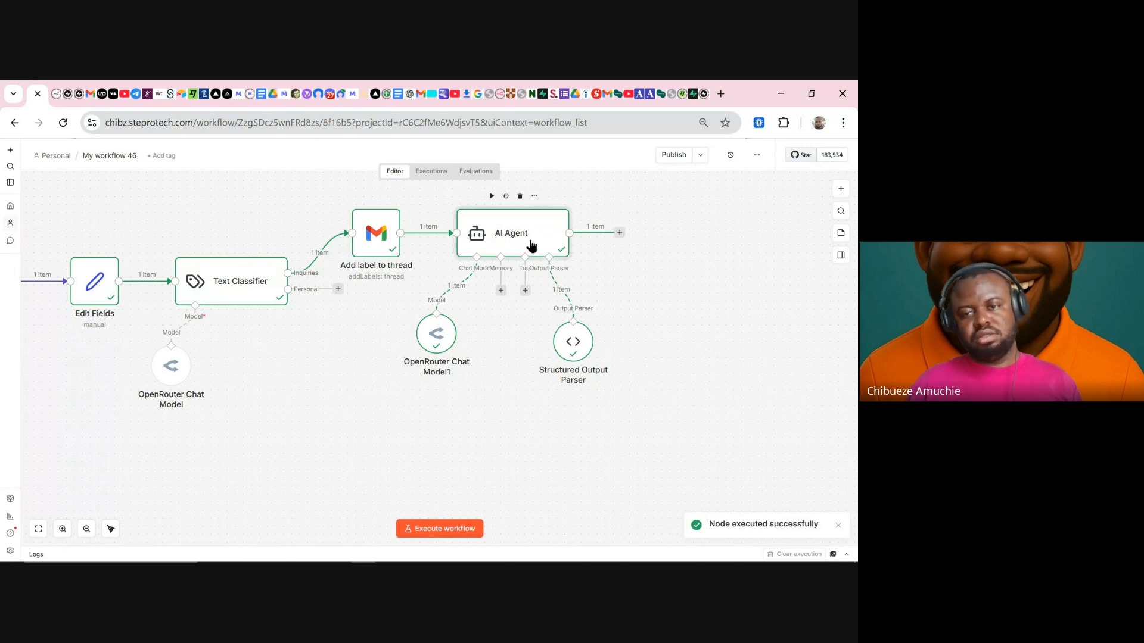
left_click_drag(586, 230, 702, 233)
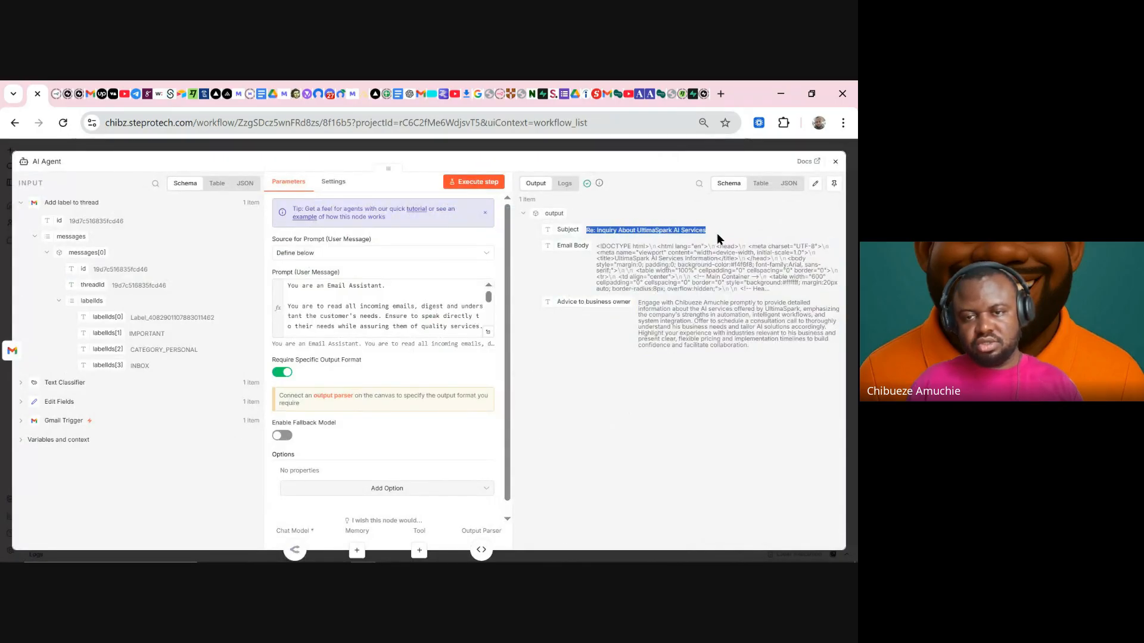
left_click_drag(561, 302, 777, 302)
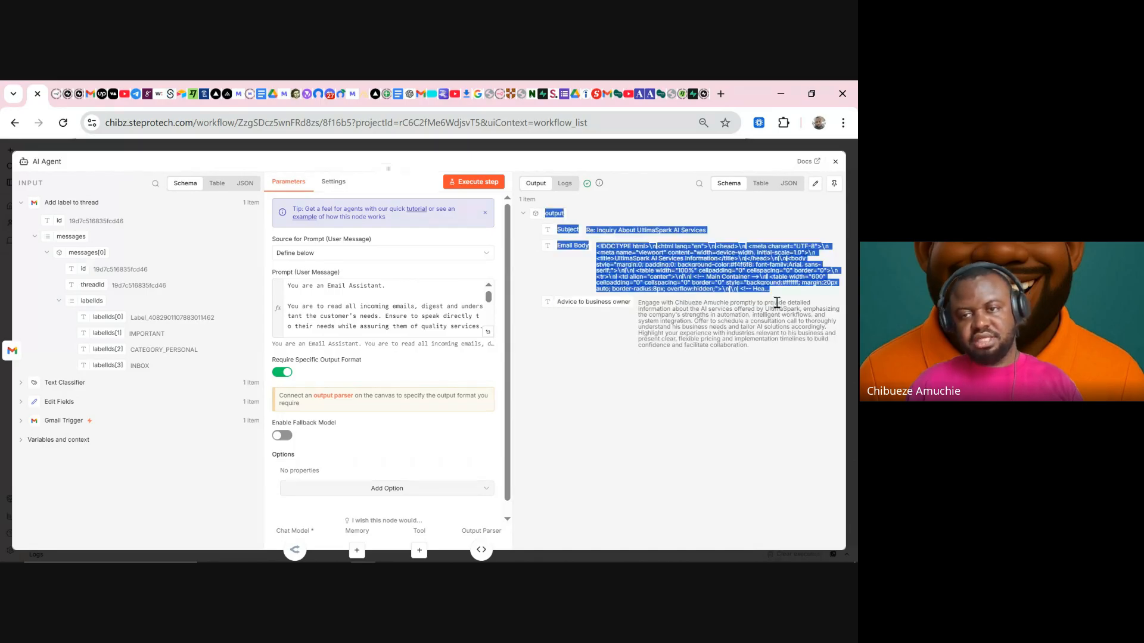
left_click(760, 185)
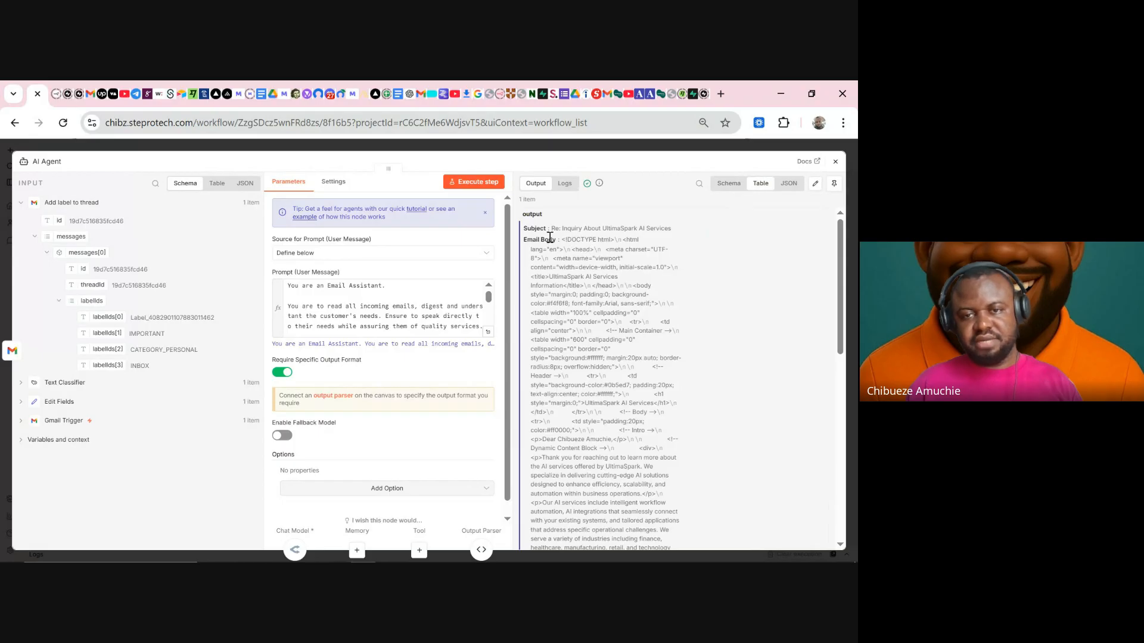
scroll(596, 310, "down", 10)
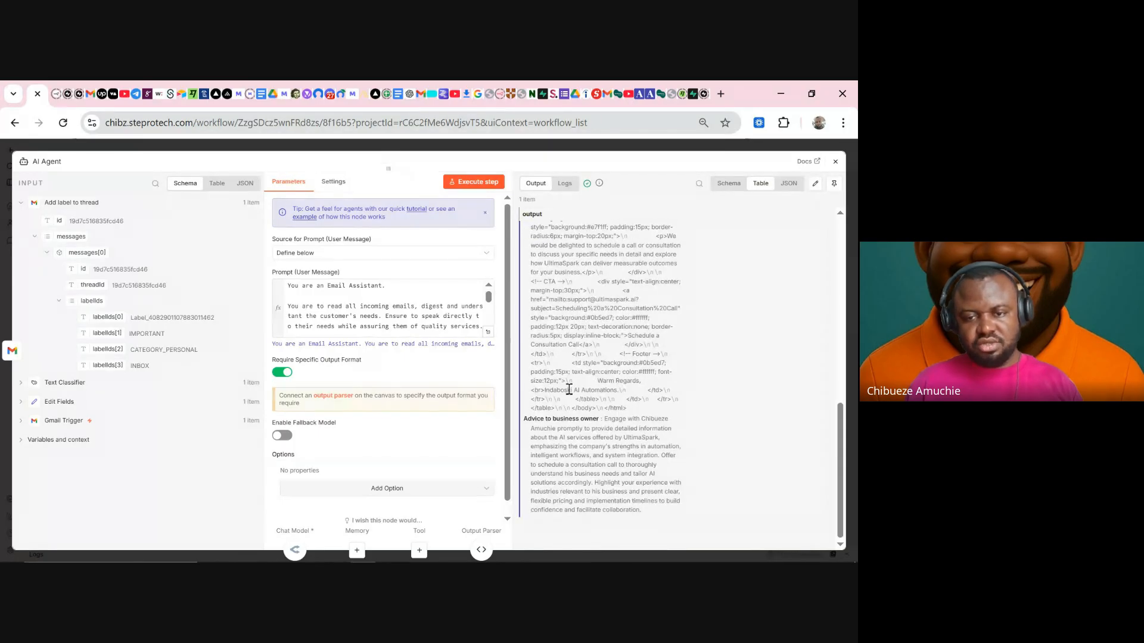
left_click_drag(610, 417, 643, 517)
left_click(668, 151)
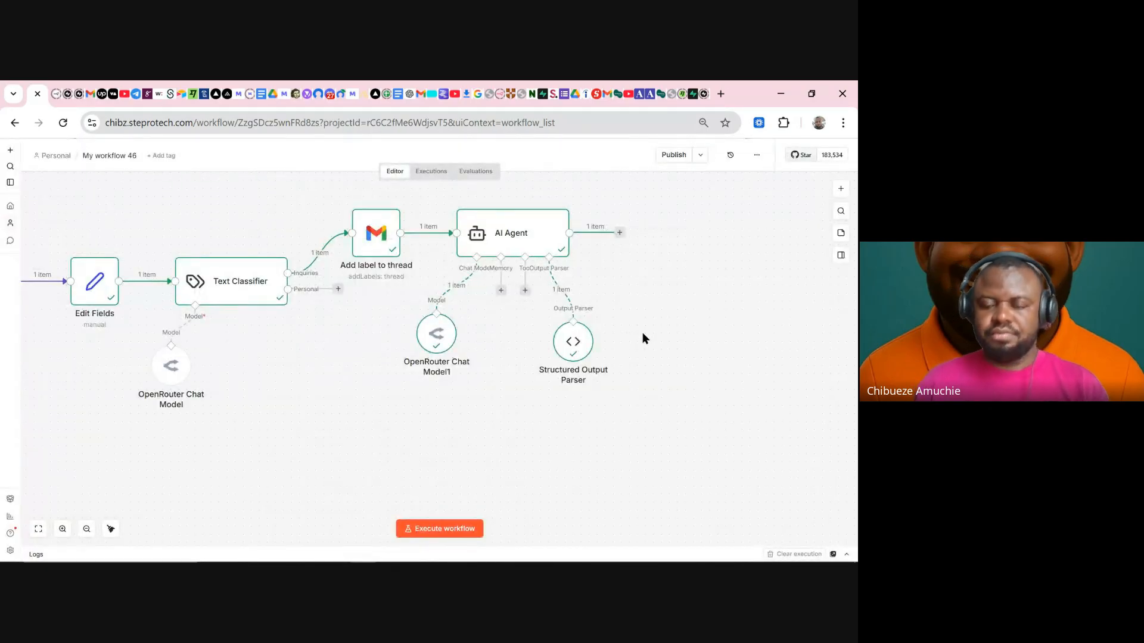
- Add an Edit Fields (Set) node after the AI Agent with Subject, Email Body and Advice fields
left_click(620, 232)
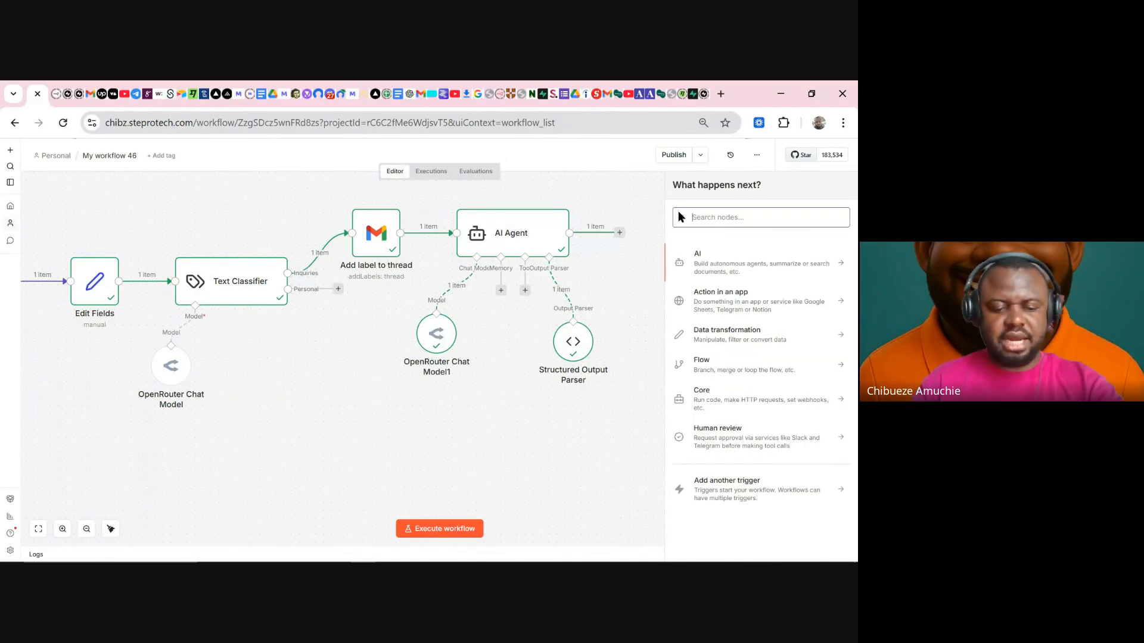
type("se")
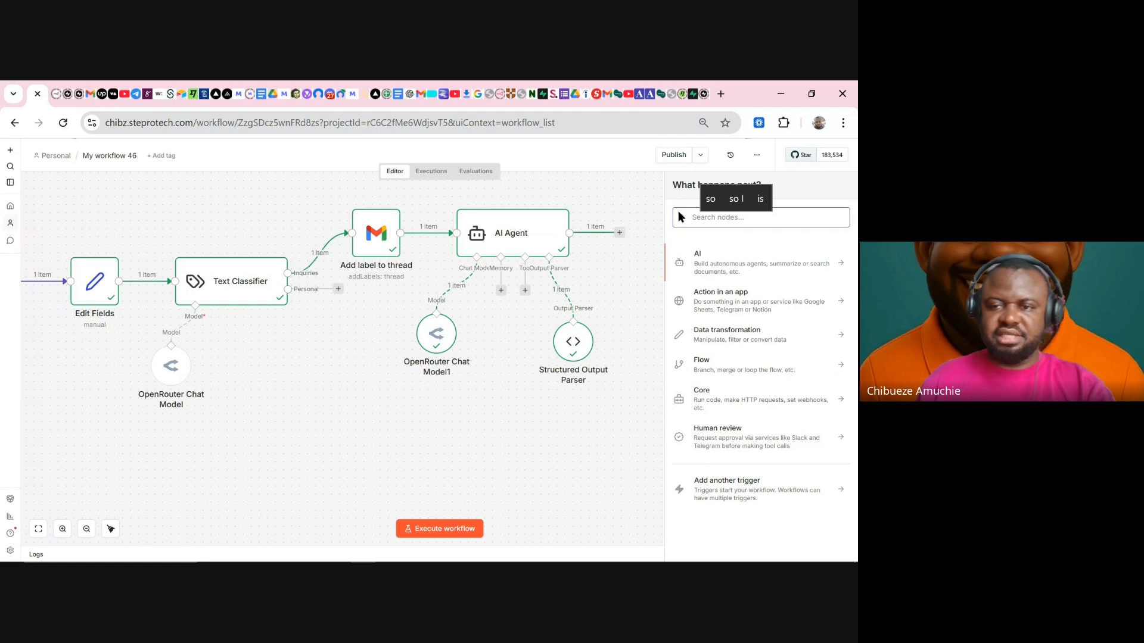
type("t")
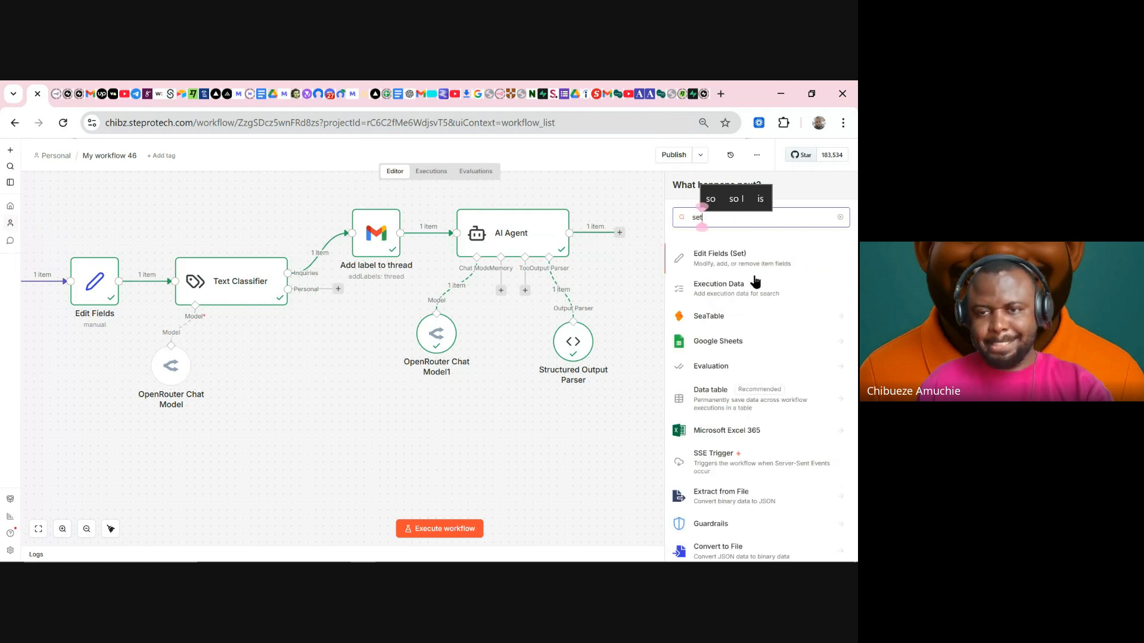
left_click(719, 252)
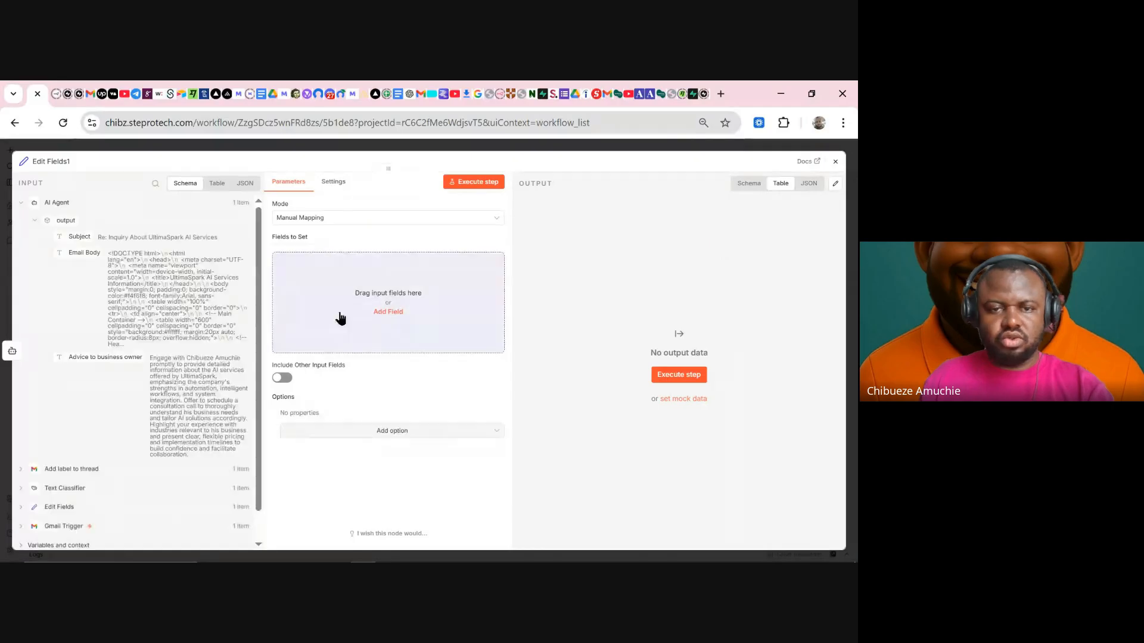
left_click_drag(73, 239, 381, 289)
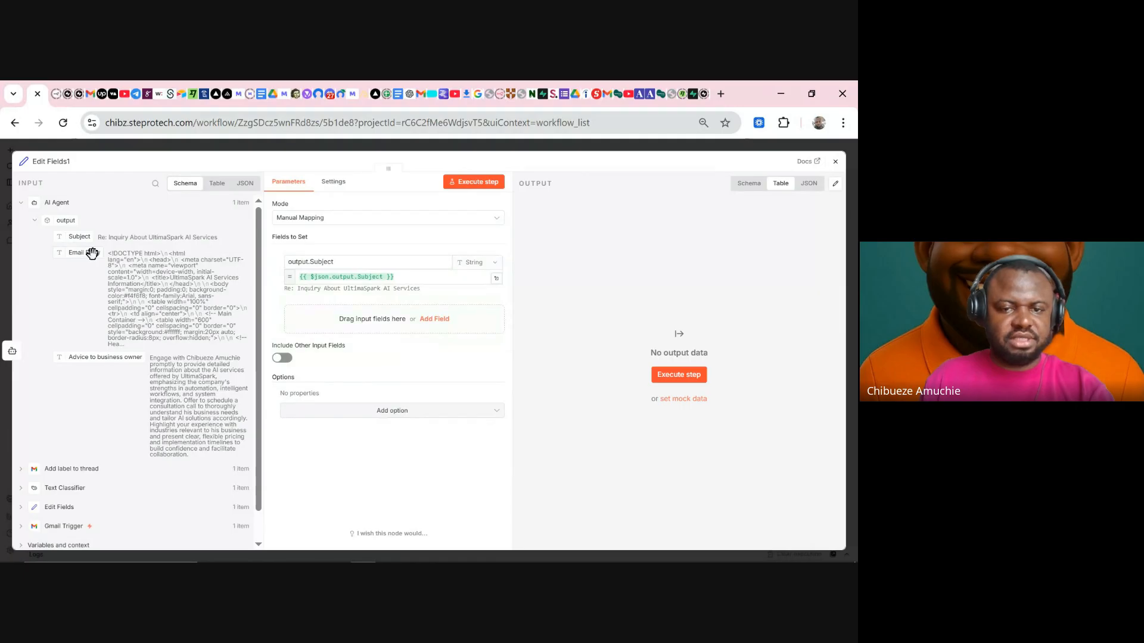
left_click_drag(92, 253, 360, 324)
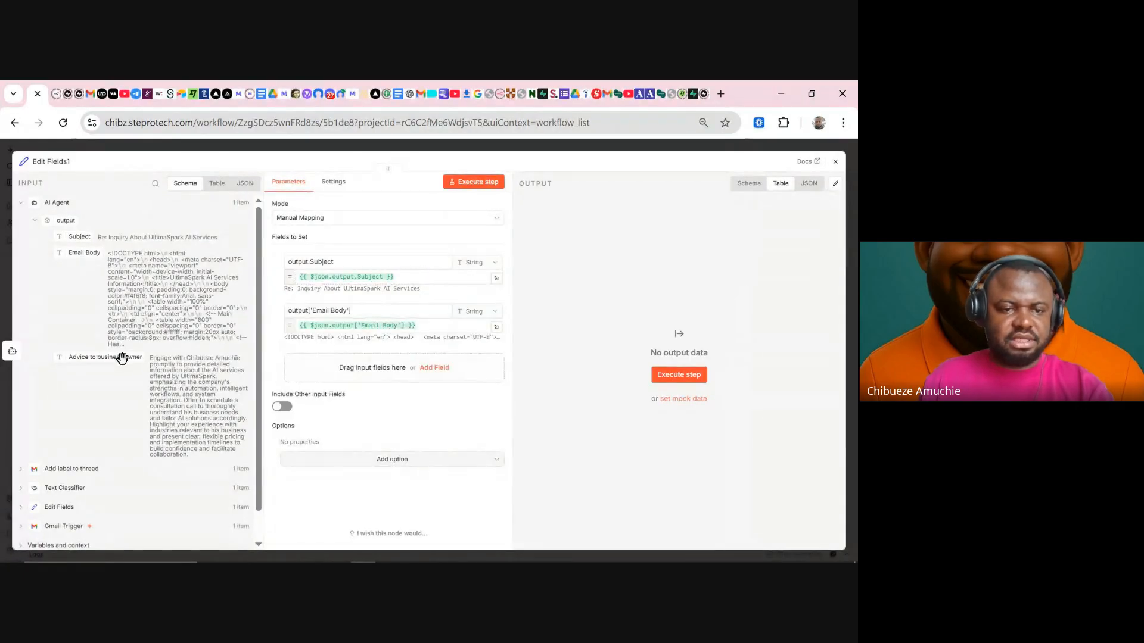
left_click_drag(113, 358, 321, 370)
- Map Sender Email and Thread ID from the Text Classifier into the fields
left_click(73, 446)
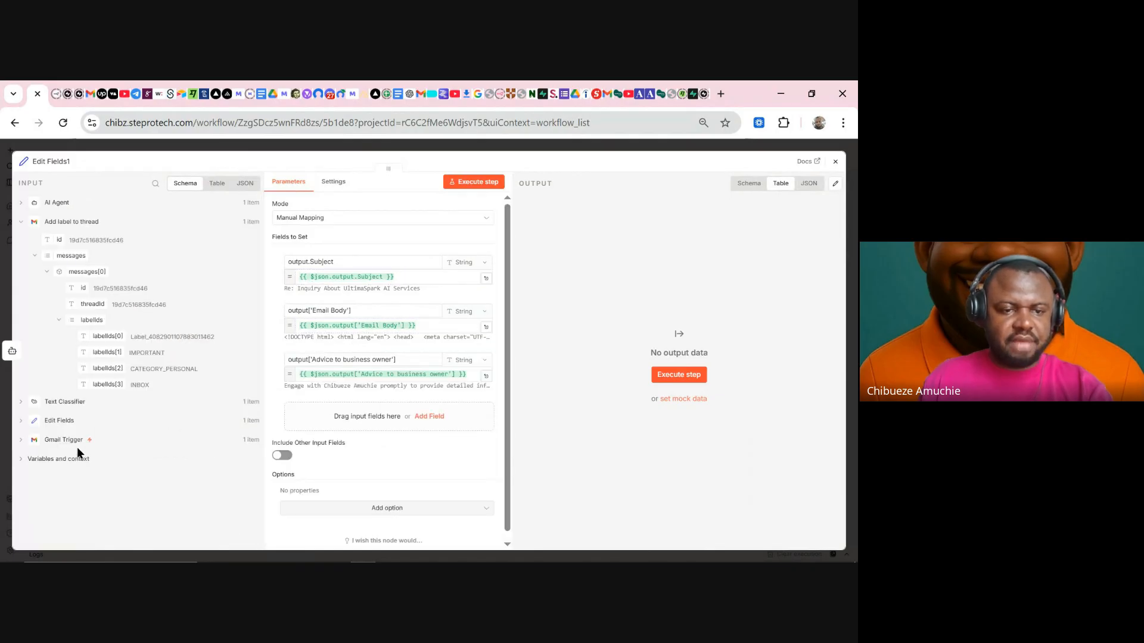
left_click(61, 403)
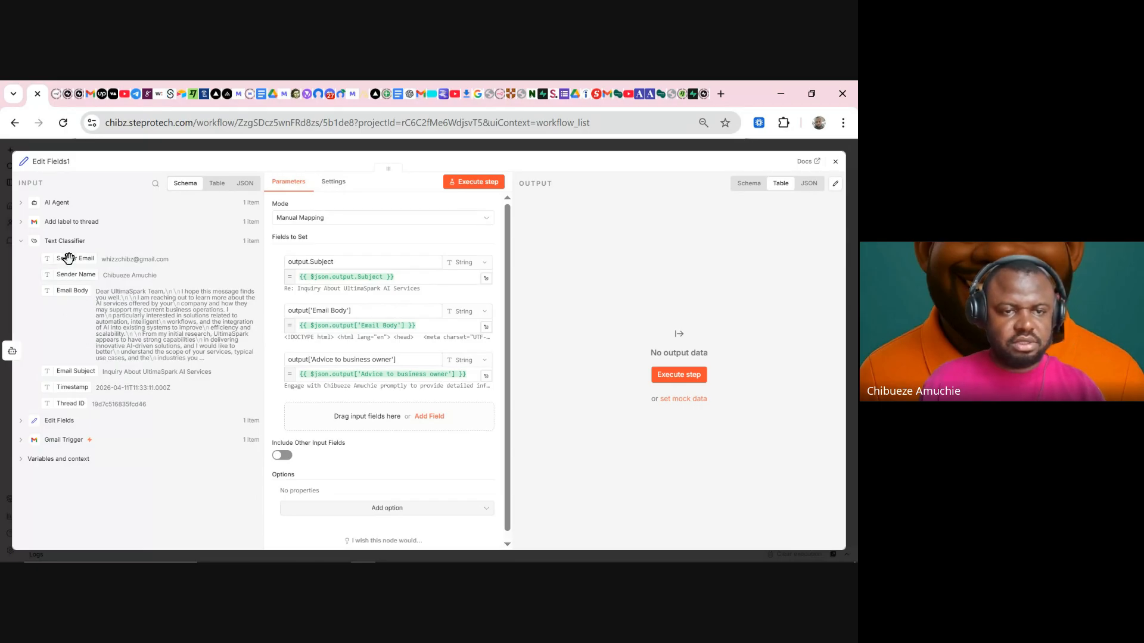
left_click_drag(67, 258, 318, 421)
left_click_drag(203, 412, 203, 413)
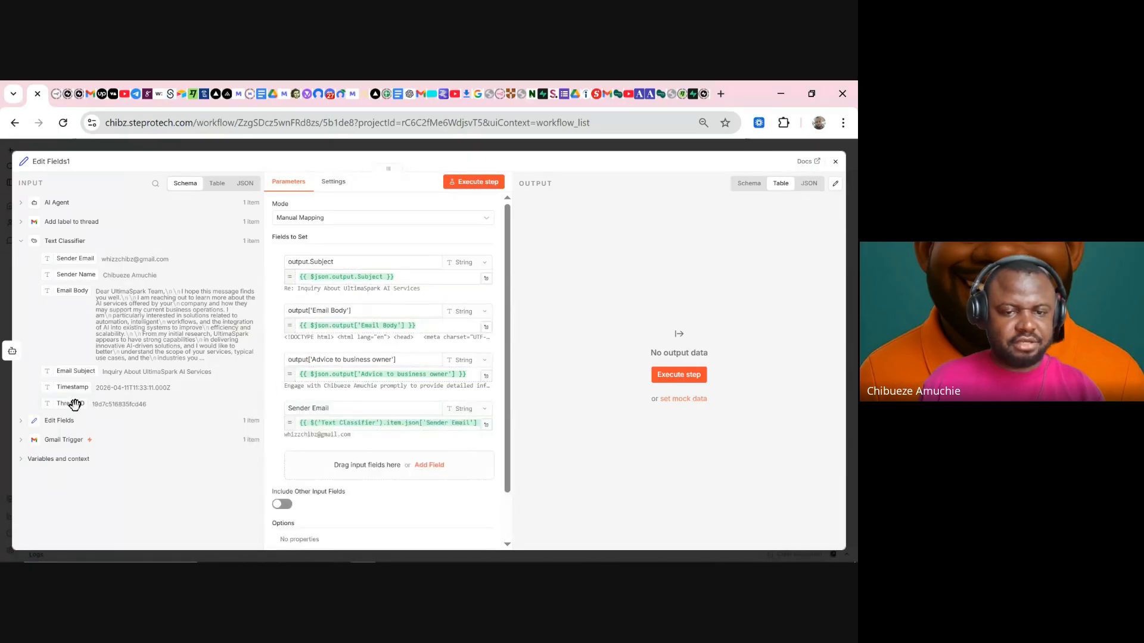
left_click_drag(70, 404, 323, 463)
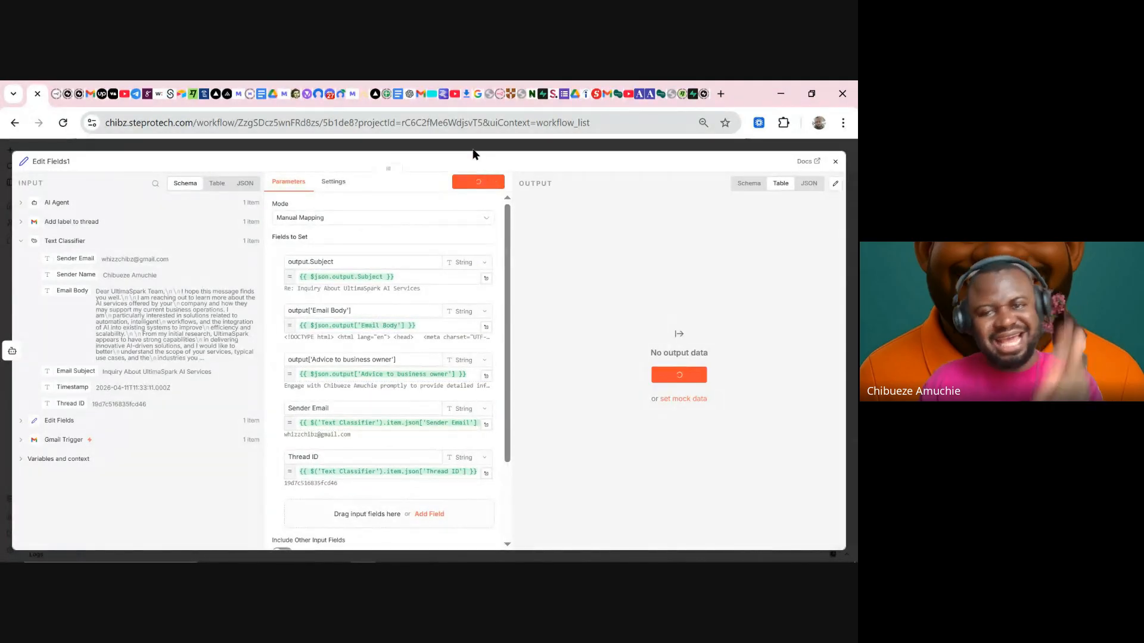
- Run Edit Fields1, check its output as a field tree, then go to ChatGPT
left_click(474, 182)
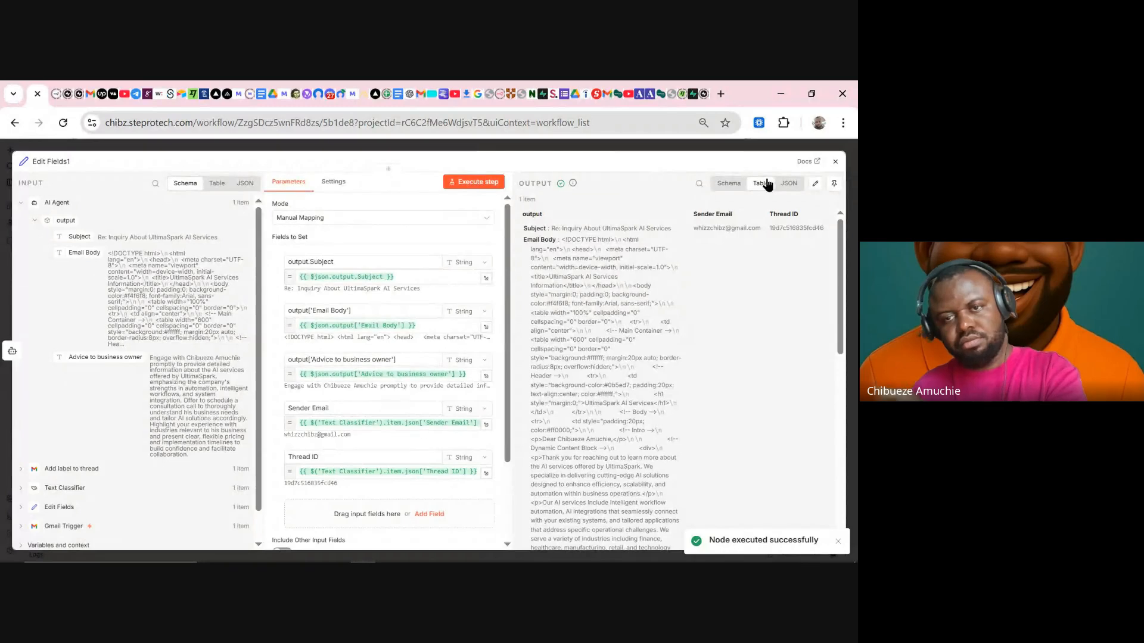
left_click(730, 183)
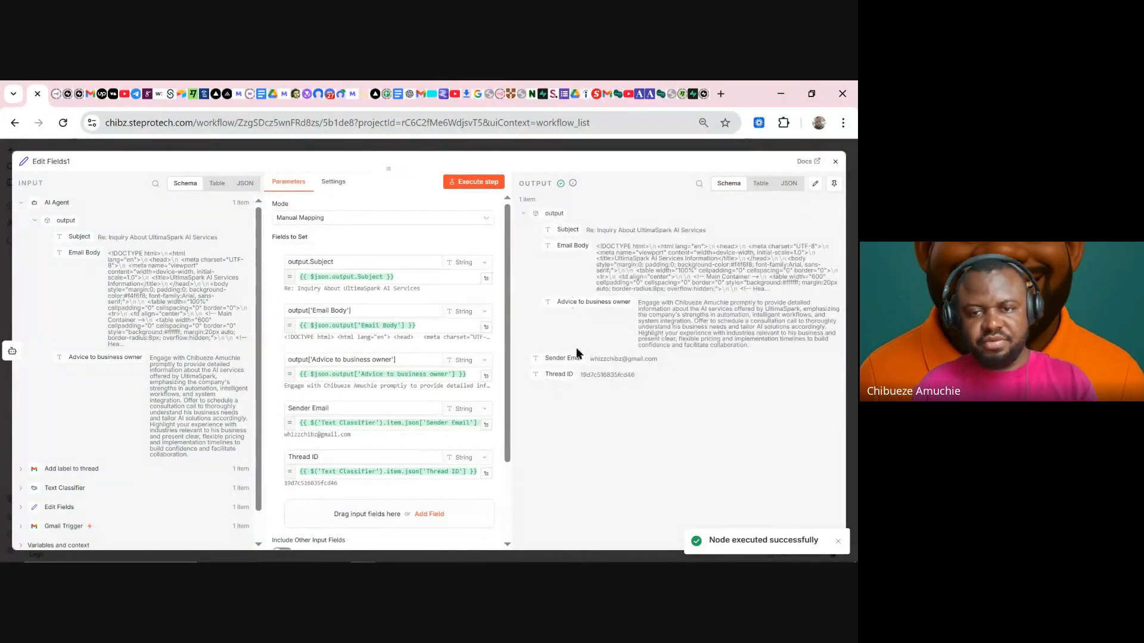
left_click(474, 149)
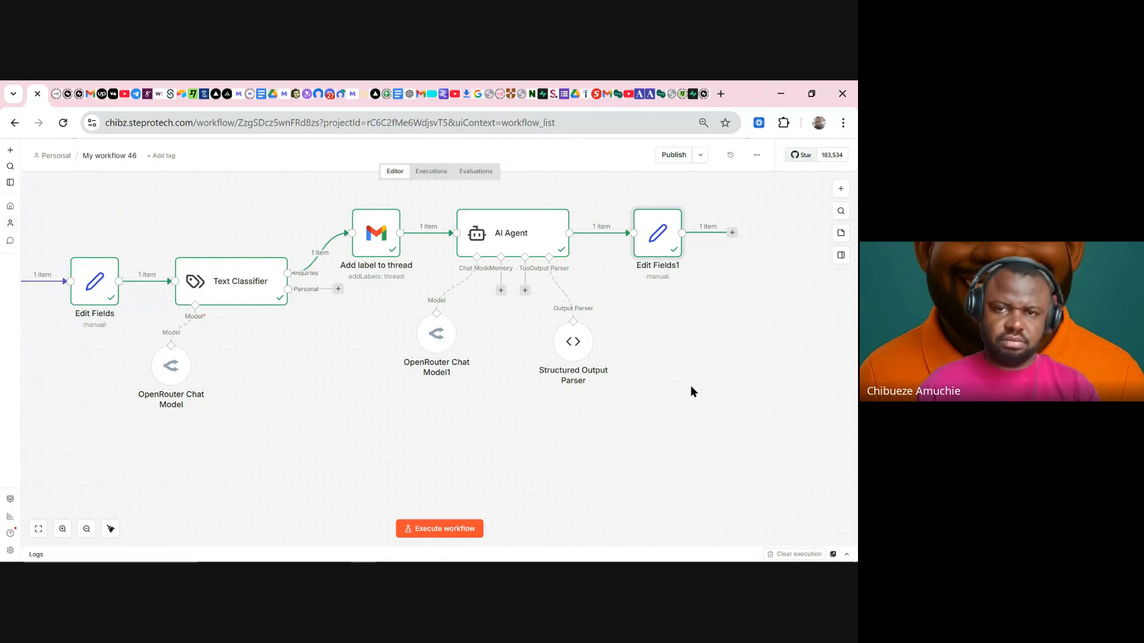
left_click(410, 97)
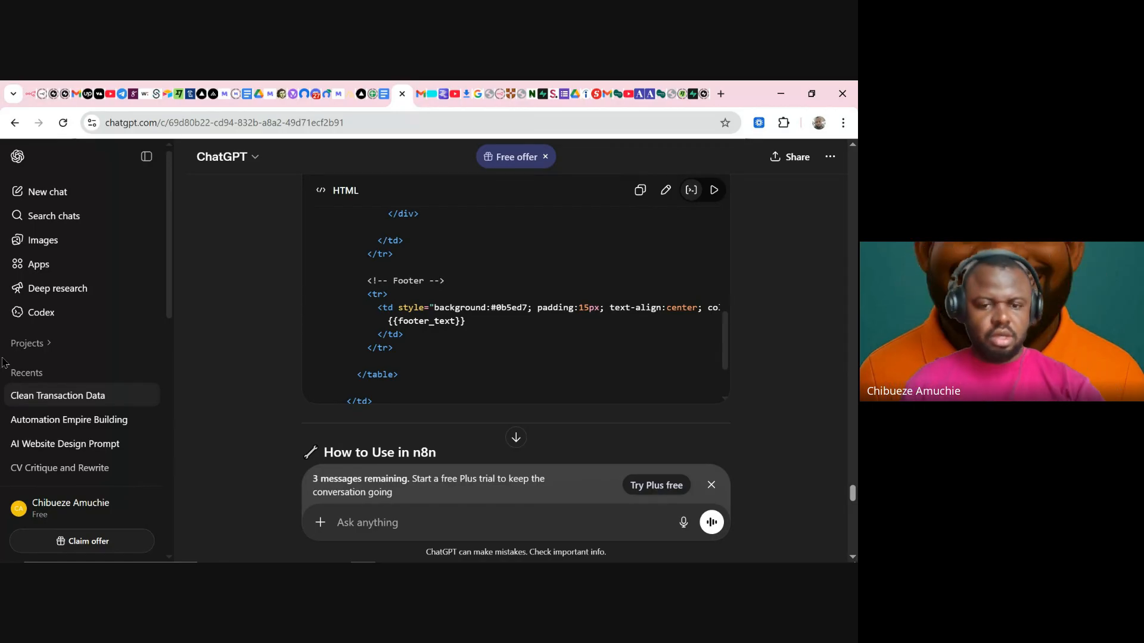
- Place the cursor in ChatGPT's Ask anything box to start a new prompt
left_click(437, 524)
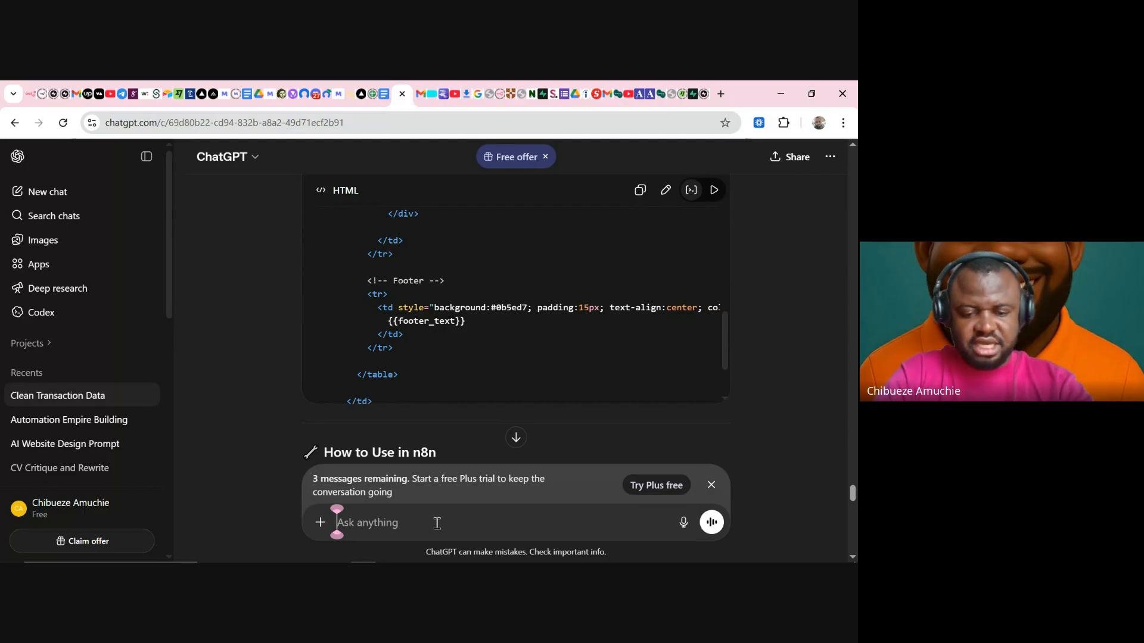
- Ask ChatGPT for mock data listing 10 different UltimaSpark AI Automation services
type("give me ")
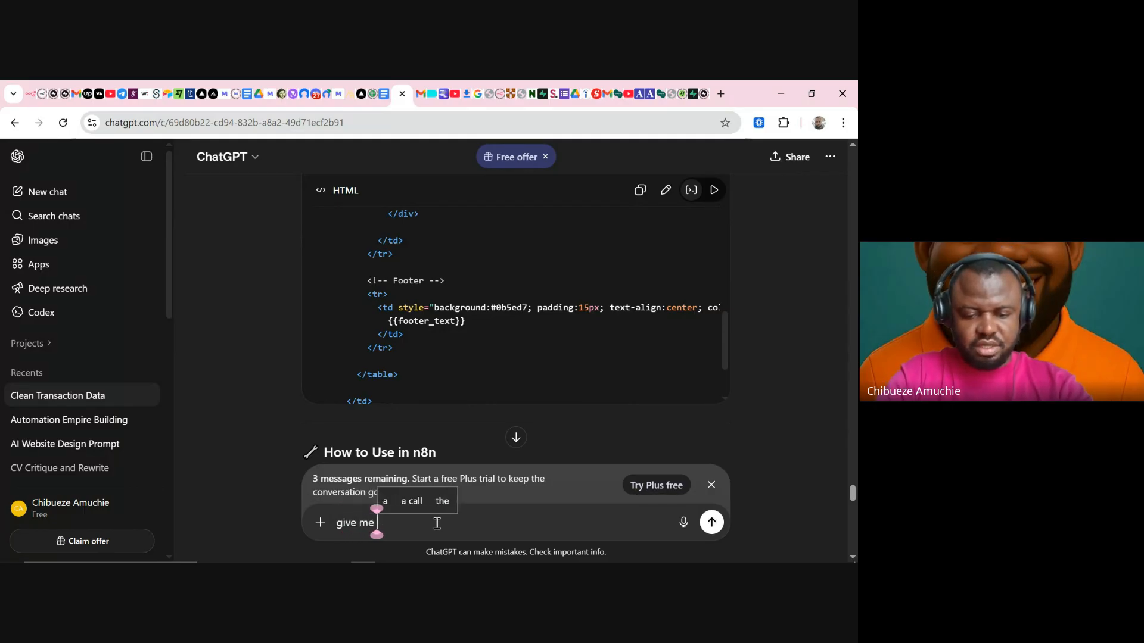
type("mock da")
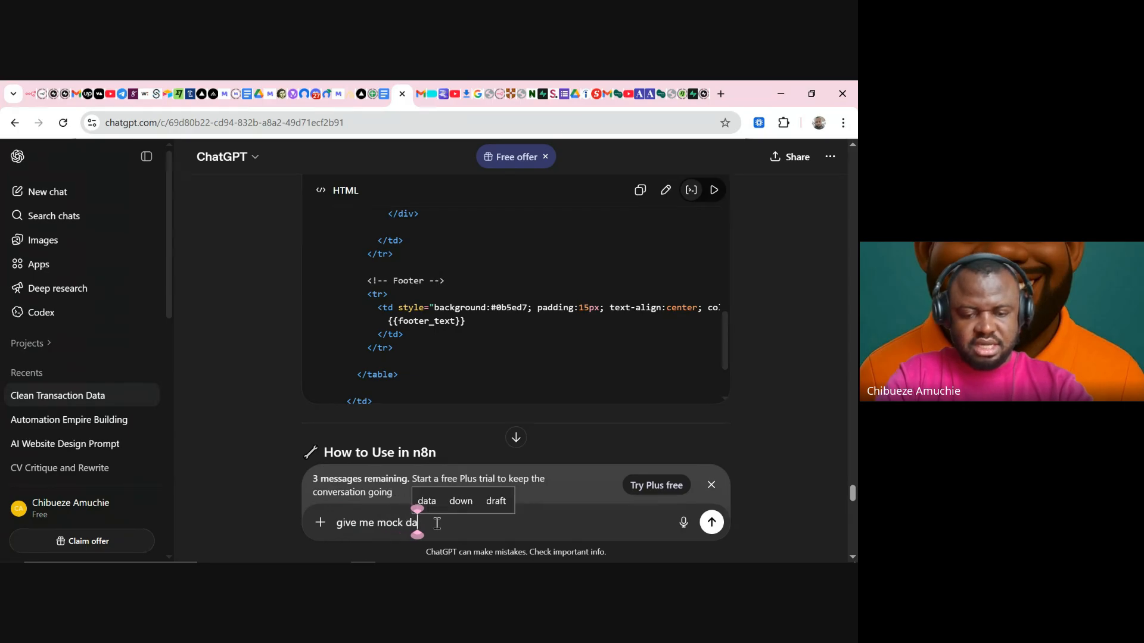
type("ta for")
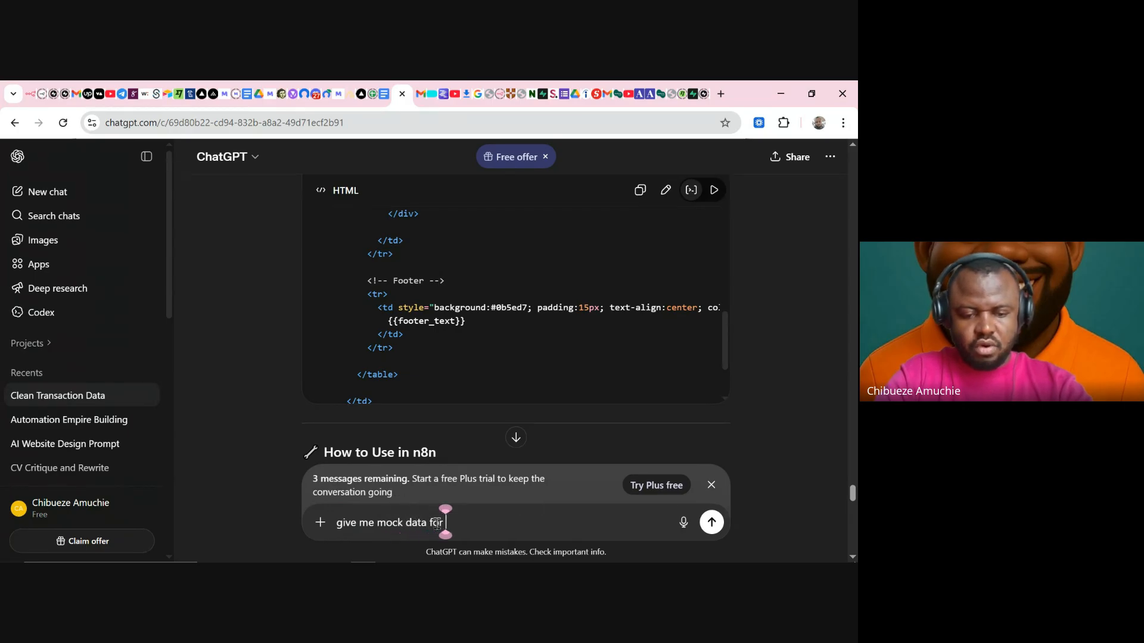
type(" Ulti")
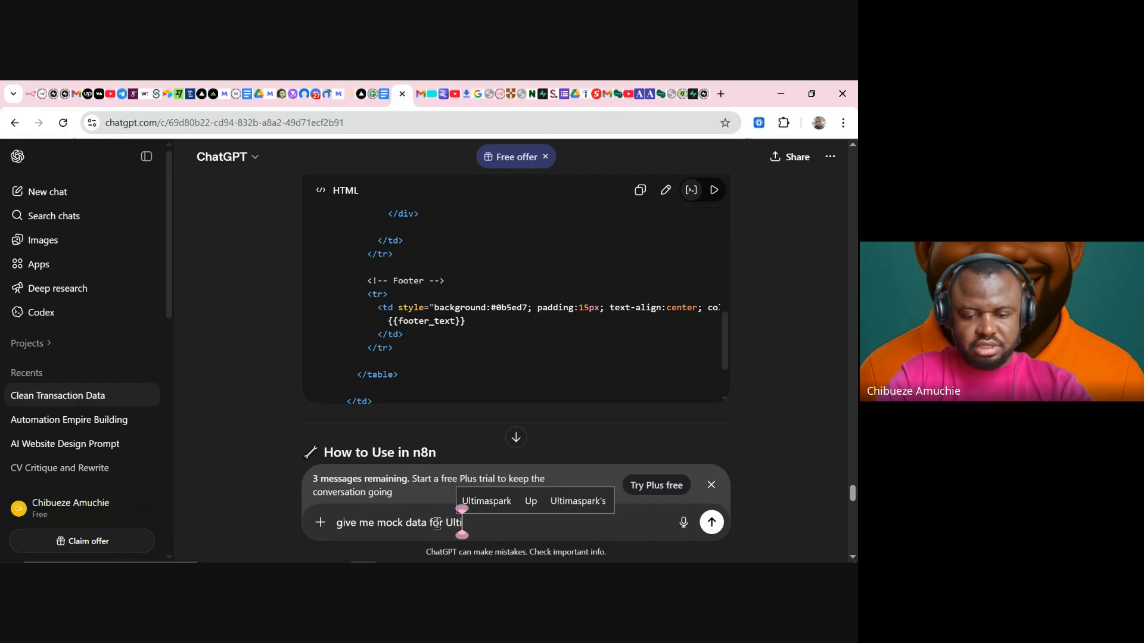
type("maSpark ")
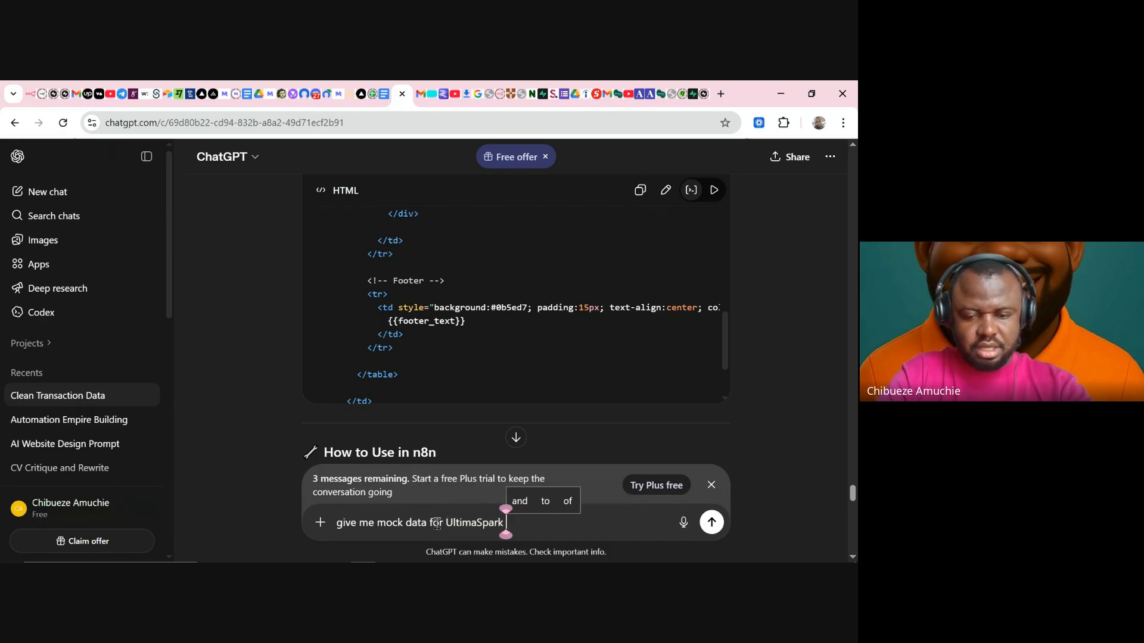
type("Ai services")
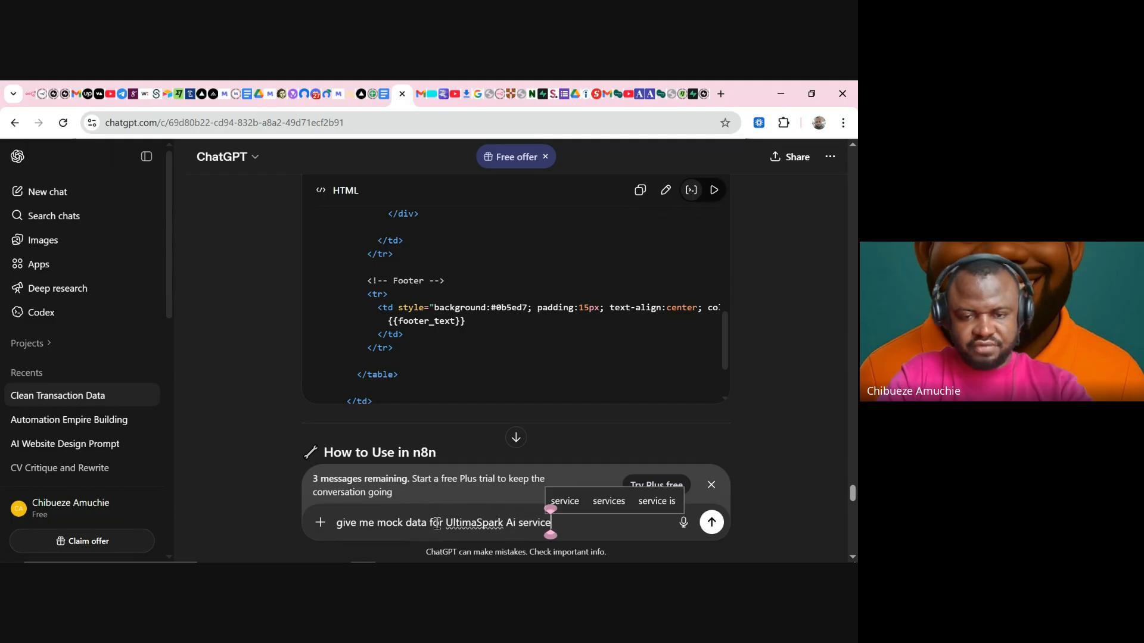
left_click(513, 520)
key("BackSpace")
key("BackSpace")
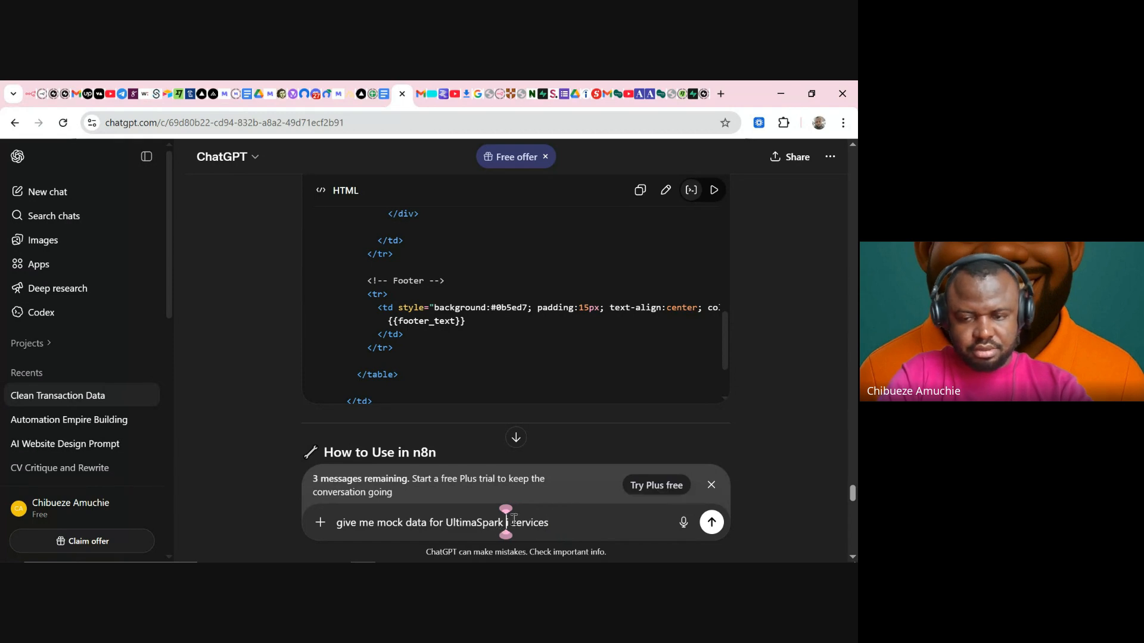
type("AI")
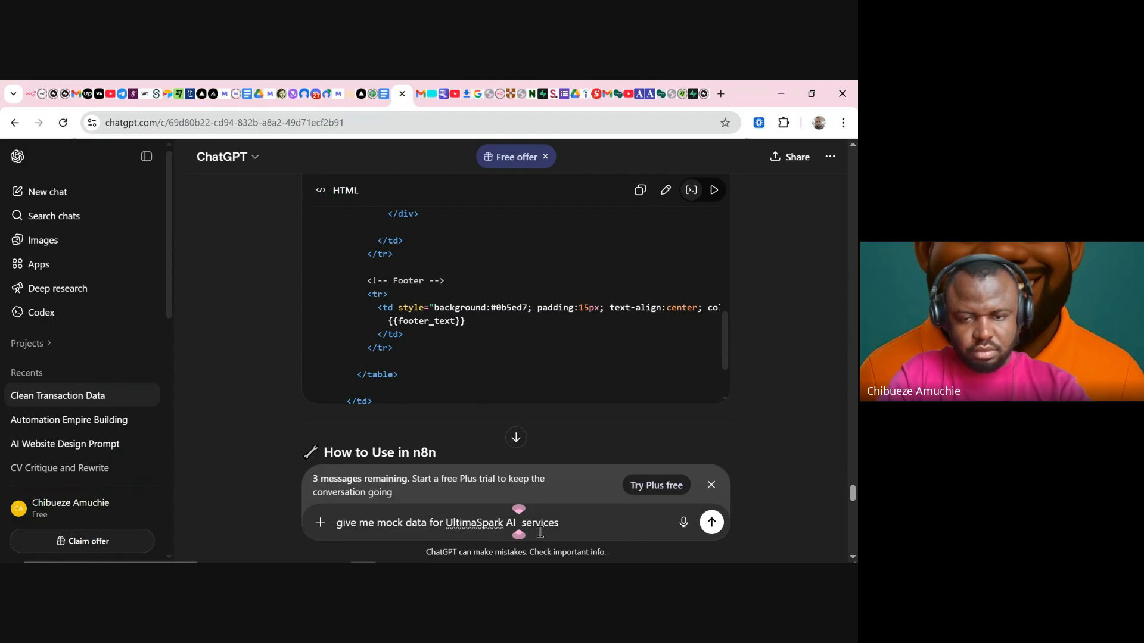
type(" Autyomation")
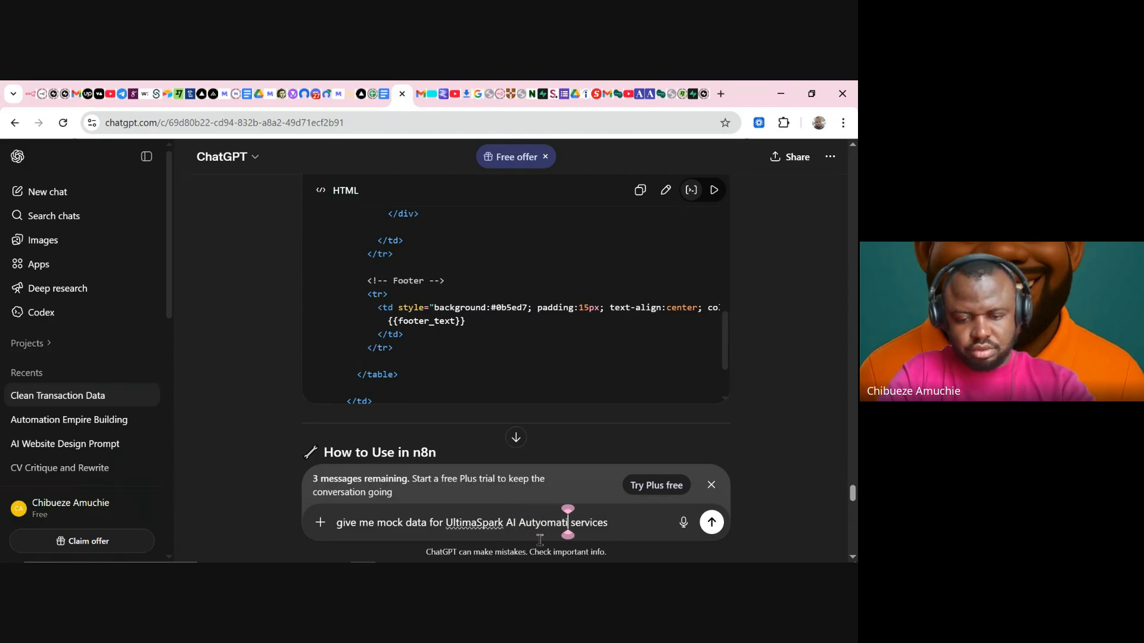
type(" services")
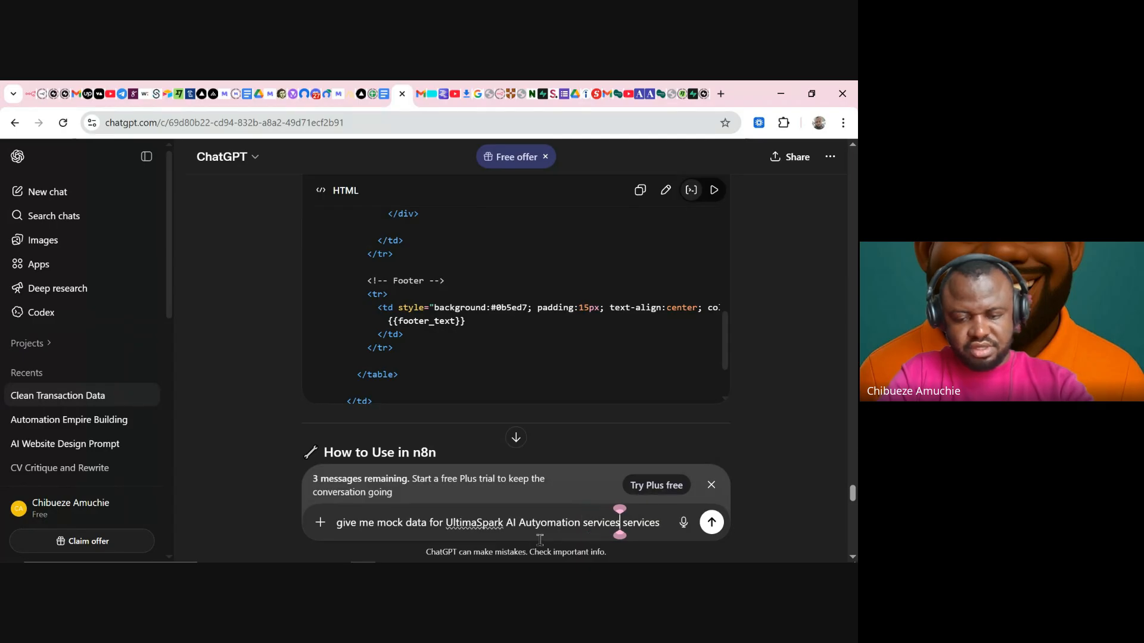
key("BackSpace")
key("BackSpace")
key("BackSpace")
key("BackSpace")
key("BackSpace")
key("BackSpace")
key("BackSpace")
key("BackSpace")
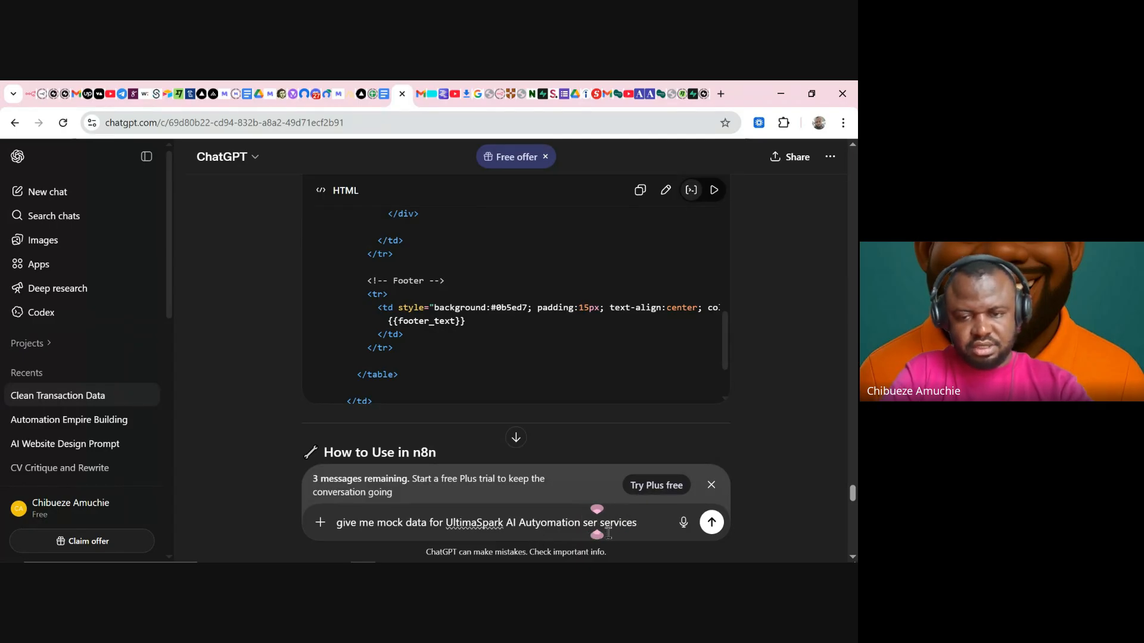
key("Right")
key("Right")
key("Right")
key("Right")
key("Right")
key("Right")
key("Right")
key("Right")
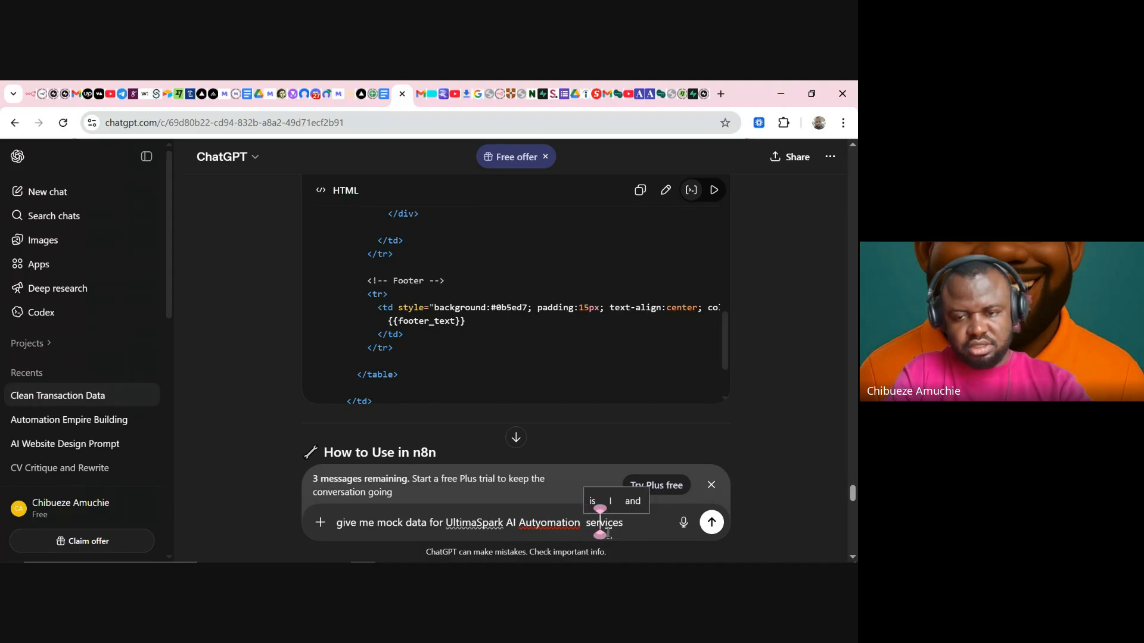
type("/")
key("BackSpace")
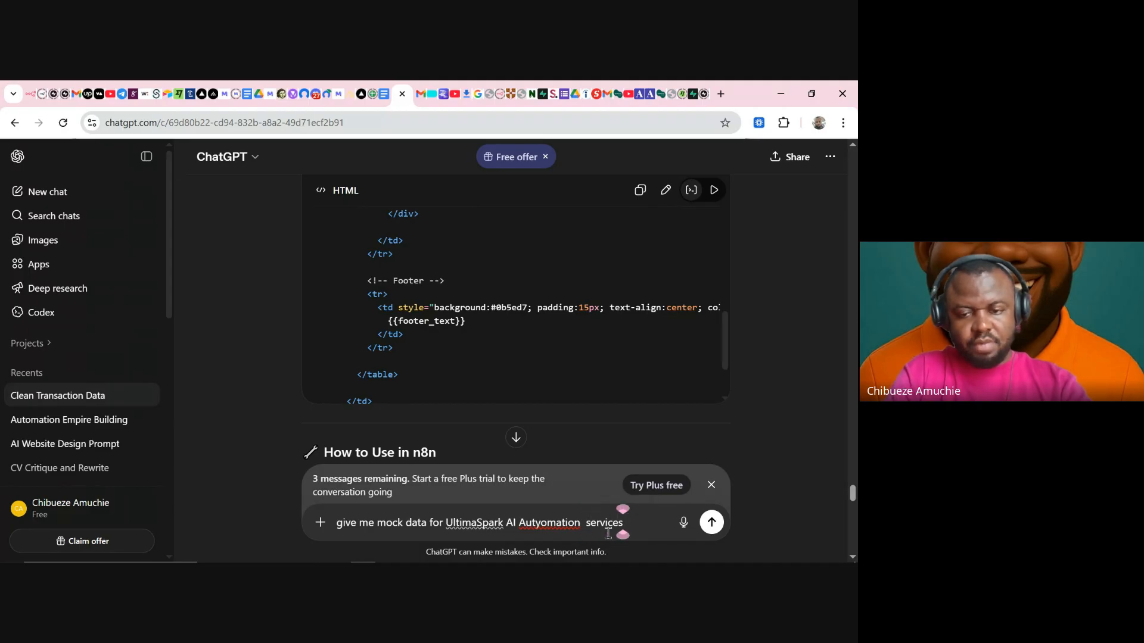
type(".")
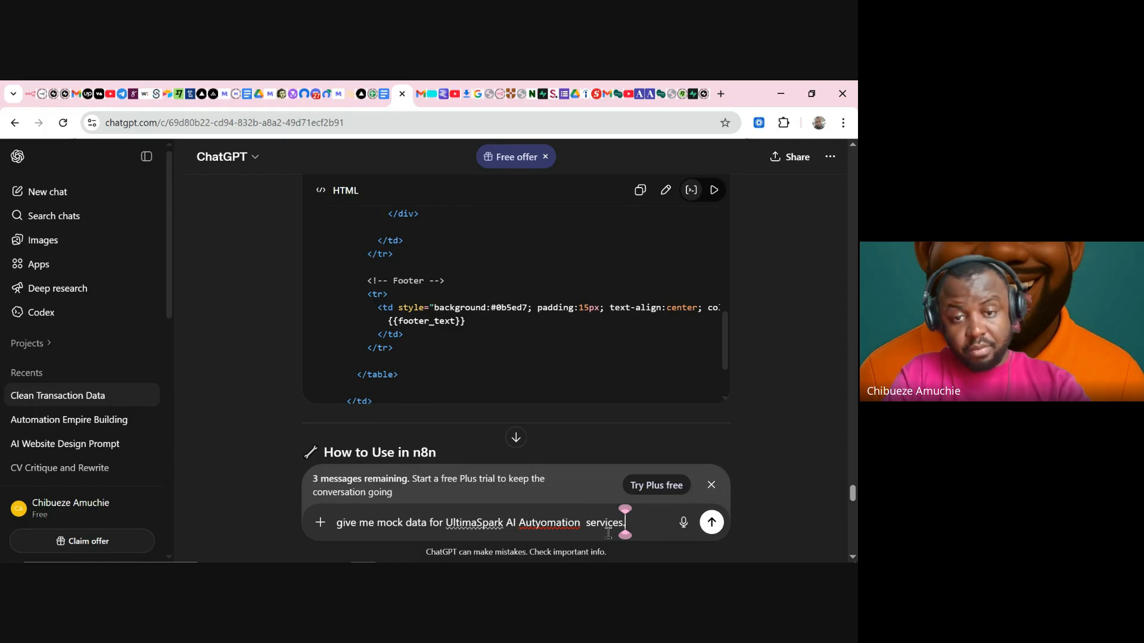
type(" List 5")
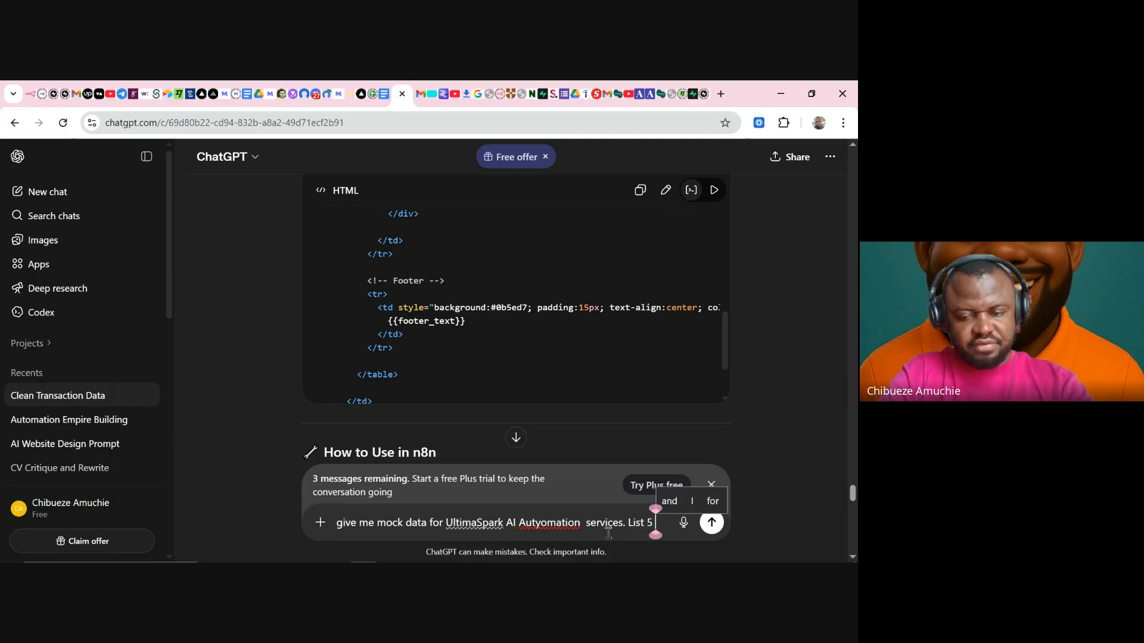
key("BackSpace")
type("10")
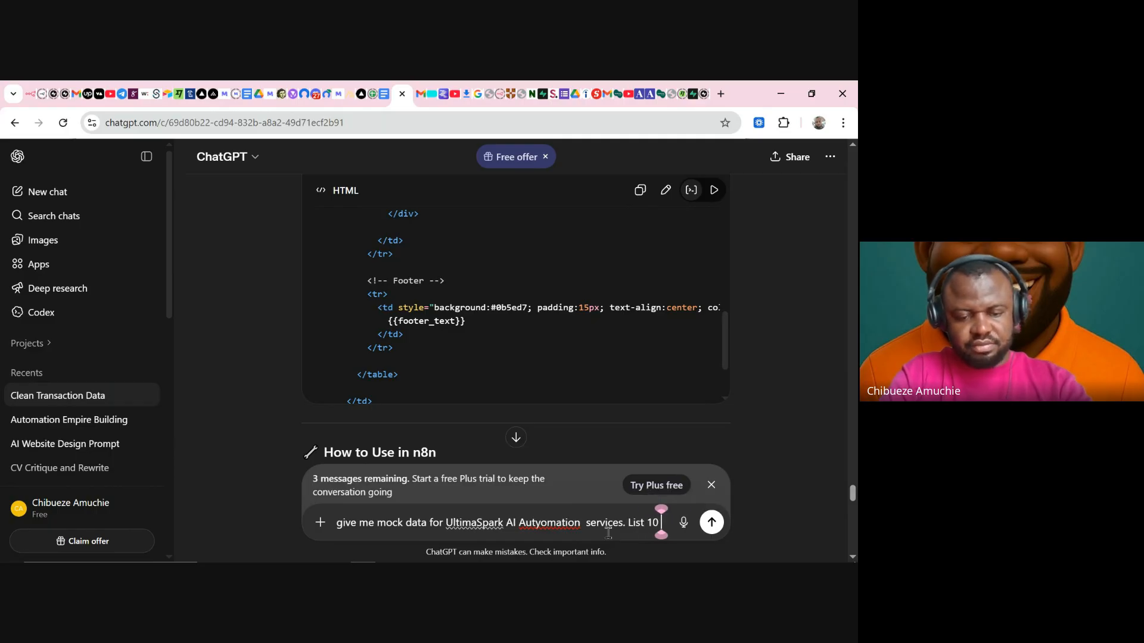
type(" different di")
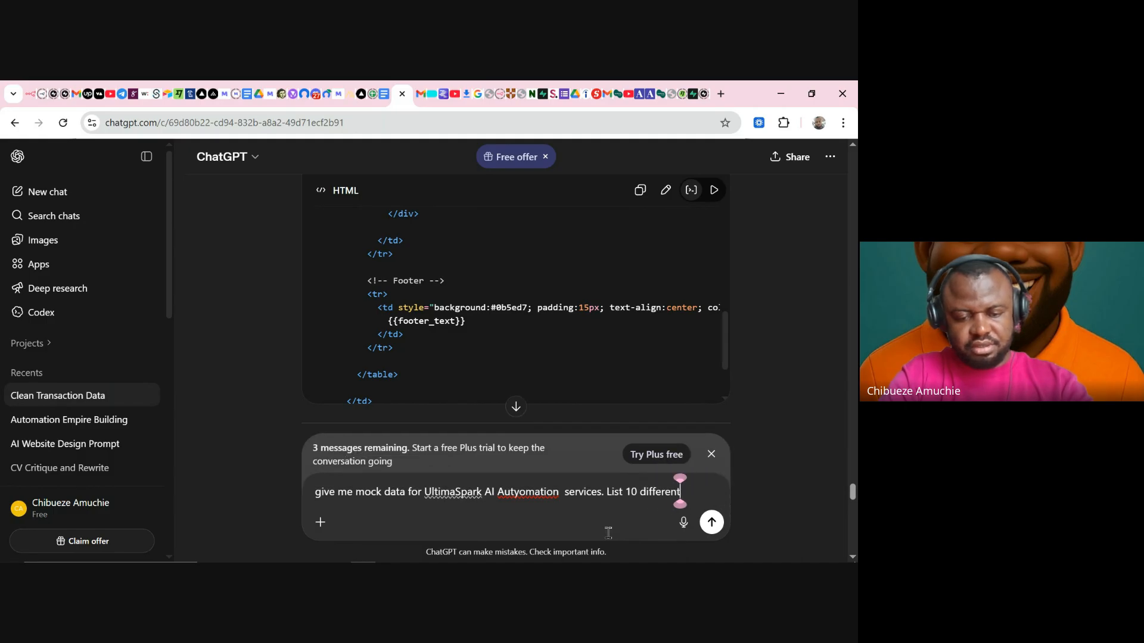
key("BackSpace")
key("BackSpace")
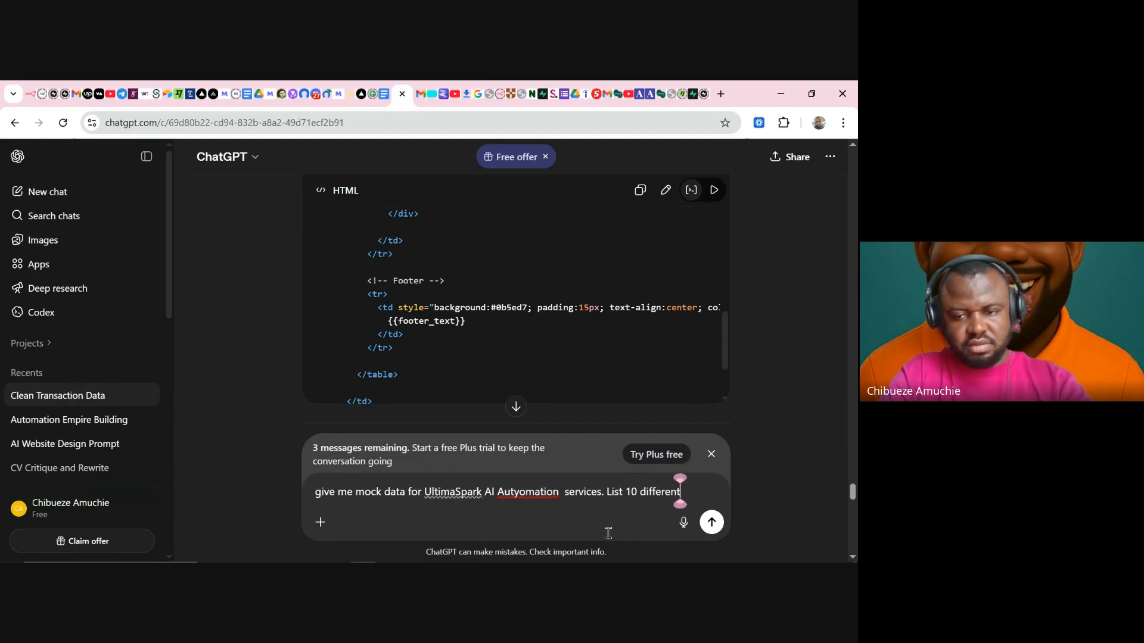
type("Autom")
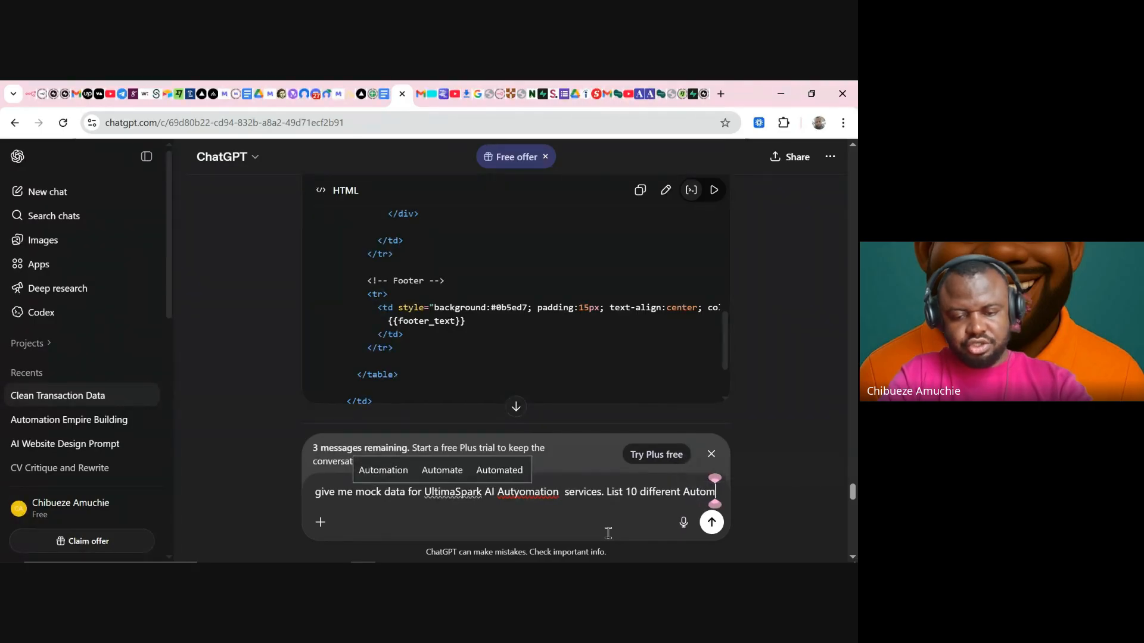
type("ation services")
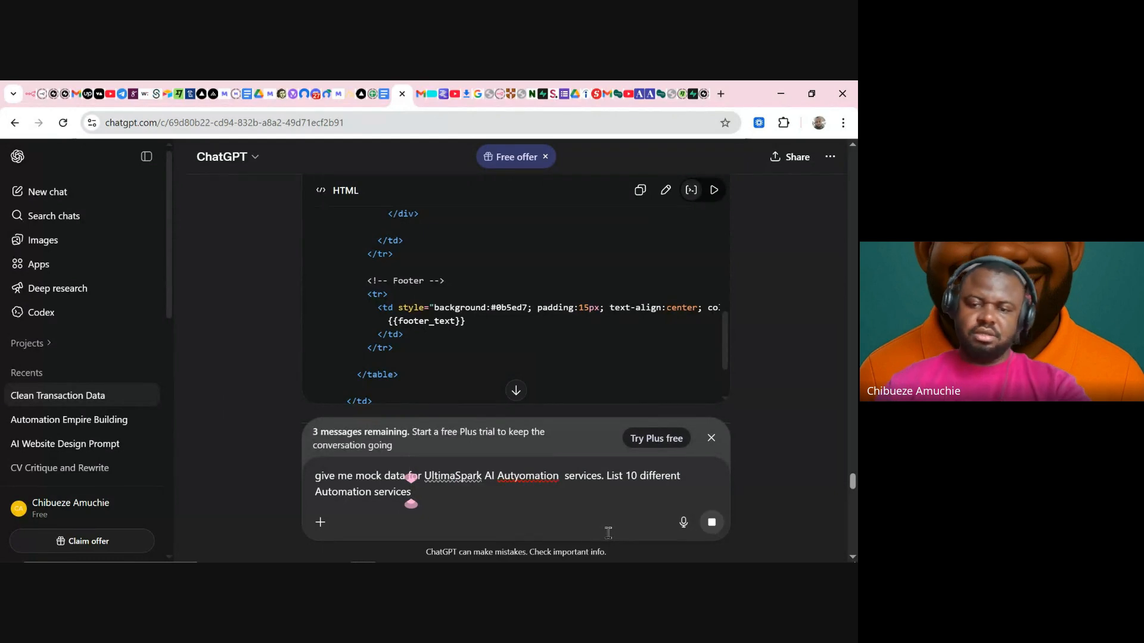
key("Return")
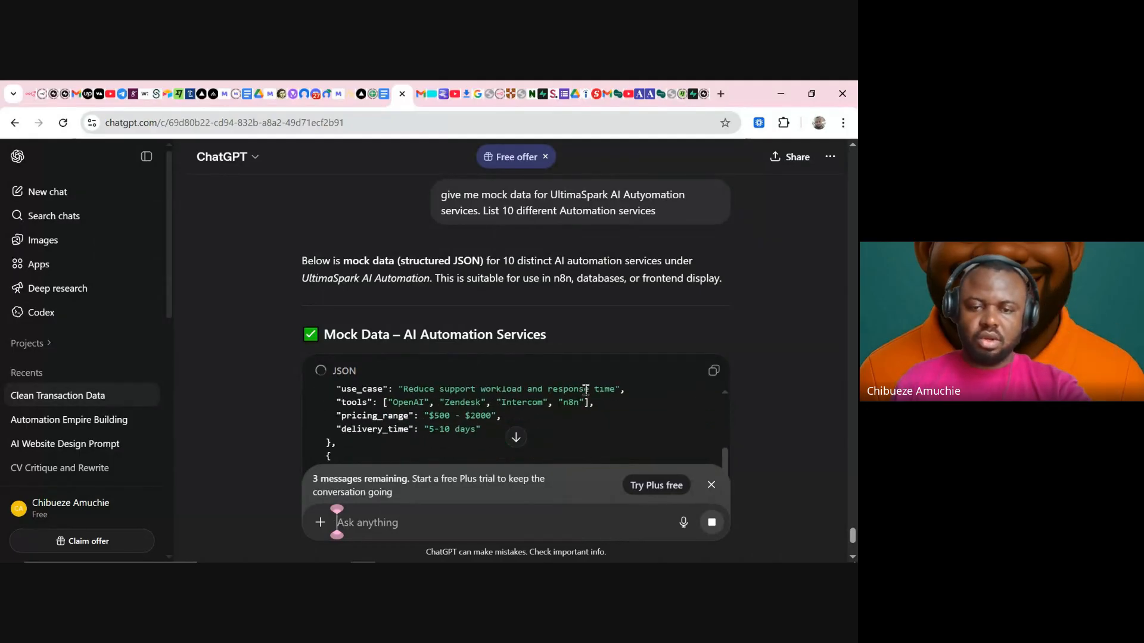
- Scroll through the JSON reply of 10 services with ids, descriptions, tools and pricing
scroll(798, 398, "down", 2)
scroll(799, 398, "down", 1)
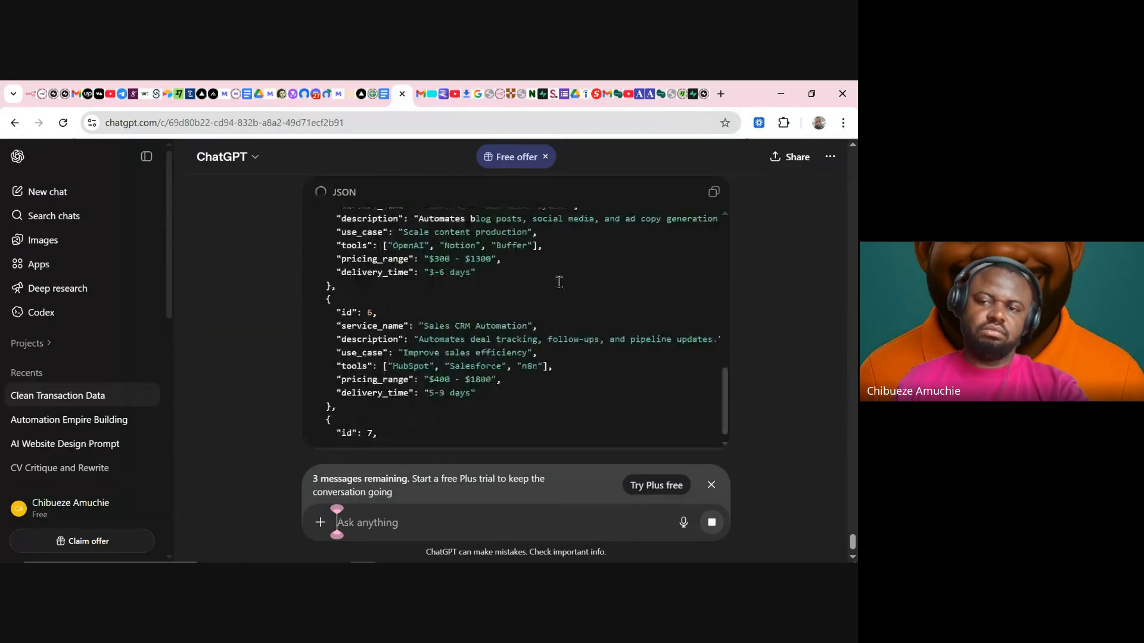
scroll(560, 280, "up", 10)
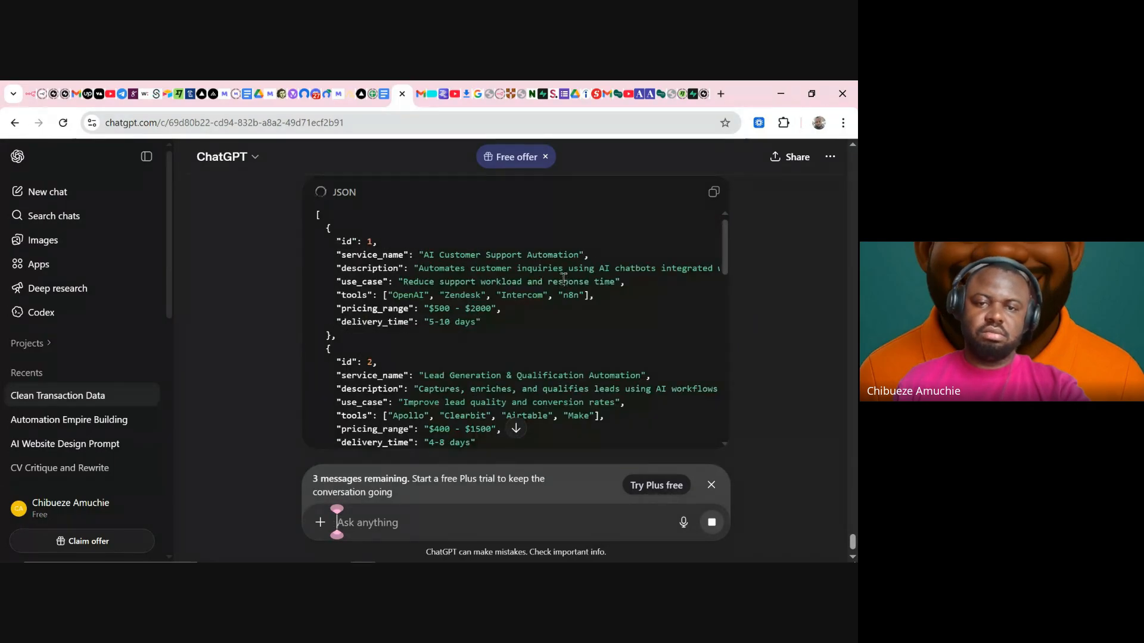
scroll(563, 279, "up", 4)
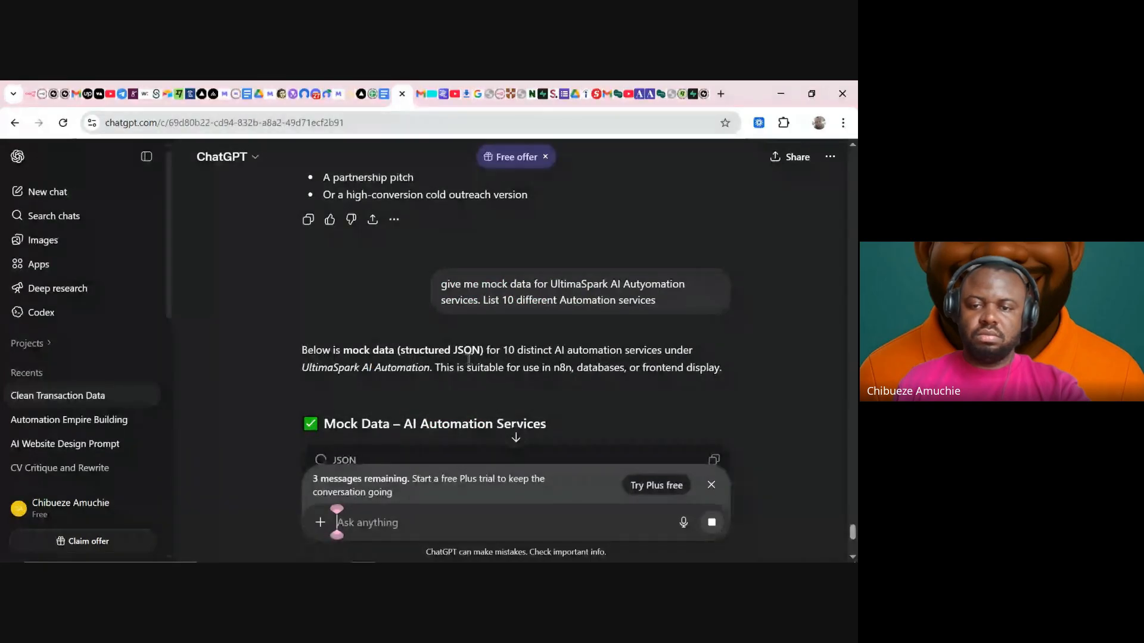
scroll(793, 367, "down", 7)
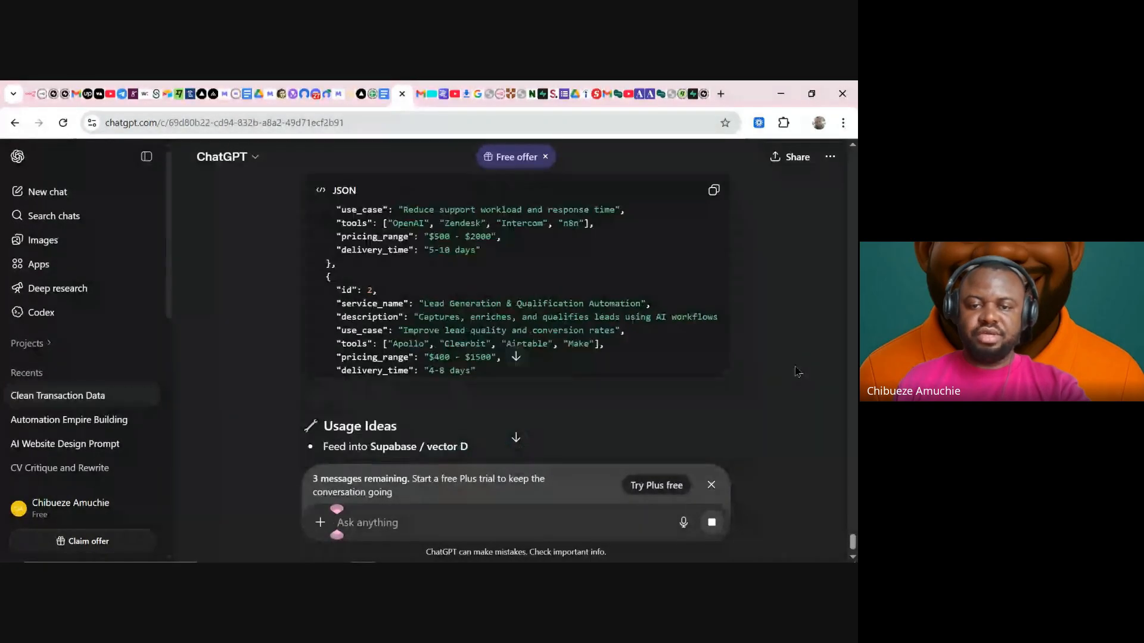
scroll(786, 362, "down", 2)
scroll(781, 357, "up", 5)
scroll(769, 348, "down", 3)
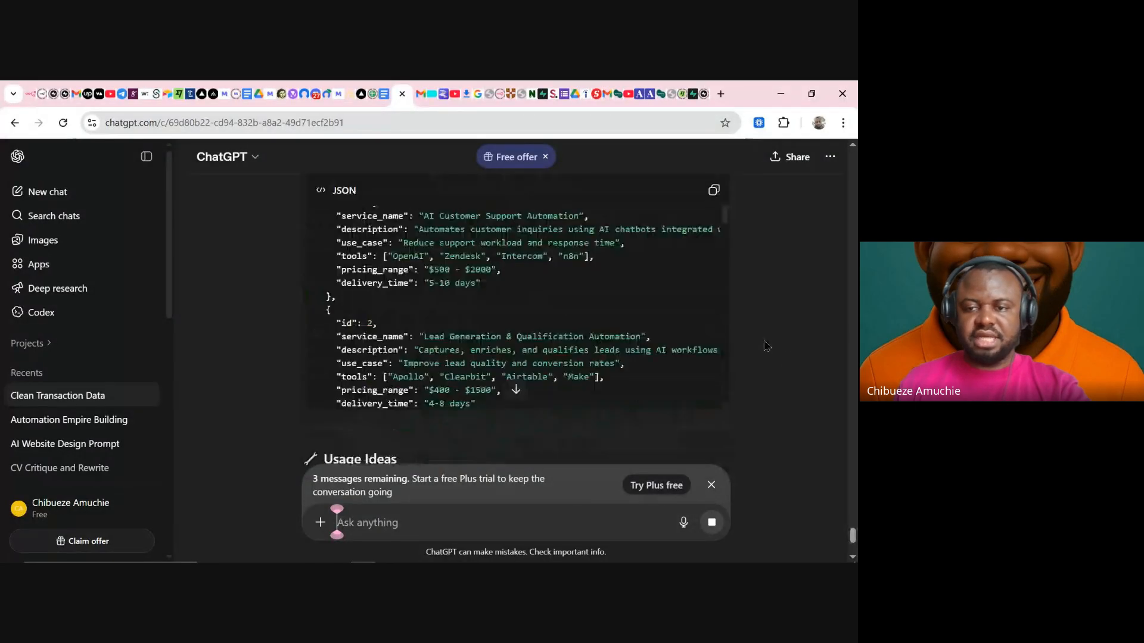
scroll(746, 335, "up", 4)
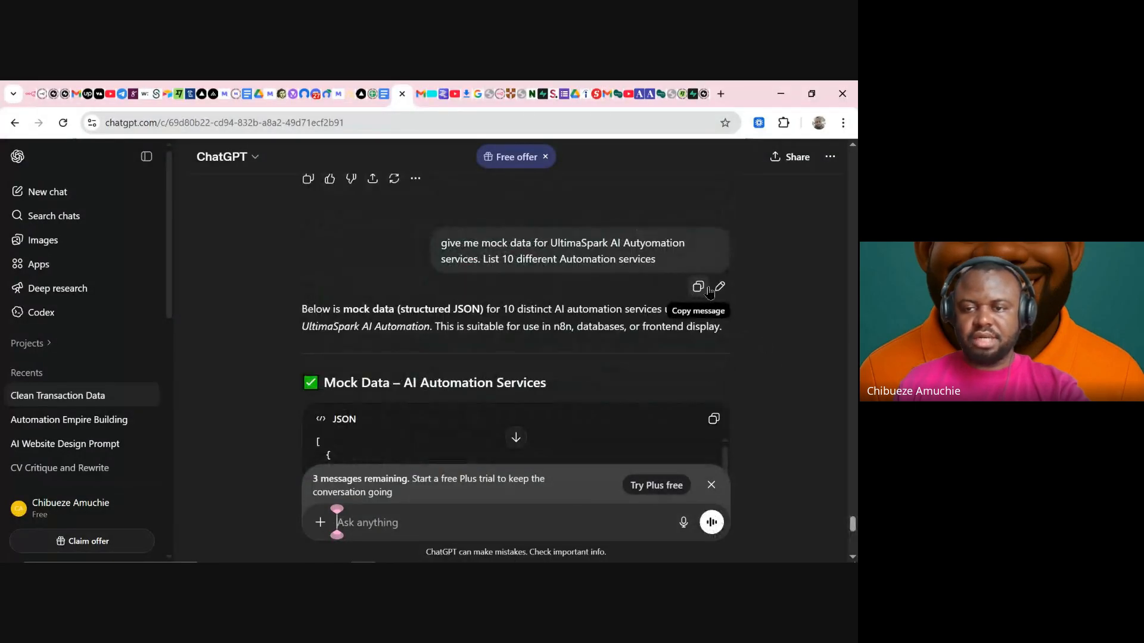
- Add 'ready to copy plain text' to the prompt, resend it, and copy the plain-text services list
left_click(717, 288)
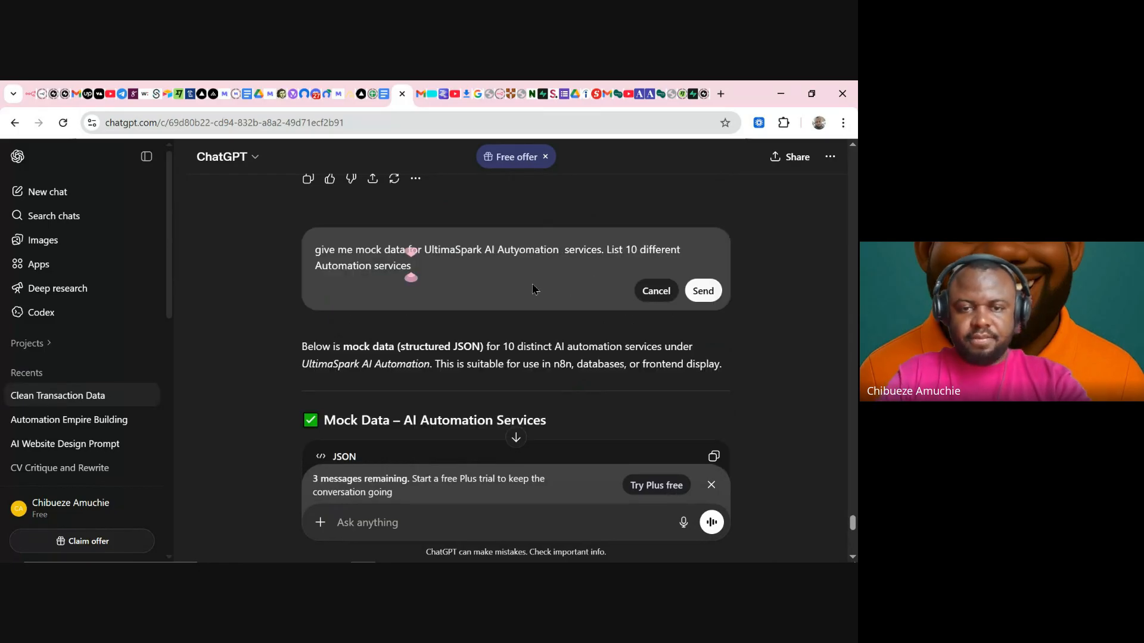
key("shift+Return")
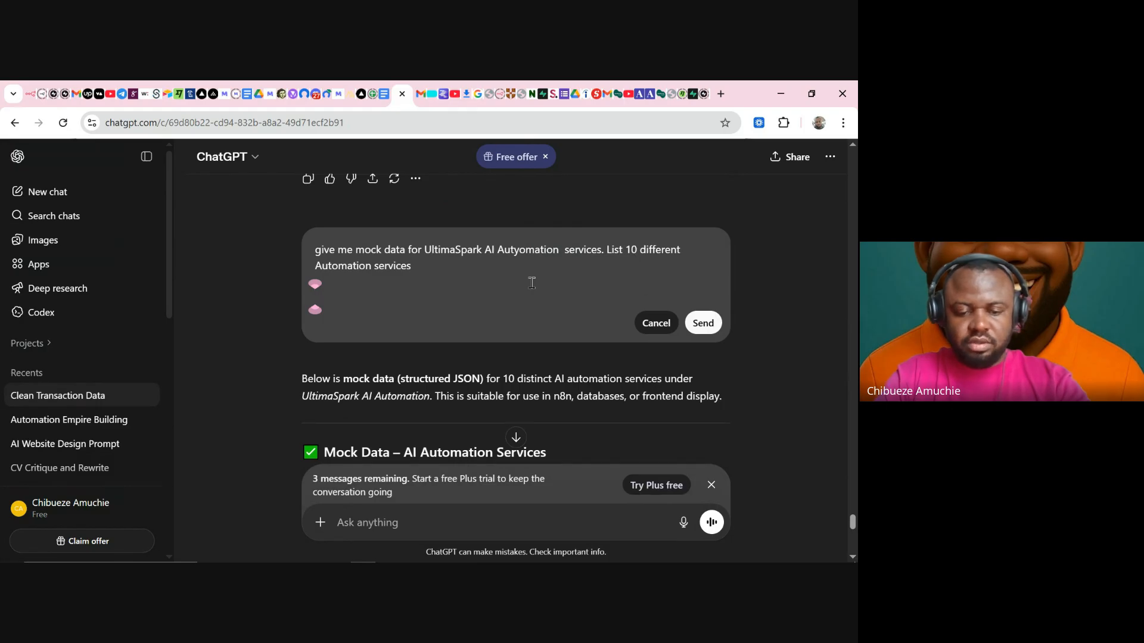
type("ready to")
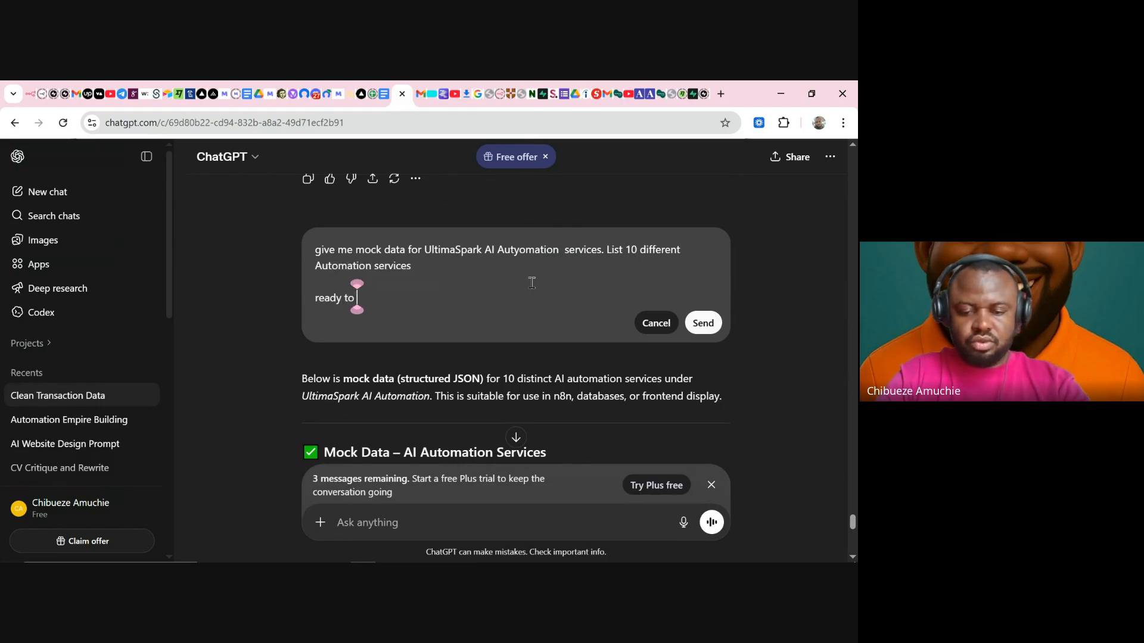
type(" copy pl")
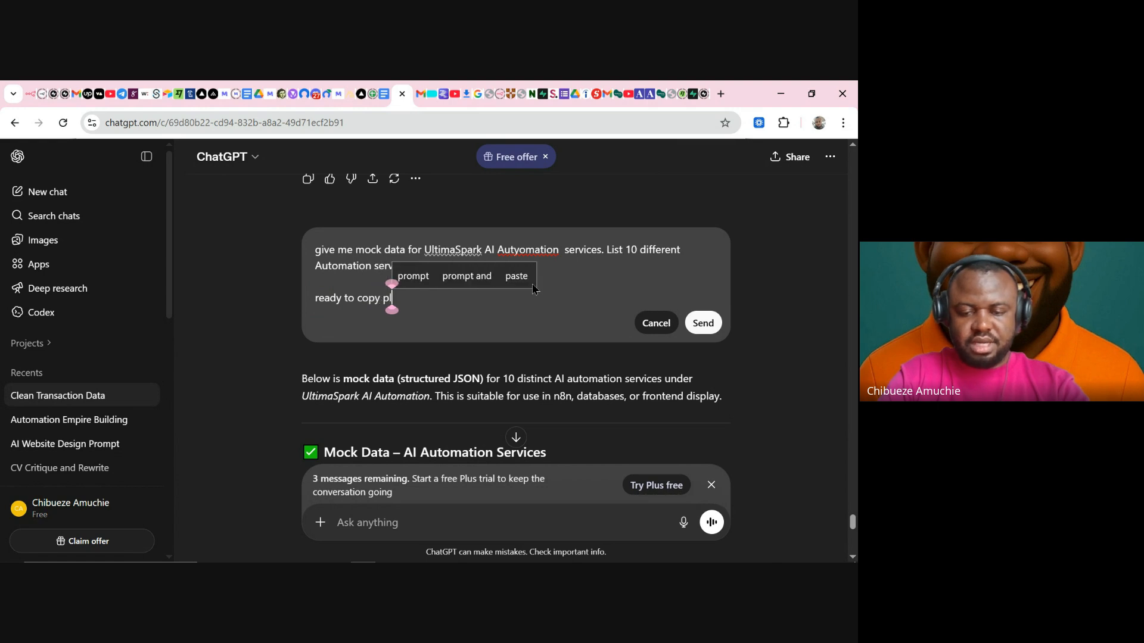
type("ain text")
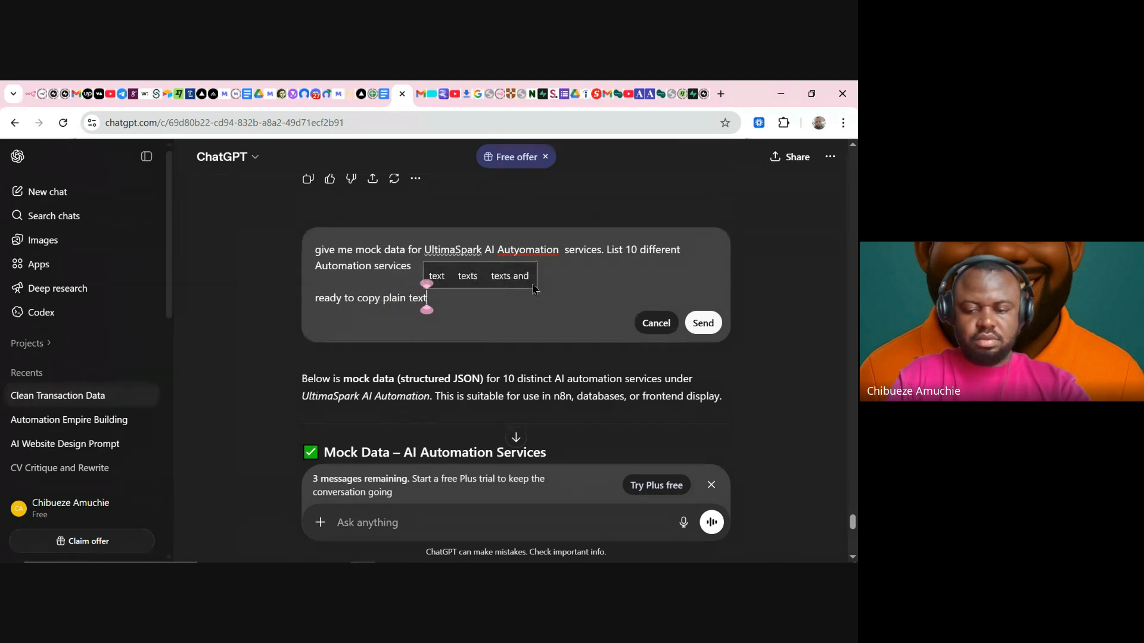
key("Return")
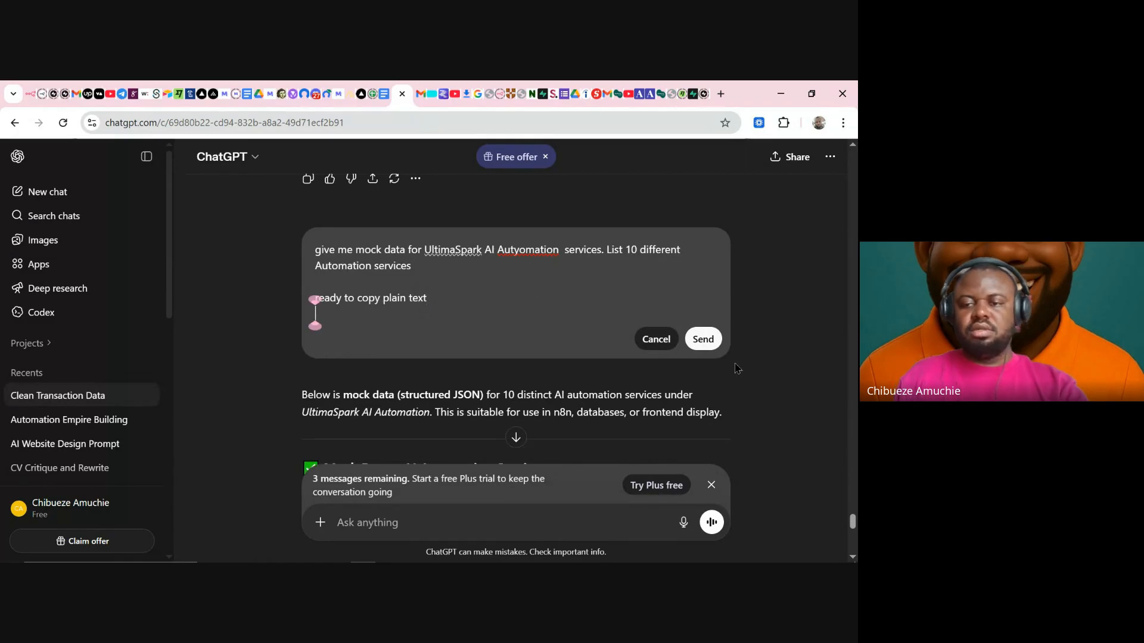
left_click(707, 343)
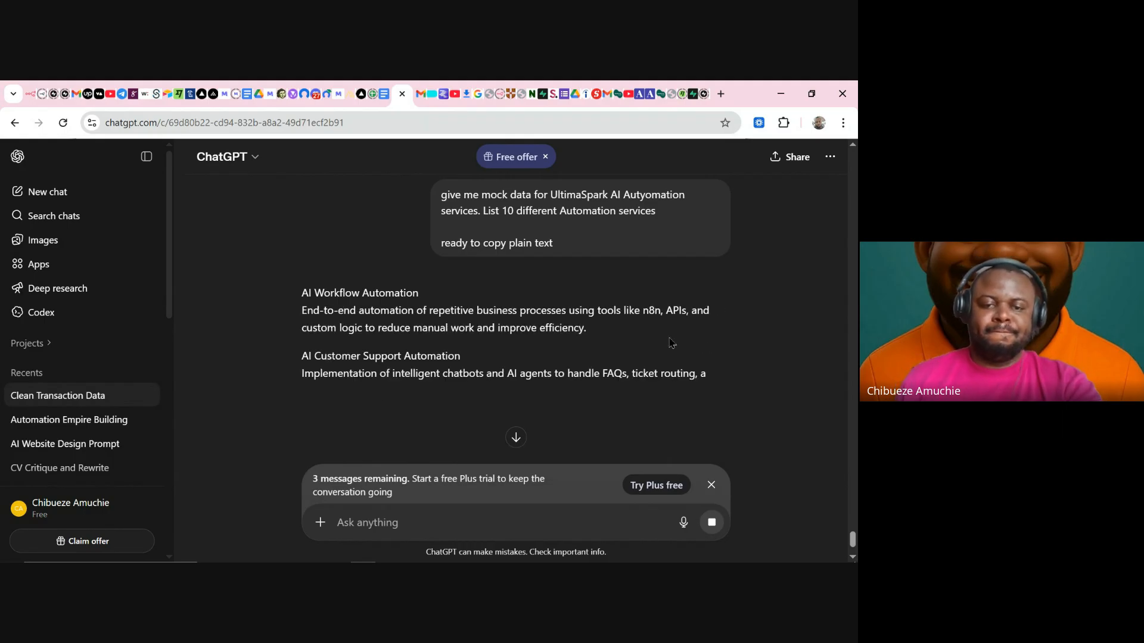
scroll(672, 290, "down", 2)
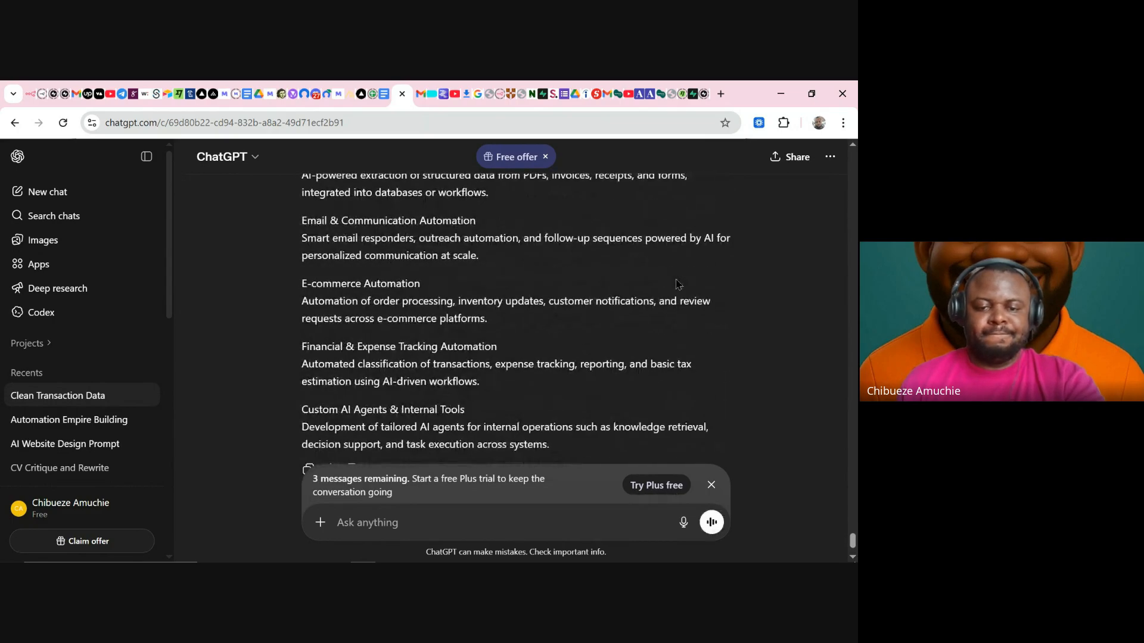
scroll(677, 284, "down", 1)
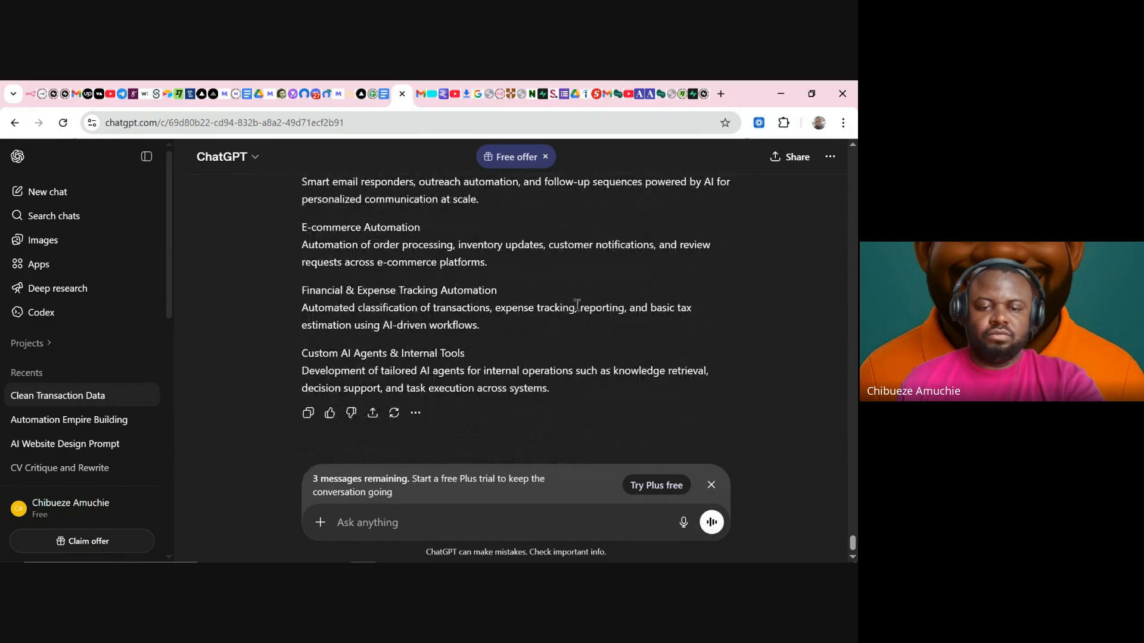
left_click(309, 413)
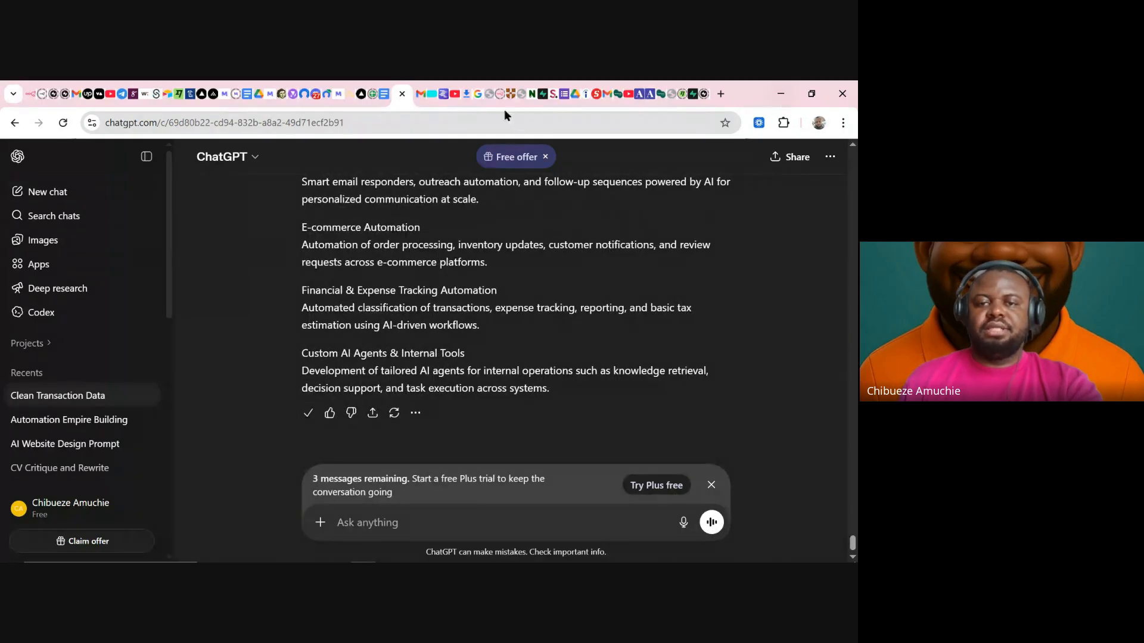
- Glance at the business profile document, then scroll ChatGPT back up to the original mock-data prompt
left_click(376, 92)
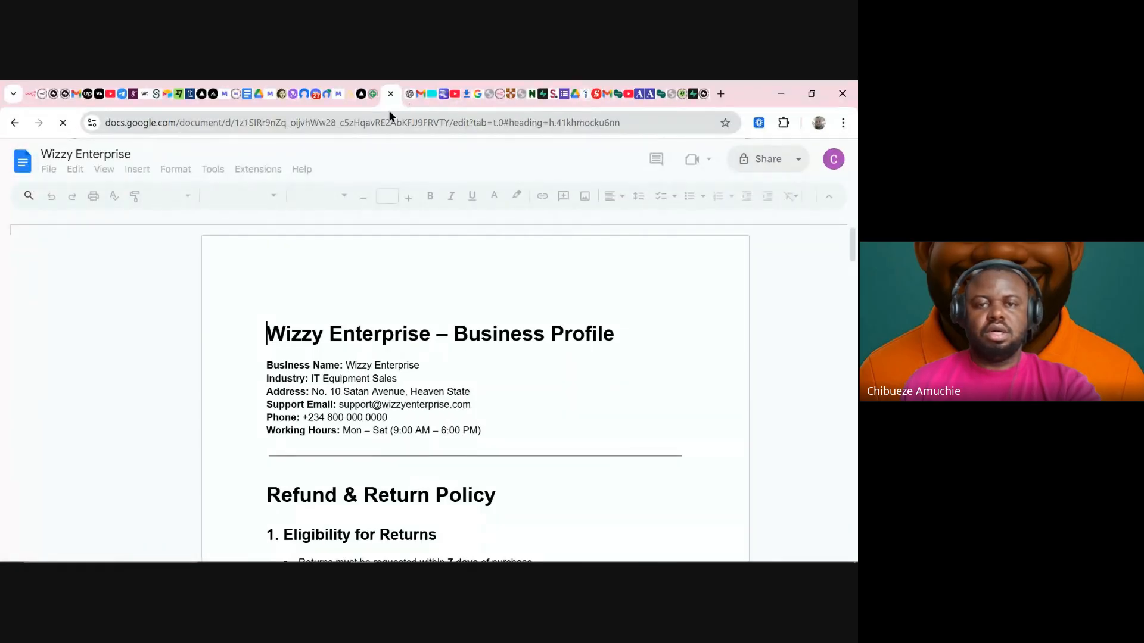
left_click(408, 96)
scroll(645, 255, "up", 5)
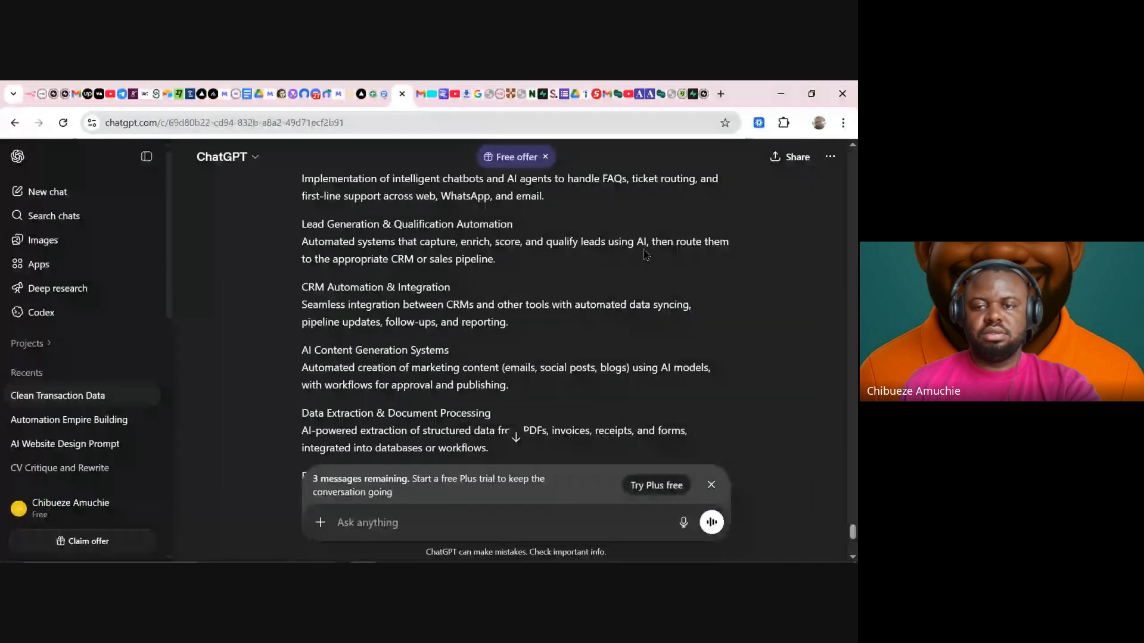
scroll(646, 255, "up", 4)
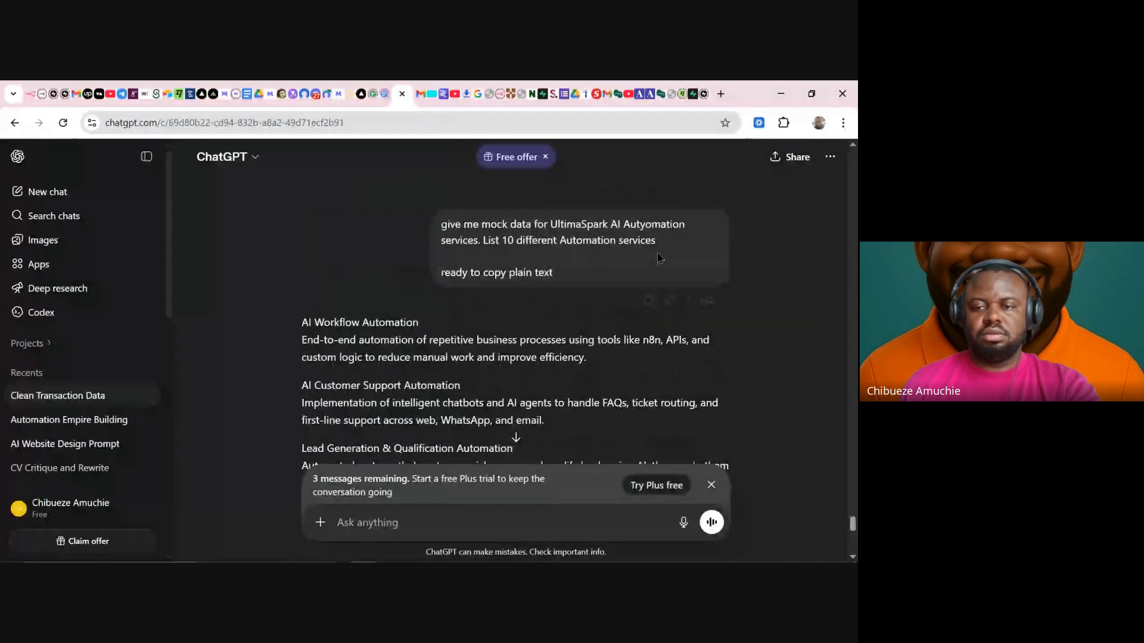
- Append 'also include about and business information' to the prompt and resend it
left_click(670, 300)
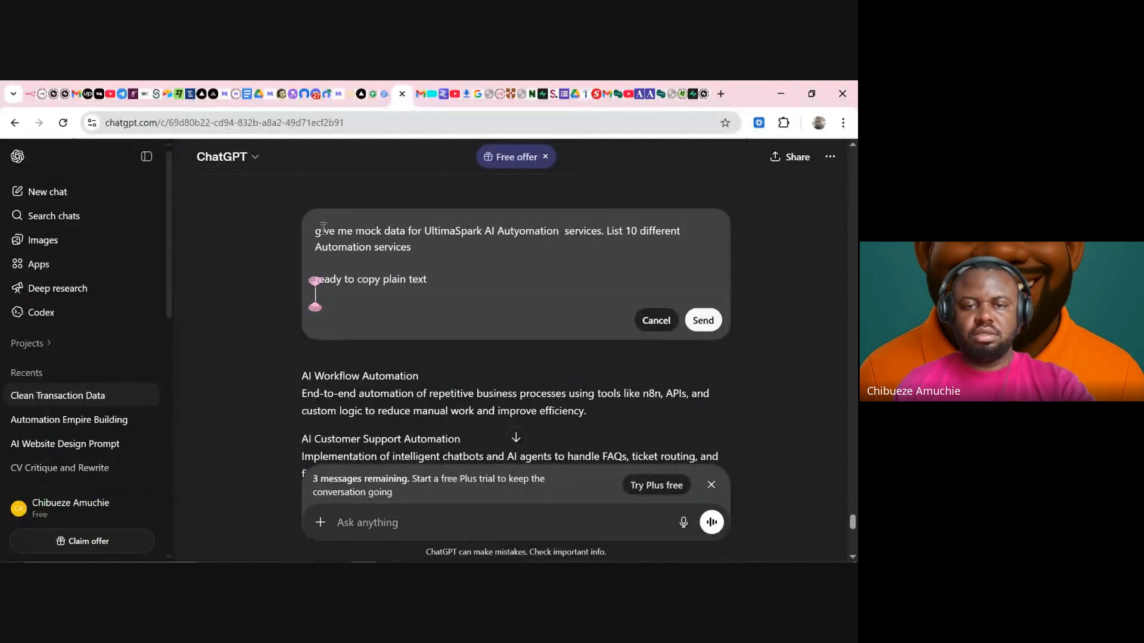
left_click(427, 243)
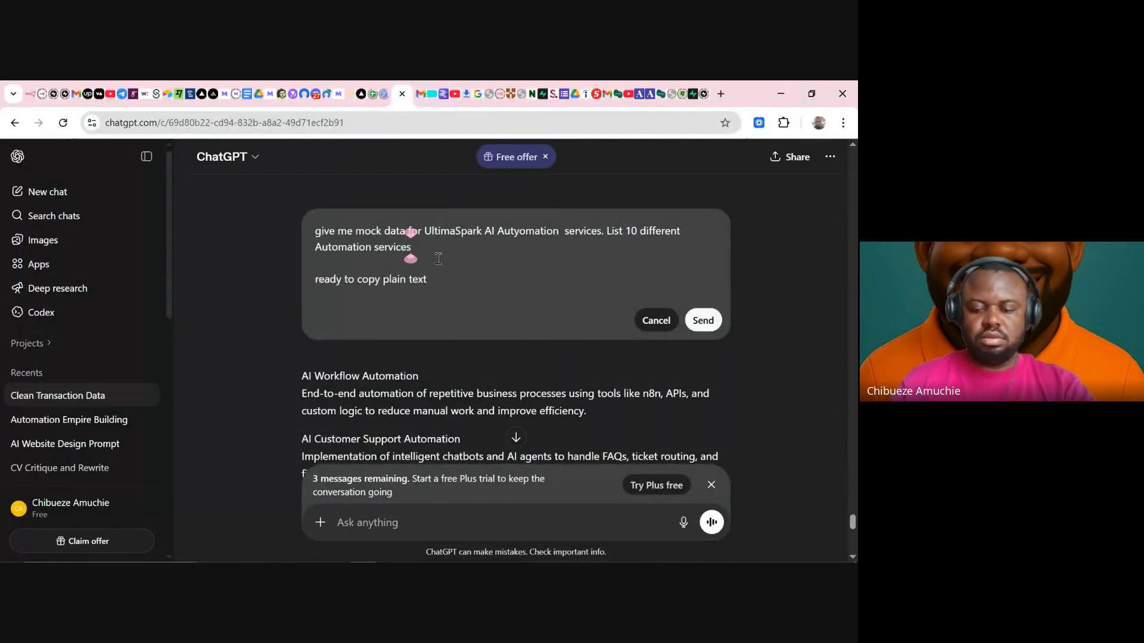
type(".")
type(" al")
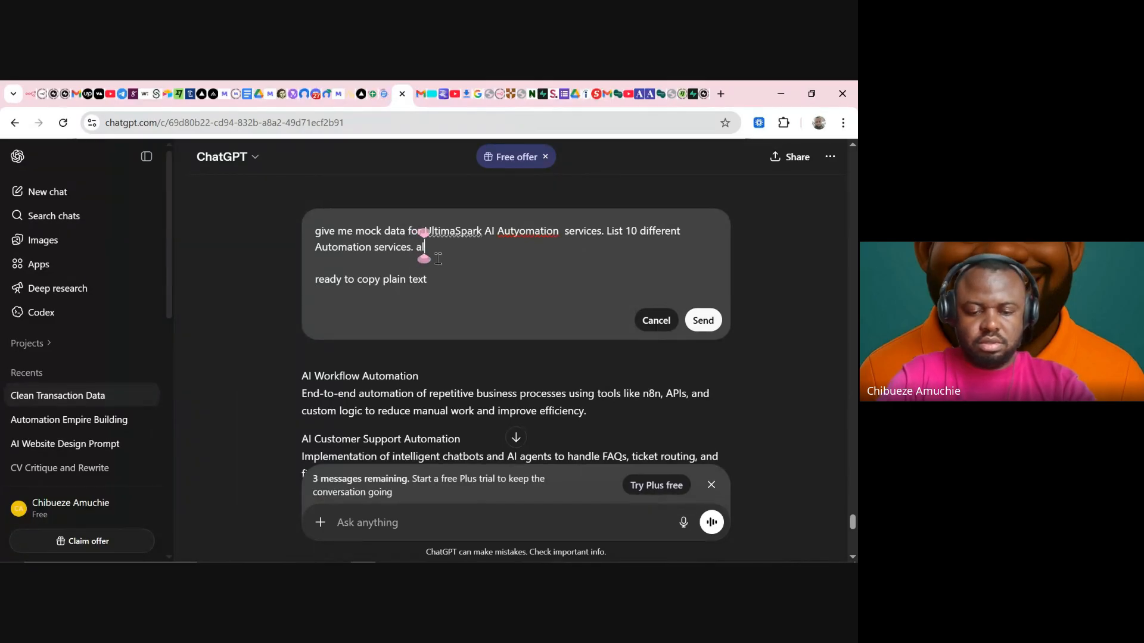
type("so include ")
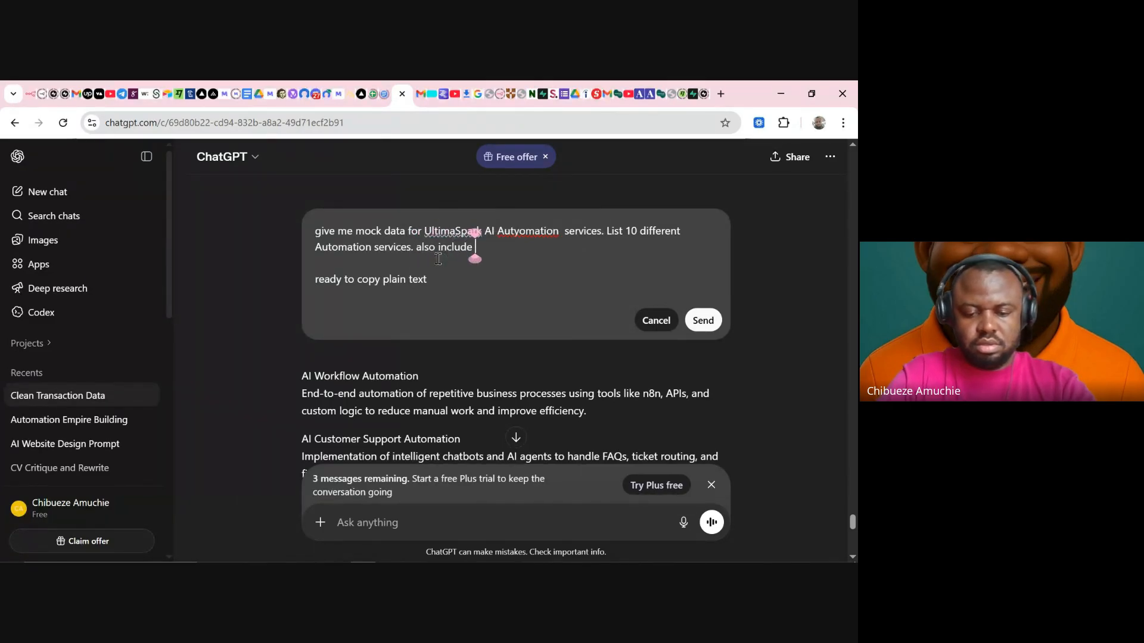
type("about and")
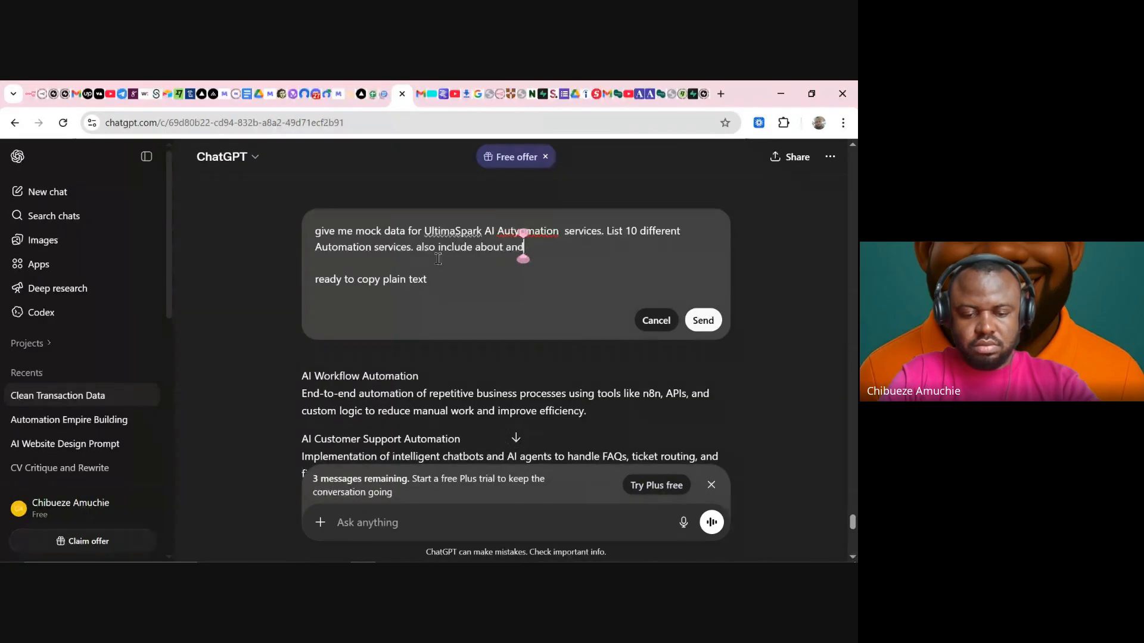
type(" business a")
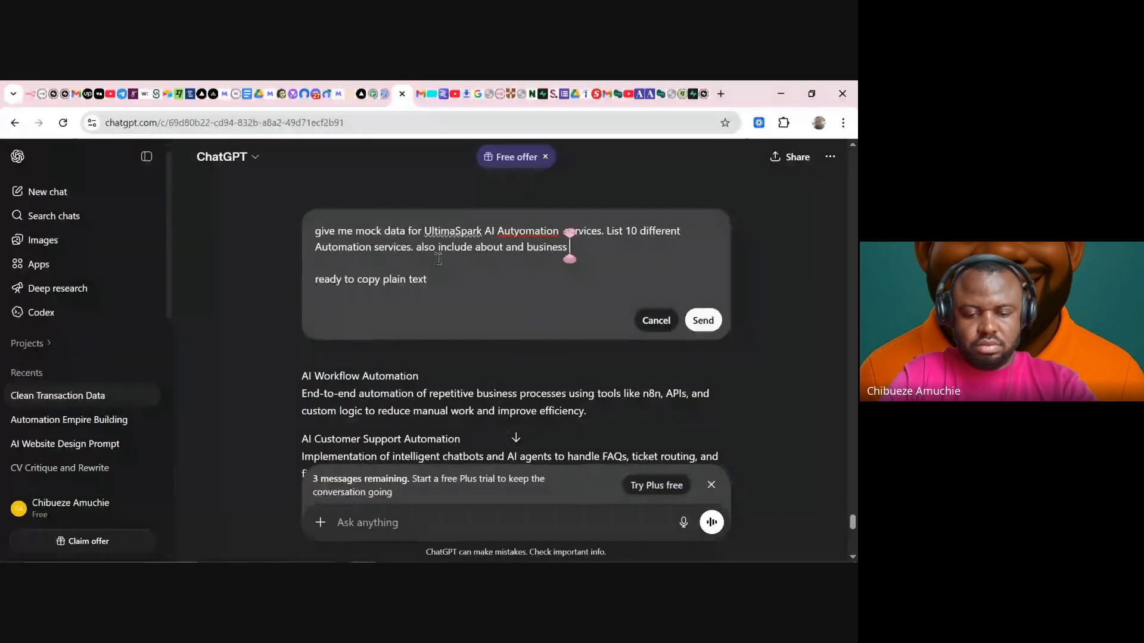
key("BackSpace")
key("BackSpace")
key("BackSpace")
key("BackSpace")
key("BackSpace")
key("BackSpace")
key("BackSpace")
key("BackSpace")
key("BackSpace")
key("BackSpace")
key("BackSpace")
key("BackSpace")
key("BackSpace")
key("BackSpace")
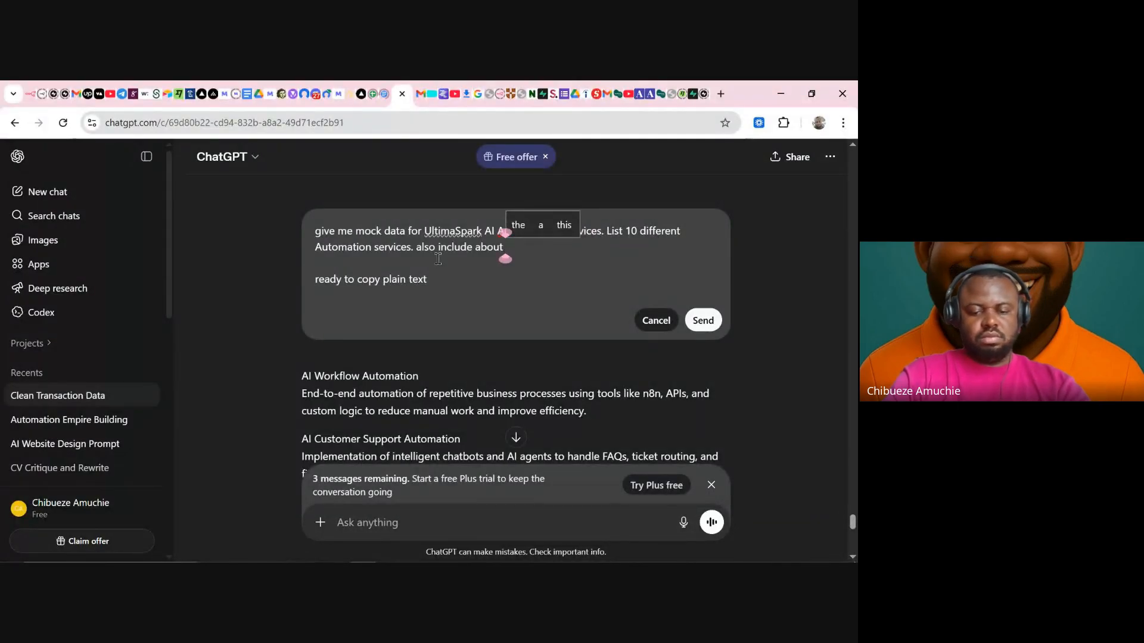
type("and busi")
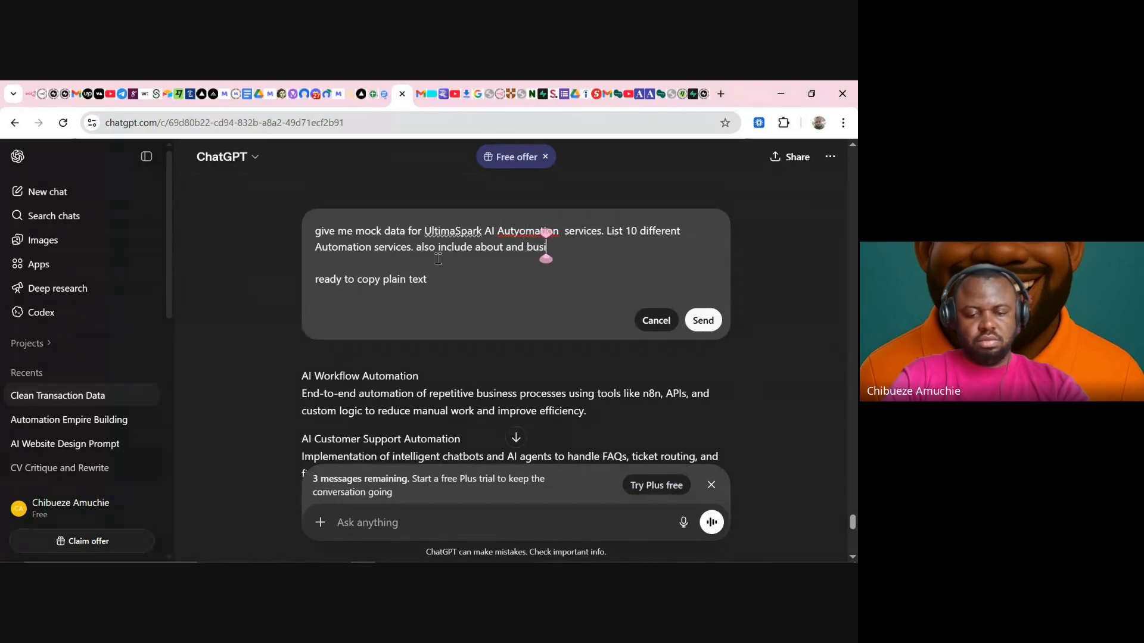
type("ness data")
key("BackSpace")
key("BackSpace")
key("BackSpace")
key("BackSpace")
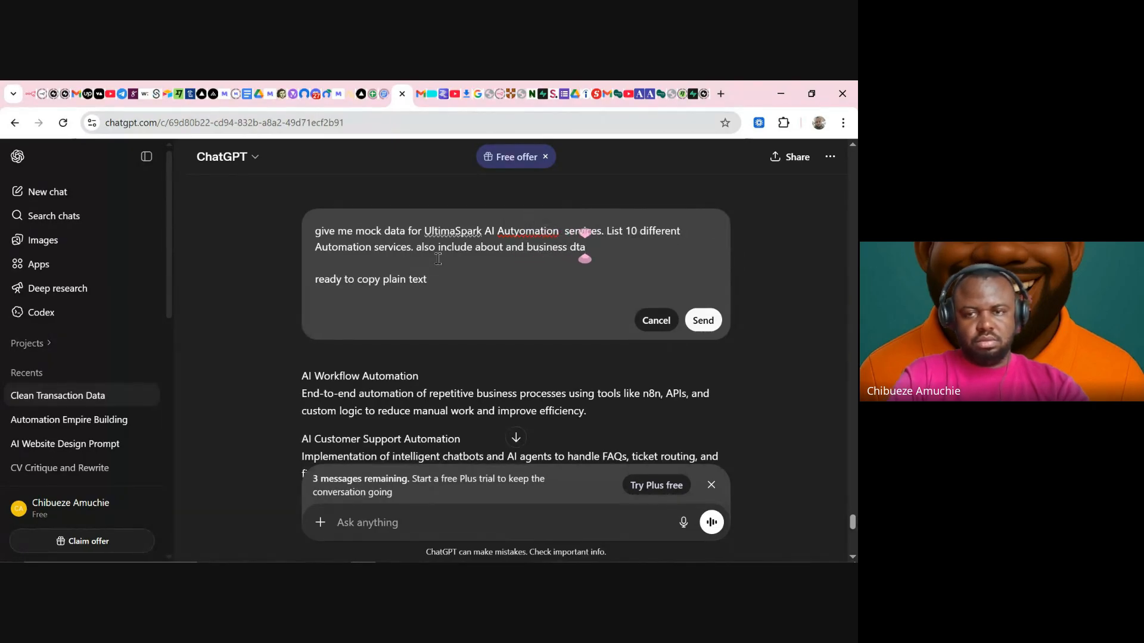
type("inf")
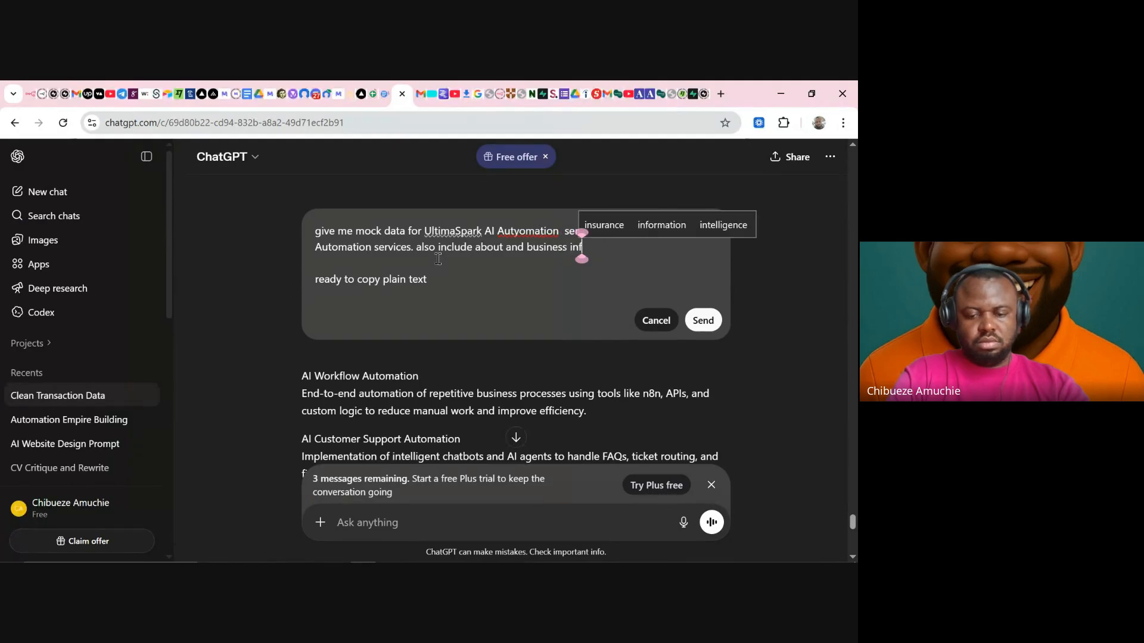
type("ormation")
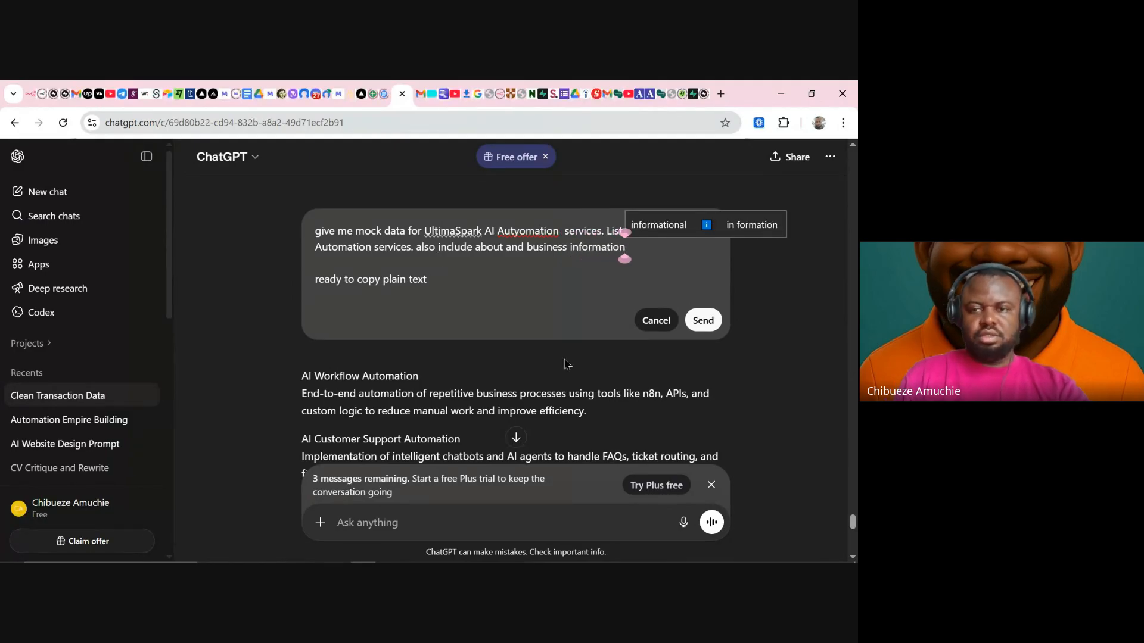
left_click(698, 331)
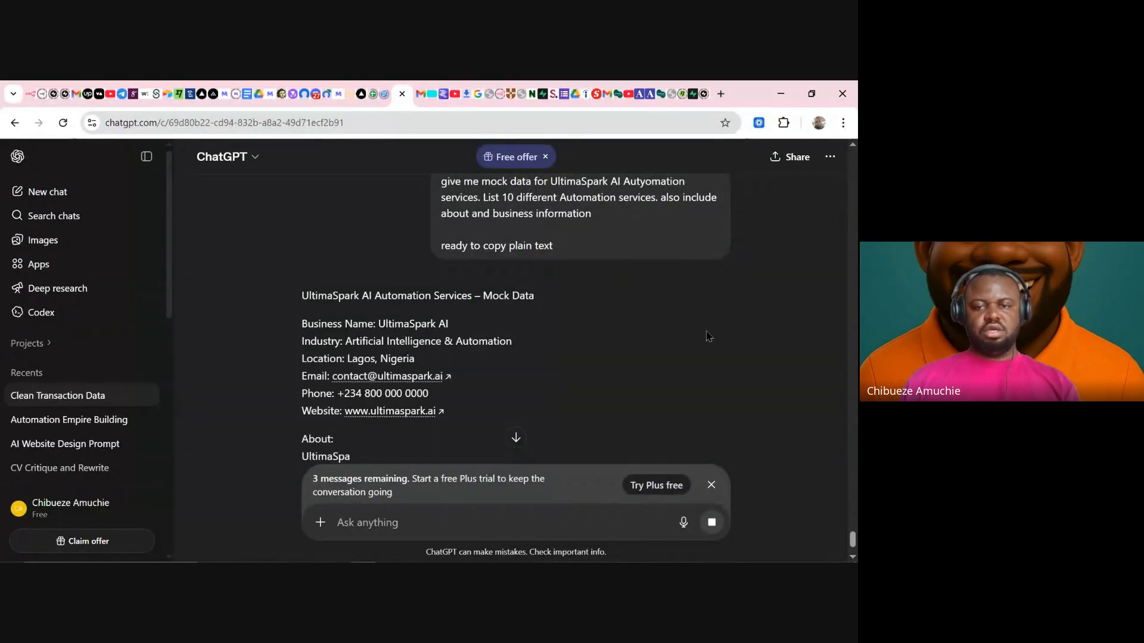
- Copy the full UltimaSpark business profile reply and switch to the Wizzy Enterprise document
scroll(631, 330, "down", 1)
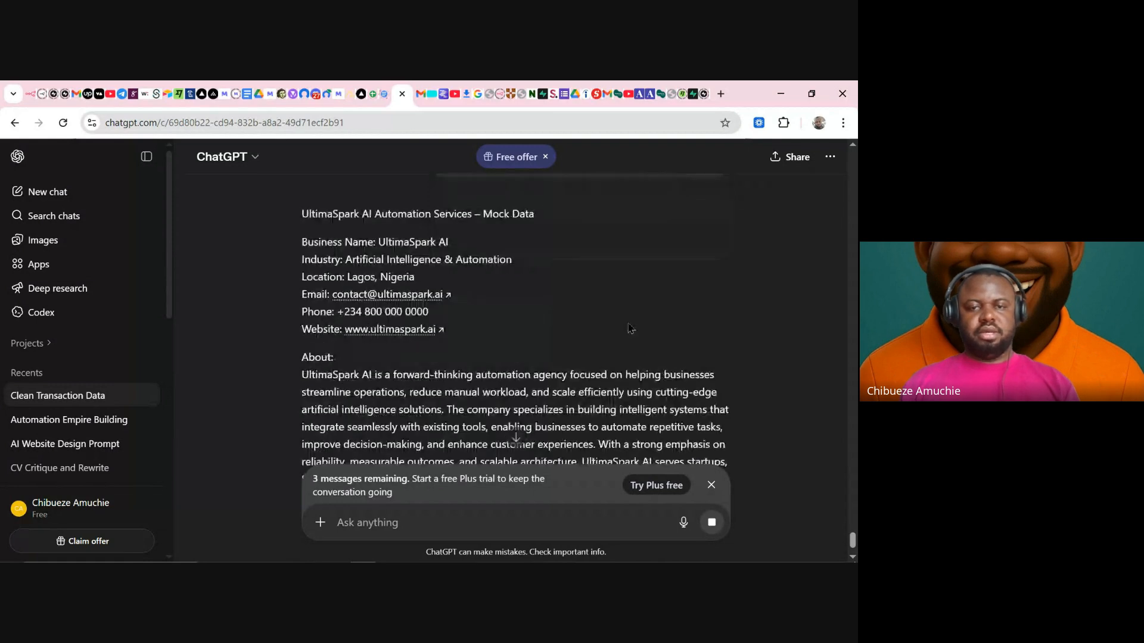
scroll(633, 309, "down", 4)
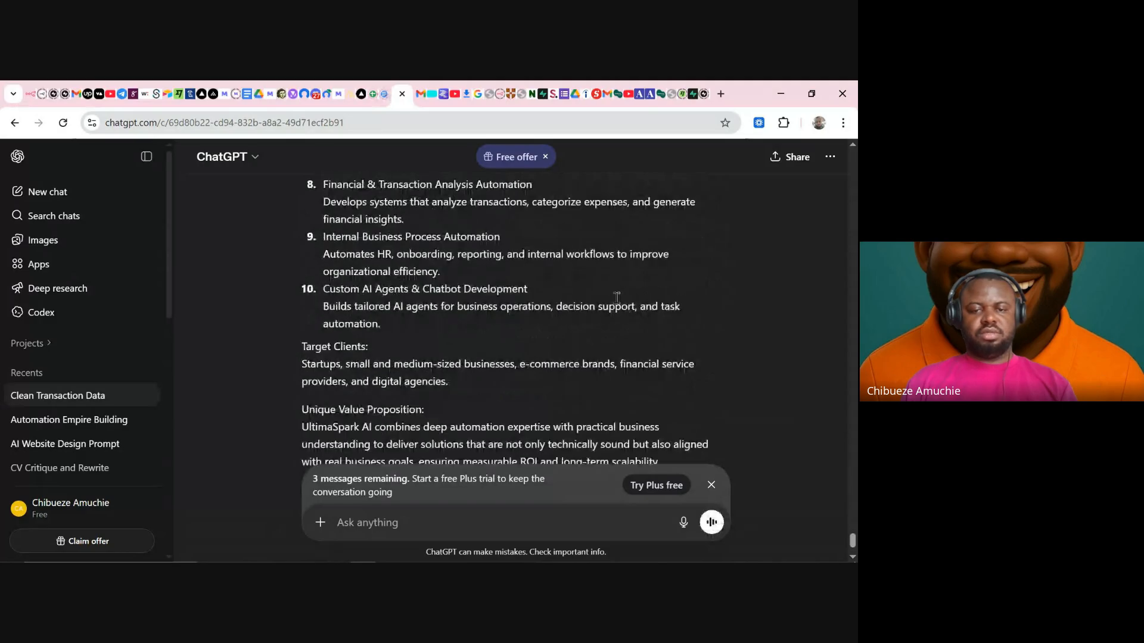
left_click(308, 413)
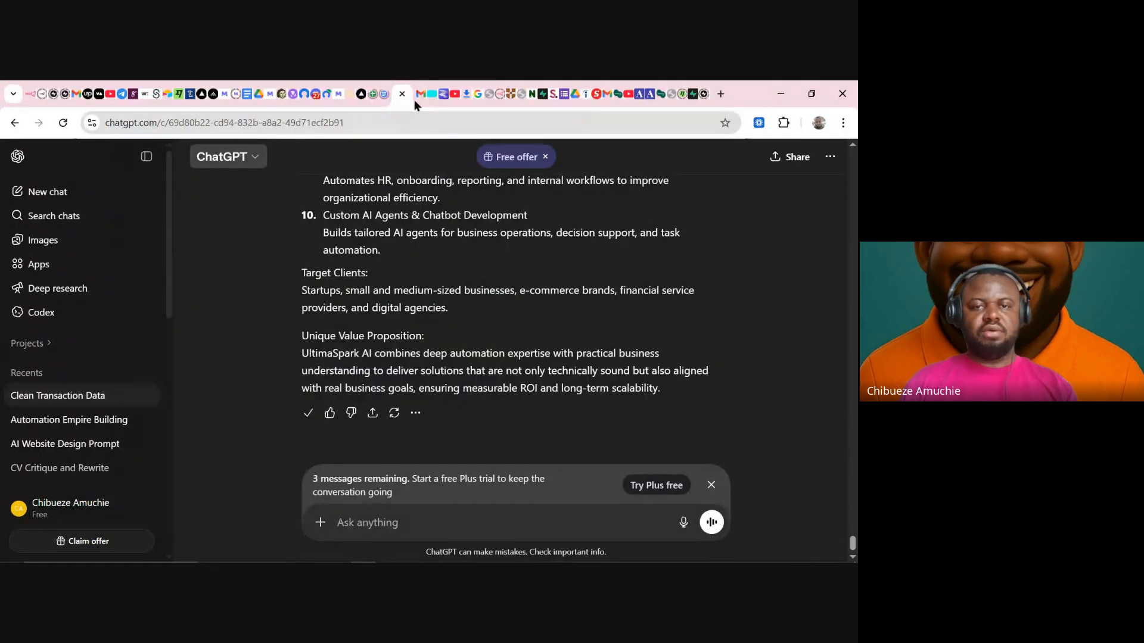
left_click(386, 95)
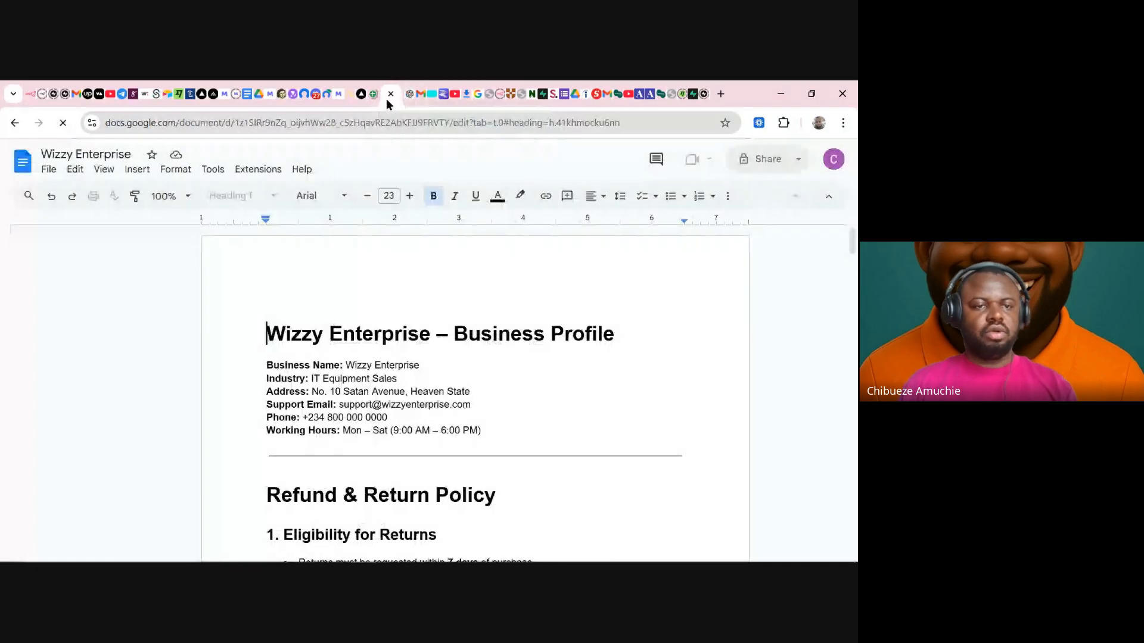
- Paste the profile into a new blank Google Doc and remove '– Mock Data' from its heading
left_click(24, 169)
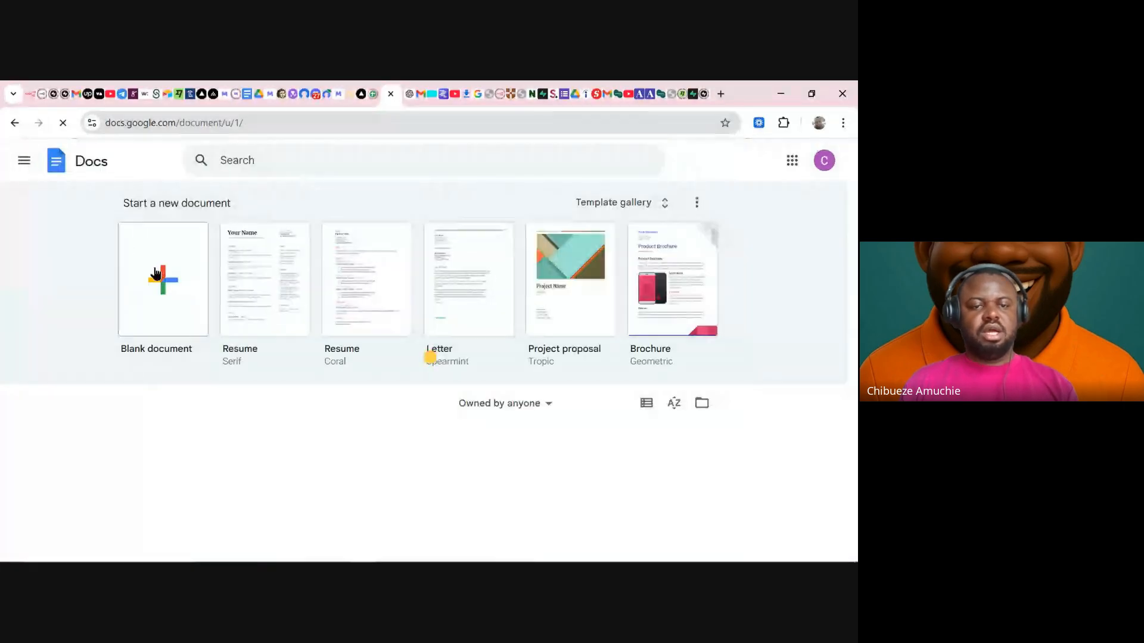
left_click(156, 274)
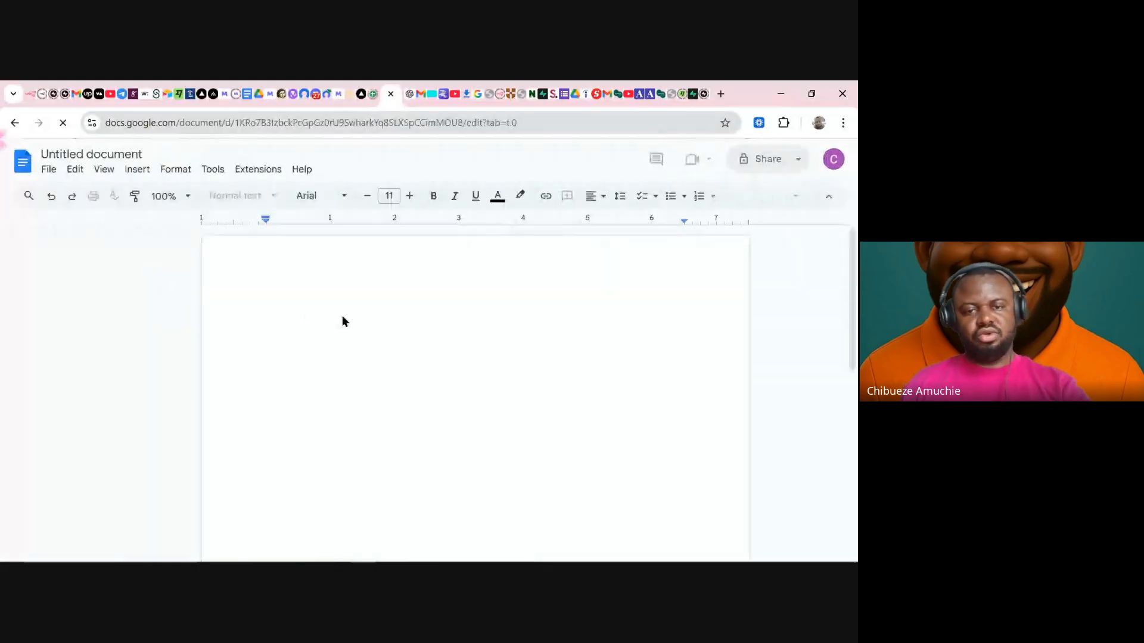
key("ctrl+v")
scroll(412, 345, "up", 2)
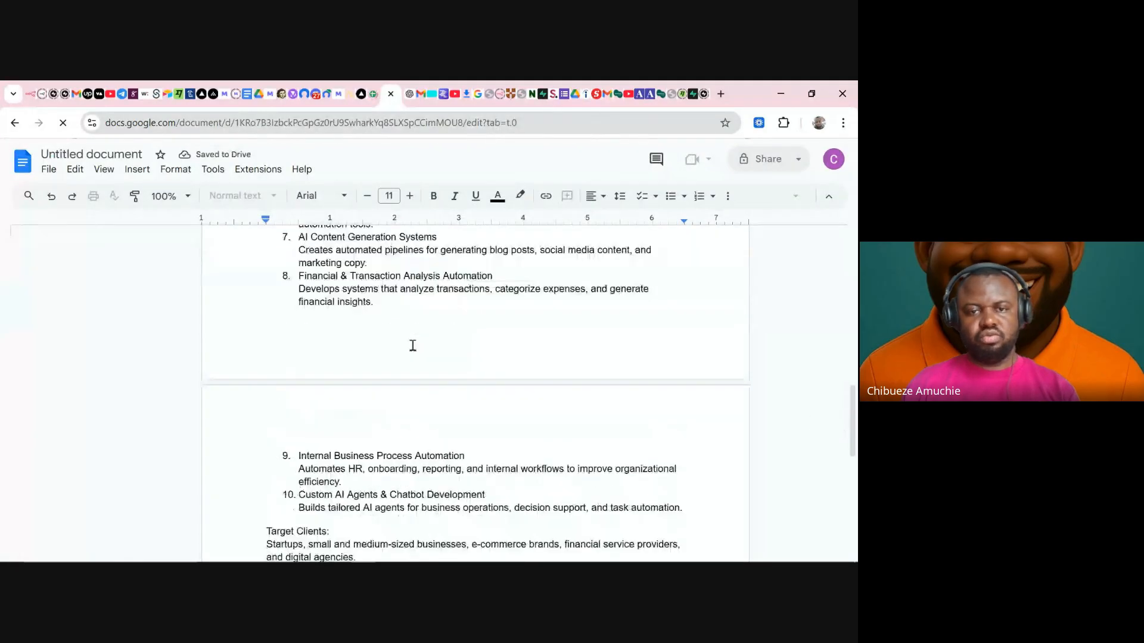
scroll(412, 345, "up", 9)
left_click(509, 314)
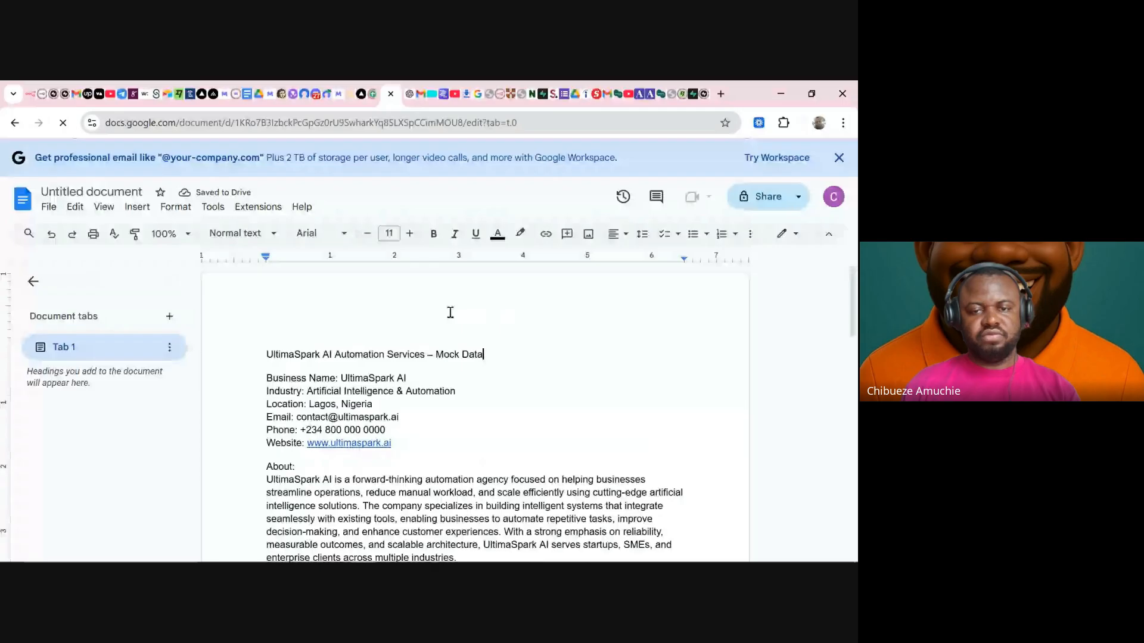
key("ctrl+shift+Left")
key("ctrl+shift+Left")
key("ctrl+shift+Left")
key("BackSpace")
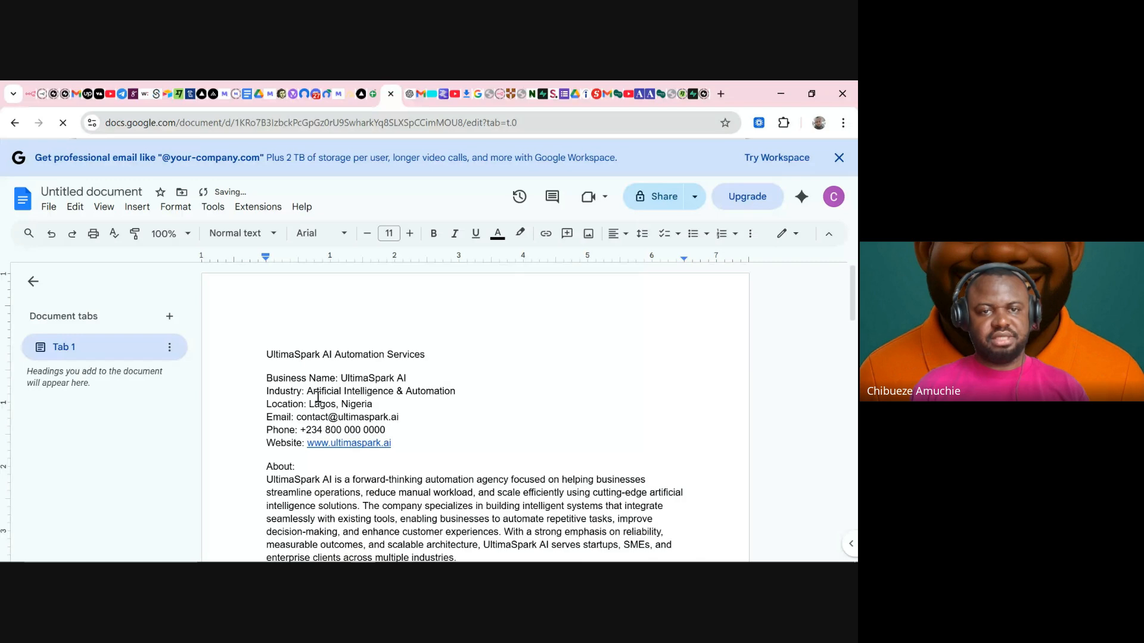
left_click(111, 191)
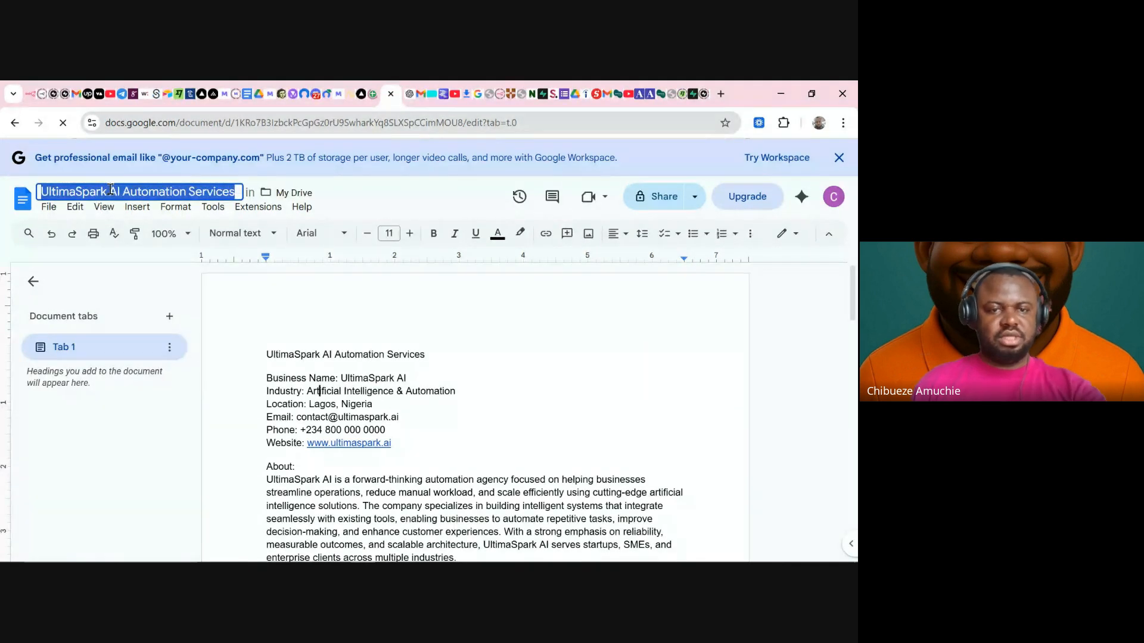
- Accept the title 'UltimaSpark AI Automation Services', select the document ID in the URL, and return to n8n
left_click(293, 352)
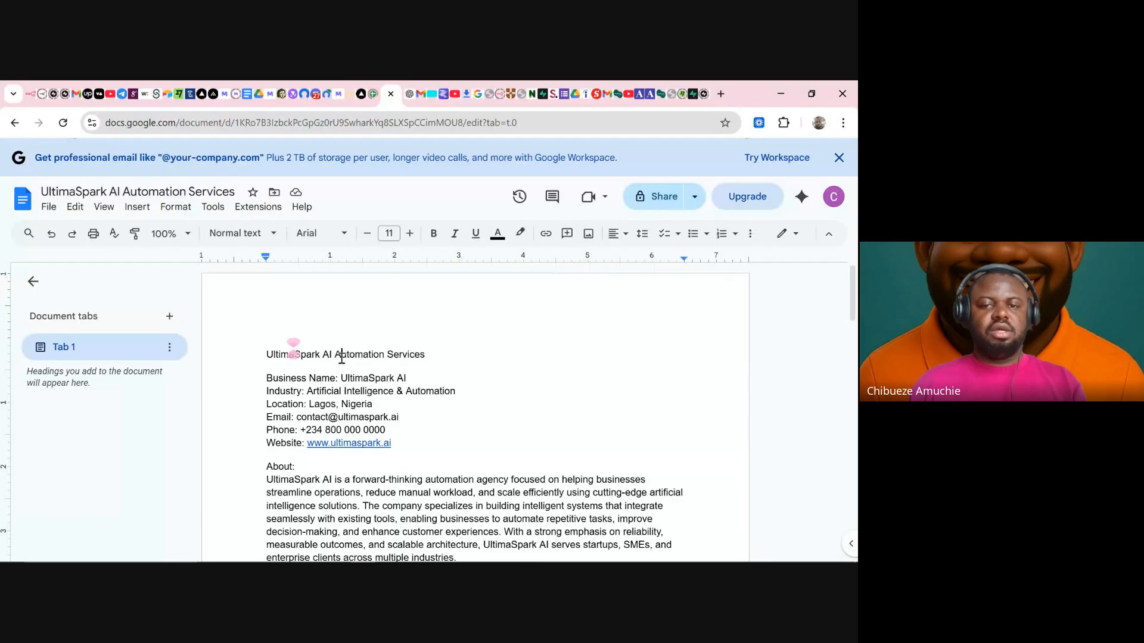
left_click(235, 128)
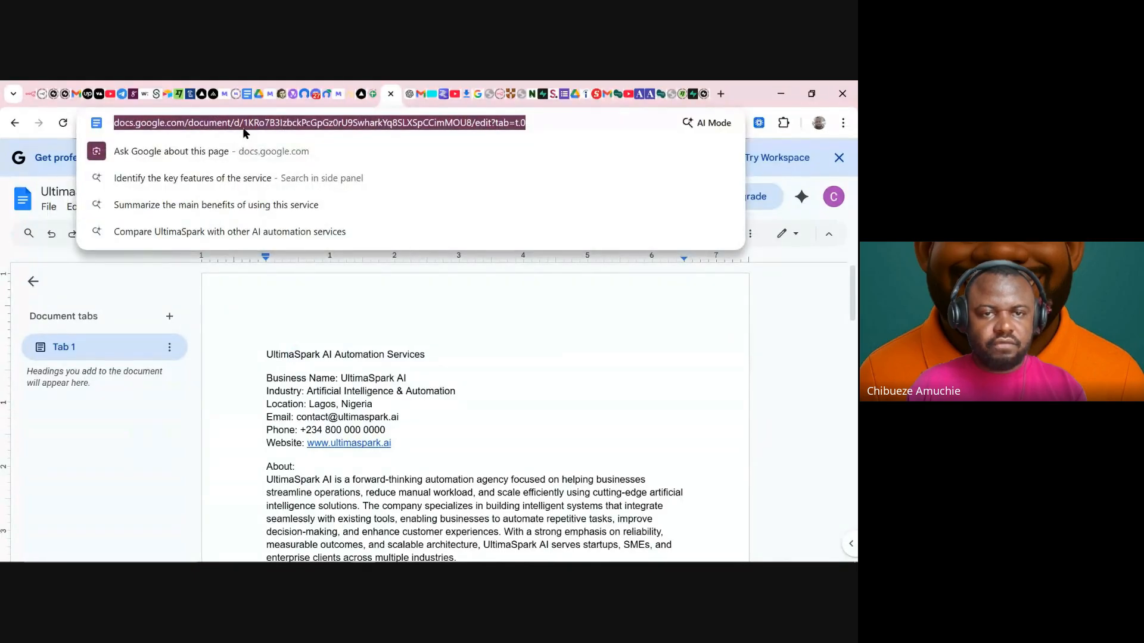
left_click(468, 126)
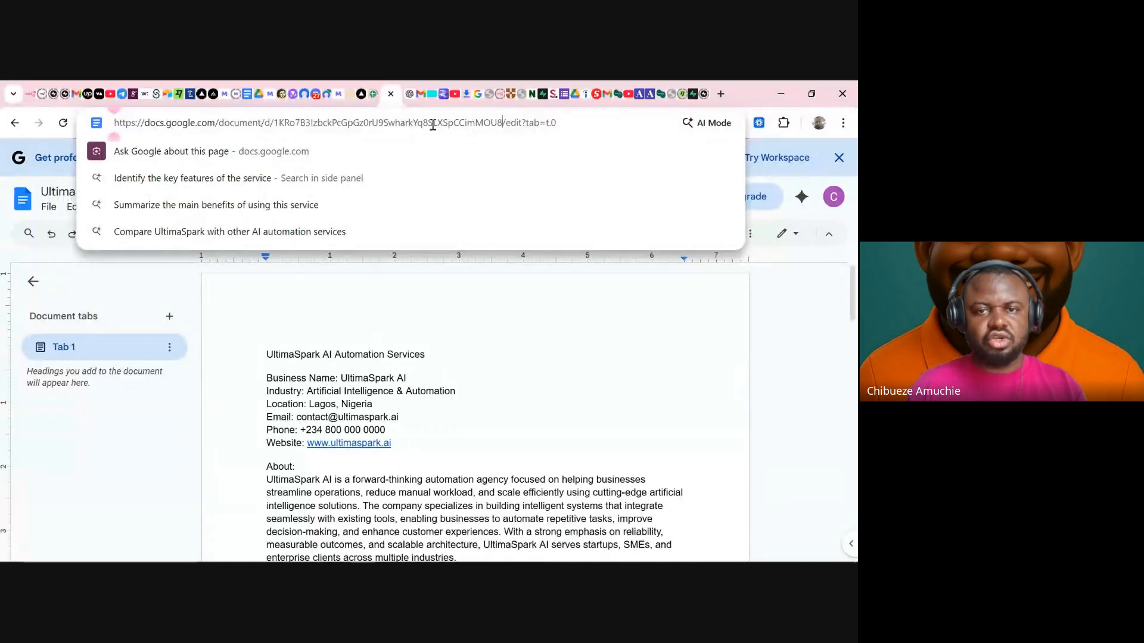
double_click(366, 127)
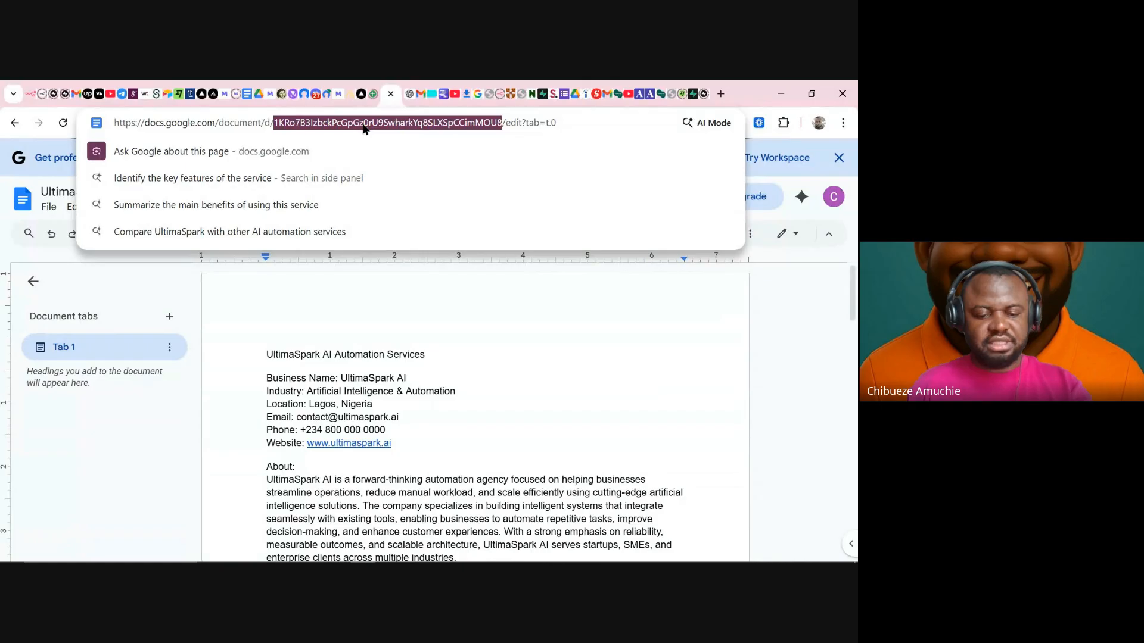
left_click(43, 96)
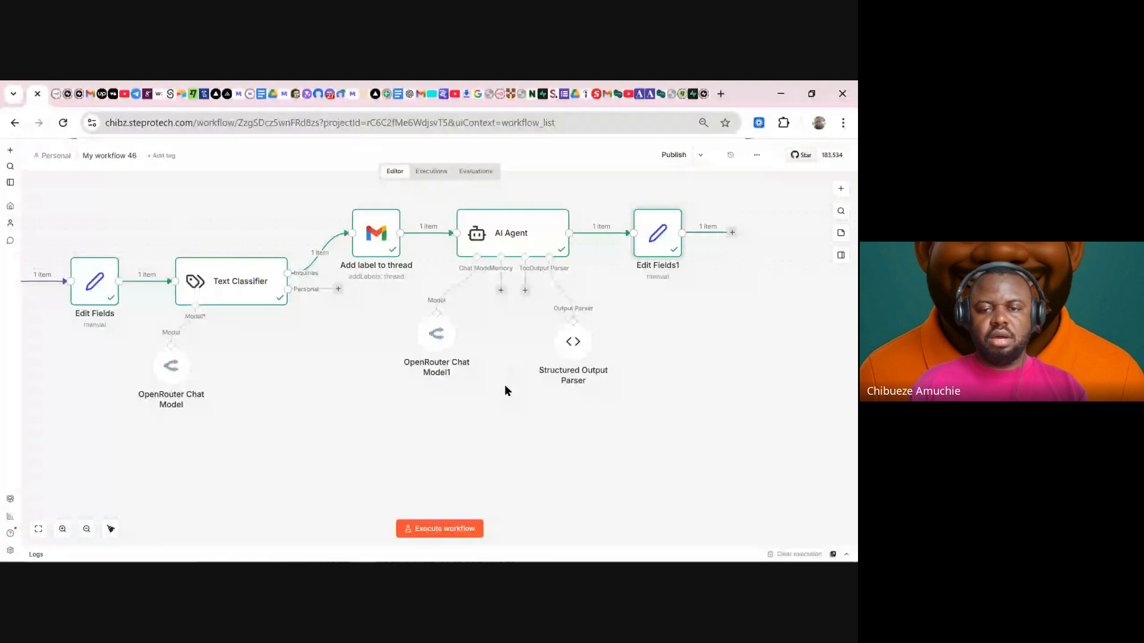
- Search the AI Agent's tools for 'doc' to find the Google Docs Tool
left_click(524, 291)
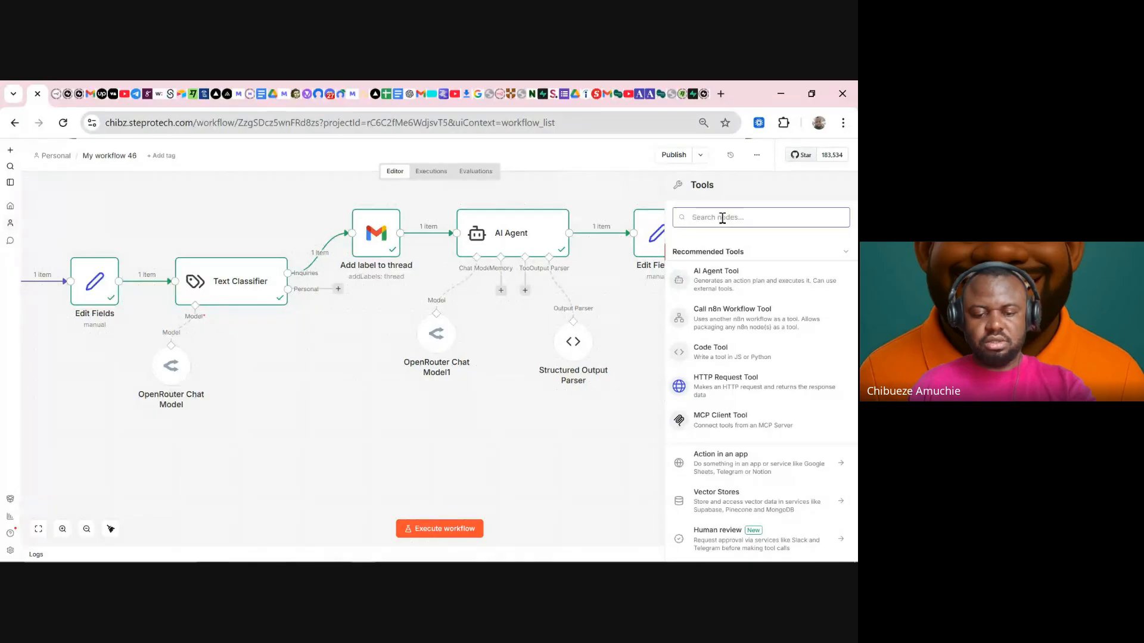
type("doc")
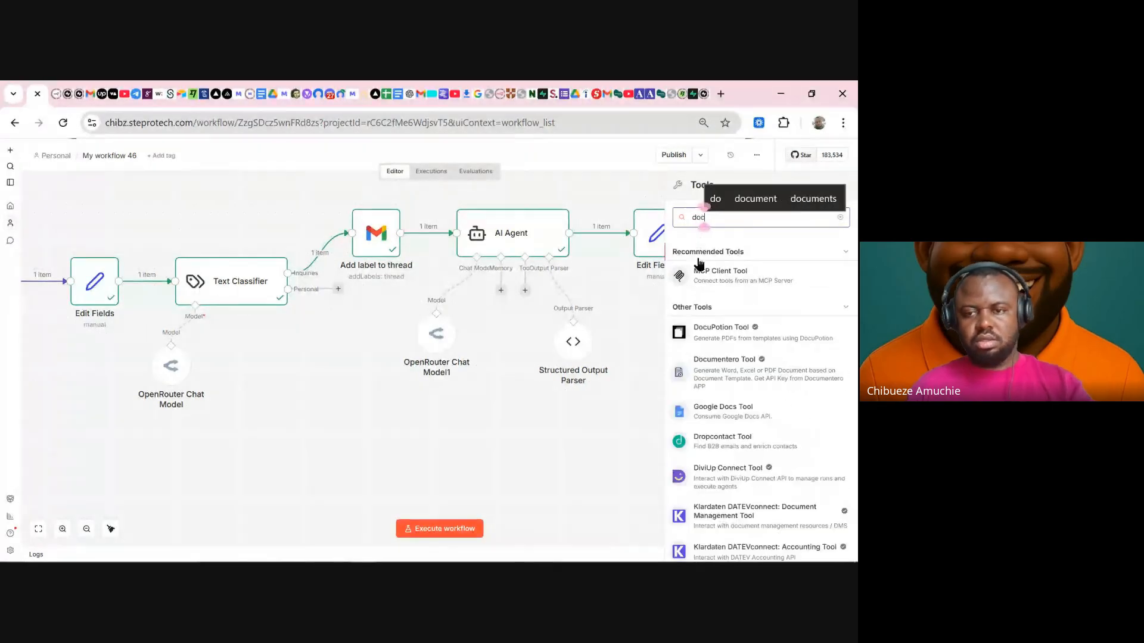
- Add the Google Docs Tool to the agent and set its Tool Description to Set Manually
left_click(723, 409)
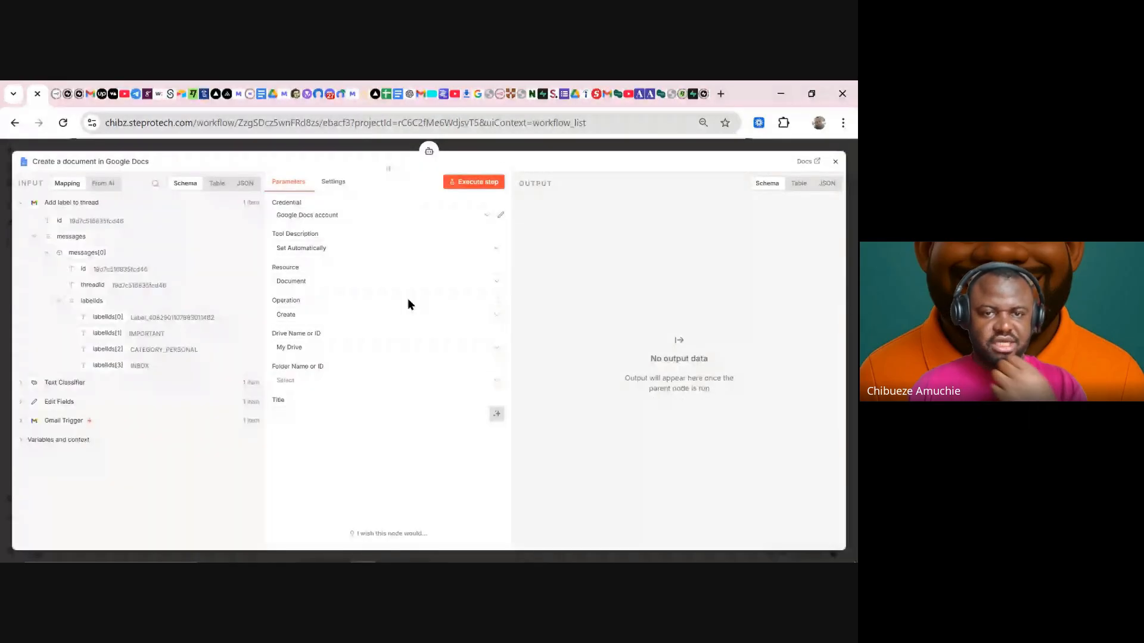
left_click(327, 249)
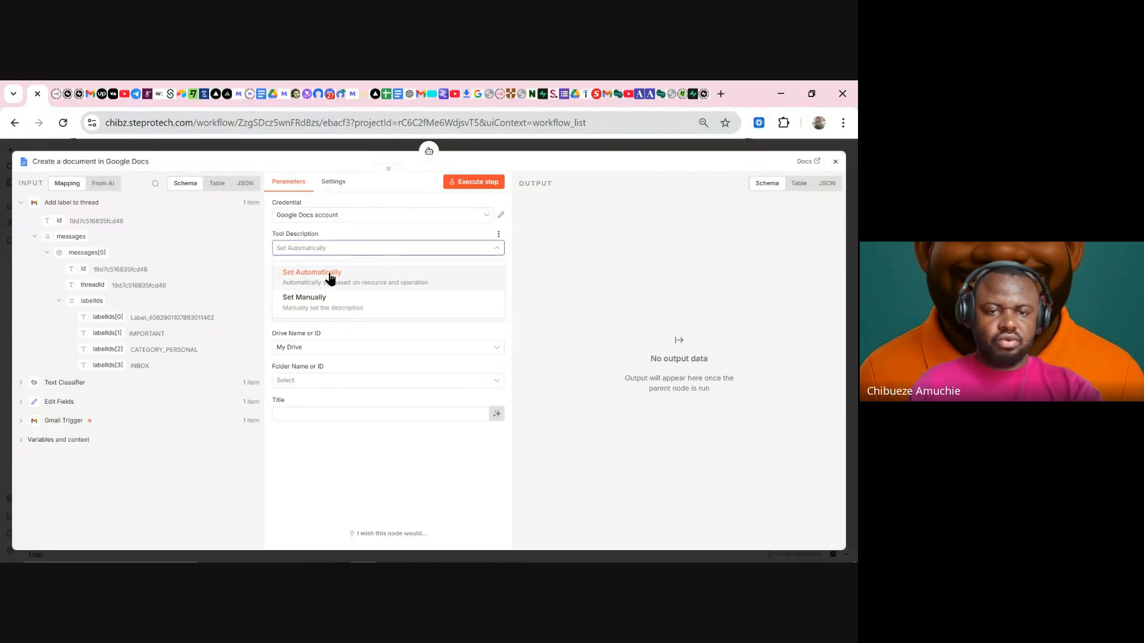
left_click(327, 296)
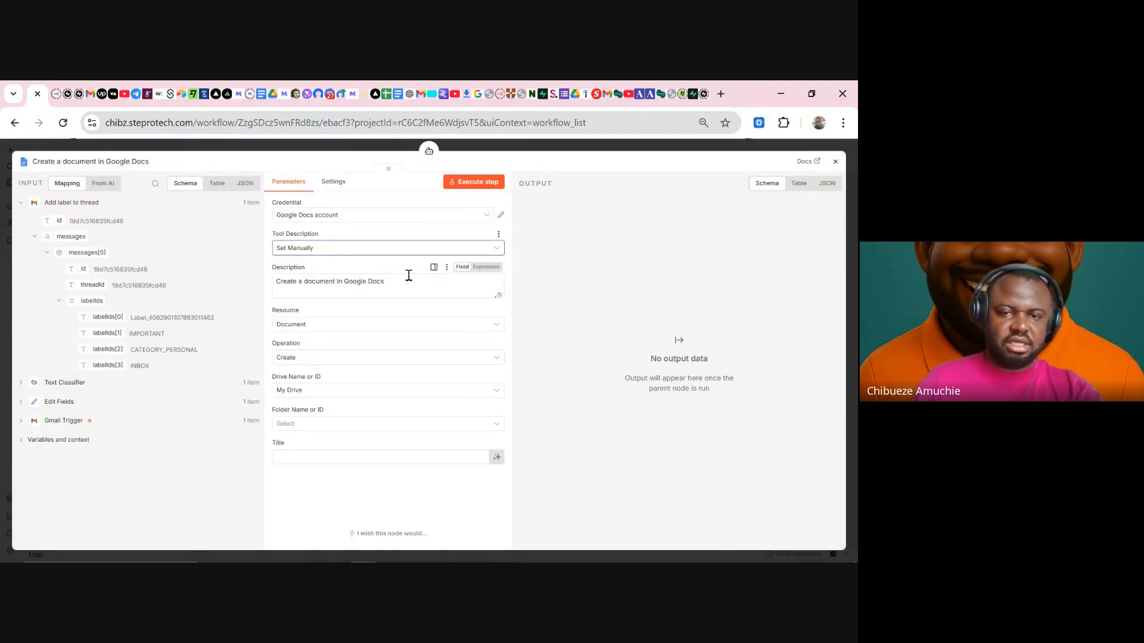
- Replace the description with 'Always call this tool for al information about Ultimaspark'
left_click_drag(405, 281, 312, 281)
type("U")
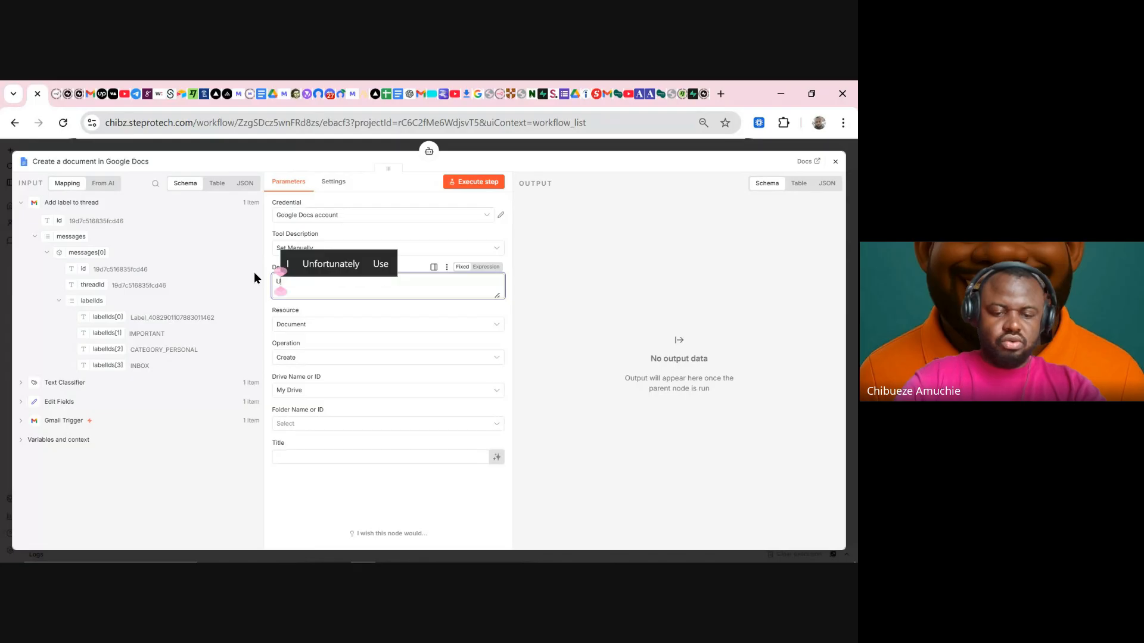
type("se this tool ")
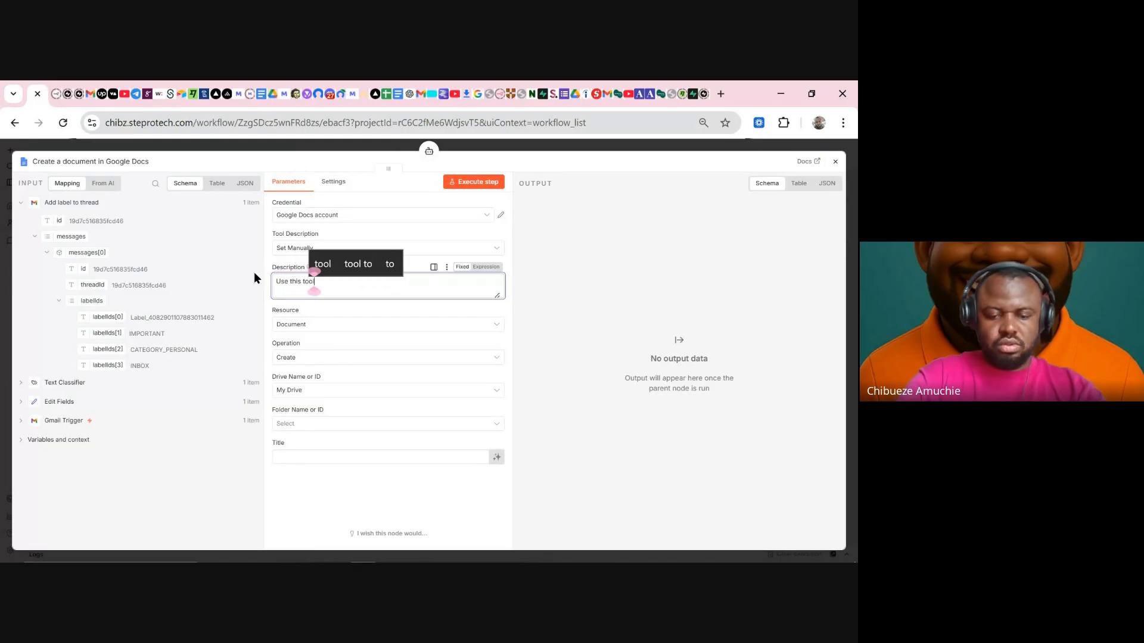
type("fpor all")
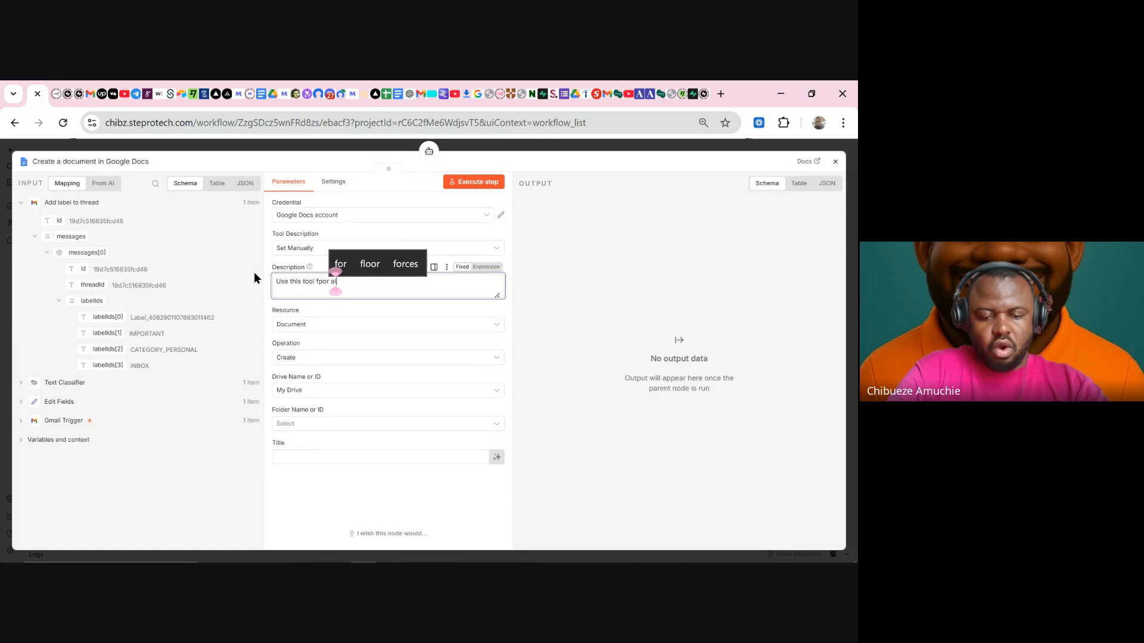
key("BackSpace")
key("BackSpace")
key("BackSpace")
key("BackSpace")
key("BackSpace")
key("BackSpace")
key("BackSpace")
key("BackSpace")
key("BackSpace")
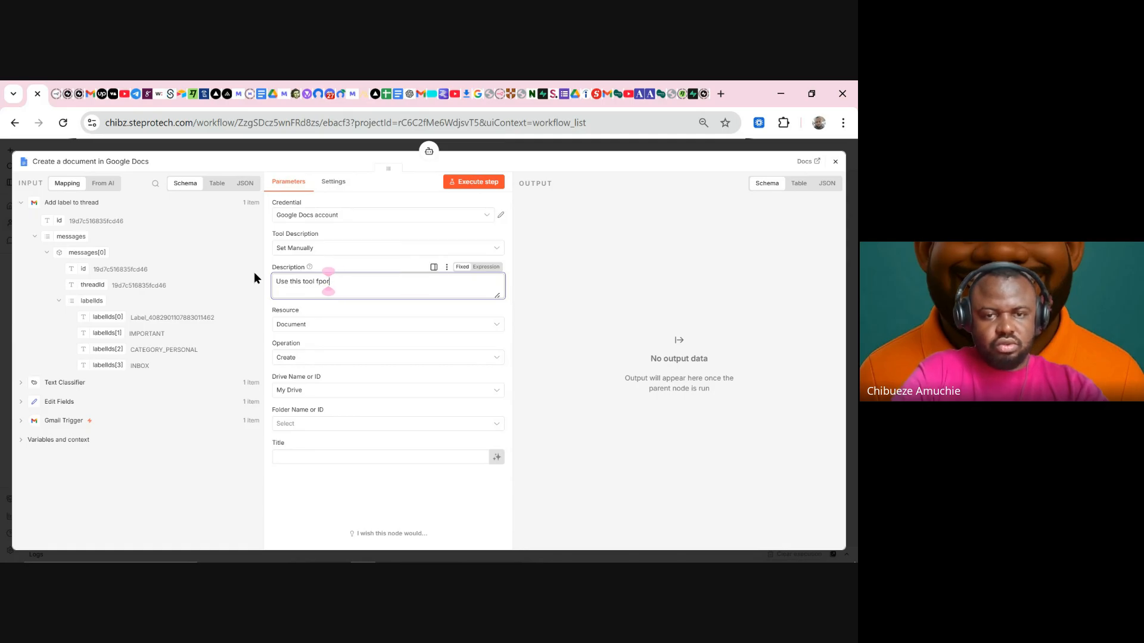
key("BackSpace")
key("BackSpace")
key("BackSpace")
key("BackSpace")
key("BackSpace")
key("BackSpace")
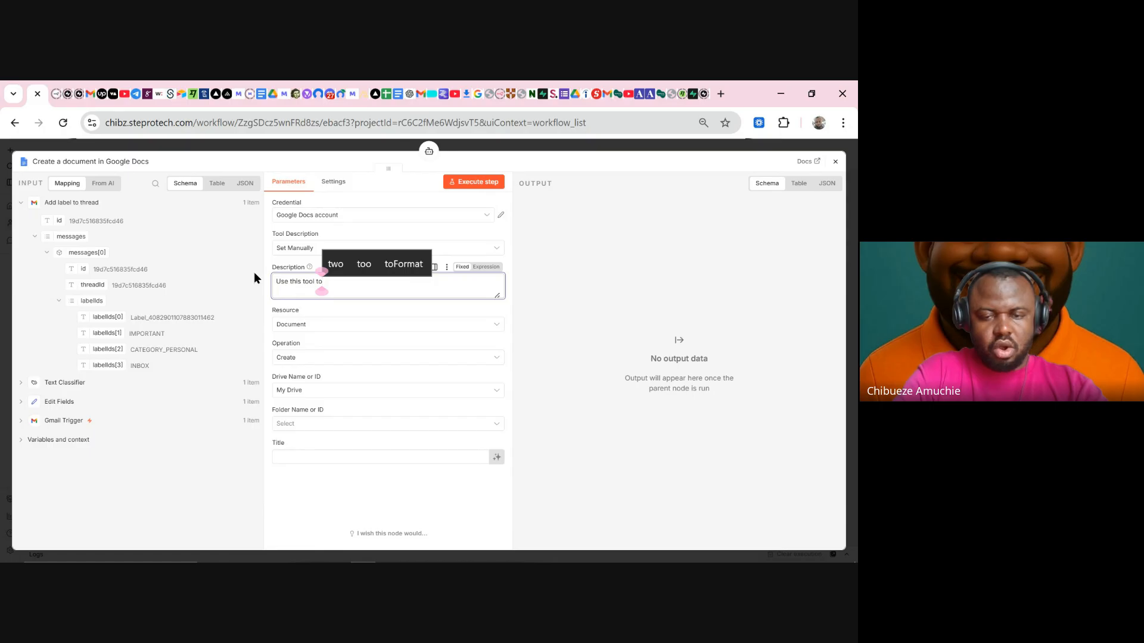
key("BackSpace")
key("BackSpace")
key("BackSpace")
key("BackSpace")
key("BackSpace")
key("BackSpace")
key("BackSpace")
key("BackSpace")
key("BackSpace")
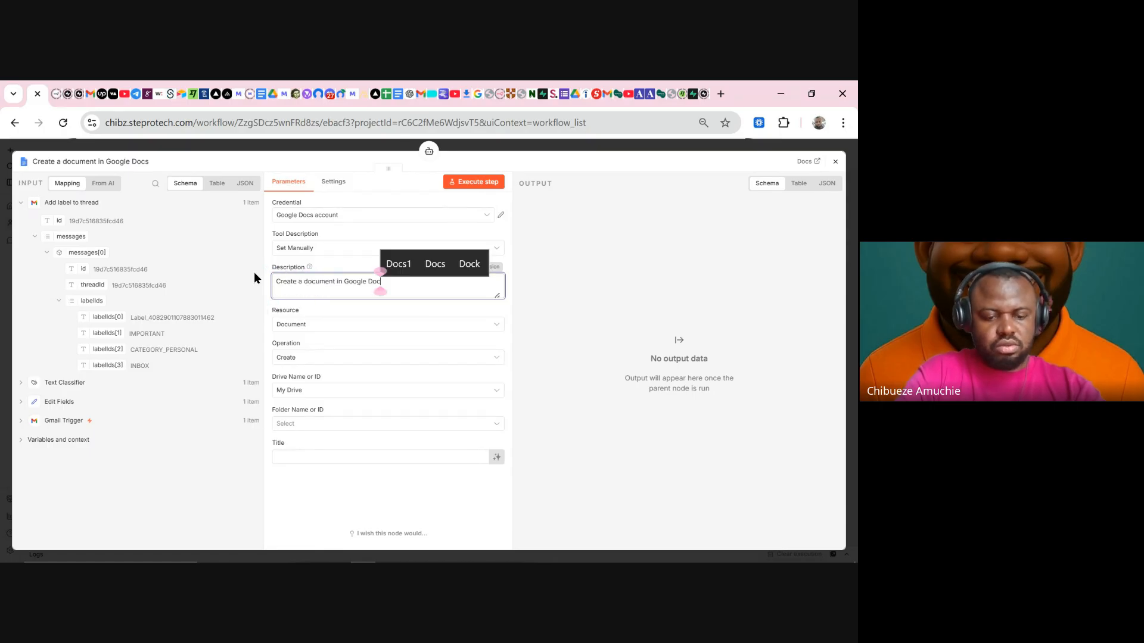
type("Alwa")
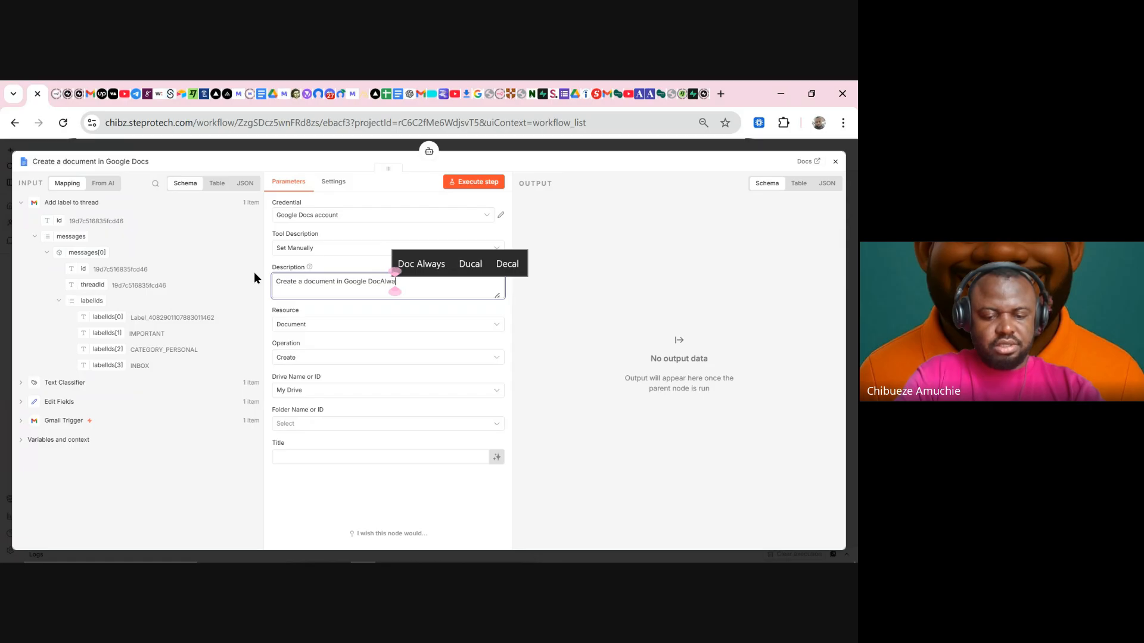
type("y call this ")
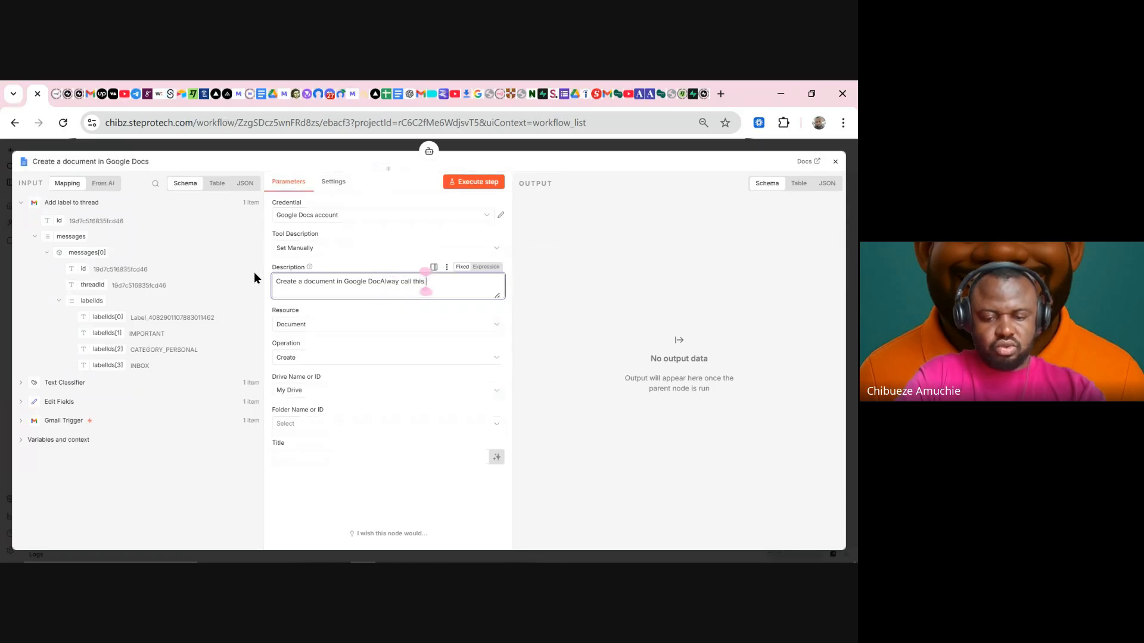
type("tool for al info")
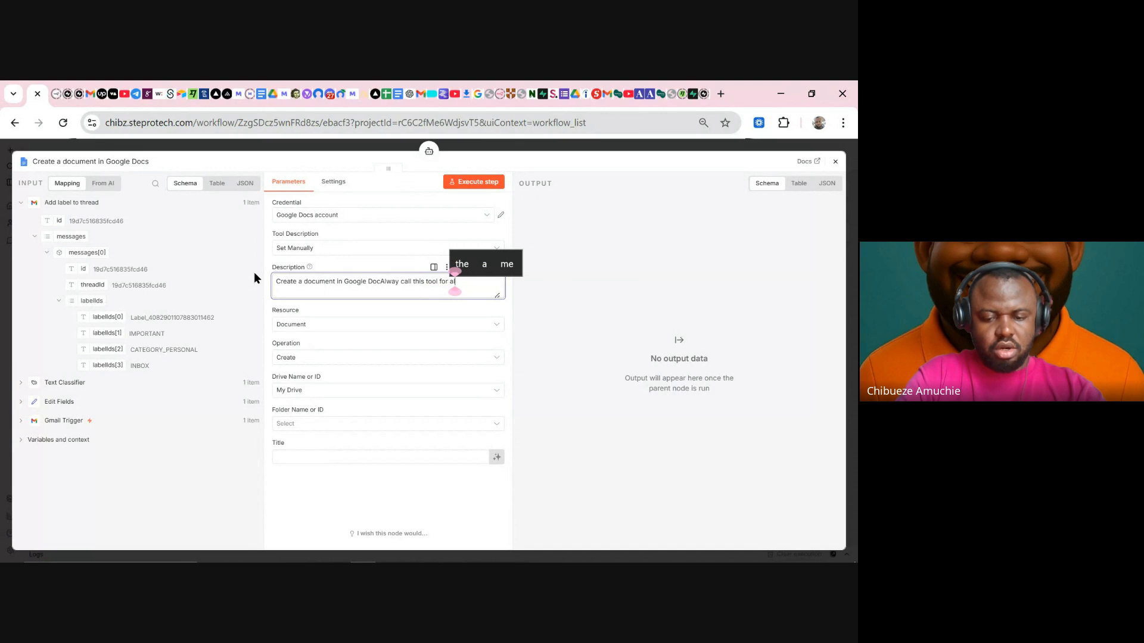
type("rmatio")
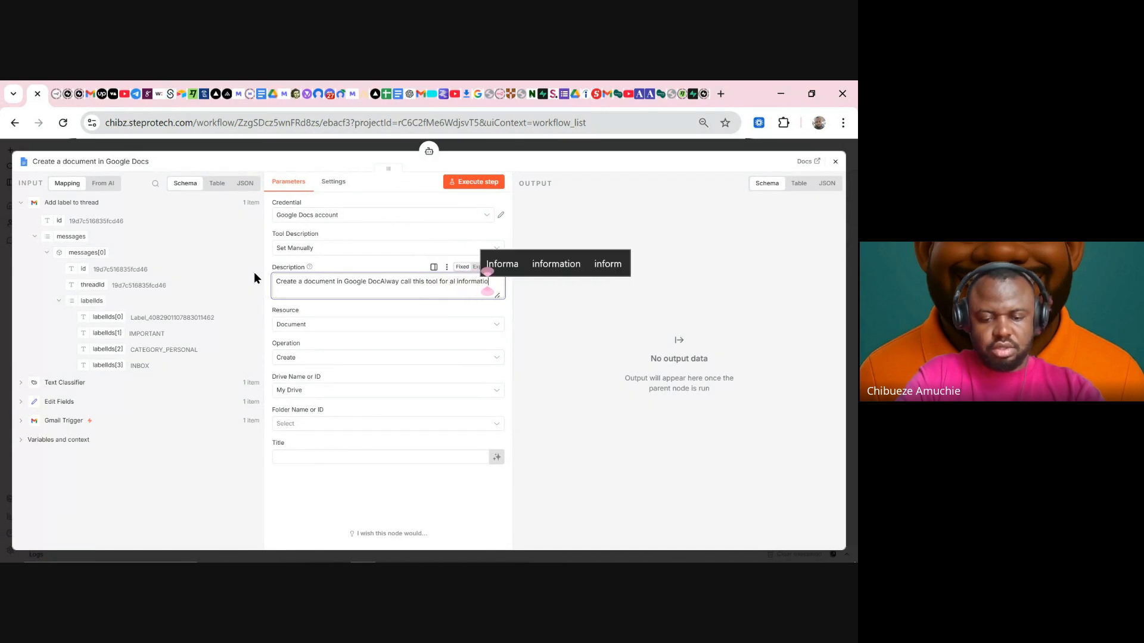
type("n abou")
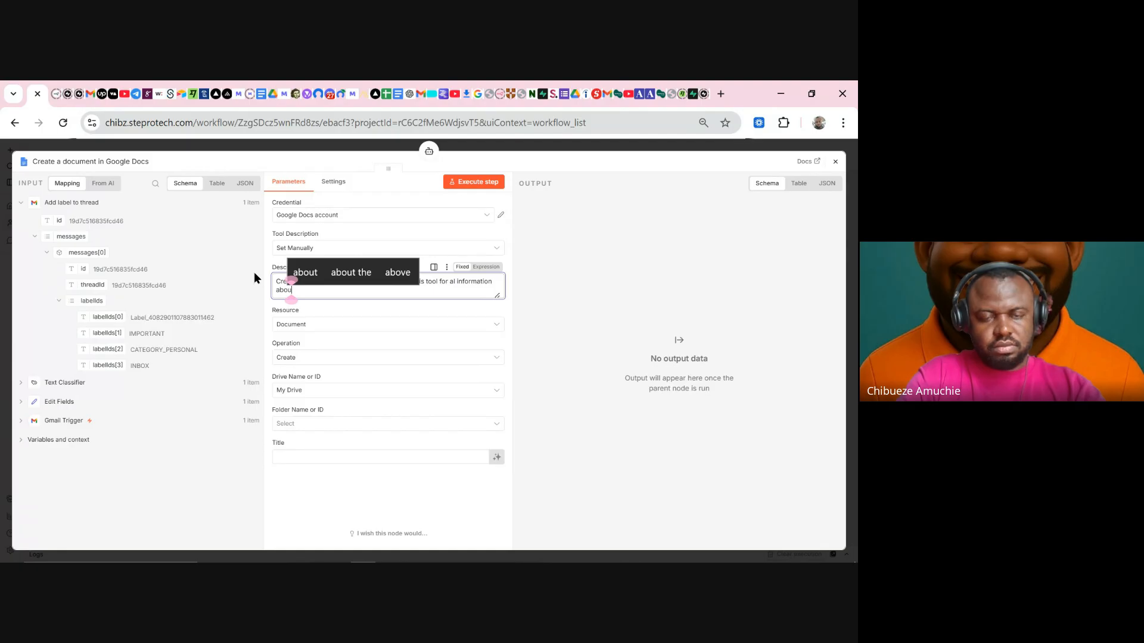
type("t Ultima")
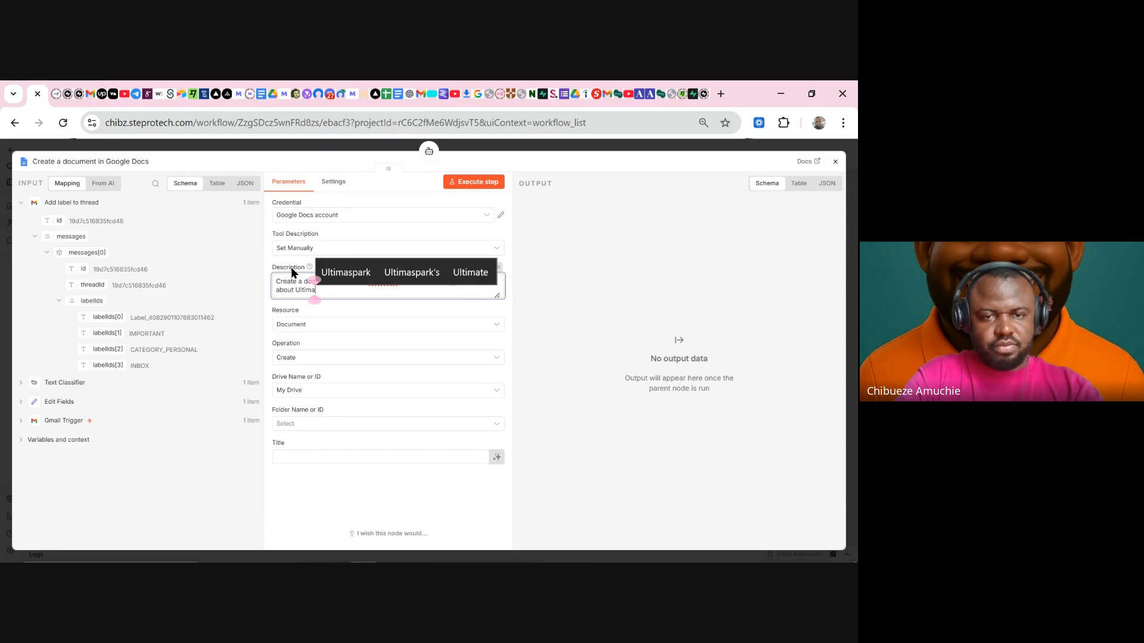
left_click(334, 269)
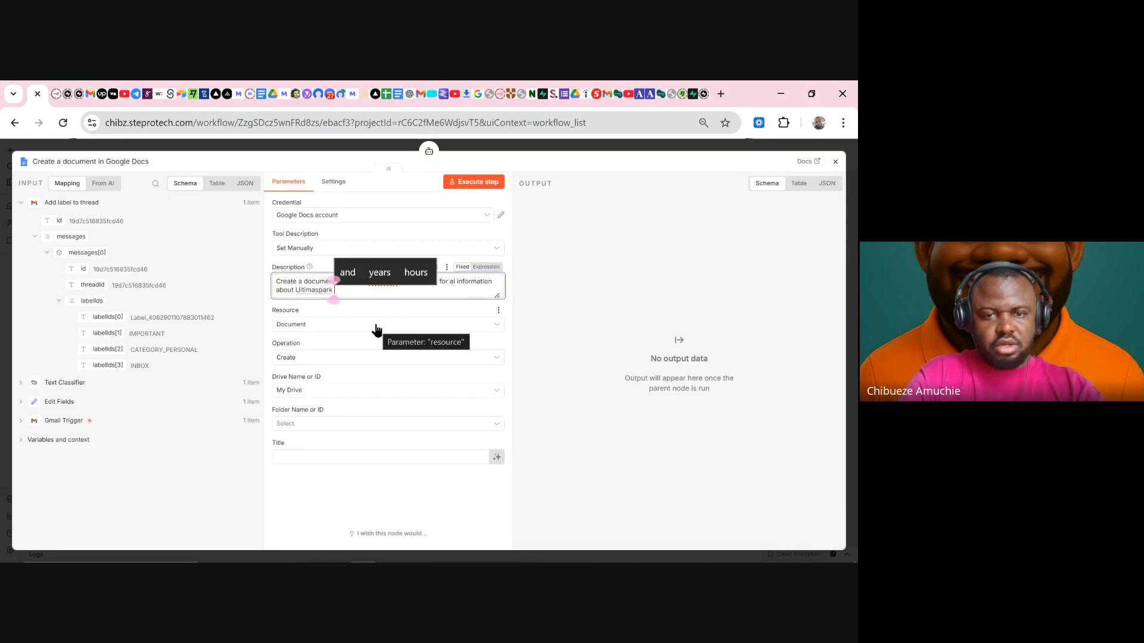
left_click(381, 283)
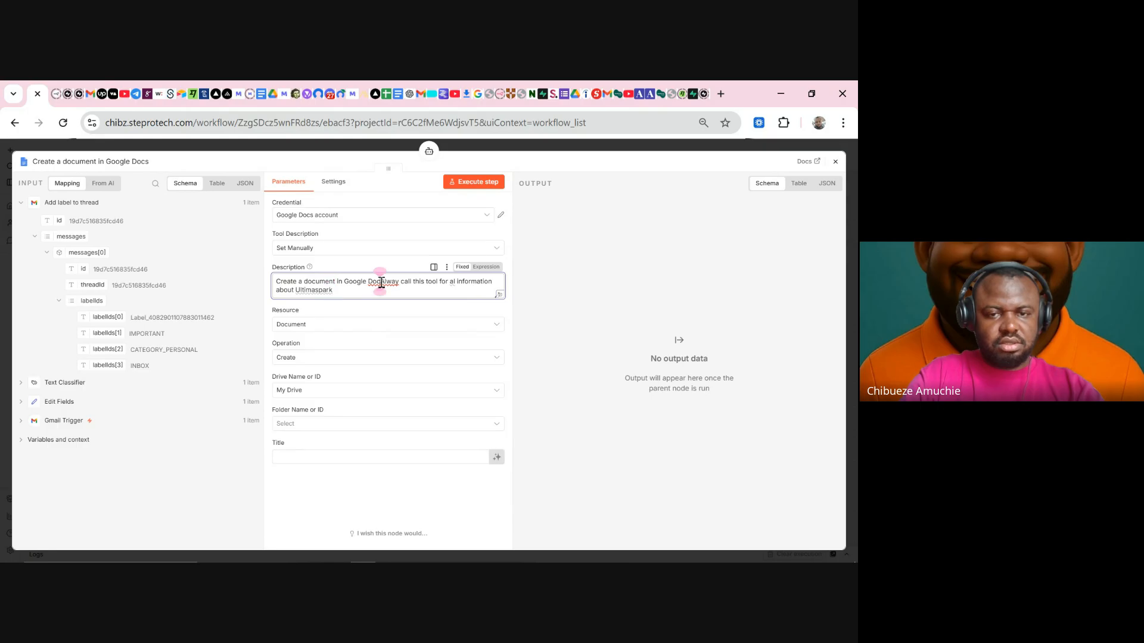
key("BackSpace")
key("BackSpace")
key("BackSpace")
key("BackSpace")
key("BackSpace")
key("BackSpace")
key("BackSpace")
key("BackSpace")
key("BackSpace")
key("BackSpace")
key("BackSpace")
key("BackSpace")
key("BackSpace")
key("BackSpace")
key("BackSpace")
key("BackSpace")
key("BackSpace")
key("BackSpace")
key("BackSpace")
key("BackSpace")
key("BackSpace")
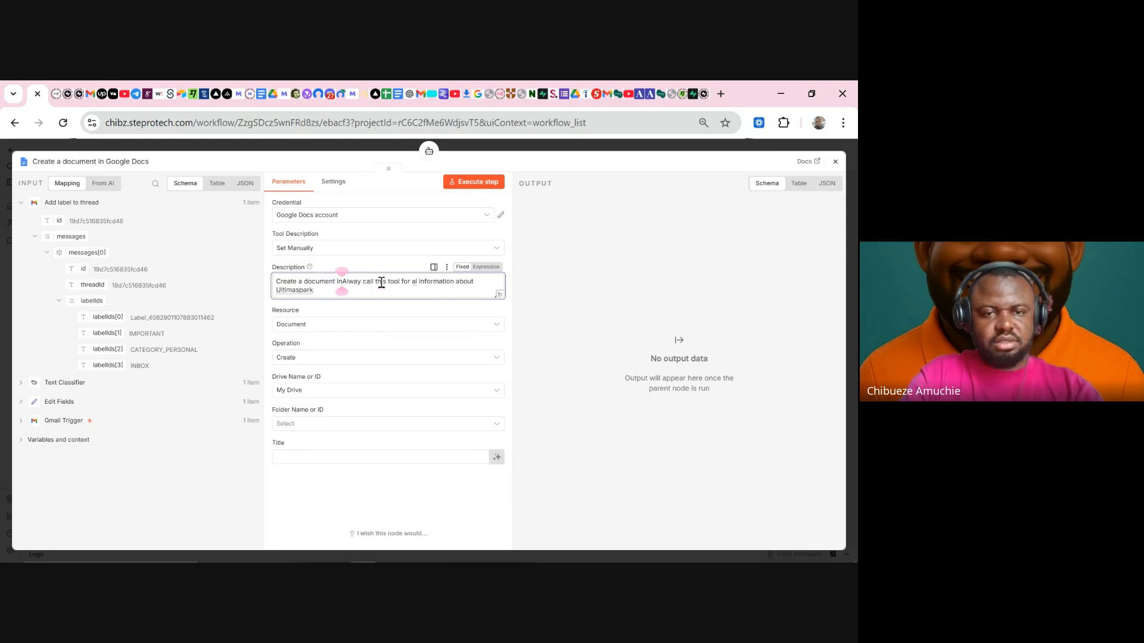
key("Right")
key("Right")
key("Right")
key("Right")
key("Right")
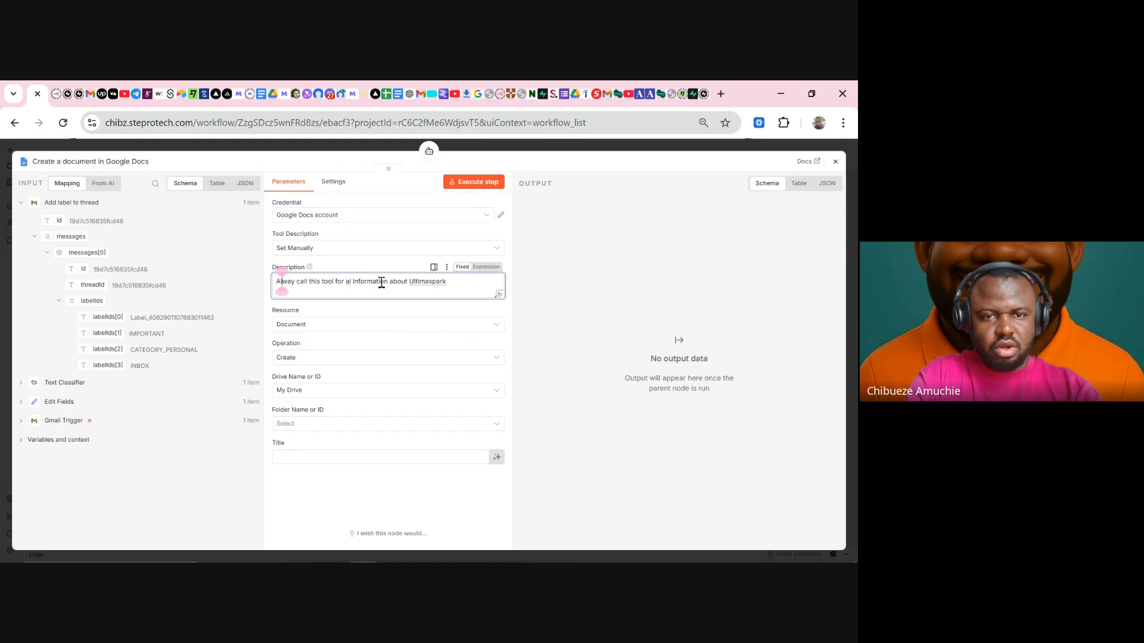
type("s")
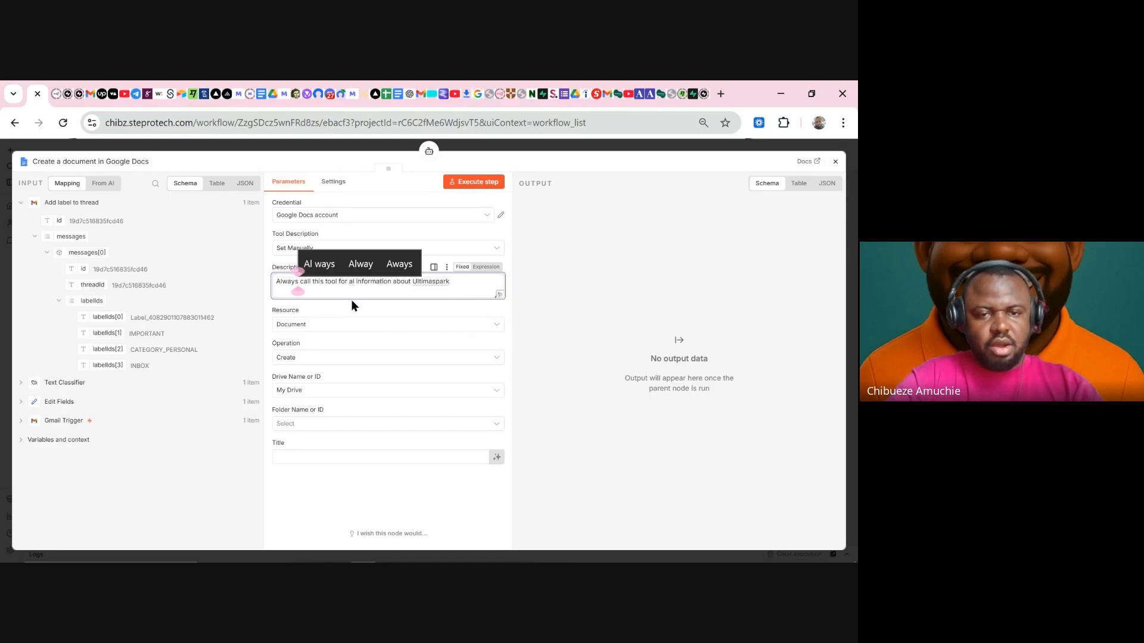
- Set the operation to Get, paste the knowledge-base Doc ID, and turn Simplify off
left_click(304, 357)
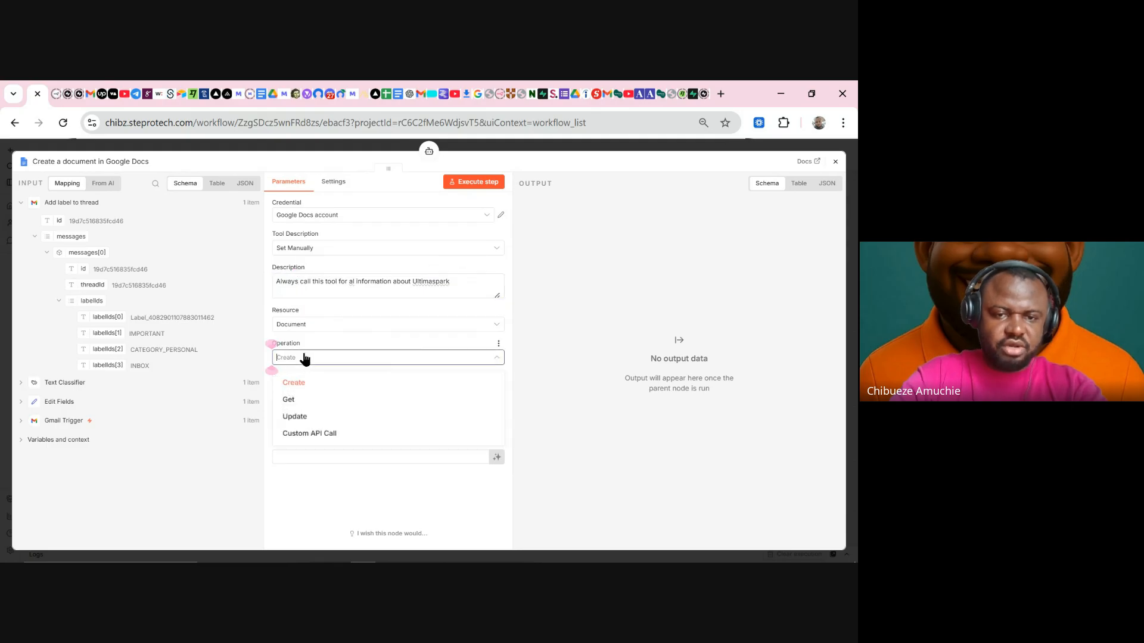
left_click(291, 400)
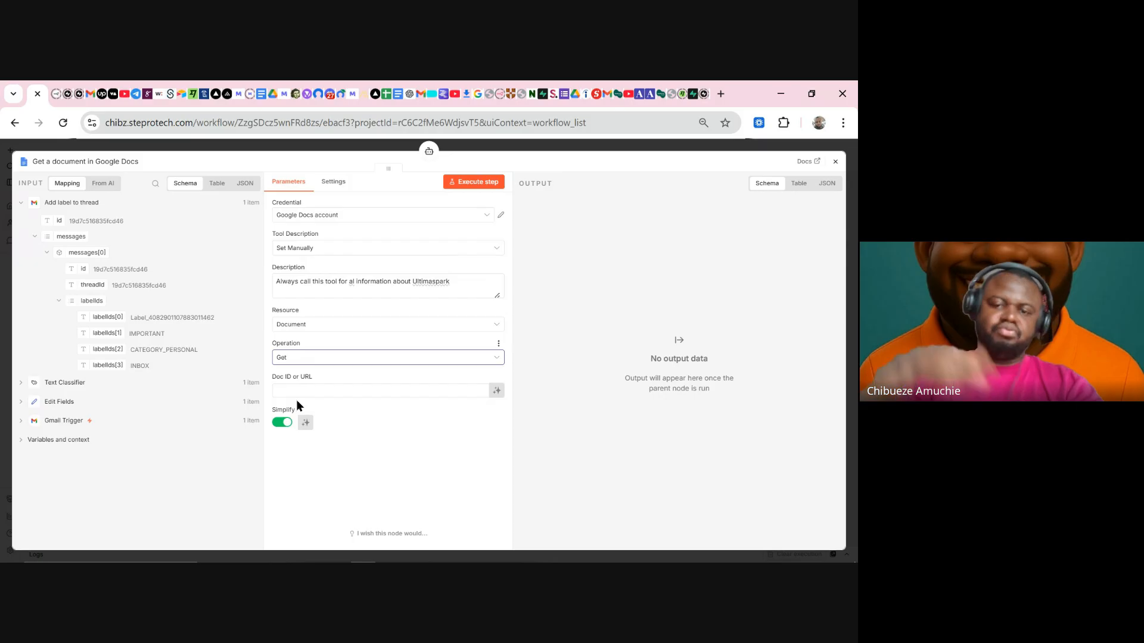
left_click(301, 390)
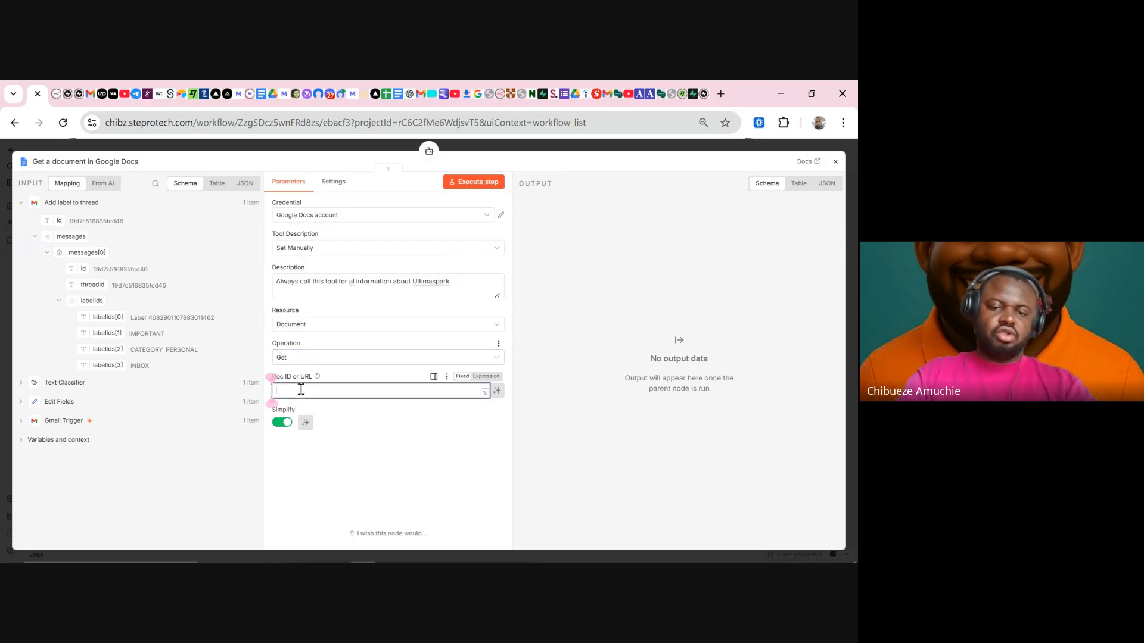
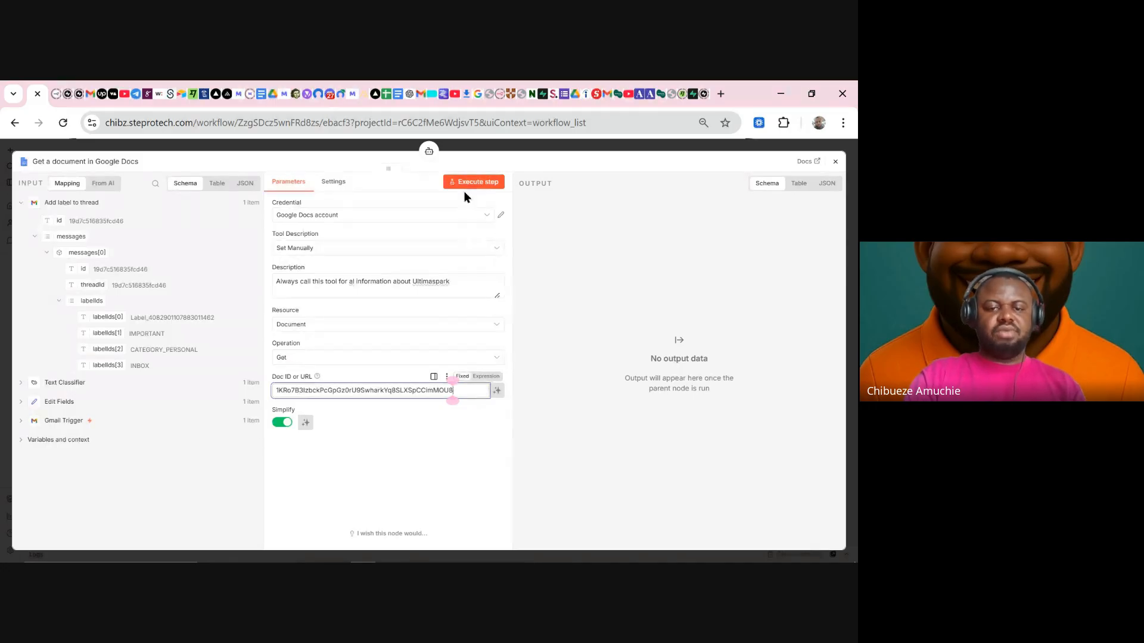
left_click(289, 424)
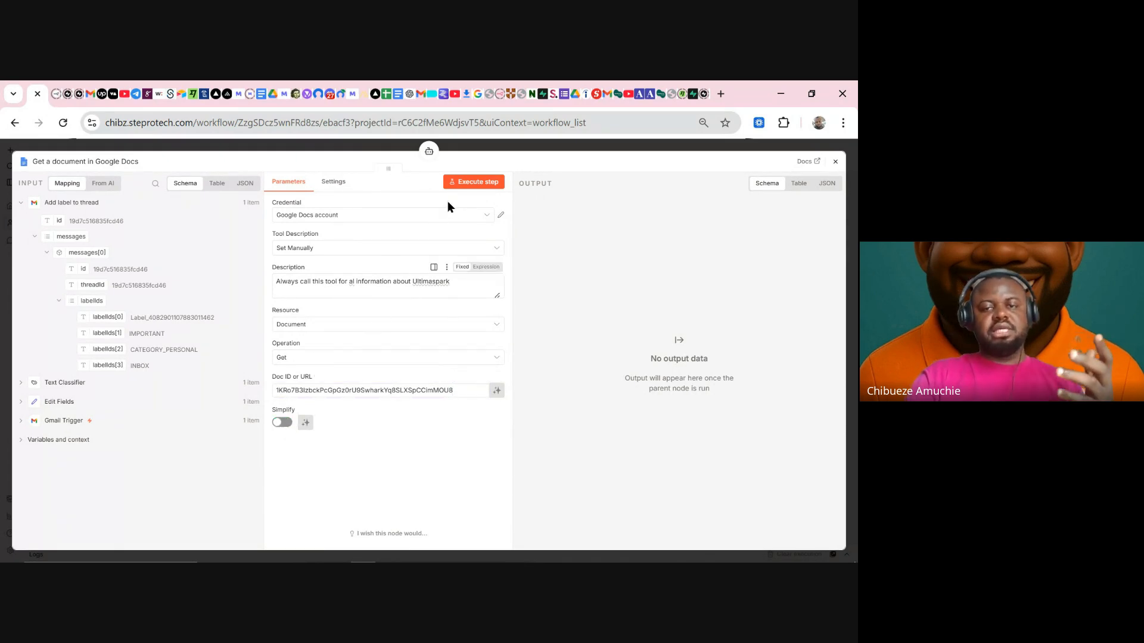
- Execute the step to fetch the UltimaSpark AI Automation Services document, then close the node
left_click(465, 185)
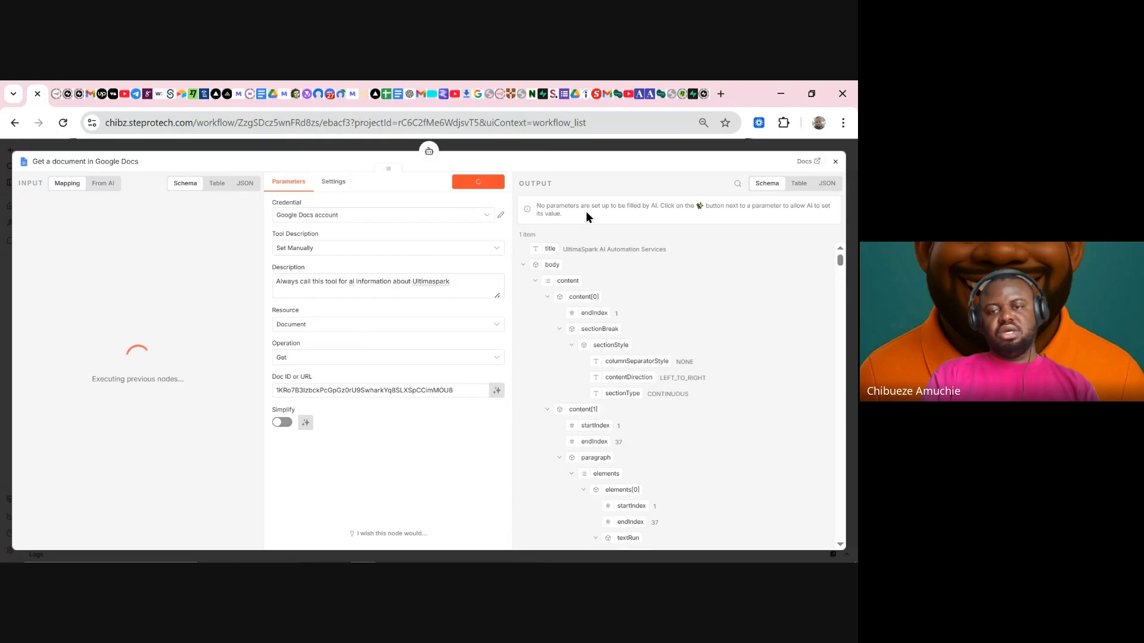
scroll(603, 268, "down", 5)
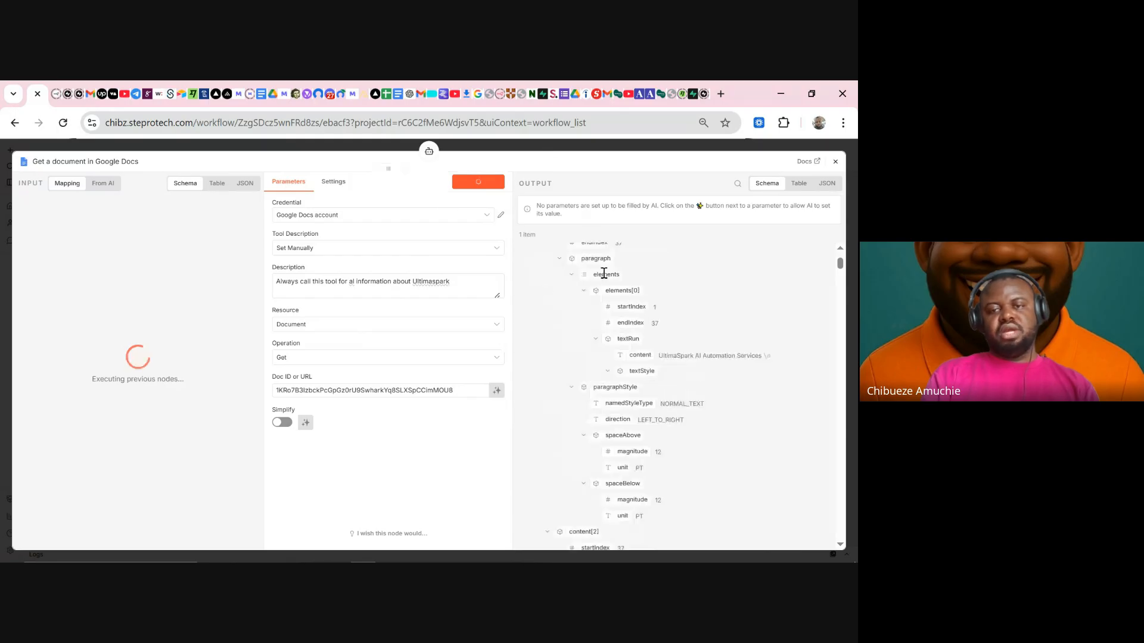
left_click(526, 146)
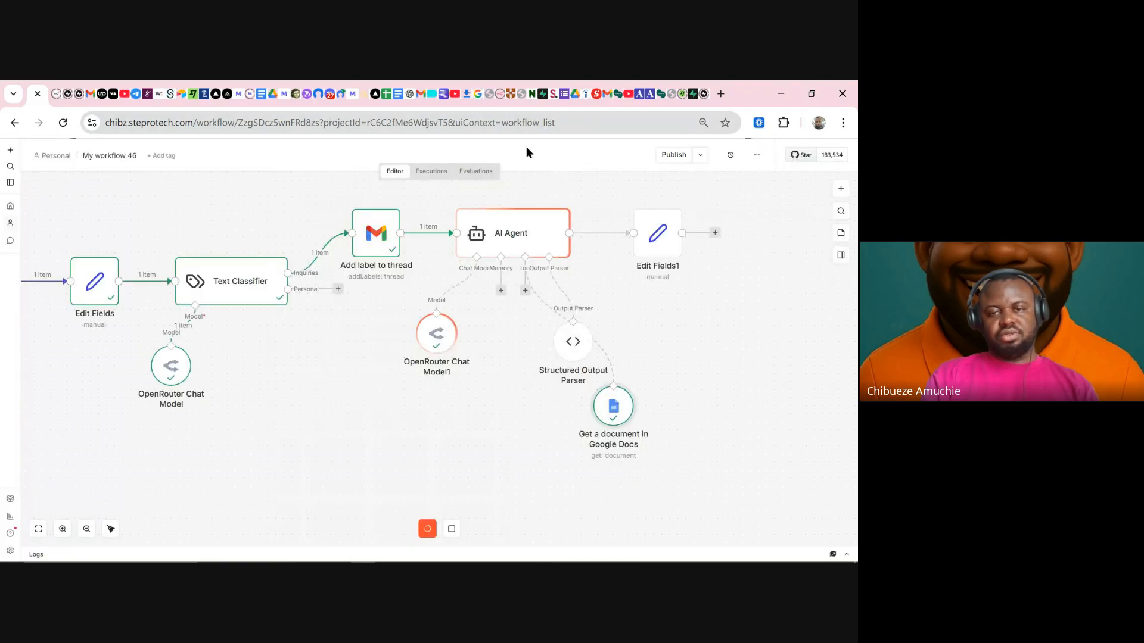
- Check OpenRouter Chat Model1's 6903 total tokens, then rearrange the parser and Google Docs nodes under the agent
double_click(440, 341)
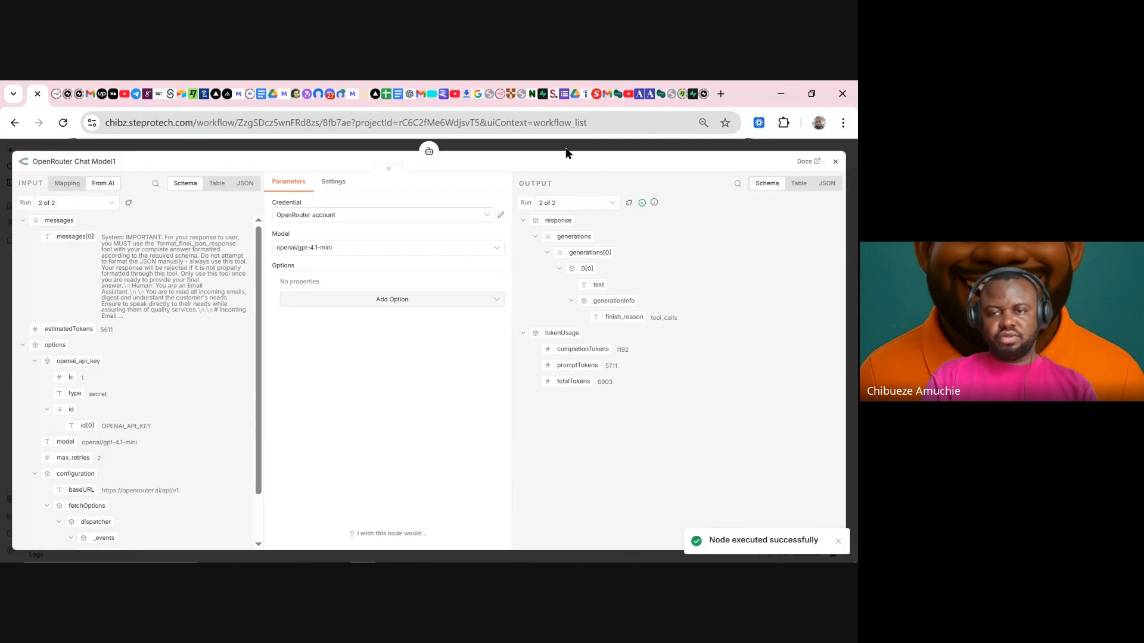
double_click(604, 381)
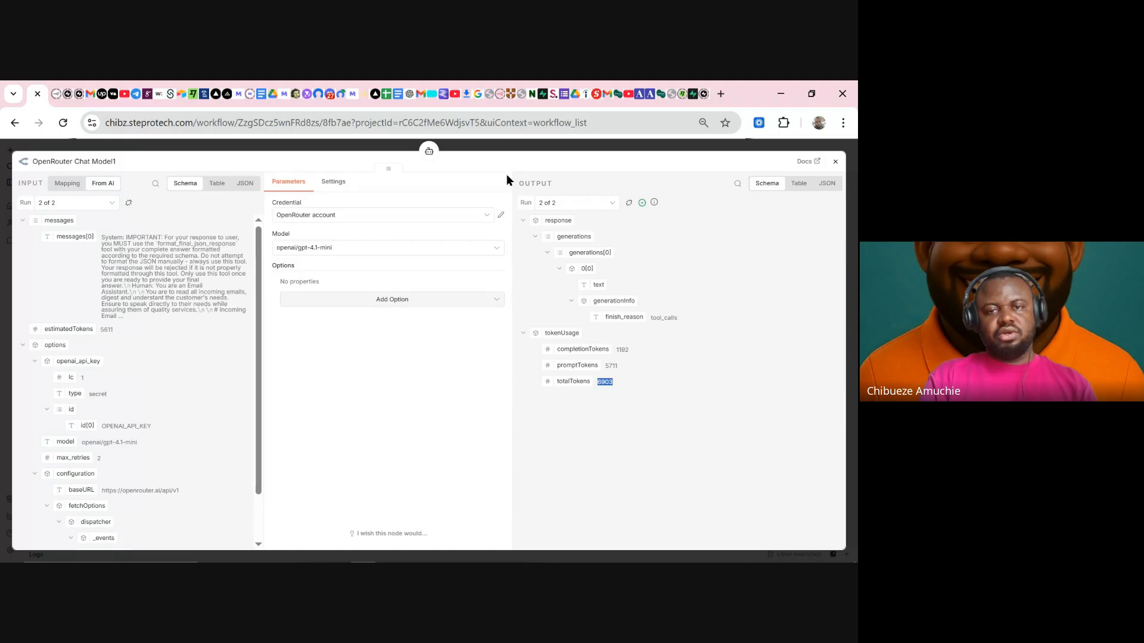
left_click(517, 151)
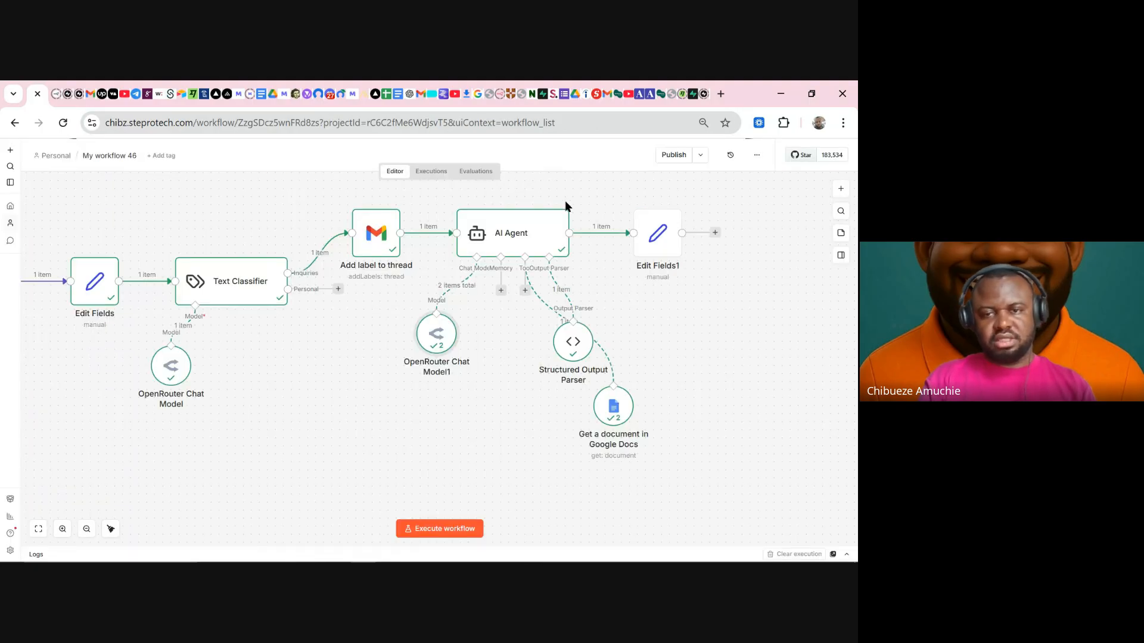
left_click_drag(577, 359, 617, 339)
left_click_drag(613, 409, 541, 370)
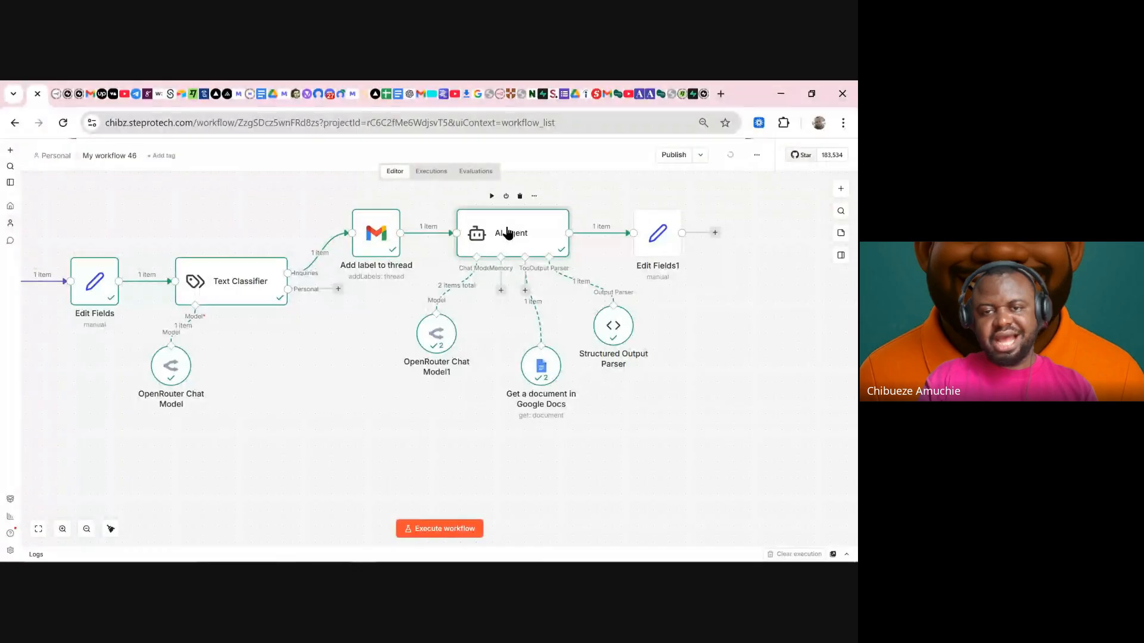
- Add a Tools section to the agent prompt: '1. Google Doc Tool: Always call this tool for all customer inquiries'
double_click(509, 232)
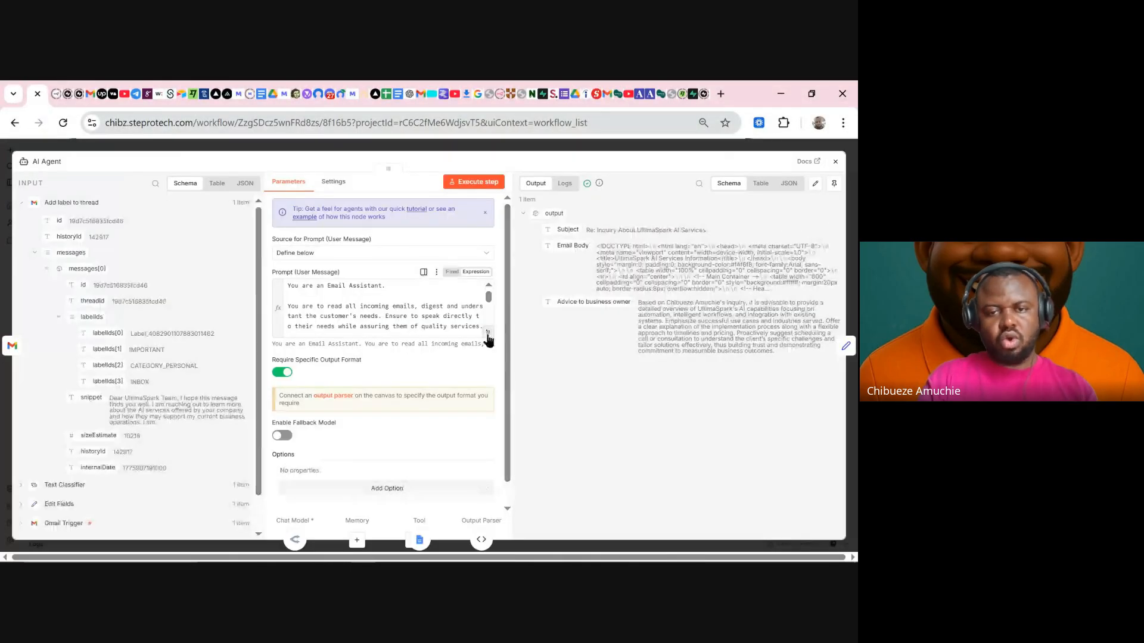
left_click(488, 334)
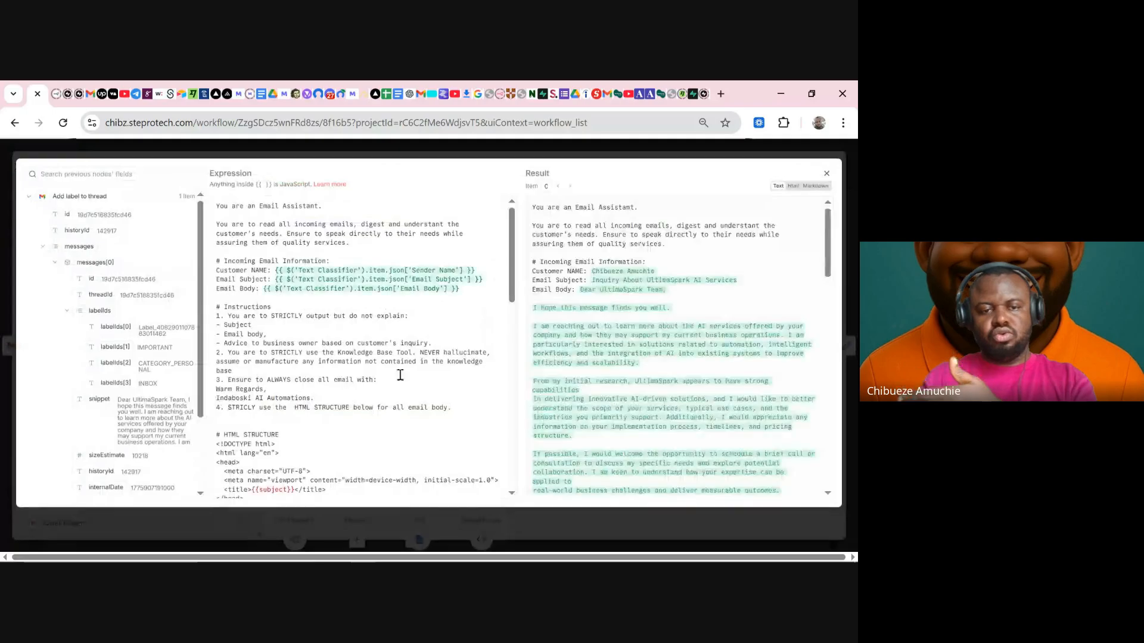
scroll(397, 376, "down", 3)
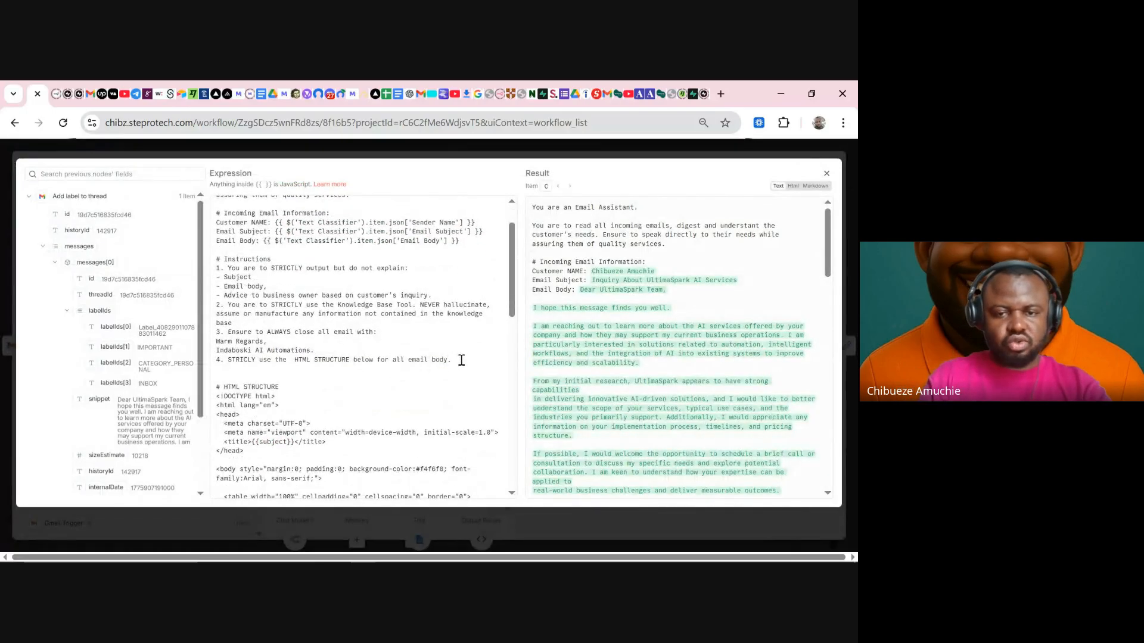
left_click(461, 361)
key("Return")
key("Return")
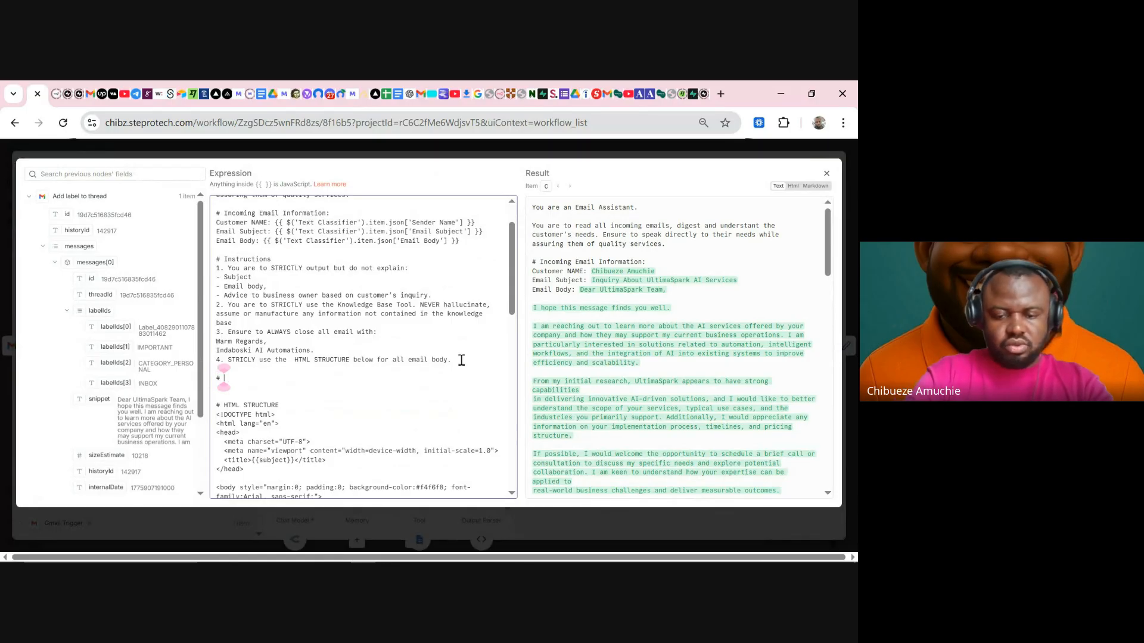
type("Tools")
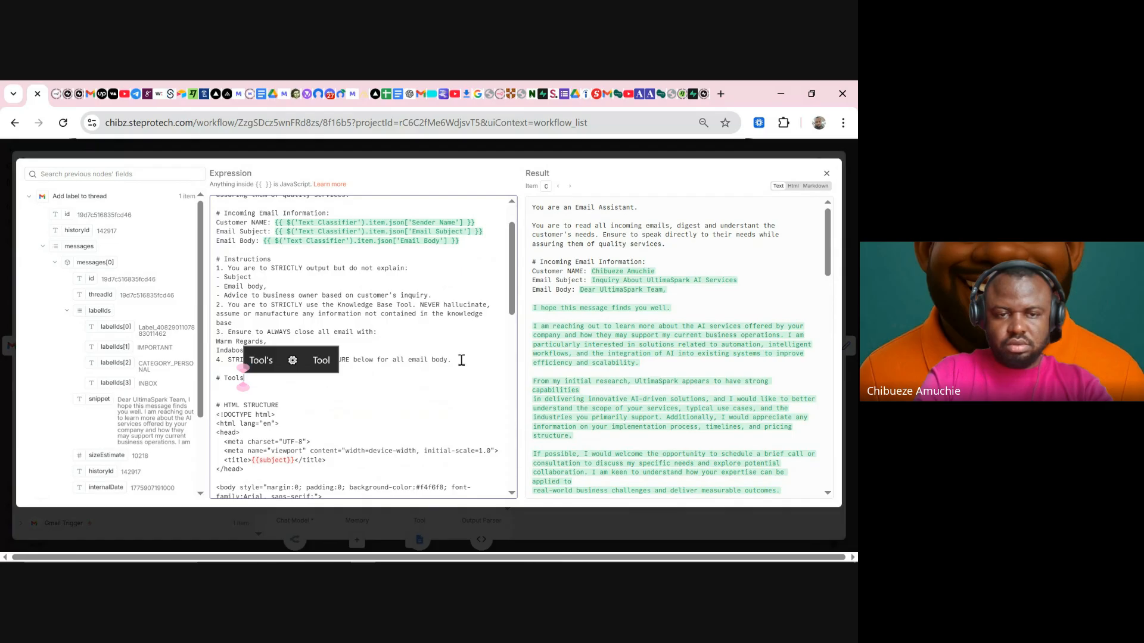
key("Return")
type("1.")
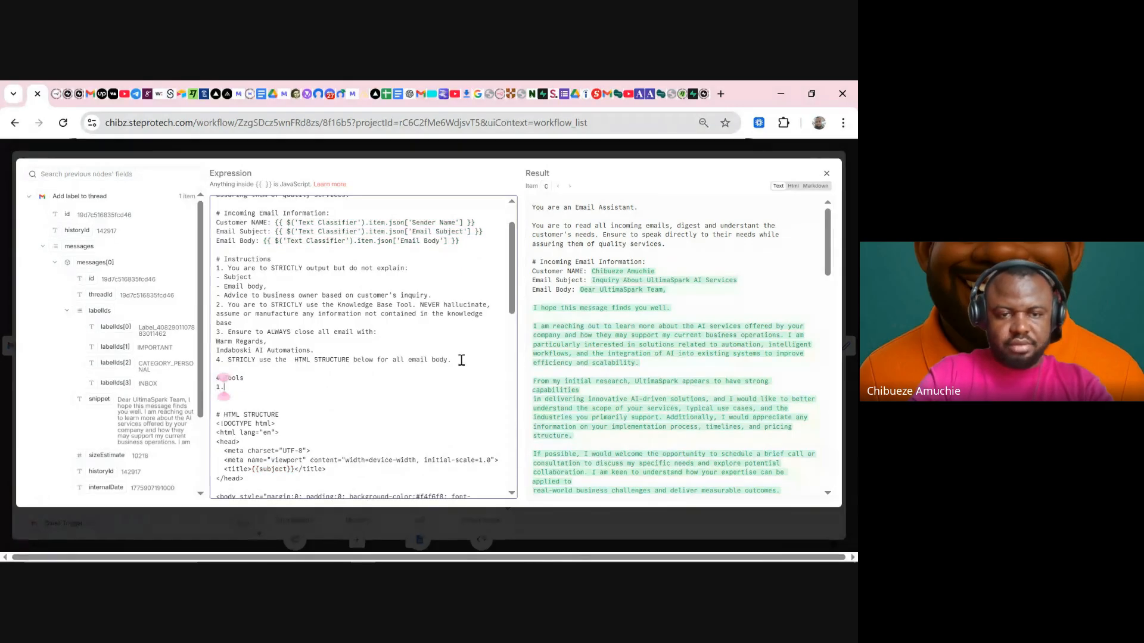
type(" G")
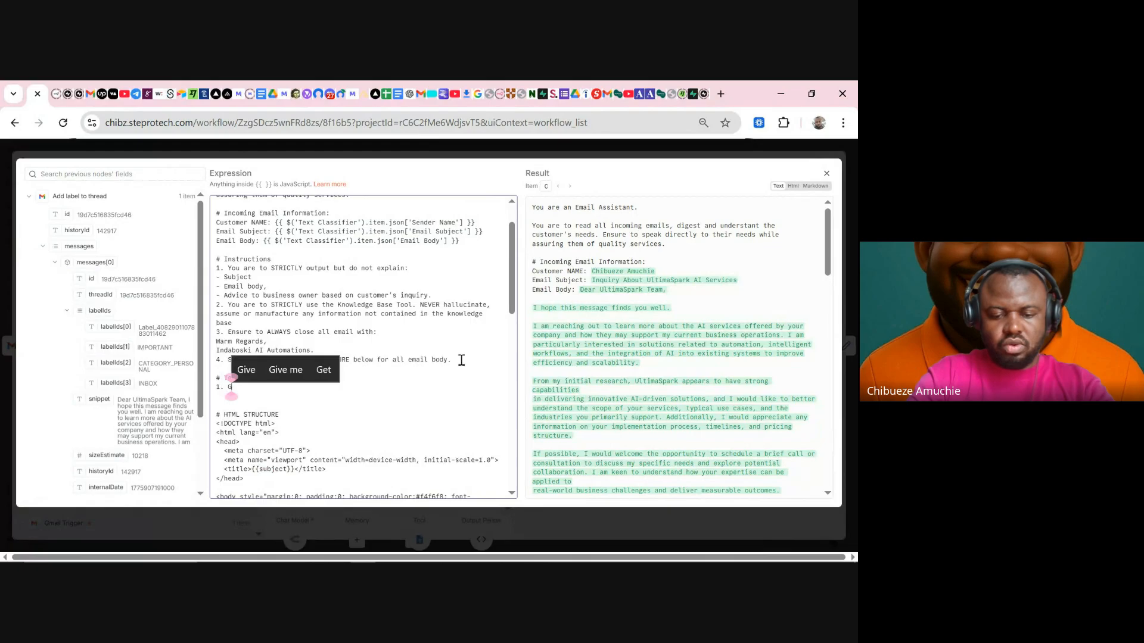
type("oogle D")
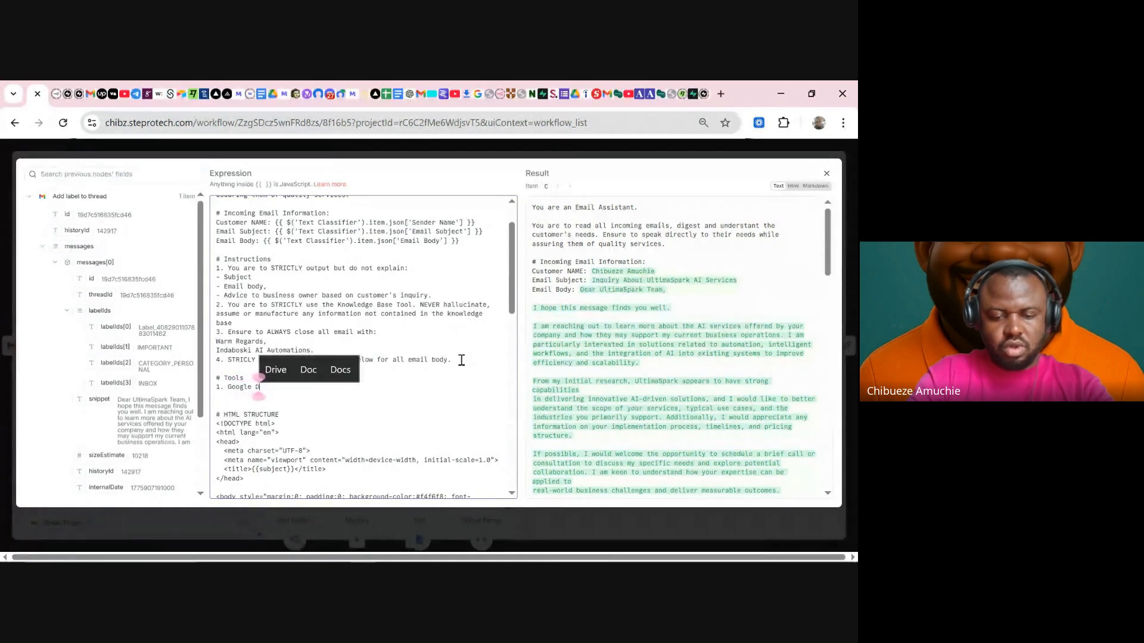
type("oc Tool")
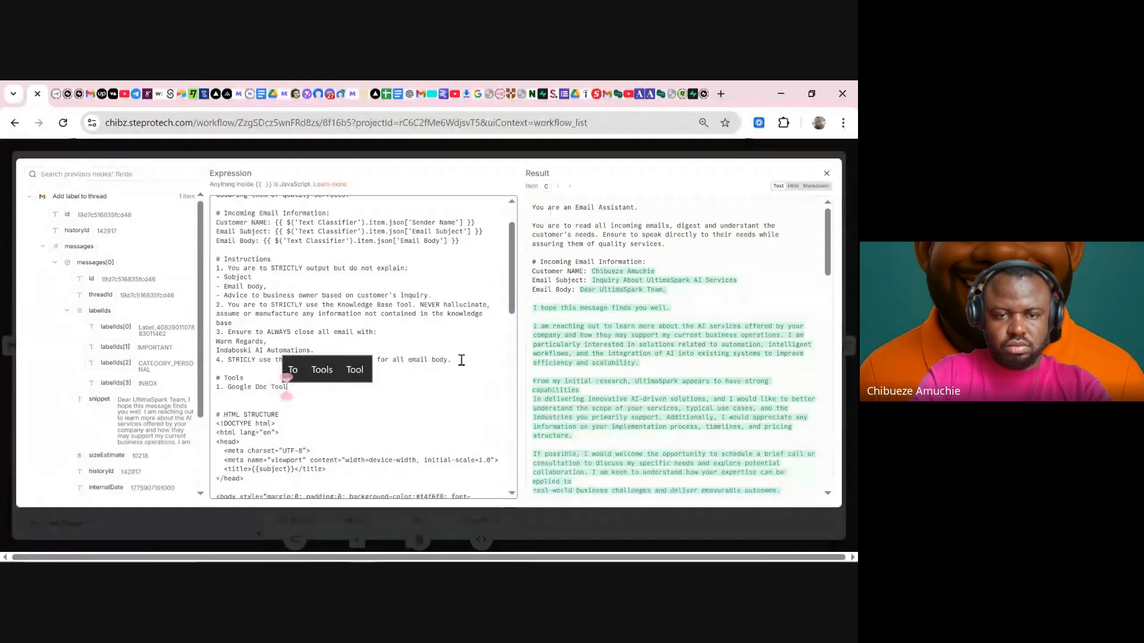
type(": Ca")
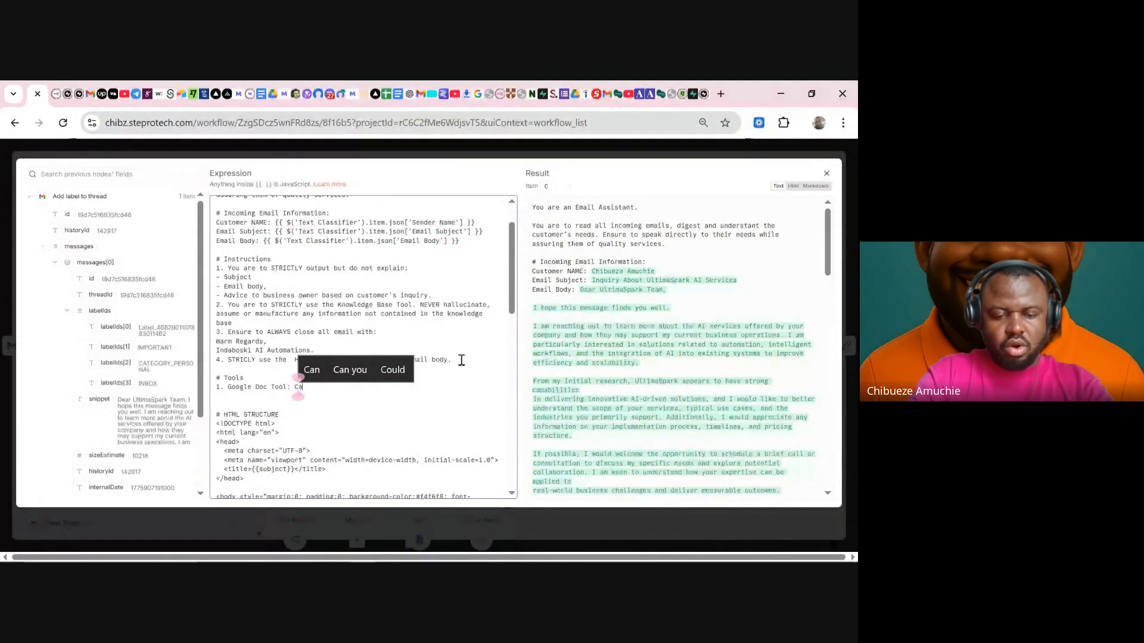
type("ll t")
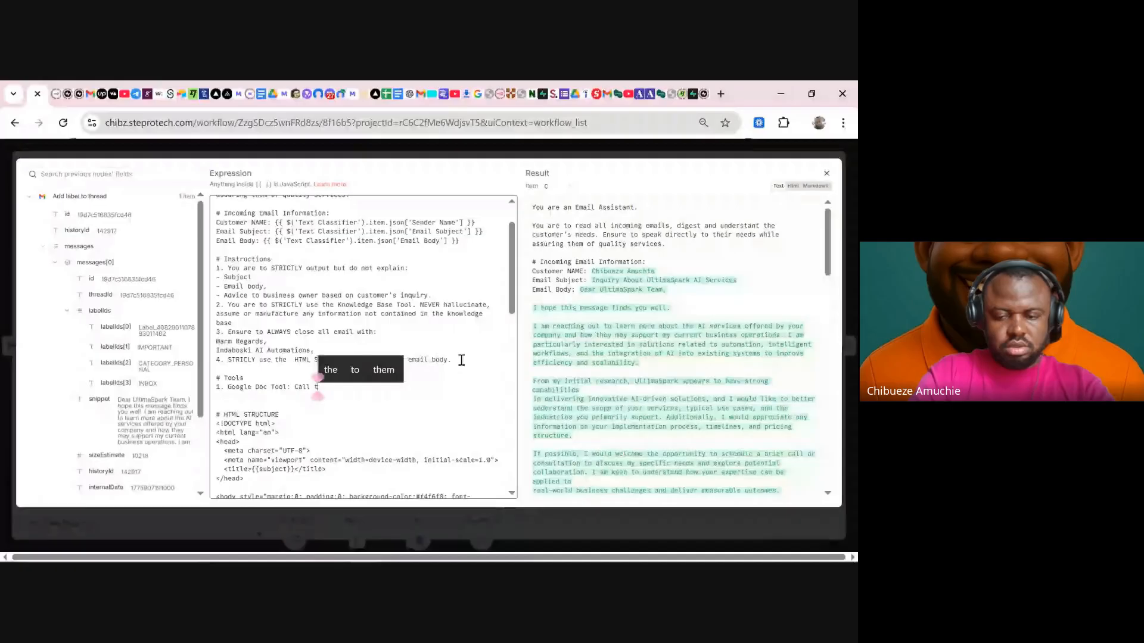
key("BackSpace")
key("BackSpace")
key("BackSpace")
key("BackSpace")
key("BackSpace")
key("BackSpace")
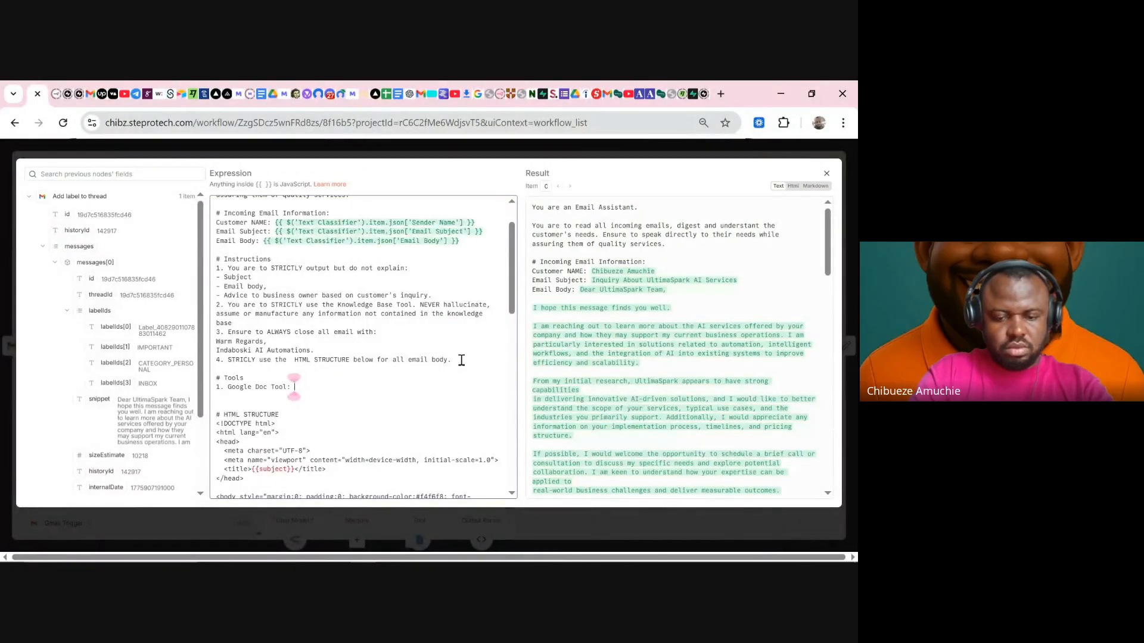
type("Always call thi")
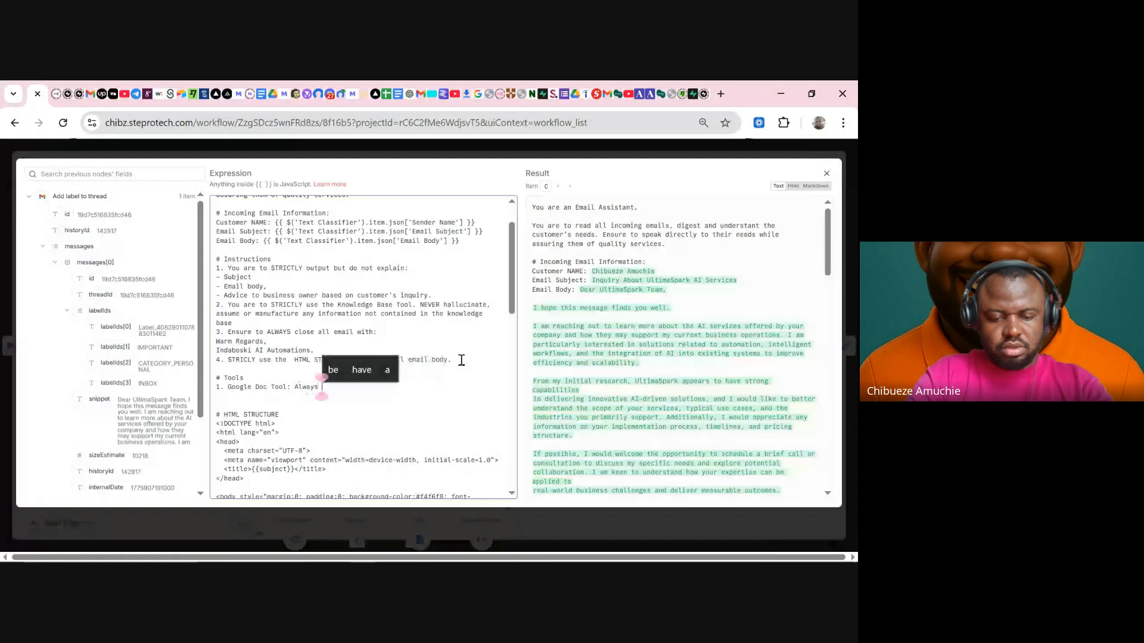
type("s tool for")
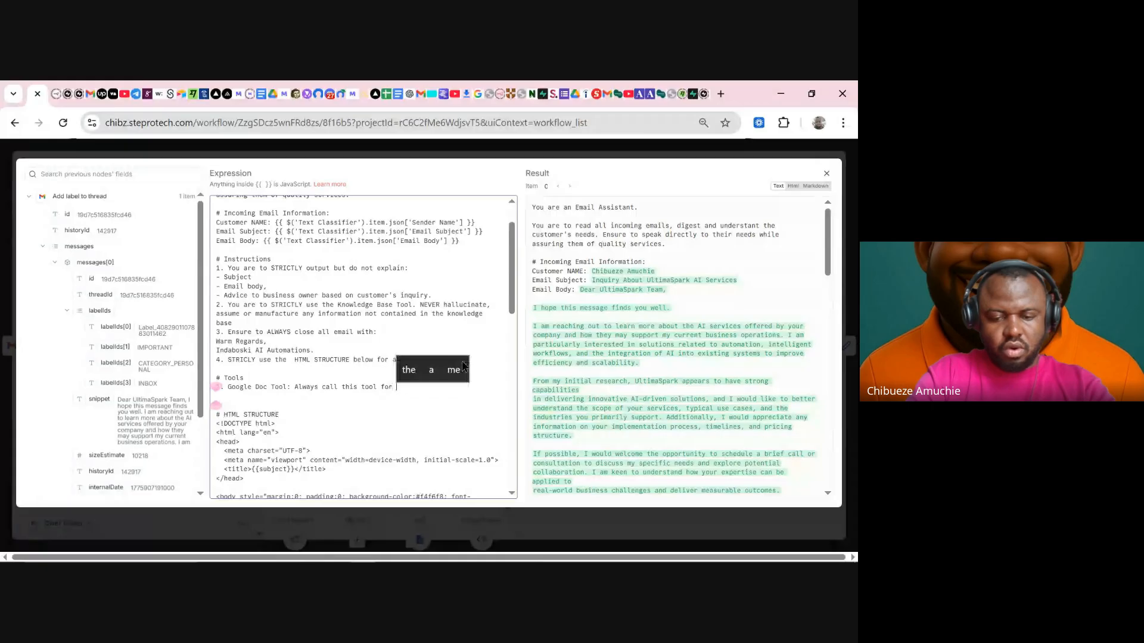
type(" all cus")
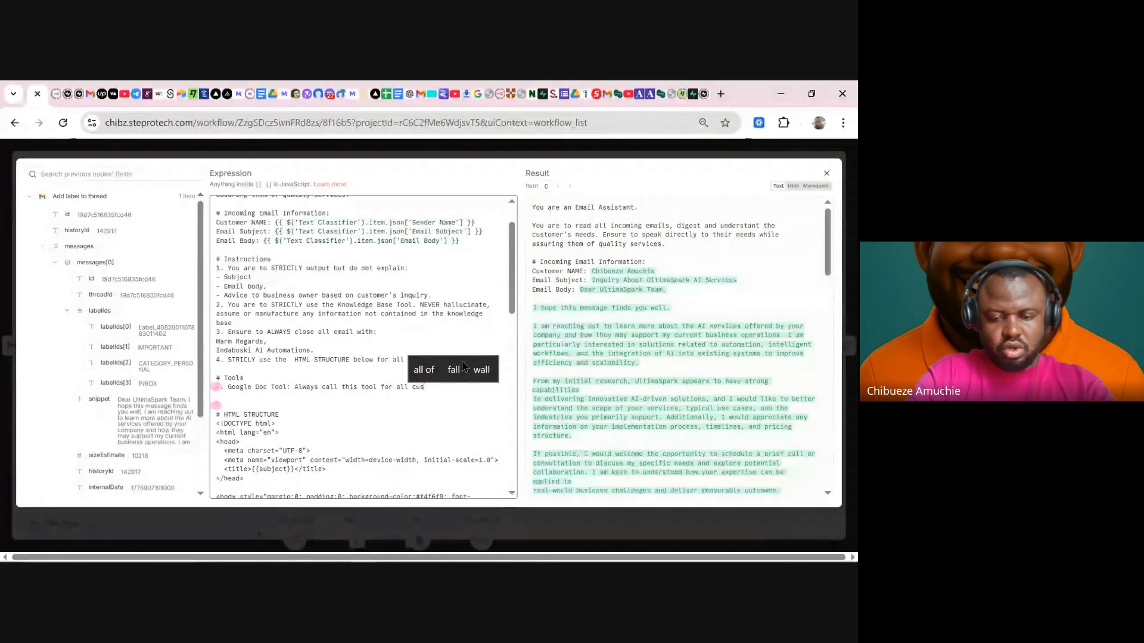
type("tomer u")
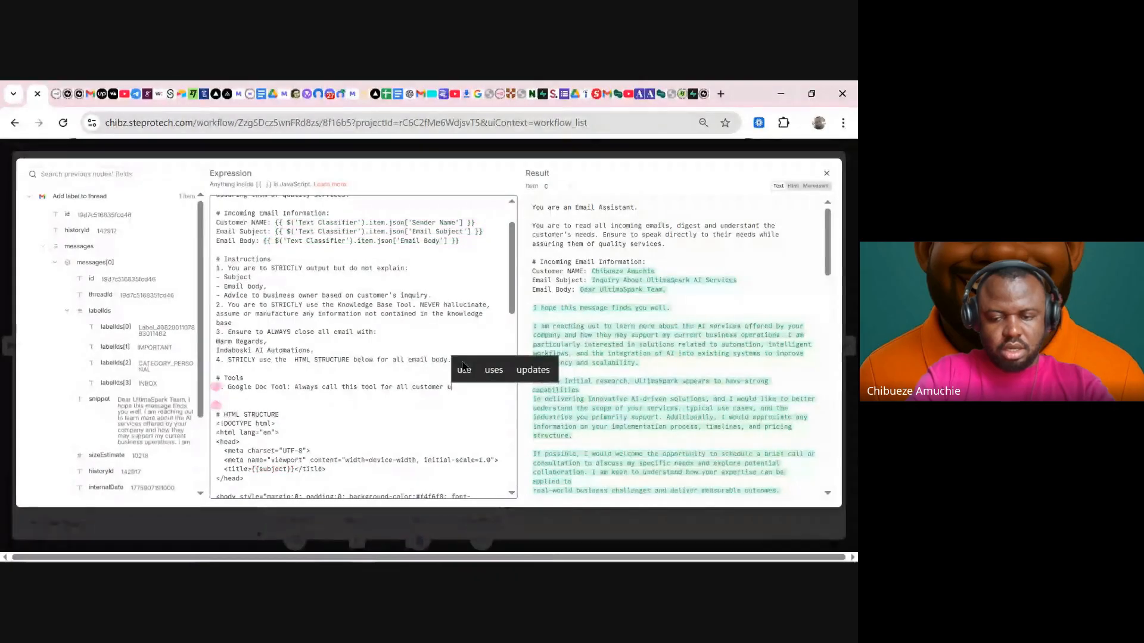
key("BackSpace")
type("in")
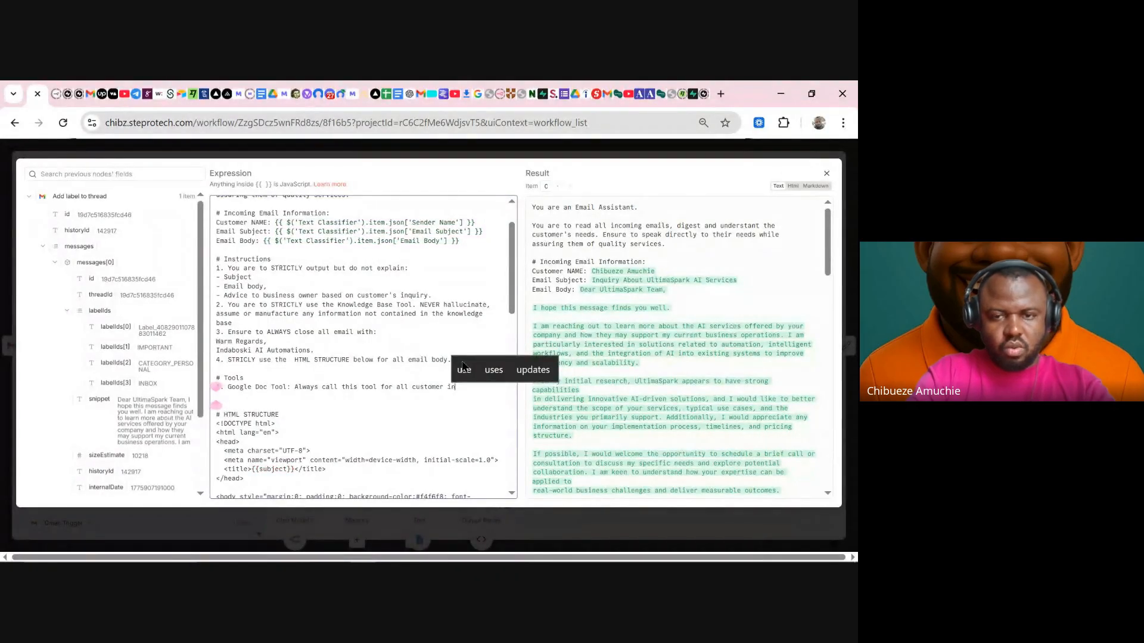
type("qu")
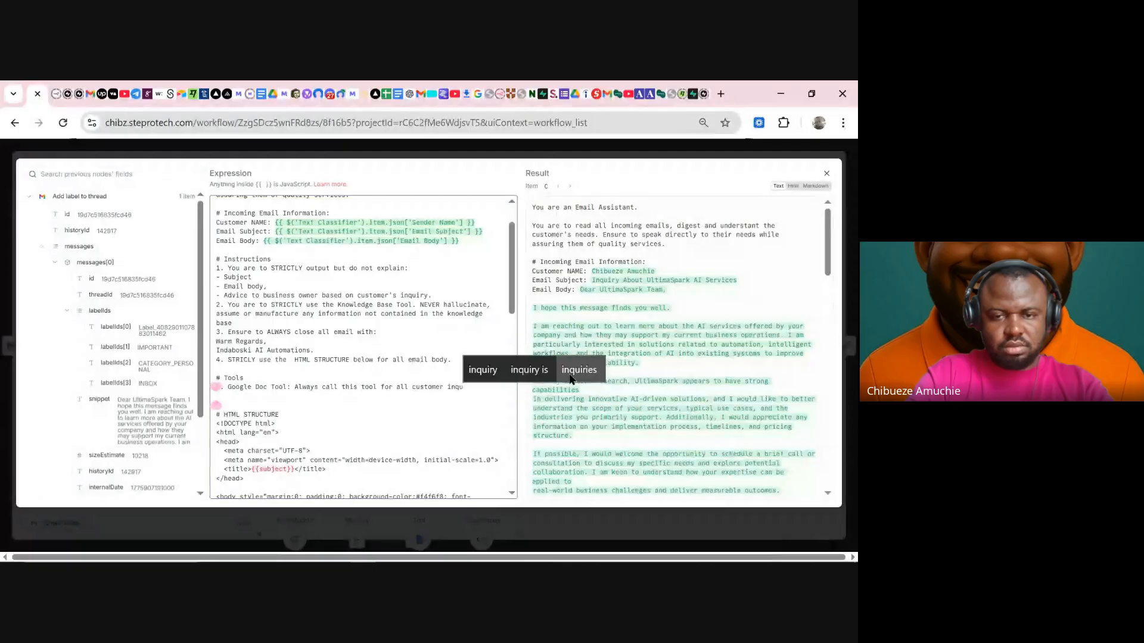
type("iries")
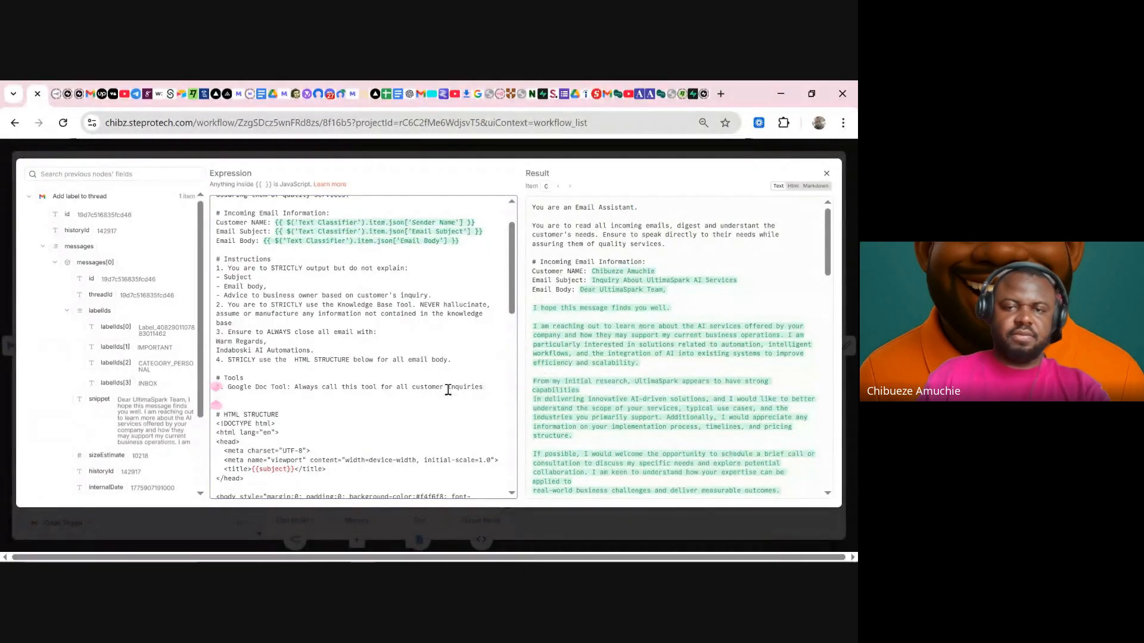
left_click(643, 145)
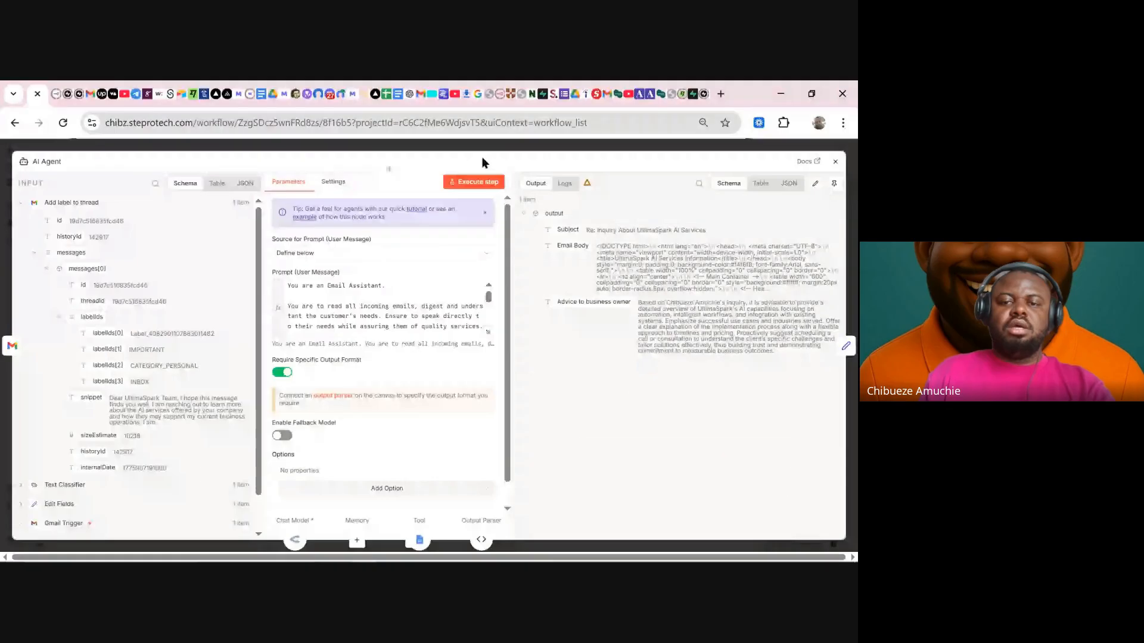
- Re-run the workflow and check the 6907-token model output and the agent's 'Re: Inquiry About UltimaSpark AI Services' reply
left_click(495, 149)
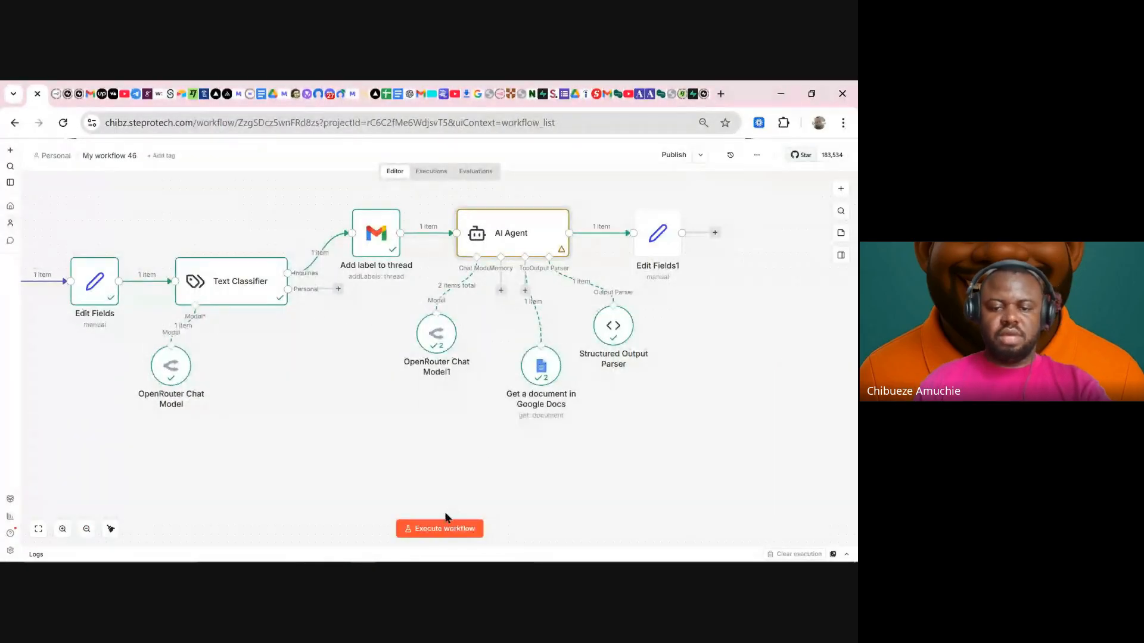
left_click(441, 529)
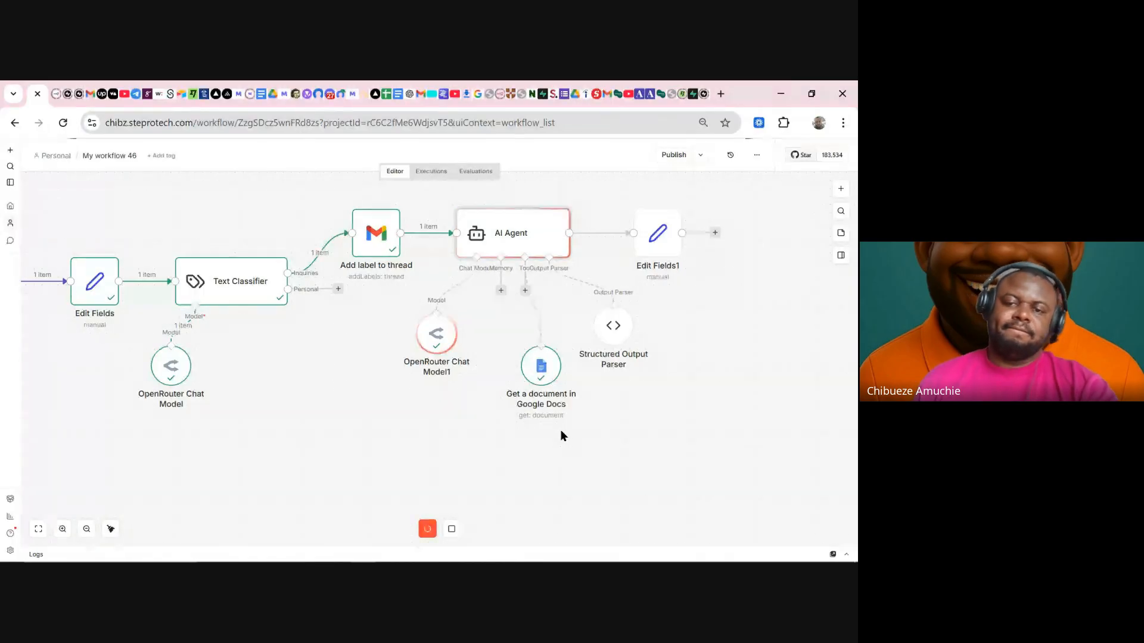
mouse_move(538, 372)
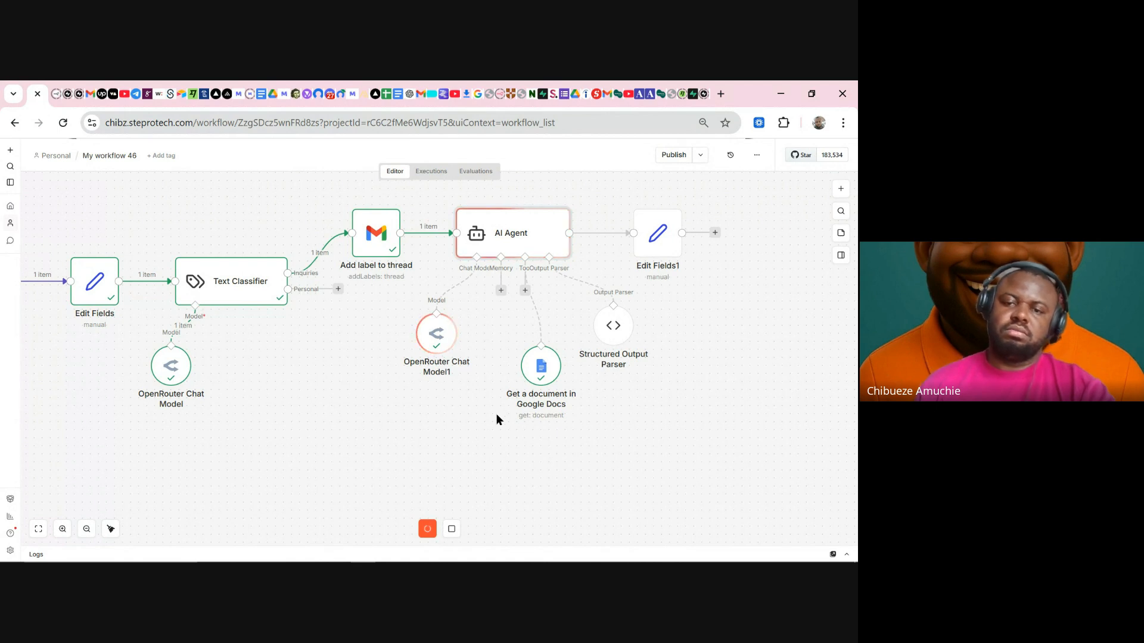
double_click(440, 338)
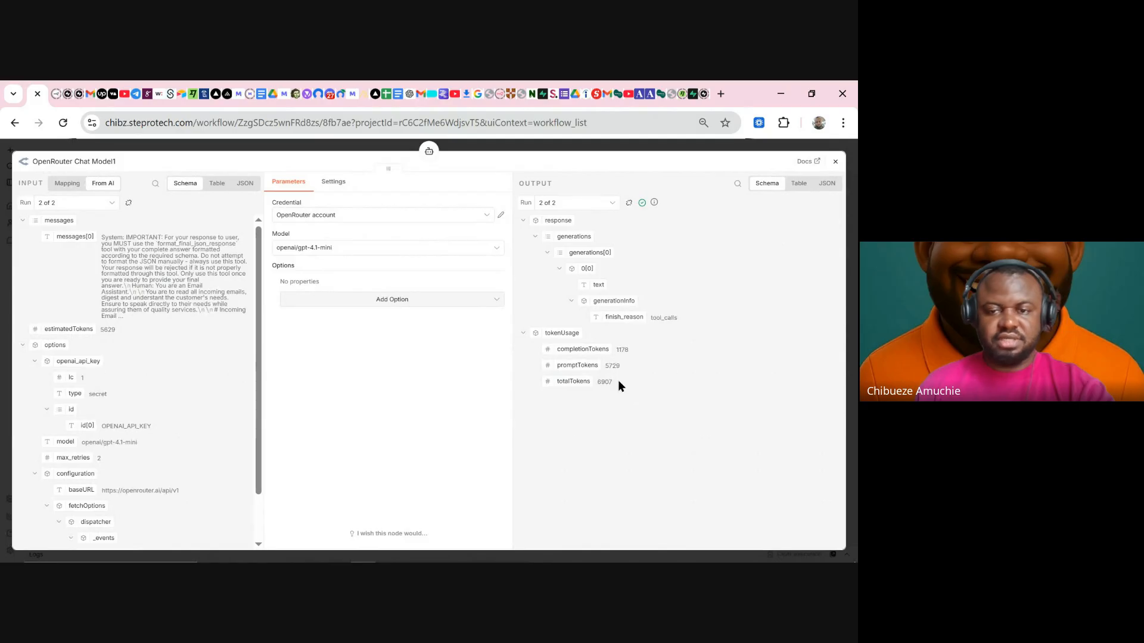
left_click(580, 149)
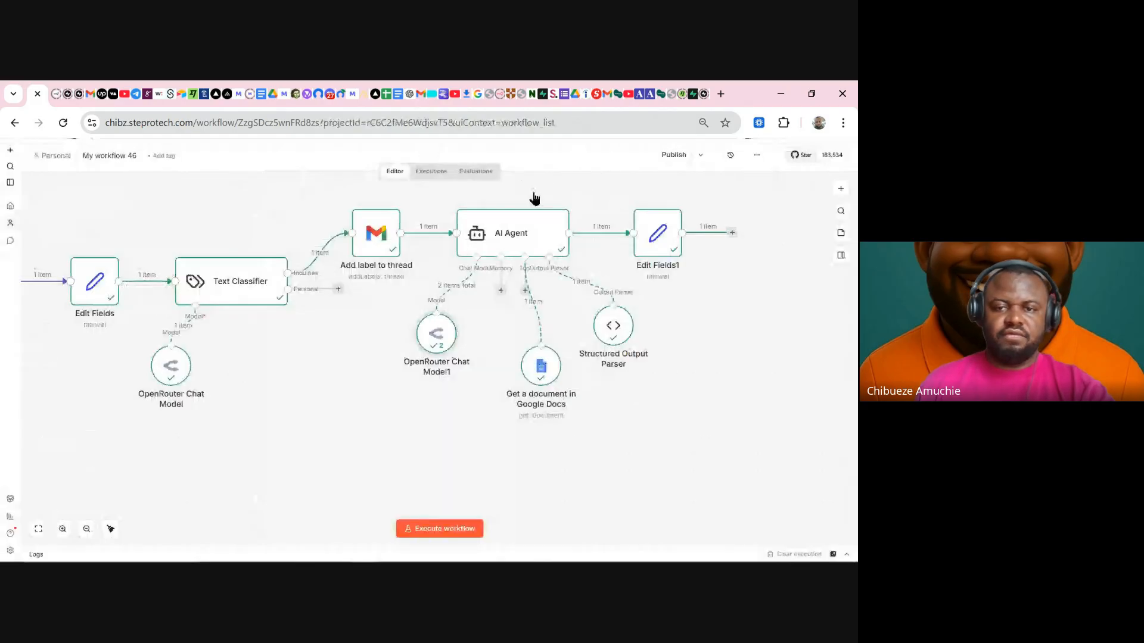
double_click(523, 232)
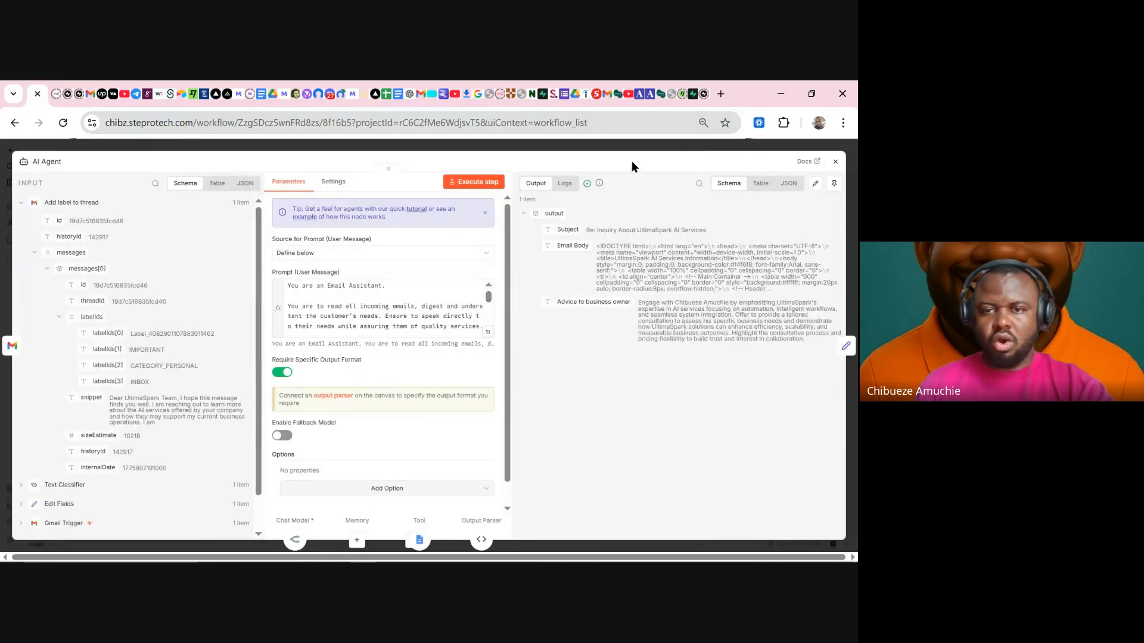
left_click(649, 145)
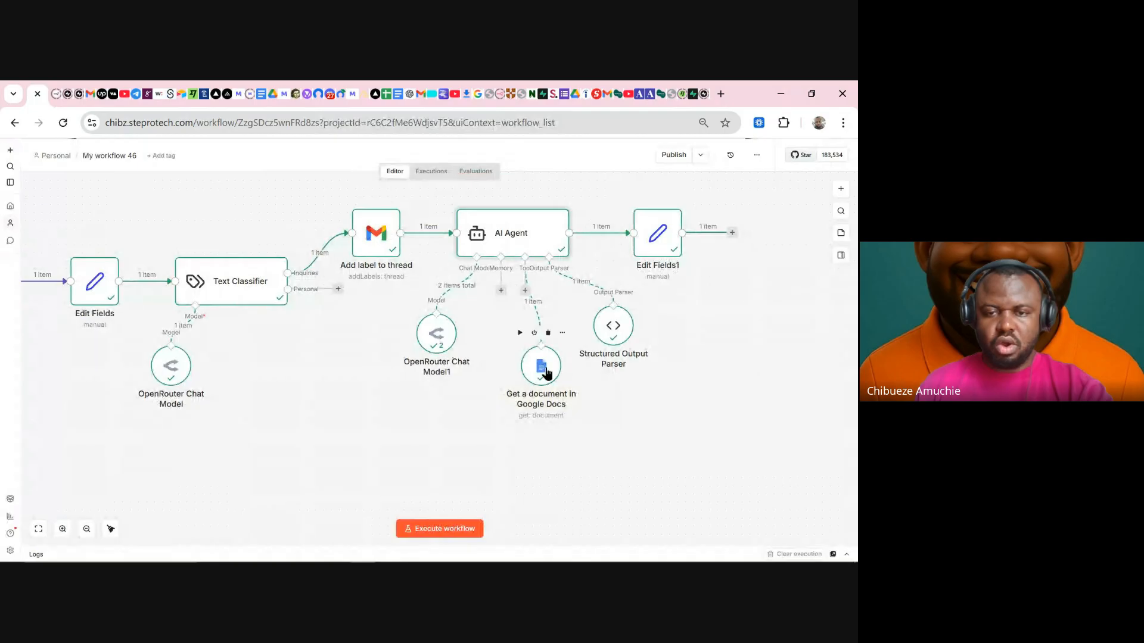
- Browse the Google Docs node's table output of UltimaSpark profile paragraphs, then close it
double_click(545, 370)
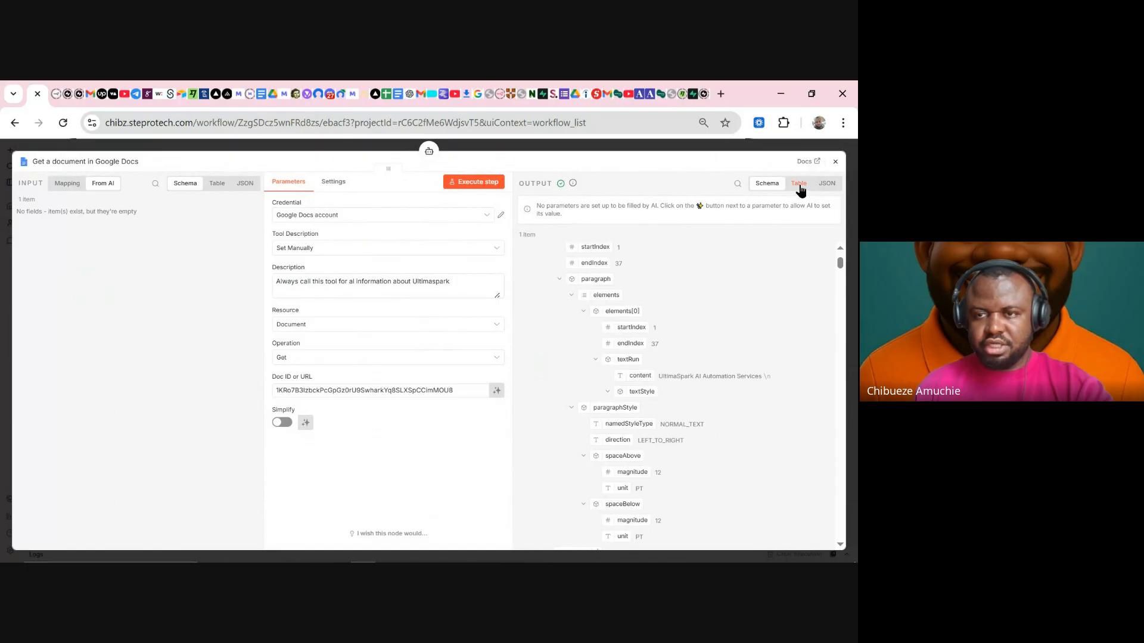
left_click(799, 186)
scroll(701, 294, "down", 5)
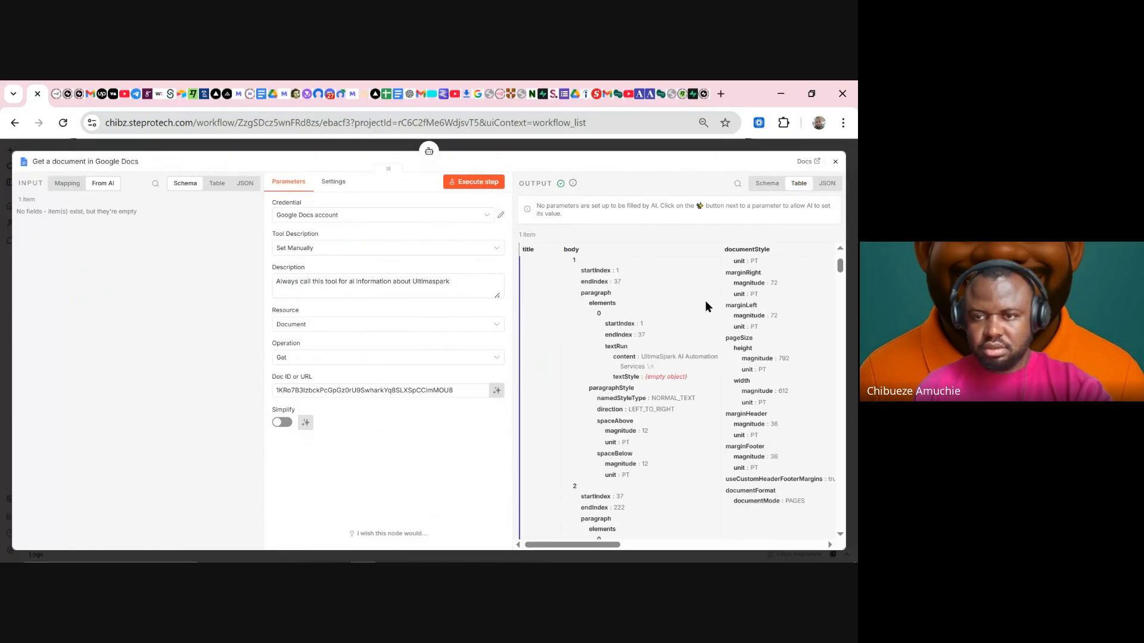
scroll(725, 326, "down", 3)
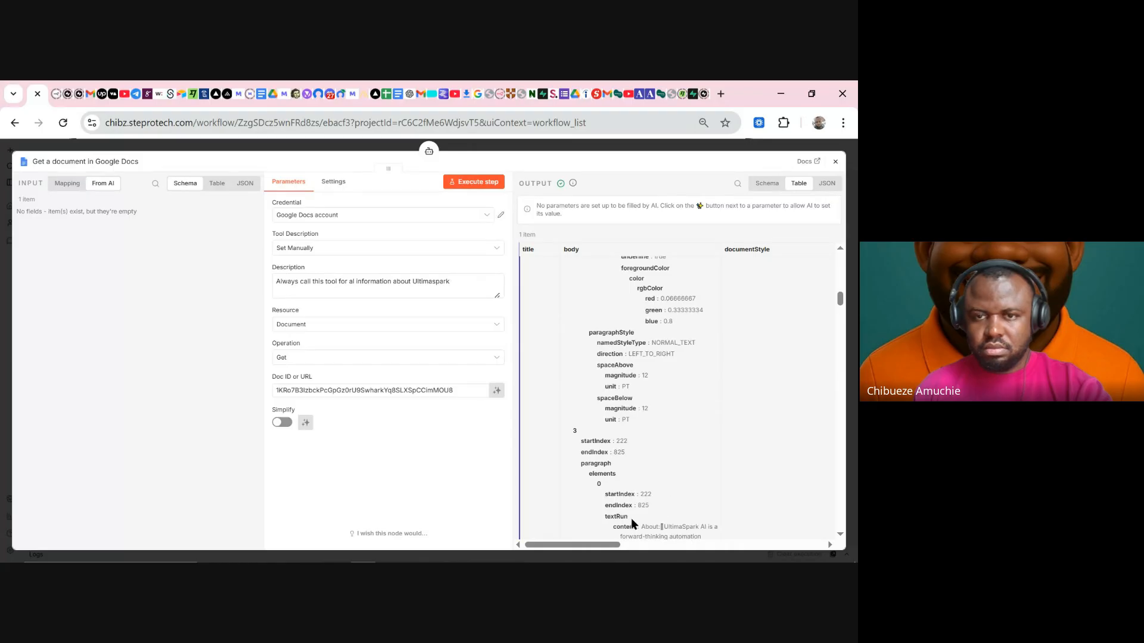
left_click_drag(595, 546, 659, 544)
scroll(658, 530, "down", 10)
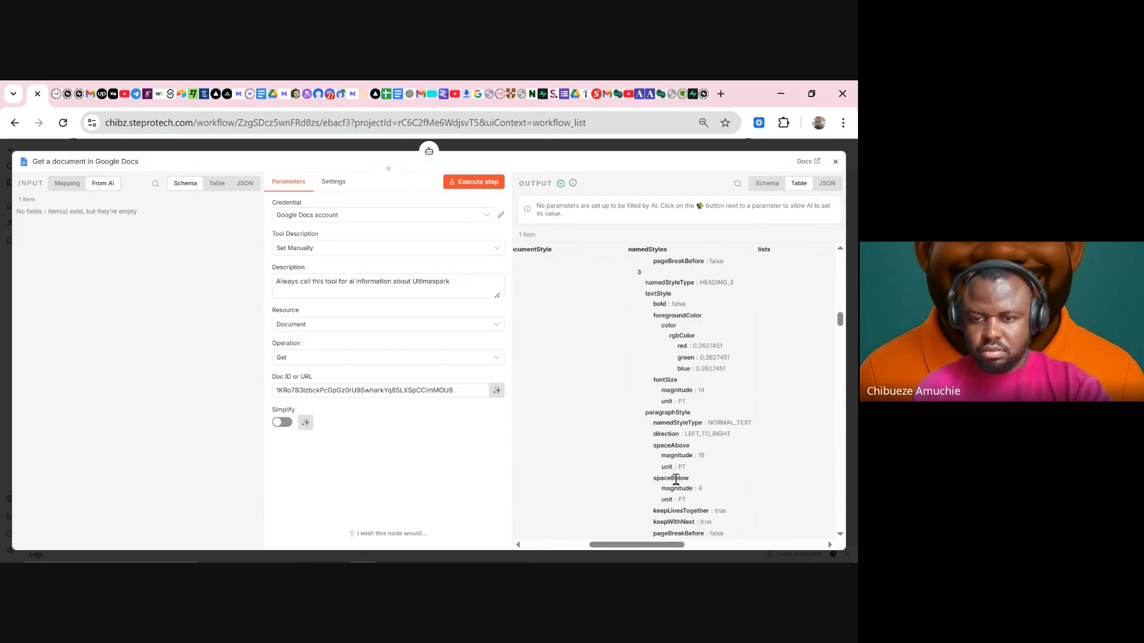
left_click_drag(657, 544, 592, 544)
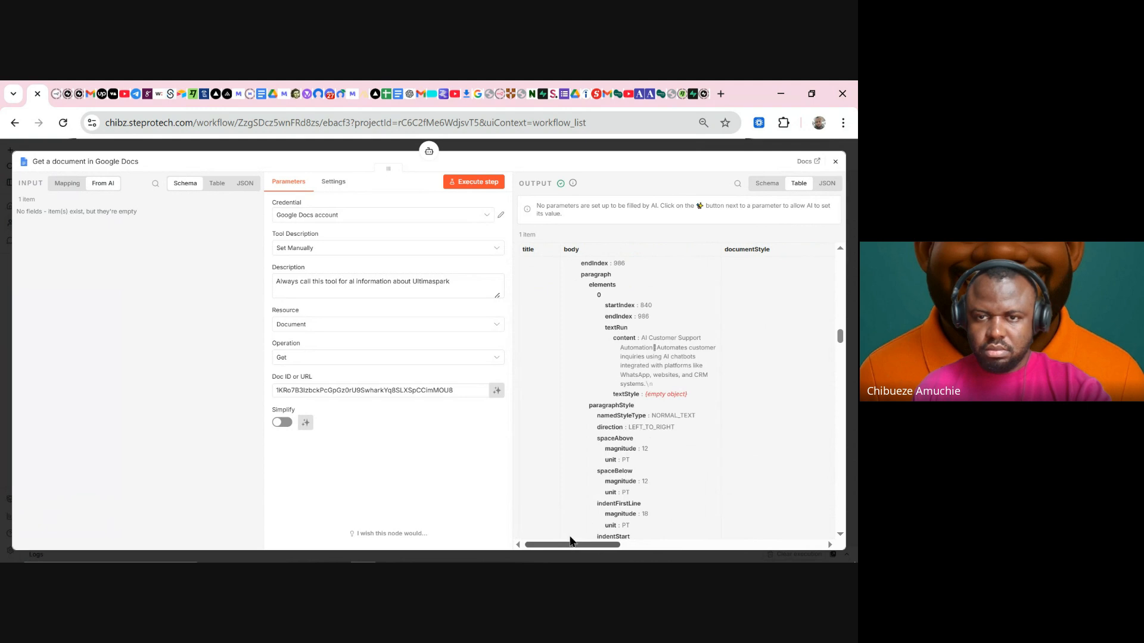
scroll(645, 459, "down", 10)
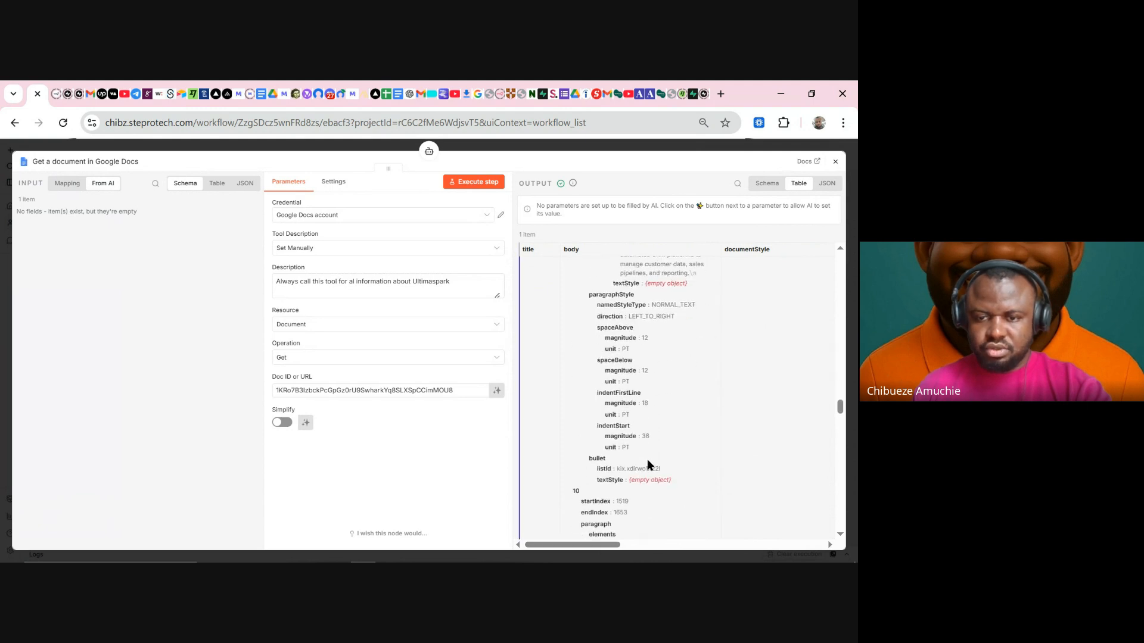
scroll(650, 463, "down", 10)
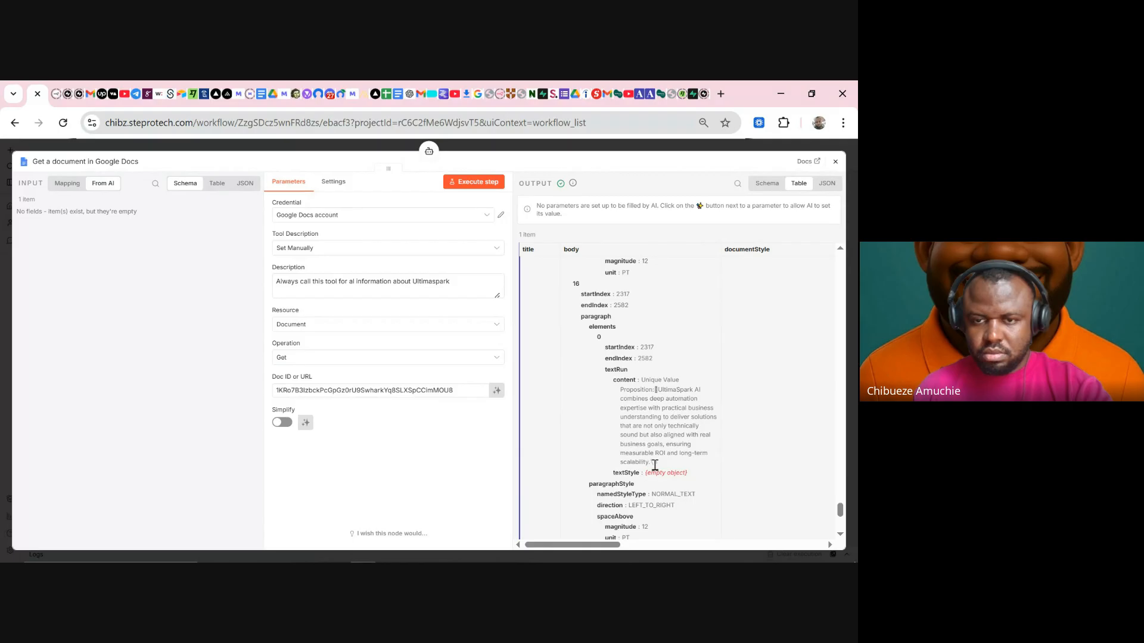
scroll(655, 465, "down", 4)
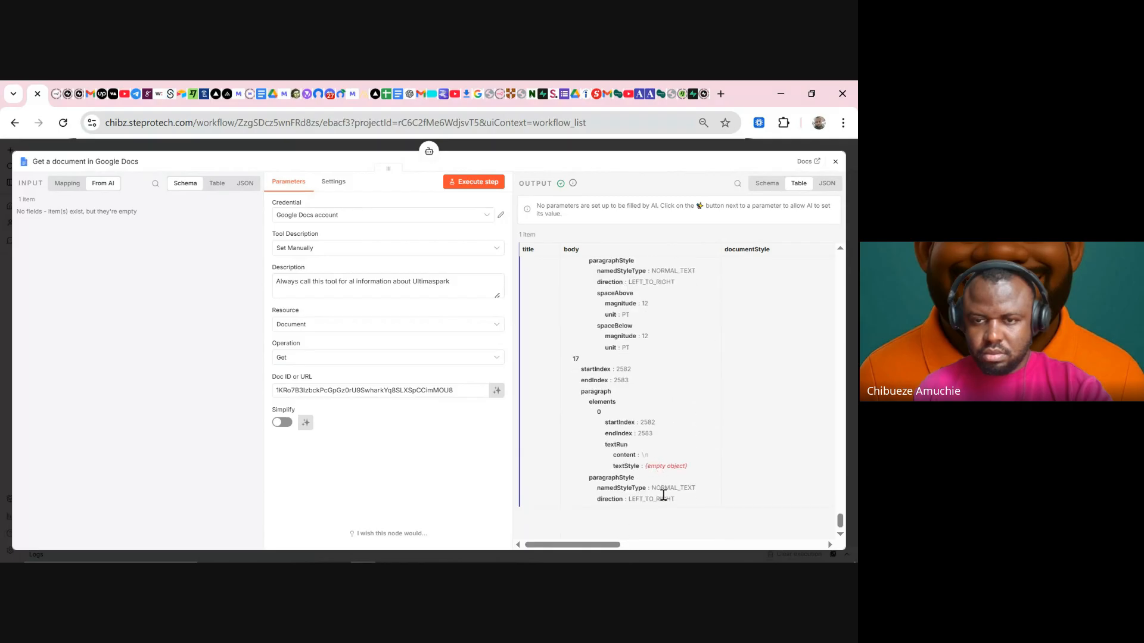
scroll(665, 462, "up", 5)
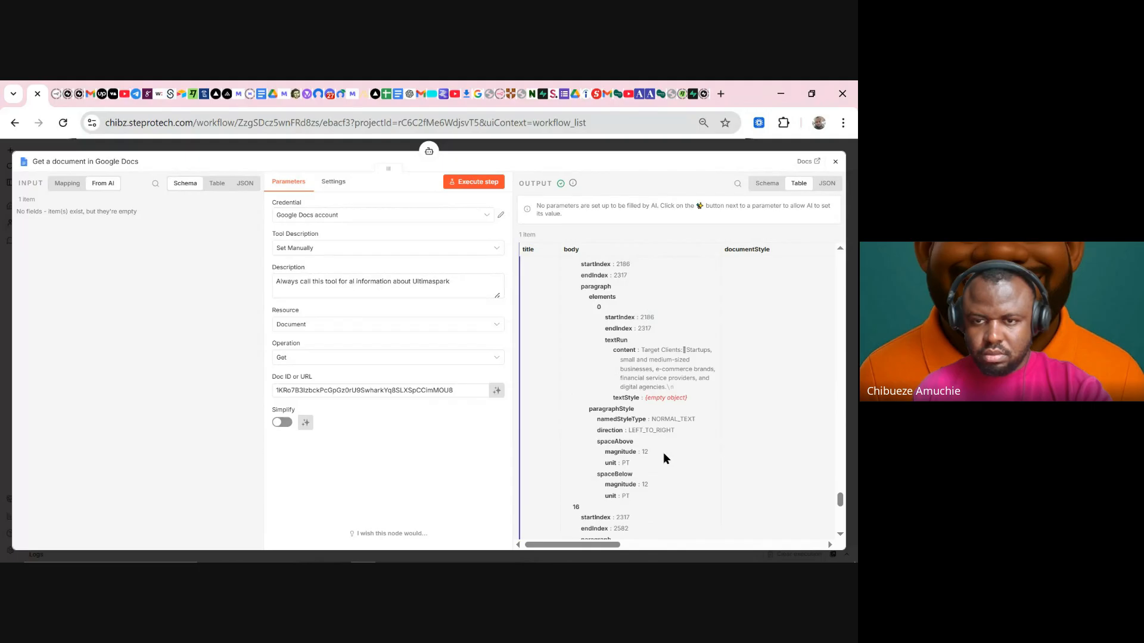
scroll(664, 454, "up", 5)
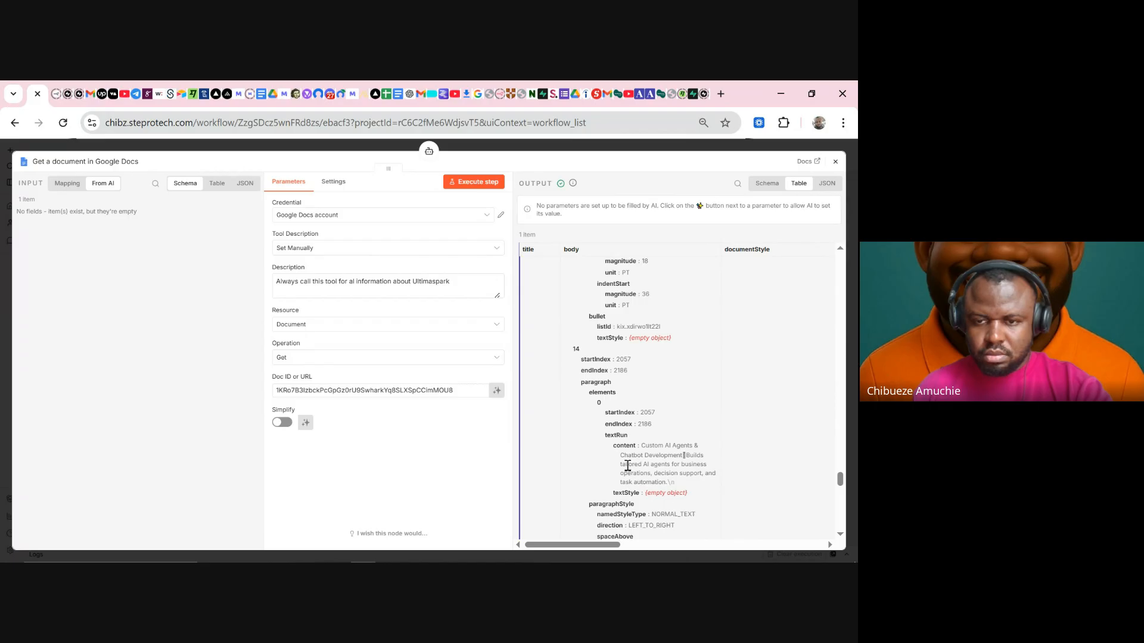
scroll(627, 465, "up", 5)
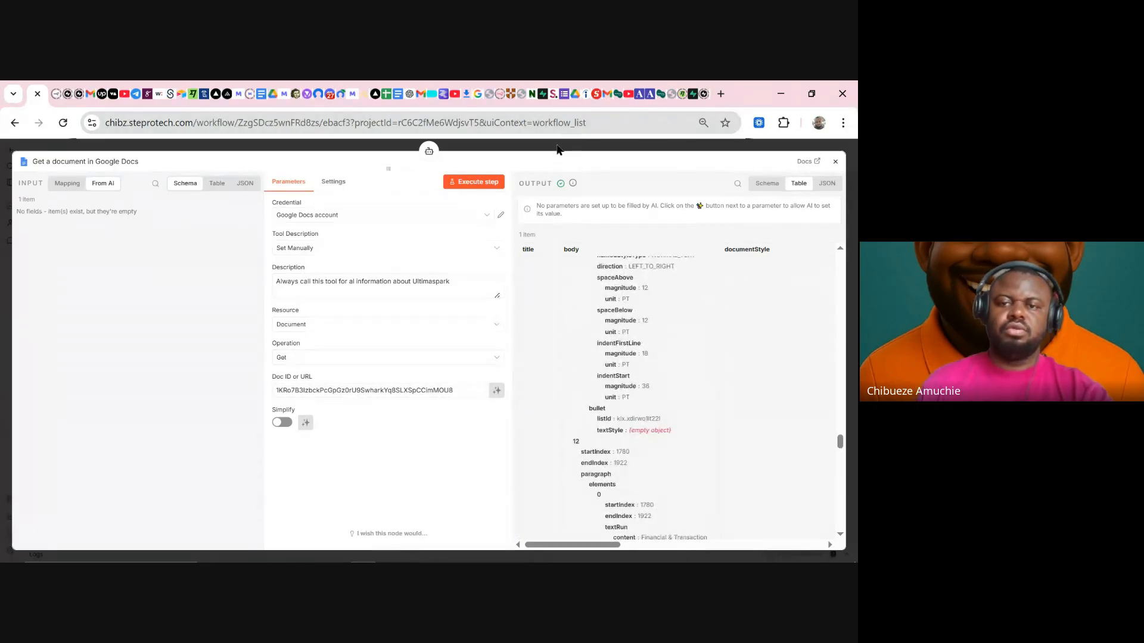
left_click(559, 149)
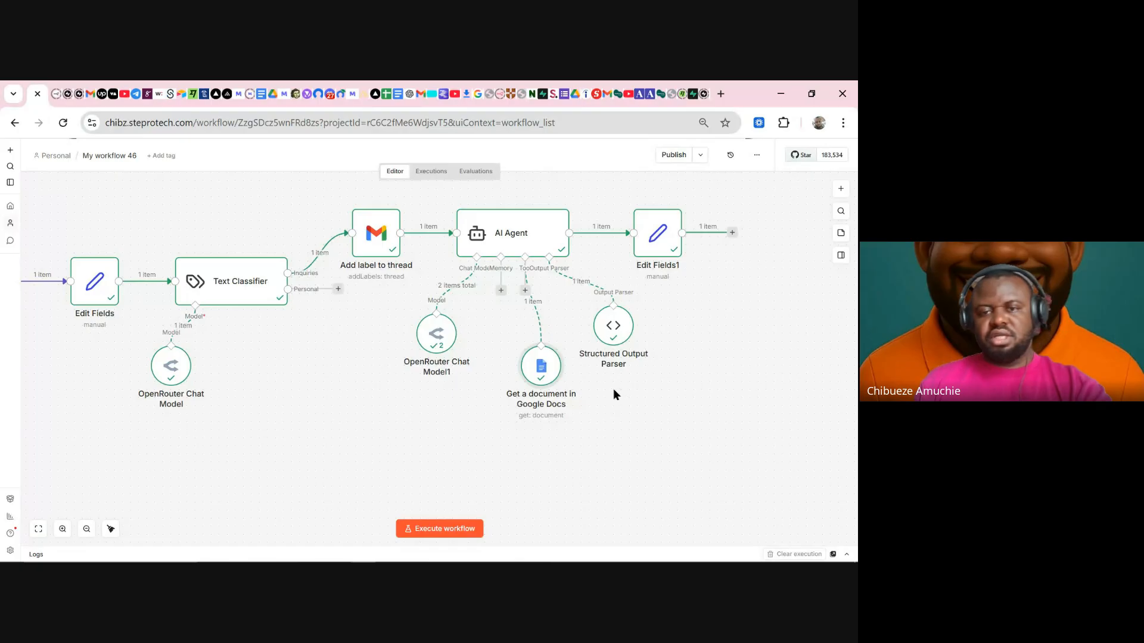
- View the AI Agent's output as a schema, then close the agent settings
double_click(530, 244)
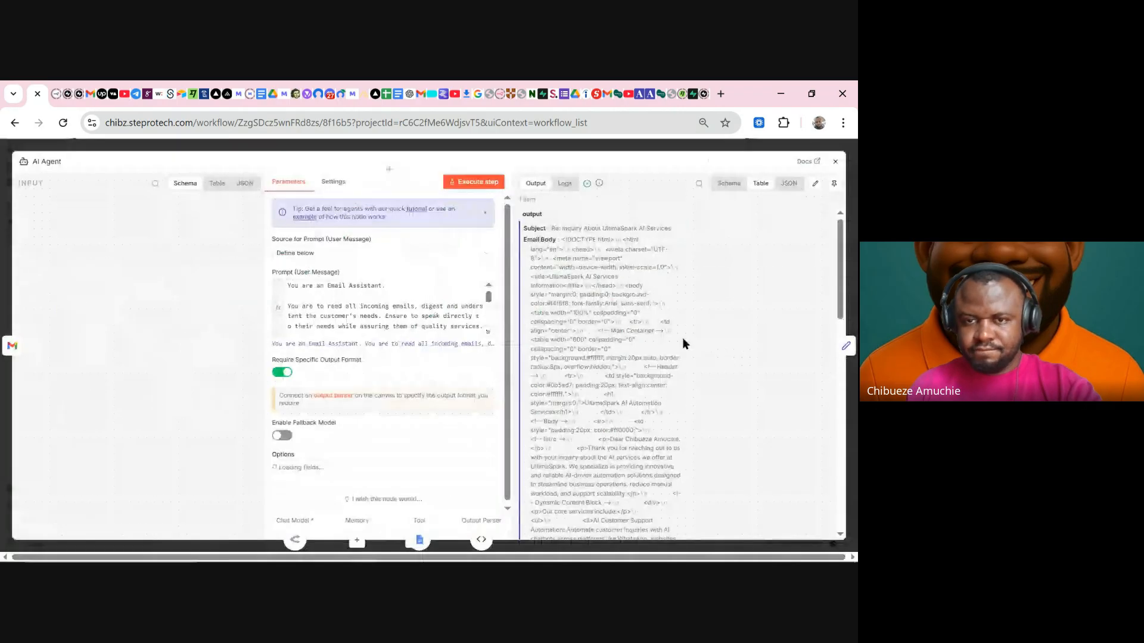
left_click(722, 191)
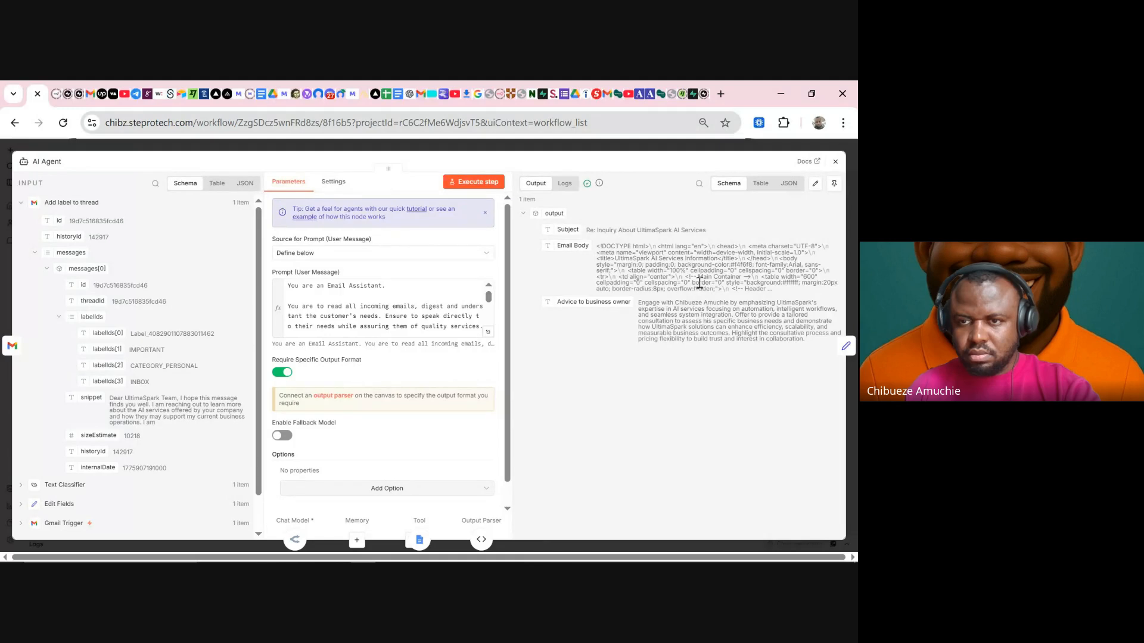
left_click(610, 146)
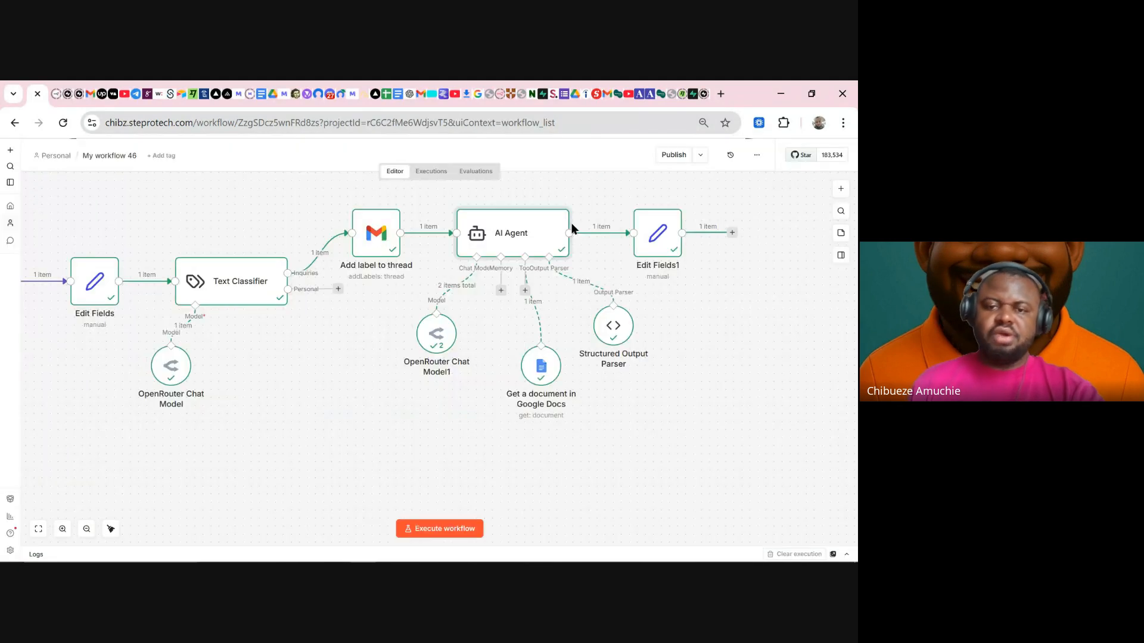
left_click(732, 232)
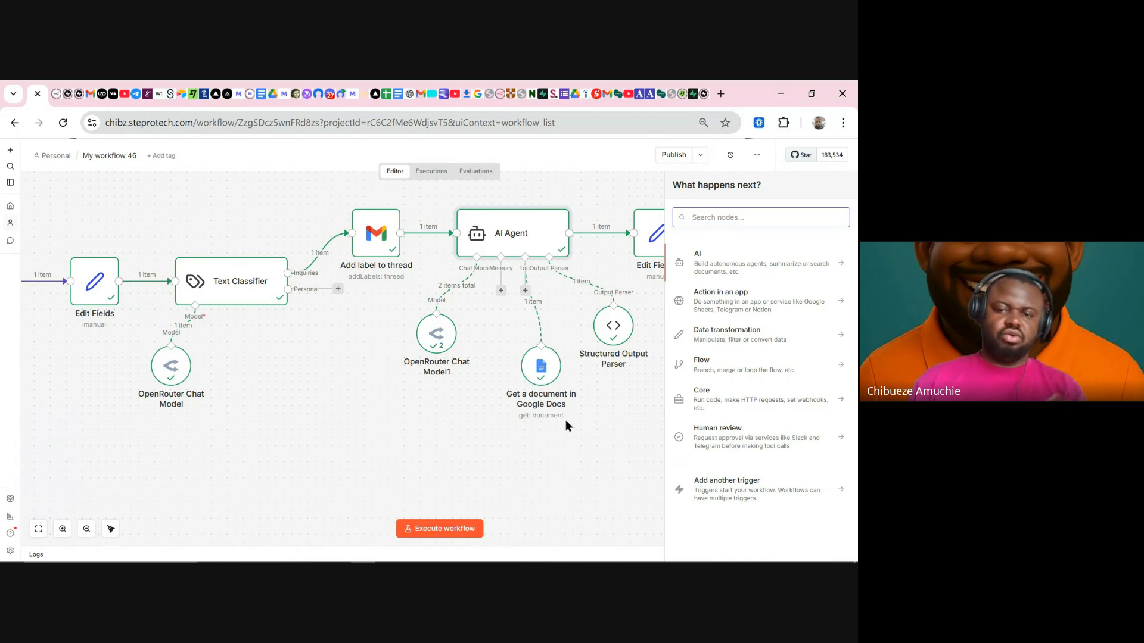
- Nudge the Google Docs tool node slightly up-left and re-check the agent's full prompt
mouse_move(539, 364)
left_mouse_down()
mouse_move(539, 394)
mouse_move(528, 357)
mouse_move(540, 352)
left_mouse_up()
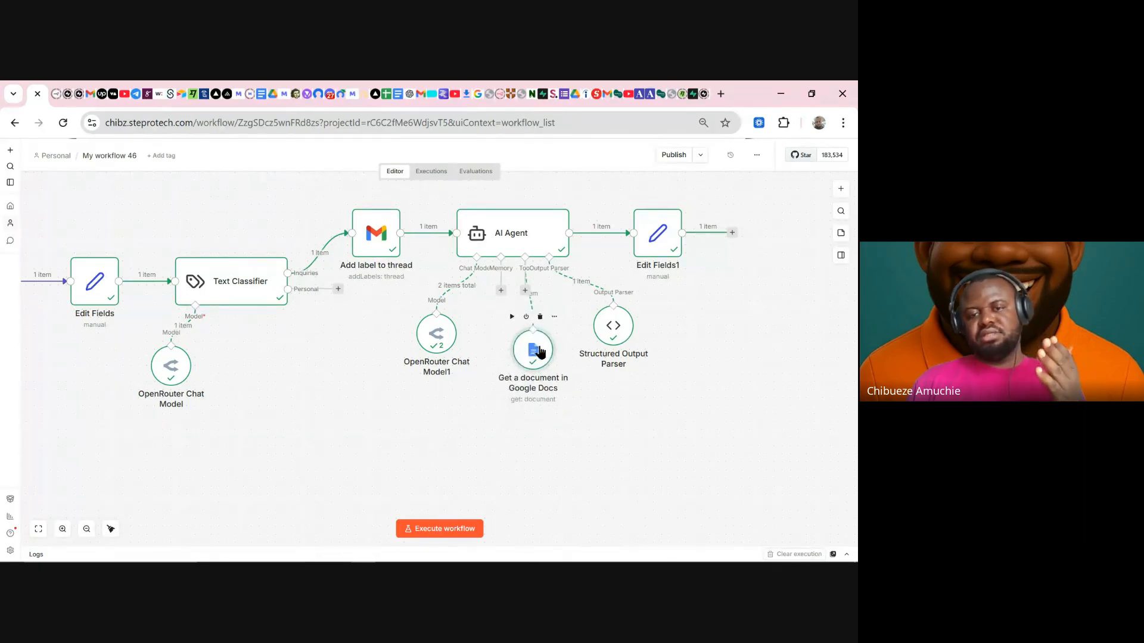
double_click(543, 234)
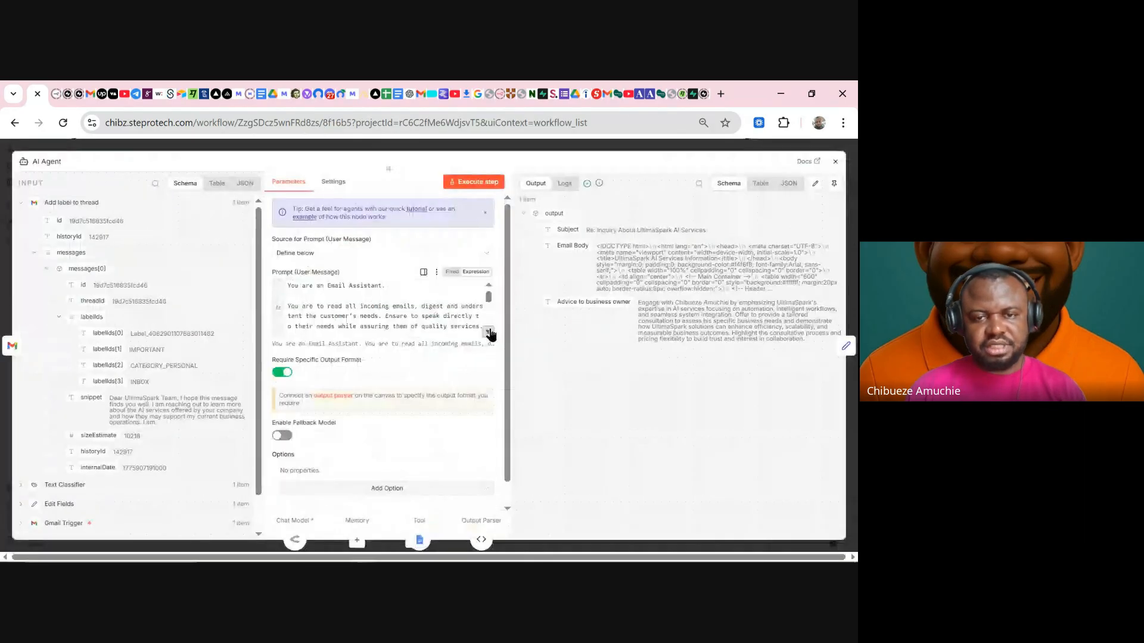
left_click(487, 332)
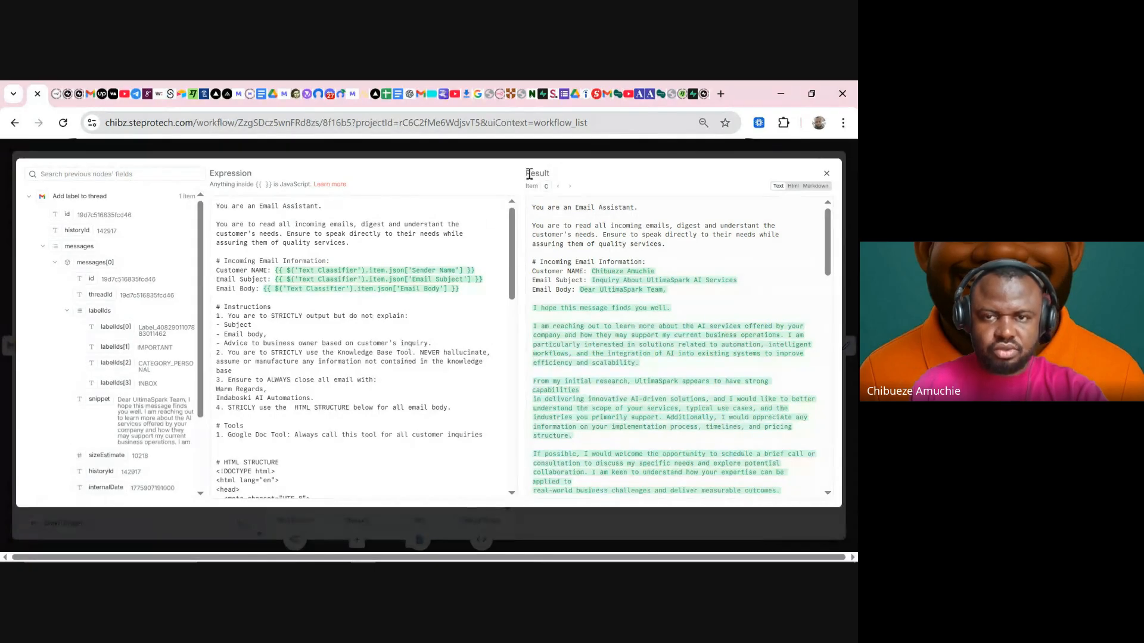
left_click(554, 152)
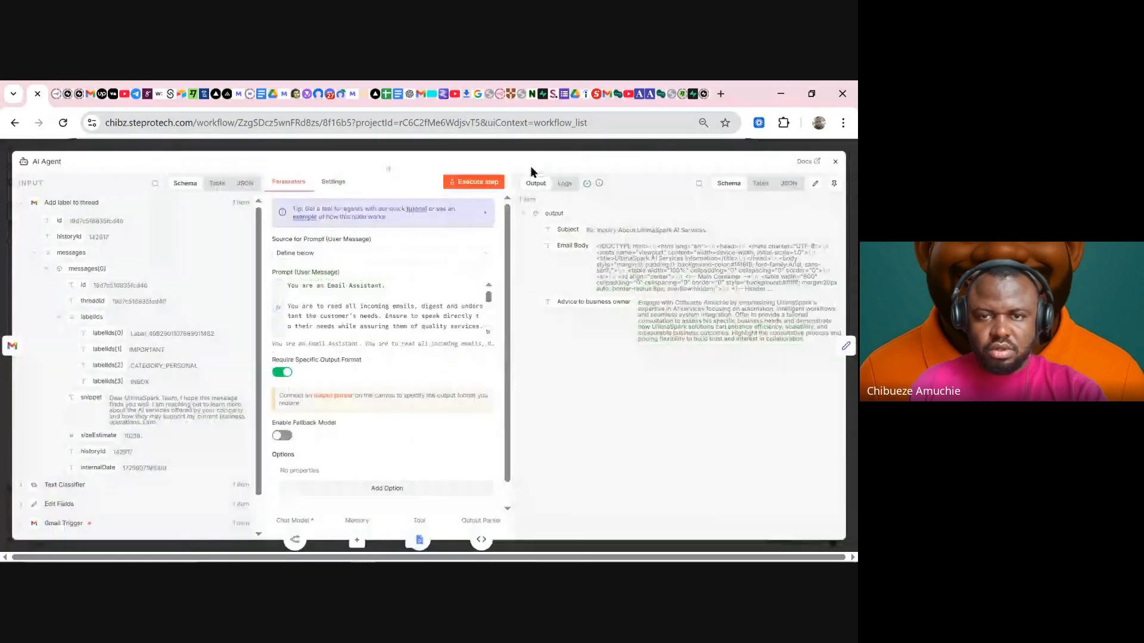
left_click(572, 148)
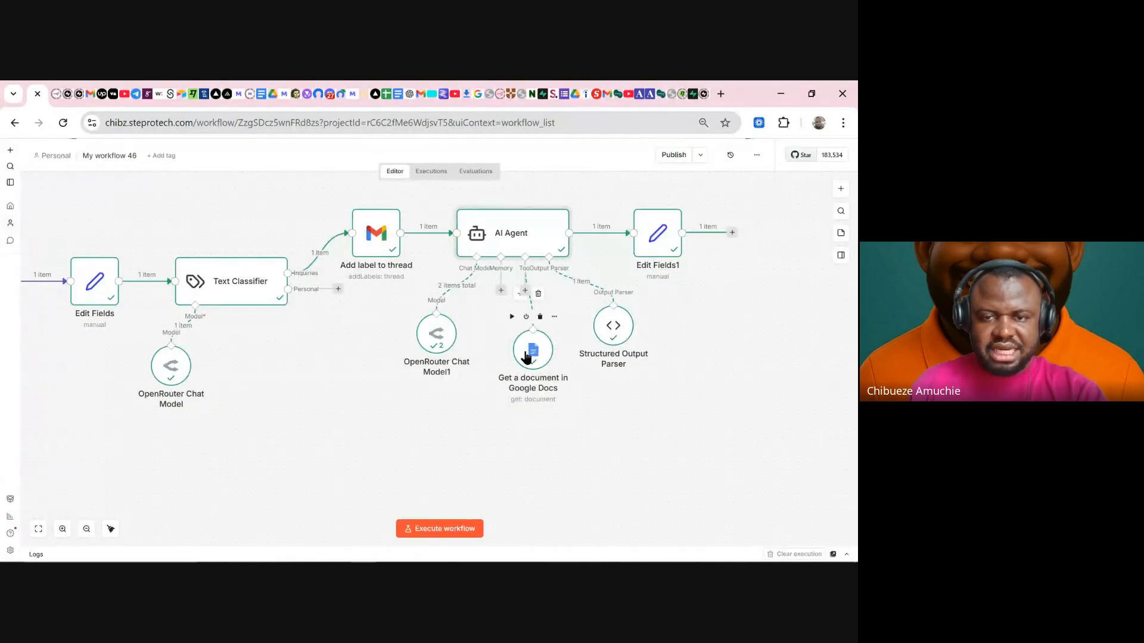
- Rename the Google Docs node to 'Knowledge Base Tool' and reopen the AI Agent settings
right_click(535, 359)
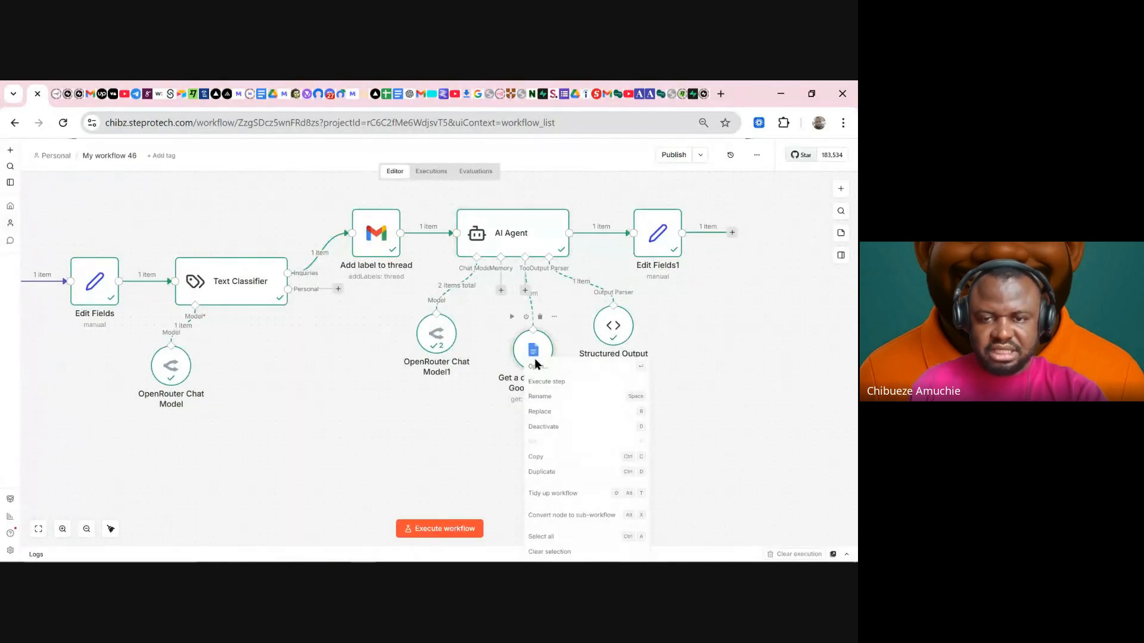
left_click(540, 396)
type("Kn")
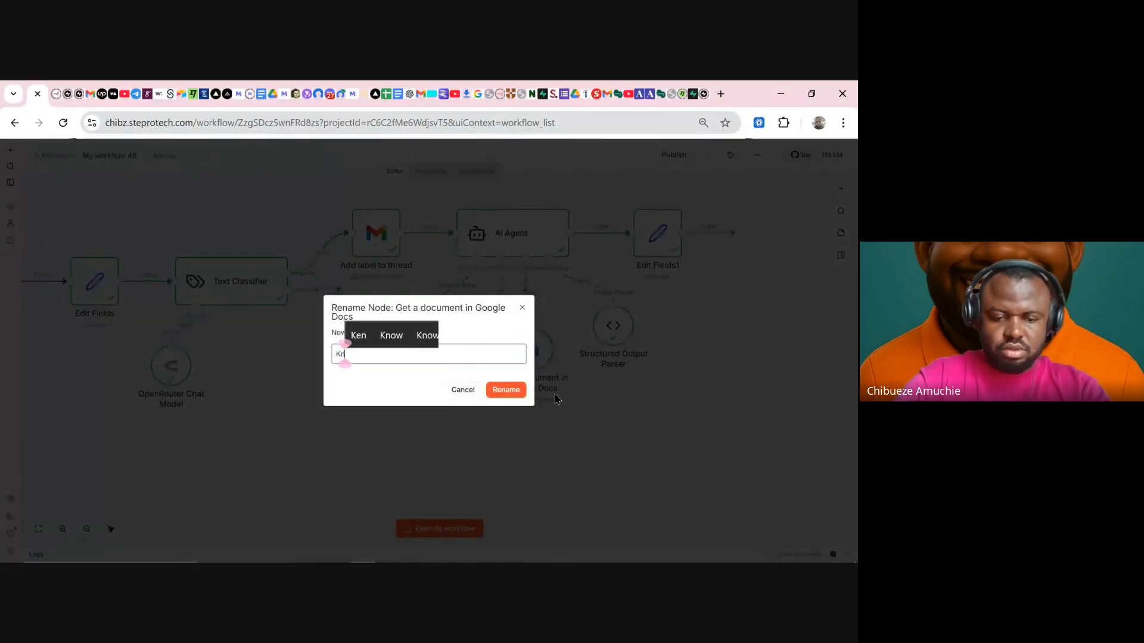
type("owledge ")
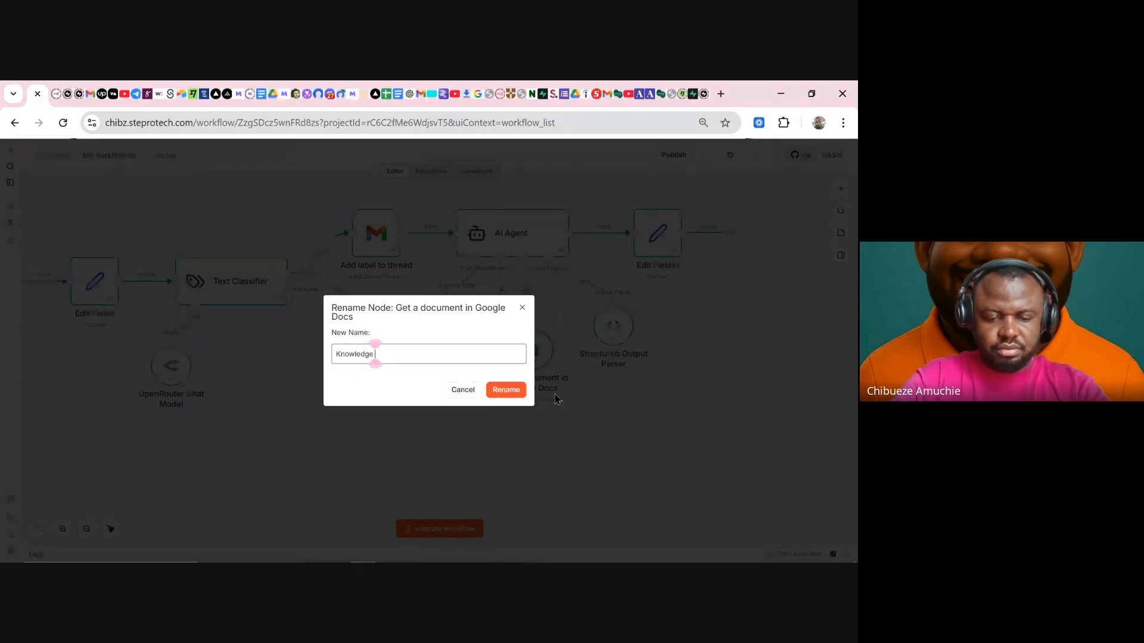
type("Base Too")
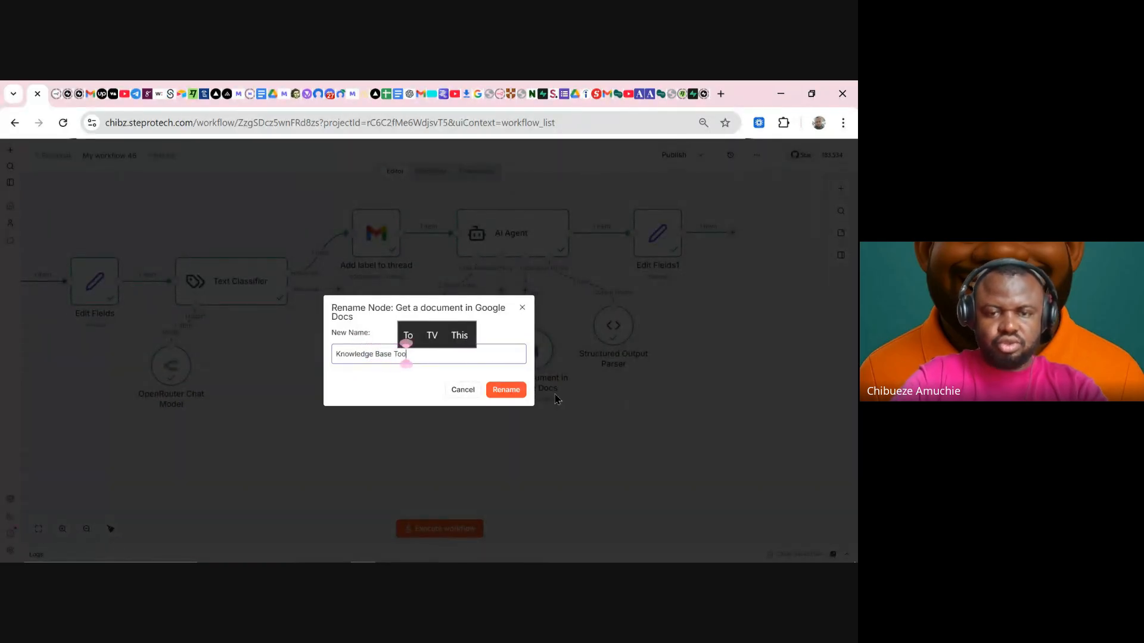
type("l")
key("Return")
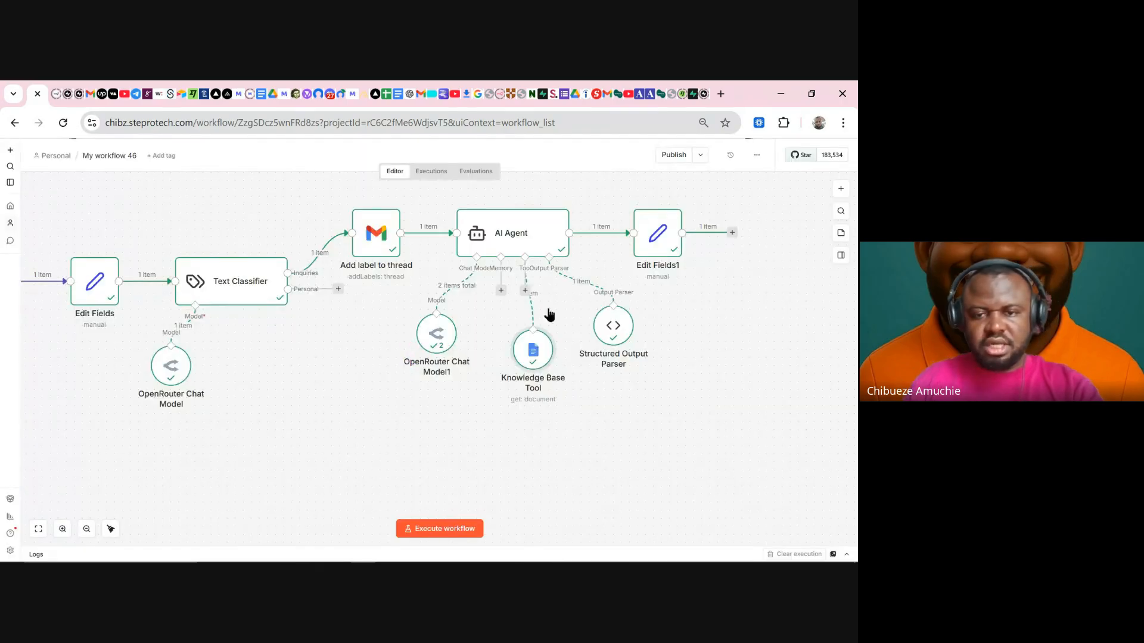
double_click(531, 237)
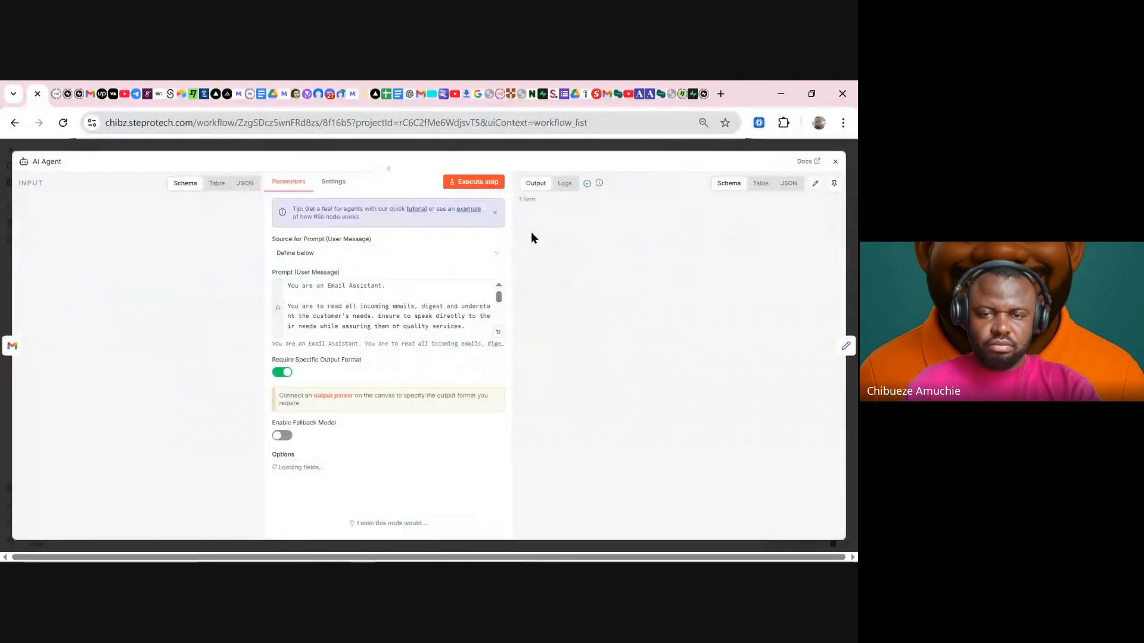
- Execute the workflow with the Knowledge Base Tool and check OpenRouter Chat Model1's token usage
left_click(487, 329)
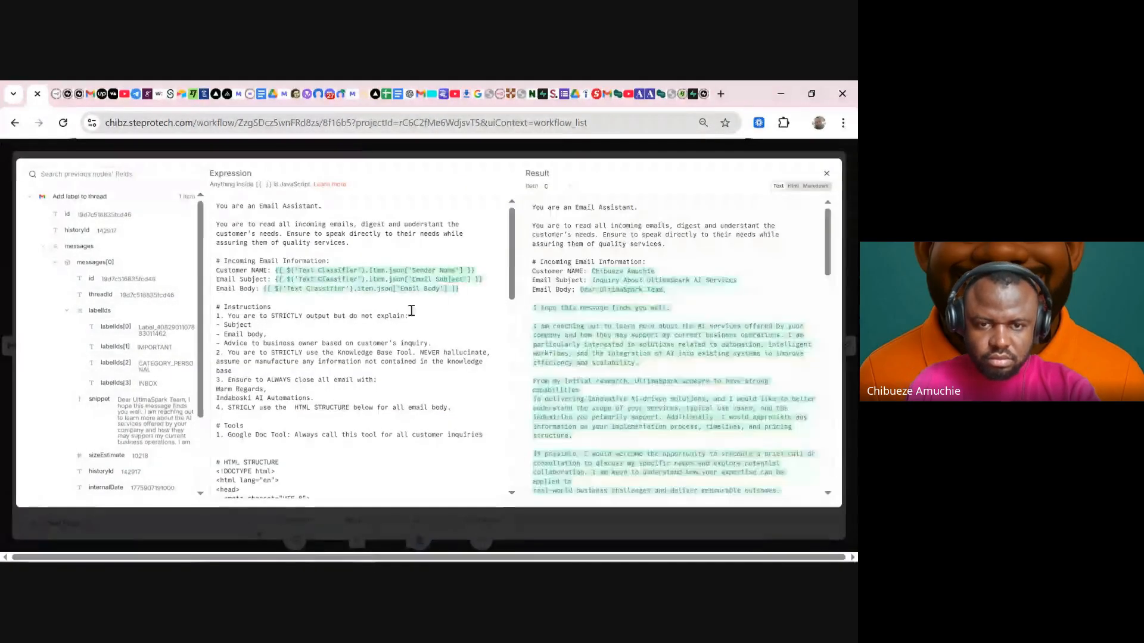
left_click(583, 152)
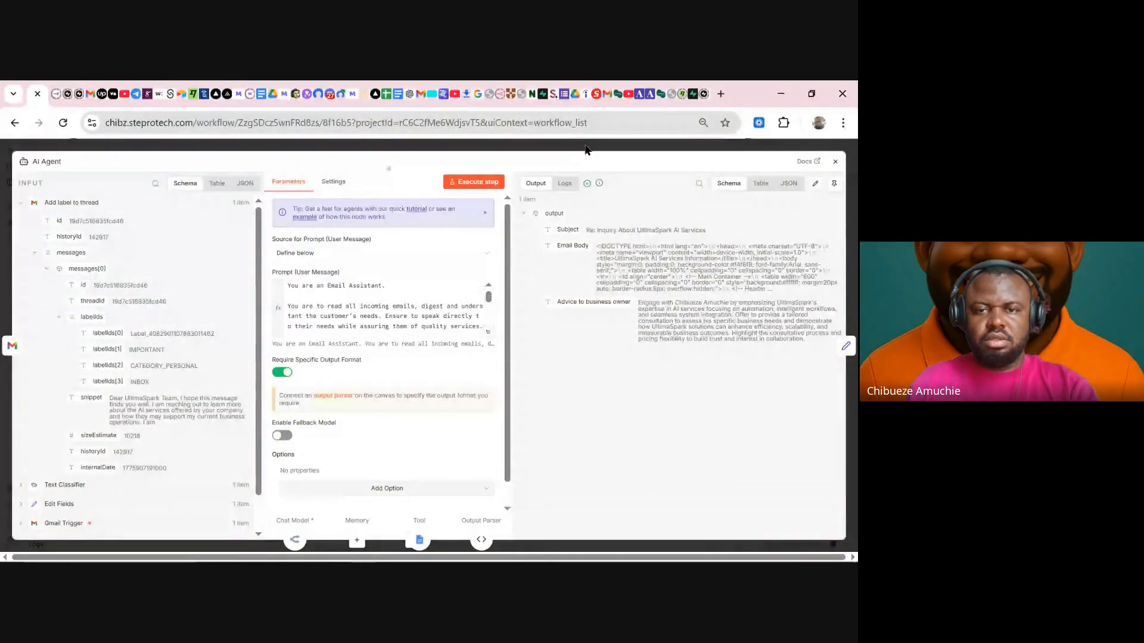
left_click(586, 149)
left_click(467, 536)
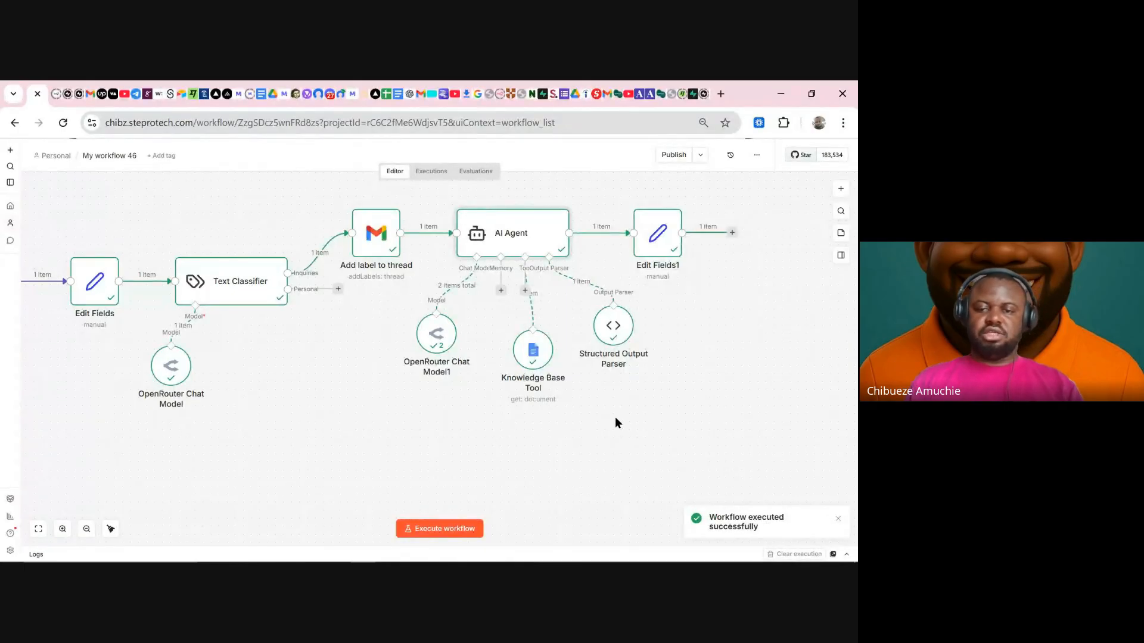
double_click(439, 343)
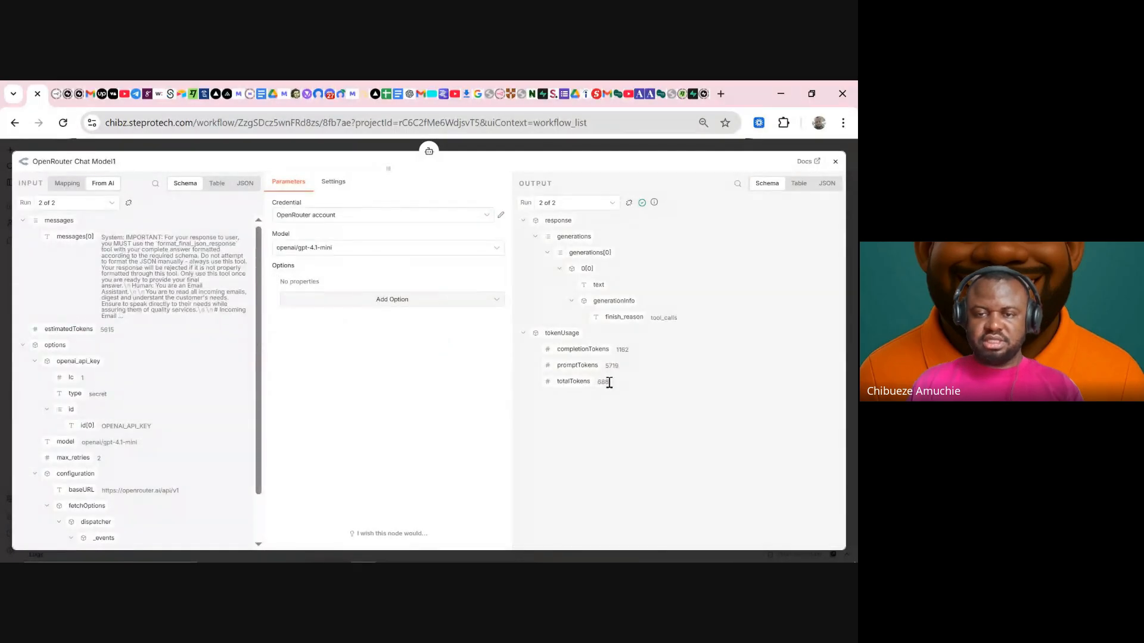
left_click(609, 146)
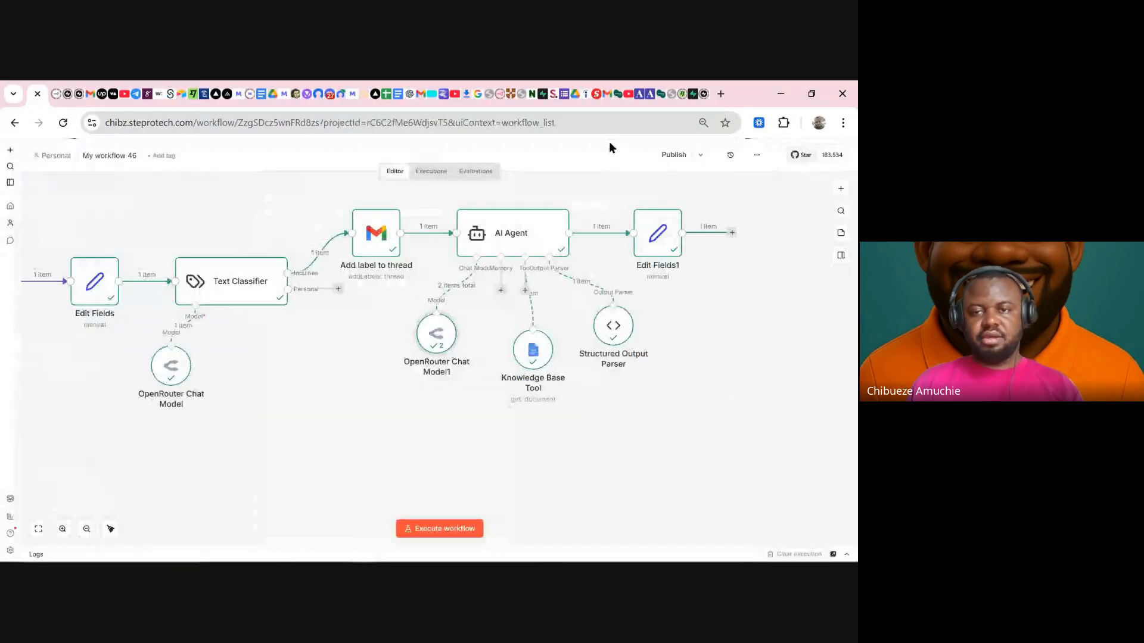
left_click(733, 233)
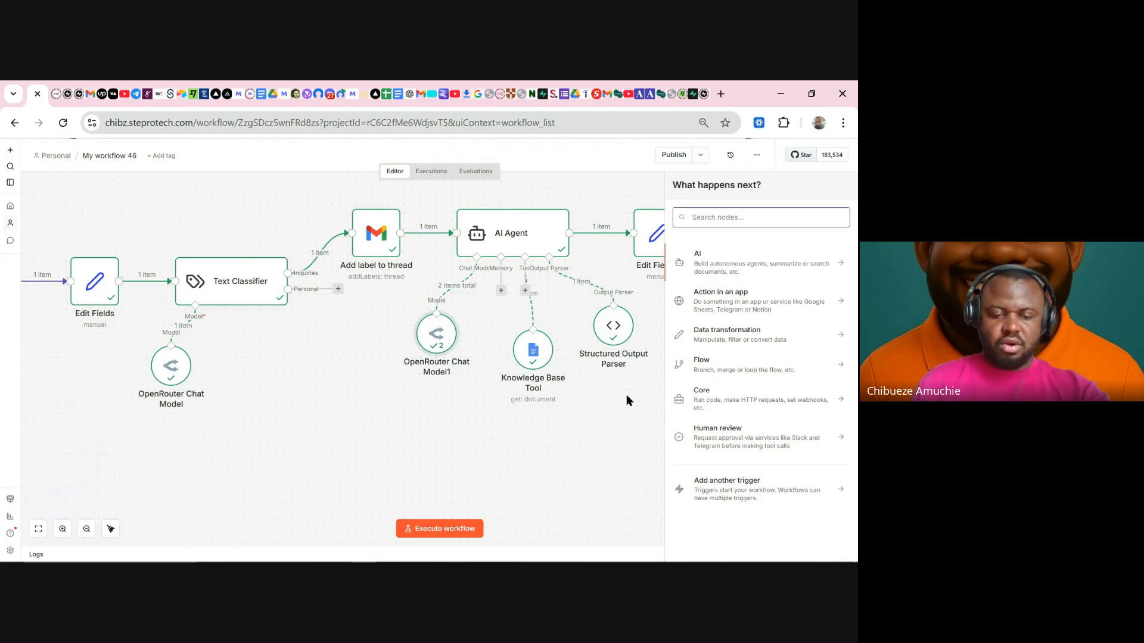
- Add a Gmail node after Edit Fields1 by searching 'gmail'
type("gmail")
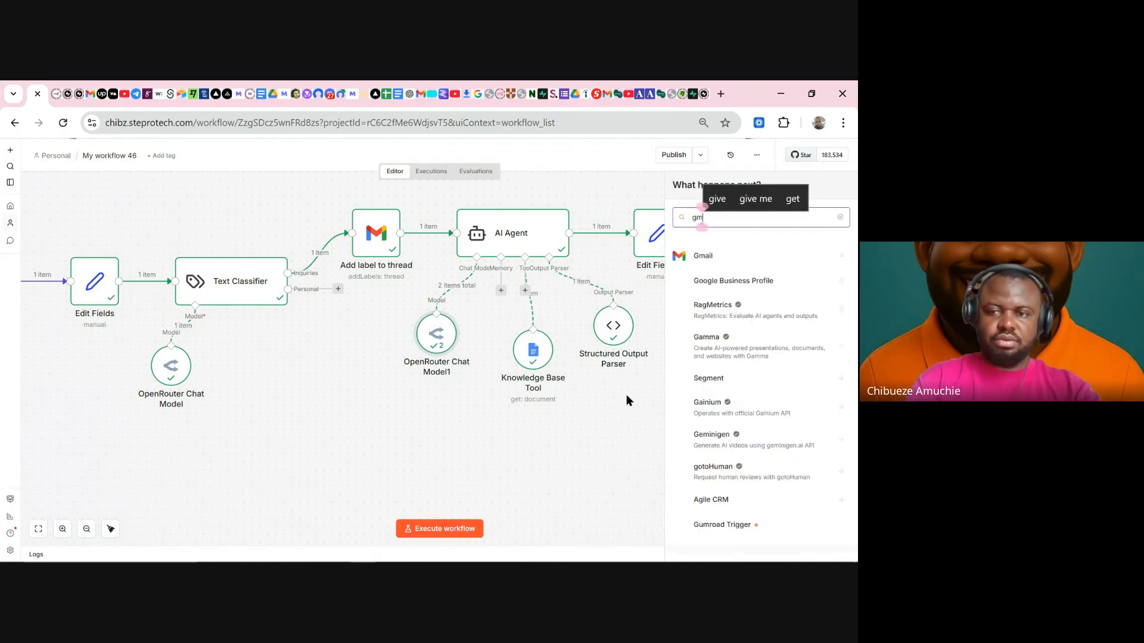
left_click(717, 266)
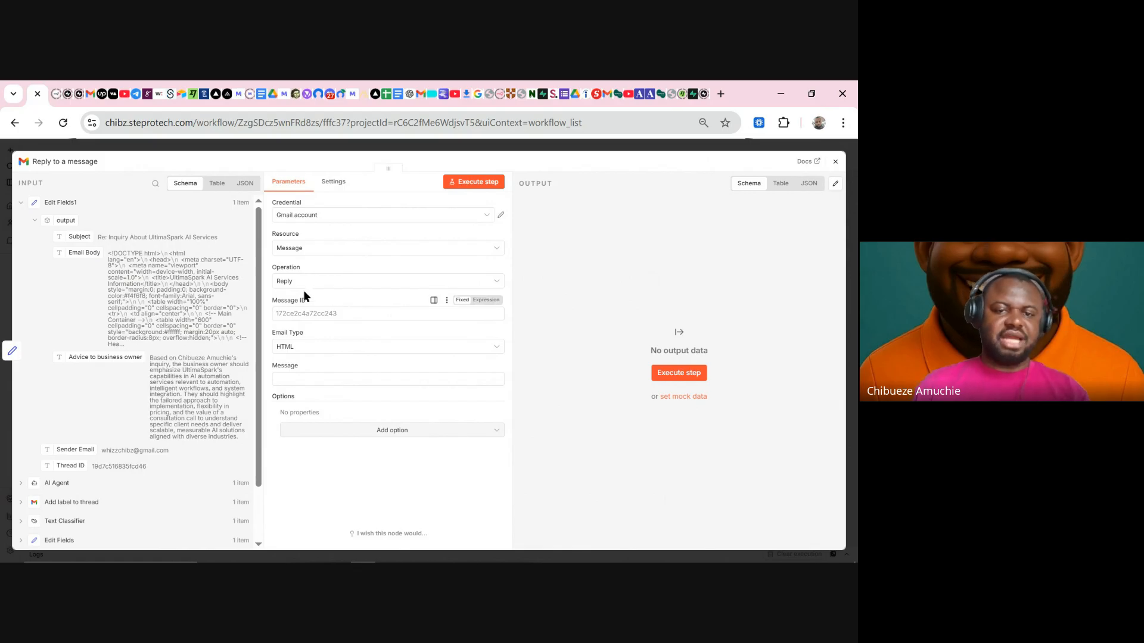
- On the Gmail reply node, drag Thread ID into Message ID and Email Body into Message
left_click_drag(312, 299, 270, 299)
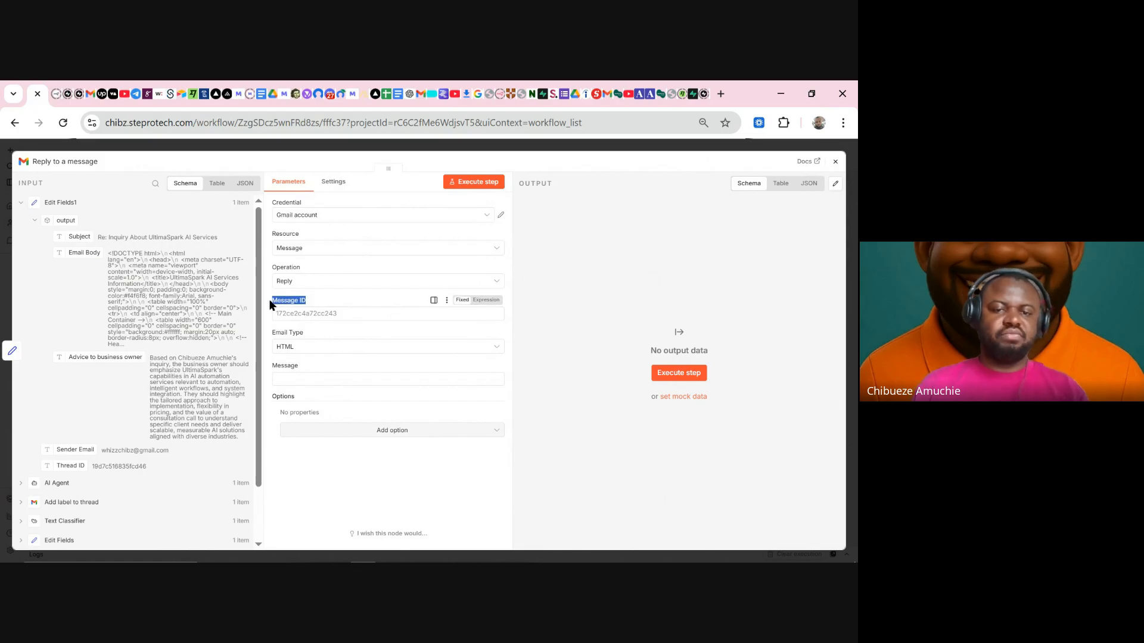
left_click(324, 318)
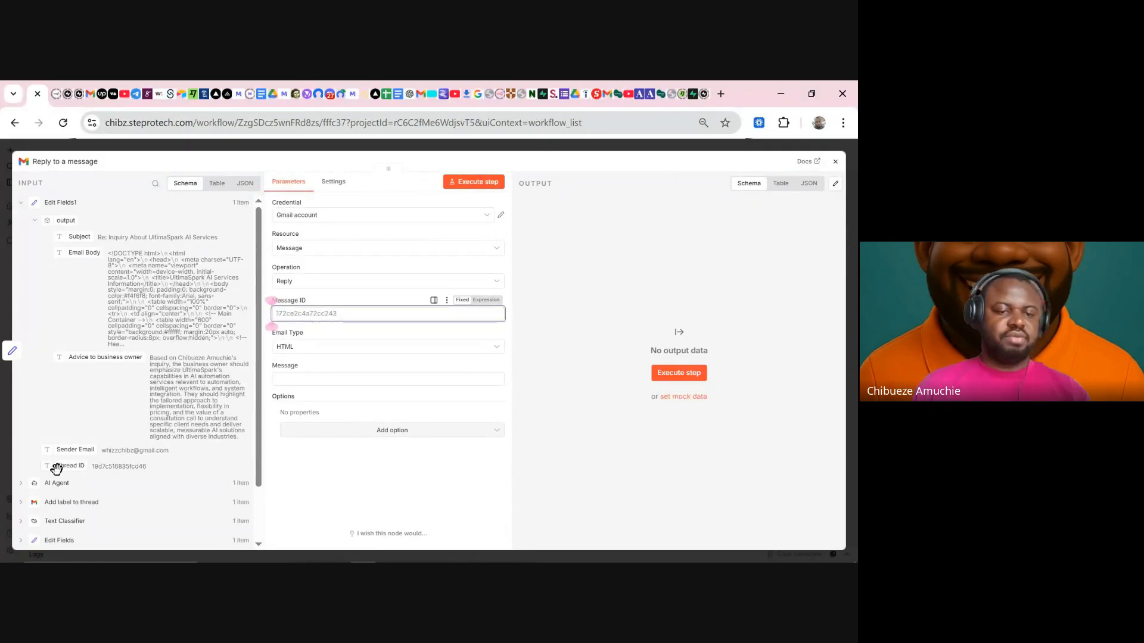
left_click_drag(56, 469, 311, 315)
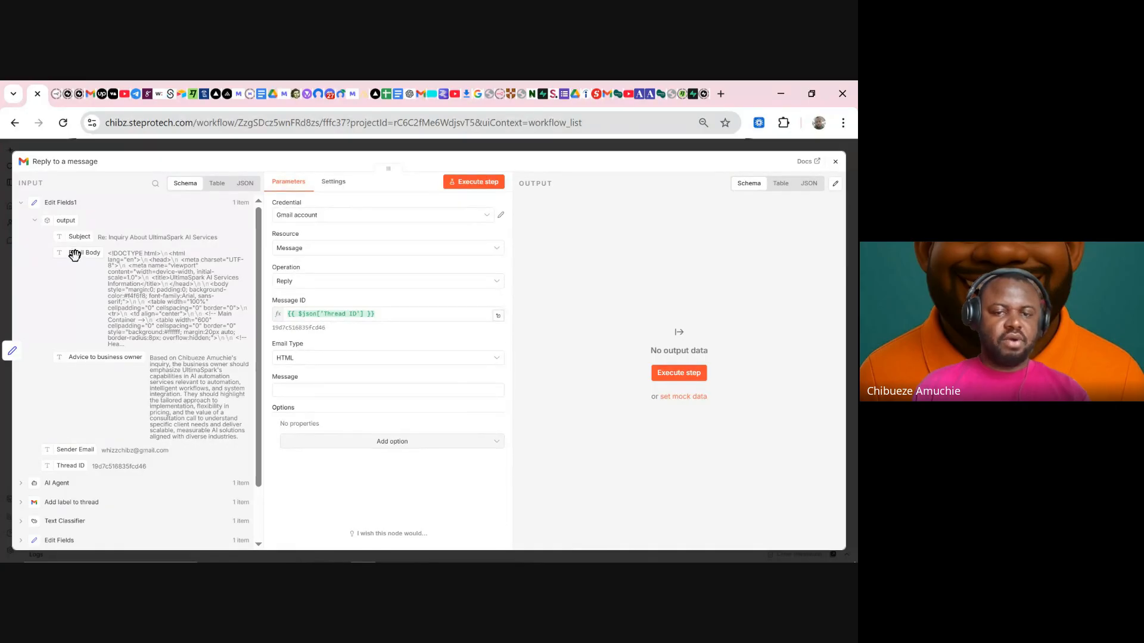
left_click_drag(75, 255, 274, 390)
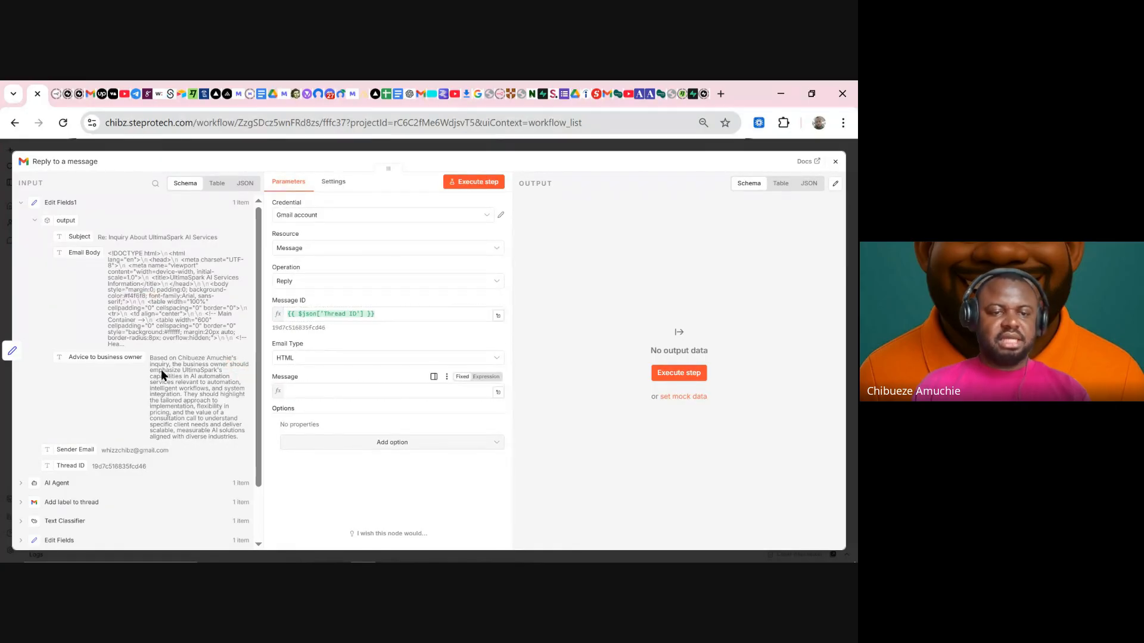
left_click_drag(52, 342, 192, 410)
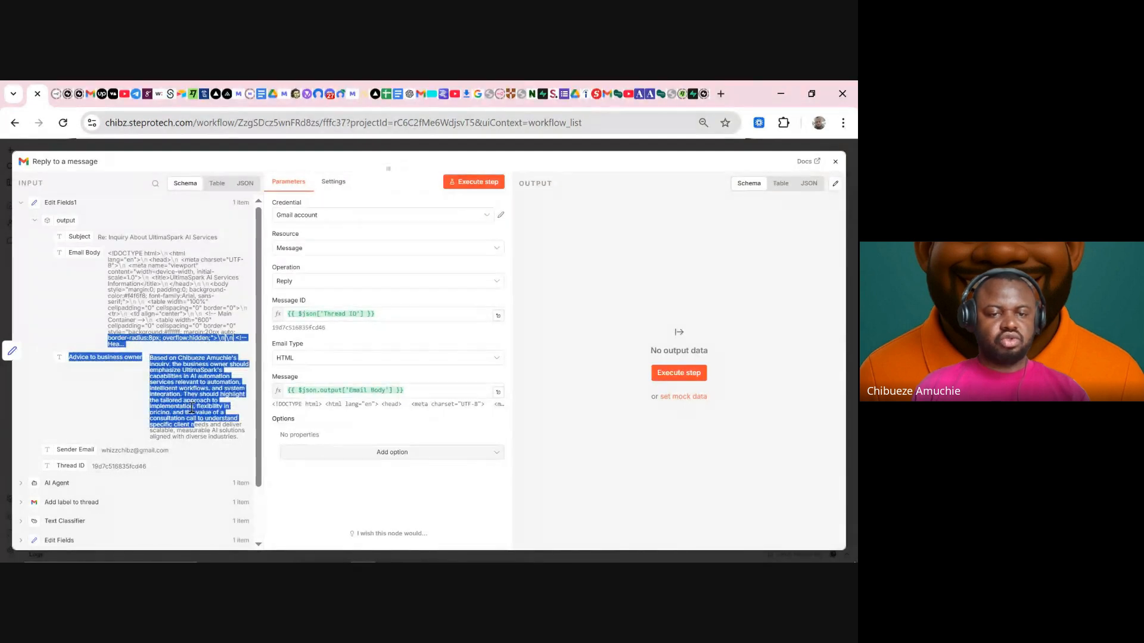
left_click(178, 383)
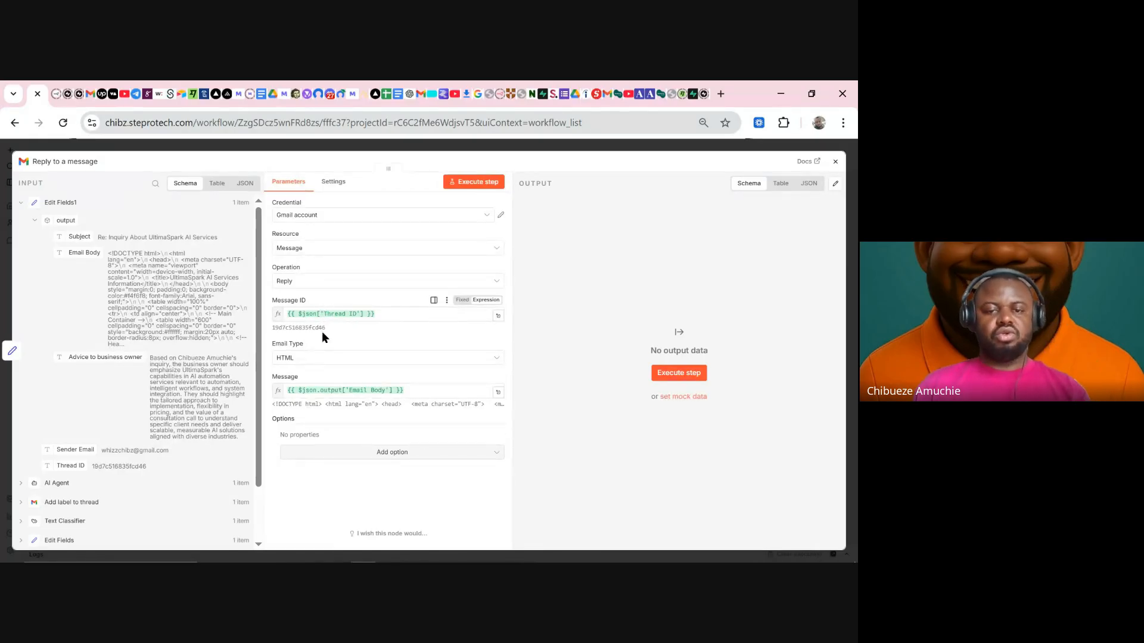
left_click(462, 146)
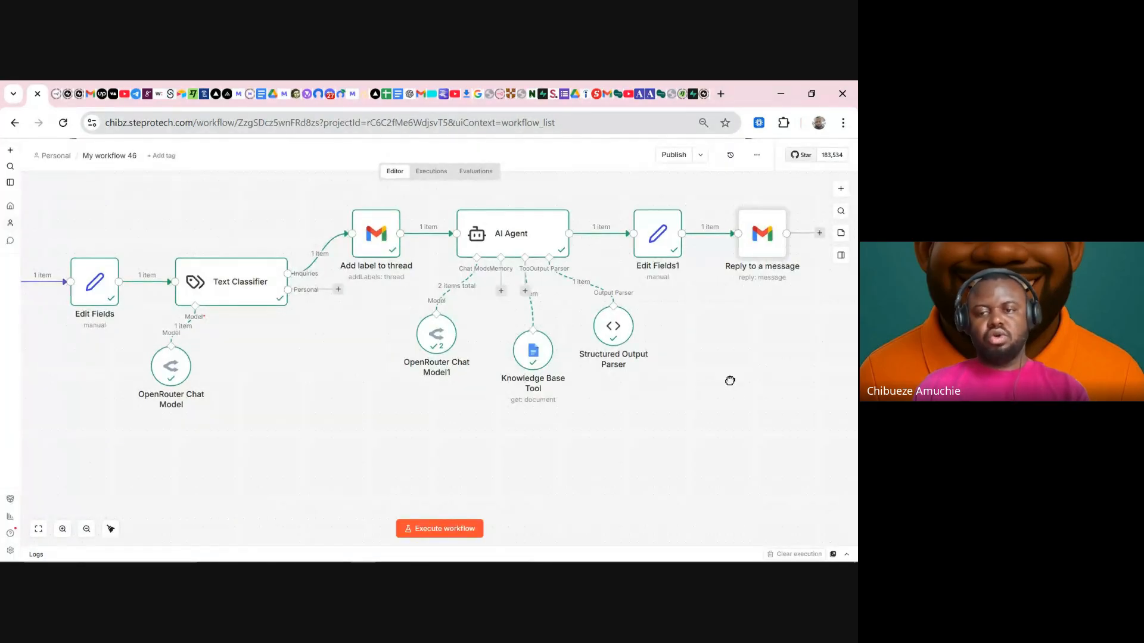
- Duplicate the Reply to a message node, then delete the copy
scroll(727, 377, "right", 3)
left_click(714, 258)
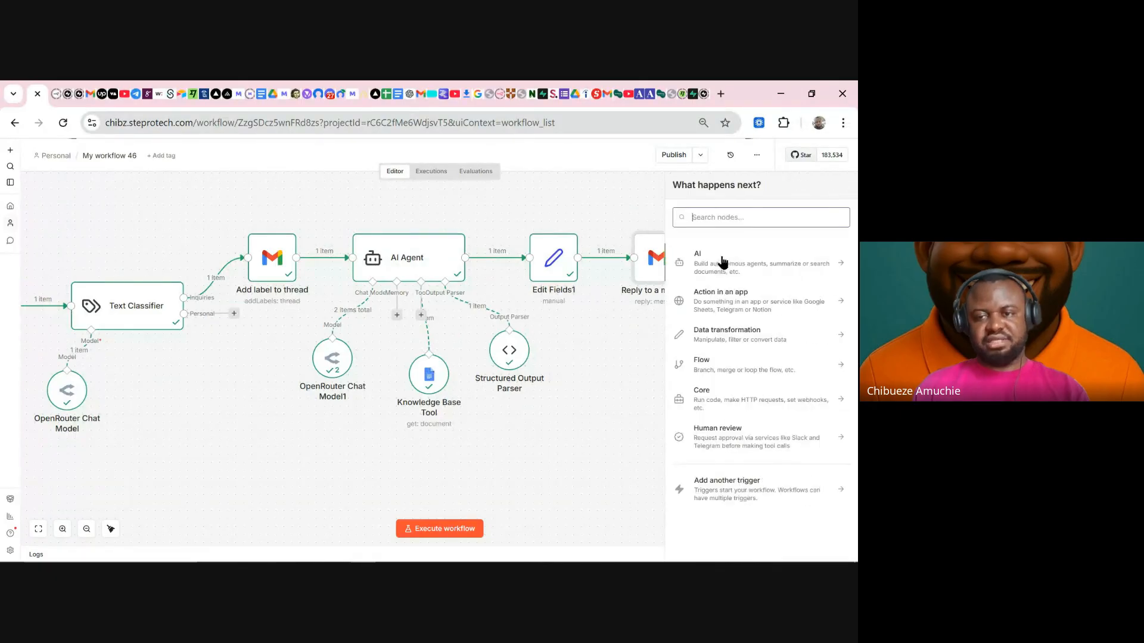
left_click(618, 357)
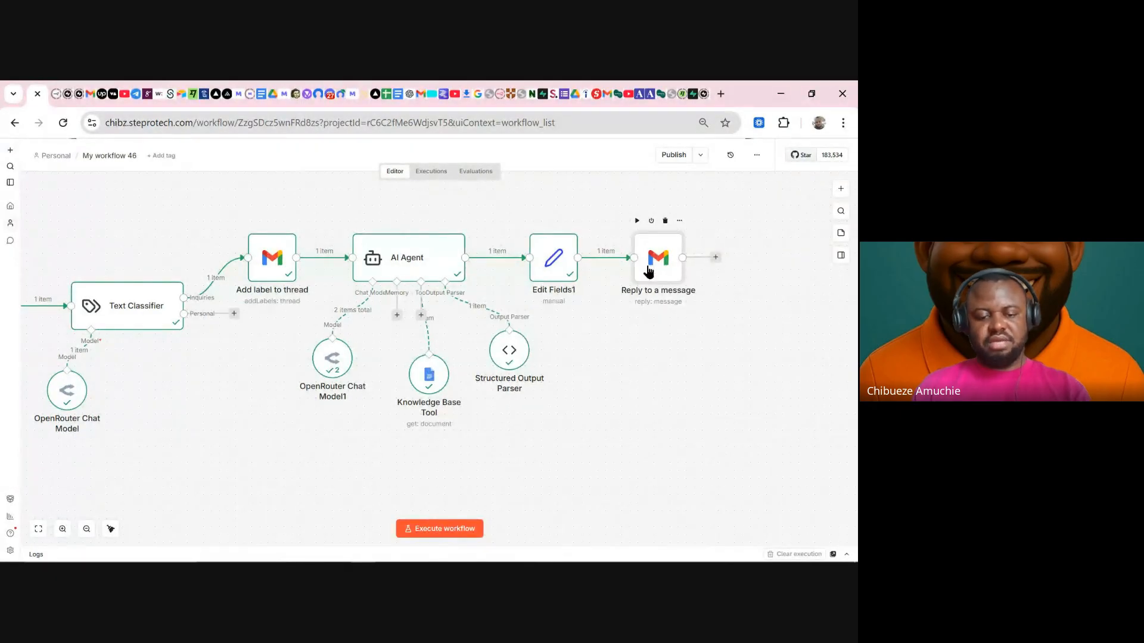
key("ctrl+d")
left_click_drag(689, 324, 733, 259)
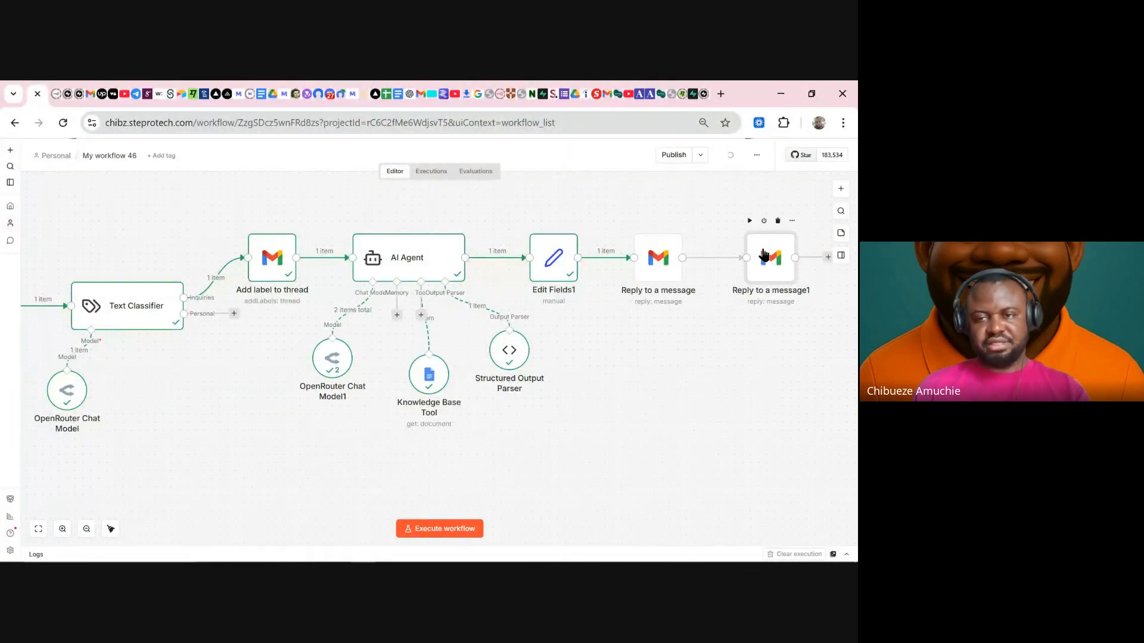
left_click(778, 221)
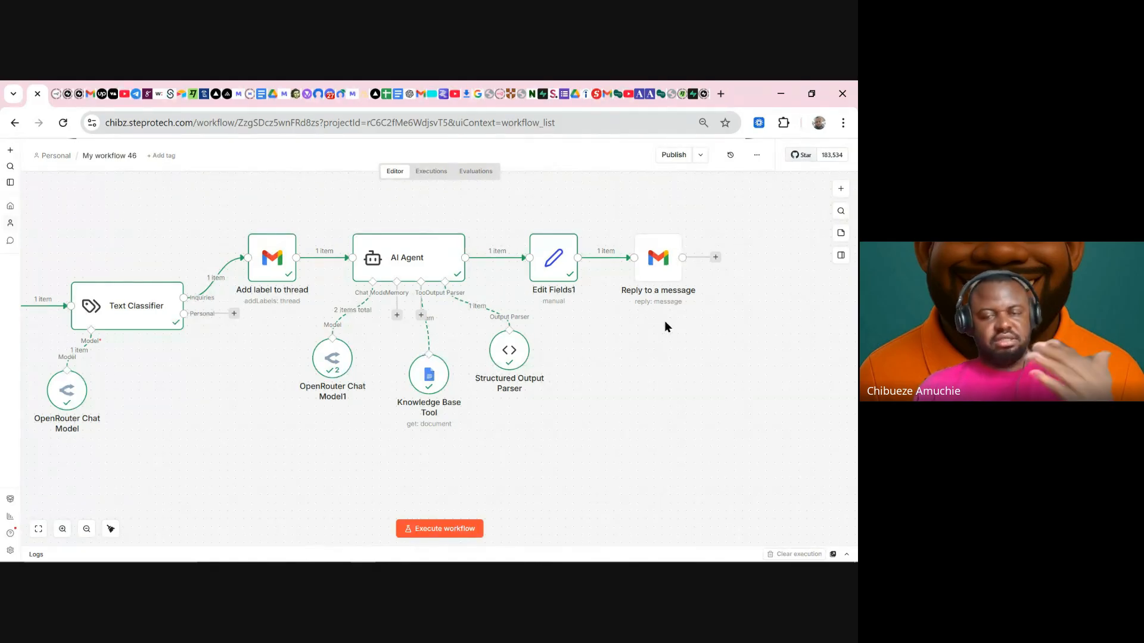
- Execute only the Reply to a message step and check the result in Gmail
mouse_move(564, 277)
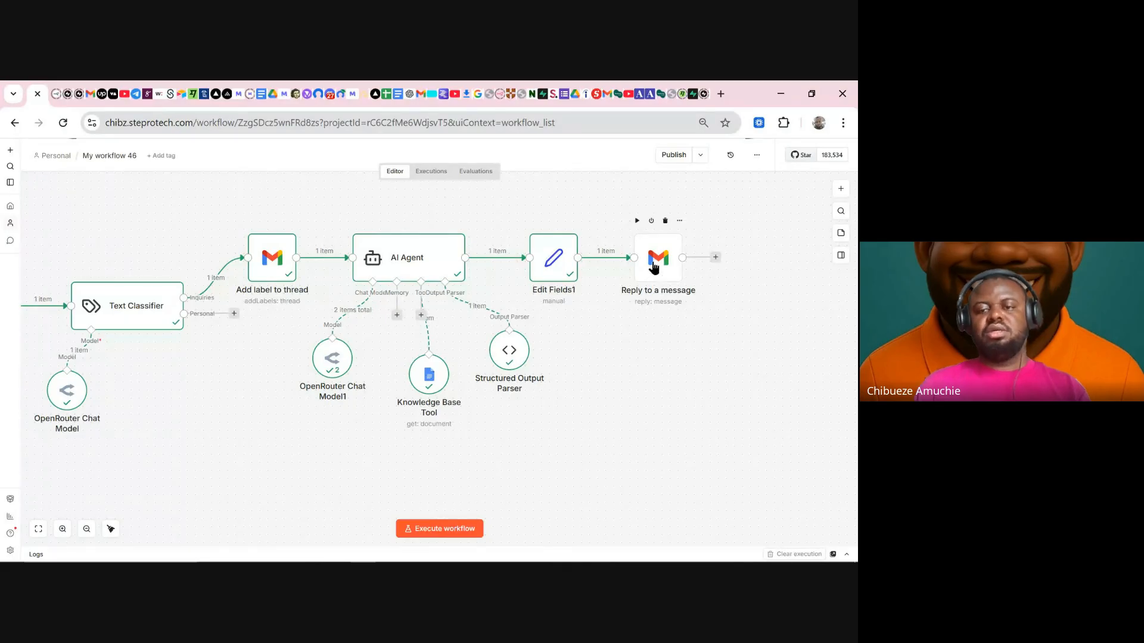
left_click(635, 222)
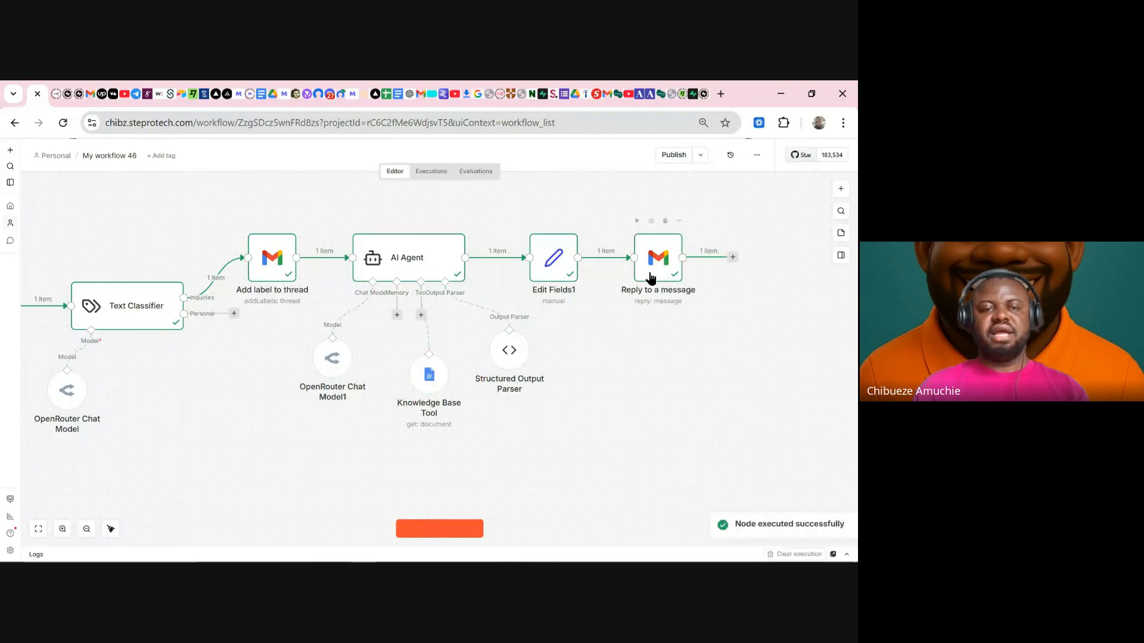
left_click(90, 96)
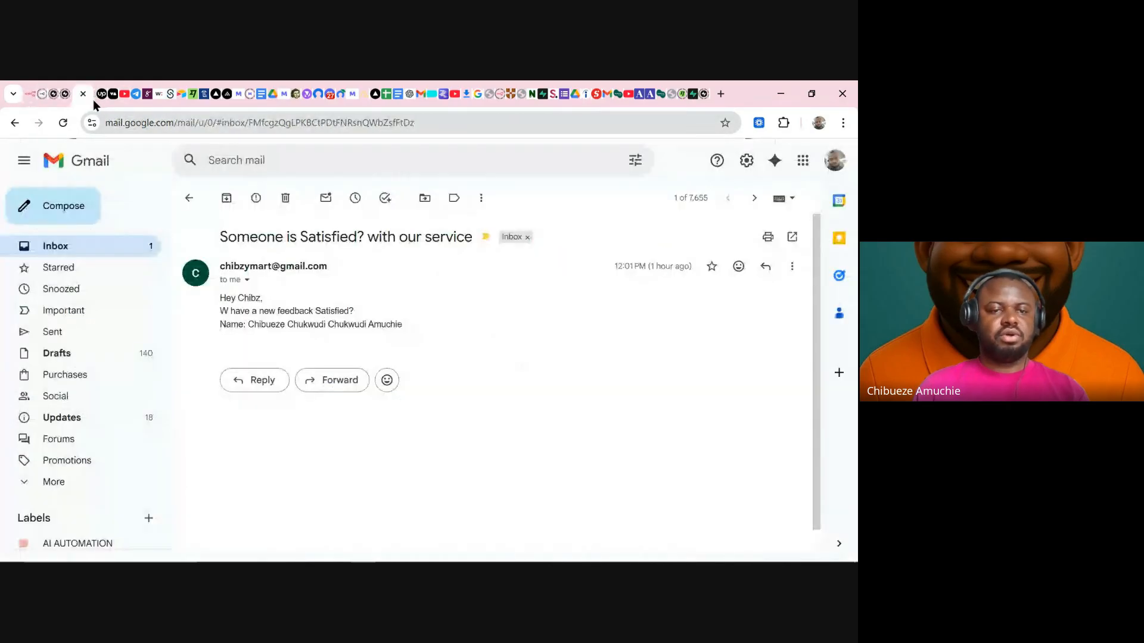
- From the Inbox, open the Inquiry About UltimaSpark AI Services thread and scroll through the HTML reply
left_click(91, 253)
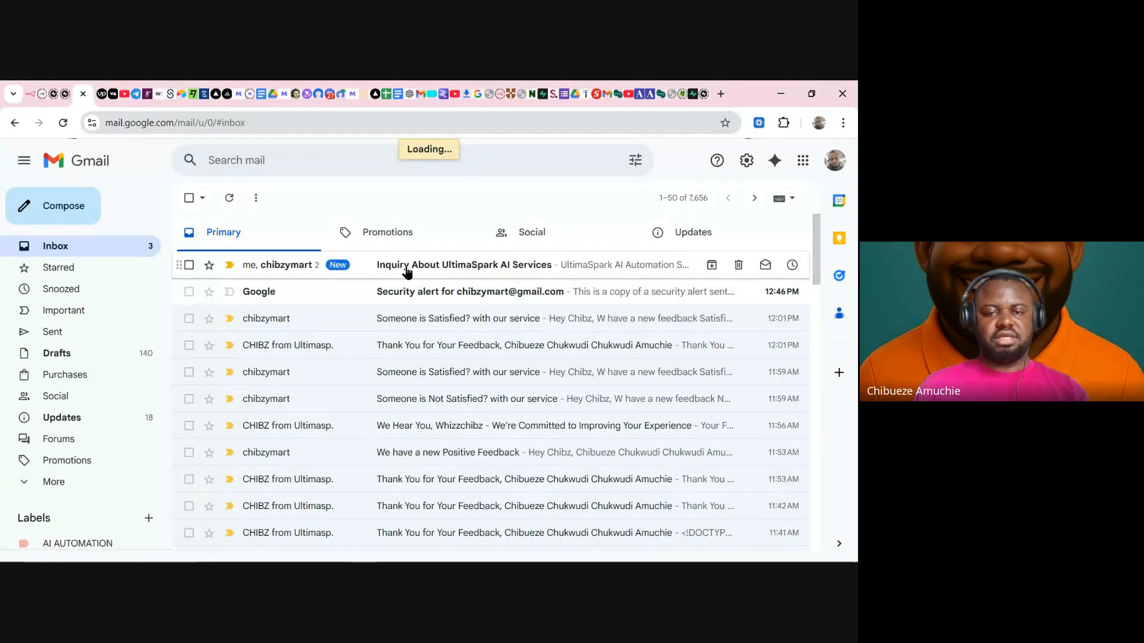
left_click(408, 273)
scroll(387, 334, "down", 2)
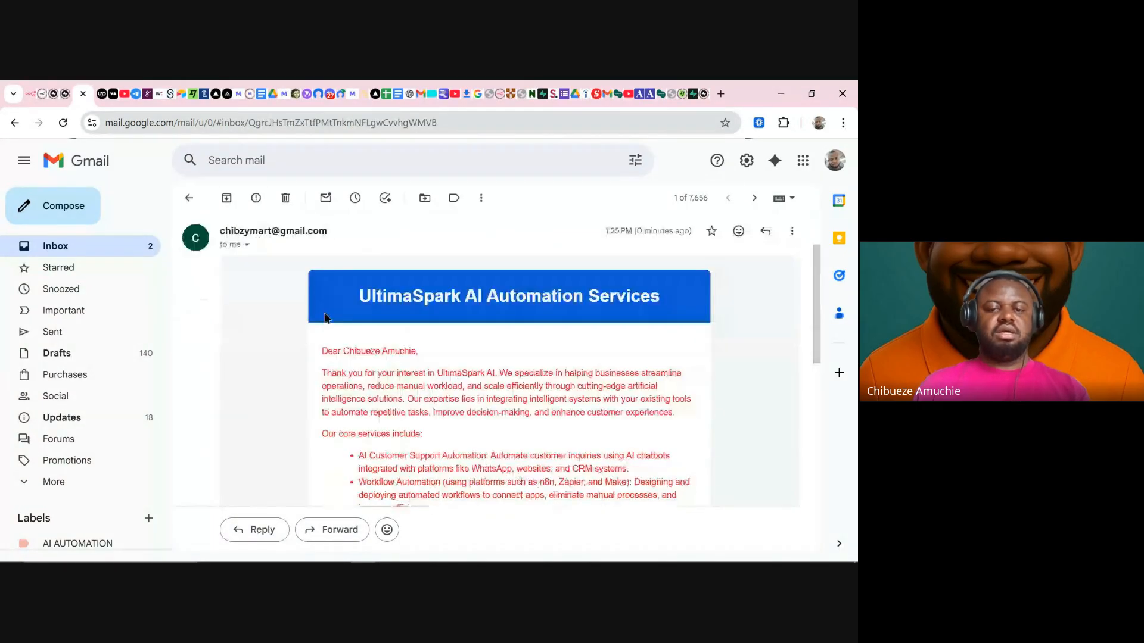
scroll(327, 304, "down", 2)
scroll(349, 289, "up", 4)
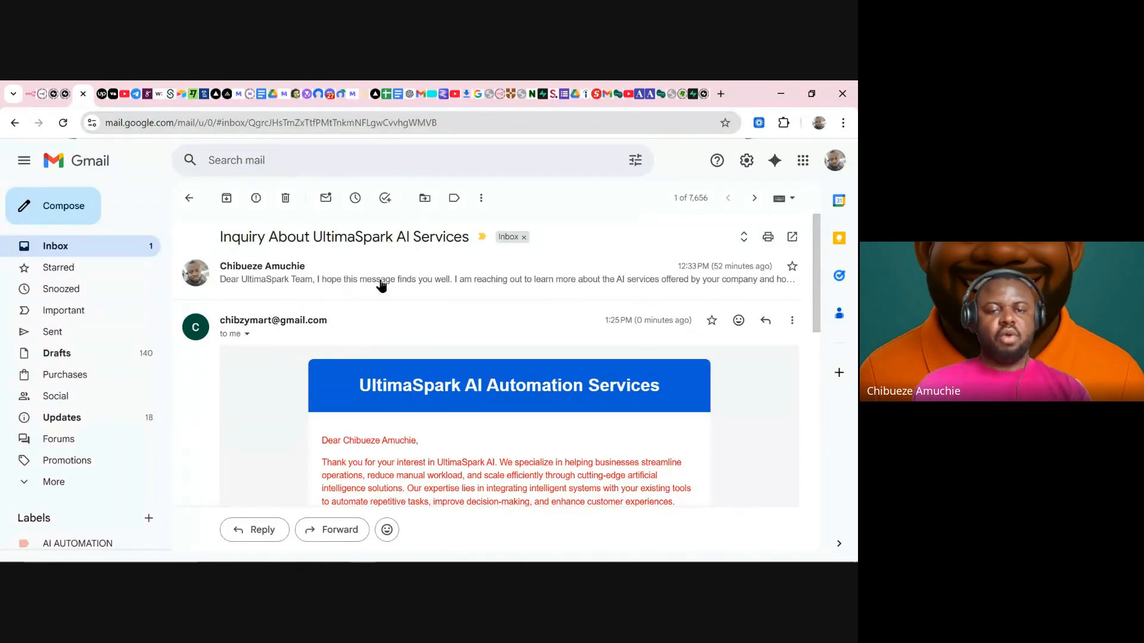
- Expand the original inquiry, then highlight the reply's personalised greeting and opening sentence
left_click(435, 281)
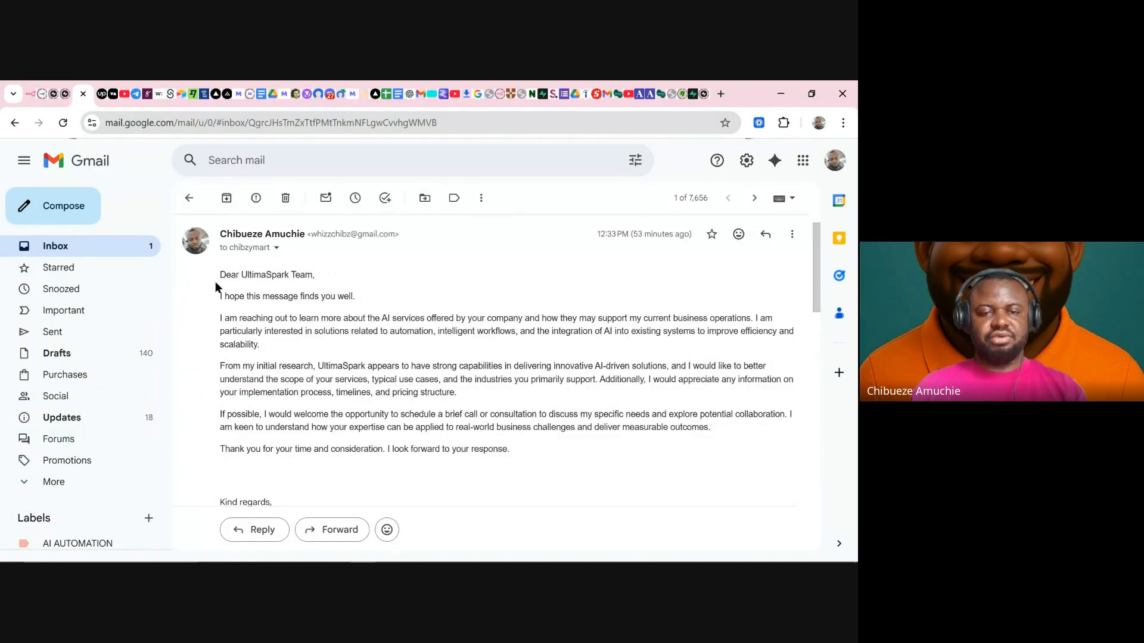
scroll(312, 292, "down", 4)
scroll(378, 376, "down", 2)
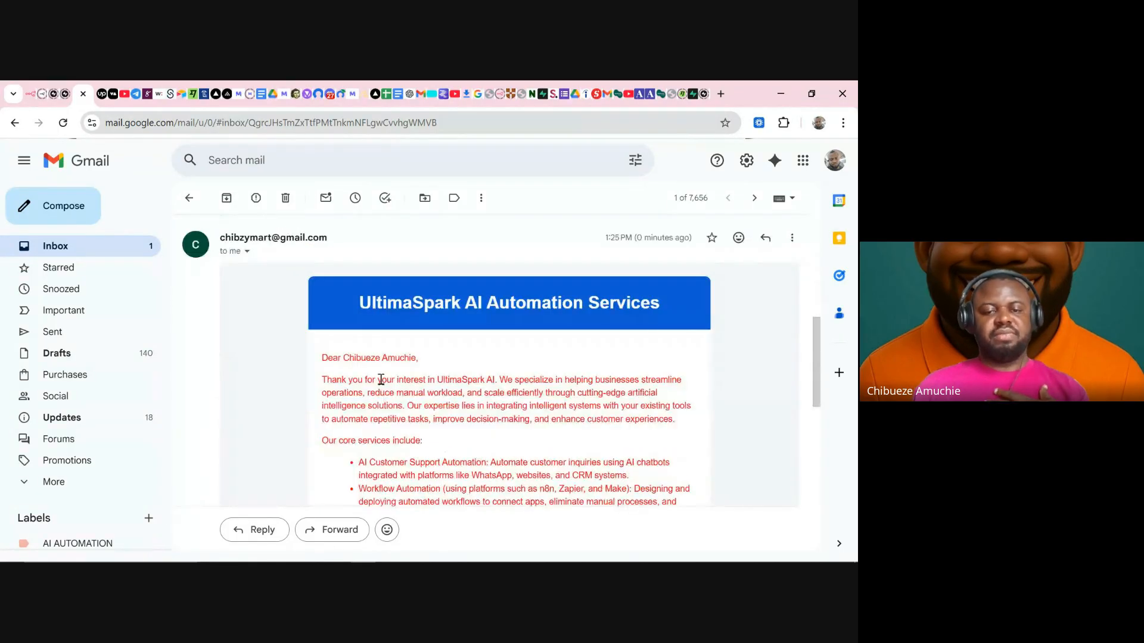
left_click_drag(320, 358, 409, 358)
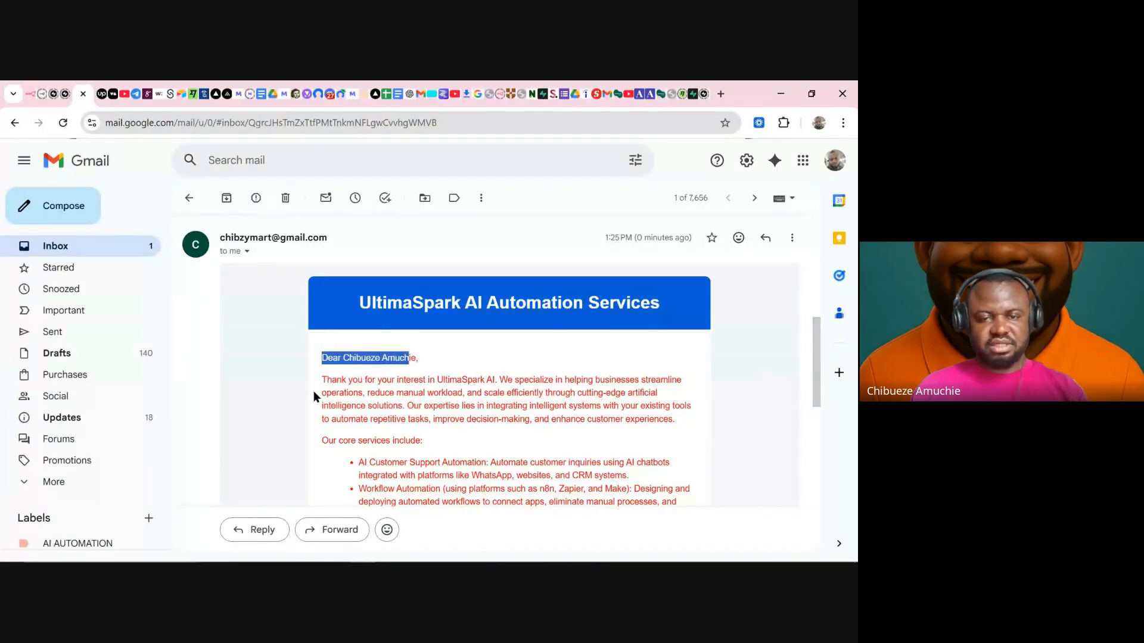
left_click_drag(330, 385, 675, 383)
left_click(687, 386)
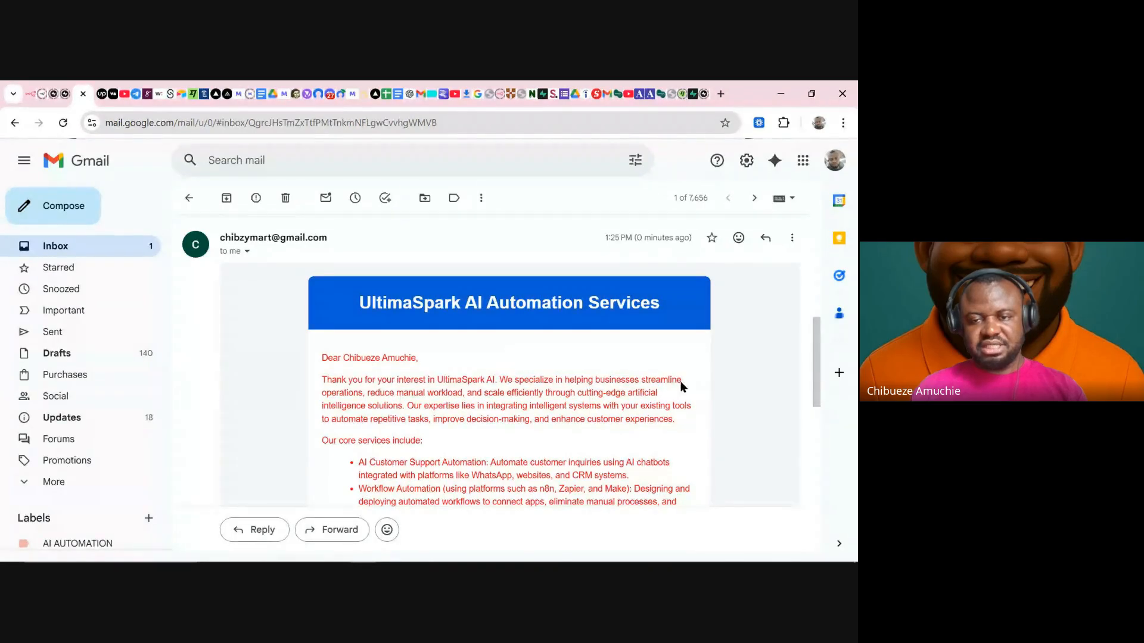
- Highlight the manual-workload and intelligent-systems lines and the first listed core service
left_click_drag(362, 397, 635, 393)
scroll(645, 393, "down", 2)
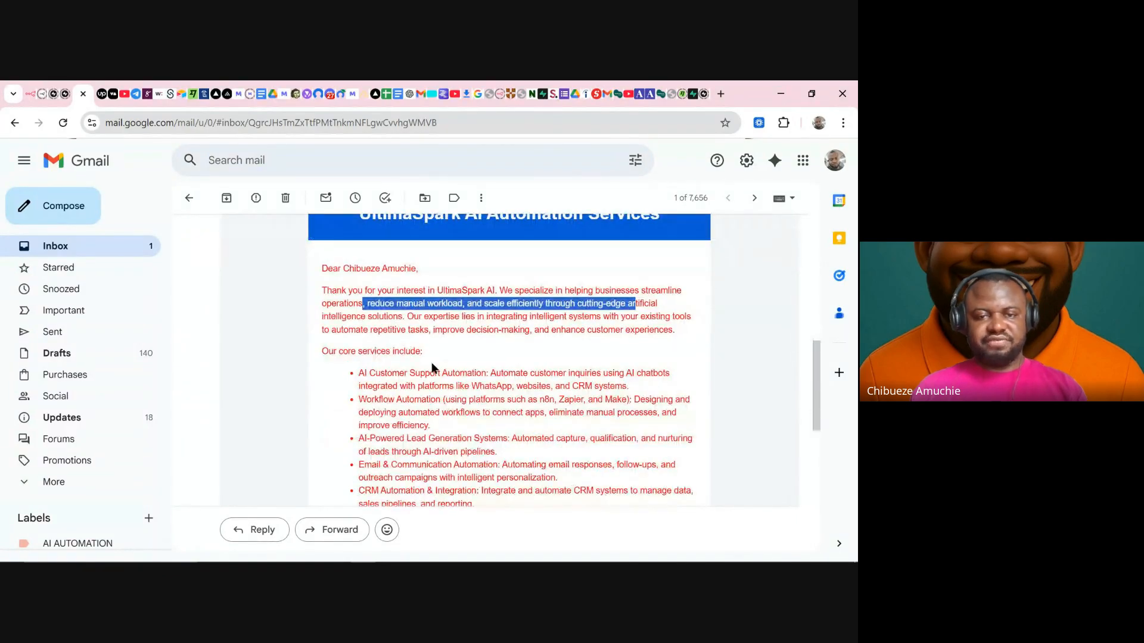
left_click_drag(410, 321, 656, 315)
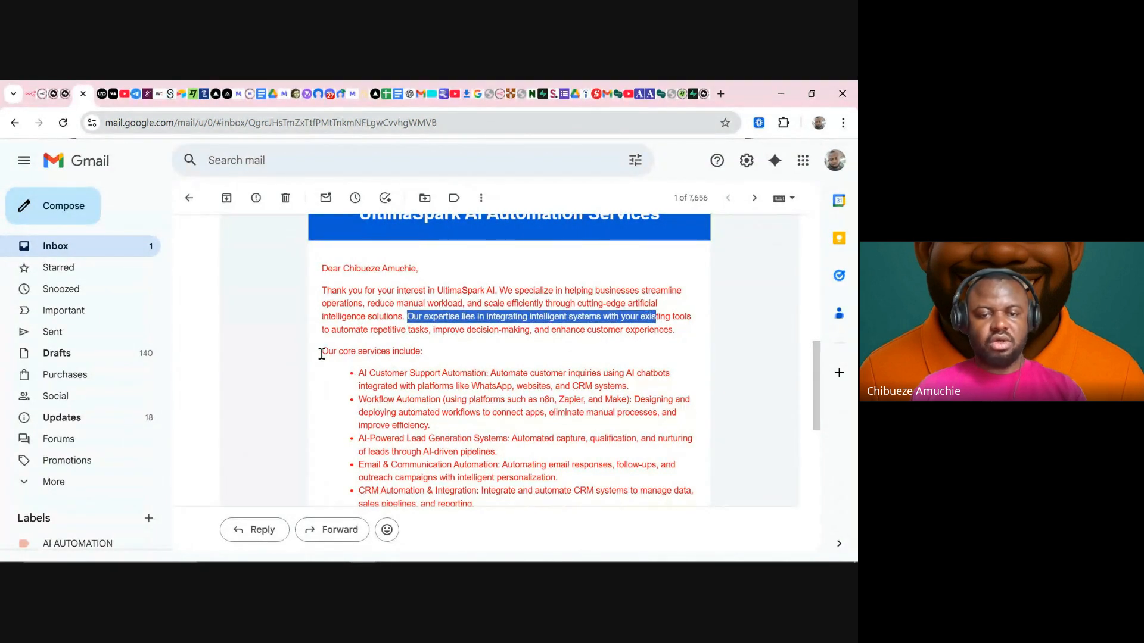
left_click_drag(322, 354, 424, 353)
scroll(432, 391, "down", 2)
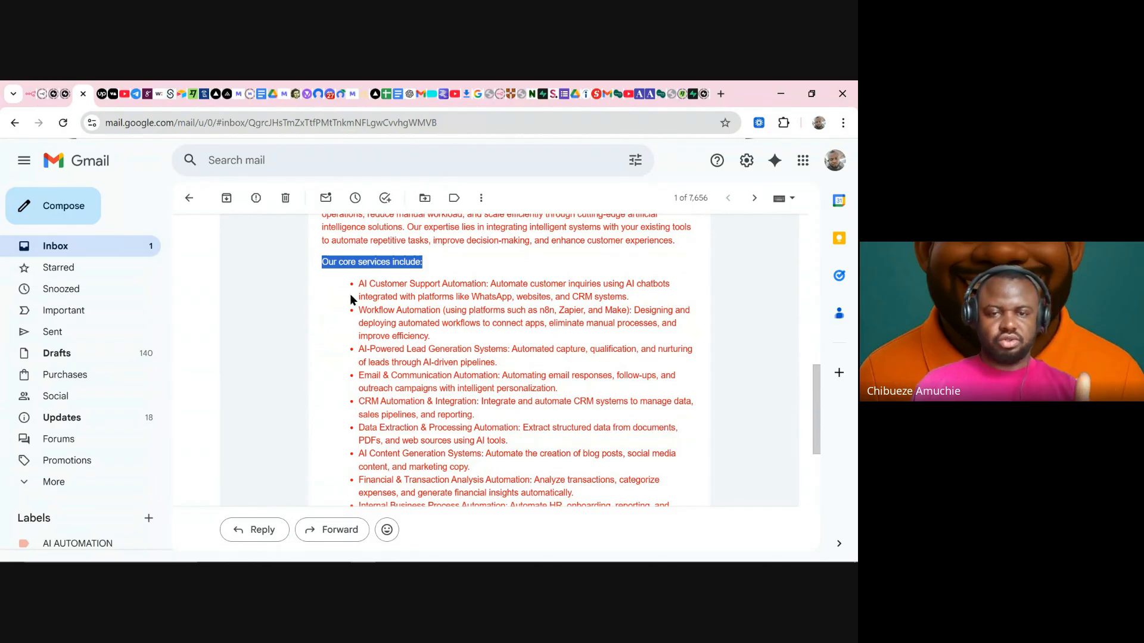
left_click_drag(358, 284, 558, 284)
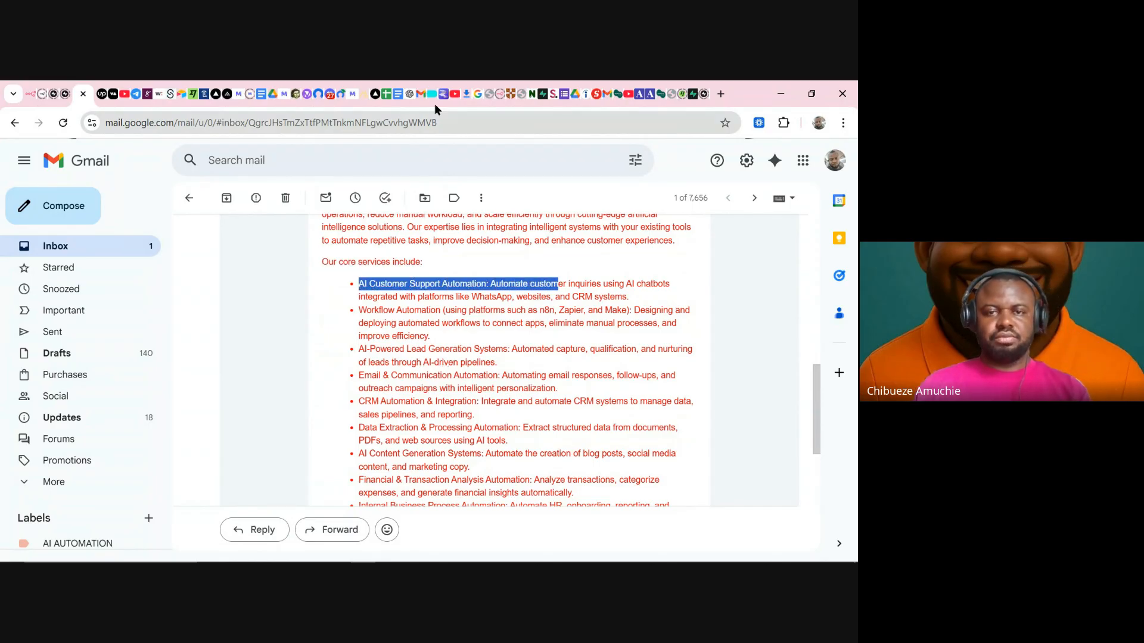
left_click(397, 94)
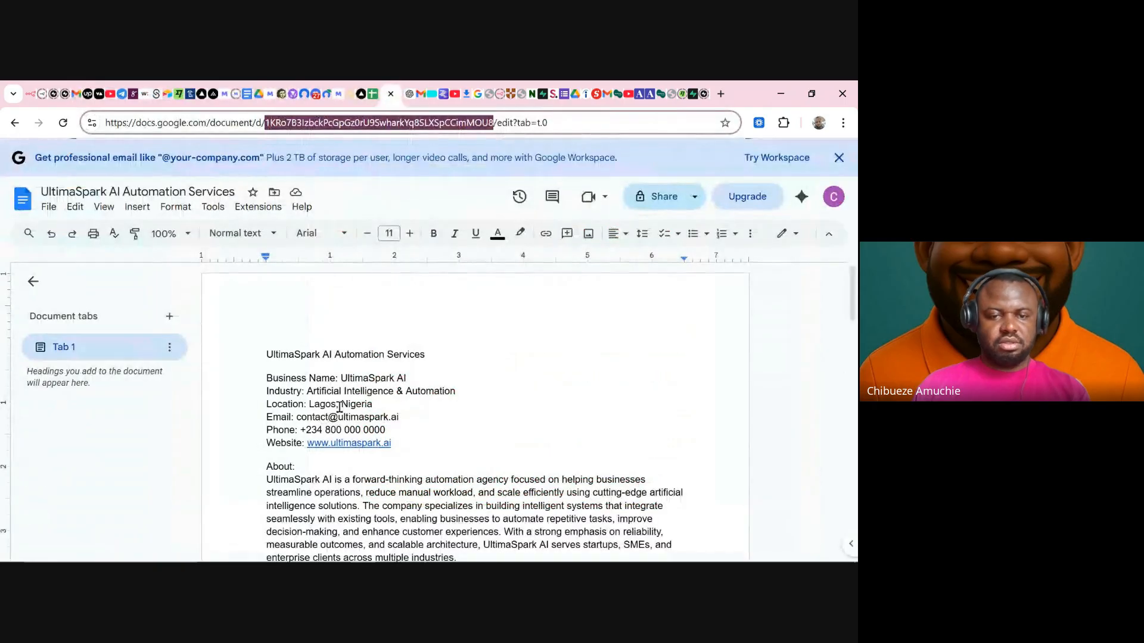
scroll(425, 379, "down", 5)
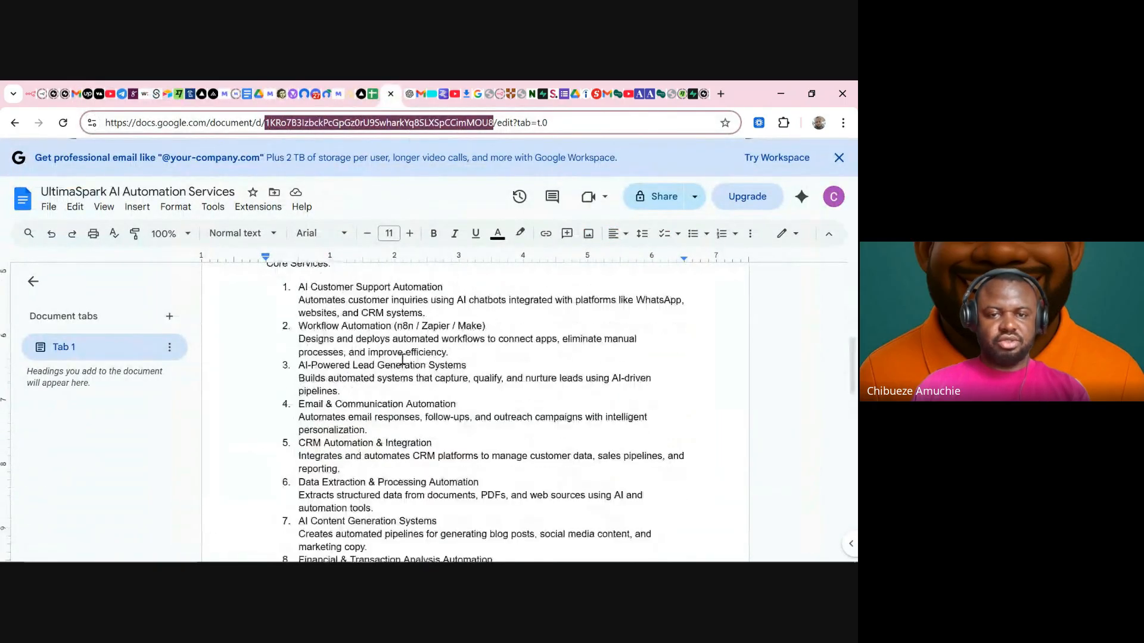
scroll(295, 424, "up", 3)
left_click_drag(299, 425, 446, 450)
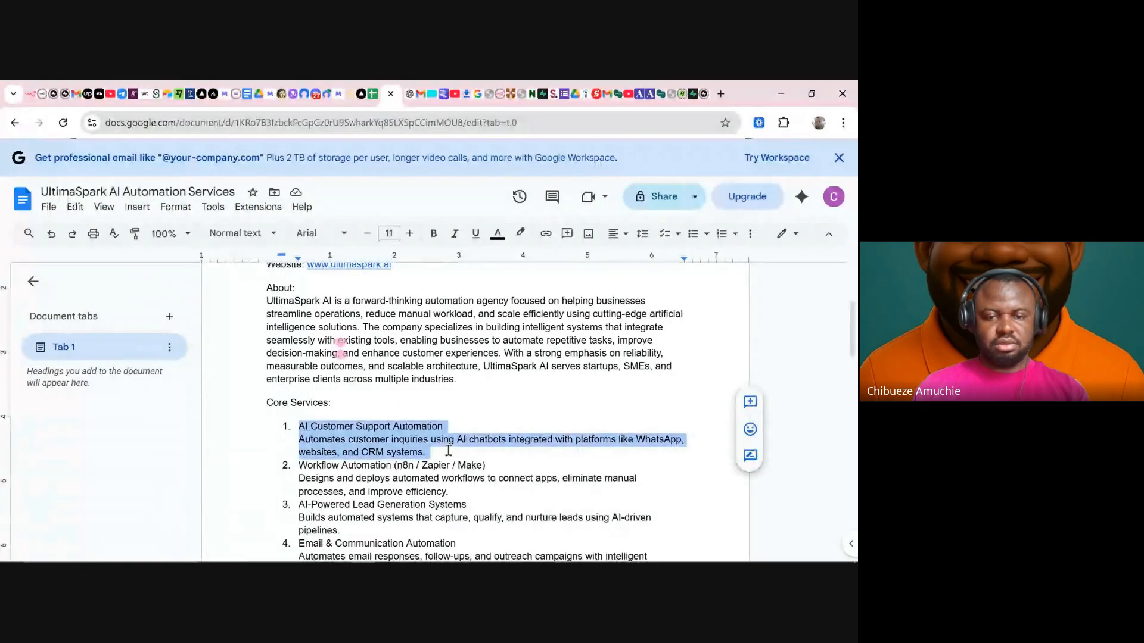
left_click_drag(300, 465, 485, 480)
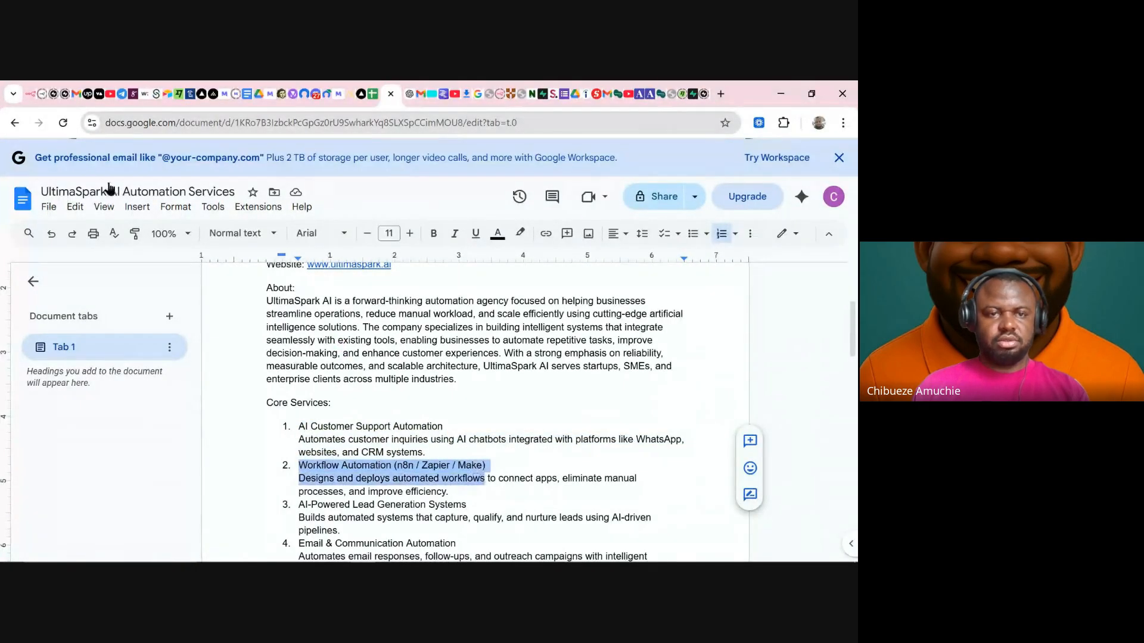
left_click(86, 94)
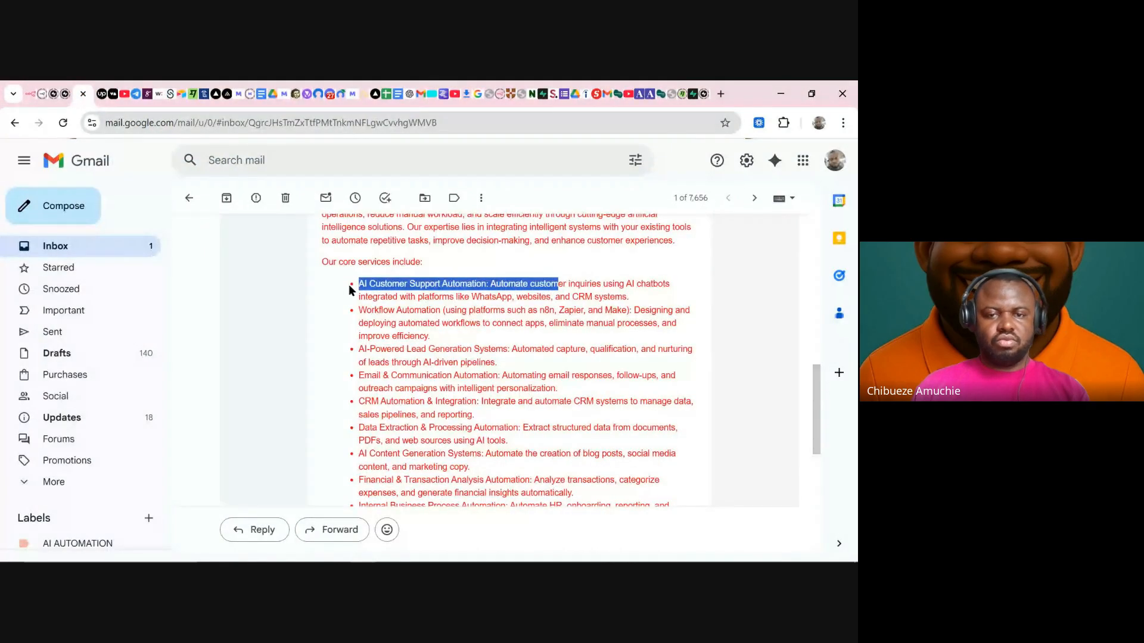
left_click_drag(359, 311, 435, 311)
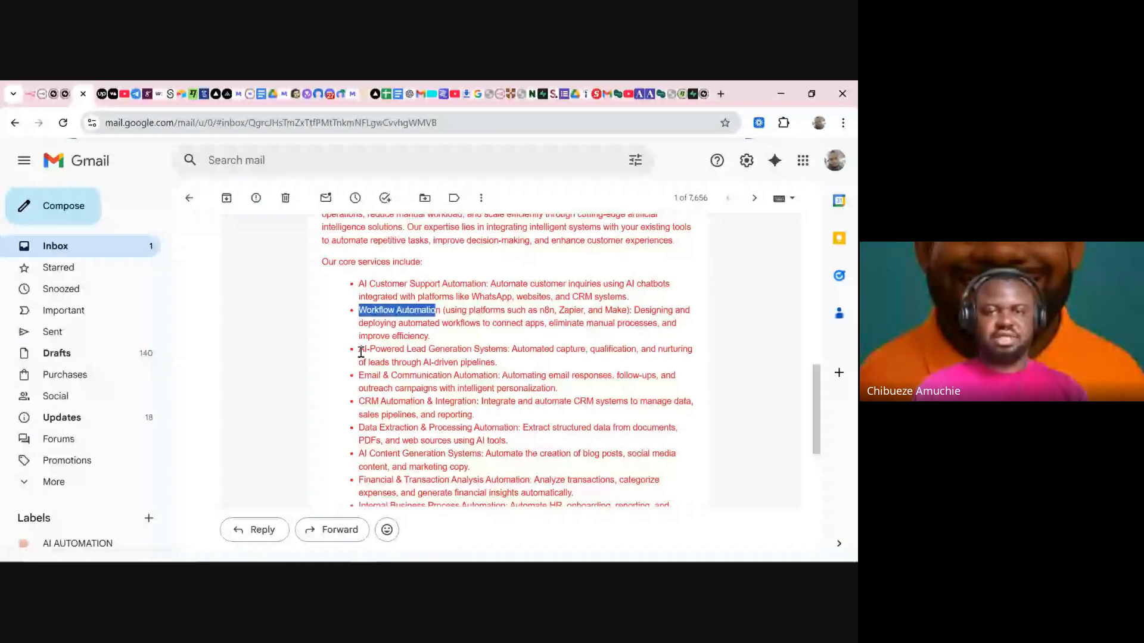
left_click_drag(360, 350, 433, 362)
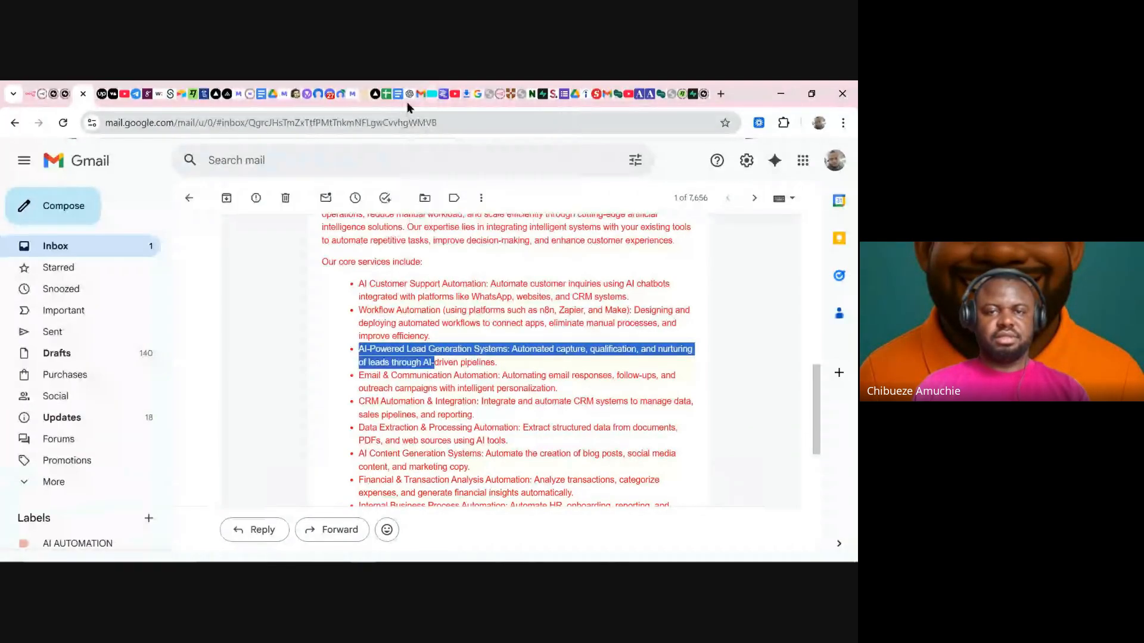
left_click(398, 94)
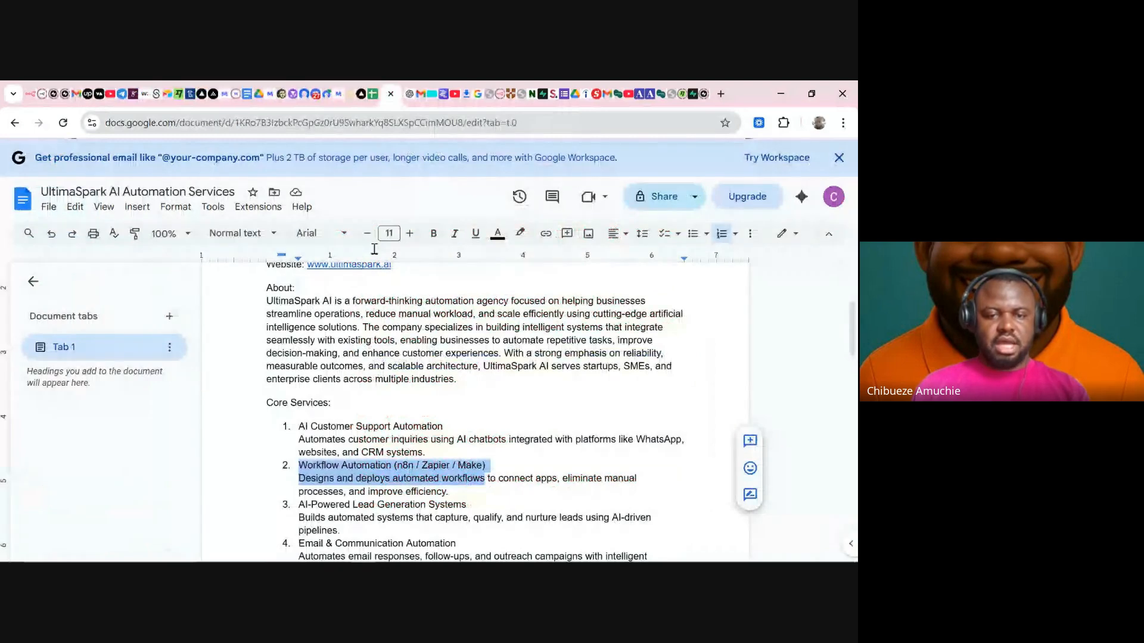
scroll(323, 415, "down", 2)
left_click_drag(323, 415, 477, 422)
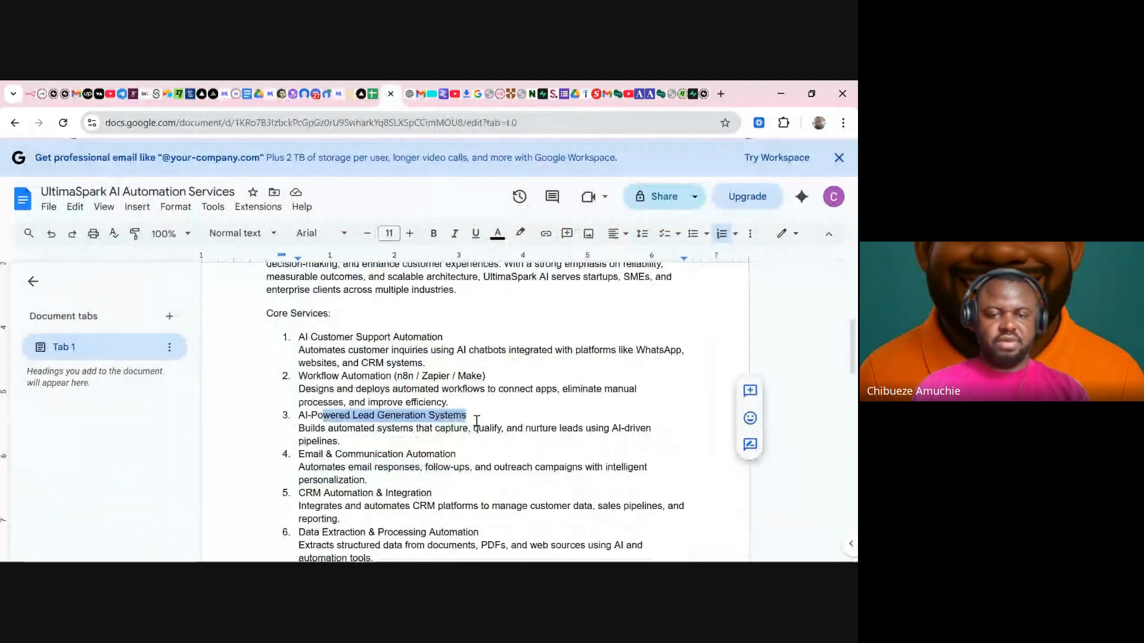
left_click_drag(305, 454, 437, 492)
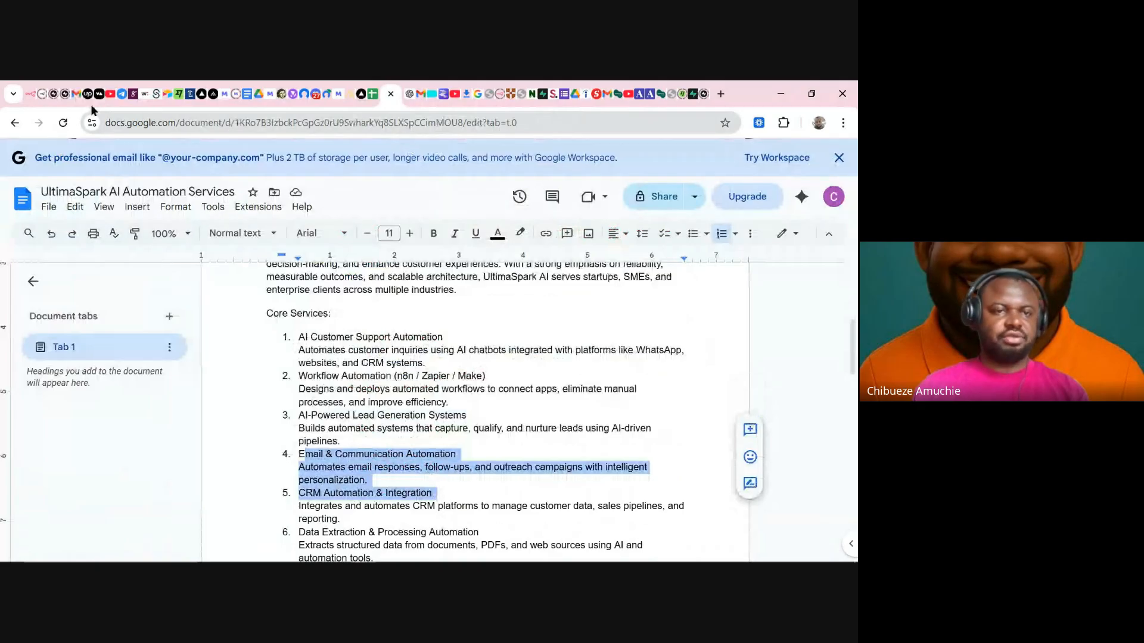
left_click(74, 94)
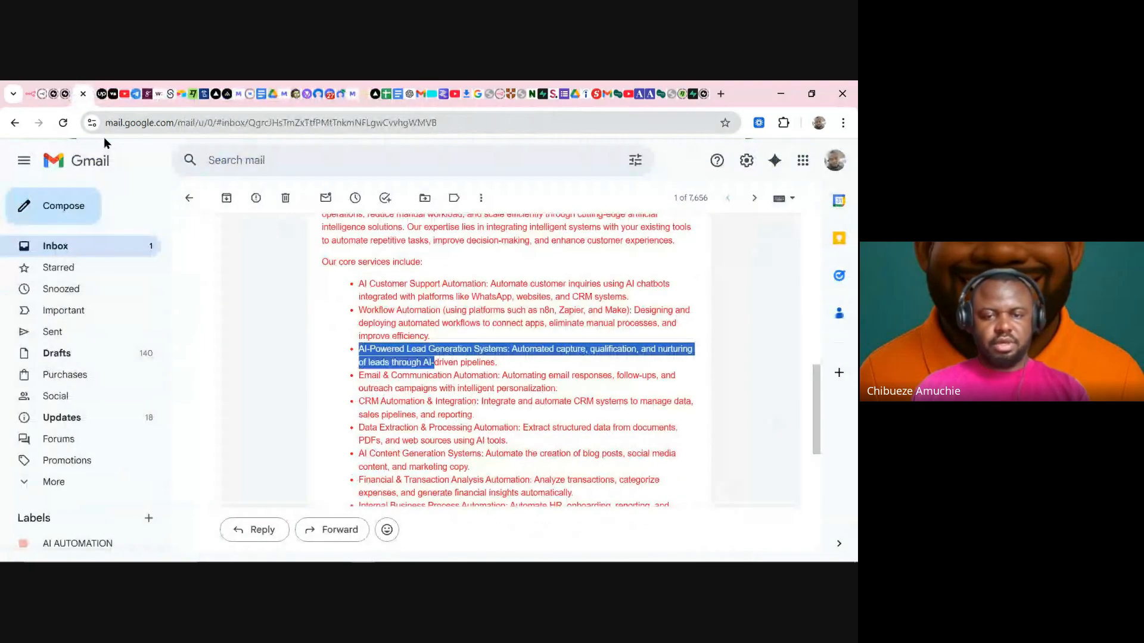
- Highlight the CRM Automation line, the audience list and the digital agencies sentence
left_click_drag(380, 401, 406, 402)
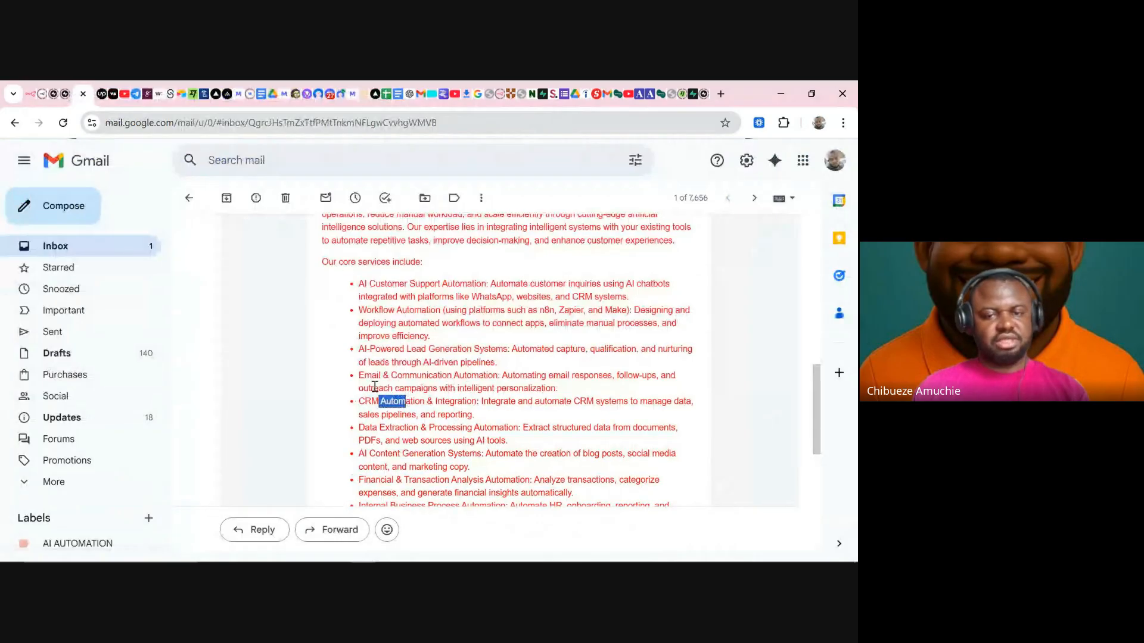
scroll(419, 406, "down", 3)
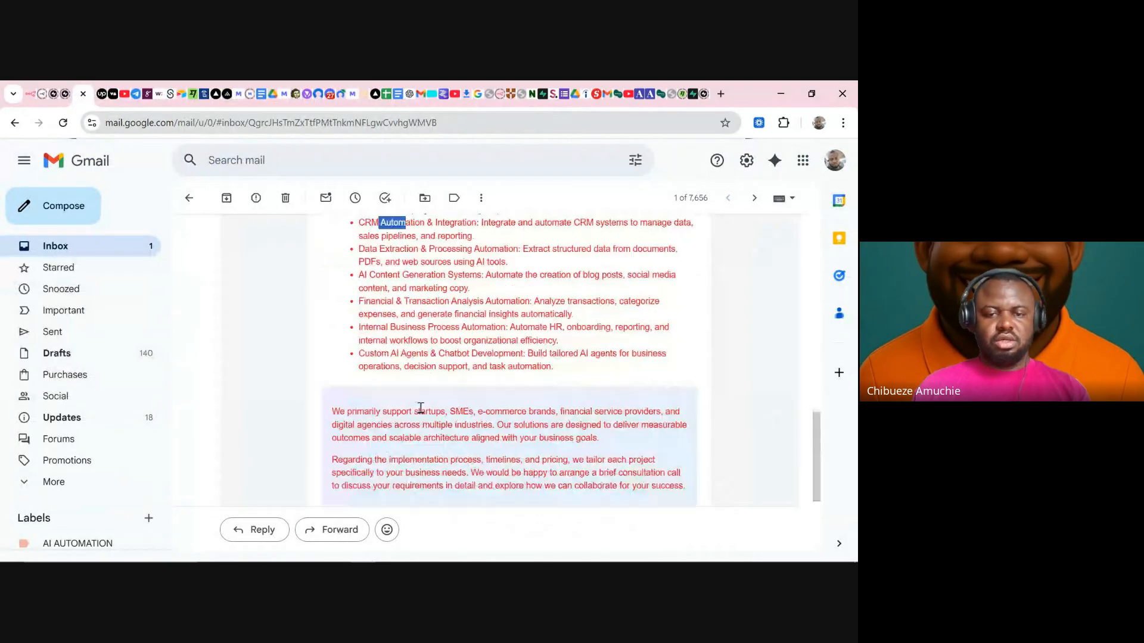
scroll(420, 408, "down", 2)
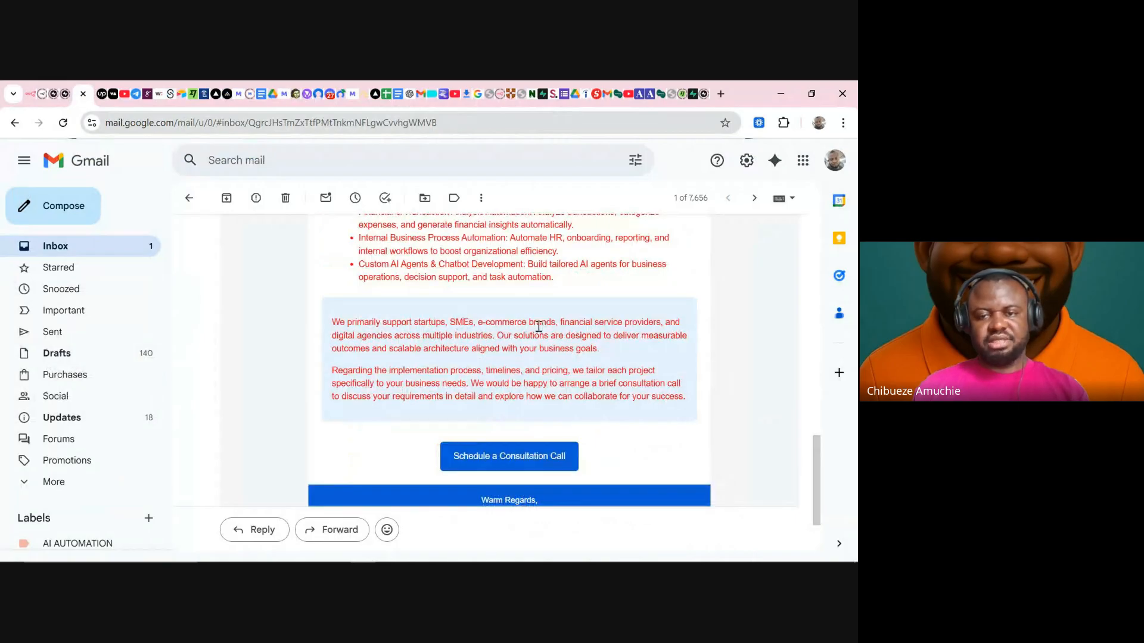
left_click_drag(591, 322, 670, 322)
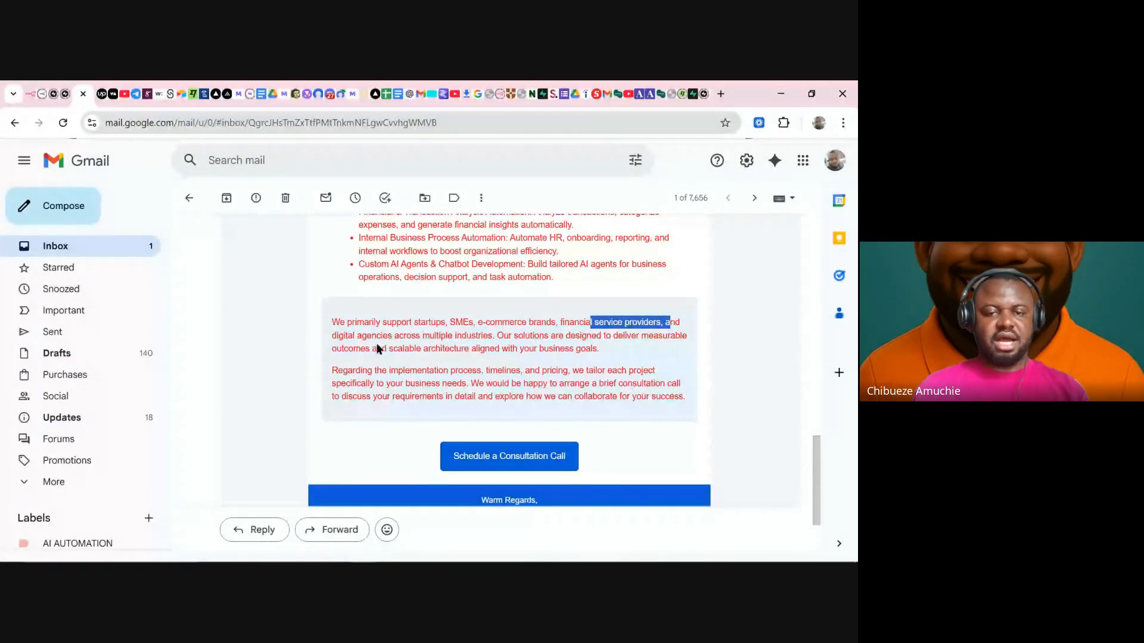
left_click_drag(328, 339, 682, 339)
left_click(545, 339)
left_click_drag(366, 351, 423, 363)
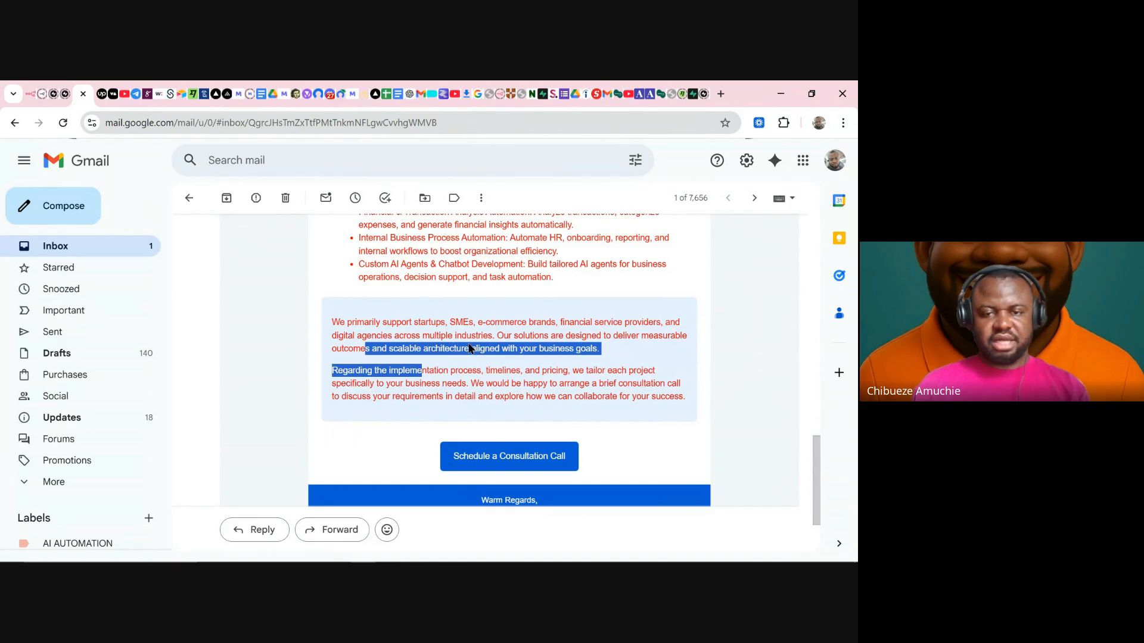
left_click(424, 370)
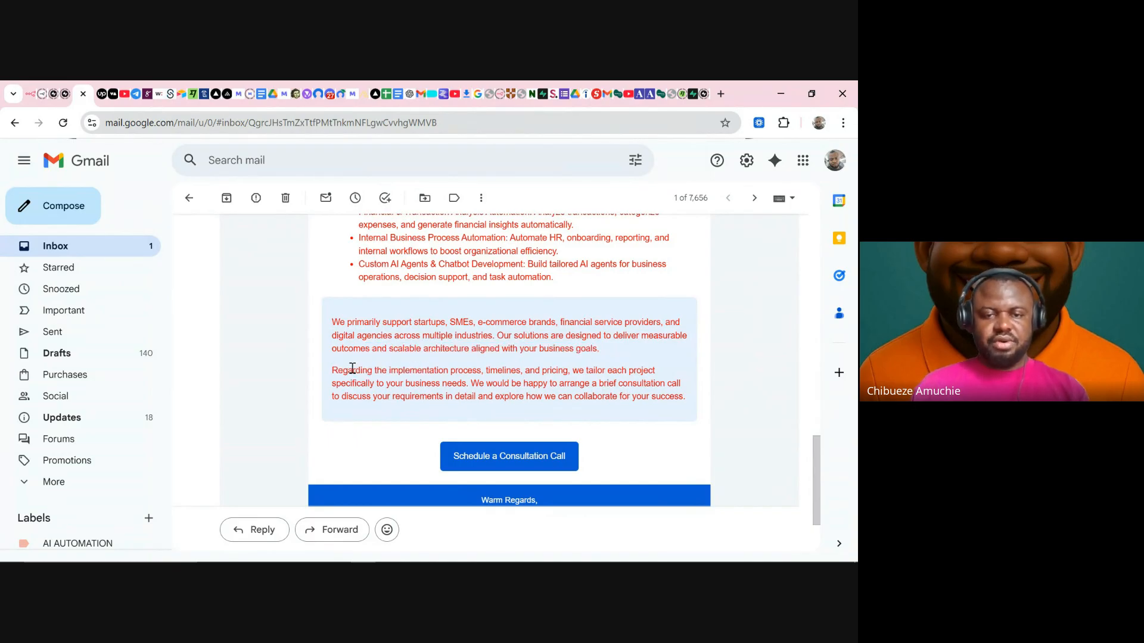
- Review the consultation offer and start a new message from the Schedule a Consultation Call link
left_click_drag(352, 369, 496, 370)
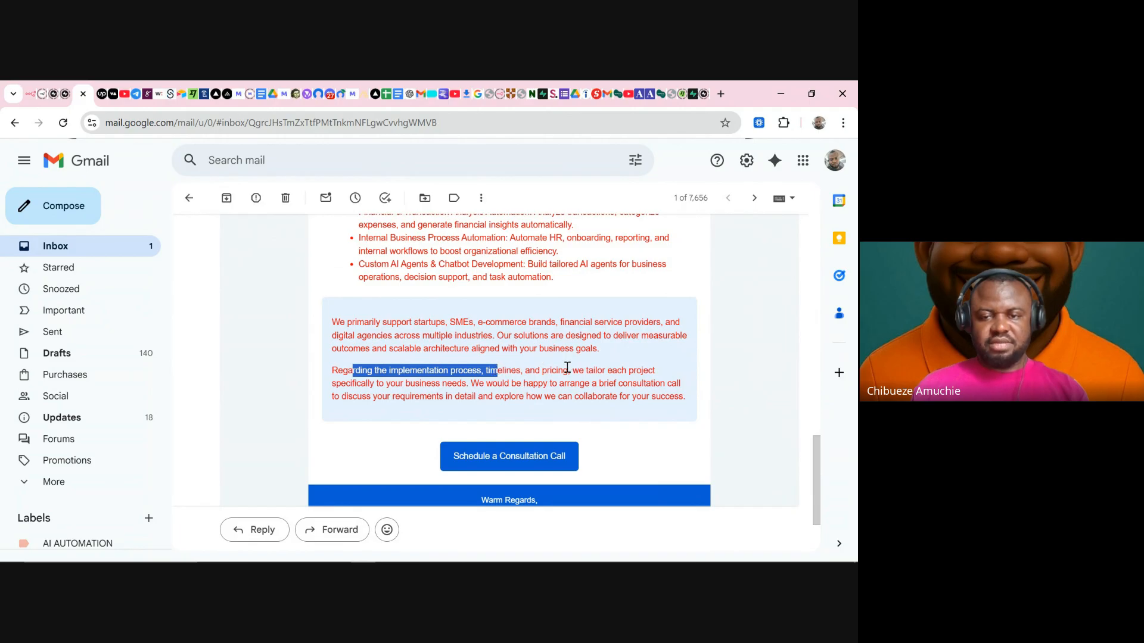
left_click_drag(585, 370, 644, 372)
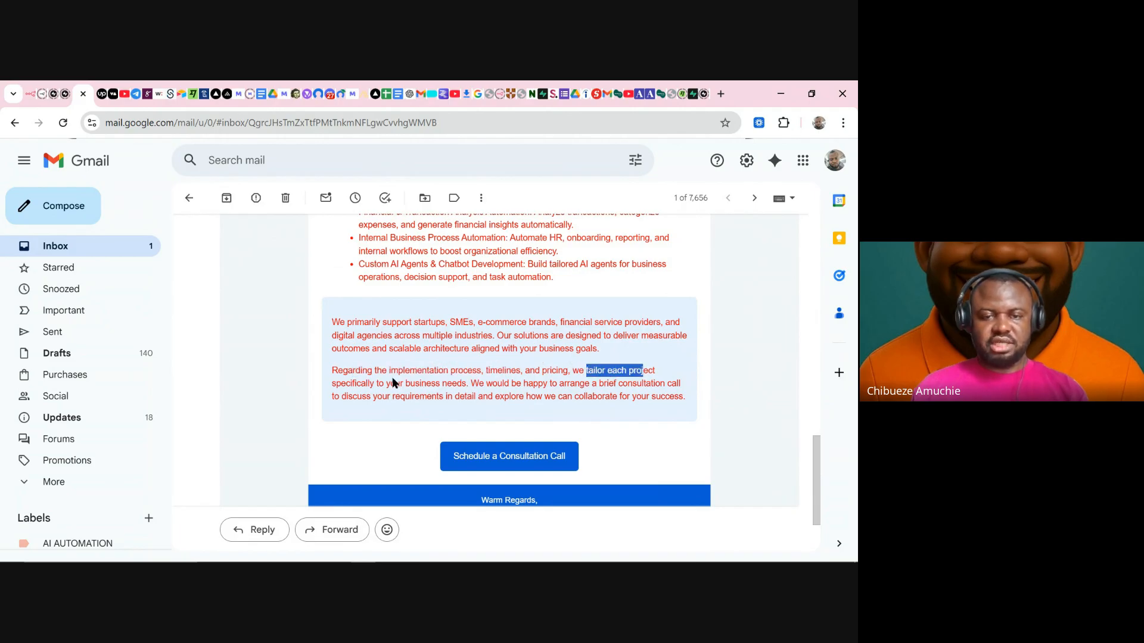
left_click_drag(370, 383, 488, 386)
left_click(488, 385)
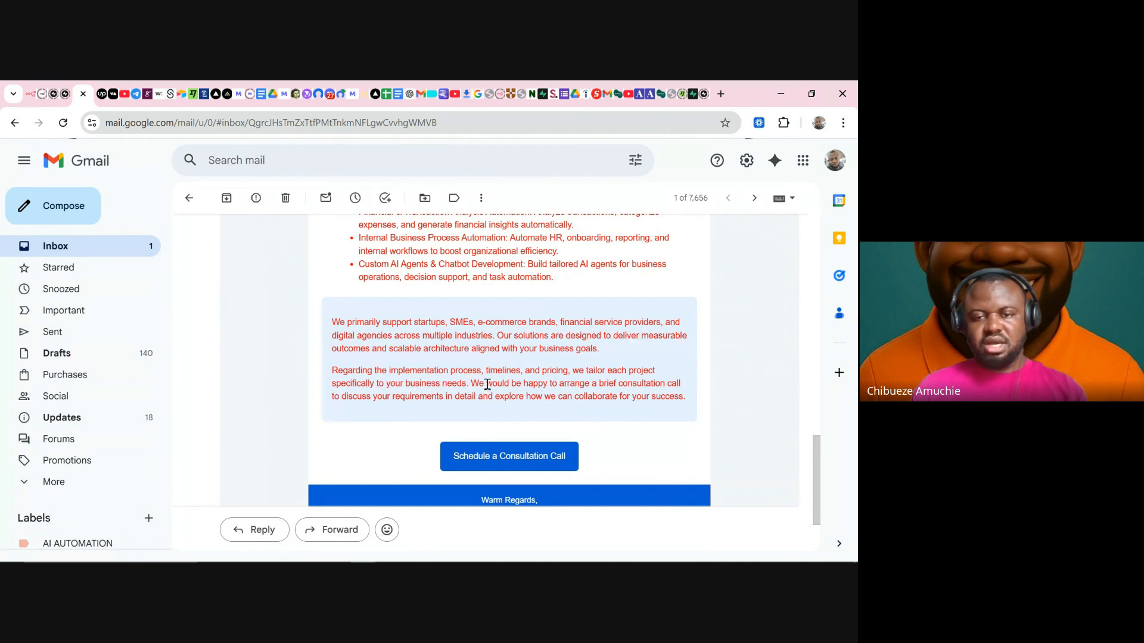
left_click_drag(487, 384, 563, 408)
scroll(610, 425, "down", 2)
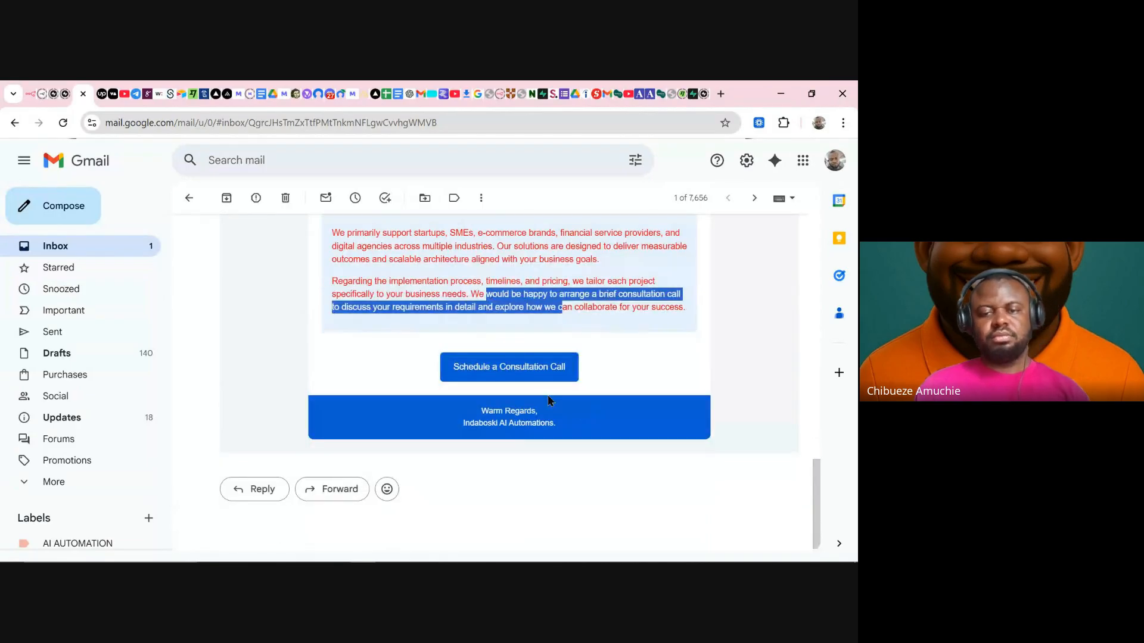
left_click(512, 374)
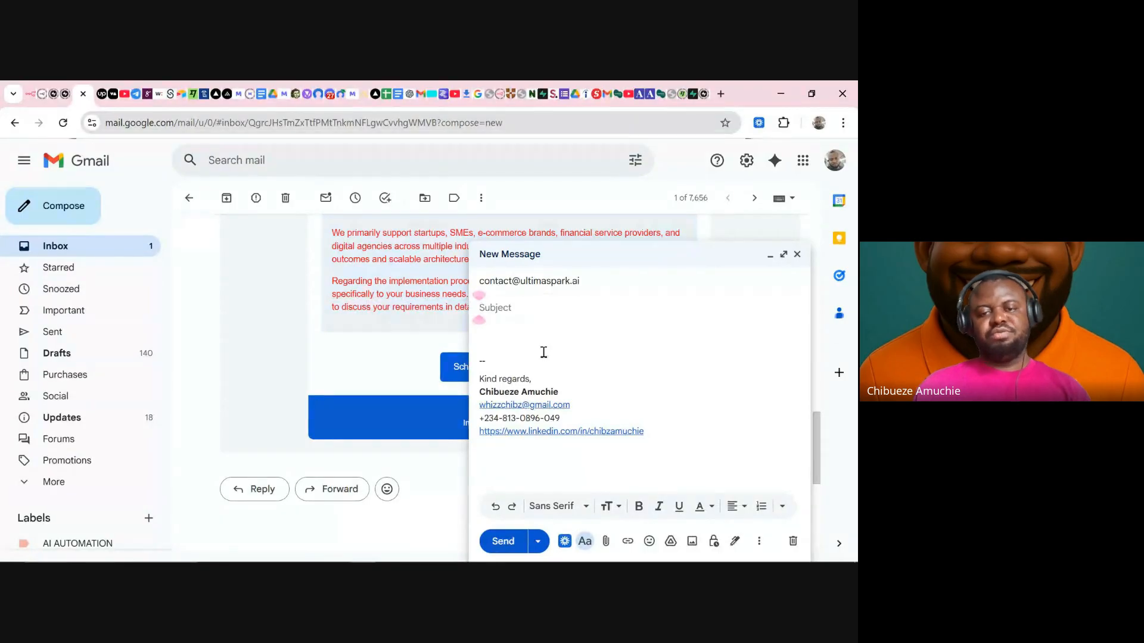
- Reopen the consultation-call message and remove UltimaSpark's contact address from its recipients
left_click(797, 255)
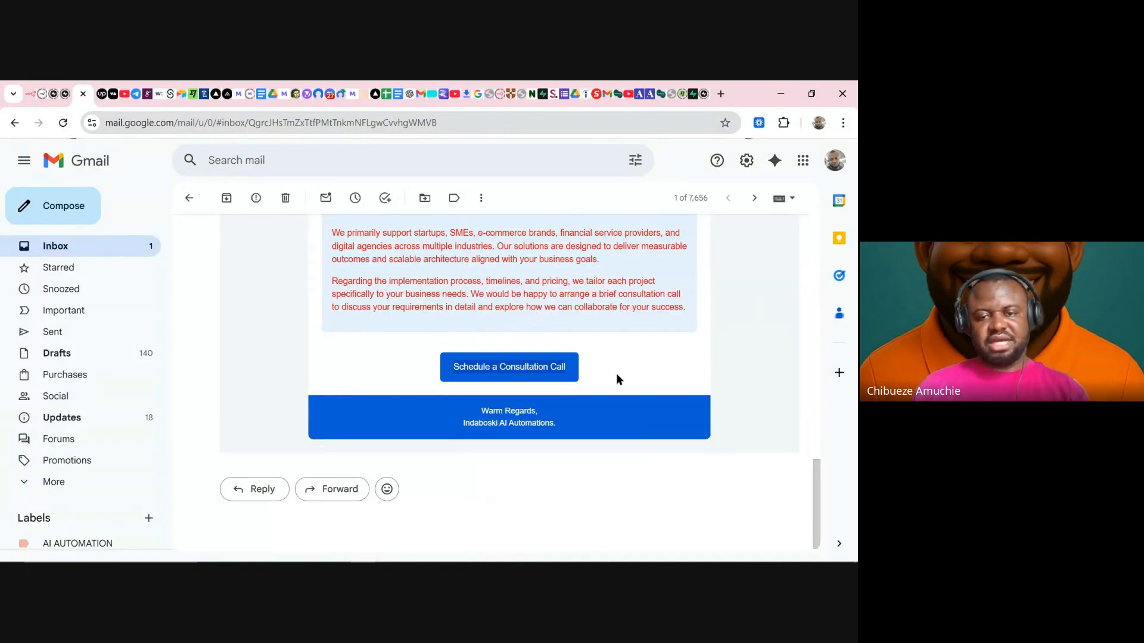
left_click(517, 374)
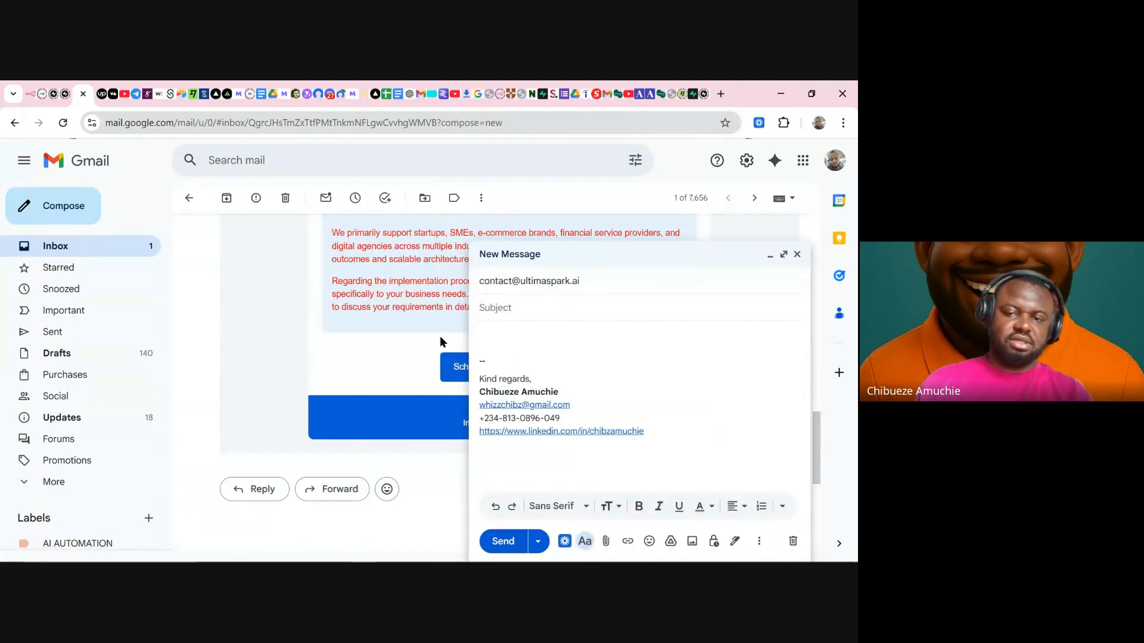
left_click(605, 288)
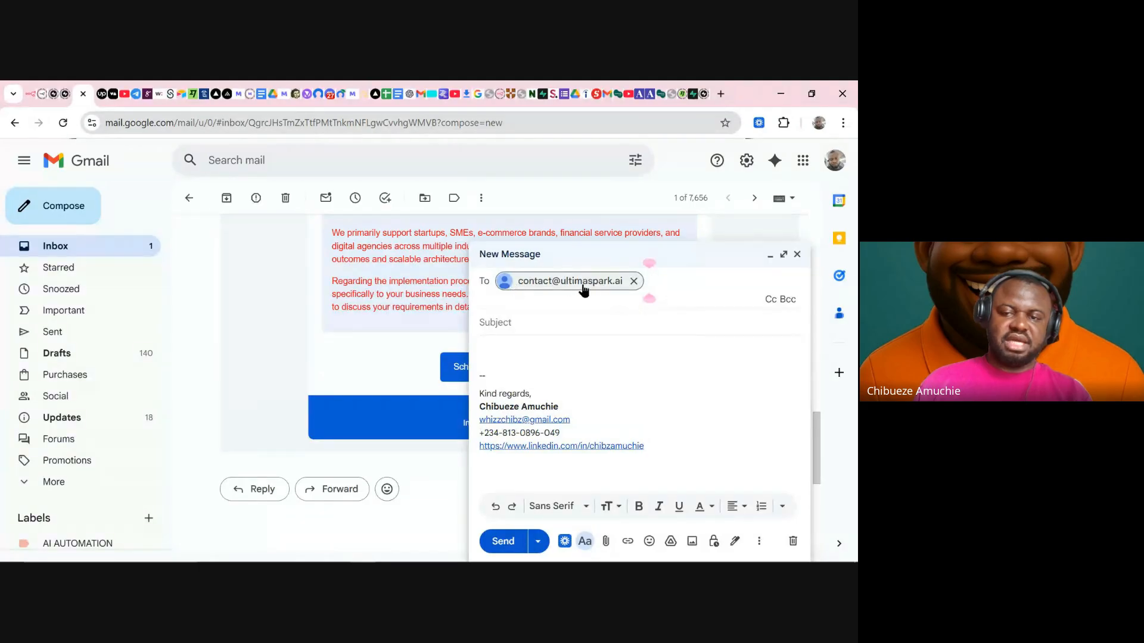
mouse_move(554, 291)
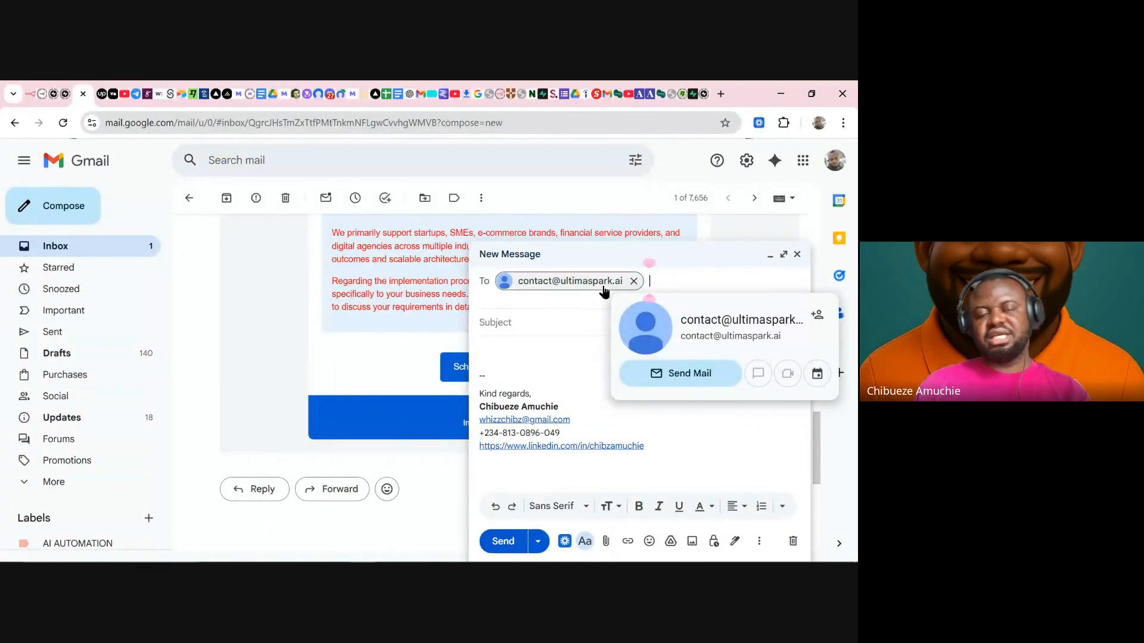
left_click(634, 281)
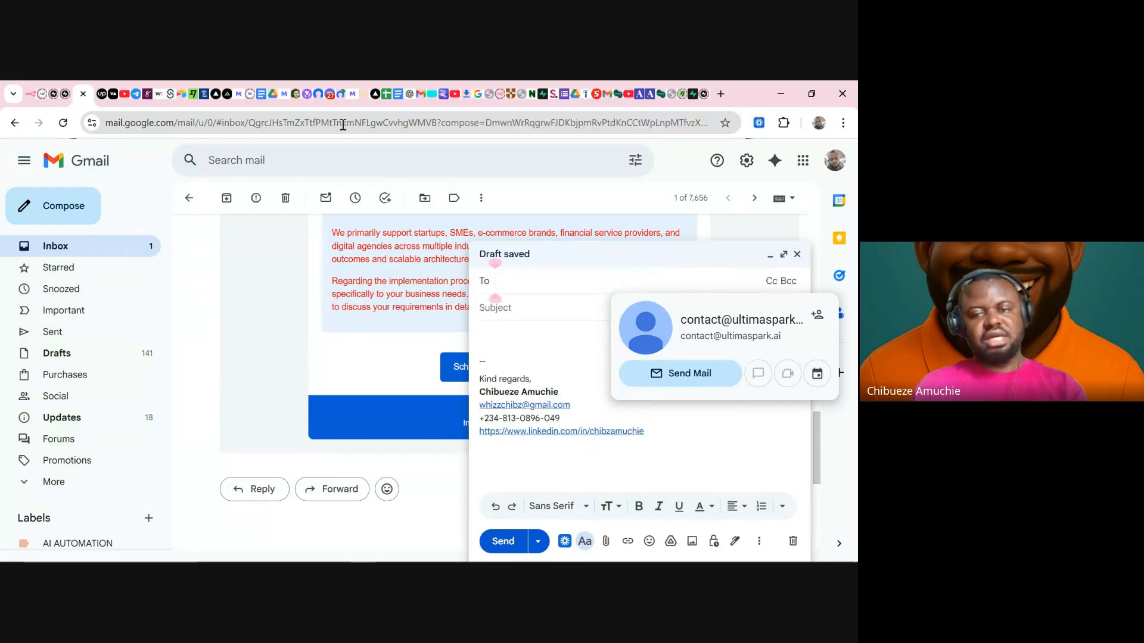
left_click(264, 100)
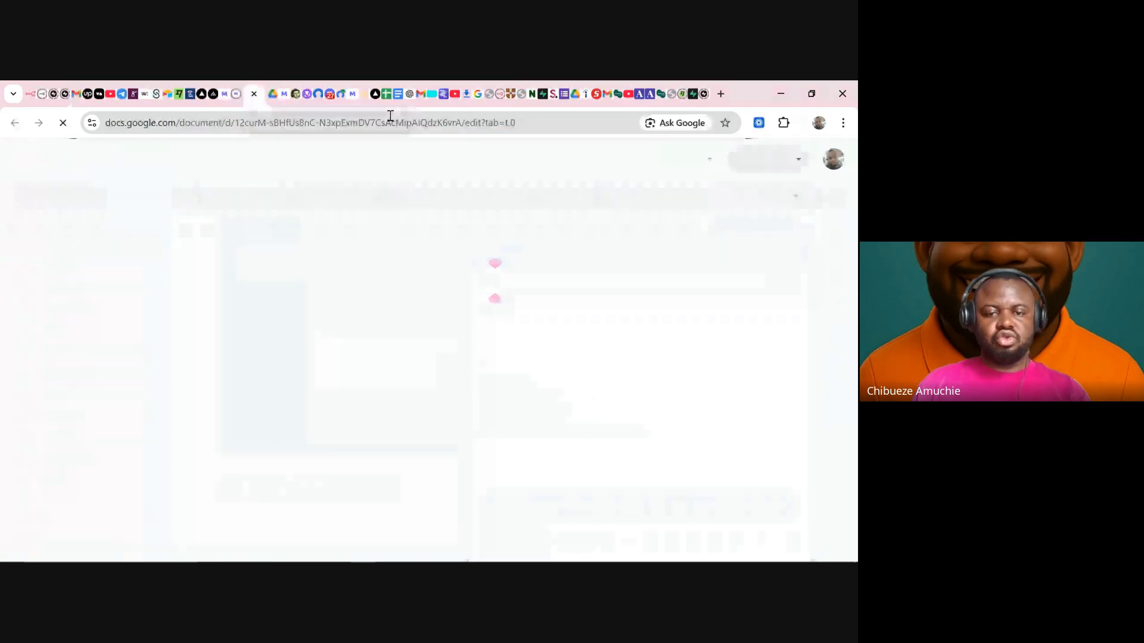
- Check the contact email and website lines in the UltimaSpark Google Docs document
left_click(386, 93)
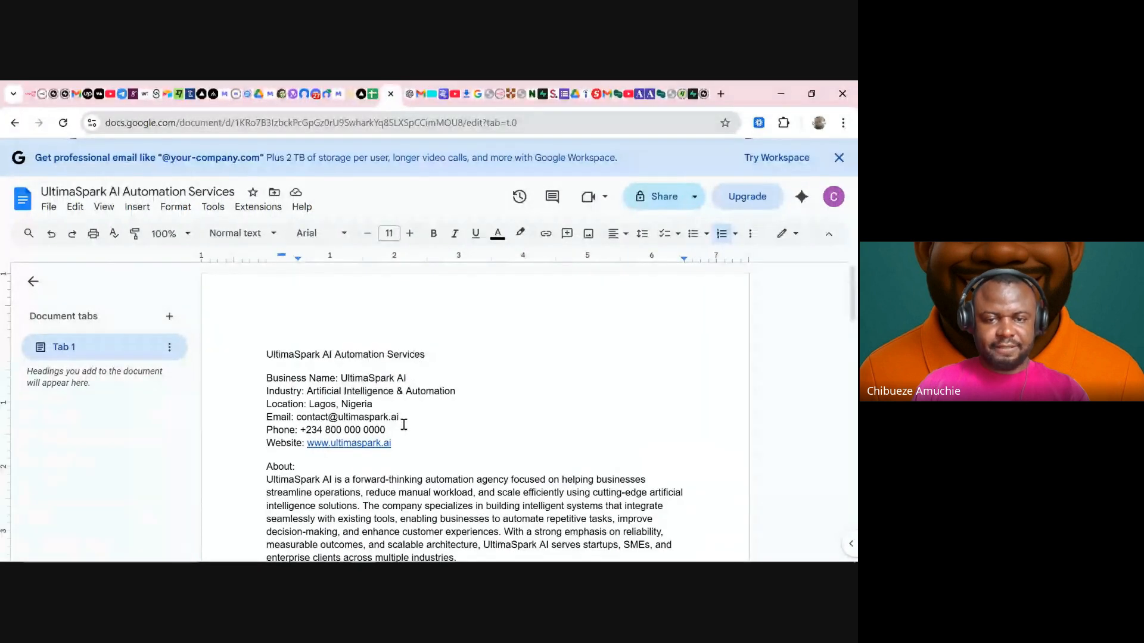
left_click_drag(410, 420, 297, 420)
left_click_drag(408, 444, 306, 444)
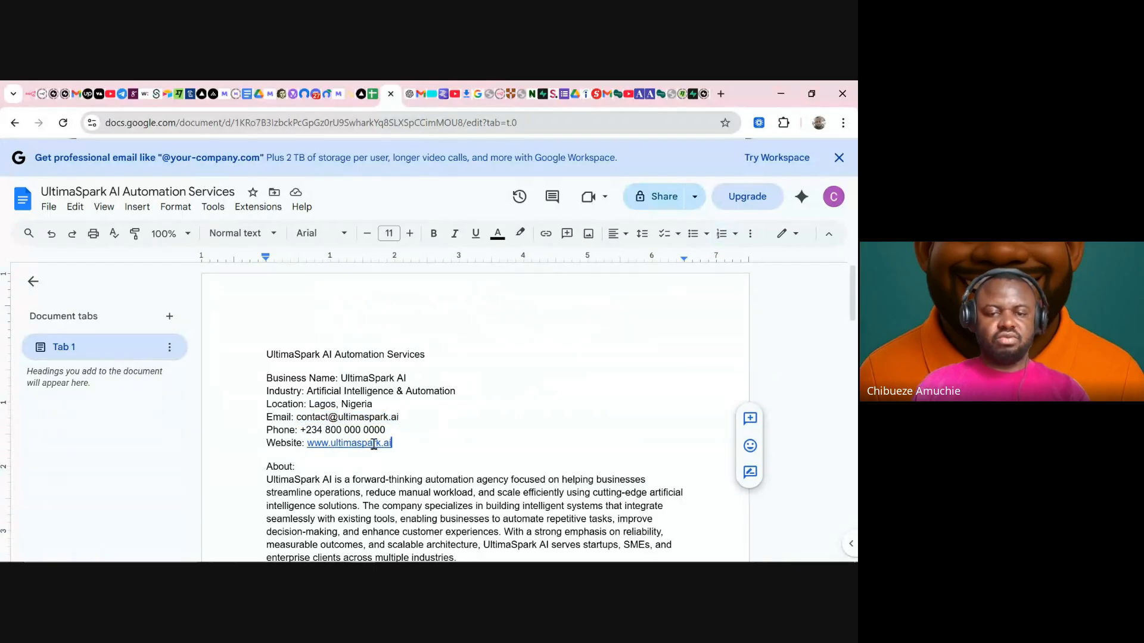
left_click(417, 411)
left_click_drag(414, 418, 304, 418)
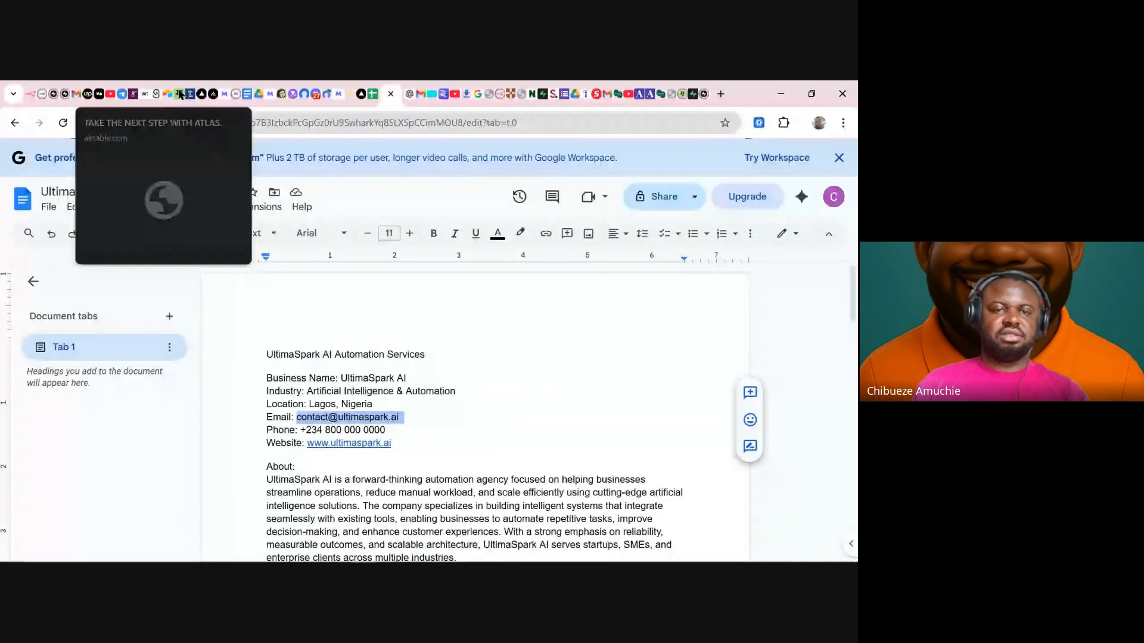
left_click(80, 94)
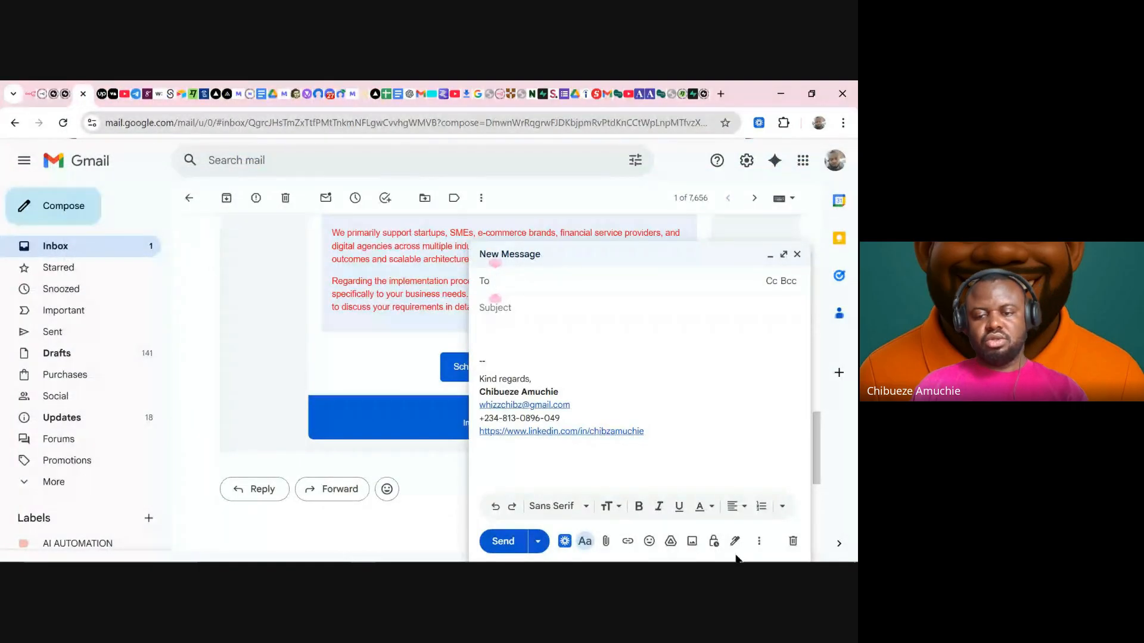
- Discard the consultation-call draft and a second new message
left_click(791, 540)
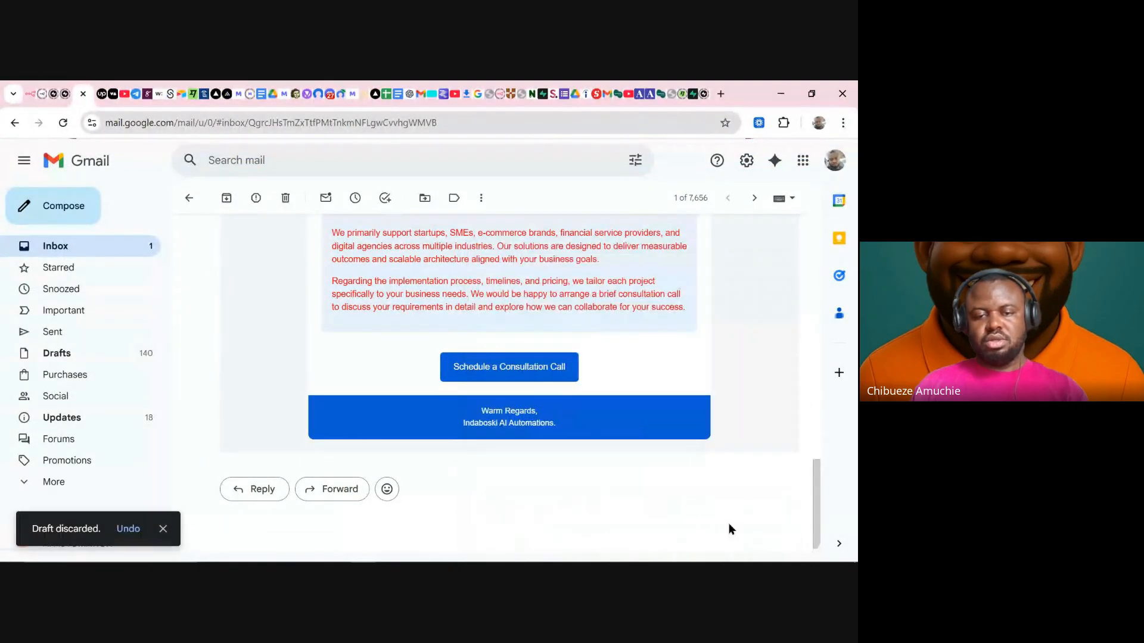
left_click(523, 377)
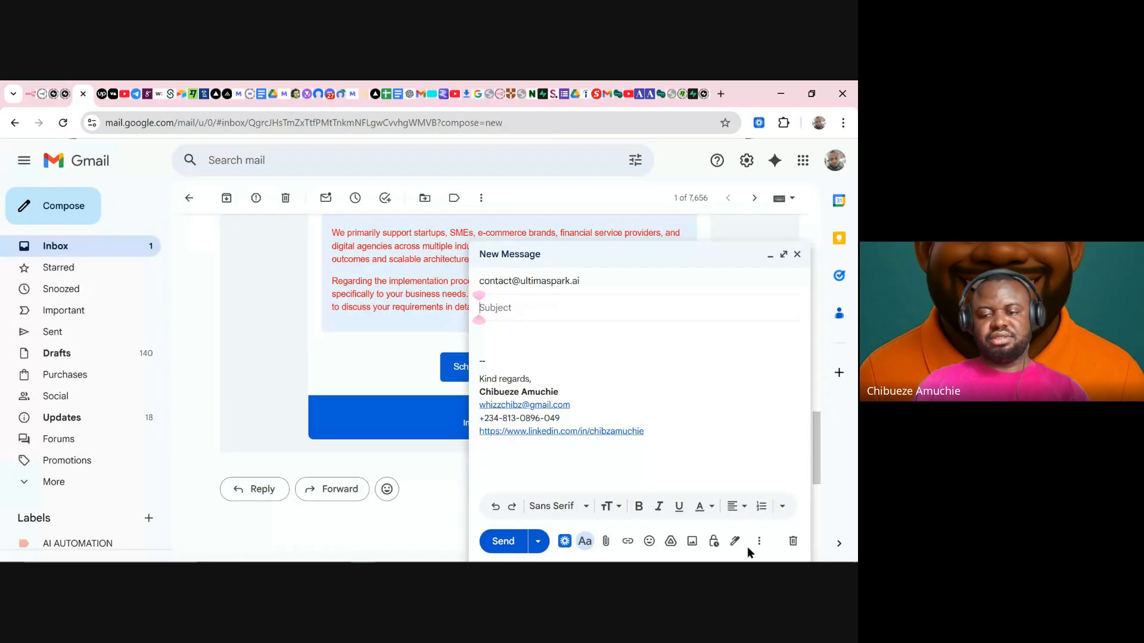
left_click(793, 541)
scroll(577, 338, "up", 10)
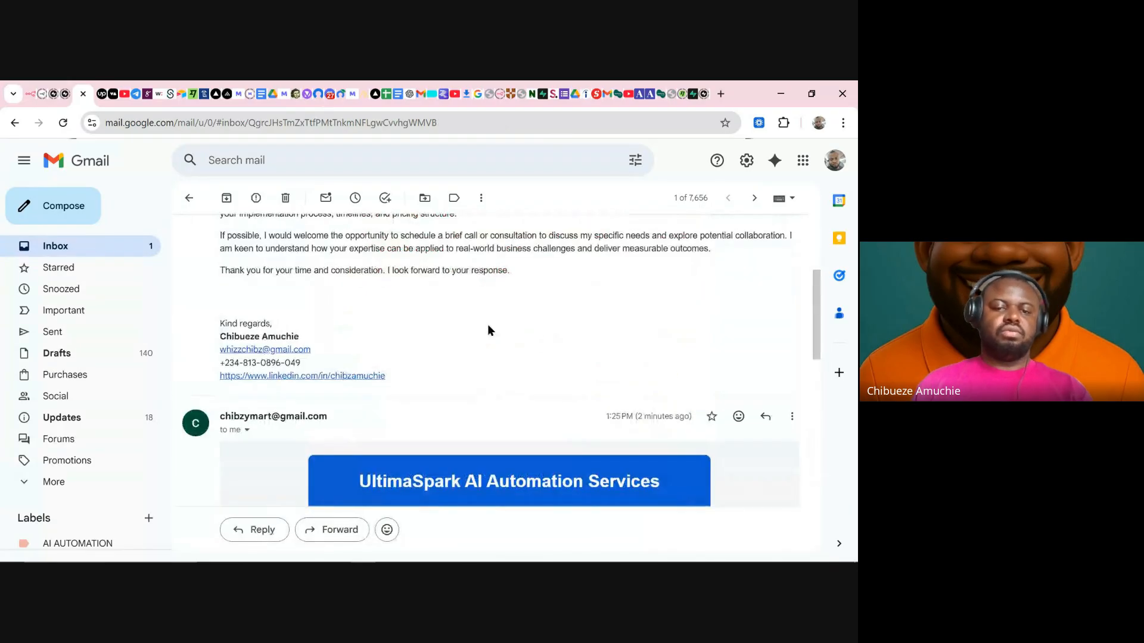
scroll(488, 330, "up", 4)
- Look through the Inquiries label, then reload the full Inbox to pick up new mail
left_click(133, 248)
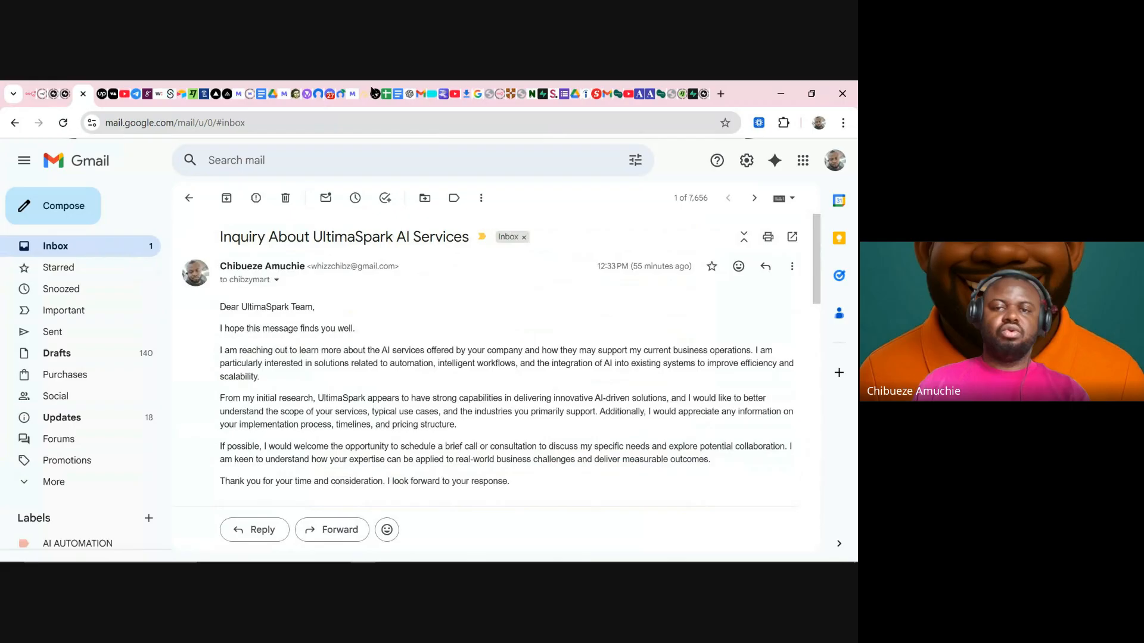
left_click(412, 93)
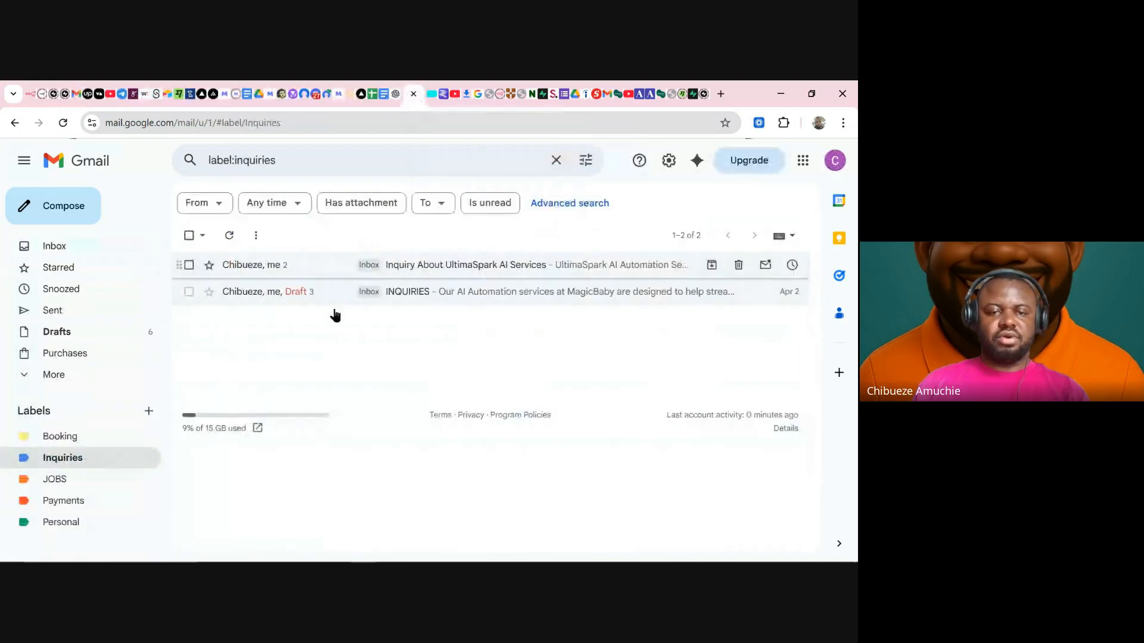
left_click(84, 248)
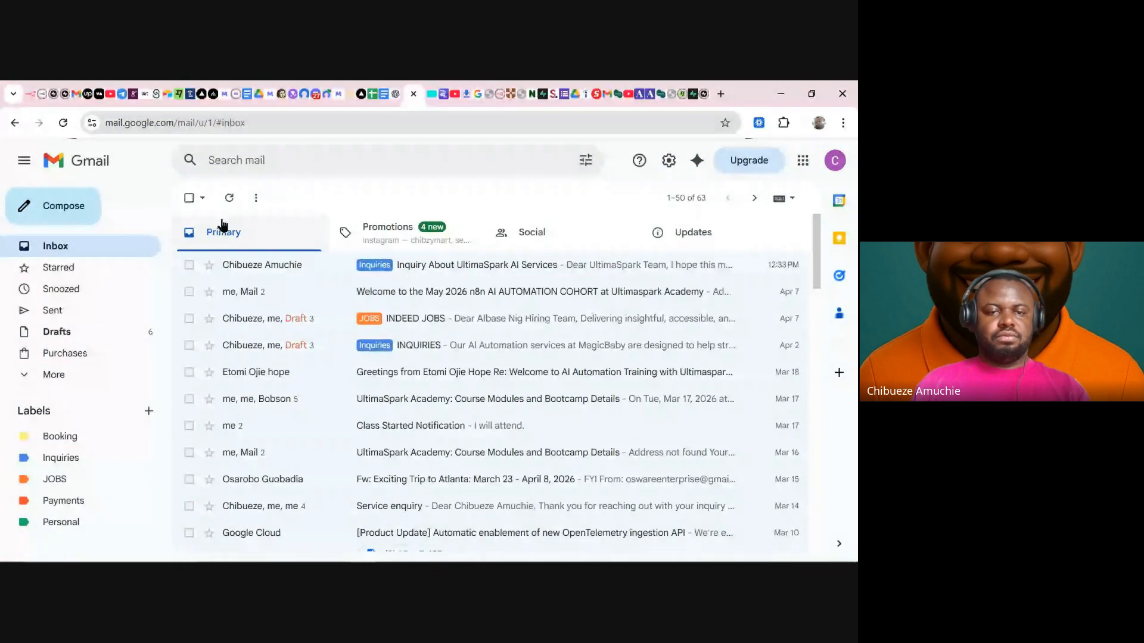
left_click(228, 197)
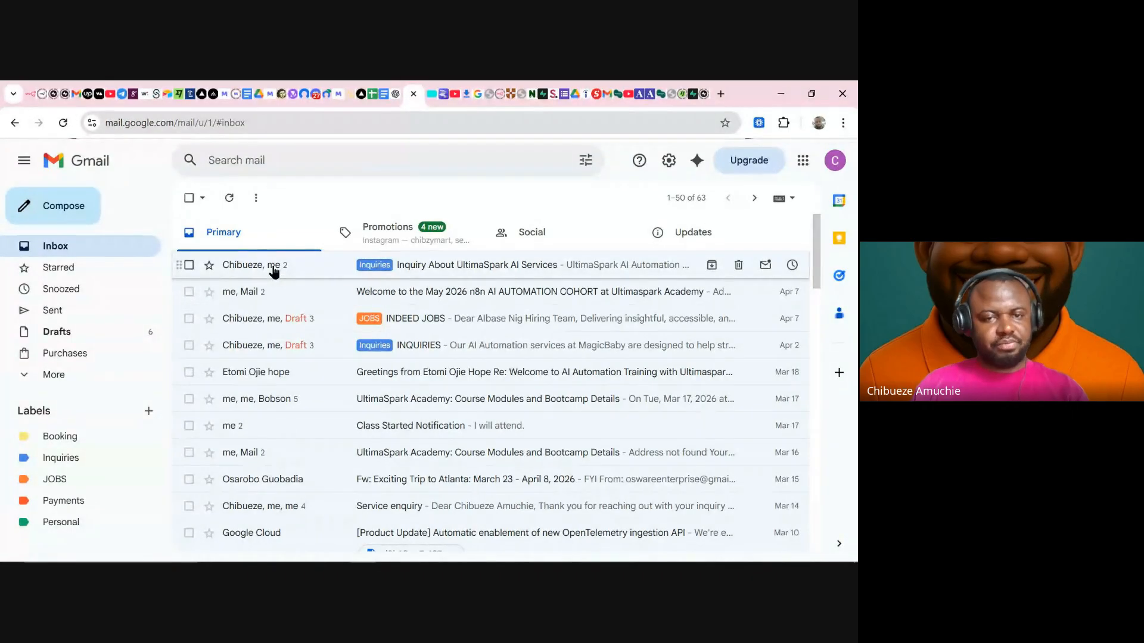
mouse_move(274, 271)
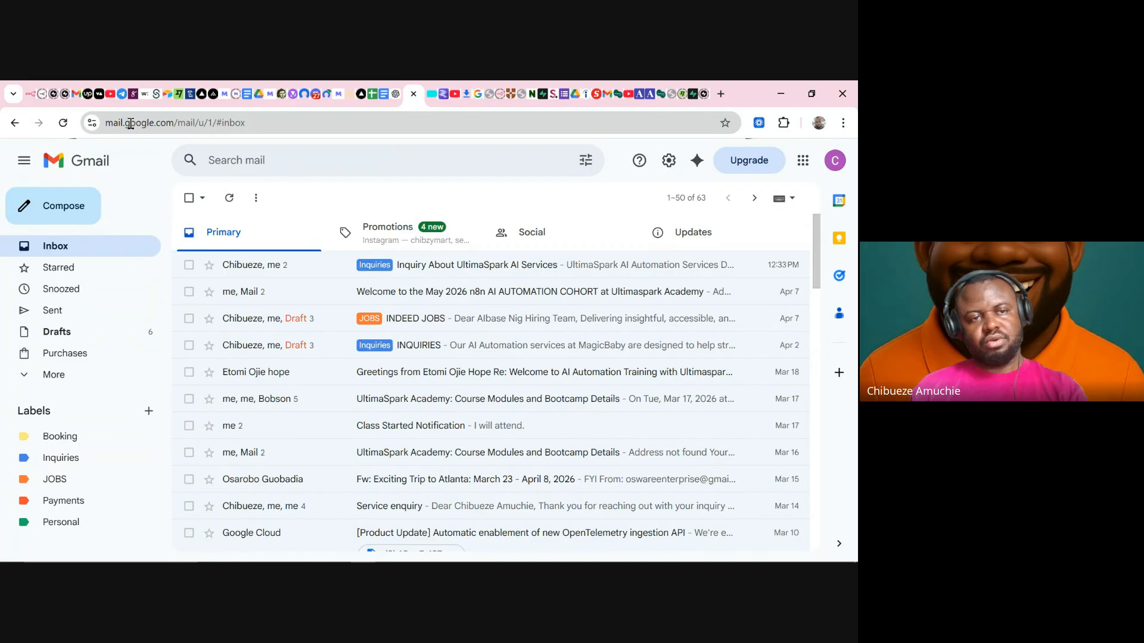
- Back in n8n, fit the workflow to view and line up the Reply to a message node
left_click(28, 95)
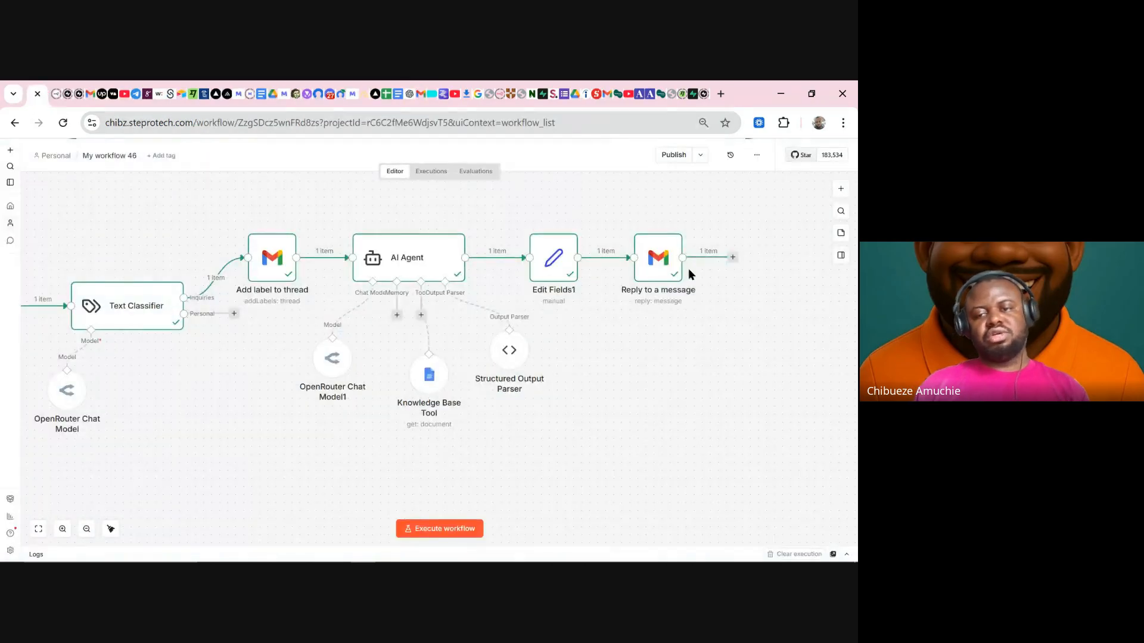
left_click_drag(666, 260, 691, 253)
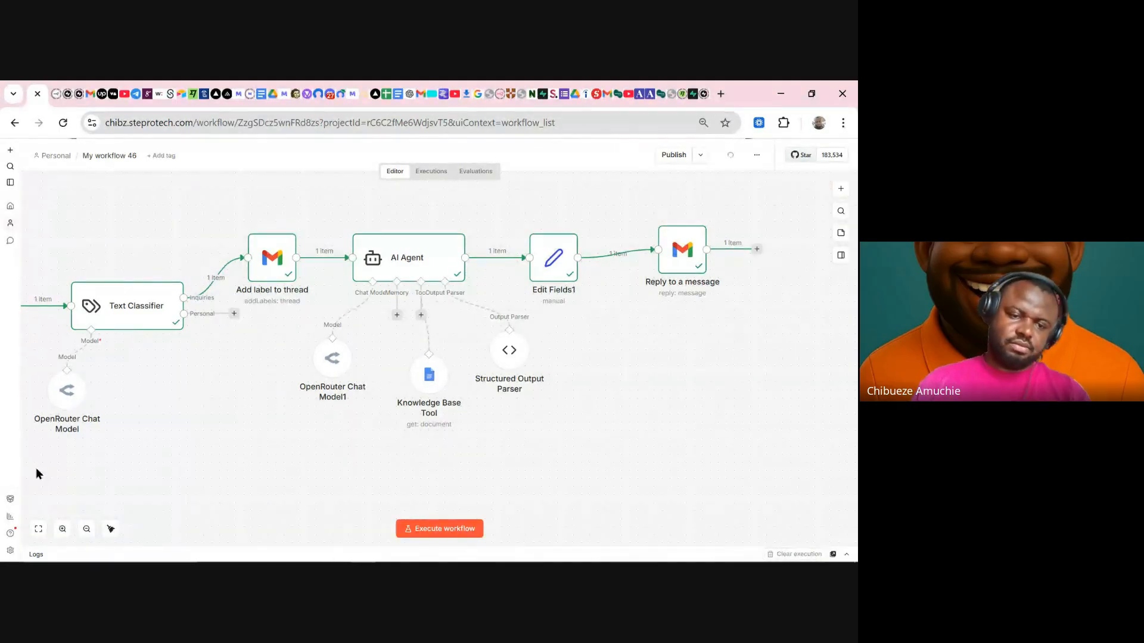
left_click(39, 529)
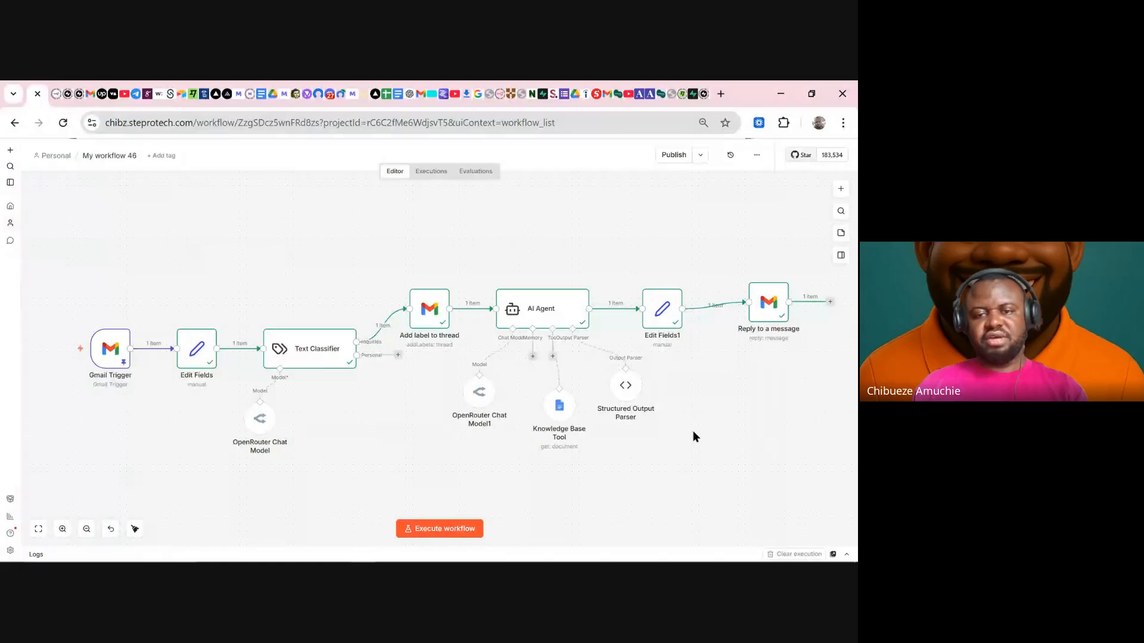
scroll(697, 437, "down", 2)
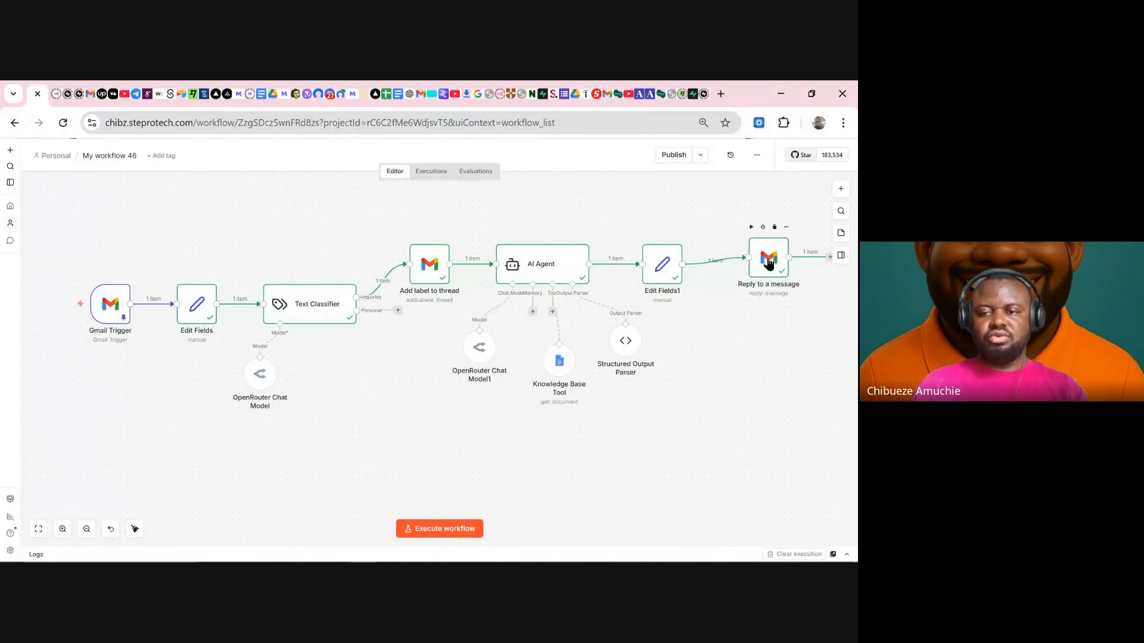
left_click_drag(768, 263, 772, 266)
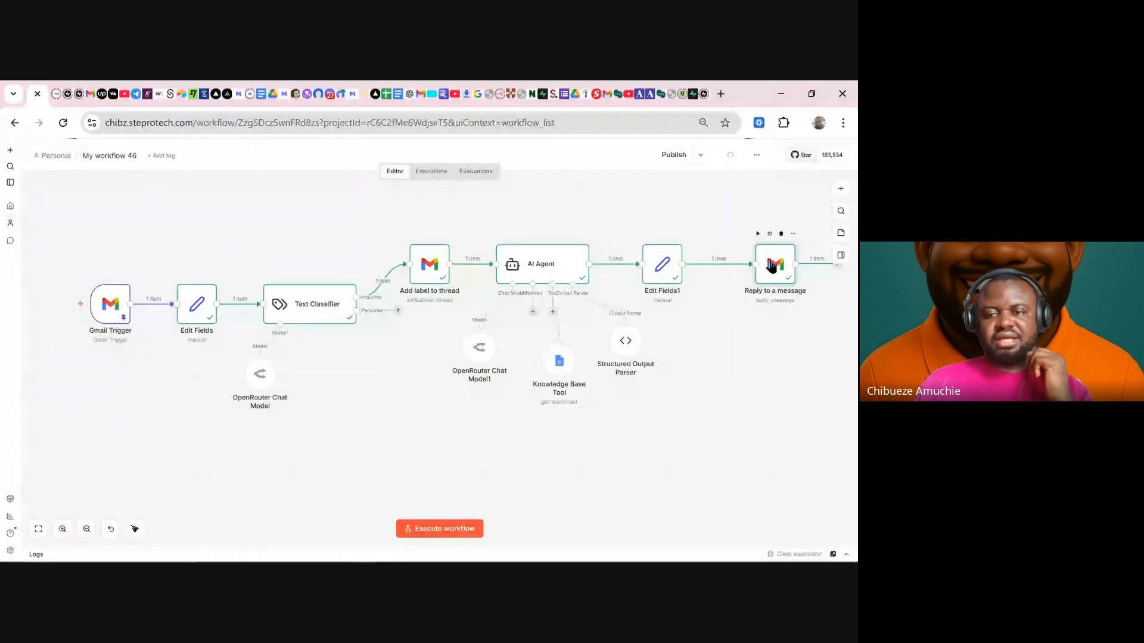
- Change the Reply to a message node's Resource to Draft with Operation Create
double_click(770, 262)
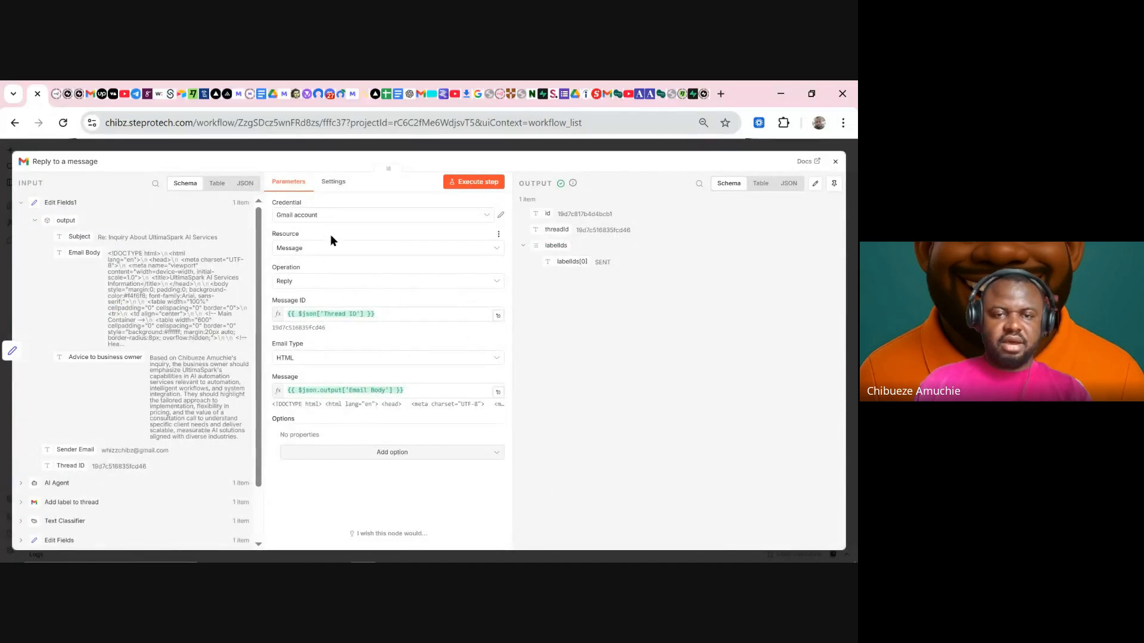
left_click(327, 249)
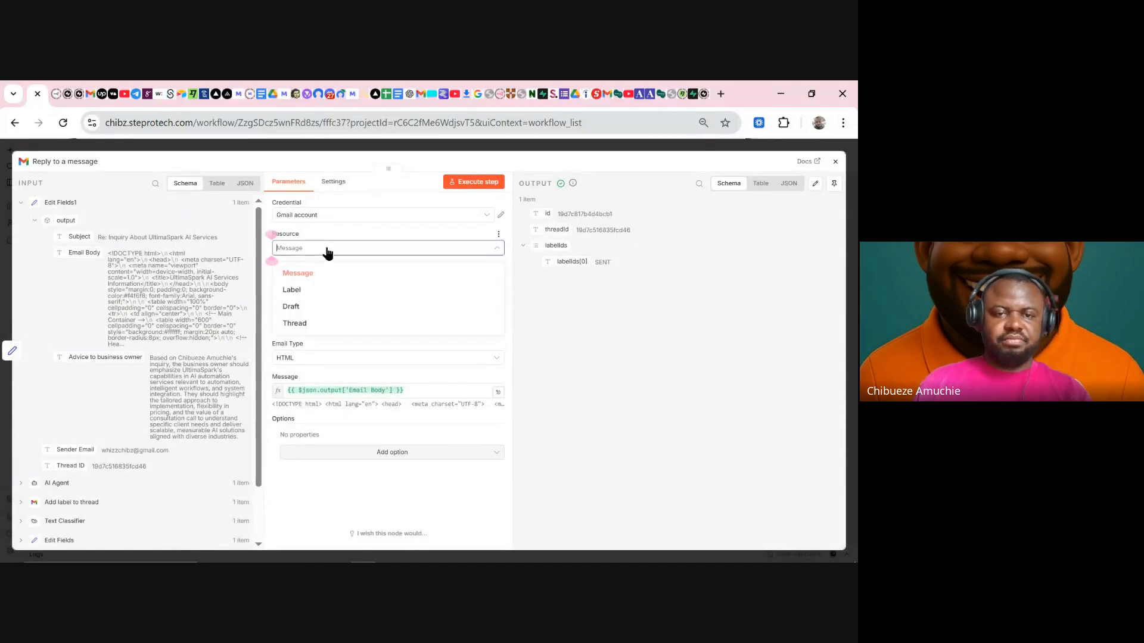
left_click(313, 305)
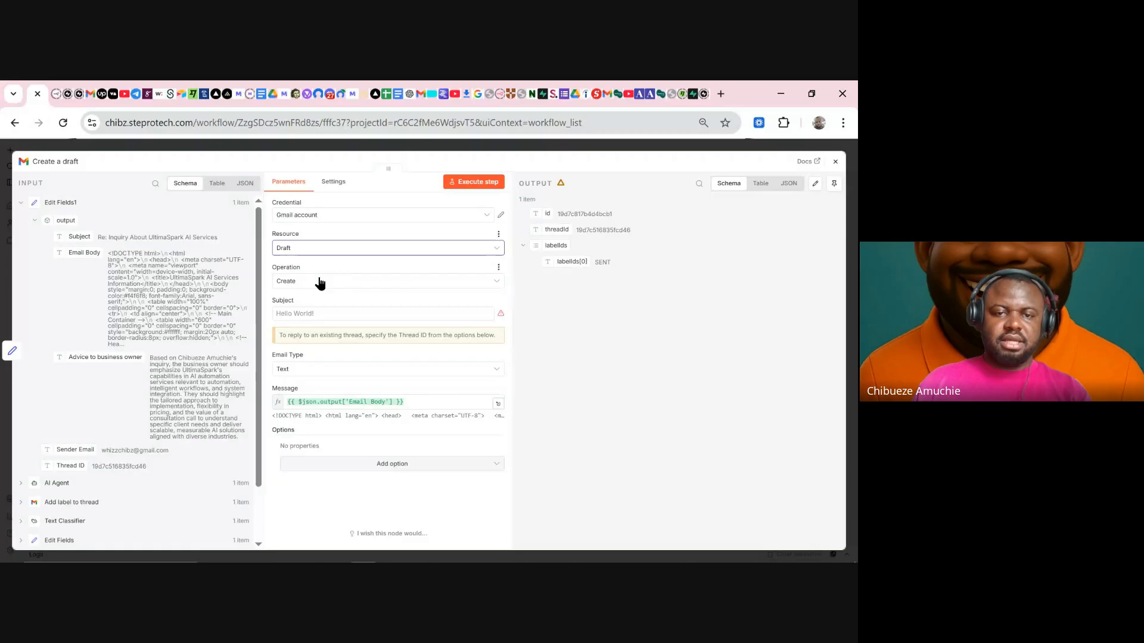
left_click(306, 283)
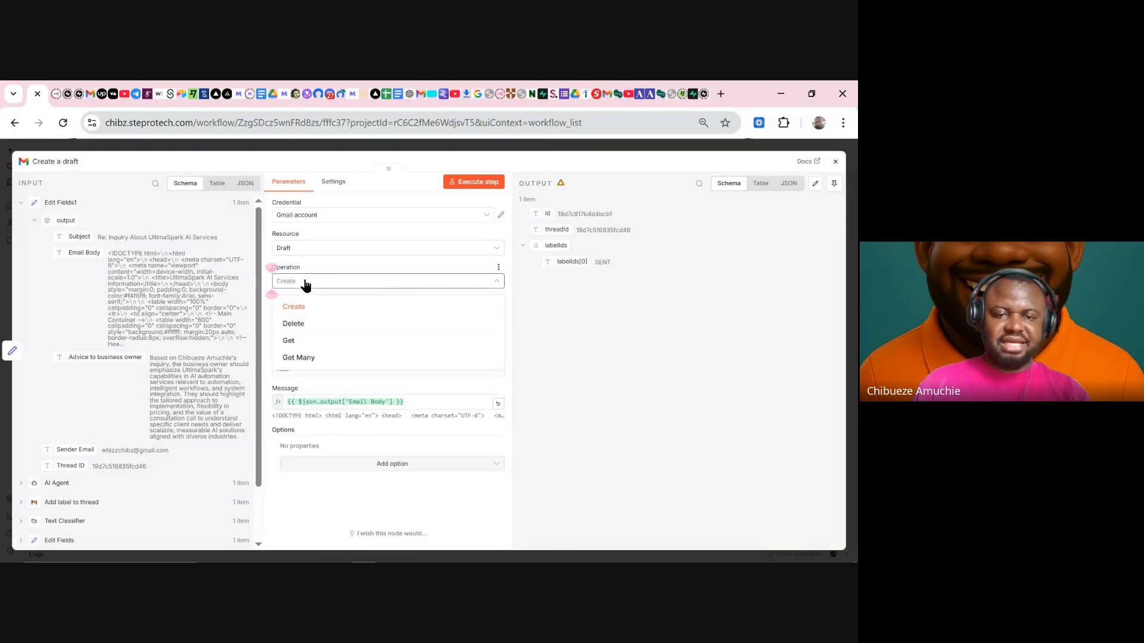
left_click(317, 285)
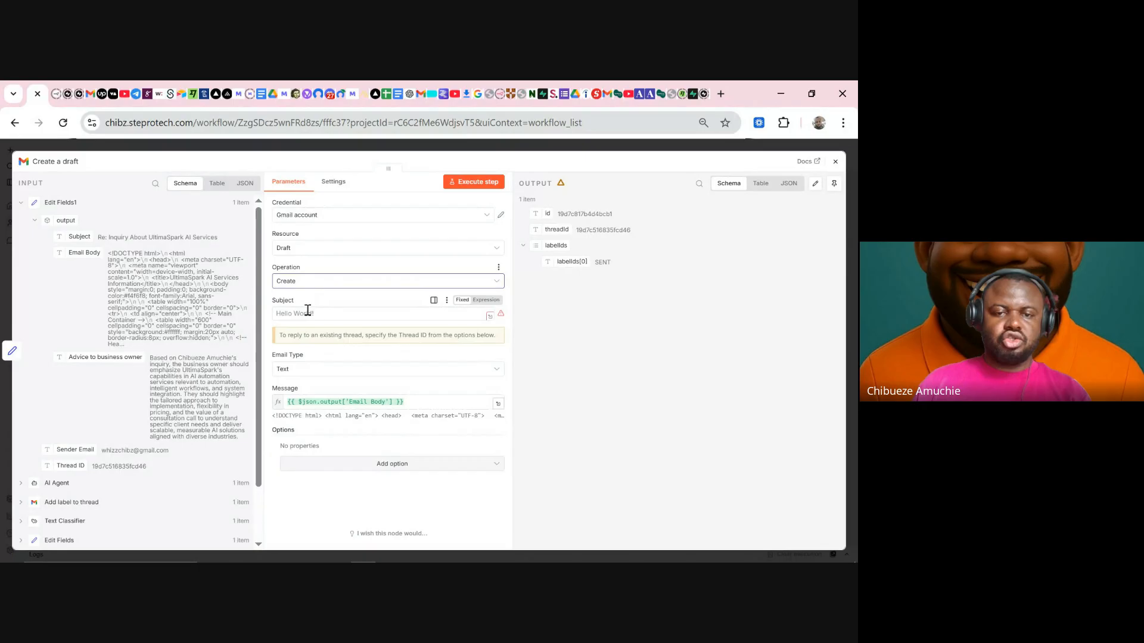
left_click(307, 313)
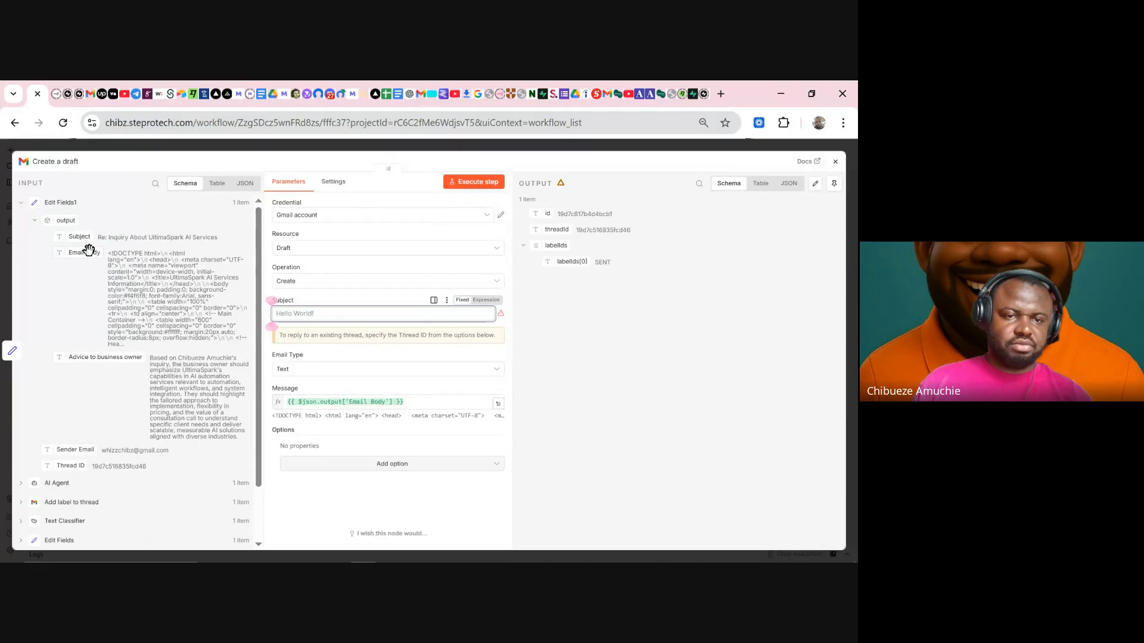
scroll(110, 348, "down", 1)
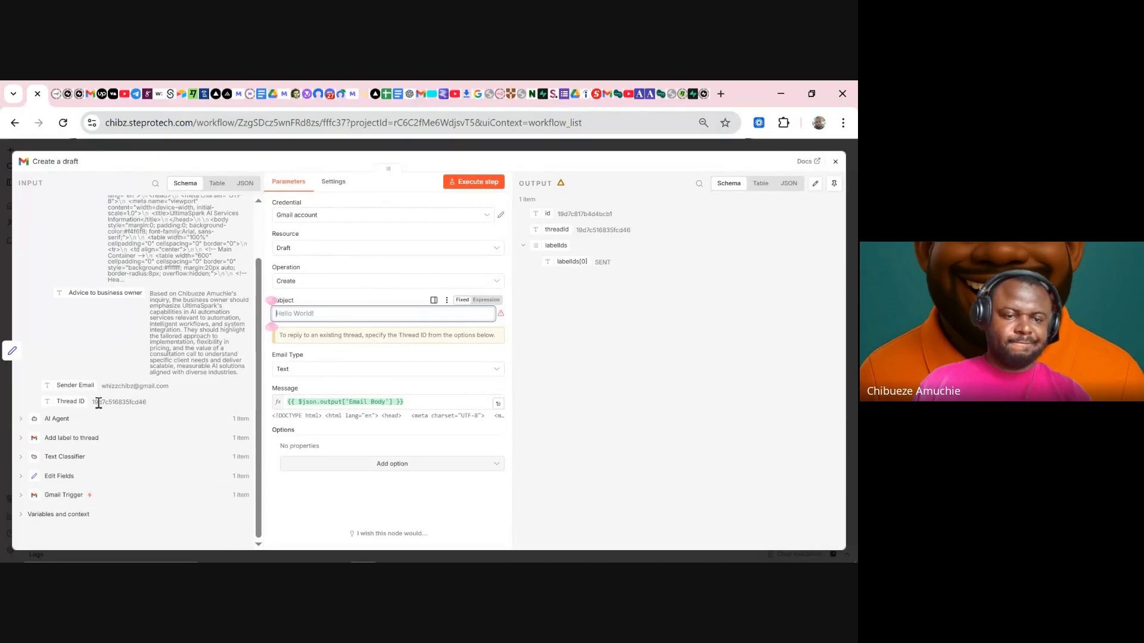
left_click(66, 417)
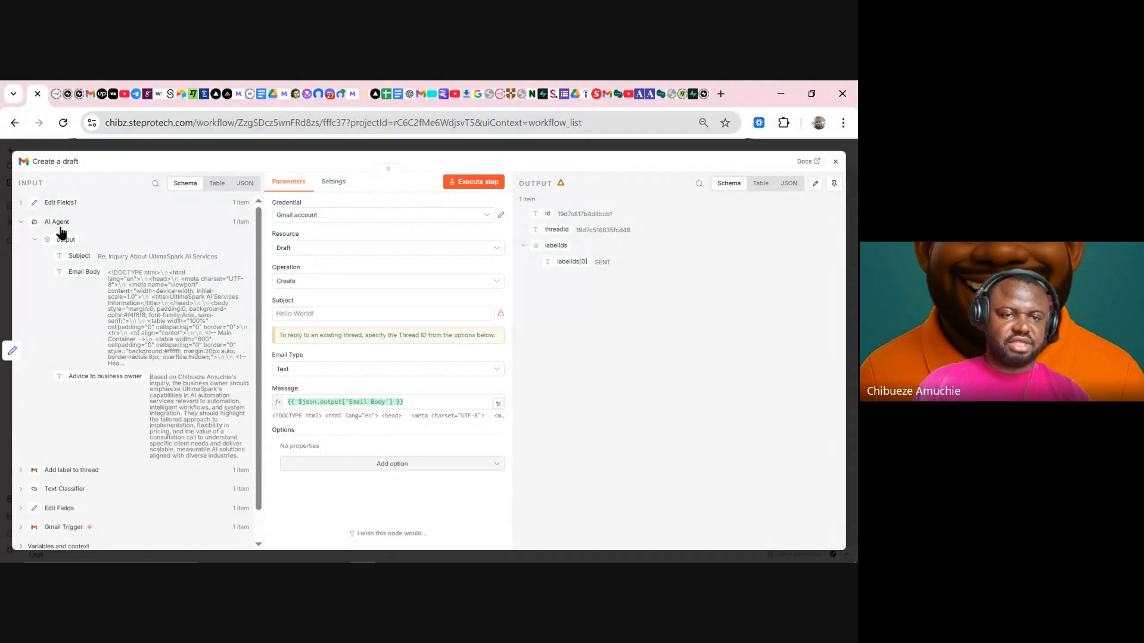
left_click(79, 489)
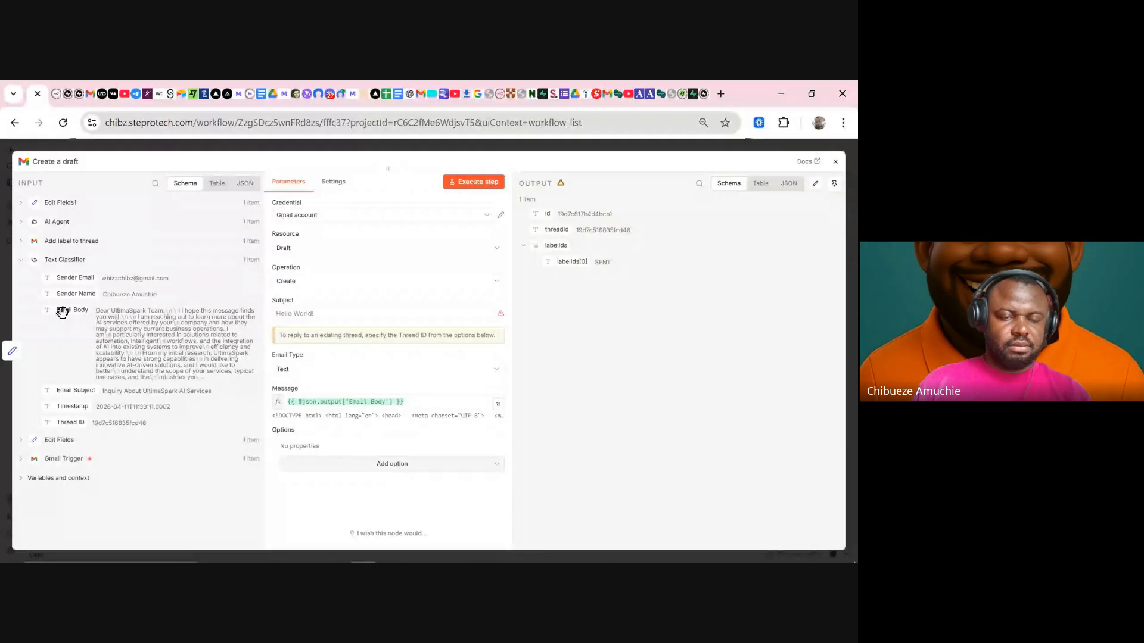
- Map Email Subject into Subject and add a Thread ID option mapped from Thread ID
left_click_drag(65, 390, 306, 319)
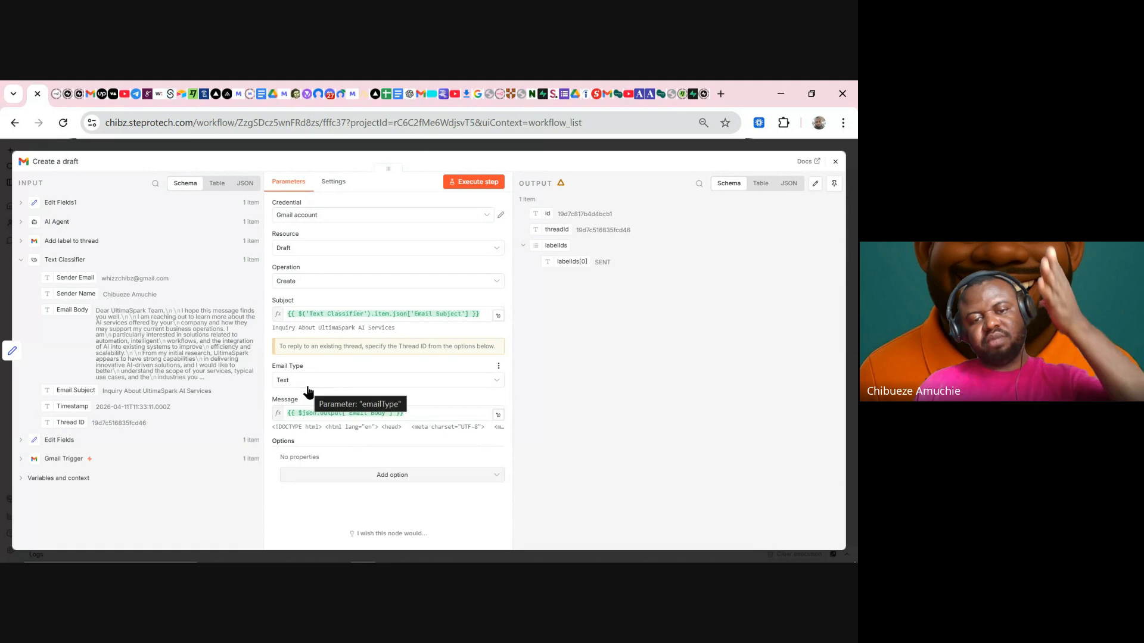
left_click(396, 476)
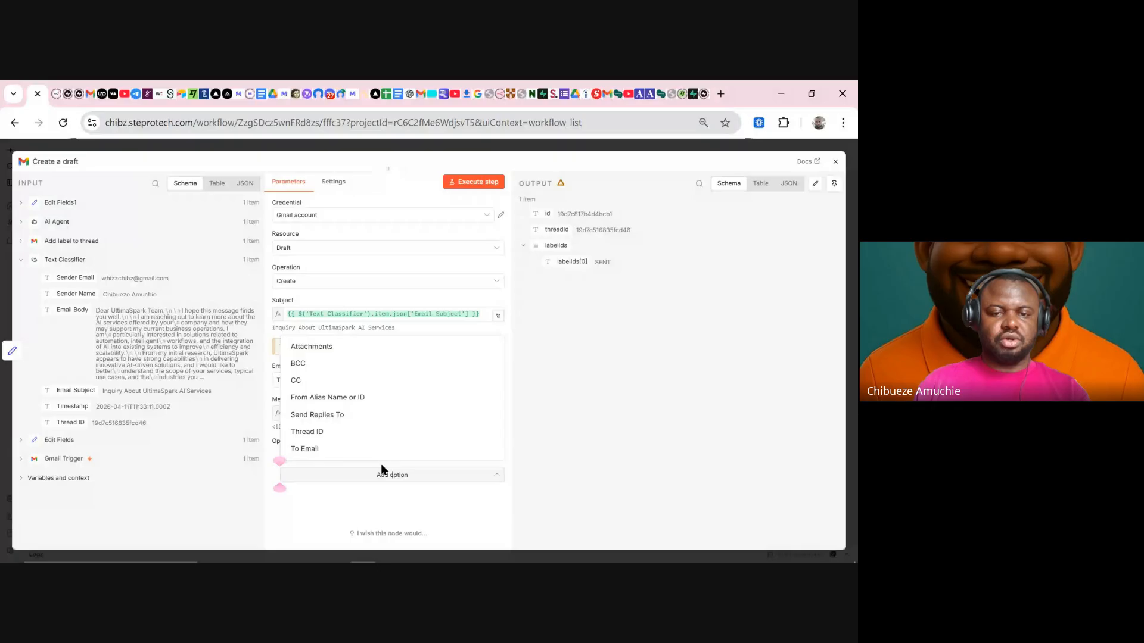
left_click(330, 433)
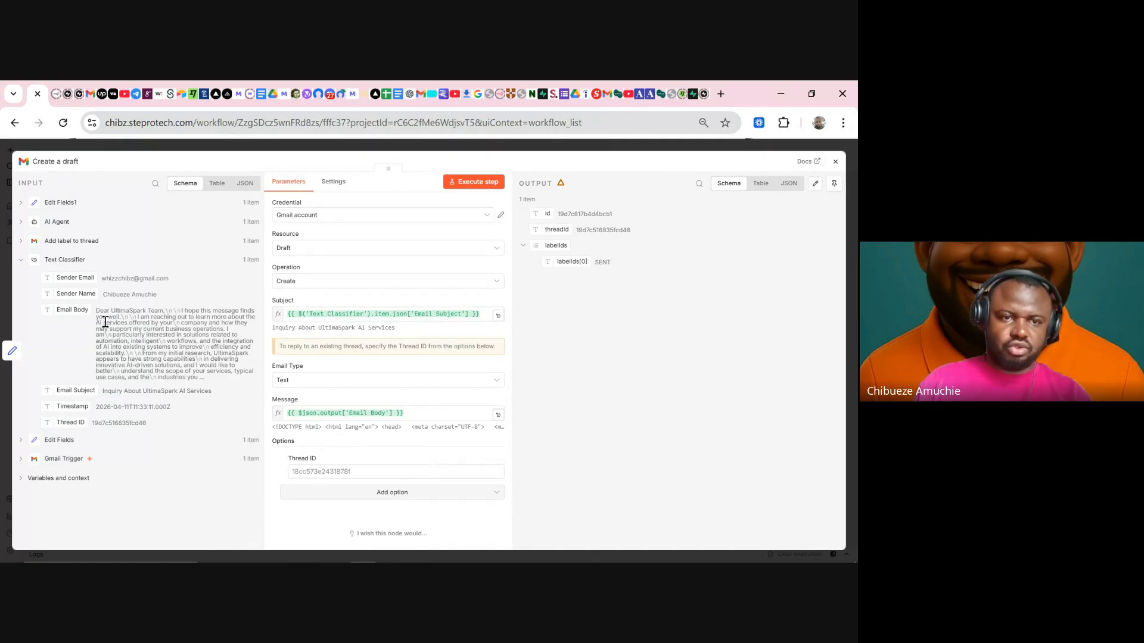
left_click(65, 202)
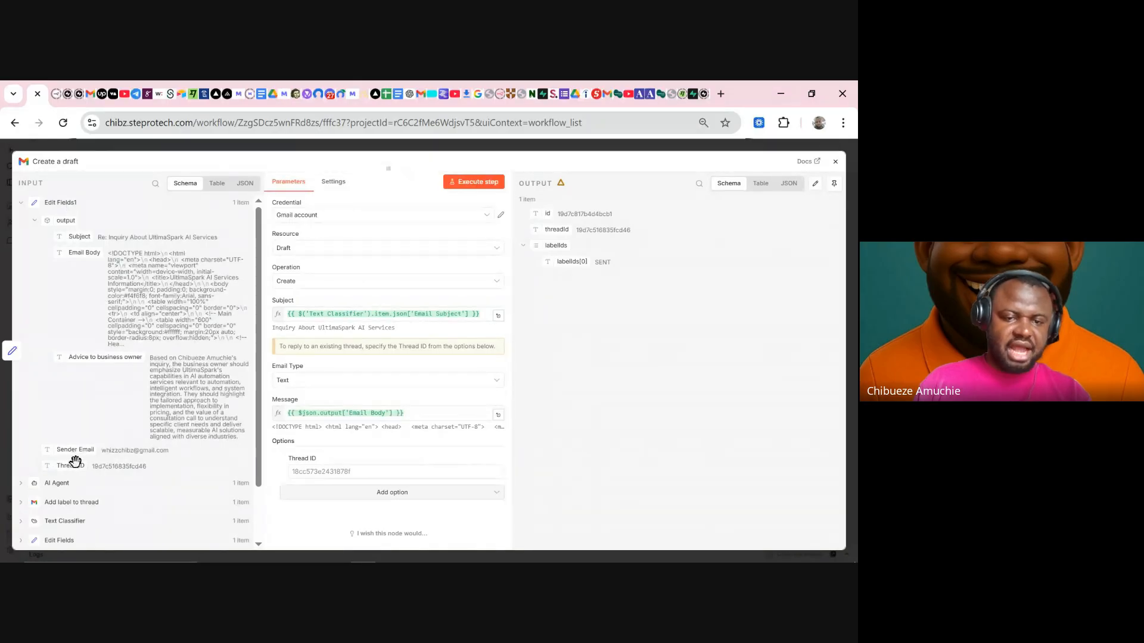
left_click_drag(71, 465, 309, 471)
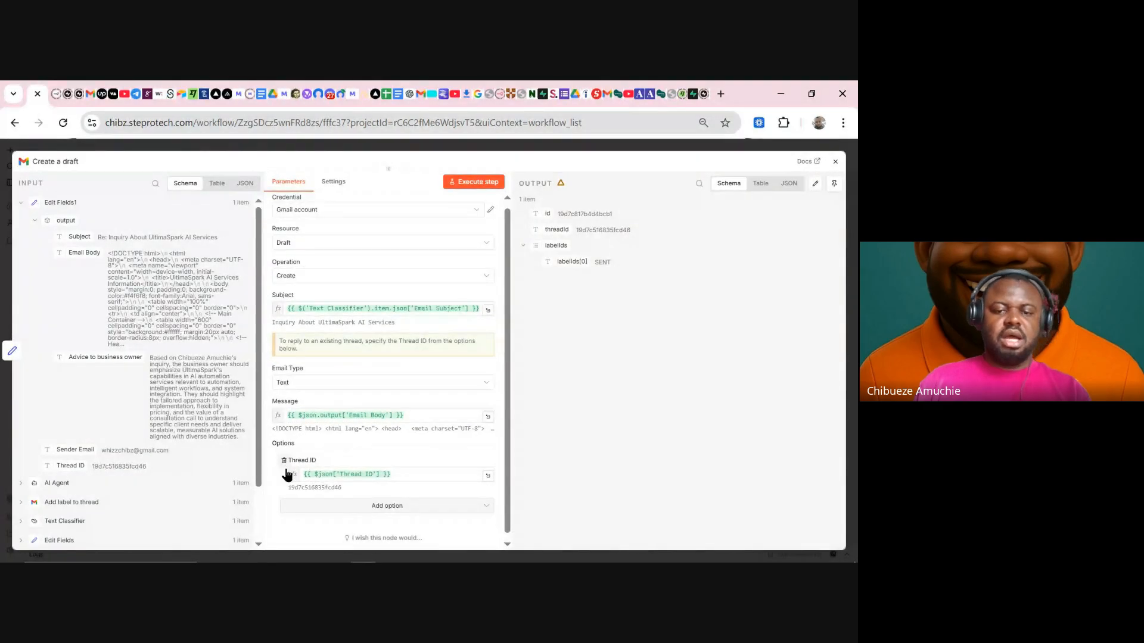
- Add a To Email option filled from the Sender Email field
left_click(367, 505)
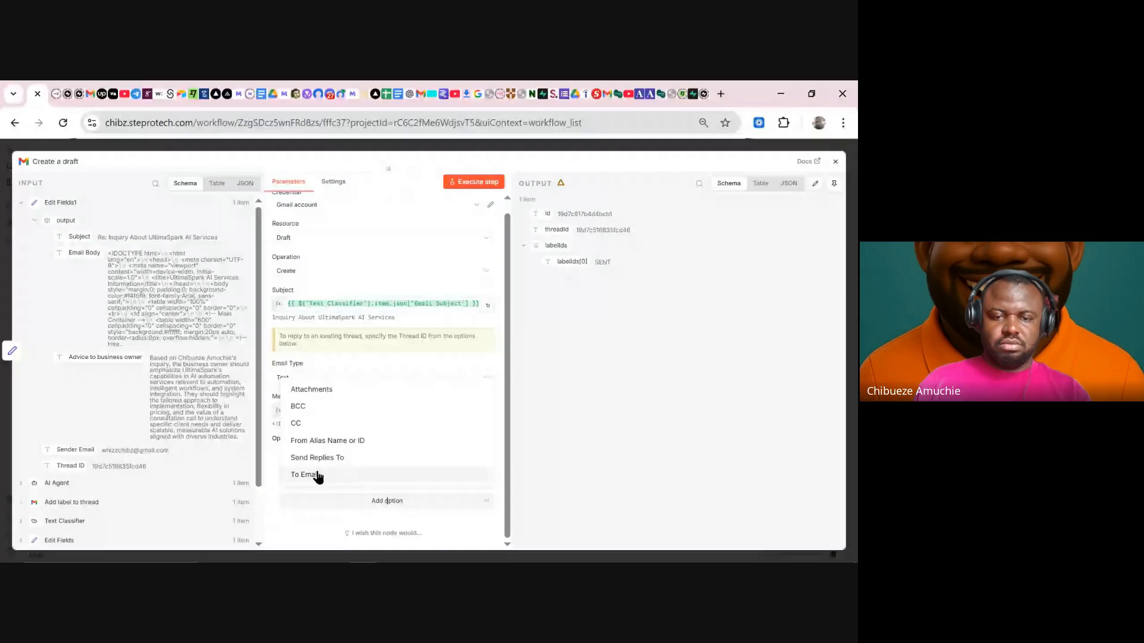
left_click(316, 475)
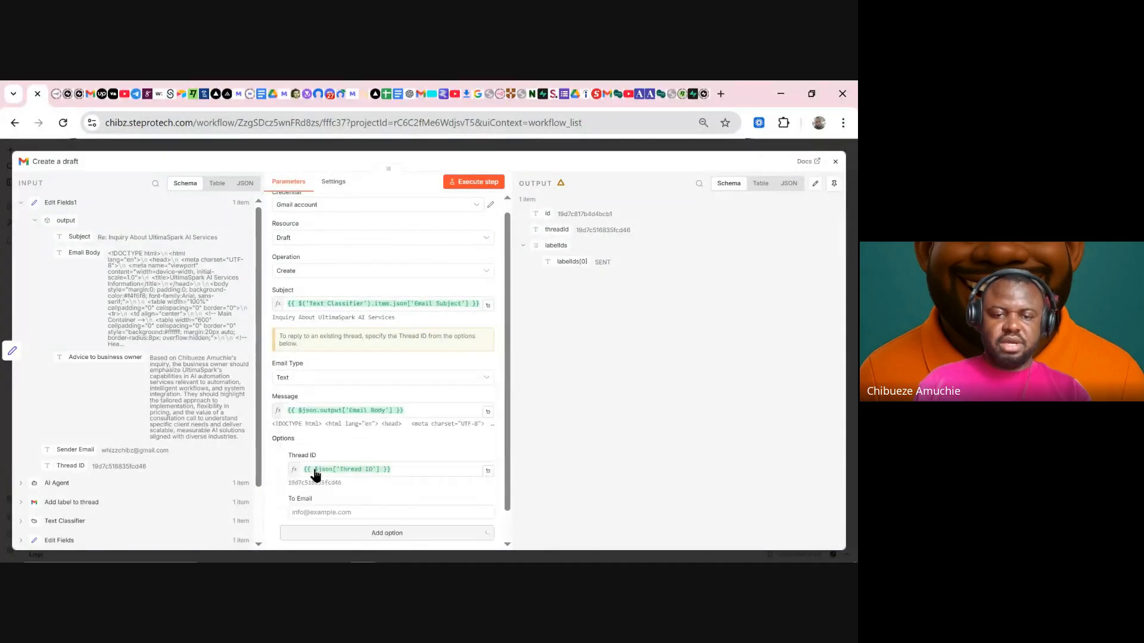
scroll(337, 459, "down", 2)
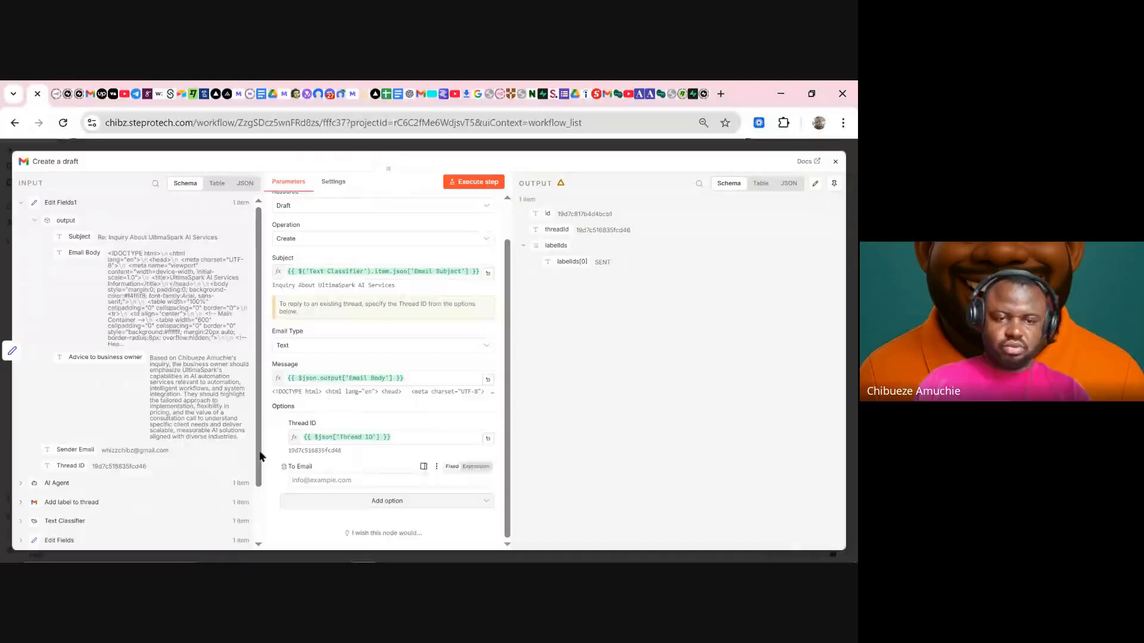
left_click_drag(60, 449, 308, 476)
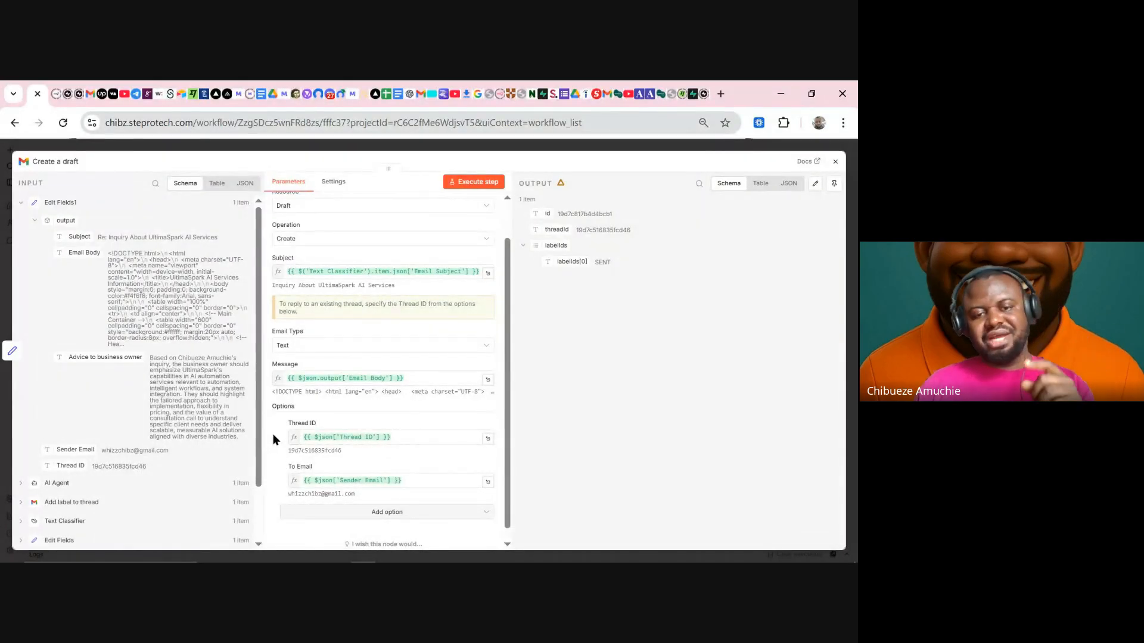
left_click(376, 514)
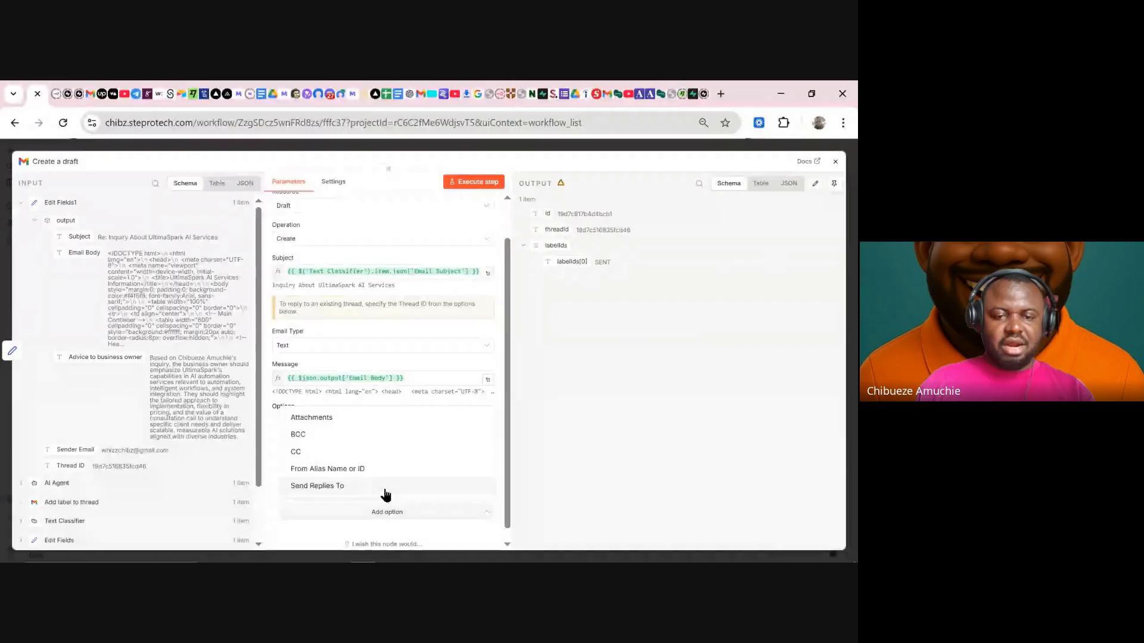
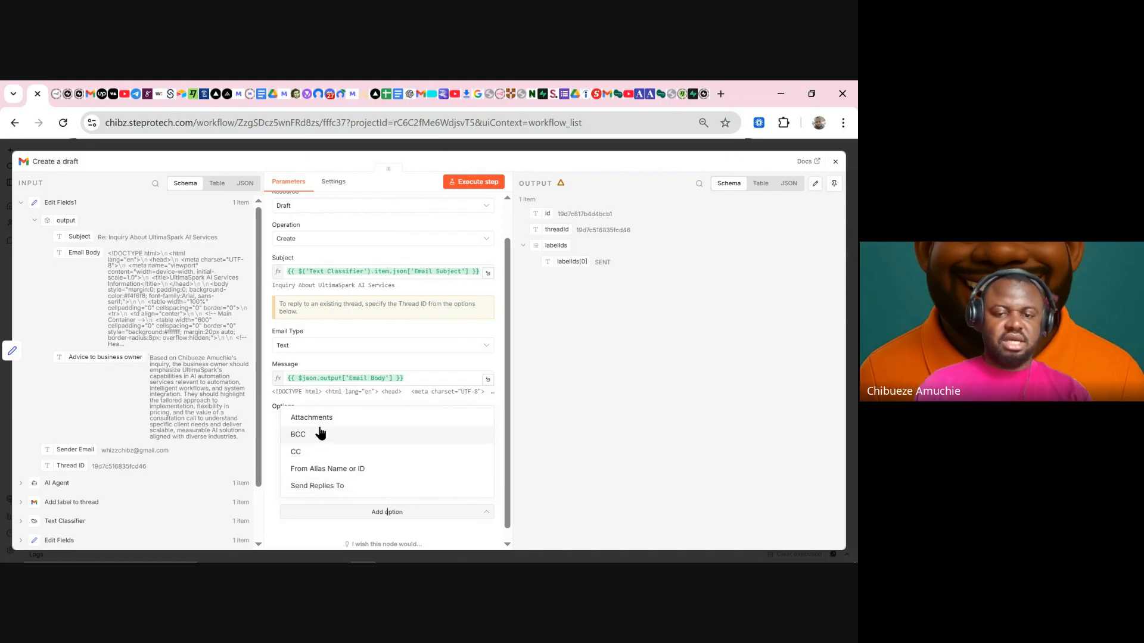
- Run the Create a draft node with its Thread ID and To Email options in place
left_click(305, 533)
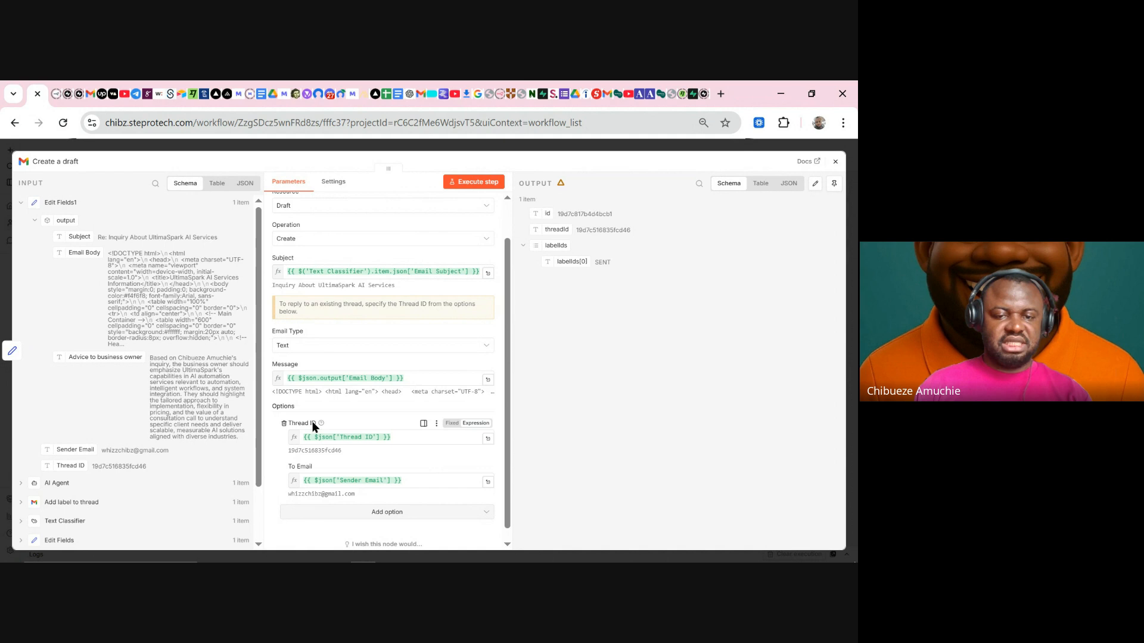
left_click(477, 185)
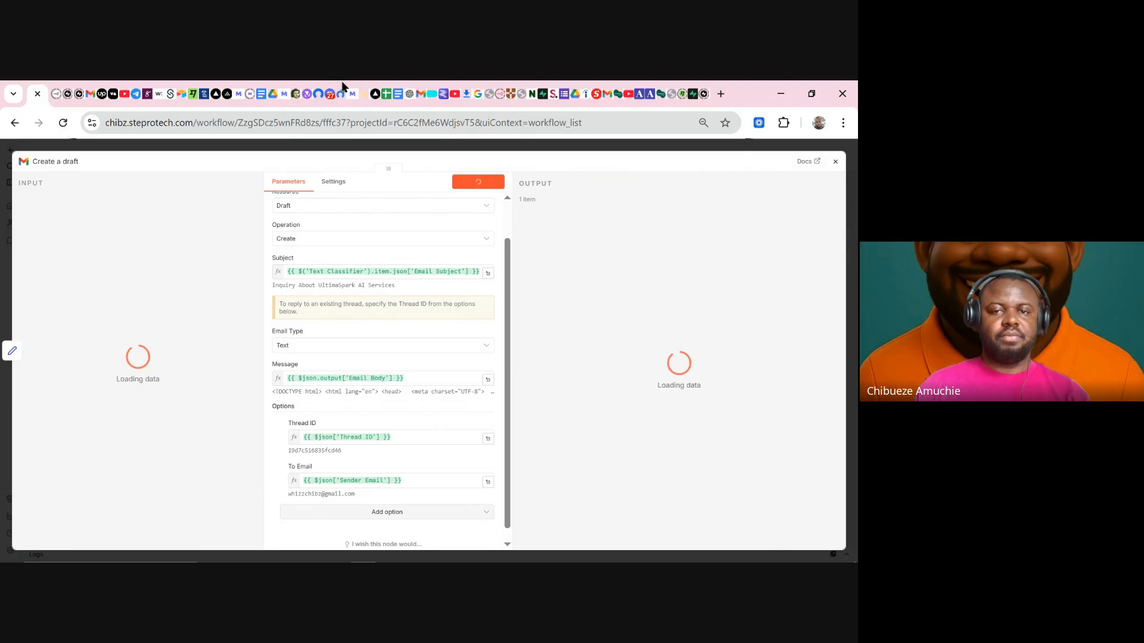
- Refresh the Gmail inbox and open the Inquiry About UltimaSpark AI Services thread
left_click(433, 94)
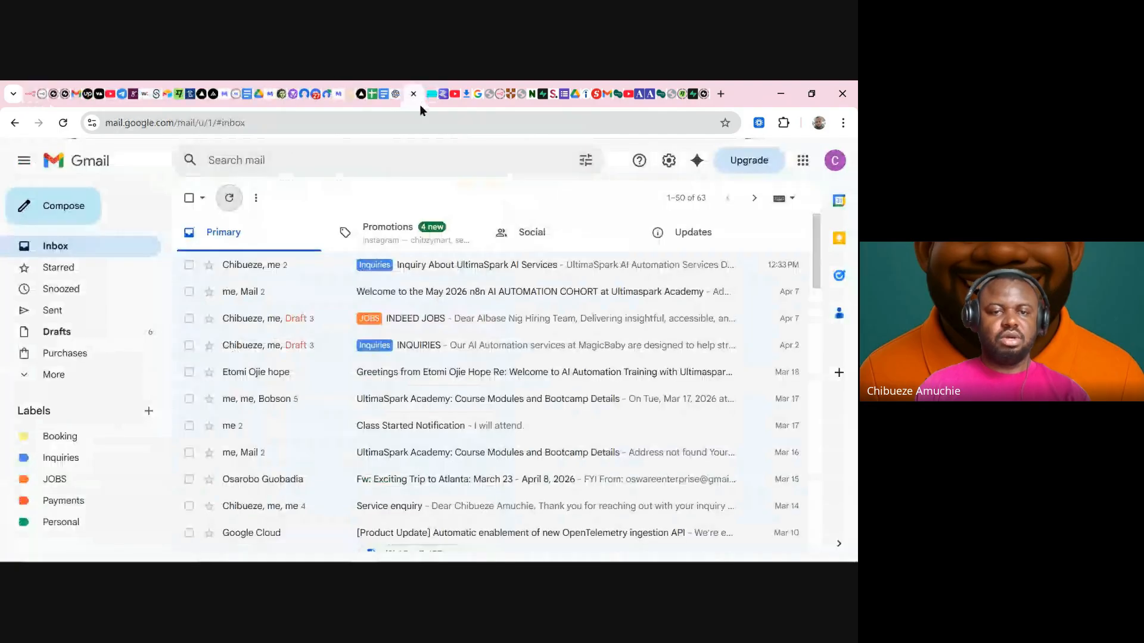
left_click(229, 198)
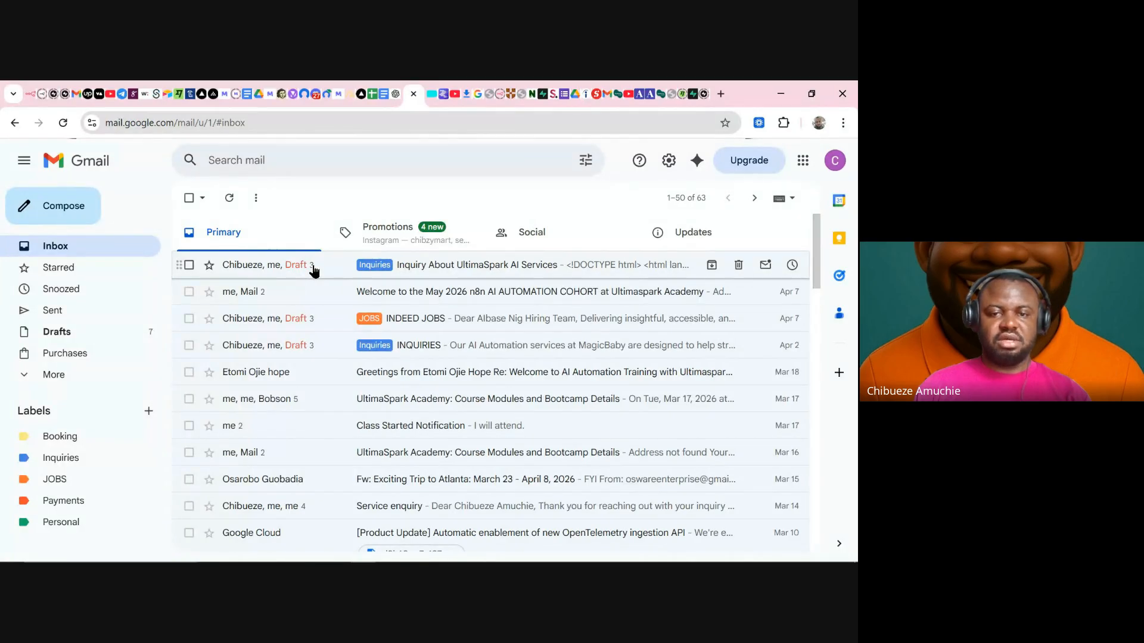
left_click(314, 266)
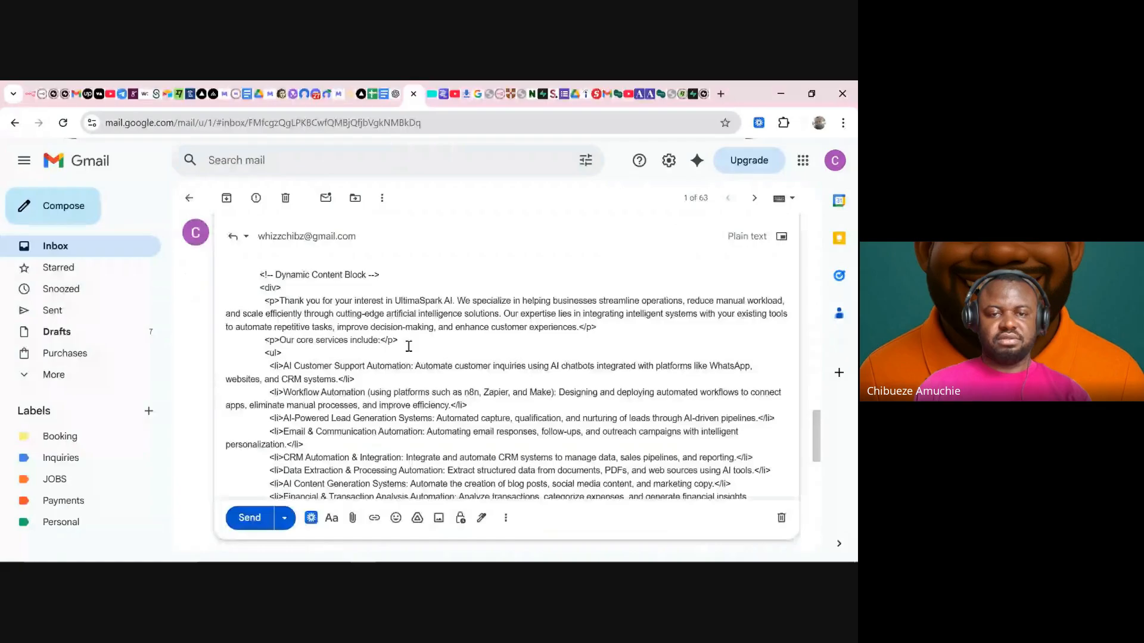
- Scroll through the new draft reply, which shows its HTML code as plain text
scroll(408, 346, "down", 2)
scroll(358, 311, "up", 3)
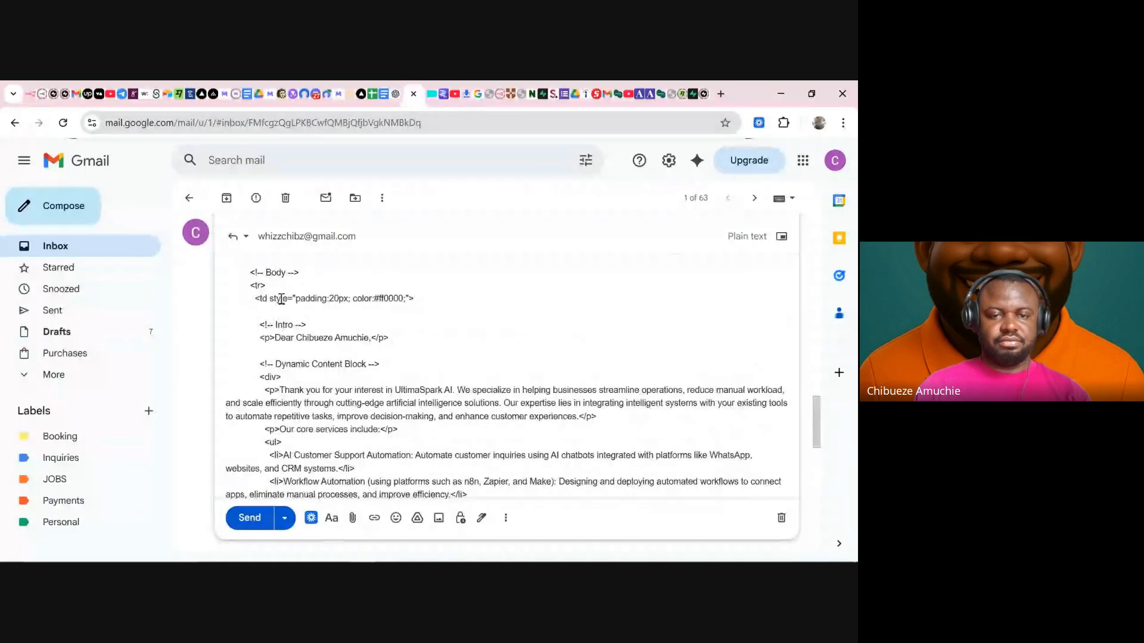
scroll(292, 322, "up", 6)
scroll(303, 340, "down", 3)
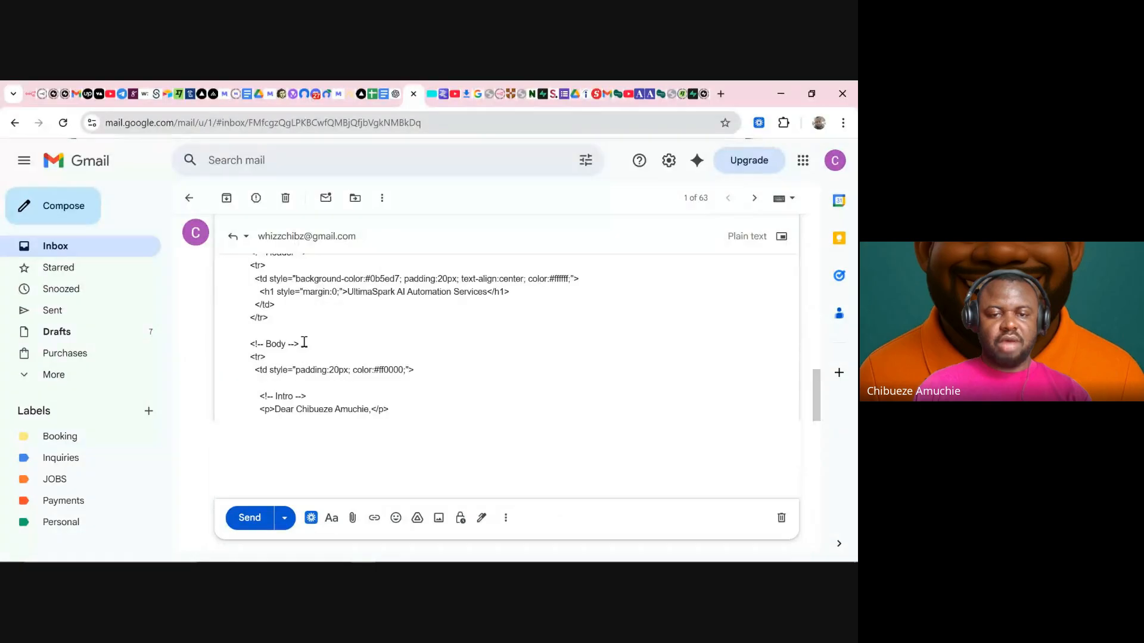
scroll(304, 342, "down", 5)
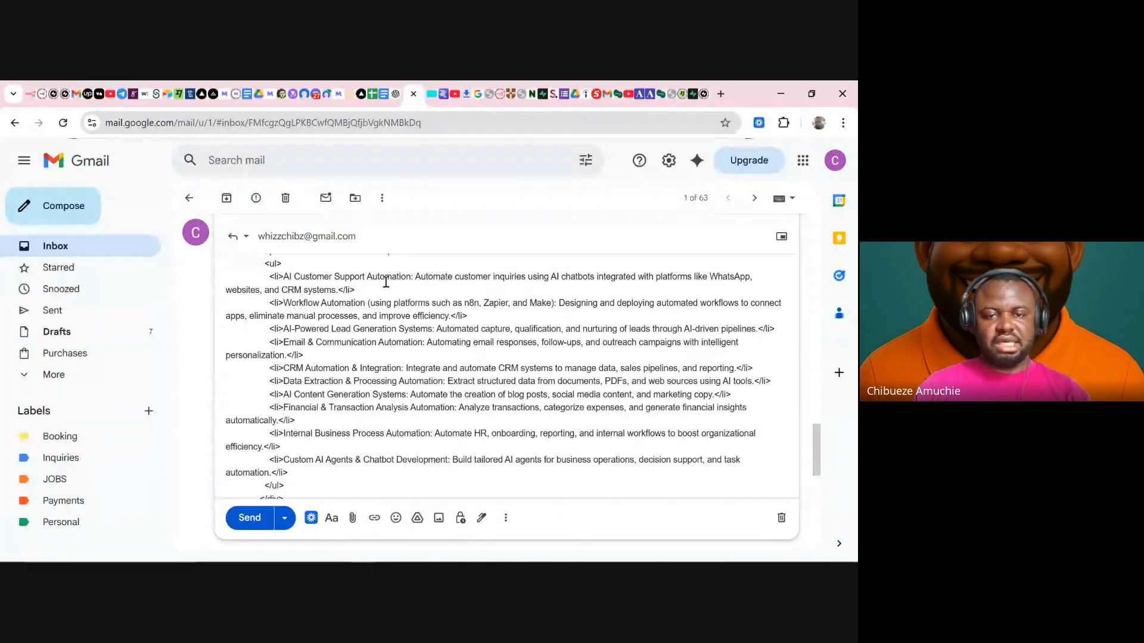
scroll(447, 325, "down", 5)
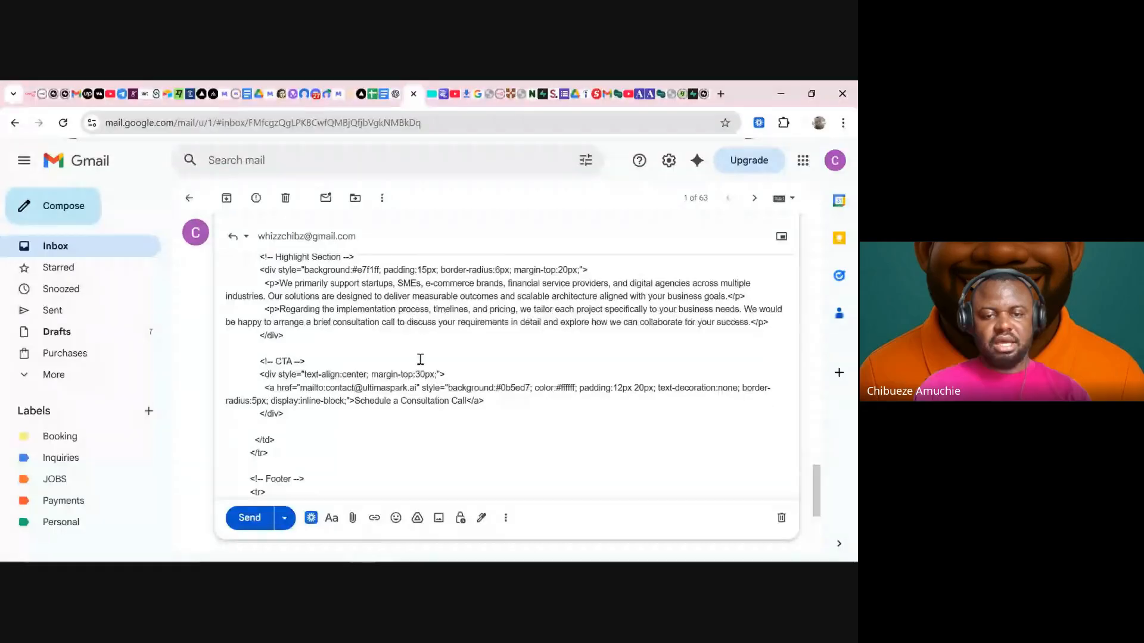
scroll(420, 359, "down", 4)
scroll(411, 355, "up", 7)
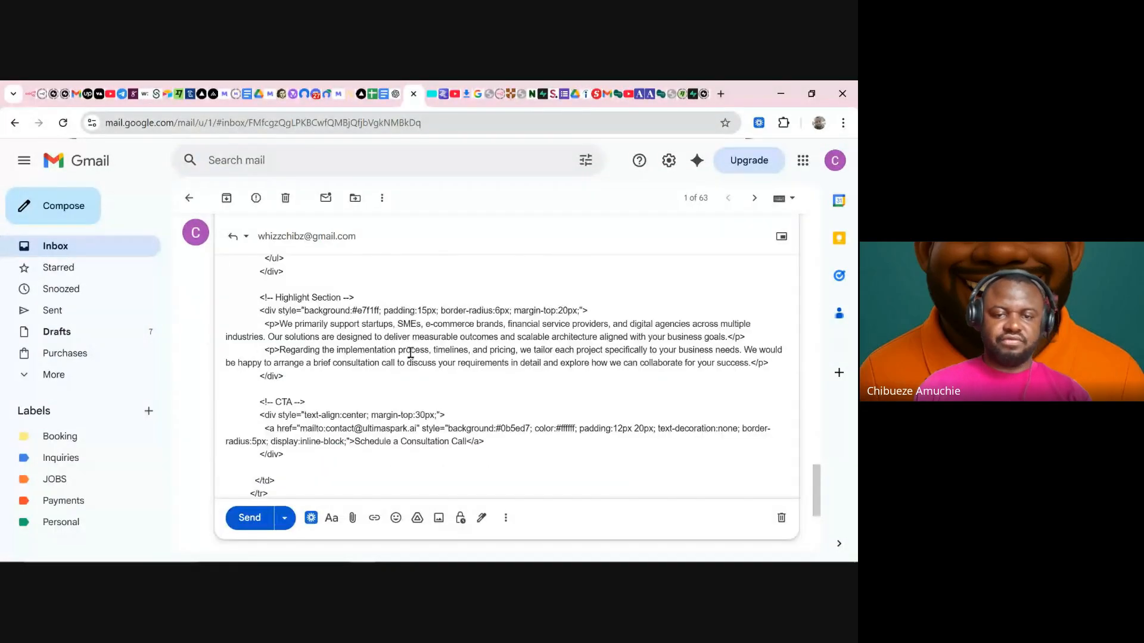
scroll(411, 352, "up", 10)
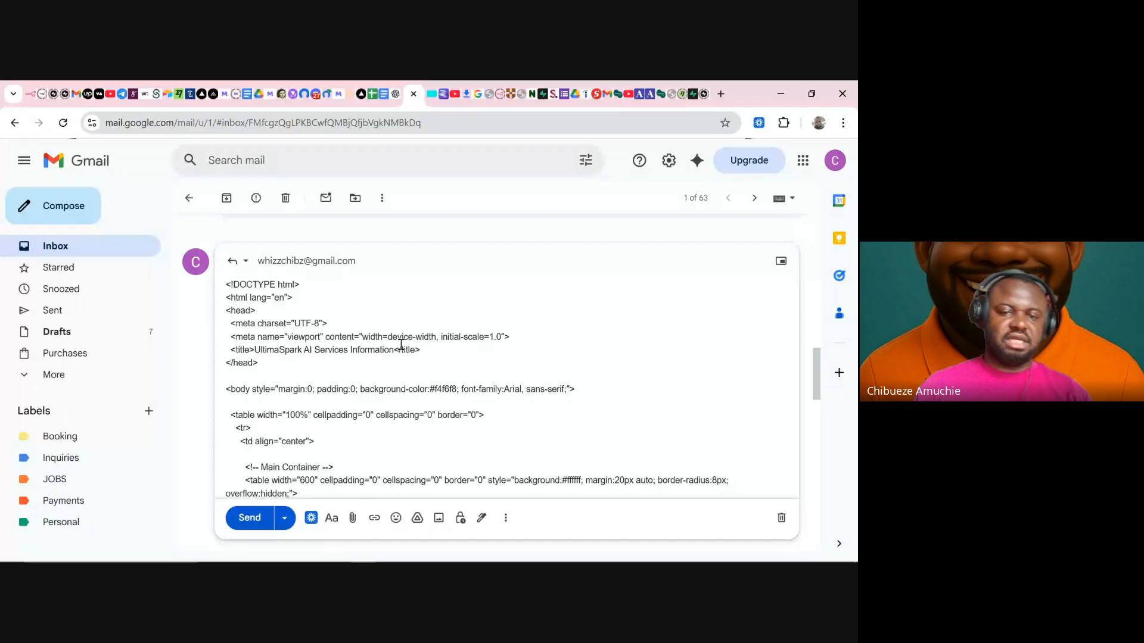
scroll(381, 355, "down", 1)
scroll(387, 358, "down", 5)
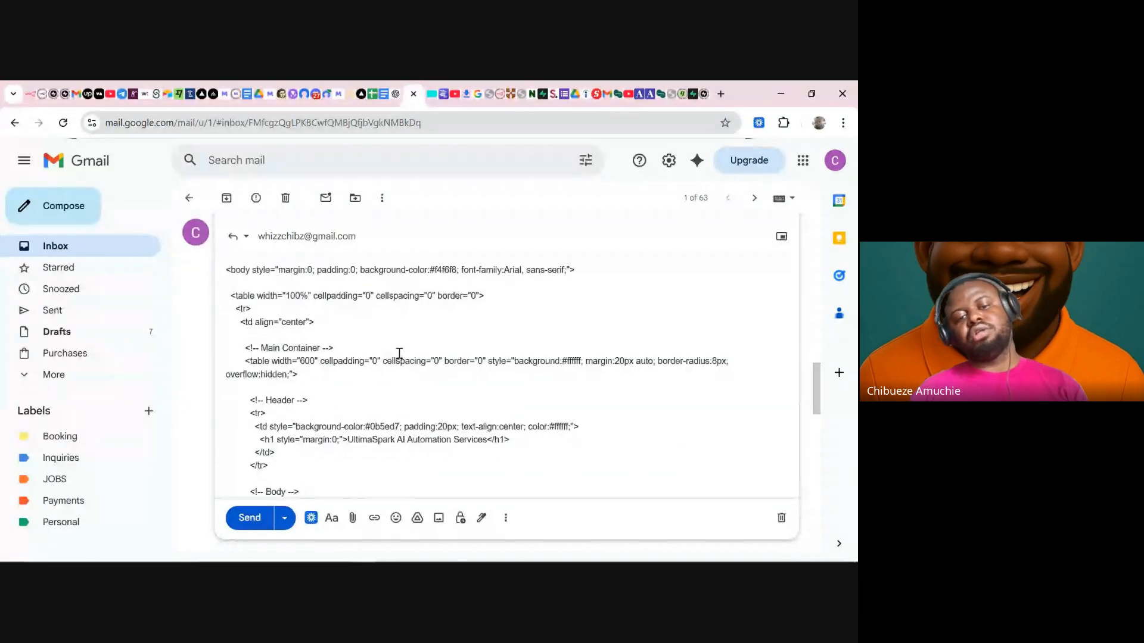
scroll(322, 487, "down", 10)
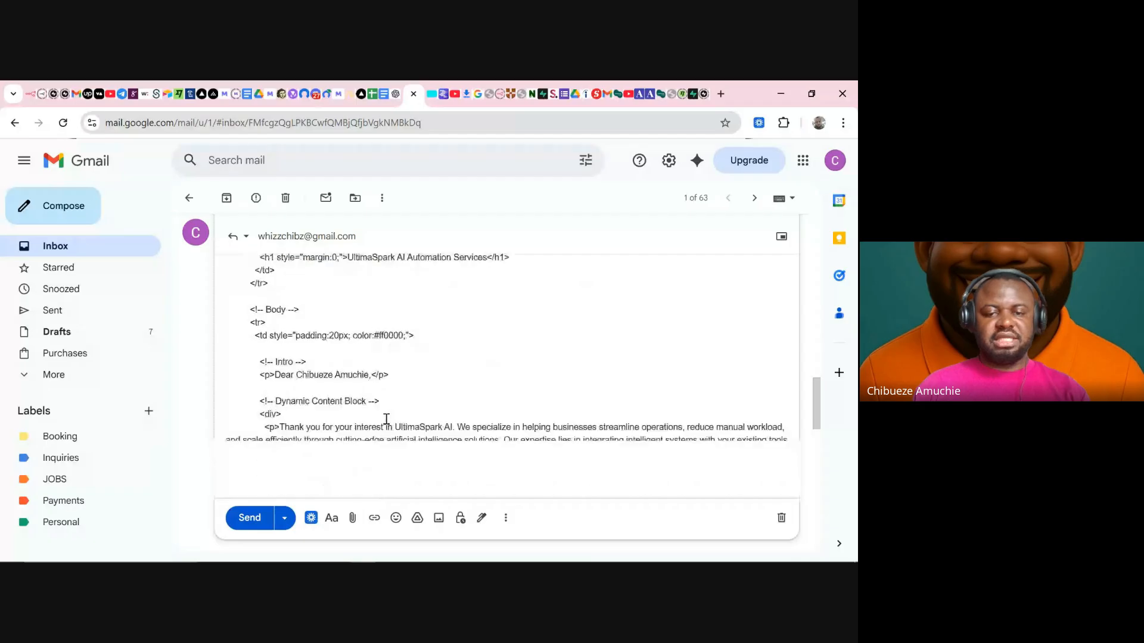
- Send the draft reply and review the thread, collapsing the earlier reply
left_click(250, 518)
scroll(359, 367, "up", 6)
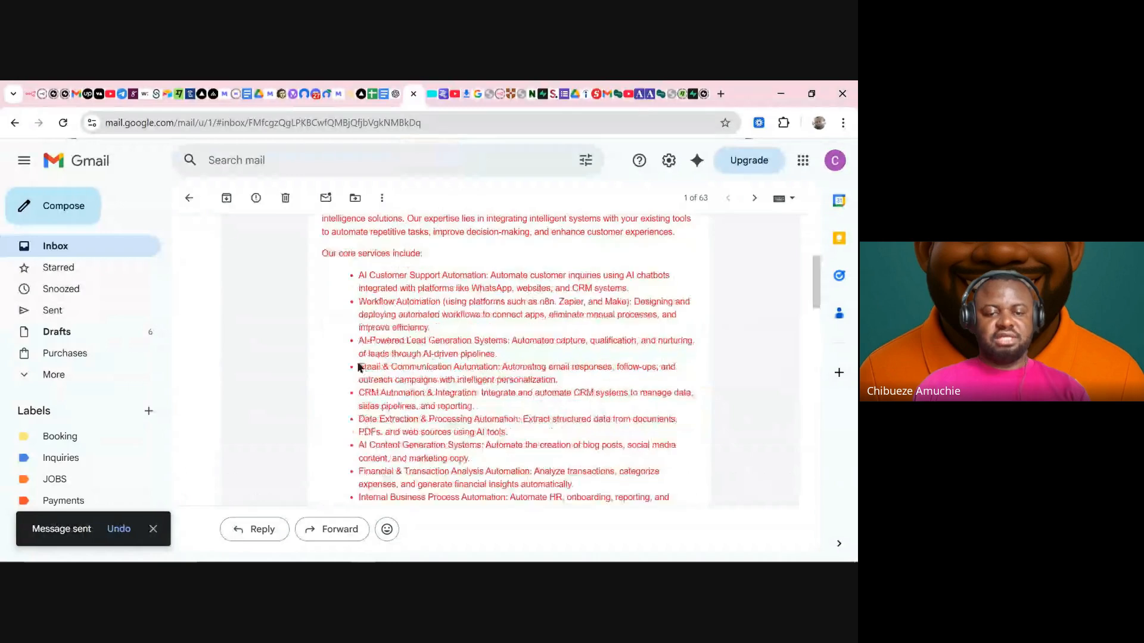
scroll(330, 353, "down", 5)
scroll(304, 352, "up", 3)
scroll(290, 335, "up", 5)
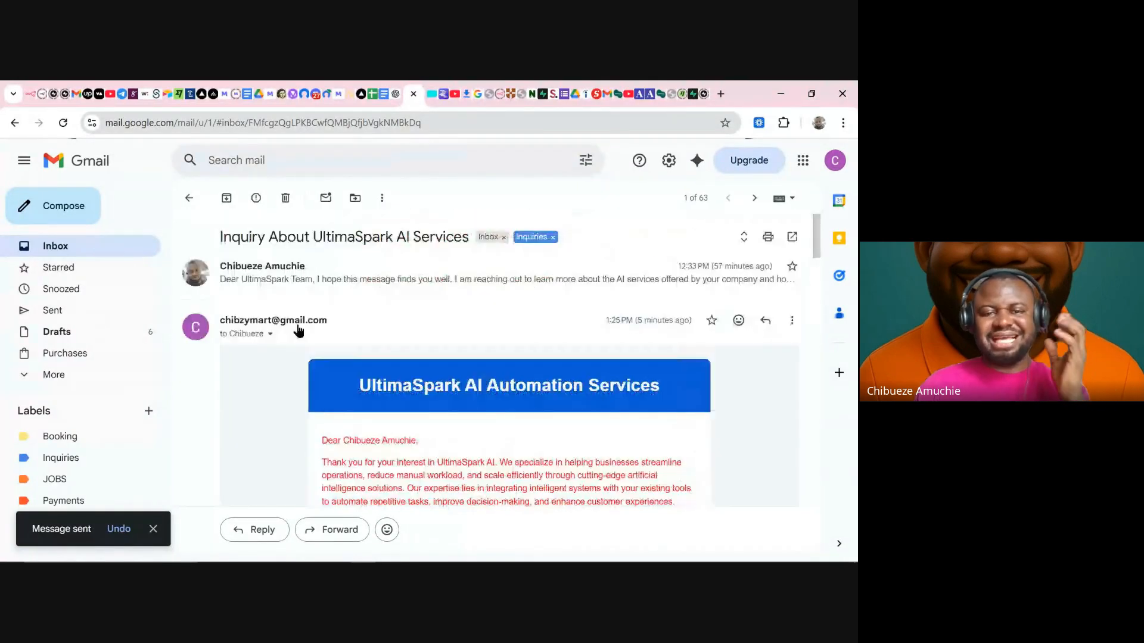
scroll(310, 343, "down", 20)
scroll(313, 339, "up", 6)
scroll(313, 337, "up", 10)
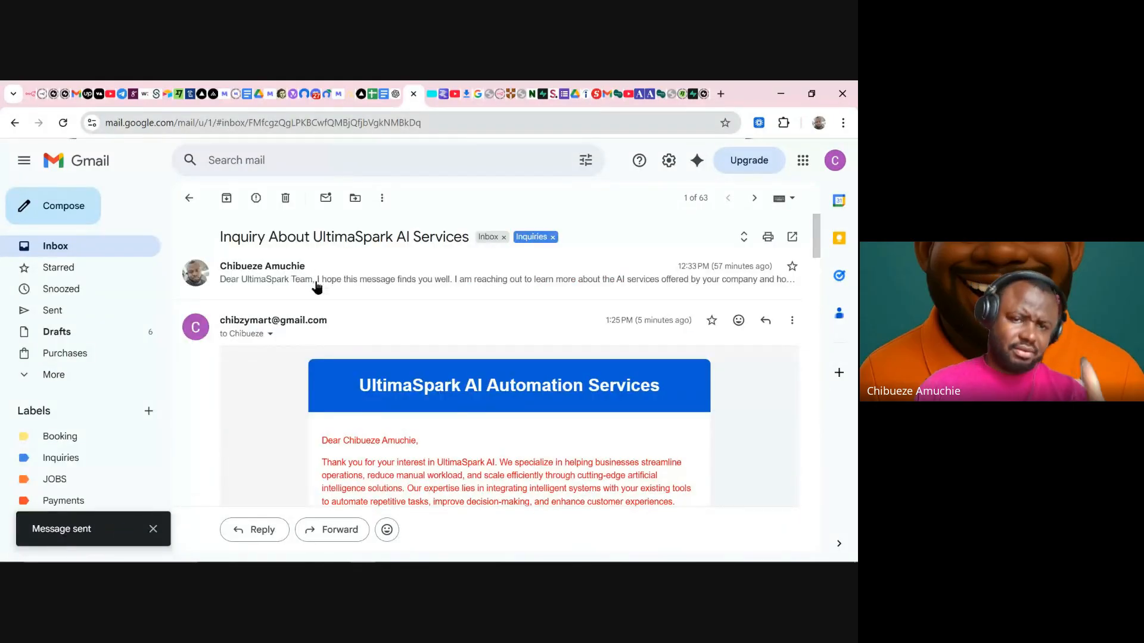
left_click(343, 322)
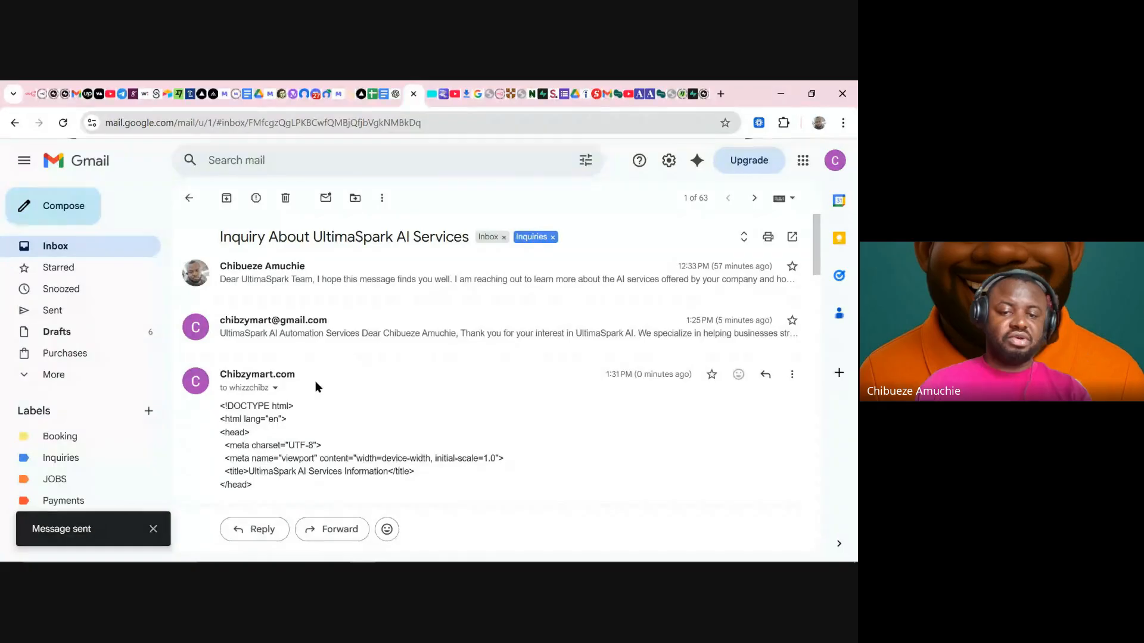
scroll(357, 405, "down", 15)
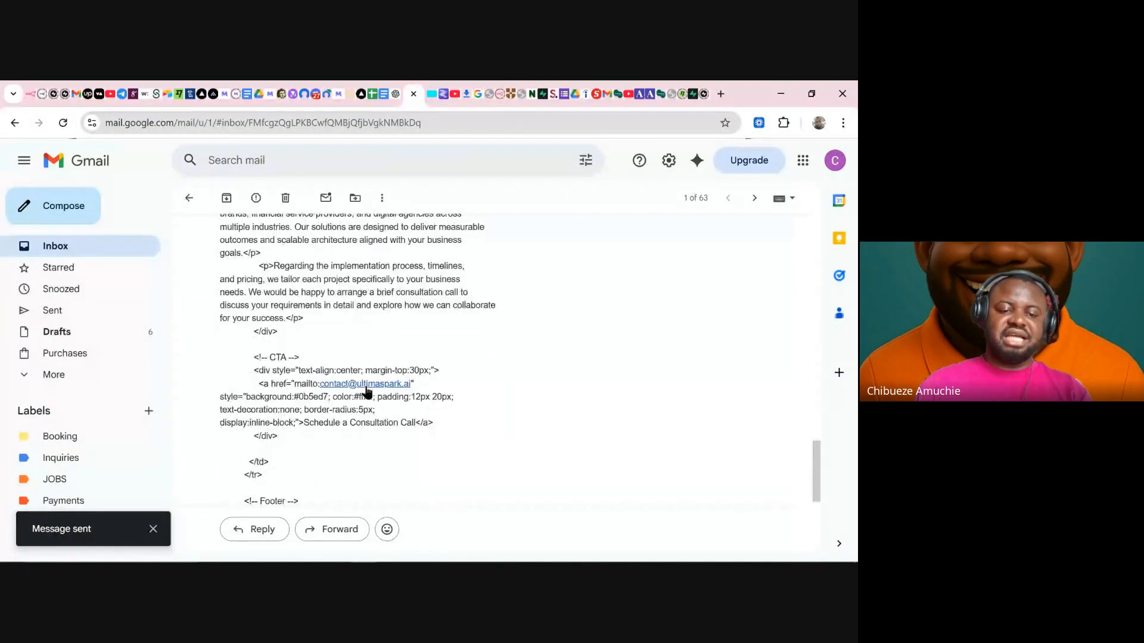
scroll(367, 383, "down", 4)
scroll(367, 383, "up", 10)
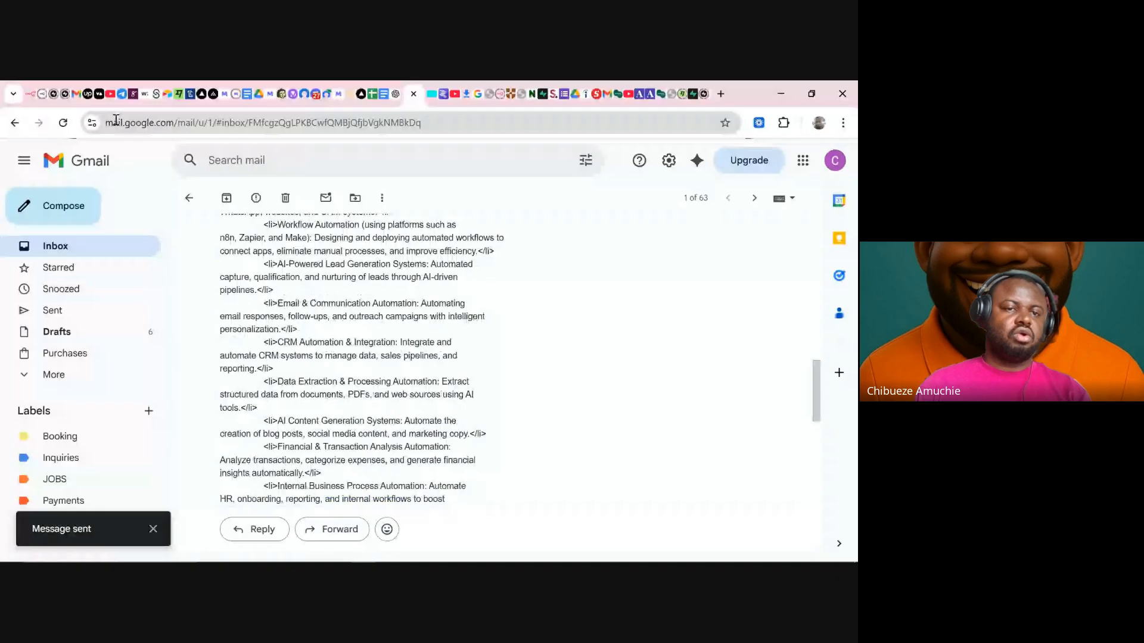
- Check the received reply as raw code in the other account's inbox, then return to n8n
left_click(75, 95)
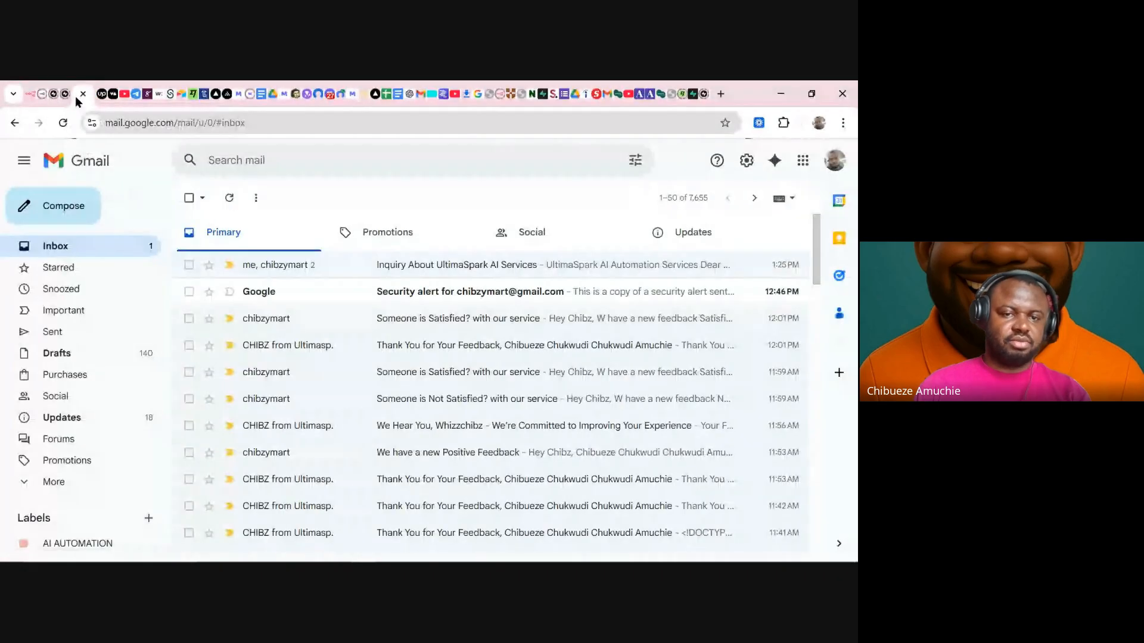
left_click(409, 270)
scroll(409, 273, "down", 15)
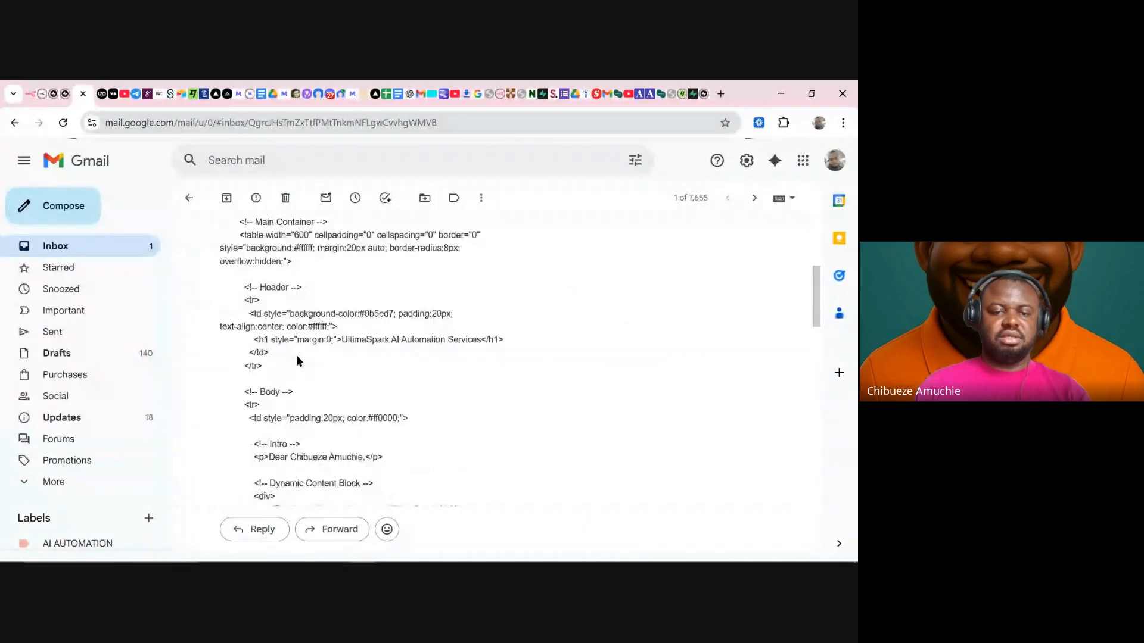
scroll(330, 361, "down", 3)
scroll(320, 339, "up", 15)
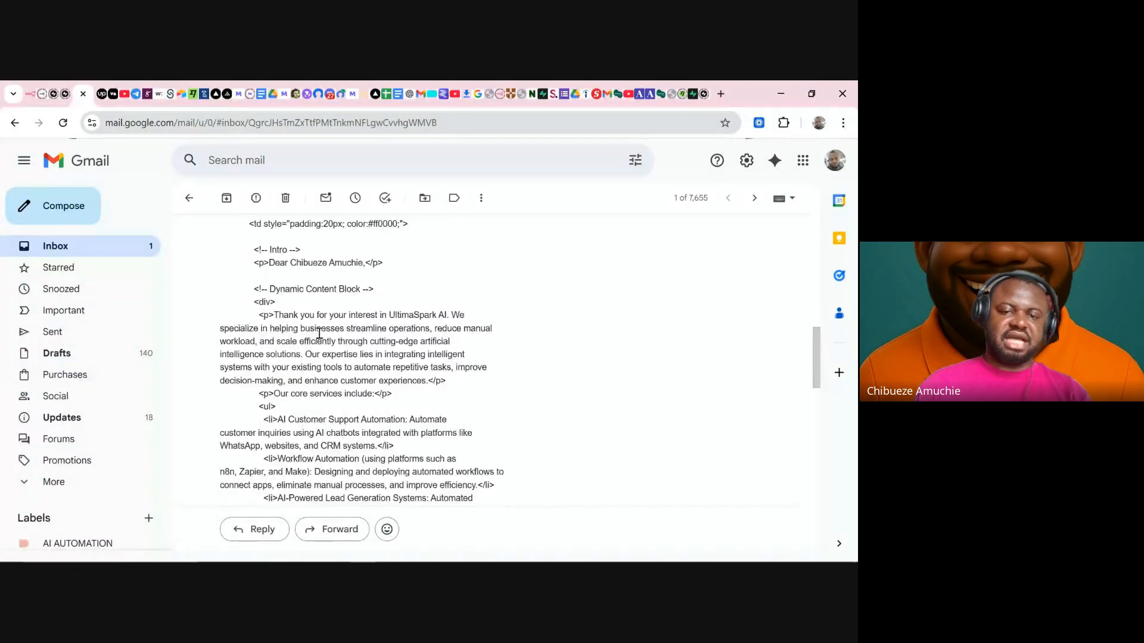
scroll(321, 340, "up", 2)
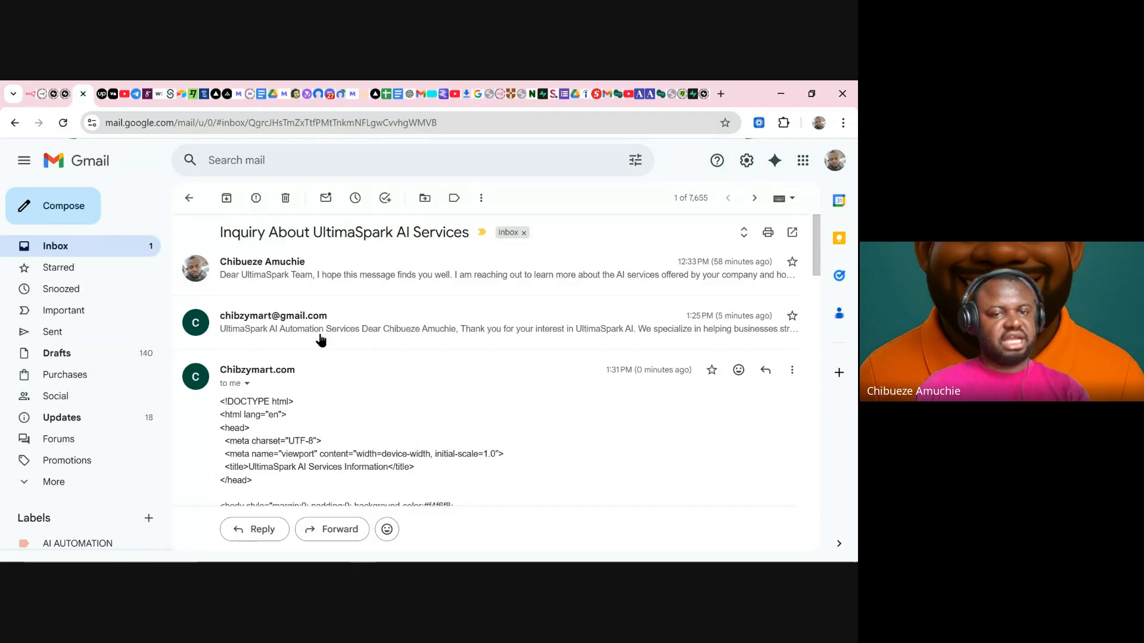
left_click(31, 97)
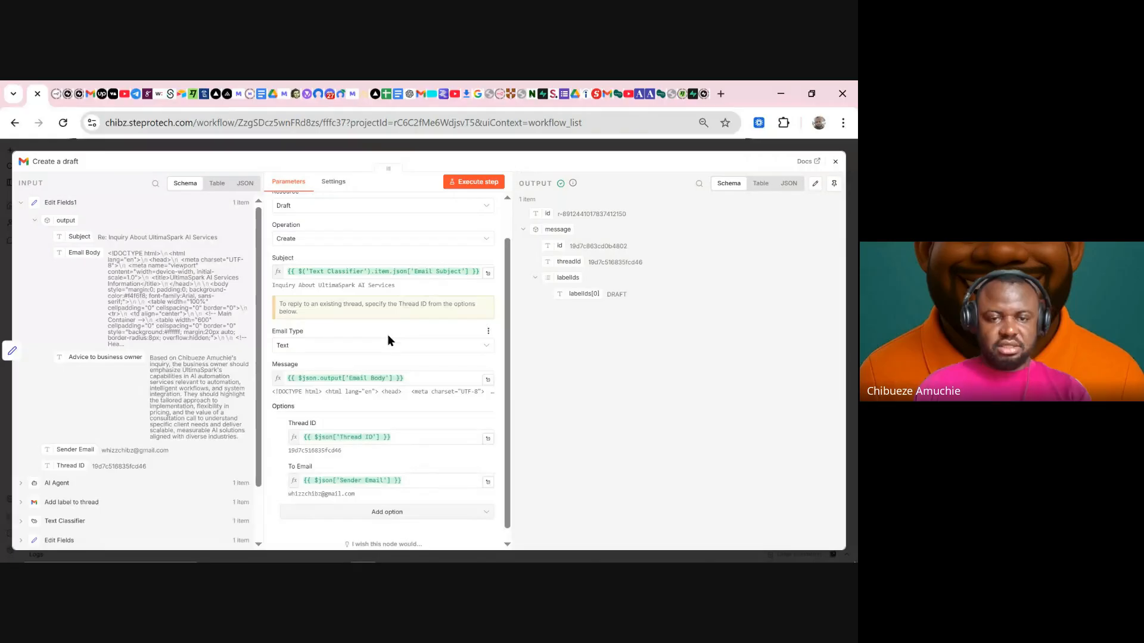
- Set the Create a draft node's Email Type to HTML and execute the step again
left_click(315, 349)
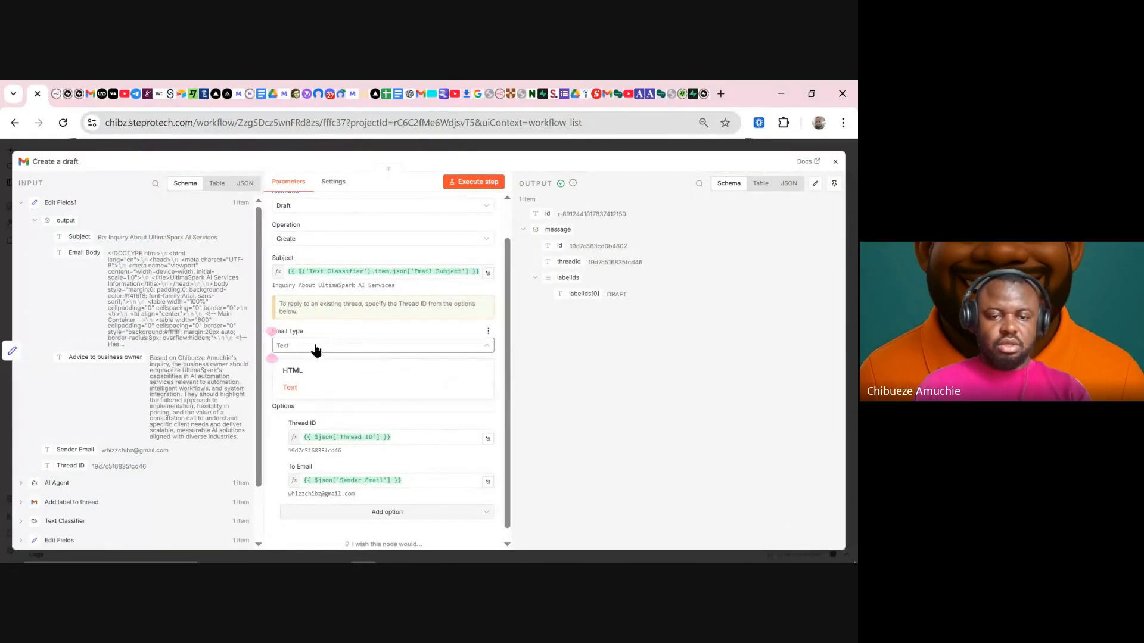
left_click(316, 333)
left_click_drag(313, 331, 266, 328)
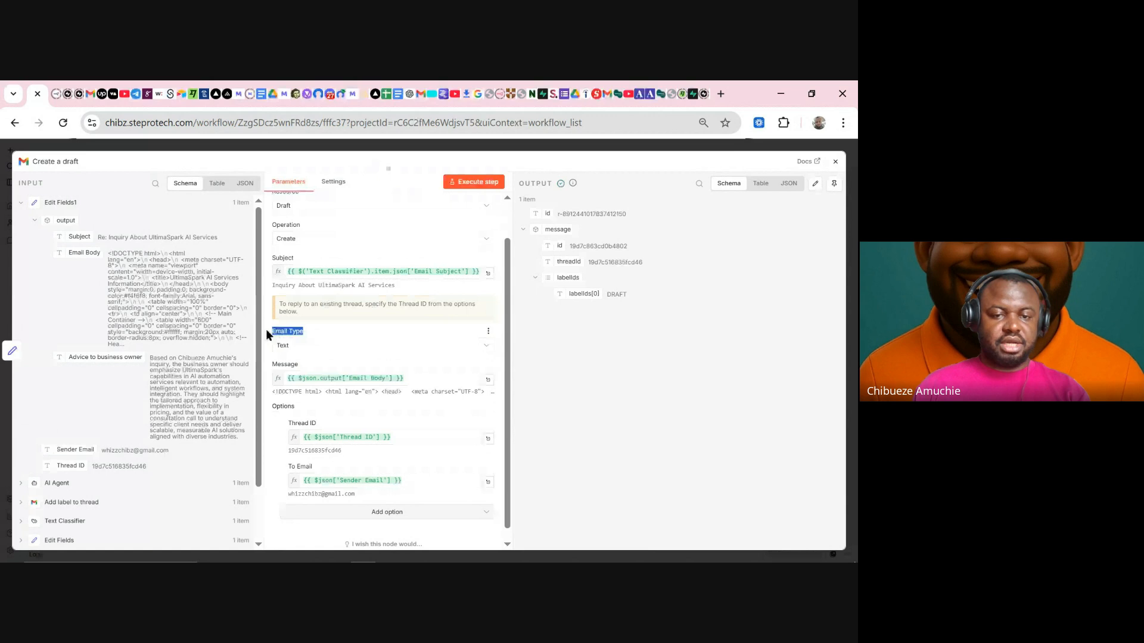
left_click(317, 344)
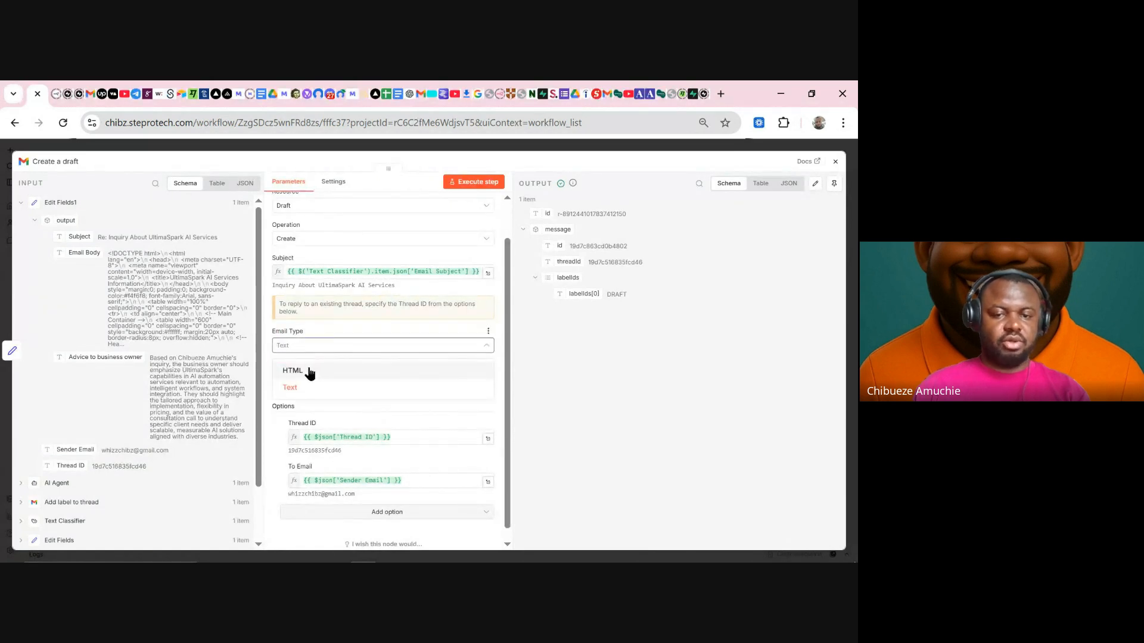
left_click(309, 371)
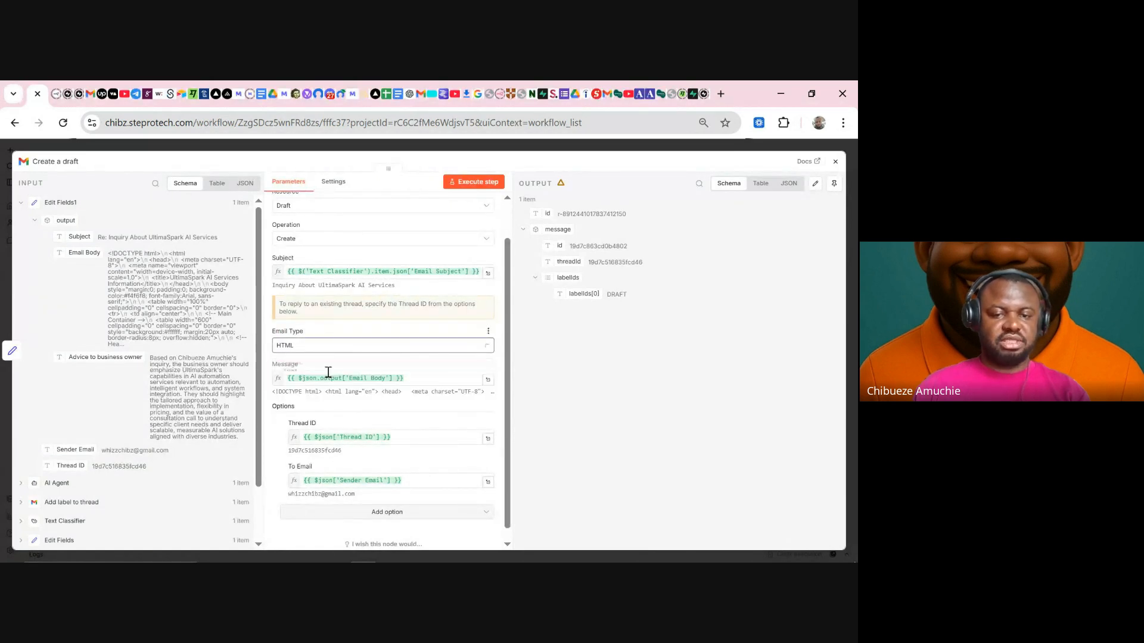
left_click(466, 188)
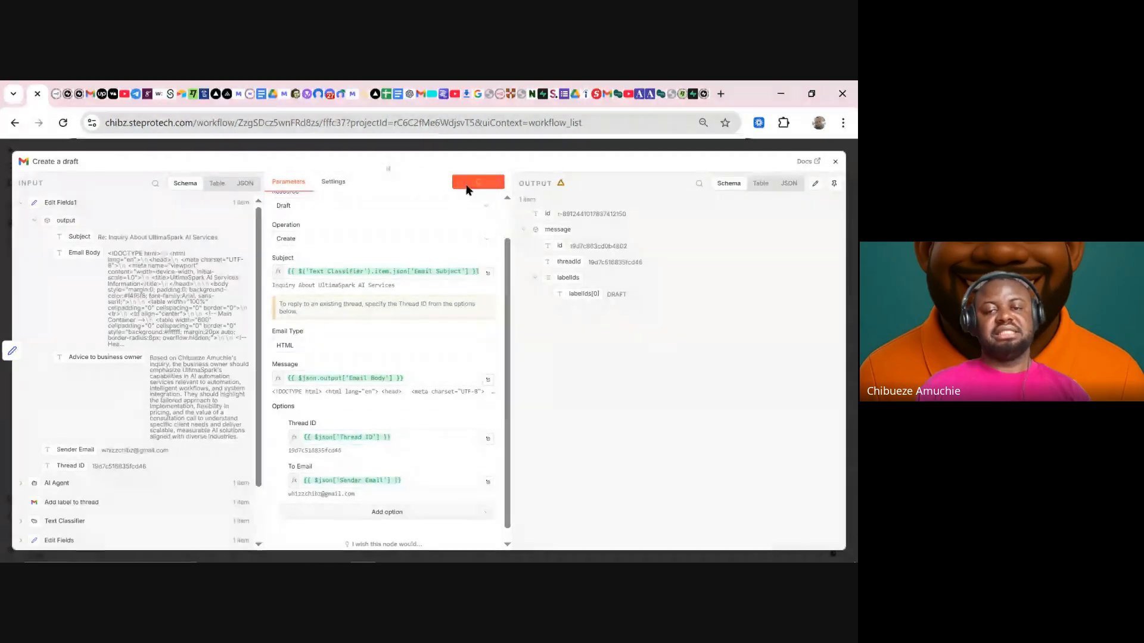
- Refresh the Gmail inbox and open the UltimaSpark thread to view the HTML-formatted draft
left_click(421, 95)
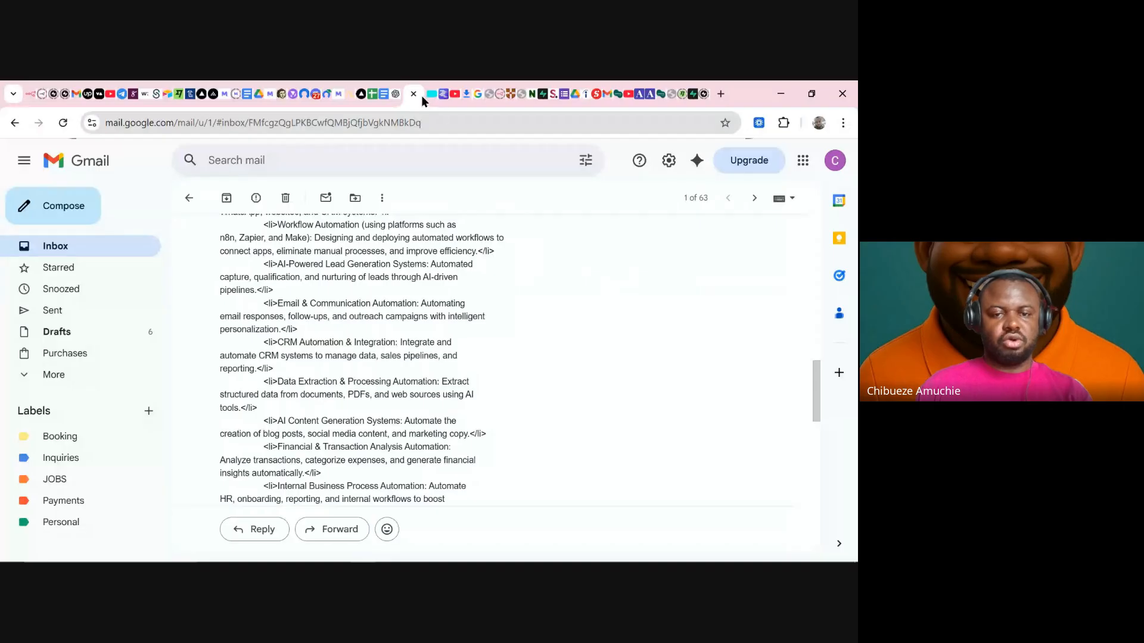
left_click(111, 256)
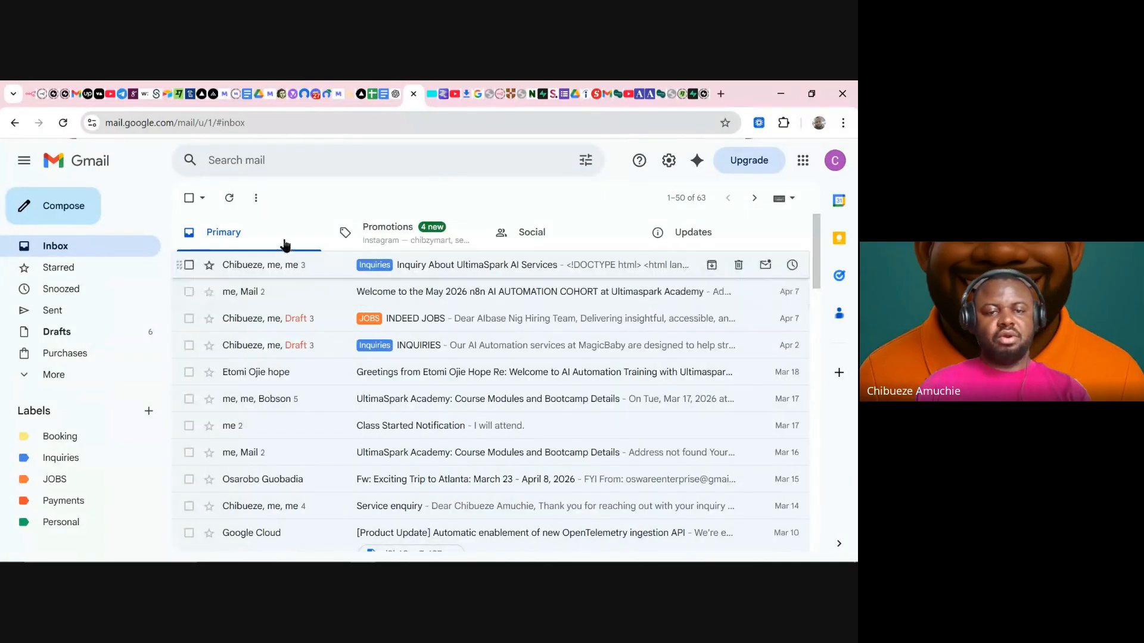
left_click(229, 197)
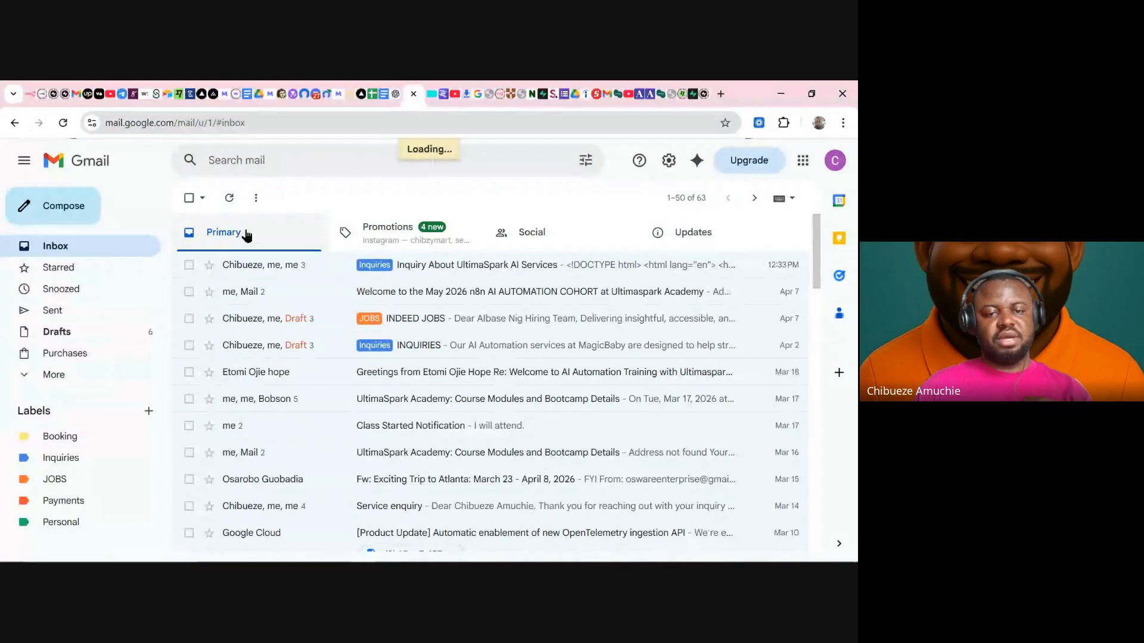
left_click(308, 267)
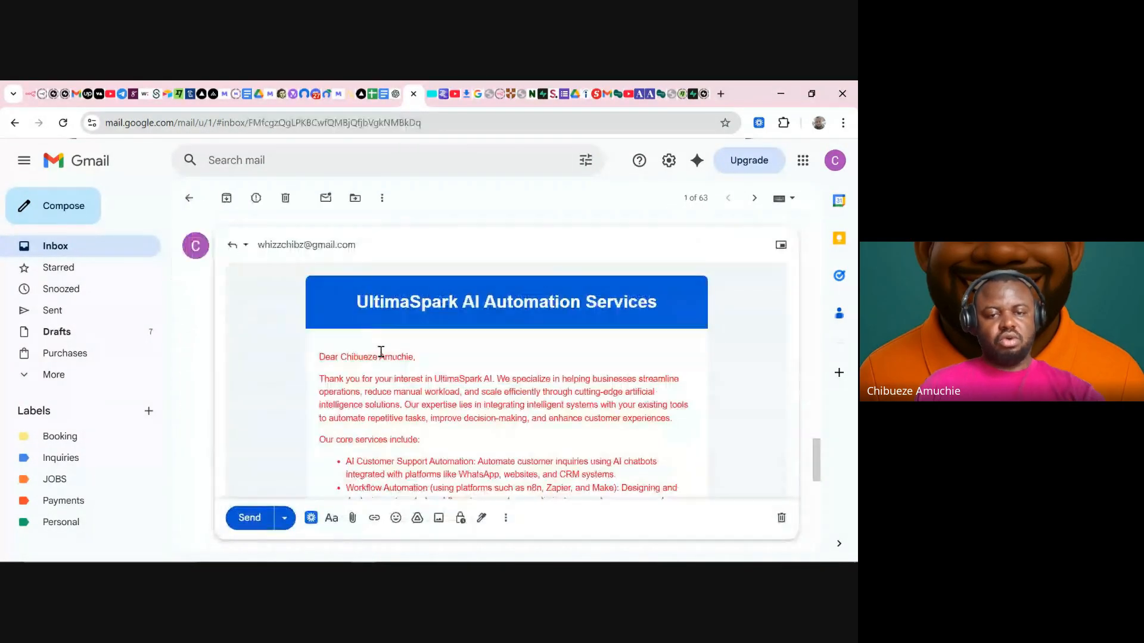
scroll(386, 351, "down", 2)
scroll(392, 347, "up", 3)
scroll(398, 343, "down", 4)
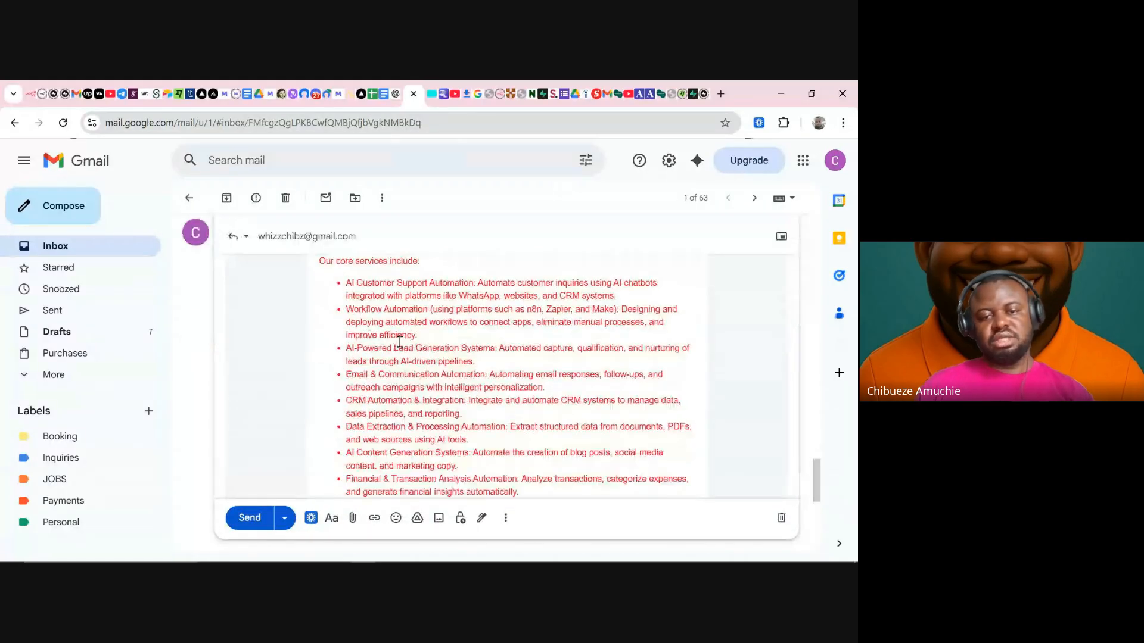
scroll(401, 344, "down", 2)
scroll(402, 347, "down", 3)
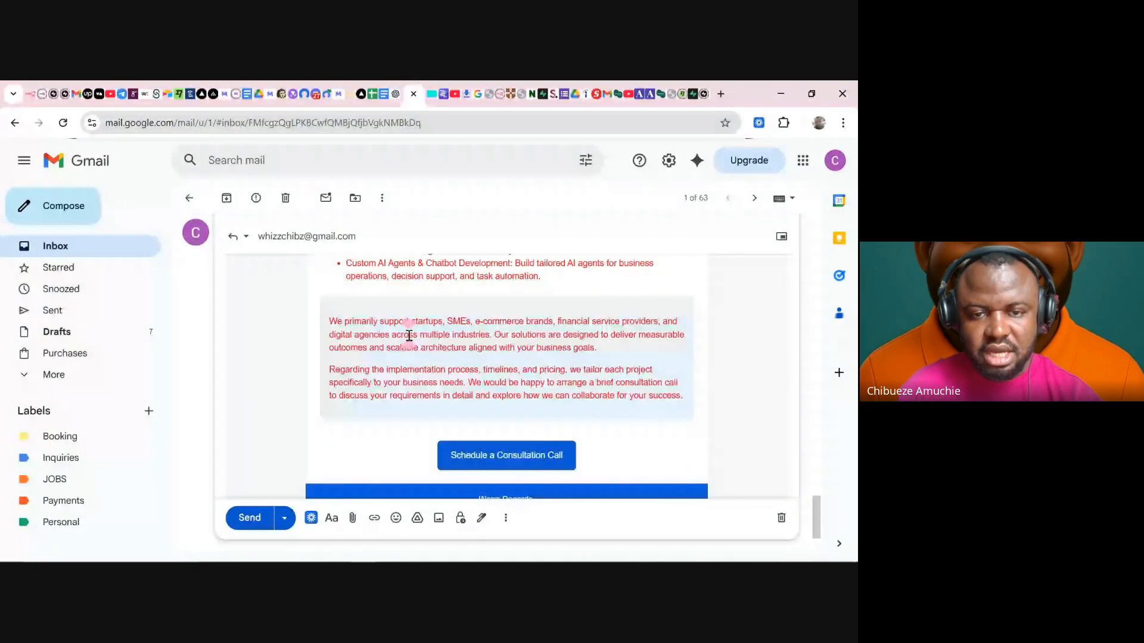
scroll(410, 335, "up", 8)
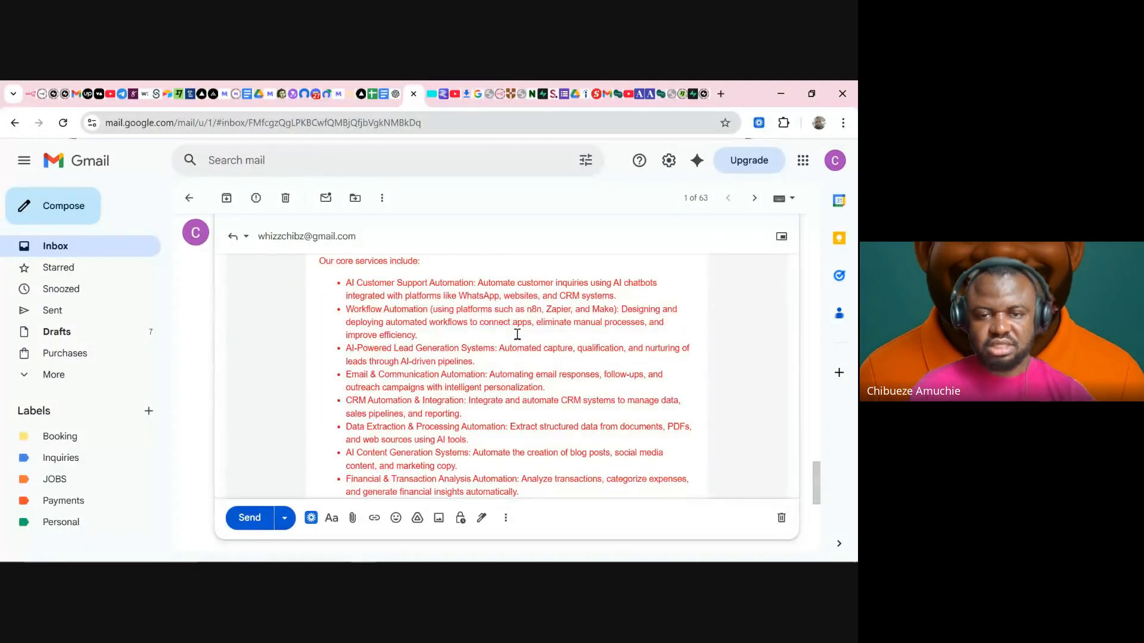
- Click into the header, opening paragraph and Schedule a Consultation Call button to test editability
left_click(487, 390)
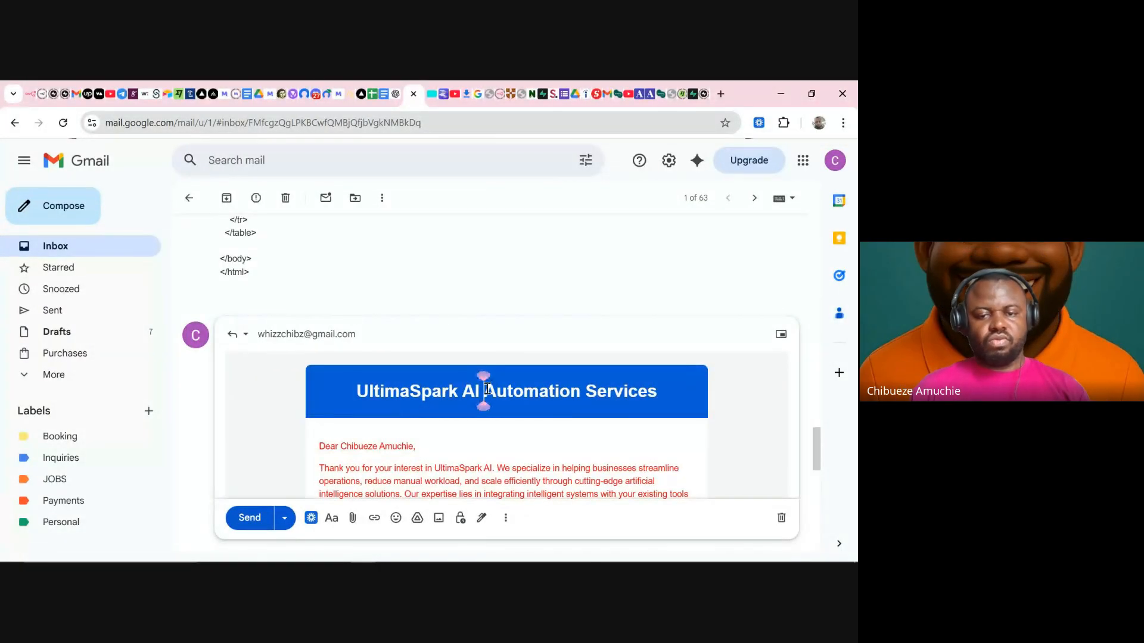
scroll(489, 390, "down", 2)
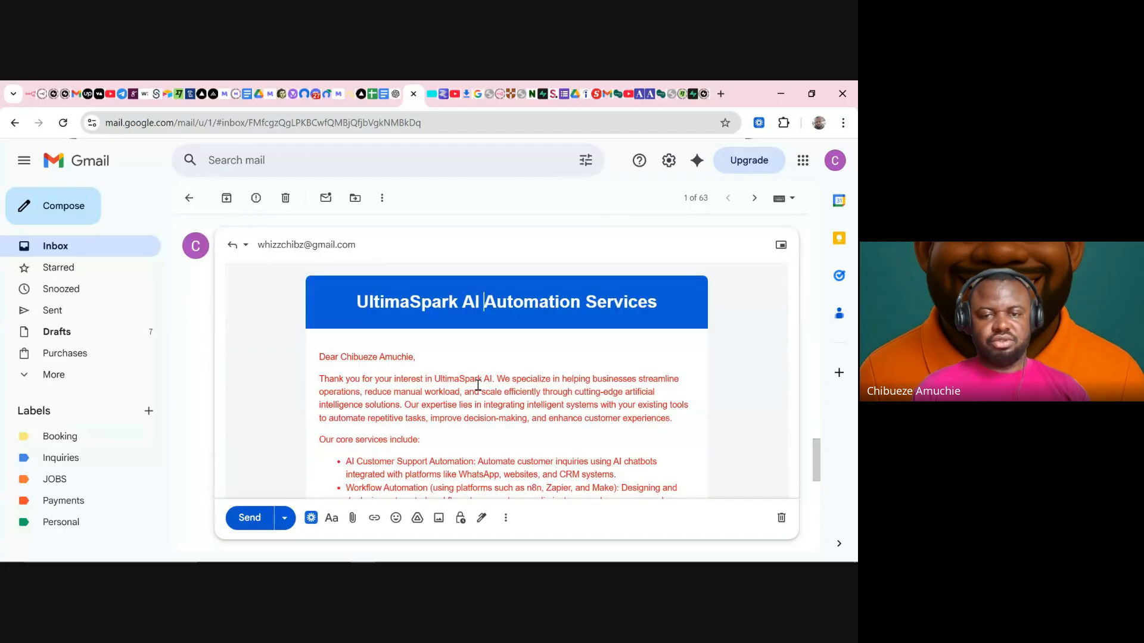
left_click(449, 308)
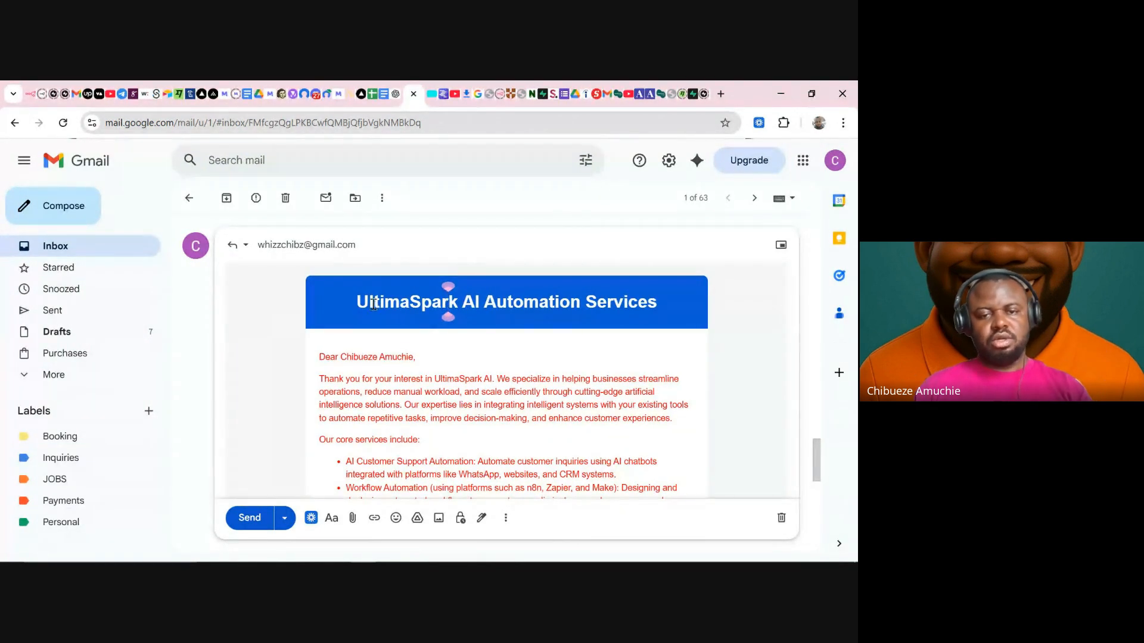
left_click(434, 380)
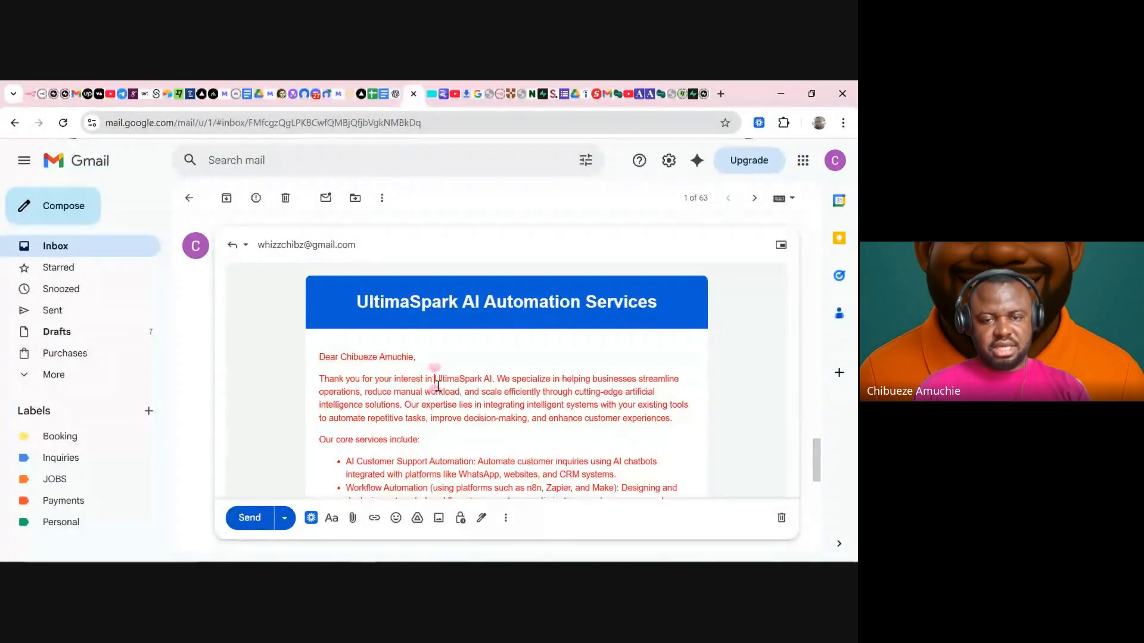
scroll(438, 387, "down", 5)
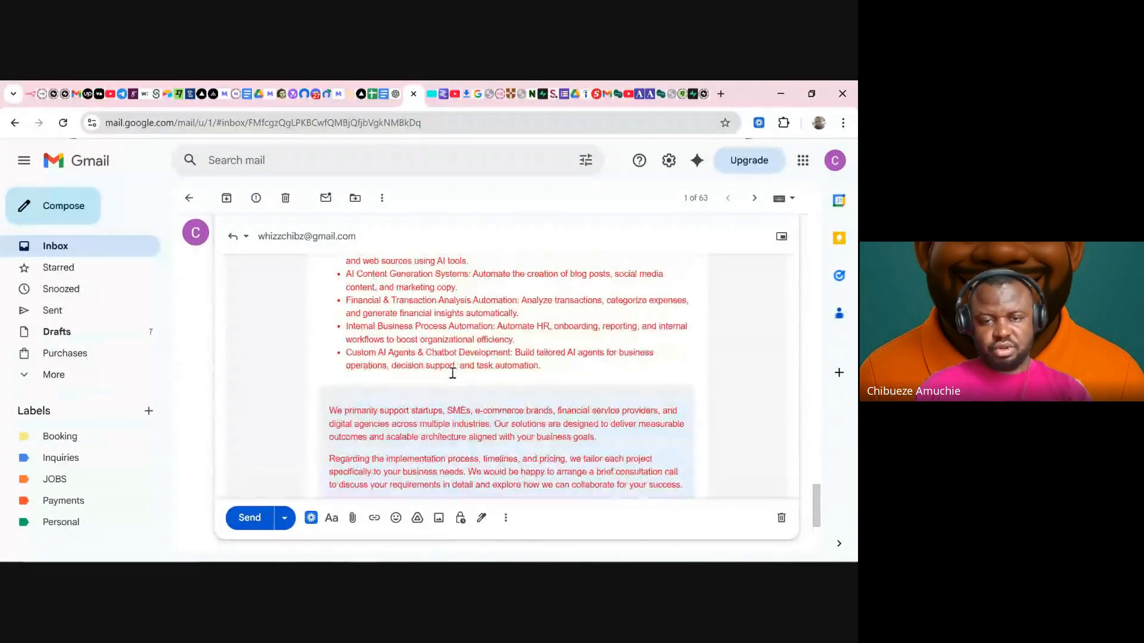
scroll(453, 373, "down", 4)
left_click(521, 364)
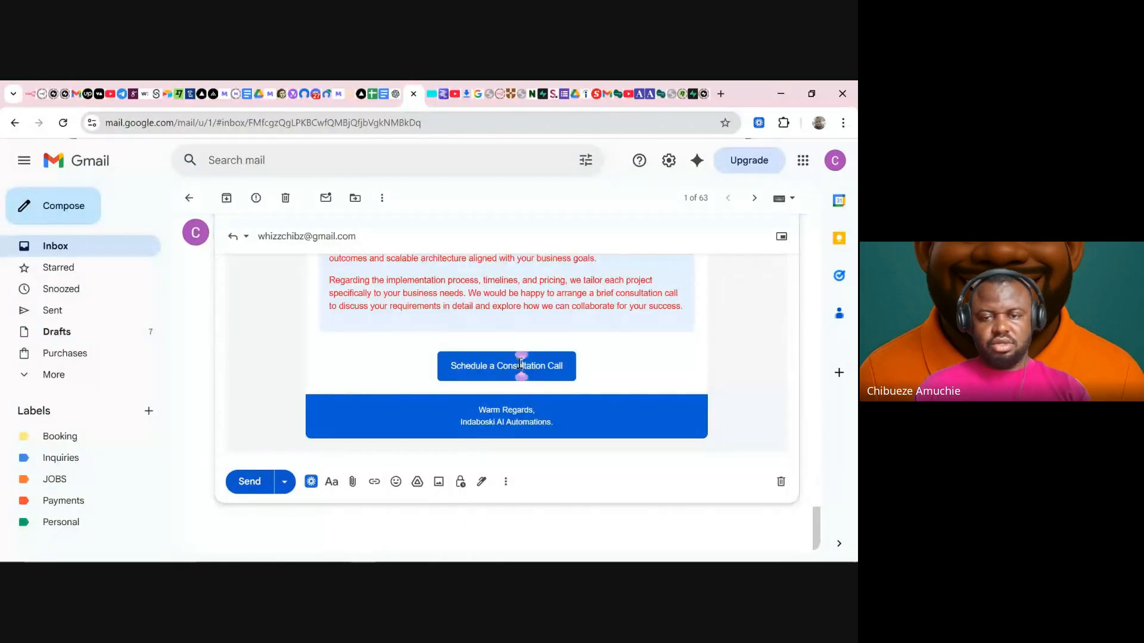
left_click(554, 364)
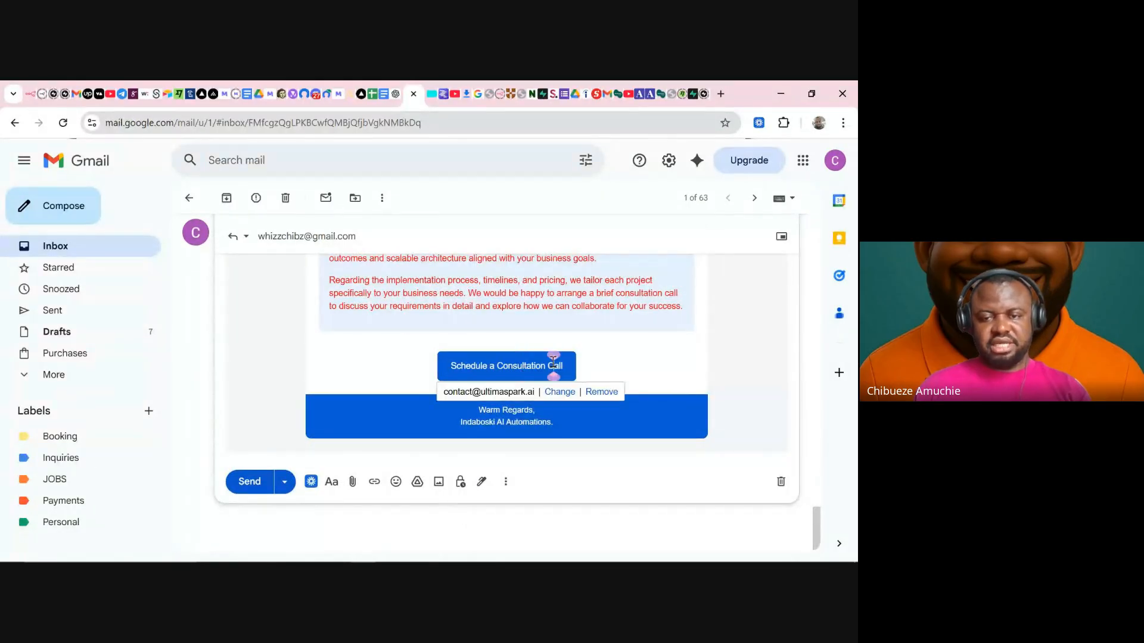
left_click(558, 392)
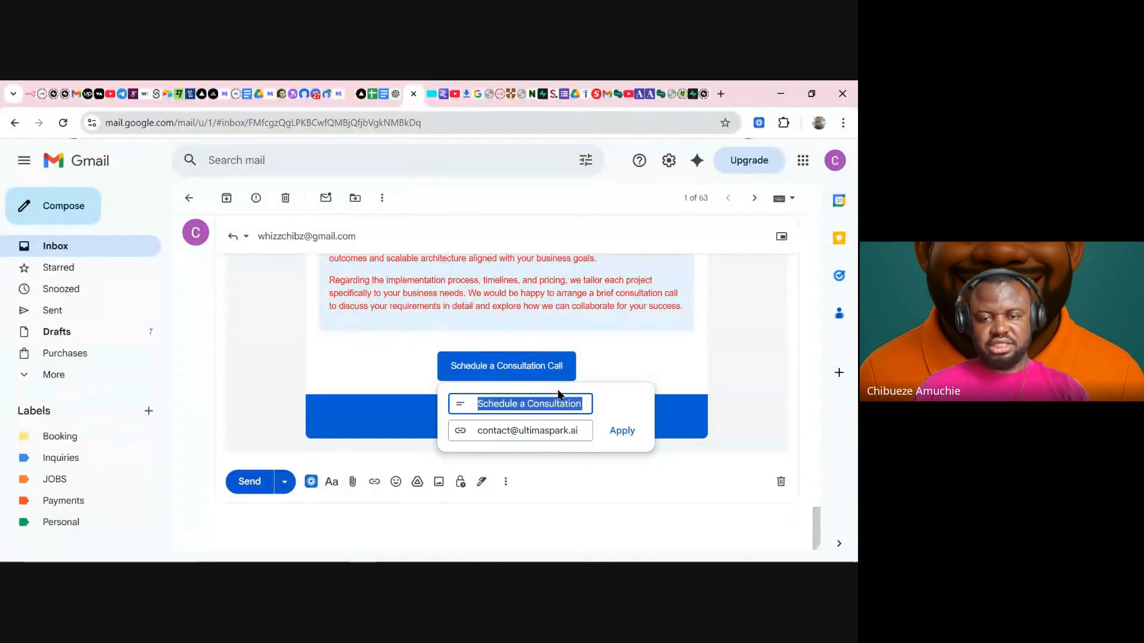
left_click(585, 430)
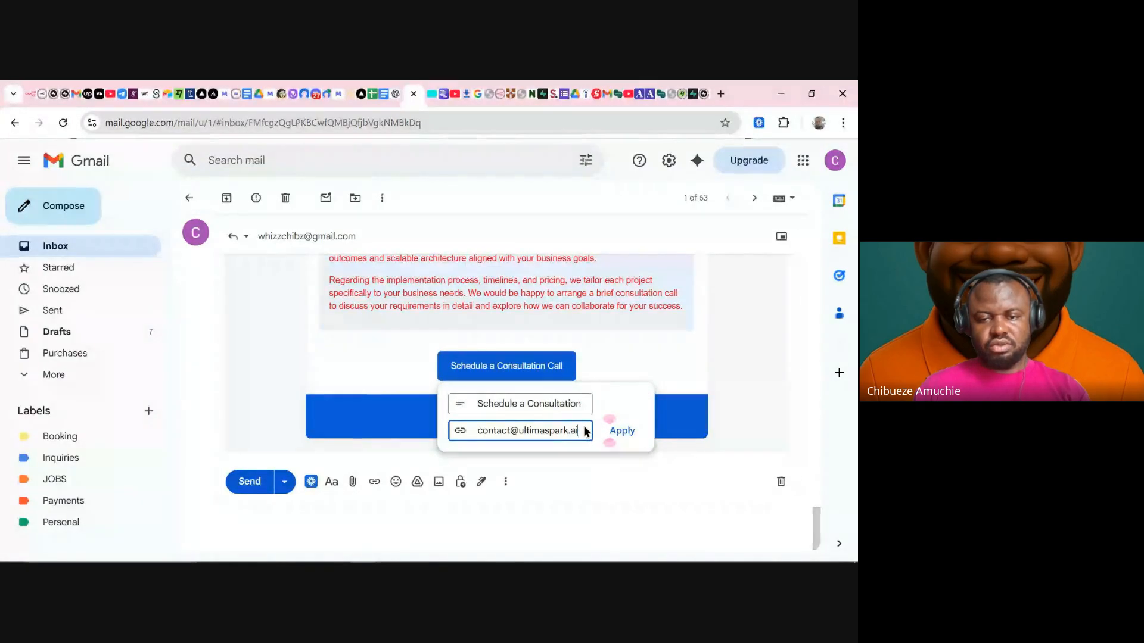
left_click(614, 430)
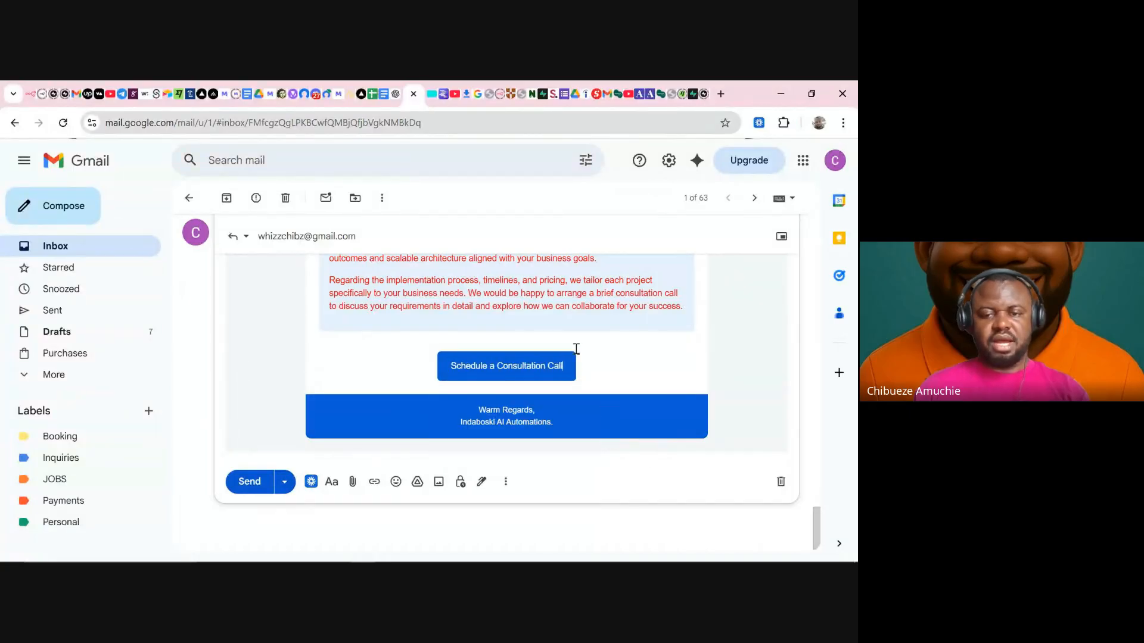
scroll(489, 360, "up", 5)
scroll(490, 360, "up", 3)
left_click(474, 371)
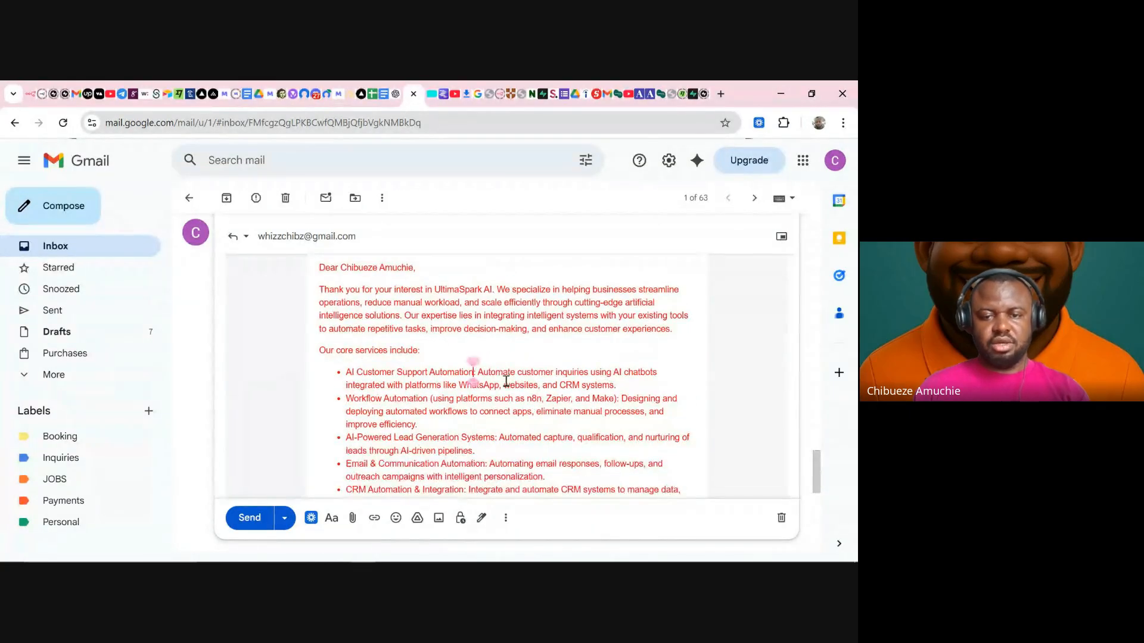
key("BackSpace")
key("BackSpace")
key("BackSpace")
key("BackSpace")
key("BackSpace")
key("BackSpace")
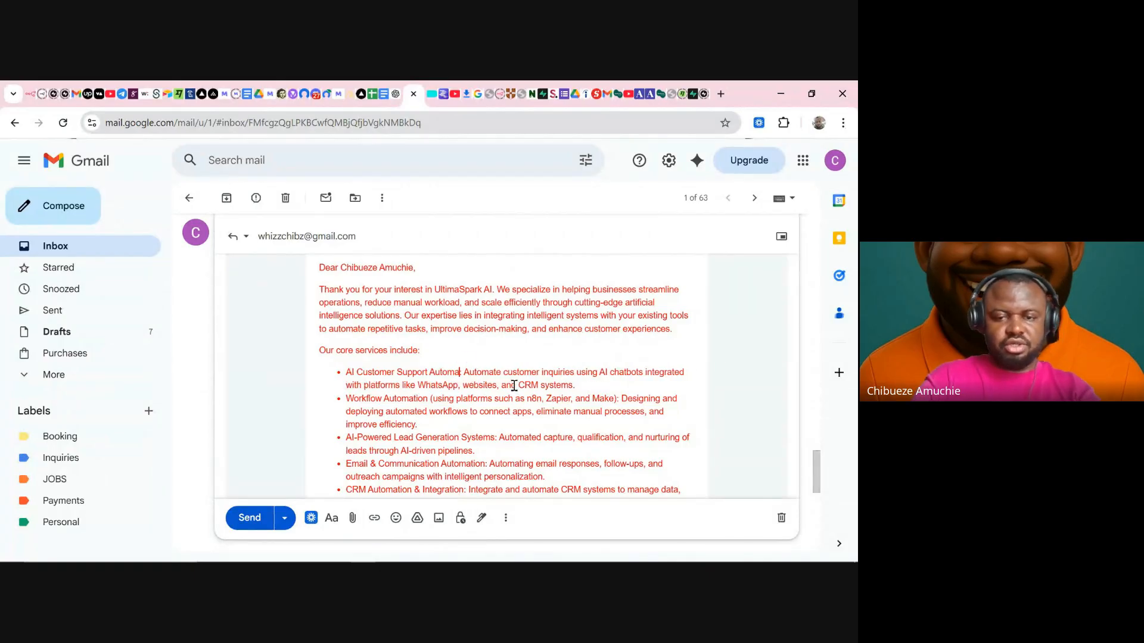
type("mati:")
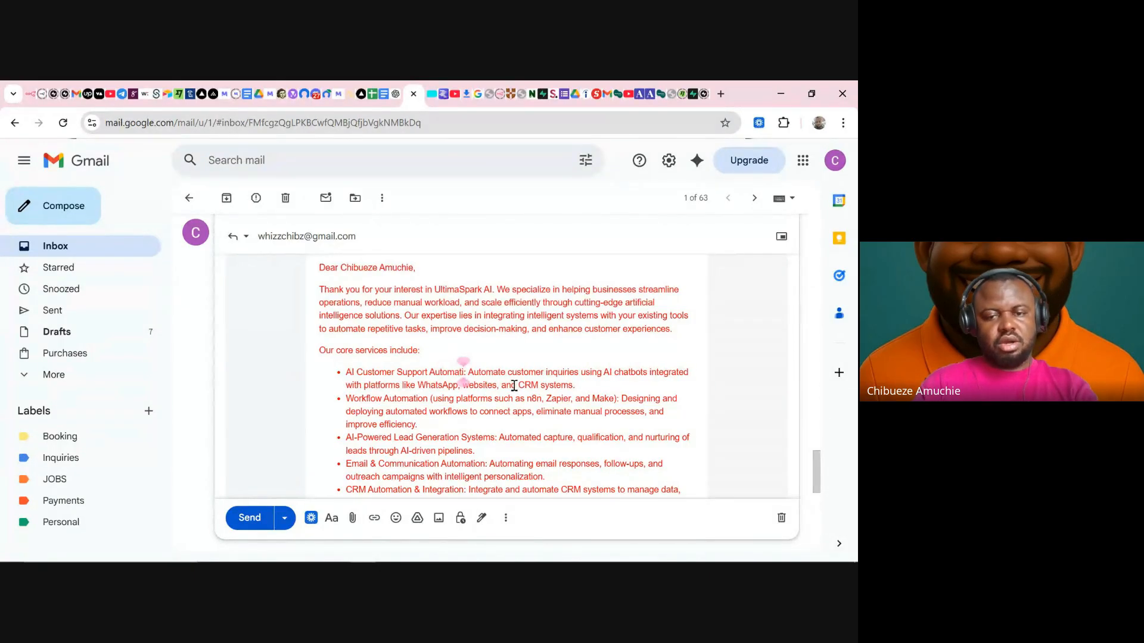
scroll(514, 386, "down", 3)
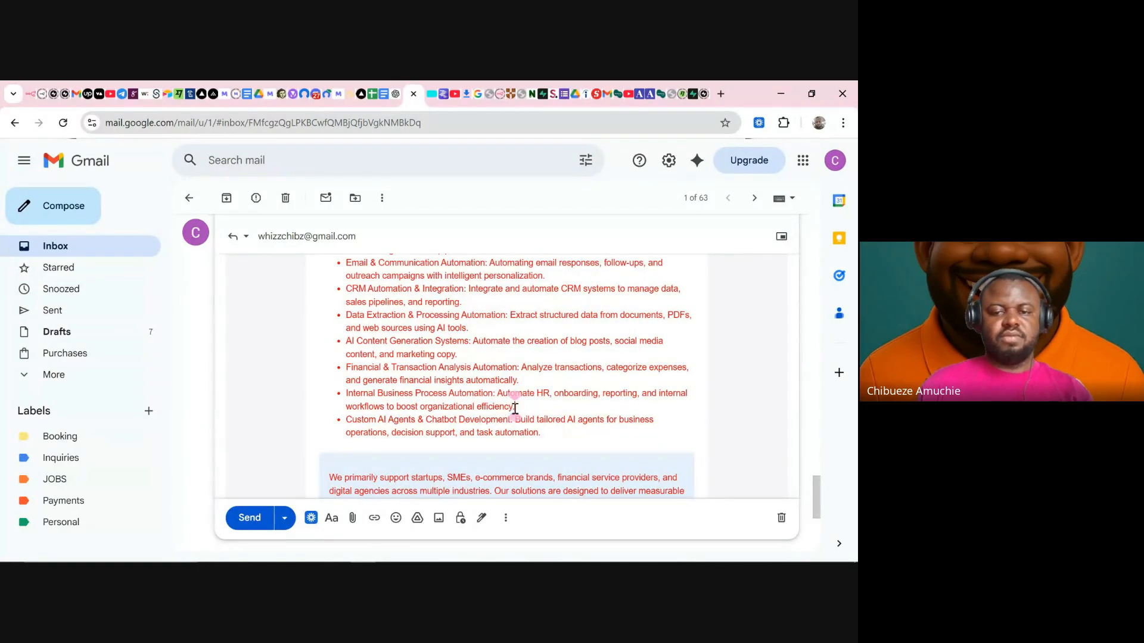
scroll(502, 353, "down", 5)
scroll(528, 346, "up", 10)
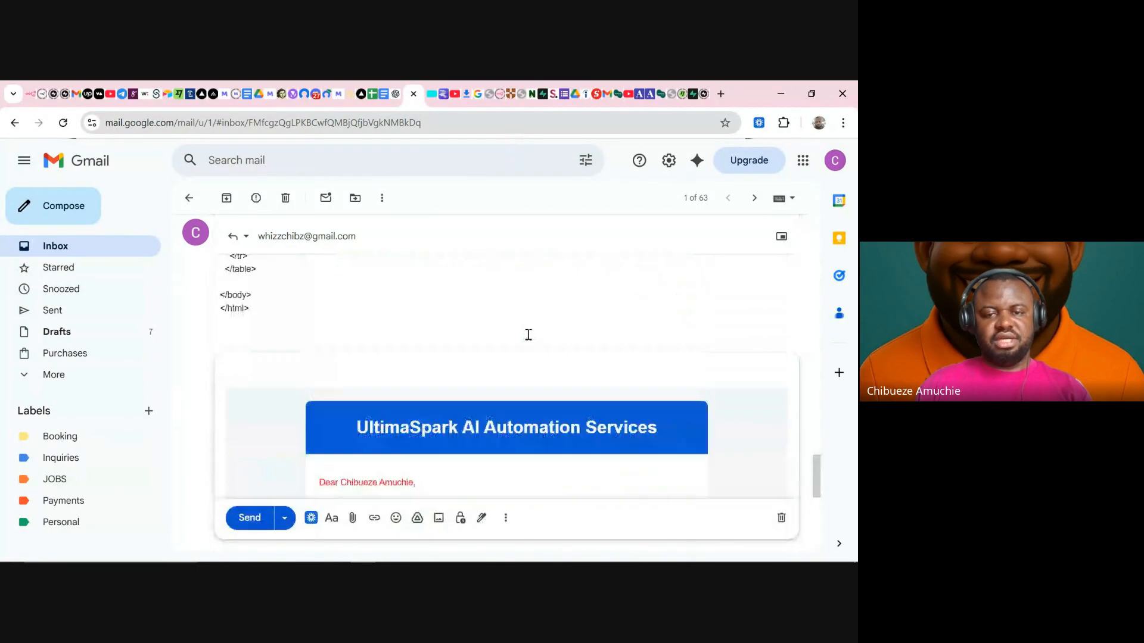
scroll(518, 340, "down", 9)
scroll(509, 343, "up", 8)
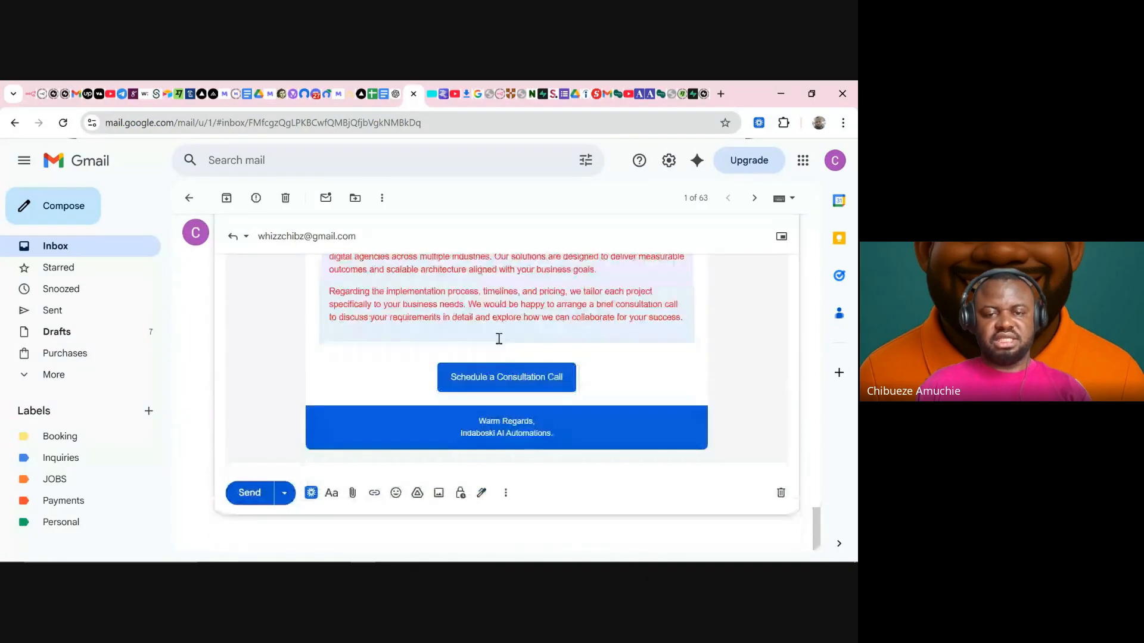
scroll(493, 344, "down", 4)
scroll(493, 345, "down", 5)
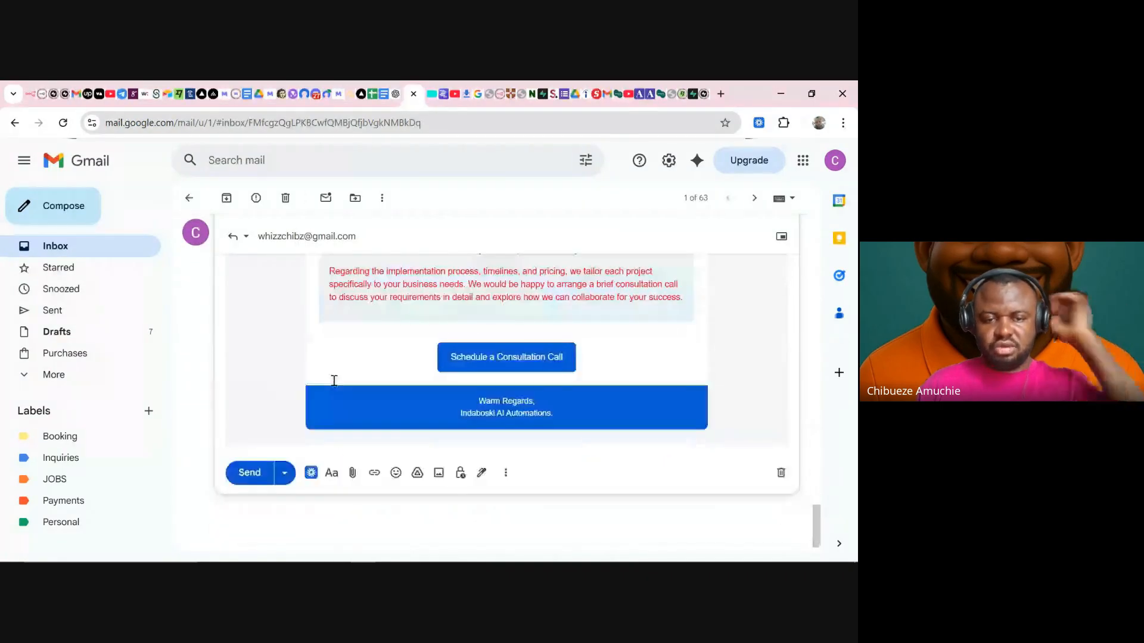
- Send the formatted HTML reply and switch to the recipient's Gmail account
left_click(248, 470)
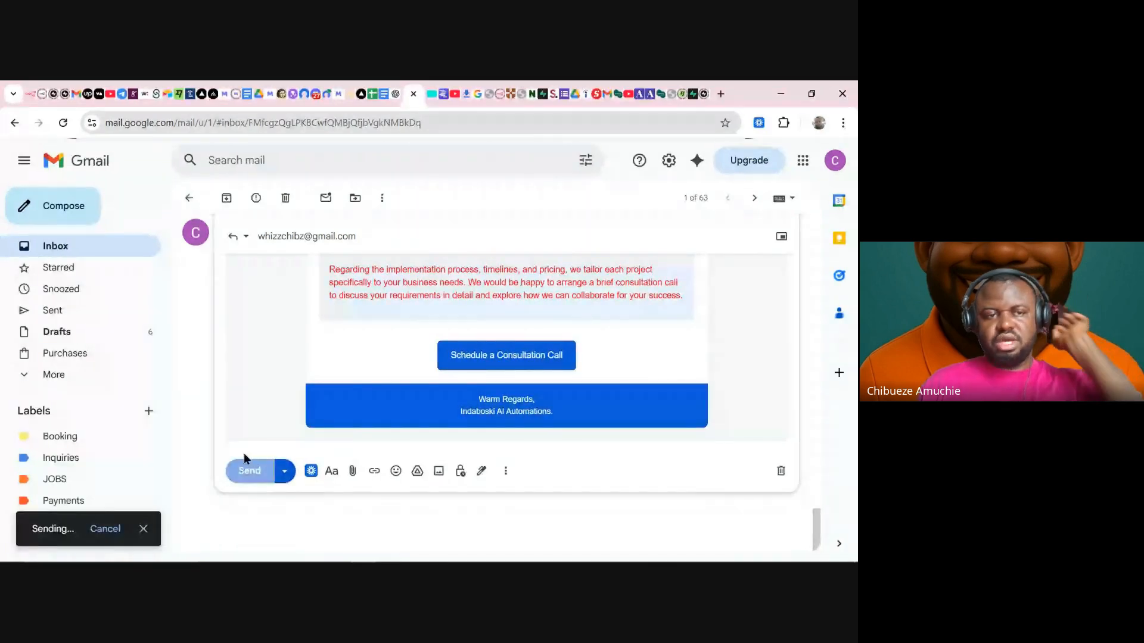
left_click(119, 253)
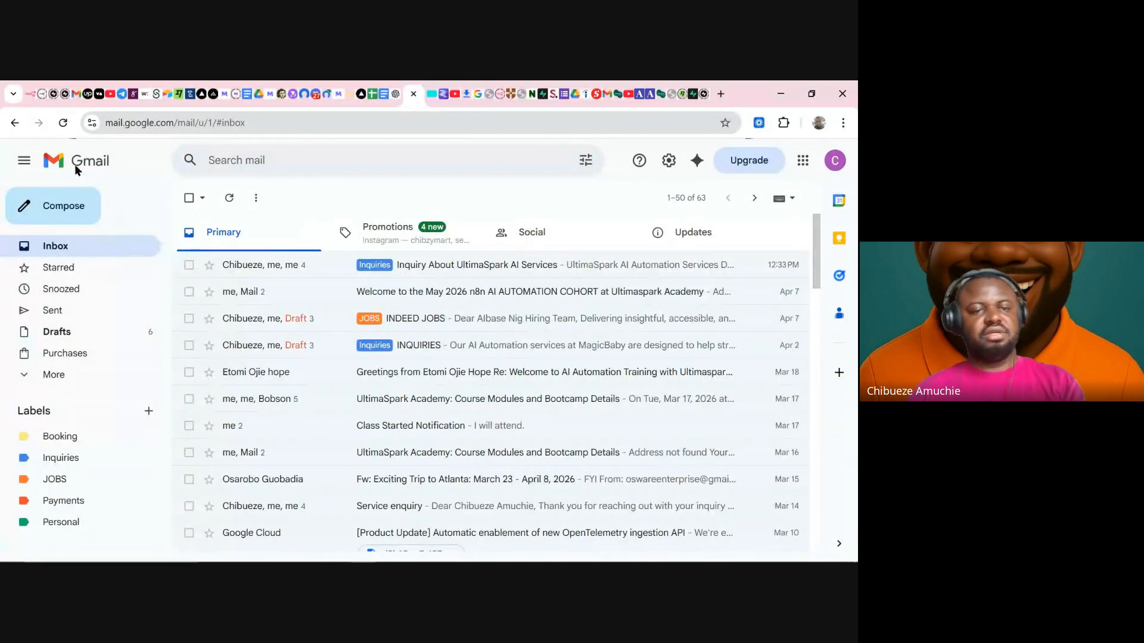
left_click(33, 94)
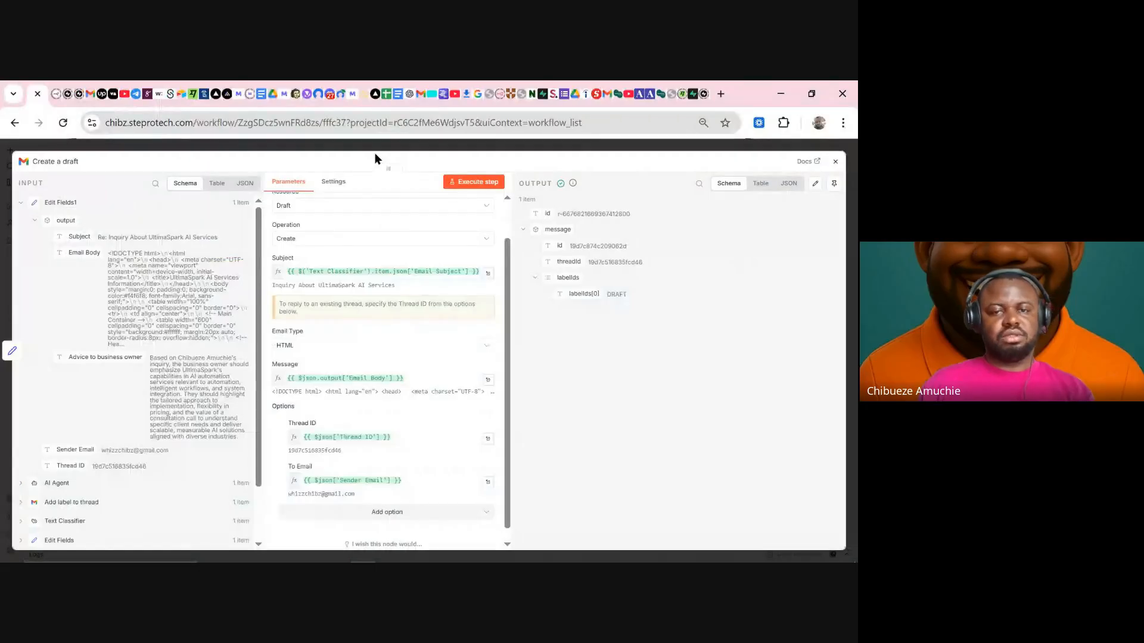
left_click(91, 100)
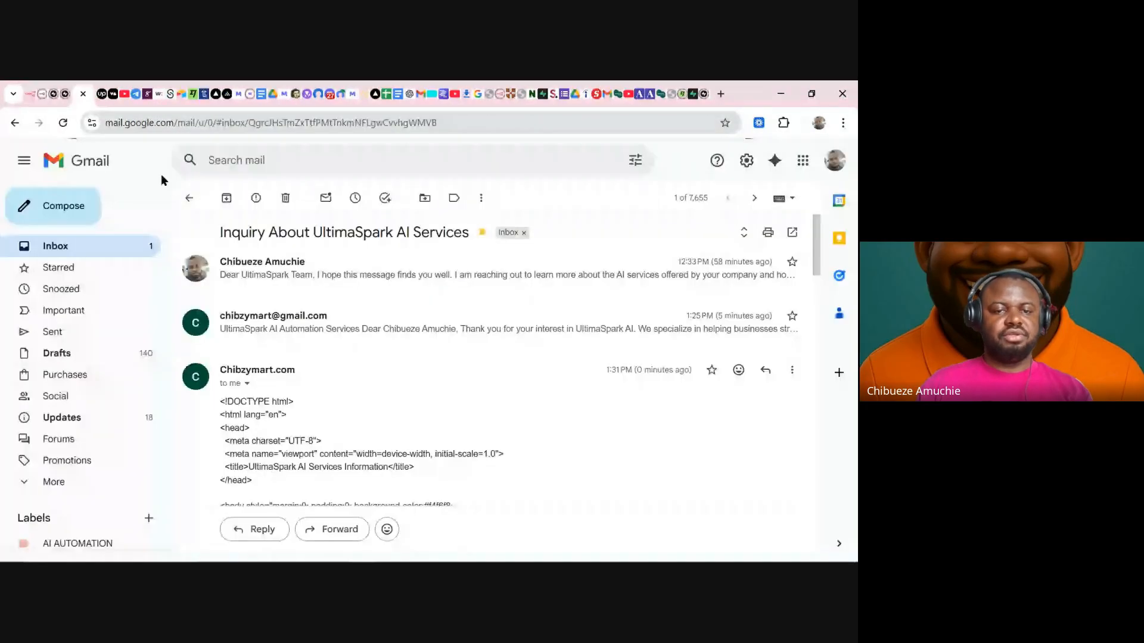
- Open the UltimaSpark thread in the recipient's inbox and scroll through the formatted HTML reply
left_click(159, 255)
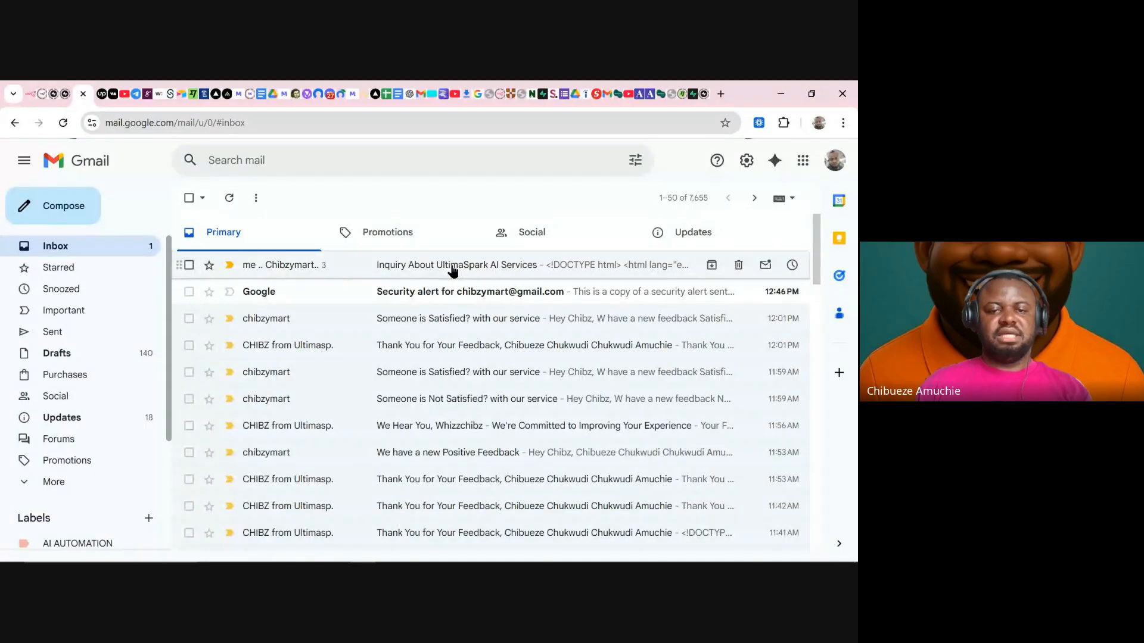
left_click(453, 271)
scroll(365, 314, "down", 10)
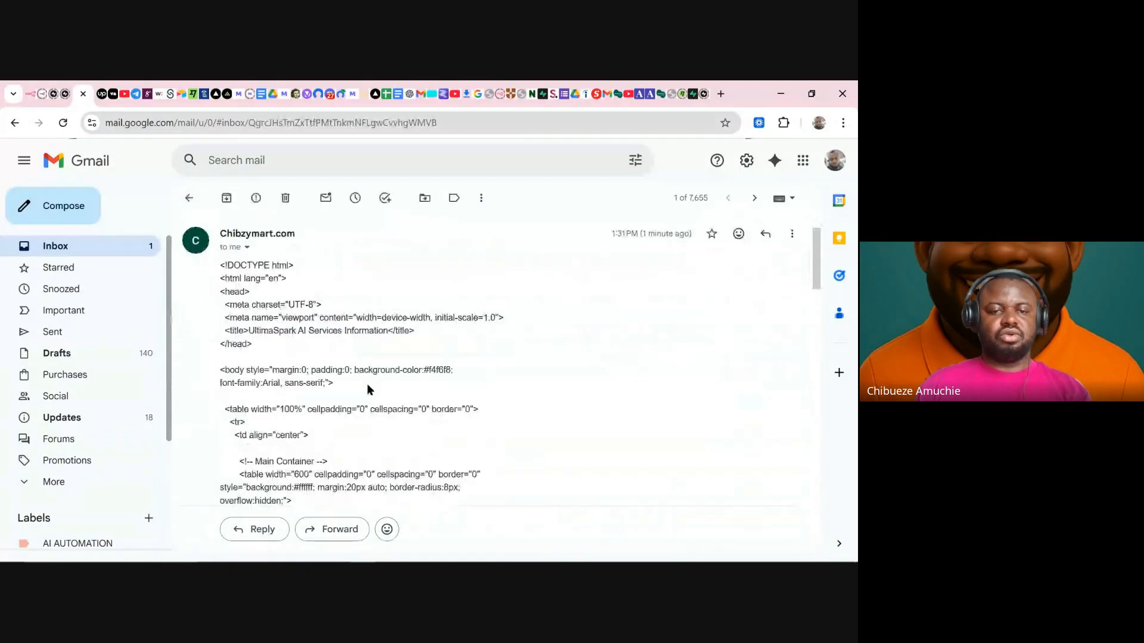
left_click(142, 249)
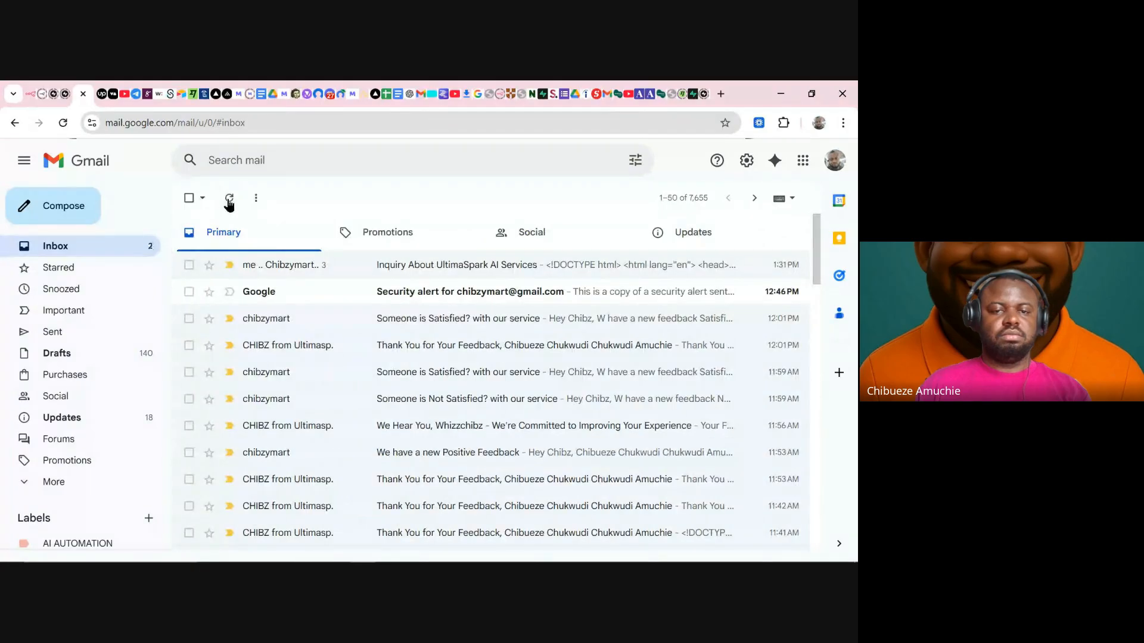
left_click(391, 273)
scroll(393, 321, "down", 10)
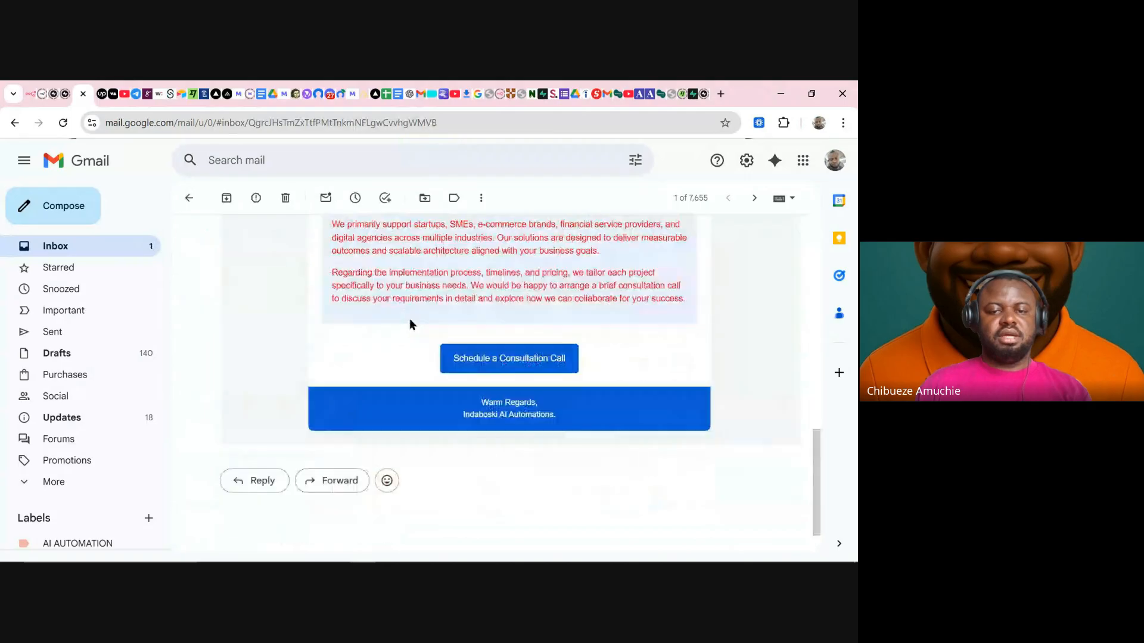
scroll(471, 313, "up", 5)
scroll(471, 313, "up", 3)
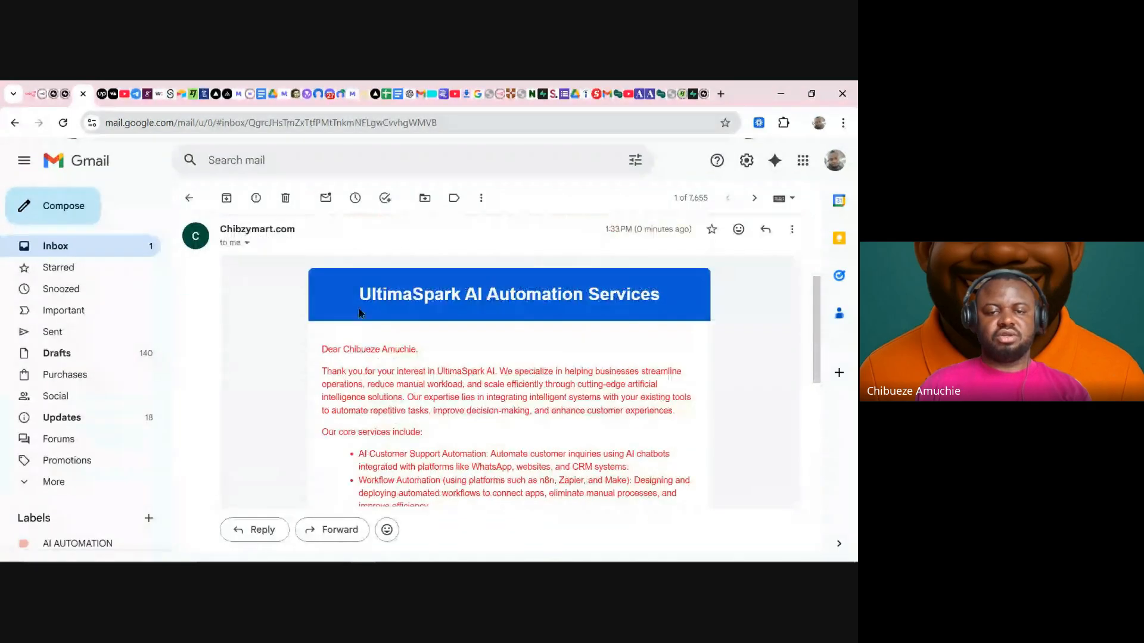
left_click_drag(351, 295, 564, 455)
scroll(580, 432, "down", 4)
scroll(578, 430, "down", 4)
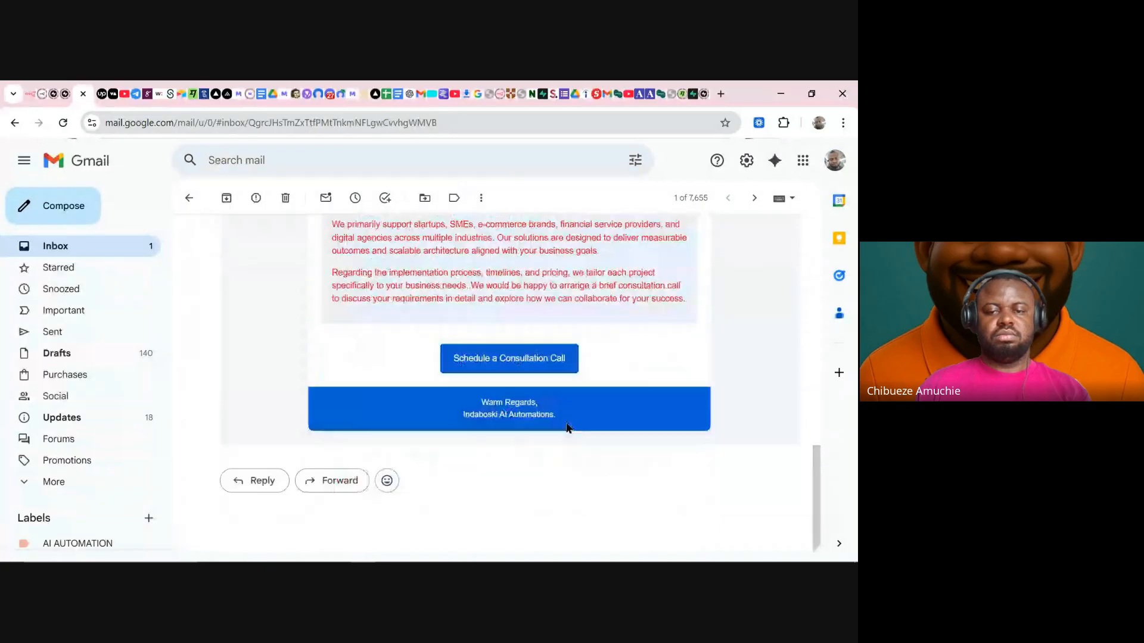
scroll(454, 324, "up", 15)
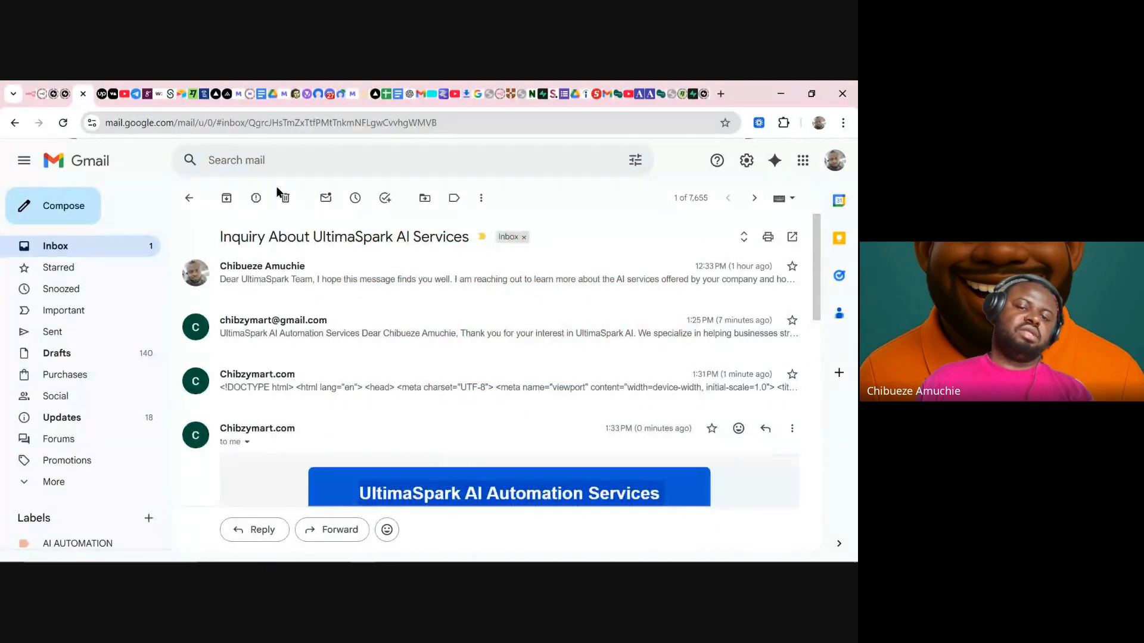
- Expand the original inquiry message, return to the inbox, and go back to n8n
left_click(360, 266)
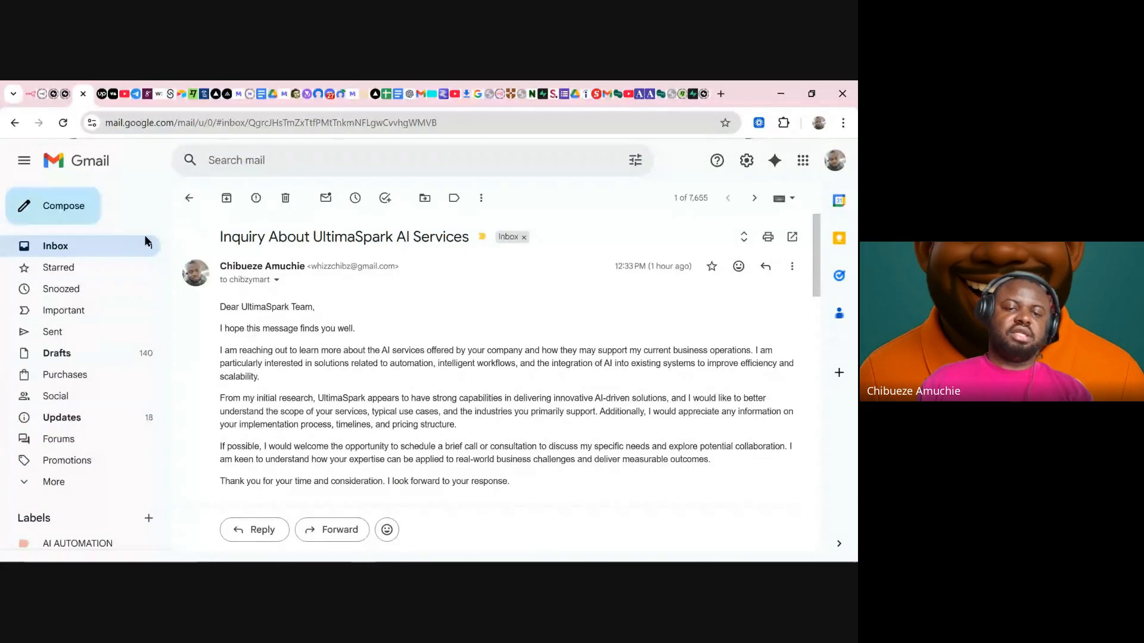
left_click(125, 246)
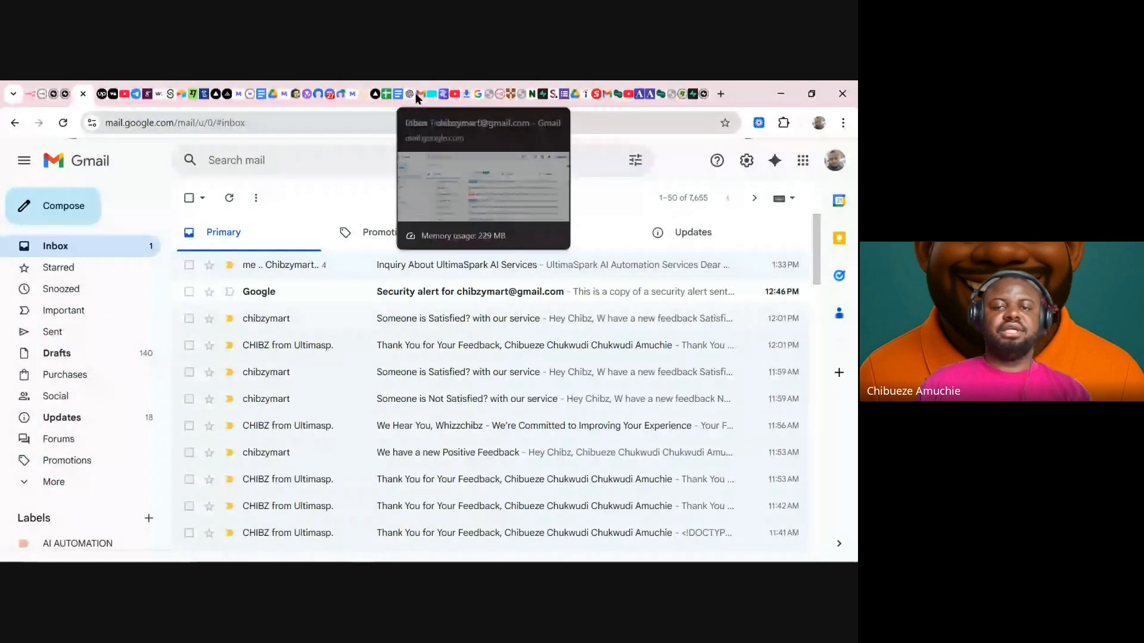
mouse_move(407, 102)
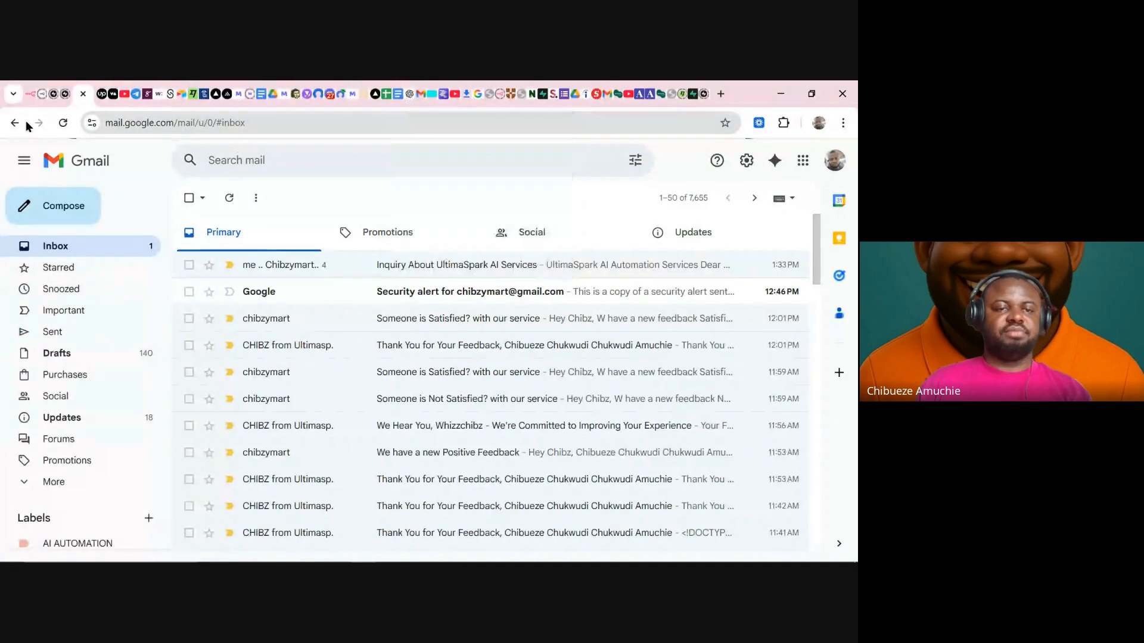
left_click(31, 95)
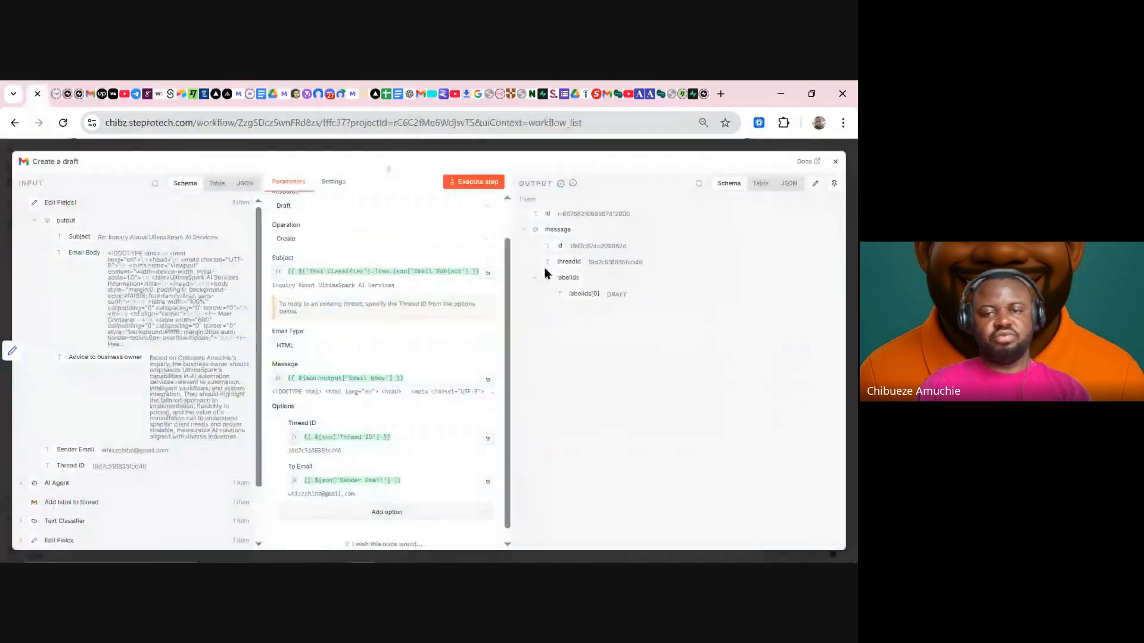
- Close the Create a draft node, pan the canvas and align Text Classifier with the row
left_click(475, 146)
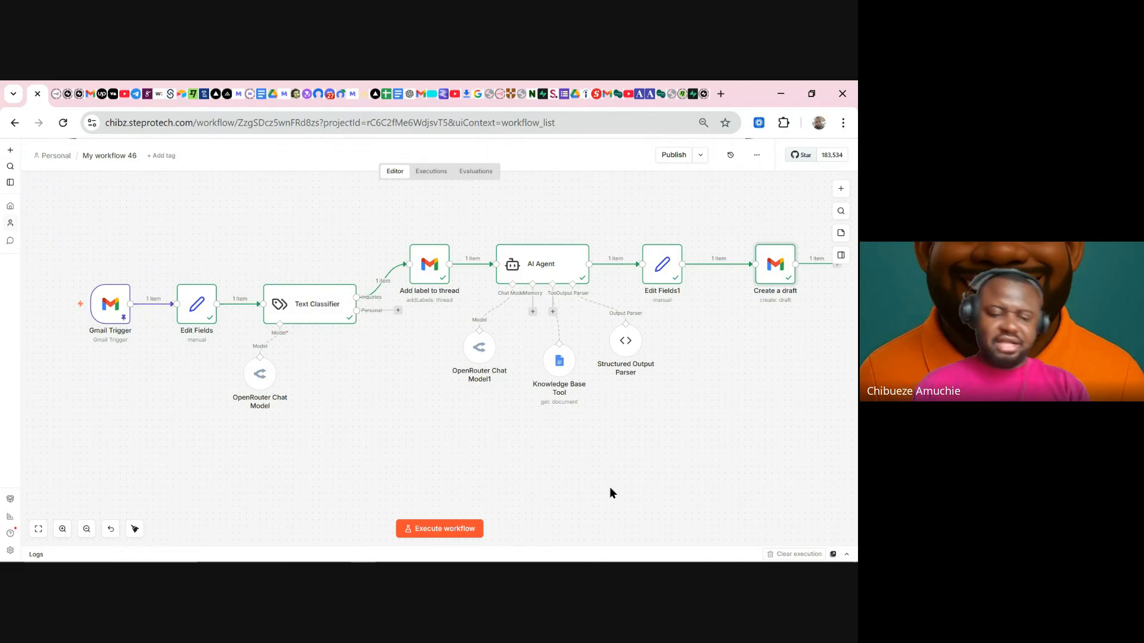
left_click_drag(595, 488, 557, 473)
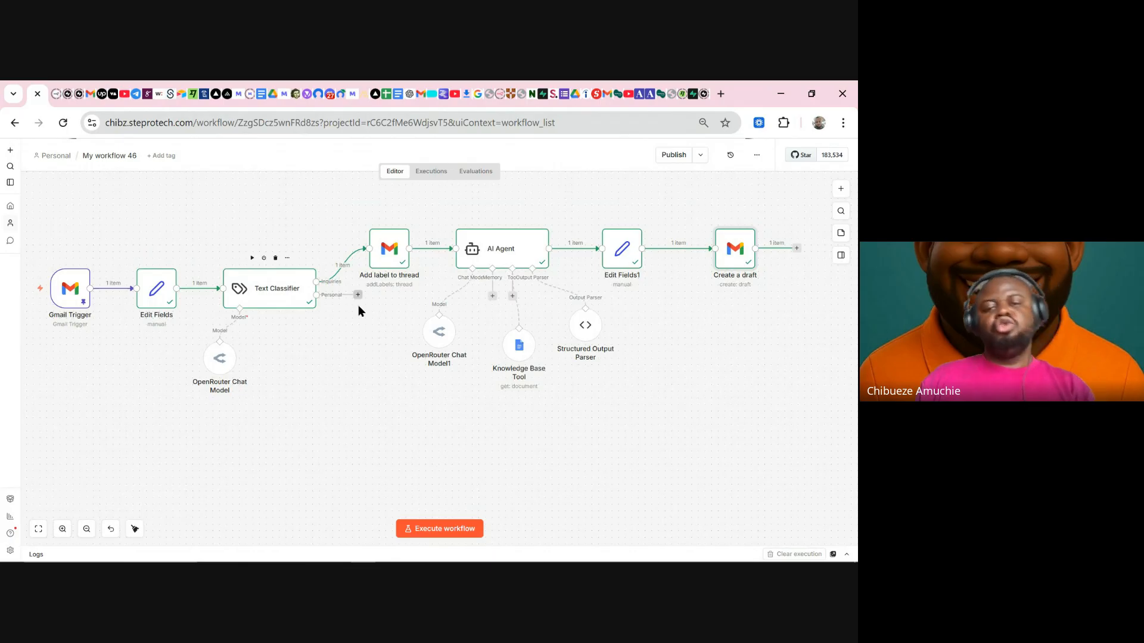
left_click_drag(355, 336, 319, 289)
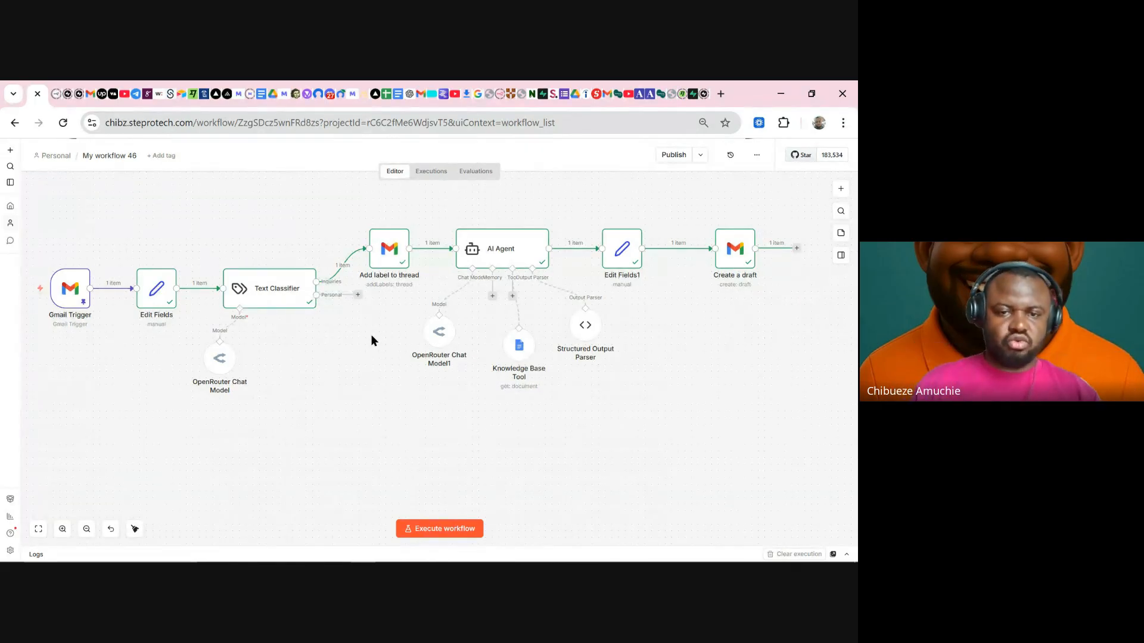
left_click_drag(325, 293, 319, 287)
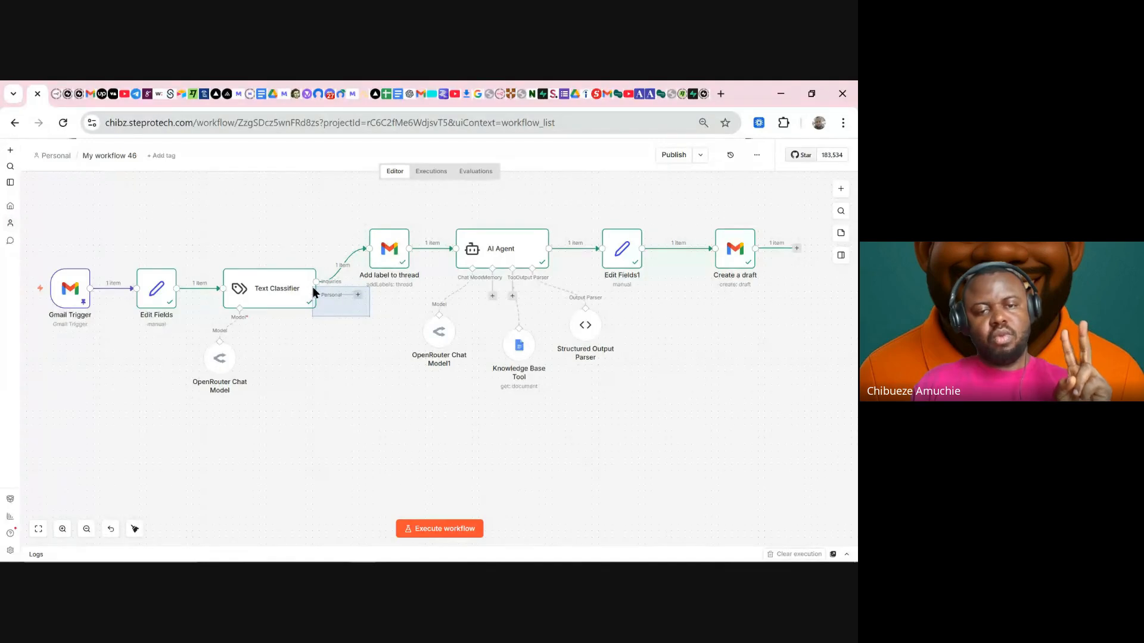
mouse_move(313, 291)
left_mouse_down()
mouse_move(303, 264)
mouse_move(363, 305)
mouse_move(317, 287)
left_mouse_up()
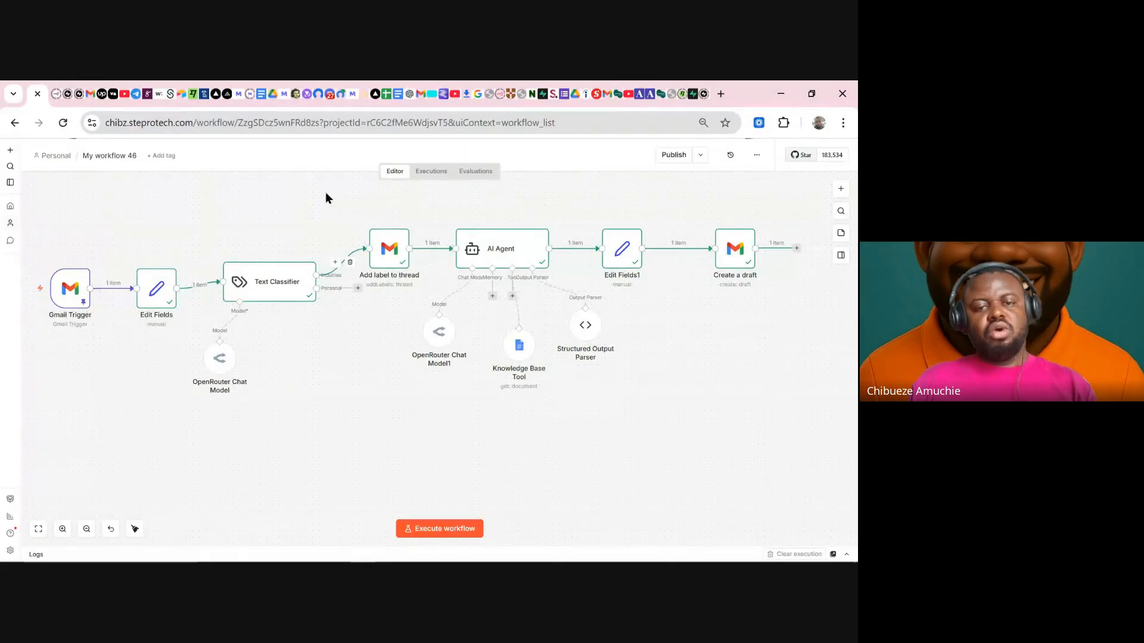
- Select the seven nodes from Add label to thread onward, then deselect them
left_click_drag(325, 192, 821, 450)
left_click(594, 470)
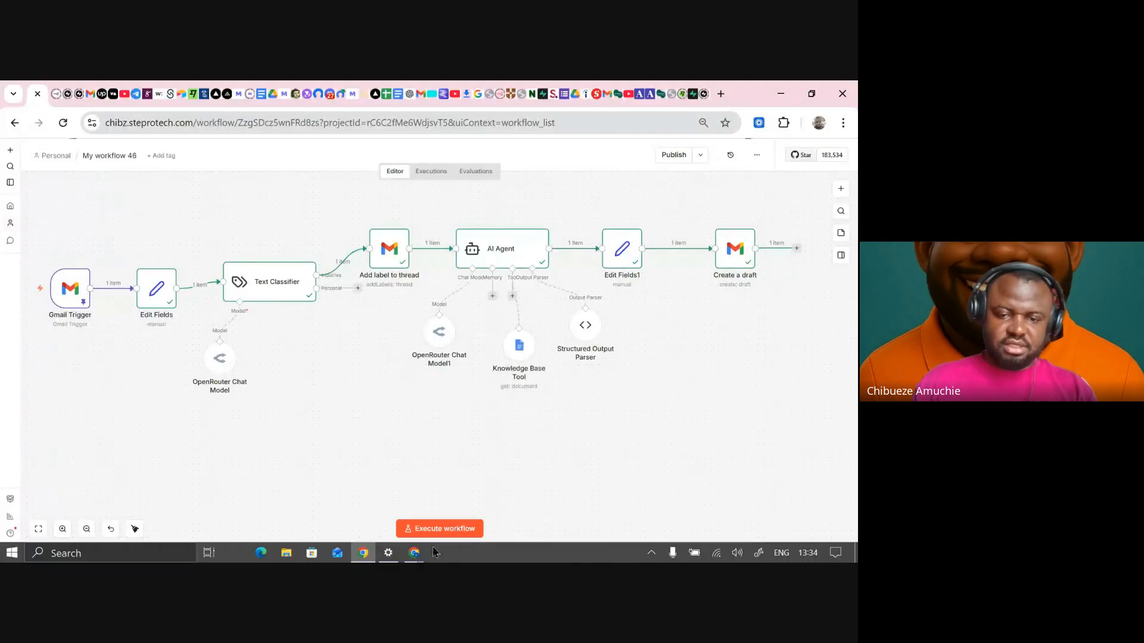
left_click(417, 558)
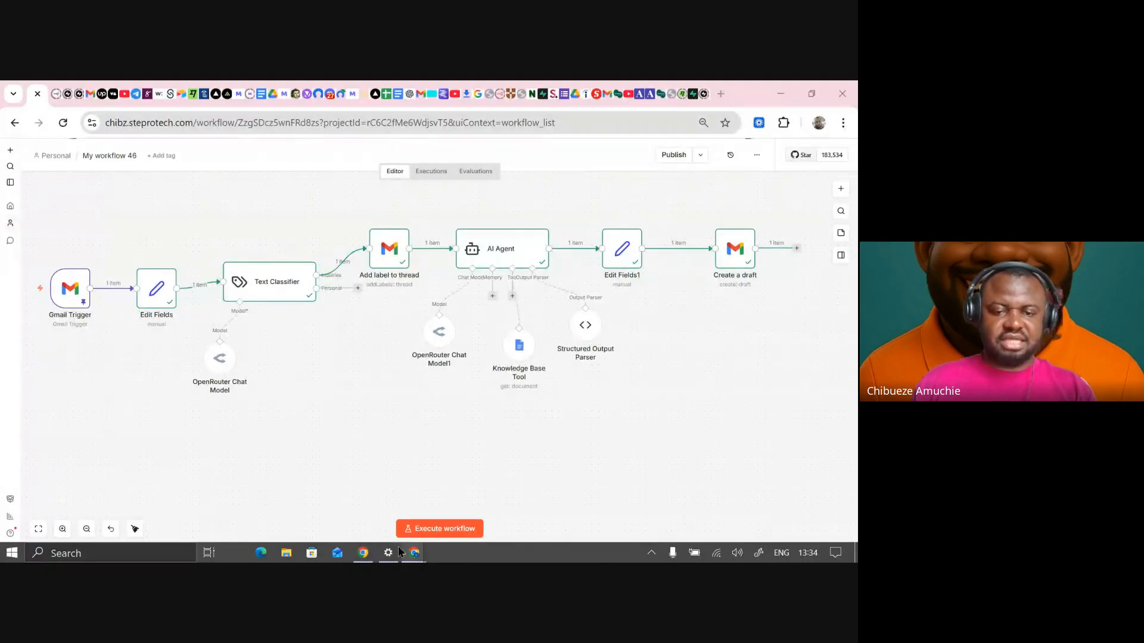
left_click(365, 510)
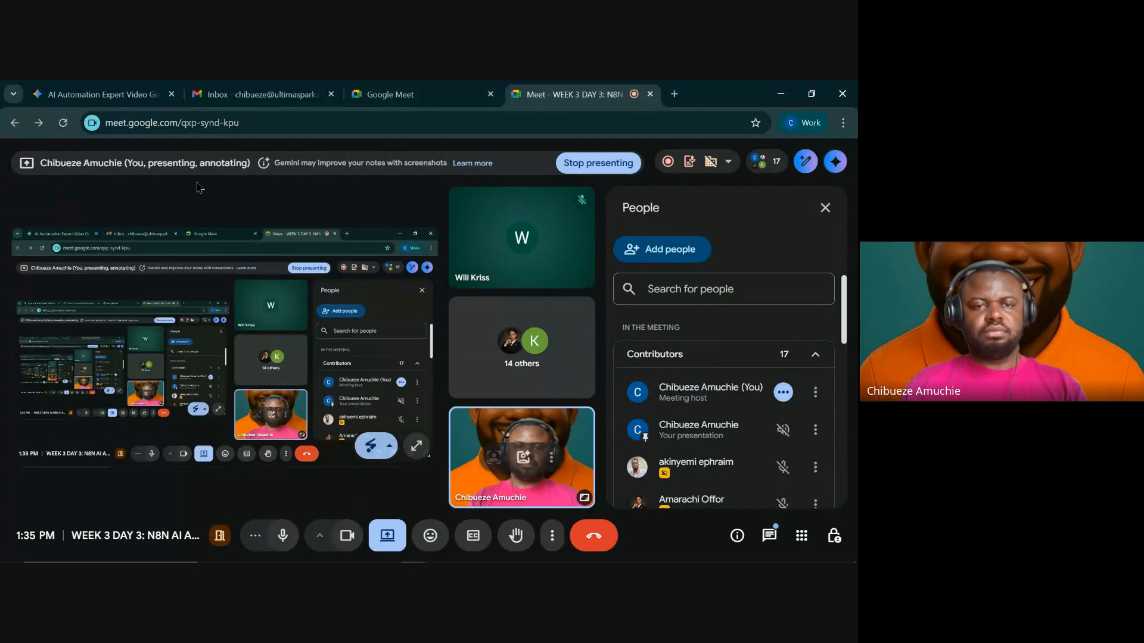
mouse_move(352, 561)
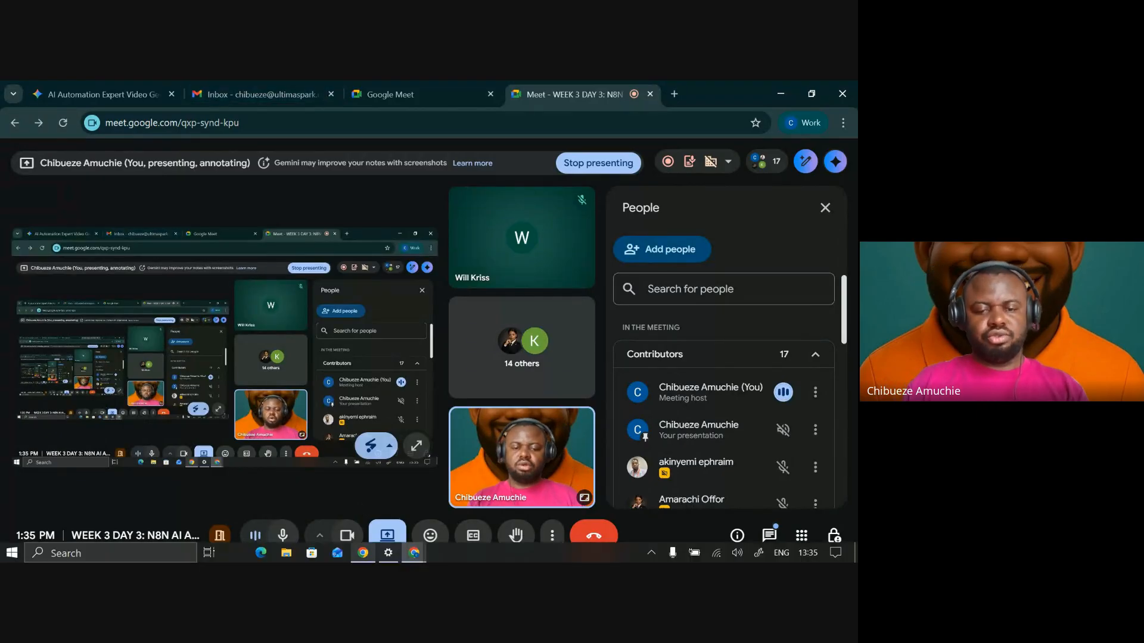
left_click(363, 554)
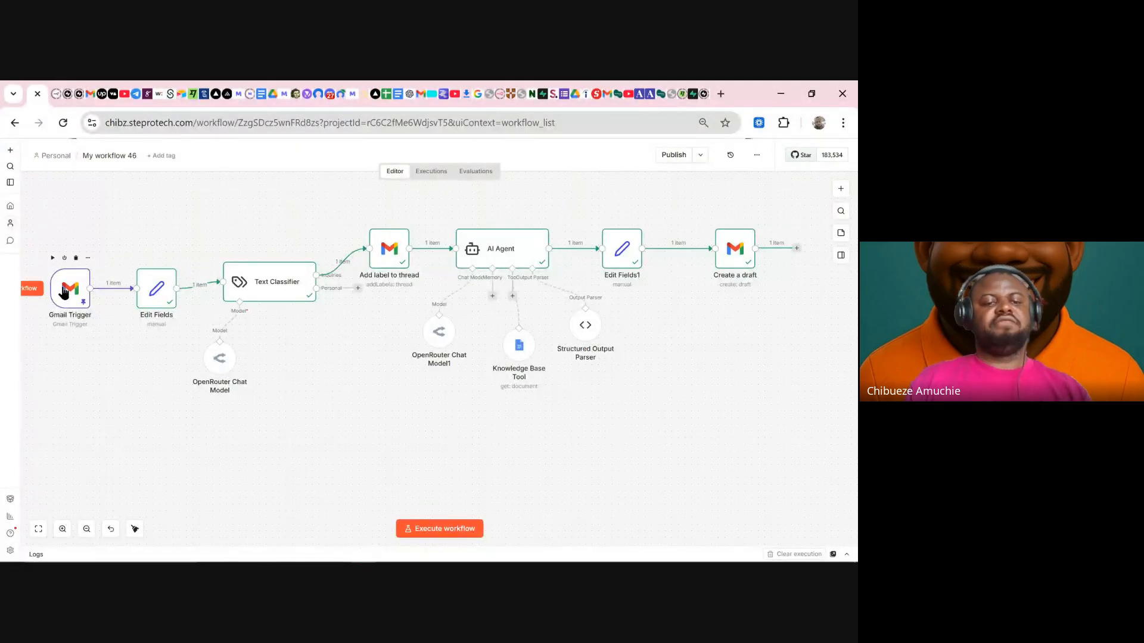
- Shift Gmail Trigger slightly left and move Edit Fields closer to it
left_click_drag(64, 289, 58, 288)
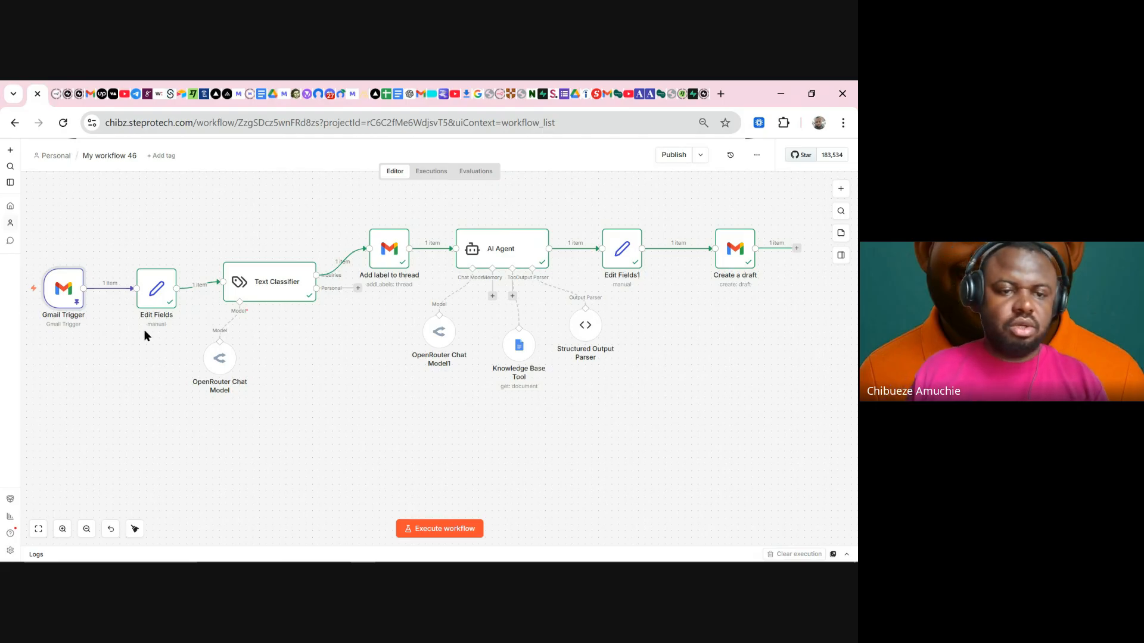
left_click_drag(158, 298, 145, 298)
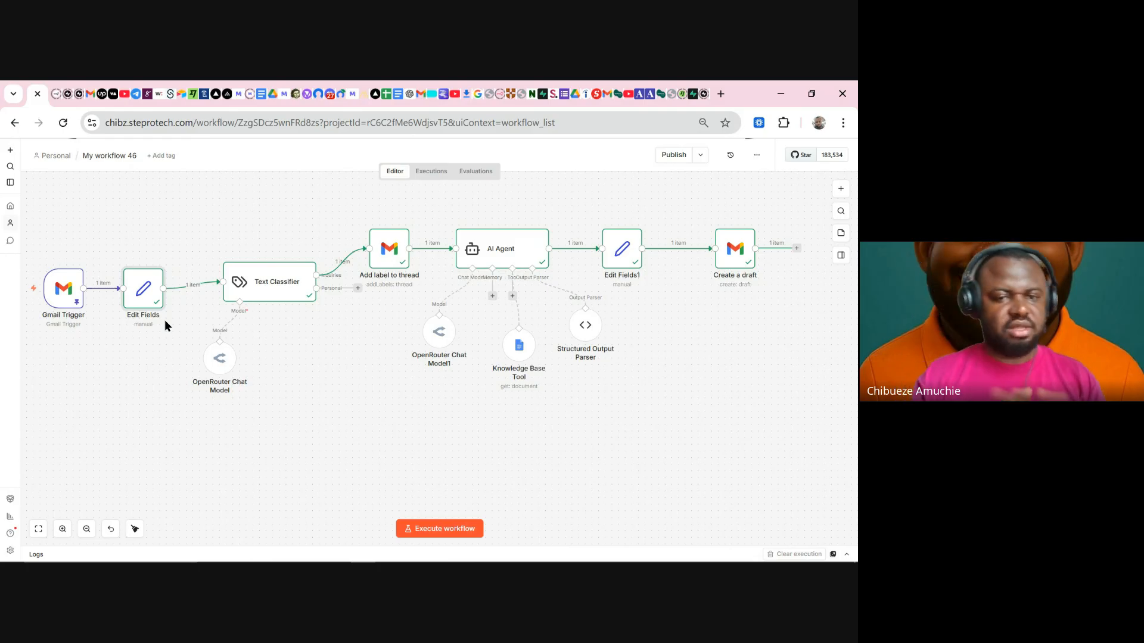
mouse_move(275, 294)
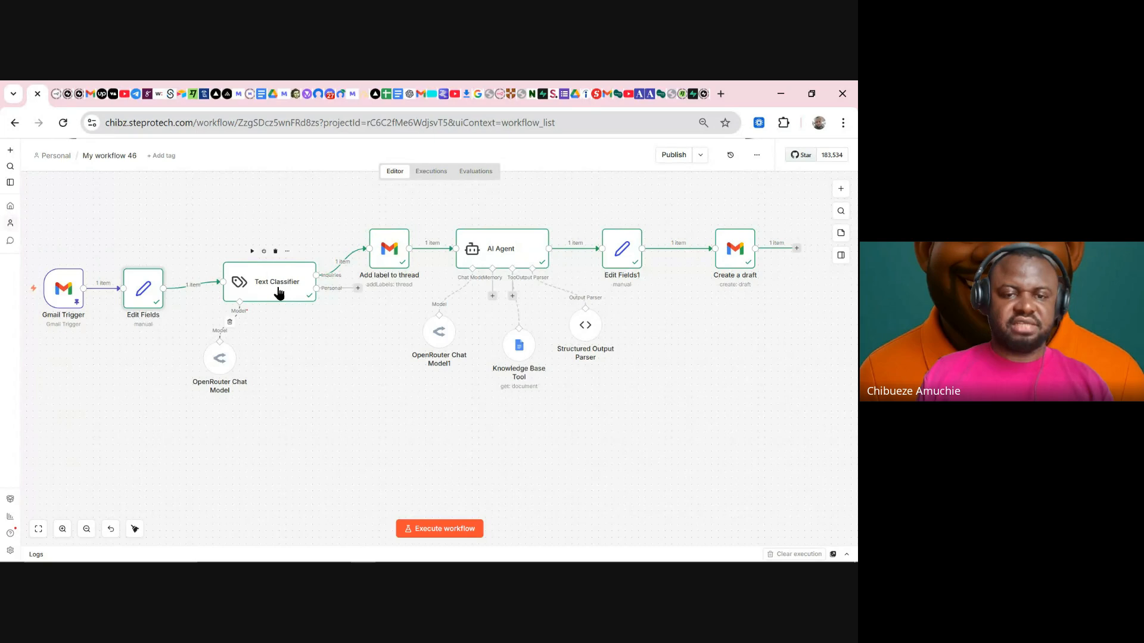
double_click(269, 299)
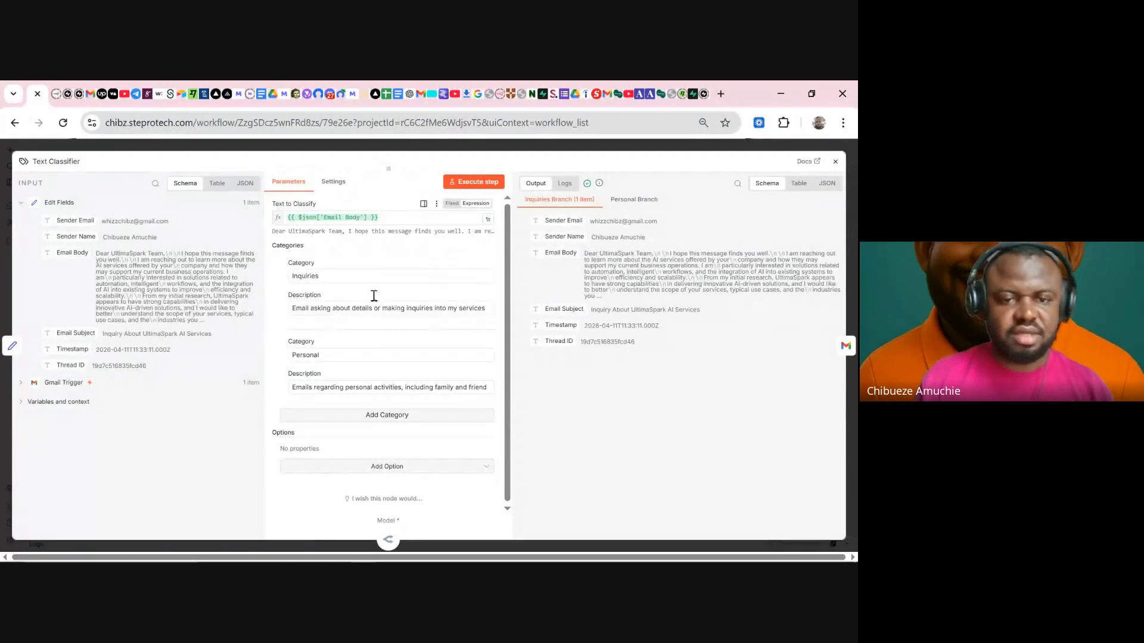
left_click(290, 308)
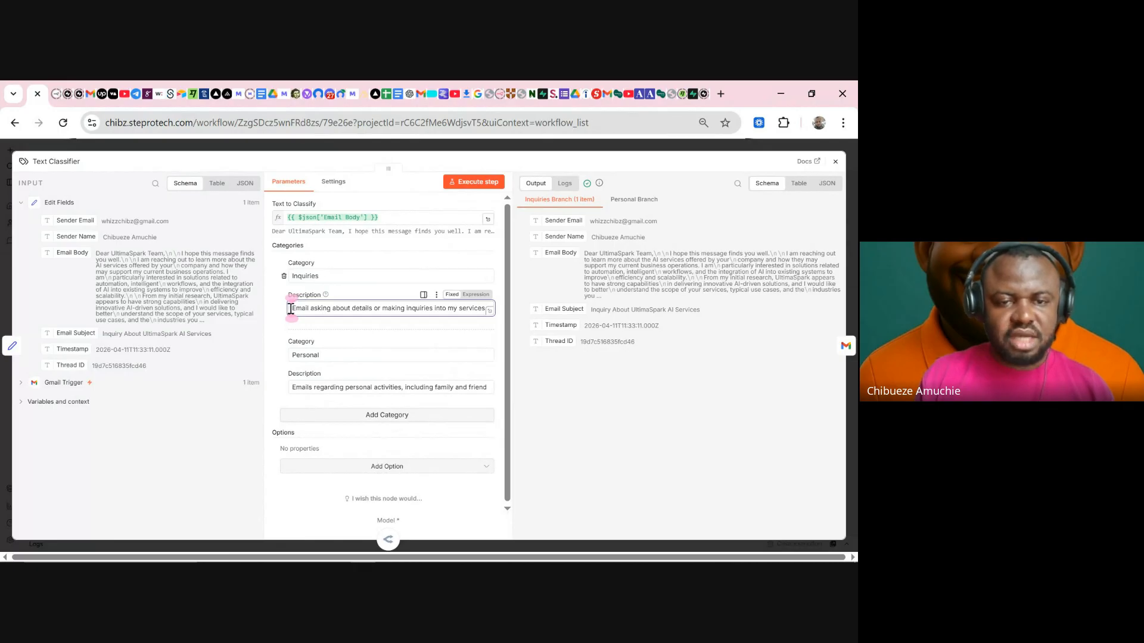
left_click_drag(290, 308, 501, 316)
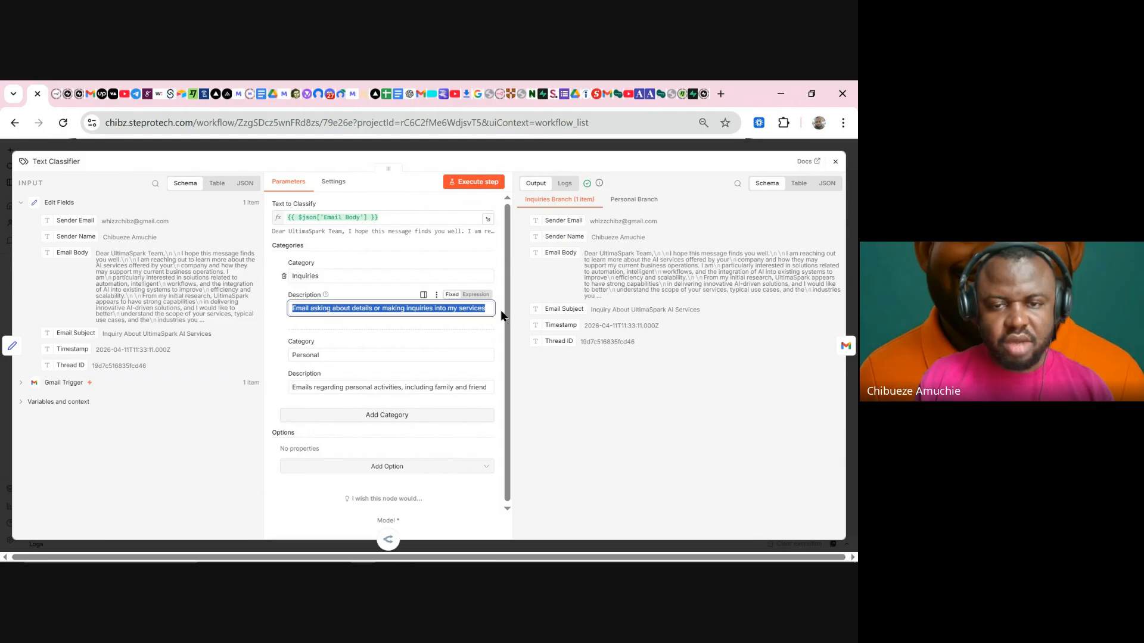
left_click(465, 308)
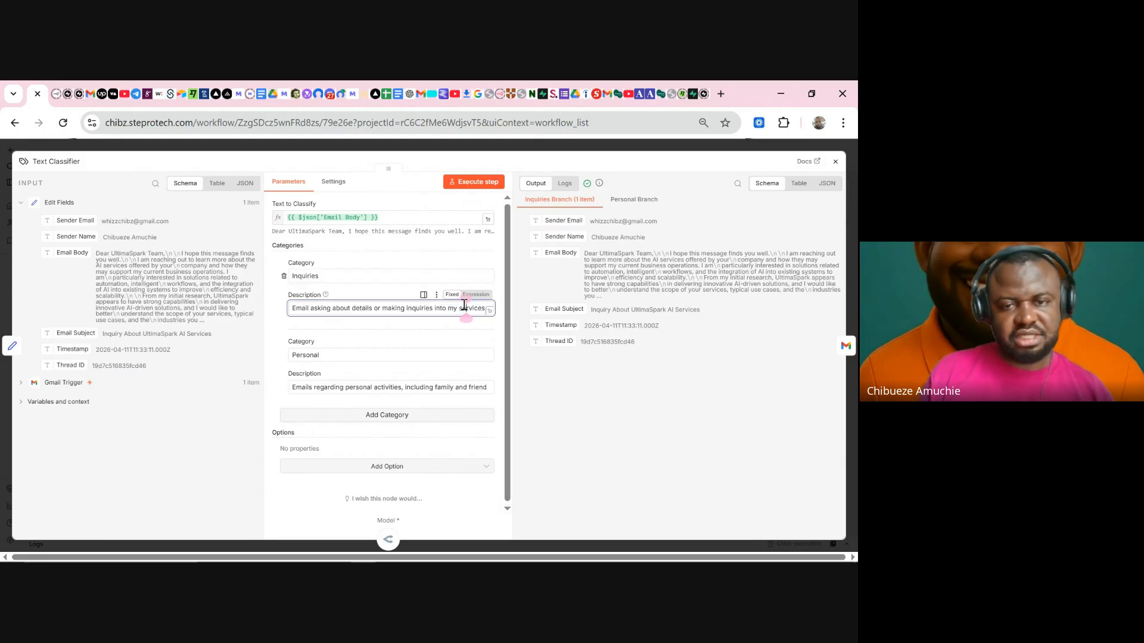
left_click(465, 146)
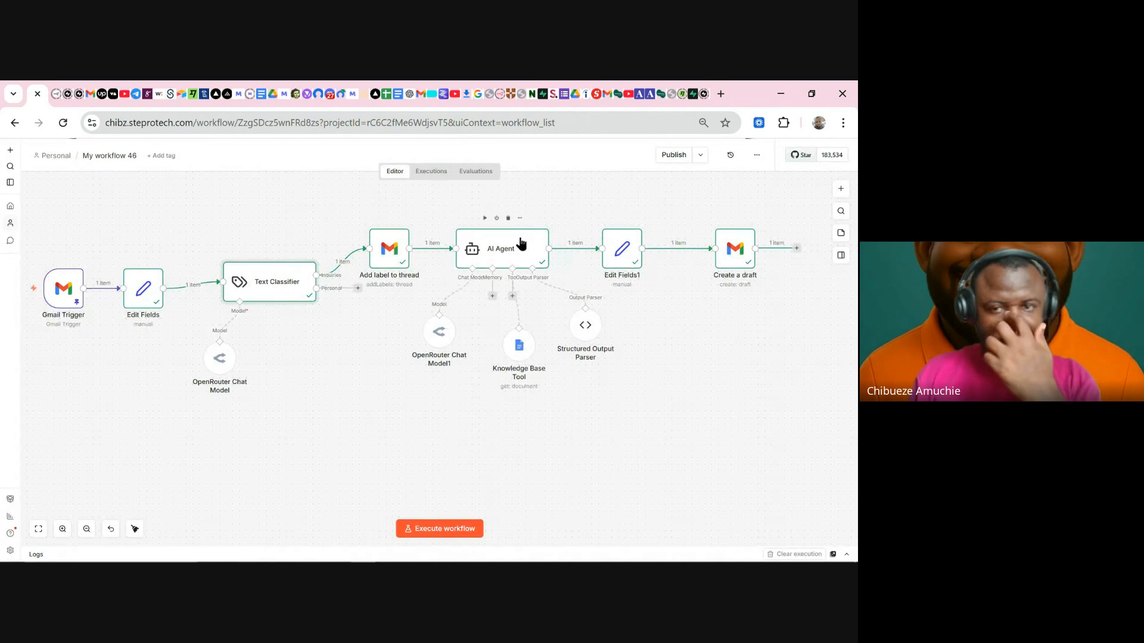
- Shift the AI Agent group left and lower Knowledge Base Tool and Structured Output Parser
left_click_drag(342, 209, 425, 309)
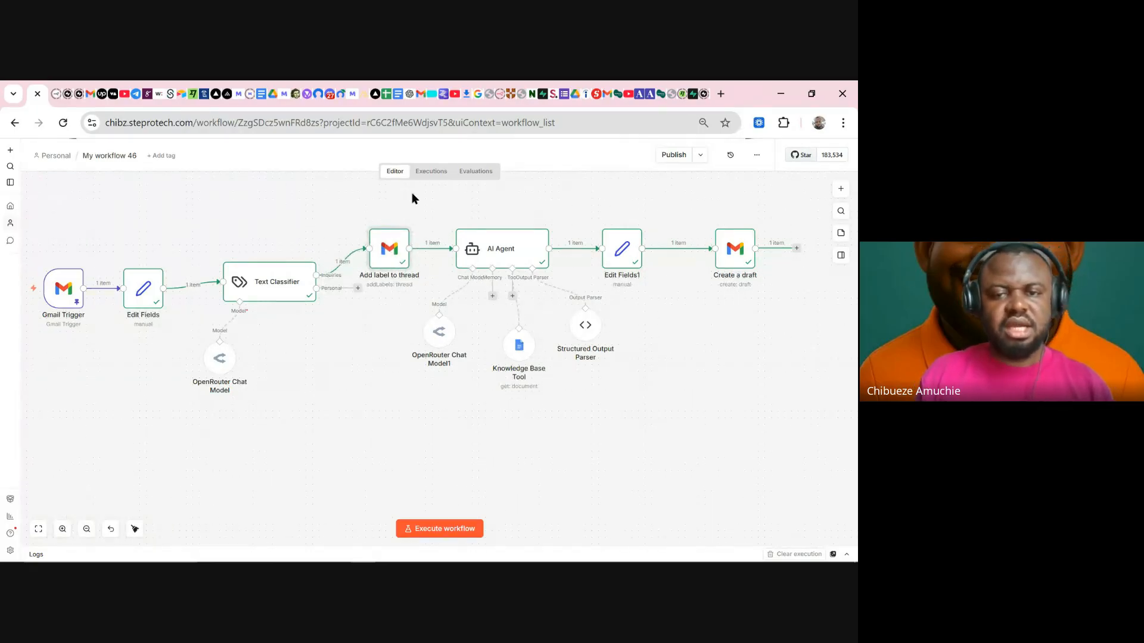
left_click_drag(412, 191, 607, 431)
left_click_drag(481, 322, 474, 322)
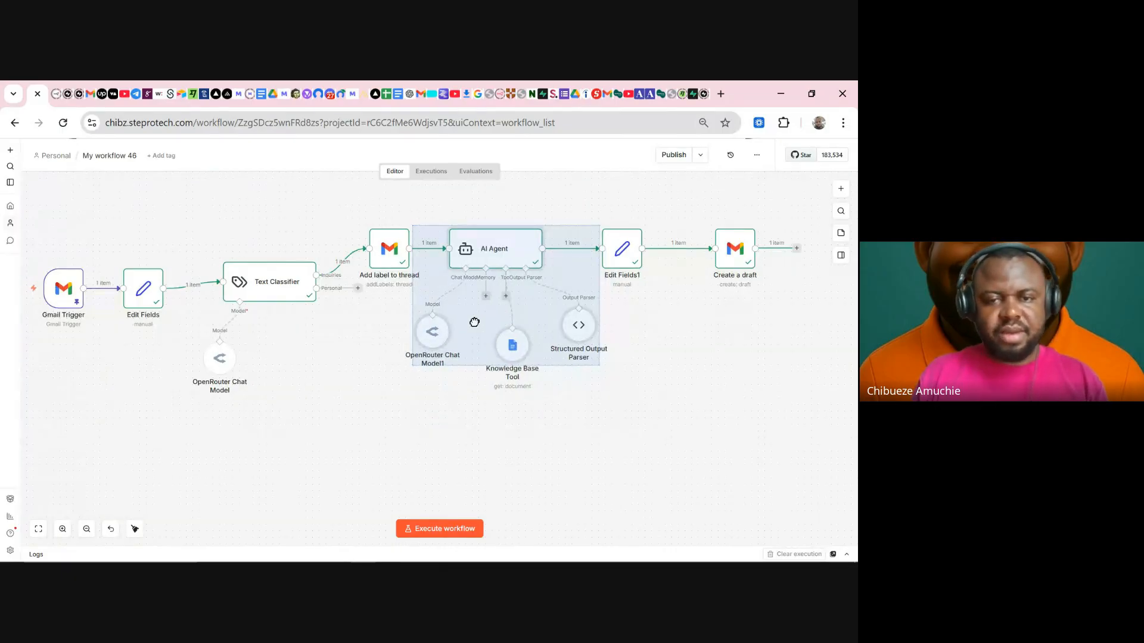
left_click(551, 464)
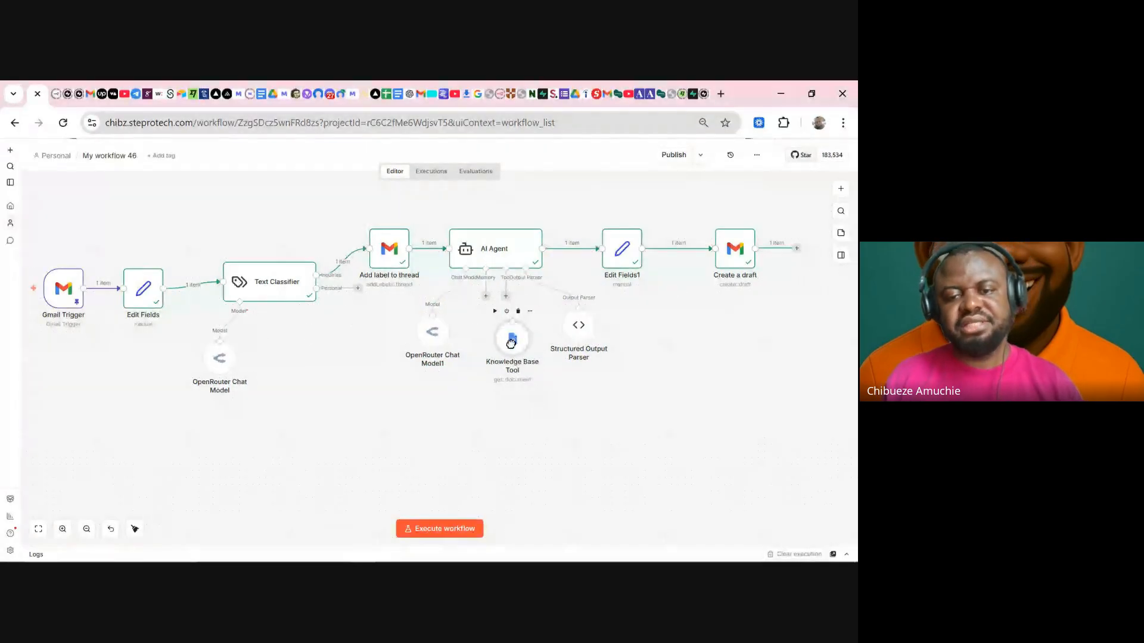
left_click_drag(511, 342, 515, 365)
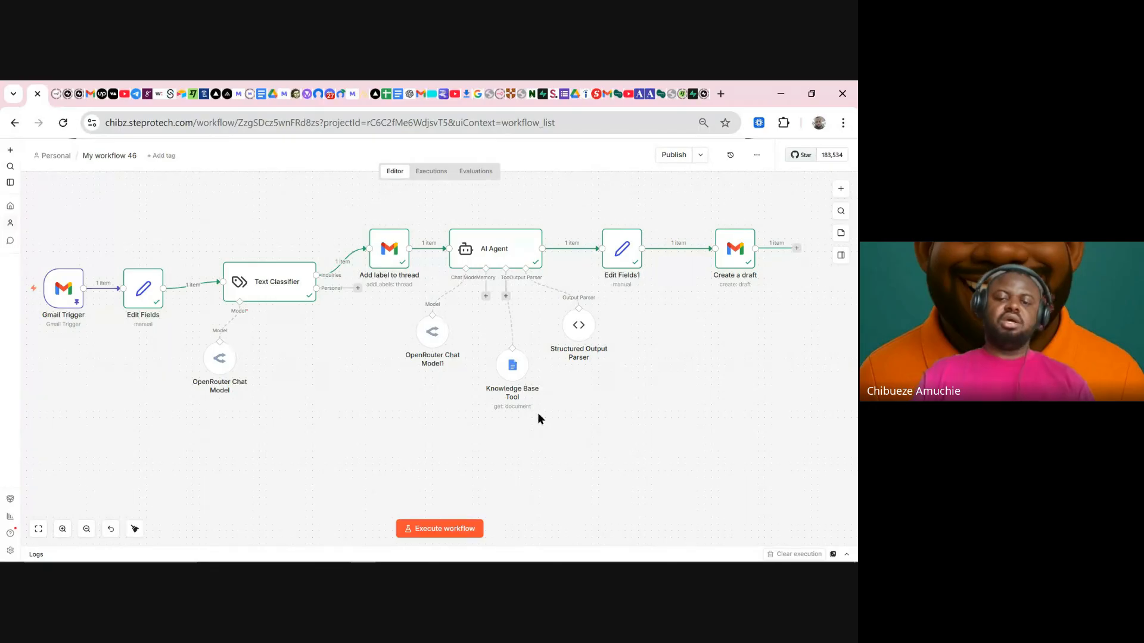
left_click_drag(582, 333, 590, 368)
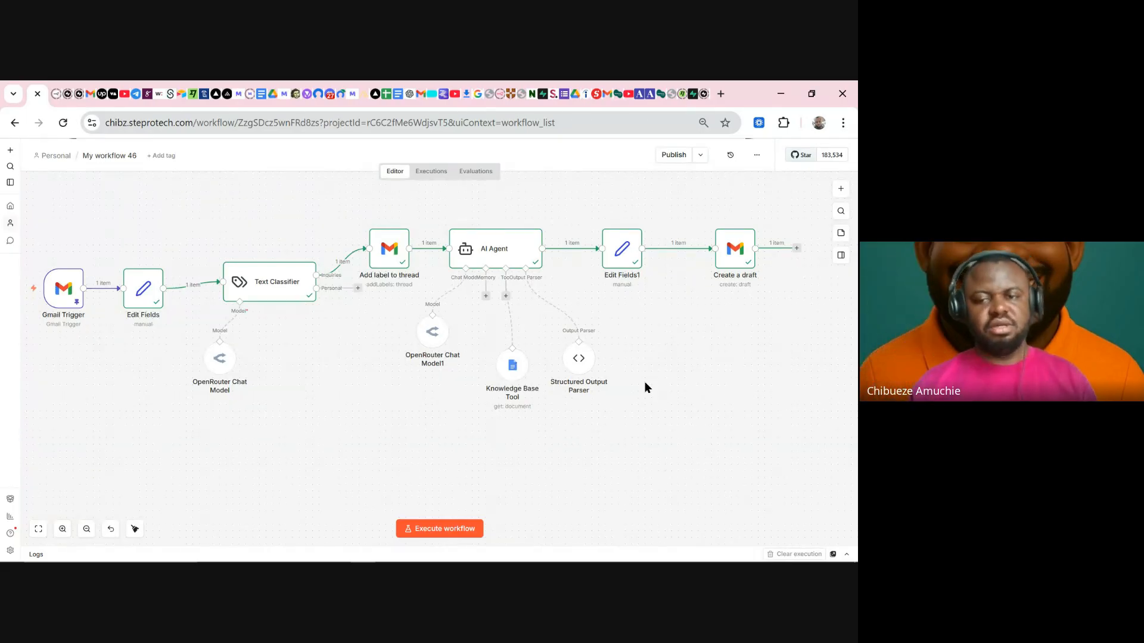
left_click(627, 264)
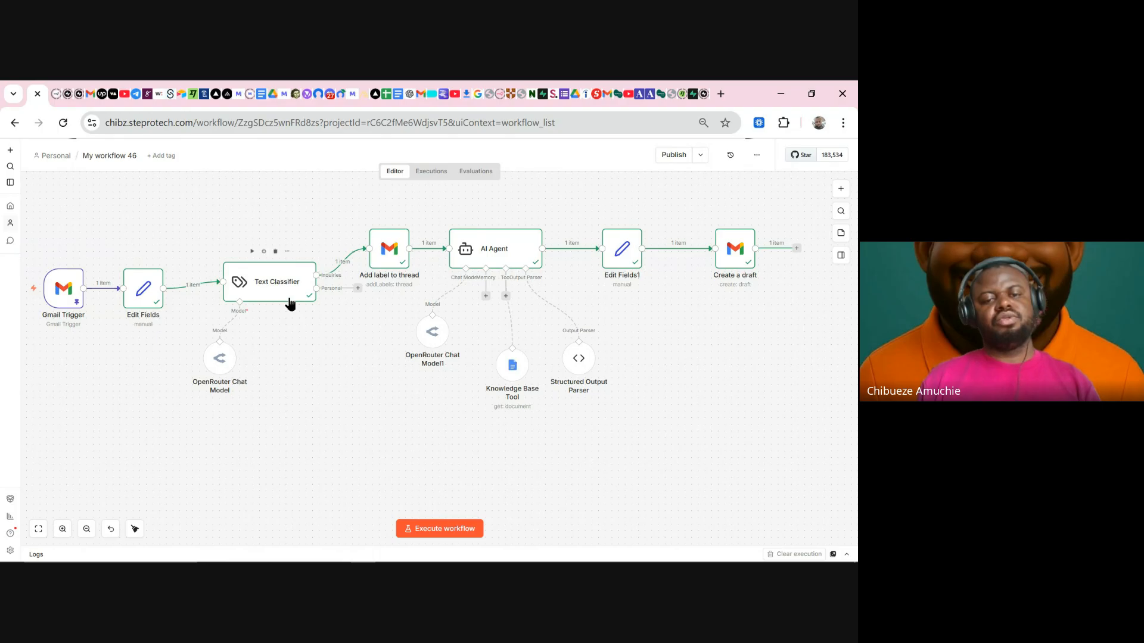
mouse_move(280, 285)
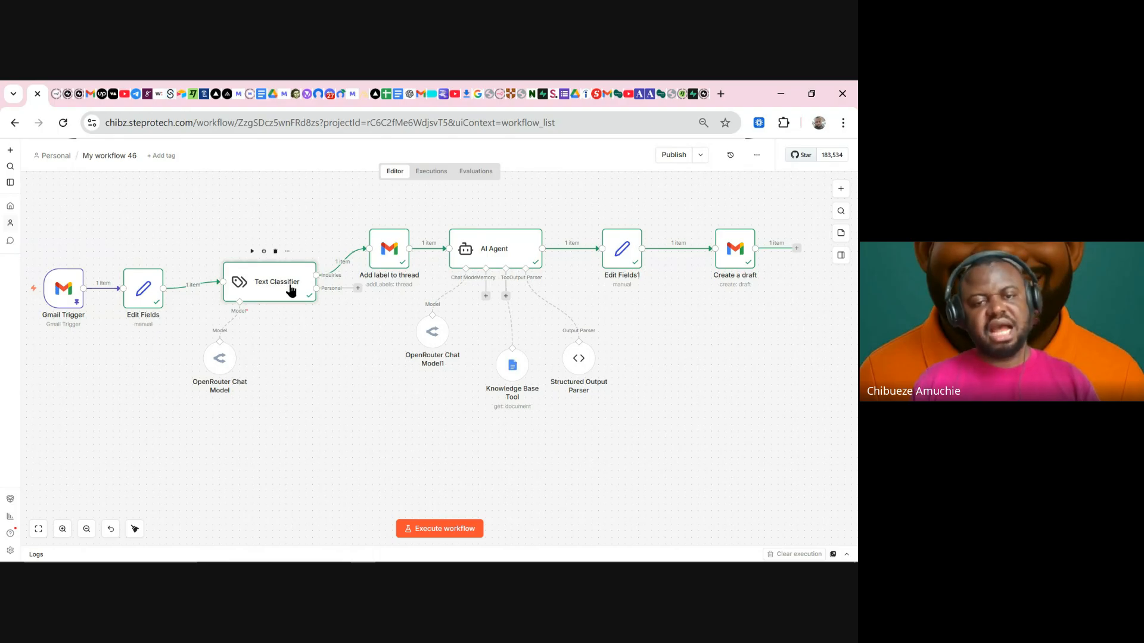
left_click_drag(384, 310, 309, 286)
mouse_move(266, 291)
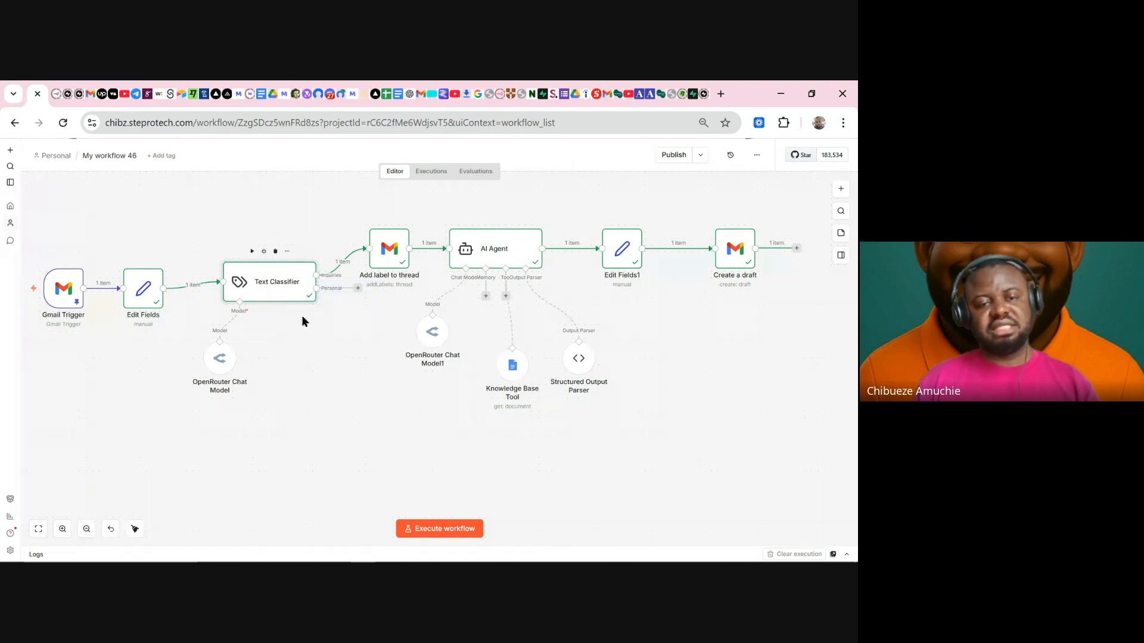
mouse_move(436, 562)
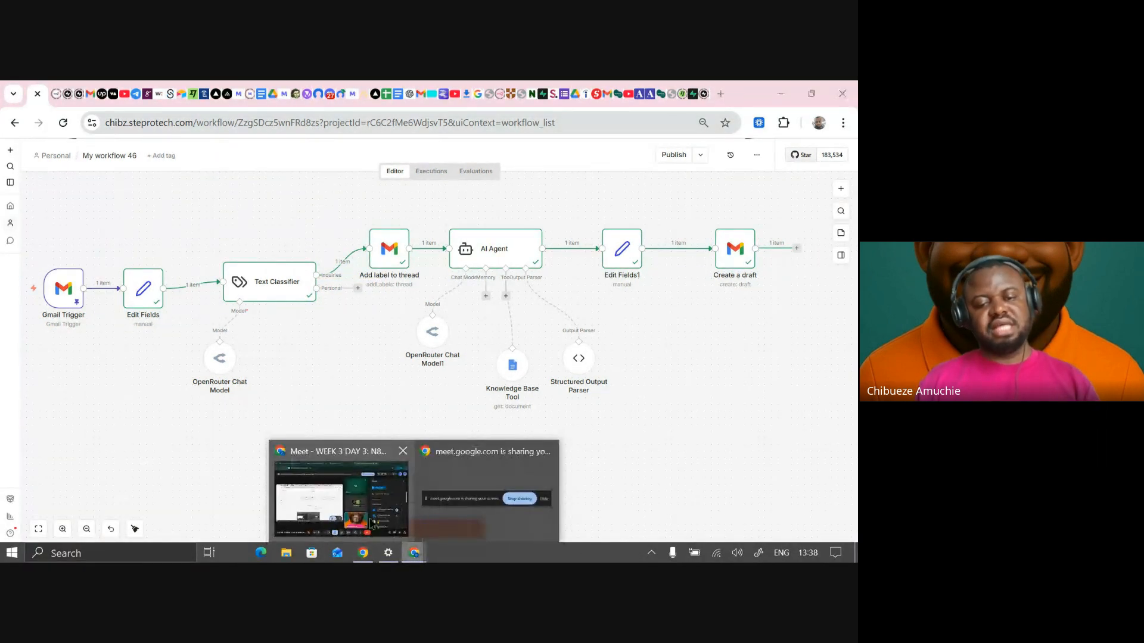
- Return to the Google Meet call and bring up its screen-sharing options
left_click(349, 504)
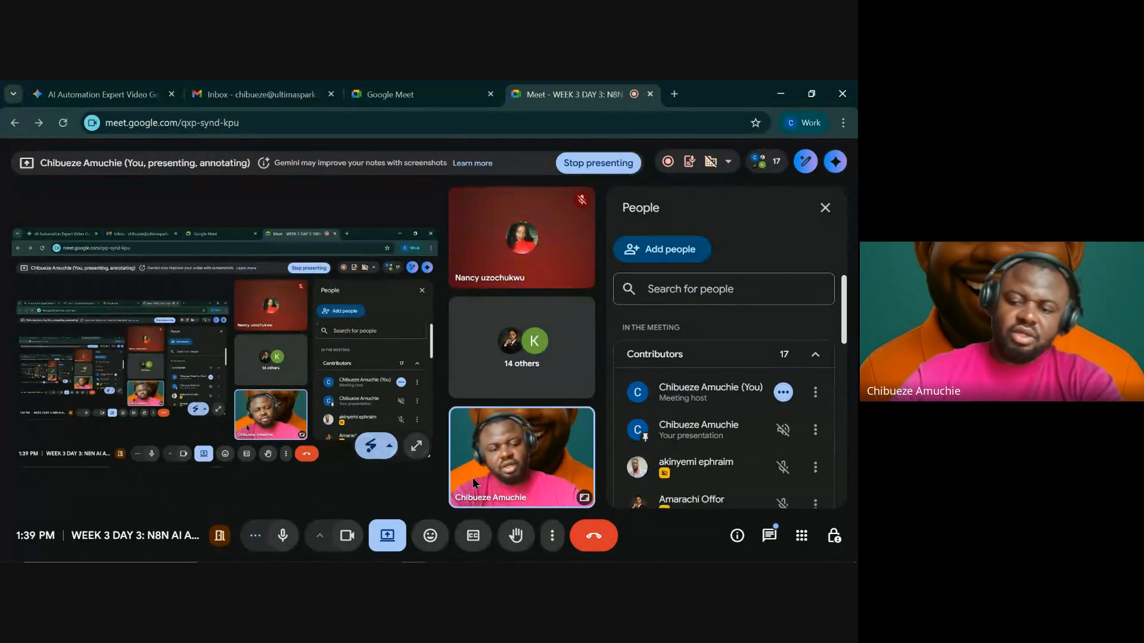
left_click(389, 536)
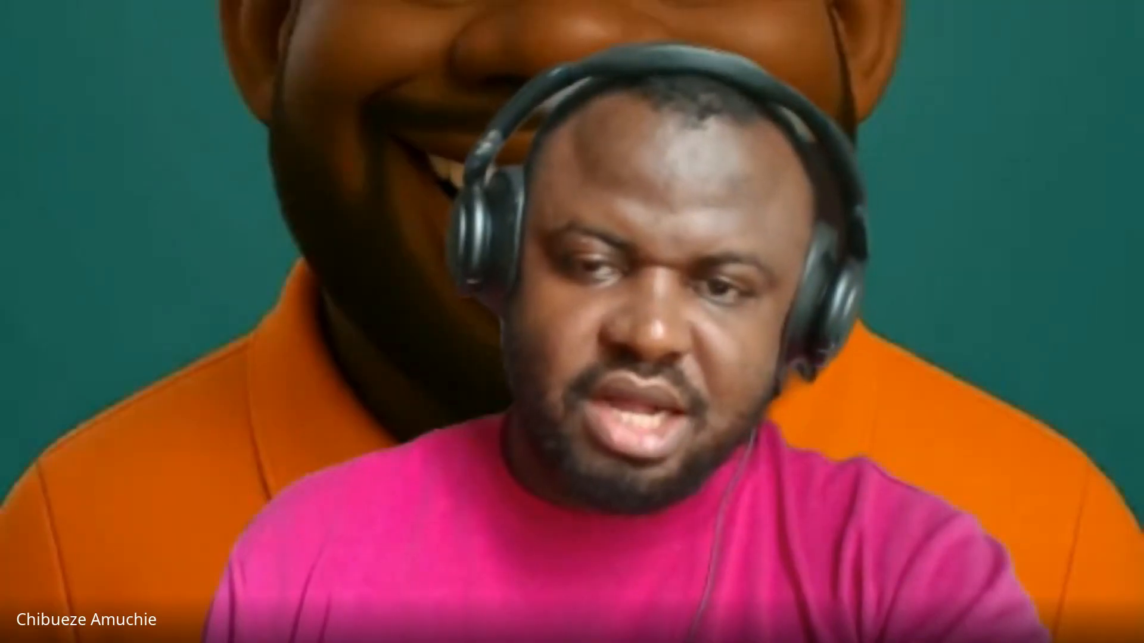